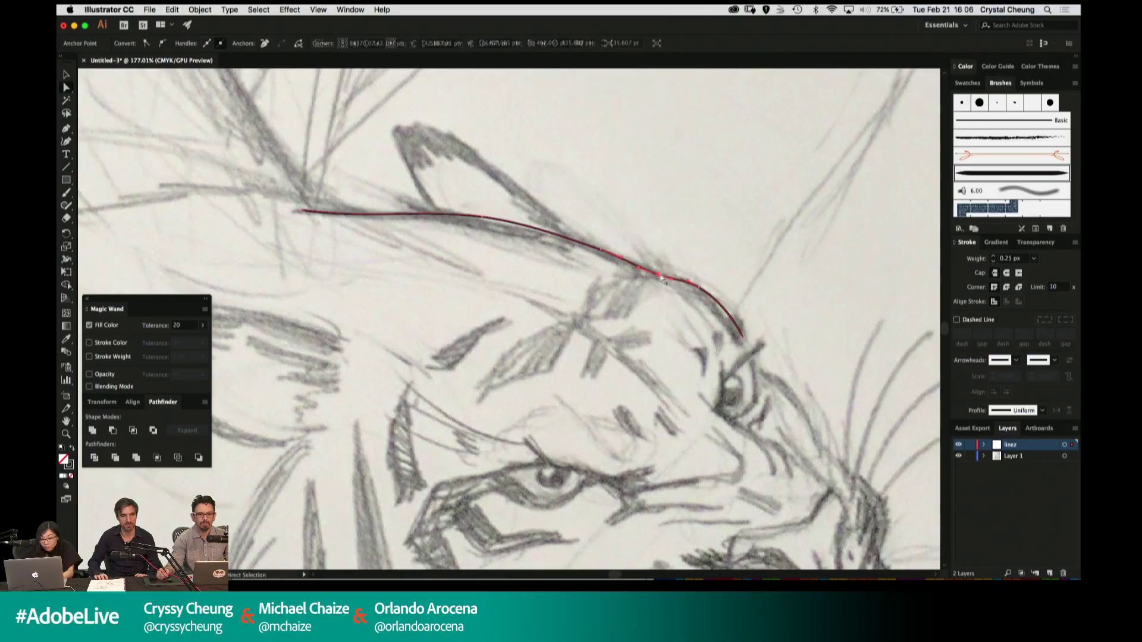
# Set the stroke weight of the traced line along the top of the tiger's head to 1 px.
pyautogui.click(1033, 259)
pyautogui.click(1047, 270)
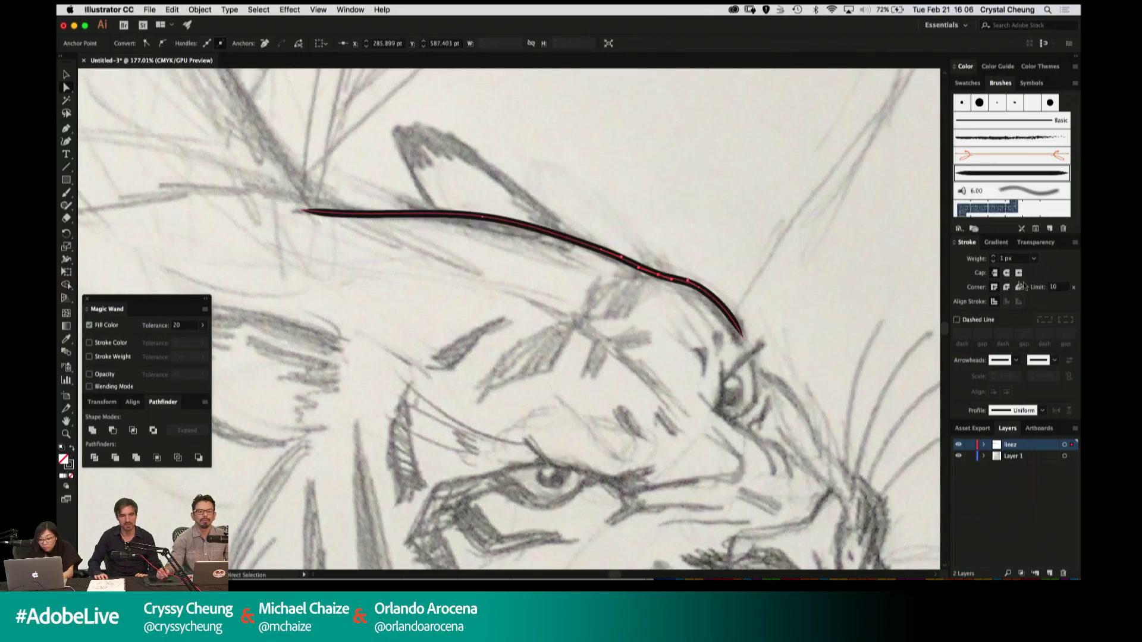
pyautogui.click(710, 200)
# Trace the tiger's small upper ear with the Paintbrush and fill its dark, jagged tip with the Pencil.
pyautogui.press('b')
pyautogui.moveTo(711, 200); pyautogui.dragTo(737, 275)
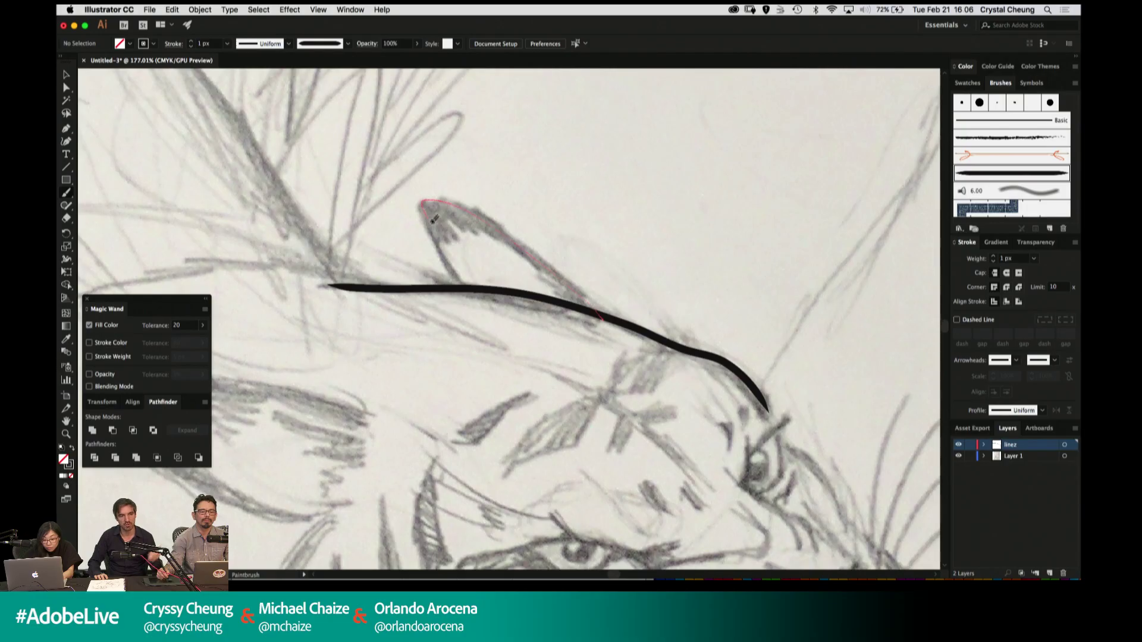
pyautogui.moveTo(466, 278); pyautogui.dragTo(468, 280)
pyautogui.press('n')
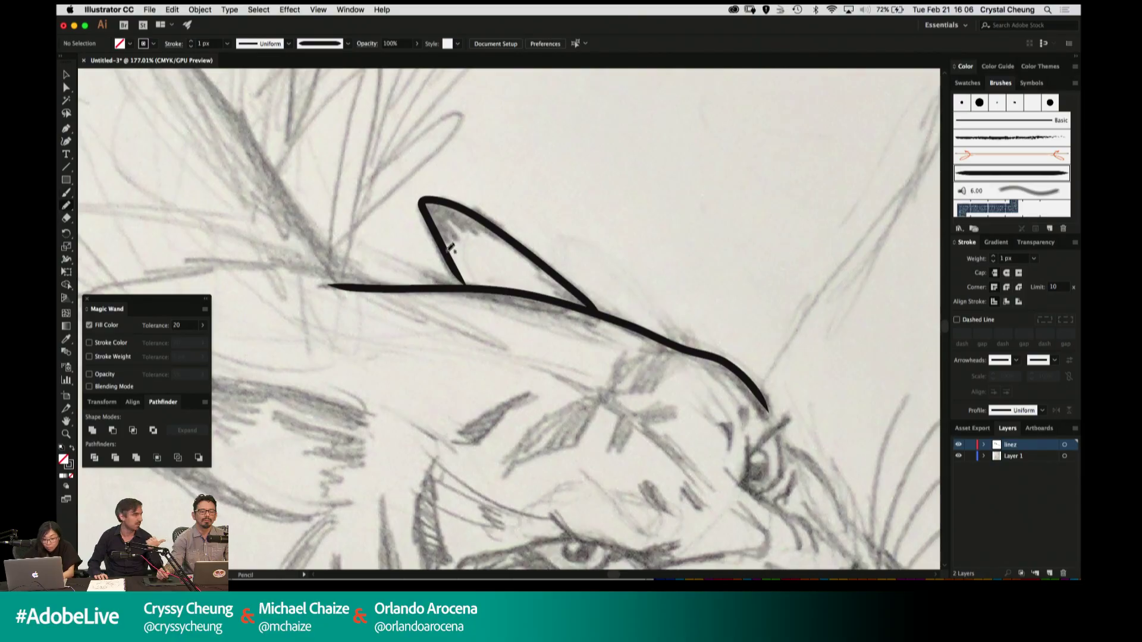
pyautogui.moveTo(445, 233)
pyautogui.mouseDown()
pyautogui.moveTo(465, 232)
pyautogui.moveTo(452, 206)
pyautogui.moveTo(423, 199)
pyautogui.moveTo(478, 236)
pyautogui.mouseUp()
# Reuse the head line's 1 px brush stroke to paint the curve below the far eye and its short branching crease.
pyautogui.moveTo(677, 253); pyautogui.dragTo(607, 165)
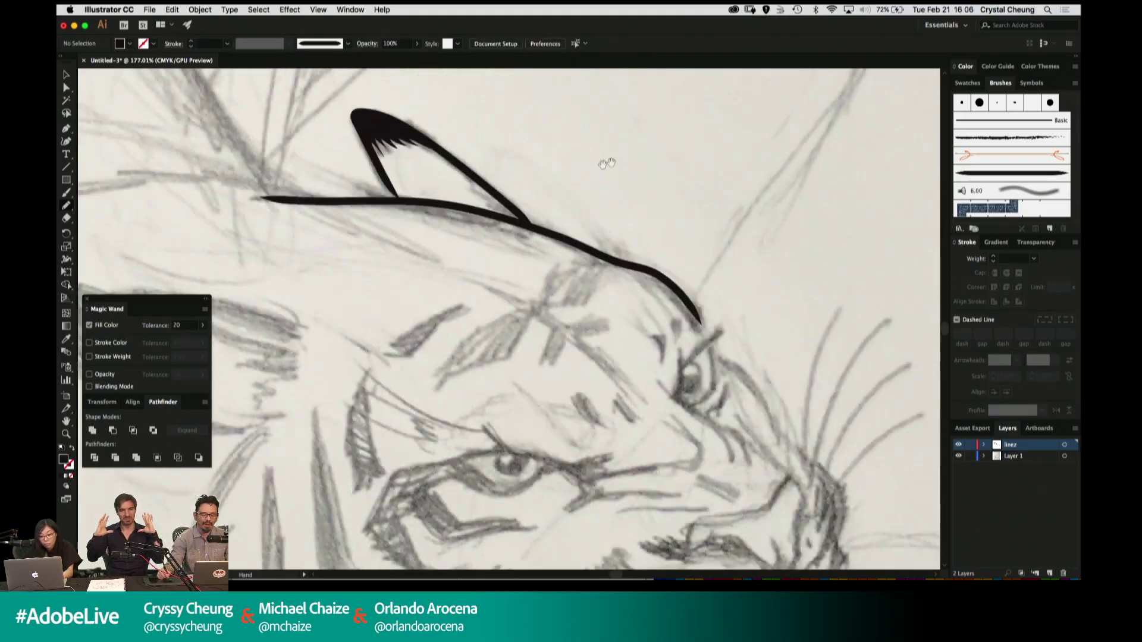
pyautogui.press('a')
pyautogui.click(433, 204)
pyautogui.click(758, 265)
pyautogui.moveTo(763, 267); pyautogui.dragTo(640, 181)
pyautogui.moveTo(650, 281)
pyautogui.mouseDown()
pyautogui.moveTo(695, 219)
pyautogui.moveTo(711, 225)
pyautogui.mouseUp()
pyautogui.press('b')
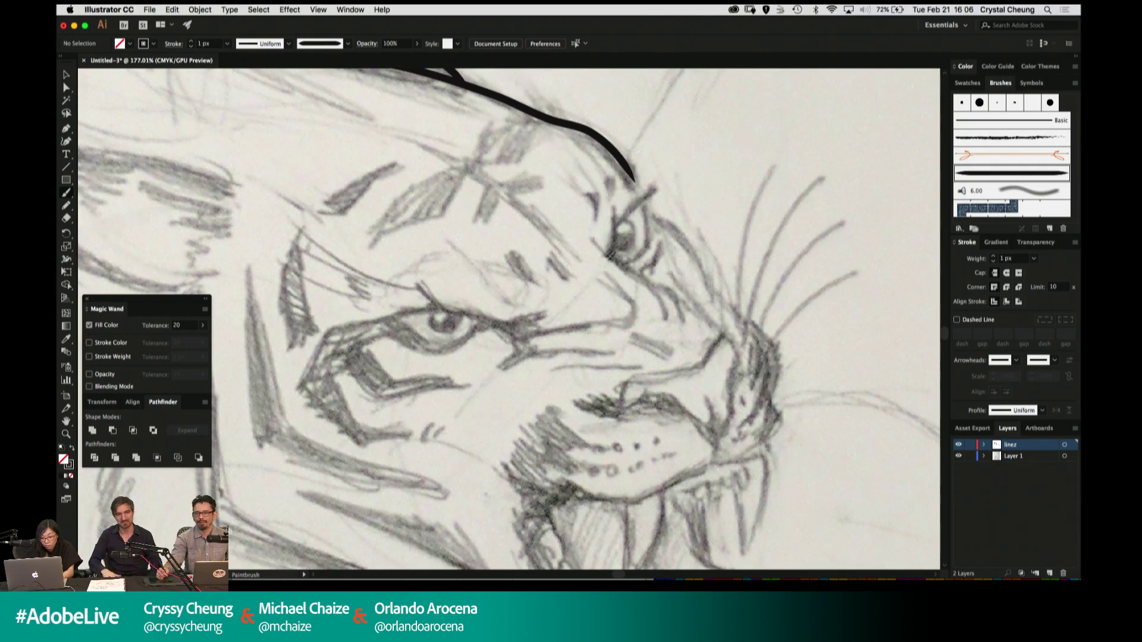
pyautogui.moveTo(667, 314)
pyautogui.mouseDown()
pyautogui.moveTo(652, 283)
pyautogui.moveTo(682, 317)
pyautogui.mouseUp()
# Set the stroke weight of the short branching crease below the far eye to 0.5 px.
pyautogui.press('a')
pyautogui.click(666, 292)
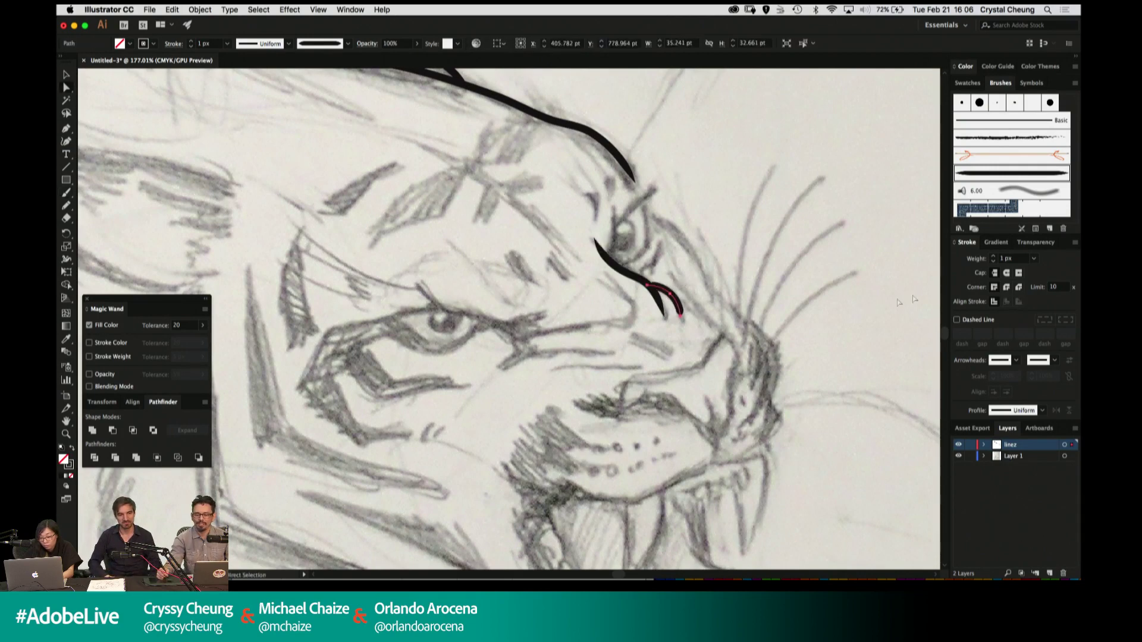
pyautogui.click(1033, 260)
pyautogui.write('.5')
pyautogui.press('Return')
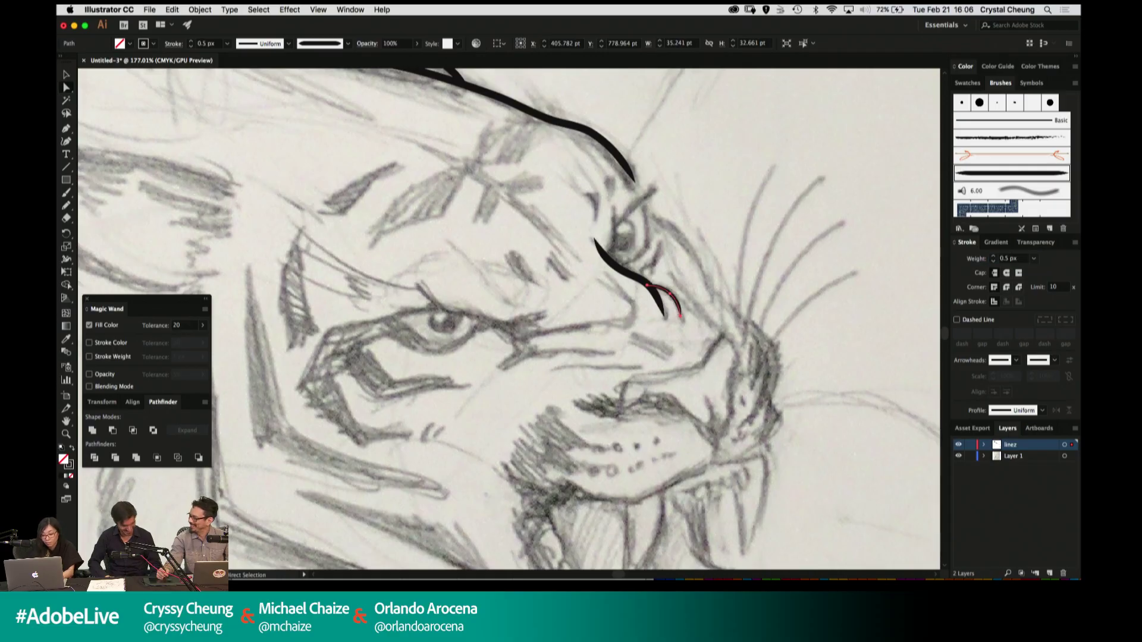
# Pick up the 0.5 px crease style and paint the far eye's brow line and inner edge with the Paintbrush.
pyautogui.click(771, 267)
pyautogui.press('b')
pyautogui.press('a')
pyautogui.click(632, 272)
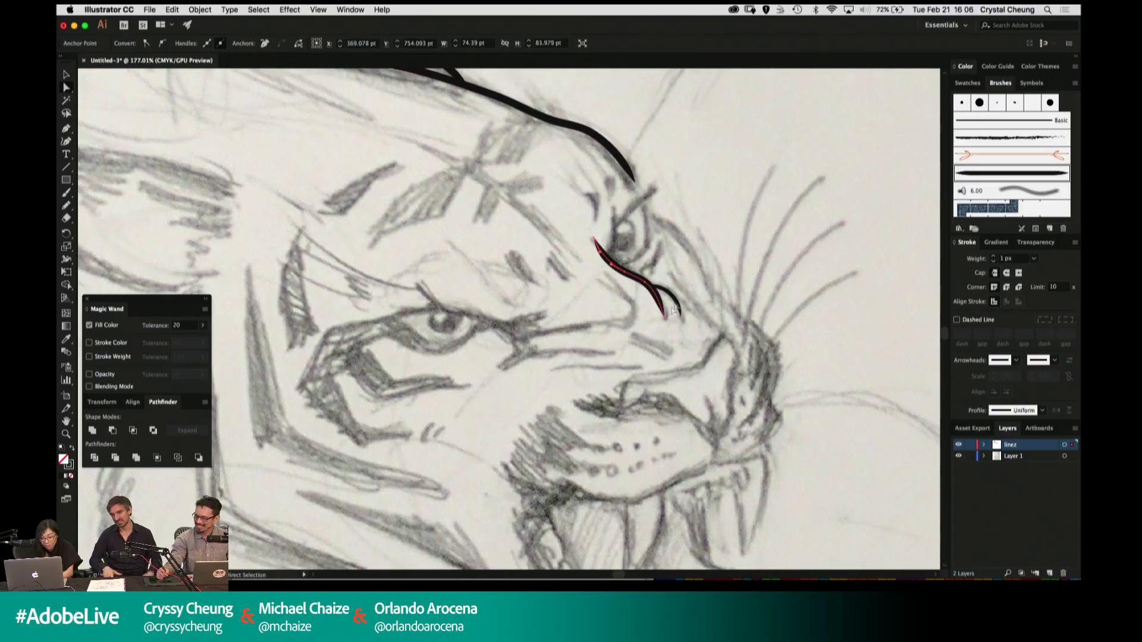
pyautogui.click(677, 304)
pyautogui.click(674, 246)
pyautogui.press('b')
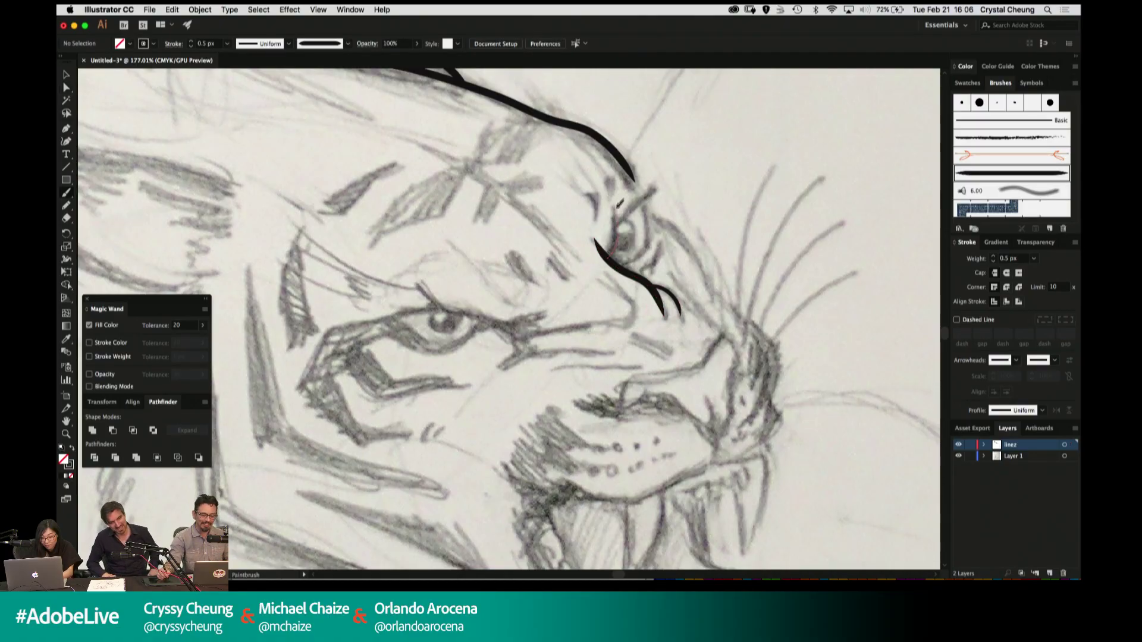
pyautogui.moveTo(617, 208)
pyautogui.mouseDown()
pyautogui.moveTo(611, 255)
pyautogui.moveTo(668, 179)
pyautogui.mouseUp()
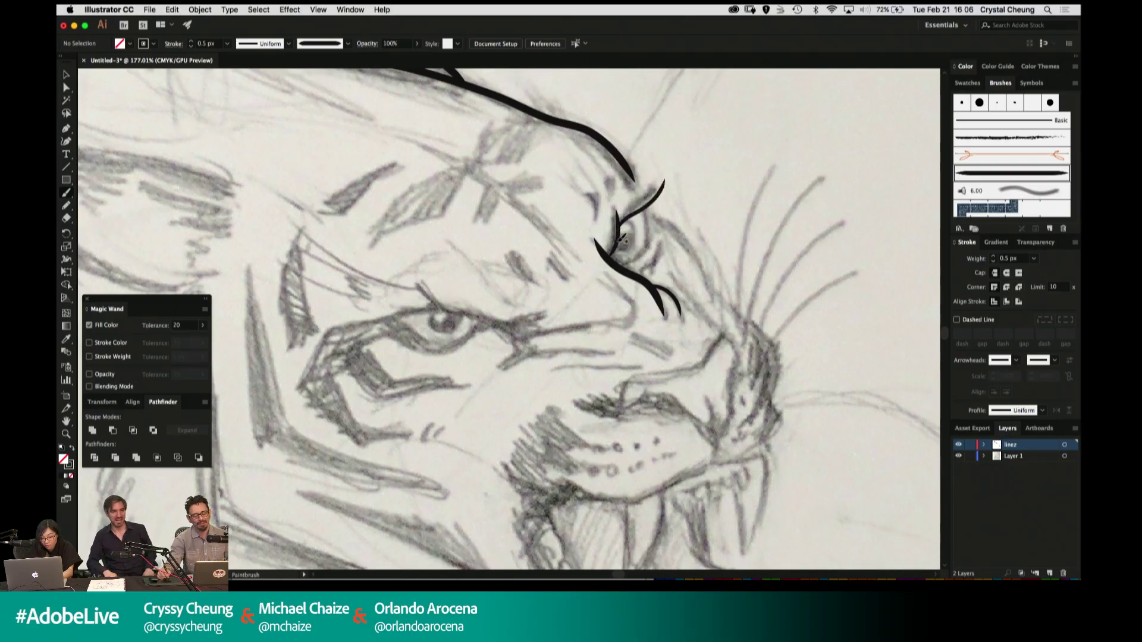
# Match the far eye's brow and inner-edge strokes to 1 px, and paint the curved outer edge of the eye.
pyautogui.press('a')
pyautogui.click(643, 199)
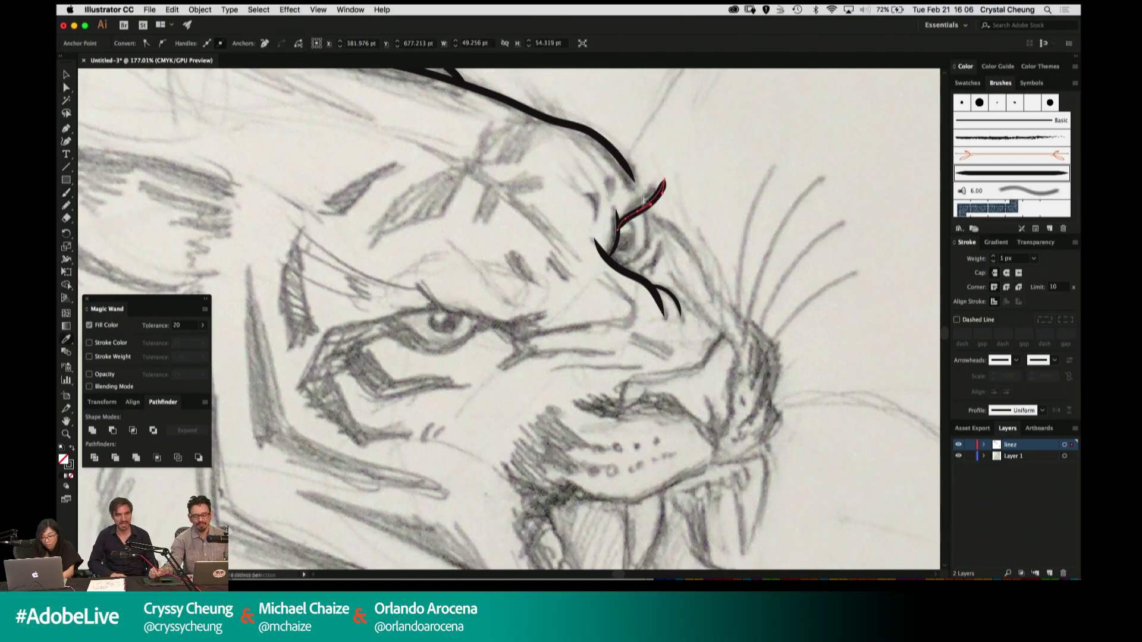
pyautogui.click(617, 237)
pyautogui.press('i')
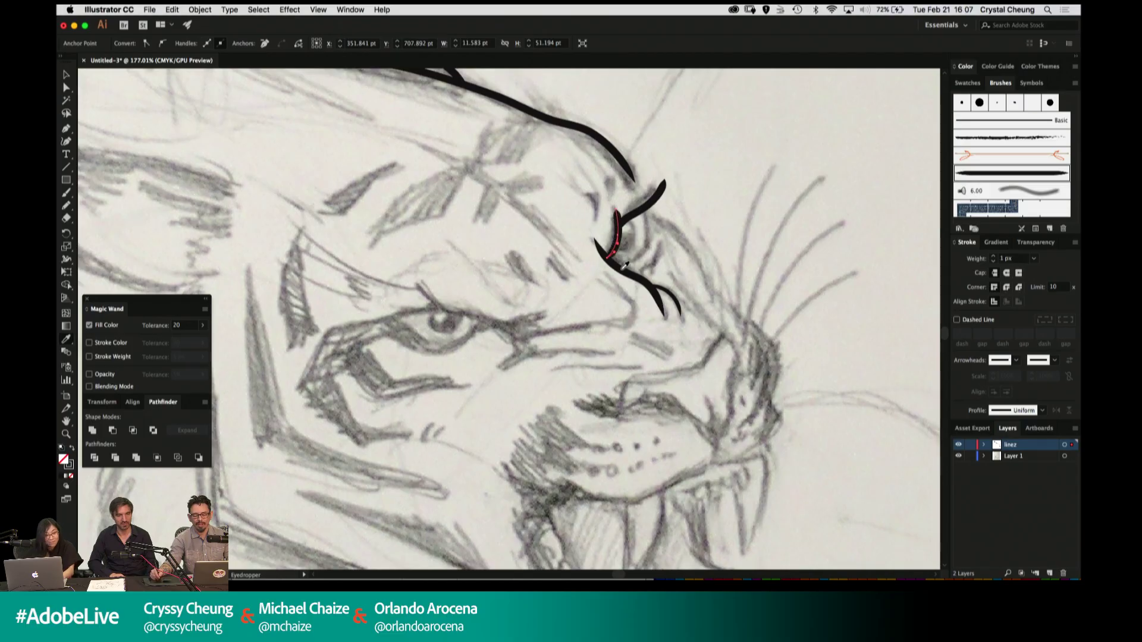
pyautogui.press('super+shift+a')
pyautogui.press('b')
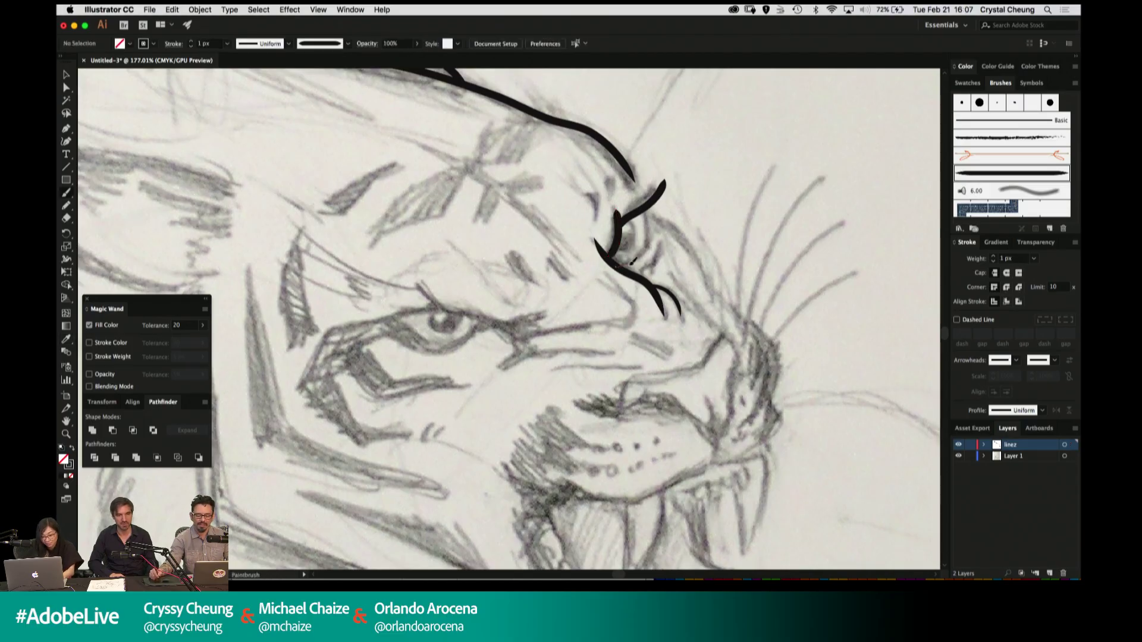
pyautogui.moveTo(647, 213); pyautogui.dragTo(629, 266)
# Trace the upper edge of the tiger's nose with the Paintbrush, including the short curve over its tip.
pyautogui.scroll(-2, 523, 244)
pyautogui.hscroll(-2, 523, 244)
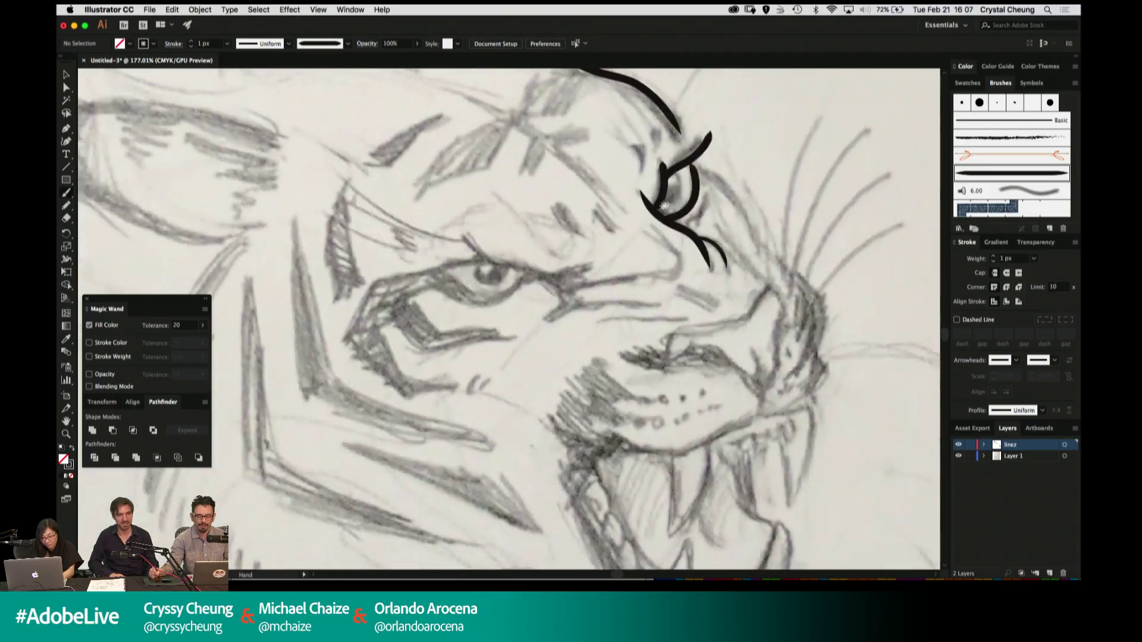
pyautogui.moveTo(630, 135)
pyautogui.mouseDown()
pyautogui.moveTo(595, 167)
pyautogui.moveTo(574, 249)
pyautogui.mouseUp()
pyautogui.scroll(-4, 645, 225)
pyautogui.hscroll(2, 644, 225)
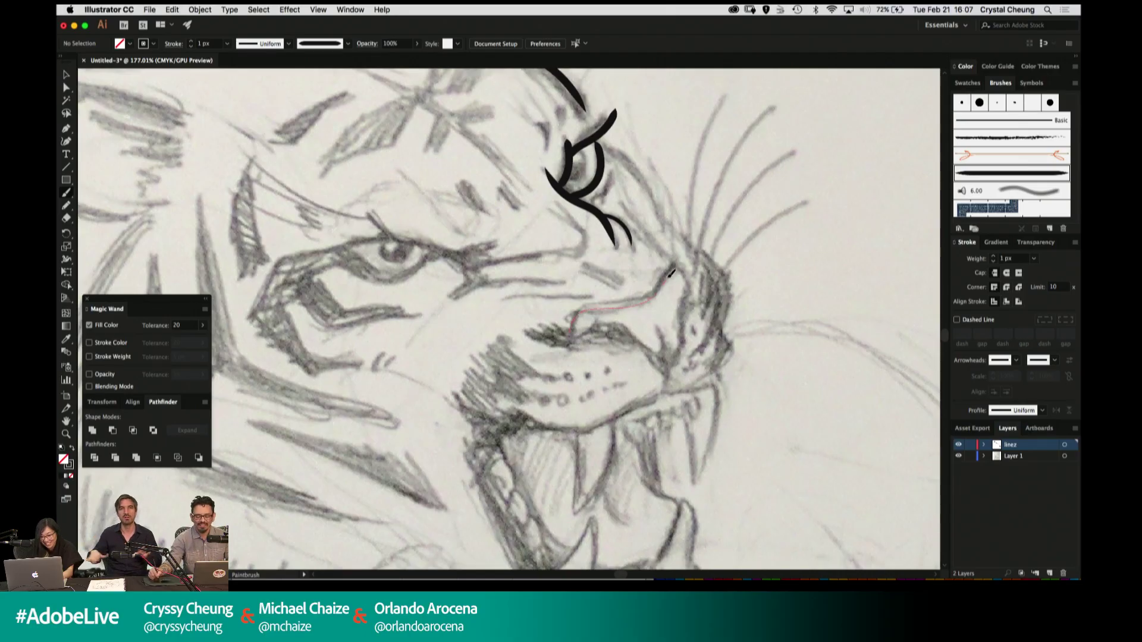
pyautogui.moveTo(671, 272); pyautogui.dragTo(689, 293)
# Complete the nose outline with 1 px Paintbrush strokes for its lower edge, front edge and centre line.
pyautogui.press('a')
pyautogui.click(687, 292)
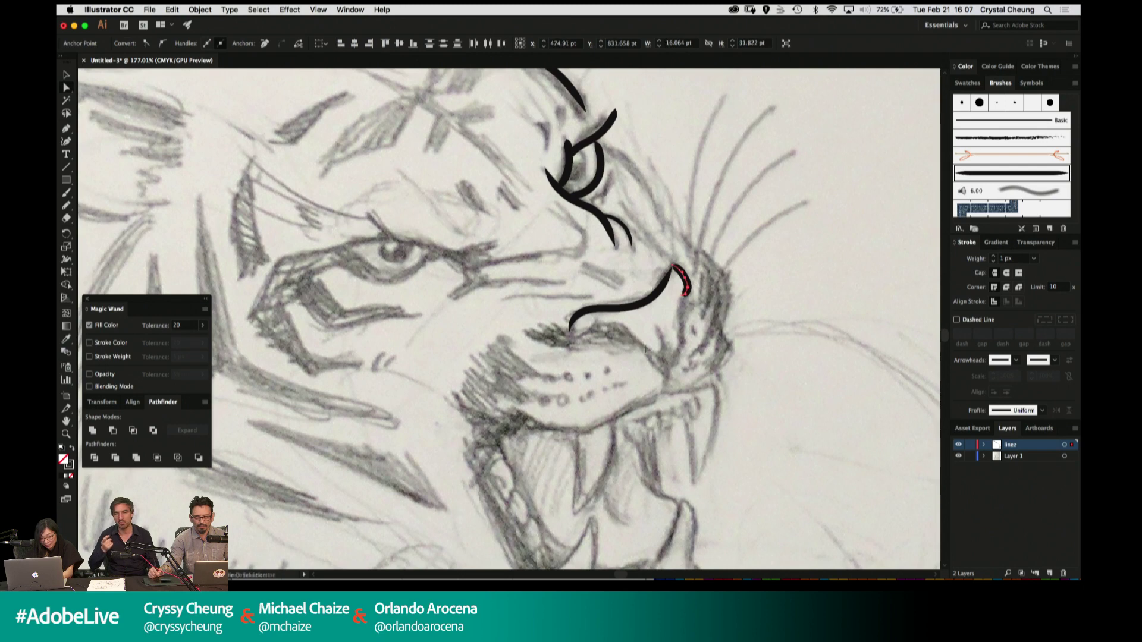
pyautogui.click(598, 316)
pyautogui.press('b')
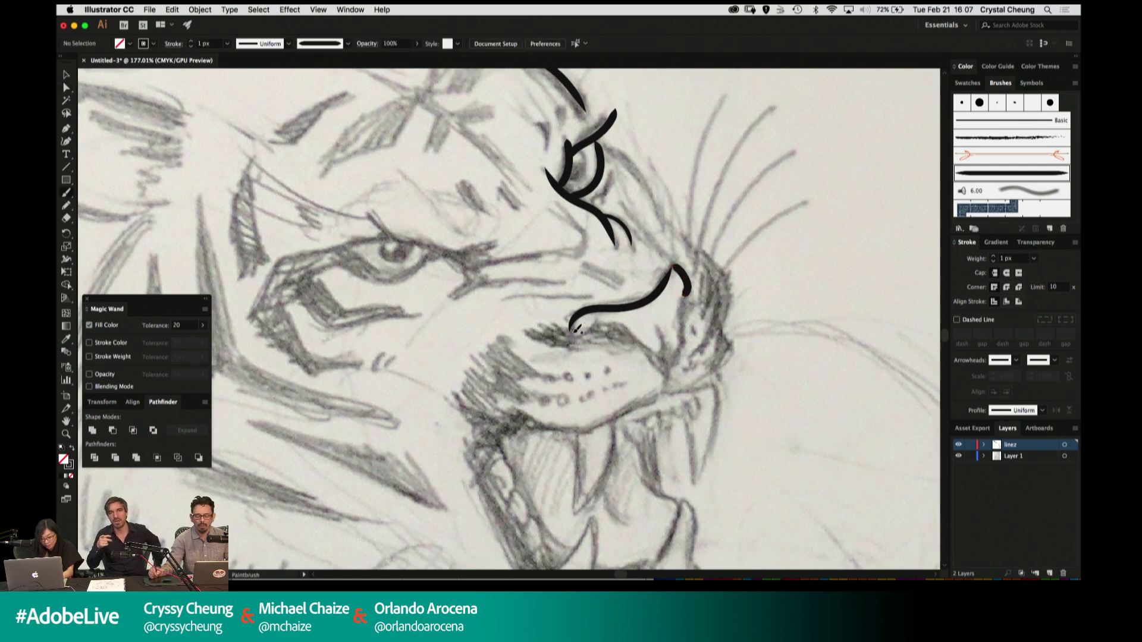
pyautogui.moveTo(661, 360)
pyautogui.mouseDown()
pyautogui.moveTo(666, 335)
pyautogui.moveTo(658, 389)
pyautogui.moveTo(687, 340)
pyautogui.moveTo(690, 293)
pyautogui.mouseUp()
pyautogui.press('super+z')
pyautogui.scroll(1, 681, 219)
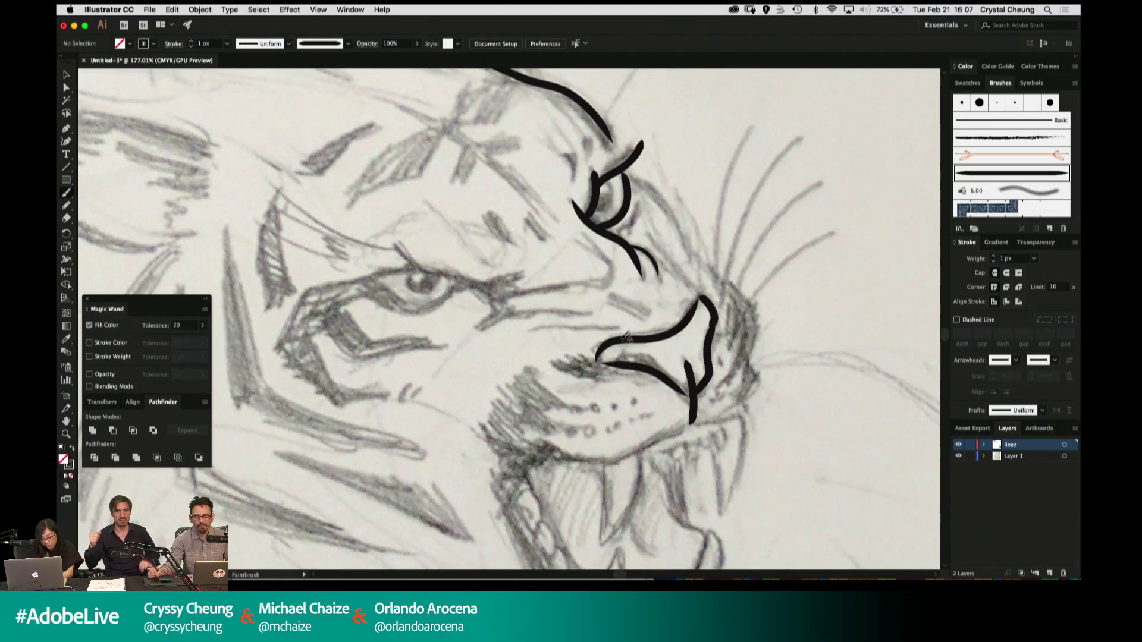
# Fill the nostril shadow and the dark jagged patch behind the nose with black Pencil shapes.
pyautogui.press('n')
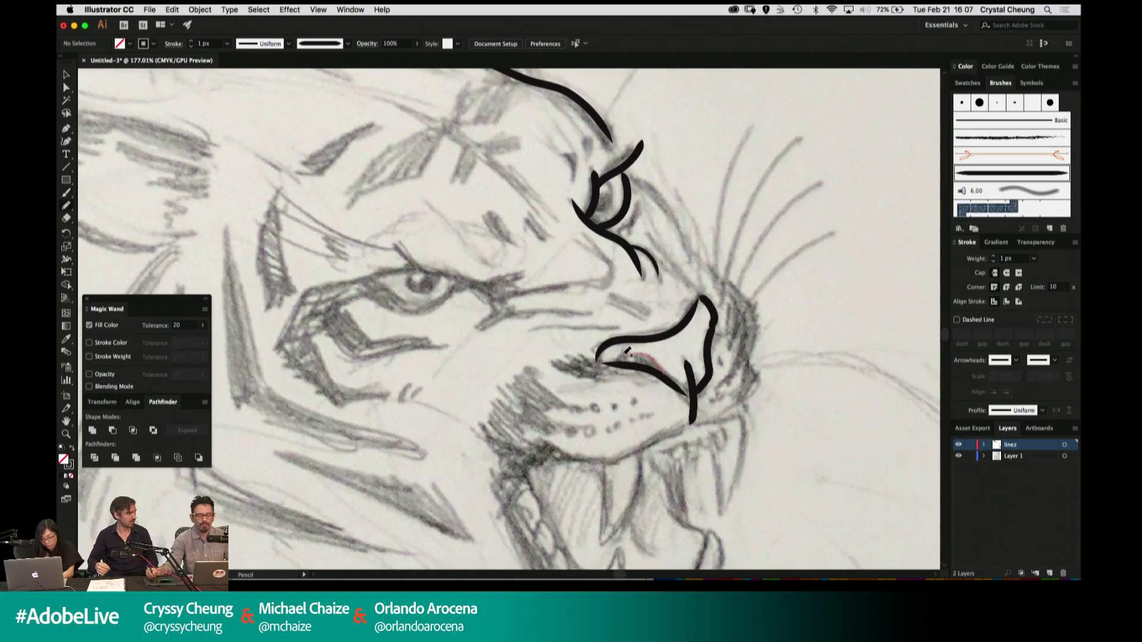
pyautogui.moveTo(632, 363); pyautogui.dragTo(676, 374)
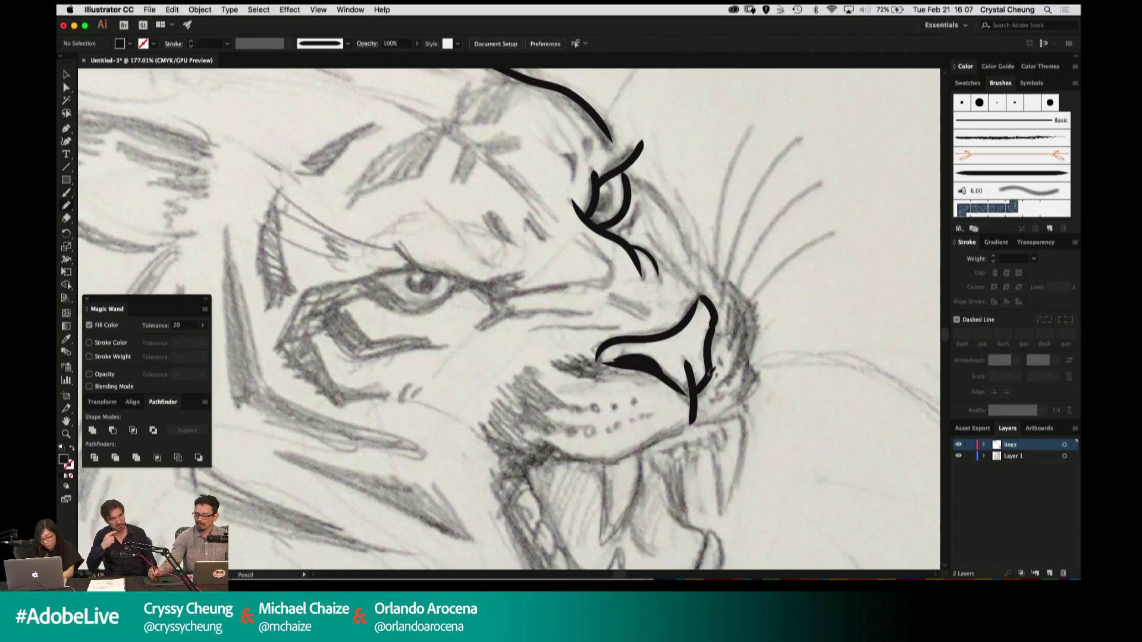
pyautogui.moveTo(583, 355)
pyautogui.mouseDown()
pyautogui.moveTo(550, 362)
pyautogui.moveTo(635, 364)
pyautogui.mouseUp()
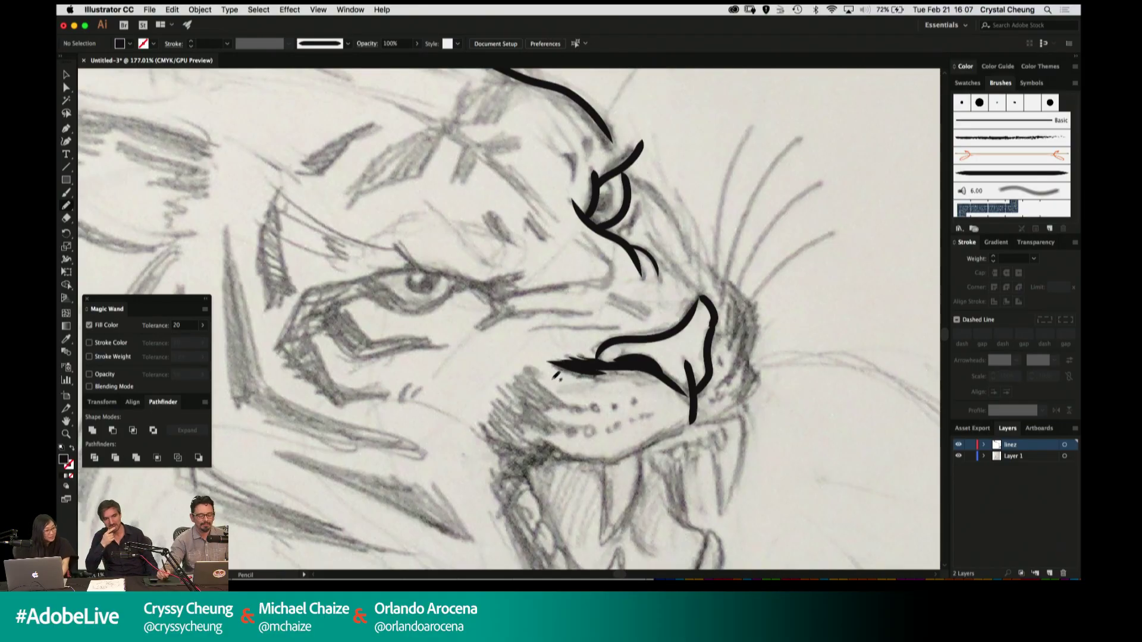
# Draw a solid black pupil inside the far eye with the Pencil.
pyautogui.scroll(5, 609, 260)
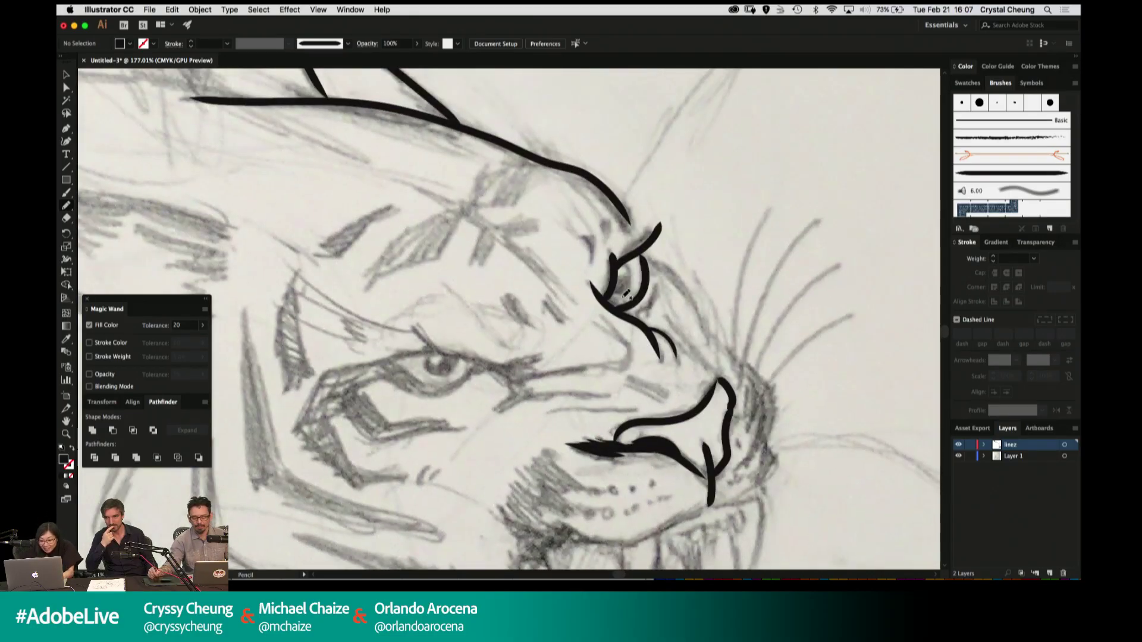
pyautogui.press('super+equal')
pyautogui.press('super+equal')
pyautogui.press('super+equal')
pyautogui.moveTo(836, 255); pyautogui.dragTo(565, 272)
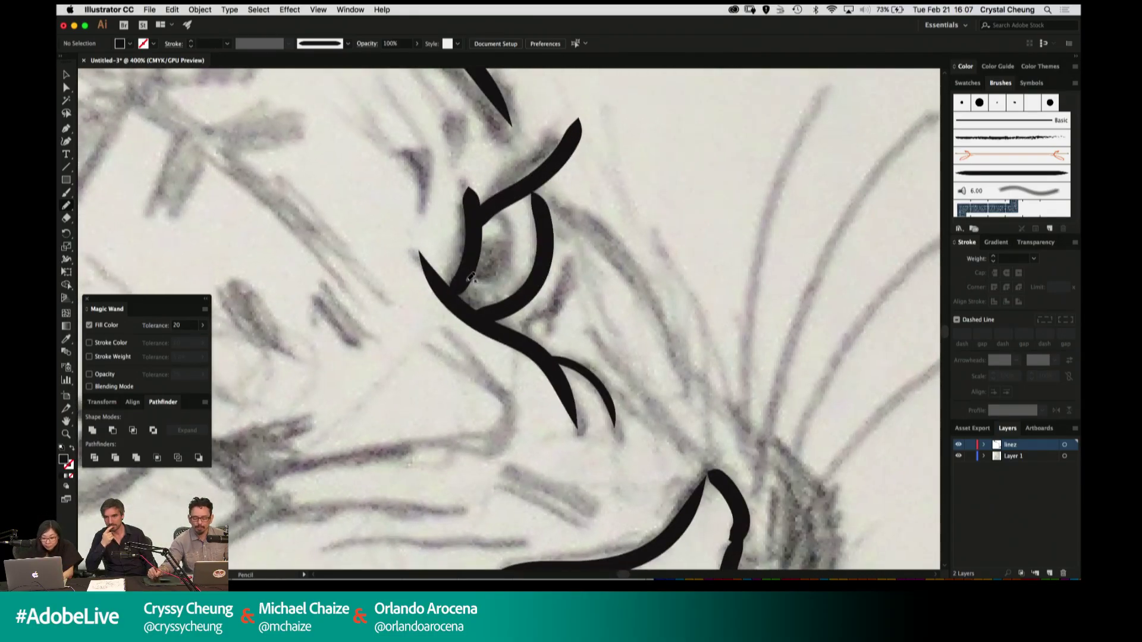
pyautogui.moveTo(483, 224); pyautogui.dragTo(468, 279)
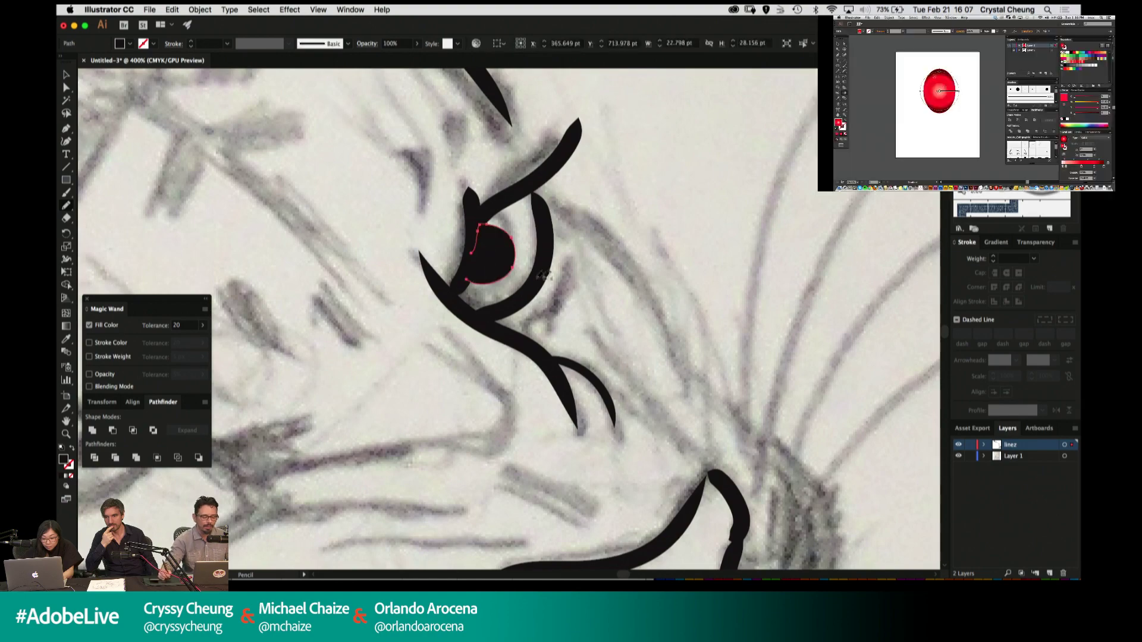
# Draw a small ellipse inside the far eye's black pupil.
pyautogui.press('super+shift+a')
pyautogui.press('l')
pyautogui.moveTo(489, 237); pyautogui.dragTo(511, 244)
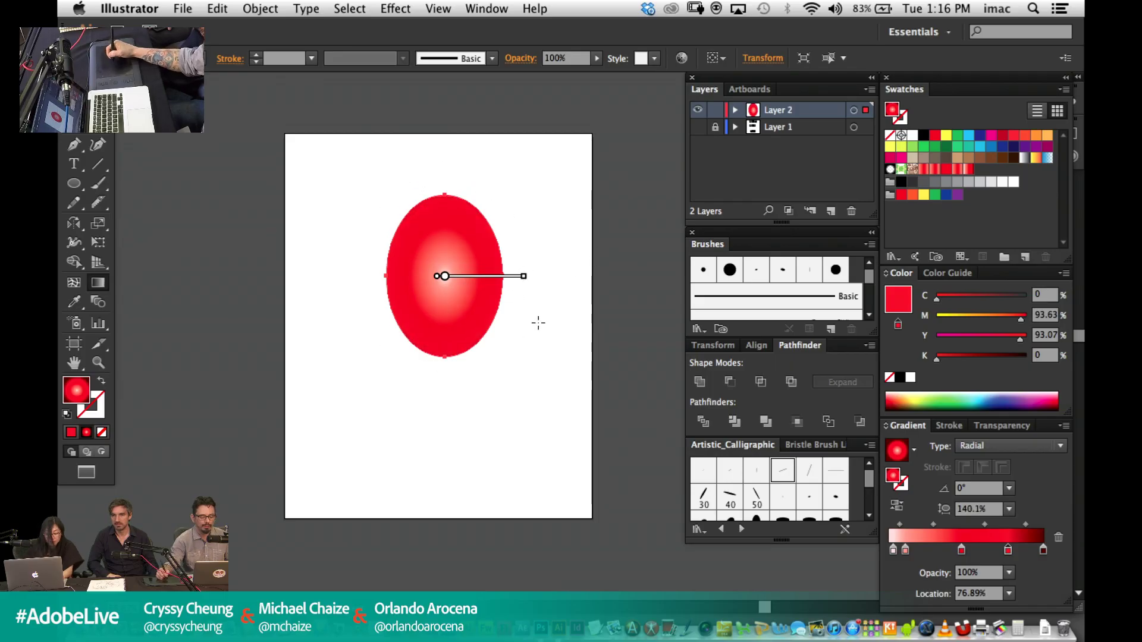
# Change the red ellipse's gradient to Linear and redraw its direction across the shape at a 10.5° angle.
pyautogui.press('super+shift+a')
pyautogui.click(472, 292)
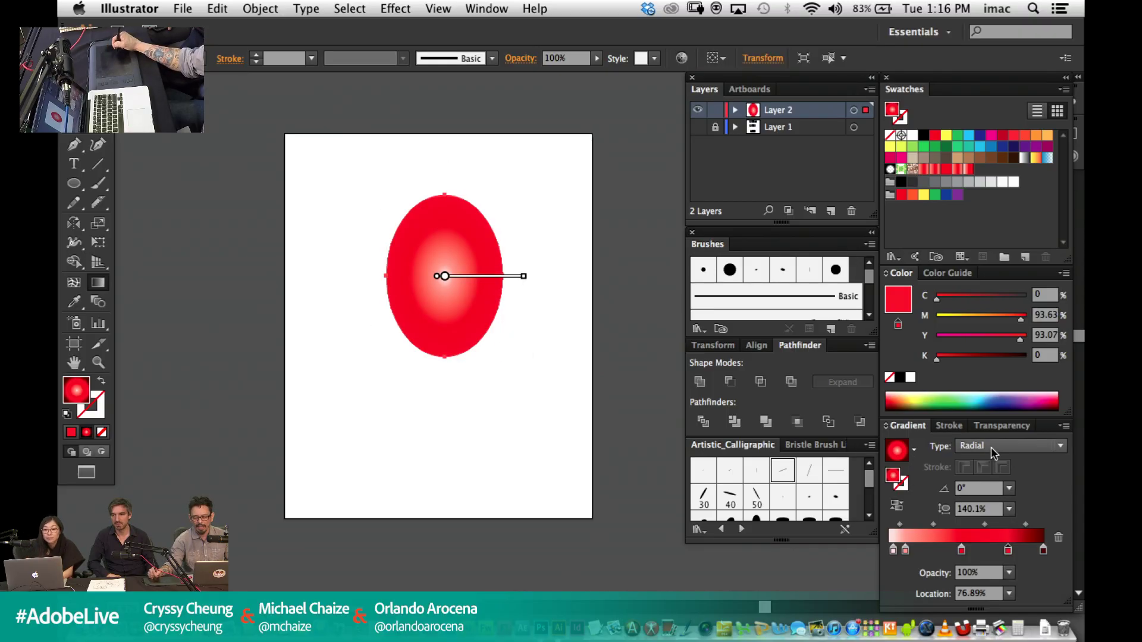
pyautogui.click(1011, 446)
pyautogui.click(975, 465)
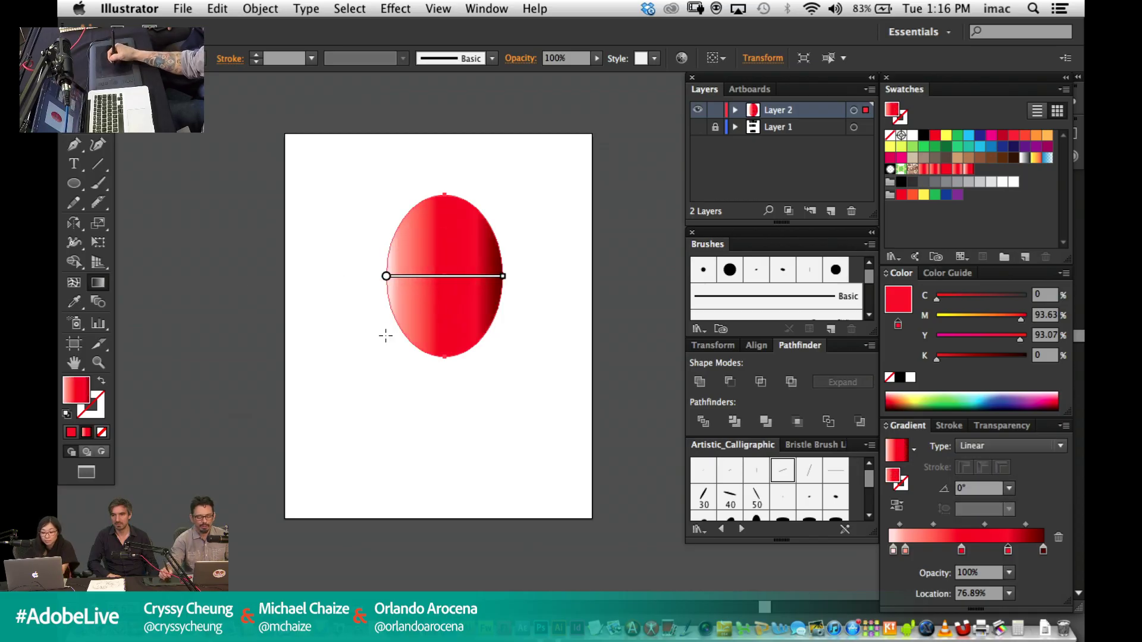
pyautogui.moveTo(377, 321); pyautogui.dragTo(532, 296)
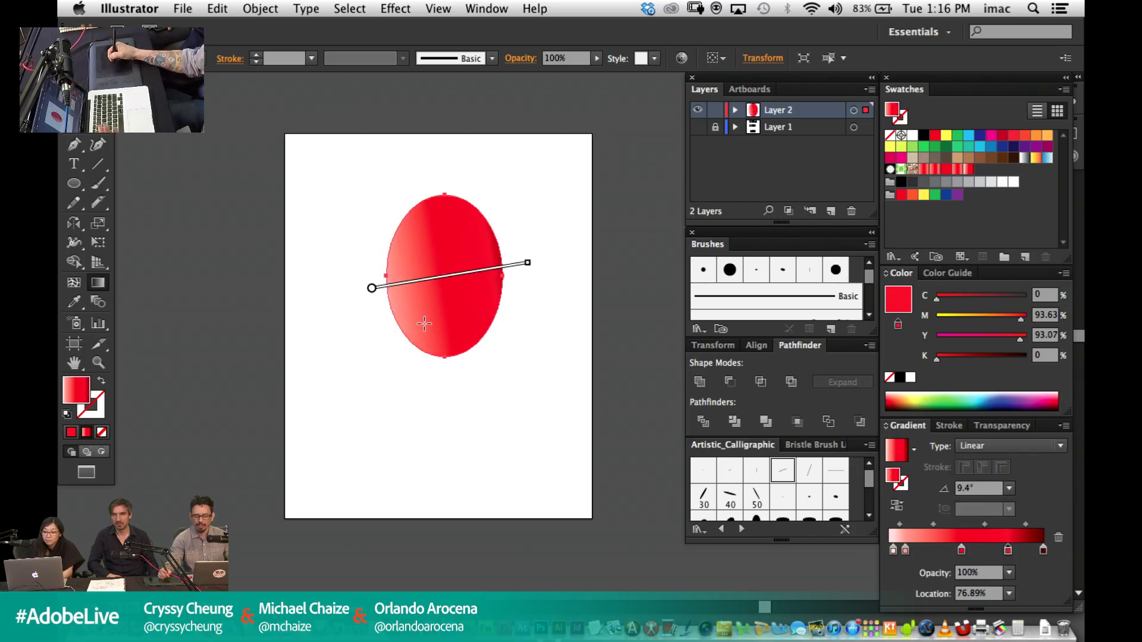
pyautogui.moveTo(403, 322); pyautogui.dragTo(554, 289)
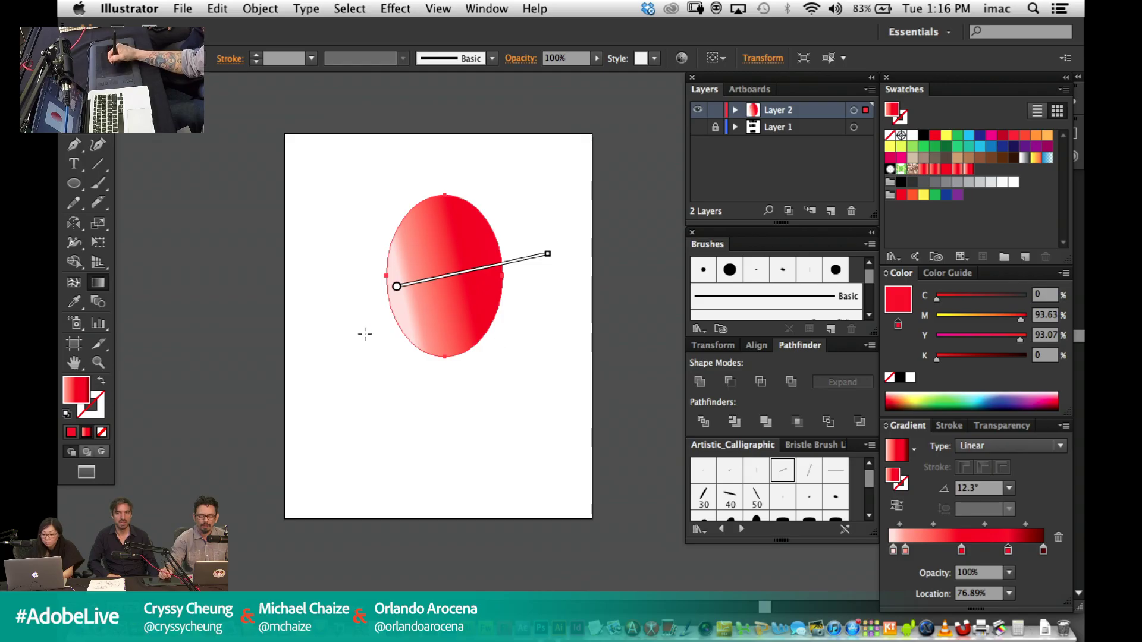
pyautogui.moveTo(359, 293); pyautogui.dragTo(550, 257)
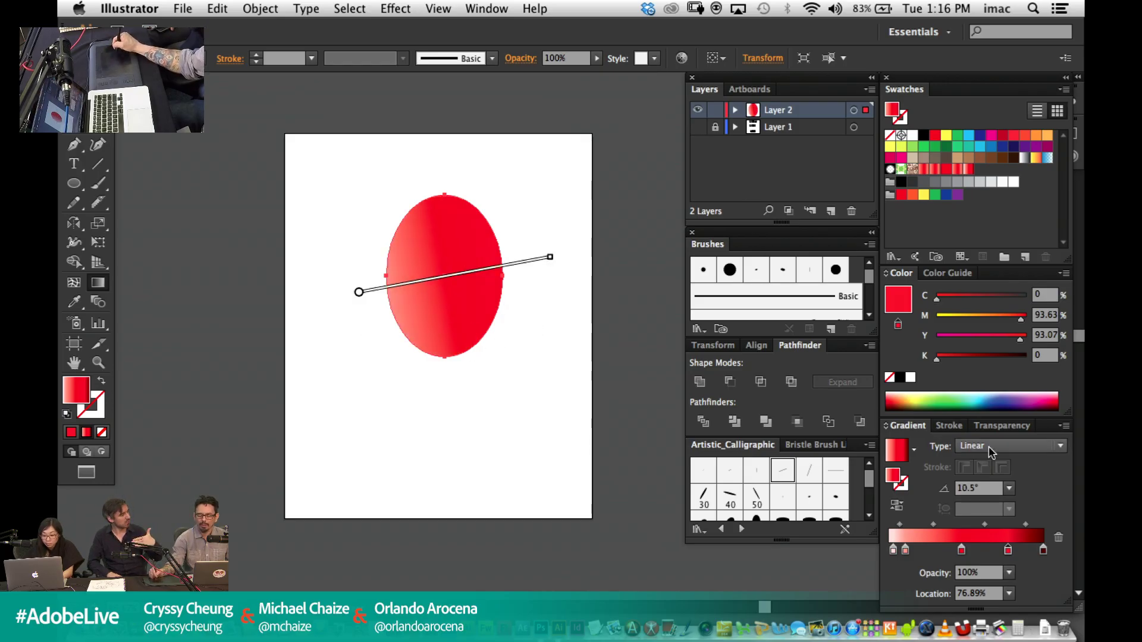
# Switch the red ellipse's gradient type to Radial and nudge its middle red colour stop.
pyautogui.click(992, 451)
pyautogui.click(990, 482)
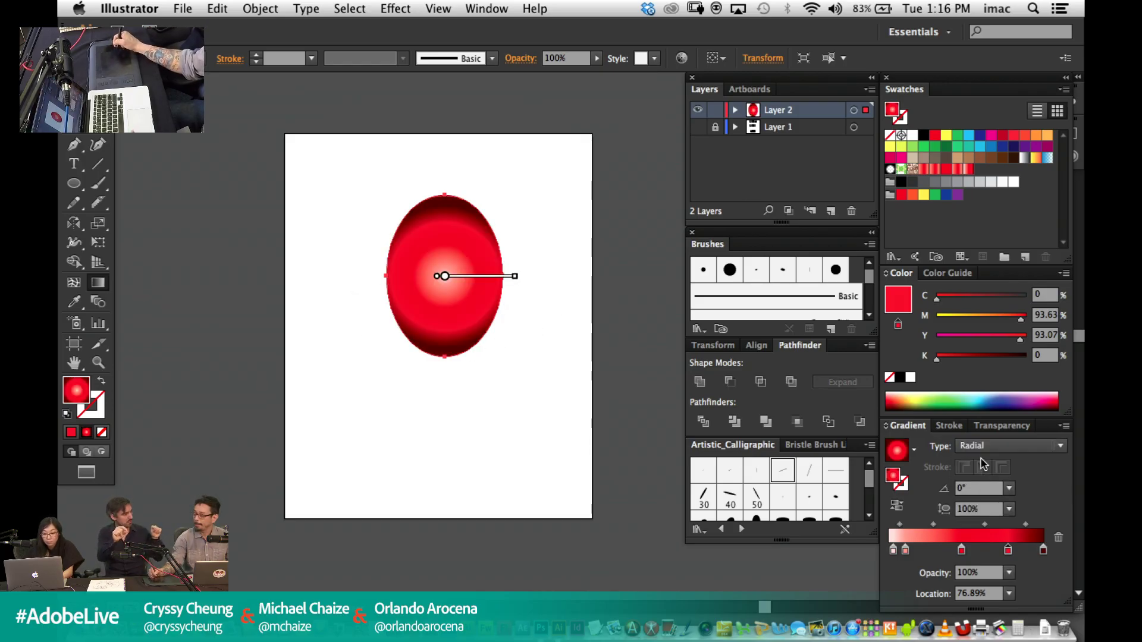
pyautogui.moveTo(483, 281)
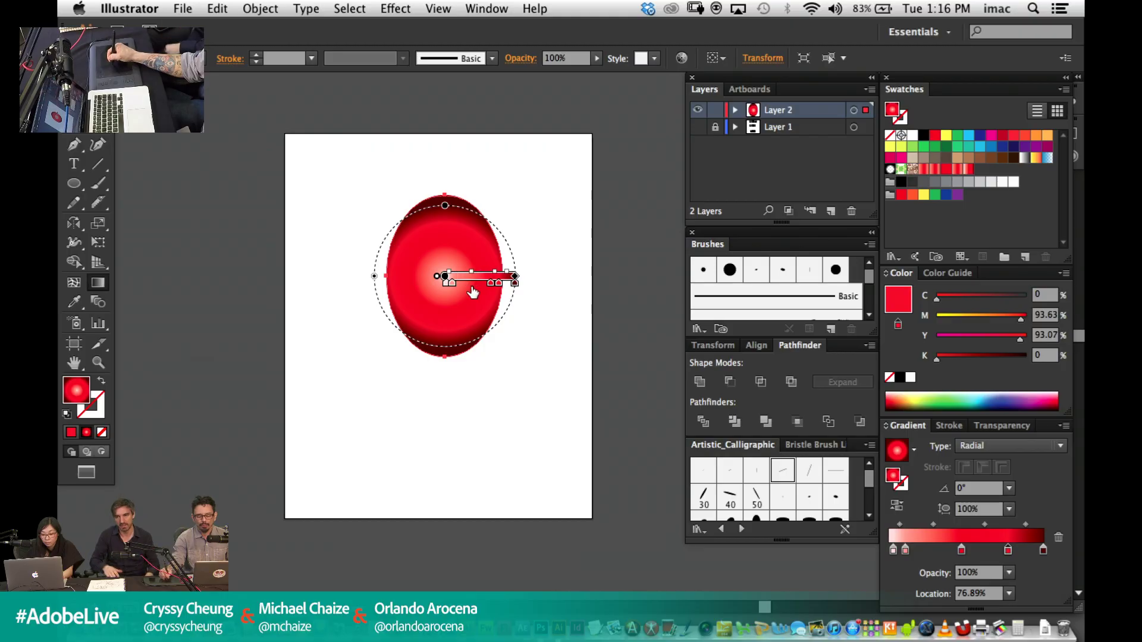
pyautogui.moveTo(472, 291); pyautogui.dragTo(471, 291)
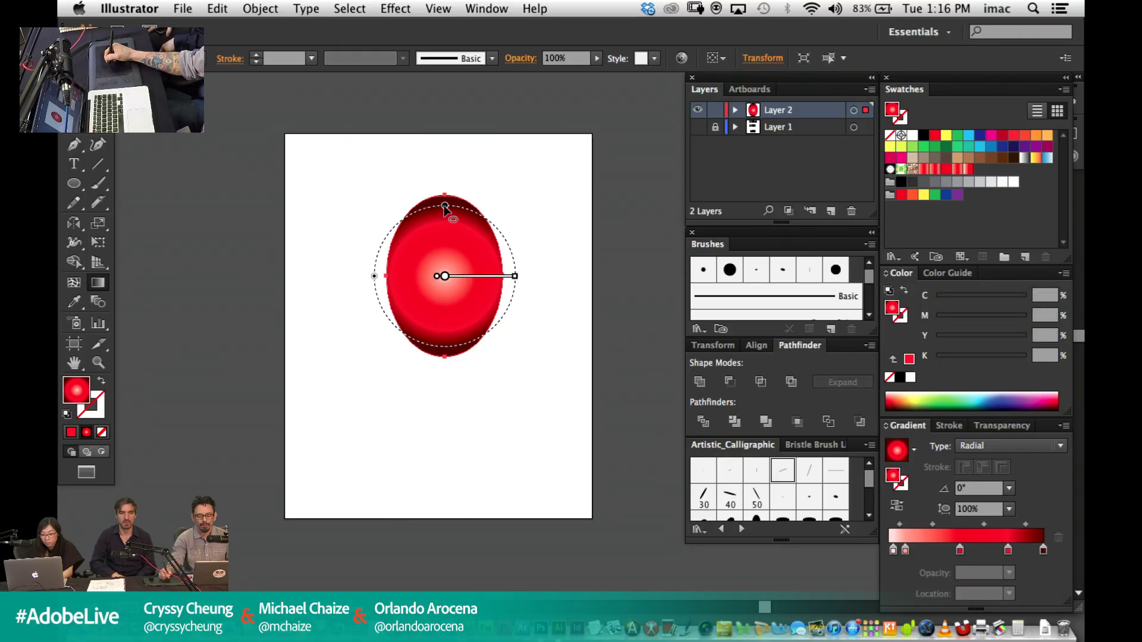
# Stretch the radial gradient vertically to a 168.3% aspect ratio and remove its dark red end stop.
pyautogui.moveTo(444, 205); pyautogui.dragTo(444, 157)
pyautogui.moveTo(521, 290)
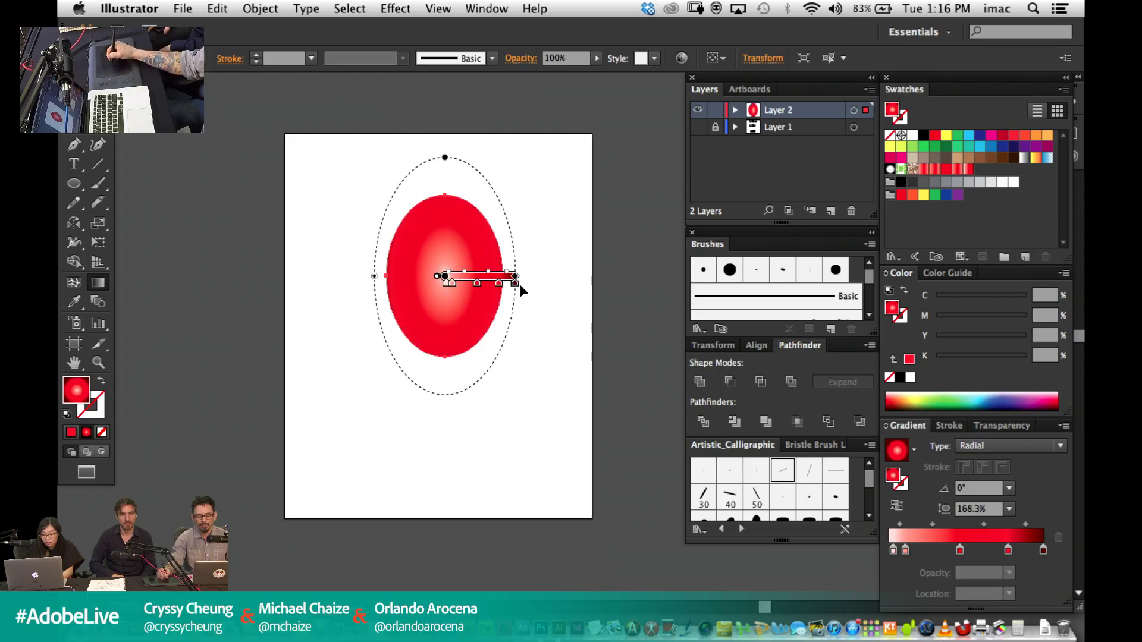
pyautogui.moveTo(516, 286); pyautogui.dragTo(547, 295)
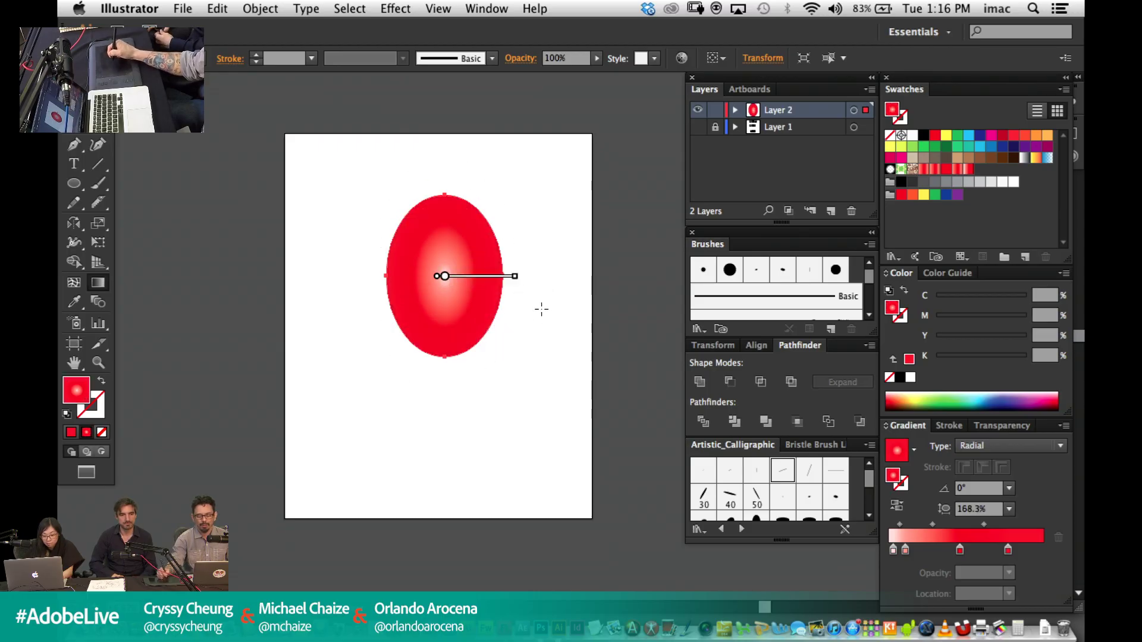
# Remove the near-white start stop from the ellipse's radial gradient, leaving the salmon stop at 0% location.
pyautogui.keyDown('super'); pyautogui.click(526, 392); pyautogui.keyUp('super')
pyautogui.keyDown('super'); pyautogui.click(459, 281); pyautogui.keyUp('super')
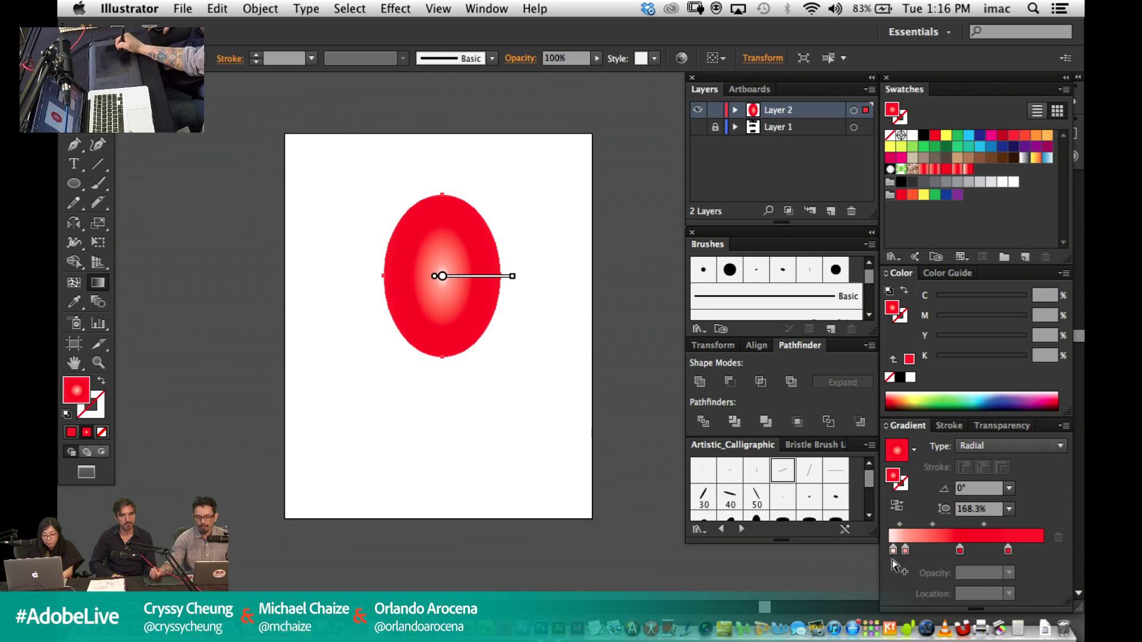
pyautogui.moveTo(892, 551); pyautogui.dragTo(896, 572)
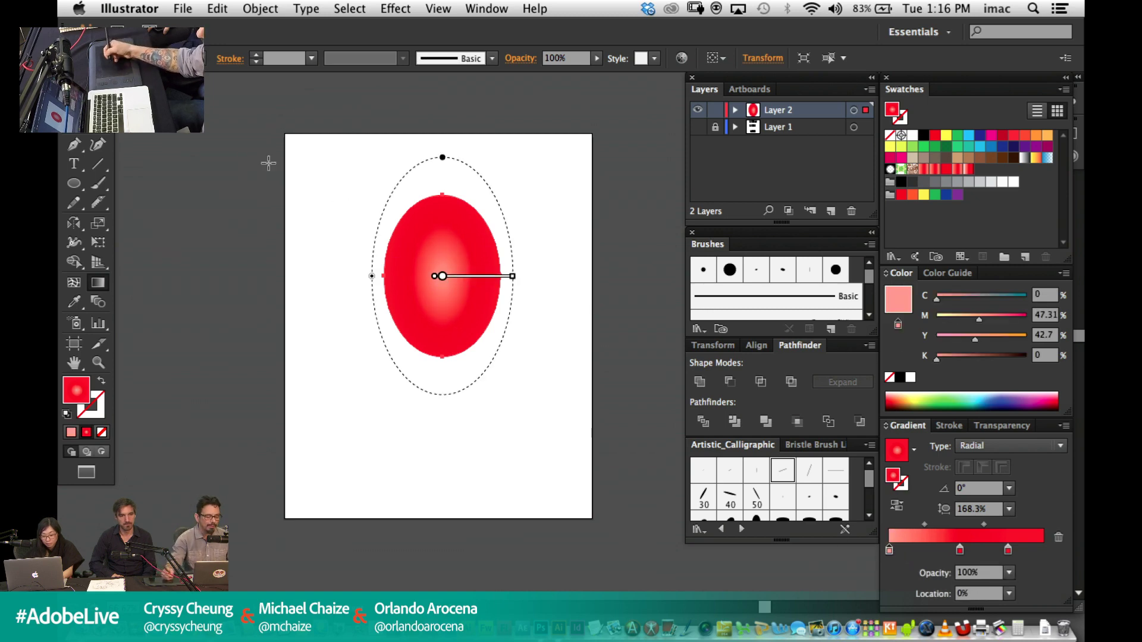
# Move the red ellipse lower on the page and slightly to the right.
pyautogui.press('v')
pyautogui.click(615, 286)
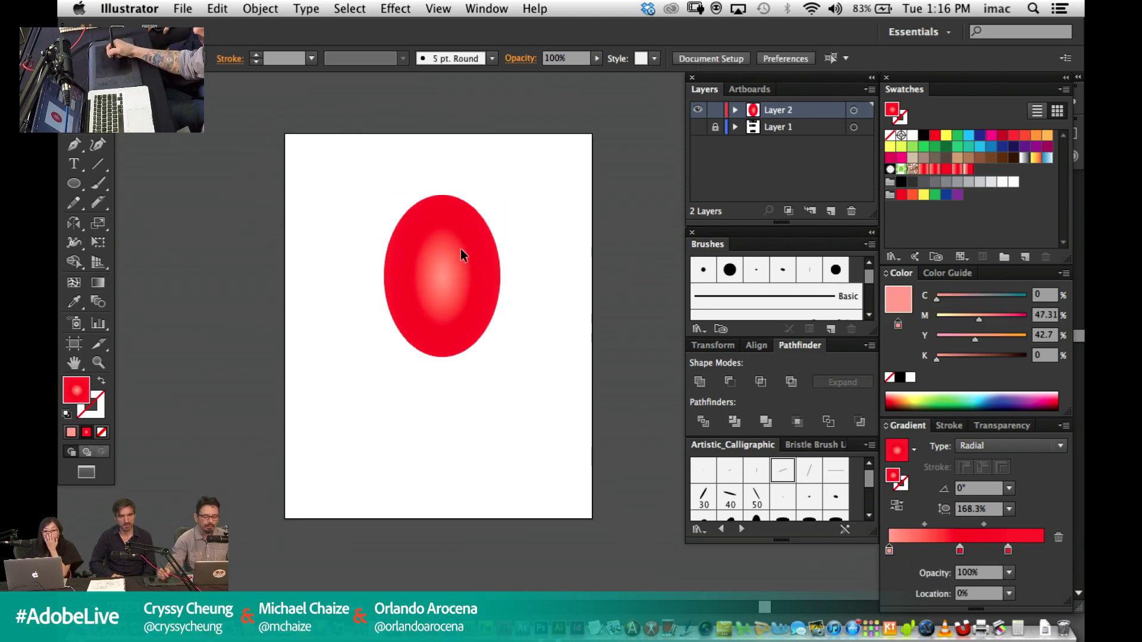
pyautogui.moveTo(447, 271); pyautogui.dragTo(444, 328)
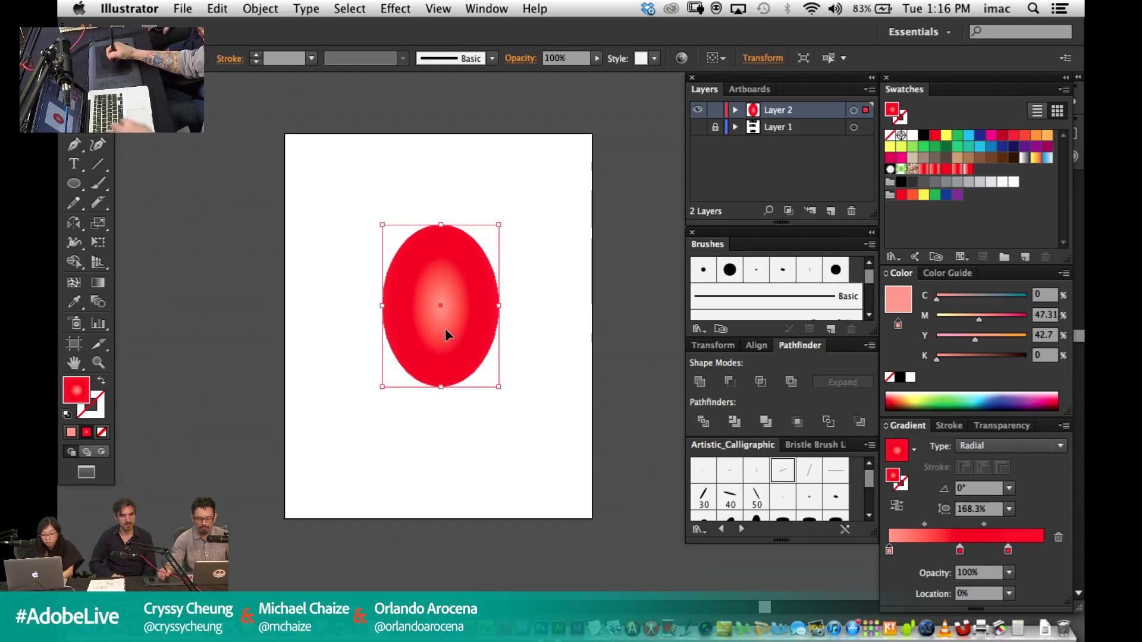
pyautogui.press('super+equal')
pyautogui.moveTo(453, 290); pyautogui.dragTo(509, 285)
# Broaden the top of the ellipse by lengthening both direction handles of its top anchor point.
pyautogui.click(98, 105)
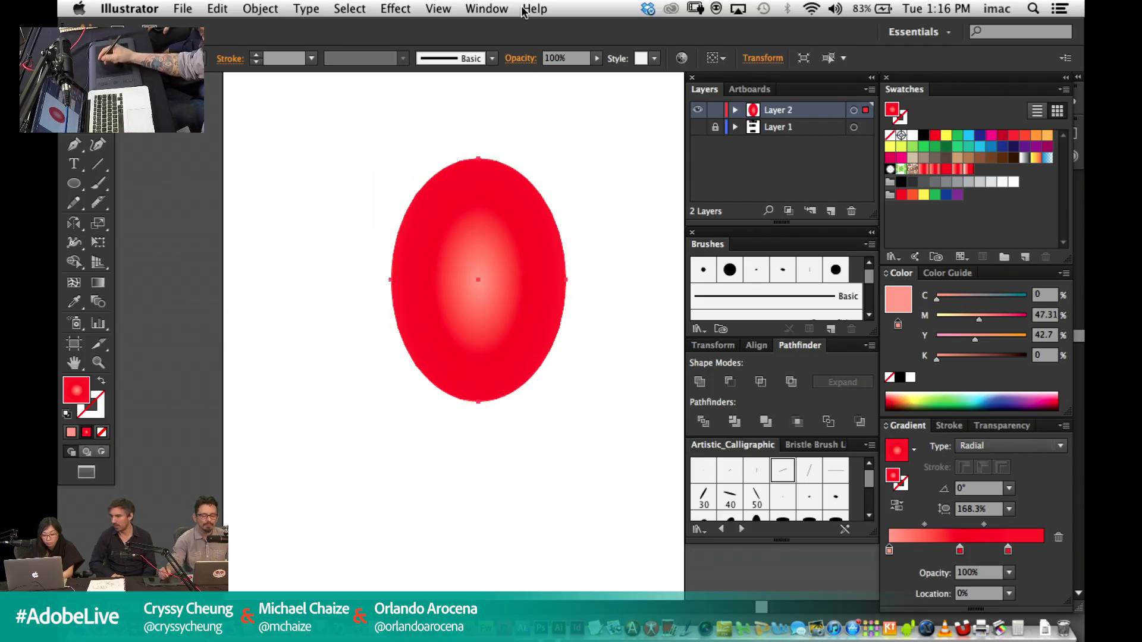
pyautogui.click(479, 159)
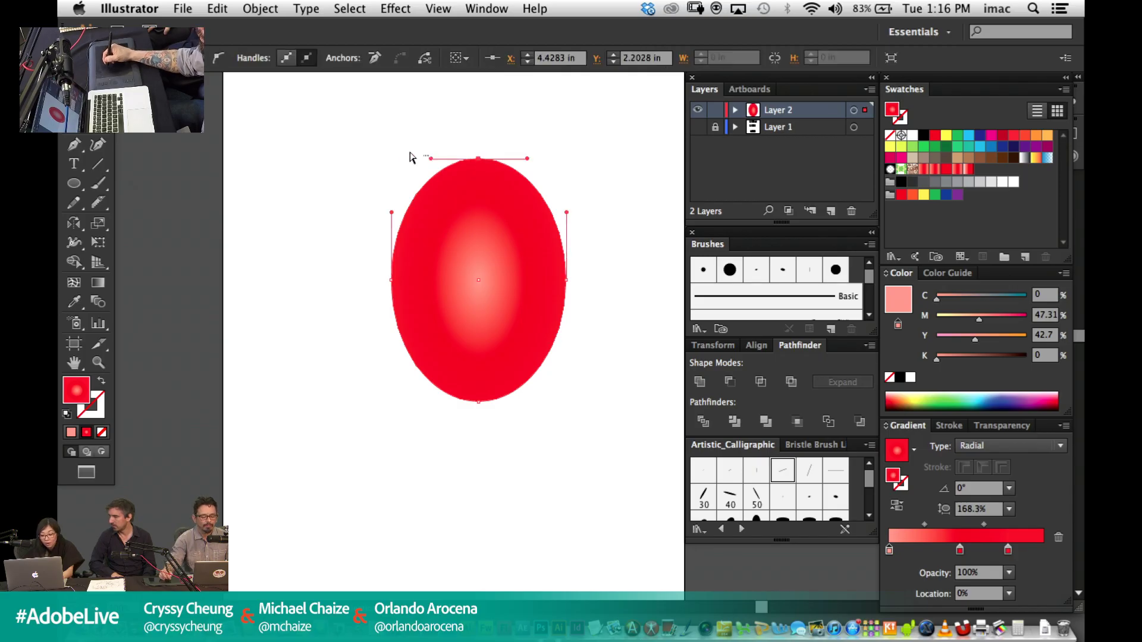
pyautogui.moveTo(431, 159); pyautogui.dragTo(399, 158)
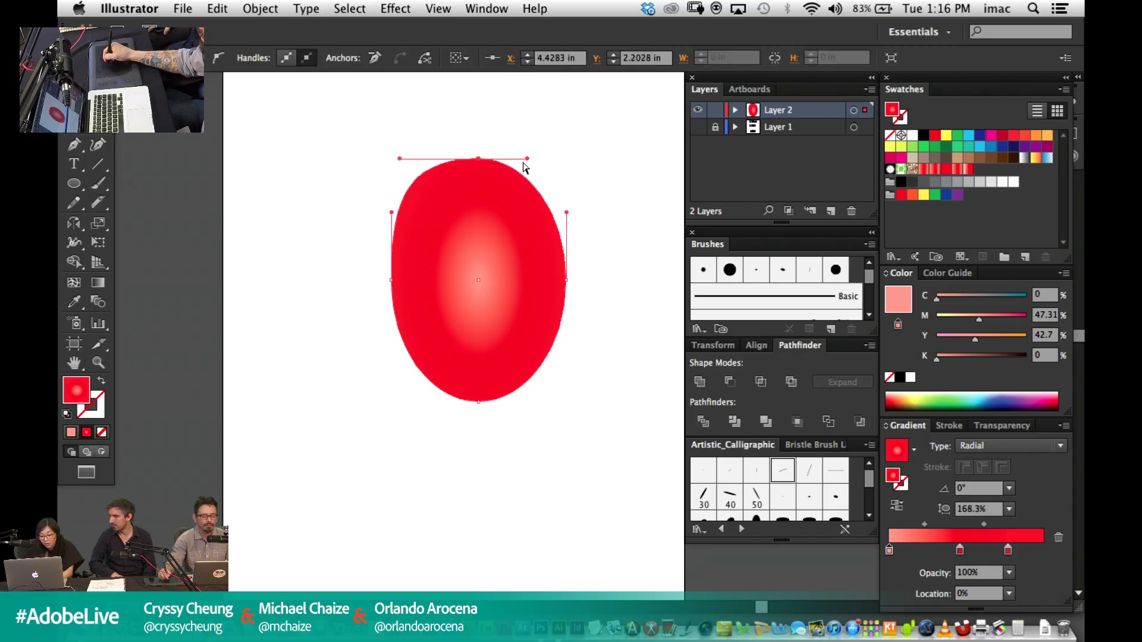
pyautogui.moveTo(527, 159); pyautogui.dragTo(550, 158)
pyautogui.moveTo(399, 159); pyautogui.dragTo(408, 159)
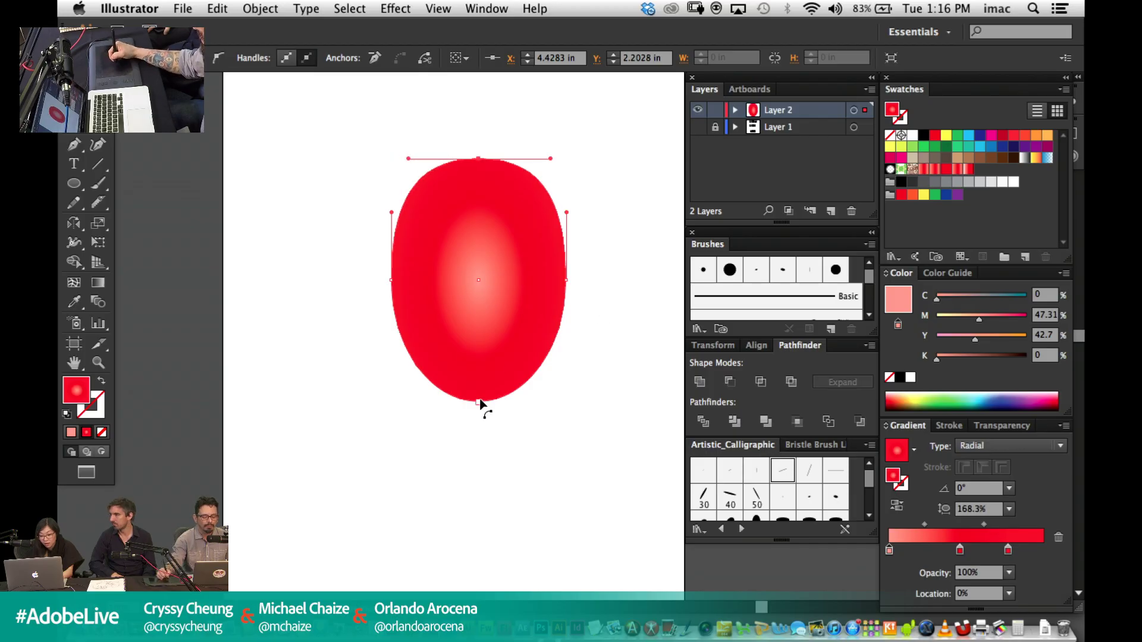
# Pull the shape's bottom anchor point down to taper it, and shift the whole shape slightly up and left.
pyautogui.moveTo(478, 402); pyautogui.dragTo(477, 422)
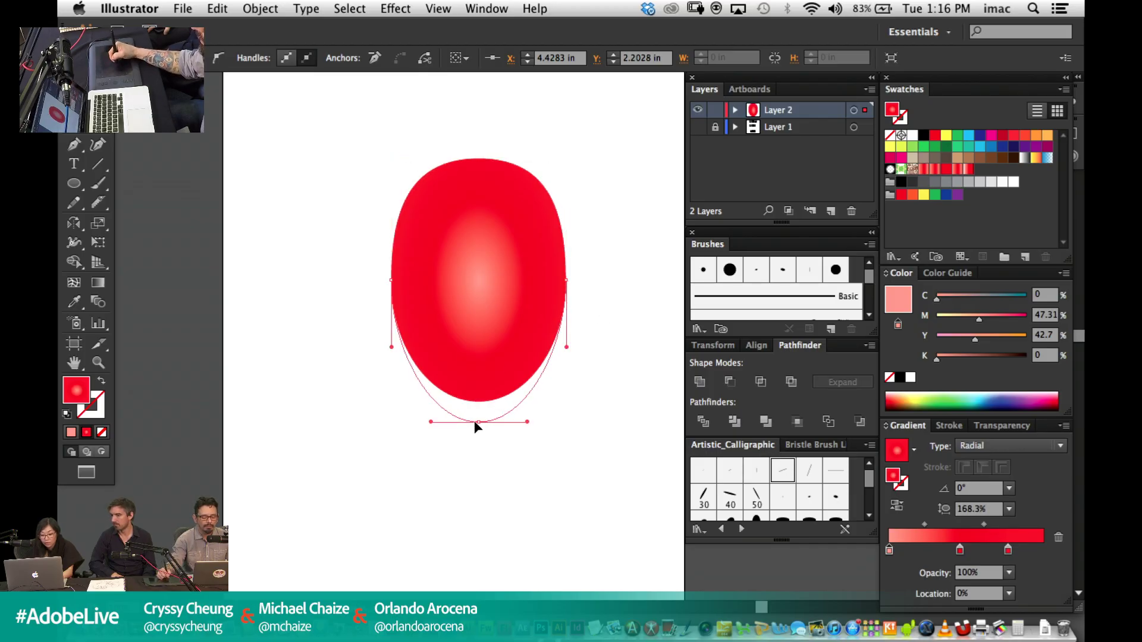
pyautogui.click(619, 246)
pyautogui.press('super+minus')
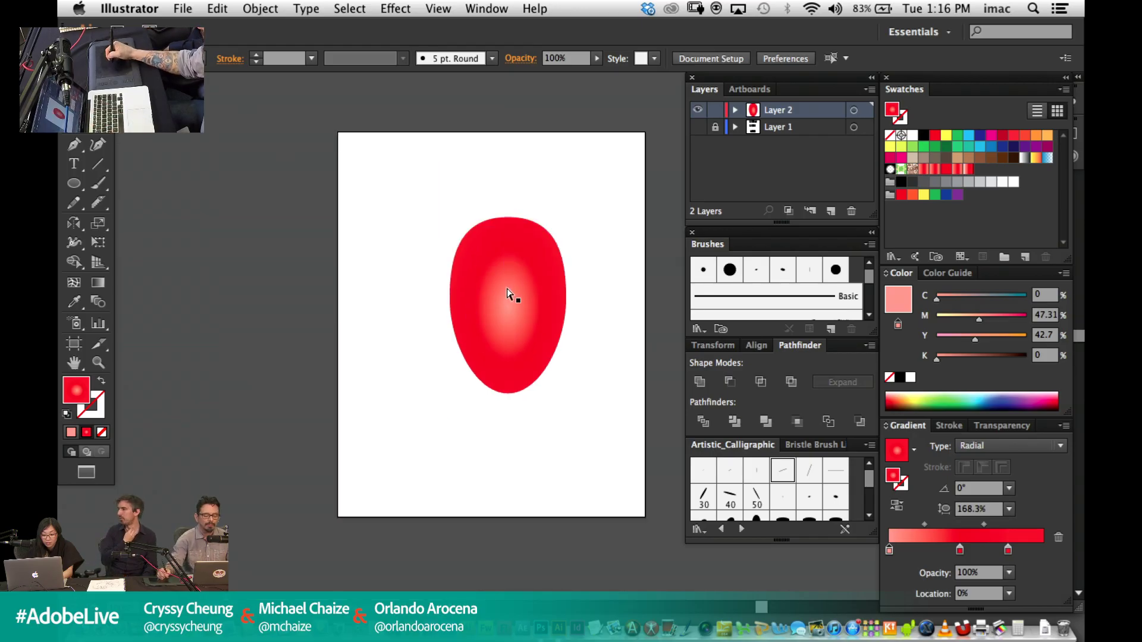
pyautogui.moveTo(506, 293); pyautogui.dragTo(492, 281)
pyautogui.click(616, 311)
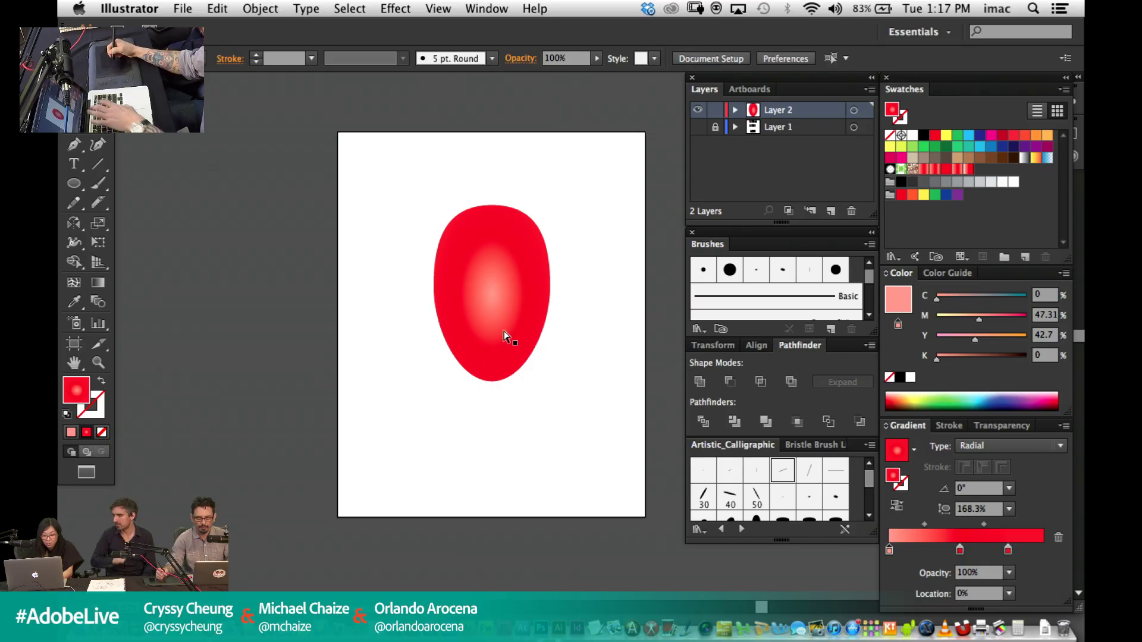
# Start a pen path for a horn above the upper left of the red head shape.
pyautogui.press('super+plus')
pyautogui.moveTo(520, 239); pyautogui.dragTo(501, 382)
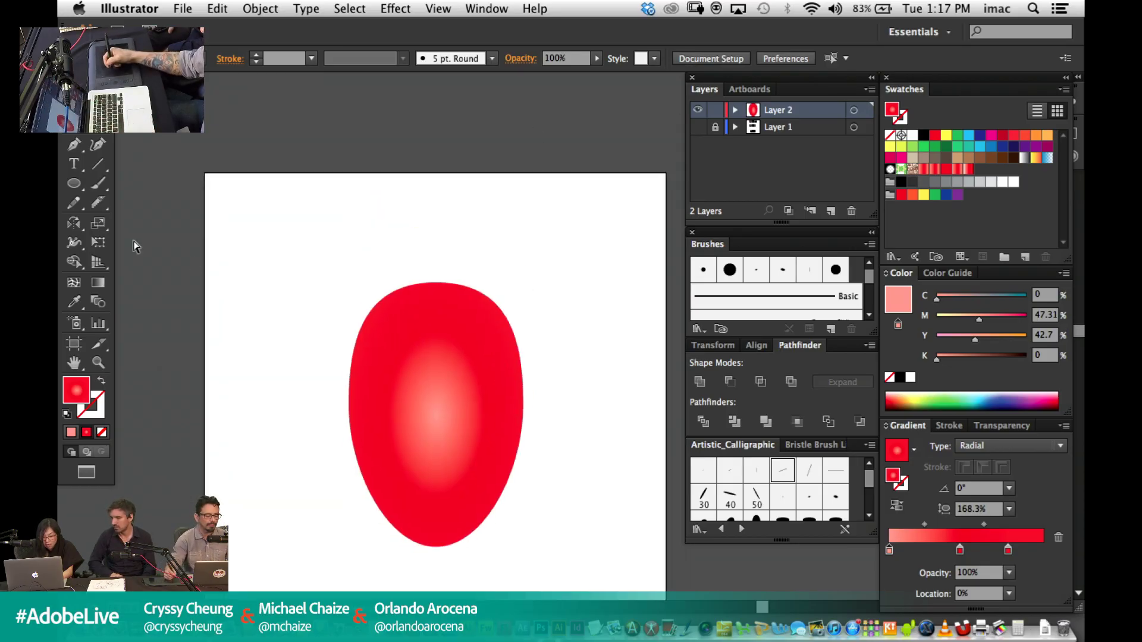
pyautogui.click(85, 144)
pyautogui.click(336, 191)
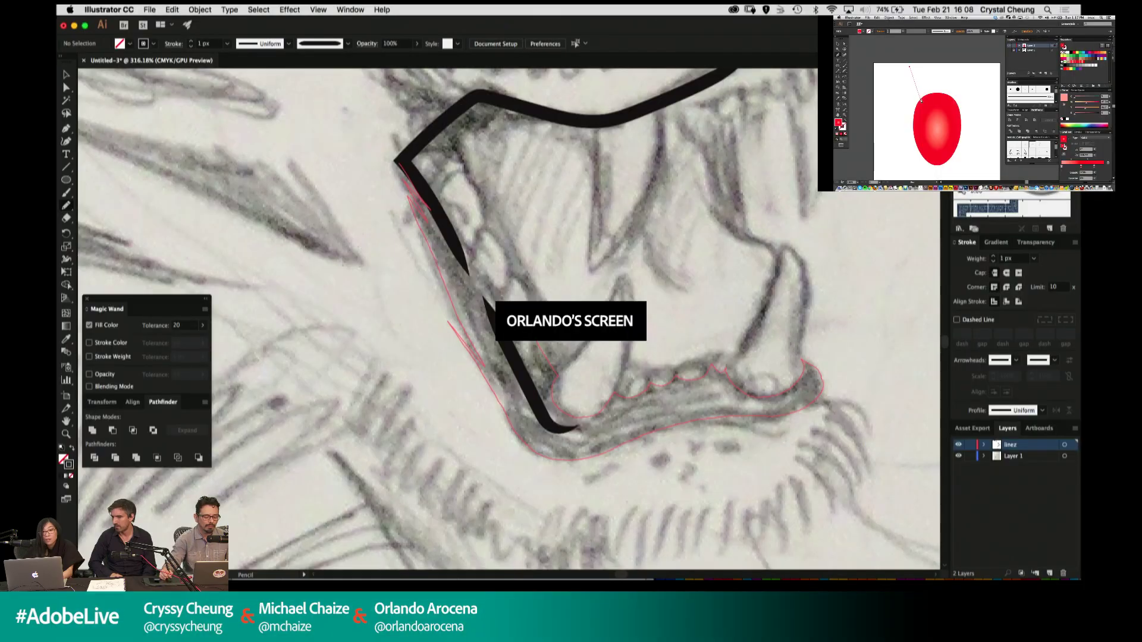
# Finish the Pencil outline of the tiger's lower jaw and swap its stroke for a solid black fill.
pyautogui.moveTo(506, 288); pyautogui.dragTo(426, 189)
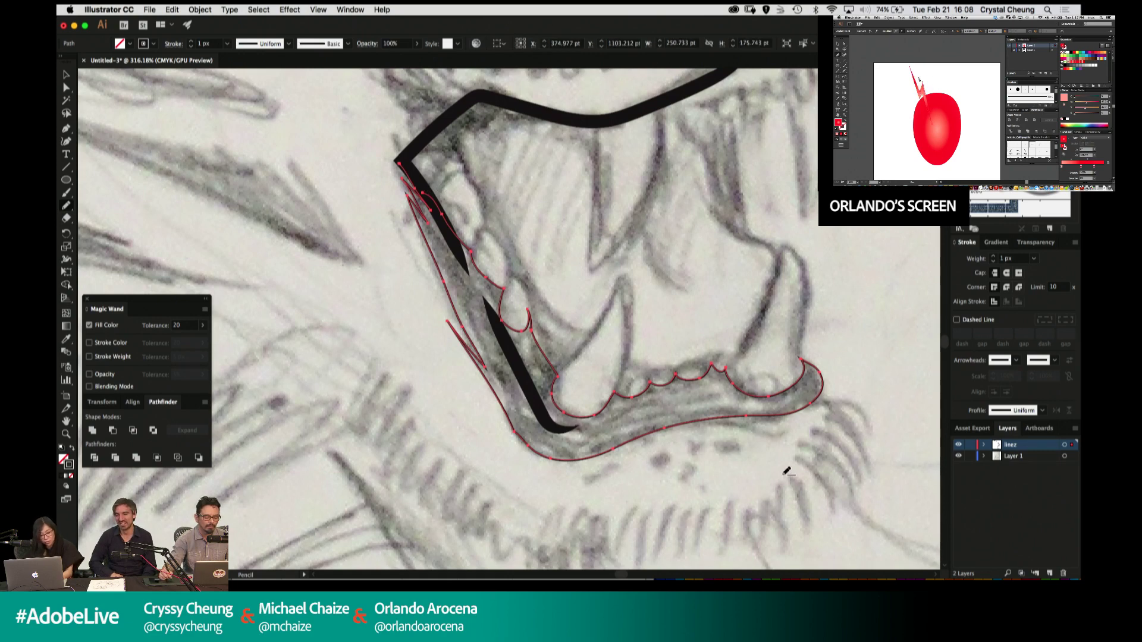
pyautogui.hotkey('shift', 'x')
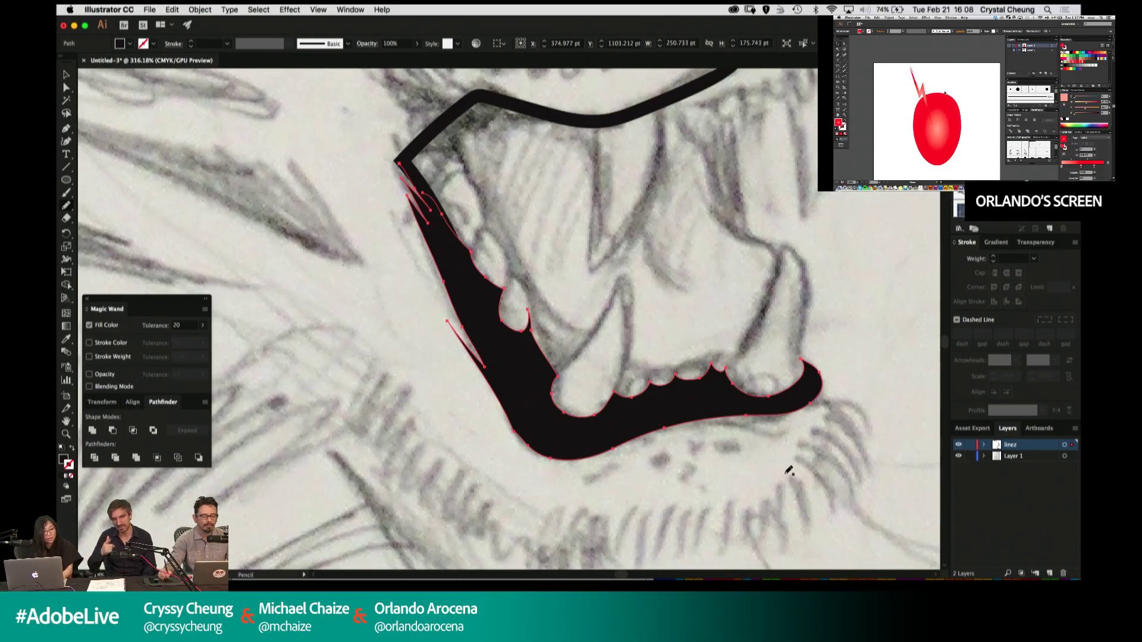
pyautogui.press('super+shift+a')
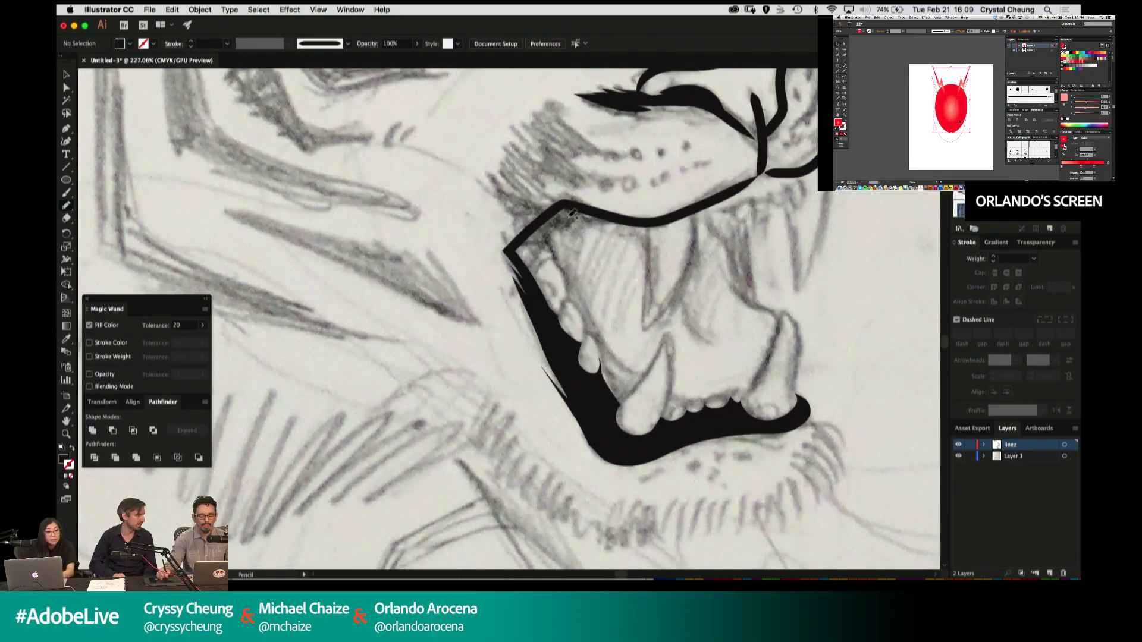
# Ink the outlines of the tiger's near and far upper fangs with the Paintbrush.
pyautogui.moveTo(653, 245)
pyautogui.mouseDown()
pyautogui.moveTo(554, 260)
pyautogui.moveTo(543, 345)
pyautogui.moveTo(583, 309)
pyautogui.moveTo(604, 229)
pyautogui.mouseUp()
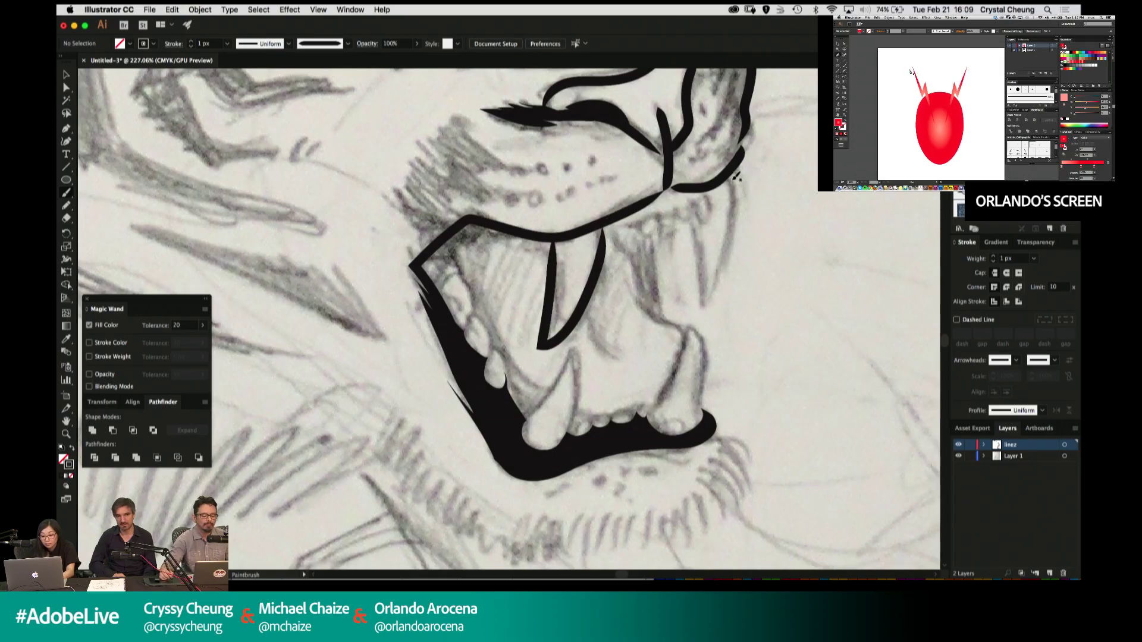
pyautogui.moveTo(711, 283); pyautogui.dragTo(703, 300)
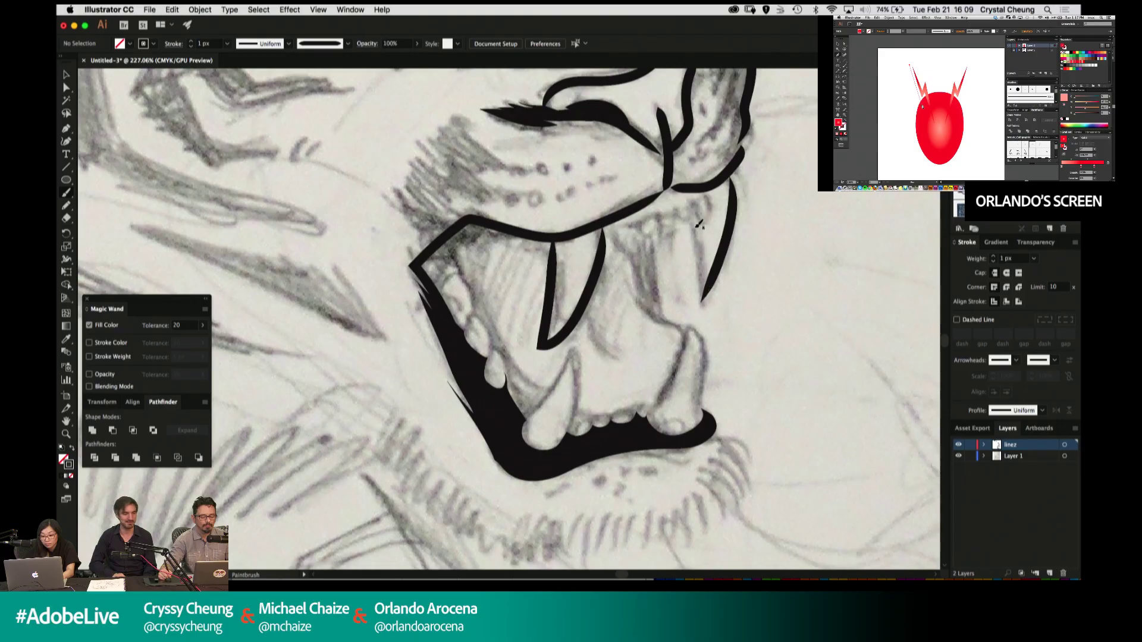
pyautogui.moveTo(698, 225); pyautogui.dragTo(696, 305)
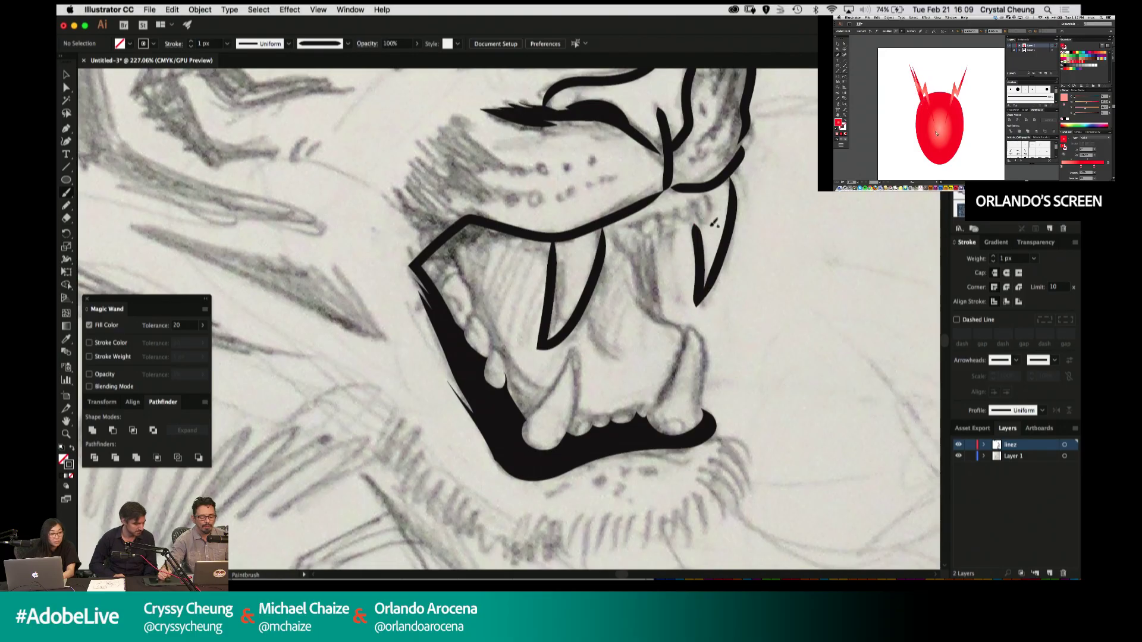
pyautogui.scroll(4, 713, 223)
pyautogui.press('a')
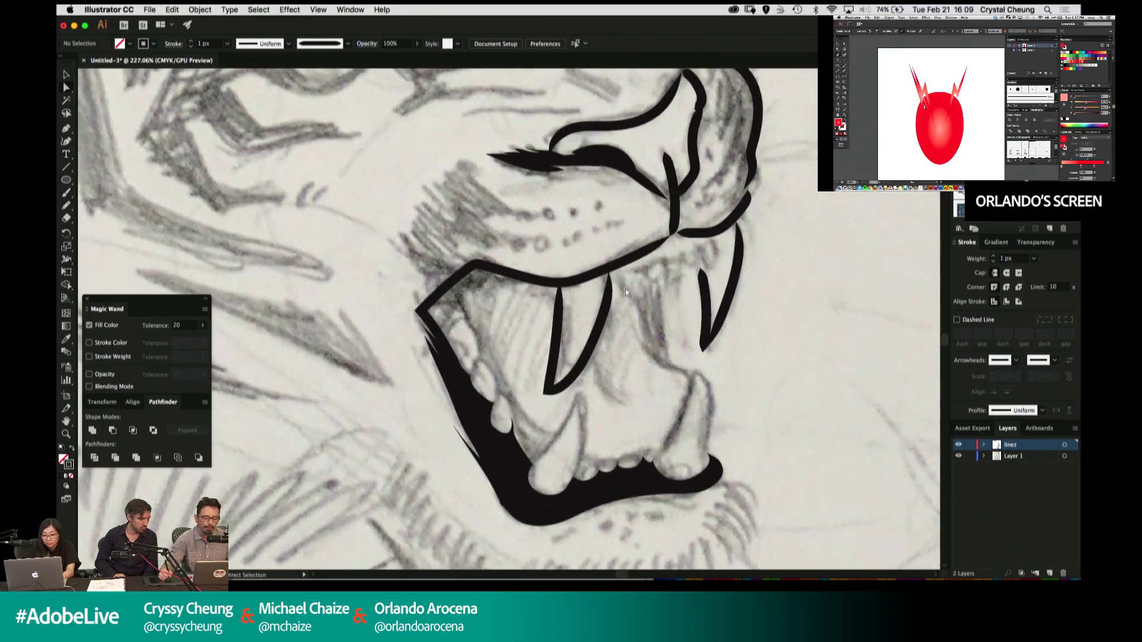
# Paint the scalloped line of small teeth between the upper fangs and give its stroke round-join corners.
pyautogui.press('b')
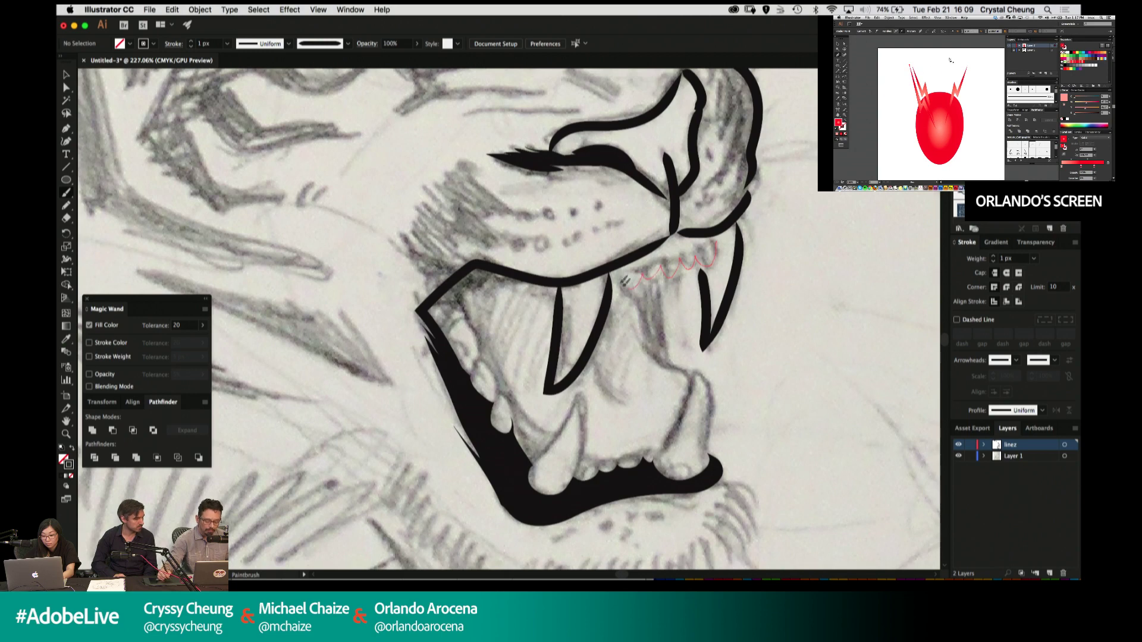
pyautogui.moveTo(625, 281); pyautogui.dragTo(619, 288)
pyautogui.press('a')
pyautogui.click(704, 262)
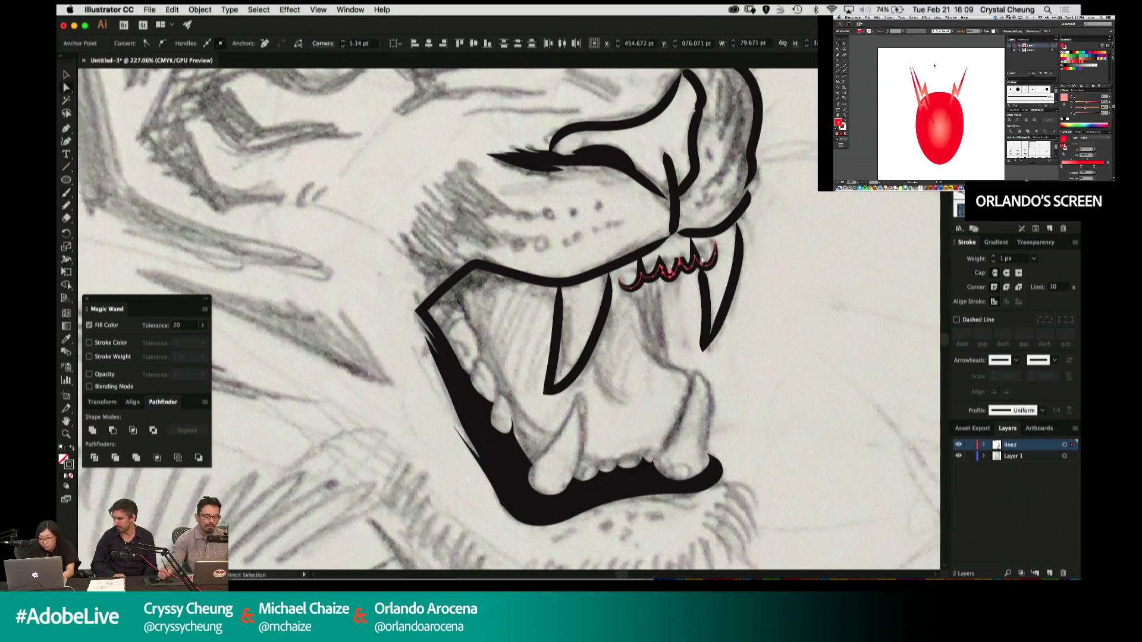
pyautogui.press('z')
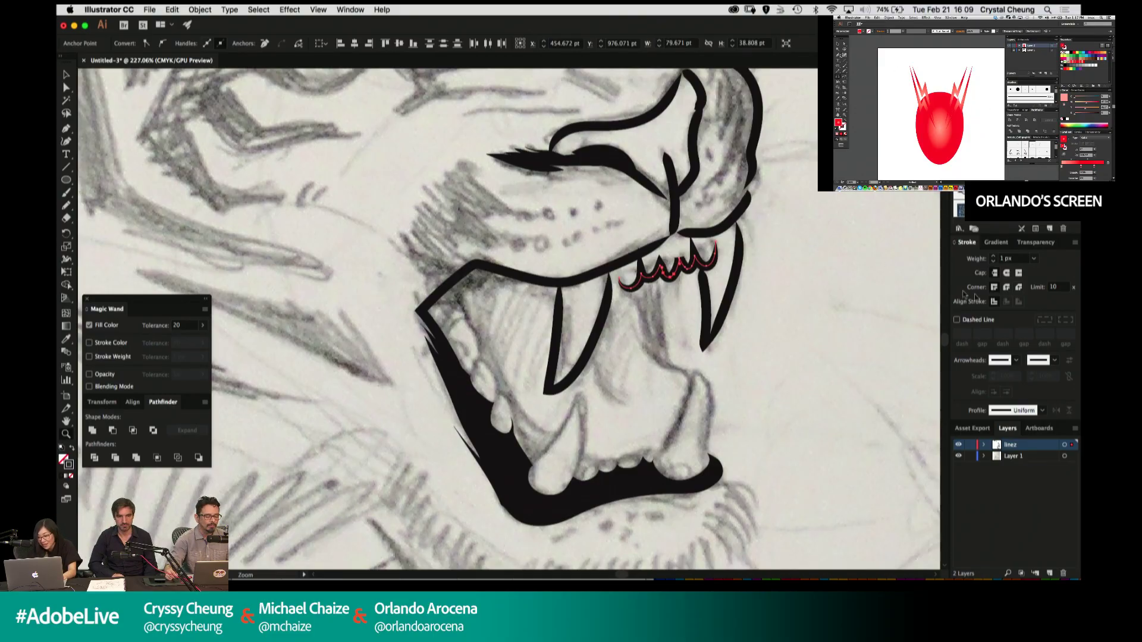
pyautogui.click(1006, 288)
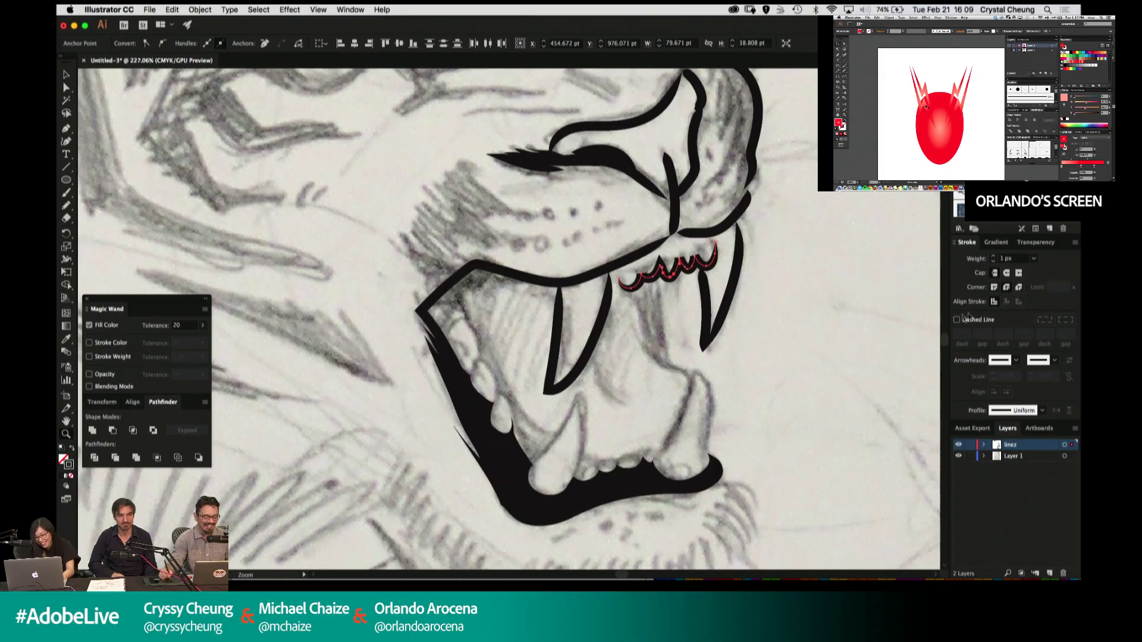
# Delete the middle section of the small upper teeth line and repaint it to bridge the gap.
pyautogui.press('Delete')
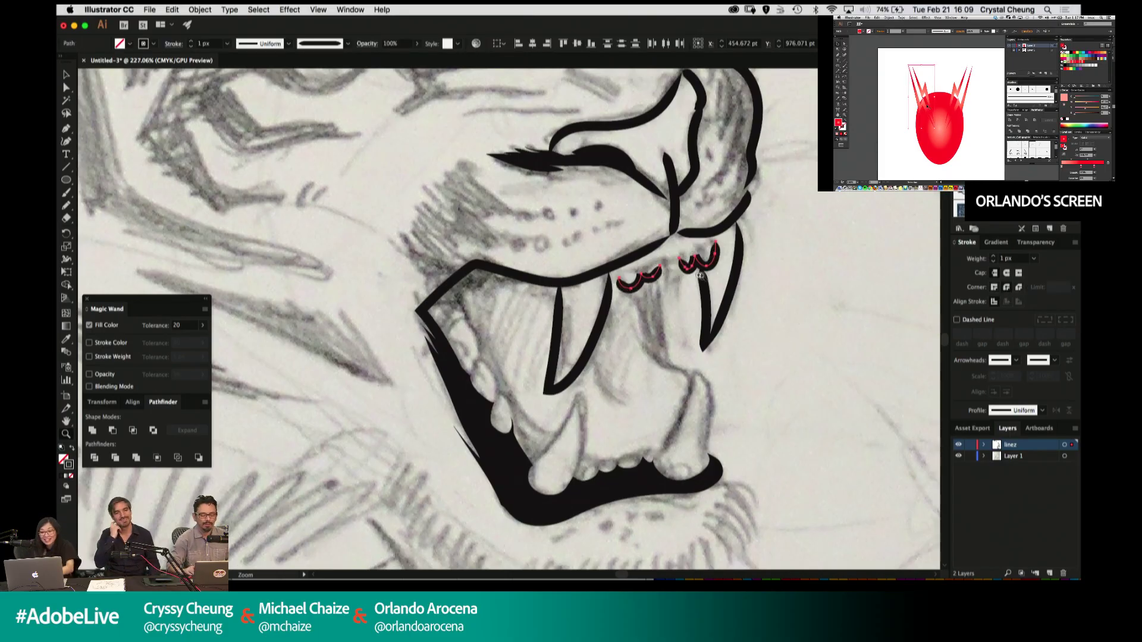
pyautogui.press('super+shift+a')
pyautogui.press('b')
pyautogui.moveTo(680, 260); pyautogui.dragTo(659, 267)
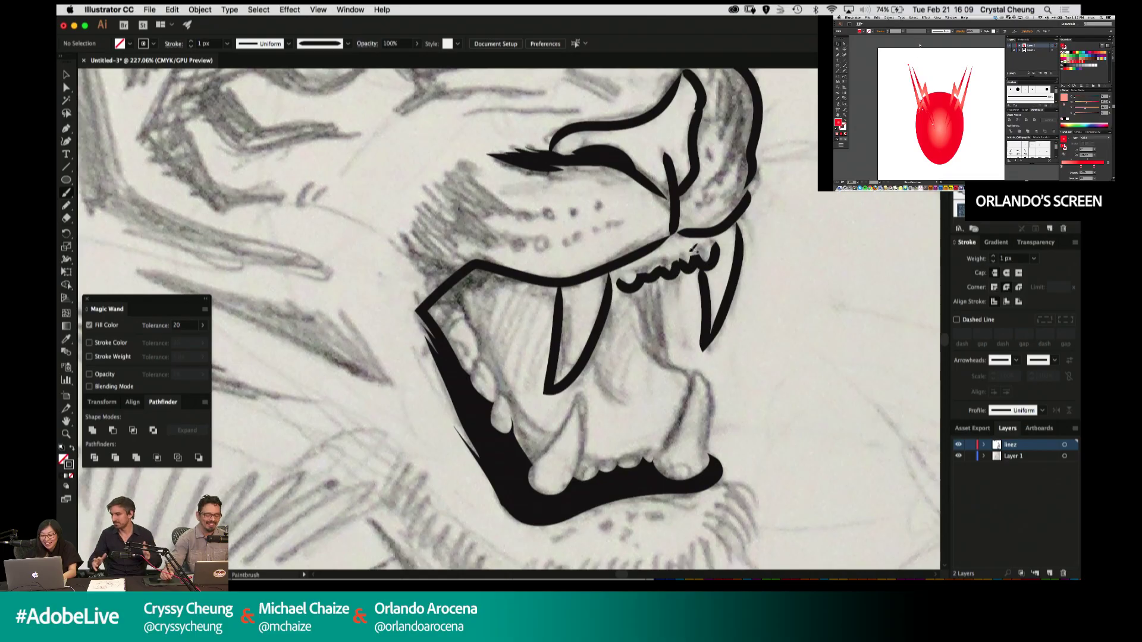
# Pick up the 0.5 px stroke from the crease below the far eye and paint a thin line above the small upper teeth.
pyautogui.moveTo(631, 209)
pyautogui.mouseDown()
pyautogui.moveTo(679, 410)
pyautogui.moveTo(705, 392)
pyautogui.mouseUp()
pyautogui.press('a')
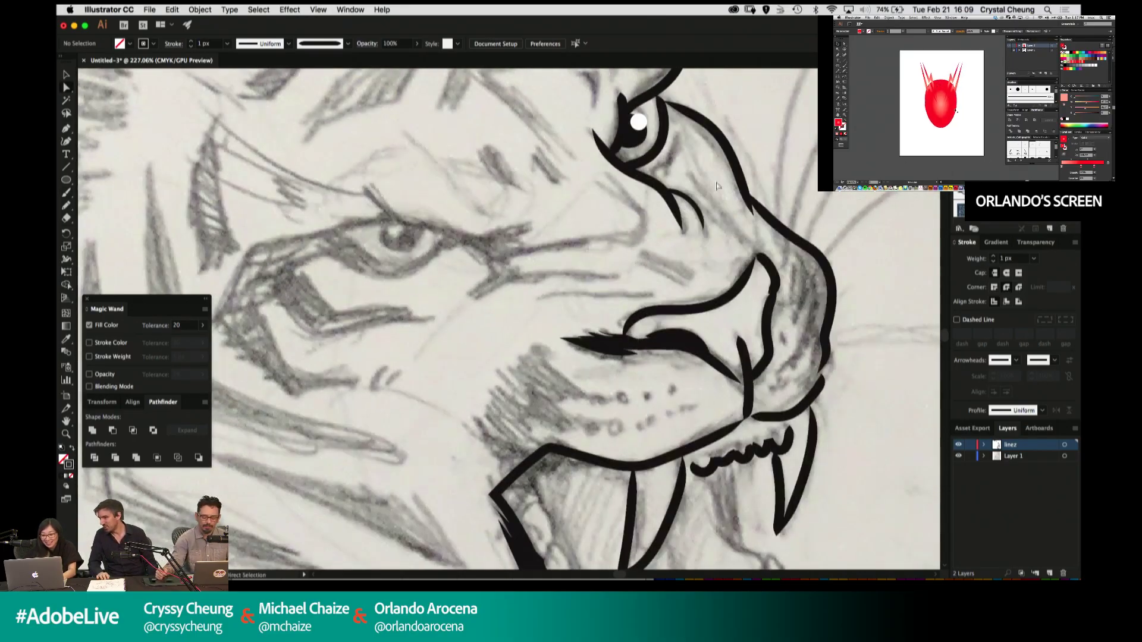
pyautogui.click(694, 207)
pyautogui.scroll(-5, 741, 331)
pyautogui.hscroll(2, 740, 332)
pyautogui.press('b')
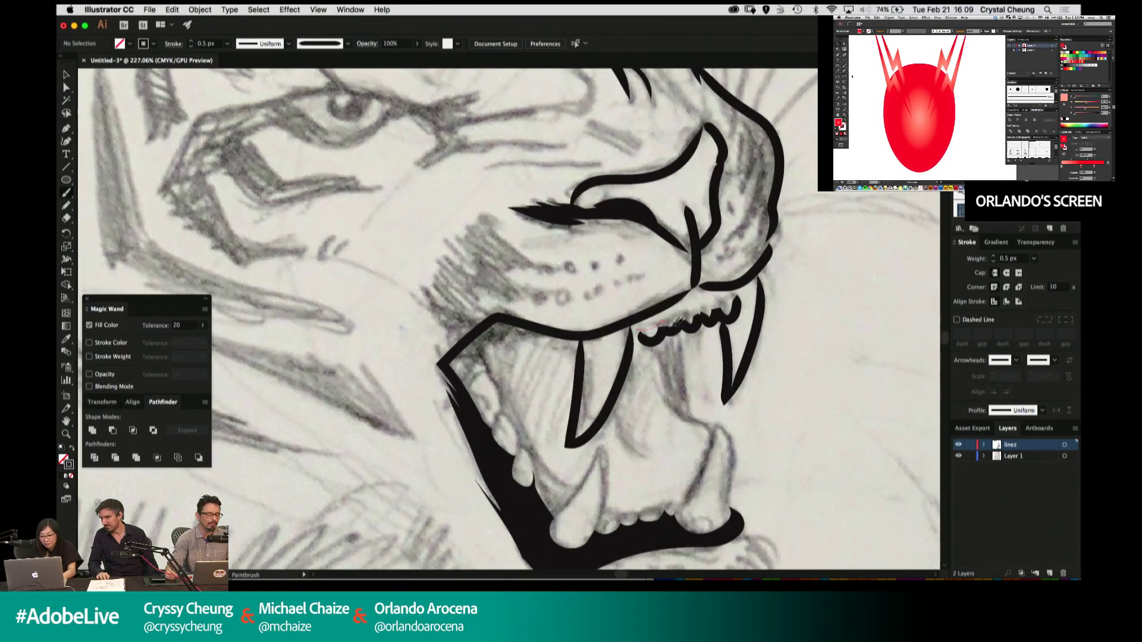
pyautogui.moveTo(712, 311); pyautogui.dragTo(735, 299)
# Paint the upper row of whisker dots on the muzzle, using 0.5 px near the nose and 1 px farther back.
pyautogui.scroll(3, 654, 297)
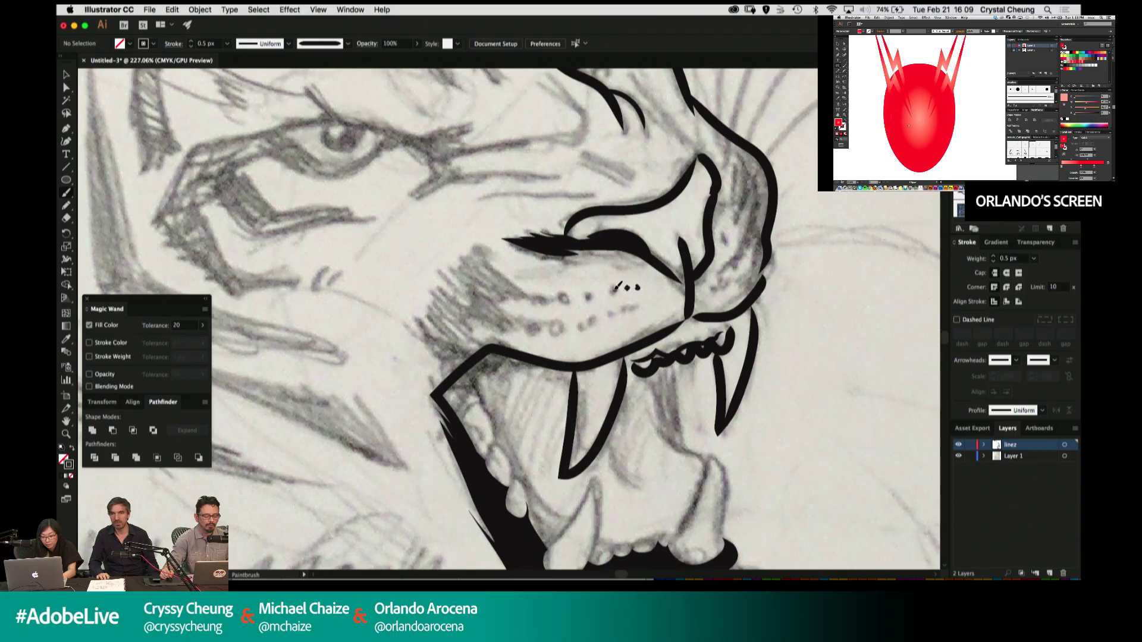
pyautogui.moveTo(587, 292); pyautogui.dragTo(589, 294)
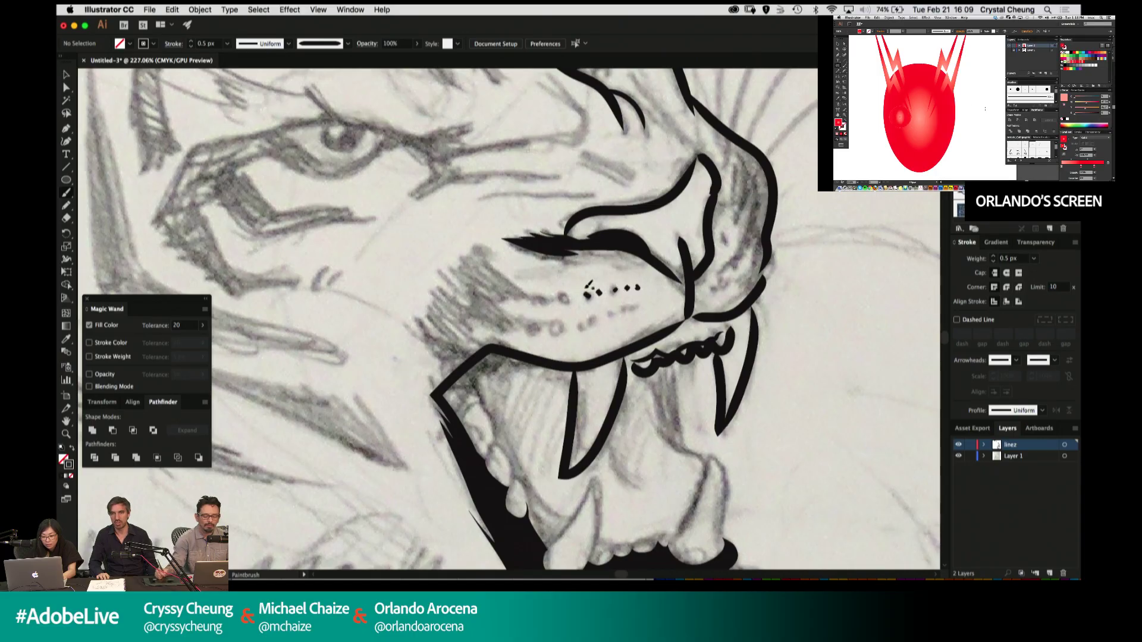
pyautogui.scroll(5, 651, 257)
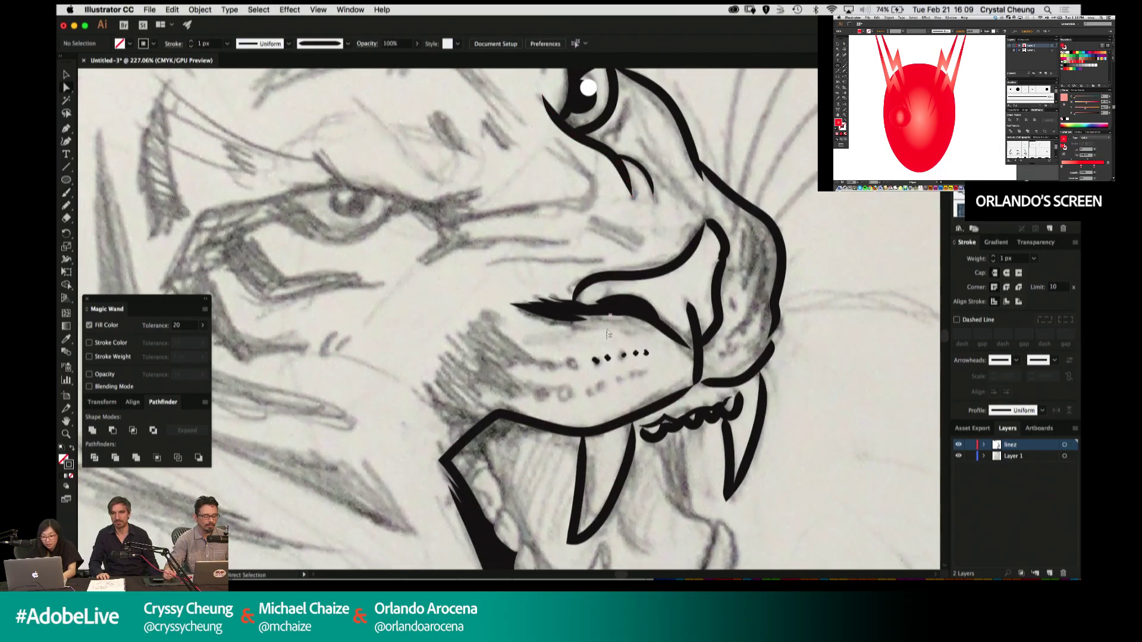
pyautogui.moveTo(533, 363); pyautogui.dragTo(535, 365)
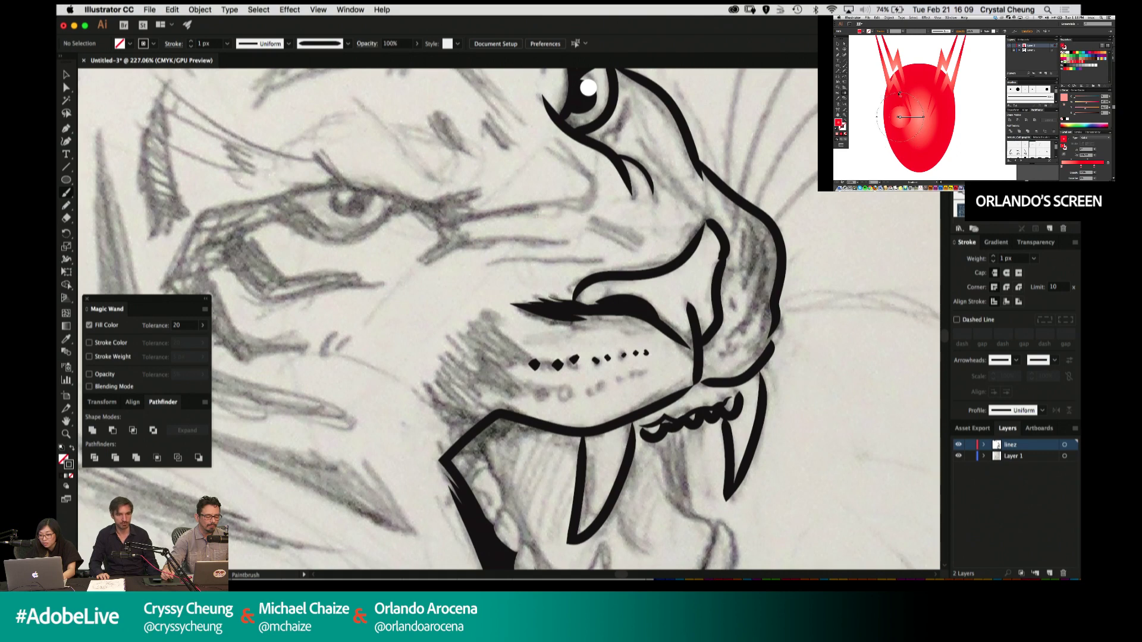
pyautogui.click(1075, 81)
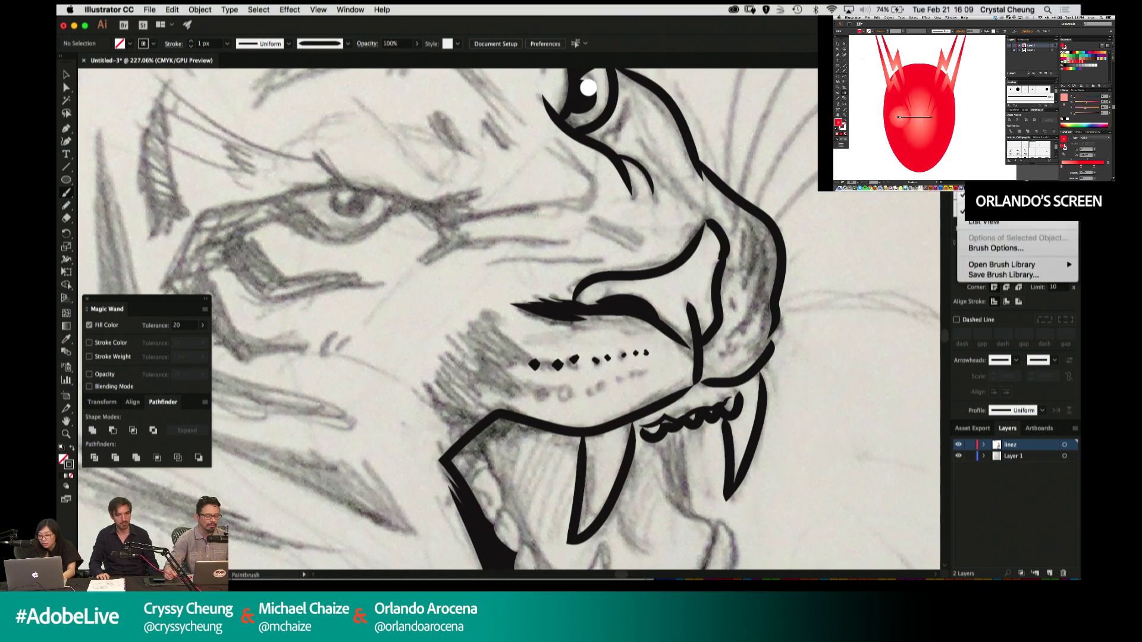
pyautogui.click(1075, 81)
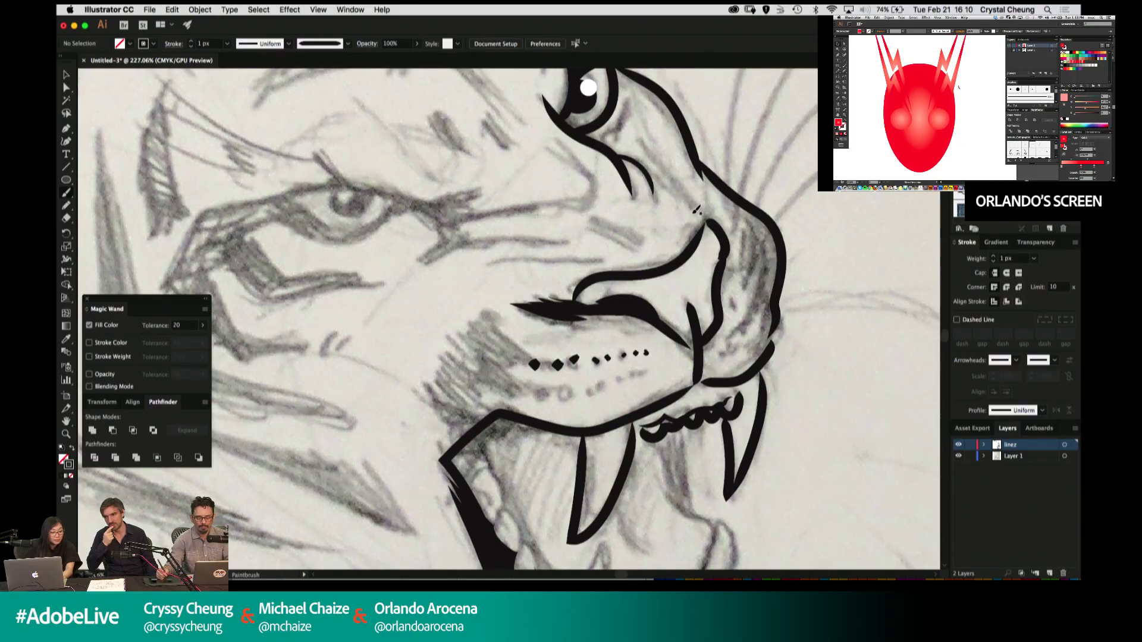
pyautogui.press('a')
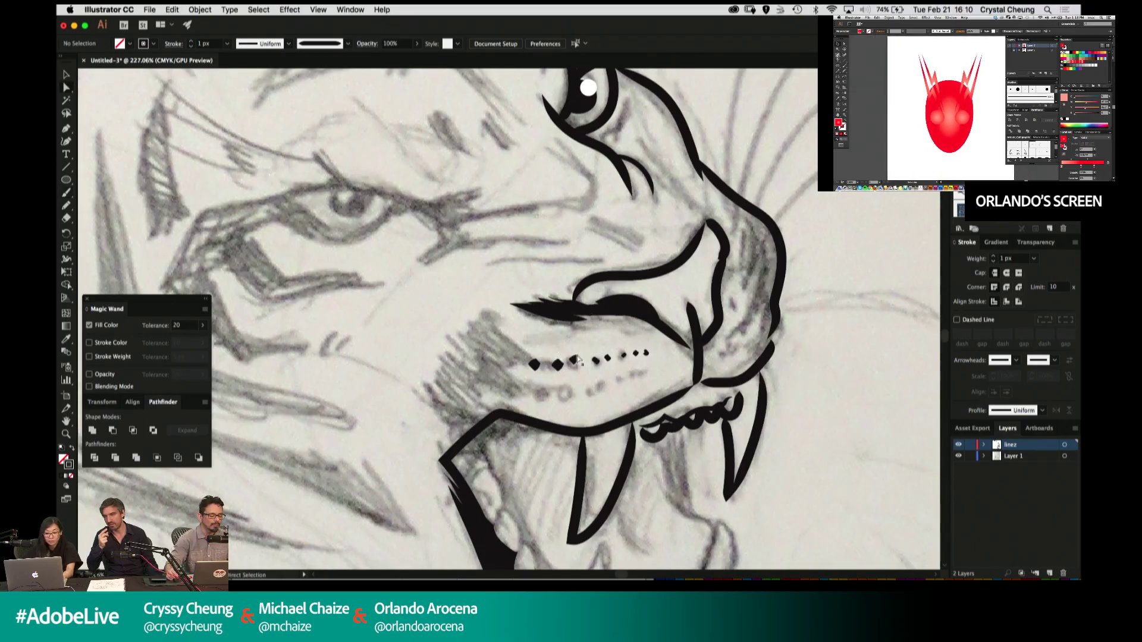
# Paint the lower row of whisker dots on the muzzle, using 0.5 px near the nose and 1 px farther back.
pyautogui.click(576, 360)
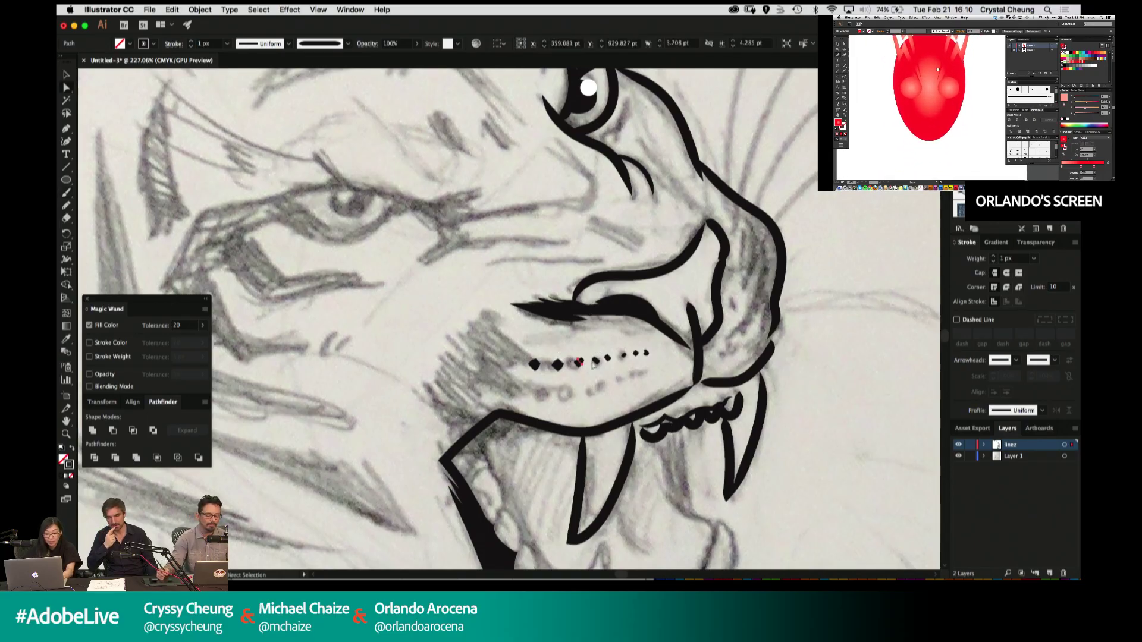
pyautogui.click(662, 245)
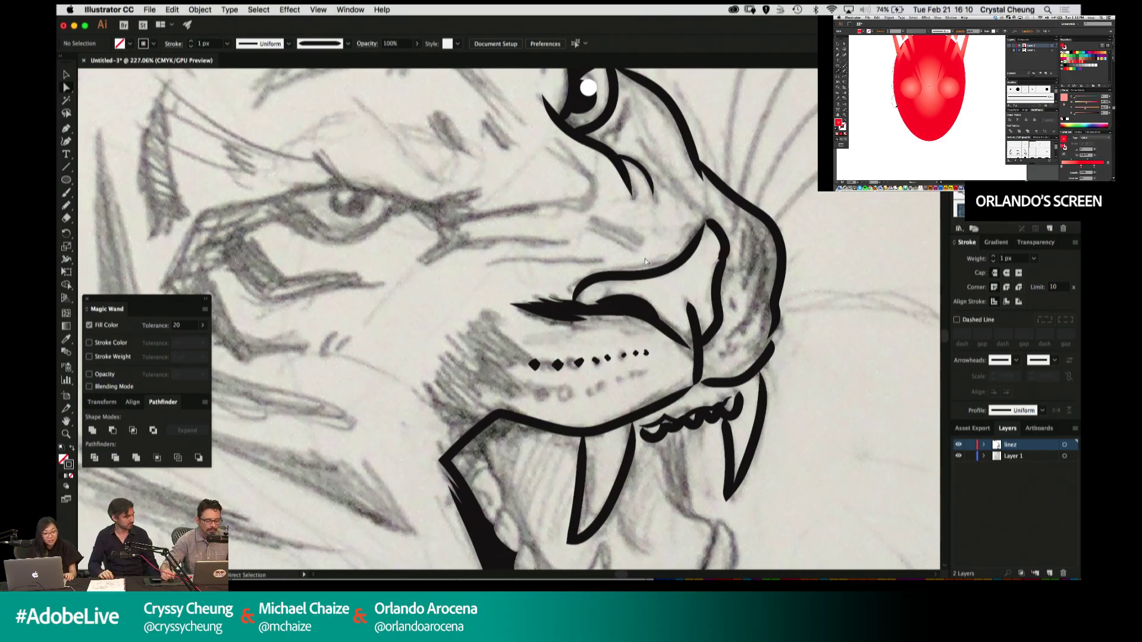
pyautogui.press('b')
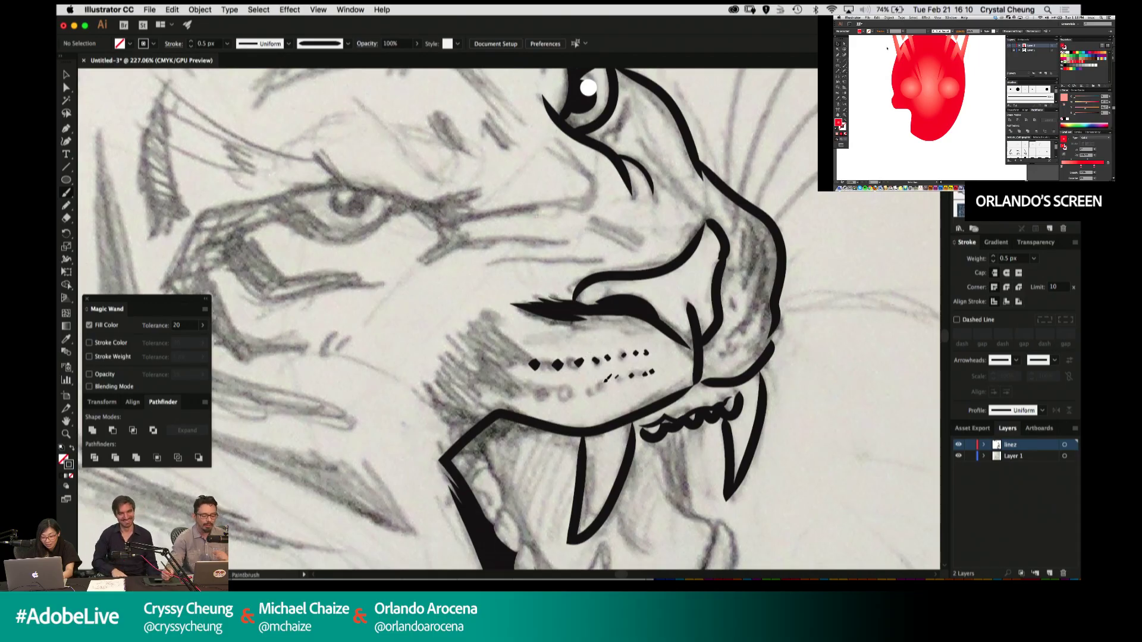
pyautogui.keyDown('super'); pyautogui.click(558, 364); pyautogui.keyUp('super')
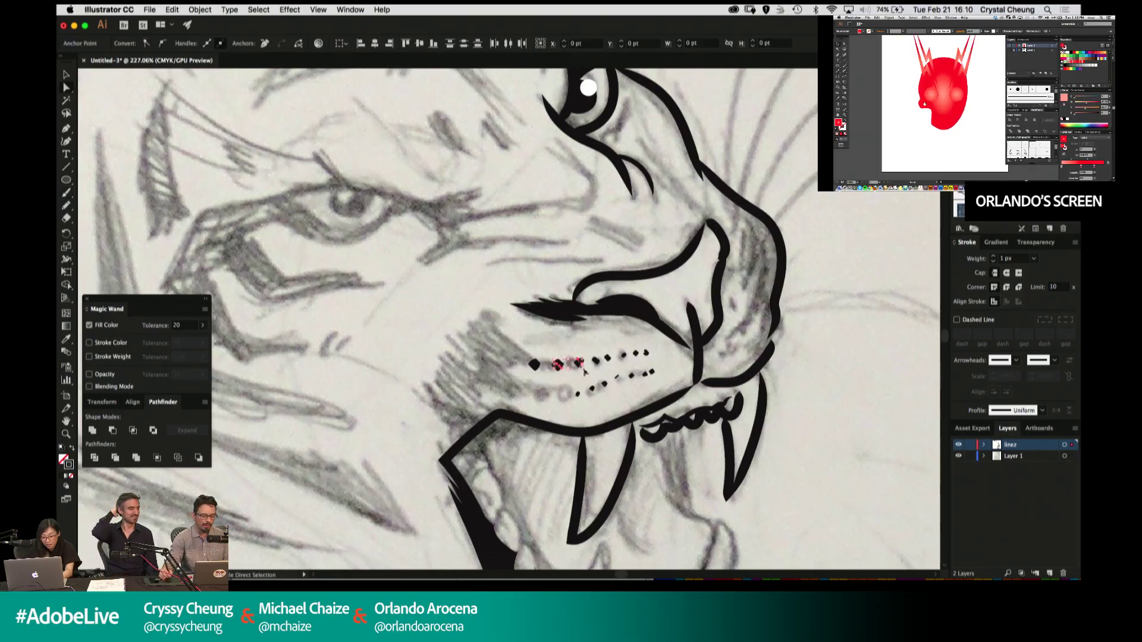
pyautogui.keyDown('super'); pyautogui.click(566, 380); pyautogui.keyUp('super')
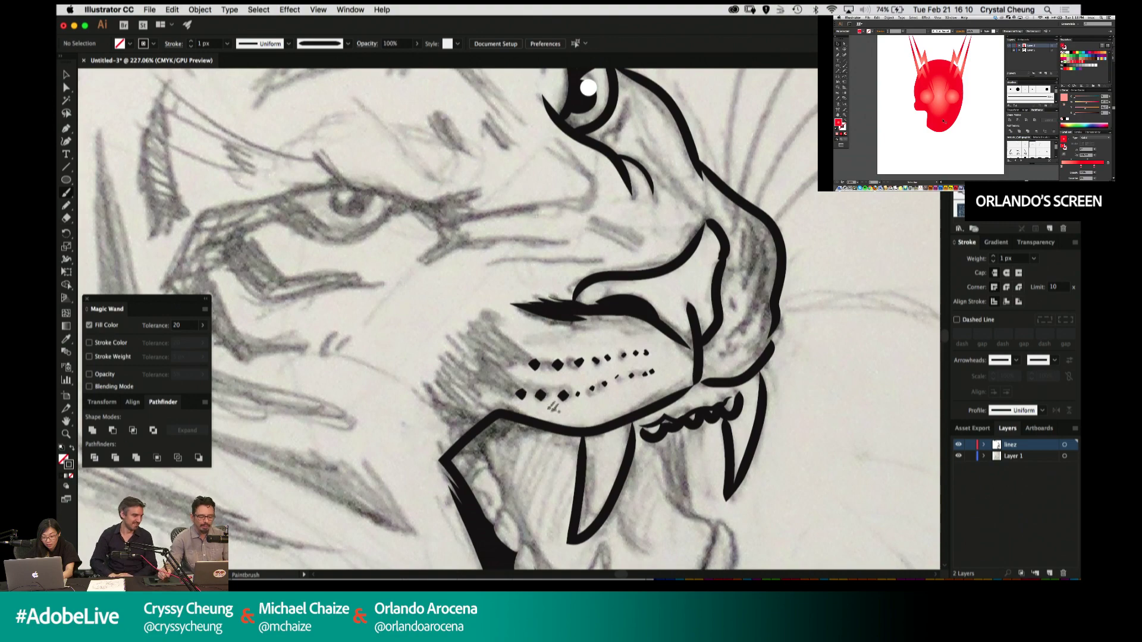
# Paint a short fur stroke beneath the dark line behind the nostril and set its stroke weight to 0.25 px.
pyautogui.moveTo(643, 336); pyautogui.dragTo(626, 373)
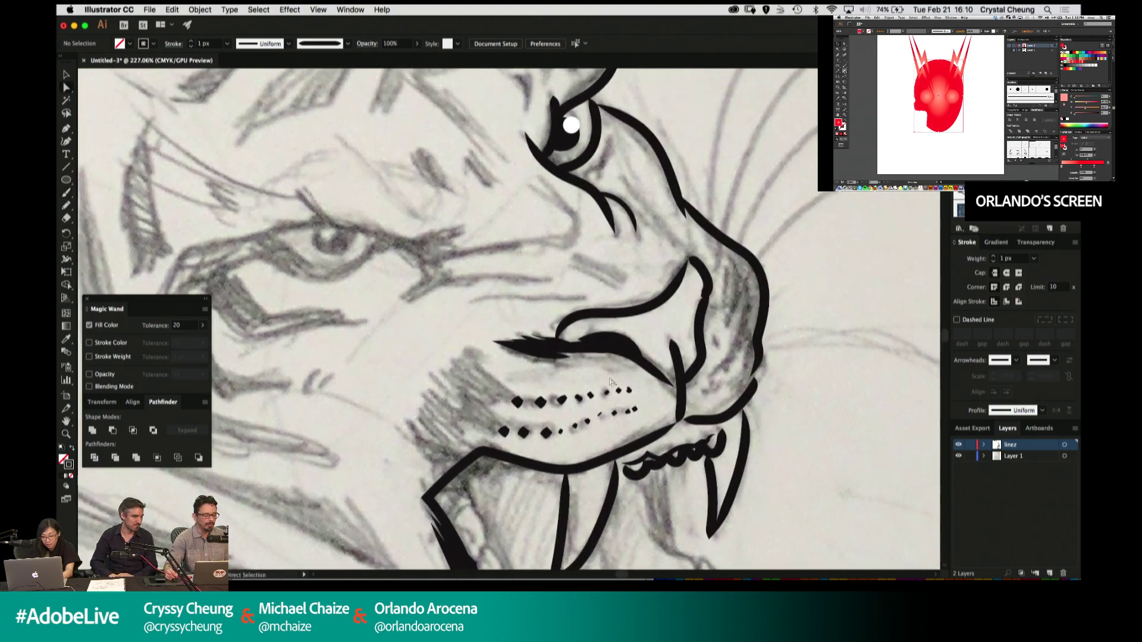
pyautogui.press('[')
pyautogui.press('b')
pyautogui.moveTo(505, 352); pyautogui.dragTo(565, 359)
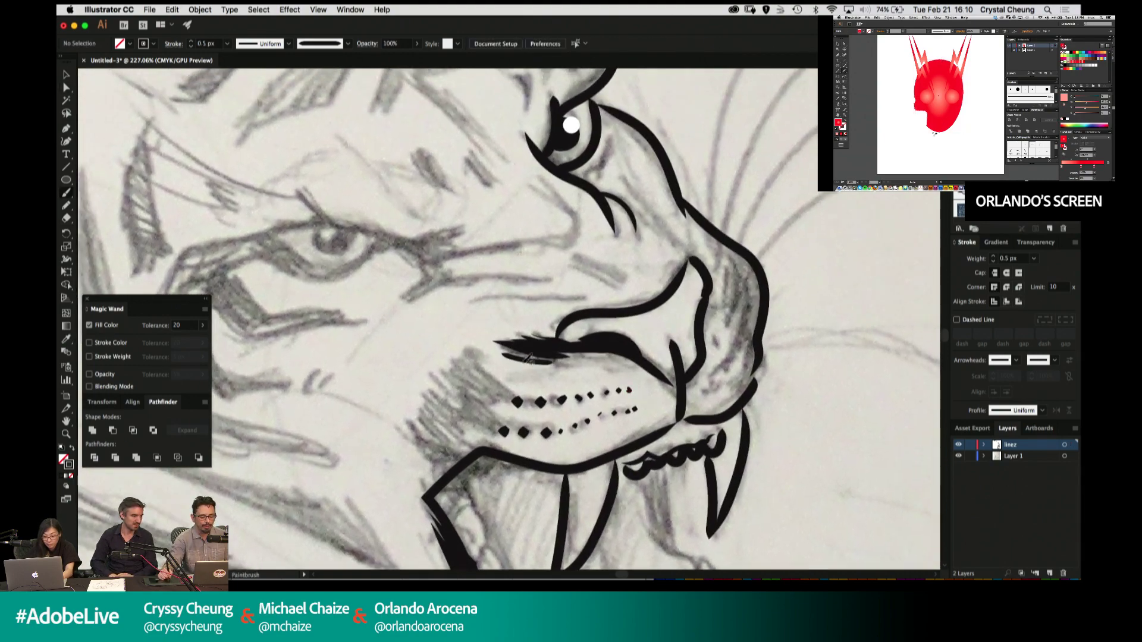
pyautogui.press('a')
pyautogui.click(527, 359)
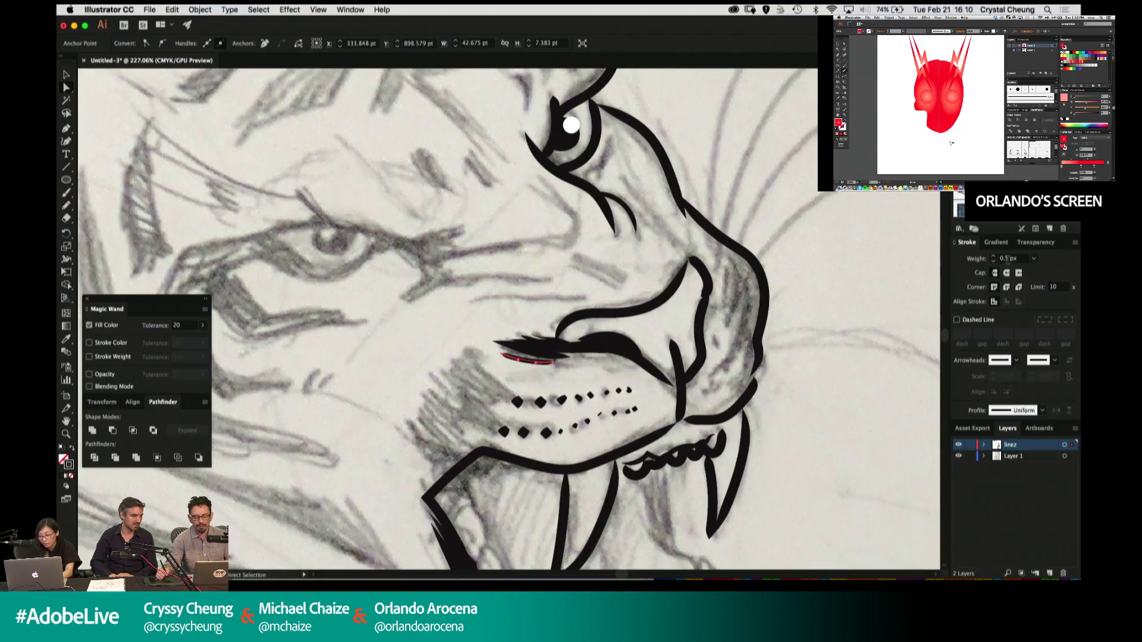
pyautogui.click(1006, 259)
pyautogui.write('0.25')
pyautogui.press('Return')
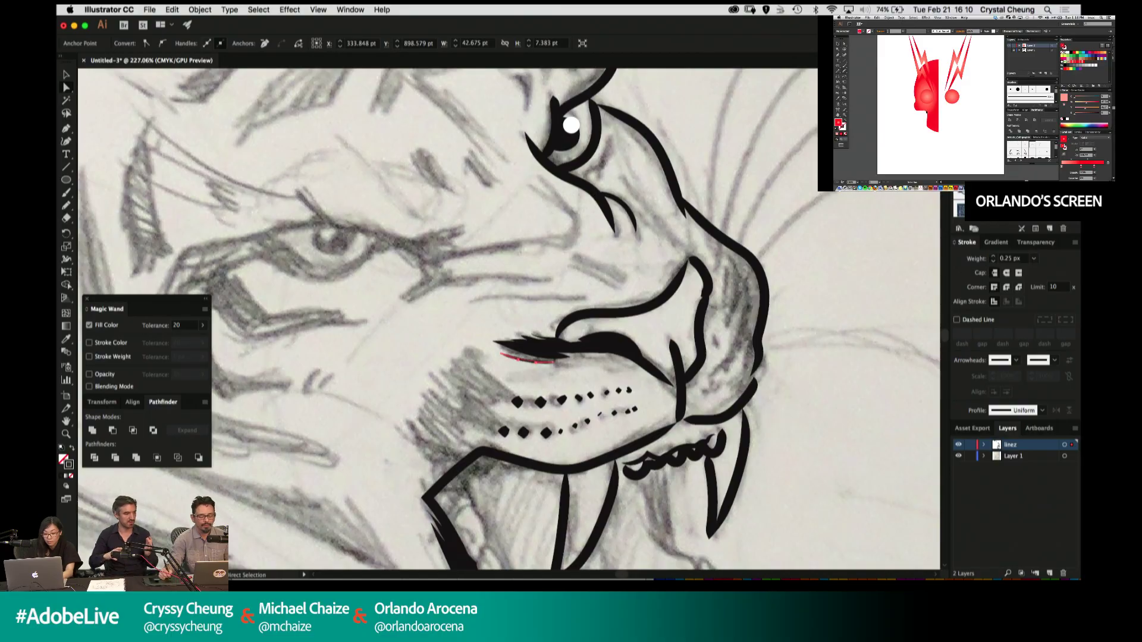
pyautogui.press('super+shift+a')
pyautogui.press('b')
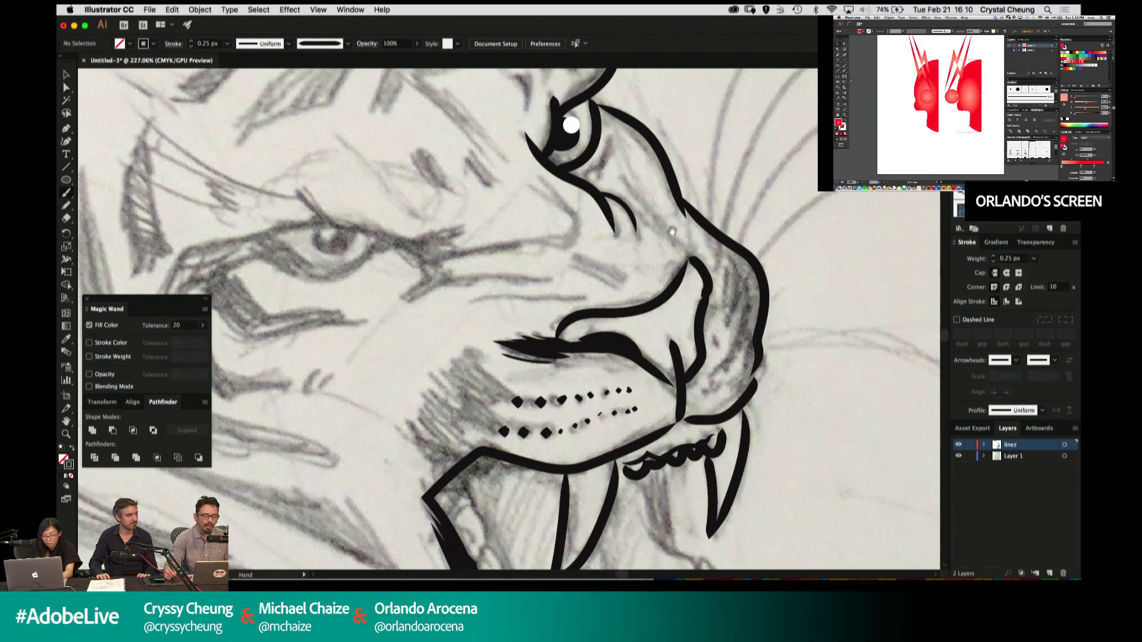
pyautogui.moveTo(661, 226); pyautogui.dragTo(660, 280)
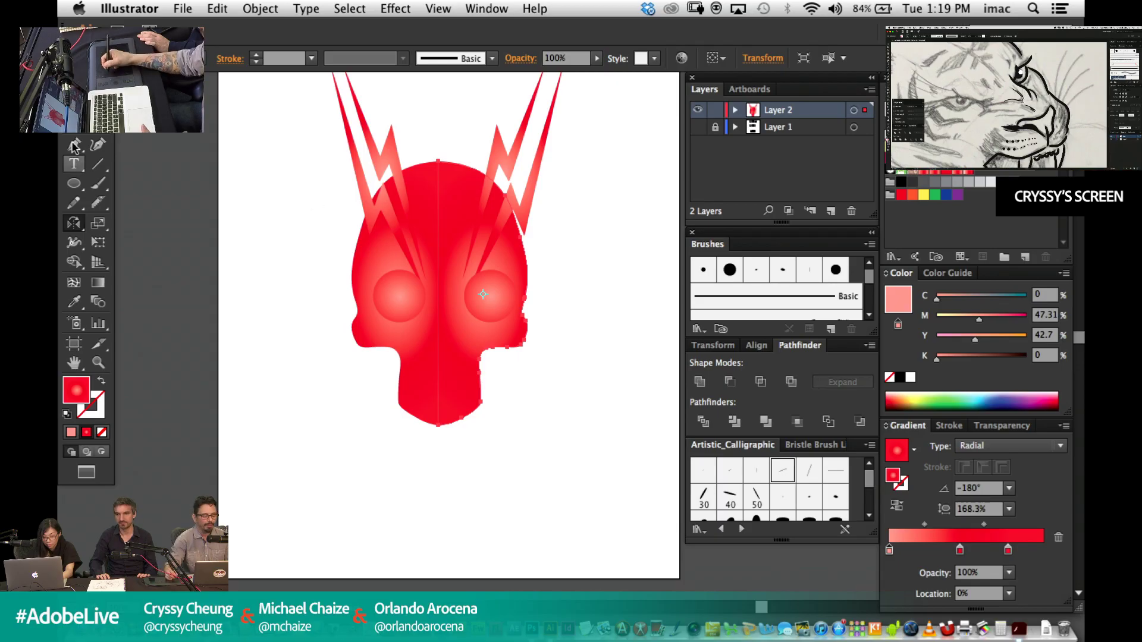
# On the red skull artwork, unite the two mirrored head halves into one shape and stretch it slightly wider.
pyautogui.press('v')
pyautogui.keyDown('shift'); pyautogui.click(432, 210); pyautogui.keyUp('shift')
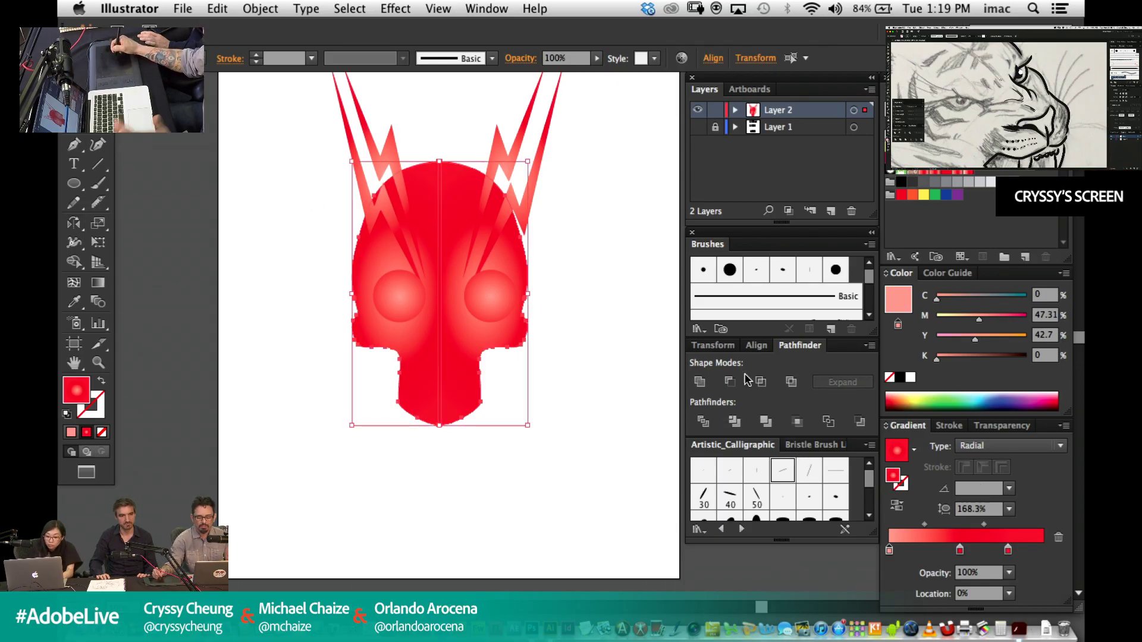
pyautogui.click(700, 381)
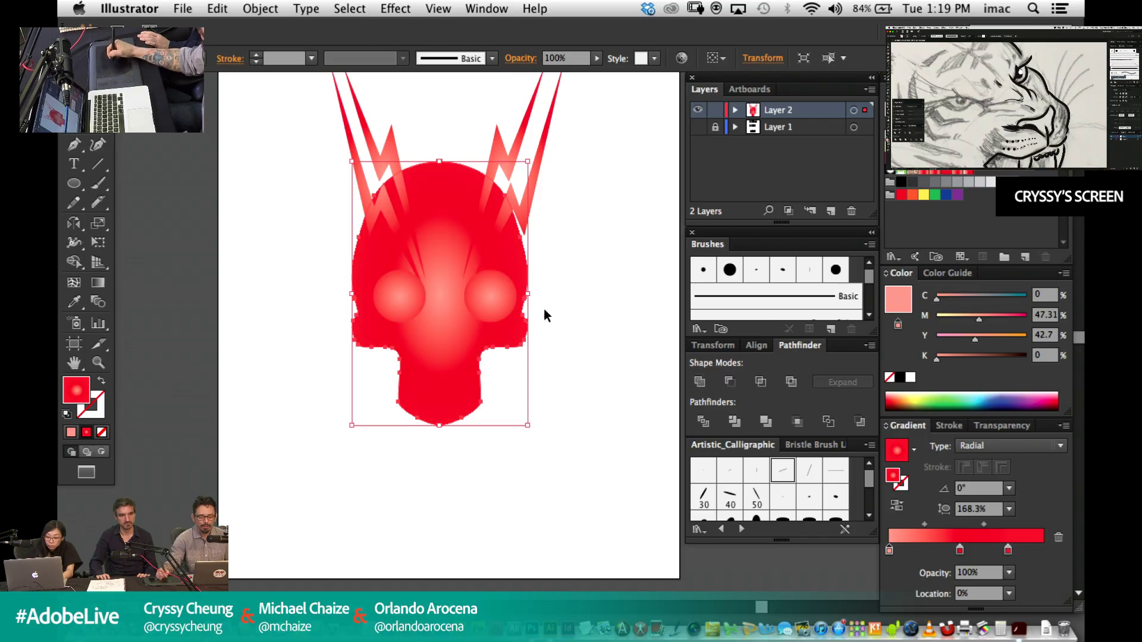
pyautogui.moveTo(529, 295); pyautogui.dragTo(533, 294)
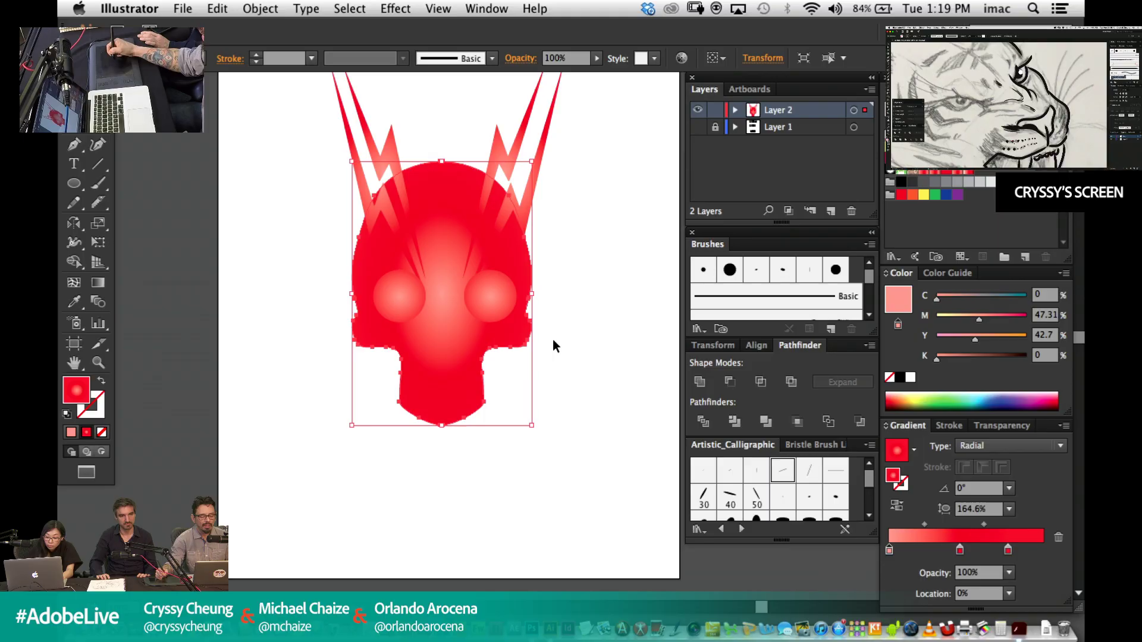
pyautogui.click(577, 408)
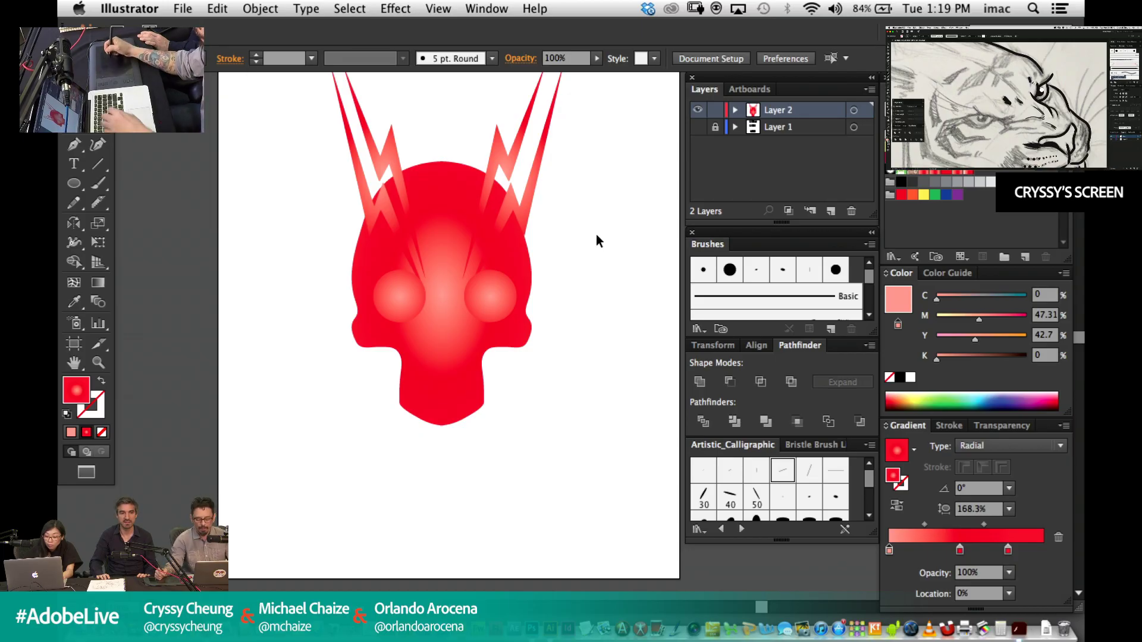
# Draw a small closed triangle with the Pen tool in the notch at the base of the skull's left horn.
pyautogui.press('super+equal')
pyautogui.moveTo(470, 296); pyautogui.dragTo(496, 376)
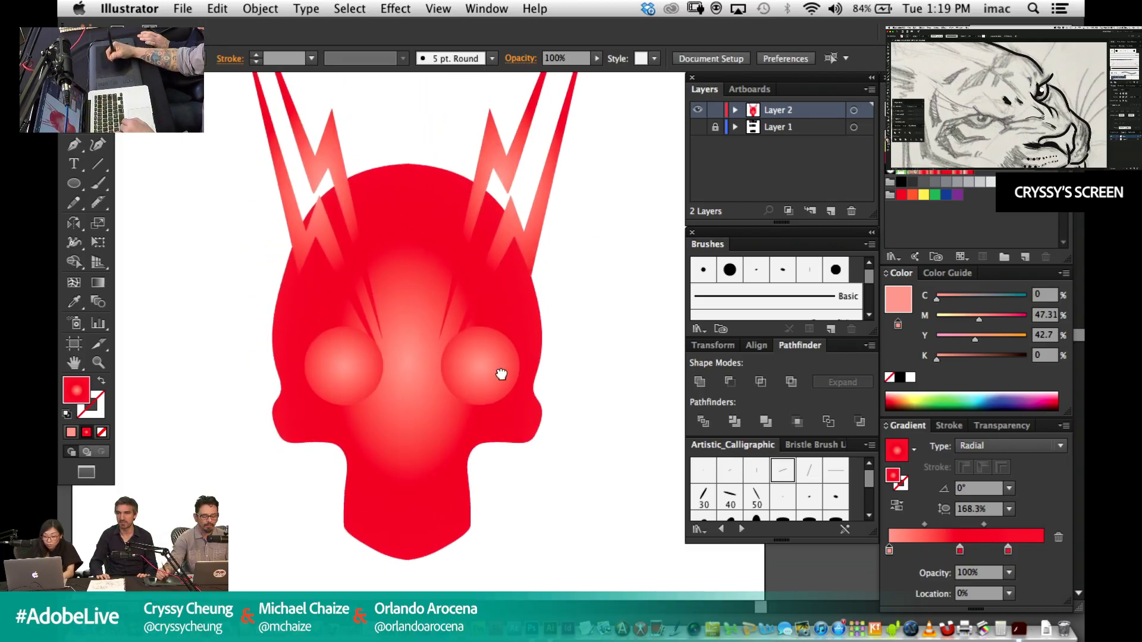
pyautogui.press('super+minus')
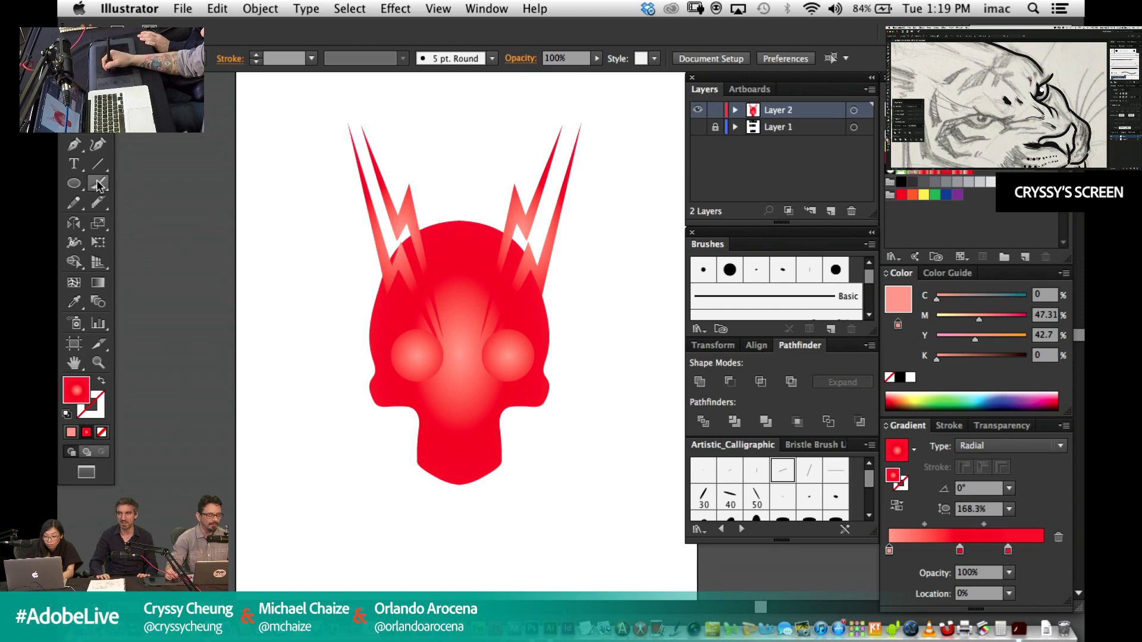
pyautogui.click(74, 144)
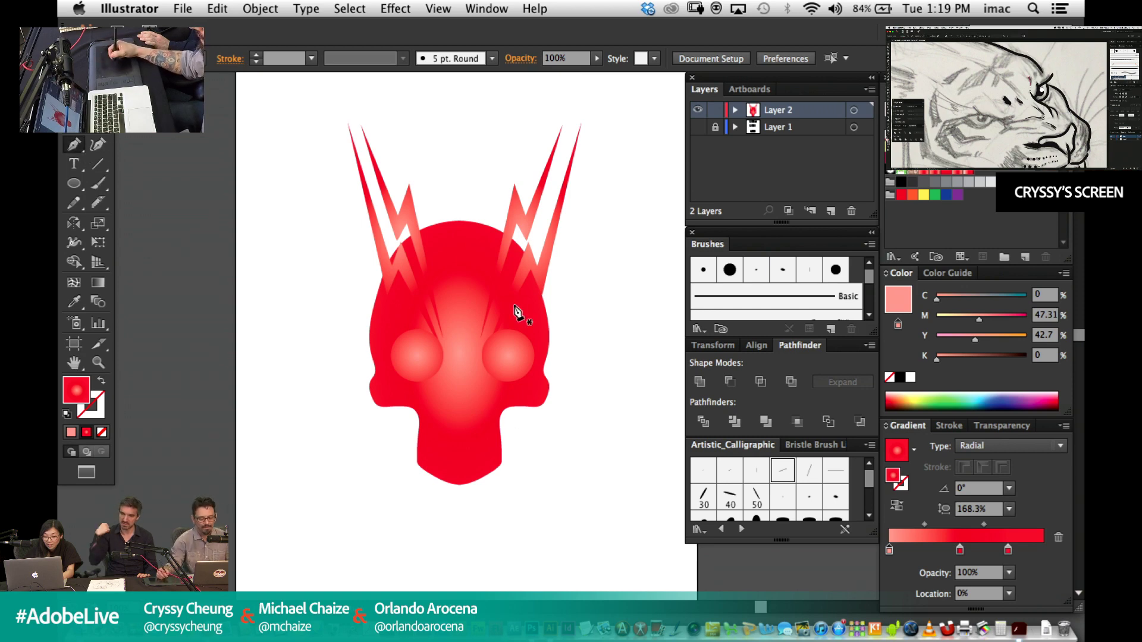
pyautogui.press('super+equal')
pyautogui.moveTo(474, 367); pyautogui.dragTo(511, 246)
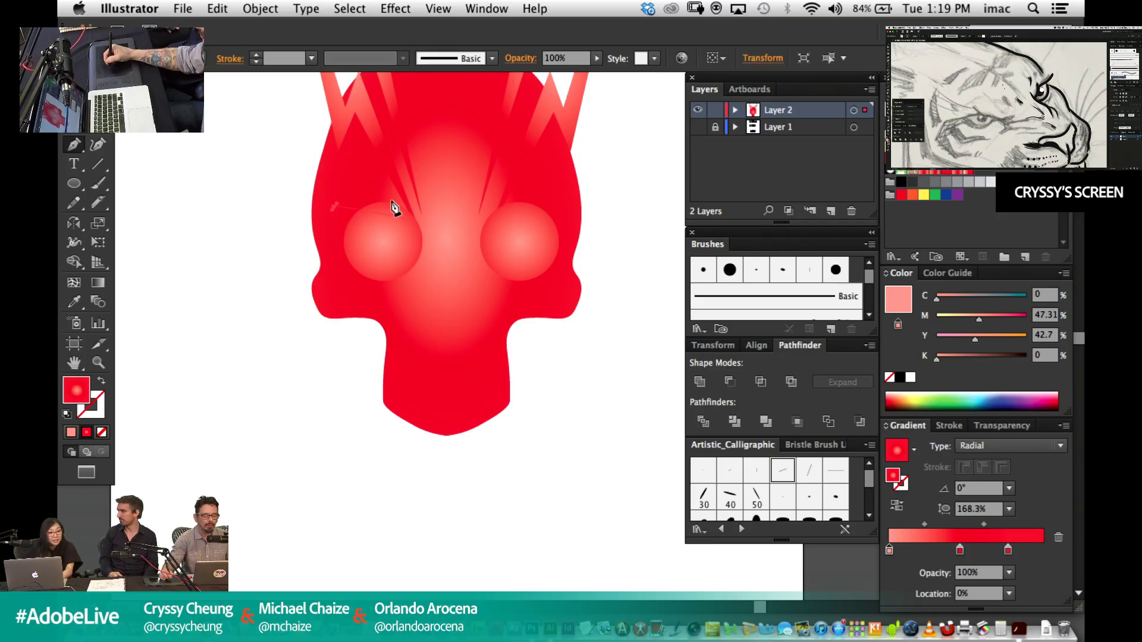
pyautogui.press('super+equal')
pyautogui.moveTo(376, 184); pyautogui.dragTo(404, 448)
pyautogui.click(294, 348)
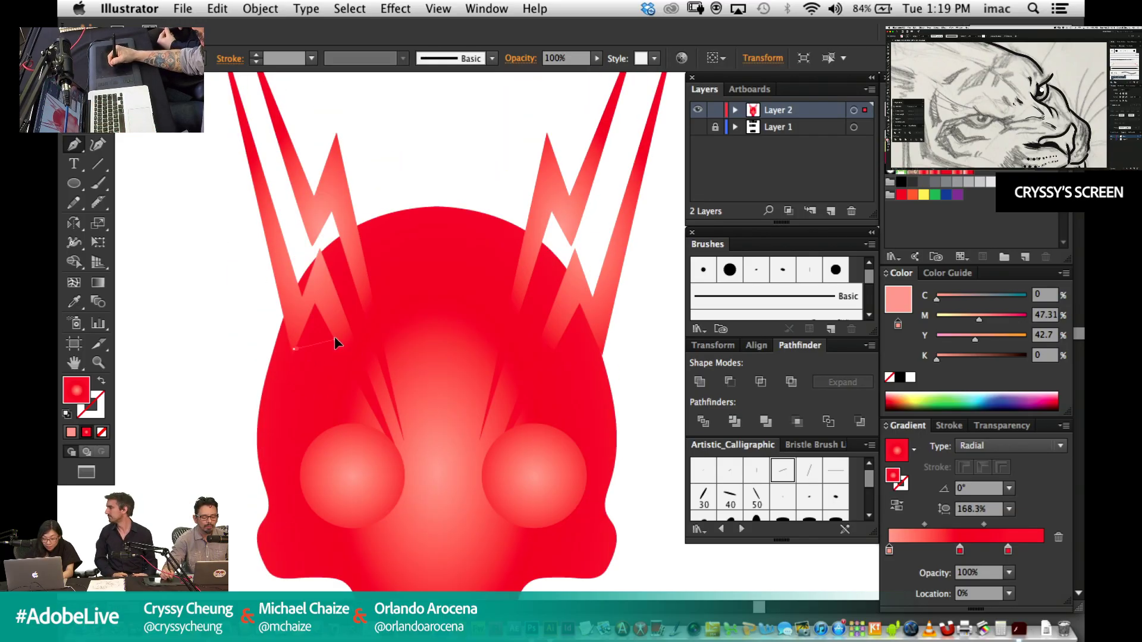
pyautogui.click(335, 340)
pyautogui.click(314, 305)
pyautogui.click(293, 349)
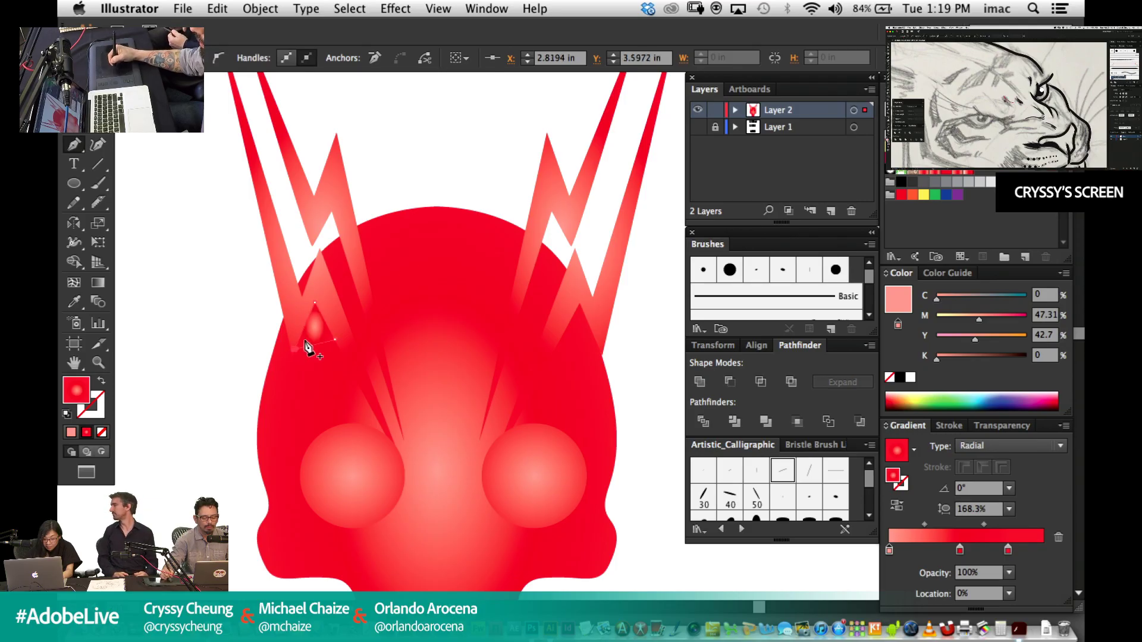
# Fill the triangle with the linear red gradient swatch and angle it at 112.9° from the left eye up to the triangle.
pyautogui.click(1043, 550)
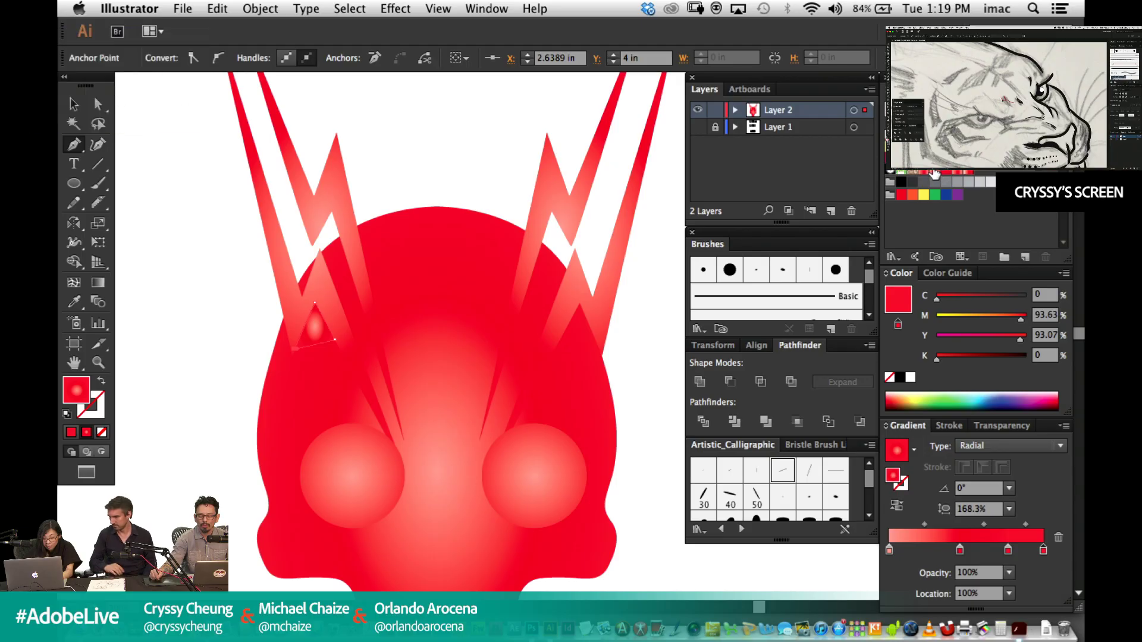
pyautogui.click(935, 172)
pyautogui.click(98, 283)
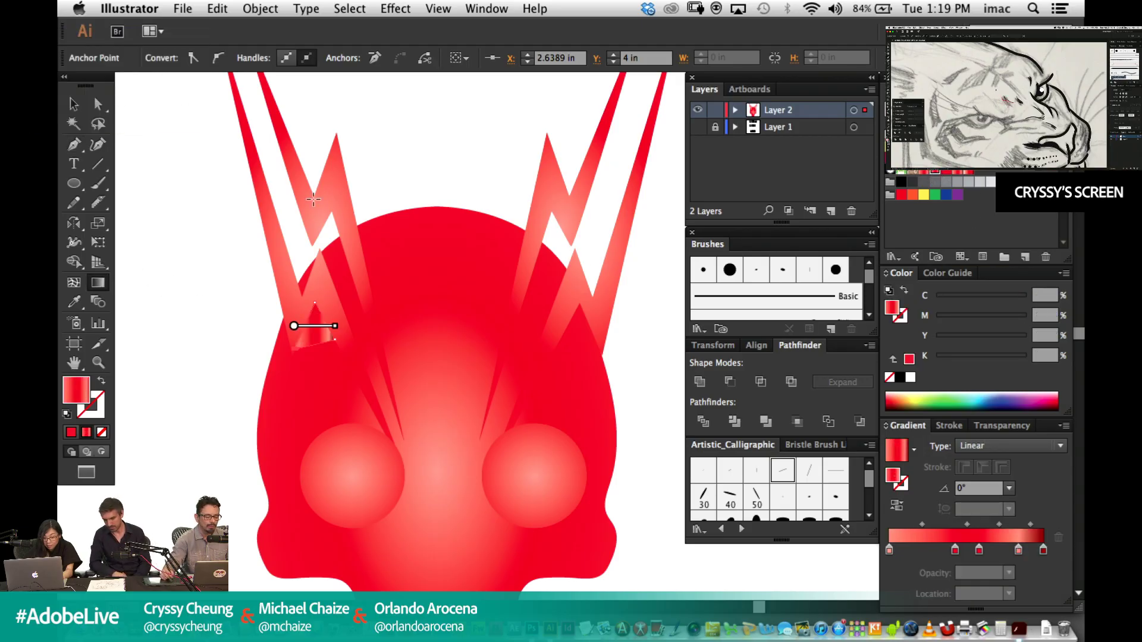
pyautogui.moveTo(298, 176); pyautogui.dragTo(309, 256)
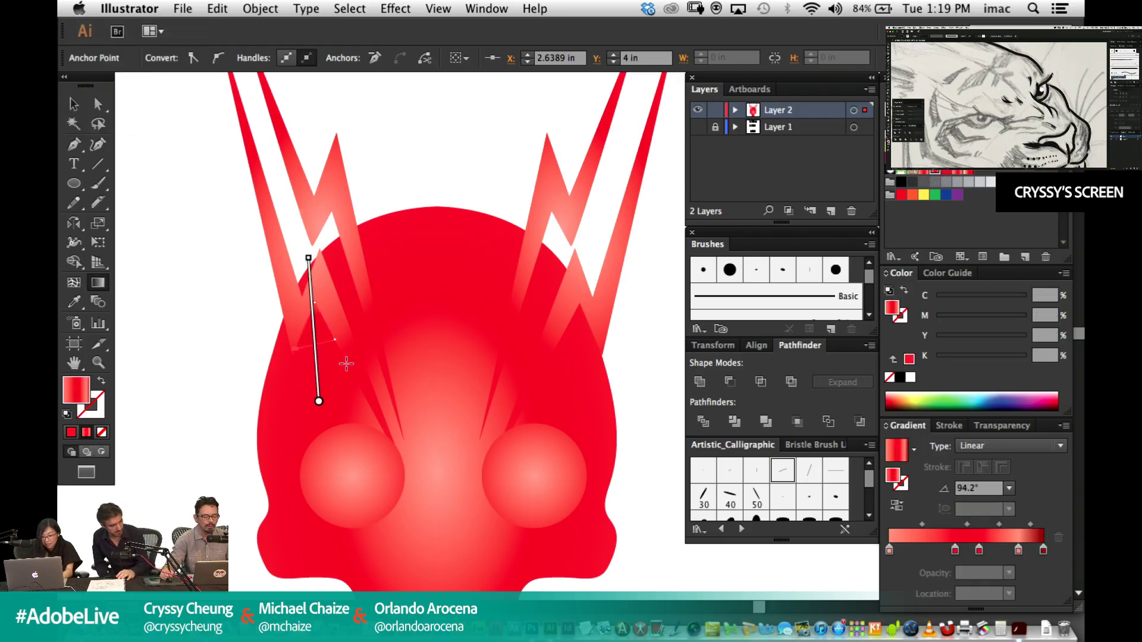
pyautogui.moveTo(318, 370); pyautogui.dragTo(307, 265)
pyautogui.moveTo(375, 435)
pyautogui.mouseDown()
pyautogui.moveTo(327, 318)
pyautogui.moveTo(356, 444)
pyautogui.mouseUp()
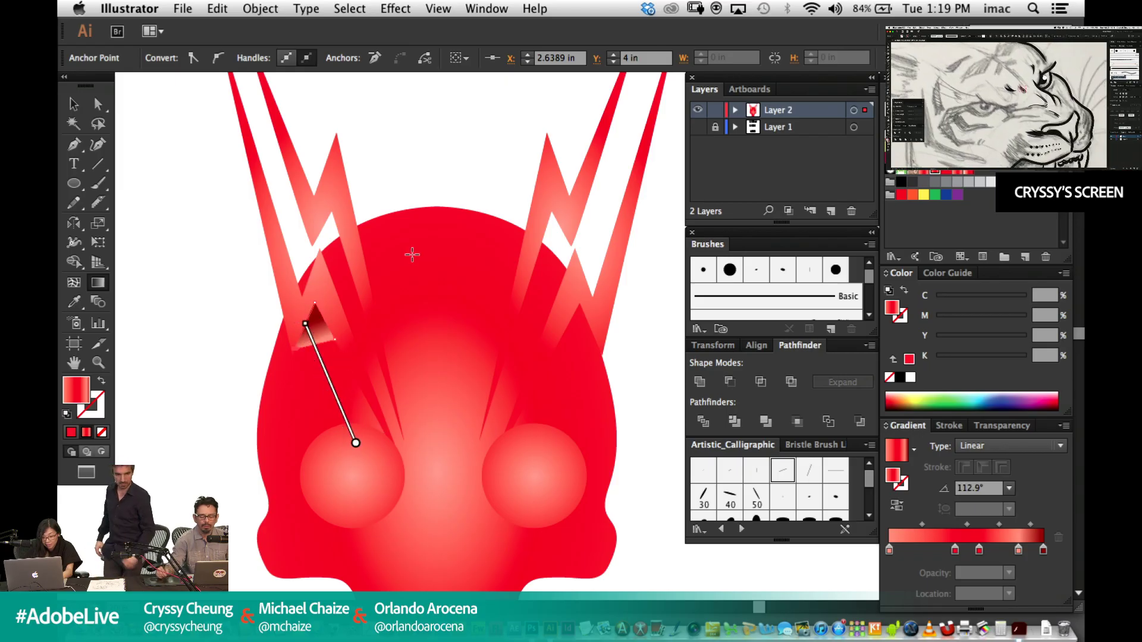
# Remove the triangle gradient's middle color stops and set the light end stop's opacity to 0%.
pyautogui.click(1019, 550)
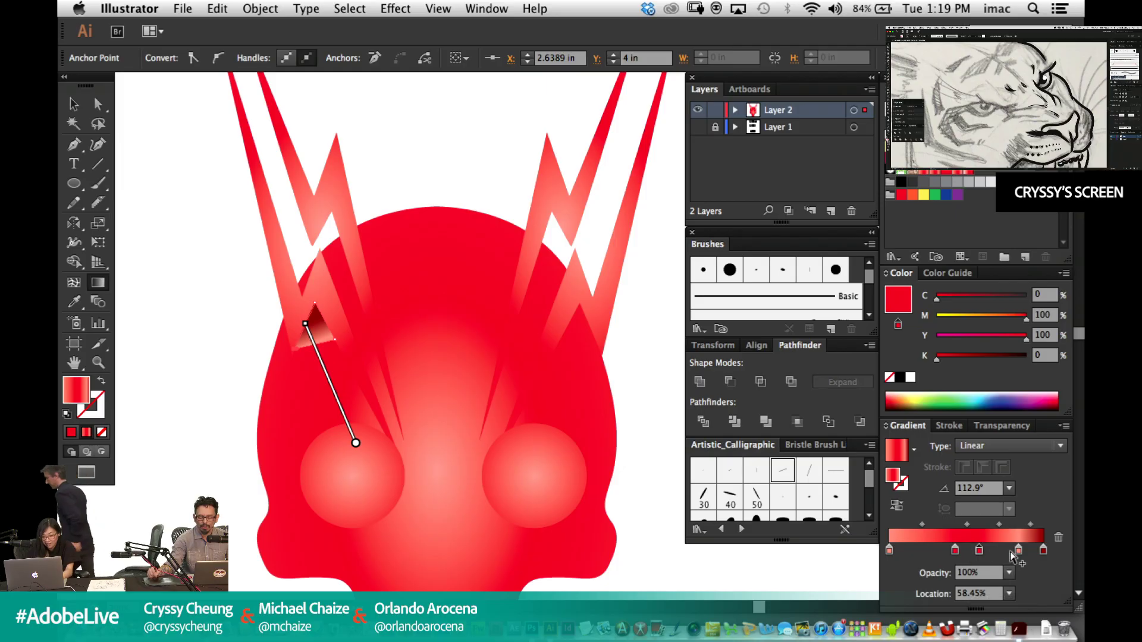
pyautogui.moveTo(1006, 601); pyautogui.dragTo(1006, 601)
pyautogui.moveTo(979, 551); pyautogui.dragTo(950, 580)
pyautogui.click(1010, 573)
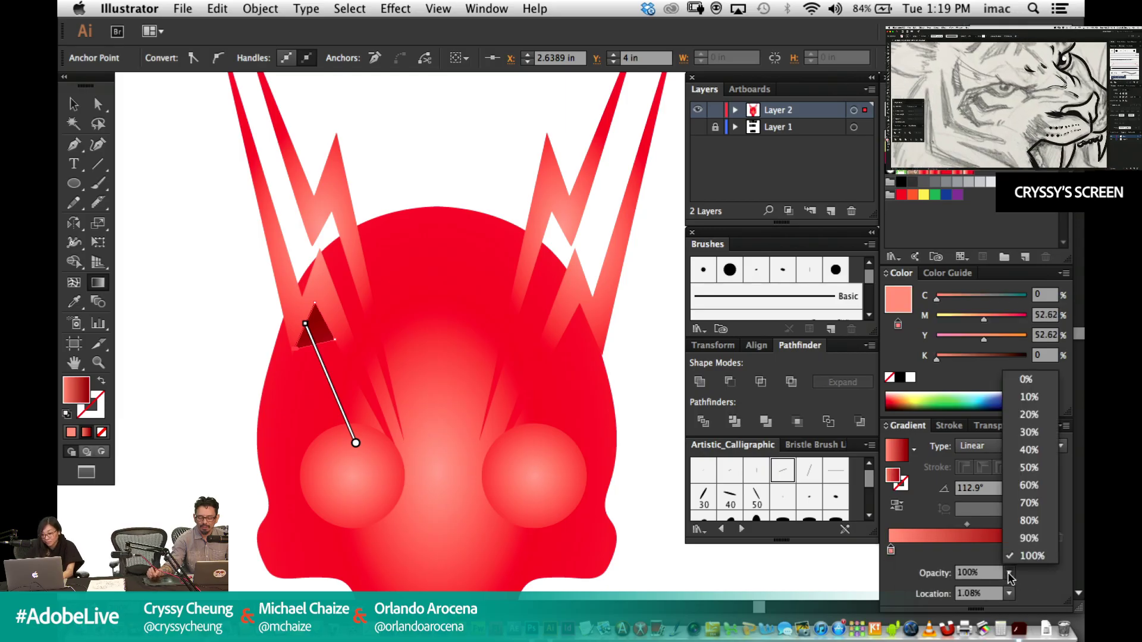
pyautogui.click(1050, 384)
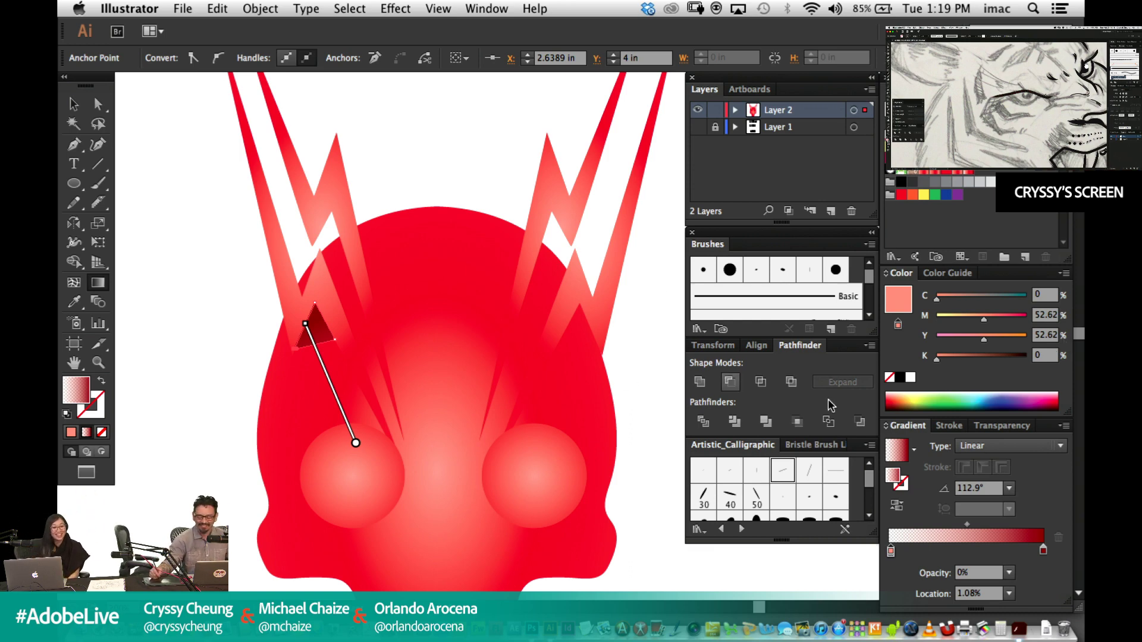
# Set the triangle's blending mode to Multiply and deselect it.
pyautogui.click(996, 426)
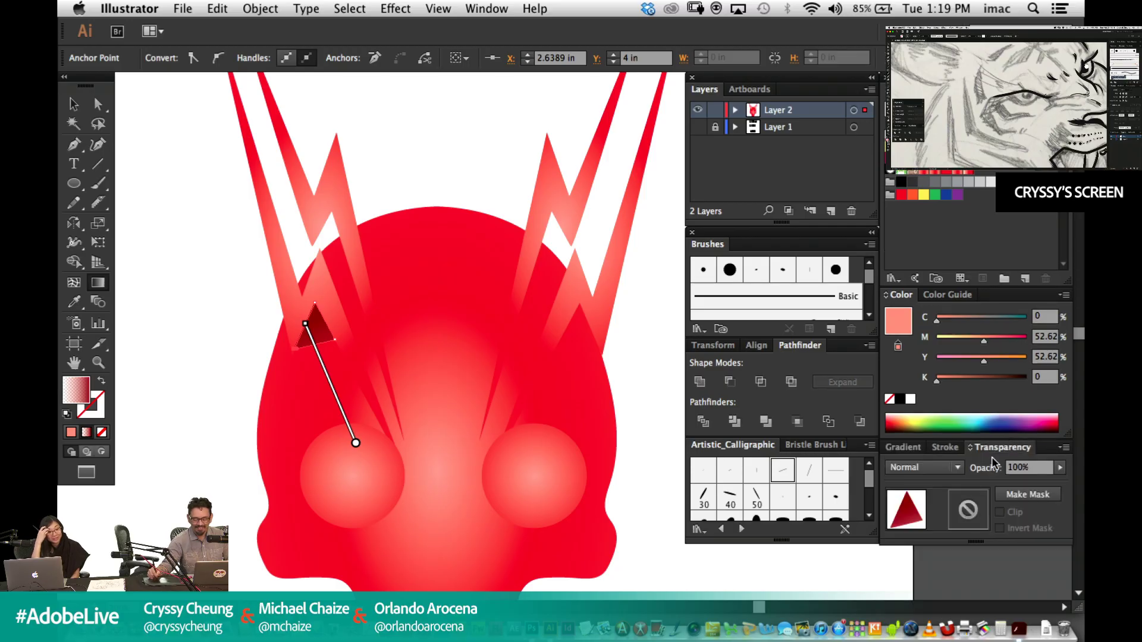
pyautogui.click(924, 468)
pyautogui.click(931, 204)
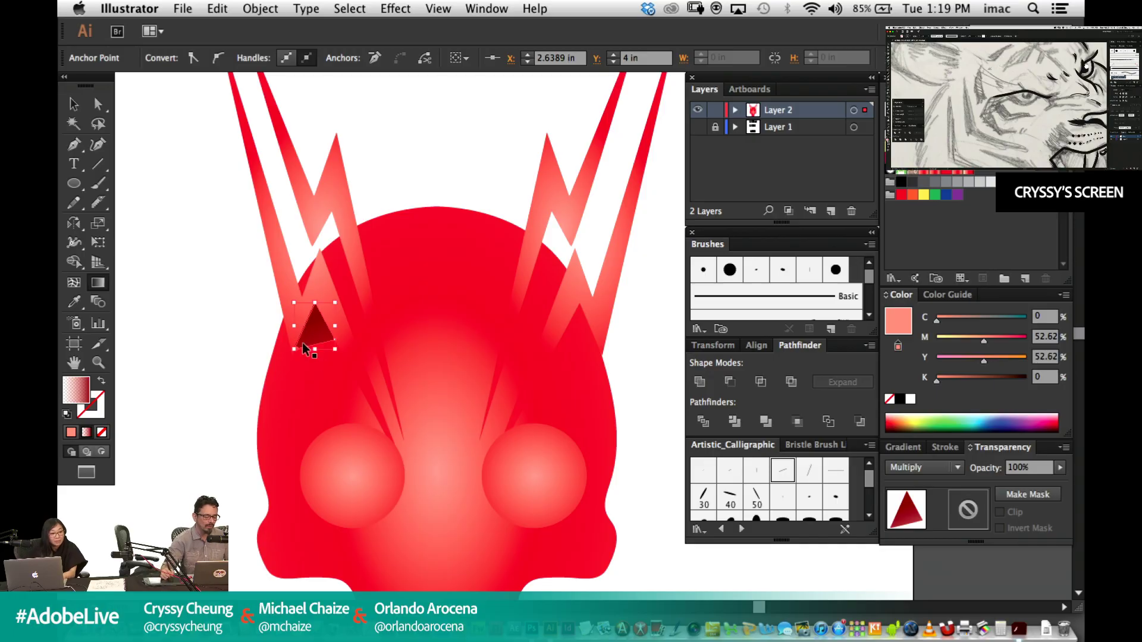
pyautogui.click(265, 351)
# Duplicate the dark triangle into the notch at the base of the right horn and reflect the copy horizontally.
pyautogui.press('super+equal')
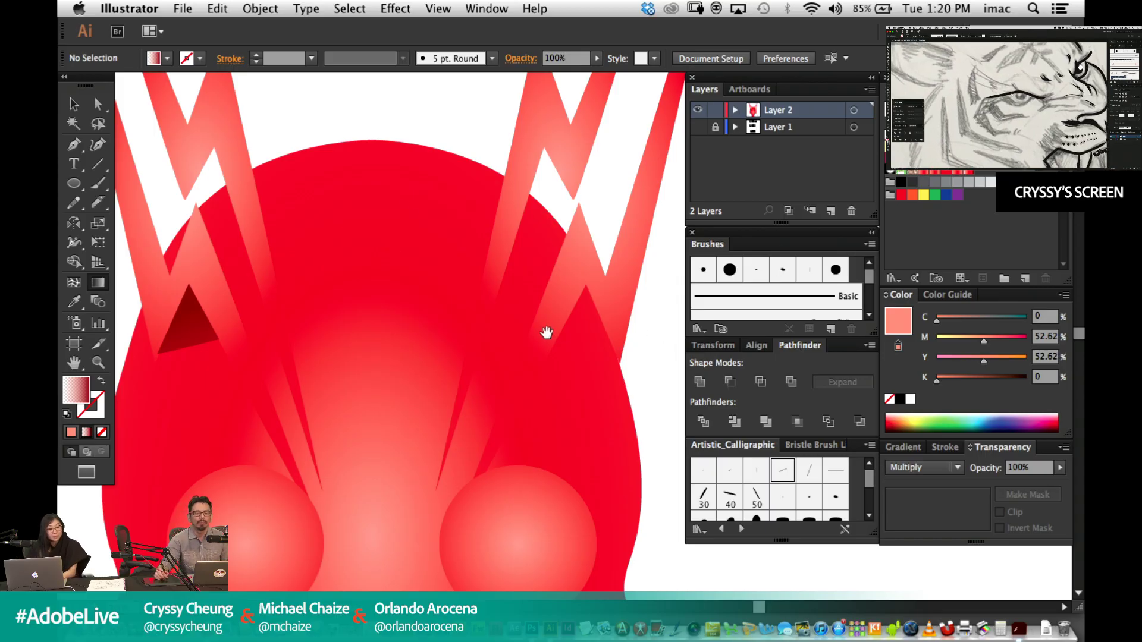
pyautogui.moveTo(544, 331); pyautogui.dragTo(590, 329)
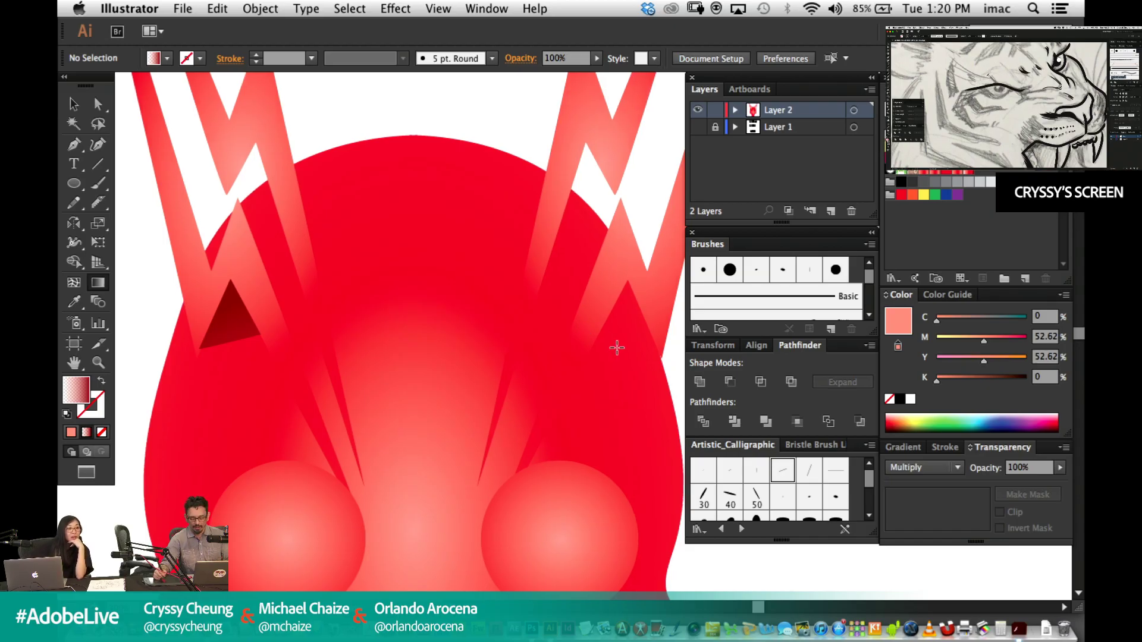
pyautogui.press('super+minus')
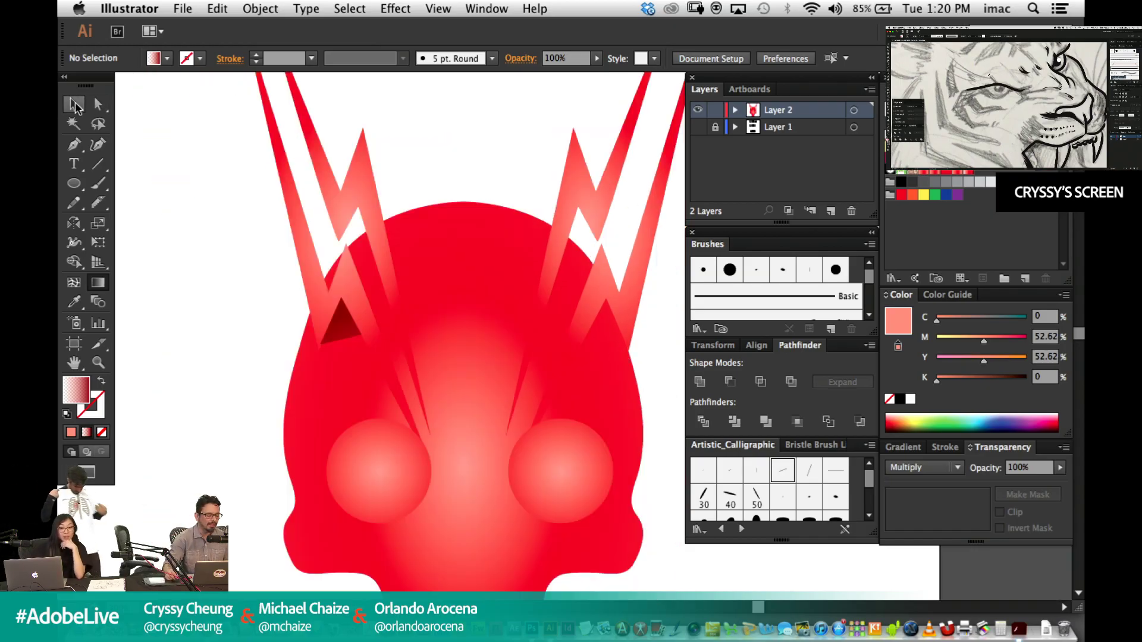
pyautogui.click(75, 106)
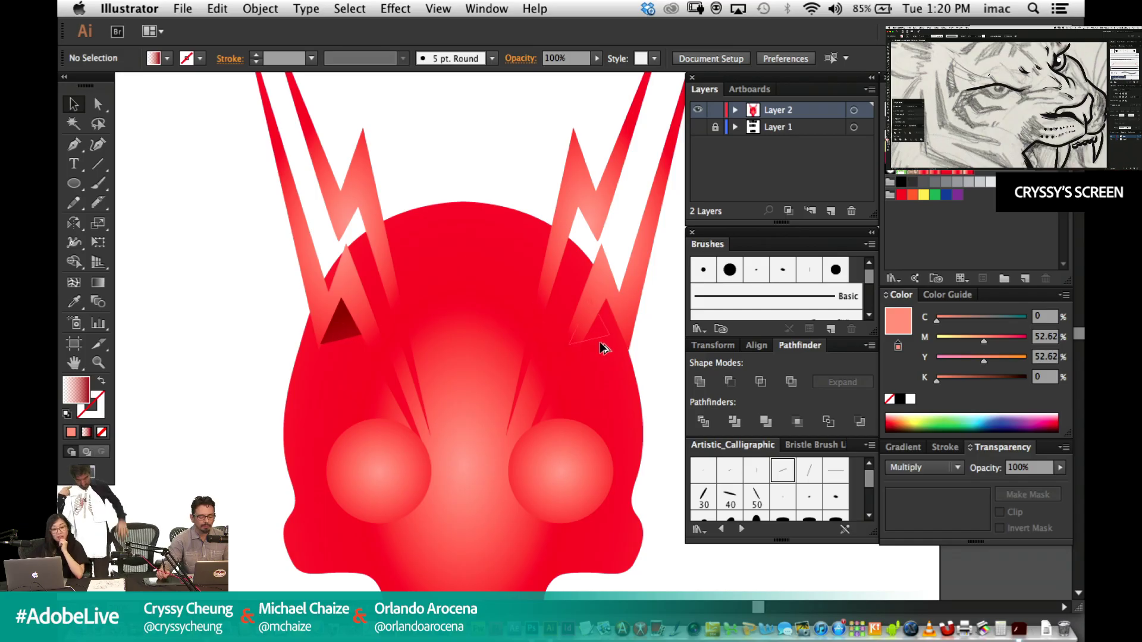
pyautogui.click(602, 345)
pyautogui.click(74, 223)
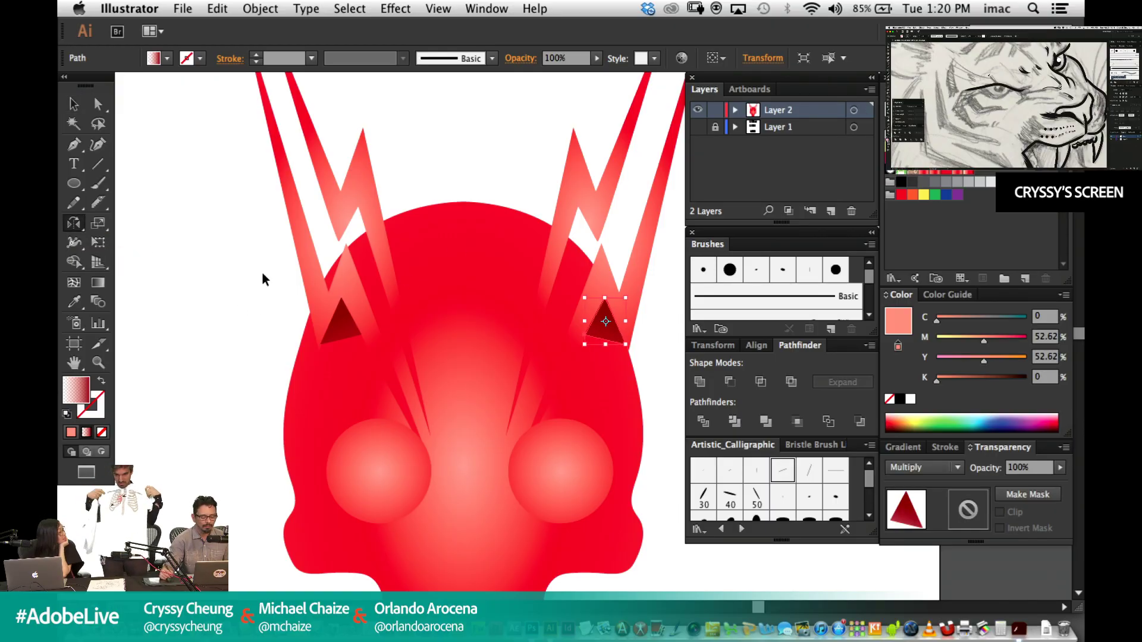
# Deselect the reflected triangle and activate the Pen tool over the skull's eye area.
pyautogui.press('super+shift+a')
pyautogui.press('super+minus')
pyautogui.moveTo(384, 392); pyautogui.dragTo(328, 286)
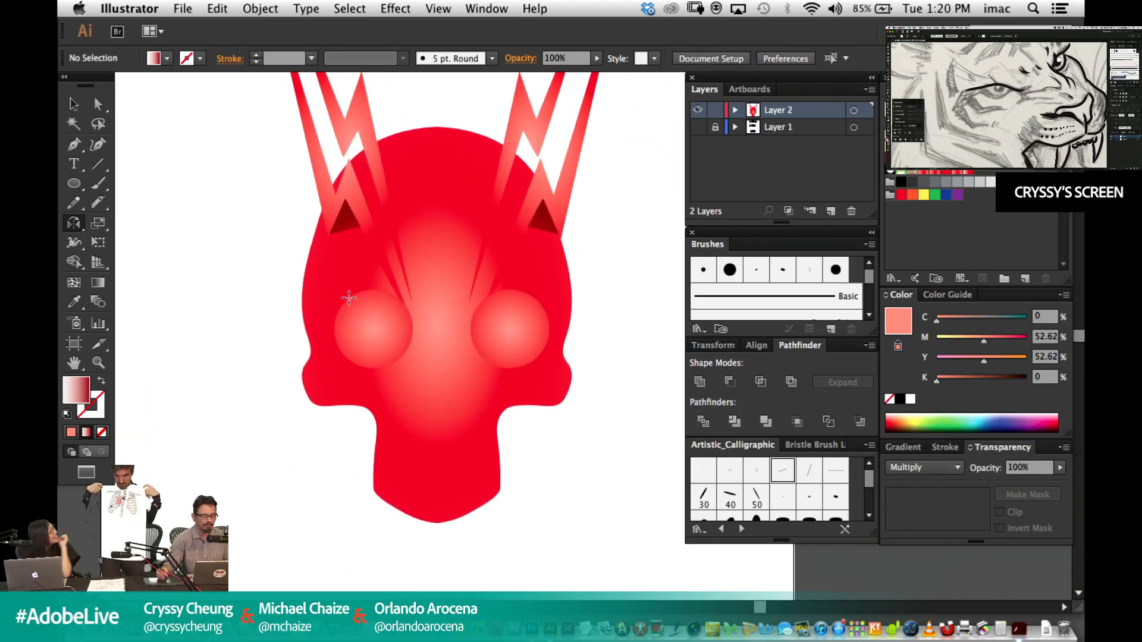
pyautogui.click(74, 143)
pyautogui.press('super+equal')
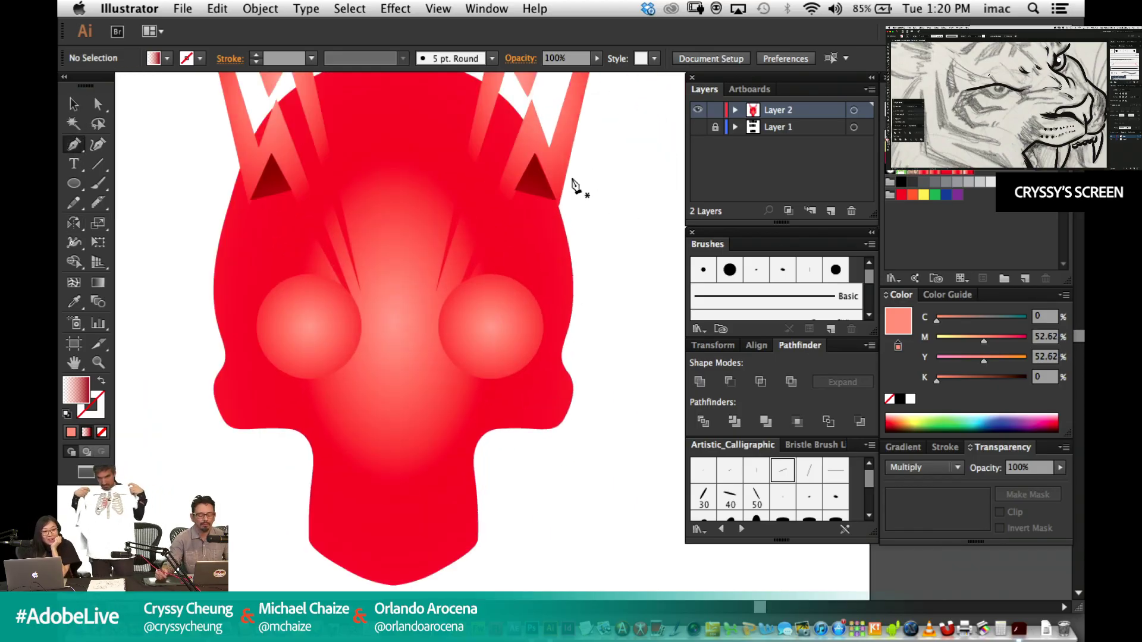
pyautogui.press('super+equal')
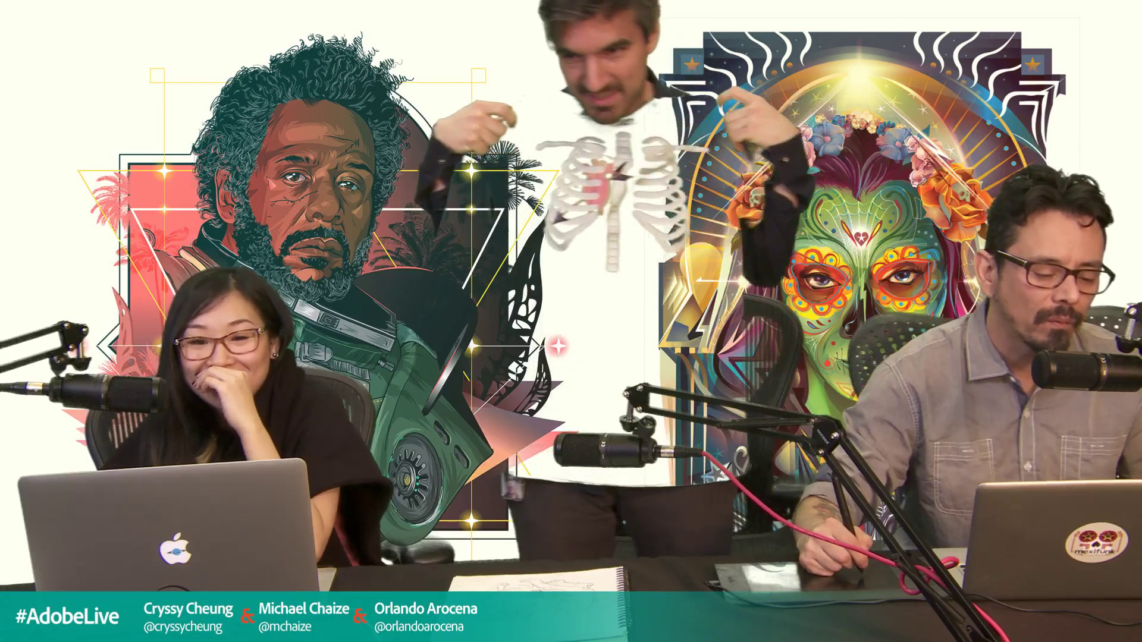
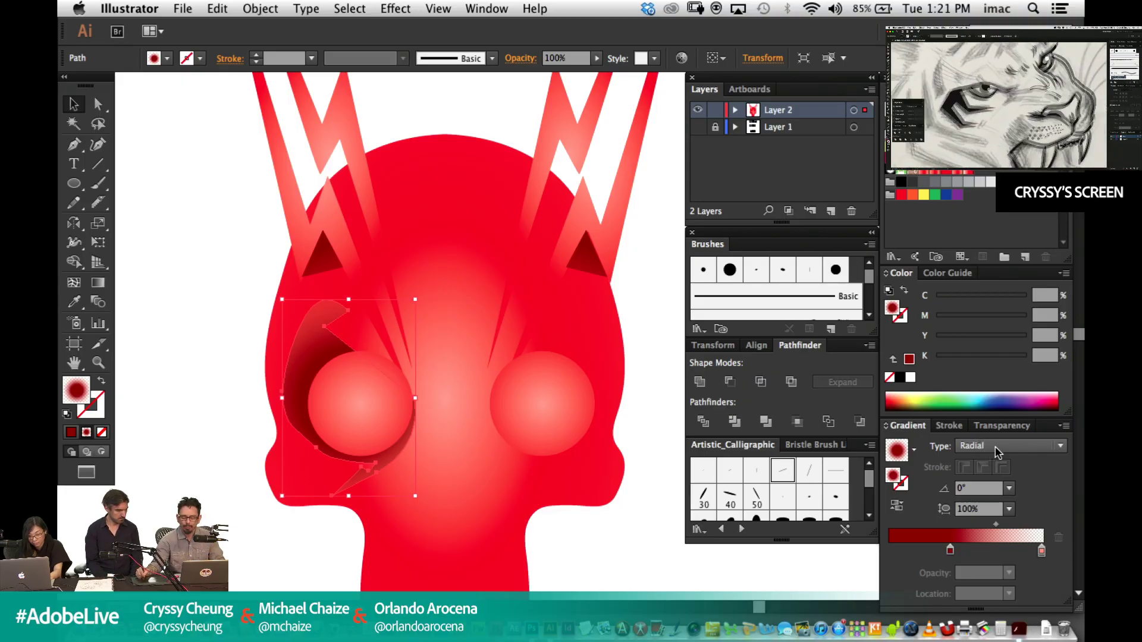
# Set the blending mode of the dark shadow shape around the left eye to Multiply.
pyautogui.click(993, 427)
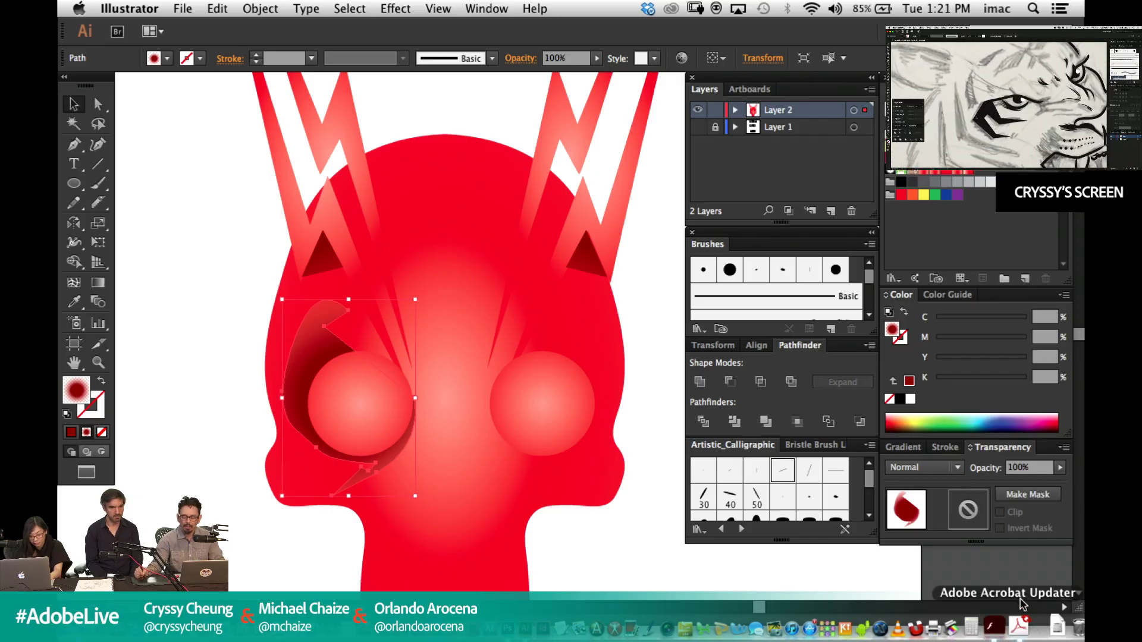
pyautogui.click(925, 467)
pyautogui.click(929, 207)
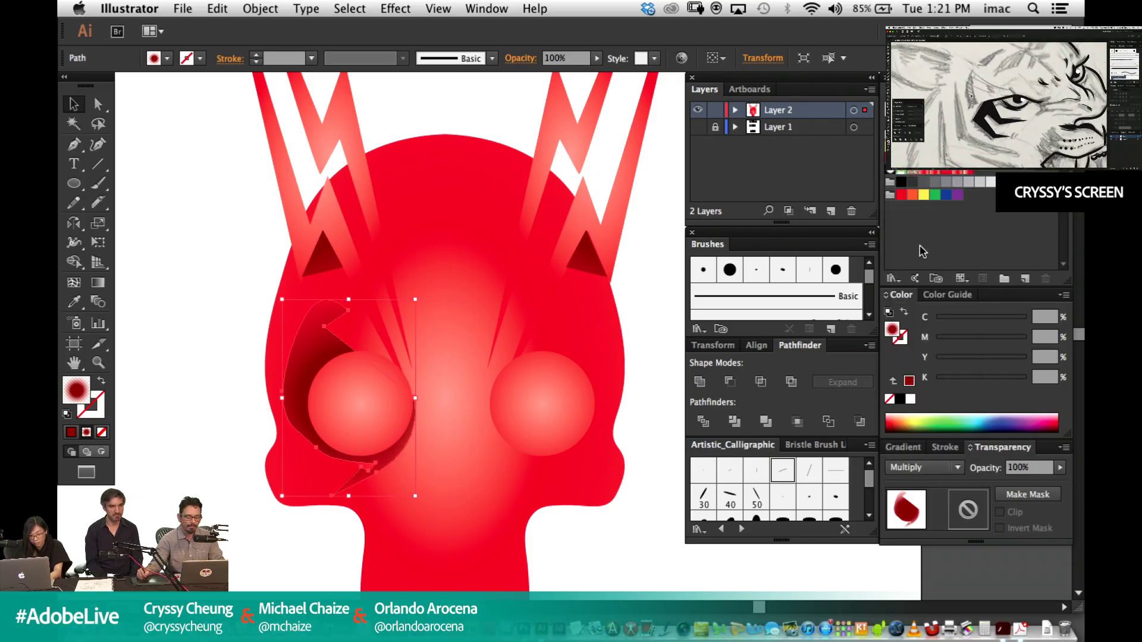
# Reshape the left eye shadow's radial gradient into a narrower, elongated ellipse tilted toward the forehead, and deselect the shape.
pyautogui.click(97, 283)
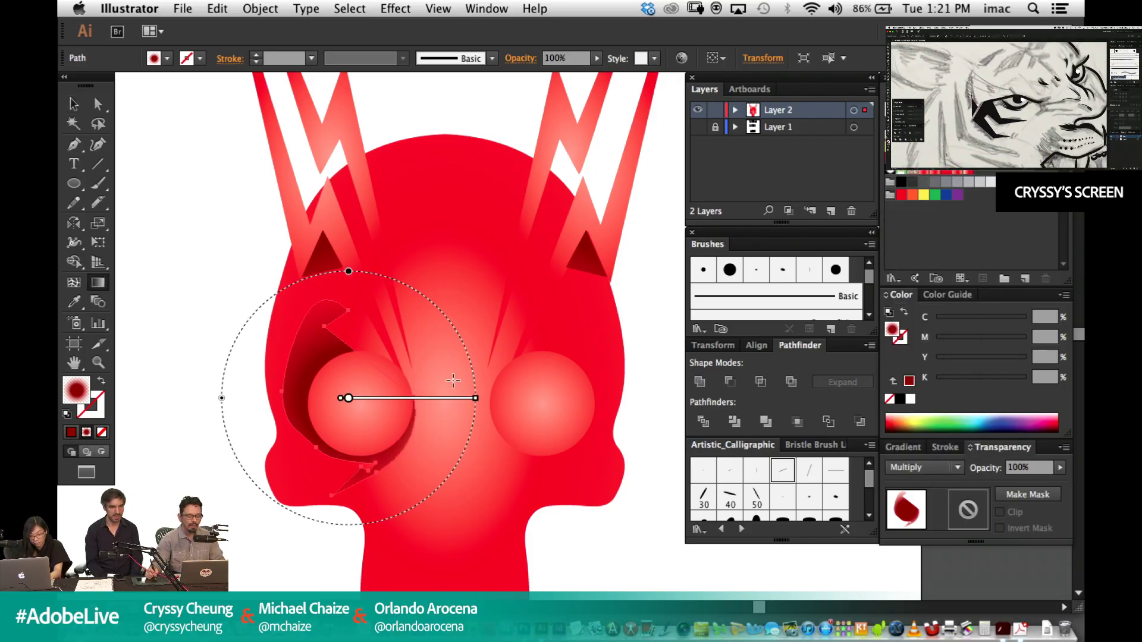
pyautogui.moveTo(474, 398); pyautogui.dragTo(448, 398)
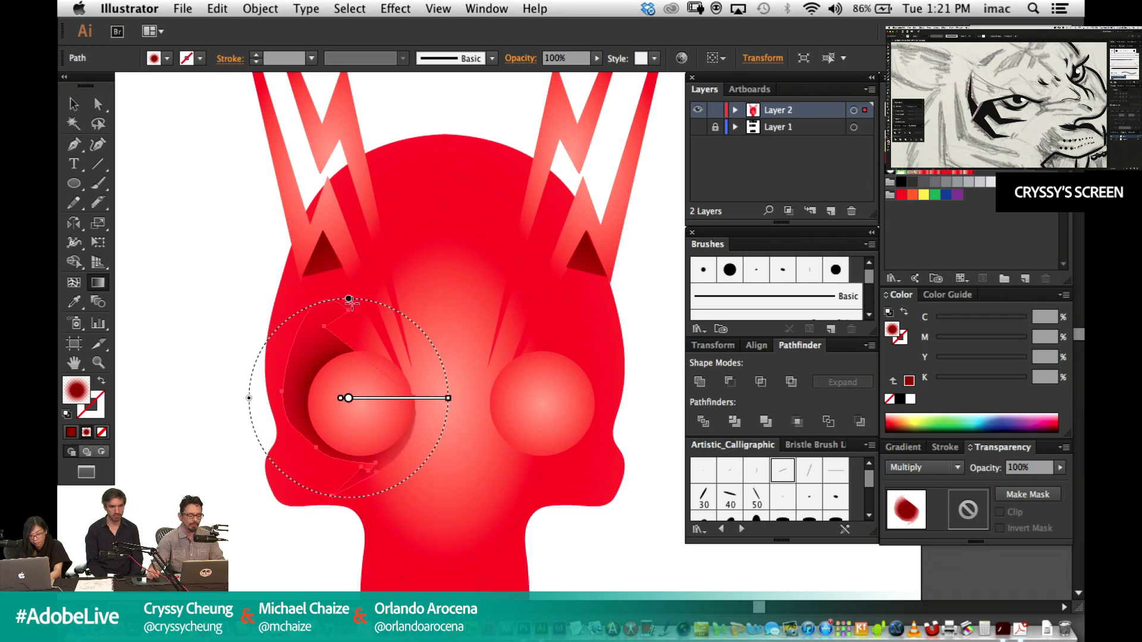
pyautogui.moveTo(348, 298); pyautogui.dragTo(350, 237)
pyautogui.moveTo(405, 265); pyautogui.dragTo(317, 254)
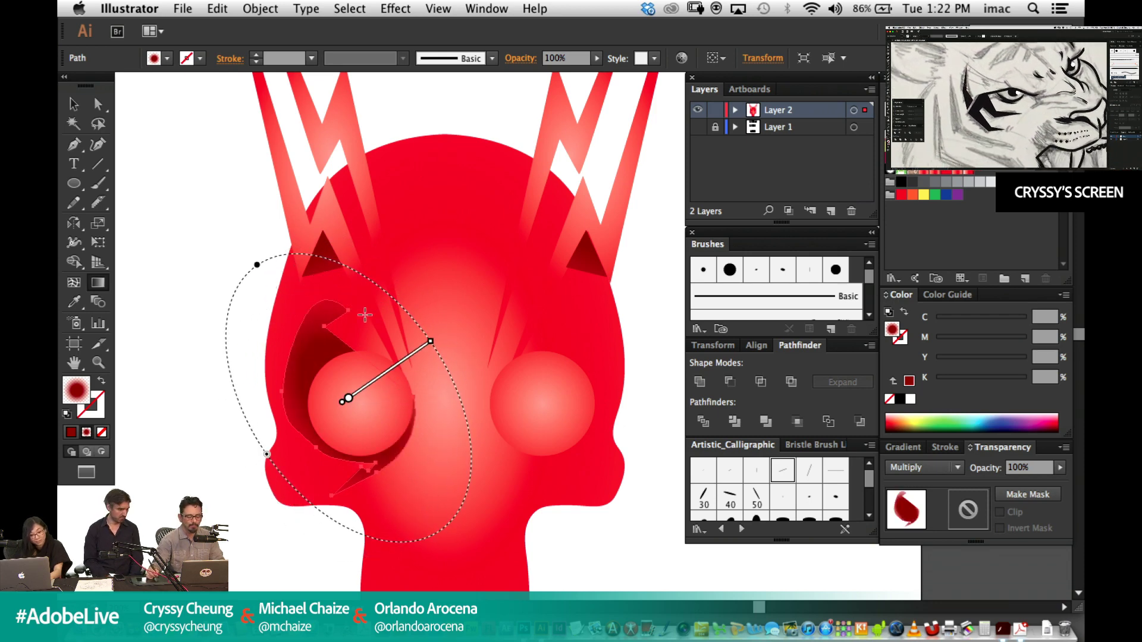
pyautogui.keyDown('super'); pyautogui.click(207, 373); pyautogui.keyUp('super')
pyautogui.press('super+minus')
# Duplicate the left eye's shadow shape around the right eye and reflect the copy horizontally.
pyautogui.click(74, 105)
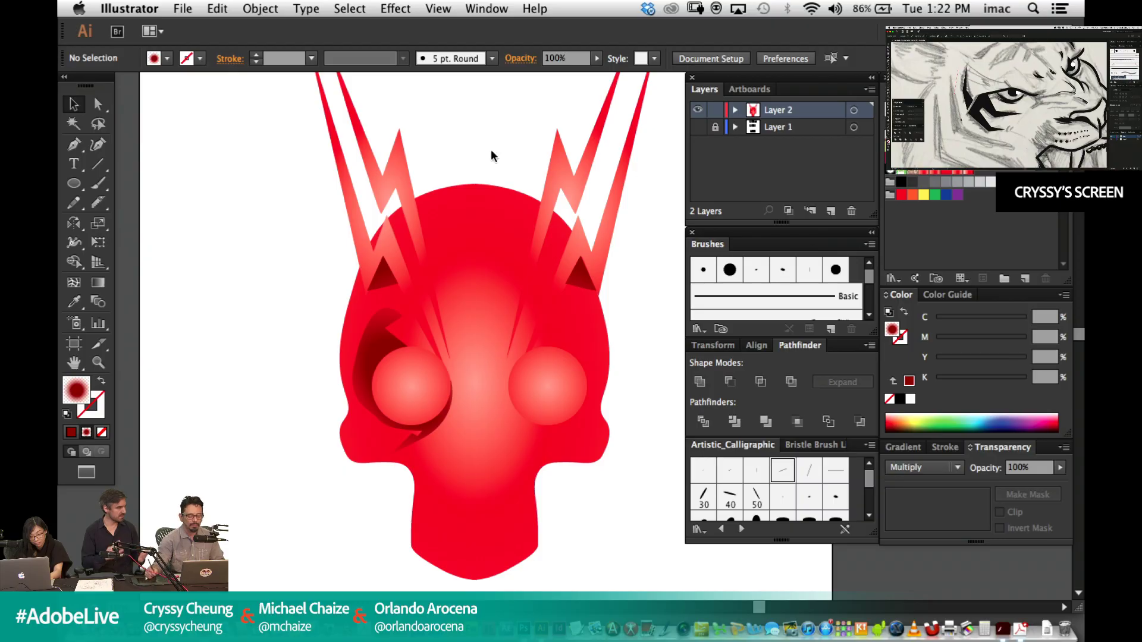
pyautogui.click(534, 348)
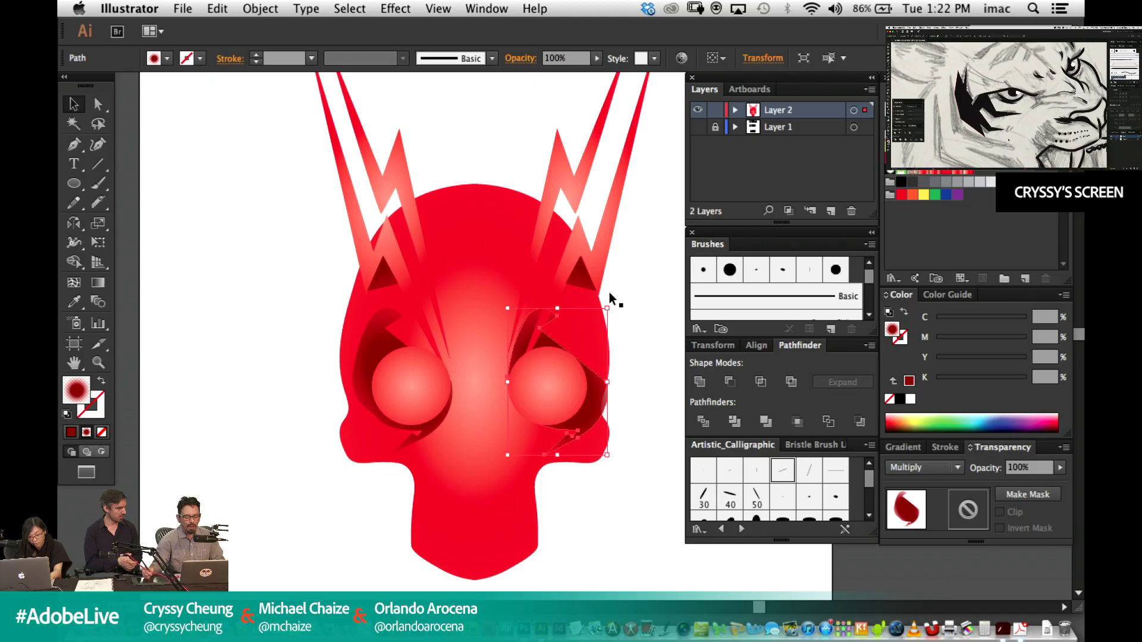
pyautogui.click(73, 225)
pyautogui.moveTo(470, 364); pyautogui.dragTo(624, 392)
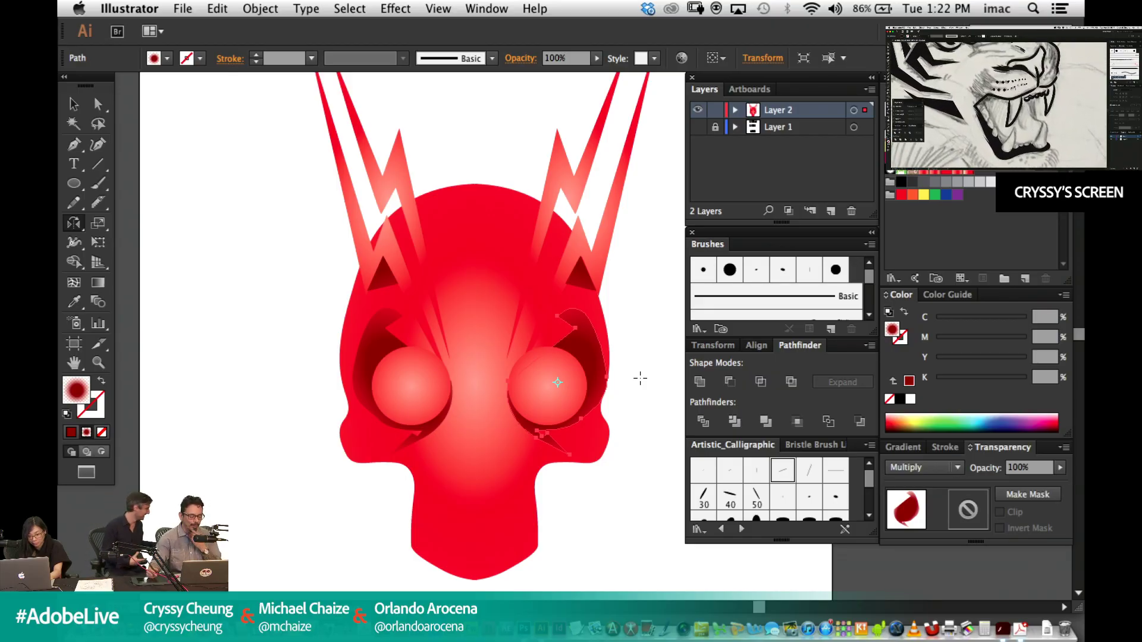
pyautogui.click(74, 104)
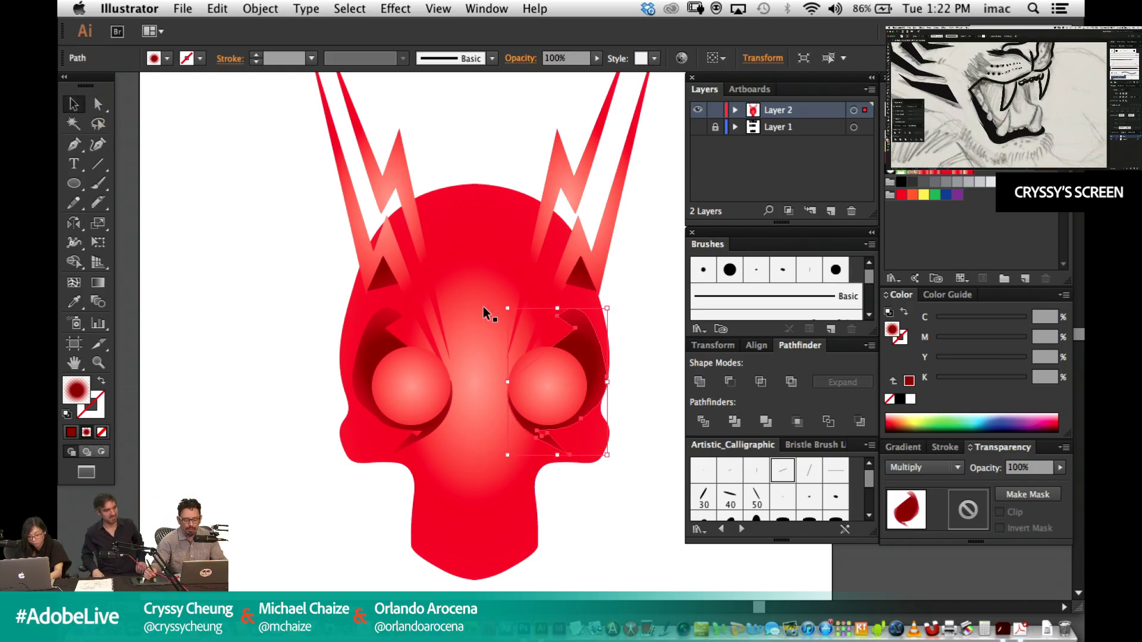
pyautogui.click(233, 377)
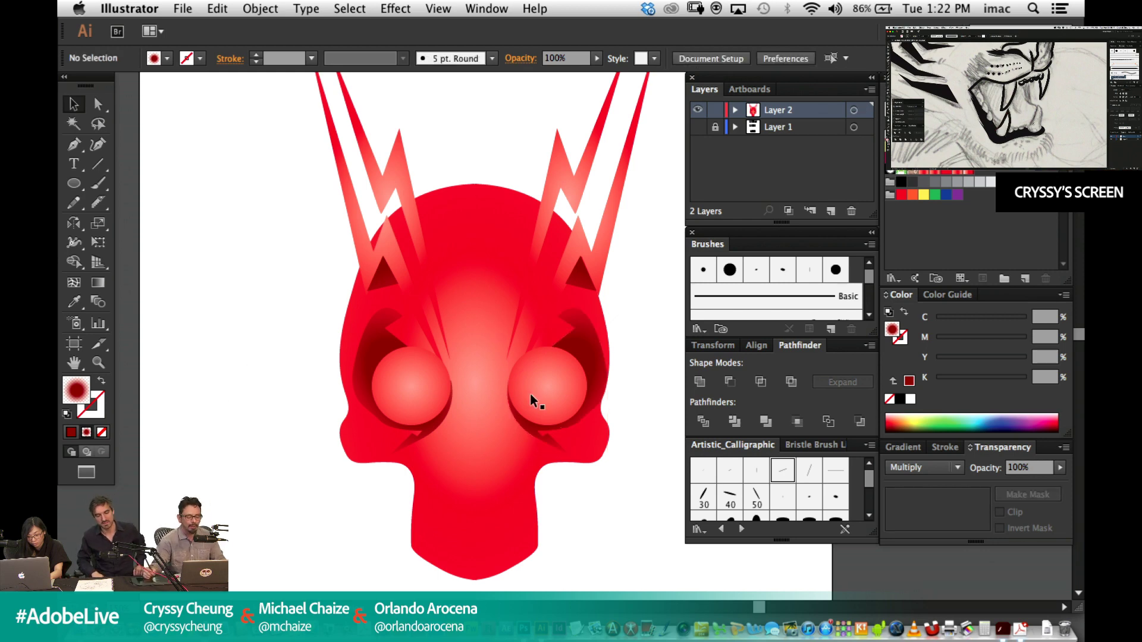
# Lower the left eye shadow's opacity to 76% and deselect it.
pyautogui.click(417, 391)
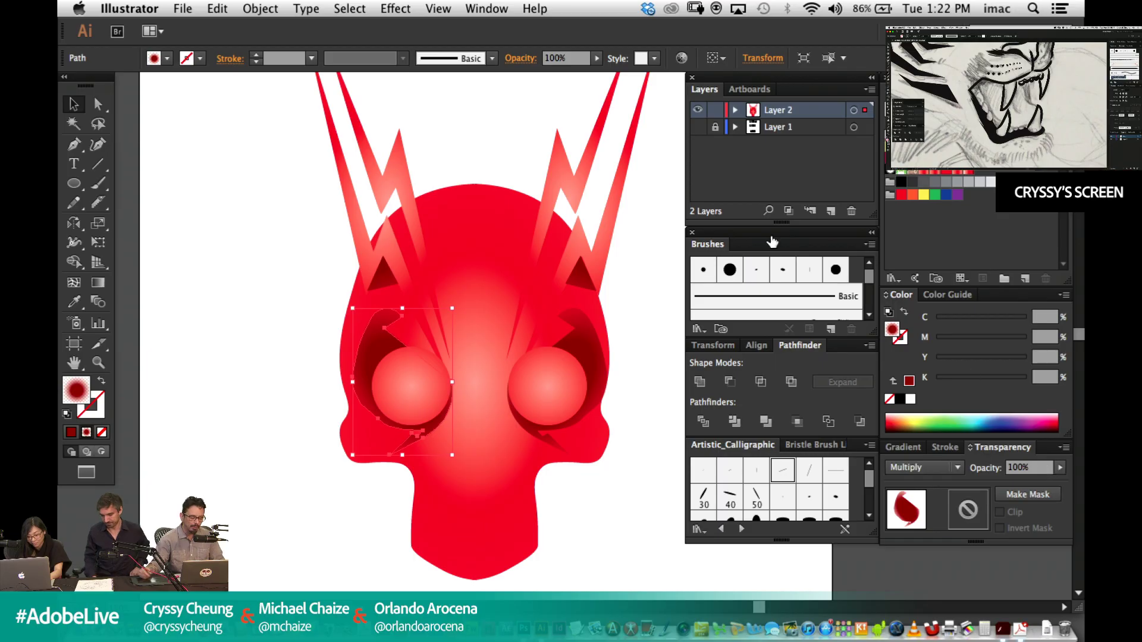
pyautogui.click(98, 283)
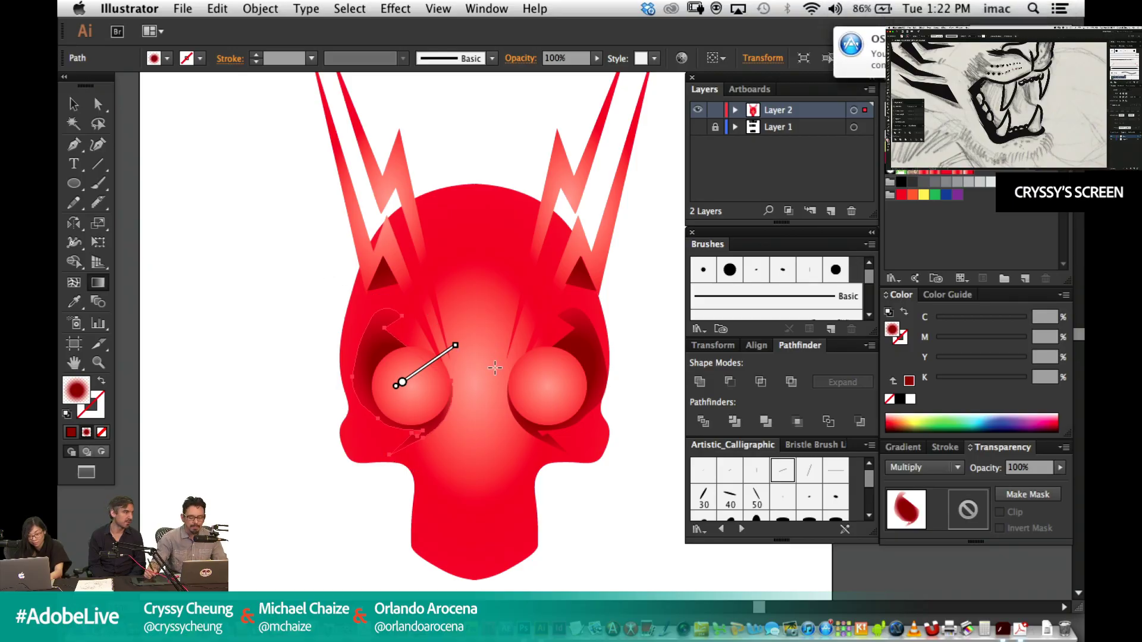
pyautogui.click(1058, 471)
pyautogui.moveTo(1063, 480); pyautogui.dragTo(1046, 480)
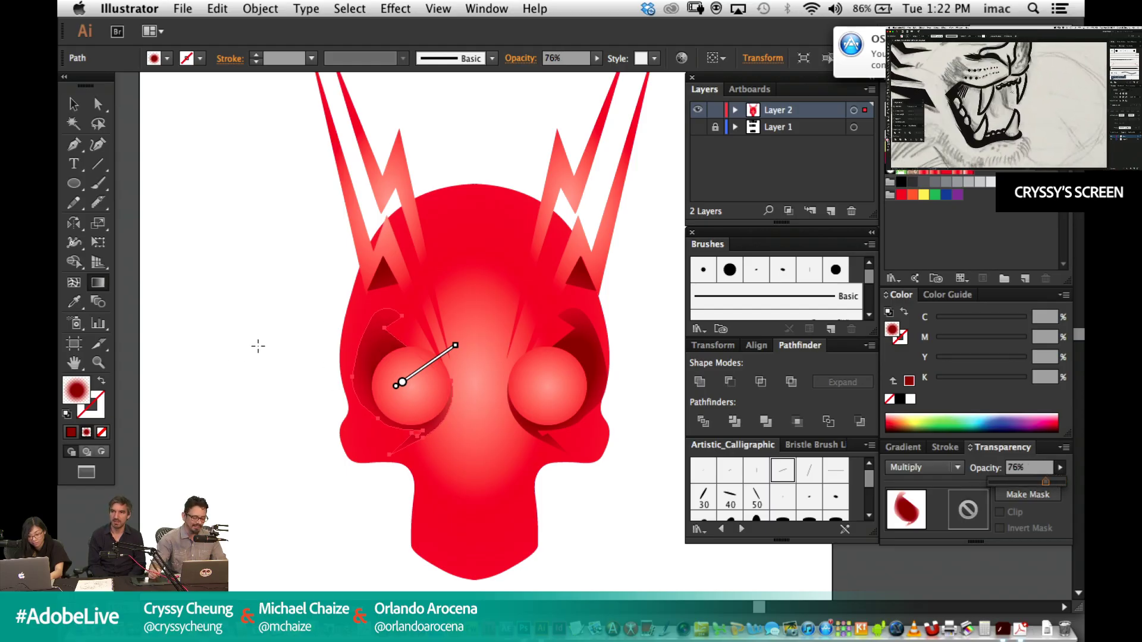
pyautogui.keyDown('super'); pyautogui.click(220, 382); pyautogui.keyUp('super')
# Delete the right eye's shadow and replace it with a horizontally reflected duplicate of the left one.
pyautogui.click(590, 365)
pyautogui.press('Delete')
pyautogui.click(74, 105)
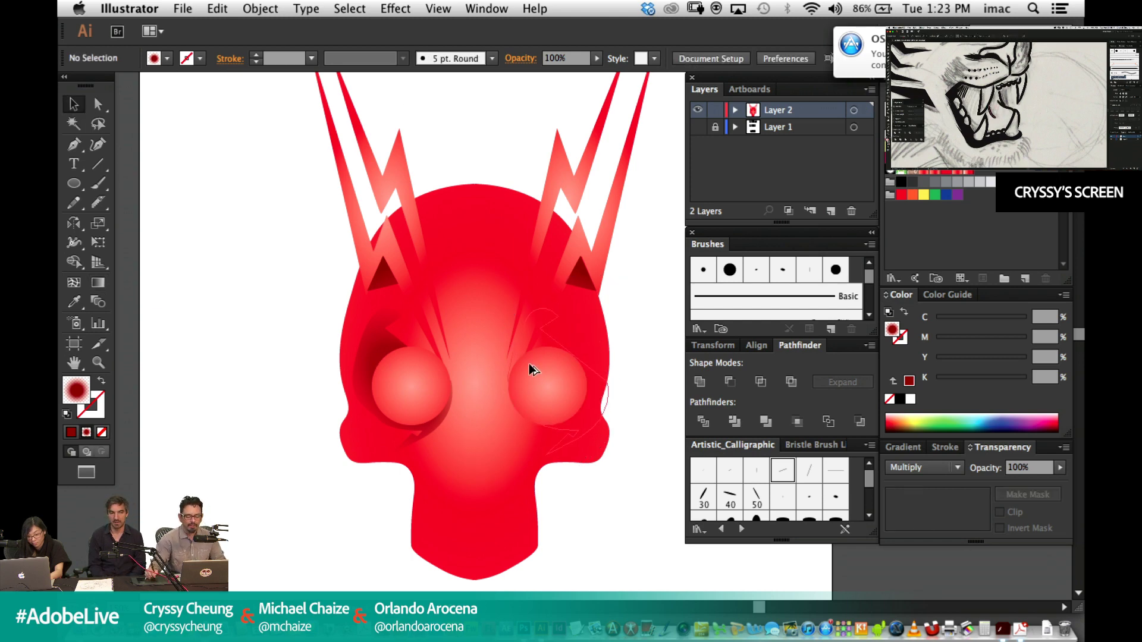
pyautogui.press('super+z')
pyautogui.click(73, 223)
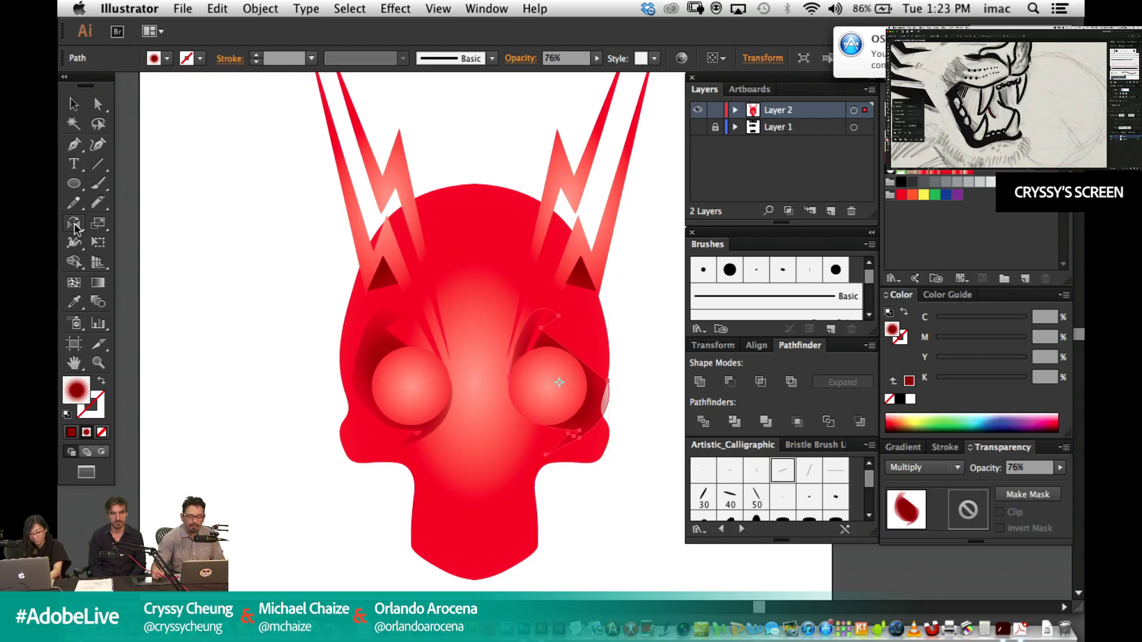
pyautogui.moveTo(586, 387); pyautogui.dragTo(579, 398)
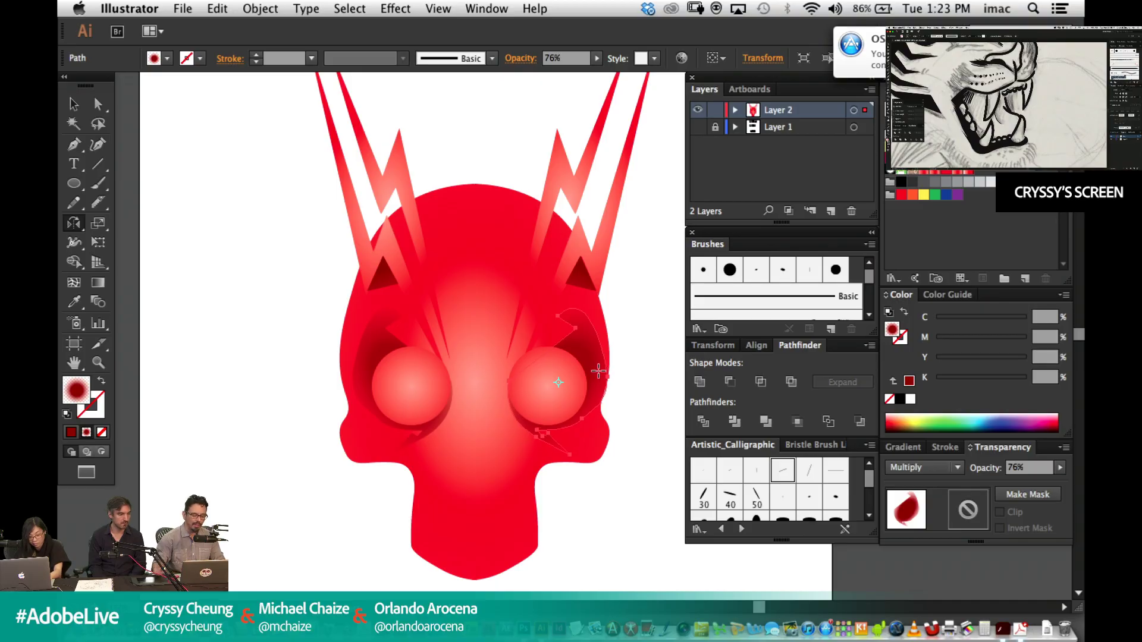
pyautogui.press('super+shift+a')
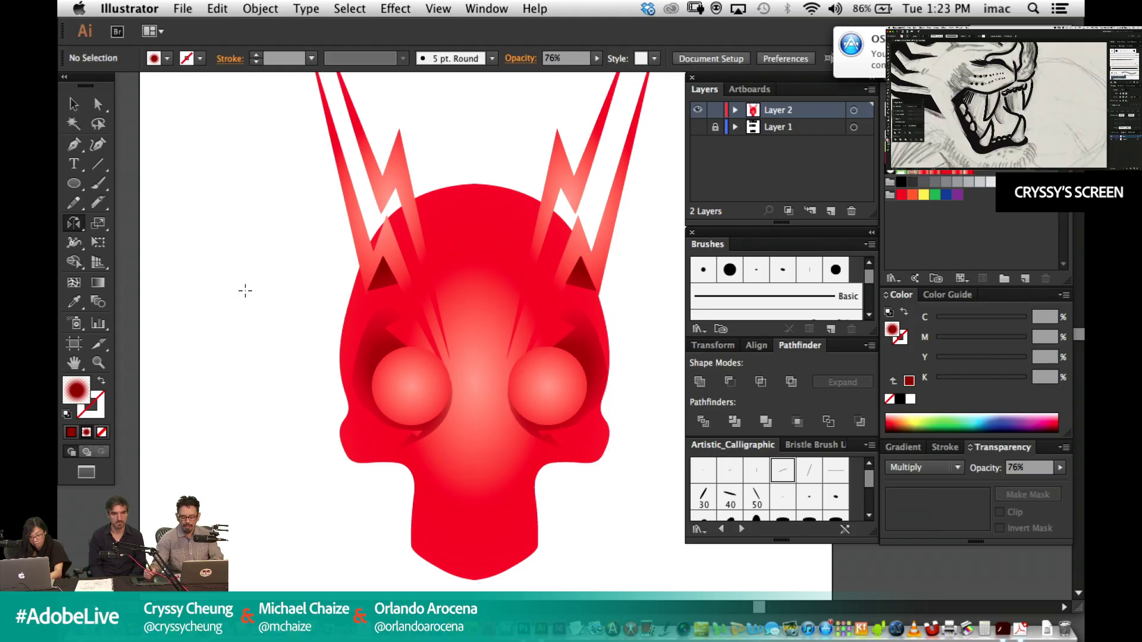
# Scale the left eye circle down slightly about its center, keeping it round.
pyautogui.press('super+minus')
pyautogui.press('super+equal')
pyautogui.press('super+equal')
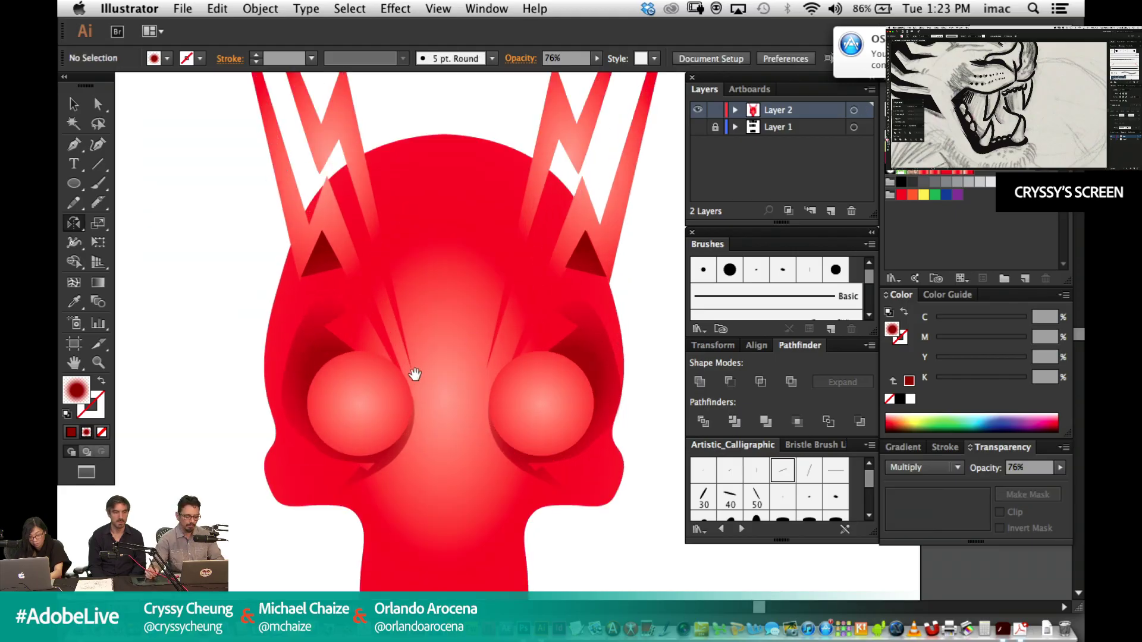
pyautogui.moveTo(414, 367); pyautogui.dragTo(452, 276)
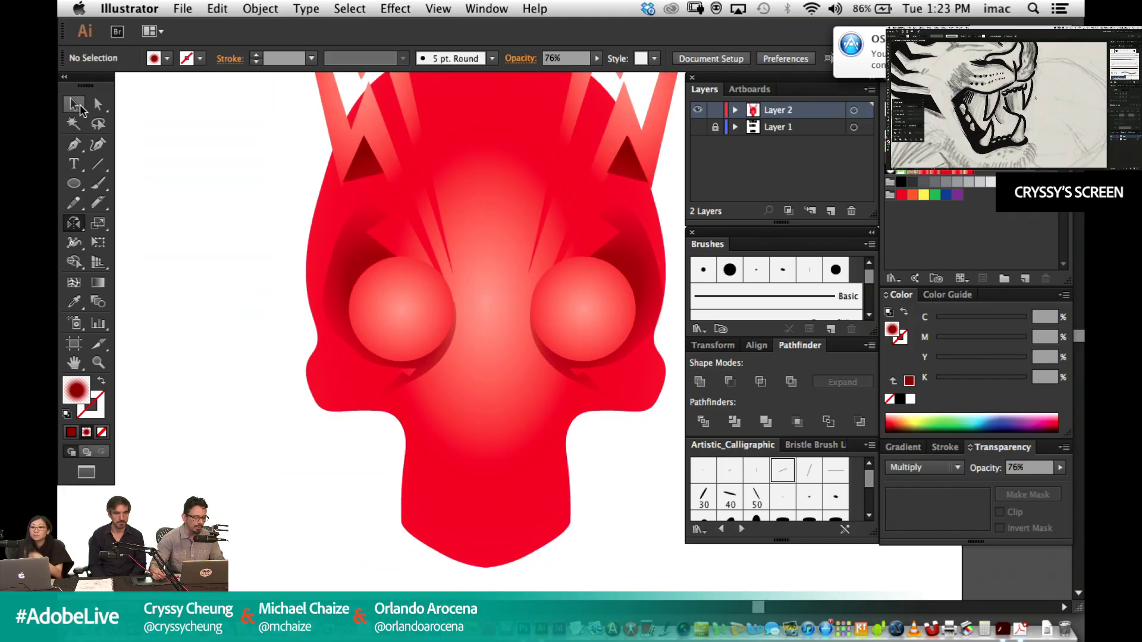
pyautogui.click(418, 310)
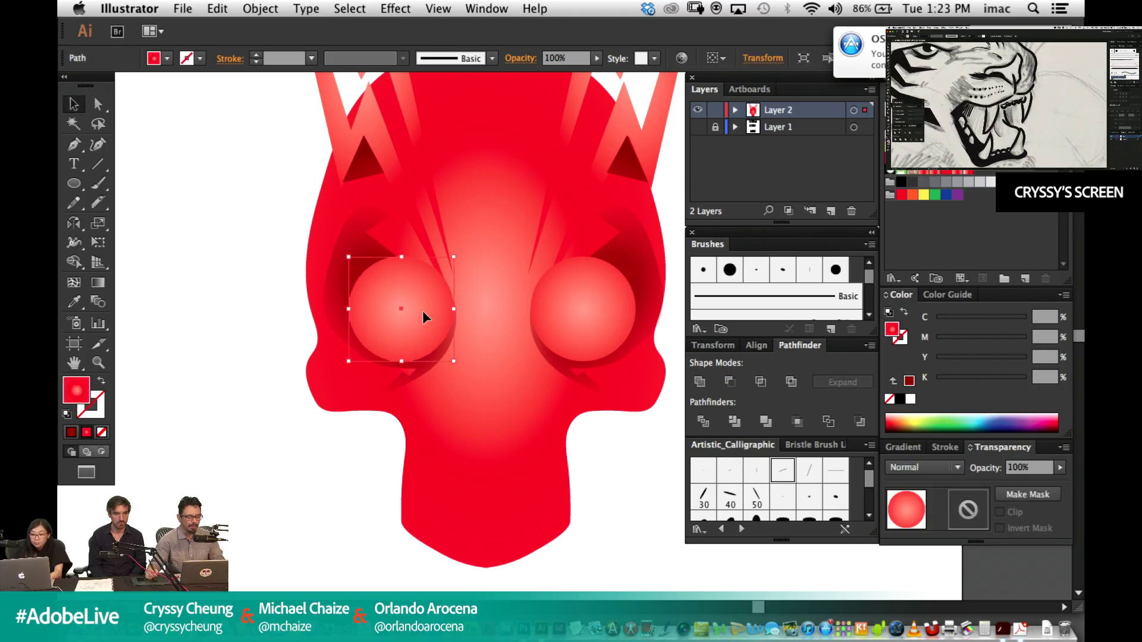
pyautogui.moveTo(454, 259); pyautogui.dragTo(443, 269)
# Delete the right eye circle and place a duplicate of the smaller left circle in its socket.
pyautogui.click(587, 317)
pyautogui.press('Delete')
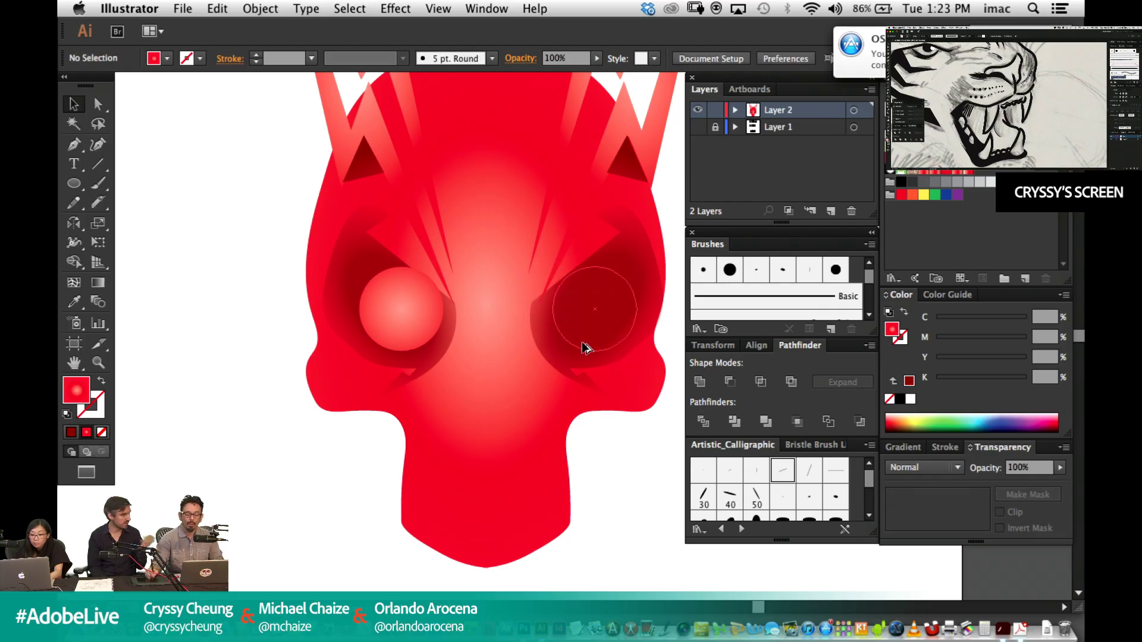
pyautogui.press('super+z')
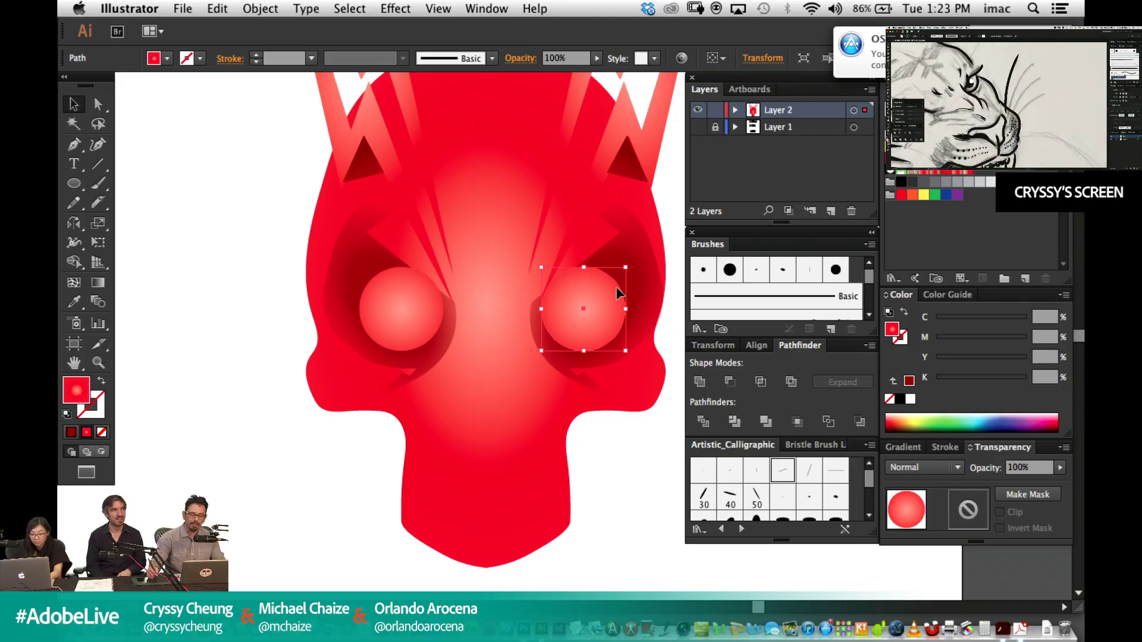
pyautogui.click(308, 214)
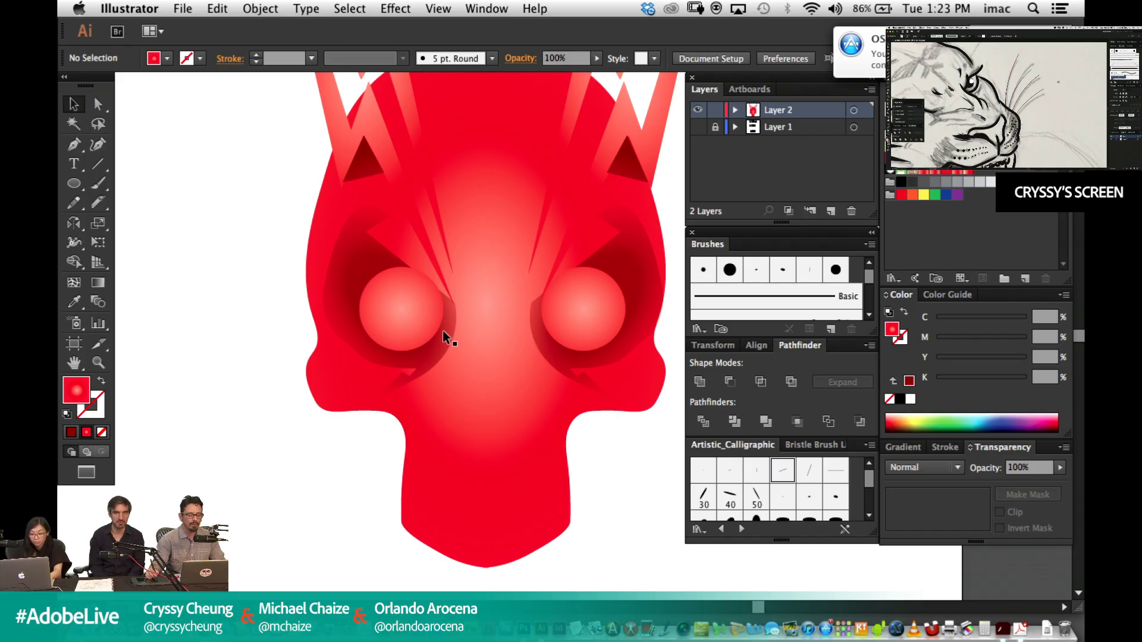
pyautogui.click(441, 345)
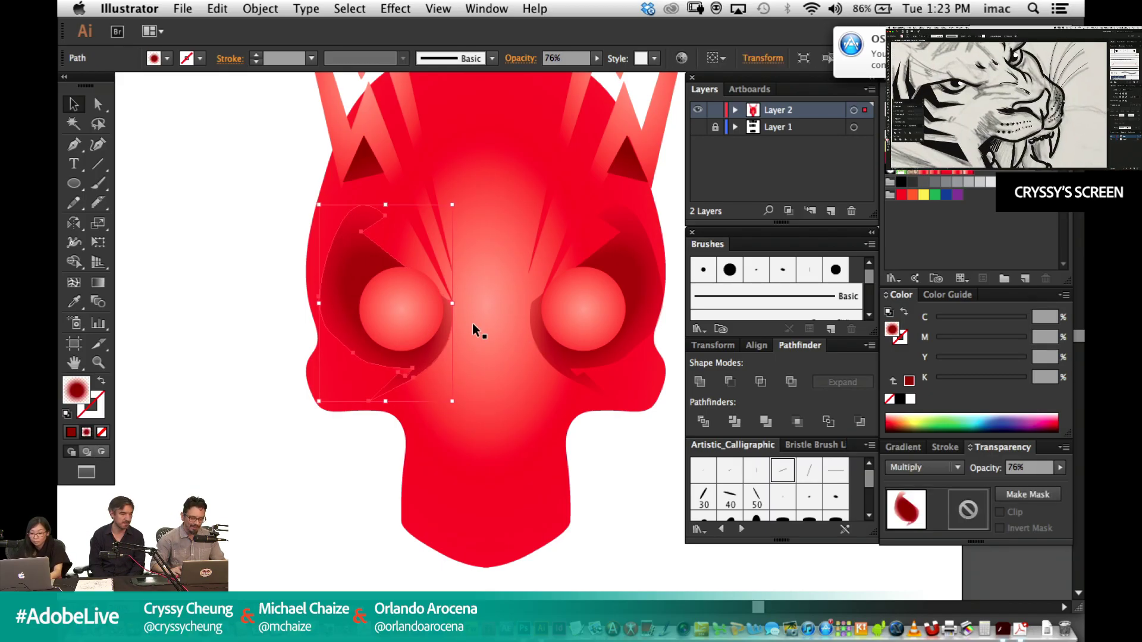
pyautogui.click(286, 291)
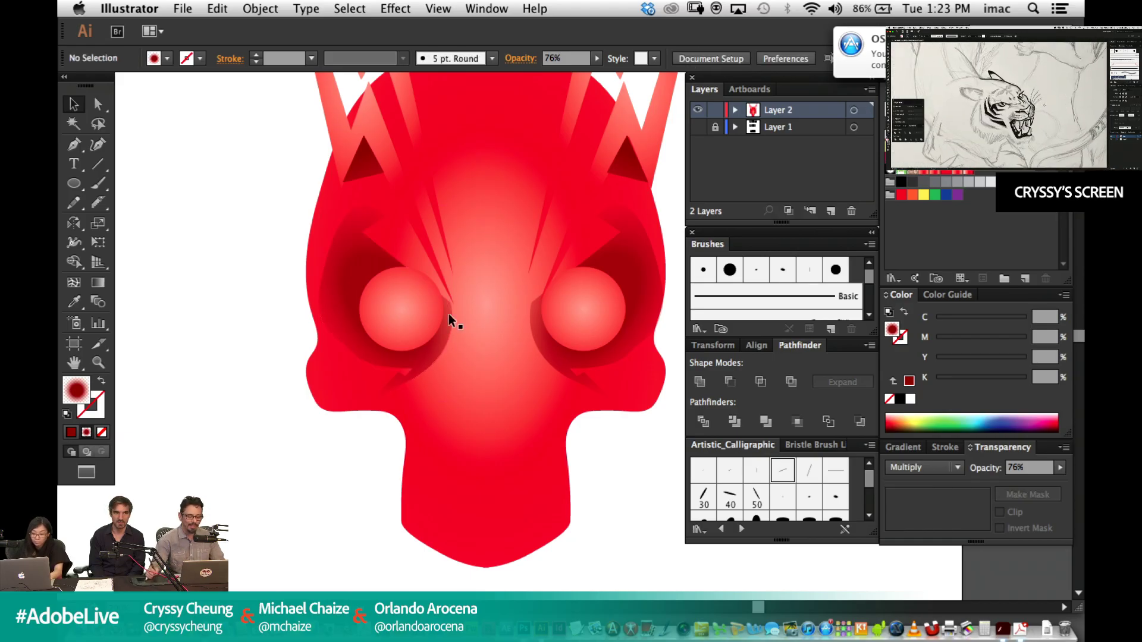
pyautogui.moveTo(497, 229); pyautogui.dragTo(513, 201)
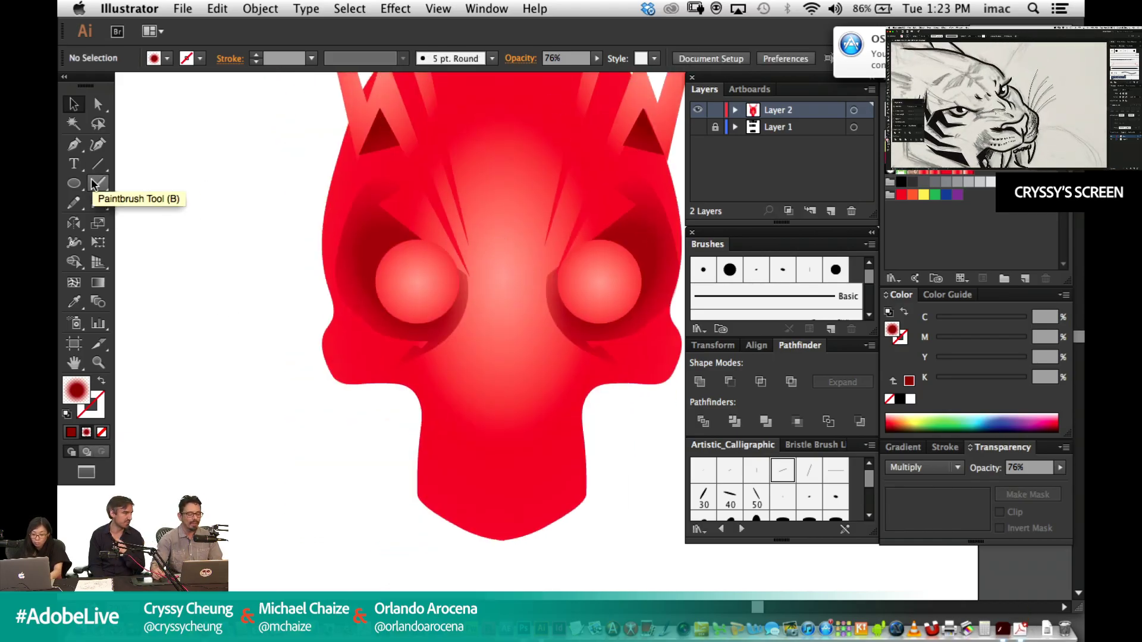
pyautogui.click(74, 144)
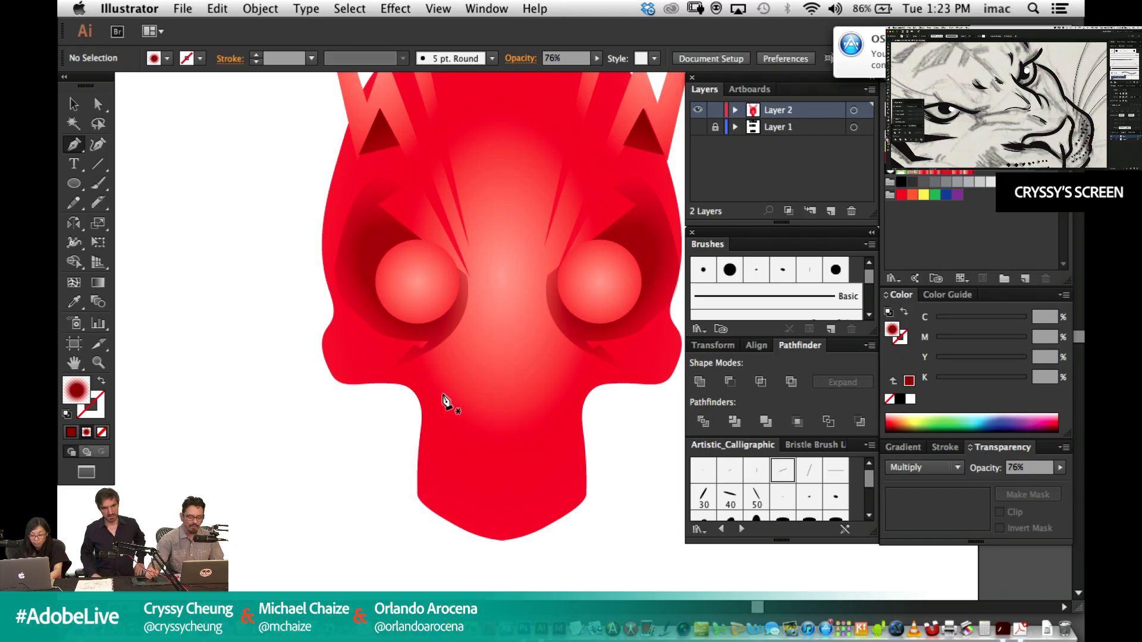
# Add the black text PELIGROSO in Bebas Neue, starting in the empty area beside the skull's jaw.
pyautogui.click(74, 163)
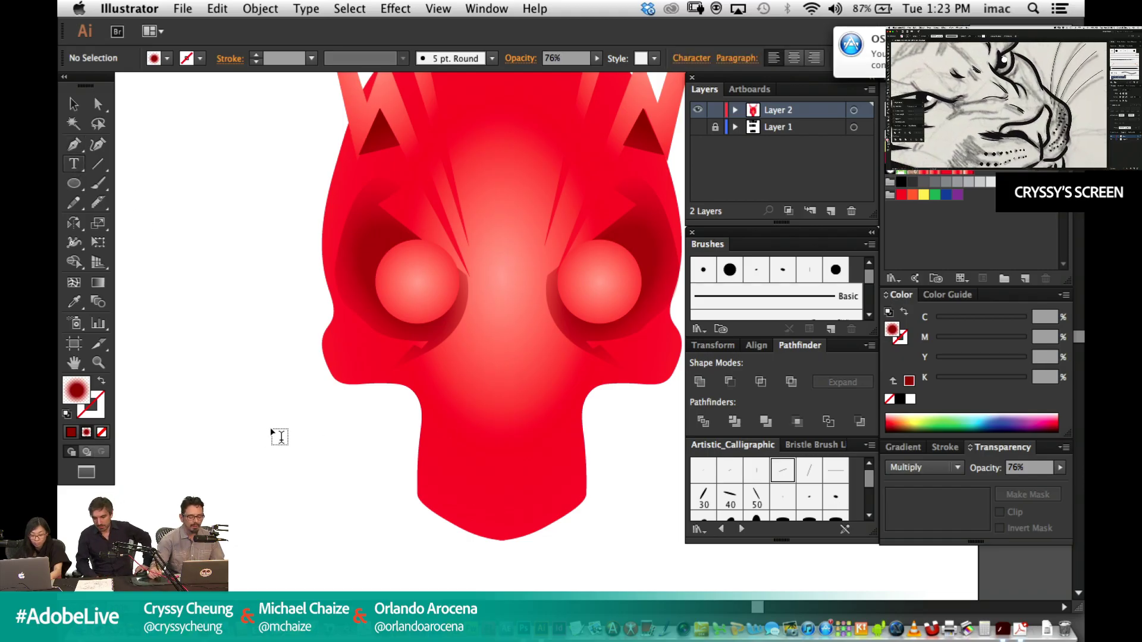
pyautogui.click(275, 436)
pyautogui.write('PELI')
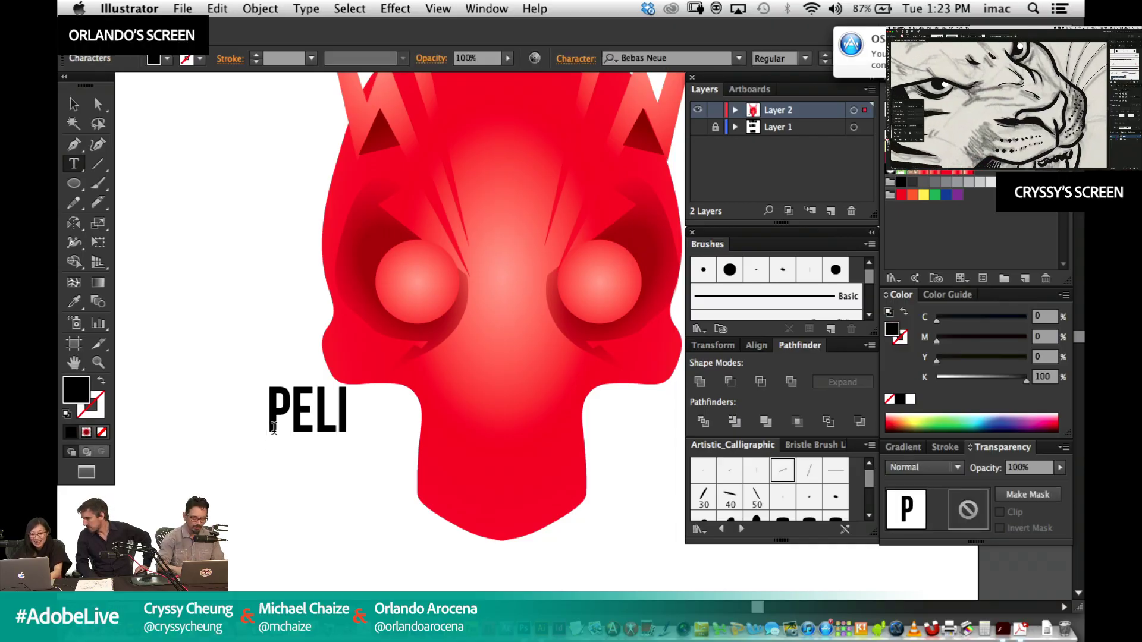
pyautogui.write('GROSO')
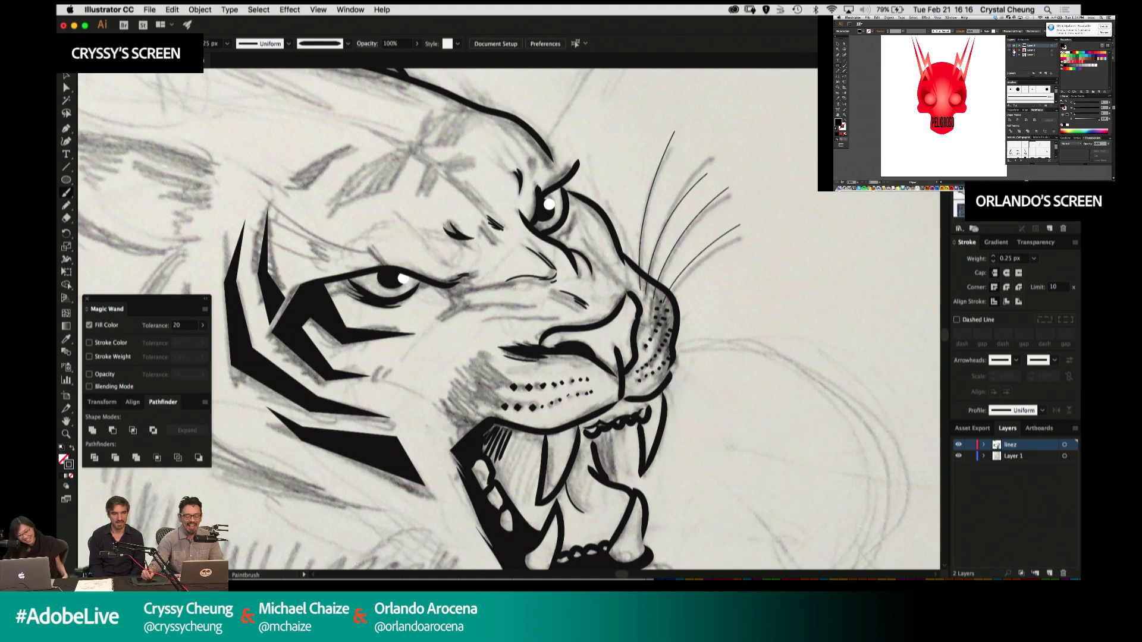
# Paint a thin wrinkle stroke across the bridge of the tiger's nose with the Paintbrush tool.
pyautogui.hscroll(-5, 420, 397)
pyautogui.press('z')
pyautogui.moveTo(759, 141); pyautogui.dragTo(420, 396)
pyautogui.press('b')
pyautogui.moveTo(526, 311); pyautogui.dragTo(464, 263)
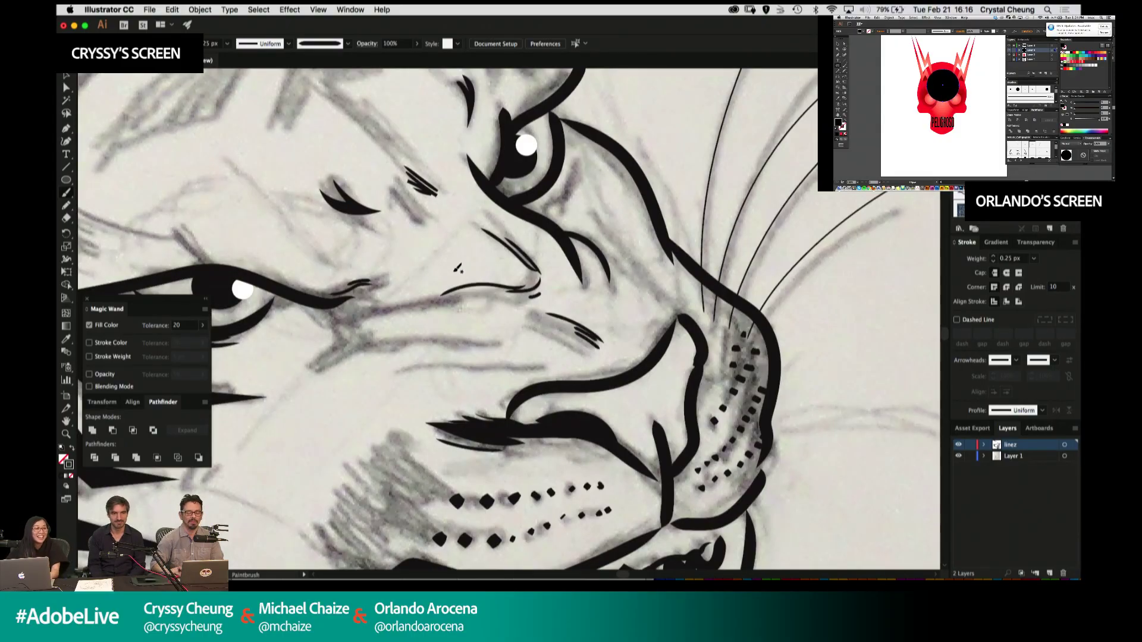
# Paint a thin wrinkle stroke along the sketched crease on the tiger's muzzle, below the nose bridge.
pyautogui.moveTo(598, 275); pyautogui.dragTo(545, 223)
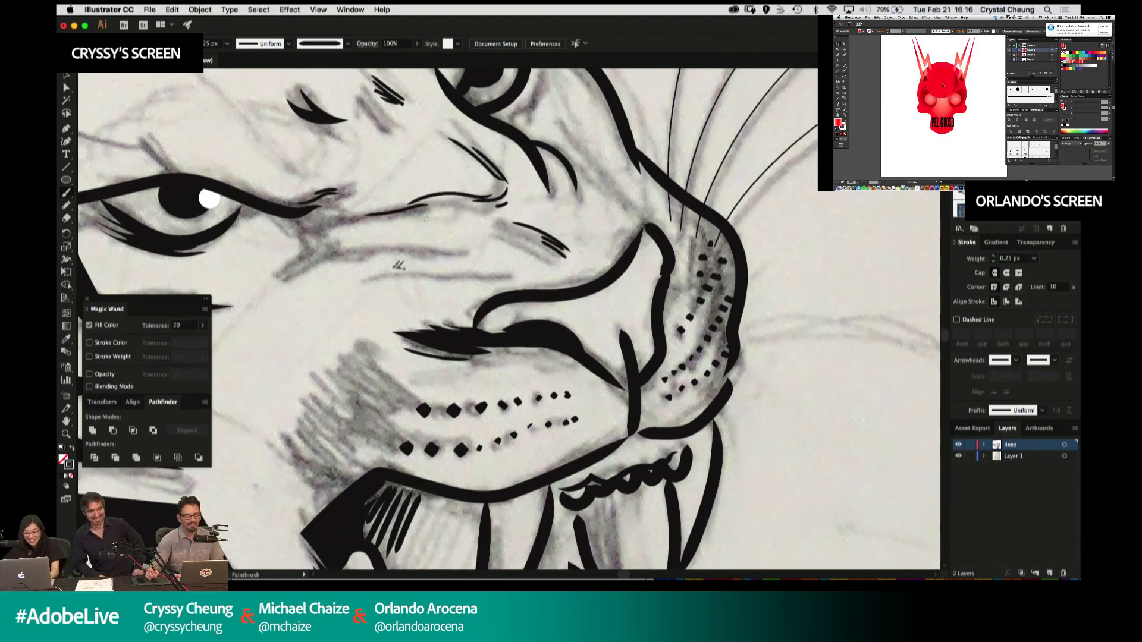
pyautogui.moveTo(358, 252)
pyautogui.mouseDown()
pyautogui.moveTo(448, 244)
pyautogui.moveTo(502, 270)
pyautogui.moveTo(541, 268)
pyautogui.mouseUp()
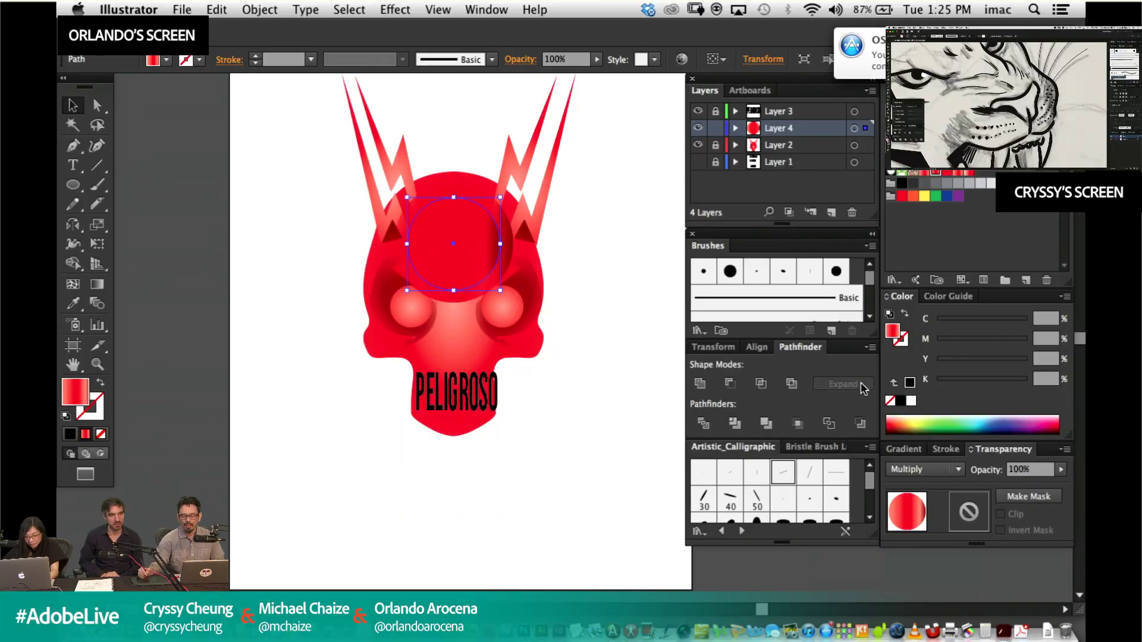
# Try the Overlay and Hard Light blending modes on the skull's forehead circle.
pyautogui.click(919, 470)
pyautogui.click(934, 305)
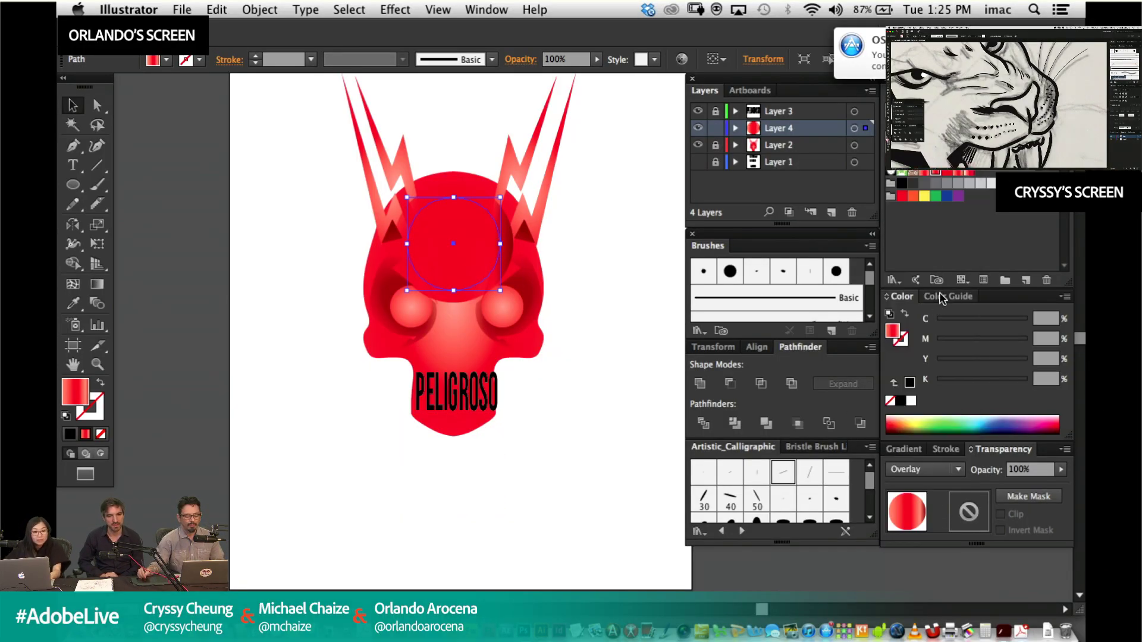
pyautogui.click(922, 469)
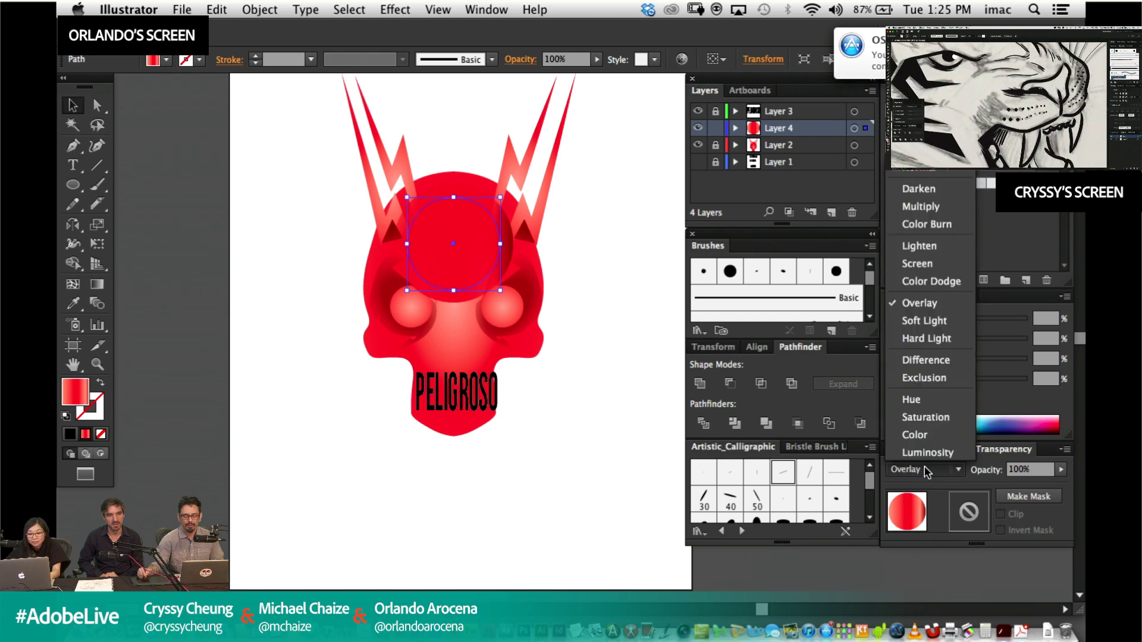
pyautogui.click(929, 338)
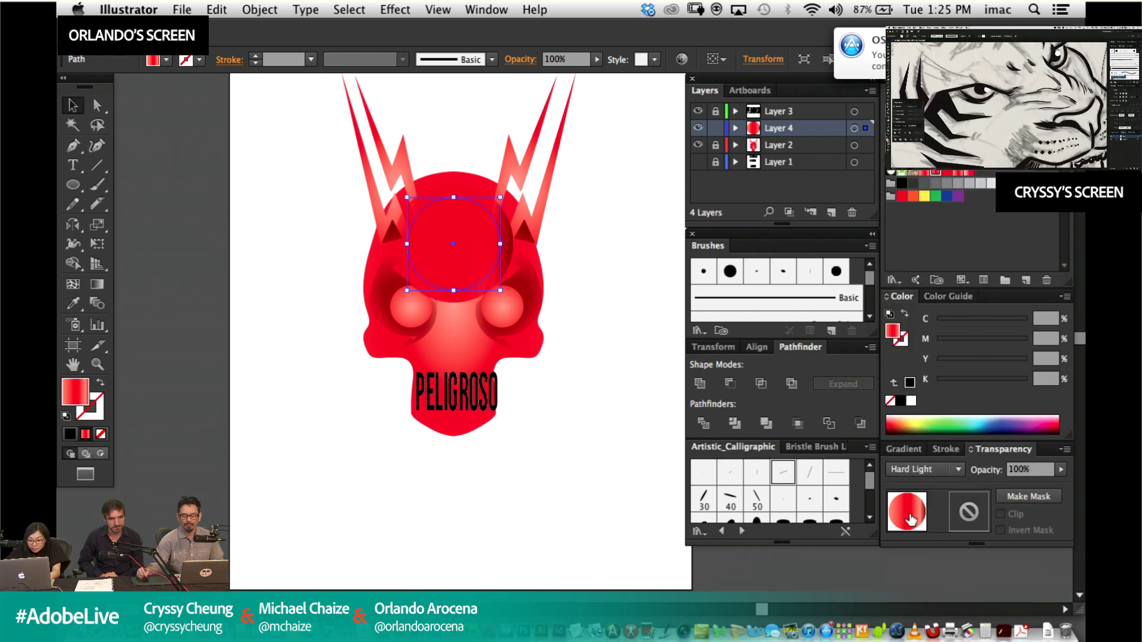
# Make the forehead circle's gradient Radial with the first coral stop at 19.53%, and extend the gradient beyond the circle's edge.
pyautogui.click(913, 450)
pyautogui.click(957, 552)
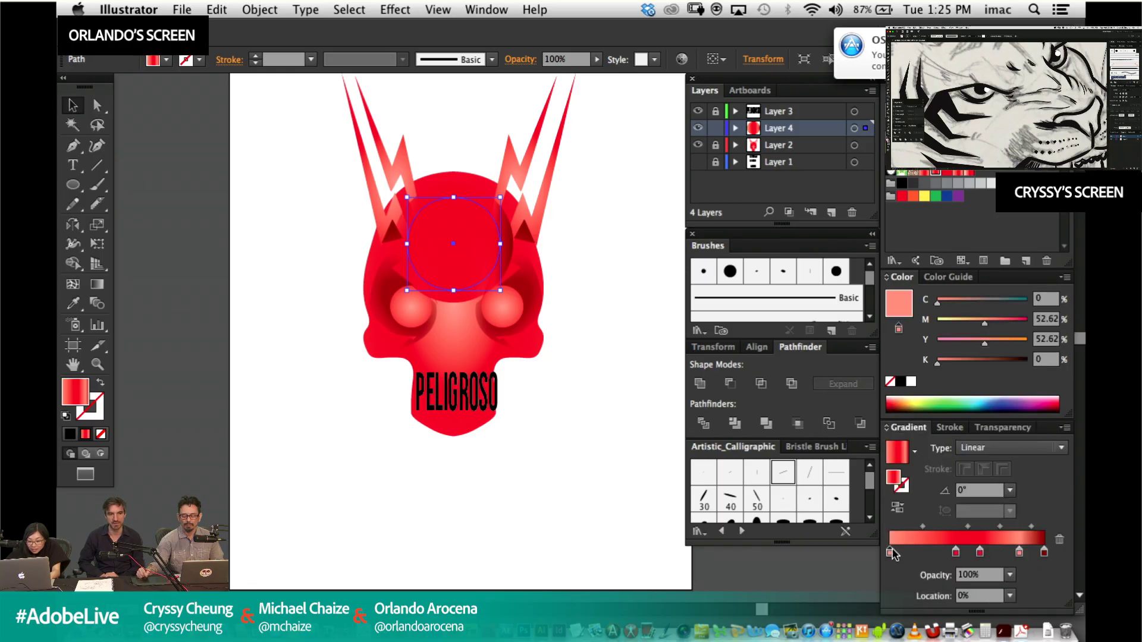
pyautogui.click(1010, 450)
pyautogui.click(986, 483)
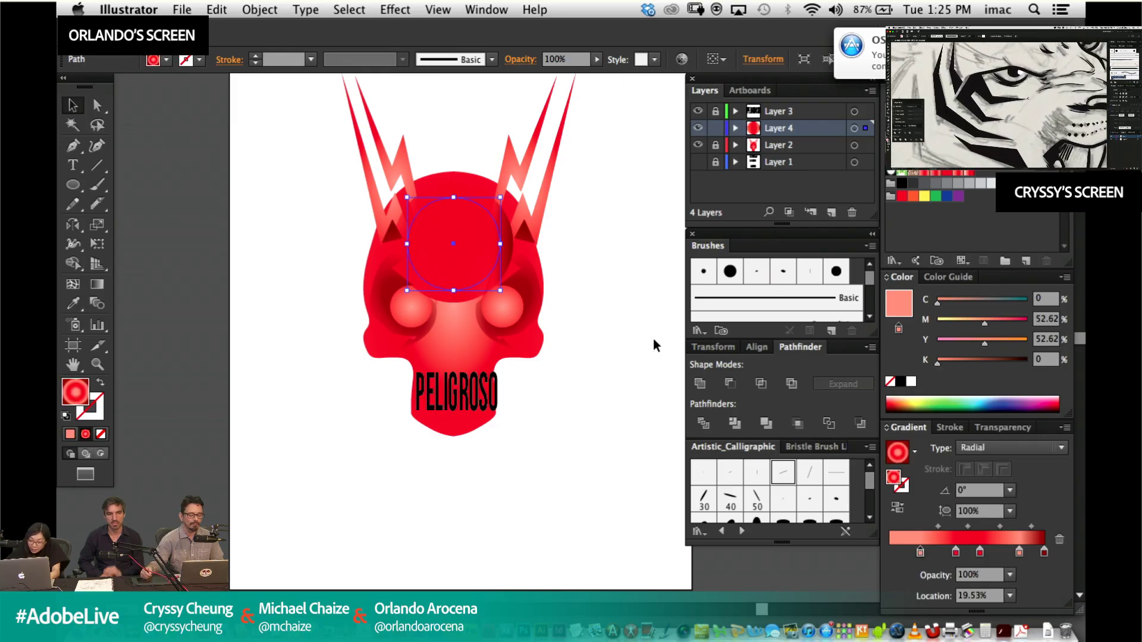
pyautogui.press('g')
pyautogui.moveTo(501, 244); pyautogui.dragTo(571, 244)
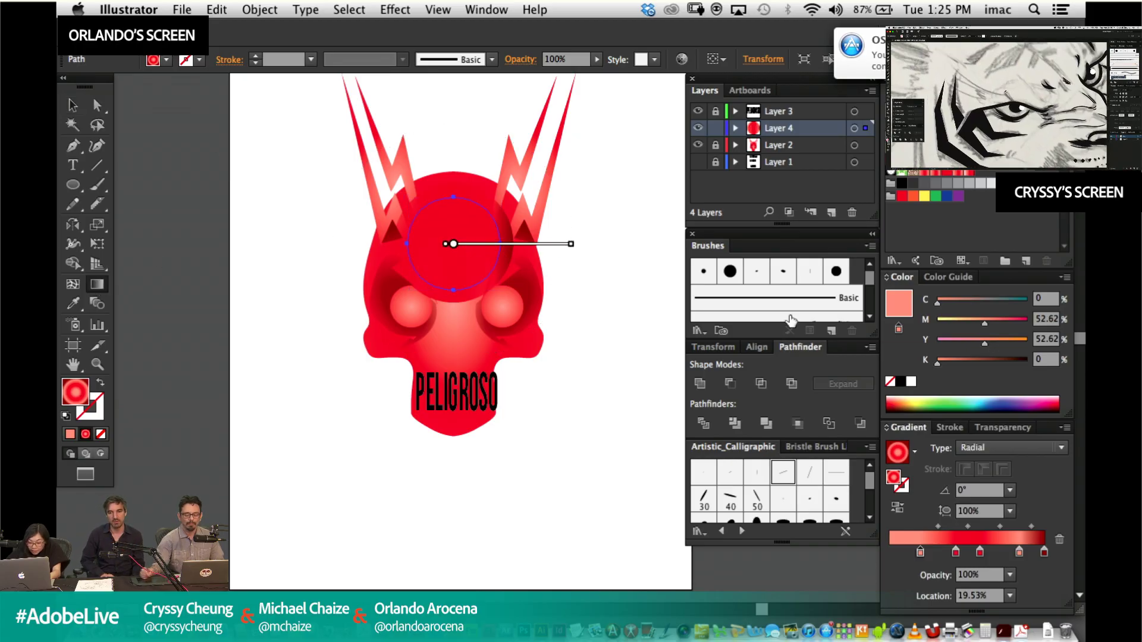
# Set the forehead circle's blending mode to Normal.
pyautogui.click(1002, 427)
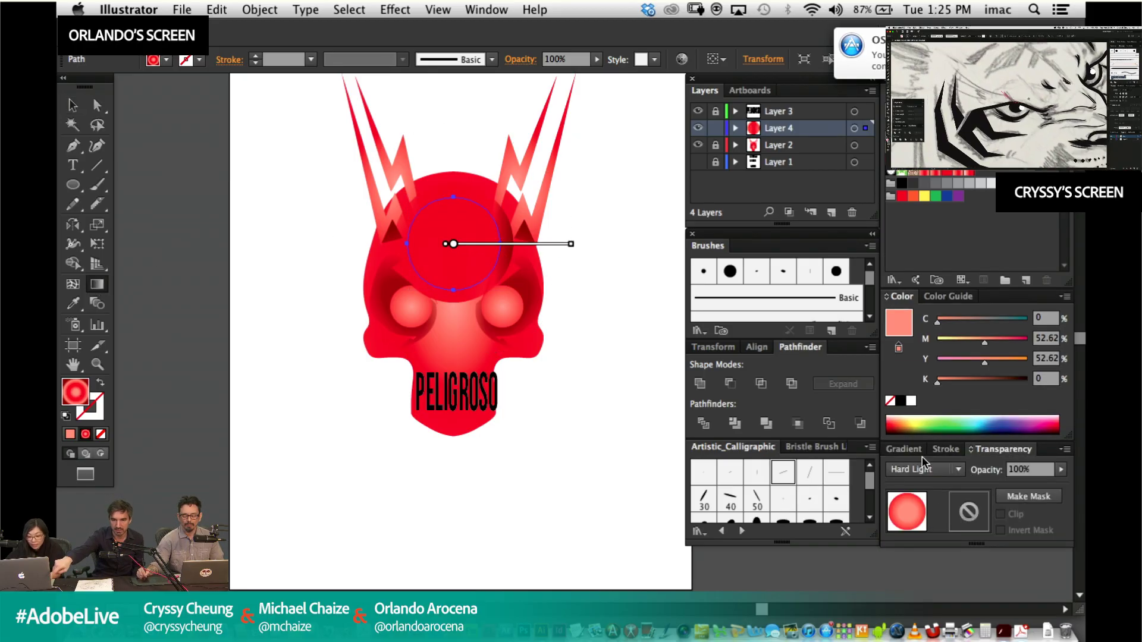
pyautogui.click(922, 469)
pyautogui.click(920, 169)
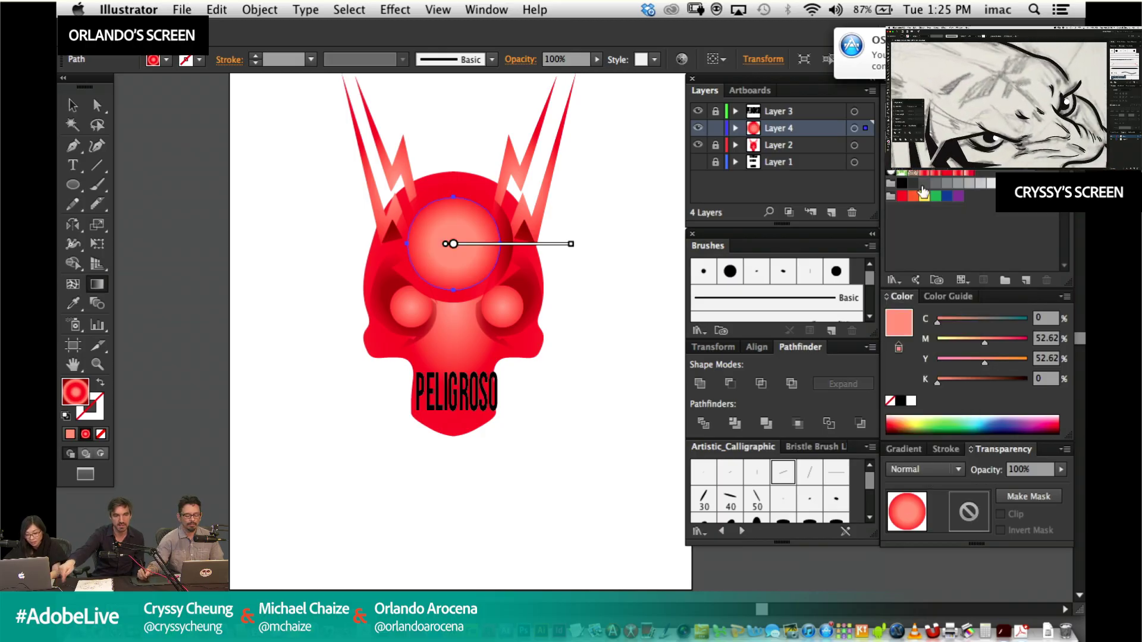
# Duplicate the forehead circle so that one copy sits beside the artboard's edge and the other on the forehead.
pyautogui.keyDown('super'); pyautogui.click(328, 392); pyautogui.keyUp('super')
pyautogui.click(70, 105)
pyautogui.moveTo(493, 264); pyautogui.dragTo(273, 262)
pyautogui.click(489, 256)
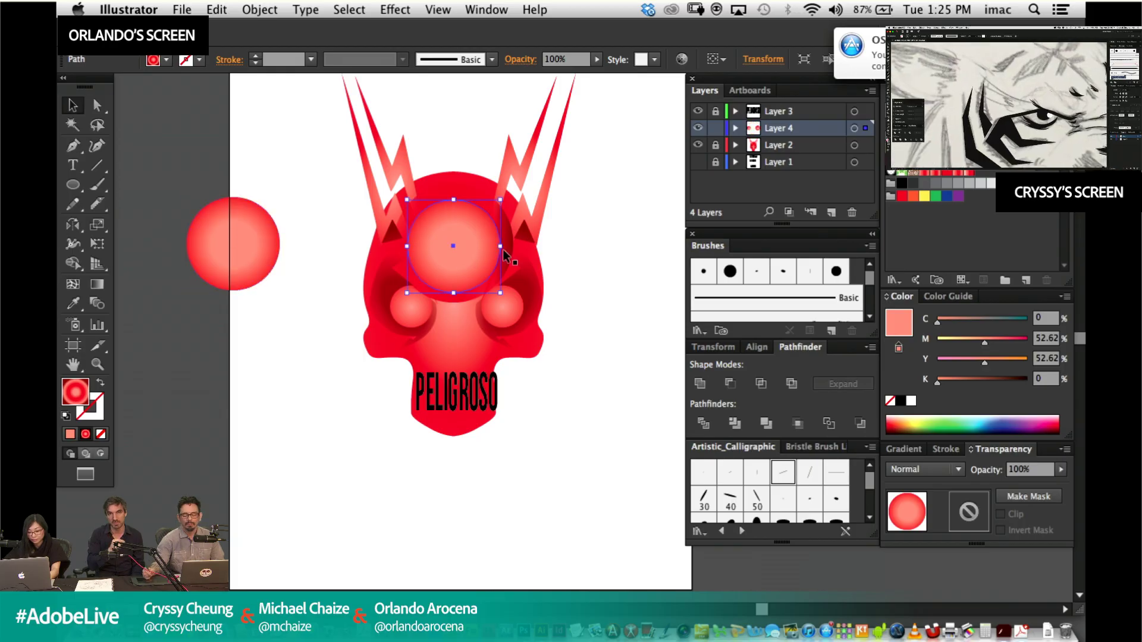
# Fill the forehead circle with solid brown, C 50, M 50, Y 60, K 25.
pyautogui.click(925, 162)
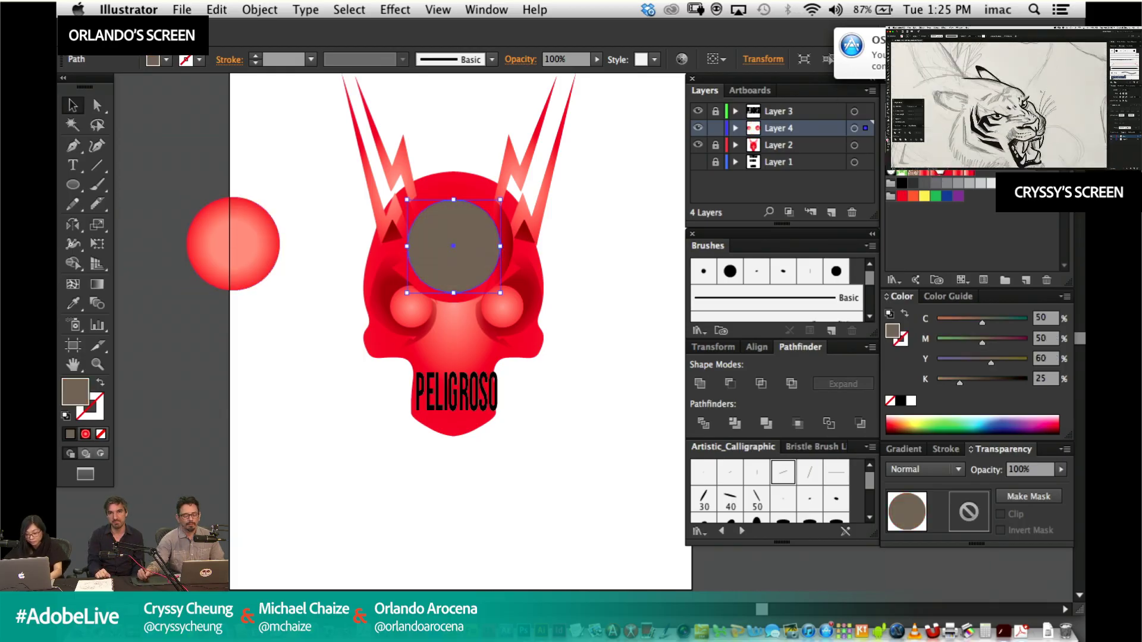
pyautogui.click(924, 469)
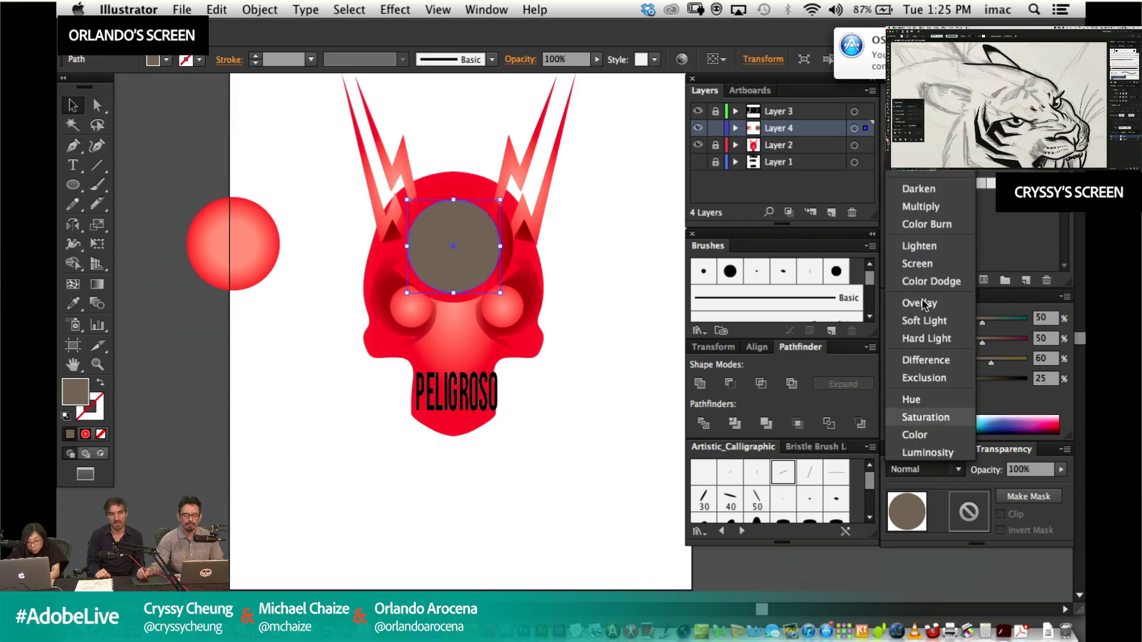
pyautogui.click(895, 504)
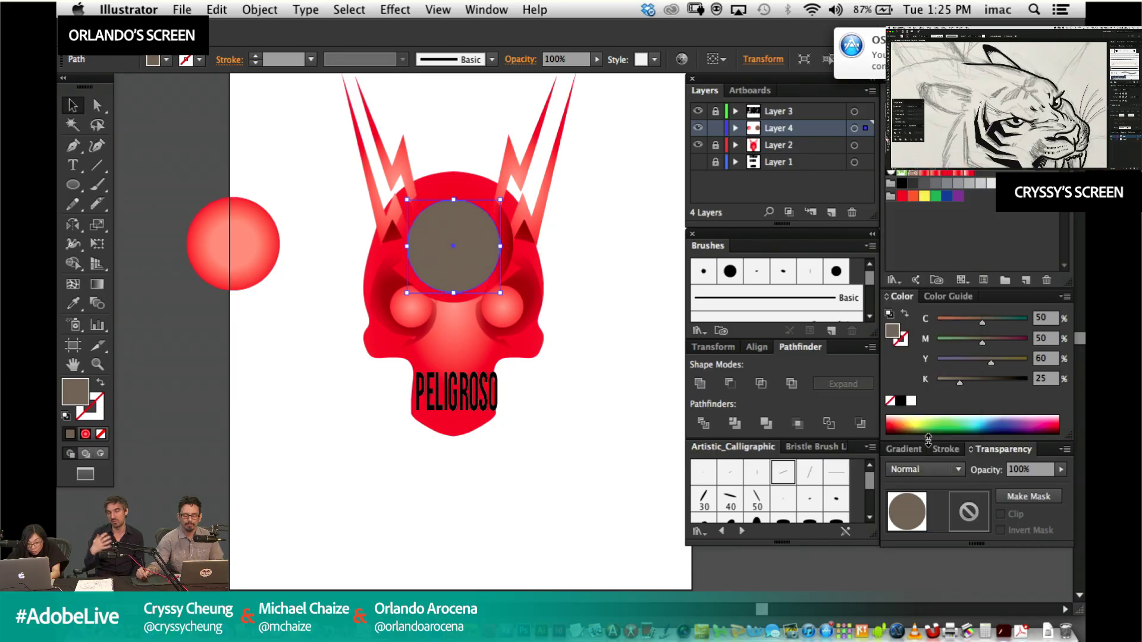
# Reapply the radial gradient to the forehead circle and remove its extra stops, keeping only coral, red and dark red.
pyautogui.click(907, 449)
pyautogui.click(955, 538)
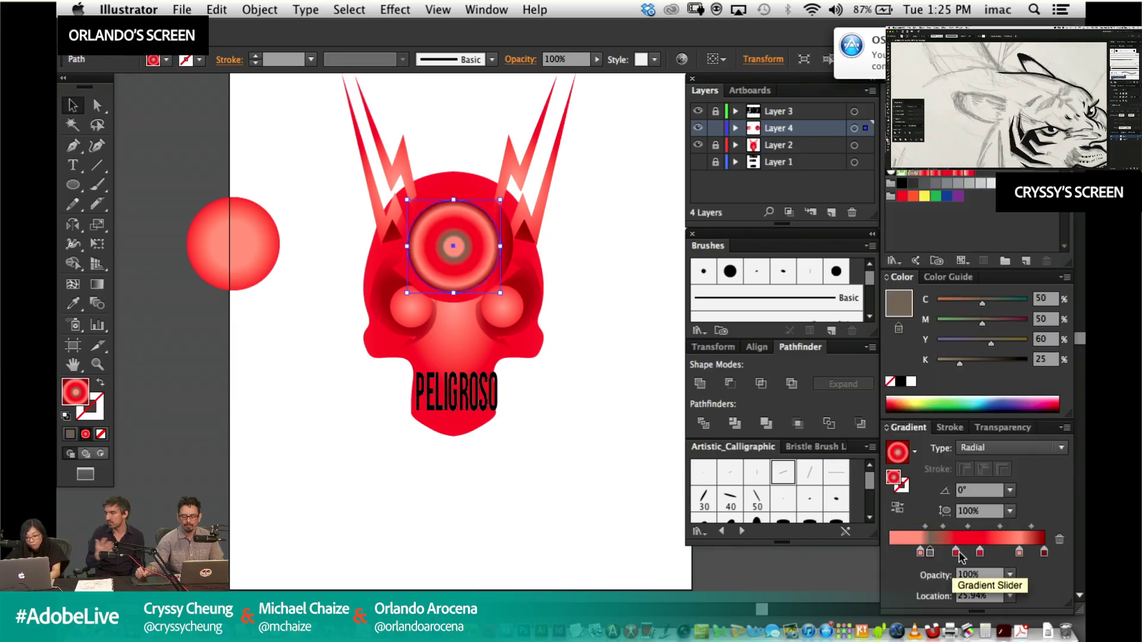
pyautogui.moveTo(930, 552); pyautogui.dragTo(935, 577)
pyautogui.moveTo(1019, 552); pyautogui.dragTo(1009, 572)
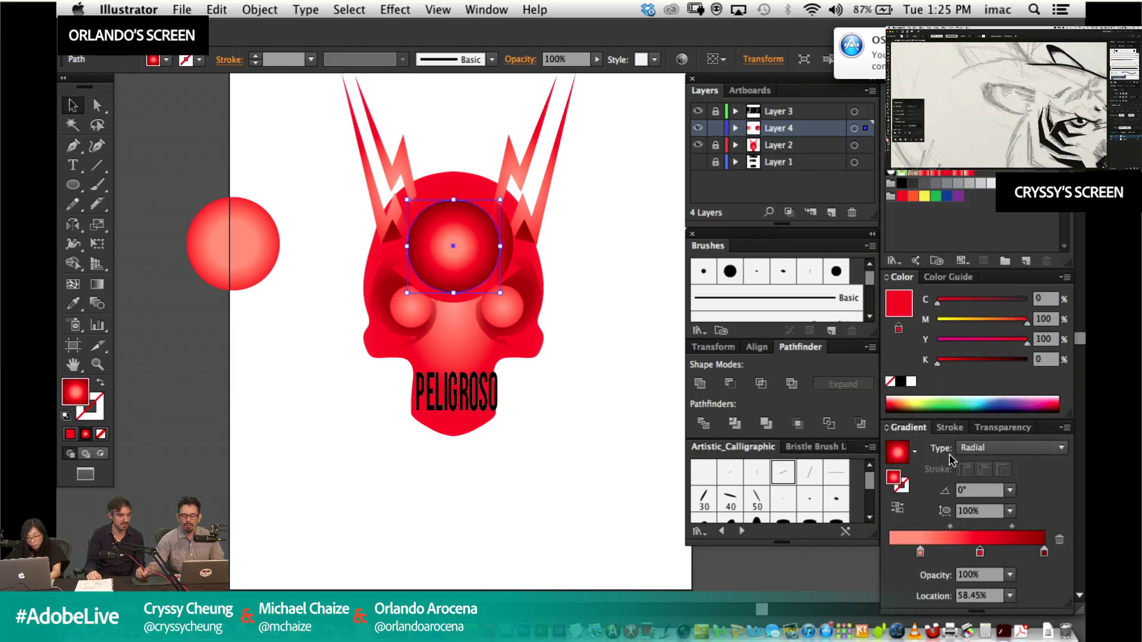
# Add brown and red stops to the forehead circle's gradient, including 70.85% and 81.22%, and move the coral stop to 0%.
pyautogui.moveTo(947, 166); pyautogui.dragTo(1015, 554)
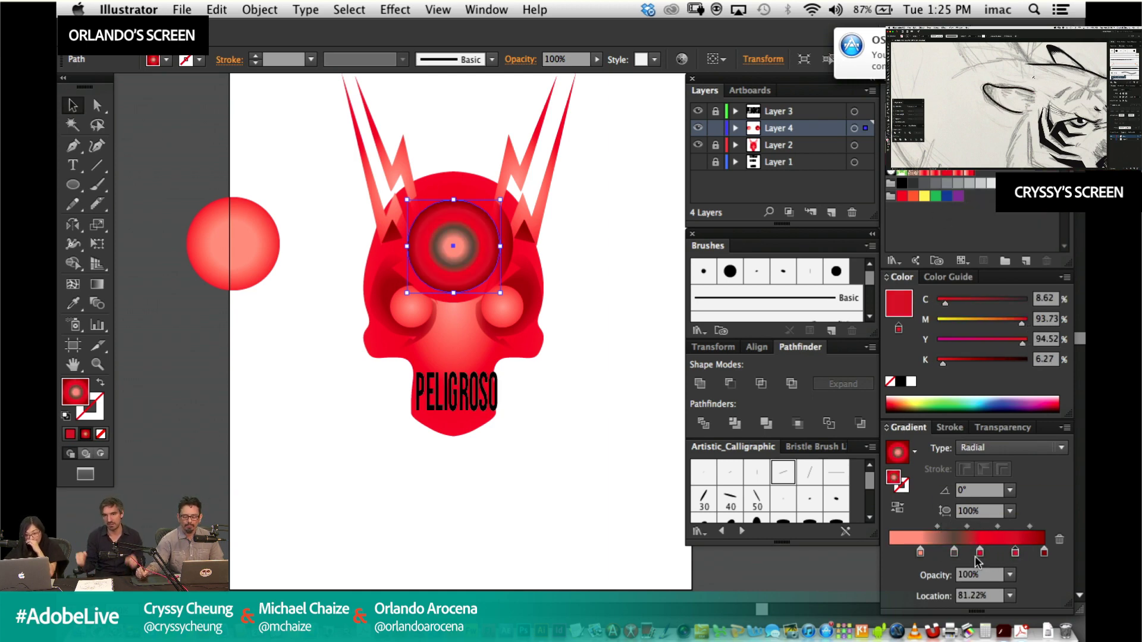
pyautogui.click(1000, 553)
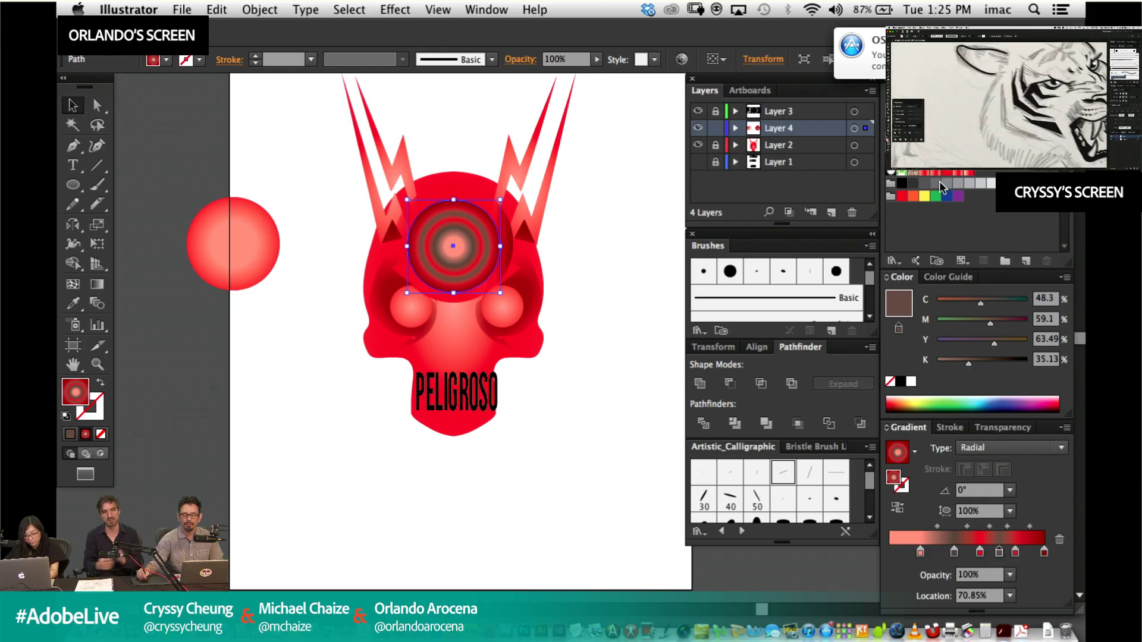
pyautogui.moveTo(970, 303); pyautogui.dragTo(965, 321)
pyautogui.moveTo(920, 551); pyautogui.dragTo(890, 552)
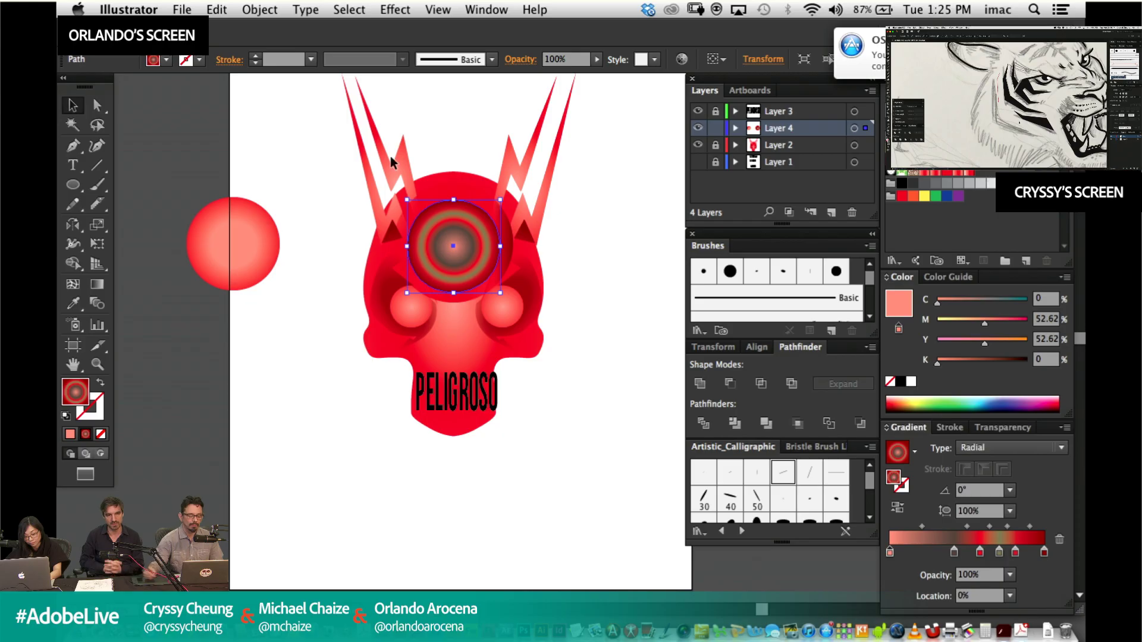
# Reposition the ringed circle at the middle of the forehead and set its blending mode to Multiply.
pyautogui.click(626, 266)
pyautogui.click(453, 254)
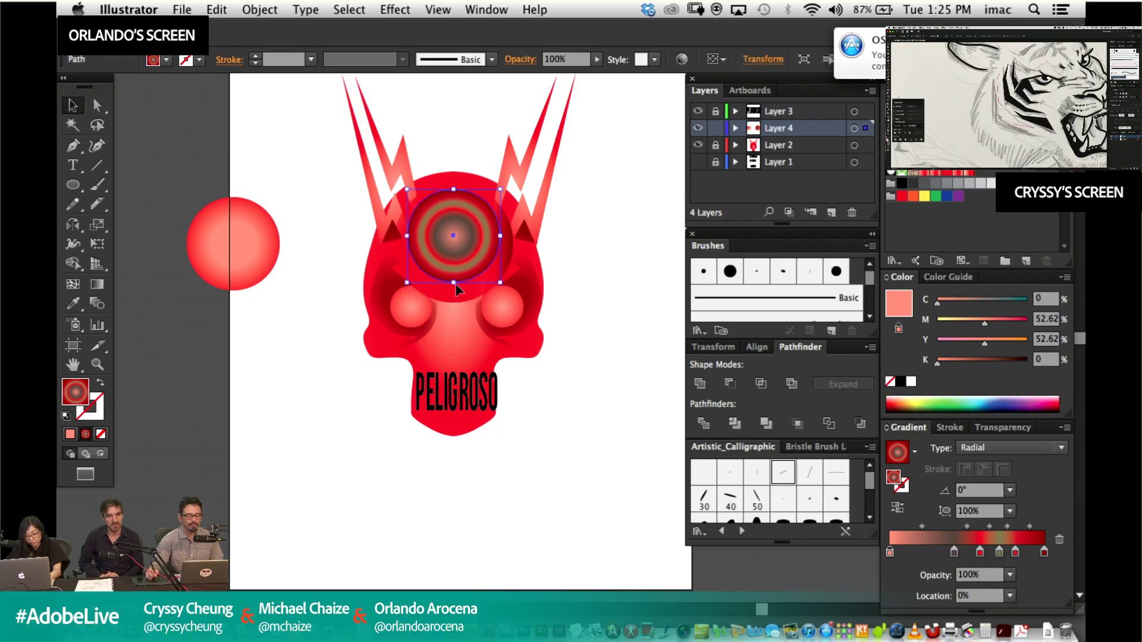
pyautogui.moveTo(458, 250); pyautogui.dragTo(472, 238)
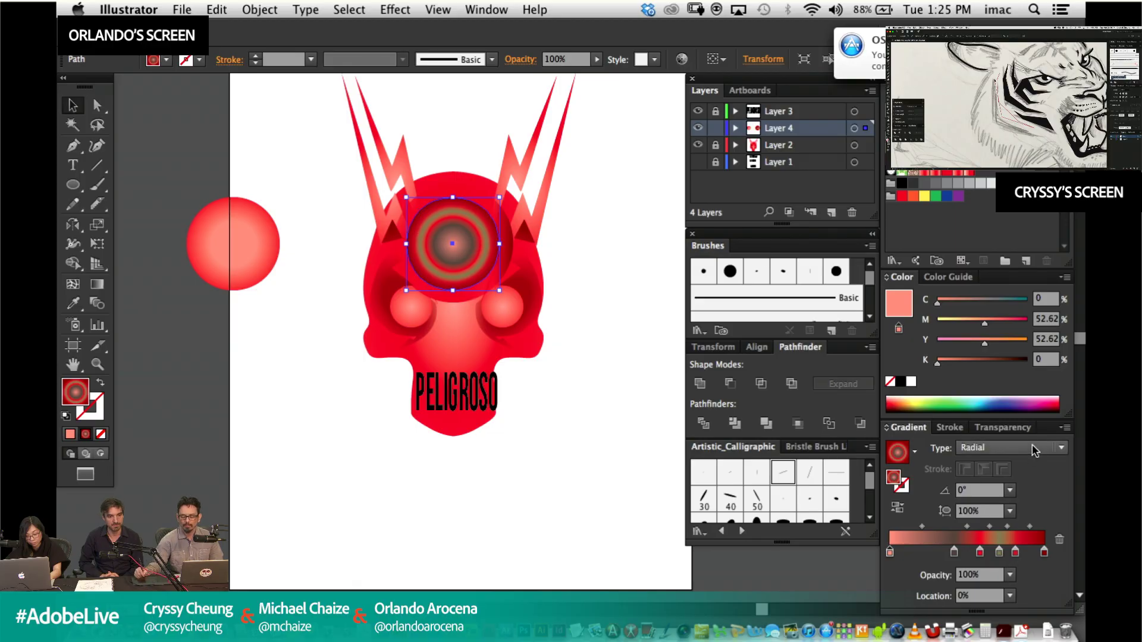
pyautogui.click(1003, 428)
pyautogui.click(936, 469)
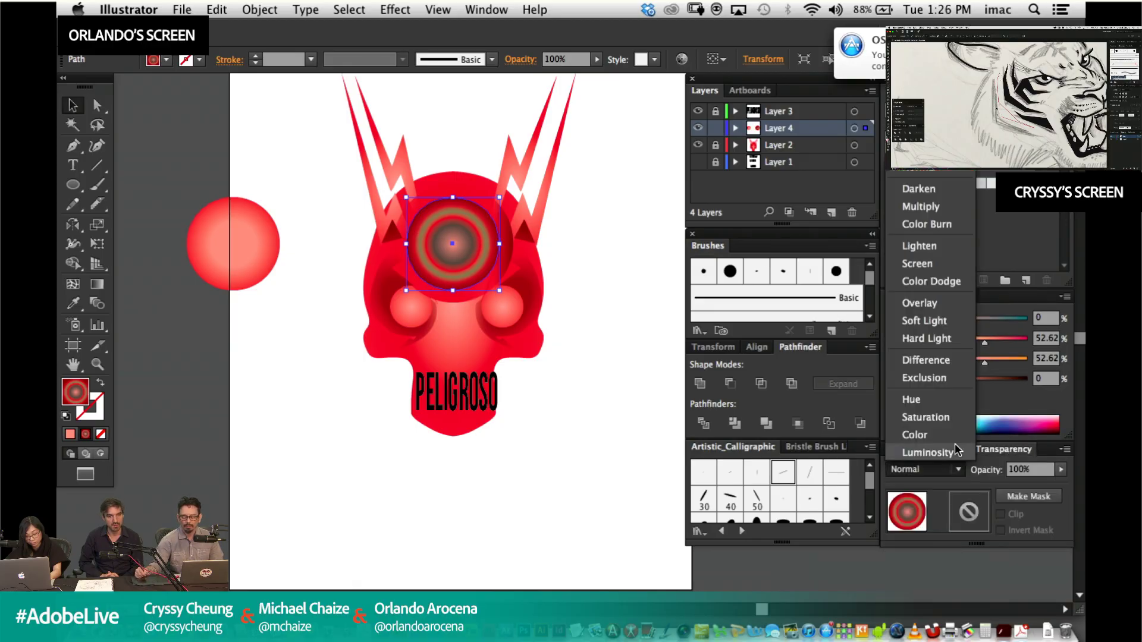
pyautogui.click(922, 202)
pyautogui.click(544, 495)
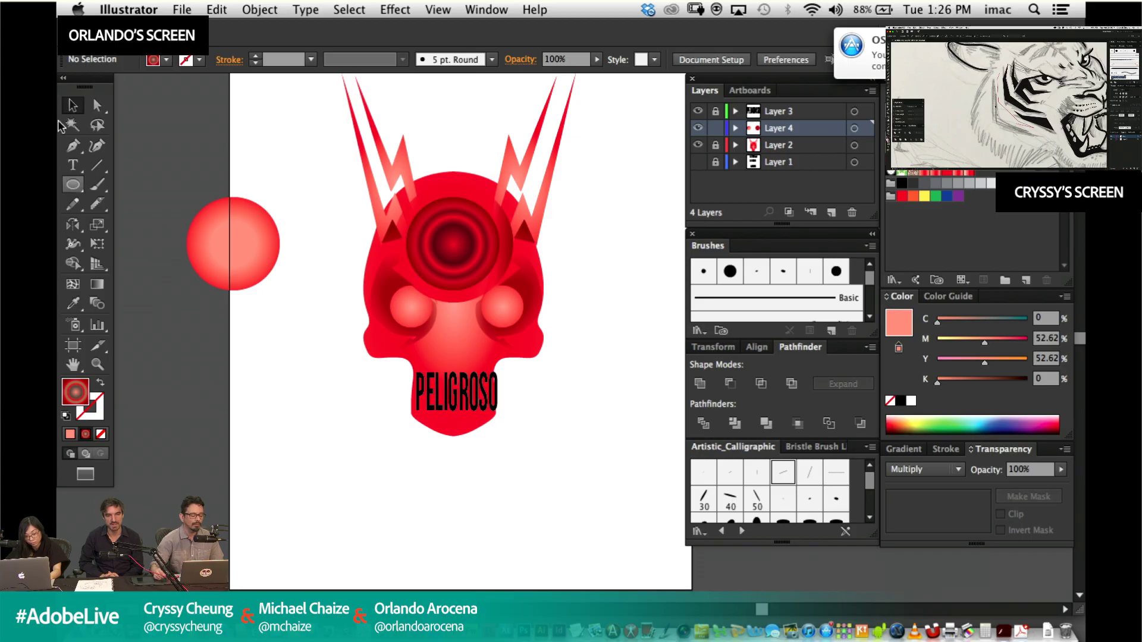
# Move the spare coral circle onto the forehead, slightly higher than the ringed circle so the dark rings show beneath it.
pyautogui.moveTo(272, 266); pyautogui.dragTo(464, 443)
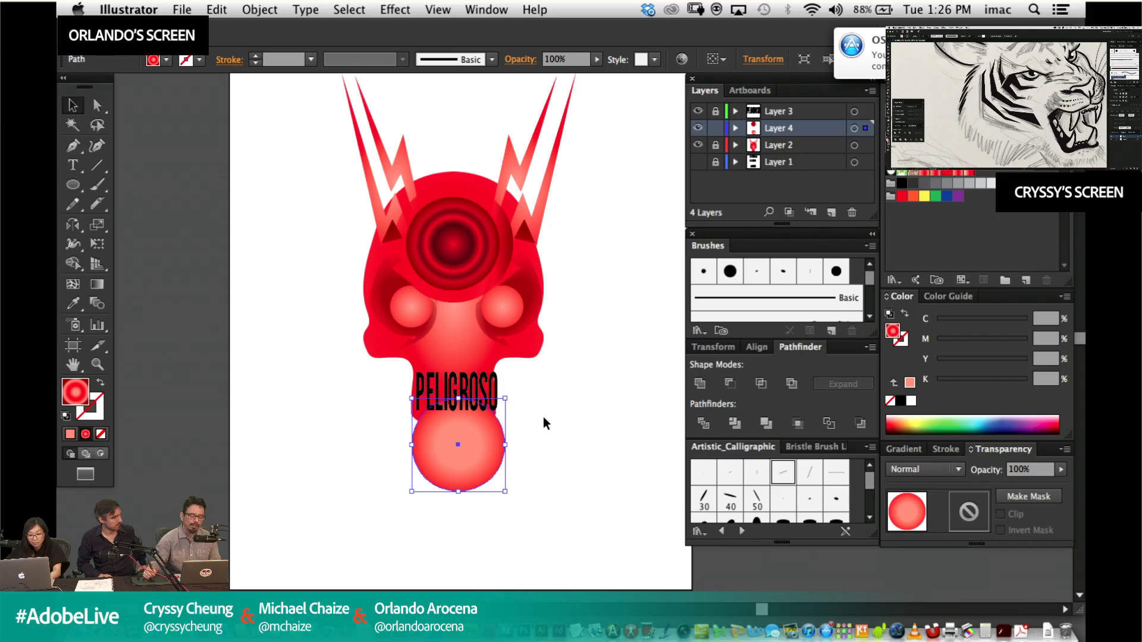
pyautogui.moveTo(477, 452); pyautogui.dragTo(470, 180)
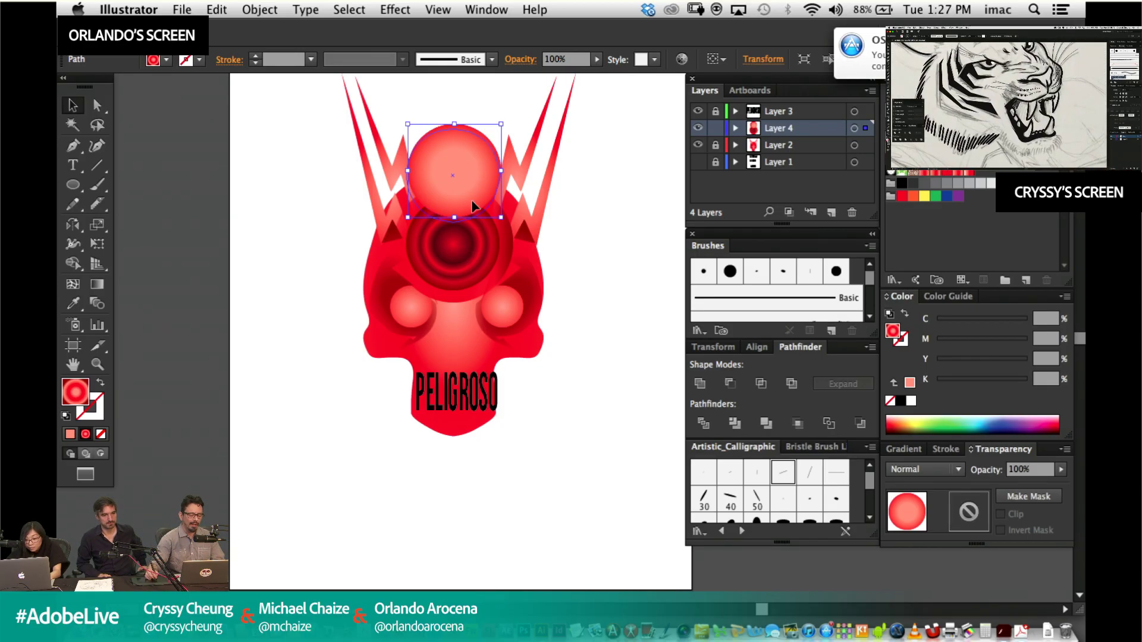
pyautogui.moveTo(475, 183); pyautogui.dragTo(475, 204)
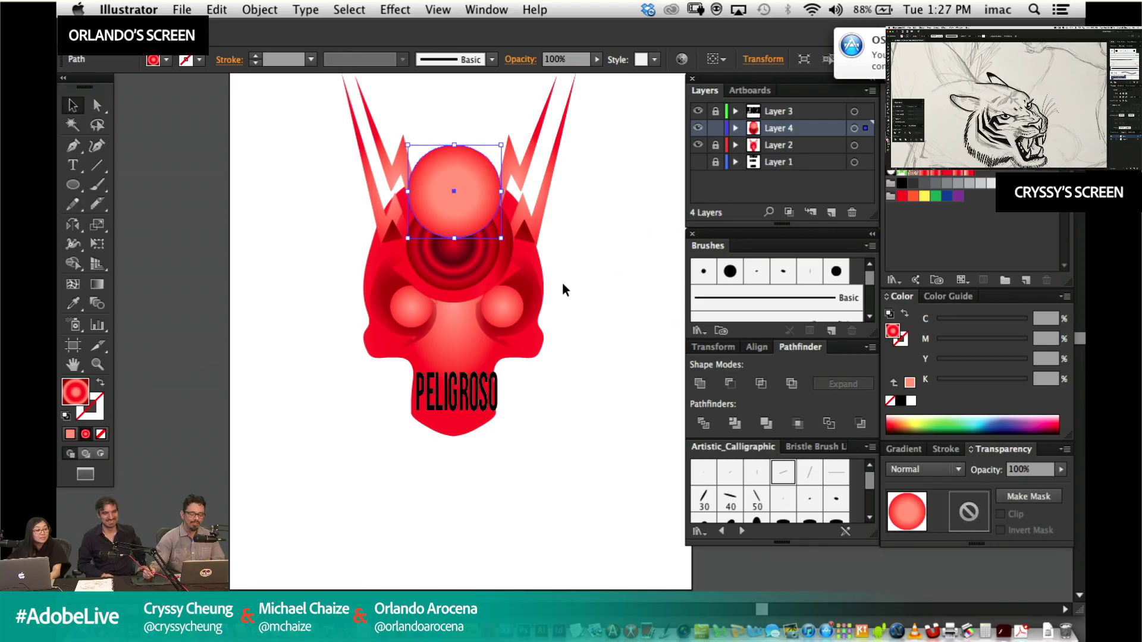
pyautogui.moveTo(475, 192); pyautogui.dragTo(474, 255)
pyautogui.click(608, 209)
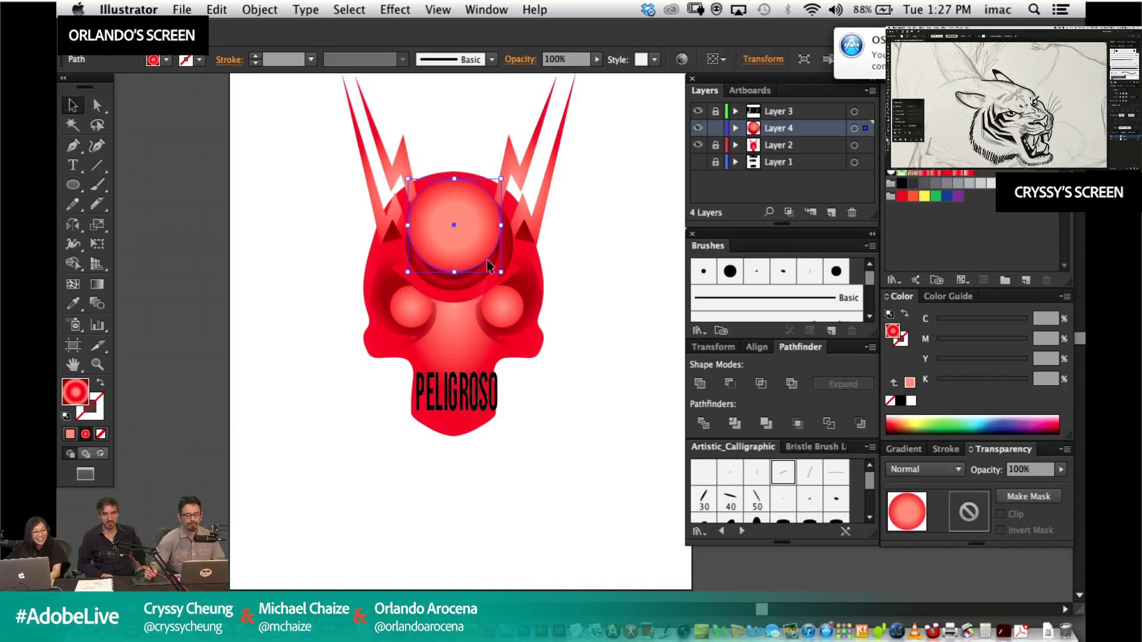
pyautogui.click(599, 244)
# Lock the forehead circles' layer and add a new layer directly above Layer 1, beneath the skull.
pyautogui.moveTo(513, 408); pyautogui.dragTo(540, 363)
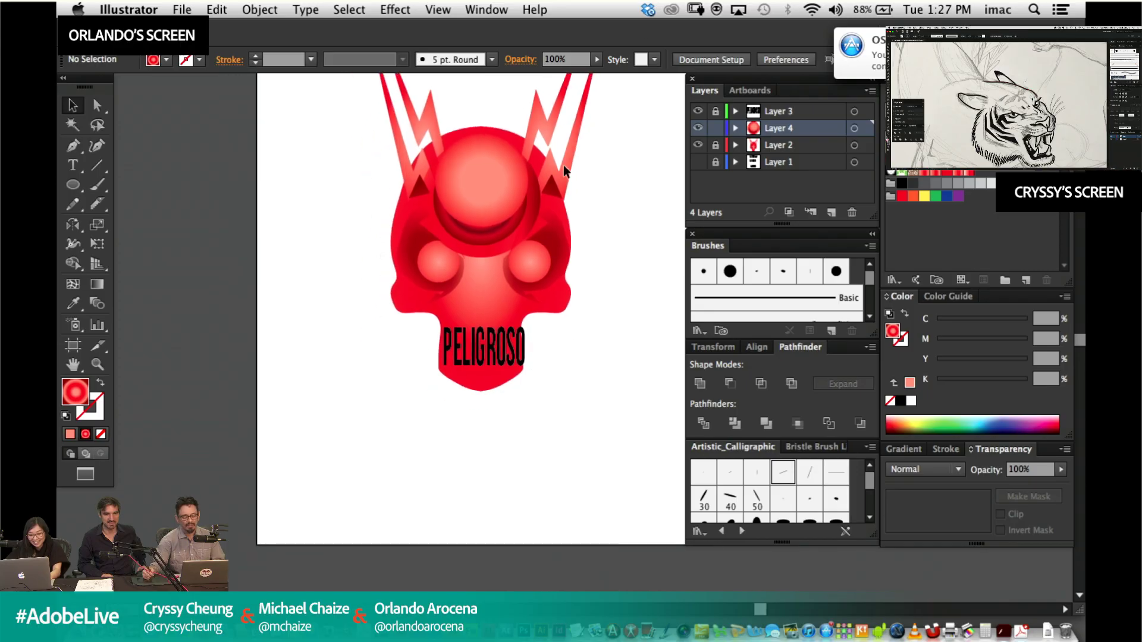
pyautogui.scroll(2, 568, 273)
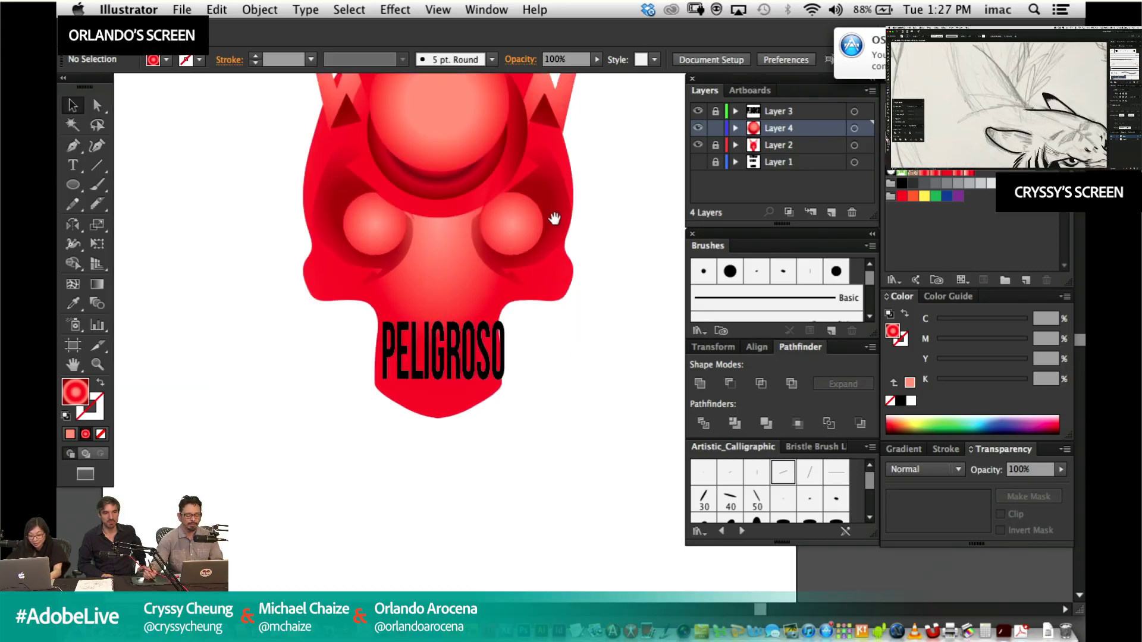
pyautogui.scroll(2, 559, 350)
pyautogui.scroll(-2, 562, 345)
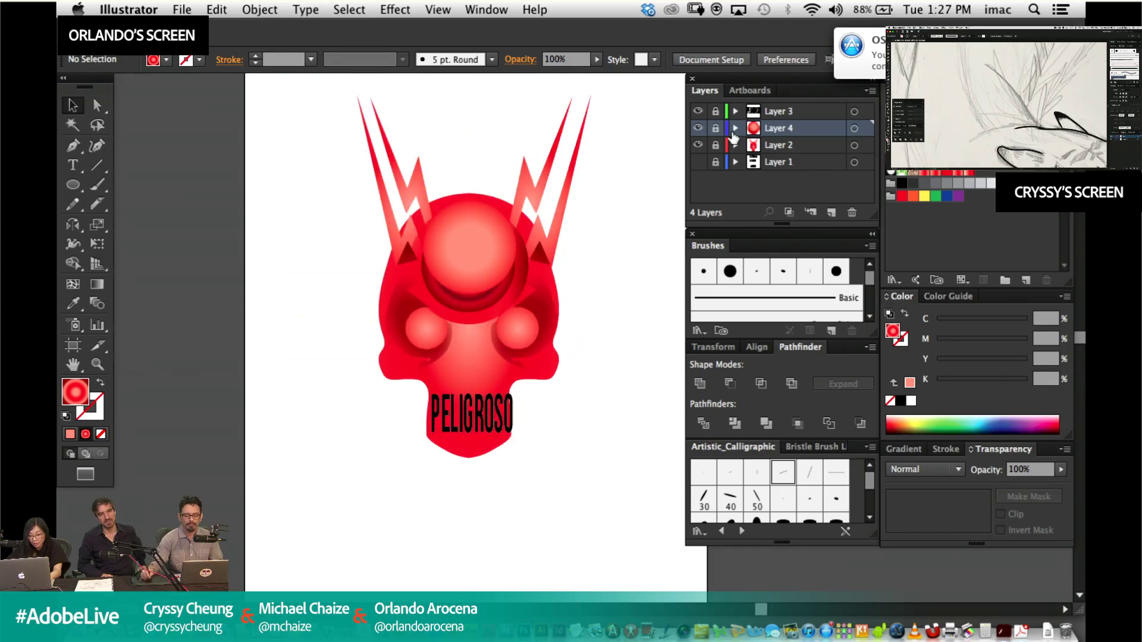
pyautogui.click(793, 166)
pyautogui.click(831, 212)
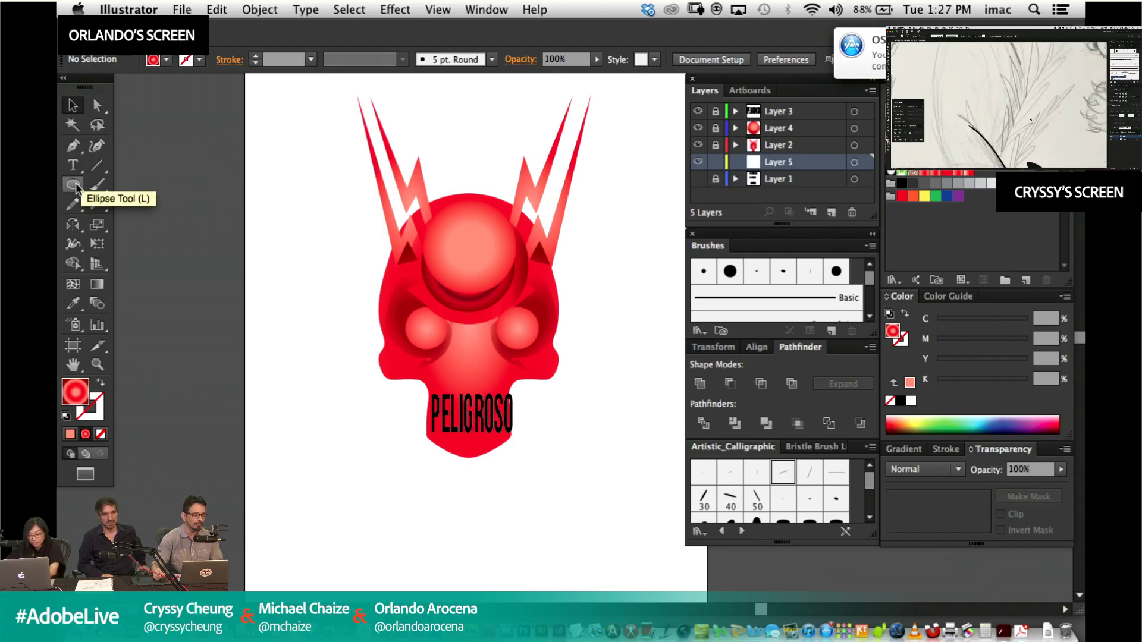
# Draw a square with the red radial gradient behind the skull and rotate it 45° into a diamond.
pyautogui.moveTo(74, 185); pyautogui.dragTo(165, 182)
pyautogui.press('m')
pyautogui.moveTo(545, 219)
pyautogui.mouseDown()
pyautogui.moveTo(405, 381)
pyautogui.moveTo(359, 405)
pyautogui.mouseUp()
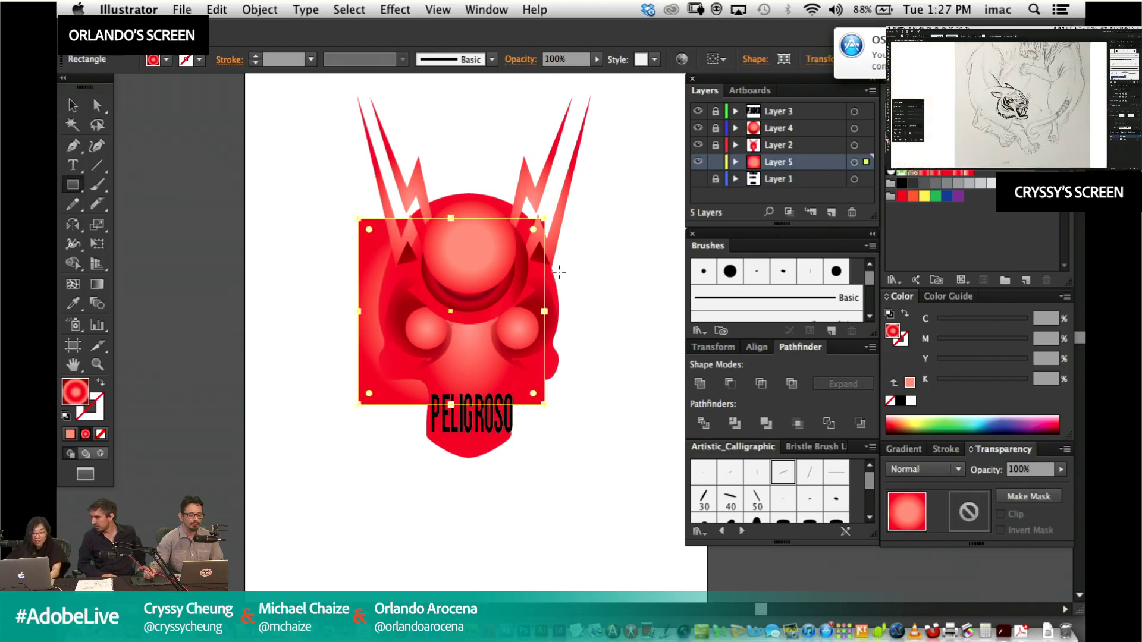
pyautogui.moveTo(546, 212); pyautogui.dragTo(452, 181)
pyautogui.press('v')
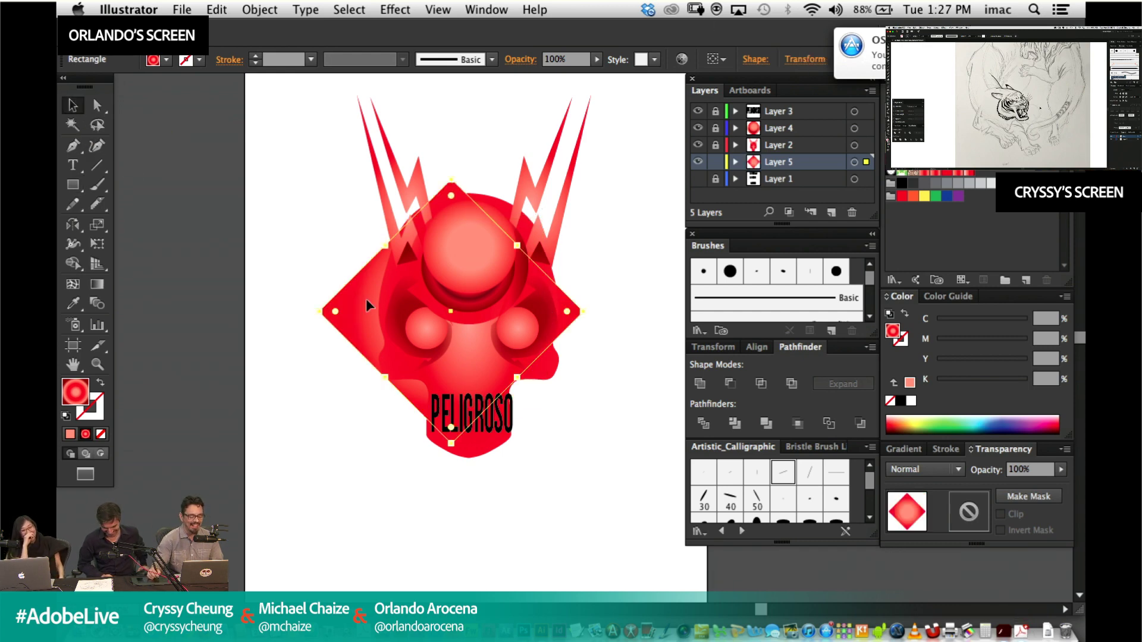
# Center the diamond behind the skull and scale it up proportionally about its center so it frames the head.
pyautogui.moveTo(363, 301); pyautogui.dragTo(384, 306)
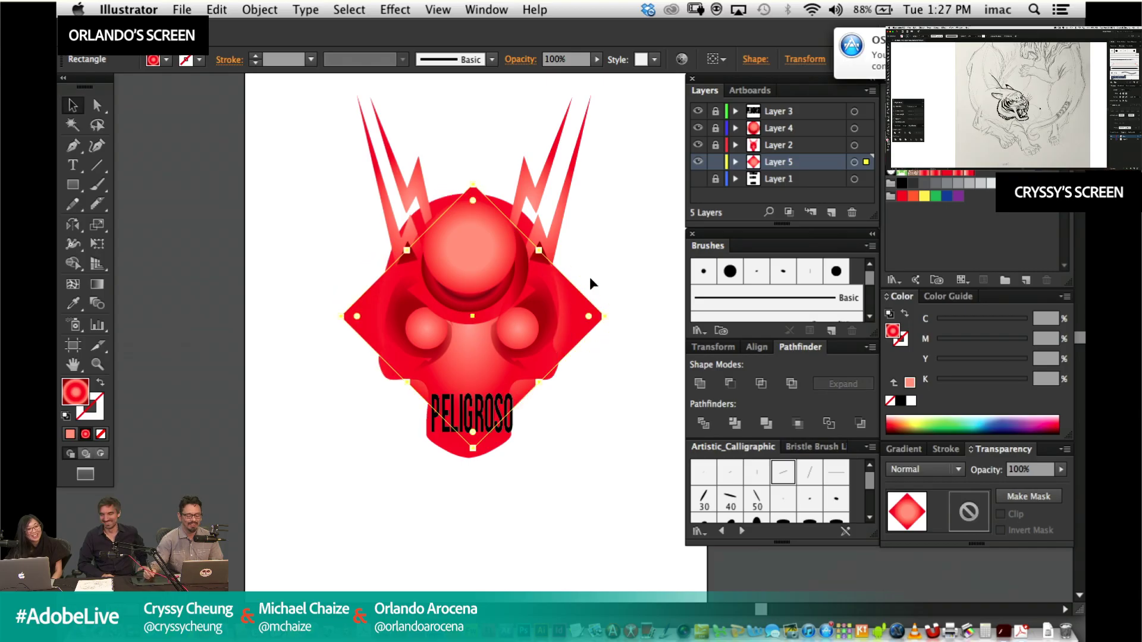
pyautogui.moveTo(605, 320); pyautogui.dragTo(643, 328)
pyautogui.click(616, 420)
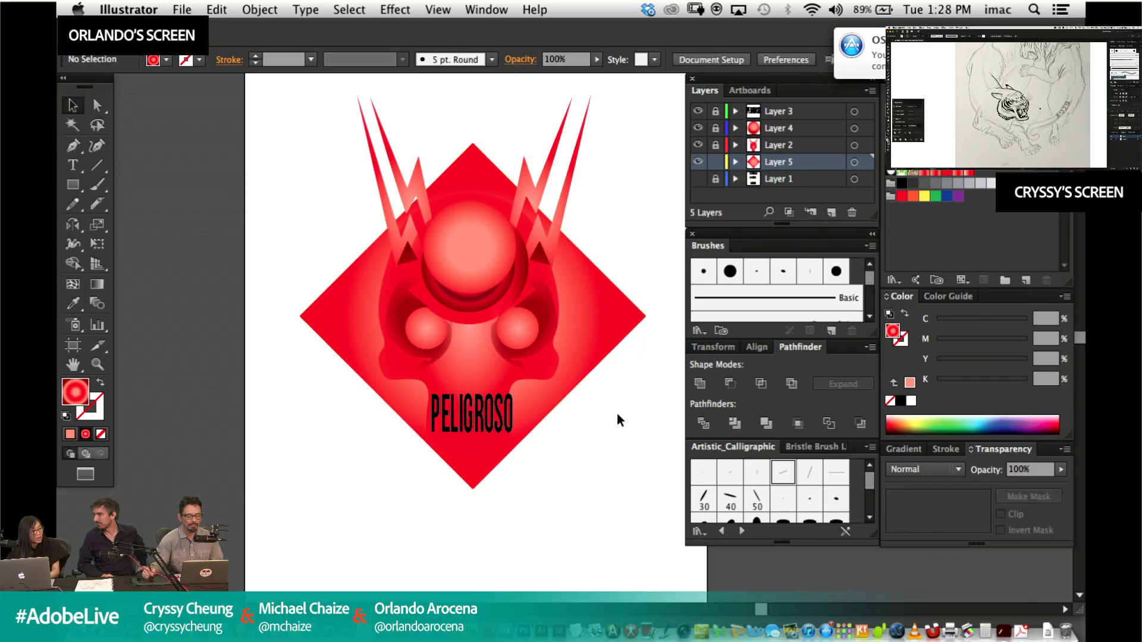
pyautogui.click(596, 323)
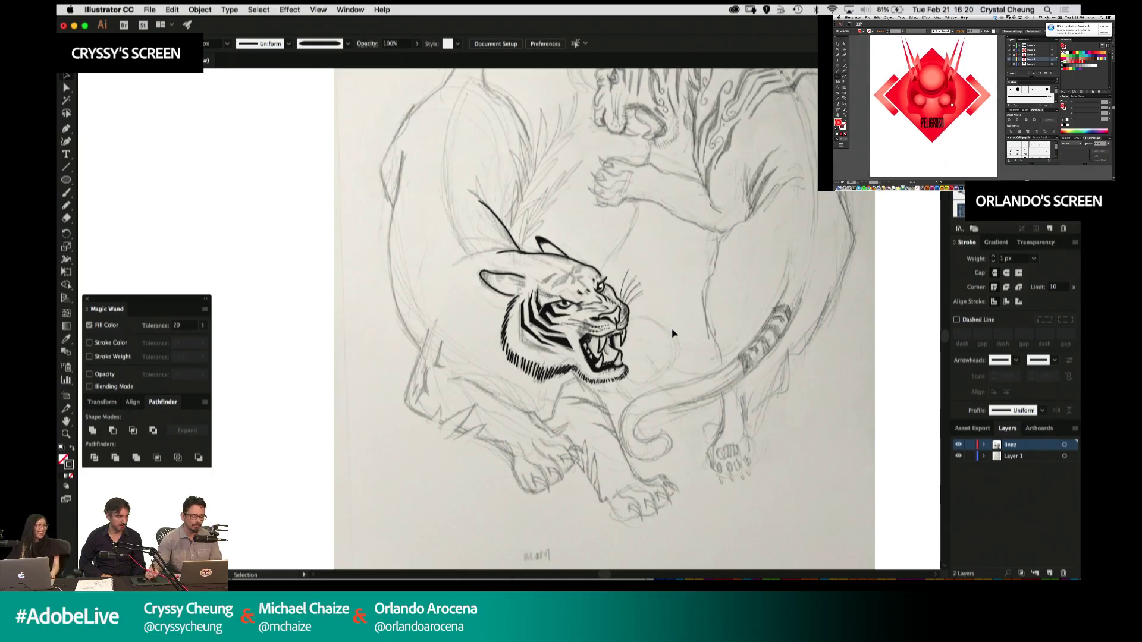
pyautogui.moveTo(603, 271); pyautogui.dragTo(730, 298)
pyautogui.moveTo(787, 226); pyautogui.dragTo(529, 376)
pyautogui.press('a')
pyautogui.click(552, 222)
pyautogui.press('super+shift+a')
pyautogui.moveTo(471, 255); pyautogui.dragTo(605, 264)
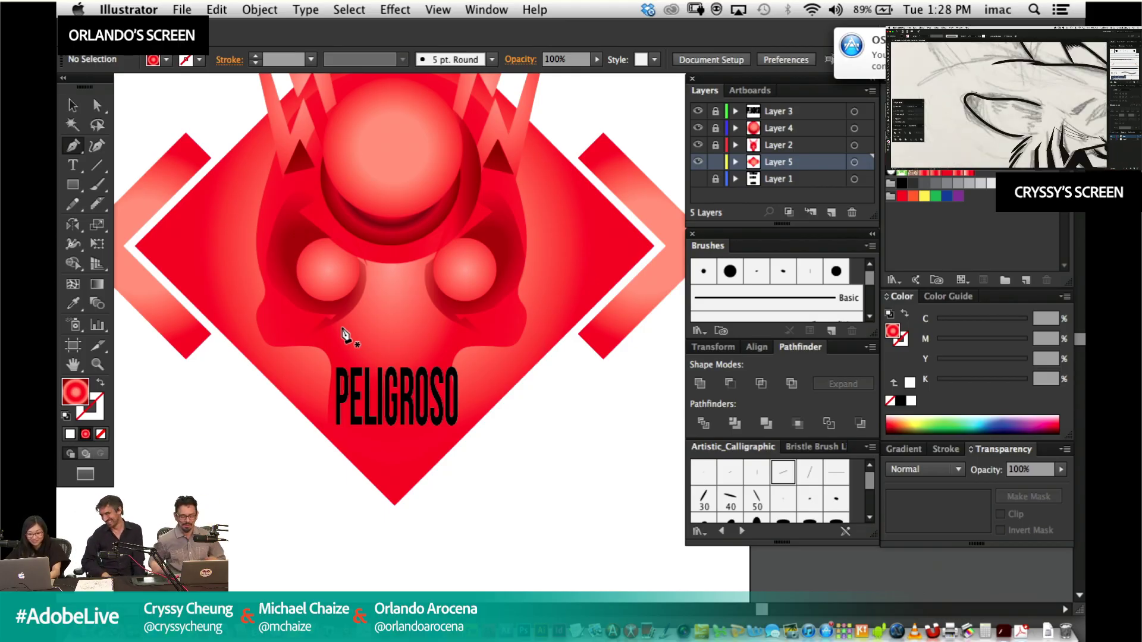
# Draw a narrow, angular half-nose shape between the skull's eyes, above the PELIGROSO lettering, with the Pen tool.
pyautogui.moveTo(419, 294); pyautogui.dragTo(478, 367)
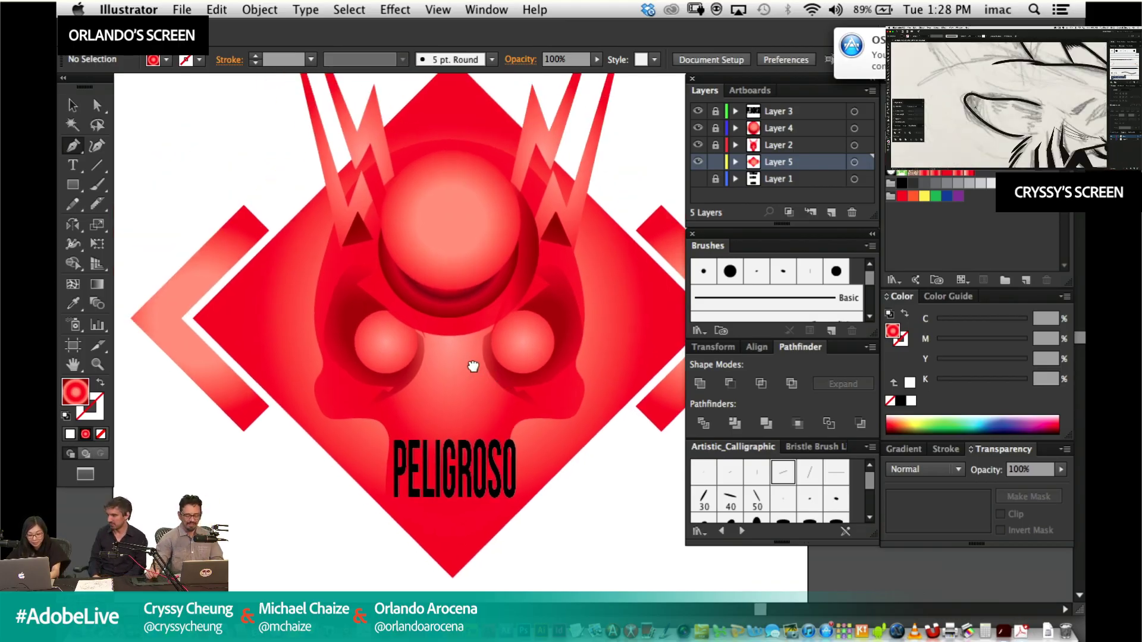
pyautogui.press('super+0')
pyautogui.moveTo(374, 314); pyautogui.dragTo(349, 319)
pyautogui.press('super+equal')
pyautogui.press('super+equal')
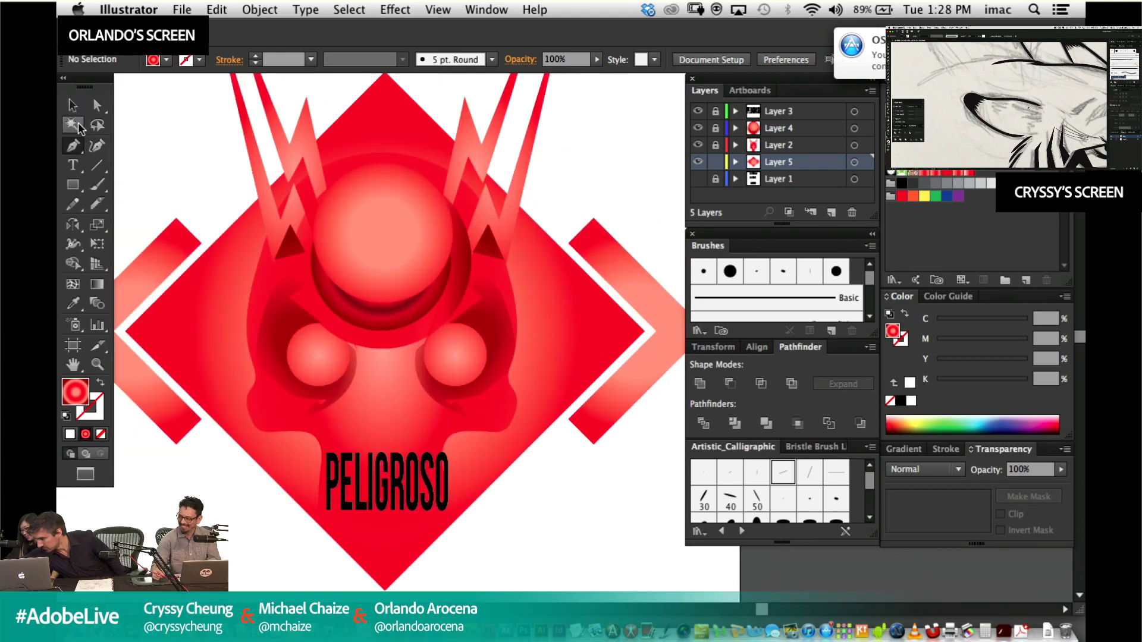
pyautogui.moveTo(406, 313); pyautogui.dragTo(502, 217)
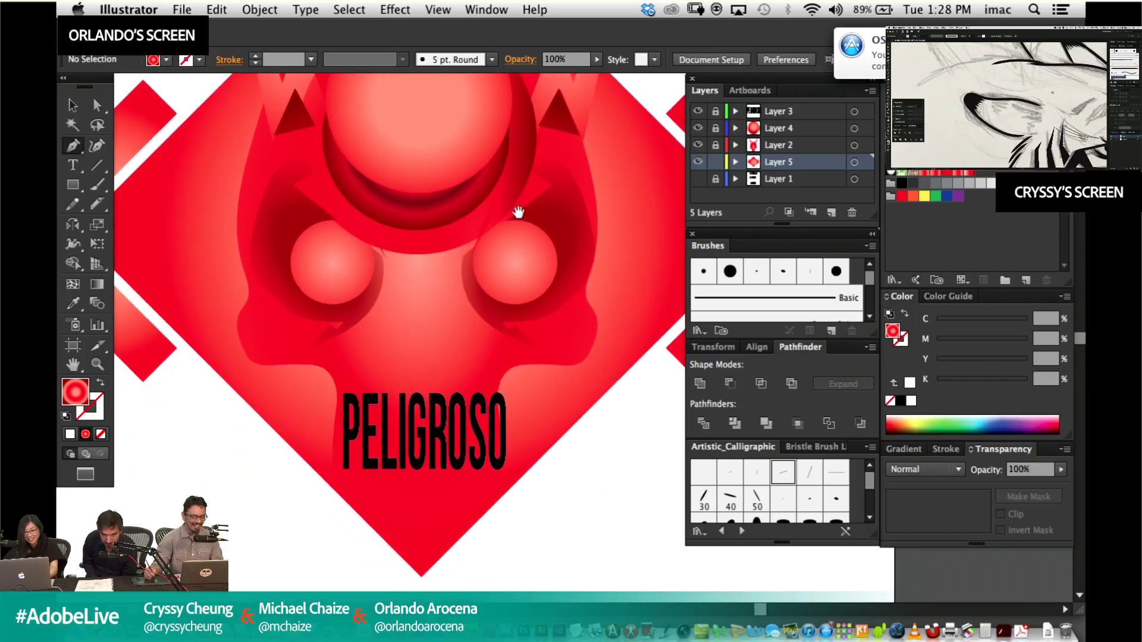
pyautogui.click(418, 292)
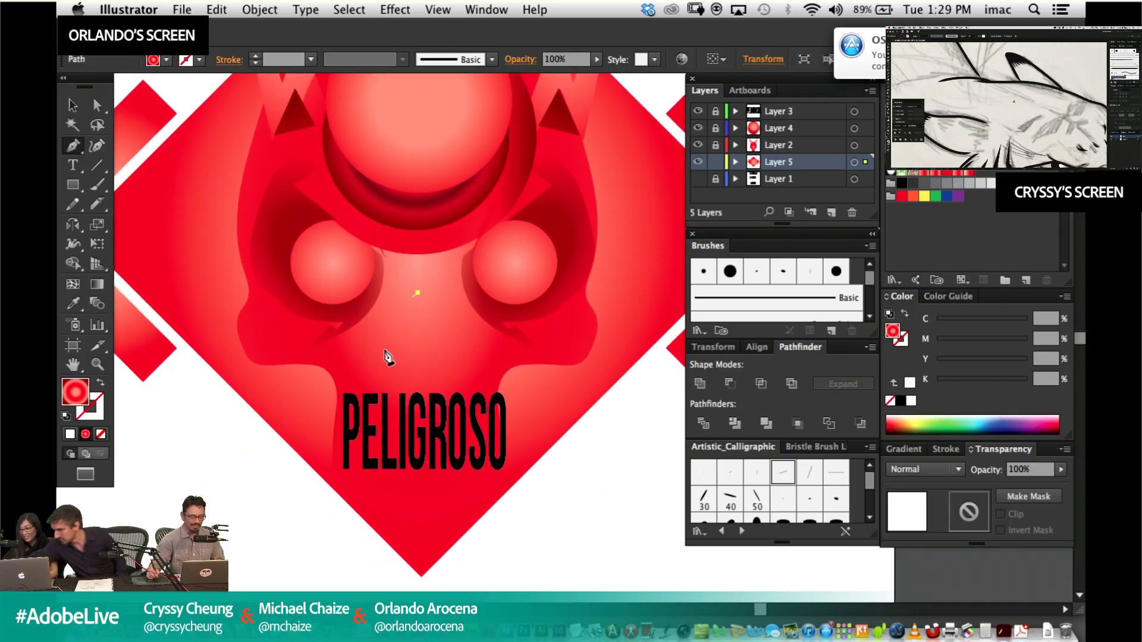
pyautogui.press('super+z')
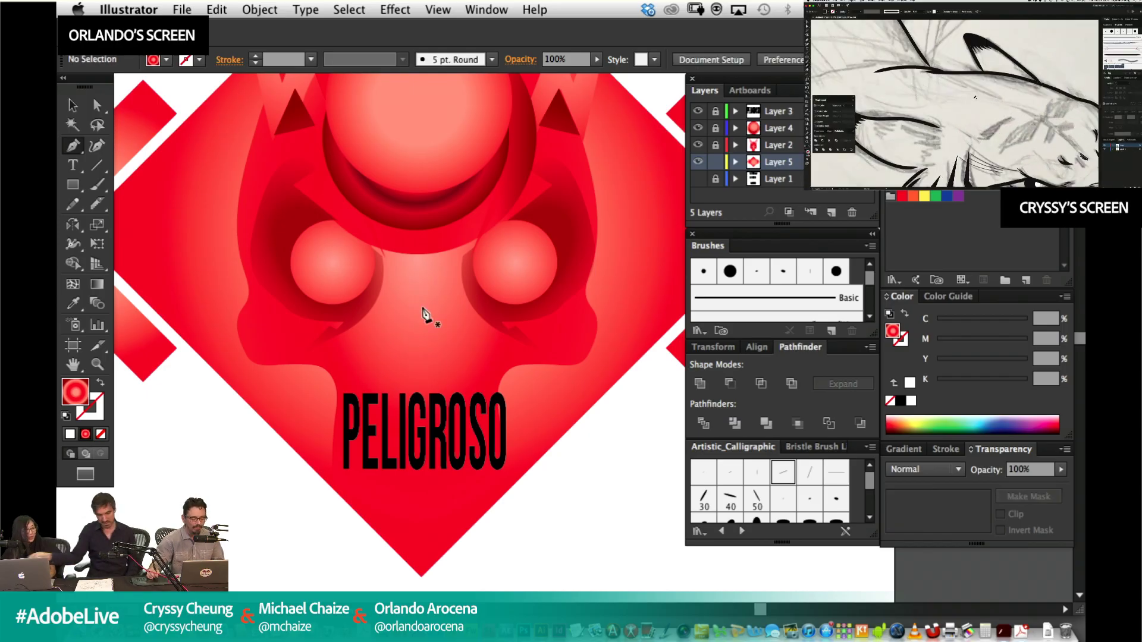
pyautogui.moveTo(417, 287); pyautogui.dragTo(419, 386)
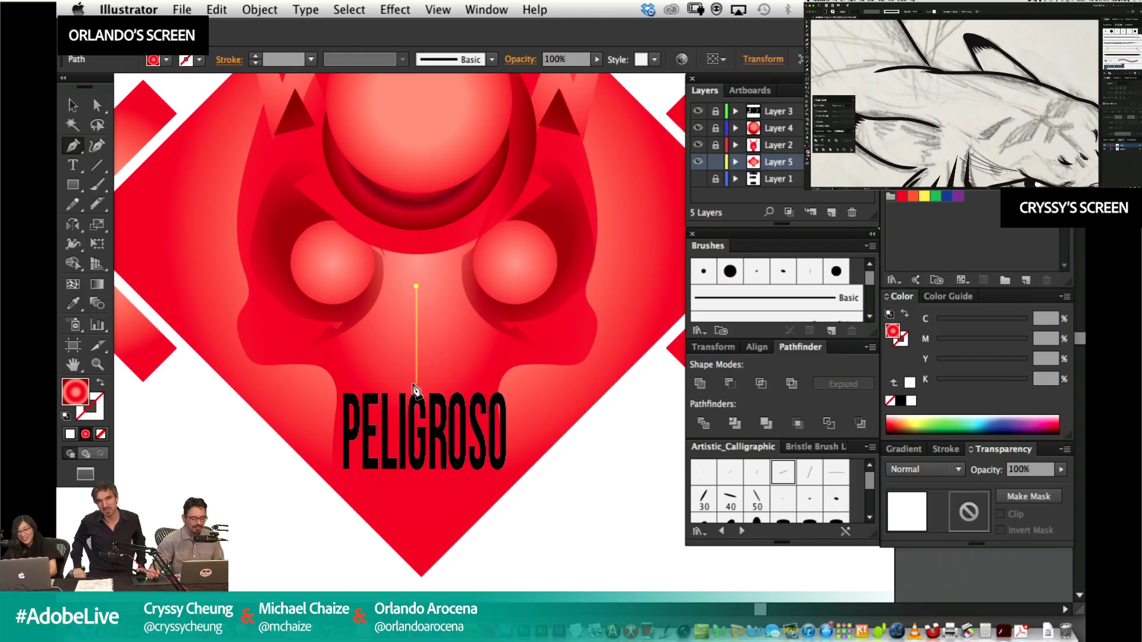
pyautogui.click(416, 382)
pyautogui.click(381, 329)
pyautogui.click(411, 329)
pyautogui.click(410, 252)
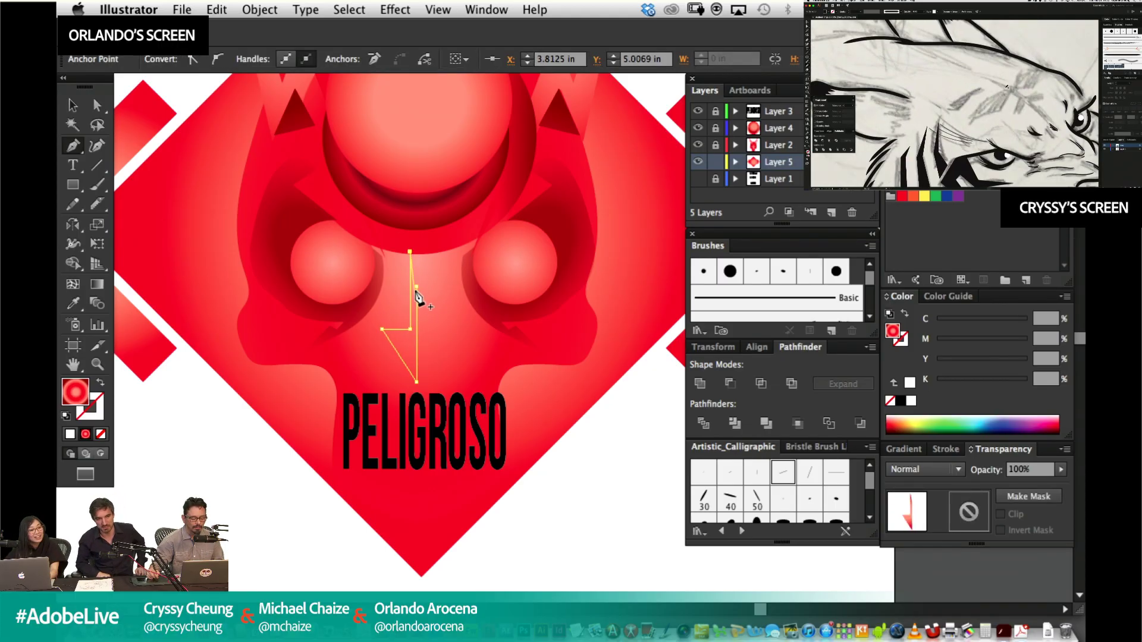
# Sample the eye-socket shadow's dark red gradient, with Multiply blending at 76% opacity, onto the half-nose shape.
pyautogui.click(73, 303)
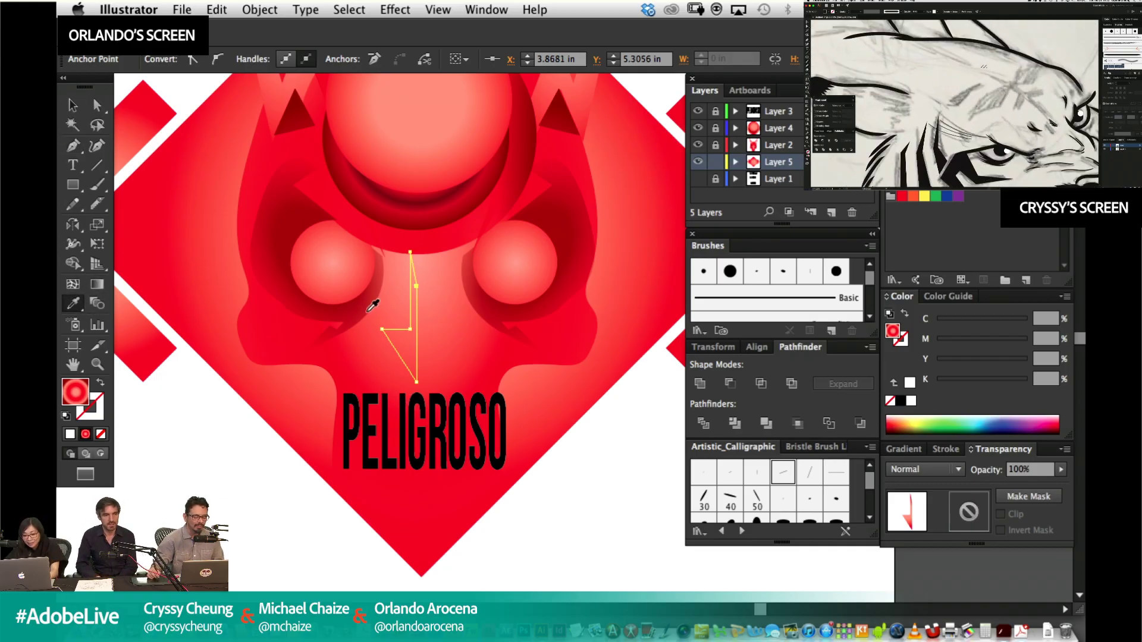
pyautogui.click(369, 312)
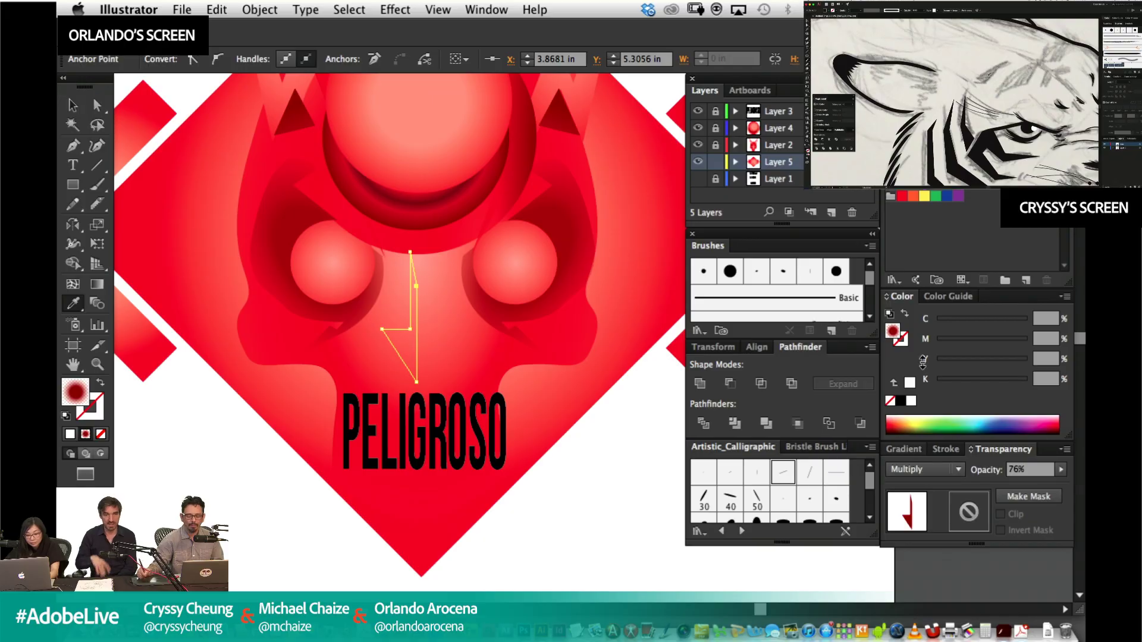
pyautogui.click(73, 105)
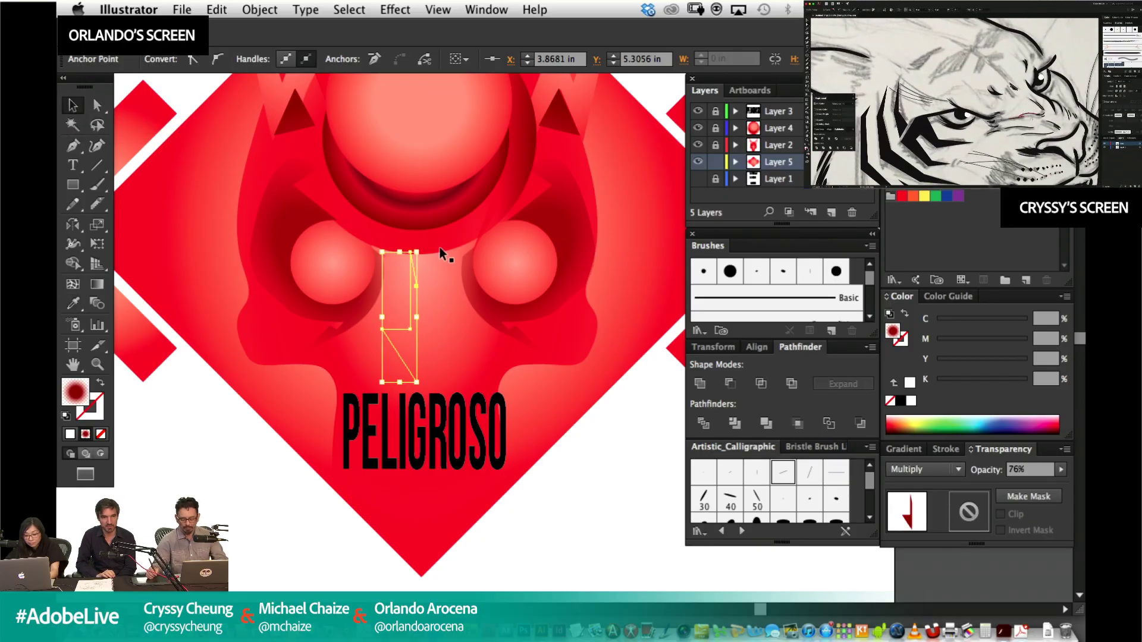
# Cut the half-nose shape, lock the diamond's layer and add a new layer directly above Layer 4.
pyautogui.click(414, 292)
pyautogui.press('super+x')
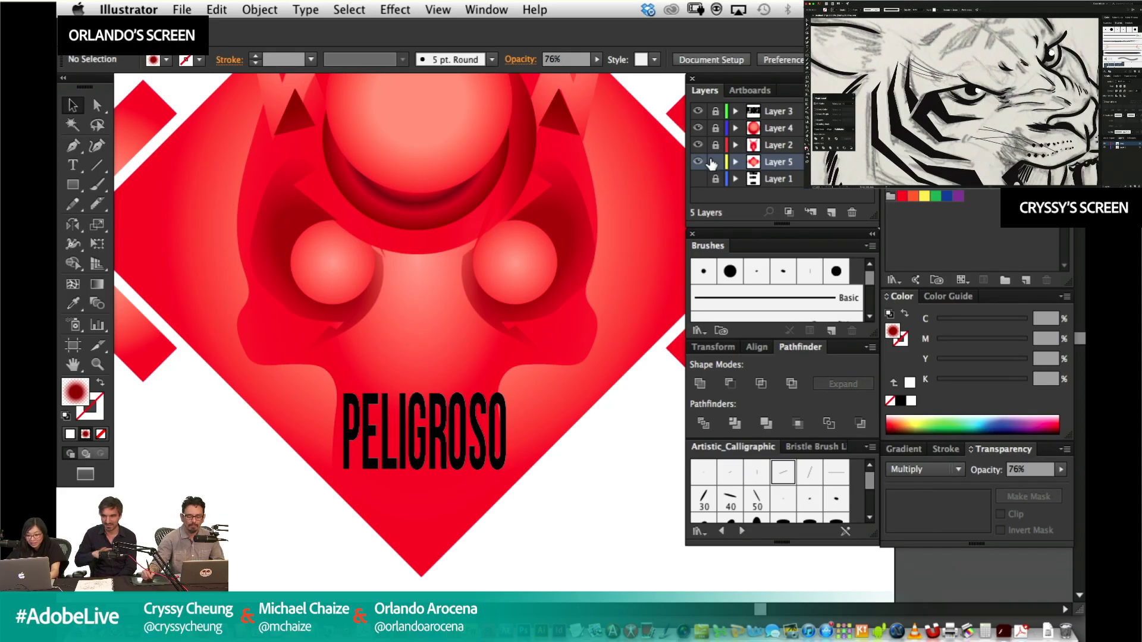
pyautogui.click(772, 131)
pyautogui.click(832, 212)
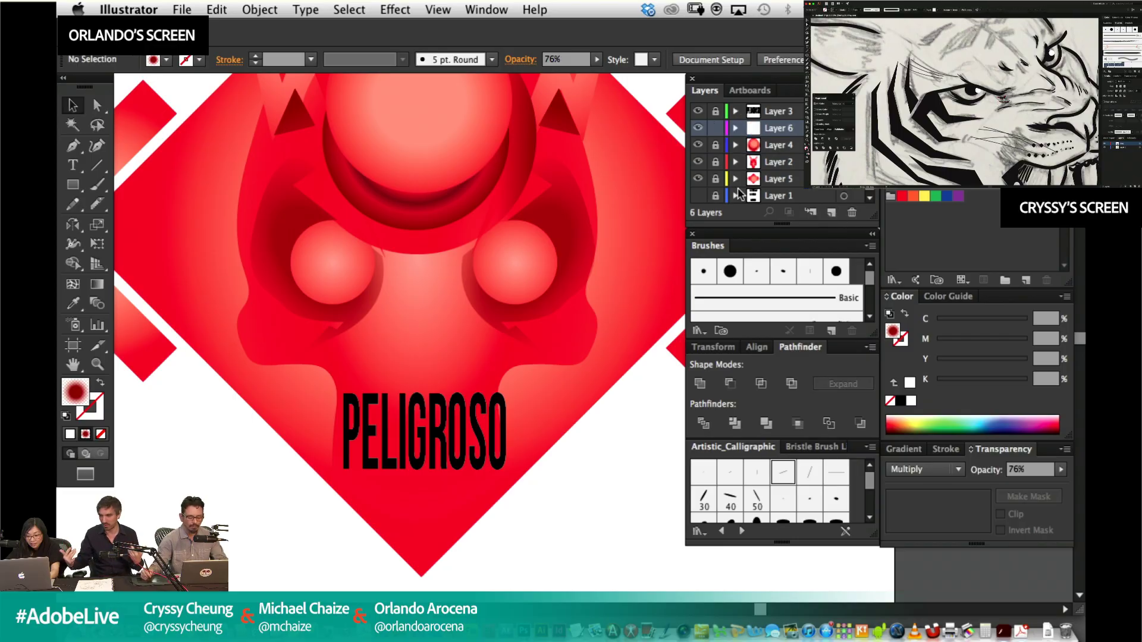
# Paste the half-nose shape in front on the new layer and delete it again.
pyautogui.press('super+f')
pyautogui.moveTo(566, 324); pyautogui.dragTo(421, 298)
pyautogui.press('Delete')
# Draw a closed, curved dark red crescent shadow across the lower edge of the skull's left-hand eyeball with the Pen tool.
pyautogui.click(73, 146)
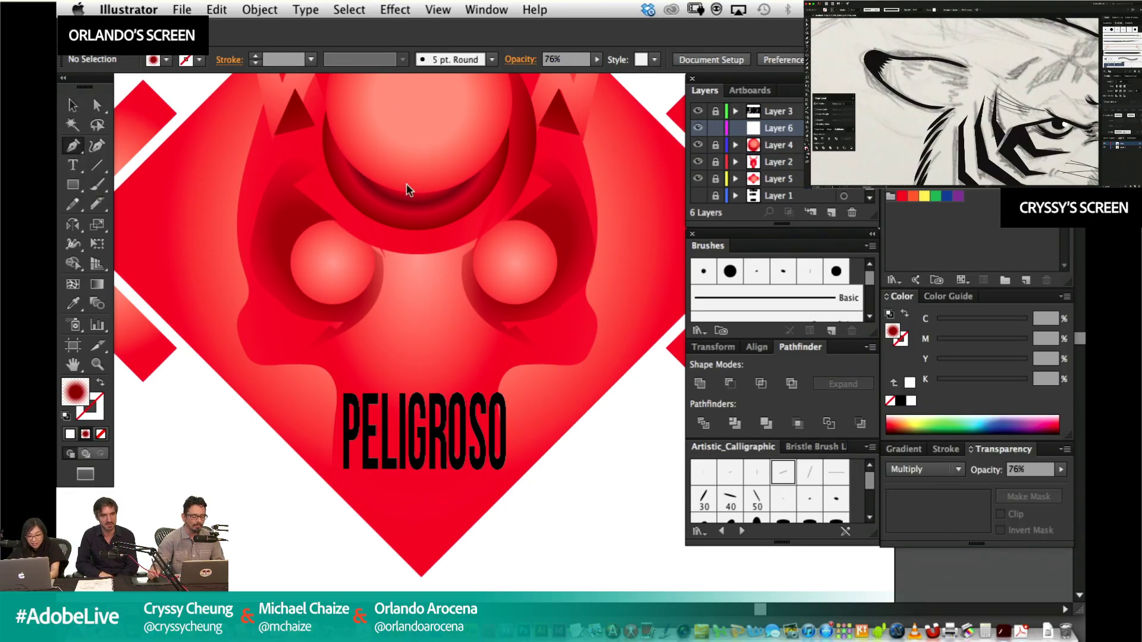
pyautogui.click(277, 287)
pyautogui.moveTo(372, 272); pyautogui.dragTo(417, 221)
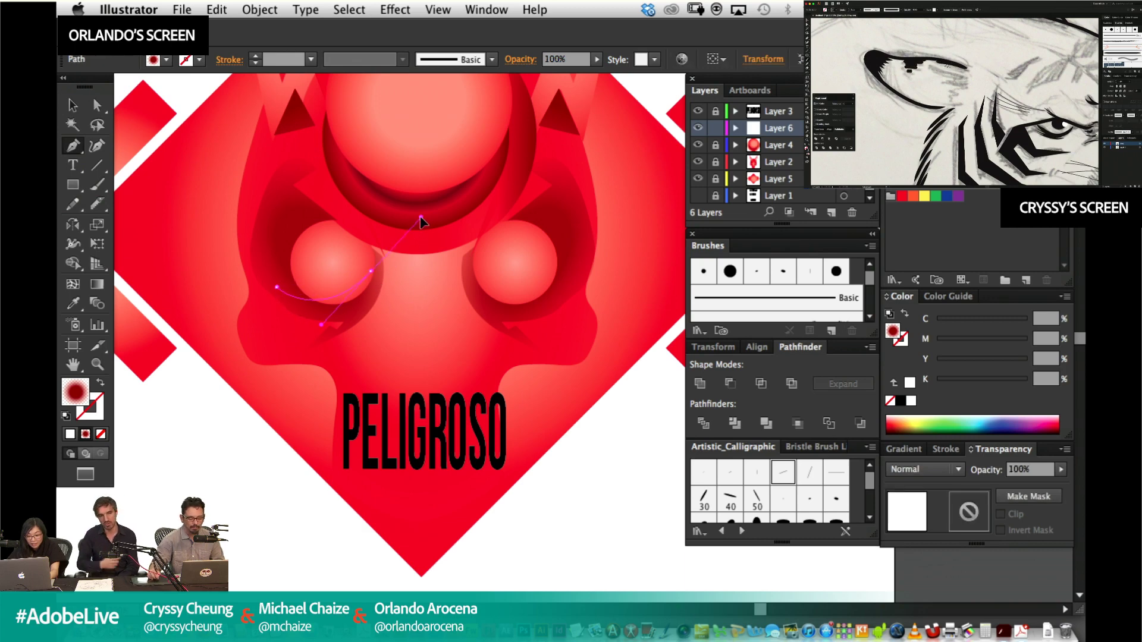
pyautogui.click(371, 272)
pyautogui.click(305, 325)
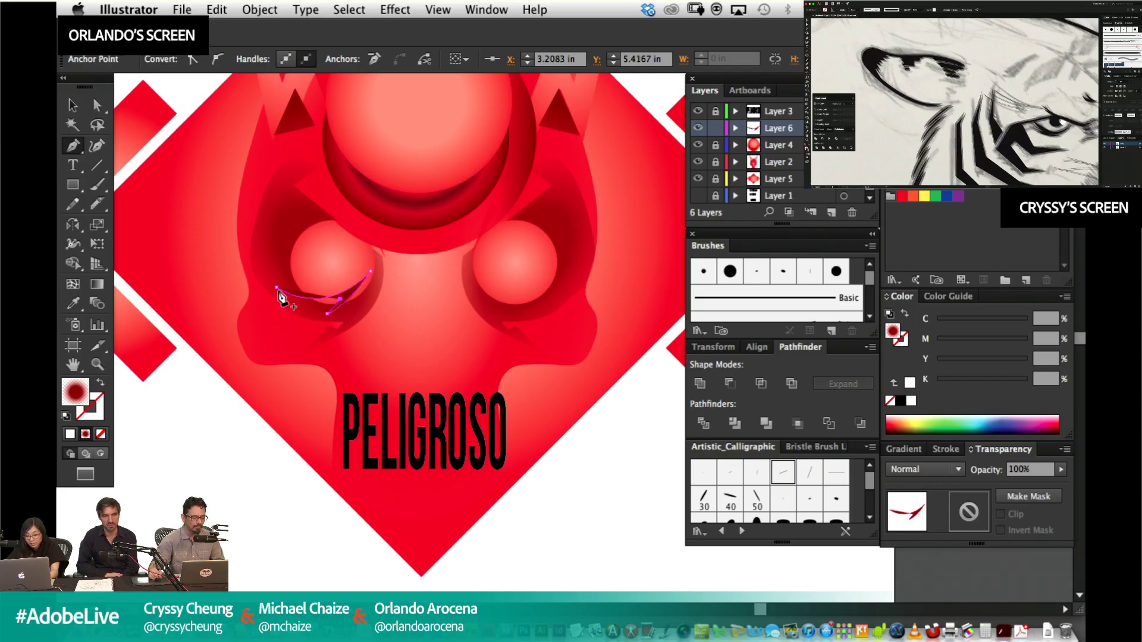
pyautogui.moveTo(277, 287); pyautogui.dragTo(241, 267)
pyautogui.press('shift+super+a')
# Duplicate the crescent eye shadow onto the right-hand eye and reflect the copy horizontally to mirror the original.
pyautogui.click(72, 106)
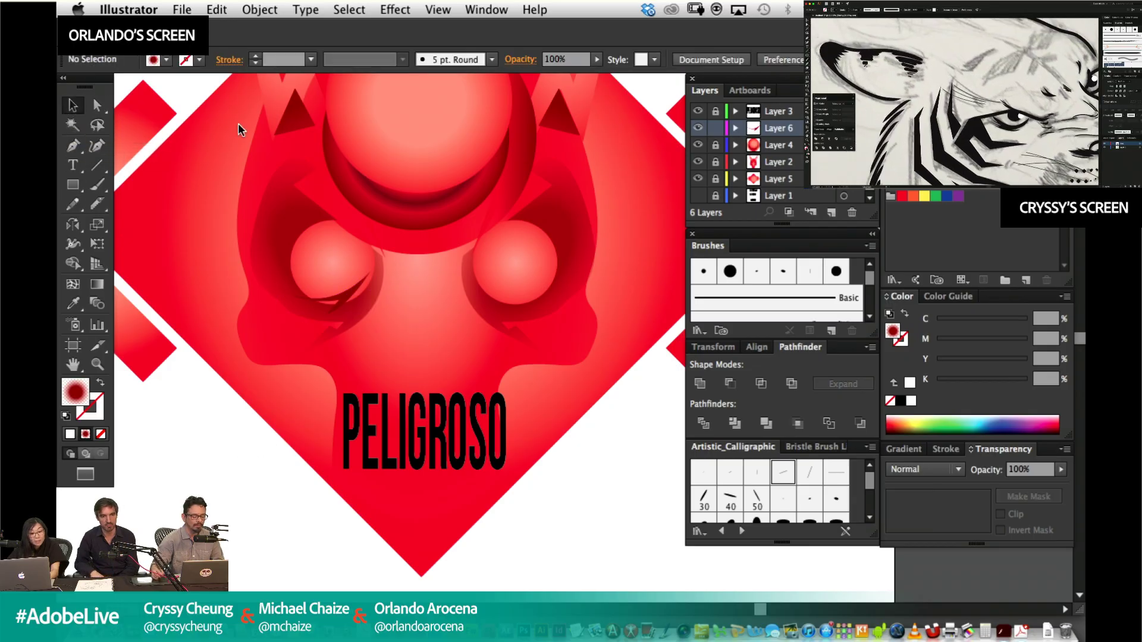
pyautogui.click(354, 301)
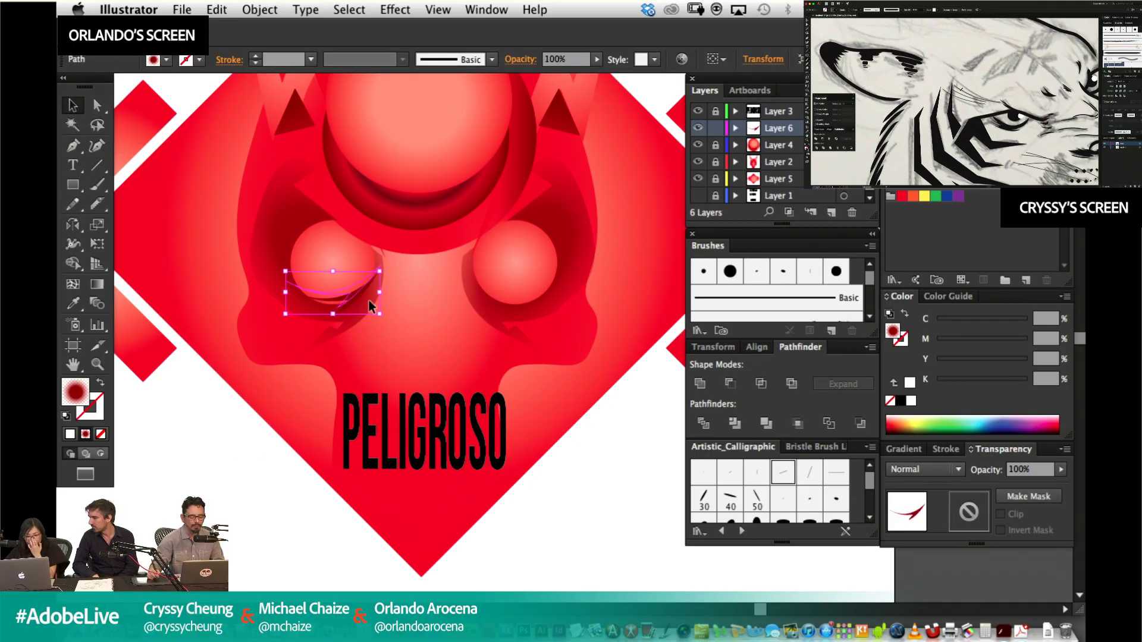
pyautogui.moveTo(359, 293); pyautogui.dragTo(546, 286)
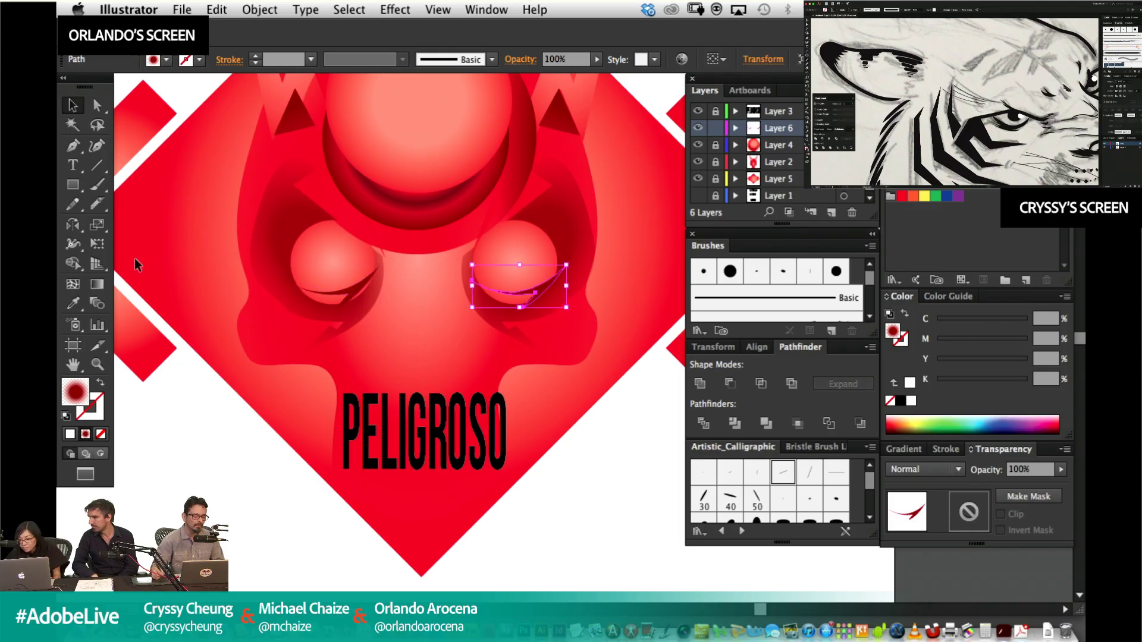
pyautogui.click(73, 225)
pyautogui.moveTo(614, 301); pyautogui.dragTo(597, 300)
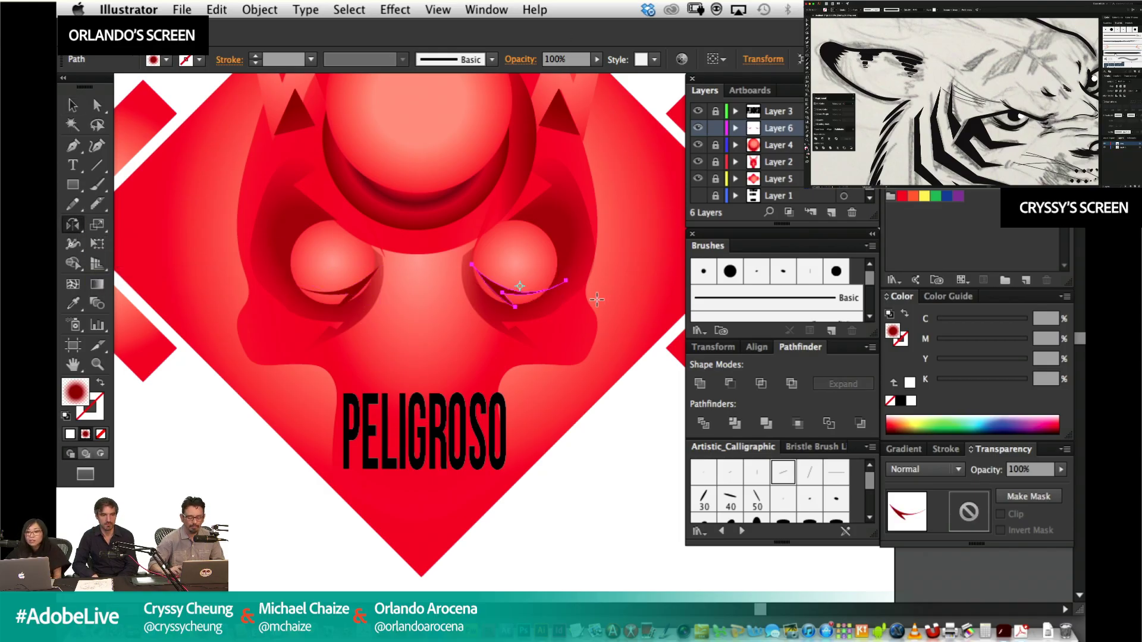
pyautogui.keyDown('super'); pyautogui.click(612, 468); pyautogui.keyUp('super')
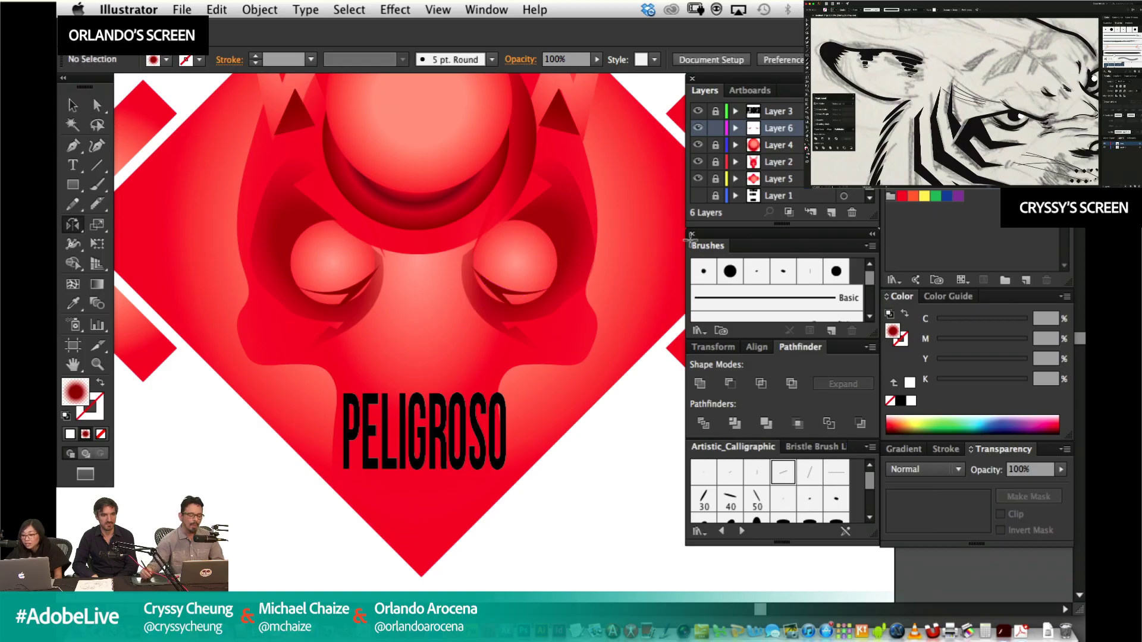
pyautogui.moveTo(390, 310); pyautogui.dragTo(395, 326)
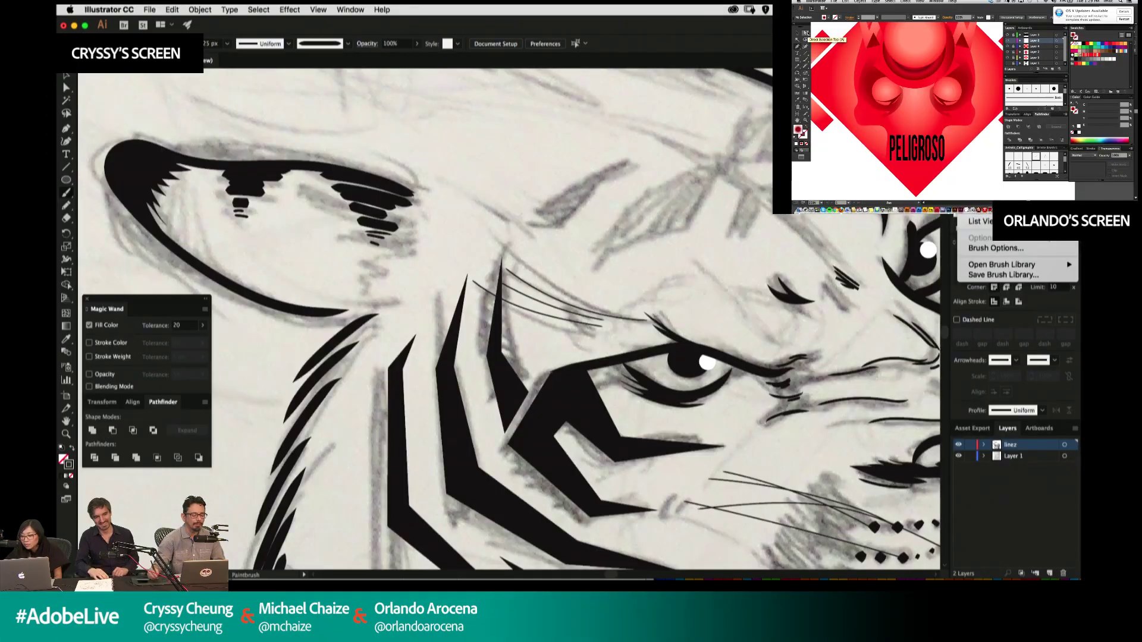
pyautogui.moveTo(1042, 269)
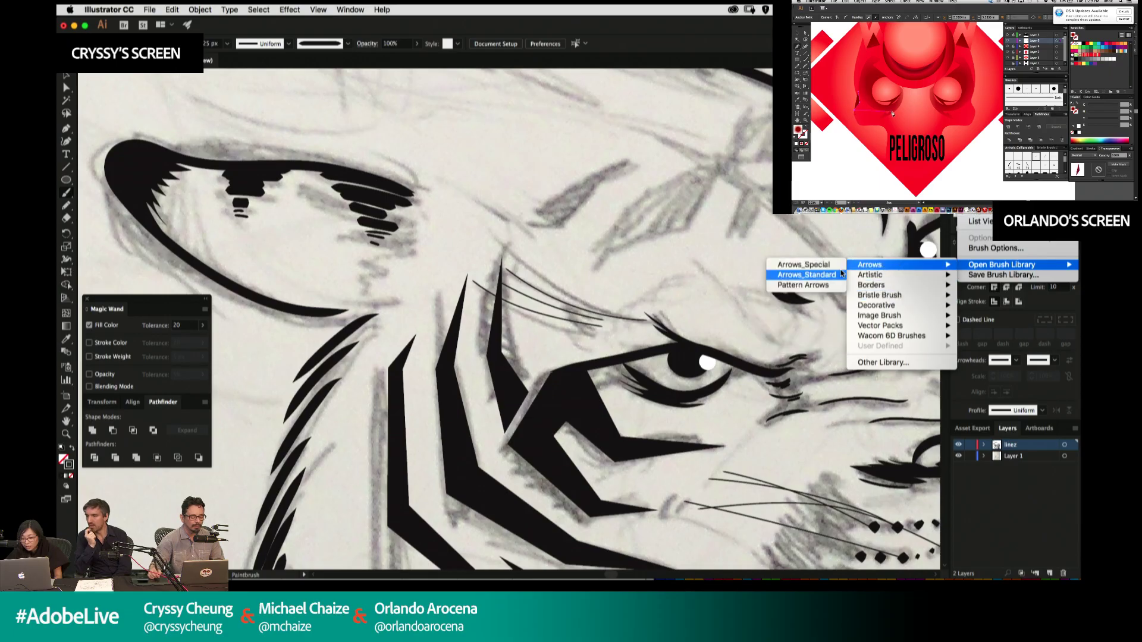
pyautogui.moveTo(882, 277)
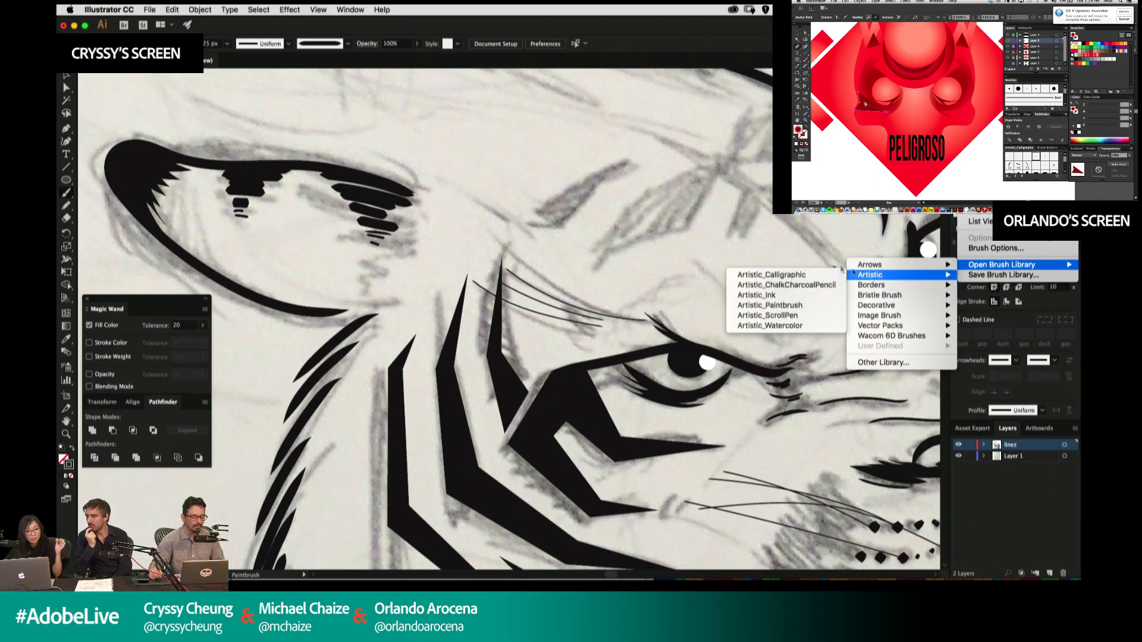
pyautogui.click(668, 157)
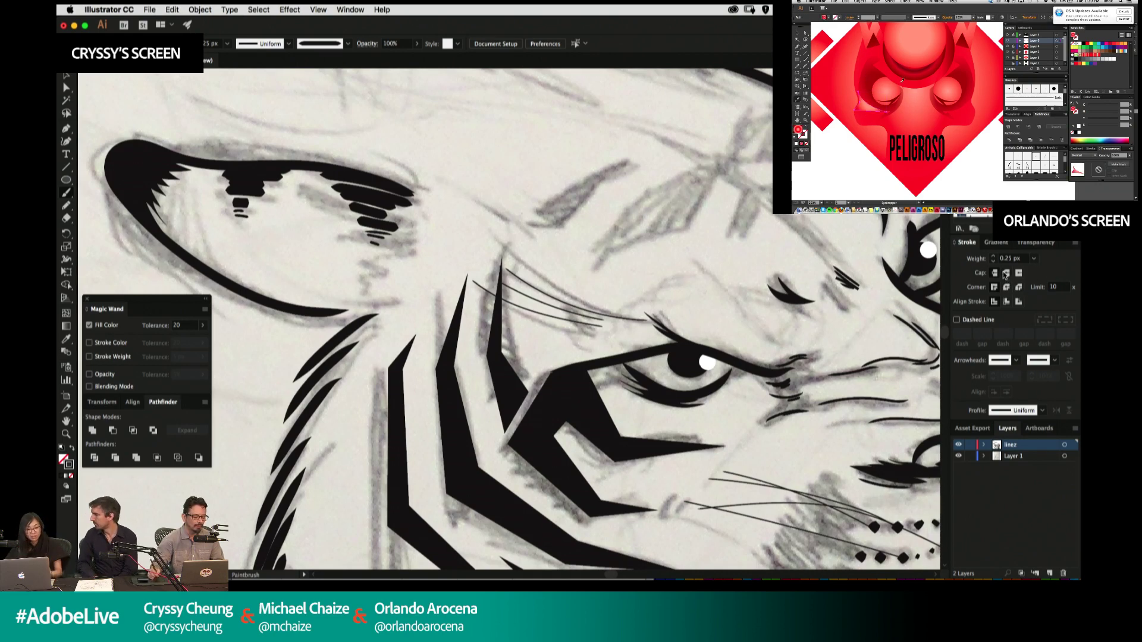
# In the tiger drawing, paint fine wrinkle strokes over both brows with the Paintbrush at a 0.25 px stroke.
pyautogui.press('a')
pyautogui.click(397, 192)
pyautogui.click(434, 221)
pyautogui.moveTo(829, 309)
pyautogui.mouseDown()
pyautogui.moveTo(706, 285)
pyautogui.moveTo(715, 242)
pyautogui.moveTo(705, 280)
pyautogui.moveTo(710, 272)
pyautogui.mouseUp()
pyautogui.press('b')
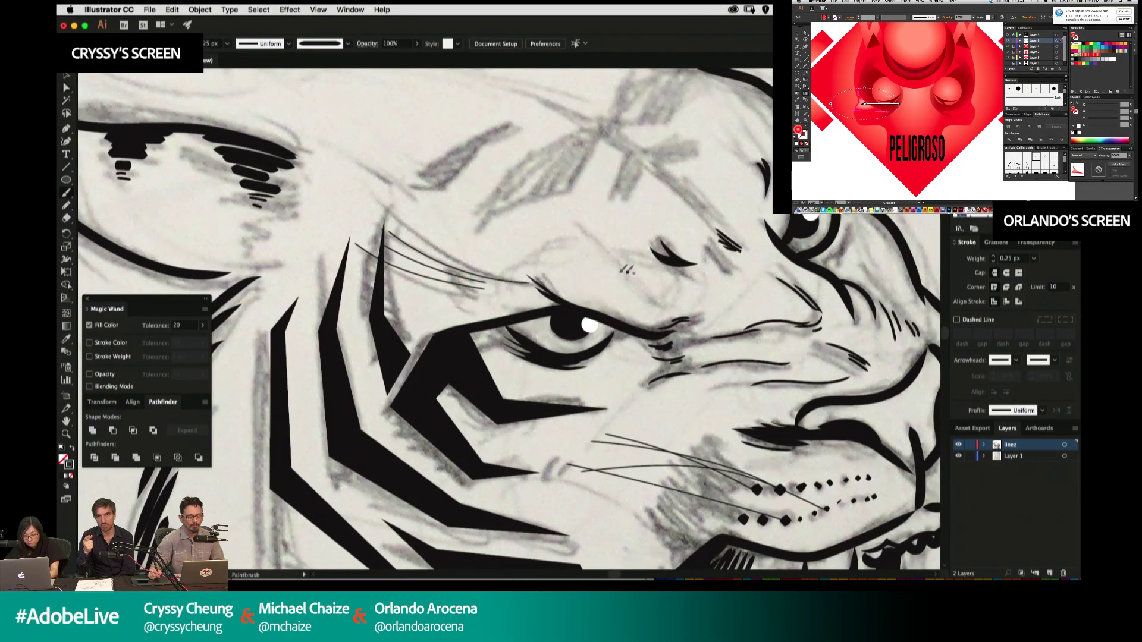
pyautogui.moveTo(513, 261)
pyautogui.mouseDown()
pyautogui.moveTo(559, 248)
pyautogui.moveTo(648, 281)
pyautogui.mouseUp()
pyautogui.moveTo(853, 252); pyautogui.dragTo(763, 336)
pyautogui.moveTo(701, 249); pyautogui.dragTo(700, 241)
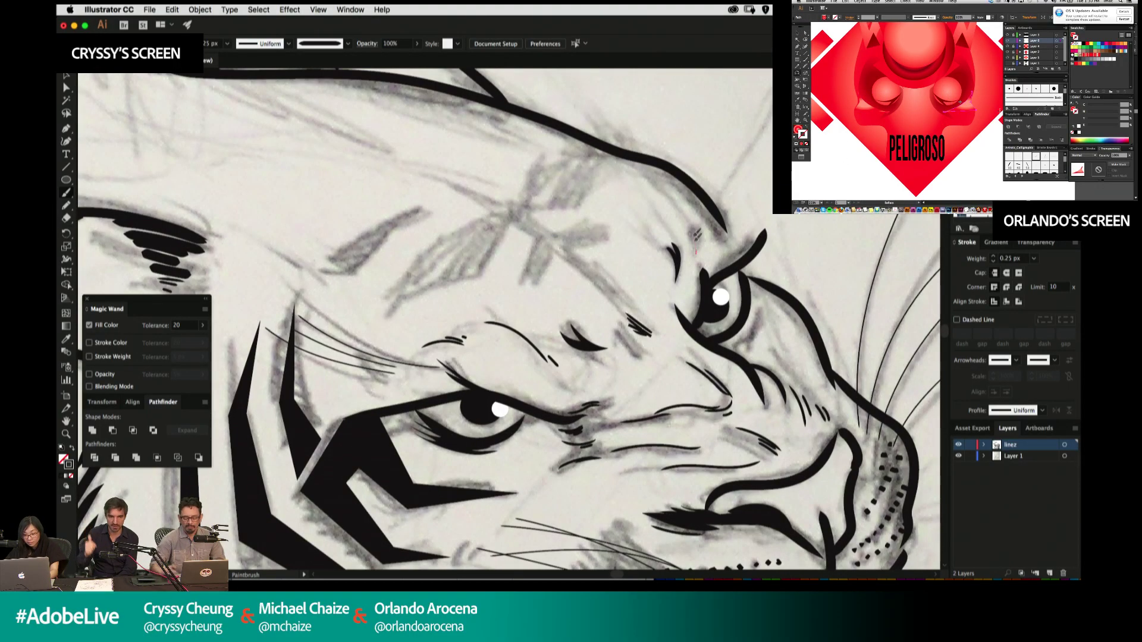
# Paint a short ink stroke along the corner of the tiger's open mouth.
pyautogui.scroll(-4, 707, 232)
pyautogui.hscroll(1, 707, 232)
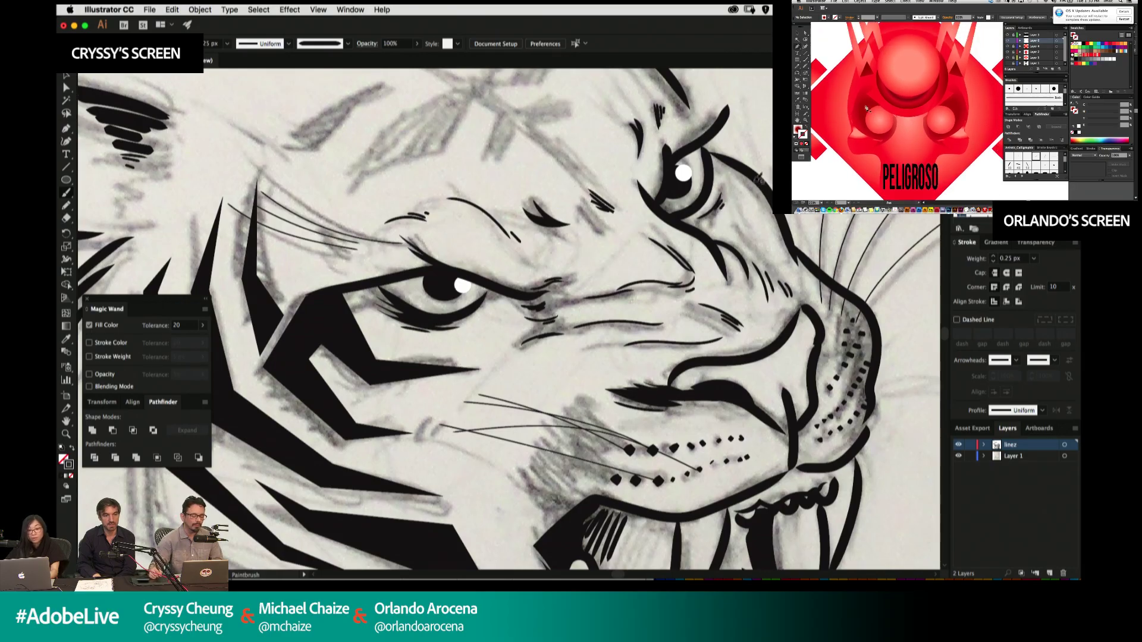
pyautogui.moveTo(801, 247); pyautogui.dragTo(762, 211)
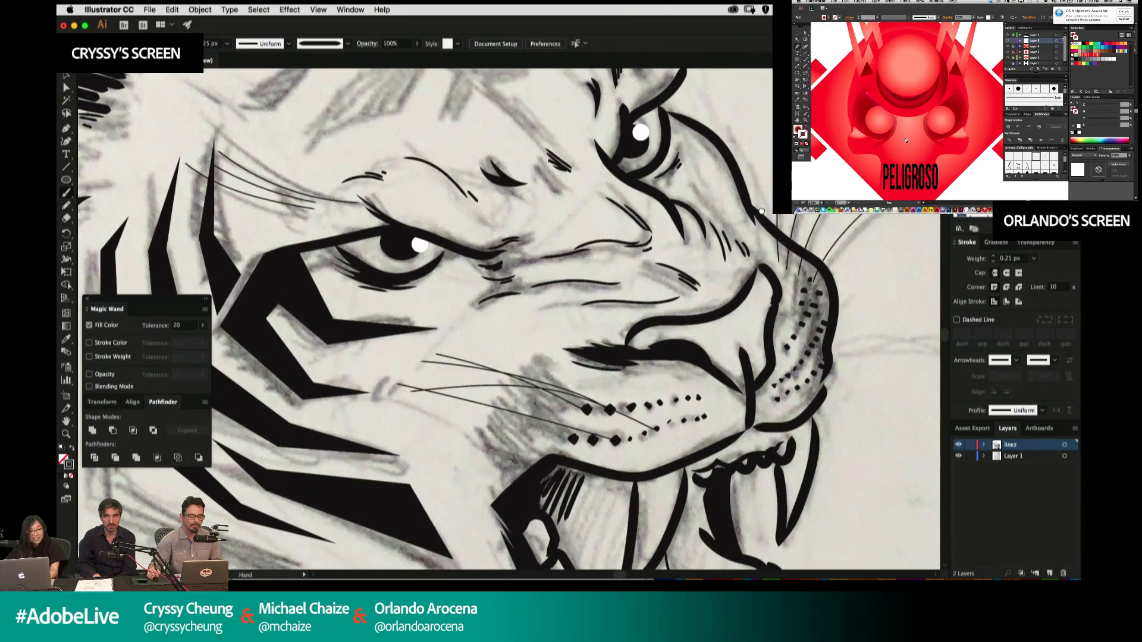
pyautogui.moveTo(716, 279)
pyautogui.mouseDown()
pyautogui.moveTo(766, 237)
pyautogui.moveTo(765, 249)
pyautogui.mouseUp()
pyautogui.scroll(-5, 774, 262)
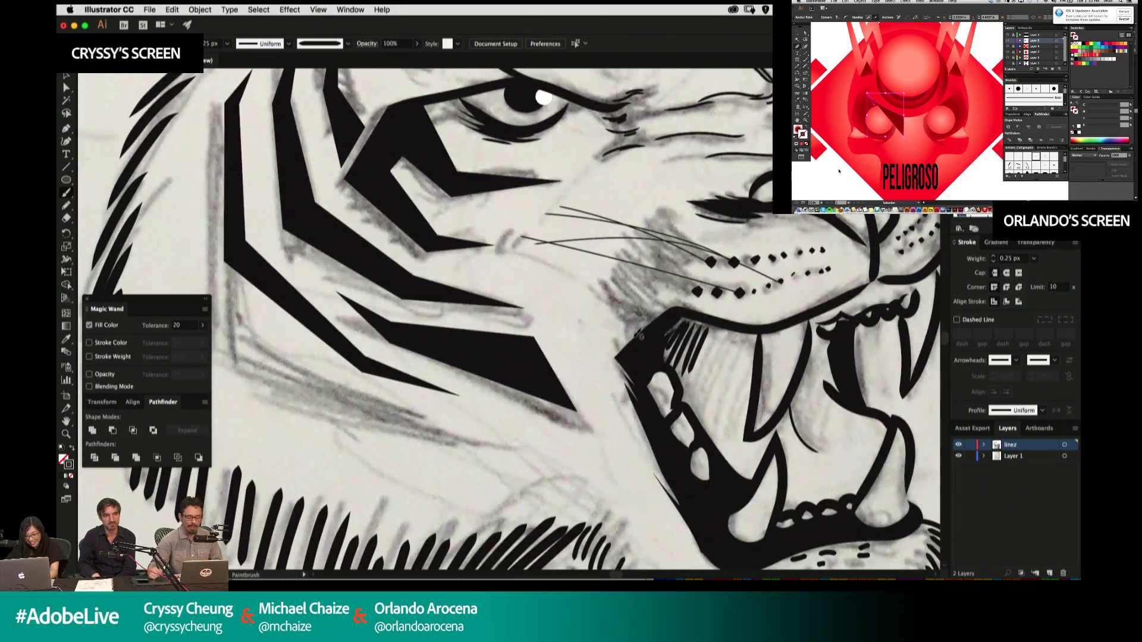
pyautogui.moveTo(622, 345); pyautogui.dragTo(649, 313)
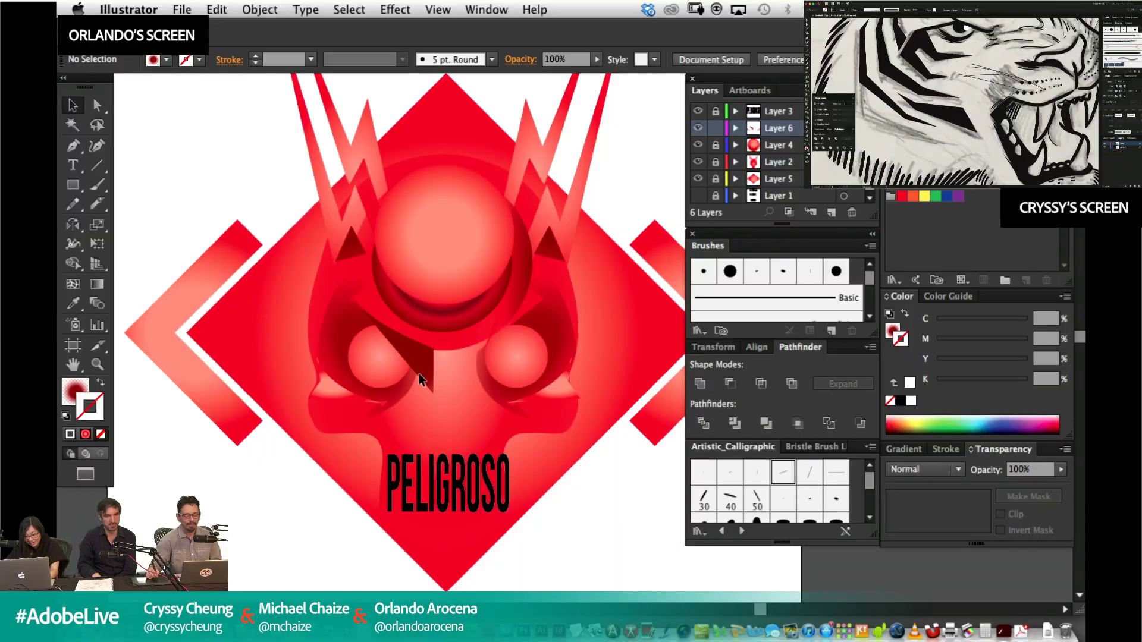
# In the skull artwork, place a mirrored copy of the dark triangular brow shadow beside the right-hand eye, symmetrical about the nose bridge.
pyautogui.click(565, 377)
pyautogui.click(71, 231)
pyautogui.moveTo(435, 399); pyautogui.dragTo(642, 378)
pyautogui.hotkey('shift', 'Left')
pyautogui.hotkey('shift', 'Left')
pyautogui.hotkey('shift', 'Left')
pyautogui.press('Right')
pyautogui.press('Right')
pyautogui.press('Right')
pyautogui.press('Right')
pyautogui.press('Right')
pyautogui.press('Right')
pyautogui.press('Right')
pyautogui.press('Right')
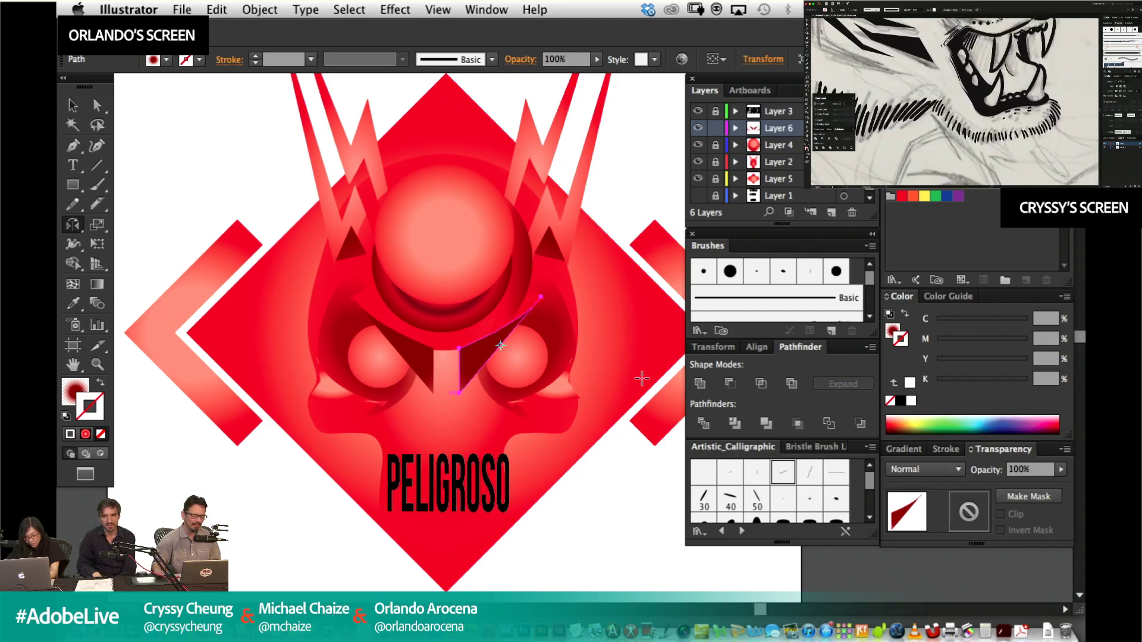
pyautogui.press('super+shift+a')
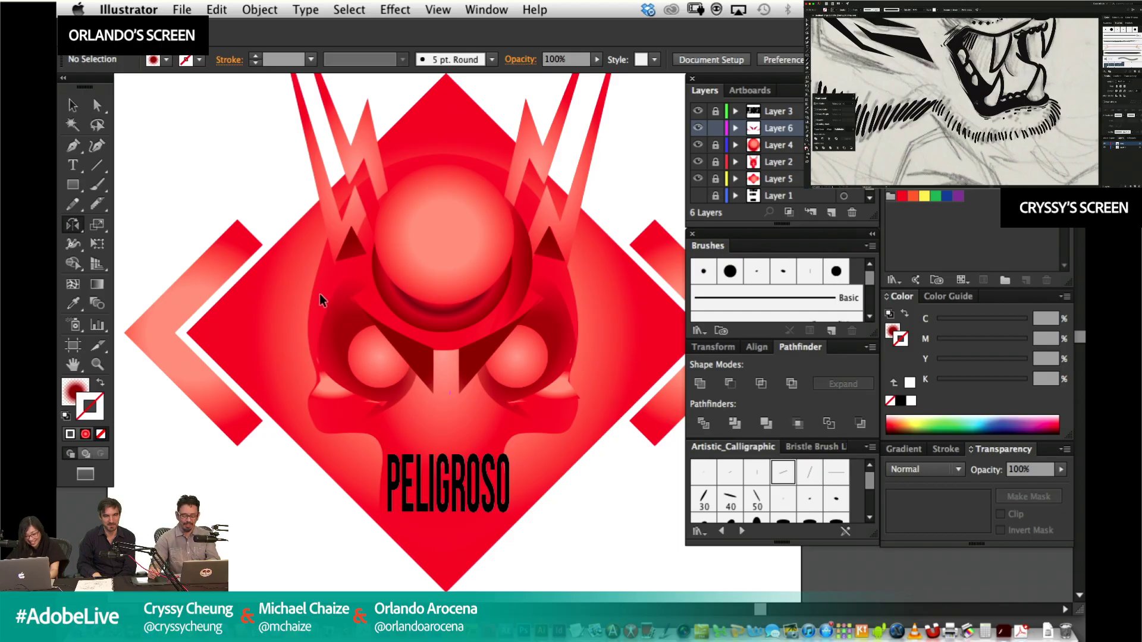
pyautogui.press('super+equal')
pyautogui.moveTo(468, 341); pyautogui.dragTo(510, 226)
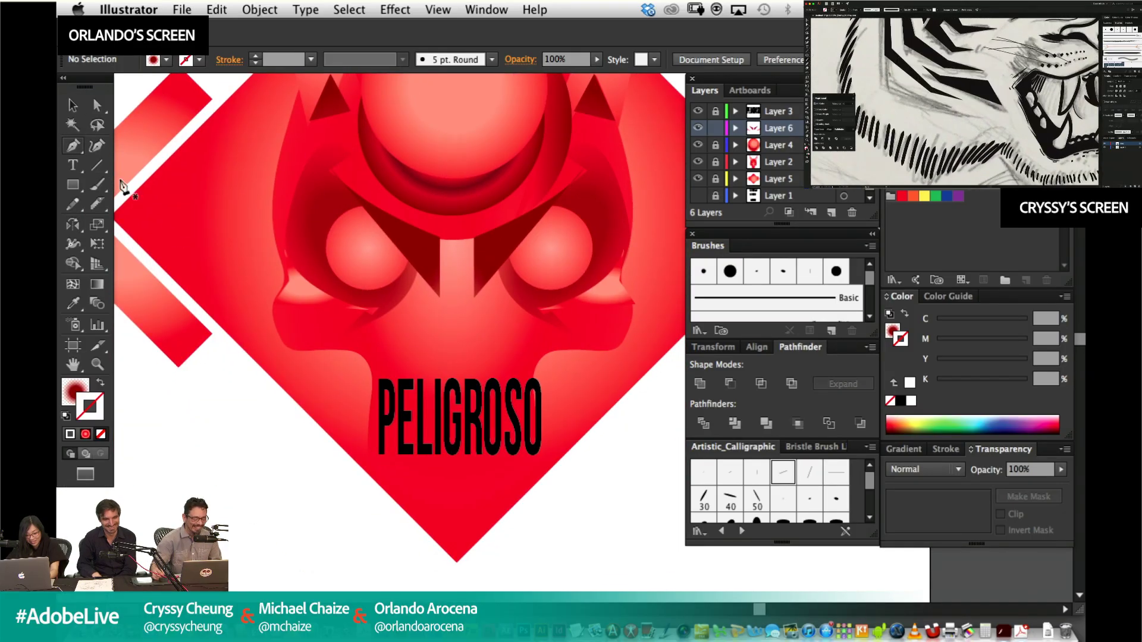
# Draw a tall ellipse beside the left end of the PELIGROSO lettering, below the skull's cheek, and fill it white.
pyautogui.press('p')
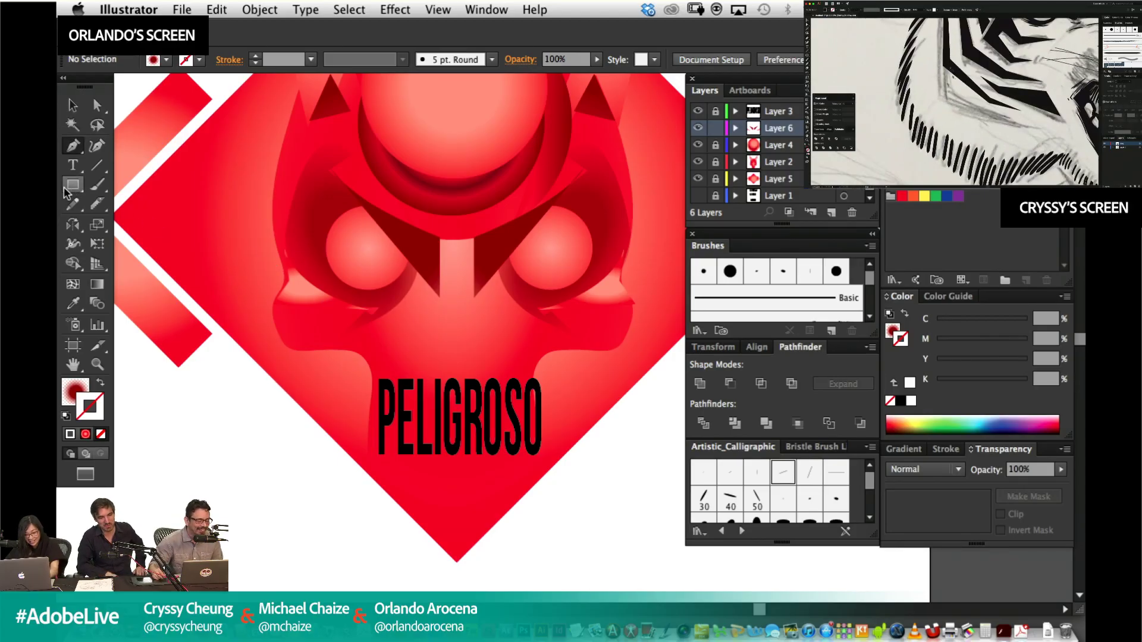
pyautogui.moveTo(73, 185); pyautogui.dragTo(125, 225)
pyautogui.moveTo(271, 381); pyautogui.dragTo(343, 499)
pyautogui.click(73, 303)
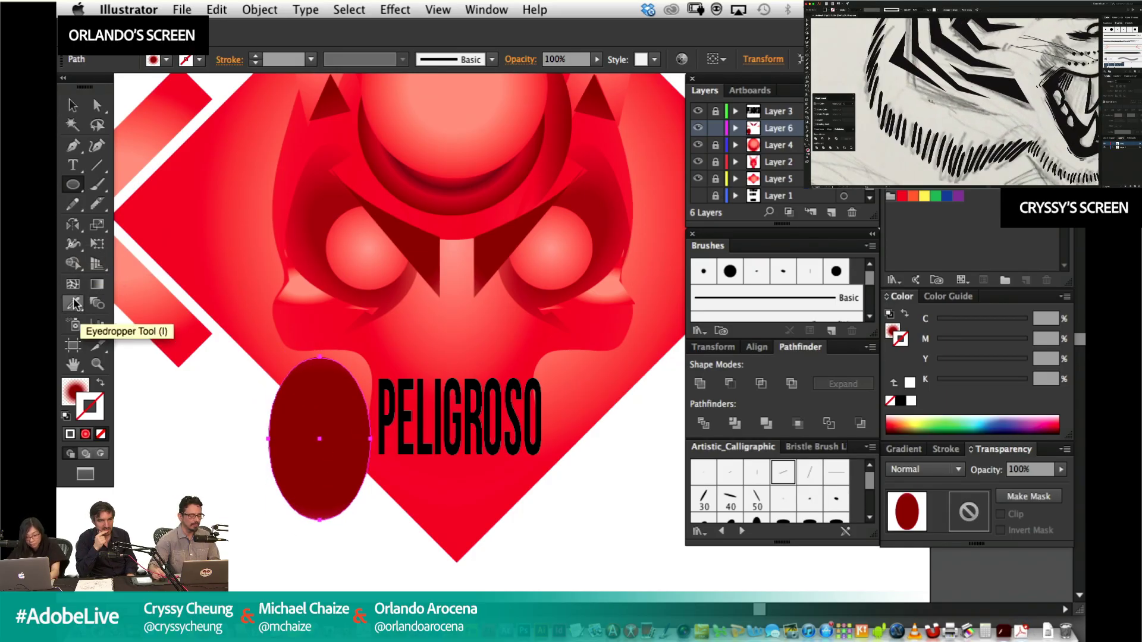
pyautogui.click(244, 452)
# Place a matching white ellipse beside the right end of the PELIGROSO lettering, symmetrical to the first, and deselect it.
pyautogui.press('super+shift+a')
pyautogui.press('v')
pyautogui.moveTo(593, 404); pyautogui.dragTo(577, 404)
pyautogui.click(434, 526)
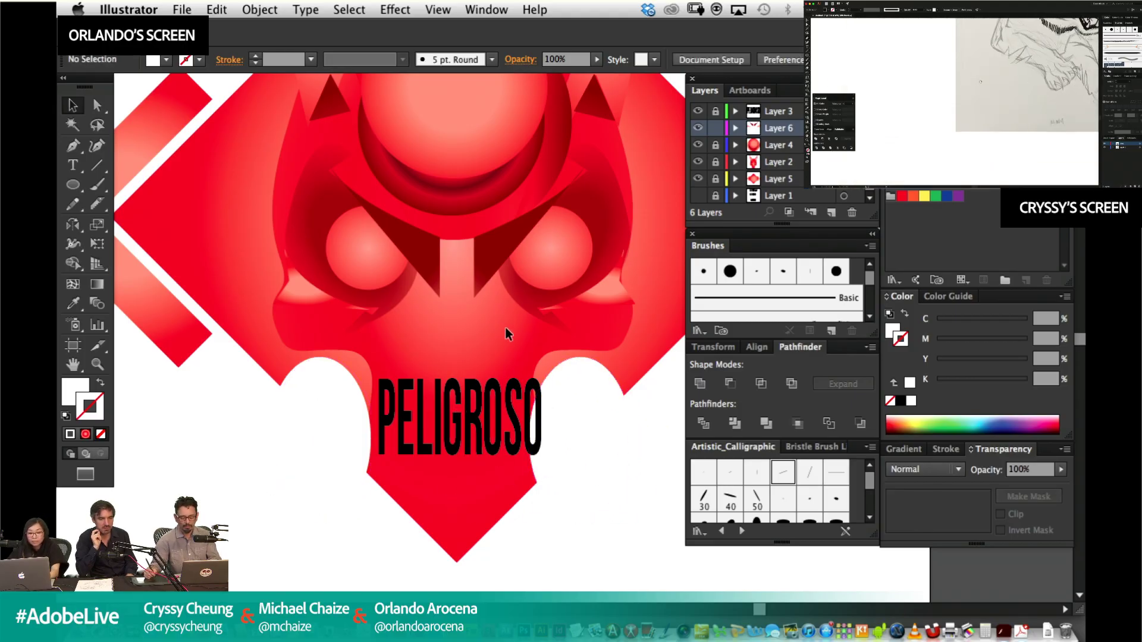
# Start a Pen tool path at the diamond's clipped corner beside the left-hand white ellipse.
pyautogui.press('super+minus')
pyautogui.moveTo(464, 300); pyautogui.dragTo(384, 366)
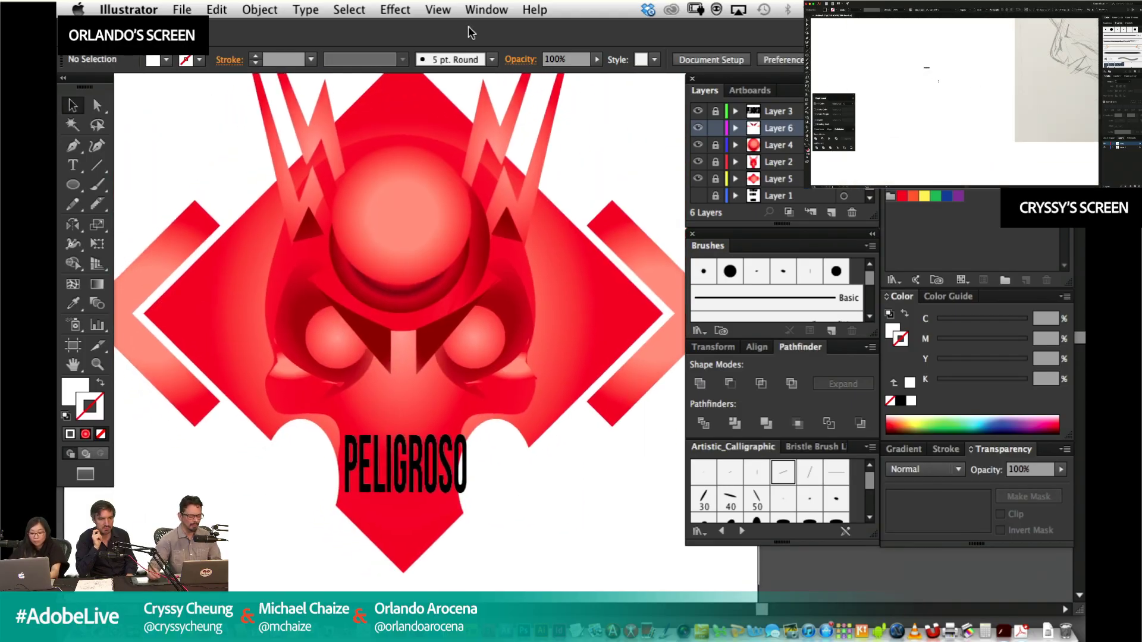
pyautogui.press('p')
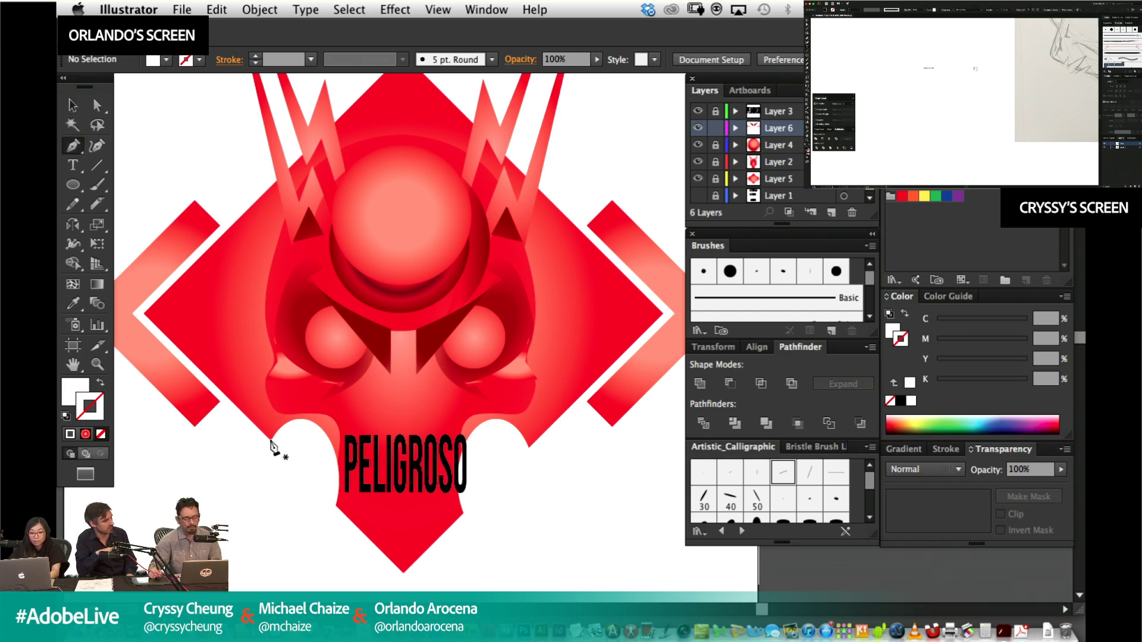
pyautogui.click(270, 440)
pyautogui.moveTo(330, 442); pyautogui.dragTo(275, 420)
pyautogui.press('super+z')
pyautogui.click(270, 441)
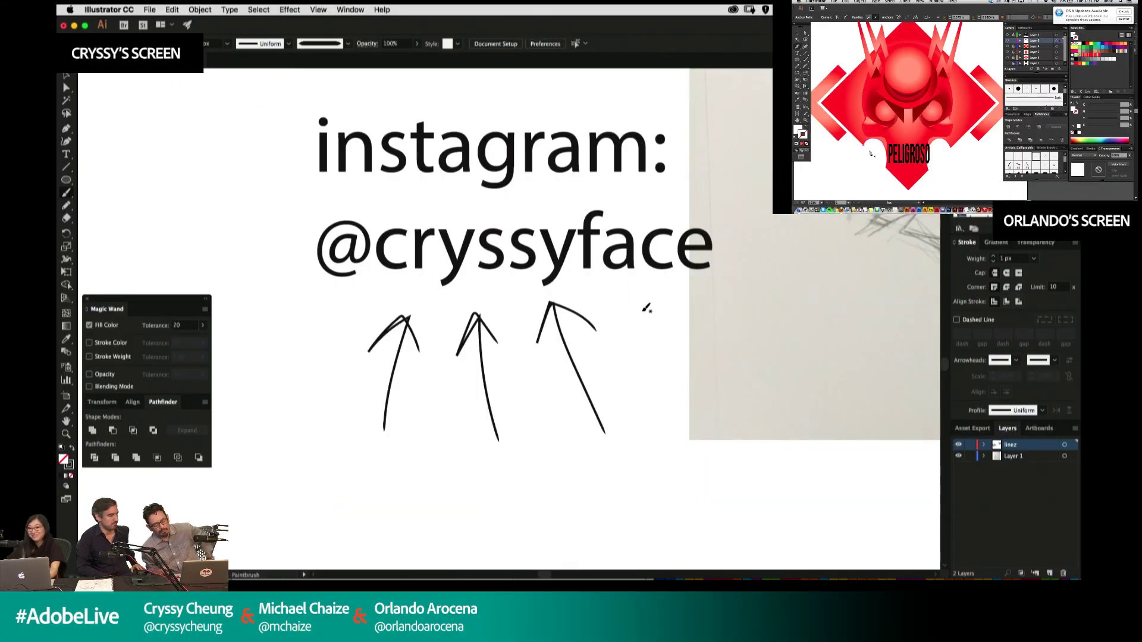
# In the tiger document, paint small hearts above and on both sides of the Instagram handle text.
pyautogui.moveTo(719, 344); pyautogui.dragTo(688, 401)
pyautogui.moveTo(428, 129); pyautogui.dragTo(451, 155)
pyautogui.moveTo(665, 351); pyautogui.dragTo(684, 384)
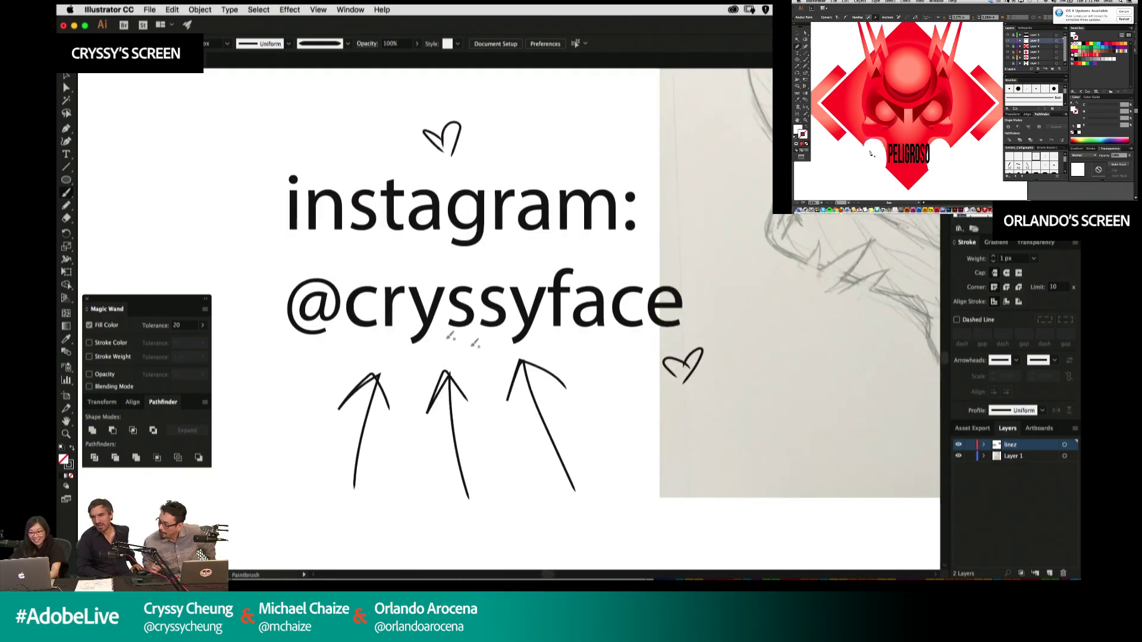
pyautogui.moveTo(270, 334)
pyautogui.mouseDown()
pyautogui.moveTo(290, 351)
pyautogui.moveTo(296, 341)
pyautogui.mouseUp()
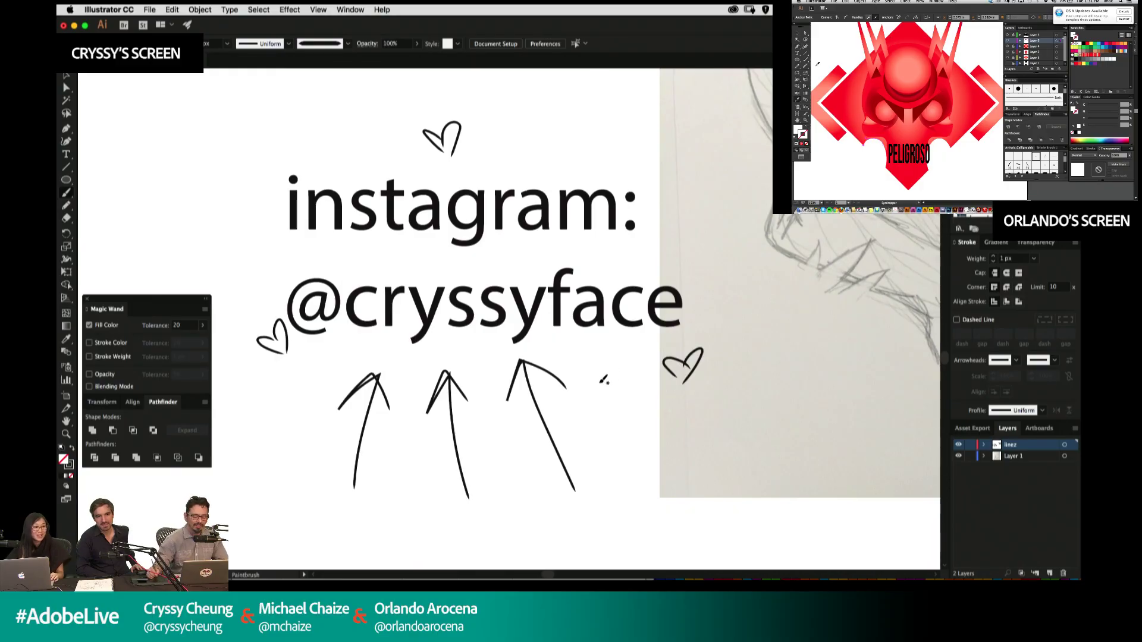
pyautogui.moveTo(310, 476); pyautogui.dragTo(454, 362)
pyautogui.press('t')
pyautogui.click(436, 354)
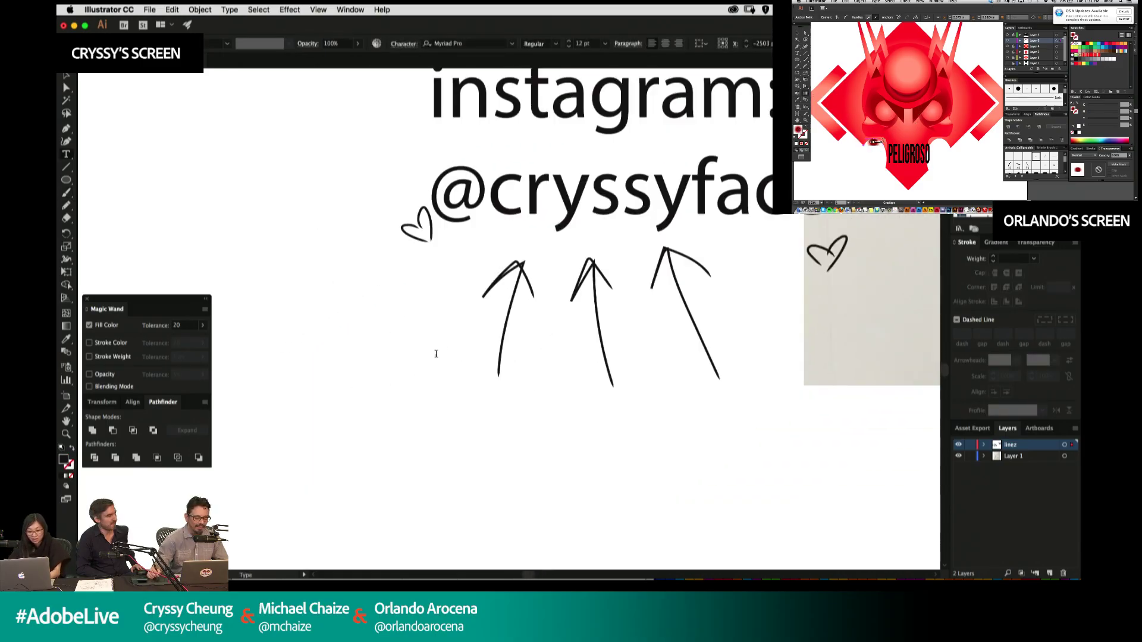
pyautogui.press('Escape')
pyautogui.moveTo(470, 347); pyautogui.dragTo(407, 388)
pyautogui.press('Delete')
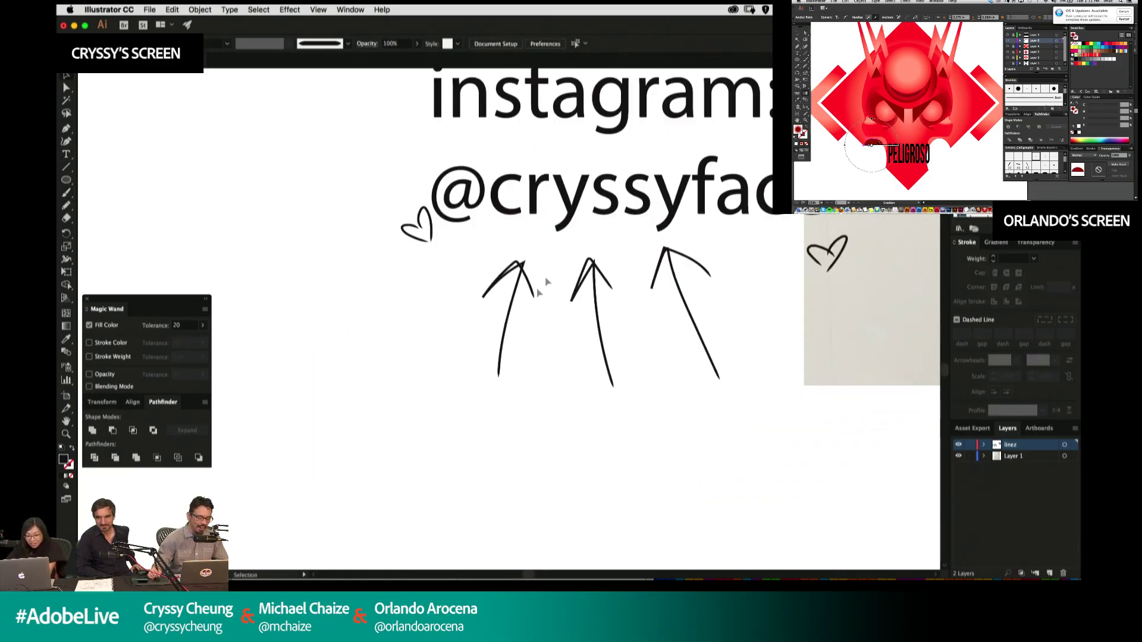
# Duplicate the Instagram text below the original and change the copy to the second artist's handle.
pyautogui.hscroll(3, 524, 315)
pyautogui.scroll(1, 523, 316)
pyautogui.moveTo(550, 182); pyautogui.dragTo(550, 440)
pyautogui.doubleClick(550, 443)
pyautogui.doubleClick(551, 443)
pyautogui.write('mexifunk')
pyautogui.press('Escape')
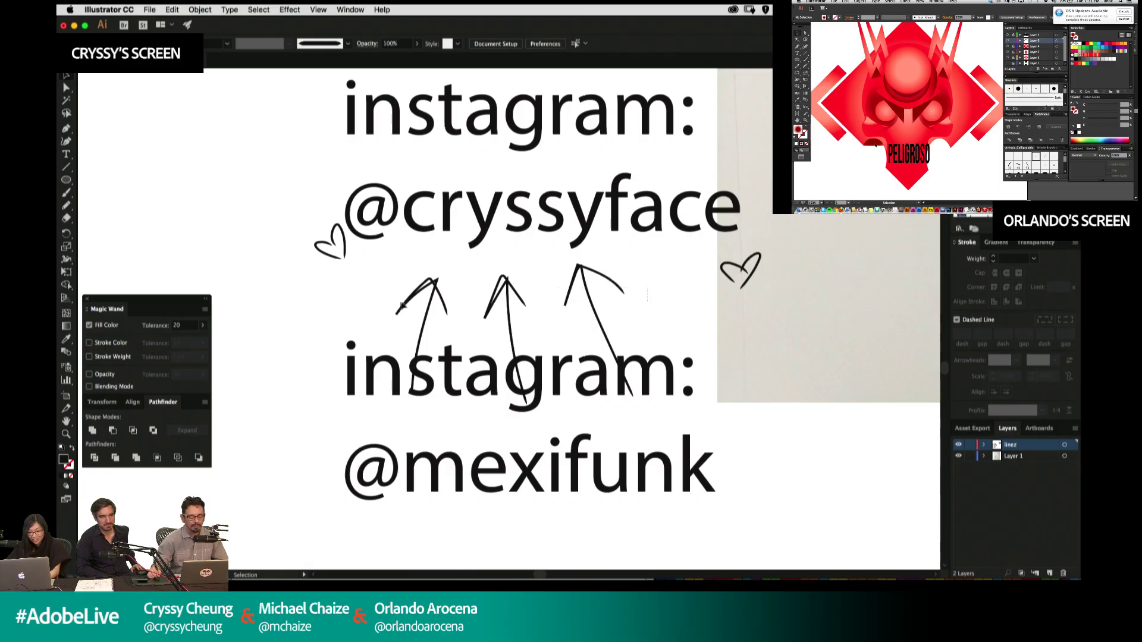
# Delete the three hand-drawn arrows and remove the "instagram:" line from the duplicated text.
pyautogui.moveTo(407, 306); pyautogui.dragTo(632, 329)
pyautogui.press('Delete')
pyautogui.doubleClick(688, 390)
pyautogui.moveTo(688, 391); pyautogui.dragTo(343, 381)
pyautogui.press('BackSpace')
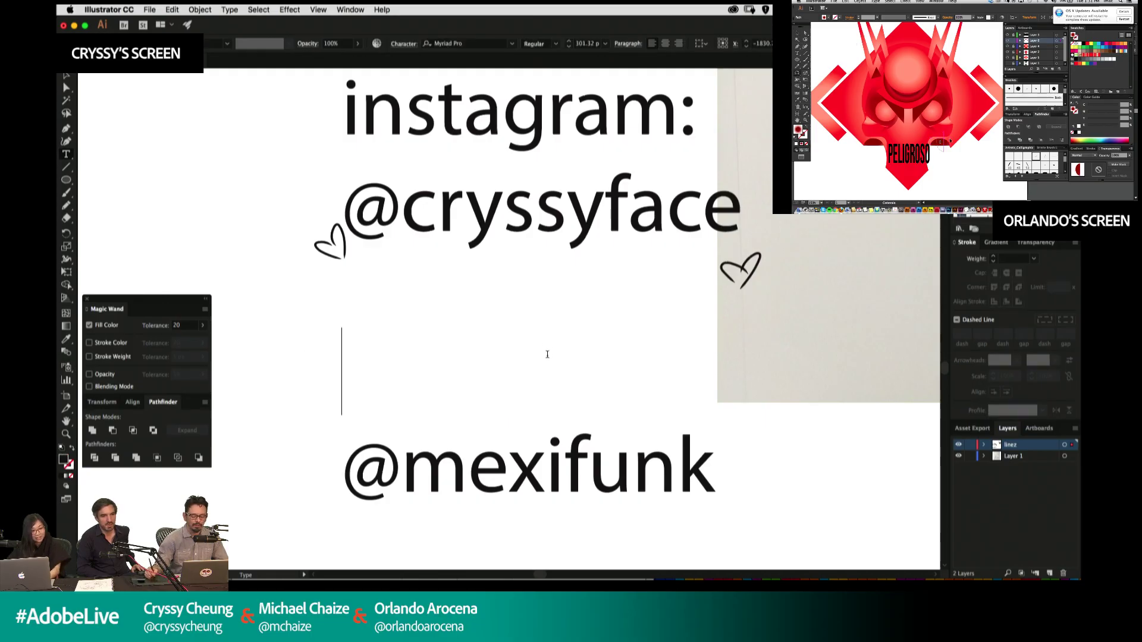
# Move the second artist's handle up so it sits directly beneath the first handle.
pyautogui.press('Escape')
pyautogui.moveTo(562, 462); pyautogui.dragTo(567, 306)
pyautogui.scroll(2, 714, 328)
# Paint a grinning cat face with eyes, teeth and whiskers below the two handles using the Paintbrush.
pyautogui.press('b')
pyautogui.moveTo(482, 382)
pyautogui.mouseDown()
pyautogui.moveTo(516, 383)
pyautogui.moveTo(544, 403)
pyautogui.moveTo(538, 392)
pyautogui.moveTo(484, 417)
pyautogui.mouseUp()
pyautogui.moveTo(495, 407); pyautogui.dragTo(509, 418)
pyautogui.moveTo(523, 403); pyautogui.dragTo(526, 418)
pyautogui.moveTo(449, 387)
pyautogui.mouseDown()
pyautogui.moveTo(548, 337)
pyautogui.moveTo(457, 382)
pyautogui.moveTo(461, 399)
pyautogui.mouseUp()
pyautogui.moveTo(436, 420)
pyautogui.mouseDown()
pyautogui.moveTo(496, 390)
pyautogui.moveTo(568, 383)
pyautogui.moveTo(574, 402)
pyautogui.mouseUp()
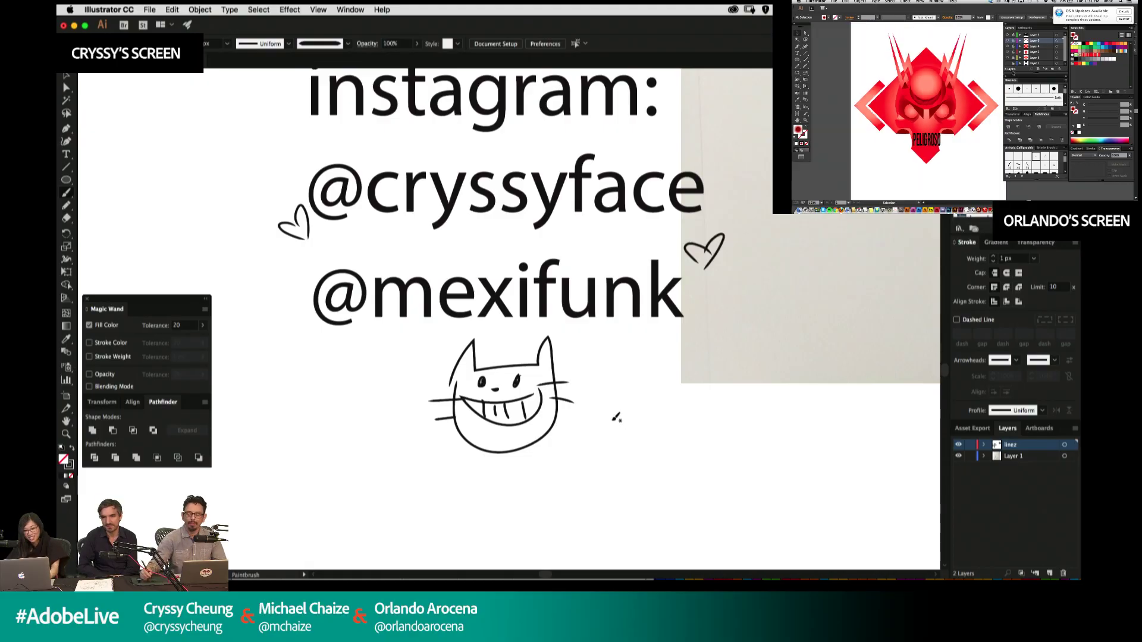
pyautogui.moveTo(620, 414); pyautogui.dragTo(633, 486)
pyautogui.moveTo(542, 445)
pyautogui.mouseDown()
pyautogui.moveTo(525, 451)
pyautogui.moveTo(504, 430)
pyautogui.mouseUp()
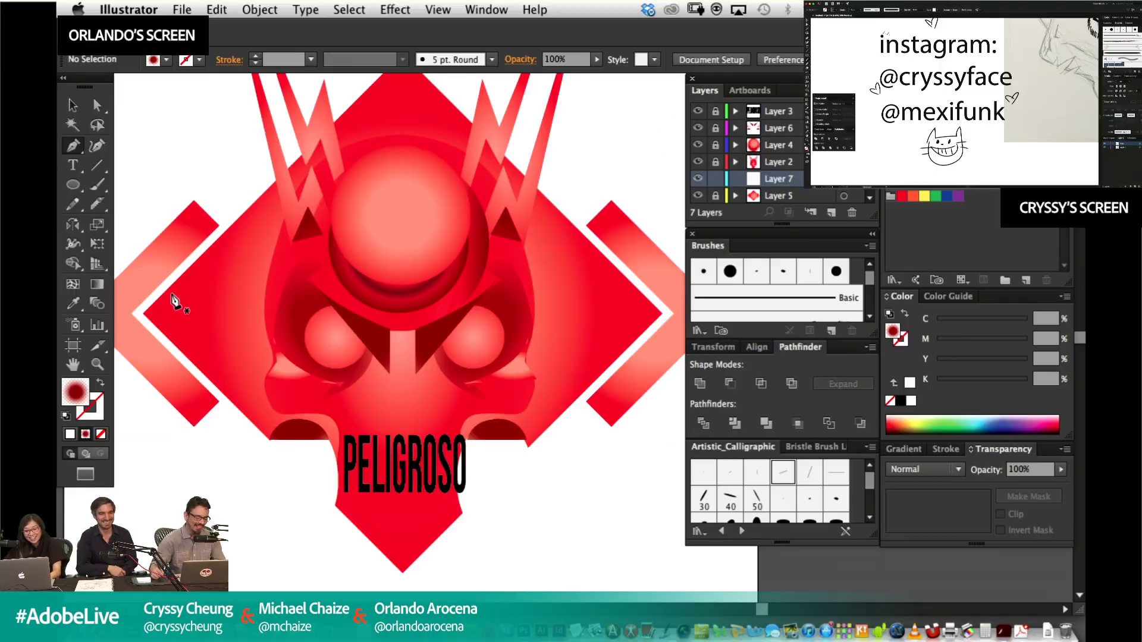
# In the skull artwork, draw a closed dark red shadow shape with the Pen tool over the diamond's left half, behind the skull.
pyautogui.click(147, 311)
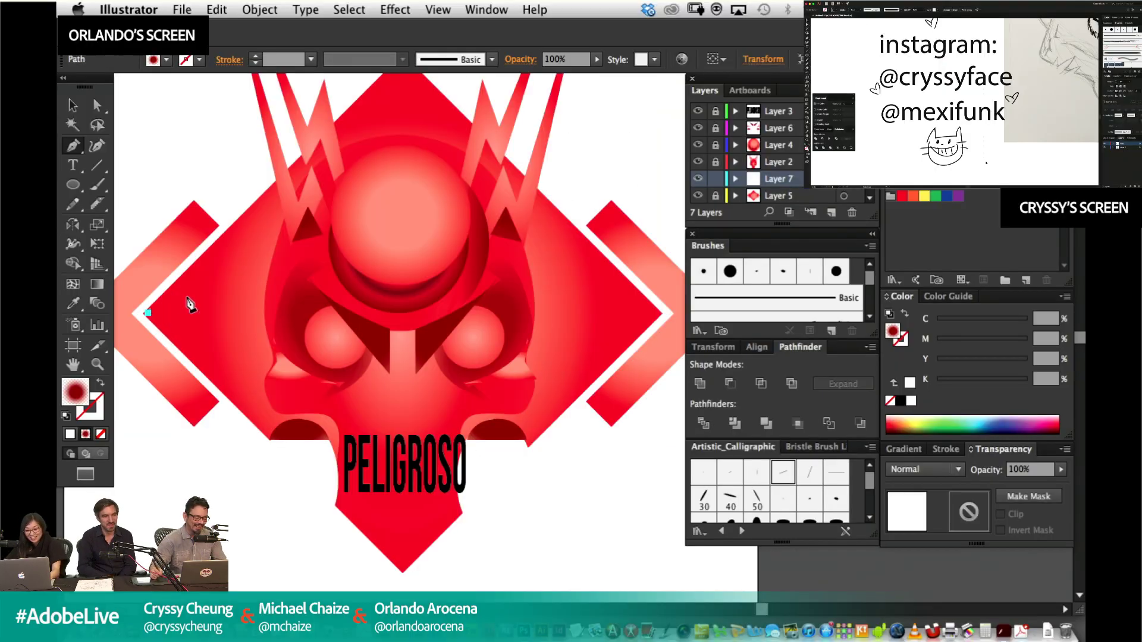
pyautogui.scroll(2, 387, 89)
pyautogui.click(389, 120)
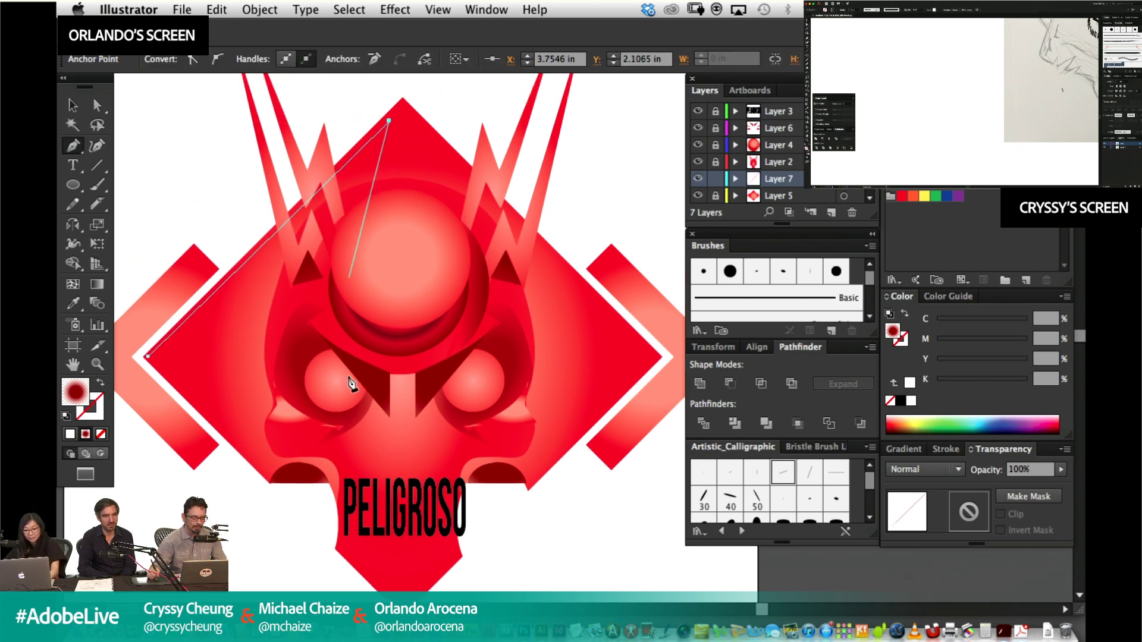
pyautogui.click(389, 585)
pyautogui.click(344, 549)
pyautogui.moveTo(306, 462); pyautogui.dragTo(281, 470)
pyautogui.press('super+z')
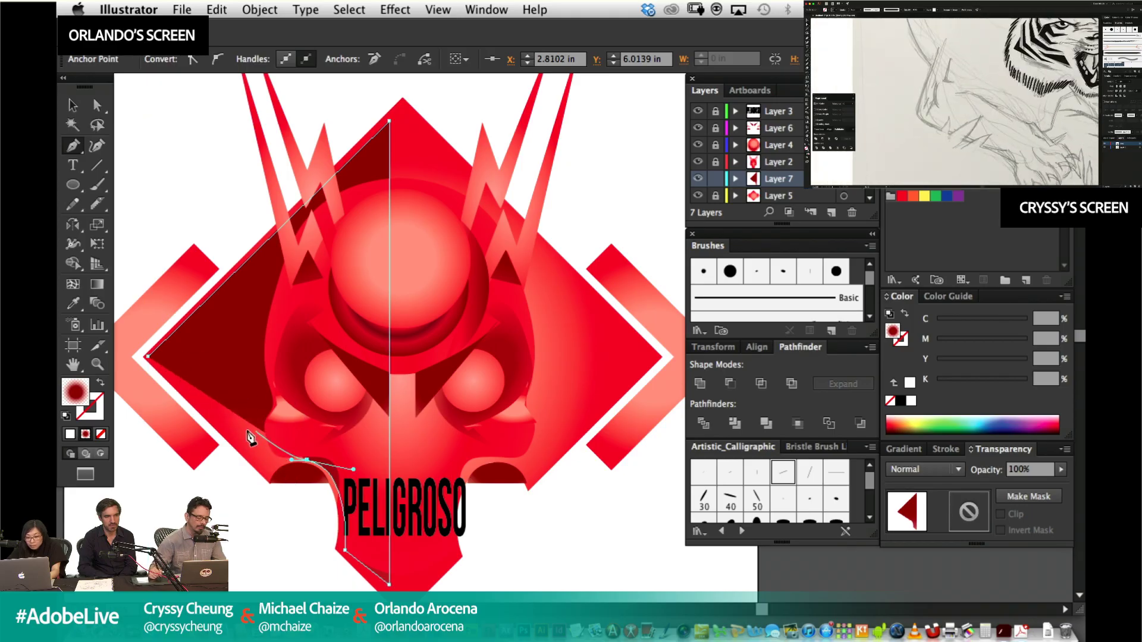
pyautogui.click(266, 427)
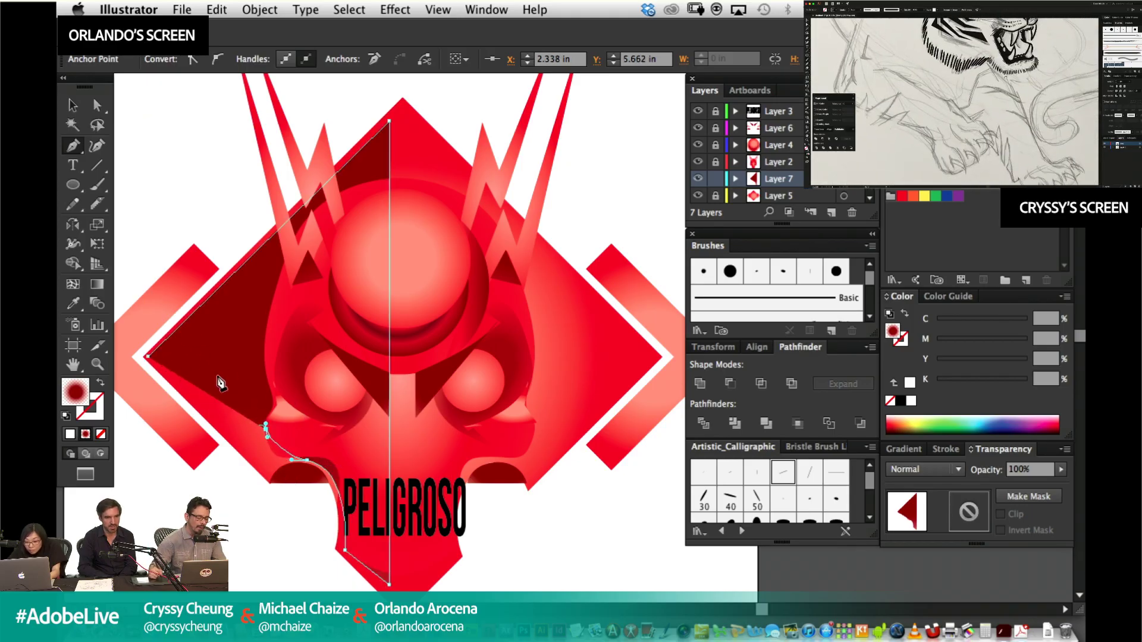
pyautogui.click(148, 357)
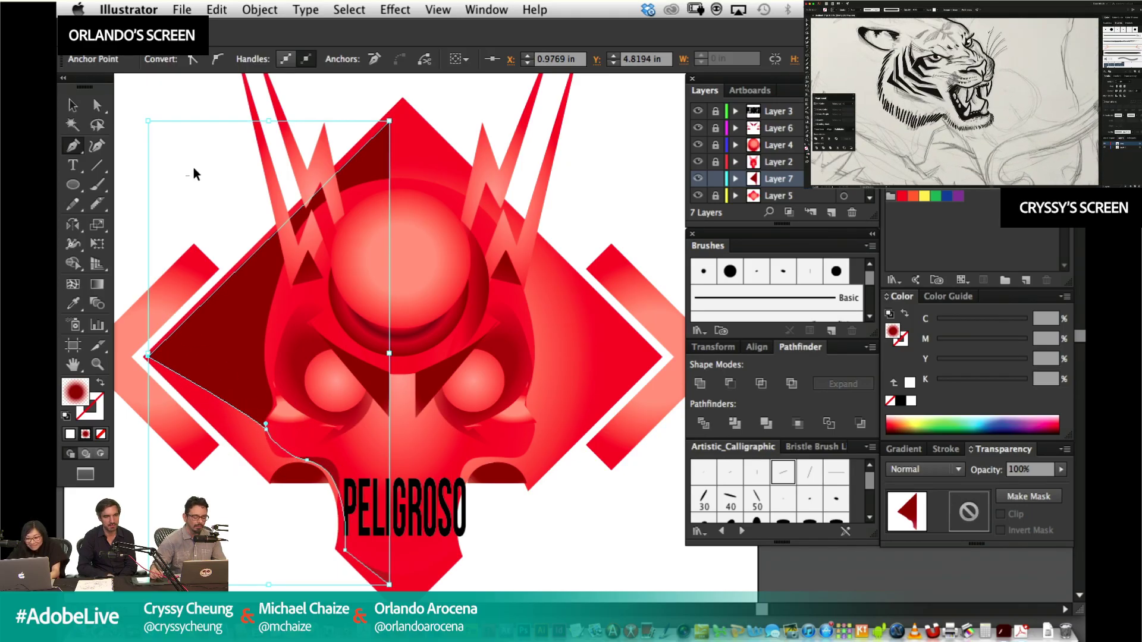
pyautogui.keyDown('super'); pyautogui.click(185, 174); pyautogui.keyUp('super')
# Duplicate the dark red background shape, reflect it horizontally and align it over the diamond's right half.
pyautogui.press('super+0')
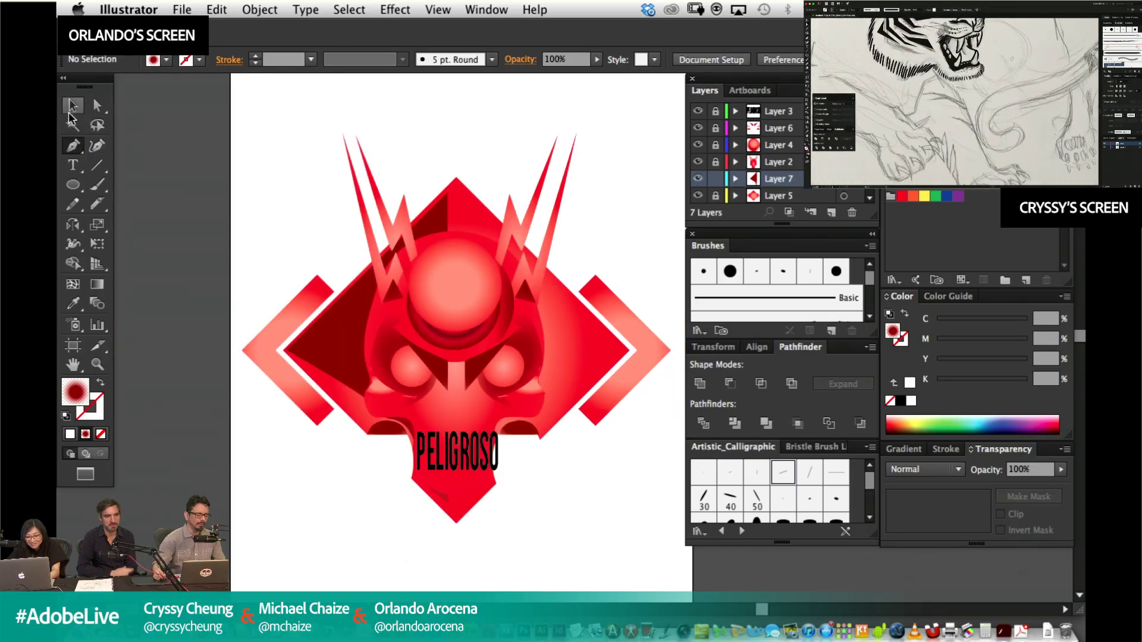
pyautogui.press('v')
pyautogui.moveTo(330, 348); pyautogui.dragTo(533, 349)
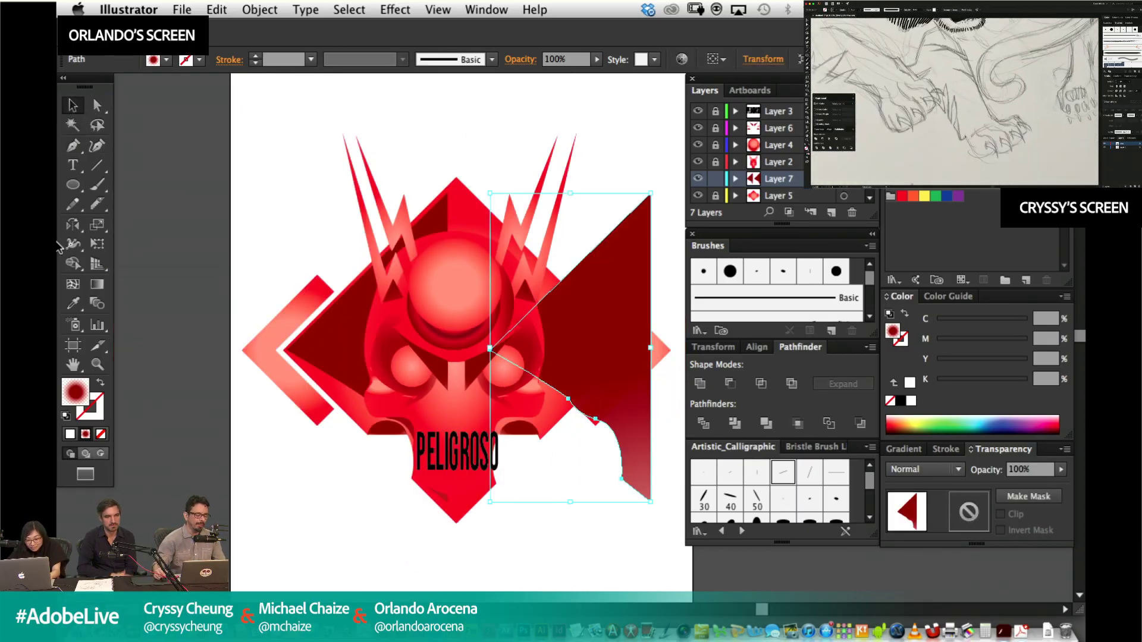
pyautogui.click(73, 230)
pyautogui.moveTo(383, 357); pyautogui.dragTo(567, 344)
pyautogui.press('Right')
pyautogui.press('Right')
pyautogui.press('Right')
pyautogui.press('Right')
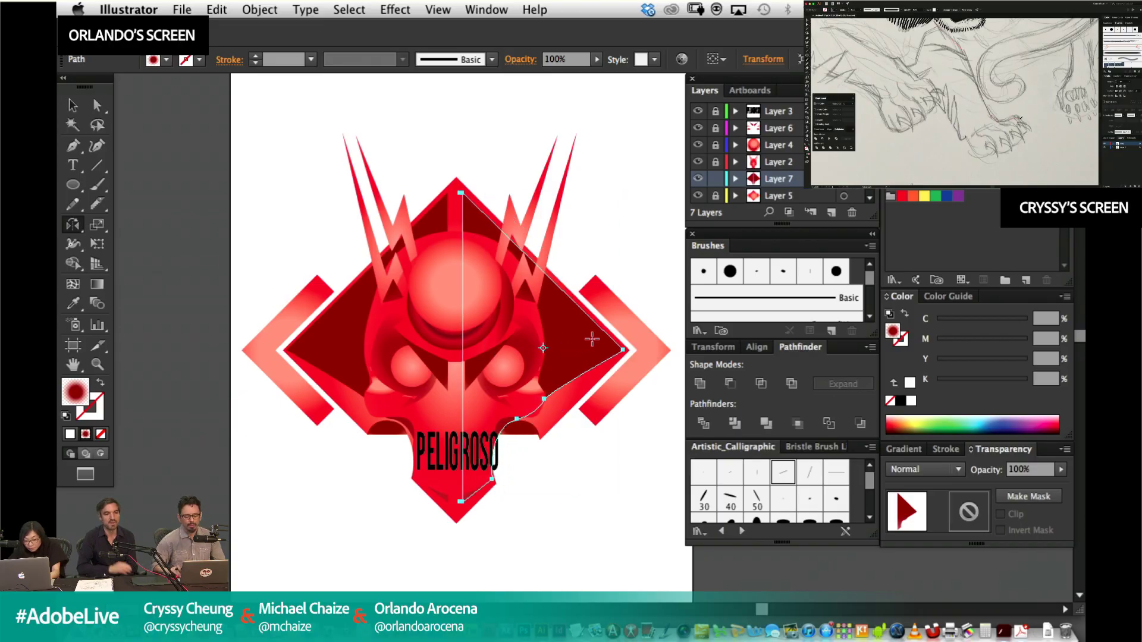
pyautogui.press('super')
pyautogui.keyDown('super'); pyautogui.click(181, 343); pyautogui.keyUp('super')
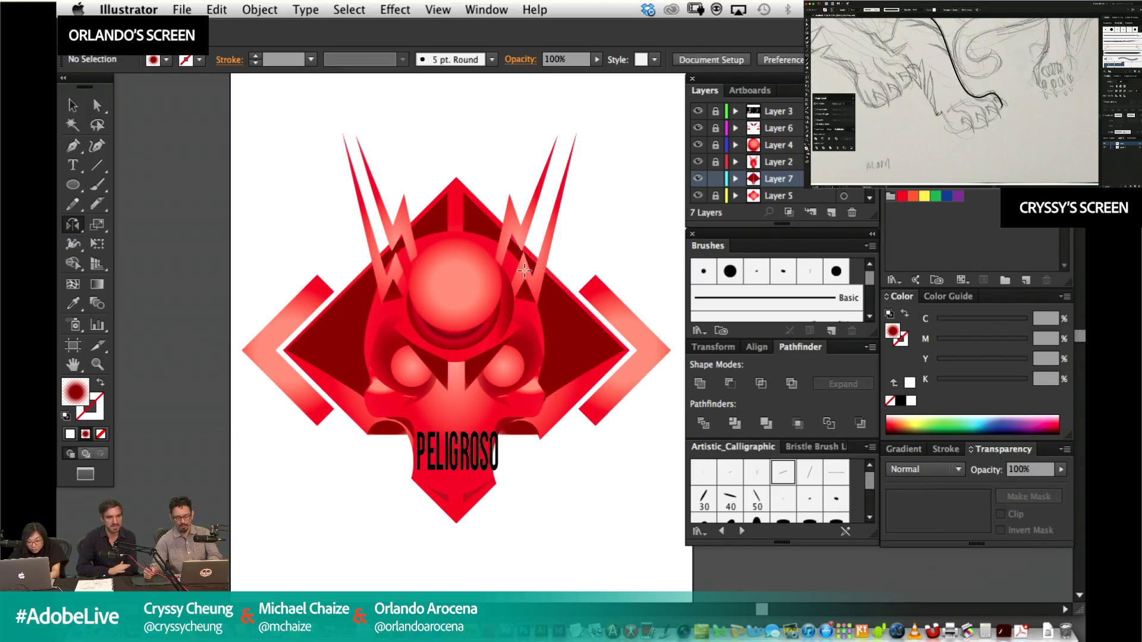
# Start a Pen tool facet at the diamond's left tip, running across the dark red area toward the skull.
pyautogui.press('super+equal')
pyautogui.moveTo(458, 395); pyautogui.dragTo(438, 324)
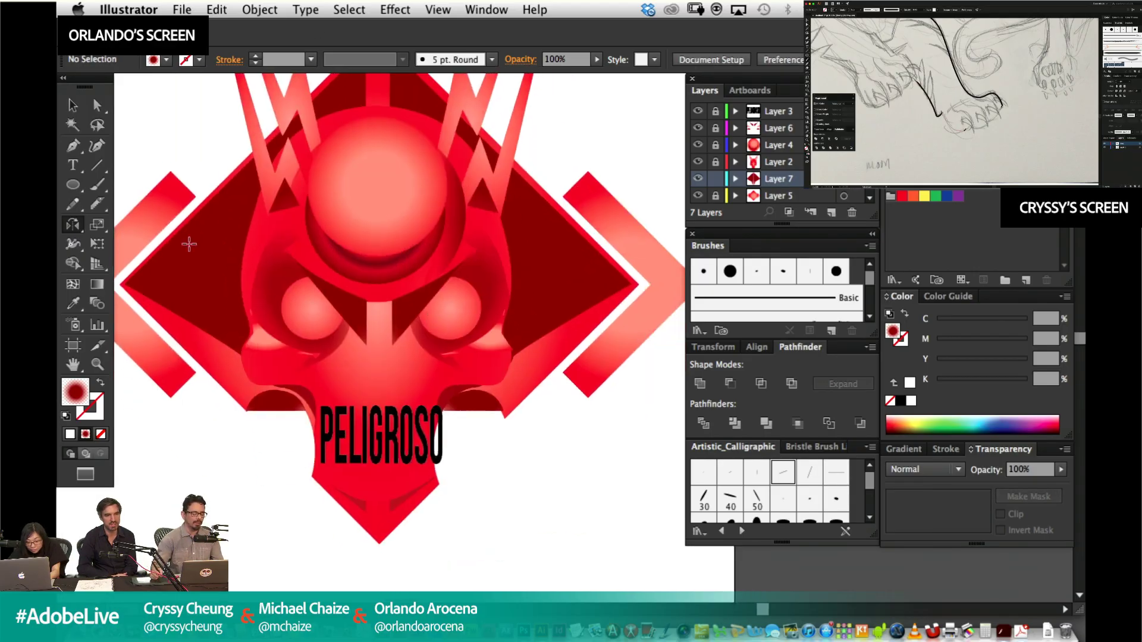
pyautogui.click(72, 146)
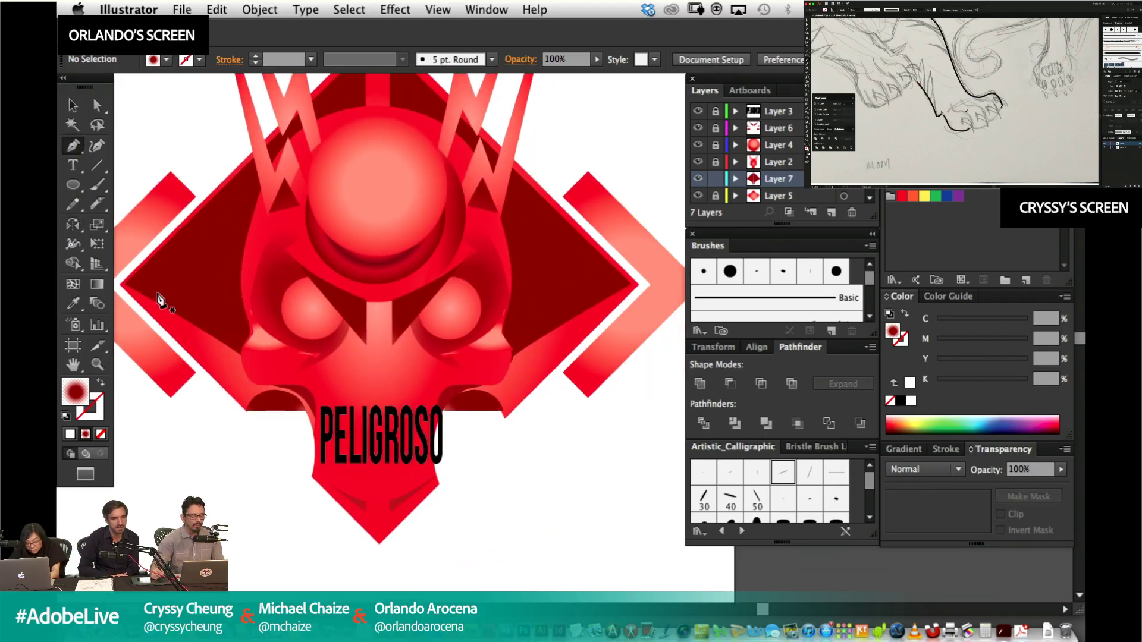
pyautogui.click(122, 281)
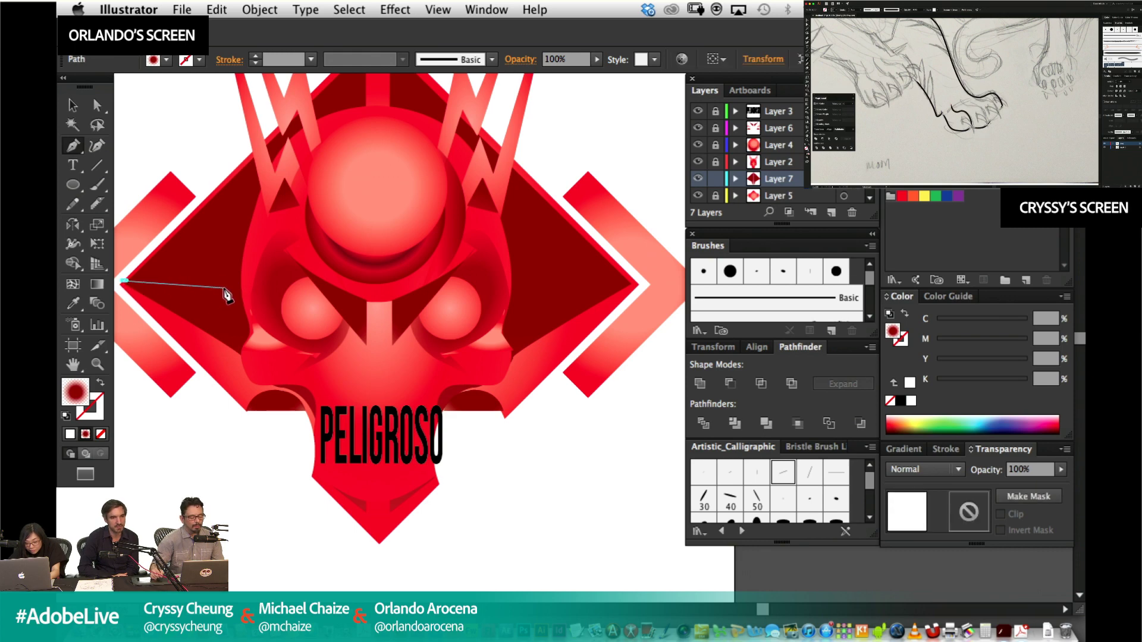
pyautogui.click(223, 288)
pyautogui.hotkey('ctrl', 'z')
pyautogui.click(214, 283)
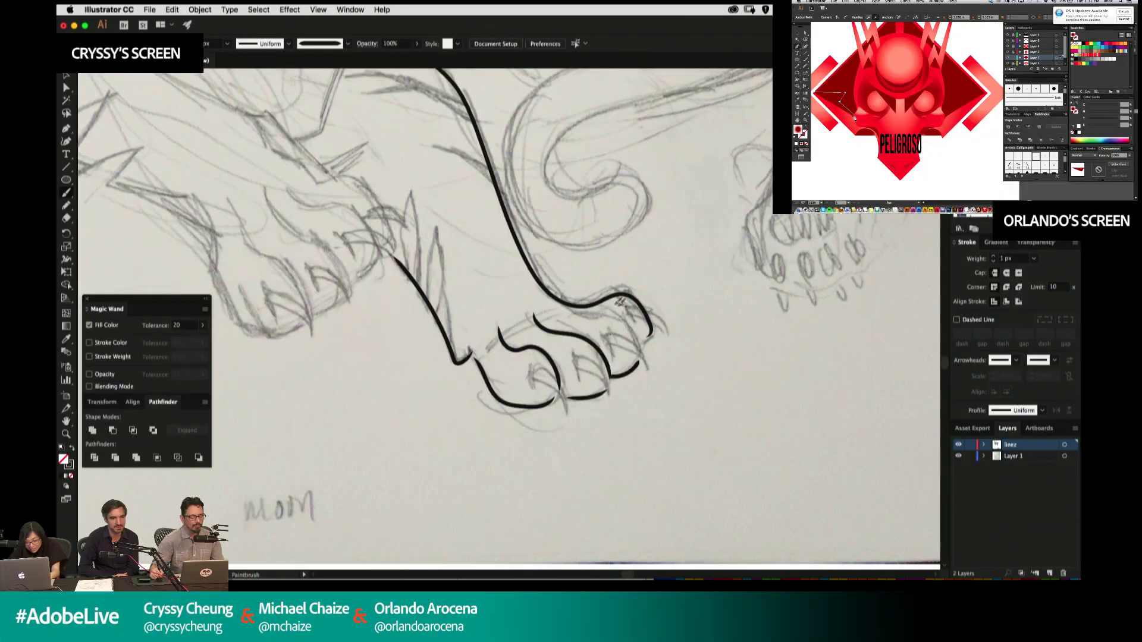
# In the tiger drawing, paint a short claw base stroke on a toe of the front paw.
pyautogui.moveTo(637, 330)
pyautogui.mouseDown()
pyautogui.moveTo(641, 345)
pyautogui.moveTo(602, 332)
pyautogui.moveTo(550, 339)
pyautogui.moveTo(576, 359)
pyautogui.mouseUp()
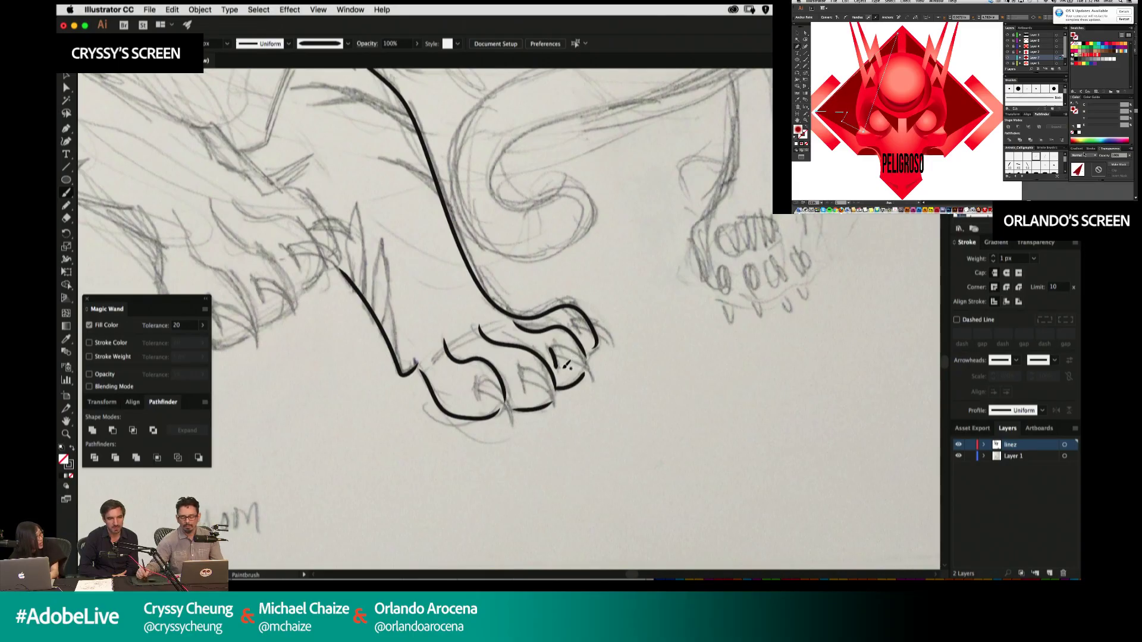
# In the skull artwork, fill the new facet on the diamond's left half with a red gradient swatch.
pyautogui.click(1078, 148)
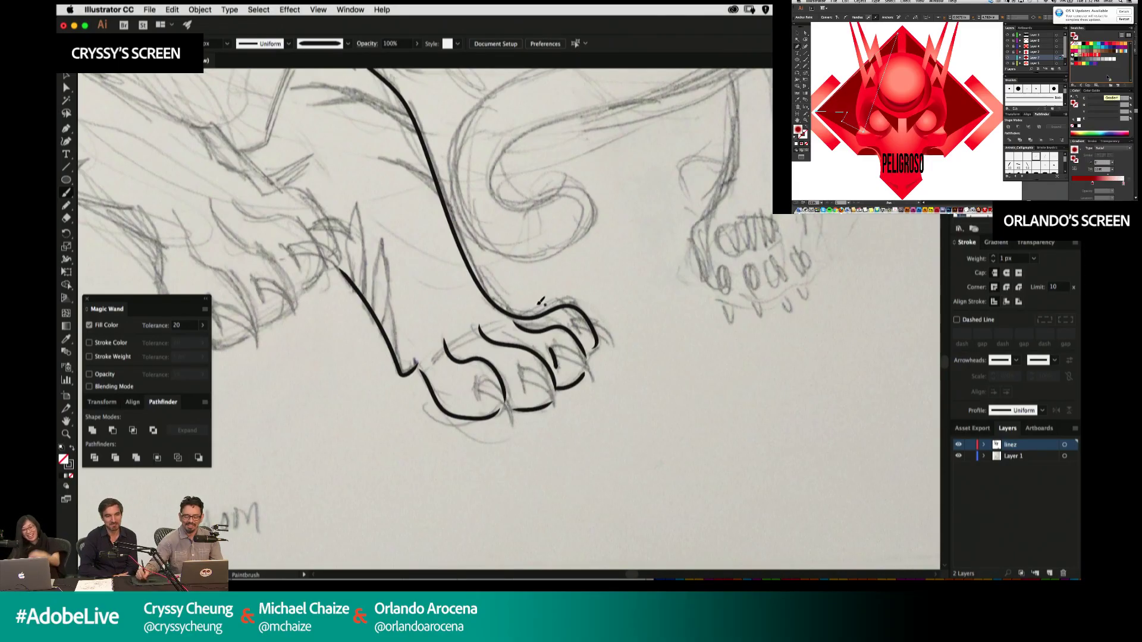
pyautogui.click(1102, 55)
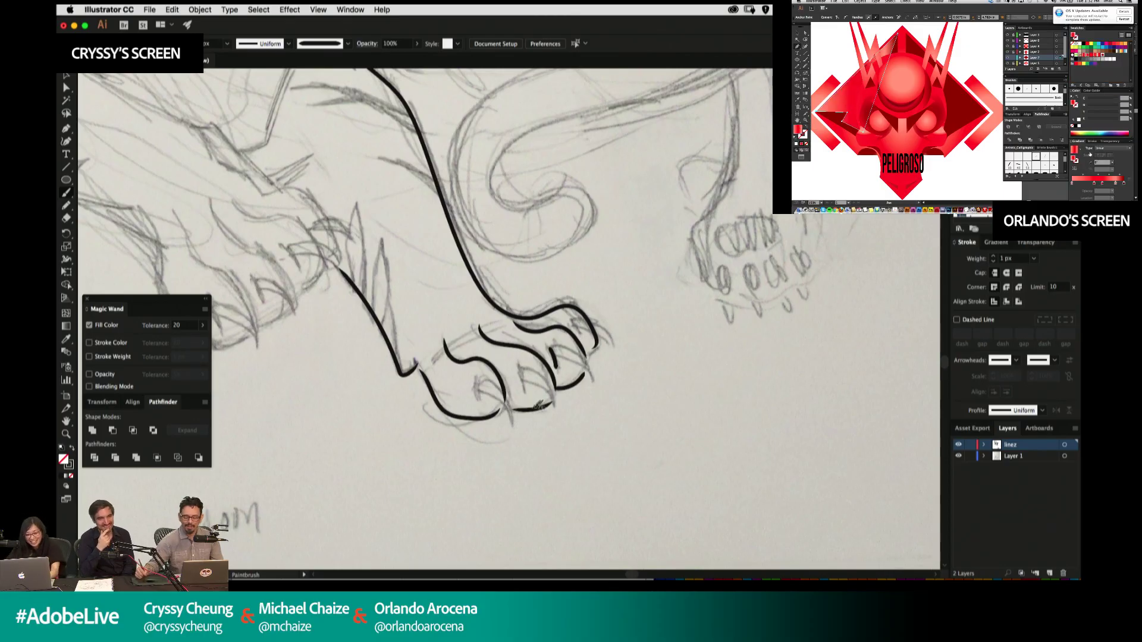
# Ink curved claws on three toes of the tiger's front paw, and adjust the skull facet's gradient colour.
pyautogui.moveTo(476, 382)
pyautogui.mouseDown()
pyautogui.moveTo(514, 411)
pyautogui.moveTo(484, 390)
pyautogui.moveTo(518, 419)
pyautogui.mouseUp()
pyautogui.click(1101, 183)
pyautogui.moveTo(526, 370)
pyautogui.mouseDown()
pyautogui.moveTo(521, 390)
pyautogui.moveTo(562, 402)
pyautogui.moveTo(541, 386)
pyautogui.mouseUp()
pyautogui.moveTo(559, 348)
pyautogui.mouseDown()
pyautogui.moveTo(573, 343)
pyautogui.moveTo(604, 378)
pyautogui.mouseUp()
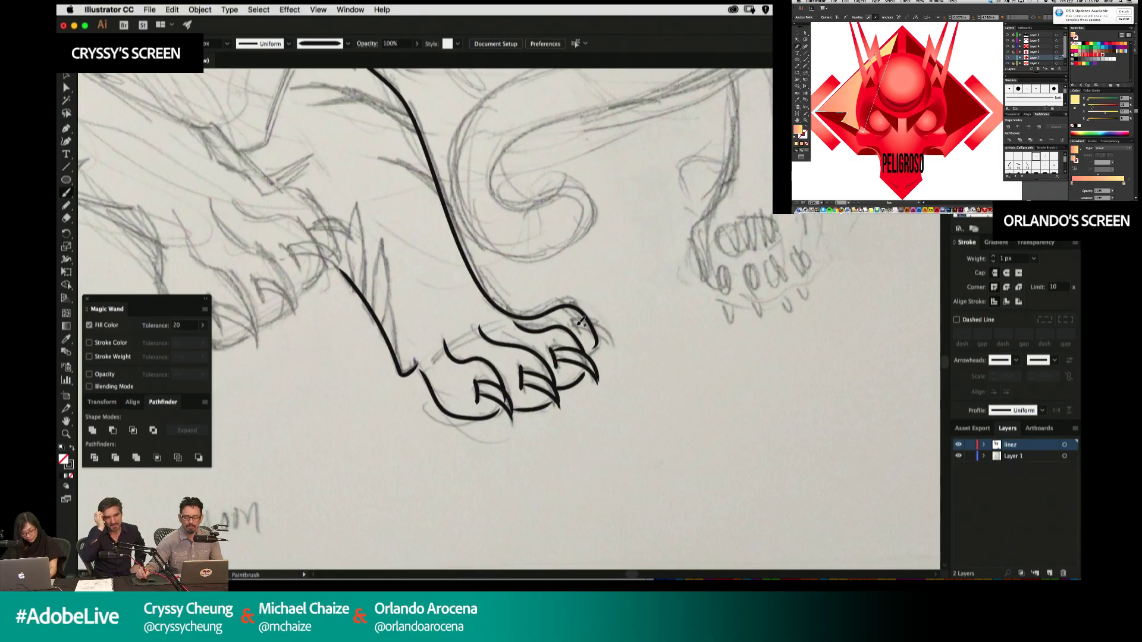
# In the tiger drawing, paint the curved claw on the front paw's outermost toe with the Paintbrush.
pyautogui.moveTo(580, 322)
pyautogui.mouseDown()
pyautogui.moveTo(595, 342)
pyautogui.moveTo(618, 346)
pyautogui.mouseUp()
pyautogui.press('super+z')
pyautogui.moveTo(681, 272); pyautogui.dragTo(465, 426)
pyautogui.moveTo(513, 250); pyautogui.dragTo(572, 256)
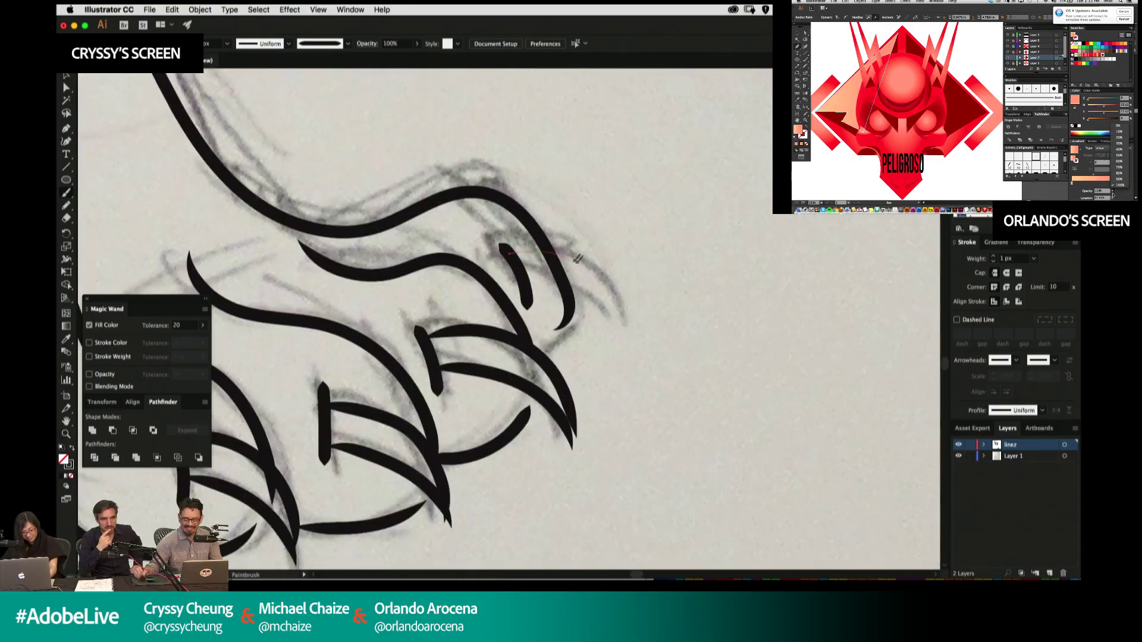
pyautogui.moveTo(610, 293); pyautogui.dragTo(619, 311)
pyautogui.press('super+z')
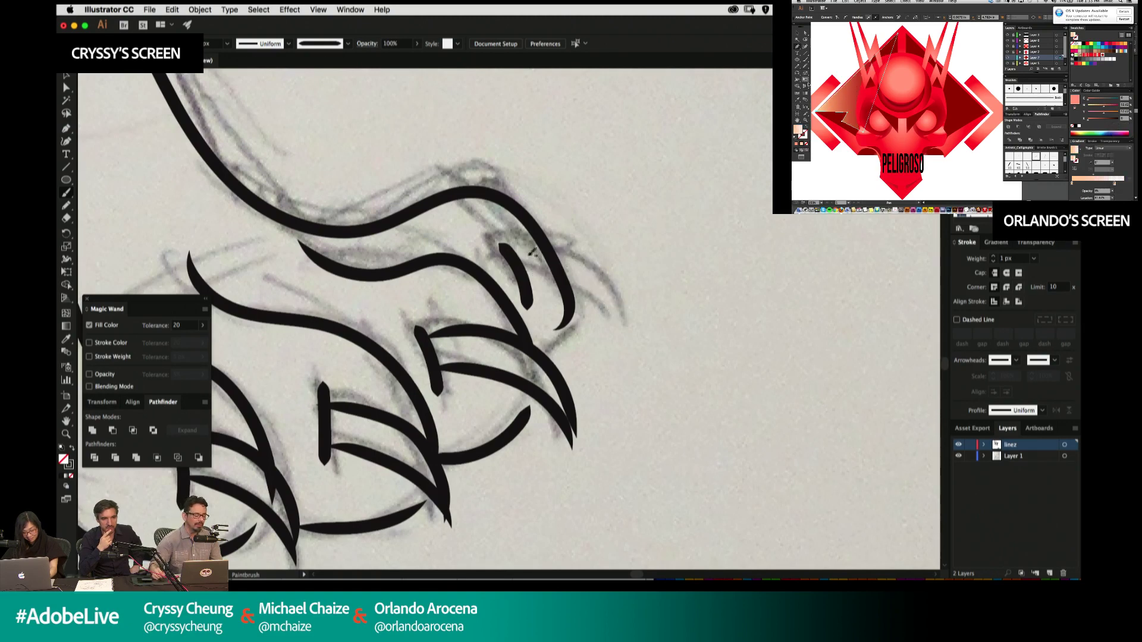
pyautogui.moveTo(590, 265); pyautogui.dragTo(618, 313)
pyautogui.moveTo(528, 279); pyautogui.dragTo(618, 316)
# Cut the outermost toe's outline where it crosses the claw and delete the overlapping segment.
pyautogui.press('c')
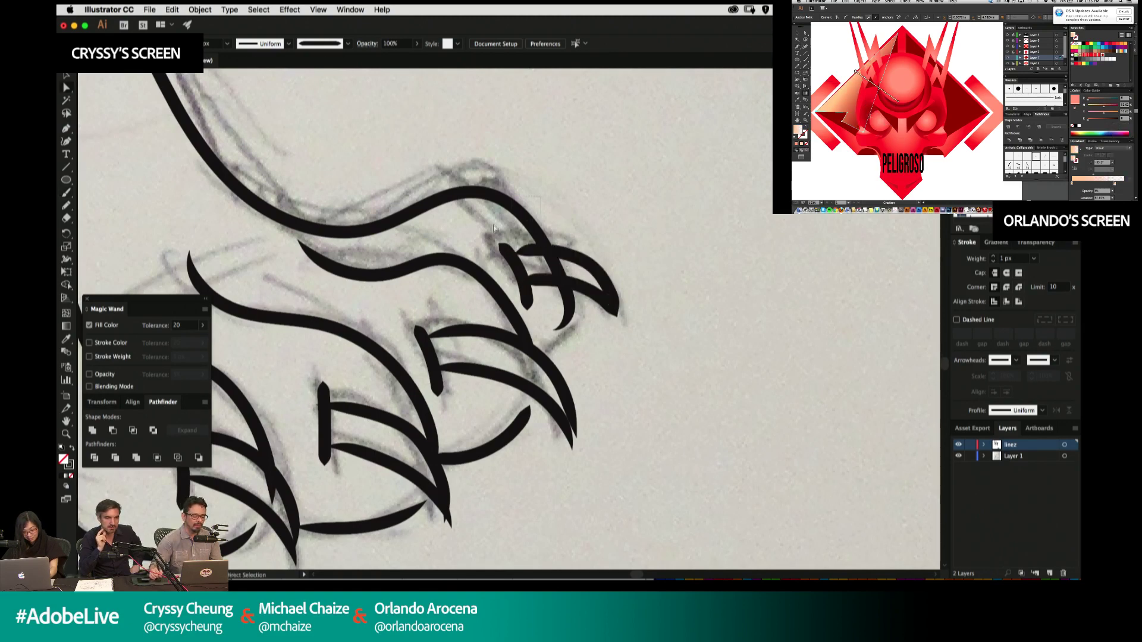
pyautogui.click(546, 241)
pyautogui.click(548, 248)
pyautogui.click(563, 283)
pyautogui.press('a')
pyautogui.click(559, 274)
pyautogui.press('Delete')
pyautogui.press('super+minus')
pyautogui.press('super+minus')
pyautogui.press('super+minus')
pyautogui.press('super+minus')
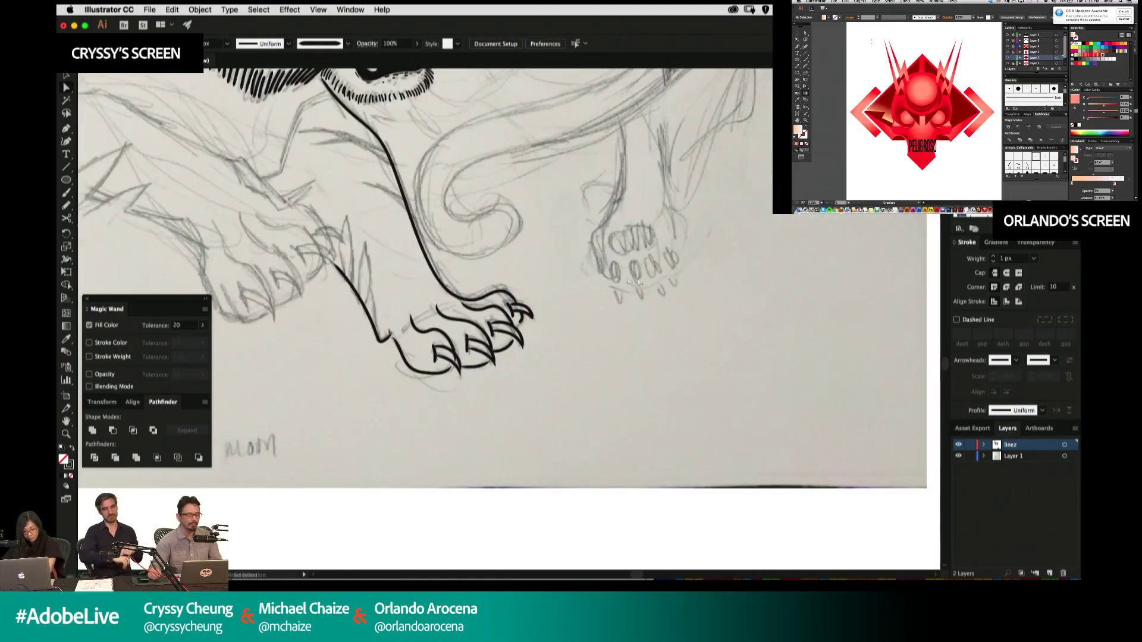
# Swap the fill and stroke, and draw pointed black stripes on the tiger's extended front leg with the Pen tool.
pyautogui.press('space')
pyautogui.moveTo(576, 204); pyautogui.dragTo(683, 296)
pyautogui.moveTo(598, 327)
pyautogui.mouseDown()
pyautogui.moveTo(699, 326)
pyautogui.moveTo(717, 390)
pyautogui.mouseUp()
pyautogui.press('super+space')
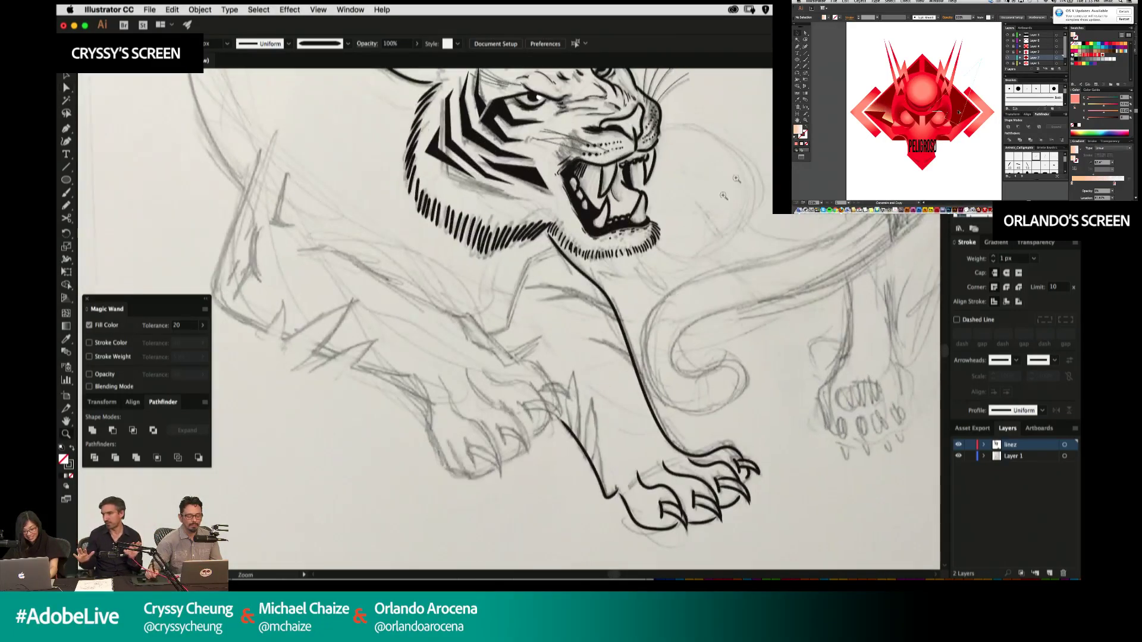
pyautogui.keyDown('super'); pyautogui.click(583, 256); pyautogui.keyUp('super')
pyautogui.press('space')
pyautogui.moveTo(591, 279); pyautogui.dragTo(665, 270)
pyautogui.hotkey('shift', 'x')
pyautogui.press('space')
pyautogui.moveTo(613, 348)
pyautogui.mouseDown()
pyautogui.moveTo(589, 287)
pyautogui.moveTo(525, 231)
pyautogui.mouseUp()
pyautogui.press('p')
pyautogui.click(590, 270)
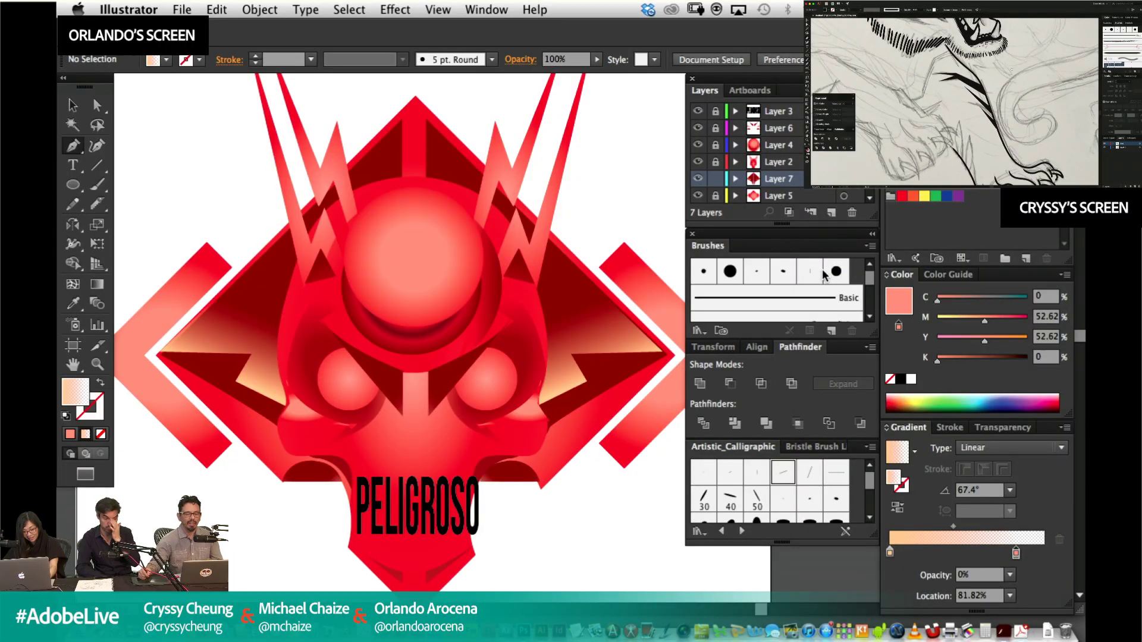
# In the skull artwork, lock Layer 7 and delete the orb on the skull's forehead from Layer 4.
pyautogui.click(73, 105)
pyautogui.click(399, 293)
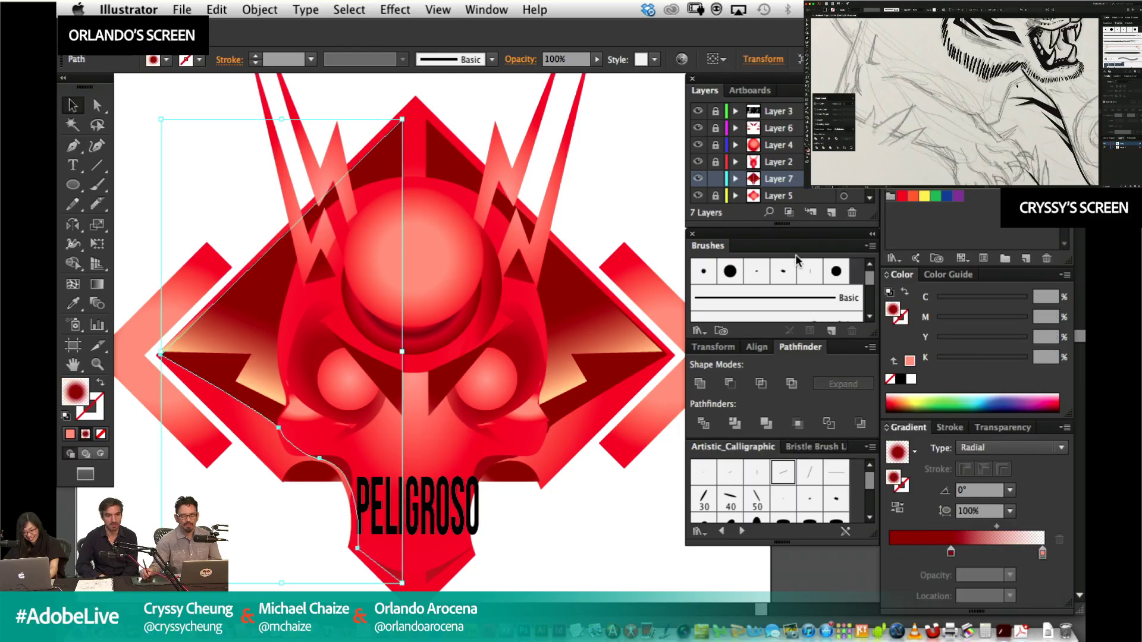
pyautogui.click(716, 179)
pyautogui.click(777, 145)
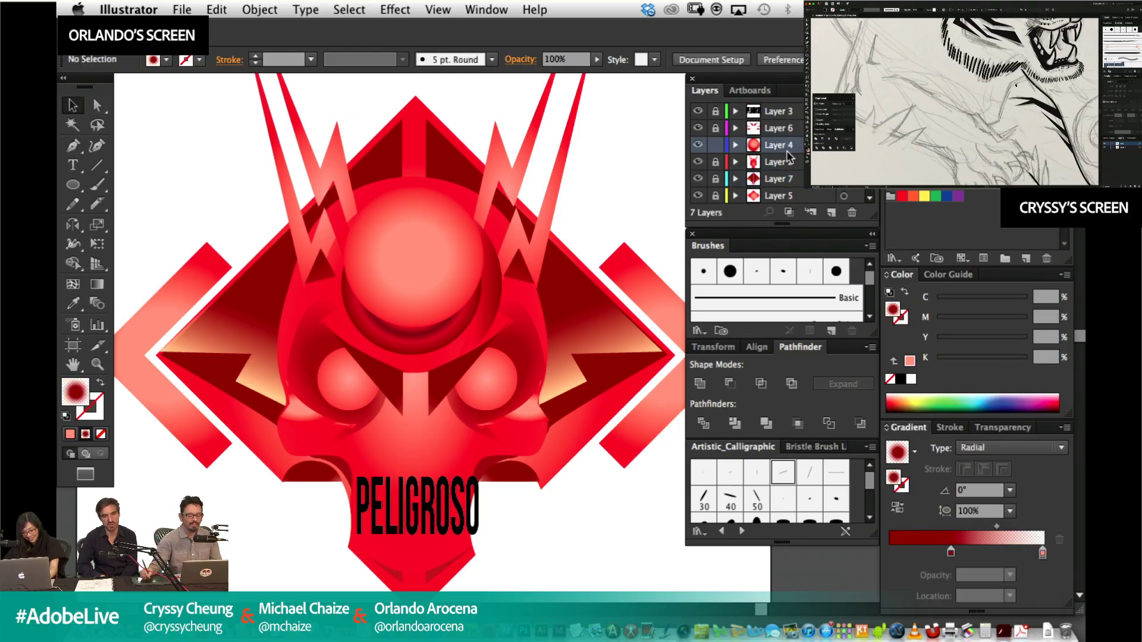
pyautogui.click(416, 269)
pyautogui.press('Delete')
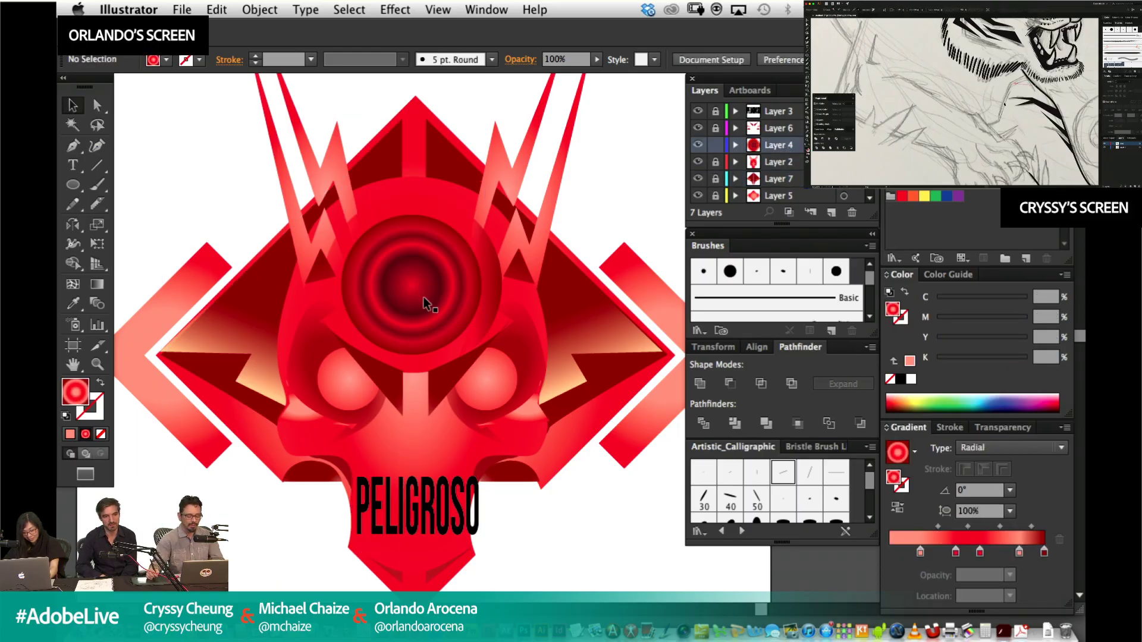
# Draw a new circle with the red radial gradient on the skull's forehead and move it up over the dark rings.
pyautogui.moveTo(422, 285); pyautogui.dragTo(516, 281)
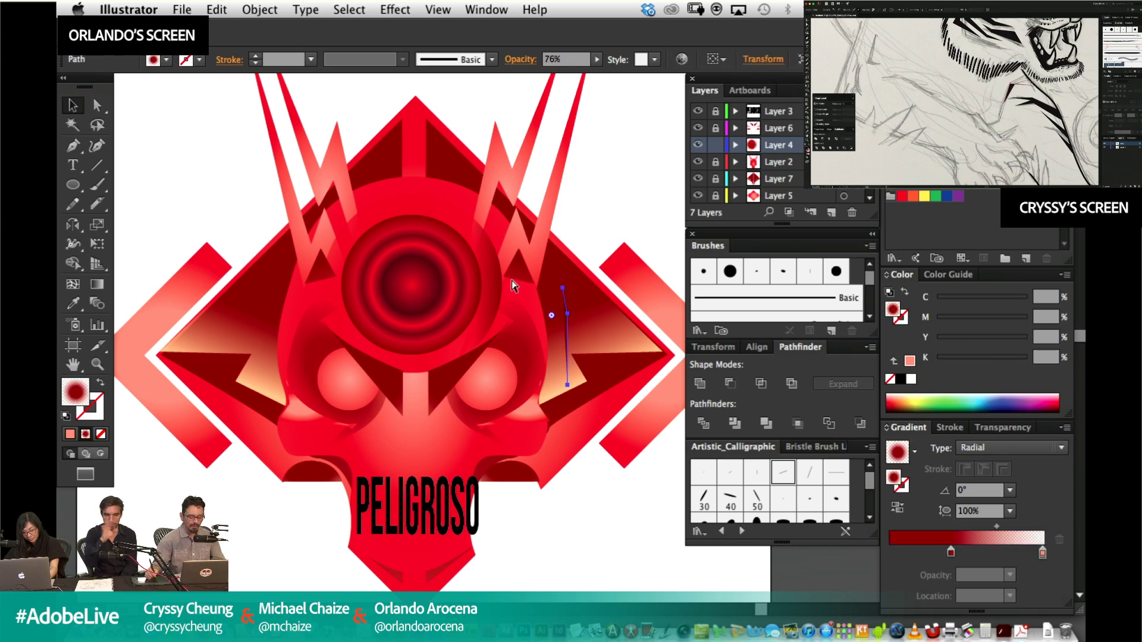
pyautogui.press('super+z')
pyautogui.click(72, 185)
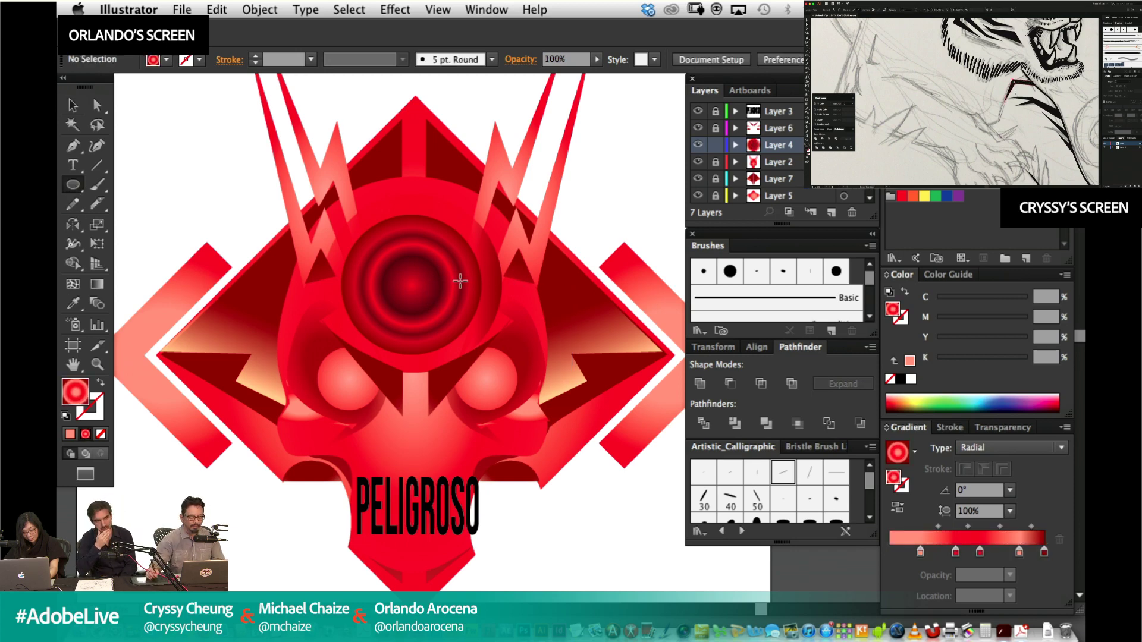
pyautogui.moveTo(412, 279); pyautogui.dragTo(438, 353)
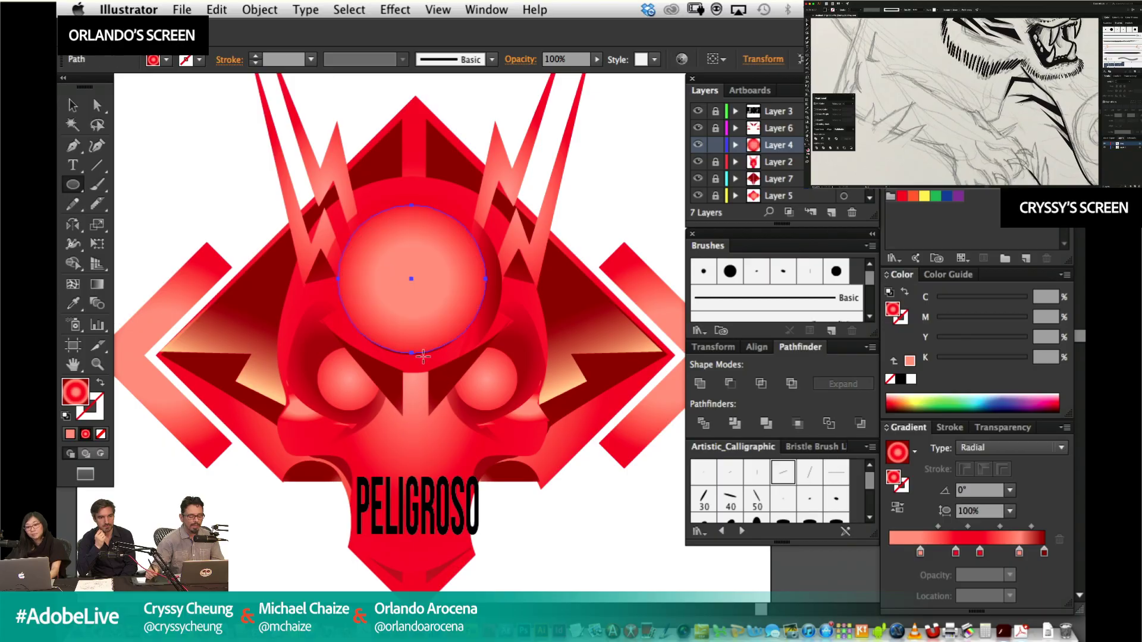
pyautogui.click(73, 105)
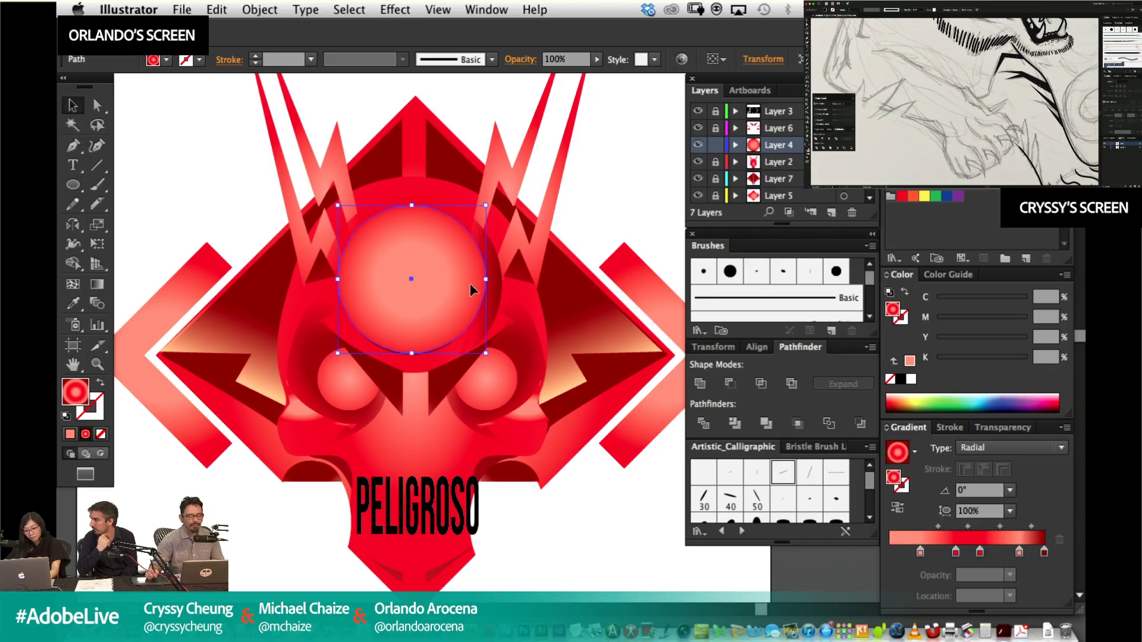
pyautogui.moveTo(460, 263); pyautogui.dragTo(458, 256)
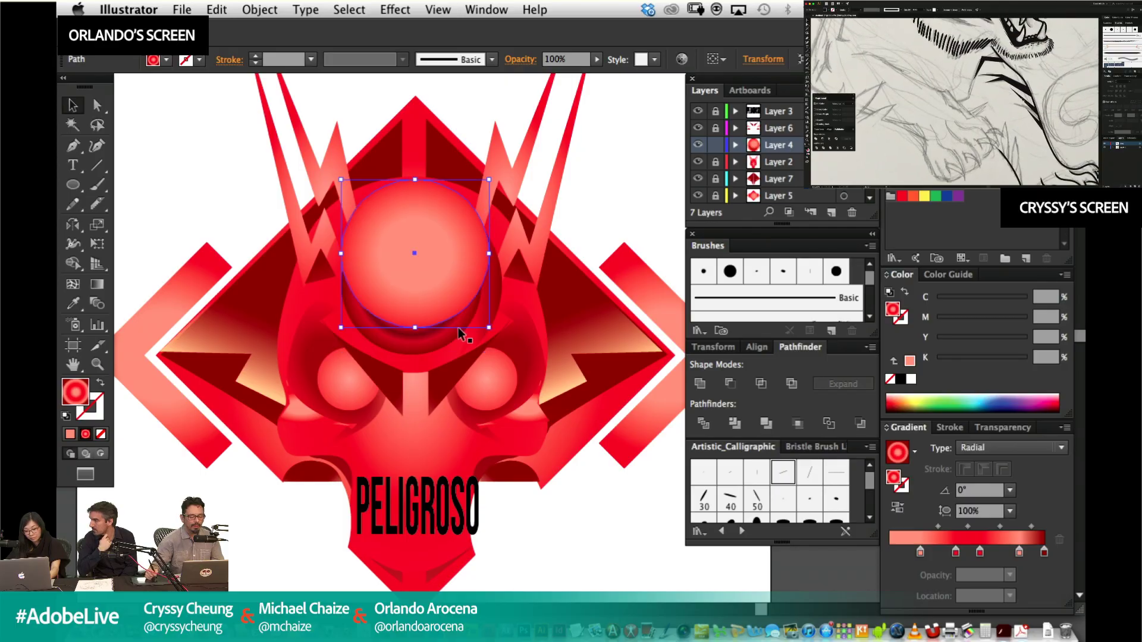
pyautogui.click(197, 181)
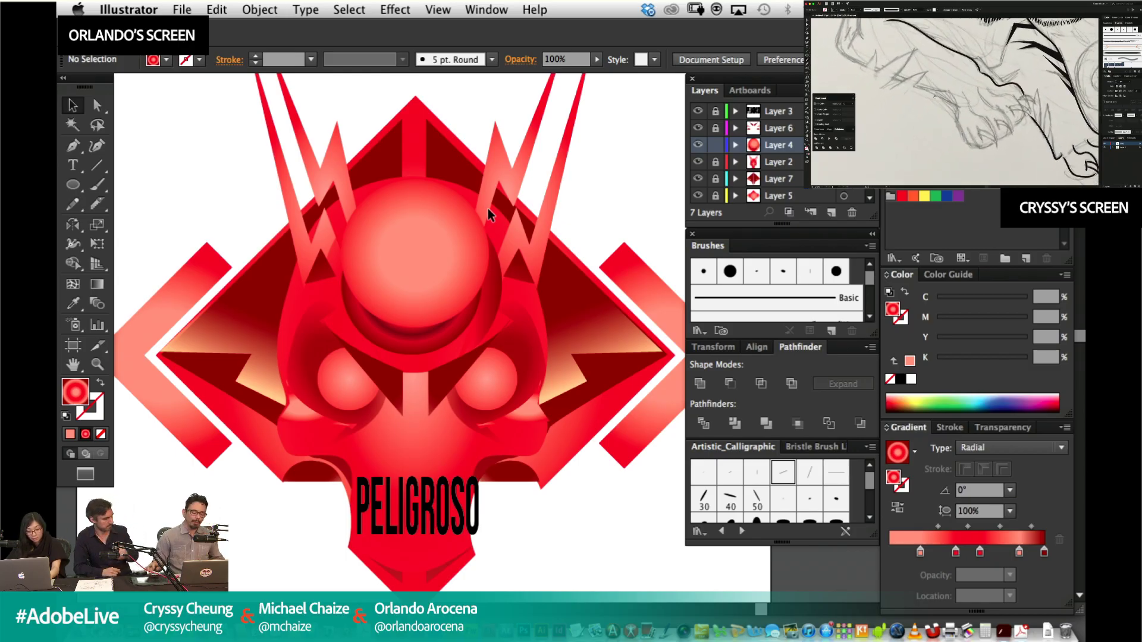
# Reposition the forehead orb over the dark rings and nudge it slightly to the right.
pyautogui.click(444, 244)
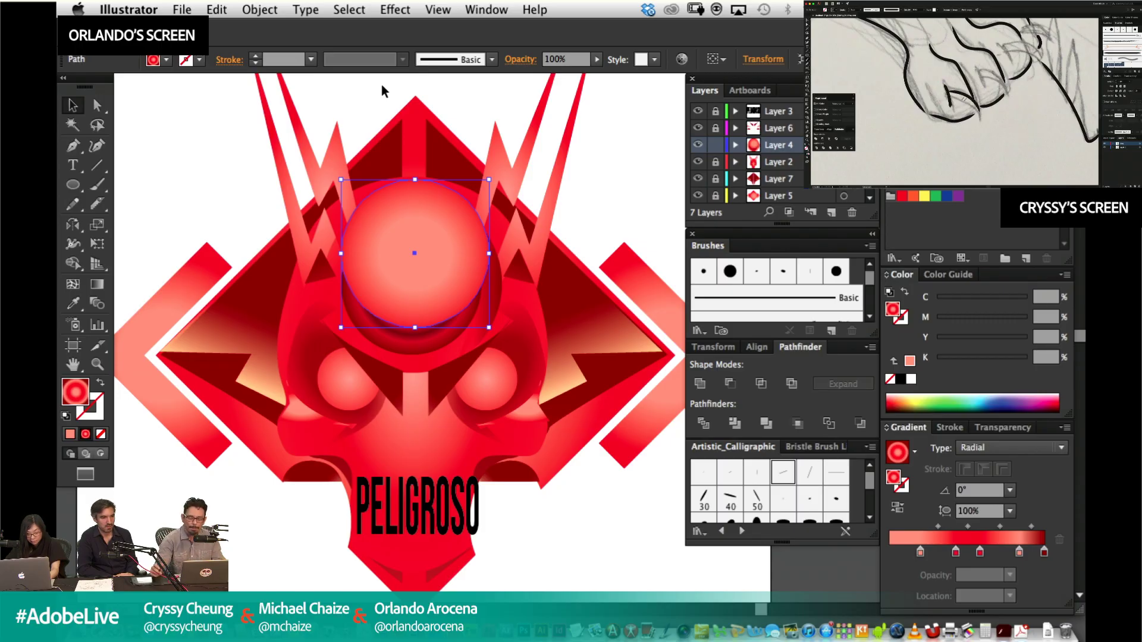
pyautogui.click(473, 109)
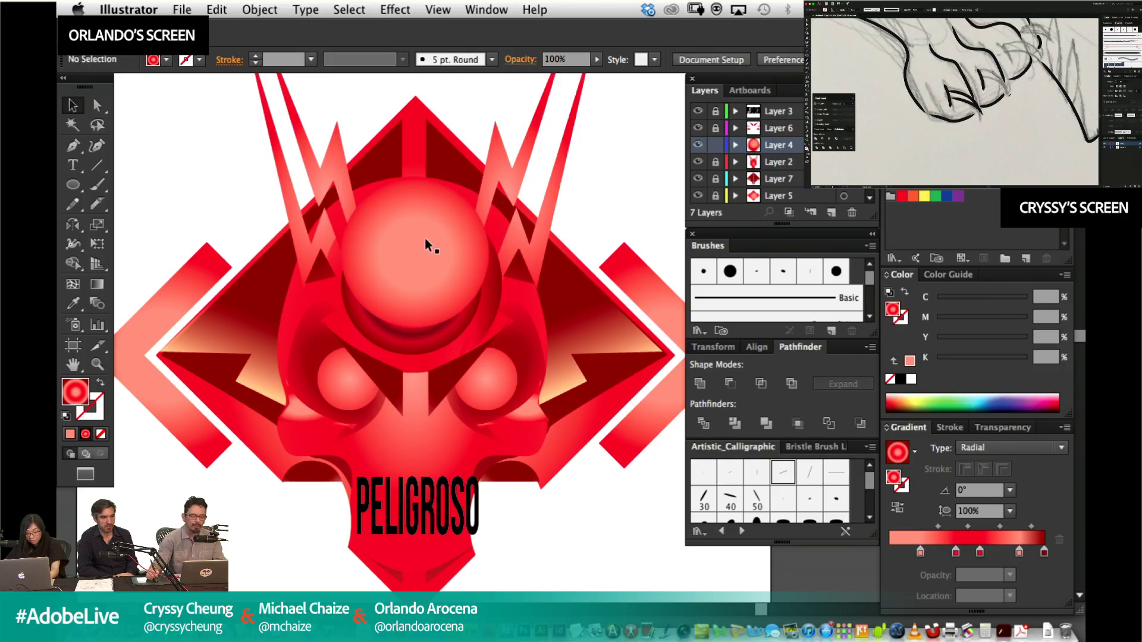
pyautogui.click(427, 258)
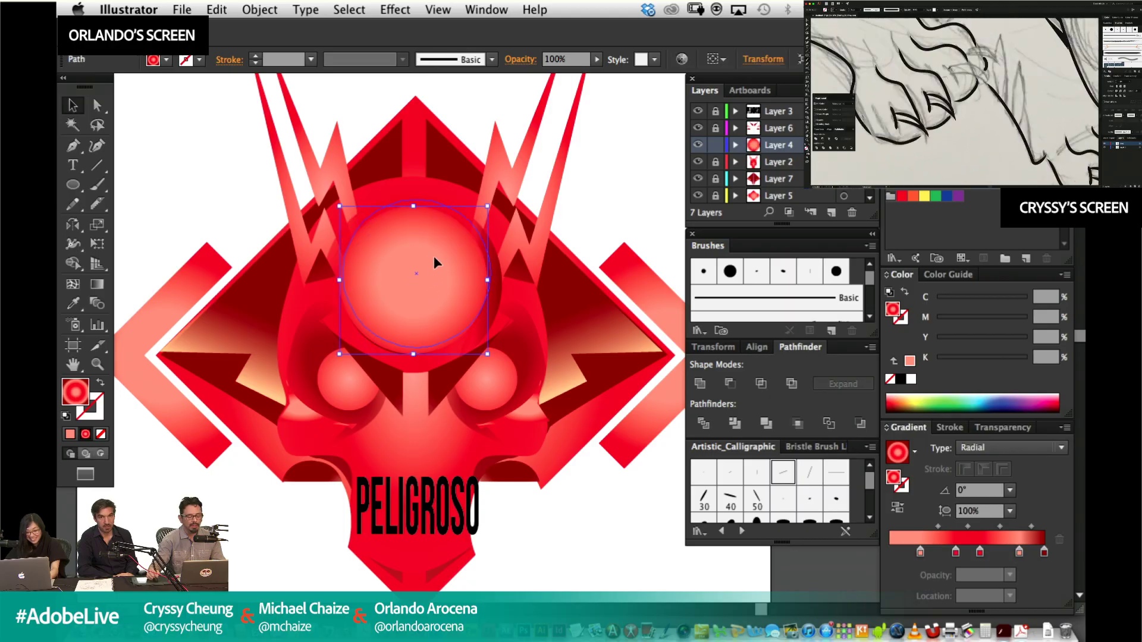
pyautogui.click(613, 160)
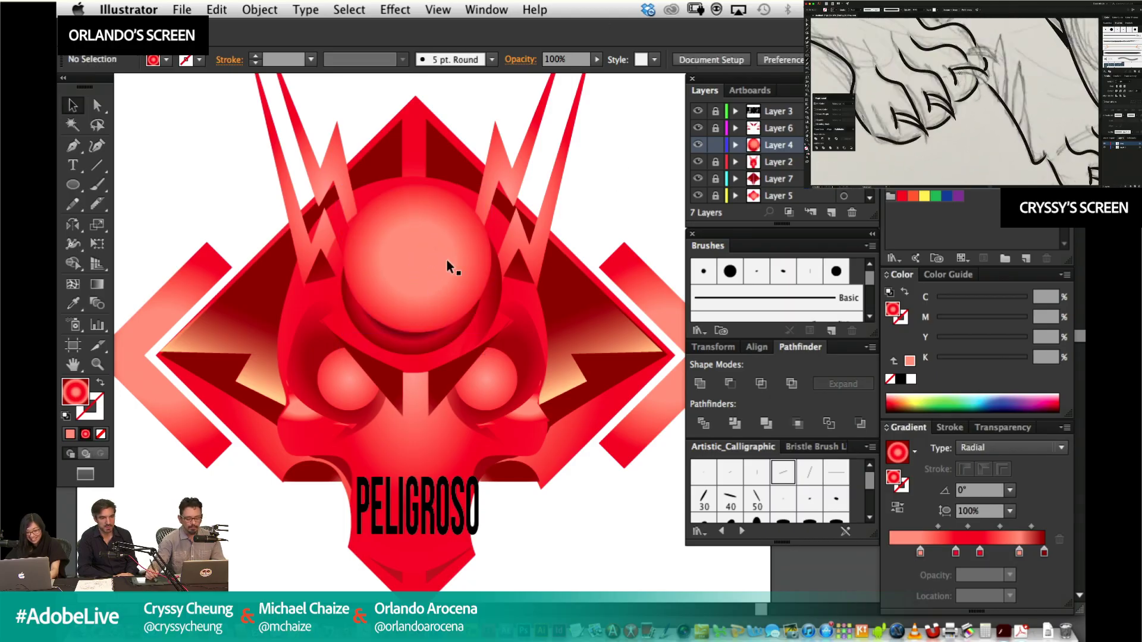
pyautogui.click(430, 256)
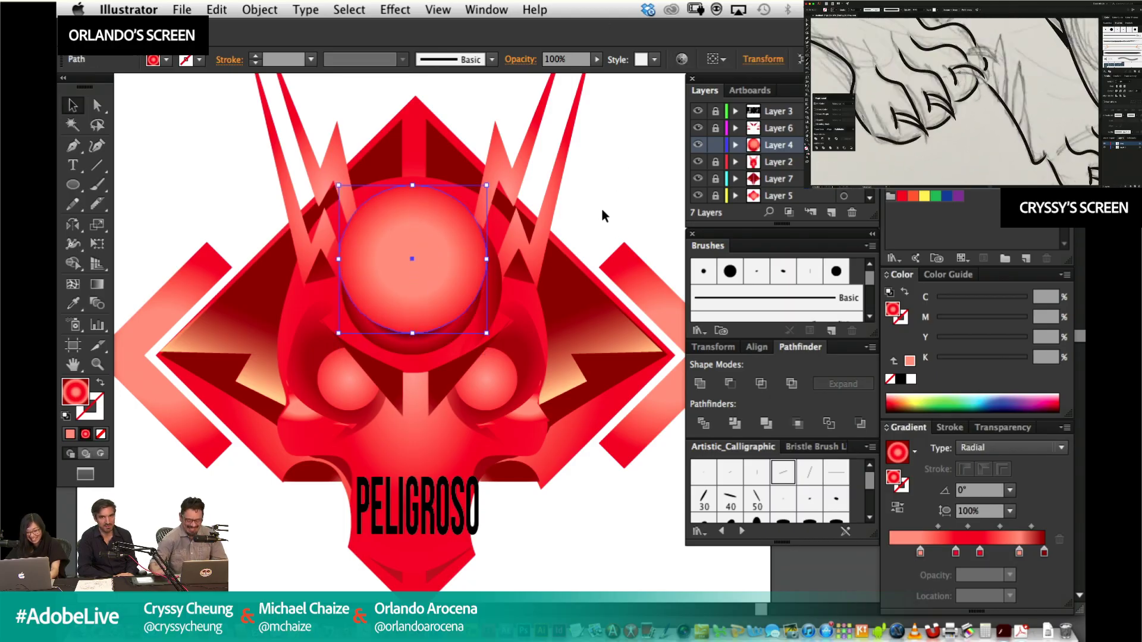
pyautogui.press('Right')
pyautogui.press('Right')
pyautogui.press('Right')
pyautogui.press('Right')
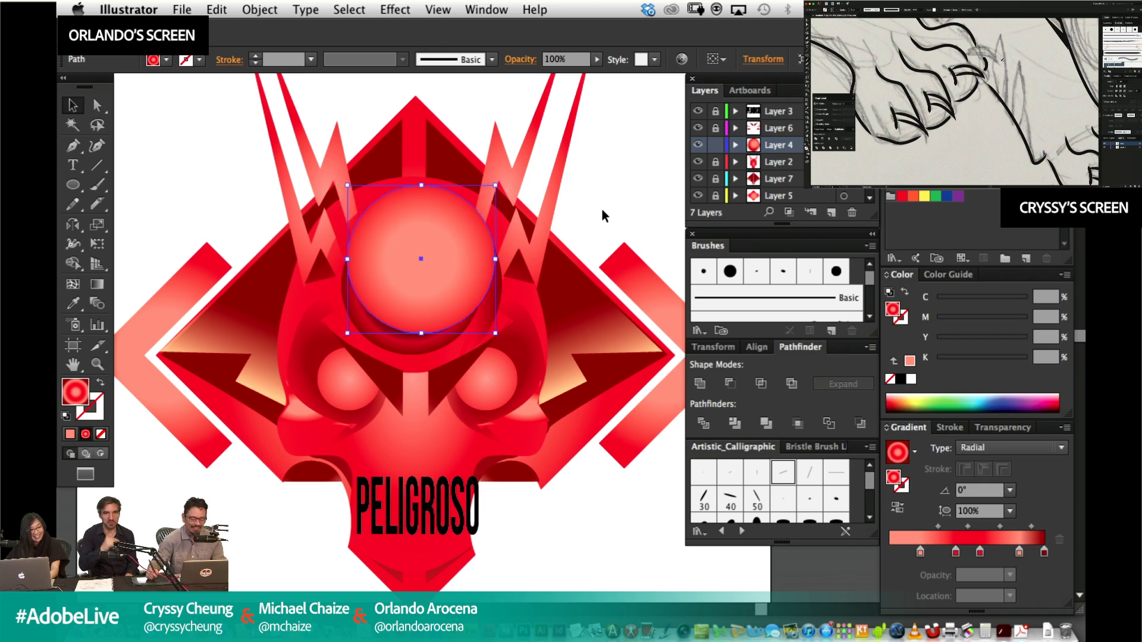
pyautogui.click(587, 173)
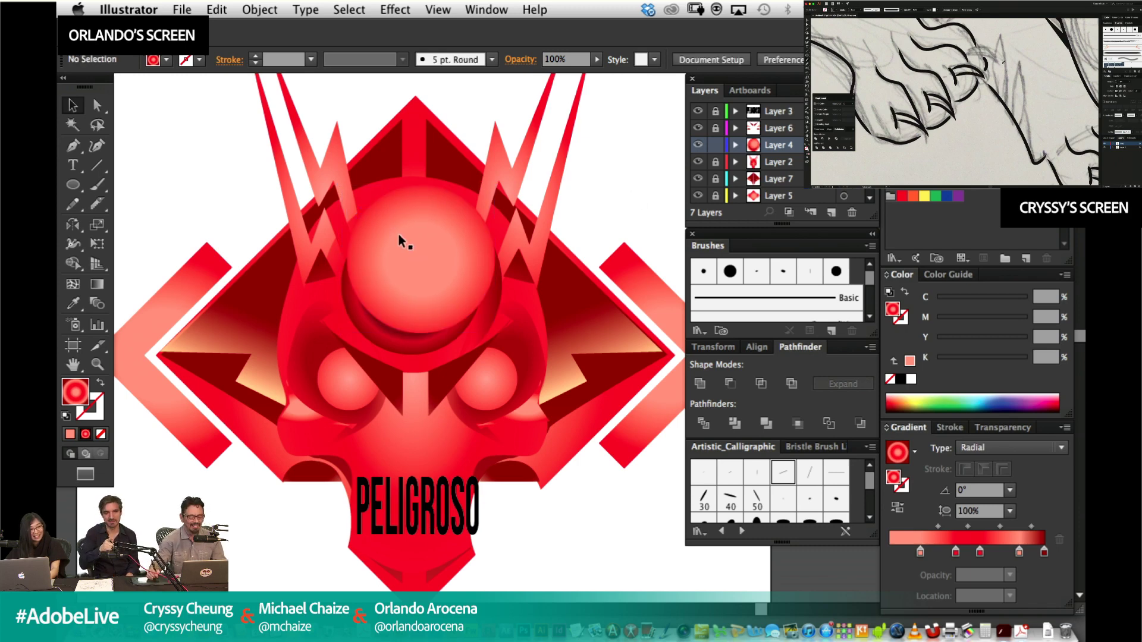
pyautogui.click(416, 224)
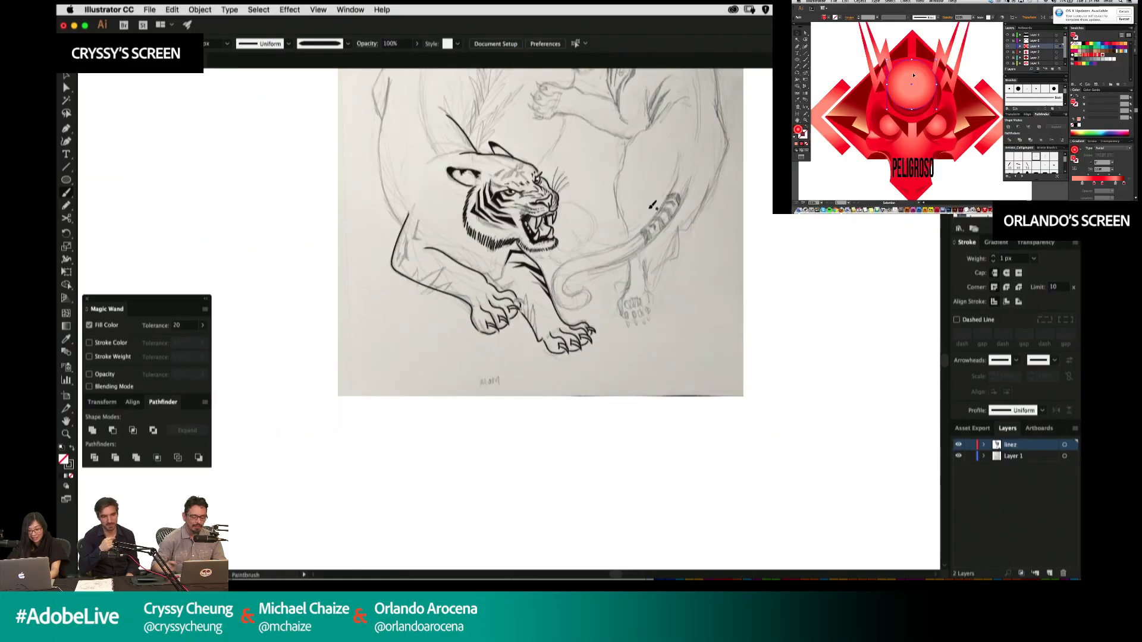
# In the tiger drawing, compare the inked head and front legs in outline and preview display.
pyautogui.press('super+y')
pyautogui.moveTo(588, 256); pyautogui.dragTo(597, 356)
pyautogui.press('z')
pyautogui.moveTo(646, 198); pyautogui.dragTo(363, 460)
pyautogui.moveTo(800, 357); pyautogui.dragTo(800, 325)
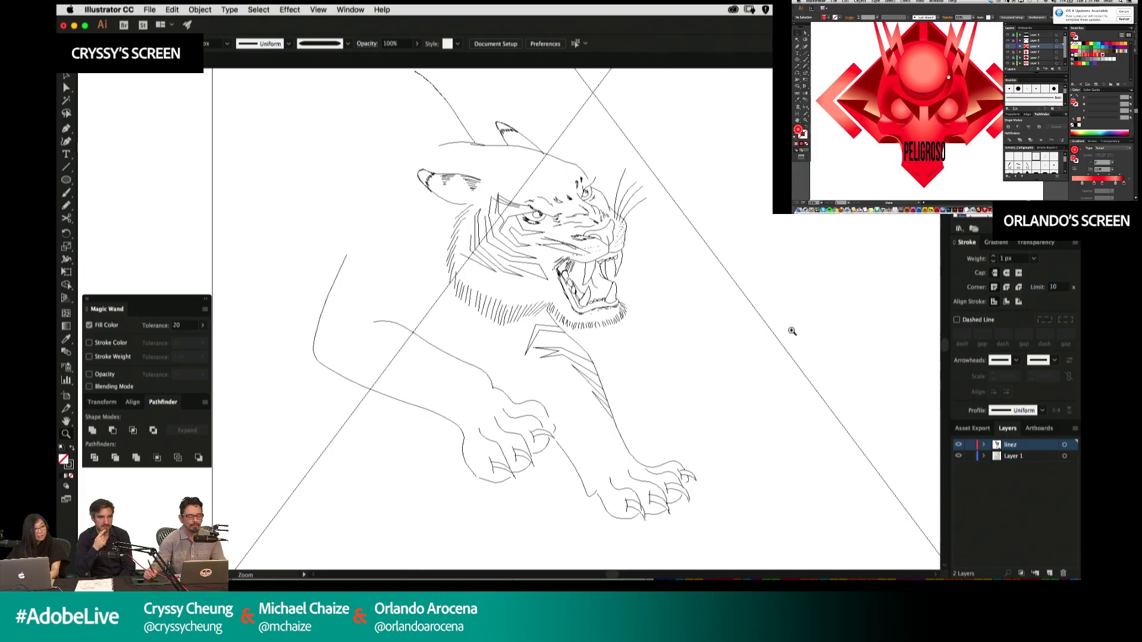
pyautogui.press('super+y')
pyautogui.press('super+y')
pyautogui.press('super+y')
pyautogui.press('super+y')
pyautogui.press('super+y')
pyautogui.press('super+y')
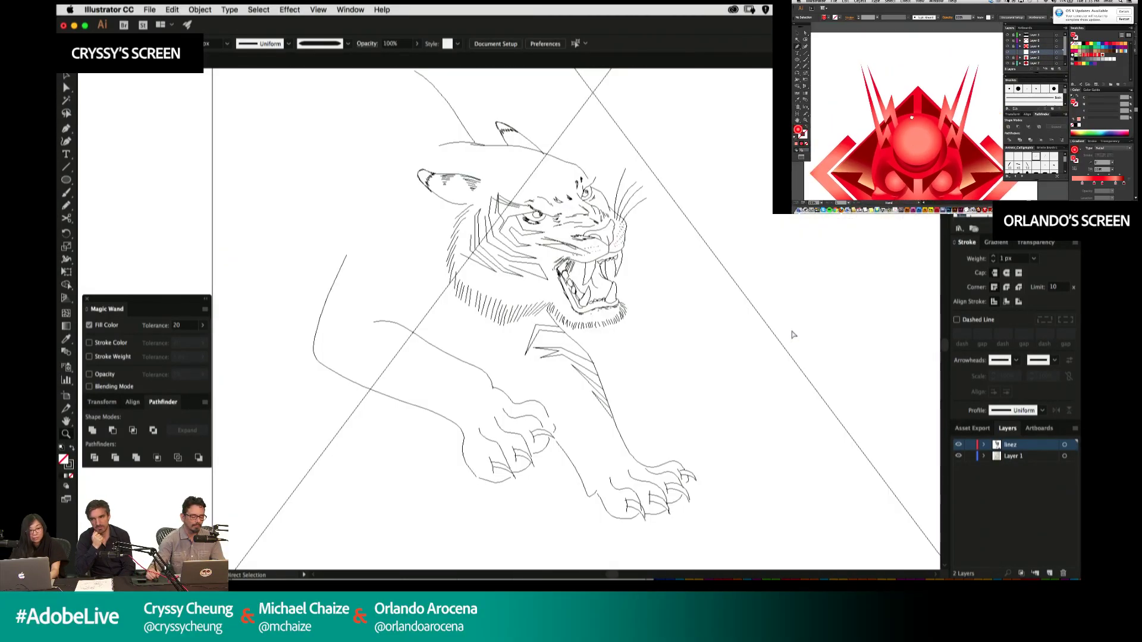
pyautogui.press('super+y')
# Paint the upper contour of the tiger's bent foreleg down towards the paw with the Paintbrush.
pyautogui.moveTo(684, 345); pyautogui.dragTo(744, 348)
pyautogui.moveTo(708, 210); pyautogui.dragTo(773, 199)
pyautogui.moveTo(655, 422); pyautogui.dragTo(682, 238)
pyautogui.moveTo(631, 464); pyautogui.dragTo(614, 320)
pyautogui.press('b')
pyautogui.moveTo(323, 249)
pyautogui.mouseDown()
pyautogui.moveTo(359, 246)
pyautogui.moveTo(444, 335)
pyautogui.mouseUp()
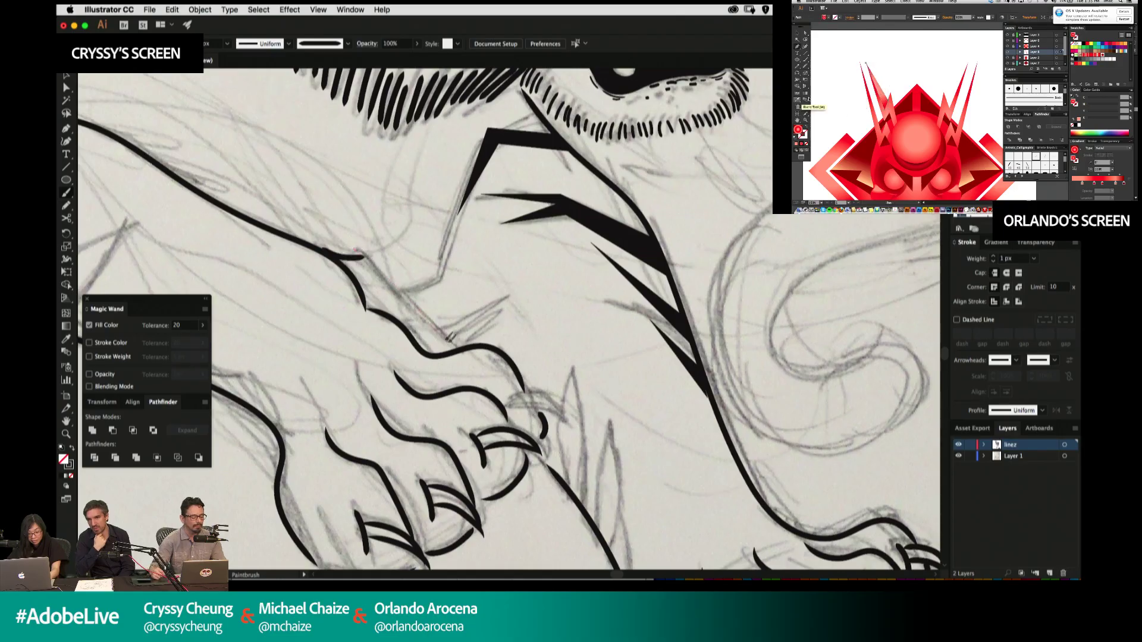
# Examine the whole inked tiger against the scanned sketch, switching between outline and preview display.
pyautogui.scroll(-5, 502, 330)
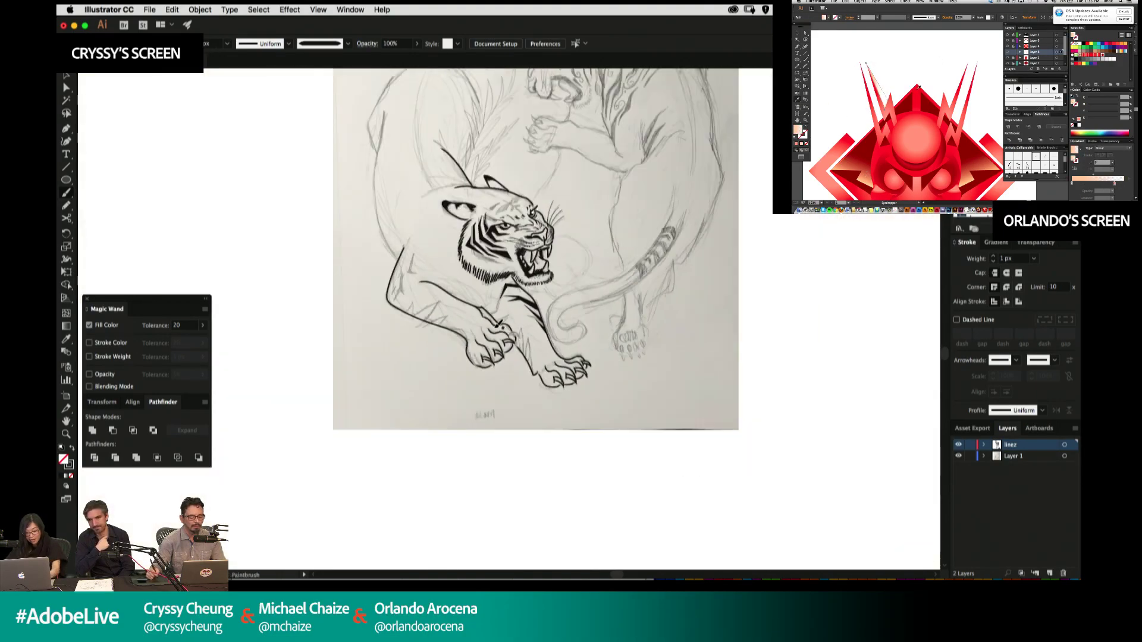
pyautogui.press('super+y')
pyautogui.press('super+y')
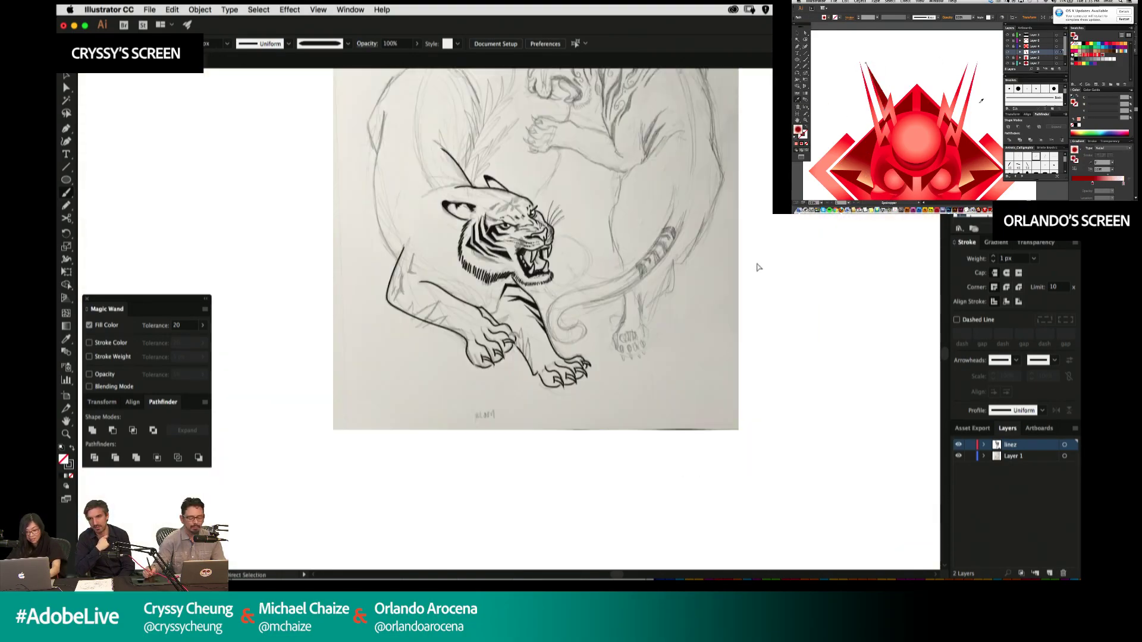
pyautogui.scroll(5, 551, 339)
pyautogui.press('super+y')
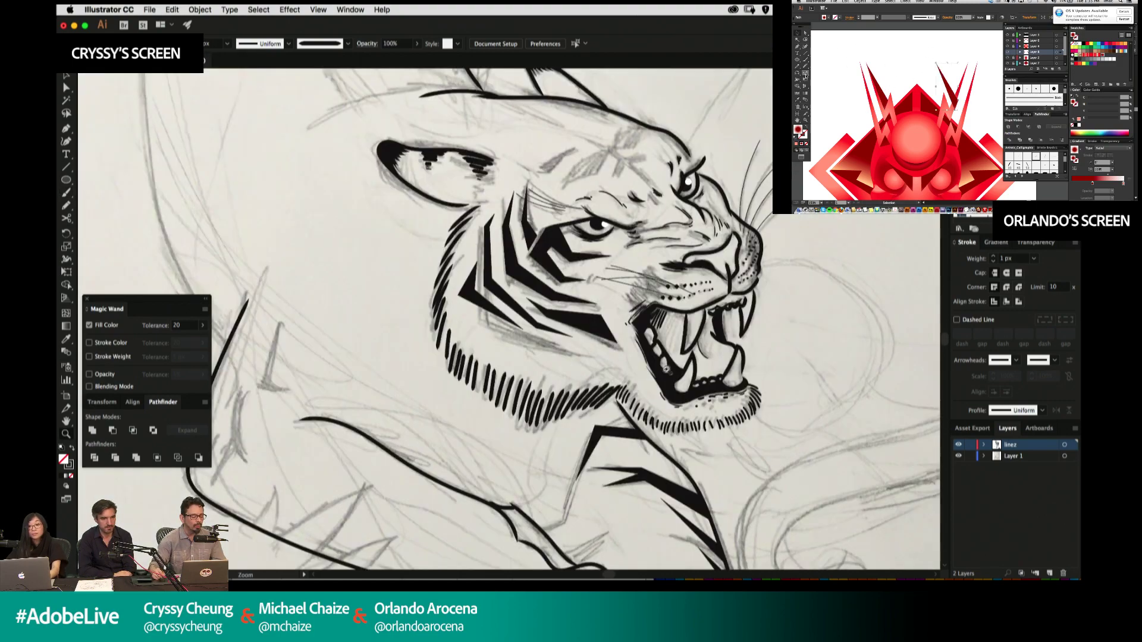
pyautogui.press('super+y')
# Paint the curved claw on the innermost toe of the tiger's bent front paw with the Paintbrush.
pyautogui.moveTo(757, 402); pyautogui.dragTo(646, 275)
pyautogui.moveTo(715, 396); pyautogui.dragTo(673, 273)
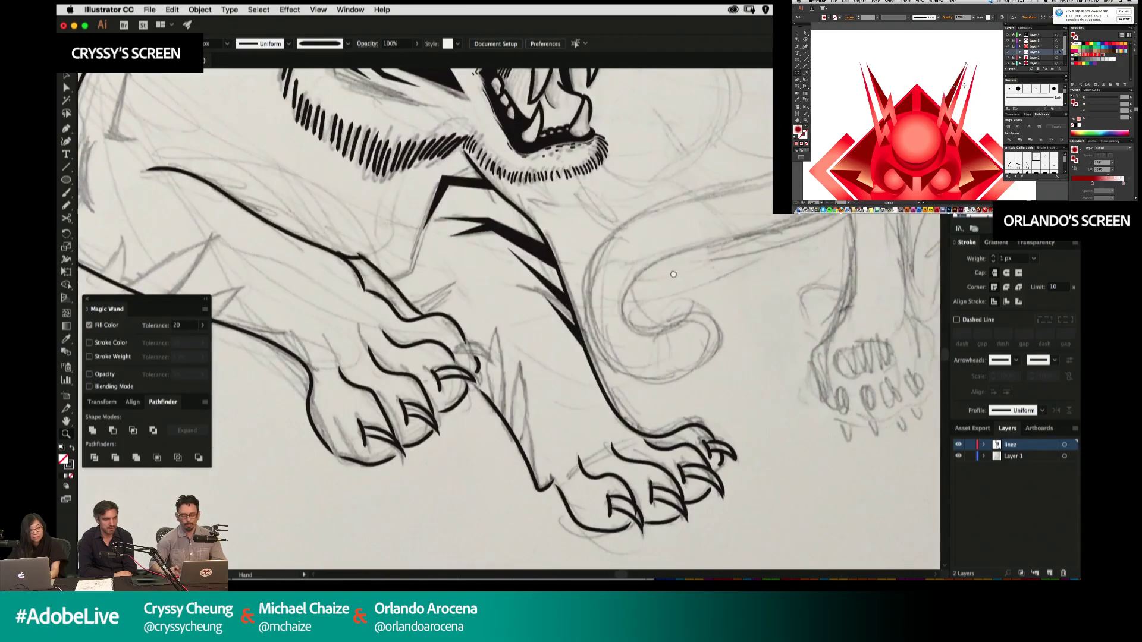
pyautogui.moveTo(706, 320); pyautogui.dragTo(648, 299)
pyautogui.moveTo(495, 296); pyautogui.dragTo(703, 370)
pyautogui.moveTo(749, 429); pyautogui.dragTo(738, 357)
pyautogui.moveTo(693, 229); pyautogui.dragTo(419, 439)
pyautogui.press('b')
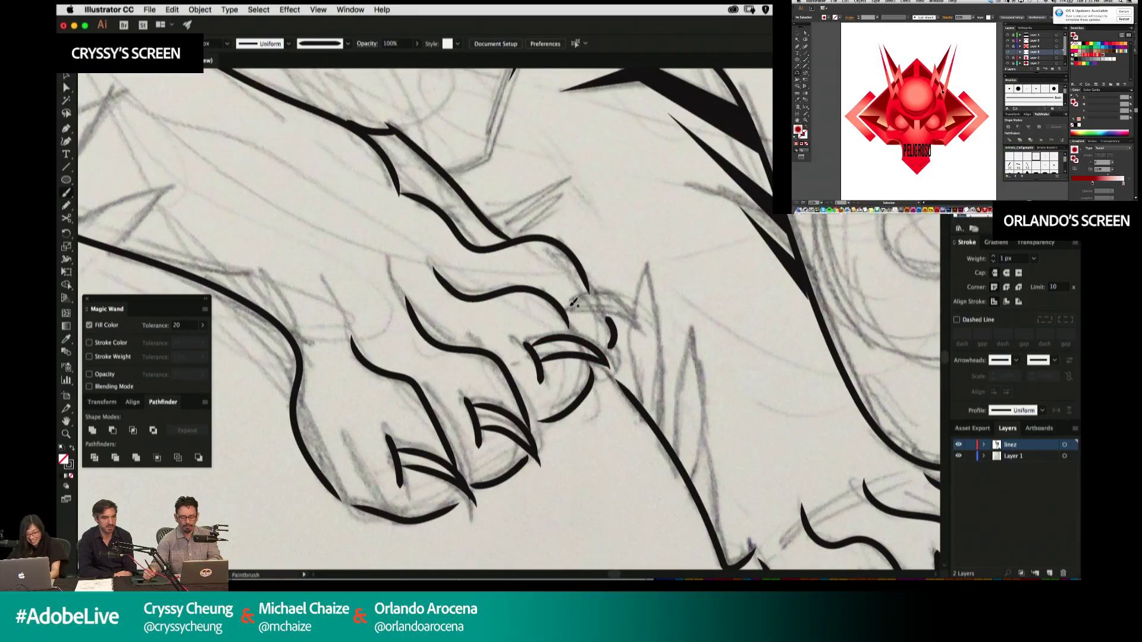
pyautogui.moveTo(565, 298); pyautogui.dragTo(572, 319)
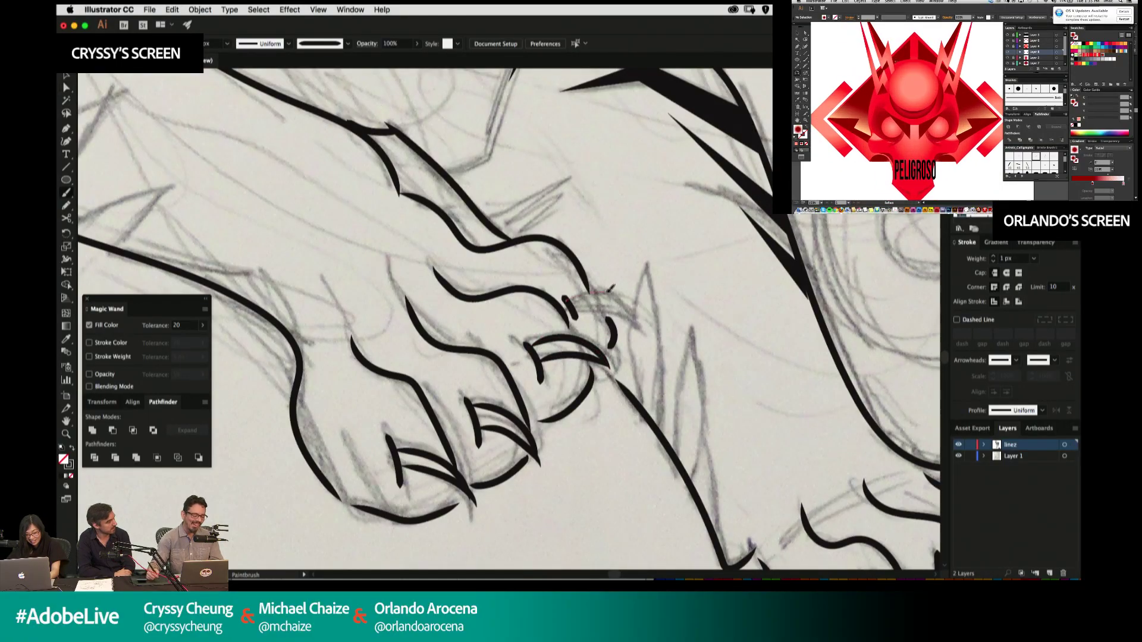
pyautogui.moveTo(642, 320); pyautogui.dragTo(643, 321)
pyautogui.moveTo(573, 308)
pyautogui.mouseDown()
pyautogui.moveTo(648, 328)
pyautogui.moveTo(604, 313)
pyautogui.mouseUp()
pyautogui.click(608, 323)
pyautogui.click(632, 364)
pyautogui.moveTo(711, 255)
pyautogui.mouseDown()
pyautogui.moveTo(660, 299)
pyautogui.moveTo(729, 339)
pyautogui.moveTo(709, 327)
pyautogui.mouseUp()
pyautogui.click(734, 342)
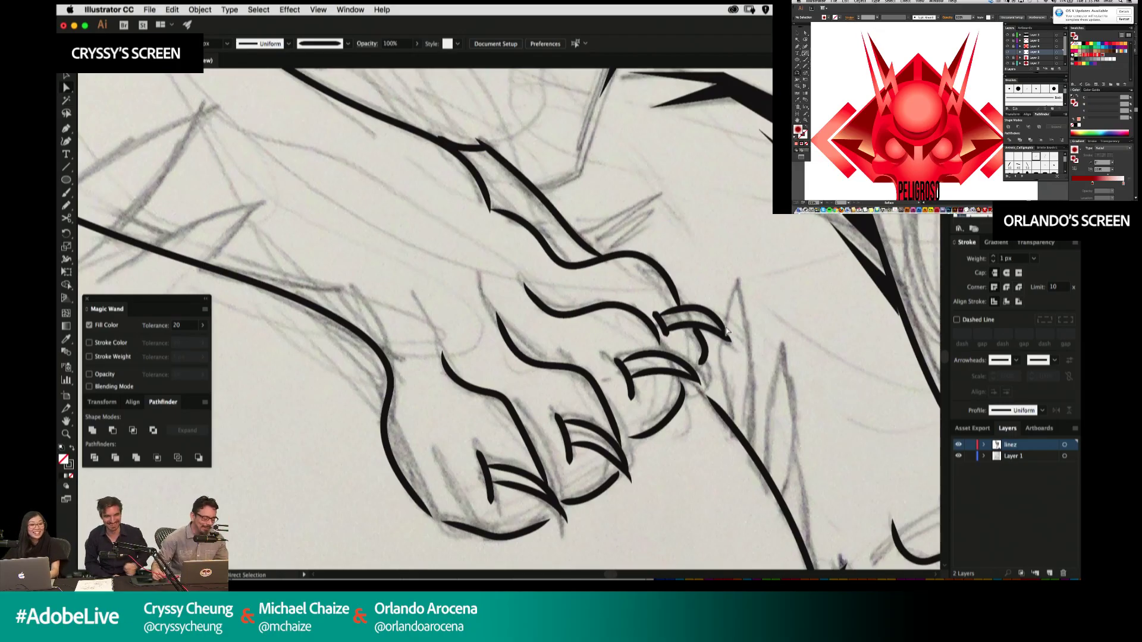
# Paint the tiger's long outer body contour from above the bent foreleg up to the haunch with the Paintbrush.
pyautogui.press('super+minus')
pyautogui.press('super+minus')
pyautogui.press('super+minus')
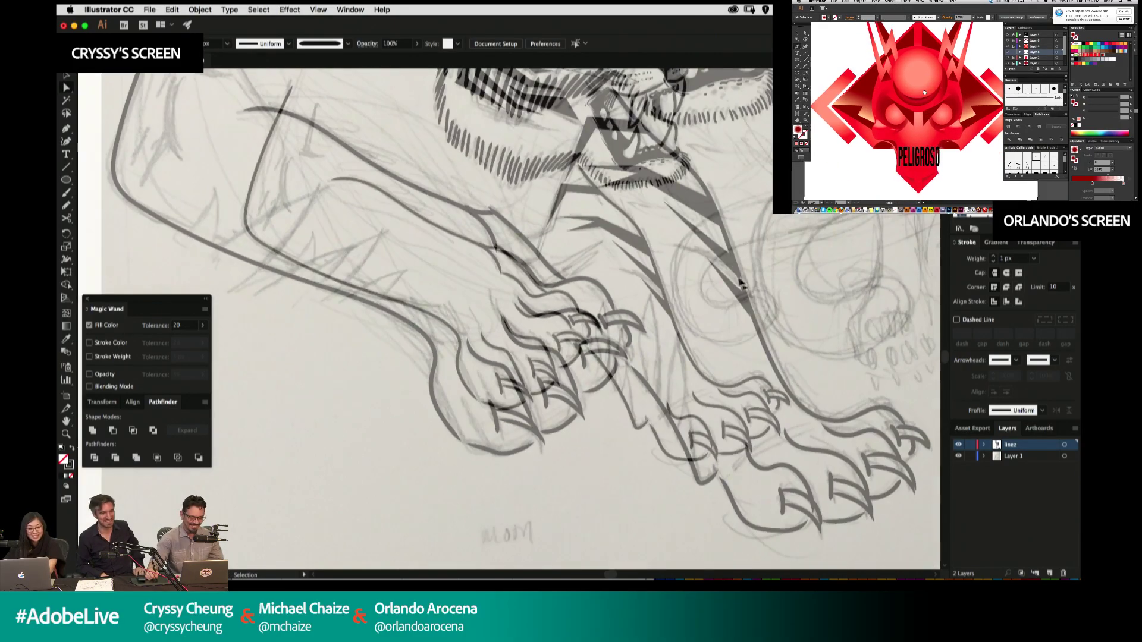
pyautogui.moveTo(639, 256); pyautogui.dragTo(740, 341)
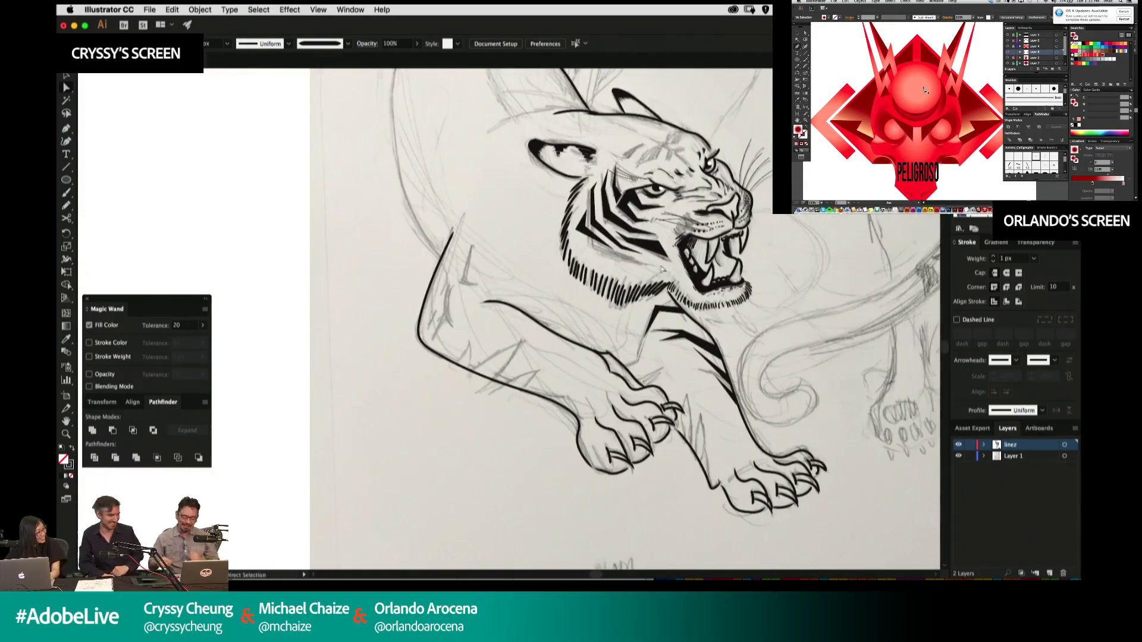
pyautogui.moveTo(736, 160); pyautogui.dragTo(785, 333)
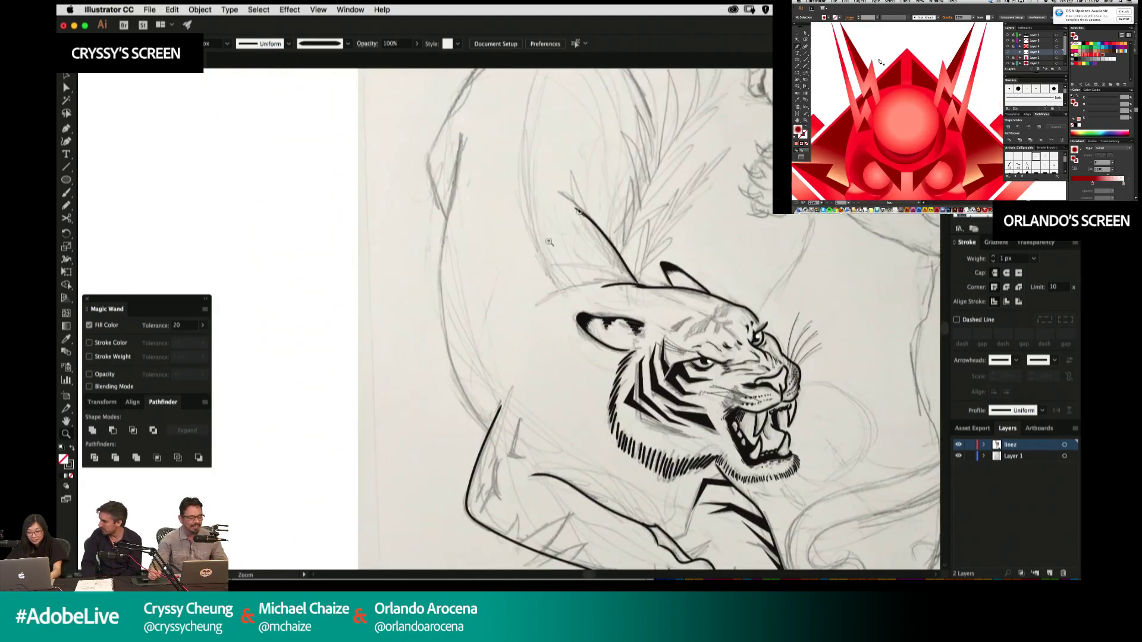
pyautogui.moveTo(632, 176); pyautogui.dragTo(351, 473)
pyautogui.moveTo(562, 303); pyautogui.dragTo(640, 388)
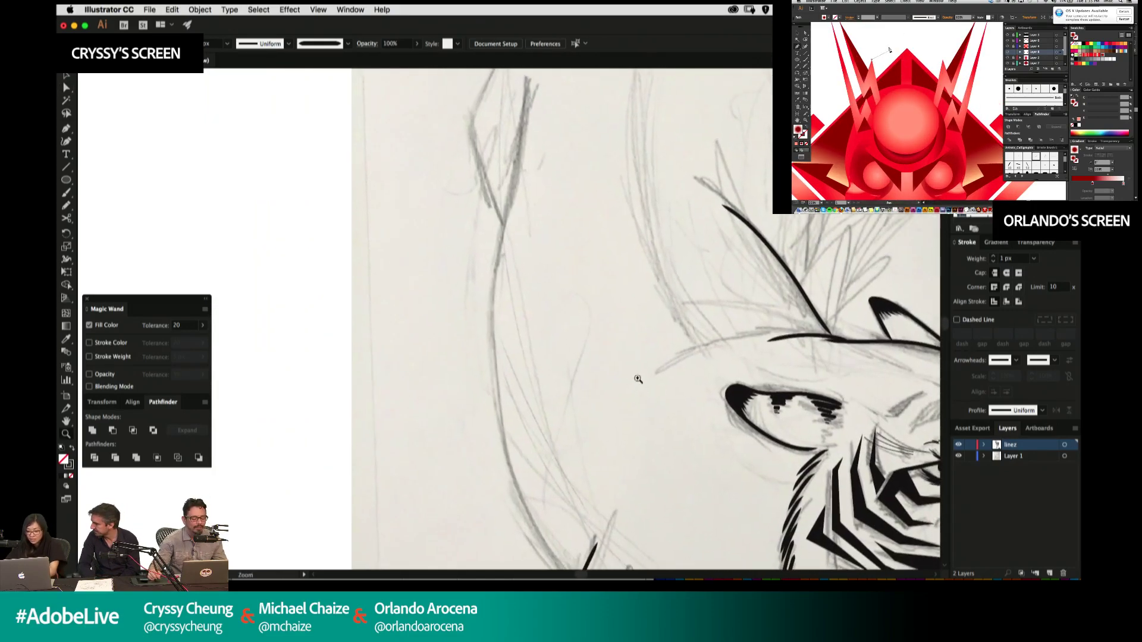
pyautogui.press('super+minus')
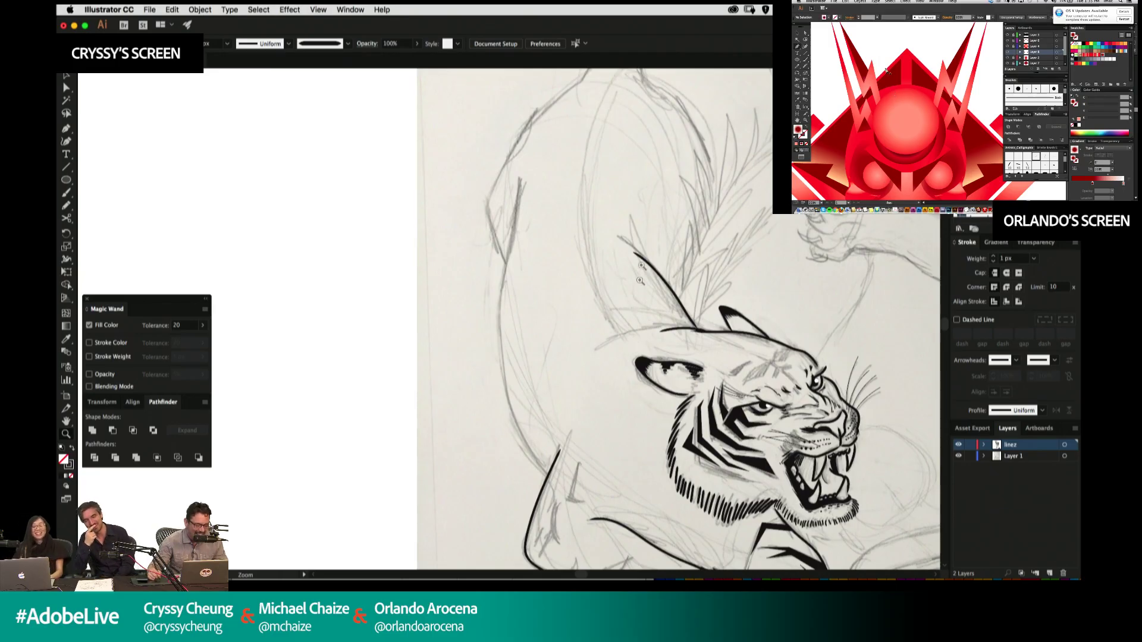
pyautogui.press('b')
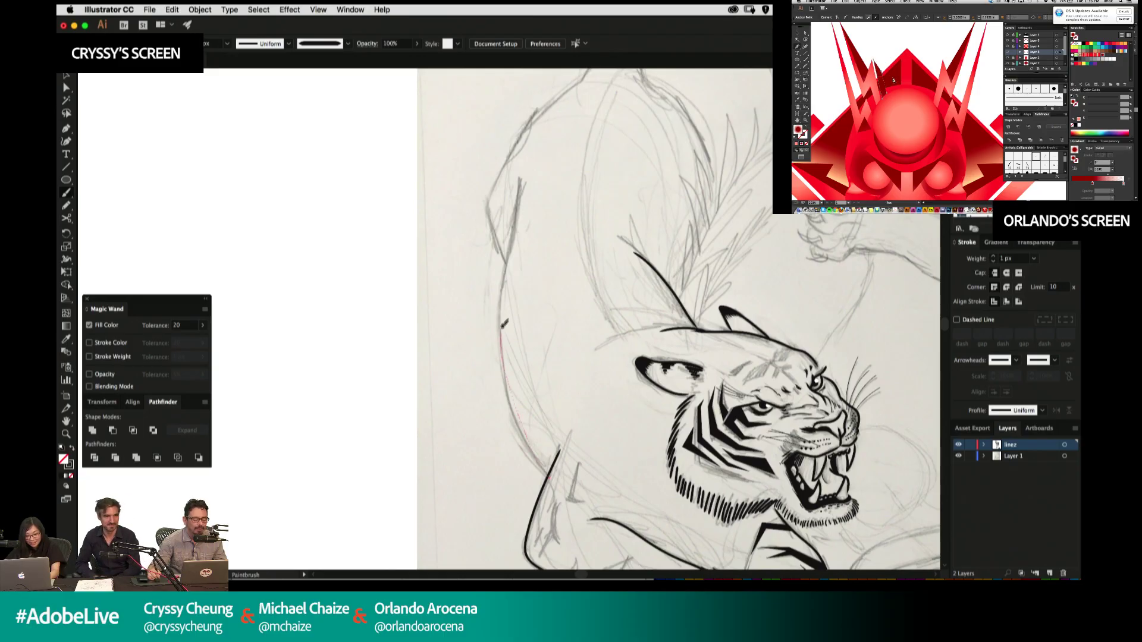
pyautogui.moveTo(515, 254); pyautogui.dragTo(530, 184)
# Paint the angular outer contour of the tiger's raised haunch, from the base of the tail down to the body line.
pyautogui.press('space')
pyautogui.moveTo(642, 214); pyautogui.dragTo(608, 296)
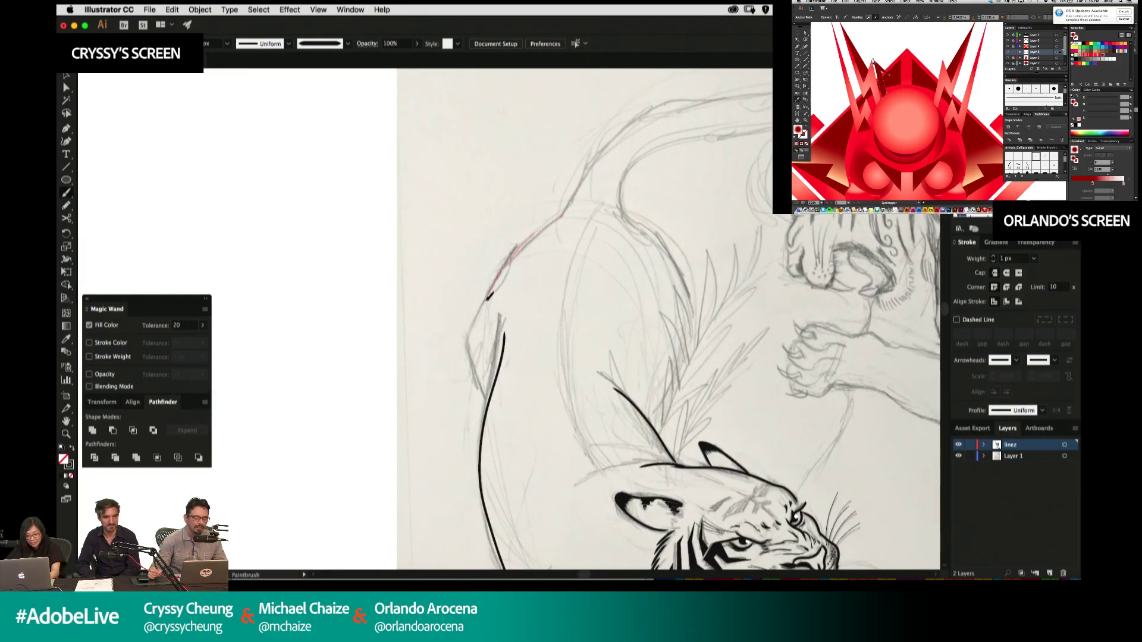
pyautogui.moveTo(468, 335); pyautogui.dragTo(488, 403)
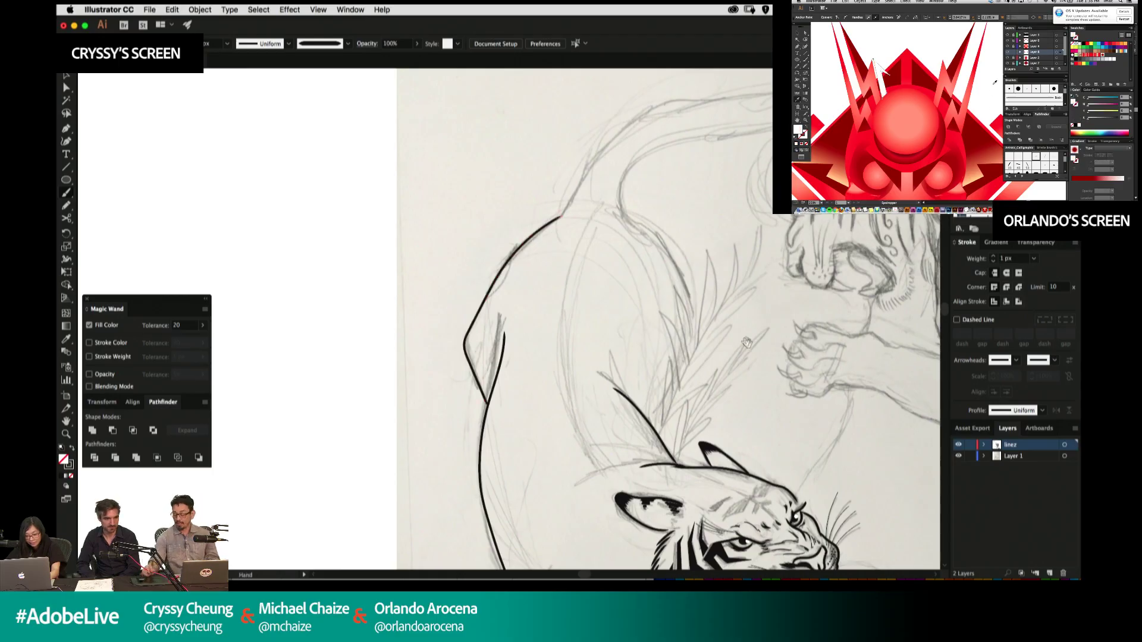
# Paint the opposite contour of the tiger's haunch, curving from the tail base down towards the sketched leaves.
pyautogui.press('space')
pyautogui.moveTo(744, 342); pyautogui.dragTo(678, 290)
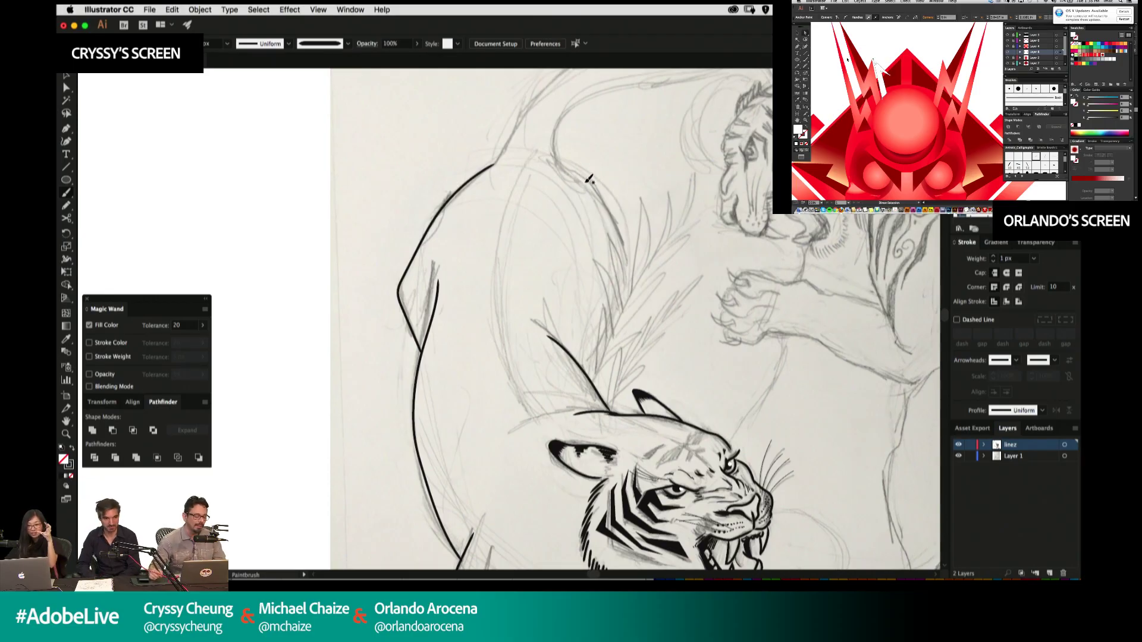
pyautogui.press('space')
pyautogui.moveTo(634, 166); pyautogui.dragTo(572, 221)
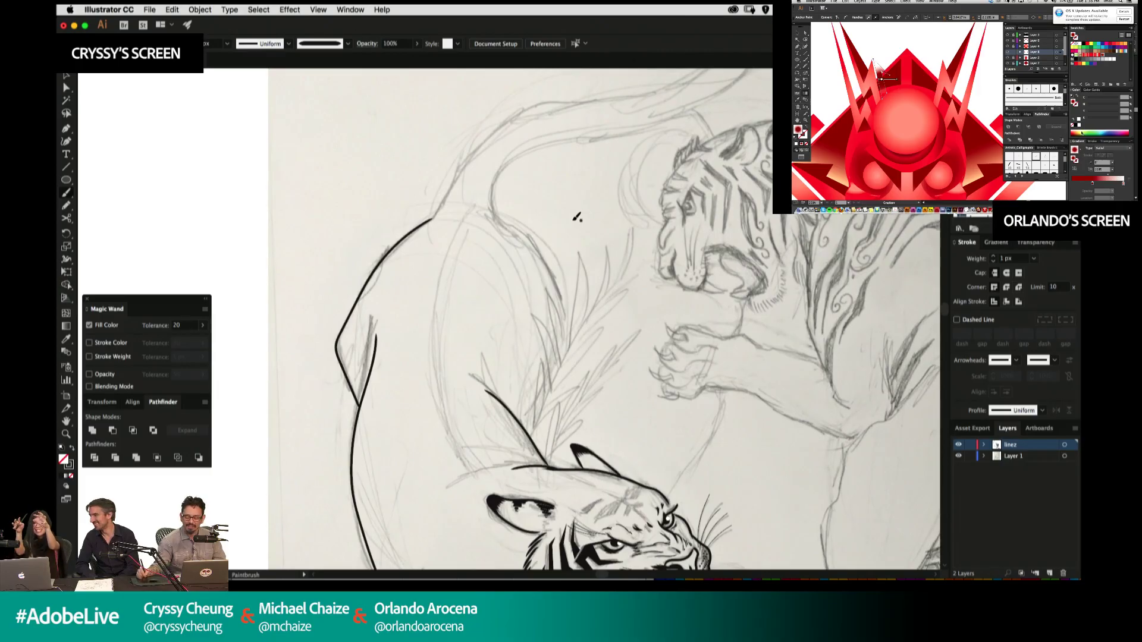
pyautogui.press('space')
pyautogui.moveTo(583, 284); pyautogui.dragTo(661, 241)
pyautogui.scroll(-2, 661, 241)
pyautogui.hscroll(2, 662, 241)
pyautogui.moveTo(516, 143); pyautogui.dragTo(582, 250)
pyautogui.scroll(-2, 654, 215)
pyautogui.hscroll(2, 654, 214)
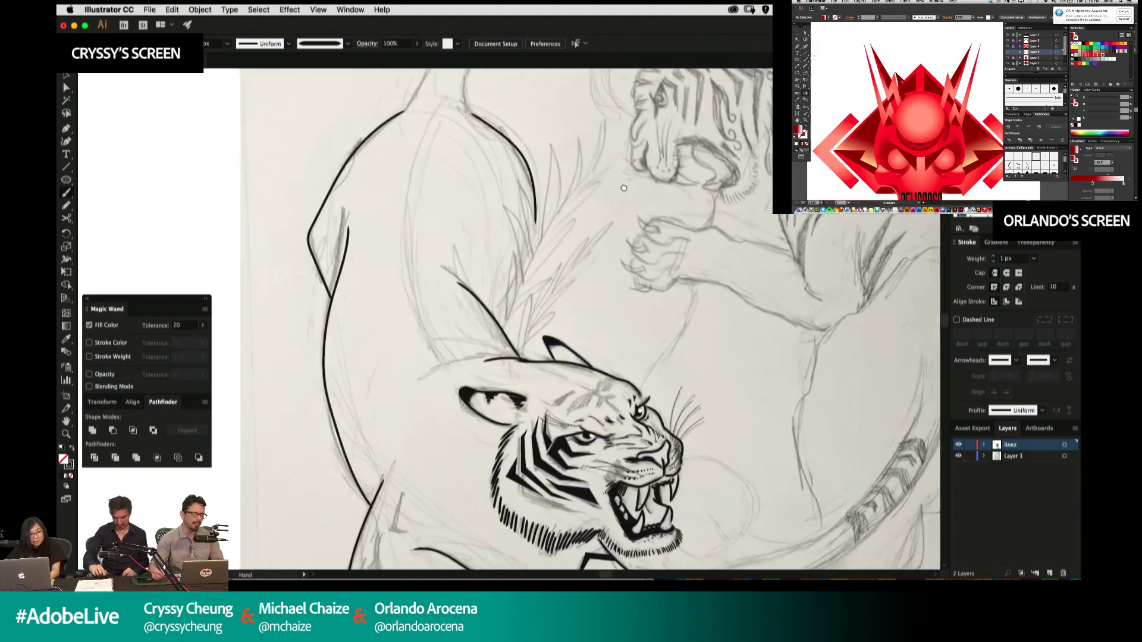
pyautogui.hscroll(3, 629, 207)
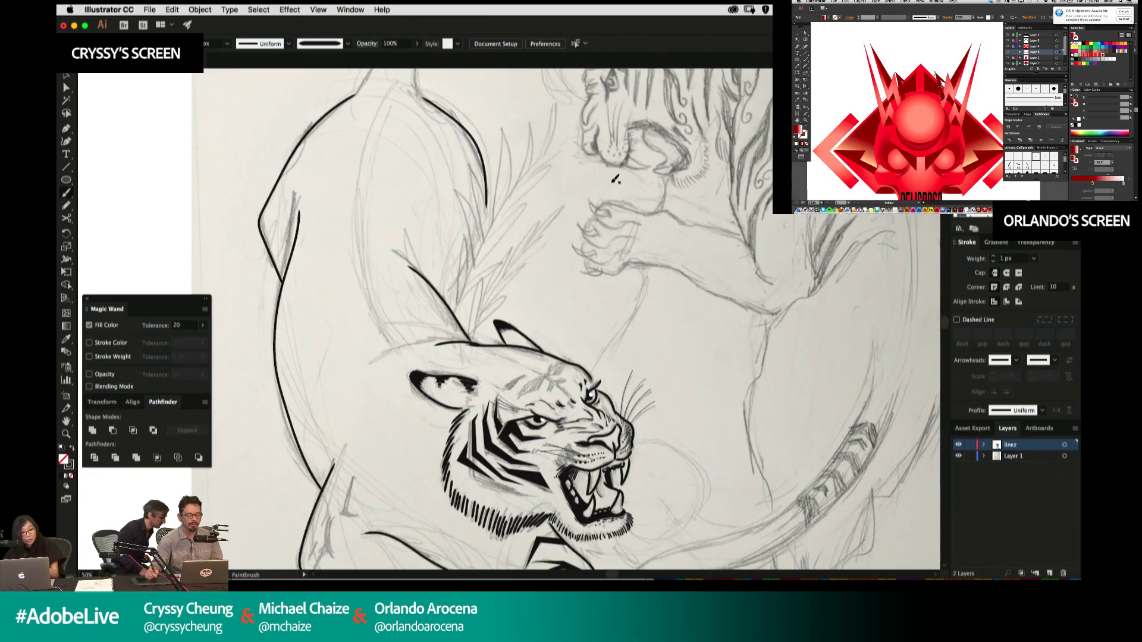
# Compare the inked haunch, body and head lines in outline and preview display.
pyautogui.press('super+y')
pyautogui.press('super+y')
pyautogui.press('super+y')
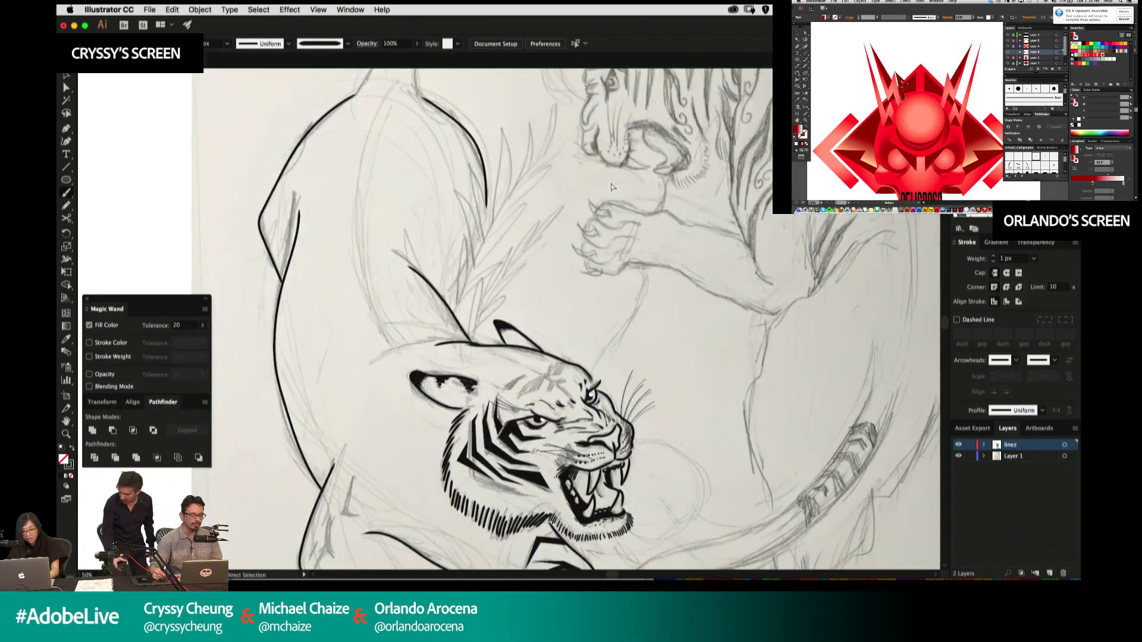
pyautogui.press('super+y')
pyautogui.press('super+y')
pyautogui.press('super+y')
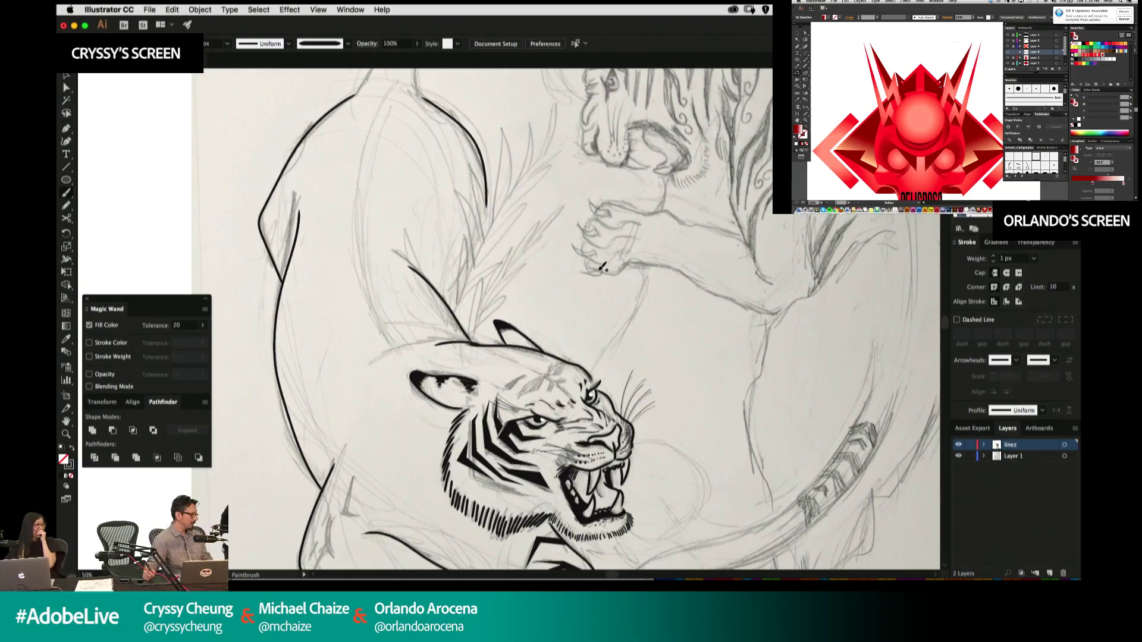
# Draw a slender leaf blade over the sketched plant behind the tiger's head with the Pen tool and fill it solid black.
pyautogui.moveTo(580, 207); pyautogui.dragTo(638, 291)
pyautogui.moveTo(479, 378); pyautogui.dragTo(524, 372)
pyautogui.moveTo(565, 286); pyautogui.dragTo(595, 273)
pyautogui.moveTo(601, 312); pyautogui.dragTo(592, 293)
pyautogui.moveTo(589, 253); pyautogui.dragTo(590, 255)
pyautogui.press('super+z')
pyautogui.moveTo(569, 383); pyautogui.dragTo(594, 270)
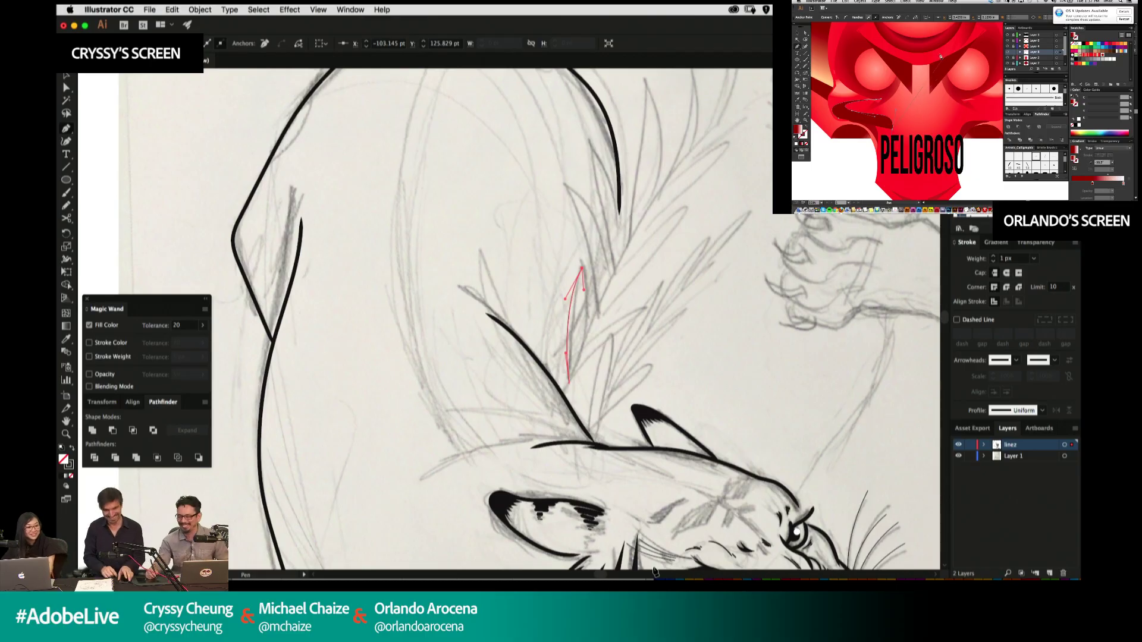
pyautogui.moveTo(629, 260); pyautogui.dragTo(642, 248)
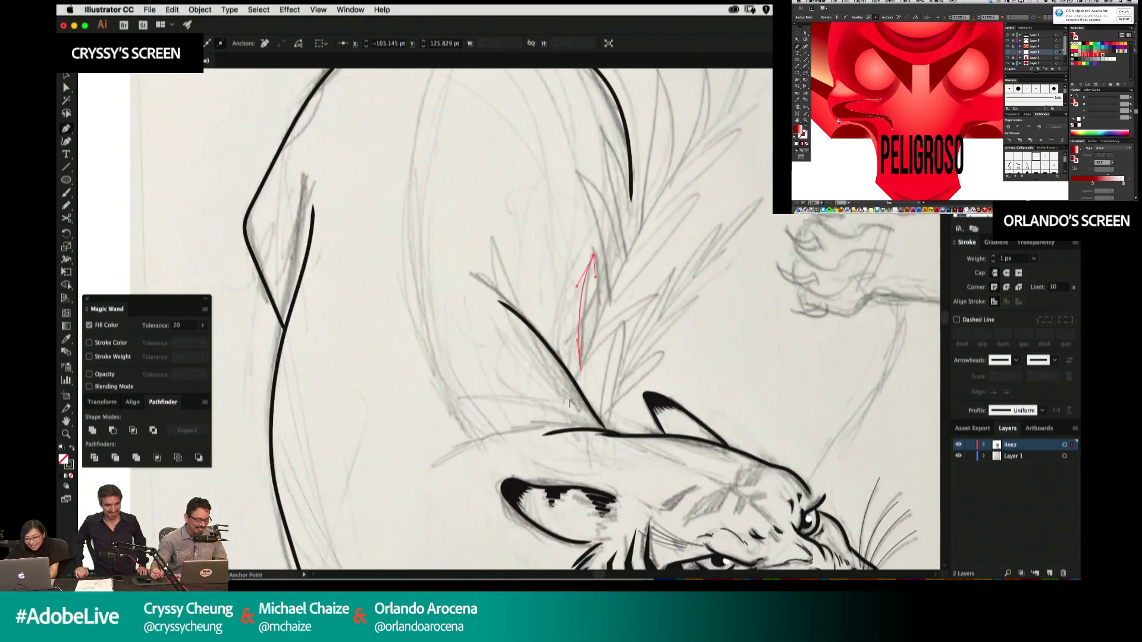
pyautogui.moveTo(581, 371); pyautogui.dragTo(553, 428)
pyautogui.hotkey('shift', 'x')
pyautogui.keyDown('super'); pyautogui.click(630, 384); pyautogui.keyUp('super')
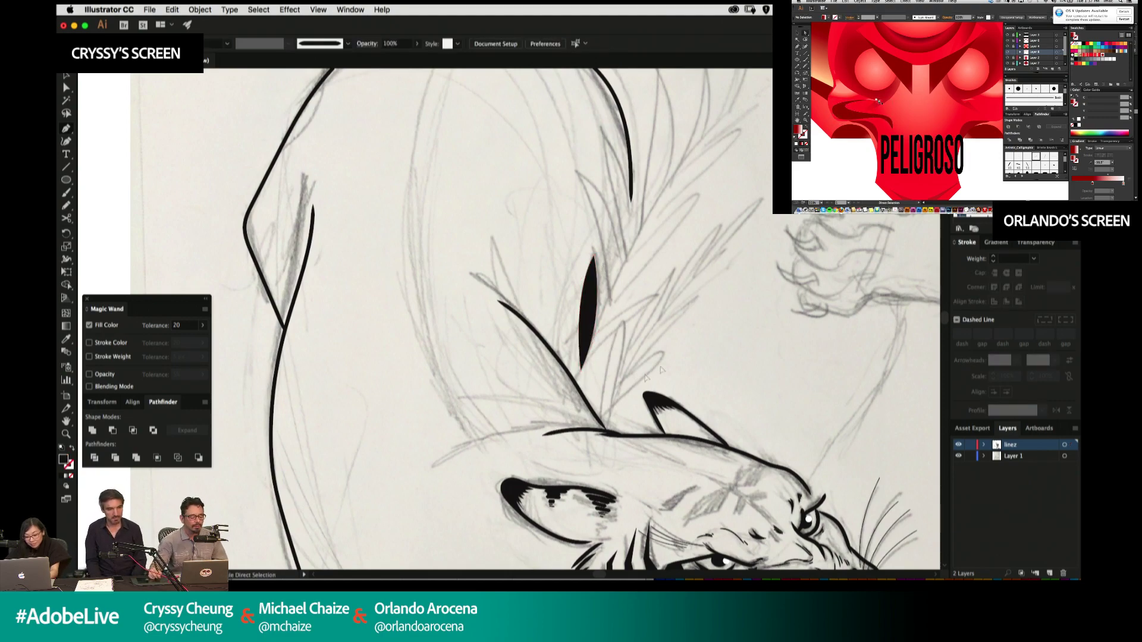
pyautogui.moveTo(699, 256); pyautogui.dragTo(642, 219)
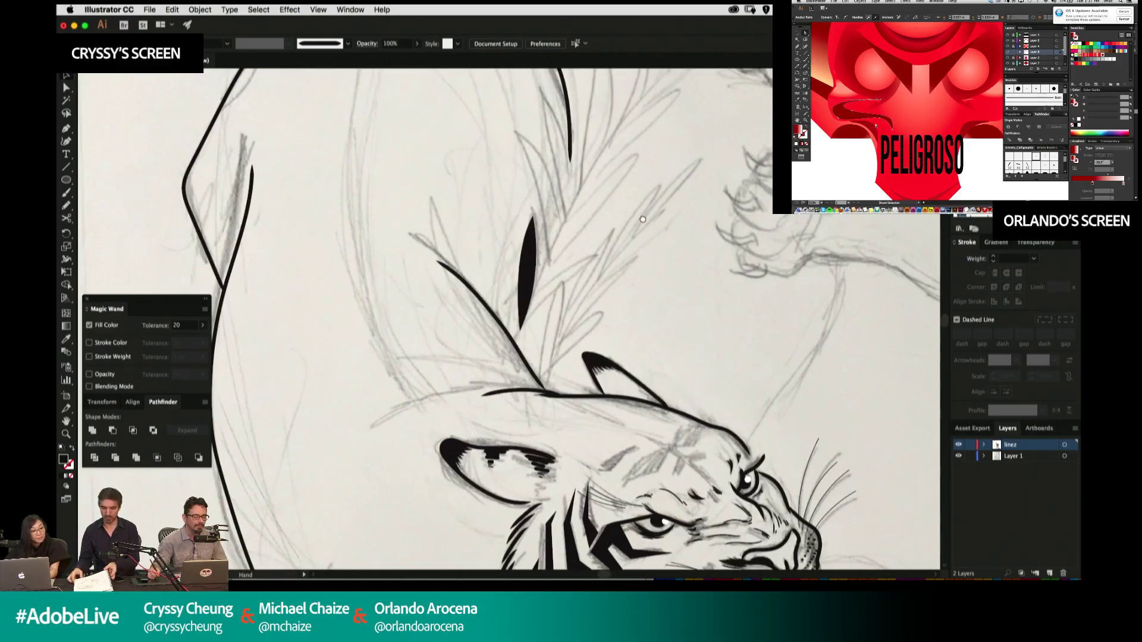
pyautogui.press('v')
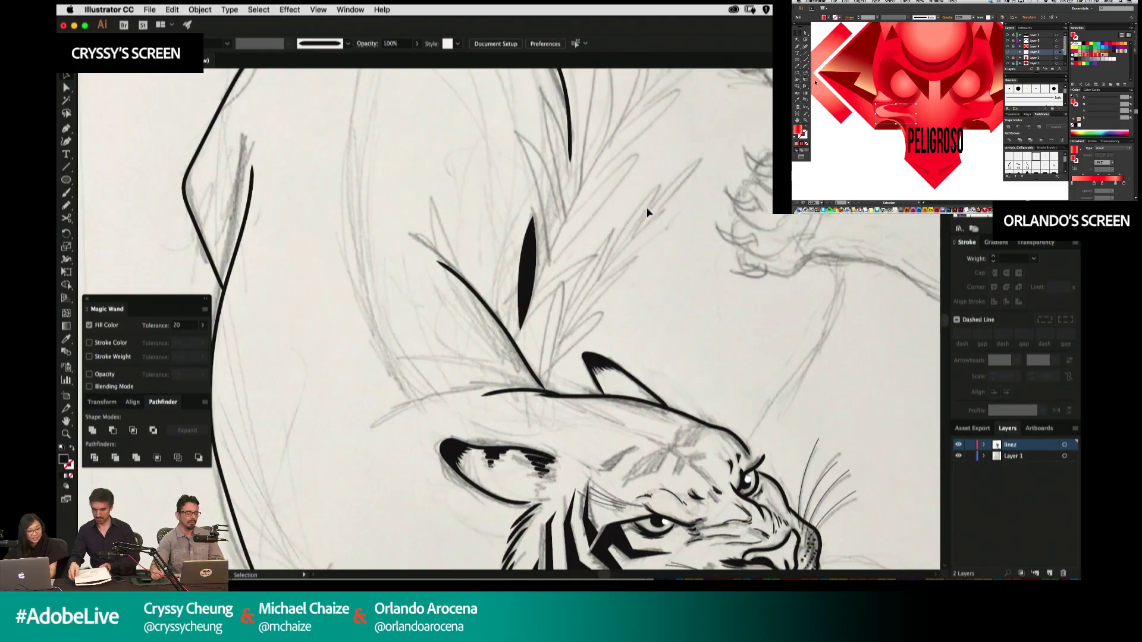
pyautogui.hscroll(-5, 595, 268)
pyautogui.scroll(2, 595, 268)
pyautogui.click(589, 302)
pyautogui.click(589, 303)
pyautogui.click(624, 280)
pyautogui.press('n')
pyautogui.press('p')
pyautogui.press('space')
pyautogui.moveTo(684, 275); pyautogui.dragTo(668, 287)
pyautogui.moveTo(597, 304); pyautogui.dragTo(600, 328)
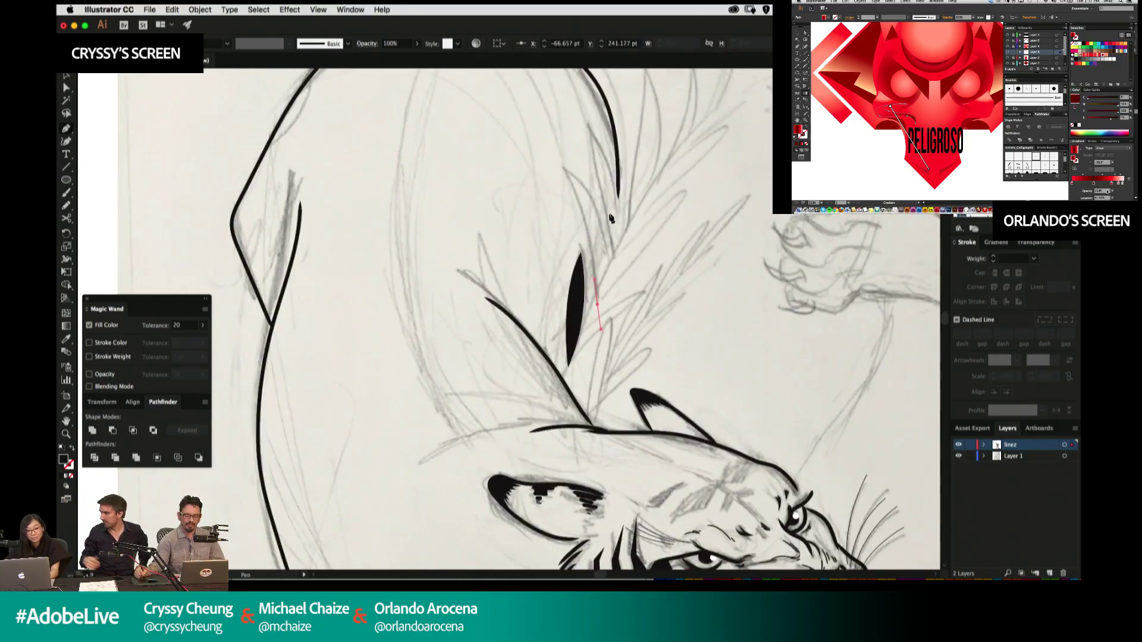
pyautogui.press('super+z')
# Place the black leaf blade shape on the neighbouring sketched leaf higher up the stem and rotate it to fit.
pyautogui.press('v')
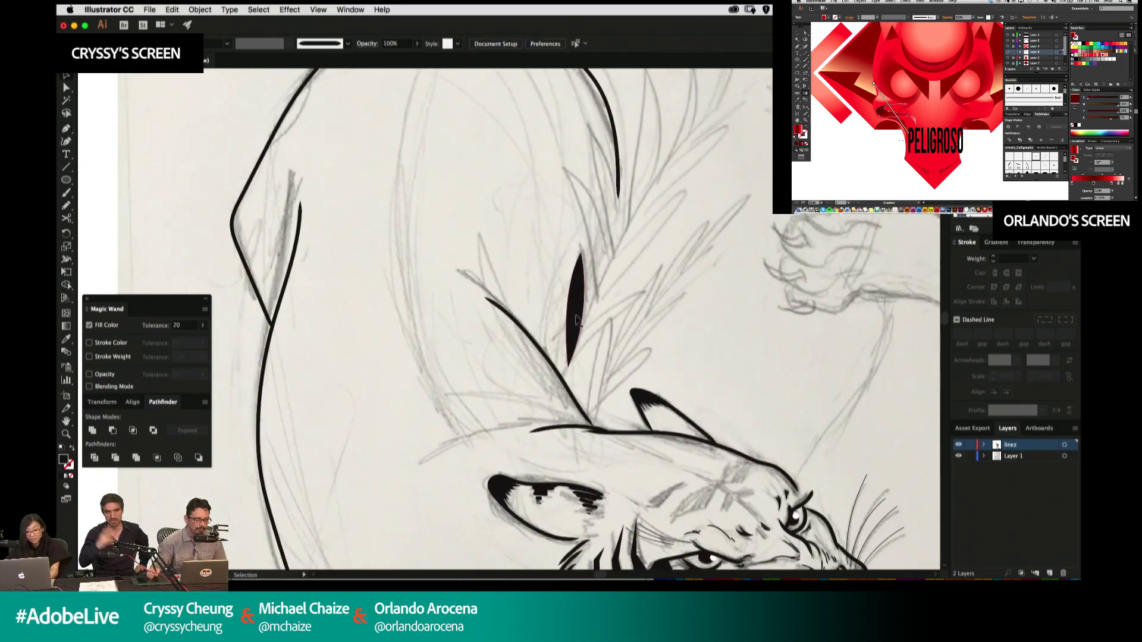
pyautogui.moveTo(576, 317); pyautogui.dragTo(608, 248)
pyautogui.press('r')
pyautogui.moveTo(613, 305)
pyautogui.mouseDown()
pyautogui.moveTo(640, 299)
pyautogui.moveTo(629, 304)
pyautogui.mouseUp()
pyautogui.press('v')
pyautogui.moveTo(609, 246)
pyautogui.mouseDown()
pyautogui.moveTo(595, 255)
pyautogui.moveTo(604, 263)
pyautogui.moveTo(617, 245)
pyautogui.mouseUp()
pyautogui.press('super+shift+a')
pyautogui.click(615, 279)
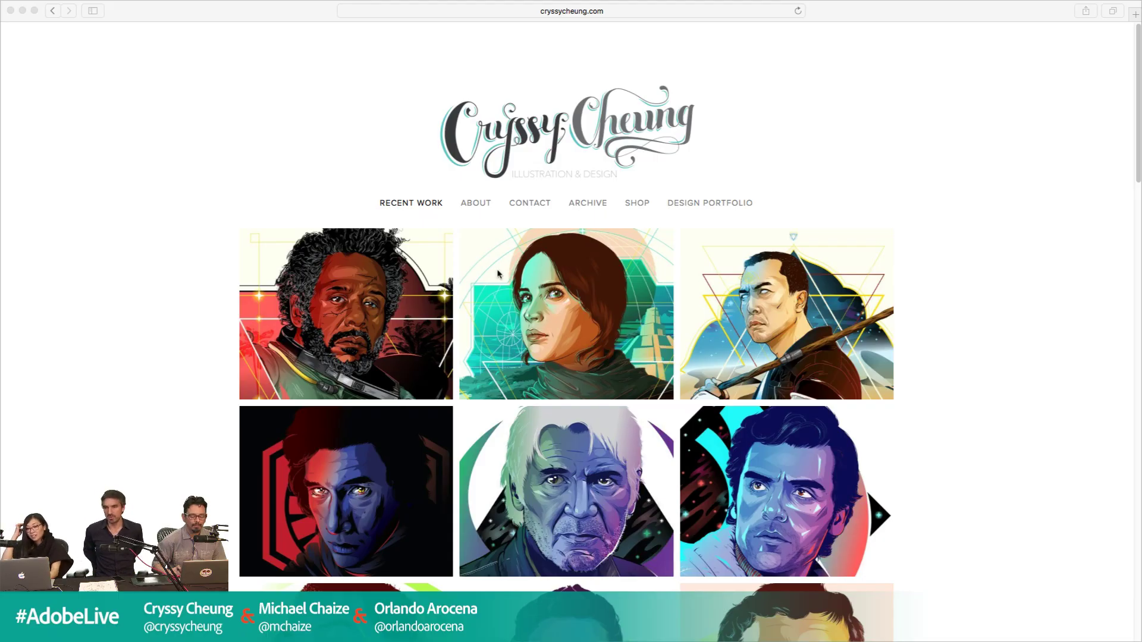
# Look through the Recent Work gallery of the illustration portfolio website and return to its beginning.
pyautogui.click(930, 214)
pyautogui.moveTo(1135, 70); pyautogui.dragTo(1137, 247)
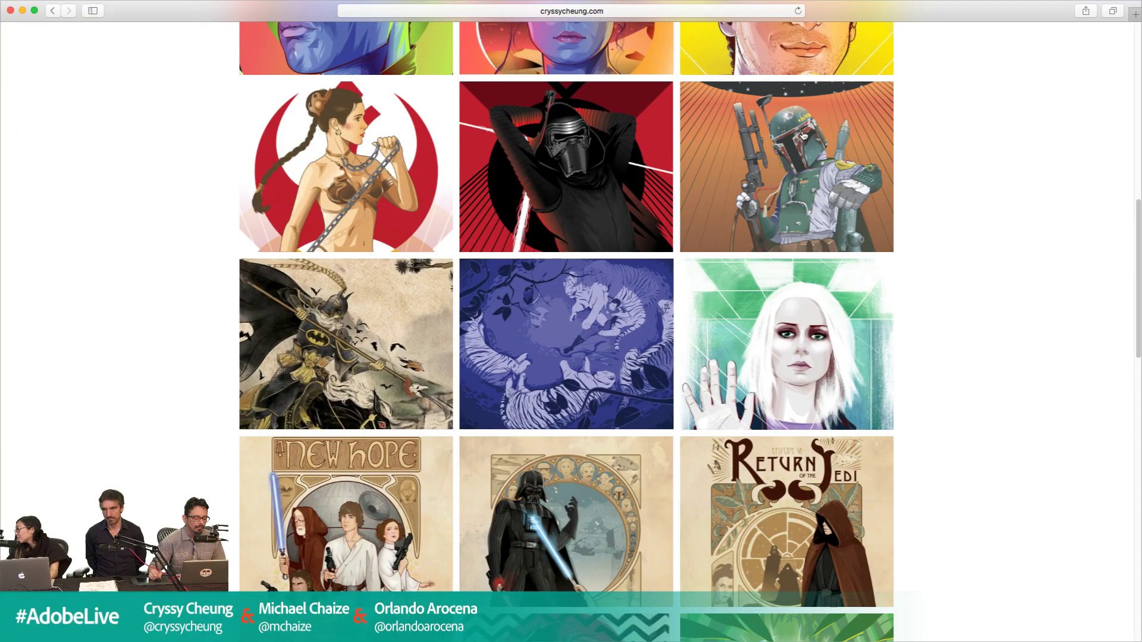
pyautogui.moveTo(1133, 282); pyautogui.dragTo(1133, 330)
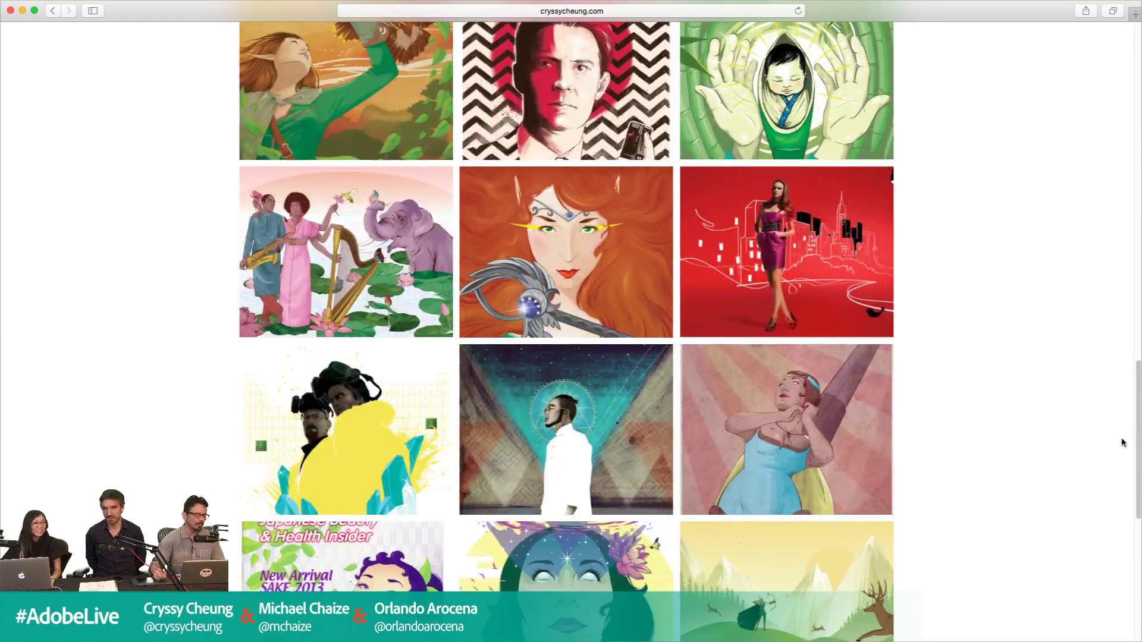
pyautogui.scroll(-3, 1124, 464)
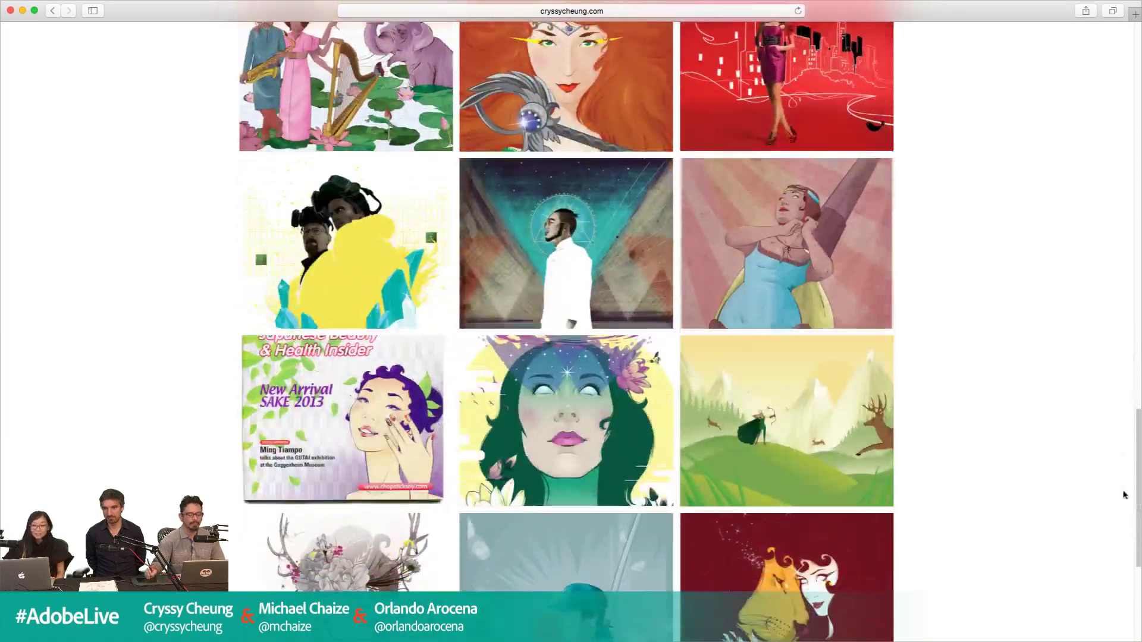
pyautogui.scroll(-6, 1124, 504)
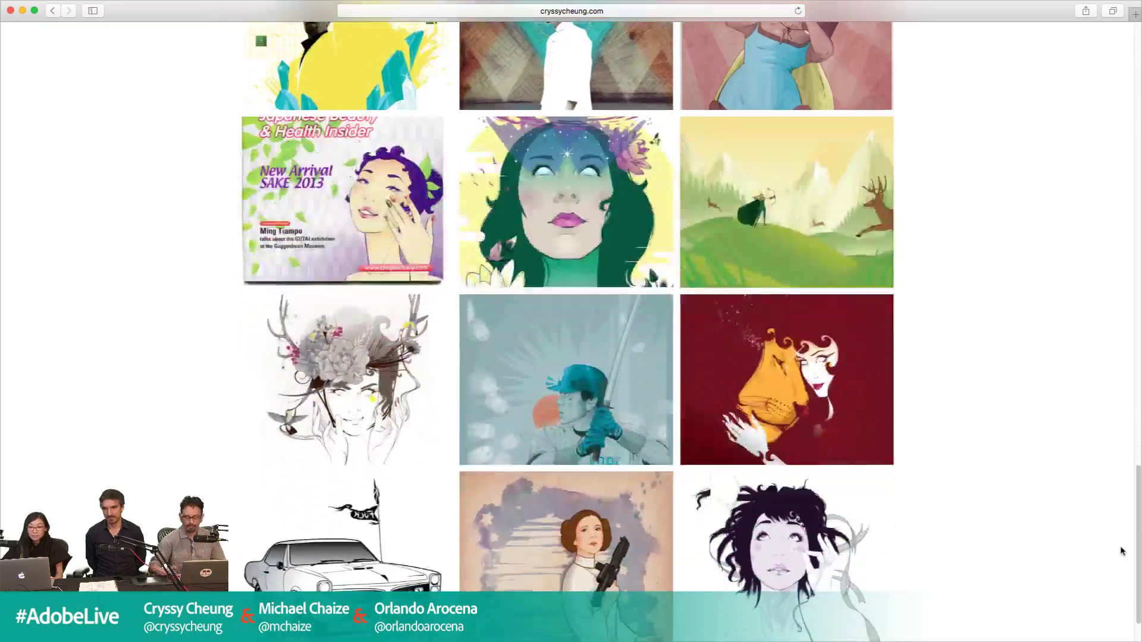
pyautogui.scroll(20, 1118, 559)
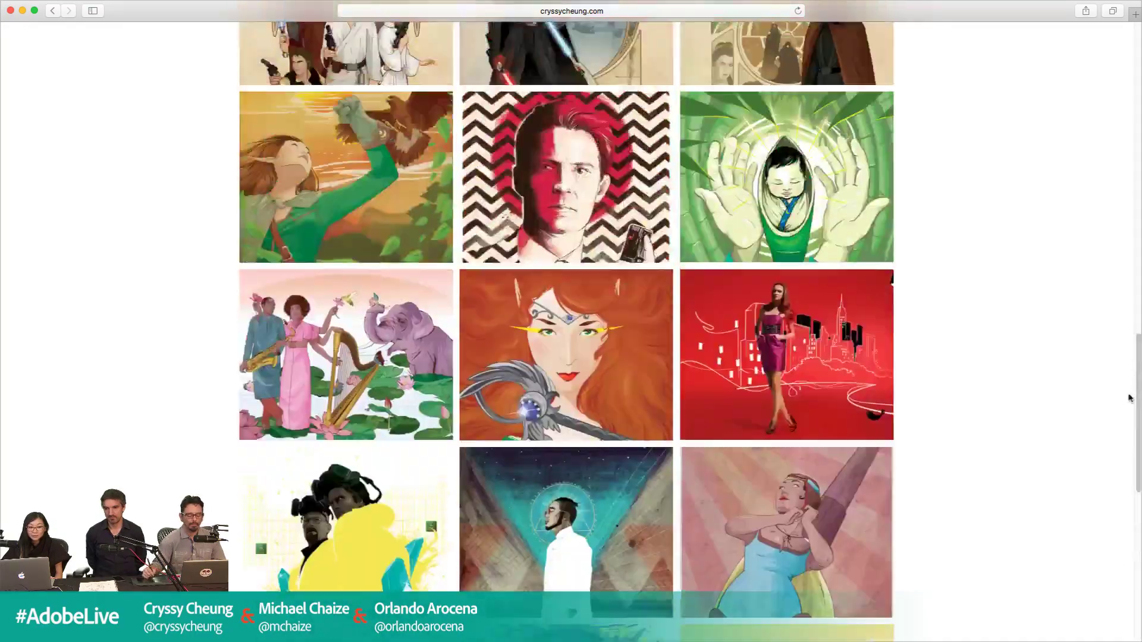
pyautogui.scroll(12, 566, 321)
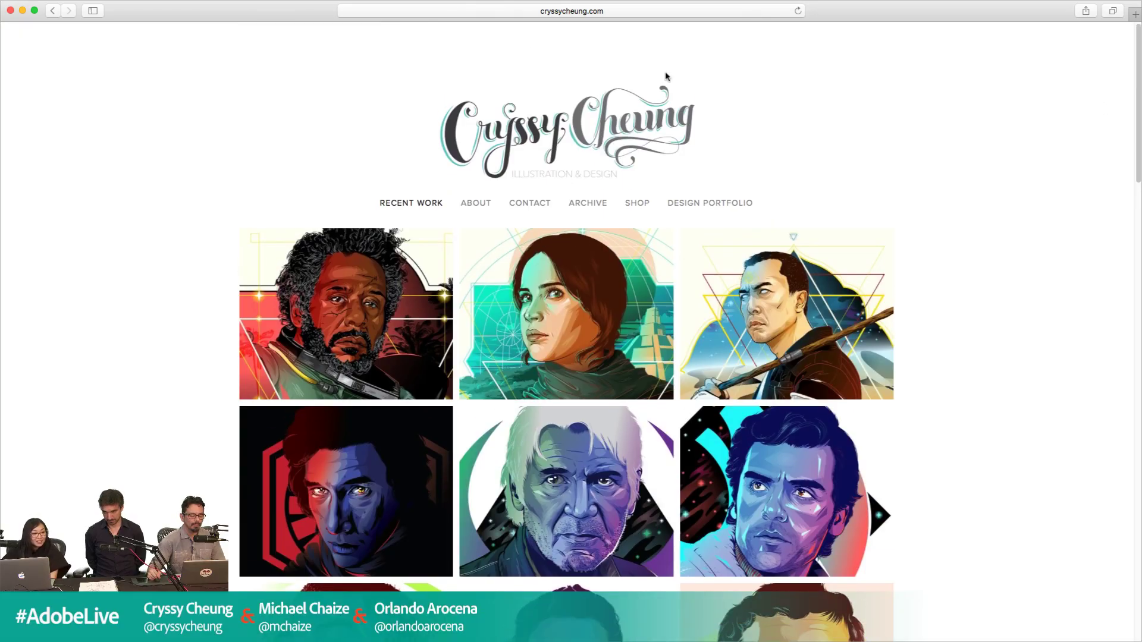
# Switch to the MEXIFUNK vector artist's Behance profile, enlarge the page and look through the project thumbnails.
pyautogui.click(635, 8)
pyautogui.click(245, 92)
pyautogui.press('super+Tab')
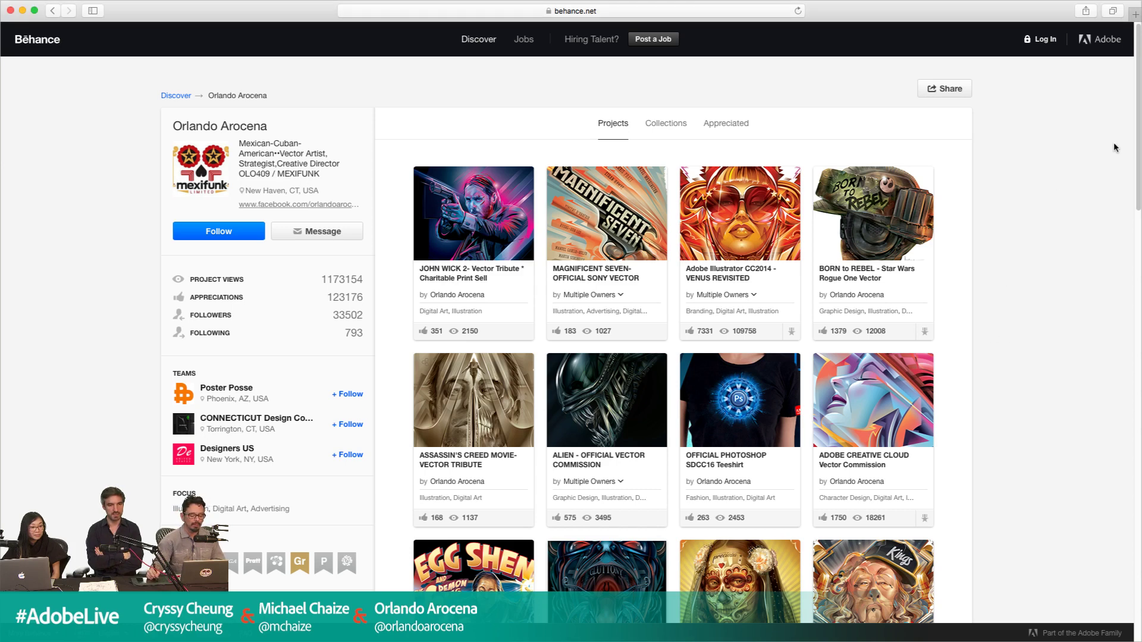
pyautogui.scroll(-3, 571, 321)
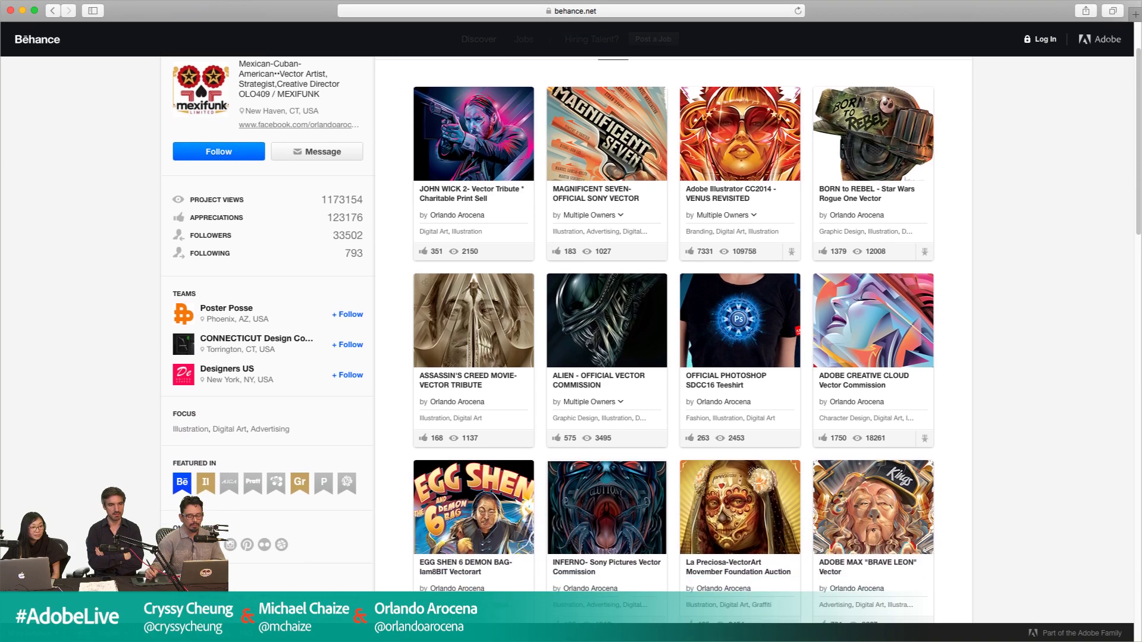
pyautogui.scroll(-1, 571, 339)
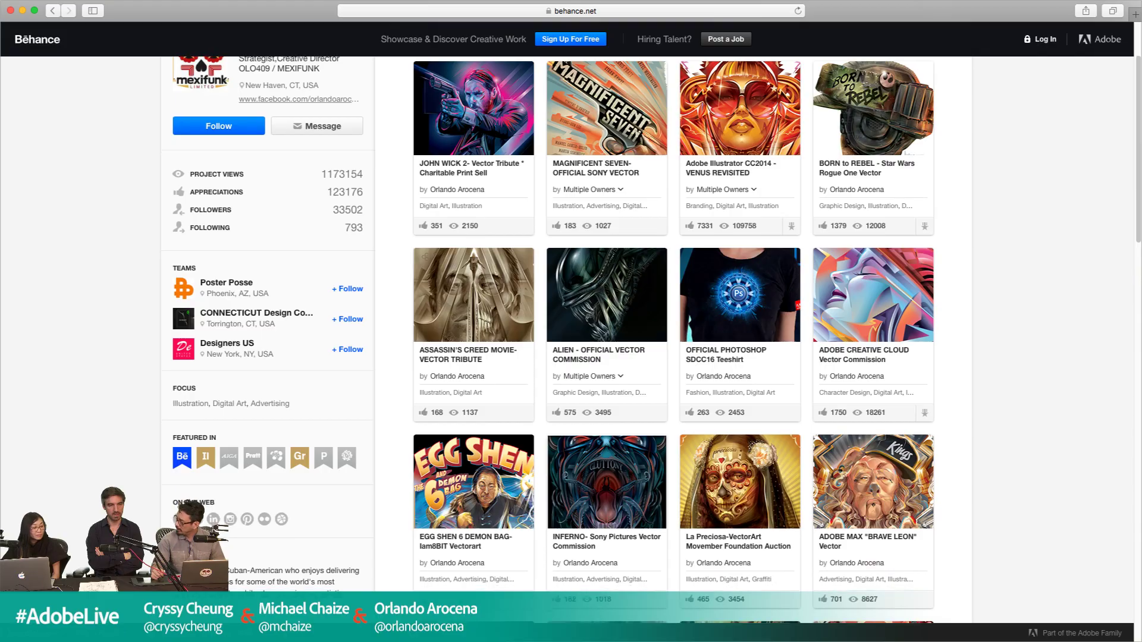
pyautogui.press('super+equal')
pyautogui.press('super+equal')
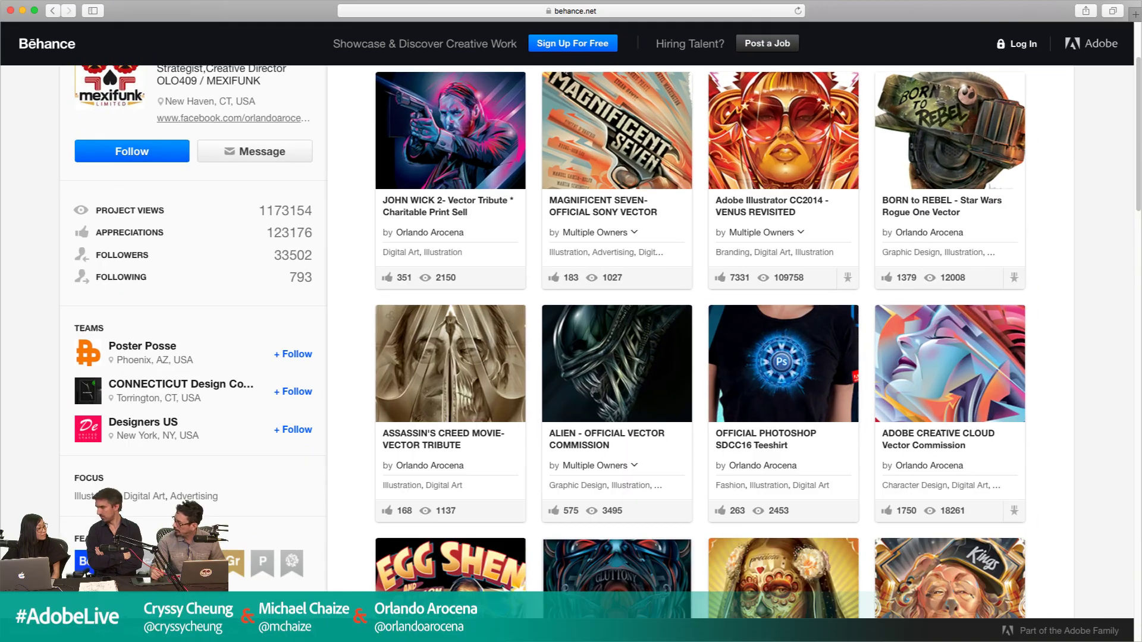
pyautogui.press('super+equal')
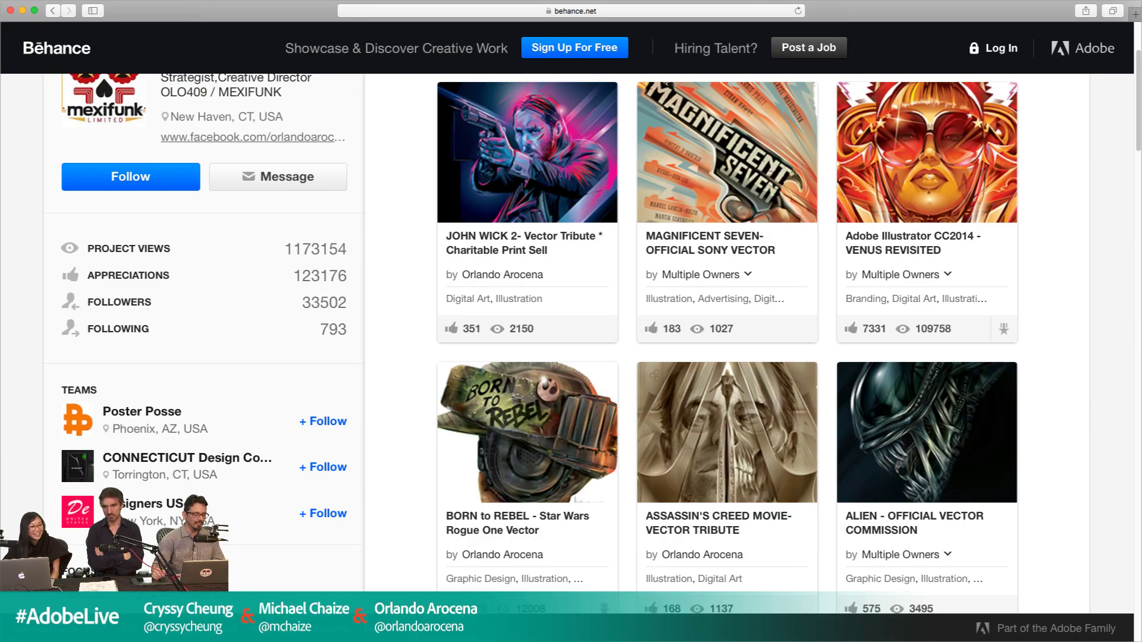
pyautogui.scroll(-2, 1139, 102)
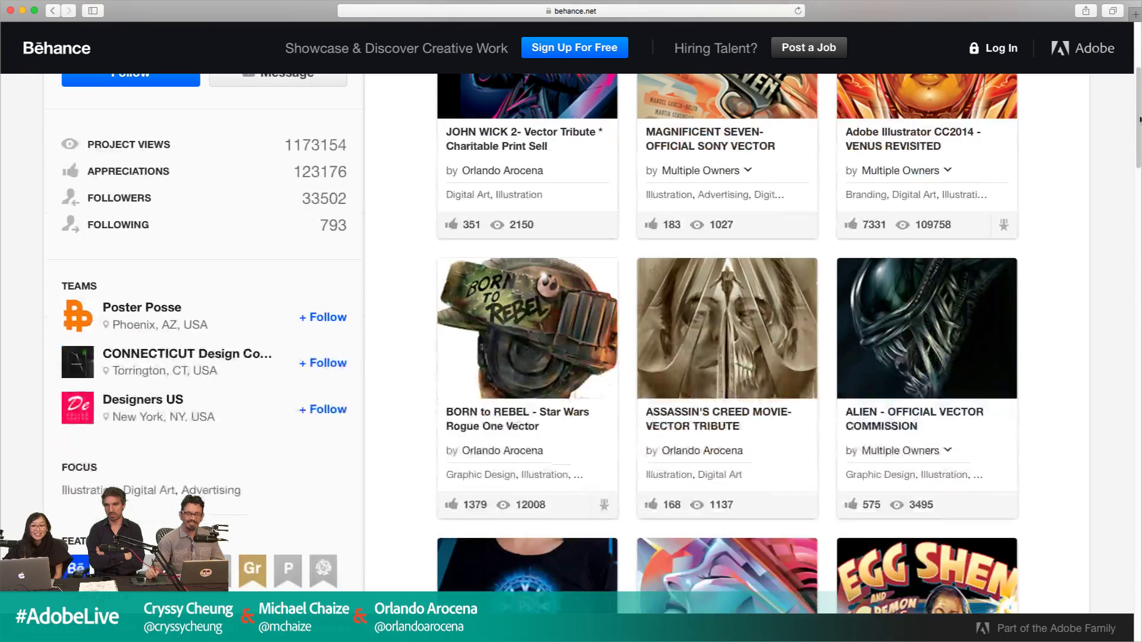
pyautogui.scroll(3, 1139, 95)
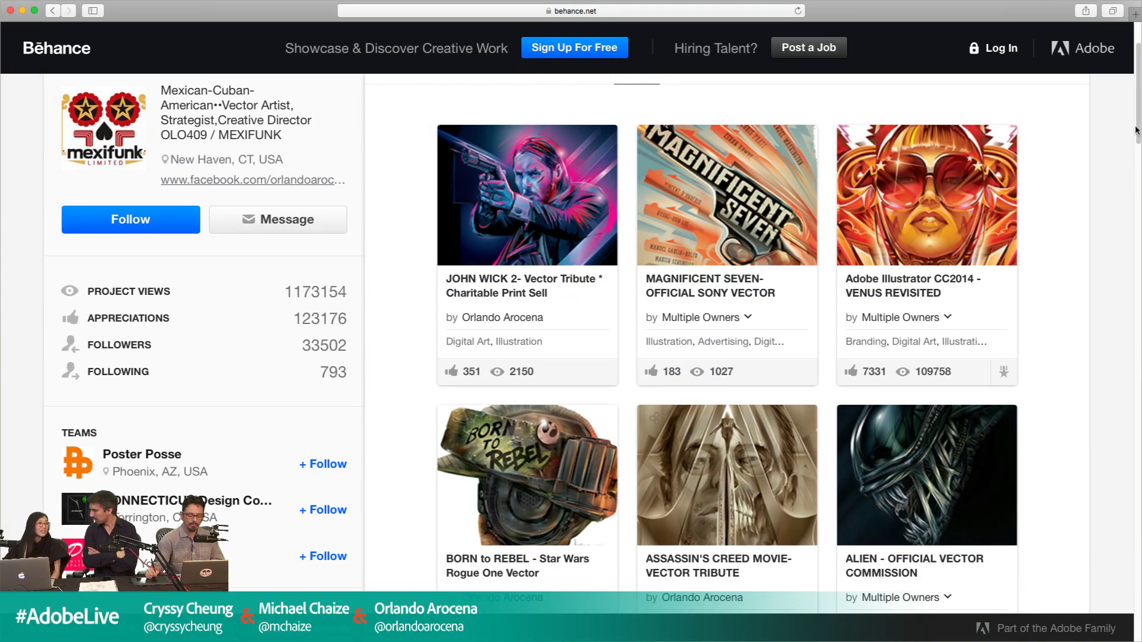
# Look through the older project thumbnails further down the MEXIFUNK Behance profile.
pyautogui.scroll(-1, 1139, 128)
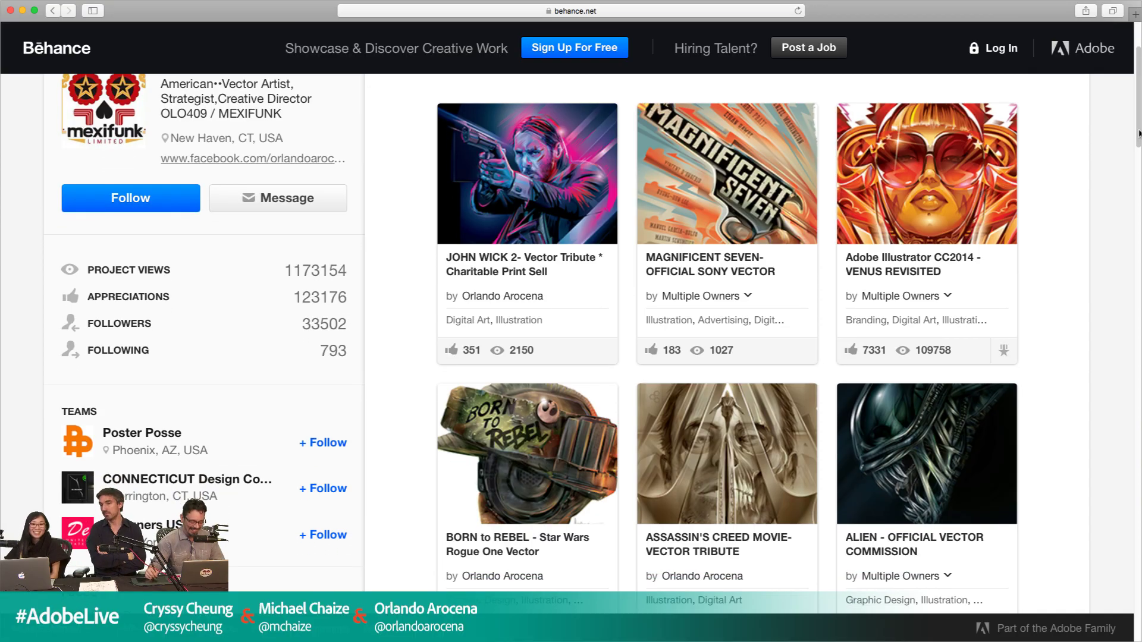
pyautogui.moveTo(1139, 134); pyautogui.dragTo(1128, 401)
pyautogui.scroll(-1, 1127, 403)
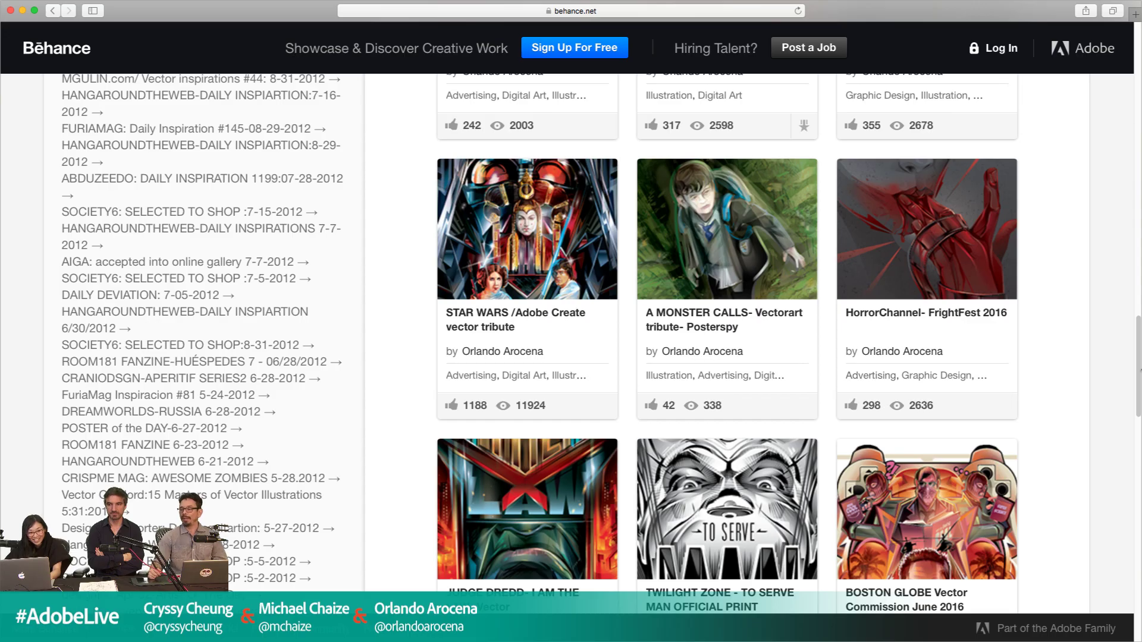
pyautogui.moveTo(1140, 364); pyautogui.dragTo(1141, 396)
pyautogui.scroll(-7, 1140, 364)
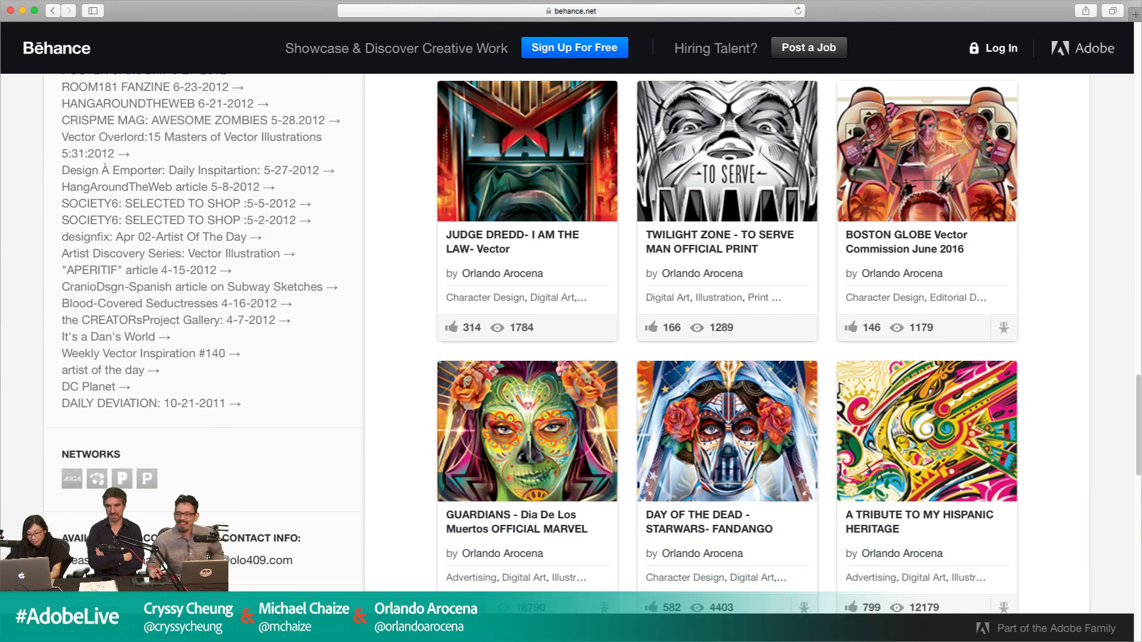
pyautogui.scroll(-9, 602, 343)
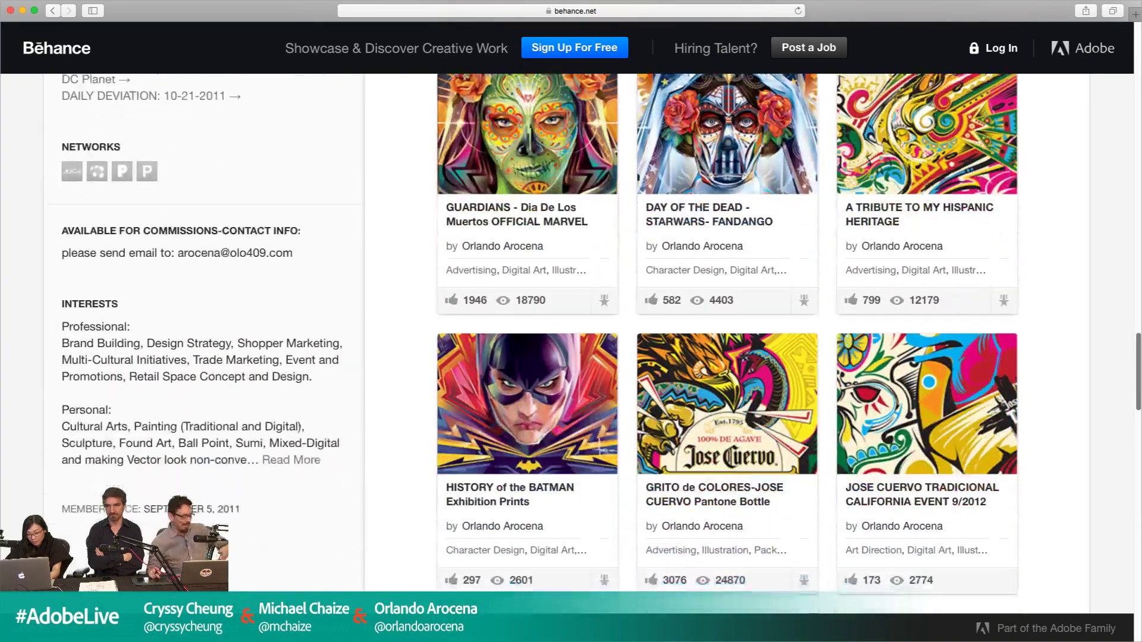
pyautogui.scroll(-20, 1136, 555)
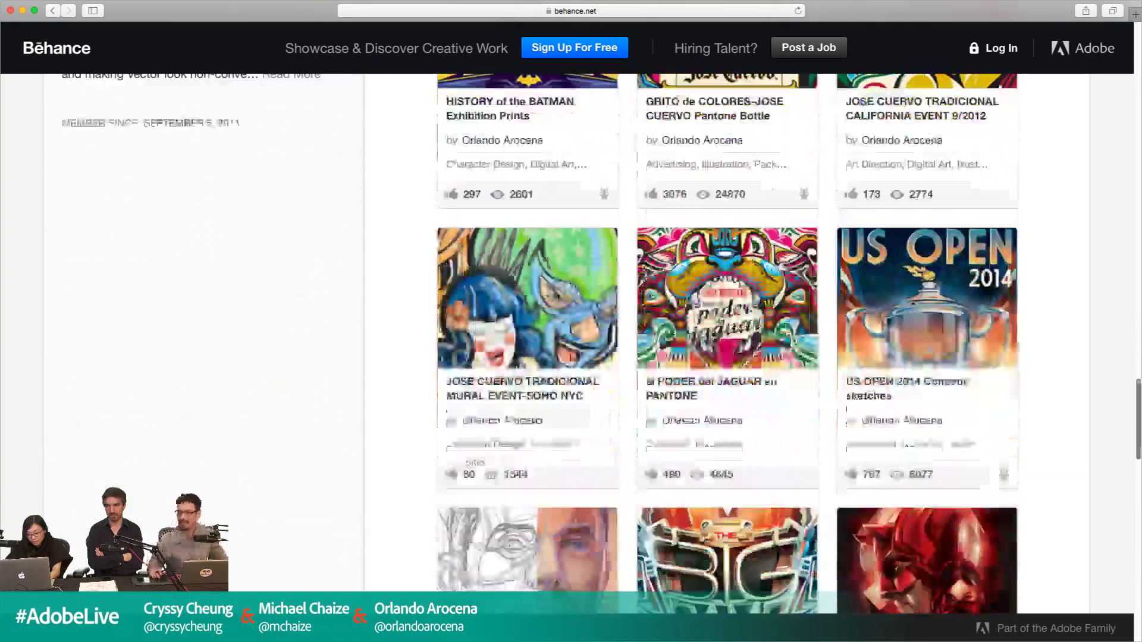
pyautogui.scroll(-5, 1133, 565)
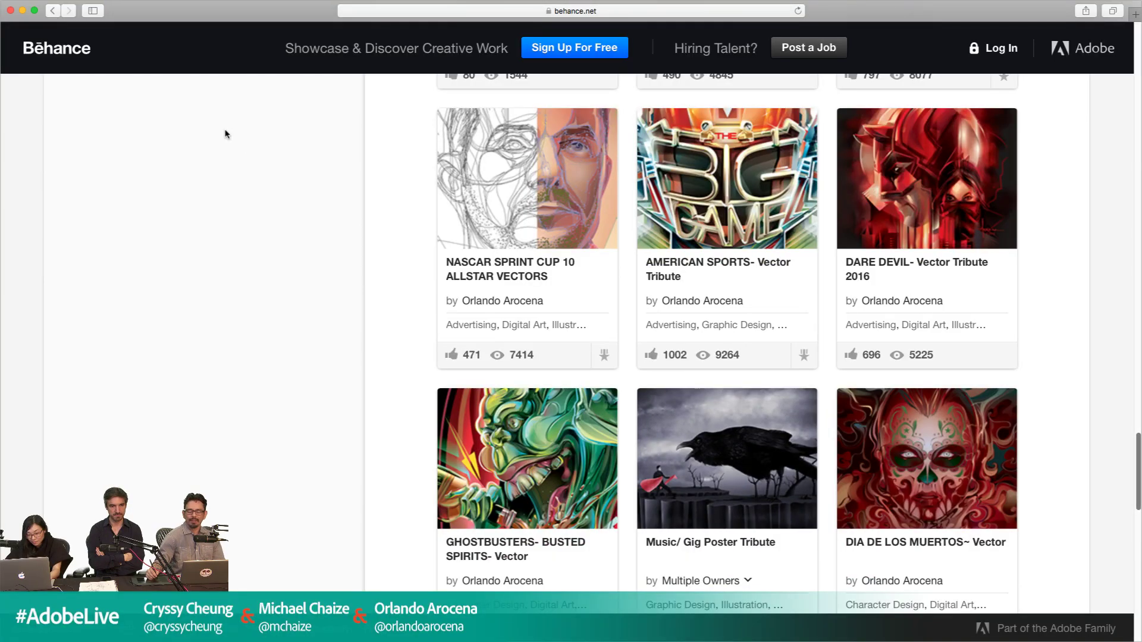
# Switch back to Illustrator and delete the two dark red triangular brow shapes between the skull's eyes.
pyautogui.press('super+Tab')
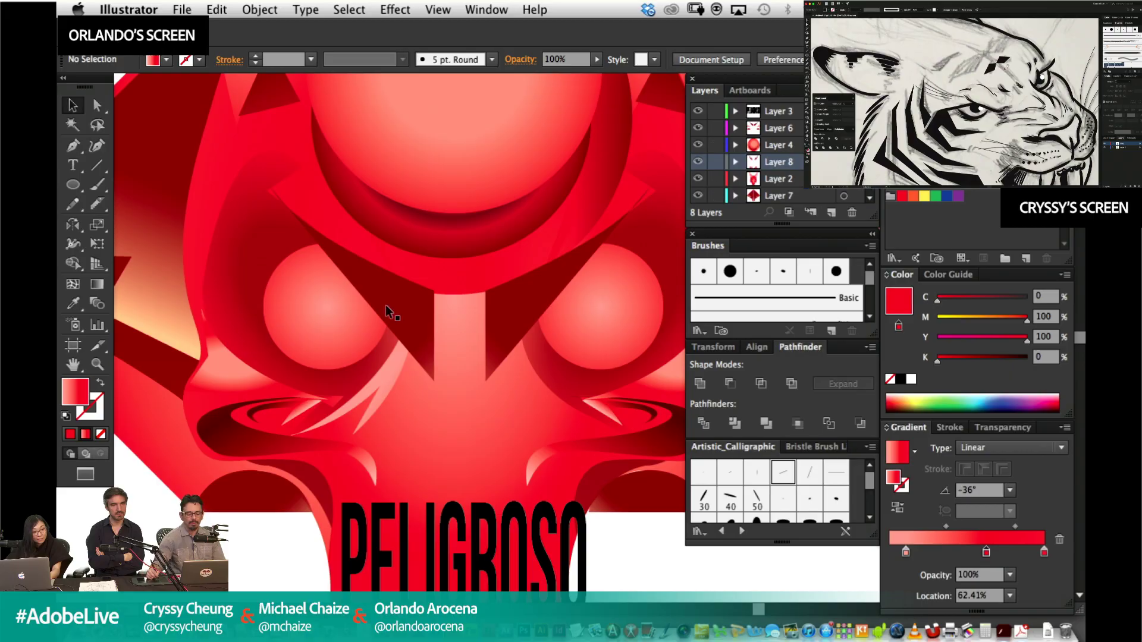
pyautogui.click(398, 314)
pyautogui.press('Delete')
pyautogui.click(530, 305)
pyautogui.press('Delete')
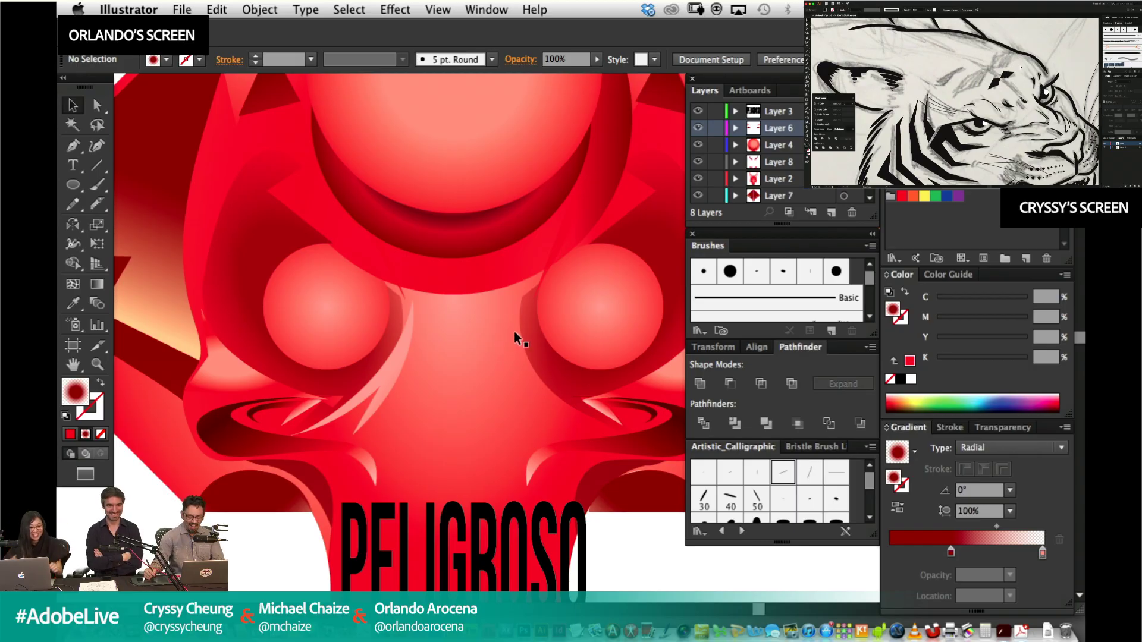
# Reflect a copy of the curved highlight under the skull's left eye over to the right eye.
pyautogui.press('super+minus')
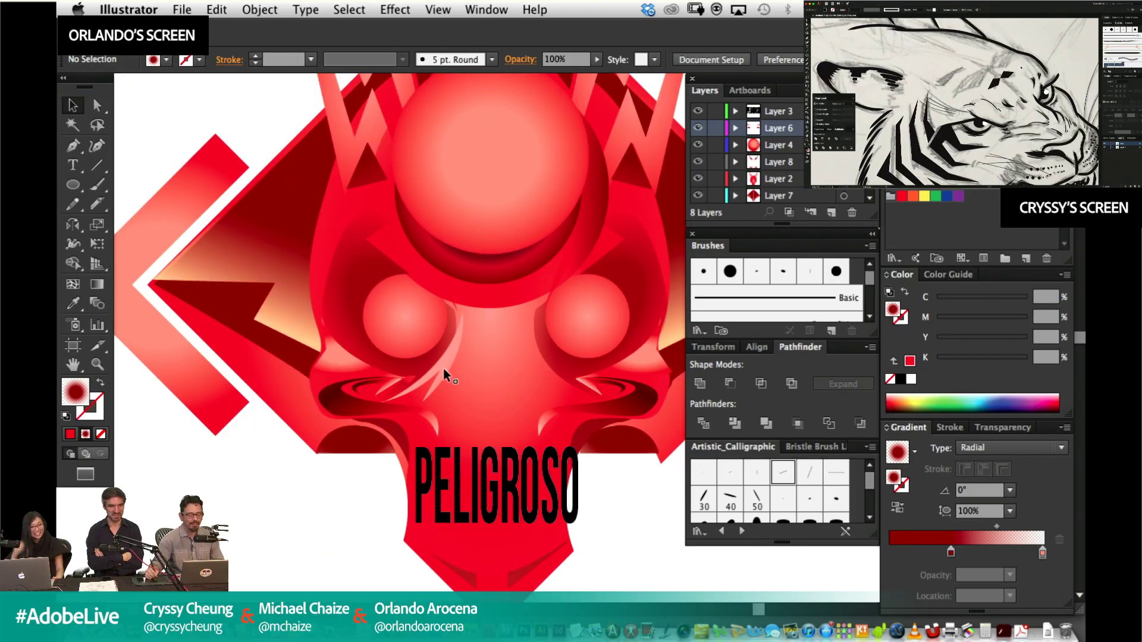
pyautogui.click(570, 372)
pyautogui.click(72, 225)
pyautogui.moveTo(591, 367); pyautogui.dragTo(484, 318)
pyautogui.hotkey('shift', 'Right')
pyautogui.hotkey('shift', 'Right')
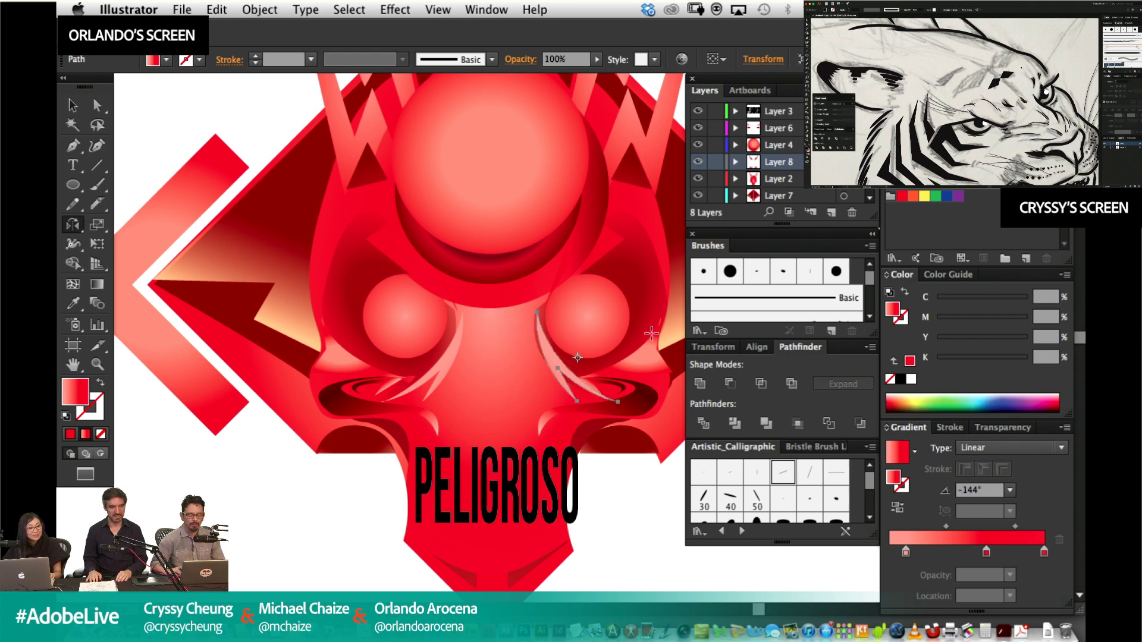
# Nudge the mirrored highlight inward so it sits beneath the right eye symmetrically to the left one, and deselect it.
pyautogui.press('Left')
pyautogui.press('Left')
pyautogui.press('Left')
pyautogui.press('Left')
pyautogui.press('Left')
pyautogui.press('Left')
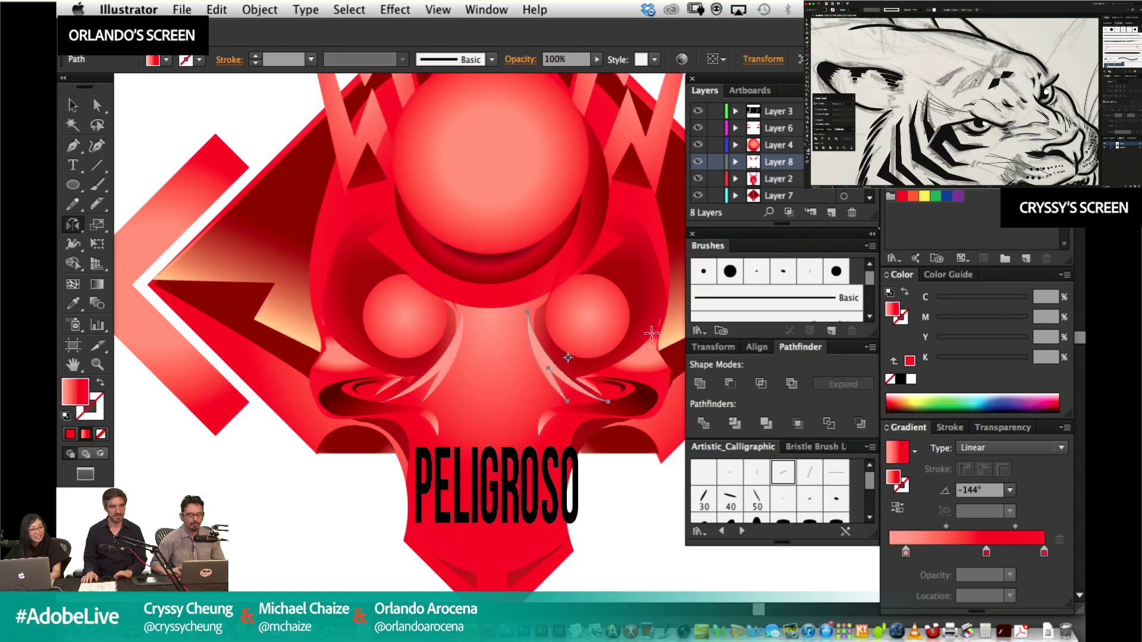
pyautogui.press('Left')
pyautogui.press('Left')
pyautogui.press('Left')
pyautogui.press('Right')
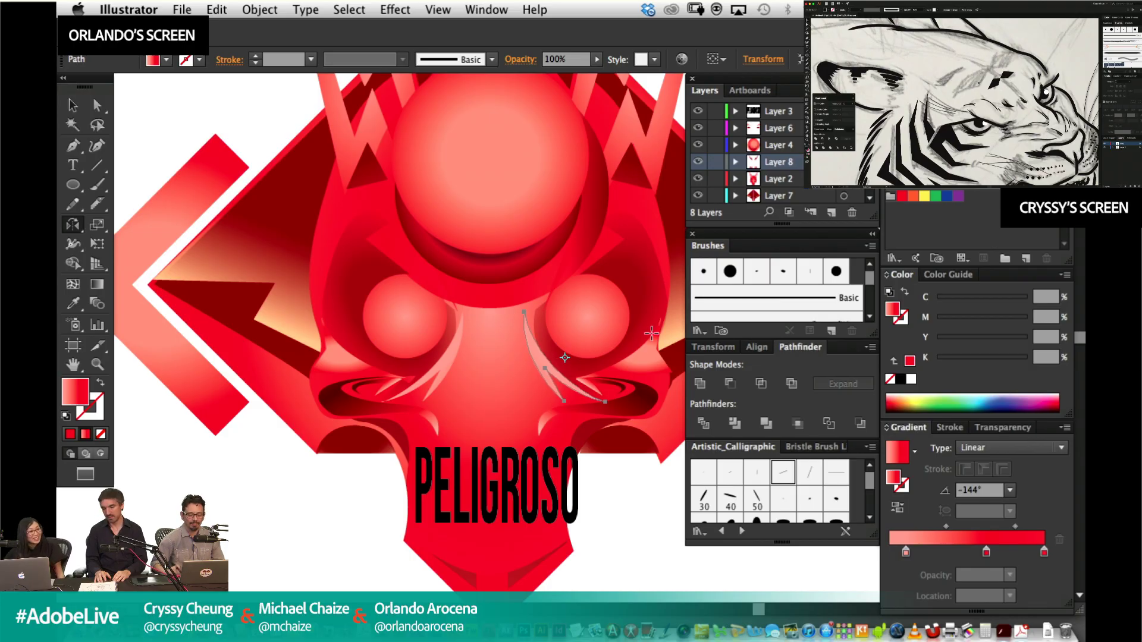
pyautogui.press('super+shift+a')
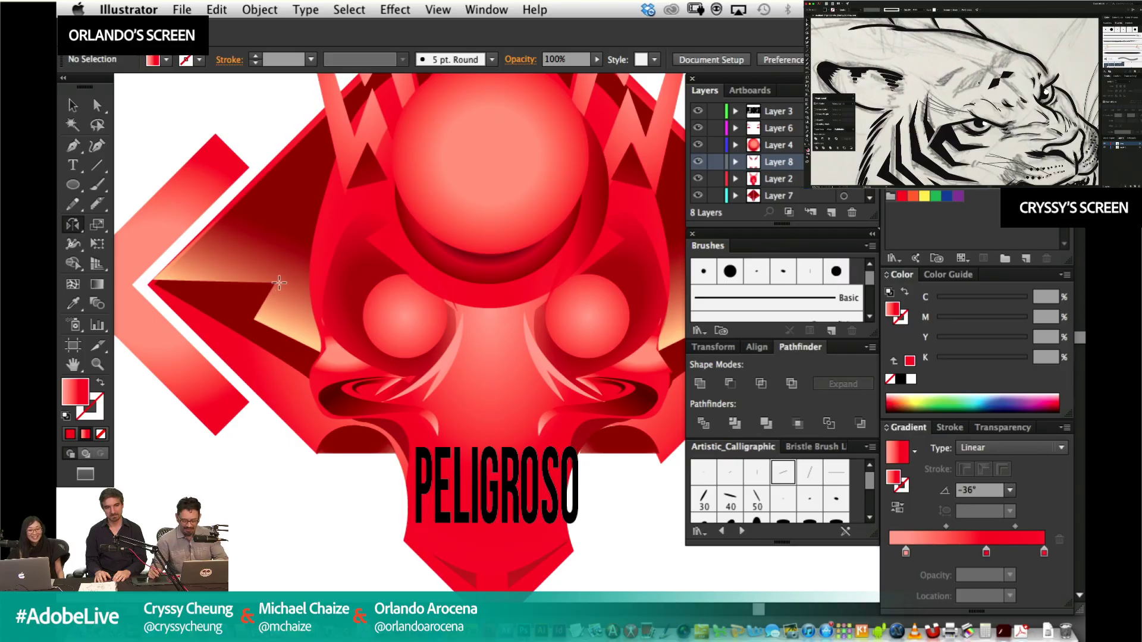
# Draw a thin curved highlight shape along the brow edge above the skull's left eye with the Pen tool.
pyautogui.press('super+equal')
pyautogui.moveTo(408, 390); pyautogui.dragTo(445, 329)
pyautogui.press('p')
pyautogui.click(265, 143)
pyautogui.click(452, 247)
pyautogui.moveTo(452, 249); pyautogui.dragTo(534, 255)
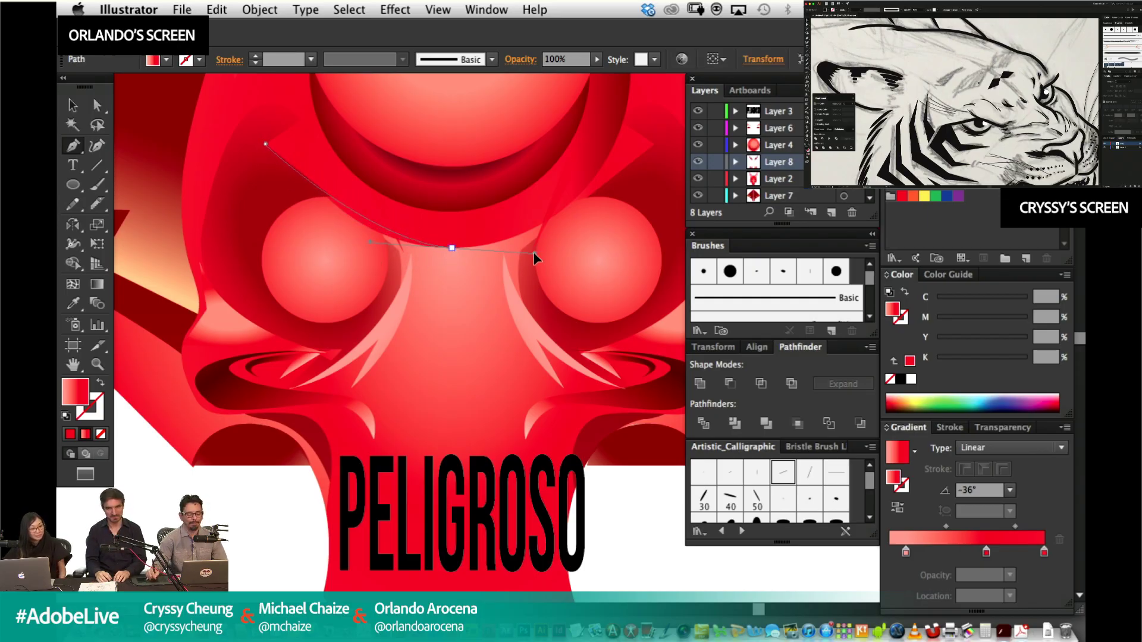
pyautogui.moveTo(451, 252); pyautogui.dragTo(452, 250)
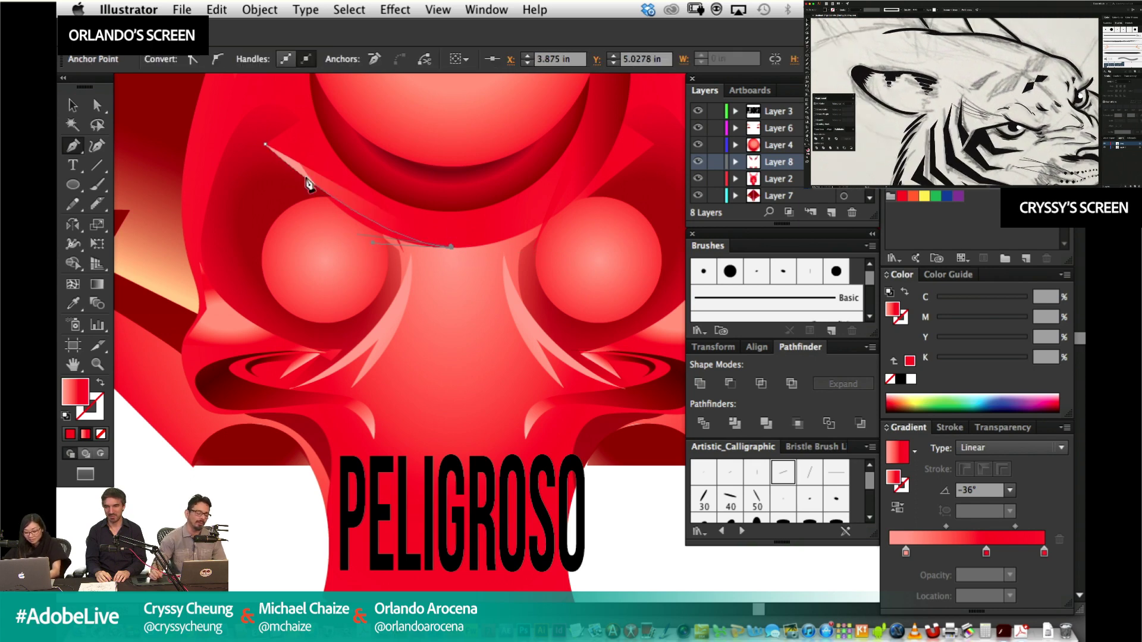
pyautogui.scroll(5, 271, 178)
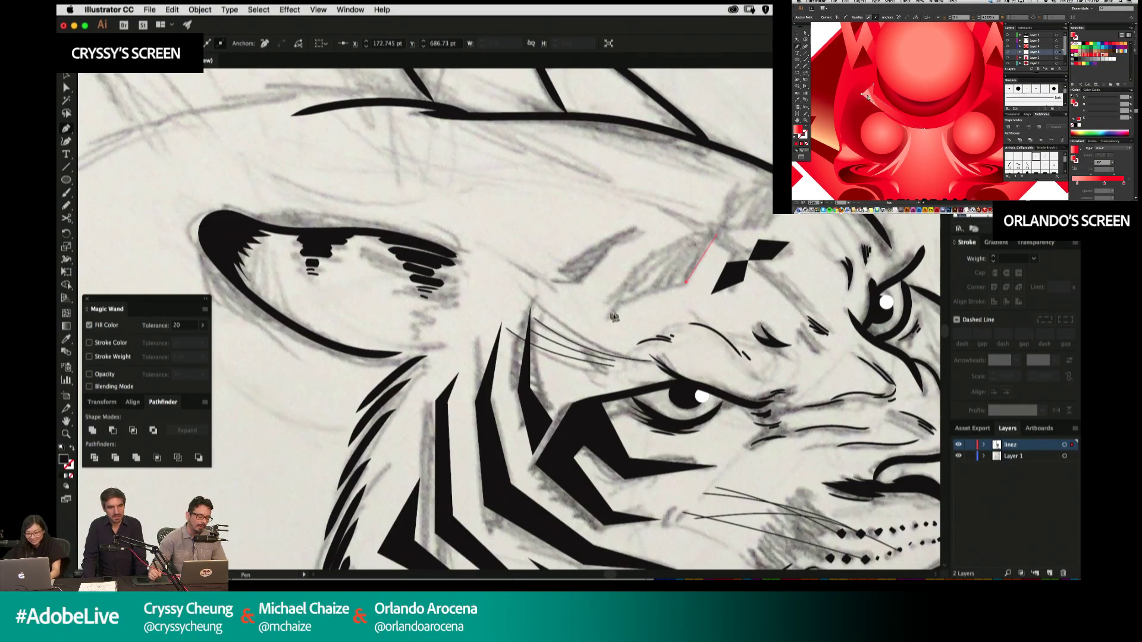
# Complete the solid black elongated diamond stripe over the sketched marking on the tiger's forehead.
pyautogui.click(612, 308)
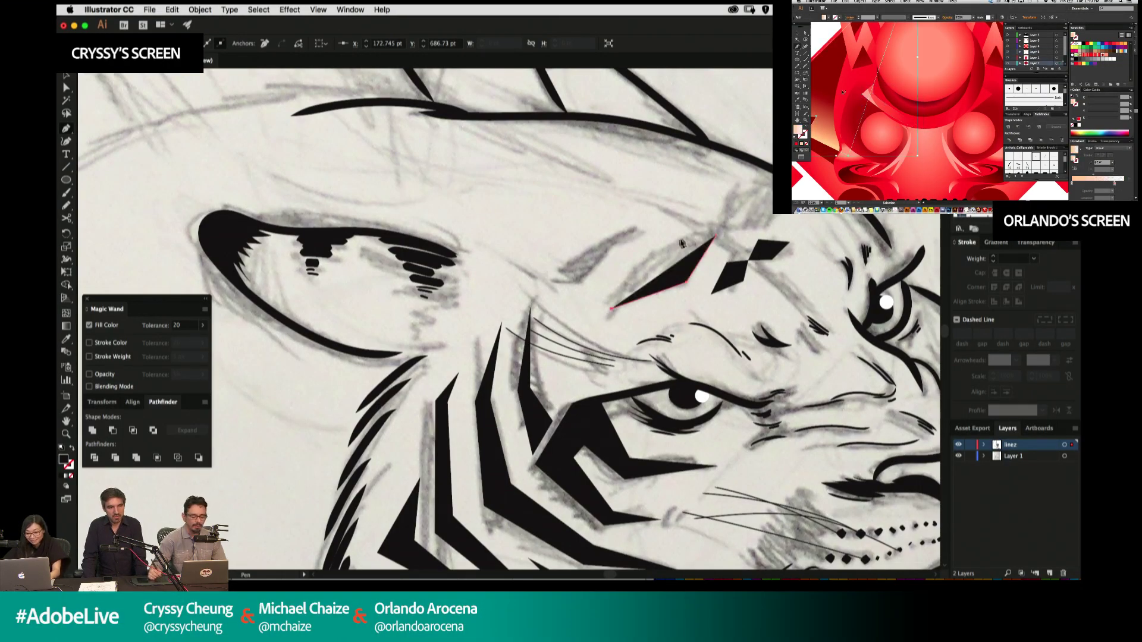
pyautogui.click(655, 248)
pyautogui.click(716, 236)
pyautogui.keyDown('super'); pyautogui.click(735, 221); pyautogui.keyUp('super')
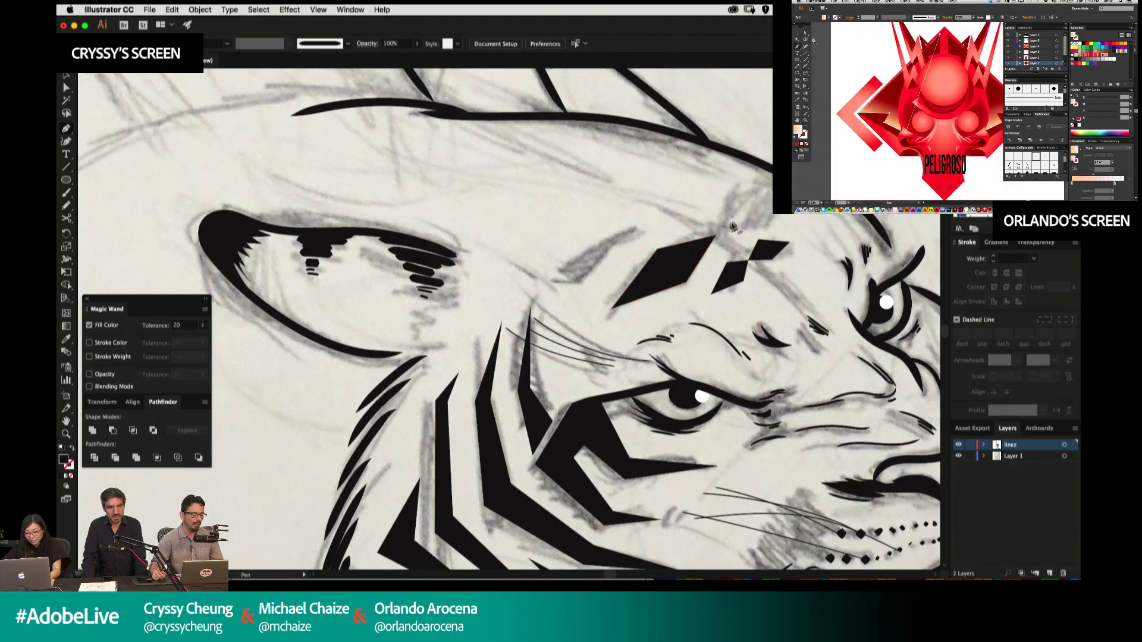
# Draw a second solid black diamond stripe on the tiger's forehead, touching the upper tip of the first one.
pyautogui.click(718, 232)
pyautogui.click(737, 190)
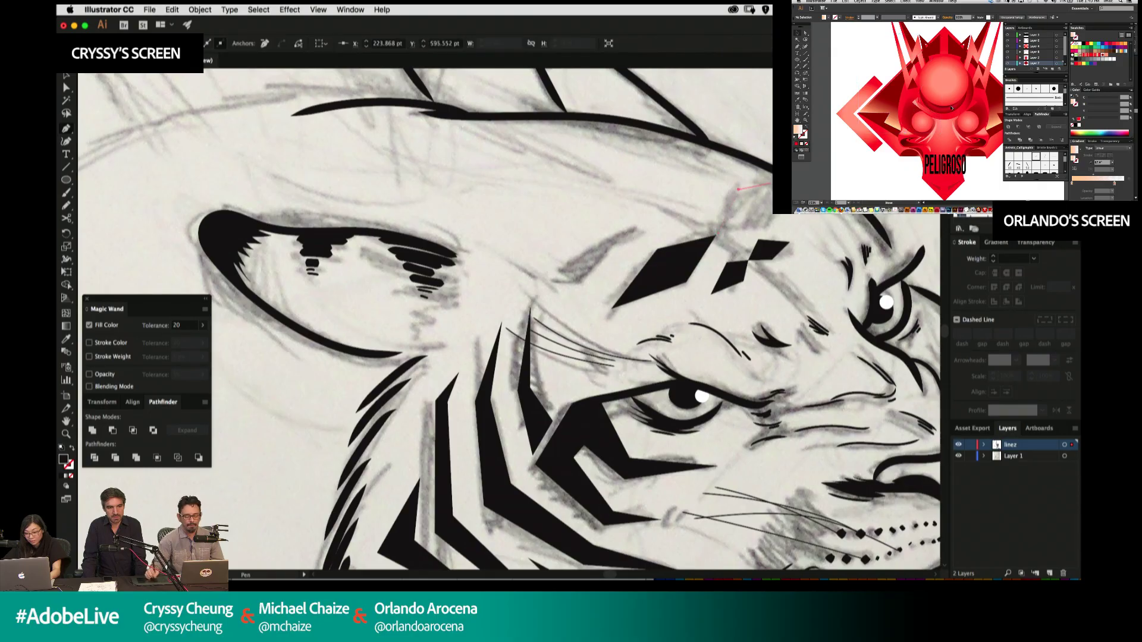
pyautogui.click(792, 180)
pyautogui.click(768, 226)
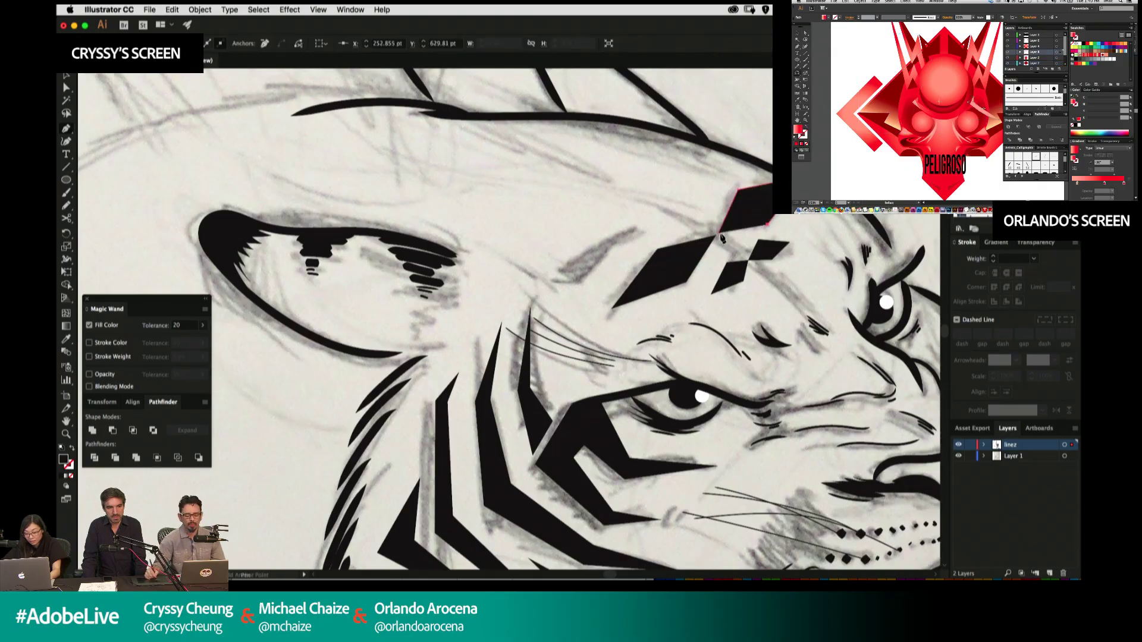
pyautogui.click(718, 233)
pyautogui.keyDown('super'); pyautogui.click(821, 241); pyautogui.keyUp('super')
pyautogui.moveTo(672, 261); pyautogui.dragTo(634, 250)
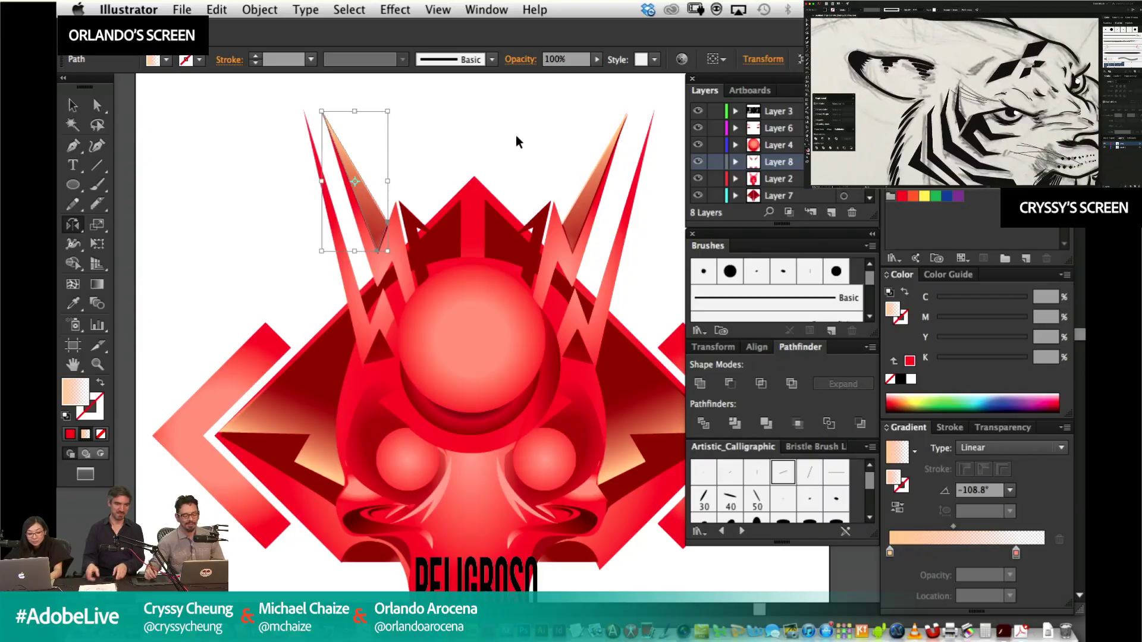
# Select the skull's left inner horn highlight together with the adjoining dark horn shape and nudge them upward.
pyautogui.keyDown('super'); pyautogui.click(553, 136); pyautogui.keyUp('super')
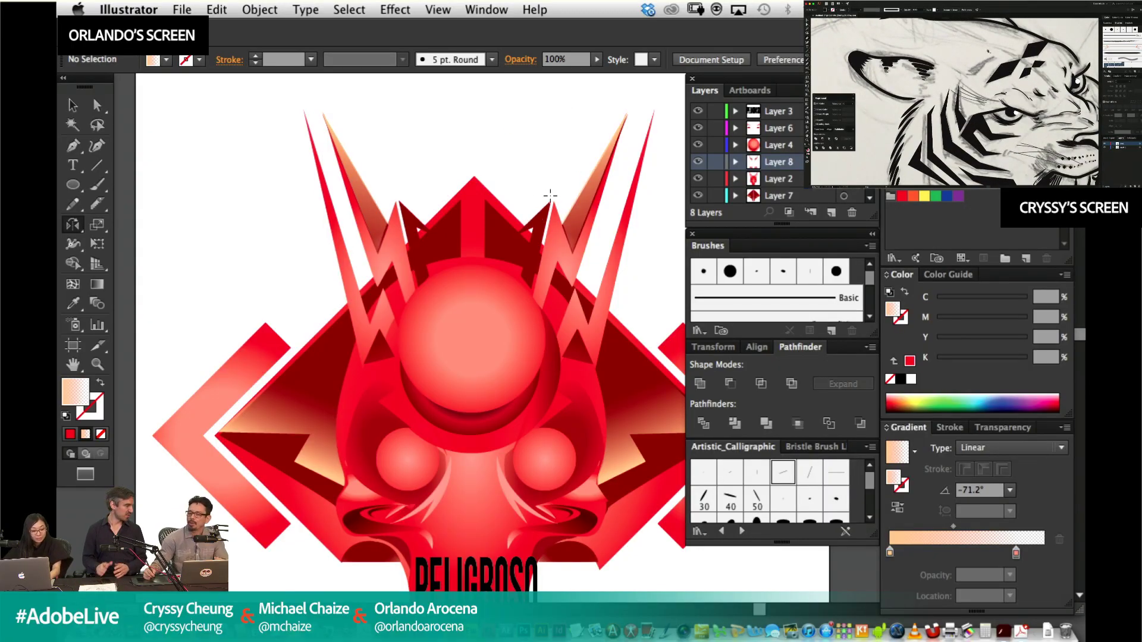
pyautogui.scroll(-5, 441, 295)
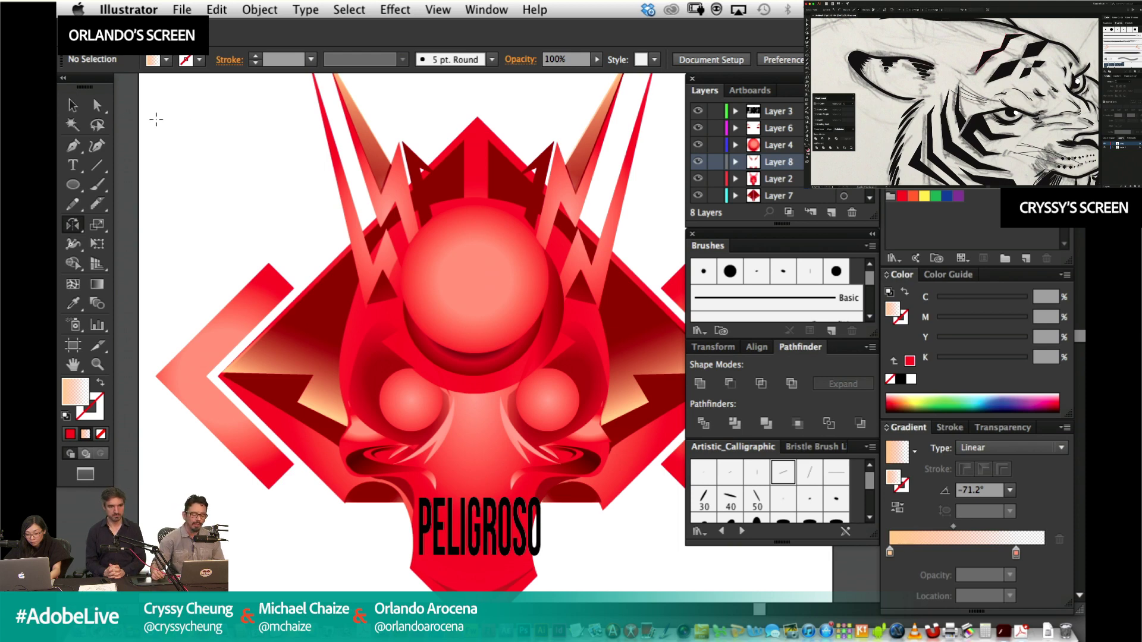
pyautogui.click(74, 106)
pyautogui.scroll(2, 503, 232)
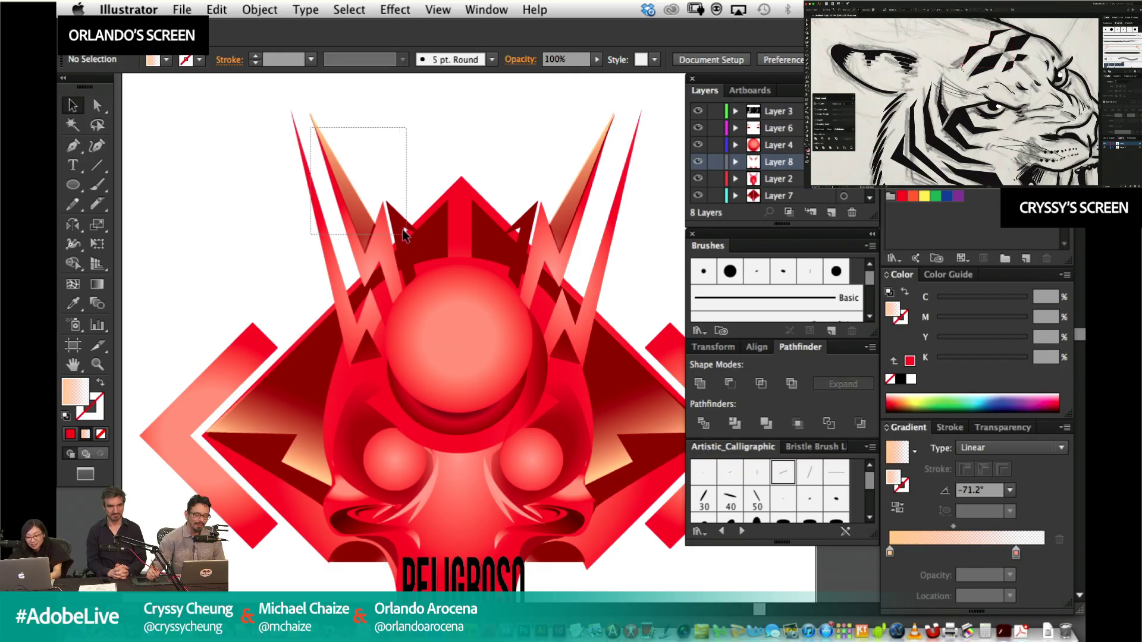
pyautogui.click(357, 205)
pyautogui.click(349, 284)
pyautogui.hotkey('shift', 'Up')
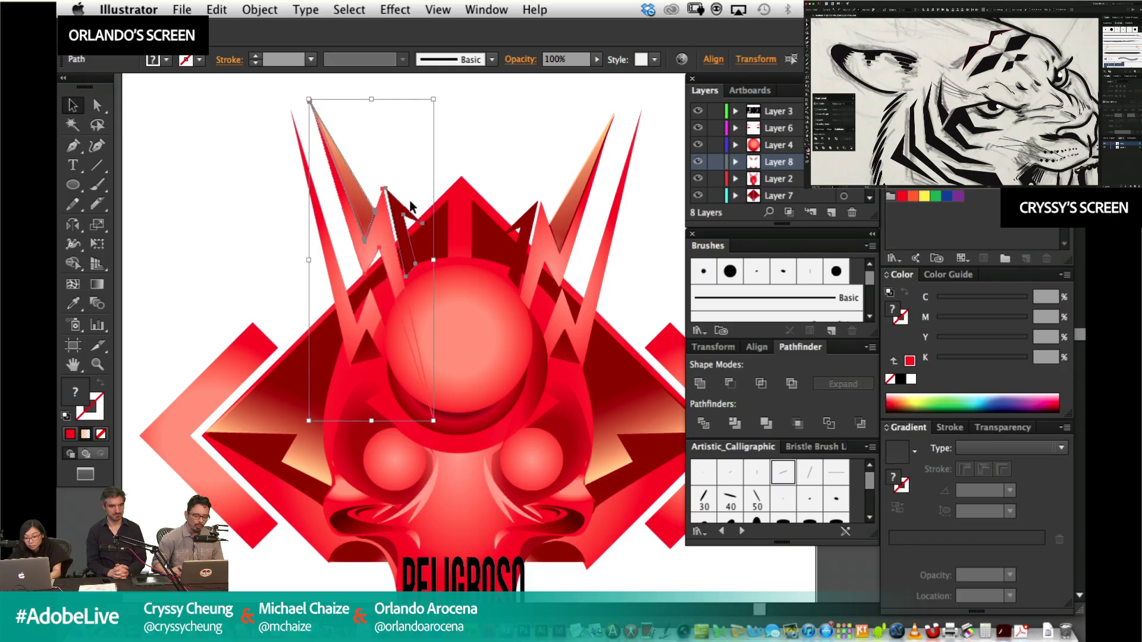
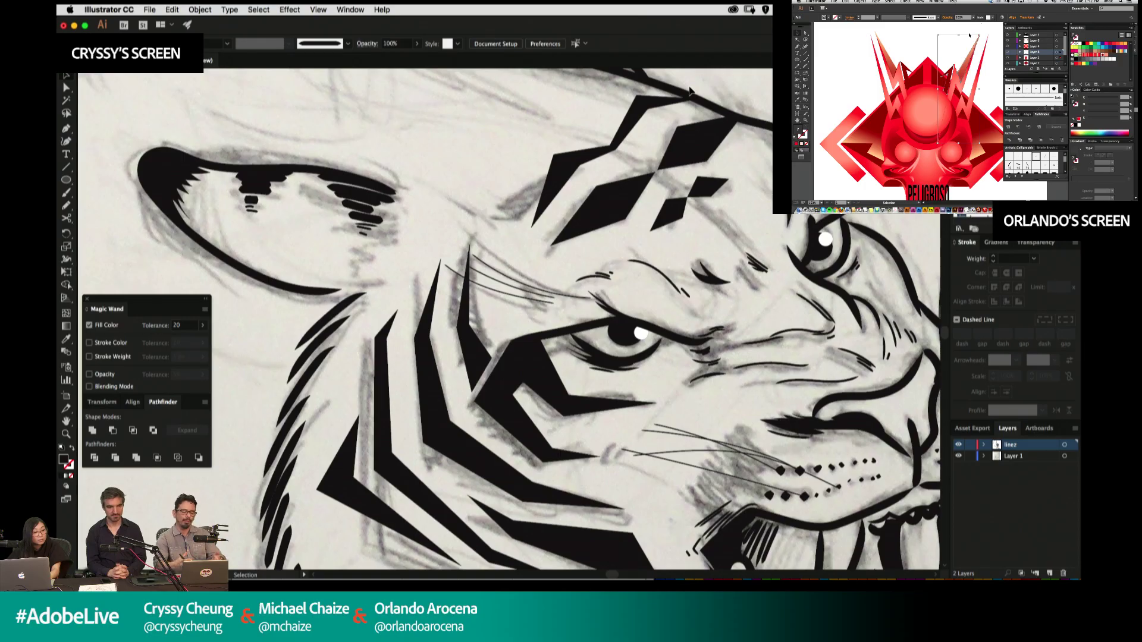
# Look over the tiger's forehead, foreleg and jaw for sketched details that still need inking.
pyautogui.moveTo(680, 180)
pyautogui.mouseDown()
pyautogui.moveTo(735, 289)
pyautogui.moveTo(662, 126)
pyautogui.moveTo(618, 71)
pyautogui.mouseUp()
pyautogui.moveTo(711, 357); pyautogui.dragTo(639, 227)
pyautogui.moveTo(639, 297); pyautogui.dragTo(635, 183)
pyautogui.press('super+minus')
pyautogui.press('super+minus')
pyautogui.press('super+minus')
pyautogui.moveTo(511, 266); pyautogui.dragTo(680, 272)
pyautogui.moveTo(646, 338)
pyautogui.mouseDown()
pyautogui.moveTo(650, 357)
pyautogui.moveTo(708, 286)
pyautogui.moveTo(738, 279)
pyautogui.mouseUp()
pyautogui.press('super+space')
pyautogui.click(655, 286)
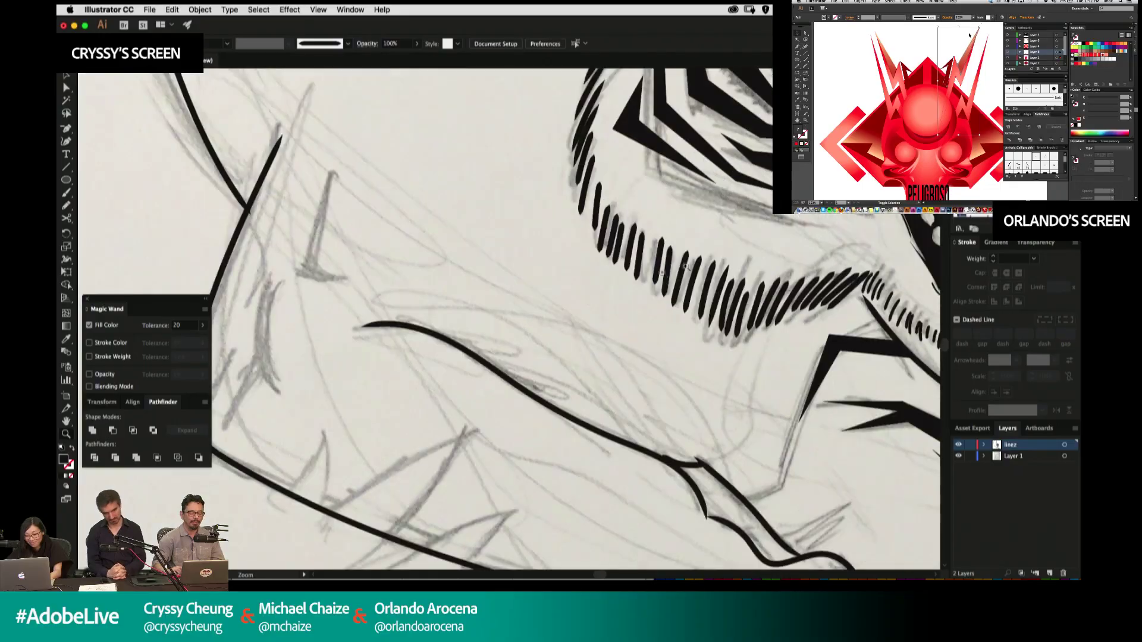
pyautogui.moveTo(904, 313); pyautogui.dragTo(654, 301)
pyautogui.click(690, 293)
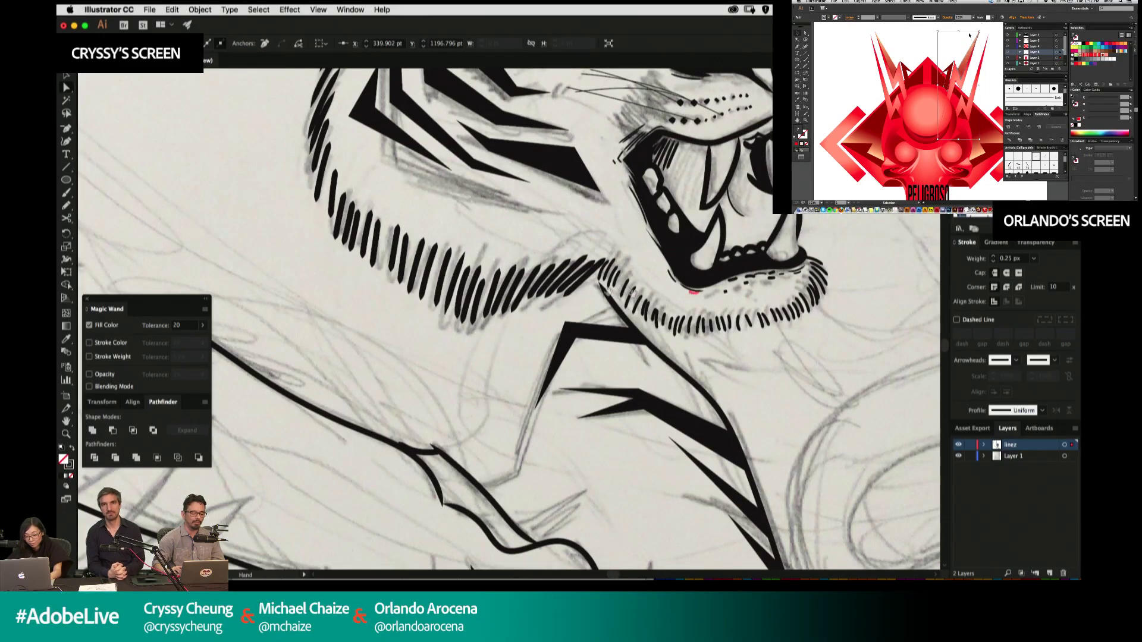
# Paint thin curved contour strokes over the sketched shading inside the tiger's elbow with the Paintbrush tool.
pyautogui.moveTo(469, 277); pyautogui.dragTo(890, 255)
pyautogui.press('super+shift+a')
pyautogui.press('b')
pyautogui.moveTo(650, 270); pyautogui.dragTo(698, 331)
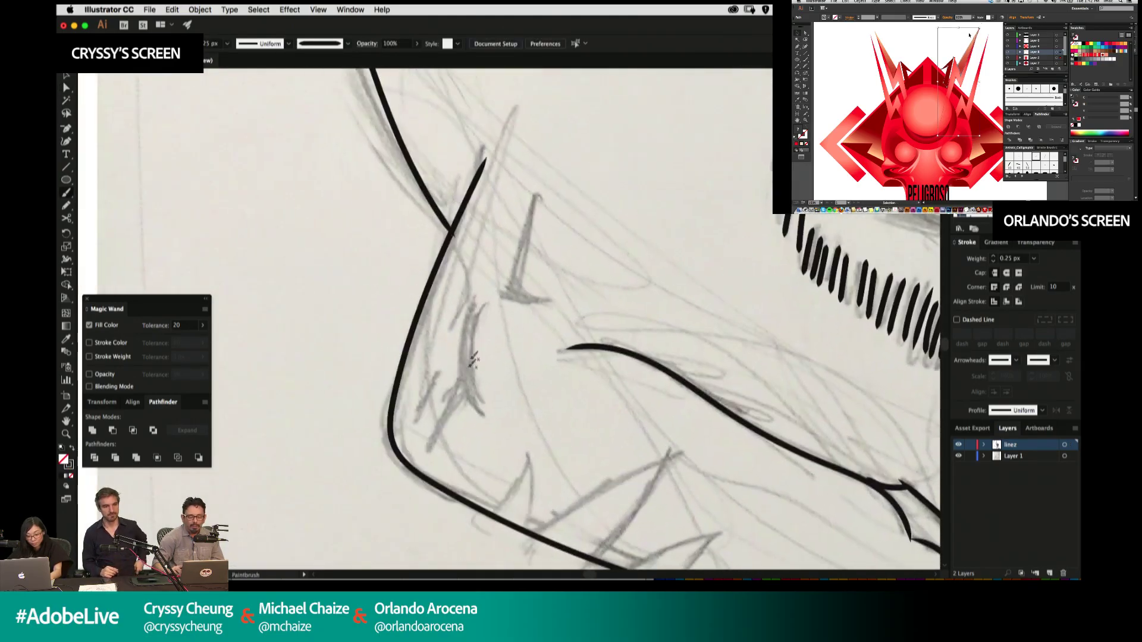
pyautogui.moveTo(484, 306); pyautogui.dragTo(464, 400)
pyautogui.moveTo(536, 201); pyautogui.dragTo(509, 302)
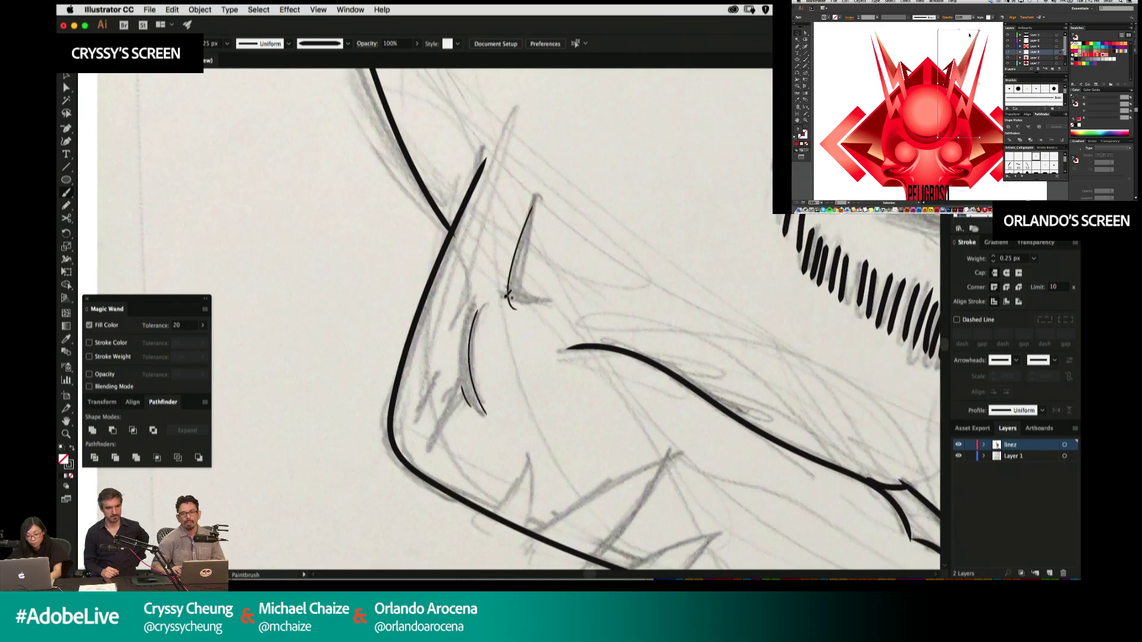
# Draw a narrow black triangular stripe from the leg outline just above the tiger's paw with the Pen tool.
pyautogui.moveTo(708, 272)
pyautogui.mouseDown()
pyautogui.moveTo(721, 154)
pyautogui.moveTo(481, 218)
pyautogui.mouseUp()
pyautogui.moveTo(665, 363); pyautogui.dragTo(468, 229)
pyautogui.press('a')
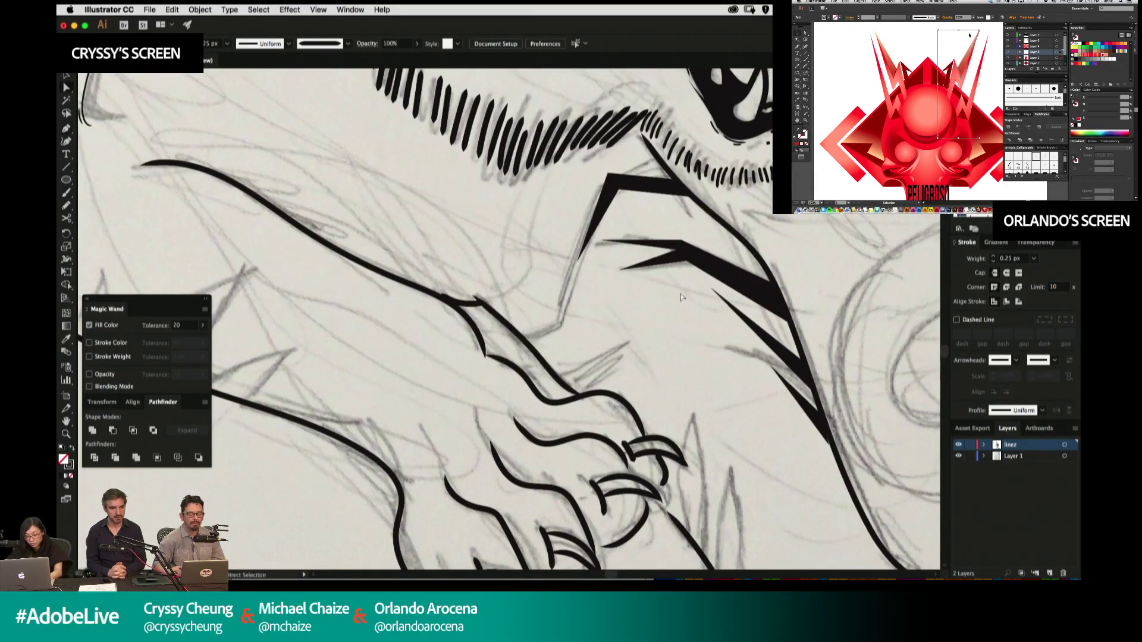
pyautogui.press('p')
pyautogui.click(557, 377)
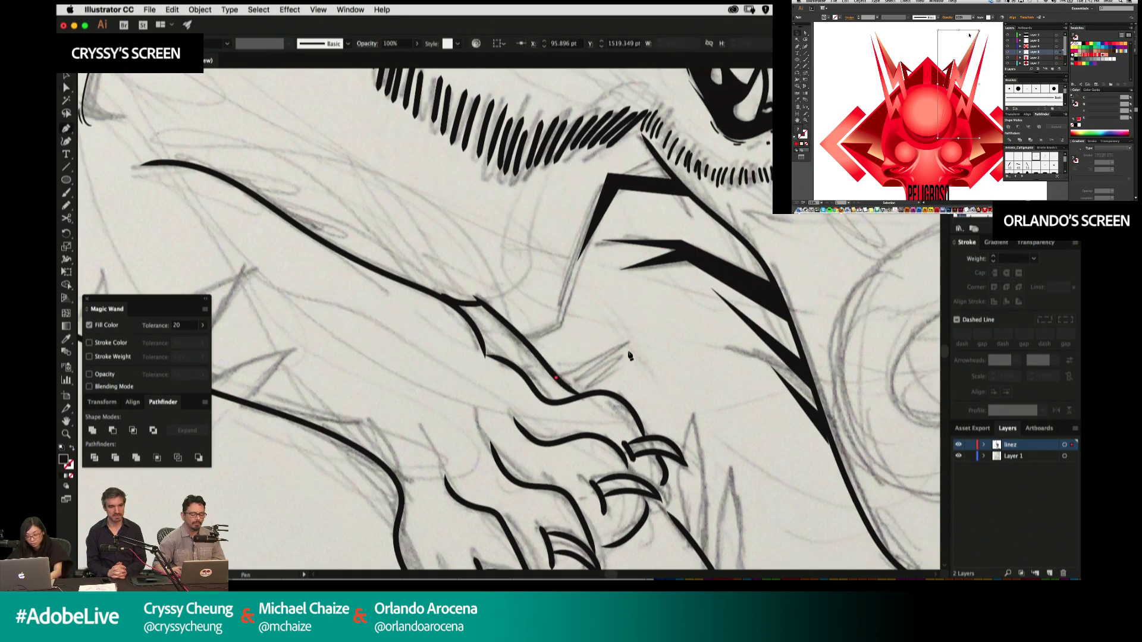
pyautogui.click(628, 349)
pyautogui.click(572, 390)
pyautogui.press('shift+super+a')
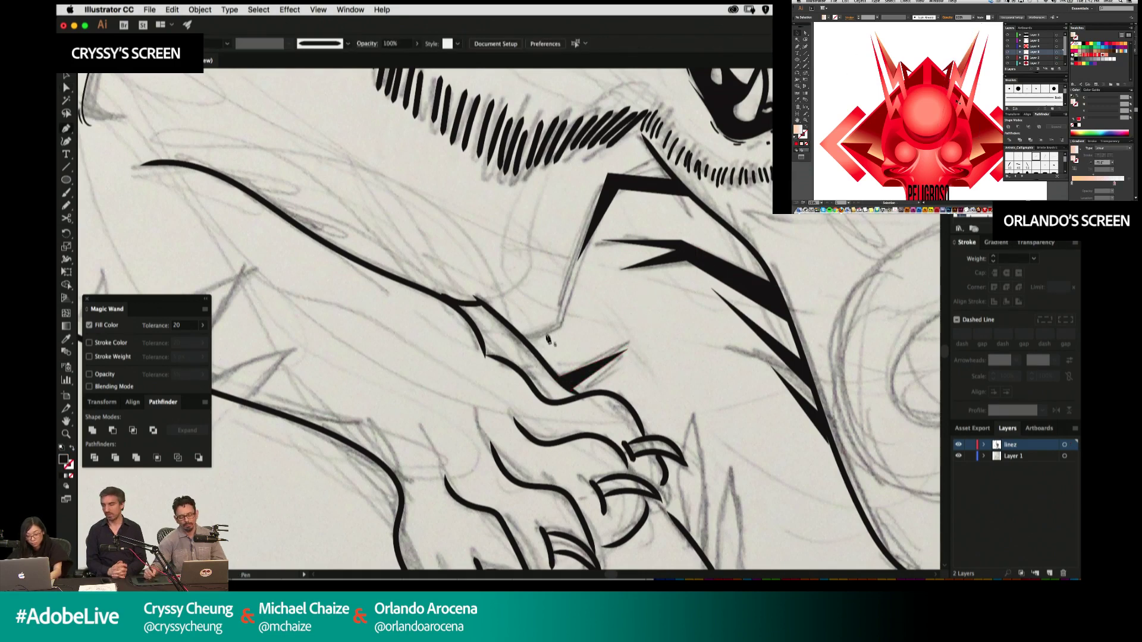
# Draw a bent black stripe from the leg outline above the triangular one, following the sketch up toward the chest stripes.
pyautogui.click(528, 343)
pyautogui.click(562, 328)
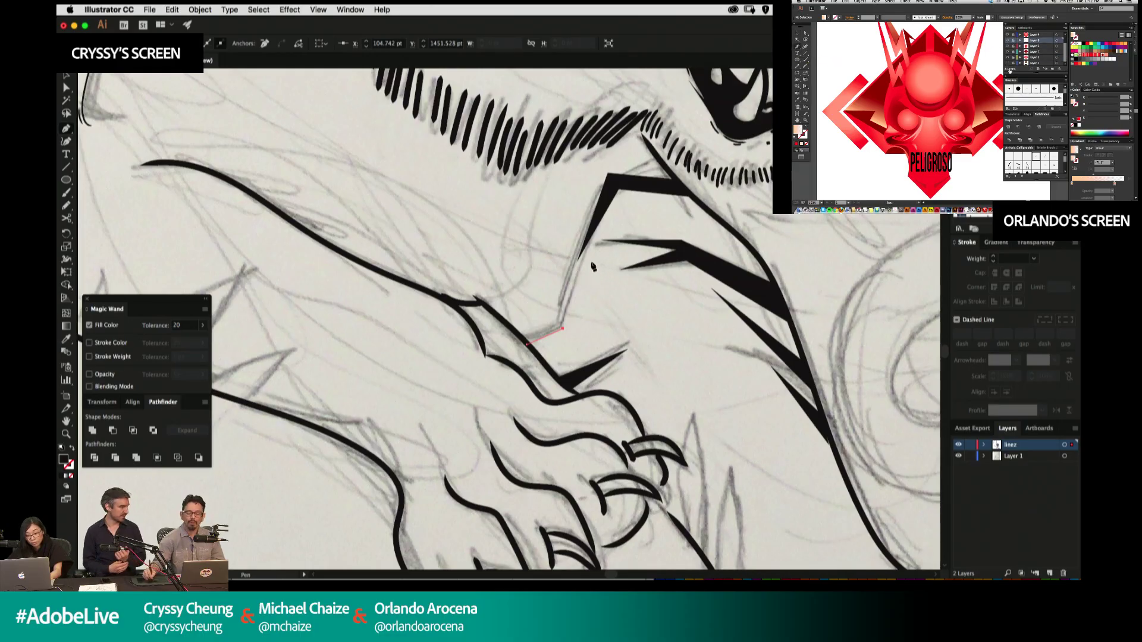
pyautogui.click(590, 259)
pyautogui.click(552, 315)
pyautogui.click(527, 344)
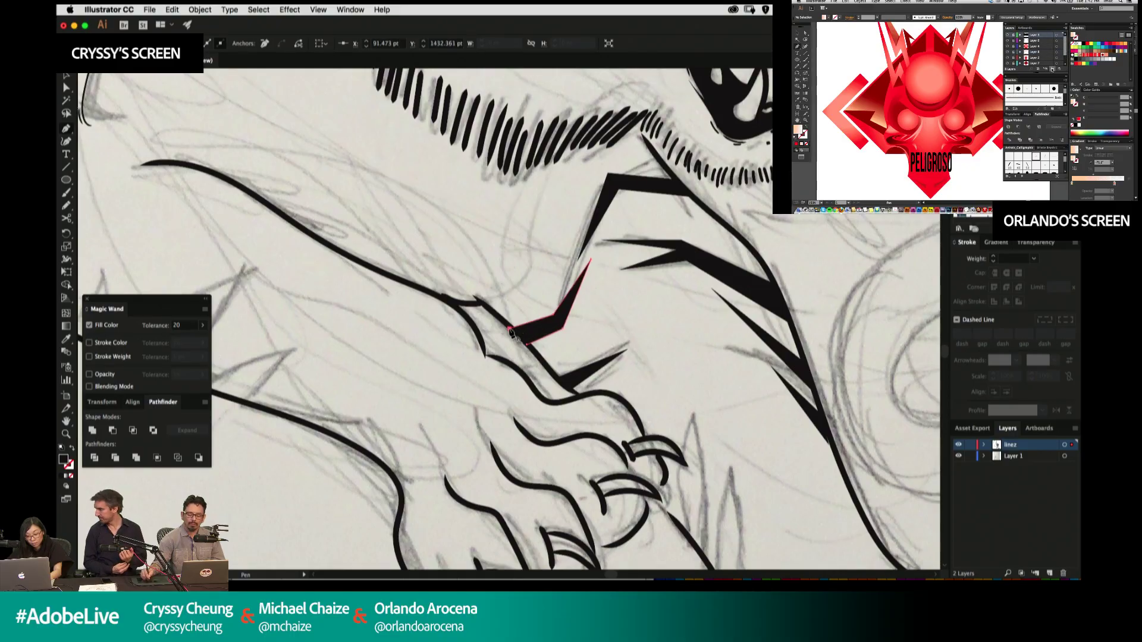
pyautogui.keyDown('super'); pyautogui.click(556, 362); pyautogui.keyUp('super')
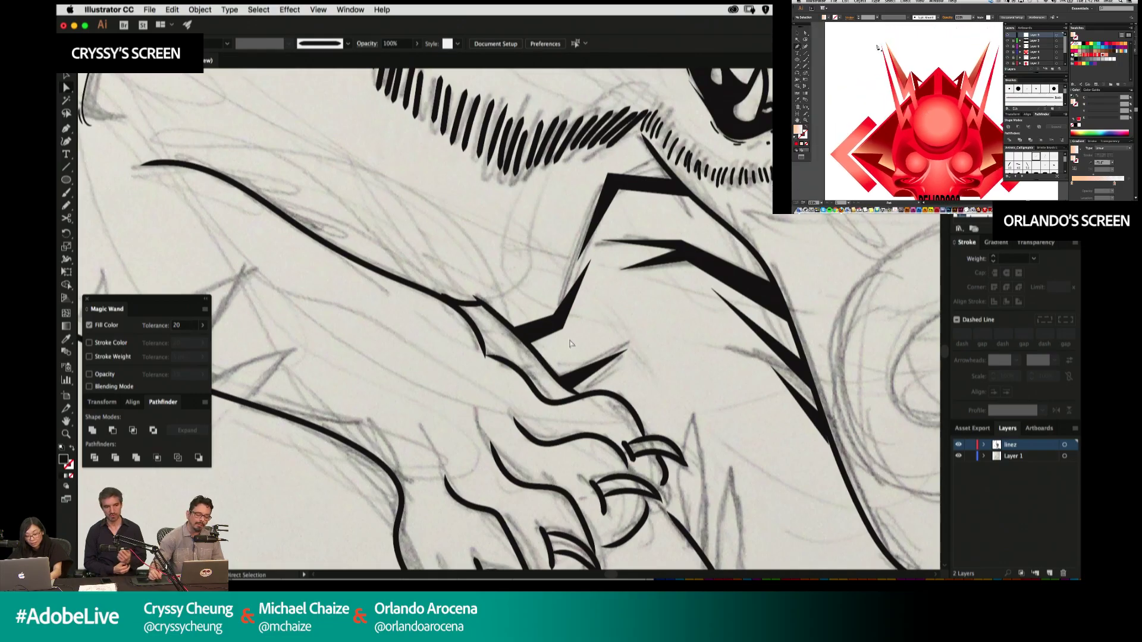
pyautogui.click(557, 325)
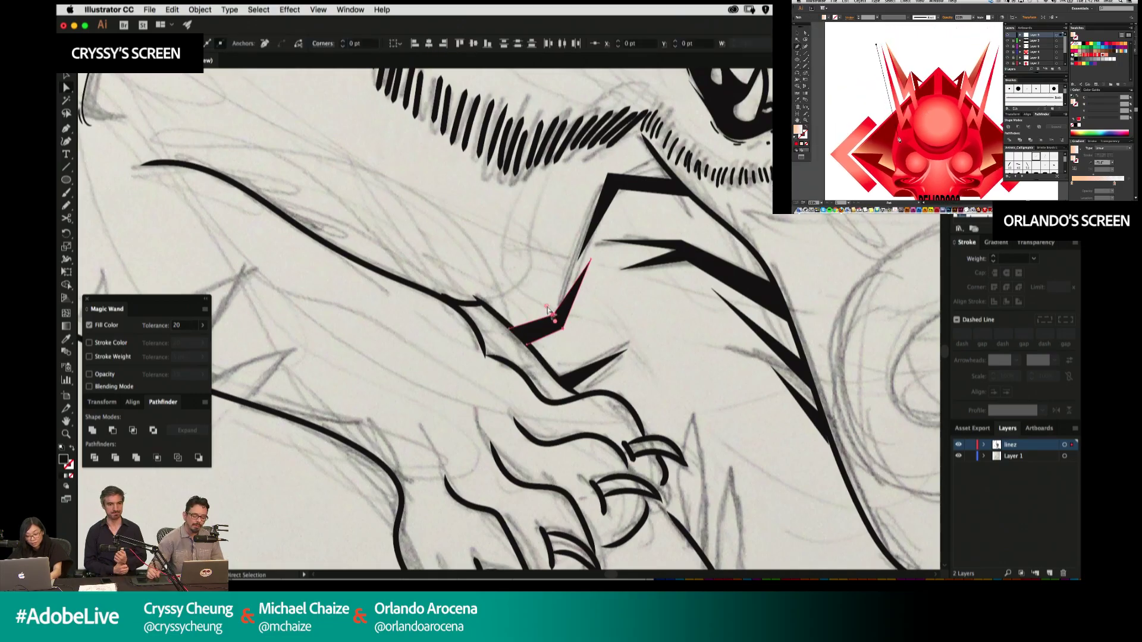
pyautogui.click(576, 346)
pyautogui.moveTo(574, 341); pyautogui.dragTo(489, 460)
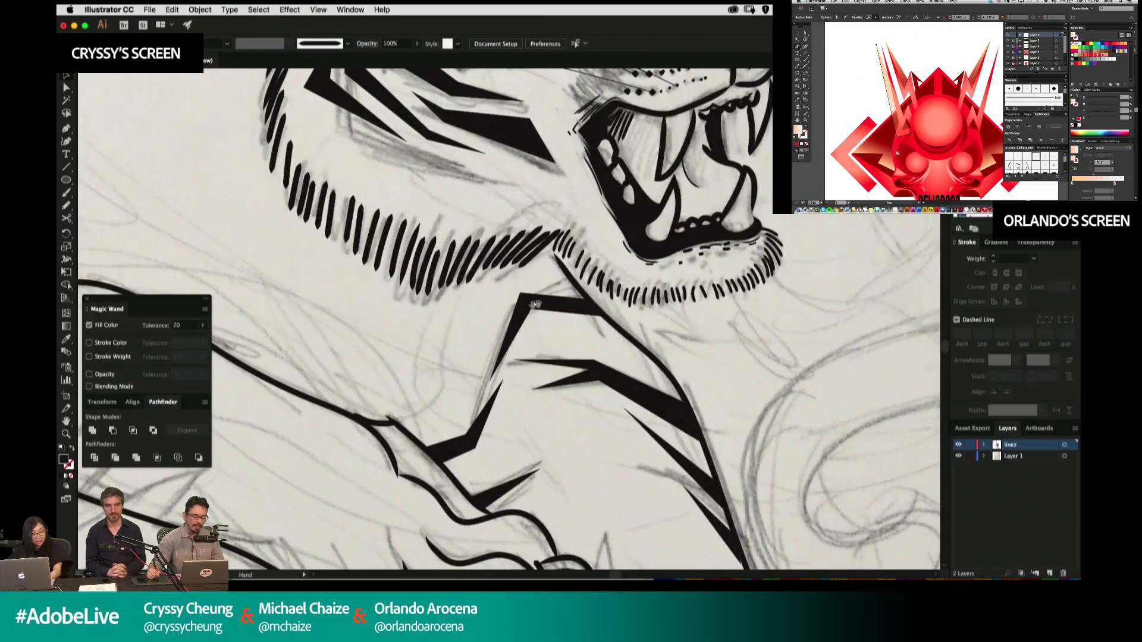
# Paint short black fur strokes on the tiger's chest, just above the foreleg stripes, with the Paintbrush.
pyautogui.moveTo(481, 326); pyautogui.dragTo(582, 251)
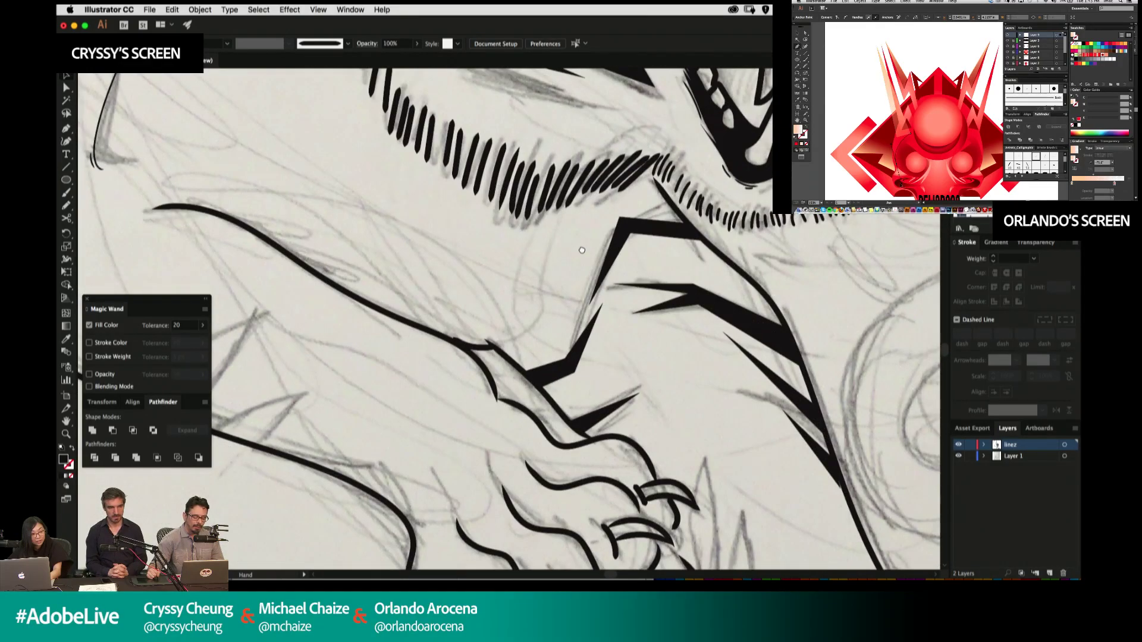
pyautogui.moveTo(495, 237); pyautogui.dragTo(527, 385)
pyautogui.moveTo(625, 317); pyautogui.dragTo(544, 318)
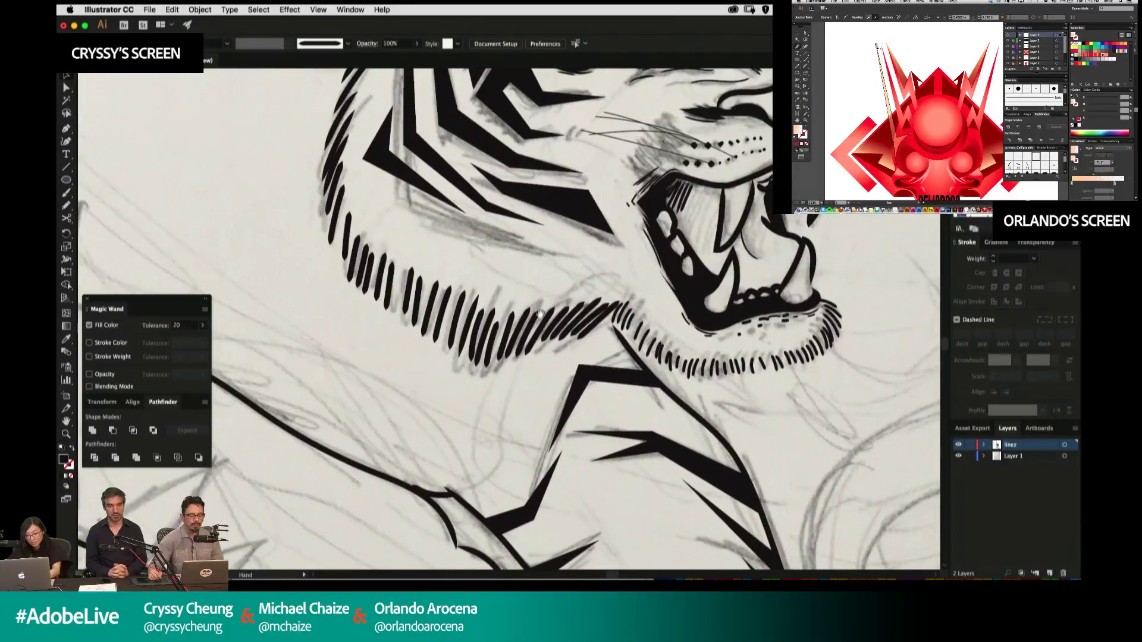
pyautogui.scroll(-5, 545, 318)
pyautogui.moveTo(669, 274); pyautogui.dragTo(704, 302)
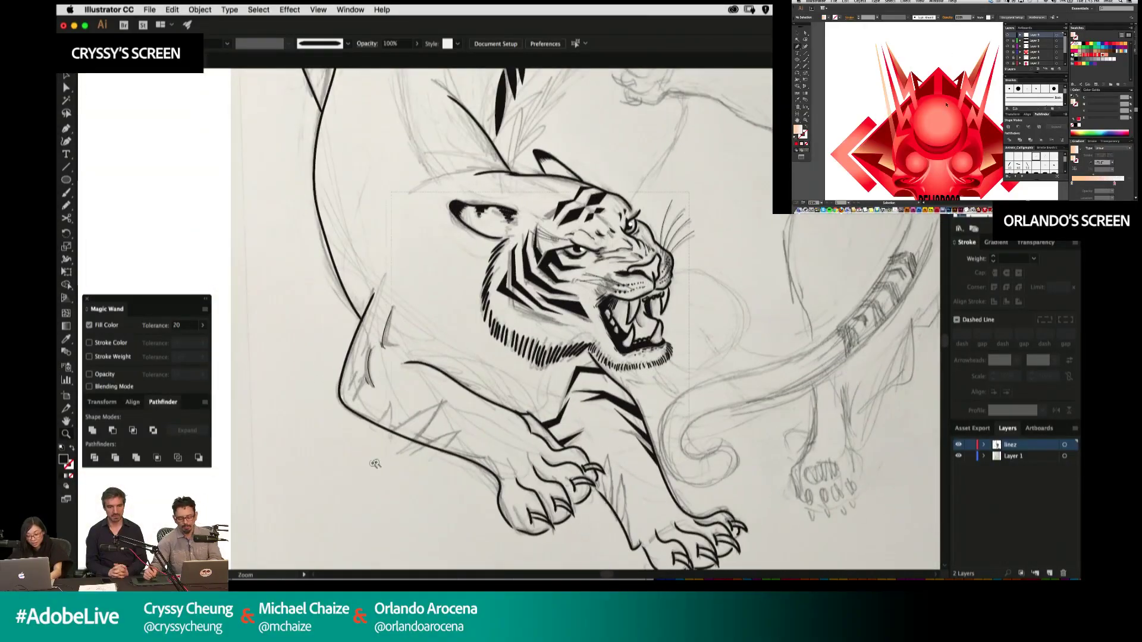
pyautogui.moveTo(384, 459); pyautogui.dragTo(383, 459)
pyautogui.moveTo(548, 459); pyautogui.dragTo(583, 398)
pyautogui.press('b')
pyautogui.moveTo(608, 337); pyautogui.dragTo(588, 390)
pyautogui.moveTo(586, 371); pyautogui.dragTo(571, 402)
# Paint finer fur strokes with a 0.25 px stroke weight beside the existing ones on the tiger's chest.
pyautogui.press('super+minus')
pyautogui.press('super+minus')
pyautogui.press('super+minus')
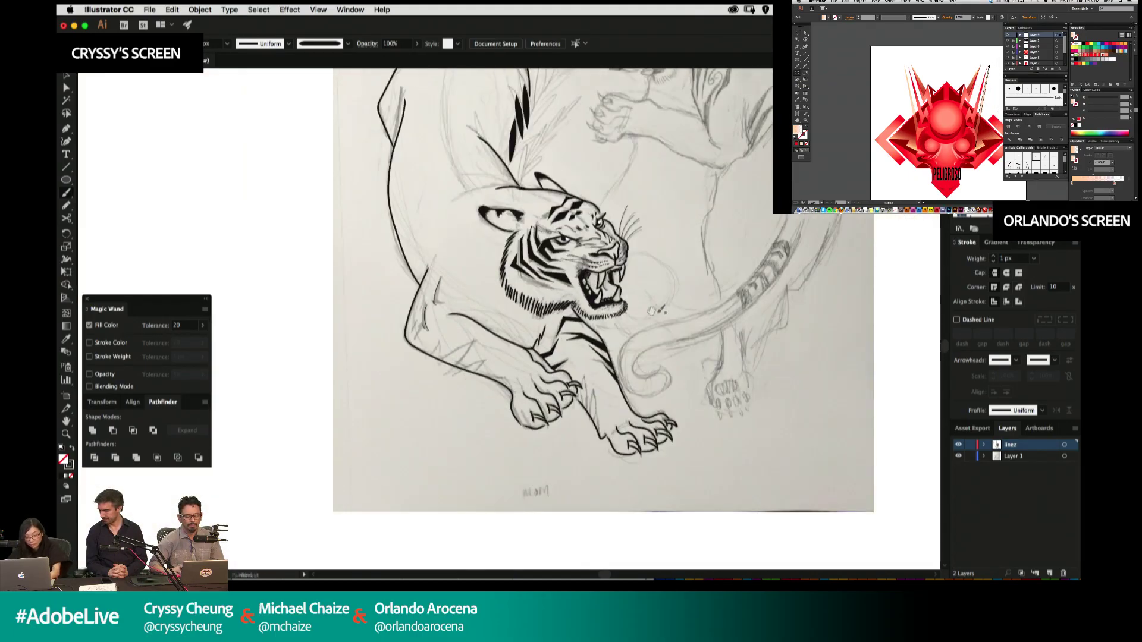
pyautogui.moveTo(667, 310); pyautogui.dragTo(753, 339)
pyautogui.press('z')
pyautogui.moveTo(480, 435); pyautogui.dragTo(446, 455)
pyautogui.keyDown('super'); pyautogui.click(708, 323); pyautogui.keyUp('super')
pyautogui.keyDown('super'); pyautogui.click(700, 311); pyautogui.keyUp('super')
pyautogui.press('b')
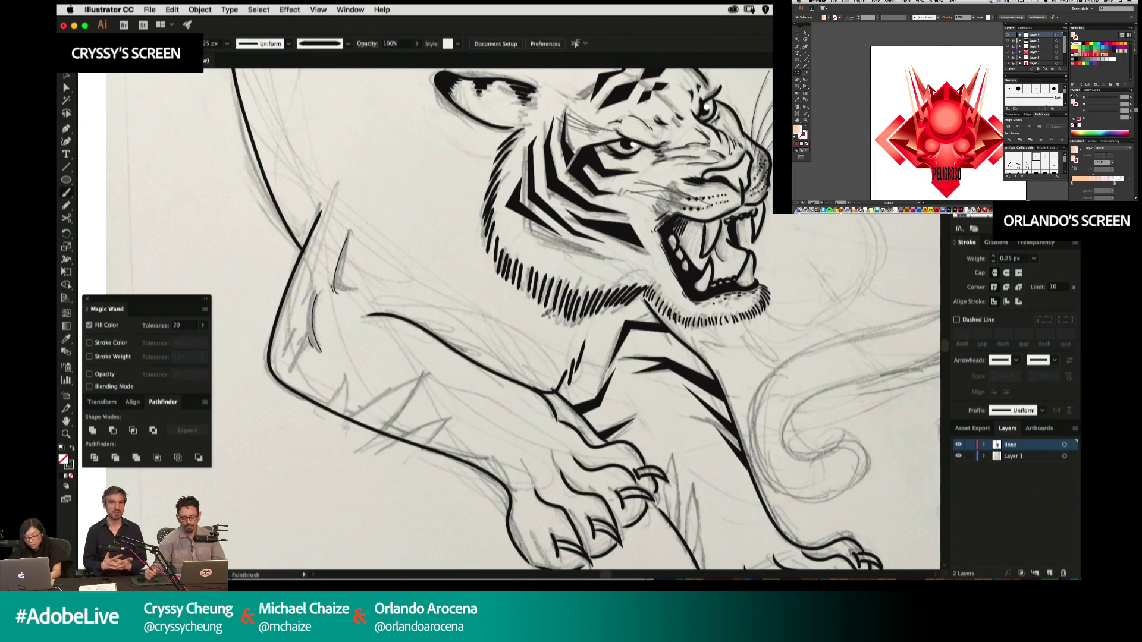
pyautogui.moveTo(599, 324); pyautogui.dragTo(588, 362)
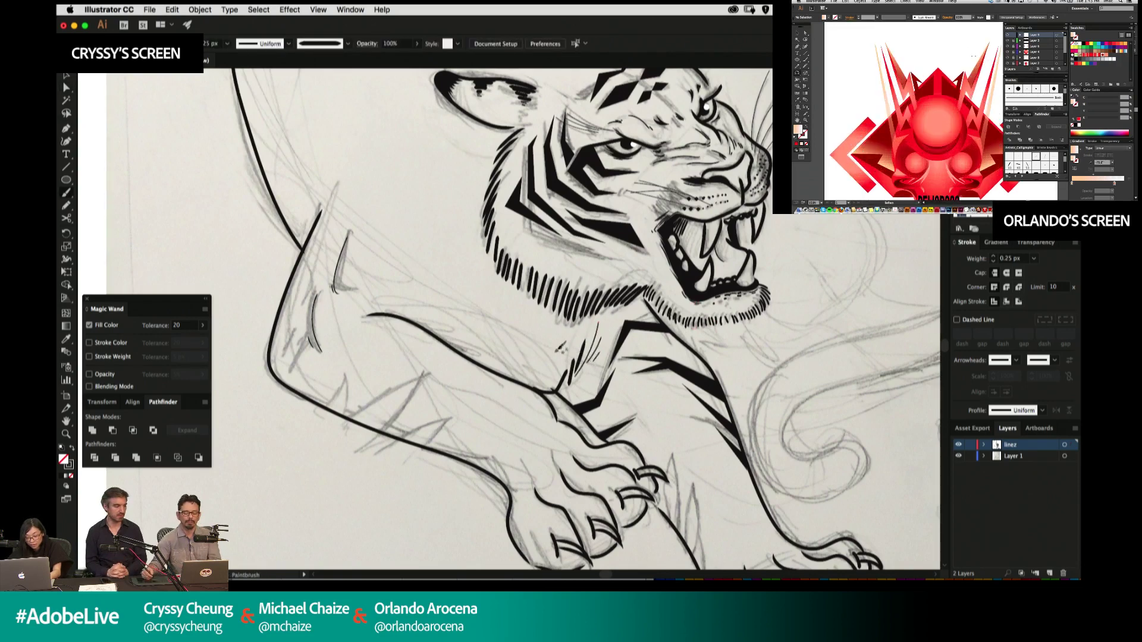
pyautogui.moveTo(1067, 40); pyautogui.dragTo(1064, 62)
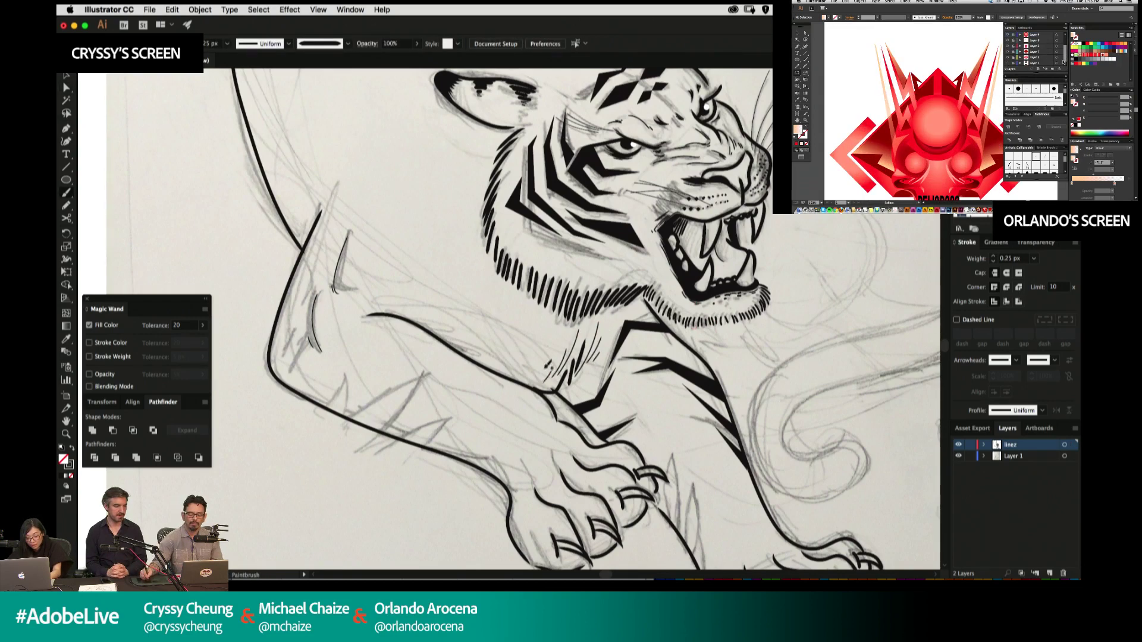
pyautogui.moveTo(539, 383); pyautogui.dragTo(528, 390)
pyautogui.click(1008, 53)
pyautogui.moveTo(649, 366); pyautogui.dragTo(732, 364)
pyautogui.click(1007, 52)
pyautogui.click(747, 363)
# Draw a pointed black stripe with the Pen tool at the upper end of the foreleg's top contour.
pyautogui.press('super+shift+a')
pyautogui.press('p')
pyautogui.click(1008, 58)
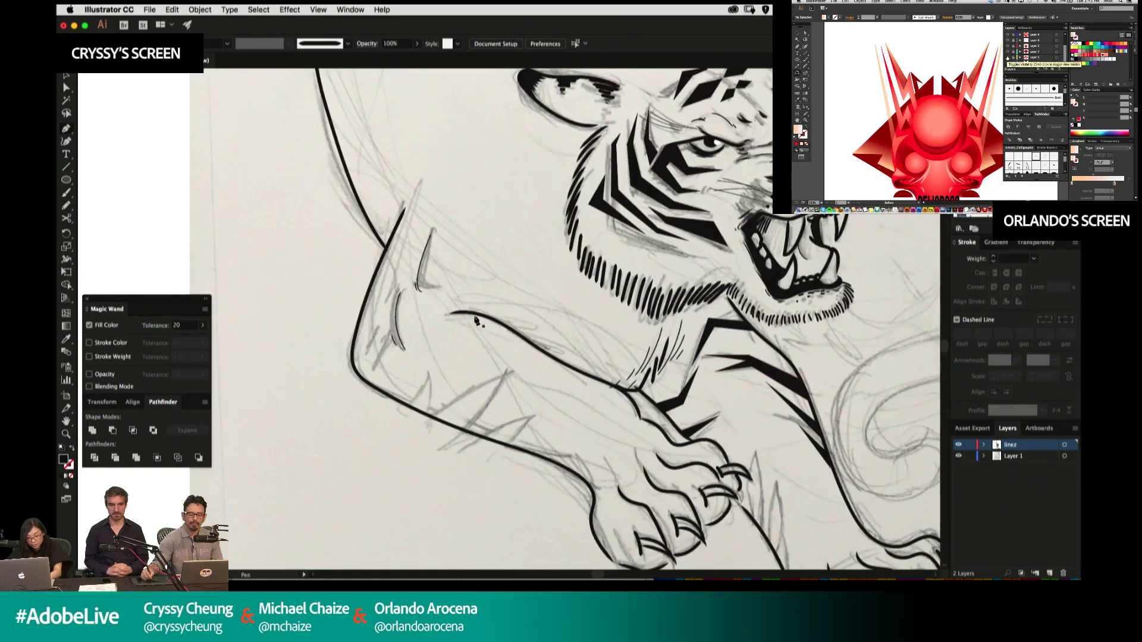
pyautogui.click(477, 313)
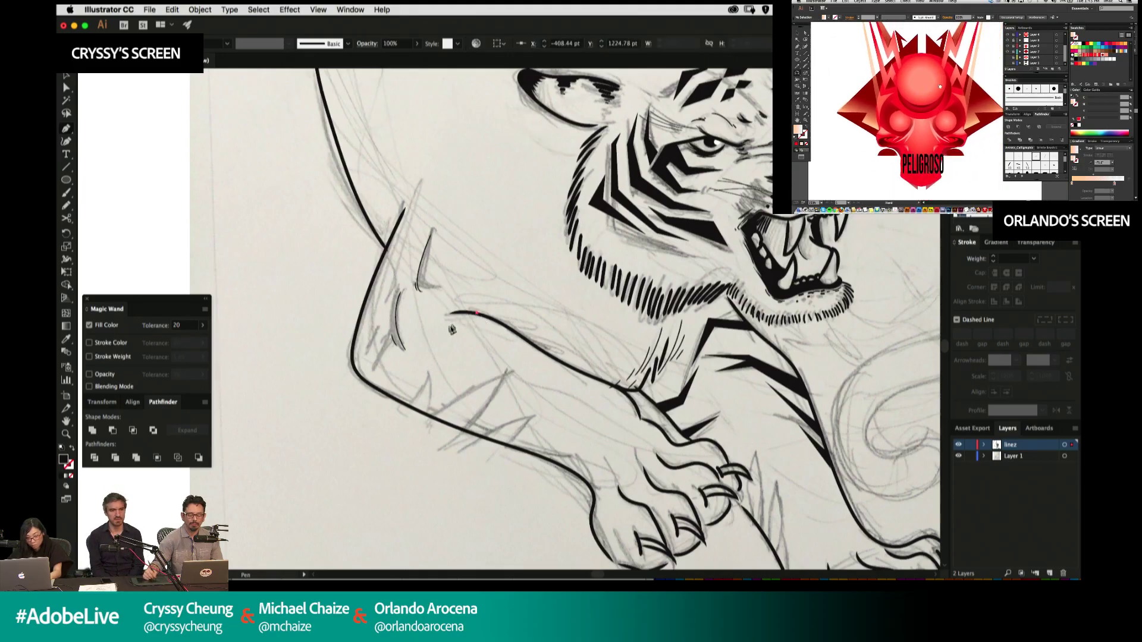
pyautogui.click(1008, 58)
pyautogui.moveTo(426, 341); pyautogui.dragTo(426, 340)
pyautogui.click(439, 331)
pyautogui.moveTo(493, 321); pyautogui.dragTo(505, 328)
pyautogui.press('super+minus')
pyautogui.press('super+shift+a')
# Draw a second, smaller pointed stripe just below the foreleg's top contour, beside the previous one.
pyautogui.click(515, 333)
pyautogui.click(477, 332)
pyautogui.click(521, 338)
pyautogui.press('super+shift+a')
pyautogui.moveTo(722, 305); pyautogui.dragTo(663, 254)
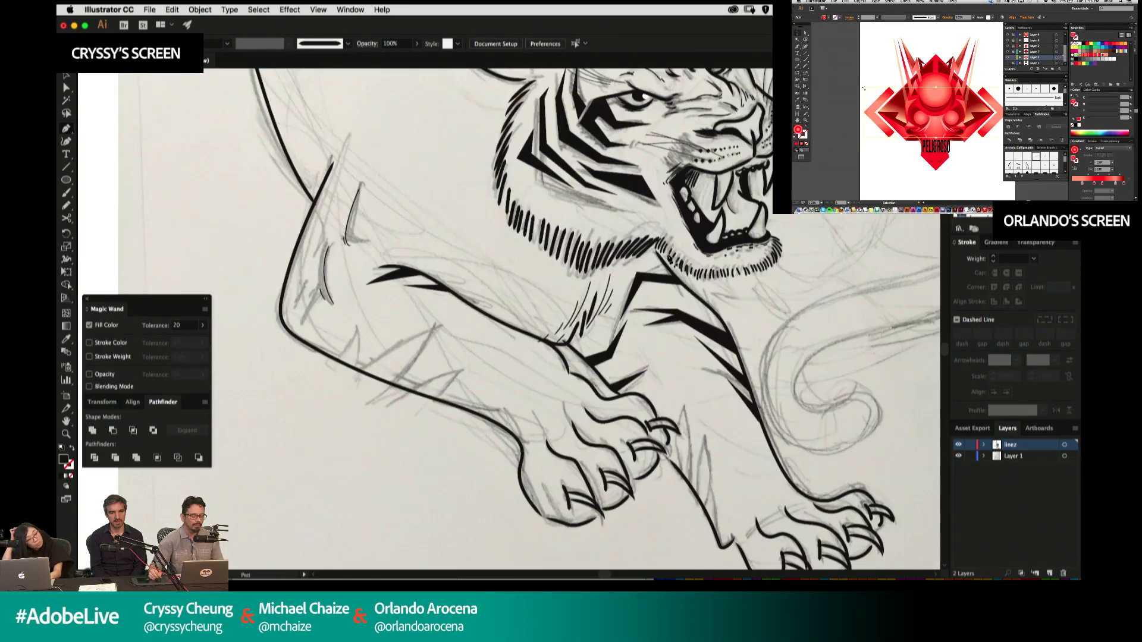
# Try to nudge the red bracket shape beside the emblem's diamond downward.
pyautogui.moveTo(865, 90); pyautogui.dragTo(872, 94)
pyautogui.hotkey('shift', 'Down')
pyautogui.hotkey('shift', 'Down')
pyautogui.hotkey('shift', 'Down')
pyautogui.hotkey('shift', 'Down')
pyautogui.hotkey('shift', 'Down')
pyautogui.hotkey('shift', 'Down')
pyautogui.hotkey('shift', 'Down')
pyautogui.hotkey('shift', 'Down')
pyautogui.hotkey('shift', 'Down')
pyautogui.hotkey('shift', 'Down')
pyautogui.hotkey('shift', 'Down')
pyautogui.hotkey('shift', 'Down')
pyautogui.hotkey('shift', 'Down')
pyautogui.hotkey('shift', 'Down')
pyautogui.hotkey('shift', 'Down')
pyautogui.hotkey('shift', 'Down')
pyautogui.moveTo(505, 345); pyautogui.dragTo(548, 304)
pyautogui.click(874, 109)
pyautogui.press('super+z')
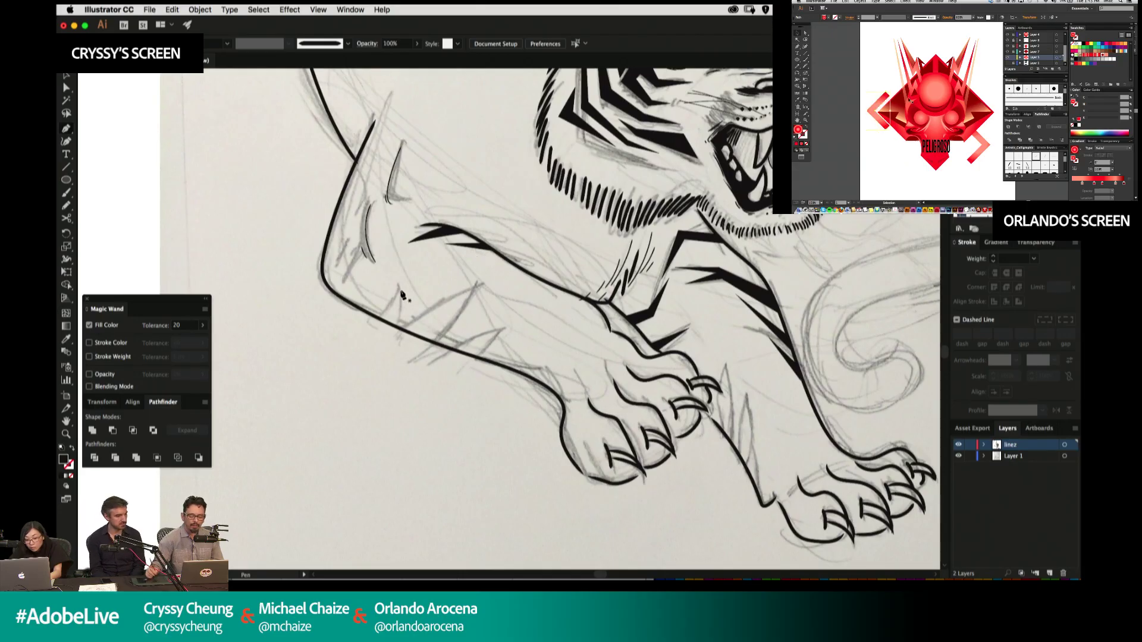
# Draw an angular black stripe with the Pen tool running from the tiger's elbow up across the foreleg.
pyautogui.scroll(3, 362, 307)
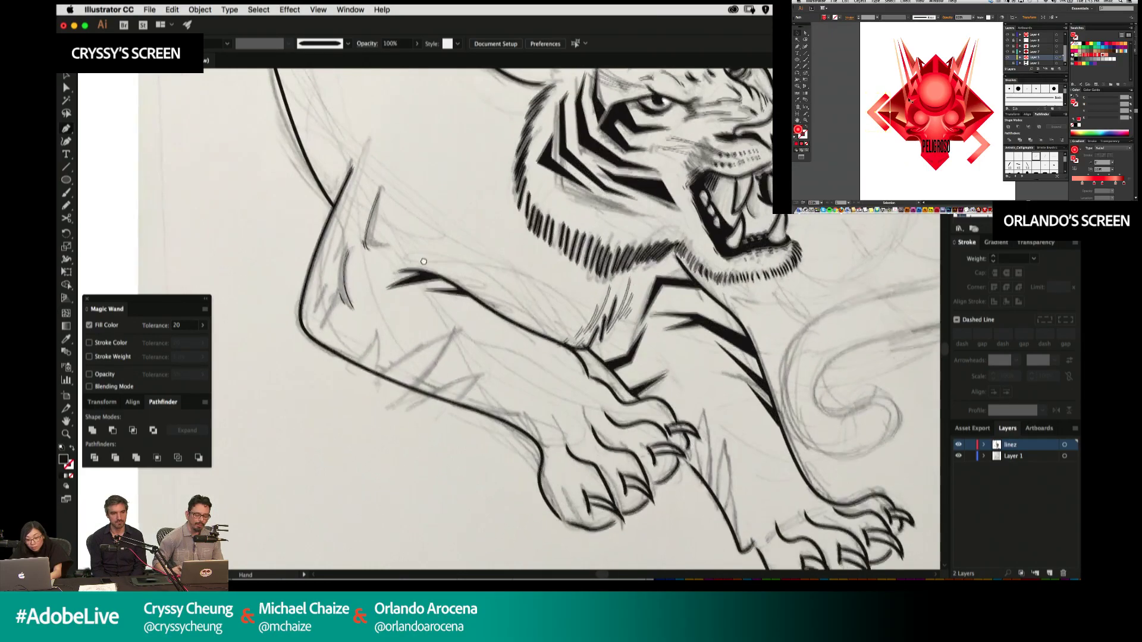
pyautogui.click(352, 354)
pyautogui.click(392, 308)
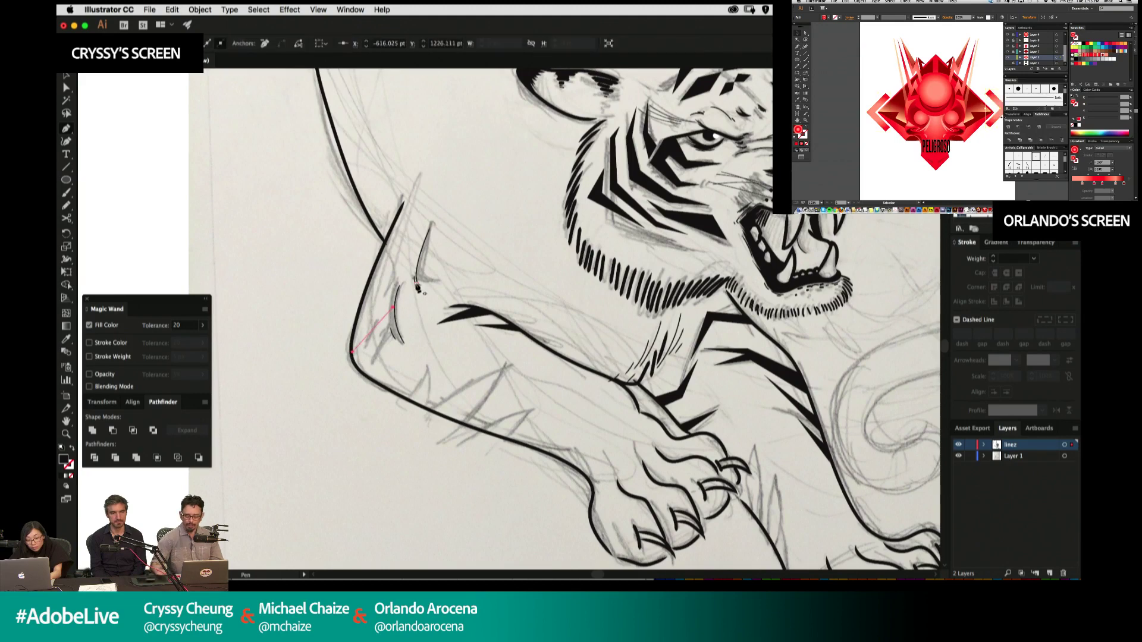
pyautogui.click(396, 296)
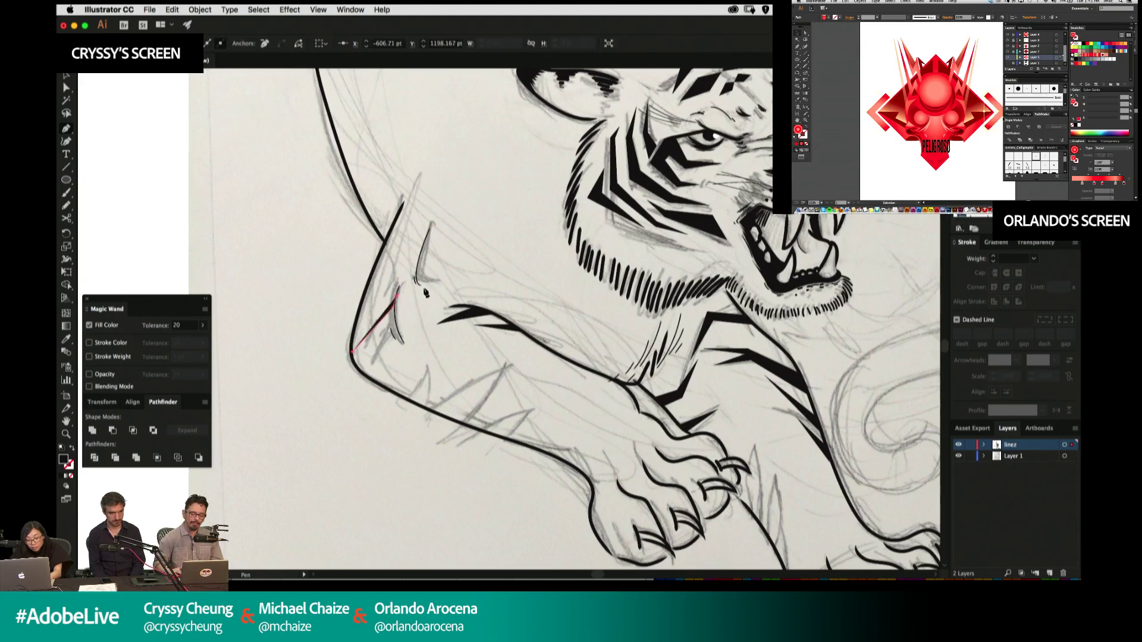
pyautogui.click(423, 287)
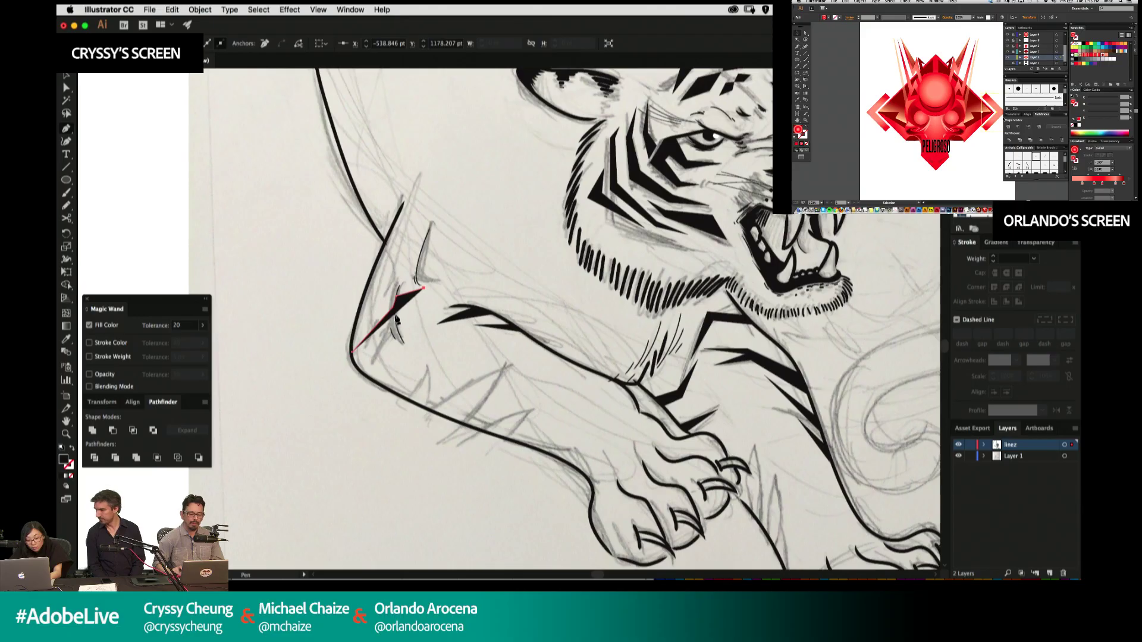
pyautogui.click(360, 370)
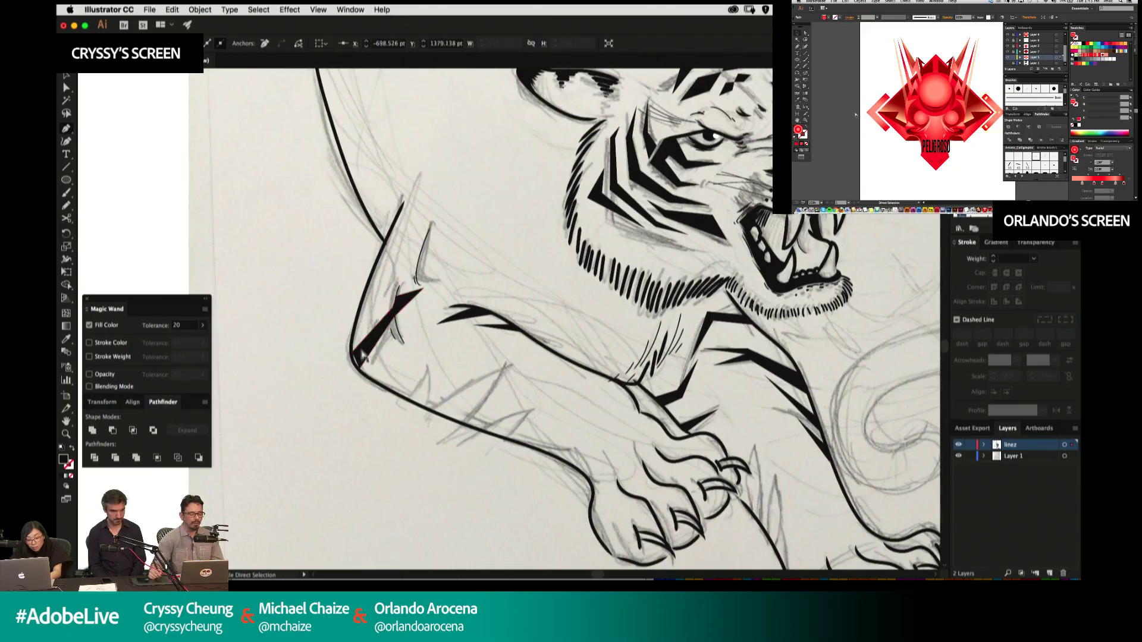
pyautogui.press('super+shift+a')
# Extend the elbow stripe's lower end in isolation mode so that it meets the curved elbow outline.
pyautogui.click(359, 369)
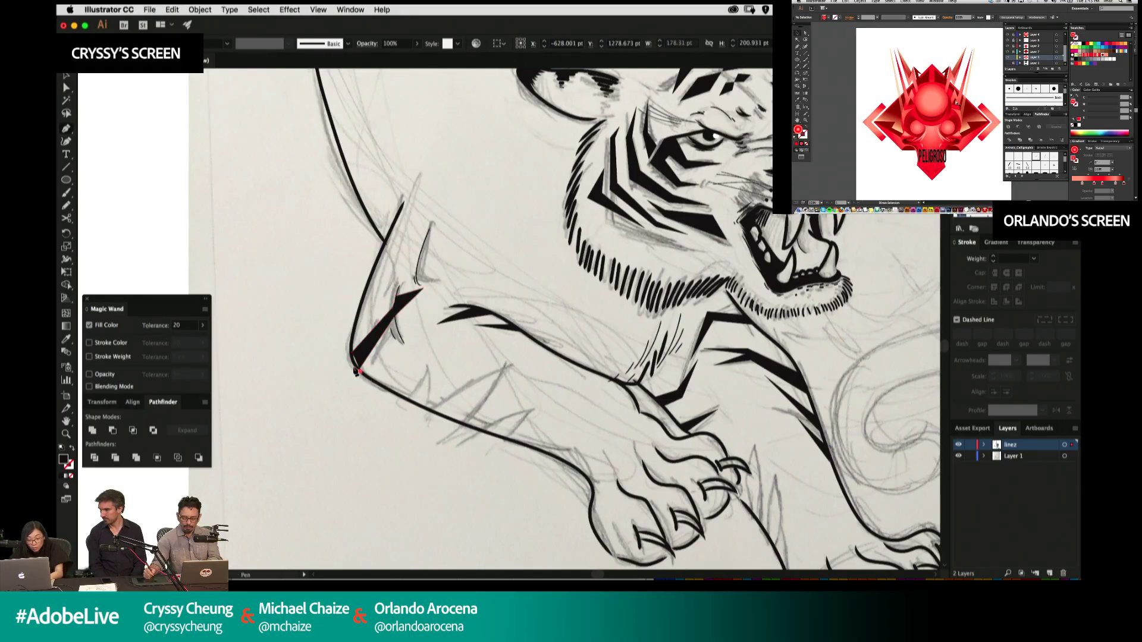
pyautogui.click(354, 368)
pyautogui.doubleClick(369, 358)
pyautogui.press('p')
pyautogui.click(360, 369)
pyautogui.click(353, 361)
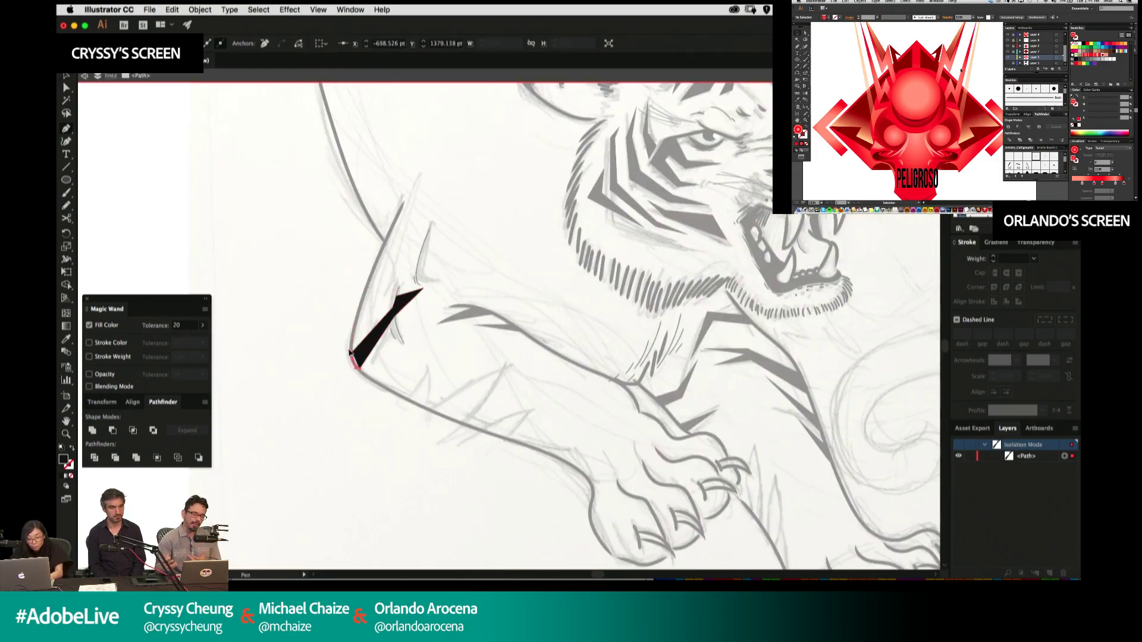
pyautogui.click(353, 352)
pyautogui.press('v')
pyautogui.doubleClick(383, 376)
# Draw two pointed black stripes with the Pen tool inward from the foreleg outline, above the elbow stripe.
pyautogui.moveTo(531, 278); pyautogui.dragTo(573, 313)
pyautogui.press('p')
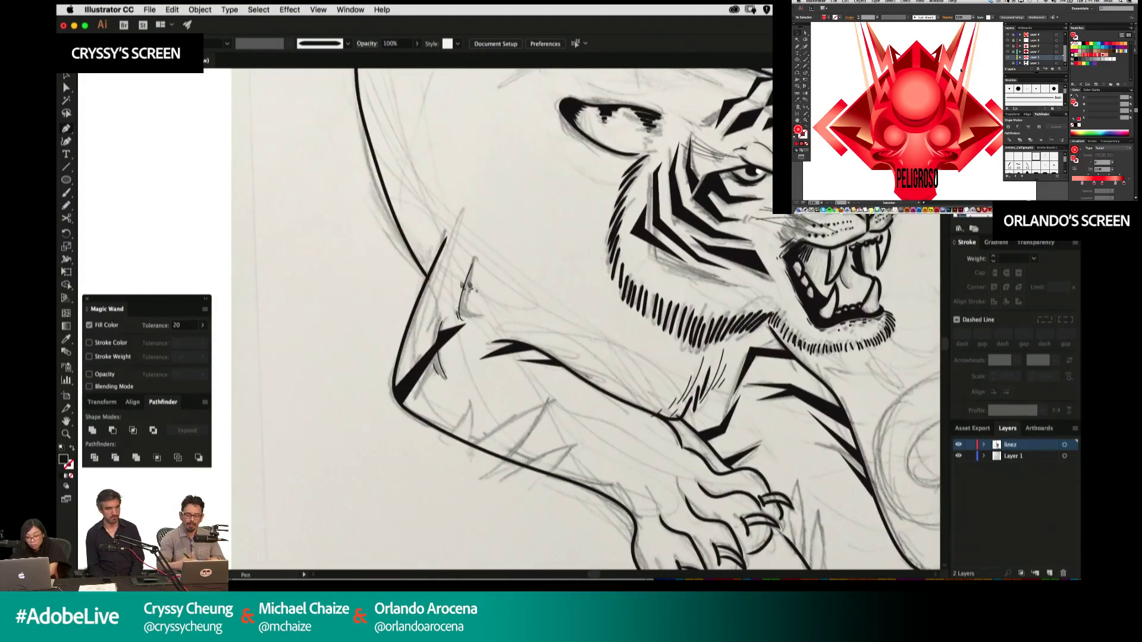
pyautogui.click(392, 379)
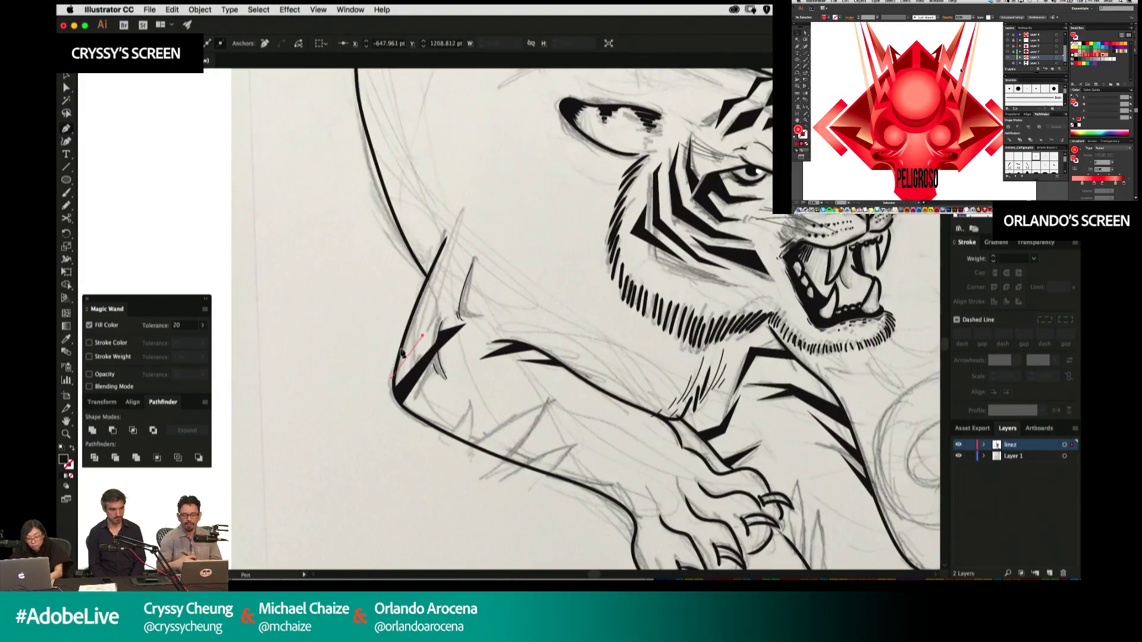
pyautogui.click(404, 337)
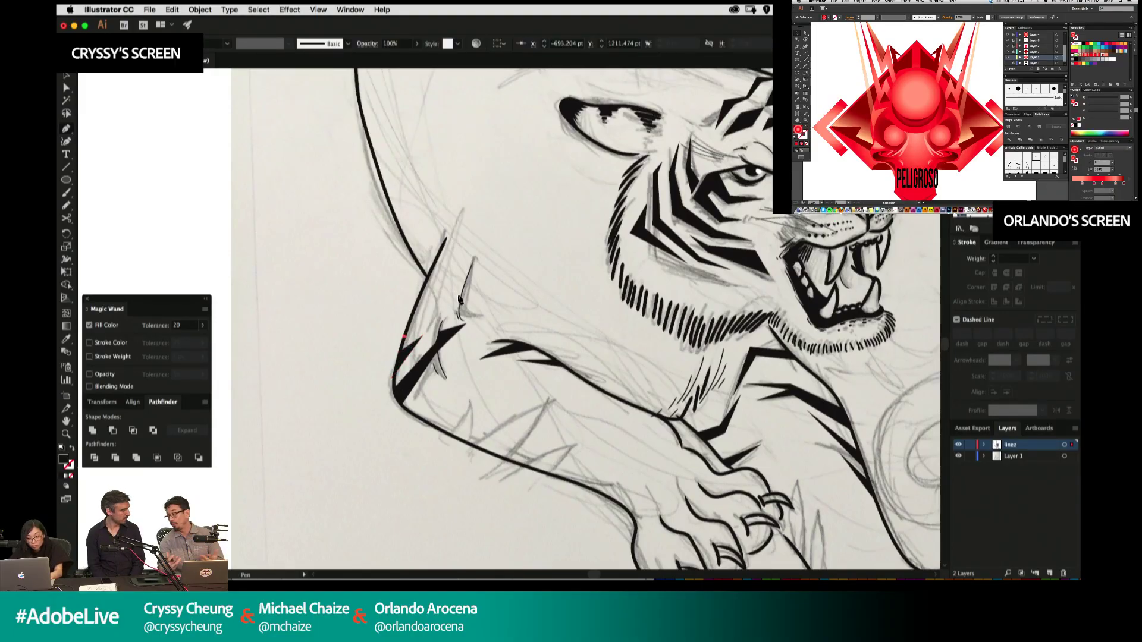
pyautogui.click(460, 296)
pyautogui.click(418, 306)
pyautogui.press('super+shift+a')
pyautogui.moveTo(696, 242); pyautogui.dragTo(563, 262)
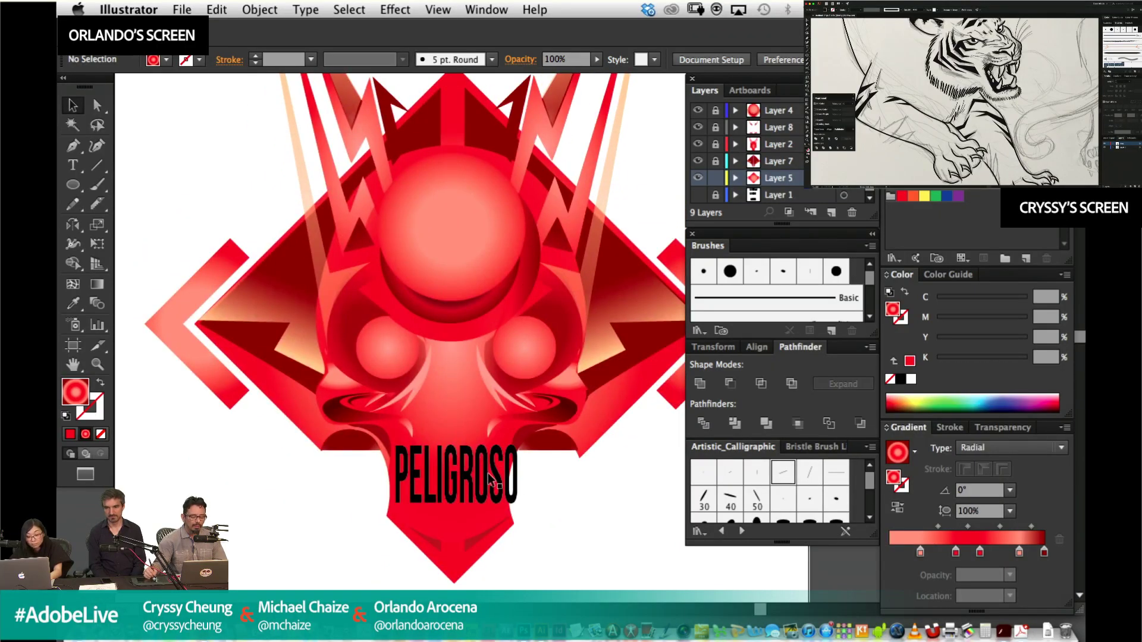
# Lock Layer 5 of the emblem and set the PELIGROSO text's fill to white.
pyautogui.click(497, 481)
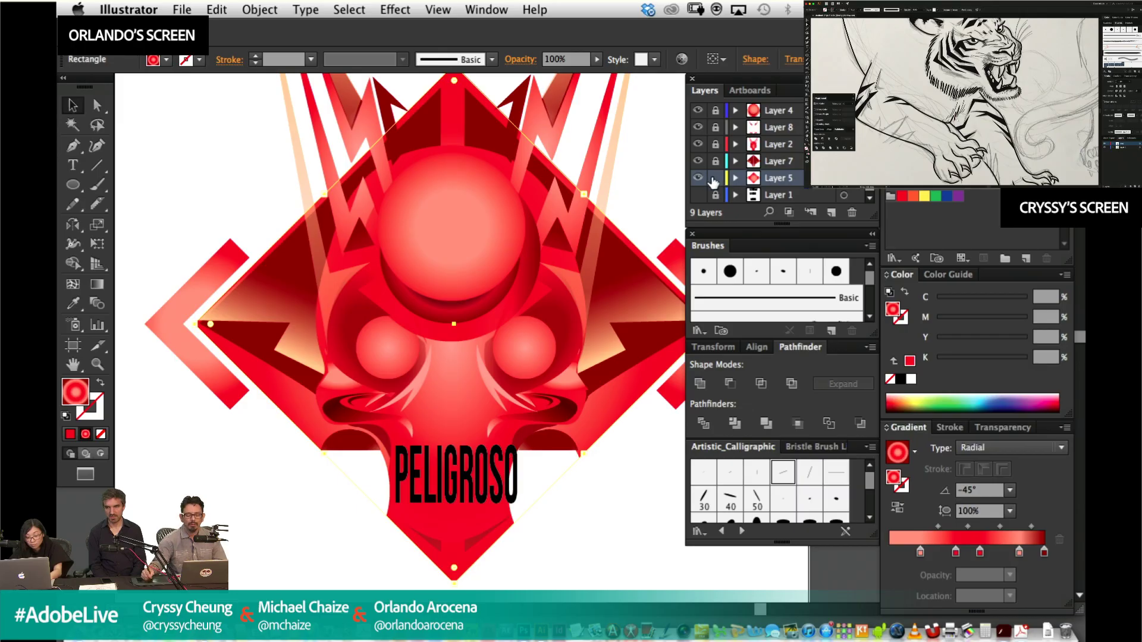
pyautogui.click(715, 179)
pyautogui.scroll(3, 726, 138)
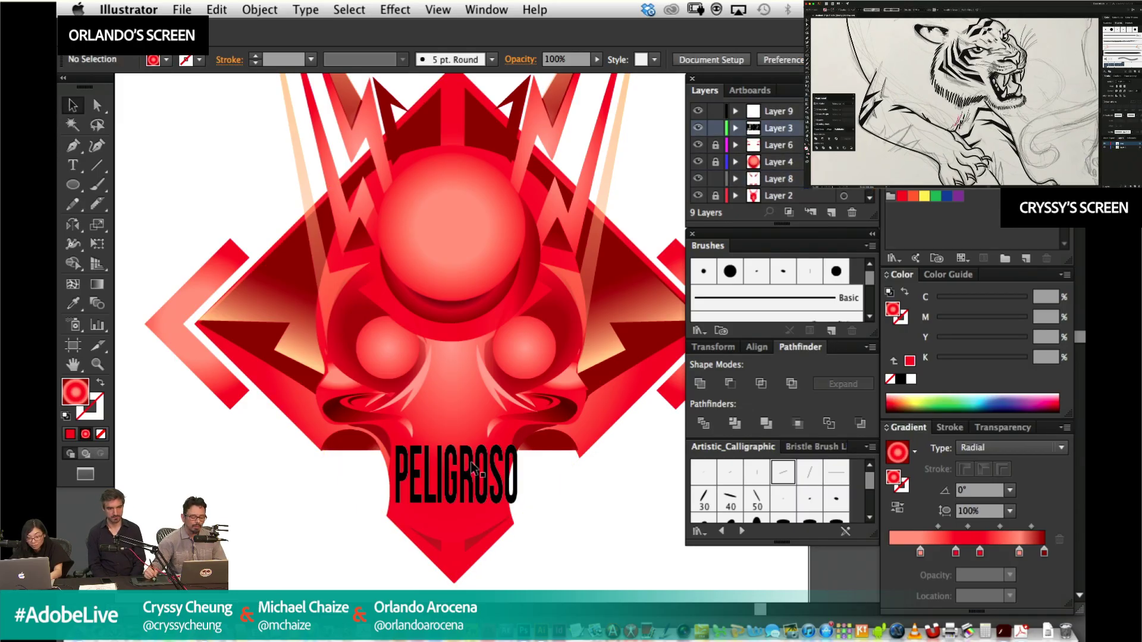
pyautogui.click(504, 455)
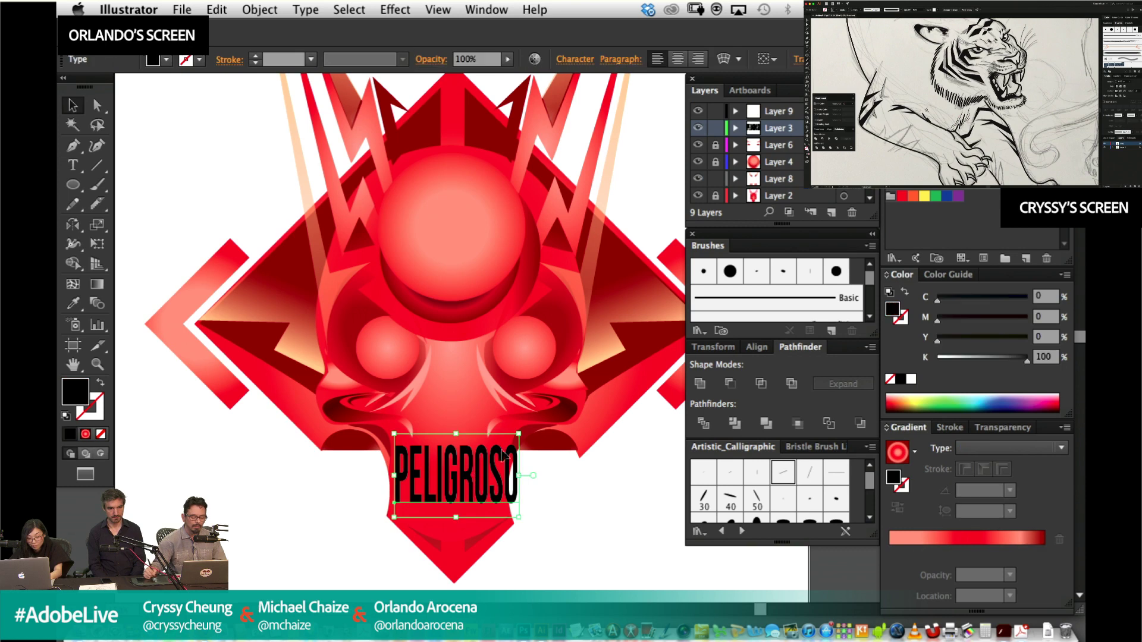
pyautogui.click(910, 379)
# Nudge the PELIGROSO text down and slightly left to position it on the emblem's red chin.
pyautogui.press('Left')
pyautogui.press('Left')
pyautogui.press('Left')
pyautogui.press('Left')
pyautogui.press('Left')
pyautogui.press('Left')
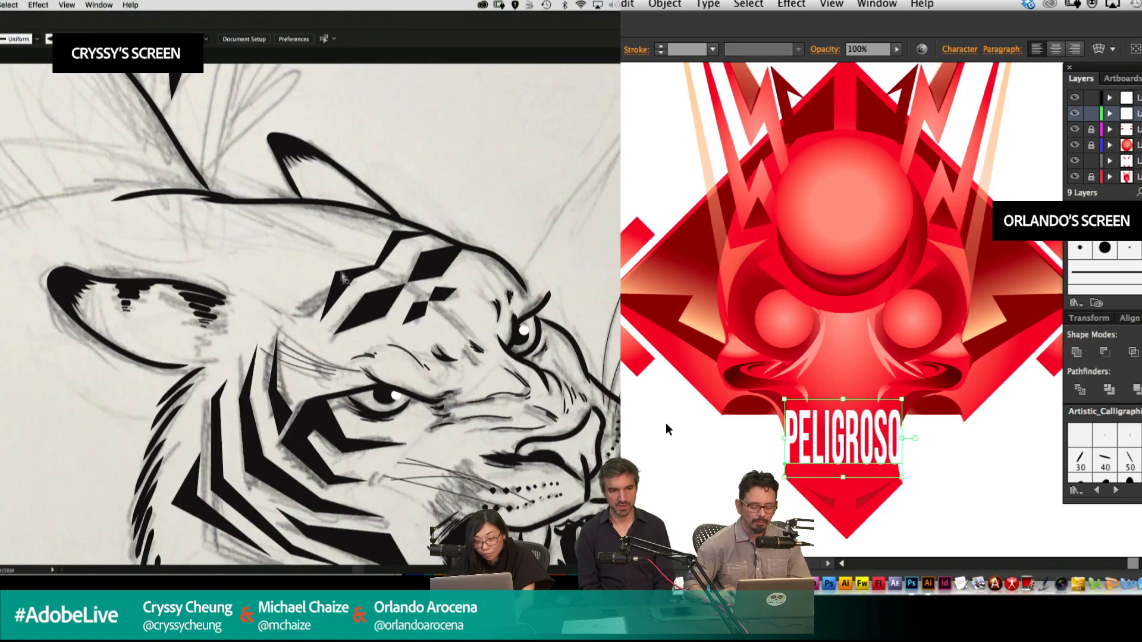
pyautogui.press('Down')
pyautogui.press('Down')
pyautogui.press('Down')
pyautogui.press('Down')
pyautogui.press('Down')
pyautogui.press('Down')
pyautogui.press('Down')
pyautogui.press('Down')
pyautogui.press('Down')
pyautogui.press('Down')
pyautogui.press('Down')
pyautogui.press('Down')
pyautogui.press('Down')
pyautogui.press('Down')
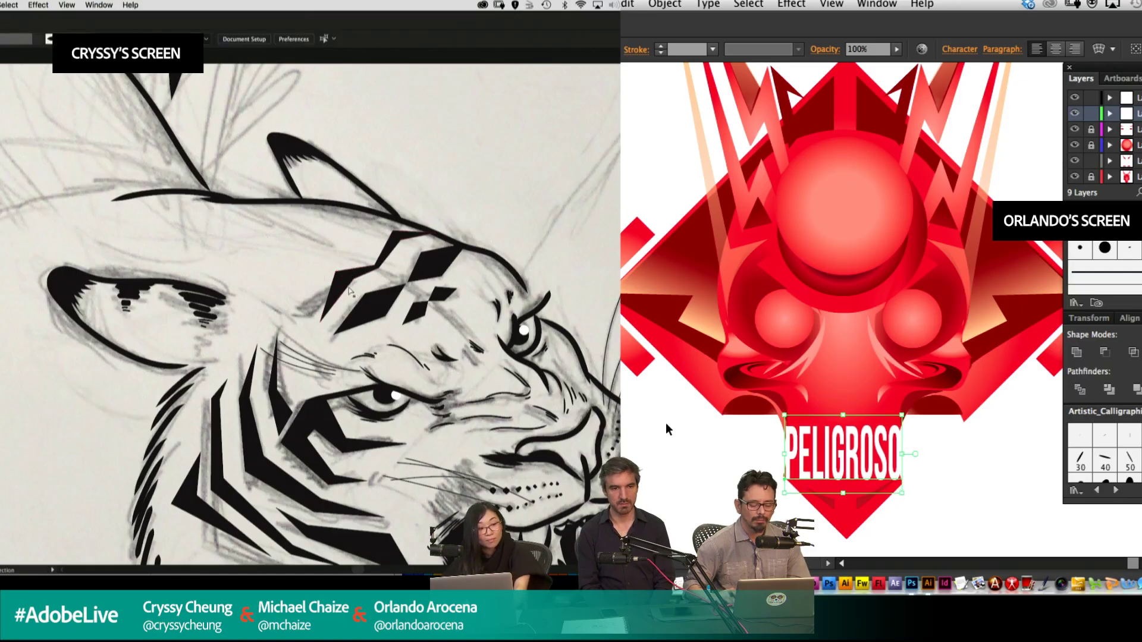
pyautogui.press('Up')
pyautogui.press('Up')
pyautogui.press('Up')
pyautogui.press('Up')
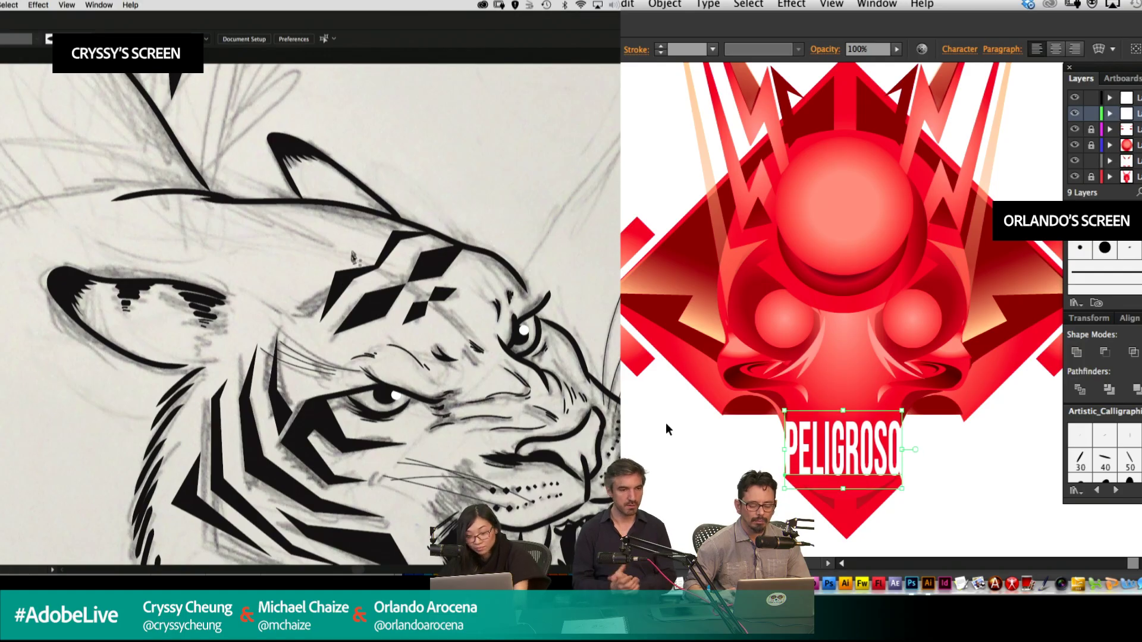
pyautogui.press('Left')
pyautogui.press('Left')
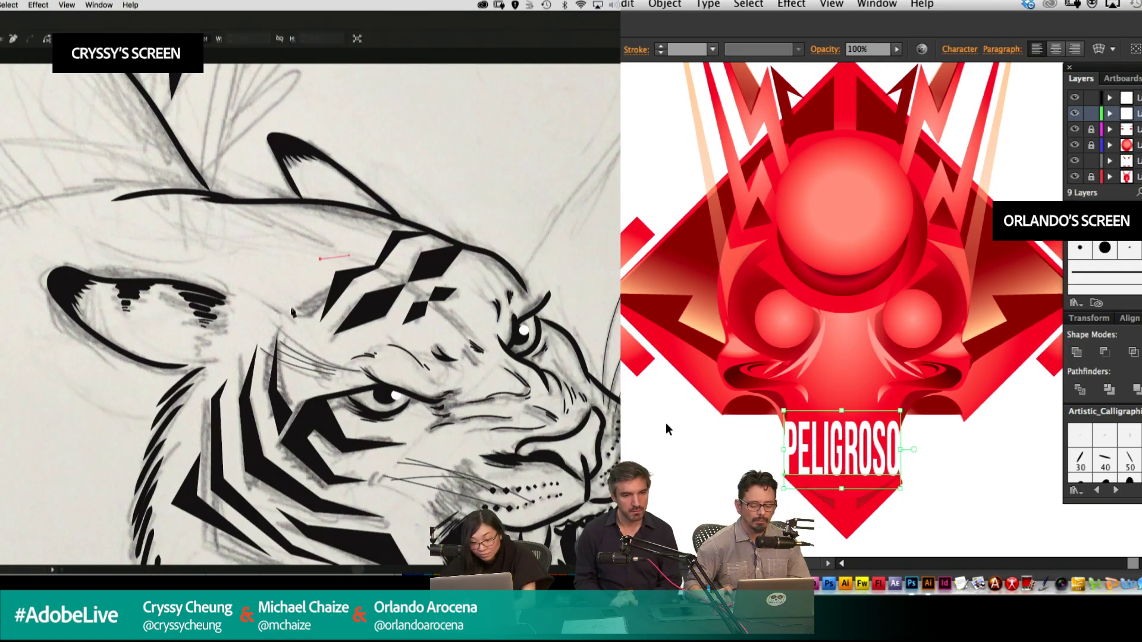
# Draw a zigzag black stripe with the Pen tool on the tiger's forehead, between the ear and the existing stripes.
pyautogui.click(292, 314)
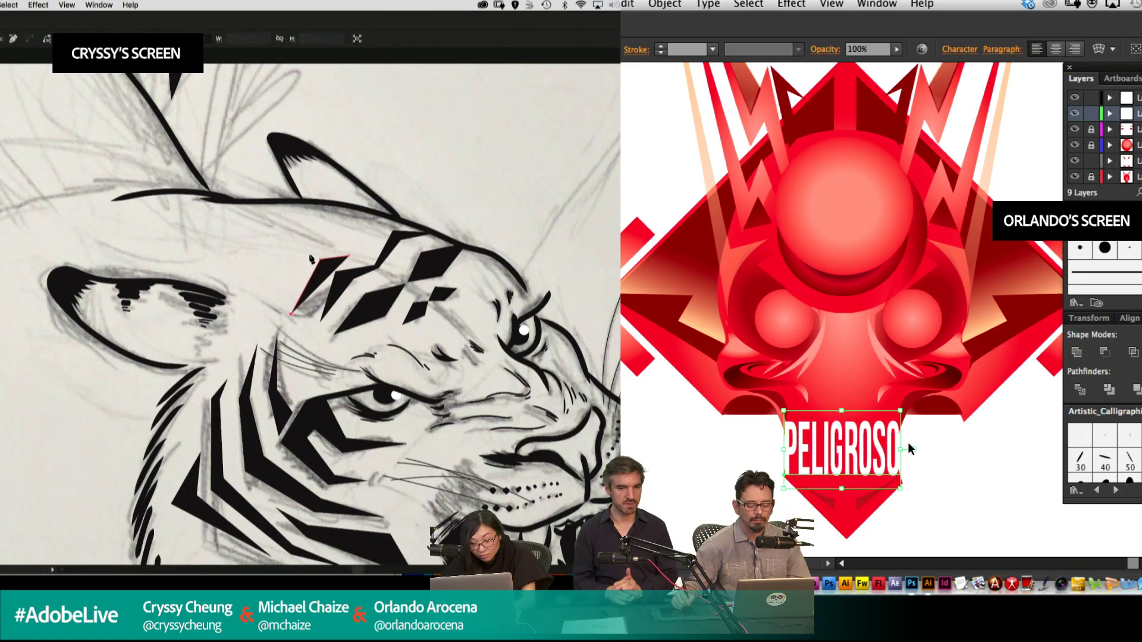
pyautogui.click(825, 490)
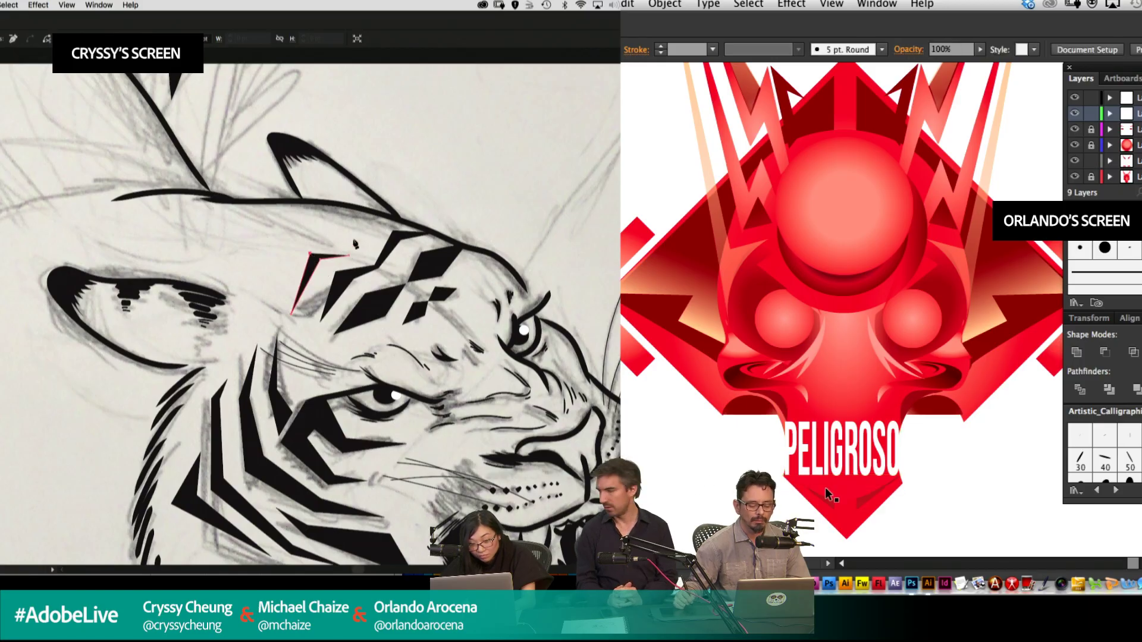
pyautogui.moveTo(877, 379); pyautogui.dragTo(871, 320)
pyautogui.click(870, 384)
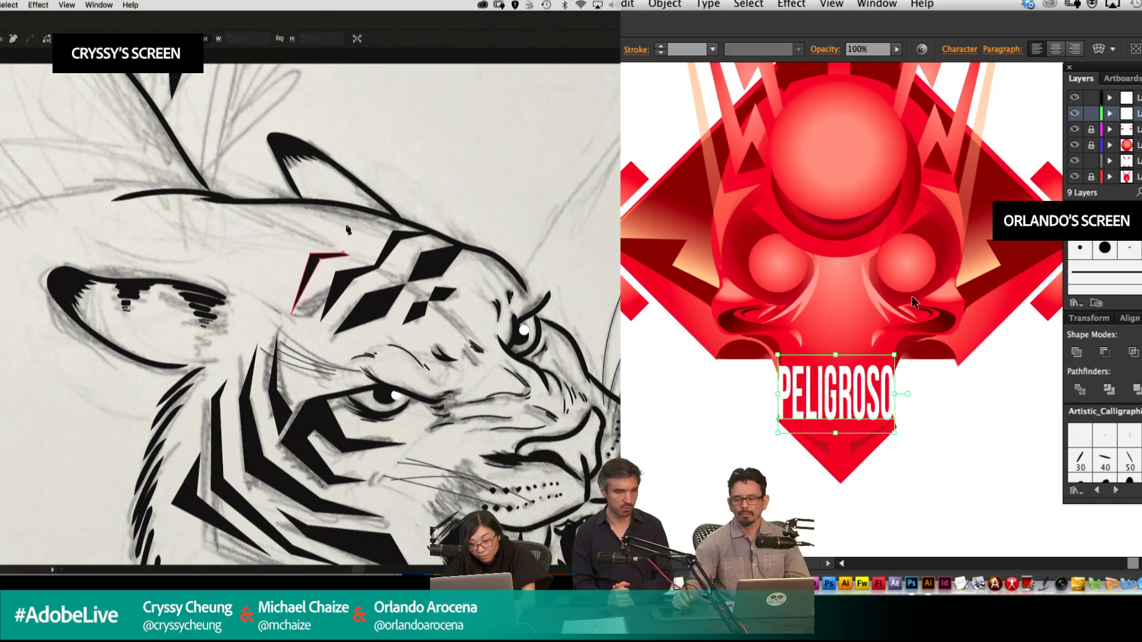
pyautogui.click(348, 222)
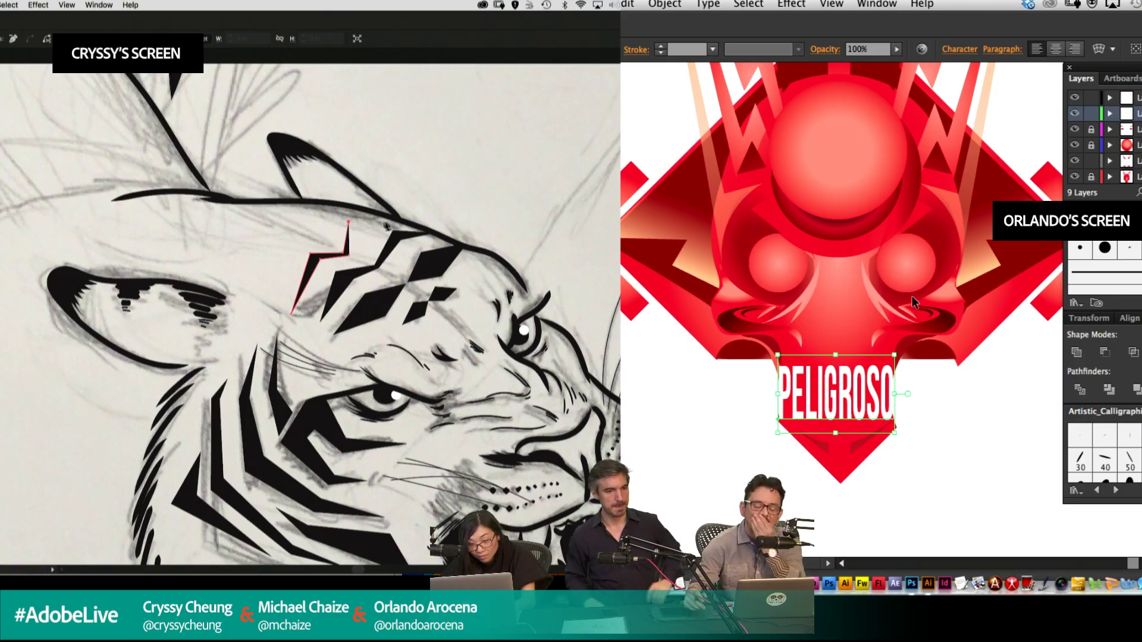
pyautogui.click(401, 221)
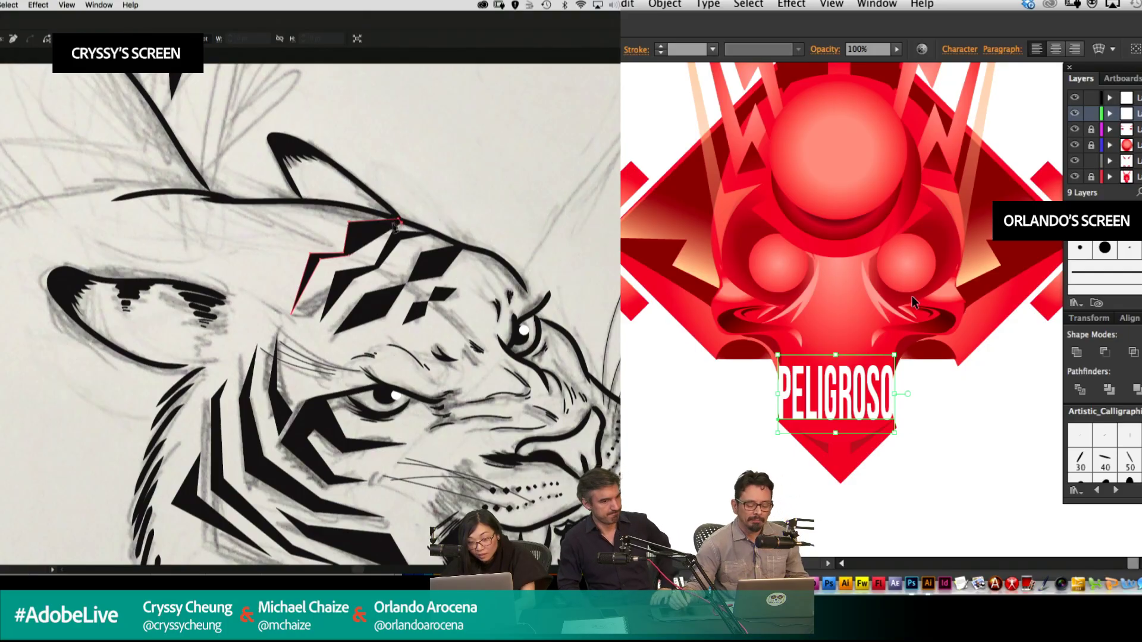
pyautogui.click(358, 232)
pyautogui.moveTo(895, 395); pyautogui.dragTo(894, 394)
pyautogui.click(349, 255)
# Reshape the new forehead stripe by moving its lower tip inward with Direct Selection.
pyautogui.press('a')
pyautogui.click(285, 304)
pyautogui.click(291, 315)
pyautogui.moveTo(291, 315); pyautogui.dragTo(303, 318)
pyautogui.click(350, 257)
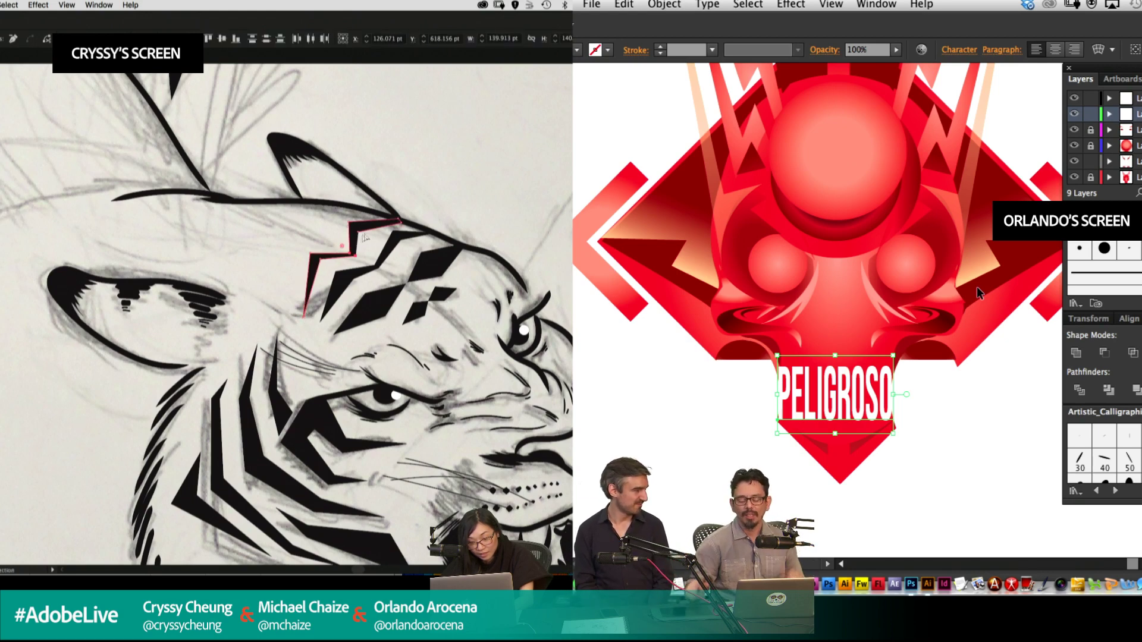
# Reshape the upper end of the new zigzag forehead stripe with Direct Selection, undoing the misplaced move.
pyautogui.click(400, 220)
pyautogui.click(350, 223)
pyautogui.moveTo(356, 229)
pyautogui.mouseDown()
pyautogui.moveTo(373, 226)
pyautogui.moveTo(361, 235)
pyautogui.mouseUp()
pyautogui.press('super+z')
pyautogui.click(374, 245)
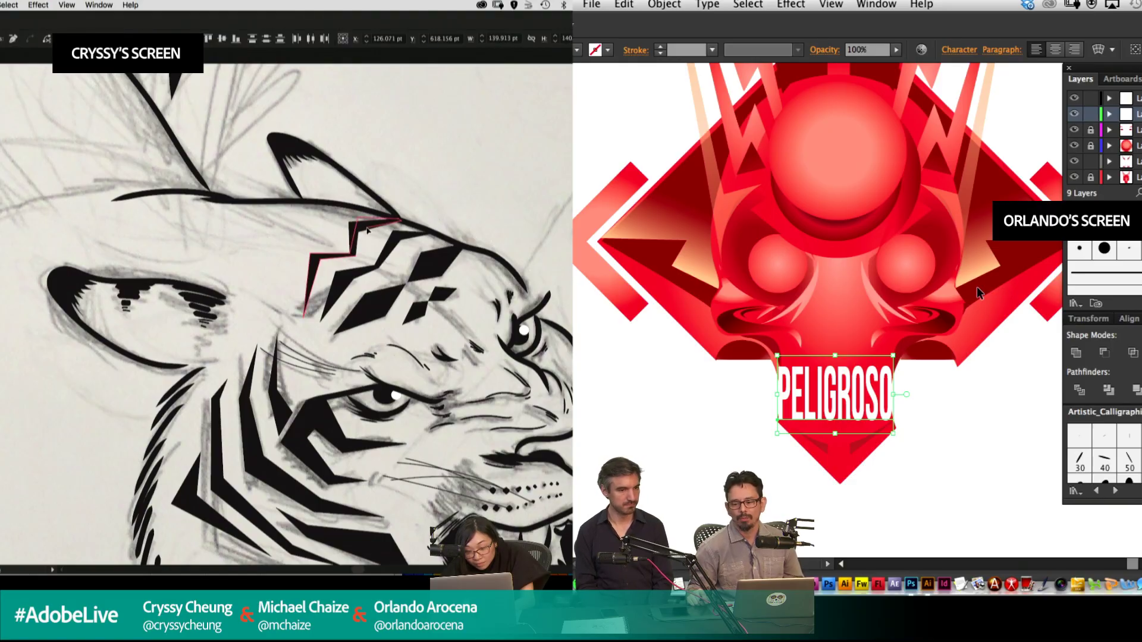
# Refine the points of the neighbouring forehead stripe with Direct Selection.
pyautogui.click(391, 234)
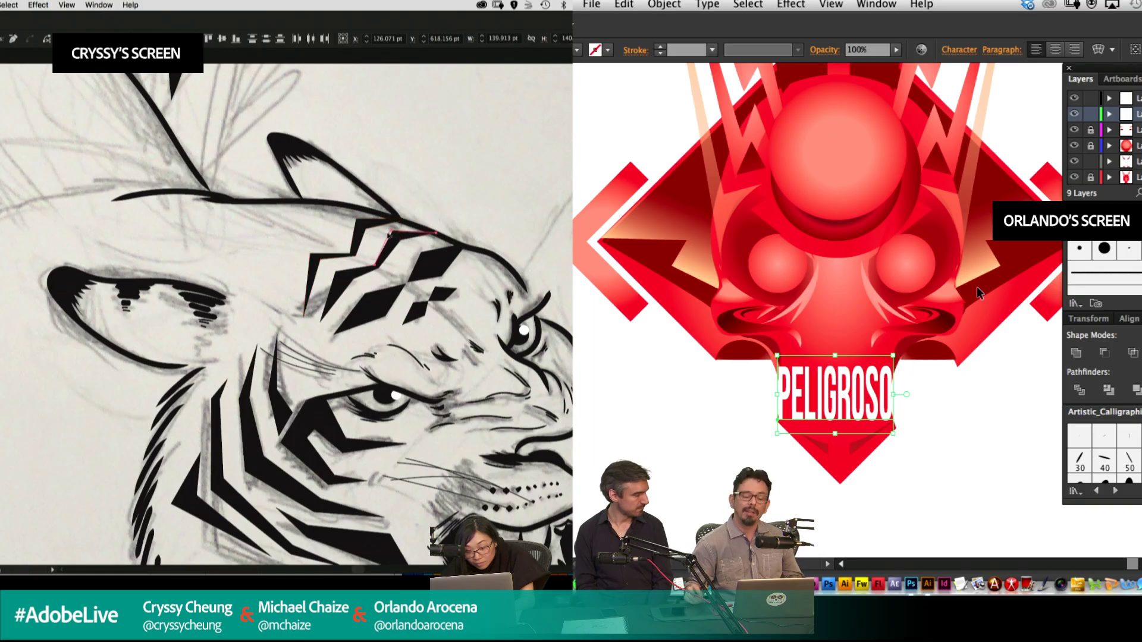
pyautogui.click(393, 241)
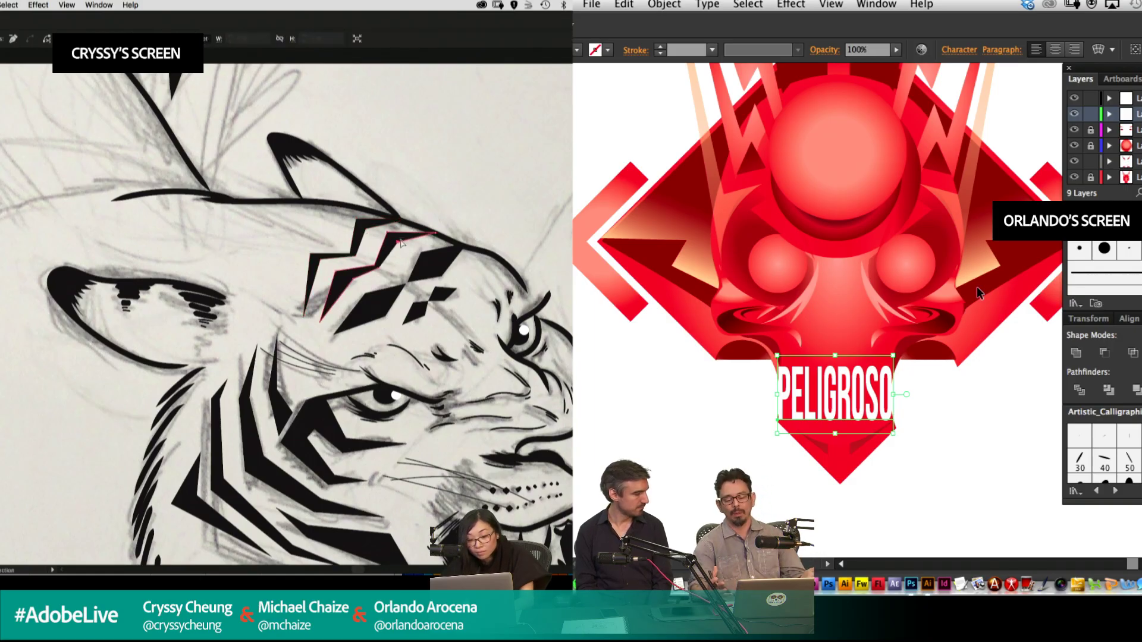
pyautogui.click(403, 281)
pyautogui.moveTo(302, 224); pyautogui.dragTo(341, 247)
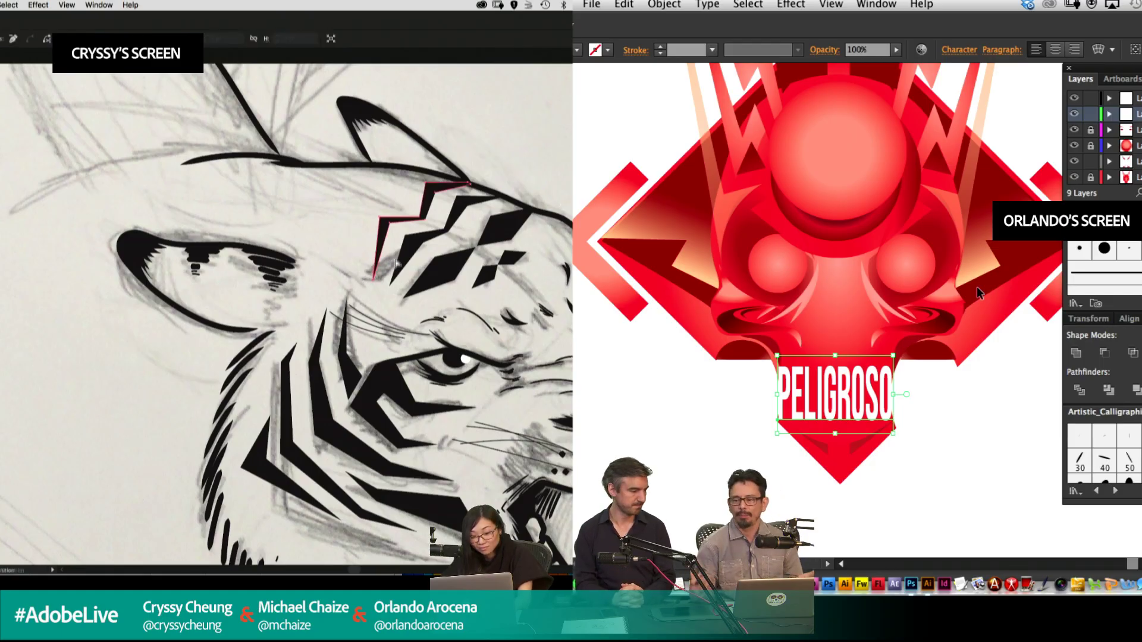
# Draw a narrow black stripe with the Pen tool beside the zigzag forehead stripe, toward the near ear, and deselect it.
pyautogui.click(376, 206)
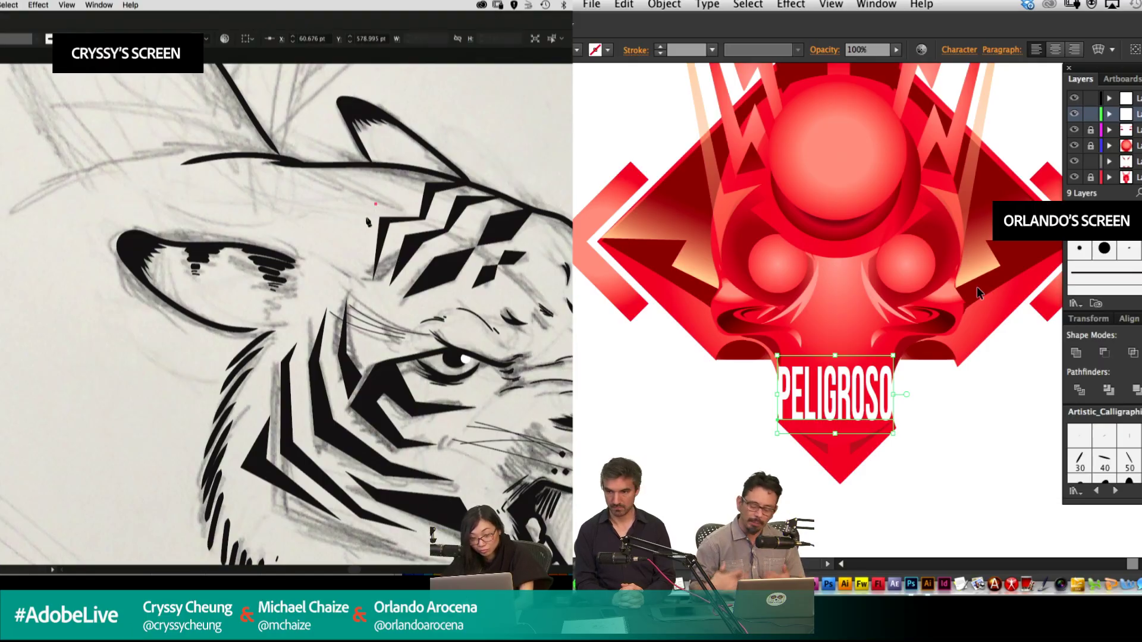
pyautogui.click(355, 217)
pyautogui.click(346, 281)
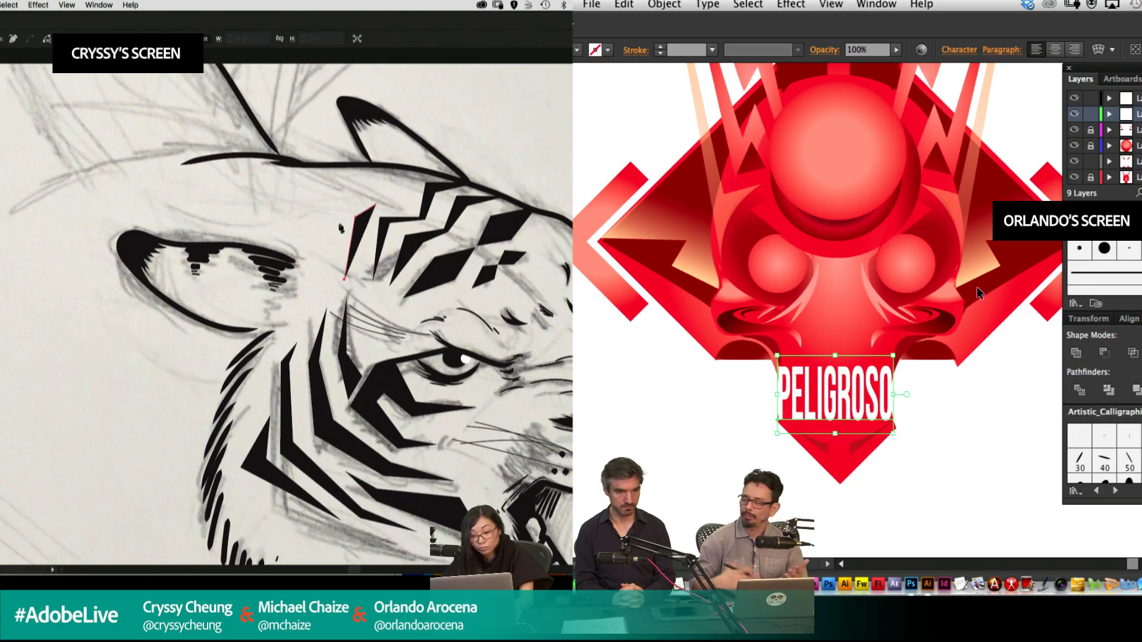
pyautogui.press('super+shift+a')
# Draw a short black stripe with the Pen tool just under the head's top outline, above the forehead stripes, and deselect it.
pyautogui.click(380, 198)
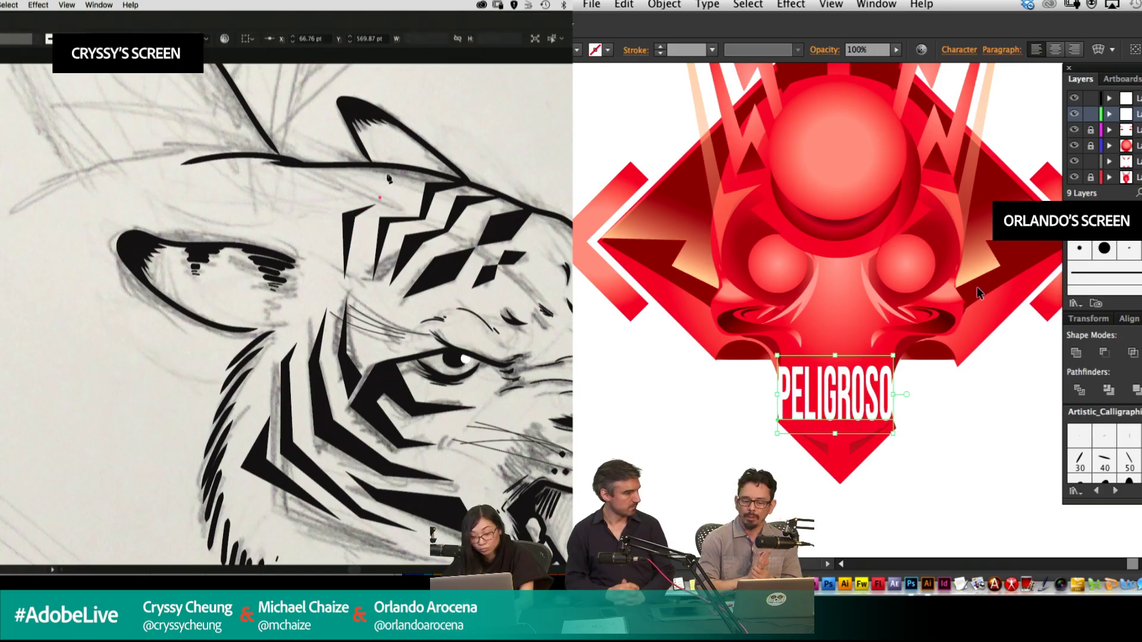
pyautogui.click(389, 176)
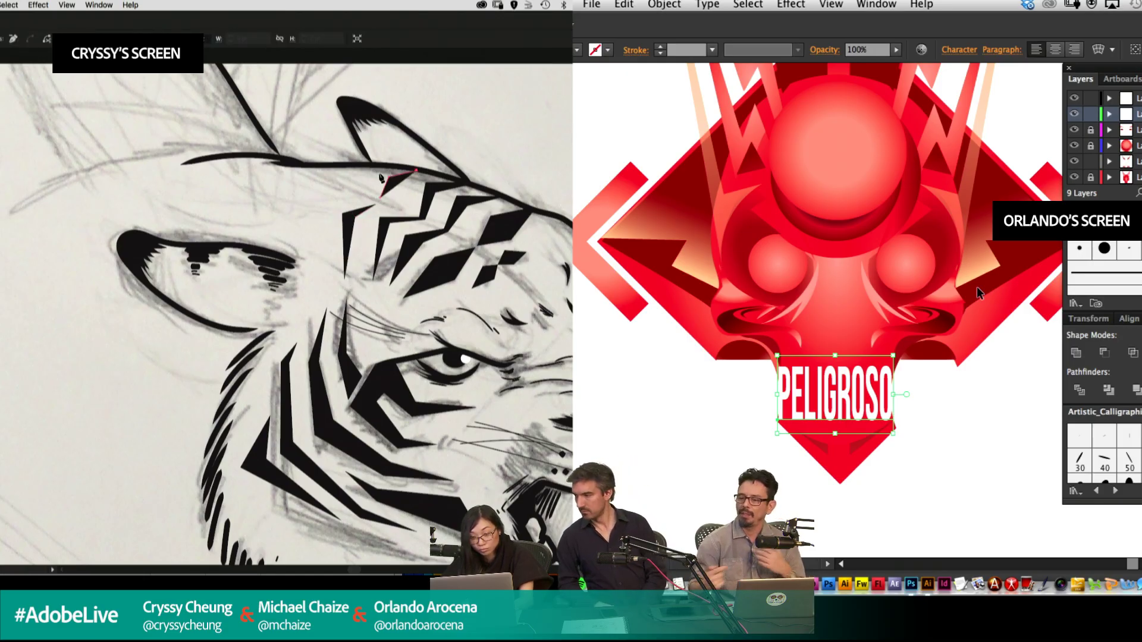
pyautogui.click(378, 175)
pyautogui.press('super+shift+a')
# Swap fill and stroke and brush a thin line diagonally across the tiger's forehead stripes toward the brow.
pyautogui.moveTo(407, 184); pyautogui.dragTo(277, 135)
pyautogui.press('super+minus')
pyautogui.press('super+equal')
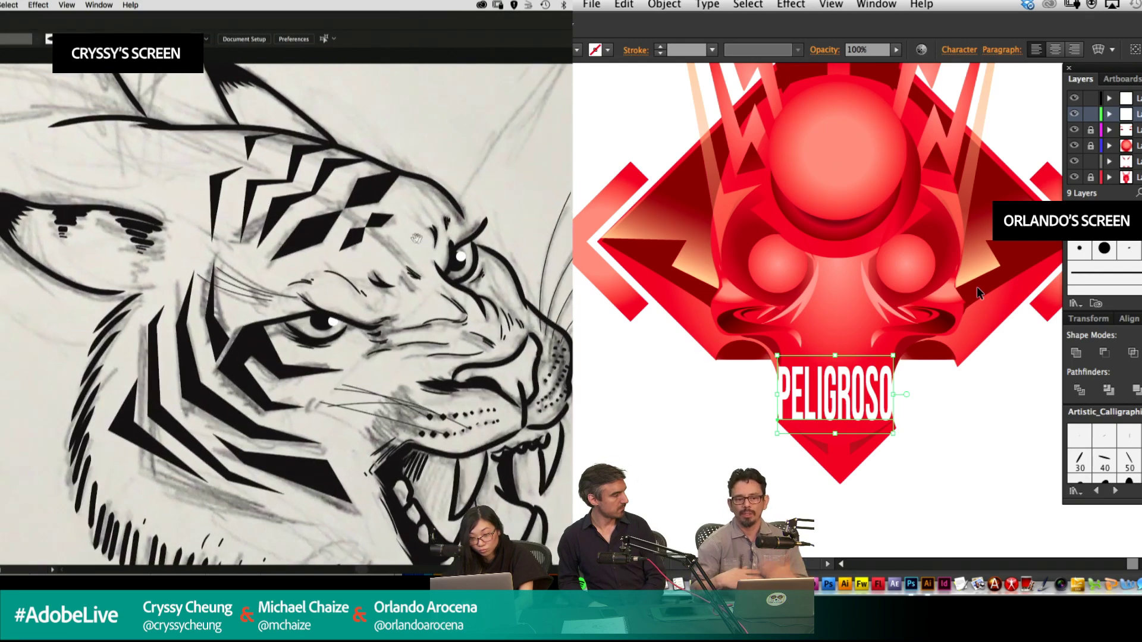
pyautogui.moveTo(412, 238); pyautogui.dragTo(411, 280)
pyautogui.hotkey('shift', 'x')
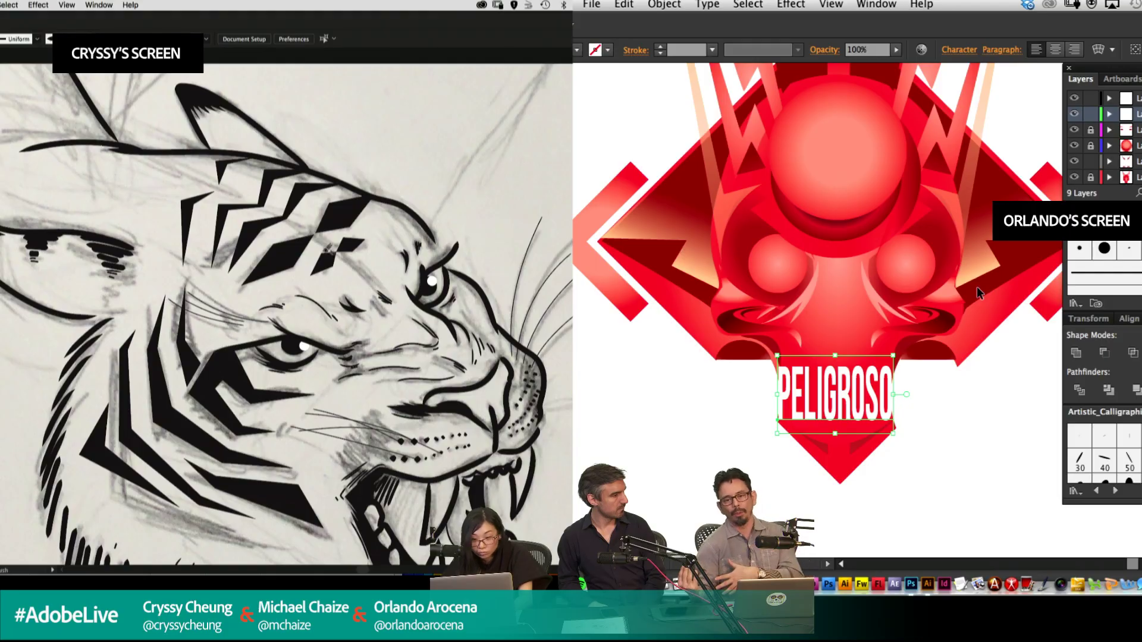
pyautogui.moveTo(305, 231); pyautogui.dragTo(366, 270)
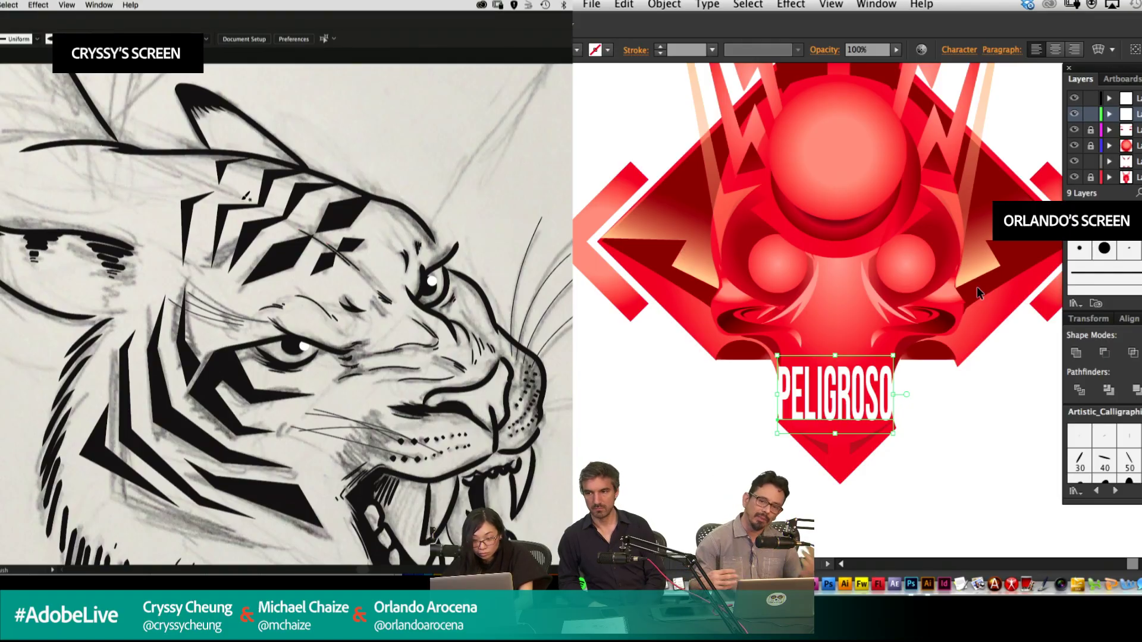
# Examine the tiger's head, fur and shoulder up close and deselect the PELIGROSO lettering in the emblem.
pyautogui.moveTo(399, 206); pyautogui.dragTo(571, 262)
pyautogui.moveTo(275, 317); pyautogui.dragTo(392, 126)
pyautogui.moveTo(232, 305); pyautogui.dragTo(280, 251)
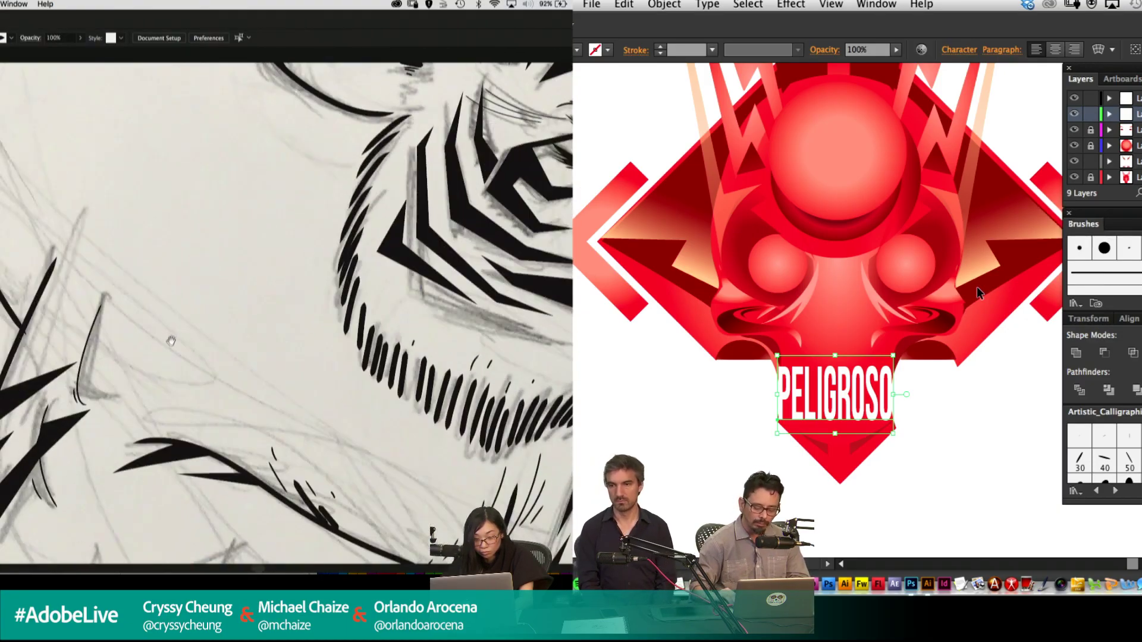
pyautogui.moveTo(166, 214); pyautogui.dragTo(146, 426)
pyautogui.click(605, 369)
pyautogui.moveTo(254, 191); pyautogui.dragTo(152, 360)
pyautogui.moveTo(845, 289); pyautogui.dragTo(828, 336)
pyautogui.moveTo(200, 320); pyautogui.dragTo(191, 212)
pyautogui.click(364, 303)
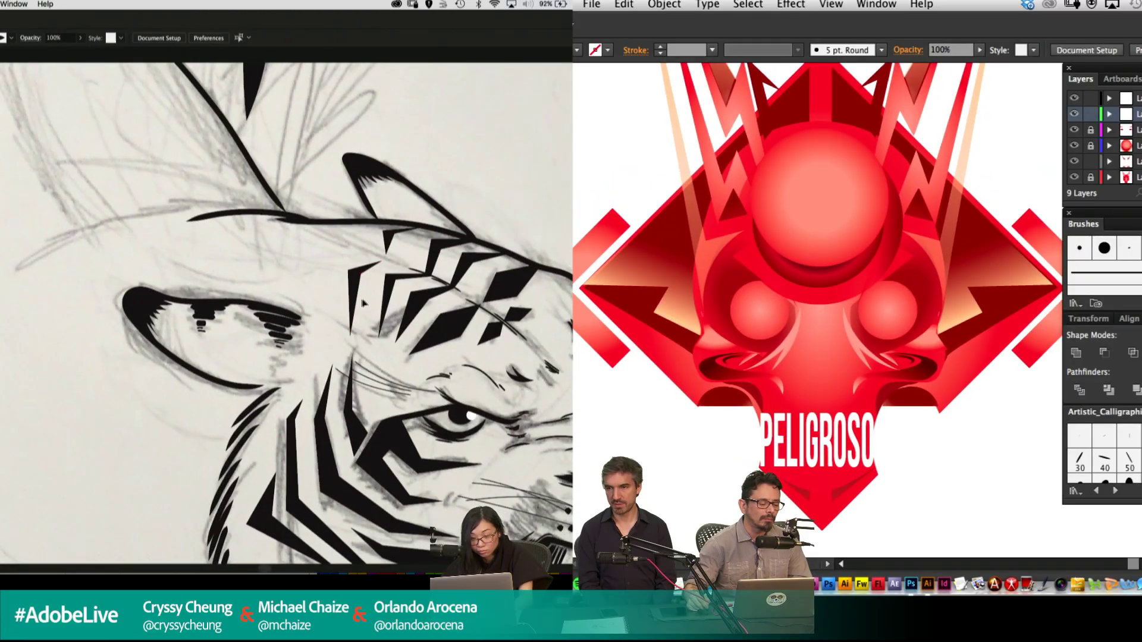
pyautogui.press('super+plus')
pyautogui.press('super+plus')
pyautogui.moveTo(36, 180); pyautogui.dragTo(204, 204)
pyautogui.moveTo(833, 329); pyautogui.dragTo(920, 225)
pyautogui.press('super+minus')
pyautogui.press('super+minus')
pyautogui.scroll(3, 338, 189)
# Draw the inner edges of a shadow shape with the Pen tool, curving around the outside of the emblem's left eye.
pyautogui.click(673, 98)
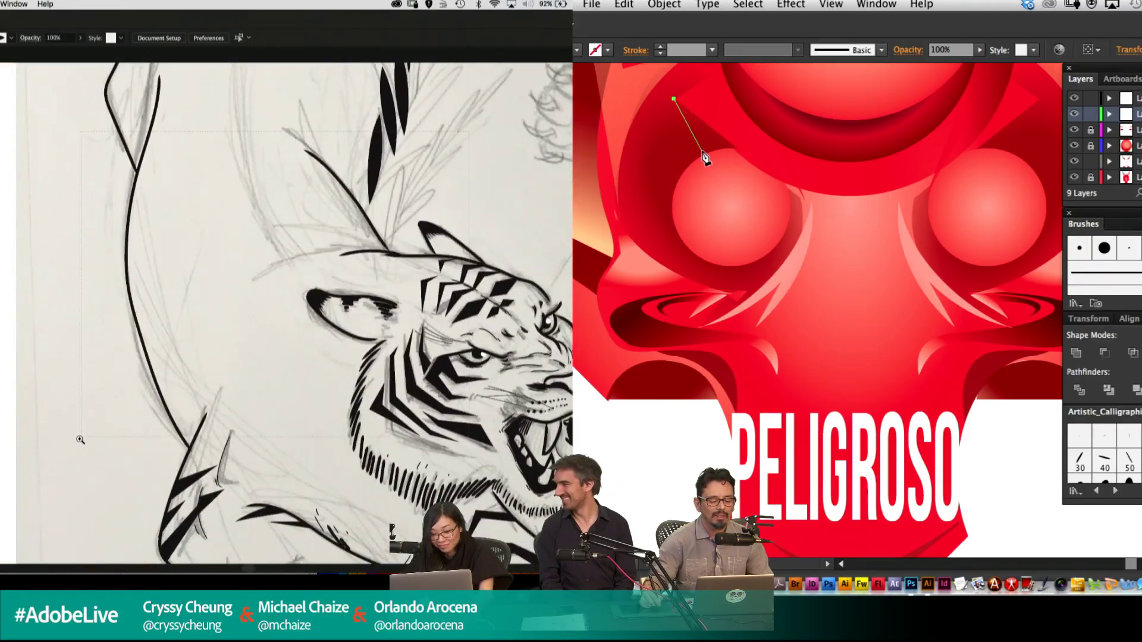
pyautogui.moveTo(469, 131); pyautogui.dragTo(82, 439)
pyautogui.click(703, 154)
pyautogui.moveTo(306, 288); pyautogui.dragTo(376, 285)
pyautogui.click(254, 251)
pyautogui.moveTo(659, 201); pyautogui.dragTo(659, 238)
pyautogui.moveTo(331, 272); pyautogui.dragTo(218, 199)
pyautogui.moveTo(659, 238); pyautogui.dragTo(664, 209)
pyautogui.moveTo(217, 200); pyautogui.dragTo(214, 221)
pyautogui.moveTo(664, 210); pyautogui.dragTo(662, 206)
pyautogui.moveTo(214, 222); pyautogui.dragTo(321, 233)
pyautogui.click(660, 201)
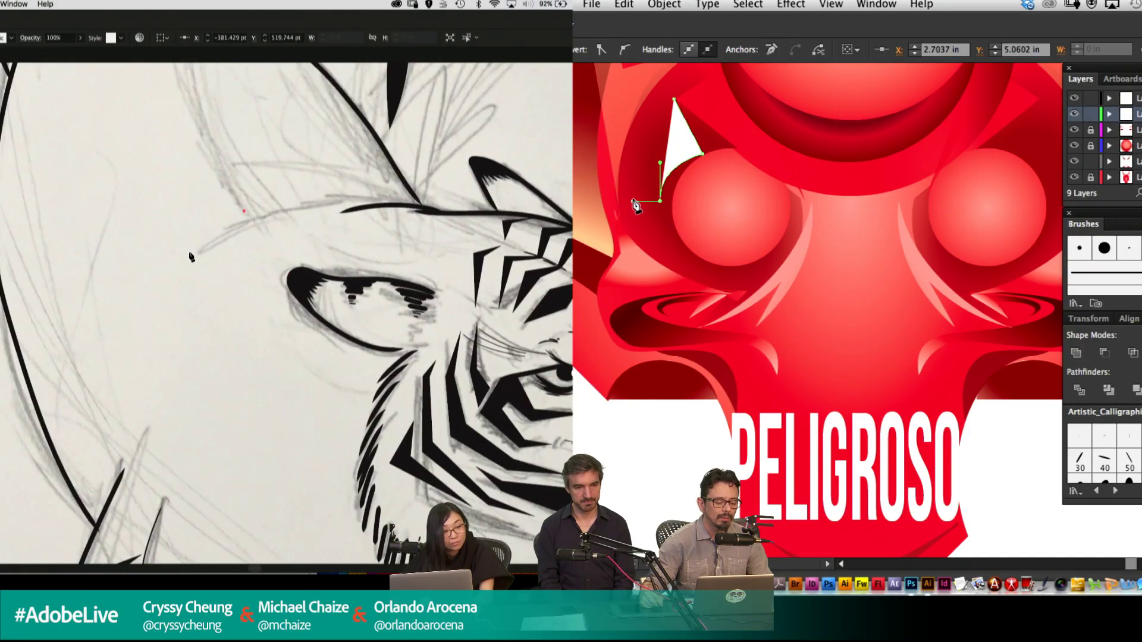
pyautogui.click(633, 201)
# Close the eye-socket shadow shape with a curved outer edge, undoing and redrawing the closing curve.
pyautogui.moveTo(674, 98); pyautogui.dragTo(731, 153)
pyautogui.press('super+z')
pyautogui.moveTo(458, 238); pyautogui.dragTo(342, 103)
pyautogui.moveTo(384, 345); pyautogui.dragTo(349, 226)
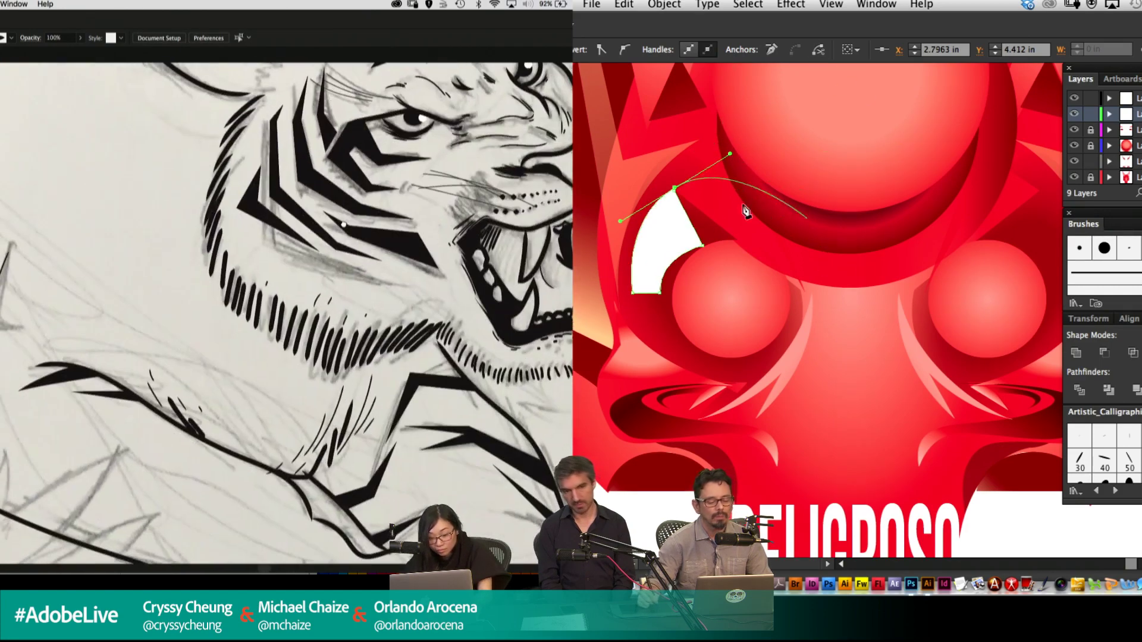
pyautogui.press('super+z')
pyautogui.moveTo(675, 192); pyautogui.dragTo(620, 202)
# Fill the eye-socket shape with a dark red radial gradient and recentre the gradient toward the eye ball.
pyautogui.click(580, 347)
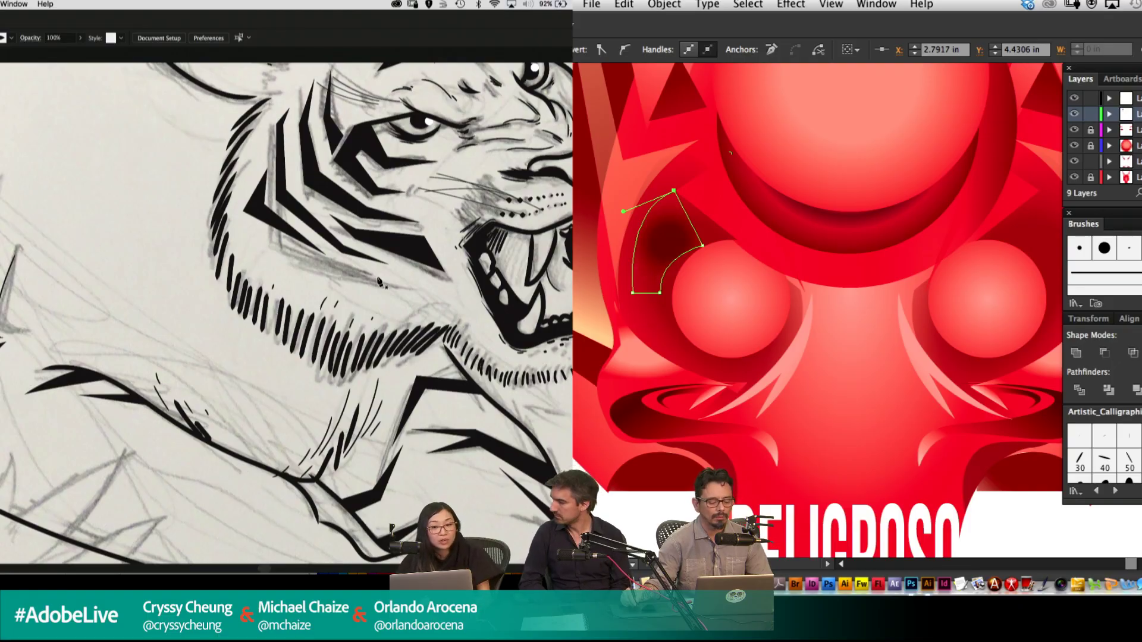
pyautogui.moveTo(711, 242); pyautogui.dragTo(756, 248)
pyautogui.moveTo(686, 242)
pyautogui.mouseDown()
pyautogui.moveTo(709, 277)
pyautogui.moveTo(702, 271)
pyautogui.mouseUp()
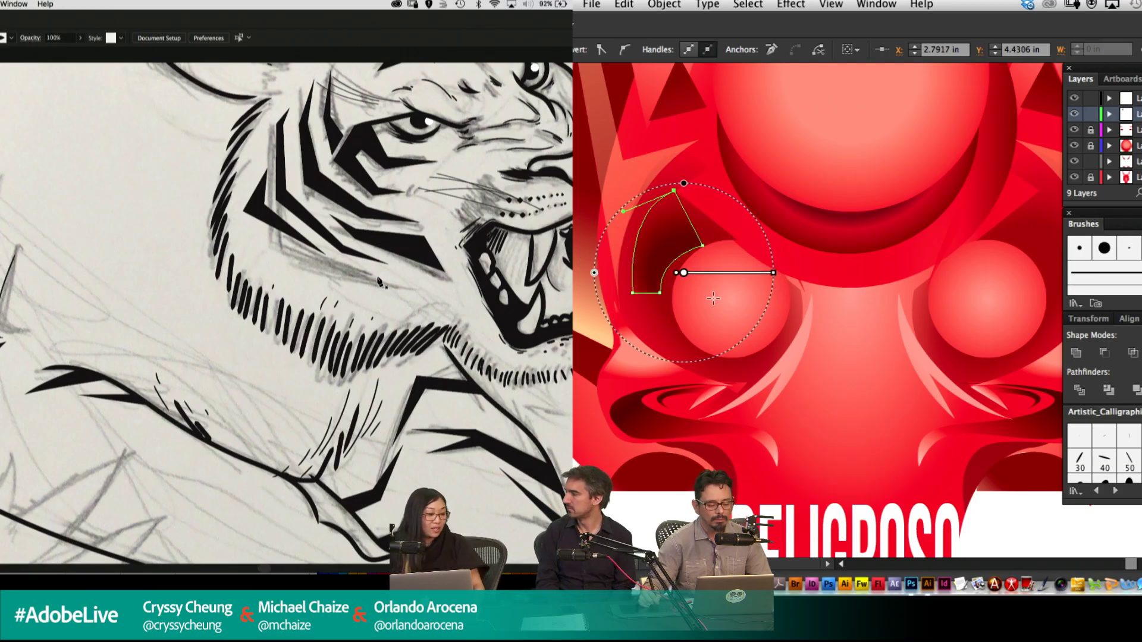
# Fine-tune the top and inner corner points of the eye-socket shadow with Direct Selection and deselect it.
pyautogui.press('a')
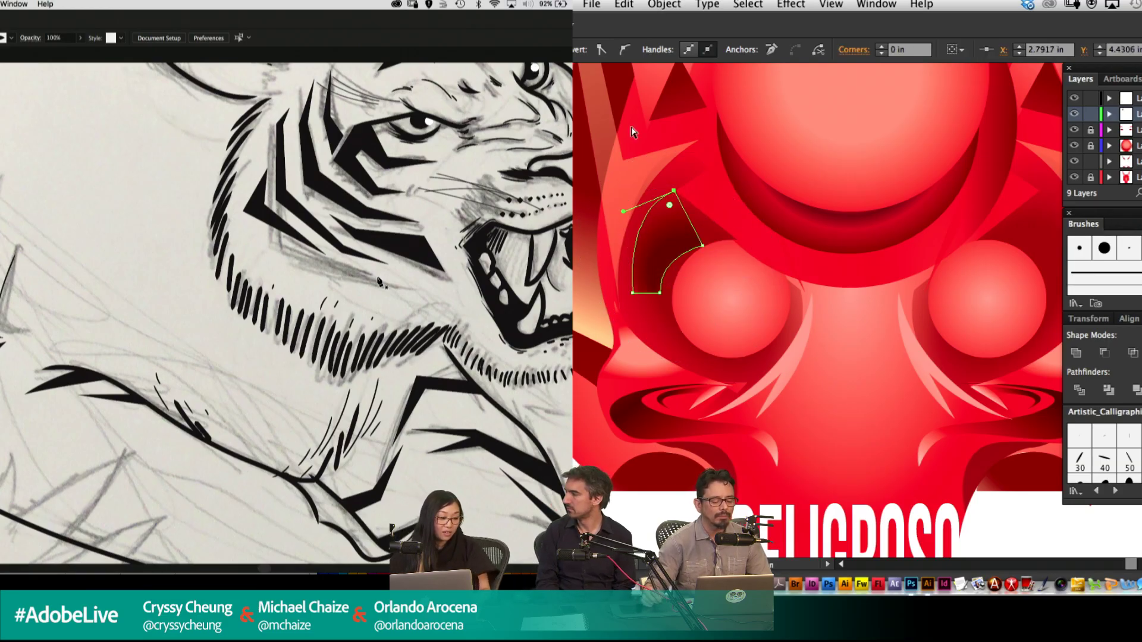
pyautogui.moveTo(703, 246); pyautogui.dragTo(703, 237)
pyautogui.click(704, 243)
pyautogui.click(675, 183)
pyautogui.moveTo(675, 182); pyautogui.dragTo(675, 195)
pyautogui.press('v')
pyautogui.press('super+shift+a')
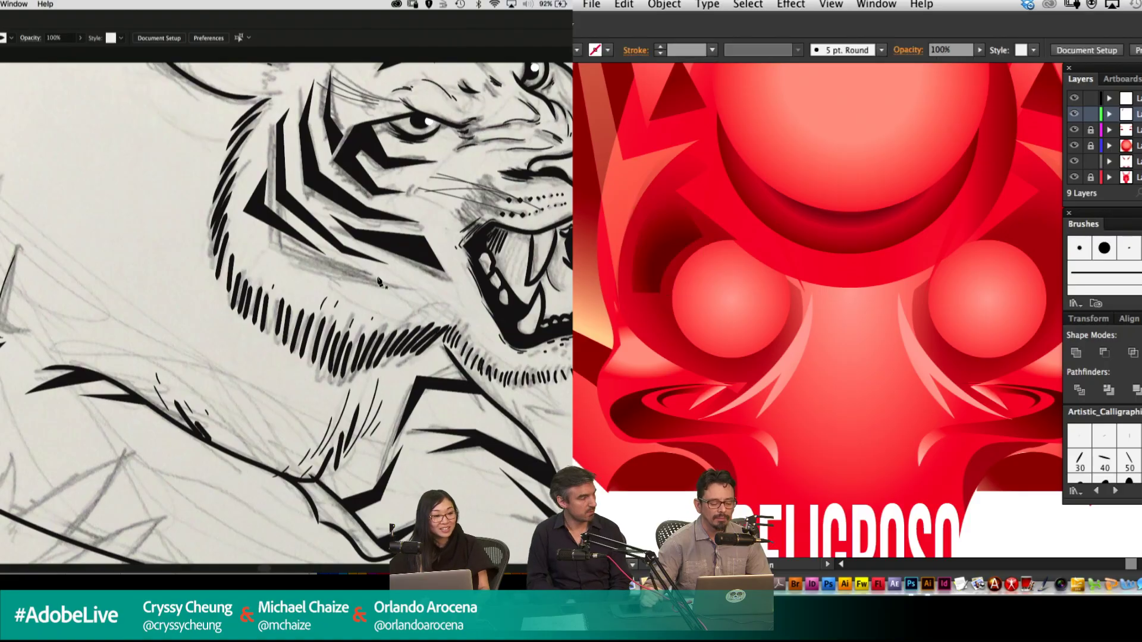
# Draw a black stripe with the Pen tool on the tiger's lower cheek, just above the jaw fur.
pyautogui.press('super+minus')
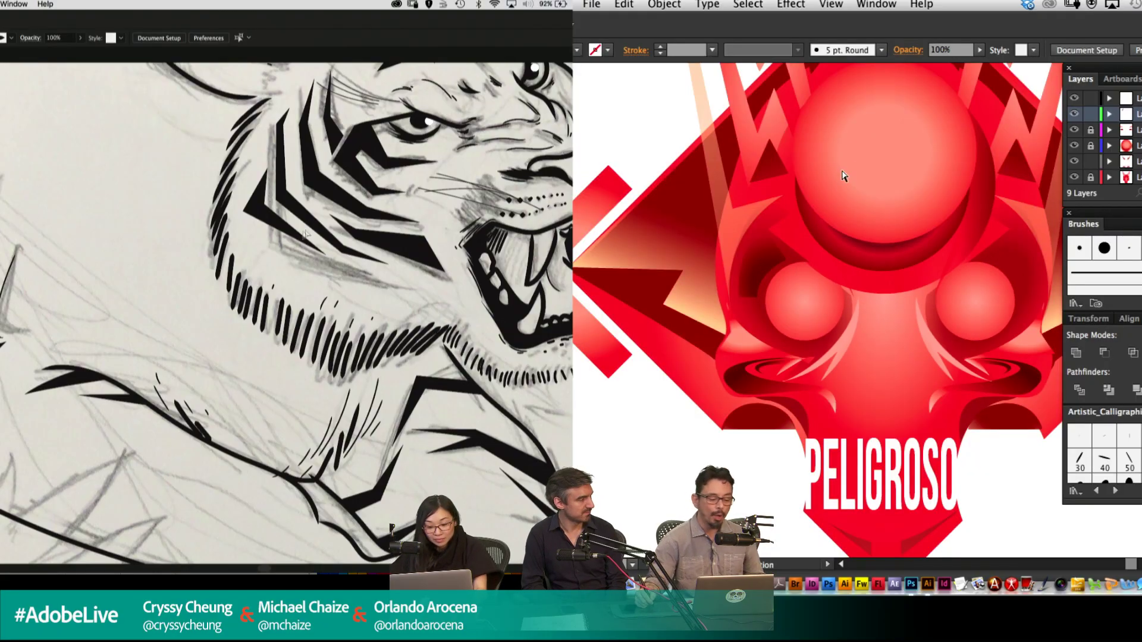
pyautogui.click(307, 256)
pyautogui.click(419, 287)
# Place a copy of the shadow shape at the emblem's other eye, reflect it horizontally and nudge it into the socket.
pyautogui.click(1003, 292)
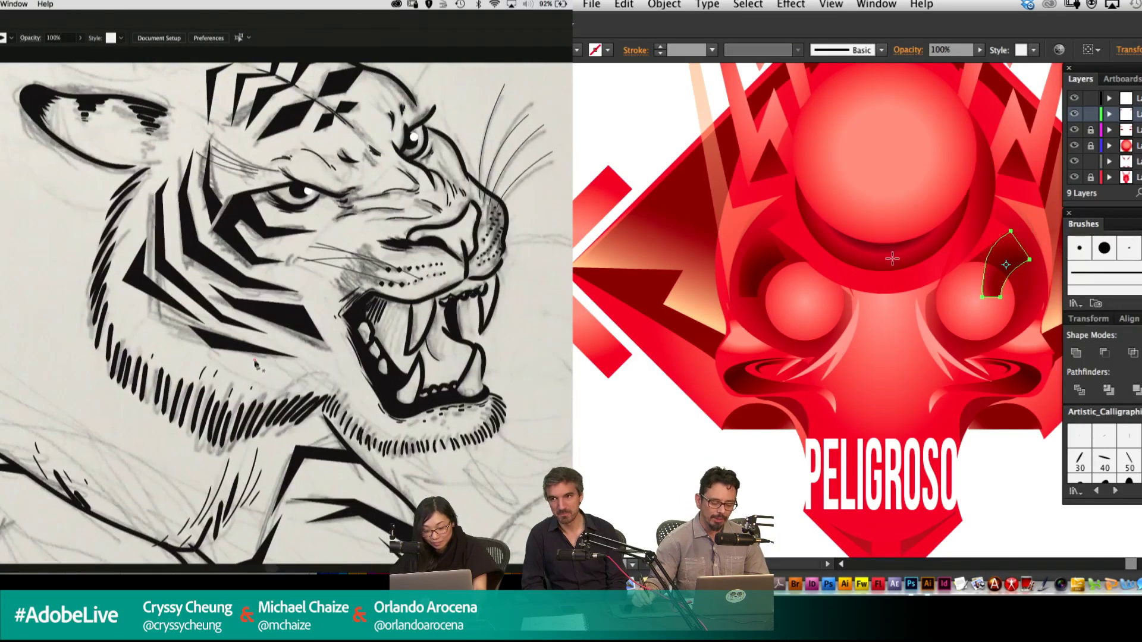
pyautogui.moveTo(893, 257); pyautogui.dragTo(1075, 292)
pyautogui.click(329, 370)
pyautogui.click(281, 371)
pyautogui.press('super+shift+a')
pyautogui.hotkey('shift', 'Right')
pyautogui.moveTo(510, 260); pyautogui.dragTo(354, 324)
pyautogui.press('Left')
pyautogui.press('Left')
# Brush the upper outline of the sketched tiger's tail from the hip up to the curl at its tip.
pyautogui.moveTo(235, 179); pyautogui.dragTo(530, 279)
pyautogui.moveTo(455, 240); pyautogui.dragTo(445, 226)
pyautogui.moveTo(465, 288); pyautogui.dragTo(418, 232)
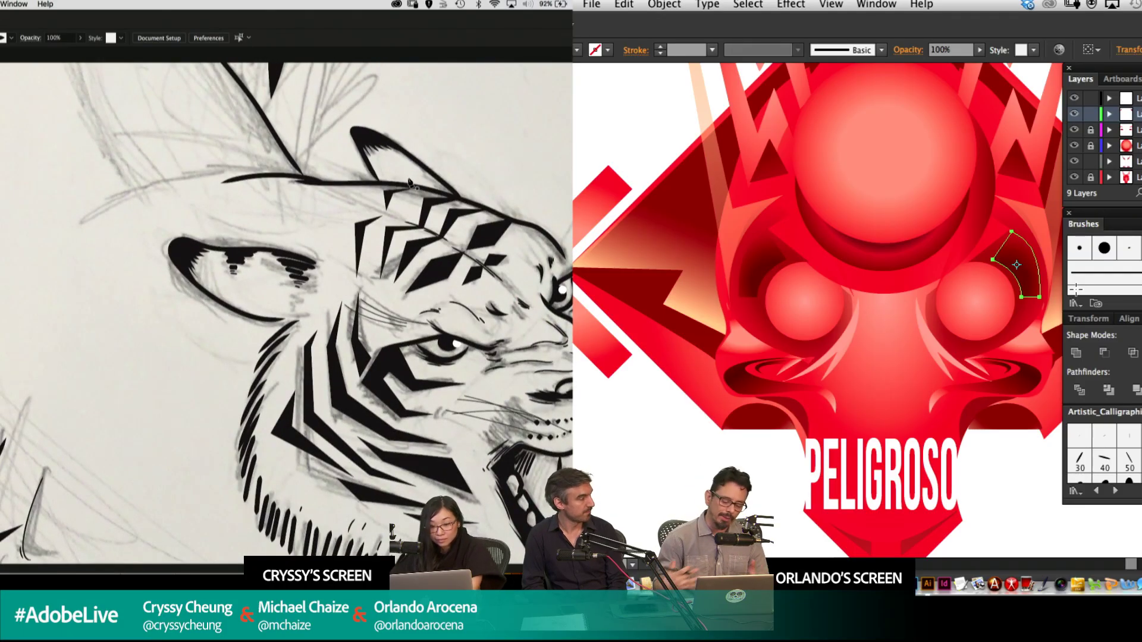
pyautogui.scroll(-10, 421, 179)
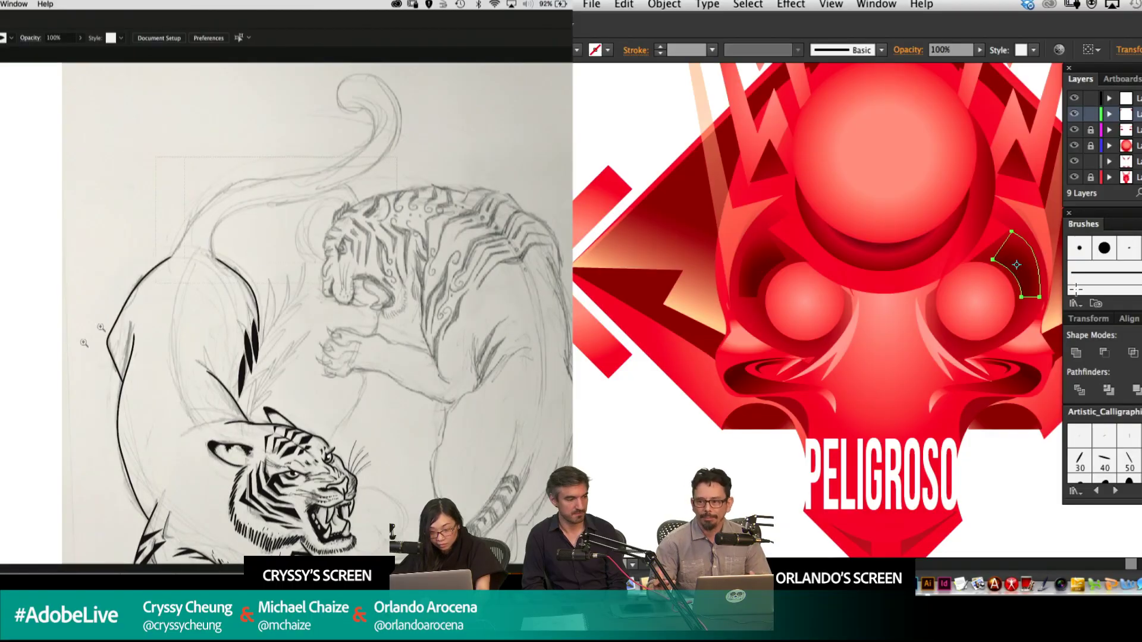
pyautogui.scroll(5, 247, 252)
pyautogui.moveTo(75, 292); pyautogui.dragTo(20, 393)
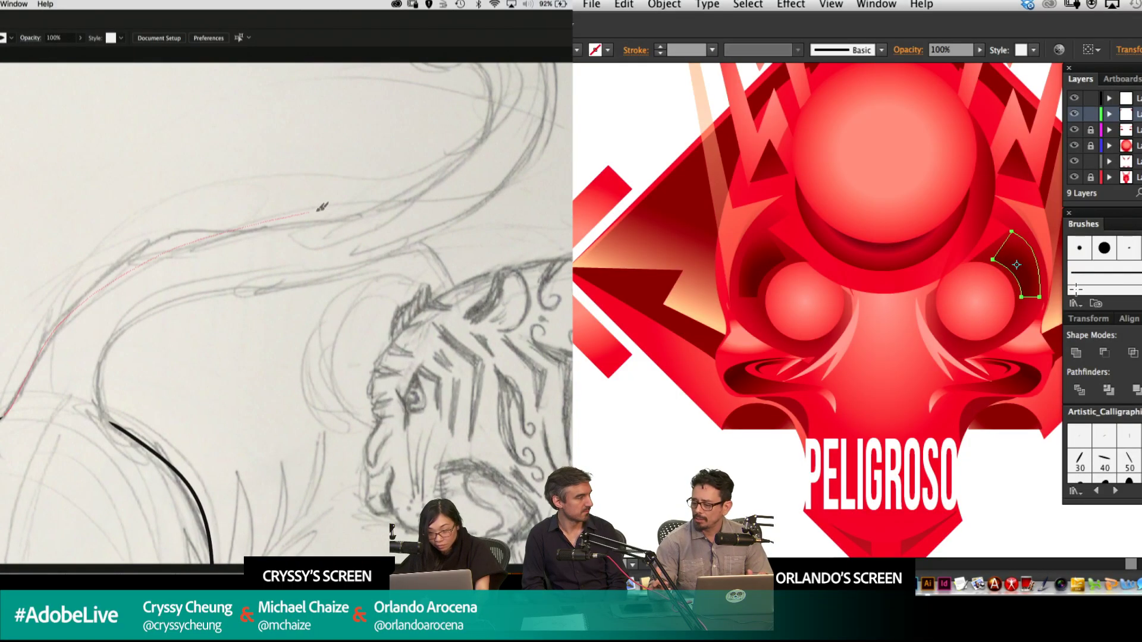
pyautogui.moveTo(468, 61); pyautogui.dragTo(467, 63)
pyautogui.moveTo(467, 63); pyautogui.dragTo(405, 160)
# Brush the tail's lower outline up from the back, ending in a spiral curl, after undoing a first attempt.
pyautogui.moveTo(489, 236); pyautogui.dragTo(458, 179)
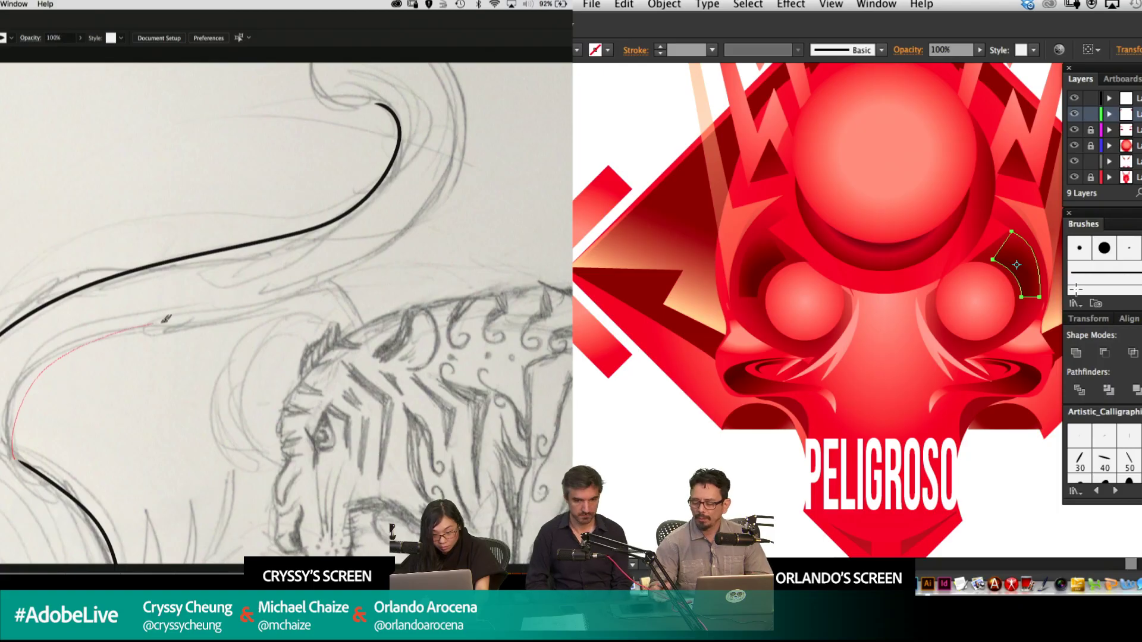
pyautogui.moveTo(275, 303); pyautogui.dragTo(277, 302)
pyautogui.press('super+z')
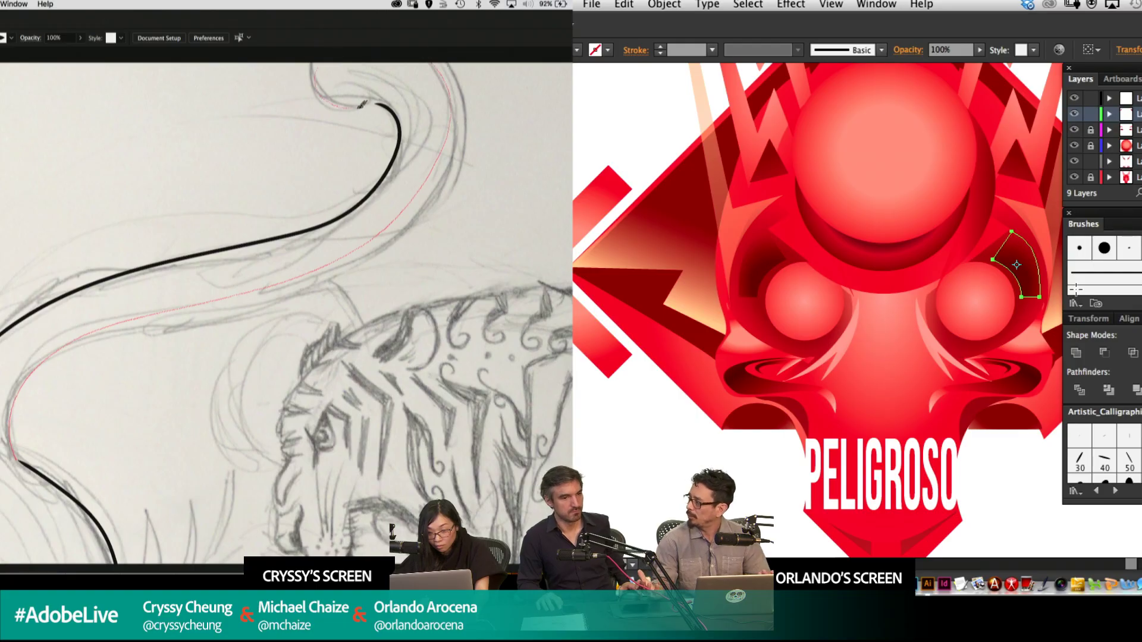
pyautogui.moveTo(360, 89); pyautogui.dragTo(361, 89)
pyautogui.moveTo(515, 199)
pyautogui.mouseDown()
pyautogui.moveTo(395, 298)
pyautogui.moveTo(326, 71)
pyautogui.moveTo(345, 354)
pyautogui.mouseUp()
# Select the tail's spiral outline and adjust its anchor points along the outer bend with Direct Selection.
pyautogui.click(208, 193)
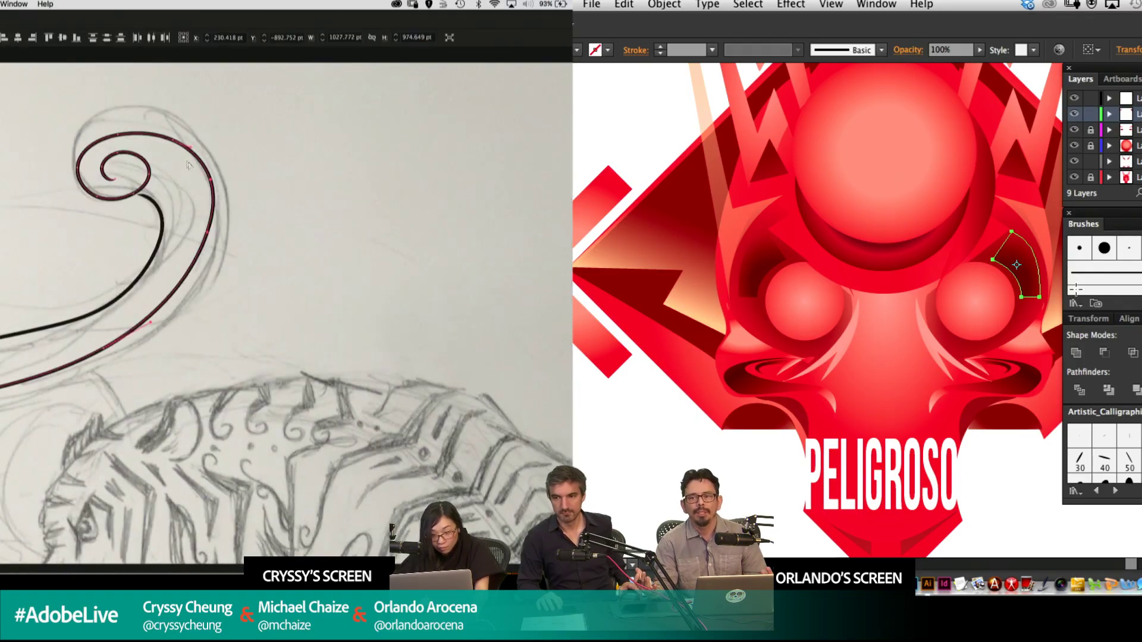
pyautogui.moveTo(200, 192); pyautogui.dragTo(202, 177)
pyautogui.click(206, 233)
pyautogui.moveTo(207, 232); pyautogui.dragTo(194, 246)
pyautogui.press('p')
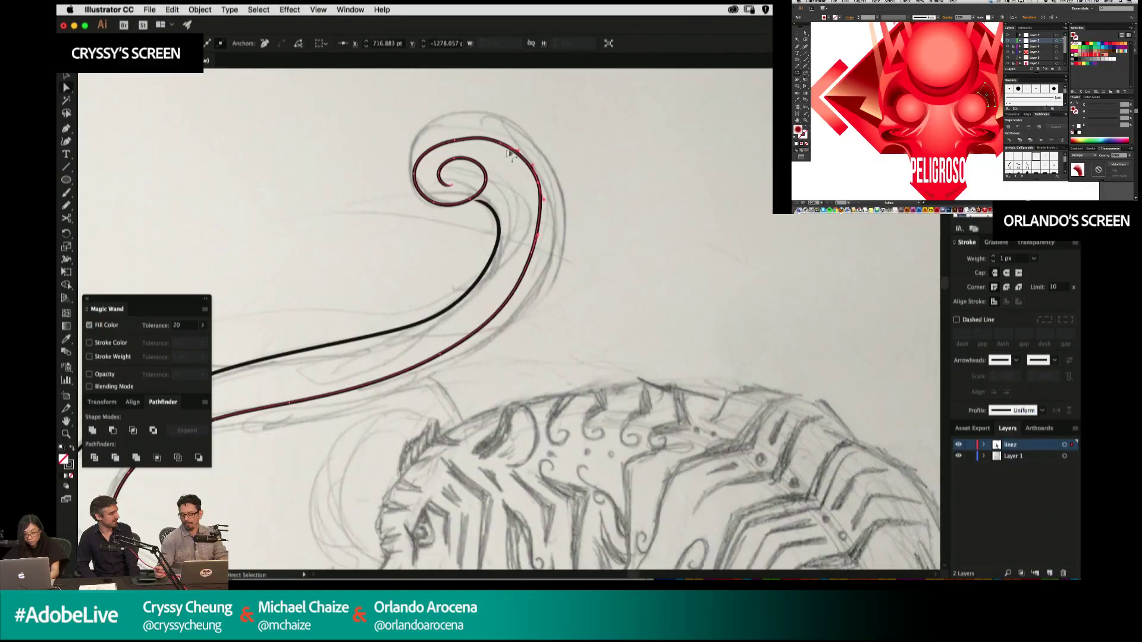
# Remove a surplus anchor point from the upper outer bend of the tail's curl with the Pen tool.
pyautogui.click(518, 151)
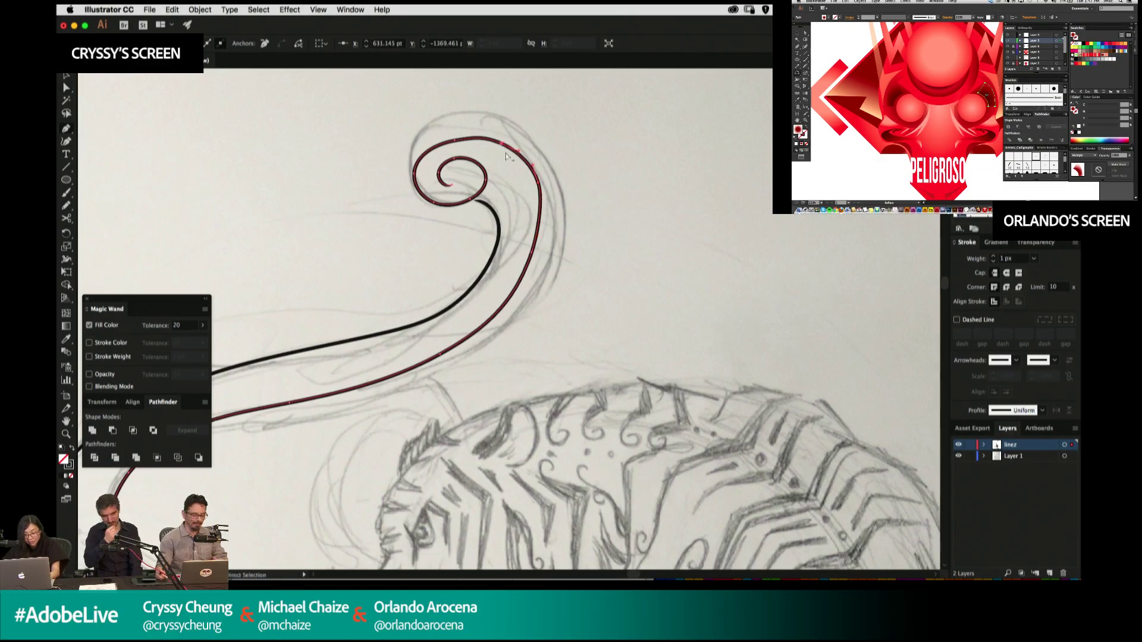
pyautogui.press('v')
pyautogui.press('p')
pyautogui.click(501, 144)
pyautogui.click(501, 144)
# Retract the handle of the remaining anchor on the curl's upper bend and delete that anchor with the Pen tool.
pyautogui.press('z')
pyautogui.moveTo(532, 123); pyautogui.dragTo(466, 186)
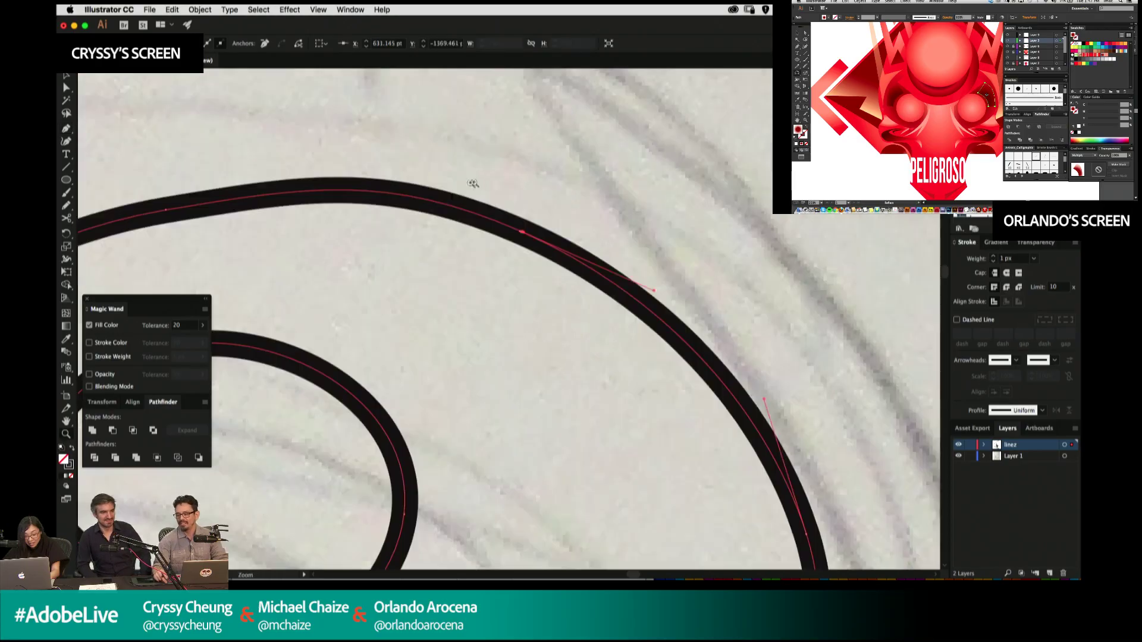
pyautogui.moveTo(558, 197); pyautogui.dragTo(487, 278)
pyautogui.press('p')
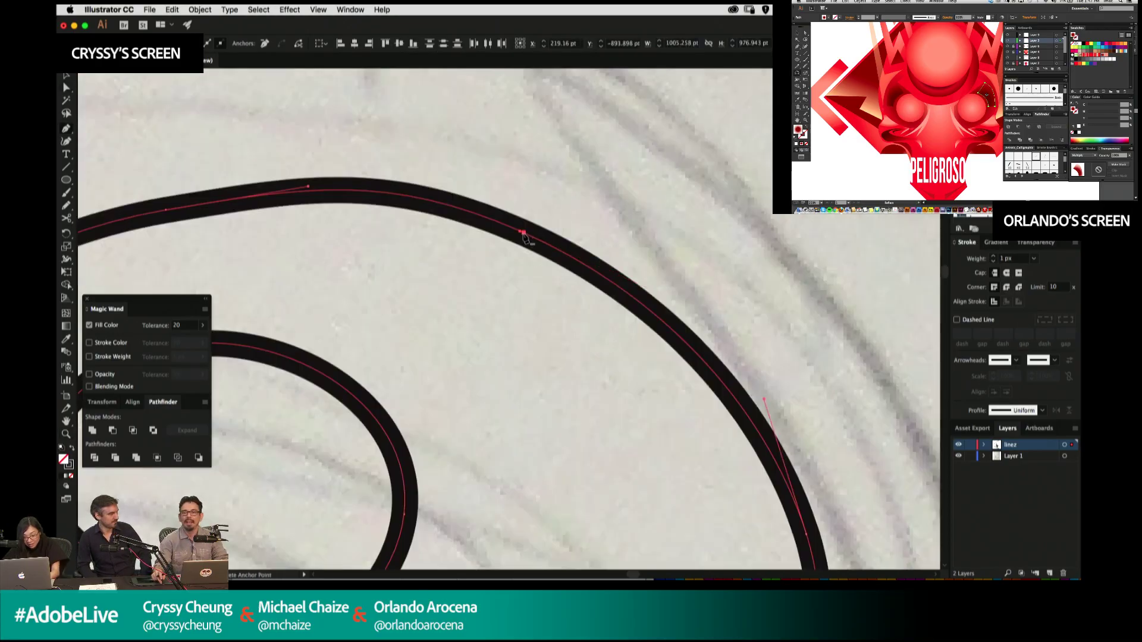
pyautogui.keyDown('alt'); pyautogui.click(523, 236); pyautogui.keyUp('alt')
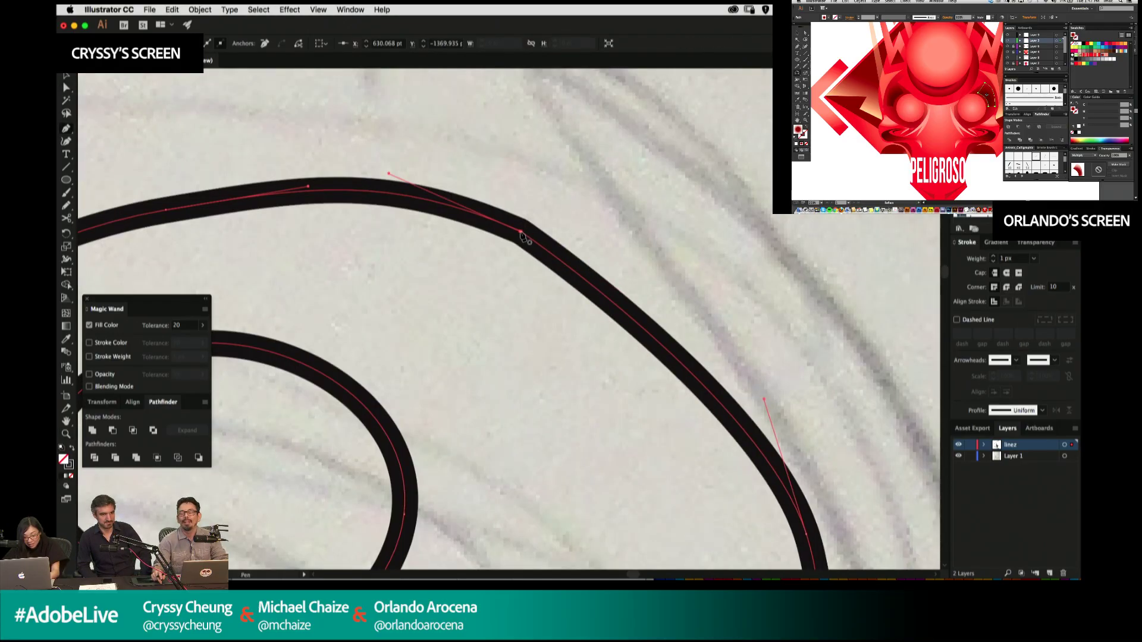
pyautogui.click(521, 236)
pyautogui.press('a')
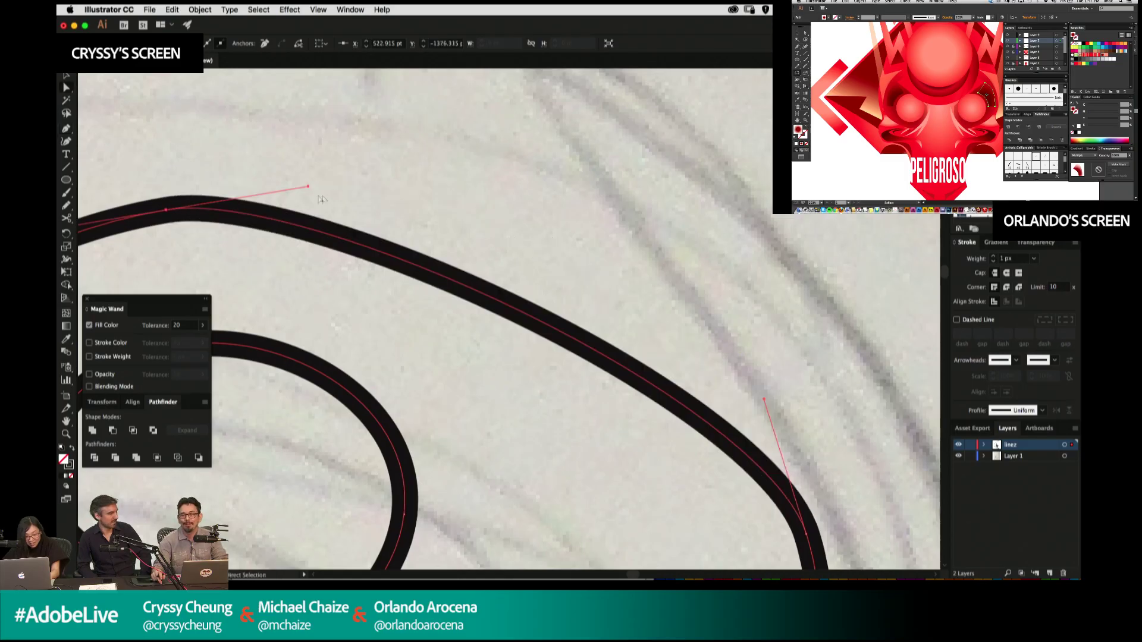
# Reposition the corner anchor on the outer bend of the tail's curl and deselect the outline.
pyautogui.press('super+minus')
pyautogui.press('super+minus')
pyautogui.press('super+minus')
pyautogui.press('super+minus')
pyautogui.moveTo(683, 365); pyautogui.dragTo(576, 246)
pyautogui.click(492, 186)
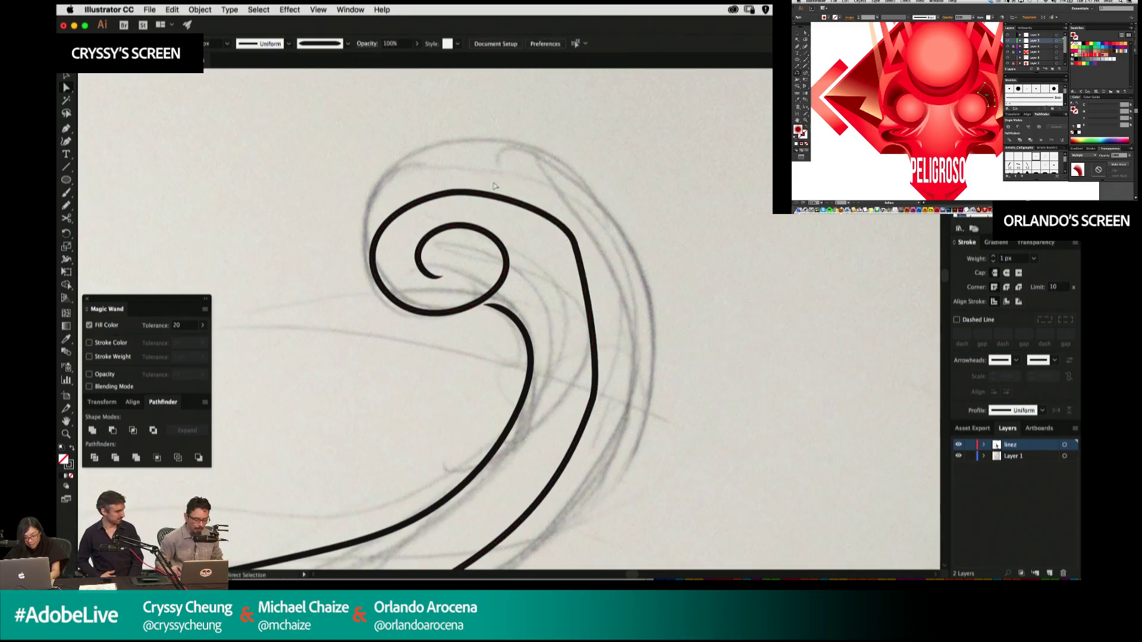
# Smooth the corner anchor on the outer bend of the tail's curl by pulling out direction handles on both sides.
pyautogui.click(486, 188)
pyautogui.click(576, 240)
pyautogui.click(575, 239)
pyautogui.moveTo(564, 211)
pyautogui.mouseDown()
pyautogui.moveTo(545, 218)
pyautogui.moveTo(542, 207)
pyautogui.mouseUp()
pyautogui.moveTo(575, 247); pyautogui.dragTo(602, 299)
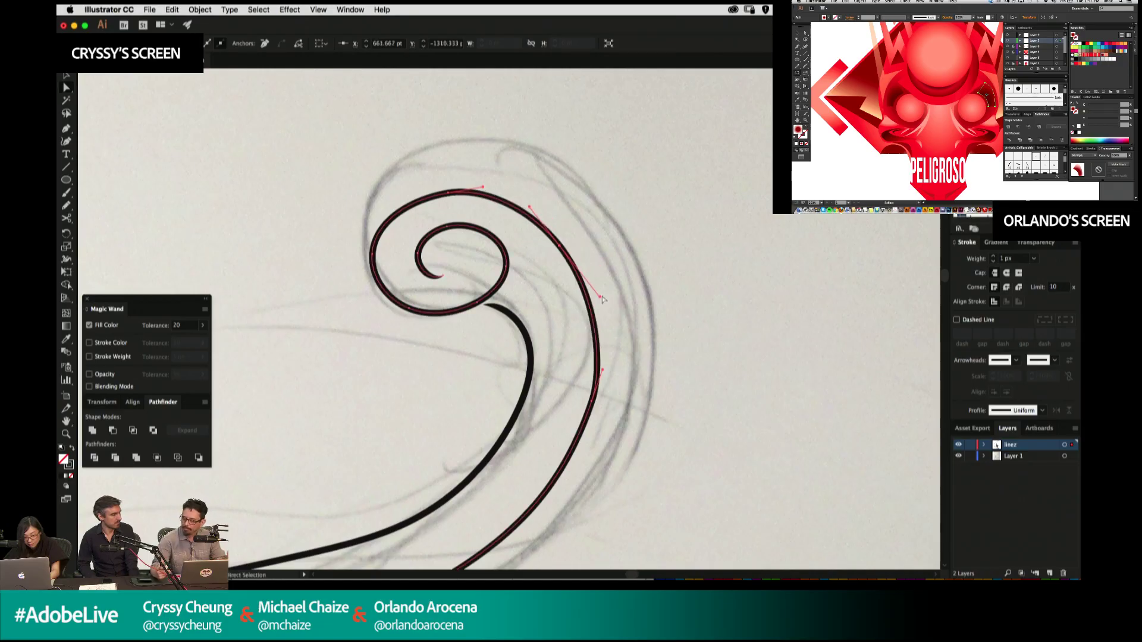
pyautogui.click(530, 208)
# Adjust the direction handle of the anchor on the tail's lower outline above the second tiger's head and deselect the path.
pyautogui.press('super+minus')
pyautogui.press('super+minus')
pyautogui.press('super+minus')
pyautogui.press('super+minus')
pyautogui.press('super+minus')
pyautogui.press('super+minus')
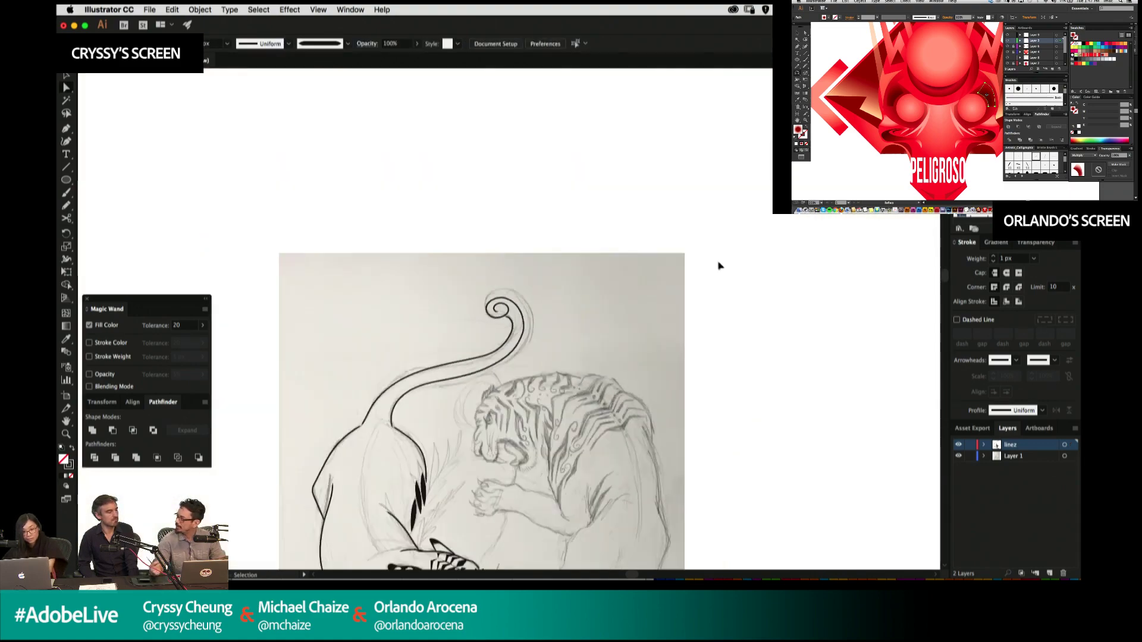
pyautogui.moveTo(592, 392)
pyautogui.mouseDown()
pyautogui.moveTo(667, 260)
pyautogui.moveTo(722, 294)
pyautogui.moveTo(763, 301)
pyautogui.mouseUp()
pyautogui.moveTo(493, 392); pyautogui.dragTo(462, 416)
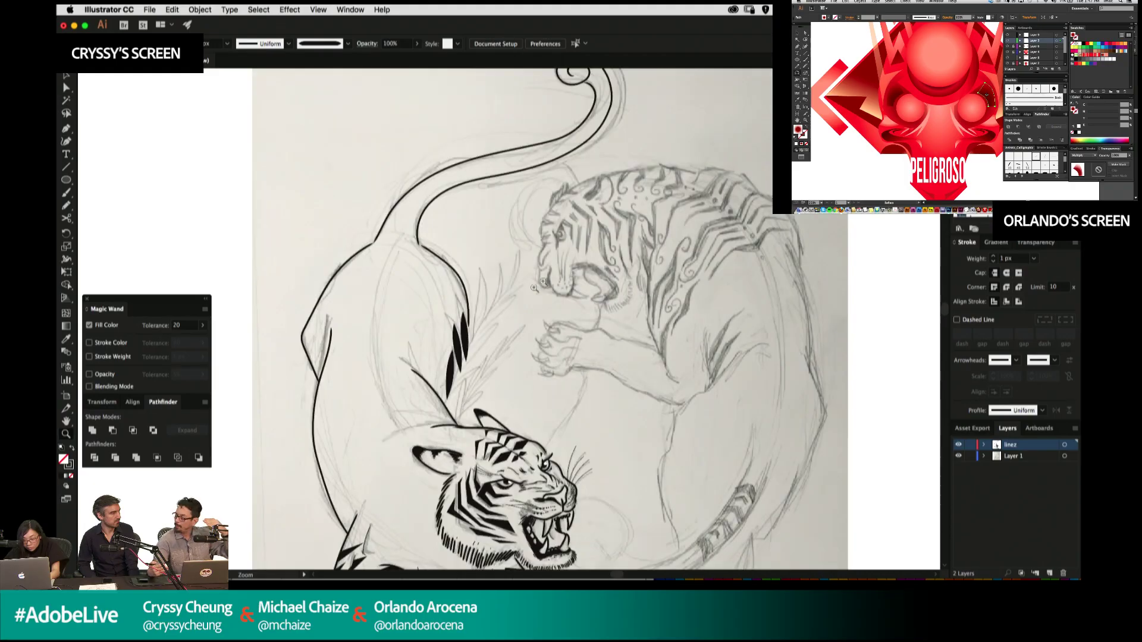
pyautogui.moveTo(641, 264); pyautogui.dragTo(703, 343)
pyautogui.click(581, 255)
pyautogui.click(625, 232)
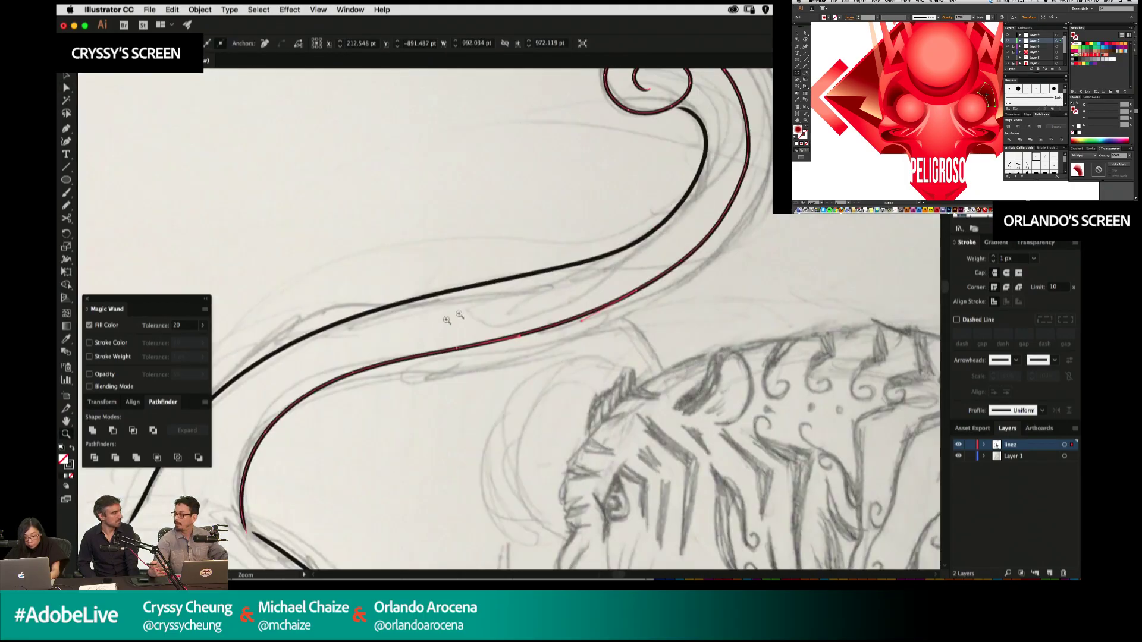
pyautogui.moveTo(457, 350); pyautogui.dragTo(468, 339)
pyautogui.click(623, 282)
# Ink the second tiger's forehead, brow and nose profile with Paintbrush strokes along the sketch.
pyautogui.scroll(-7, 654, 267)
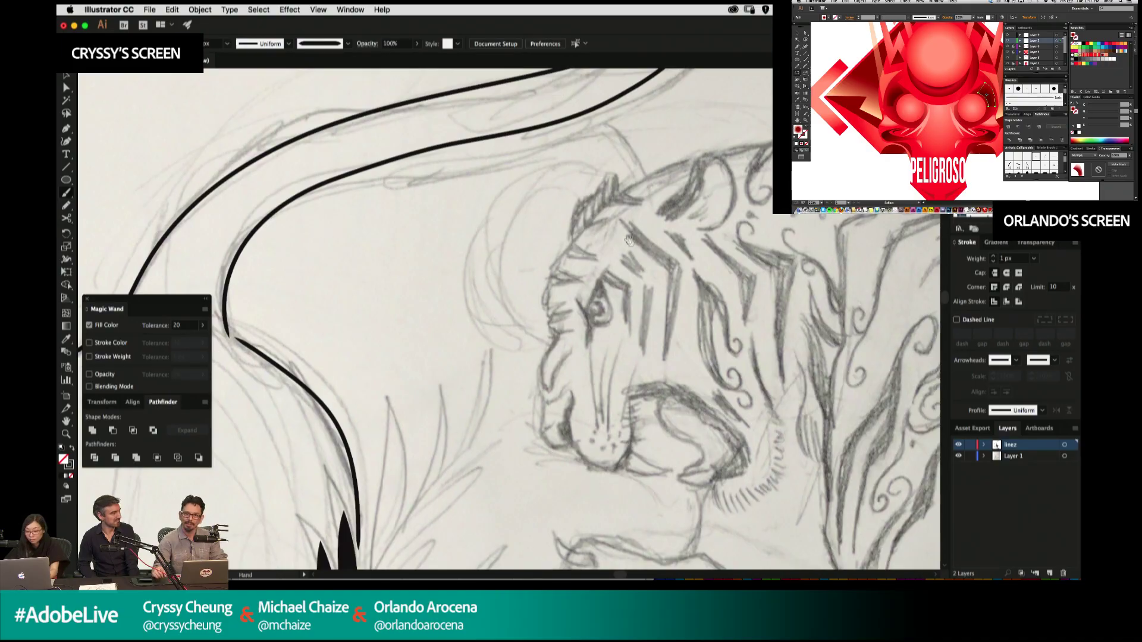
pyautogui.moveTo(615, 221); pyautogui.dragTo(751, 190)
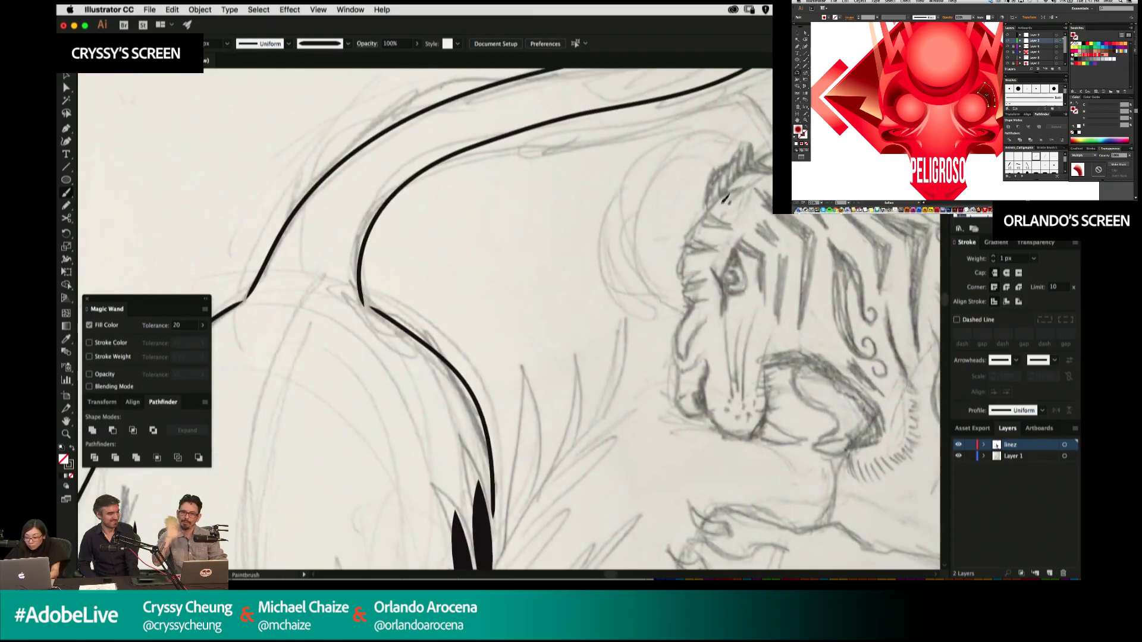
pyautogui.moveTo(691, 233); pyautogui.dragTo(688, 250)
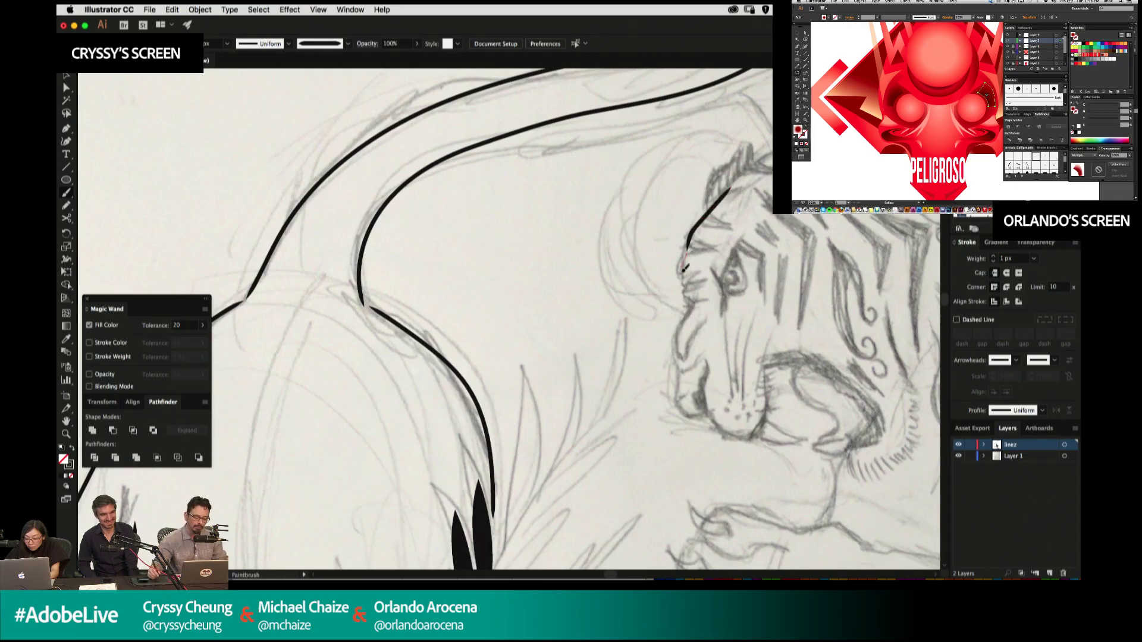
pyautogui.moveTo(689, 289); pyautogui.dragTo(685, 300)
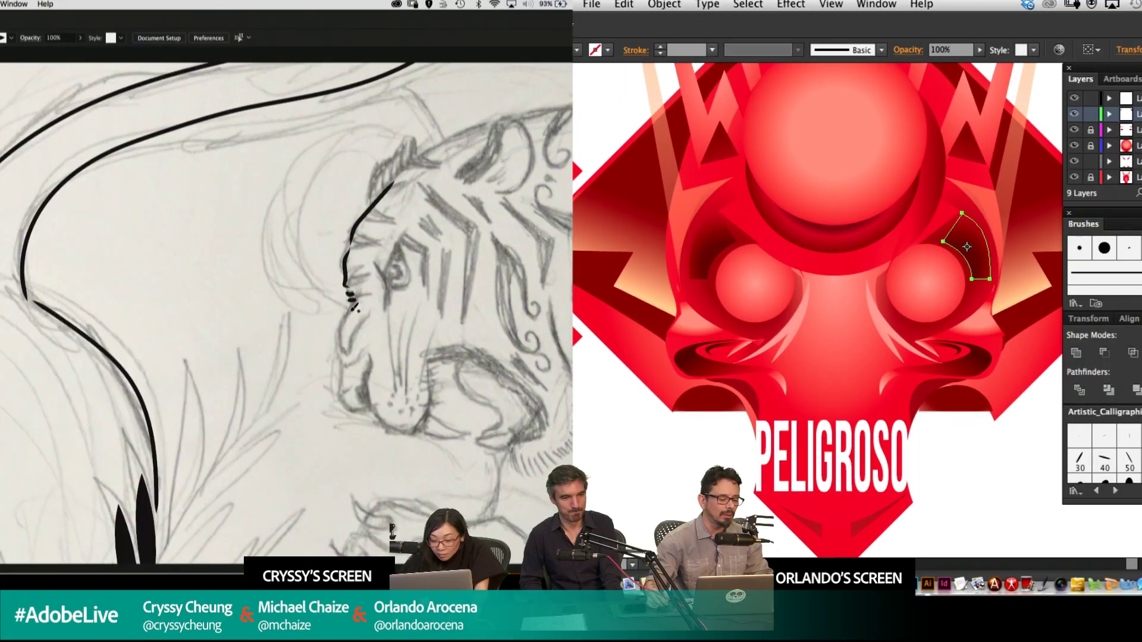
# Draw a dark gradient pupil in the emblem's left eye and copy it to the right eye, inking the tiger's muzzle and chin alongside.
pyautogui.press('v')
pyautogui.moveTo(342, 323)
pyautogui.mouseDown()
pyautogui.moveTo(340, 395)
pyautogui.moveTo(368, 410)
pyautogui.moveTo(189, 315)
pyautogui.mouseUp()
pyautogui.click(616, 458)
pyautogui.moveTo(754, 287); pyautogui.dragTo(774, 306)
pyautogui.moveTo(182, 318); pyautogui.dragTo(235, 337)
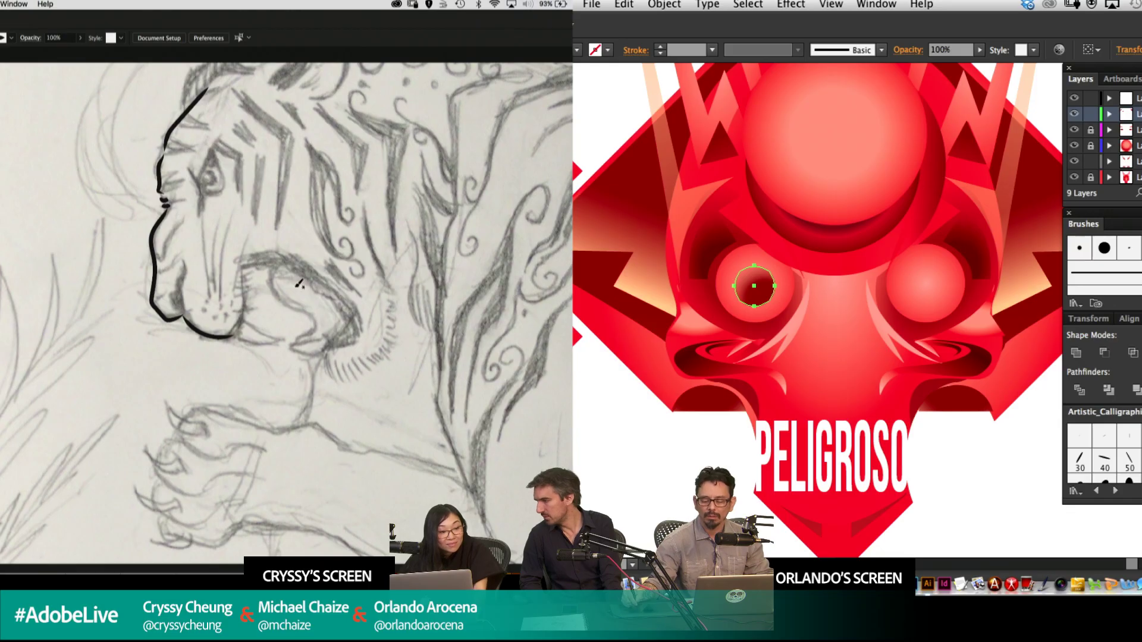
pyautogui.press('v')
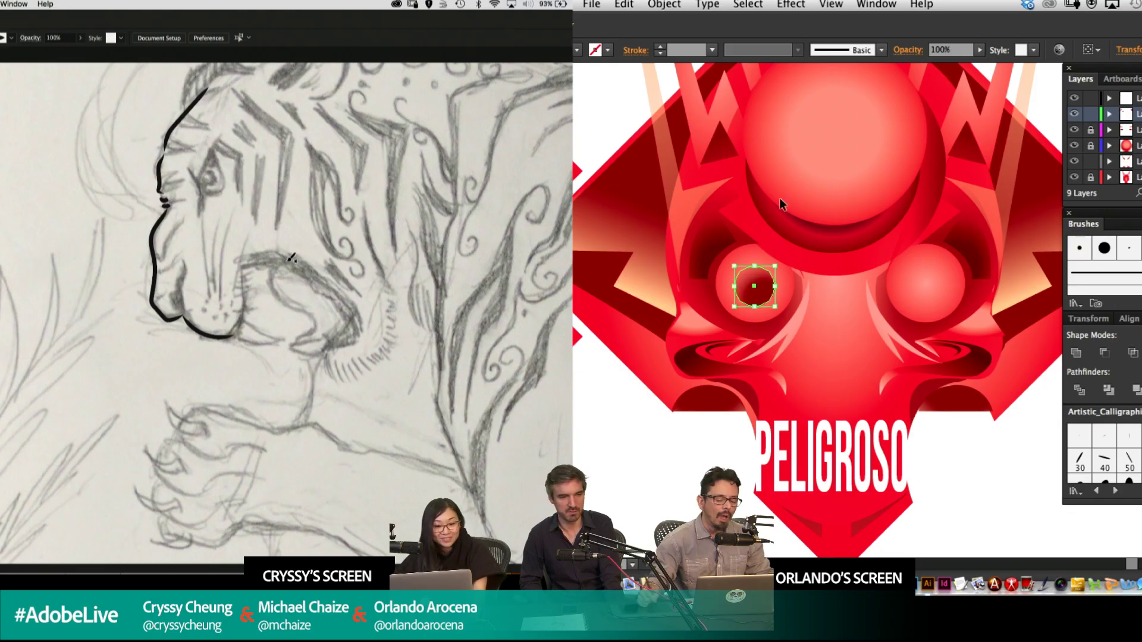
pyautogui.moveTo(739, 292); pyautogui.dragTo(911, 301)
pyautogui.moveTo(364, 245); pyautogui.dragTo(239, 232)
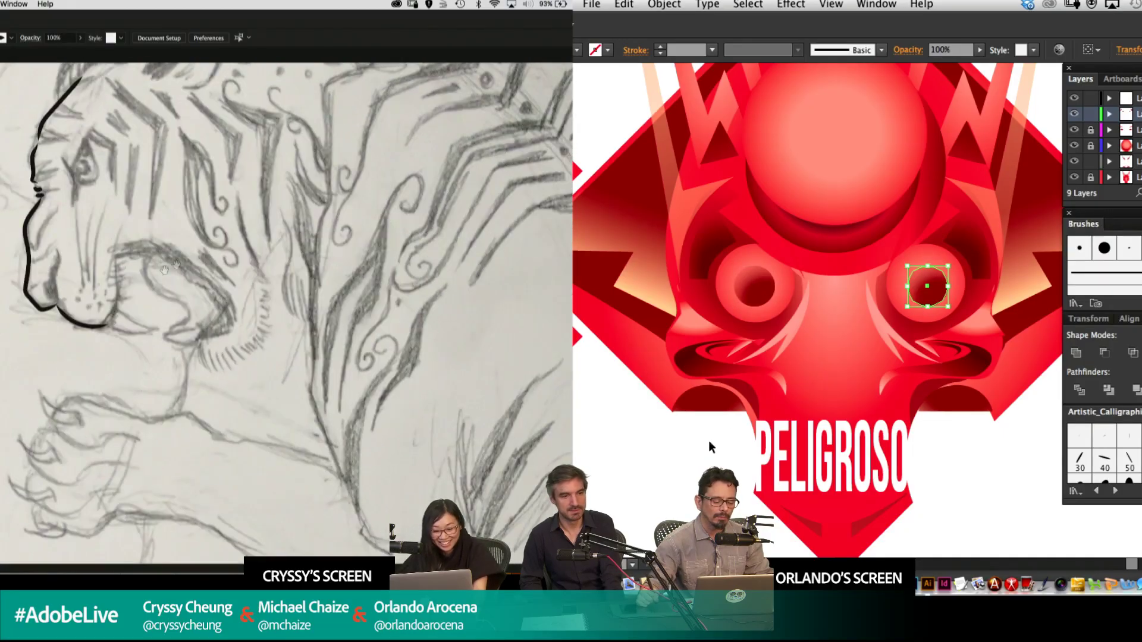
pyautogui.press('Left')
pyautogui.press('Left')
# Ink the edge of the tiger's muzzle and upper lip, and lock the emblem's top layers and add a new layer.
pyautogui.moveTo(112, 323); pyautogui.dragTo(109, 256)
pyautogui.press('super+z')
pyautogui.moveTo(112, 322)
pyautogui.mouseDown()
pyautogui.moveTo(113, 257)
pyautogui.moveTo(124, 253)
pyautogui.mouseUp()
pyautogui.moveTo(1090, 115); pyautogui.dragTo(1091, 98)
pyautogui.moveTo(125, 251); pyautogui.dragTo(186, 268)
pyautogui.click(1140, 194)
pyautogui.press('super+minus')
pyautogui.moveTo(273, 244); pyautogui.dragTo(198, 243)
pyautogui.moveTo(869, 262); pyautogui.dragTo(845, 233)
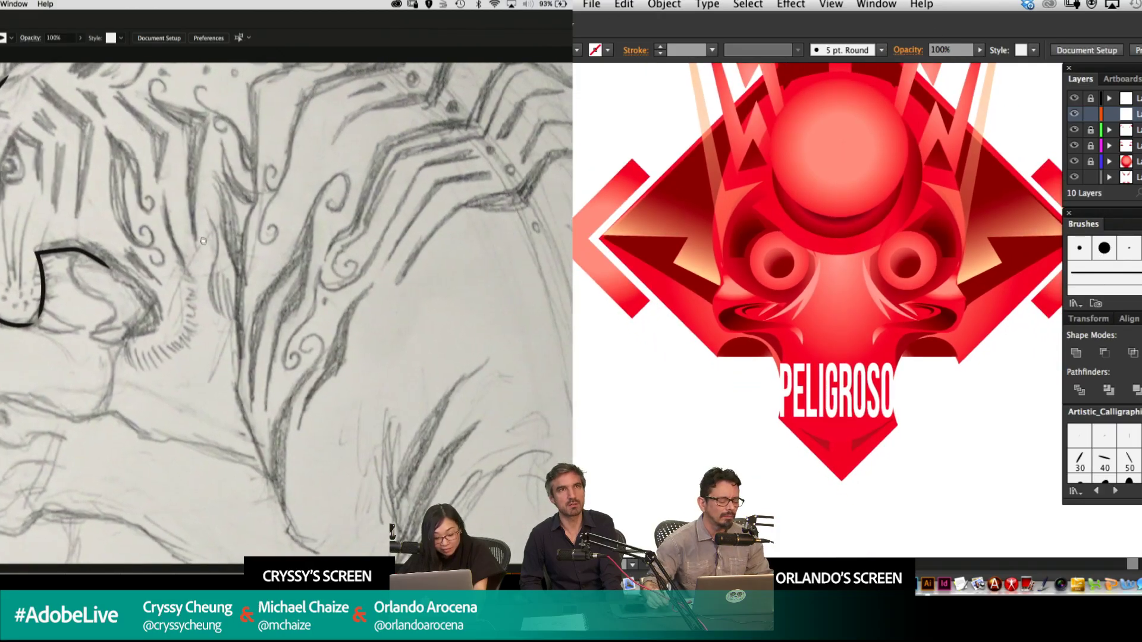
# Draw the left half of the emblem's dark nose cavity with the Pen tool, and ink the tiger's solid black mouth shadow.
pyautogui.moveTo(37, 251)
pyautogui.mouseDown()
pyautogui.moveTo(84, 240)
pyautogui.moveTo(110, 251)
pyautogui.mouseUp()
pyautogui.click(810, 248)
pyautogui.moveTo(820, 267); pyautogui.dragTo(821, 256)
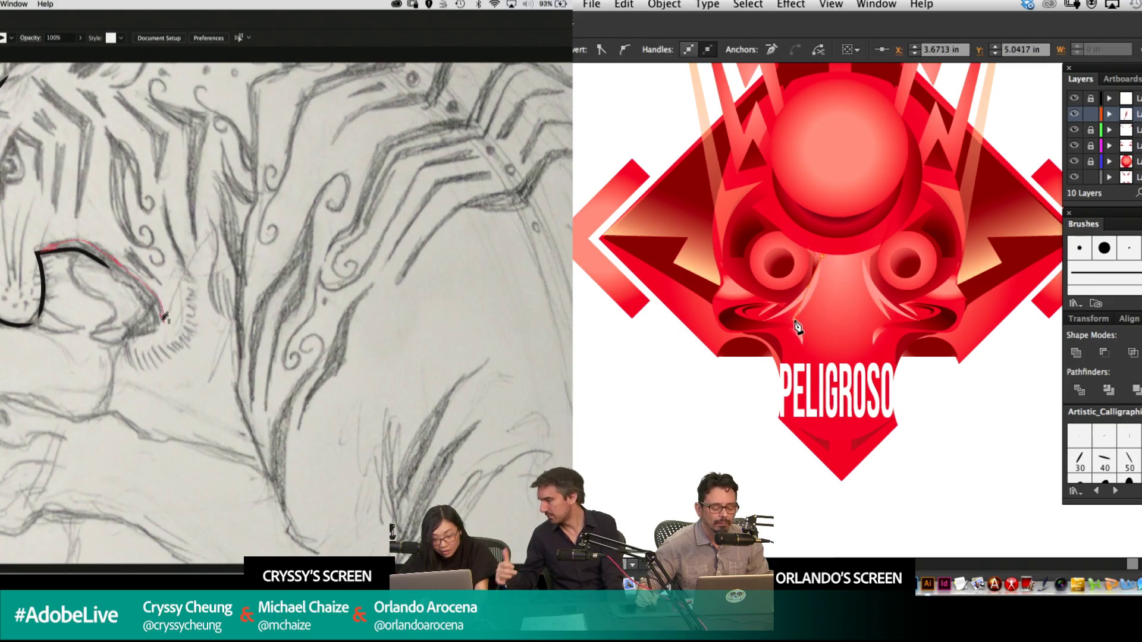
pyautogui.press('super+z')
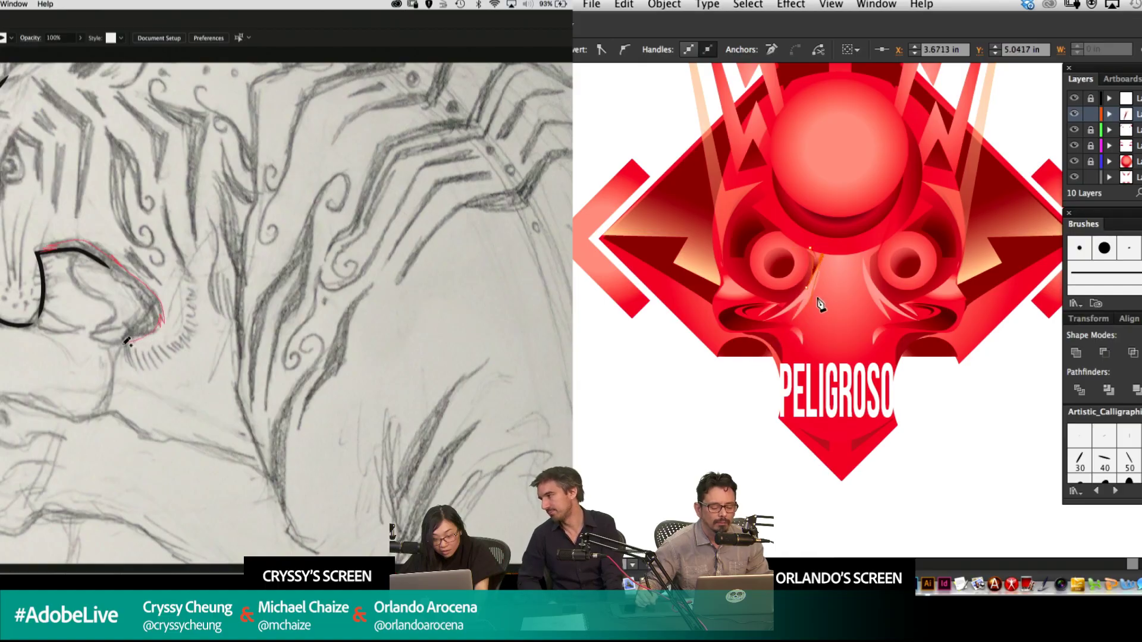
pyautogui.moveTo(793, 321); pyautogui.dragTo(753, 363)
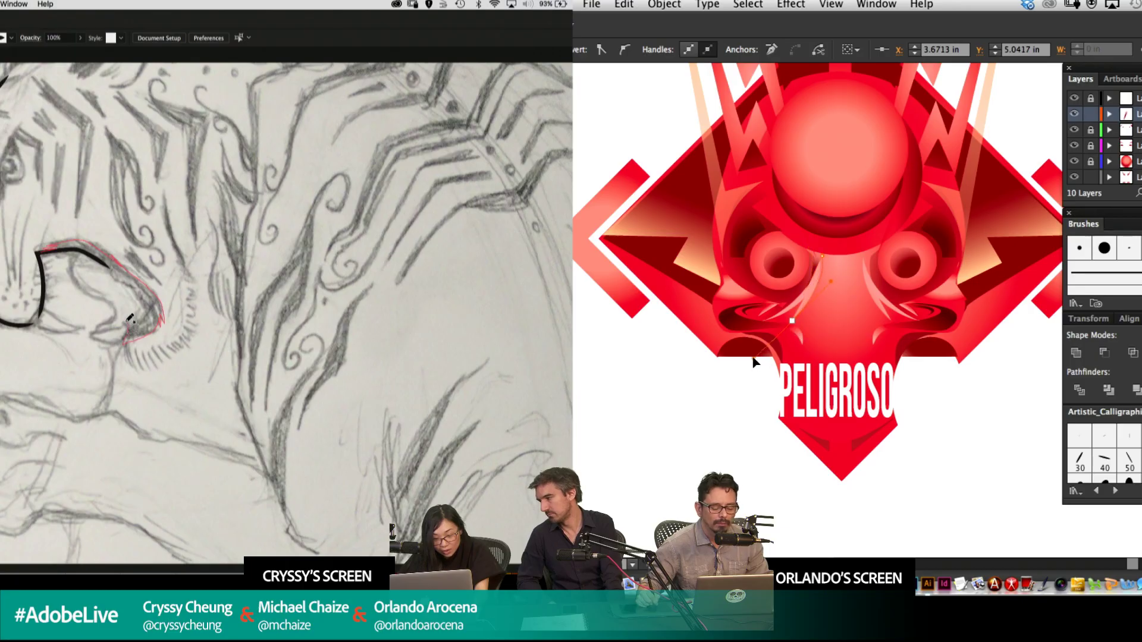
pyautogui.moveTo(791, 328); pyautogui.dragTo(793, 322)
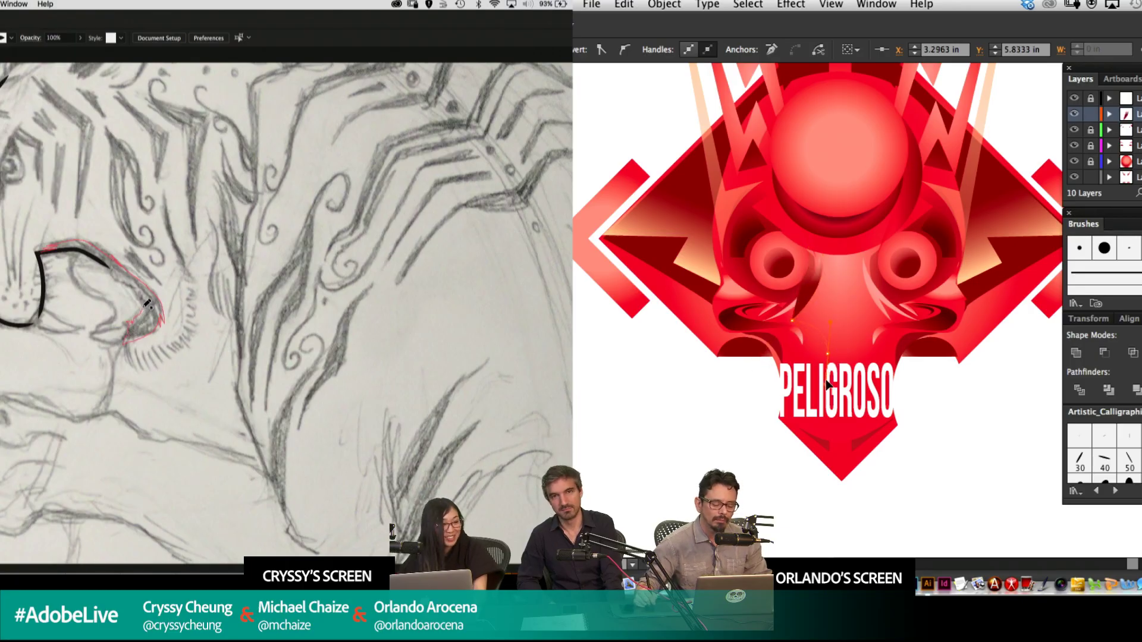
pyautogui.moveTo(829, 354); pyautogui.dragTo(831, 354)
pyautogui.click(839, 355)
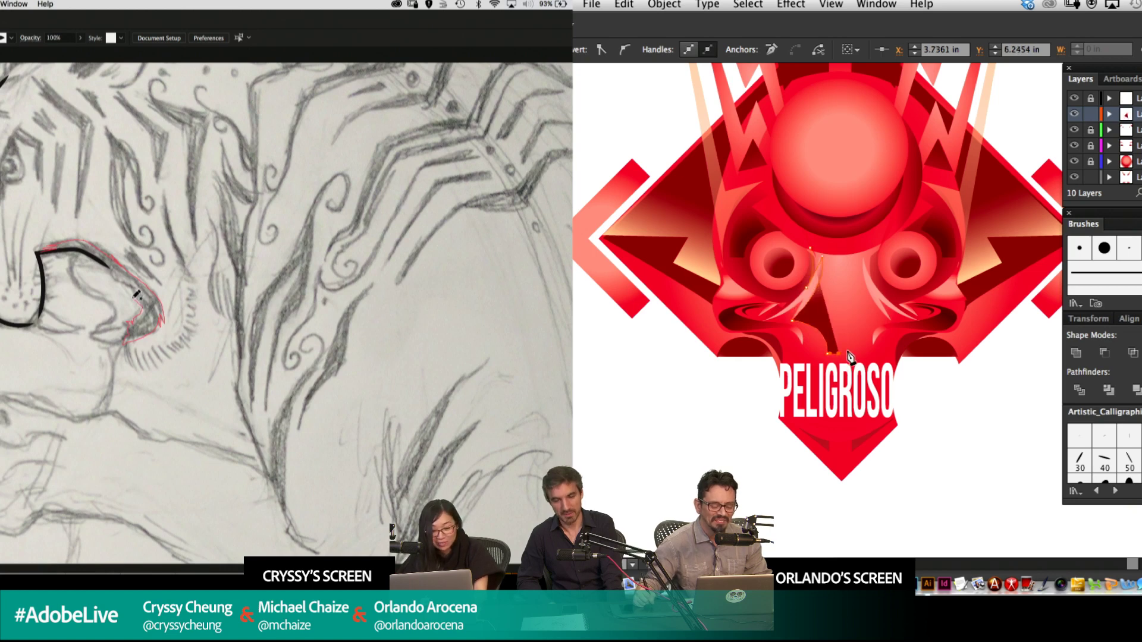
pyautogui.click(838, 257)
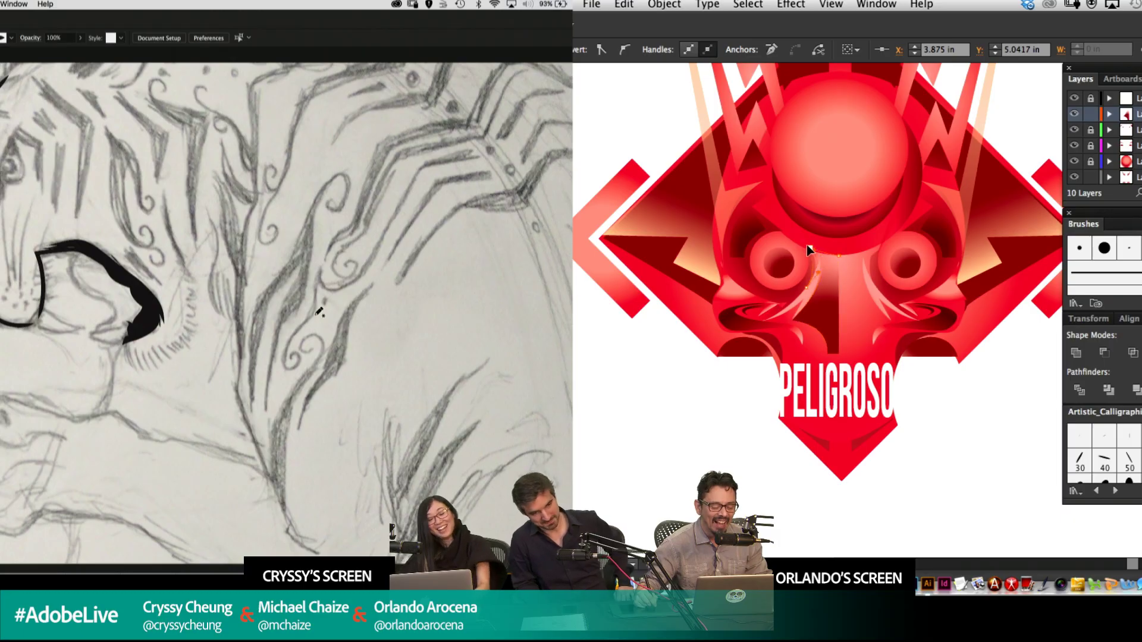
pyautogui.keyDown('super'); pyautogui.click(702, 483); pyautogui.keyUp('super')
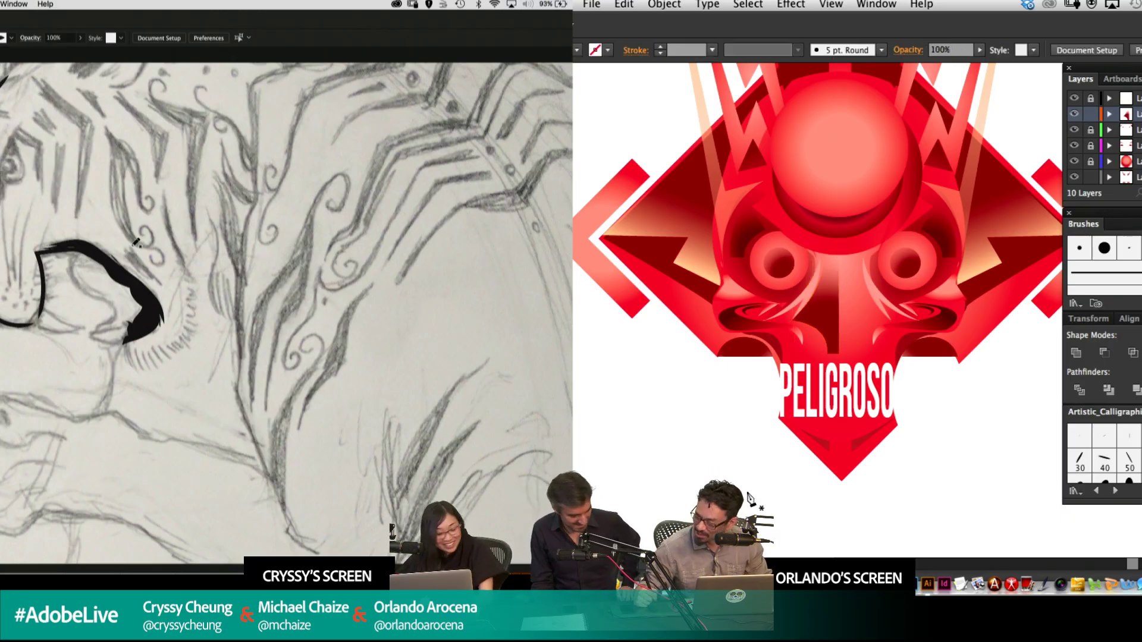
# Place a mirrored copy of the nose cavity half on the right of the emblem's centre line, nudge it right and deselect.
pyautogui.press('v')
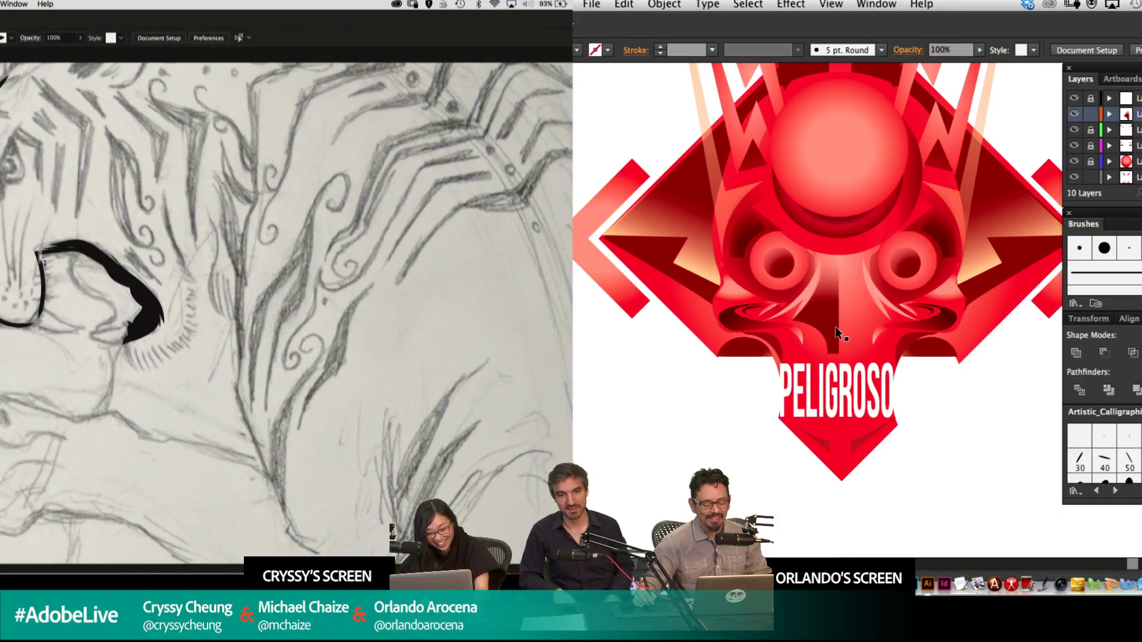
pyautogui.click(843, 327)
pyautogui.moveTo(918, 318)
pyautogui.mouseDown()
pyautogui.moveTo(979, 309)
pyautogui.moveTo(971, 286)
pyautogui.mouseUp()
pyautogui.press('Right')
pyautogui.press('v')
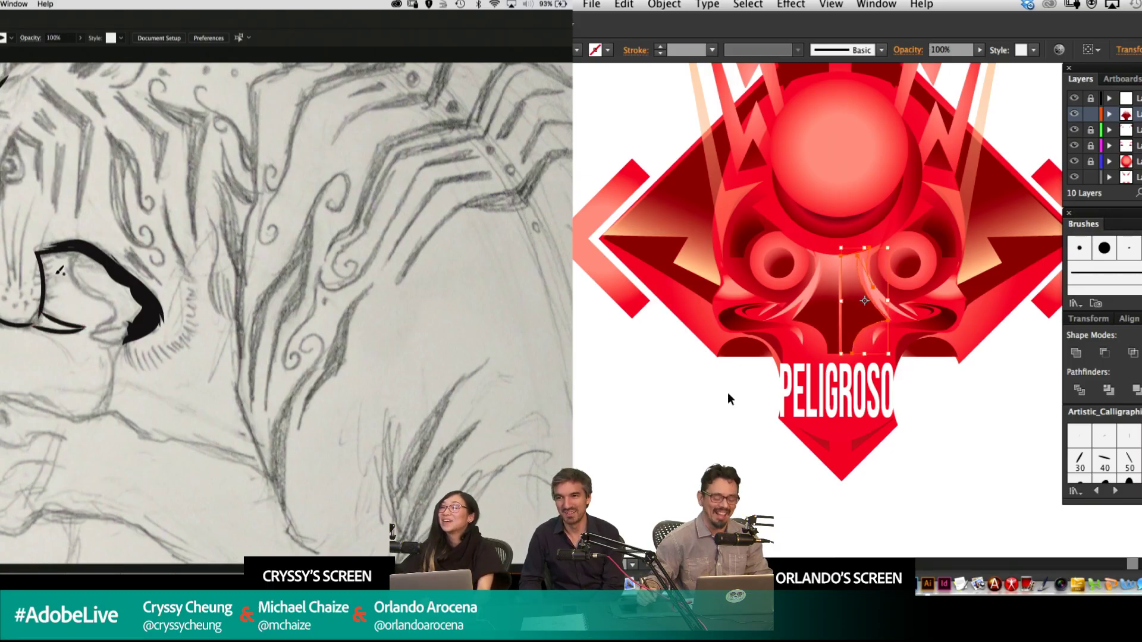
pyautogui.click(668, 430)
pyautogui.moveTo(841, 232); pyautogui.dragTo(855, 264)
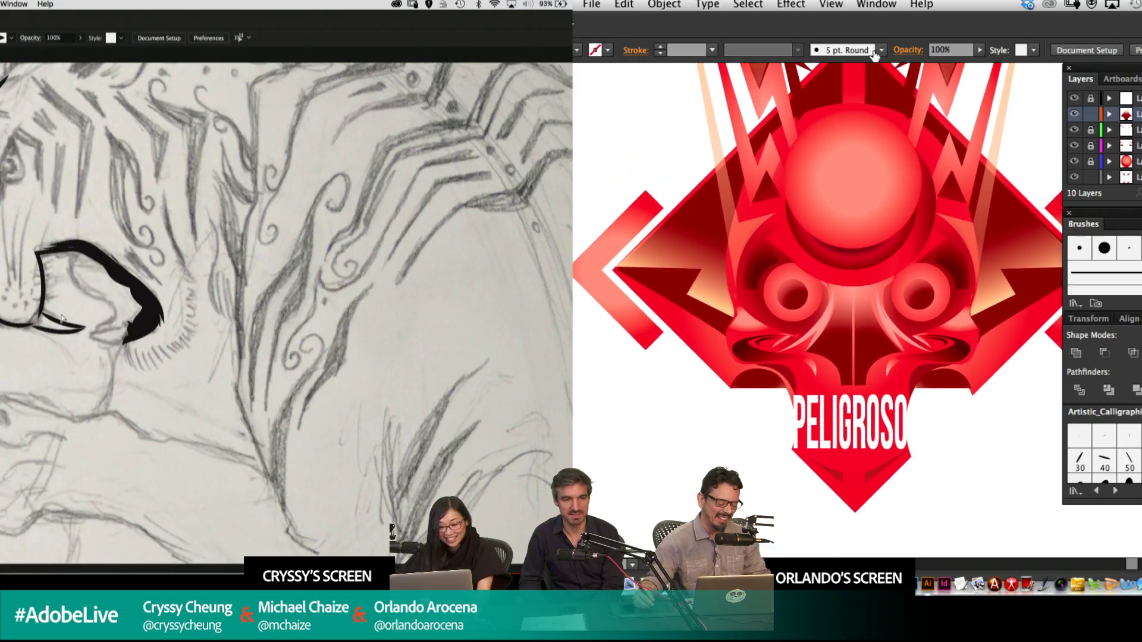
# Ink the tiger's lower lip and the curved tongue outline inside its open mouth.
pyautogui.click(62, 320)
pyautogui.click(110, 295)
pyautogui.press('super+equal')
pyautogui.press('super+equal')
pyautogui.moveTo(831, 290); pyautogui.dragTo(860, 203)
pyautogui.press('p')
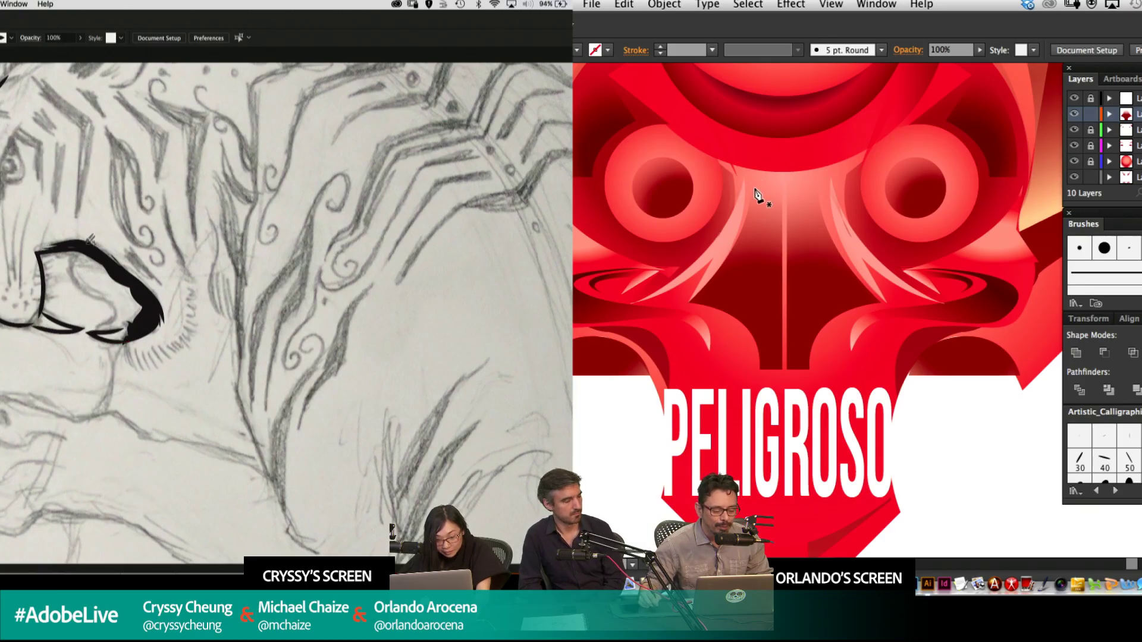
pyautogui.moveTo(81, 284)
pyautogui.mouseDown()
pyautogui.moveTo(102, 298)
pyautogui.moveTo(106, 321)
pyautogui.mouseUp()
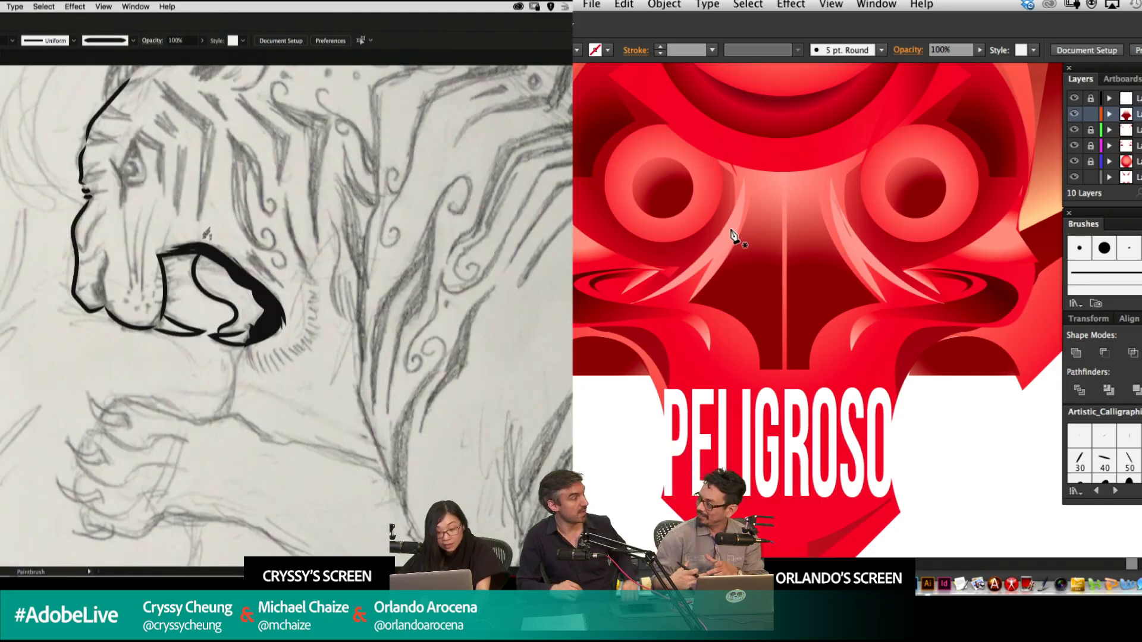
# Ink the second tiger's eye, ear and the top of its head back to the neck with the Paintbrush.
pyautogui.moveTo(295, 194); pyautogui.dragTo(341, 266)
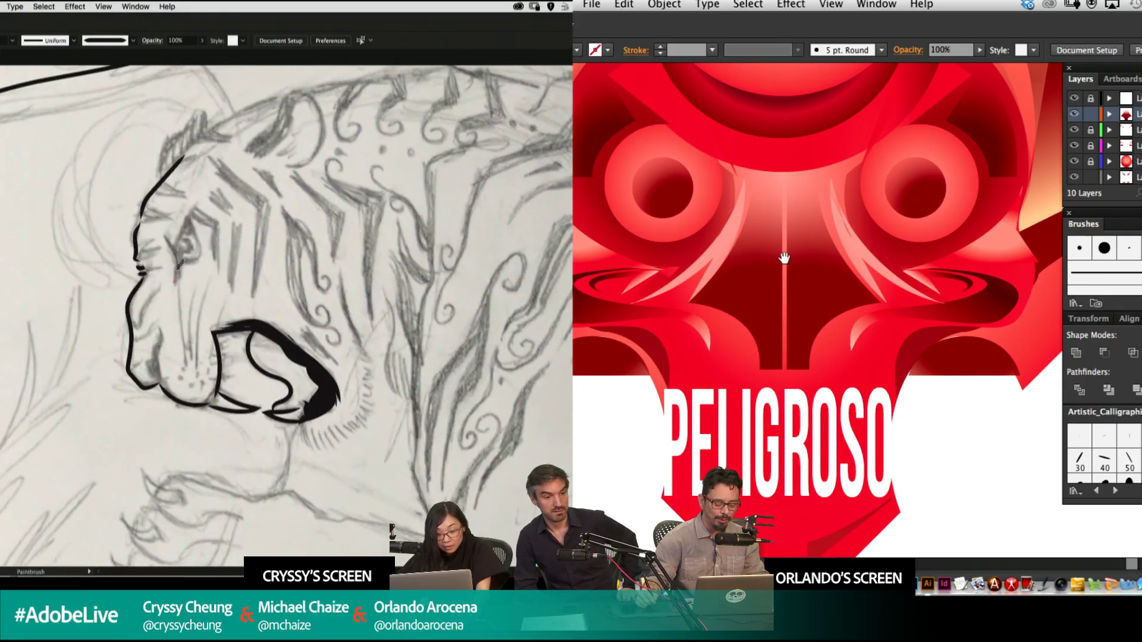
pyautogui.moveTo(775, 272)
pyautogui.mouseDown()
pyautogui.moveTo(788, 280)
pyautogui.moveTo(790, 268)
pyautogui.mouseUp()
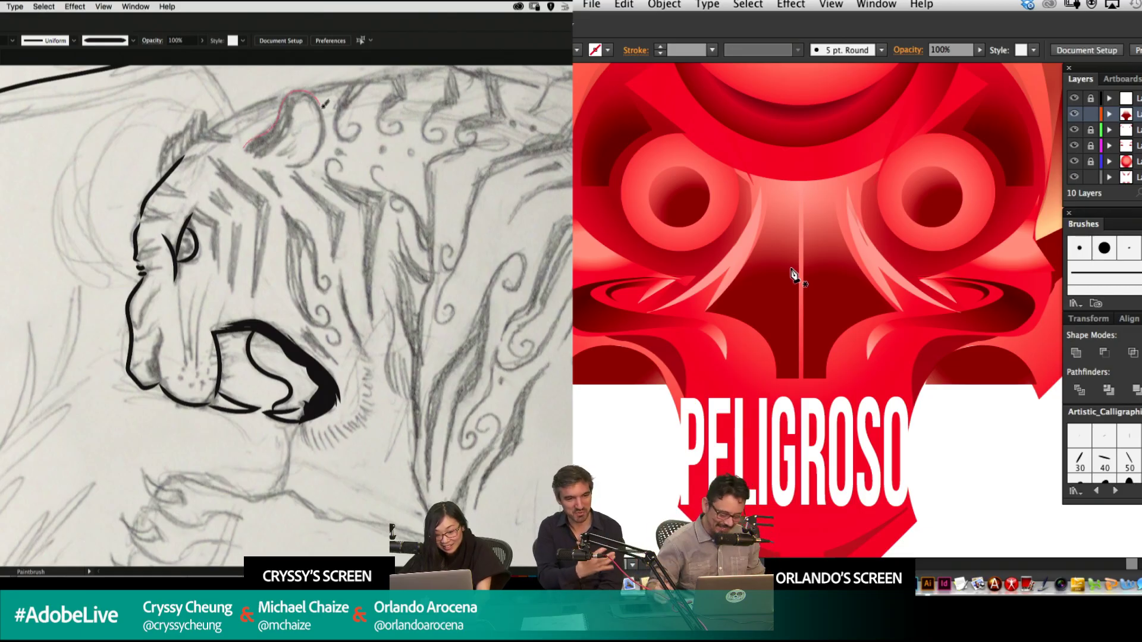
pyautogui.scroll(-1, 746, 297)
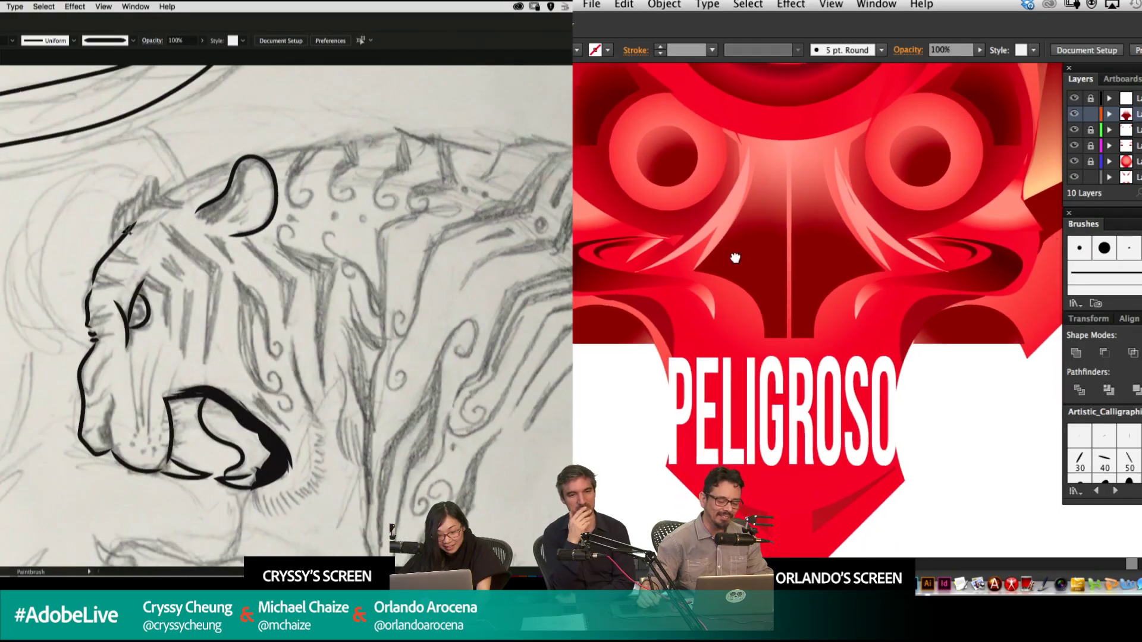
pyautogui.moveTo(217, 170); pyautogui.dragTo(264, 156)
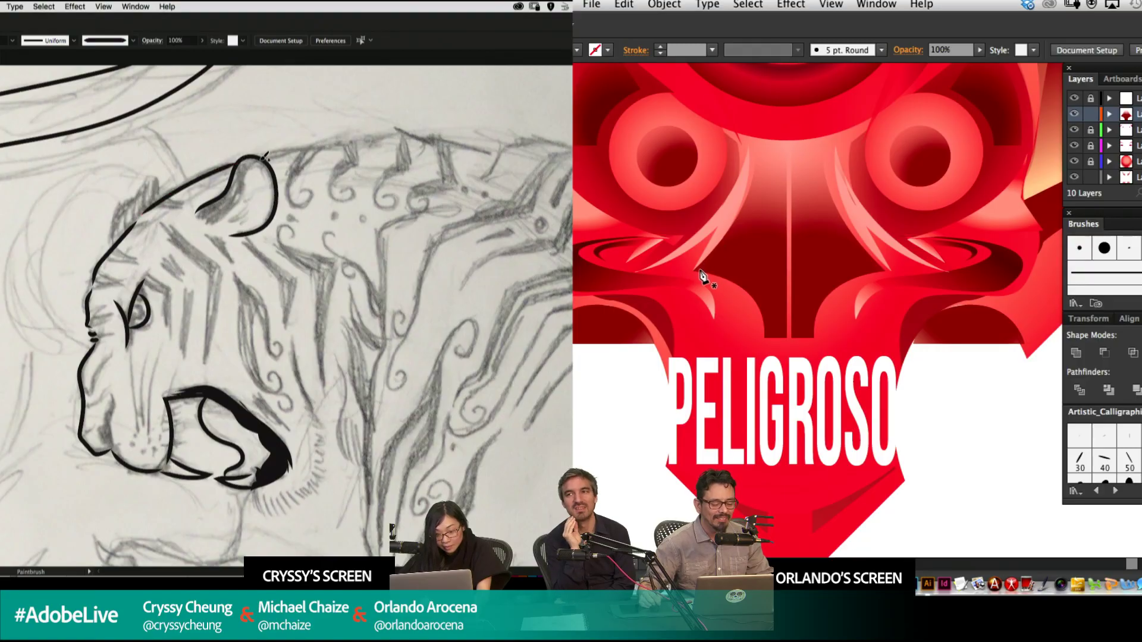
pyautogui.moveTo(367, 136); pyautogui.dragTo(390, 136)
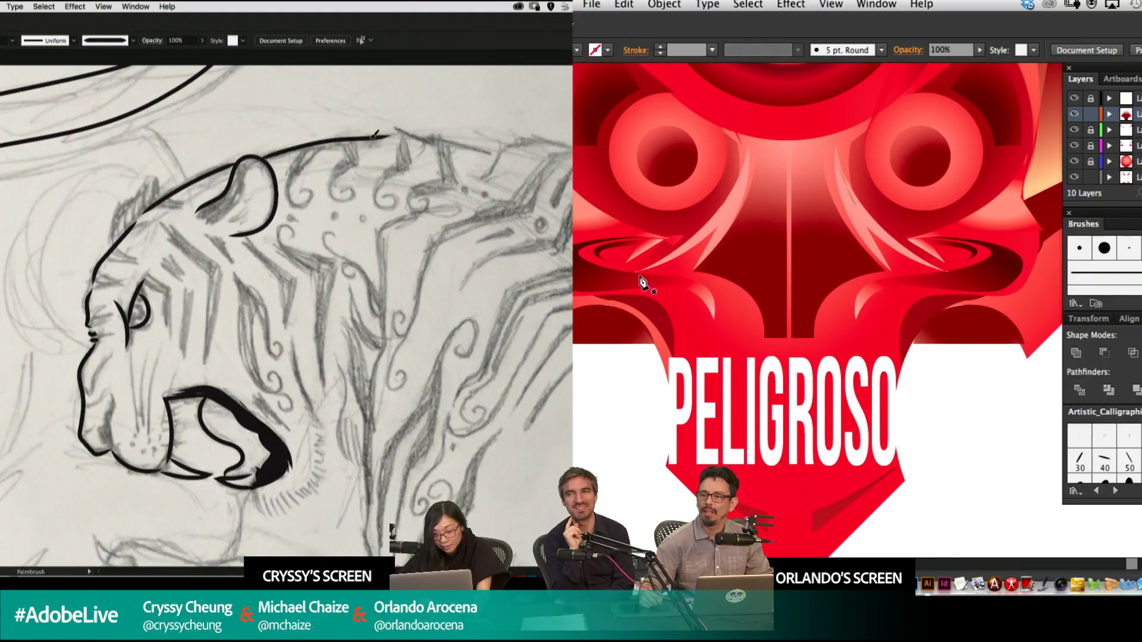
# Continue the tiger's outline over the shoulder hump and down the back with Paintbrush strokes.
pyautogui.moveTo(479, 141)
pyautogui.mouseDown()
pyautogui.moveTo(492, 151)
pyautogui.moveTo(293, 198)
pyautogui.mouseUp()
pyautogui.moveTo(757, 273); pyautogui.dragTo(750, 269)
pyautogui.moveTo(280, 212); pyautogui.dragTo(349, 181)
pyautogui.moveTo(438, 226)
pyautogui.mouseDown()
pyautogui.moveTo(450, 248)
pyautogui.moveTo(336, 180)
pyautogui.mouseUp()
pyautogui.moveTo(750, 267); pyautogui.dragTo(747, 266)
pyautogui.moveTo(274, 174); pyautogui.dragTo(348, 207)
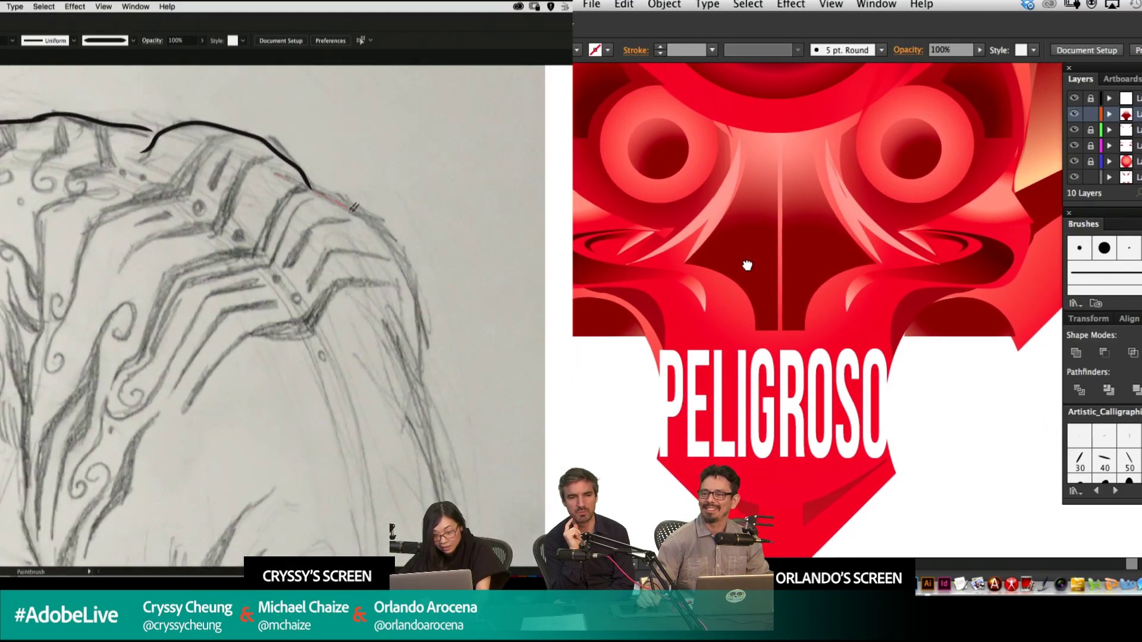
pyautogui.moveTo(412, 272); pyautogui.dragTo(413, 382)
pyautogui.moveTo(747, 266); pyautogui.dragTo(744, 266)
pyautogui.moveTo(256, 256); pyautogui.dragTo(538, 166)
pyautogui.moveTo(286, 333)
pyautogui.mouseDown()
pyautogui.moveTo(328, 286)
pyautogui.moveTo(387, 323)
pyautogui.mouseUp()
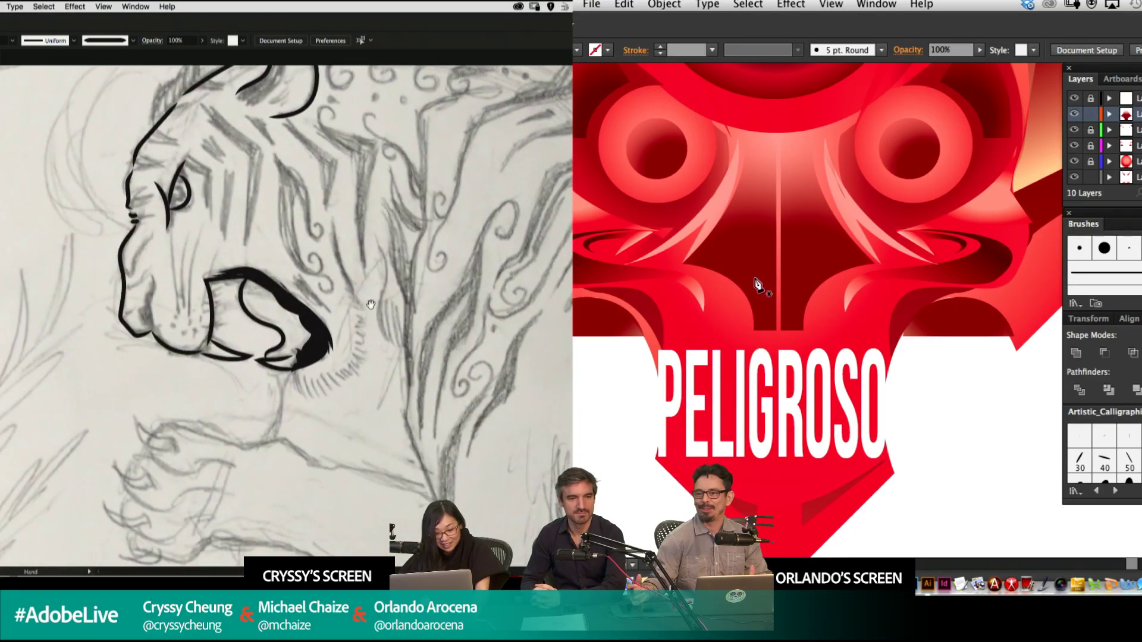
pyautogui.moveTo(247, 278); pyautogui.dragTo(354, 113)
pyautogui.moveTo(256, 381); pyautogui.dragTo(440, 202)
pyautogui.moveTo(494, 303)
pyautogui.mouseDown()
pyautogui.moveTo(389, 256)
pyautogui.moveTo(361, 213)
pyautogui.mouseUp()
# Try to start a horizontal Pen path at the outer side of the emblem's left eye.
pyautogui.moveTo(755, 271); pyautogui.dragTo(782, 316)
pyautogui.scroll(2, 782, 317)
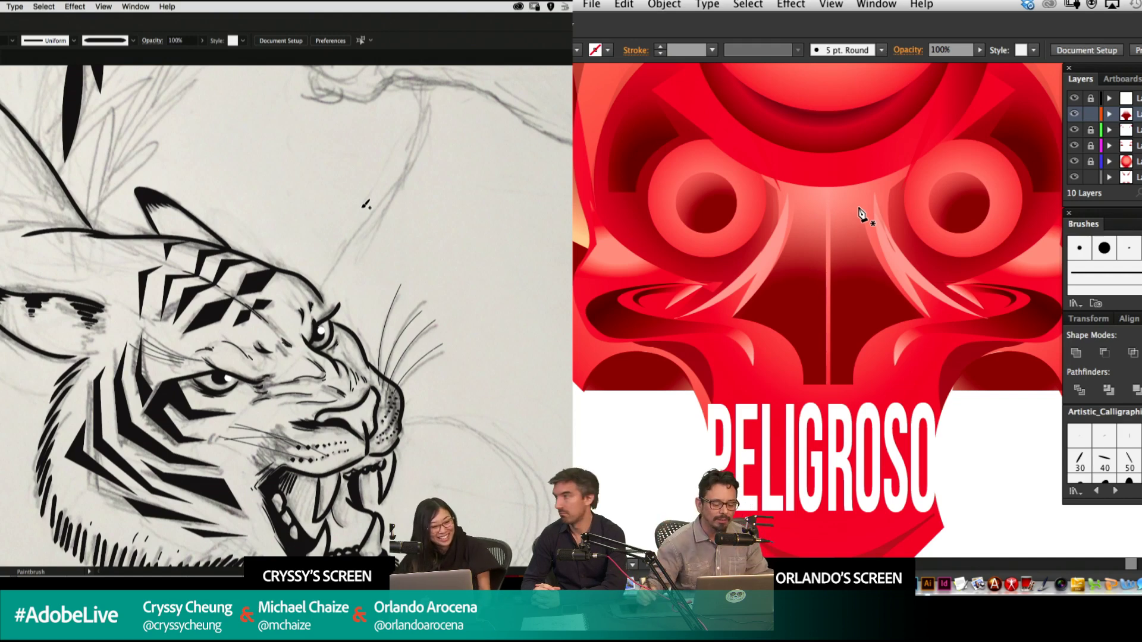
pyautogui.moveTo(802, 271); pyautogui.dragTo(803, 350)
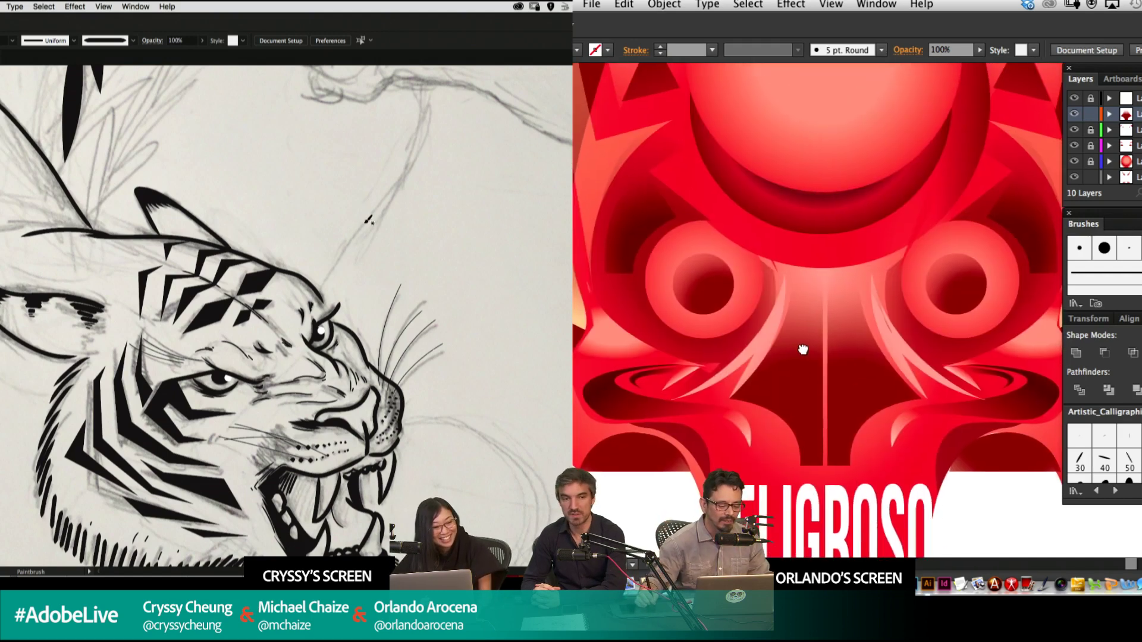
pyautogui.click(592, 295)
pyautogui.click(635, 295)
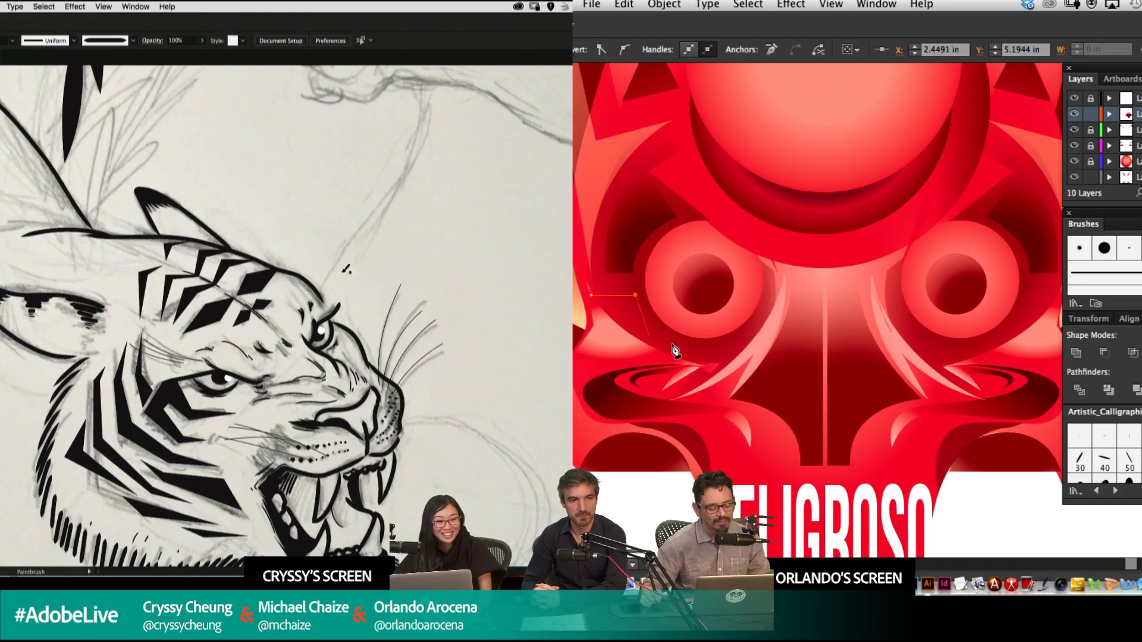
pyautogui.press('super+z')
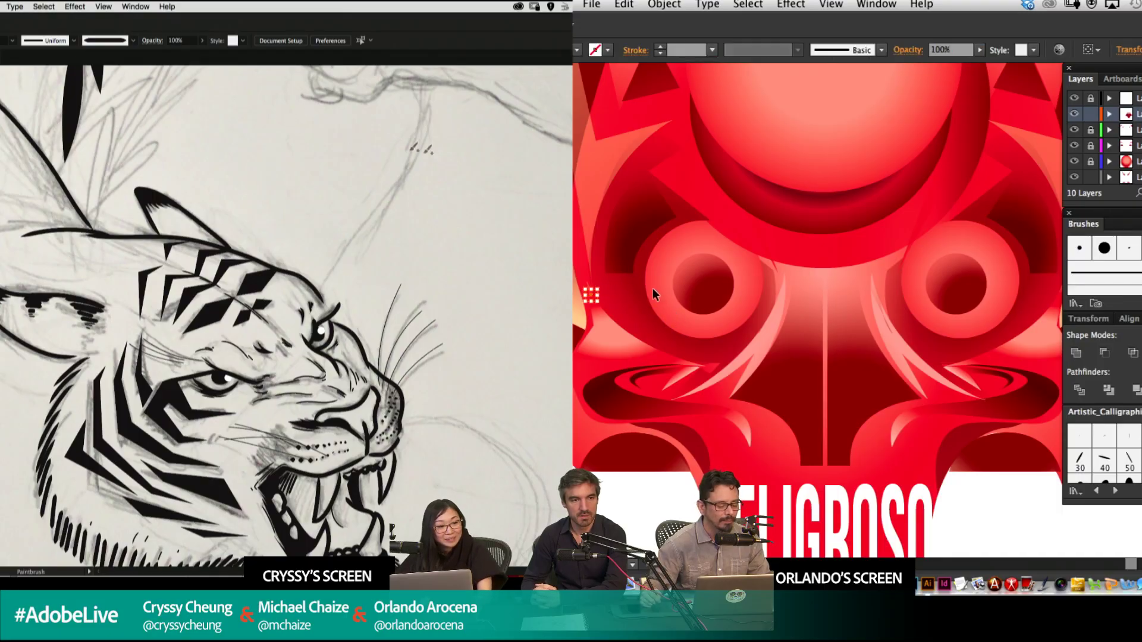
# Remove the unfinished path and draw a small flat rectangle at the outer side of the emblem's left eye.
pyautogui.press('Delete')
pyautogui.moveTo(413, 272); pyautogui.dragTo(498, 210)
pyautogui.click(580, 167)
pyautogui.moveTo(607, 292); pyautogui.dragTo(637, 291)
pyautogui.press('a')
pyautogui.click(405, 293)
pyautogui.press('super+shift+a')
pyautogui.moveTo(413, 485)
pyautogui.mouseDown()
pyautogui.moveTo(393, 476)
pyautogui.moveTo(337, 380)
pyautogui.mouseUp()
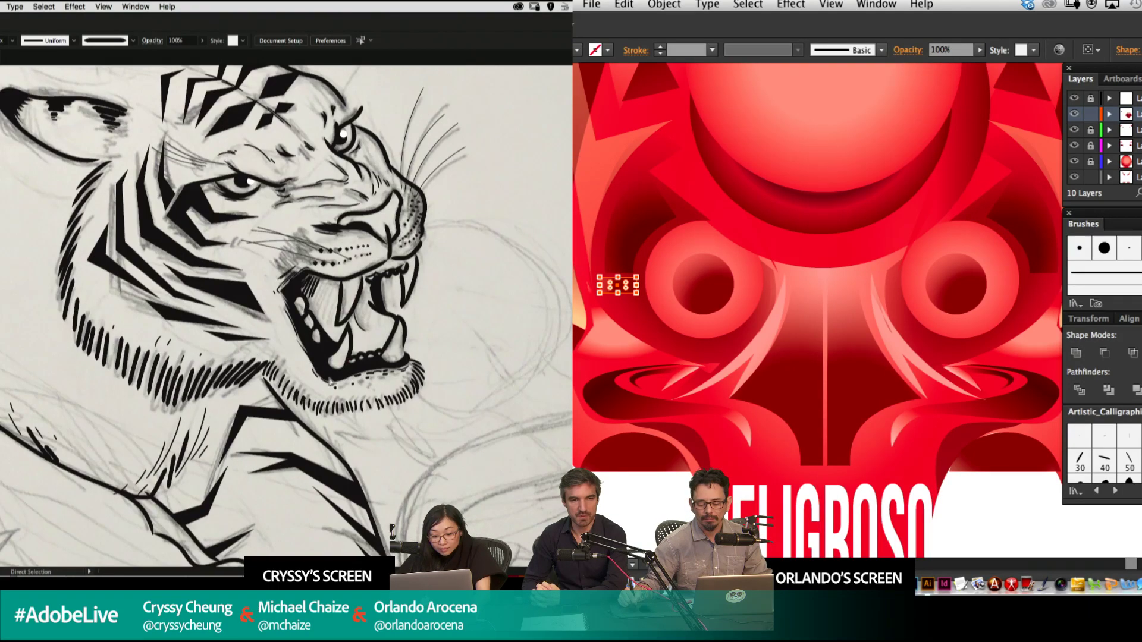
pyautogui.moveTo(526, 140); pyautogui.dragTo(333, 250)
pyautogui.moveTo(484, 75)
pyautogui.mouseDown()
pyautogui.moveTo(388, 195)
pyautogui.moveTo(452, 414)
pyautogui.mouseUp()
pyautogui.moveTo(111, 131)
pyautogui.mouseDown()
pyautogui.moveTo(220, 289)
pyautogui.moveTo(399, 269)
pyautogui.mouseUp()
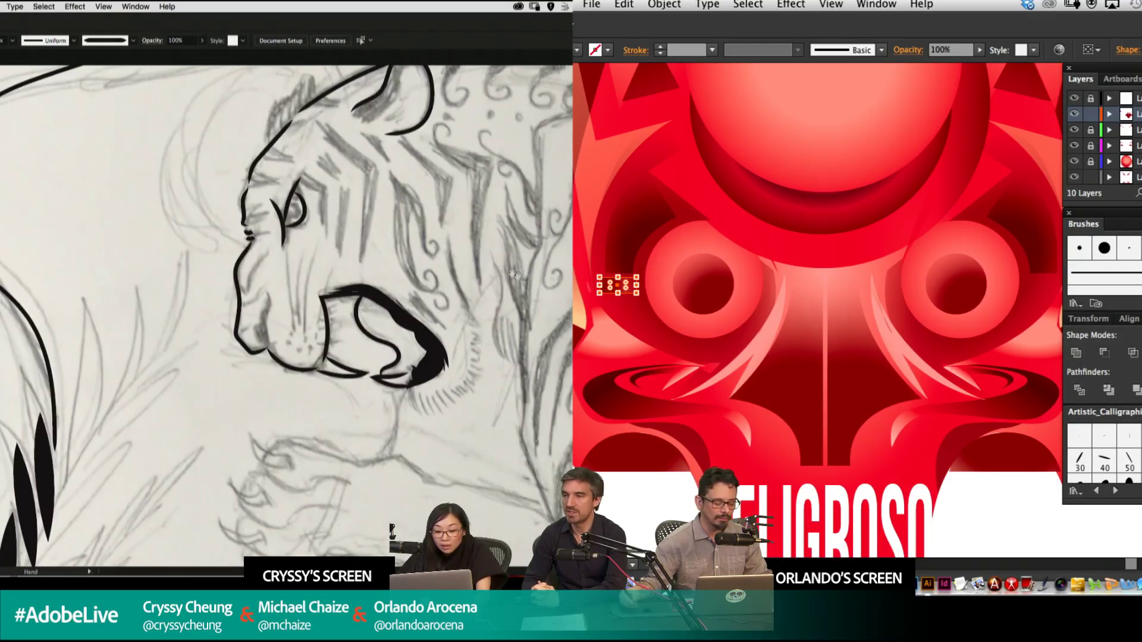
# Run the small rectangle's gradient diagonally down toward the emblem's mouth and ink fine lines under the second tiger's eye.
pyautogui.press('g')
pyautogui.moveTo(600, 257)
pyautogui.mouseDown()
pyautogui.moveTo(675, 334)
pyautogui.moveTo(685, 388)
pyautogui.mouseUp()
pyautogui.moveTo(362, 224); pyautogui.dragTo(410, 226)
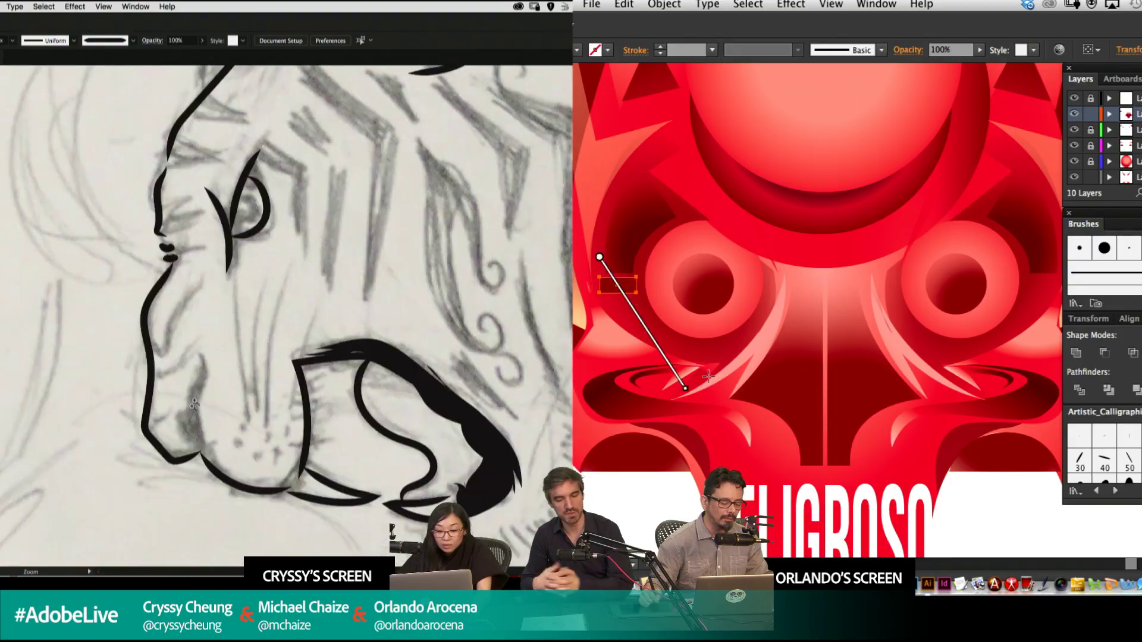
pyautogui.press('v')
pyautogui.click(580, 420)
pyautogui.moveTo(230, 268); pyautogui.dragTo(215, 275)
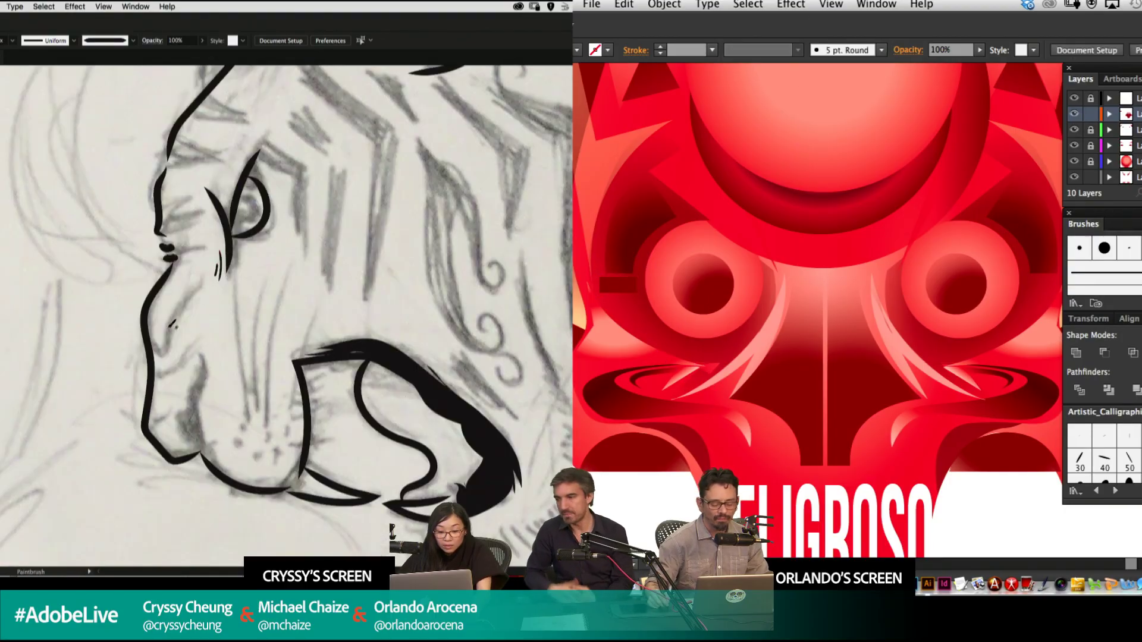
# Copy the gradient rectangle to the outer side of the emblem's right eye and ink the creases on the tiger's muzzle.
pyautogui.press('super+minus')
pyautogui.moveTo(150, 344)
pyautogui.mouseDown()
pyautogui.moveTo(162, 359)
pyautogui.moveTo(200, 294)
pyautogui.mouseUp()
pyautogui.moveTo(731, 295); pyautogui.dragTo(1011, 326)
pyautogui.moveTo(206, 278); pyautogui.dragTo(163, 192)
pyautogui.moveTo(1011, 326); pyautogui.dragTo(1015, 326)
pyautogui.moveTo(118, 285); pyautogui.dragTo(135, 280)
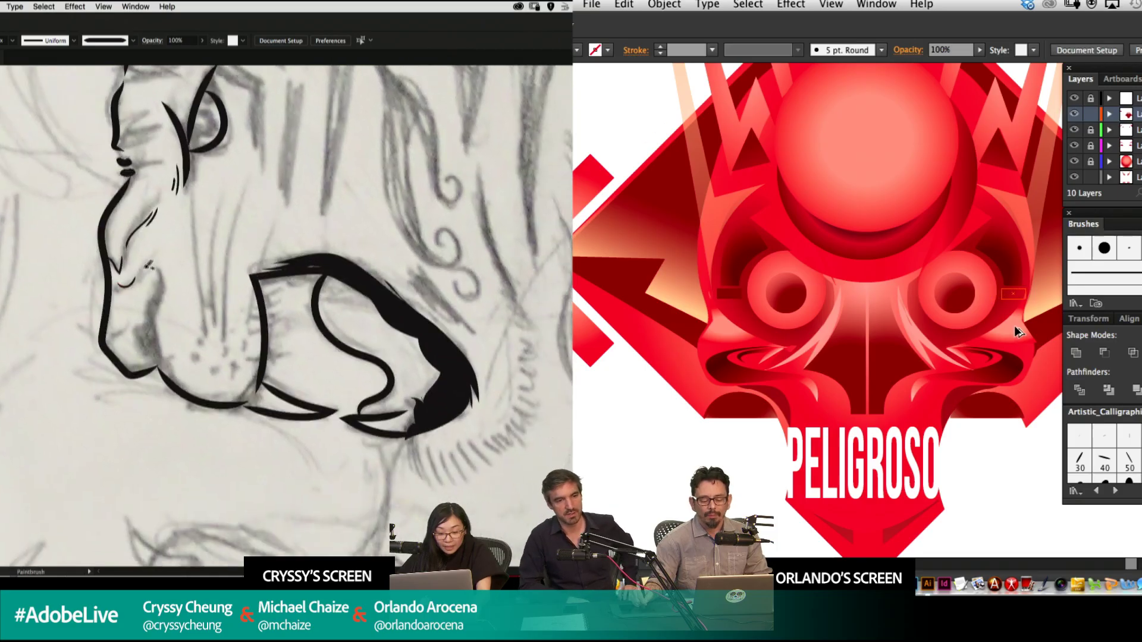
pyautogui.moveTo(1015, 326); pyautogui.dragTo(1015, 326)
pyautogui.moveTo(167, 241); pyautogui.dragTo(143, 263)
pyautogui.click(616, 426)
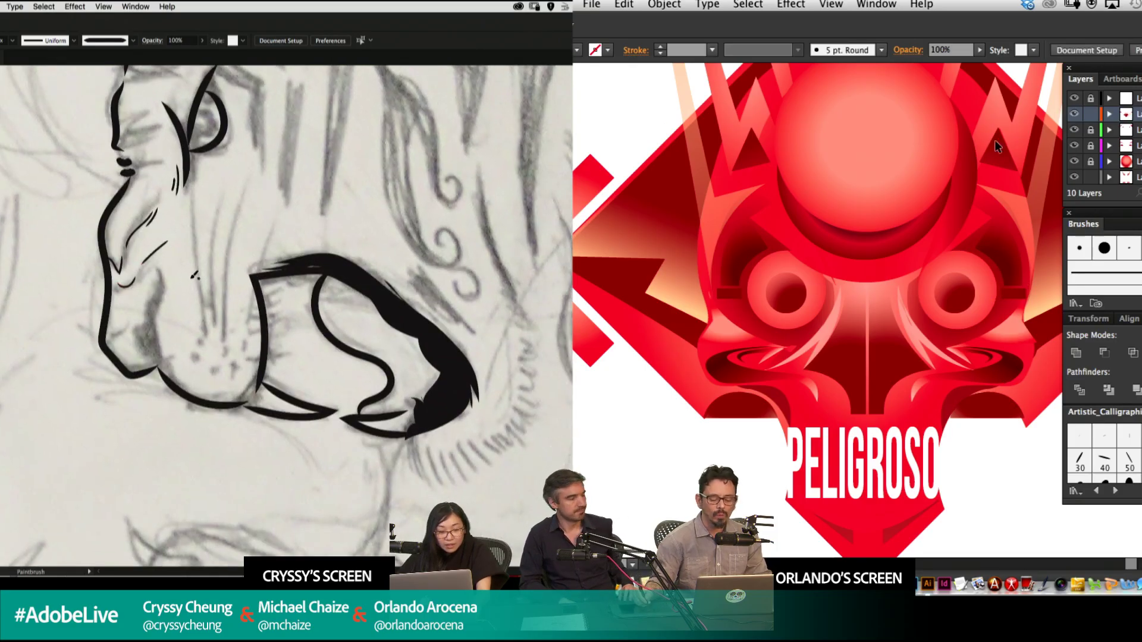
# Draw a closed curved Pen shape over the emblem's left brow and fill a dark pupil in the second tiger's eye.
pyautogui.moveTo(844, 226); pyautogui.dragTo(820, 205)
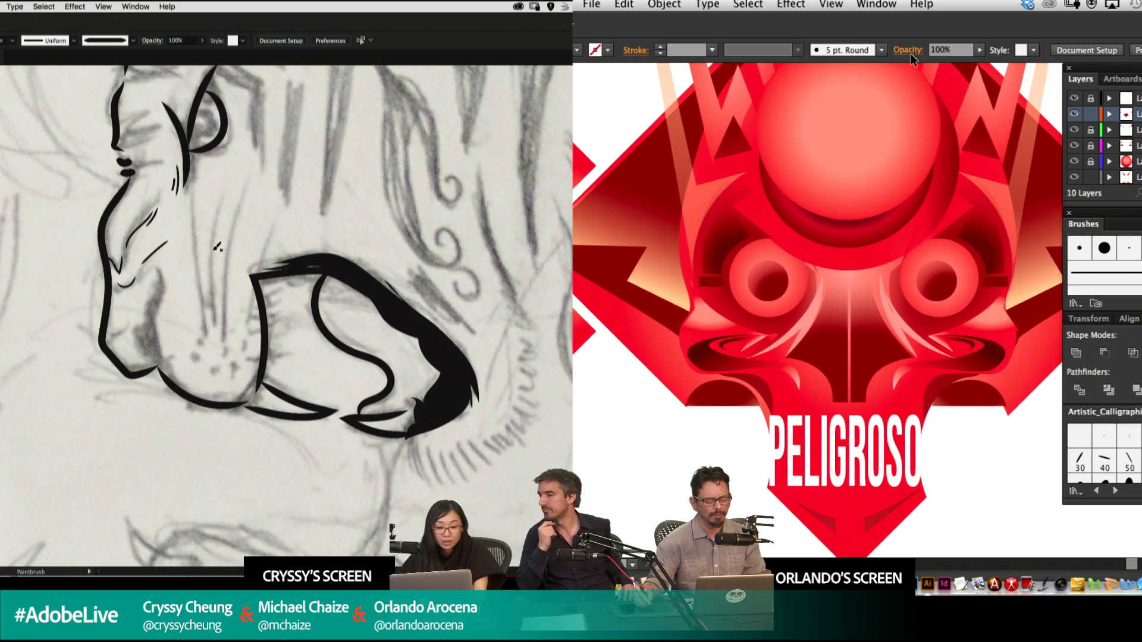
pyautogui.moveTo(239, 128)
pyautogui.mouseDown()
pyautogui.moveTo(248, 168)
pyautogui.moveTo(223, 172)
pyautogui.moveTo(219, 153)
pyautogui.moveTo(200, 176)
pyautogui.mouseUp()
pyautogui.click(755, 191)
pyautogui.click(733, 204)
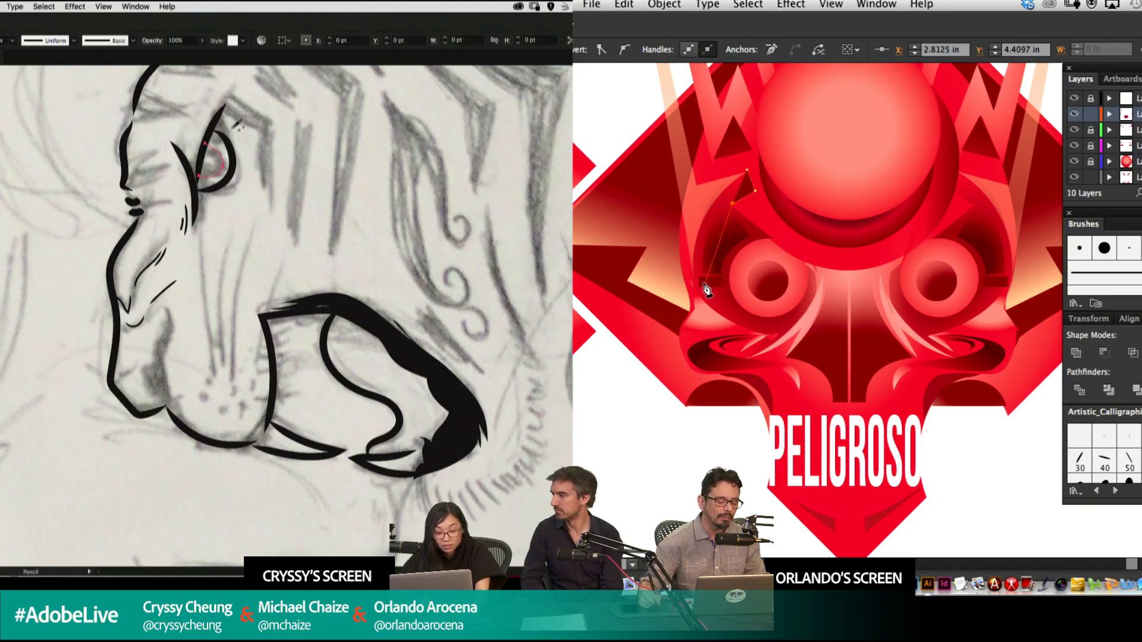
pyautogui.hotkey('shift', 'x')
pyautogui.keyDown('super'); pyautogui.click(461, 205); pyautogui.keyUp('super')
pyautogui.moveTo(699, 276); pyautogui.dragTo(700, 320)
pyautogui.click(699, 276)
pyautogui.press('l')
pyautogui.click(748, 171)
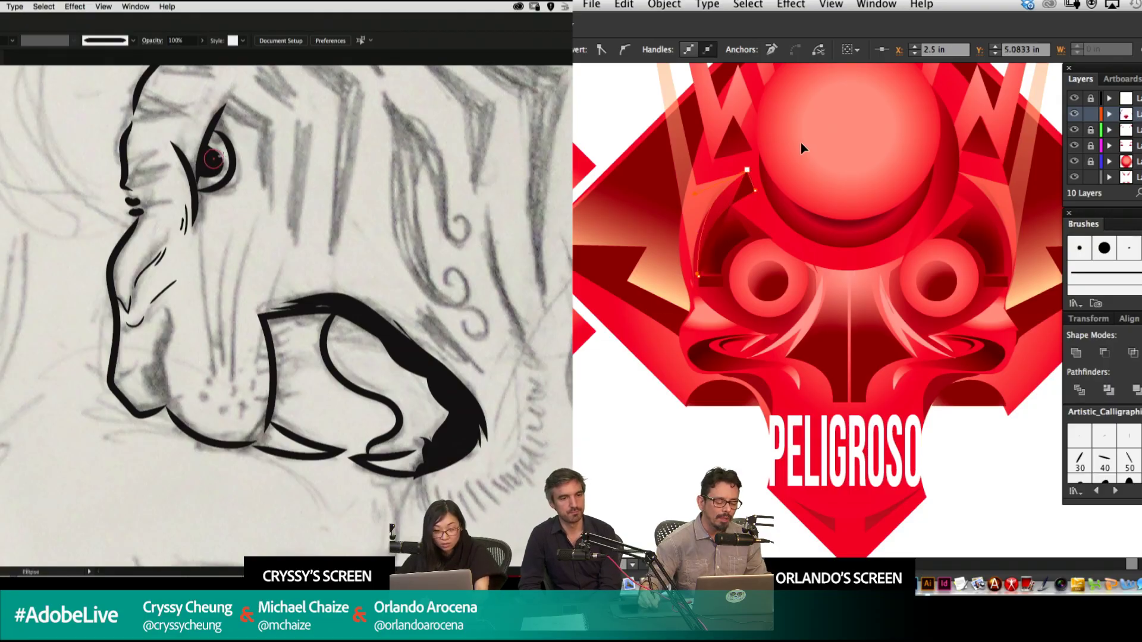
pyautogui.keyDown('super'); pyautogui.click(605, 418); pyautogui.keyUp('super')
# Place a small round white highlight on the second tiger's pupil with the Ellipse tool.
pyautogui.moveTo(219, 150); pyautogui.dragTo(217, 149)
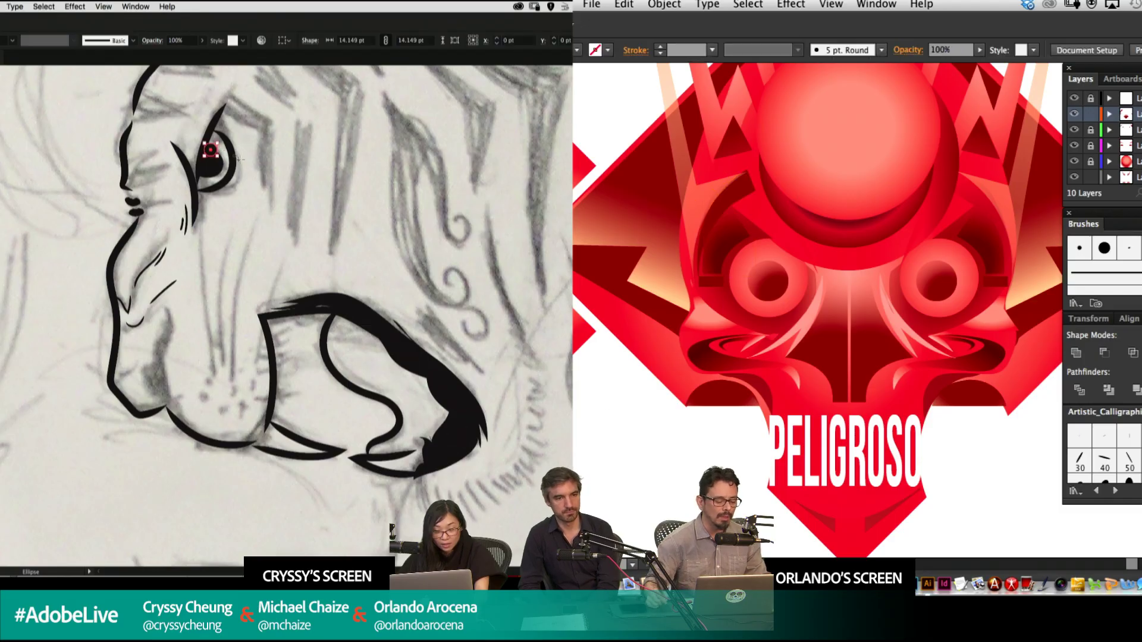
pyautogui.press('d')
pyautogui.press('v')
pyautogui.click(551, 164)
# Place a mirrored copy of the curved brow shape over the emblem's right eye.
pyautogui.moveTo(736, 186)
pyautogui.mouseDown()
pyautogui.moveTo(988, 223)
pyautogui.moveTo(1060, 218)
pyautogui.mouseUp()
pyautogui.click(211, 129)
pyautogui.press('o')
pyautogui.press('super+shift+a')
pyautogui.press('space')
pyautogui.press('v')
pyautogui.moveTo(334, 151); pyautogui.dragTo(351, 187)
pyautogui.press('super+shift+a')
pyautogui.press('space')
pyautogui.moveTo(804, 254); pyautogui.dragTo(813, 286)
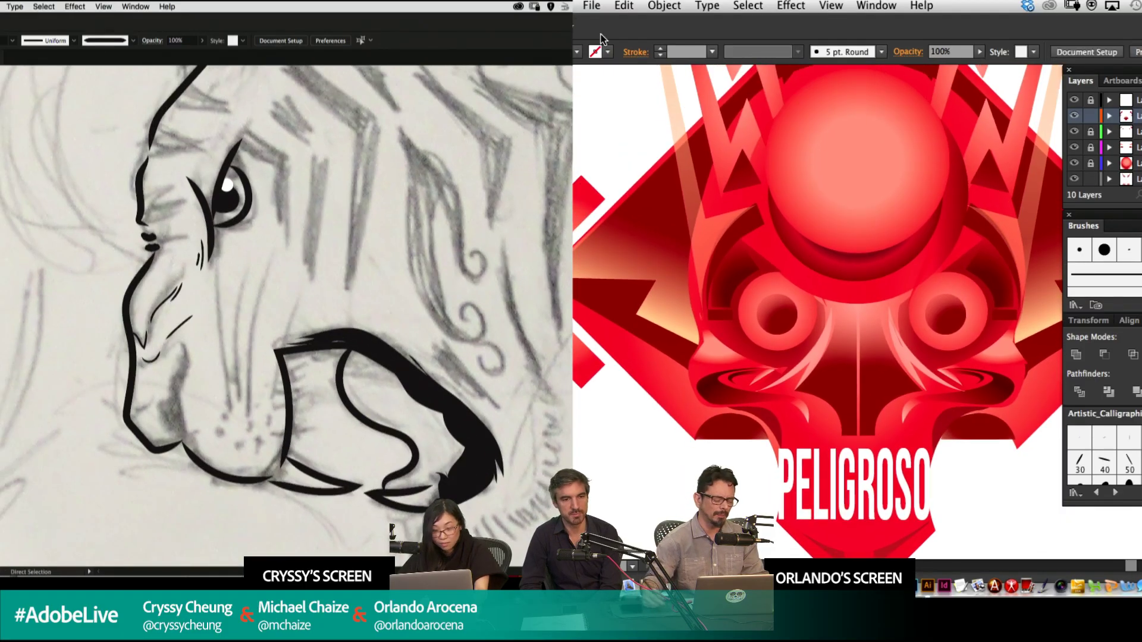
# Examine the emblem's eyes, nose and lettering up close, as well as the whole composition on the artboard.
pyautogui.press('super+plus')
pyautogui.press('space')
pyautogui.moveTo(865, 362); pyautogui.dragTo(900, 185)
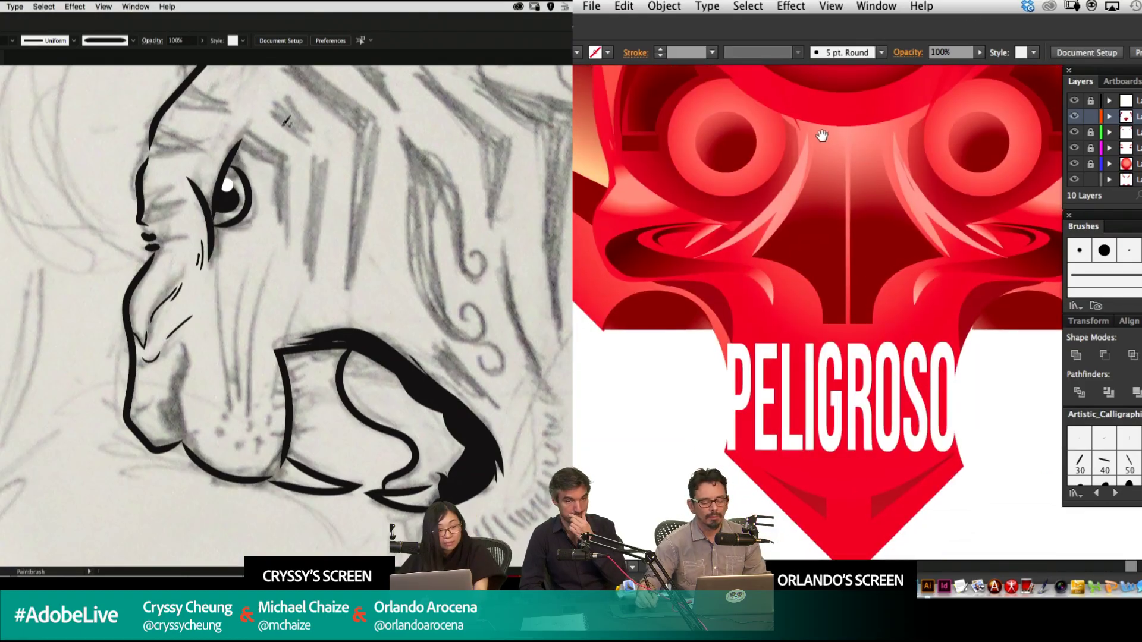
pyautogui.moveTo(843, 206); pyautogui.dragTo(852, 267)
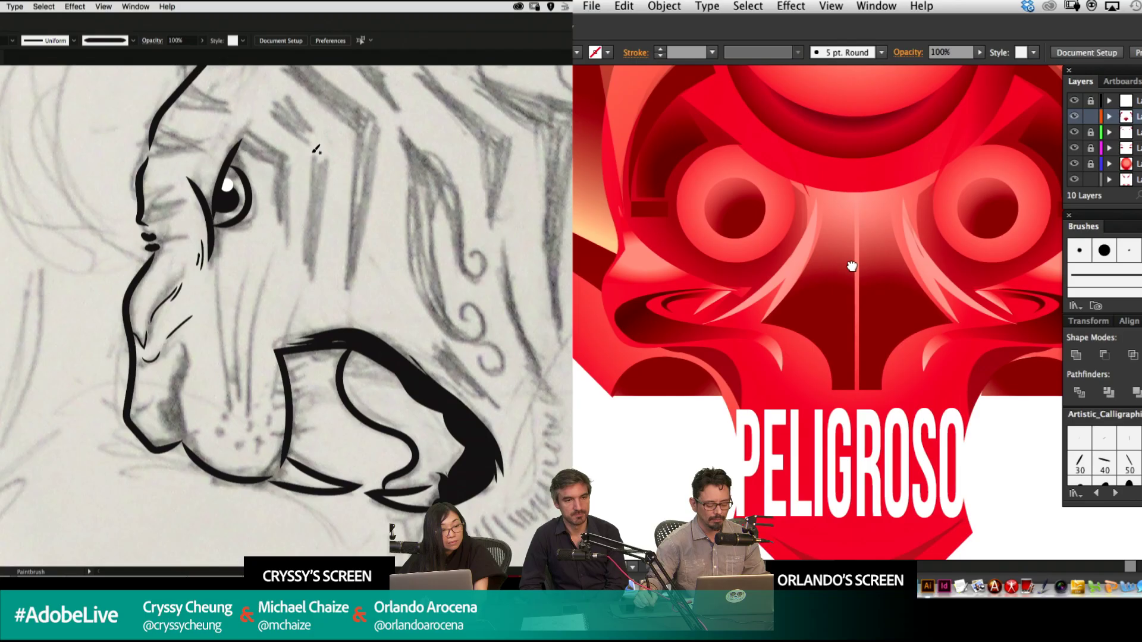
pyautogui.click(623, 451)
pyautogui.press('super+minus')
pyautogui.press('super+minus')
pyautogui.press('super+minus')
pyautogui.press('super+minus')
pyautogui.press('super+minus')
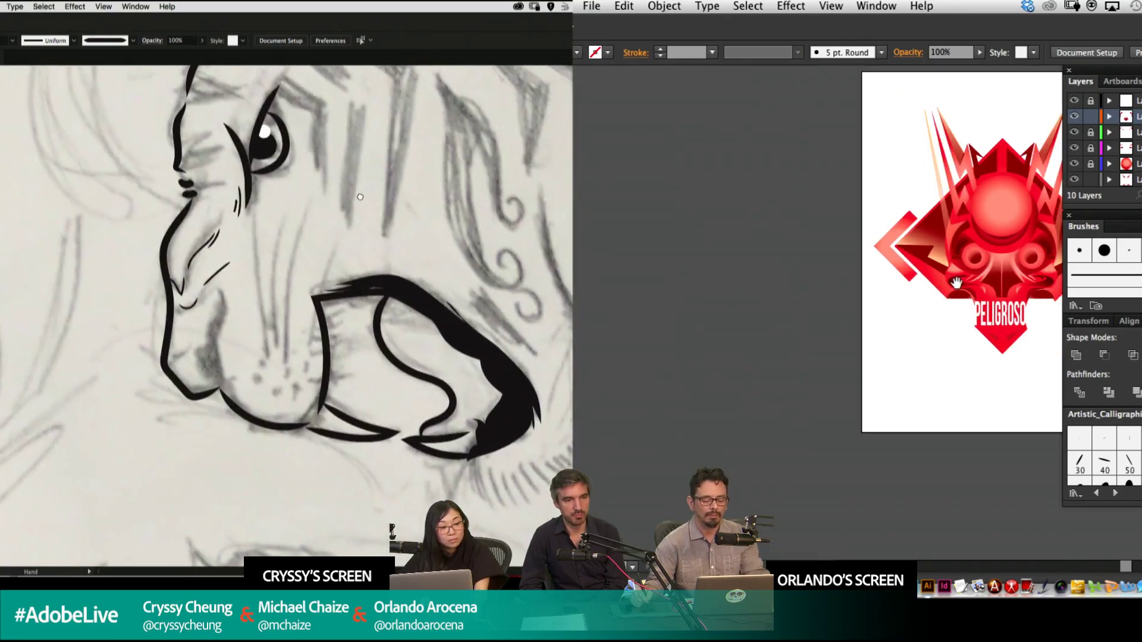
pyautogui.moveTo(881, 291); pyautogui.dragTo(751, 327)
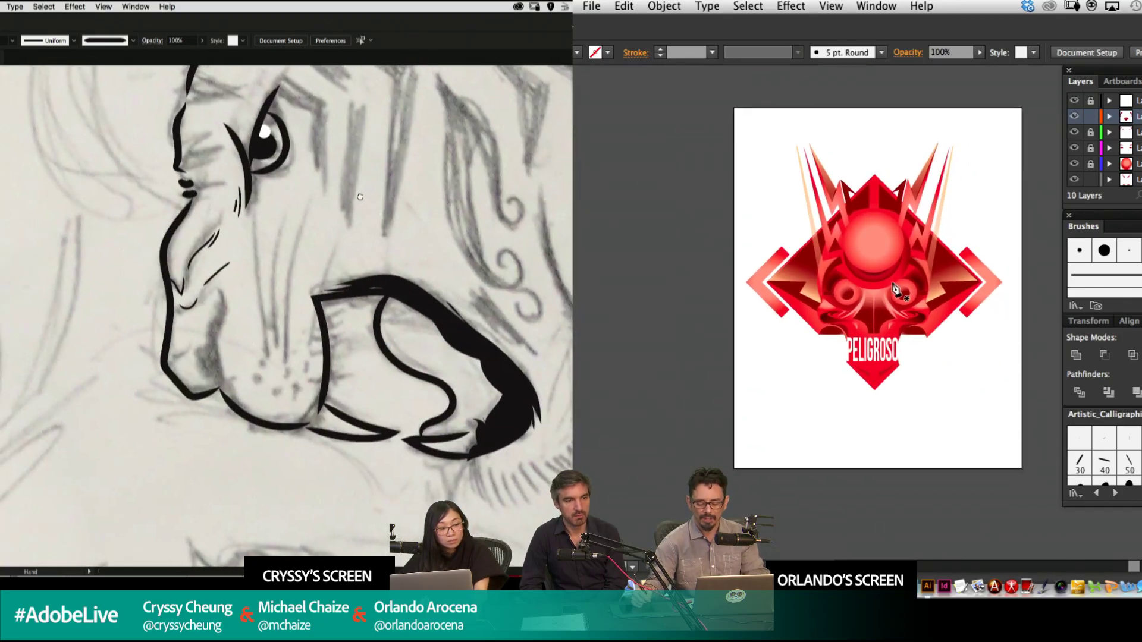
# Draw the nostril shadow along the side of the second tiger's muzzle with the Pencil and fill it black.
pyautogui.press('super+plus')
pyautogui.moveTo(360, 197)
pyautogui.mouseDown()
pyautogui.moveTo(301, 161)
pyautogui.moveTo(302, 202)
pyautogui.mouseUp()
pyautogui.moveTo(213, 270); pyautogui.dragTo(202, 248)
pyautogui.click(600, 134)
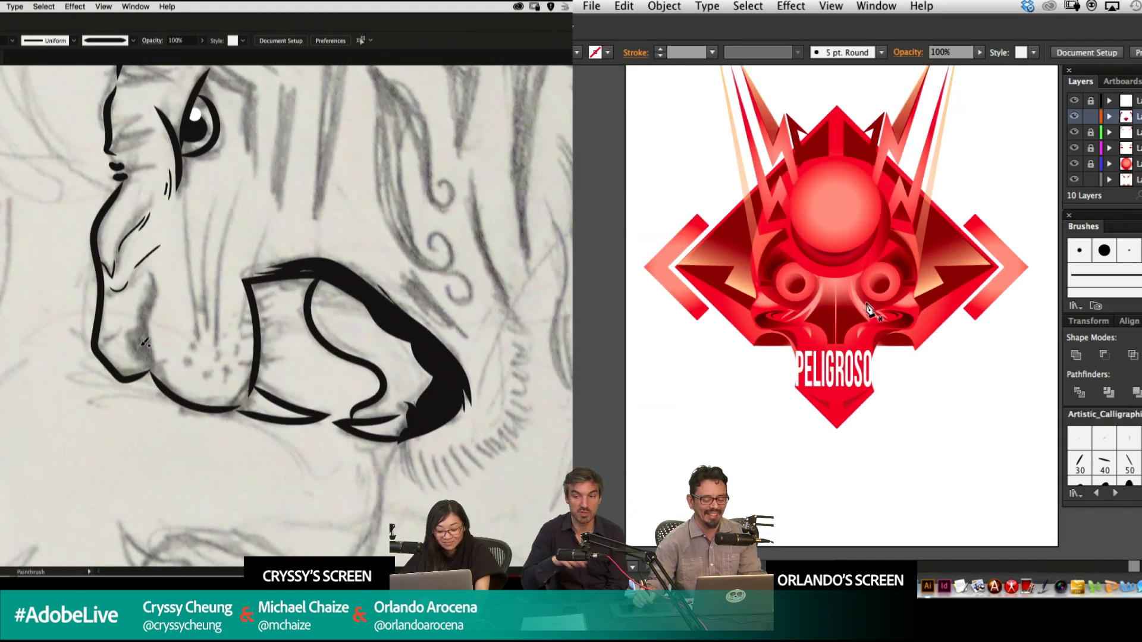
pyautogui.hotkey('ctrl', '+')
pyautogui.moveTo(760, 272); pyautogui.dragTo(838, 257)
pyautogui.press('super+plus')
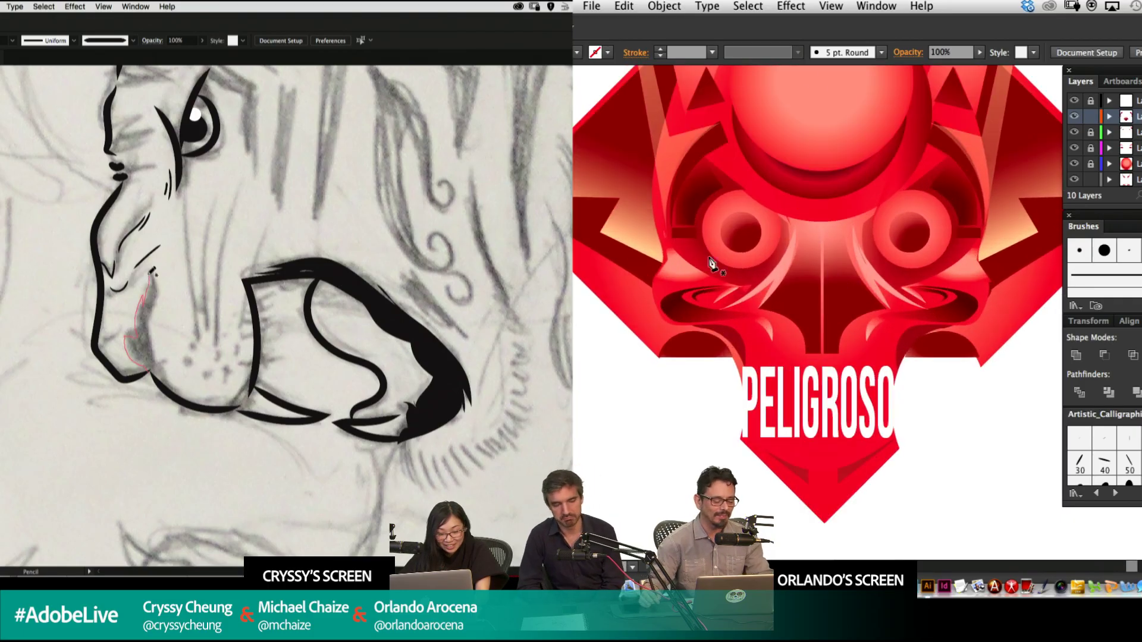
pyautogui.moveTo(700, 265); pyautogui.dragTo(782, 253)
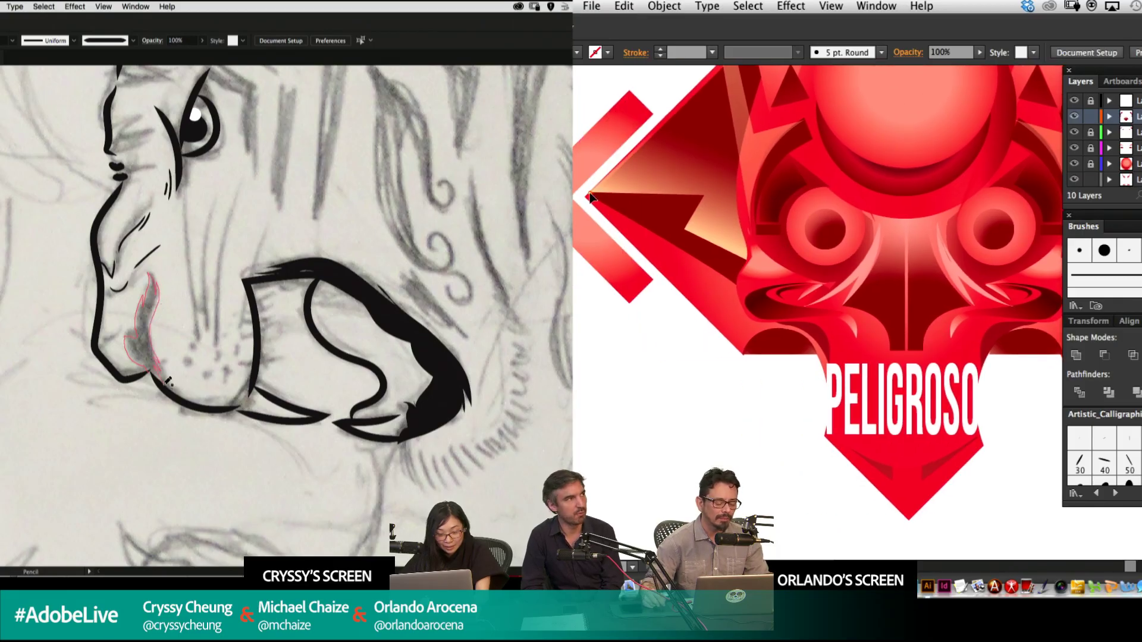
pyautogui.click(588, 194)
pyautogui.hotkey('shift', 'x')
pyautogui.keyDown('super'); pyautogui.click(183, 330); pyautogui.keyUp('super')
pyautogui.click(681, 256)
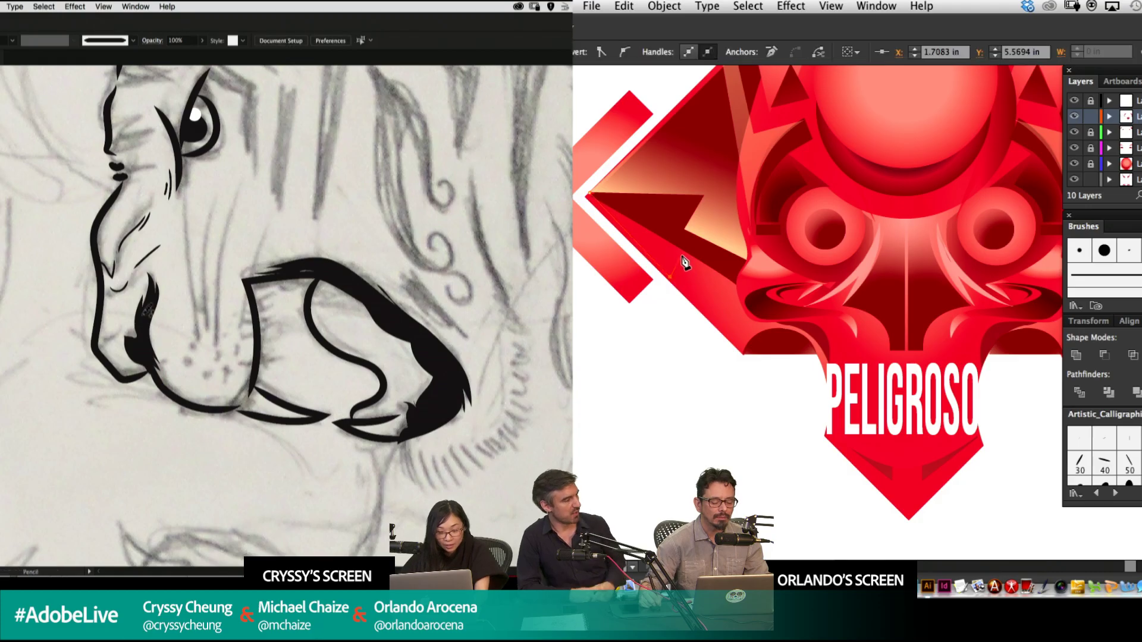
pyautogui.press('a')
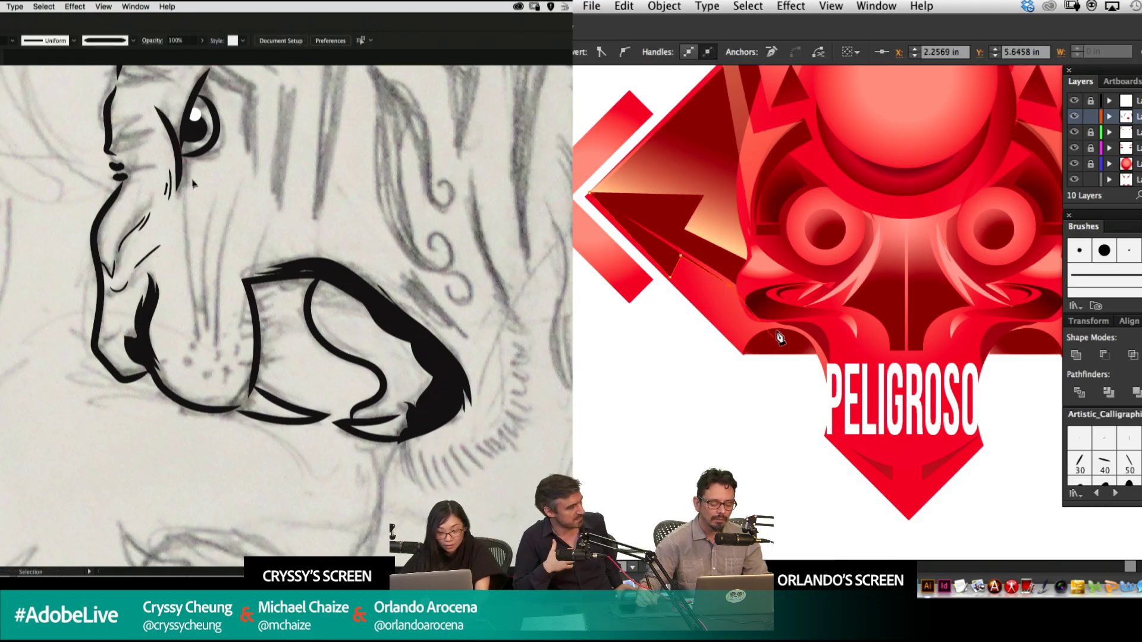
pyautogui.press('super+z')
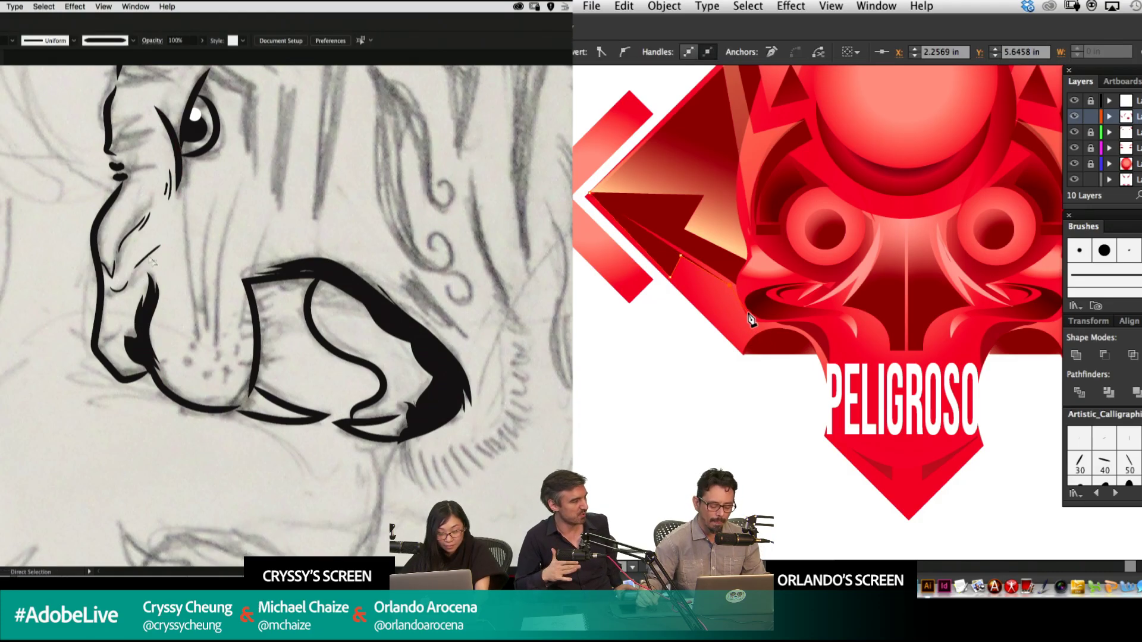
pyautogui.press('Delete')
pyautogui.press('Delete')
# Ink the small crease at the front of the second tiger's muzzle and the fine lines across its nose bridge.
pyautogui.moveTo(98, 345); pyautogui.dragTo(114, 344)
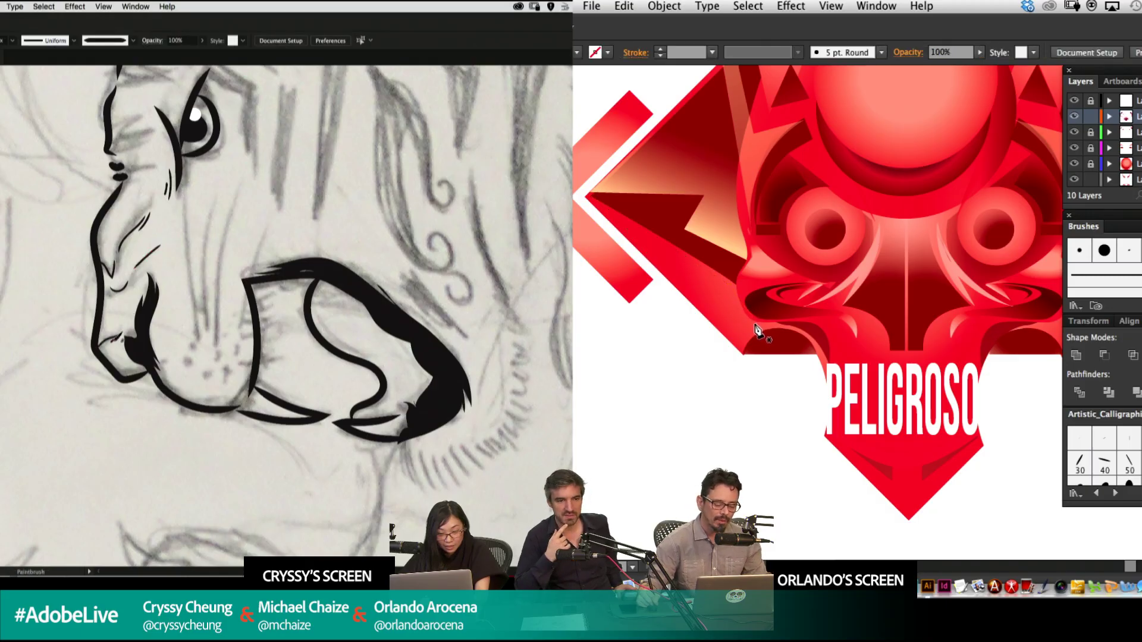
pyautogui.press('space')
pyautogui.moveTo(388, 240); pyautogui.dragTo(349, 337)
pyautogui.moveTo(753, 327); pyautogui.dragTo(749, 328)
pyautogui.moveTo(389, 158); pyautogui.dragTo(392, 223)
pyautogui.moveTo(749, 328); pyautogui.dragTo(746, 329)
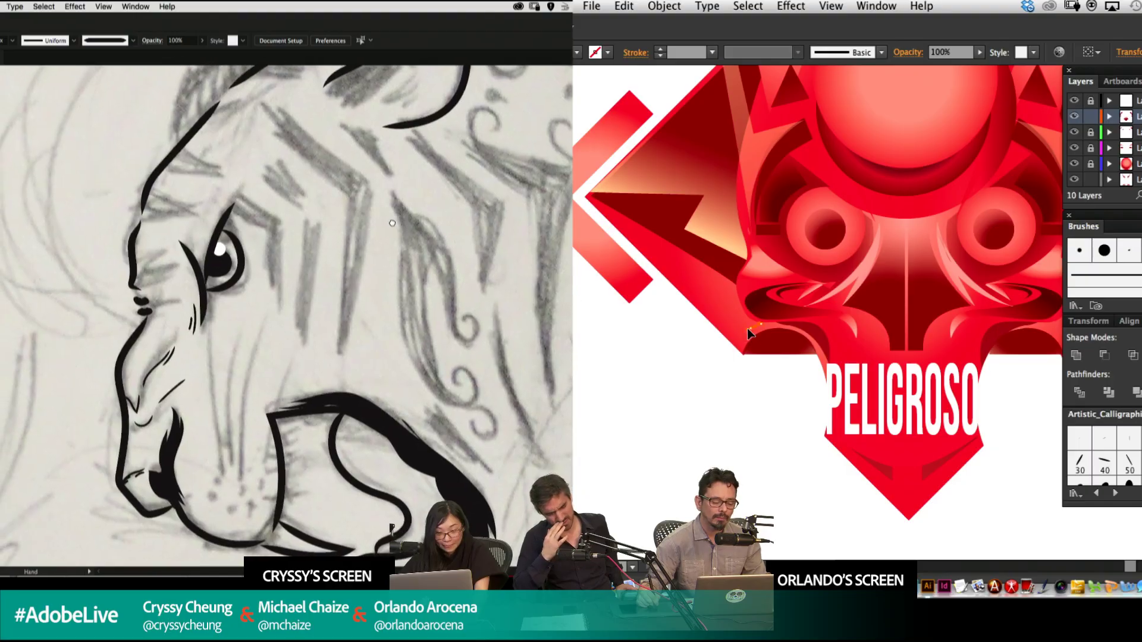
pyautogui.moveTo(392, 223); pyautogui.dragTo(399, 224)
pyautogui.moveTo(746, 329); pyautogui.dragTo(746, 329)
pyautogui.moveTo(170, 300); pyautogui.dragTo(191, 299)
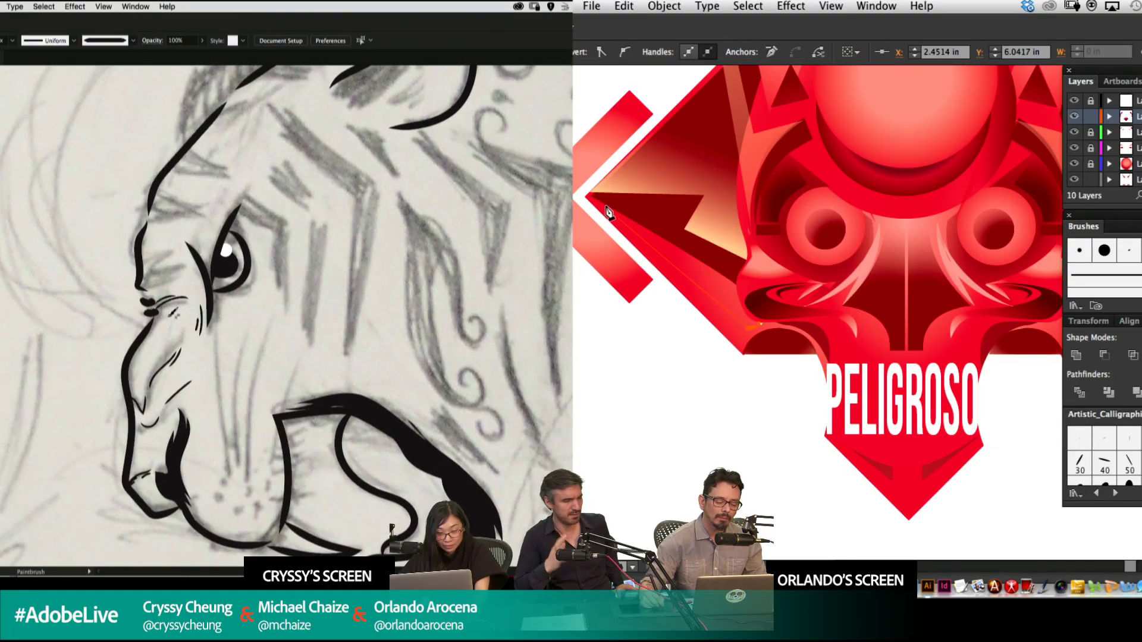
# Draw a thin pointed Pen shape along the left wing's lower edge, from its outer tip to the skull's cheek.
pyautogui.click(590, 199)
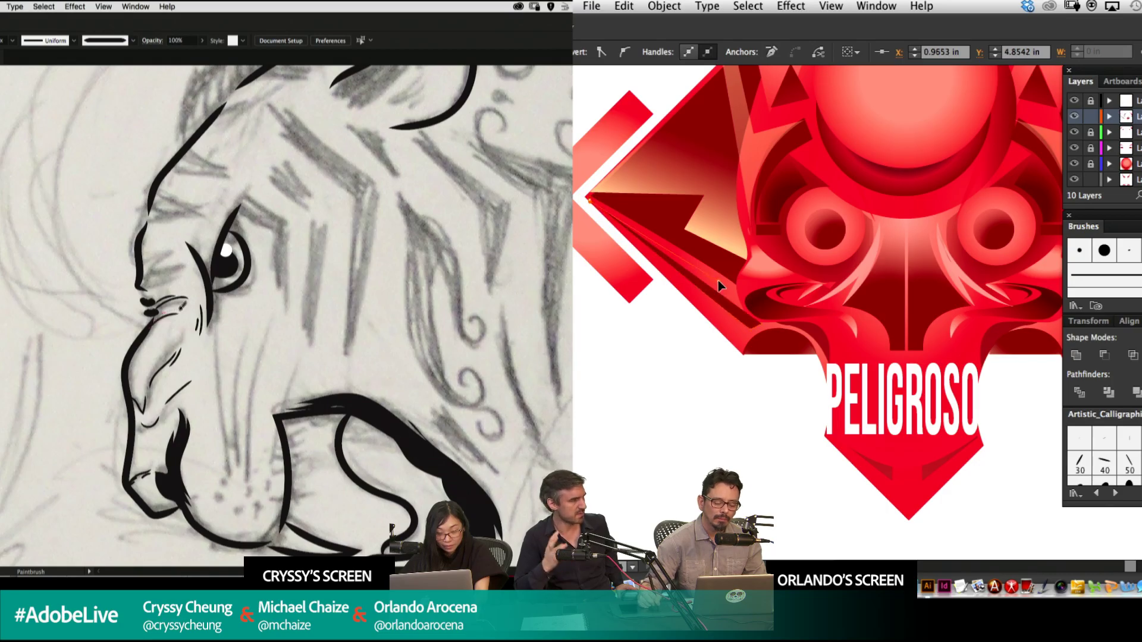
pyautogui.click(719, 281)
pyautogui.moveTo(512, 429); pyautogui.dragTo(307, 271)
pyautogui.click(711, 289)
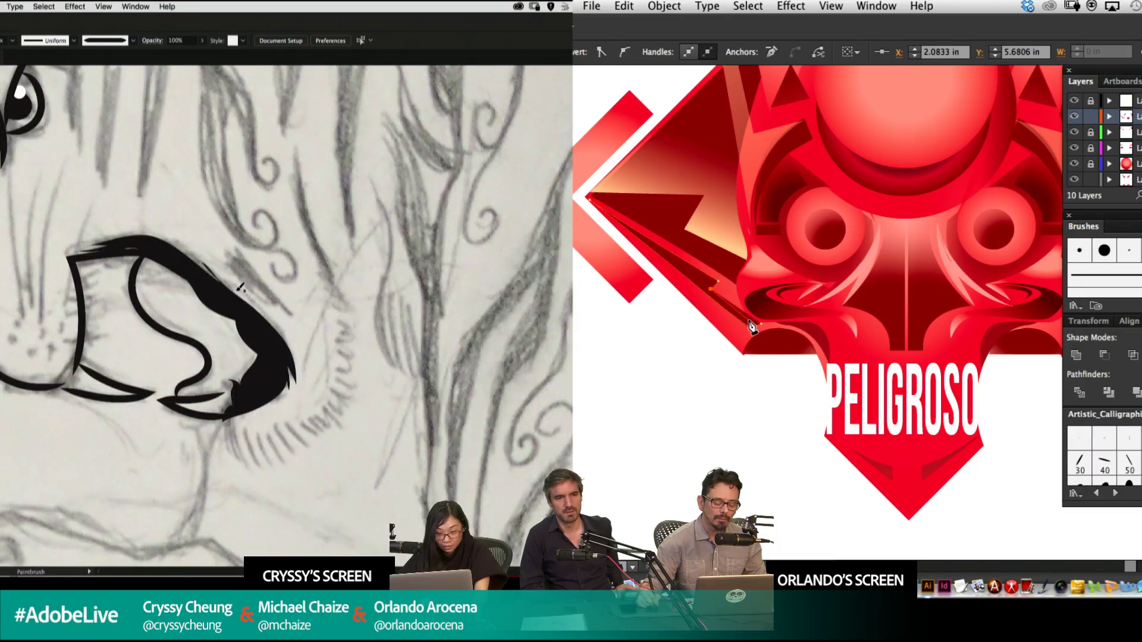
pyautogui.moveTo(261, 299); pyautogui.dragTo(277, 317)
pyautogui.click(761, 324)
# Ink short fur strokes around the second tiger's chin and jaw with the Paintbrush.
pyautogui.moveTo(240, 416)
pyautogui.mouseDown()
pyautogui.moveTo(256, 416)
pyautogui.moveTo(327, 238)
pyautogui.mouseUp()
pyautogui.keyDown('super'); pyautogui.click(711, 457); pyautogui.keyUp('super')
pyautogui.press('super+minus')
pyautogui.moveTo(360, 191)
pyautogui.mouseDown()
pyautogui.moveTo(352, 225)
pyautogui.moveTo(328, 222)
pyautogui.moveTo(326, 205)
pyautogui.mouseUp()
pyautogui.moveTo(357, 128); pyautogui.dragTo(369, 152)
pyautogui.moveTo(756, 282); pyautogui.dragTo(954, 284)
pyautogui.moveTo(372, 155); pyautogui.dragTo(412, 155)
pyautogui.moveTo(840, 186); pyautogui.dragTo(740, 147)
pyautogui.moveTo(370, 192); pyautogui.dragTo(390, 174)
# Reflect a copy of the thin pointed shape onto the emblem's right wing.
pyautogui.moveTo(882, 275); pyautogui.dragTo(1026, 276)
pyautogui.press('o')
pyautogui.moveTo(447, 235)
pyautogui.mouseDown()
pyautogui.moveTo(403, 226)
pyautogui.moveTo(307, 267)
pyautogui.moveTo(414, 210)
pyautogui.mouseUp()
pyautogui.moveTo(877, 242); pyautogui.dragTo(1058, 247)
pyautogui.moveTo(414, 210); pyautogui.dragTo(434, 255)
pyautogui.press('super+minus')
pyautogui.press('super+minus')
# Nudge the mirrored shape horizontally to align it with the right wing's lower edge.
pyautogui.press('Right')
pyautogui.press('Right')
pyautogui.moveTo(292, 550)
pyautogui.mouseDown()
pyautogui.moveTo(280, 527)
pyautogui.moveTo(423, 409)
pyautogui.mouseUp()
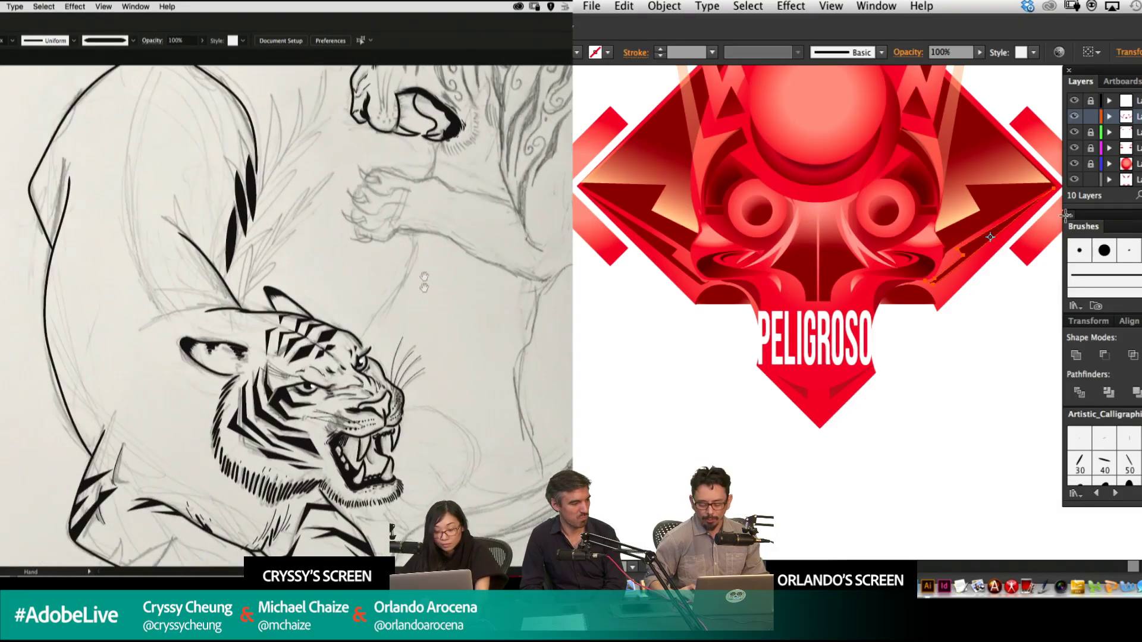
pyautogui.press('Left')
pyautogui.press('Left')
pyautogui.press('Right')
pyautogui.press('Right')
pyautogui.press('Right')
pyautogui.press('Right')
# Ink the cheek line above the second tiger's chin fur and short hair strokes along the upper edge of its mouth.
pyautogui.click(392, 497)
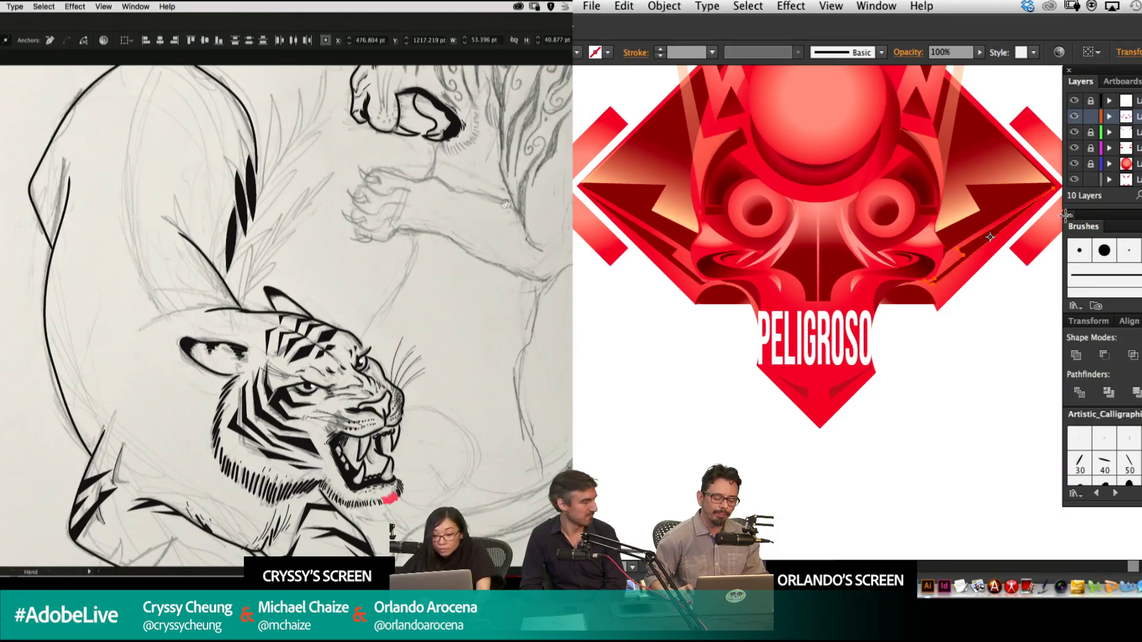
pyautogui.moveTo(507, 160); pyautogui.dragTo(471, 254)
pyautogui.moveTo(324, 294)
pyautogui.mouseDown()
pyautogui.moveTo(296, 325)
pyautogui.moveTo(329, 364)
pyautogui.mouseUp()
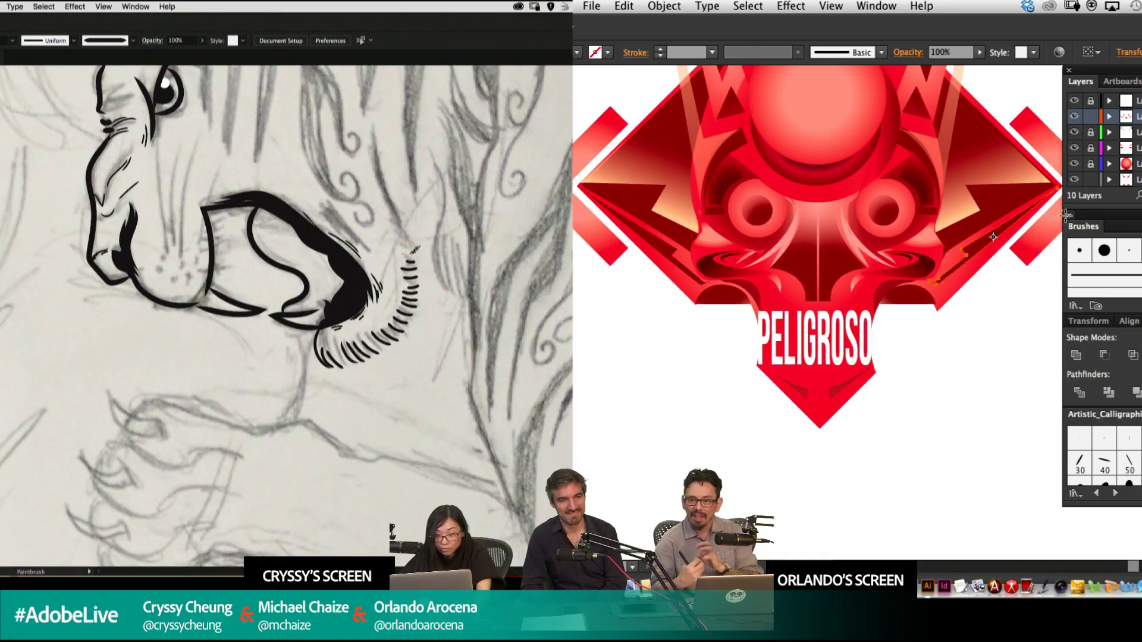
pyautogui.moveTo(480, 143)
pyautogui.mouseDown()
pyautogui.moveTo(455, 173)
pyautogui.moveTo(429, 327)
pyautogui.moveTo(444, 231)
pyautogui.mouseUp()
pyautogui.moveTo(298, 309); pyautogui.dragTo(381, 342)
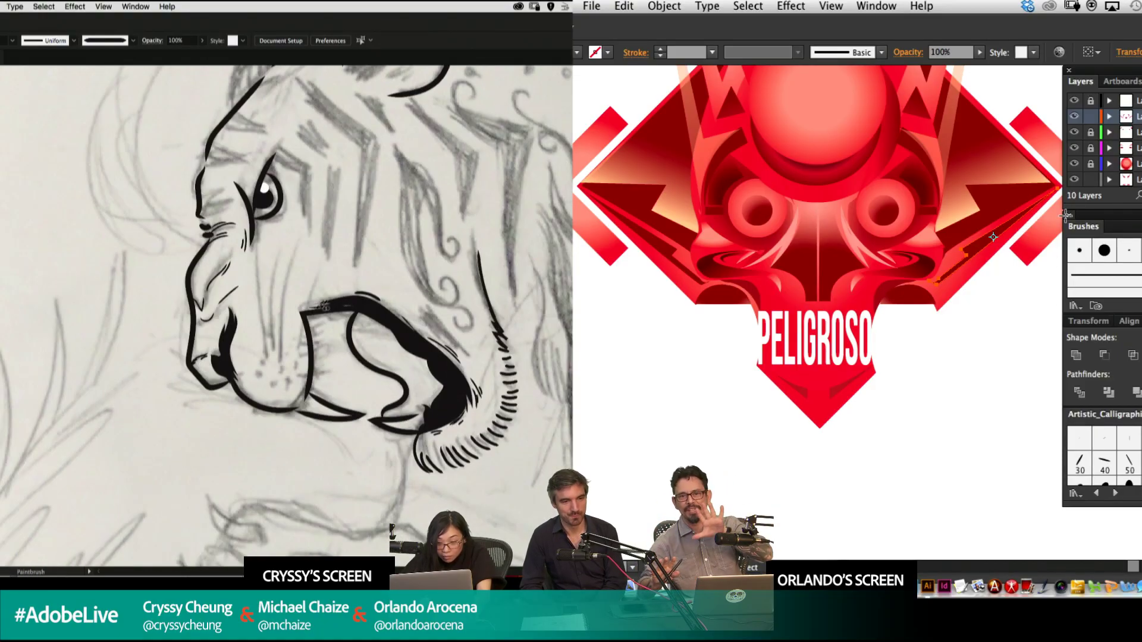
pyautogui.press('b')
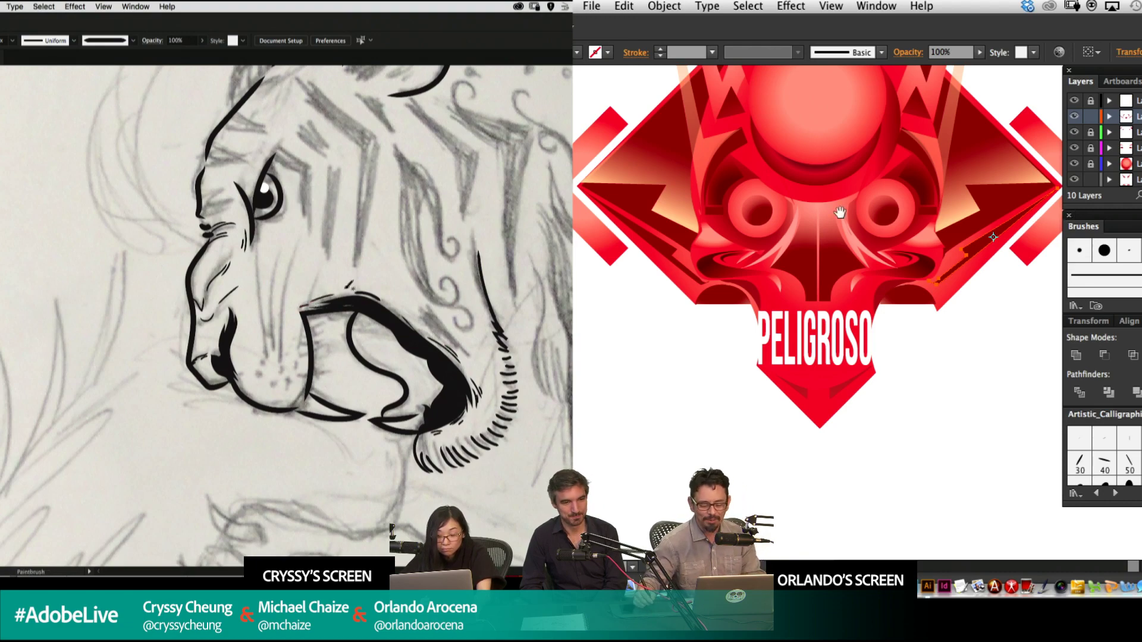
# Draw a curved triangular shape with the Pen tool in the left half of the skull's nose cavity.
pyautogui.moveTo(849, 222); pyautogui.dragTo(858, 288)
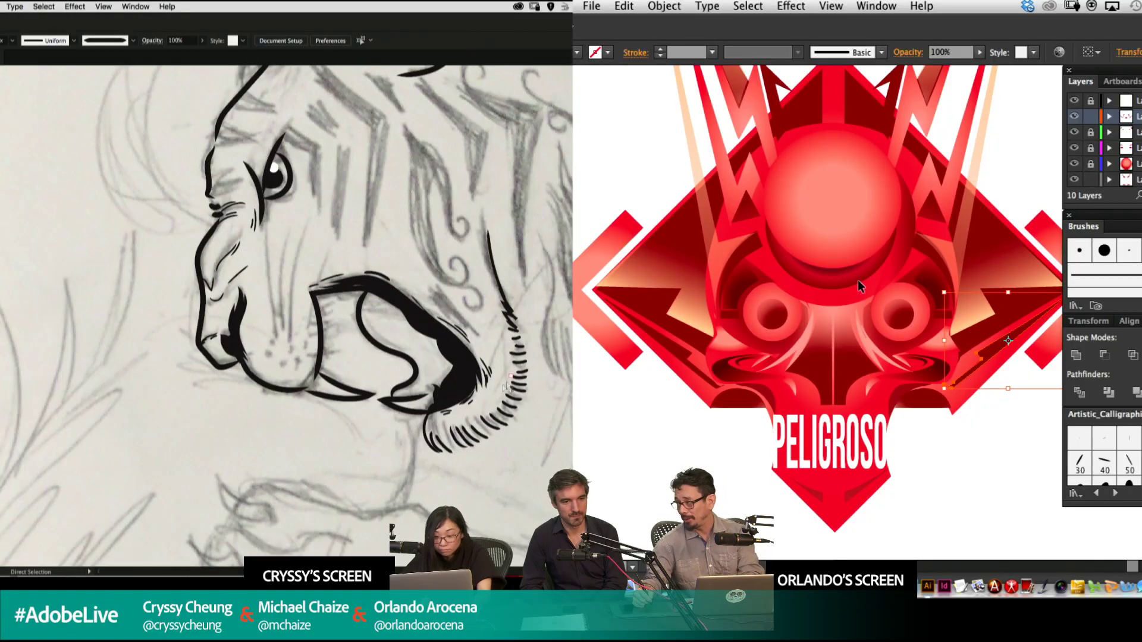
pyautogui.press('super+minus')
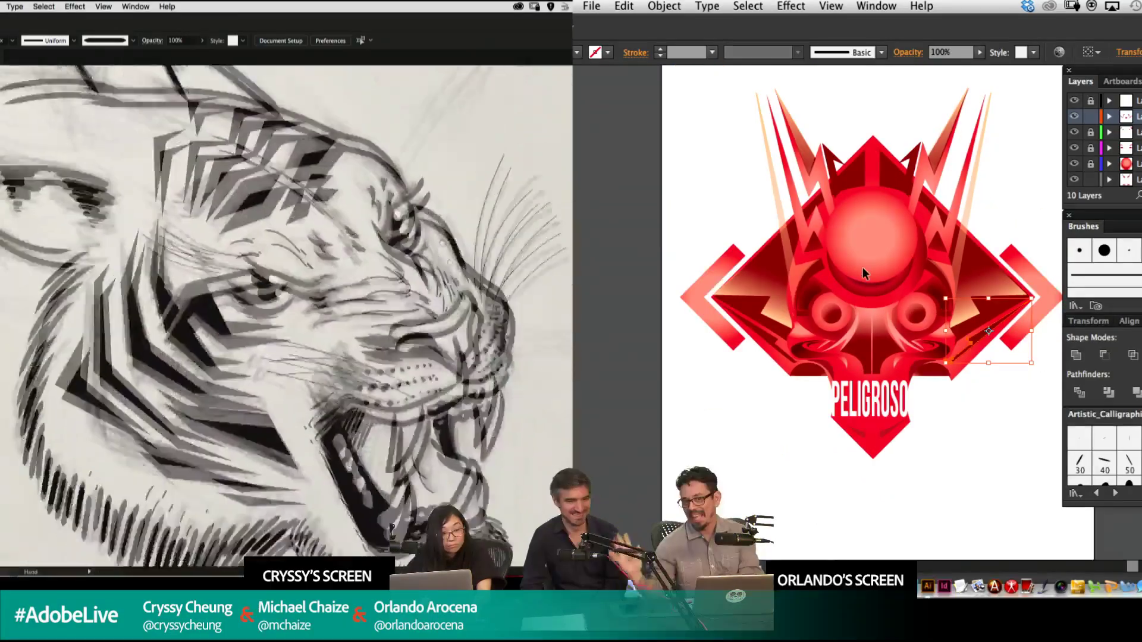
pyautogui.press('super+equal')
pyautogui.moveTo(790, 337)
pyautogui.mouseDown()
pyautogui.moveTo(839, 212)
pyautogui.moveTo(798, 309)
pyautogui.moveTo(854, 303)
pyautogui.mouseUp()
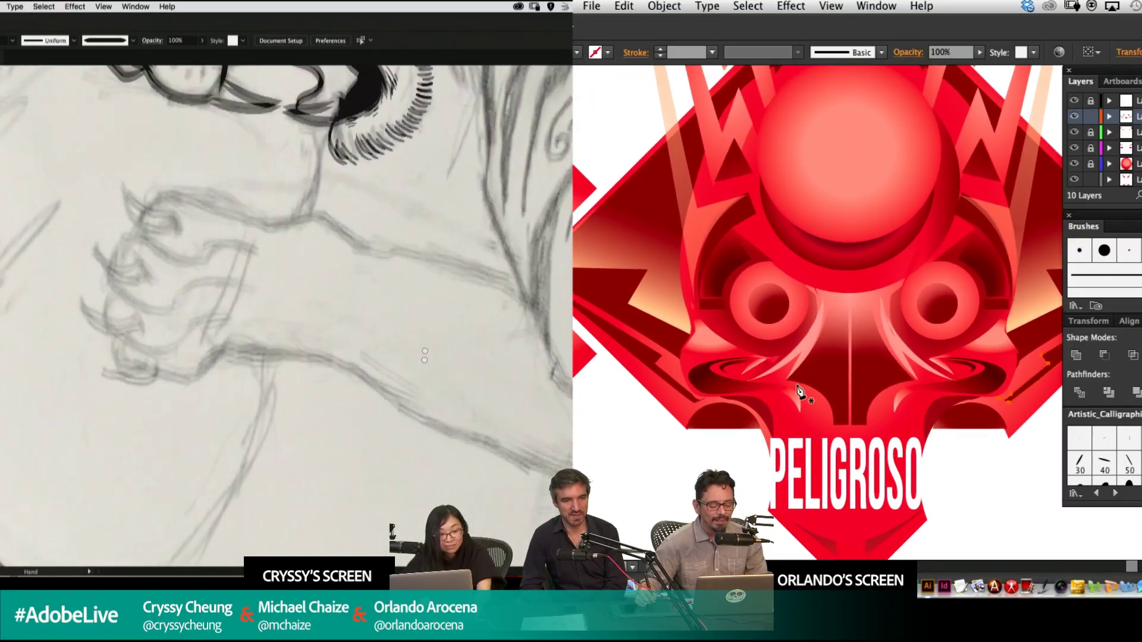
pyautogui.moveTo(425, 331); pyautogui.dragTo(423, 397)
pyautogui.moveTo(407, 99)
pyautogui.mouseDown()
pyautogui.moveTo(397, 241)
pyautogui.moveTo(445, 331)
pyautogui.mouseUp()
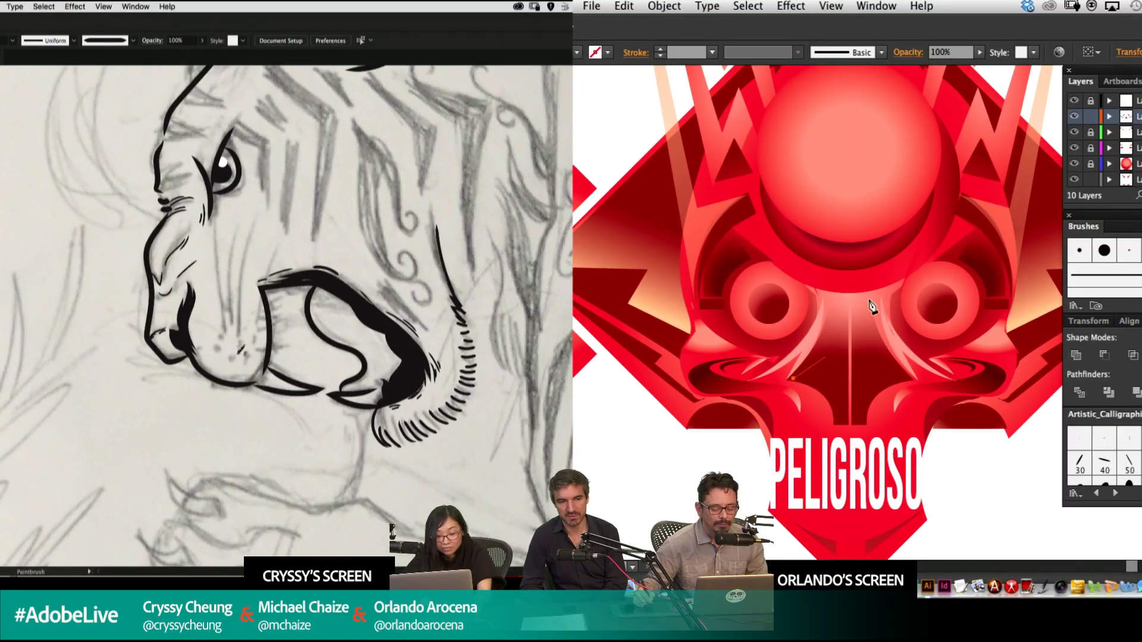
pyautogui.moveTo(851, 248)
pyautogui.mouseDown()
pyautogui.moveTo(852, 223)
pyautogui.moveTo(840, 244)
pyautogui.moveTo(869, 223)
pyautogui.moveTo(833, 246)
pyautogui.moveTo(836, 430)
pyautogui.mouseUp()
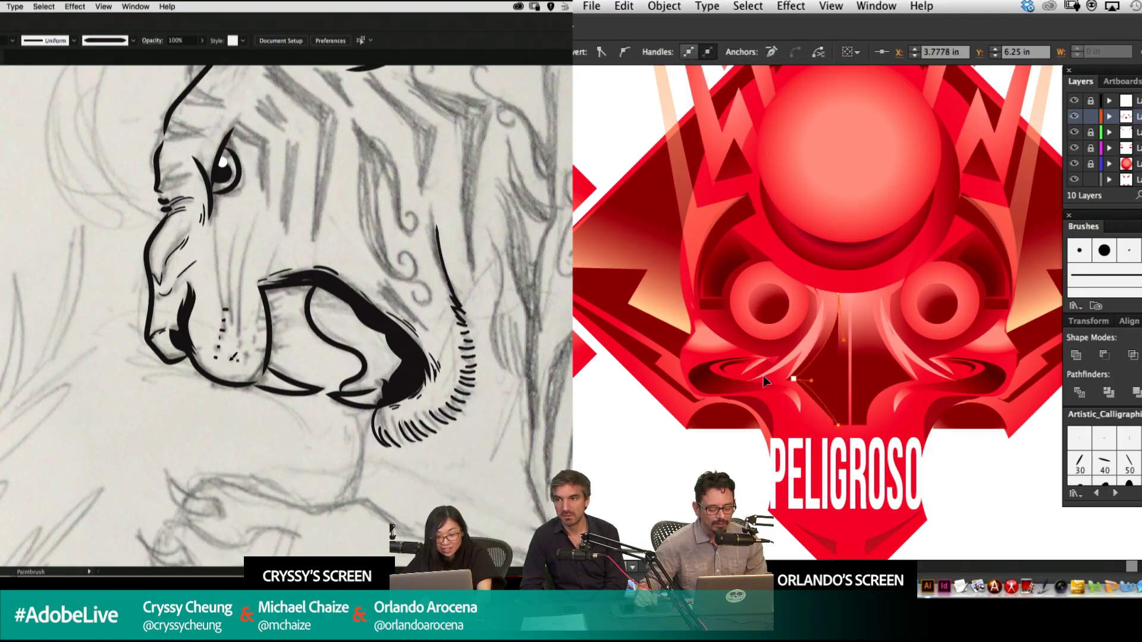
pyautogui.click(793, 378)
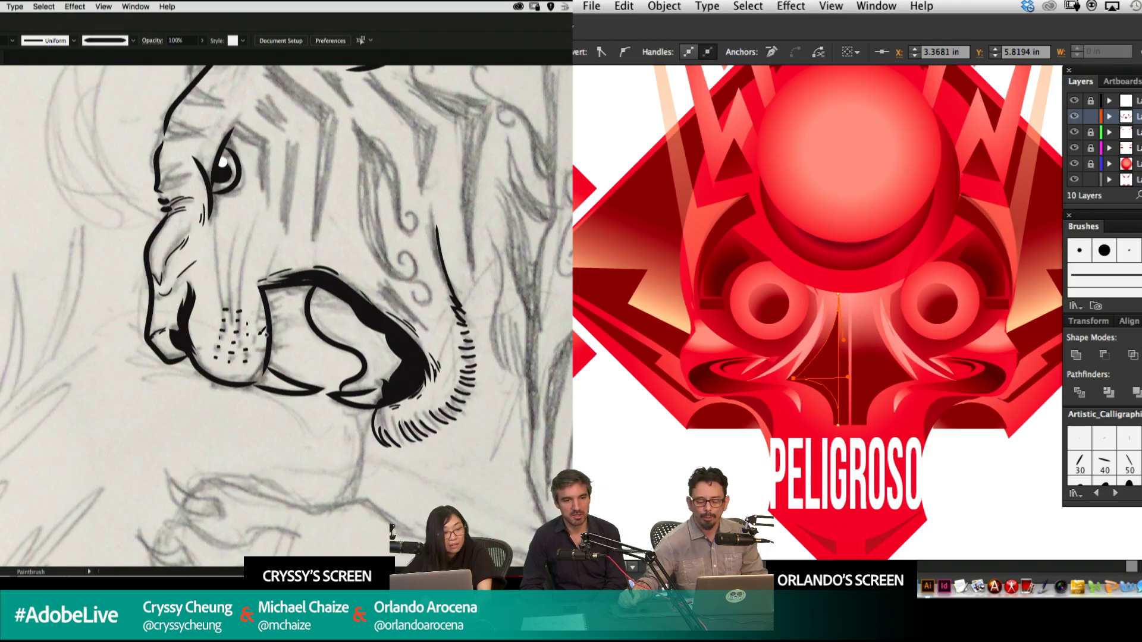
# Apply a diagonal black-to-red gradient to the curved shape in the left half of the skull's nose cavity.
pyautogui.press('g')
pyautogui.moveTo(814, 311); pyautogui.dragTo(822, 423)
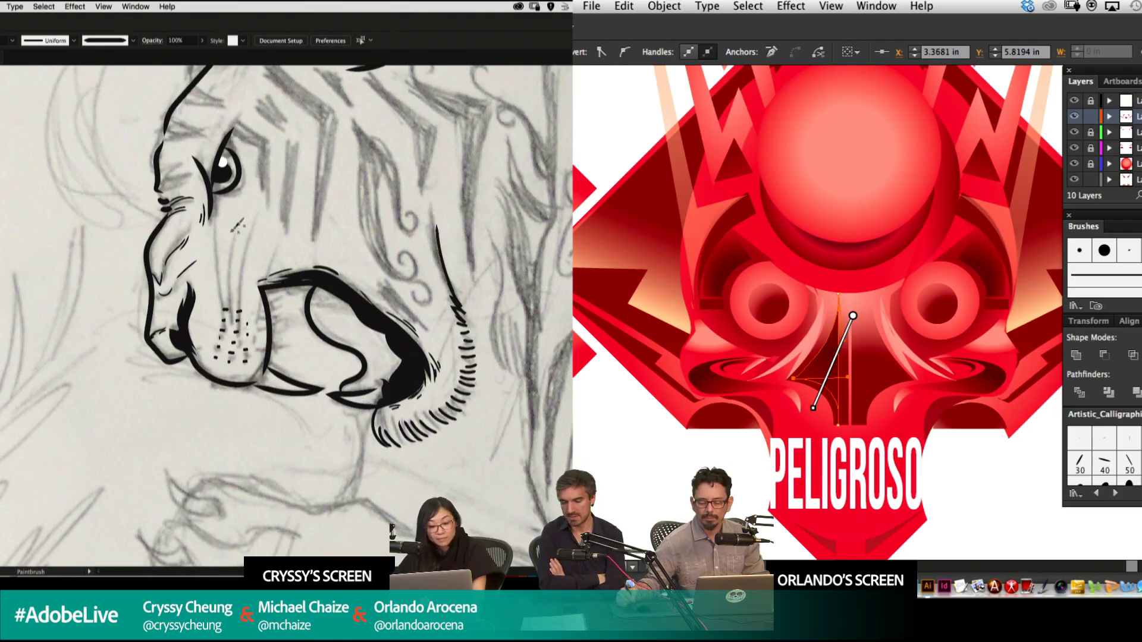
pyautogui.moveTo(331, 184); pyautogui.dragTo(361, 270)
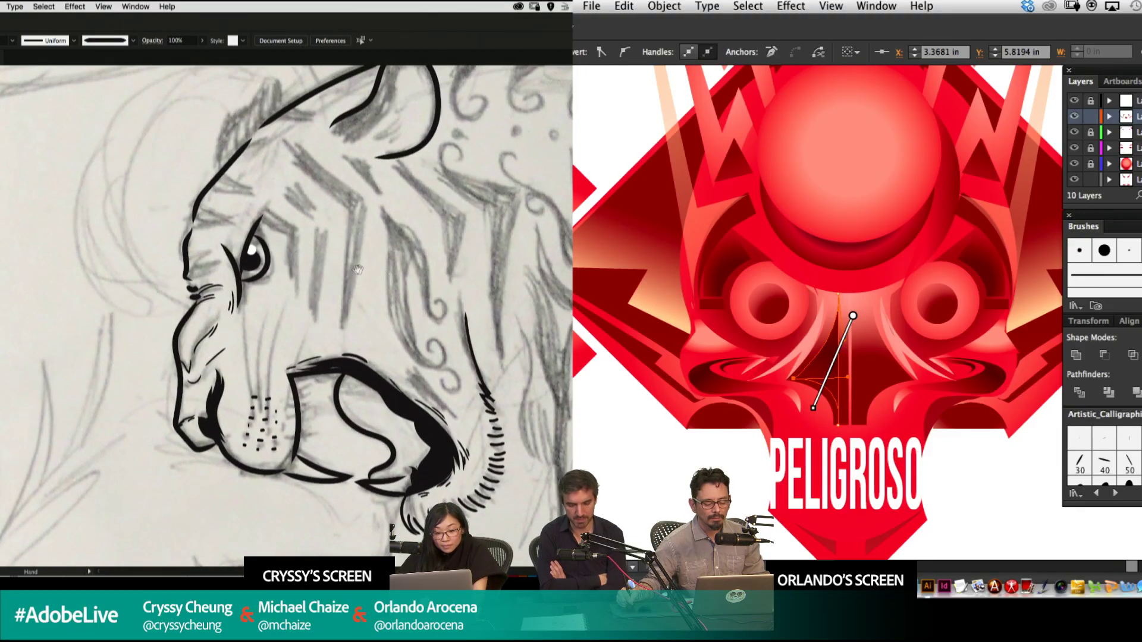
pyautogui.moveTo(386, 343); pyautogui.dragTo(328, 230)
pyautogui.moveTo(845, 350); pyautogui.dragTo(785, 431)
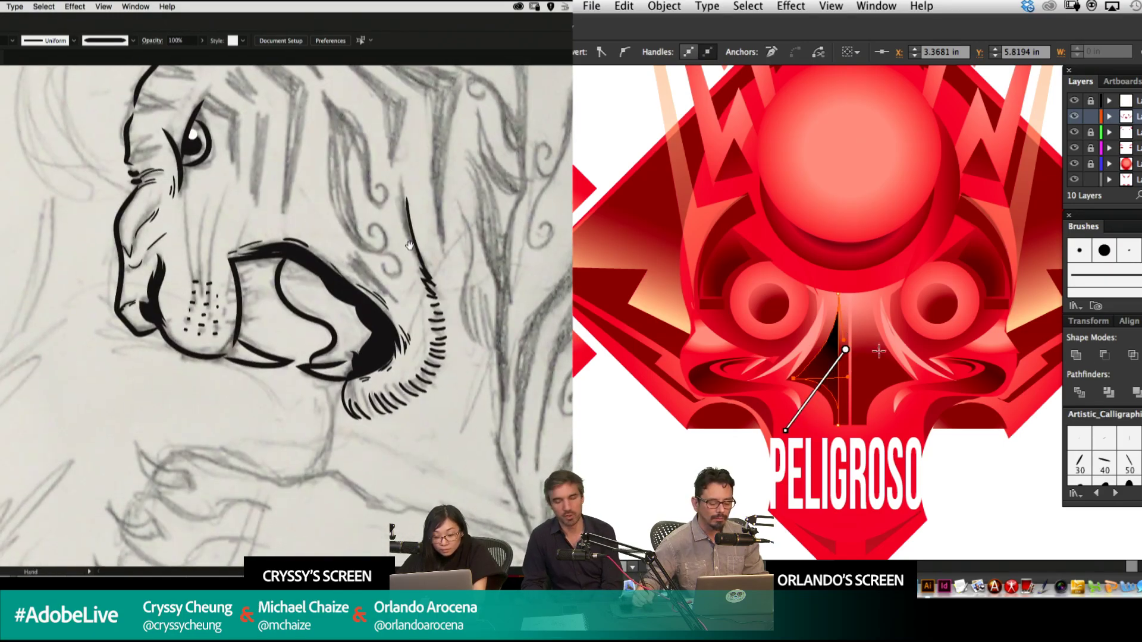
pyautogui.moveTo(453, 233); pyautogui.dragTo(448, 355)
pyautogui.moveTo(867, 321); pyautogui.dragTo(798, 415)
pyautogui.moveTo(447, 354); pyautogui.dragTo(462, 384)
pyautogui.moveTo(862, 366); pyautogui.dragTo(826, 404)
pyautogui.moveTo(845, 350); pyautogui.dragTo(787, 421)
pyautogui.press('super+shift+a')
# Outline the second tiger's far ear and reflect a copy of the dark nose shape onto the cavity's right half.
pyautogui.moveTo(449, 228); pyautogui.dragTo(415, 283)
pyautogui.moveTo(866, 362); pyautogui.dragTo(898, 307)
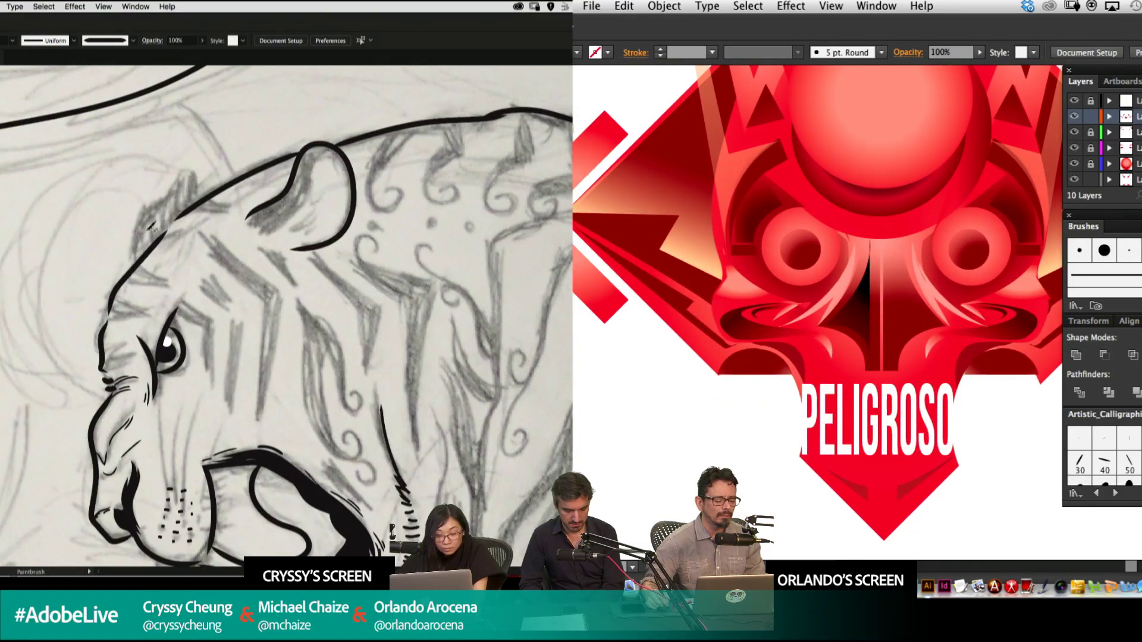
pyautogui.moveTo(133, 262); pyautogui.dragTo(193, 172)
pyautogui.moveTo(869, 308); pyautogui.dragTo(929, 308)
pyautogui.moveTo(193, 173); pyautogui.dragTo(196, 195)
pyautogui.moveTo(929, 308); pyautogui.dragTo(1032, 275)
pyautogui.press('o')
# Shade the second tiger's near ear with a solid black Pencil shape and start a curved band below the skull's left cheek.
pyautogui.moveTo(393, 331); pyautogui.dragTo(376, 262)
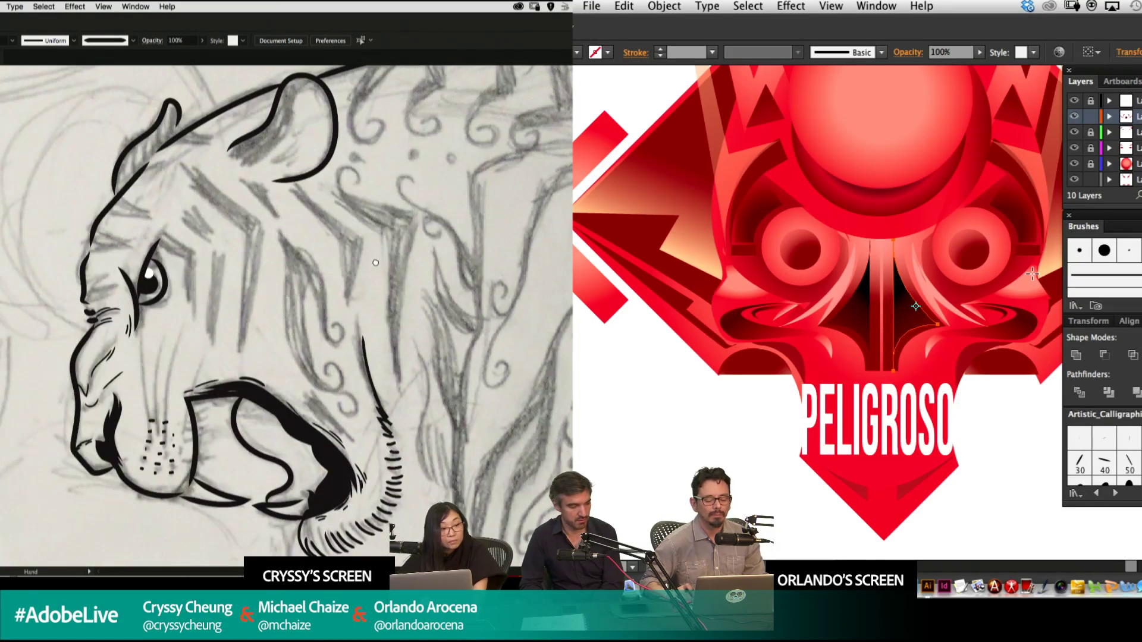
pyautogui.moveTo(375, 262); pyautogui.dragTo(372, 252)
pyautogui.moveTo(363, 201); pyautogui.dragTo(490, 286)
pyautogui.click(677, 430)
pyautogui.moveTo(855, 272); pyautogui.dragTo(839, 325)
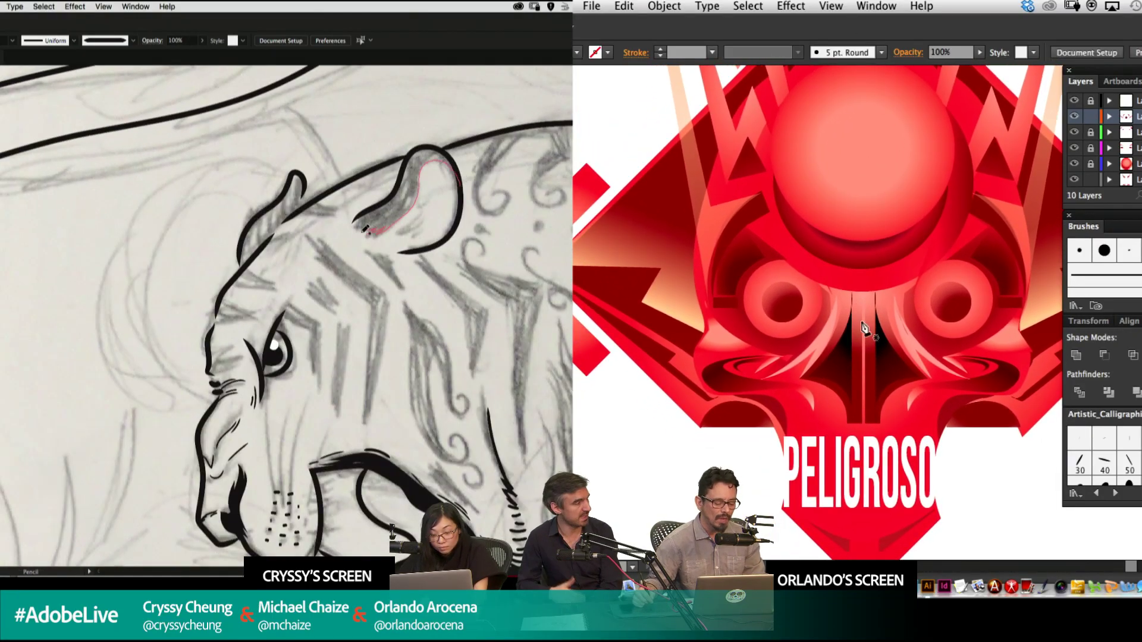
pyautogui.click(769, 389)
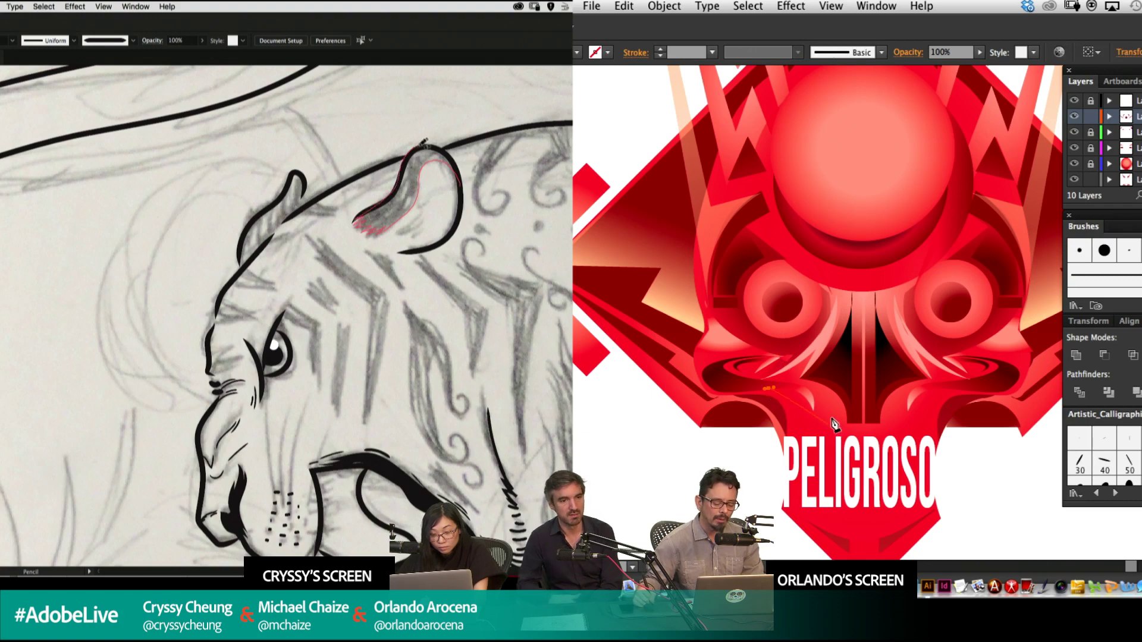
pyautogui.moveTo(450, 146); pyautogui.dragTo(459, 184)
pyautogui.moveTo(811, 429)
pyautogui.mouseDown()
pyautogui.moveTo(807, 479)
pyautogui.moveTo(816, 424)
pyautogui.mouseUp()
pyautogui.hotkey('shift', 'x')
pyautogui.press('super+shift+a')
pyautogui.moveTo(523, 236); pyautogui.dragTo(468, 178)
# Complete the curved band below the skull's left cheek and shade the second tiger's far ear with a solid black Pencil shape.
pyautogui.click(769, 388)
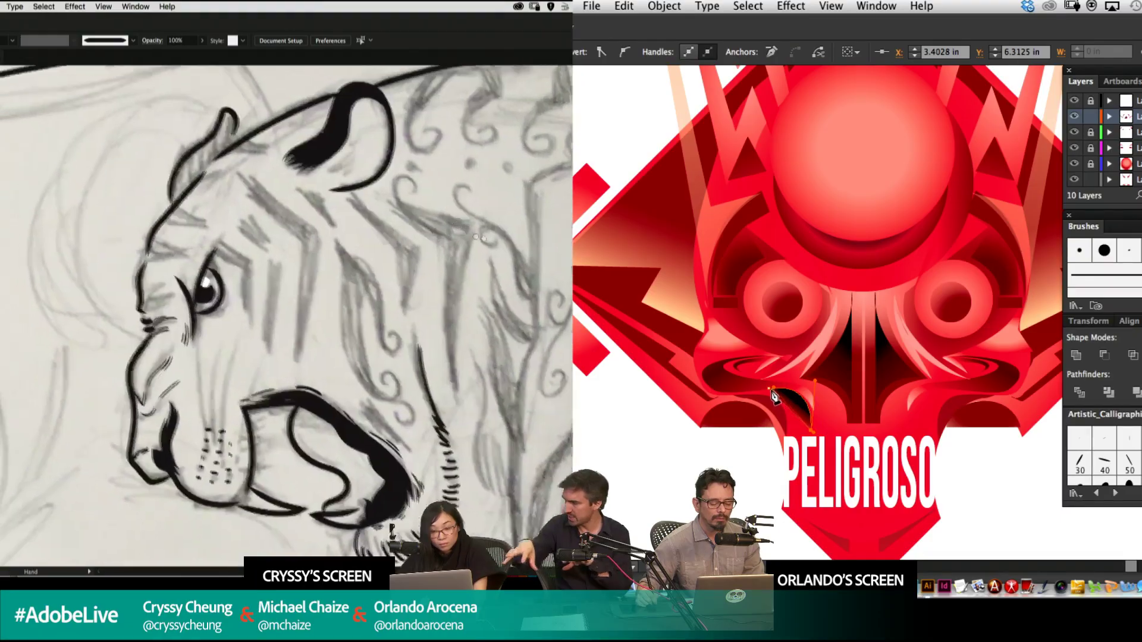
pyautogui.click(791, 430)
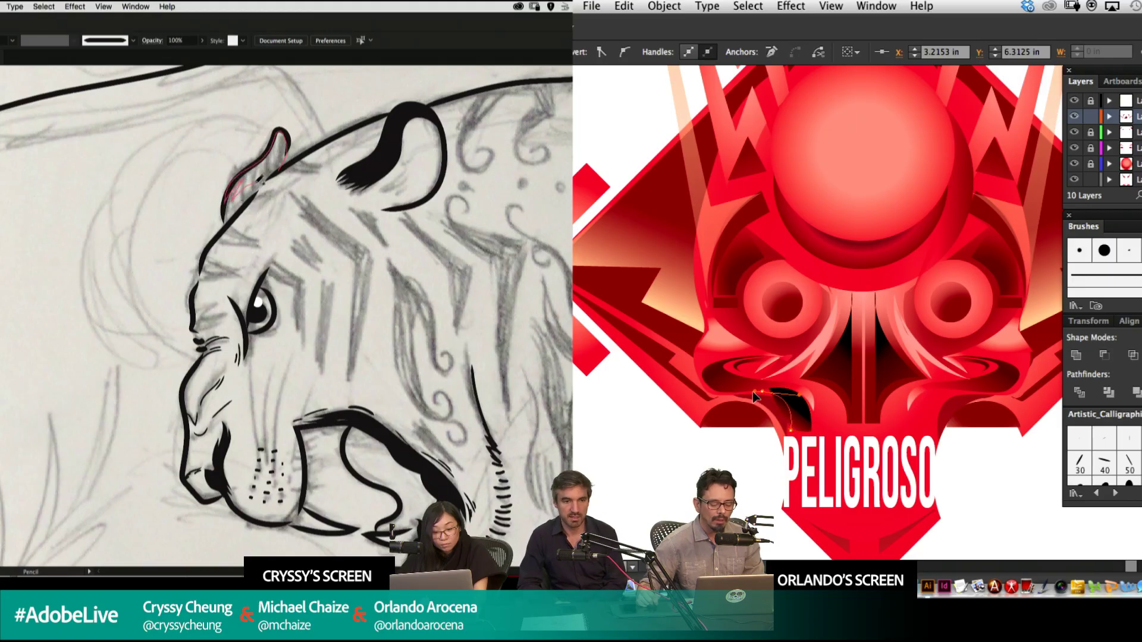
pyautogui.moveTo(274, 174); pyautogui.dragTo(278, 173)
pyautogui.press('super+shift+a')
pyautogui.click(769, 389)
pyautogui.moveTo(558, 226); pyautogui.dragTo(485, 184)
pyautogui.press('super+shift+a')
pyautogui.click(805, 415)
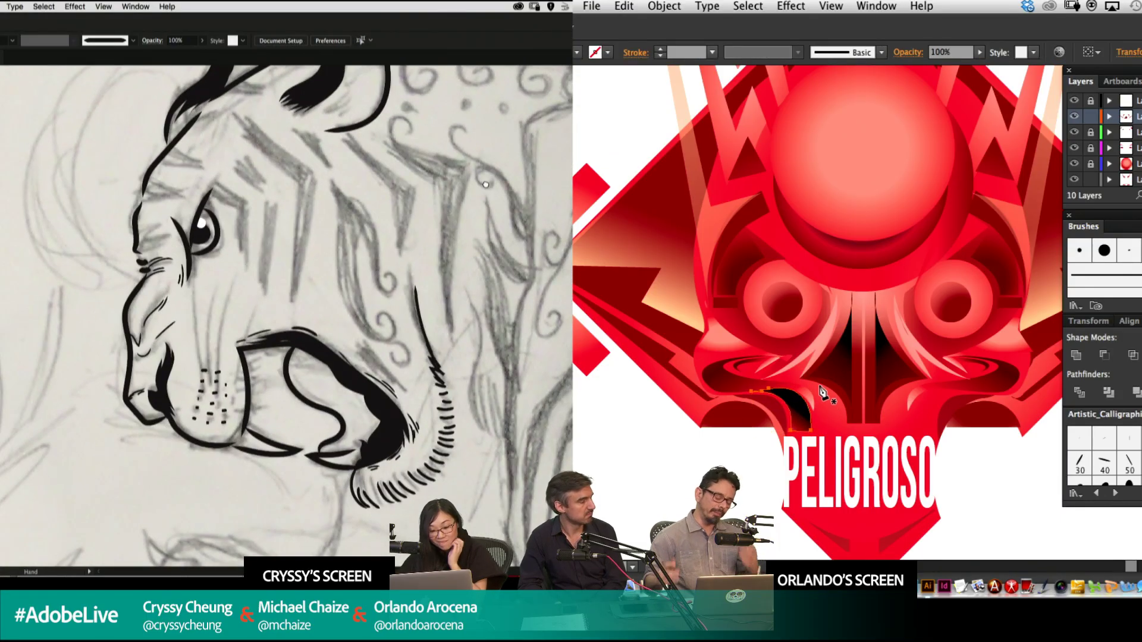
# Draw a pointed black stripe across the sketched lower body outline and apply a diagonal red gradient to the skull's left cheek band.
pyautogui.moveTo(485, 184)
pyautogui.mouseDown()
pyautogui.moveTo(491, 197)
pyautogui.moveTo(415, 103)
pyautogui.mouseUp()
pyautogui.moveTo(448, 284); pyautogui.dragTo(433, 251)
pyautogui.press('a')
pyautogui.click(162, 291)
pyautogui.click(183, 301)
pyautogui.press('super+minus')
pyautogui.press('super+minus')
pyautogui.press('super+minus')
pyautogui.moveTo(501, 260); pyautogui.dragTo(393, 93)
pyautogui.moveTo(423, 404); pyautogui.dragTo(518, 228)
pyautogui.moveTo(373, 193); pyautogui.dragTo(534, 301)
pyautogui.moveTo(273, 385)
pyautogui.mouseDown()
pyautogui.moveTo(325, 271)
pyautogui.moveTo(409, 196)
pyautogui.moveTo(146, 439)
pyautogui.mouseUp()
pyautogui.press('g')
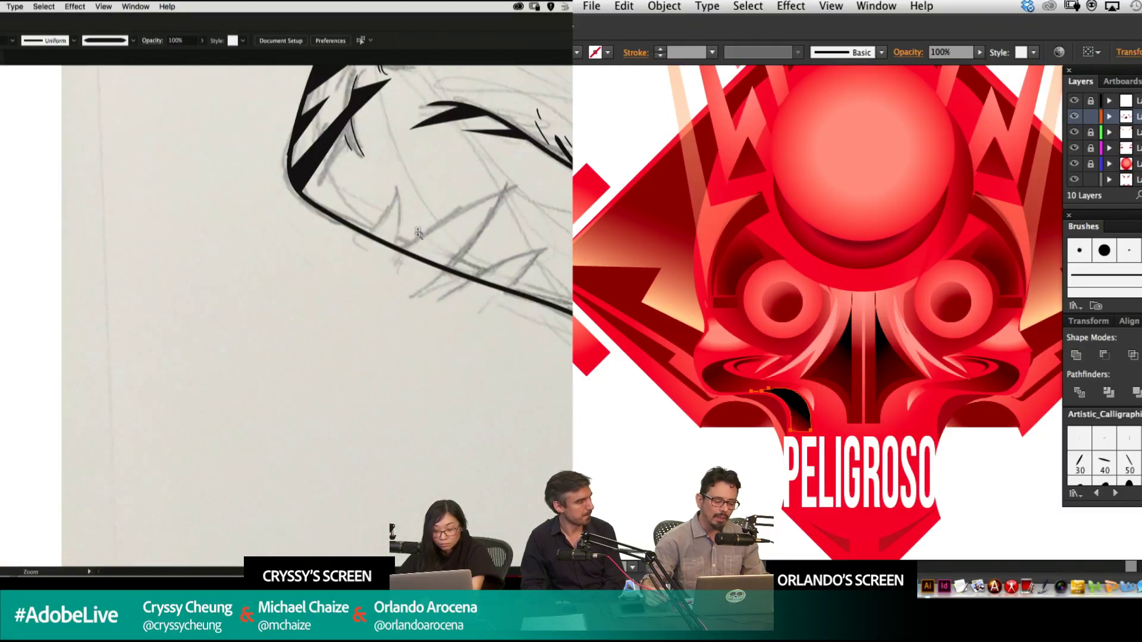
pyautogui.moveTo(357, 247); pyautogui.dragTo(367, 233)
pyautogui.click(396, 191)
pyautogui.moveTo(397, 191); pyautogui.dragTo(396, 166)
pyautogui.moveTo(824, 360); pyautogui.dragTo(758, 453)
pyautogui.moveTo(385, 273); pyautogui.dragTo(363, 308)
pyautogui.keyDown('super'); pyautogui.click(399, 297); pyautogui.keyUp('super')
pyautogui.moveTo(809, 370); pyautogui.dragTo(746, 467)
# Draw a longer, leaf-shaped black stripe beside the first one across the lower body outline.
pyautogui.moveTo(382, 299); pyautogui.dragTo(404, 251)
pyautogui.moveTo(502, 193); pyautogui.dragTo(571, 171)
pyautogui.keyDown('super'); pyautogui.click(769, 480); pyautogui.keyUp('super')
pyautogui.click(503, 192)
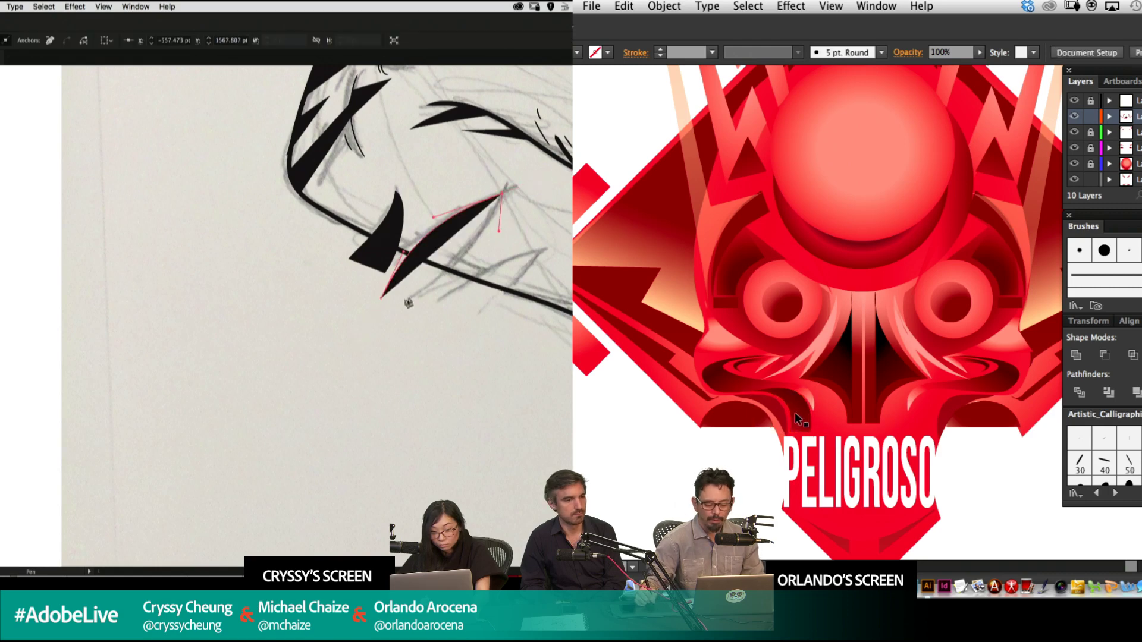
pyautogui.keyDown('super'); pyautogui.click(797, 409); pyautogui.keyUp('super')
pyautogui.moveTo(401, 307); pyautogui.dragTo(365, 334)
pyautogui.keyDown('super'); pyautogui.click(455, 305); pyautogui.keyUp('super')
# Draw a third pointed black stripe along the lower body outline and readjust the gradient direction on the skull's left cheek band.
pyautogui.click(451, 307)
pyautogui.moveTo(827, 368); pyautogui.dragTo(757, 434)
pyautogui.moveTo(541, 251); pyautogui.dragTo(571, 239)
pyautogui.click(542, 251)
pyautogui.moveTo(494, 319); pyautogui.dragTo(483, 330)
pyautogui.keyDown('super'); pyautogui.click(539, 324); pyautogui.keyUp('super')
pyautogui.press('super+minus')
pyautogui.press('super+minus')
pyautogui.press('super+minus')
pyautogui.press('super+minus')
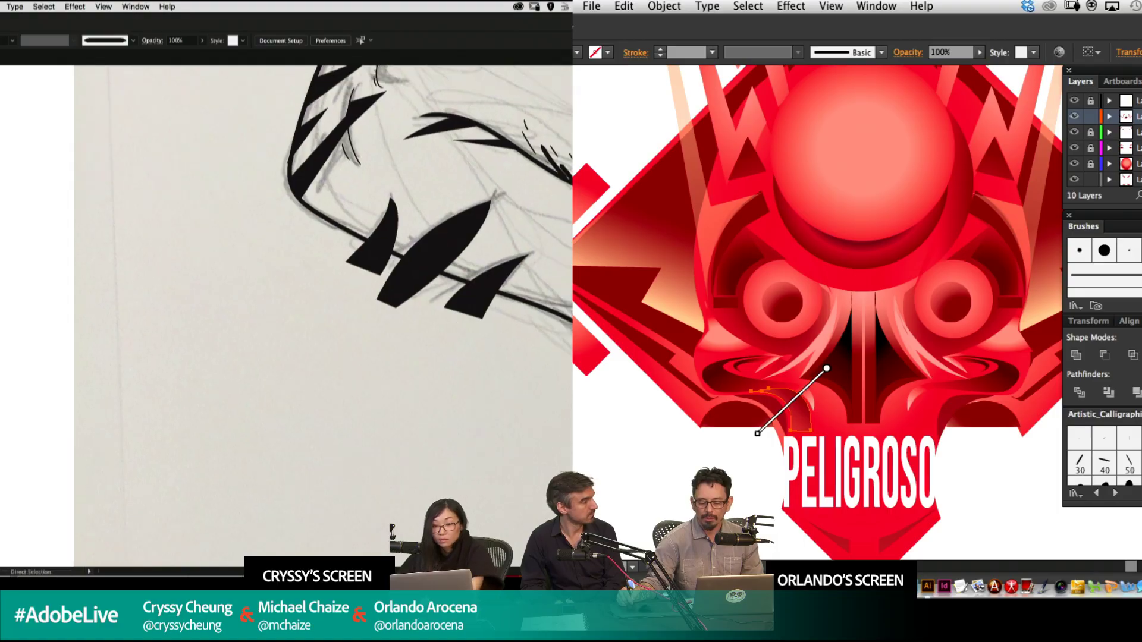
# Draw a bent black stripe with jagged ends behind the second tiger's eye using the Pen tool.
pyautogui.moveTo(571, 71); pyautogui.dragTo(495, 245)
pyautogui.press('super+equal')
pyautogui.press('super+equal')
pyautogui.press('super+equal')
pyautogui.moveTo(369, 244); pyautogui.dragTo(511, 293)
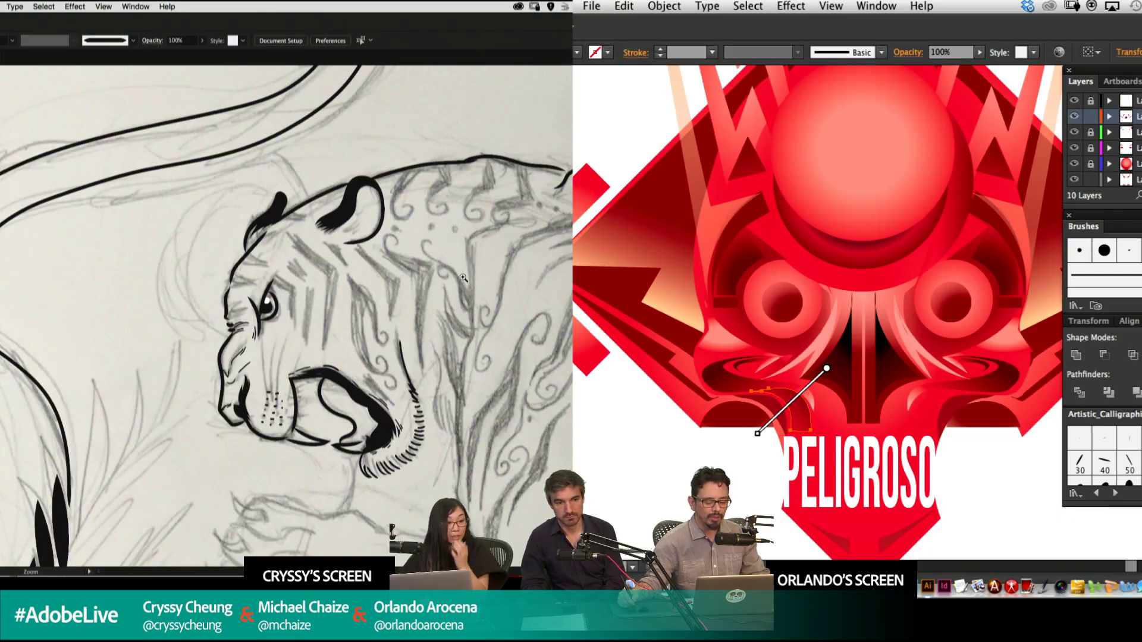
pyautogui.moveTo(470, 320)
pyautogui.mouseDown()
pyautogui.moveTo(402, 280)
pyautogui.moveTo(430, 251)
pyautogui.mouseUp()
pyautogui.keyDown('super'); pyautogui.click(720, 458); pyautogui.keyUp('super')
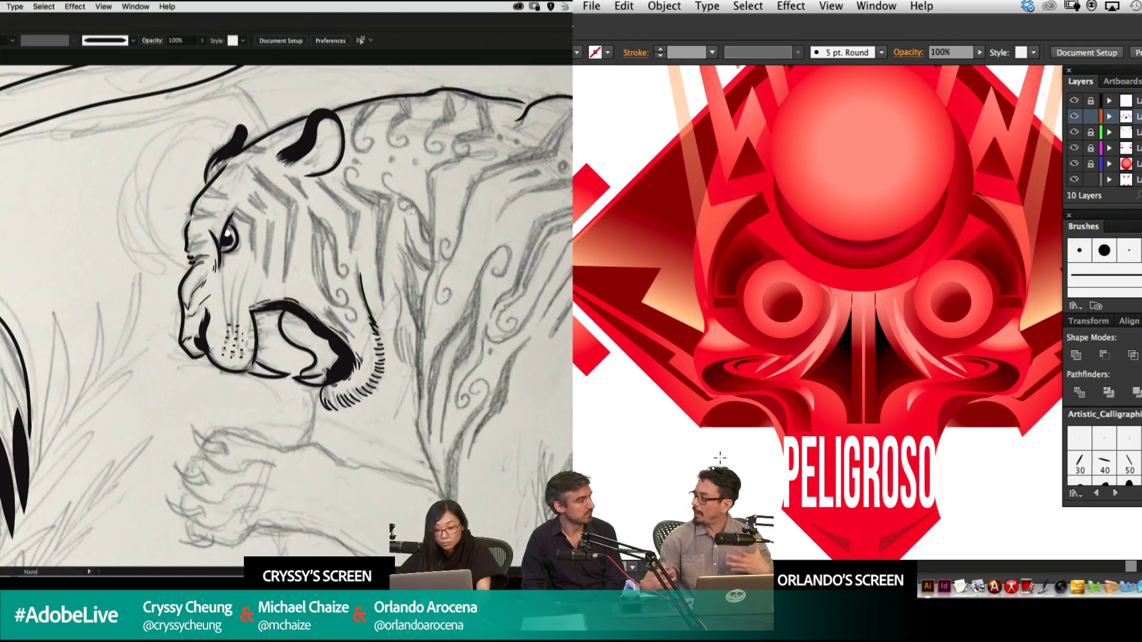
pyautogui.moveTo(403, 209); pyautogui.dragTo(416, 249)
pyautogui.moveTo(377, 210); pyautogui.dragTo(403, 262)
pyautogui.moveTo(329, 246); pyautogui.dragTo(360, 260)
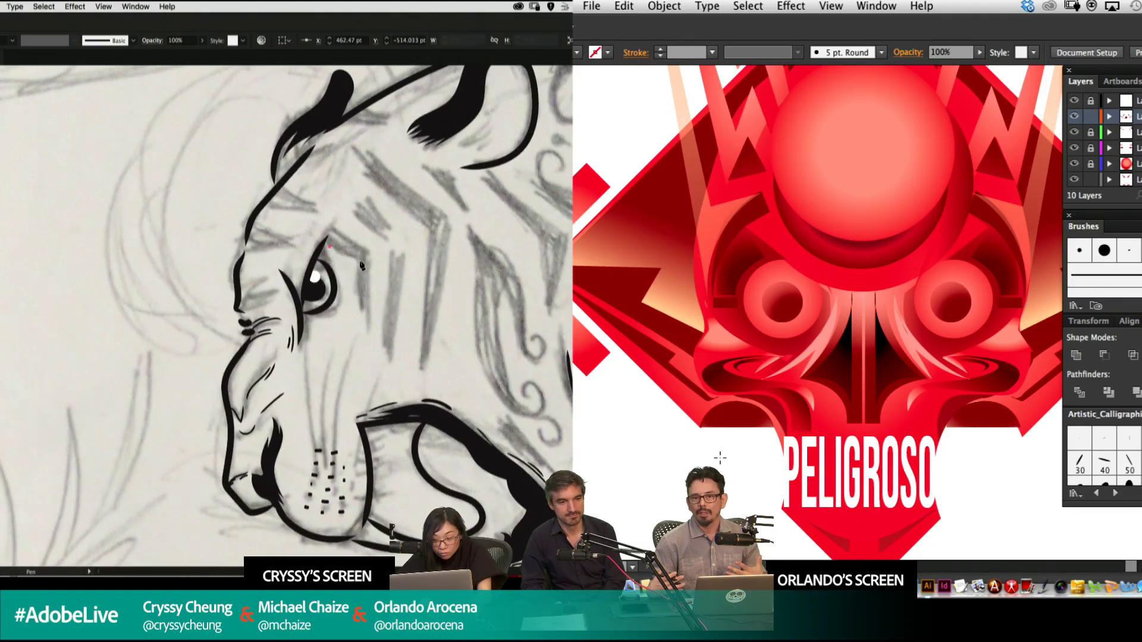
pyautogui.click(361, 316)
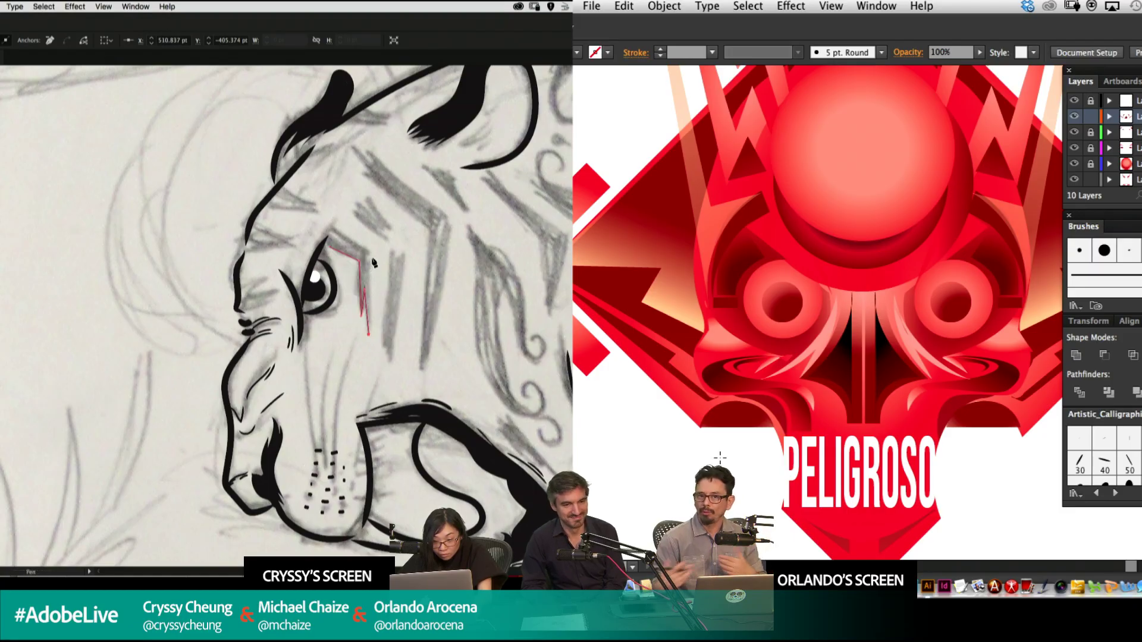
pyautogui.click(343, 243)
pyautogui.click(326, 240)
pyautogui.click(322, 245)
pyautogui.hotkey('shift', 'x')
pyautogui.click(410, 259)
# Draw a vertical black stripe with jagged ends behind the second tiger's bent eye stripe.
pyautogui.moveTo(480, 263); pyautogui.dragTo(414, 240)
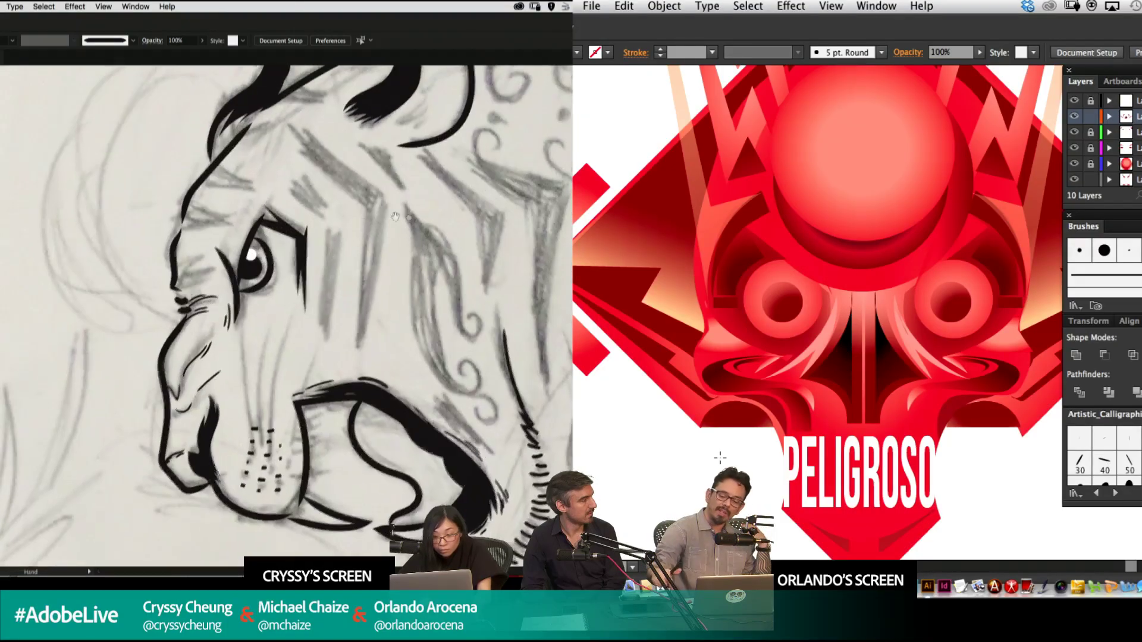
pyautogui.press('p')
pyautogui.click(325, 229)
pyautogui.click(322, 331)
pyautogui.click(325, 307)
pyautogui.click(325, 342)
pyautogui.click(328, 297)
pyautogui.click(329, 349)
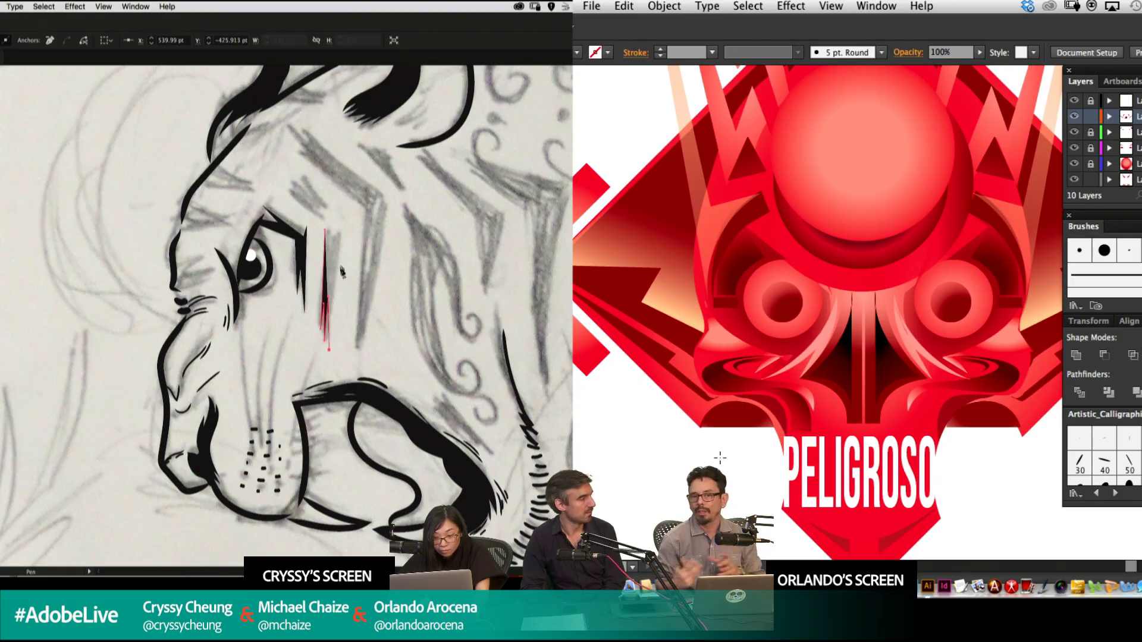
pyautogui.click(339, 232)
pyautogui.click(332, 259)
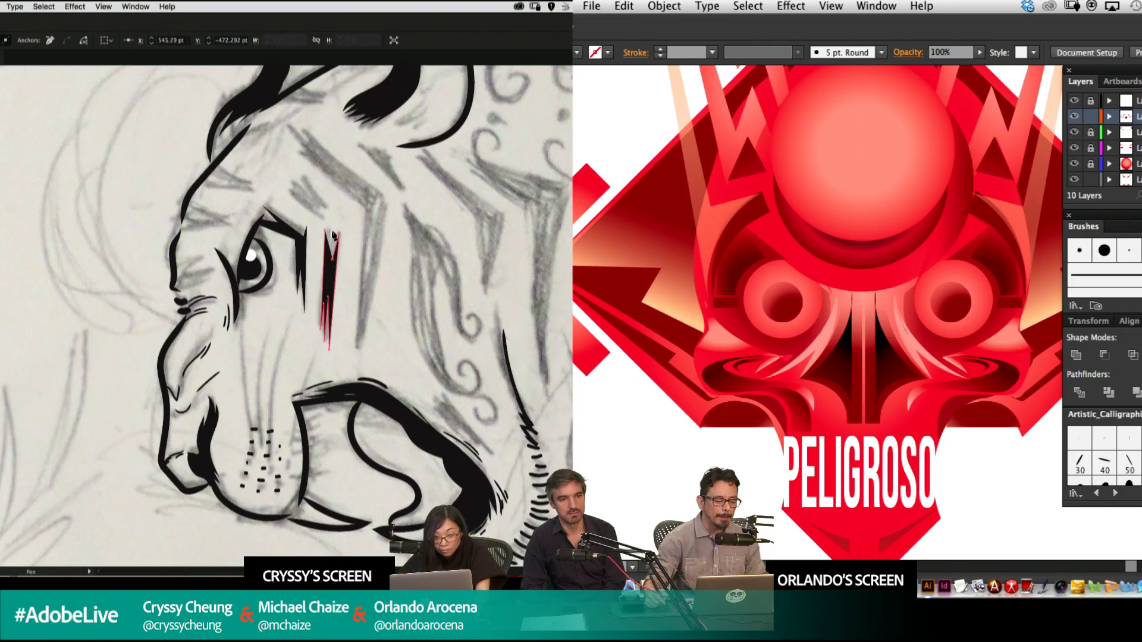
pyautogui.click(332, 226)
pyautogui.click(329, 255)
pyautogui.click(325, 229)
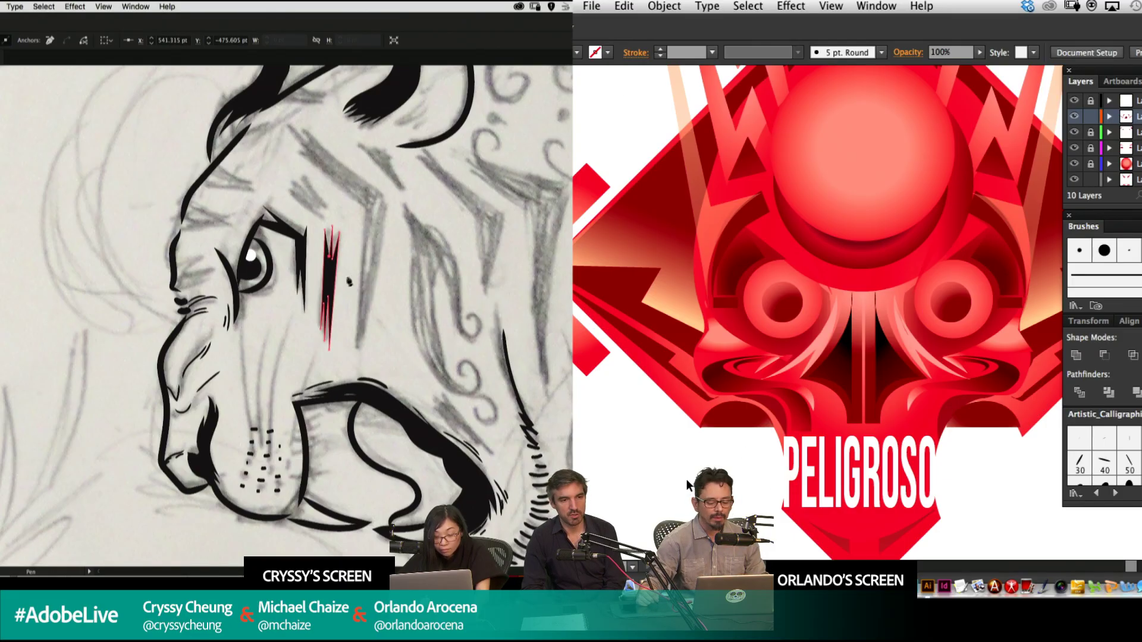
pyautogui.keyDown('super'); pyautogui.click(347, 276); pyautogui.keyUp('super')
# Reflect a copy of the cheek band onto the skull's right side and outline the jagged end of a stripe above the tiger's eye.
pyautogui.moveTo(361, 179); pyautogui.dragTo(352, 253)
pyautogui.moveTo(803, 411); pyautogui.dragTo(1016, 399)
pyautogui.click(313, 290)
pyautogui.click(276, 261)
pyautogui.press('o')
pyautogui.click(300, 275)
pyautogui.click(318, 290)
pyautogui.click(298, 269)
# Nudge the mirrored cheek band horizontally into alignment and close the jagged black stripe above the second tiger's eye.
pyautogui.hotkey('shift', 'Right')
pyautogui.hotkey('shift', 'Right')
pyautogui.click(321, 283)
pyautogui.hotkey('shift', 'Left')
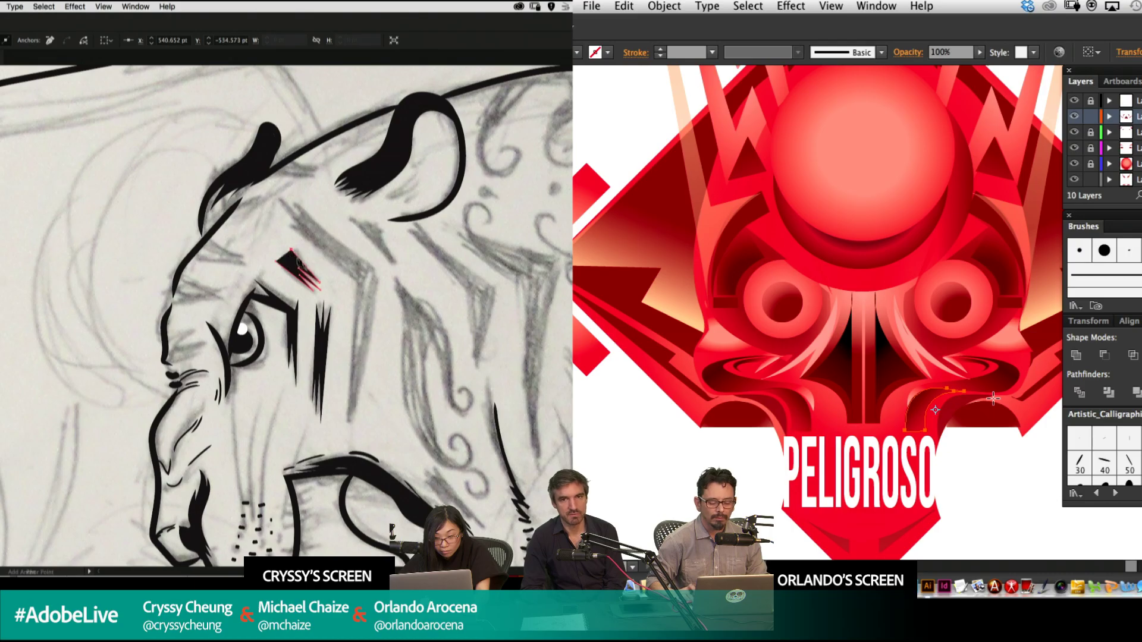
pyautogui.click(281, 256)
pyautogui.click(276, 261)
pyautogui.keyDown('super'); pyautogui.click(227, 263); pyautogui.keyUp('super')
pyautogui.press('super+shift+a')
# Draw a jagged black stripe extending inward from the upper edge of the second tiger's forehead.
pyautogui.moveTo(308, 215); pyautogui.dragTo(381, 158)
pyautogui.moveTo(877, 263); pyautogui.dragTo(882, 428)
pyautogui.click(264, 204)
pyautogui.click(321, 206)
pyautogui.click(302, 202)
pyautogui.click(319, 199)
pyautogui.click(284, 191)
pyautogui.click(302, 192)
pyautogui.click(278, 184)
pyautogui.press('super+shift+a')
# Draw another jagged black stripe lower on the second tiger's forehead and unlock the emblem's locked layers.
pyautogui.click(251, 218)
pyautogui.click(294, 230)
pyautogui.press('super+minus')
pyautogui.press('super+minus')
pyautogui.click(271, 229)
pyautogui.click(298, 241)
pyautogui.click(265, 235)
pyautogui.click(282, 242)
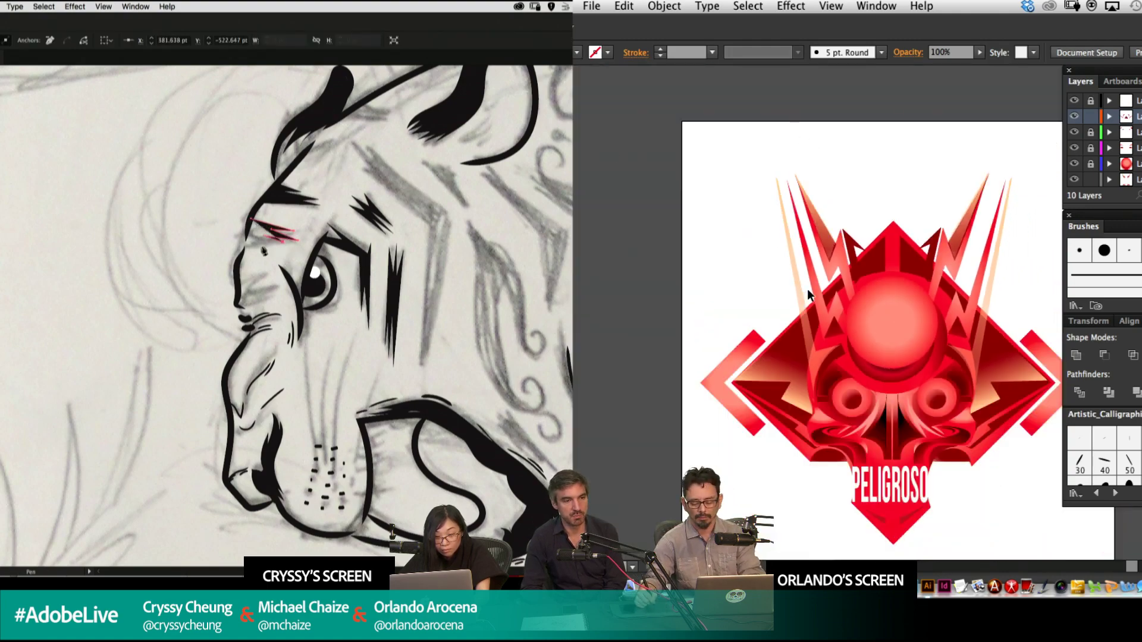
pyautogui.click(252, 243)
pyautogui.moveTo(1090, 100); pyautogui.dragTo(1086, 197)
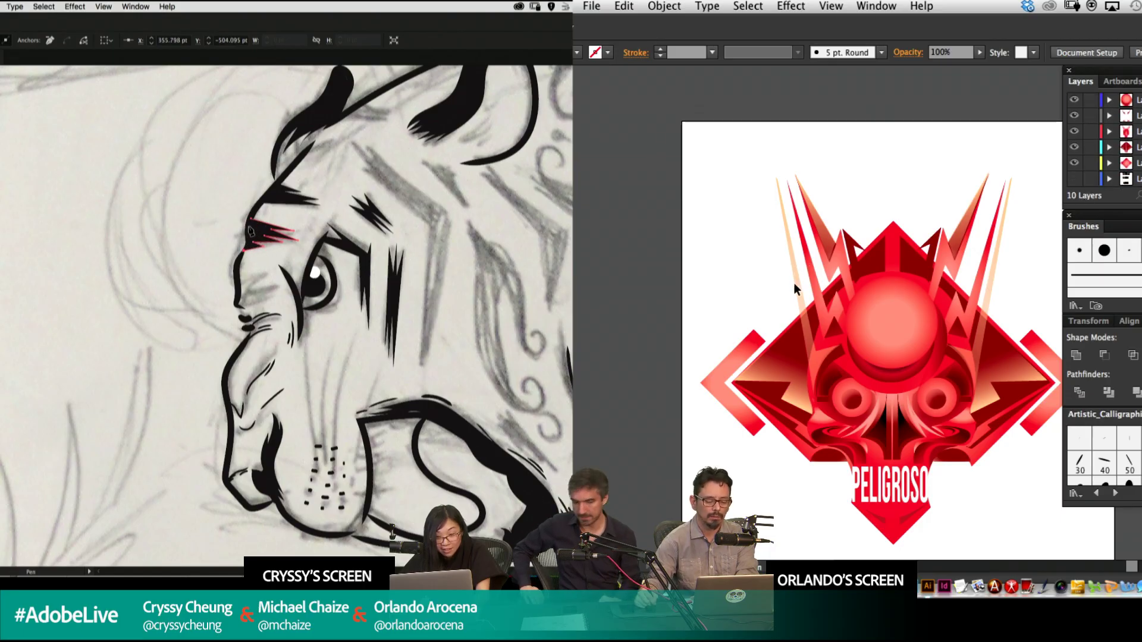
pyautogui.click(249, 231)
pyautogui.keyDown('super'); pyautogui.click(255, 181); pyautogui.keyUp('super')
# Delete the pale peach outer spikes on both sides of the emblem's horns.
pyautogui.moveTo(437, 220); pyautogui.dragTo(421, 177)
pyautogui.scroll(4, 1101, 143)
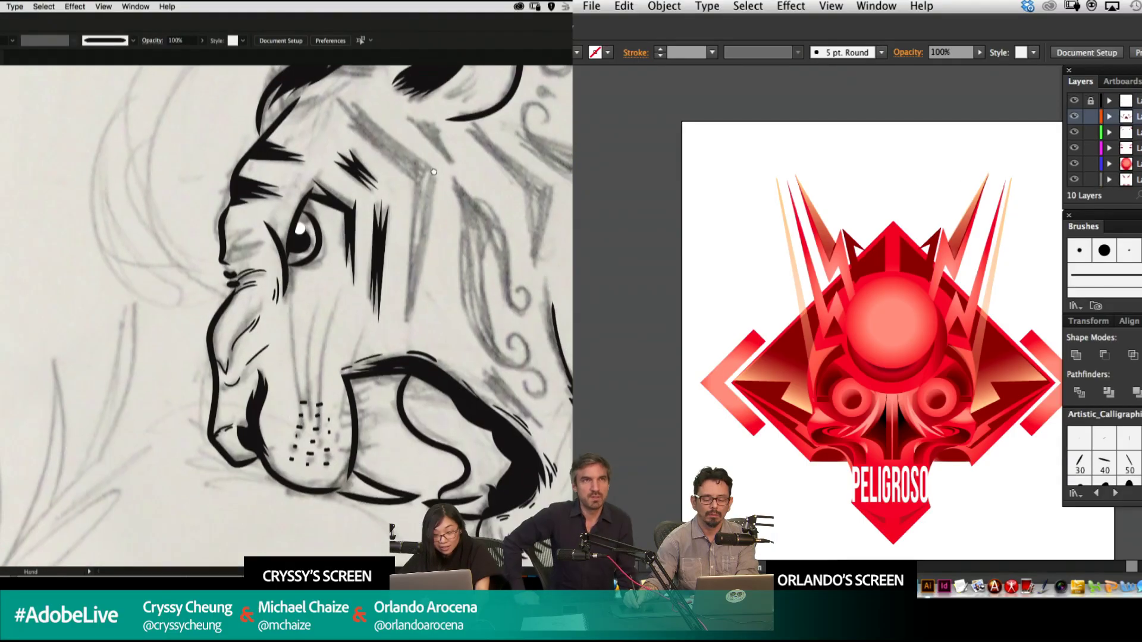
pyautogui.click(797, 286)
pyautogui.press('b')
pyautogui.press('Delete')
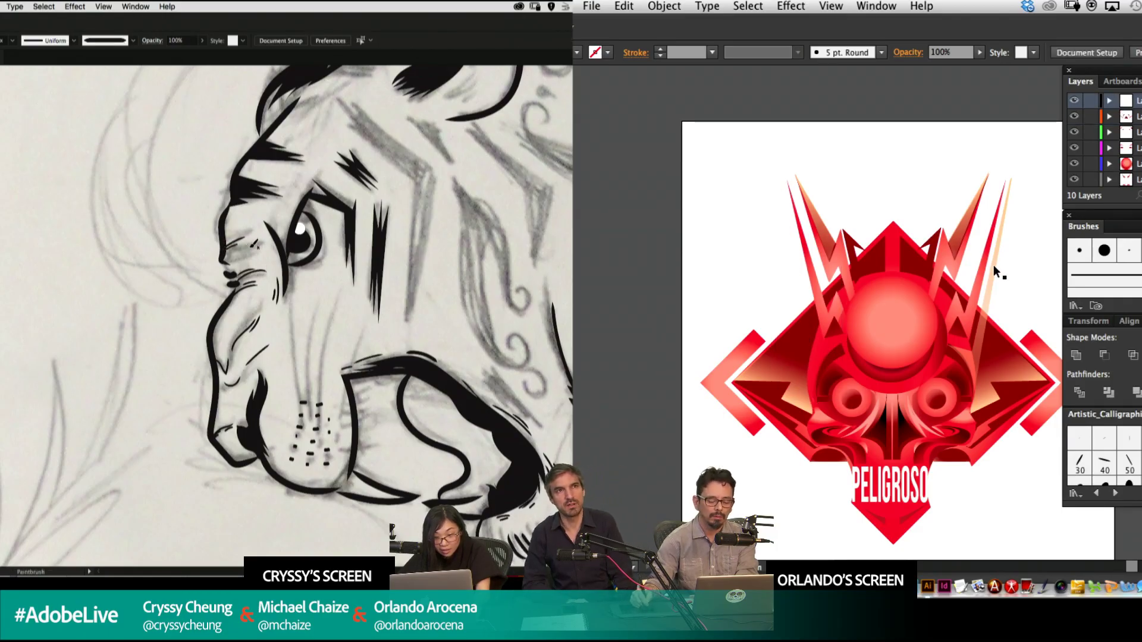
pyautogui.click(993, 265)
pyautogui.press('Delete')
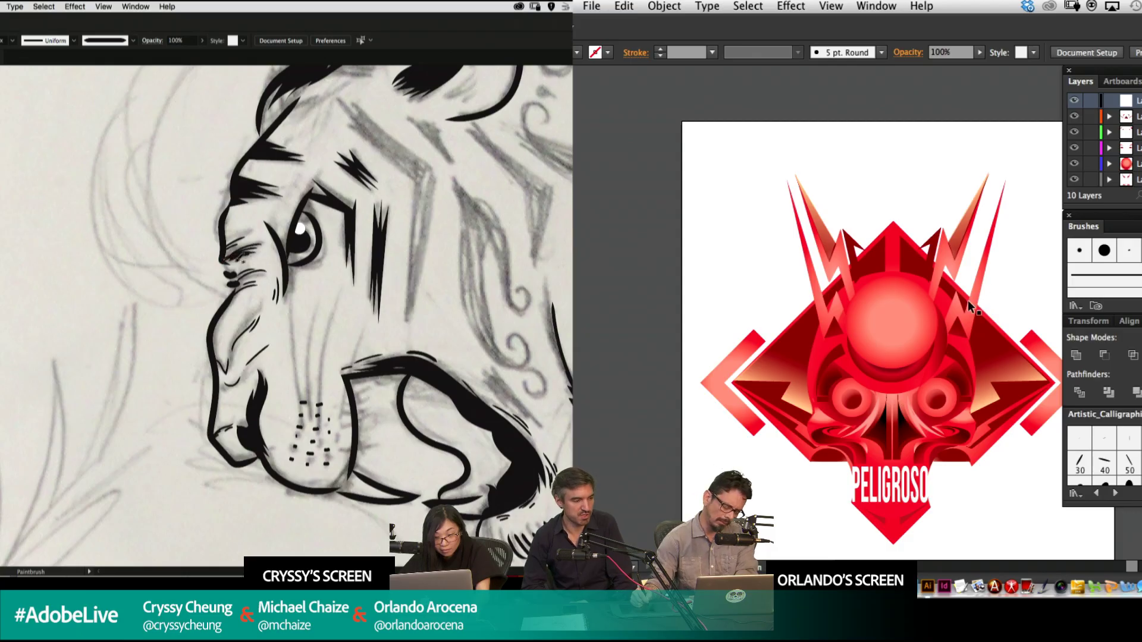
# Lock all of the skull emblem's artwork layers.
pyautogui.press('space')
pyautogui.moveTo(562, 212)
pyautogui.mouseDown()
pyautogui.moveTo(479, 201)
pyautogui.moveTo(453, 224)
pyautogui.moveTo(457, 245)
pyautogui.mouseUp()
pyautogui.press('a')
pyautogui.click(274, 263)
pyautogui.click(364, 192)
pyautogui.press('space')
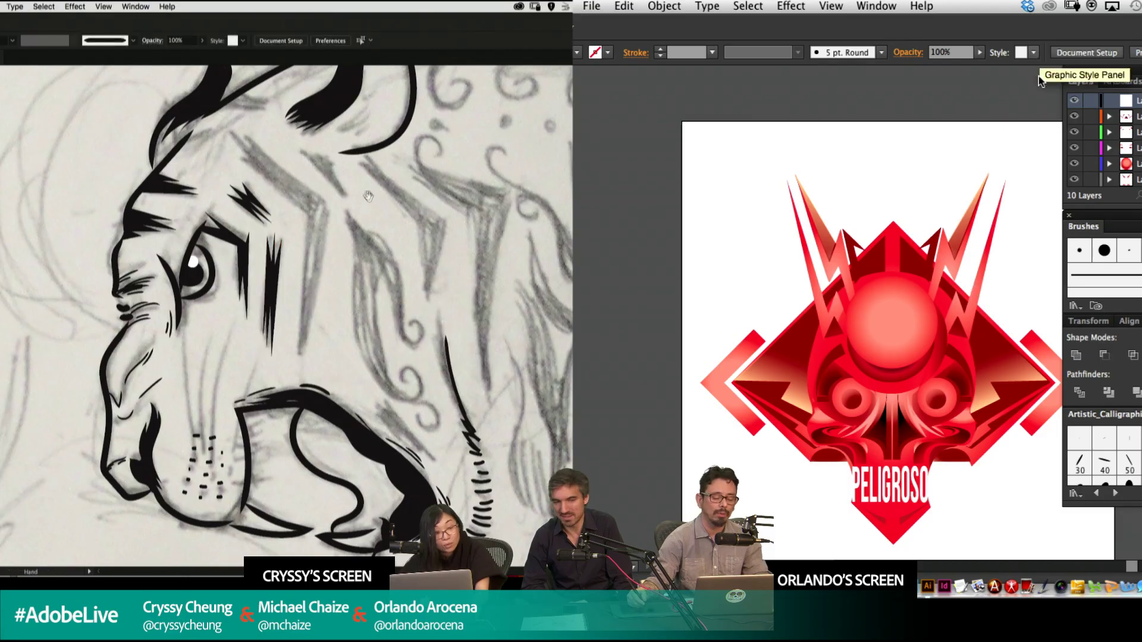
pyautogui.moveTo(374, 224); pyautogui.dragTo(376, 224)
pyautogui.moveTo(1090, 100); pyautogui.dragTo(1082, 205)
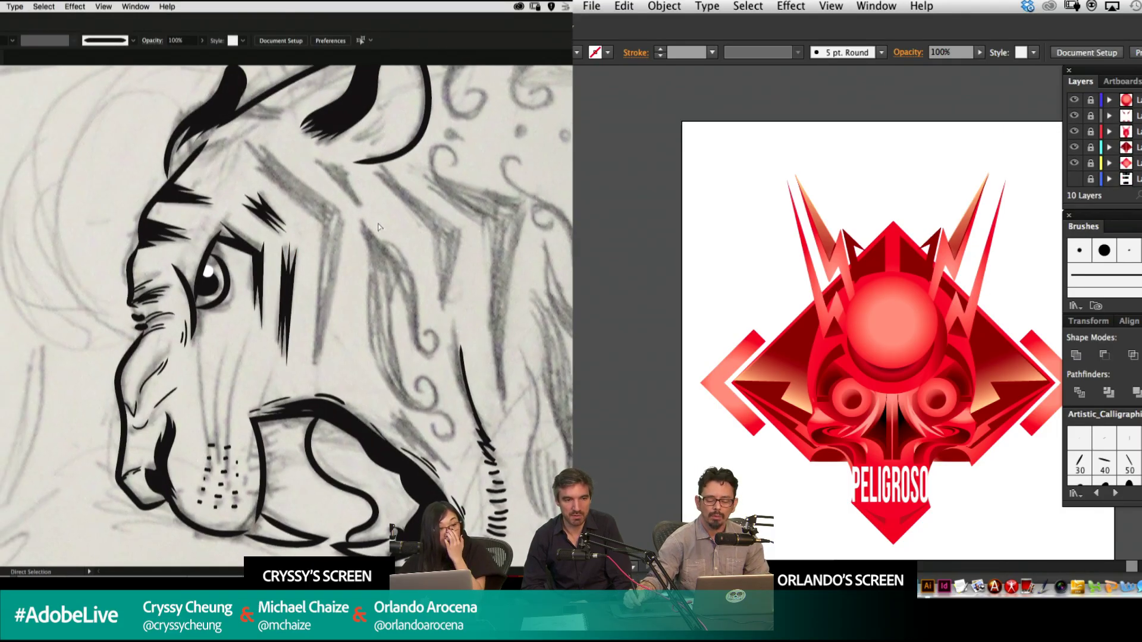
pyautogui.scroll(4, 1104, 140)
# Draw a long angular black stripe from the second tiger's forehead down past its eye, and add a new layer to the emblem.
pyautogui.press('p')
pyautogui.click(257, 170)
pyautogui.press('super+l')
pyautogui.press('super+equal')
pyautogui.click(323, 225)
pyautogui.moveTo(917, 346); pyautogui.dragTo(893, 206)
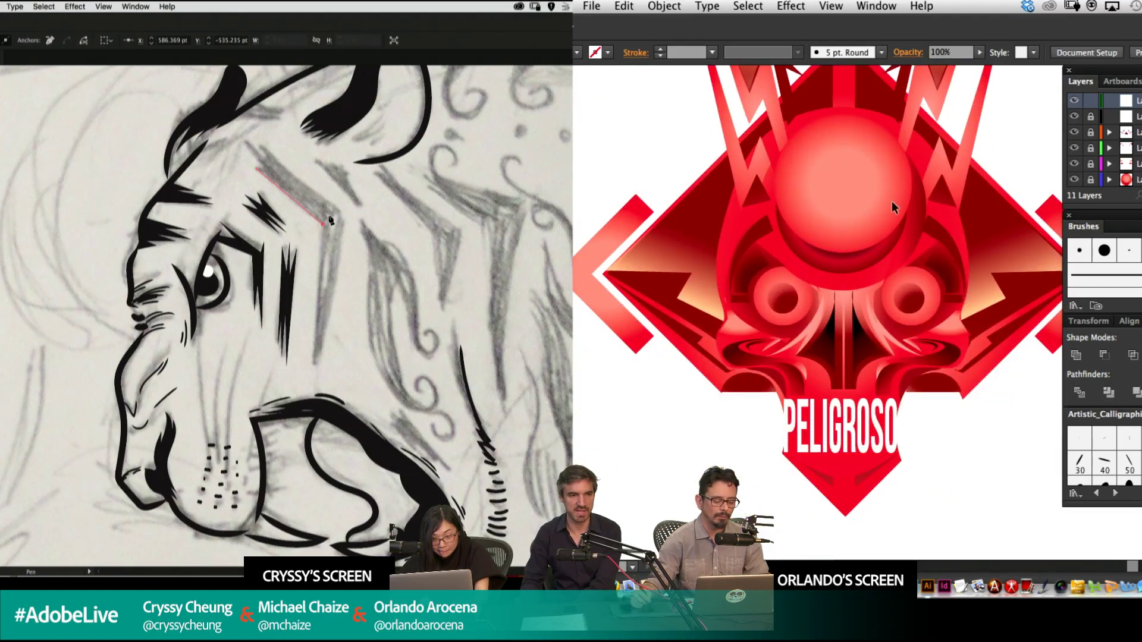
pyautogui.click(312, 364)
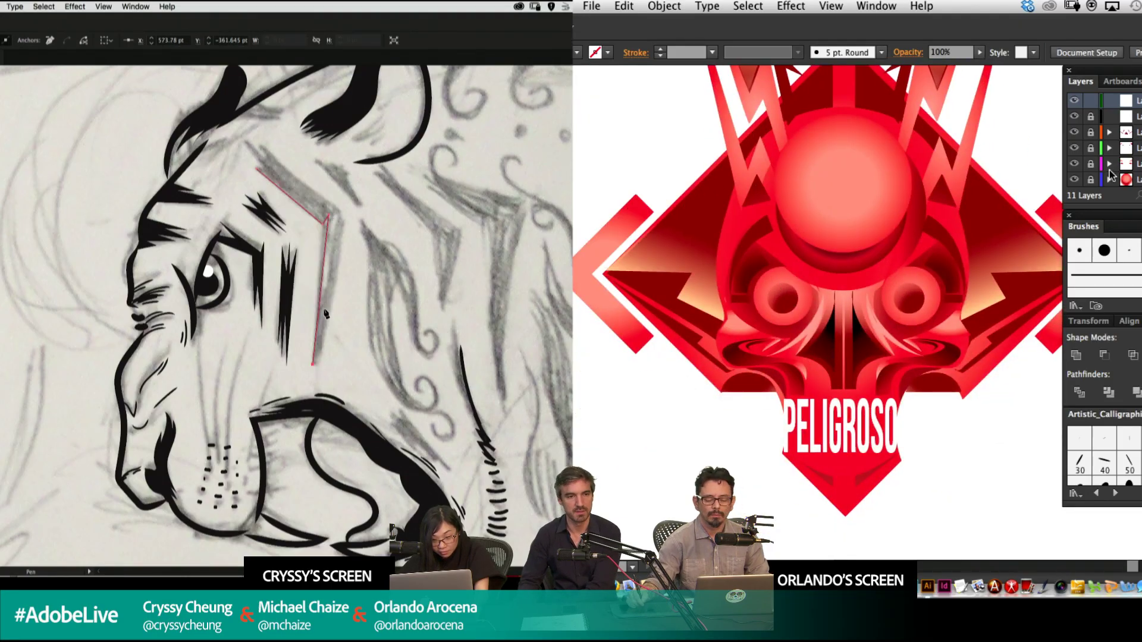
pyautogui.scroll(-3, 1093, 122)
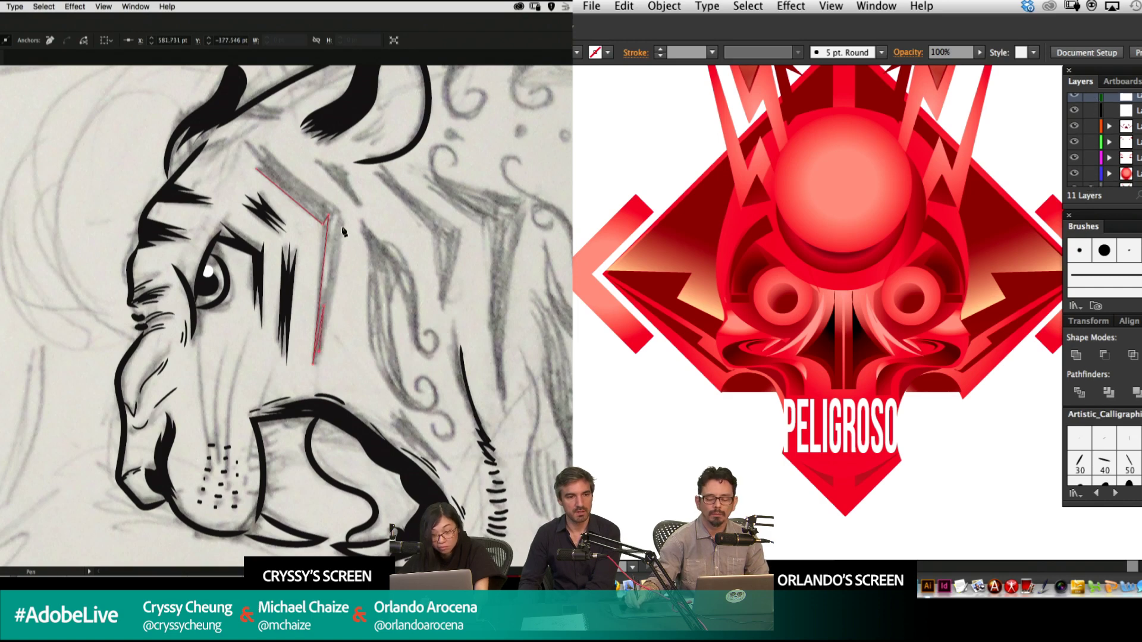
pyautogui.click(343, 205)
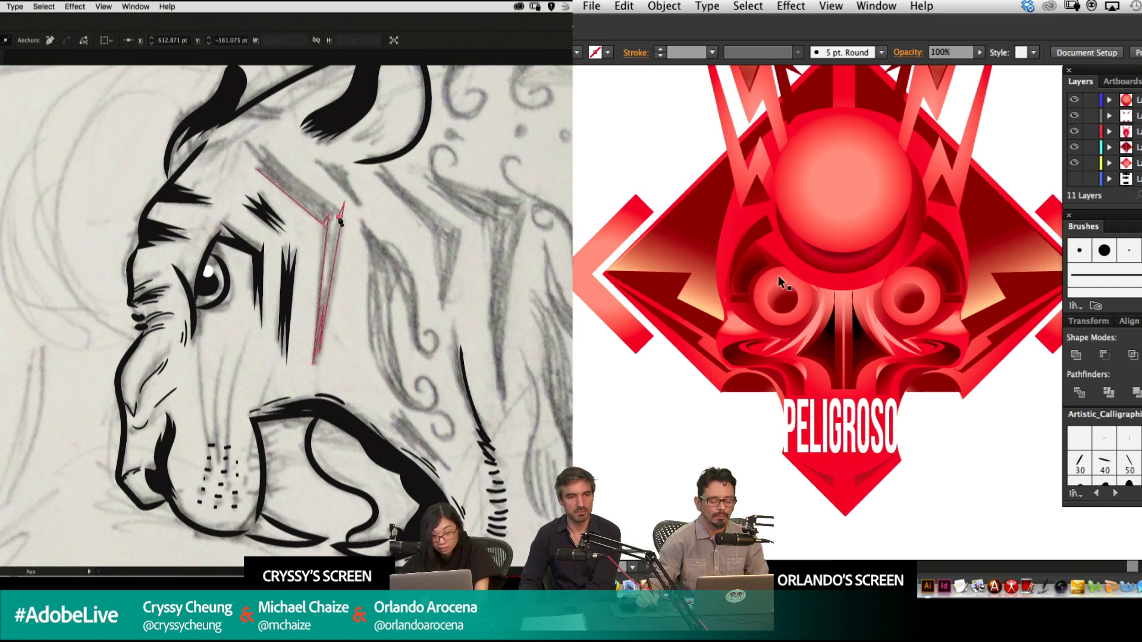
pyautogui.click(251, 146)
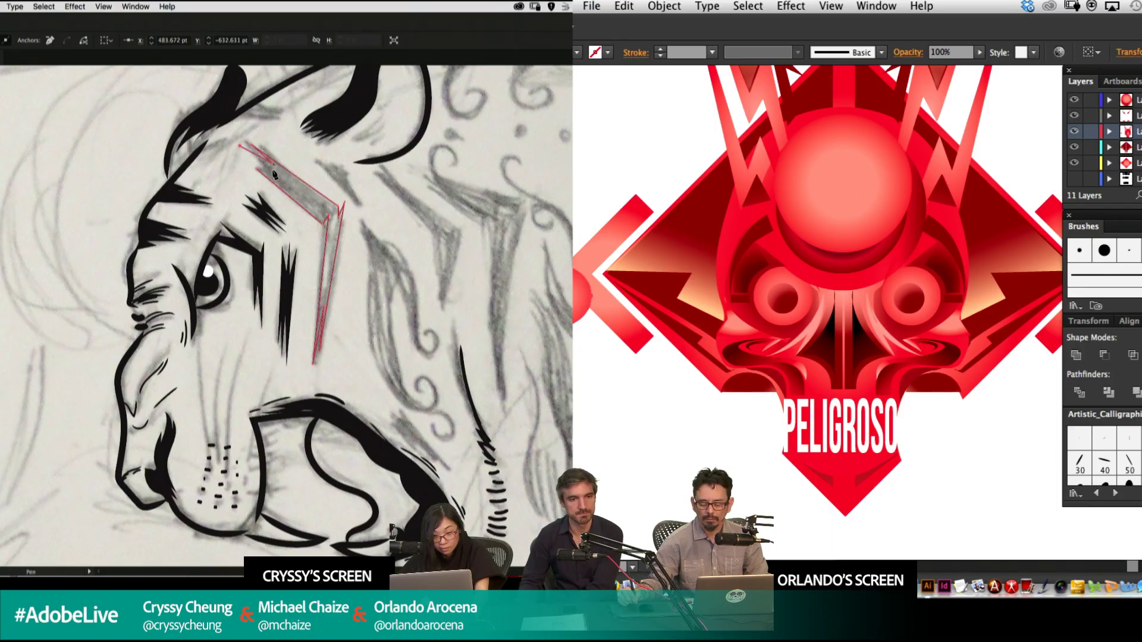
pyautogui.keyDown('super'); pyautogui.click(306, 166); pyautogui.keyUp('super')
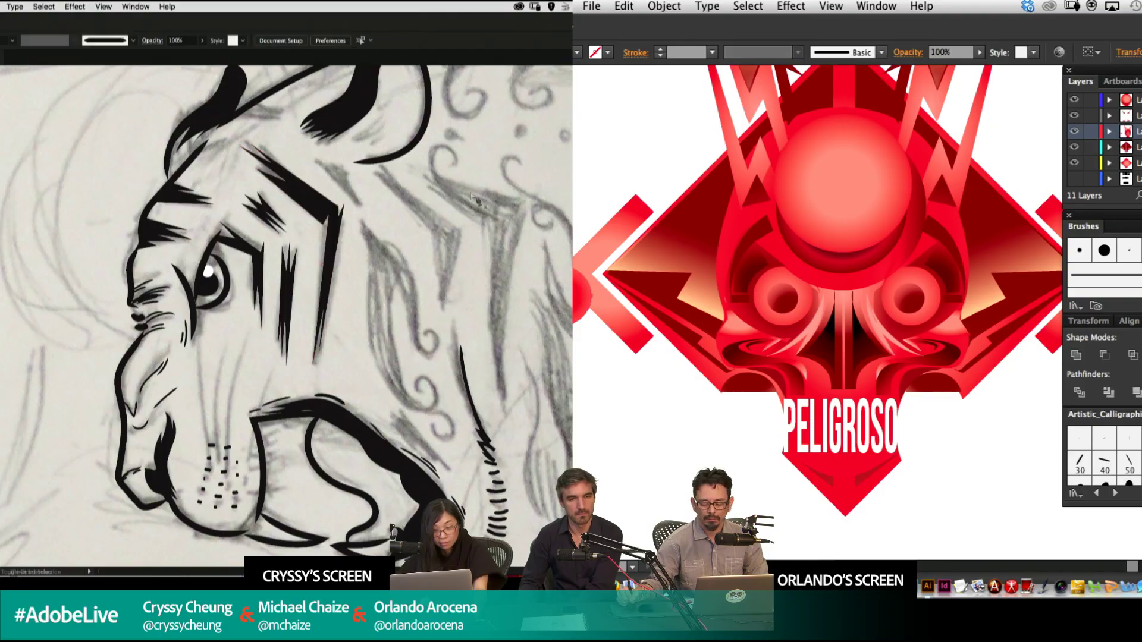
# Adjust the anchor point in the upper notch of the second tiger's long angular stripe.
pyautogui.click(283, 186)
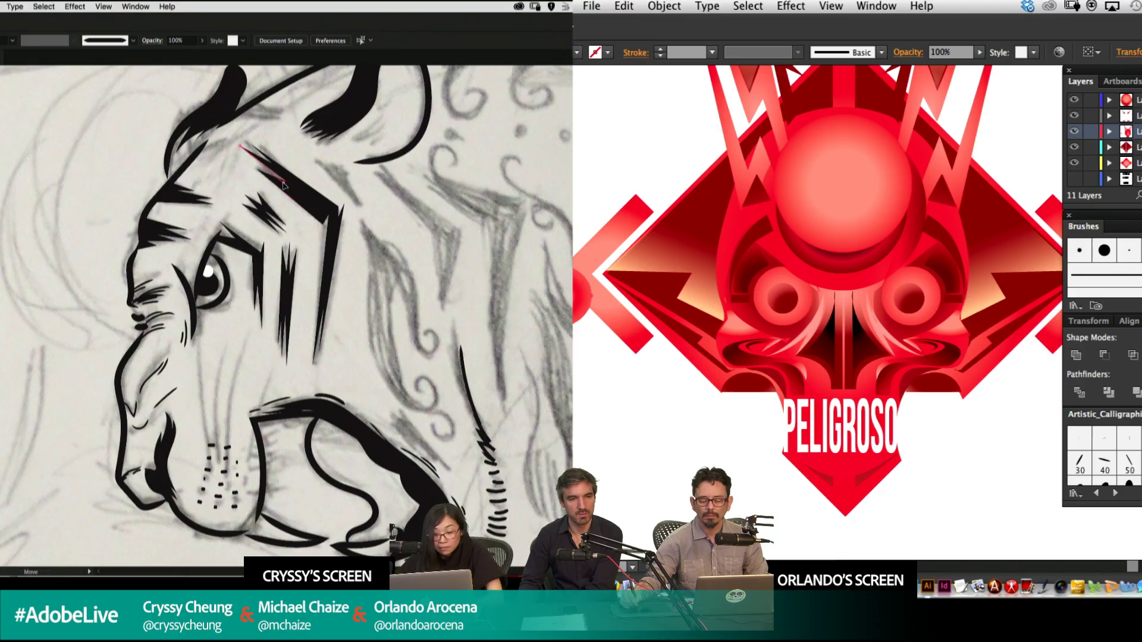
pyautogui.moveTo(283, 185); pyautogui.dragTo(285, 187)
pyautogui.keyDown('super'); pyautogui.click(306, 172); pyautogui.keyUp('super')
pyautogui.moveTo(413, 230)
pyautogui.mouseDown()
pyautogui.moveTo(402, 258)
pyautogui.moveTo(424, 229)
pyautogui.mouseUp()
# Rework the gradient of the emblem's left eye ring to give it a pale highlight.
pyautogui.moveTo(665, 299)
pyautogui.mouseDown()
pyautogui.moveTo(652, 289)
pyautogui.moveTo(761, 290)
pyautogui.mouseUp()
pyautogui.moveTo(424, 229); pyautogui.dragTo(444, 242)
pyautogui.click(371, 236)
pyautogui.click(640, 93)
pyautogui.click(516, 237)
pyautogui.moveTo(516, 236); pyautogui.dragTo(477, 224)
pyautogui.click(309, 162)
pyautogui.moveTo(783, 317); pyautogui.dragTo(782, 316)
pyautogui.press('super+z')
# Draw a short jagged black stripe below the second tiger's near ear, beside the long angular stripe.
pyautogui.click(312, 162)
pyautogui.click(629, 458)
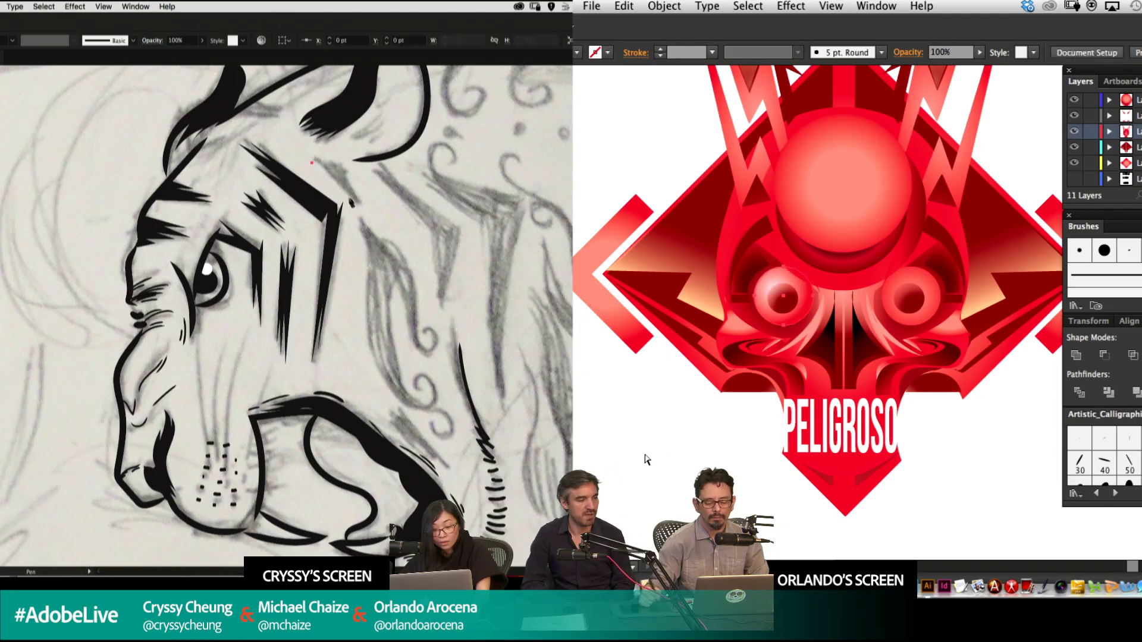
pyautogui.click(358, 202)
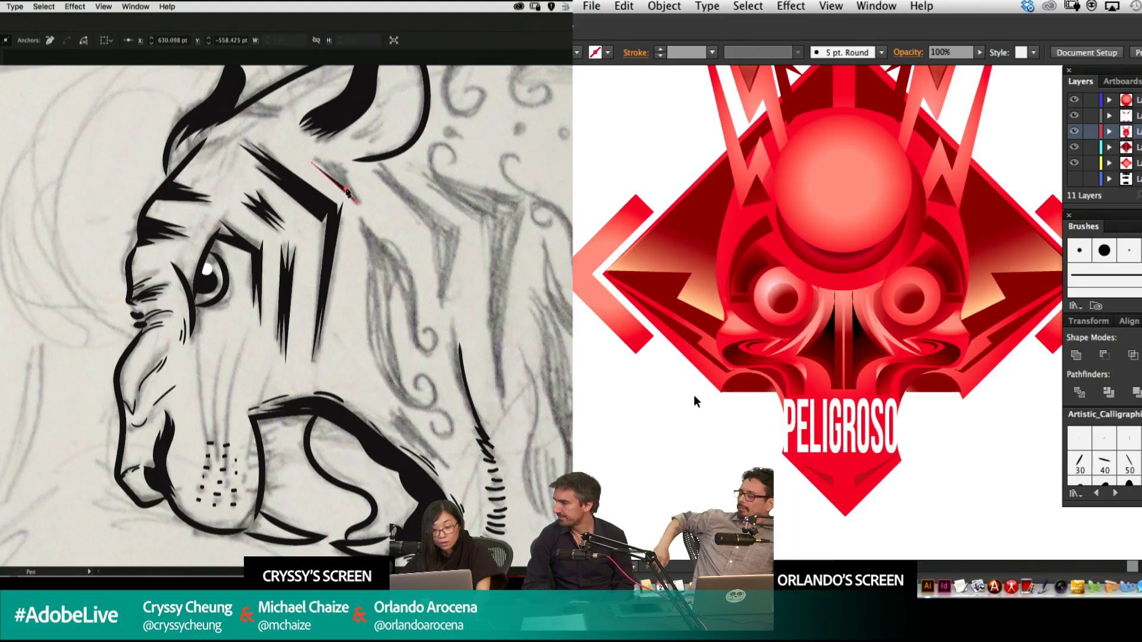
pyautogui.click(356, 199)
pyautogui.click(338, 163)
pyautogui.click(341, 178)
pyautogui.click(312, 152)
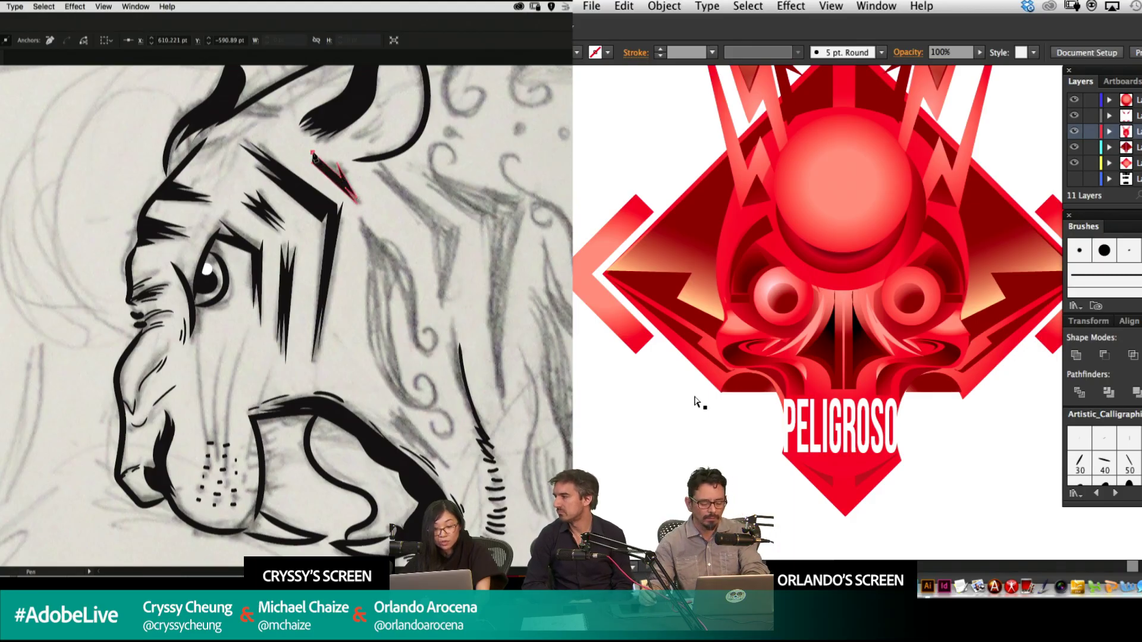
pyautogui.press('super+equal')
pyautogui.click(329, 173)
pyautogui.press('super+shift+a')
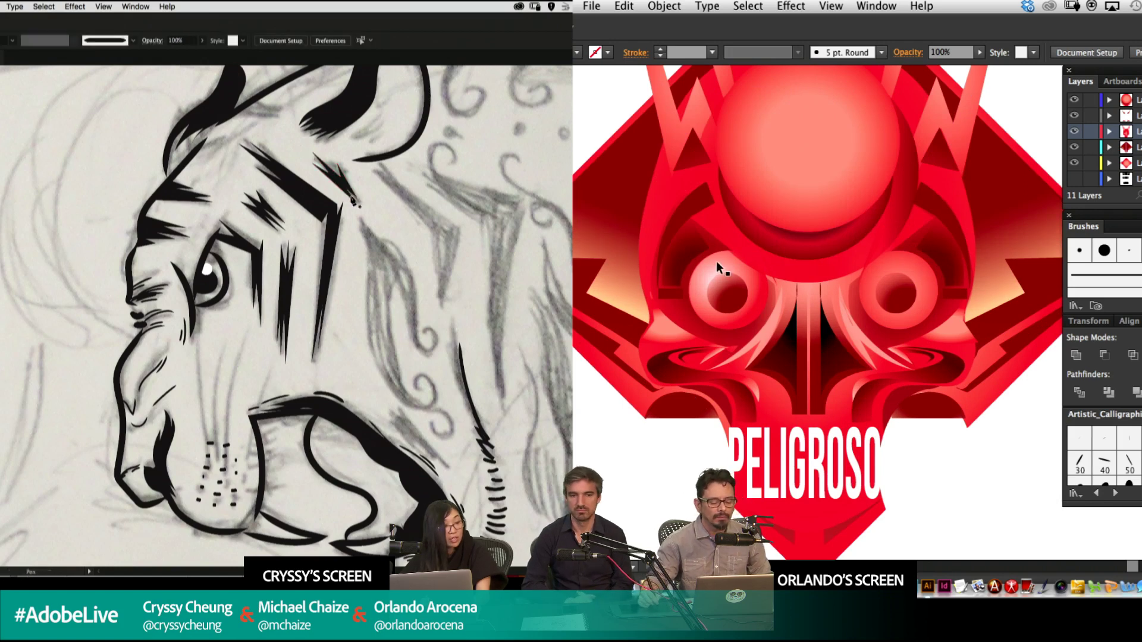
# Copy the left eye ring's gradient onto the emblem's right eye ring and mirror it horizontally.
pyautogui.click(893, 291)
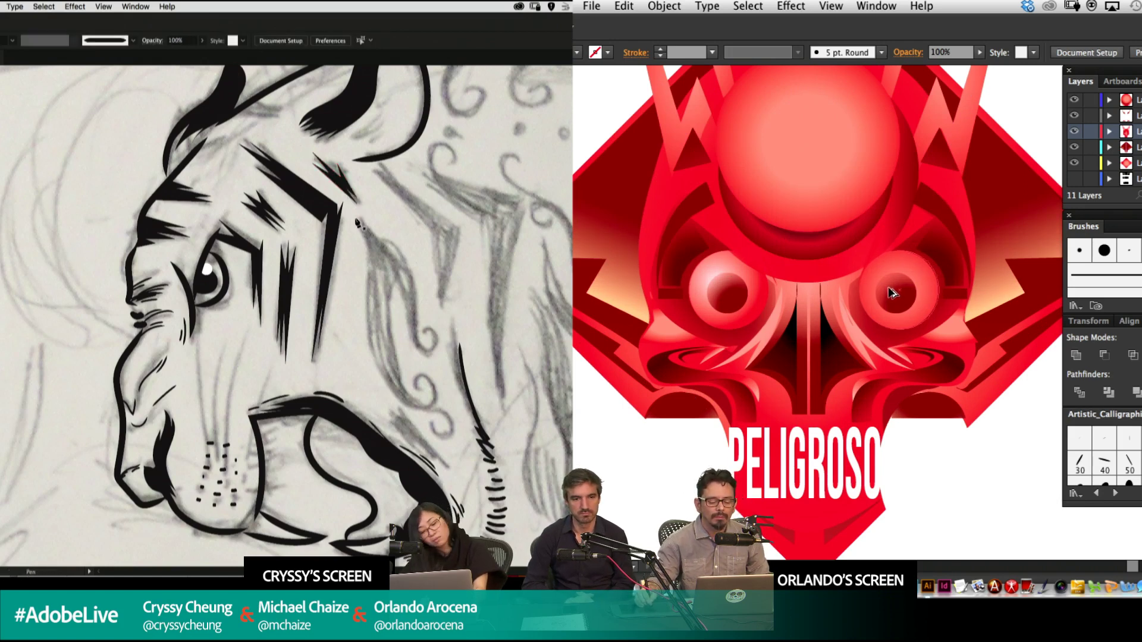
pyautogui.press('i')
pyautogui.click(857, 308)
pyautogui.press('v')
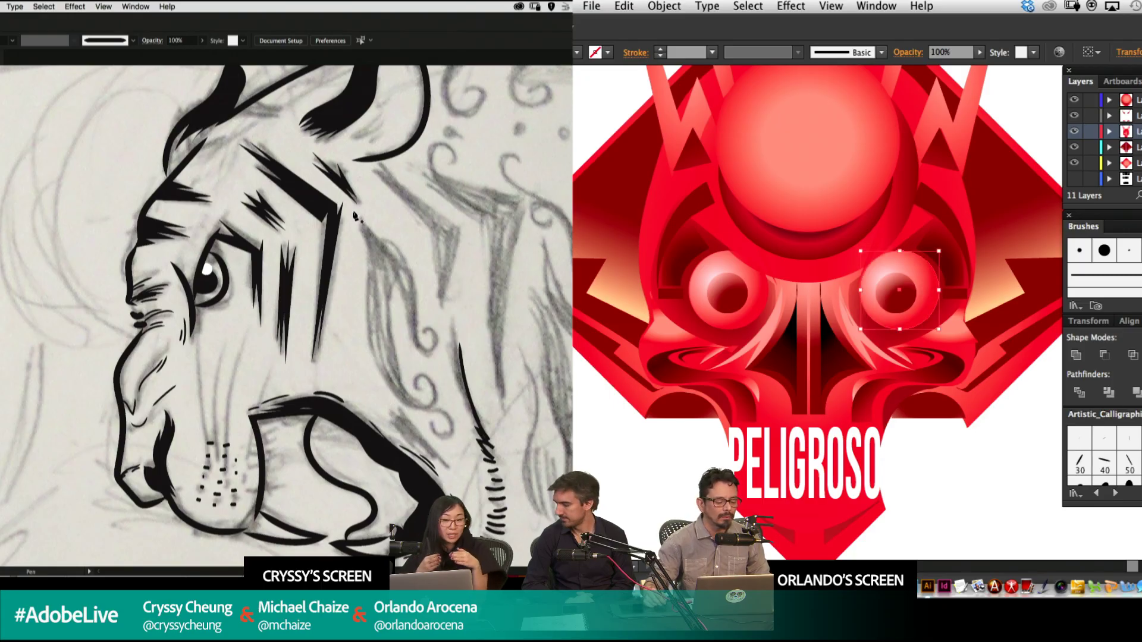
pyautogui.press('o')
pyautogui.moveTo(860, 274); pyautogui.dragTo(995, 272)
pyautogui.press('v')
pyautogui.press('super+shift+a')
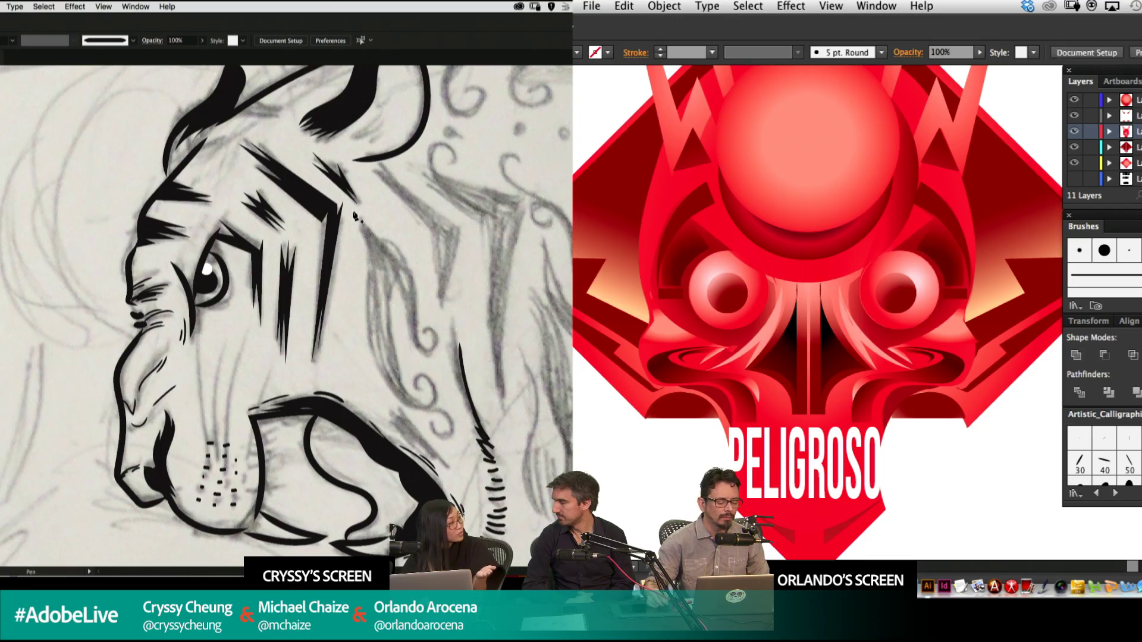
# Draw a small circular highlight over the upper inner edge of the emblem's left eye and adjust its gradient.
pyautogui.moveTo(748, 279); pyautogui.dragTo(764, 296)
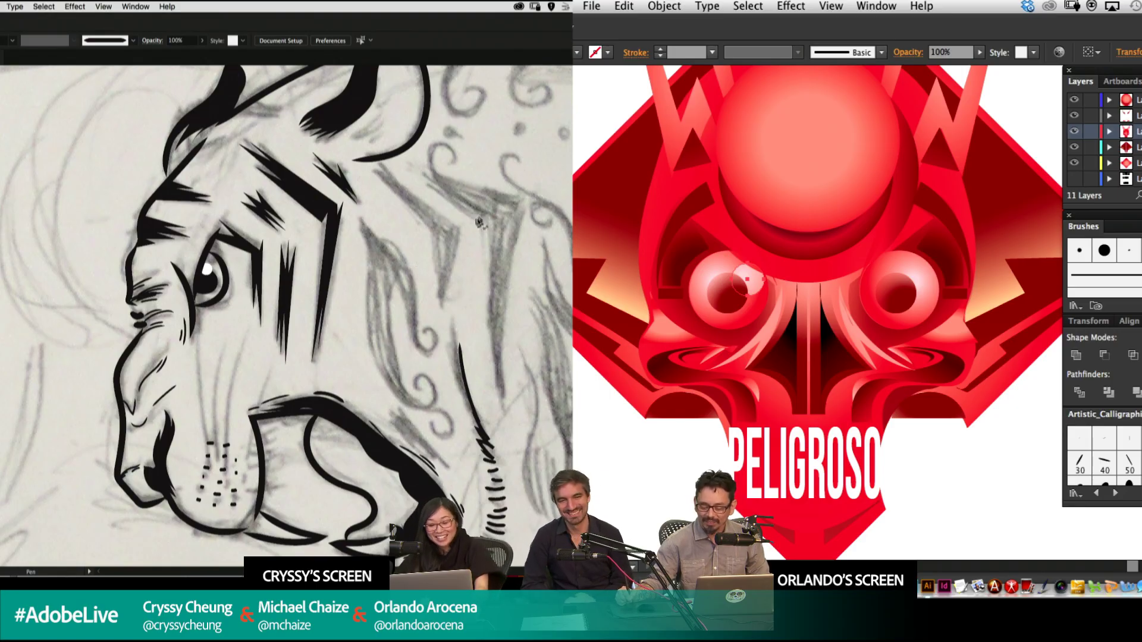
pyautogui.moveTo(504, 299)
pyautogui.mouseDown()
pyautogui.moveTo(436, 238)
pyautogui.moveTo(407, 232)
pyautogui.moveTo(437, 259)
pyautogui.moveTo(412, 294)
pyautogui.mouseUp()
pyautogui.click(335, 194)
pyautogui.press('g')
# Draw an angular black stripe on the second tiger's neck behind the ear, bending downward with notched ends.
pyautogui.click(394, 252)
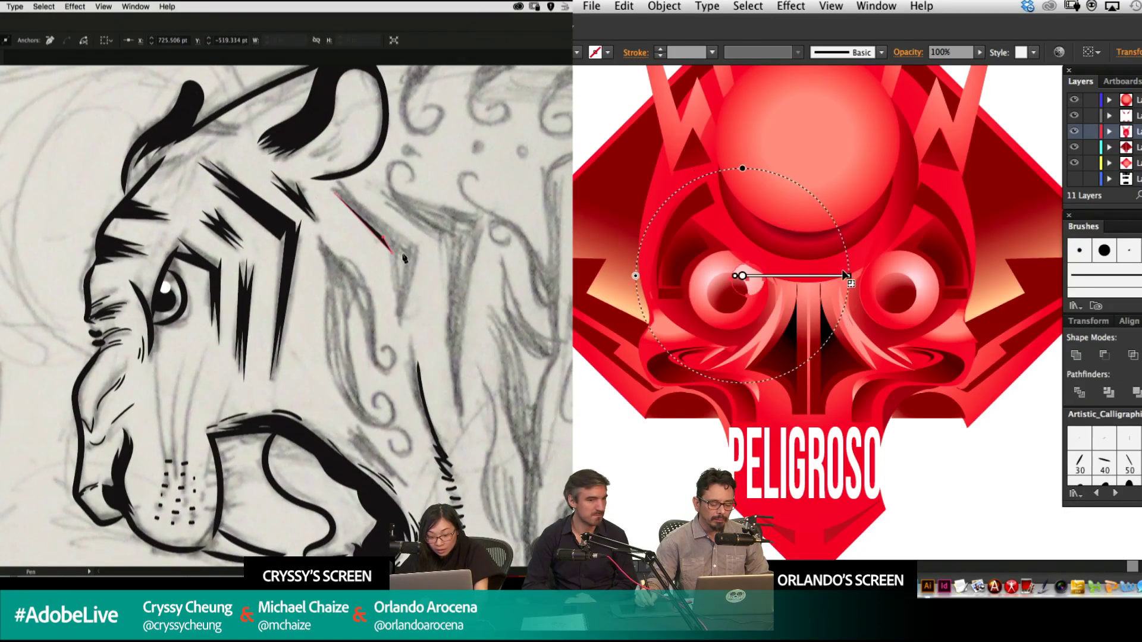
pyautogui.click(398, 333)
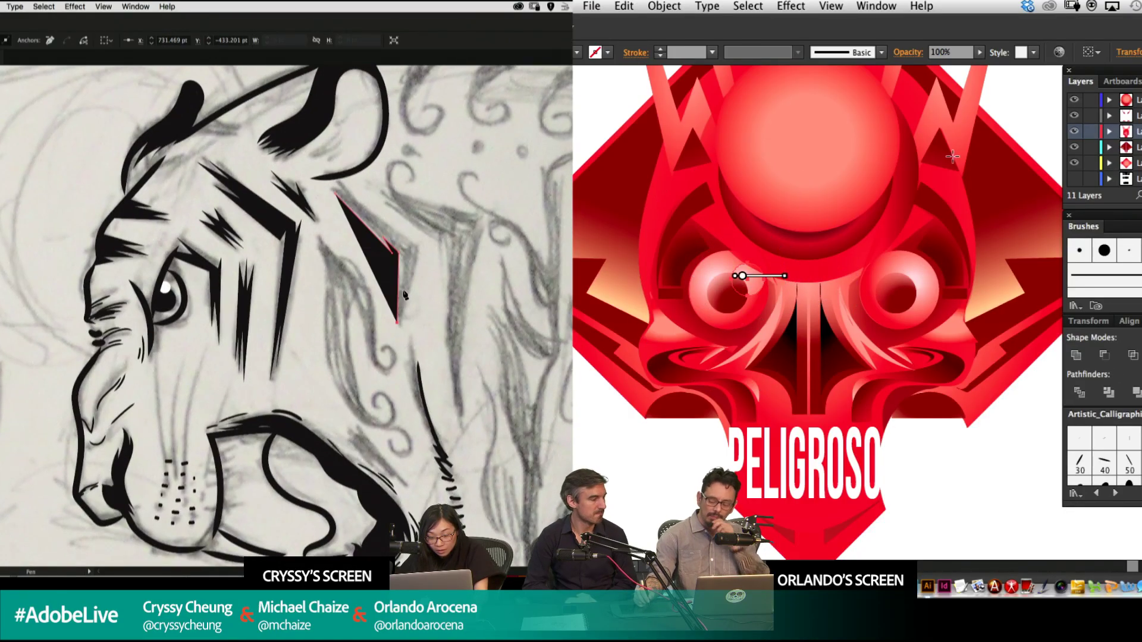
pyautogui.click(415, 255)
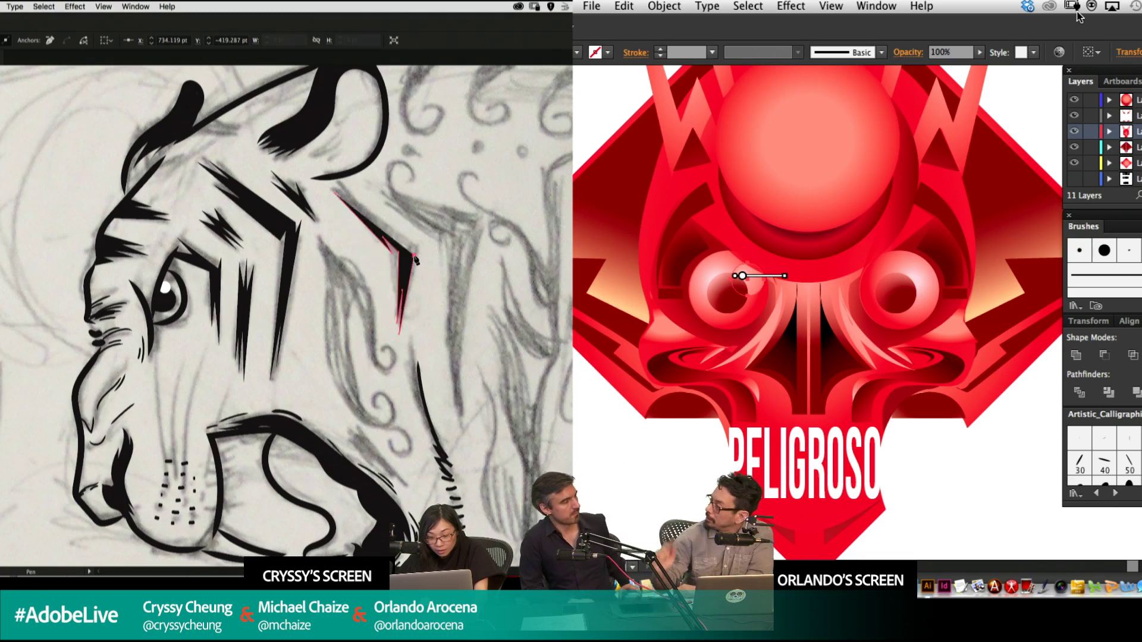
pyautogui.click(413, 282)
pyautogui.click(419, 245)
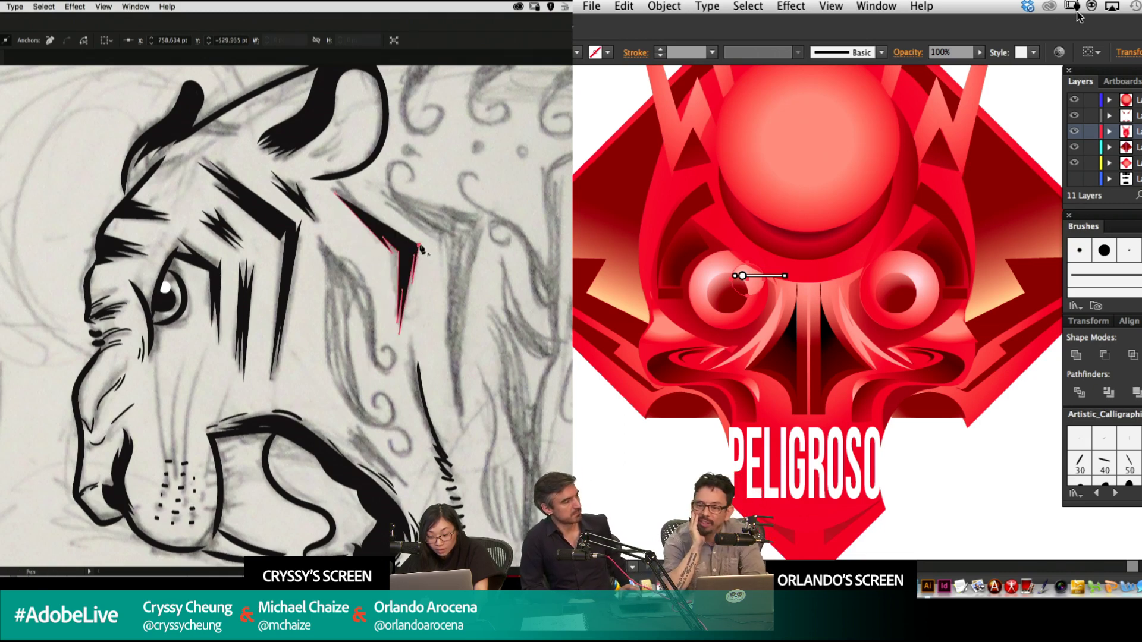
pyautogui.moveTo(419, 244); pyautogui.dragTo(420, 236)
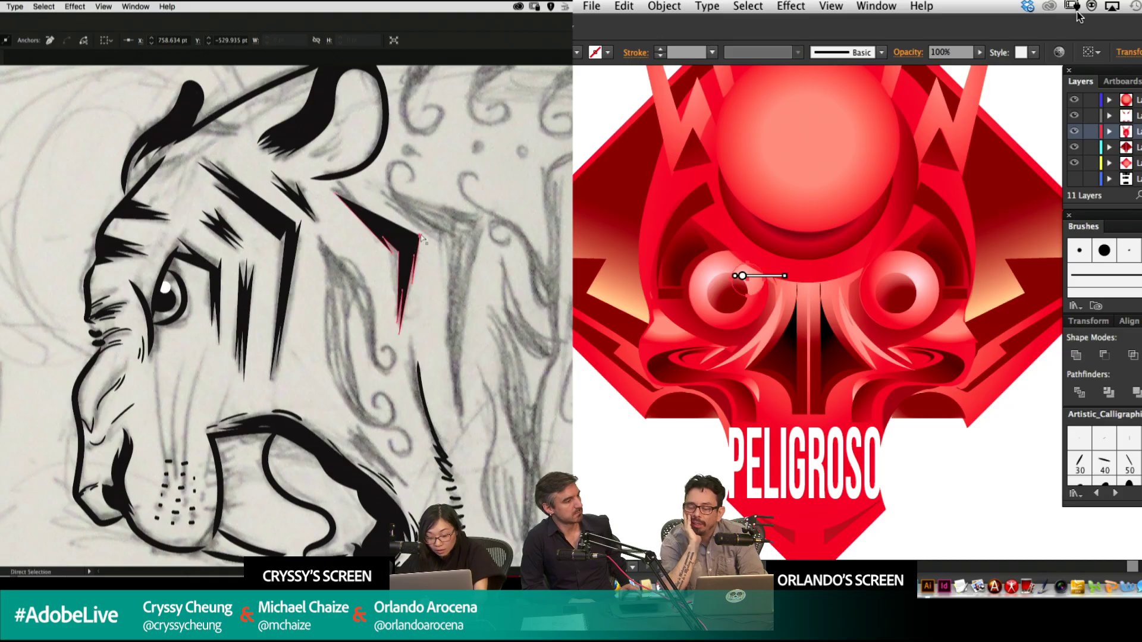
pyautogui.press('/')
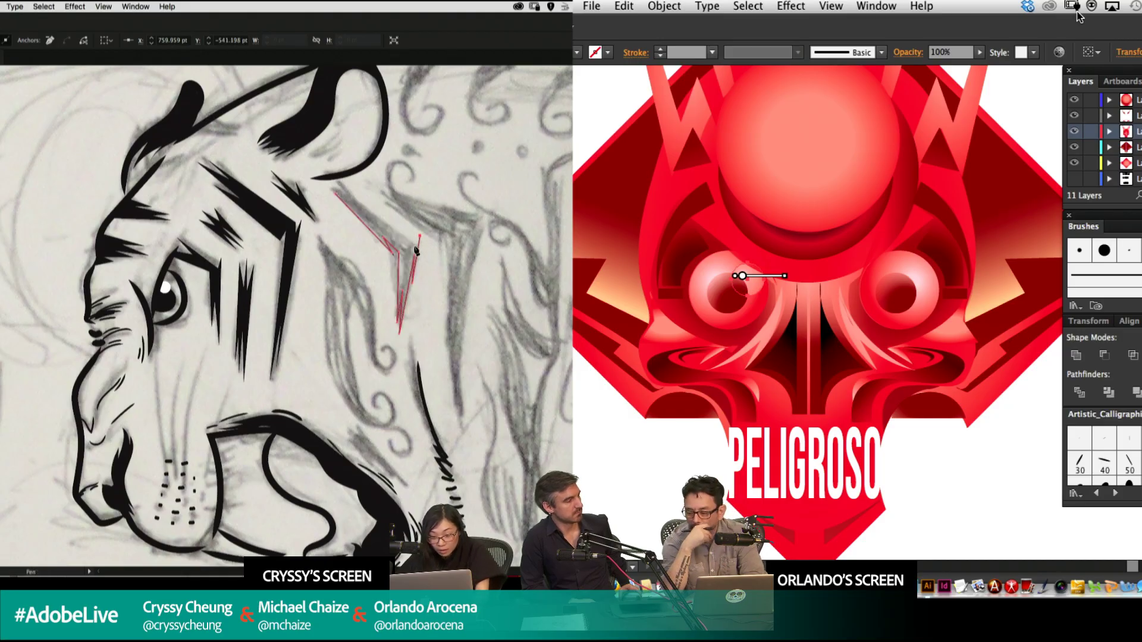
pyautogui.click(358, 201)
pyautogui.click(376, 222)
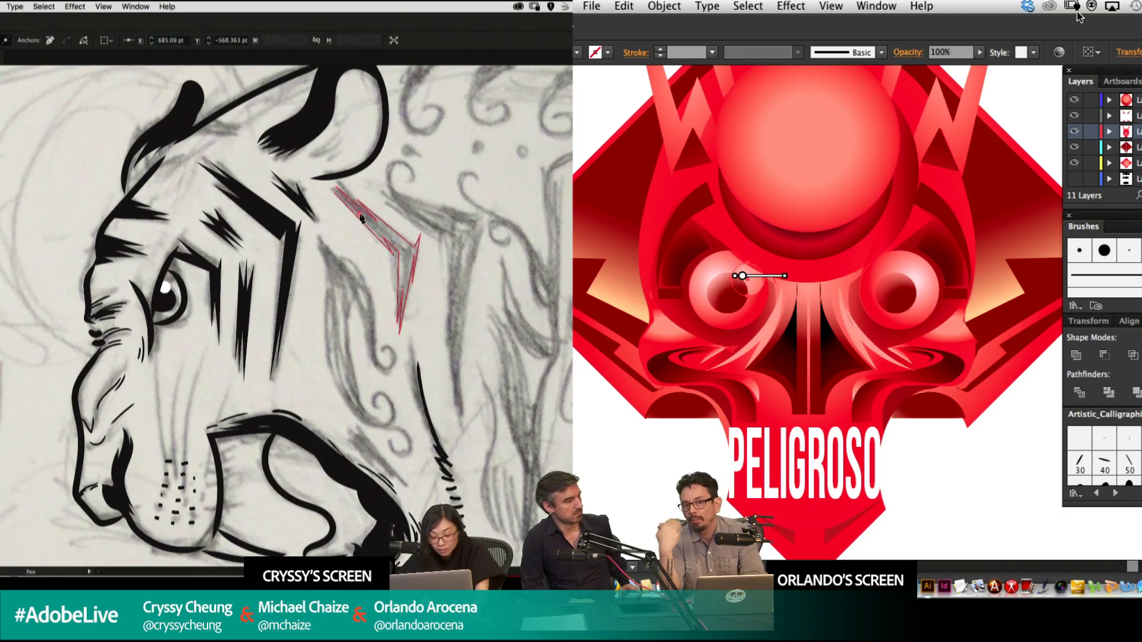
pyautogui.press('super+shift+a')
# Draw two short pointed black stripes inward from the second tiger's upper head outline, beside the far ear.
pyautogui.moveTo(533, 278); pyautogui.dragTo(501, 182)
pyautogui.moveTo(296, 84); pyautogui.dragTo(398, 215)
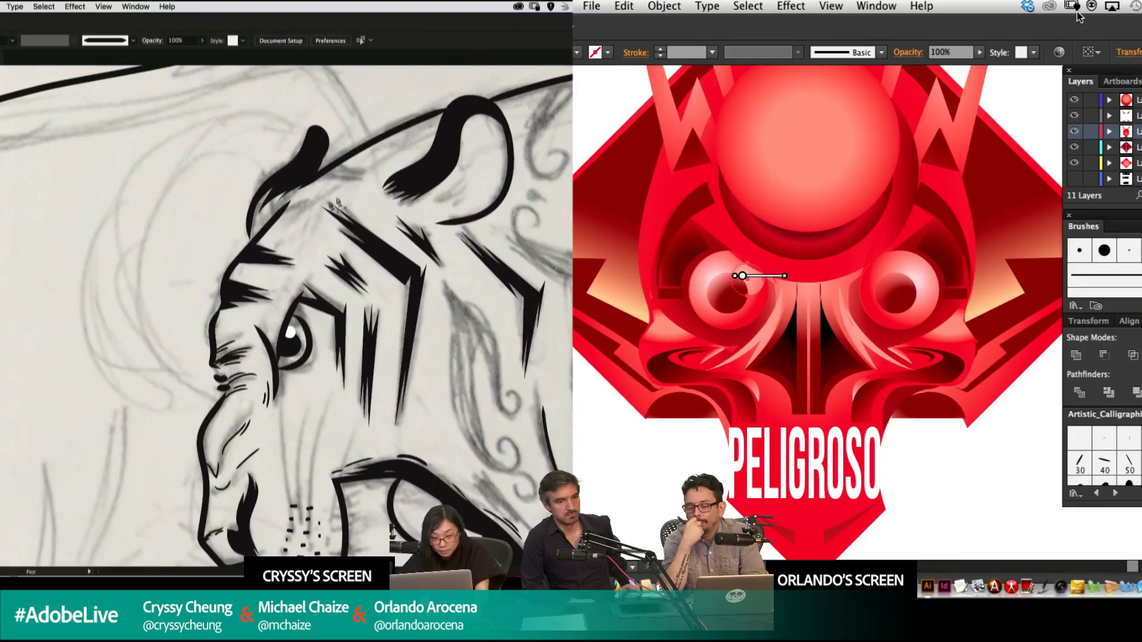
pyautogui.click(276, 218)
pyautogui.click(315, 214)
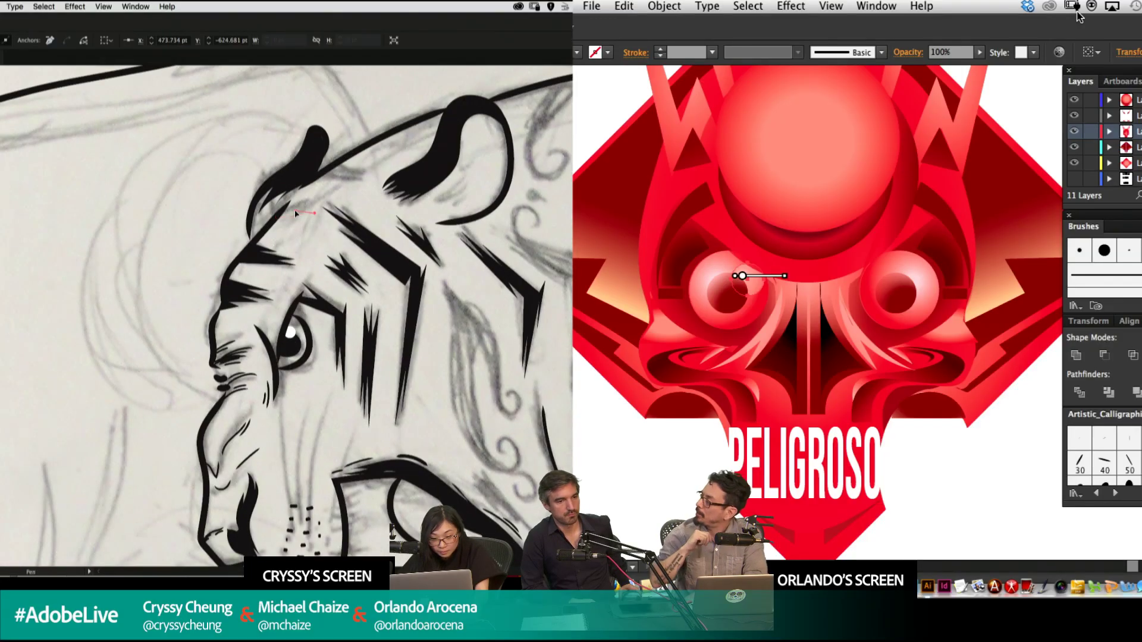
pyautogui.click(286, 206)
pyautogui.keyDown('super'); pyautogui.click(398, 157); pyautogui.keyUp('super')
pyautogui.click(321, 175)
pyautogui.click(361, 179)
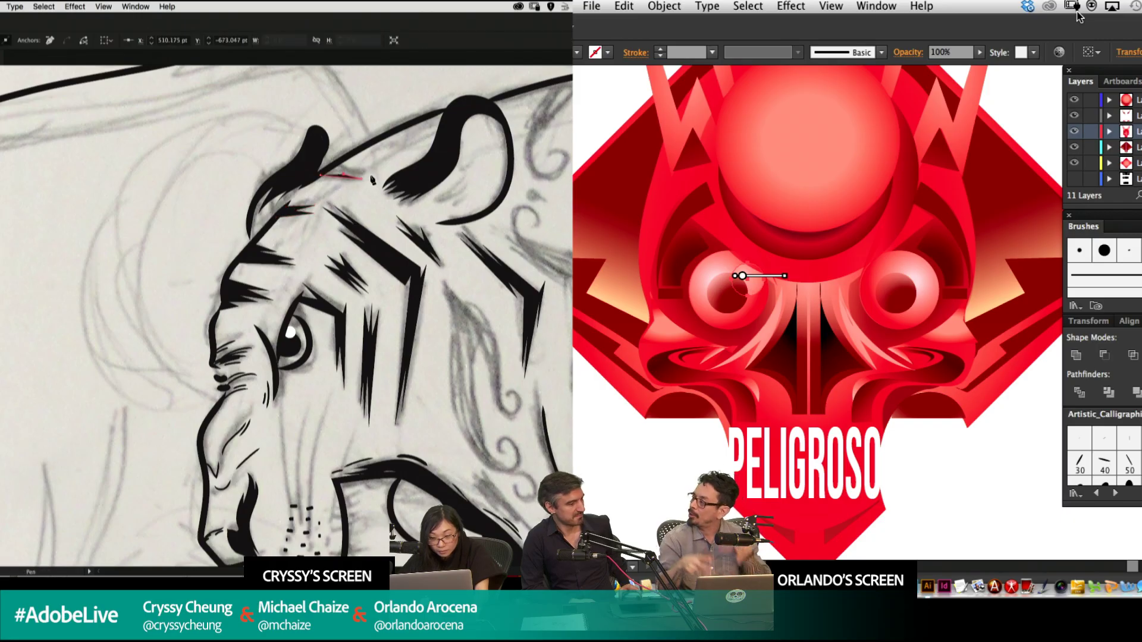
pyautogui.click(321, 175)
pyautogui.keyDown('super'); pyautogui.click(363, 156); pyautogui.keyUp('super')
# Draw a short jagged black stripe along the top of the second tiger's head between the ears.
pyautogui.click(359, 151)
pyautogui.click(400, 158)
pyautogui.click(393, 150)
pyautogui.click(411, 155)
pyautogui.click(384, 141)
pyautogui.keyDown('super'); pyautogui.click(386, 144); pyautogui.keyUp('super')
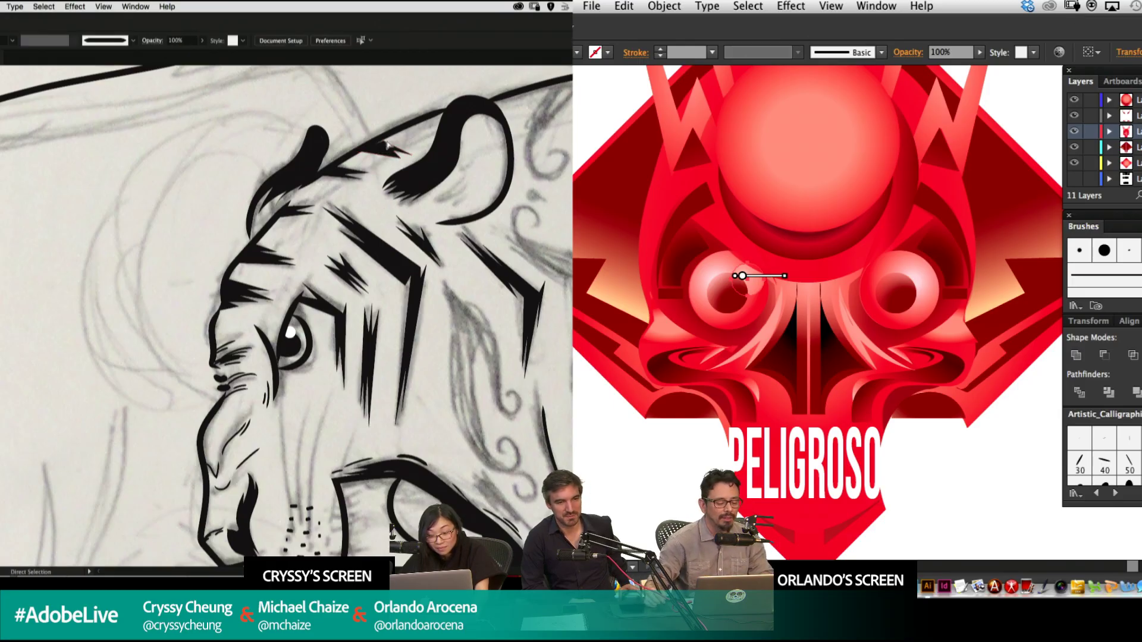
pyautogui.keyDown('super'); pyautogui.click(384, 141); pyautogui.keyUp('super')
# Refine the gradient of the small circular highlight on the emblem's left eye.
pyautogui.moveTo(785, 277); pyautogui.dragTo(755, 281)
pyautogui.keyDown('super'); pyautogui.click(476, 162); pyautogui.keyUp('super')
pyautogui.press('space')
pyautogui.moveTo(480, 163); pyautogui.dragTo(388, 196)
pyautogui.moveTo(757, 282); pyautogui.dragTo(755, 278)
pyautogui.moveTo(387, 196); pyautogui.dragTo(392, 198)
pyautogui.moveTo(770, 277)
pyautogui.mouseDown()
pyautogui.moveTo(804, 278)
pyautogui.moveTo(790, 277)
pyautogui.mouseUp()
pyautogui.press('v')
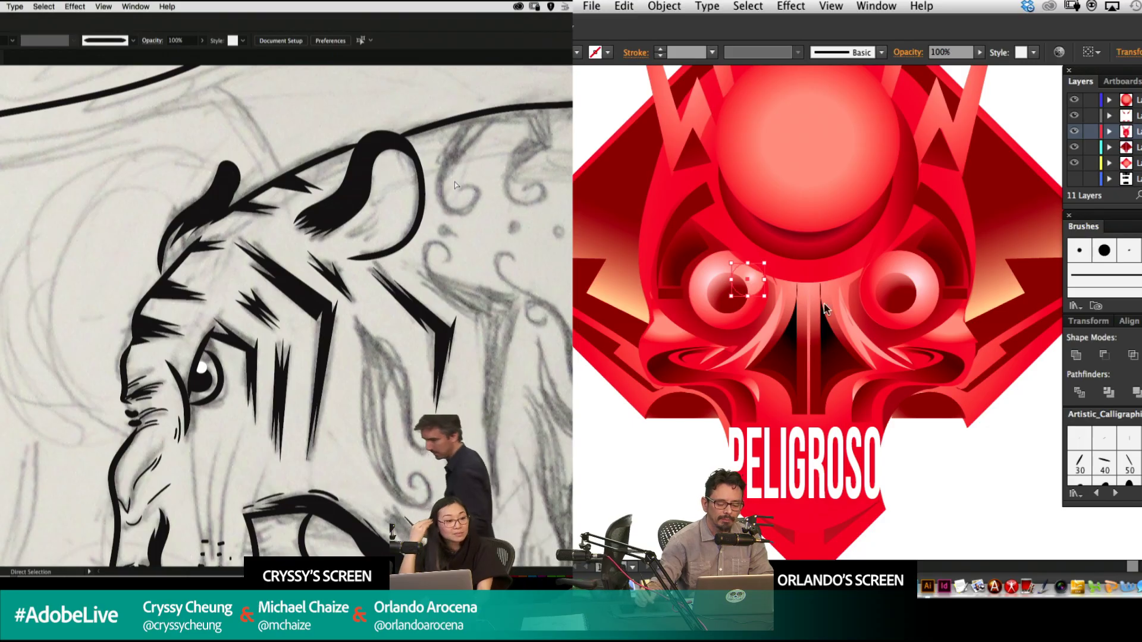
pyautogui.press('alt+super+2')
pyautogui.click(606, 476)
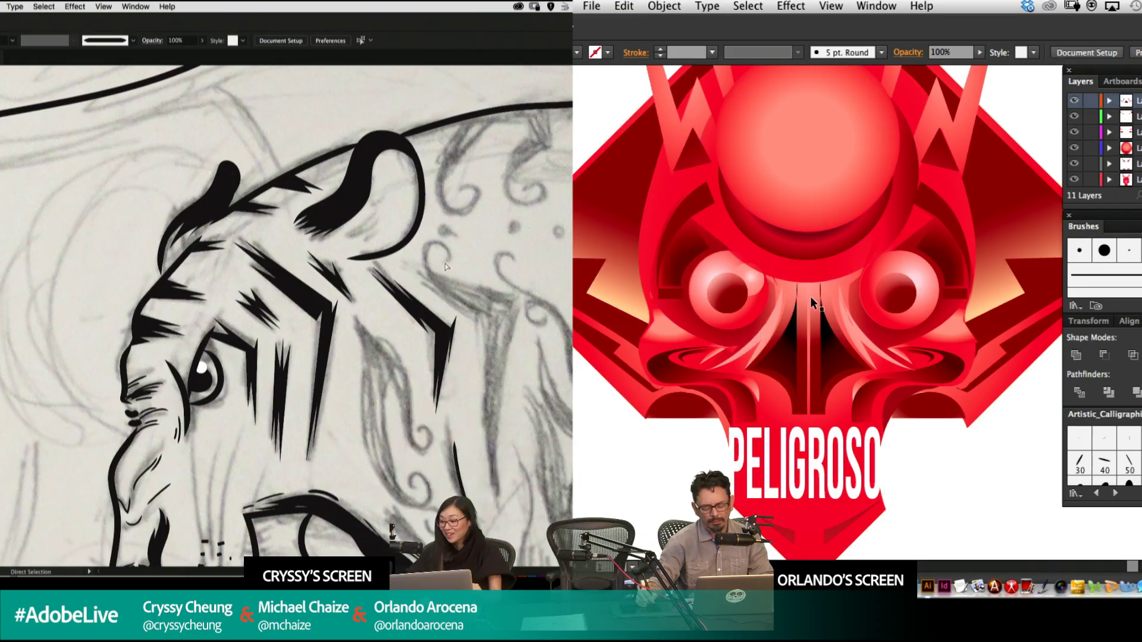
# Move the circular highlight to the left eye's lower inner edge and set its opacity to 87%.
pyautogui.click(754, 291)
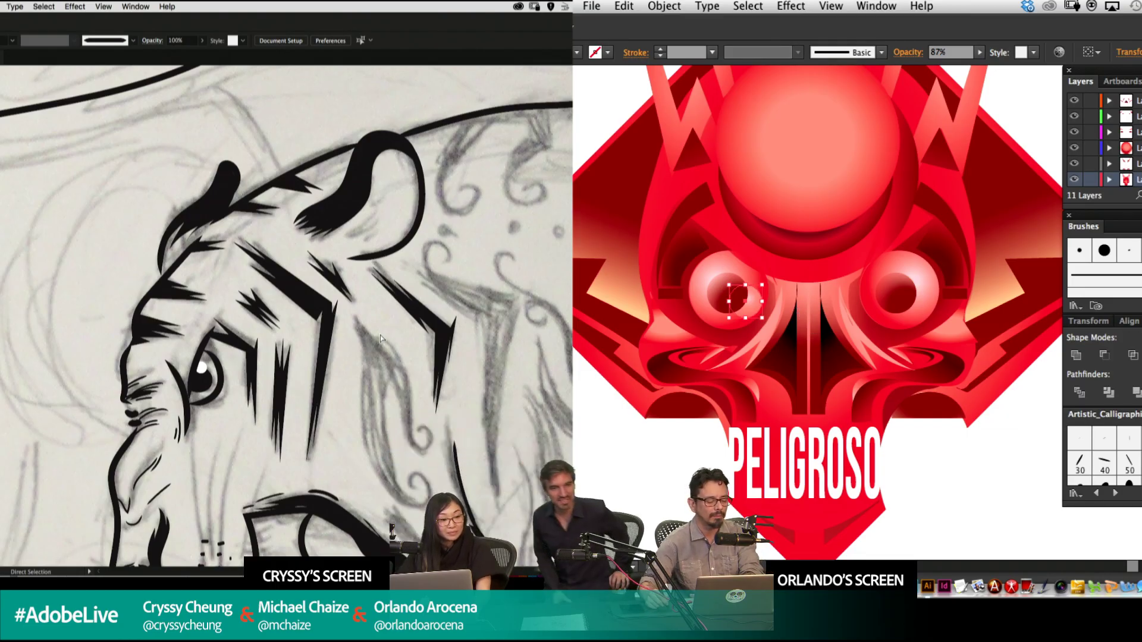
pyautogui.click(589, 121)
pyautogui.click(753, 312)
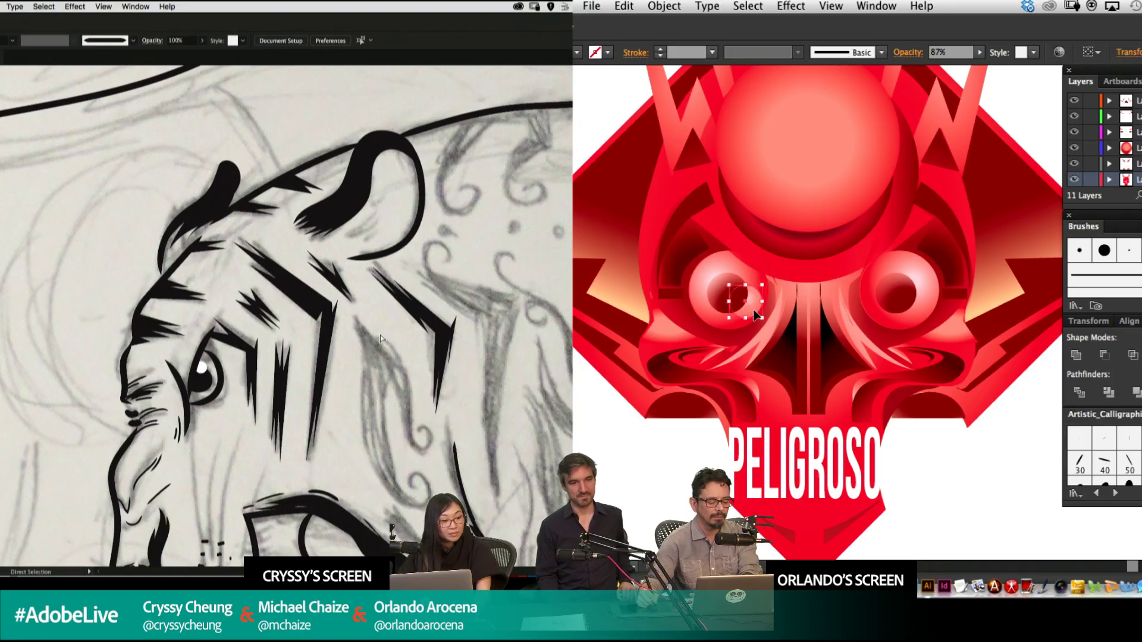
pyautogui.click(1025, 226)
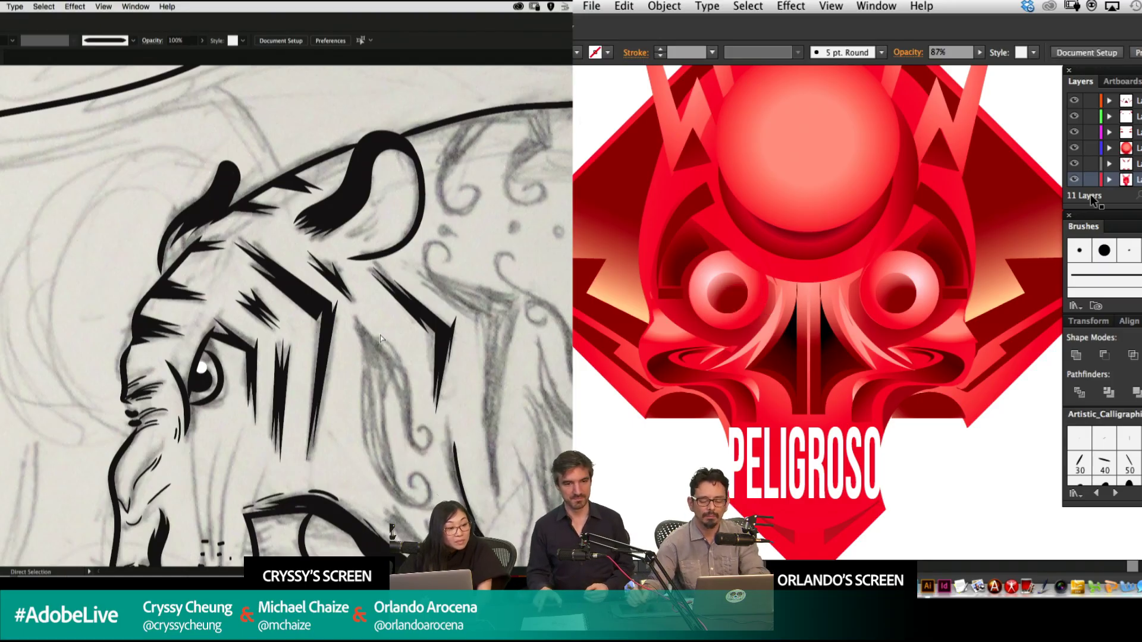
# Lock the emblem's artwork layers and make the empty top layer active.
pyautogui.moveTo(1092, 104); pyautogui.dragTo(1089, 193)
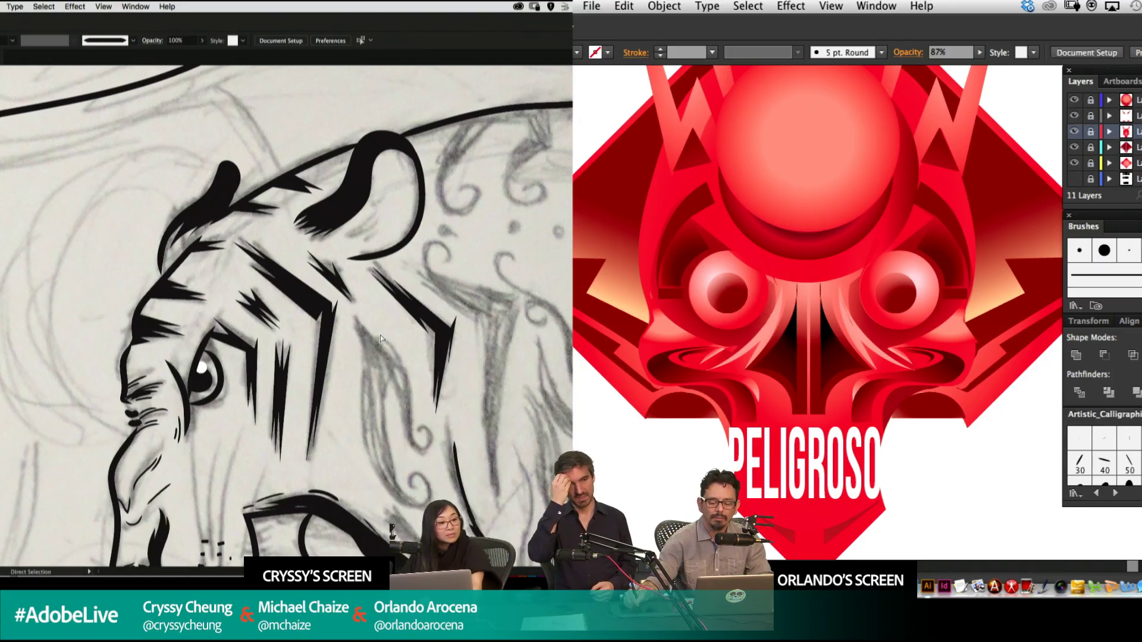
pyautogui.scroll(5, 1104, 139)
pyautogui.click(1133, 101)
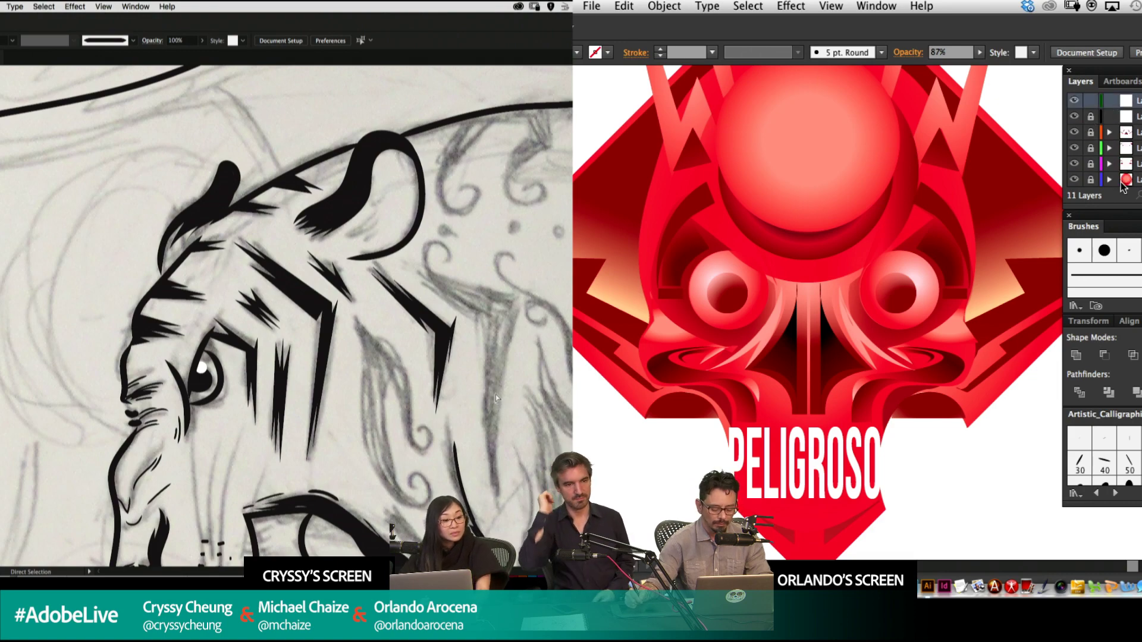
# Paste a copy of the circular highlight onto the top layer and place it at the inner edge of the emblem's left eye.
pyautogui.press('super+v')
pyautogui.moveTo(950, 311); pyautogui.dragTo(748, 289)
pyautogui.moveTo(380, 173); pyautogui.dragTo(346, 225)
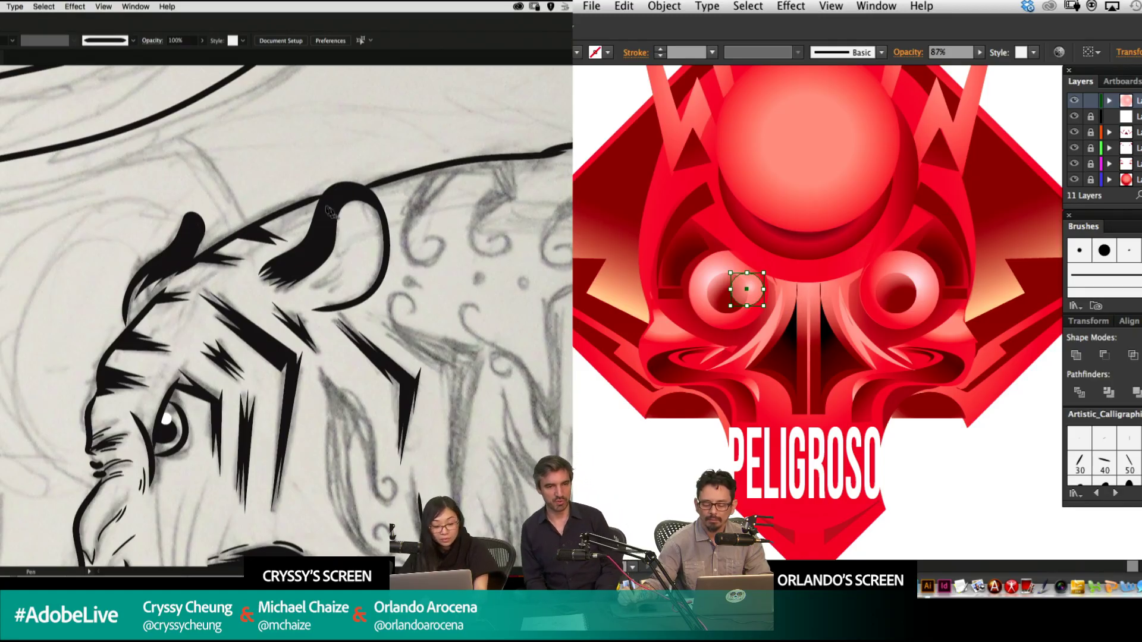
# Draw a small pointed black stripe between the top of the second tiger's head and its near ear.
pyautogui.click(293, 209)
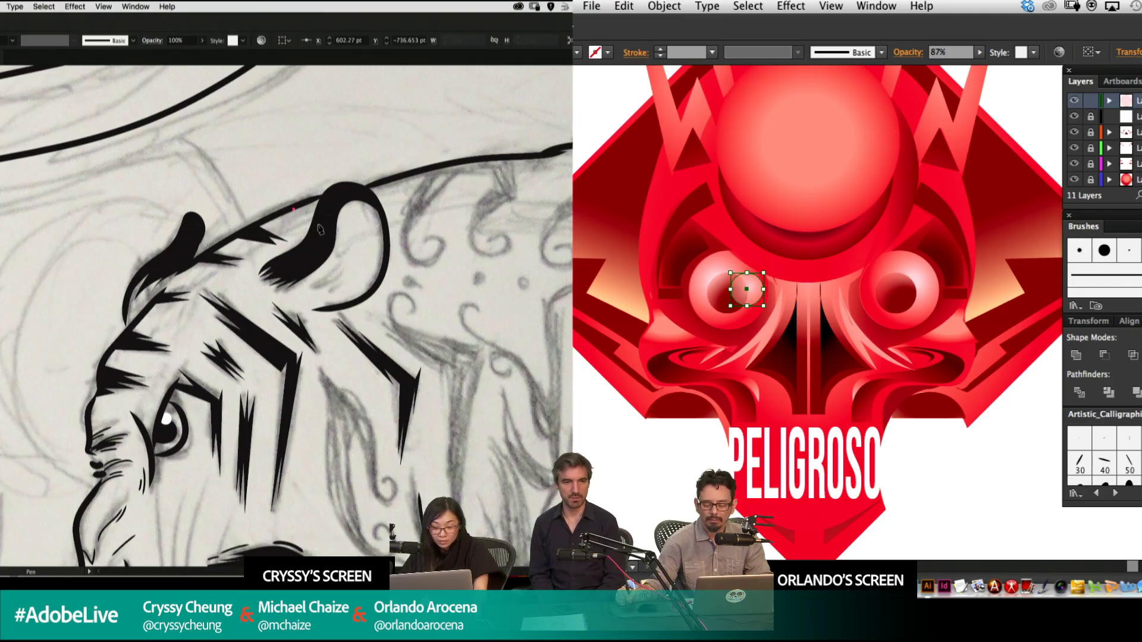
pyautogui.click(320, 226)
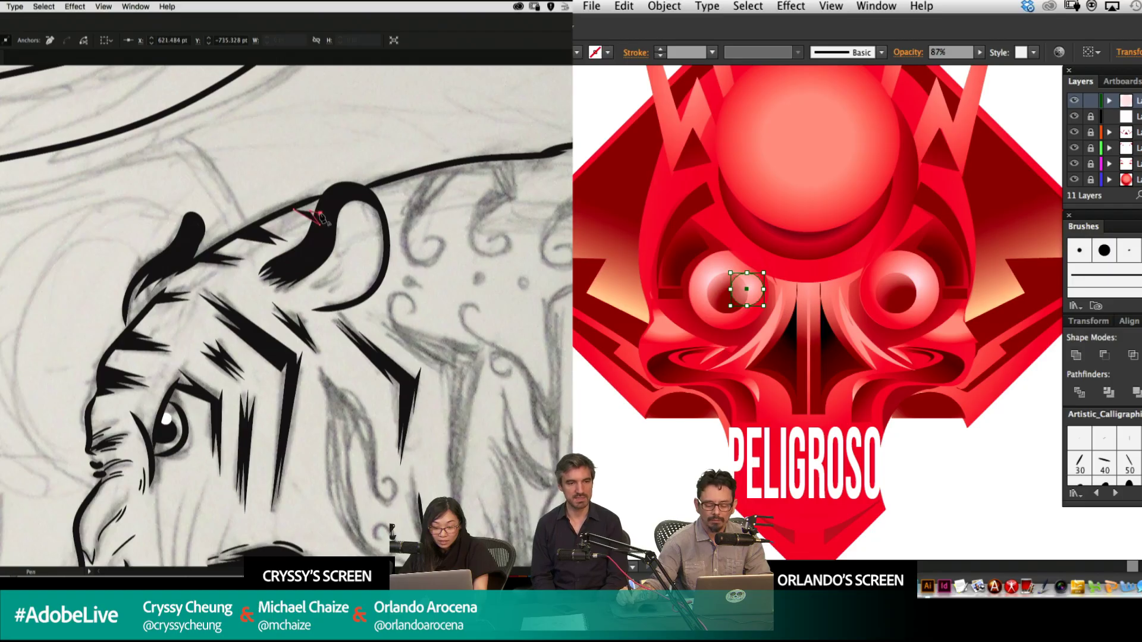
pyautogui.click(309, 202)
pyautogui.keyDown('super'); pyautogui.click(433, 228); pyautogui.keyUp('super')
# Outline the left edge and lower spikes of a tall jagged black stripe on the second tiger's cheek with the Pen tool.
pyautogui.moveTo(523, 254); pyautogui.dragTo(475, 179)
pyautogui.press('super+minus')
pyautogui.press('super+minus')
pyautogui.press('super+minus')
pyautogui.moveTo(423, 300); pyautogui.dragTo(454, 253)
pyautogui.moveTo(221, 380); pyautogui.dragTo(220, 380)
pyautogui.moveTo(420, 240); pyautogui.dragTo(510, 243)
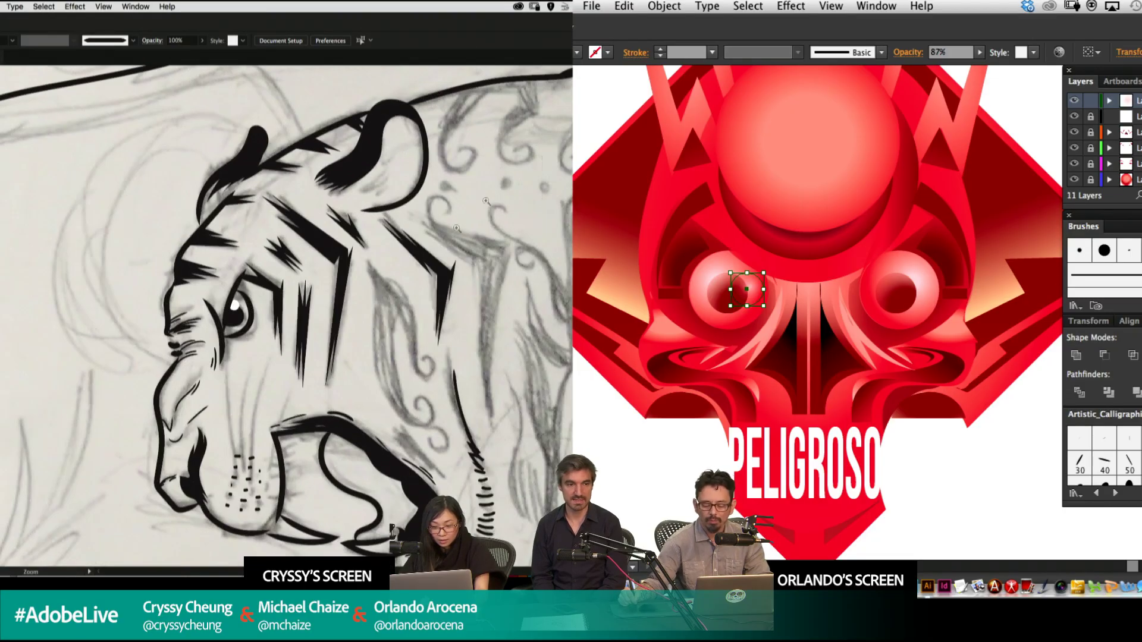
pyautogui.moveTo(521, 172); pyautogui.dragTo(216, 485)
pyautogui.moveTo(433, 345); pyautogui.dragTo(480, 300)
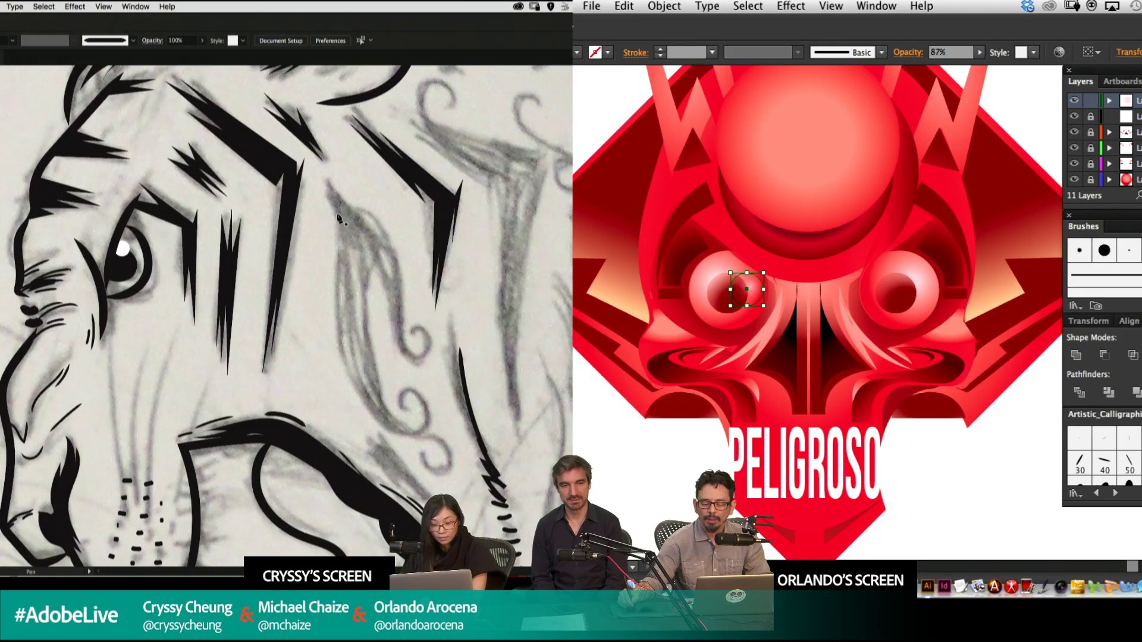
pyautogui.press(',')
pyautogui.click(326, 183)
pyautogui.press('.')
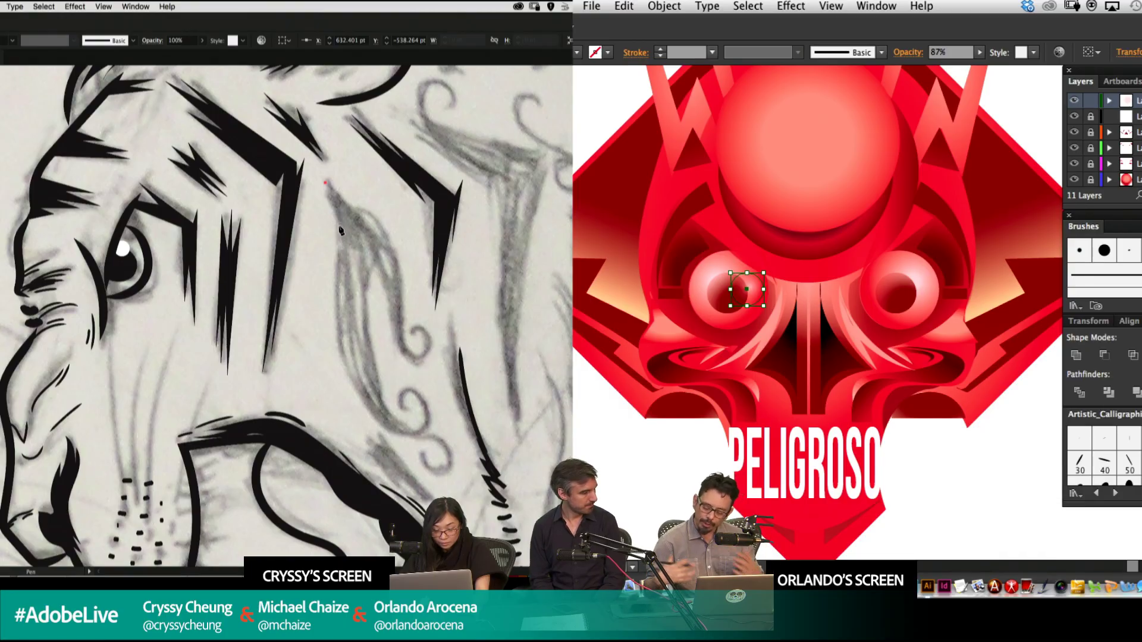
pyautogui.click(340, 228)
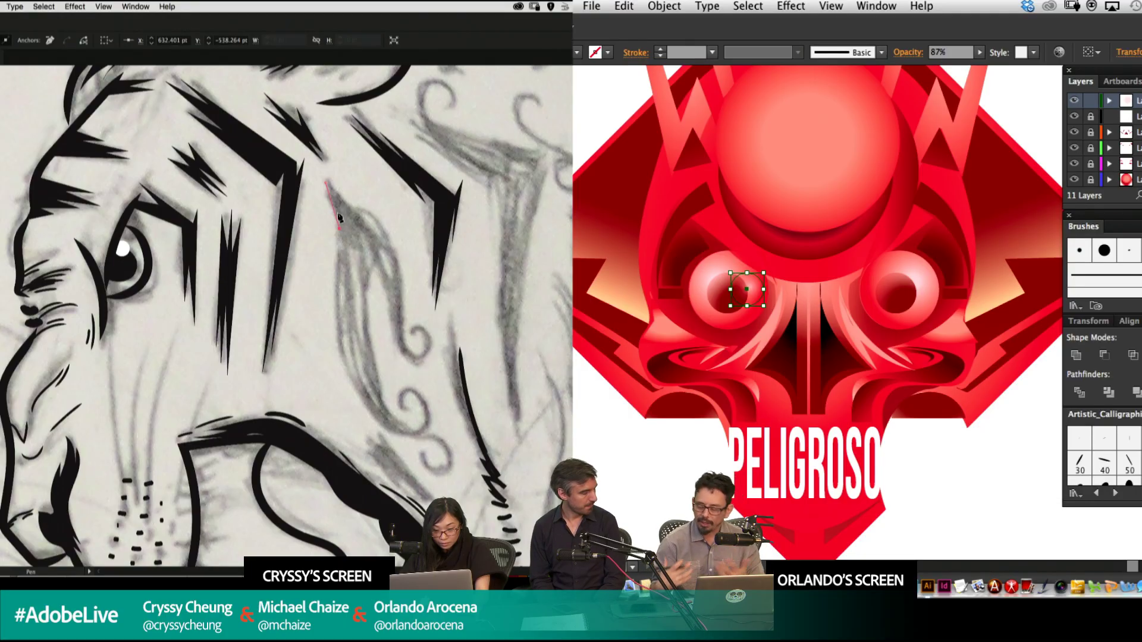
pyautogui.moveTo(336, 383); pyautogui.dragTo(342, 334)
pyautogui.click(341, 365)
pyautogui.click(348, 323)
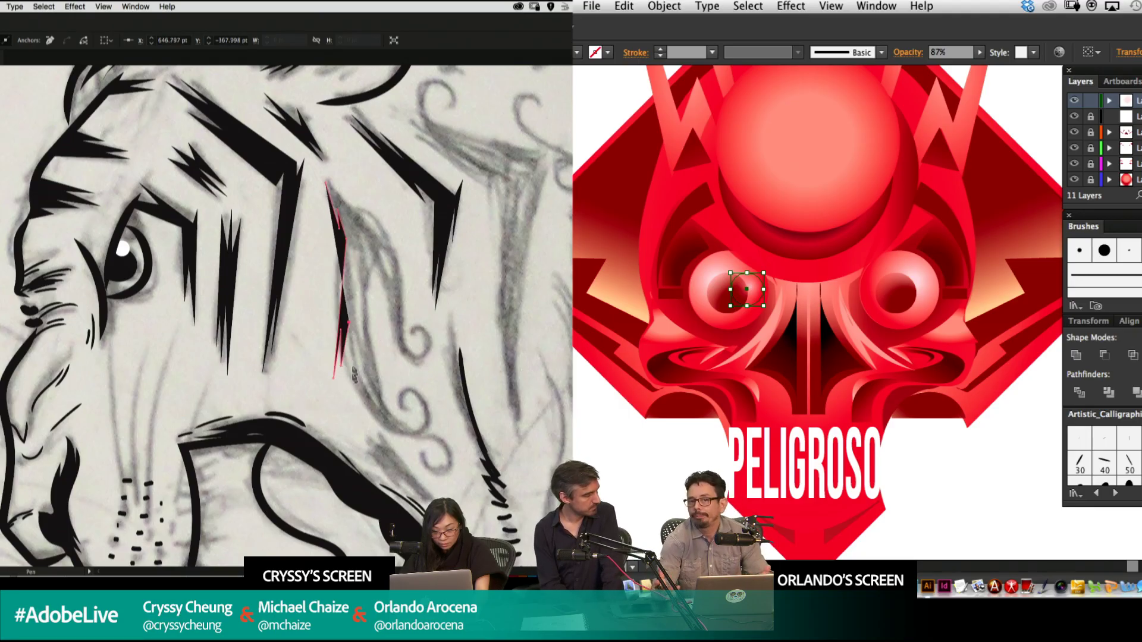
pyautogui.click(354, 382)
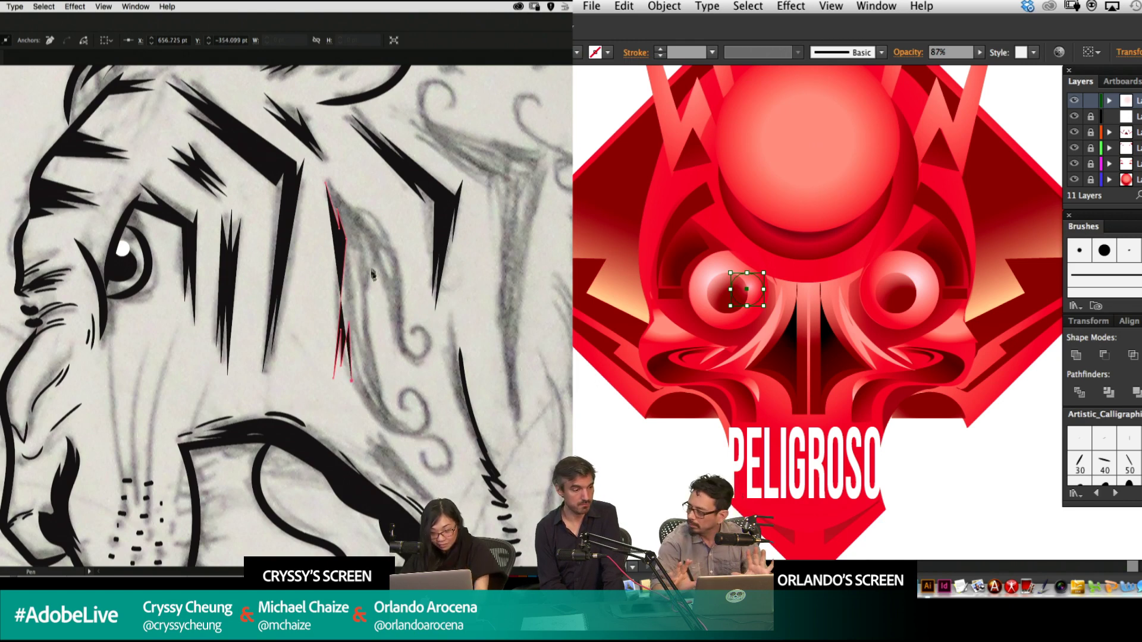
# Complete the cheek stripe with a zigzag right-hand spike and close its outline at the upper tip.
pyautogui.click(370, 264)
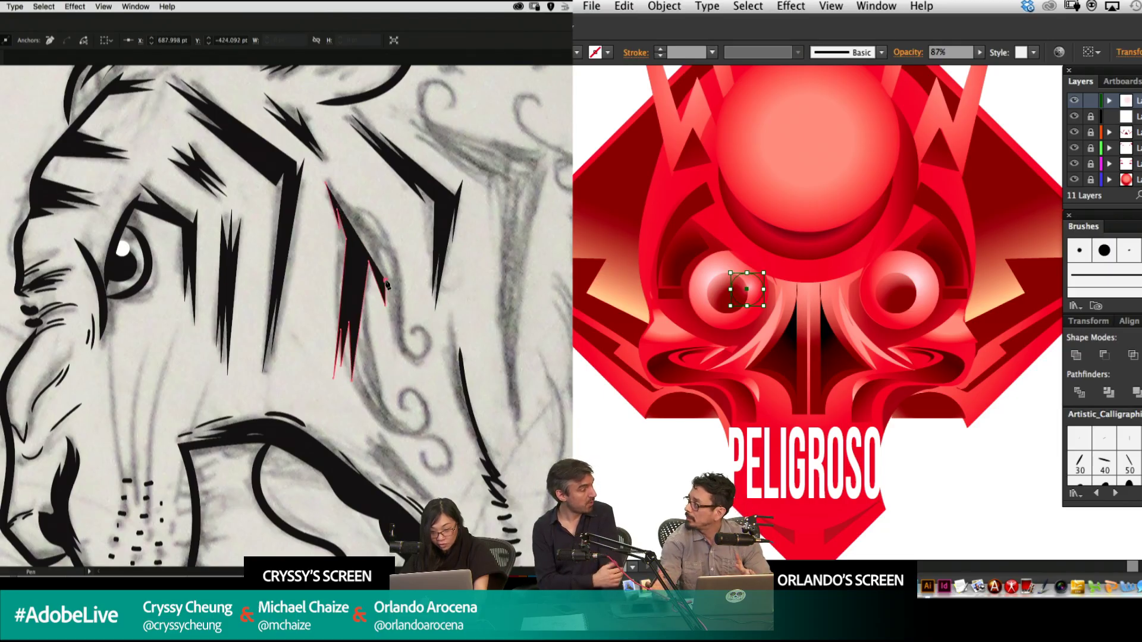
pyautogui.click(404, 356)
pyautogui.click(389, 238)
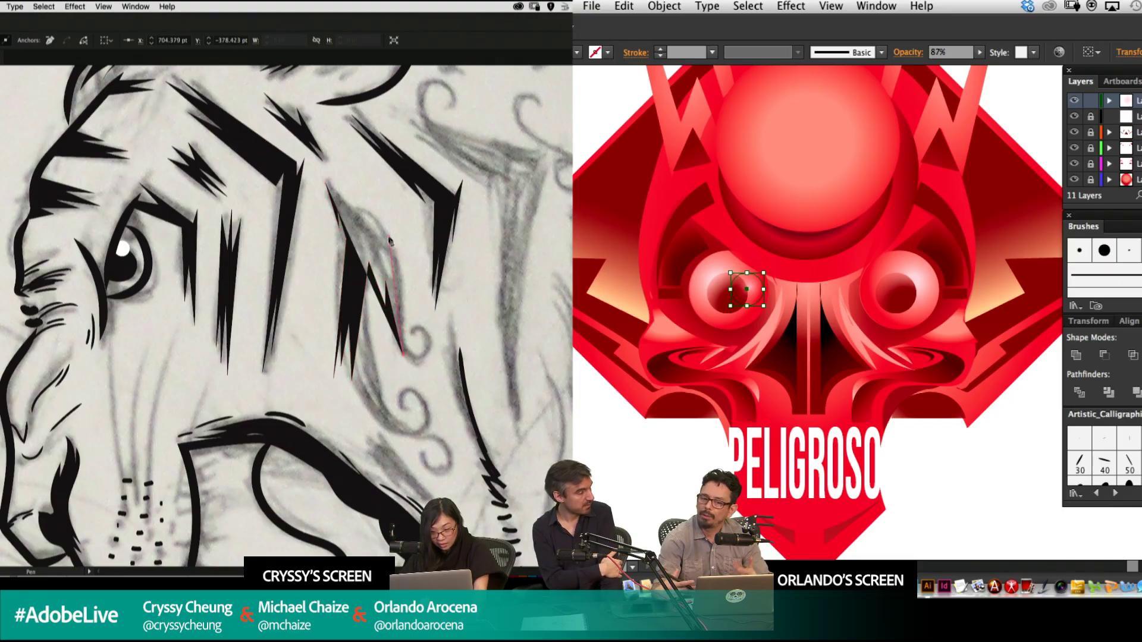
pyautogui.click(381, 266)
pyautogui.click(366, 206)
pyautogui.click(365, 207)
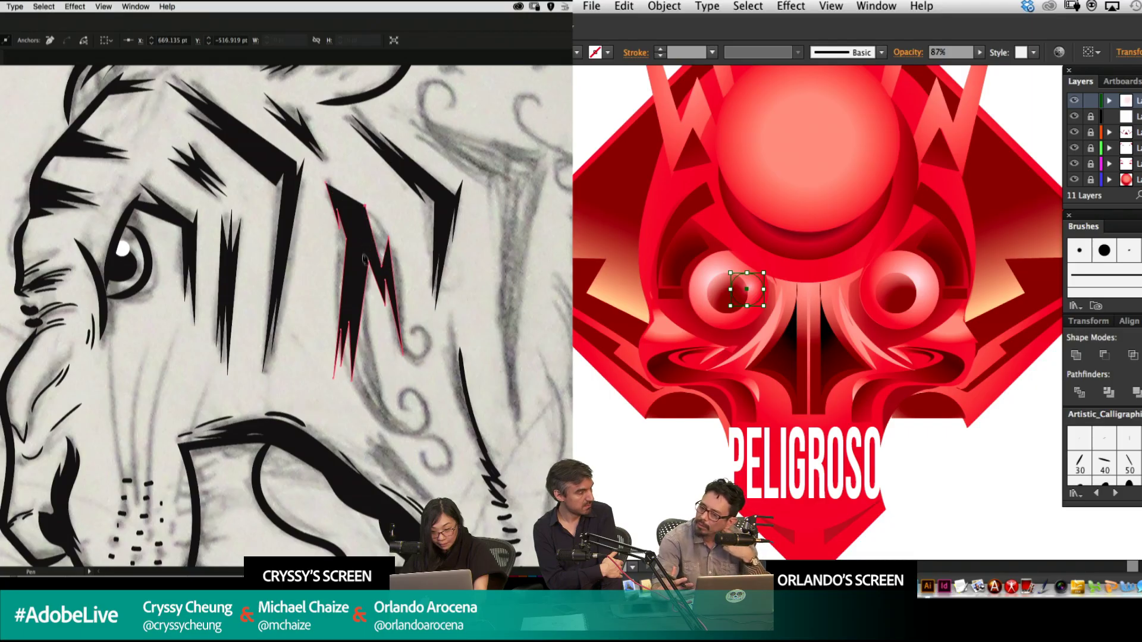
pyautogui.click(336, 188)
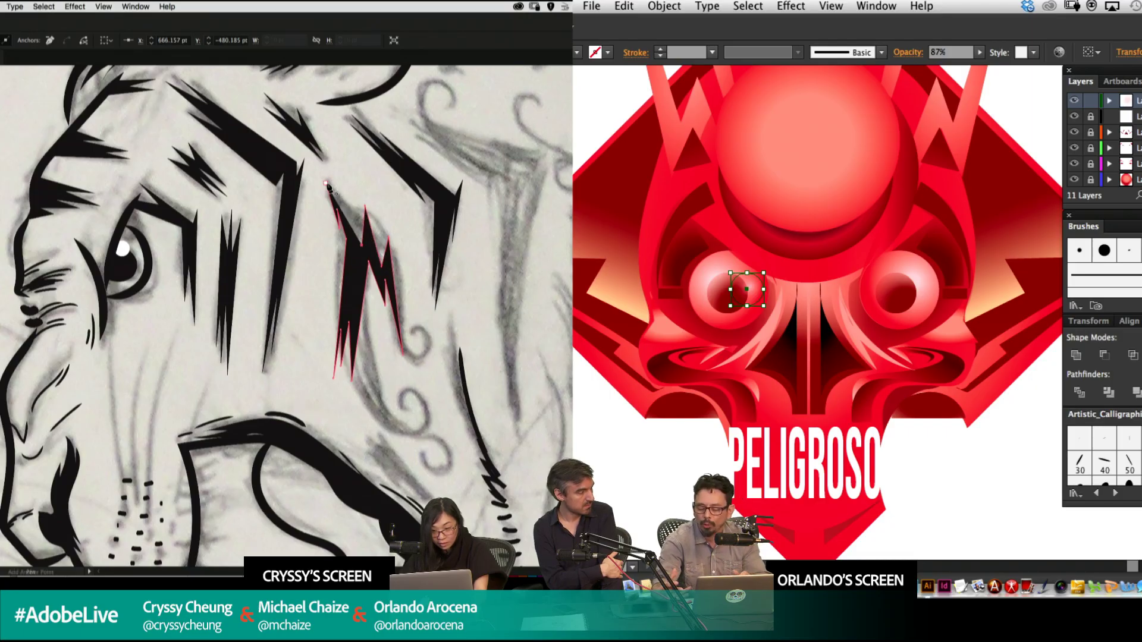
pyautogui.click(326, 184)
# Reshape the top of the cheek stripe by moving an anchor point down and adding a short second spike.
pyautogui.keyDown('super'); pyautogui.click(358, 173); pyautogui.keyUp('super')
pyautogui.keyDown('super'); pyautogui.click(337, 189); pyautogui.keyUp('super')
pyautogui.moveTo(337, 189); pyautogui.dragTo(345, 218)
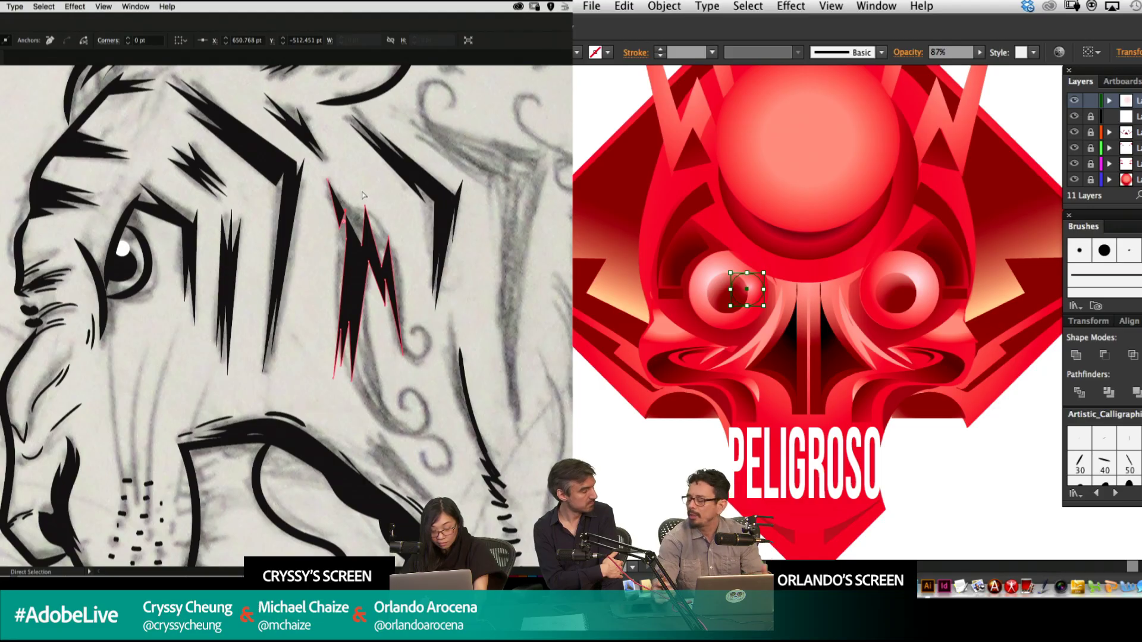
pyautogui.press('p')
pyautogui.click(343, 202)
pyautogui.click(349, 187)
pyautogui.press('a')
pyautogui.moveTo(350, 189); pyautogui.dragTo(346, 187)
# Adjust the radial gradient of the circular highlight on the emblem's left eye.
pyautogui.press('g')
pyautogui.moveTo(751, 286); pyautogui.dragTo(745, 289)
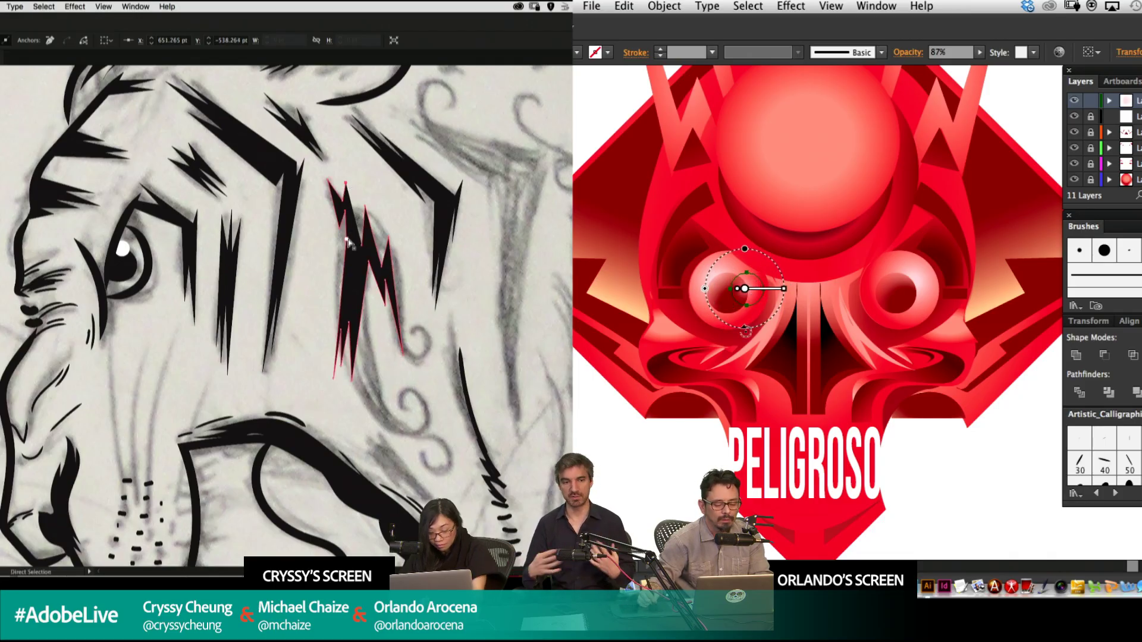
# Pull the notch on the cheek stripe's upper left edge downward and shift its lower spikes slightly to the right.
pyautogui.click(345, 213)
pyautogui.moveTo(346, 213); pyautogui.dragTo(337, 241)
pyautogui.press('r')
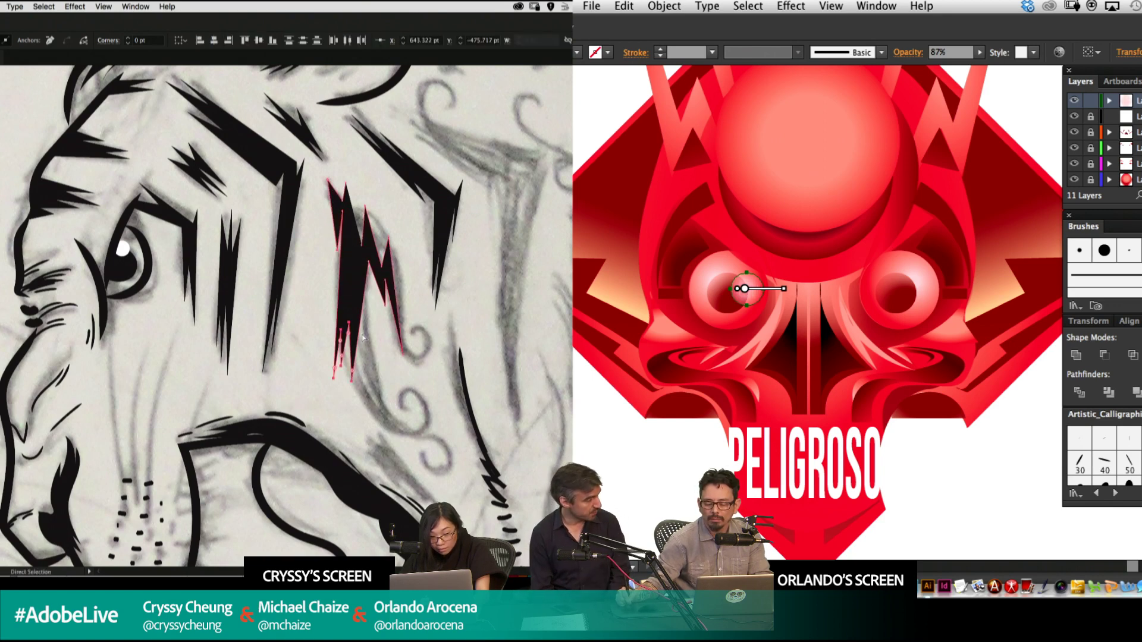
pyautogui.moveTo(352, 373); pyautogui.dragTo(362, 373)
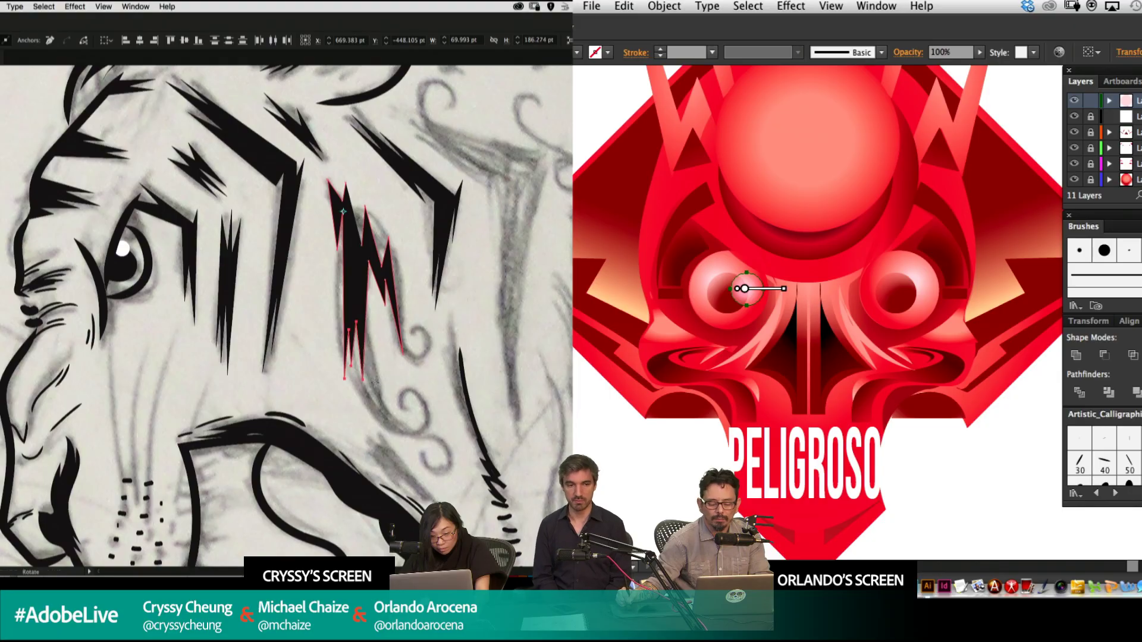
# Set the opacity of the left eye's circular highlight to 74%.
pyautogui.keyDown('super'); pyautogui.click(506, 323); pyautogui.keyUp('super')
pyautogui.moveTo(528, 315); pyautogui.dragTo(486, 253)
pyautogui.keyDown('super'); pyautogui.click(743, 169); pyautogui.keyUp('super')
pyautogui.press('a')
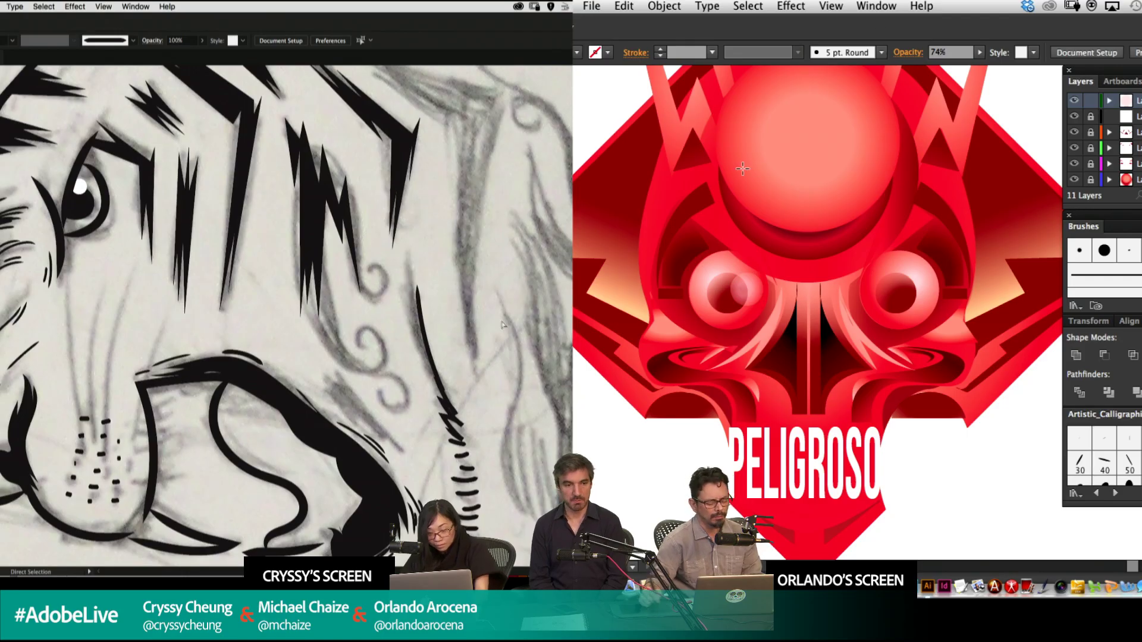
pyautogui.click(746, 290)
# Paint thin curling strokes over the sketched swirls below the second tiger's cheek stripe.
pyautogui.hscroll(-10, 392, 292)
pyautogui.click(373, 358)
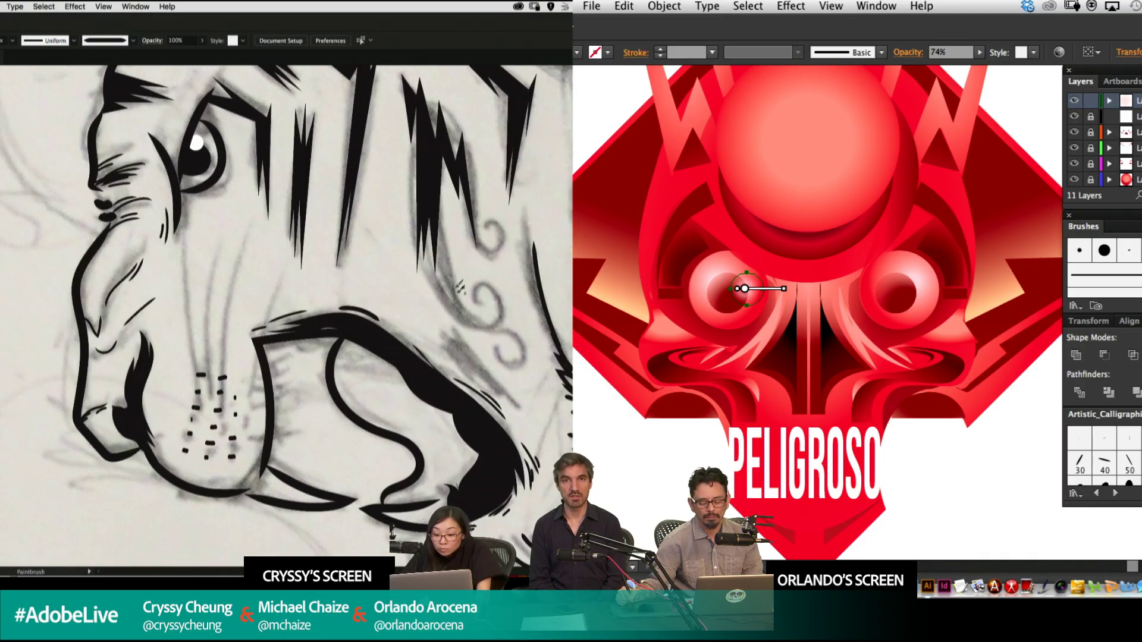
pyautogui.moveTo(449, 289)
pyautogui.mouseDown()
pyautogui.moveTo(481, 302)
pyautogui.moveTo(483, 280)
pyautogui.moveTo(465, 286)
pyautogui.moveTo(490, 341)
pyautogui.mouseUp()
pyautogui.moveTo(797, 253)
pyautogui.mouseDown()
pyautogui.moveTo(821, 197)
pyautogui.moveTo(832, 226)
pyautogui.mouseUp()
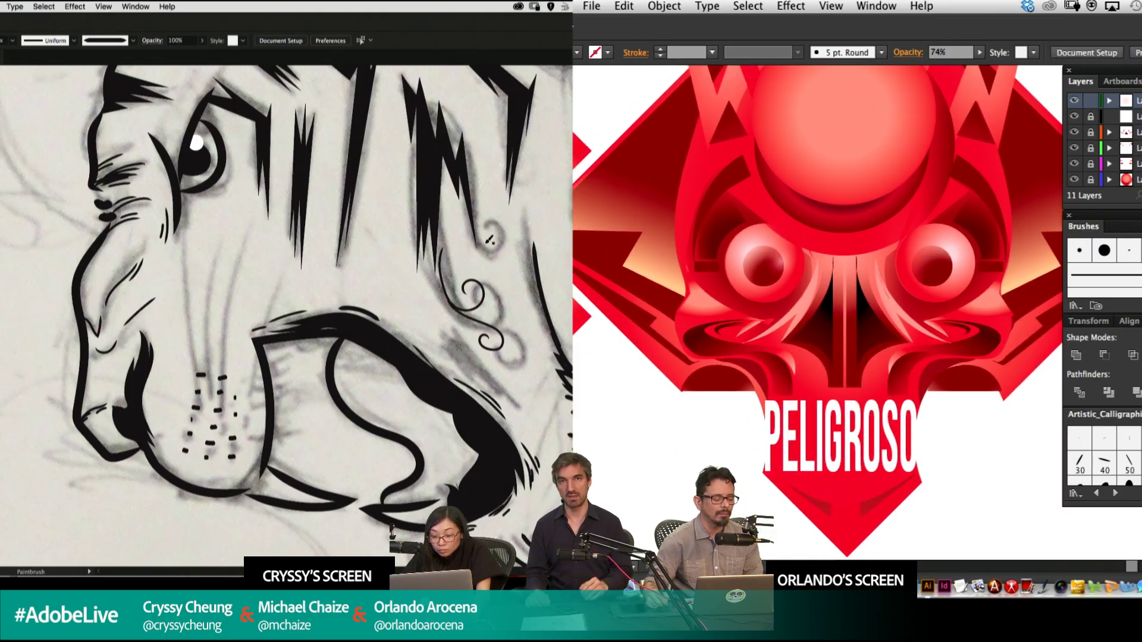
pyautogui.moveTo(488, 248); pyautogui.dragTo(493, 241)
# Examine the overall composition of both inked tigers and the complete skull emblem.
pyautogui.press('super+minus')
pyautogui.press('super+minus')
pyautogui.press('super+minus')
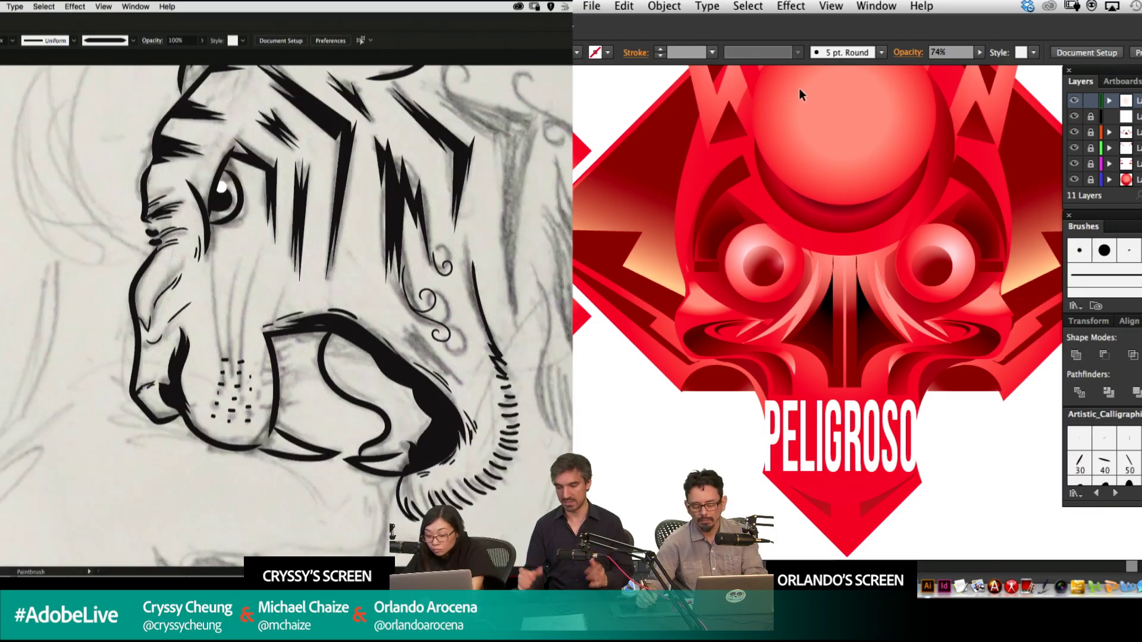
pyautogui.press('super+minus')
pyautogui.press('super+minus')
pyautogui.press('super+minus')
pyautogui.press('super+minus')
pyautogui.press('super+minus')
pyautogui.moveTo(994, 237); pyautogui.dragTo(908, 232)
pyautogui.moveTo(386, 313); pyautogui.dragTo(520, 266)
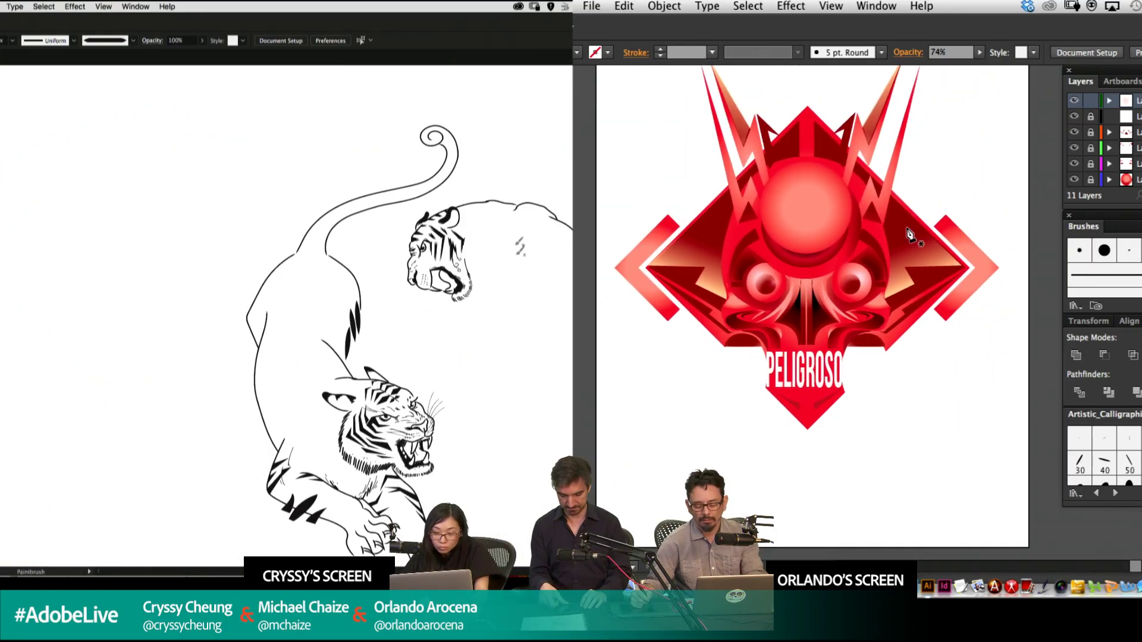
pyautogui.press('super+plus')
pyautogui.moveTo(323, 364); pyautogui.dragTo(241, 529)
pyautogui.moveTo(797, 221)
pyautogui.mouseDown()
pyautogui.moveTo(904, 281)
pyautogui.moveTo(853, 301)
pyautogui.mouseUp()
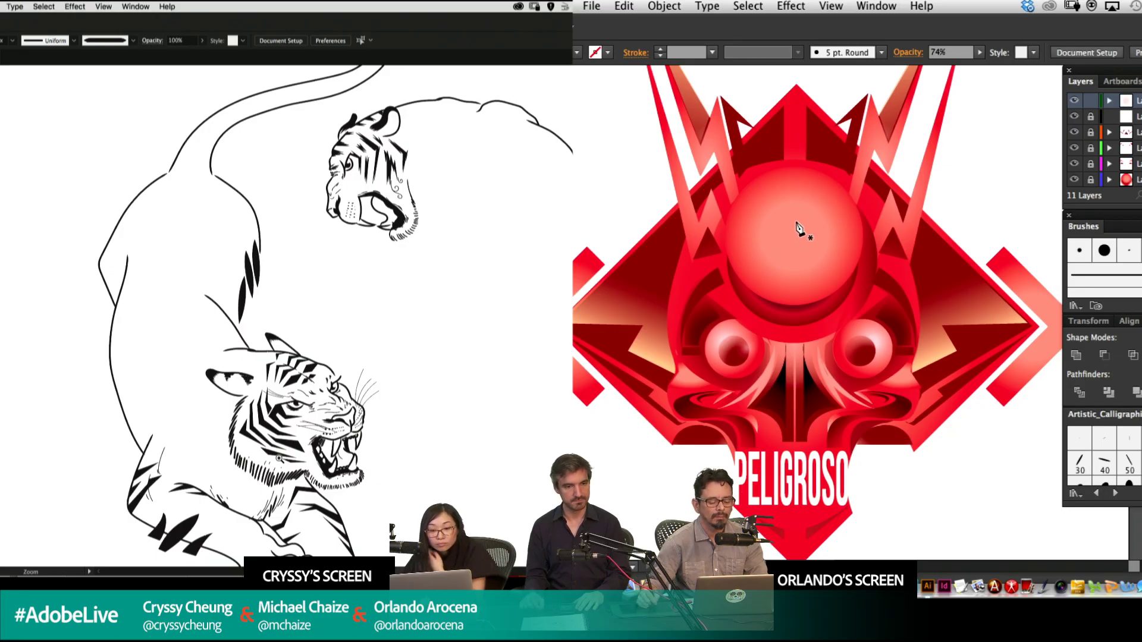
pyautogui.moveTo(461, 233); pyautogui.dragTo(486, 347)
pyautogui.moveTo(746, 194); pyautogui.dragTo(765, 256)
pyautogui.moveTo(487, 347); pyautogui.dragTo(509, 357)
pyautogui.moveTo(765, 256); pyautogui.dragTo(767, 256)
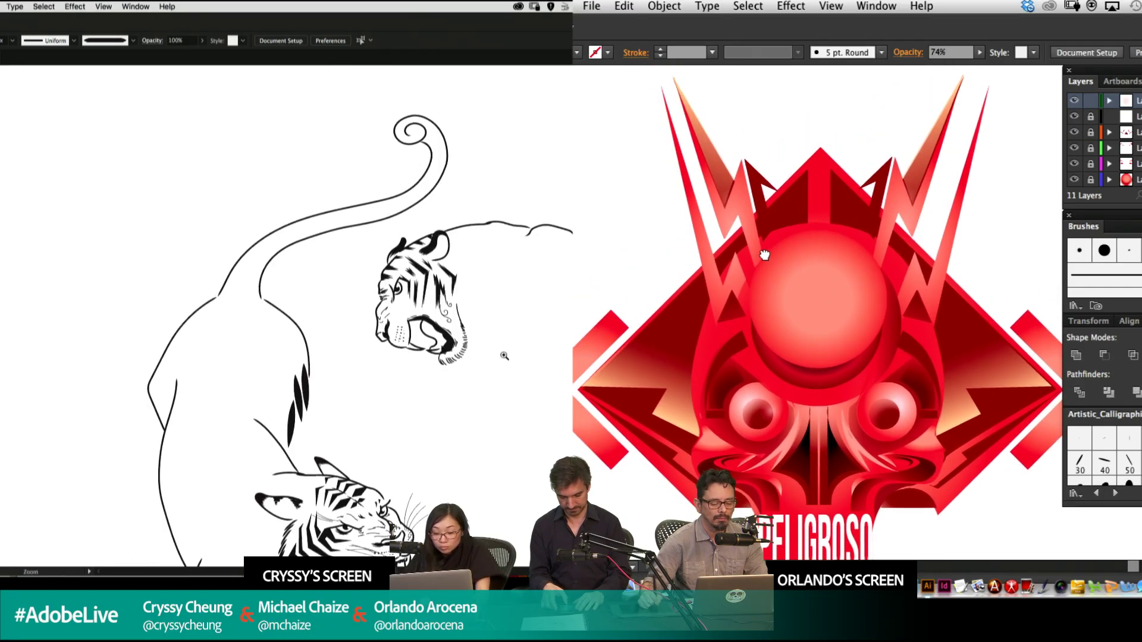
# Delete the painted curls below the second tiger's cheek stripe.
pyautogui.press('super+plus')
pyautogui.moveTo(495, 237); pyautogui.dragTo(345, 419)
pyautogui.moveTo(808, 290); pyautogui.dragTo(862, 140)
pyautogui.moveTo(336, 291); pyautogui.dragTo(262, 387)
pyautogui.press('v')
pyautogui.click(312, 276)
pyautogui.press('Delete')
pyautogui.click(333, 235)
pyautogui.press('Delete')
pyautogui.press('super+shift+w')
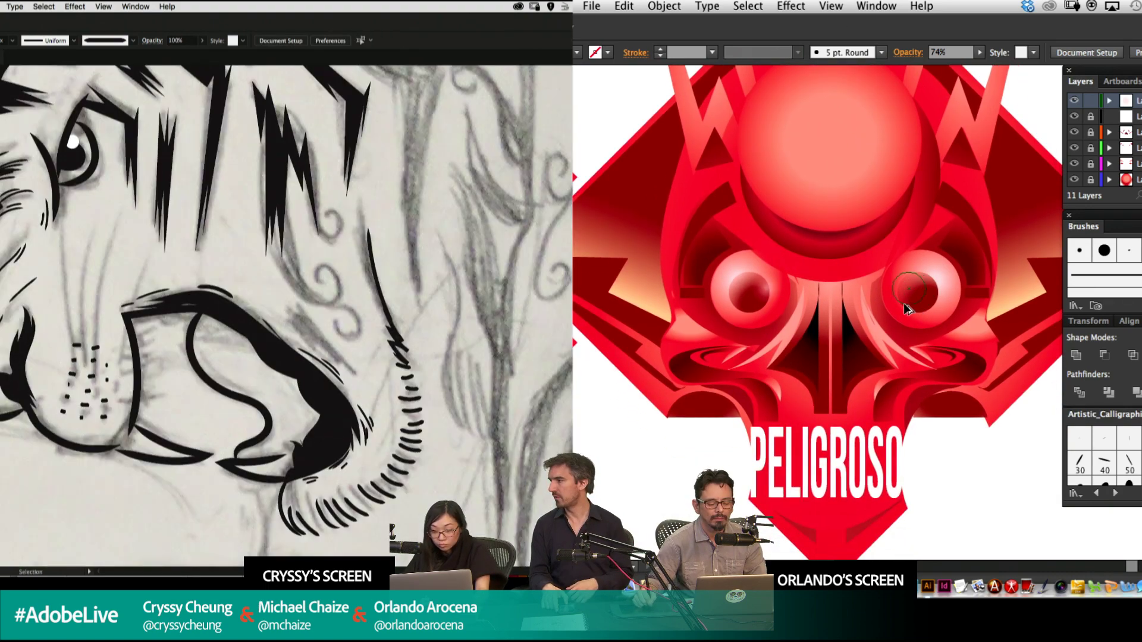
# Place a circular highlight over the lower outer part of the emblem's right eye and start a small stripe below the tiger's cheek stripe.
pyautogui.click(906, 303)
pyautogui.moveTo(416, 184); pyautogui.dragTo(503, 258)
pyautogui.press('p')
pyautogui.moveTo(892, 298); pyautogui.dragTo(921, 313)
pyautogui.click(376, 285)
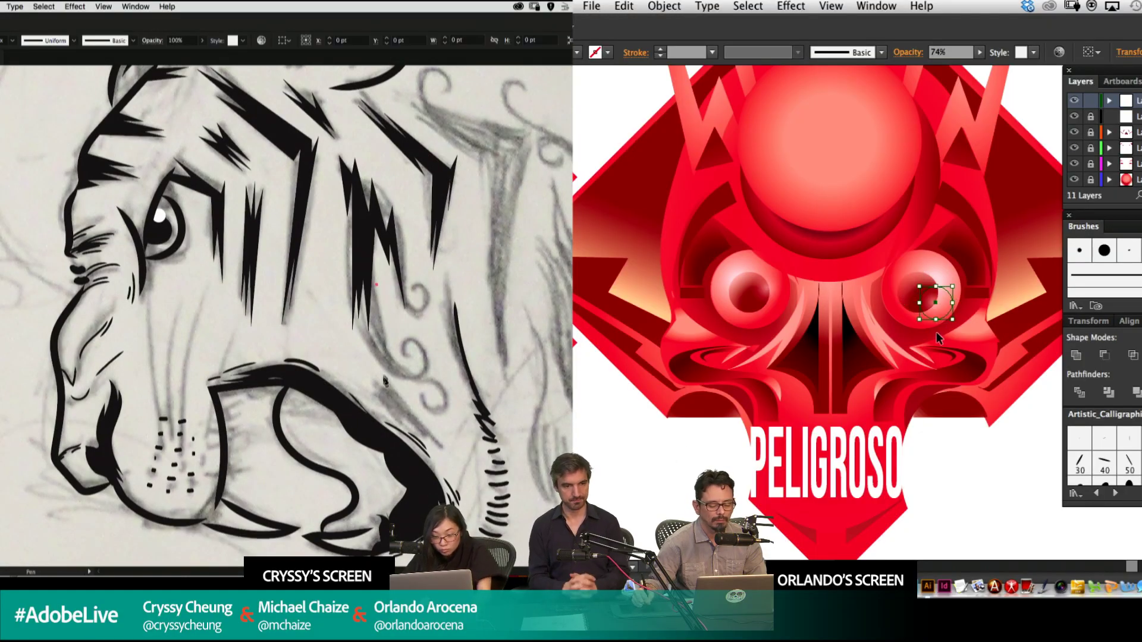
pyautogui.click(664, 471)
# Draw the small spiky stripe below the cheek stripe and move the left eye's circular highlight to its lower outer edge.
pyautogui.click(378, 381)
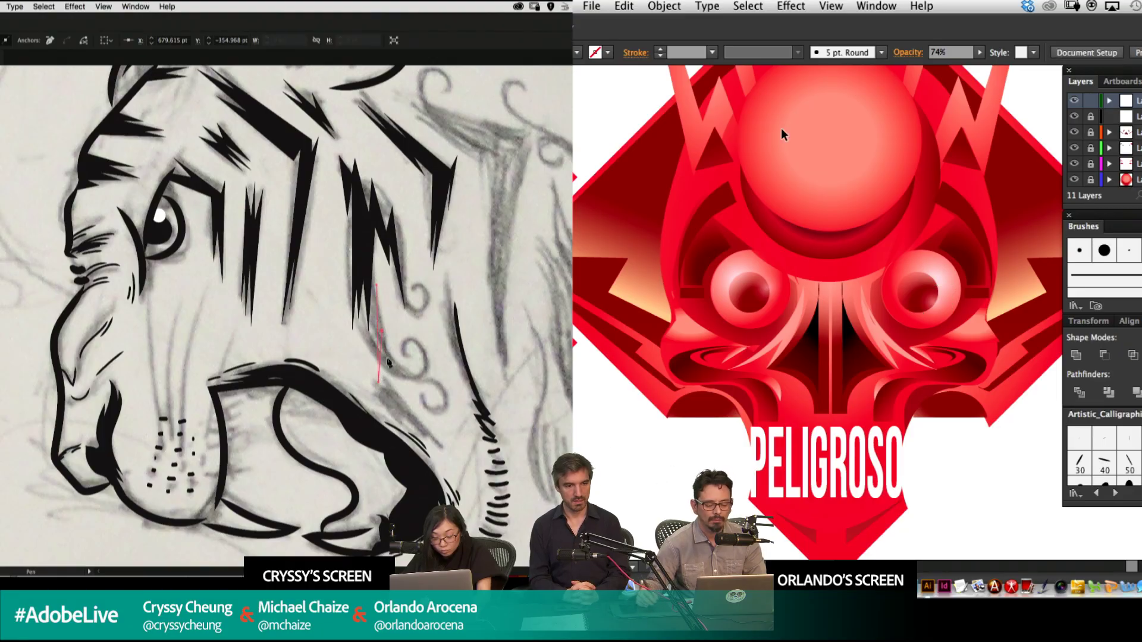
pyautogui.moveTo(777, 298); pyautogui.dragTo(733, 305)
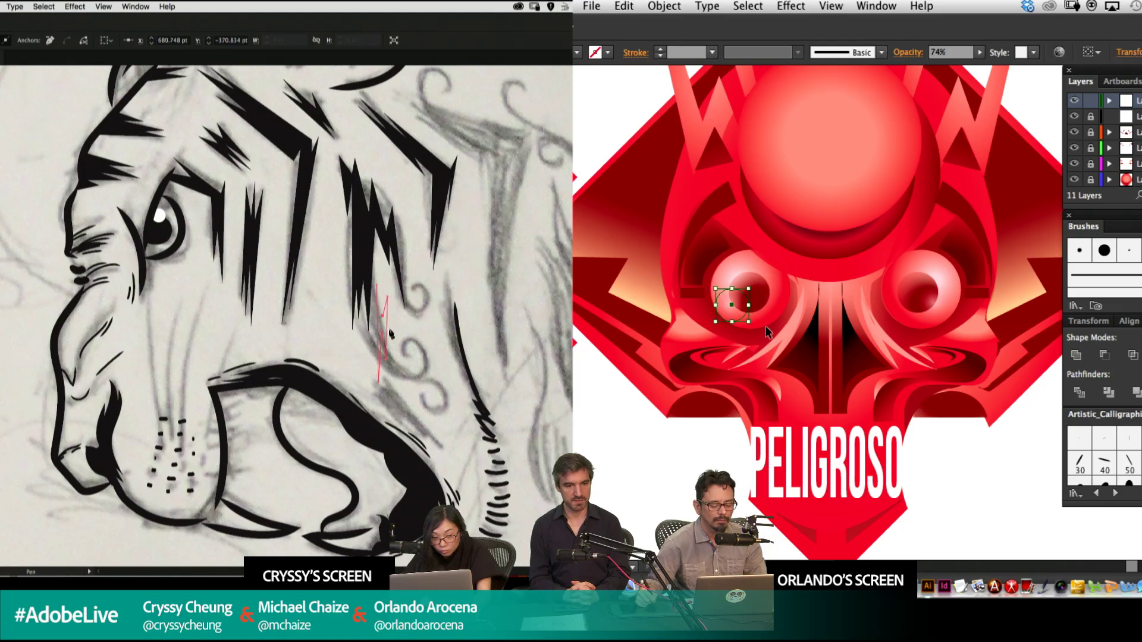
pyautogui.click(664, 474)
pyautogui.scroll(-3, 847, 350)
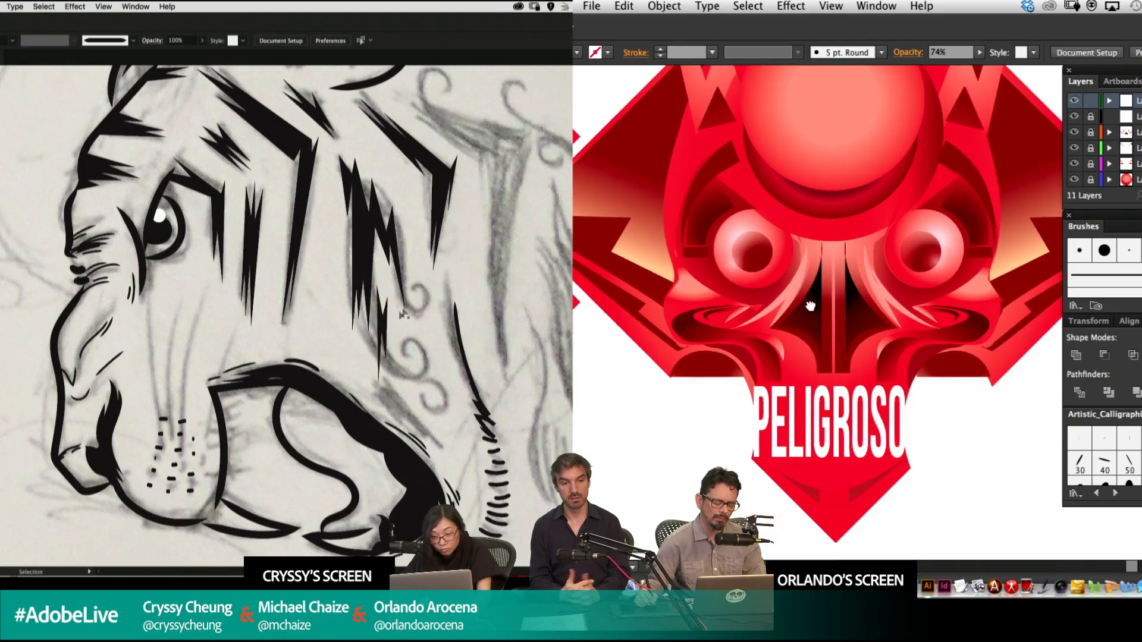
# Rotate the small spiky stripe slightly so it follows the lower end of the cheek stripe.
pyautogui.press('super+minus')
pyautogui.scroll(3, 848, 345)
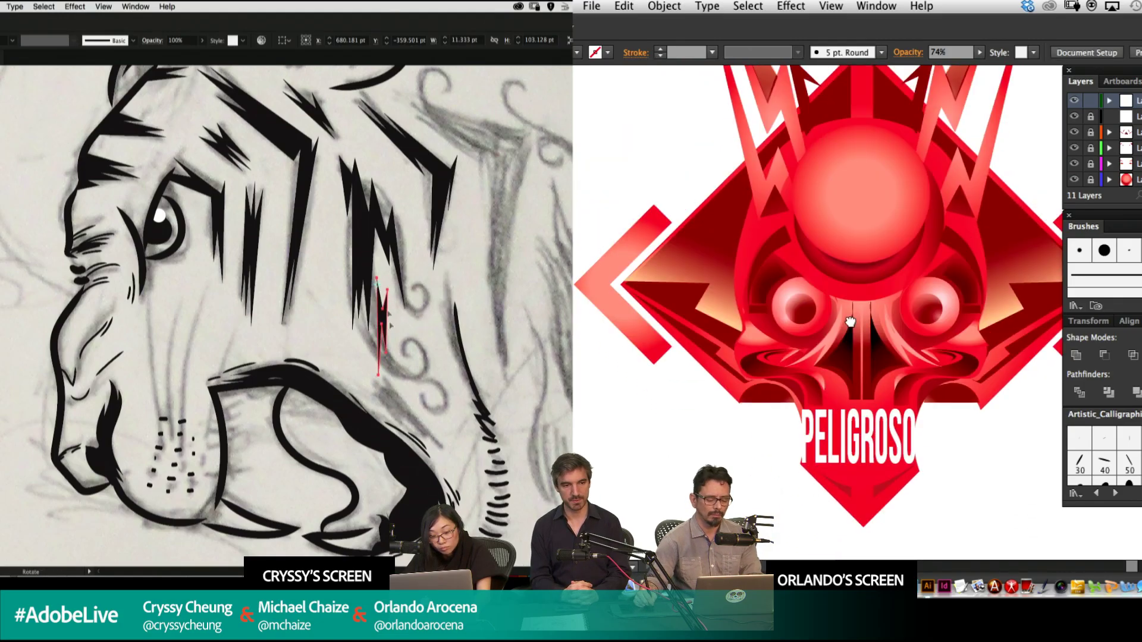
pyautogui.moveTo(391, 378); pyautogui.dragTo(391, 379)
pyautogui.press('super+shift+a')
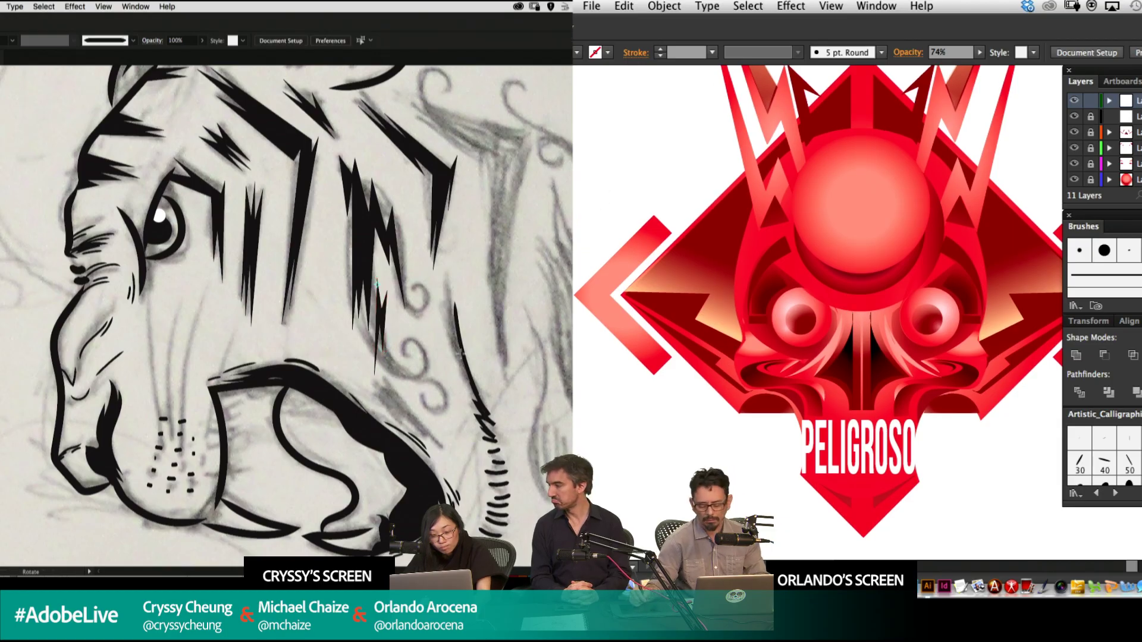
# Move the small spiky stripe down behind the second tiger's open mouth, turned diagonally, and start a path under the emblem's left eye.
pyautogui.press('super+equal')
pyautogui.moveTo(845, 275); pyautogui.dragTo(854, 214)
pyautogui.press('p')
pyautogui.moveTo(440, 357); pyautogui.dragTo(444, 353)
pyautogui.click(691, 263)
pyautogui.press('super+shift+a')
pyautogui.moveTo(377, 327); pyautogui.dragTo(398, 407)
# Finish the small curved cheek shape under the emblem's left eye with the Pen tool, and select the tiger's zigzag stripe.
pyautogui.click(715, 263)
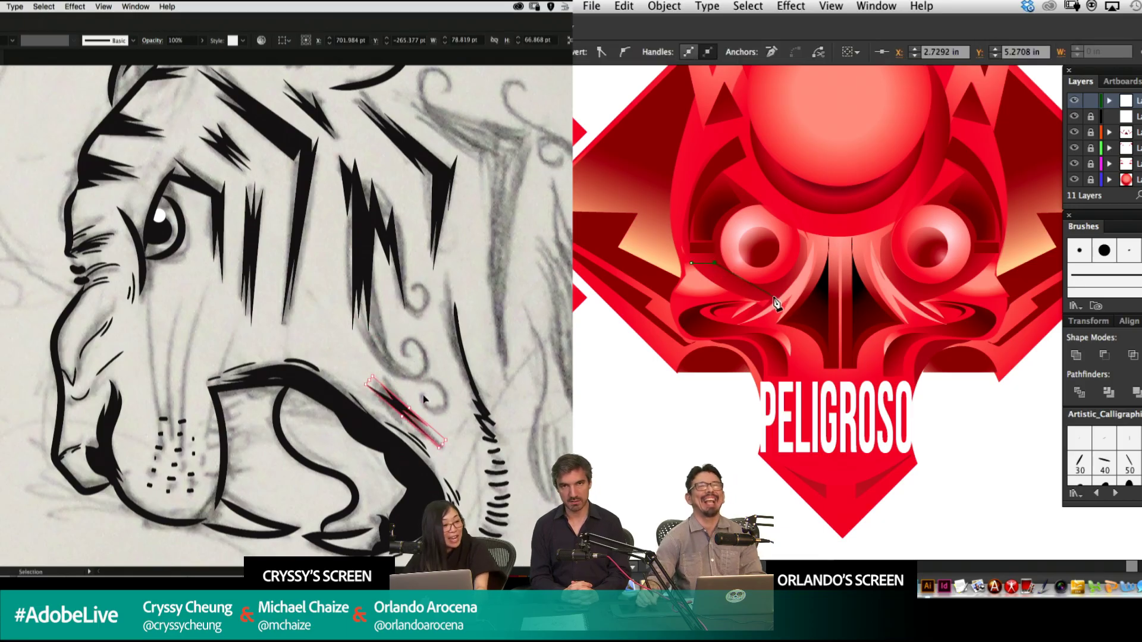
pyautogui.click(398, 222)
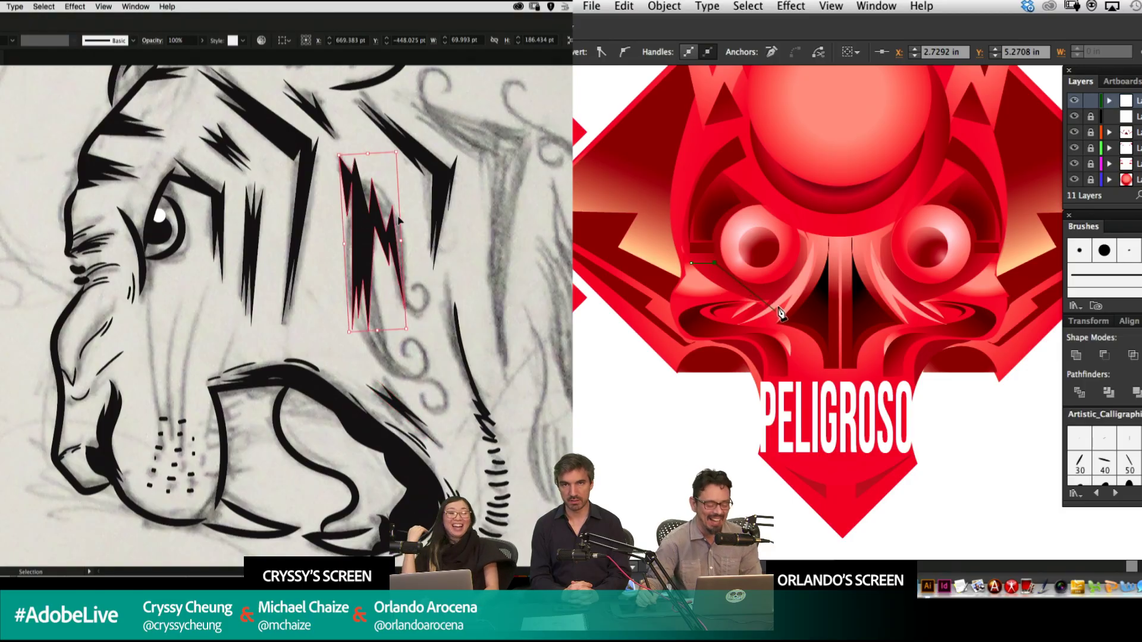
pyautogui.moveTo(782, 303); pyautogui.dragTo(820, 309)
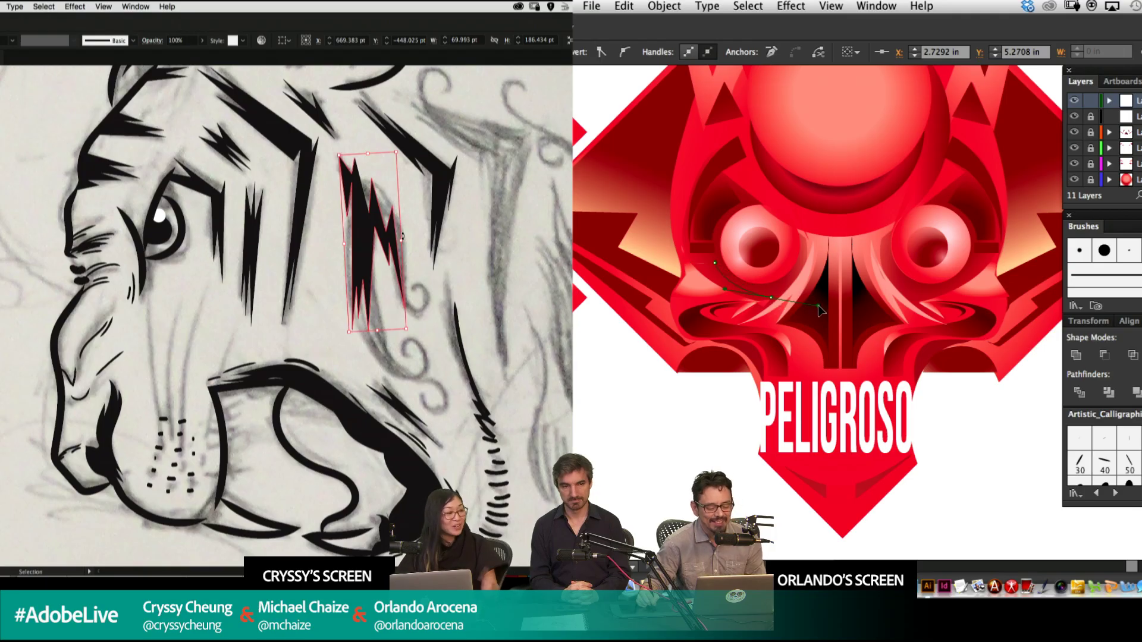
pyautogui.click(771, 298)
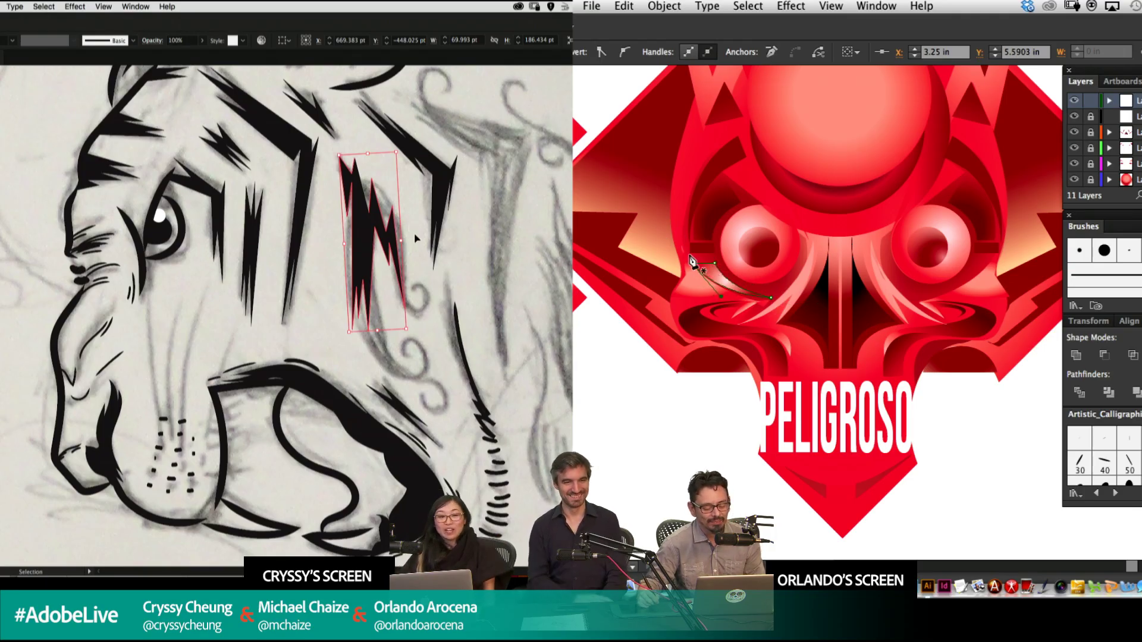
# Angle the gradient of the cheek shape diagonally so it blends into the surface below the emblem's left eye.
pyautogui.press('super+equal')
pyautogui.press('super+equal')
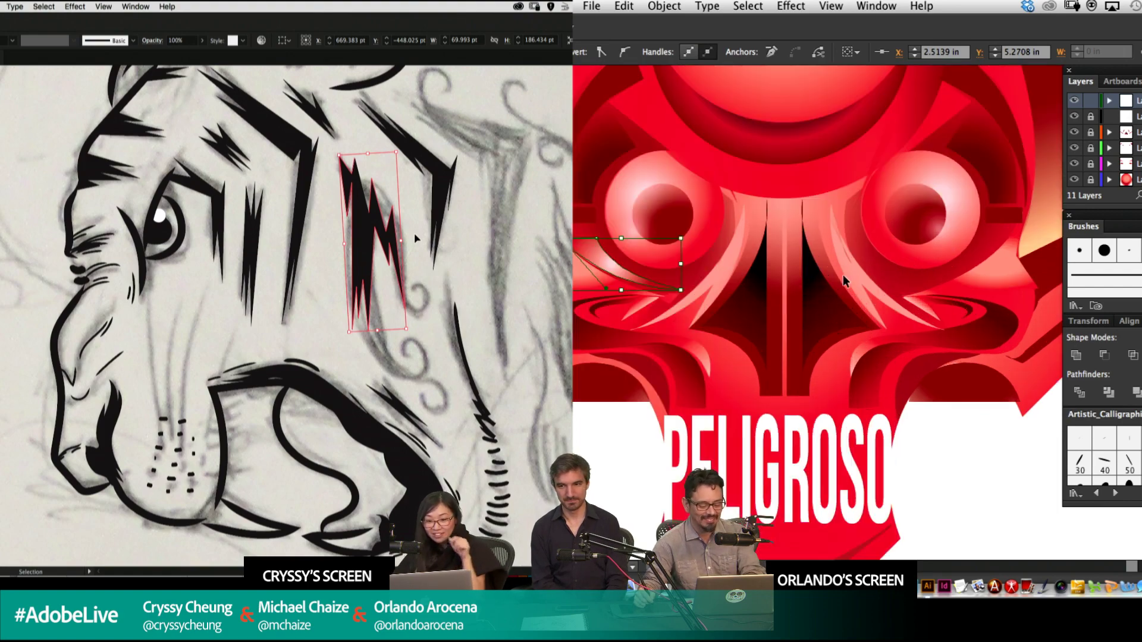
pyautogui.moveTo(731, 289); pyautogui.dragTo(871, 271)
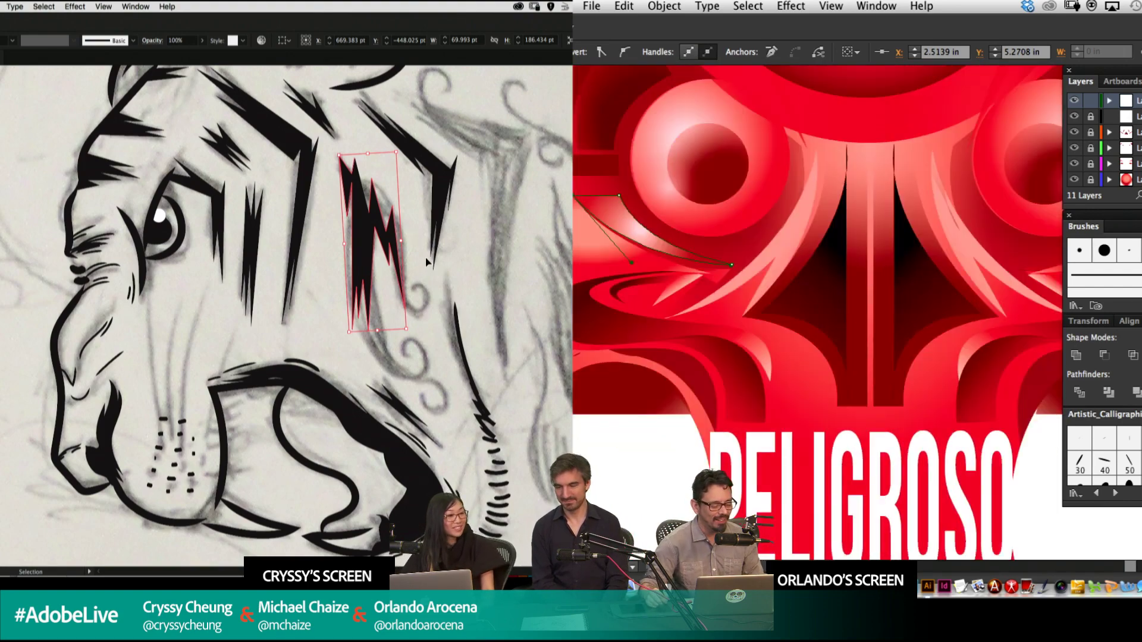
pyautogui.press('g')
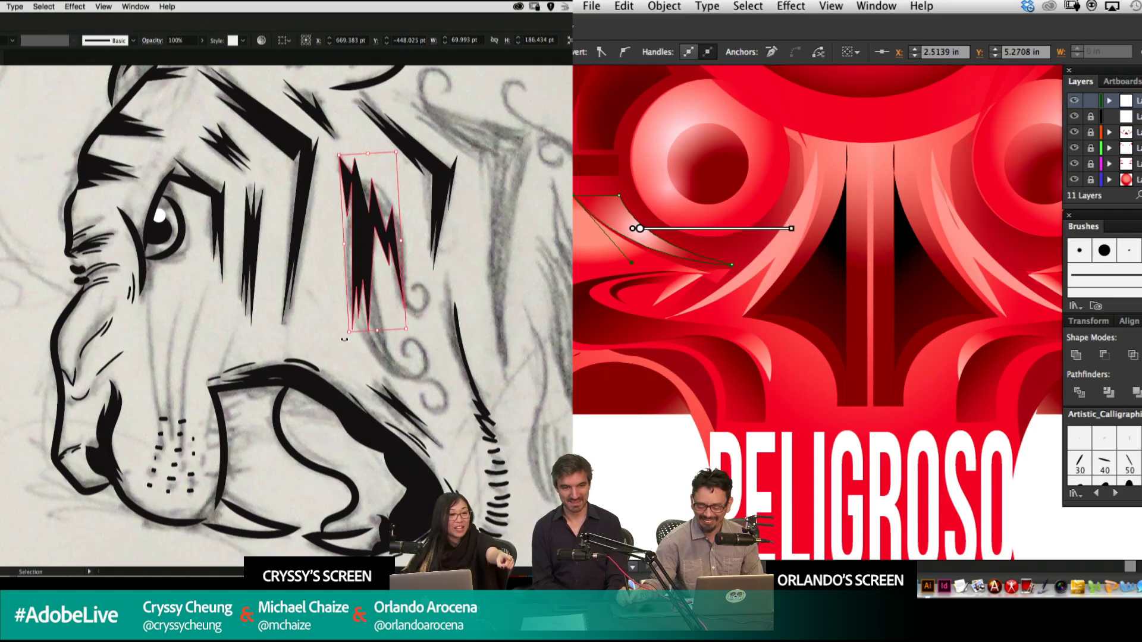
pyautogui.moveTo(791, 229); pyautogui.dragTo(732, 230)
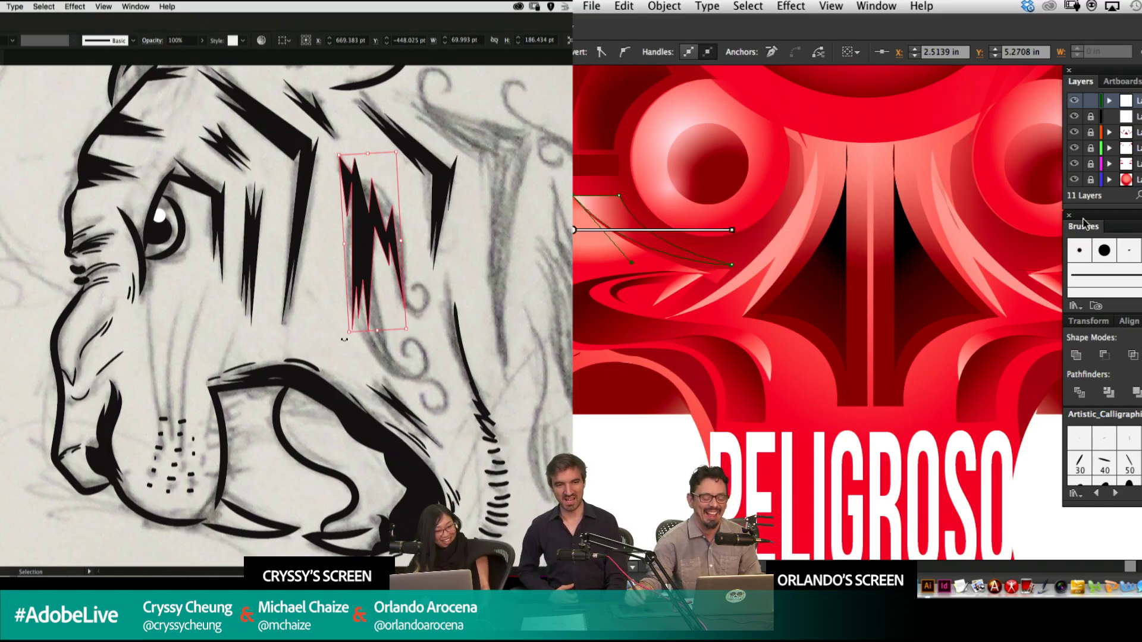
pyautogui.moveTo(673, 179); pyautogui.dragTo(725, 347)
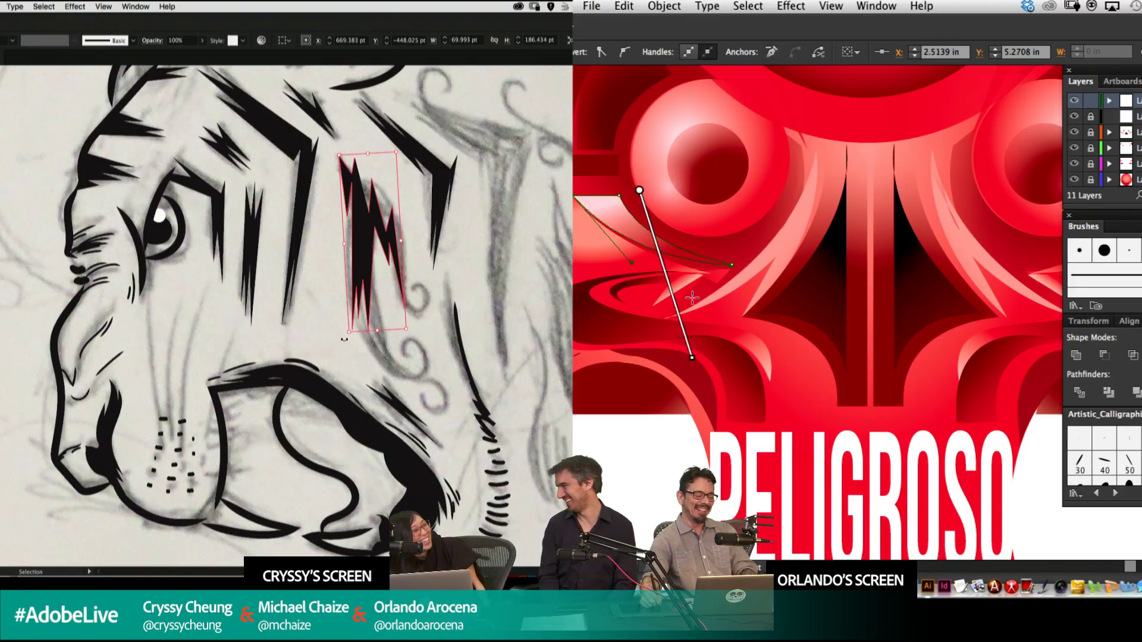
pyautogui.moveTo(703, 297); pyautogui.dragTo(668, 134)
pyautogui.scroll(1, 704, 229)
pyautogui.moveTo(643, 320); pyautogui.dragTo(793, 90)
pyautogui.scroll(1, 793, 178)
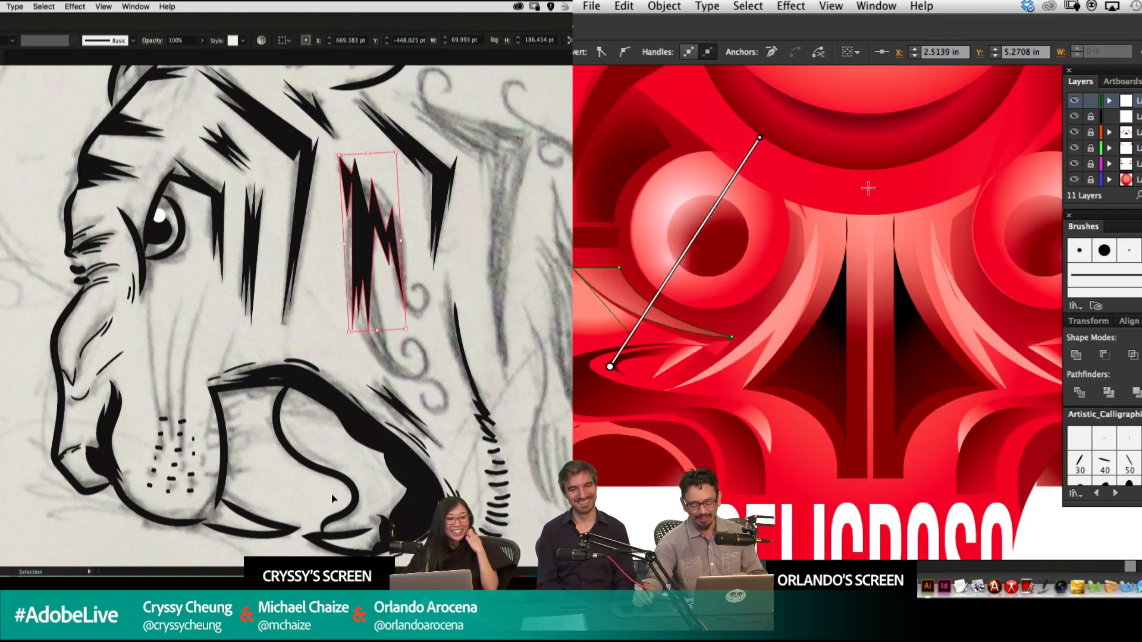
# Place a mirrored copy of the gradient cheek shape under the emblem's right eye and nudge it inward.
pyautogui.press('super+minus')
pyautogui.press('super+minus')
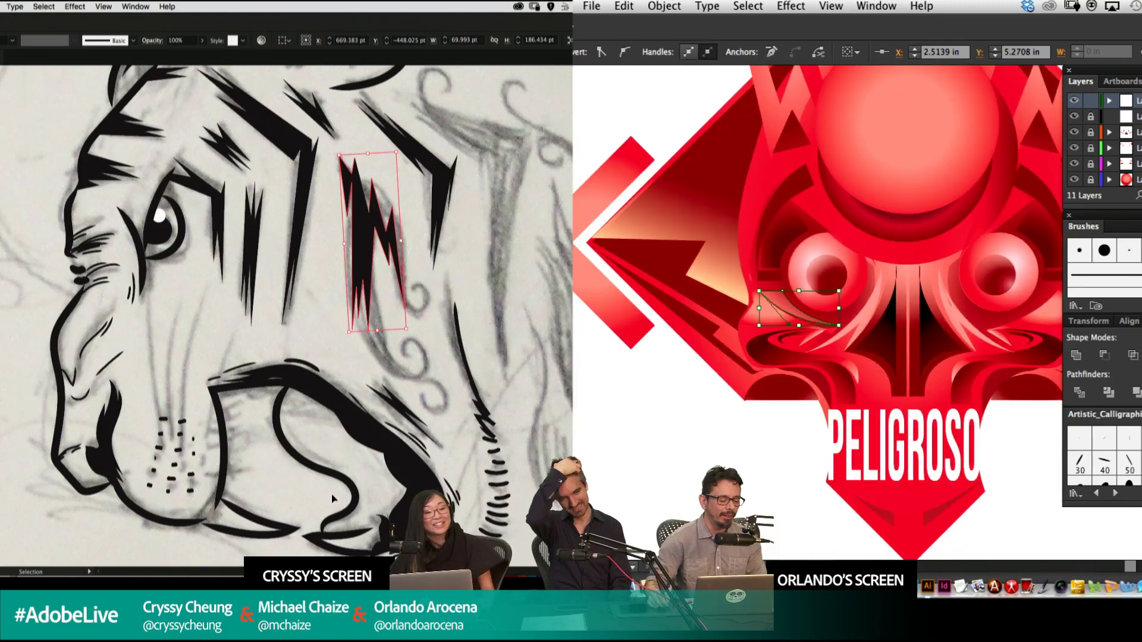
pyautogui.press('super+shift+a')
pyautogui.moveTo(902, 358); pyautogui.dragTo(805, 337)
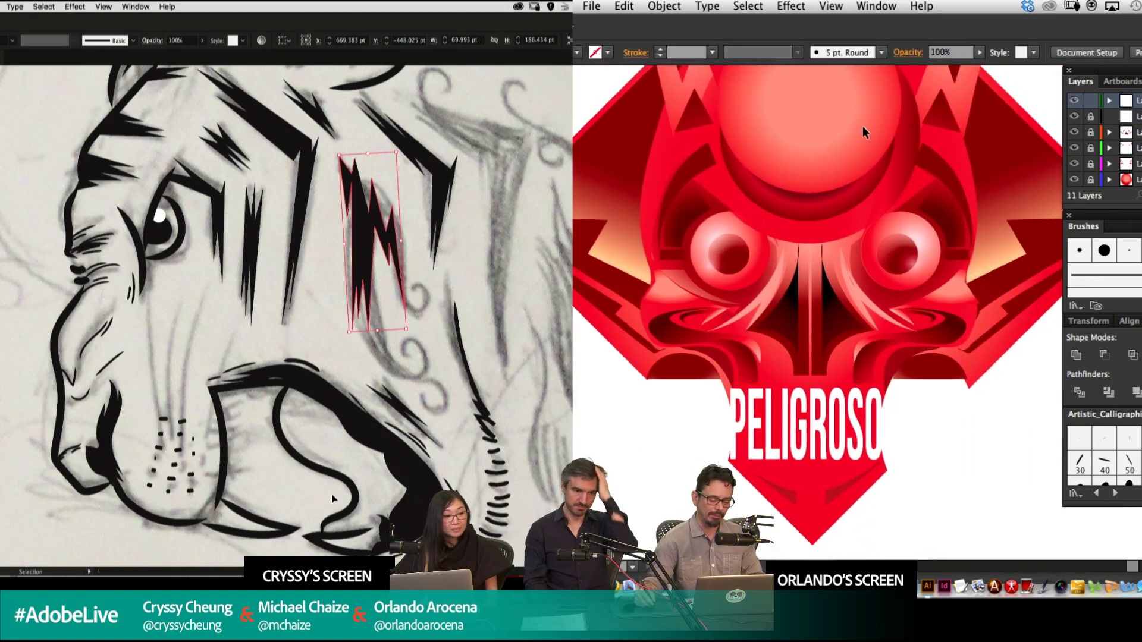
pyautogui.click(955, 299)
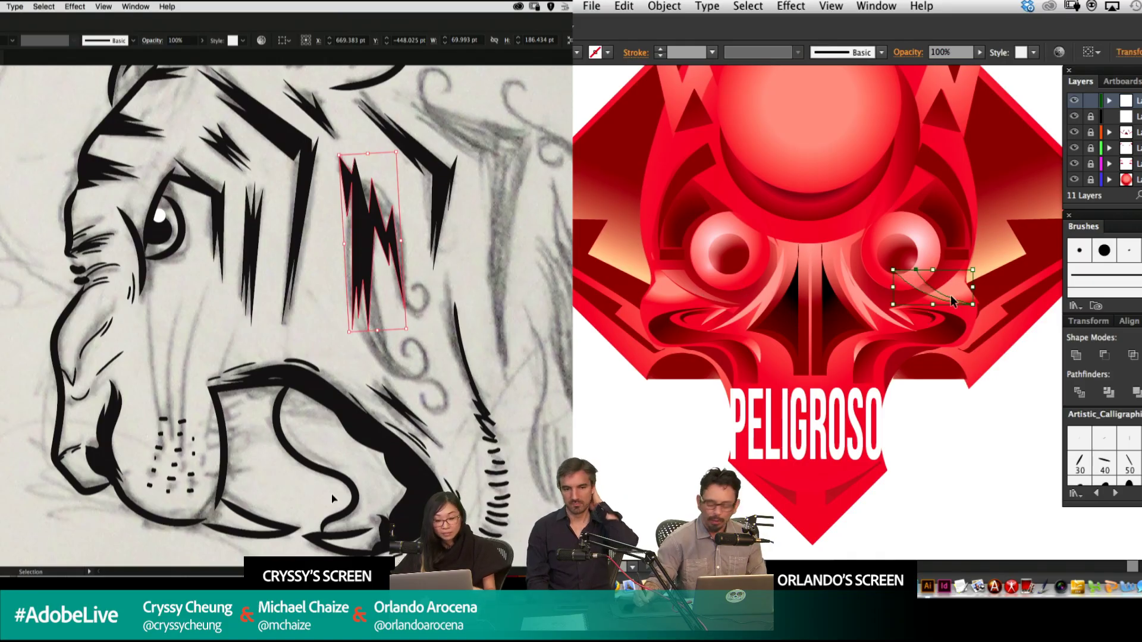
pyautogui.click(456, 280)
pyautogui.press('space')
pyautogui.moveTo(460, 291); pyautogui.dragTo(407, 237)
pyautogui.press('o')
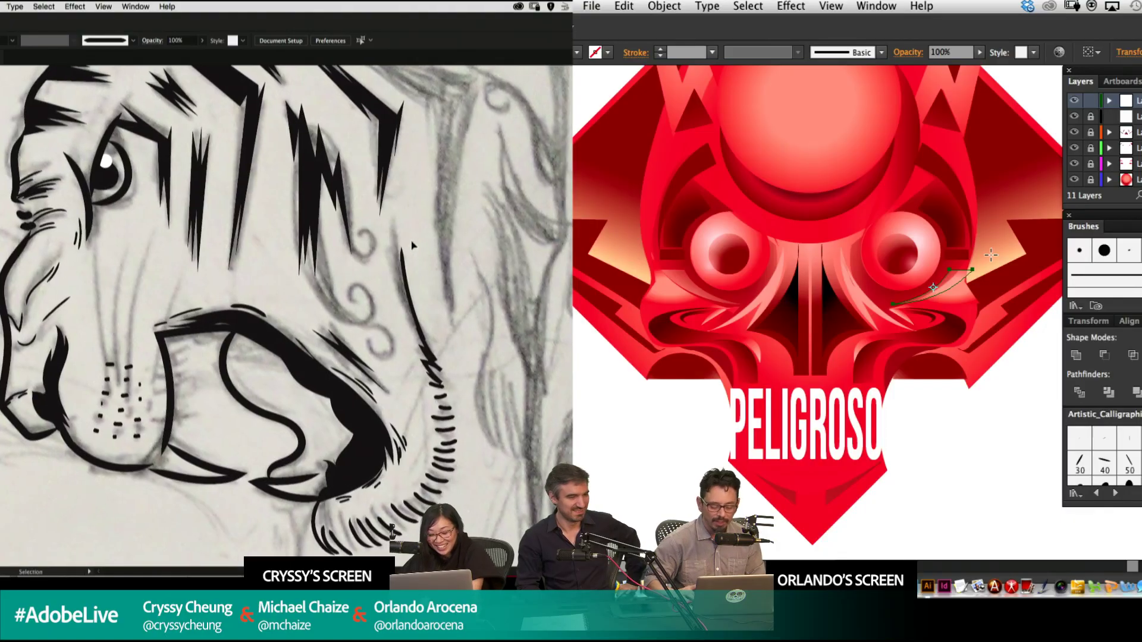
pyautogui.hotkey('shift', 'Left')
pyautogui.hotkey('shift', 'Left')
# Draw narrow pointed spikes at the lower ends of the tiger's zigzag cheek stripe with the Pen tool.
pyautogui.press('p')
pyautogui.click(325, 254)
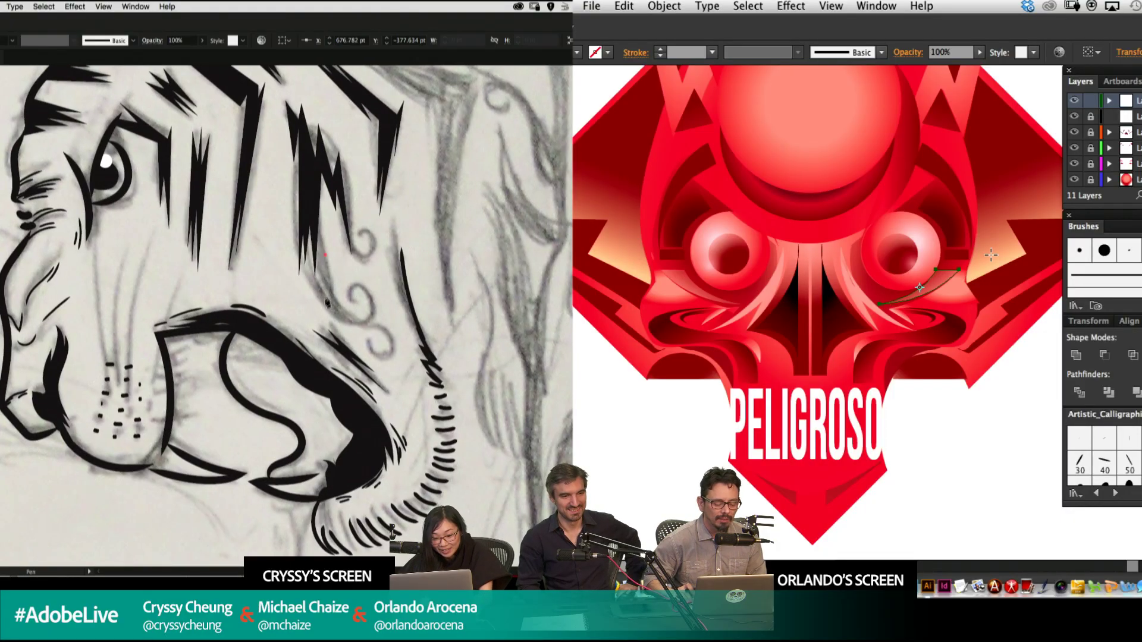
pyautogui.click(325, 301)
pyautogui.press('v')
pyautogui.click(336, 290)
pyautogui.click(631, 441)
pyautogui.keyDown('super'); pyautogui.click(374, 215); pyautogui.keyUp('super')
pyautogui.press('space')
pyautogui.click(354, 212)
pyautogui.moveTo(829, 239); pyautogui.dragTo(867, 265)
pyautogui.click(361, 268)
pyautogui.click(366, 256)
pyautogui.keyDown('super'); pyautogui.click(382, 263); pyautogui.keyUp('super')
# Draw a thin closed spike along the tiger's long bent stripe in front of the zigzag stripe.
pyautogui.press('space')
pyautogui.moveTo(479, 141); pyautogui.dragTo(519, 250)
pyautogui.press('space')
pyautogui.moveTo(860, 217); pyautogui.dragTo(846, 323)
pyautogui.click(295, 302)
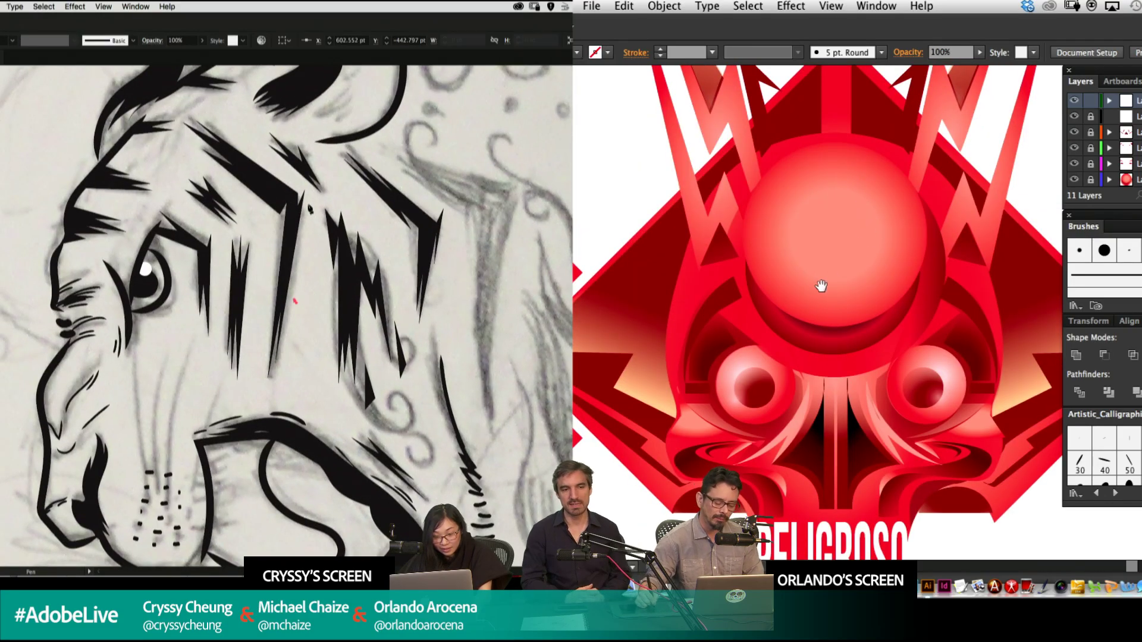
pyautogui.moveTo(822, 285); pyautogui.dragTo(839, 250)
pyautogui.click(309, 198)
pyautogui.click(305, 240)
pyautogui.click(295, 301)
pyautogui.keyDown('super'); pyautogui.click(321, 285); pyautogui.keyUp('super')
# Lock the emblem's current layer and add a new layer above it.
pyautogui.press('super+minus')
pyautogui.press('space')
pyautogui.moveTo(544, 159); pyautogui.dragTo(483, 128)
pyautogui.click(1090, 101)
pyautogui.click(1141, 196)
# Draw a thin spike beside the tiger's rearmost bent stripe with the Pen tool.
pyautogui.click(381, 223)
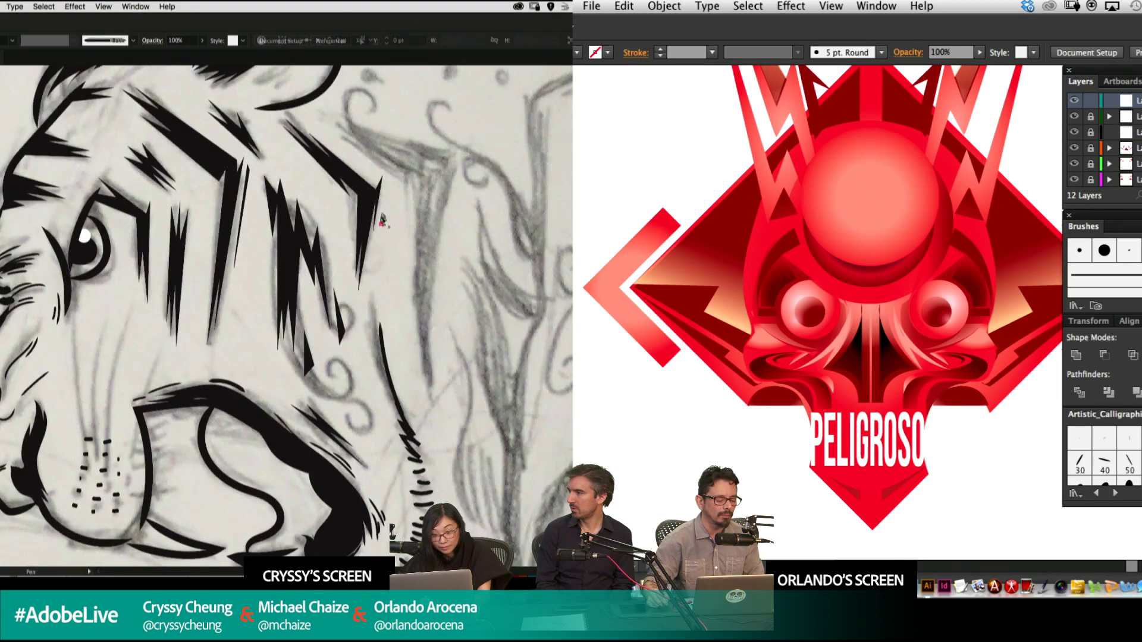
pyautogui.click(387, 177)
pyautogui.click(575, 170)
pyautogui.press('space')
pyautogui.moveTo(436, 172); pyautogui.dragTo(365, 236)
pyautogui.keyDown('super'); pyautogui.click(344, 245); pyautogui.keyUp('super')
# Draw a large translucent square over the emblem's centre and start a new stripe on the sketched line behind the tiger's ear.
pyautogui.moveTo(870, 294); pyautogui.dragTo(988, 455)
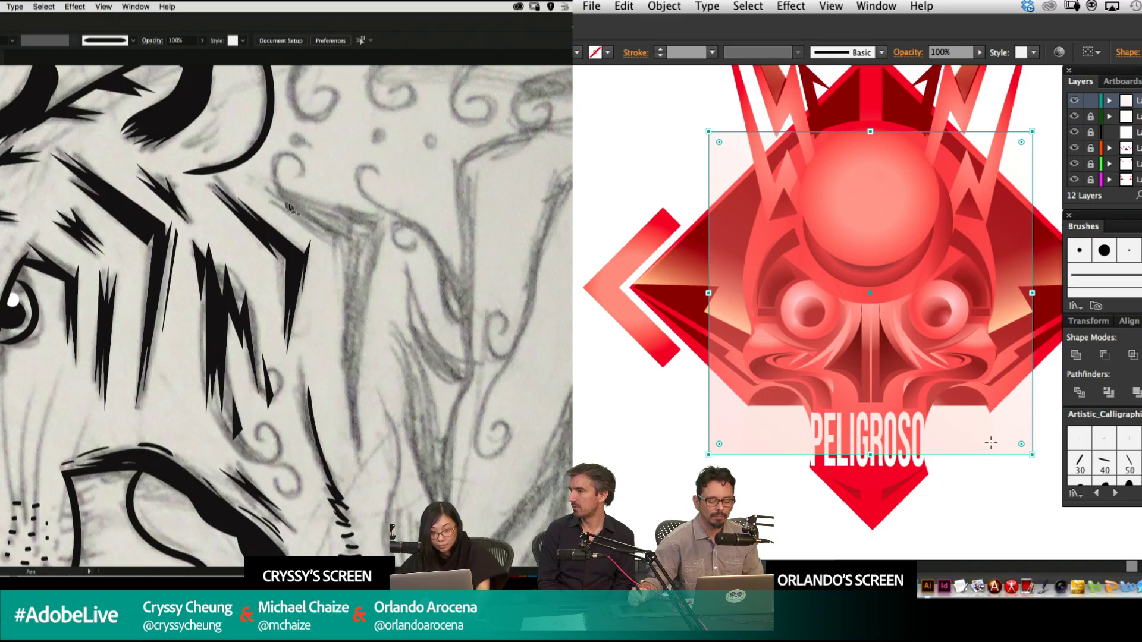
pyautogui.click(272, 201)
pyautogui.click(335, 240)
pyautogui.moveTo(1036, 127); pyautogui.dragTo(890, 100)
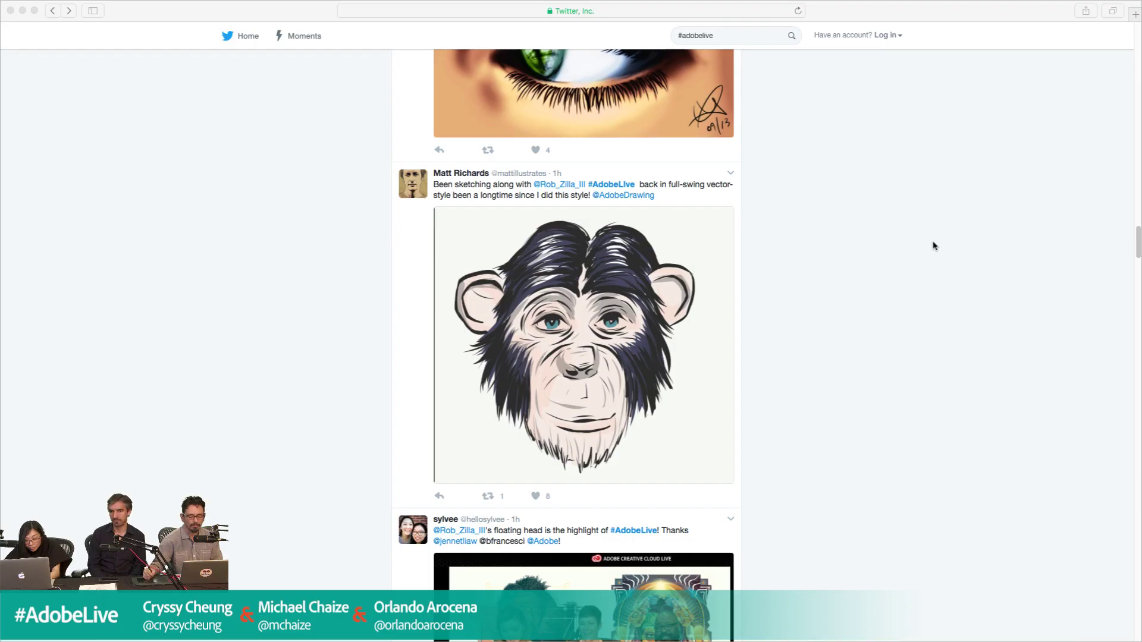
# Switch to the Twitter #adobelive feed in the browser, enlarge the page and examine the chimpanzee portrait post.
pyautogui.click(991, 254)
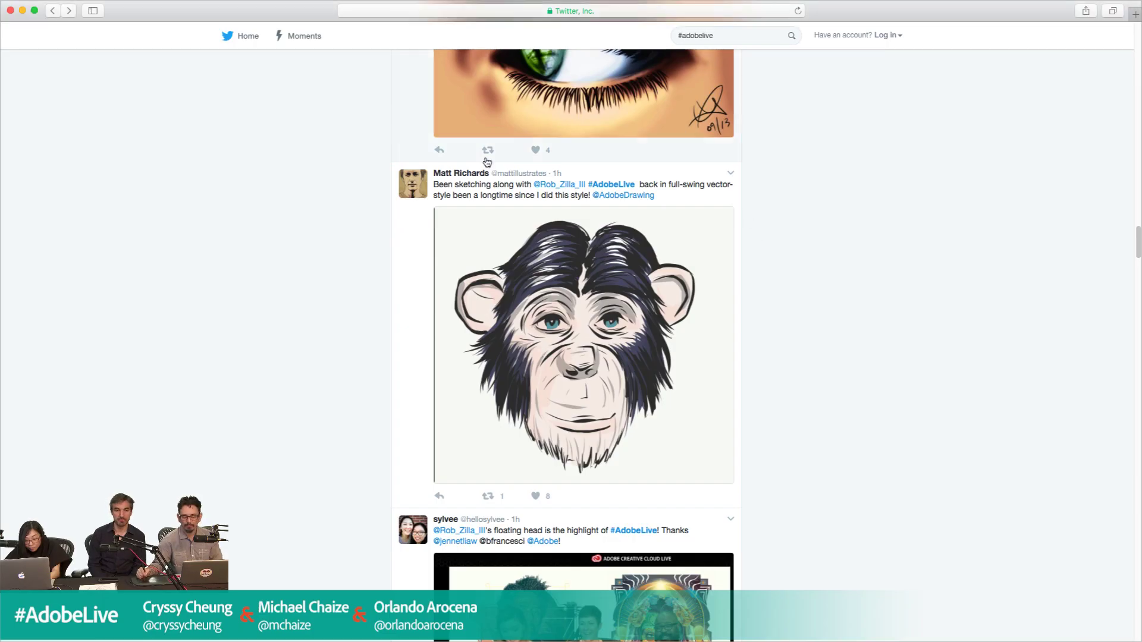
pyautogui.press('super+equal')
pyautogui.scroll(-3, 485, 161)
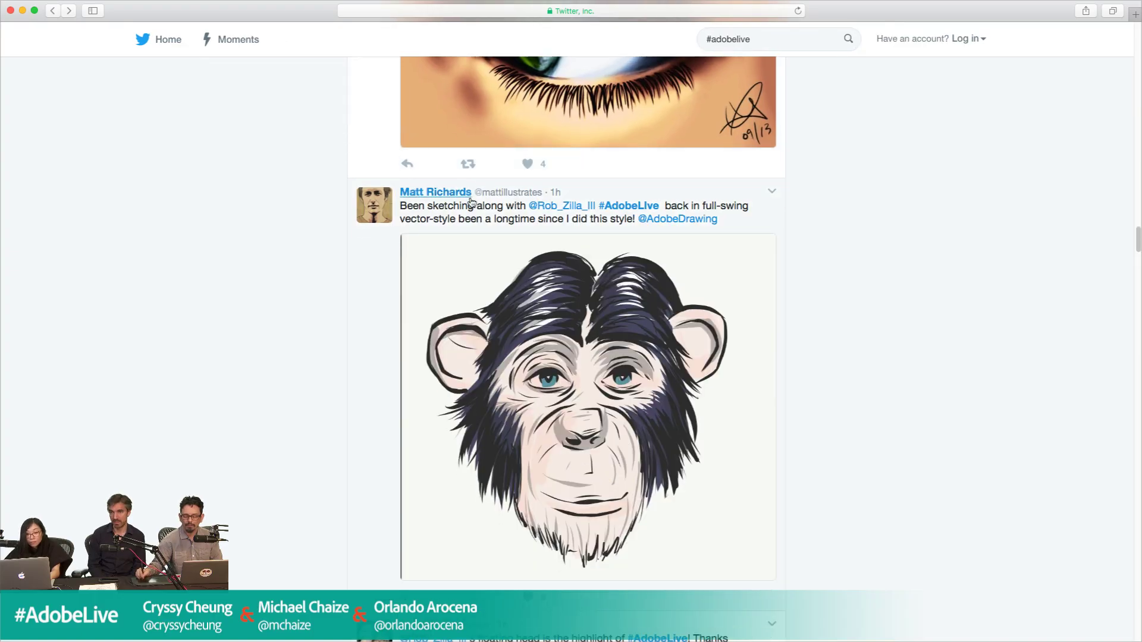
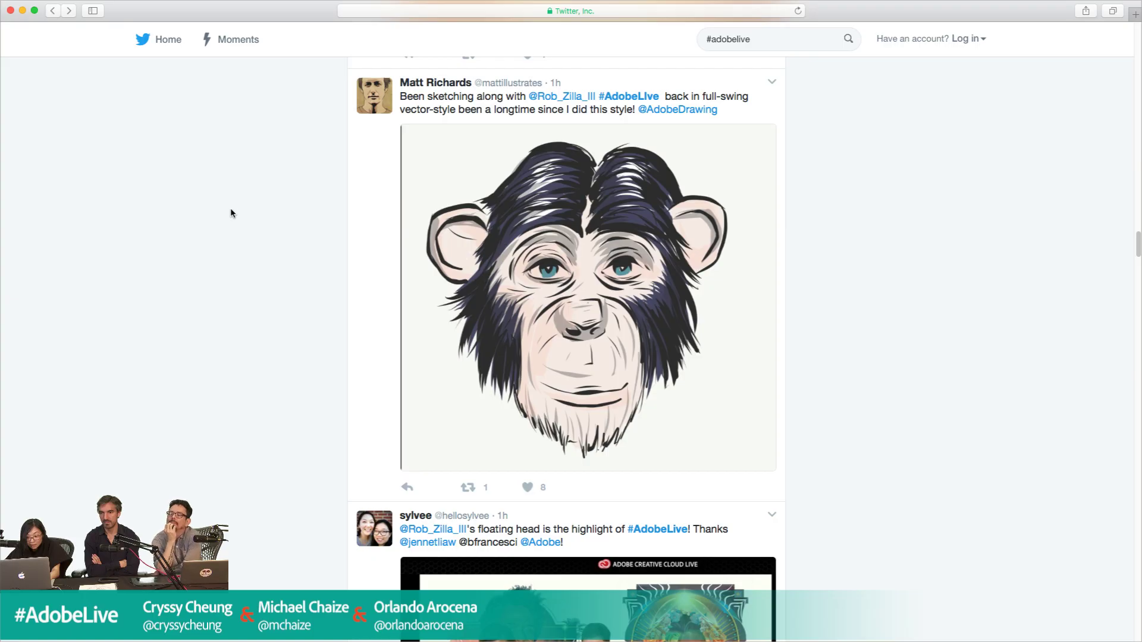
pyautogui.press('super+equal')
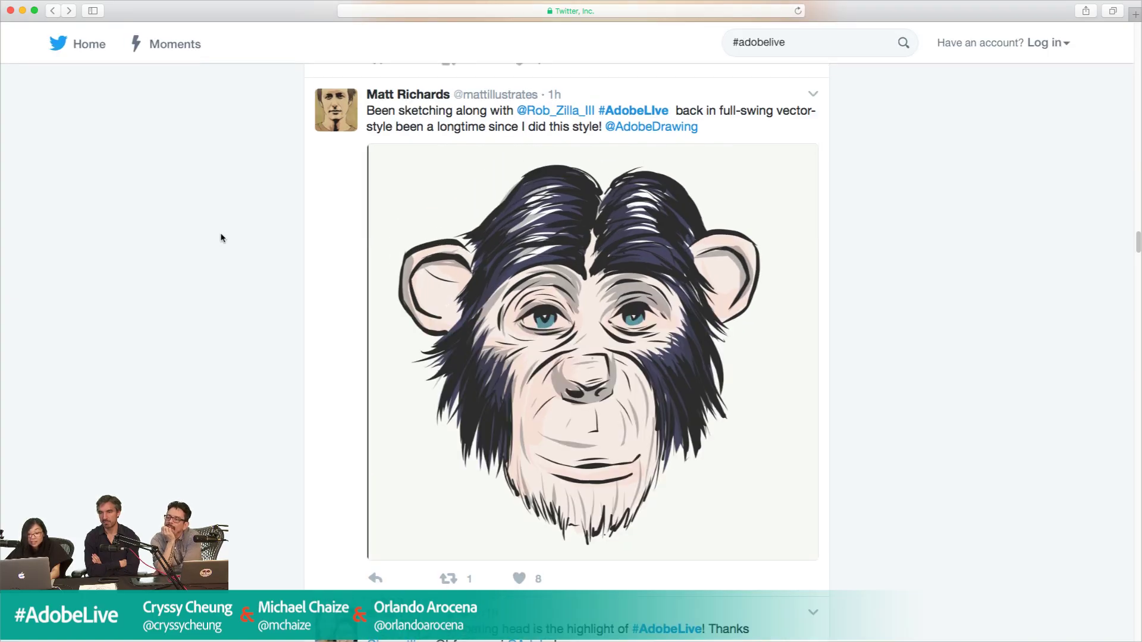
# Browse the #adobelive feed and examine the green-eye digital painting and the Poster Posse wireframe and vector face post.
pyautogui.scroll(-10, 220, 237)
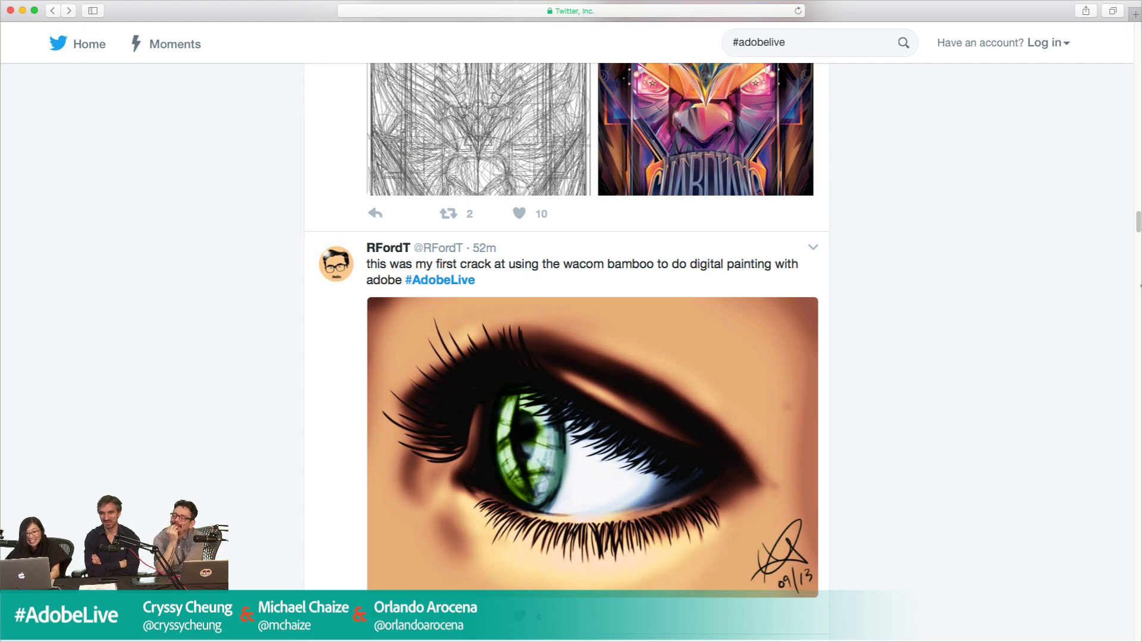
pyautogui.scroll(-1, 1139, 232)
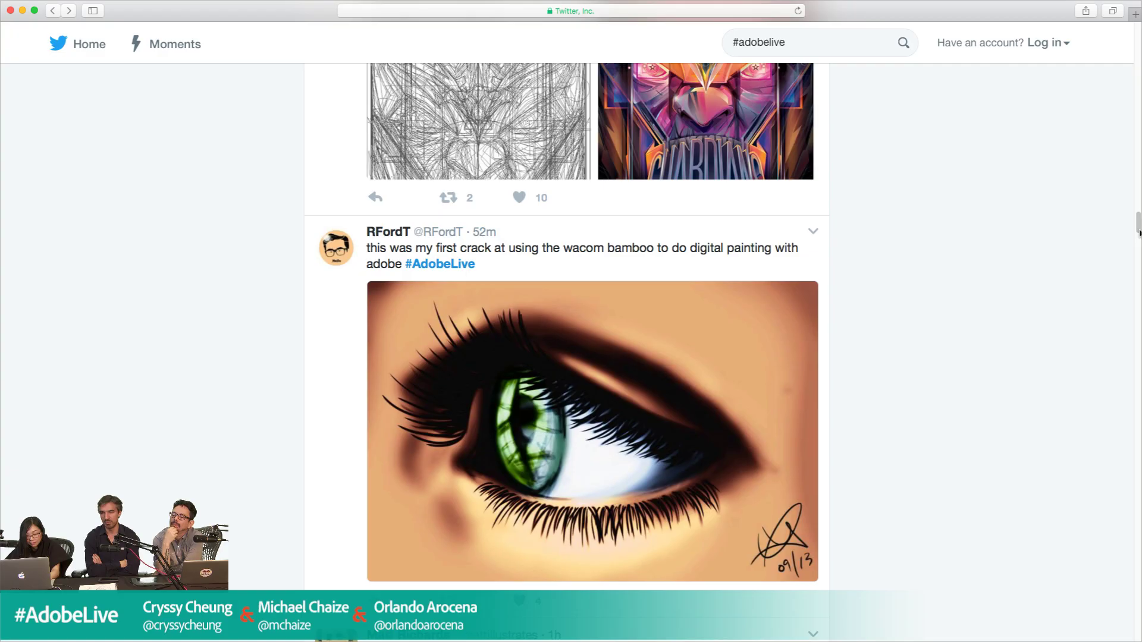
pyautogui.scroll(2, 1139, 232)
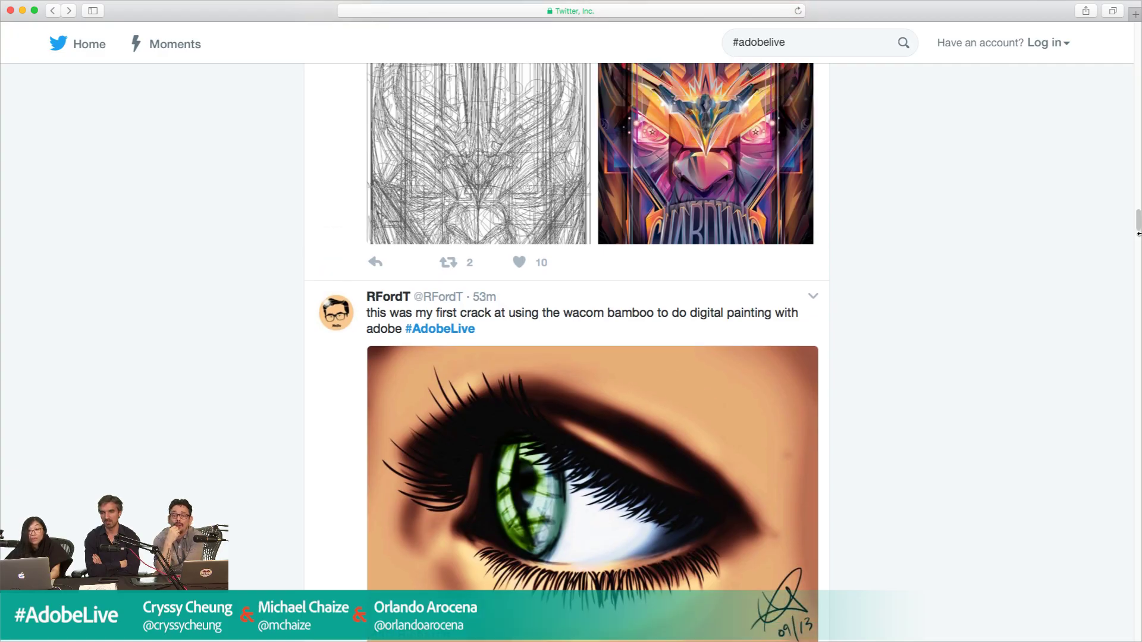
pyautogui.scroll(10, 1138, 234)
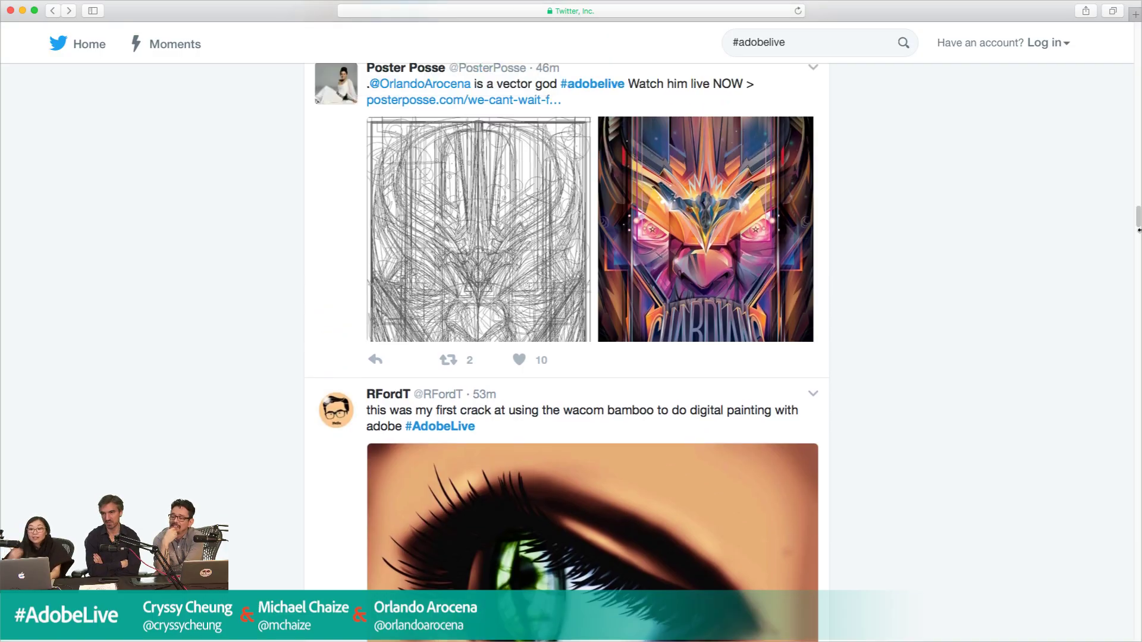
pyautogui.scroll(-5, 1138, 217)
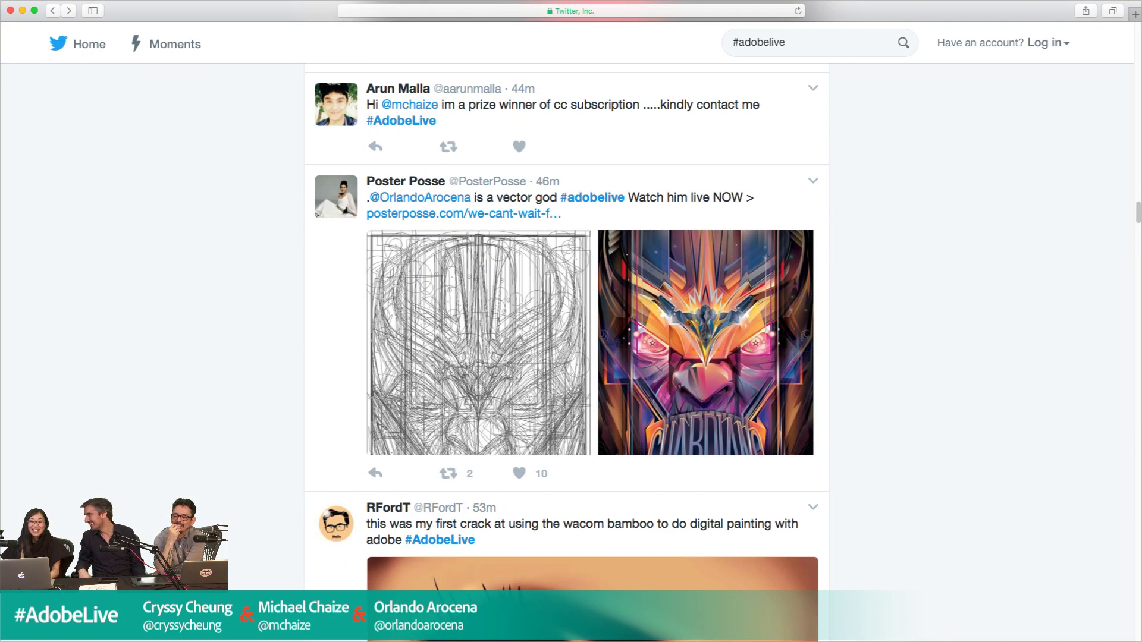
# Examine the newer posts with the red Boogeyman mask, the Crunchie skateboarder, the tangled burglar hand and the Filipinos skateboarder.
pyautogui.scroll(8, 561, 351)
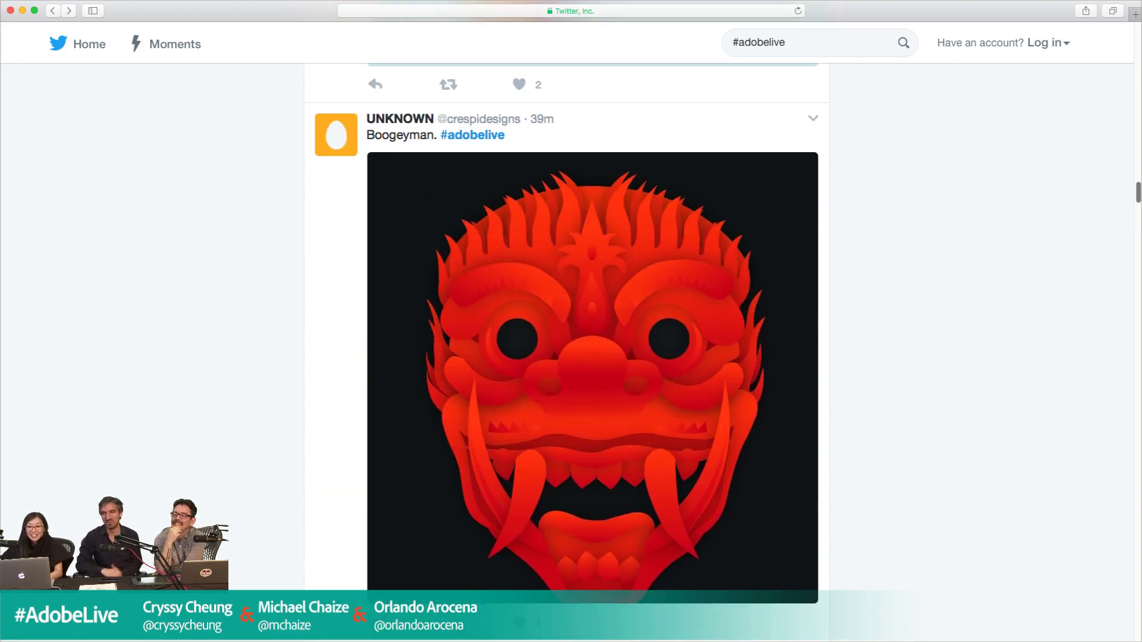
pyautogui.scroll(2, 561, 351)
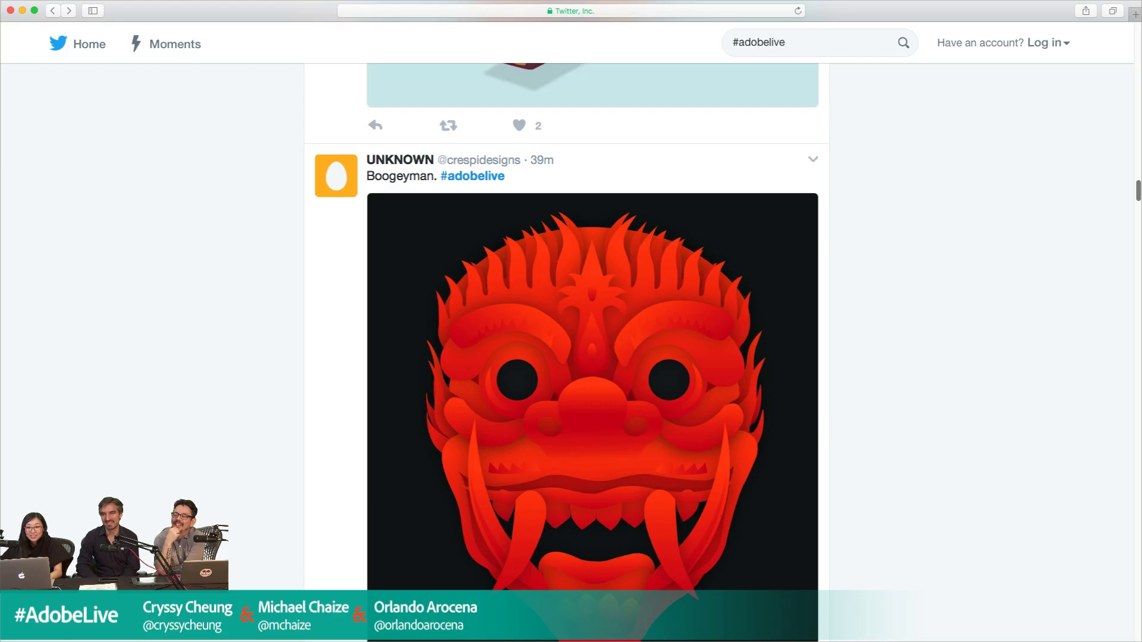
pyautogui.scroll(7, 562, 351)
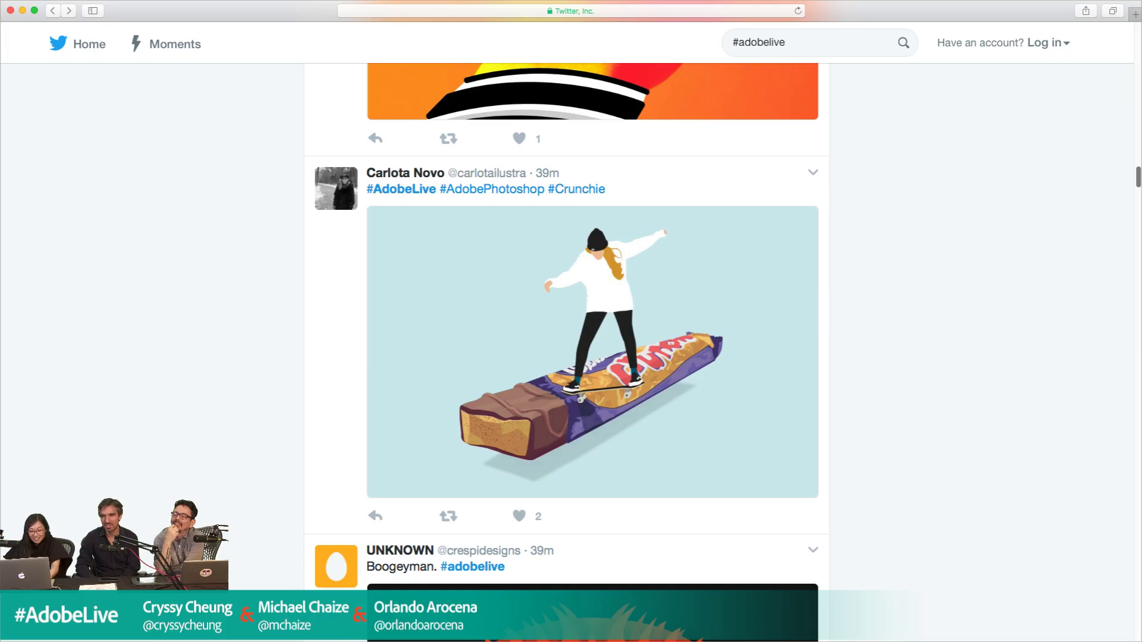
pyautogui.scroll(2, 561, 351)
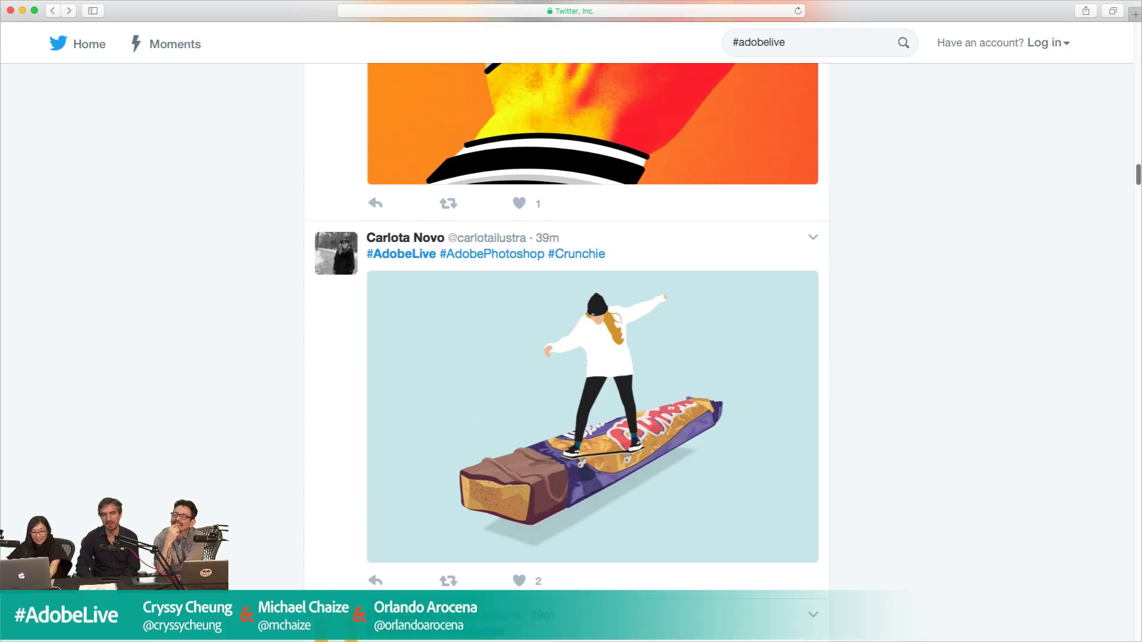
pyautogui.scroll(7, 562, 351)
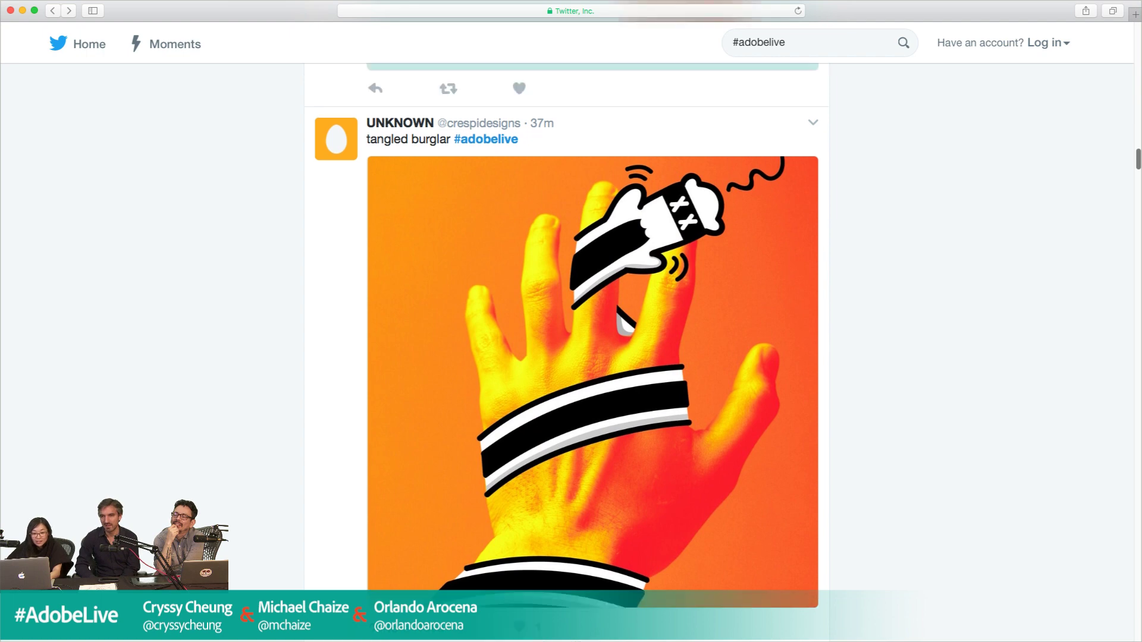
pyautogui.scroll(7, 561, 351)
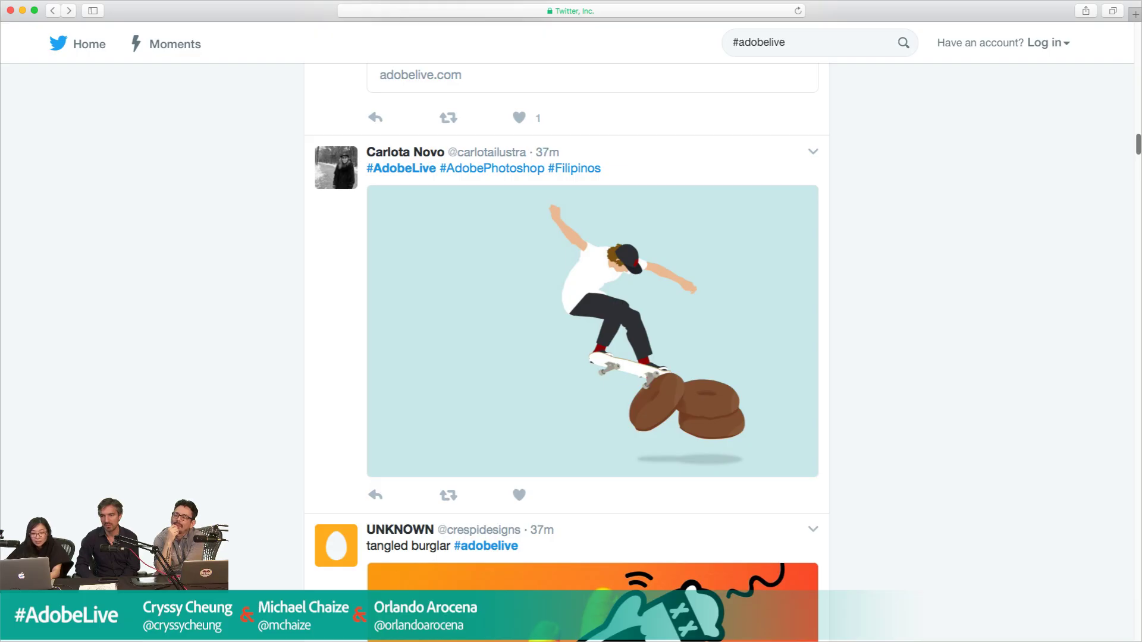
# Examine the #Kinder skateboarder illustration and the first-illustration post with the Inception T-shirt.
pyautogui.scroll(14, 562, 351)
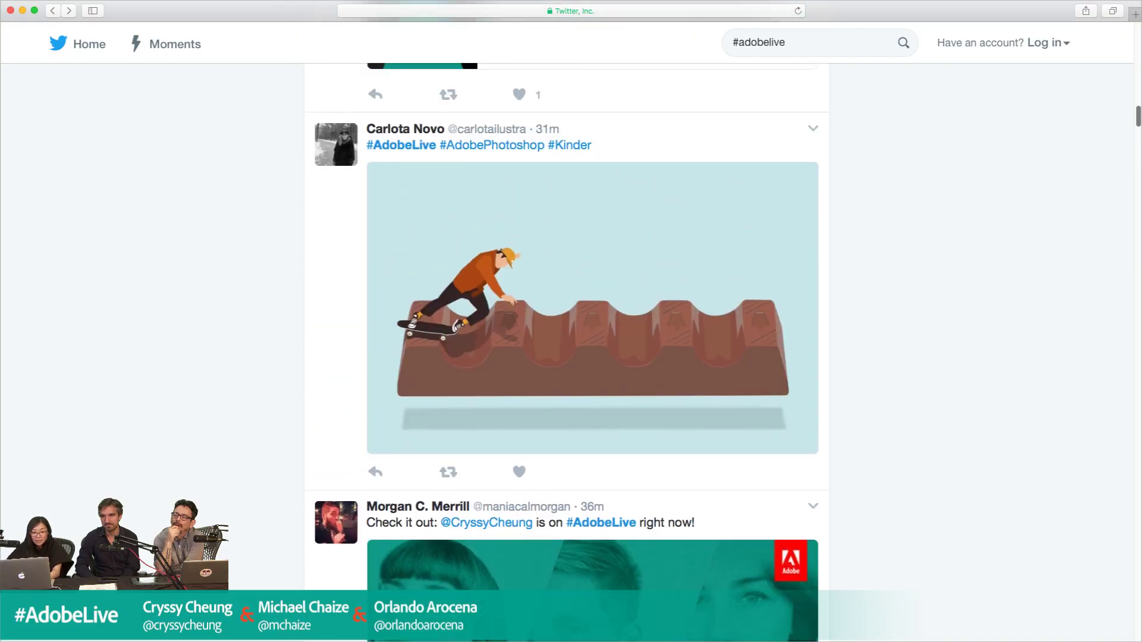
pyautogui.scroll(1, 562, 351)
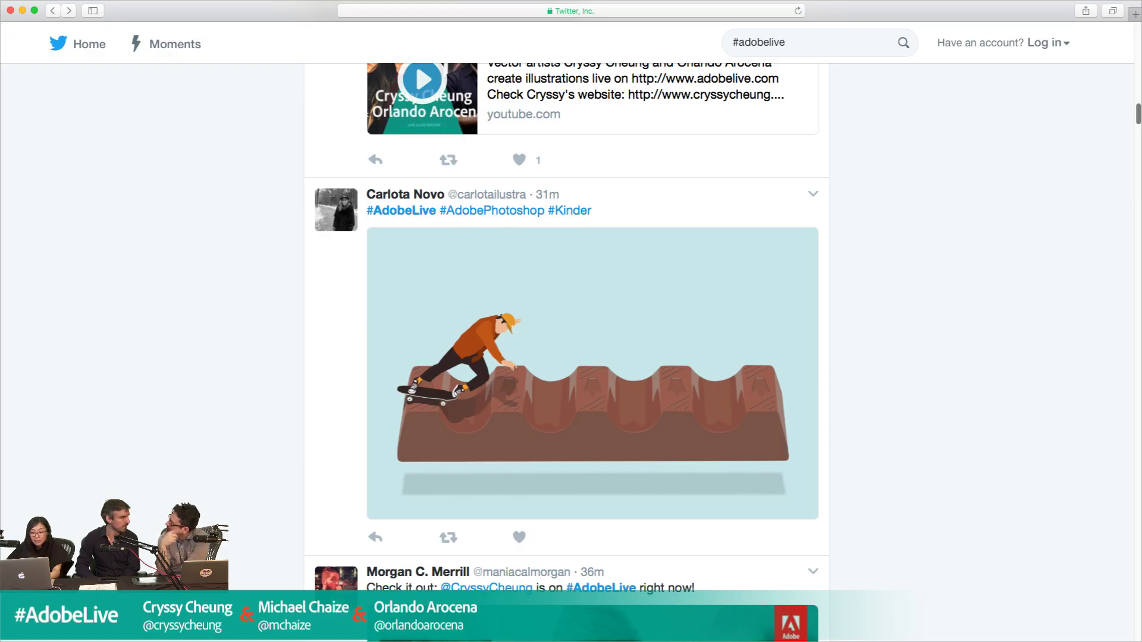
pyautogui.scroll(5, 562, 351)
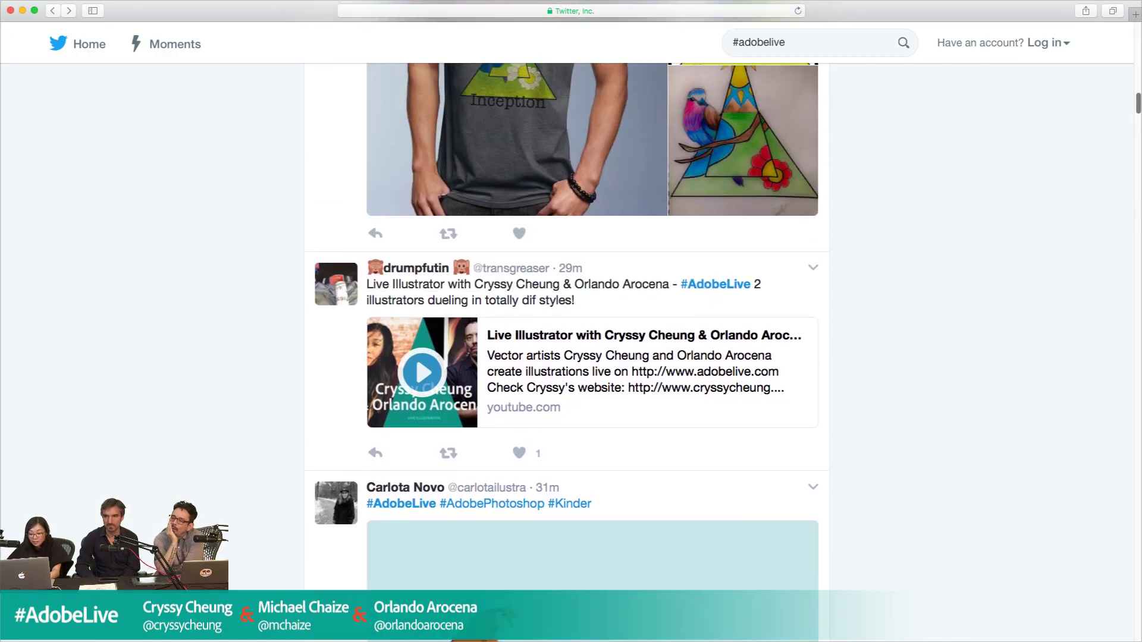
pyautogui.scroll(4, 561, 351)
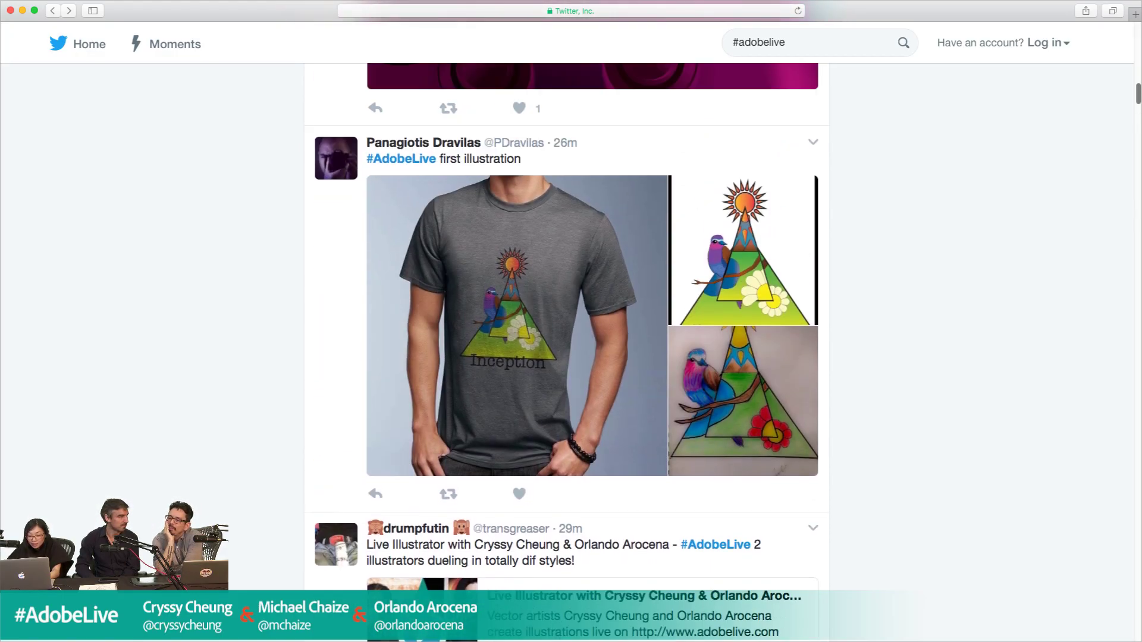
pyautogui.scroll(1, 566, 351)
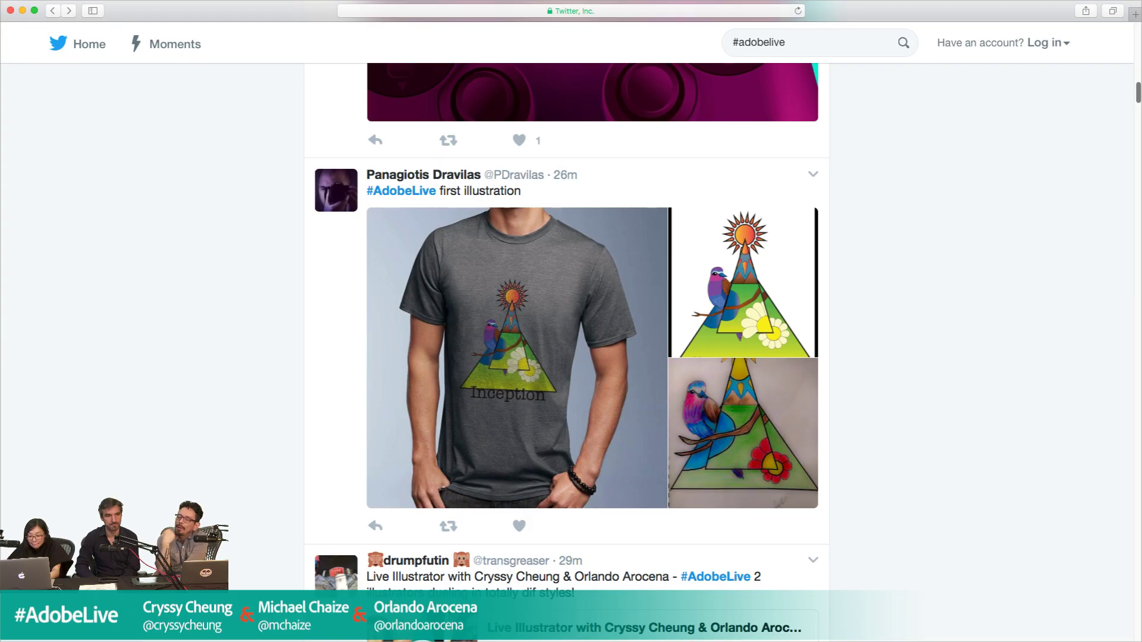
# Examine the Los Detectives Helados heart and game-controller illustration and the painted portrait post linking to Behance.
pyautogui.scroll(10, 566, 351)
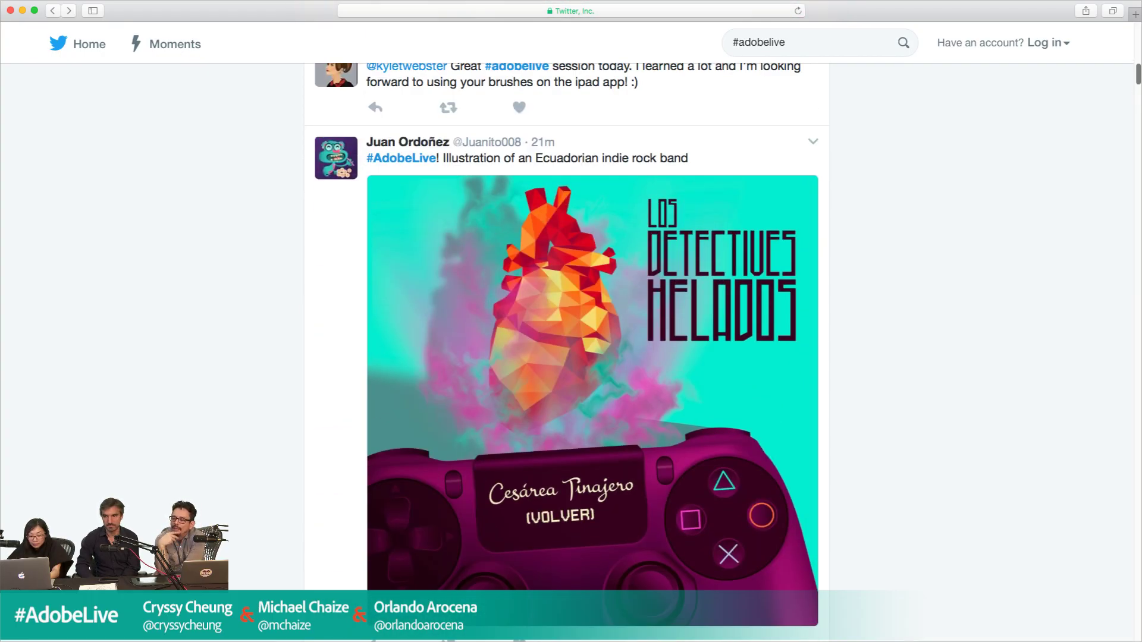
pyautogui.scroll(-1, 566, 351)
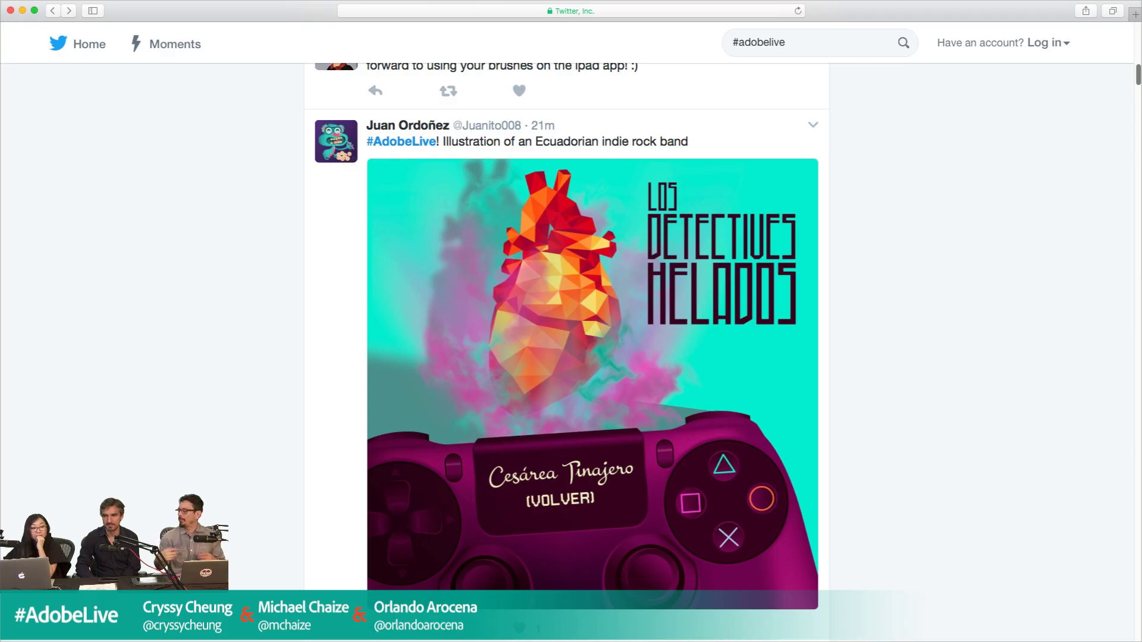
pyautogui.scroll(10, 566, 351)
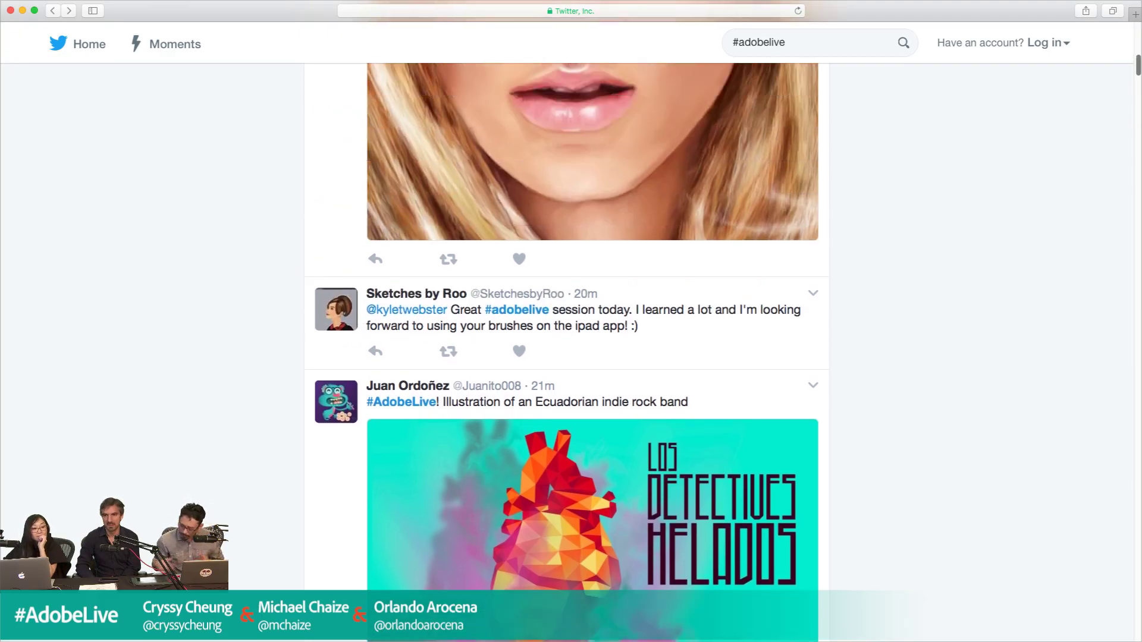
pyautogui.scroll(2, 566, 351)
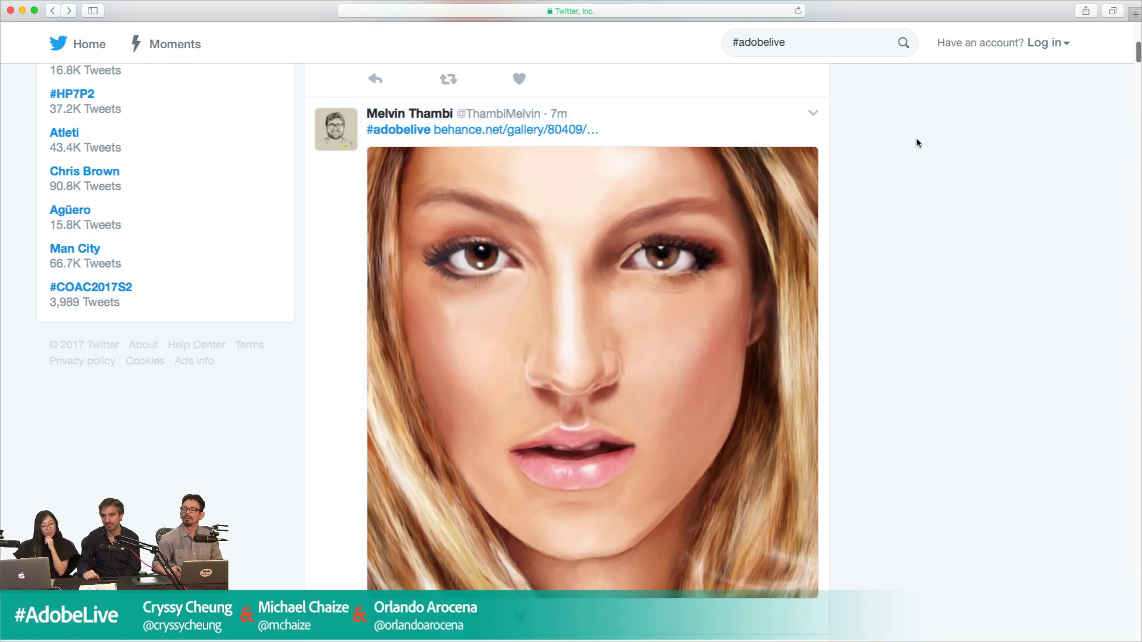
# Open the portrait post's Behance gallery link in a separate page and look through the Drawings project.
pyautogui.keyDown('super'); pyautogui.click(480, 129); pyautogui.keyUp('super')
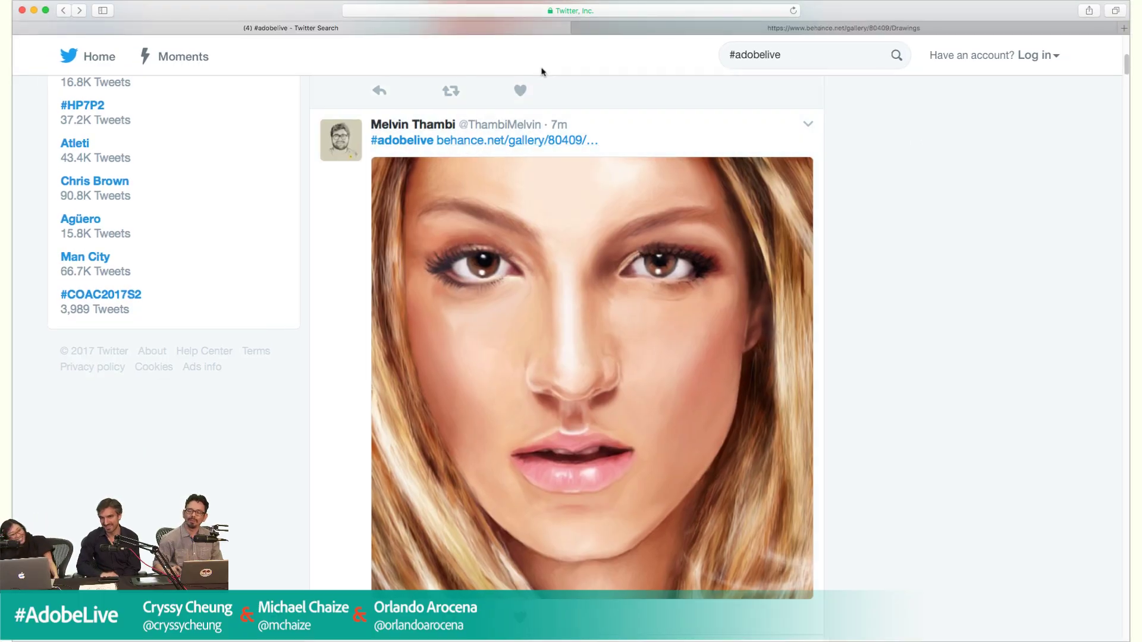
pyautogui.click(681, 28)
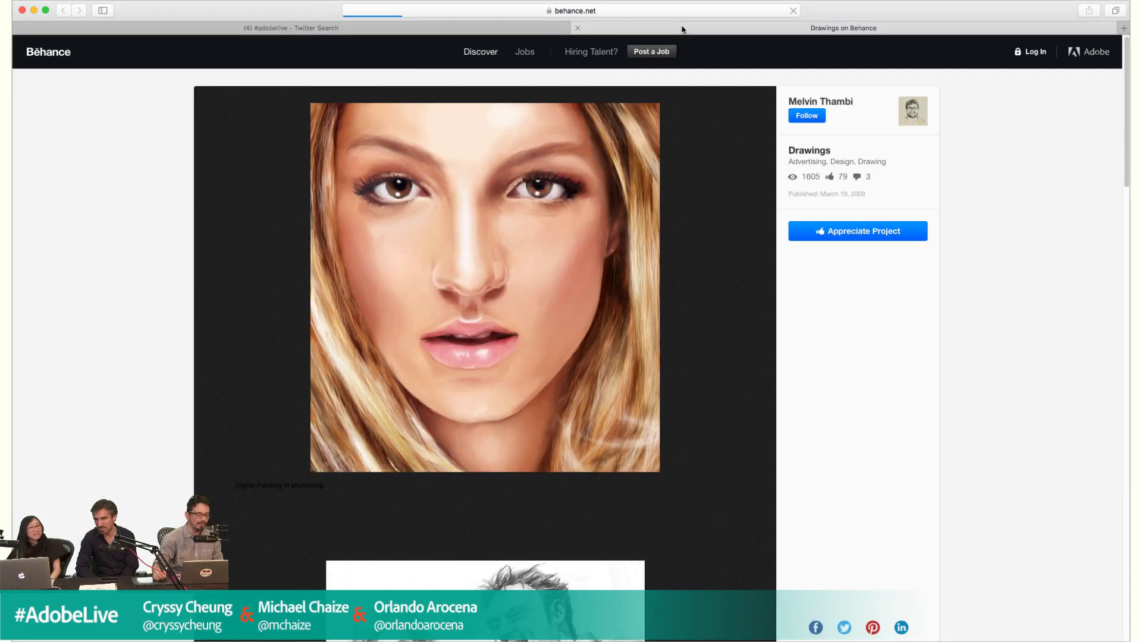
pyautogui.scroll(-1, 882, 428)
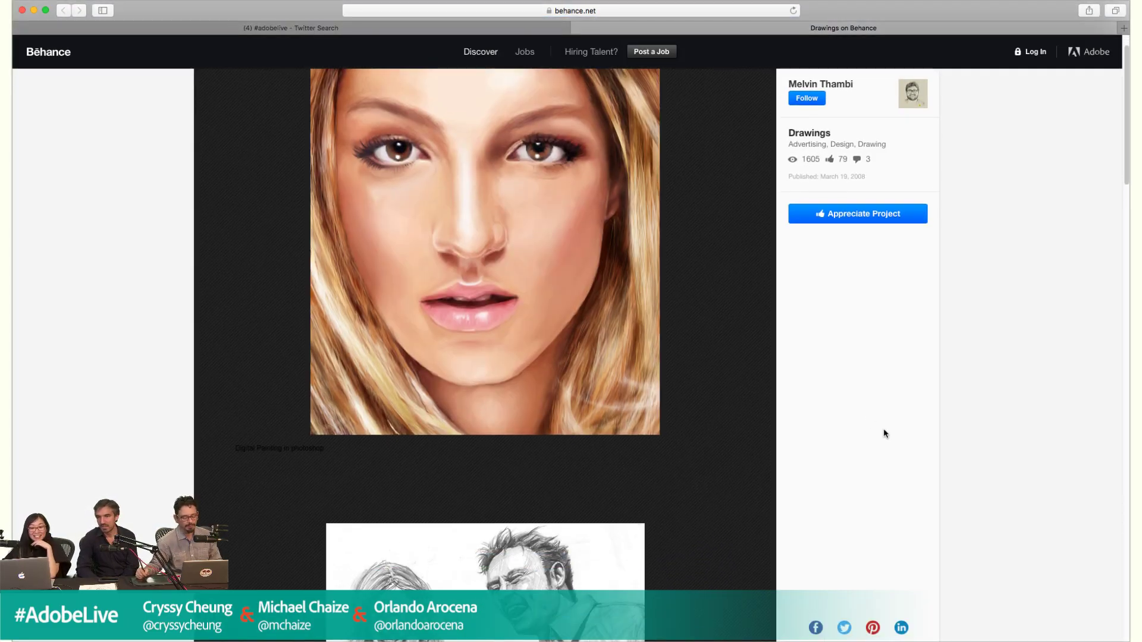
pyautogui.scroll(-10, 915, 424)
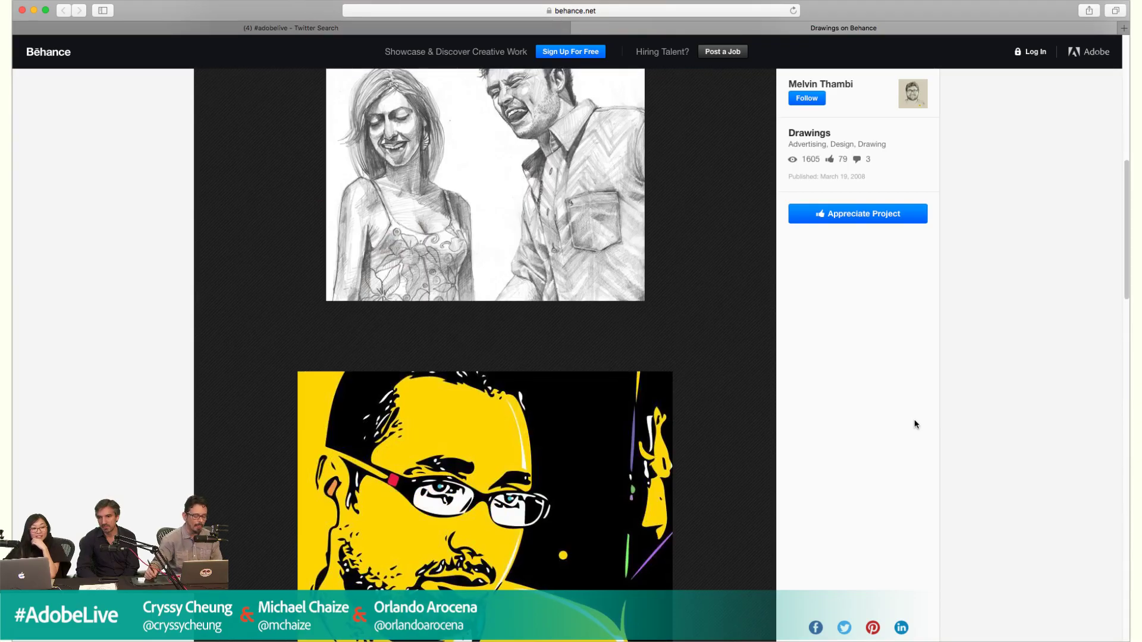
pyautogui.scroll(10, 915, 424)
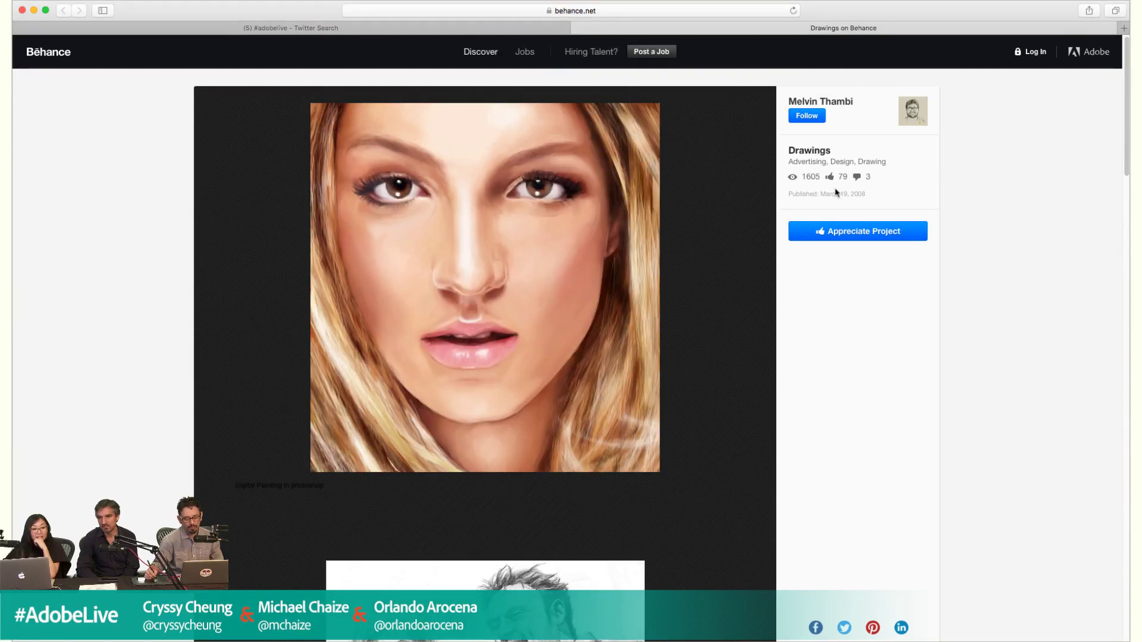
# Return to the start of the #adobelive Twitter feed and load the new results.
pyautogui.click(277, 28)
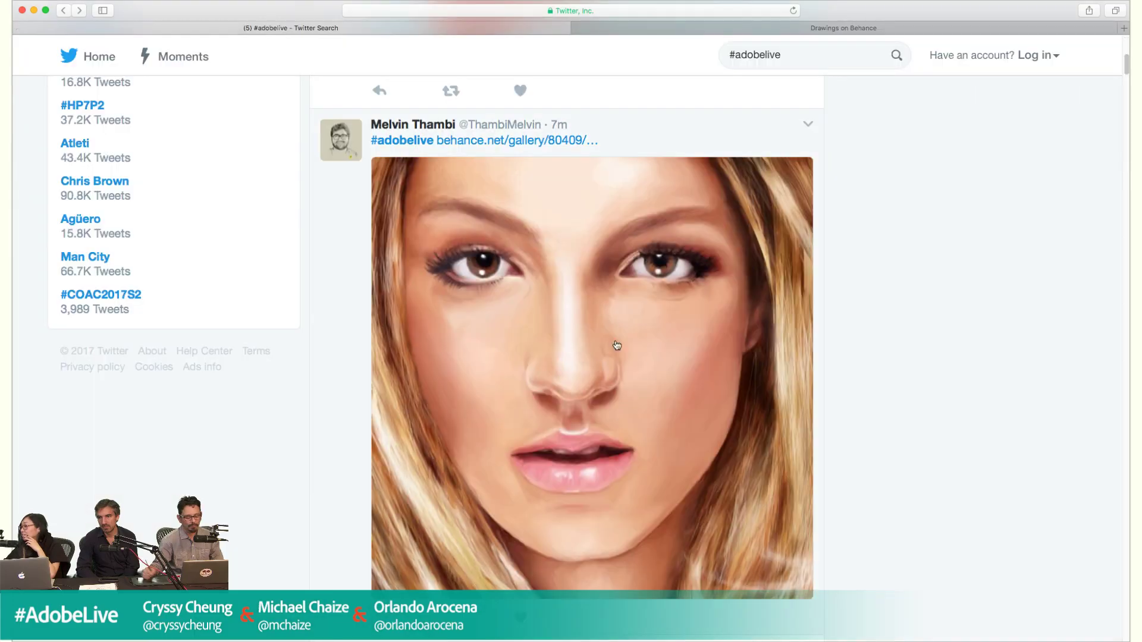
pyautogui.scroll(6, 654, 365)
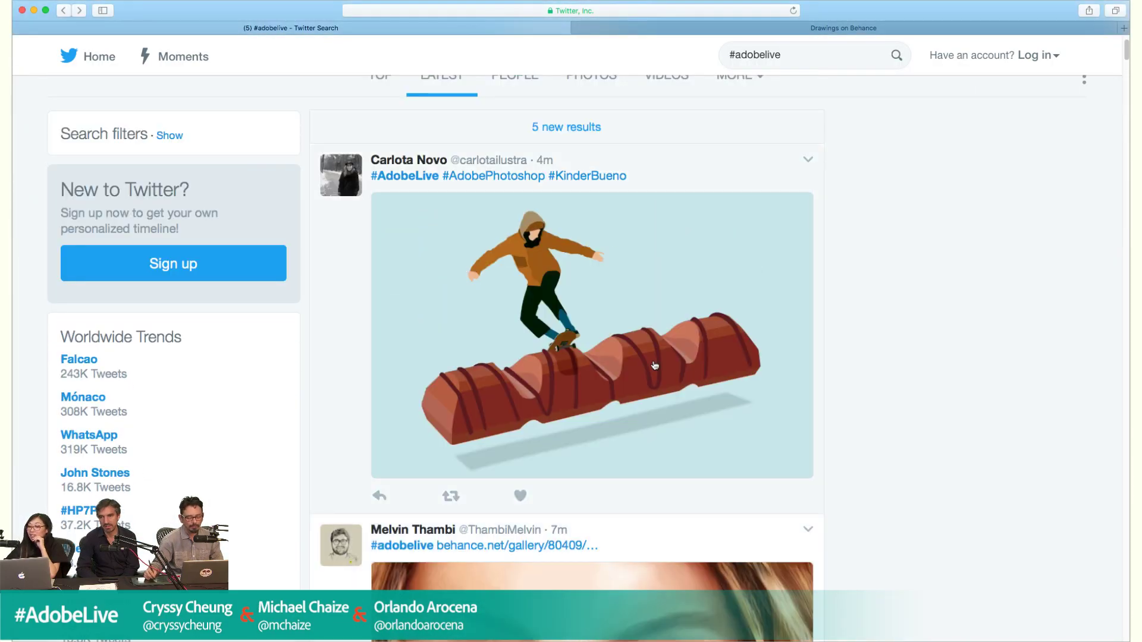
pyautogui.scroll(3, 654, 365)
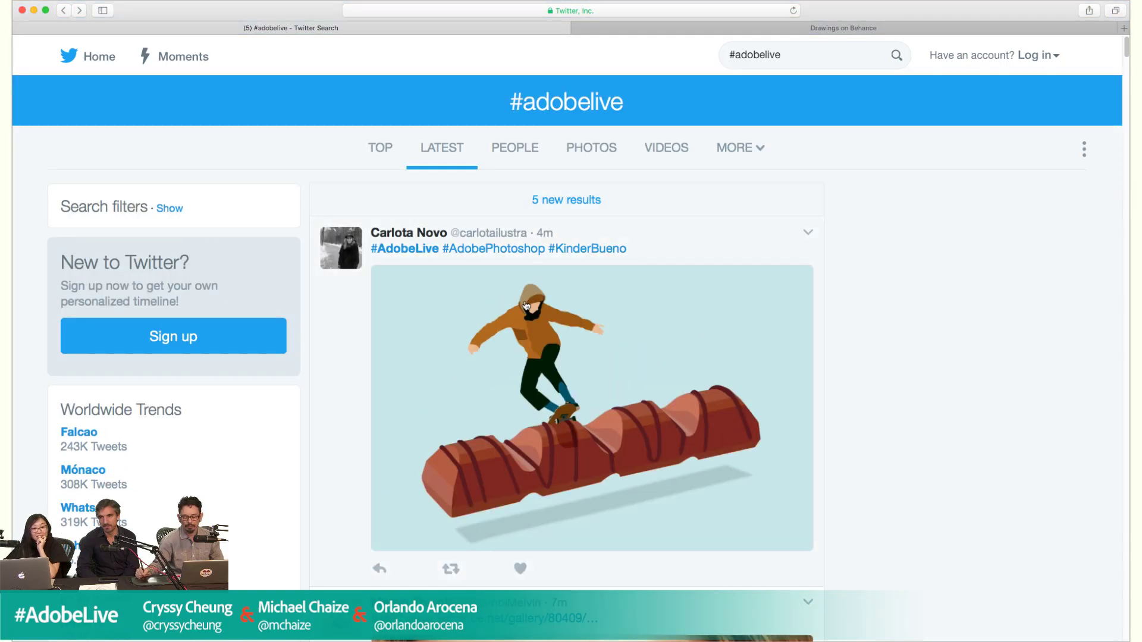
pyautogui.click(546, 201)
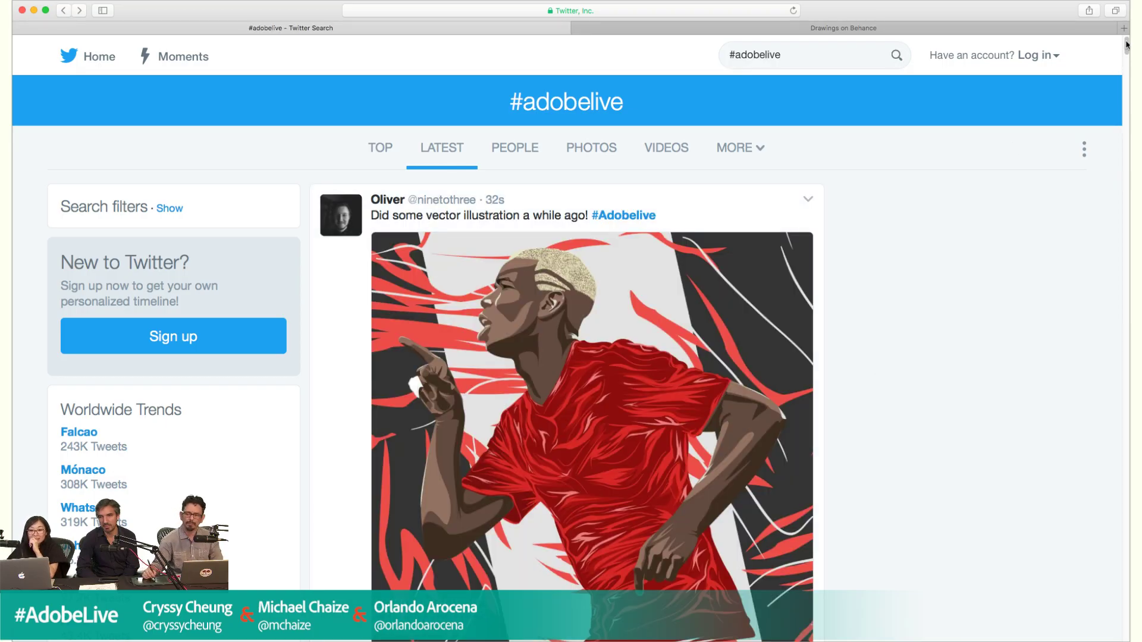
# Examine the newly posted artwork, from the red-shirted figure to the #Kinder skateboarder, and switch back to Illustrator.
pyautogui.scroll(-3, 1126, 44)
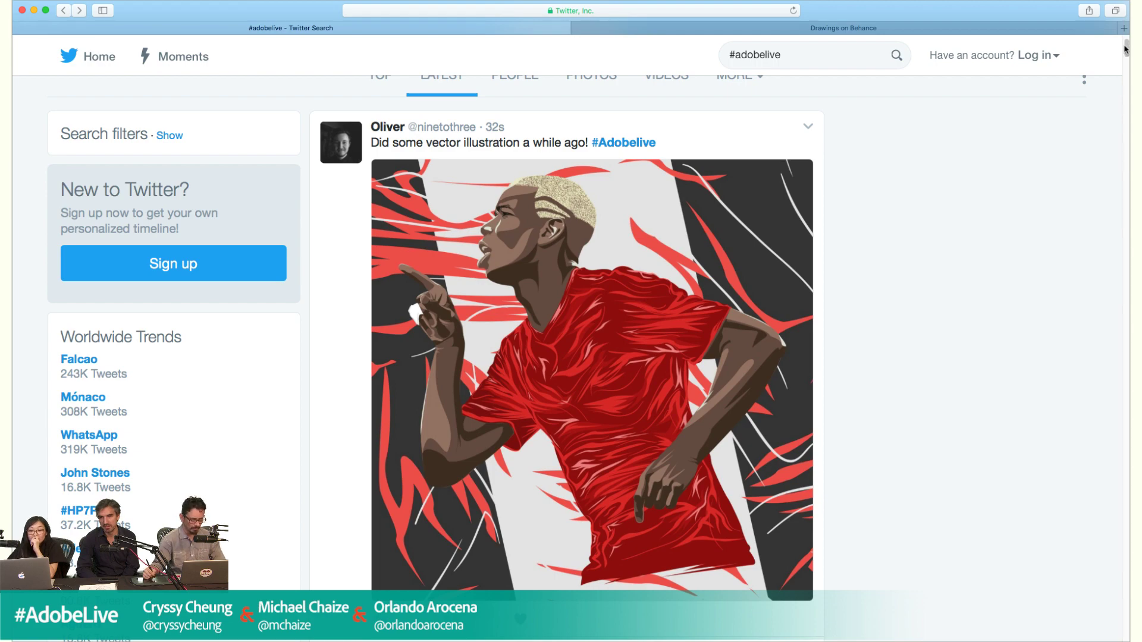
pyautogui.scroll(-10, 1127, 48)
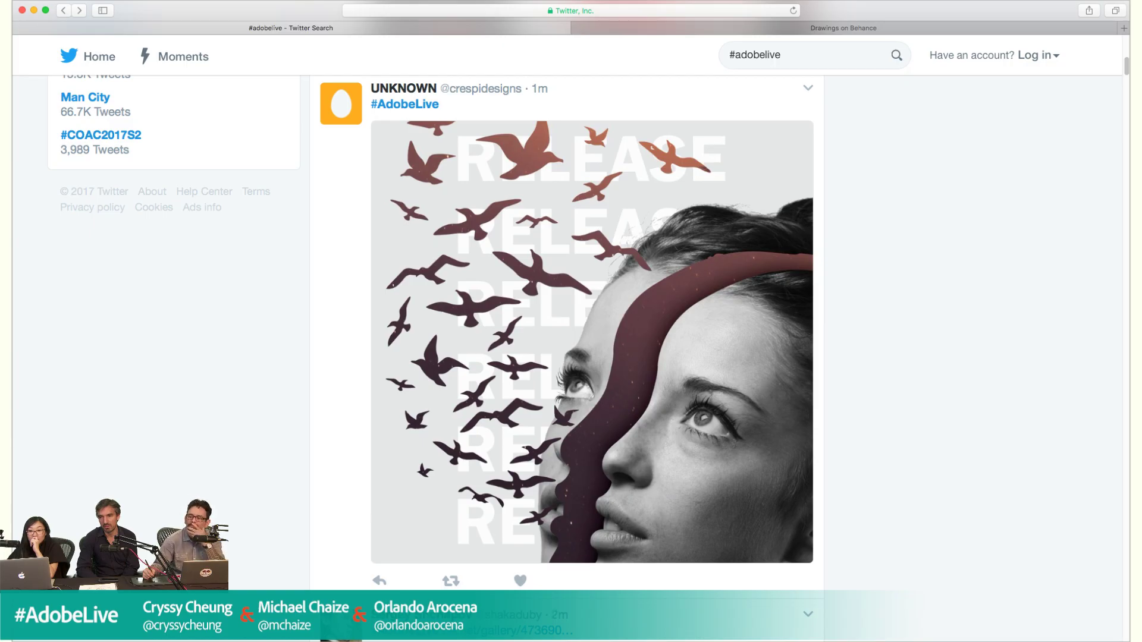
pyautogui.scroll(-9, 592, 356)
pyautogui.scroll(1, 592, 357)
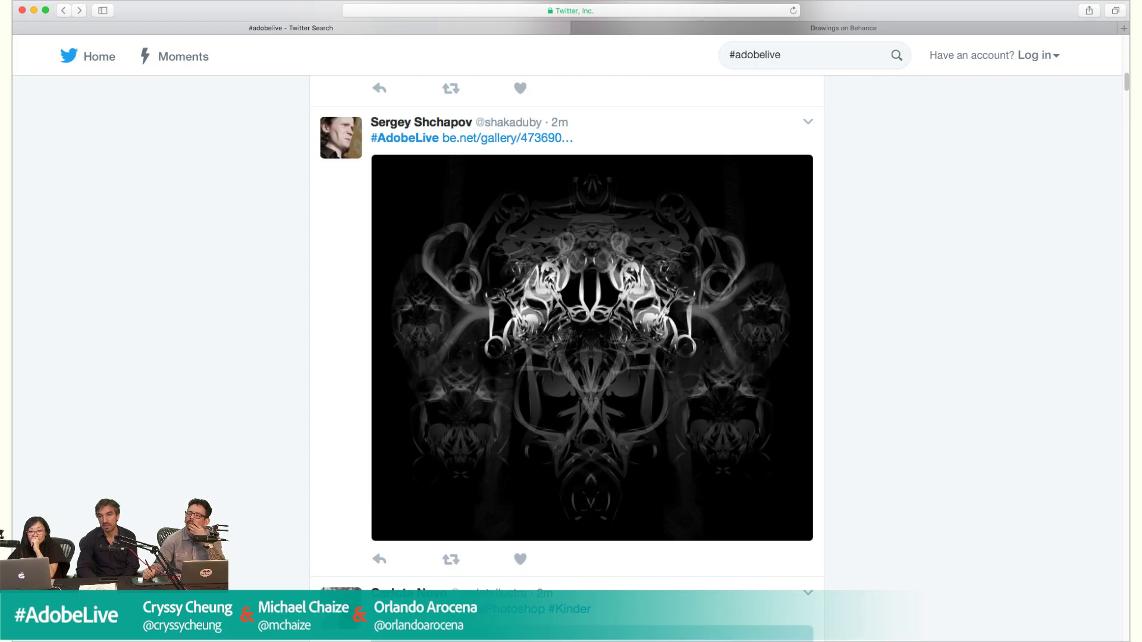
pyautogui.scroll(-10, 592, 357)
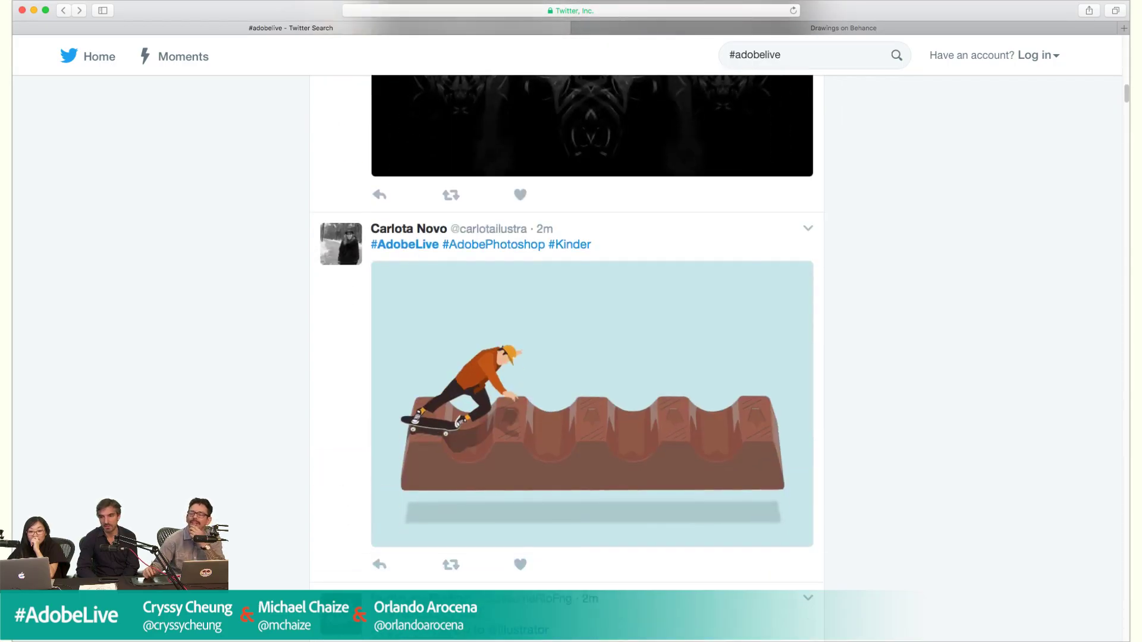
pyautogui.press('super+Tab')
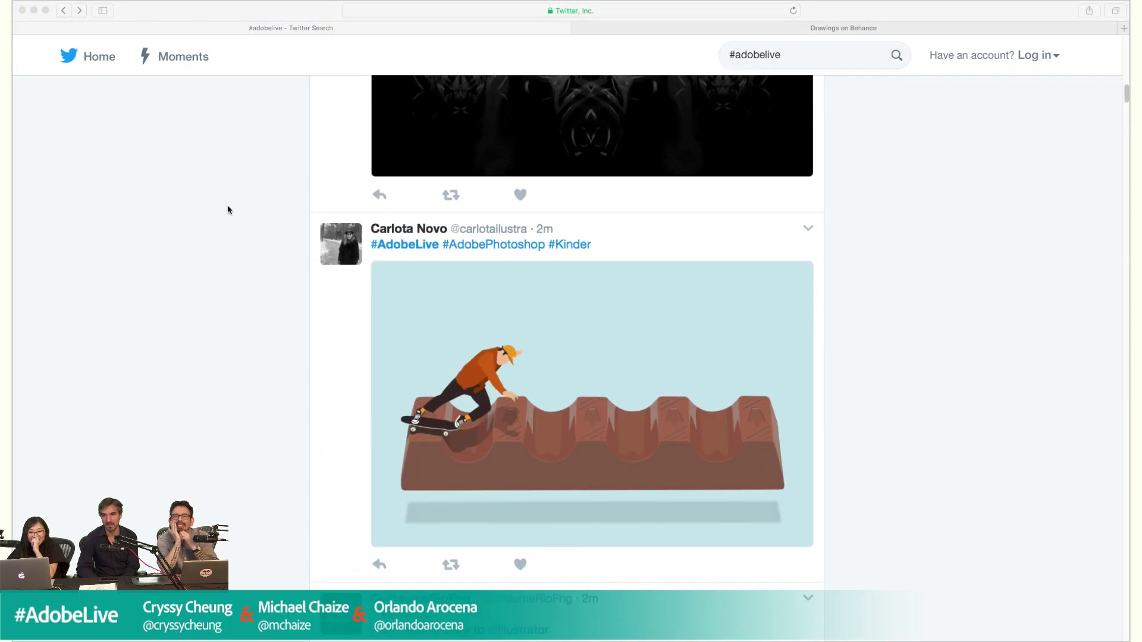
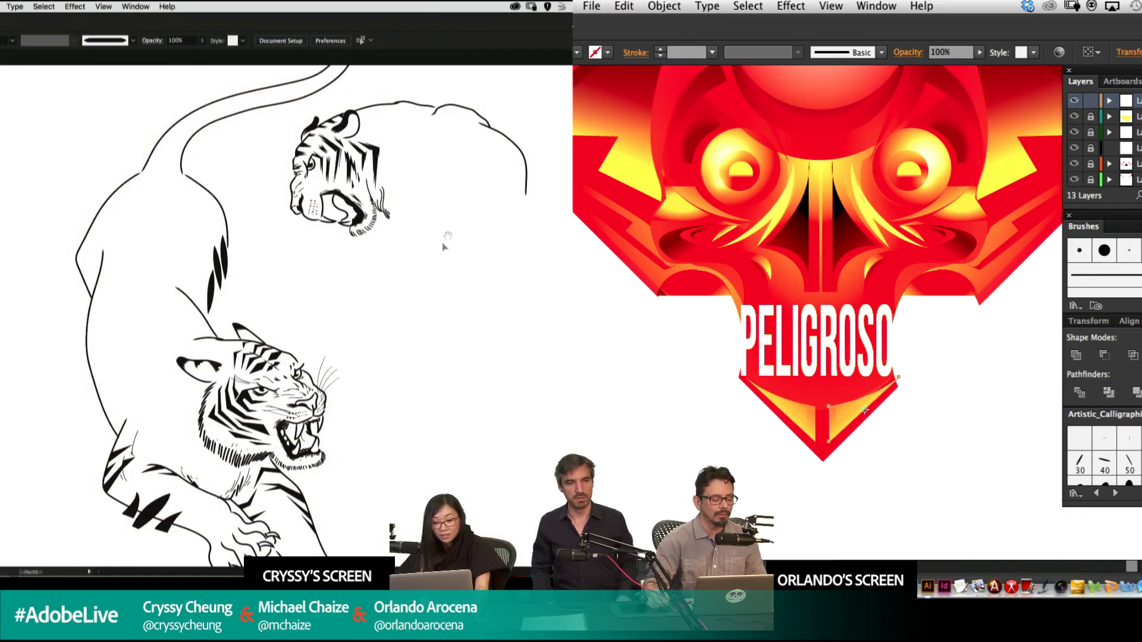
# Draw a speech bubble lettered "meow" beside the roaring tiger's mouth and start a curved path down the skull's left temple.
pyautogui.moveTo(451, 226); pyautogui.dragTo(468, 272)
pyautogui.press('v')
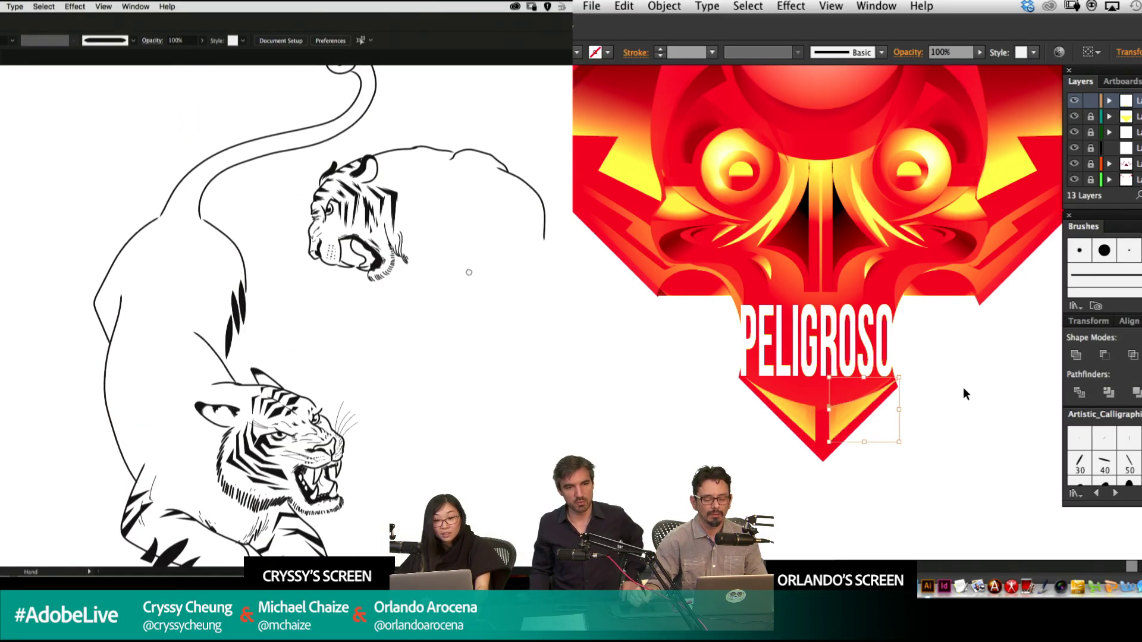
pyautogui.click(962, 387)
pyautogui.moveTo(845, 278)
pyautogui.mouseDown()
pyautogui.moveTo(859, 326)
pyautogui.moveTo(842, 438)
pyautogui.mouseUp()
pyautogui.keyDown('super'); pyautogui.click(383, 278); pyautogui.keyUp('super')
pyautogui.moveTo(395, 360)
pyautogui.mouseDown()
pyautogui.moveTo(432, 371)
pyautogui.moveTo(463, 337)
pyautogui.mouseUp()
pyautogui.click(678, 186)
pyautogui.moveTo(467, 327)
pyautogui.mouseDown()
pyautogui.moveTo(477, 334)
pyautogui.moveTo(486, 314)
pyautogui.mouseUp()
pyautogui.moveTo(665, 358); pyautogui.dragTo(670, 370)
pyautogui.moveTo(378, 381); pyautogui.dragTo(379, 397)
pyautogui.moveTo(670, 370); pyautogui.dragTo(694, 404)
pyautogui.moveTo(379, 398); pyautogui.dragTo(483, 285)
pyautogui.moveTo(694, 404); pyautogui.dragTo(694, 424)
pyautogui.moveTo(483, 285); pyautogui.dragTo(379, 374)
pyautogui.moveTo(694, 424); pyautogui.dragTo(694, 426)
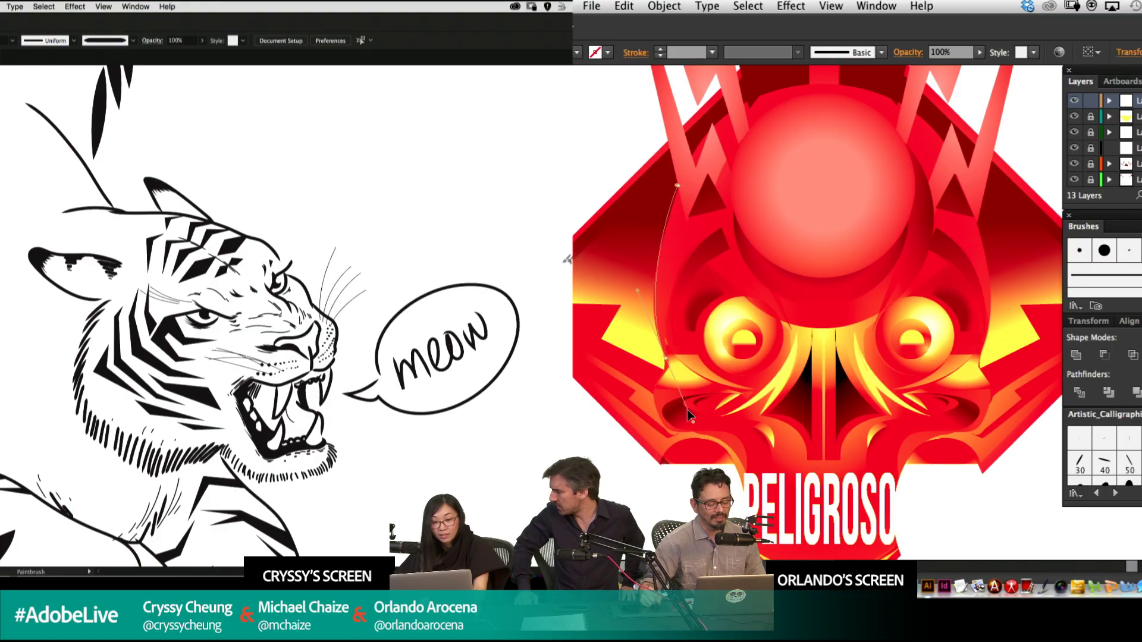
# Shape the left temple path into a slim curved orange highlight with a pointed barb on its inner edge.
pyautogui.click(666, 359)
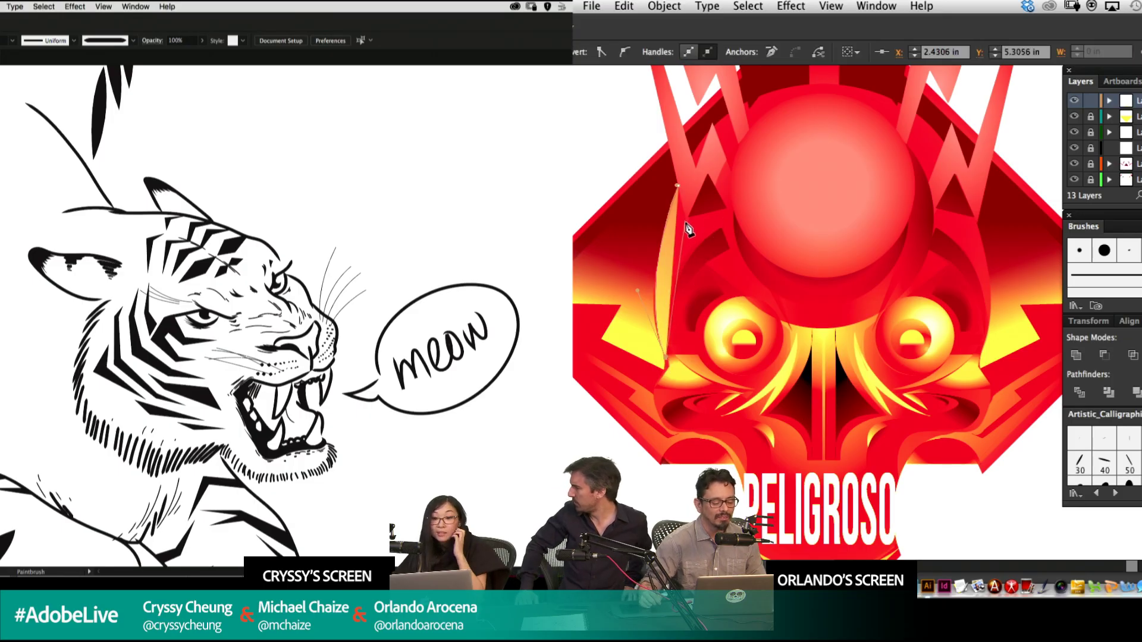
pyautogui.click(681, 189)
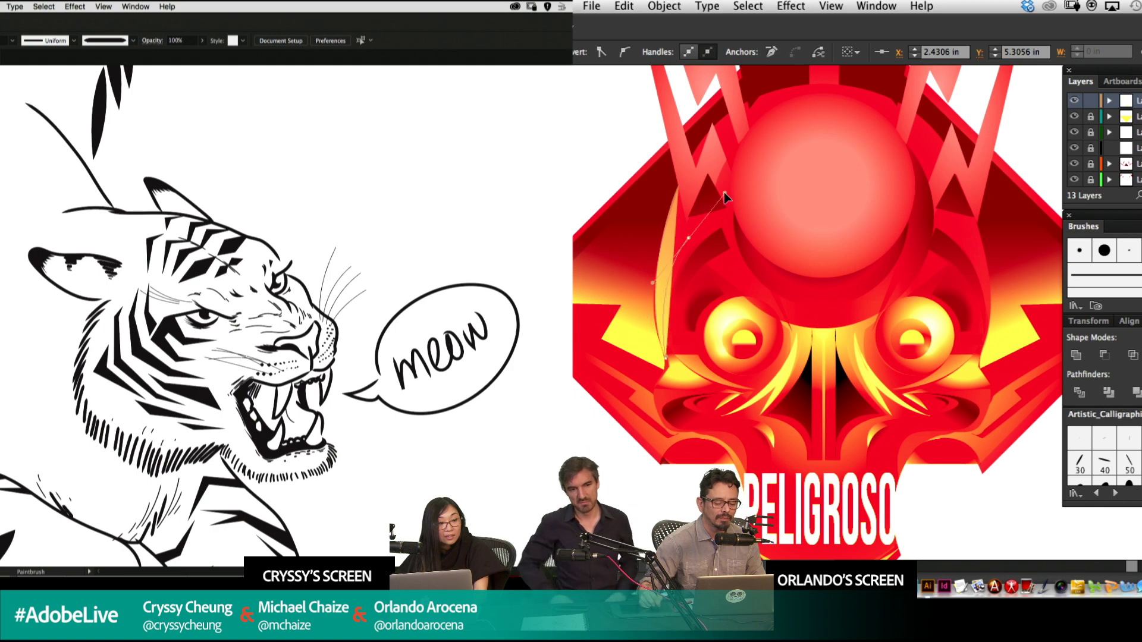
pyautogui.moveTo(665, 248); pyautogui.dragTo(667, 252)
pyautogui.click(667, 253)
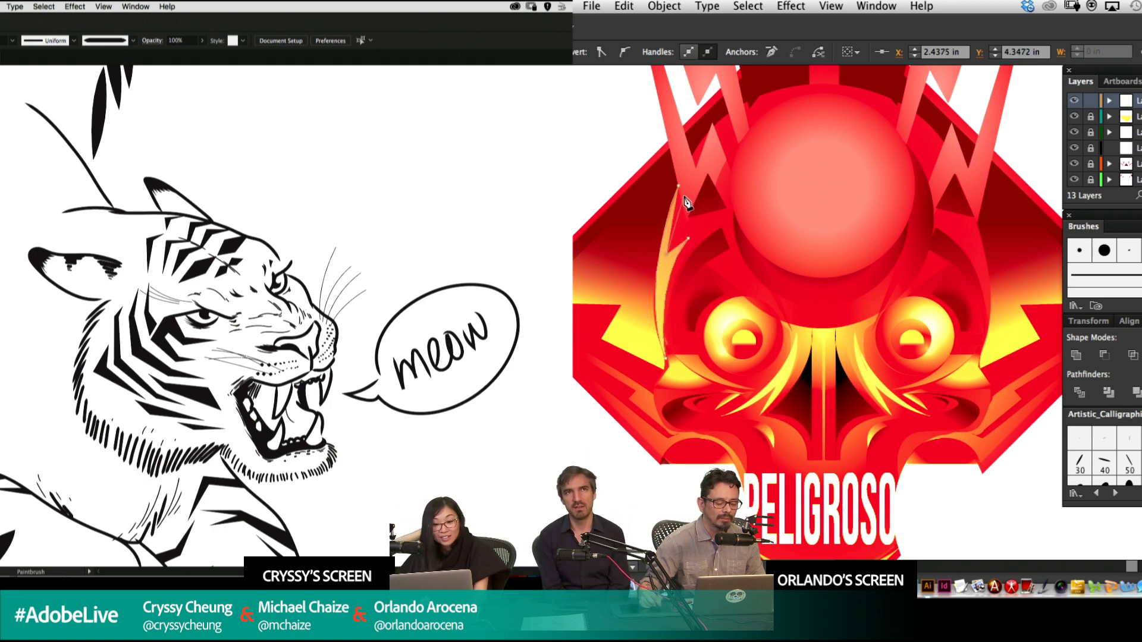
pyautogui.click(679, 186)
# Delete the "meow" speech bubble beside the roaring tiger.
pyautogui.press('v')
pyautogui.press('super+a')
pyautogui.press('Delete')
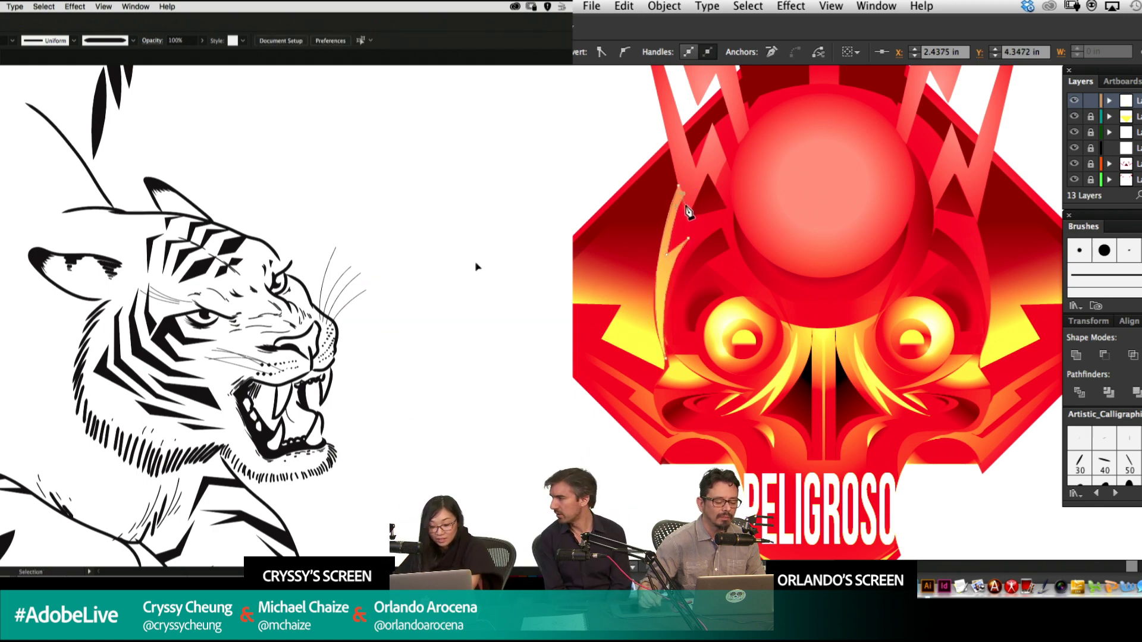
pyautogui.press('v')
pyautogui.press('super+z')
pyautogui.press('space')
pyautogui.moveTo(521, 181); pyautogui.dragTo(535, 392)
# Close the barbed temple highlight and place a copy of it on the skull's opposite side.
pyautogui.click(678, 188)
pyautogui.moveTo(530, 236); pyautogui.dragTo(512, 358)
pyautogui.press('v')
pyautogui.moveTo(587, 307); pyautogui.dragTo(535, 336)
pyautogui.click(600, 119)
pyautogui.press('super+minus')
pyautogui.click(994, 287)
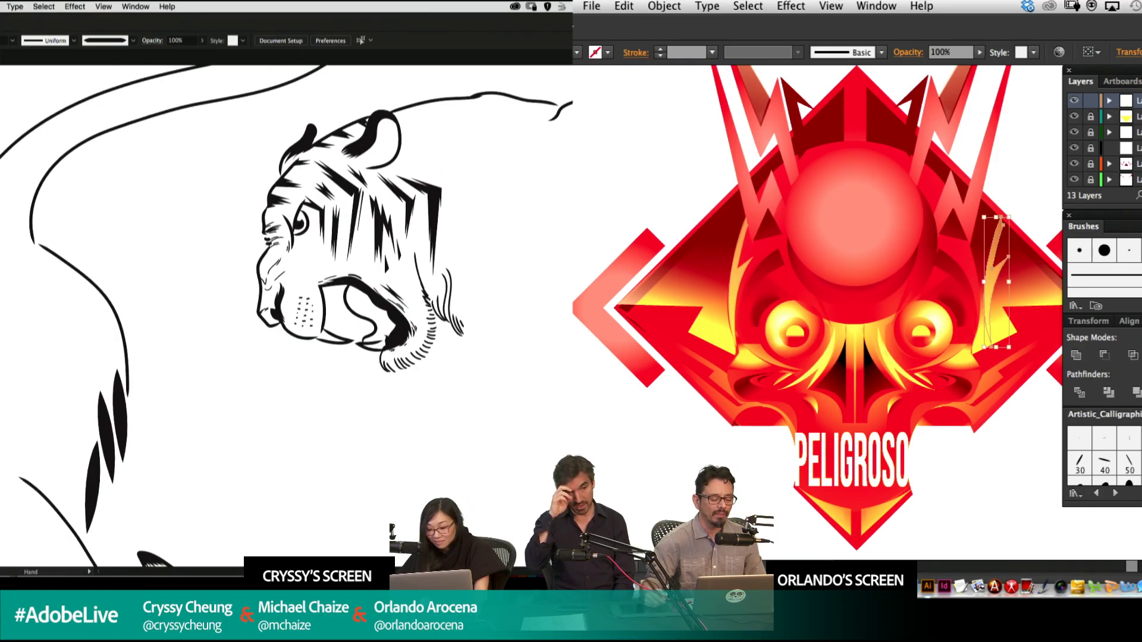
# Reflect the copied highlight horizontally and nudge it inward against the skull's right temple.
pyautogui.press('o')
pyautogui.moveTo(500, 147); pyautogui.dragTo(260, 363)
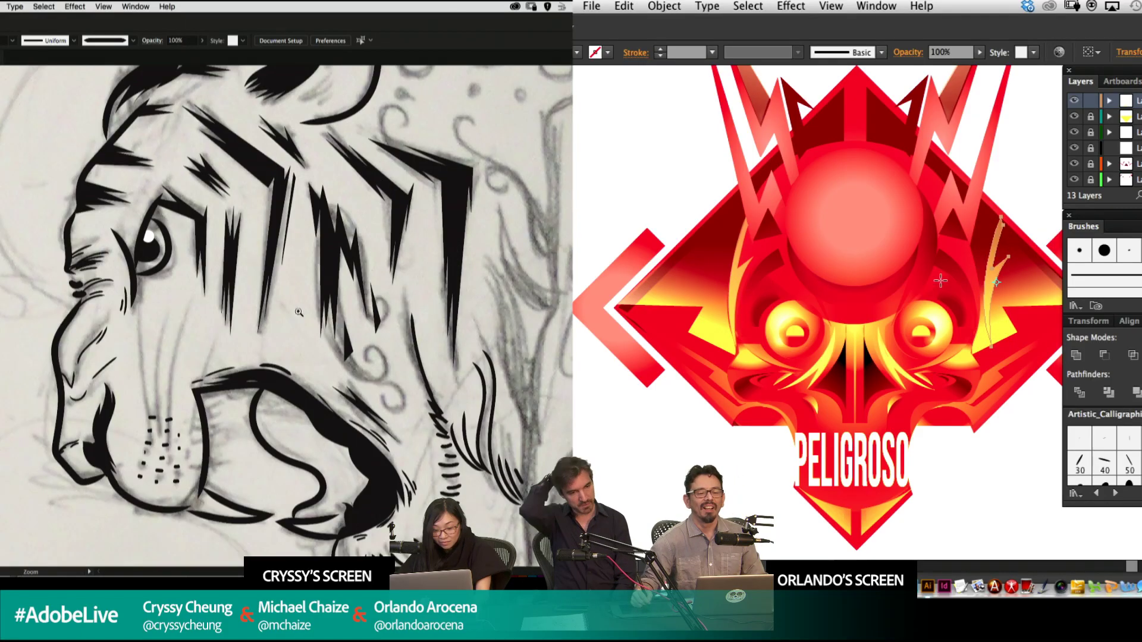
pyautogui.moveTo(292, 314); pyautogui.dragTo(387, 279)
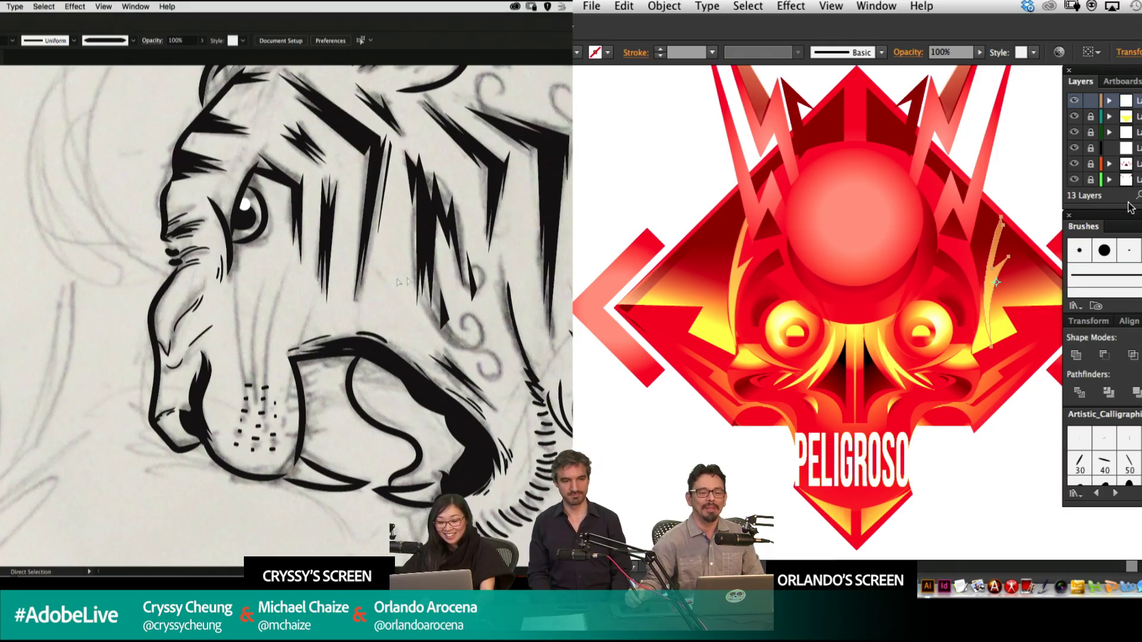
pyautogui.press('space')
pyautogui.moveTo(399, 282)
pyautogui.mouseDown()
pyautogui.moveTo(388, 226)
pyautogui.moveTo(380, 284)
pyautogui.moveTo(389, 273)
pyautogui.mouseUp()
pyautogui.click(310, 261)
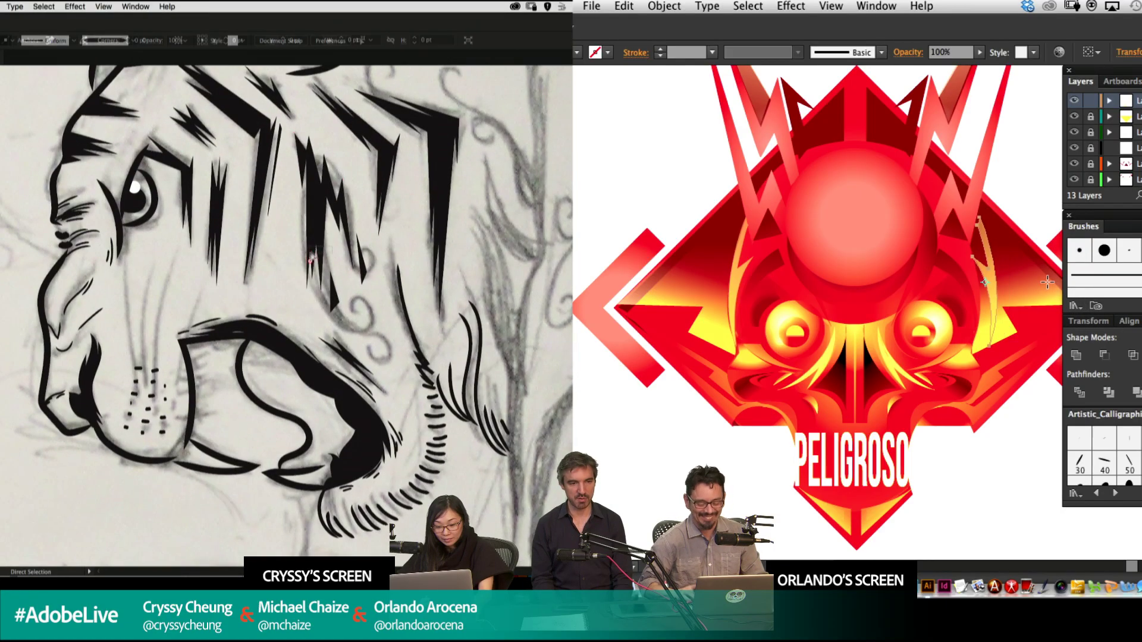
pyautogui.hotkey('shift', 'Left')
pyautogui.press('p')
pyautogui.press('Left')
pyautogui.press('Left')
pyautogui.press('Left')
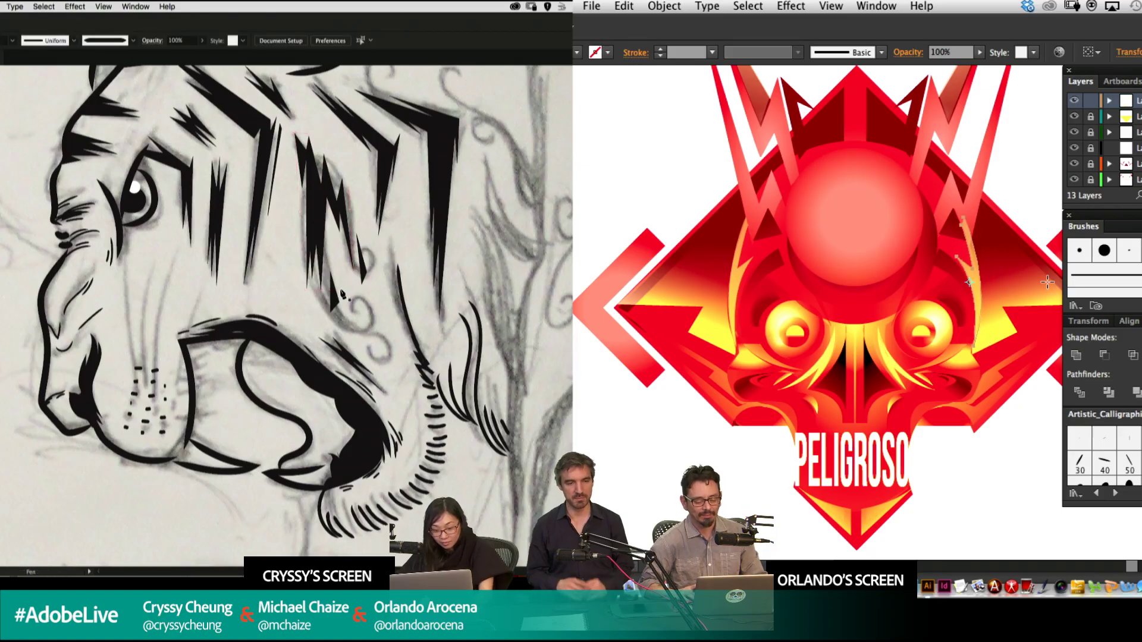
pyautogui.press('Left')
pyautogui.press('Left')
pyautogui.press('Left')
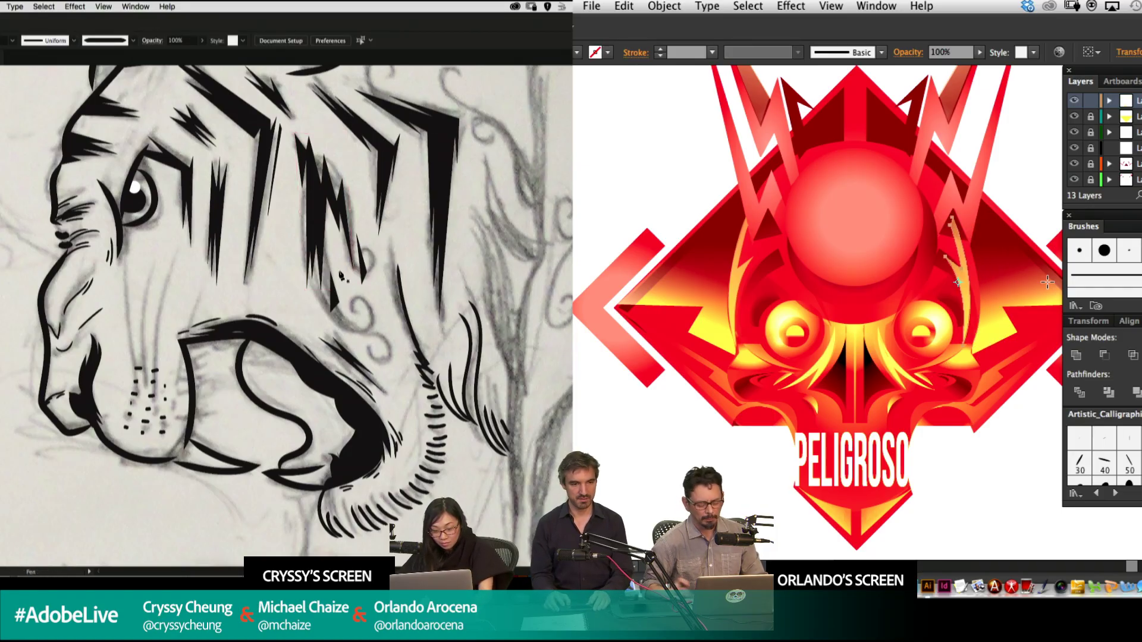
# Nudge the skull's left temple highlight inward and start an angular Pen outline on the upper tiger's cheek.
pyautogui.click(340, 267)
pyautogui.press('v')
pyautogui.click(355, 329)
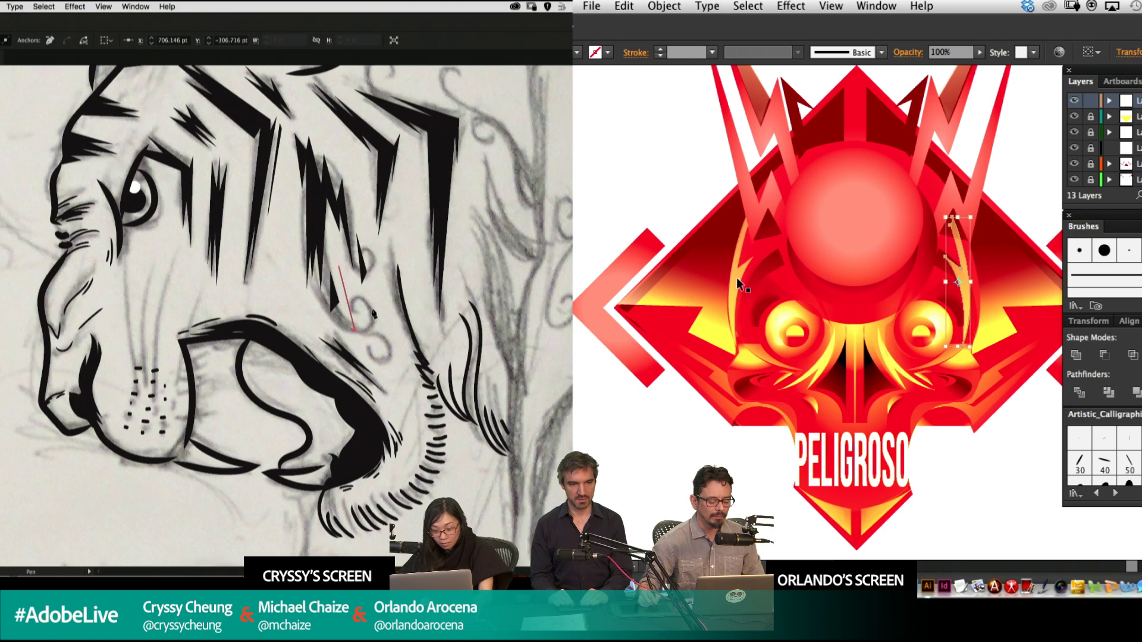
pyautogui.click(737, 280)
pyautogui.click(371, 306)
pyautogui.press('o')
pyautogui.hotkey('shift', 'Right')
pyautogui.click(345, 320)
pyautogui.press('Left')
pyautogui.press('Left')
pyautogui.press('Left')
pyautogui.press('Left')
pyautogui.press('Left')
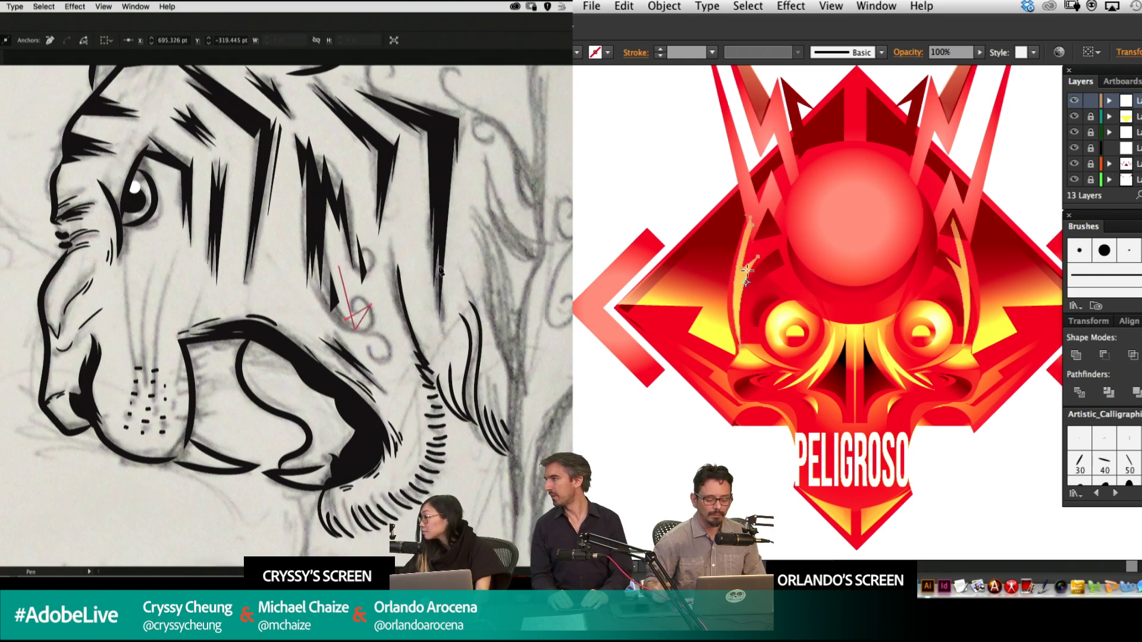
# Unlock the emblem's layers and select its right horn, and redo the last point of the tiger's cheek outline.
pyautogui.click(618, 123)
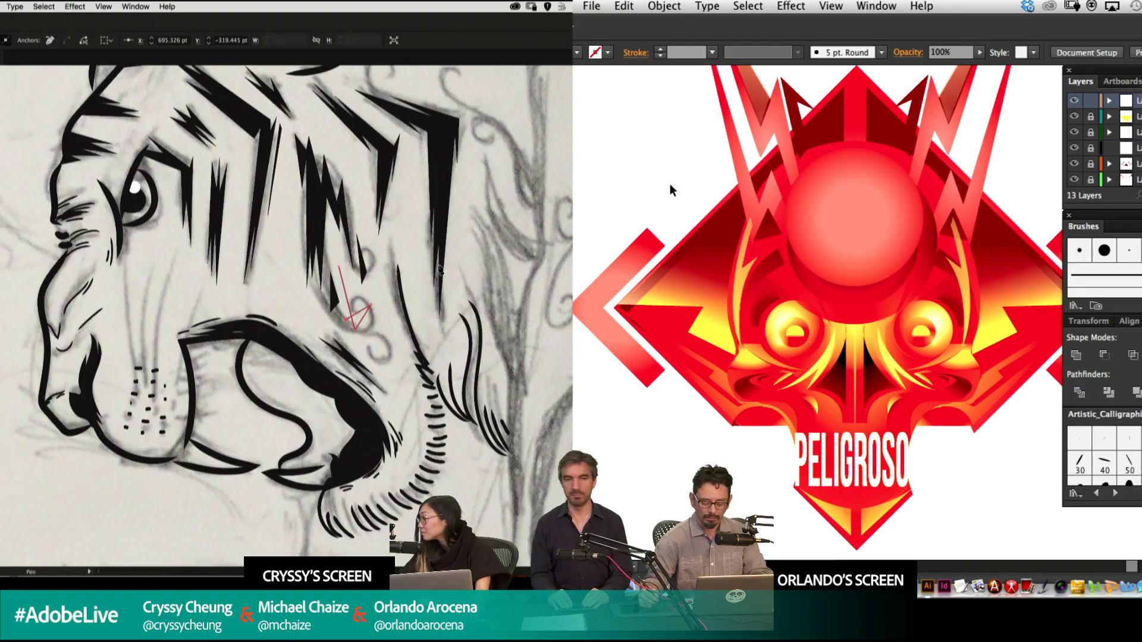
pyautogui.press('super+minus')
pyautogui.moveTo(885, 268); pyautogui.dragTo(855, 293)
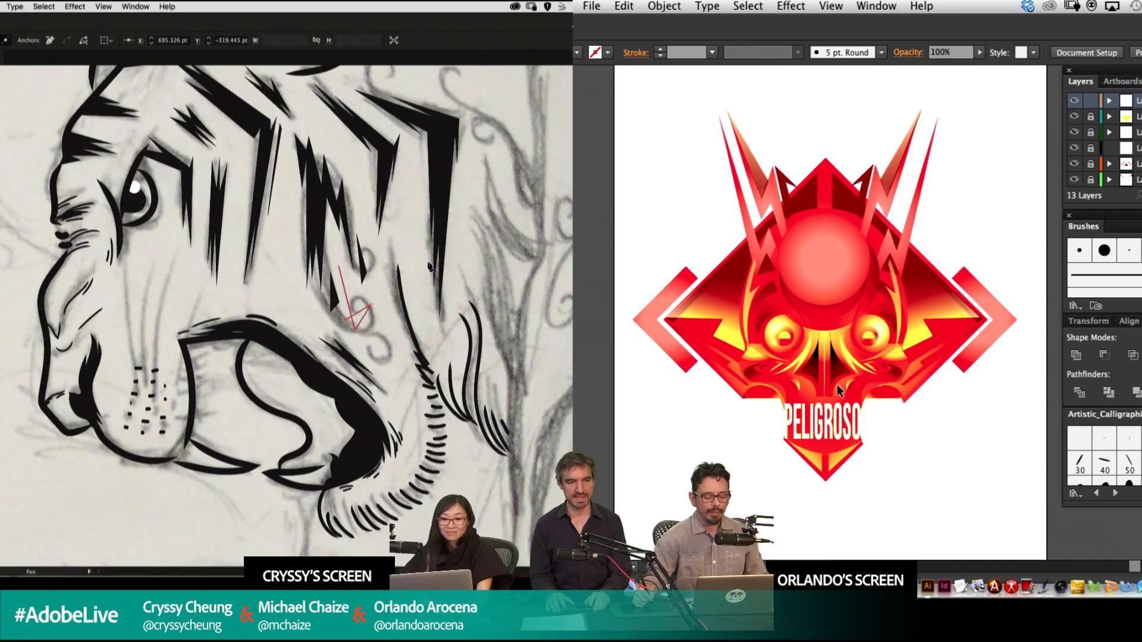
pyautogui.scroll(1, 989, 333)
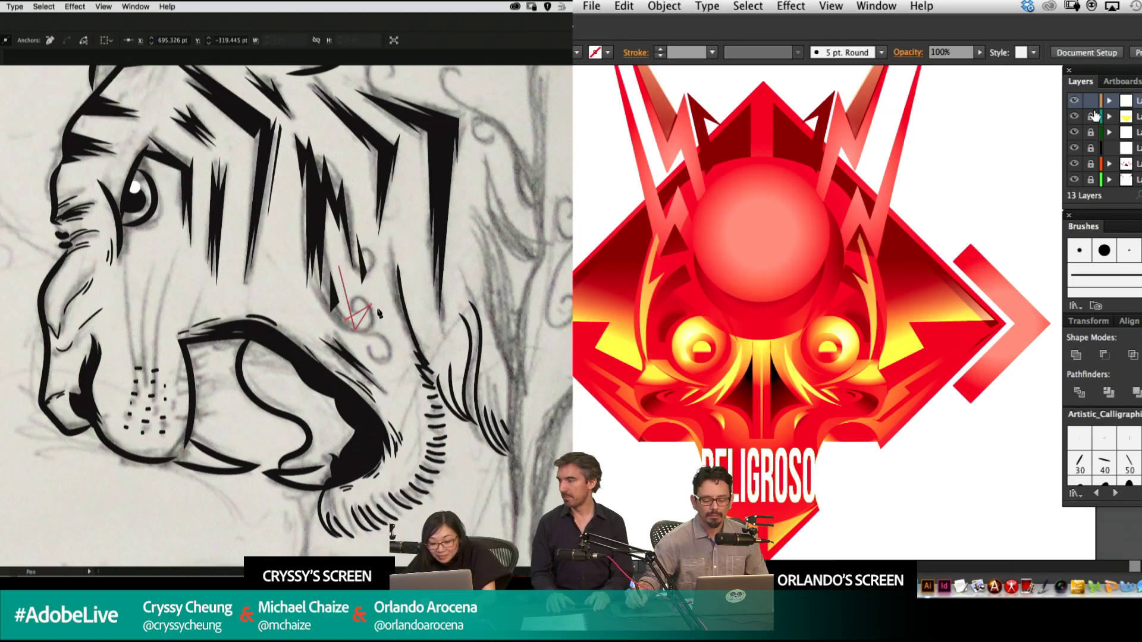
pyautogui.press('super+z')
pyautogui.moveTo(1090, 117); pyautogui.dragTo(1086, 185)
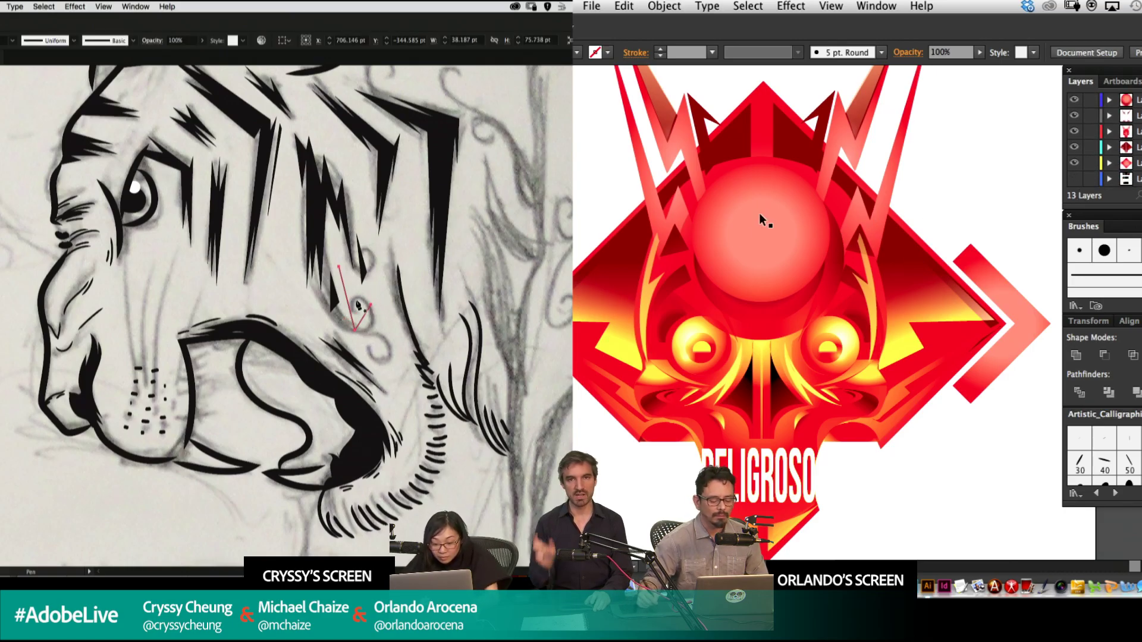
pyautogui.click(370, 305)
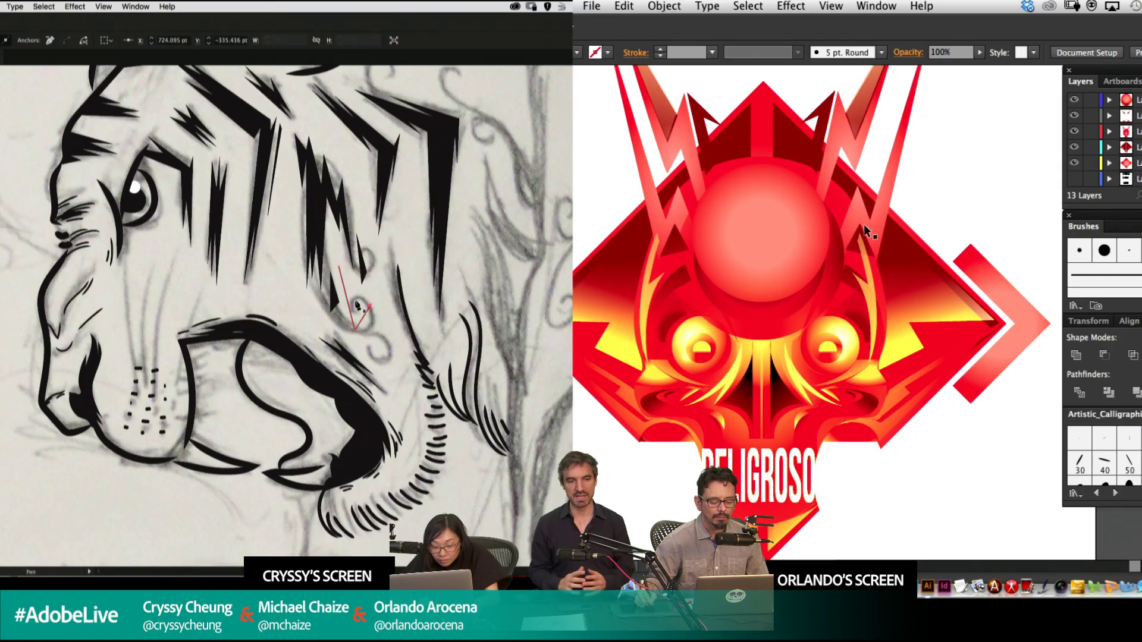
pyautogui.click(874, 219)
pyautogui.press('super+z')
pyautogui.click(370, 305)
pyautogui.click(890, 181)
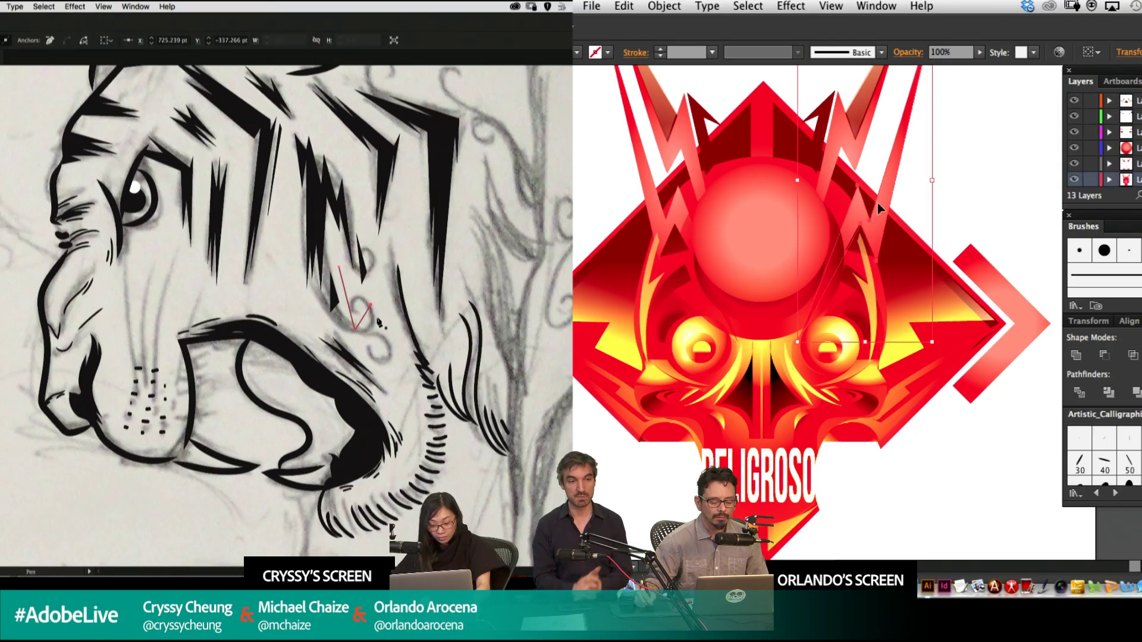
pyautogui.press('super+shift+a')
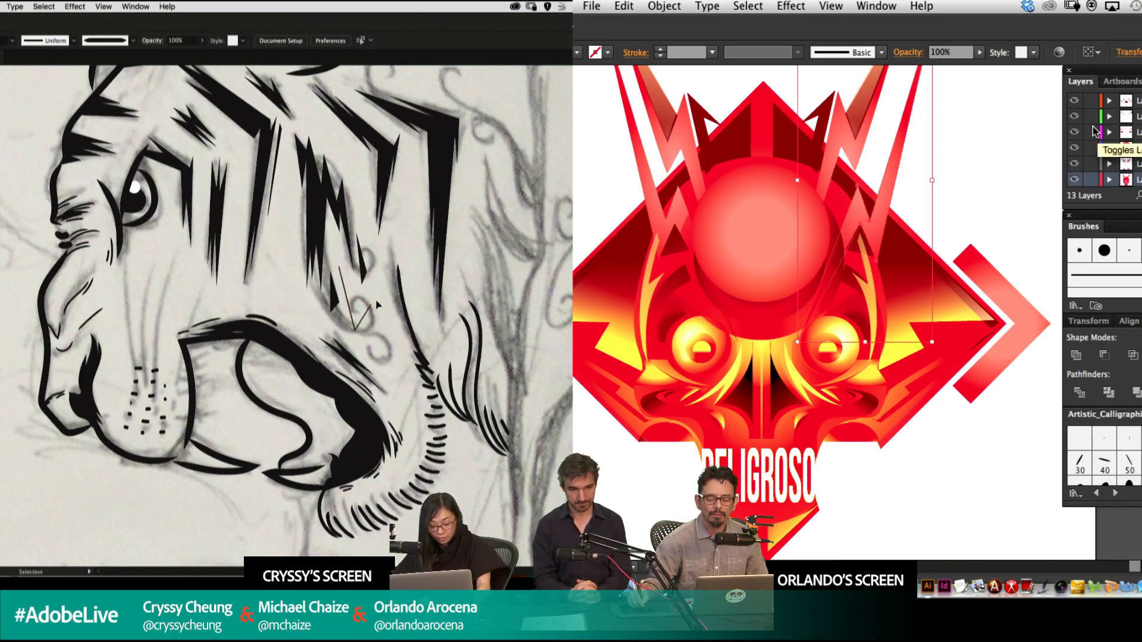
# Extend the tiger's cheek outline into an angular hook and relock the emblem layers above the horn.
pyautogui.moveTo(397, 252); pyautogui.dragTo(299, 349)
pyautogui.click(1091, 102)
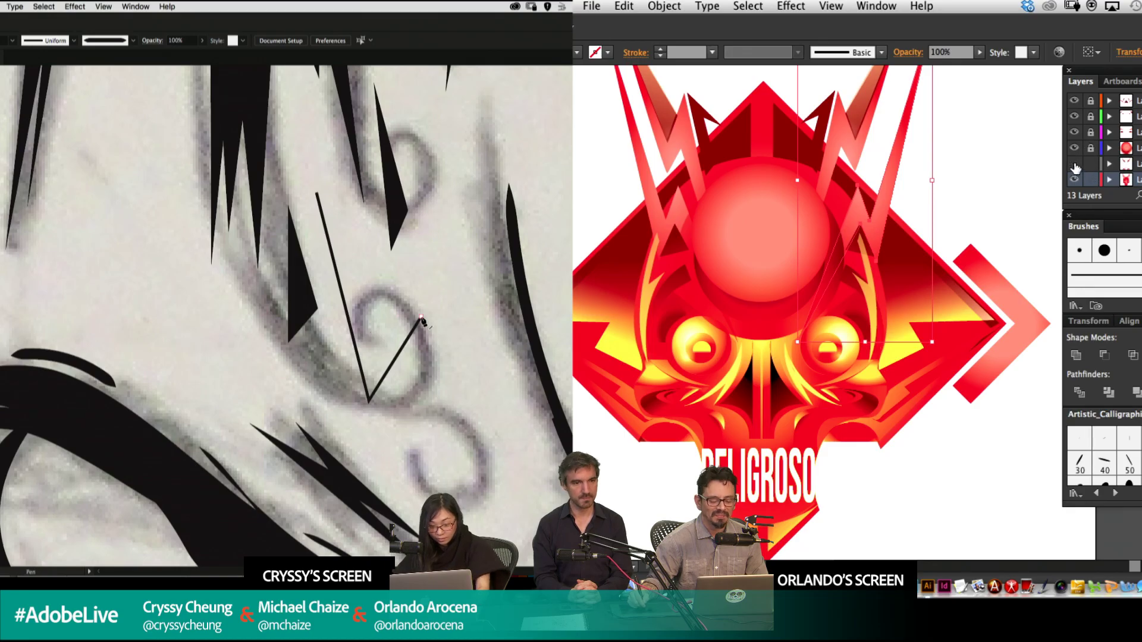
pyautogui.click(421, 318)
pyautogui.click(1074, 164)
pyautogui.click(370, 307)
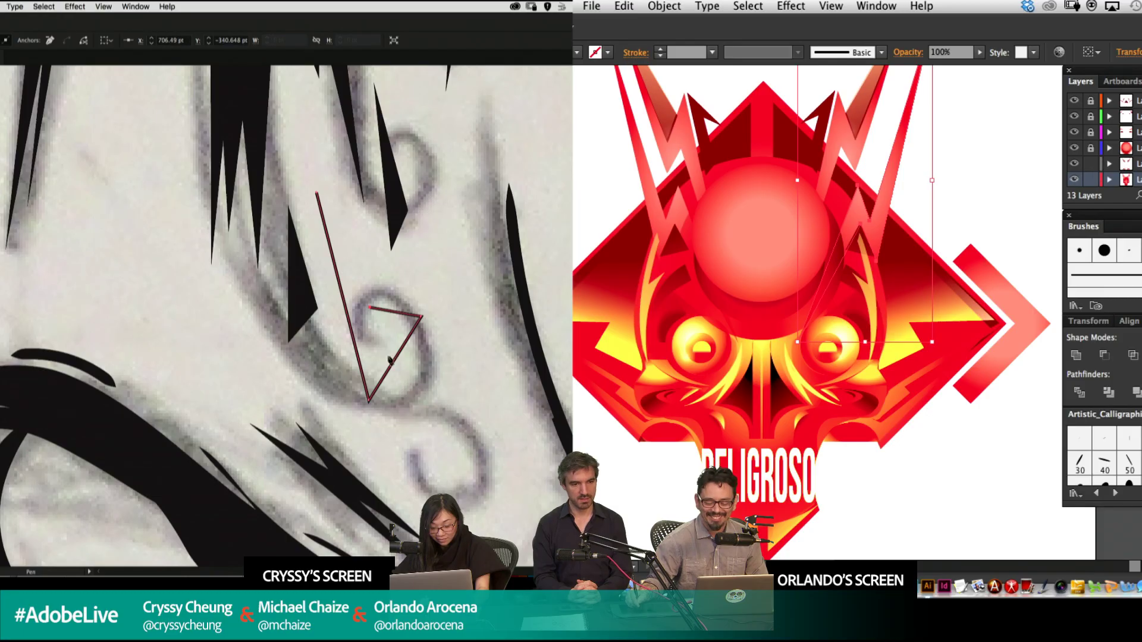
pyautogui.scroll(4, 1091, 143)
pyautogui.click(377, 364)
pyautogui.press('super+shift+a')
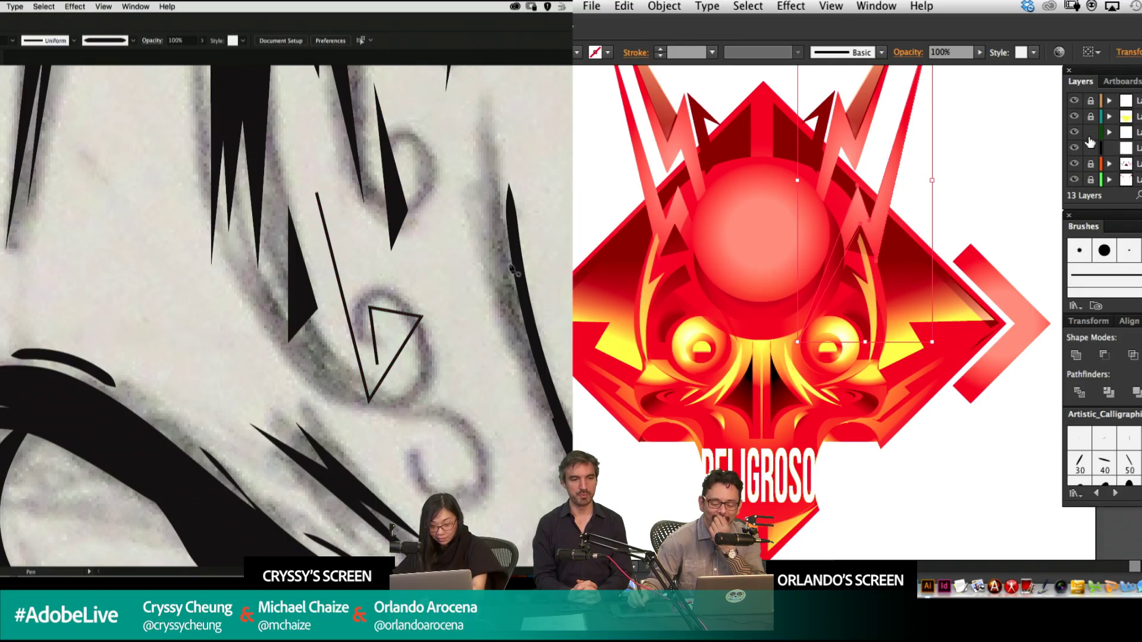
# Delete the hooked outline from the upper tiger's cheek and add the emblem's dark triangle to the horn selection.
pyautogui.press('super+minus')
pyautogui.press('super+minus')
pyautogui.press('super+minus')
pyautogui.press('super+minus')
pyautogui.press('super+minus')
pyautogui.press('super+minus')
pyautogui.moveTo(386, 299); pyautogui.dragTo(443, 292)
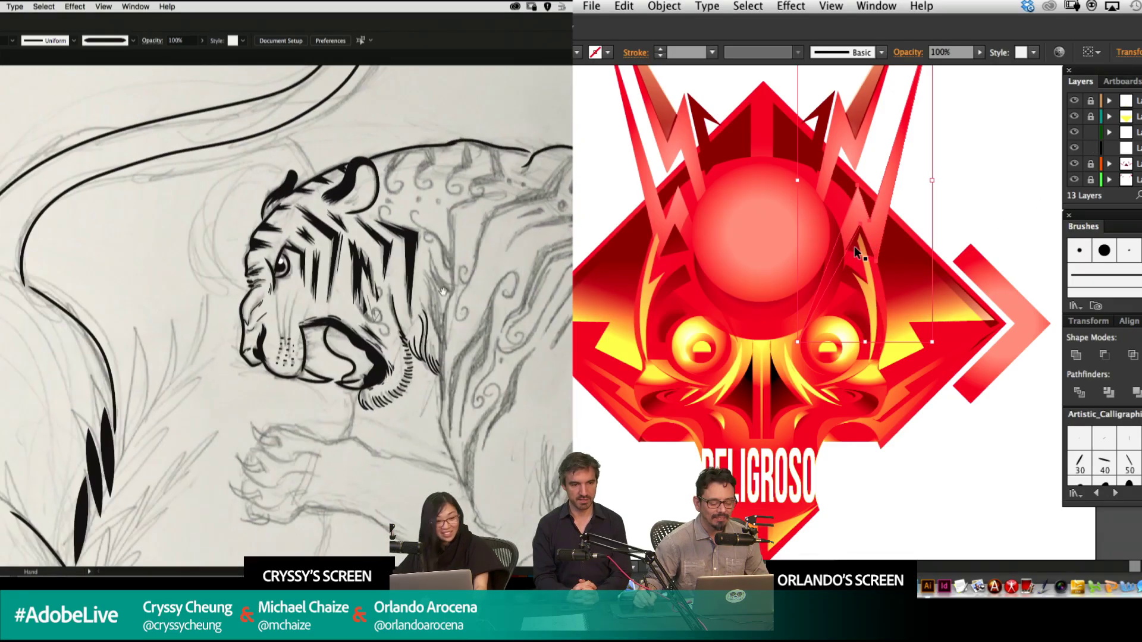
pyautogui.keyDown('shift'); pyautogui.click(854, 246); pyautogui.keyUp('shift')
pyautogui.press('super+shift+w')
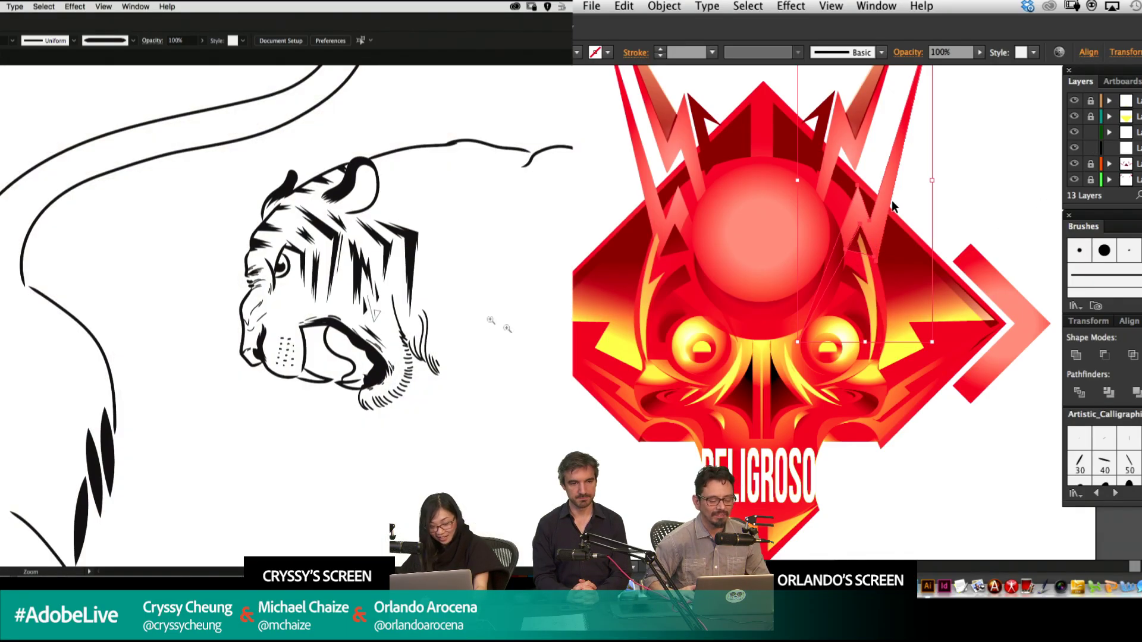
pyautogui.moveTo(506, 149); pyautogui.dragTo(163, 430)
pyautogui.click(375, 359)
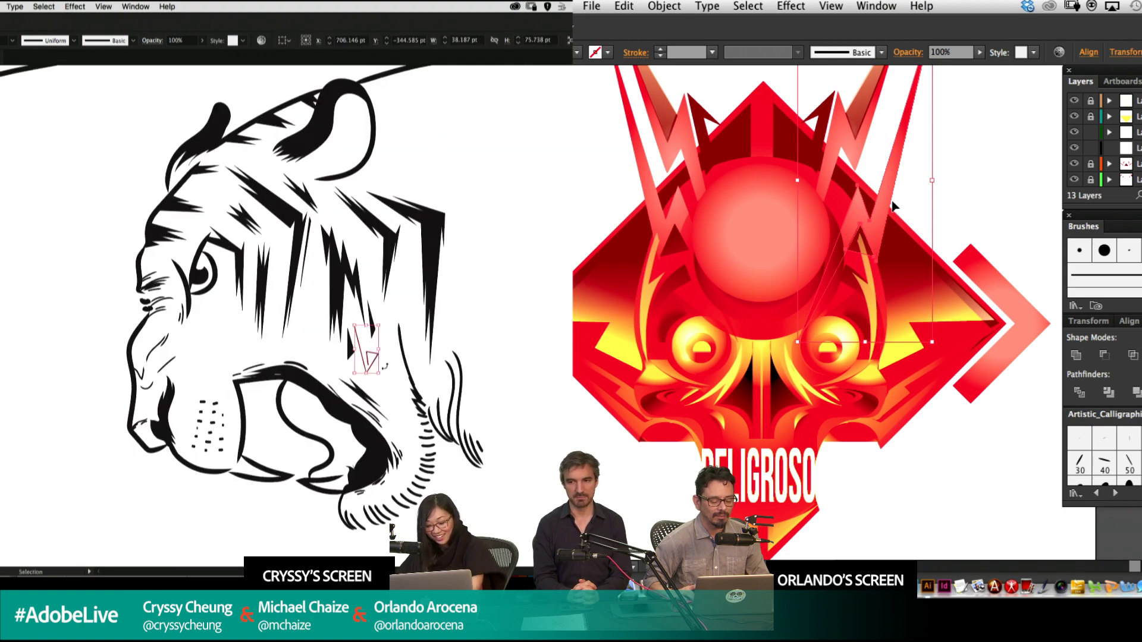
pyautogui.press('Delete')
# Nudge the right horn and its dark triangle inward toward the skull's forehead, and deselect them.
pyautogui.hotkey('shift', 'Left')
pyautogui.moveTo(470, 304)
pyautogui.mouseDown()
pyautogui.moveTo(611, 151)
pyautogui.moveTo(508, 315)
pyautogui.mouseUp()
pyautogui.press('Right')
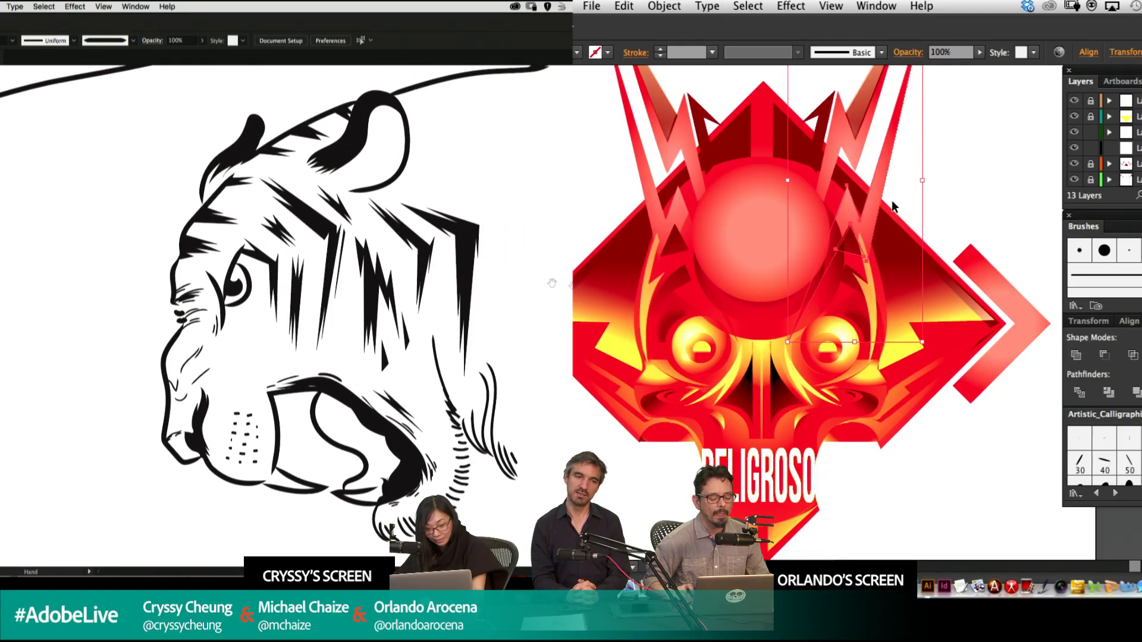
pyautogui.press('a')
pyautogui.click(1000, 192)
# Start a pointed Pen stripe from the upper tiger's back line and unlock the emblem's yellow-artwork layer.
pyautogui.press('p')
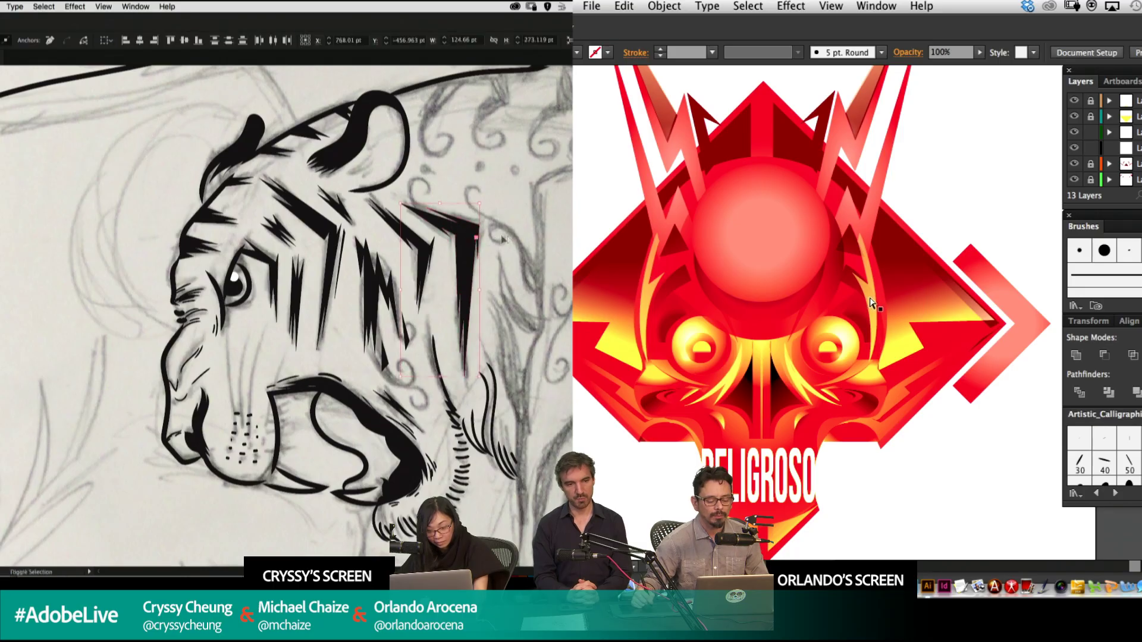
pyautogui.moveTo(571, 261); pyautogui.dragTo(482, 268)
pyautogui.click(871, 304)
pyautogui.moveTo(423, 132); pyautogui.dragTo(429, 174)
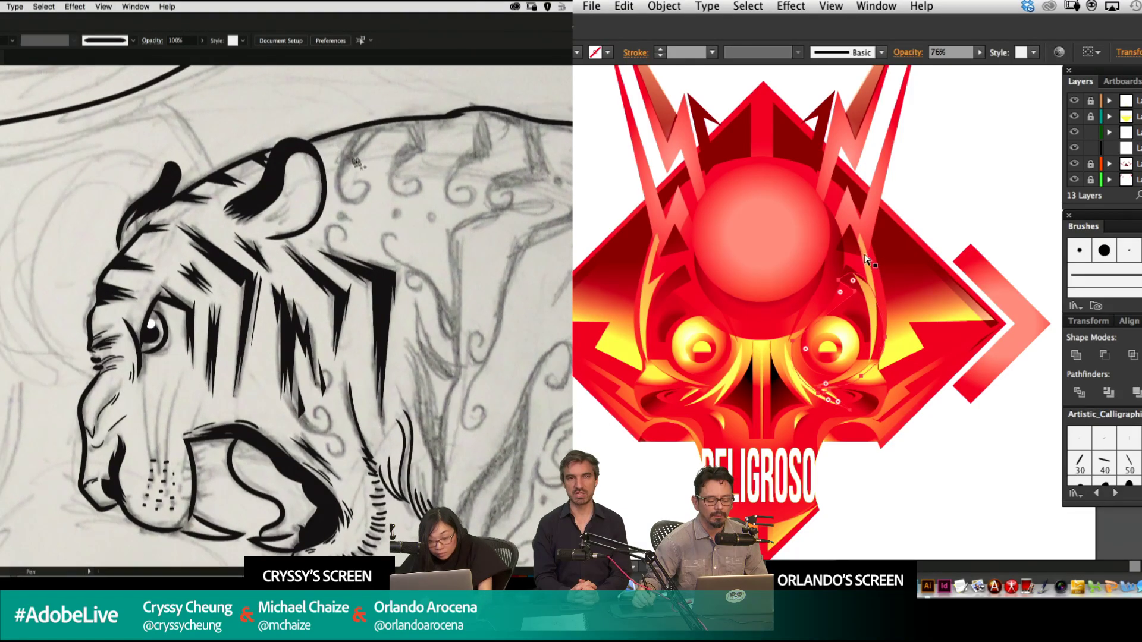
pyautogui.click(864, 256)
pyautogui.press('v')
pyautogui.moveTo(1093, 135); pyautogui.dragTo(1091, 148)
pyautogui.click(405, 120)
pyautogui.click(1091, 117)
pyautogui.click(412, 146)
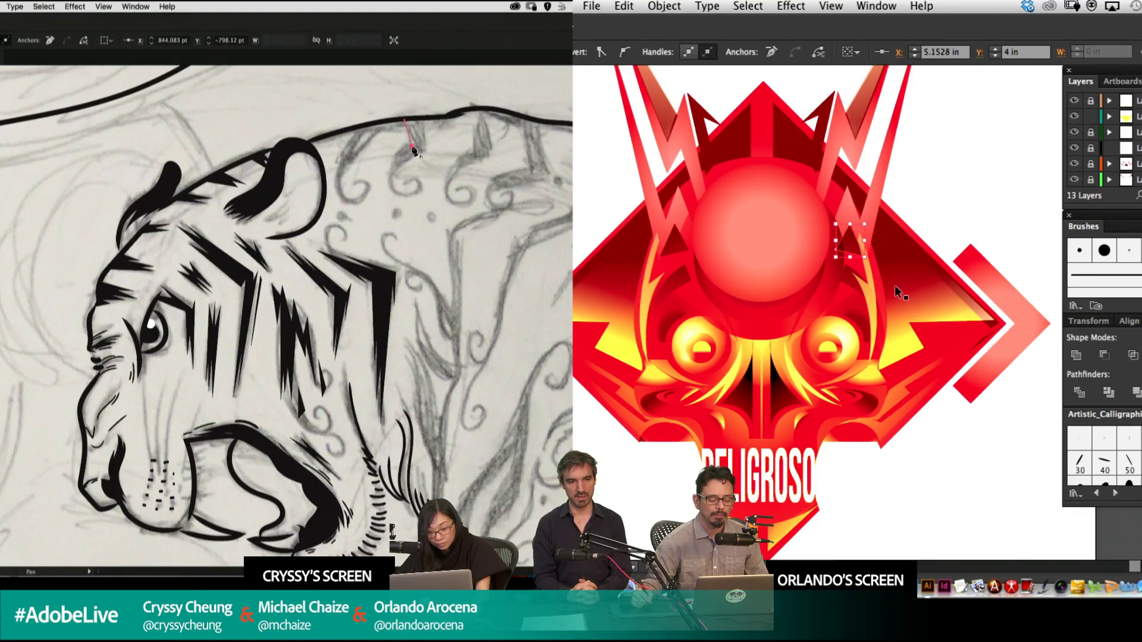
# Add the lower jagged tip to the tiger's back stripe, relock the yellow-artwork layer and unlock the top layer.
pyautogui.click(866, 293)
pyautogui.click(388, 165)
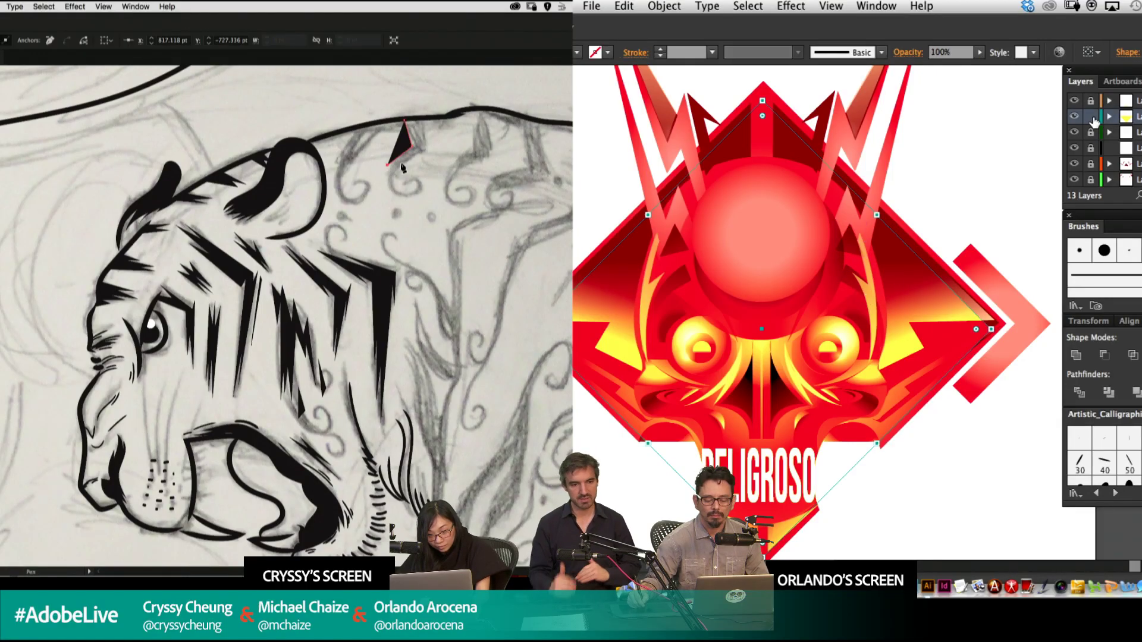
pyautogui.click(1092, 117)
pyautogui.click(1091, 101)
pyautogui.click(404, 156)
pyautogui.click(387, 174)
# Nudge the emblem's right temple highlight outward from the skull, and extend the outline of the upper tiger's first back stripe.
pyautogui.click(870, 296)
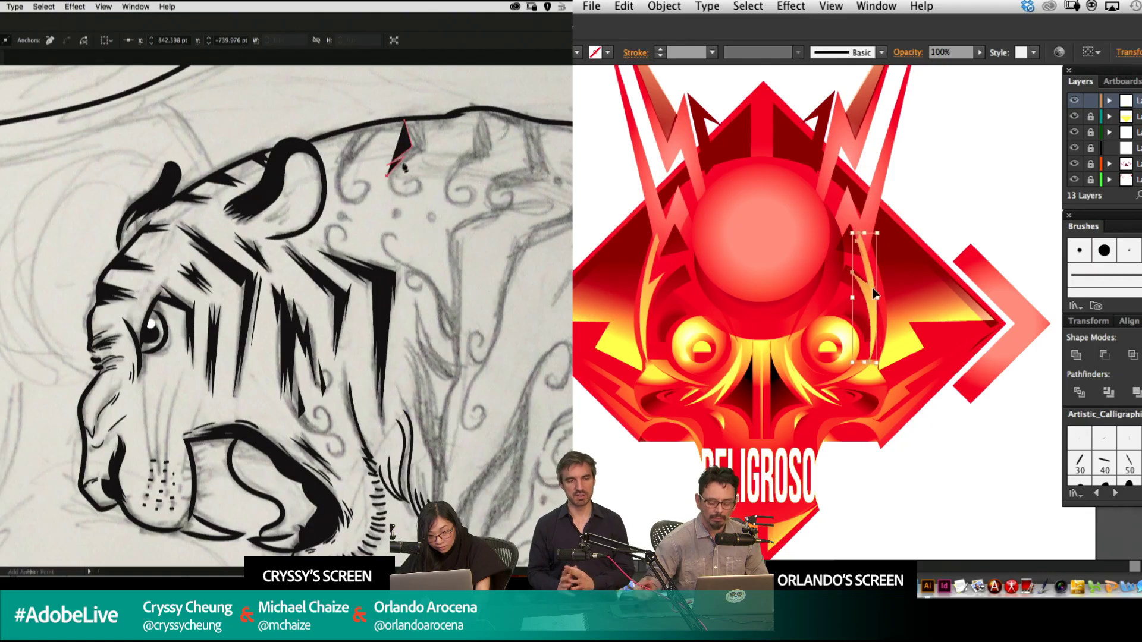
pyautogui.click(423, 151)
pyautogui.press('Right')
pyautogui.press('Right')
pyautogui.press('Right')
pyautogui.press('Right')
pyautogui.press('Right')
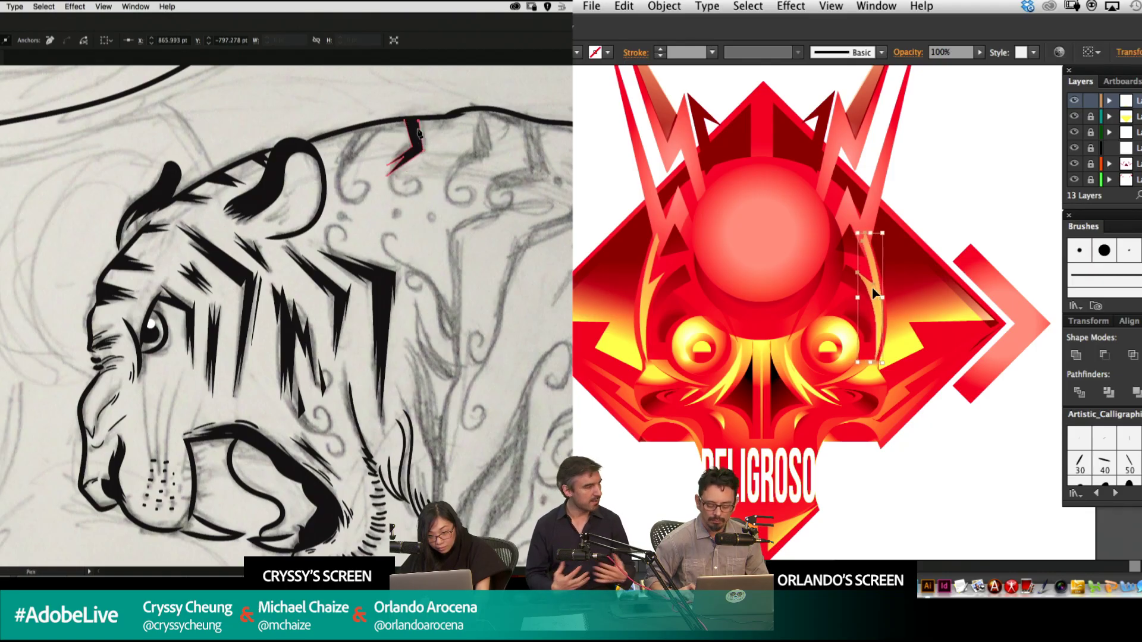
pyautogui.press('Left')
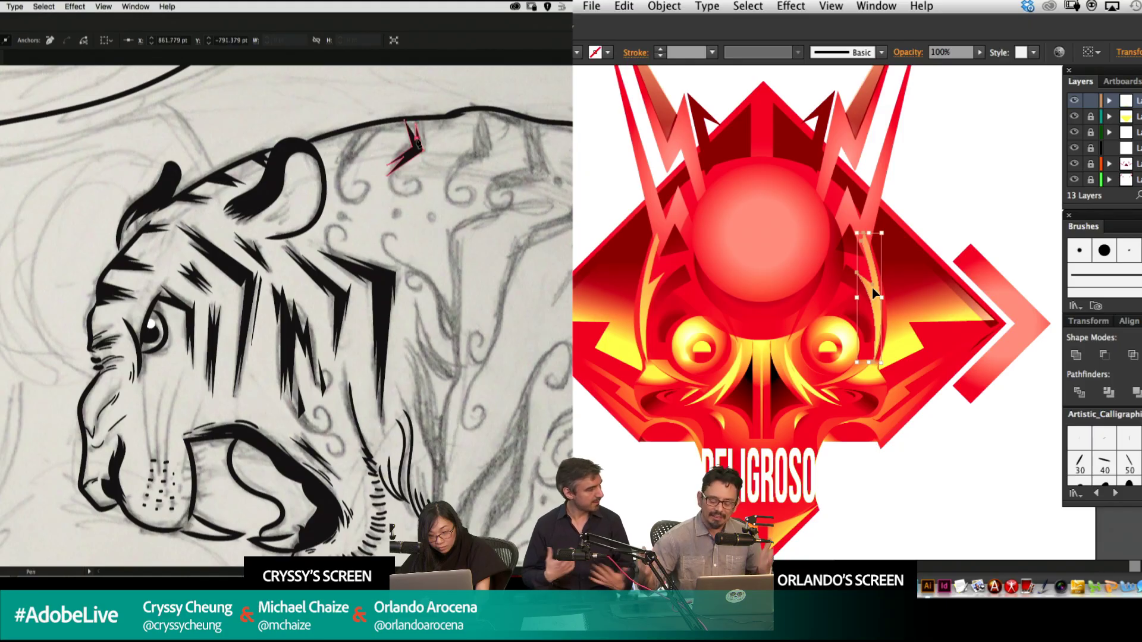
# Close the tiger's first back stripe at the back line, and deselect the stripe and the emblem's temple highlight.
pyautogui.click(408, 121)
pyautogui.keyDown('super'); pyautogui.click(451, 121); pyautogui.keyUp('super')
pyautogui.click(945, 160)
pyautogui.moveTo(443, 268)
pyautogui.mouseDown()
pyautogui.moveTo(376, 250)
pyautogui.moveTo(378, 214)
pyautogui.mouseUp()
pyautogui.moveTo(922, 210); pyautogui.dragTo(926, 250)
pyautogui.moveTo(378, 214); pyautogui.dragTo(474, 193)
pyautogui.moveTo(926, 250); pyautogui.dragTo(929, 254)
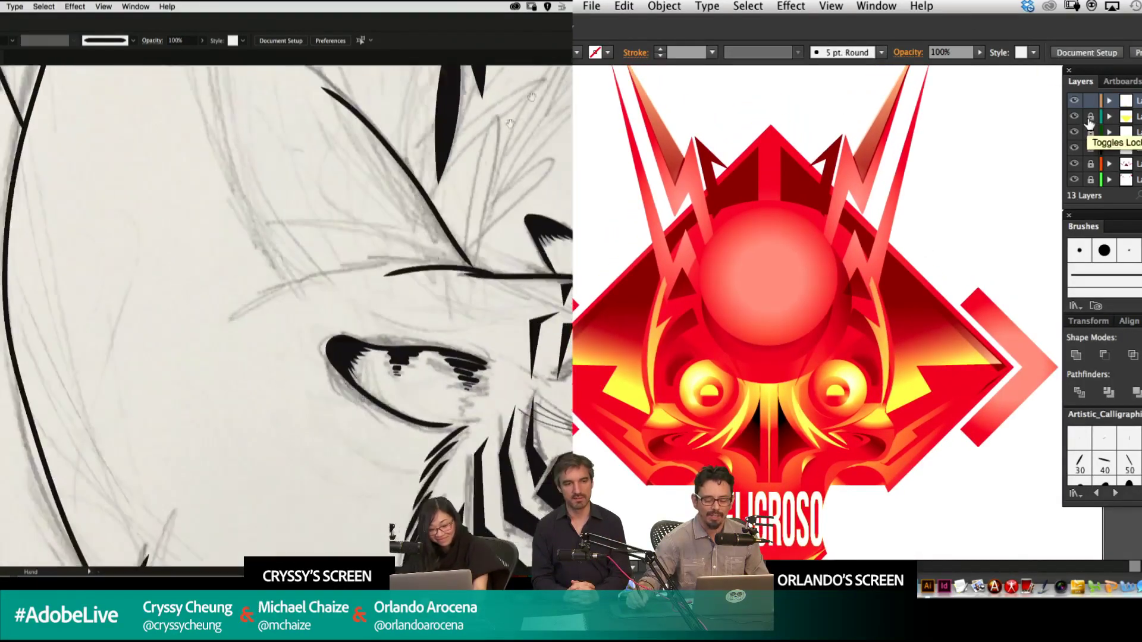
# Unlock the emblem's lower layers and select the right dark triangle together with the horn above it.
pyautogui.moveTo(1091, 117); pyautogui.dragTo(1088, 219)
pyautogui.moveTo(501, 407); pyautogui.dragTo(342, 222)
pyautogui.moveTo(1088, 219); pyautogui.dragTo(1088, 220)
pyautogui.moveTo(537, 224); pyautogui.dragTo(364, 298)
pyautogui.moveTo(461, 241); pyautogui.dragTo(357, 148)
pyautogui.click(854, 252)
pyautogui.moveTo(523, 66); pyautogui.dragTo(424, 365)
pyautogui.click(1089, 101)
pyautogui.click(858, 284)
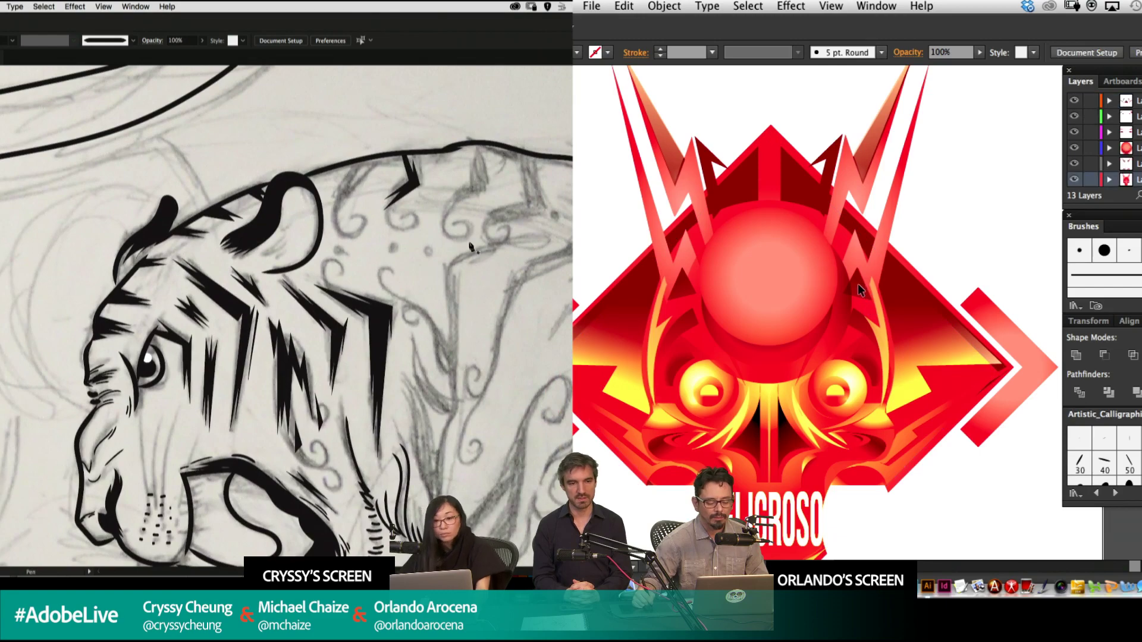
pyautogui.keyDown('shift'); pyautogui.click(856, 237); pyautogui.keyUp('shift')
# Draw a second Pen stripe under the tiger's back line, with several jagged points along its lower tip.
pyautogui.moveTo(494, 196); pyautogui.dragTo(420, 246)
pyautogui.keyDown('super'); pyautogui.click(420, 246); pyautogui.keyUp('super')
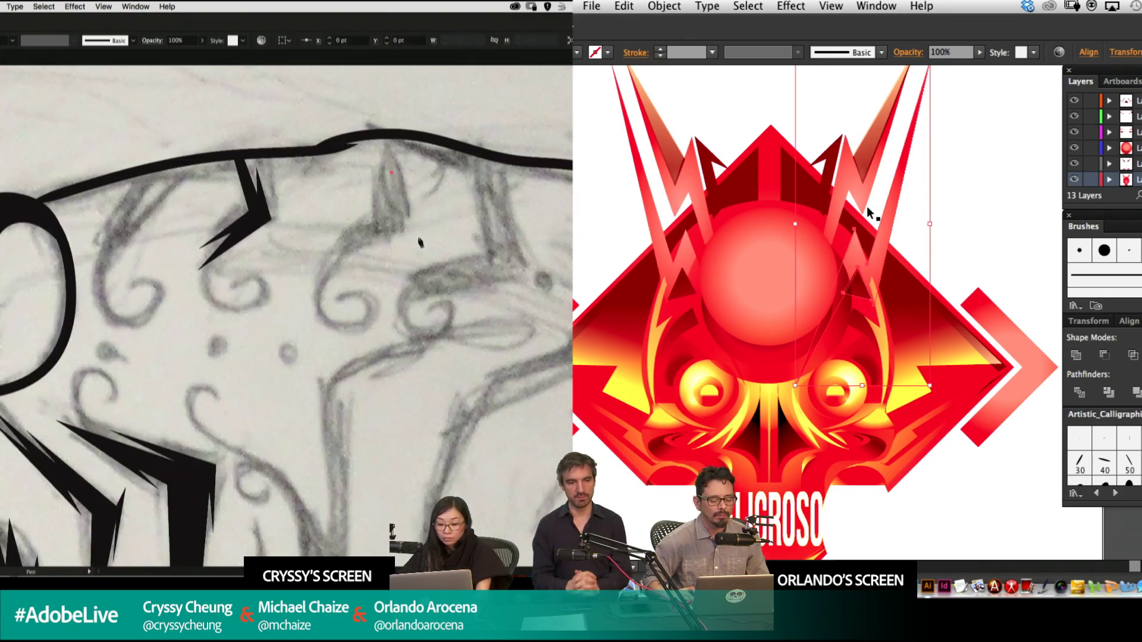
pyautogui.click(393, 175)
pyautogui.click(408, 221)
pyautogui.click(334, 274)
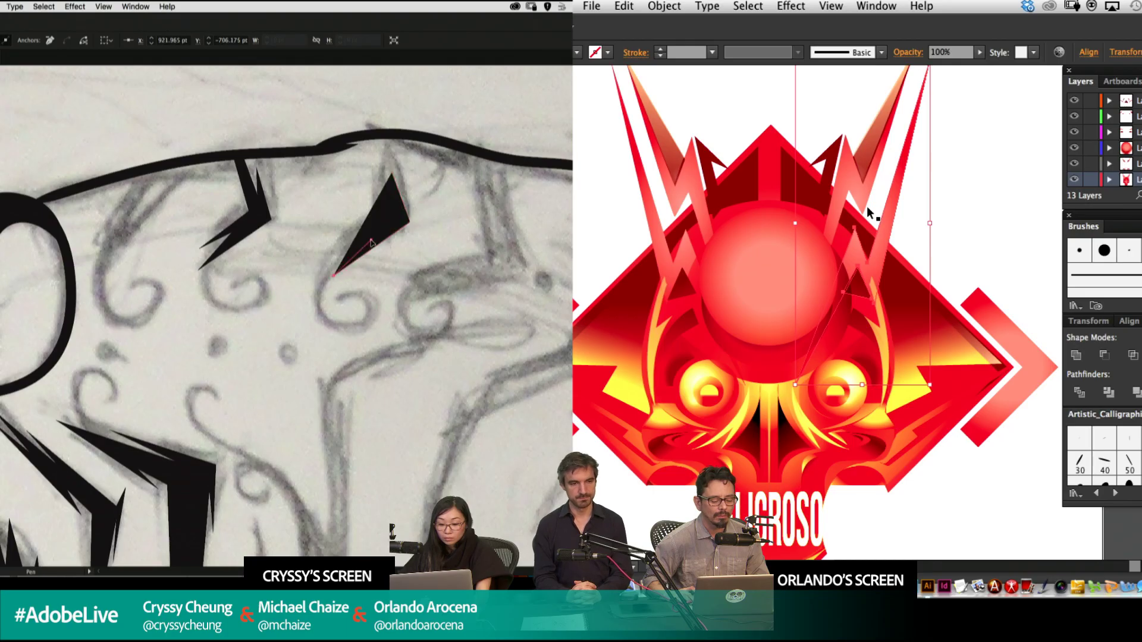
pyautogui.click(371, 240)
pyautogui.click(309, 290)
pyautogui.click(367, 234)
pyautogui.click(339, 248)
pyautogui.click(372, 224)
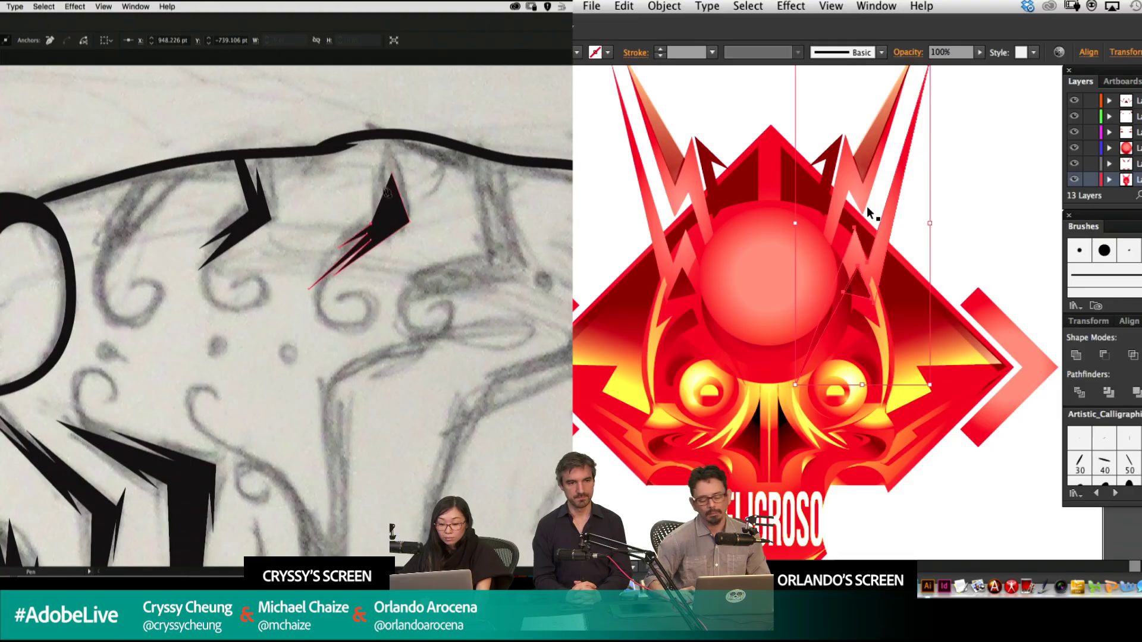
# Nudge the emblem's right horn and dark triangle up and inward, and finish the pointed upper end of the tiger's second stripe.
pyautogui.hotkey('shift', 'Up')
pyautogui.press('super+shift+a')
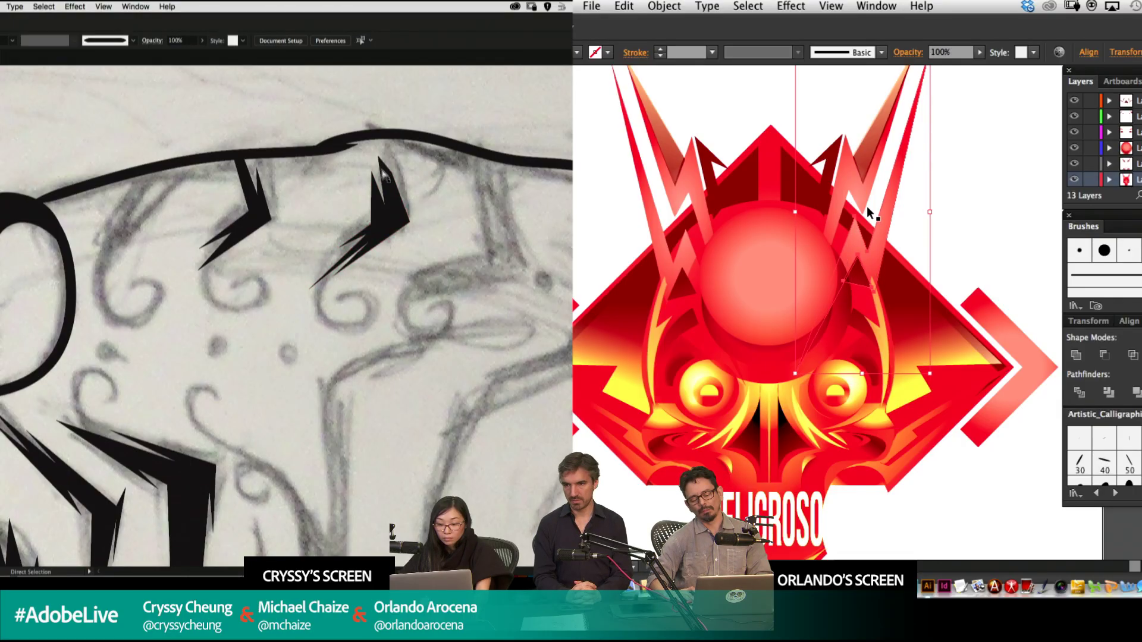
pyautogui.hotkey('shift', 'Up')
pyautogui.hotkey('shift', 'Down')
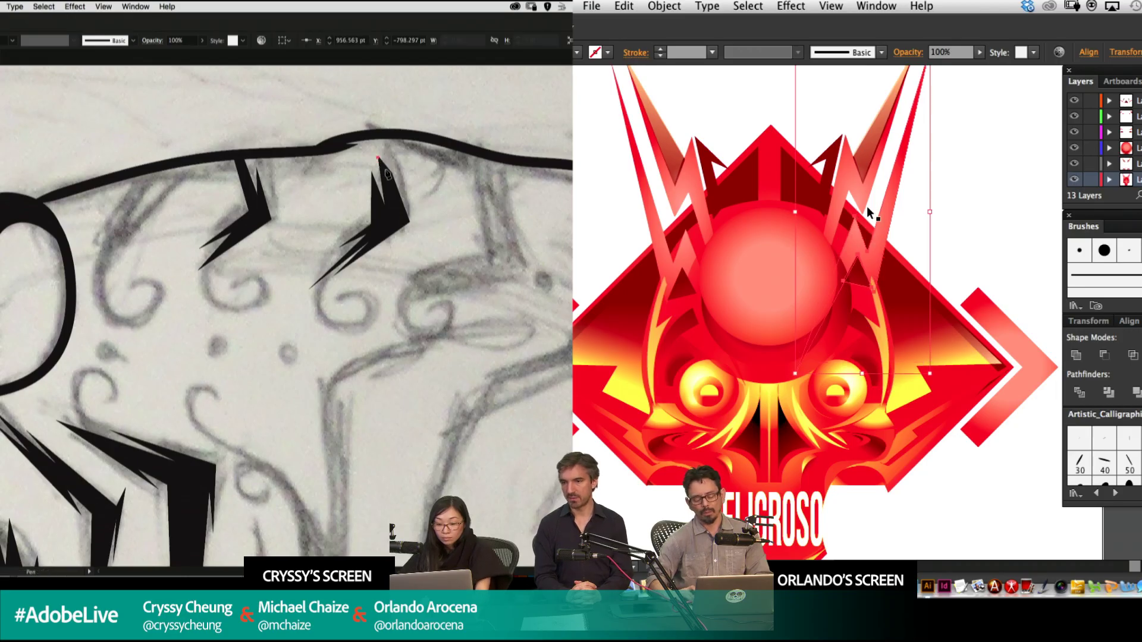
pyautogui.press('Up')
pyautogui.press('Up')
pyautogui.press('Up')
pyautogui.press('Up')
pyautogui.press('Up')
pyautogui.keyDown('super'); pyautogui.click(378, 156); pyautogui.keyUp('super')
pyautogui.press('Left')
pyautogui.press('Left')
pyautogui.press('Left')
pyautogui.press('Left')
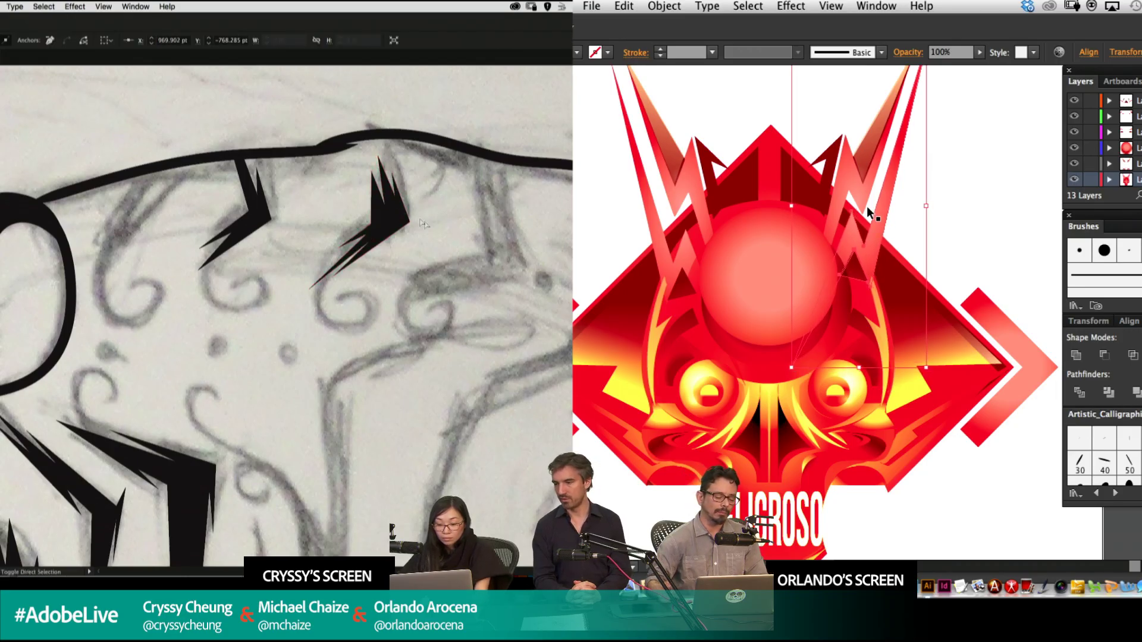
# Deselect the tiger stripe and the emblem's right horn, and select the emblem's left horn.
pyautogui.press('super+shift+a')
pyautogui.press('super+minus')
pyautogui.press('super+minus')
pyautogui.press('super+minus')
pyautogui.click(959, 232)
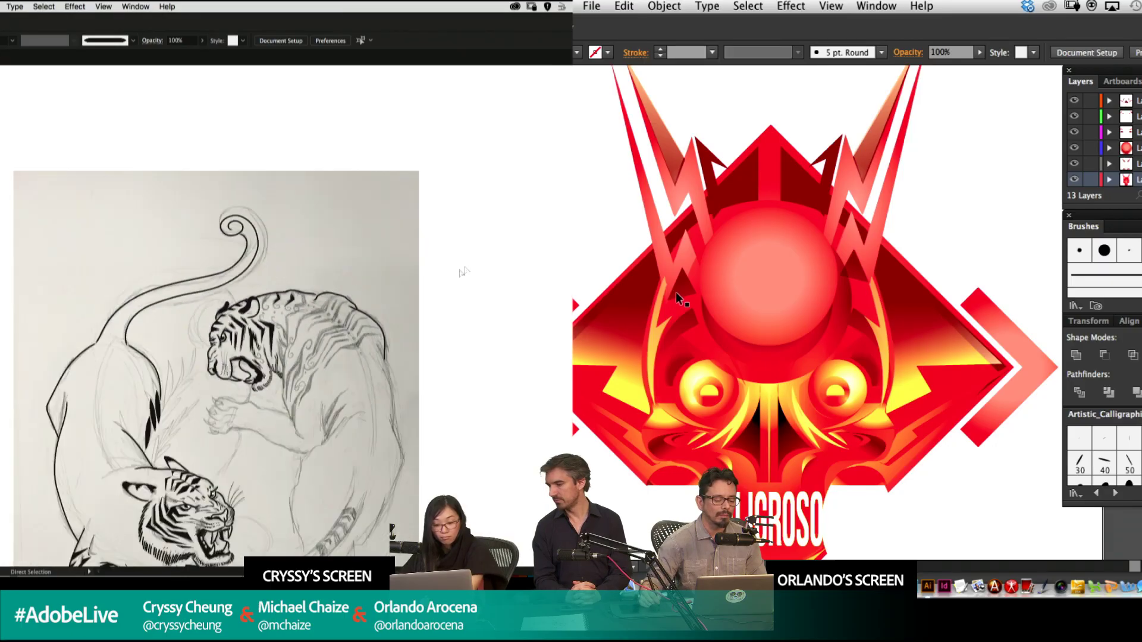
pyautogui.click(684, 243)
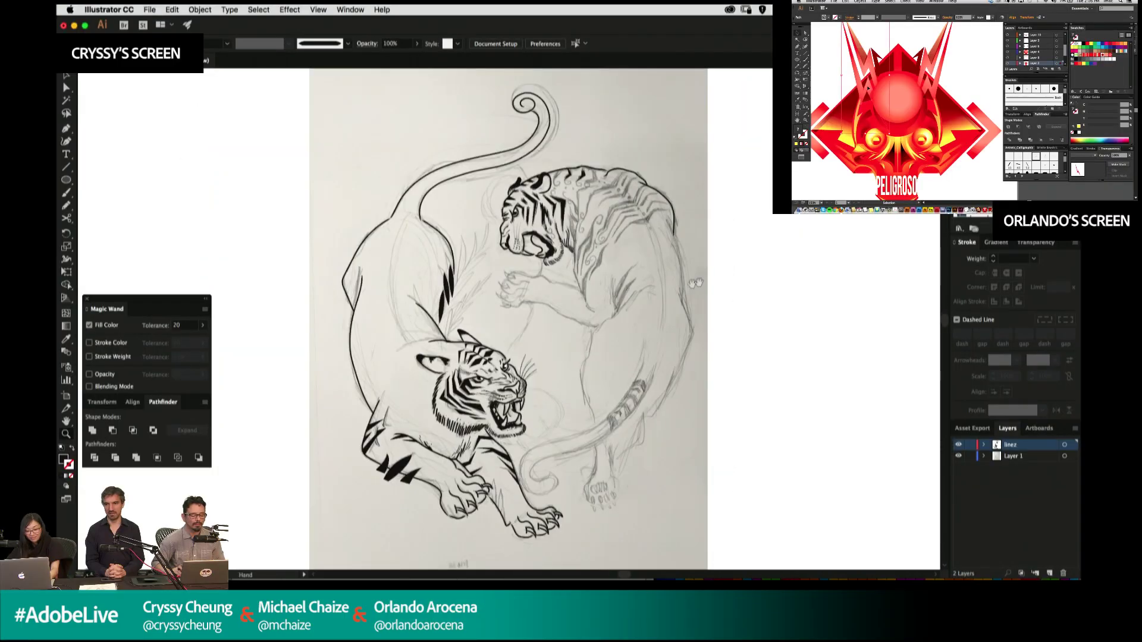
# Start a third pointed Pen stripe on the upper tiger's back, behind the two finished back stripes.
pyautogui.moveTo(712, 279); pyautogui.dragTo(758, 301)
pyautogui.moveTo(730, 168); pyautogui.dragTo(513, 351)
pyautogui.click(630, 221)
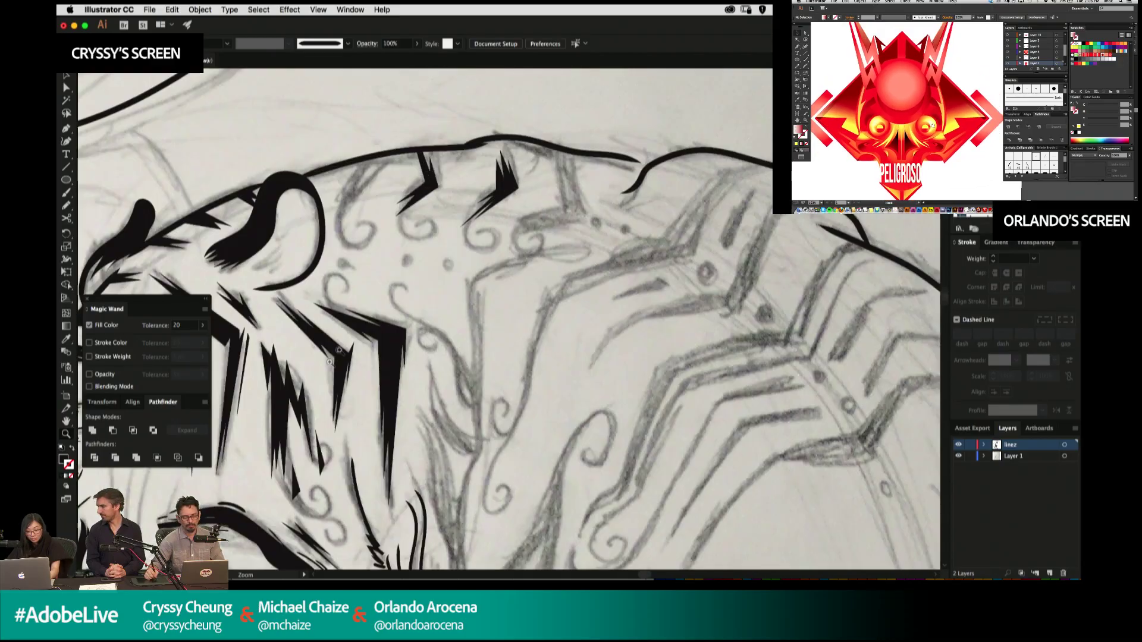
pyautogui.click(624, 217)
pyautogui.press('p')
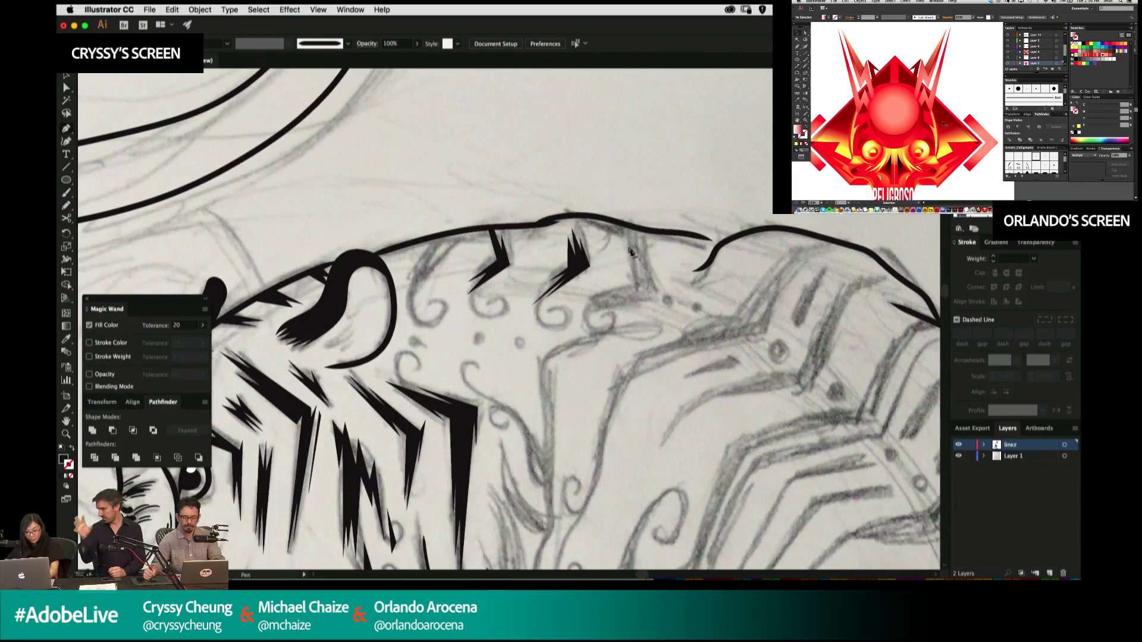
pyautogui.moveTo(635, 253); pyautogui.dragTo(599, 212)
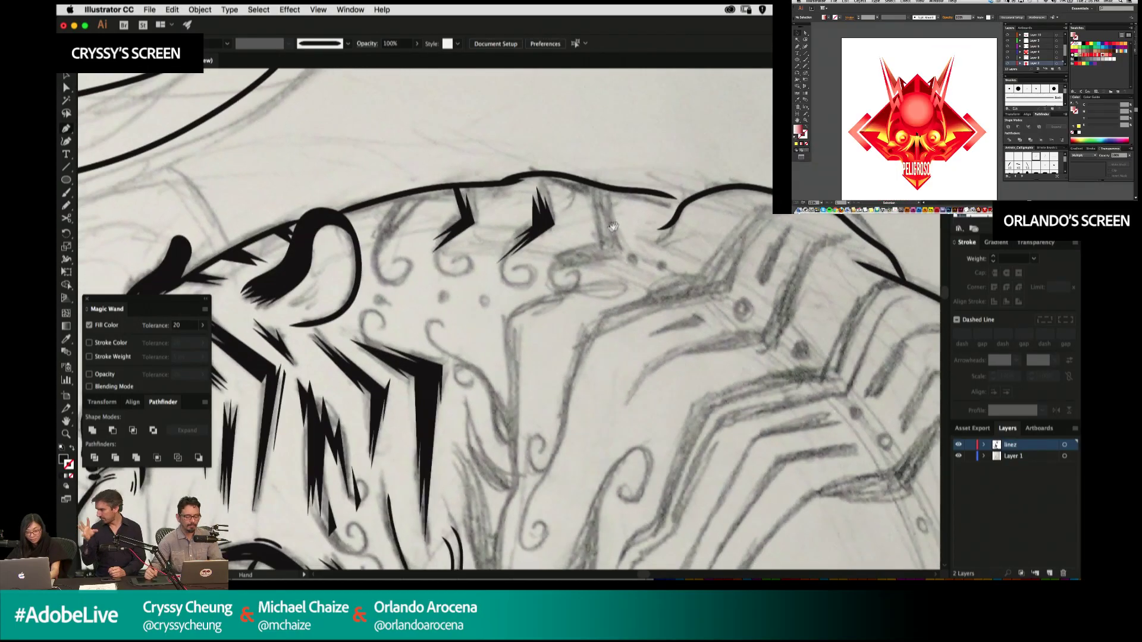
pyautogui.click(593, 201)
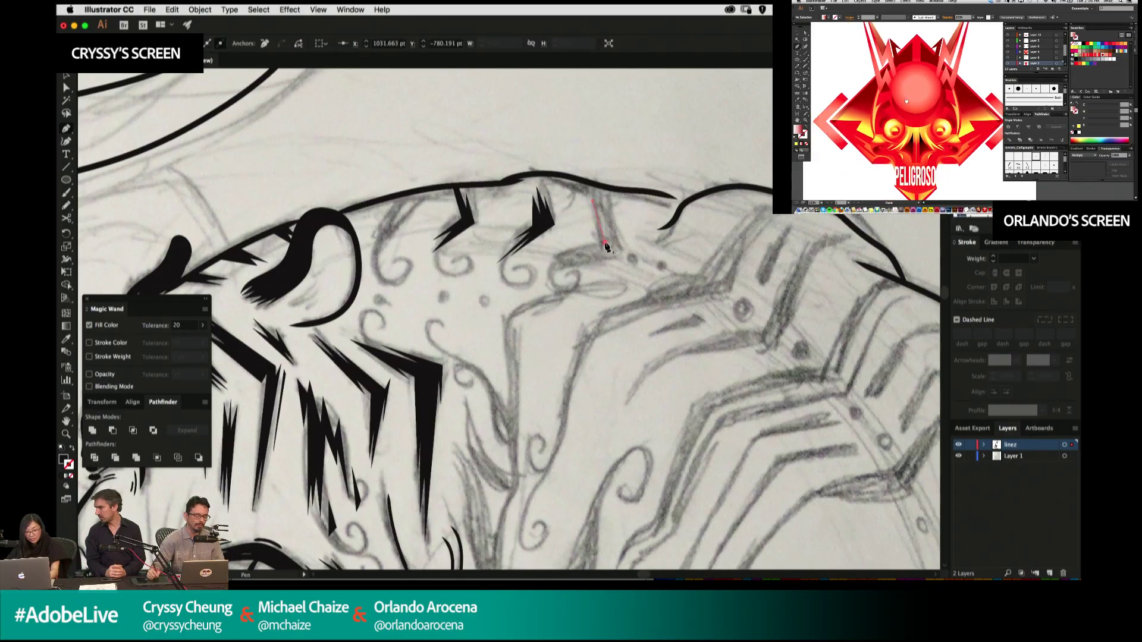
pyautogui.click(558, 259)
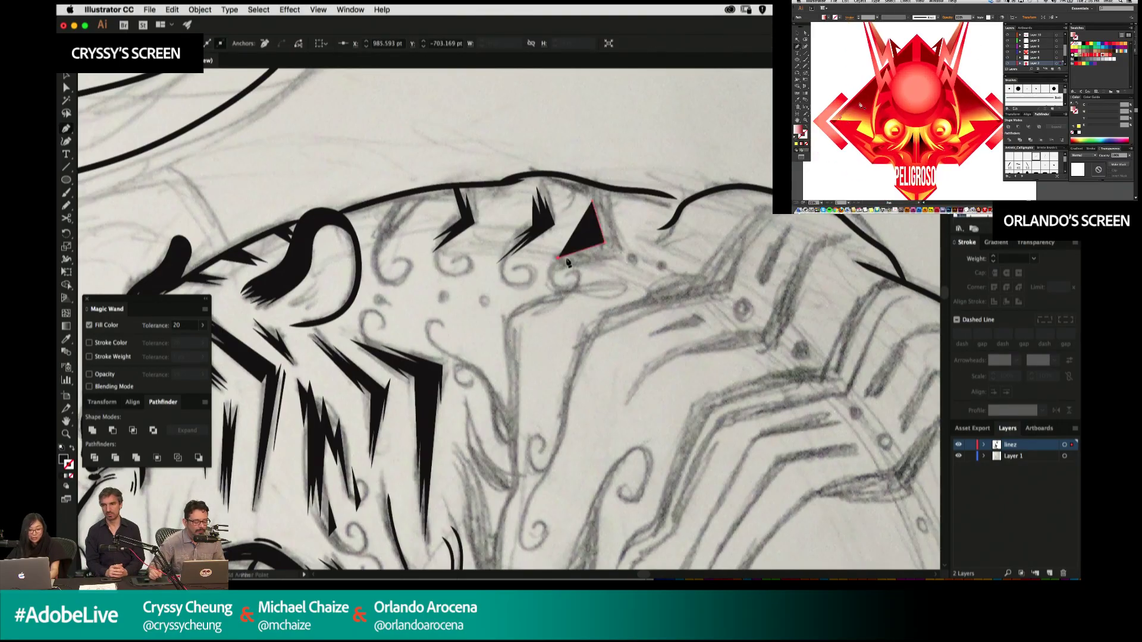
# Add the third stripe's jagged lower tip and outer edge, sharpen its upper end at the back line, and deselect it.
pyautogui.click(580, 256)
pyautogui.click(551, 271)
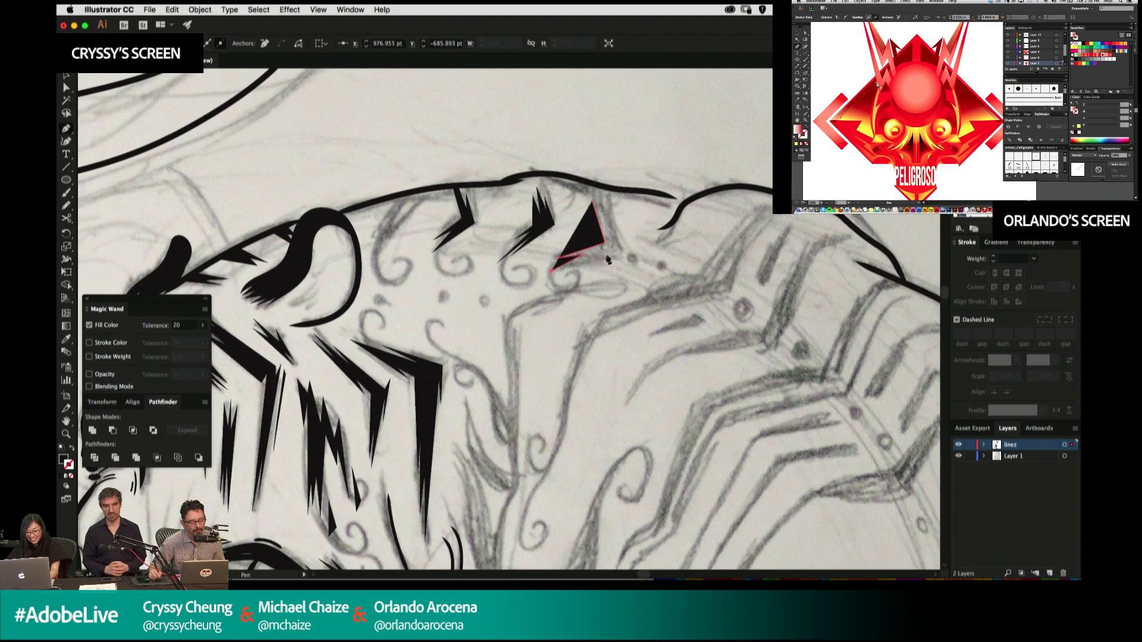
pyautogui.click(618, 254)
pyautogui.click(606, 199)
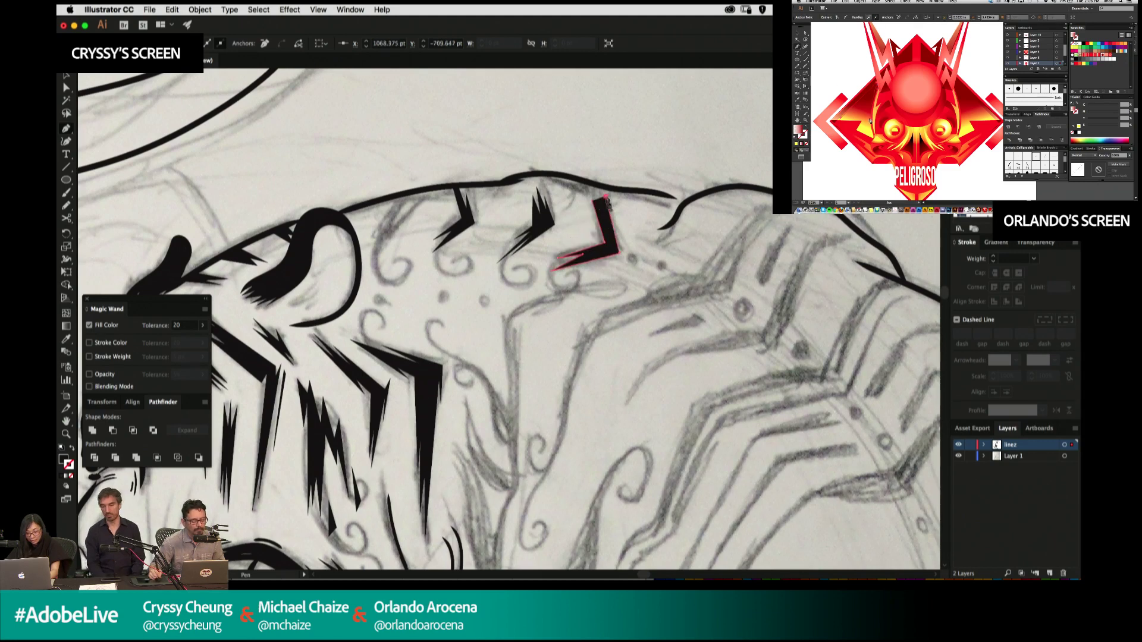
pyautogui.click(594, 187)
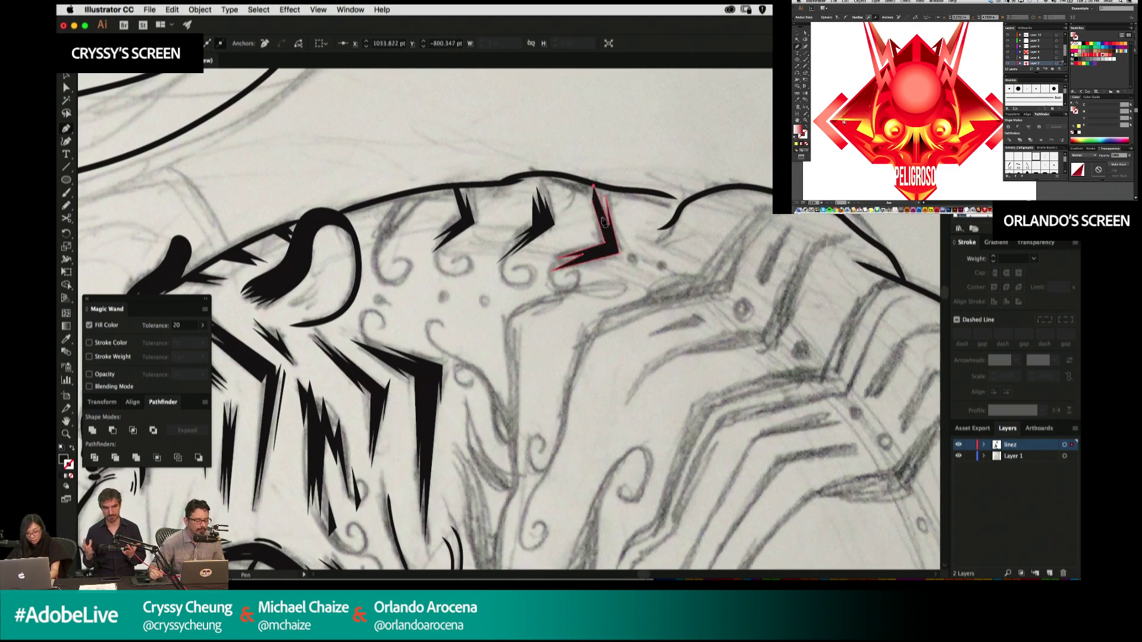
pyautogui.click(605, 244)
pyautogui.keyDown('super'); pyautogui.click(646, 265); pyautogui.keyUp('super')
# Draw a small black ellipse over the sketched dot beside the third back stripe and deselect it.
pyautogui.moveTo(647, 266); pyautogui.dragTo(652, 207)
pyautogui.press('l')
pyautogui.press('super+shift+a')
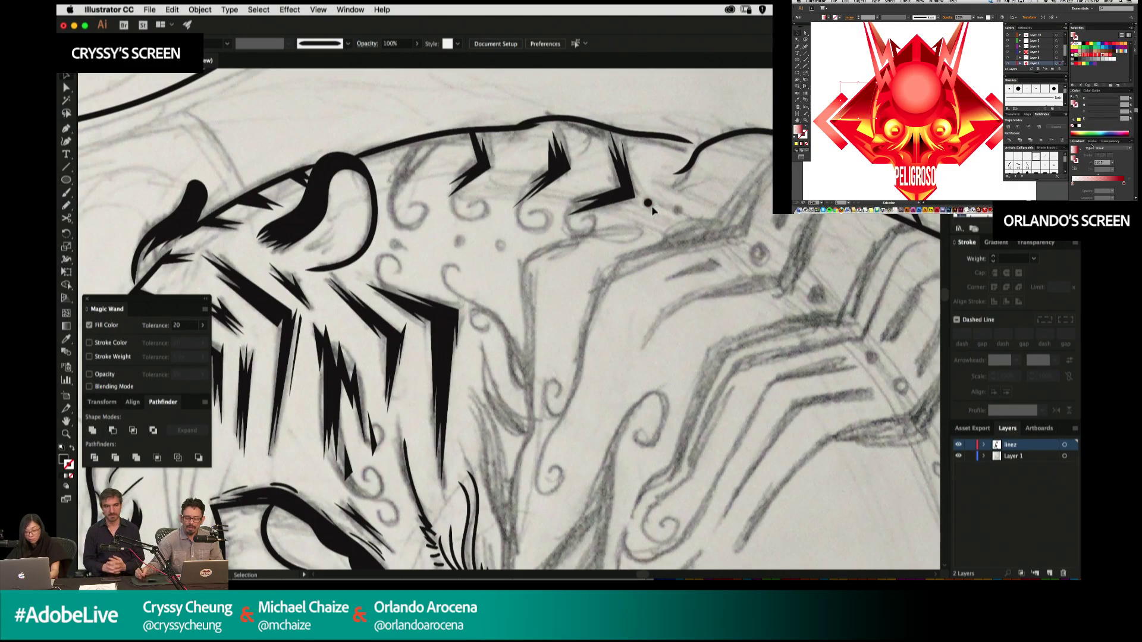
# Duplicate the small black dot into the gaps between the short stripes along the tiger's neck, following the sketch.
pyautogui.moveTo(669, 209); pyautogui.dragTo(669, 209)
pyautogui.moveTo(576, 185); pyautogui.dragTo(597, 187)
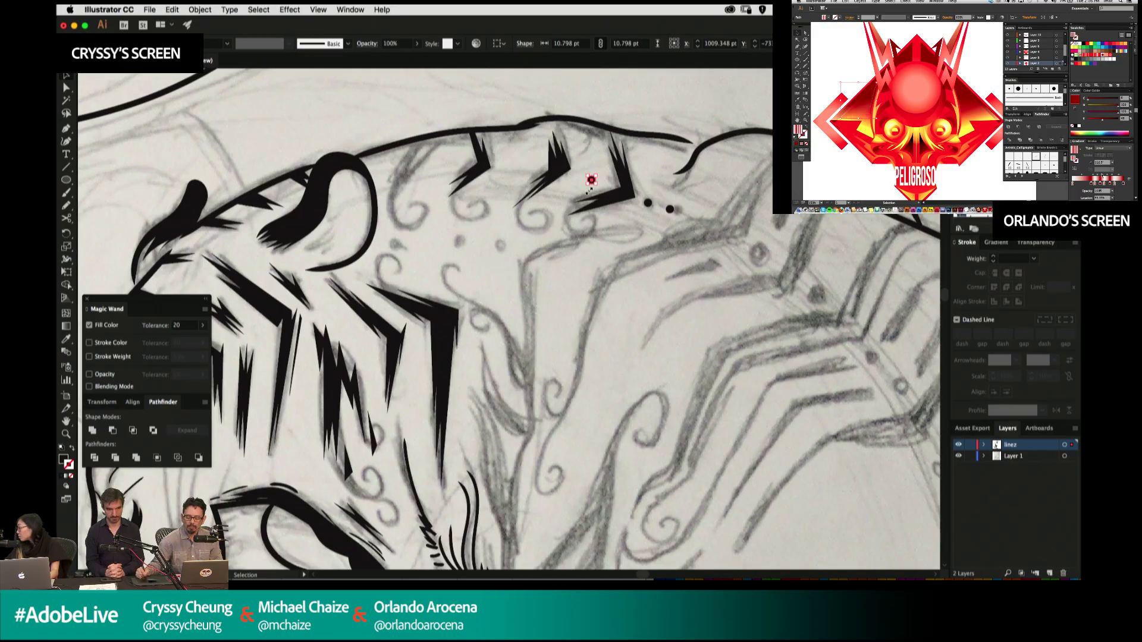
pyautogui.click(587, 195)
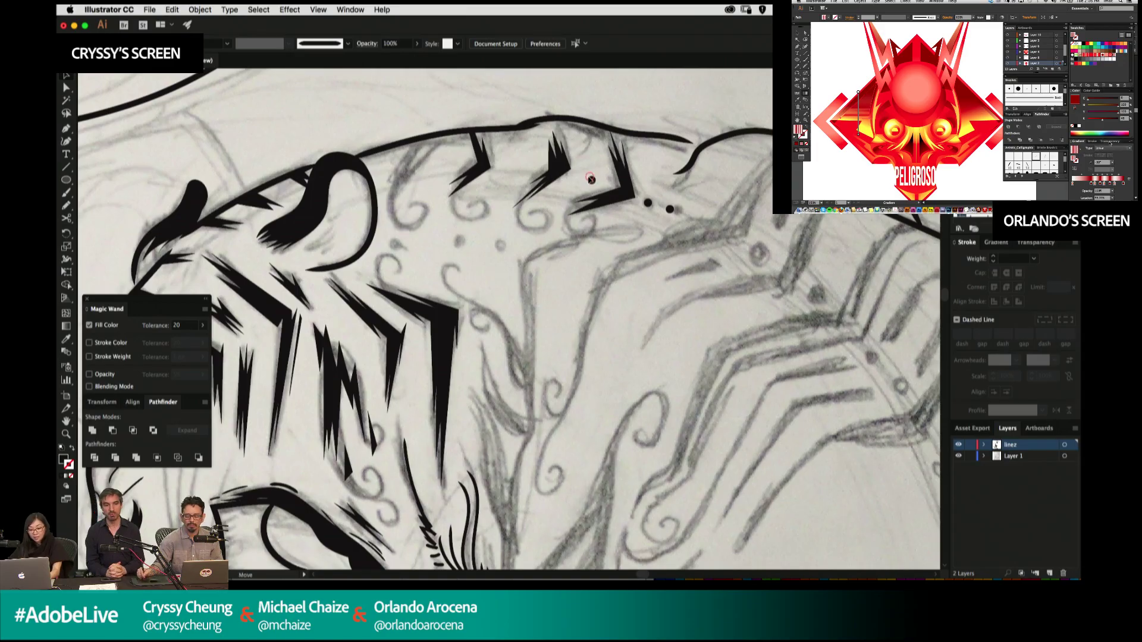
pyautogui.moveTo(591, 180); pyautogui.dragTo(443, 172)
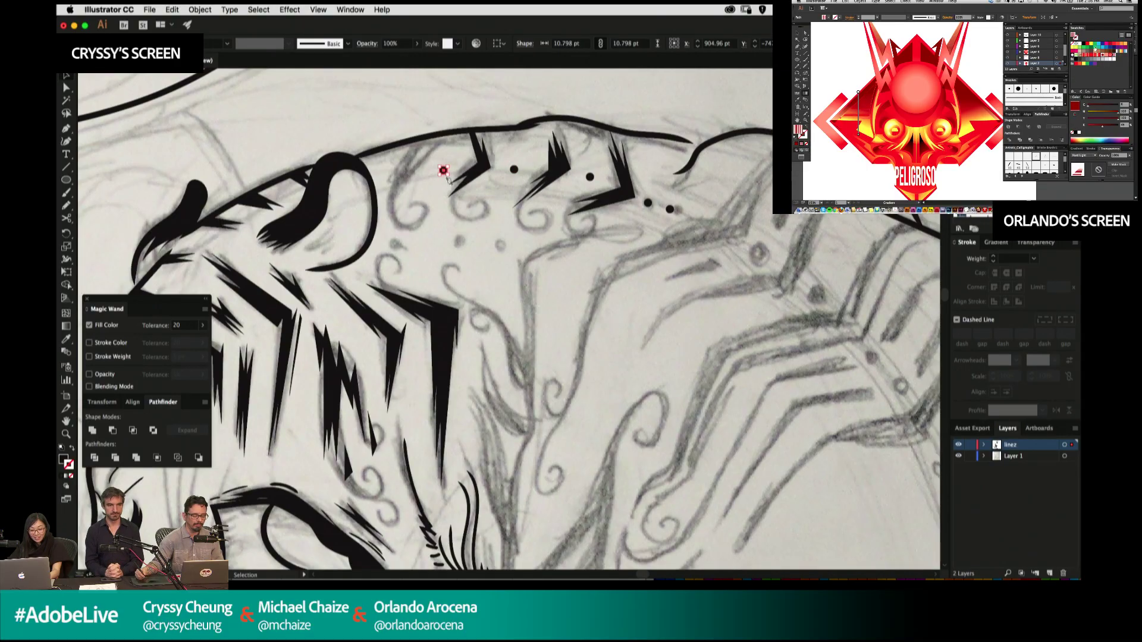
pyautogui.click(455, 206)
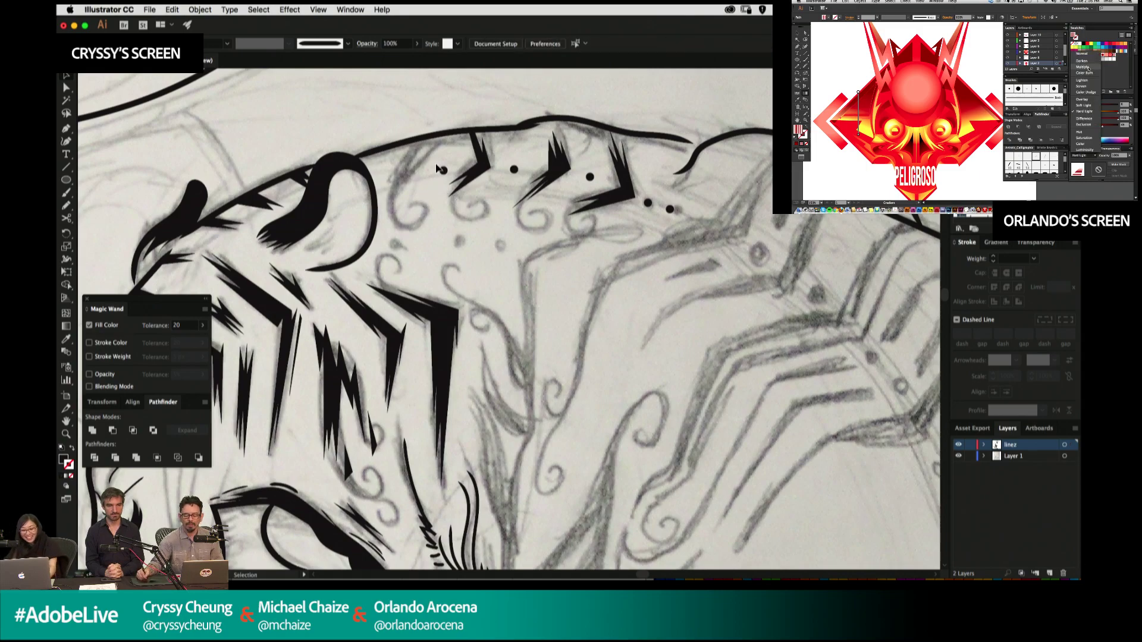
pyautogui.moveTo(446, 171); pyautogui.dragTo(450, 166)
pyautogui.click(463, 184)
# Draw a small jagged black stripe with the Pen tool over the sketched mark just behind the tiger's ear.
pyautogui.press('a')
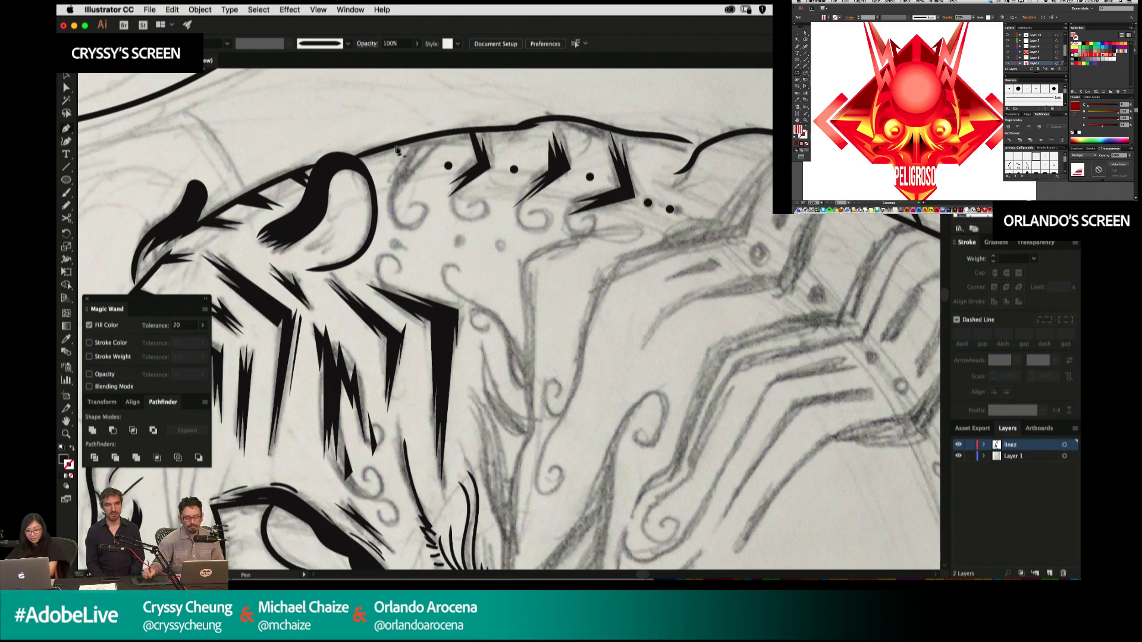
pyautogui.click(399, 192)
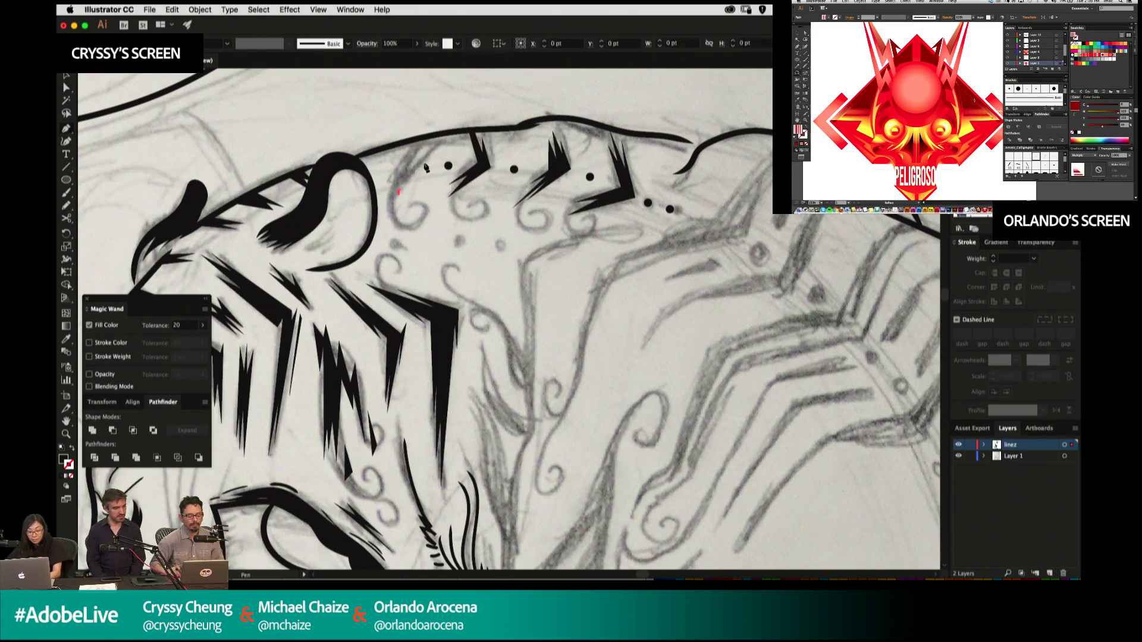
pyautogui.press('super+z')
pyautogui.click(398, 194)
pyautogui.click(423, 166)
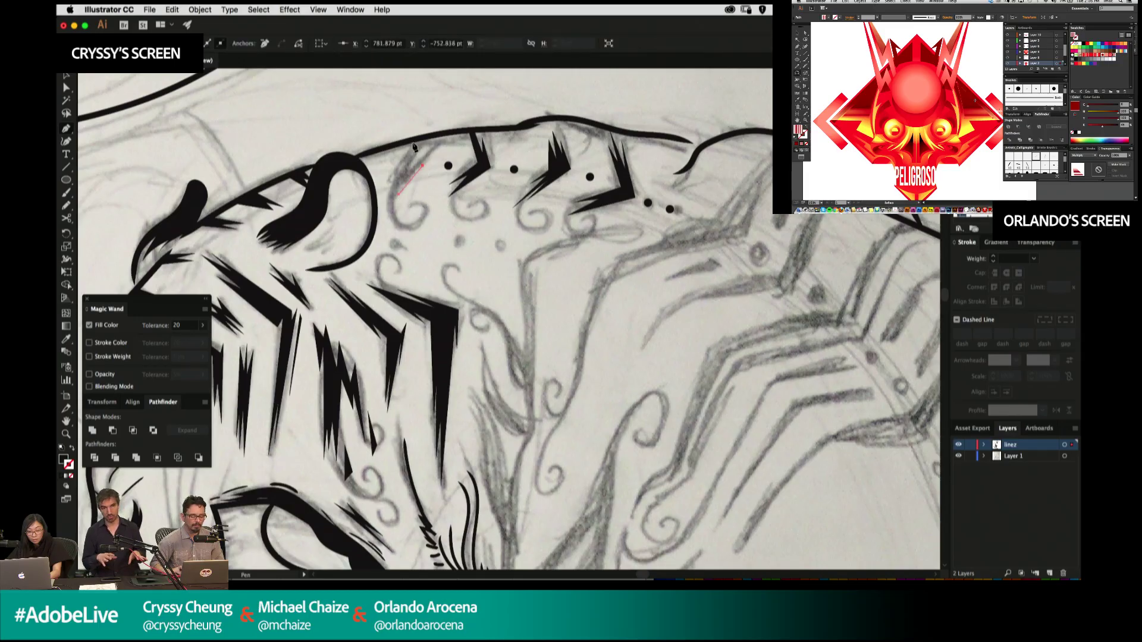
pyautogui.click(414, 142)
pyautogui.click(413, 157)
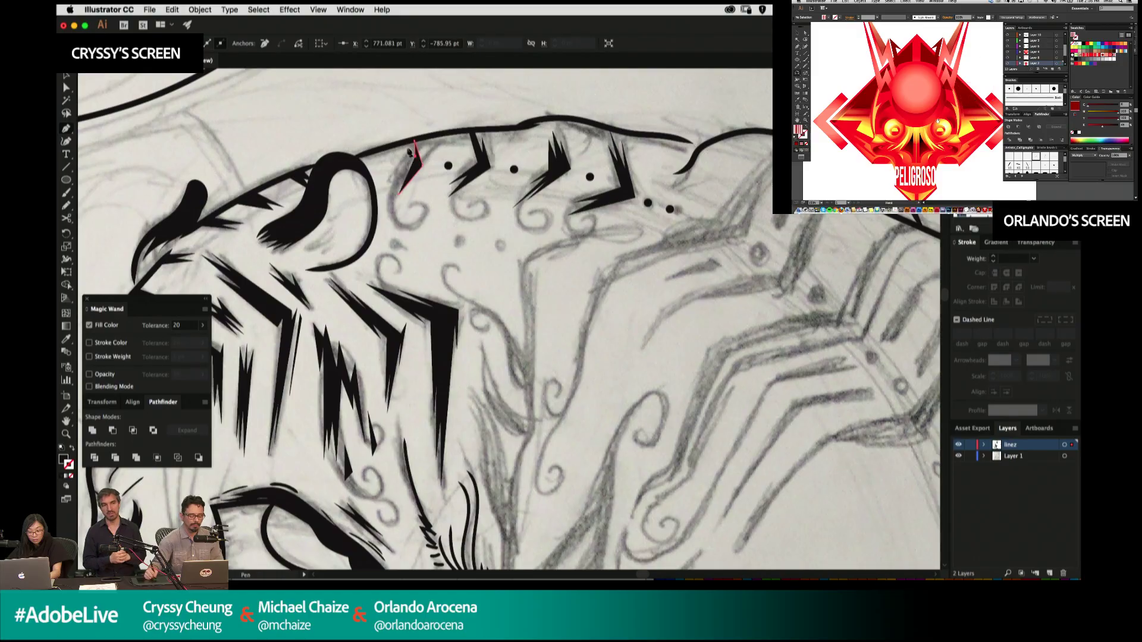
pyautogui.click(405, 144)
pyautogui.click(411, 164)
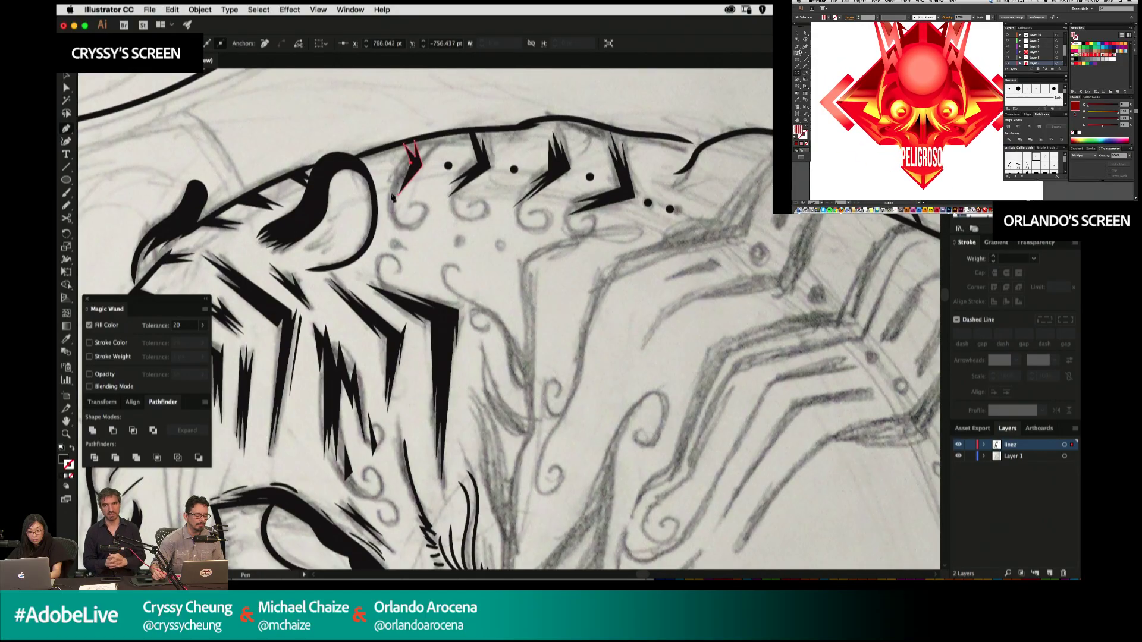
pyautogui.click(409, 175)
pyautogui.click(398, 194)
pyautogui.keyDown('super'); pyautogui.click(427, 185); pyautogui.keyUp('super')
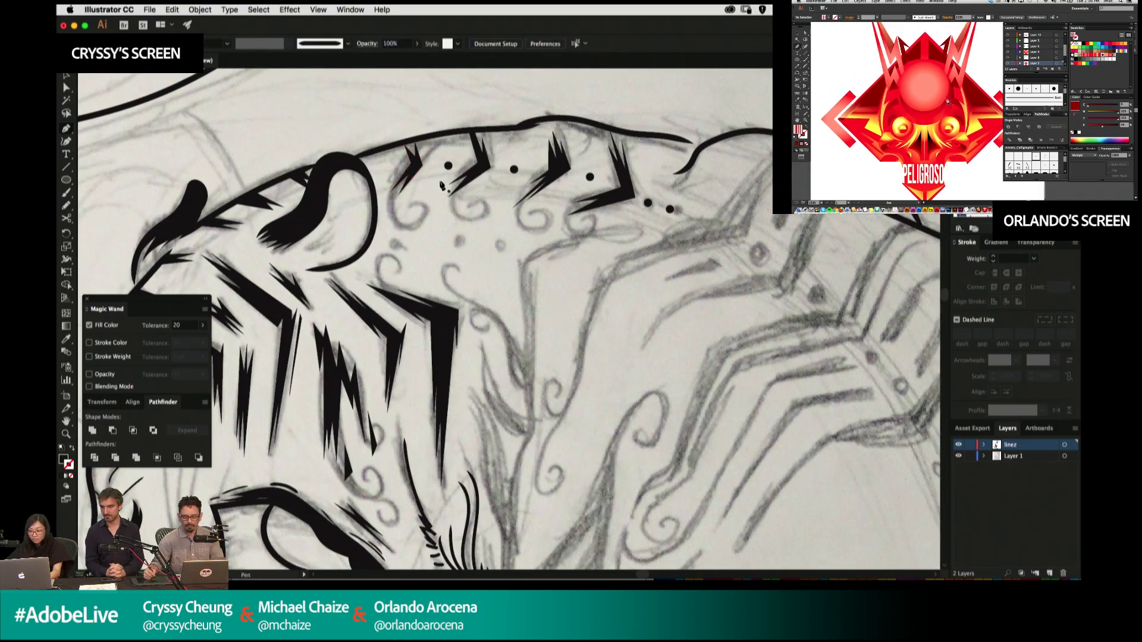
# Examine the inked stripes, ear and face of the tiger against the pencil sketch underneath.
pyautogui.scroll(2, 939, 126)
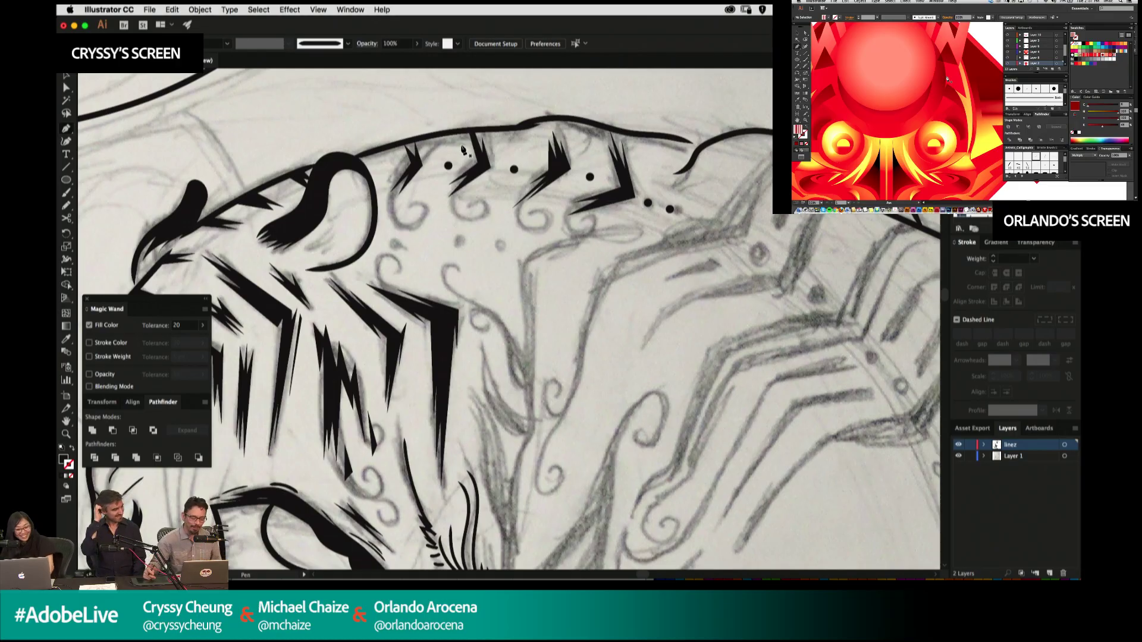
pyautogui.moveTo(464, 150); pyautogui.dragTo(426, 87)
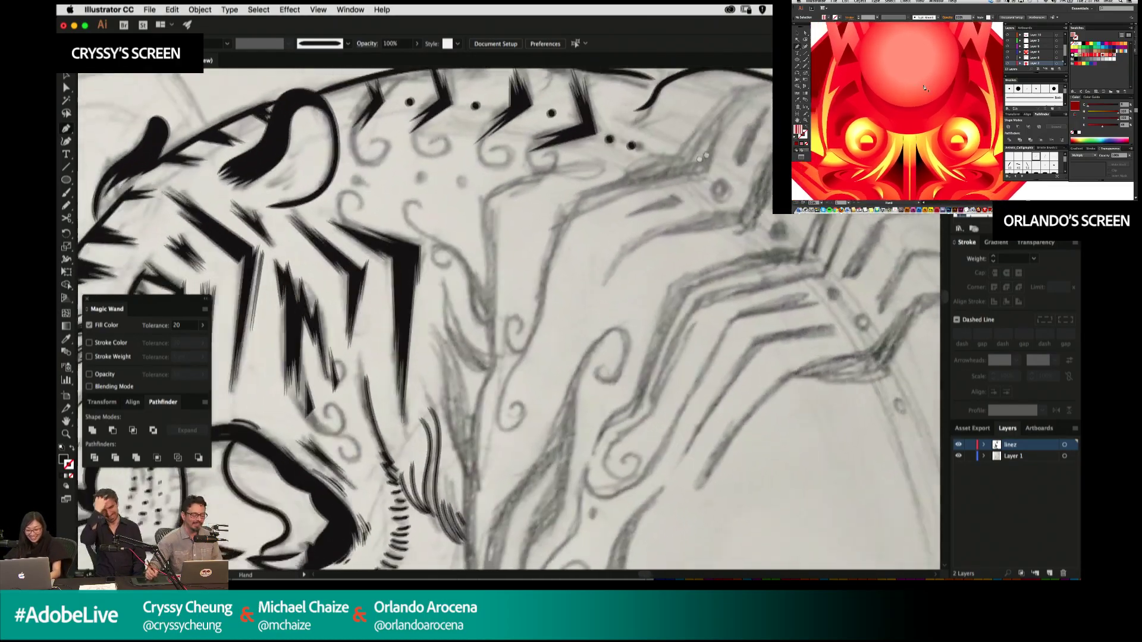
pyautogui.moveTo(703, 157); pyautogui.dragTo(786, 83)
pyautogui.moveTo(660, 104); pyautogui.dragTo(658, 208)
pyautogui.scroll(-2, 949, 90)
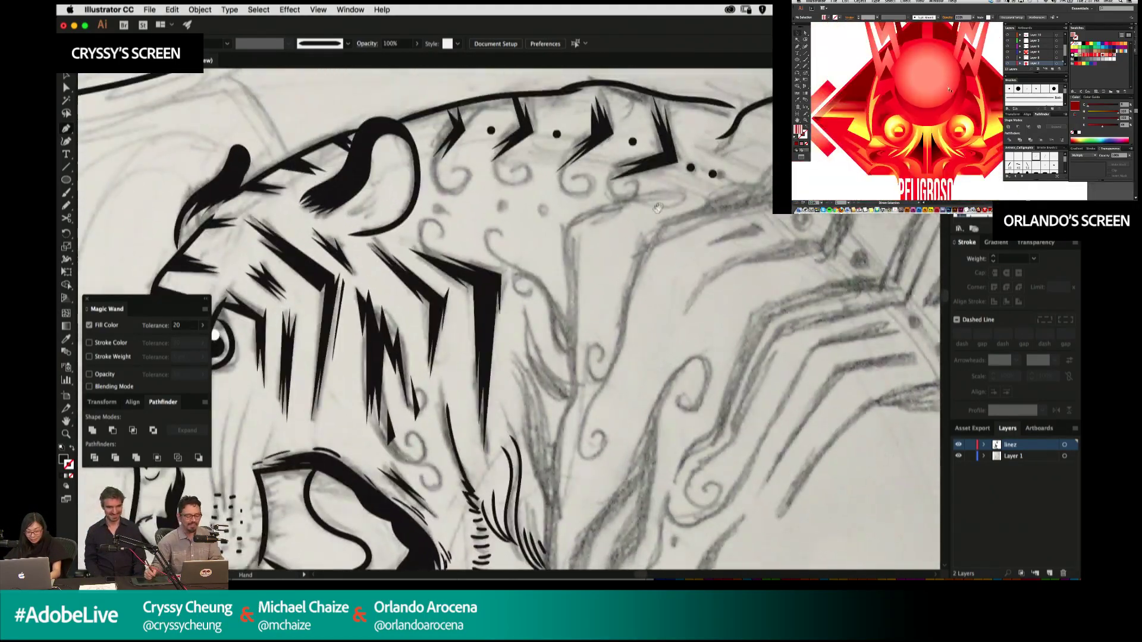
pyautogui.scroll(-2, 949, 90)
pyautogui.moveTo(566, 220); pyautogui.dragTo(635, 215)
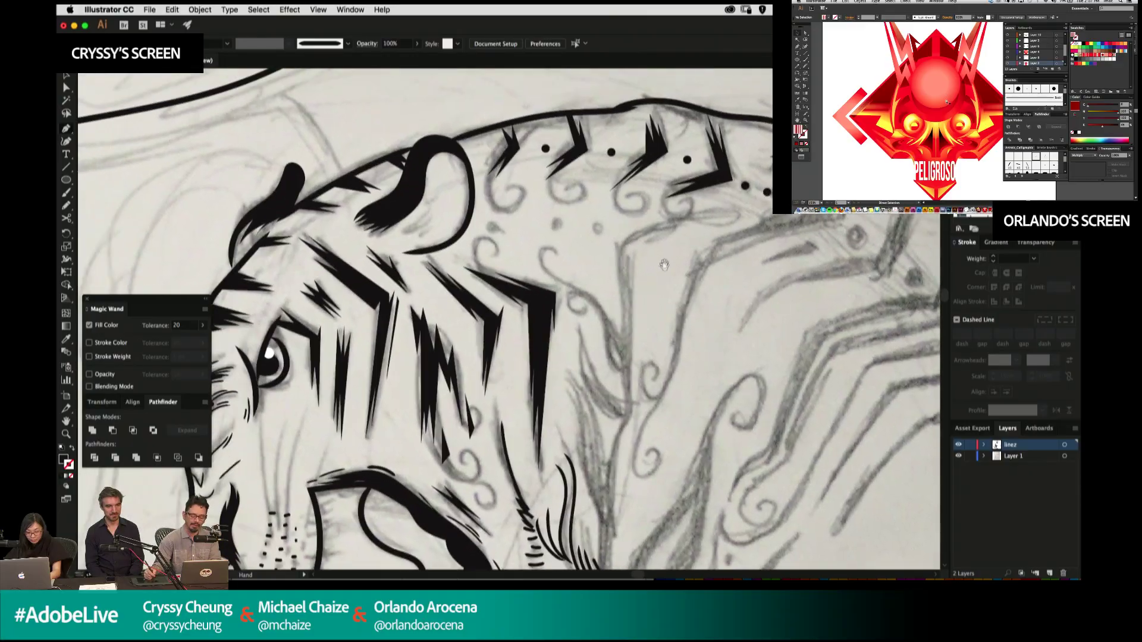
pyautogui.moveTo(664, 265); pyautogui.dragTo(725, 132)
pyautogui.scroll(2, 946, 102)
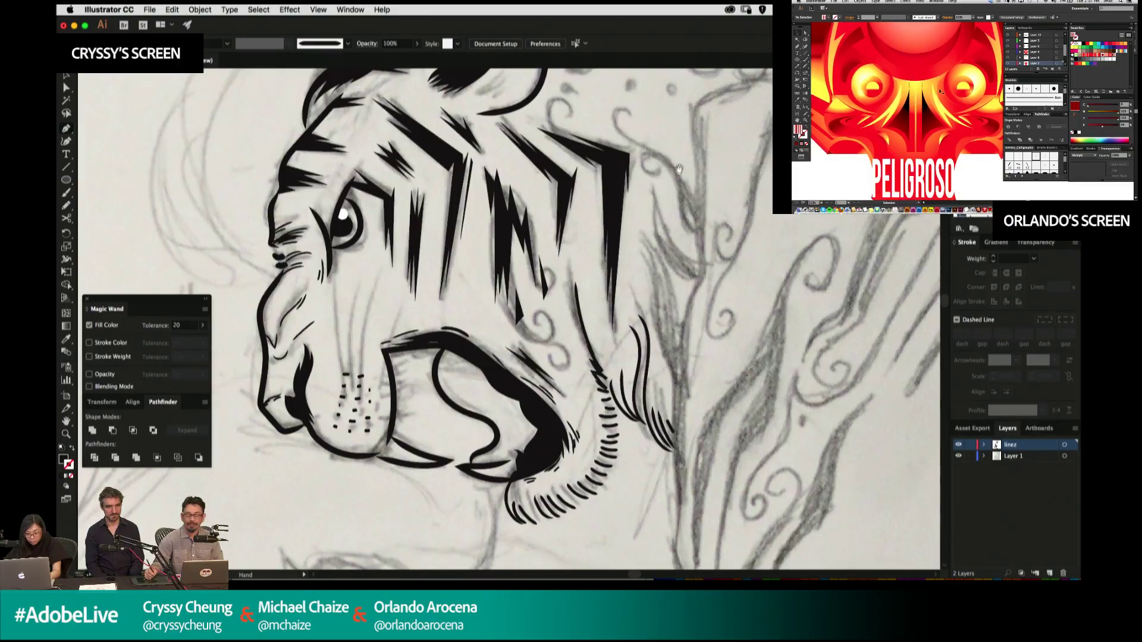
pyautogui.moveTo(680, 168); pyautogui.dragTo(640, 110)
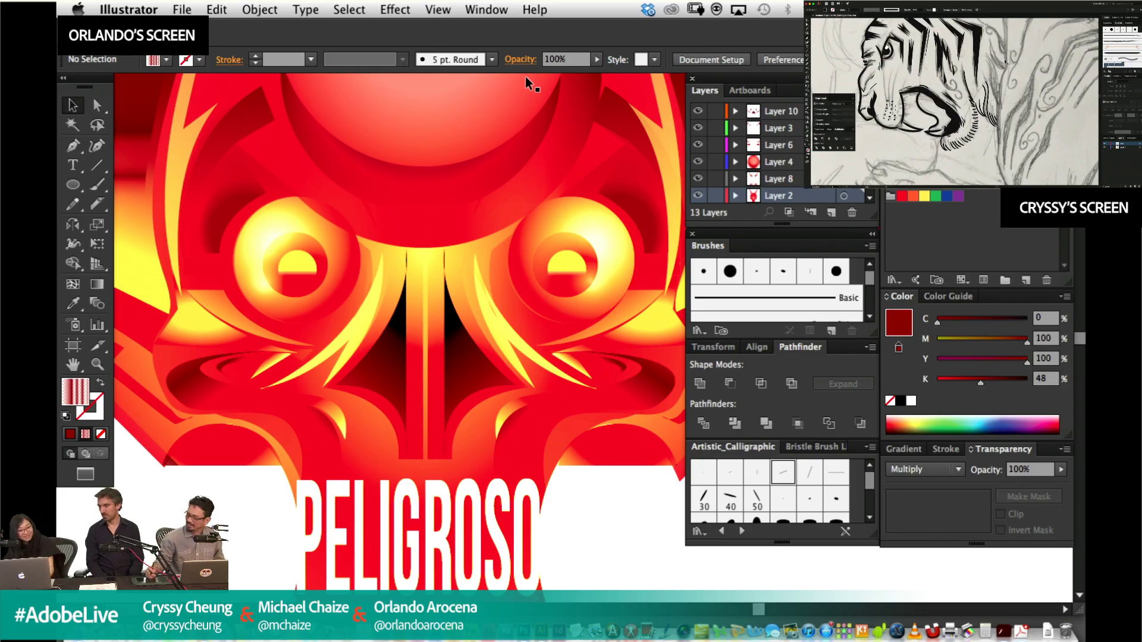
# In the red mask artwork, draw a curved Pen path from the brow corner to the nose bridge and back over the eye.
pyautogui.moveTo(423, 200); pyautogui.dragTo(466, 216)
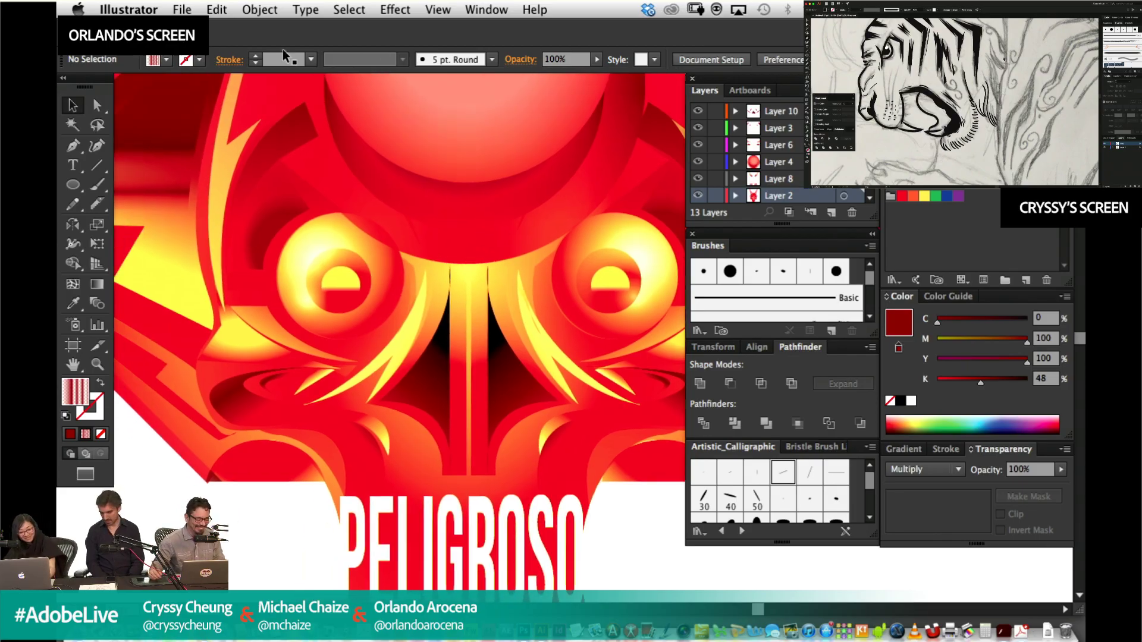
pyautogui.click(74, 149)
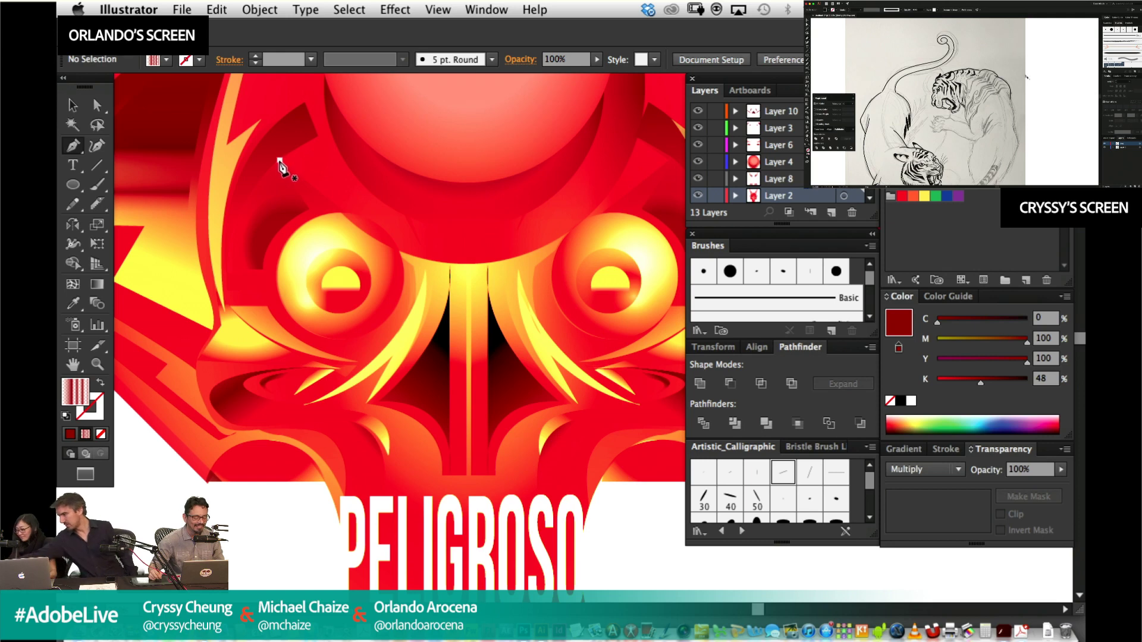
pyautogui.moveTo(279, 160); pyautogui.dragTo(391, 264)
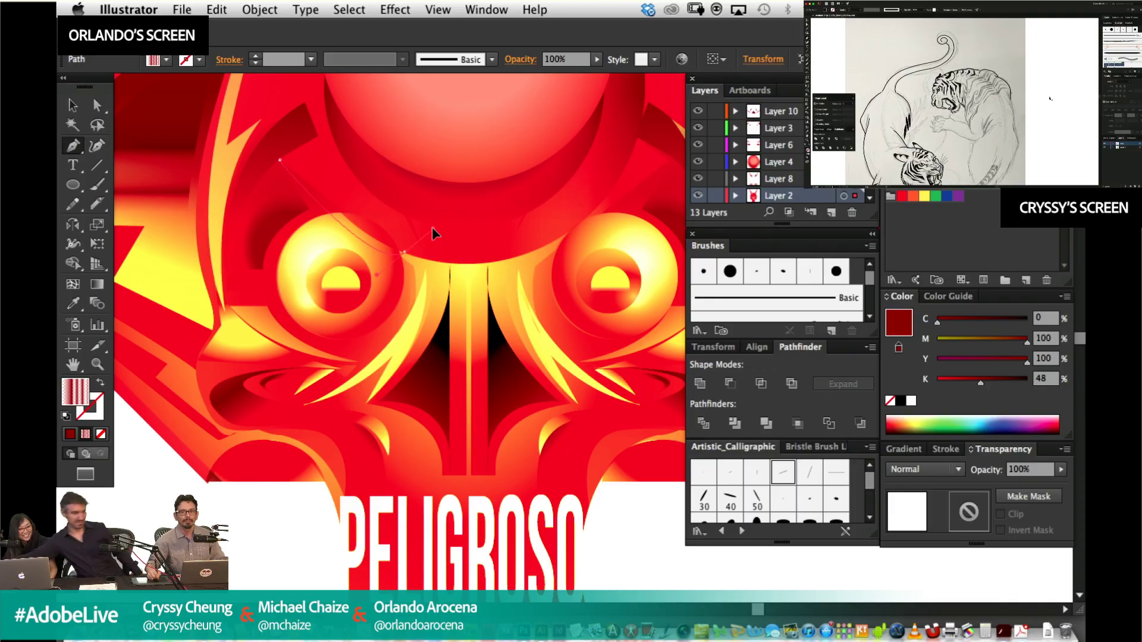
pyautogui.moveTo(433, 229); pyautogui.dragTo(433, 230)
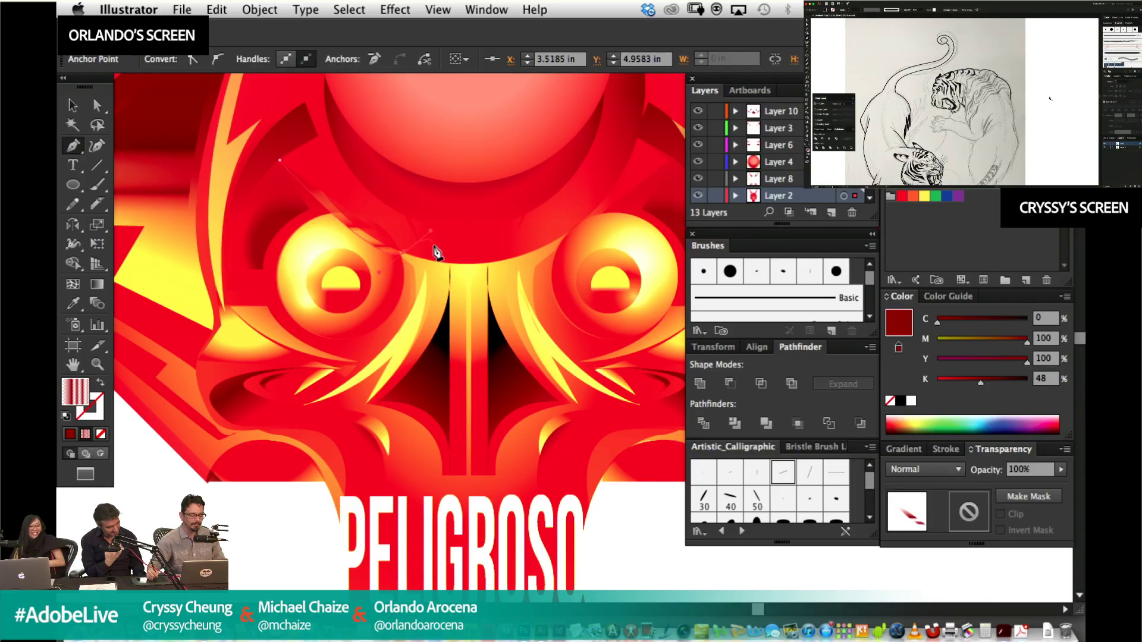
pyautogui.press('super+z')
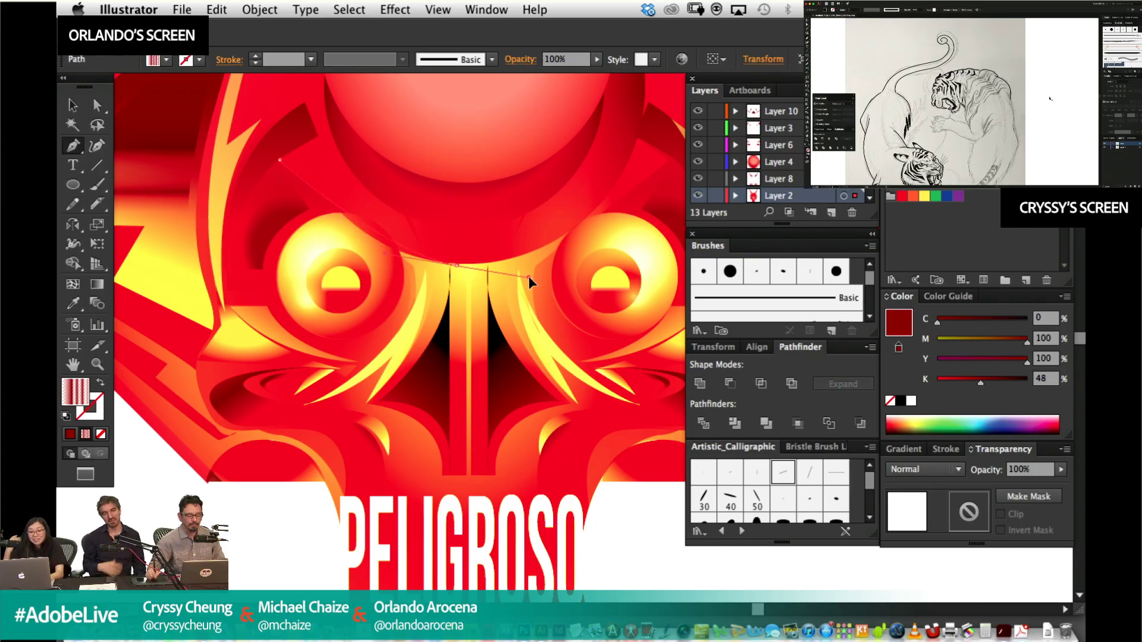
pyautogui.moveTo(551, 278); pyautogui.dragTo(449, 257)
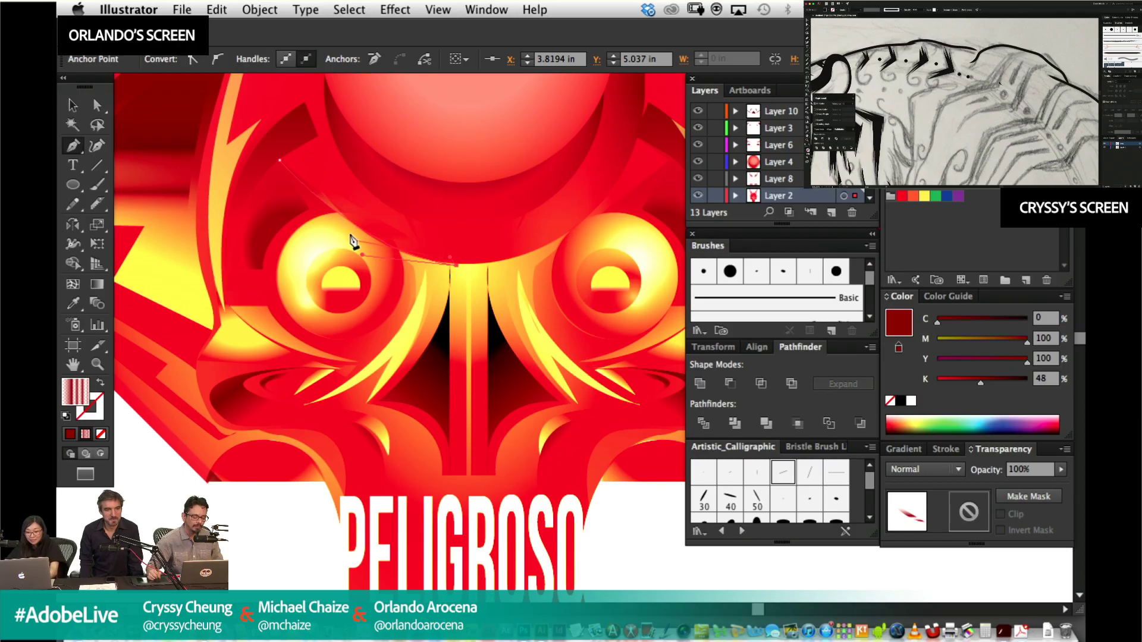
pyautogui.moveTo(344, 234); pyautogui.dragTo(300, 216)
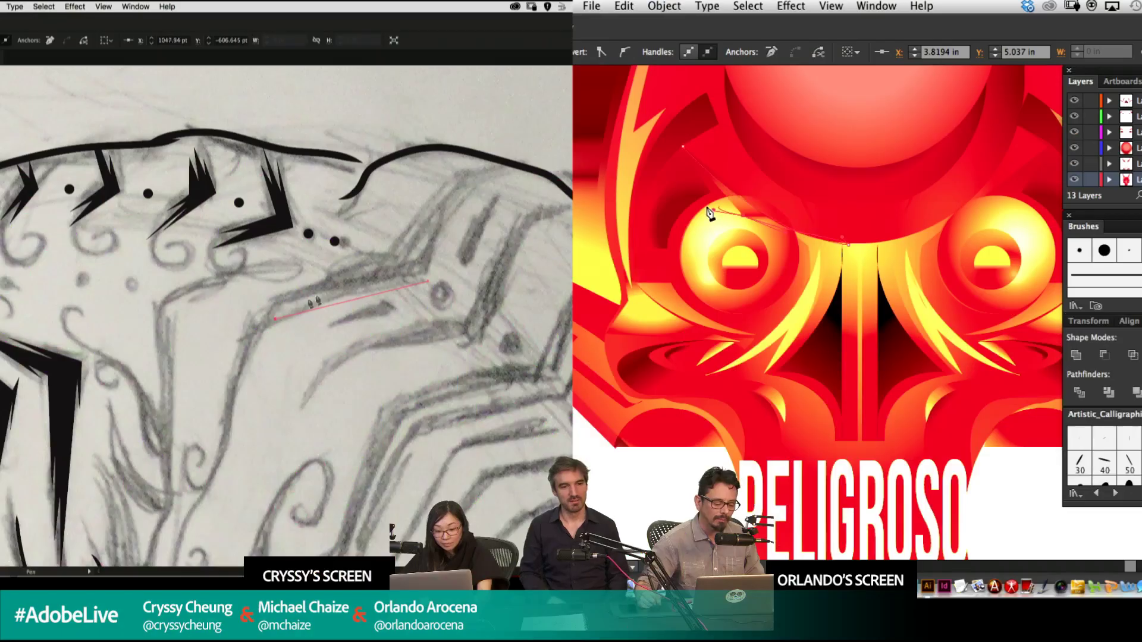
pyautogui.moveTo(688, 228); pyautogui.dragTo(733, 192)
# Trace the long shoulder stripe's lower bend on the tiger with no fill, and bring the mask's brow path back to its starting corner.
pyautogui.click(274, 312)
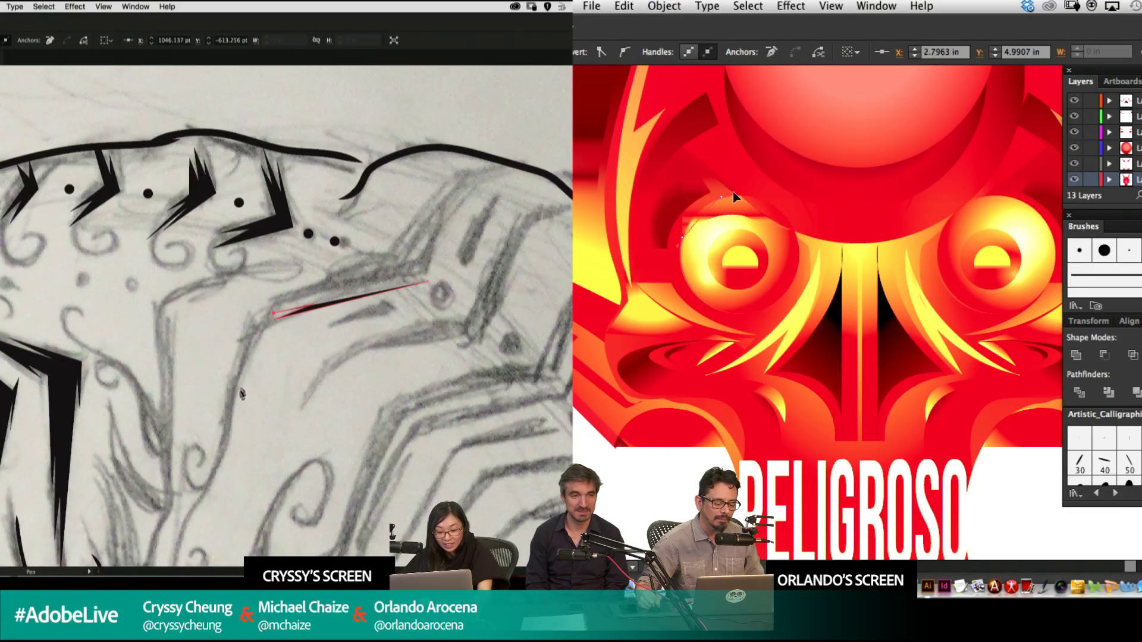
pyautogui.click(235, 394)
pyautogui.press('/')
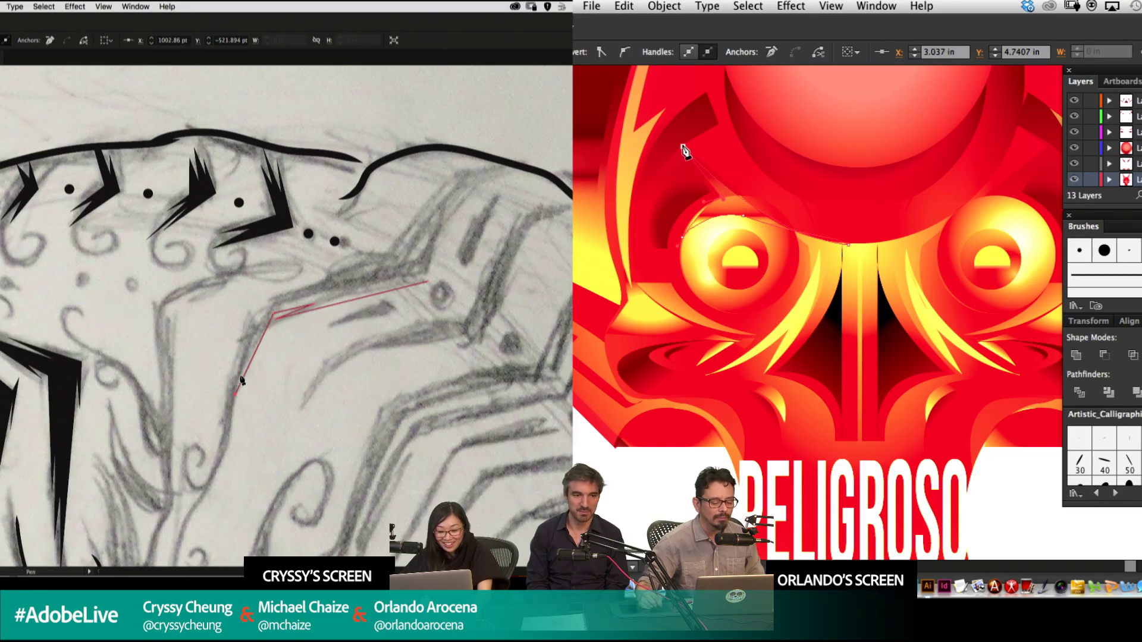
pyautogui.click(239, 374)
pyautogui.moveTo(683, 147); pyautogui.dragTo(678, 131)
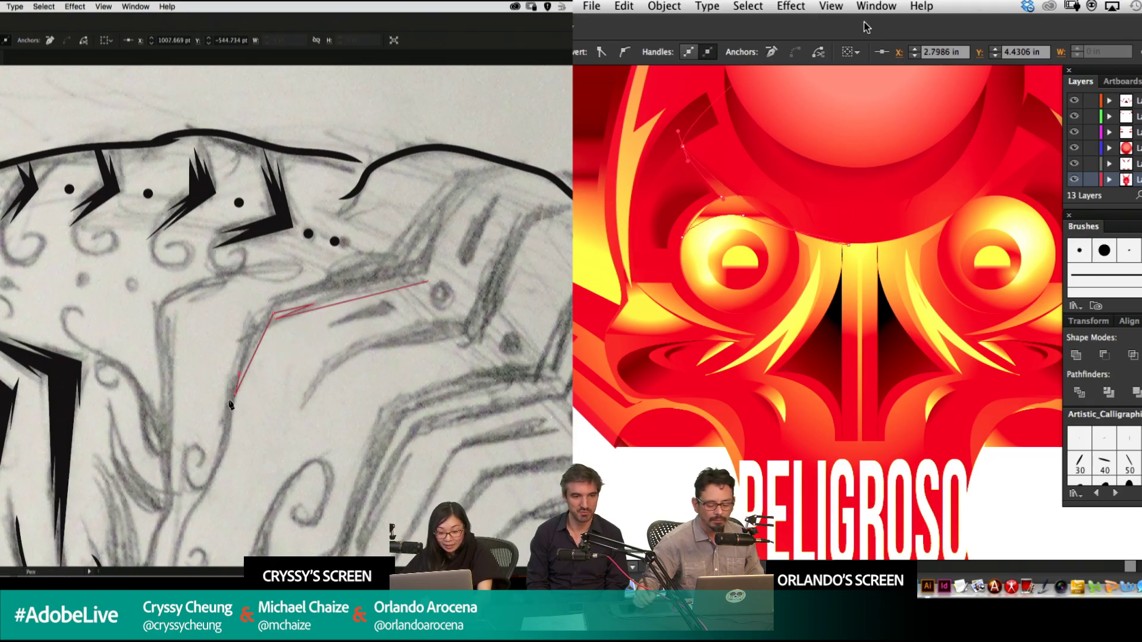
pyautogui.click(226, 451)
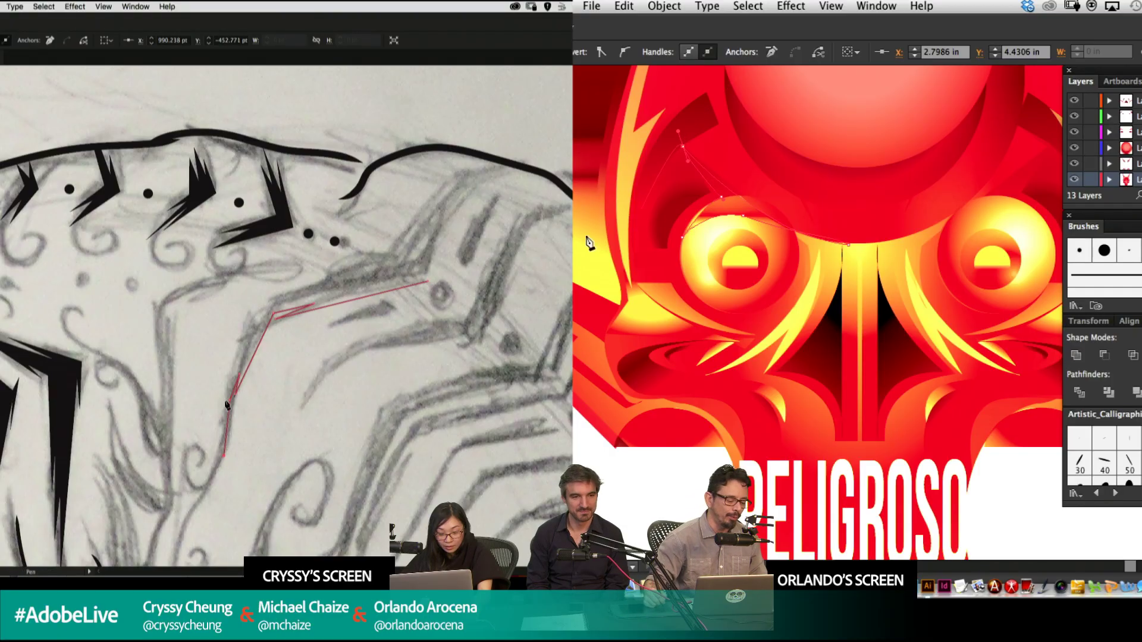
pyautogui.click(683, 147)
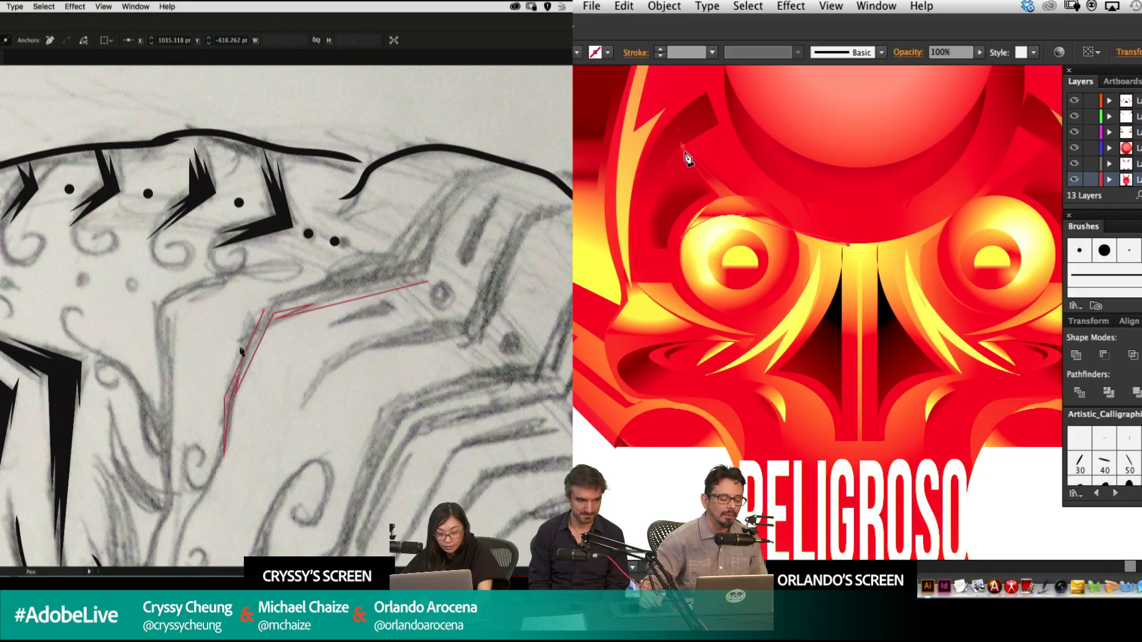
# Trace the upper edge of the tiger's shoulder stripe with jagged points, continuing up to the back outline.
pyautogui.click(407, 265)
pyautogui.click(310, 287)
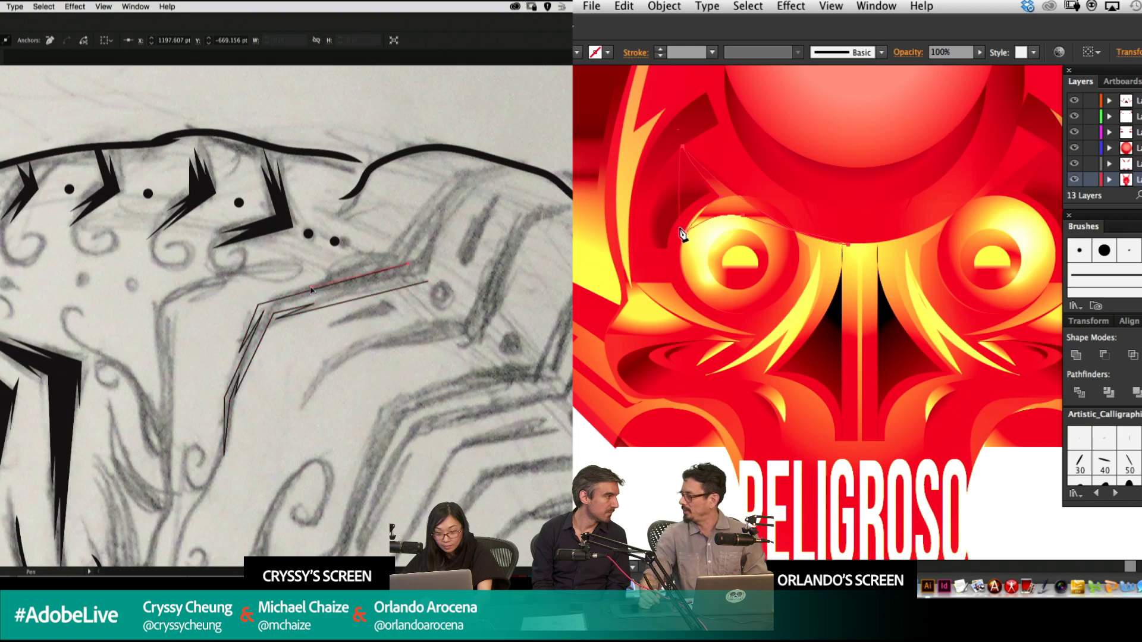
pyautogui.click(389, 261)
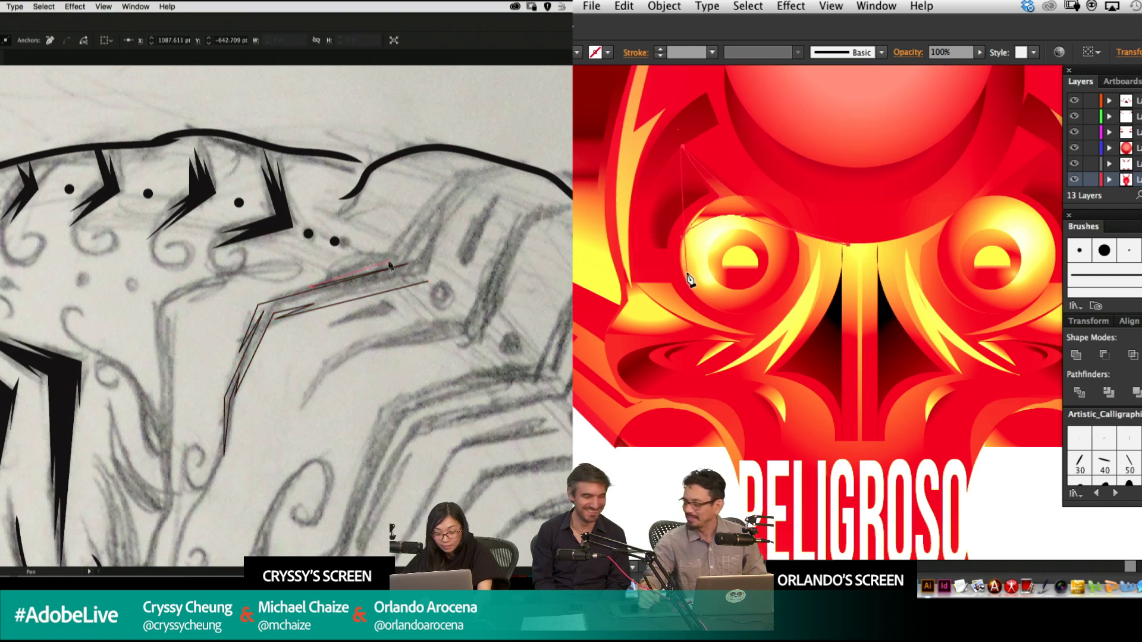
pyautogui.click(432, 212)
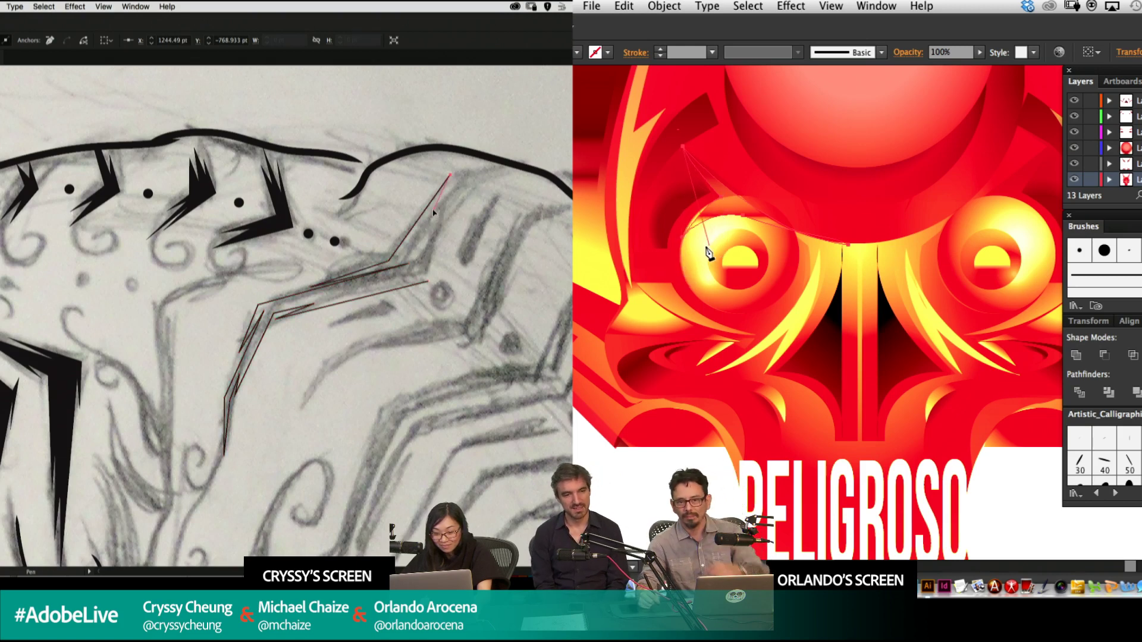
pyautogui.click(461, 173)
pyautogui.click(429, 229)
pyautogui.click(470, 171)
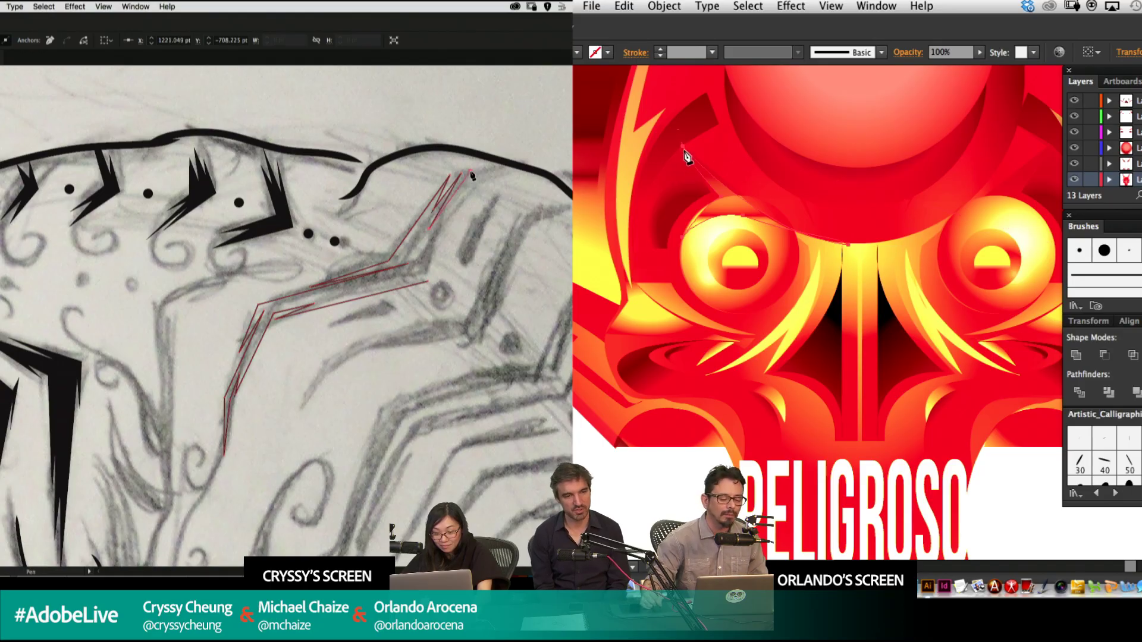
pyautogui.click(516, 168)
# Close the tiger's shoulder stripe along its inner edge and fill it black, and lock the mask layers surrounding Layer 2.
pyautogui.moveTo(1092, 112); pyautogui.dragTo(1087, 166)
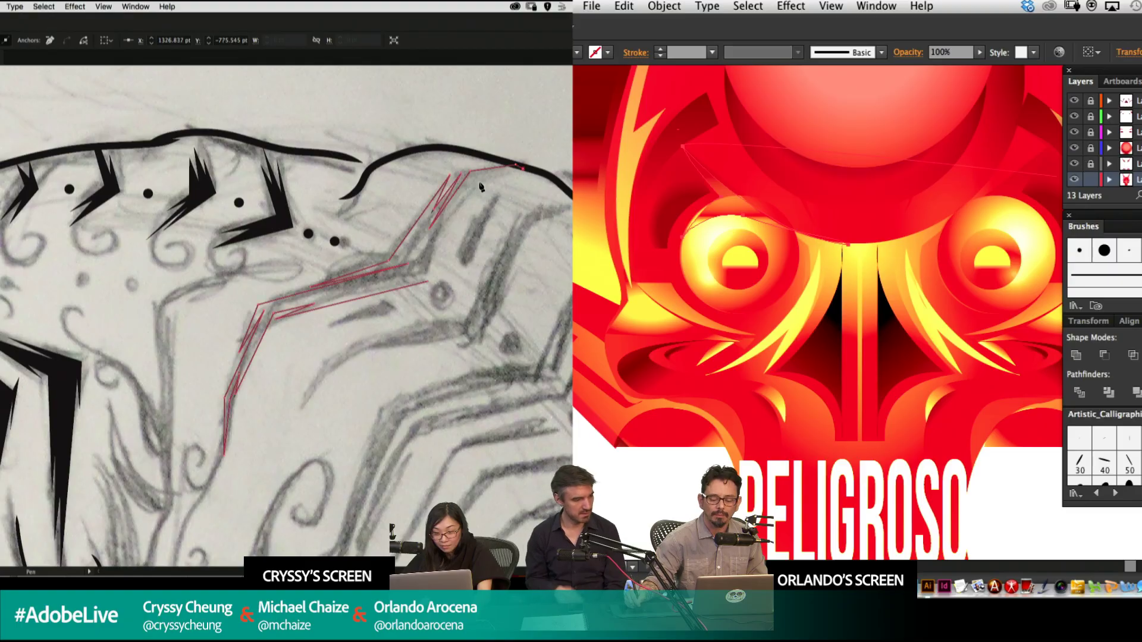
pyautogui.click(476, 182)
pyautogui.scroll(4, 1104, 140)
pyautogui.click(435, 254)
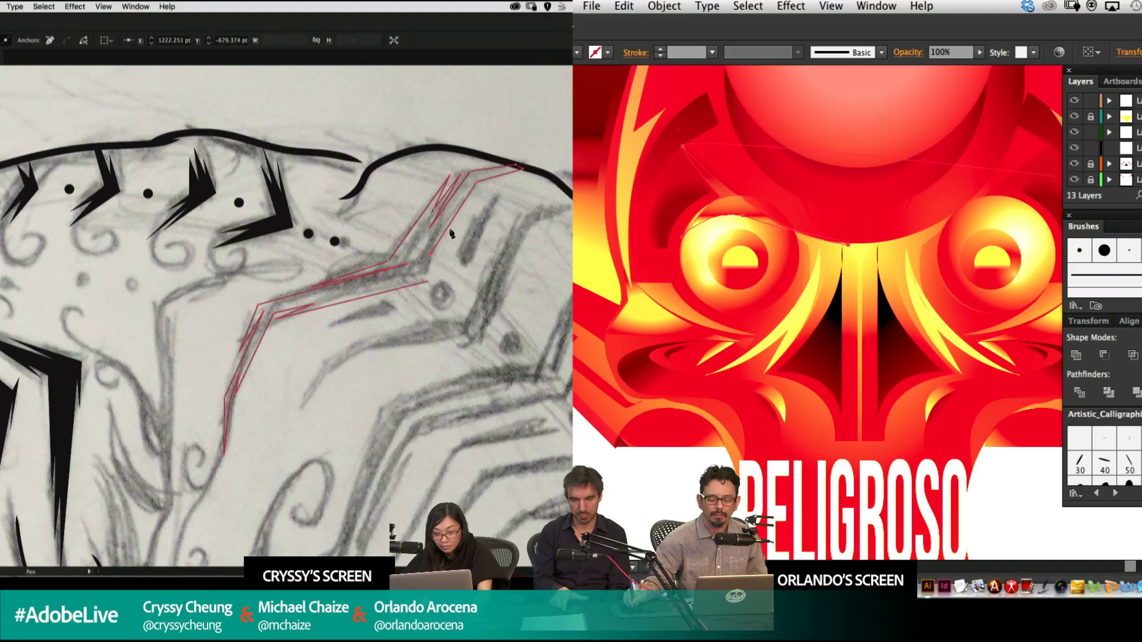
pyautogui.click(429, 283)
pyautogui.click(1091, 163)
pyautogui.moveTo(423, 299); pyautogui.dragTo(557, 143)
pyautogui.click(1091, 147)
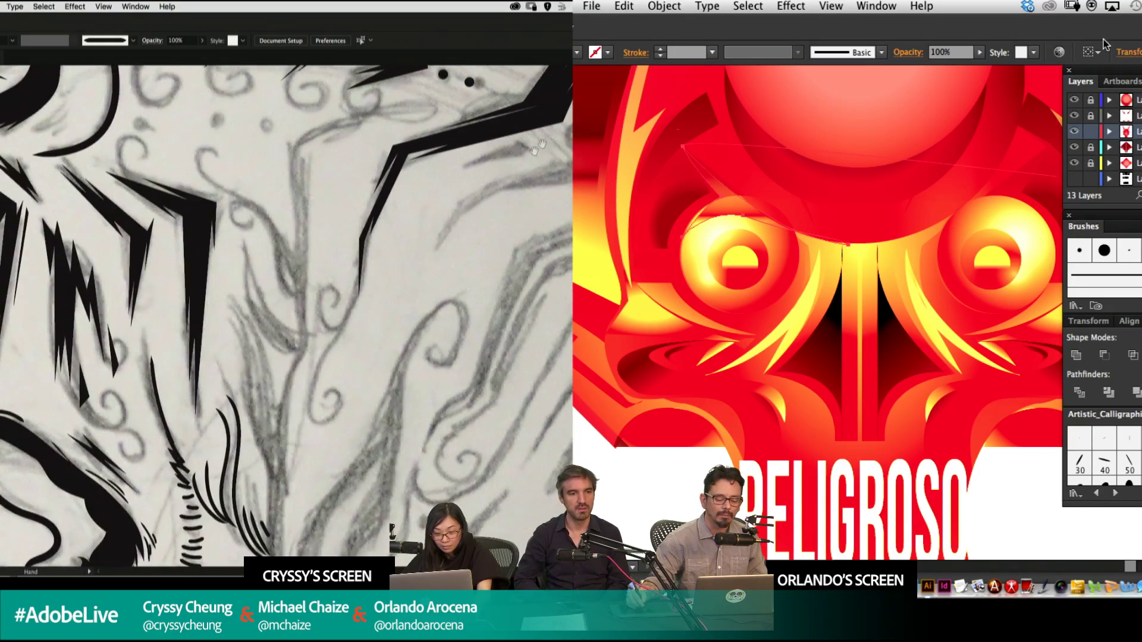
# Close the red mask's curved brow shape at its starting corner and deselect it.
pyautogui.moveTo(401, 255); pyautogui.dragTo(536, 246)
pyautogui.click(682, 148)
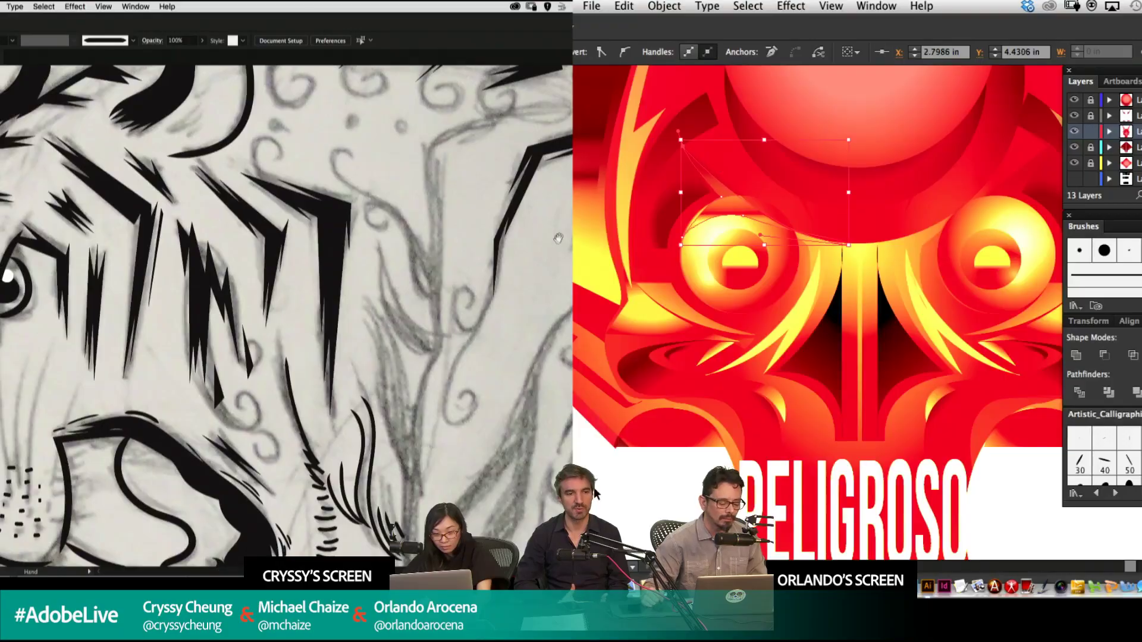
pyautogui.keyDown('super'); pyautogui.click(814, 77); pyautogui.keyUp('super')
pyautogui.press('super+0')
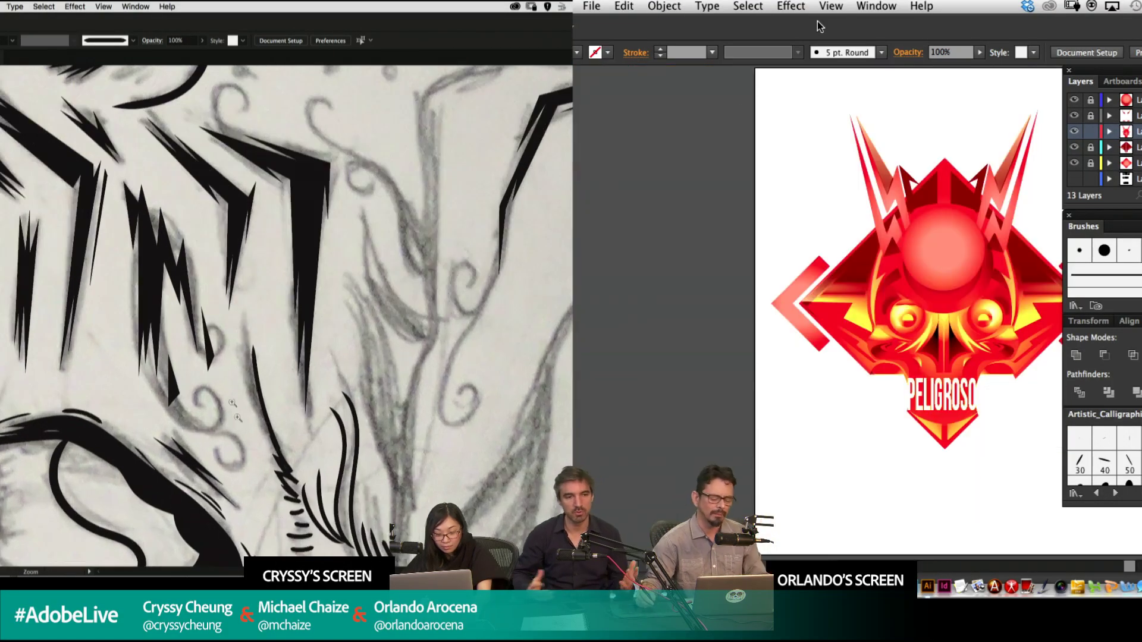
# Brush a curling line from the lower tip of the tiger's shoulder stripe, undoing and redrawing the first stroke.
pyautogui.press('b')
pyautogui.press('super+equal')
pyautogui.press('super+equal')
pyautogui.press('super+equal')
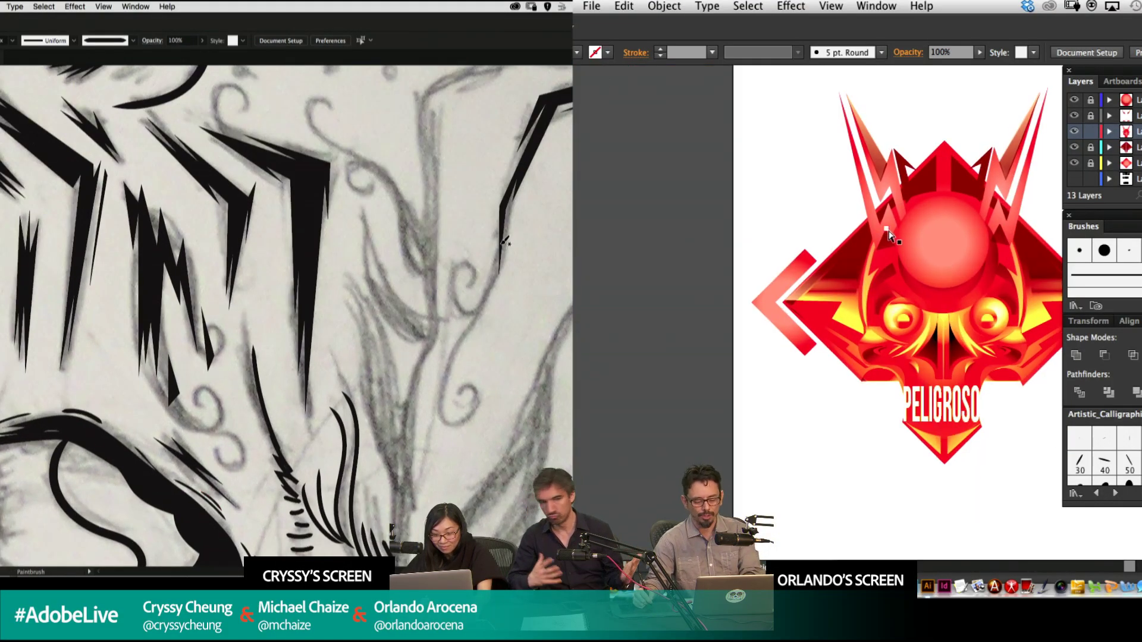
pyautogui.moveTo(501, 244); pyautogui.dragTo(497, 297)
pyautogui.moveTo(922, 298); pyautogui.dragTo(821, 239)
pyautogui.press('super+z')
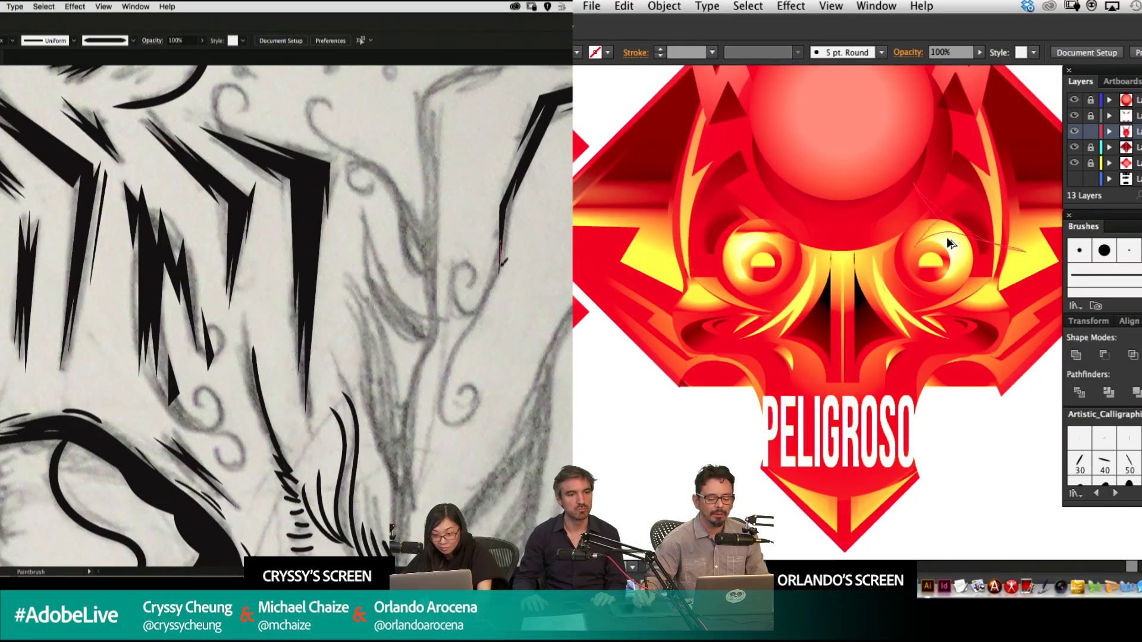
pyautogui.moveTo(501, 241)
pyautogui.mouseDown()
pyautogui.moveTo(490, 305)
pyautogui.moveTo(457, 277)
pyautogui.moveTo(466, 288)
pyautogui.mouseUp()
# Mirror the brow shape over the mask's opposite eye, nudge it into place, and brush a second curl under the tiger's first curl.
pyautogui.click(929, 235)
pyautogui.press('o')
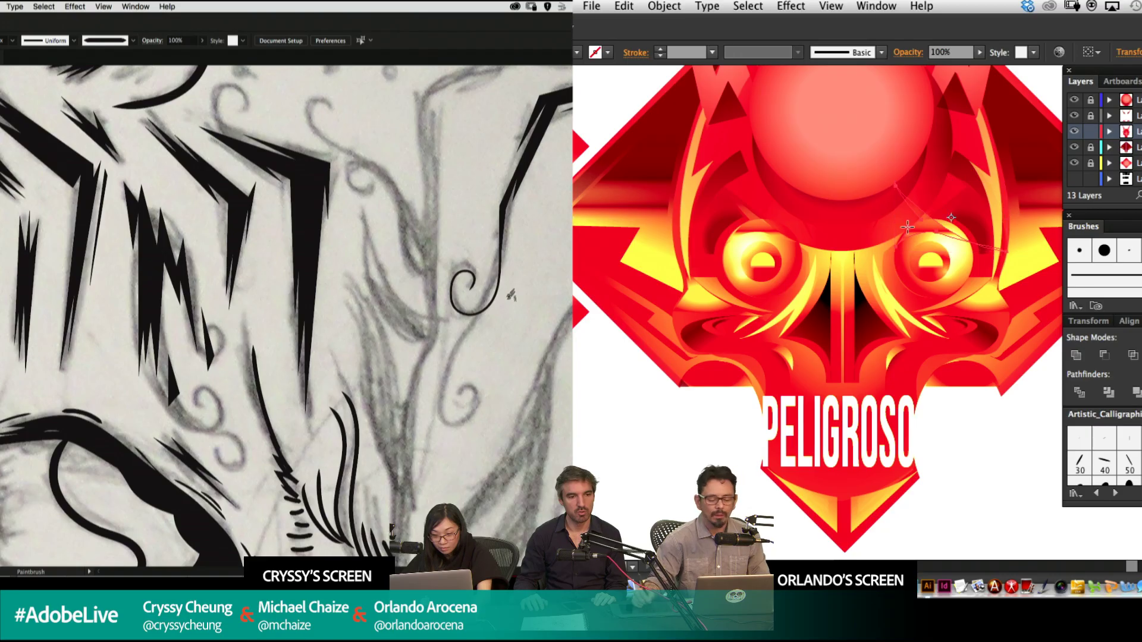
pyautogui.moveTo(827, 234); pyautogui.dragTo(1010, 244)
pyautogui.press('Left')
pyautogui.press('Left')
pyautogui.press('Left')
pyautogui.press('Left')
pyautogui.press('Left')
pyautogui.moveTo(483, 312)
pyautogui.mouseDown()
pyautogui.moveTo(457, 334)
pyautogui.moveTo(461, 390)
pyautogui.mouseUp()
# Hide the pencil sketch and examine the inked linework of both tigers as a whole.
pyautogui.press('super+minus')
pyautogui.press('super+minus')
pyautogui.press('super+minus')
pyautogui.press('super+minus')
pyautogui.press('super+minus')
pyautogui.press('Left')
pyautogui.press('super+shift+w')
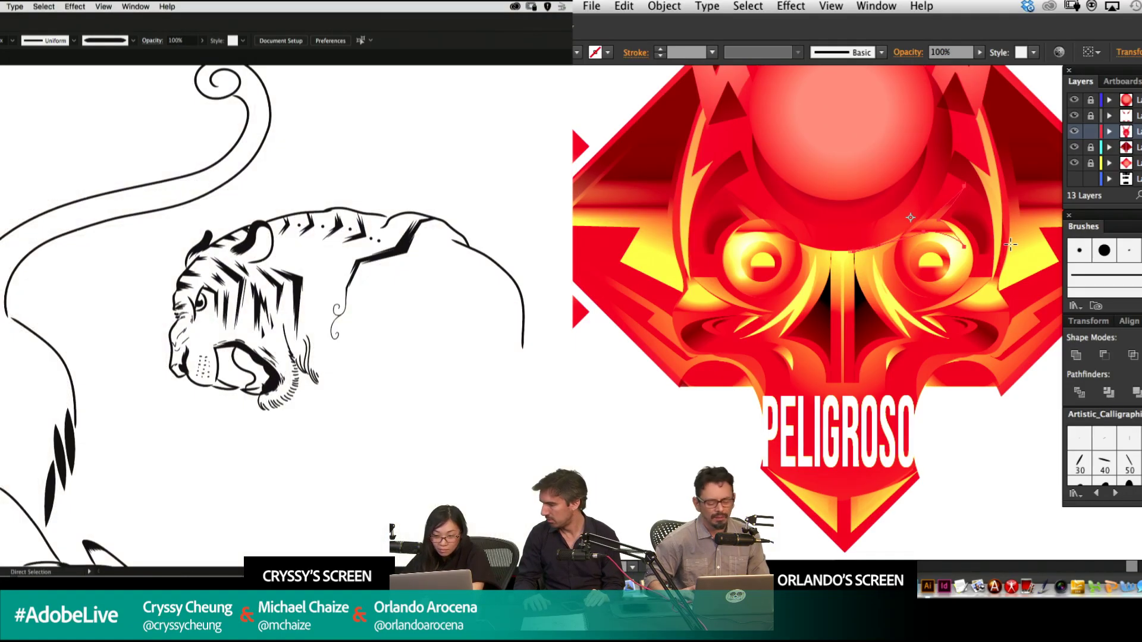
pyautogui.press('super+minus')
pyautogui.press('super+minus')
pyautogui.press('v')
pyautogui.moveTo(443, 283); pyautogui.dragTo(569, 277)
pyautogui.click(631, 446)
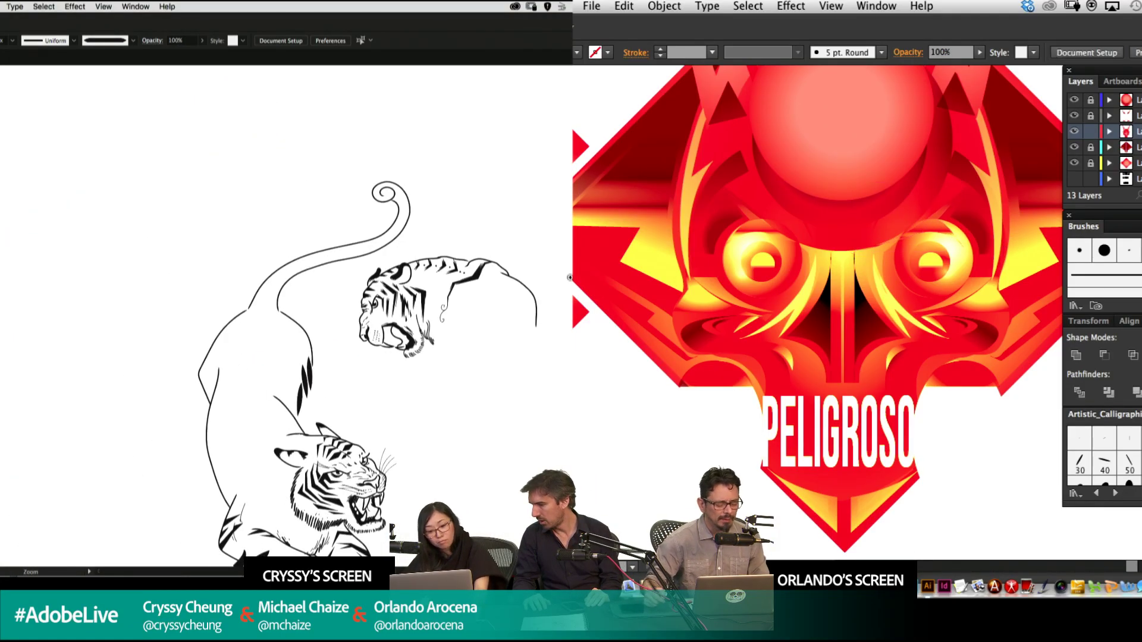
pyautogui.moveTo(280, 410)
pyautogui.mouseDown()
pyautogui.moveTo(568, 220)
pyautogui.moveTo(281, 412)
pyautogui.mouseUp()
# Lock the mask's current layer and create a new layer for shading the cheek area above the lettering.
pyautogui.click(1091, 131)
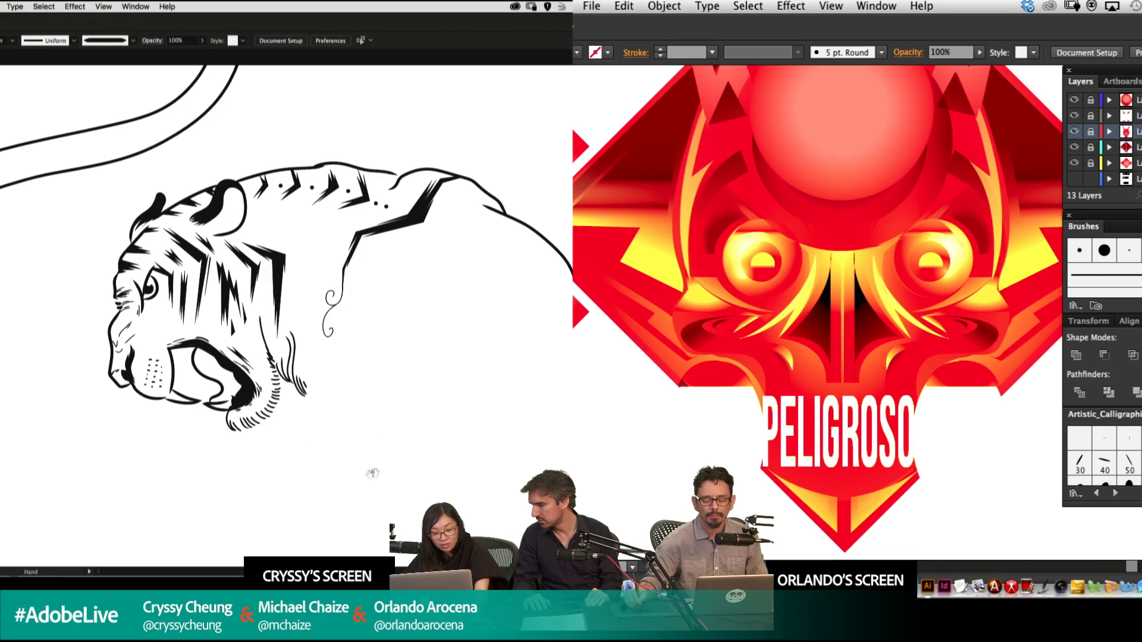
pyautogui.scroll(5, 1100, 142)
pyautogui.moveTo(249, 553)
pyautogui.mouseDown()
pyautogui.moveTo(445, 270)
pyautogui.moveTo(460, 217)
pyautogui.mouseUp()
pyautogui.moveTo(429, 434); pyautogui.dragTo(471, 233)
pyautogui.click(1137, 100)
pyautogui.moveTo(566, 328)
pyautogui.mouseDown()
pyautogui.moveTo(542, 225)
pyautogui.moveTo(530, 283)
pyautogui.mouseUp()
pyautogui.press('super+l')
pyautogui.press('super+plus')
pyautogui.press('super+plus')
pyautogui.moveTo(541, 149)
pyautogui.mouseDown()
pyautogui.moveTo(561, 240)
pyautogui.moveTo(550, 238)
pyautogui.moveTo(551, 321)
pyautogui.mouseUp()
pyautogui.moveTo(752, 337); pyautogui.dragTo(931, 234)
pyautogui.moveTo(551, 321); pyautogui.dragTo(469, 532)
pyautogui.moveTo(510, 238); pyautogui.dragTo(473, 173)
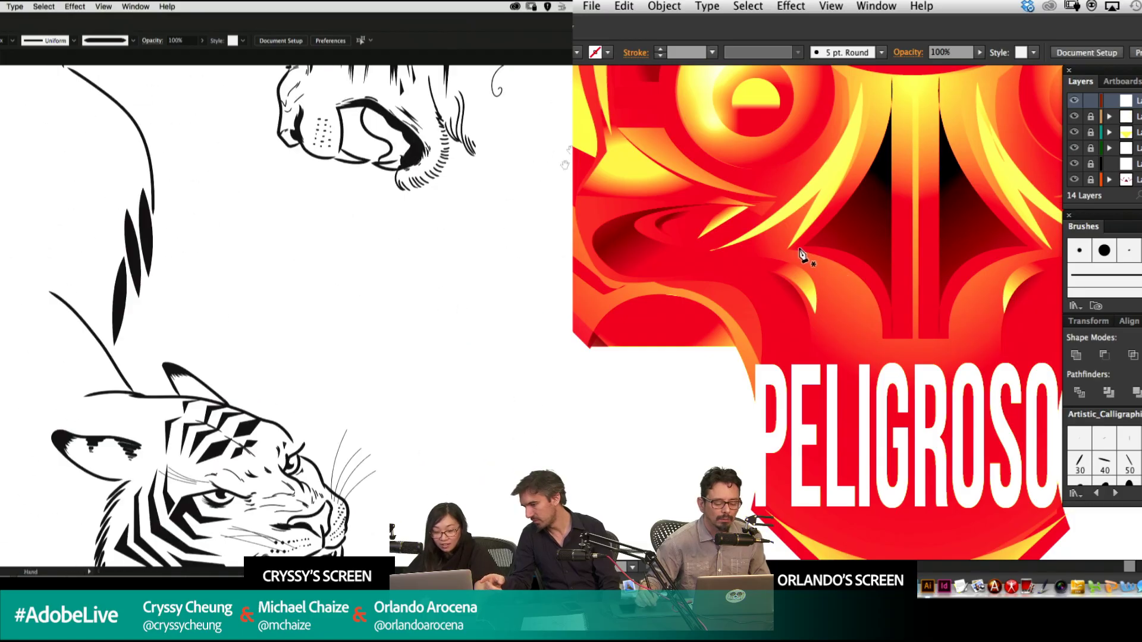
# On the mask, draw a curved Pen path from the dark cheek crease down to the first letters of PELIGROSO.
pyautogui.moveTo(441, 464); pyautogui.dragTo(484, 209)
pyautogui.moveTo(441, 417); pyautogui.dragTo(441, 235)
pyautogui.moveTo(572, 212); pyautogui.dragTo(576, 443)
pyautogui.click(638, 278)
pyautogui.moveTo(558, 140); pyautogui.dragTo(564, 324)
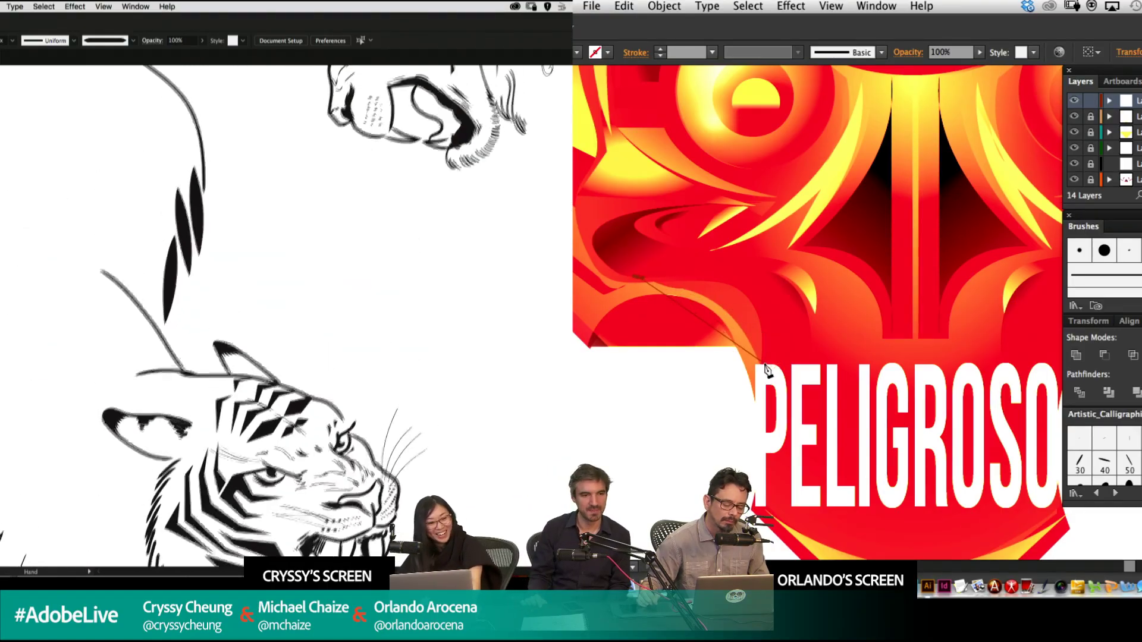
pyautogui.moveTo(763, 363); pyautogui.dragTo(748, 457)
pyautogui.moveTo(563, 324); pyautogui.dragTo(569, 384)
pyautogui.moveTo(748, 457); pyautogui.dragTo(751, 461)
pyautogui.moveTo(569, 384); pyautogui.dragTo(588, 579)
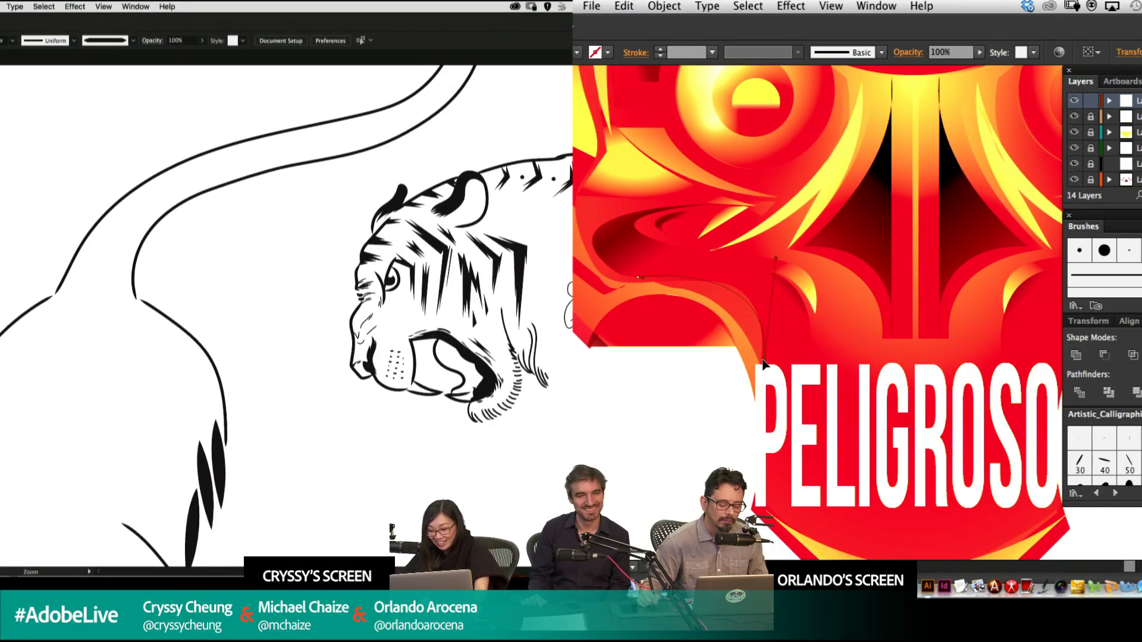
pyautogui.moveTo(763, 362); pyautogui.dragTo(764, 364)
pyautogui.moveTo(541, 302)
pyautogui.mouseDown()
pyautogui.moveTo(249, 292)
pyautogui.moveTo(207, 362)
pyautogui.mouseUp()
pyautogui.click(812, 363)
# Curve the mask's cheek path back along its upper edge to the dark crease where it began.
pyautogui.moveTo(285, 230); pyautogui.dragTo(393, 242)
pyautogui.moveTo(744, 264); pyautogui.dragTo(681, 262)
pyautogui.moveTo(471, 279); pyautogui.dragTo(490, 297)
pyautogui.moveTo(681, 261); pyautogui.dragTo(681, 263)
pyautogui.moveTo(489, 297); pyautogui.dragTo(490, 297)
pyautogui.press('super+shift+a')
pyautogui.press('a')
pyautogui.moveTo(601, 256); pyautogui.dragTo(645, 279)
# Draw a small jagged black mark beside the upper part of the tiger's shoulder stripe and adjust the mask's cheek path anchor.
pyautogui.click(492, 260)
pyautogui.click(510, 212)
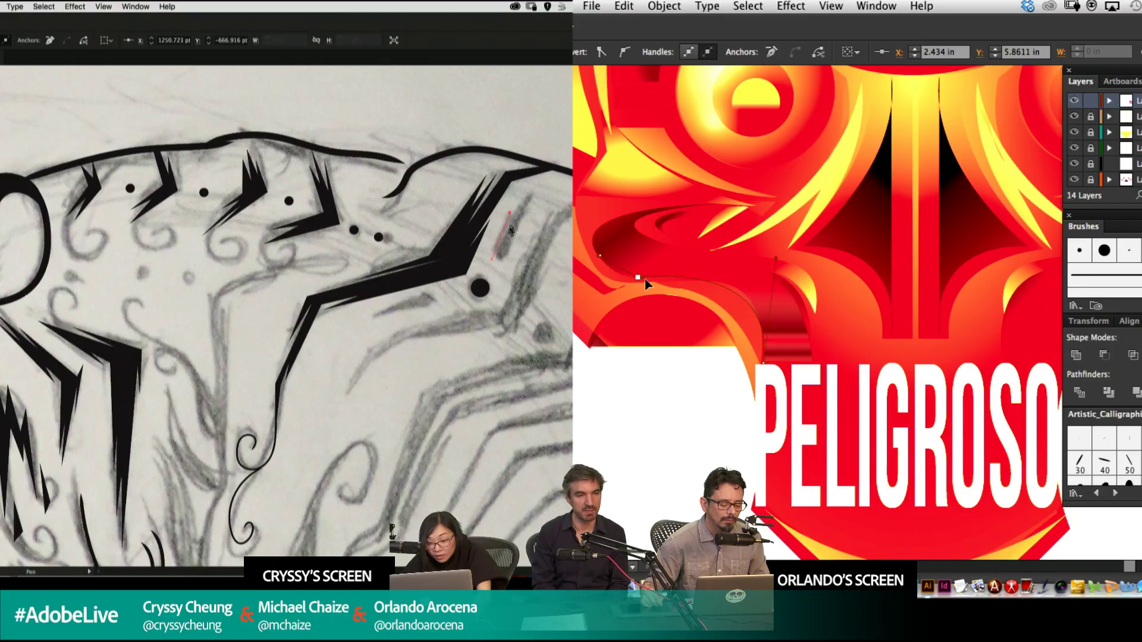
pyautogui.click(743, 263)
pyautogui.click(531, 194)
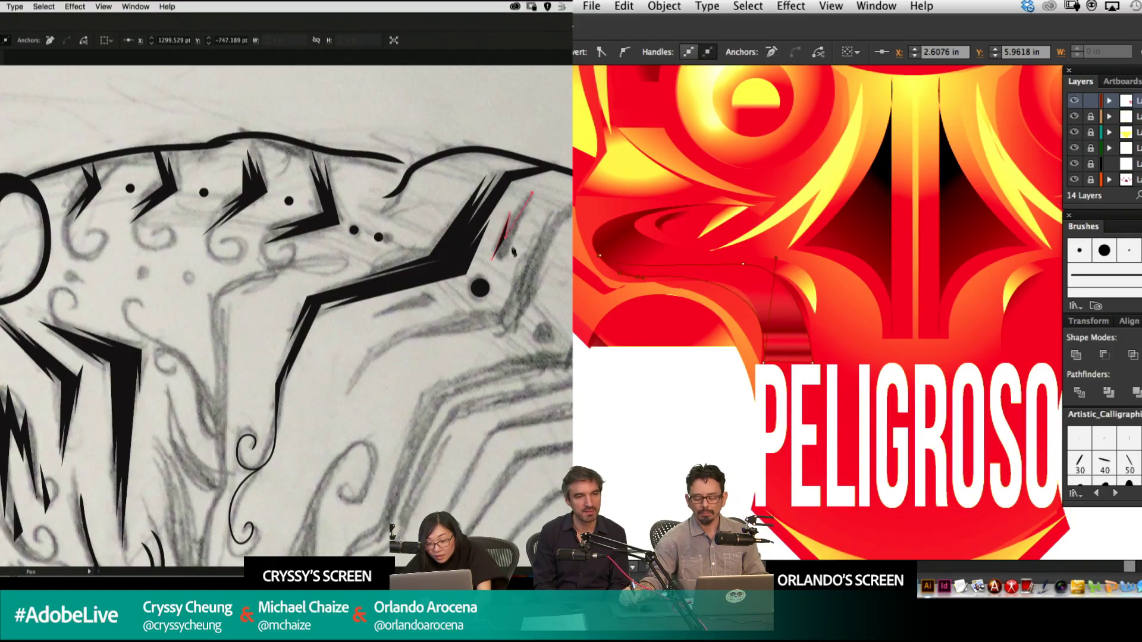
pyautogui.click(504, 261)
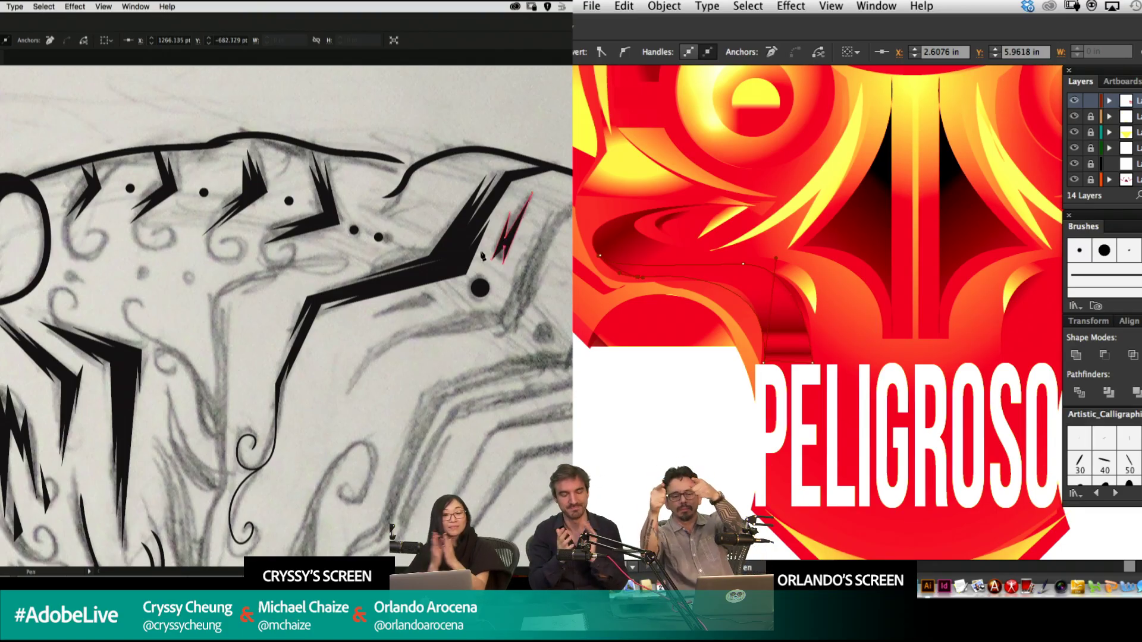
pyautogui.keyDown('super'); pyautogui.click(440, 313); pyautogui.keyUp('super')
# Apply a diagonal gradient across the mask's cheek shape and draw a thin jagged mark beneath the tiger's shoulder stripe.
pyautogui.press('g')
pyautogui.click(452, 293)
pyautogui.moveTo(770, 197); pyautogui.dragTo(686, 345)
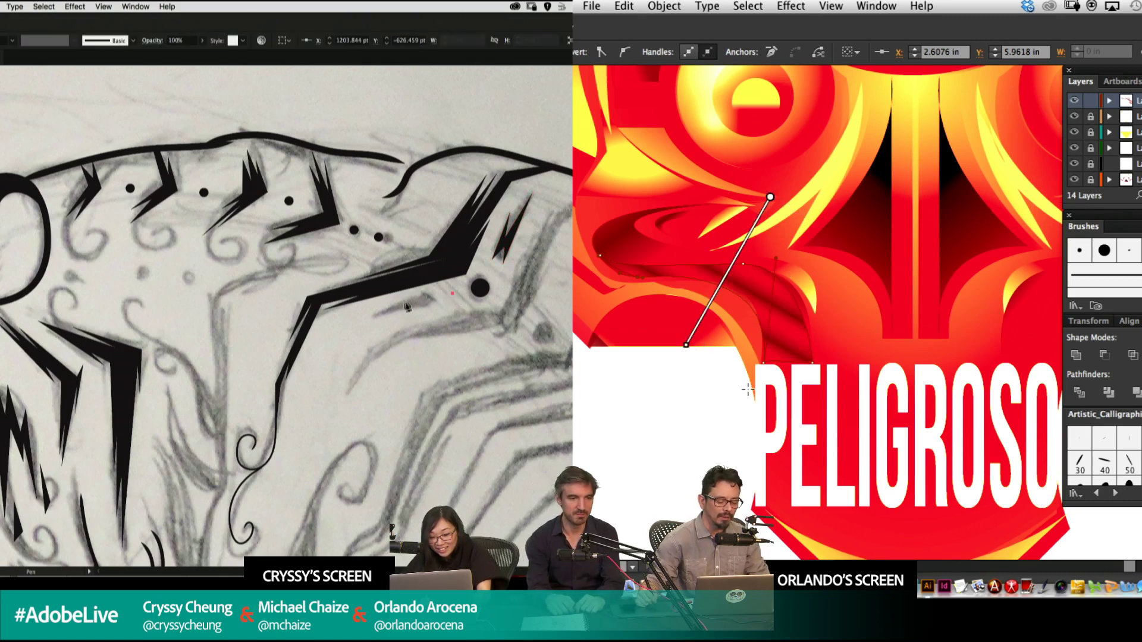
pyautogui.click(397, 304)
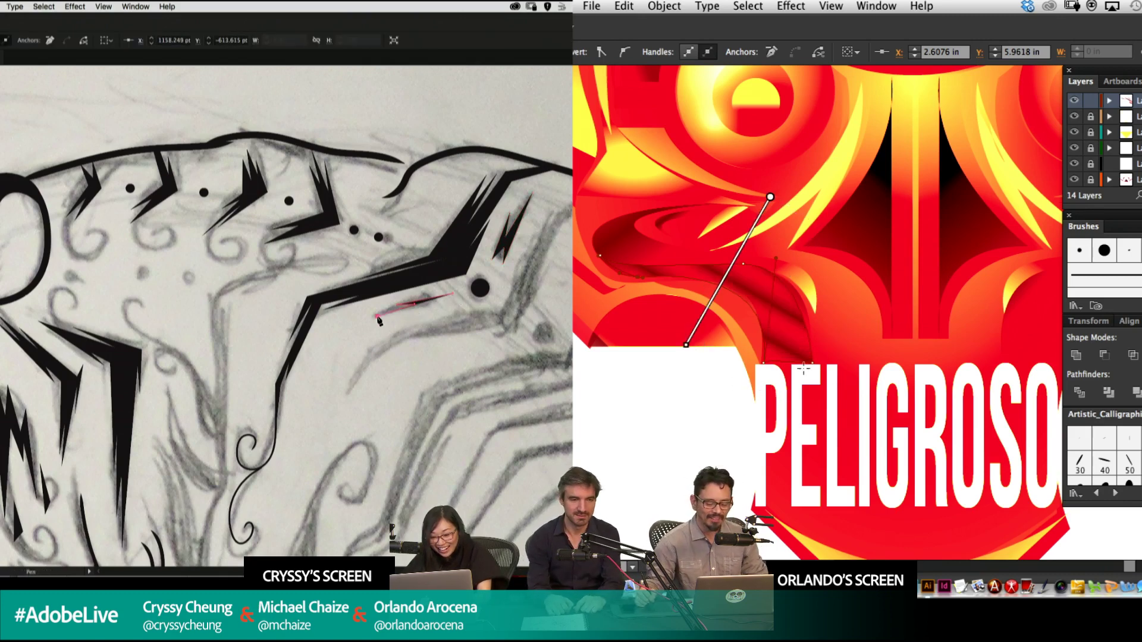
pyautogui.click(449, 302)
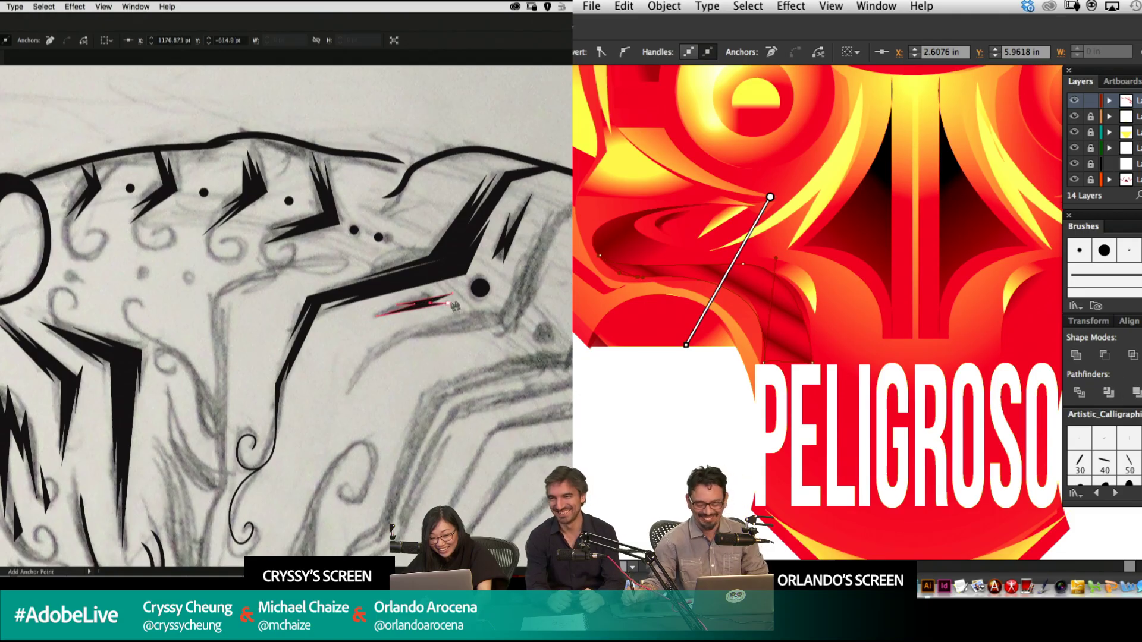
pyautogui.keyDown('super'); pyautogui.click(448, 308); pyautogui.keyUp('super')
pyautogui.click(449, 308)
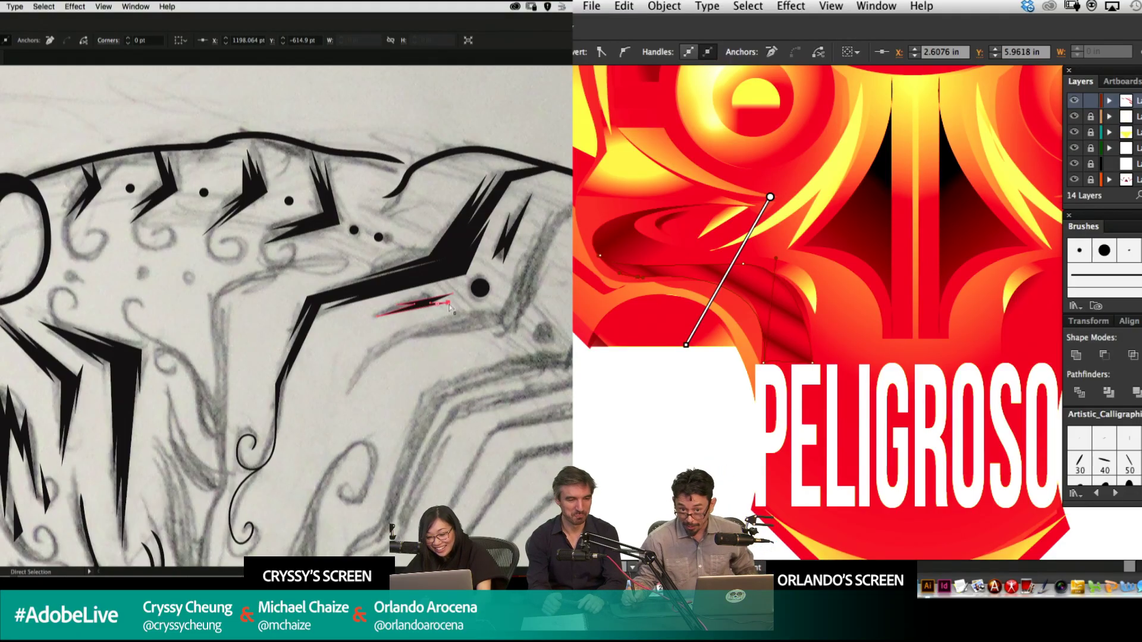
pyautogui.click(458, 314)
pyautogui.click(467, 272)
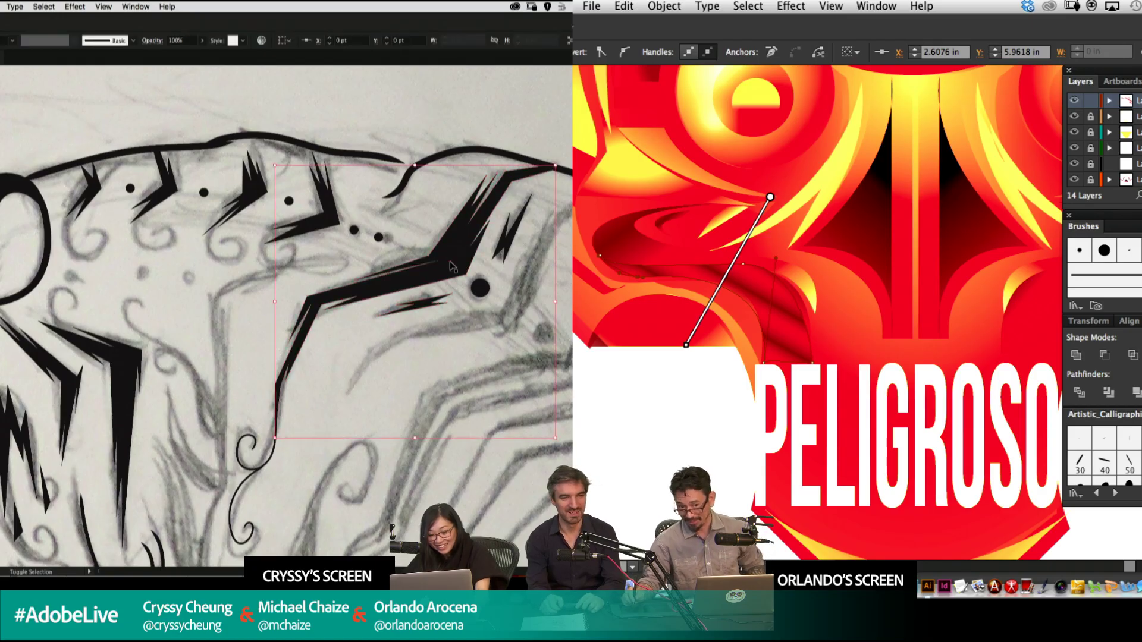
pyautogui.click(469, 276)
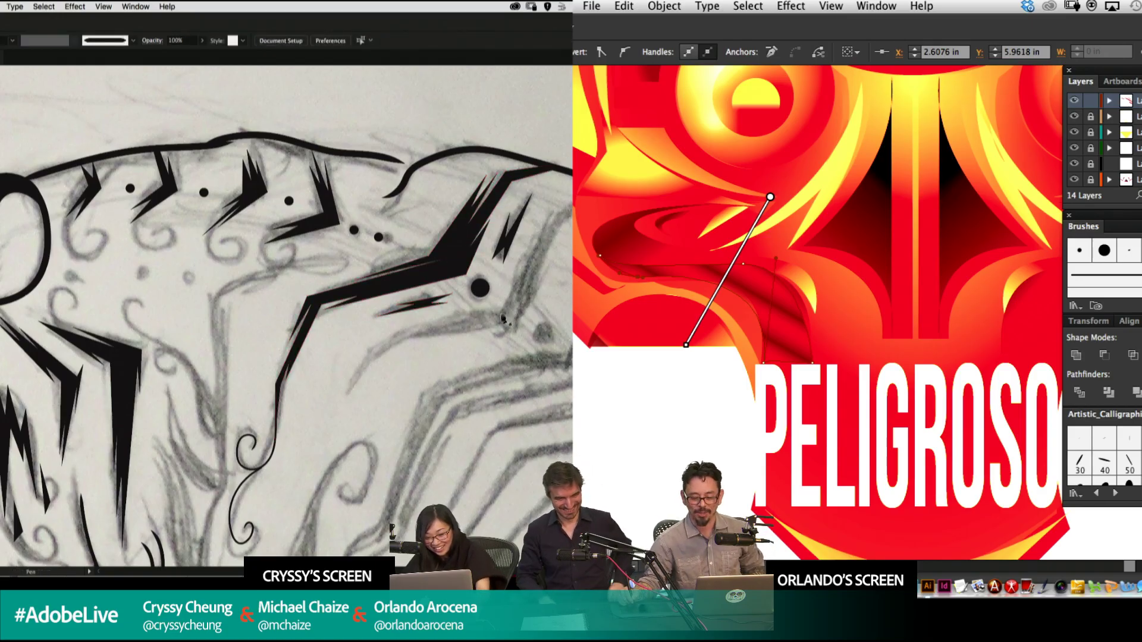
# Begin outlining the tiger's next stripe with jagged points, and enlarge and lower the radial gradient on the mask's cheek shape.
pyautogui.click(503, 313)
pyautogui.click(551, 213)
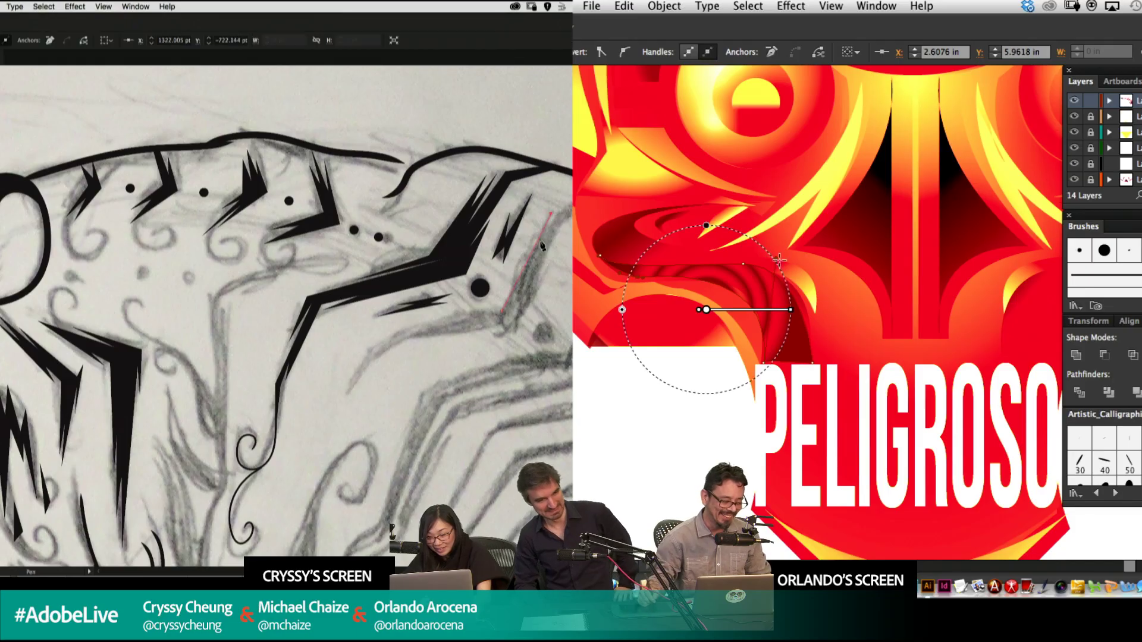
pyautogui.click(541, 240)
pyautogui.moveTo(790, 311); pyautogui.dragTo(824, 311)
pyautogui.click(562, 209)
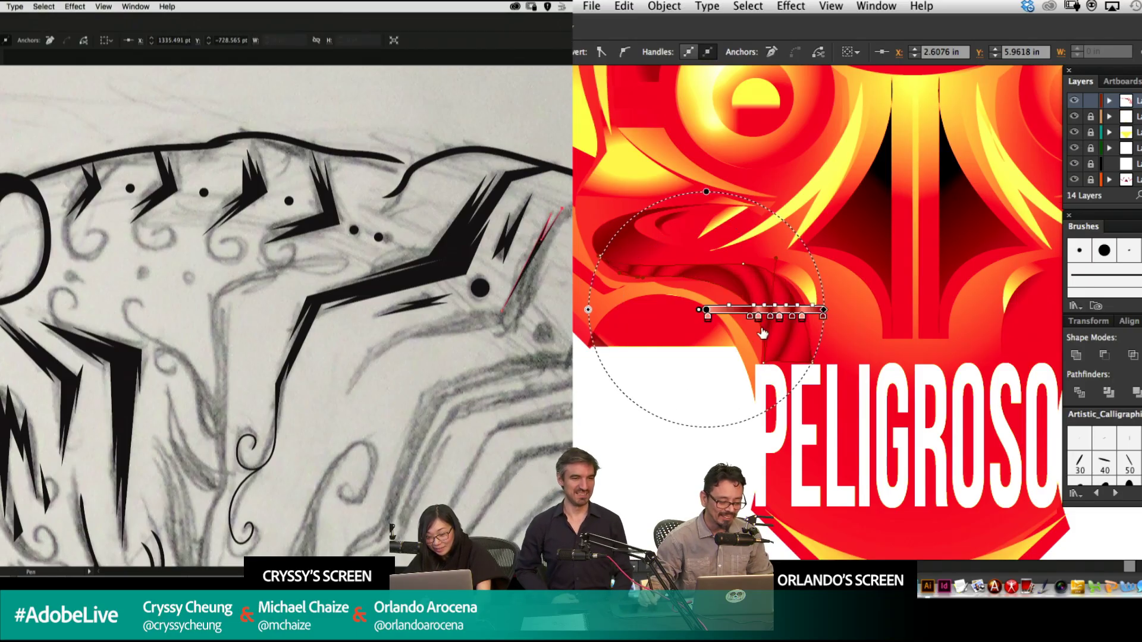
pyautogui.moveTo(727, 308); pyautogui.dragTo(723, 360)
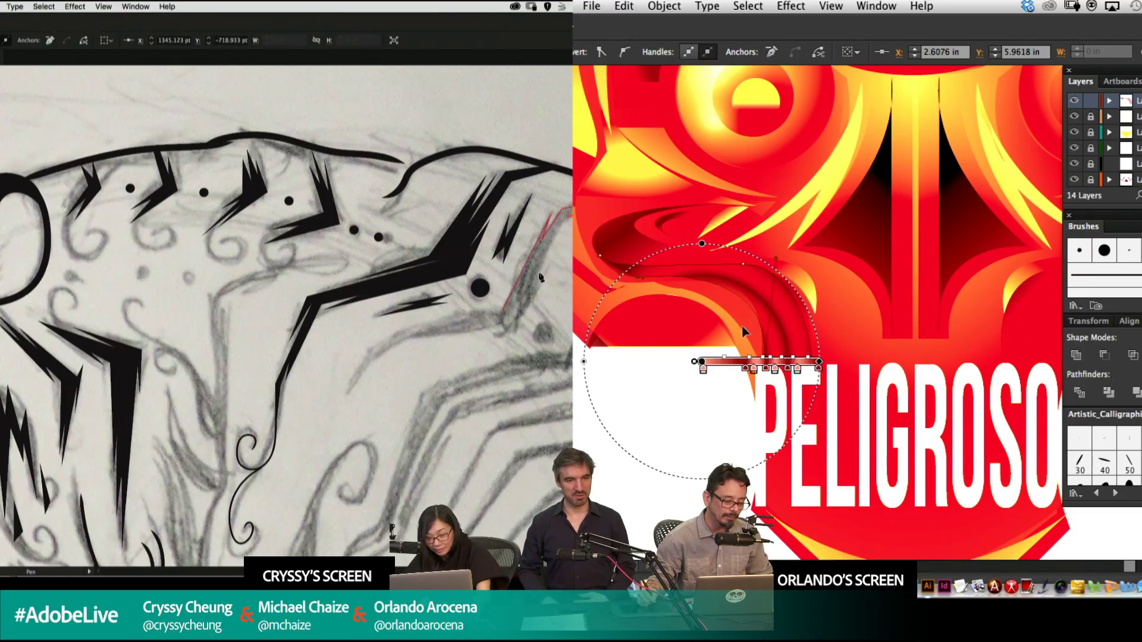
pyautogui.click(531, 287)
pyautogui.click(549, 259)
pyautogui.keyDown('super'); pyautogui.click(664, 473); pyautogui.keyUp('super')
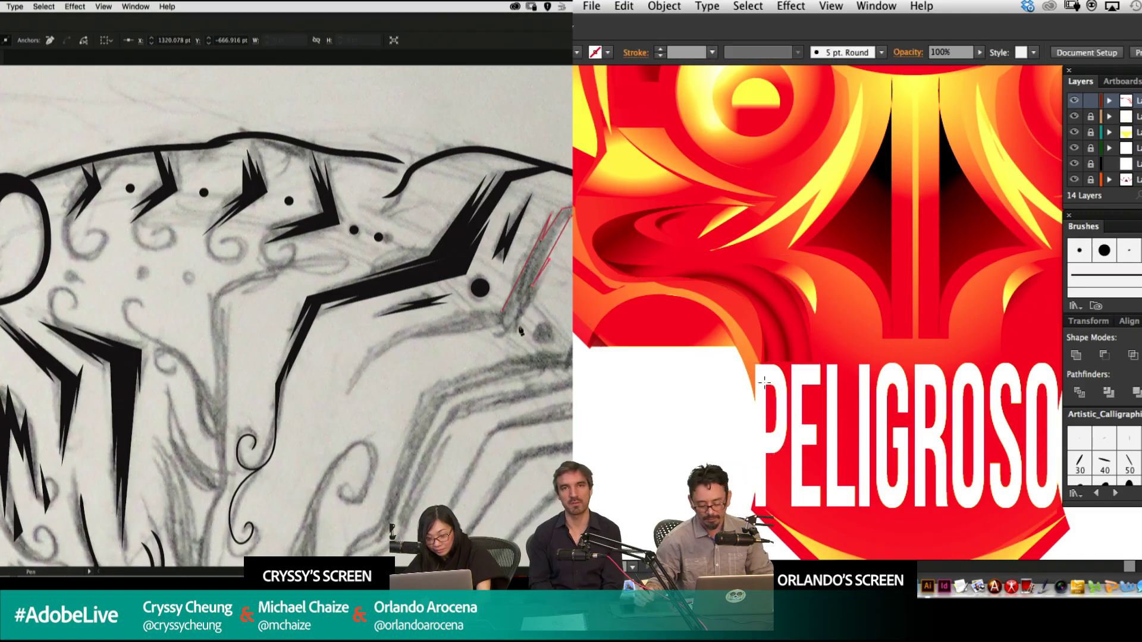
# Extend the tiger's second stripe outline around its bend and along the lower edge with jagged points.
pyautogui.click(518, 329)
pyautogui.press('super+minus')
pyautogui.click(431, 337)
pyautogui.moveTo(832, 300); pyautogui.dragTo(755, 293)
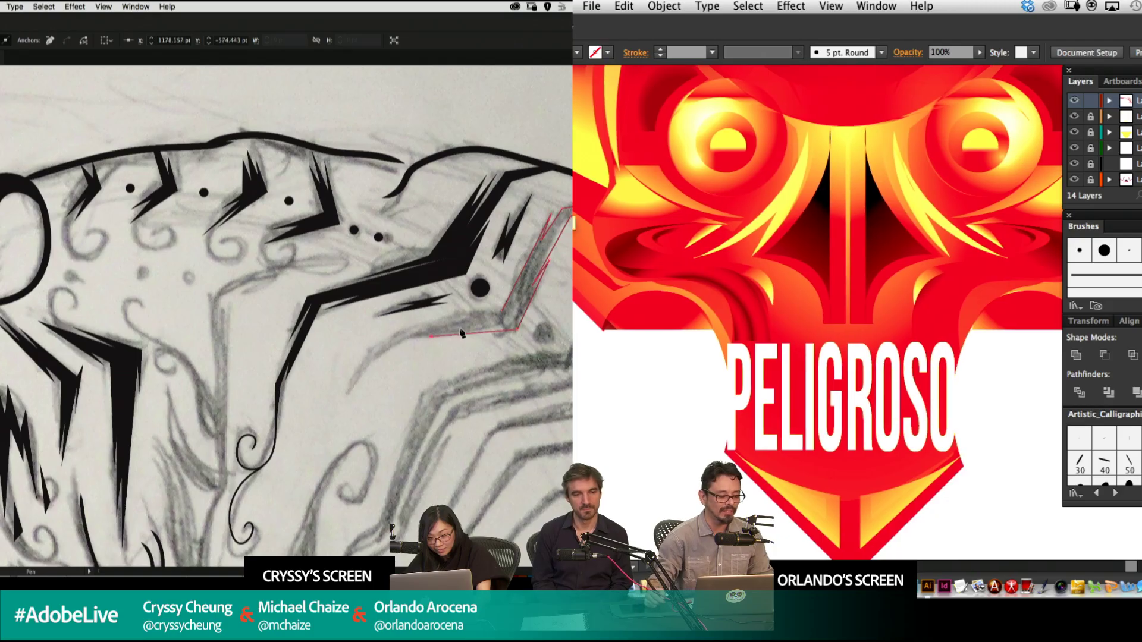
pyautogui.click(464, 329)
pyautogui.click(395, 340)
# Duplicate and mirror the mask's cheek shape, and trace the tiger stripe's pointed tip and upper edge back toward the bend.
pyautogui.moveTo(719, 331); pyautogui.dragTo(952, 340)
pyautogui.click(348, 392)
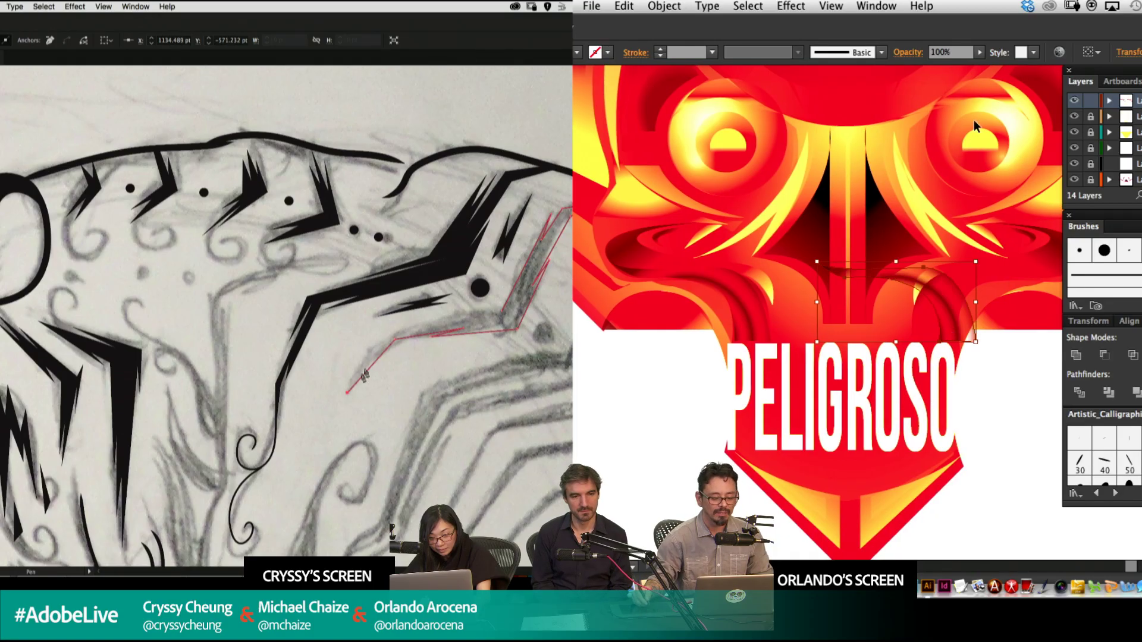
pyautogui.click(391, 333)
pyautogui.press('o')
pyautogui.moveTo(1021, 333); pyautogui.dragTo(1037, 337)
pyautogui.click(493, 316)
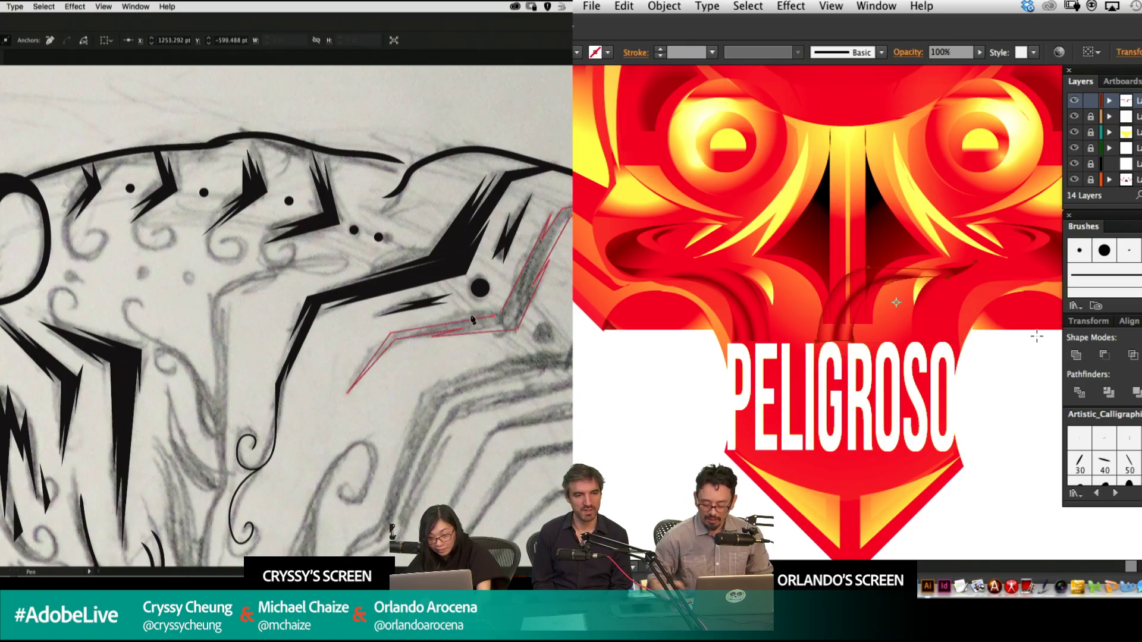
pyautogui.click(460, 316)
# Shift the mirrored cheek shape outward to the mask's opposite cheek, and close the tiger's second stripe with a black fill.
pyautogui.hotkey('shift', 'Right')
pyautogui.hotkey('shift', 'Right')
pyautogui.hotkey('shift', 'Right')
pyautogui.hotkey('shift', 'Right')
pyautogui.hotkey('shift', 'Right')
pyautogui.click(502, 312)
pyautogui.hotkey('shift', 'Left')
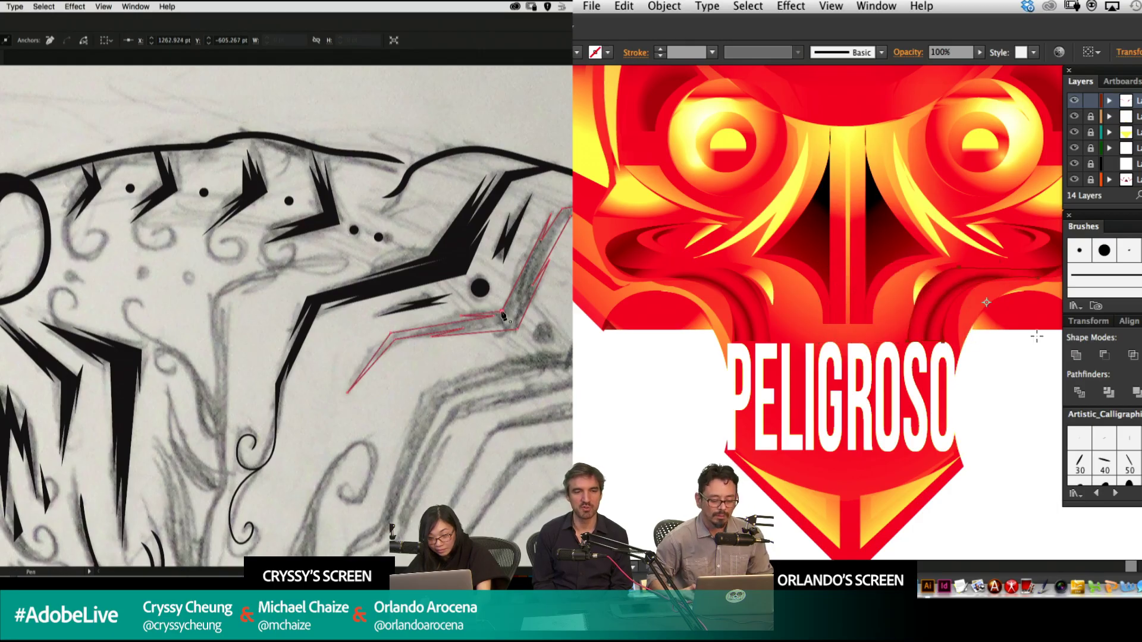
pyautogui.hotkey('shift', 'x')
# Fine-tune an anchor on the tiger stripe's inner edge and nudge the mirrored cheek shape into final alignment.
pyautogui.press('super+shift+a')
pyautogui.press('a')
pyautogui.press('Right')
pyautogui.press('Right')
pyautogui.press('Right')
pyautogui.press('Right')
pyautogui.press('Right')
pyautogui.moveTo(460, 316); pyautogui.dragTo(464, 317)
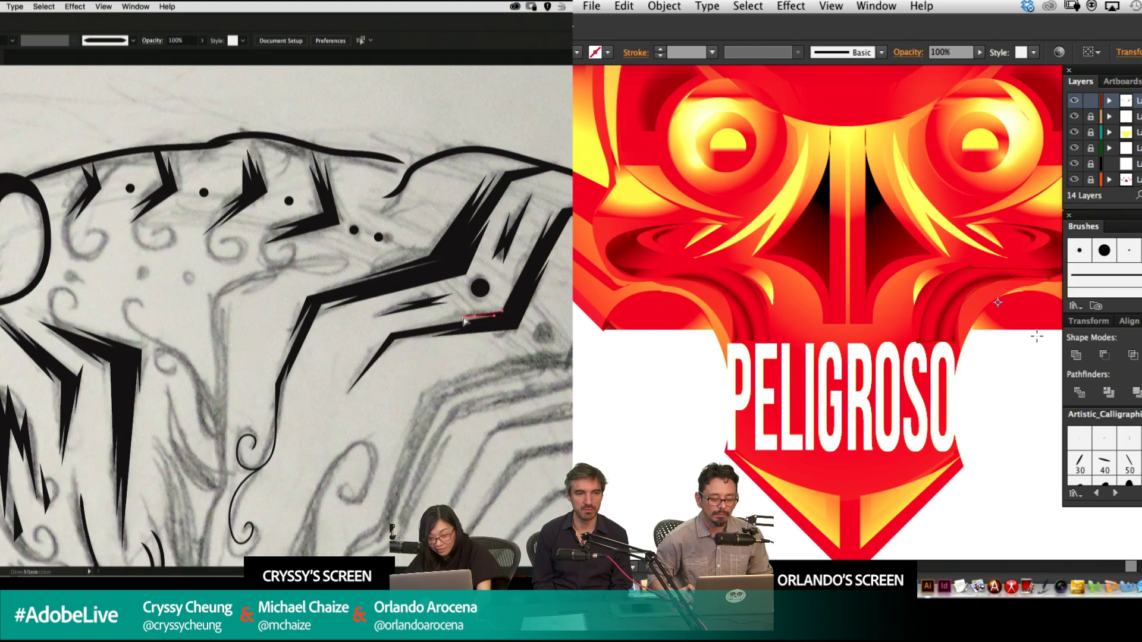
pyautogui.press('v')
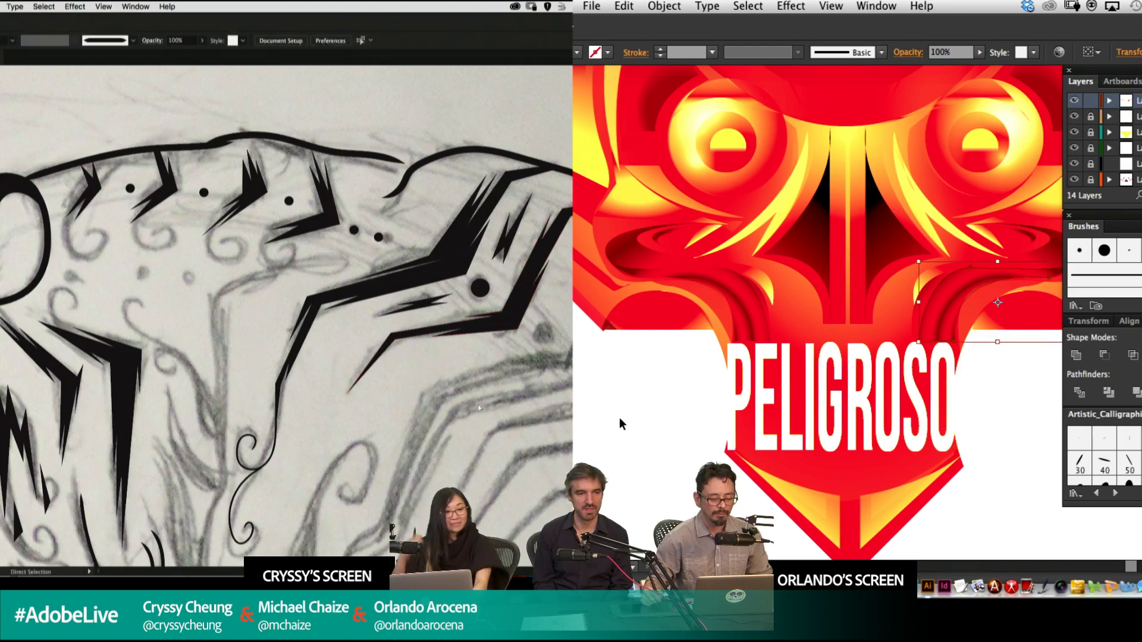
pyautogui.click(620, 423)
# Unlock the mask's layers, select its forehead sphere, and copy a small dot to extend the row beside the tiger's shoulder stripe.
pyautogui.press('super+minus')
pyautogui.moveTo(878, 299); pyautogui.dragTo(833, 424)
pyautogui.moveTo(1090, 117); pyautogui.dragTo(1086, 200)
pyautogui.moveTo(537, 312); pyautogui.dragTo(529, 302)
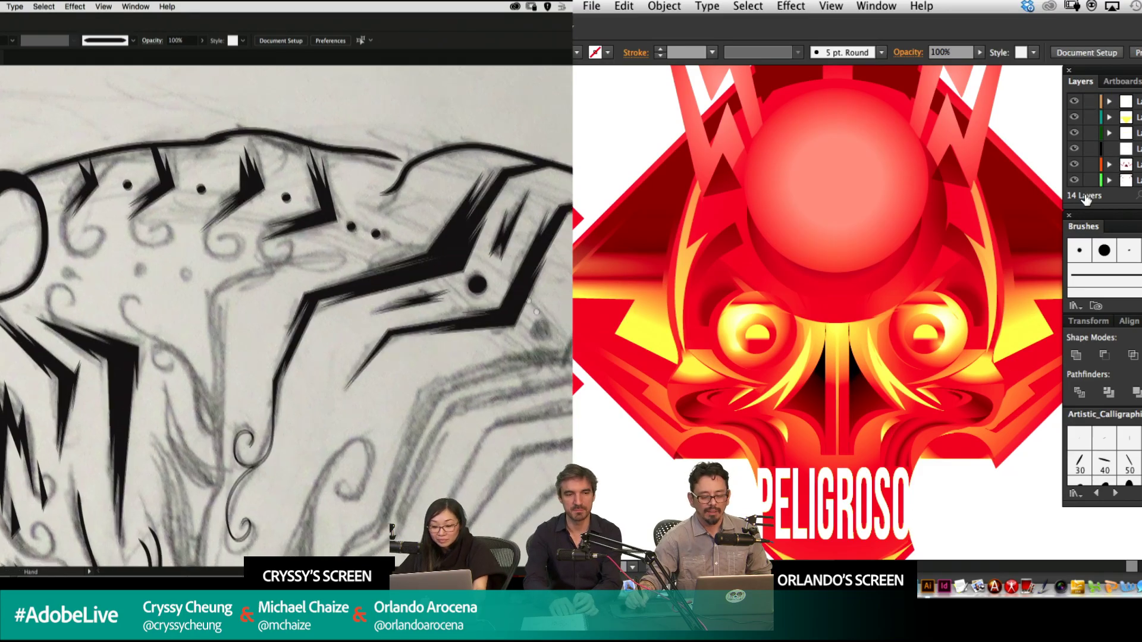
pyautogui.moveTo(1086, 200); pyautogui.dragTo(1084, 222)
pyautogui.moveTo(529, 302); pyautogui.dragTo(280, 219)
pyautogui.click(852, 185)
pyautogui.moveTo(117, 124); pyautogui.dragTo(178, 168)
pyautogui.press('super+minus')
pyautogui.click(1092, 102)
# Move the mask's forehead sphere off to the side of the face and place dot copies below the tiger's second stripe.
pyautogui.moveTo(886, 206); pyautogui.dragTo(815, 207)
pyautogui.moveTo(178, 168); pyautogui.dragTo(177, 167)
pyautogui.moveTo(815, 207); pyautogui.dragTo(642, 186)
pyautogui.moveTo(177, 167); pyautogui.dragTo(342, 242)
pyautogui.moveTo(641, 184); pyautogui.dragTo(642, 184)
pyautogui.moveTo(342, 242); pyautogui.dragTo(395, 337)
# Move the mask's ringed gradient circle beside the sphere and copy another small dot to the end of the tiger's lower row.
pyautogui.moveTo(902, 256); pyautogui.dragTo(899, 250)
pyautogui.moveTo(394, 337); pyautogui.dragTo(391, 339)
pyautogui.moveTo(899, 249); pyautogui.dragTo(663, 132)
pyautogui.moveTo(392, 339); pyautogui.dragTo(405, 354)
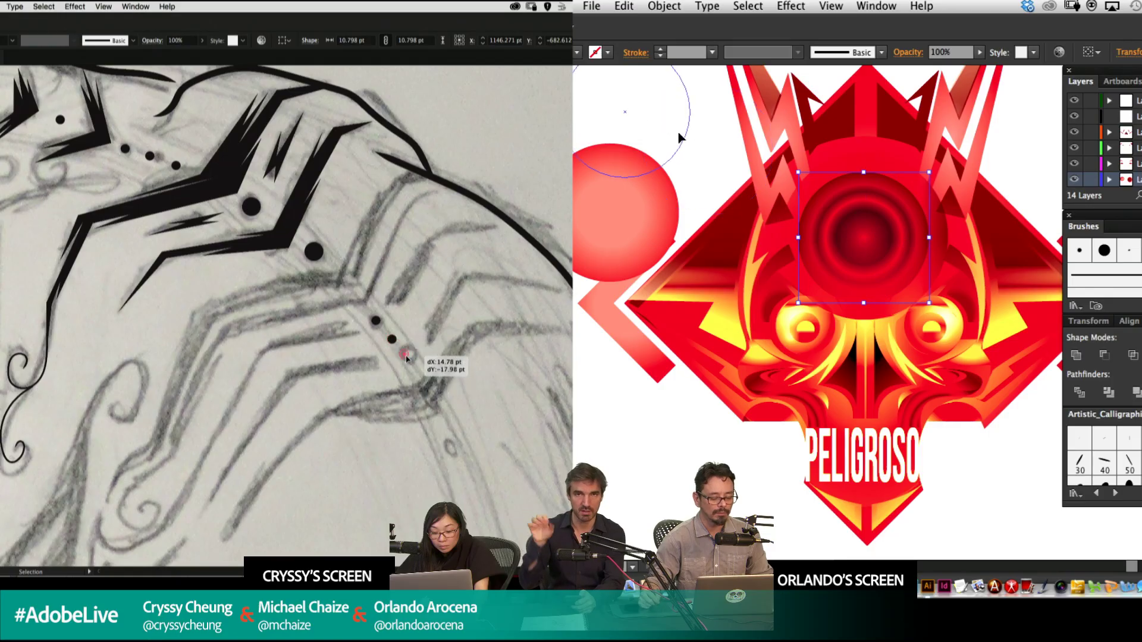
pyautogui.moveTo(662, 132); pyautogui.dragTo(663, 132)
pyautogui.moveTo(405, 354); pyautogui.dragTo(403, 355)
# Start the third shoulder stripe's outline below the large dot and return the gradient sphere to the mask's forehead.
pyautogui.click(323, 235)
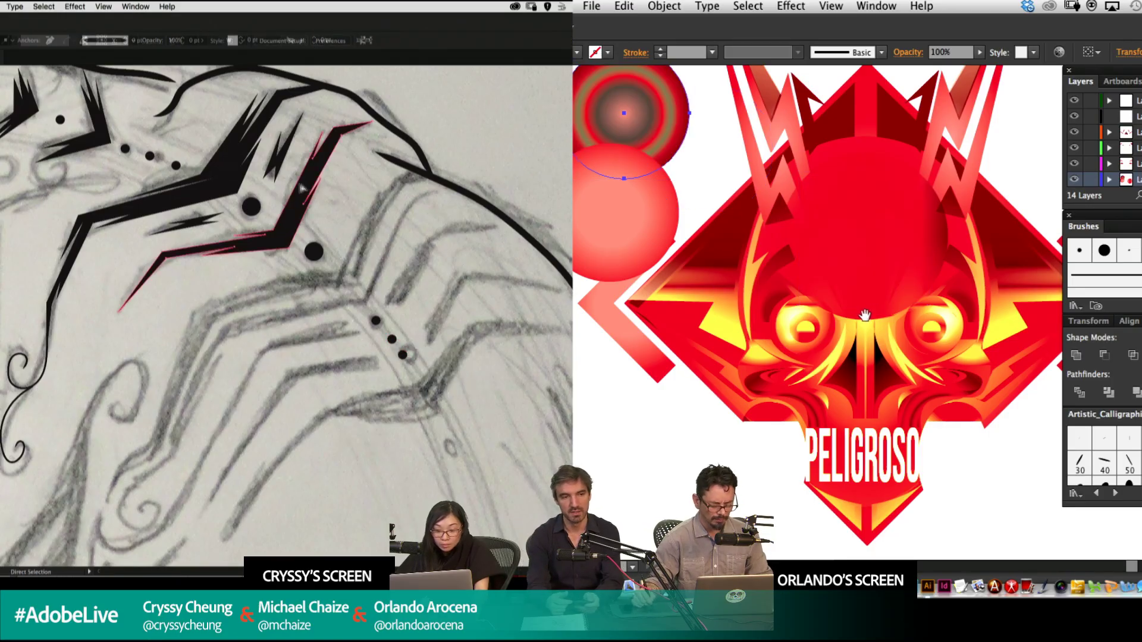
pyautogui.moveTo(865, 318); pyautogui.dragTo(898, 278)
pyautogui.moveTo(421, 221); pyautogui.dragTo(486, 179)
pyautogui.moveTo(898, 278); pyautogui.dragTo(896, 278)
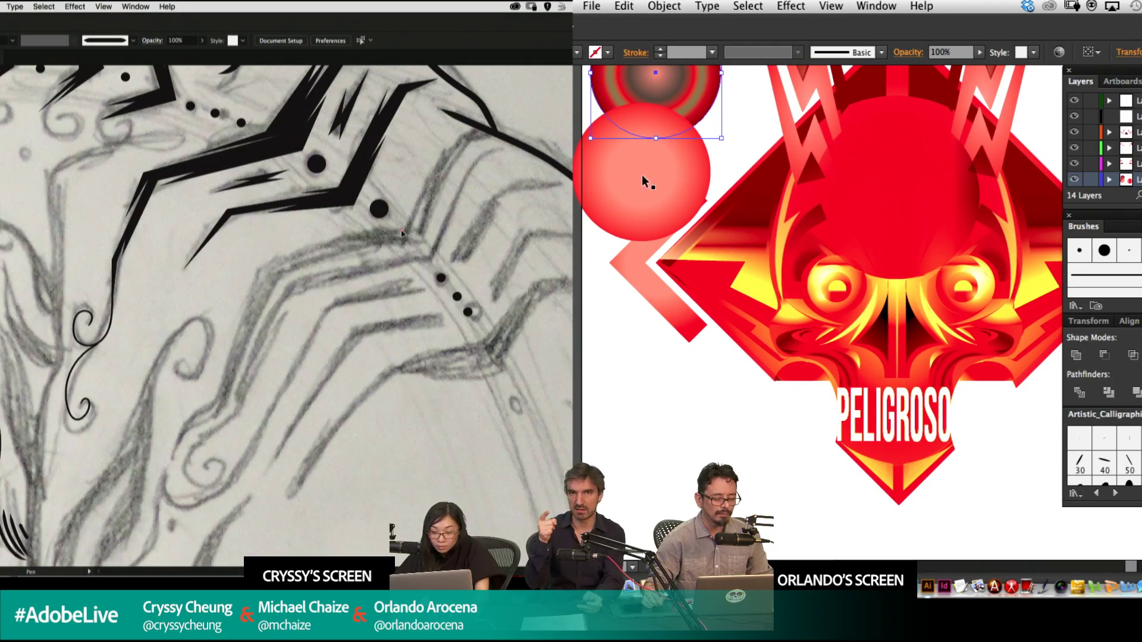
pyautogui.click(402, 231)
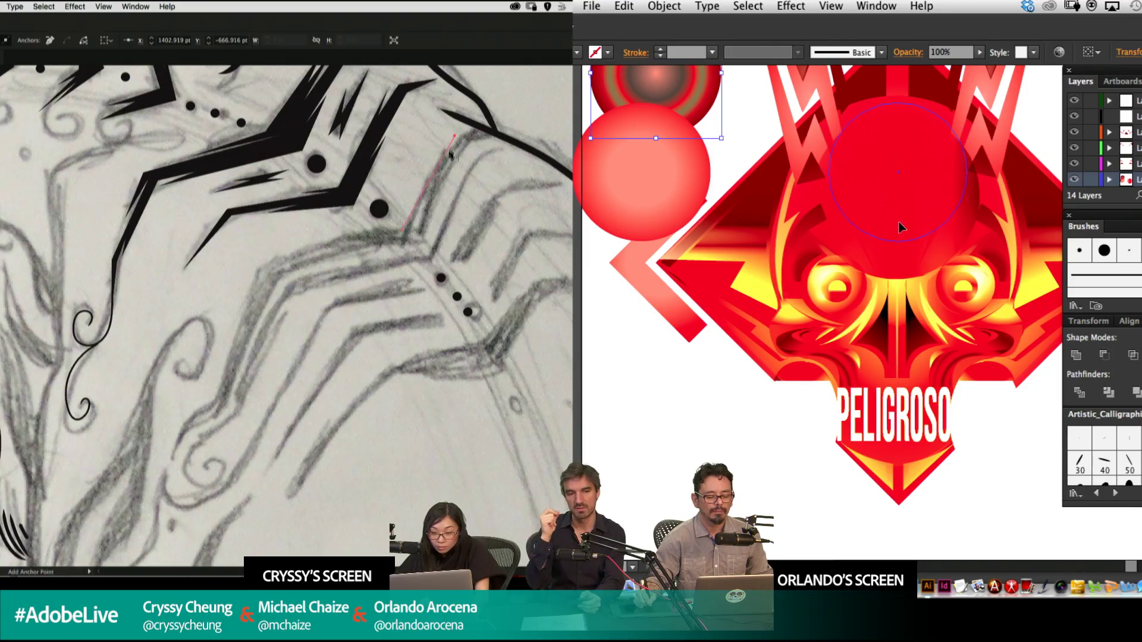
pyautogui.click(898, 223)
# Trace the third stripe's notched upper end along the sketch toward the tiger's back and reselect the forehead sphere.
pyautogui.click(444, 151)
pyautogui.press('Left')
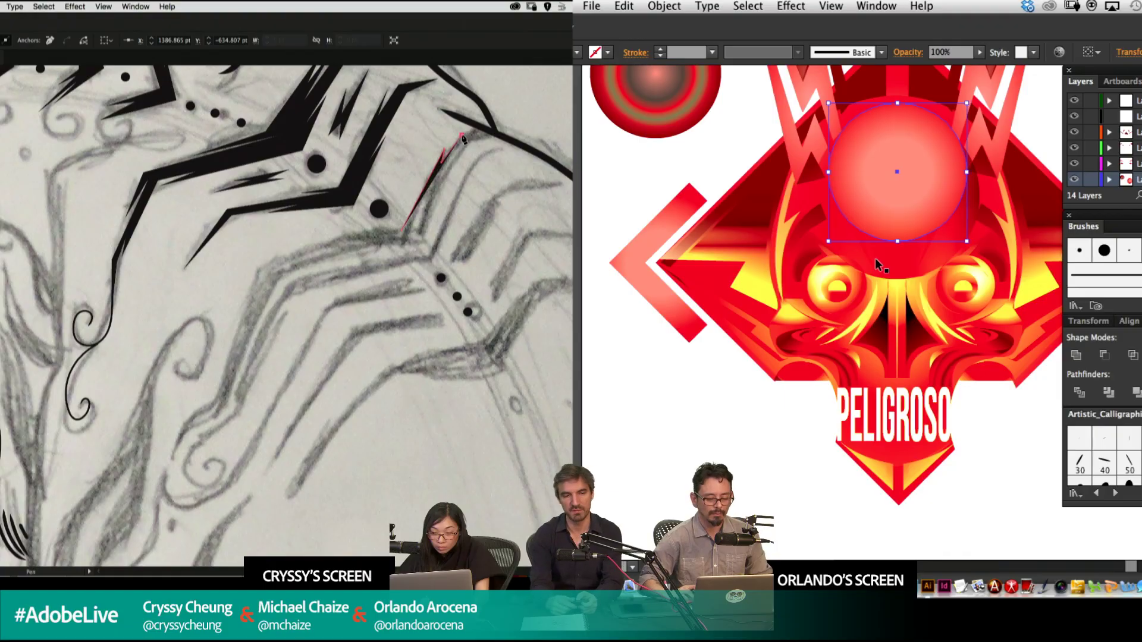
pyautogui.click(481, 129)
pyautogui.click(496, 134)
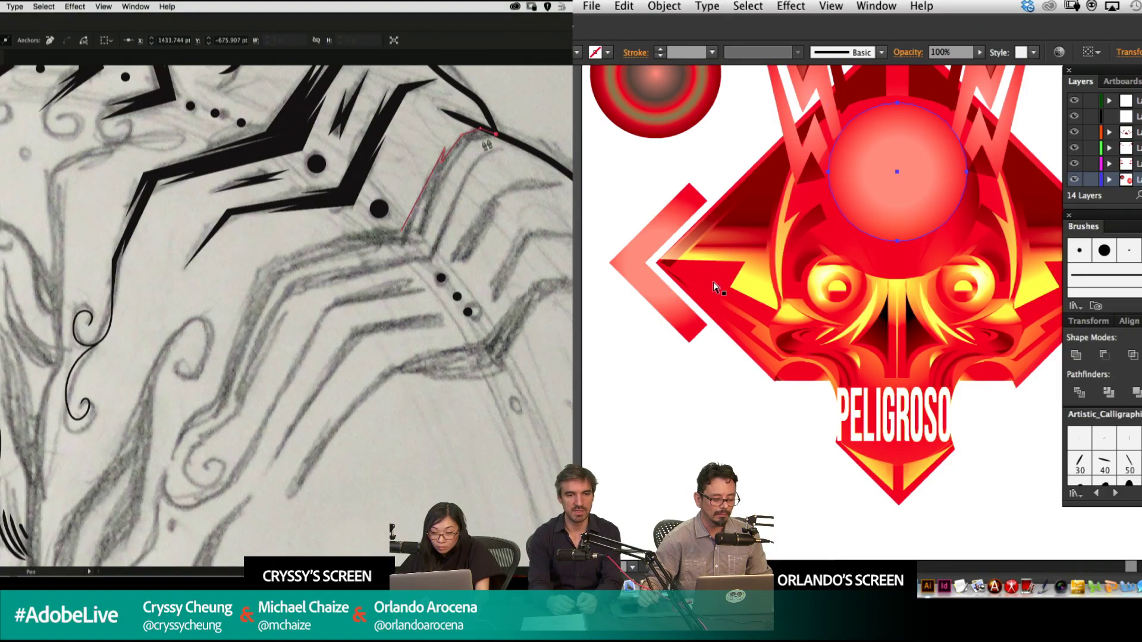
pyautogui.press('super+shift+a')
pyautogui.click(914, 205)
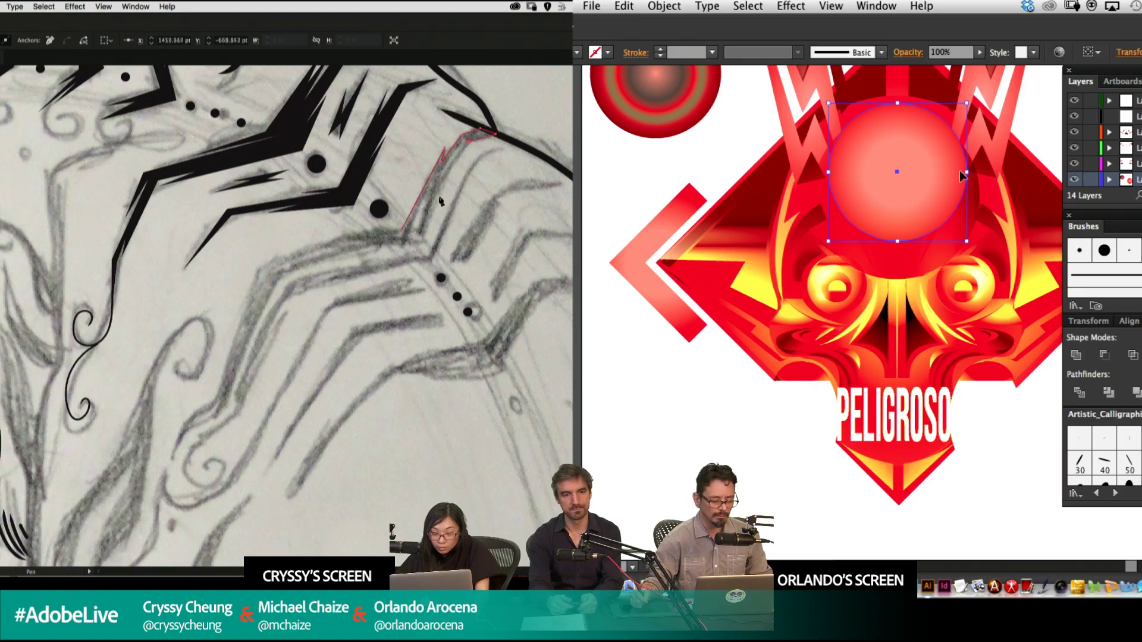
# Extend the third stripe's outline down to its pointed tip and shift the forehead sphere's gradient highlight upward.
pyautogui.press('g')
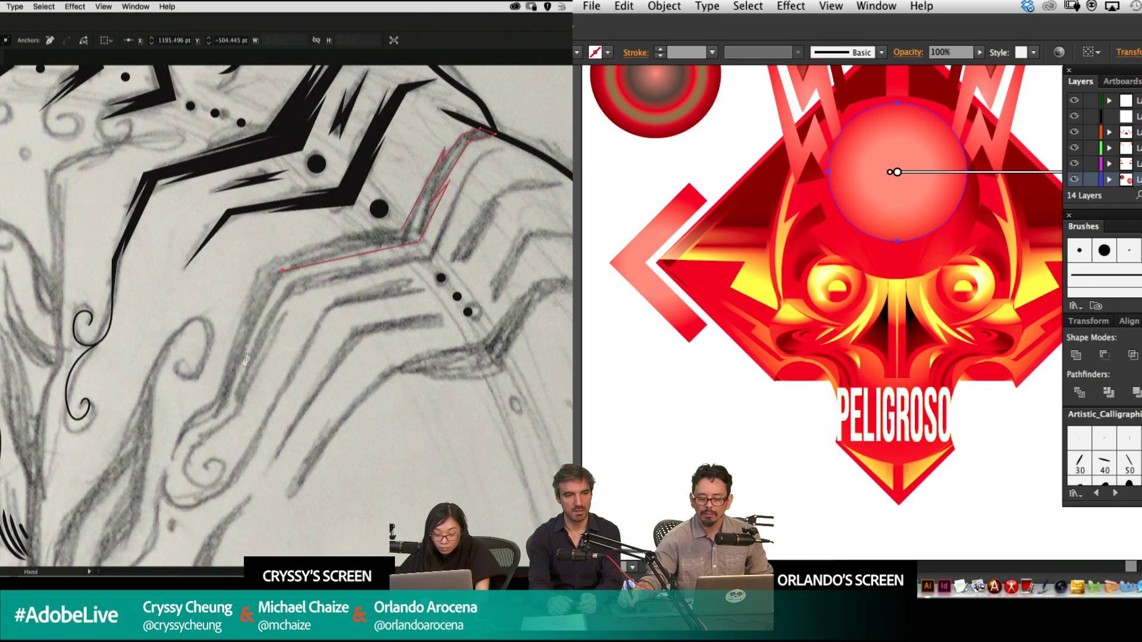
pyautogui.moveTo(218, 412); pyautogui.dragTo(280, 333)
pyautogui.click(284, 331)
pyautogui.press('g')
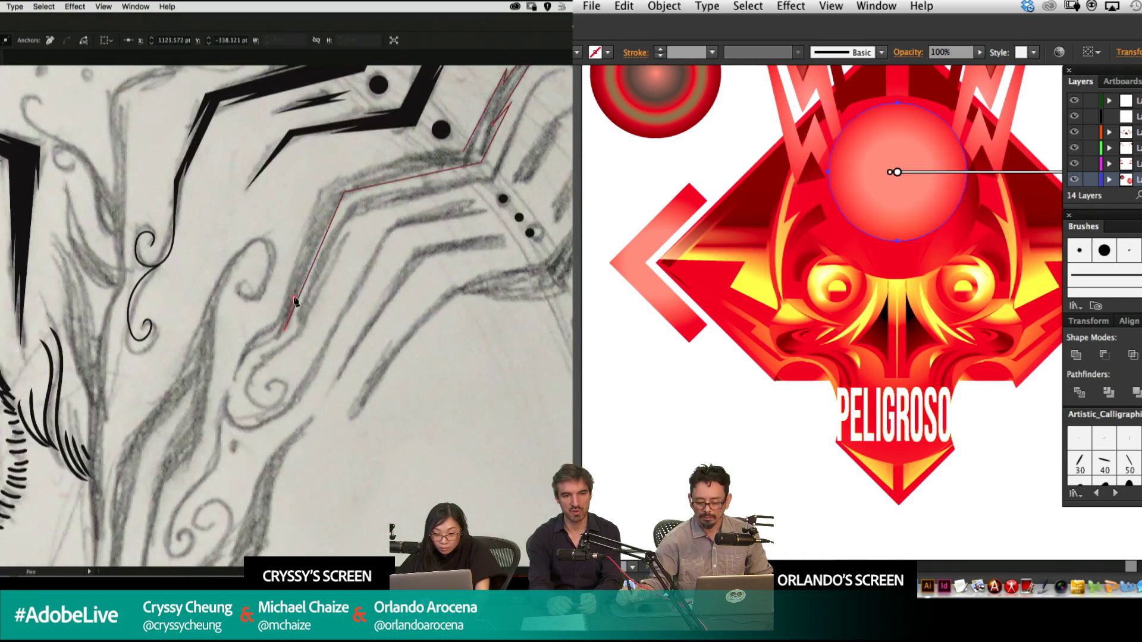
pyautogui.click(236, 375)
pyautogui.click(247, 341)
pyautogui.moveTo(933, 173)
pyautogui.mouseDown()
pyautogui.moveTo(932, 147)
pyautogui.moveTo(956, 141)
pyautogui.mouseUp()
# Trace the third stripe's outer edge back up from the tip, adding a jagged barb before the bend.
pyautogui.click(269, 326)
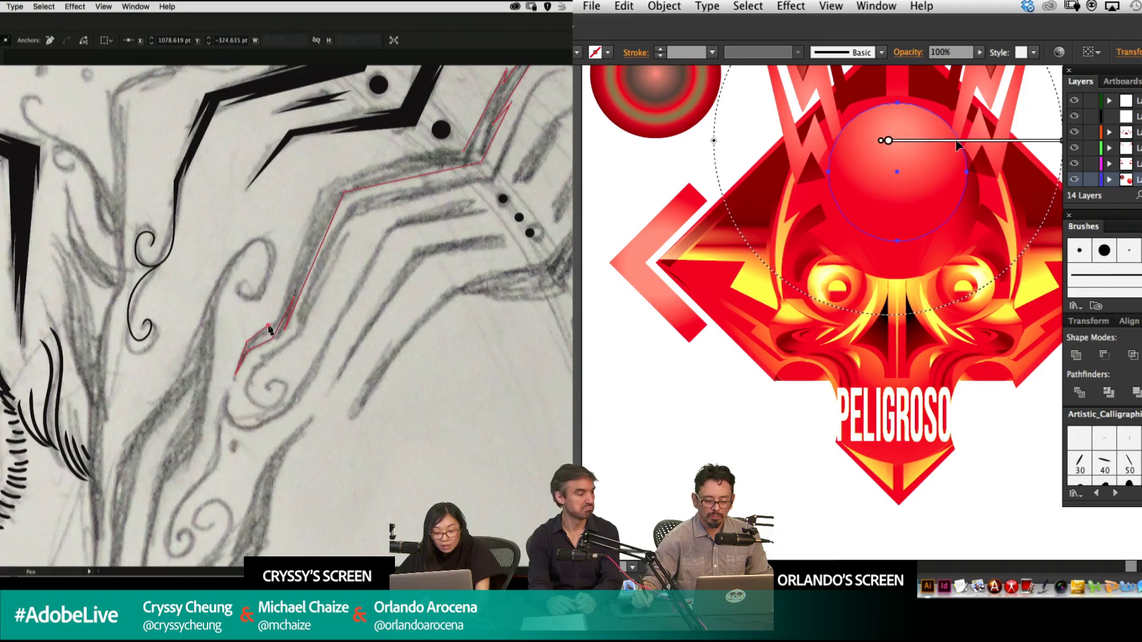
pyautogui.click(320, 212)
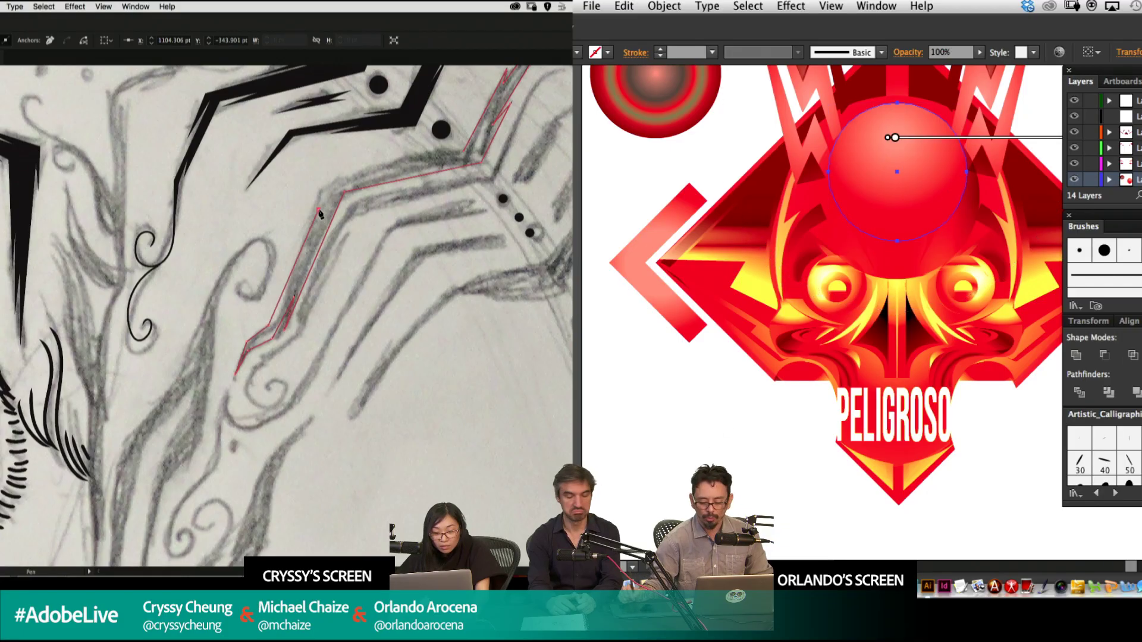
pyautogui.click(304, 244)
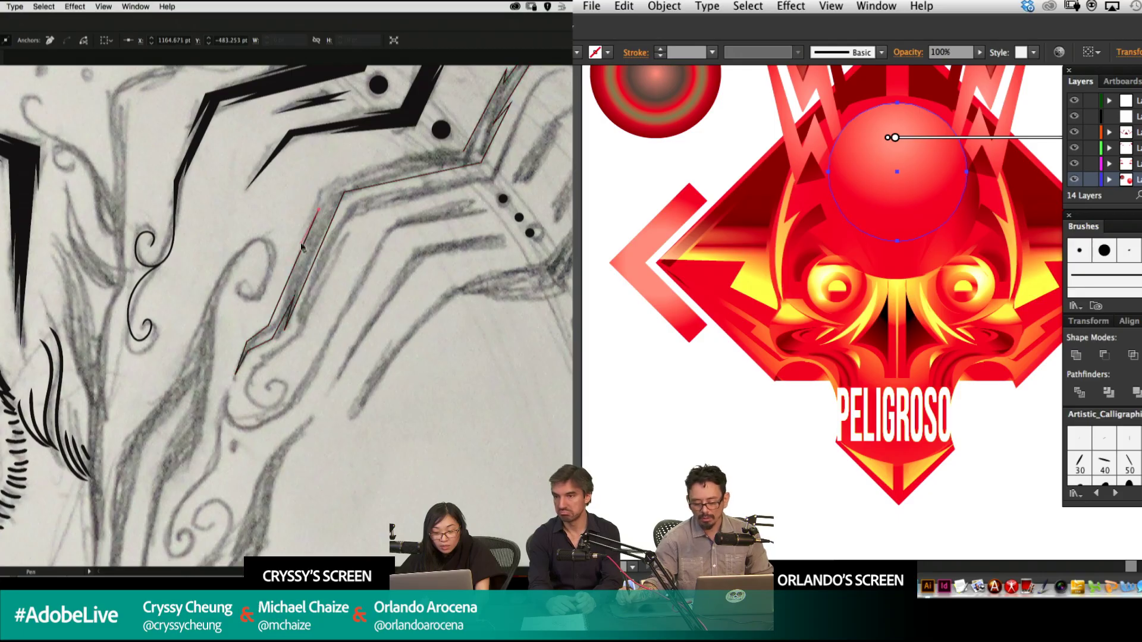
pyautogui.click(320, 192)
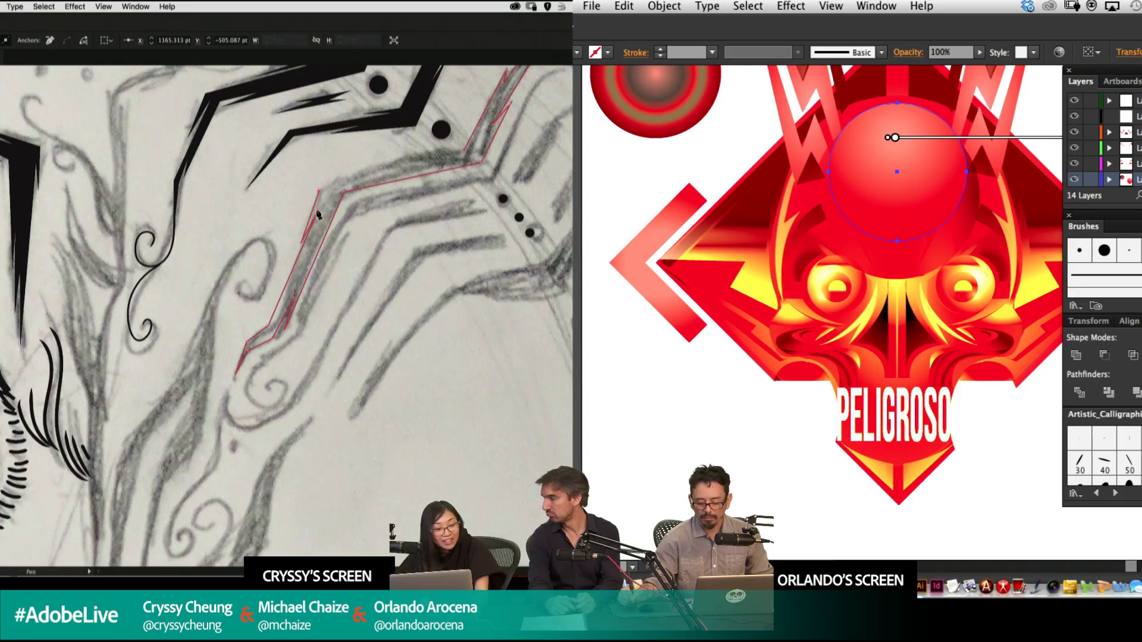
pyautogui.press('super+z')
pyautogui.click(325, 190)
pyautogui.click(326, 190)
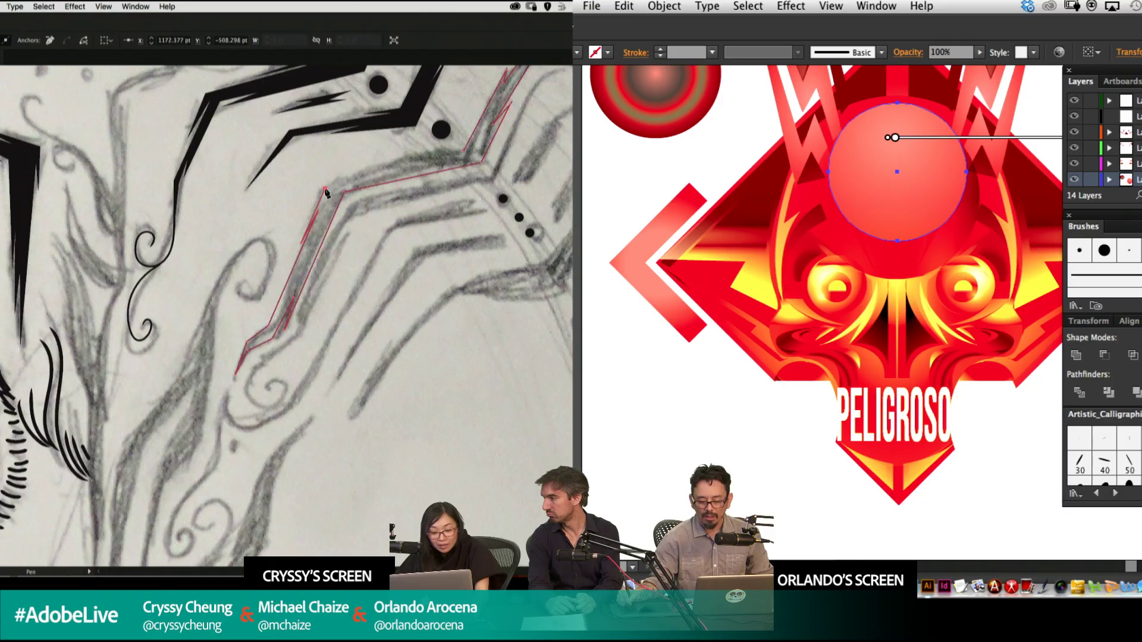
# Close the third stripe's outline beneath the large dot and swap its stroke and fill to make it solid black.
pyautogui.press('super+minus')
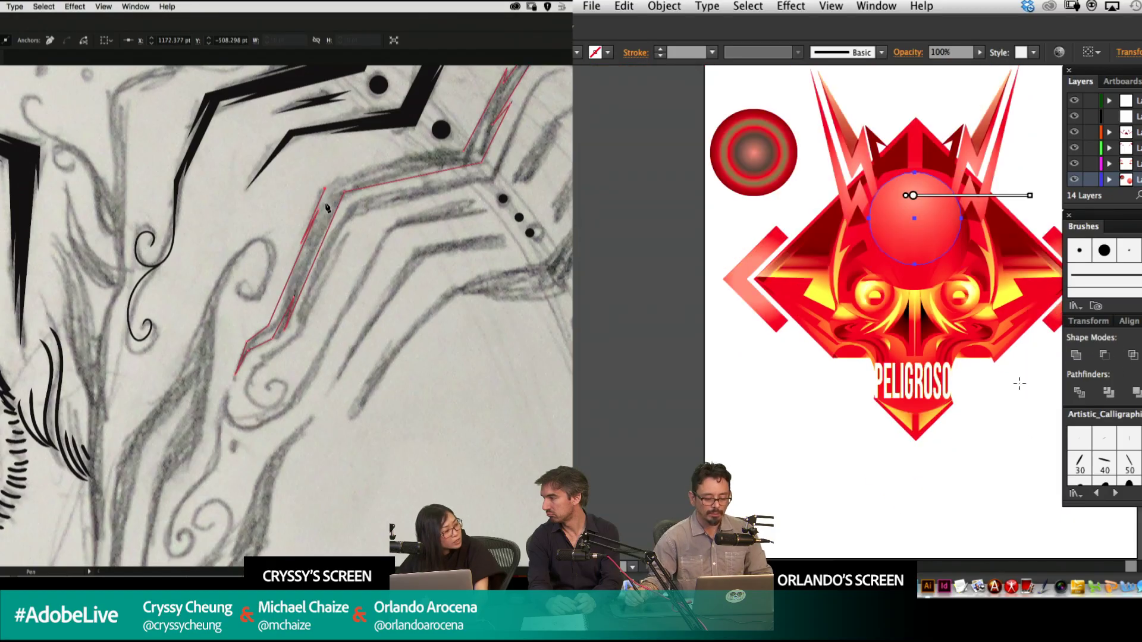
pyautogui.keyDown('super'); pyautogui.click(635, 379); pyautogui.keyUp('super')
pyautogui.press('super+plus')
pyautogui.press('super+plus')
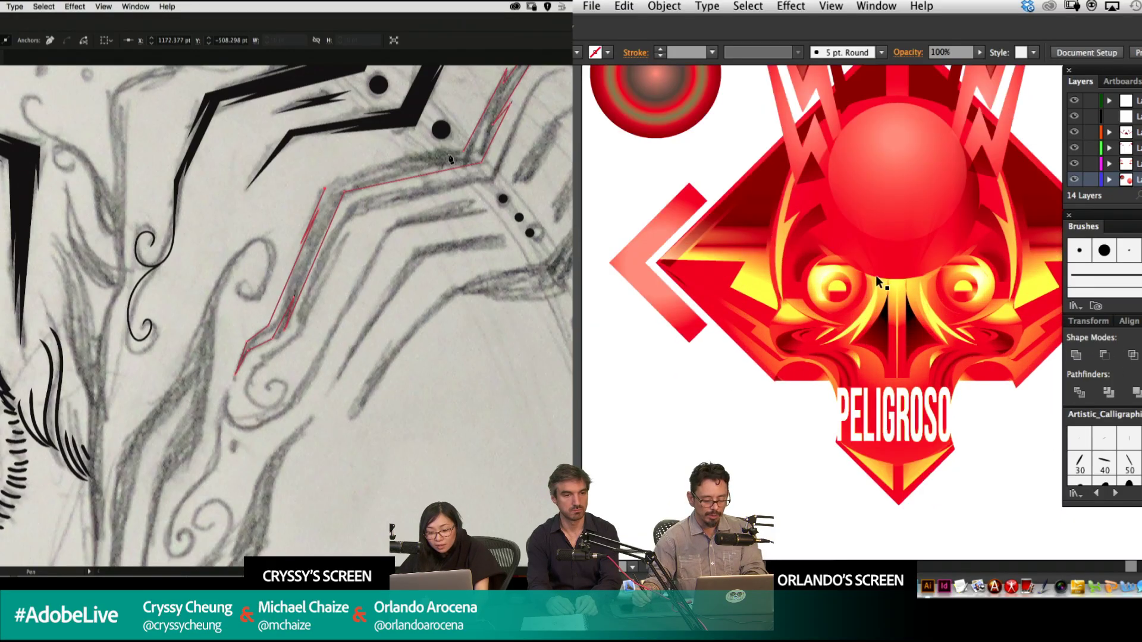
pyautogui.click(448, 156)
pyautogui.moveTo(935, 223); pyautogui.dragTo(909, 339)
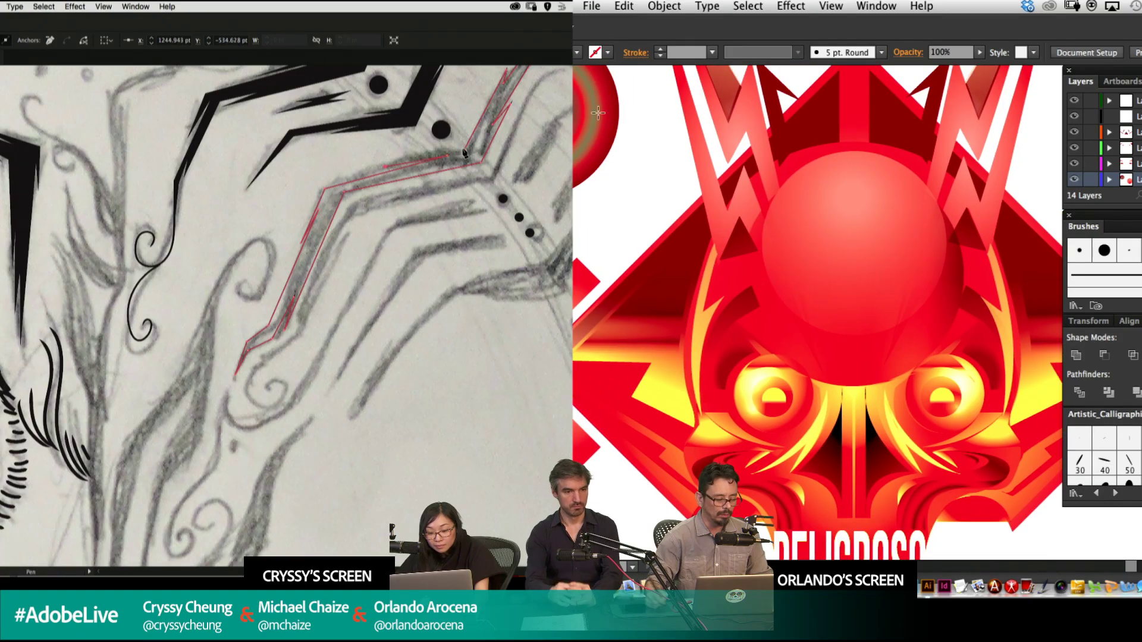
pyautogui.click(908, 245)
pyautogui.hotkey('shift', 'x')
pyautogui.press('super+shift+a')
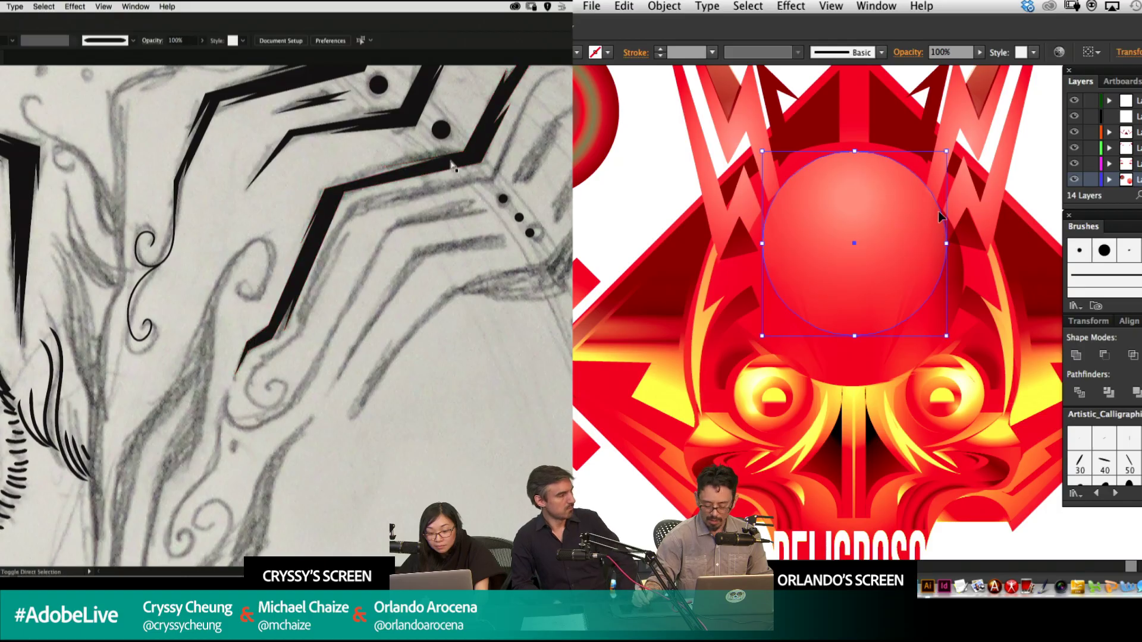
# Fine-tune the third stripe's anchors at its upper barb and move the outer bend's corner outward to thicken it.
pyautogui.press('z')
pyautogui.moveTo(474, 110); pyautogui.dragTo(348, 224)
pyautogui.click(400, 261)
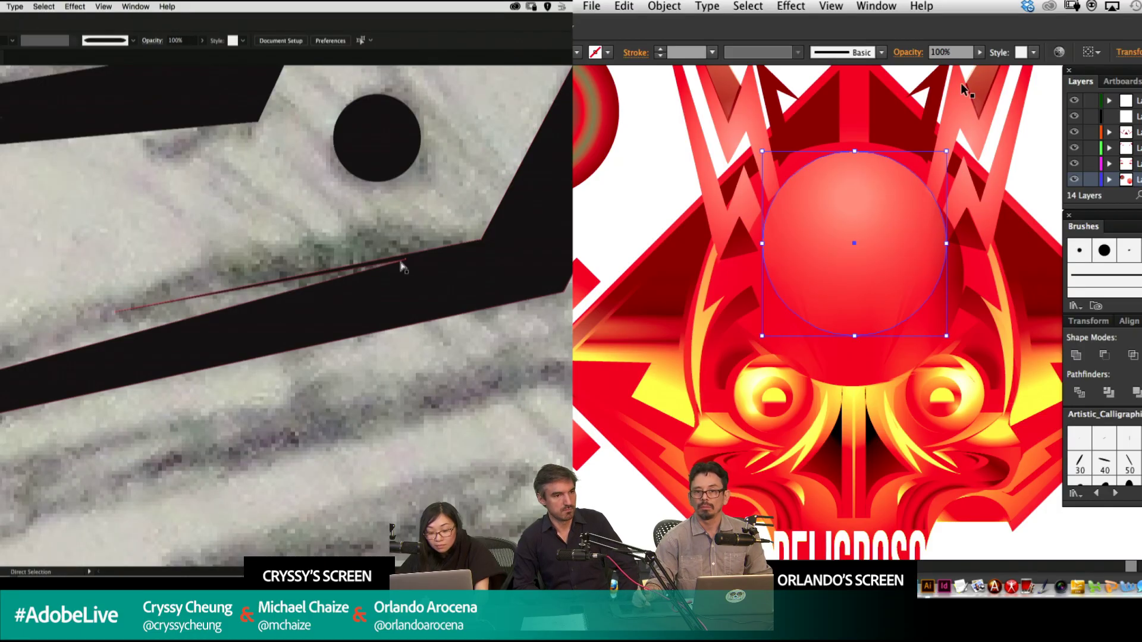
pyautogui.moveTo(405, 260); pyautogui.dragTo(535, 208)
pyautogui.press('space')
pyautogui.moveTo(172, 354); pyautogui.dragTo(442, 231)
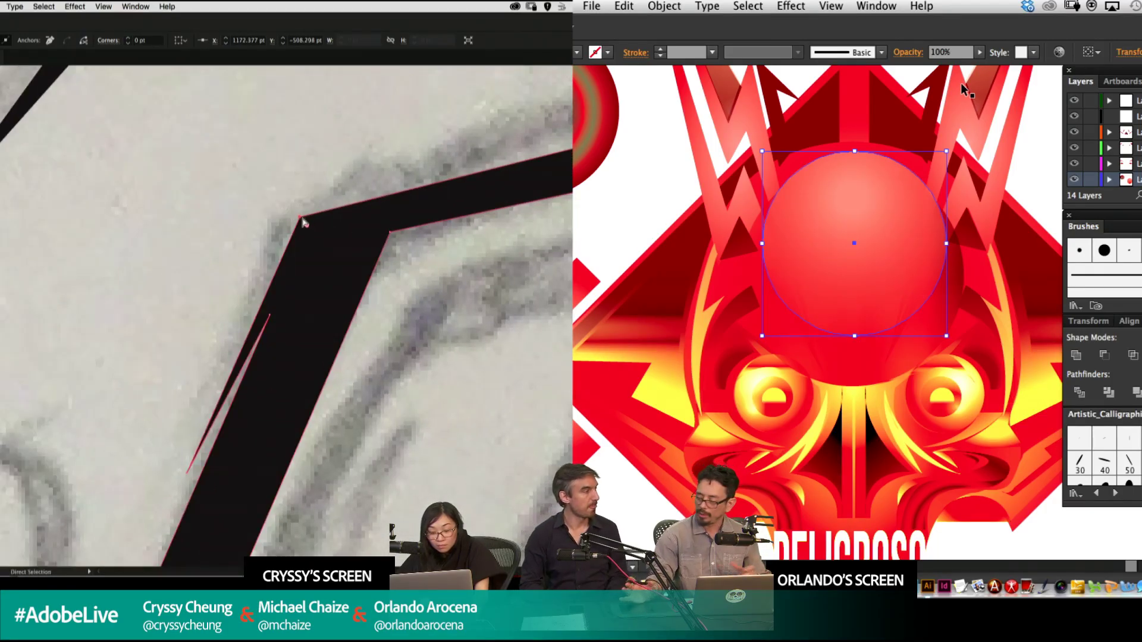
pyautogui.moveTo(303, 221); pyautogui.dragTo(303, 207)
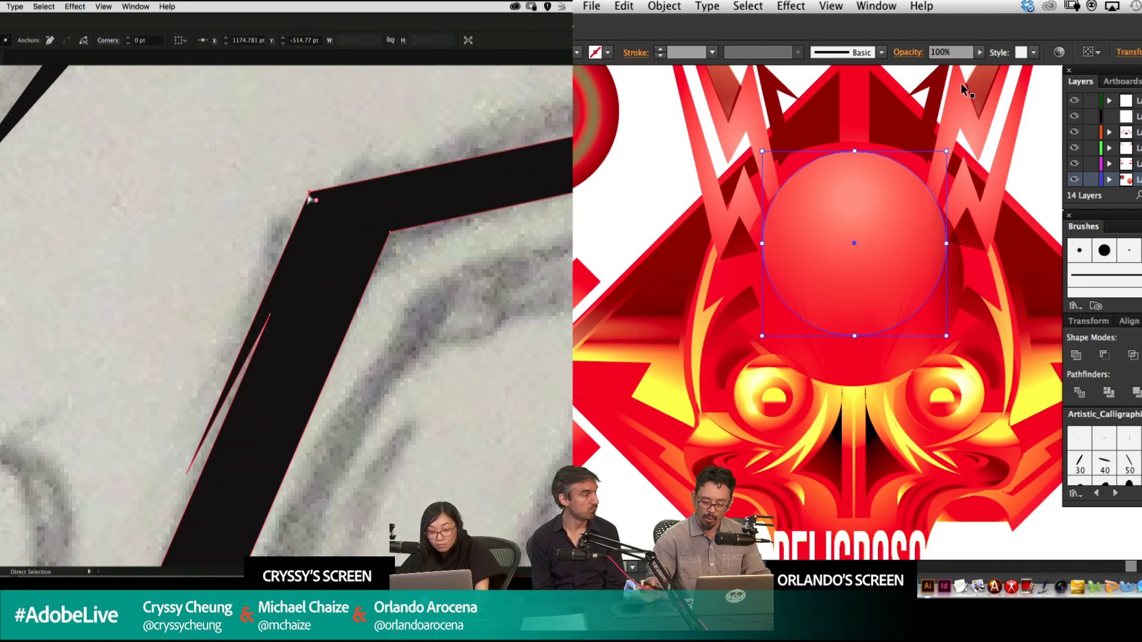
pyautogui.moveTo(308, 195); pyautogui.dragTo(314, 185)
pyautogui.press('super+shift+a')
# Paint a curl below the tiger's first neck stripe behind the ear and reduce the radius of the sphere's gradient.
pyautogui.press('super+minus')
pyautogui.press('super+minus')
pyautogui.press('super+minus')
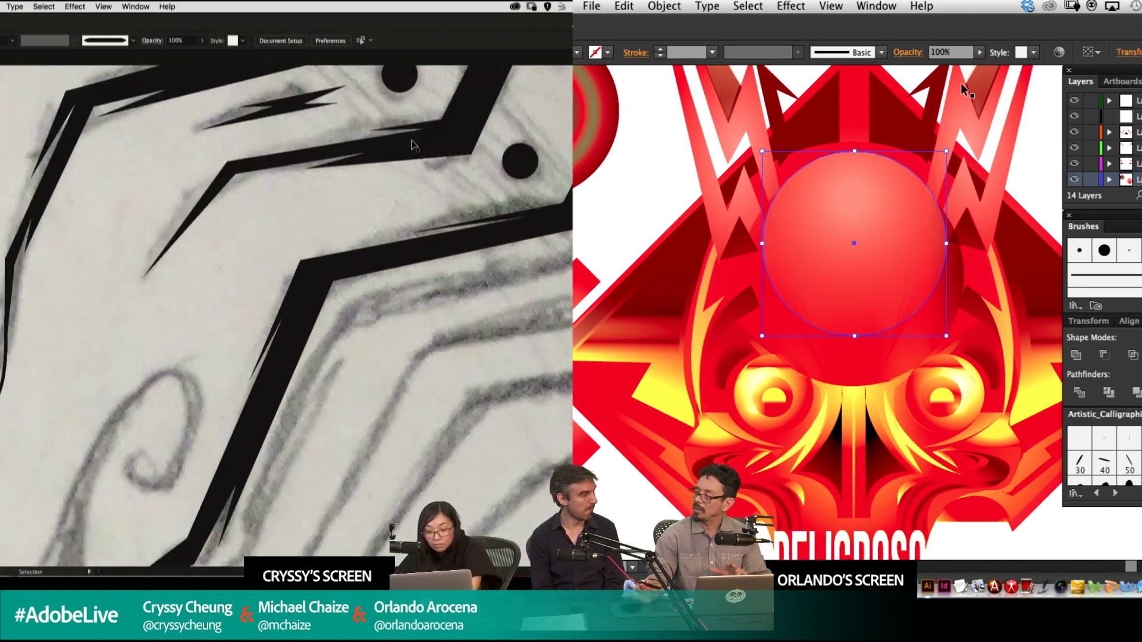
pyautogui.press('super+minus')
pyautogui.press('super+minus')
pyautogui.press('super+minus')
pyautogui.press('space')
pyautogui.moveTo(383, 345); pyautogui.dragTo(480, 235)
pyautogui.moveTo(312, 176); pyautogui.dragTo(370, 272)
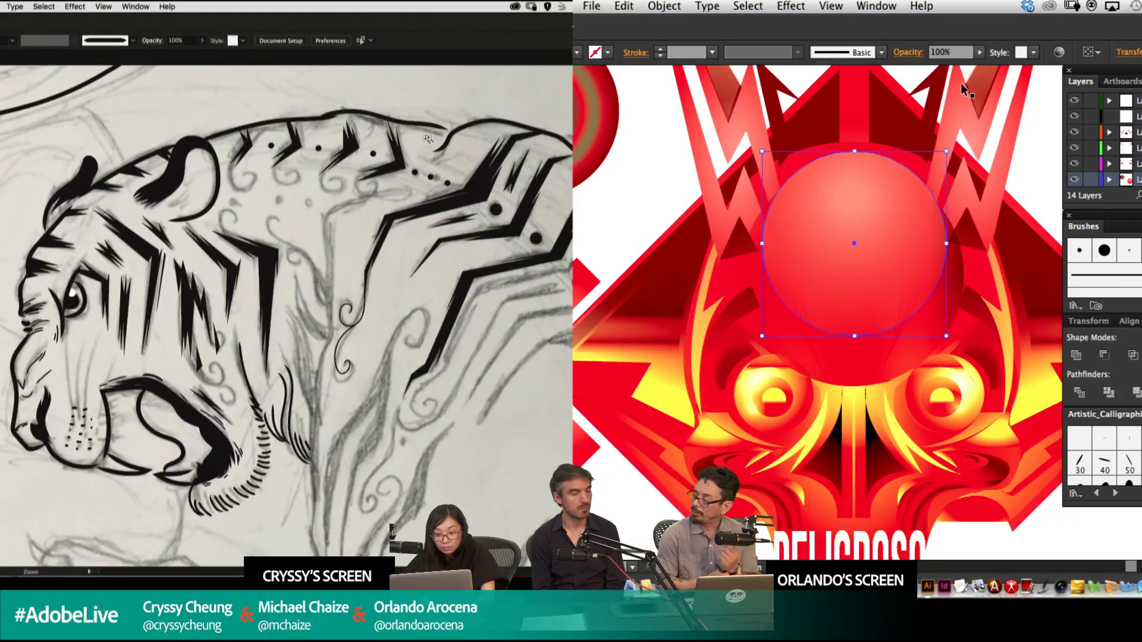
pyautogui.moveTo(84, 362); pyautogui.dragTo(83, 363)
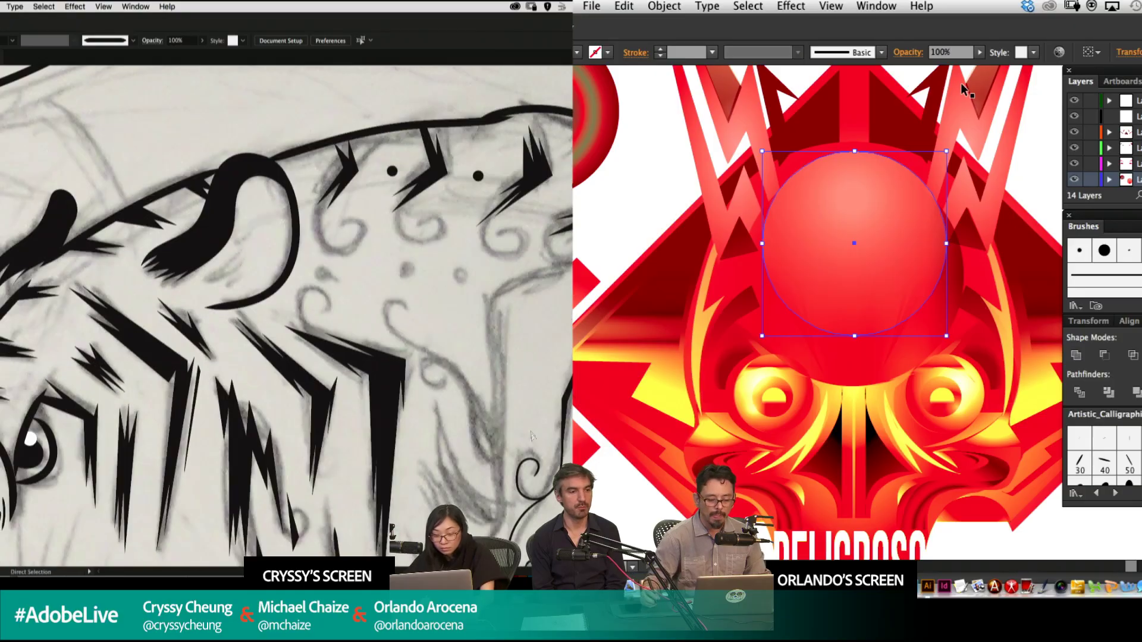
pyautogui.click(523, 471)
pyautogui.press('super+shift+a')
pyautogui.press('b')
pyautogui.press('g')
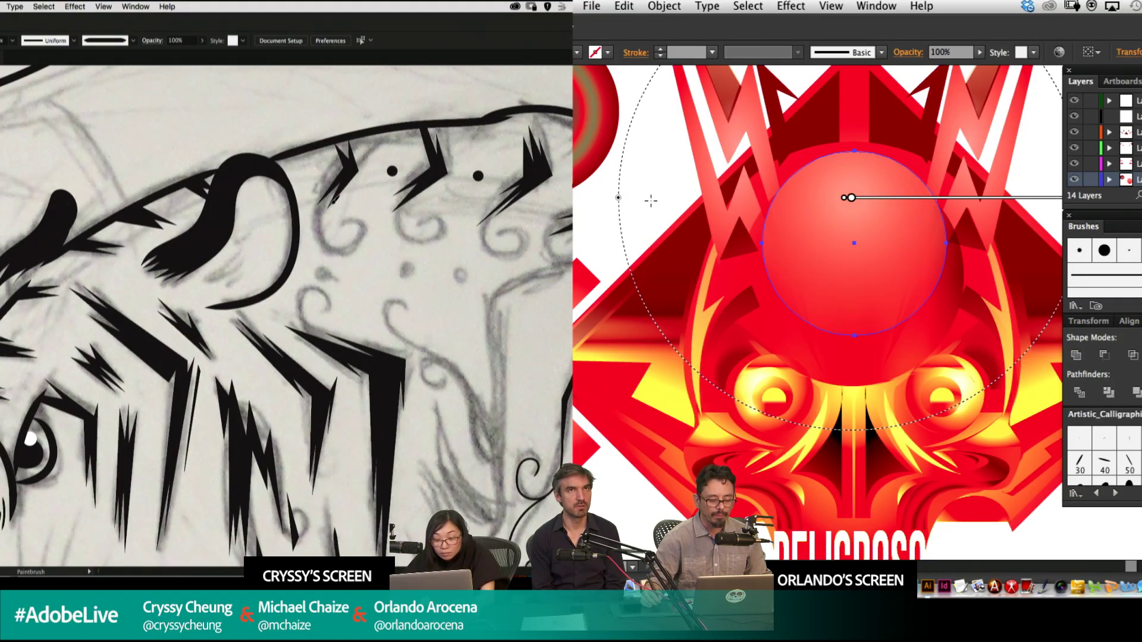
pyautogui.moveTo(617, 198); pyautogui.dragTo(660, 201)
pyautogui.moveTo(323, 223); pyautogui.dragTo(334, 242)
pyautogui.moveTo(660, 201); pyautogui.dragTo(698, 198)
pyautogui.moveTo(335, 243)
pyautogui.mouseDown()
pyautogui.moveTo(358, 224)
pyautogui.moveTo(343, 228)
pyautogui.mouseUp()
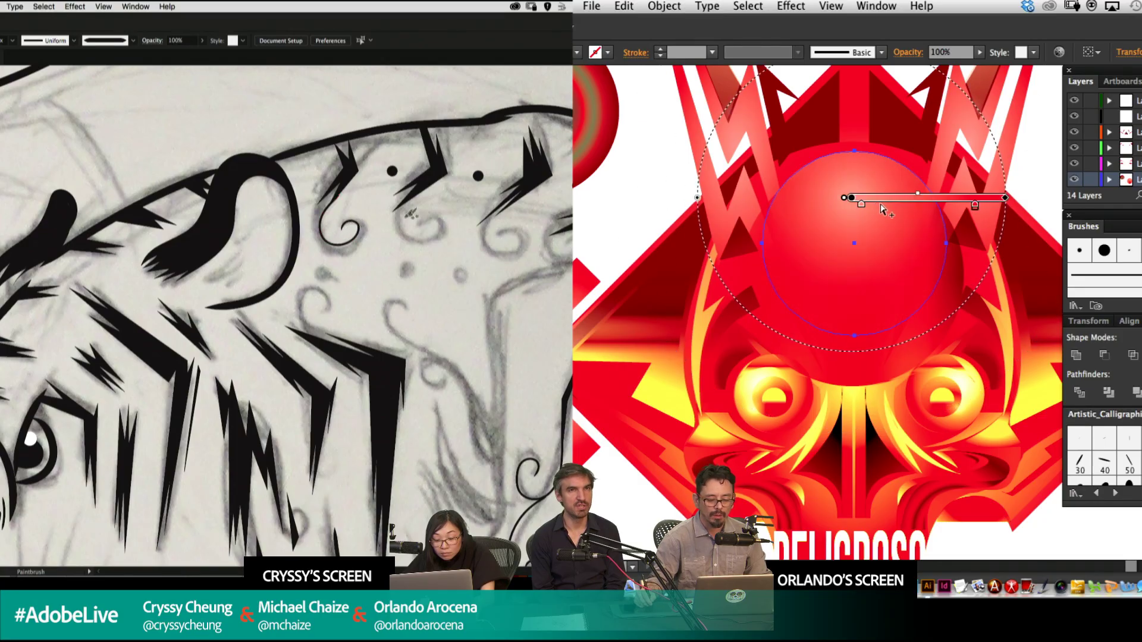
# Adjust the first curl's placement against its stripe and enlarge and reposition the forehead sphere's radial gradient.
pyautogui.moveTo(881, 200)
pyautogui.mouseDown()
pyautogui.moveTo(893, 263)
pyautogui.moveTo(895, 223)
pyautogui.mouseUp()
pyautogui.keyDown('super'); pyautogui.doubleClick(330, 261); pyautogui.keyUp('super')
pyautogui.keyDown('super'); pyautogui.click(311, 335); pyautogui.keyUp('super')
pyautogui.press('r')
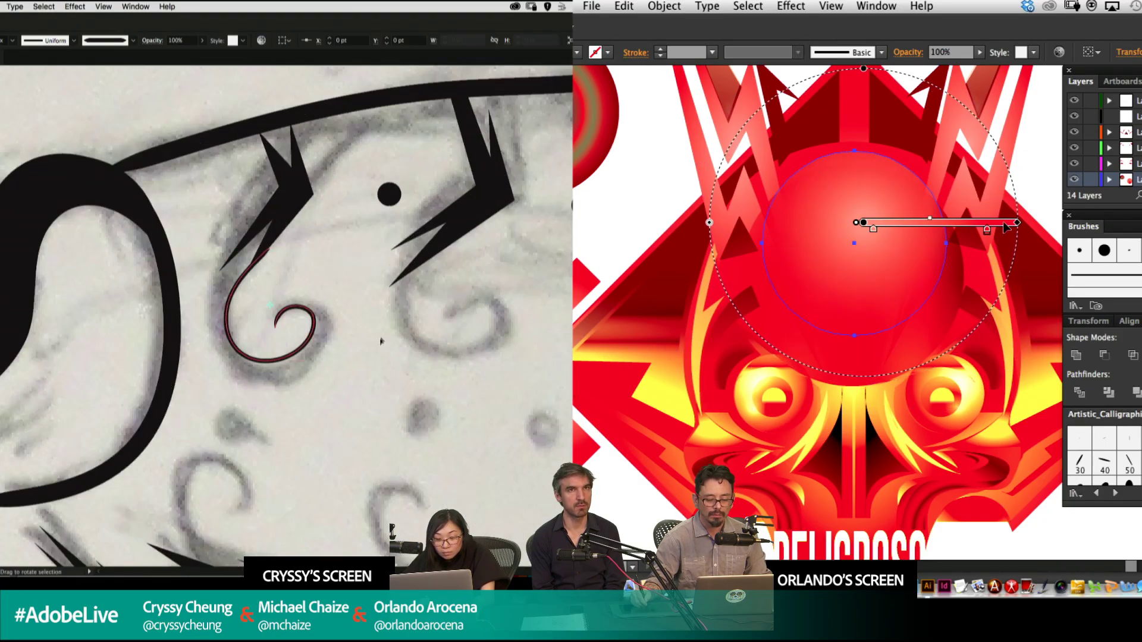
pyautogui.press('v')
pyautogui.click(383, 327)
pyautogui.moveTo(1019, 222); pyautogui.dragTo(1076, 222)
pyautogui.moveTo(289, 308); pyautogui.dragTo(294, 306)
pyautogui.moveTo(919, 220); pyautogui.dragTo(914, 210)
pyautogui.click(380, 292)
# Paint a matching curl below the tiger's second neck stripe and deselect the forehead sphere.
pyautogui.moveTo(483, 271); pyautogui.dragTo(407, 173)
pyautogui.press('b')
pyautogui.keyDown('super'); pyautogui.click(624, 450); pyautogui.keyUp('super')
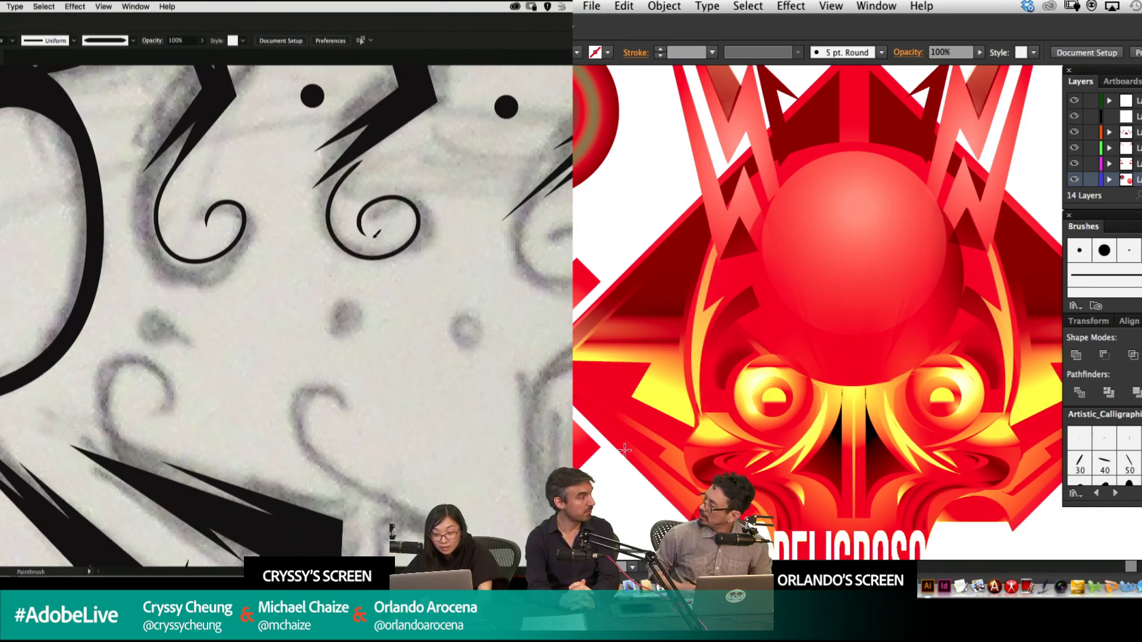
# Paint a curl below the third neck stripe and another rising from the stripe beneath the ear.
pyautogui.hscroll(5, 419, 205)
pyautogui.scroll(-3, 418, 206)
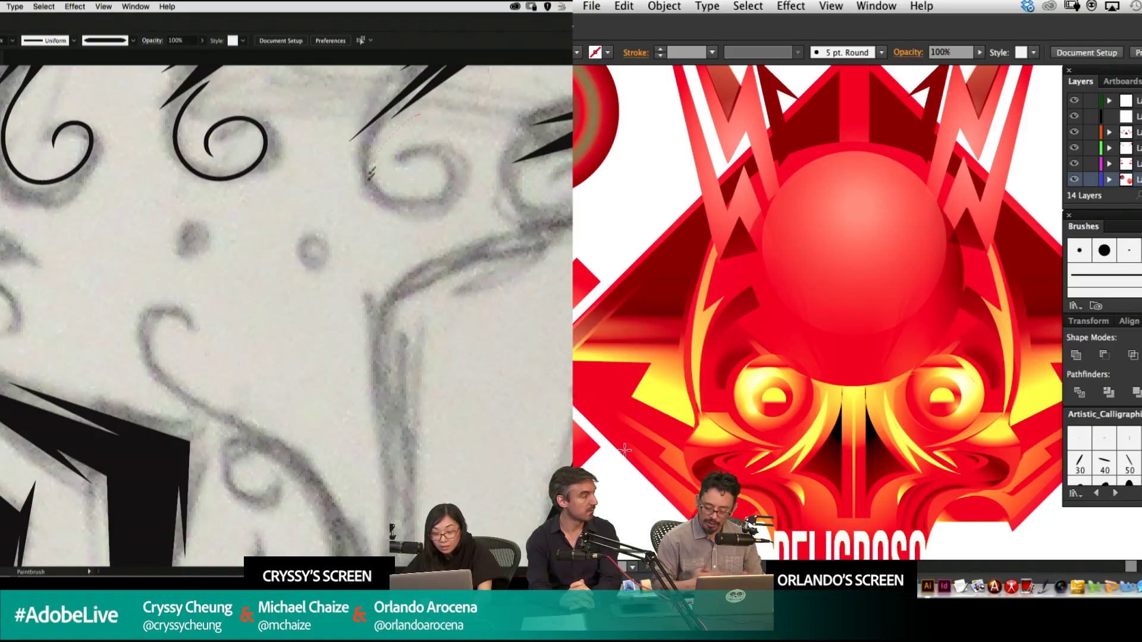
pyautogui.moveTo(438, 156); pyautogui.dragTo(397, 183)
pyautogui.hscroll(-5, 528, 195)
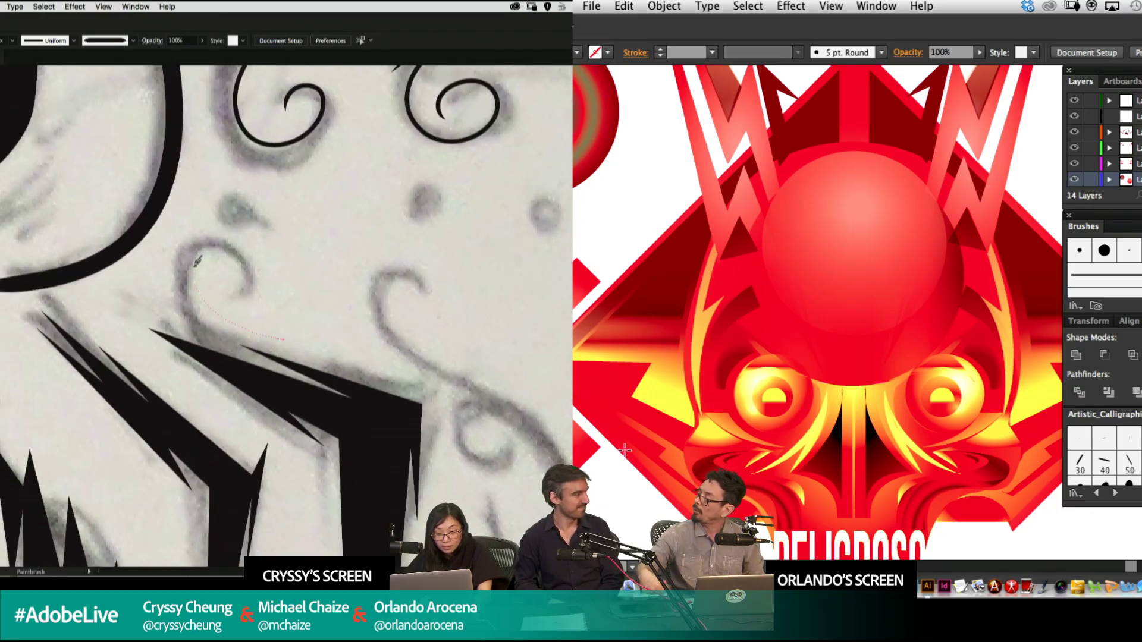
pyautogui.moveTo(198, 262); pyautogui.dragTo(238, 280)
pyautogui.moveTo(480, 363); pyautogui.dragTo(296, 284)
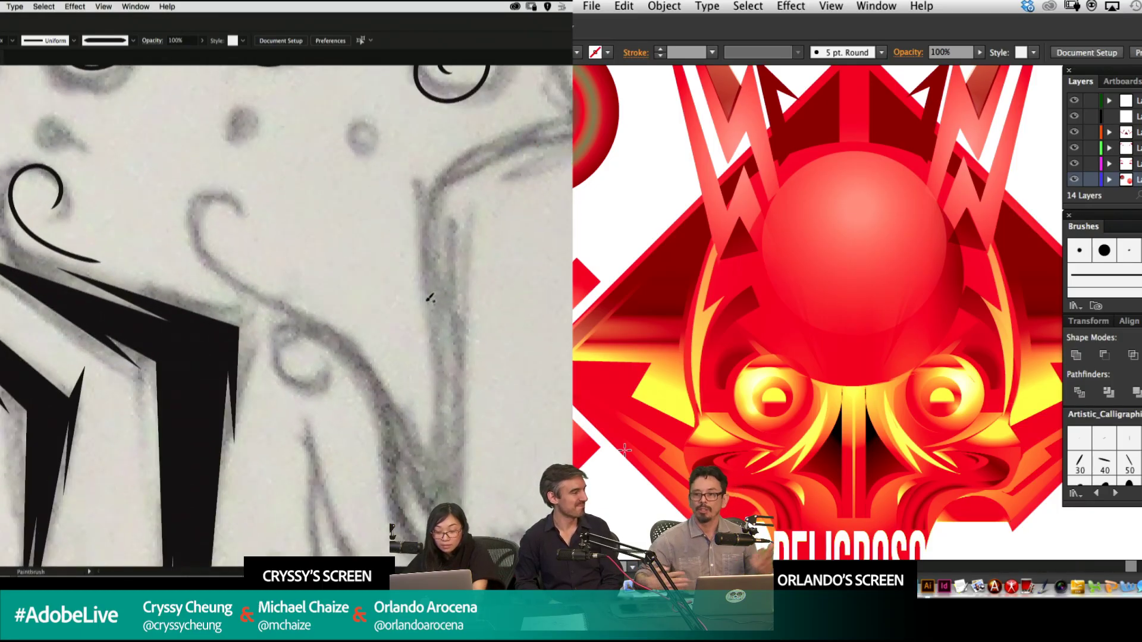
# Hide the scanned sketch and examine the inked tiger linework on its own.
pyautogui.press('super+minus')
pyautogui.press('super+minus')
pyautogui.press('super+minus')
pyautogui.press('super+minus')
pyautogui.press('super+minus')
pyautogui.press('super+minus')
pyautogui.press('super+minus')
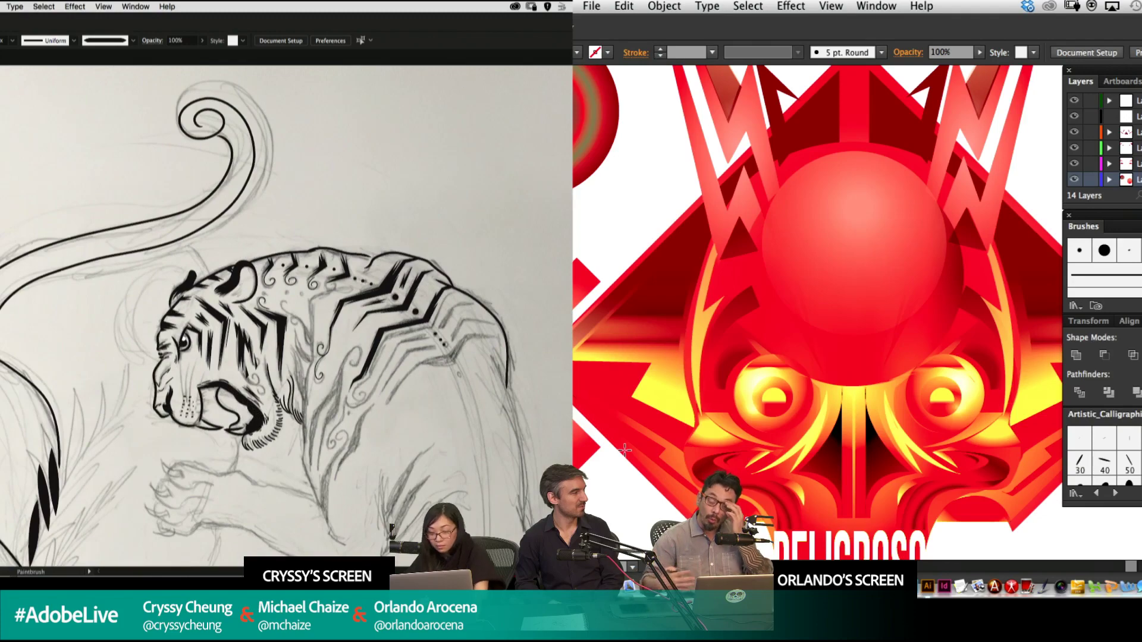
pyautogui.press('super+shift+w')
pyautogui.moveTo(414, 255); pyautogui.dragTo(534, 196)
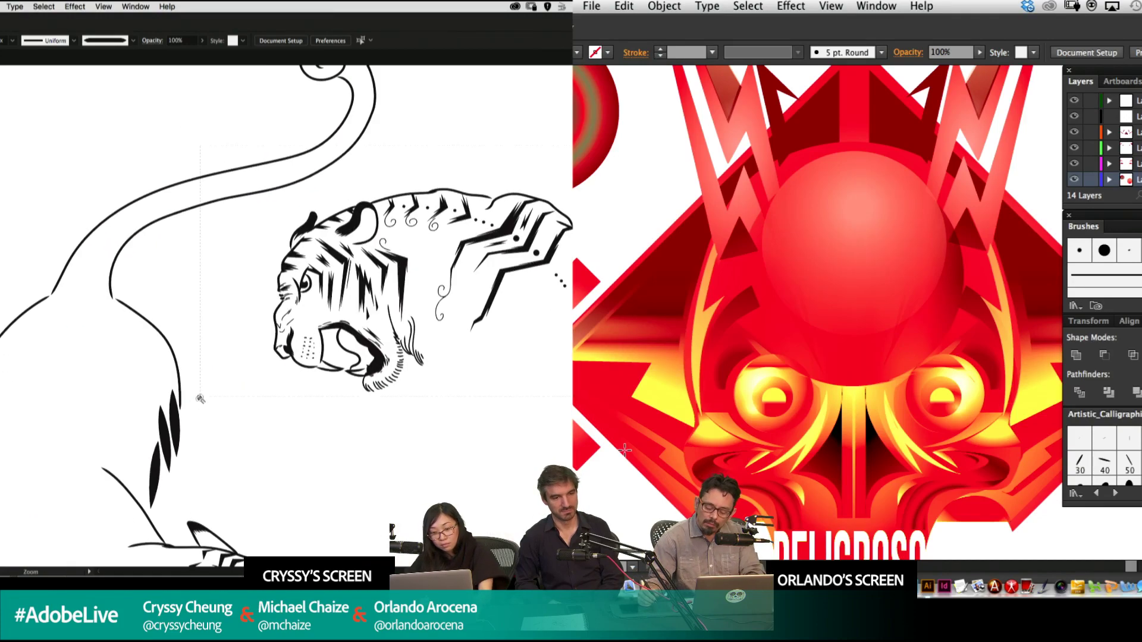
pyautogui.moveTo(200, 398); pyautogui.dragTo(198, 401)
pyautogui.press('super+minus')
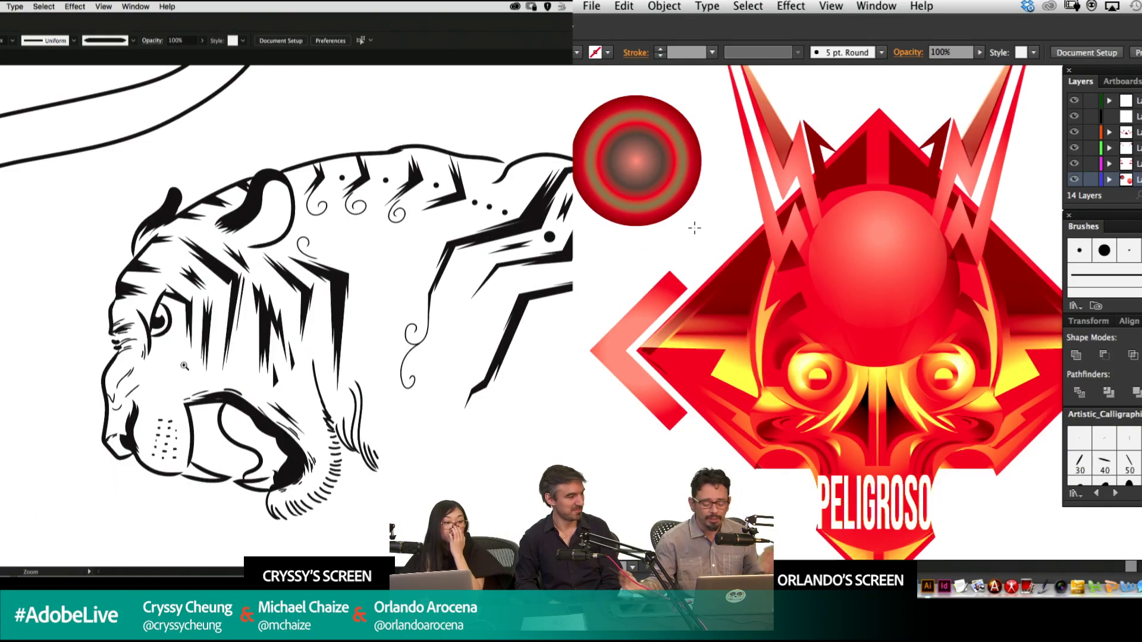
# Select the forehead sphere, shrink its radial gradient and move the gradient's centre toward the sphere's lower edge.
pyautogui.moveTo(848, 259); pyautogui.dragTo(835, 261)
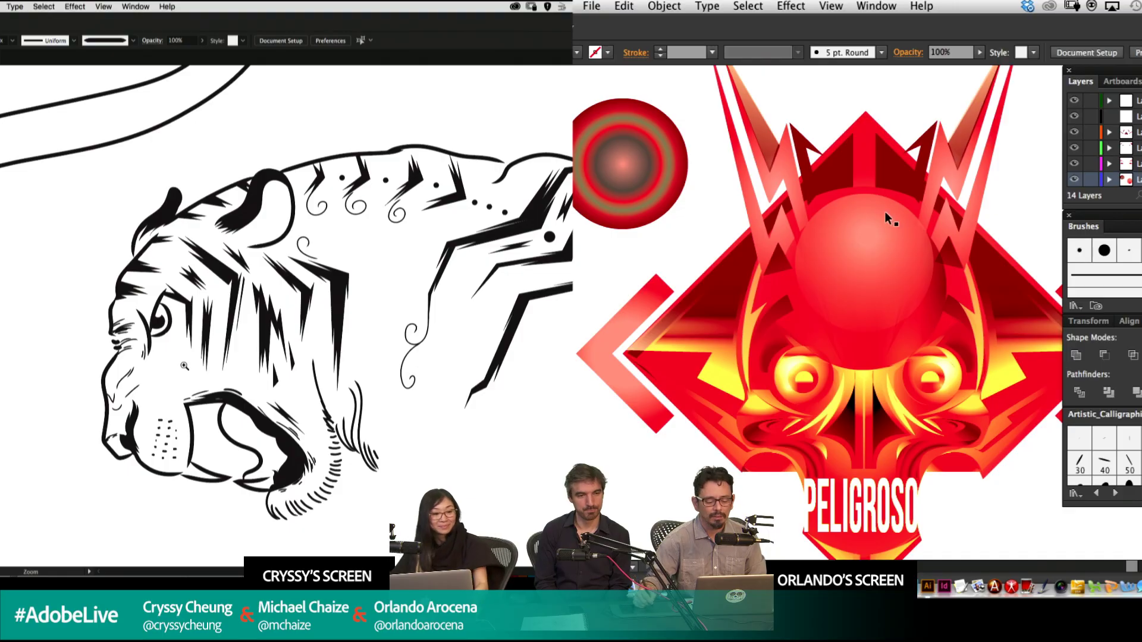
pyautogui.click(864, 243)
pyautogui.press('g')
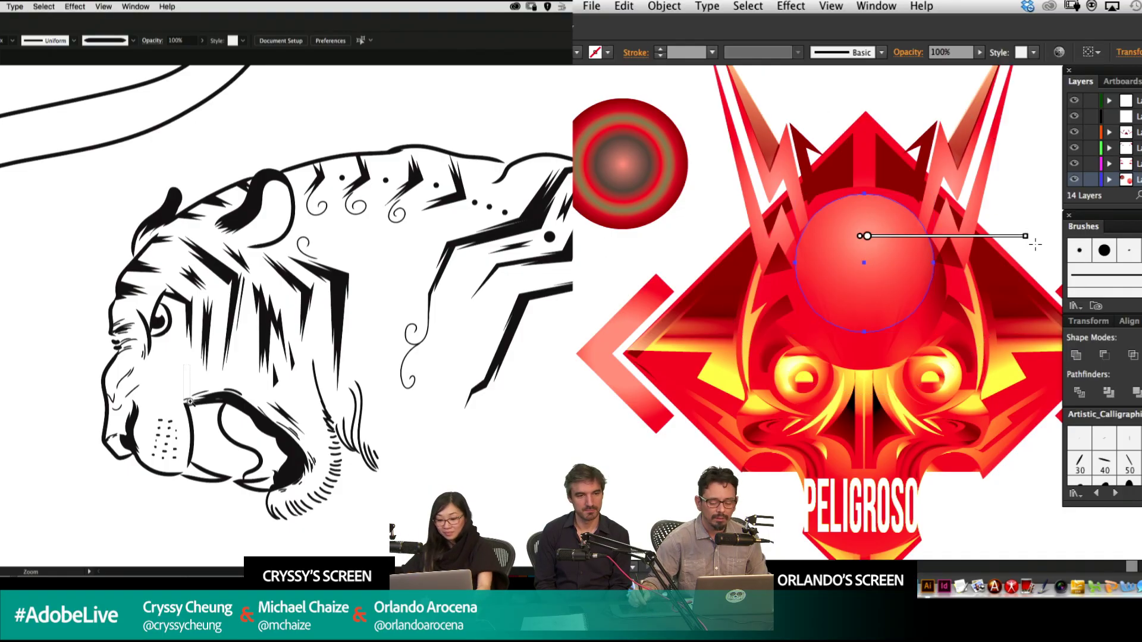
pyautogui.press('super+plus')
pyautogui.moveTo(433, 273); pyautogui.dragTo(474, 239)
pyautogui.moveTo(1028, 237); pyautogui.dragTo(977, 253)
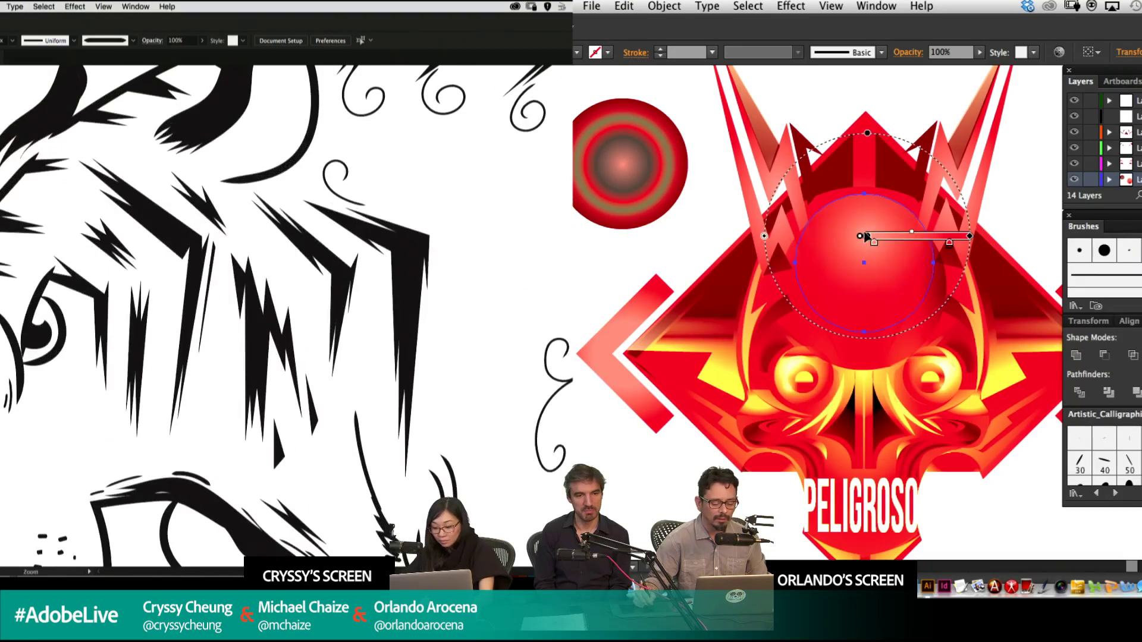
pyautogui.moveTo(868, 236); pyautogui.dragTo(862, 319)
# Copy a row of three dots beneath the tiger's neck curls, and enlarge and recentre the forehead sphere's gradient.
pyautogui.moveTo(478, 148); pyautogui.dragTo(429, 275)
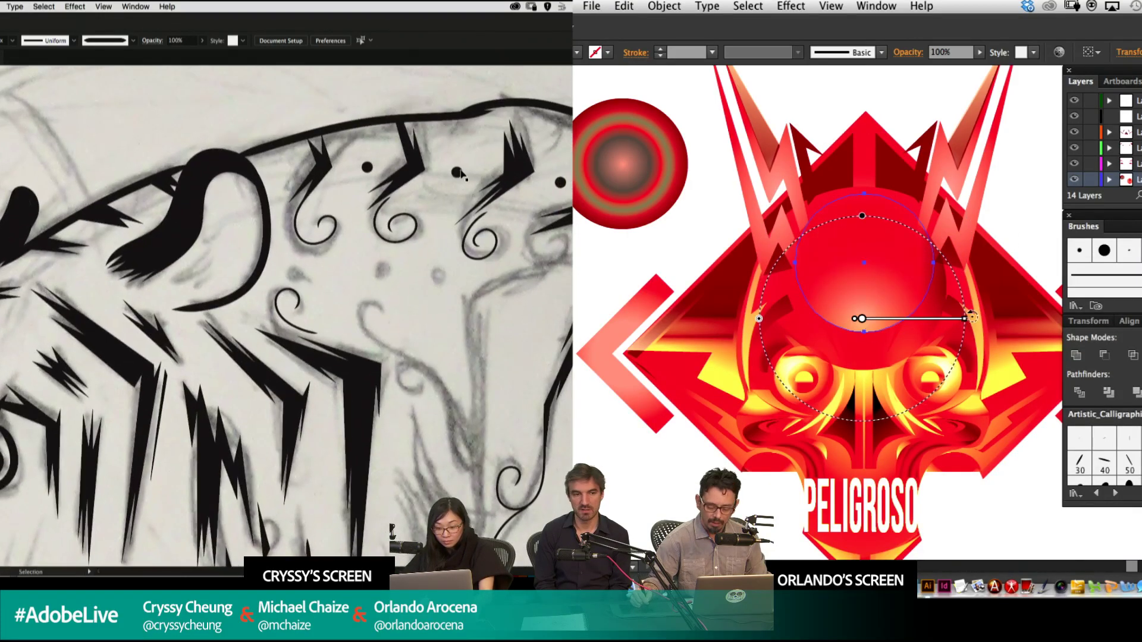
pyautogui.moveTo(289, 265); pyautogui.dragTo(298, 274)
pyautogui.moveTo(965, 319); pyautogui.dragTo(1030, 321)
pyautogui.moveTo(297, 273); pyautogui.dragTo(382, 272)
pyautogui.moveTo(915, 318); pyautogui.dragTo(929, 312)
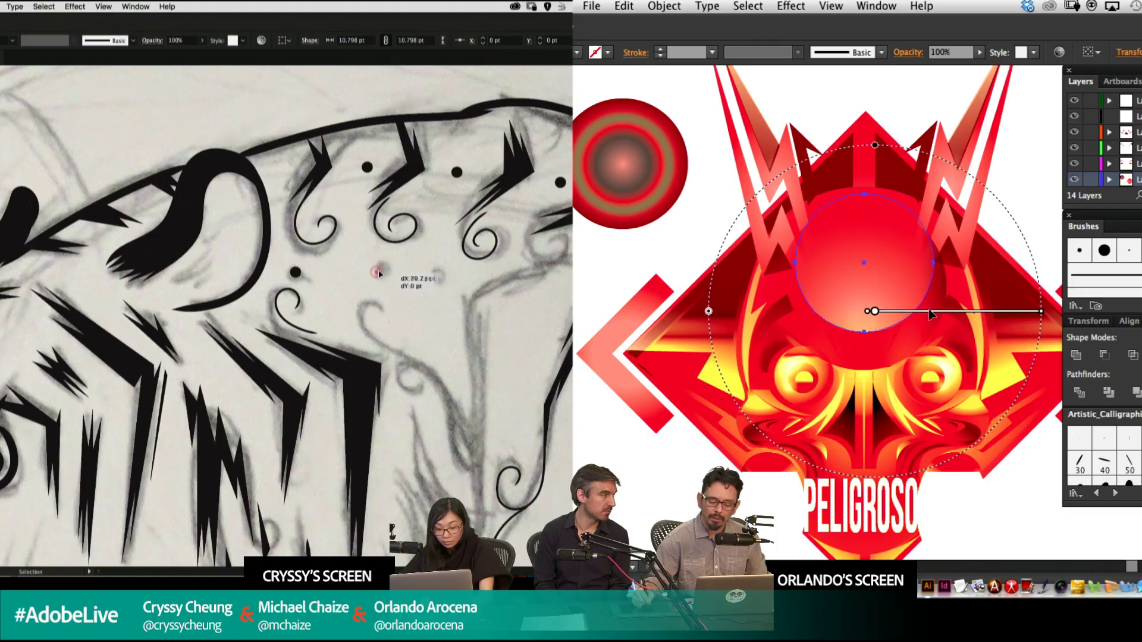
pyautogui.moveTo(382, 273); pyautogui.dragTo(381, 276)
pyautogui.moveTo(929, 312); pyautogui.dragTo(927, 308)
pyautogui.moveTo(378, 274); pyautogui.dragTo(429, 278)
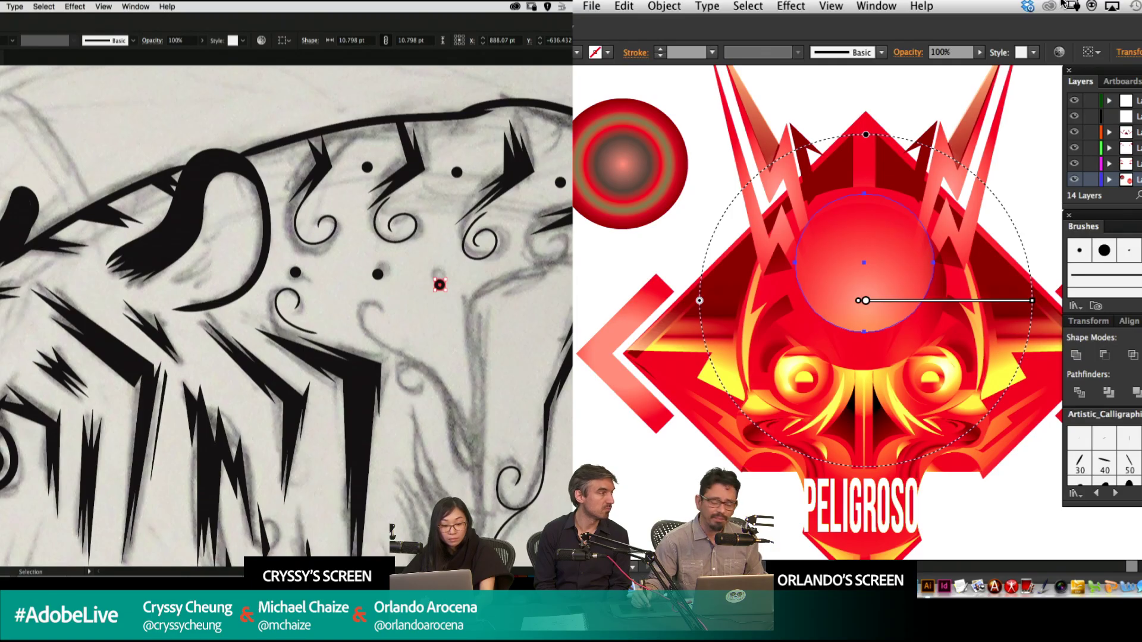
pyautogui.click(525, 270)
# Outline the front edge of the sketched stripe behind the jaw fur with straight Pen segments and remove the path's fill.
pyautogui.moveTo(526, 271); pyautogui.dragTo(396, 239)
pyautogui.press('a')
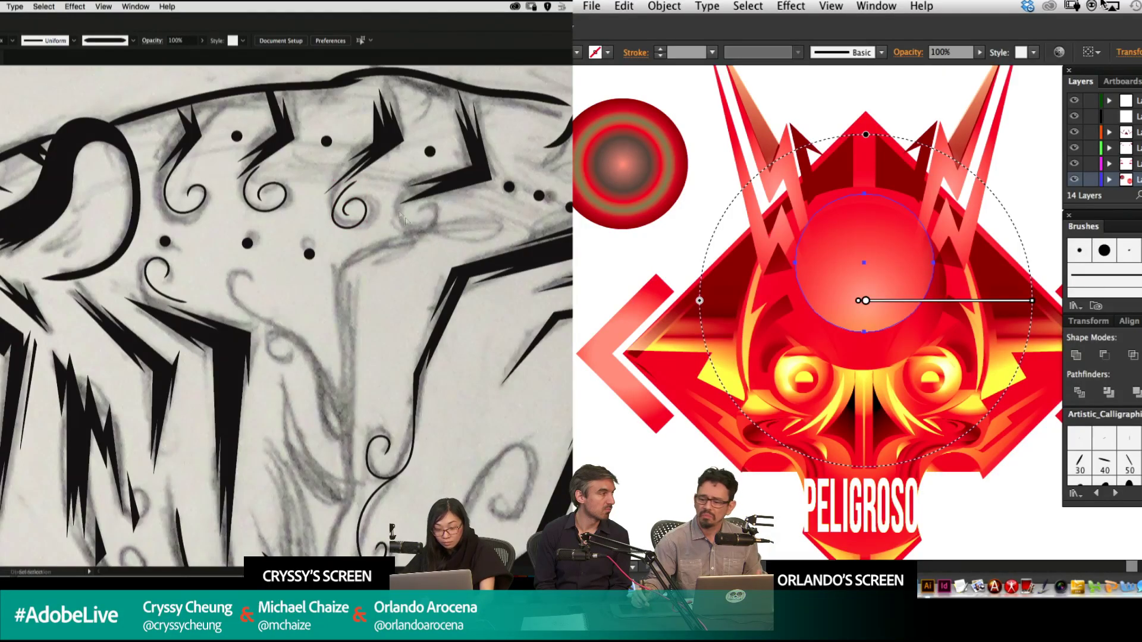
pyautogui.scroll(-5, 472, 214)
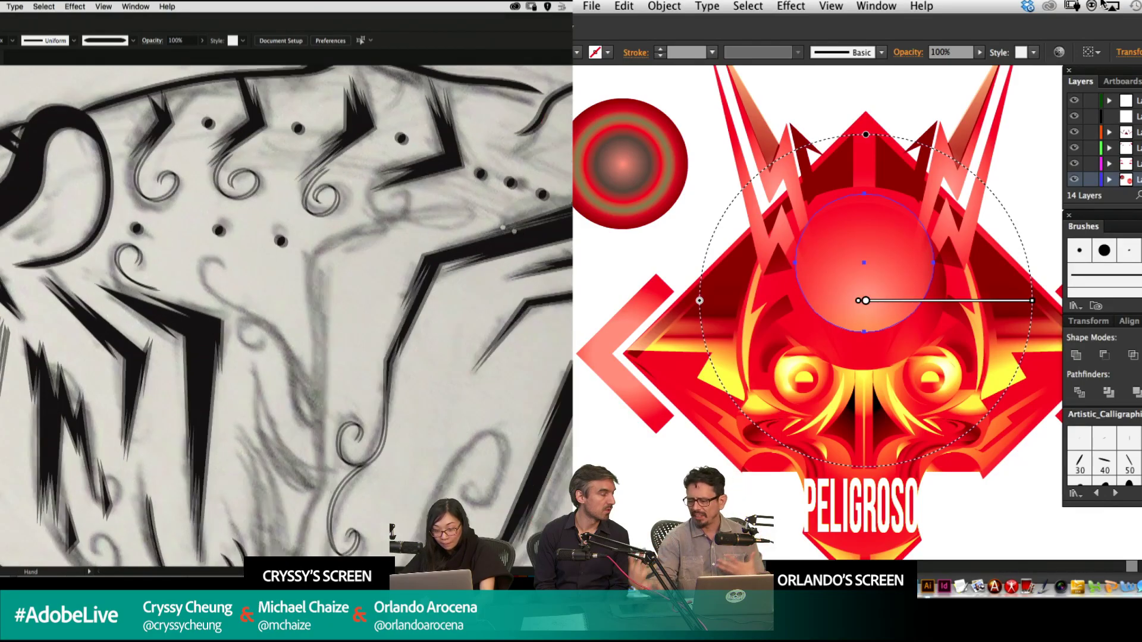
pyautogui.scroll(-2, 478, 219)
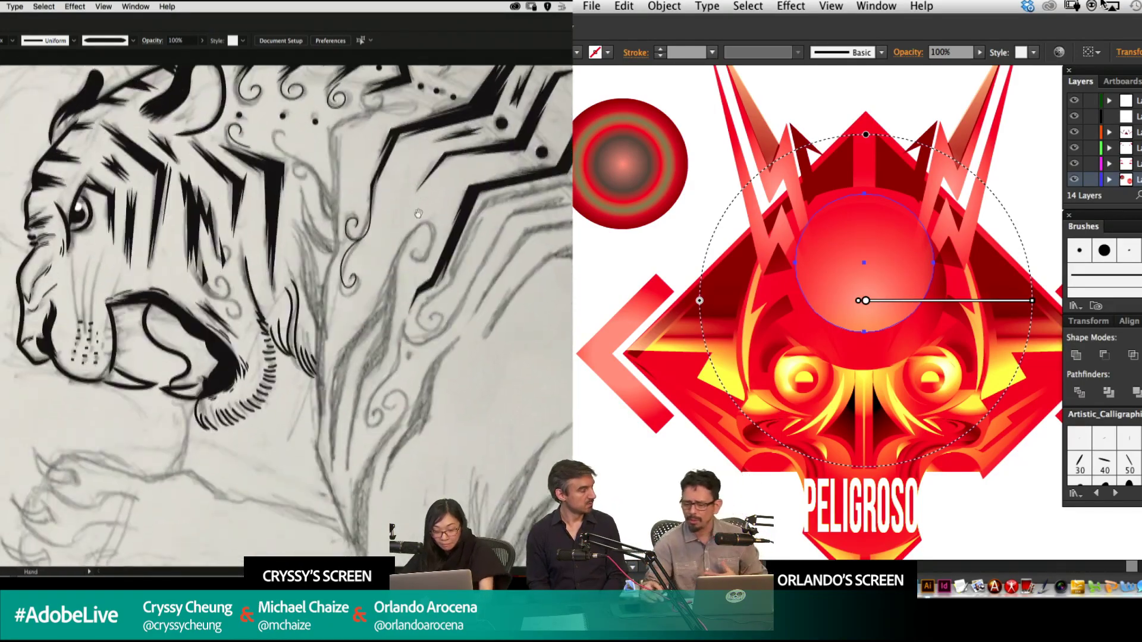
pyautogui.press('z')
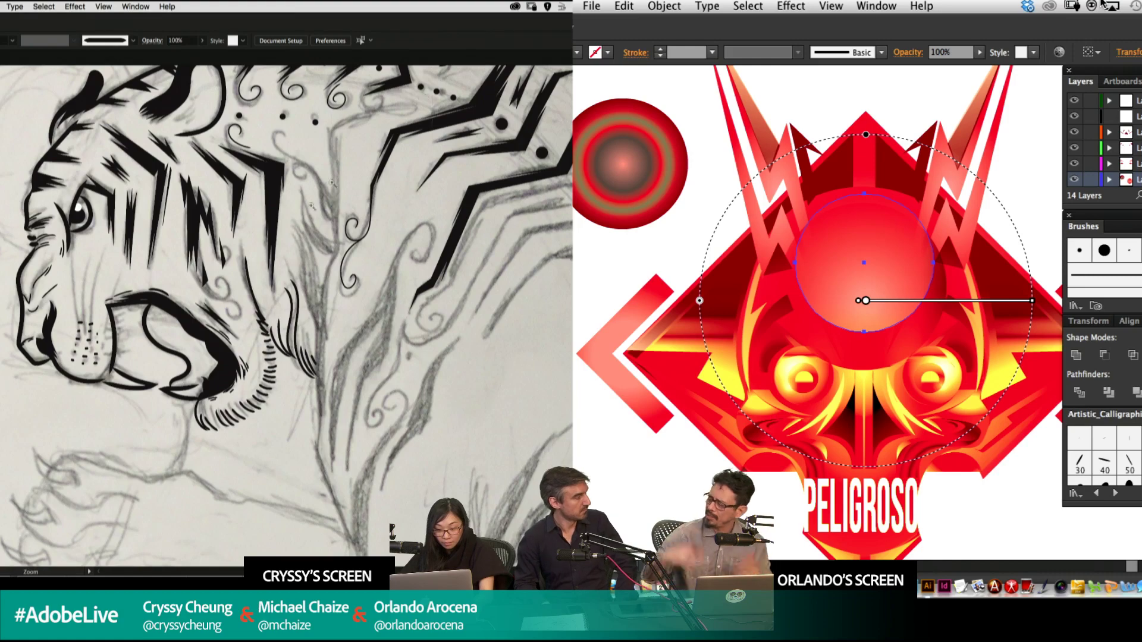
pyautogui.moveTo(422, 102); pyautogui.dragTo(150, 399)
pyautogui.press('space')
pyautogui.moveTo(346, 449); pyautogui.dragTo(281, 288)
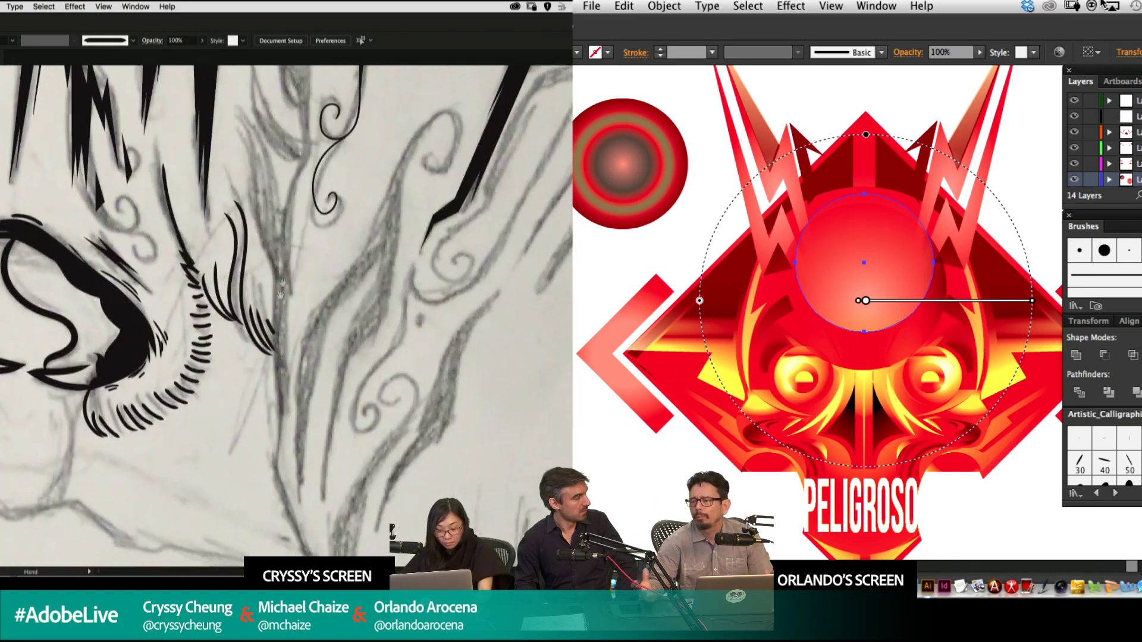
pyautogui.click(279, 409)
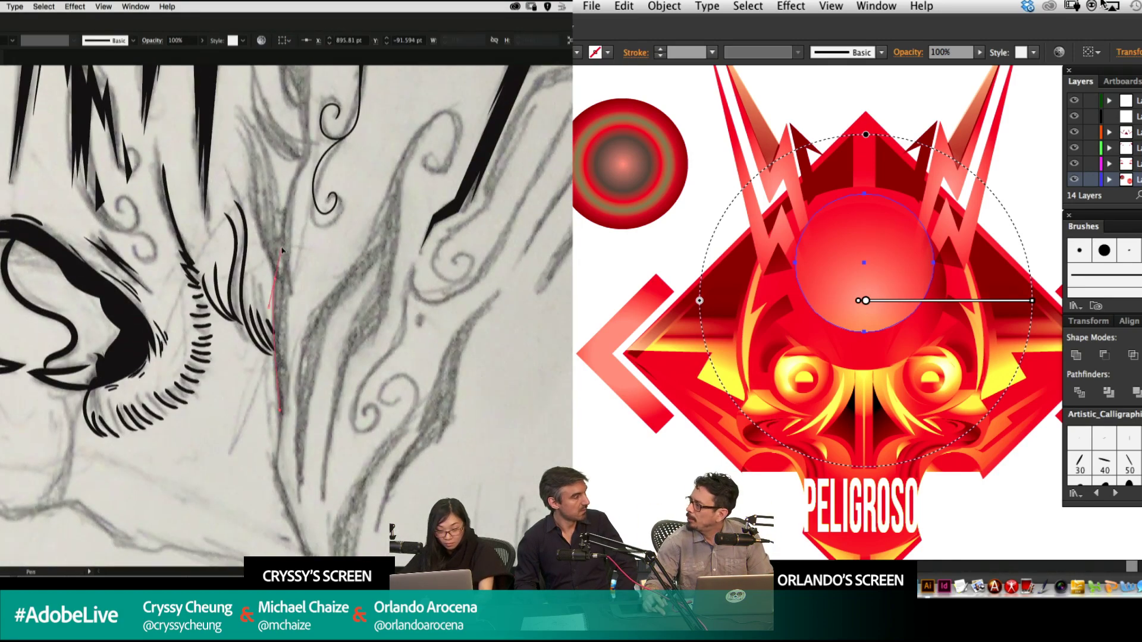
pyautogui.click(250, 199)
pyautogui.press('space')
pyautogui.moveTo(299, 165); pyautogui.dragTo(321, 297)
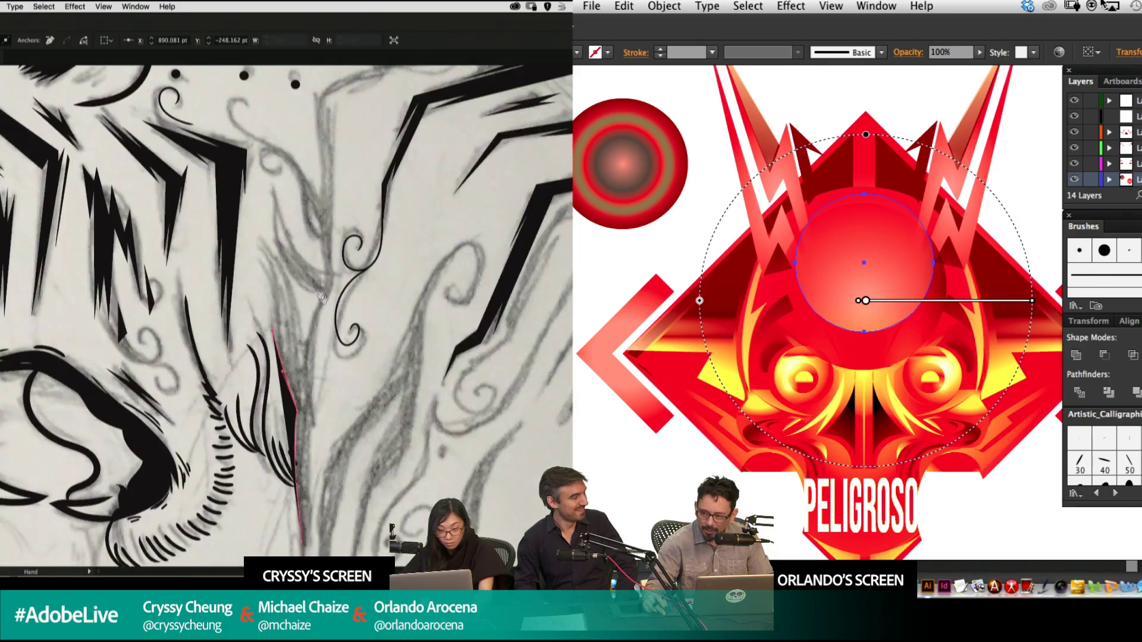
pyautogui.press('/')
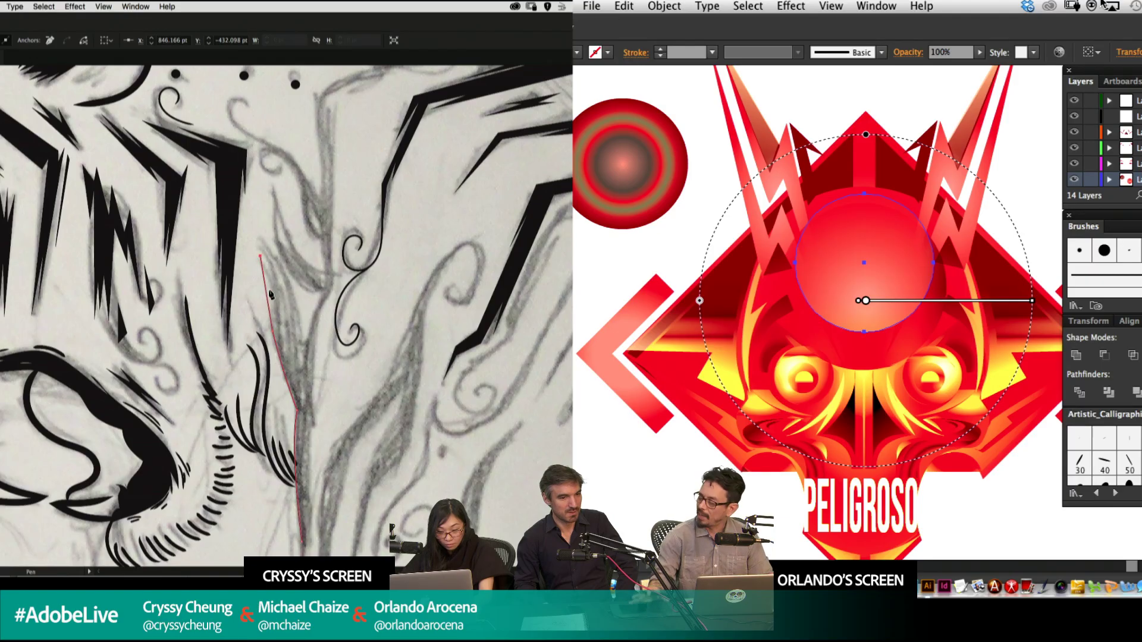
# Add a row of sharp zigzag spikes along the upper end of the stripe behind the jaw fur.
pyautogui.click(276, 319)
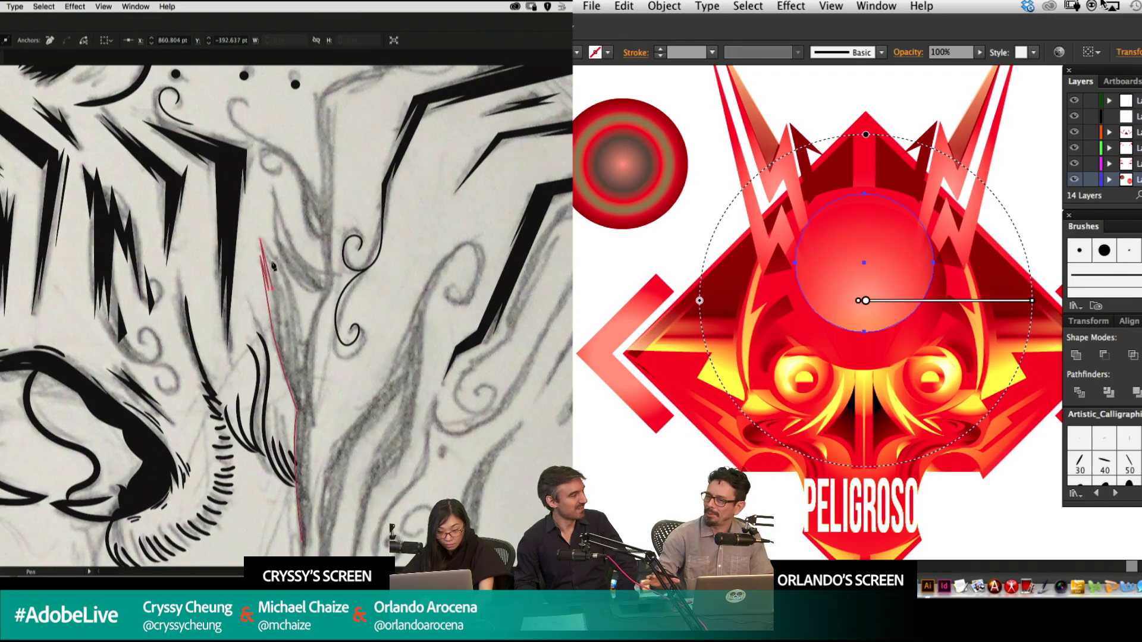
pyautogui.click(270, 261)
pyautogui.click(283, 322)
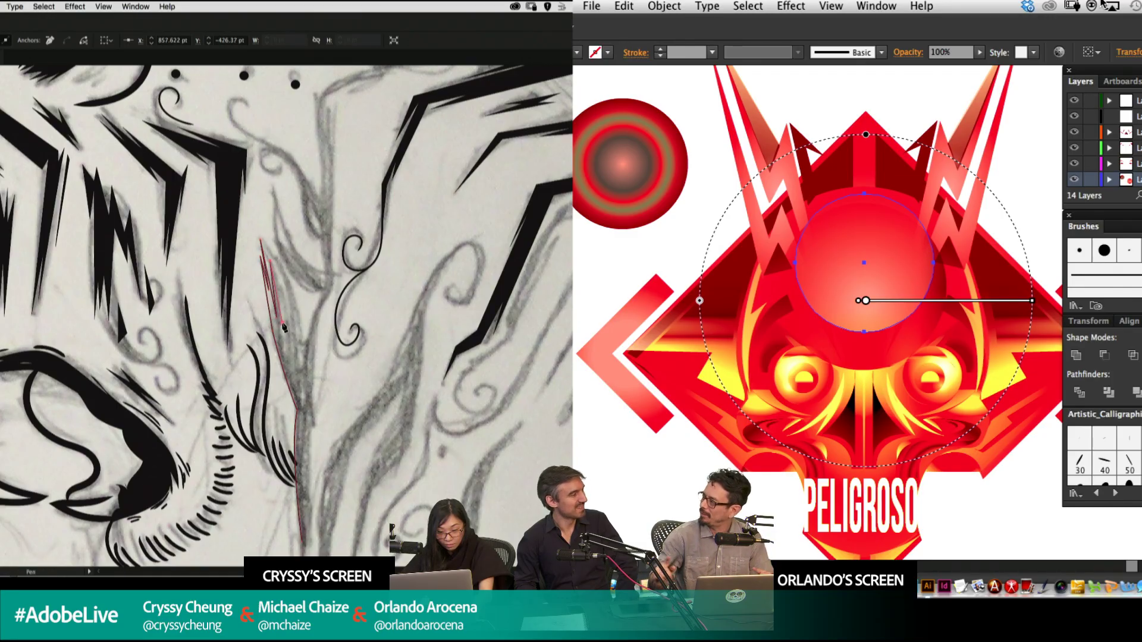
pyautogui.click(272, 255)
pyautogui.click(286, 304)
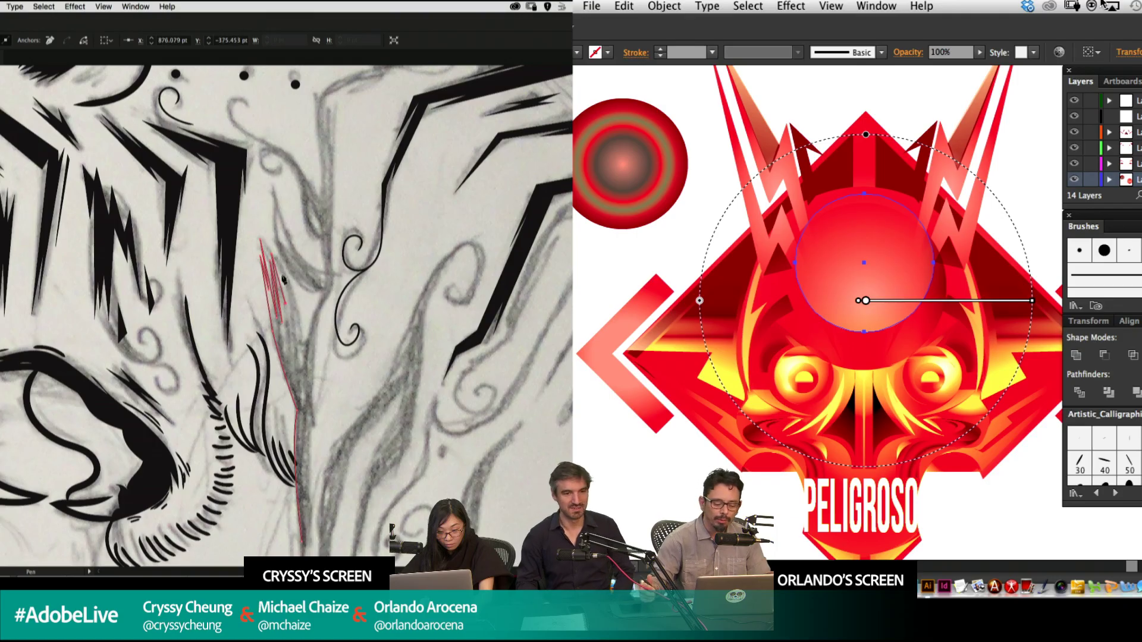
pyautogui.click(281, 268)
pyautogui.click(292, 321)
pyautogui.click(288, 291)
pyautogui.click(305, 360)
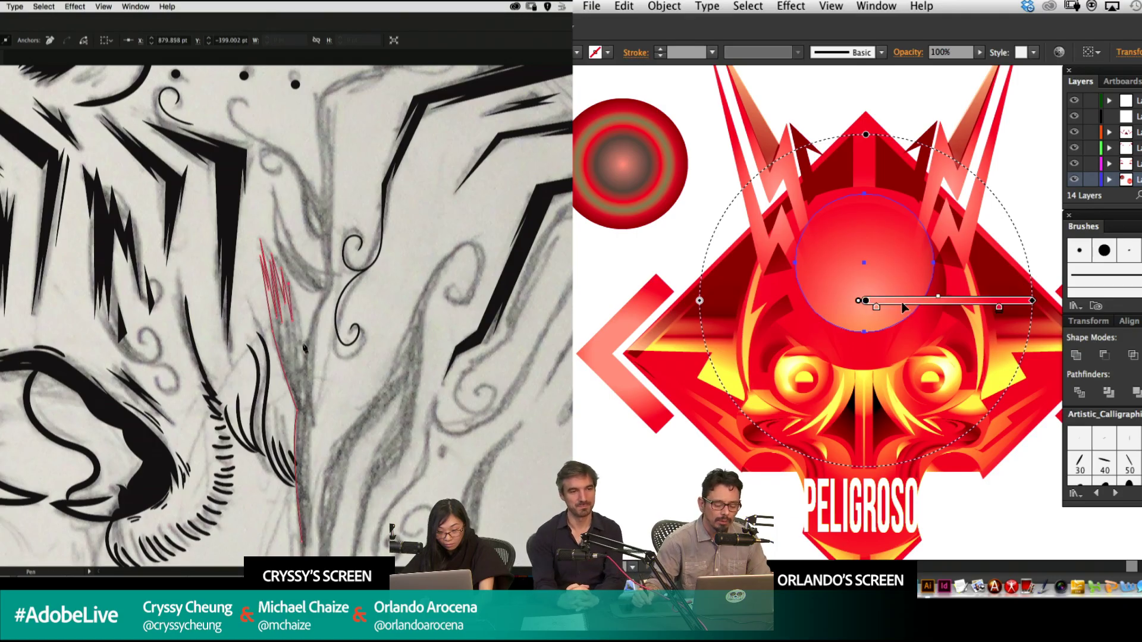
# Finish the spiked stripe as a solid black shape, and move the forehead sphere's gradient centre upward with a smaller radius.
pyautogui.moveTo(900, 303); pyautogui.dragTo(908, 270)
pyautogui.moveTo(346, 321); pyautogui.dragTo(325, 254)
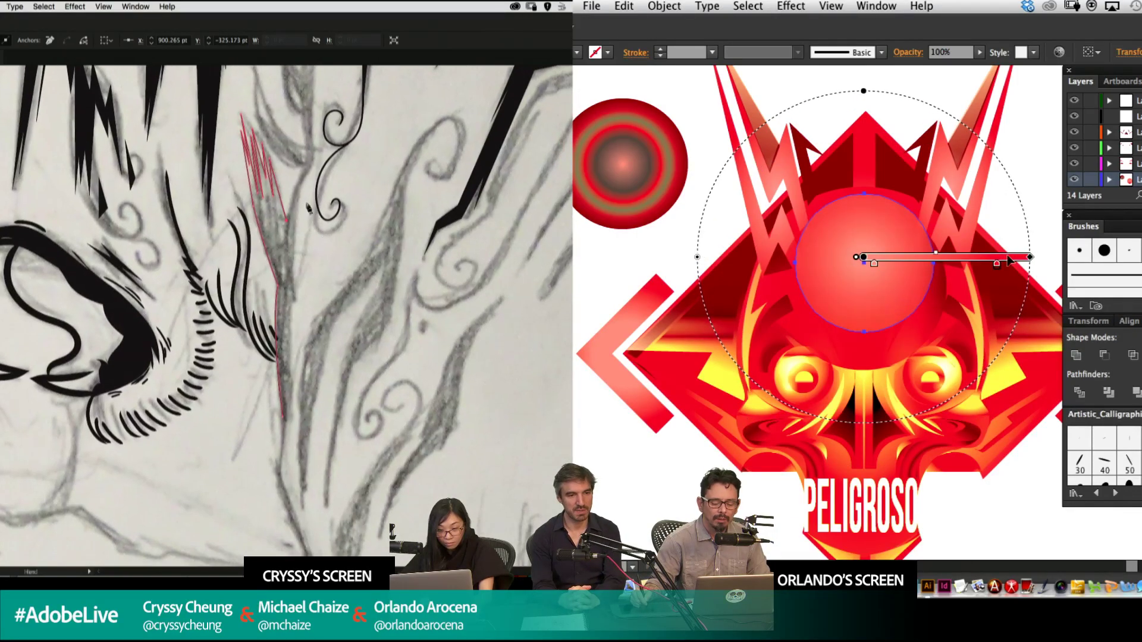
pyautogui.moveTo(1030, 257); pyautogui.dragTo(1010, 257)
pyautogui.moveTo(306, 176); pyautogui.dragTo(307, 172)
pyautogui.moveTo(292, 267); pyautogui.dragTo(294, 299)
pyautogui.moveTo(864, 113); pyautogui.dragTo(864, 90)
pyautogui.moveTo(301, 354); pyautogui.dragTo(299, 246)
pyautogui.moveTo(1007, 257)
pyautogui.mouseDown()
pyautogui.moveTo(952, 257)
pyautogui.moveTo(986, 256)
pyautogui.mouseUp()
pyautogui.moveTo(402, 251); pyautogui.dragTo(457, 358)
pyautogui.keyDown('super'); pyautogui.click(673, 450); pyautogui.keyUp('super')
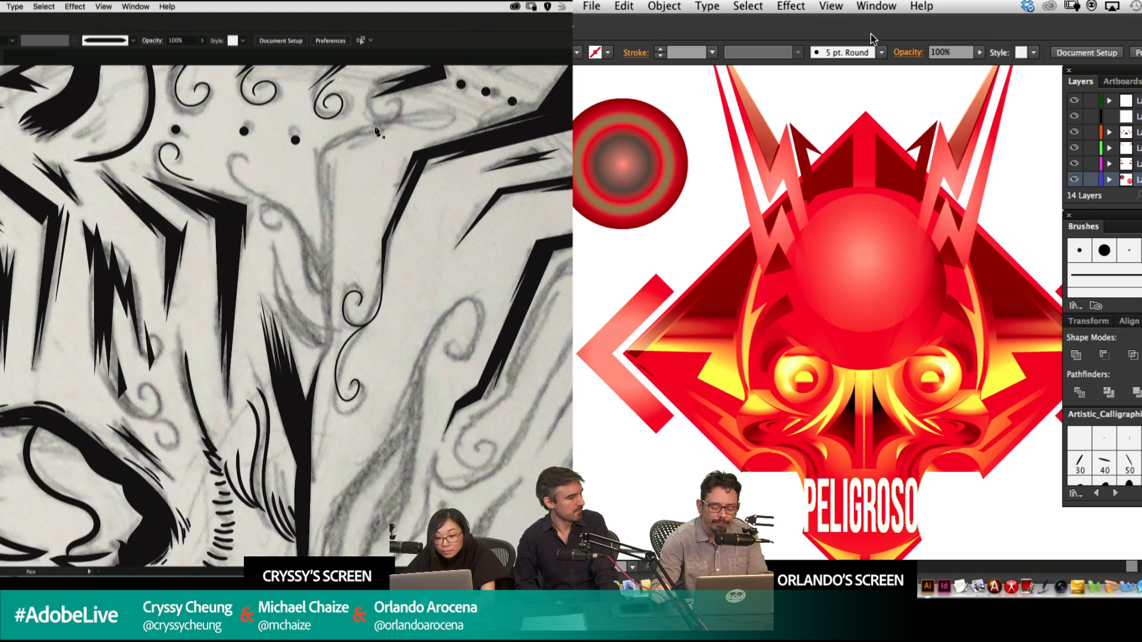
# Draw an angular stripe with jagged edges from the shoulder down toward the spiked stripe, fill it black and deselect it.
pyautogui.click(364, 128)
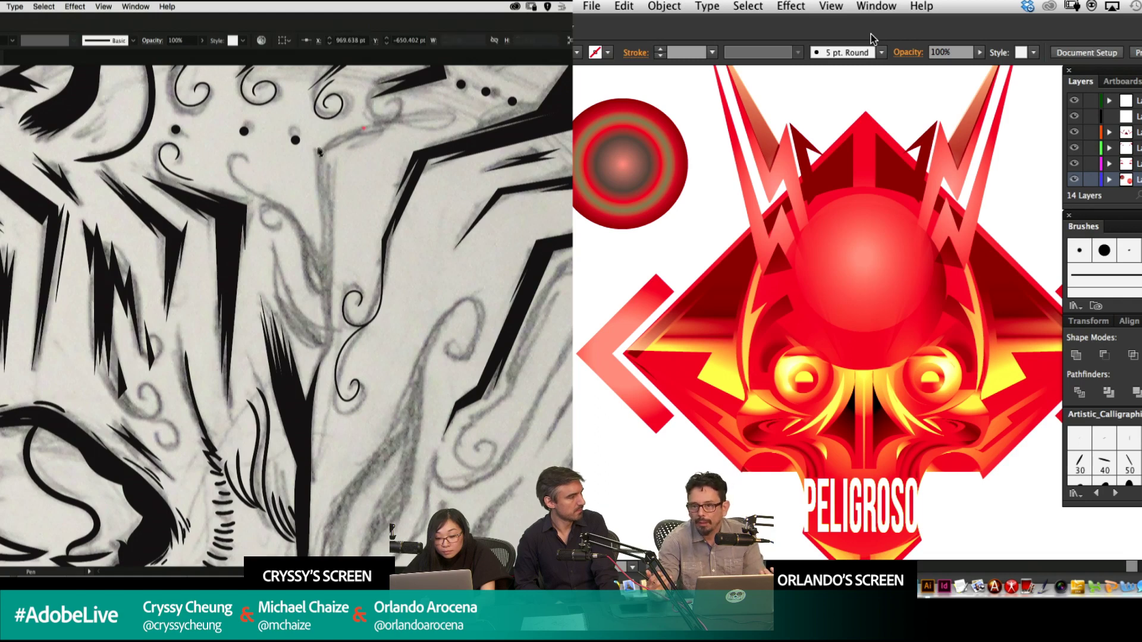
pyautogui.click(314, 159)
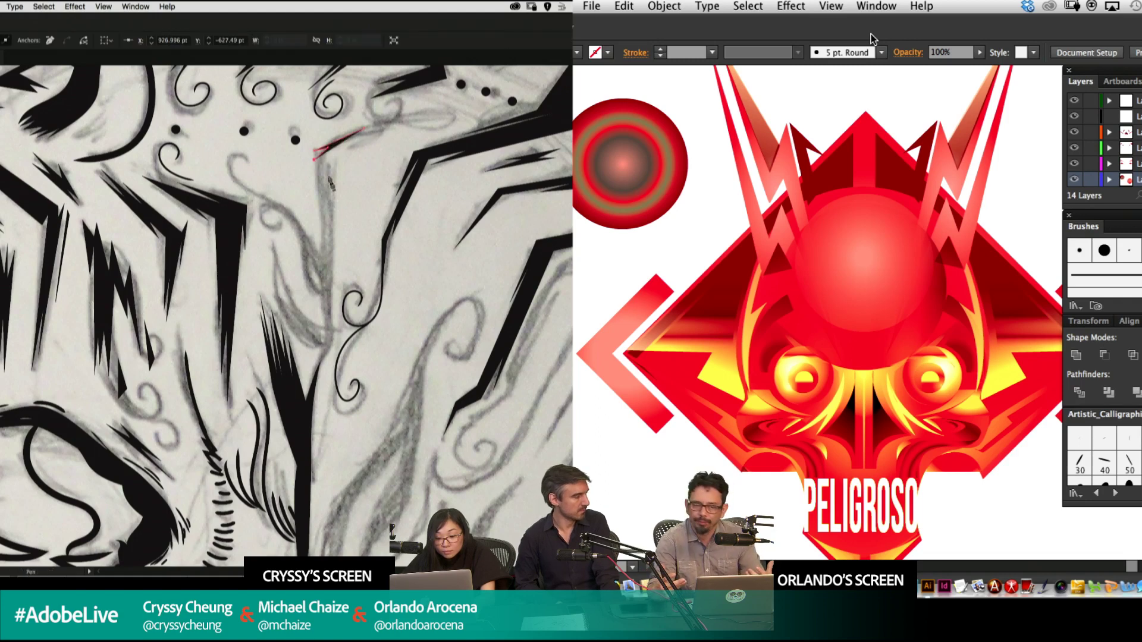
pyautogui.click(324, 286)
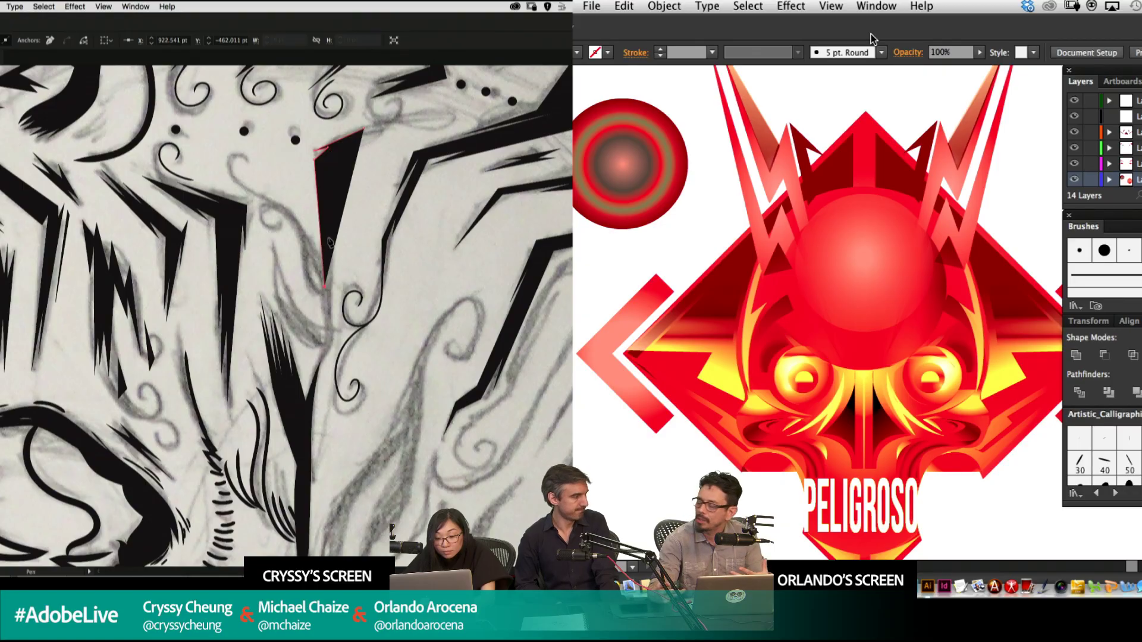
pyautogui.click(323, 205)
pyautogui.click(328, 303)
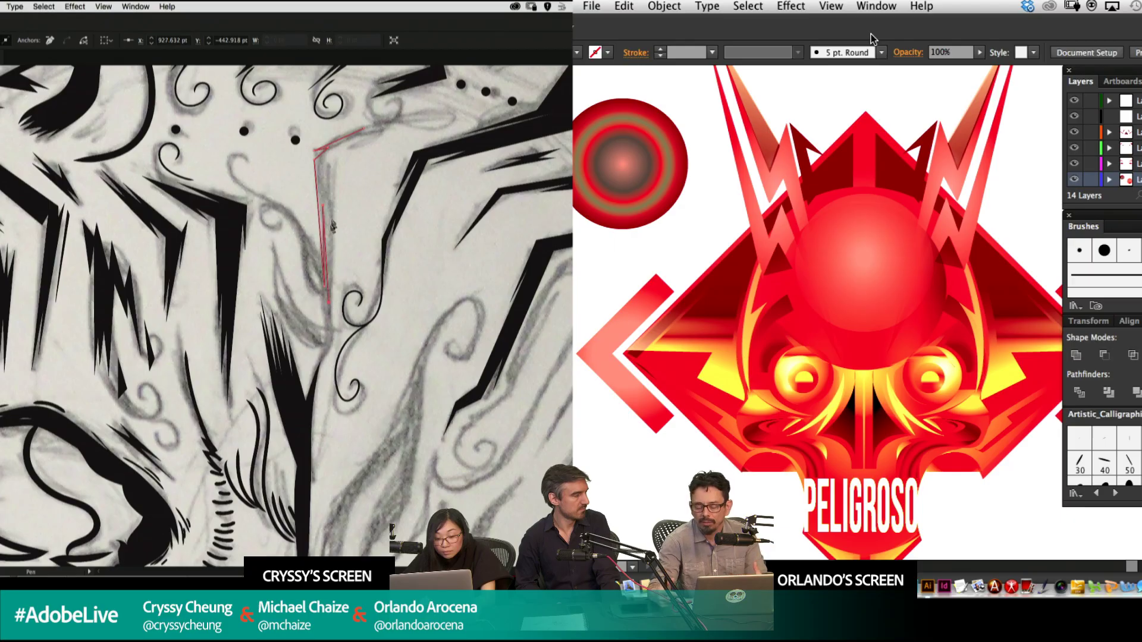
pyautogui.moveTo(332, 224)
pyautogui.mouseDown()
pyautogui.moveTo(330, 209)
pyautogui.moveTo(336, 267)
pyautogui.moveTo(335, 174)
pyautogui.moveTo(328, 188)
pyautogui.moveTo(374, 149)
pyautogui.mouseUp()
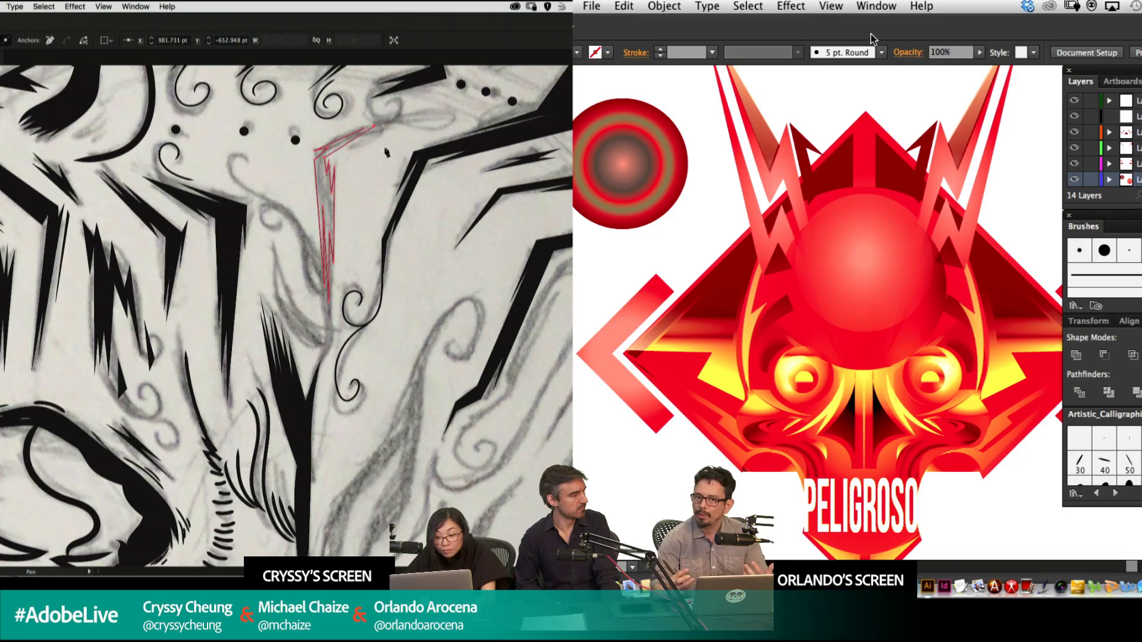
pyautogui.hotkey('shift', 'x')
pyautogui.press('shift+super+a')
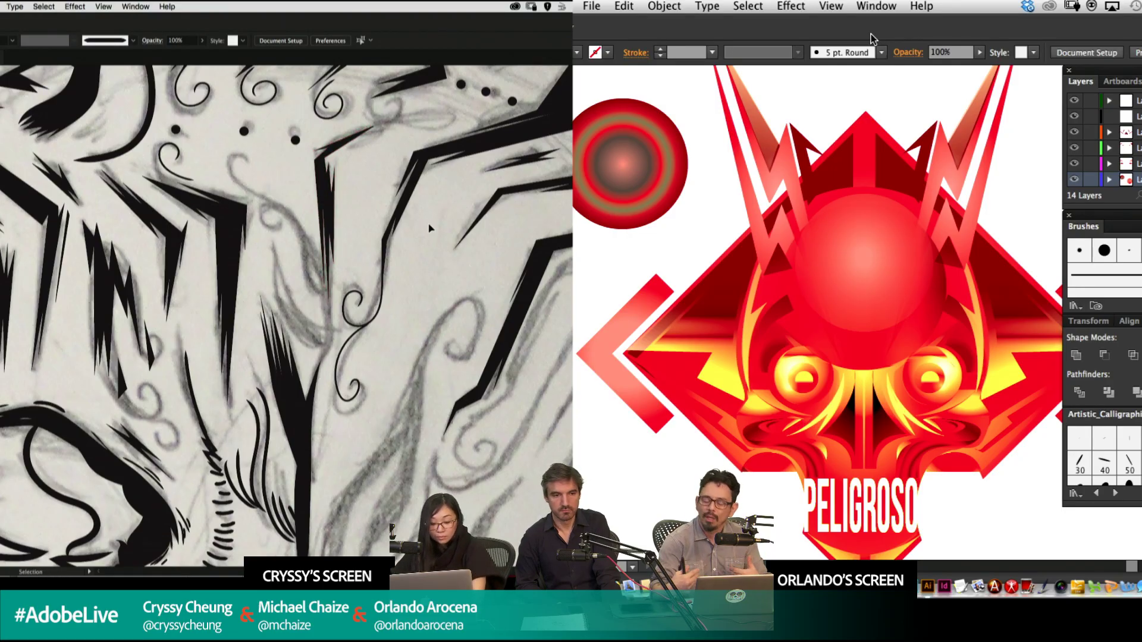
# Start outlining the sketched flame-shaped chest stripe with angled segments running down its front edge from the curl.
pyautogui.press('super+minus')
pyautogui.press('super+minus')
pyautogui.moveTo(380, 241); pyautogui.dragTo(503, 227)
pyautogui.click(502, 227)
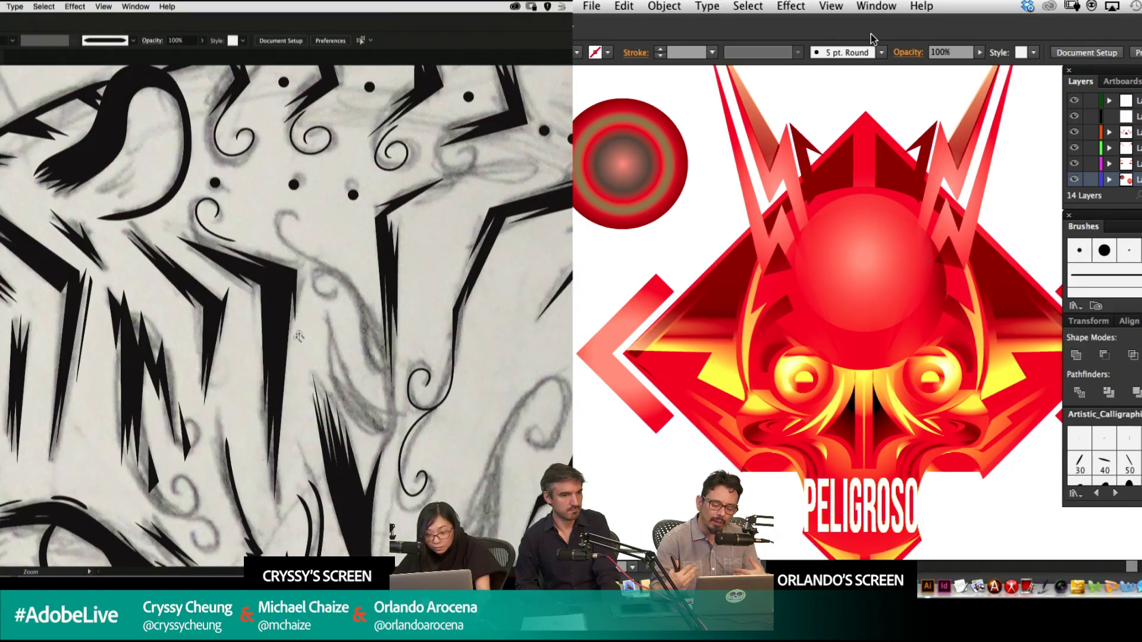
pyautogui.moveTo(505, 297); pyautogui.dragTo(482, 229)
pyautogui.moveTo(491, 348); pyautogui.dragTo(530, 256)
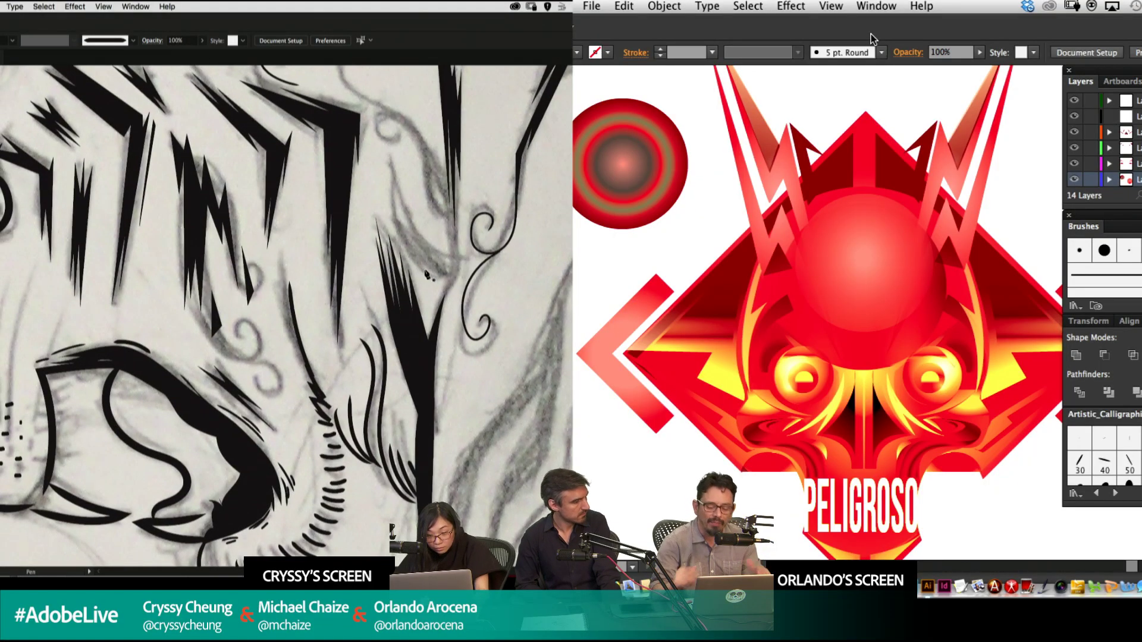
pyautogui.moveTo(545, 177); pyautogui.dragTo(463, 248)
pyautogui.moveTo(475, 410); pyautogui.dragTo(434, 224)
pyautogui.click(449, 145)
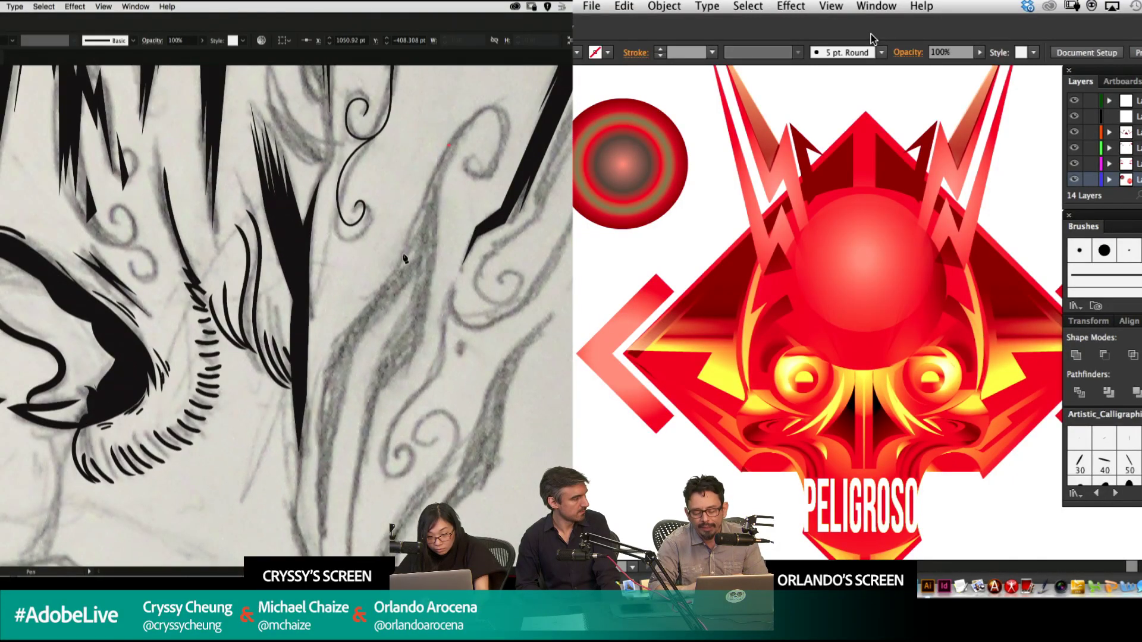
pyautogui.click(400, 260)
pyautogui.click(333, 345)
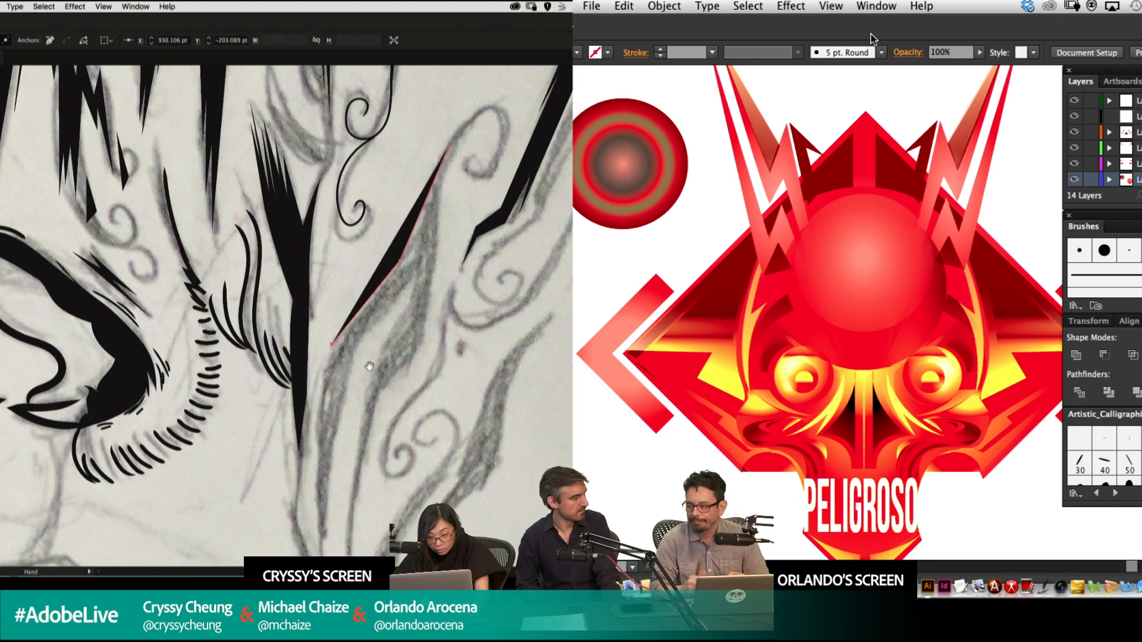
pyautogui.moveTo(336, 343); pyautogui.dragTo(374, 269)
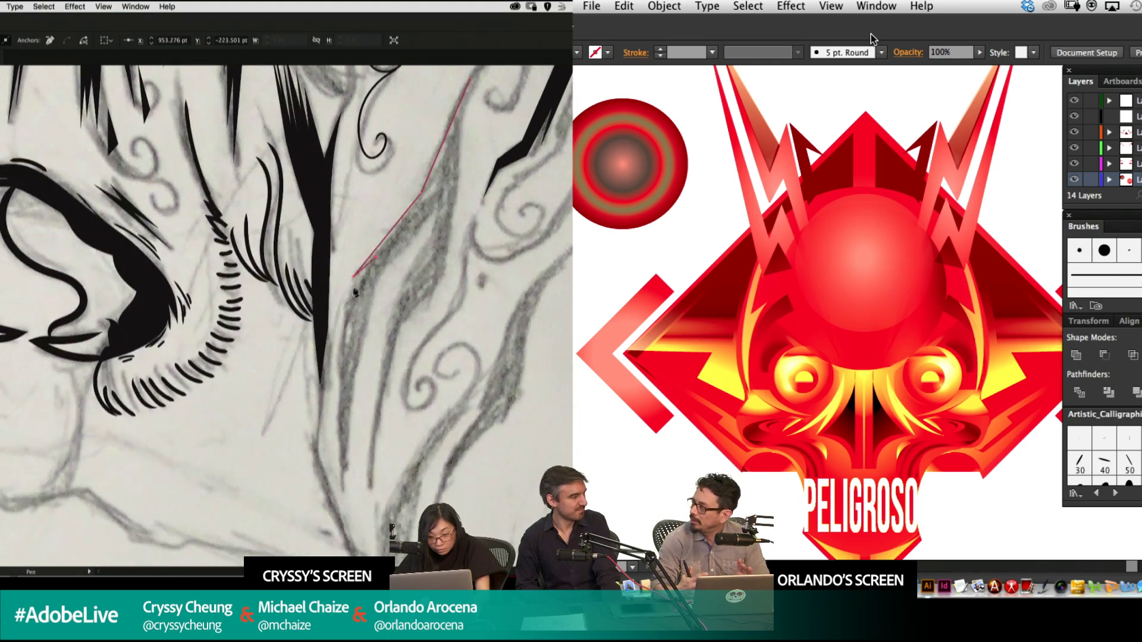
# Continue the flame-shaped chest stripe's outline down its front edge with jagged notches to the lower tip and start back up the inner side.
pyautogui.click(349, 291)
pyautogui.moveTo(342, 351); pyautogui.dragTo(376, 236)
pyautogui.click(374, 351)
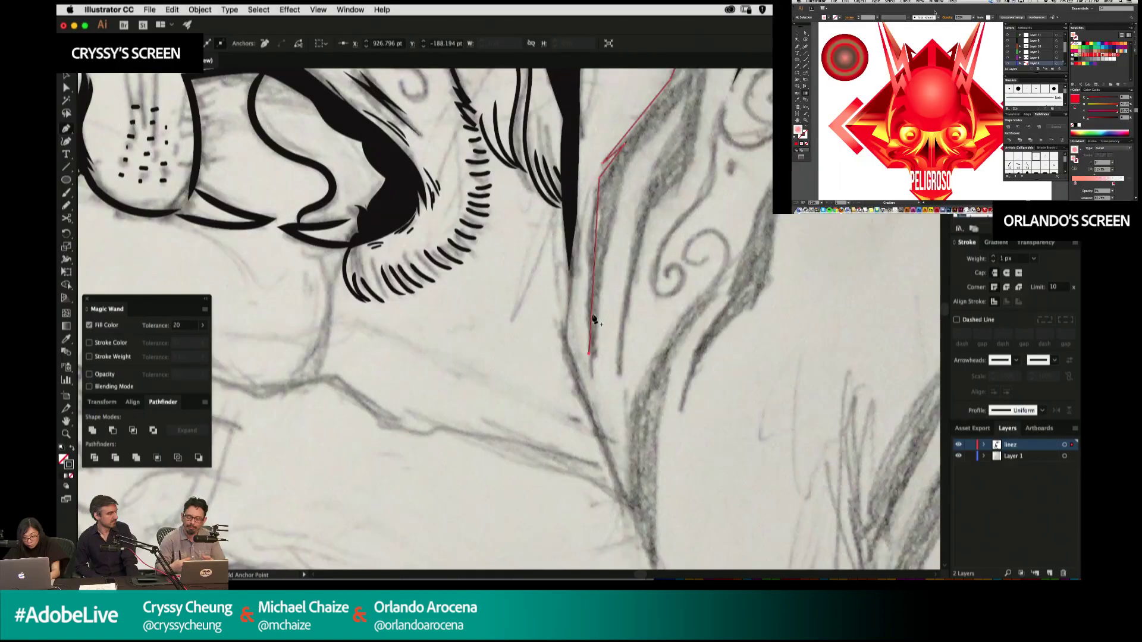
pyautogui.press('super+z')
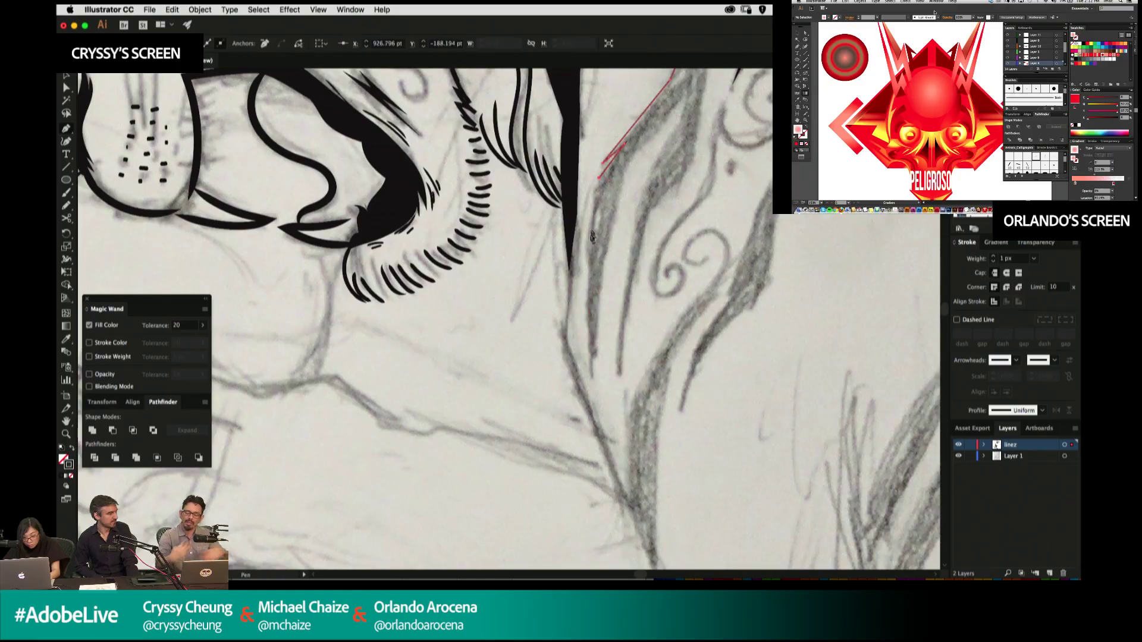
pyautogui.click(589, 323)
pyautogui.click(593, 375)
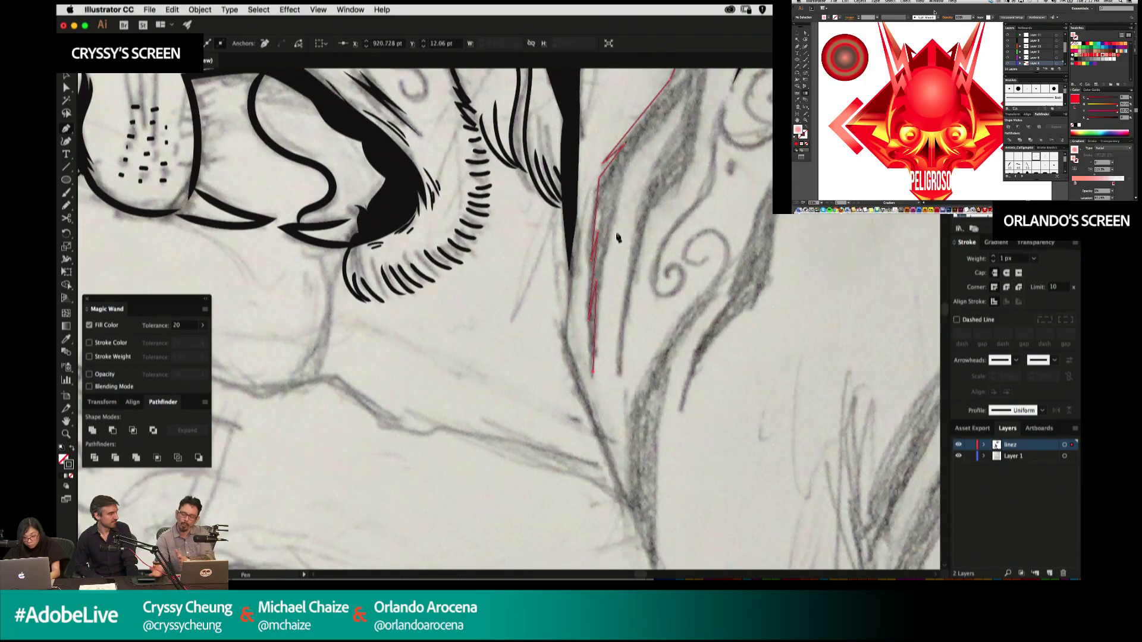
pyautogui.click(614, 208)
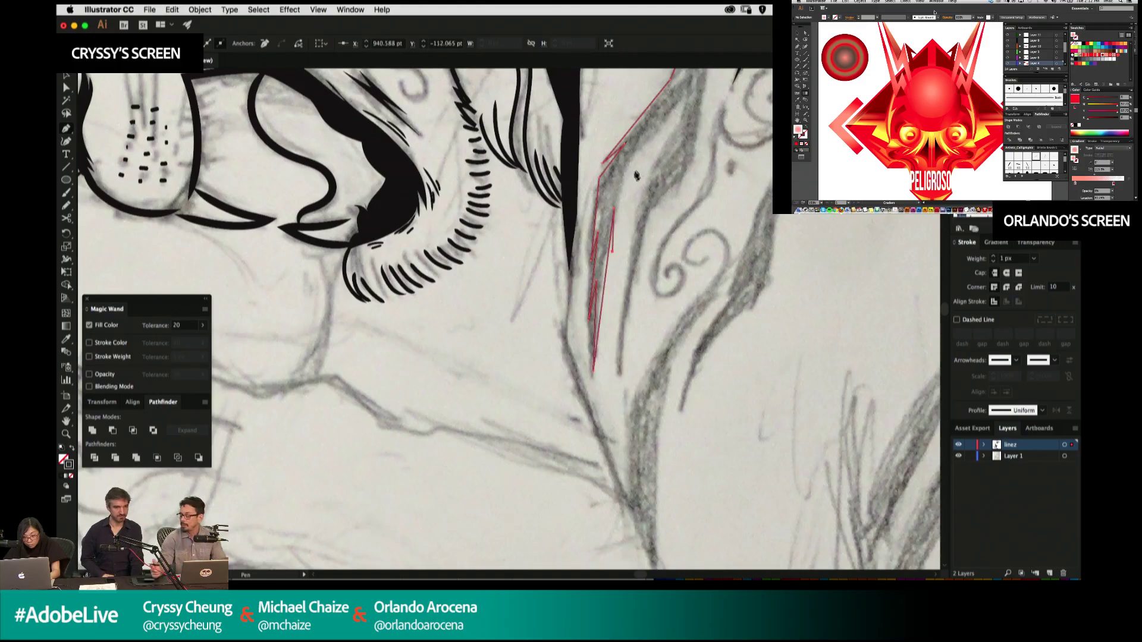
# Outline the V-shaped gap between the chest stripe's two prongs and the second prong down to its lower tip.
pyautogui.scroll(3, 672, 152)
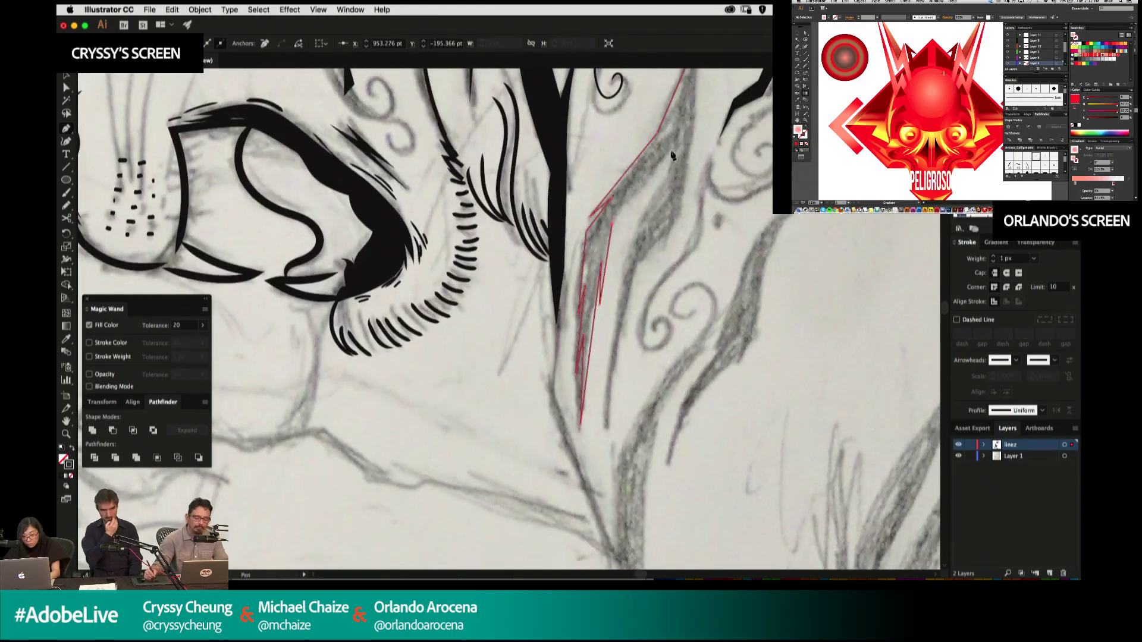
pyautogui.click(672, 148)
pyautogui.click(630, 232)
pyautogui.scroll(-3, 631, 234)
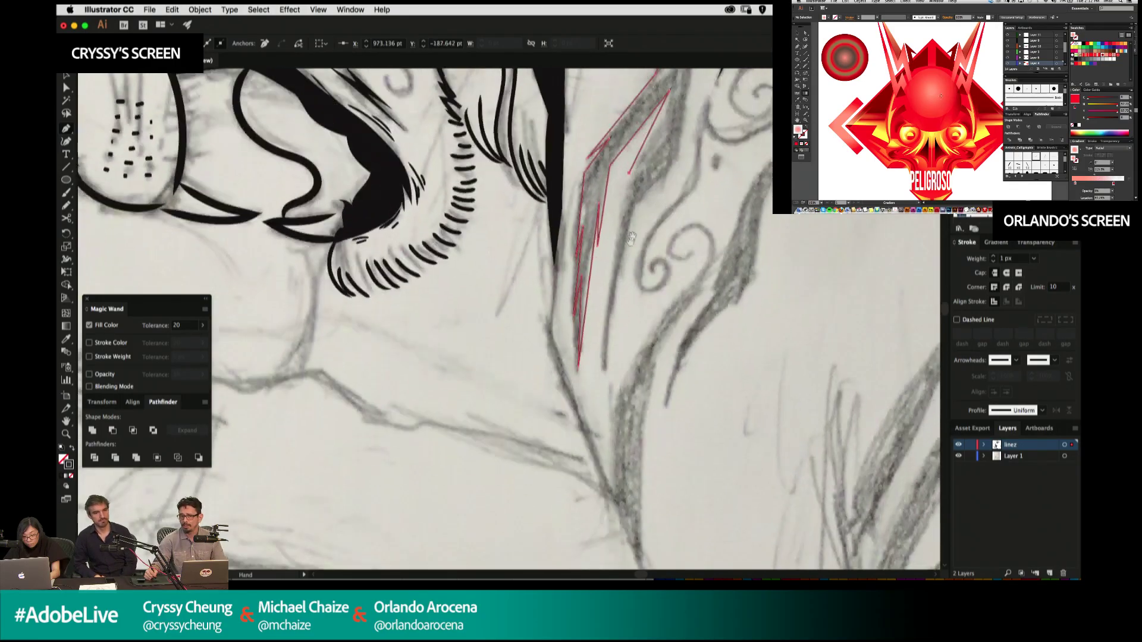
pyautogui.click(606, 350)
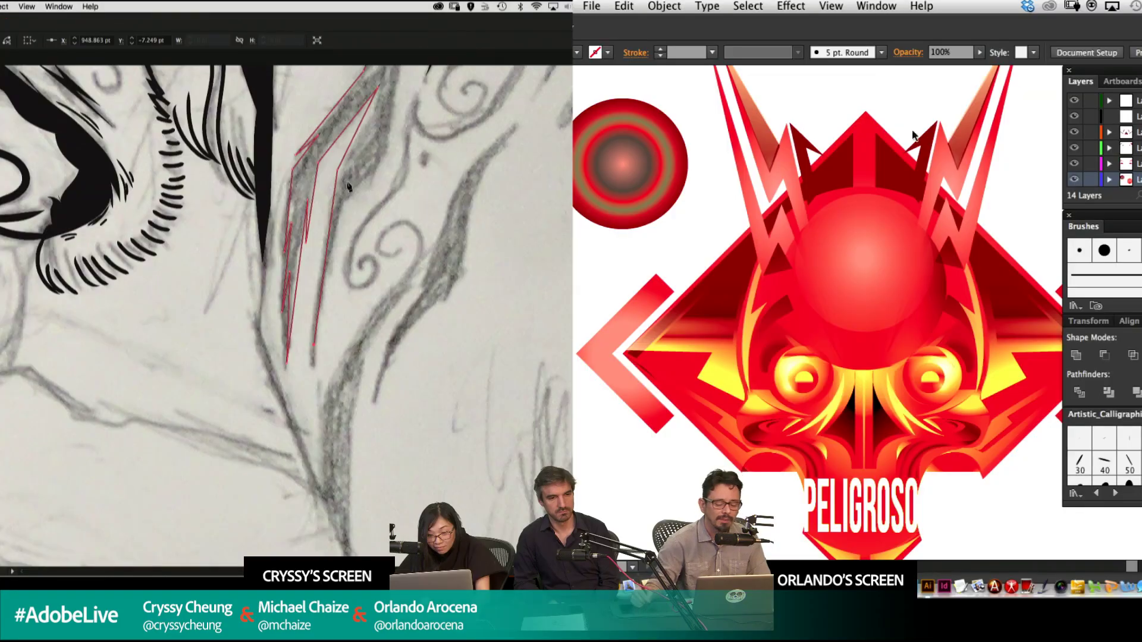
pyautogui.scroll(4, 351, 226)
# Add jagged notches up the chest stripe's rear edge, and move the mask's forehead sphere slightly downward and deselect it.
pyautogui.click(874, 258)
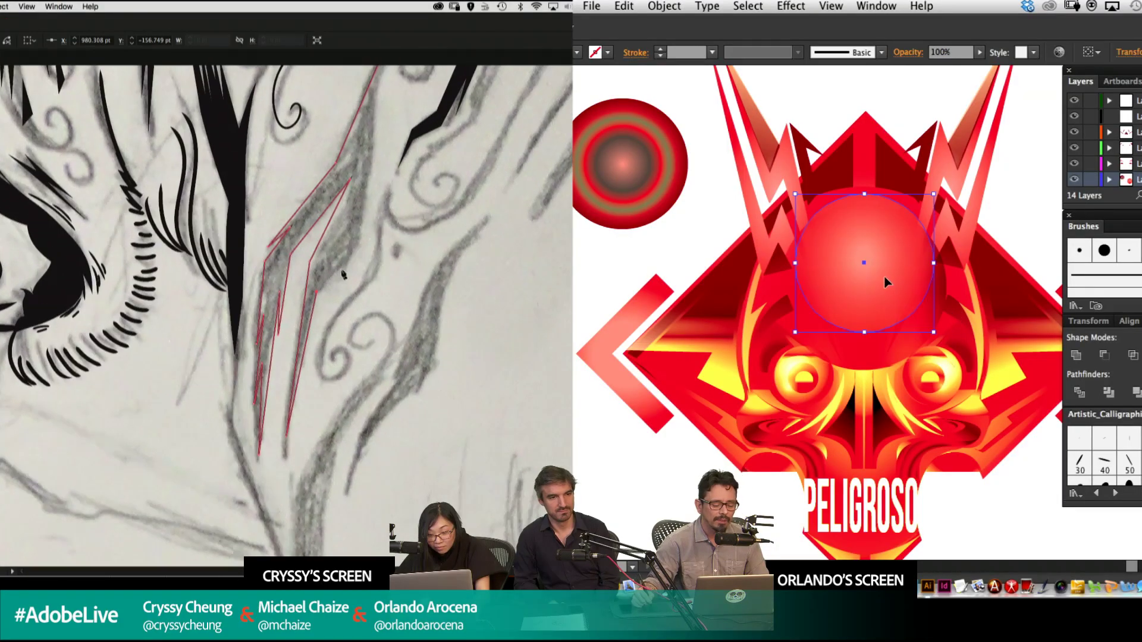
pyautogui.click(358, 241)
pyautogui.click(342, 257)
pyautogui.moveTo(882, 255); pyautogui.dragTo(880, 264)
pyautogui.click(360, 226)
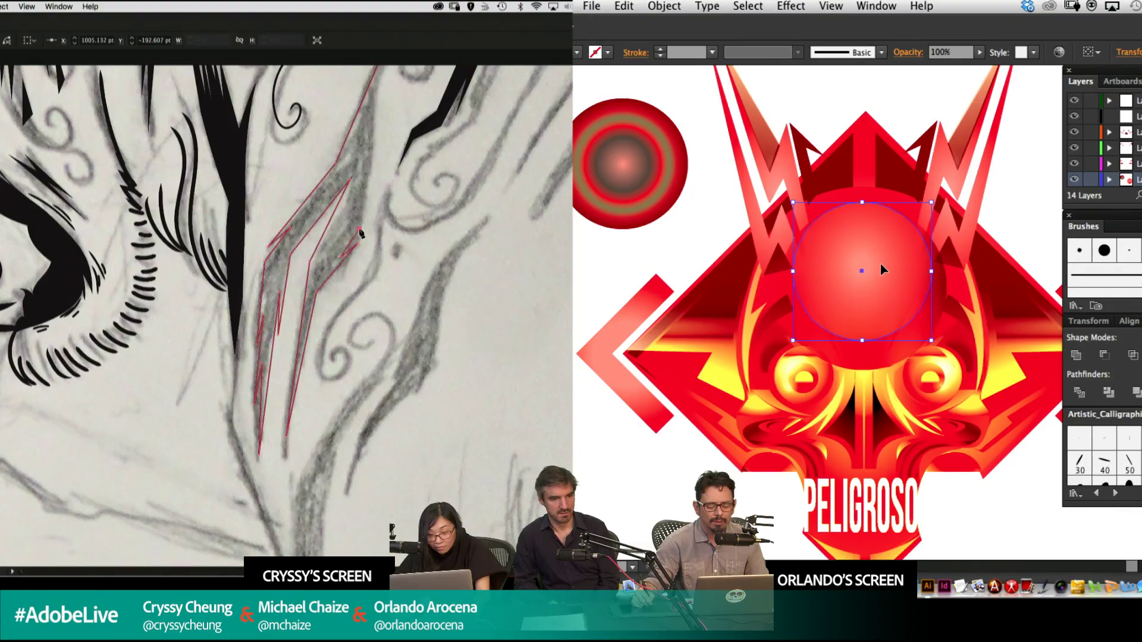
pyautogui.moveTo(380, 167); pyautogui.dragTo(357, 269)
pyautogui.click(925, 101)
pyautogui.moveTo(882, 260); pyautogui.dragTo(848, 184)
pyautogui.click(346, 245)
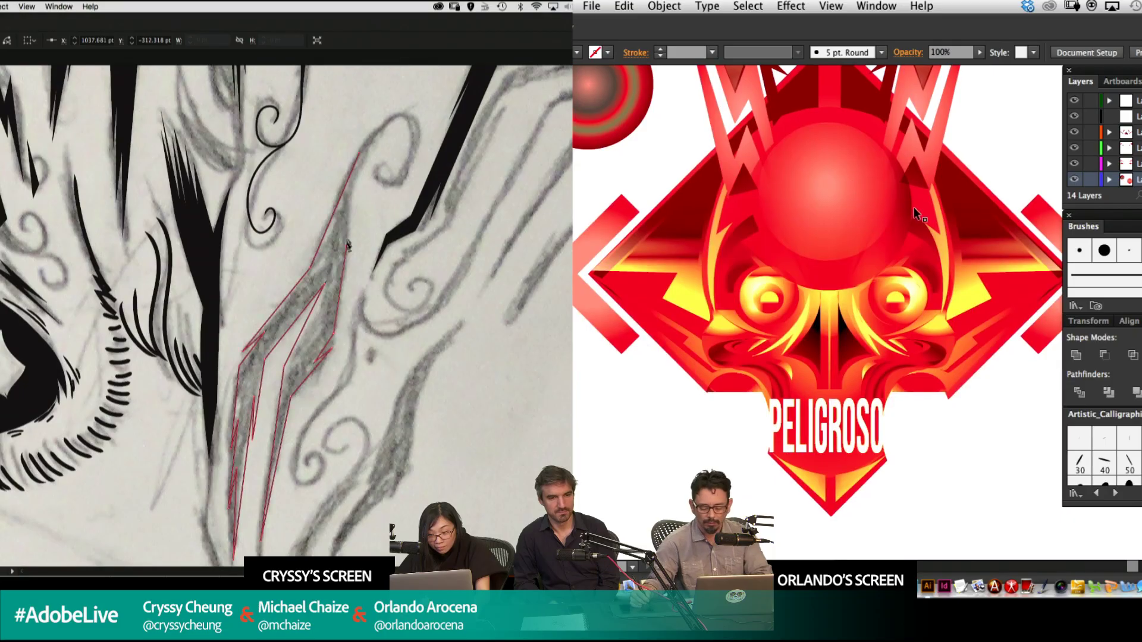
pyautogui.press('super+minus')
pyautogui.press('super+equal')
pyautogui.press('super+equal')
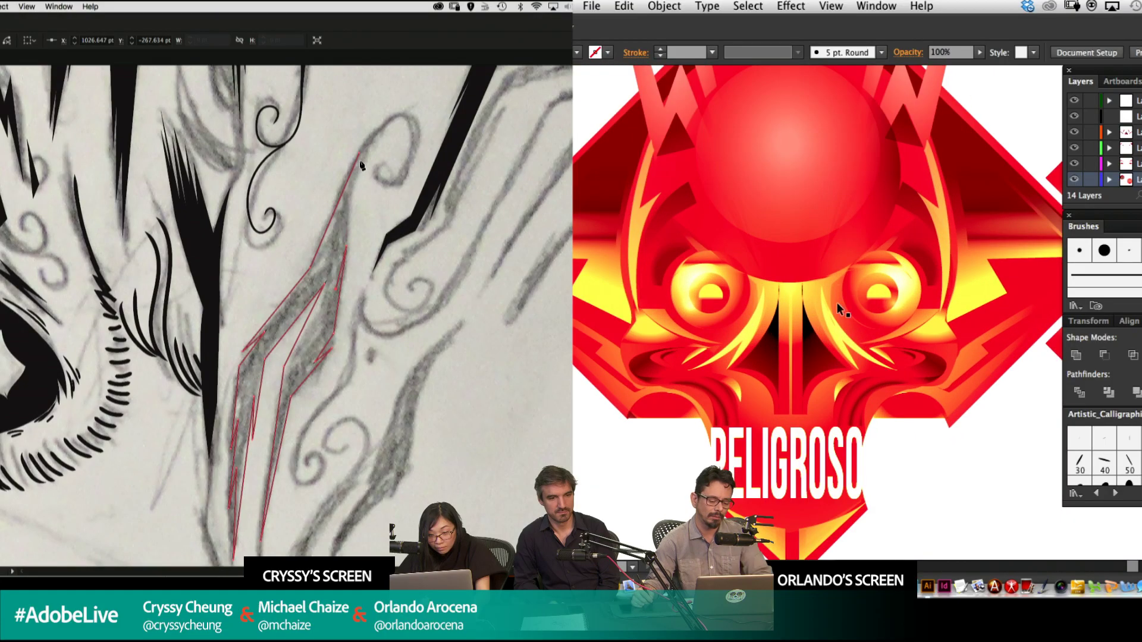
# Finish the chest stripe as a solid black shape and deselect it, and lock the mask's existing layers and add a new layer.
pyautogui.click(360, 159)
pyautogui.click(349, 251)
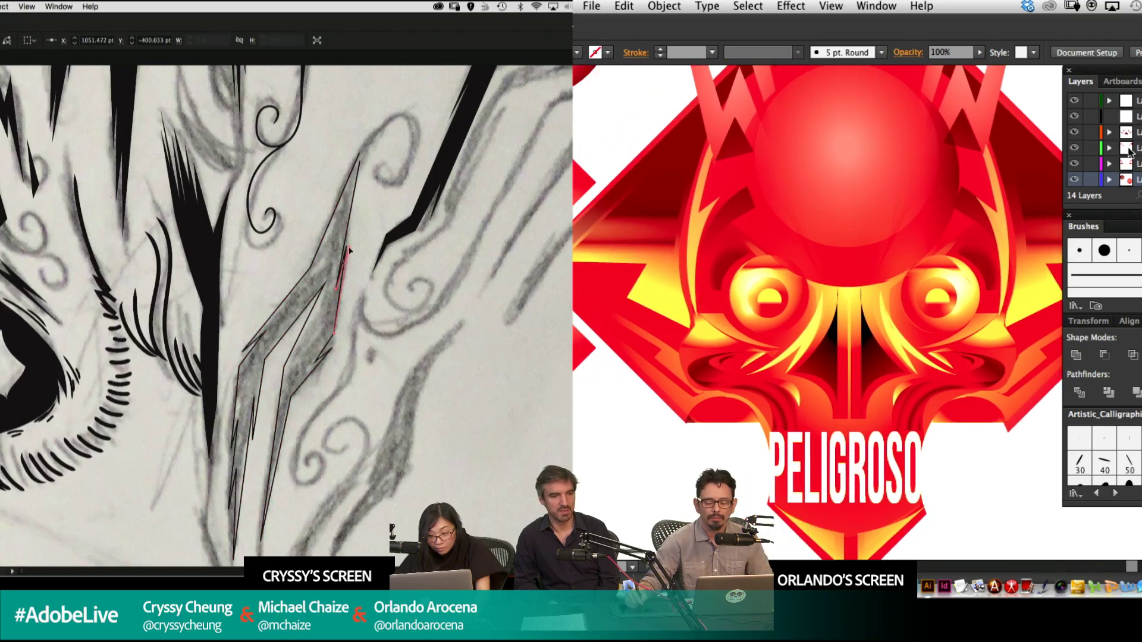
pyautogui.hotkey('shift', 'x')
pyautogui.moveTo(1091, 106); pyautogui.dragTo(1088, 225)
pyautogui.keyDown('super'); pyautogui.click(369, 245); pyautogui.keyUp('super')
pyautogui.moveTo(463, 247); pyautogui.dragTo(461, 207)
pyautogui.scroll(-3, 1123, 107)
pyautogui.click(1091, 116)
pyautogui.press('super+l')
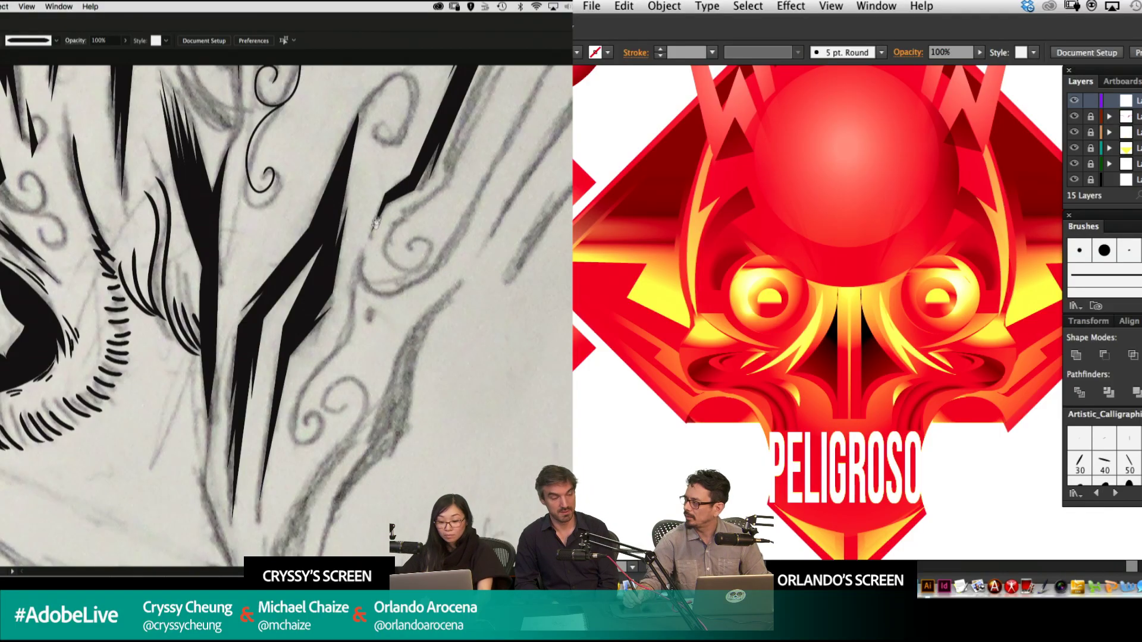
# Draw a thin spiral curl from the upper tip of the black chest stripe, following the sketch.
pyautogui.moveTo(394, 207); pyautogui.dragTo(319, 311)
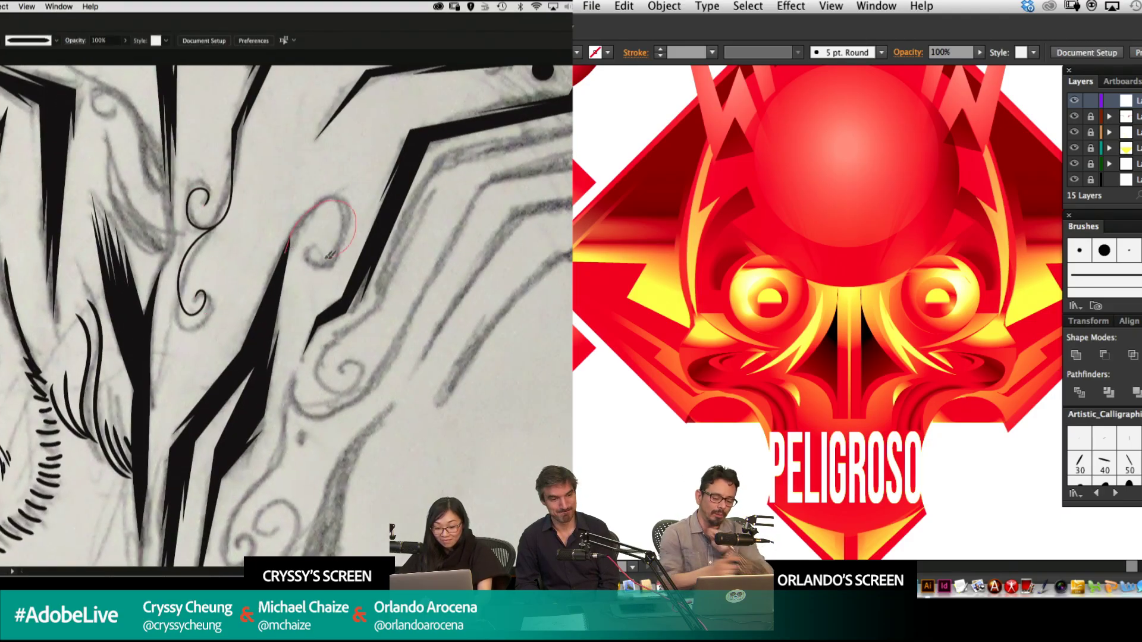
pyautogui.moveTo(328, 256); pyautogui.dragTo(340, 238)
pyautogui.moveTo(485, 267)
pyautogui.mouseDown()
pyautogui.moveTo(423, 172)
pyautogui.moveTo(324, 355)
pyautogui.mouseUp()
# Draw a curved path along the forehead sphere's lower-left edge and return it upward with a pointed notch.
pyautogui.click(752, 150)
pyautogui.moveTo(845, 248); pyautogui.dragTo(920, 245)
pyautogui.click(844, 245)
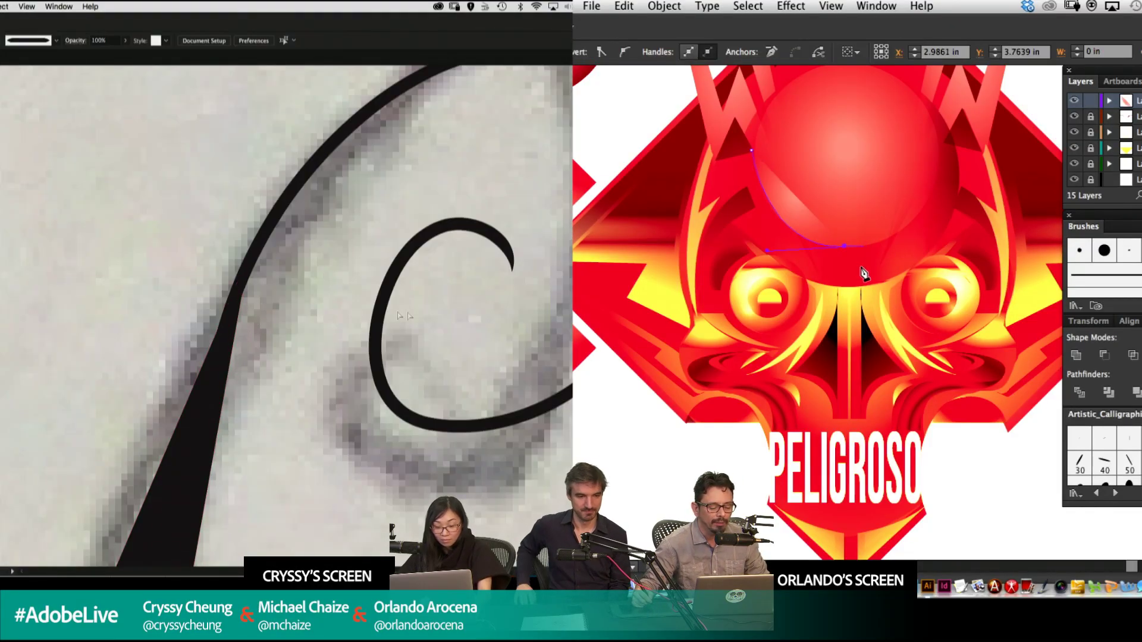
pyautogui.moveTo(736, 223)
pyautogui.mouseDown()
pyautogui.moveTo(690, 183)
pyautogui.moveTo(735, 222)
pyautogui.mouseUp()
pyautogui.click(760, 211)
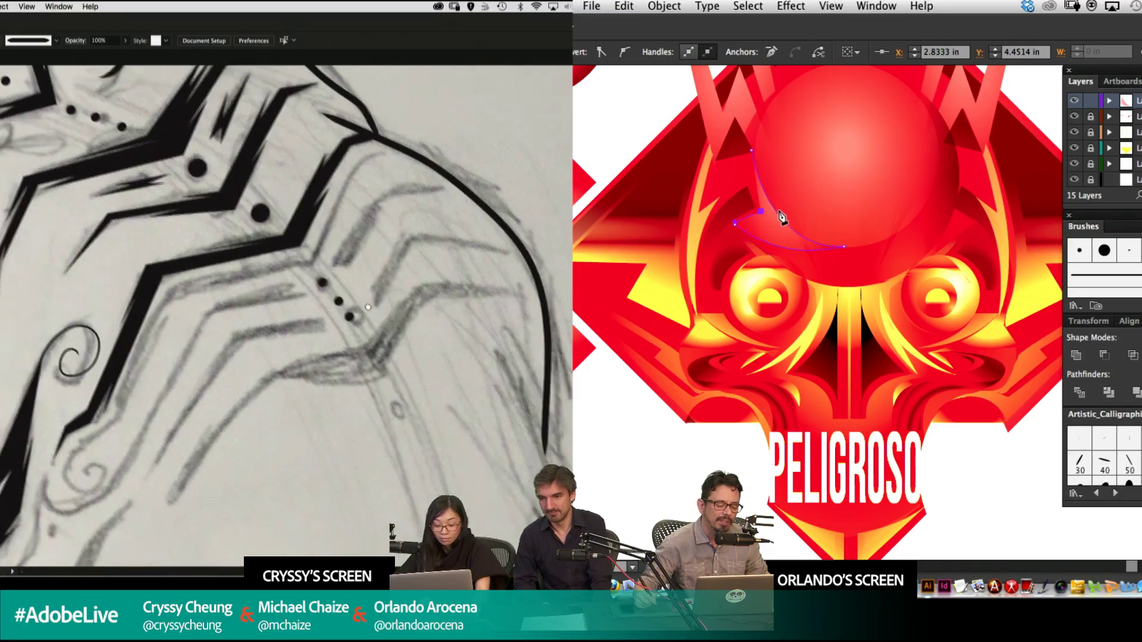
pyautogui.click(752, 150)
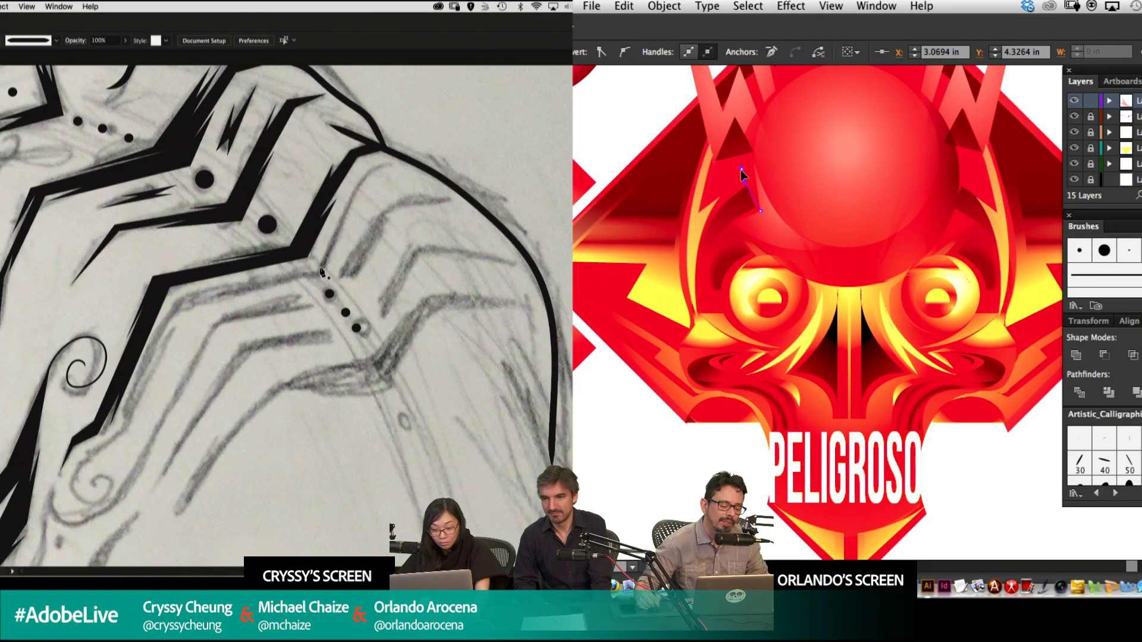
# Complete the spiked crescent beside the mask's sphere and deselect it, and outline the upper end of the thin stripe beneath the shoulder stripe.
pyautogui.click(320, 272)
pyautogui.click(708, 197)
pyautogui.click(363, 173)
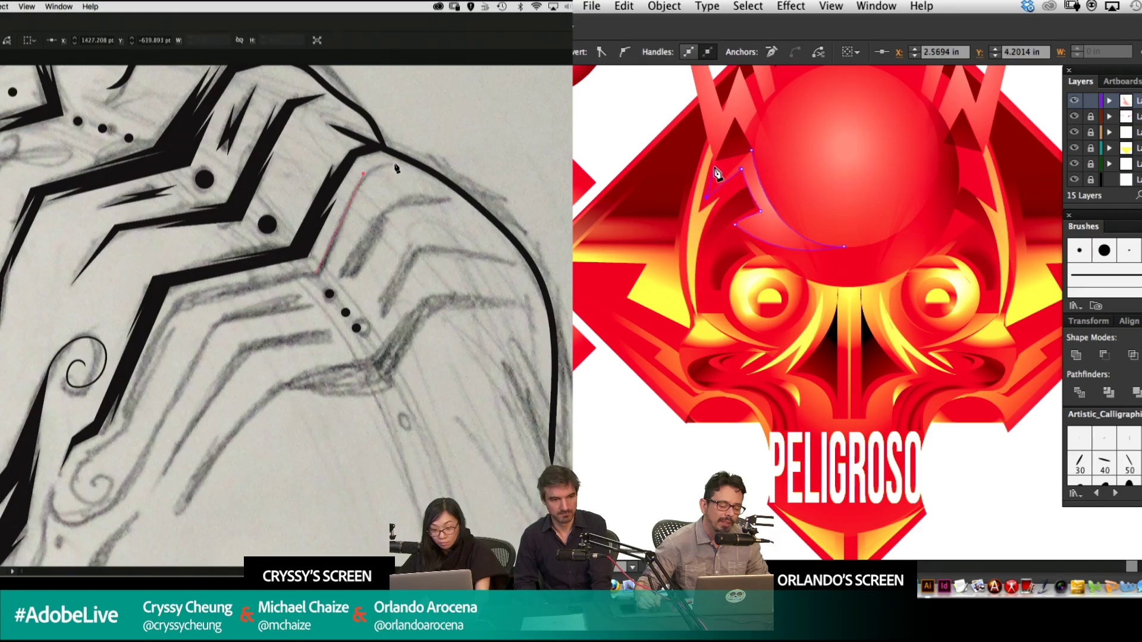
pyautogui.click(395, 164)
pyautogui.click(714, 166)
pyautogui.click(365, 177)
pyautogui.click(752, 150)
pyautogui.press('v')
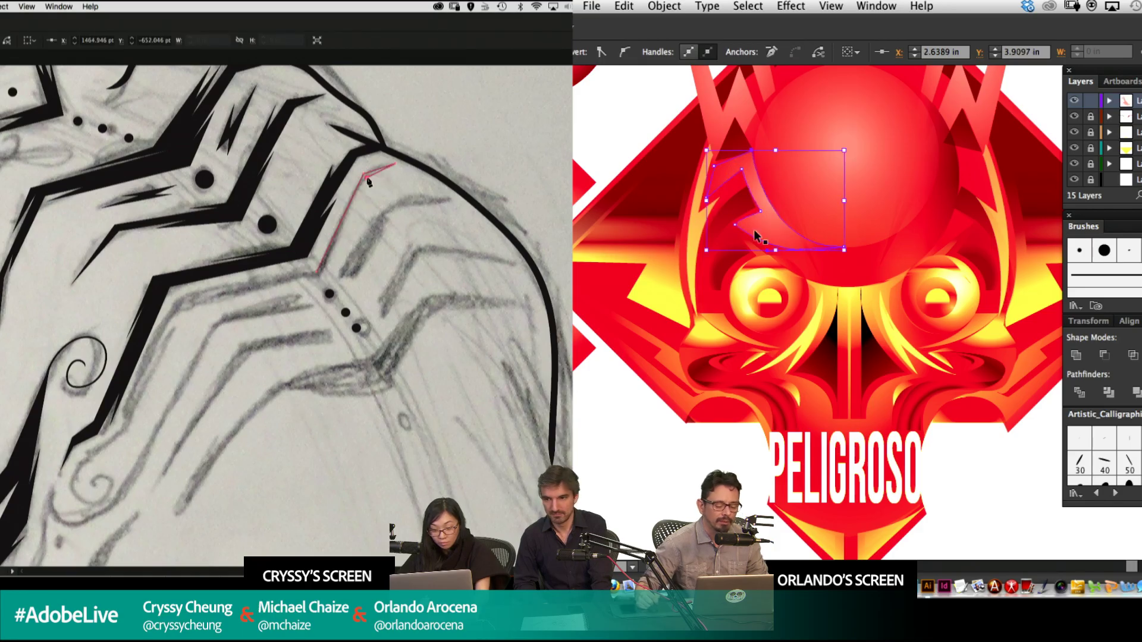
pyautogui.click(671, 488)
pyautogui.press('p')
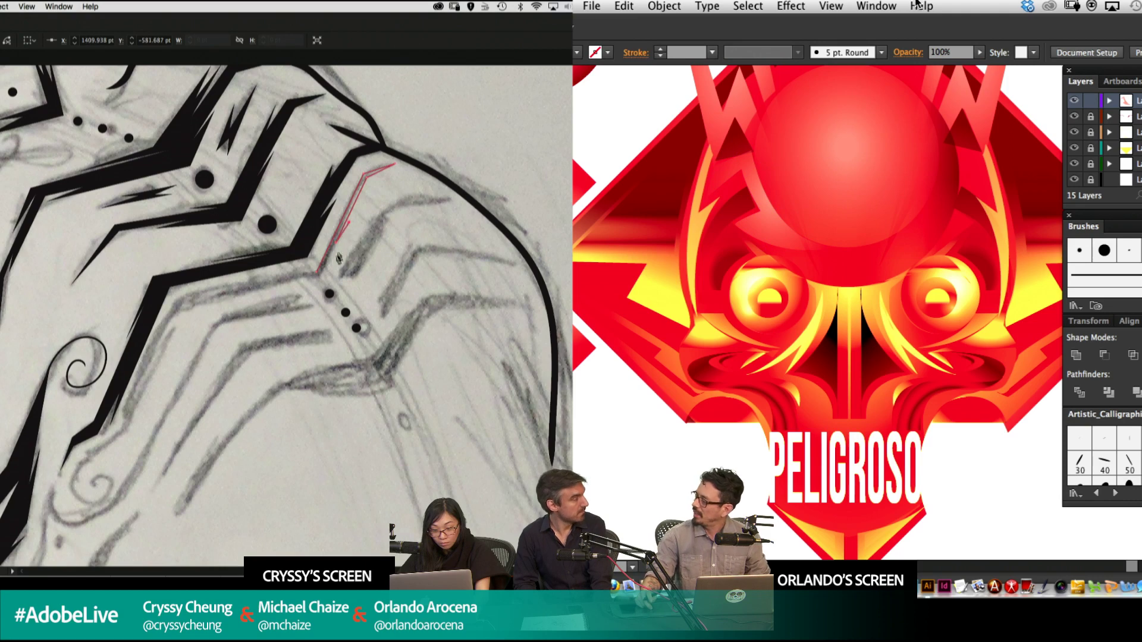
# Extend the thin angular stripe parallel to the thick one with jagged notches, close it, fill it black and deselect it.
pyautogui.click(185, 310)
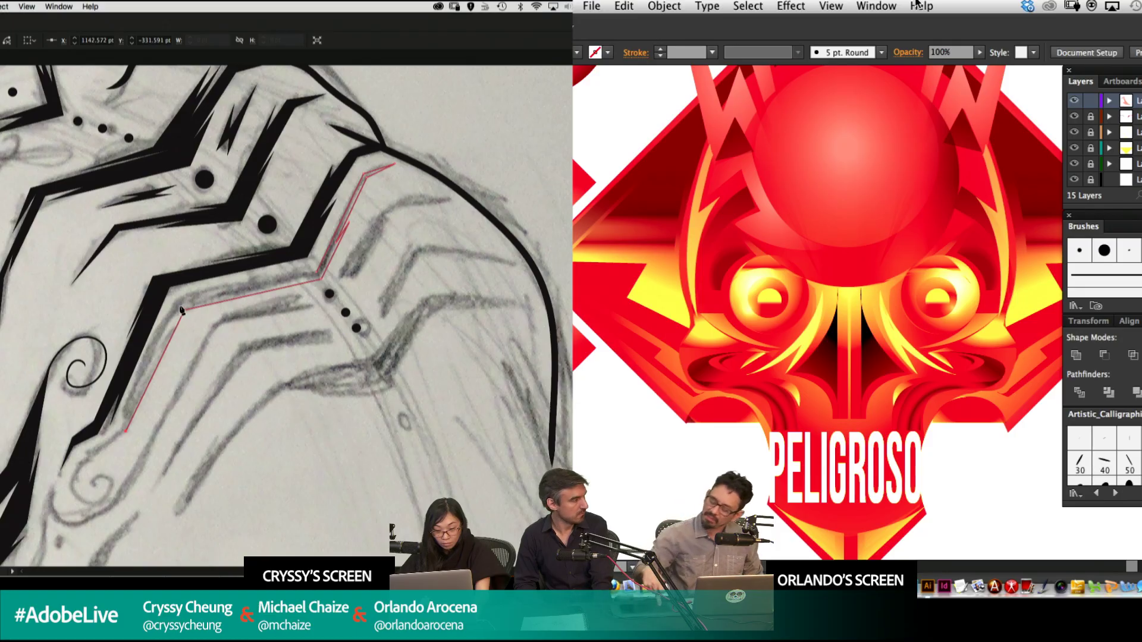
pyautogui.click(180, 306)
pyautogui.click(178, 305)
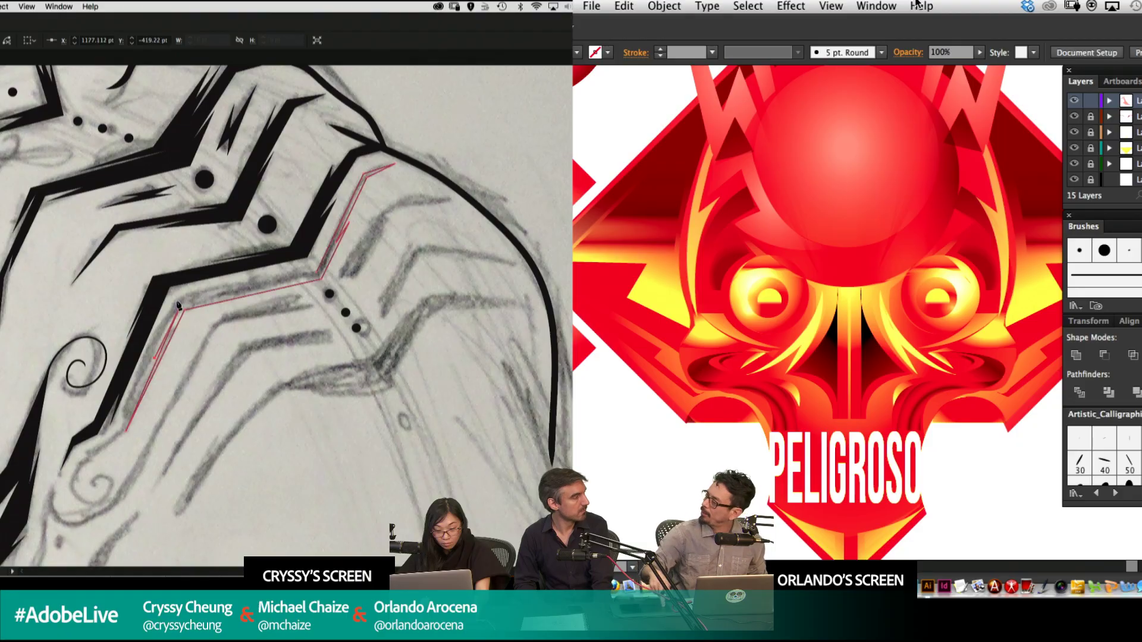
pyautogui.click(269, 280)
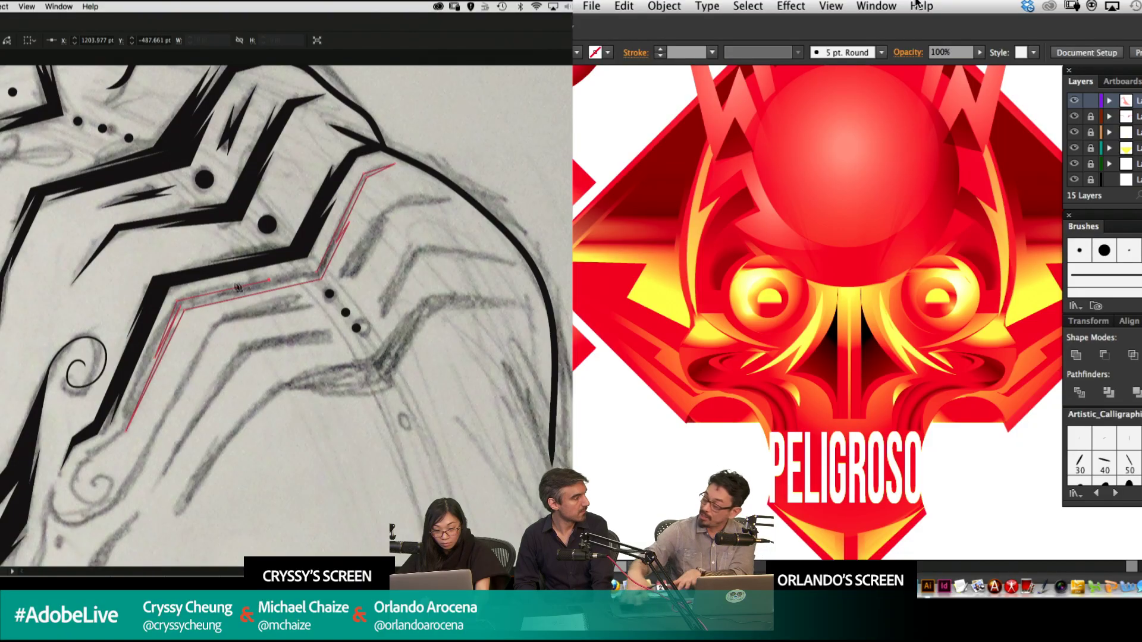
pyautogui.click(316, 273)
pyautogui.hotkey('shift', 'x')
pyautogui.press('super+shift+a')
# Reshape the notch on the thin stripe by moving its inner point deeper and stretching its spike along the edge, and deselect it.
pyautogui.moveTo(308, 255); pyautogui.dragTo(188, 337)
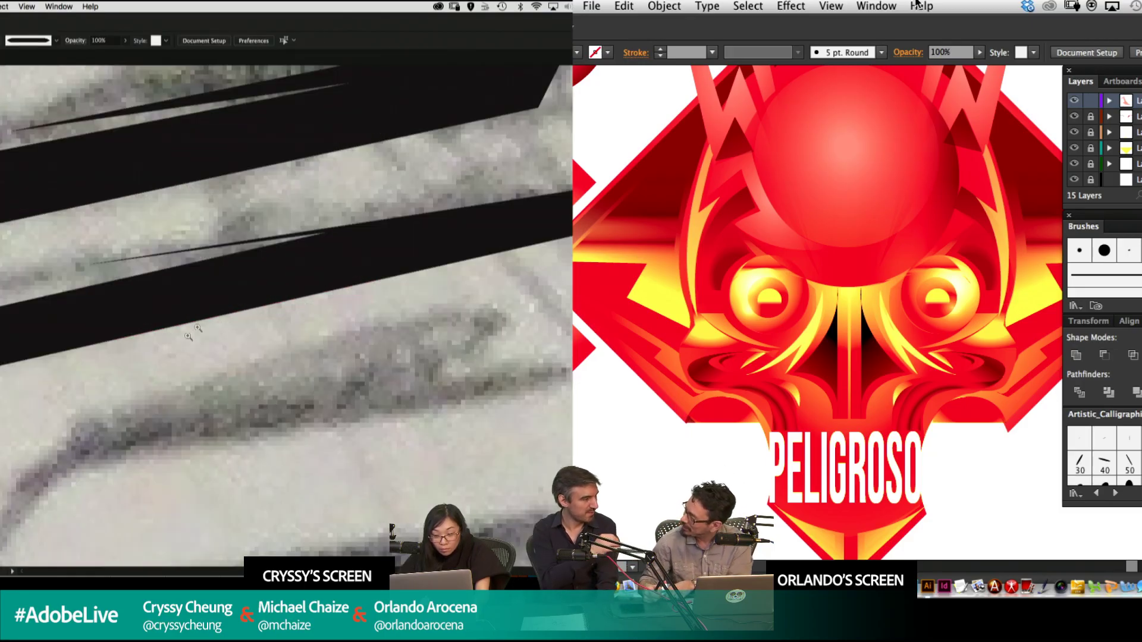
pyautogui.click(326, 233)
pyautogui.moveTo(327, 232); pyautogui.dragTo(343, 245)
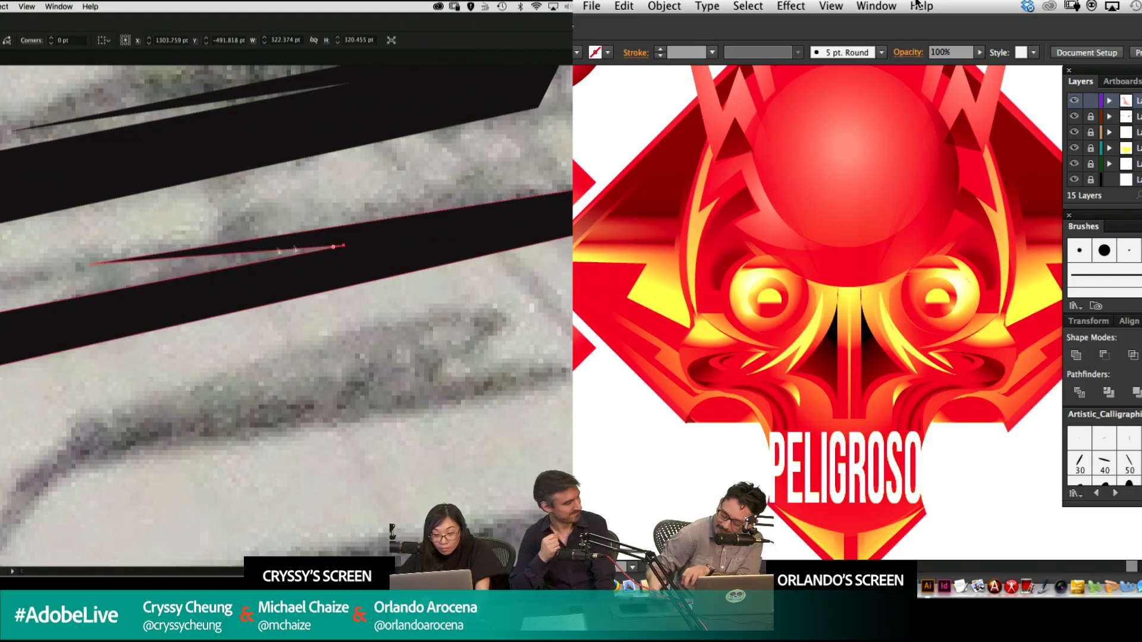
pyautogui.moveTo(91, 264); pyautogui.dragTo(0, 299)
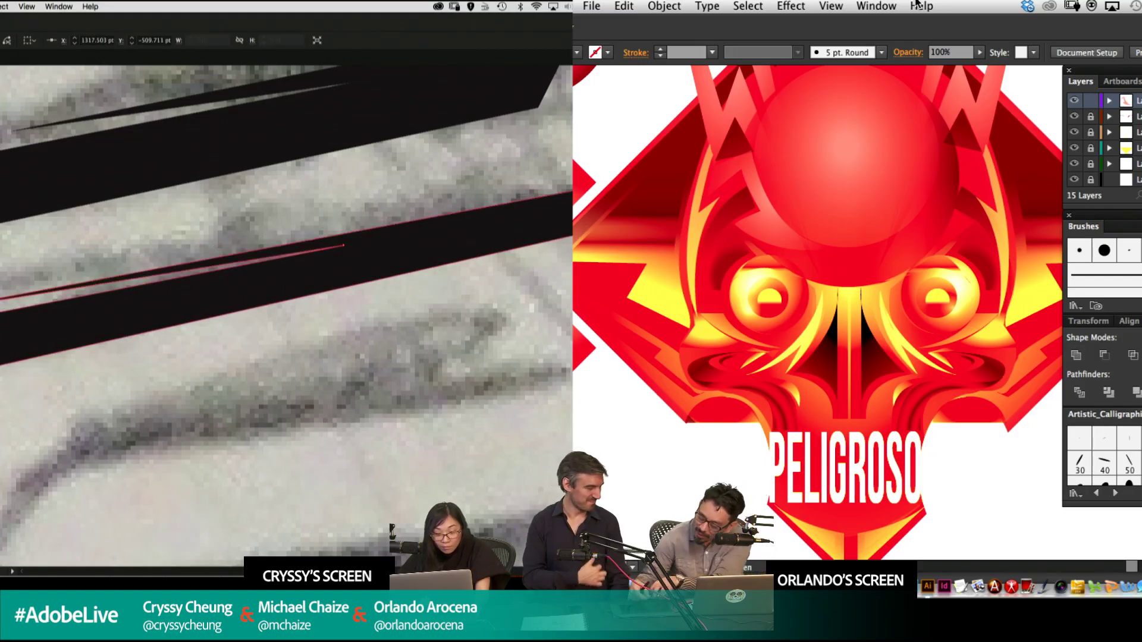
pyautogui.press('super+shift+a')
pyautogui.press('super+minus')
pyautogui.press('super+minus')
pyautogui.press('super+minus')
pyautogui.press('super+minus')
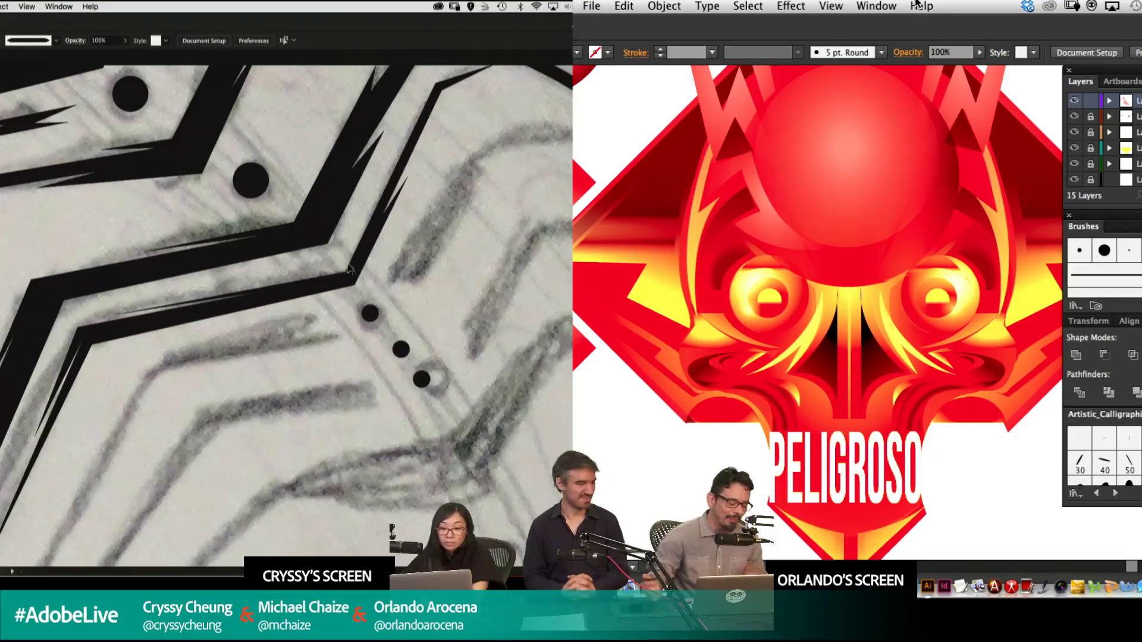
pyautogui.press('super+minus')
pyautogui.press('super+minus')
pyautogui.moveTo(327, 285); pyautogui.dragTo(389, 220)
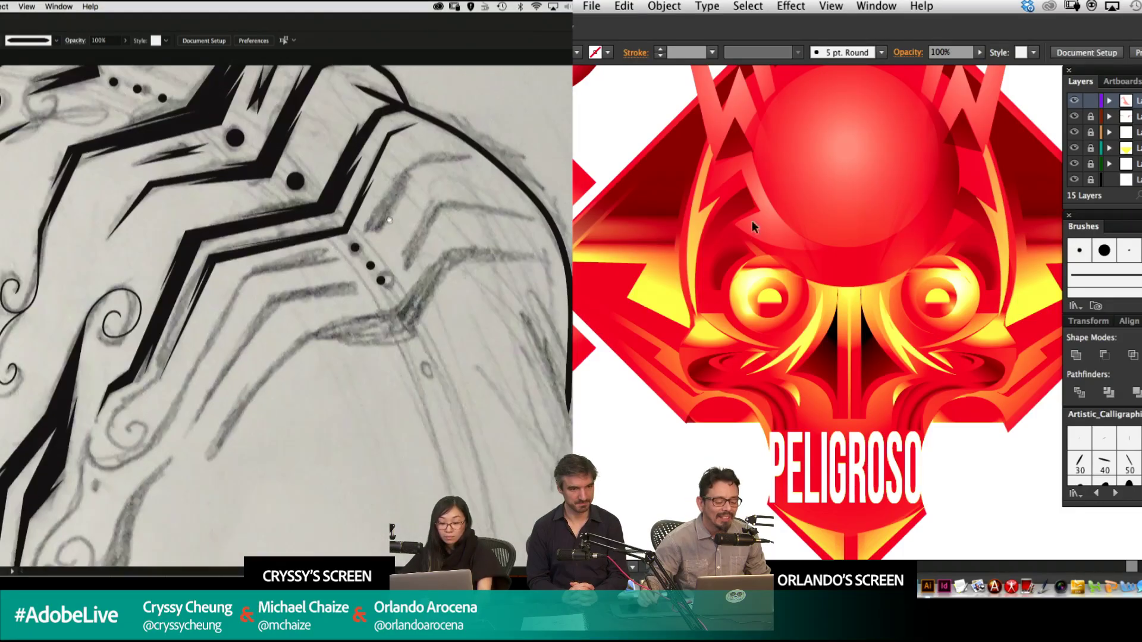
# Select the spiked crescent on the mask and shift its radial gradient downward.
pyautogui.scroll(5, 365, 305)
pyautogui.click(782, 235)
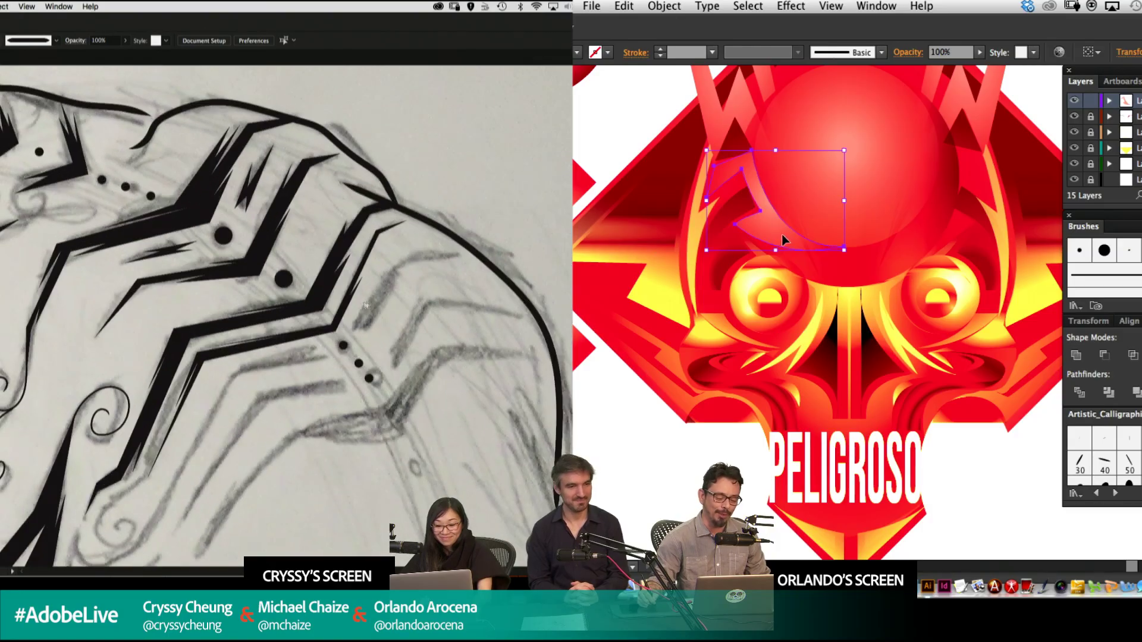
pyautogui.click(370, 310)
pyautogui.press('g')
pyautogui.moveTo(309, 288); pyautogui.dragTo(400, 251)
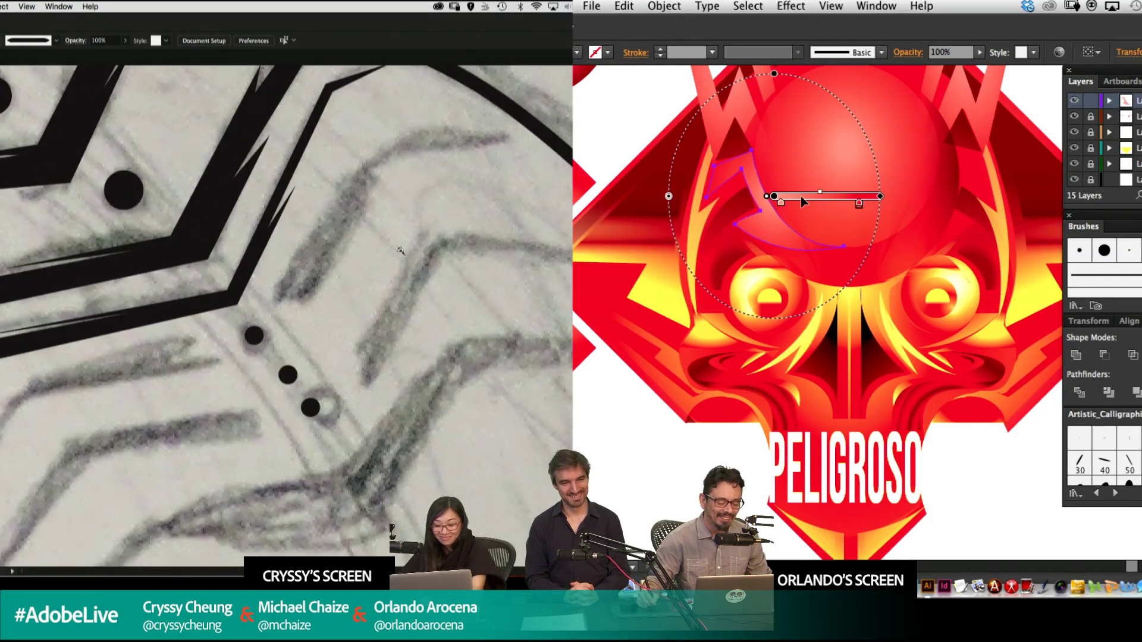
pyautogui.moveTo(801, 197)
pyautogui.mouseDown()
pyautogui.moveTo(812, 243)
pyautogui.moveTo(807, 232)
pyautogui.mouseUp()
# Outline the upper edge of the short bent stripe beside the three dots, and adjust the crescent's gradient ellipse and deselect the crescent.
pyautogui.click(275, 298)
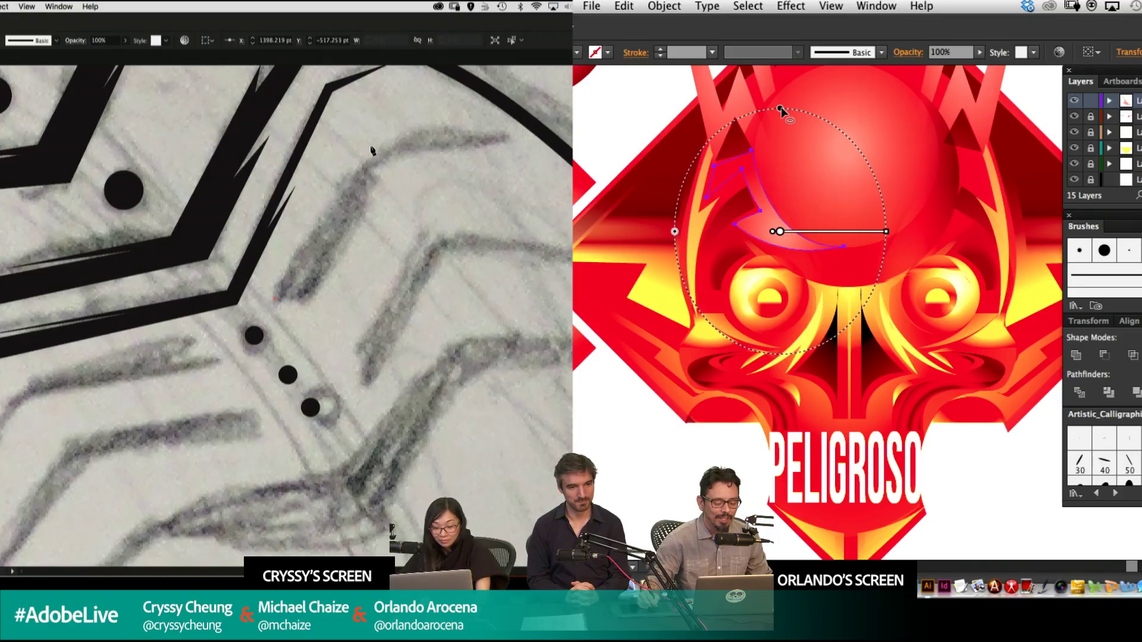
pyautogui.click(370, 146)
pyautogui.moveTo(781, 109); pyautogui.dragTo(780, 78)
pyautogui.click(509, 135)
pyautogui.hotkey('shift', 'x')
pyautogui.moveTo(875, 166); pyautogui.dragTo(798, 113)
pyautogui.click(440, 145)
pyautogui.press('v')
pyautogui.click(656, 481)
# Trace the short bent stripe's lower edge back to its foot, and duplicate the spiked crescent to the other side of the mask's sphere.
pyautogui.click(495, 145)
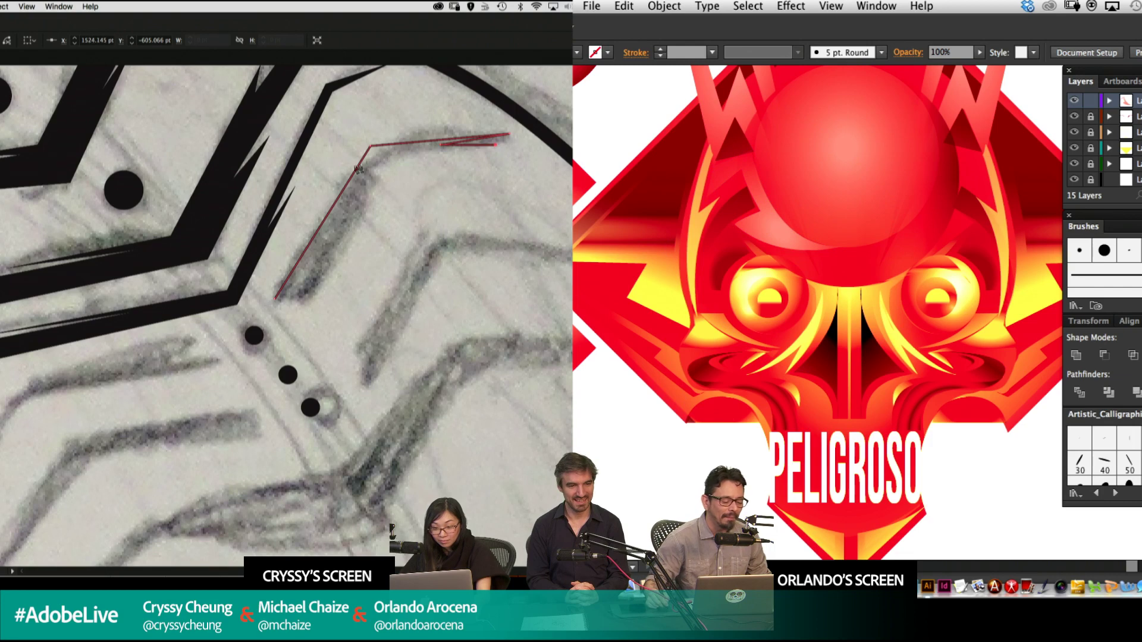
pyautogui.click(388, 162)
pyautogui.moveTo(778, 234); pyautogui.dragTo(939, 235)
pyautogui.click(313, 306)
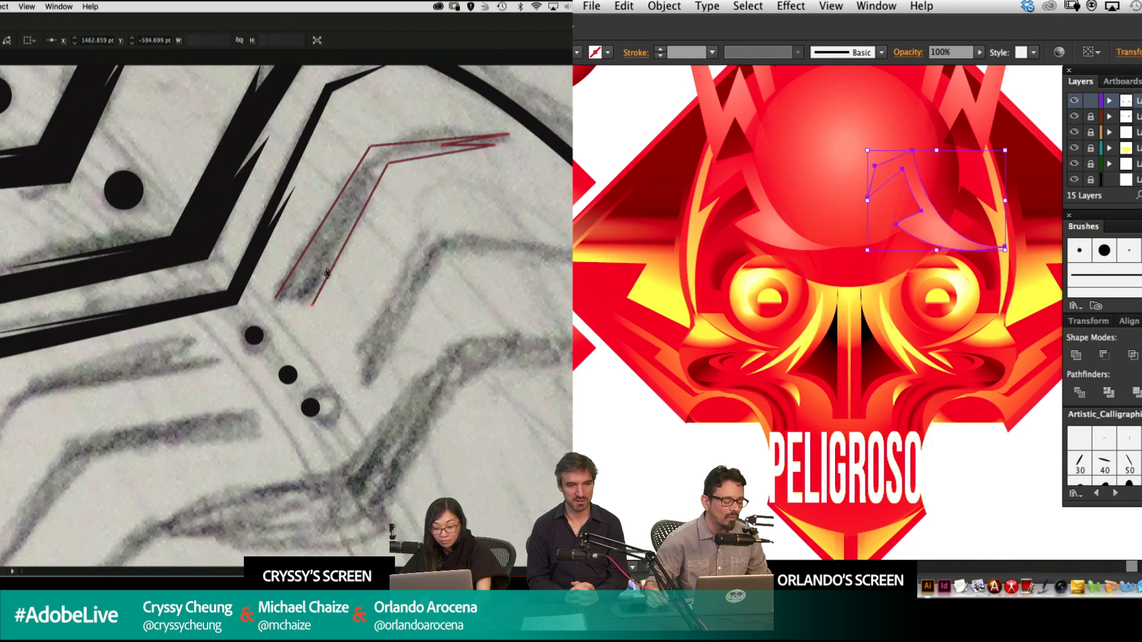
pyautogui.click(330, 255)
# Cut the first spikes into the foot of the short bent stripe, and undo the spiked crescent's last duplication.
pyautogui.press('o')
pyautogui.click(792, 210)
pyautogui.click(290, 312)
pyautogui.click(338, 225)
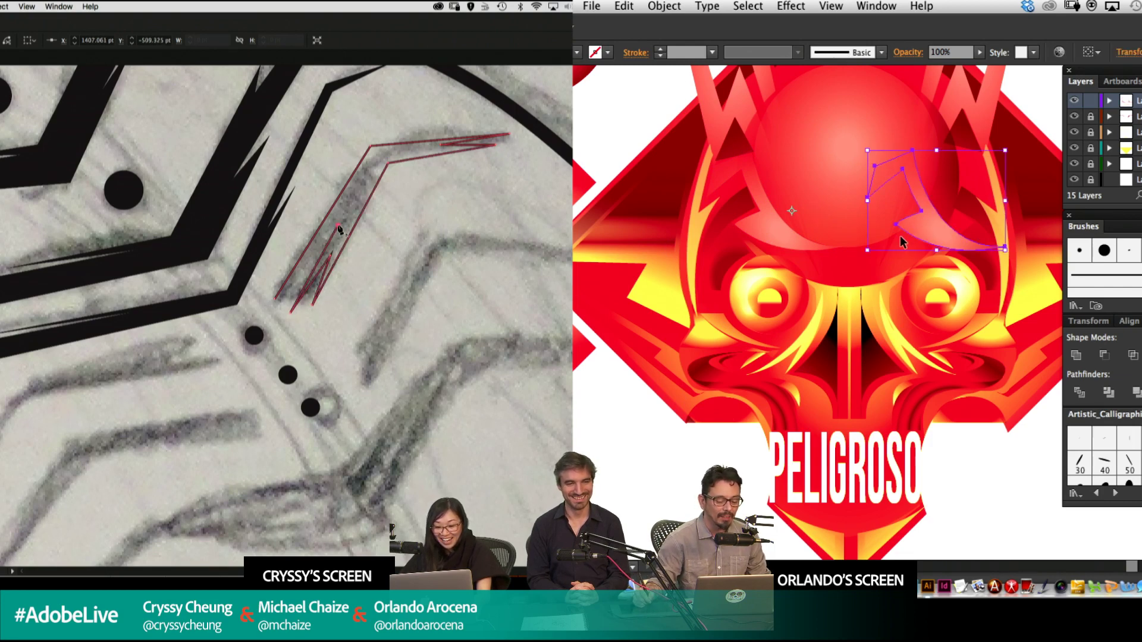
pyautogui.press('super+z')
pyautogui.press('v')
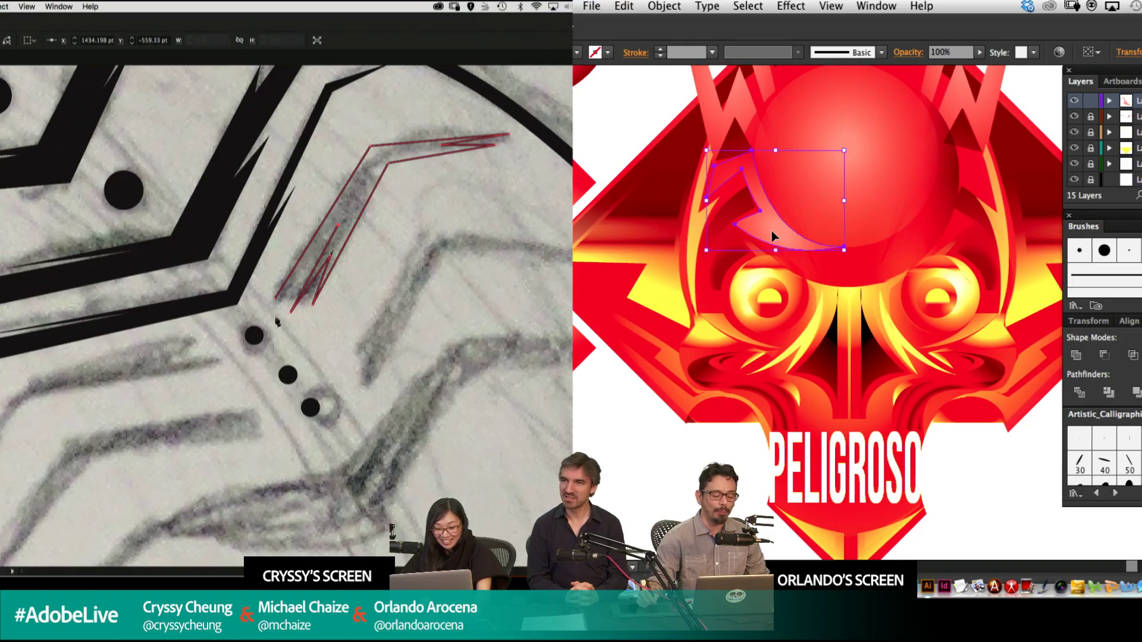
# Close and fill the short bent stripe with a spiked foot, and place a mirrored copy of the spiked crescent across the sphere.
pyautogui.click(274, 318)
pyautogui.moveTo(772, 235); pyautogui.dragTo(951, 235)
pyautogui.click(276, 298)
pyautogui.press('o')
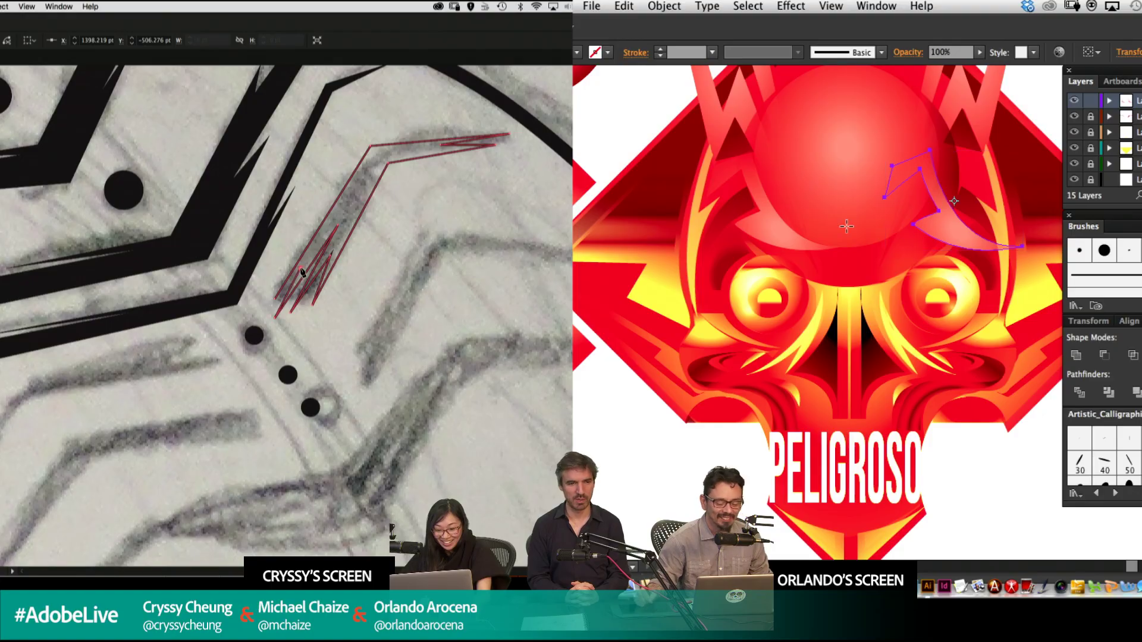
pyautogui.hotkey('shift', 'x')
pyautogui.moveTo(846, 227); pyautogui.dragTo(985, 216)
pyautogui.press('super+shift+a')
# Nudge the mirrored crescent sideways along the sphere's edge, and start the outline of the next thin stripe beside the three dots.
pyautogui.hotkey('shift', 'Left')
pyautogui.moveTo(396, 304); pyautogui.dragTo(662, 190)
pyautogui.hotkey('shift', 'Left')
pyautogui.hotkey('shift', 'Left')
pyautogui.hotkey('shift', 'Left')
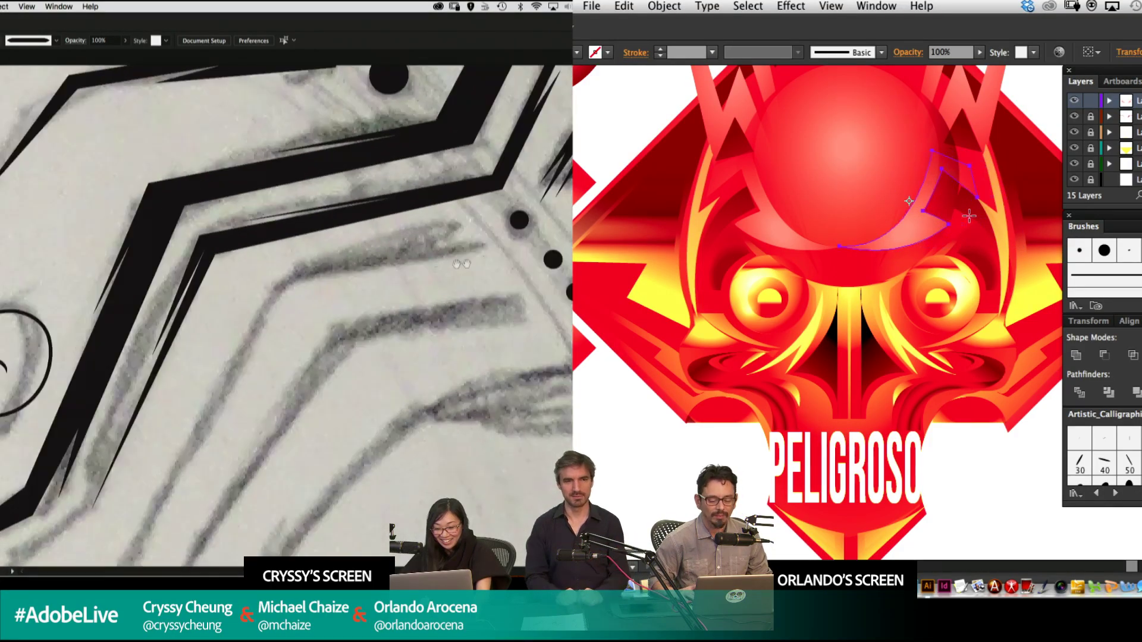
pyautogui.click(462, 223)
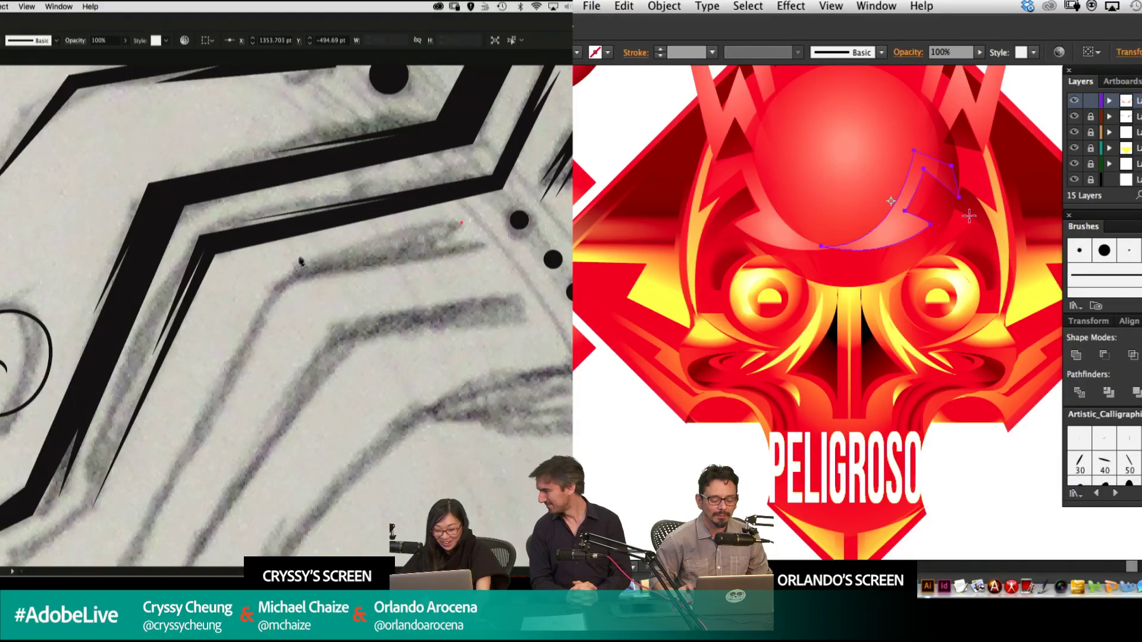
pyautogui.hotkey('shift', 'Right')
pyautogui.hotkey('shift', 'Right')
pyautogui.hotkey('shift', 'Right')
# Outline the thin stripe's upper edge and the notch at its bend, and finish aligning the mirrored crescent before deselecting it.
pyautogui.click(275, 259)
pyautogui.moveTo(229, 312); pyautogui.dragTo(403, 226)
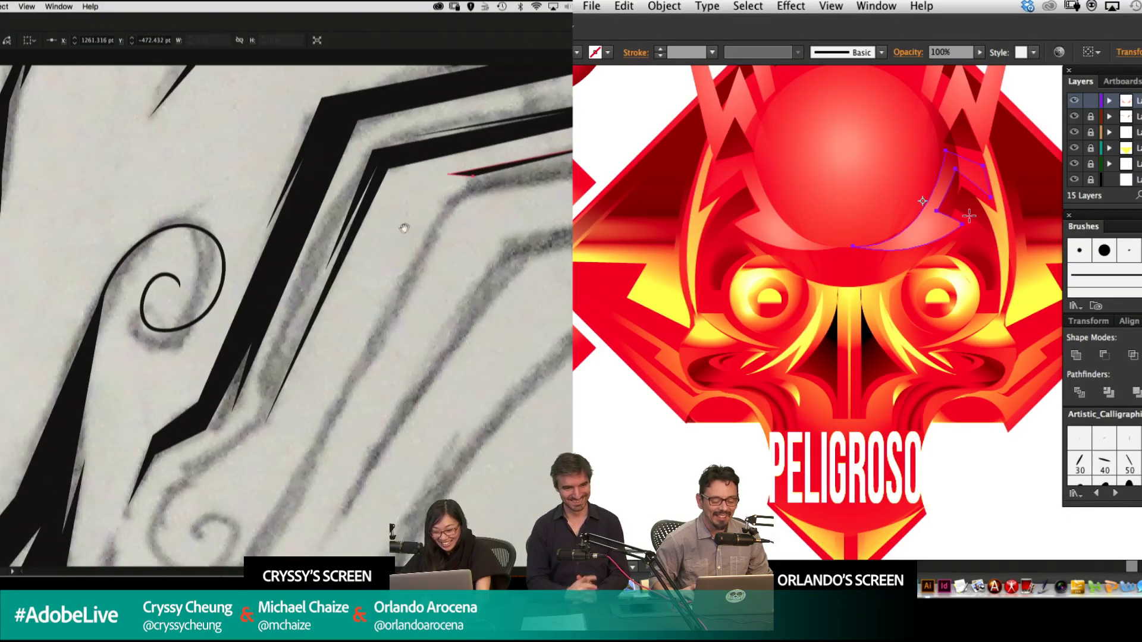
pyautogui.hotkey('shift', 'Left')
pyautogui.click(445, 190)
pyautogui.moveTo(327, 393); pyautogui.dragTo(321, 362)
pyautogui.press('Right')
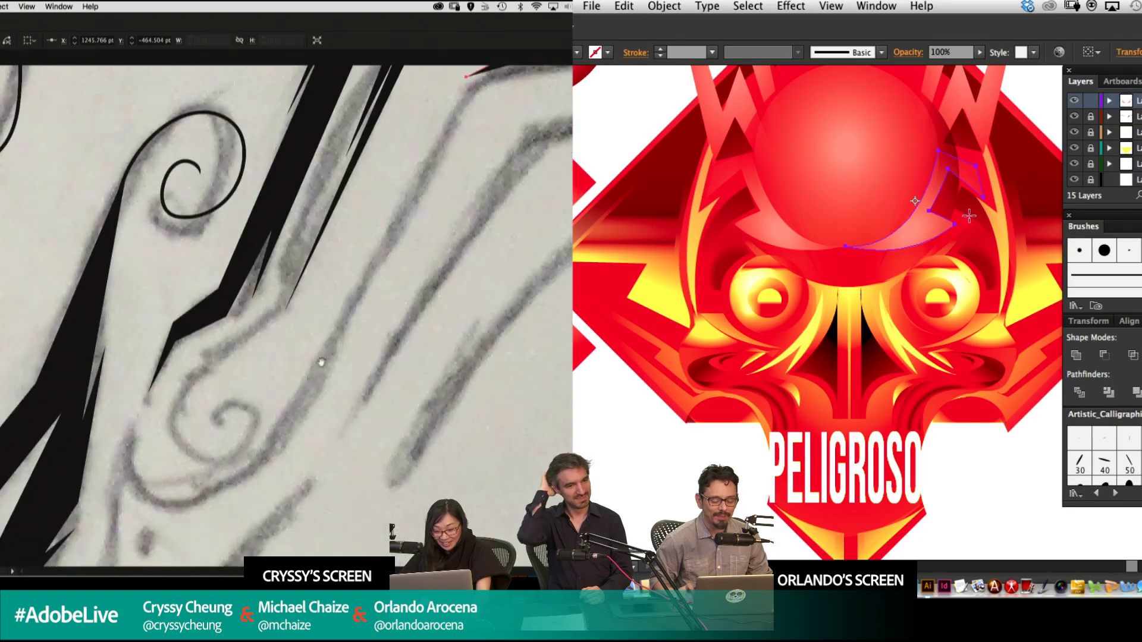
pyautogui.press('super+minus')
pyautogui.press('super+minus')
pyautogui.press('v')
pyautogui.moveTo(250, 383); pyautogui.dragTo(395, 237)
pyautogui.click(623, 483)
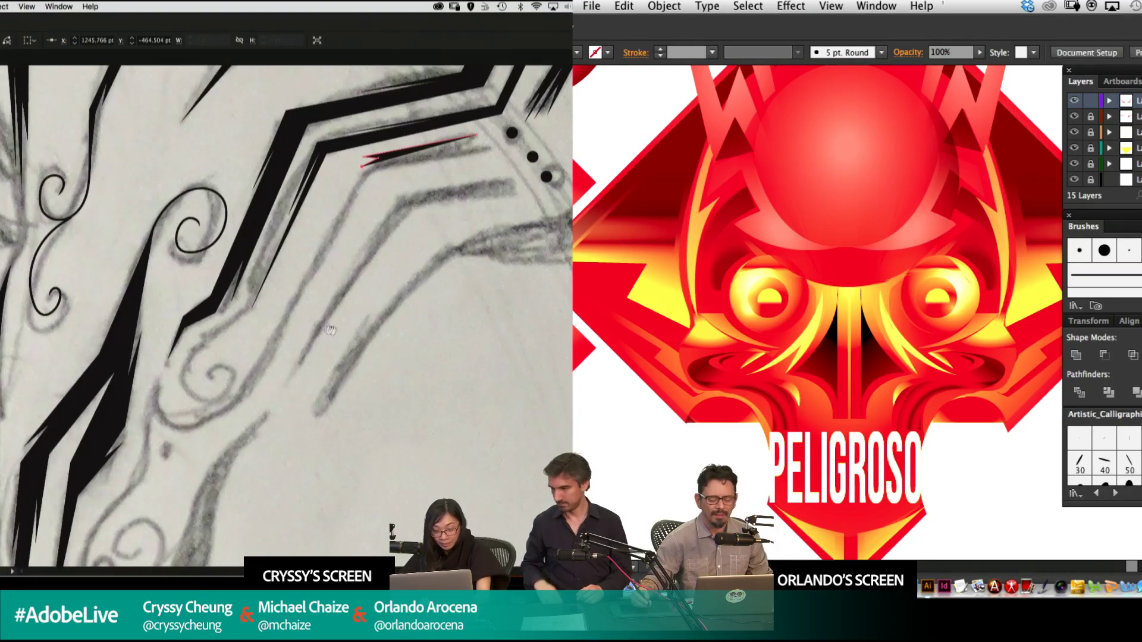
# Trace the thin stripe down to its foot and back along the lower edge, cutting frayed spikes into its end beside the dots.
pyautogui.click(240, 401)
pyautogui.moveTo(833, 250); pyautogui.dragTo(800, 260)
pyautogui.press('/')
pyautogui.click(369, 171)
pyautogui.press('super+minus')
pyautogui.click(493, 151)
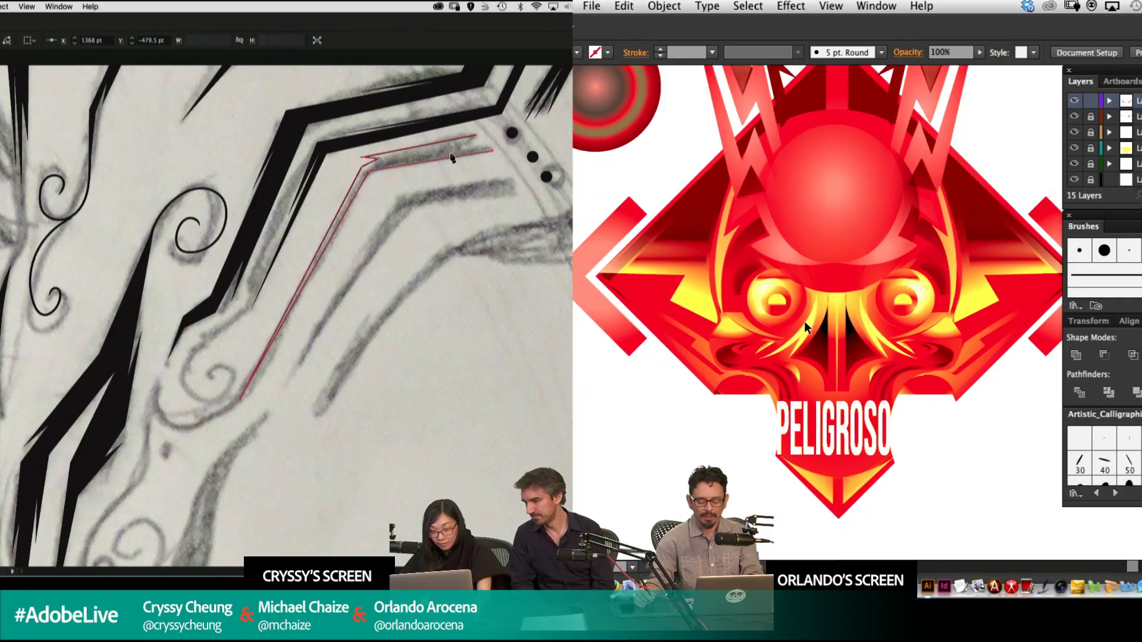
pyautogui.click(450, 154)
pyautogui.press('super+equal')
pyautogui.click(492, 143)
pyautogui.press('super+equal')
pyautogui.click(436, 152)
# Close the thin stripe's outline, fill it black and deselect it, and unlock a run of the mask's layers.
pyautogui.moveTo(762, 327); pyautogui.dragTo(843, 402)
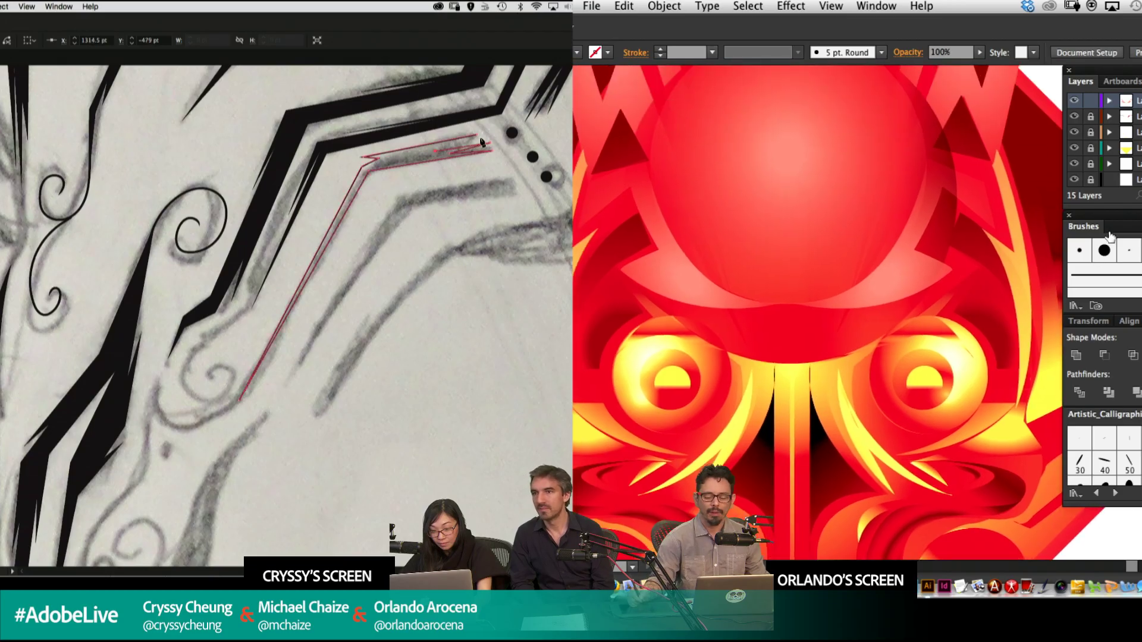
pyautogui.click(1090, 117)
pyautogui.moveTo(1090, 123); pyautogui.dragTo(1066, 227)
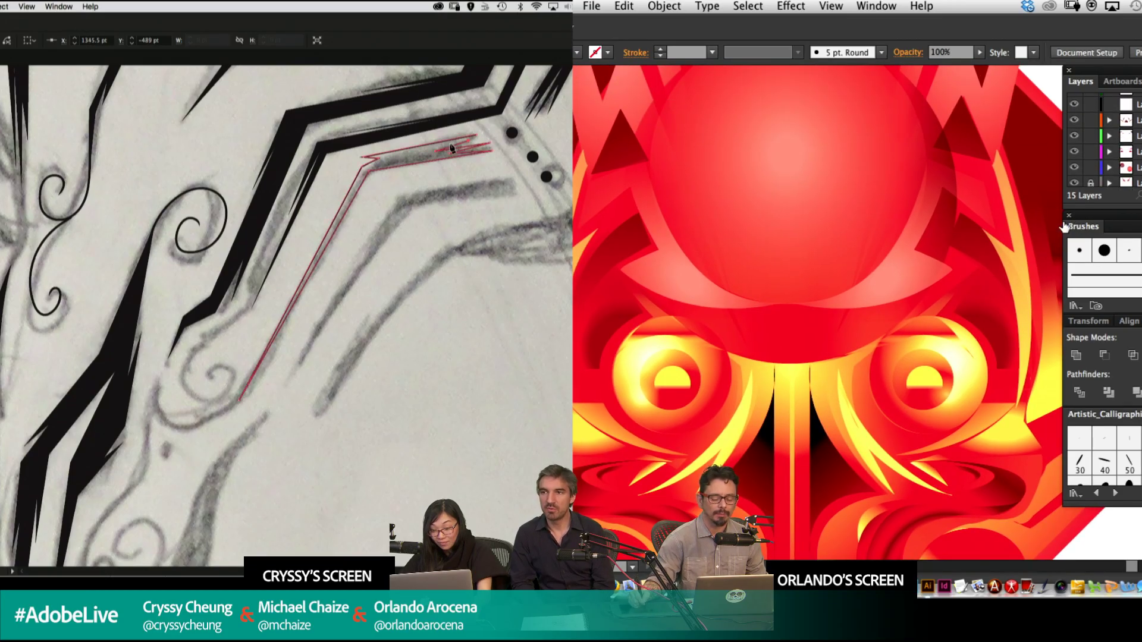
pyautogui.click(476, 136)
pyautogui.press('d')
pyautogui.click(838, 199)
pyautogui.hotkey('shift', 'x')
pyautogui.press('super+shift+a')
# Unlock the remaining visible layers of the mask artwork.
pyautogui.moveTo(570, 218)
pyautogui.mouseDown()
pyautogui.moveTo(523, 226)
pyautogui.moveTo(458, 296)
pyautogui.moveTo(393, 313)
pyautogui.moveTo(380, 254)
pyautogui.mouseUp()
pyautogui.scroll(3, 1103, 140)
pyautogui.scroll(-5, 1093, 154)
pyautogui.scroll(3, 379, 255)
pyautogui.hscroll(-2, 380, 255)
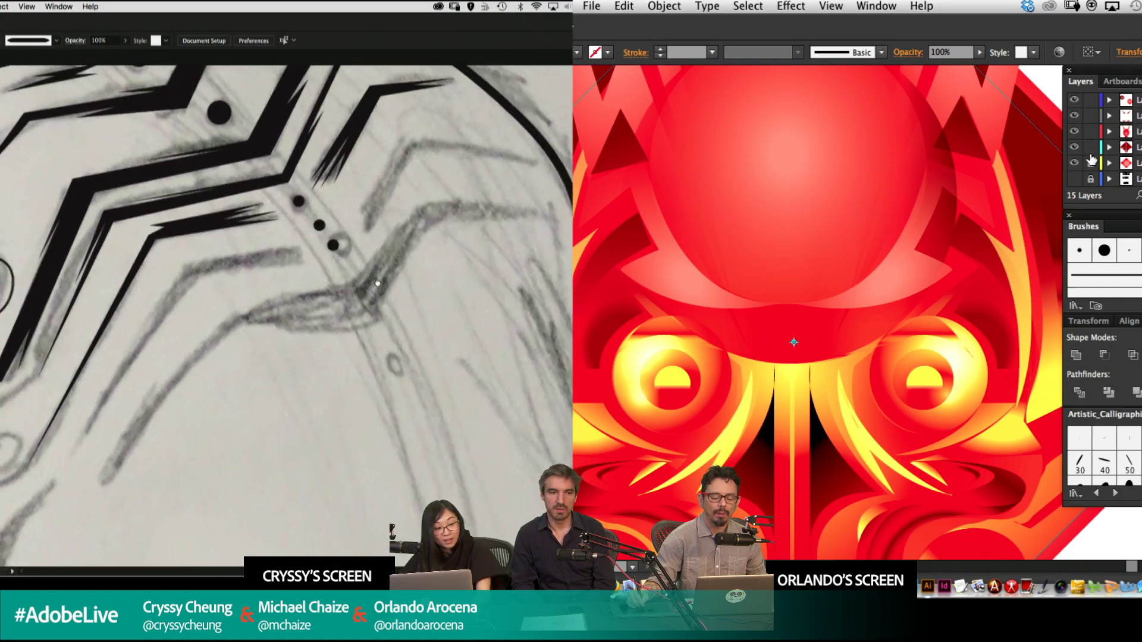
pyautogui.click(1092, 148)
pyautogui.scroll(5, 1092, 148)
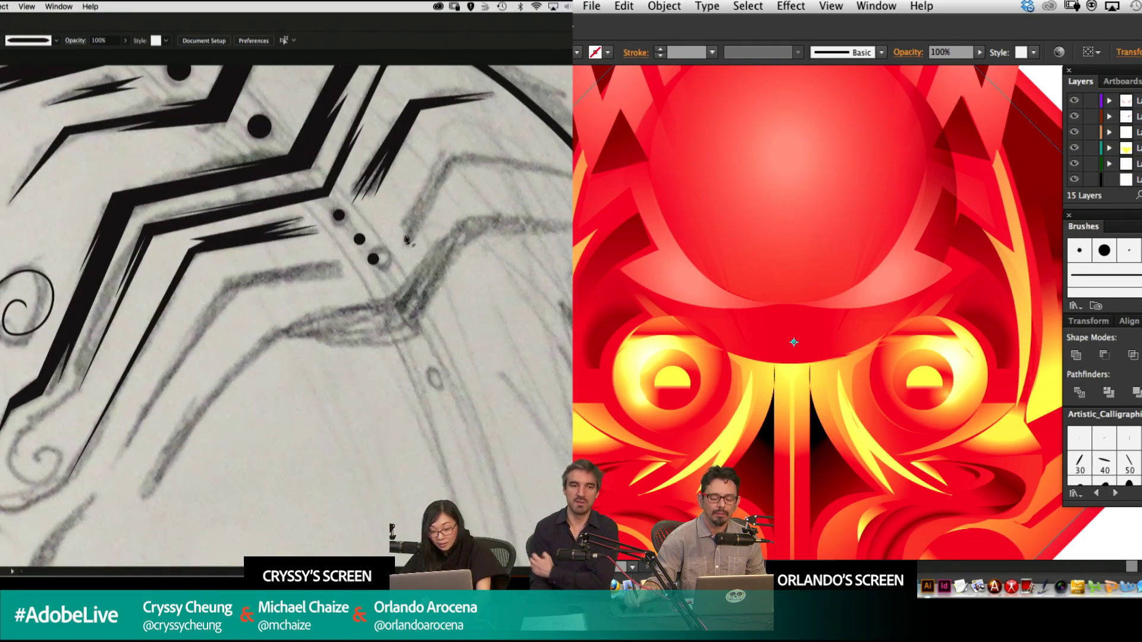
# Outline the upper edge of the sketched bent stripe across the spine from the thin stripes, and select the large circle behind the sphere.
pyautogui.click(400, 229)
pyautogui.click(1090, 148)
pyautogui.click(445, 149)
pyautogui.click(859, 173)
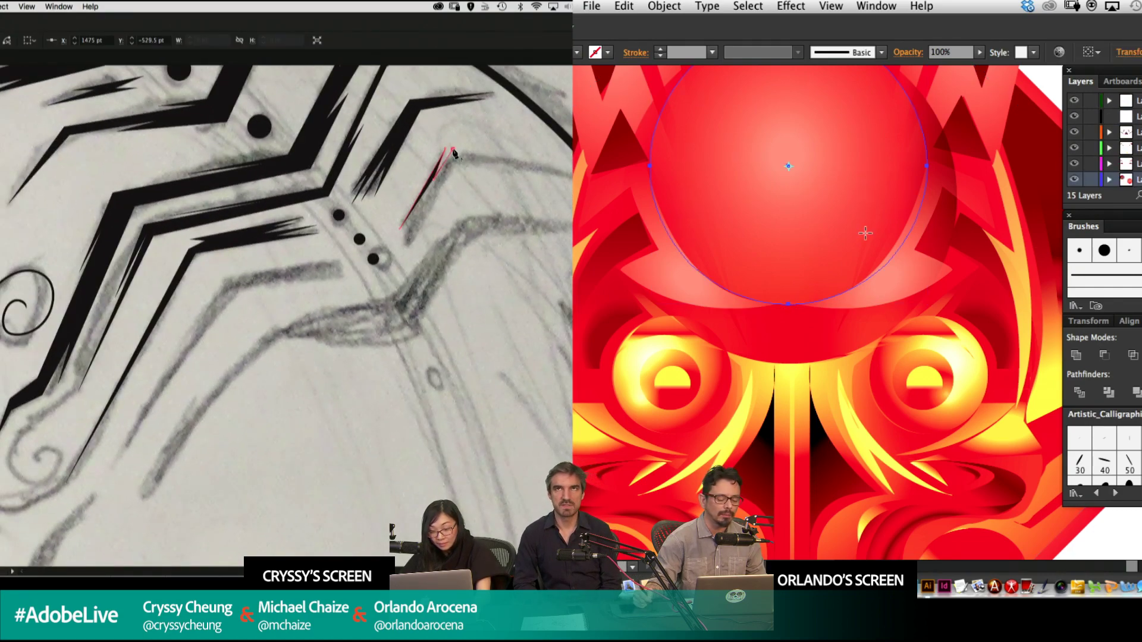
pyautogui.click(571, 171)
pyautogui.click(946, 235)
pyautogui.hotkey('shift', 'x')
pyautogui.press('g')
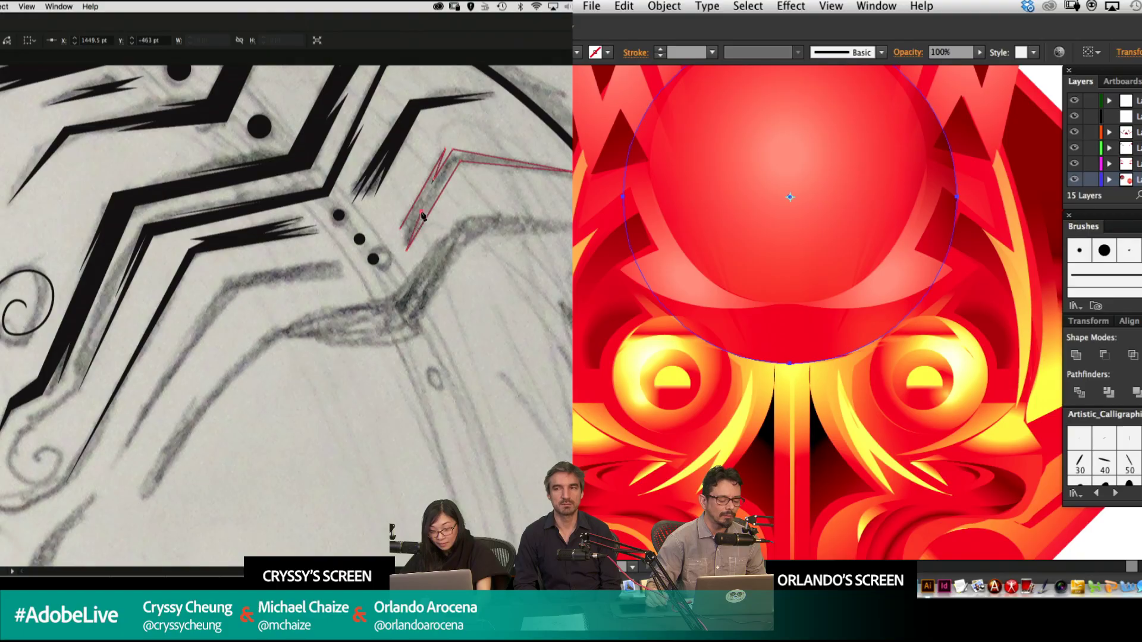
# Finish the foot of the bent stripe with a spike, close its outline, fill it black and deselect it.
pyautogui.click(407, 242)
pyautogui.click(400, 229)
pyautogui.hotkey('shift', 'x')
pyautogui.press('v')
pyautogui.keyDown('super'); pyautogui.click(435, 214); pyautogui.keyUp('super')
# Outline the next thin stripe from its end past the bend to its foot, and rotate the large circle behind the sphere.
pyautogui.moveTo(430, 274); pyautogui.dragTo(571, 241)
pyautogui.press('super+minus')
pyautogui.click(544, 221)
pyautogui.click(427, 239)
pyautogui.click(443, 240)
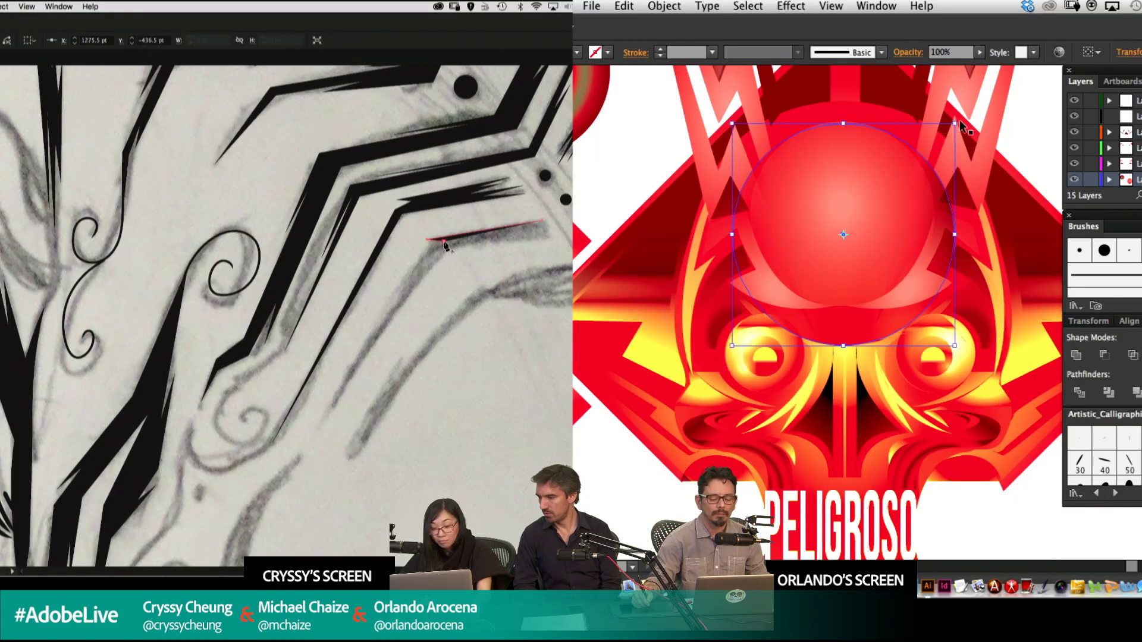
pyautogui.moveTo(956, 116); pyautogui.dragTo(870, 368)
pyautogui.click(325, 418)
pyautogui.press('g')
pyautogui.hotkey('shift', 'x')
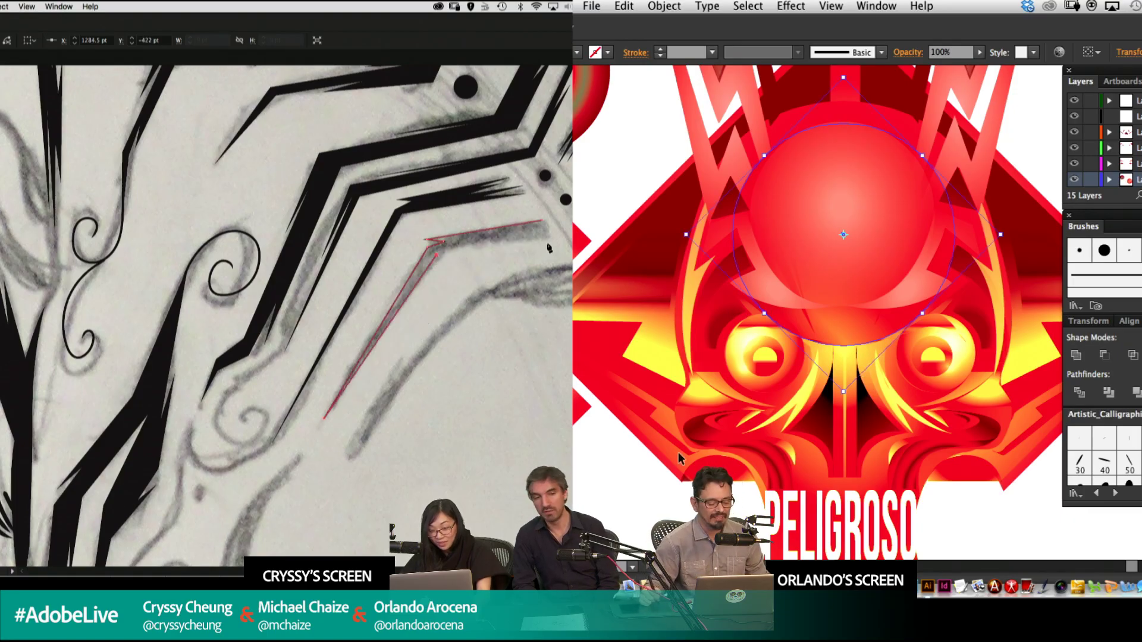
pyautogui.keyDown('super'); pyautogui.click(588, 508); pyautogui.keyUp('super')
# Cut frayed spikes into the thin stripe's upper end, close it, fill it black and deselect it.
pyautogui.click(502, 241)
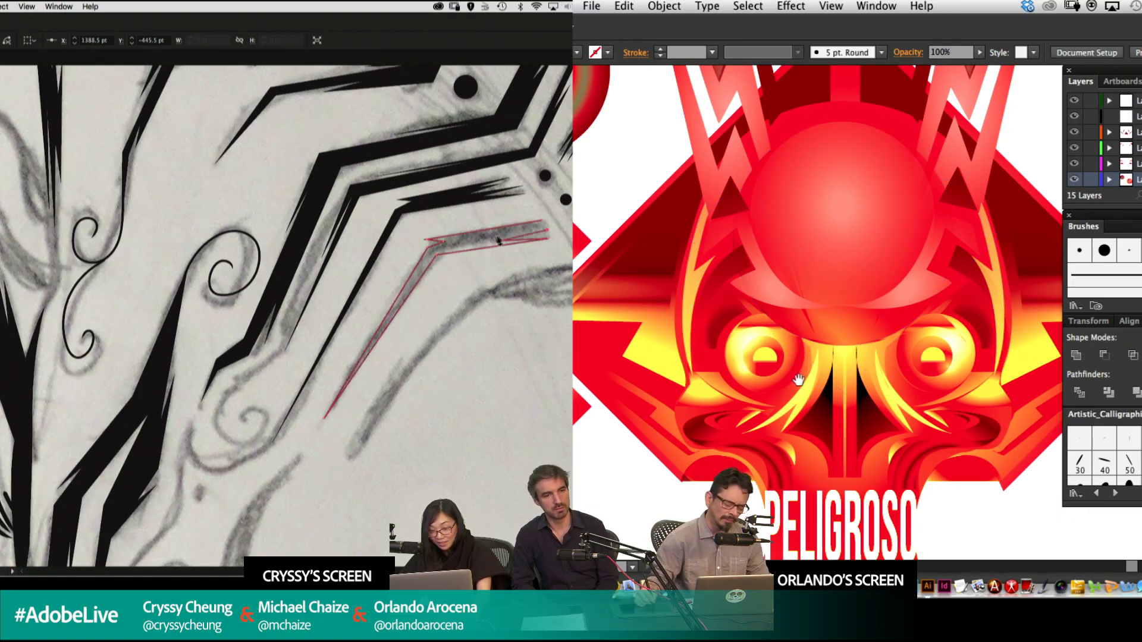
pyautogui.moveTo(798, 380); pyautogui.dragTo(824, 312)
pyautogui.hotkey('shift', 'x')
pyautogui.press('super+shift+a')
# Start the thick lowest stripe's upper edge with a notch near its bend, and lock the mask's layers and add a new layer.
pyautogui.moveTo(497, 351); pyautogui.dragTo(315, 347)
pyautogui.moveTo(456, 284); pyautogui.dragTo(470, 315)
pyautogui.moveTo(899, 246); pyautogui.dragTo(780, 320)
pyautogui.moveTo(469, 316); pyautogui.dragTo(490, 342)
pyautogui.keyDown('super'); pyautogui.click(839, 318); pyautogui.keyUp('super')
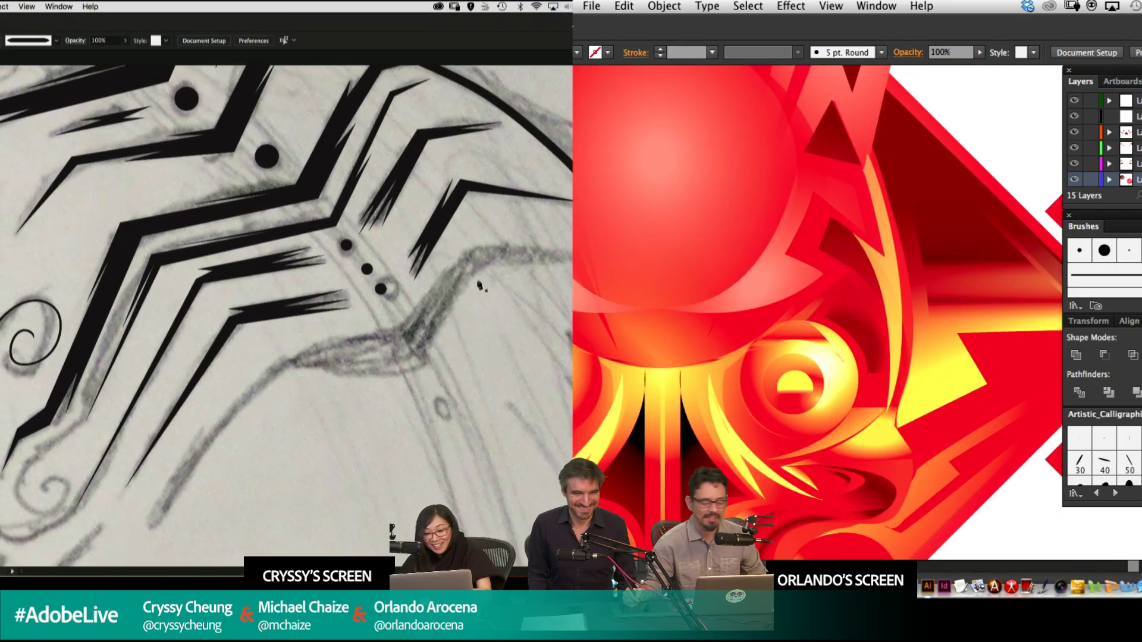
pyautogui.click(400, 329)
pyautogui.moveTo(1093, 104); pyautogui.dragTo(1084, 200)
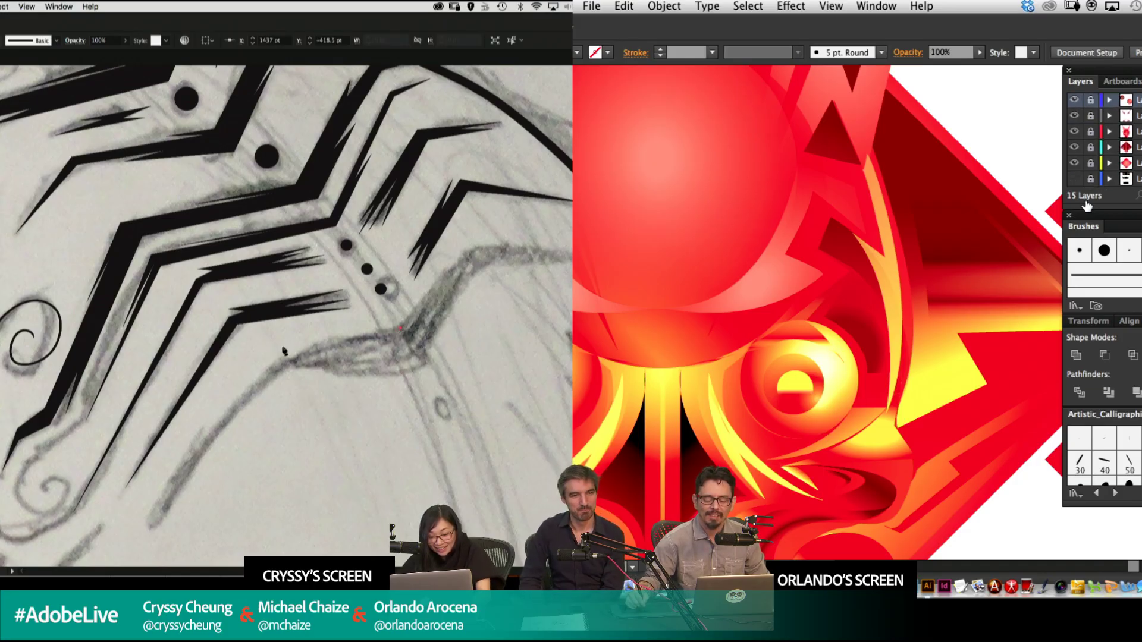
pyautogui.click(271, 343)
pyautogui.scroll(5, 1104, 140)
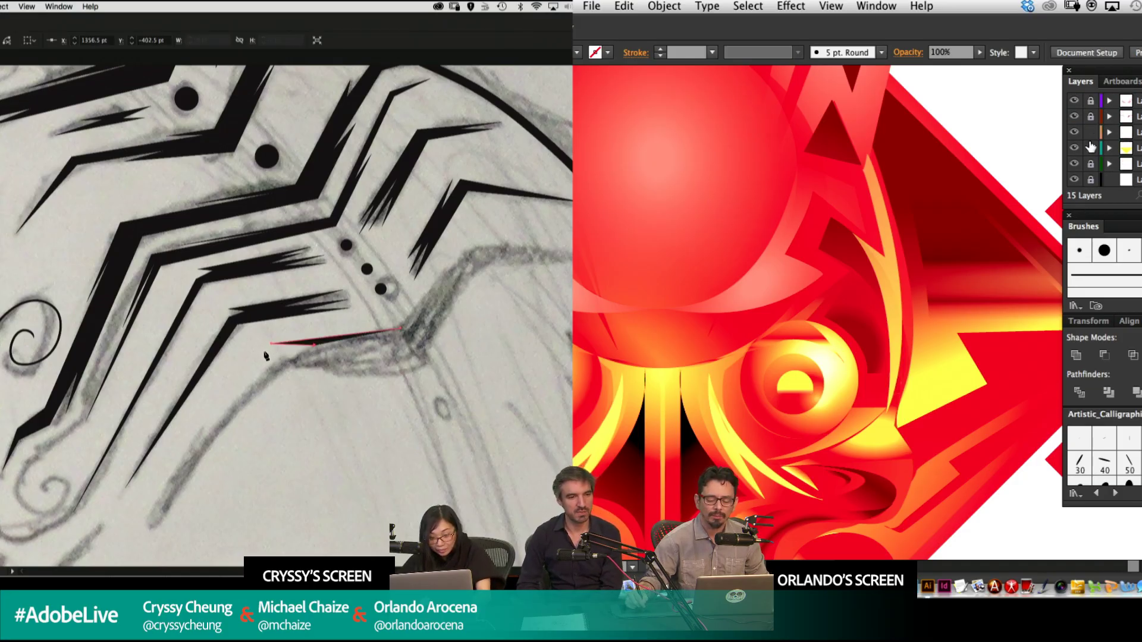
pyautogui.click(1137, 148)
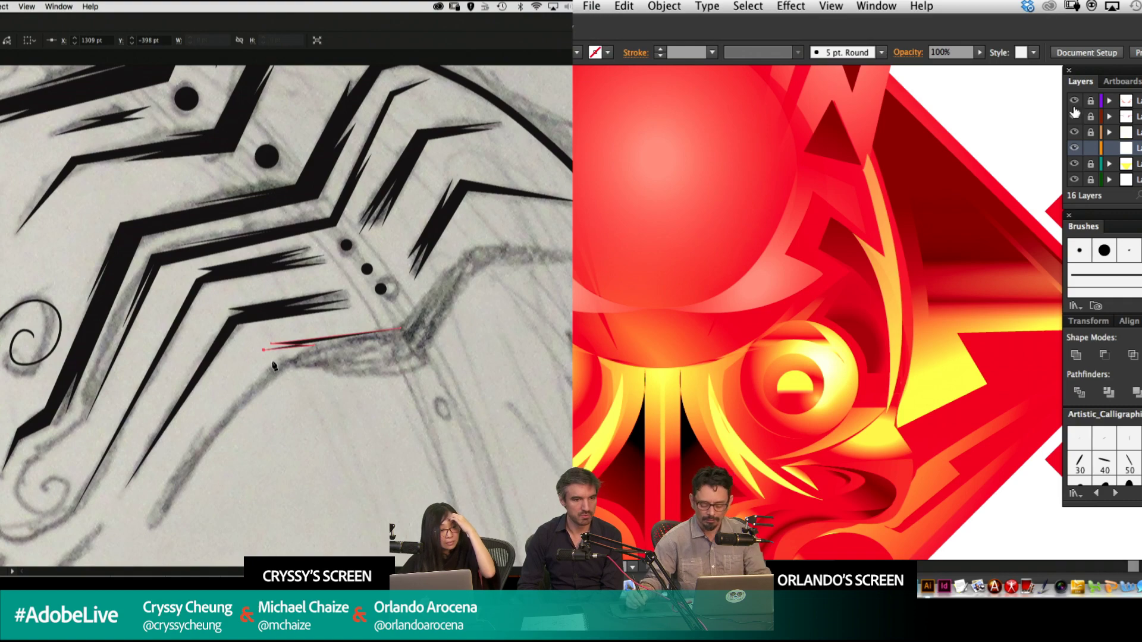
# Trace the thick stripe's outer edge down to its foot and cut a thin spike into it.
pyautogui.press('super+minus')
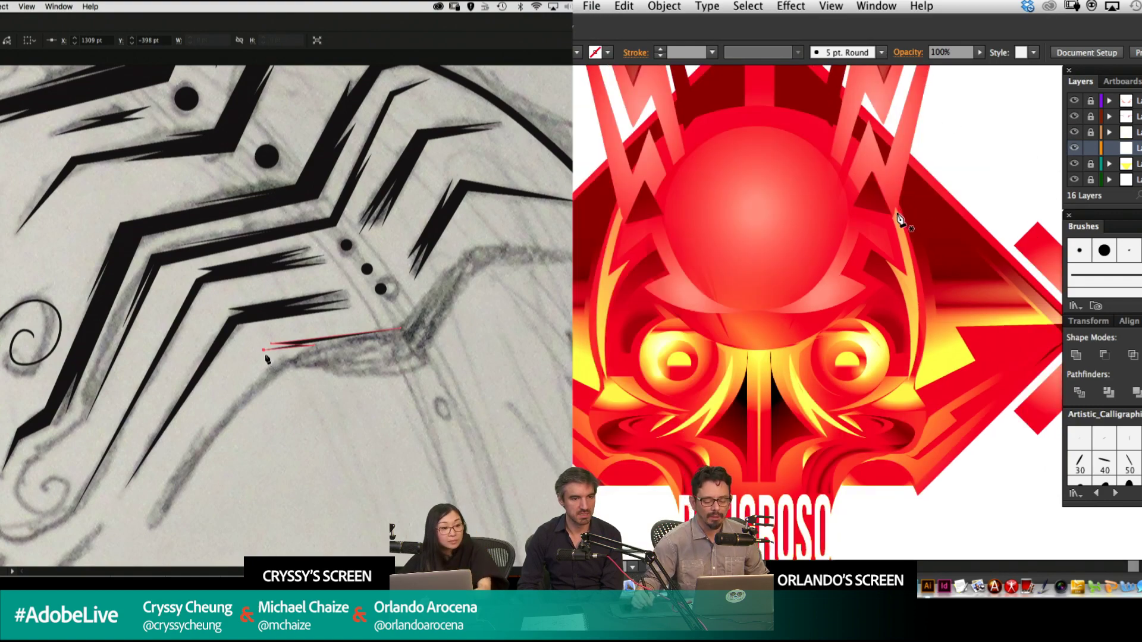
pyautogui.scroll(-5, 263, 330)
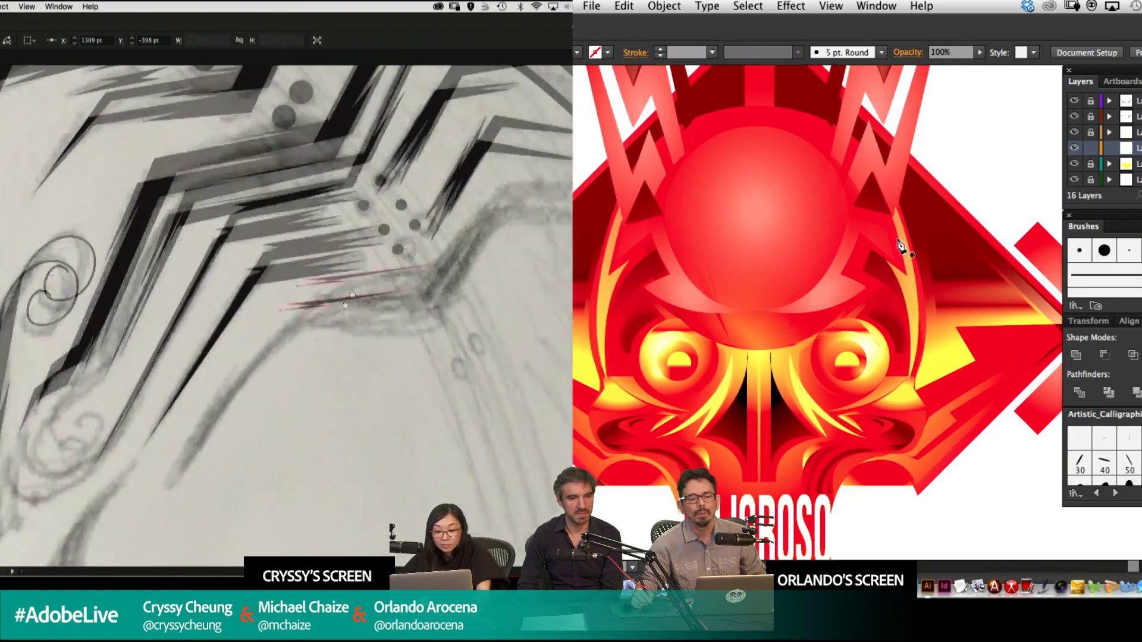
pyautogui.click(209, 418)
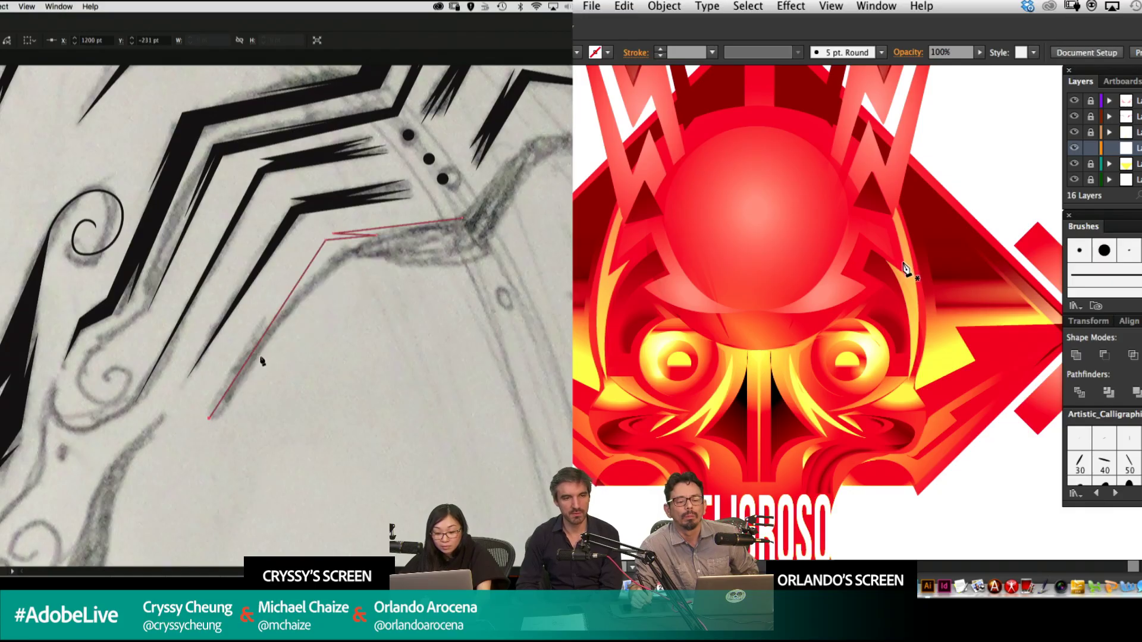
pyautogui.click(232, 393)
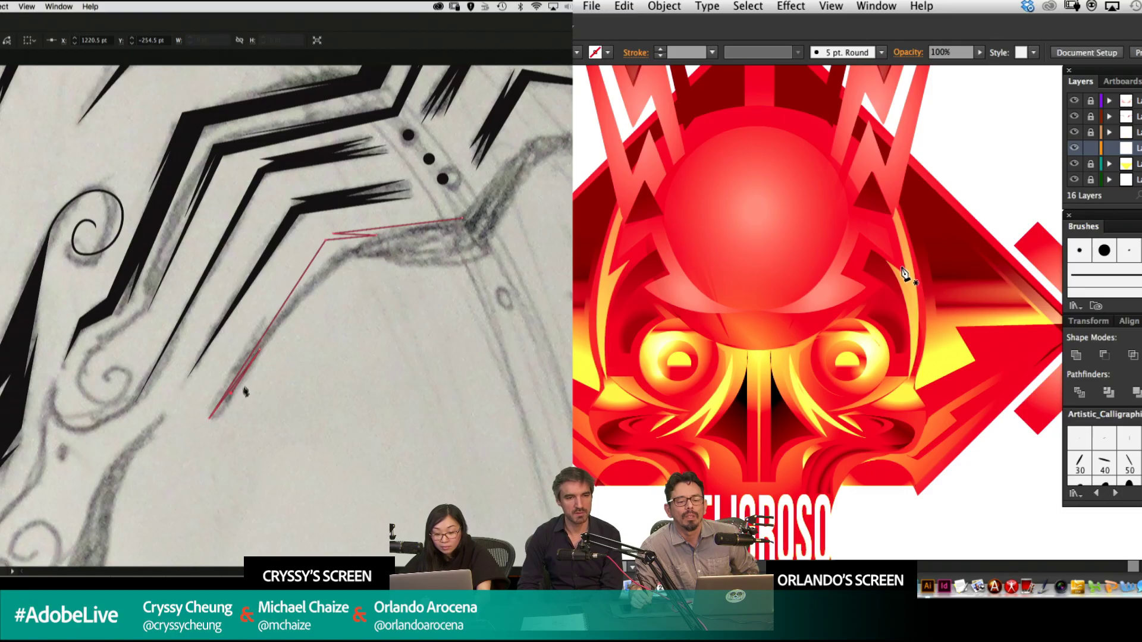
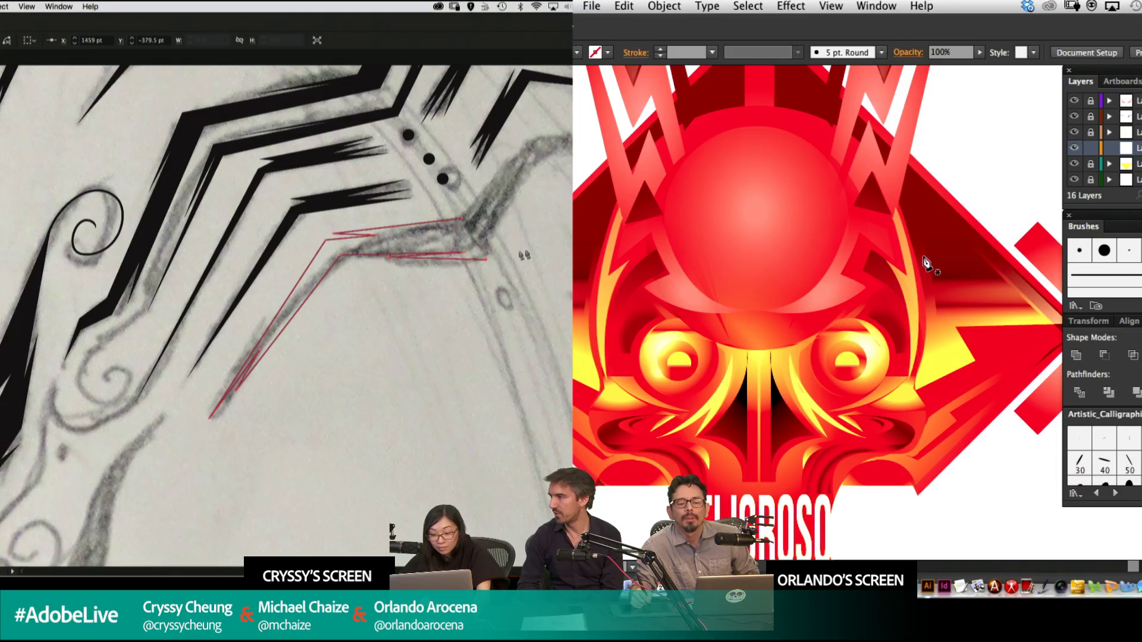
# Extend the thick stripe's outline across the spine to its pointed tip, return along the upper edge, close it, and fill it black.
pyautogui.moveTo(523, 255); pyautogui.dragTo(420, 298)
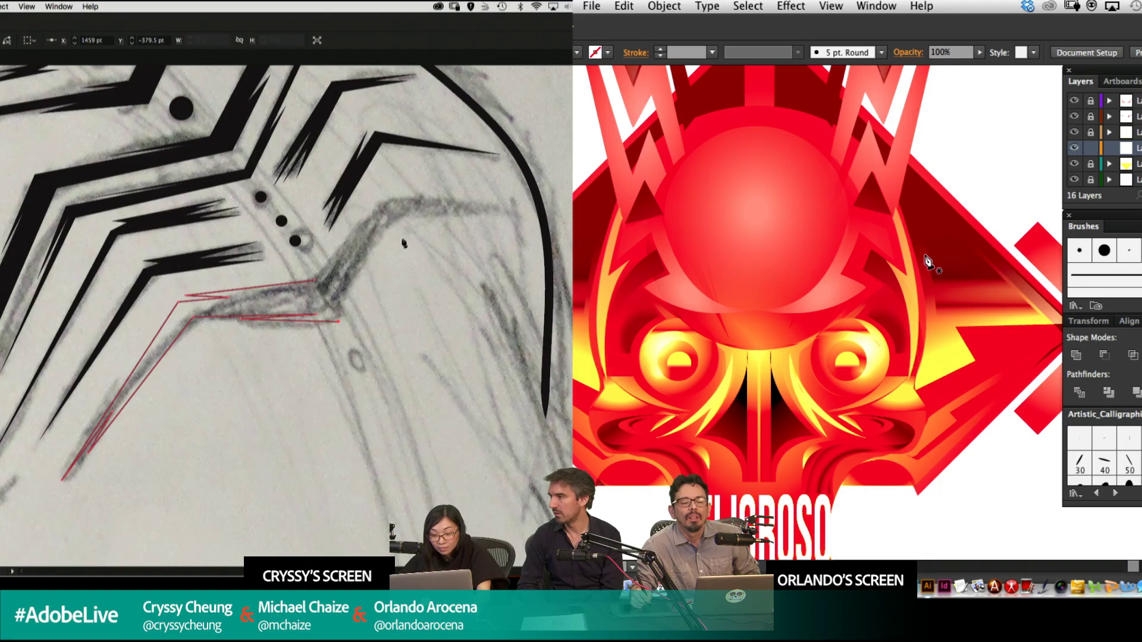
pyautogui.click(407, 225)
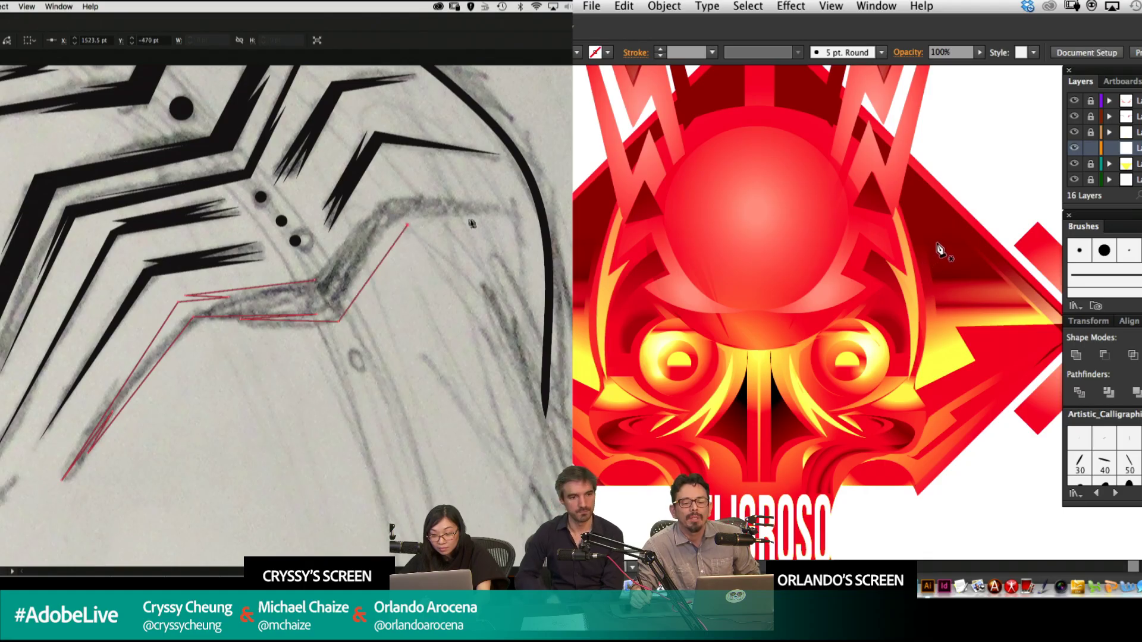
pyautogui.click(518, 219)
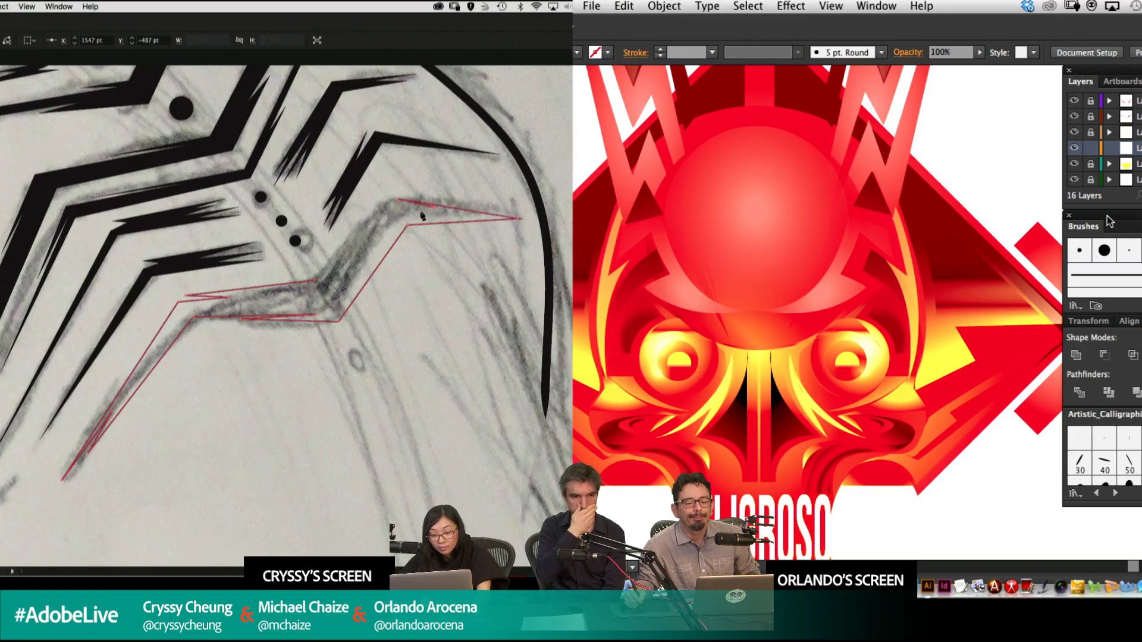
pyautogui.click(337, 256)
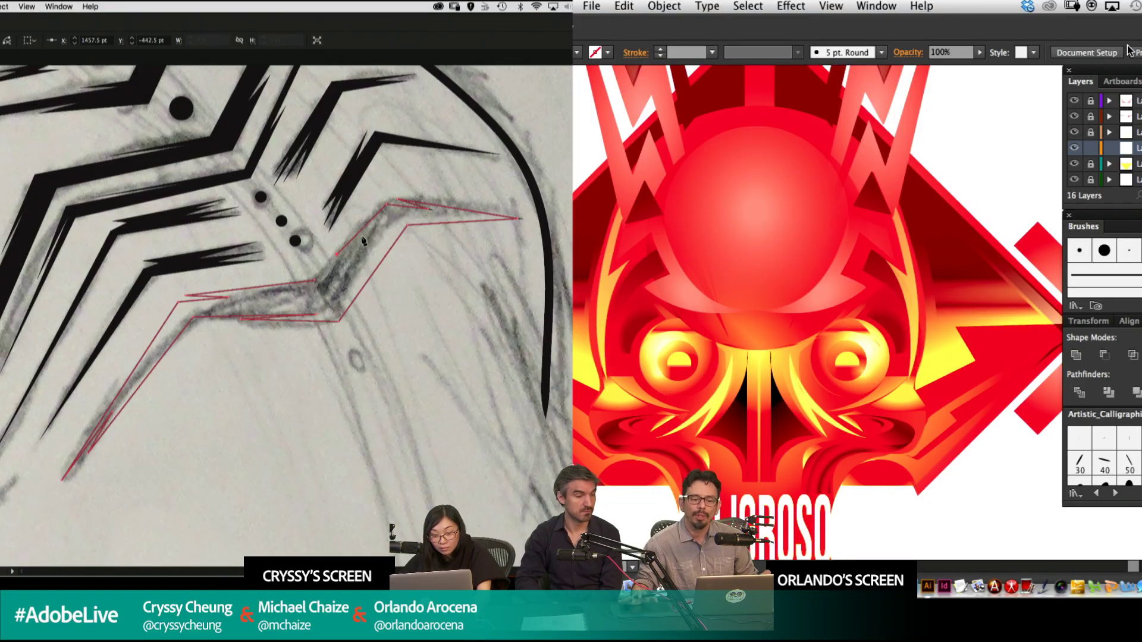
pyautogui.click(320, 290)
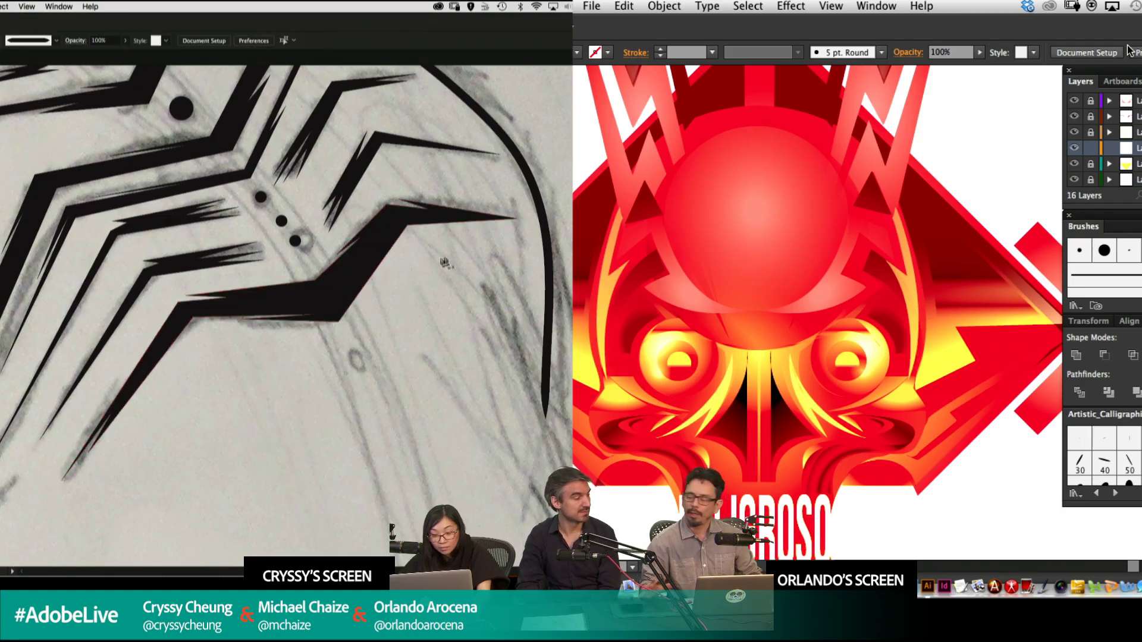
pyautogui.moveTo(310, 281); pyautogui.dragTo(321, 284)
pyautogui.click(545, 238)
pyautogui.moveTo(524, 285); pyautogui.dragTo(516, 232)
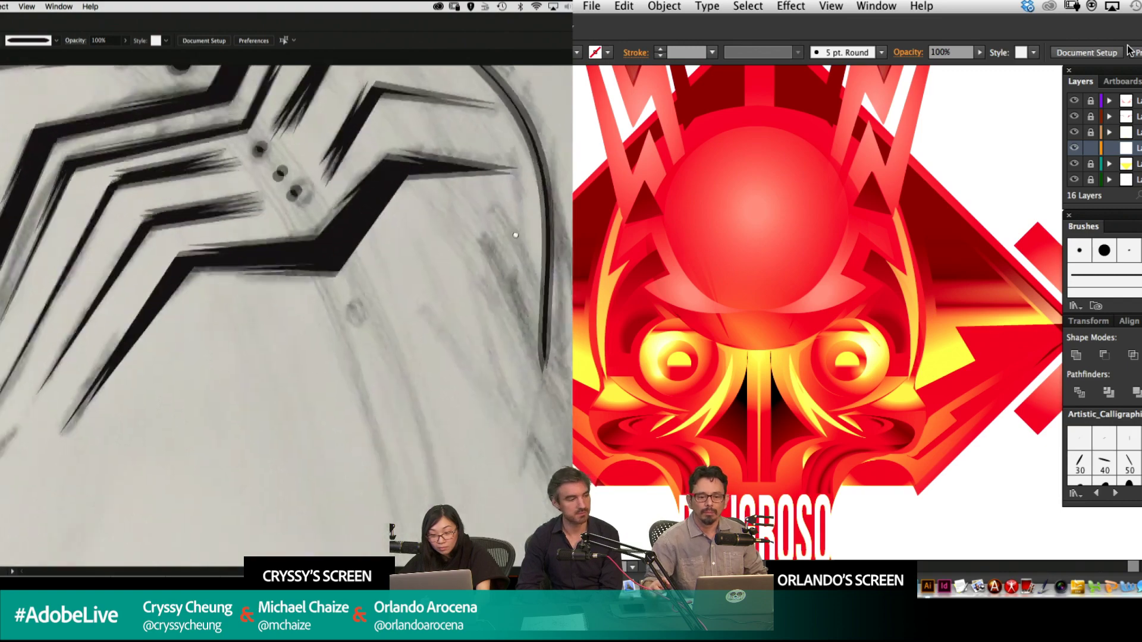
pyautogui.moveTo(419, 317); pyautogui.dragTo(436, 295)
pyautogui.moveTo(838, 303); pyautogui.dragTo(876, 241)
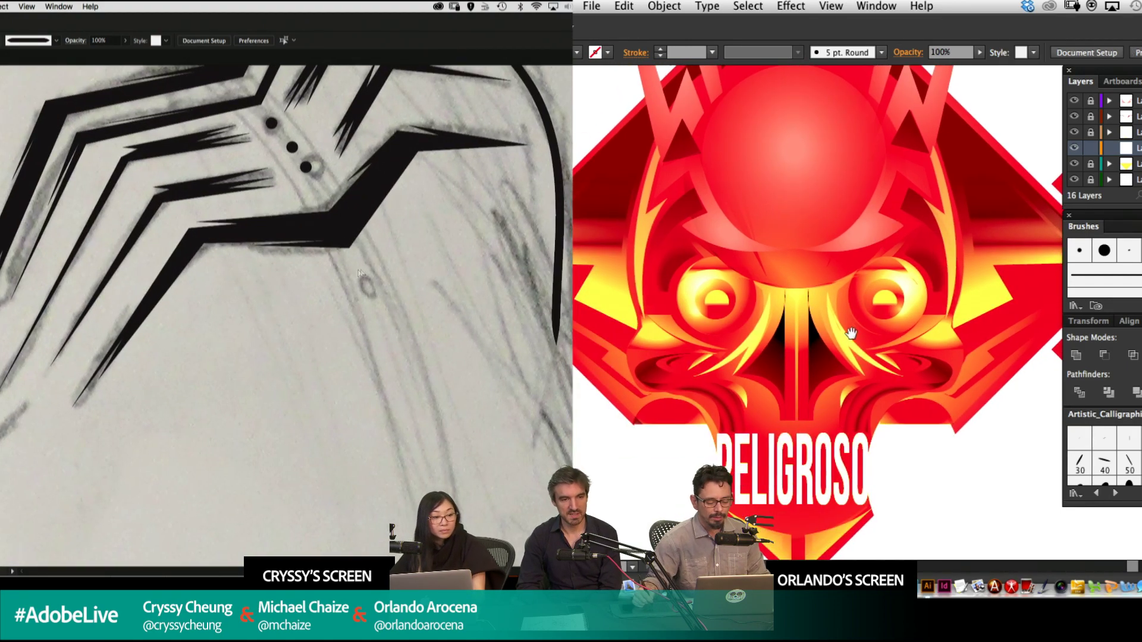
pyautogui.moveTo(851, 333)
pyautogui.mouseDown()
pyautogui.moveTo(877, 336)
pyautogui.moveTo(868, 407)
pyautogui.mouseUp()
pyautogui.moveTo(359, 375)
pyautogui.mouseDown()
pyautogui.moveTo(394, 376)
pyautogui.moveTo(396, 445)
pyautogui.mouseUp()
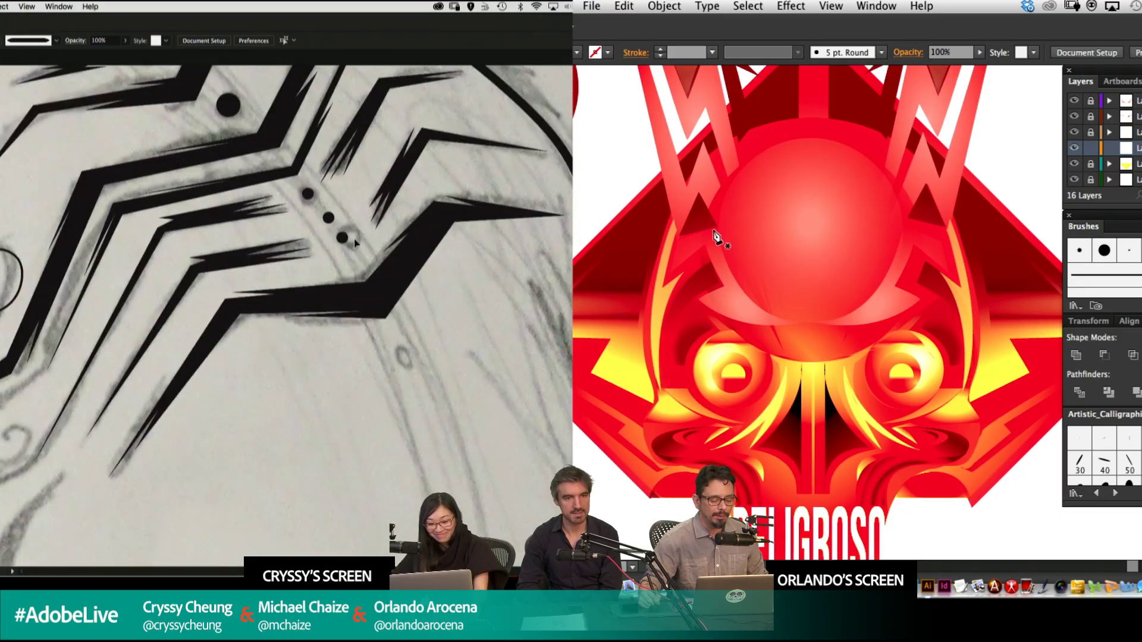
# Copy black dots onto the sketched circles down the spine, and trace the lower left curve of the mask's forehead dome.
pyautogui.click(715, 225)
pyautogui.moveTo(345, 252)
pyautogui.mouseDown()
pyautogui.moveTo(355, 242)
pyautogui.moveTo(332, 220)
pyautogui.mouseUp()
pyautogui.click(739, 267)
pyautogui.click(359, 260)
pyautogui.moveTo(803, 325); pyautogui.dragTo(832, 325)
pyautogui.moveTo(403, 359); pyautogui.dragTo(404, 353)
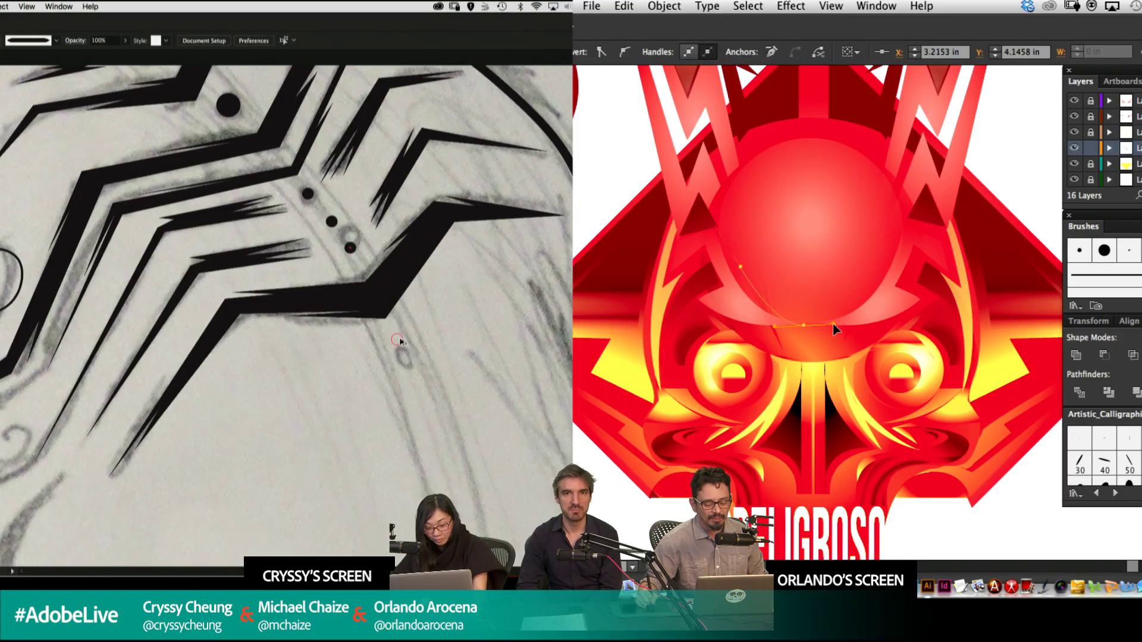
pyautogui.moveTo(833, 325); pyautogui.dragTo(831, 326)
pyautogui.moveTo(404, 353); pyautogui.dragTo(404, 352)
pyautogui.click(456, 325)
# End the dome curve on the mask's centre line and extend the outline straight up to the crown.
pyautogui.moveTo(831, 325); pyautogui.dragTo(812, 326)
pyautogui.moveTo(498, 280); pyautogui.dragTo(582, 325)
pyautogui.moveTo(810, 327); pyautogui.dragTo(812, 326)
pyautogui.moveTo(484, 322); pyautogui.dragTo(360, 233)
pyautogui.click(360, 232)
pyautogui.click(811, 325)
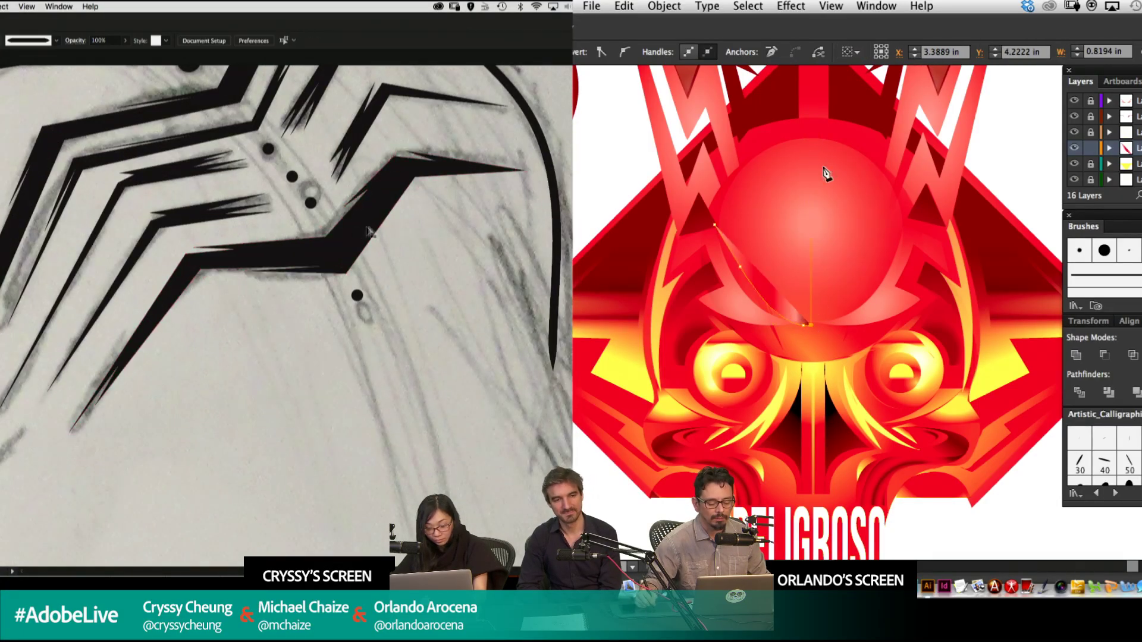
pyautogui.press('p')
pyautogui.click(811, 138)
# Close the dome half's outline around its left edge, and start a thin spiked stripe beneath the thick stripe's upper arm.
pyautogui.click(369, 280)
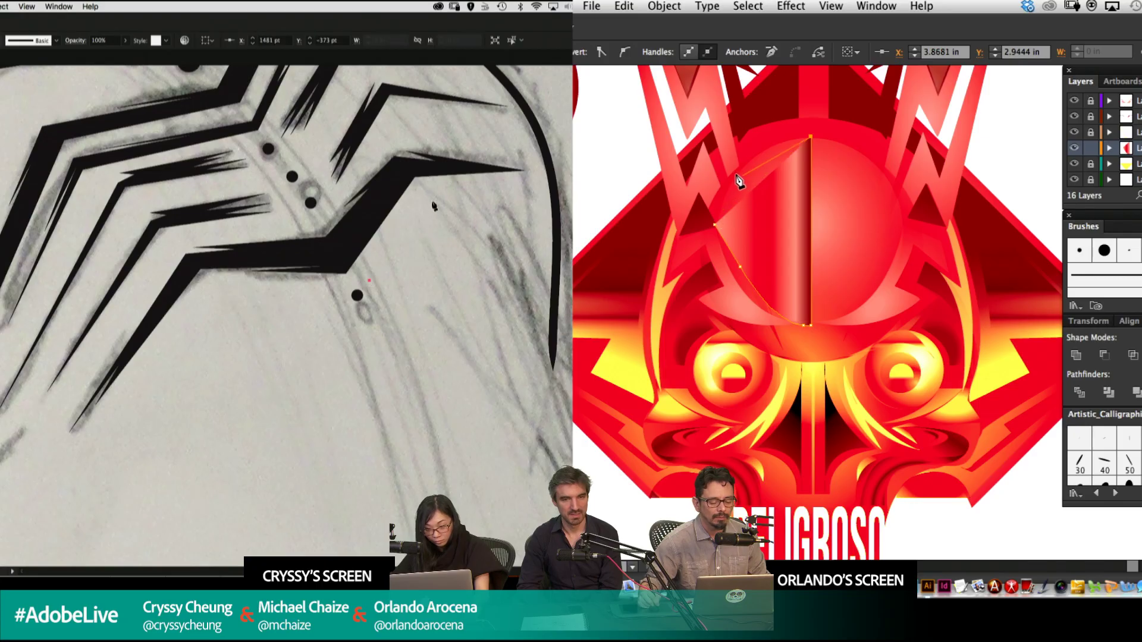
pyautogui.click(529, 198)
pyautogui.moveTo(701, 223)
pyautogui.mouseDown()
pyautogui.moveTo(685, 279)
pyautogui.moveTo(713, 211)
pyautogui.mouseUp()
pyautogui.press('/')
pyautogui.click(466, 203)
pyautogui.click(710, 215)
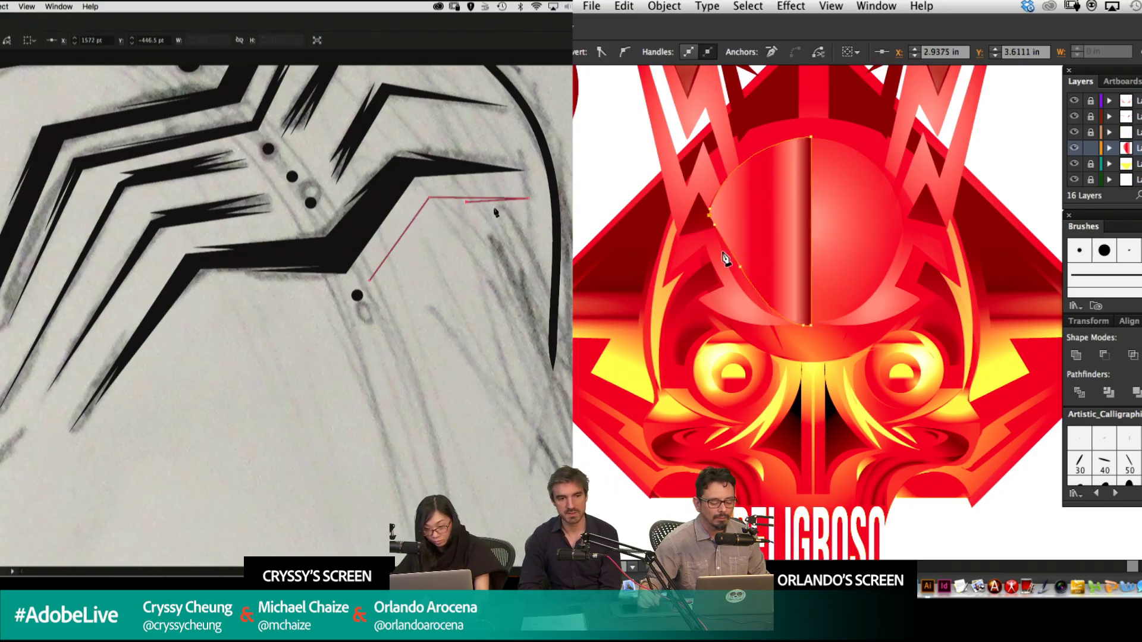
pyautogui.click(715, 224)
pyautogui.press('super+z')
pyautogui.click(494, 204)
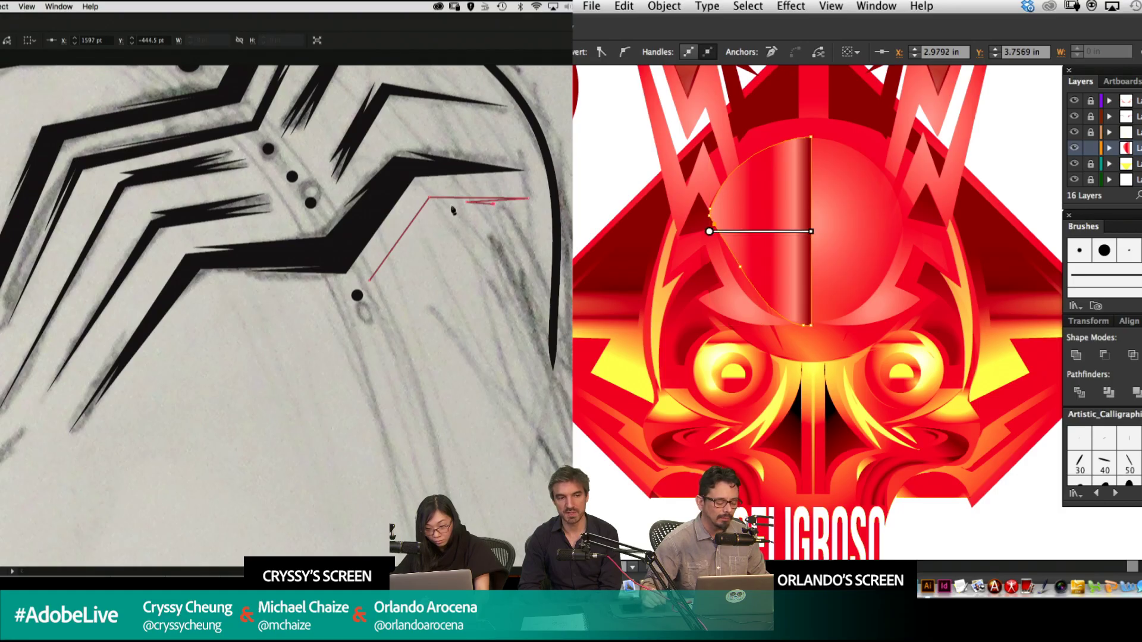
# Run the dome half's gradient diagonally between its lower left and the crown, and close the thin stripe with a black fill.
pyautogui.moveTo(740, 315); pyautogui.dragTo(857, 109)
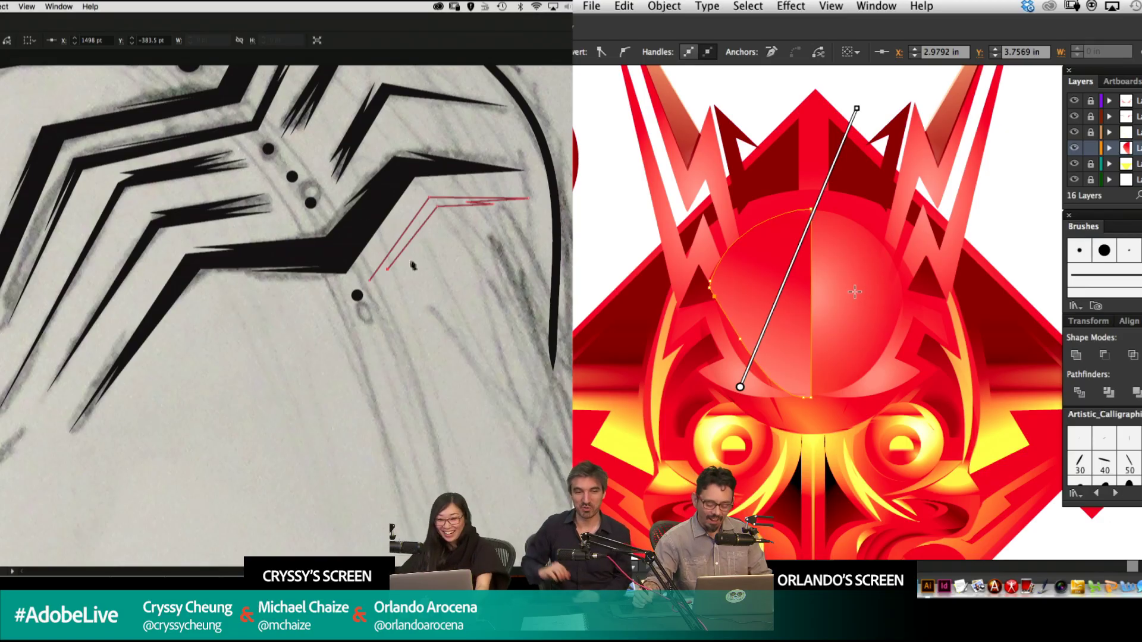
pyautogui.press('super+minus')
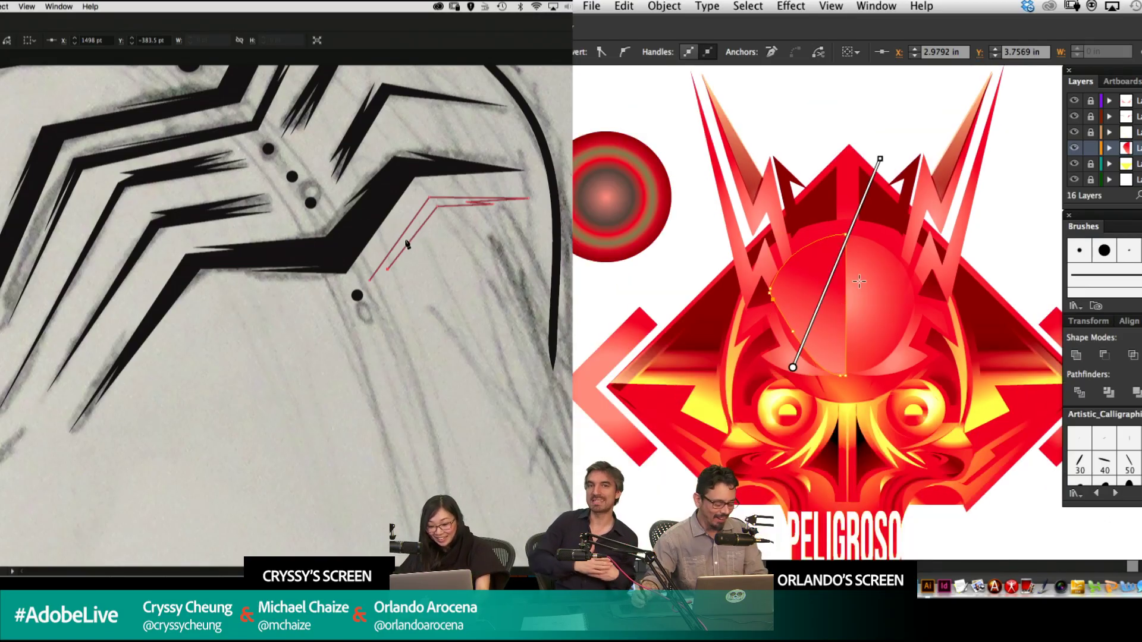
pyautogui.click(371, 279)
pyautogui.keyDown('super'); pyautogui.click(502, 306); pyautogui.keyUp('super')
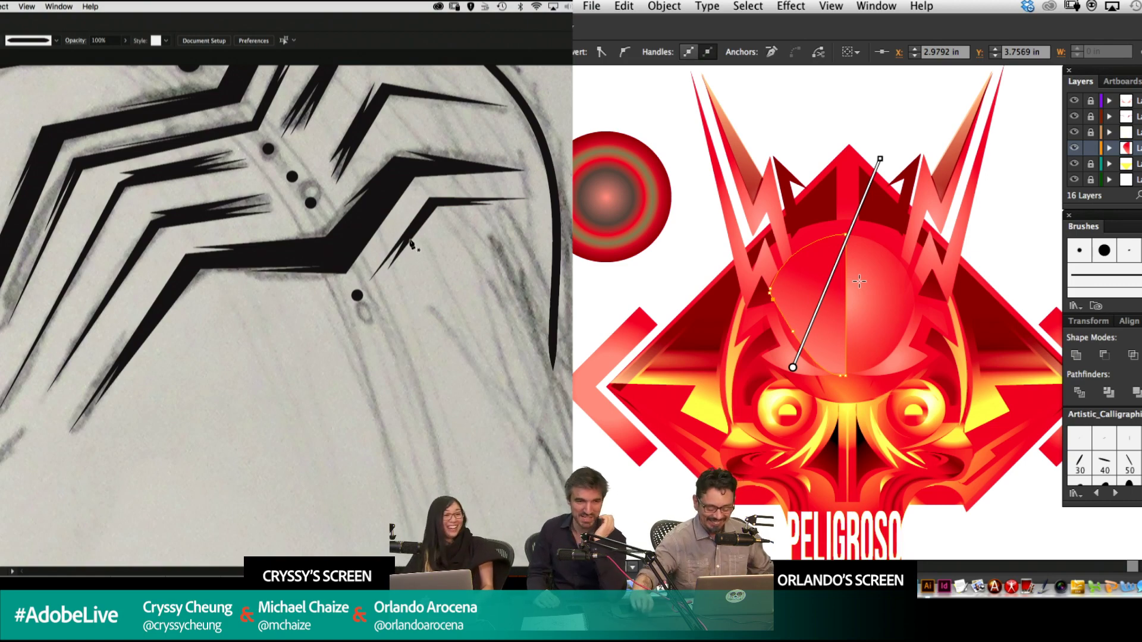
# Outline a new stripe under the thick lowest one, from the spine across to its bend and down to a spiked foot.
pyautogui.press('super+plus')
pyautogui.press('super+plus')
pyautogui.moveTo(480, 20); pyautogui.dragTo(499, 20)
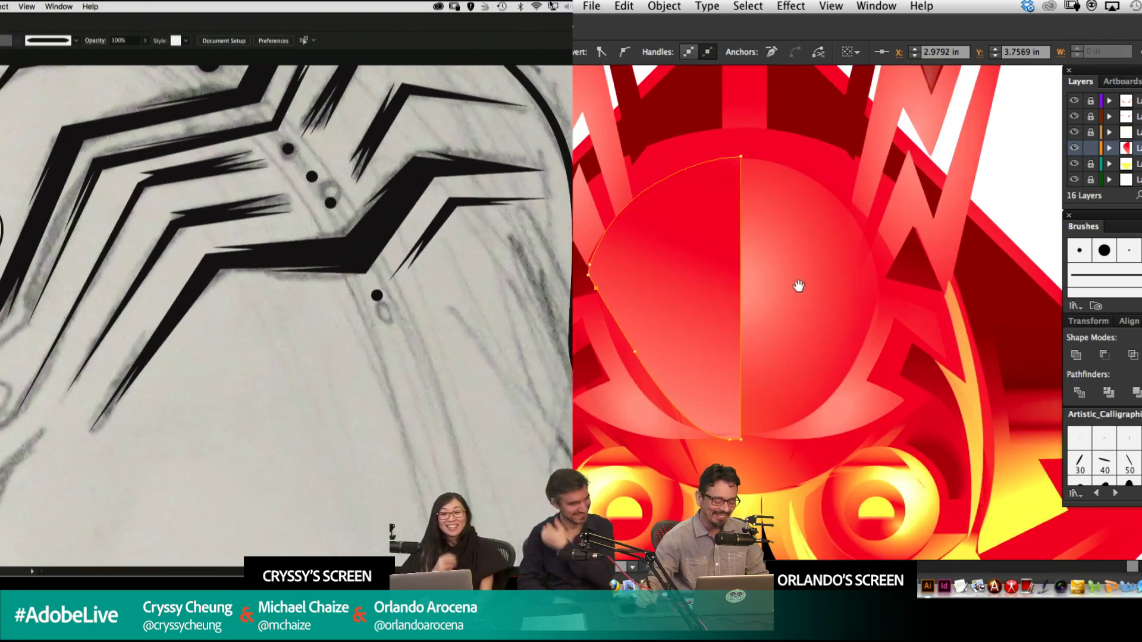
pyautogui.moveTo(836, 292); pyautogui.dragTo(946, 236)
pyautogui.press('v')
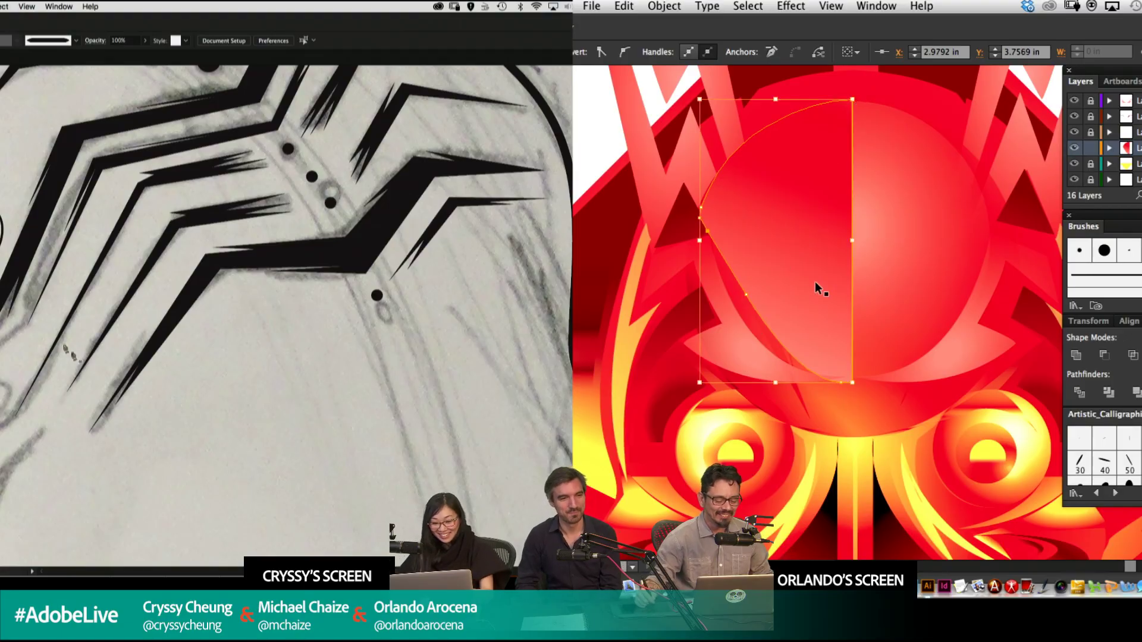
pyautogui.moveTo(393, 349); pyautogui.dragTo(492, 353)
pyautogui.click(458, 303)
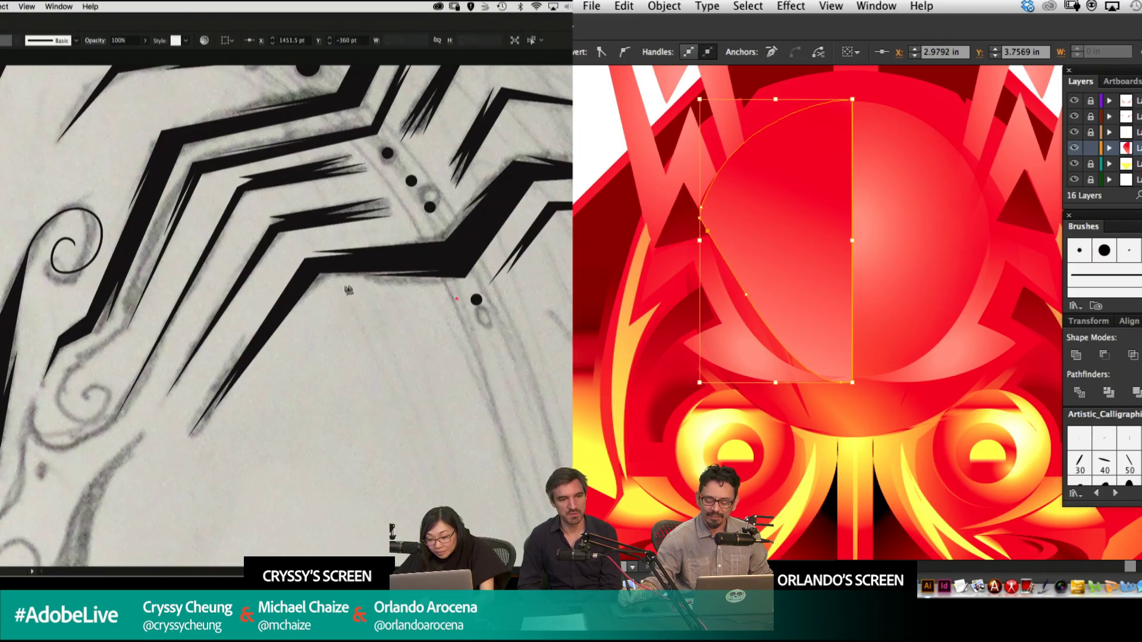
pyautogui.click(331, 298)
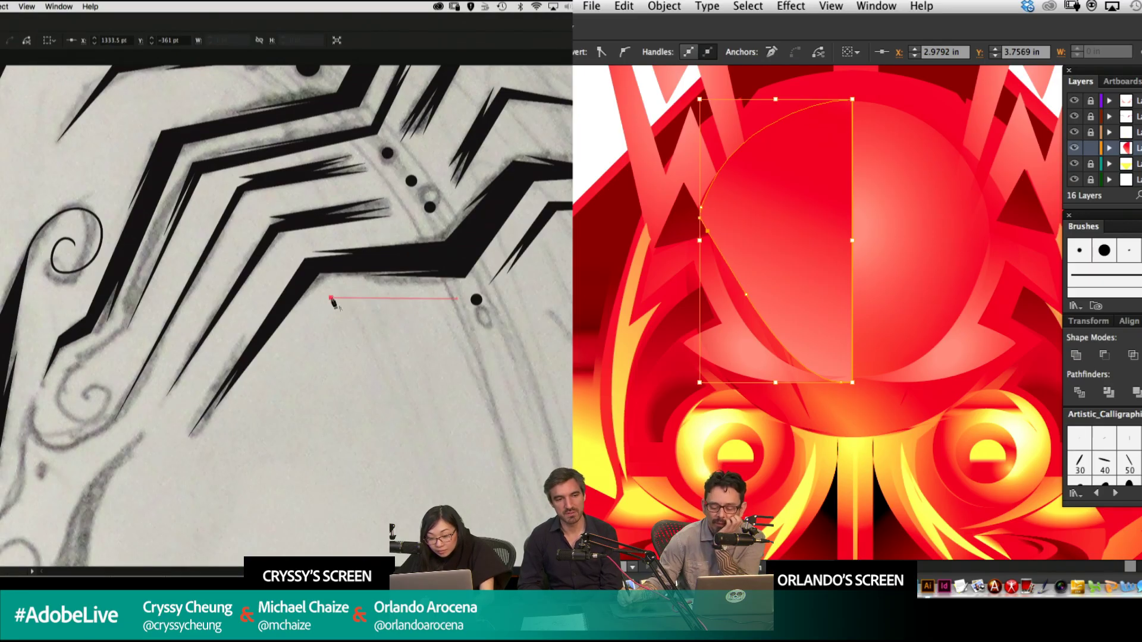
pyautogui.moveTo(294, 394); pyautogui.dragTo(300, 321)
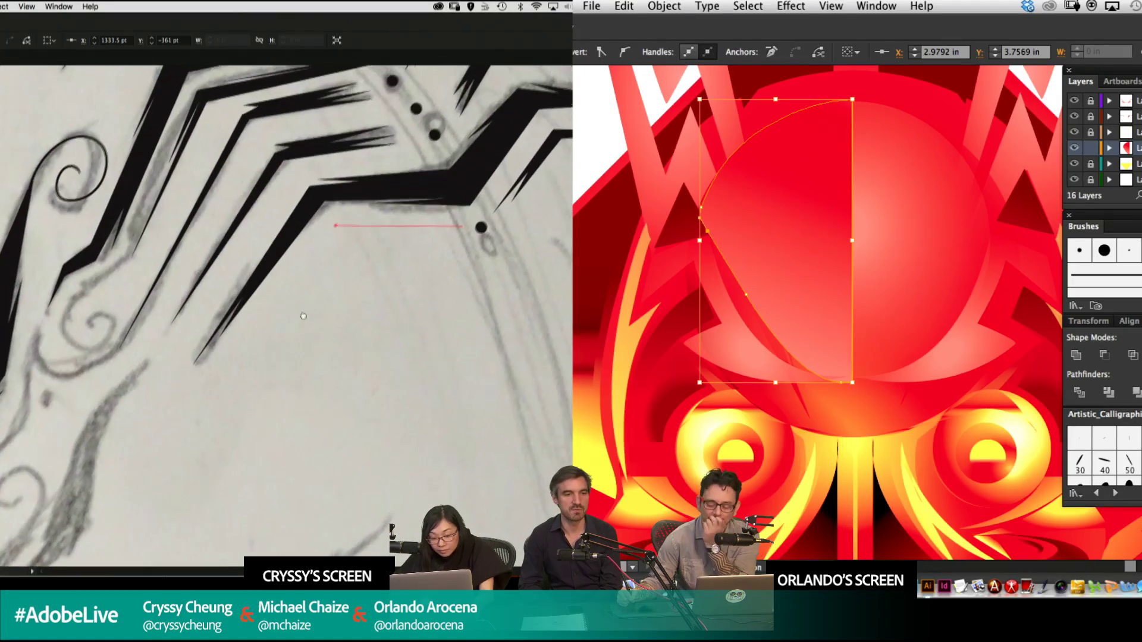
pyautogui.click(240, 351)
pyautogui.hotkey('shift', 'x')
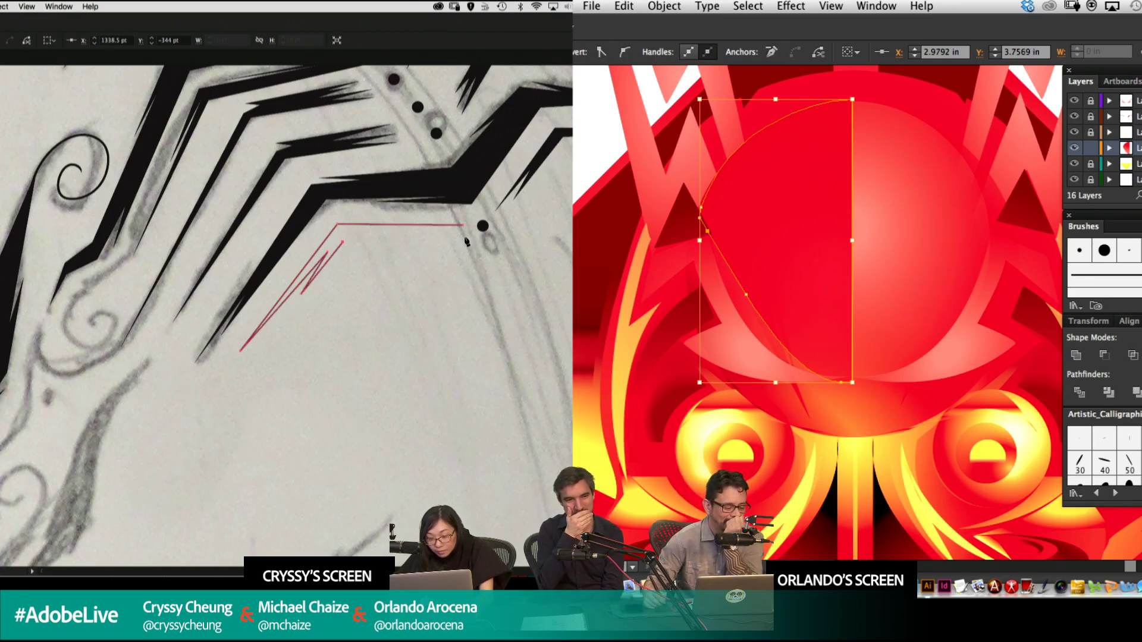
# Trace the new stripe's lower edge back to the spine, cut thin spikes into that end, close it, fill it black and deselect.
pyautogui.press('a')
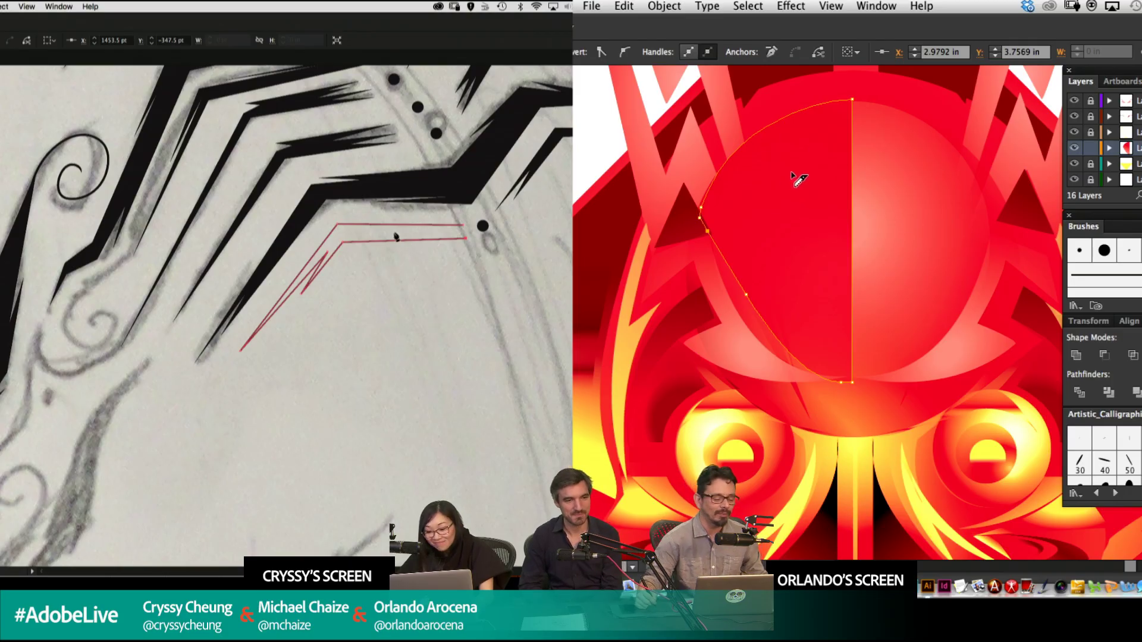
pyautogui.moveTo(387, 235); pyautogui.dragTo(470, 238)
pyautogui.click(457, 231)
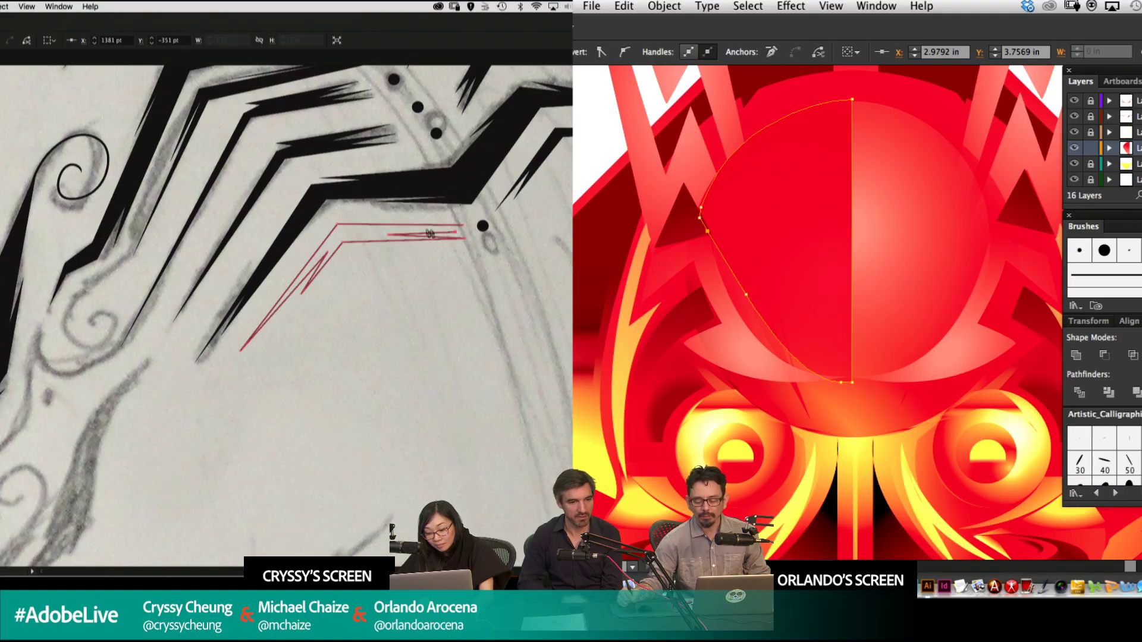
pyautogui.click(419, 229)
pyautogui.click(462, 225)
pyautogui.hotkey('shift', 'x')
pyautogui.press('super+shift+a')
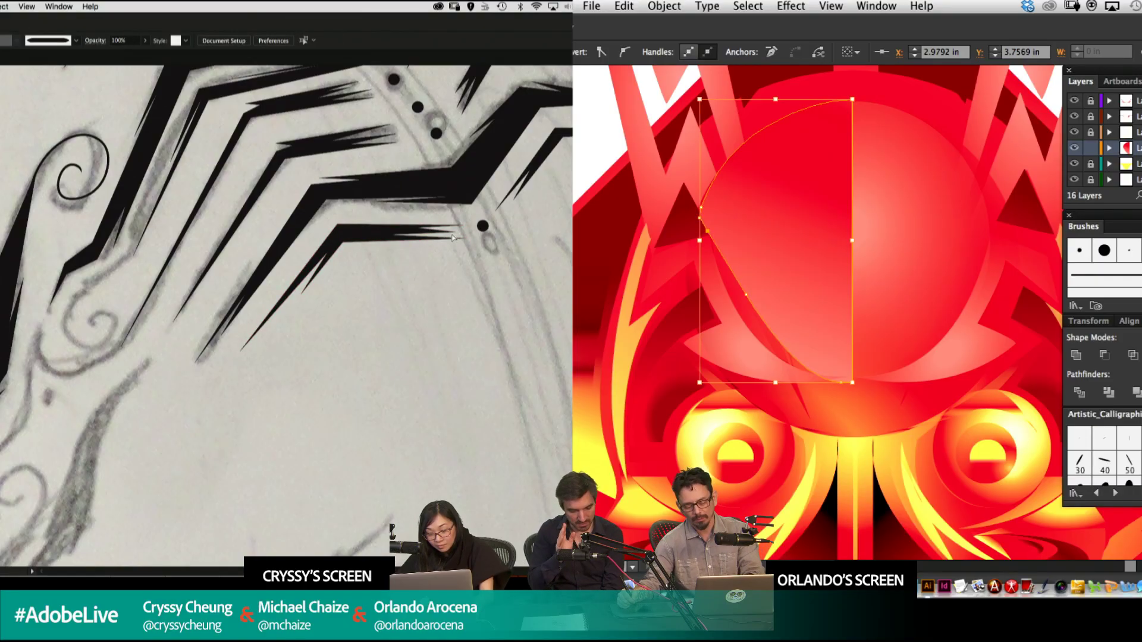
# Duplicate the gradient-filled dome half to the right and mirror the copy horizontally.
pyautogui.press('super+0')
pyautogui.click(416, 232)
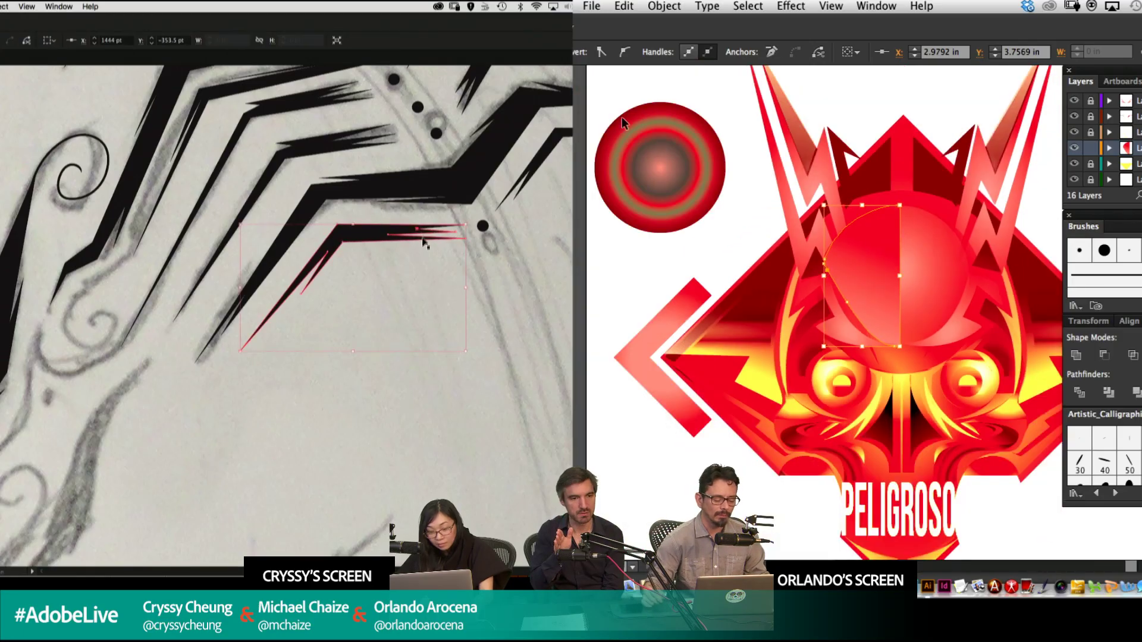
pyautogui.click(462, 255)
pyautogui.click(721, 224)
pyautogui.moveTo(896, 295); pyautogui.dragTo(940, 293)
pyautogui.click(943, 298)
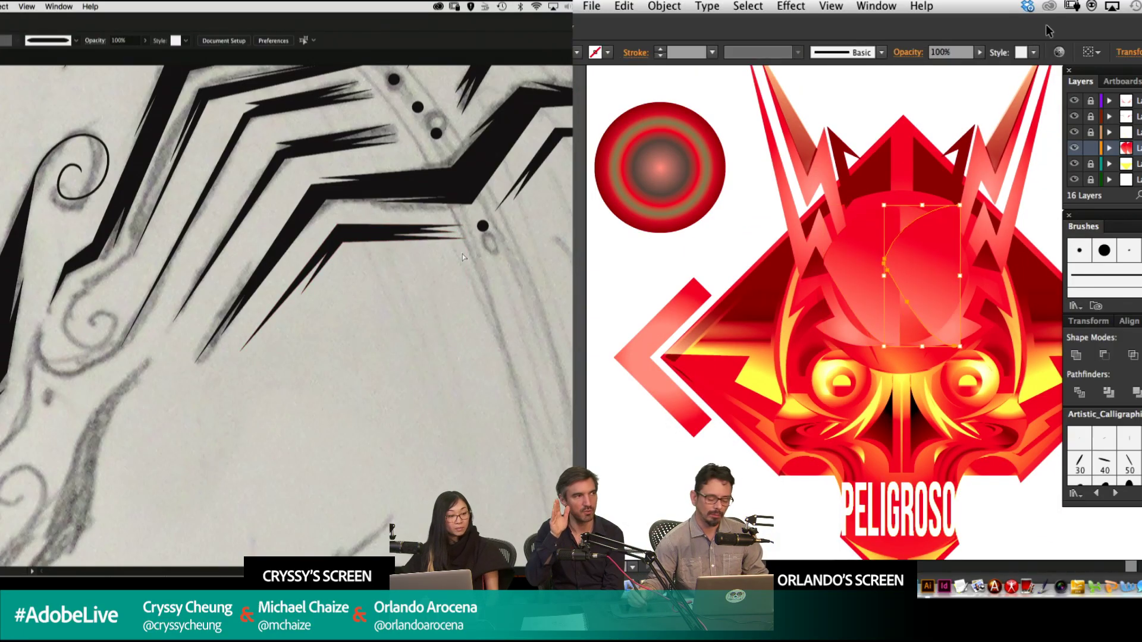
pyautogui.moveTo(839, 280); pyautogui.dragTo(1050, 245)
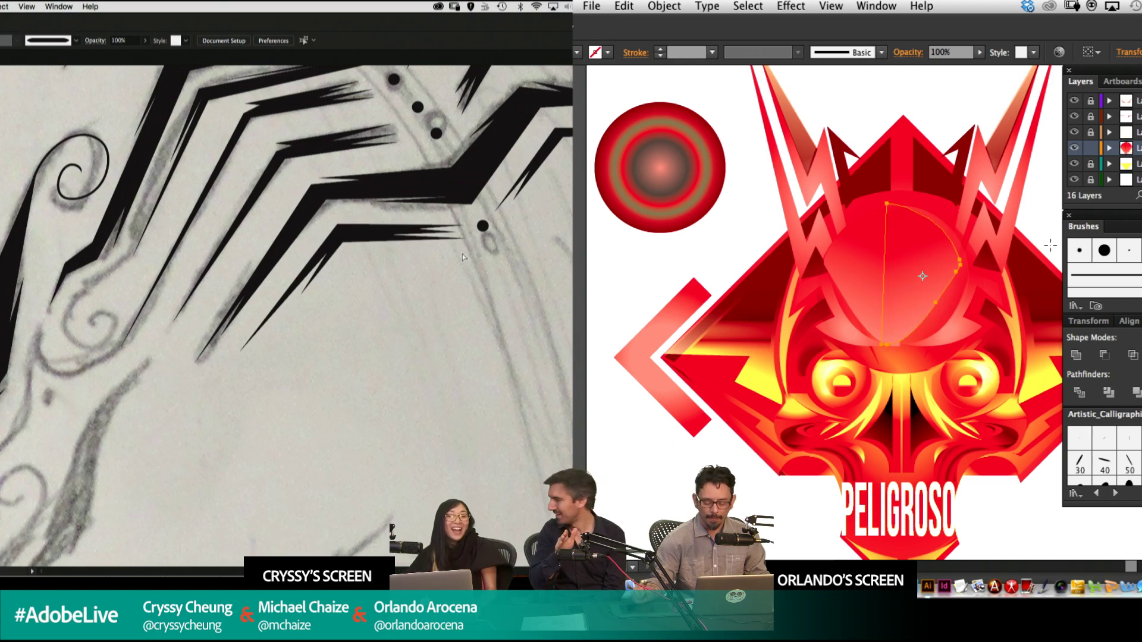
# Nudge the mirrored dome half sideways until it meets the mask's centre line, and deselect it.
pyautogui.hotkey('shift', 'Right')
pyautogui.hotkey('shift', 'Right')
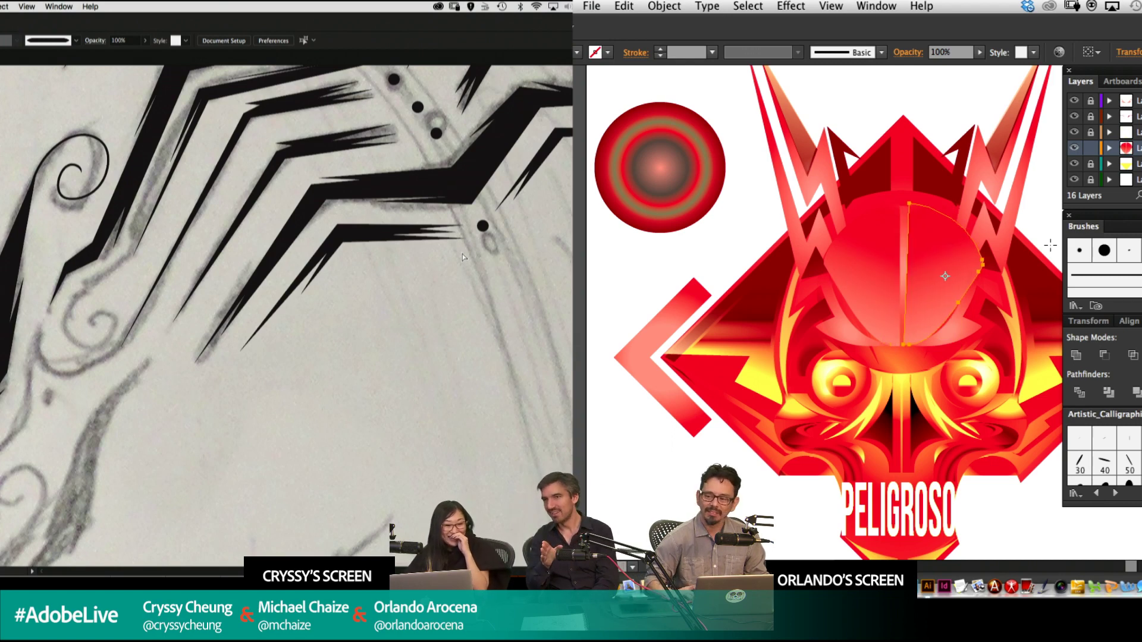
pyautogui.press('Left')
pyautogui.press('Left')
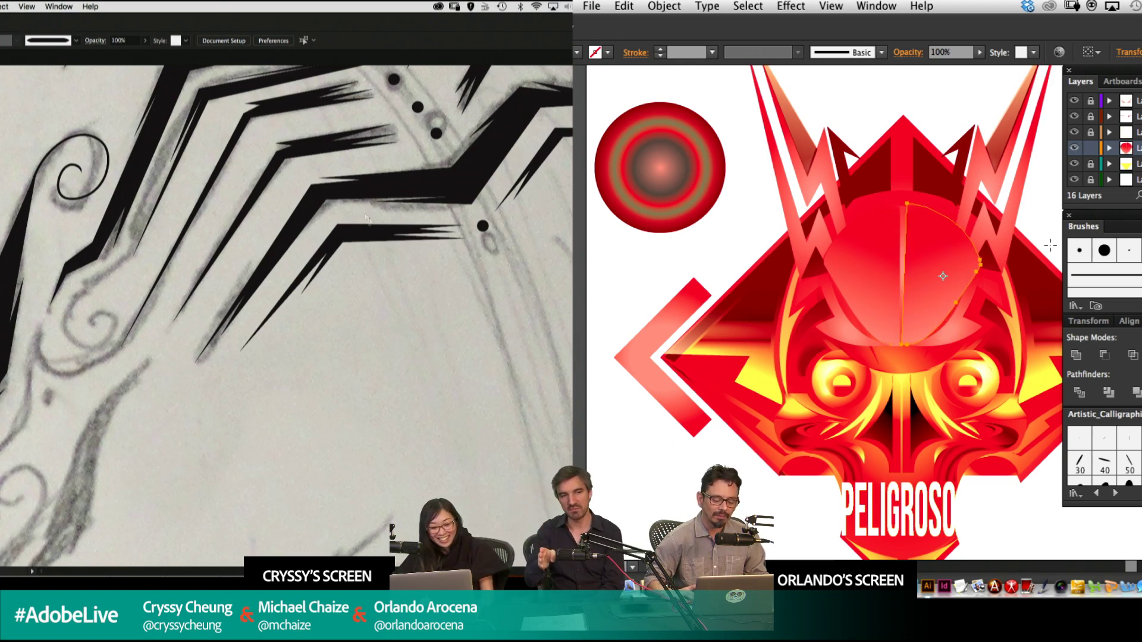
pyautogui.press('v')
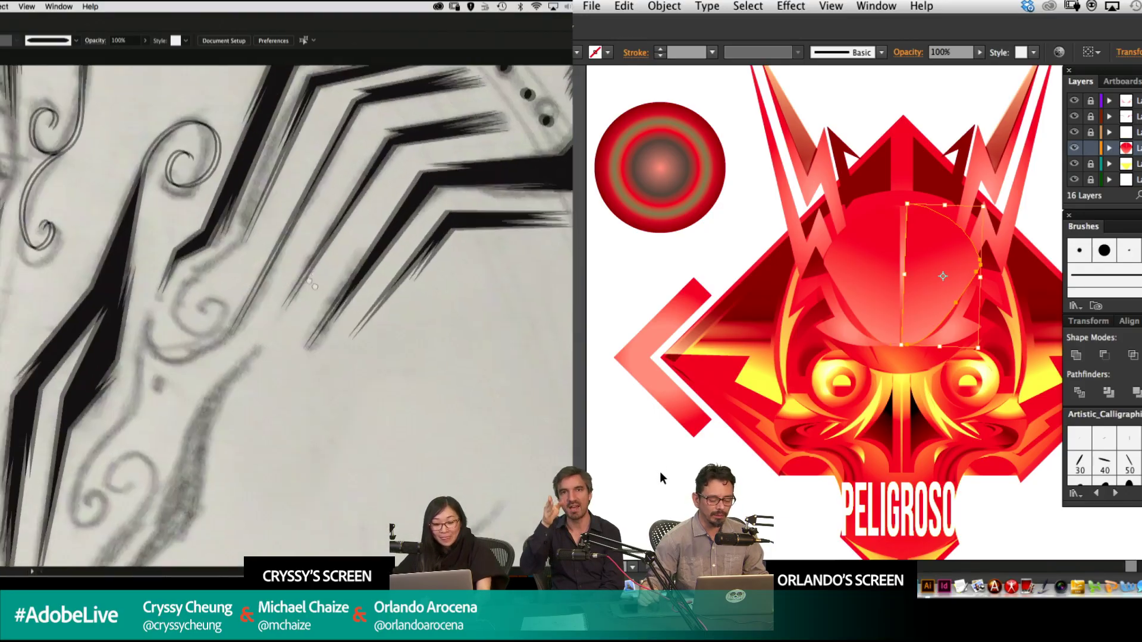
pyautogui.keyDown('super'); pyautogui.click(660, 474); pyautogui.keyUp('super')
# Unlock the mask's lower layers and cut the concentric gradient circle beside the mask from the artboard.
pyautogui.moveTo(916, 397); pyautogui.dragTo(852, 325)
pyautogui.press('super+minus')
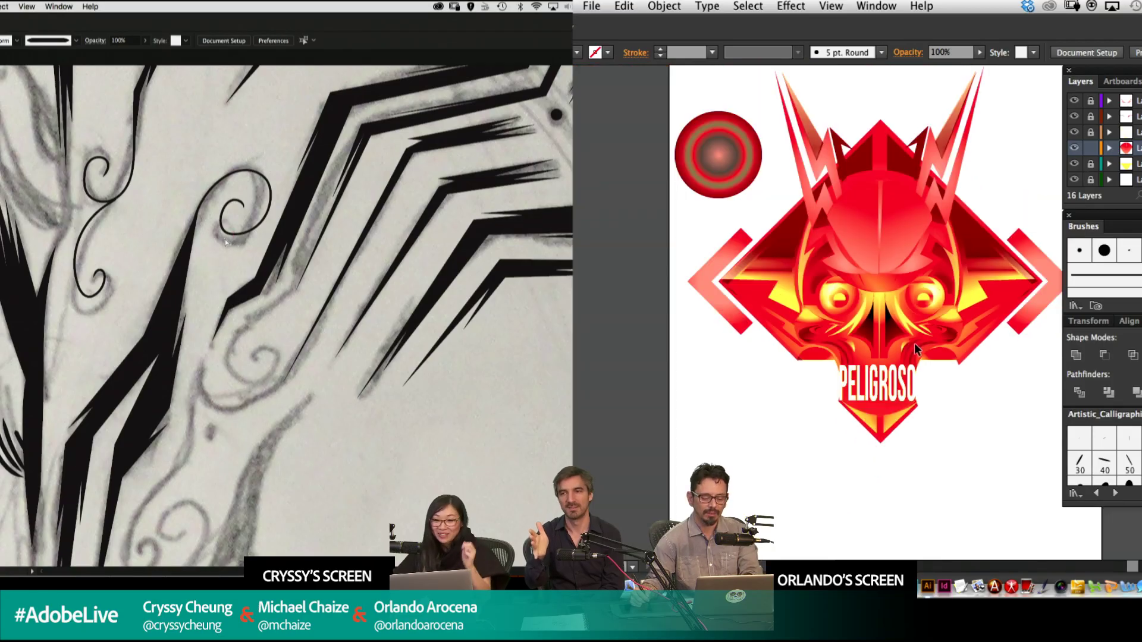
pyautogui.moveTo(913, 293); pyautogui.dragTo(902, 372)
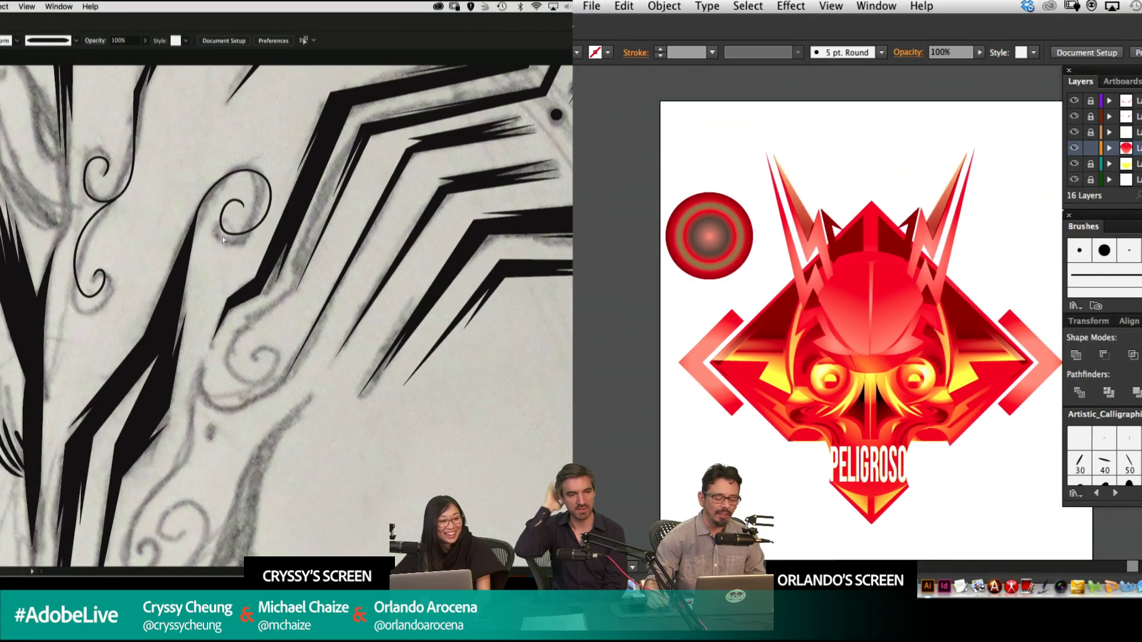
pyautogui.moveTo(1090, 102); pyautogui.dragTo(1085, 218)
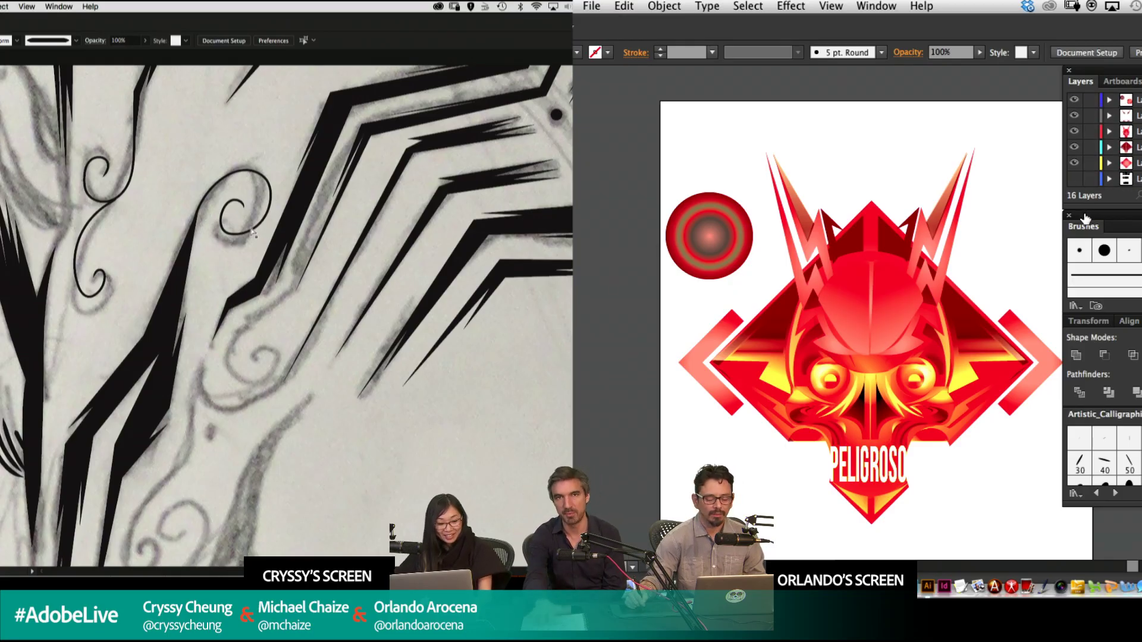
pyautogui.click(720, 244)
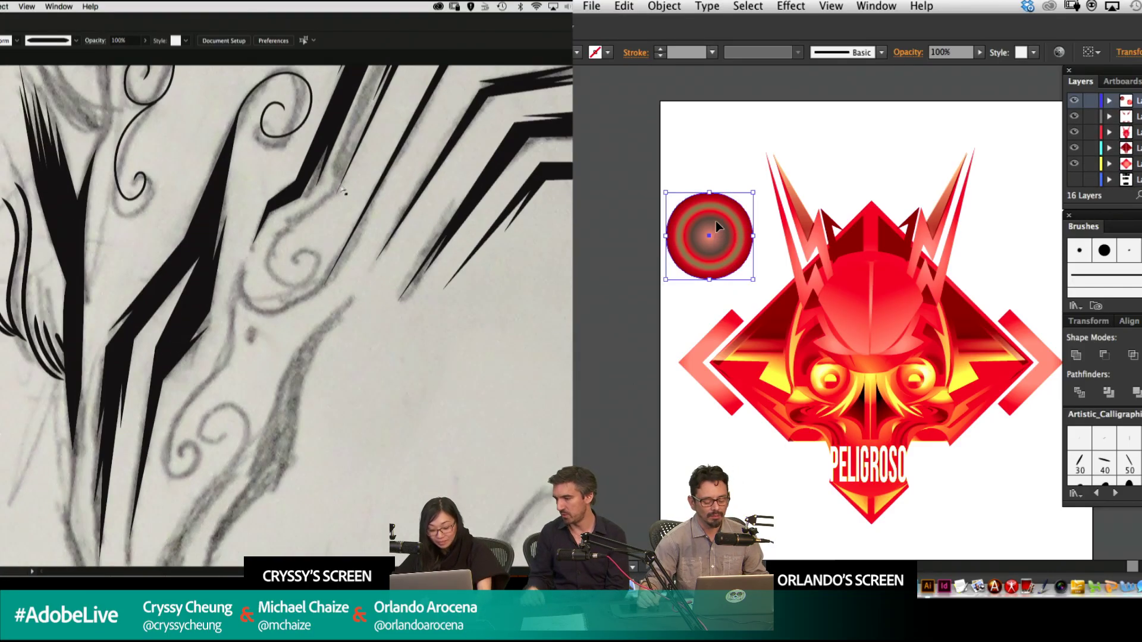
pyautogui.moveTo(720, 249); pyautogui.dragTo(683, 352)
pyautogui.press('Delete')
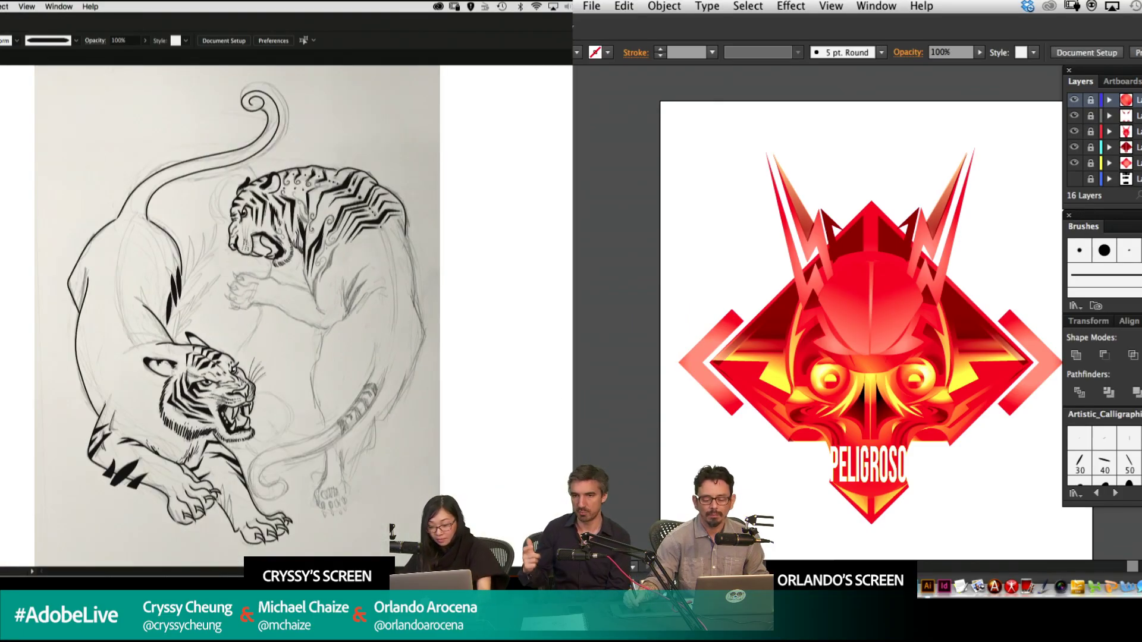
# Paste the concentric circle onto a new layer above all the others and move it over the centre of the mask.
pyautogui.scroll(10, 1090, 140)
pyautogui.scroll(-4, 1089, 119)
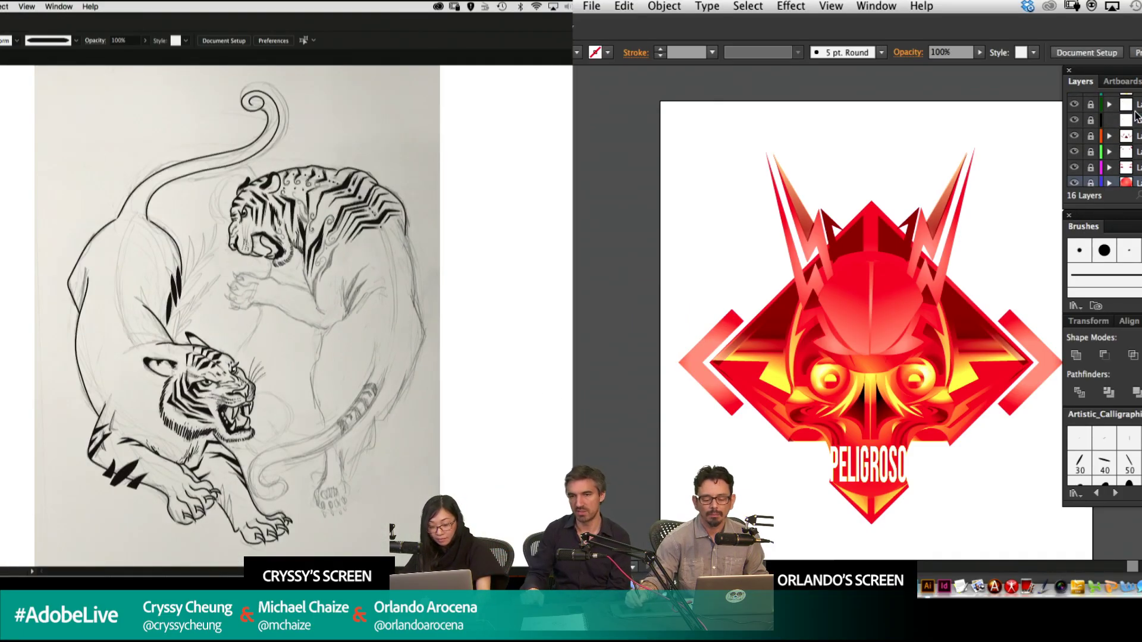
pyautogui.scroll(5, 1090, 139)
pyautogui.click(1052, 69)
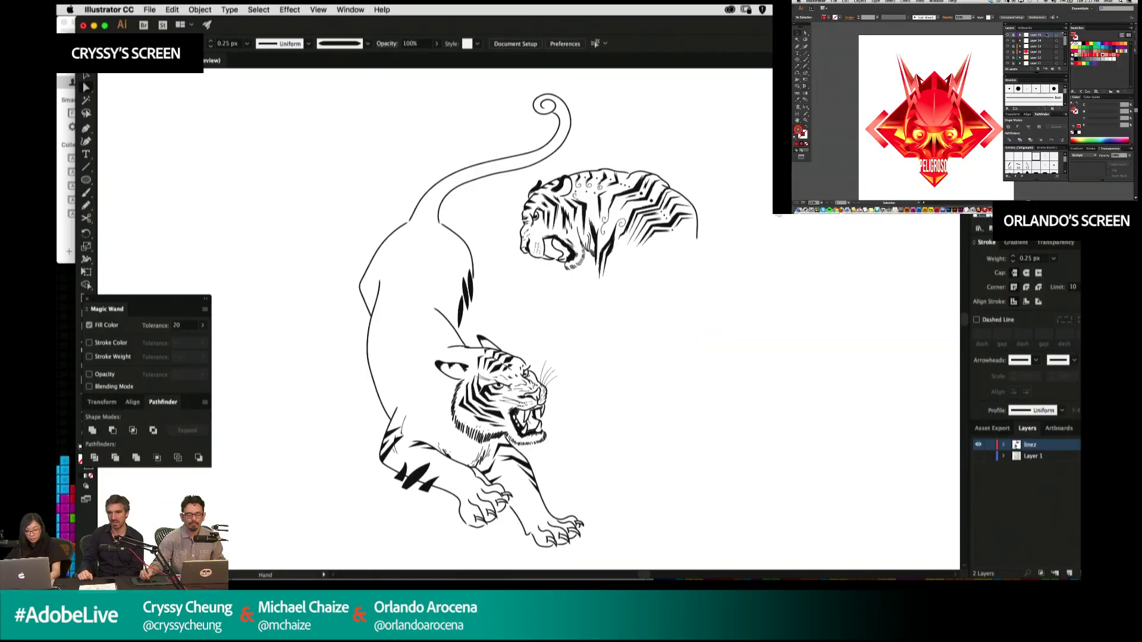
pyautogui.moveTo(763, 209); pyautogui.dragTo(829, 216)
pyautogui.press('super+v')
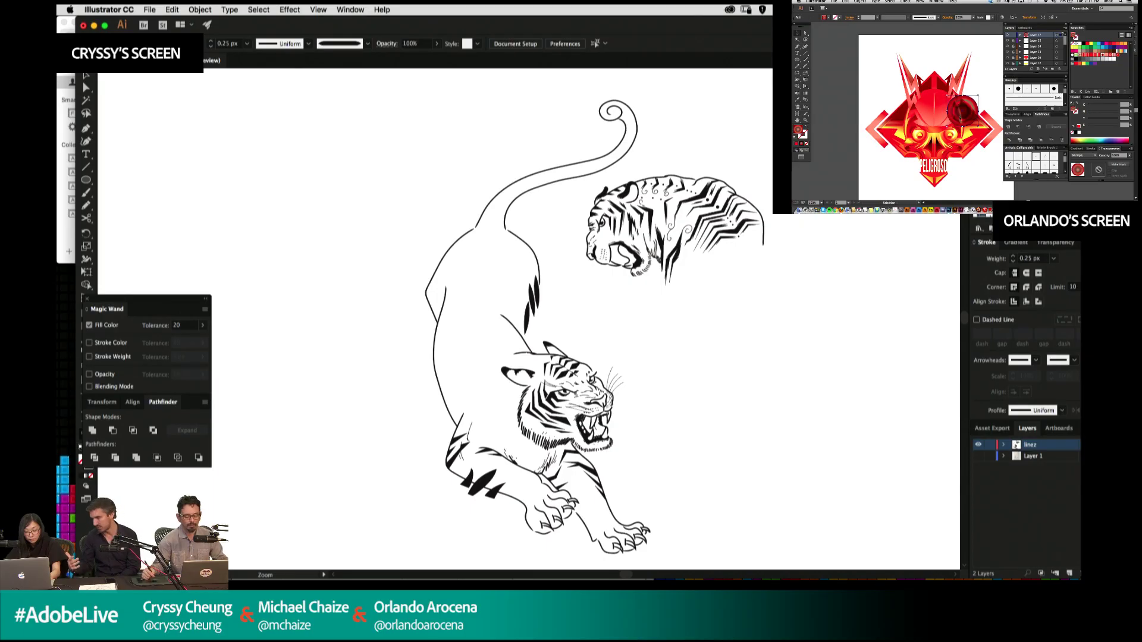
pyautogui.moveTo(821, 134); pyautogui.dragTo(365, 428)
pyautogui.moveTo(963, 111); pyautogui.dragTo(935, 129)
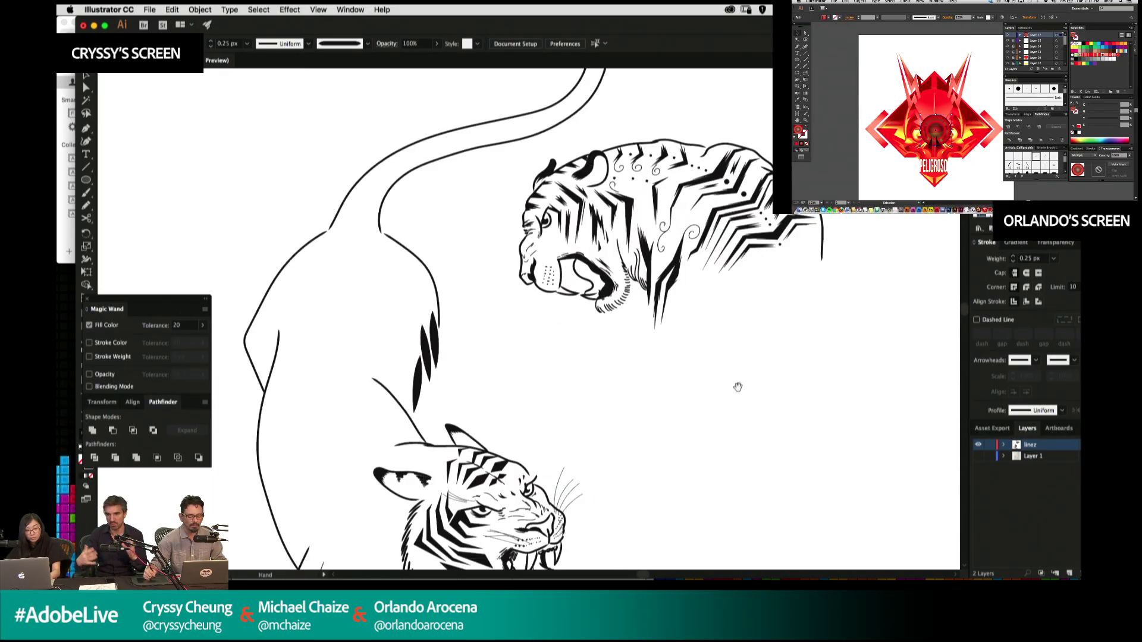
# Enlarge the concentric circle proportionally and centre it over the mask's forehead and eyes.
pyautogui.moveTo(719, 423); pyautogui.dragTo(735, 405)
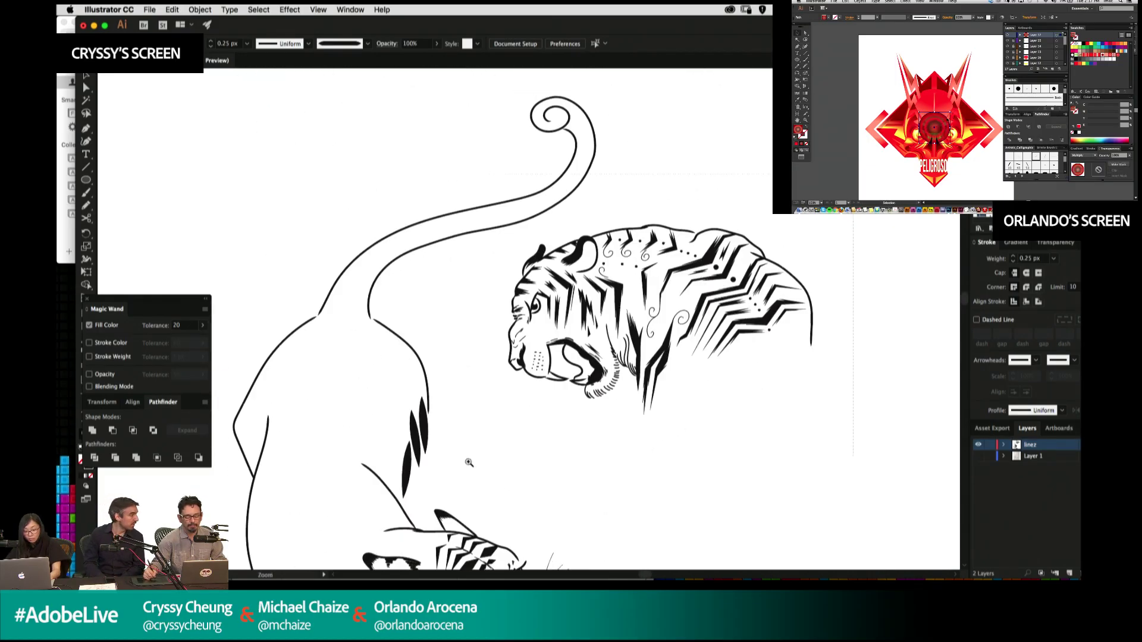
pyautogui.moveTo(433, 484); pyautogui.dragTo(848, 152)
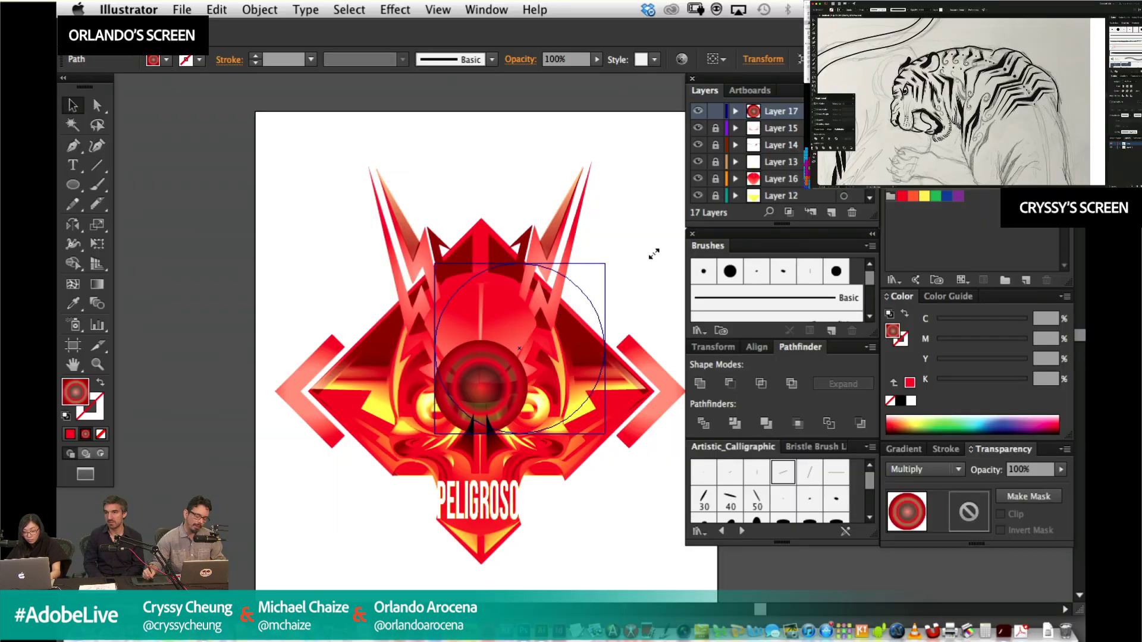
pyautogui.moveTo(538, 333); pyautogui.dragTo(491, 379)
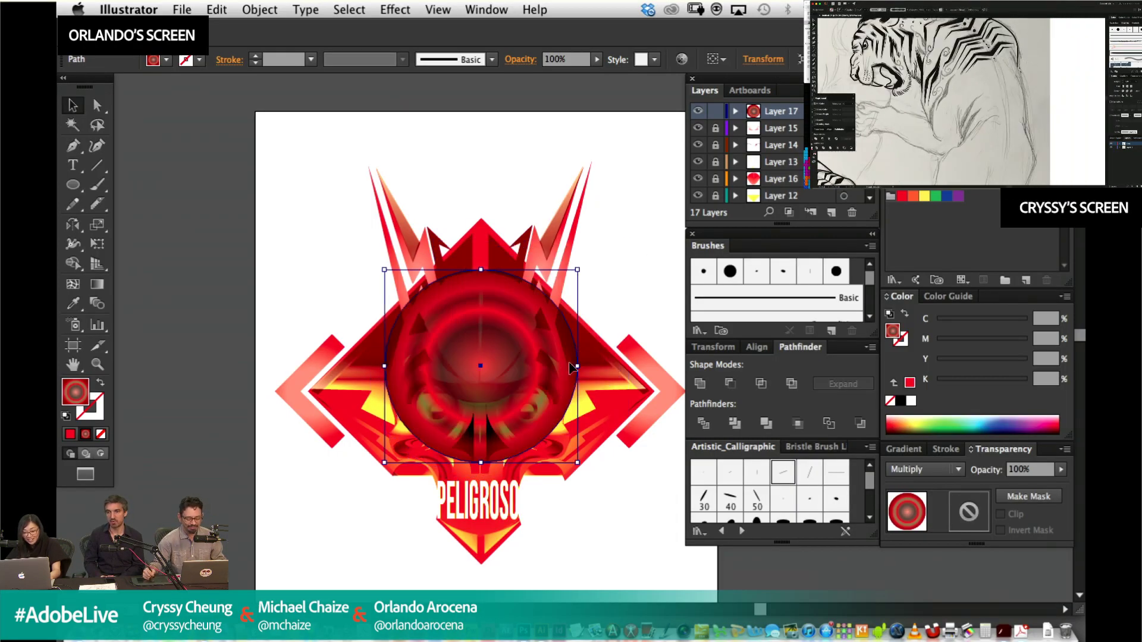
# Set the concentric circle's blending mode to Hard Light and its outermost dark red gradient stop to 0% opacity.
pyautogui.click(925, 469)
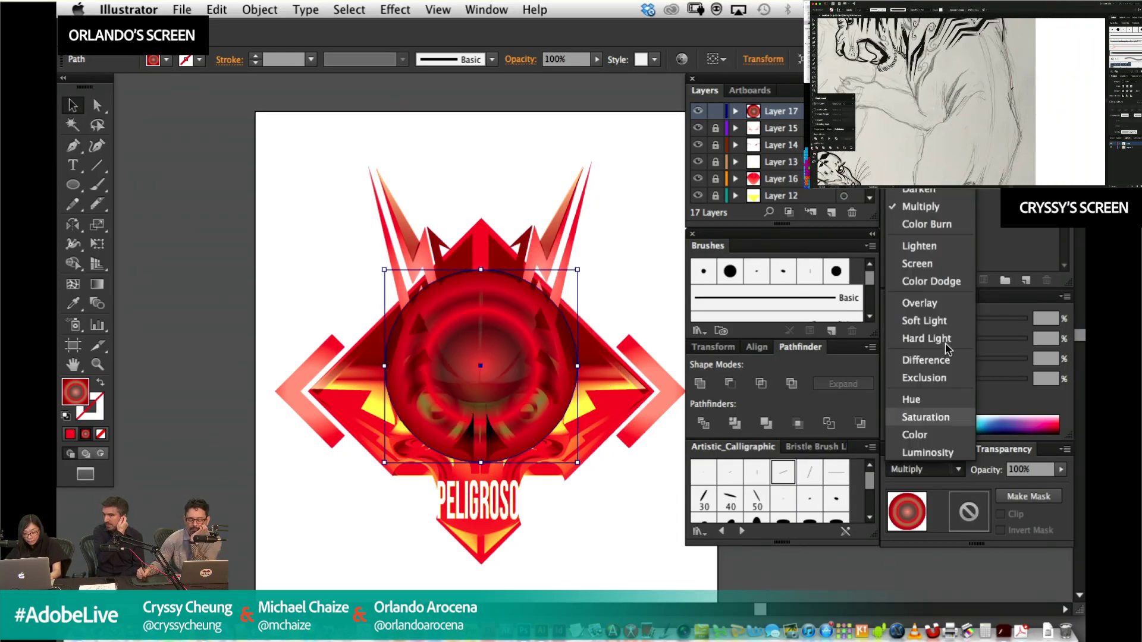
pyautogui.click(941, 342)
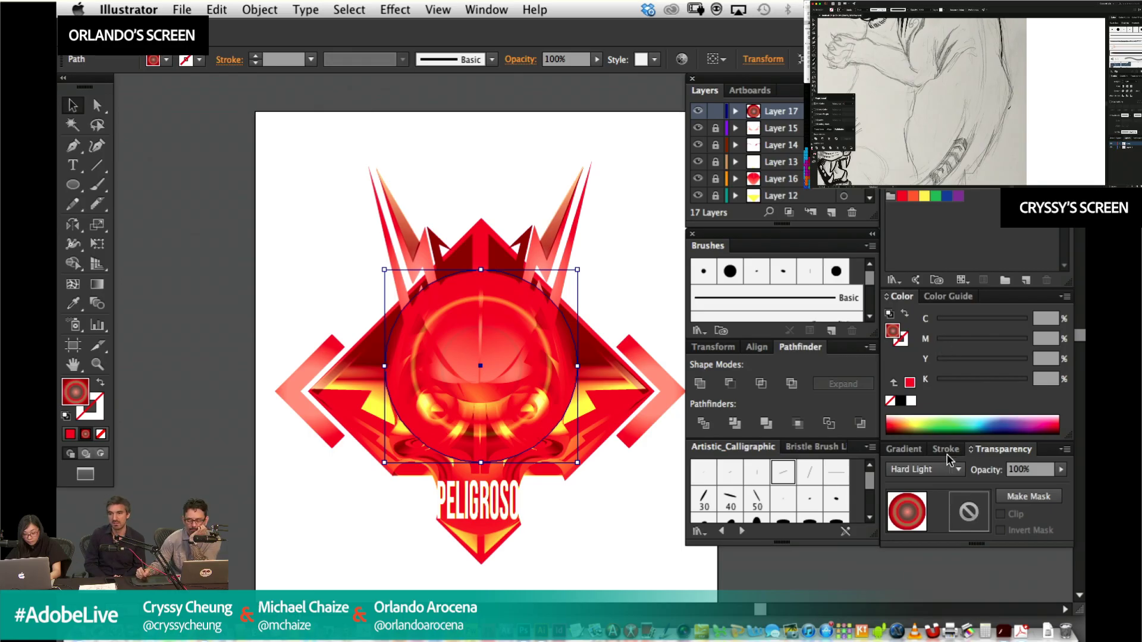
pyautogui.click(904, 457)
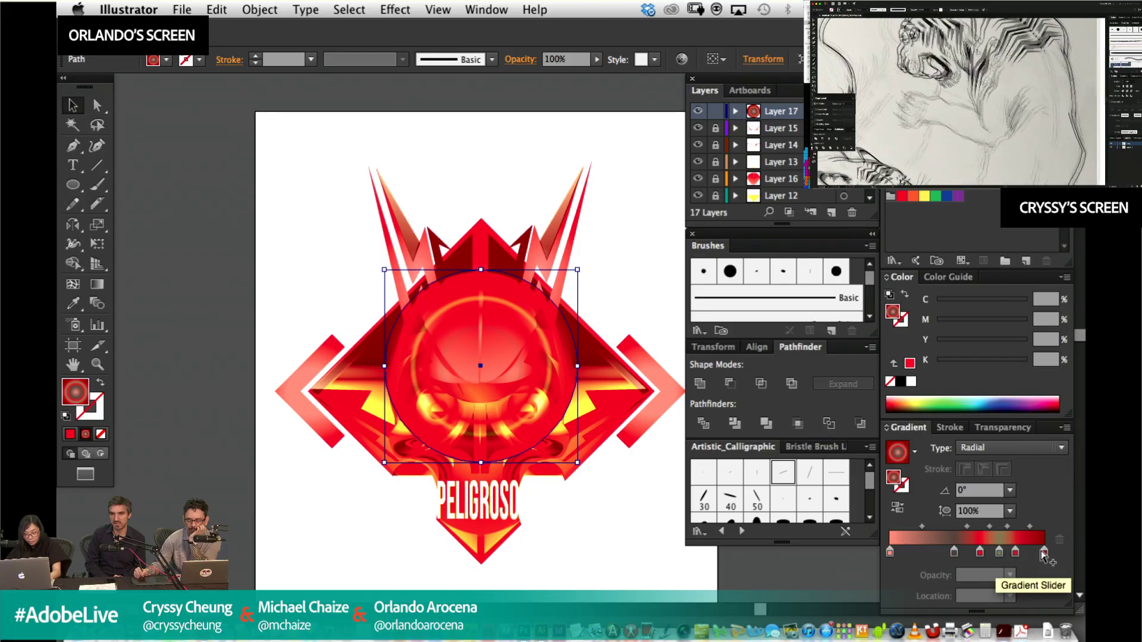
pyautogui.click(1044, 554)
pyautogui.click(1010, 575)
pyautogui.click(1020, 388)
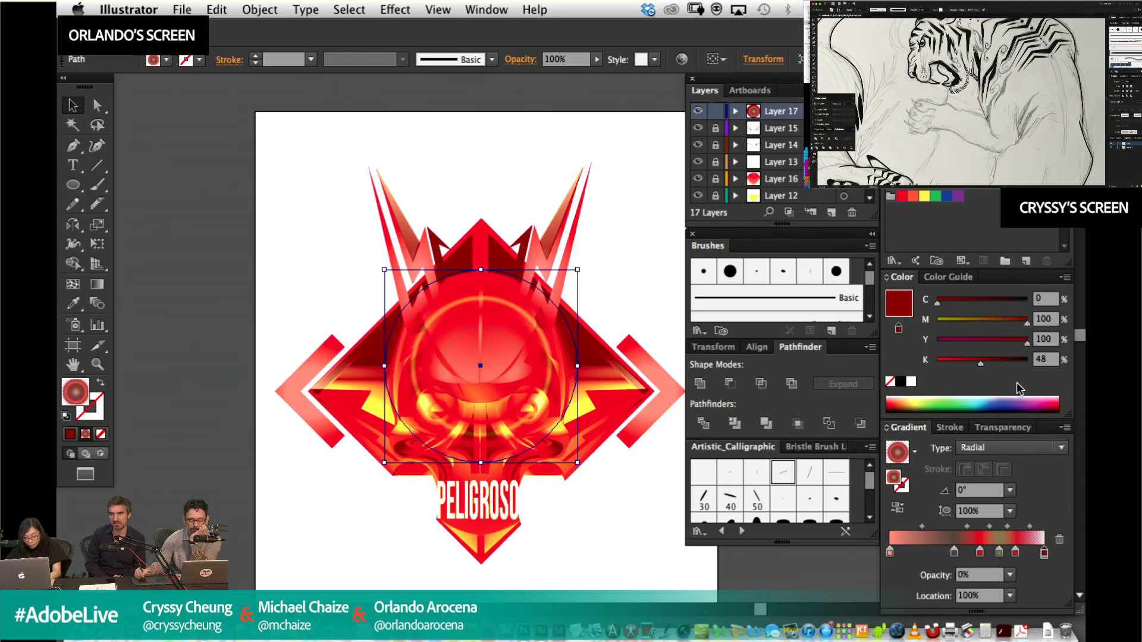
# Set the olive gradient stop at 70.85% to 0% opacity and deselect the circle.
pyautogui.click(1000, 554)
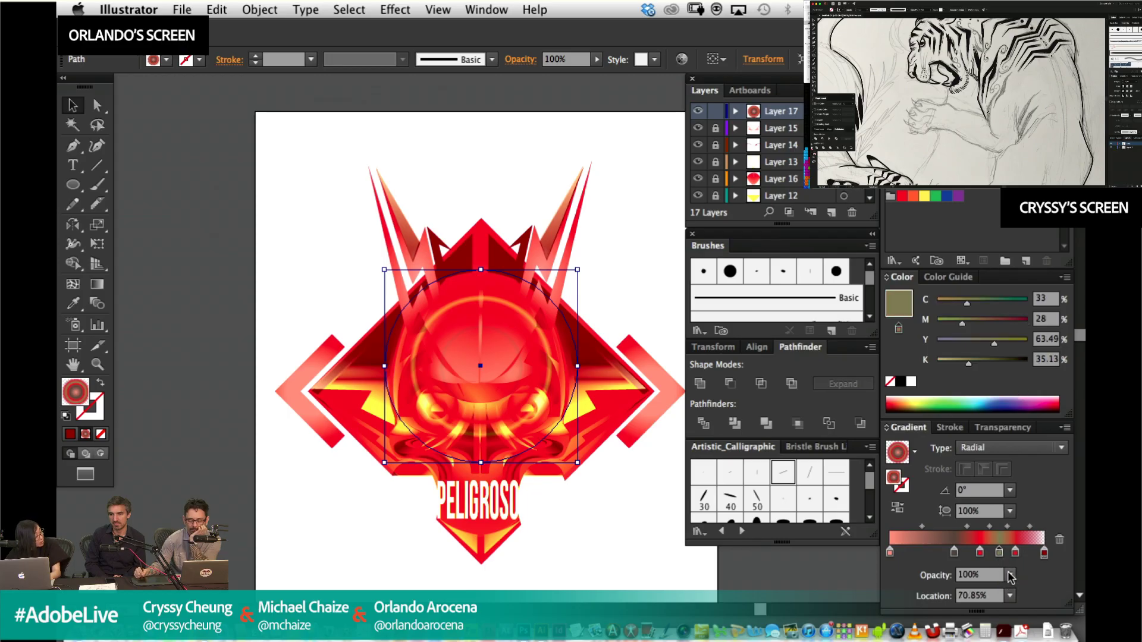
pyautogui.click(1010, 575)
pyautogui.click(1031, 389)
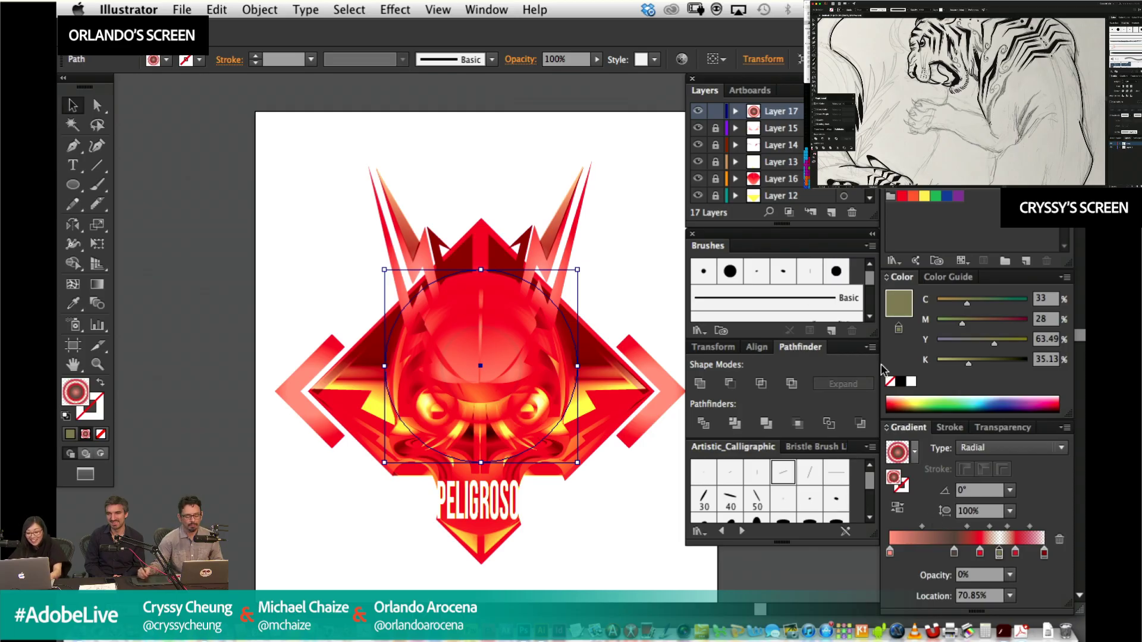
pyautogui.click(188, 279)
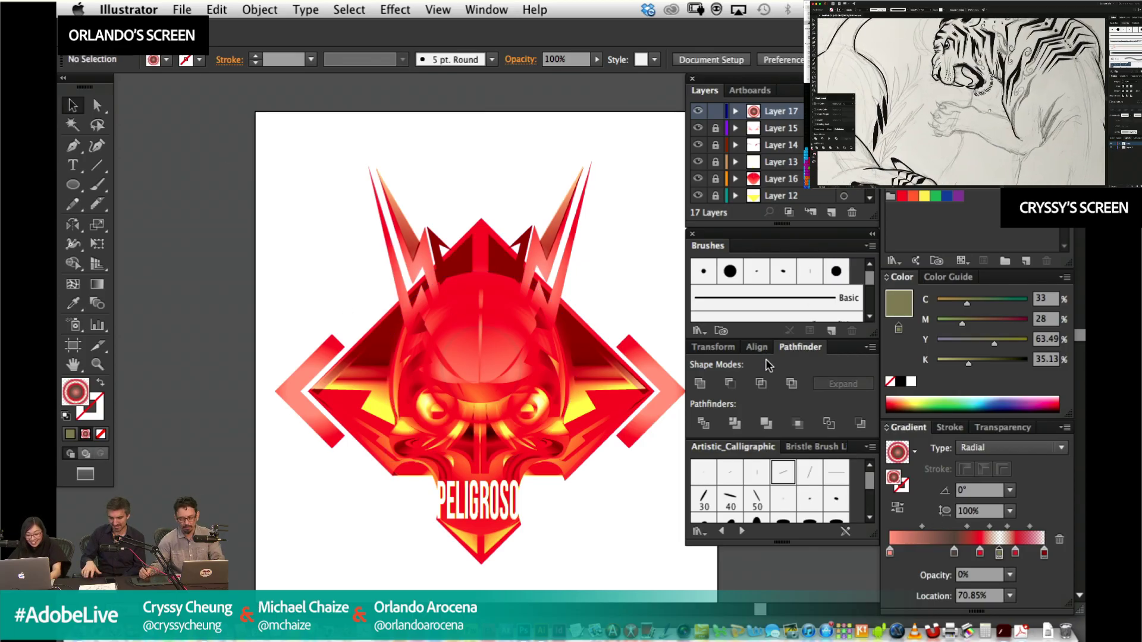
# Shift the circle's radial gradient centre slightly upward with the Gradient tool and widen the gradient beyond the circle's edge.
pyautogui.press('super+equal')
pyautogui.scroll(-5, 492, 298)
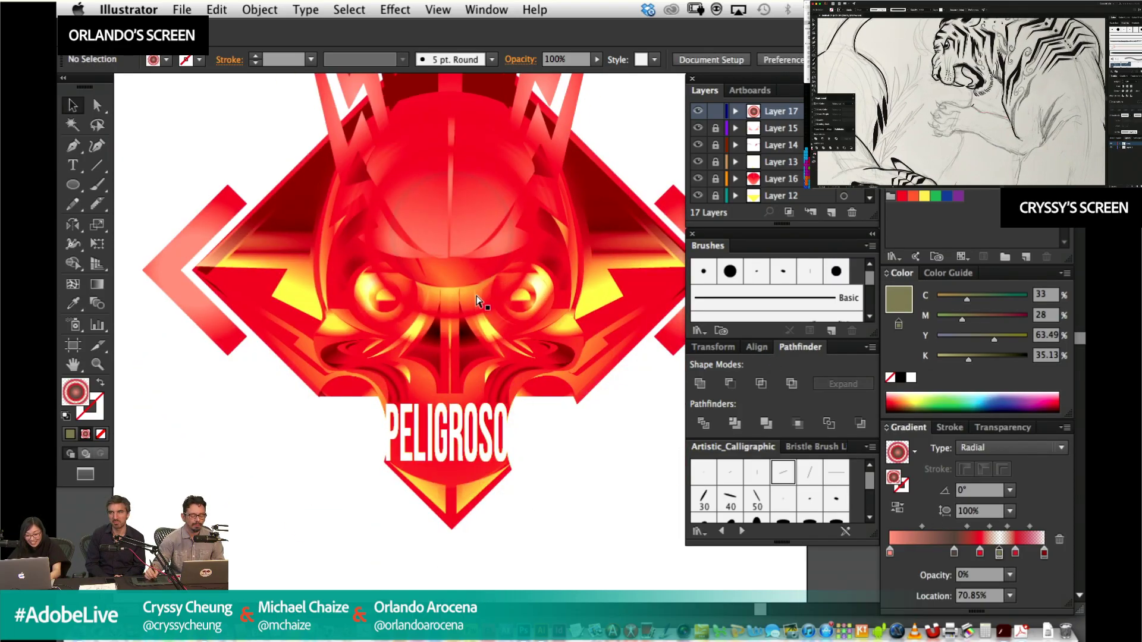
pyautogui.click(479, 300)
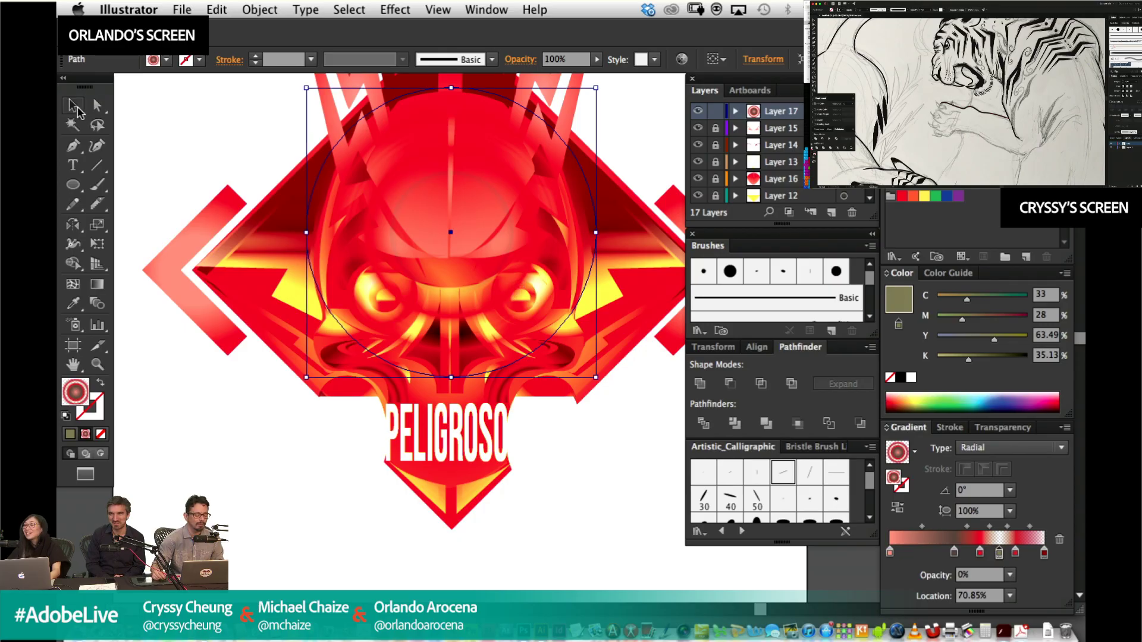
pyautogui.click(97, 284)
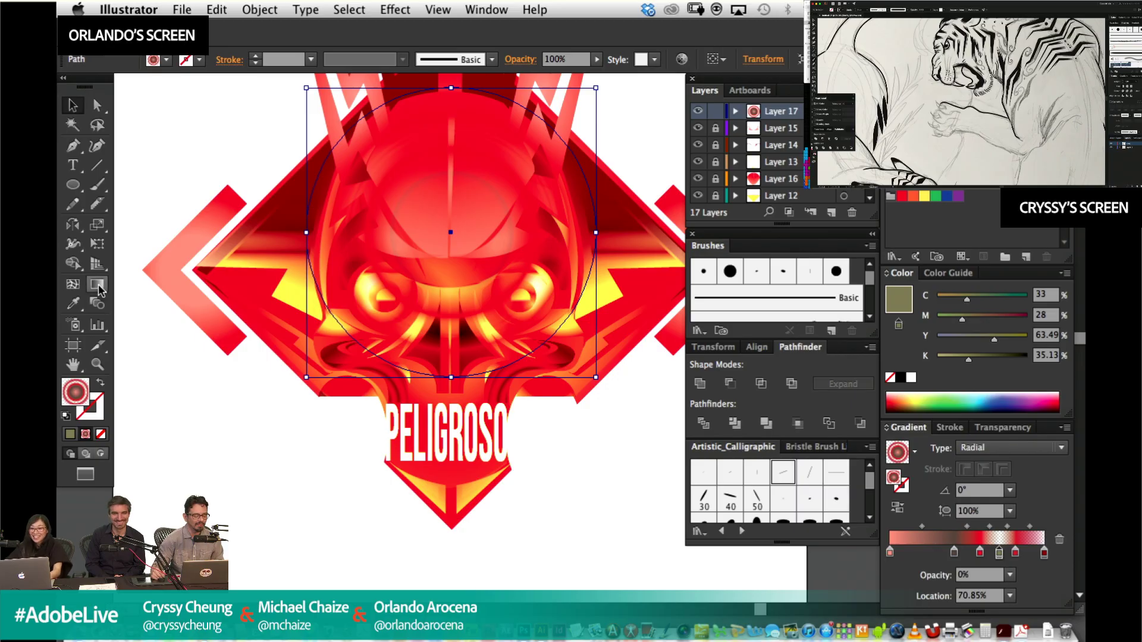
pyautogui.moveTo(452, 232); pyautogui.dragTo(452, 221)
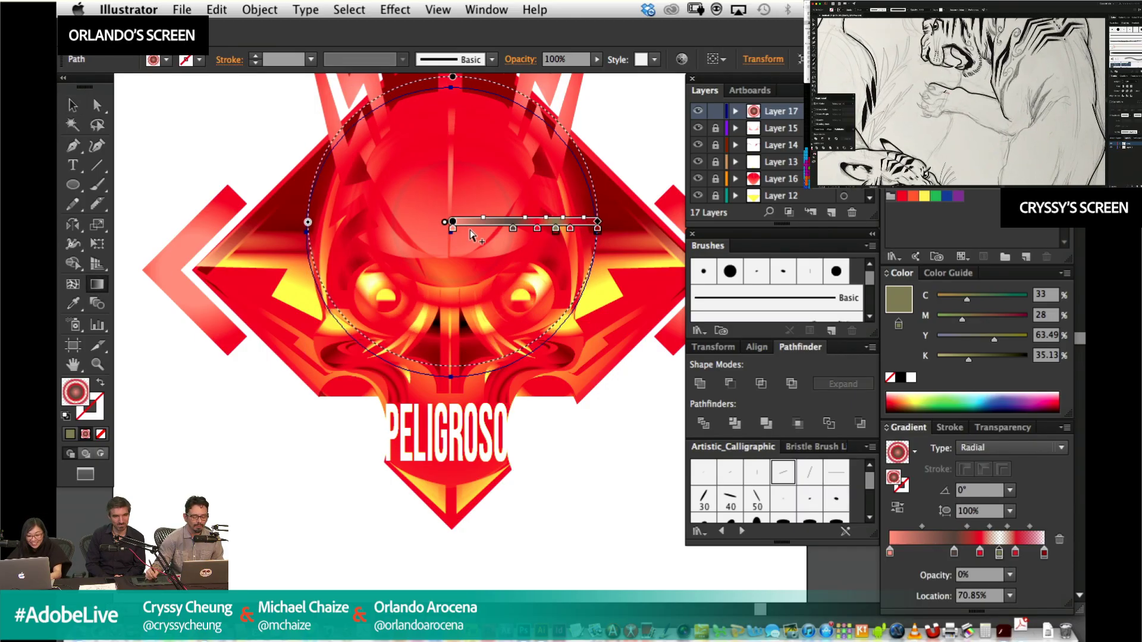
pyautogui.moveTo(585, 221); pyautogui.dragTo(627, 221)
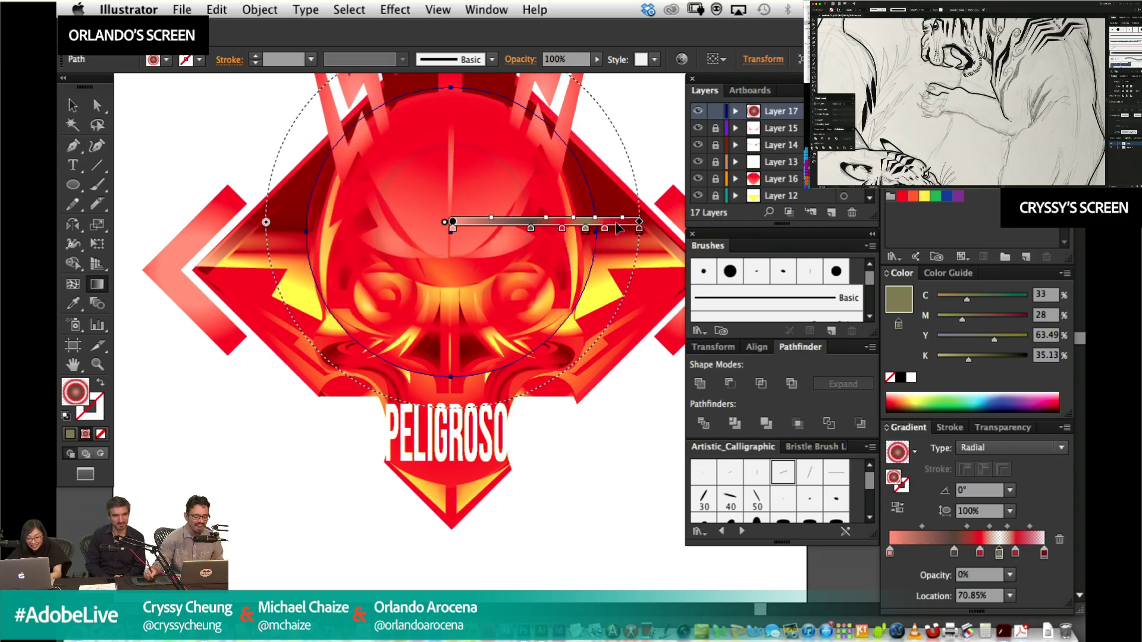
# Position the pure red gradient stop at 49.72%, remove the red stop outside the olive one, and deselect the circle.
pyautogui.moveTo(954, 553)
pyautogui.mouseDown()
pyautogui.moveTo(923, 553)
pyautogui.moveTo(955, 556)
pyautogui.moveTo(958, 572)
pyautogui.moveTo(976, 555)
pyautogui.moveTo(938, 554)
pyautogui.moveTo(967, 555)
pyautogui.mouseUp()
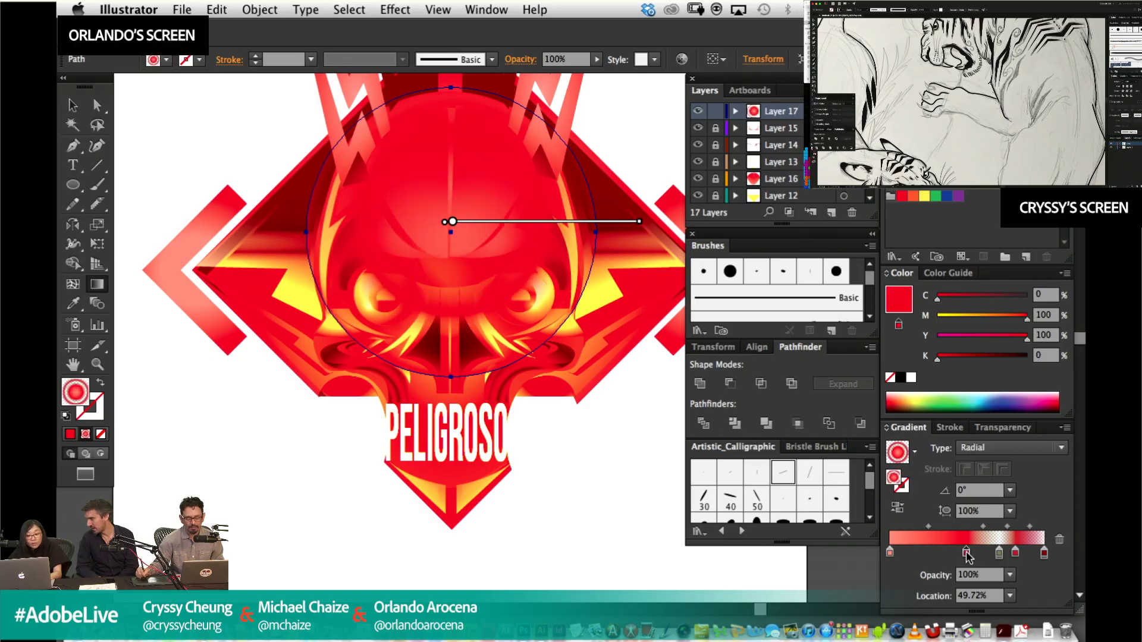
pyautogui.moveTo(1017, 554); pyautogui.dragTo(1015, 583)
pyautogui.keyDown('super'); pyautogui.click(322, 507); pyautogui.keyUp('super')
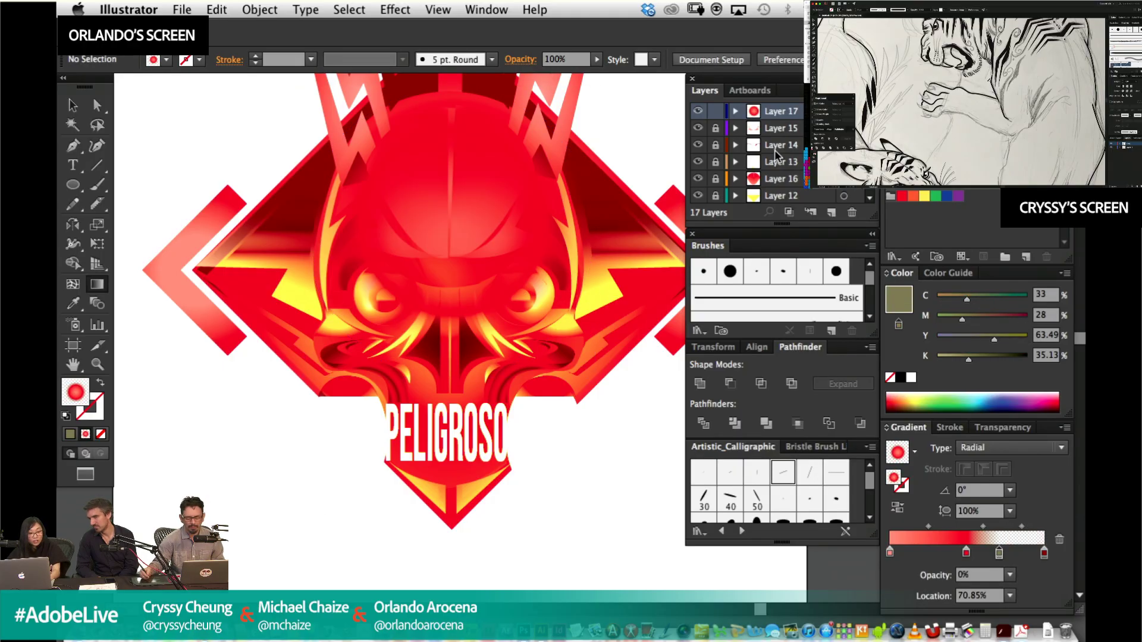
pyautogui.press('super+0')
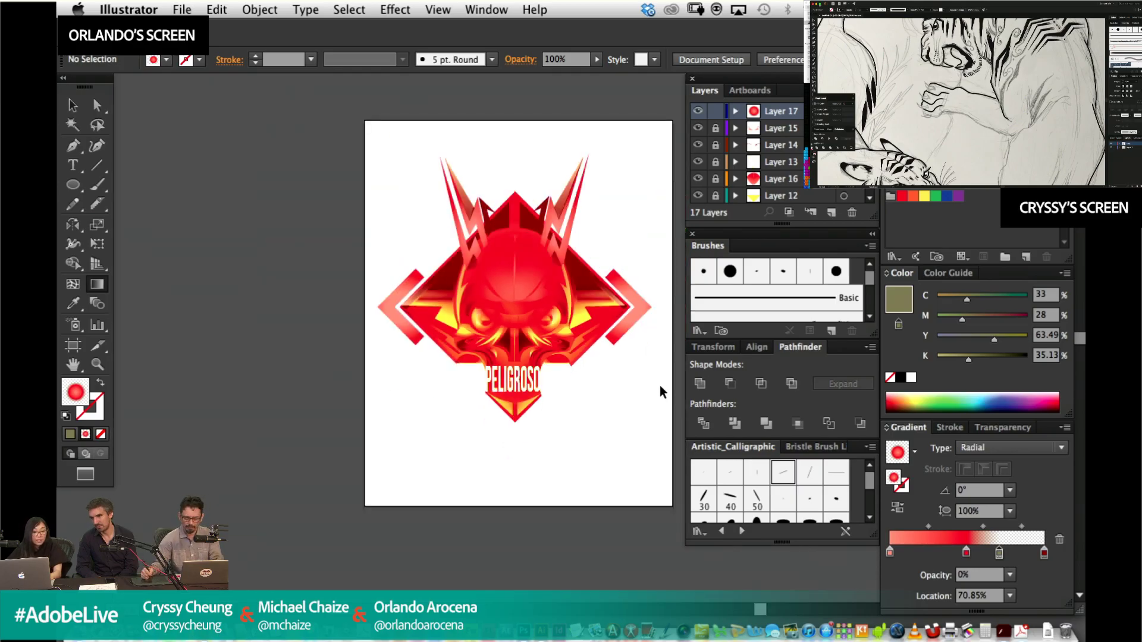
# Activate the Pen tool for drawing over the skull's face.
pyautogui.press('super+equal')
pyautogui.press('super+equal')
pyautogui.moveTo(503, 420); pyautogui.dragTo(528, 416)
pyautogui.click(73, 145)
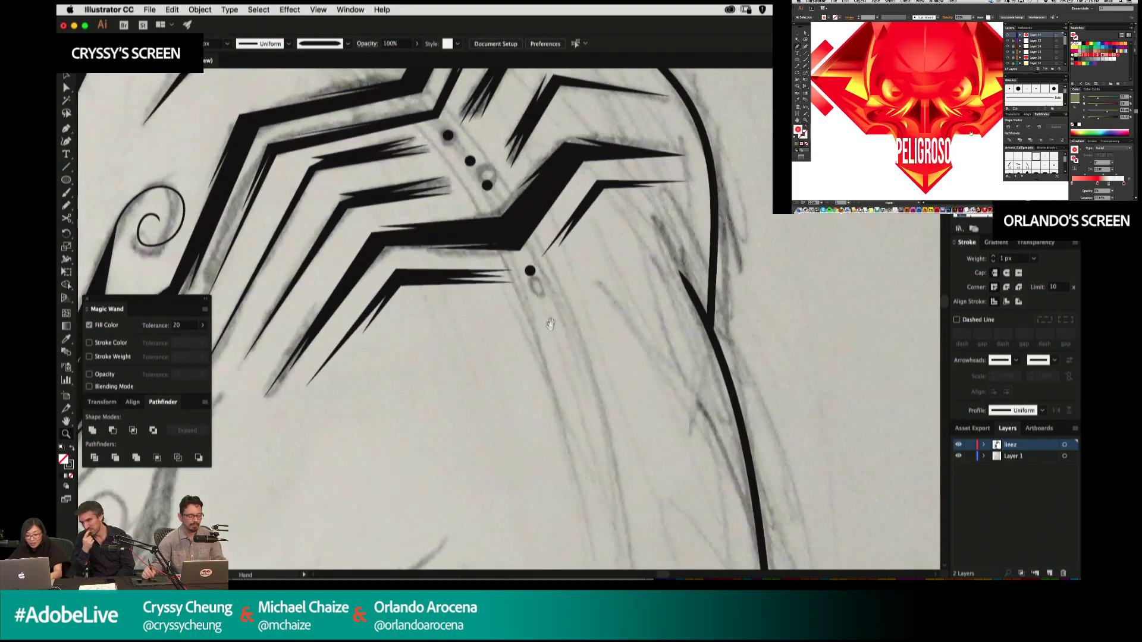
# On the tiger sketch, start a pen outline below the last back stripes, bending up to a forked tip near the back contour.
pyautogui.click(515, 221)
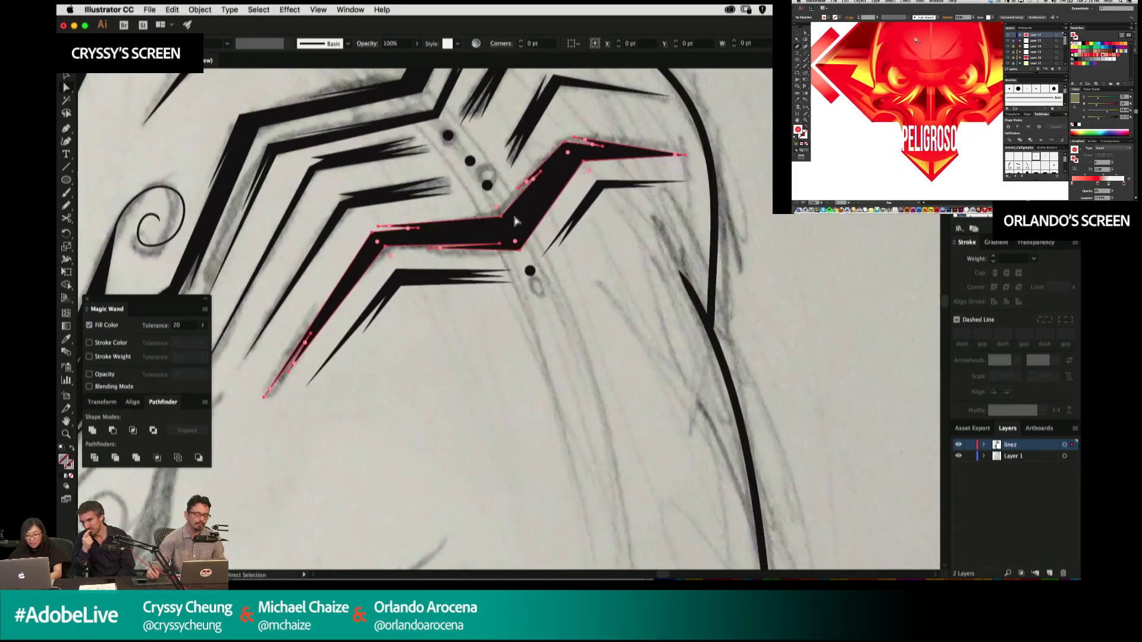
pyautogui.hotkey('ctrl', 'shift', 'a')
pyautogui.press('p')
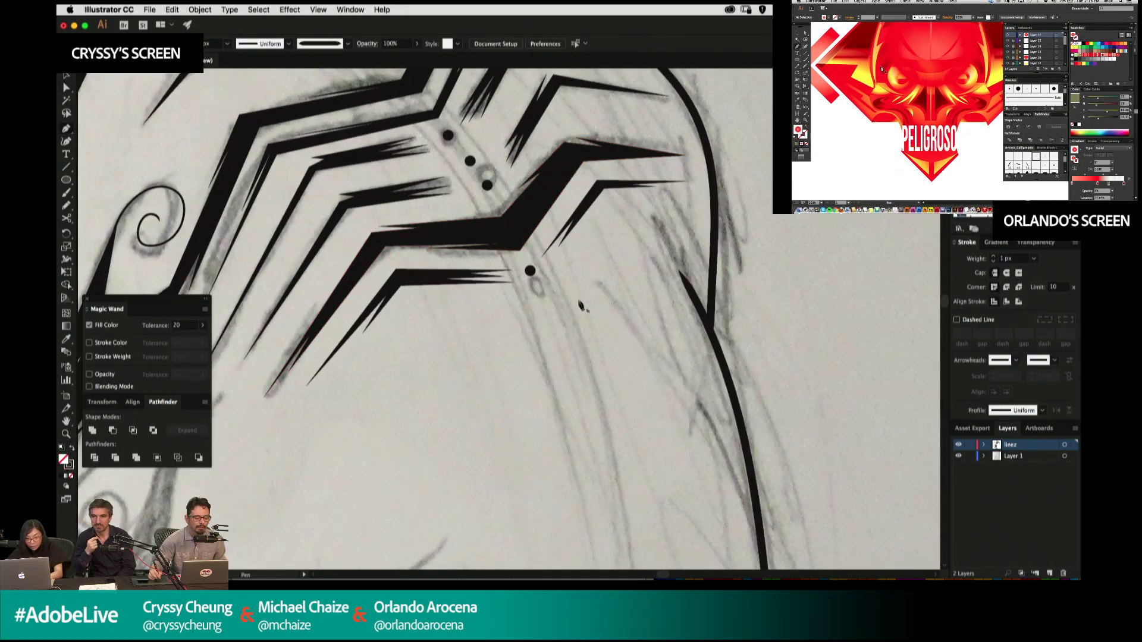
pyautogui.click(543, 295)
pyautogui.click(605, 206)
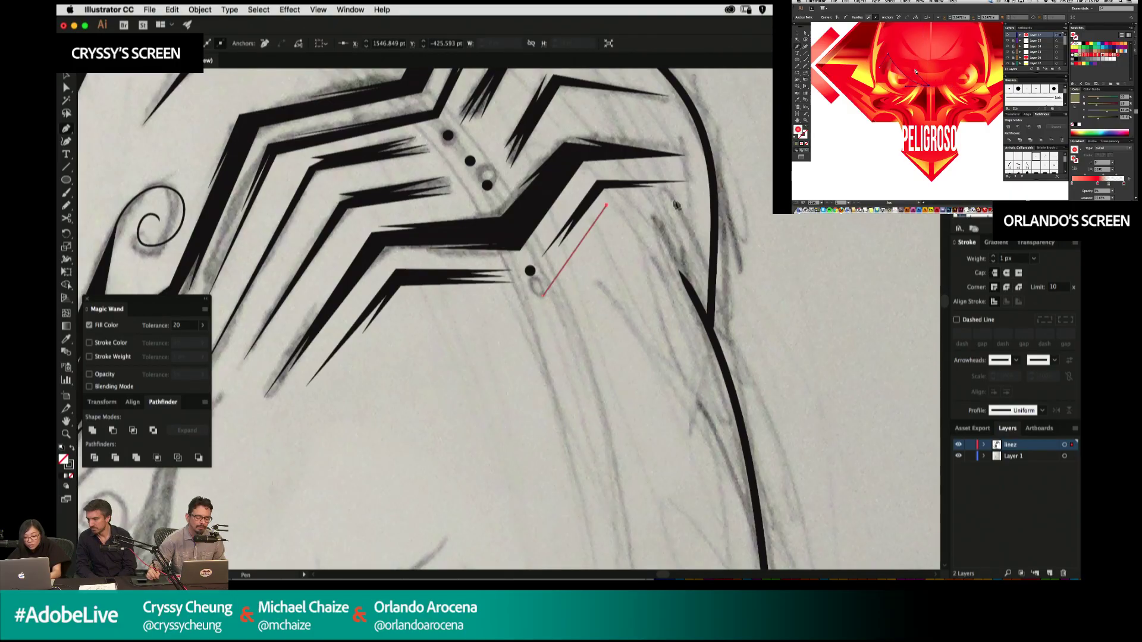
pyautogui.click(689, 211)
pyautogui.click(645, 216)
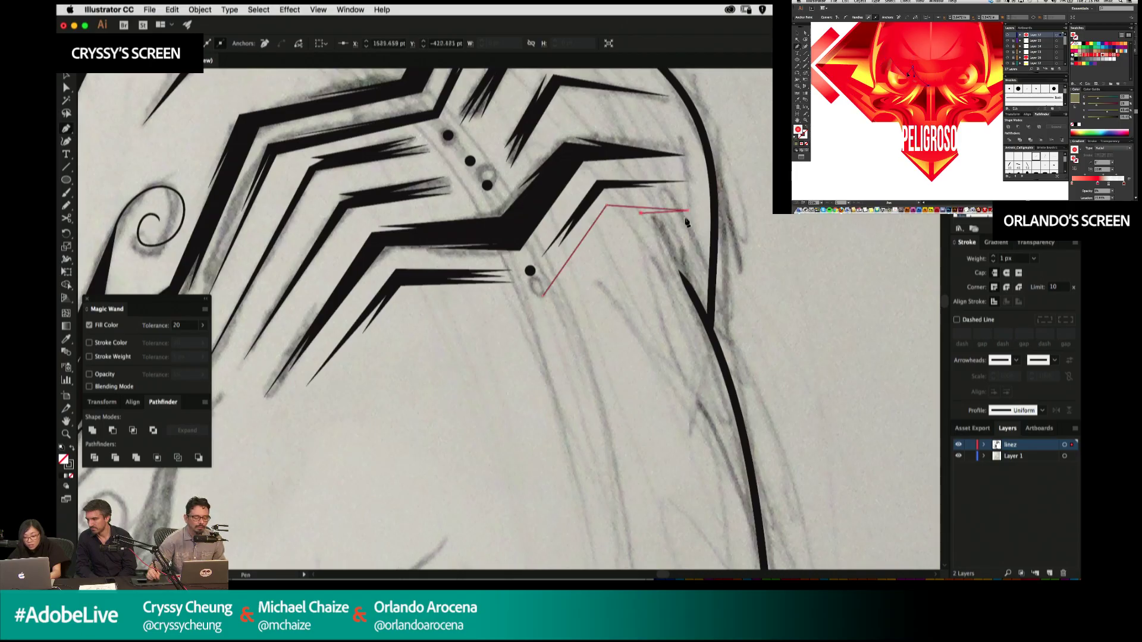
pyautogui.click(685, 219)
pyautogui.click(708, 77)
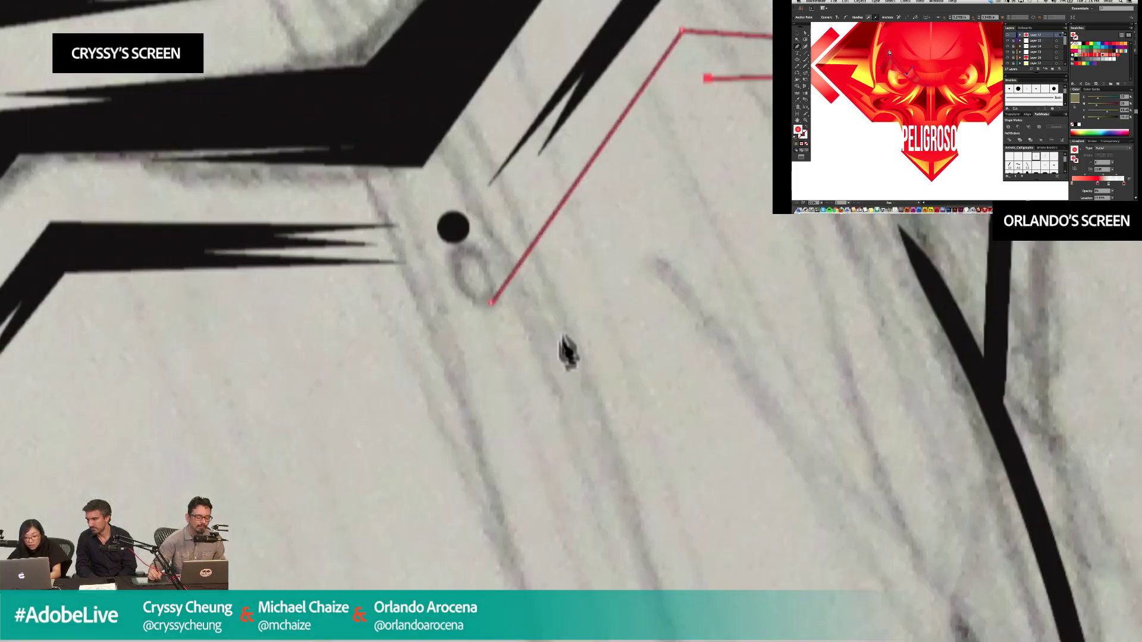
# Continue the stripe outline across the spine to a forked lower tip, close it, fill it solid black and deselect it.
pyautogui.click(532, 361)
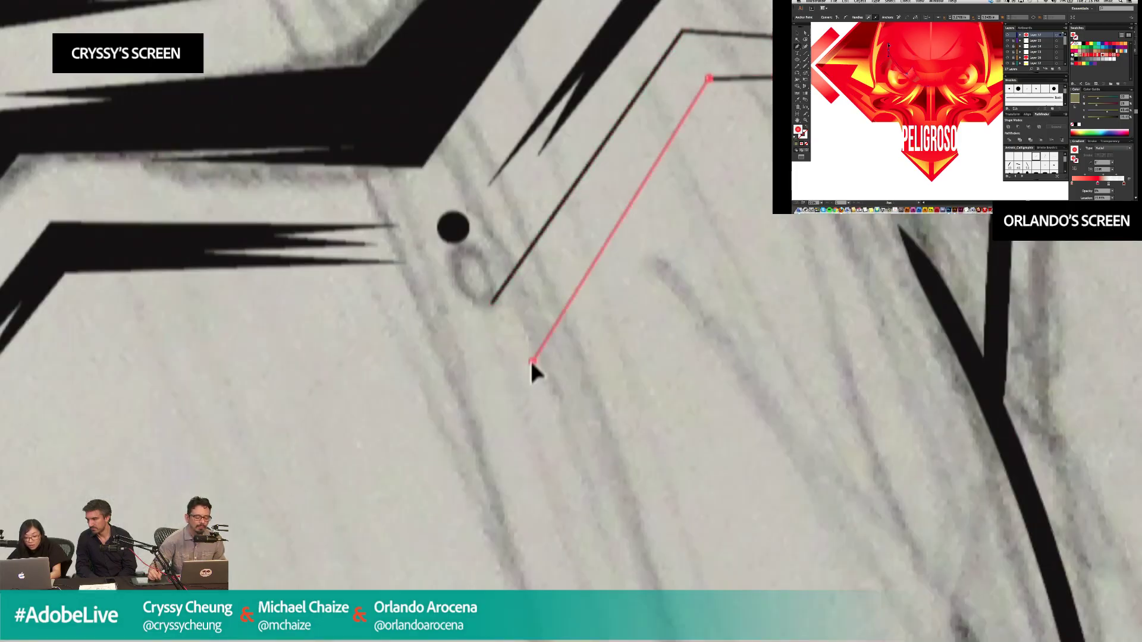
pyautogui.click(115, 384)
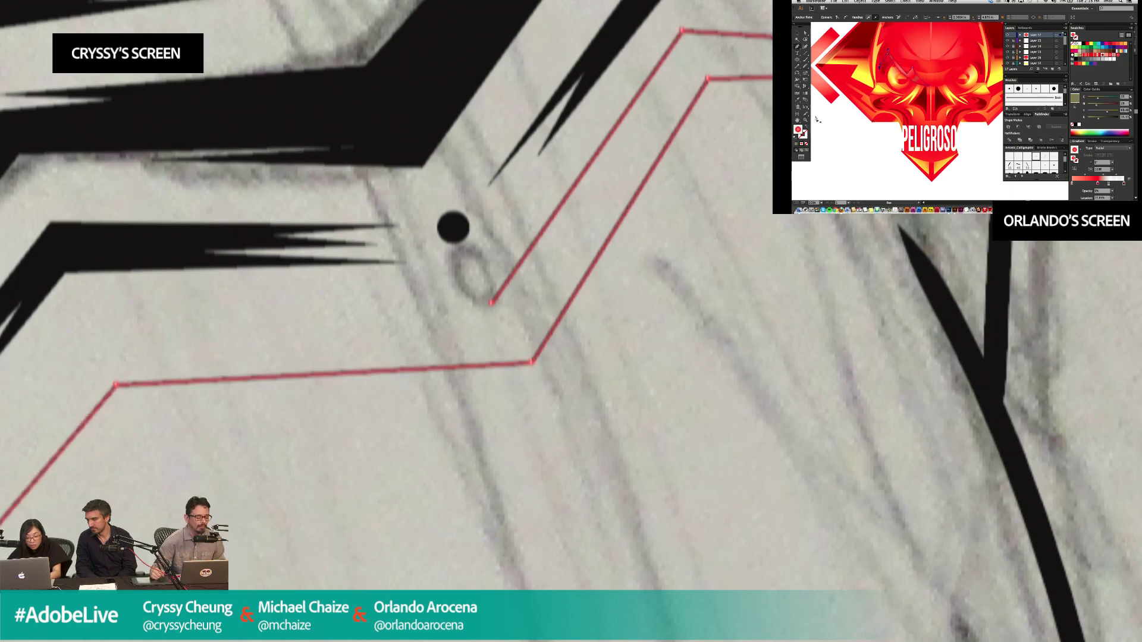
pyautogui.click(84, 367)
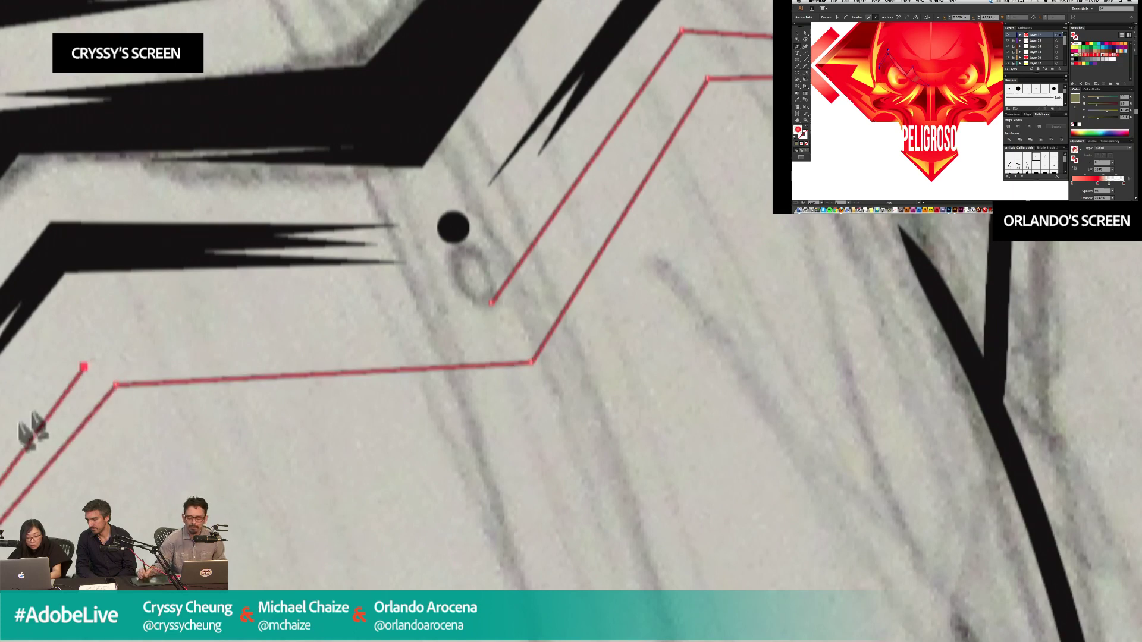
pyautogui.click(77, 346)
pyautogui.click(491, 305)
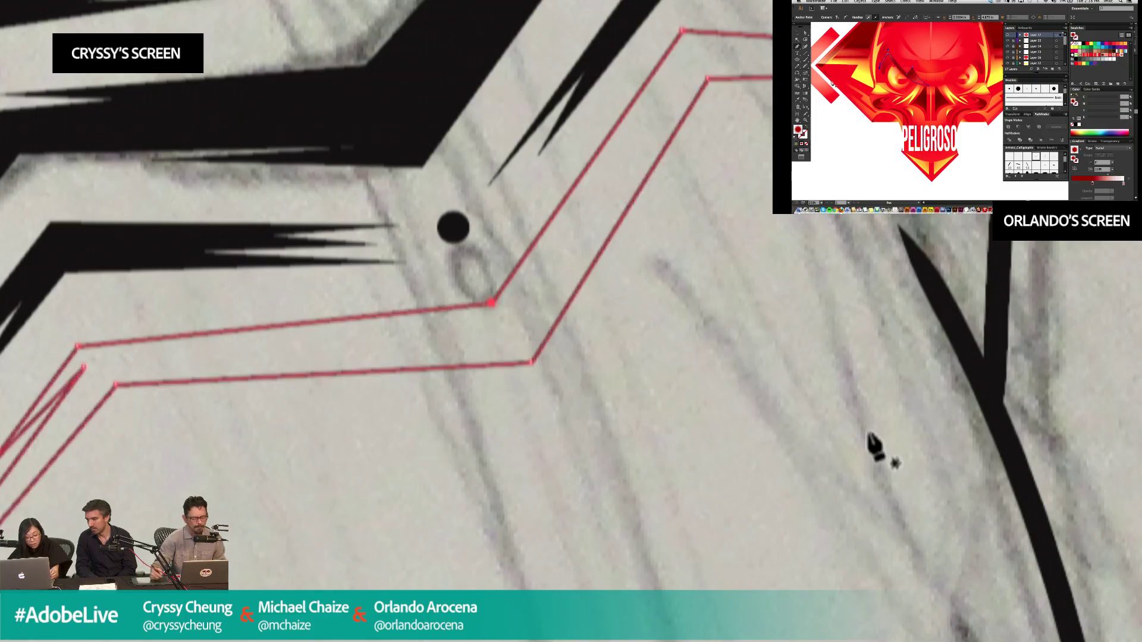
pyautogui.hotkey('shift', 'x')
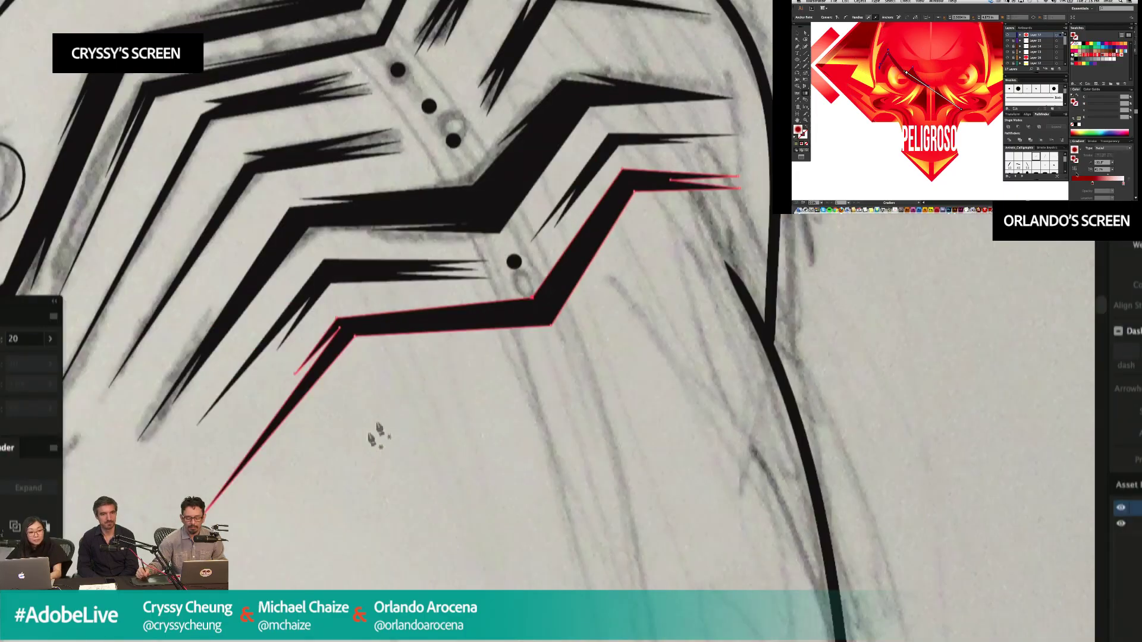
pyautogui.moveTo(512, 421); pyautogui.dragTo(599, 342)
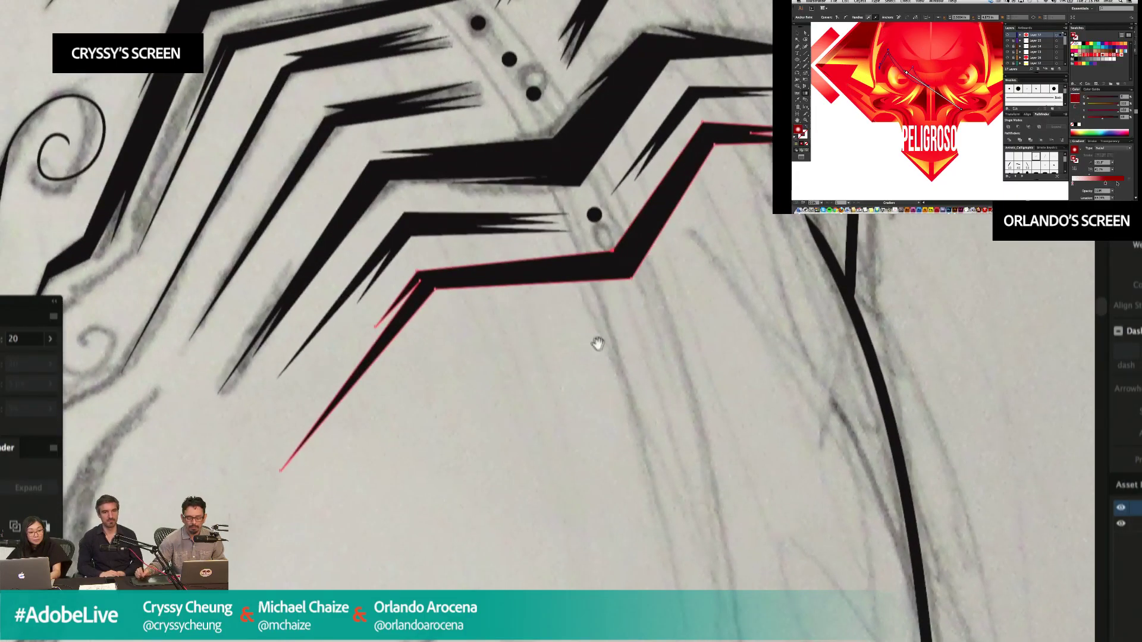
pyautogui.keyDown('super'); pyautogui.click(619, 335); pyautogui.keyUp('super')
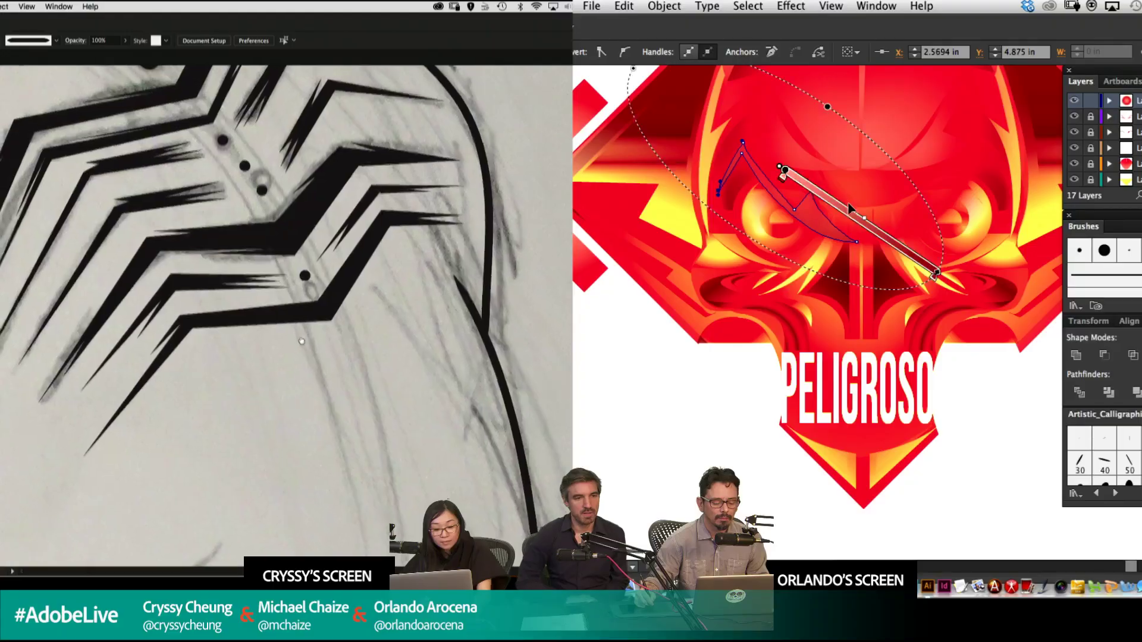
pyautogui.moveTo(441, 208); pyautogui.dragTo(375, 74)
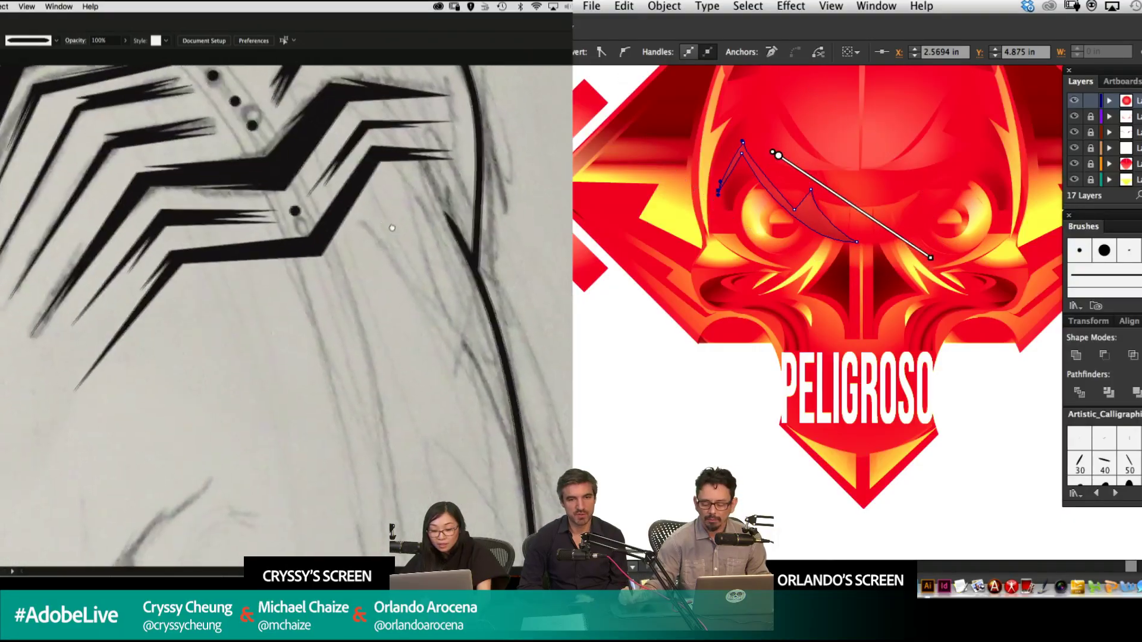
pyautogui.press('super+minus')
pyautogui.press('super+minus')
pyautogui.press('super+minus')
pyautogui.press('super+minus')
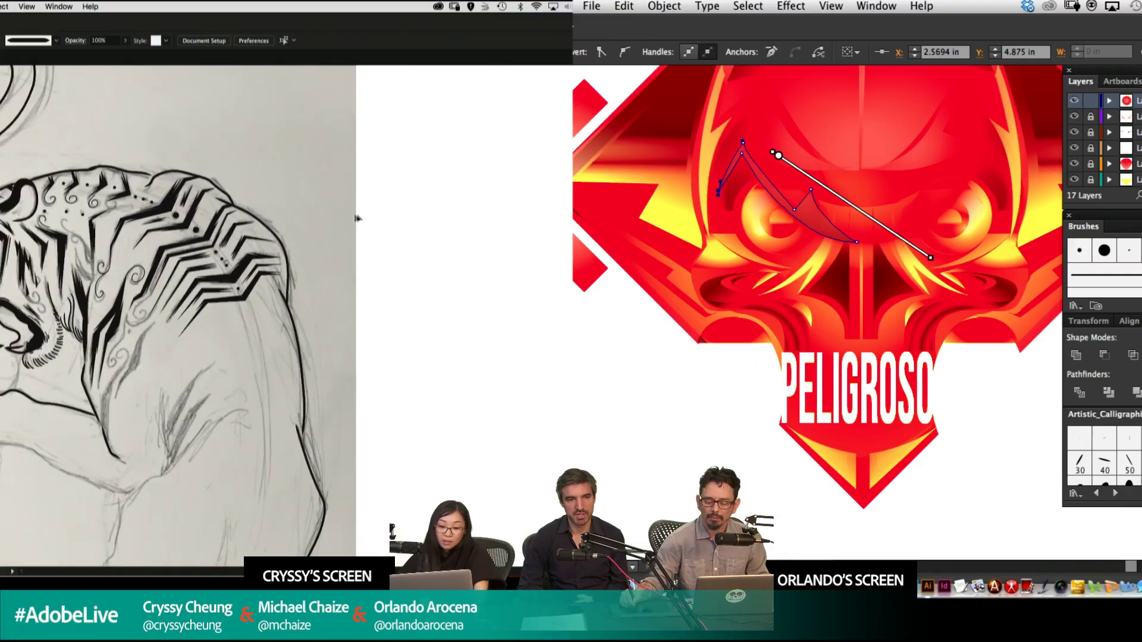
pyautogui.moveTo(251, 301); pyautogui.dragTo(421, 240)
pyautogui.moveTo(477, 312); pyautogui.dragTo(373, 265)
# On the red mask, shorten the gradient of the dark brow shape over one eye and deselect the shape.
pyautogui.moveTo(931, 257); pyautogui.dragTo(905, 242)
pyautogui.moveTo(372, 265); pyautogui.dragTo(372, 266)
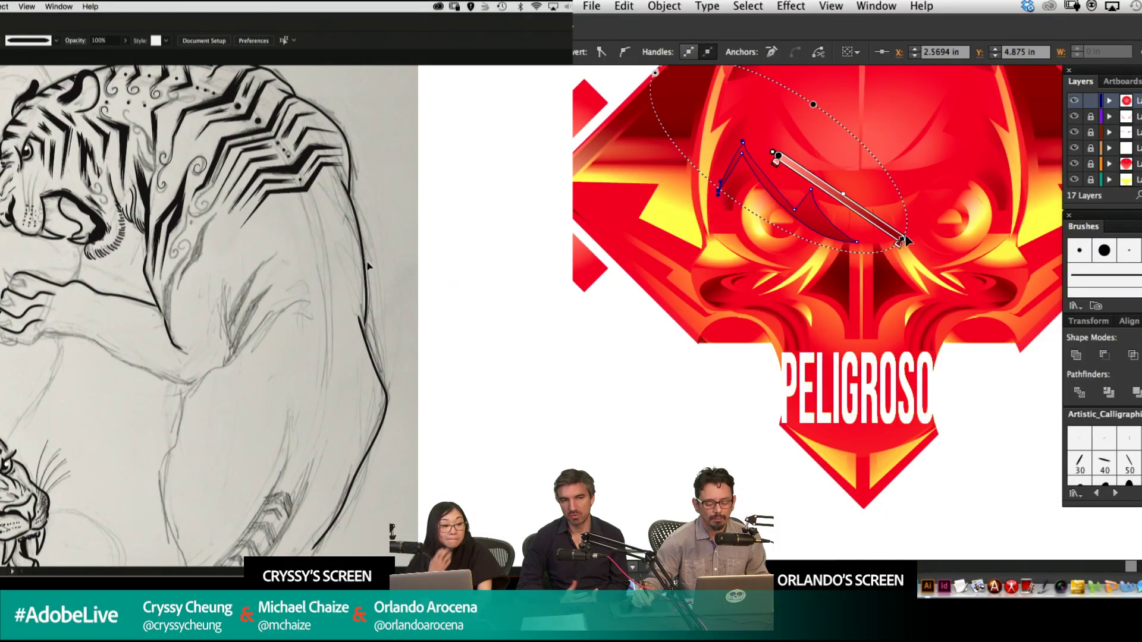
pyautogui.moveTo(903, 241); pyautogui.dragTo(883, 227)
pyautogui.press('v')
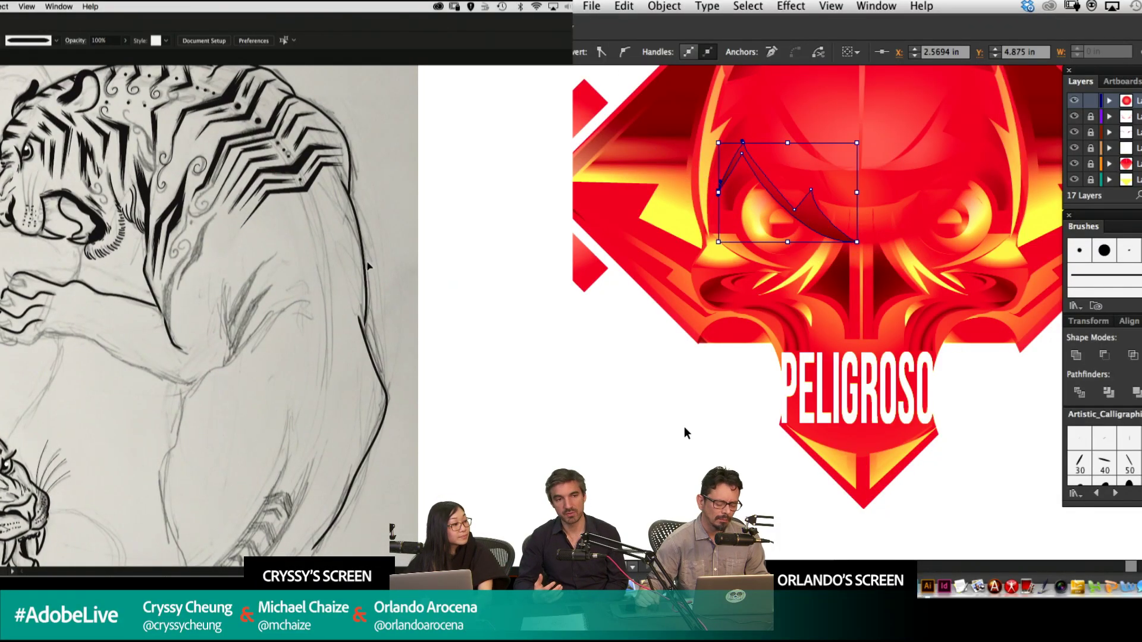
pyautogui.click(683, 429)
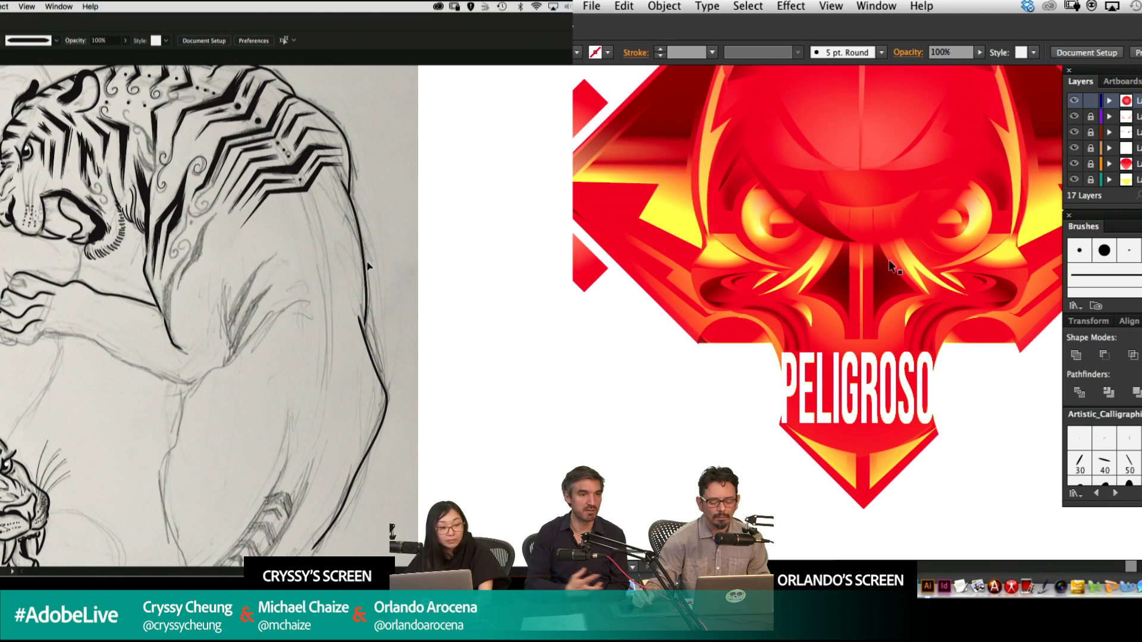
# Duplicate the dark brow shape over the opposite eye and reflect the copy horizontally with the Reflect tool.
pyautogui.moveTo(827, 228); pyautogui.dragTo(969, 248)
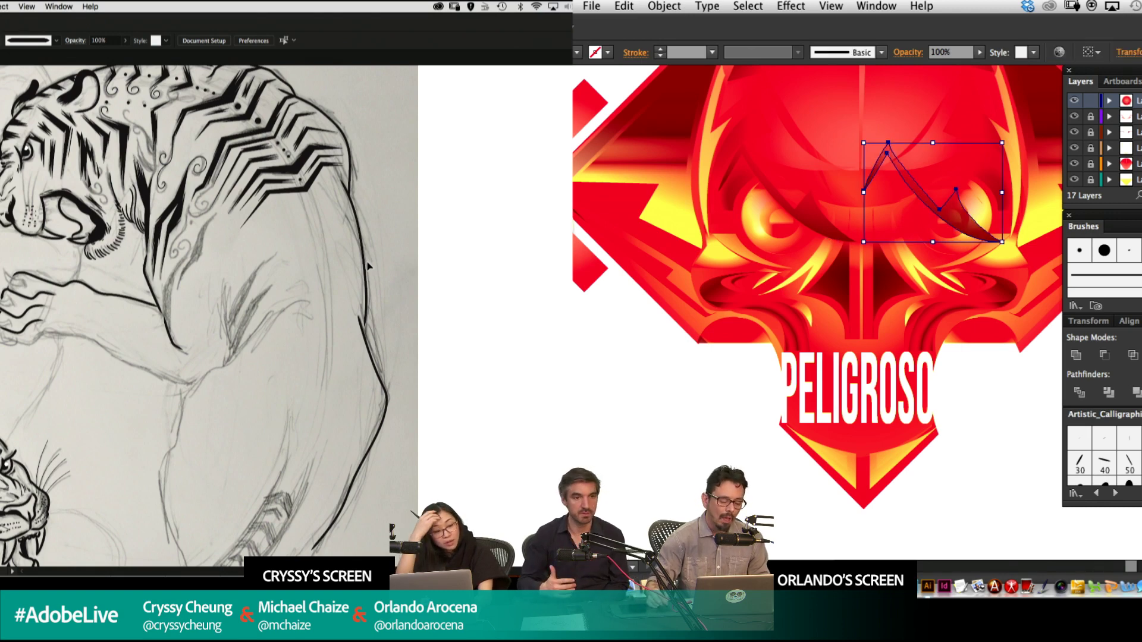
pyautogui.press('o')
pyautogui.moveTo(788, 231); pyautogui.dragTo(1009, 223)
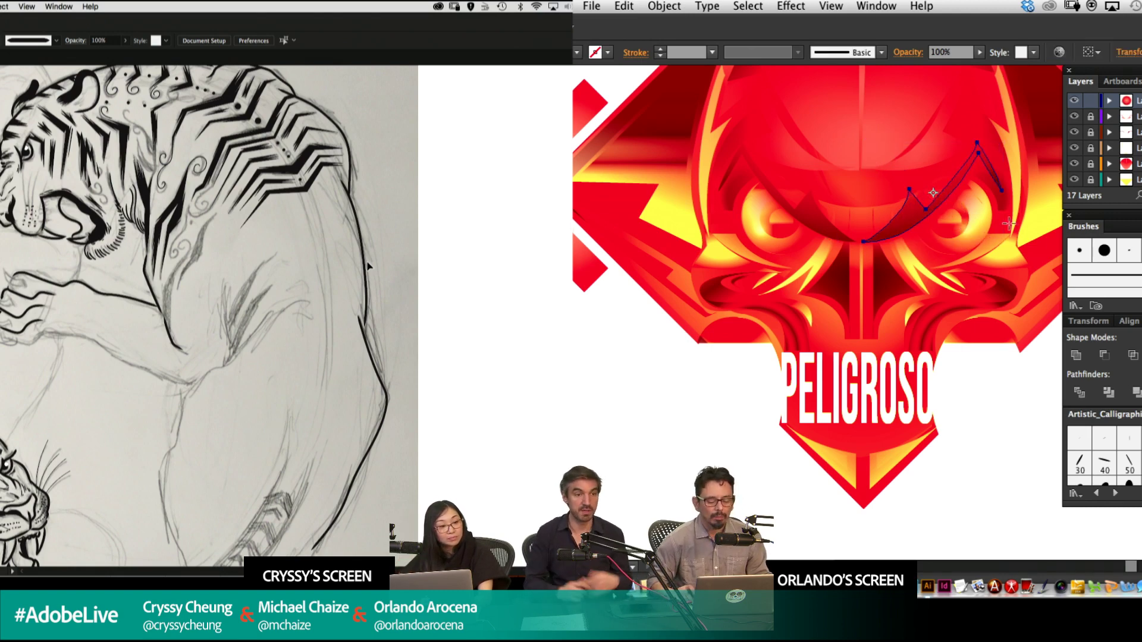
# Nudge the mirrored brow shape sideways over the opposite eye of the red mask and deselect it.
pyautogui.press('Right')
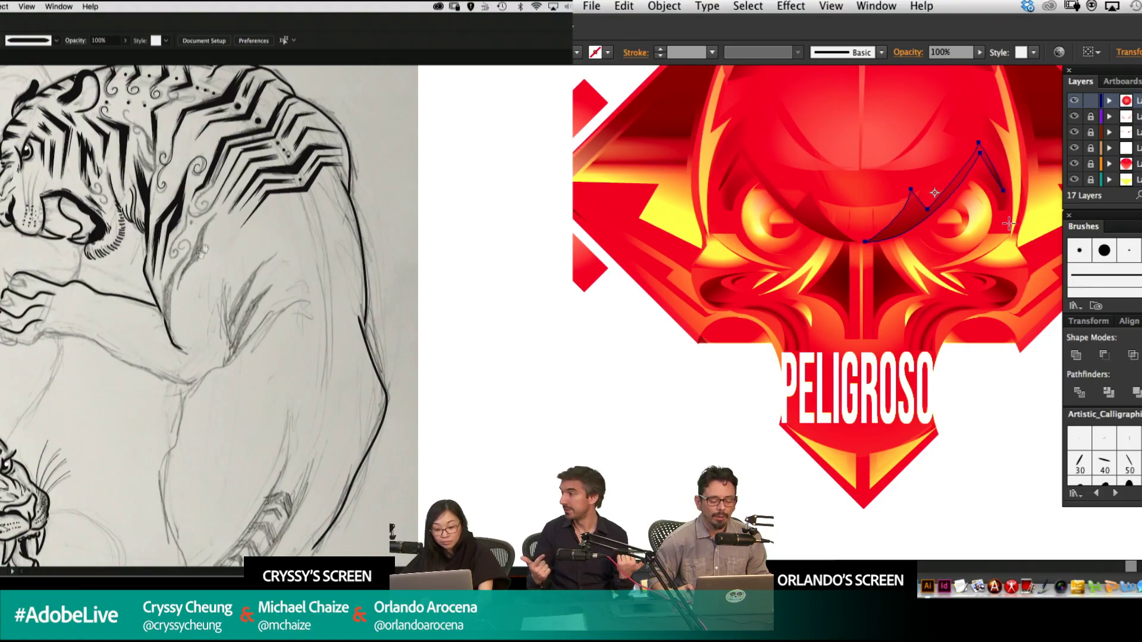
pyautogui.hotkey('shift', 'Right')
pyautogui.hotkey('shift', 'Left')
pyautogui.moveTo(357, 134); pyautogui.dragTo(288, 332)
pyautogui.press('Right')
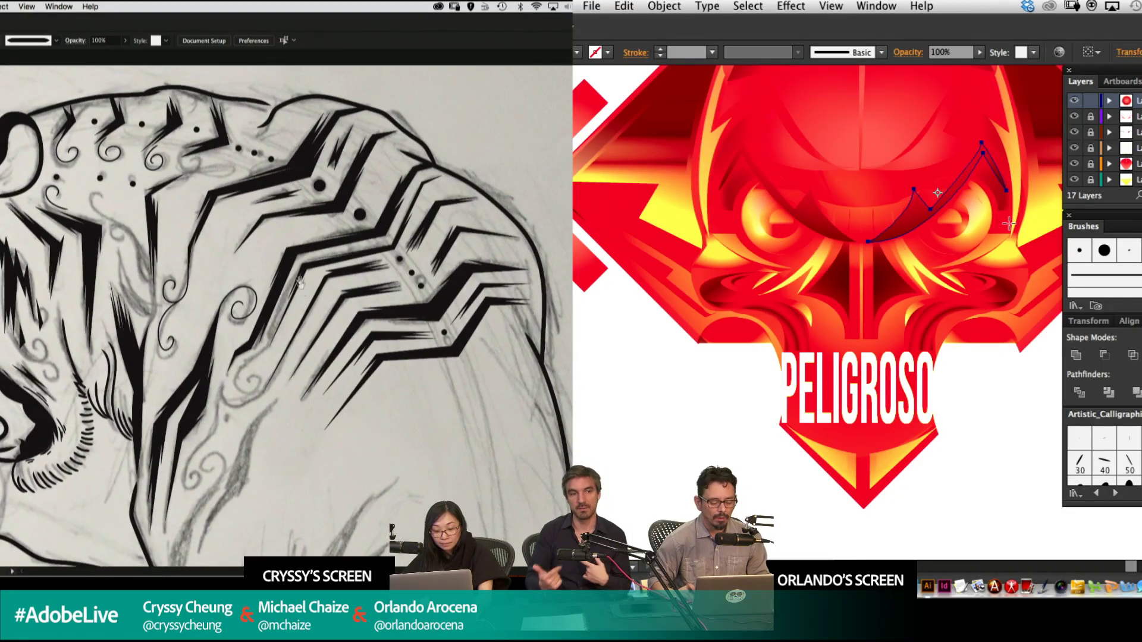
pyautogui.scroll(3, 302, 284)
pyautogui.scroll(2, 302, 284)
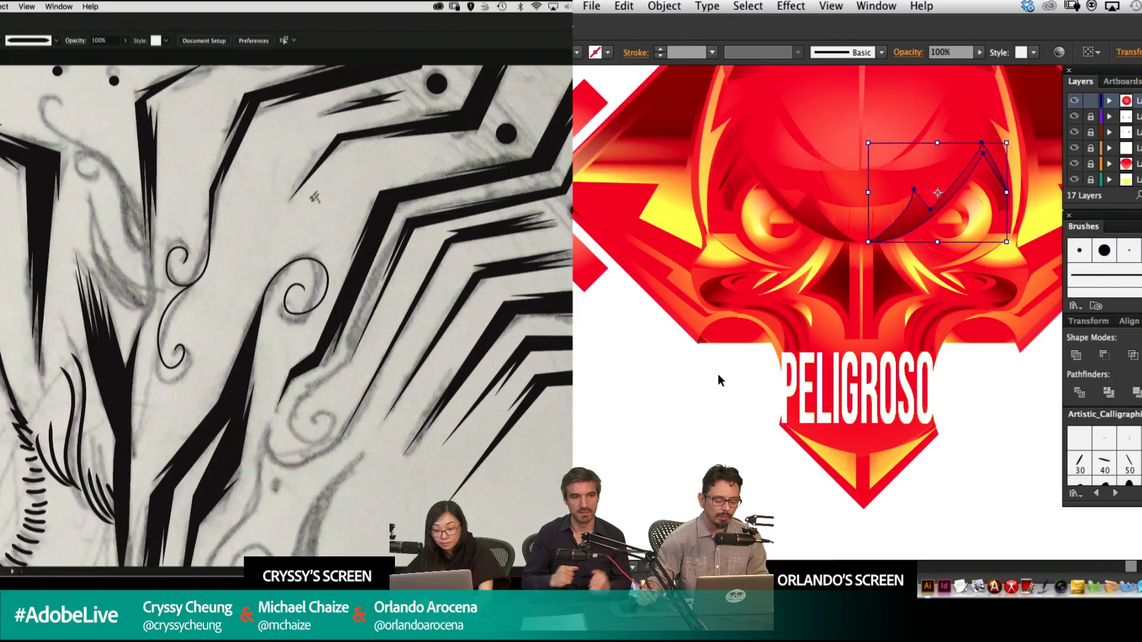
pyautogui.press('super+minus')
pyautogui.press('super+minus')
pyautogui.moveTo(355, 131); pyautogui.dragTo(391, 141)
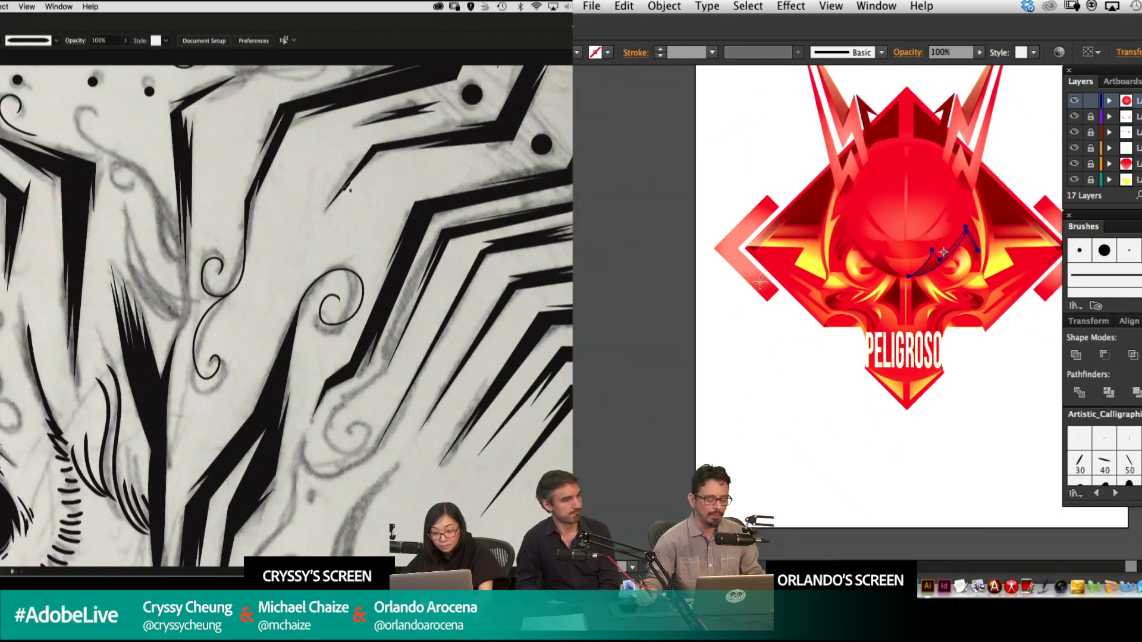
pyautogui.press('super+shift+a')
pyautogui.moveTo(896, 281); pyautogui.dragTo(842, 328)
# On the tiger sketch, draw a thin spiral swirl curling from the tapered lower tip of the shoulder stripe.
pyautogui.keyDown('super'); pyautogui.click(343, 201); pyautogui.keyUp('super')
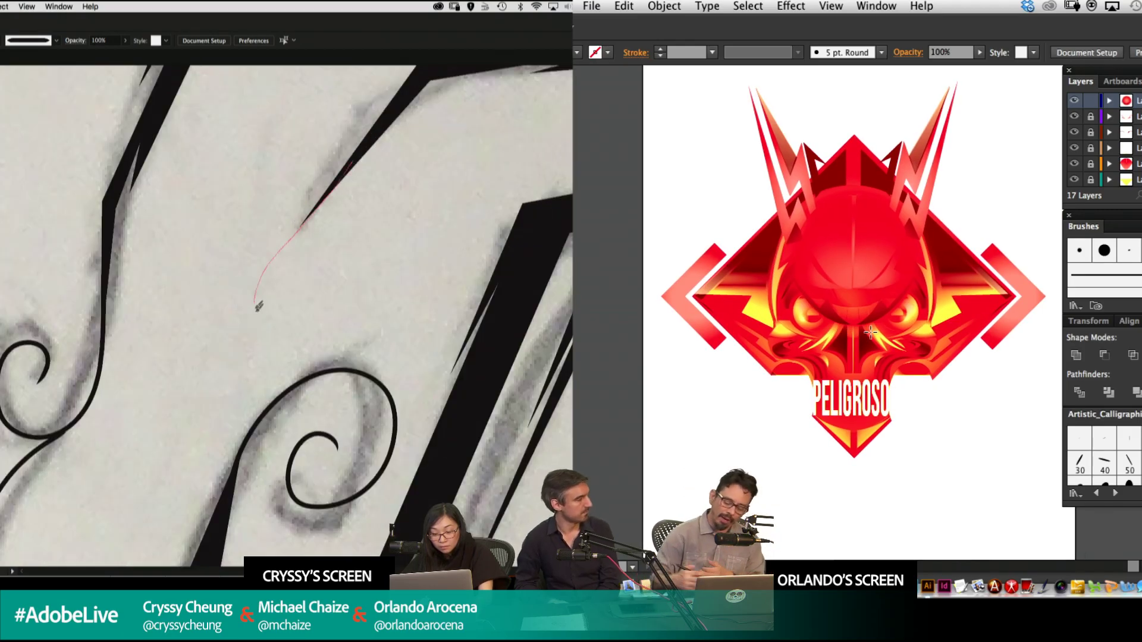
pyautogui.moveTo(308, 269); pyautogui.dragTo(287, 306)
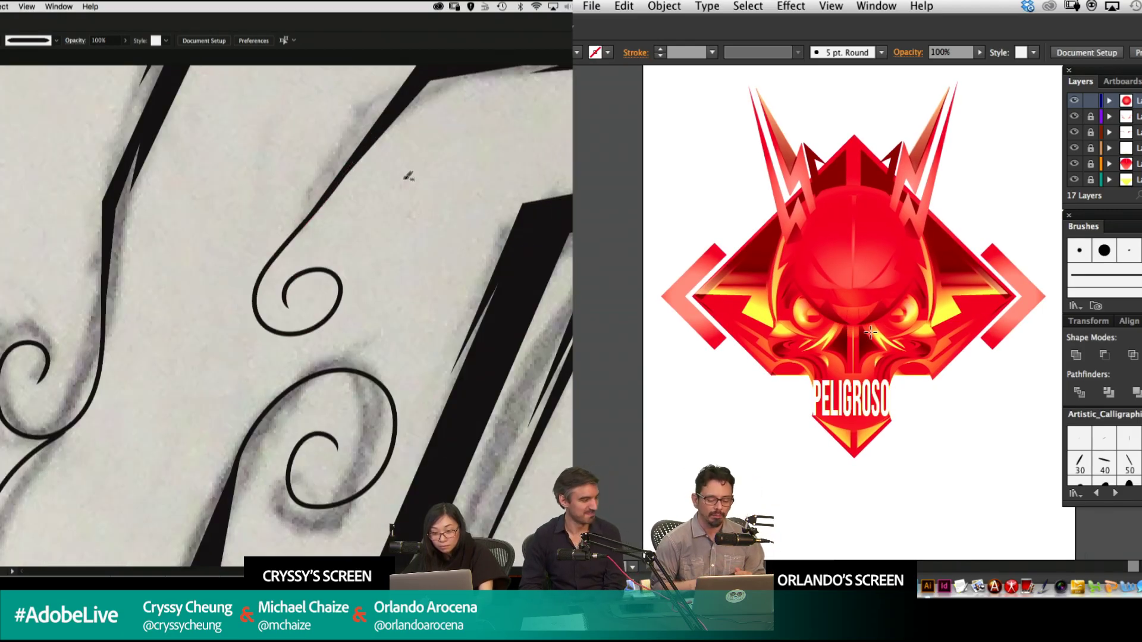
pyautogui.press('super+minus')
pyautogui.press('super+minus')
pyautogui.press('super+minus')
pyautogui.moveTo(369, 293); pyautogui.dragTo(399, 233)
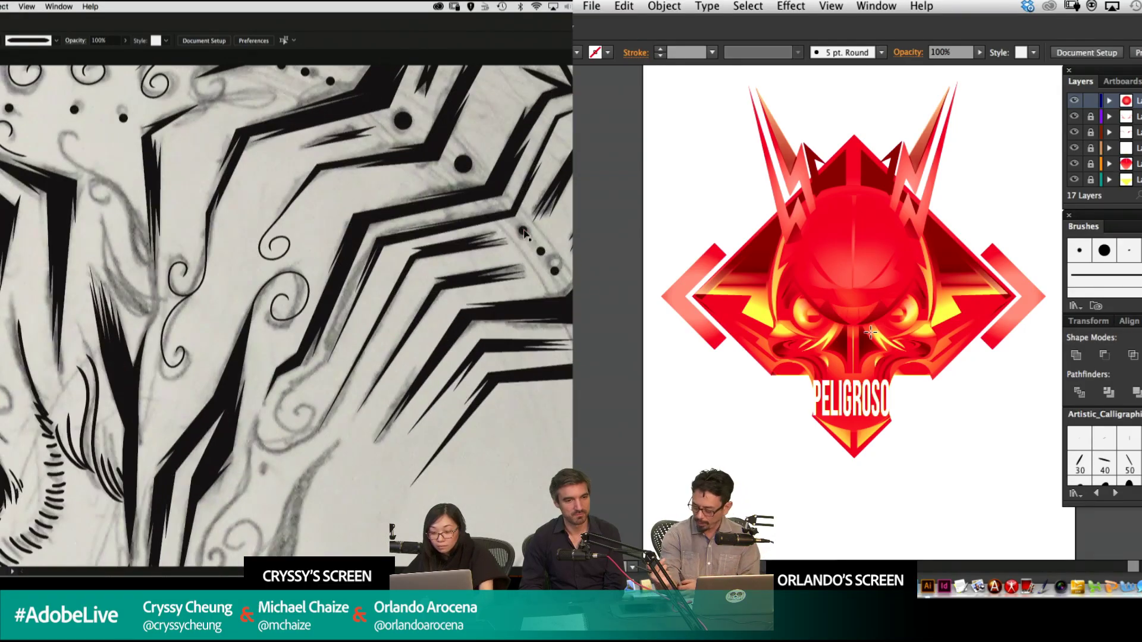
# Add small black dots beside the curled swirls between the shoulder stripes.
pyautogui.click(257, 268)
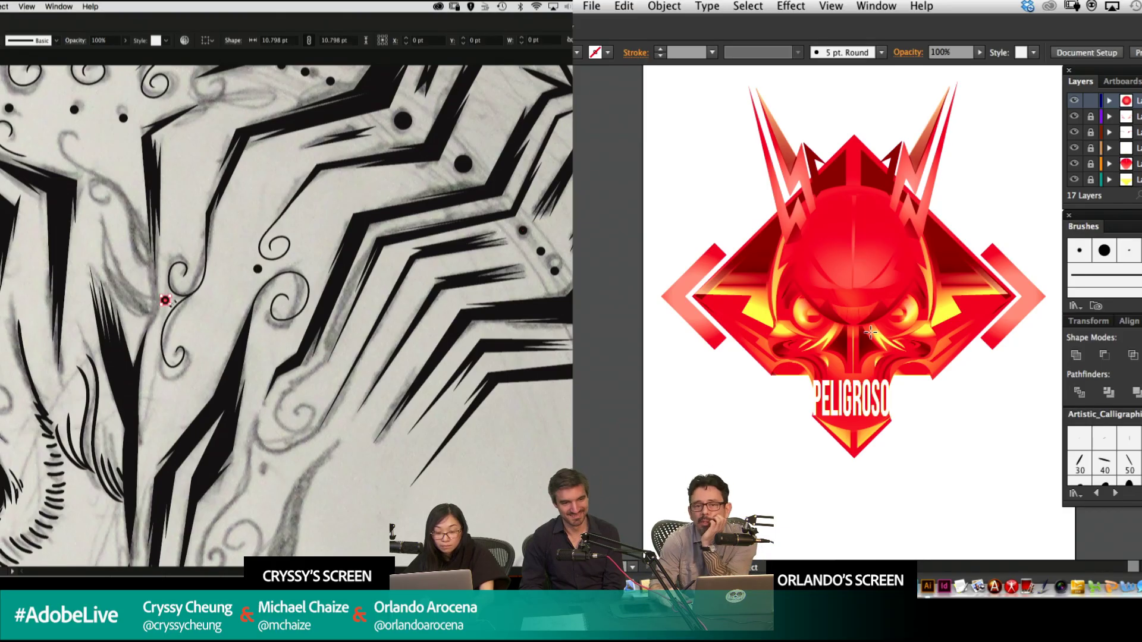
pyautogui.moveTo(370, 147); pyautogui.dragTo(416, 304)
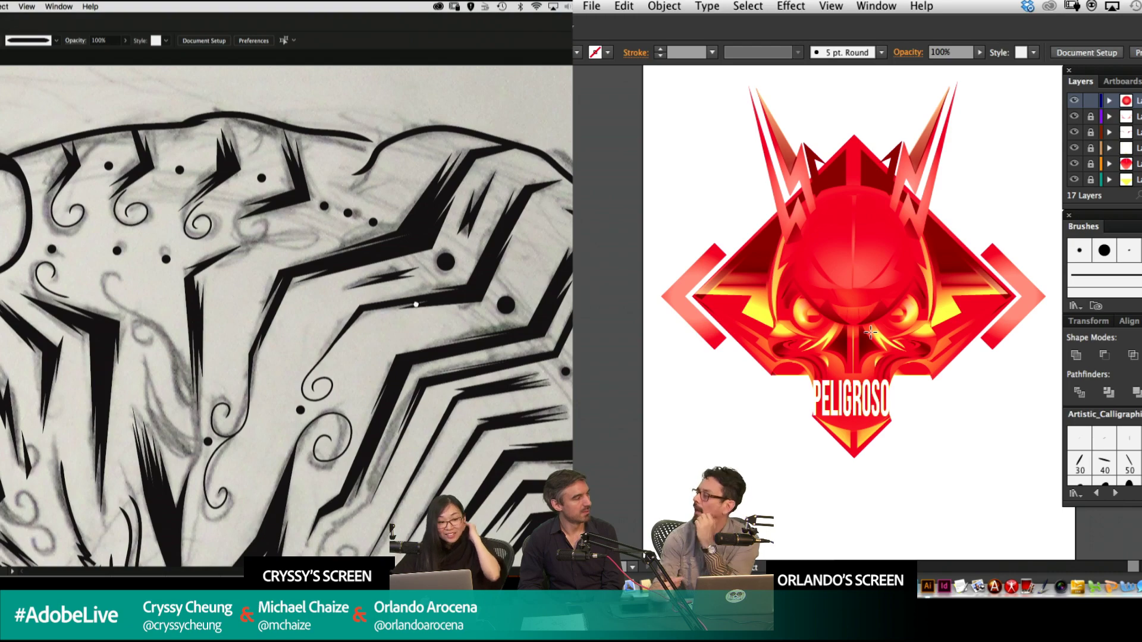
pyautogui.moveTo(416, 305); pyautogui.dragTo(322, 164)
pyautogui.moveTo(366, 353); pyautogui.dragTo(426, 191)
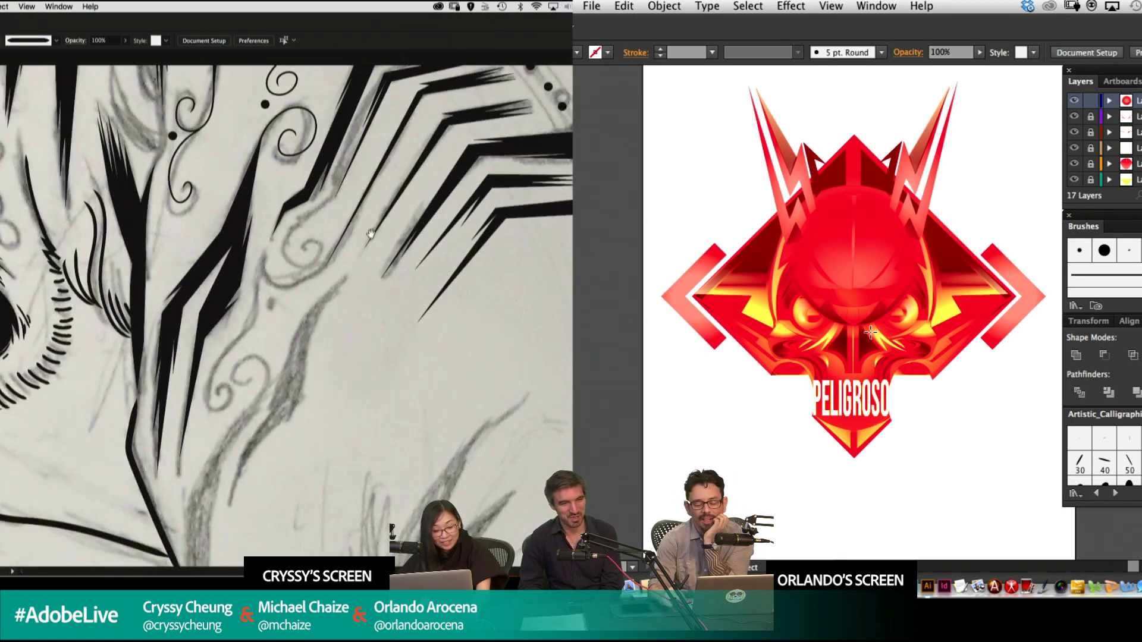
# Start a pen outline for the stripe at the arm line, running up to a pointed tip and back down its inner edge.
pyautogui.scroll(-3, 385, 229)
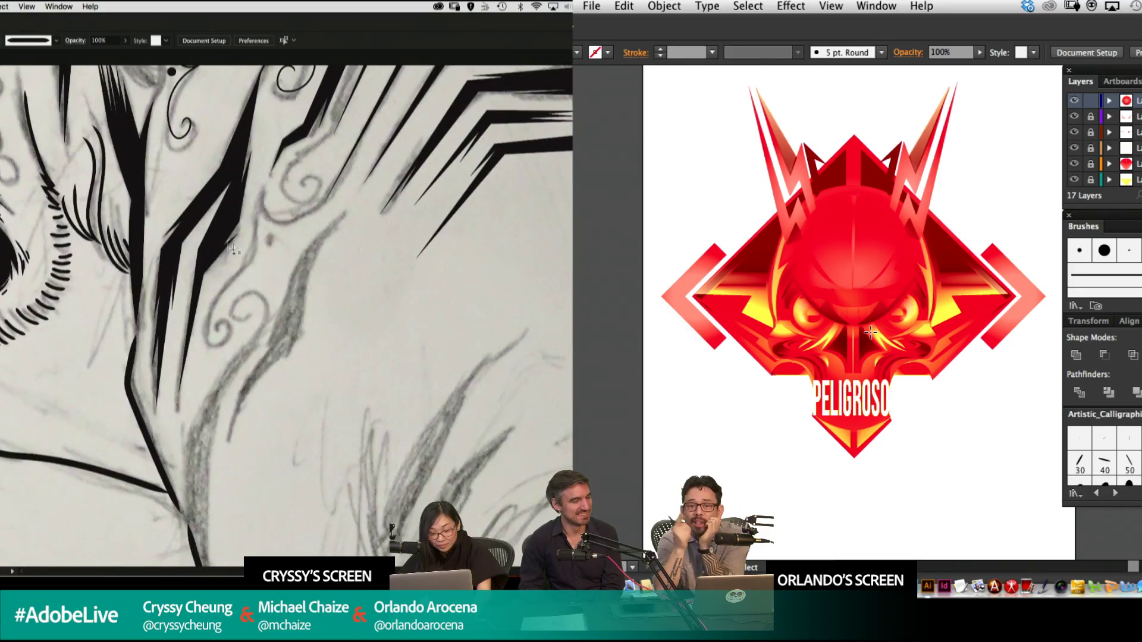
pyautogui.scroll(-3, 358, 209)
pyautogui.scroll(-5, 215, 264)
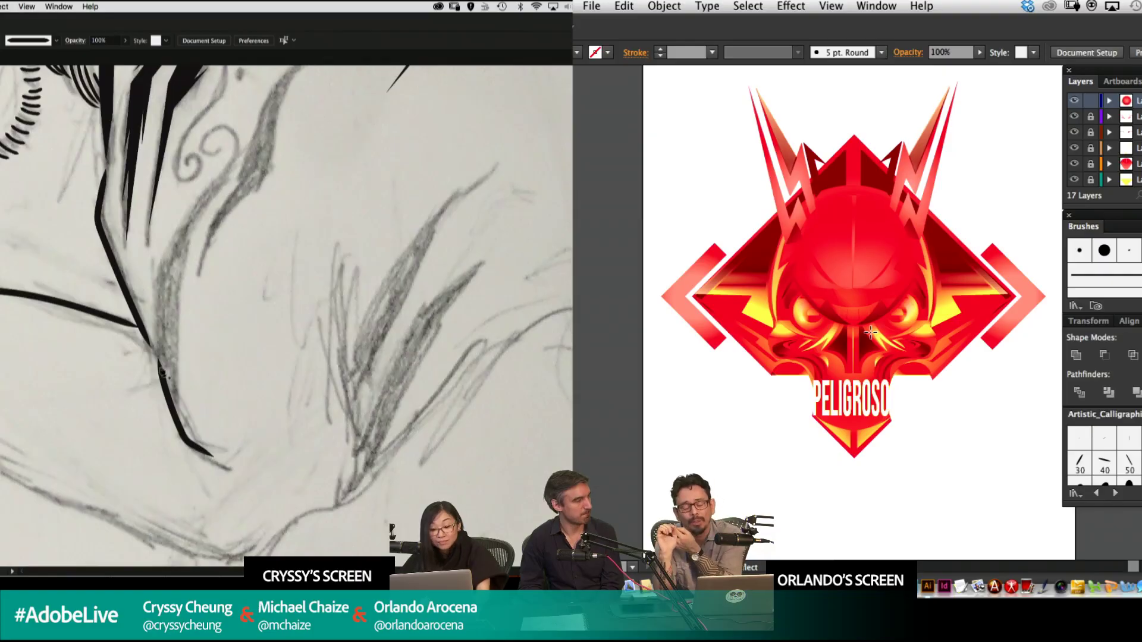
pyautogui.click(147, 339)
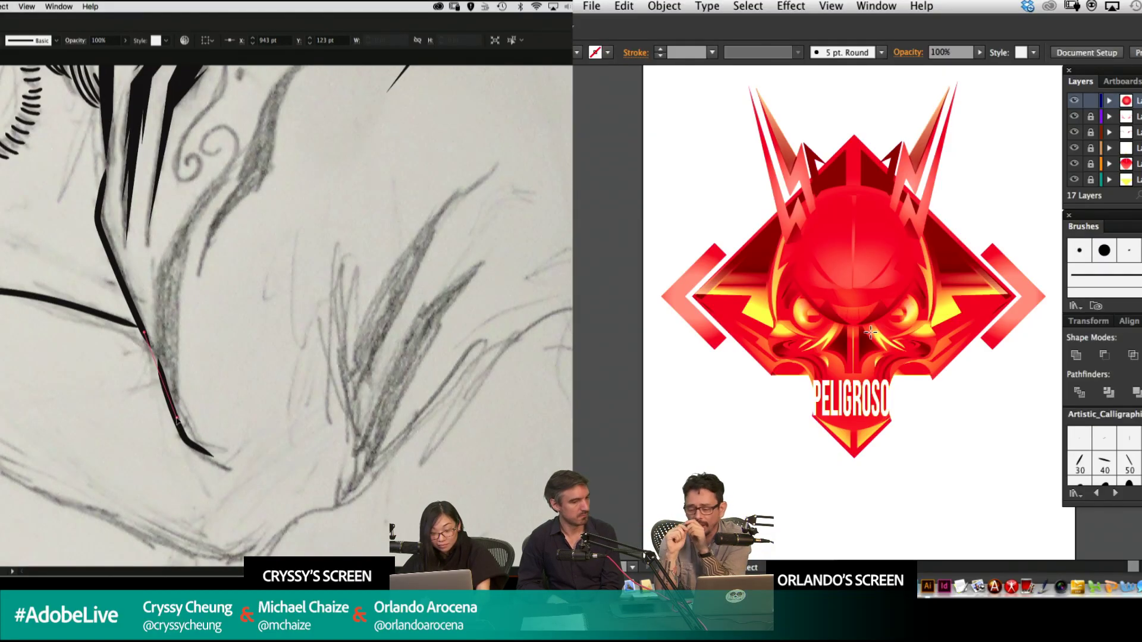
pyautogui.click(177, 420)
pyautogui.click(184, 266)
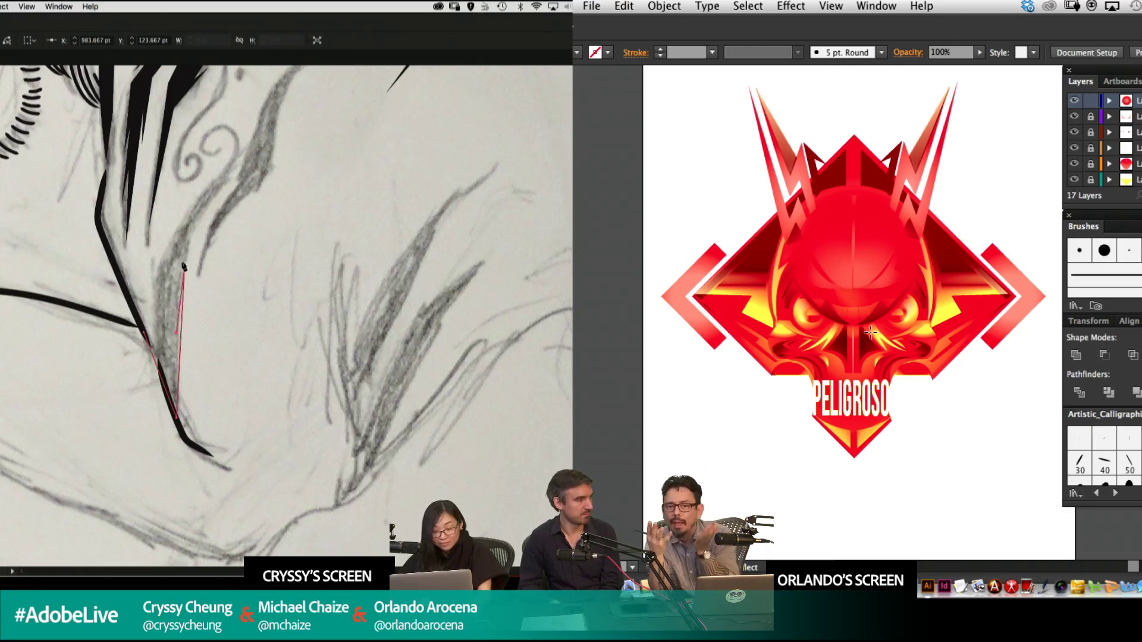
pyautogui.click(226, 179)
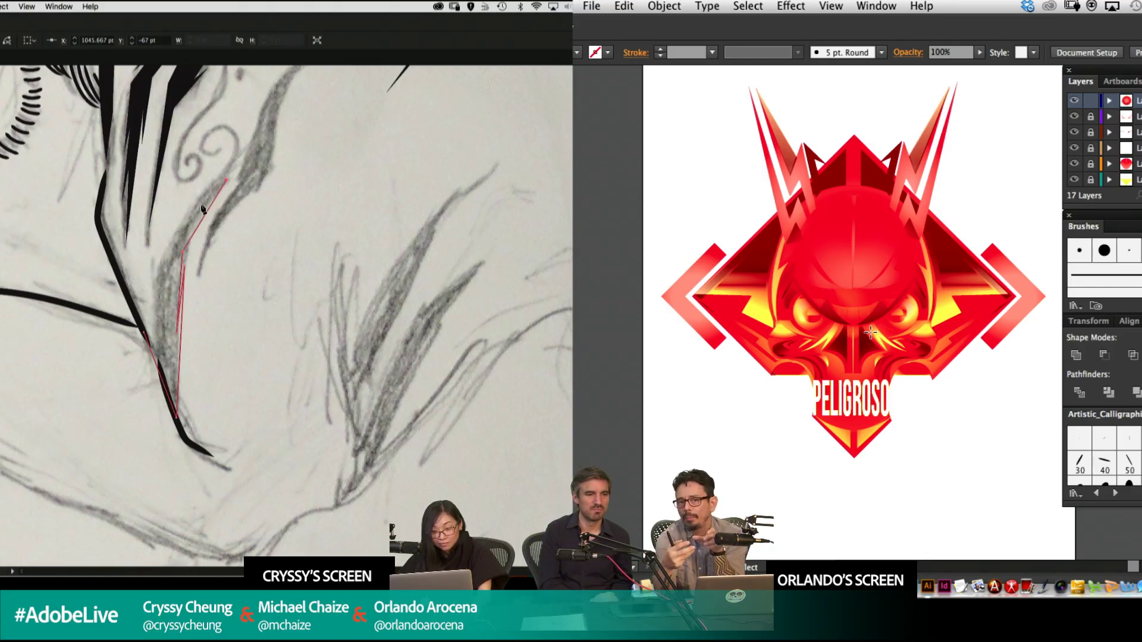
pyautogui.click(226, 169)
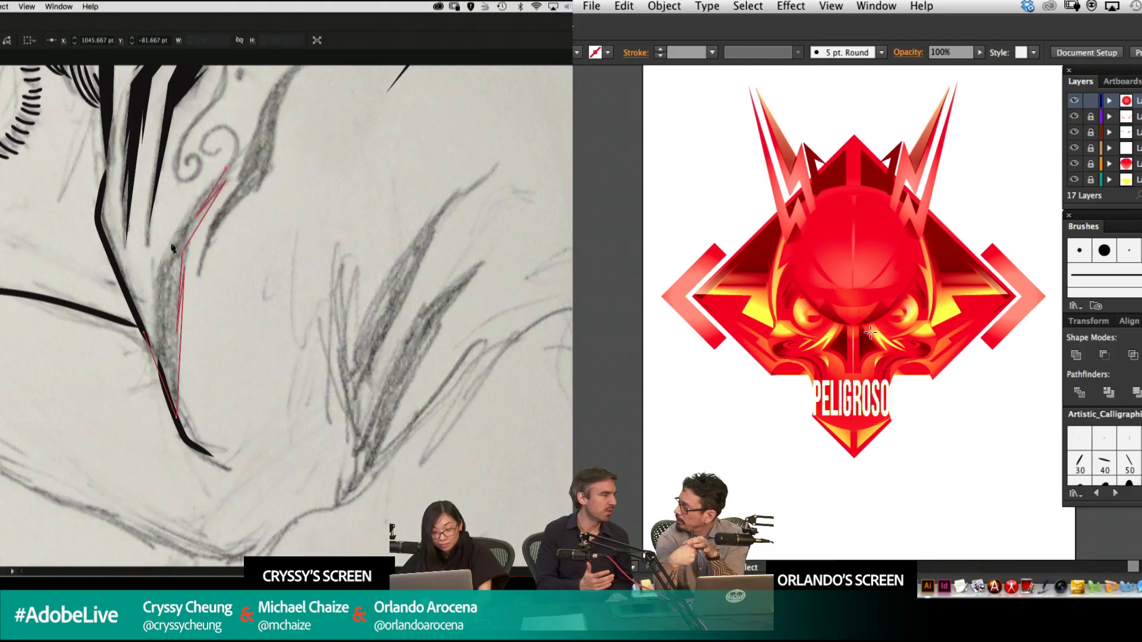
pyautogui.click(160, 260)
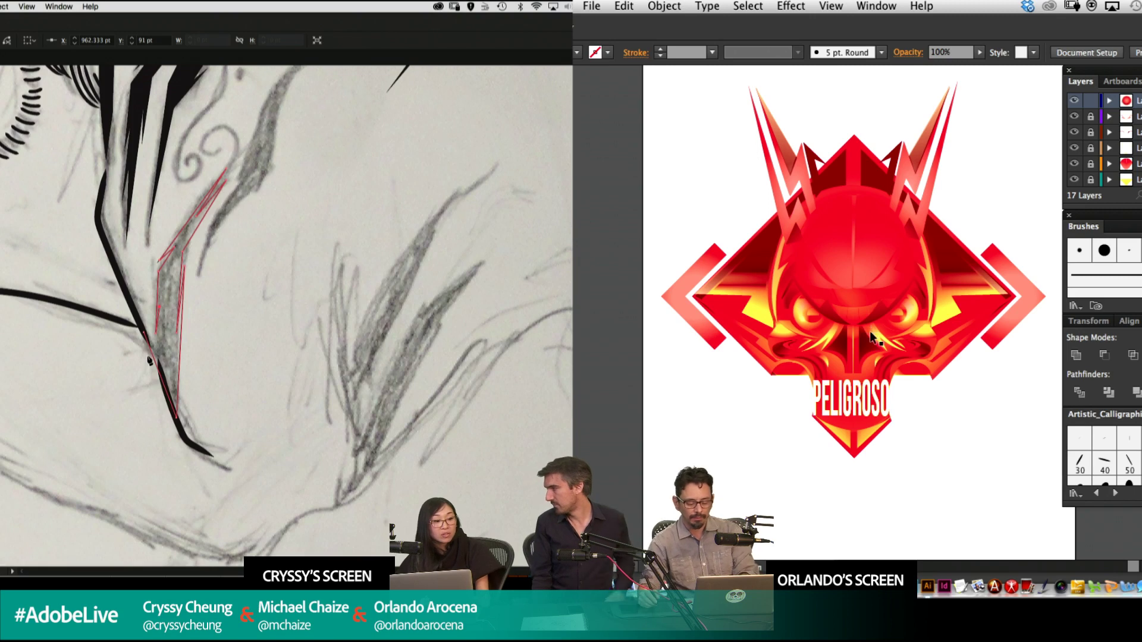
# Finish the arm stripe's outline, swap its stroke to a solid black fill and deselect it.
pyautogui.press('super+plus')
pyautogui.moveTo(813, 239); pyautogui.dragTo(812, 247)
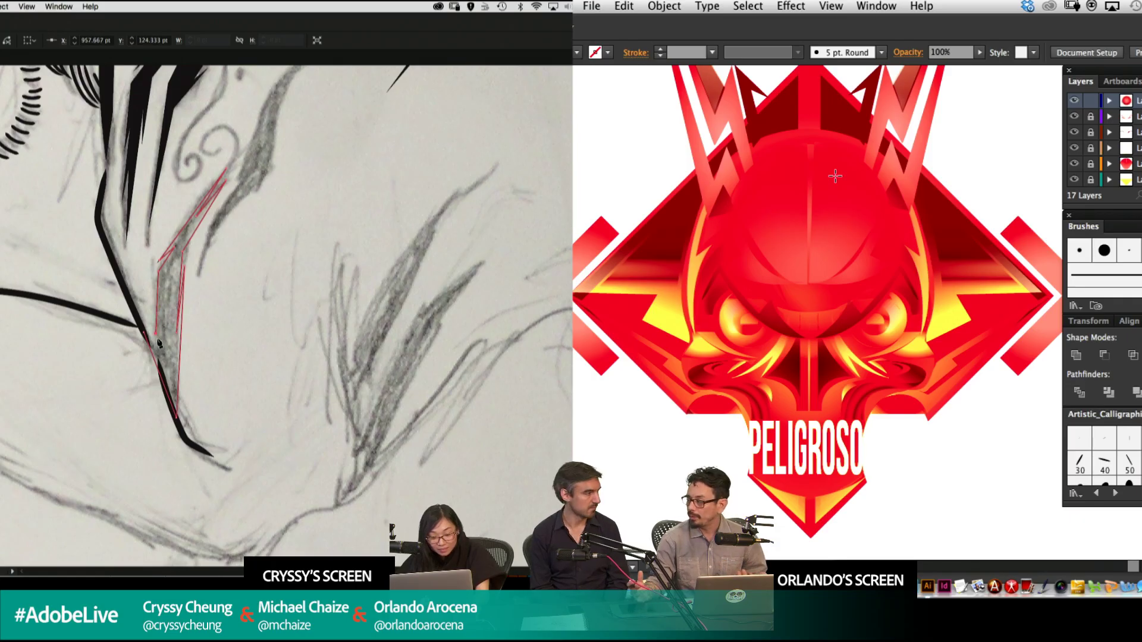
pyautogui.click(256, 252)
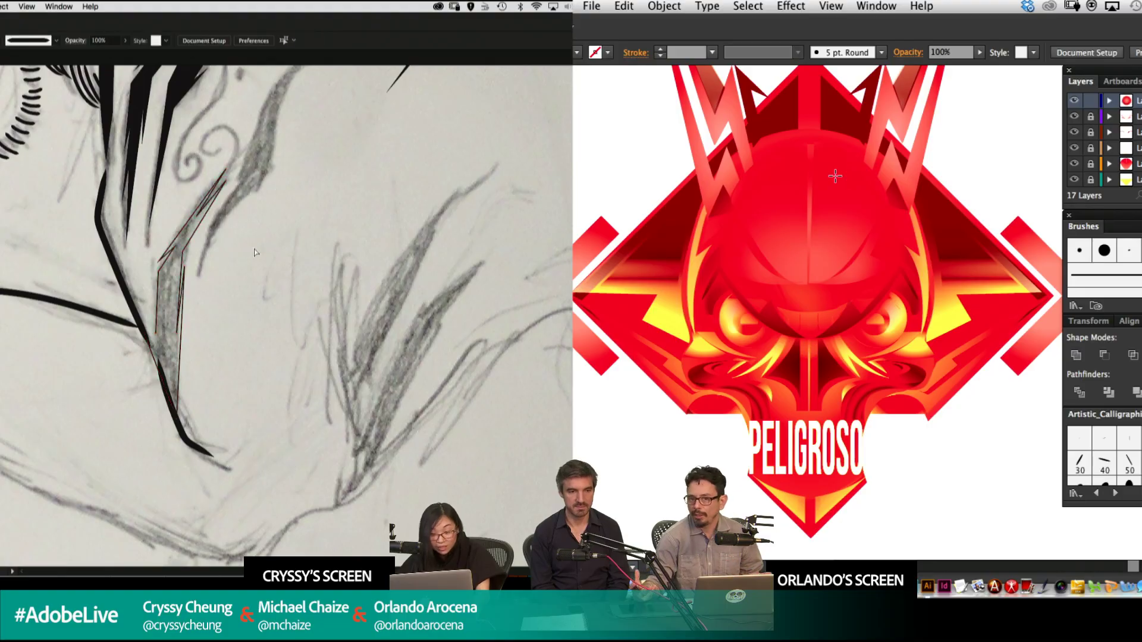
pyautogui.click(158, 302)
pyautogui.hotkey('shift', 'x')
pyautogui.click(192, 293)
# Move the arm stripe's inner anchor point onto the thick arm contour line and deselect the stripe.
pyautogui.click(164, 337)
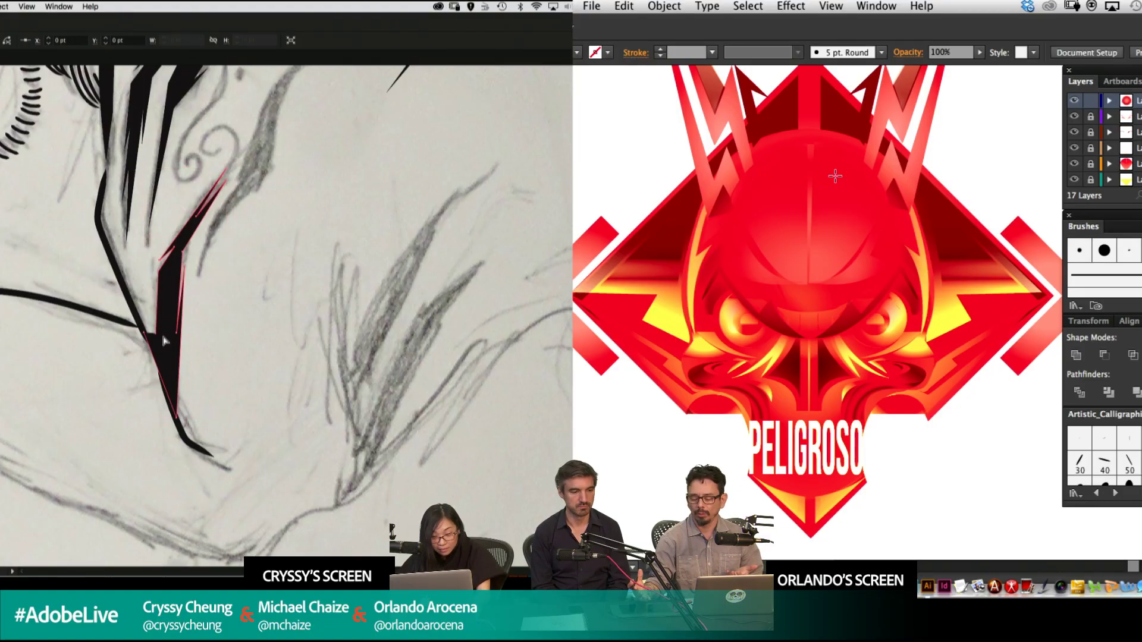
pyautogui.click(156, 333)
pyautogui.moveTo(155, 333); pyautogui.dragTo(146, 332)
pyautogui.click(226, 265)
# Start a pen outline for the next shaded stripe, forming a jagged, forked lower end beside the filled arm stripe.
pyautogui.moveTo(322, 229); pyautogui.dragTo(220, 267)
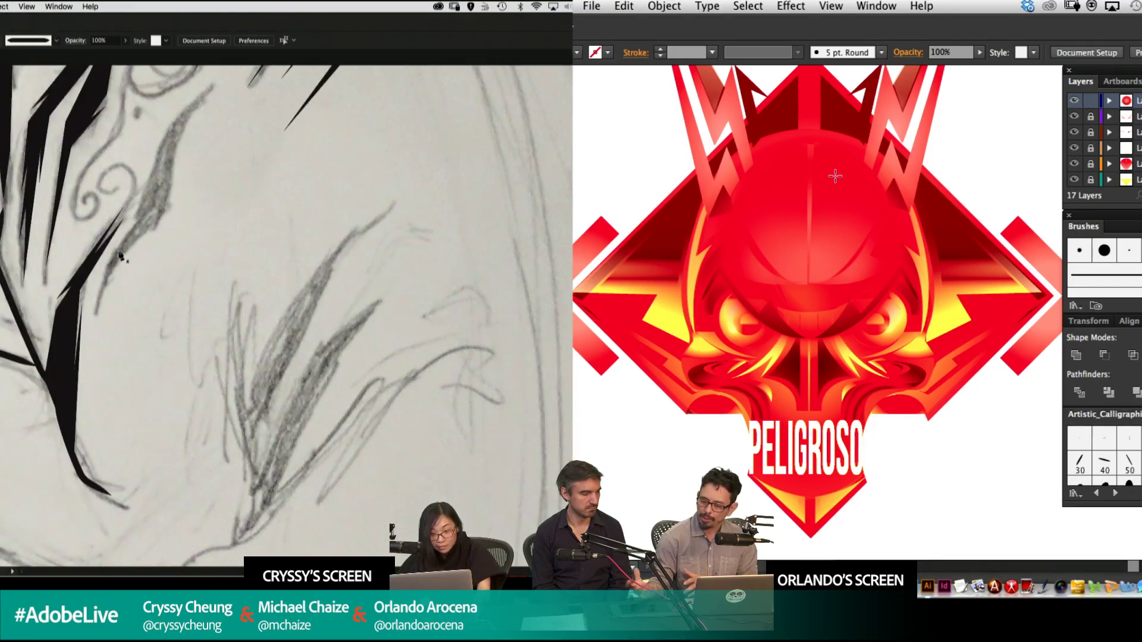
pyautogui.moveTo(141, 226); pyautogui.dragTo(99, 283)
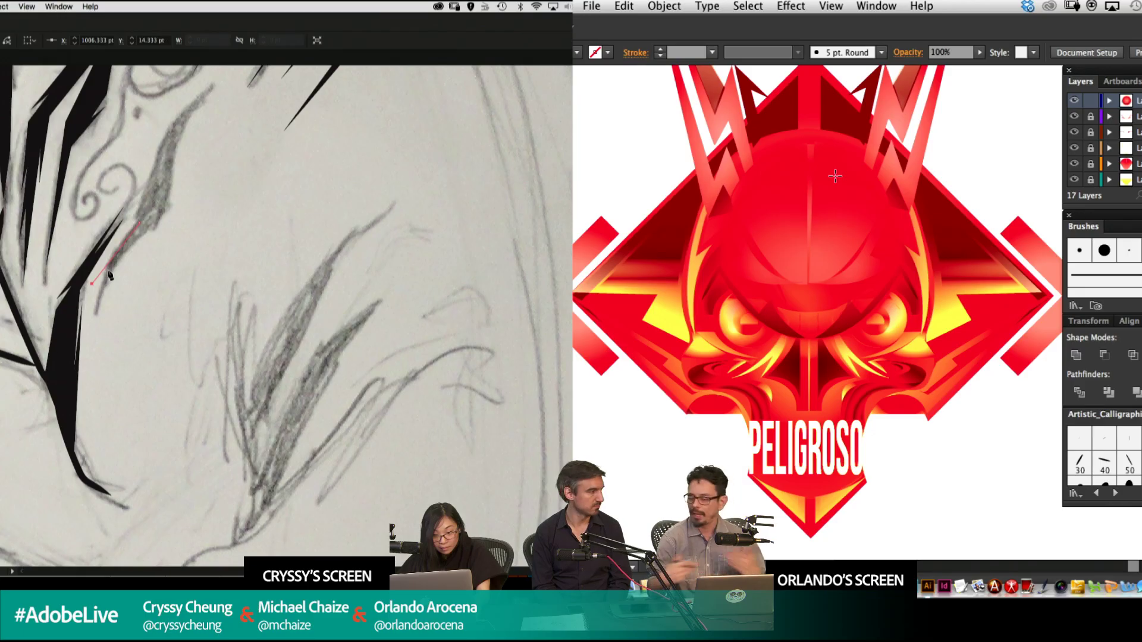
pyautogui.click(107, 272)
pyautogui.click(96, 322)
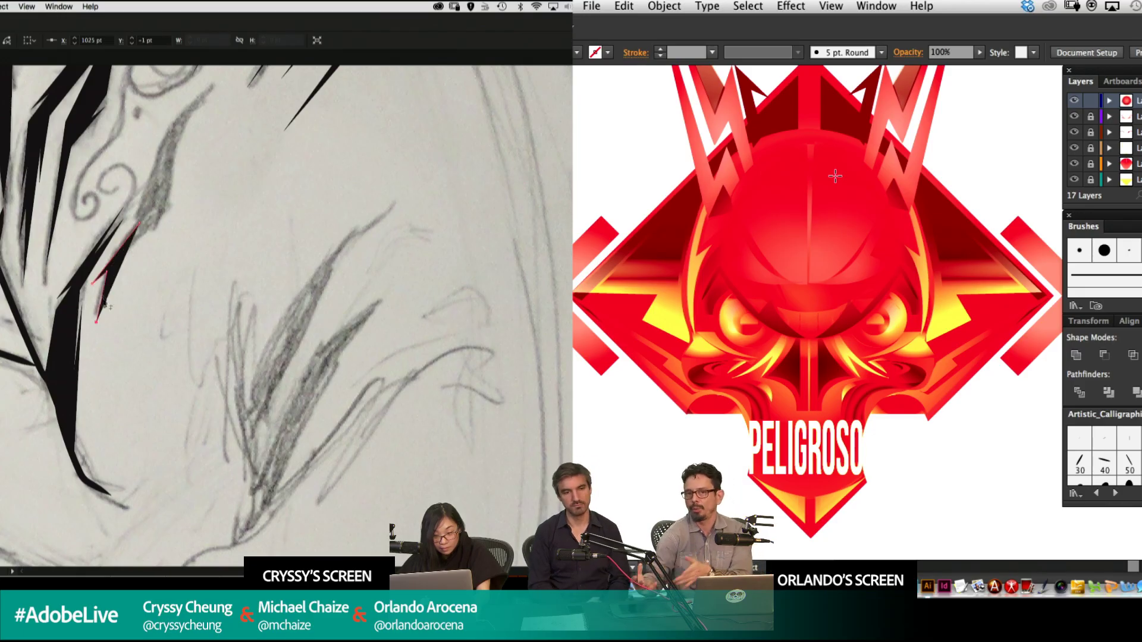
pyautogui.click(111, 270)
pyautogui.click(109, 299)
# Continue the stripe outline up its outer edge to a pointed upper tip and back to a notch on the inner side.
pyautogui.click(164, 218)
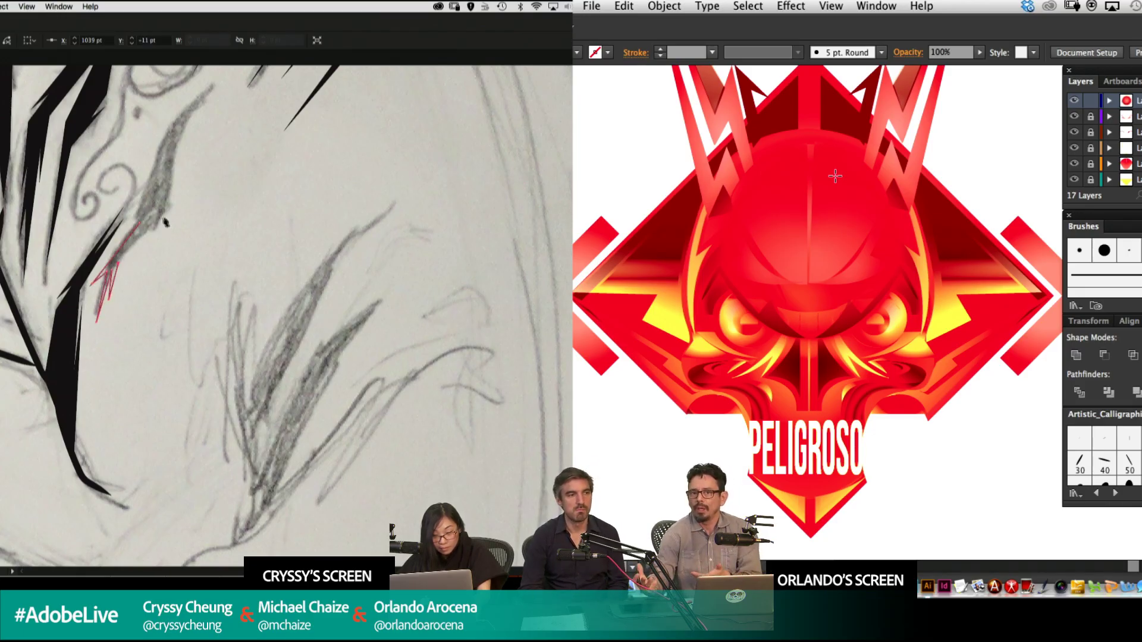
pyautogui.click(179, 131)
pyautogui.moveTo(201, 105); pyautogui.dragTo(211, 167)
pyautogui.press('super+plus')
pyautogui.click(239, 141)
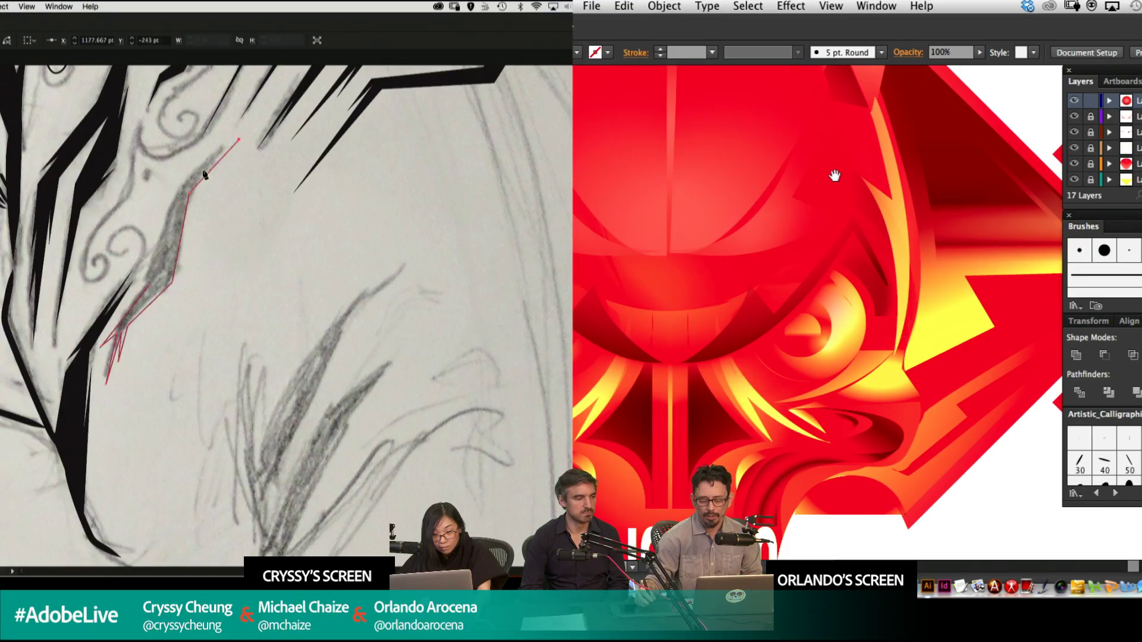
pyautogui.click(226, 145)
pyautogui.moveTo(712, 296); pyautogui.dragTo(902, 278)
pyautogui.click(168, 190)
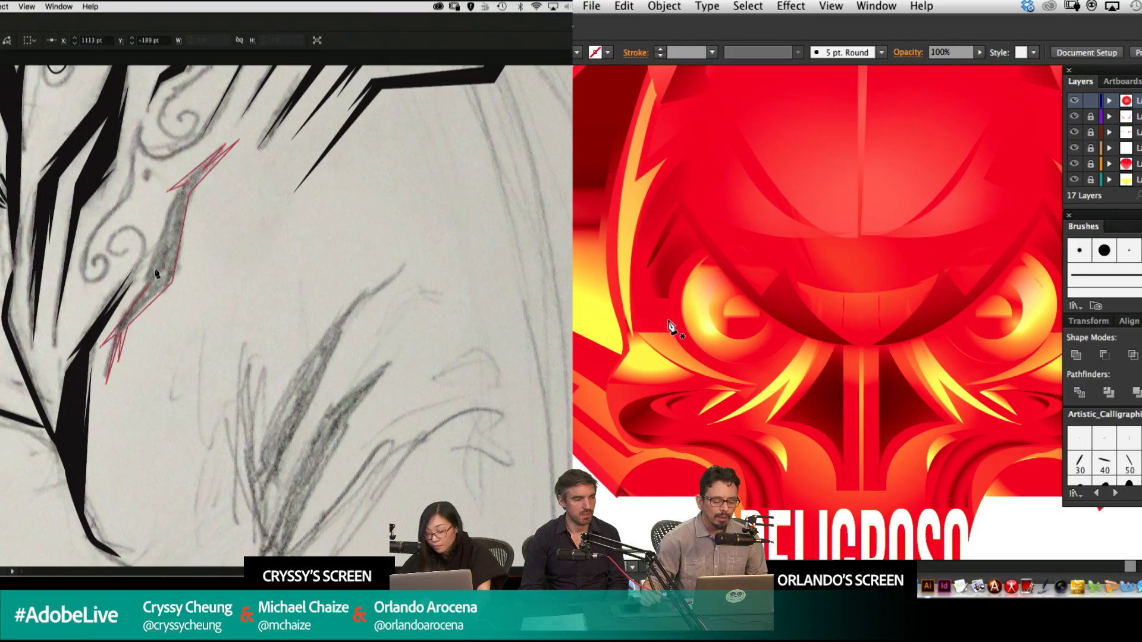
# Undo the last pen points on the inner edge of the stripe outline.
pyautogui.scroll(-5, 821, 321)
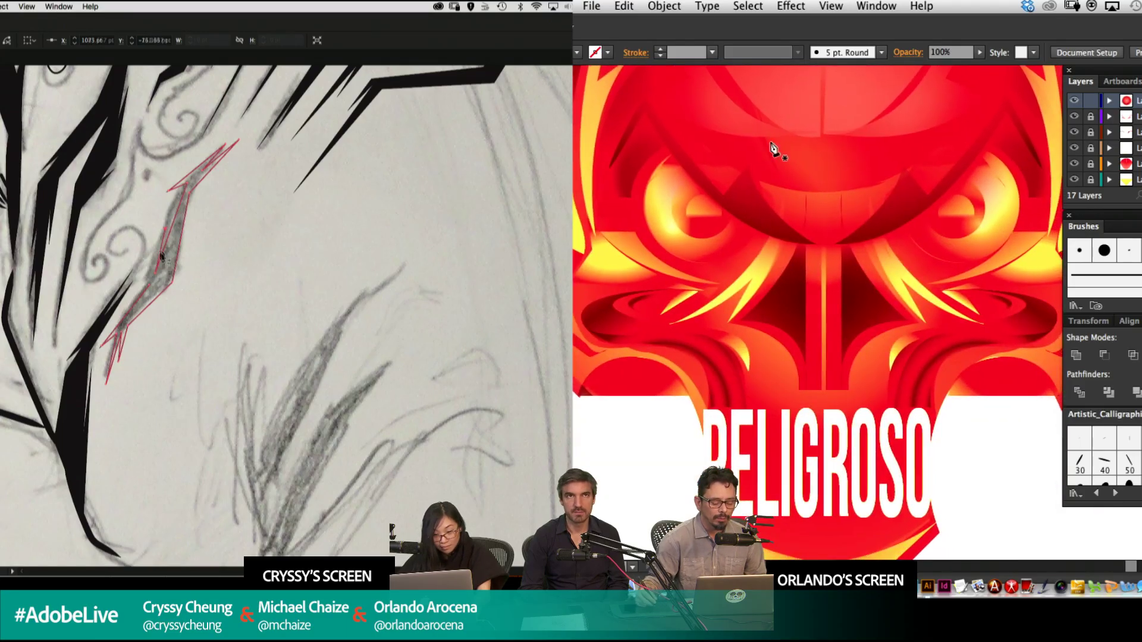
pyautogui.scroll(5, 818, 232)
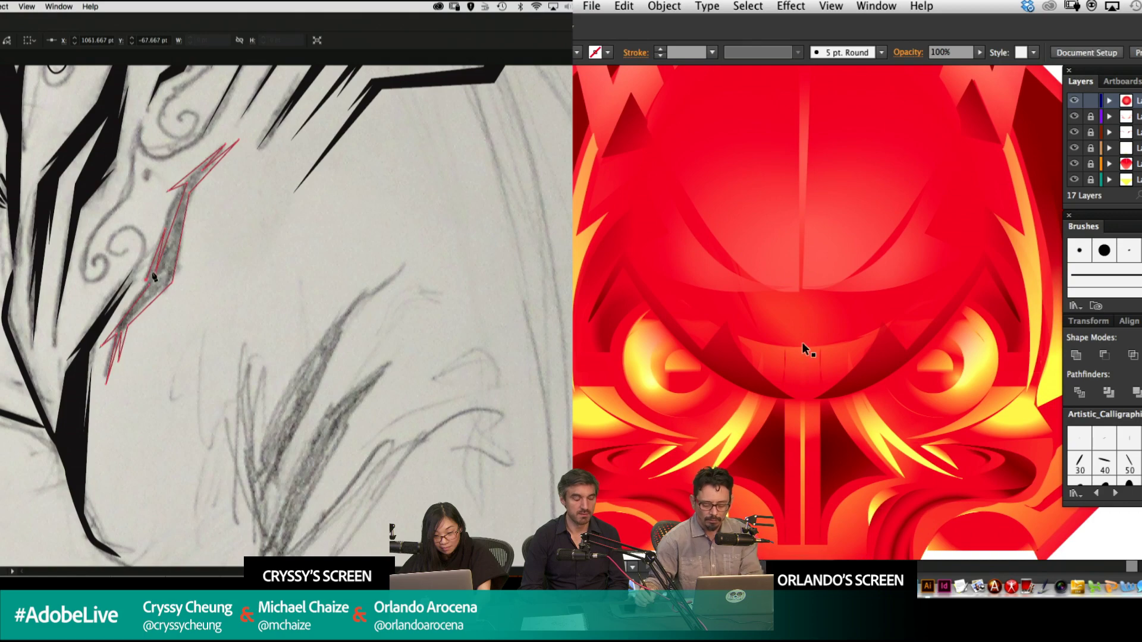
pyautogui.press('super+minus')
pyautogui.press('super+z')
pyautogui.press('super+z')
pyautogui.press('super+z')
pyautogui.moveTo(831, 260); pyautogui.dragTo(828, 290)
pyautogui.press('super+minus')
# Add a jagged notch below the upper tip, complete the stripe's inner edge, fill it solid black and deselect it.
pyautogui.click(176, 199)
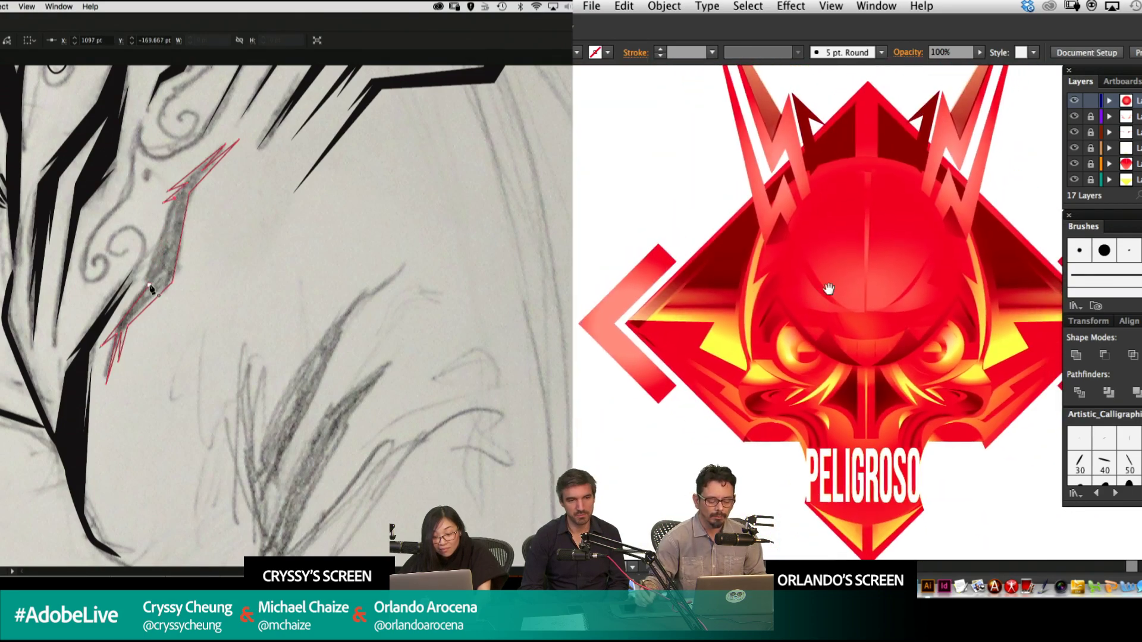
pyautogui.click(150, 285)
pyautogui.hotkey('shift', 'x')
pyautogui.keyDown('super'); pyautogui.click(191, 263); pyautogui.keyUp('super')
pyautogui.moveTo(240, 205); pyautogui.dragTo(229, 233)
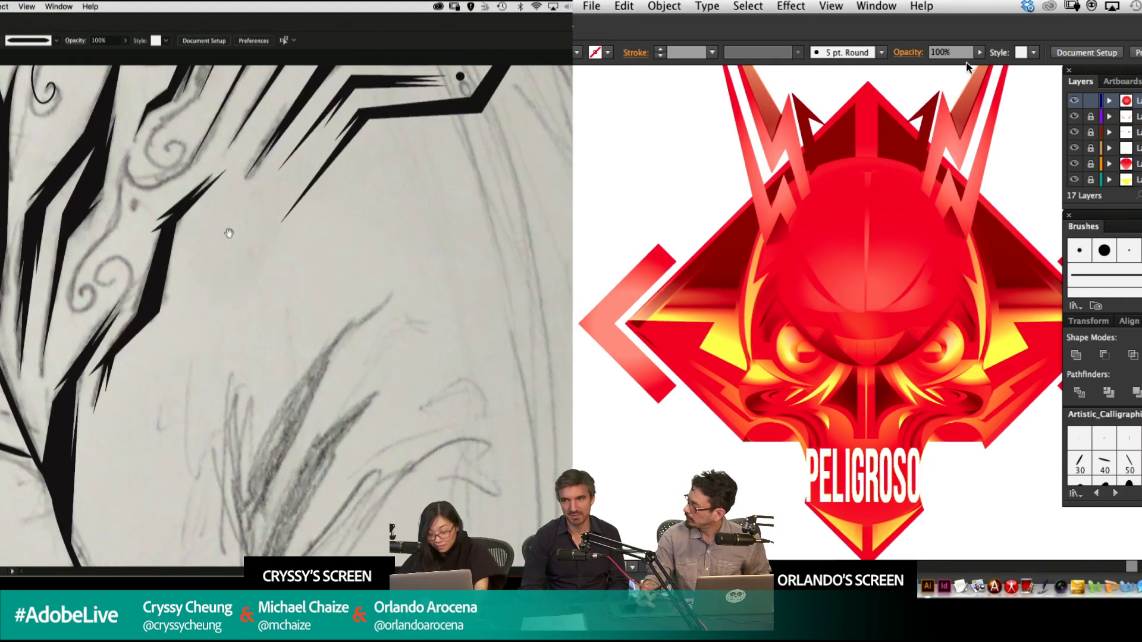
# On the red mask, lock the top artwork layer and add a new layer above it.
pyautogui.moveTo(252, 168); pyautogui.dragTo(269, 275)
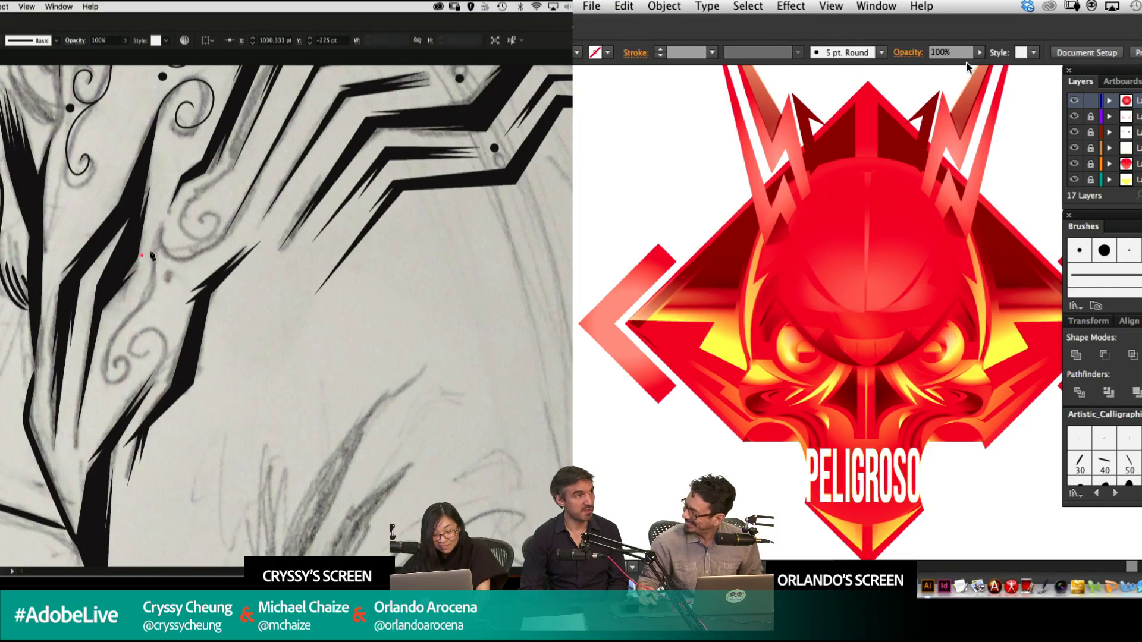
pyautogui.moveTo(296, 198)
pyautogui.mouseDown()
pyautogui.moveTo(334, 259)
pyautogui.moveTo(327, 223)
pyautogui.moveTo(296, 305)
pyautogui.mouseUp()
pyautogui.hotkey('ctrl', '=')
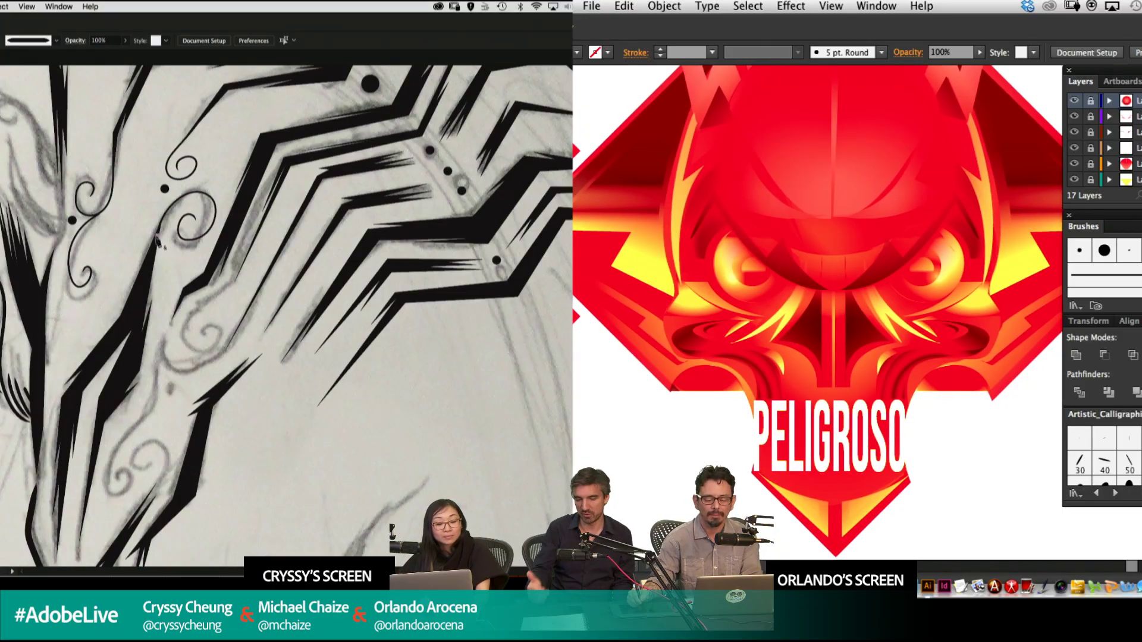
pyautogui.moveTo(123, 207); pyautogui.dragTo(198, 253)
pyautogui.press('super+l')
pyautogui.moveTo(272, 165)
pyautogui.mouseDown()
pyautogui.moveTo(366, 267)
pyautogui.moveTo(395, 254)
pyautogui.mouseUp()
pyautogui.press('super+=')
pyautogui.moveTo(701, 278); pyautogui.dragTo(854, 268)
pyautogui.moveTo(395, 255)
pyautogui.mouseDown()
pyautogui.moveTo(350, 216)
pyautogui.moveTo(290, 87)
pyautogui.moveTo(247, 49)
pyautogui.mouseUp()
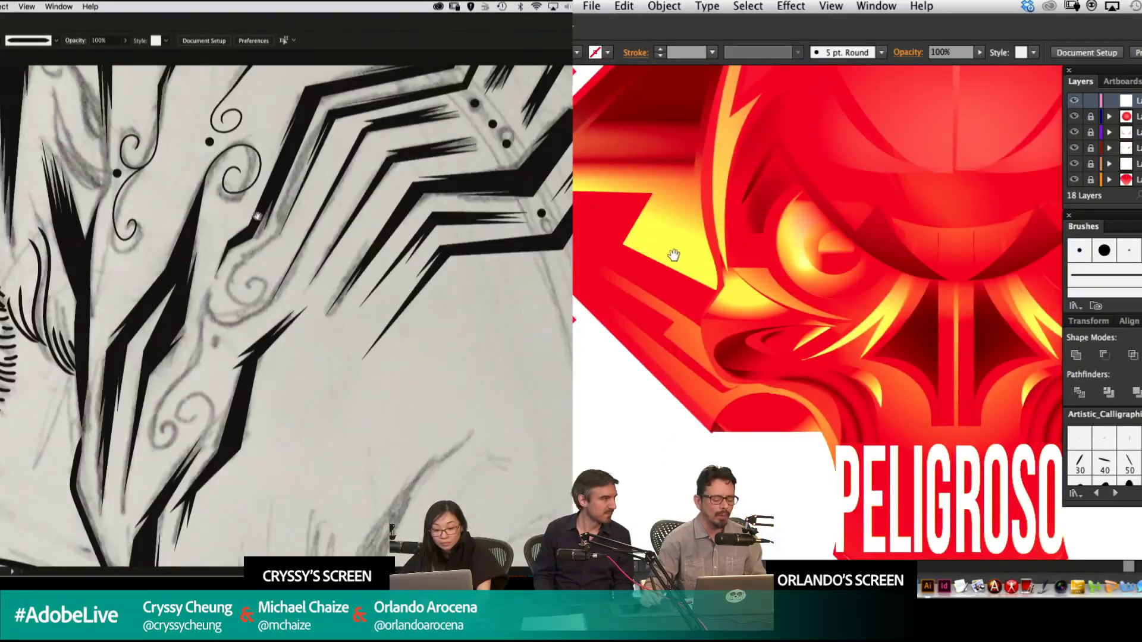
pyautogui.moveTo(675, 255); pyautogui.dragTo(776, 291)
pyautogui.moveTo(319, 263)
pyautogui.mouseDown()
pyautogui.moveTo(260, 176)
pyautogui.moveTo(258, 212)
pyautogui.moveTo(246, 215)
pyautogui.mouseUp()
pyautogui.click(577, 227)
pyautogui.click(743, 230)
pyautogui.click(744, 232)
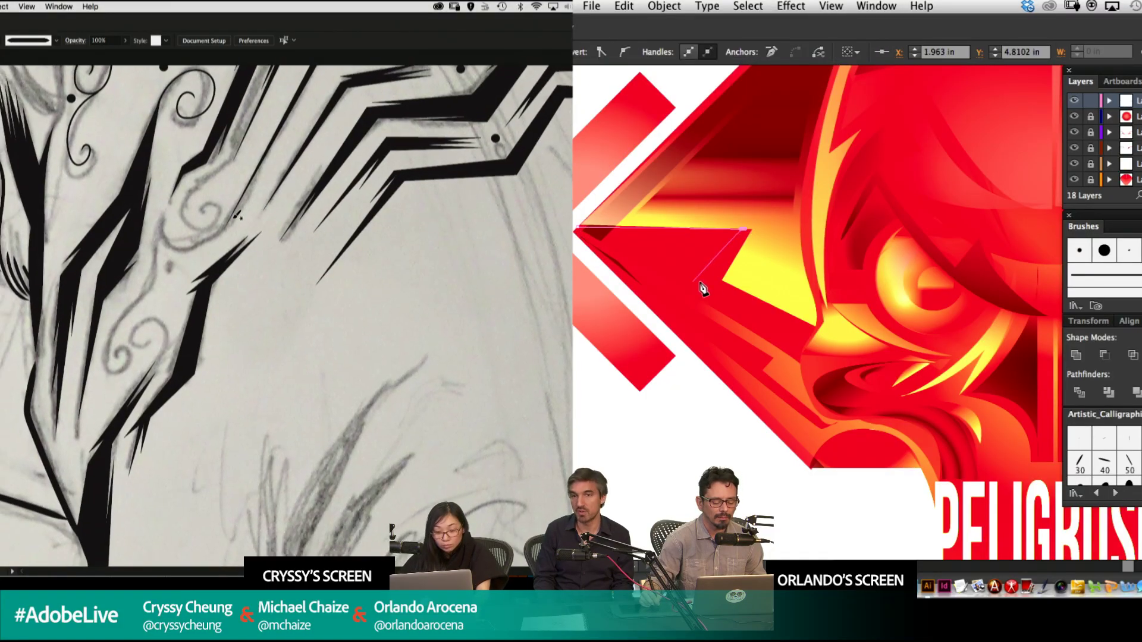
pyautogui.keyDown('ctrl'); pyautogui.click(708, 287); pyautogui.keyUp('ctrl')
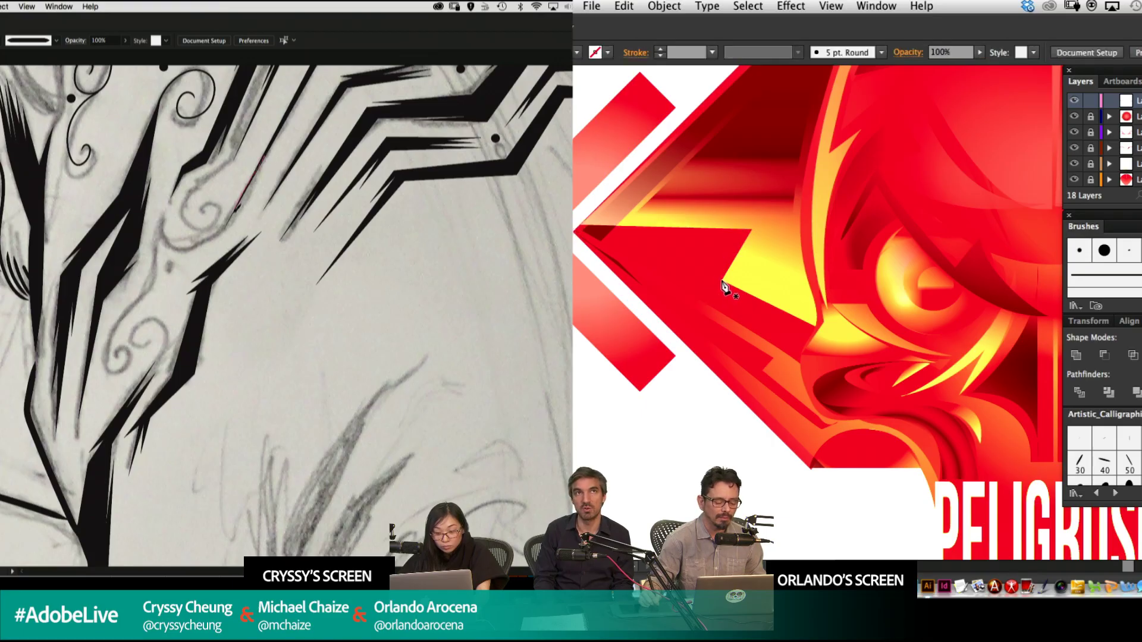
# Outline a dark red four-point facet below the yellow cheek shape on the mask, and ink the curling lines of the tiger's shoulder swirls.
pyautogui.moveTo(210, 245); pyautogui.dragTo(169, 244)
pyautogui.click(721, 280)
pyautogui.click(725, 316)
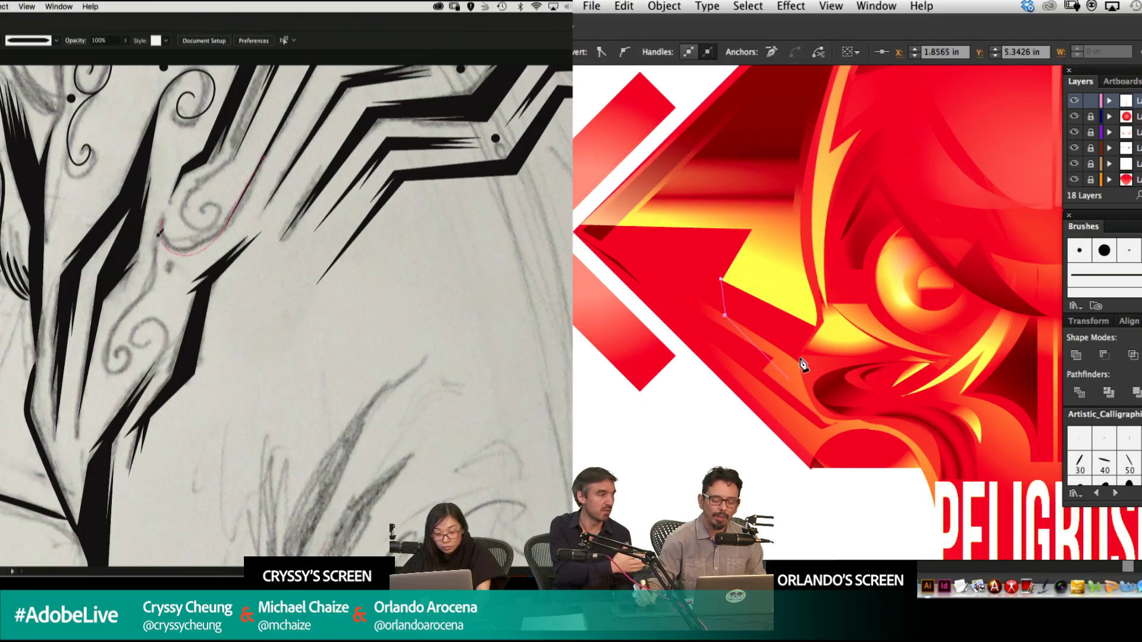
pyautogui.press('super+z')
pyautogui.moveTo(107, 352)
pyautogui.mouseDown()
pyautogui.moveTo(126, 366)
pyautogui.moveTo(117, 361)
pyautogui.mouseUp()
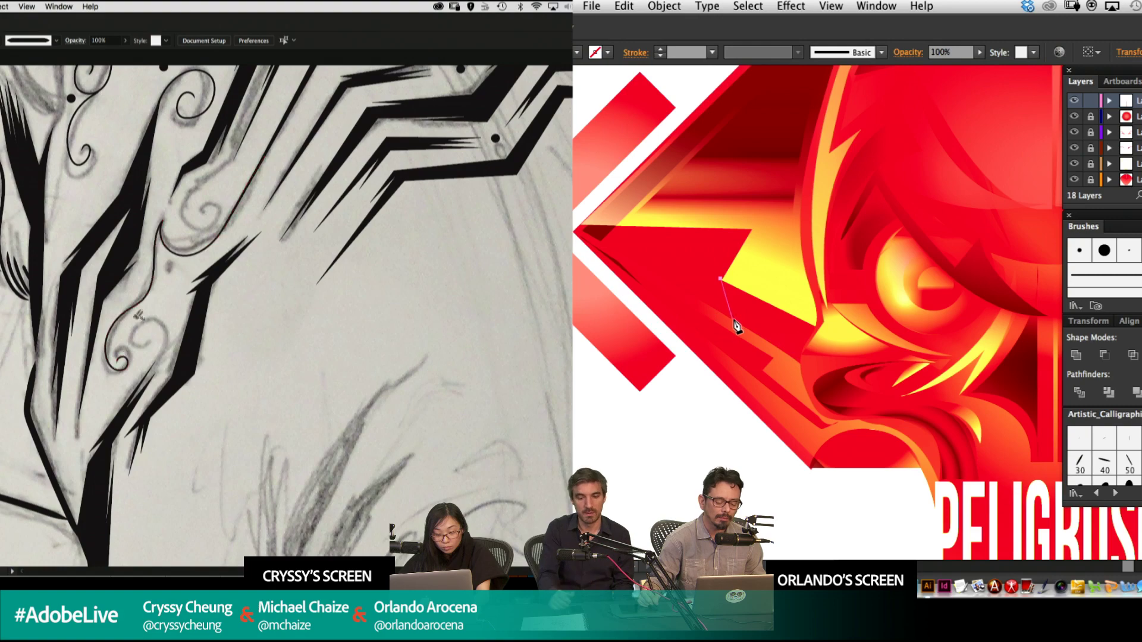
pyautogui.click(732, 319)
pyautogui.moveTo(245, 155)
pyautogui.mouseDown()
pyautogui.moveTo(215, 249)
pyautogui.moveTo(177, 295)
pyautogui.mouseUp()
pyautogui.click(796, 356)
pyautogui.click(812, 326)
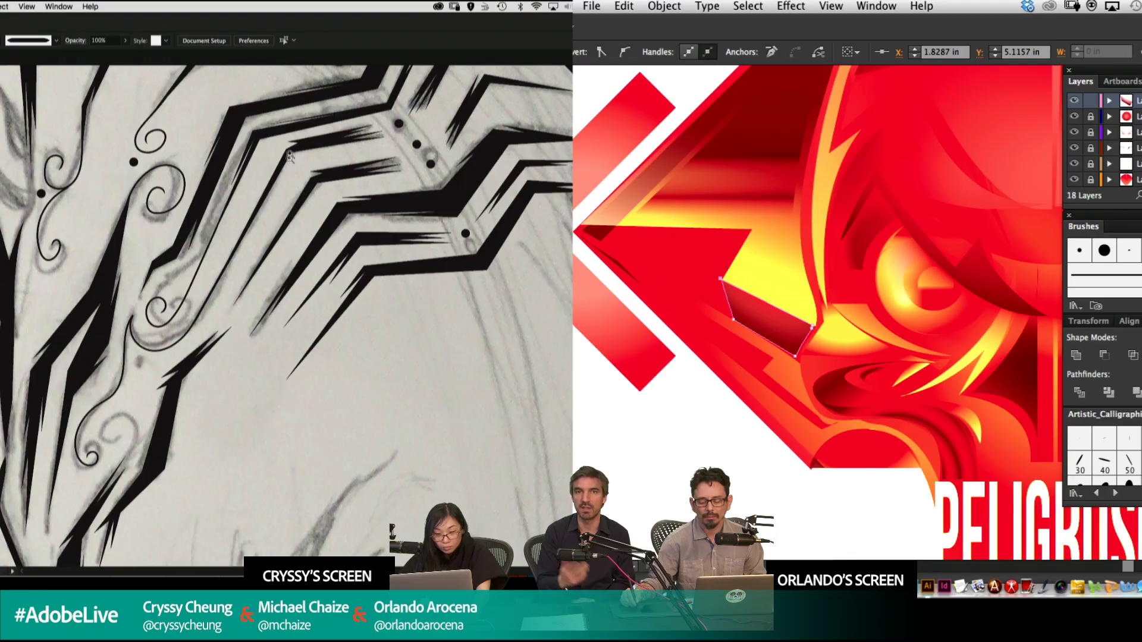
# Complete the lower swirl on the tiger's shoulder with a second line ending in an inner curl.
pyautogui.moveTo(295, 131); pyautogui.dragTo(53, 414)
pyautogui.moveTo(36, 505); pyautogui.dragTo(35, 506)
pyautogui.moveTo(264, 385)
pyautogui.mouseDown()
pyautogui.moveTo(250, 304)
pyautogui.moveTo(194, 216)
pyautogui.mouseUp()
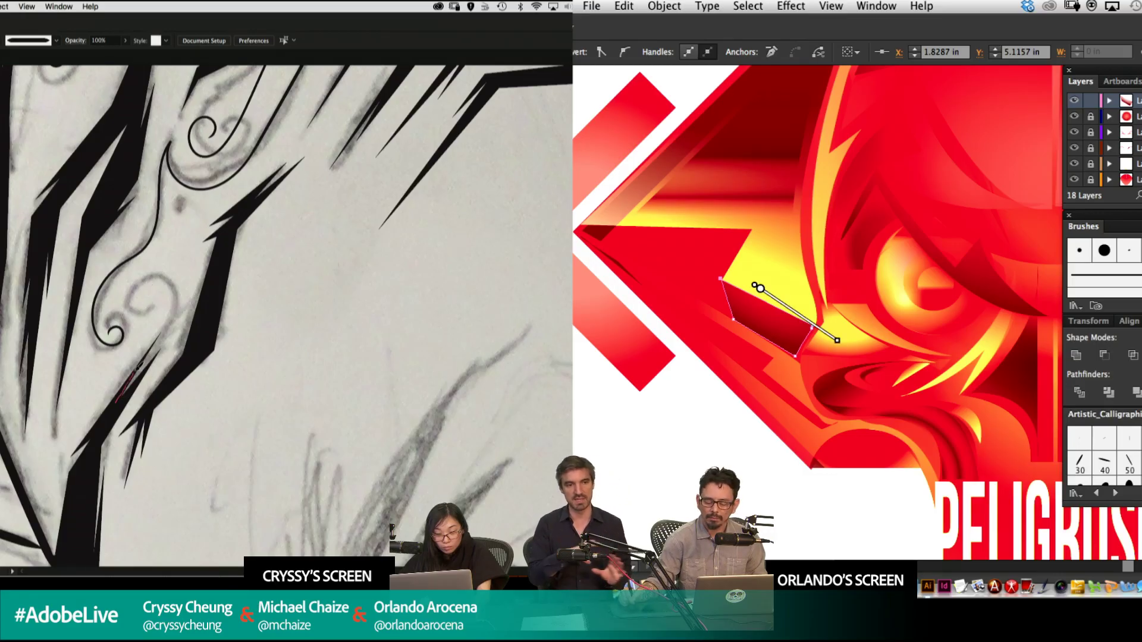
pyautogui.moveTo(123, 297); pyautogui.dragTo(146, 291)
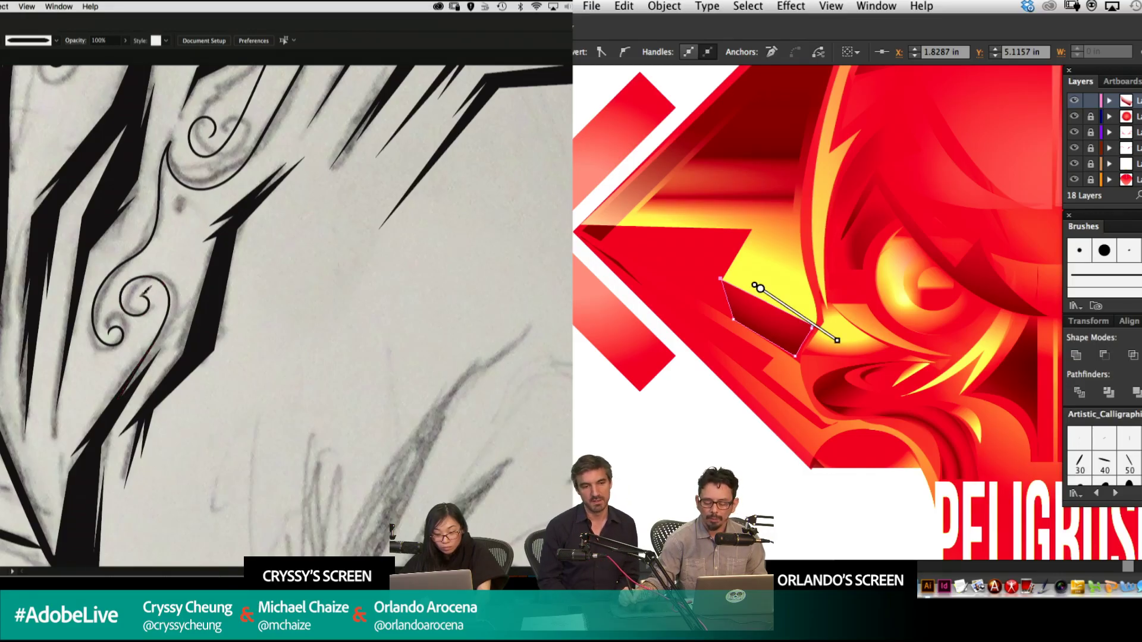
pyautogui.press('super+minus')
pyautogui.press('super+minus')
pyautogui.press('super+minus')
pyautogui.press('super+minus')
# Try several diagonal gradient directions across the mask's dark facet, and hide the sketch behind the tiger.
pyautogui.press('super+z')
pyautogui.moveTo(359, 211); pyautogui.dragTo(386, 241)
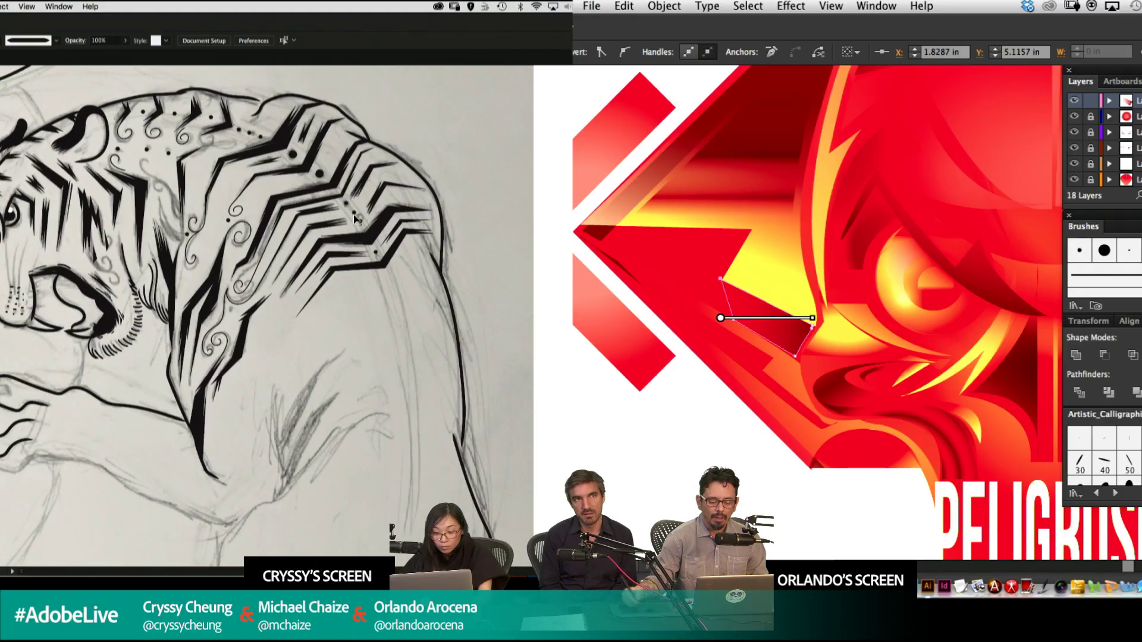
pyautogui.moveTo(721, 363); pyautogui.dragTo(795, 271)
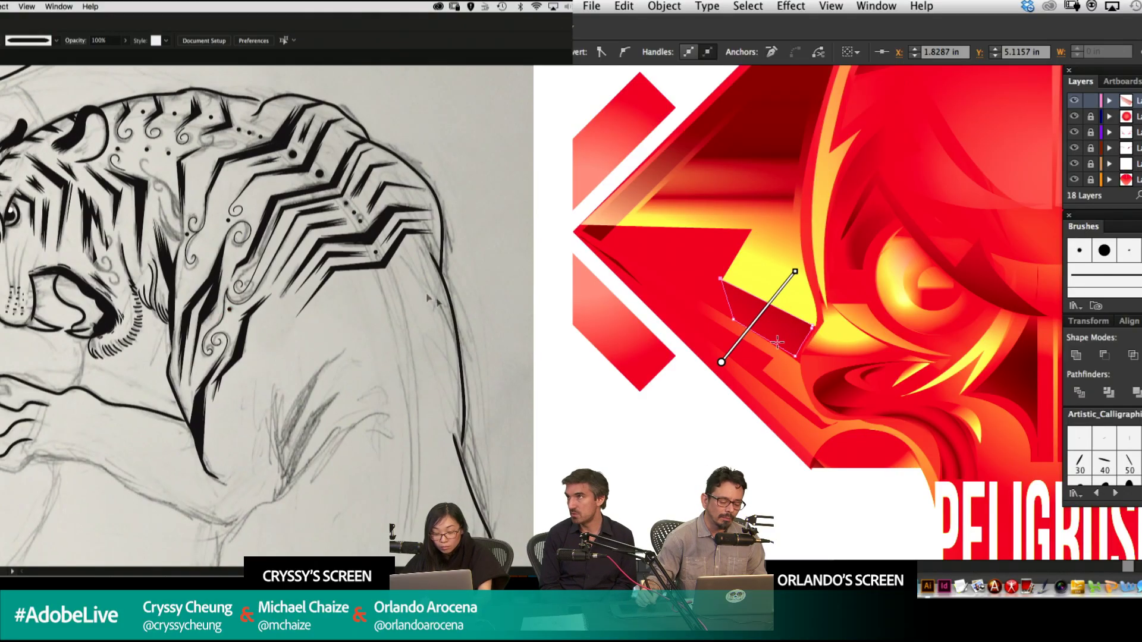
pyautogui.moveTo(758, 375); pyautogui.dragTo(835, 323)
pyautogui.press('super+shift+w')
pyautogui.moveTo(673, 443); pyautogui.dragTo(824, 330)
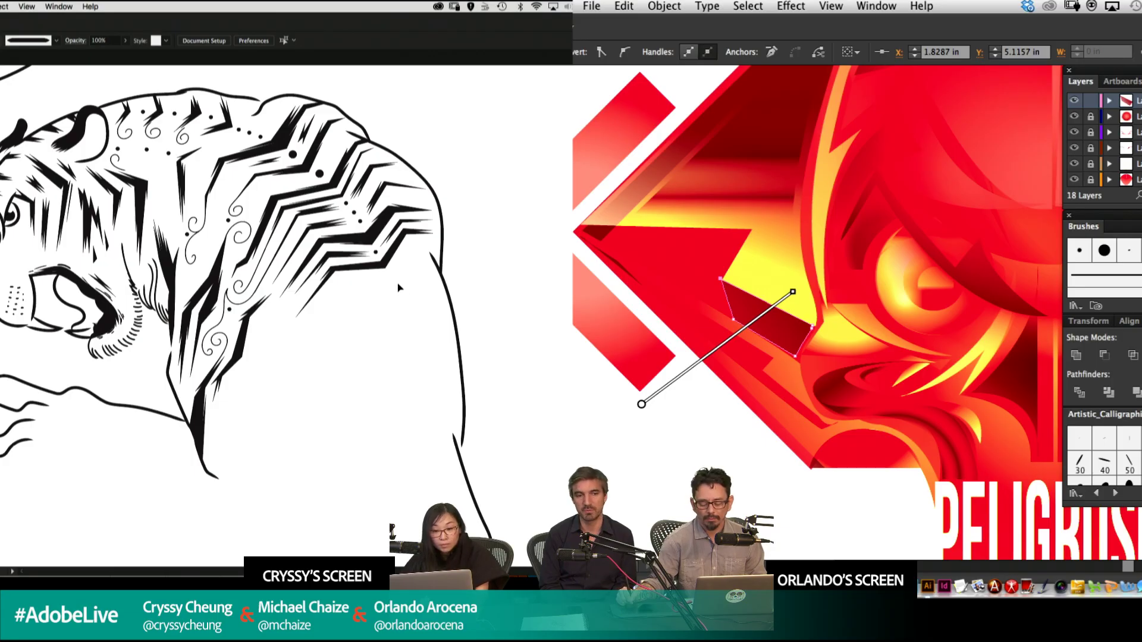
# Examine the whole inked tiger drawing without the sketch, and bring the sketch back.
pyautogui.press('super+minus')
pyautogui.press('super+minus')
pyautogui.press('super+minus')
pyautogui.moveTo(323, 356); pyautogui.dragTo(499, 304)
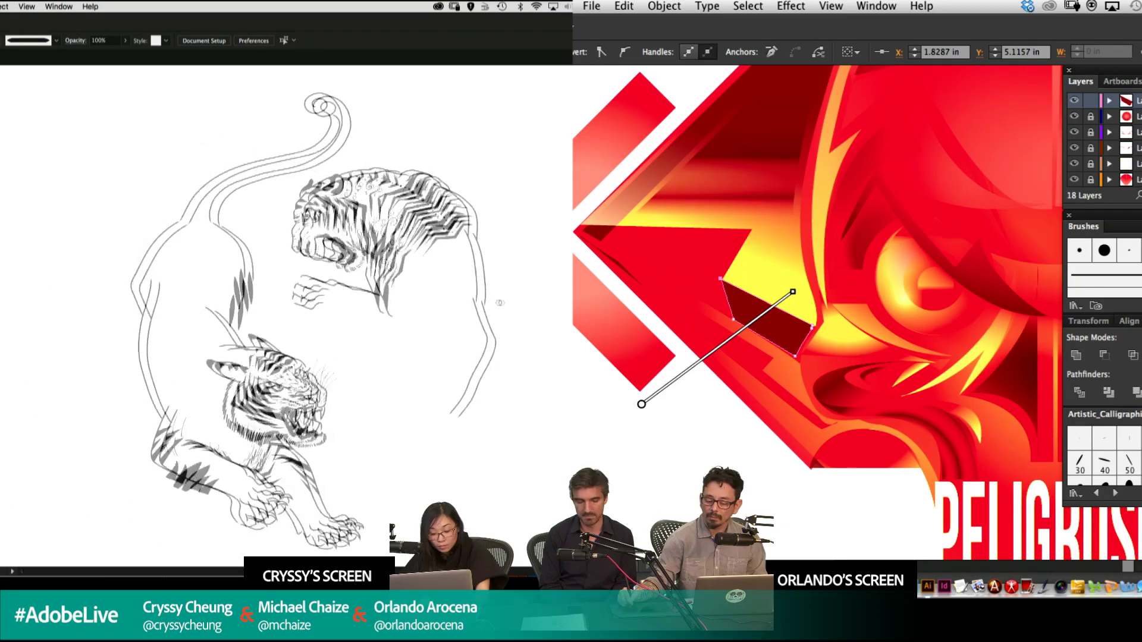
pyautogui.press('super+shift+w')
pyautogui.moveTo(476, 241); pyautogui.dragTo(265, 336)
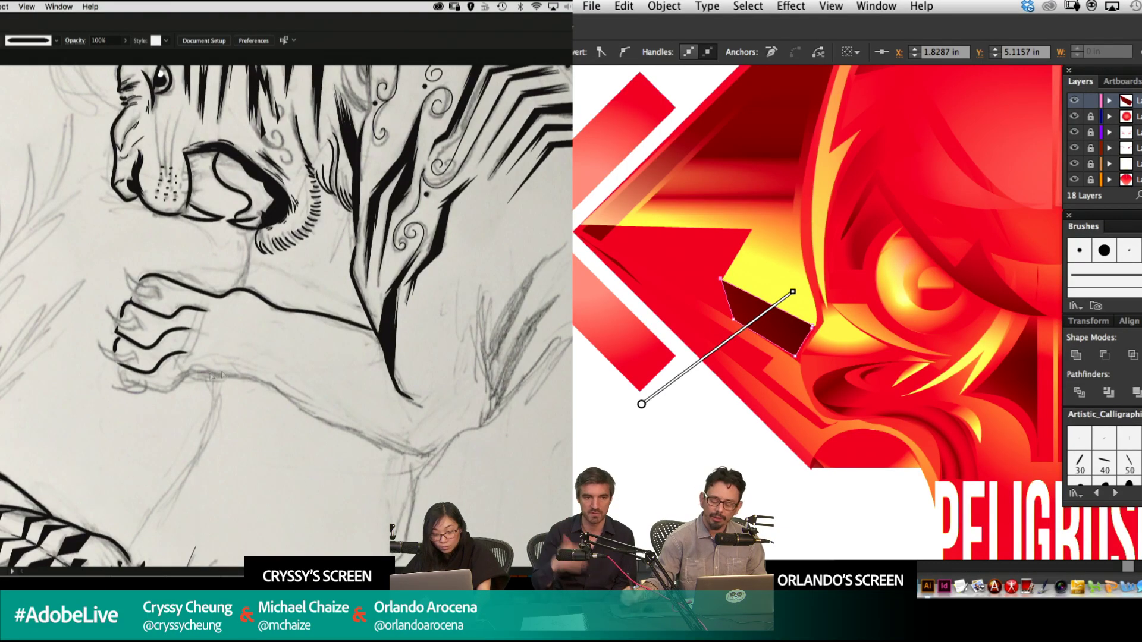
# Run the dark facet's gradient diagonally from below its lower-left edge up past its upper-right edge and deselect the facet.
pyautogui.moveTo(189, 366); pyautogui.dragTo(131, 248)
pyautogui.moveTo(737, 329); pyautogui.dragTo(837, 277)
pyautogui.moveTo(714, 344); pyautogui.dragTo(811, 288)
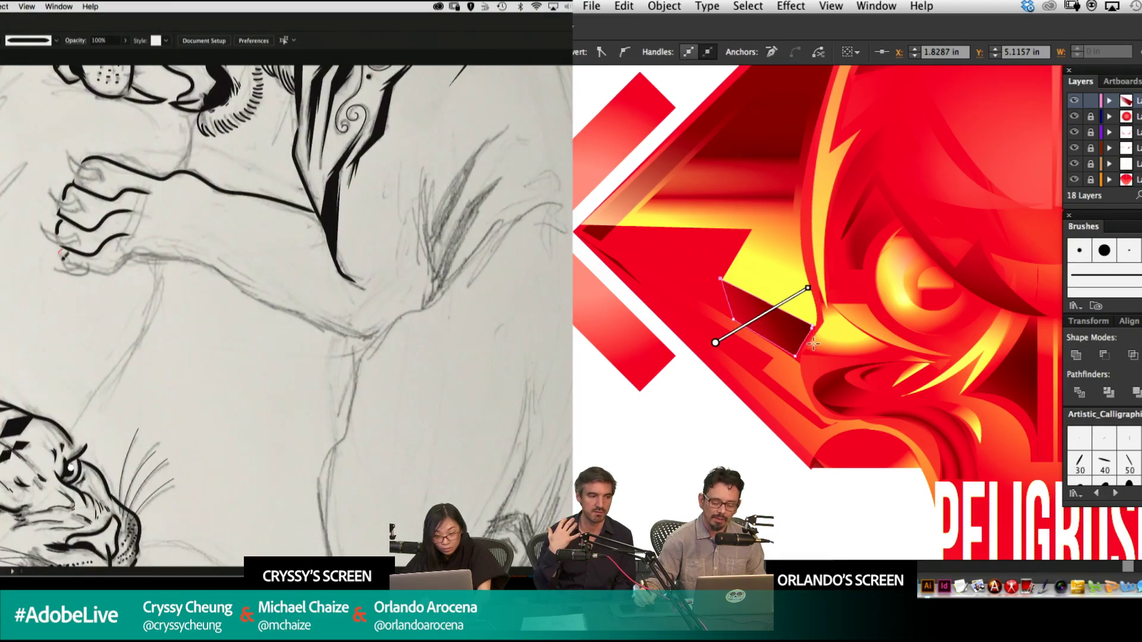
pyautogui.keyDown('super'); pyautogui.click(872, 248); pyautogui.keyUp('super')
# Ink the underside of the upper tiger's raised paw and forearm, and place a mirrored copy of the dark facet on the mask's opposite cheek.
pyautogui.moveTo(63, 251)
pyautogui.mouseDown()
pyautogui.moveTo(104, 274)
pyautogui.moveTo(163, 257)
pyautogui.moveTo(226, 273)
pyautogui.mouseUp()
pyautogui.press('super+minus')
pyautogui.press('super+minus')
pyautogui.moveTo(1025, 302); pyautogui.dragTo(879, 272)
pyautogui.moveTo(226, 273); pyautogui.dragTo(377, 339)
pyautogui.moveTo(493, 254); pyautogui.dragTo(502, 238)
pyautogui.press('super+y')
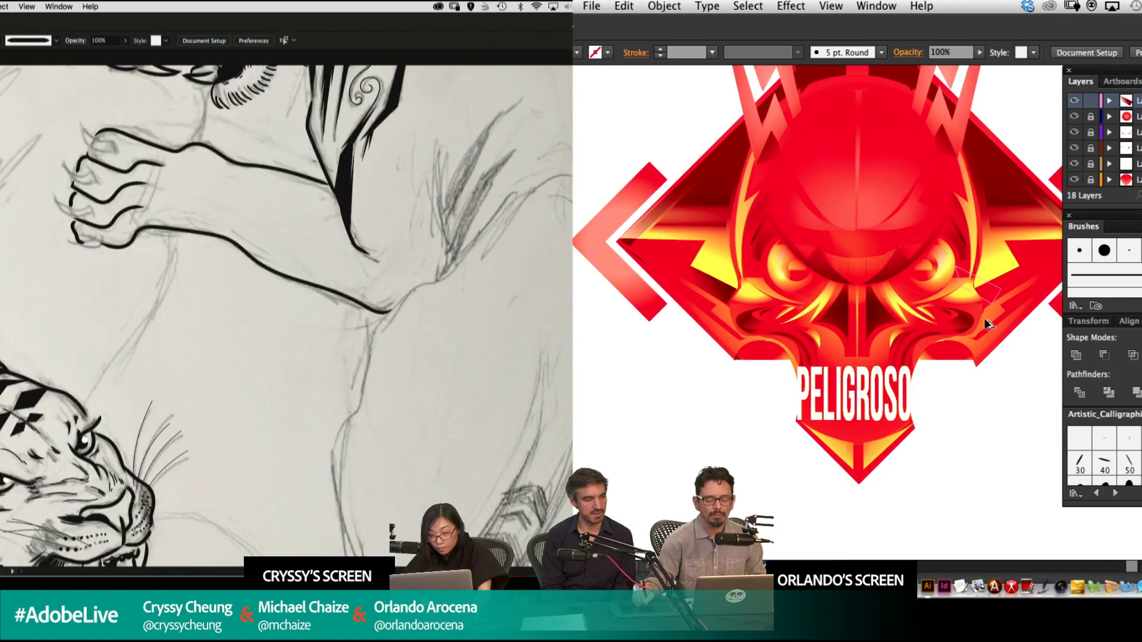
pyautogui.click(985, 286)
# Ink the upper tiger's thigh and hind leg contour lines, and nudge the mirrored facet sideways into its place on the mask.
pyautogui.moveTo(388, 320)
pyautogui.mouseDown()
pyautogui.moveTo(347, 422)
pyautogui.moveTo(337, 476)
pyautogui.mouseUp()
pyautogui.moveTo(373, 509)
pyautogui.mouseDown()
pyautogui.moveTo(363, 472)
pyautogui.moveTo(375, 248)
pyautogui.moveTo(380, 341)
pyautogui.moveTo(345, 431)
pyautogui.mouseUp()
pyautogui.hotkey('shift', 'Right')
pyautogui.hotkey('shift', 'Right')
pyautogui.press('super+z')
pyautogui.hotkey('shift', 'Left')
pyautogui.moveTo(503, 133)
pyautogui.mouseDown()
pyautogui.moveTo(451, 154)
pyautogui.moveTo(374, 240)
pyautogui.moveTo(337, 257)
pyautogui.moveTo(305, 308)
pyautogui.mouseUp()
pyautogui.hotkey('shift', 'Right')
pyautogui.moveTo(280, 382)
pyautogui.mouseDown()
pyautogui.moveTo(271, 459)
pyautogui.moveTo(313, 150)
pyautogui.moveTo(306, 321)
pyautogui.mouseUp()
pyautogui.keyDown('super'); pyautogui.click(722, 421); pyautogui.keyUp('super')
# Nudge the mirrored facet one step up and two steps left against the mask's cheek edge.
pyautogui.press('super+equal')
pyautogui.press('super+equal')
pyautogui.moveTo(788, 270); pyautogui.dragTo(907, 293)
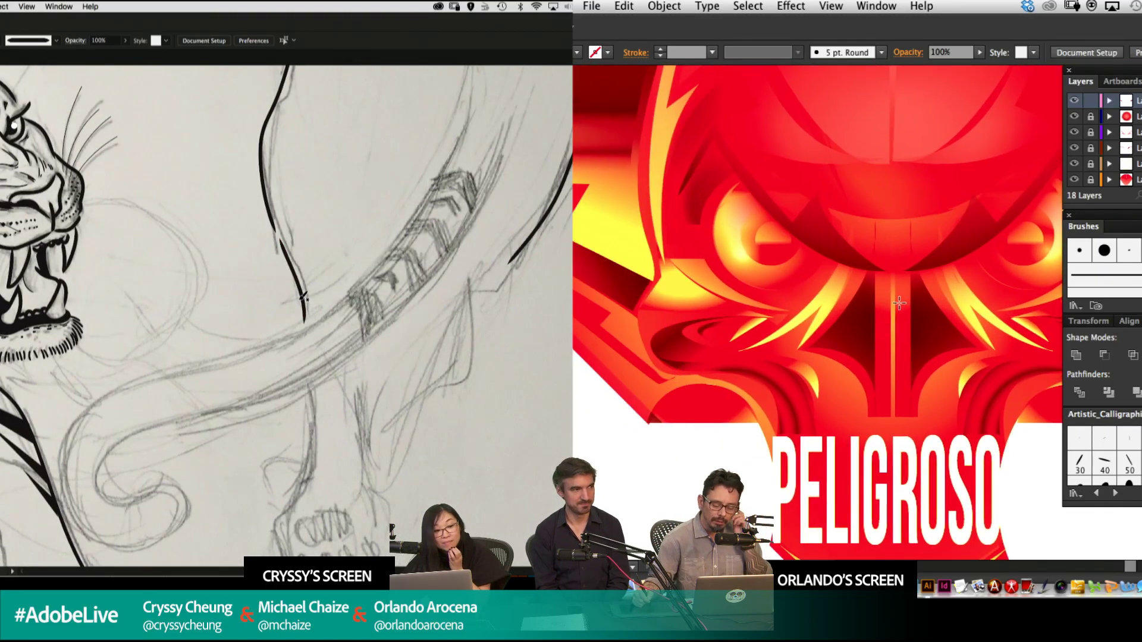
pyautogui.moveTo(782, 264); pyautogui.dragTo(707, 229)
pyautogui.moveTo(283, 230)
pyautogui.mouseDown()
pyautogui.moveTo(289, 375)
pyautogui.moveTo(289, 345)
pyautogui.mouseUp()
pyautogui.click(1015, 241)
pyautogui.moveTo(102, 77)
pyautogui.mouseDown()
pyautogui.moveTo(270, 119)
pyautogui.moveTo(319, 156)
pyautogui.mouseUp()
pyautogui.press('Up')
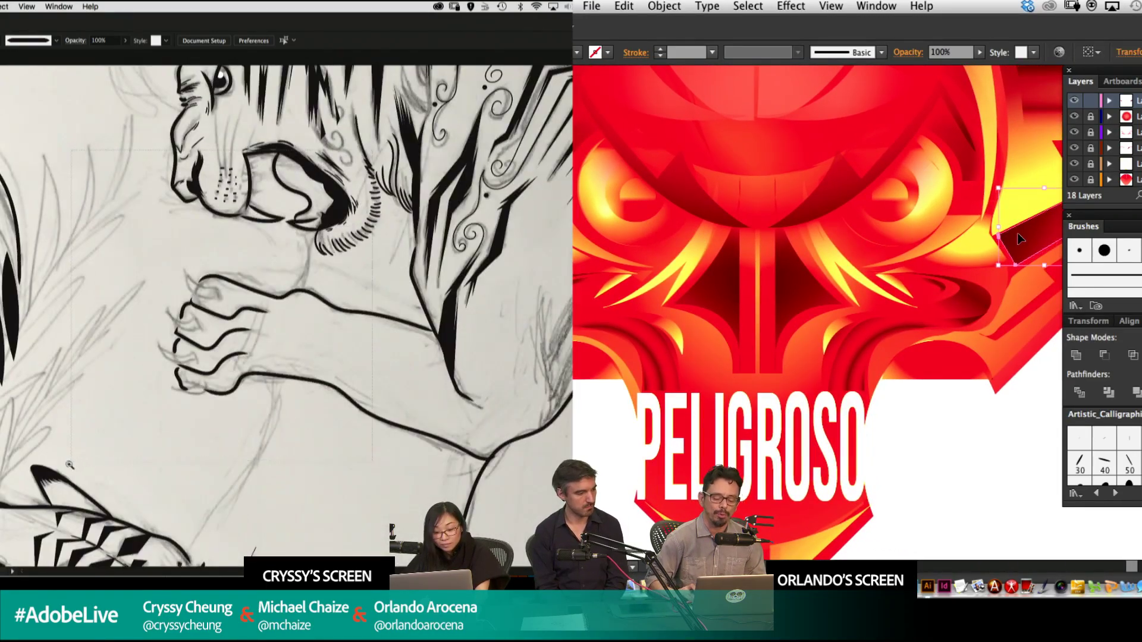
pyautogui.press('super+equal')
pyautogui.press('Left')
pyautogui.press('Left')
# Ink the curved, pointed claws on the toes of the upper tiger's raised paw.
pyautogui.moveTo(204, 283); pyautogui.dragTo(216, 307)
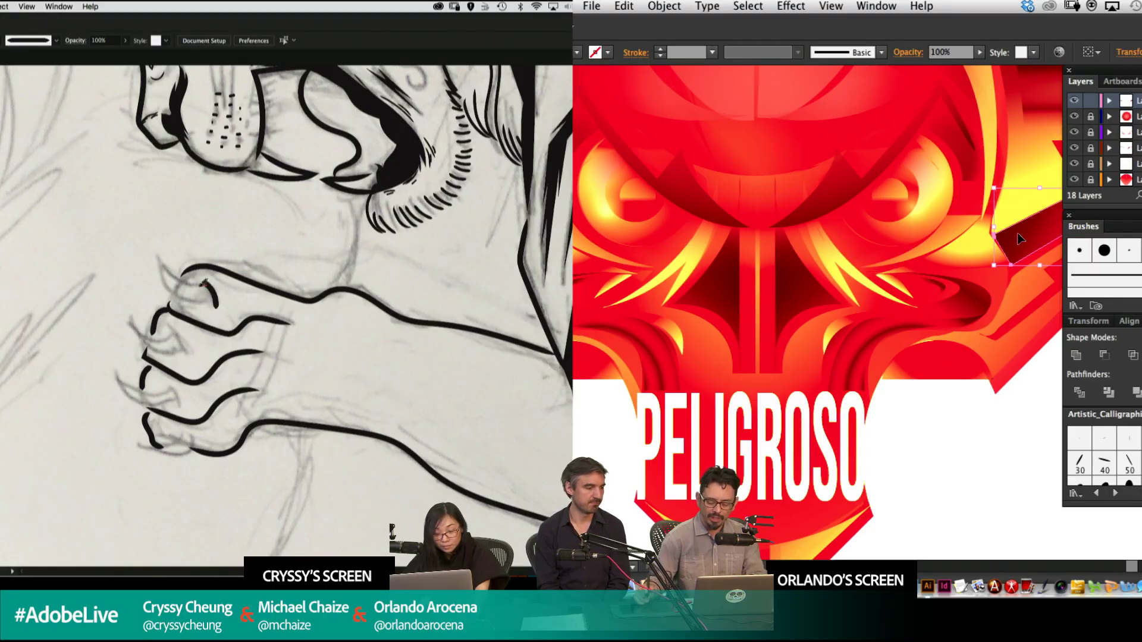
pyautogui.moveTo(159, 262)
pyautogui.mouseDown()
pyautogui.moveTo(171, 289)
pyautogui.moveTo(220, 296)
pyautogui.moveTo(190, 351)
pyautogui.moveTo(178, 333)
pyautogui.moveTo(182, 350)
pyautogui.moveTo(154, 342)
pyautogui.moveTo(133, 313)
pyautogui.moveTo(171, 336)
pyautogui.mouseUp()
pyautogui.press('super+minus')
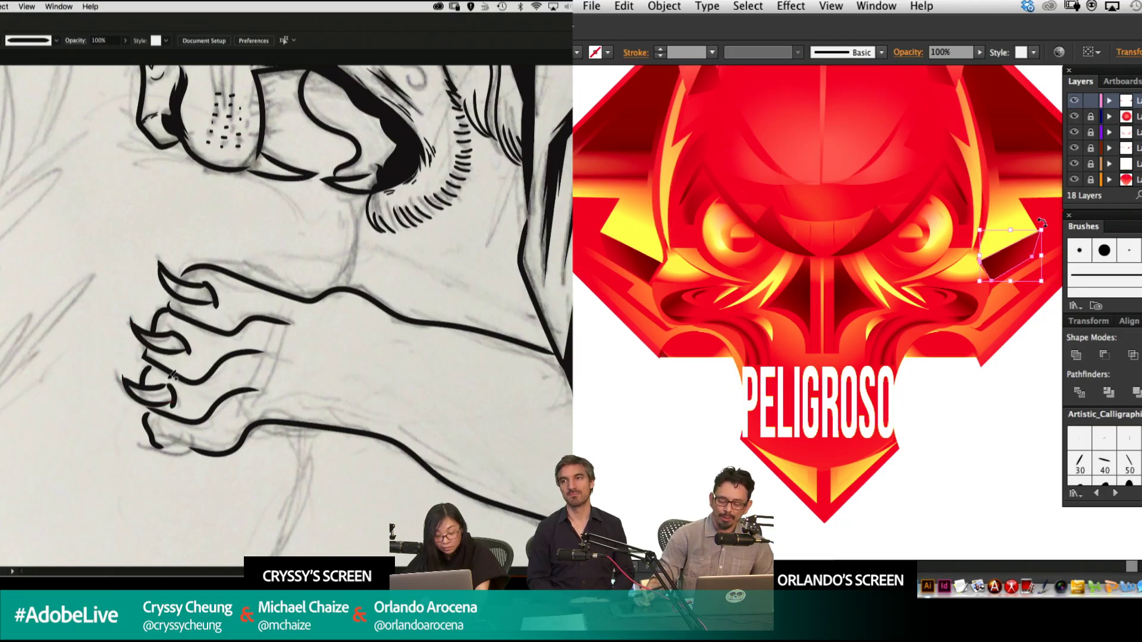
pyautogui.scroll(-5, 173, 375)
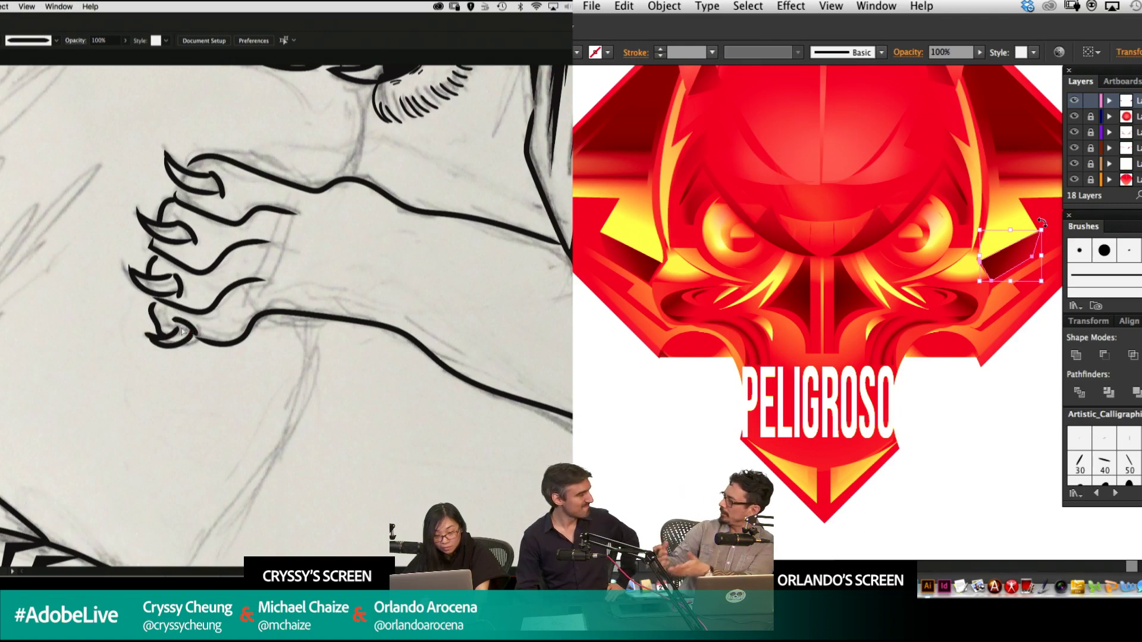
pyautogui.click(179, 325)
pyautogui.click(202, 343)
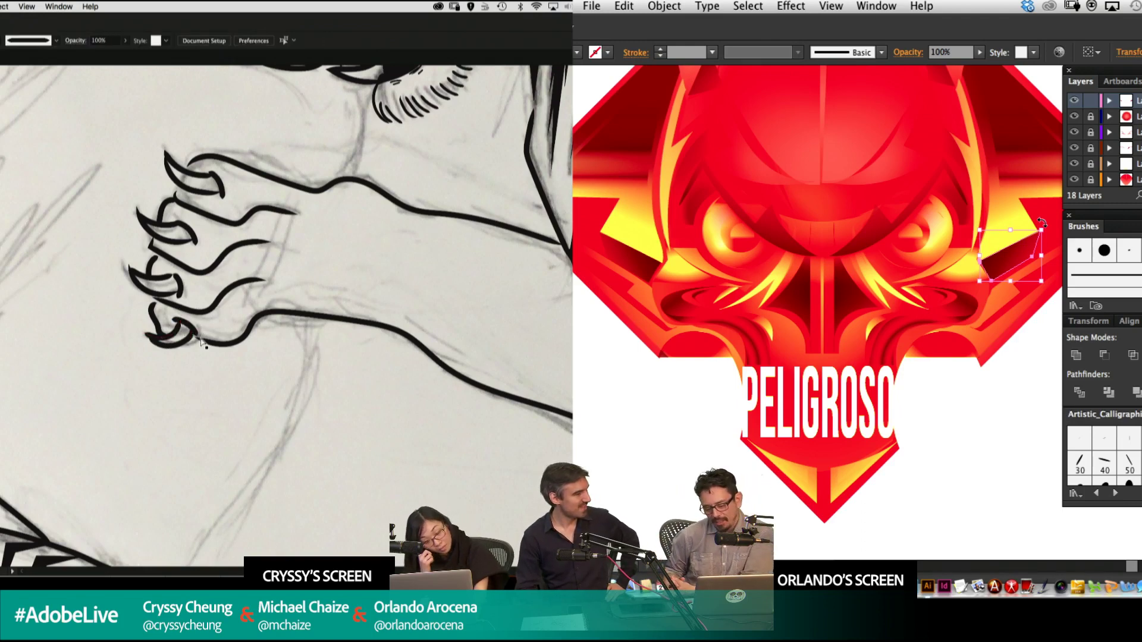
# Add short thin hatch lines across the toes of the lower tiger's two front paws.
pyautogui.press('super+minus')
pyautogui.press('super+minus')
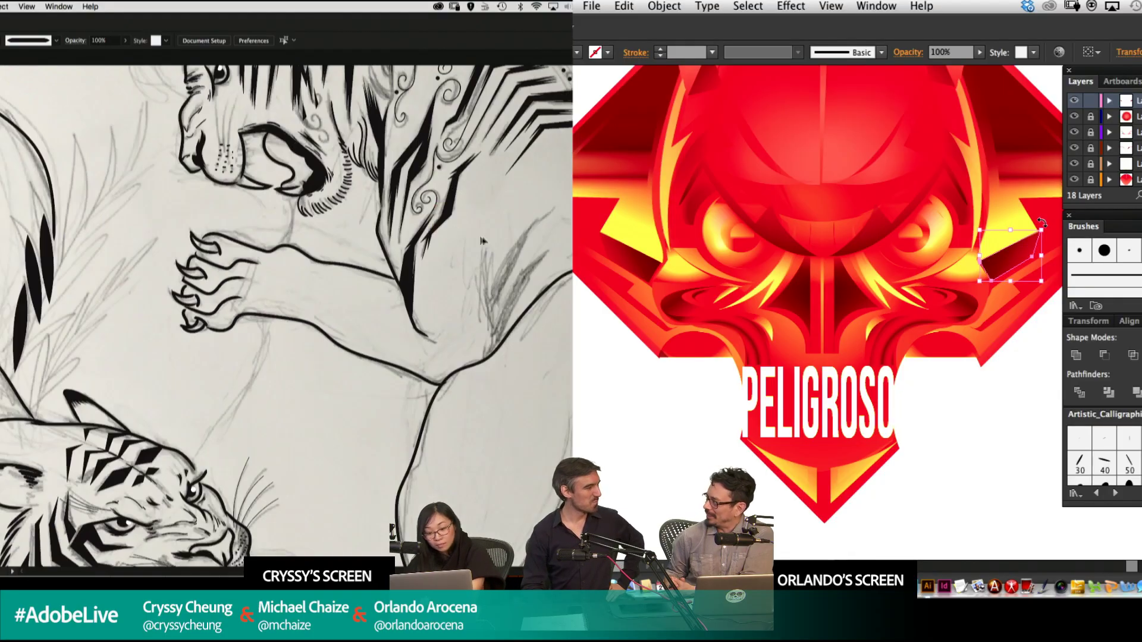
pyautogui.moveTo(235, 468); pyautogui.dragTo(466, 150)
pyautogui.keyDown('super'); pyautogui.click(465, 151); pyautogui.keyUp('super')
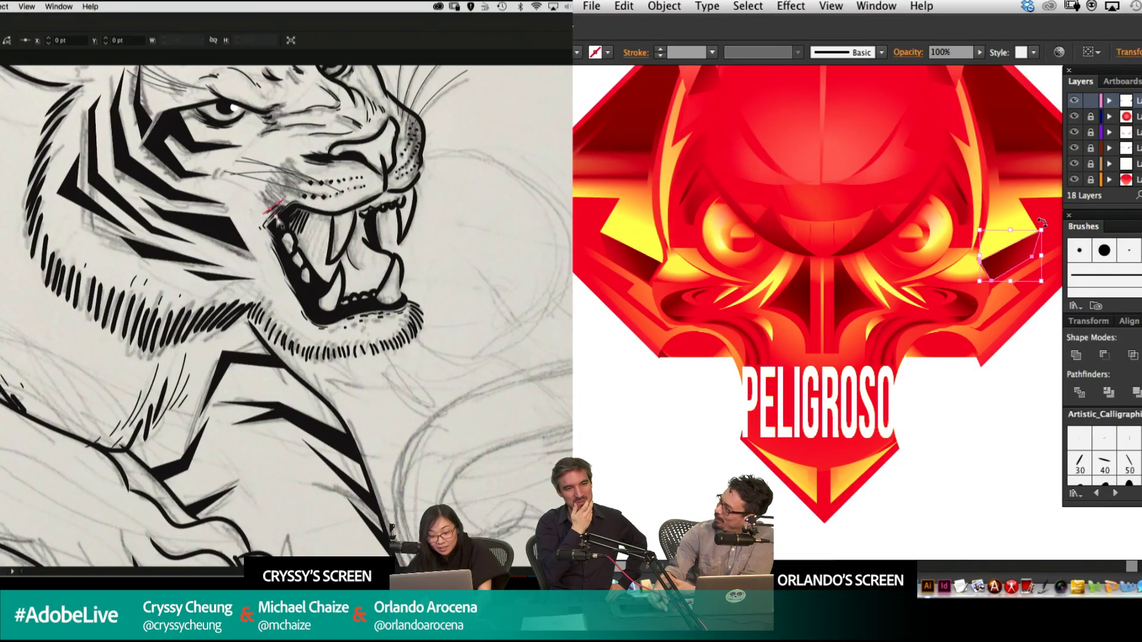
pyautogui.moveTo(183, 503); pyautogui.dragTo(332, 196)
pyautogui.hscroll(5, 278, 271)
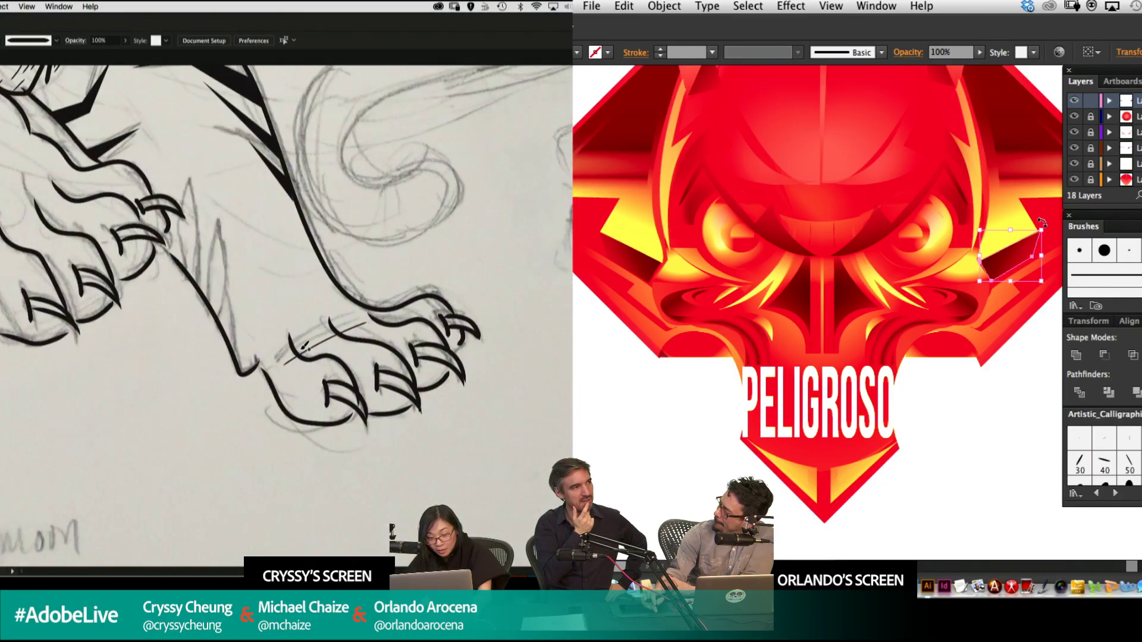
pyautogui.hscroll(-4, 267, 235)
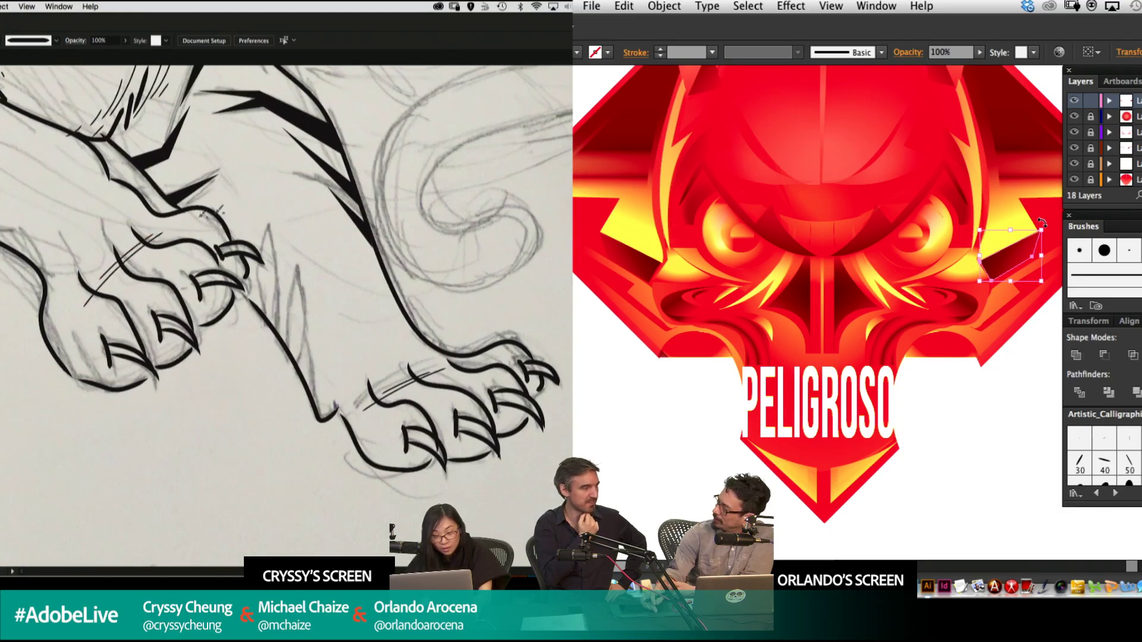
# Add thin hatch lines across the base of the toes on the upper tiger's raised paw.
pyautogui.scroll(15, 407, 179)
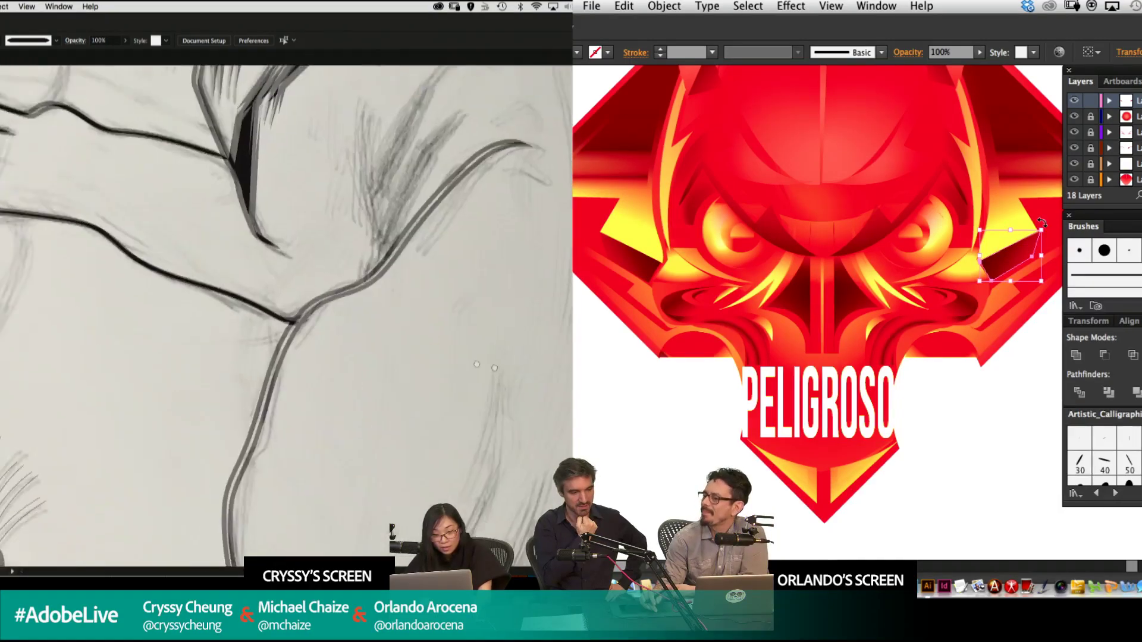
pyautogui.moveTo(495, 368); pyautogui.dragTo(741, 416)
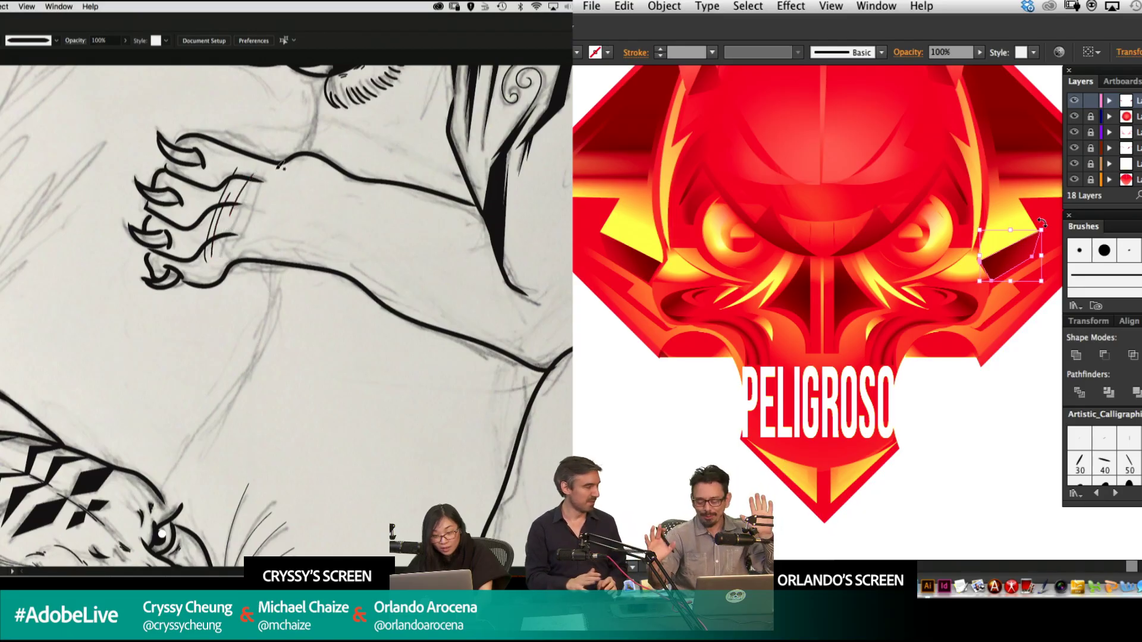
pyautogui.press('super+minus')
pyautogui.press('super+minus')
pyautogui.press('super+minus')
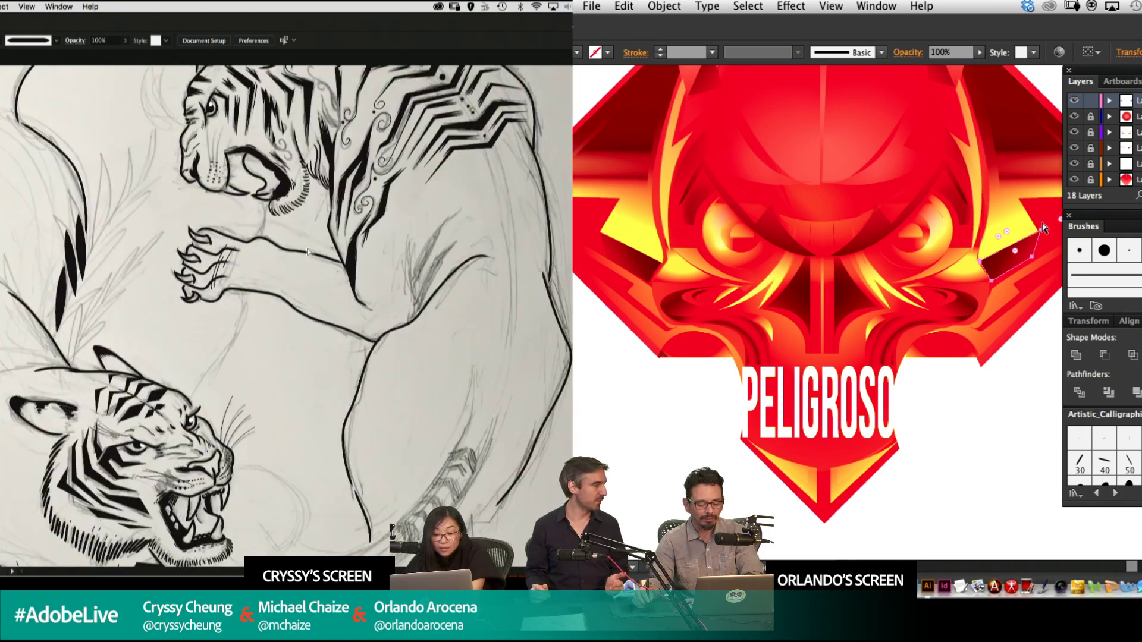
# Nudge the original dark facet on the mask one step right toward the cheek edge and deselect it.
pyautogui.press('super+equal')
pyautogui.moveTo(759, 279); pyautogui.dragTo(856, 296)
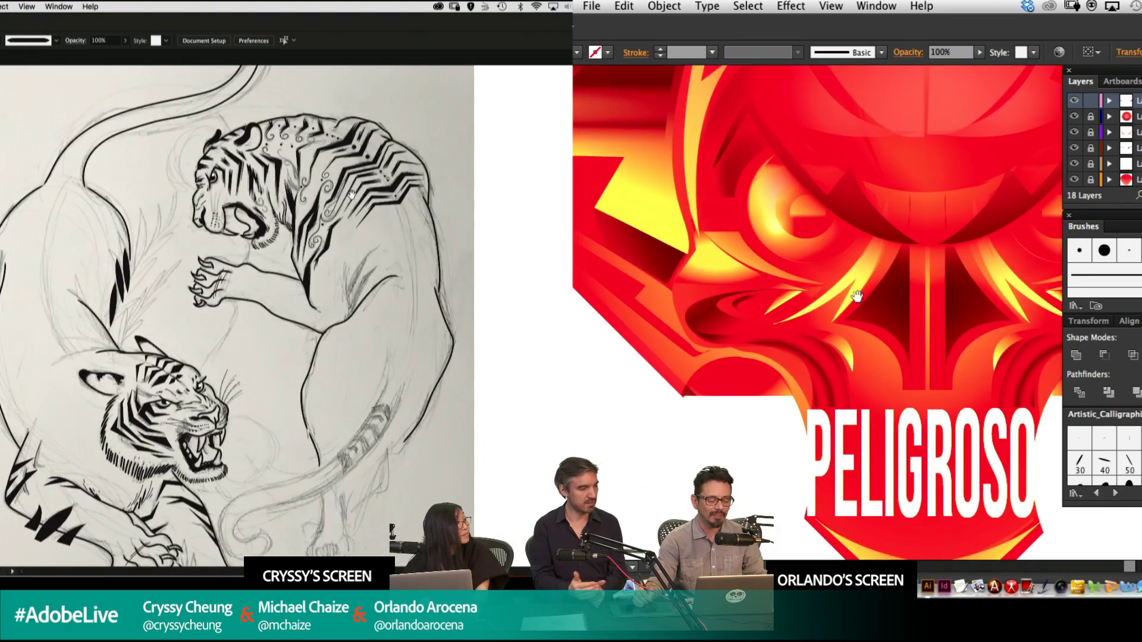
pyautogui.click(666, 262)
pyautogui.press('Right')
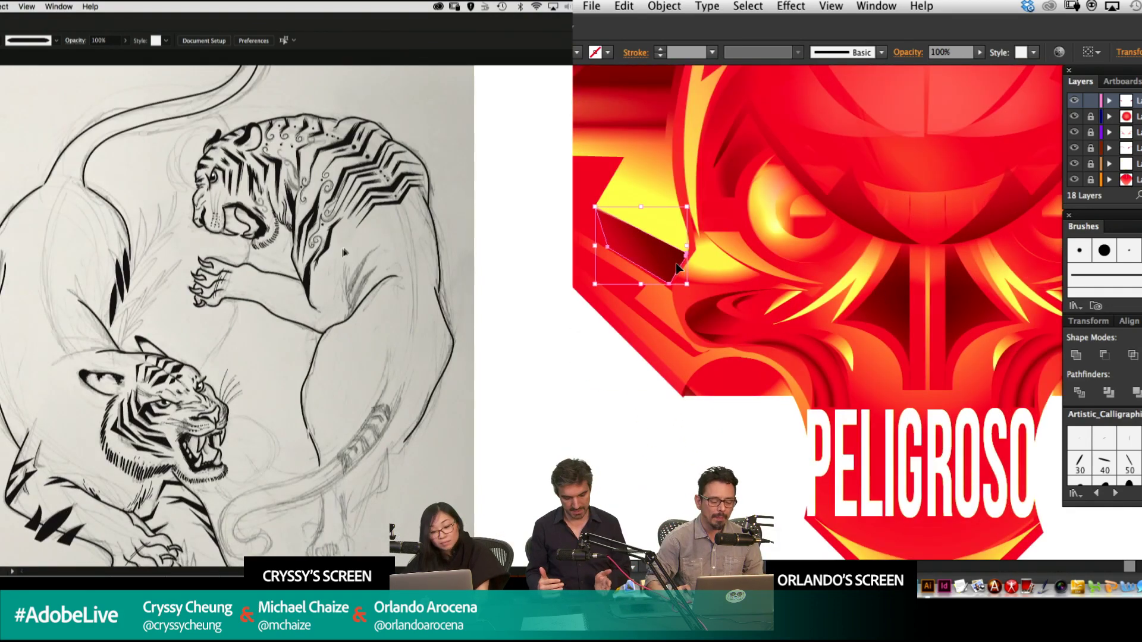
pyautogui.click(694, 432)
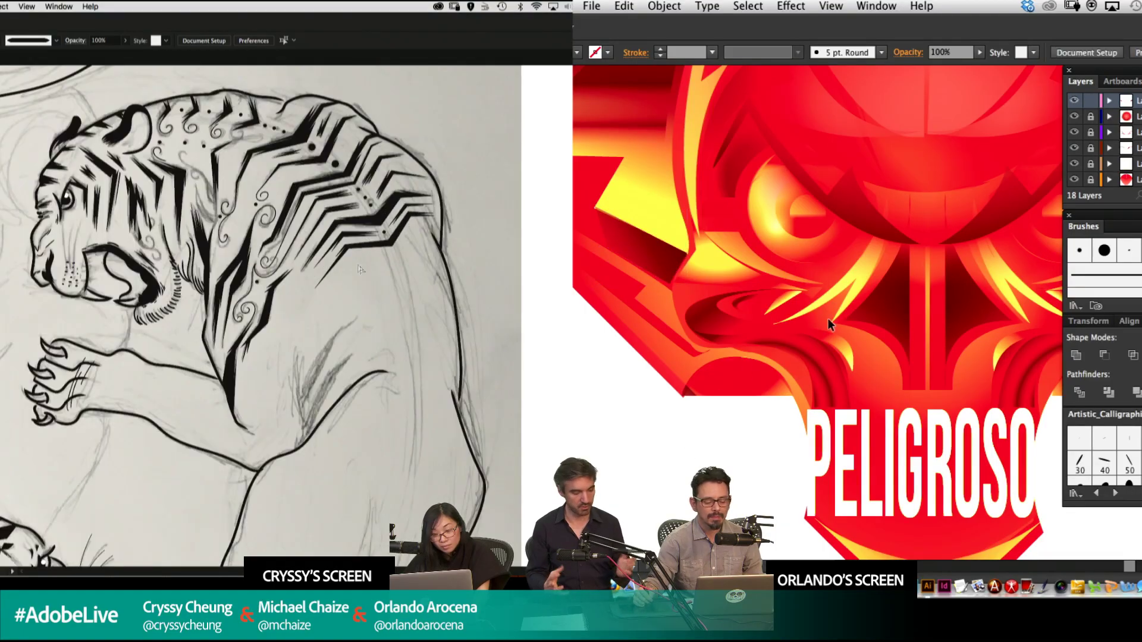
pyautogui.press('super+minus')
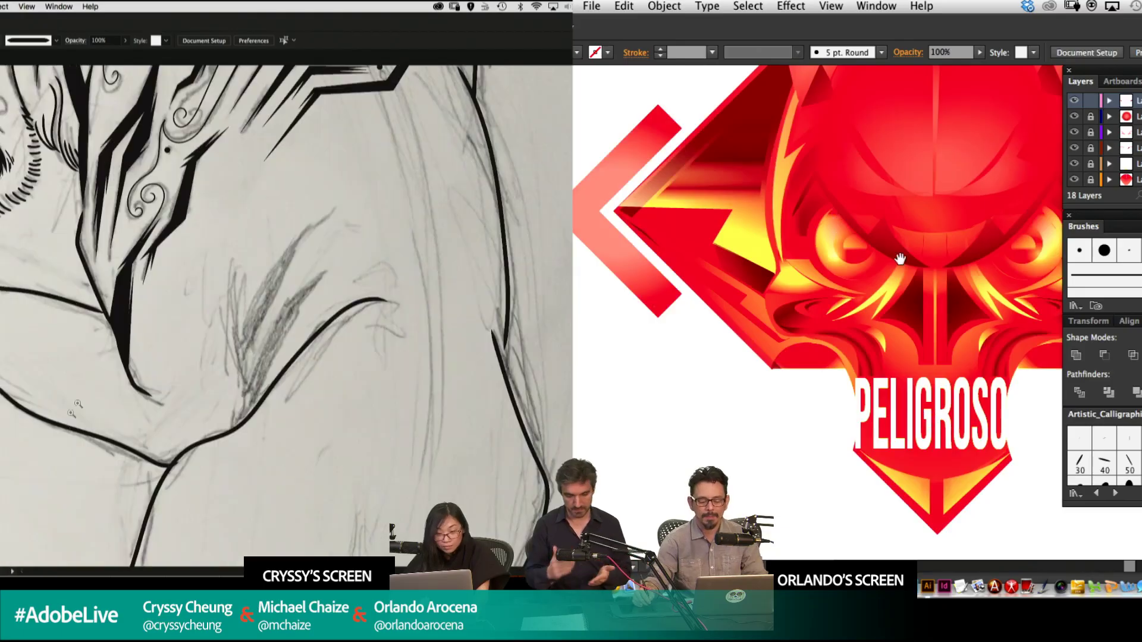
pyautogui.moveTo(892, 258)
pyautogui.mouseDown()
pyautogui.moveTo(739, 302)
pyautogui.moveTo(788, 380)
pyautogui.moveTo(812, 245)
pyautogui.moveTo(797, 274)
pyautogui.mouseUp()
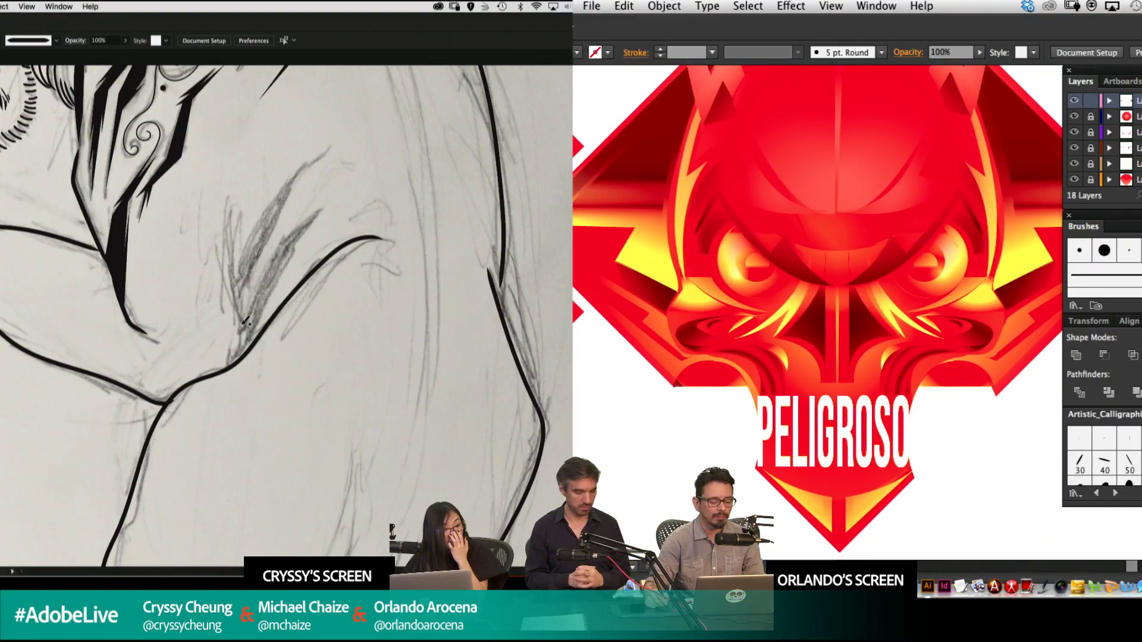
pyautogui.press('super+plus')
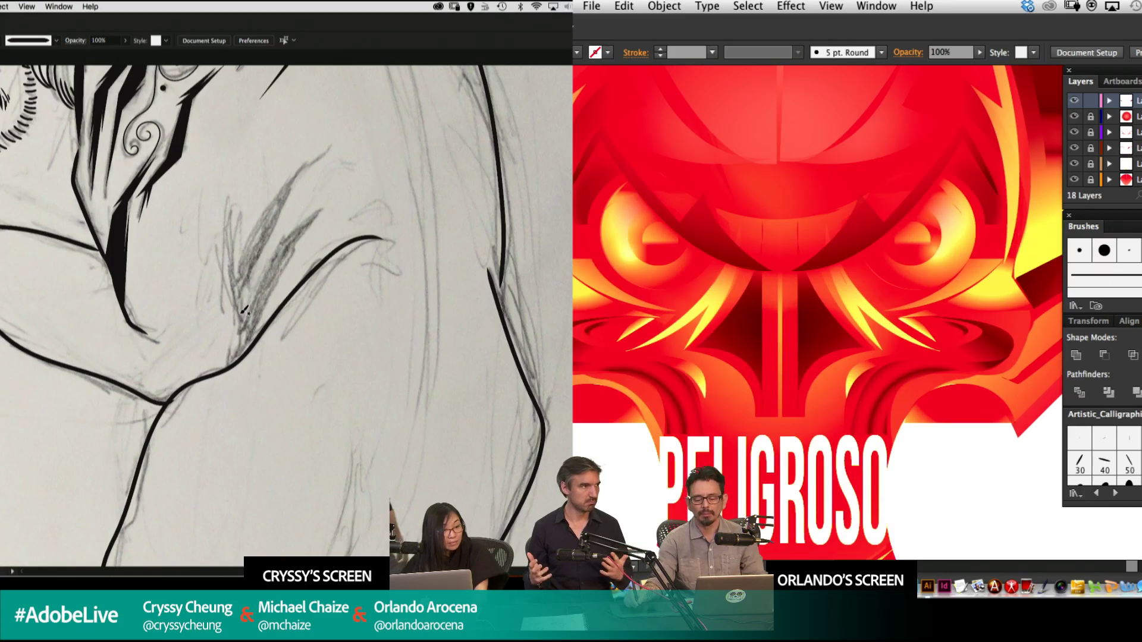
pyautogui.moveTo(889, 314); pyautogui.dragTo(948, 324)
pyautogui.moveTo(793, 251); pyautogui.dragTo(886, 273)
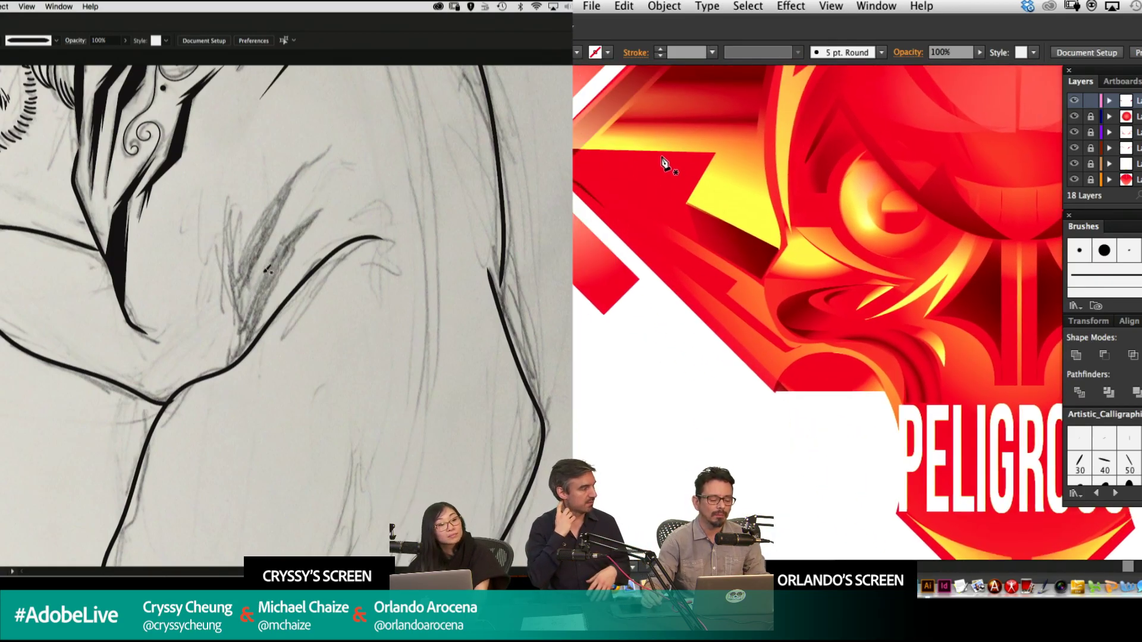
# Draw a thin, pointed dark gradient facet beneath the yellow band at the mask's left cheek edge.
pyautogui.click(575, 166)
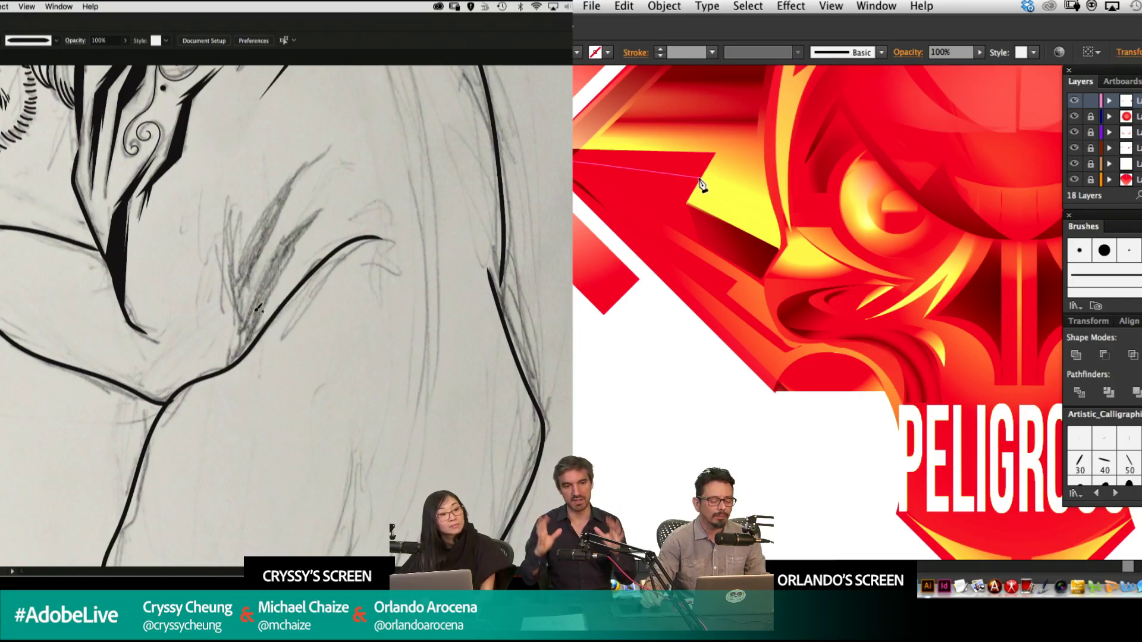
pyautogui.click(696, 178)
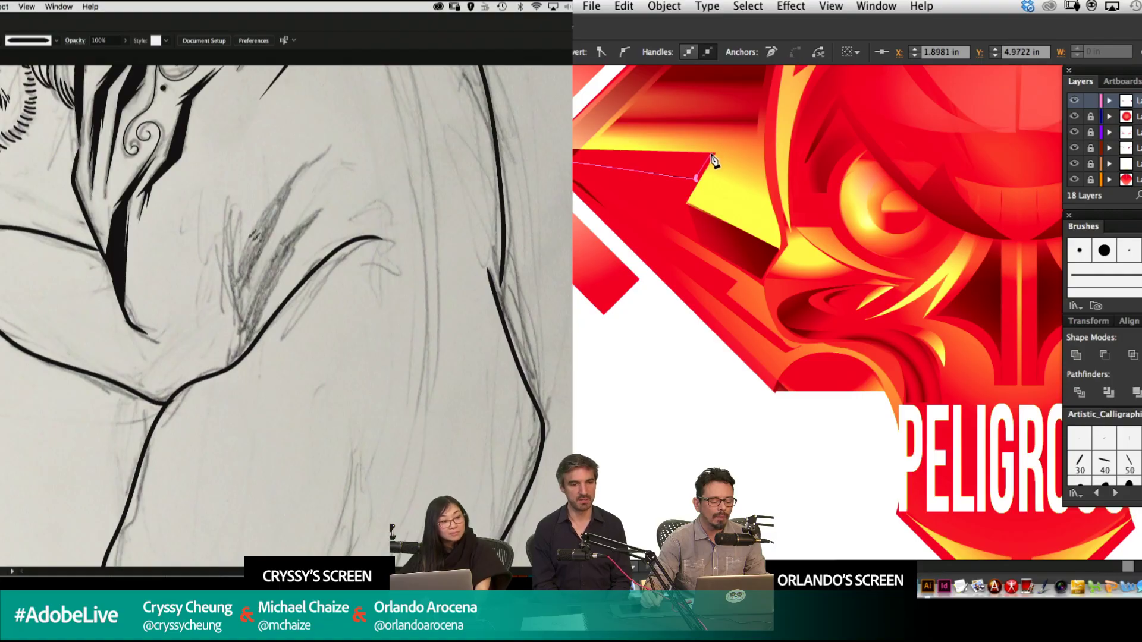
pyautogui.click(712, 154)
pyautogui.moveTo(259, 308); pyautogui.dragTo(204, 289)
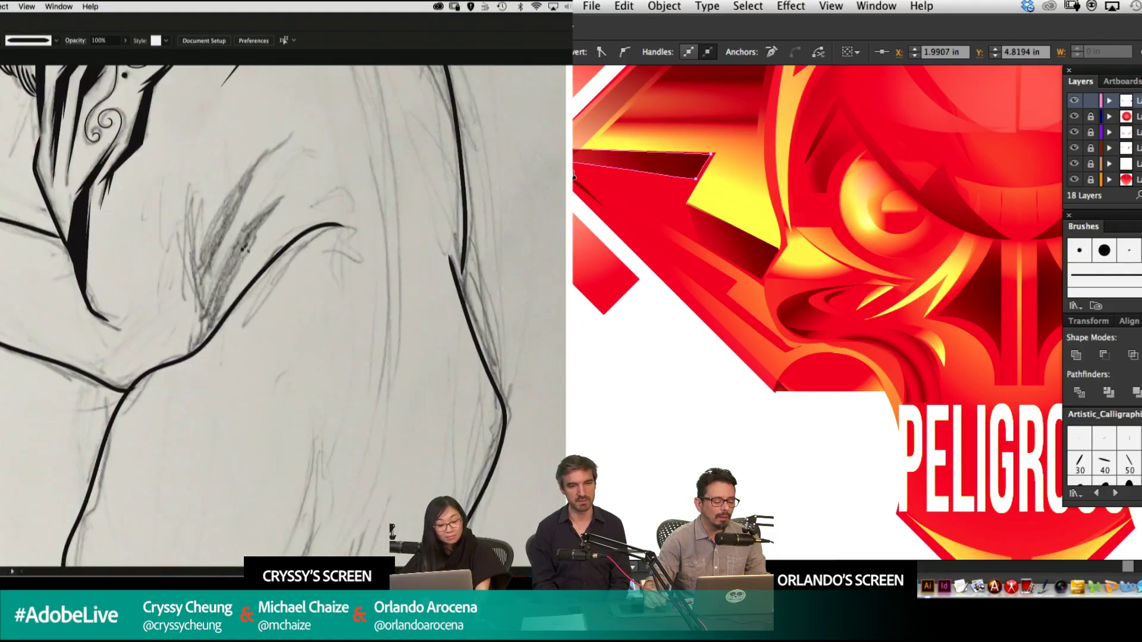
pyautogui.press('v')
# Ink a curved line rising from the tiger's limb contour along the shaded sketch marks, and deselect the new mask facet.
pyautogui.moveTo(204, 344); pyautogui.dragTo(222, 210)
pyautogui.click(648, 415)
pyautogui.press('super+minus')
pyautogui.moveTo(258, 145); pyautogui.dragTo(311, 222)
pyautogui.press('p')
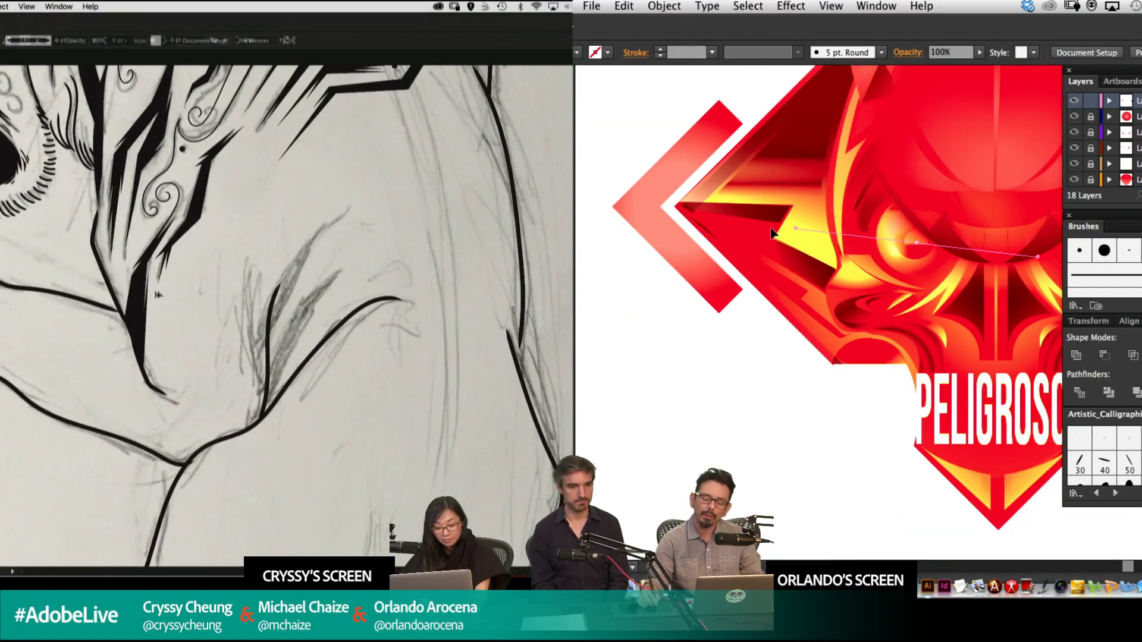
pyautogui.moveTo(891, 242); pyautogui.dragTo(772, 227)
pyautogui.moveTo(401, 209); pyautogui.dragTo(323, 185)
pyautogui.press('super+z')
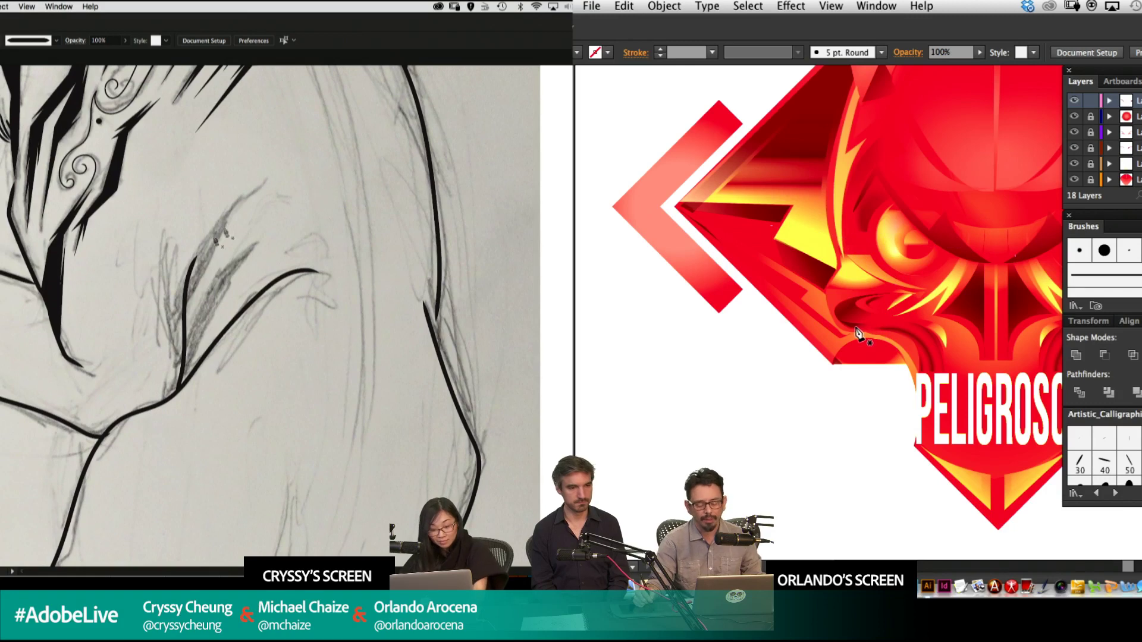
# Draw a tapered, black-filled stripe extending from the tip of the tiger's new curved line over the shaded sketch mark.
pyautogui.click(187, 279)
pyautogui.moveTo(216, 227); pyautogui.dragTo(226, 200)
pyautogui.click(217, 227)
pyautogui.click(234, 203)
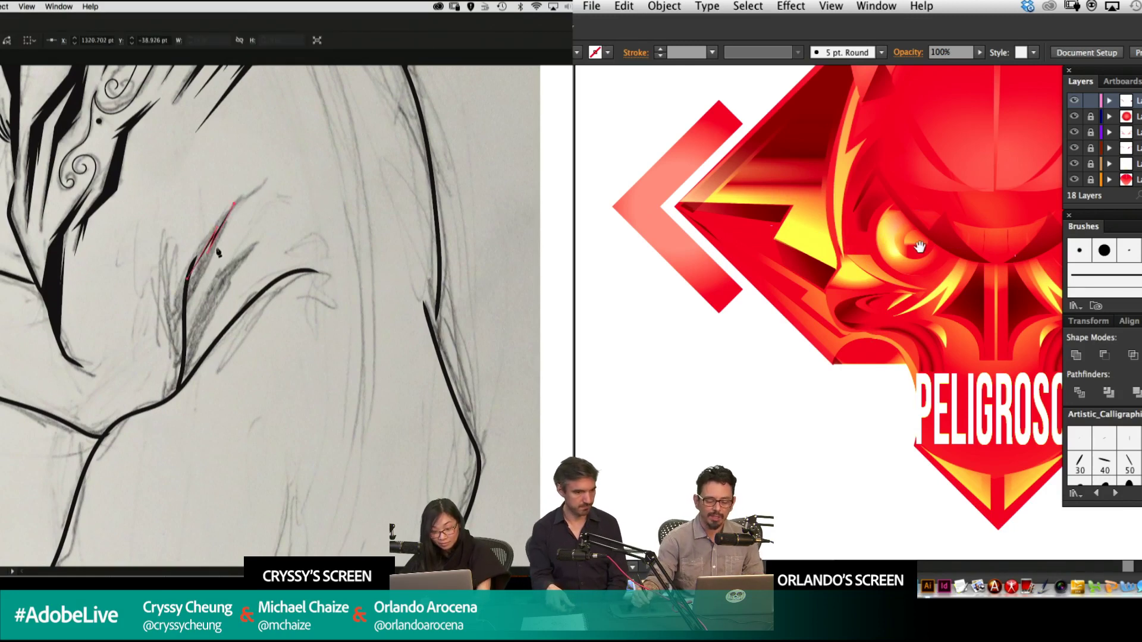
pyautogui.moveTo(883, 241); pyautogui.dragTo(721, 255)
pyautogui.click(201, 282)
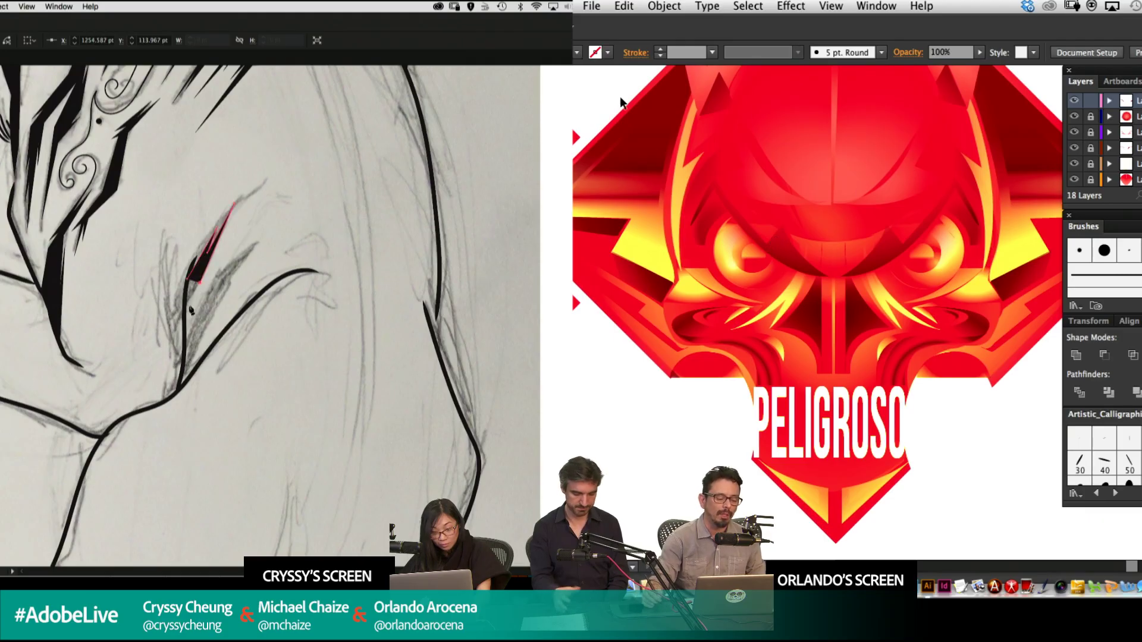
pyautogui.keyDown('super'); pyautogui.click(613, 227); pyautogui.keyUp('super')
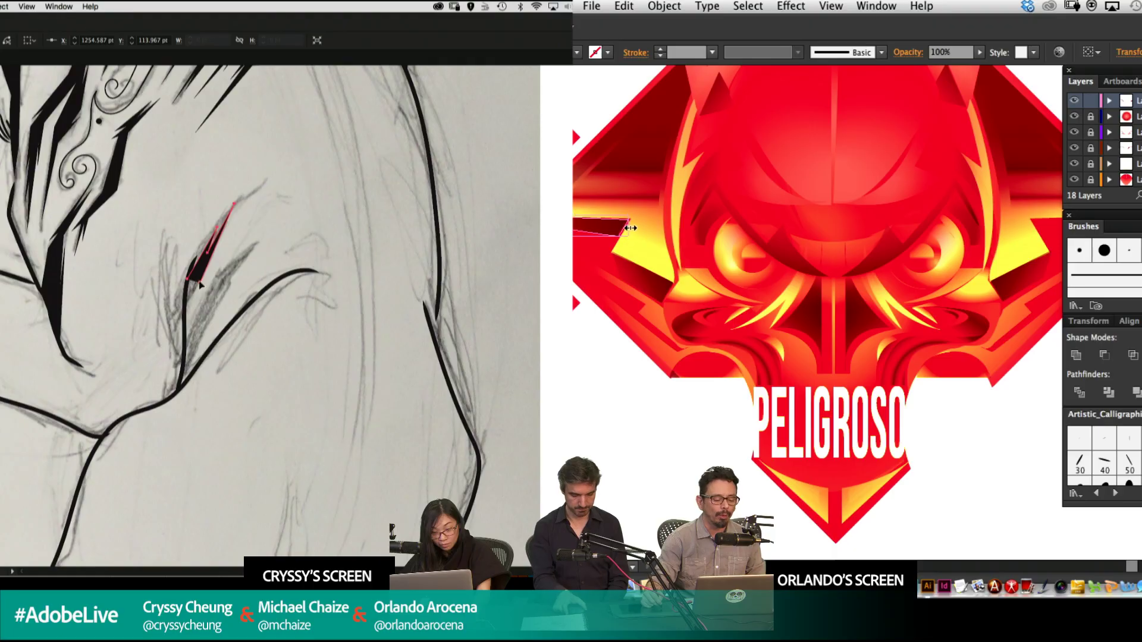
pyautogui.click(205, 297)
pyautogui.click(612, 435)
pyautogui.click(206, 268)
pyautogui.moveTo(201, 282); pyautogui.dragTo(186, 309)
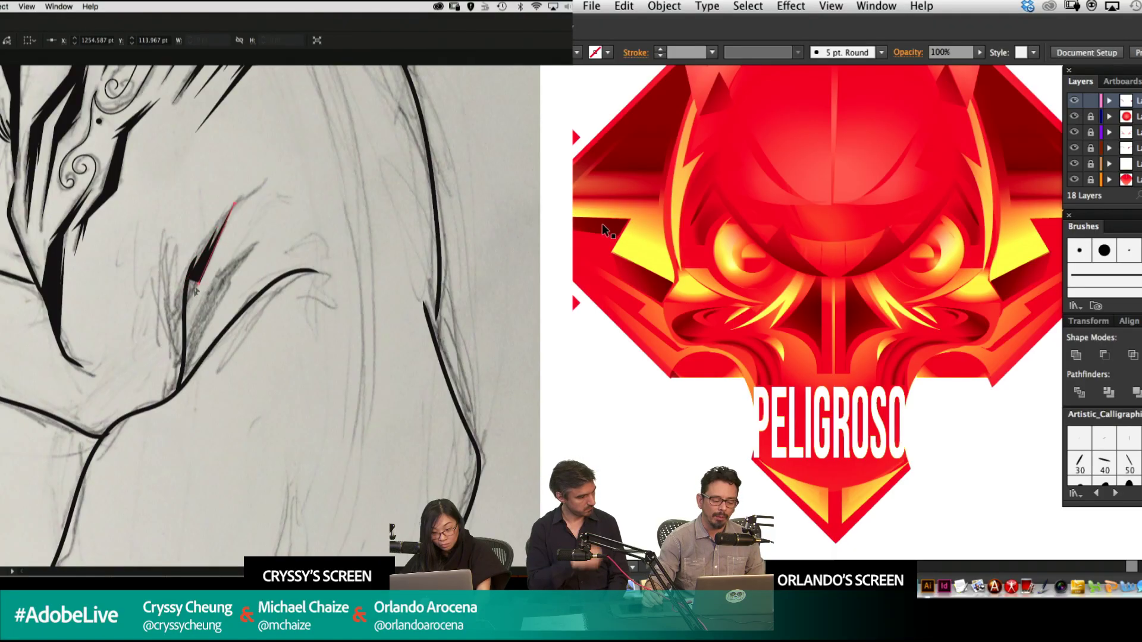
# Place a copy of the thin dark cheek facet on the right half of the mask, near the eye.
pyautogui.moveTo(606, 225); pyautogui.dragTo(934, 271)
pyautogui.click(243, 265)
pyautogui.moveTo(870, 304); pyautogui.dragTo(703, 259)
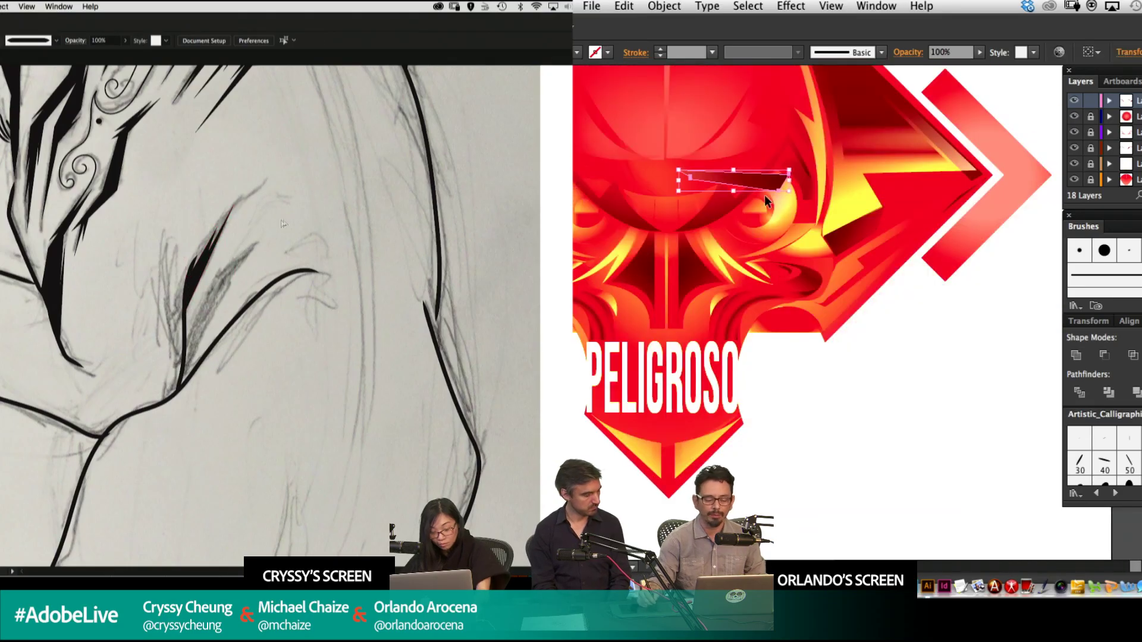
# Move the dark red sliver onto the skull badge's right corner, and trace a black-filled jagged spike beside the existing one above the sketch's crease line.
pyautogui.click(954, 209)
pyautogui.click(183, 342)
pyautogui.moveTo(765, 178); pyautogui.dragTo(947, 196)
pyautogui.click(220, 265)
pyautogui.click(215, 288)
pyautogui.click(952, 197)
pyautogui.click(260, 242)
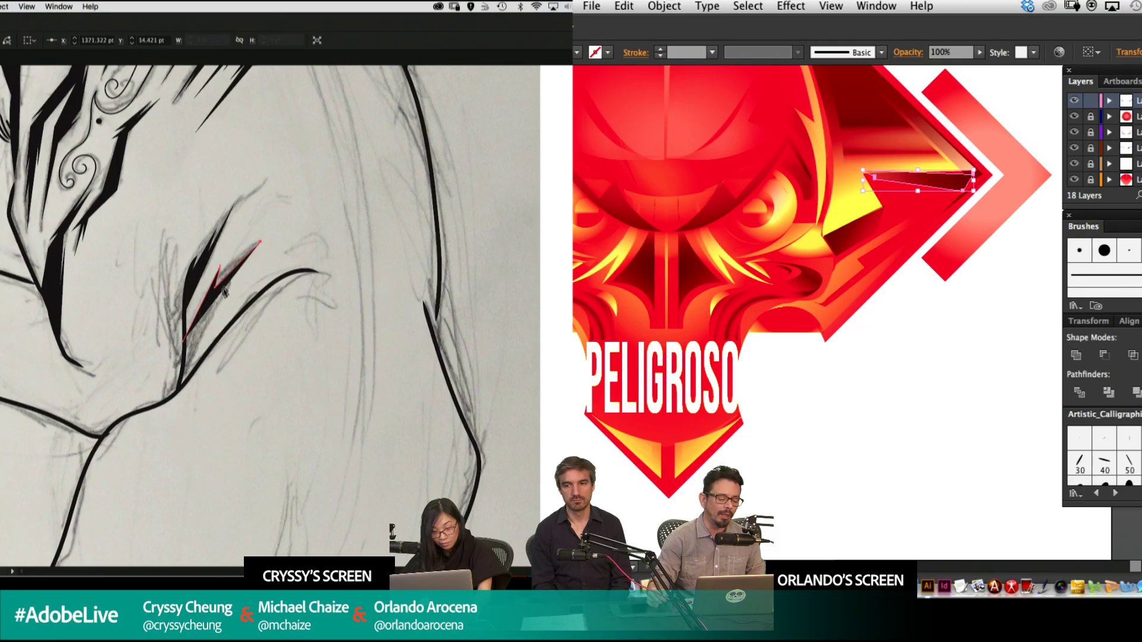
pyautogui.click(230, 285)
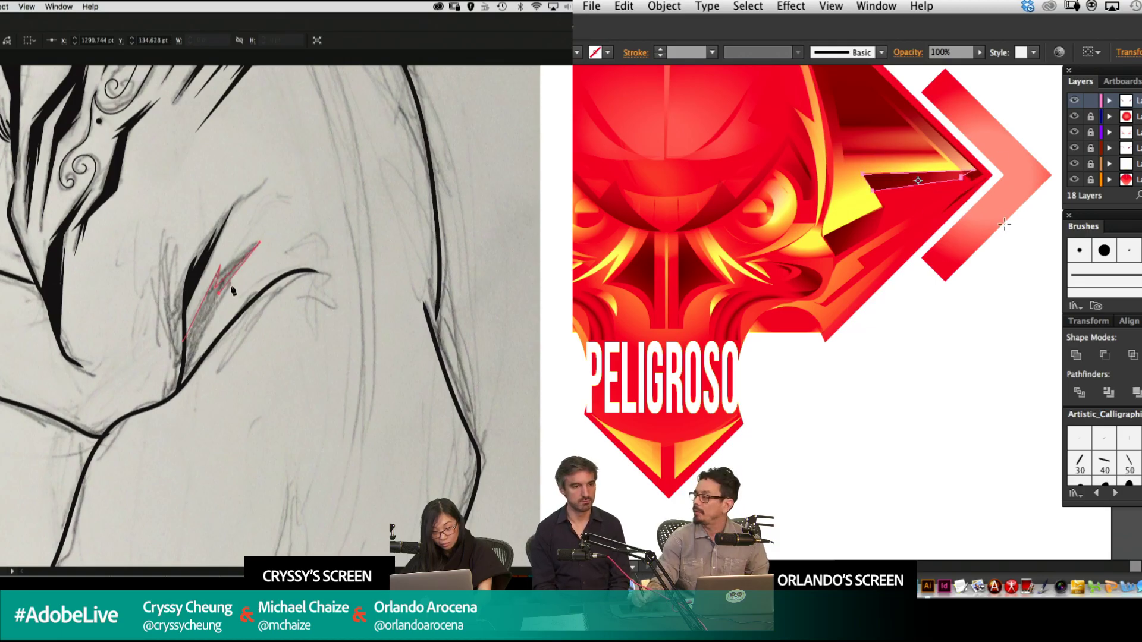
pyautogui.click(217, 301)
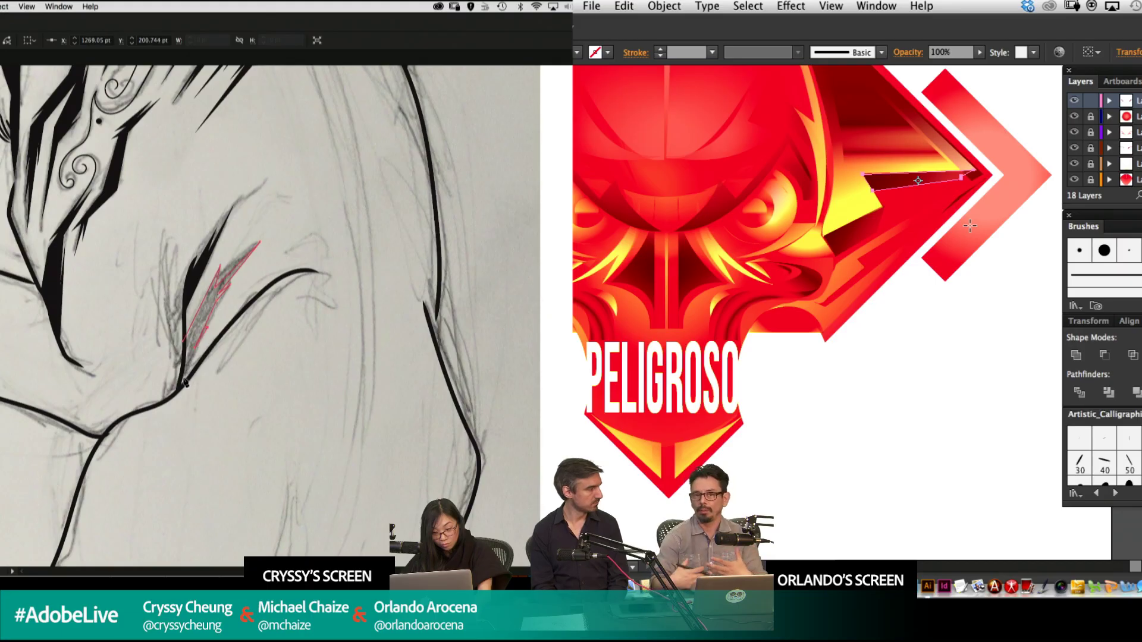
pyautogui.hotkey('shift', 'x')
pyautogui.press('super+shift+a')
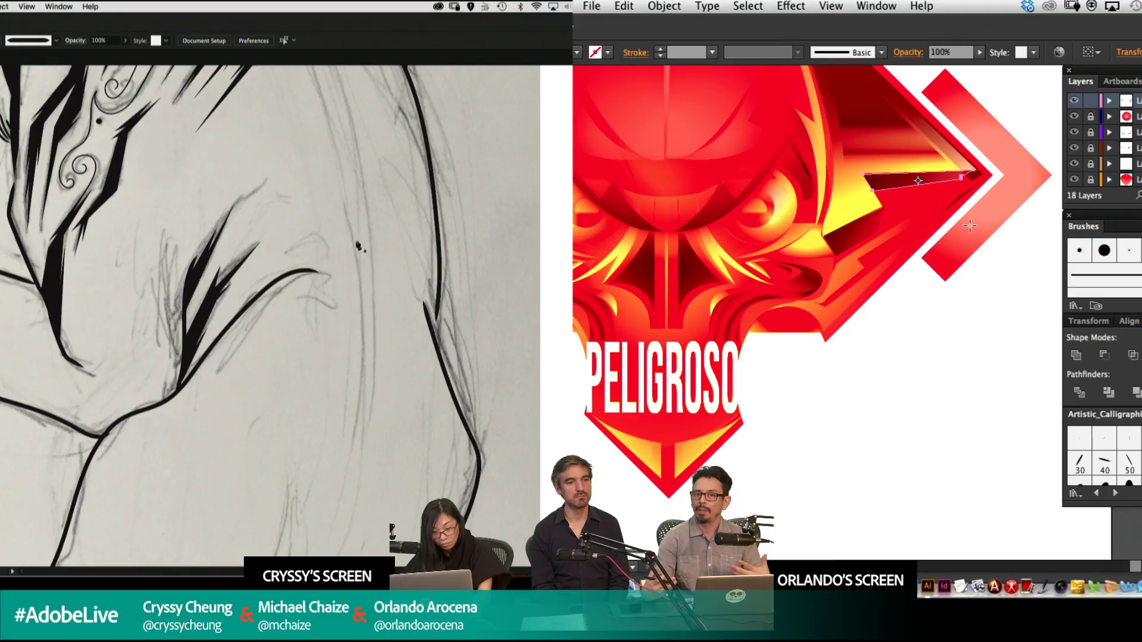
# Trace a small black jagged spike along the upper side of the curved crease line with the Pen tool.
pyautogui.moveTo(382, 229); pyautogui.dragTo(368, 263)
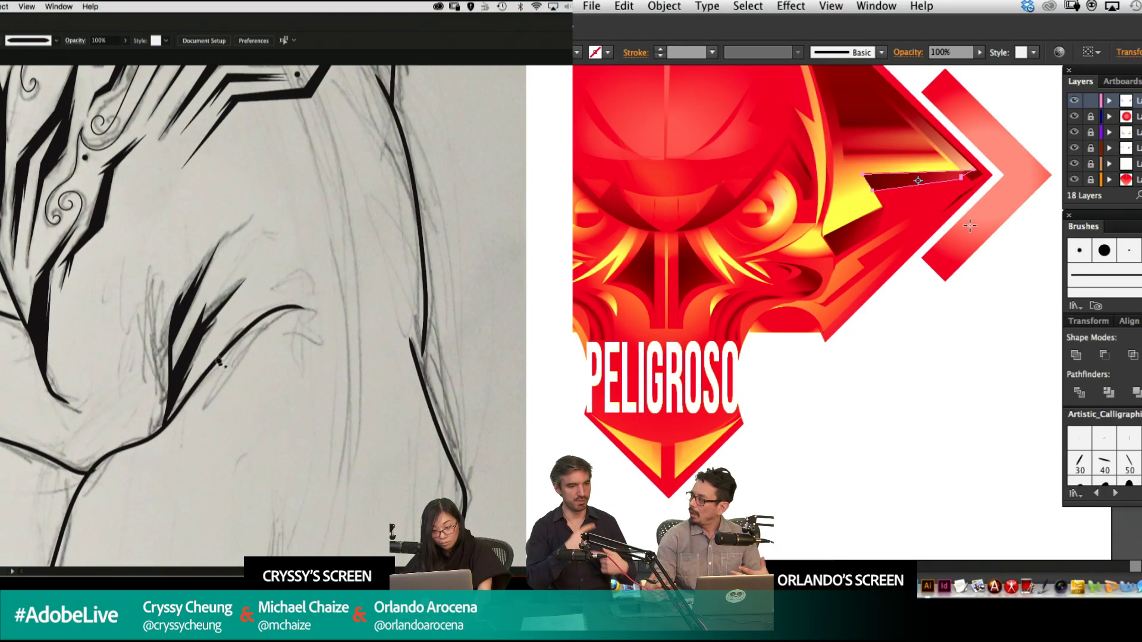
pyautogui.click(213, 363)
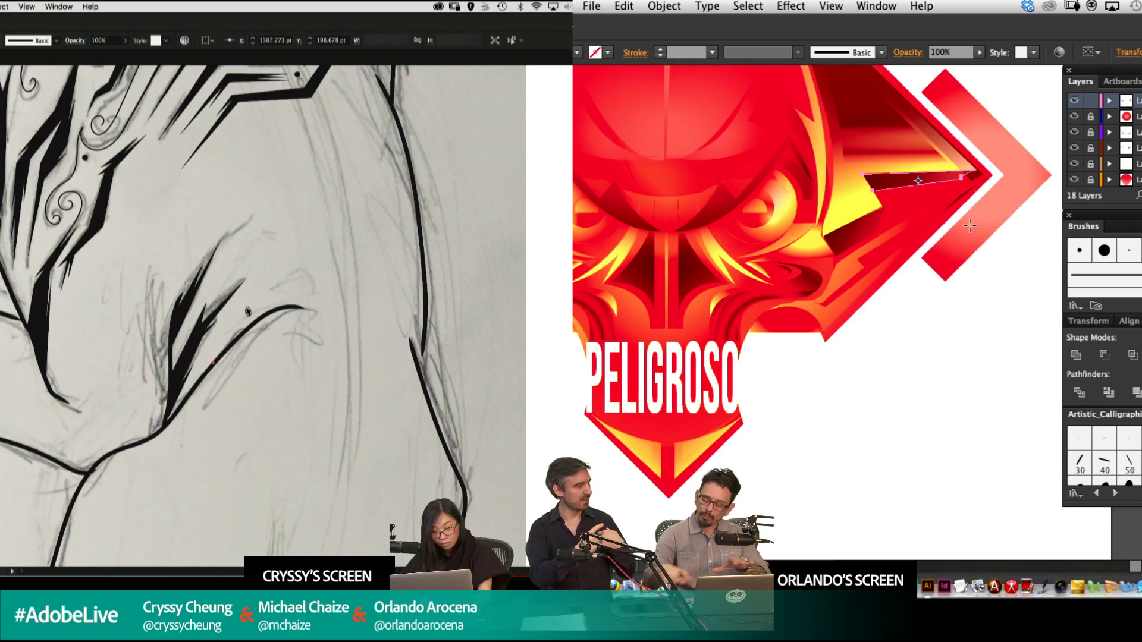
pyautogui.click(239, 310)
pyautogui.click(232, 332)
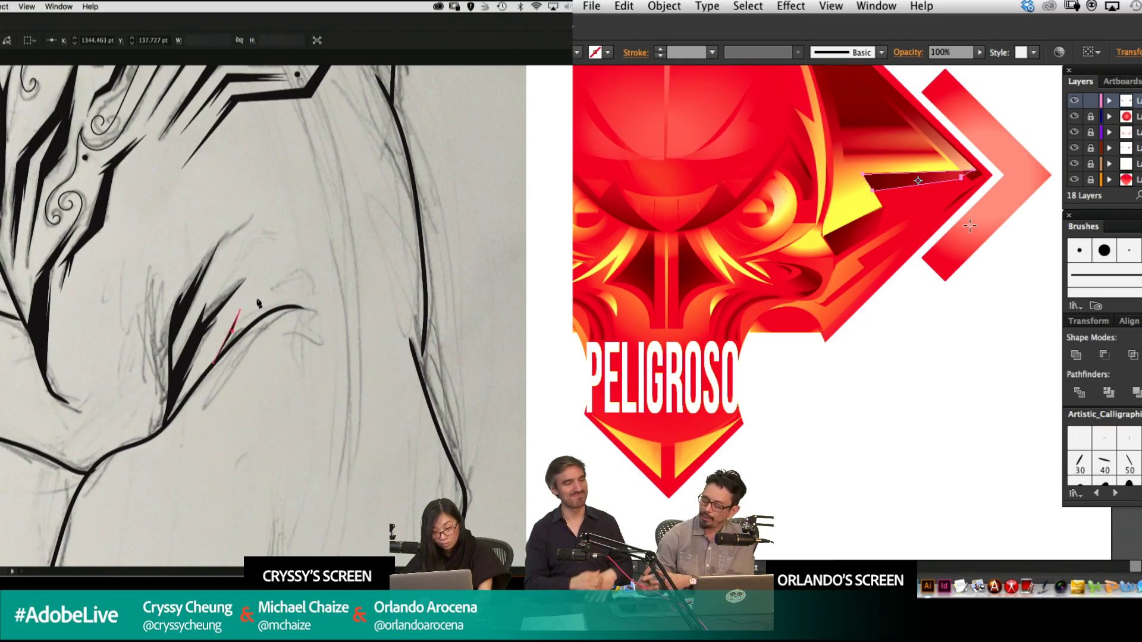
pyautogui.click(270, 293)
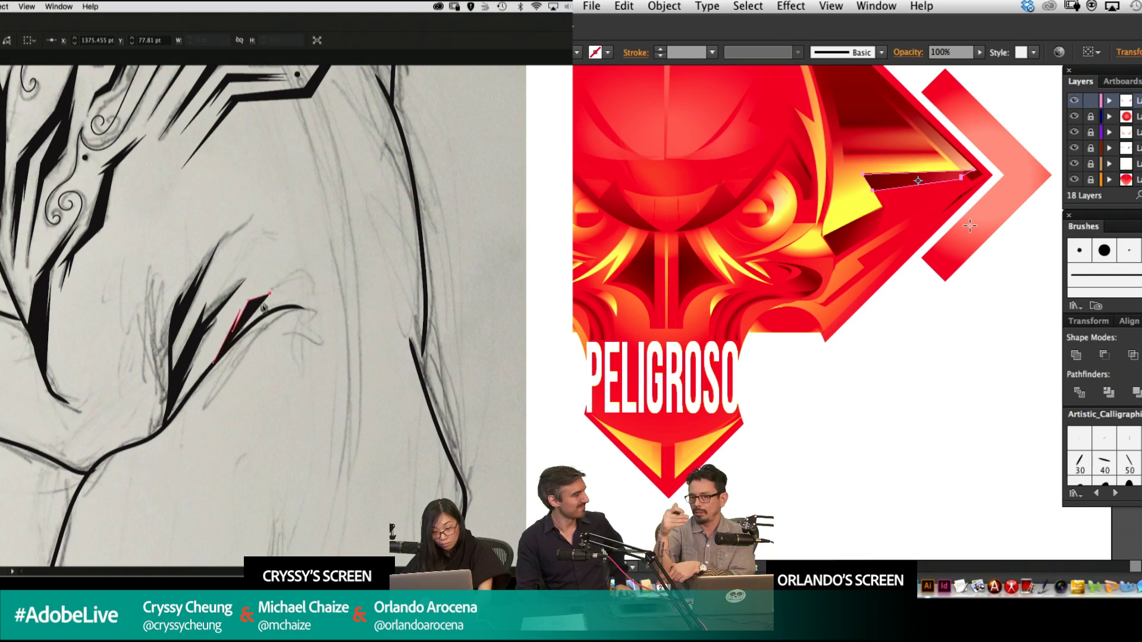
pyautogui.click(243, 338)
pyautogui.click(254, 328)
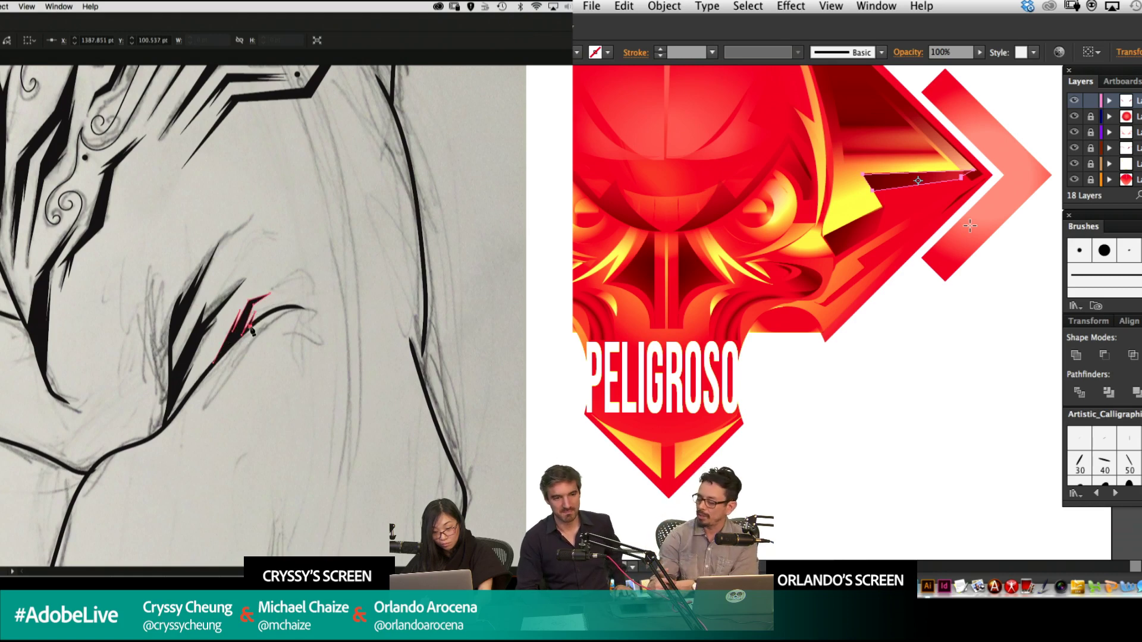
pyautogui.press('super+shift+a')
# Draw the notched left edge of a new jagged stripe below the striped bands, running down to its lower bend.
pyautogui.moveTo(277, 341); pyautogui.dragTo(335, 253)
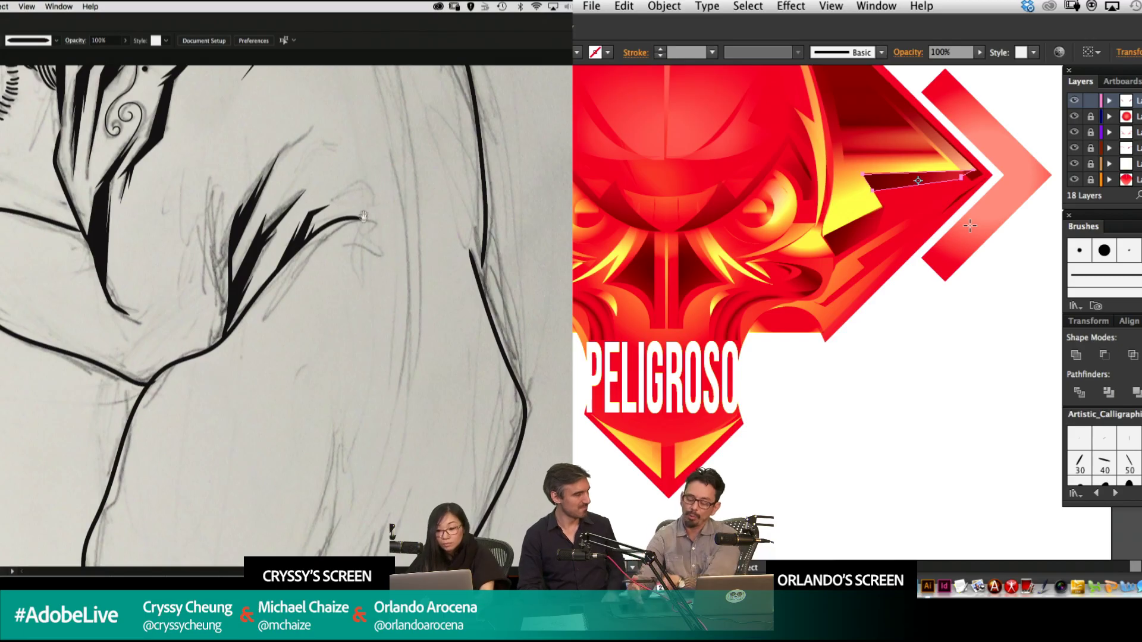
pyautogui.moveTo(363, 217); pyautogui.dragTo(474, 95)
pyautogui.moveTo(424, 285); pyautogui.dragTo(280, 390)
pyautogui.moveTo(411, 165); pyautogui.dragTo(412, 333)
pyautogui.moveTo(261, 334)
pyautogui.mouseDown()
pyautogui.moveTo(345, 213)
pyautogui.moveTo(400, 194)
pyautogui.mouseUp()
pyautogui.moveTo(321, 316)
pyautogui.mouseDown()
pyautogui.moveTo(386, 257)
pyautogui.moveTo(318, 329)
pyautogui.moveTo(314, 279)
pyautogui.mouseUp()
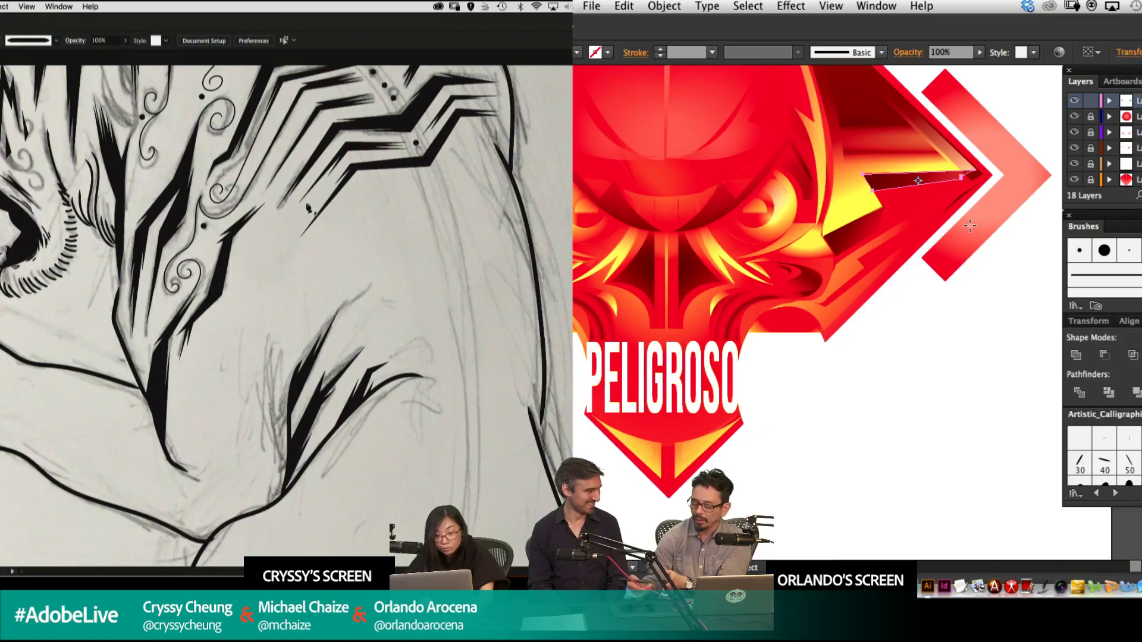
pyautogui.click(314, 193)
pyautogui.click(269, 236)
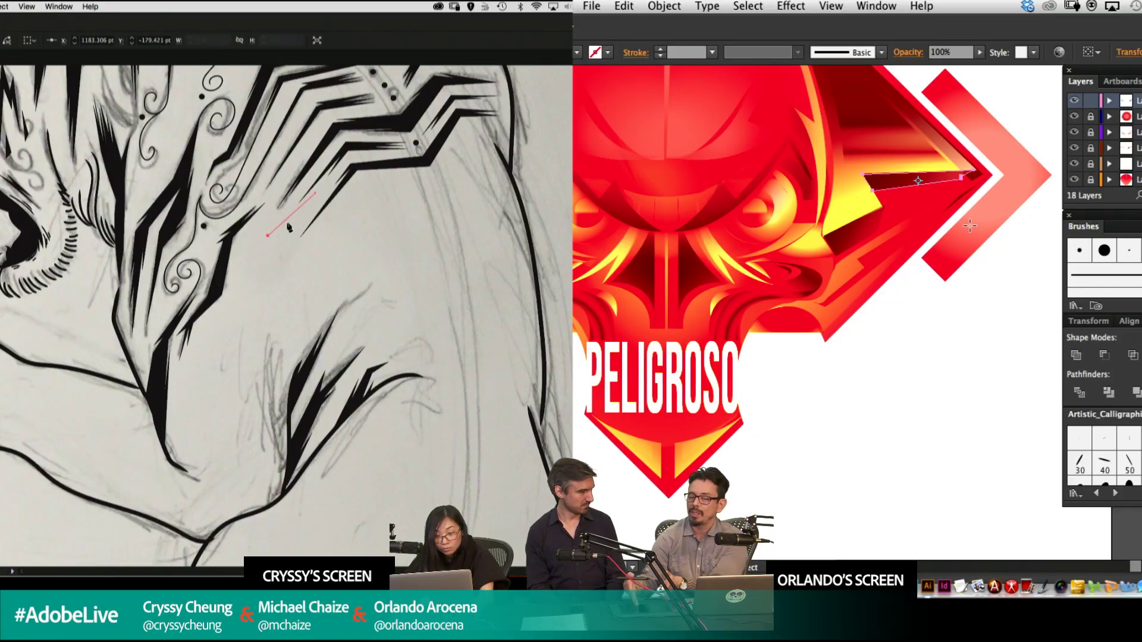
pyautogui.click(252, 256)
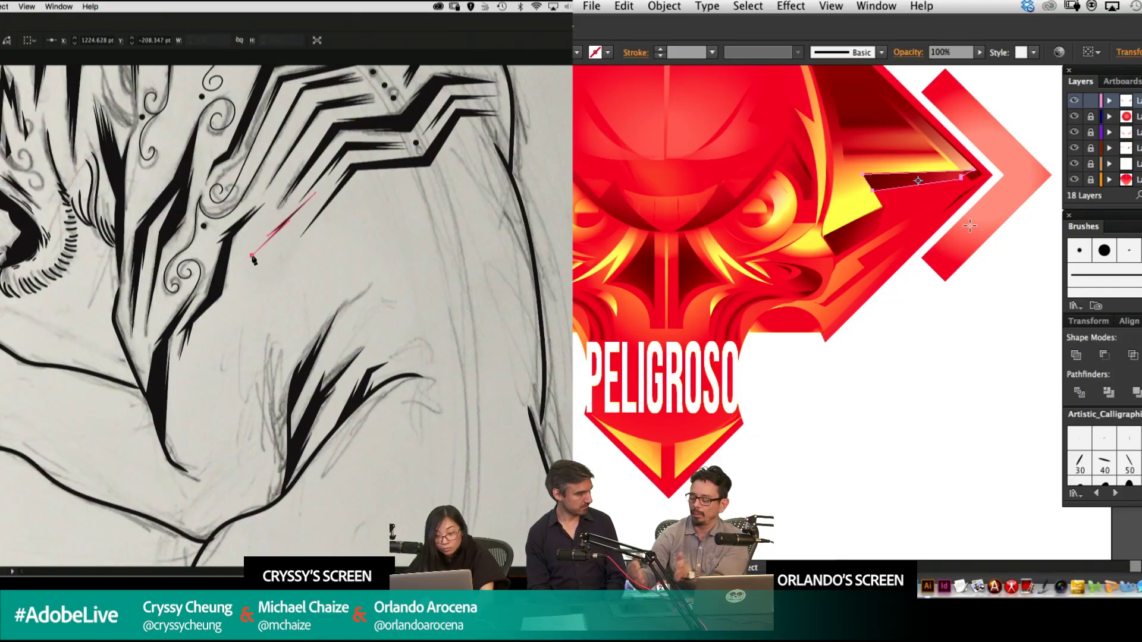
pyautogui.click(239, 304)
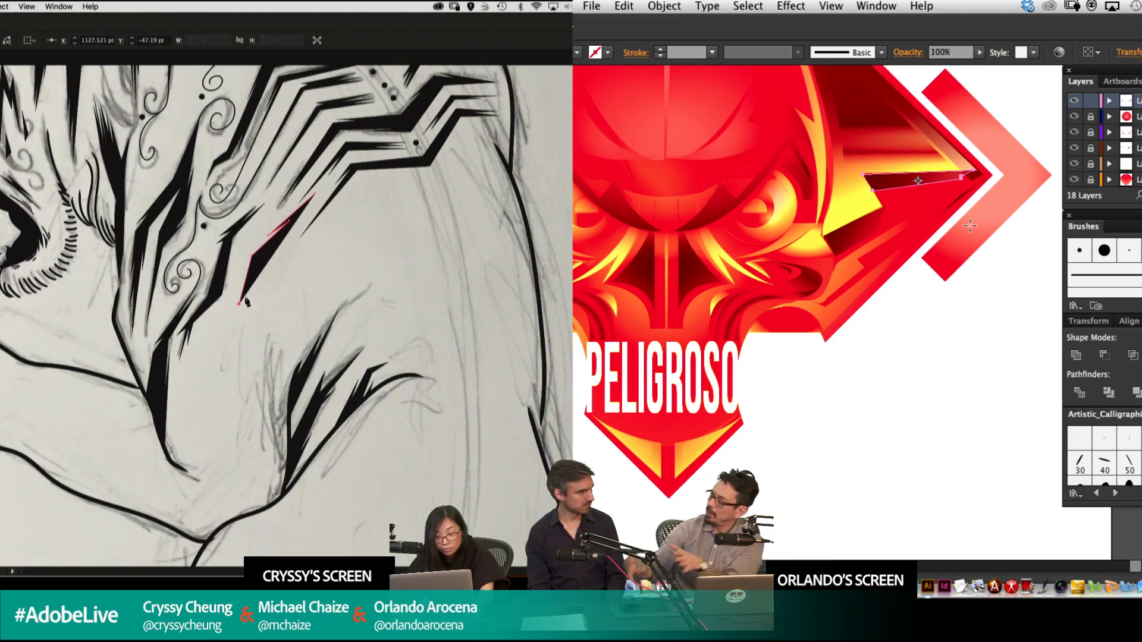
pyautogui.click(245, 291)
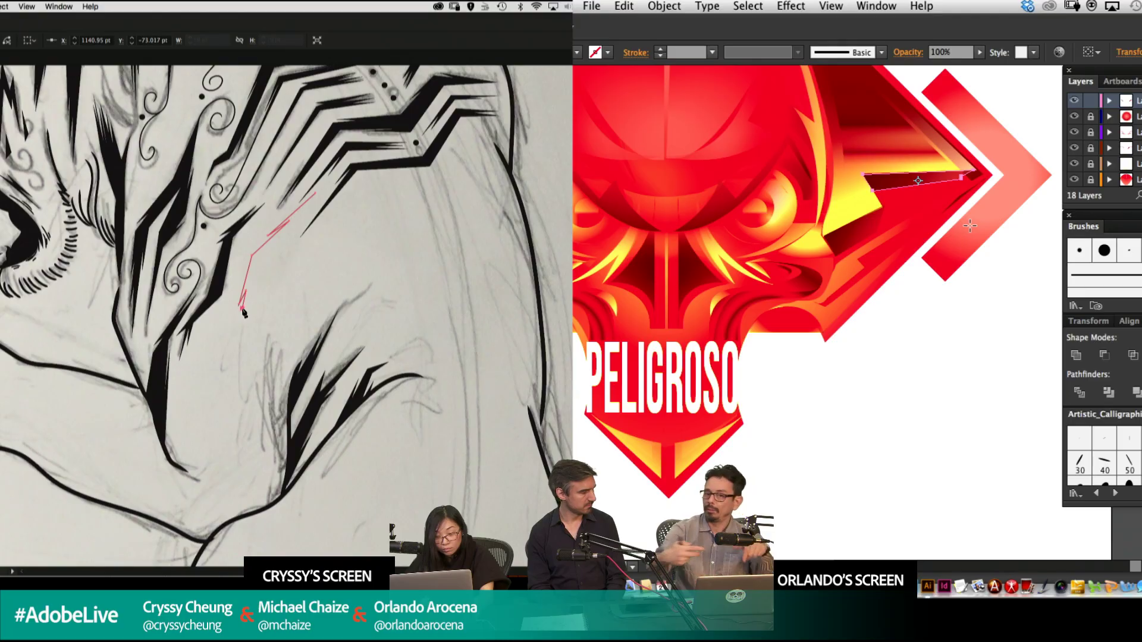
# Draw the stripe's pointed lower tip and right edge, close the path and fill it black without a stroke.
pyautogui.click(199, 333)
pyautogui.click(229, 324)
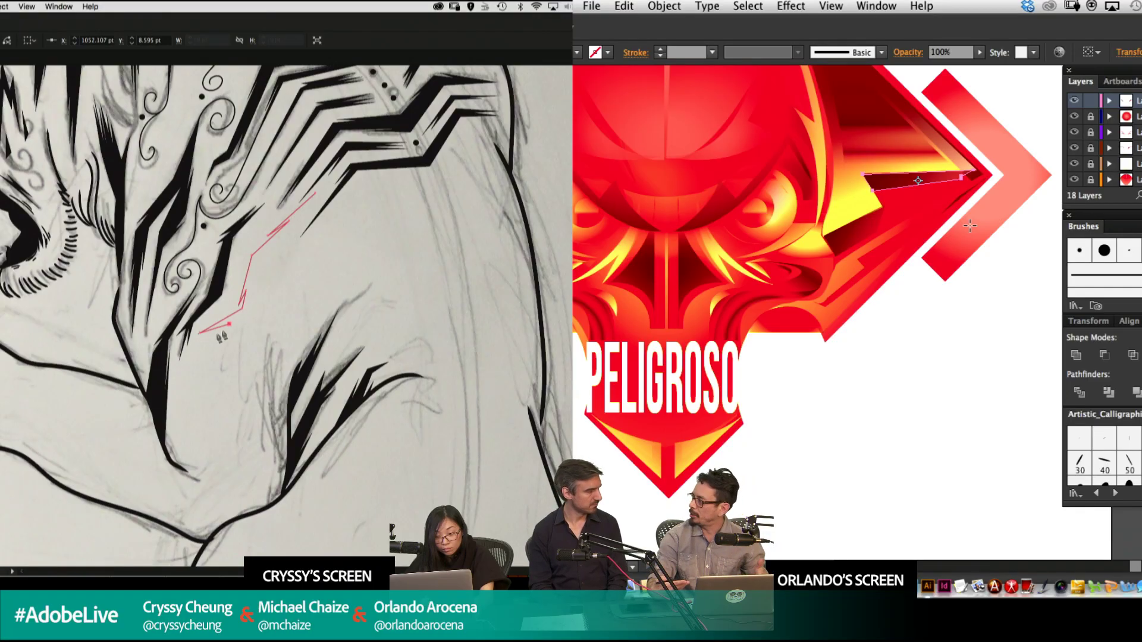
pyautogui.click(209, 333)
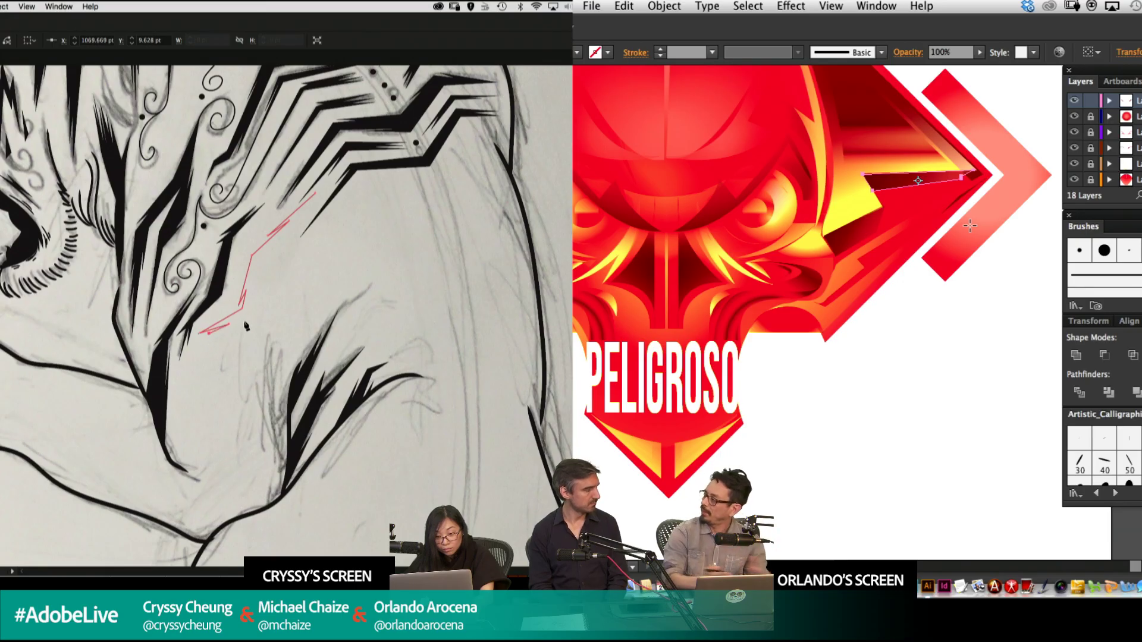
pyautogui.moveTo(255, 313); pyautogui.dragTo(268, 310)
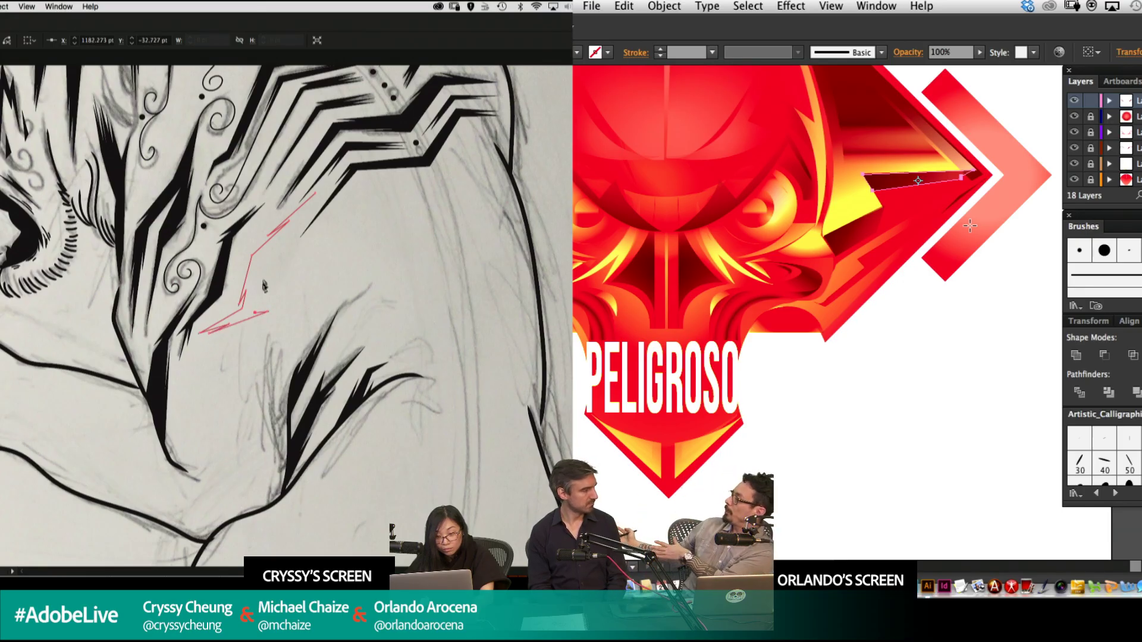
pyautogui.click(266, 261)
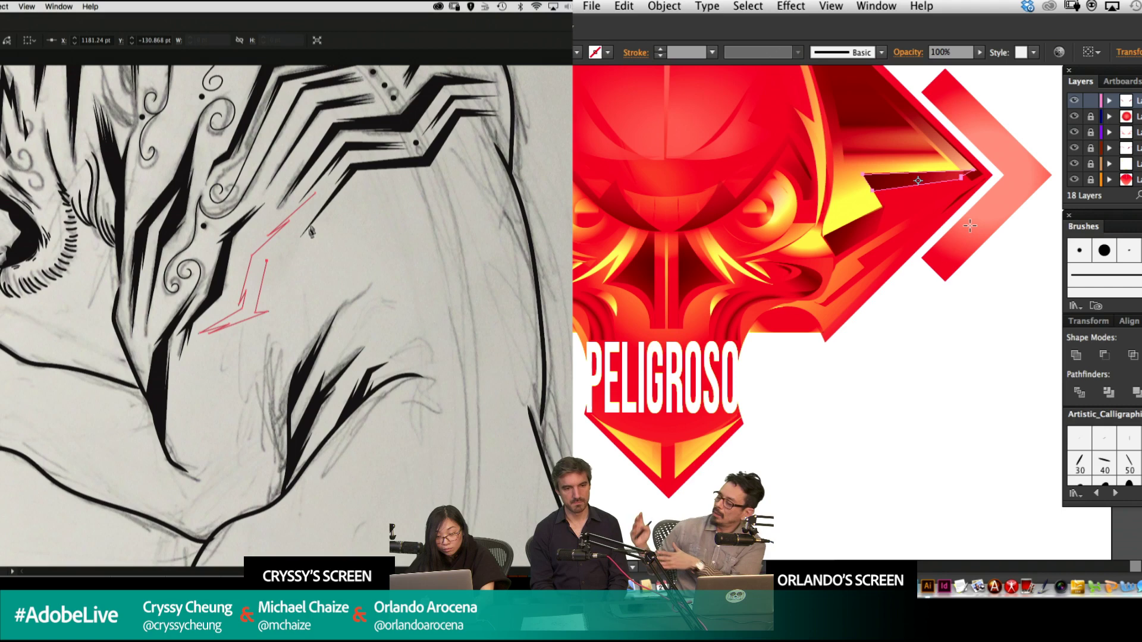
pyautogui.click(317, 201)
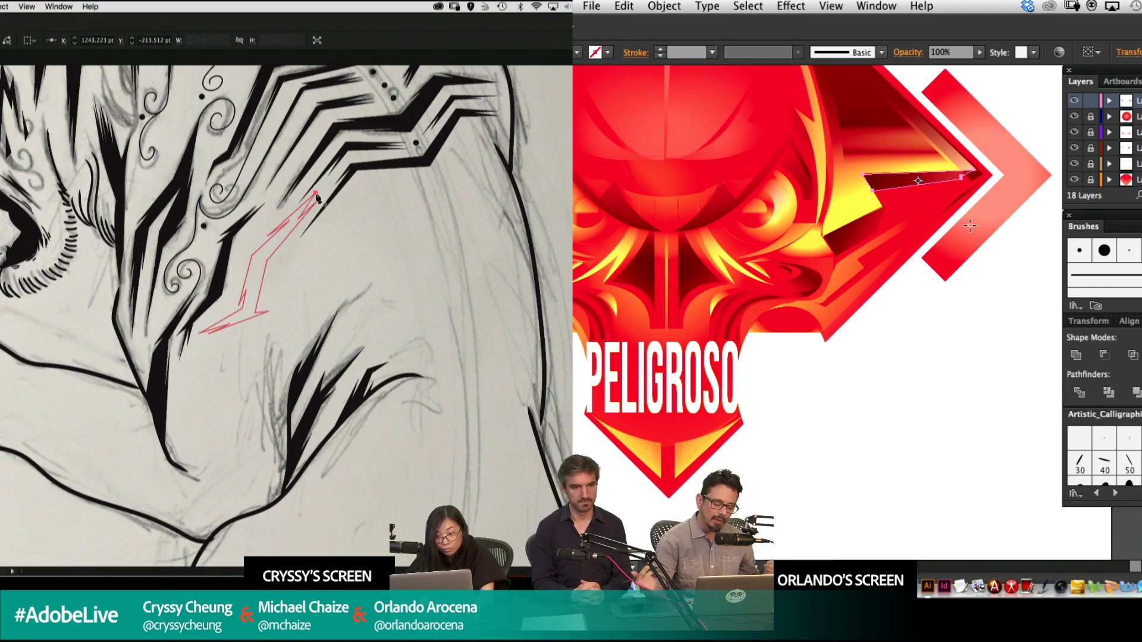
pyautogui.hotkey('shift', 'x')
pyautogui.press('super+shift+a')
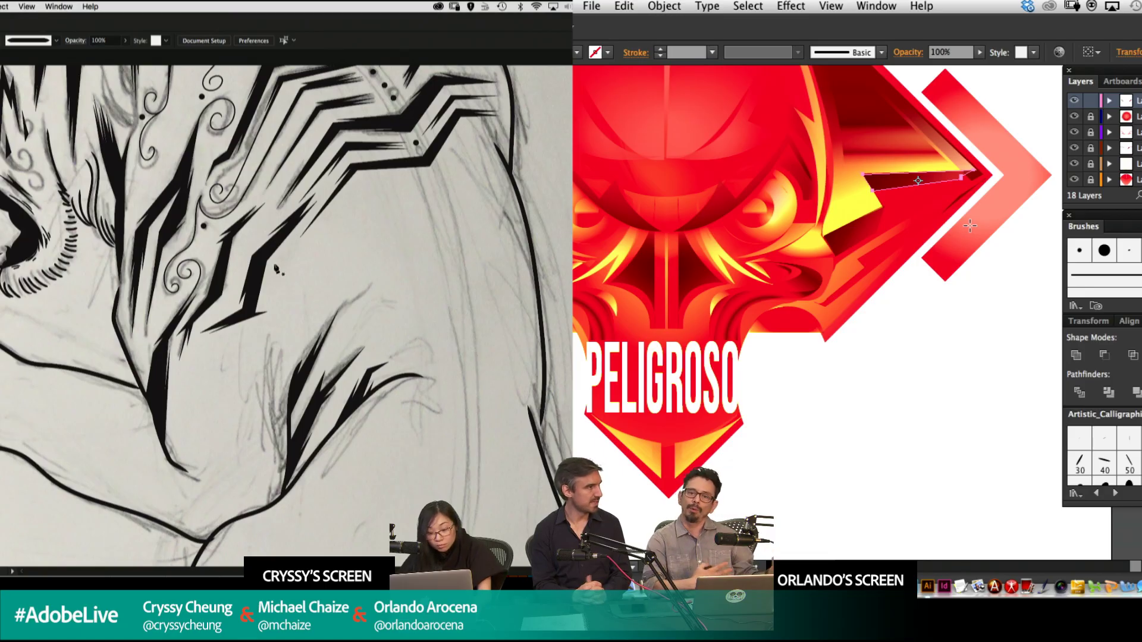
# Examine the striped upper back of the sketch and the whole skull badge artwork at full-artboard and closer views.
pyautogui.moveTo(358, 231); pyautogui.dragTo(378, 347)
pyautogui.moveTo(316, 179); pyautogui.dragTo(367, 292)
pyautogui.moveTo(144, 463); pyautogui.dragTo(148, 460)
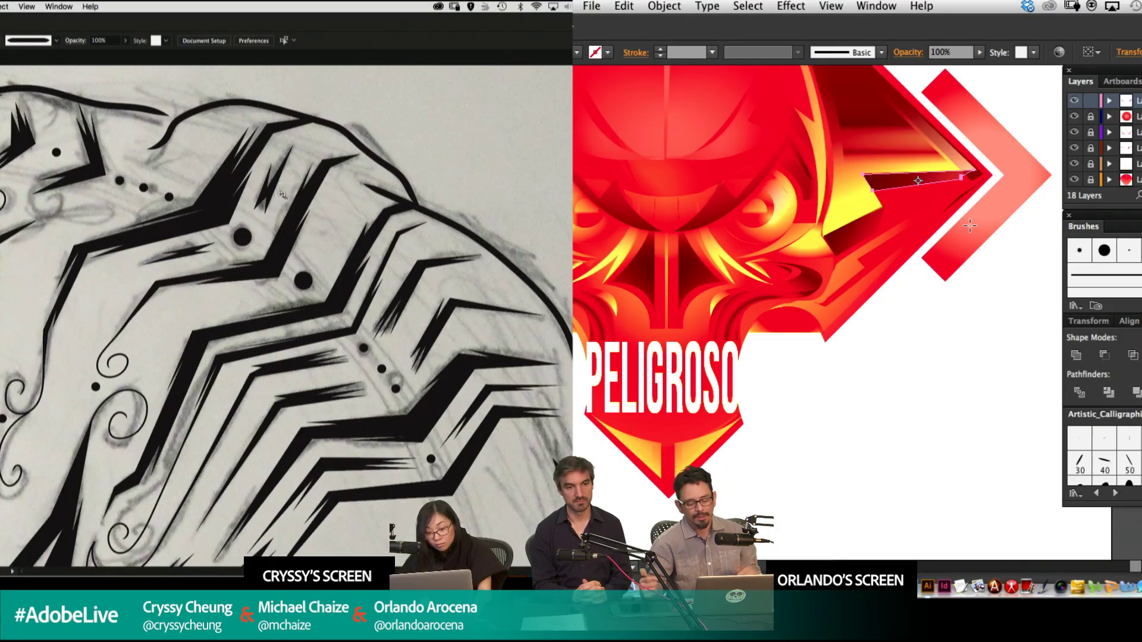
pyautogui.moveTo(701, 305); pyautogui.dragTo(793, 355)
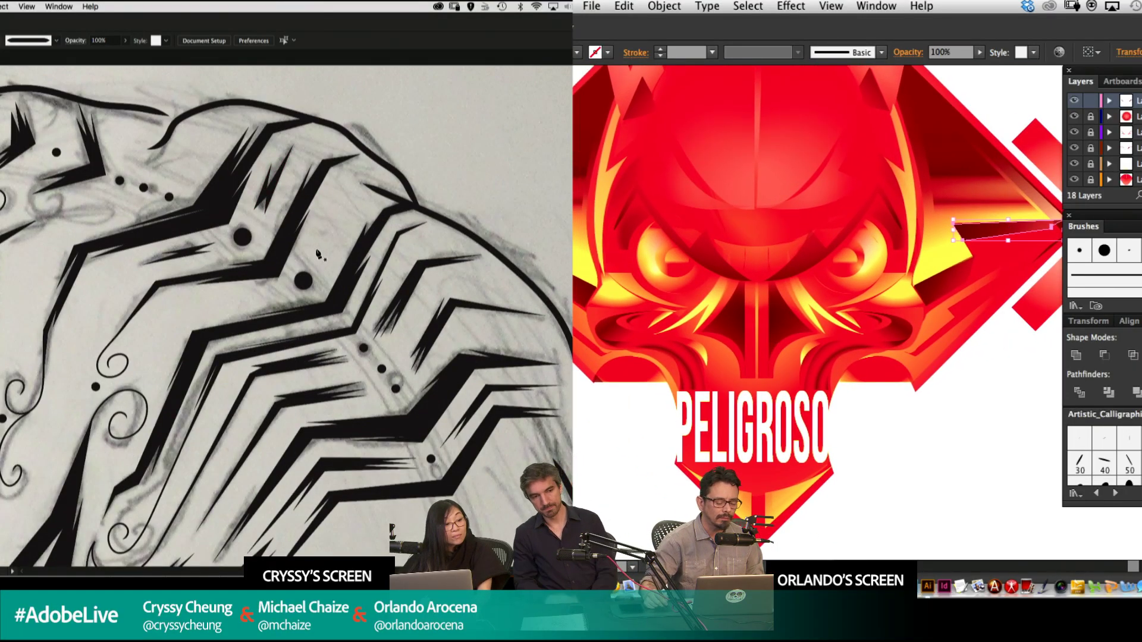
pyautogui.click(991, 416)
pyautogui.press('super+0')
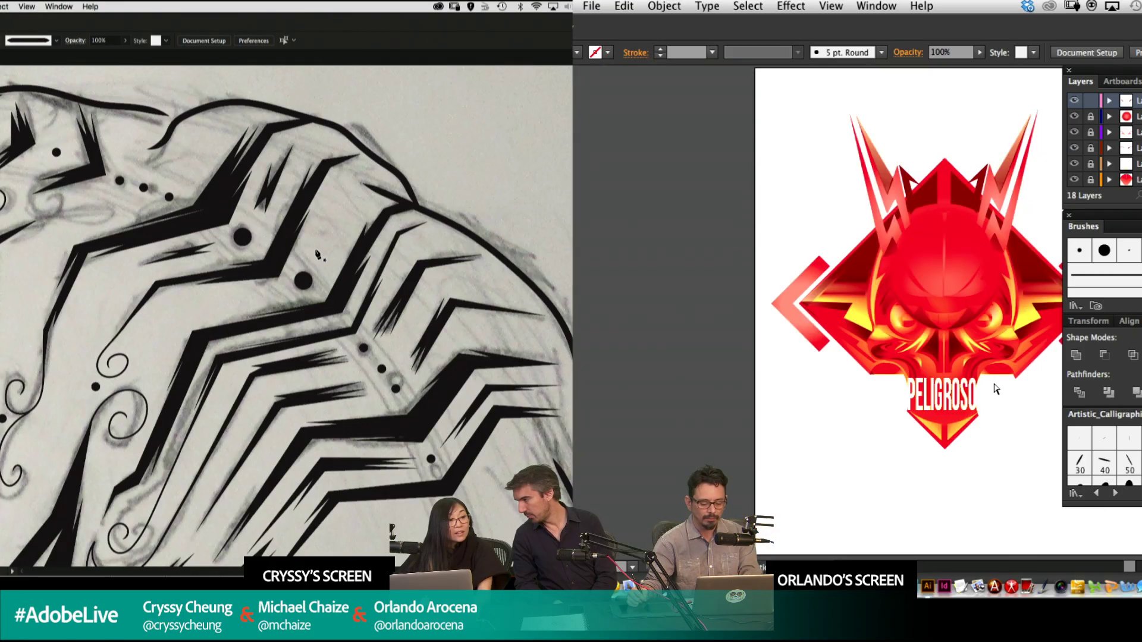
pyautogui.moveTo(957, 293); pyautogui.dragTo(831, 253)
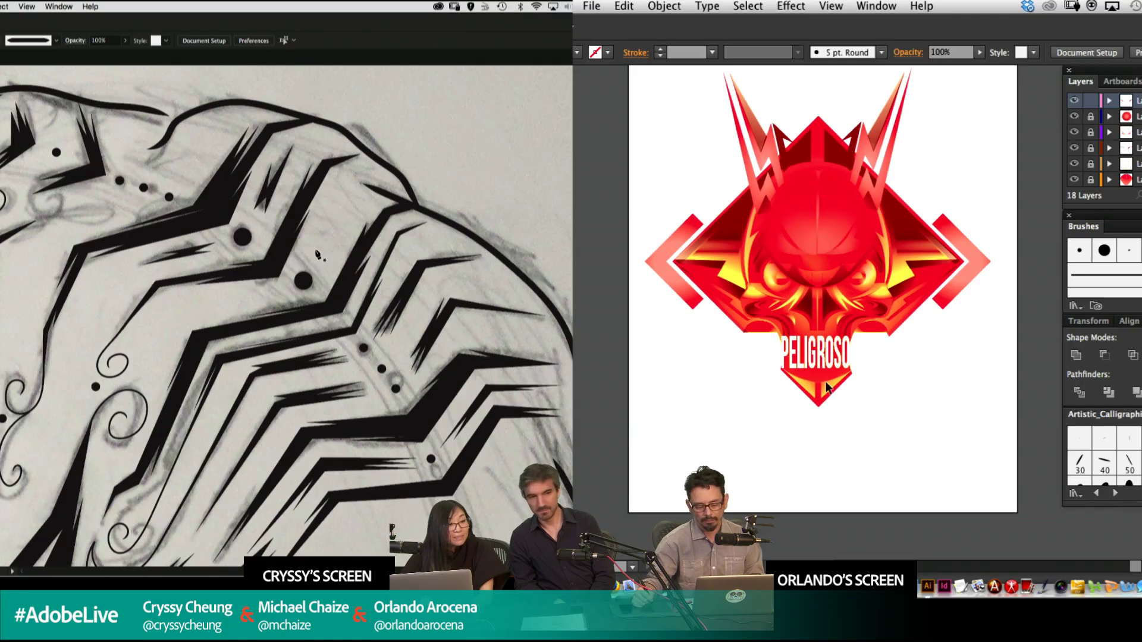
pyautogui.press('super+equal')
pyautogui.press('super+equal')
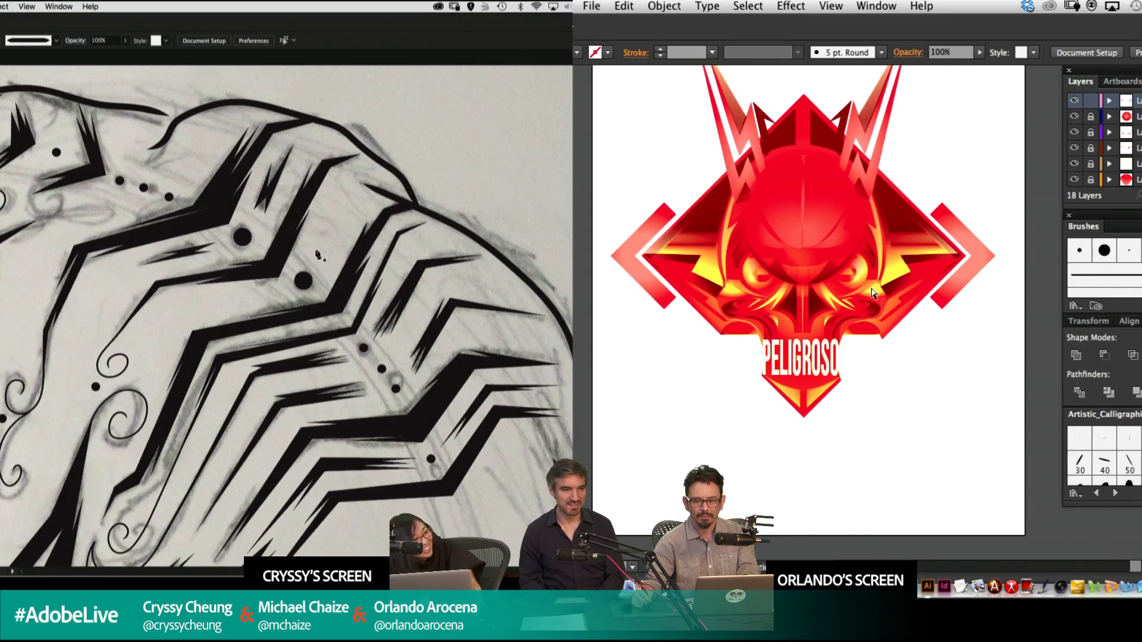
pyautogui.moveTo(820, 301); pyautogui.dragTo(891, 284)
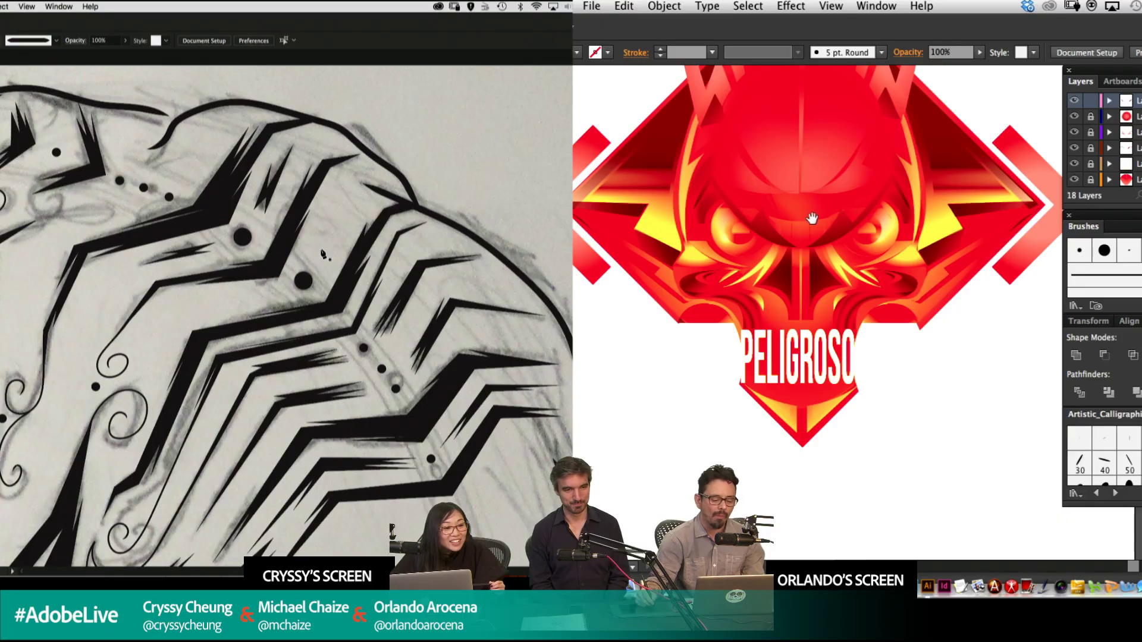
pyautogui.moveTo(812, 219); pyautogui.dragTo(820, 305)
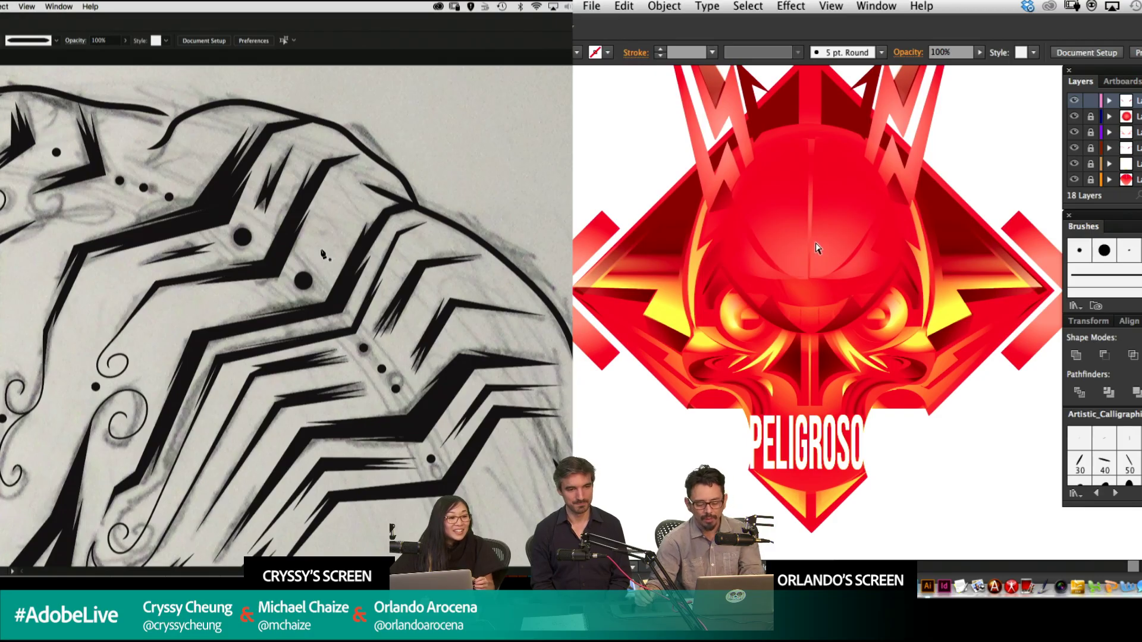
pyautogui.press('super+minus')
pyautogui.moveTo(853, 253)
pyautogui.mouseDown()
pyautogui.moveTo(812, 169)
pyautogui.moveTo(835, 304)
pyautogui.moveTo(854, 260)
pyautogui.moveTo(874, 263)
pyautogui.mouseUp()
pyautogui.press('super+plus')
# Trace a narrow black jagged stripe with a hooked top between the two bands beside the large dots on the upper back.
pyautogui.click(332, 198)
pyautogui.click(310, 259)
pyautogui.moveTo(320, 245); pyautogui.dragTo(313, 271)
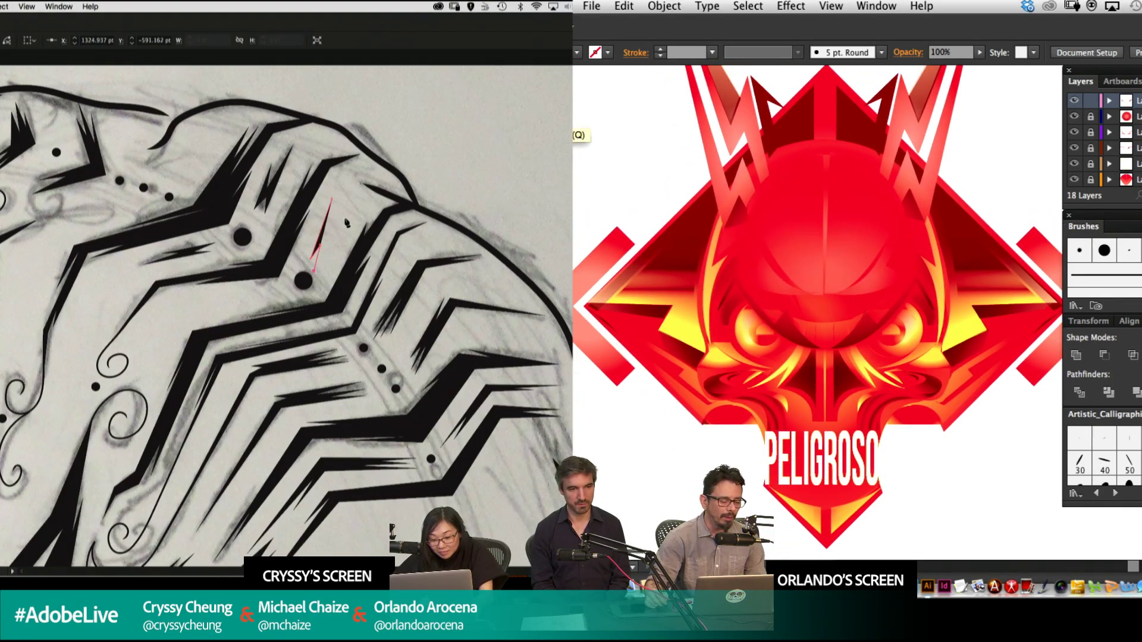
pyautogui.click(346, 201)
pyautogui.click(327, 230)
pyautogui.moveTo(862, 262); pyautogui.dragTo(840, 337)
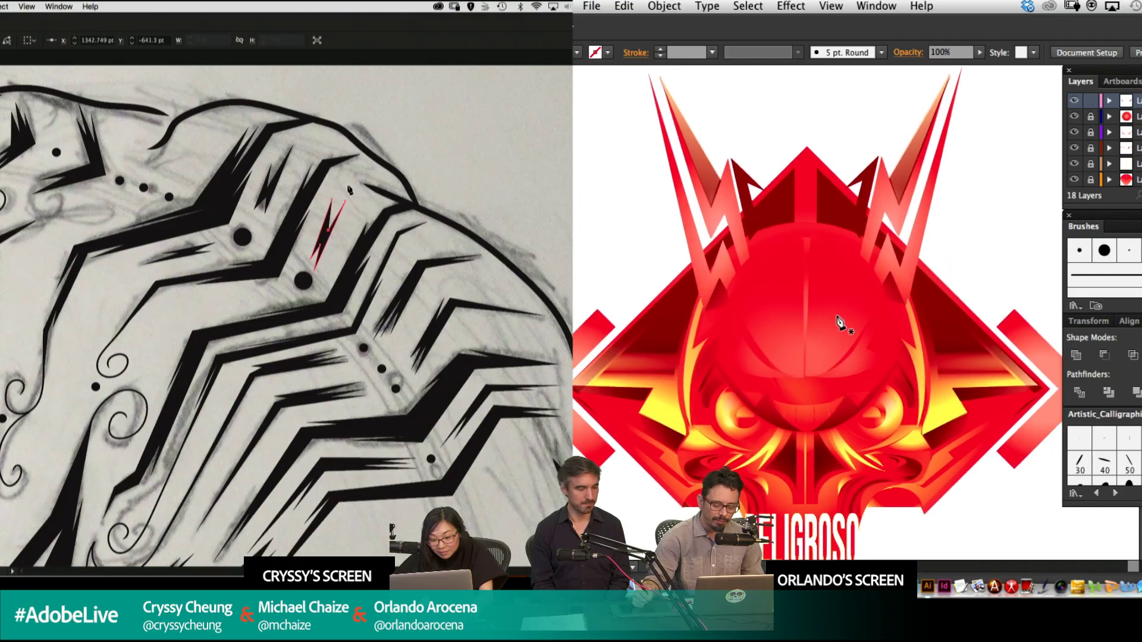
pyautogui.click(349, 186)
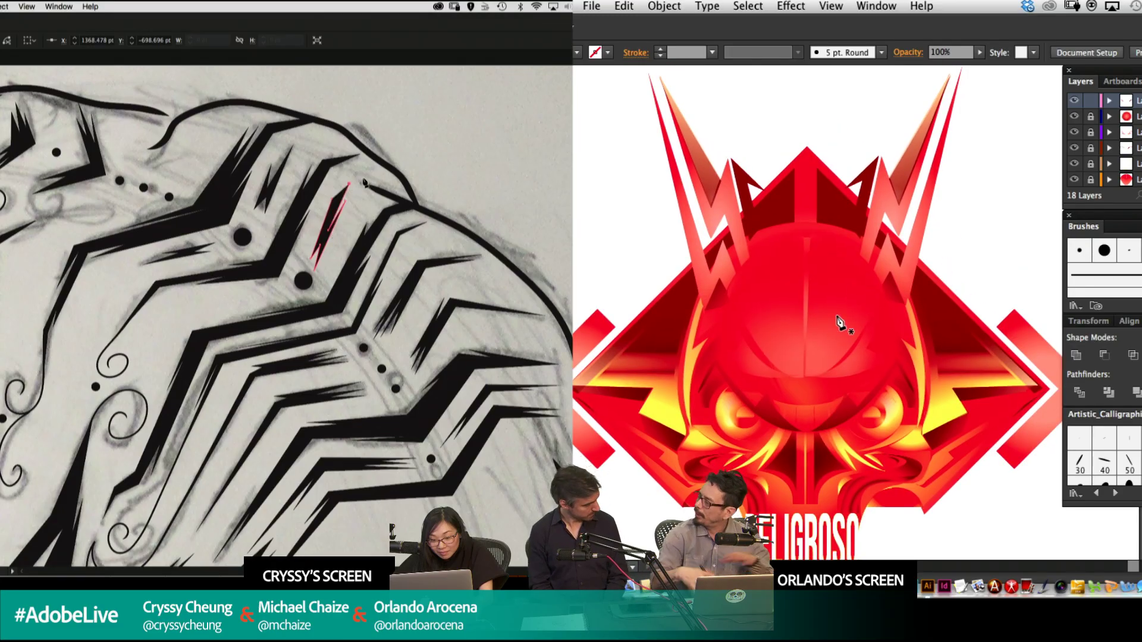
pyautogui.click(366, 178)
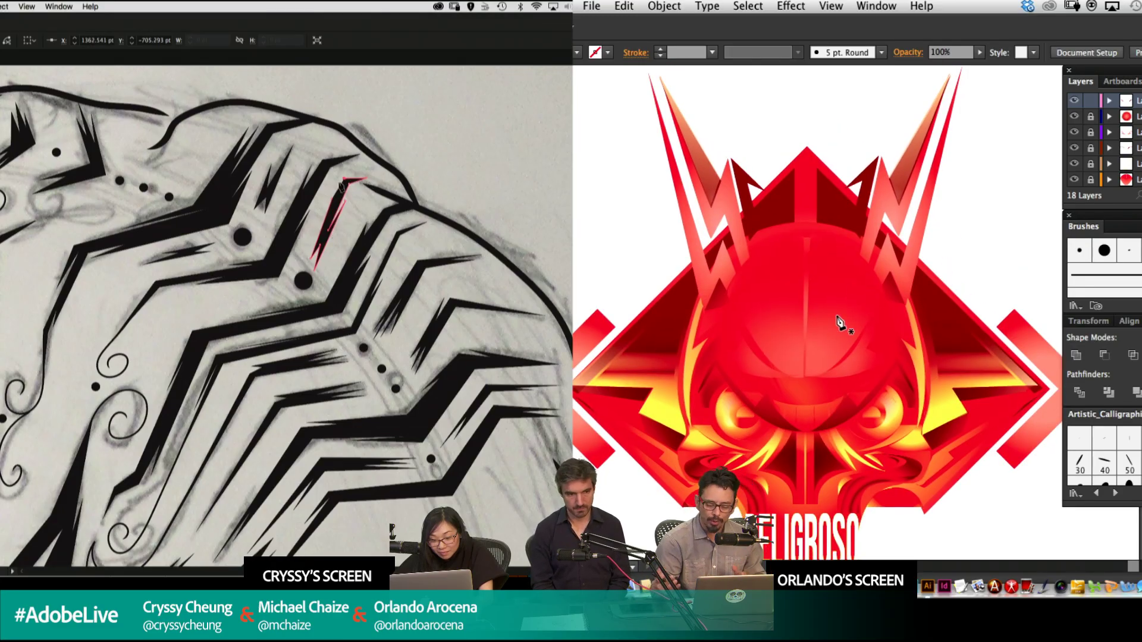
pyautogui.click(334, 184)
pyautogui.click(341, 185)
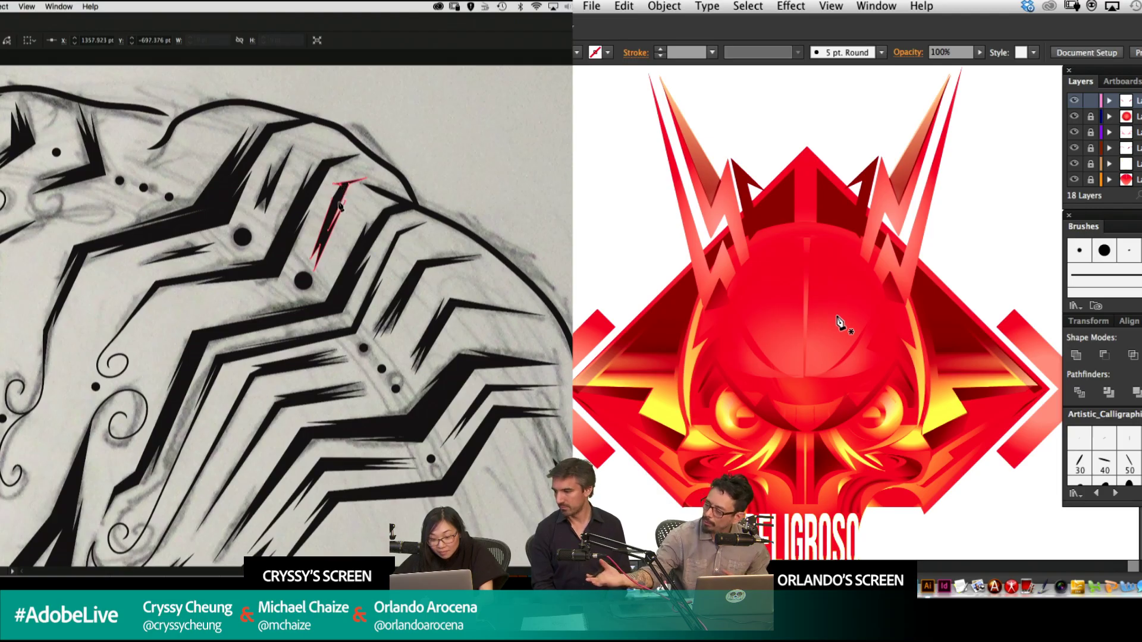
pyautogui.click(336, 204)
pyautogui.press('super+shift+a')
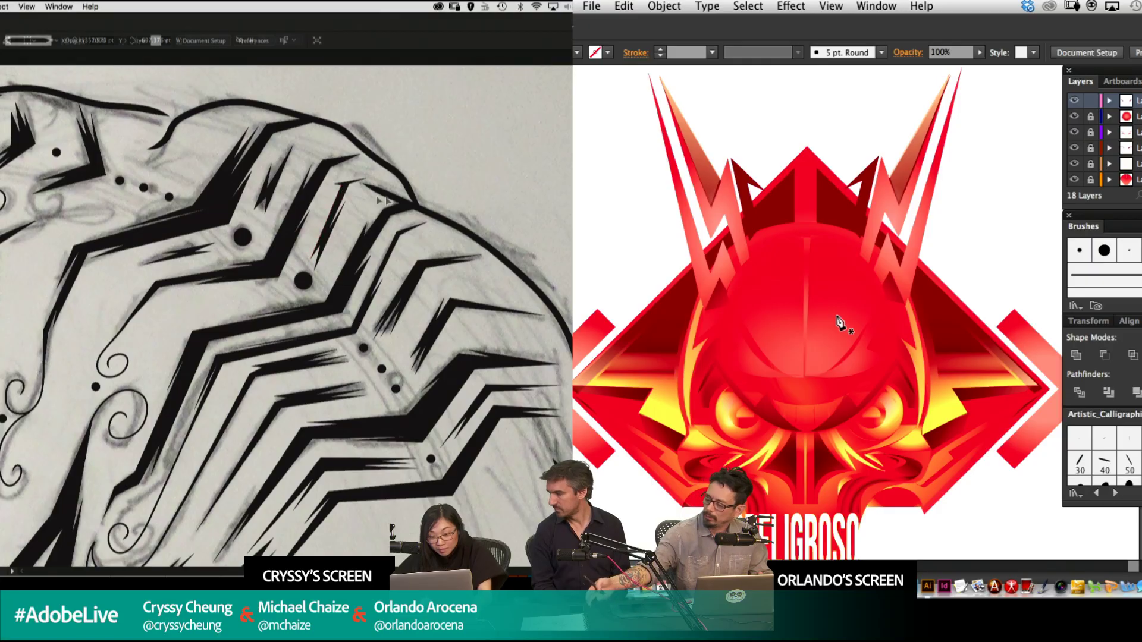
pyautogui.moveTo(311, 281); pyautogui.dragTo(404, 241)
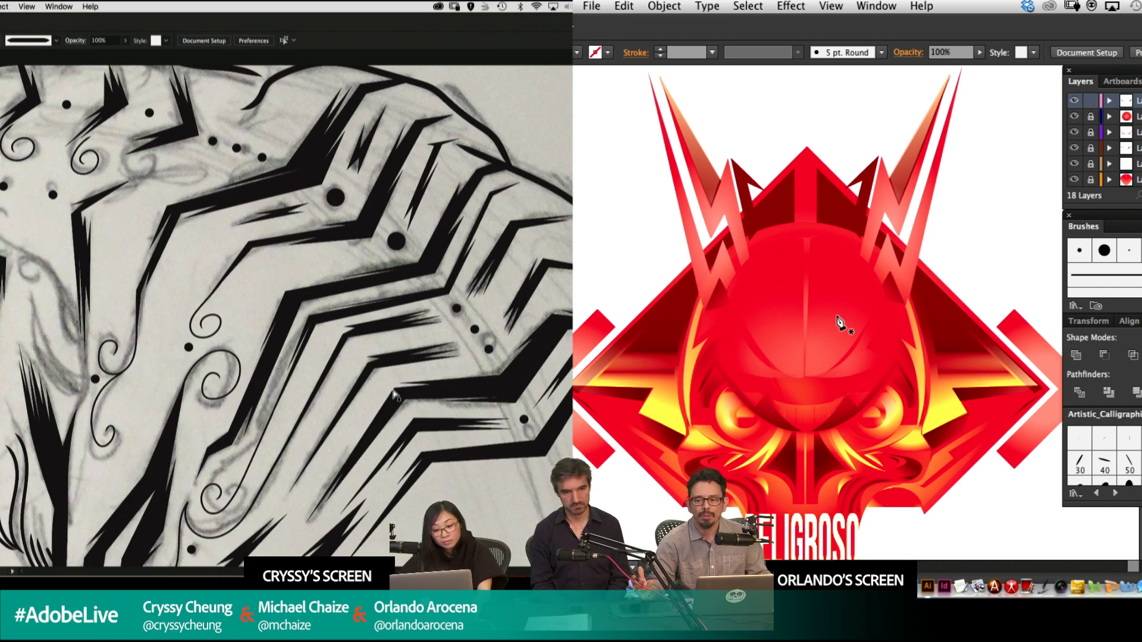
# Trace the notched right arm of a new black jagged stripe beneath the second large dot, back to its bend.
pyautogui.click(420, 202)
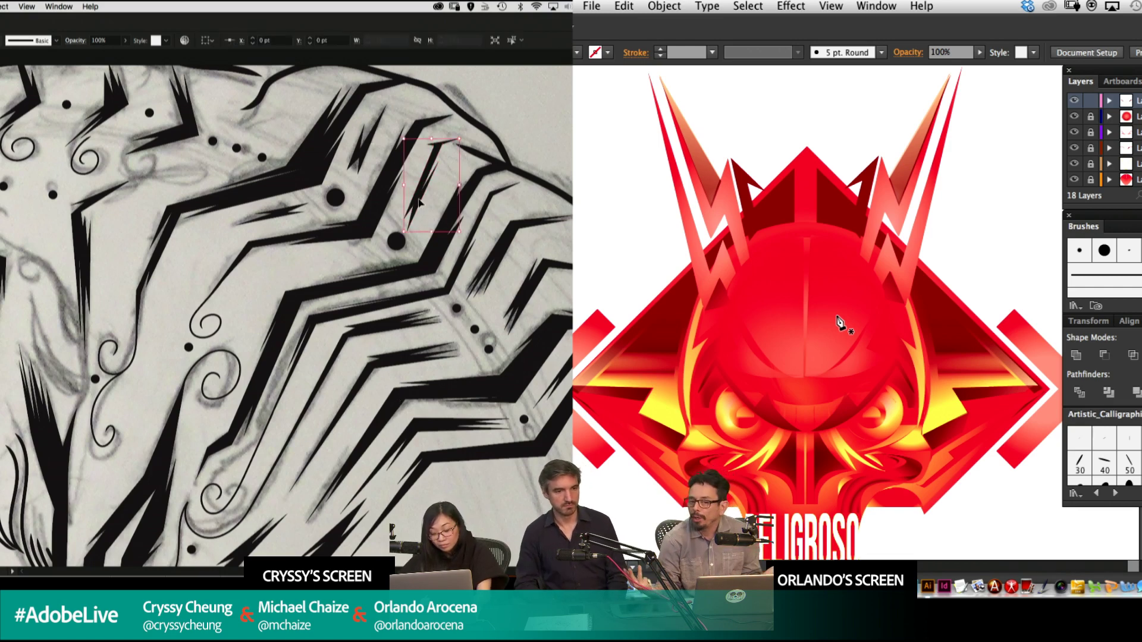
pyautogui.press('super+shift+a')
pyautogui.click(310, 251)
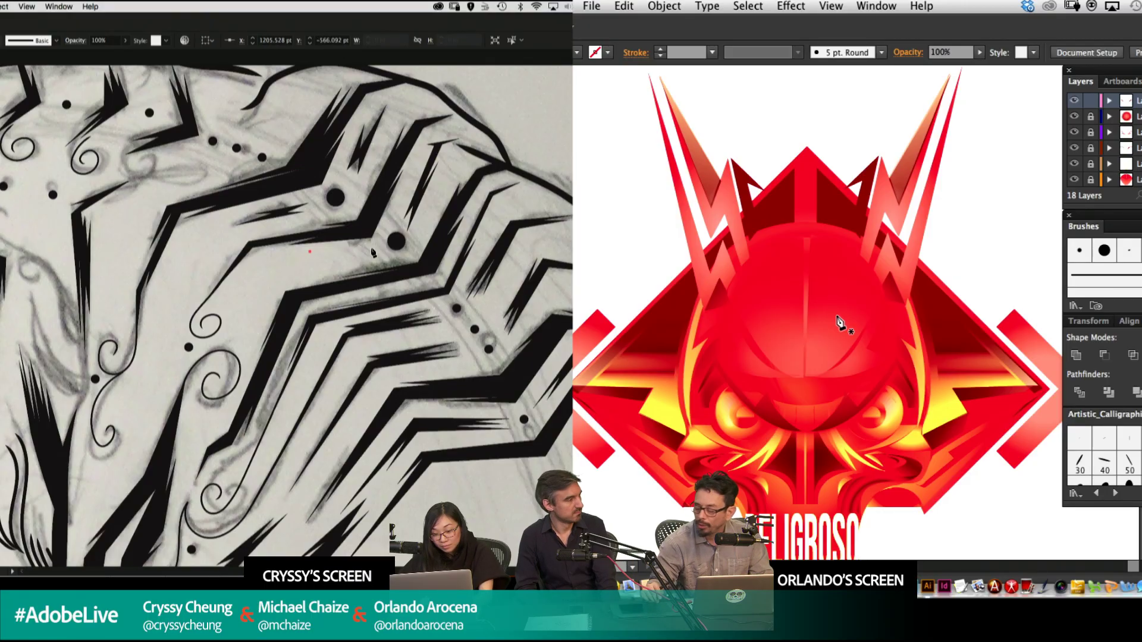
pyautogui.click(371, 248)
pyautogui.click(349, 253)
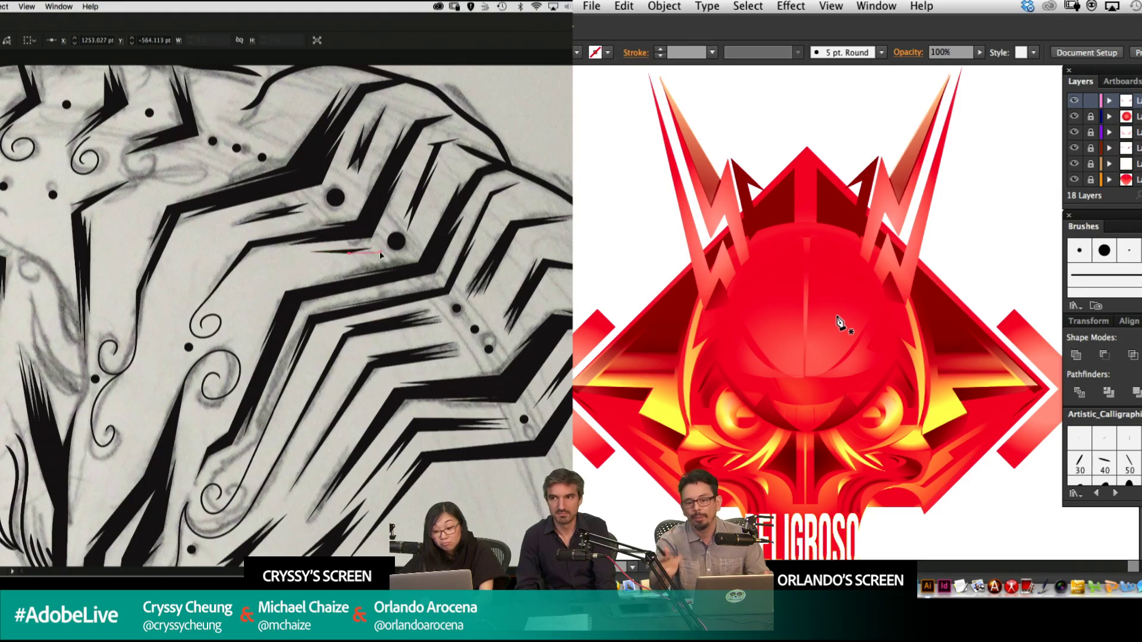
pyautogui.click(381, 254)
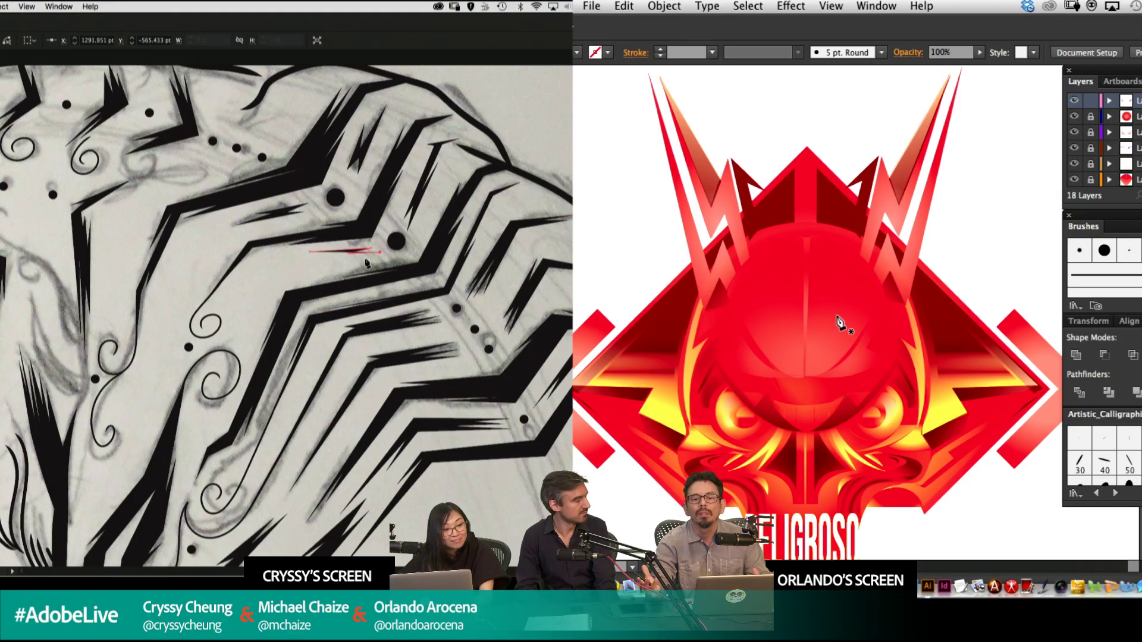
pyautogui.click(278, 268)
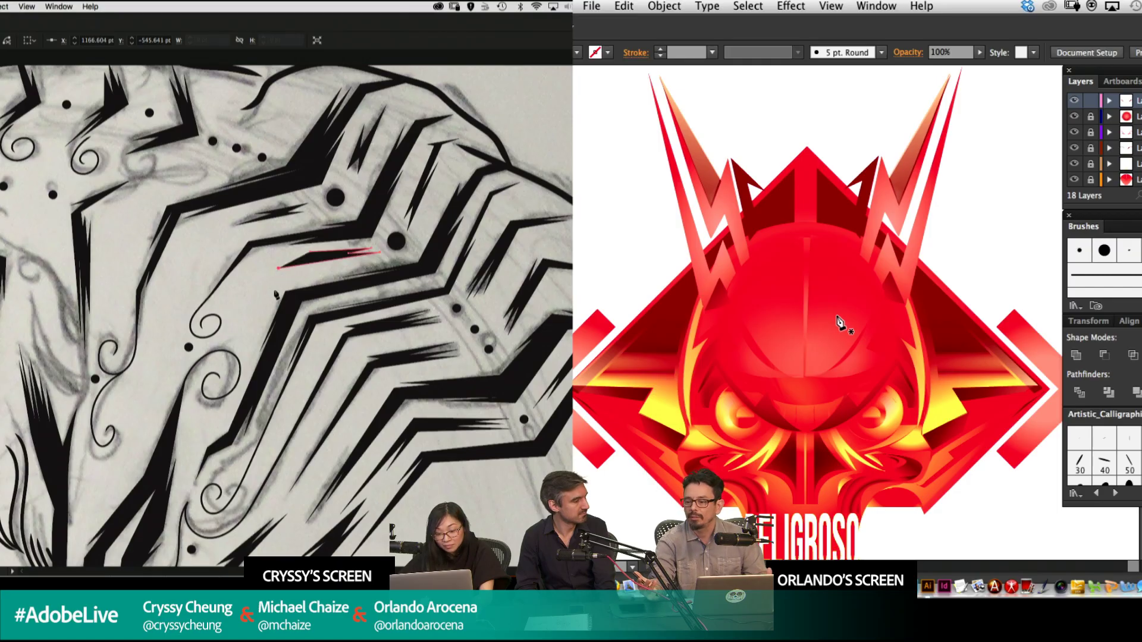
# Extend the new stripe to its pointed lower-left tip and finish its outline around the upper bend.
pyautogui.click(231, 338)
pyautogui.click(276, 254)
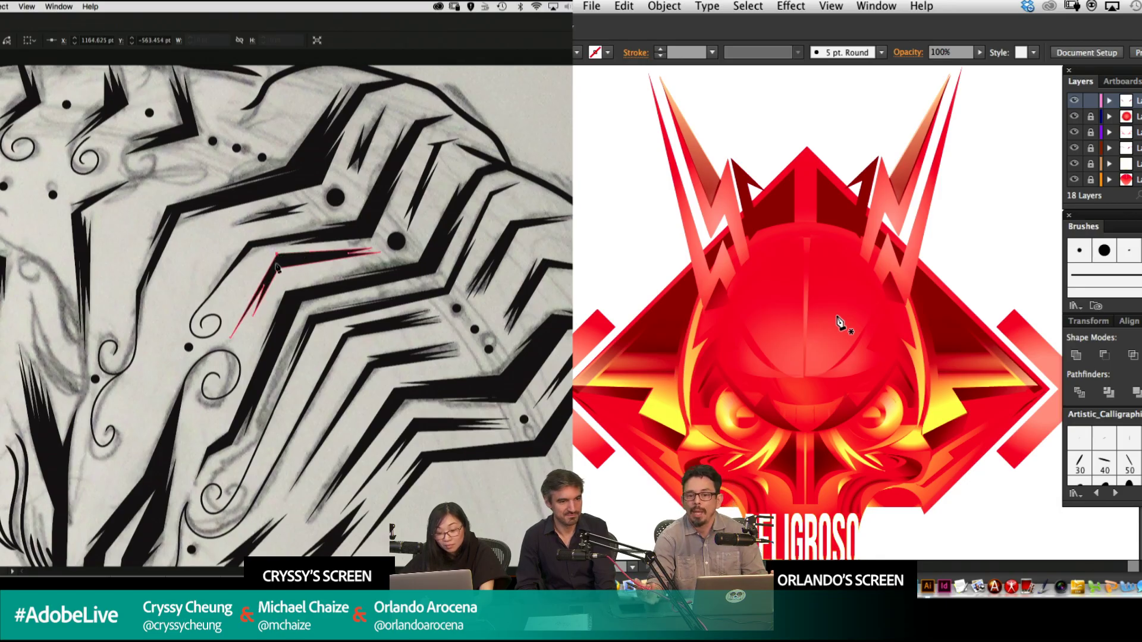
pyautogui.click(275, 262)
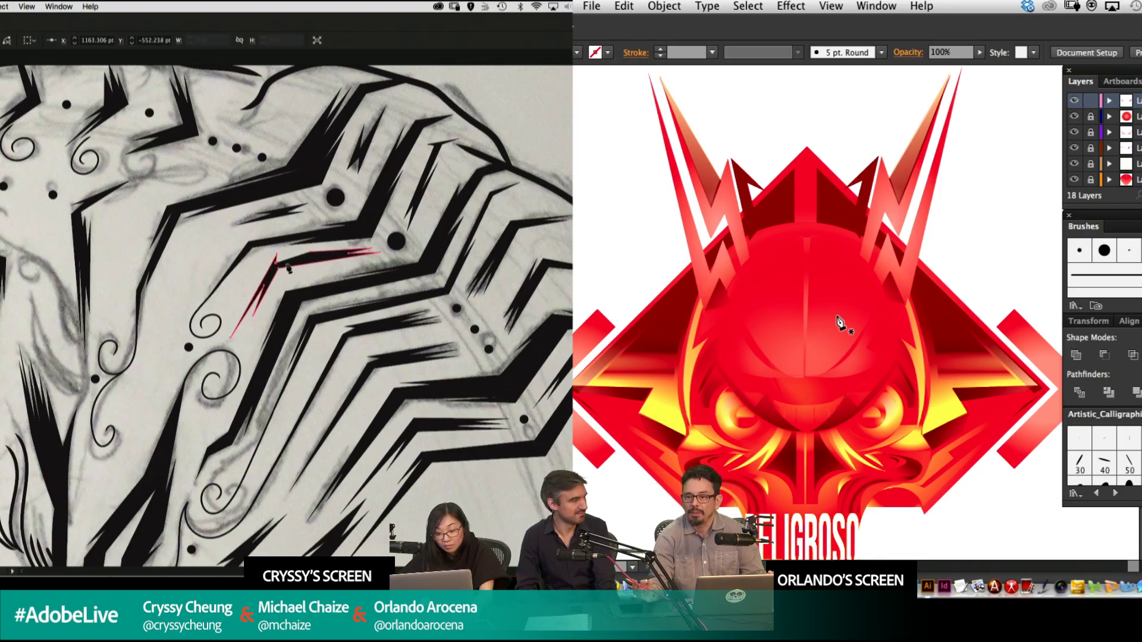
pyautogui.press('super+z')
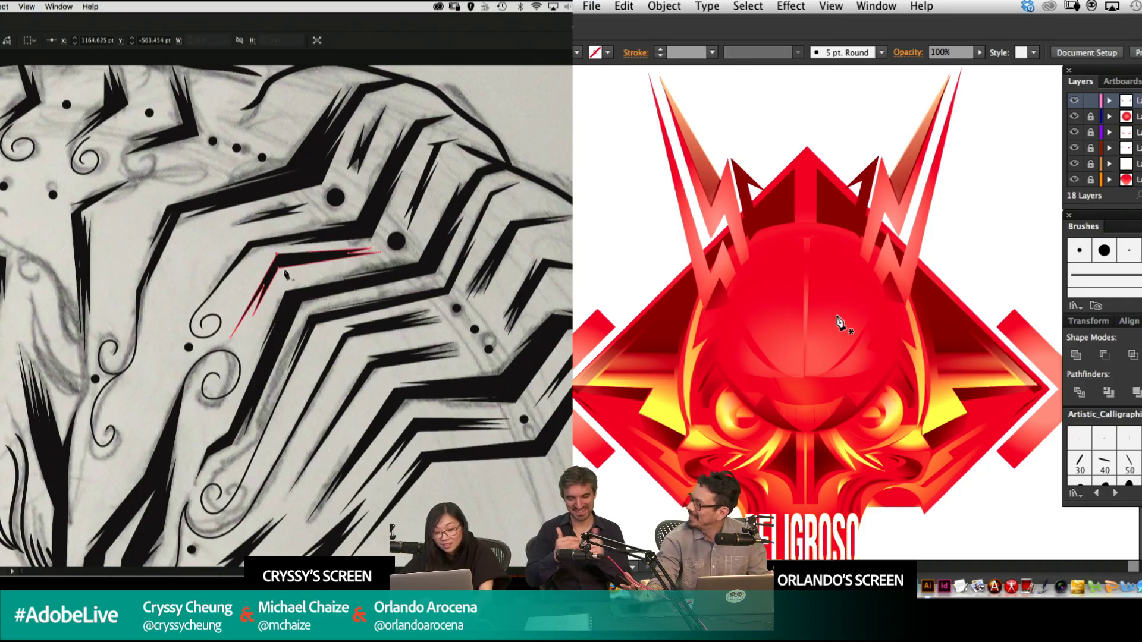
pyautogui.press('super+shift+a')
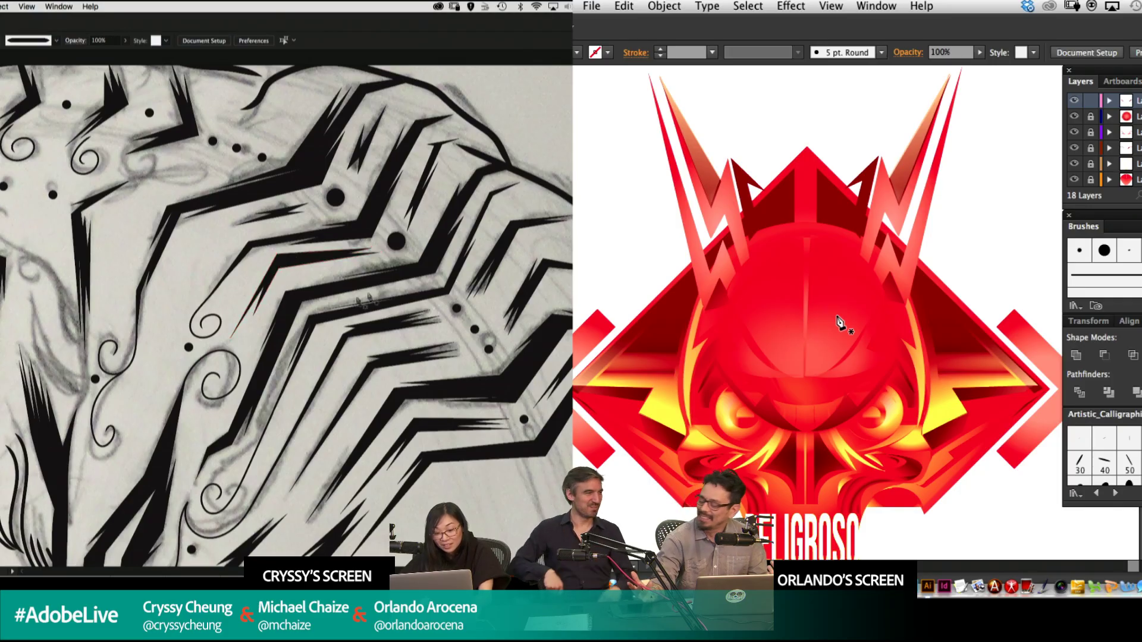
pyautogui.click(292, 267)
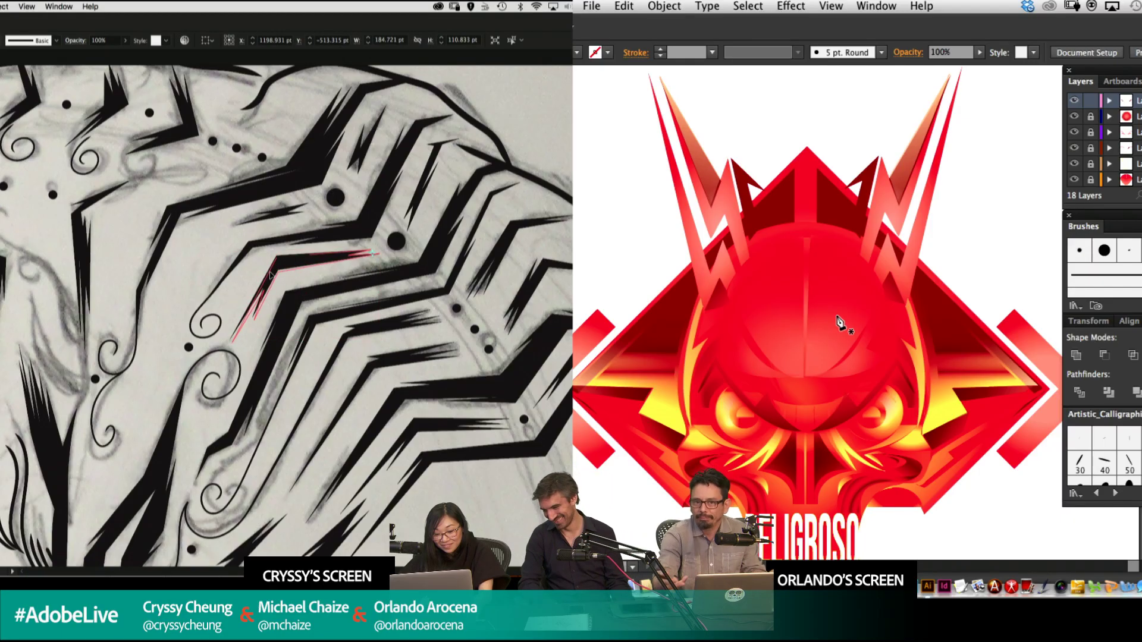
pyautogui.press('super+shift+a')
# Start the outline of another jagged stripe beneath the lowest black band, following the band's bend down and across to the left.
pyautogui.moveTo(813, 375); pyautogui.dragTo(830, 321)
pyautogui.scroll(-6, 492, 331)
pyautogui.hscroll(6, 493, 332)
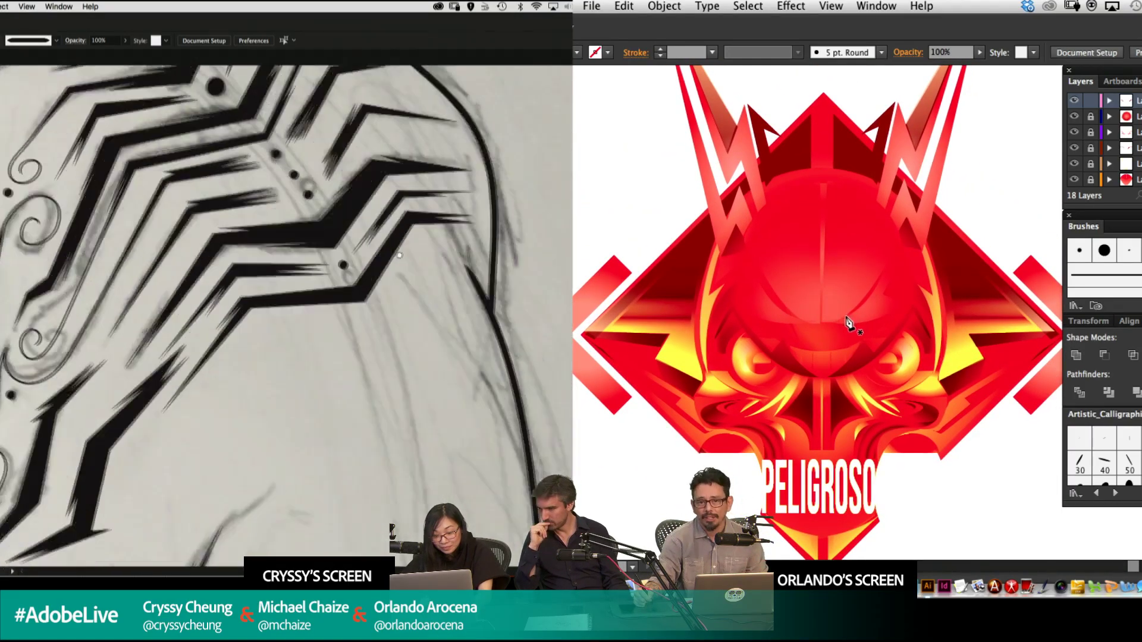
pyautogui.moveTo(397, 303); pyautogui.dragTo(418, 416)
pyautogui.scroll(-3, 888, 303)
pyautogui.scroll(-4, 360, 291)
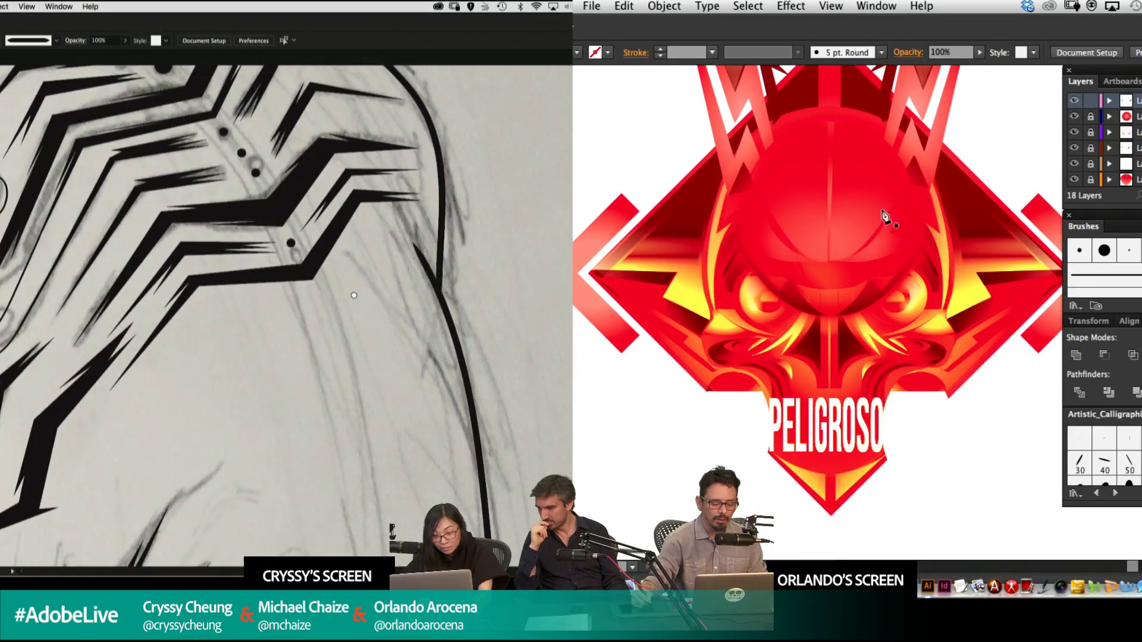
pyautogui.scroll(3, 773, 108)
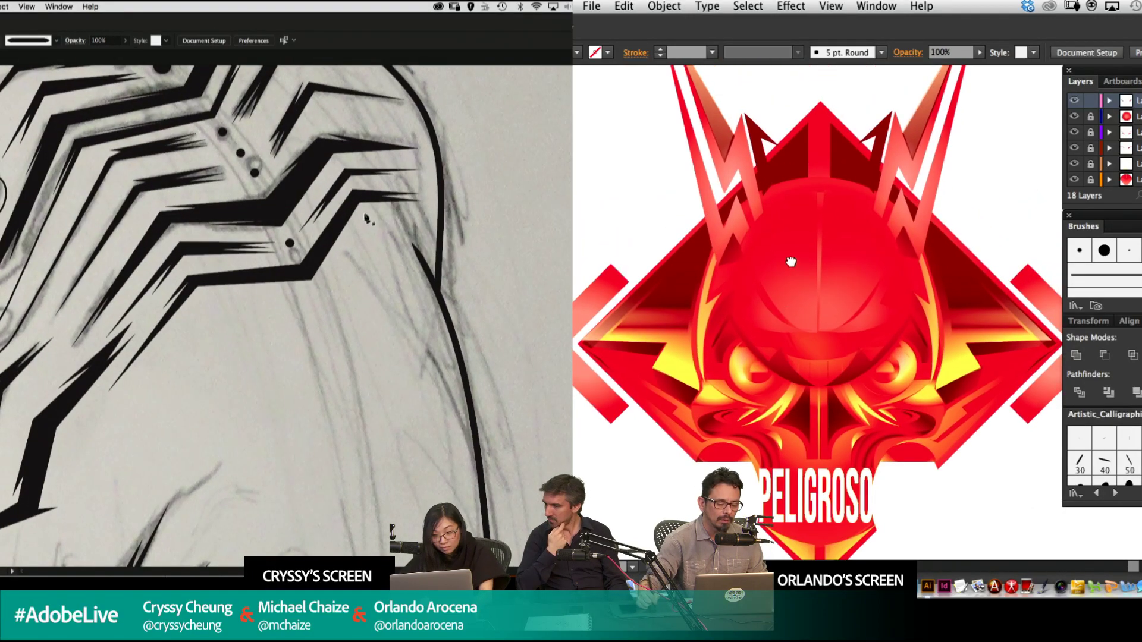
pyautogui.click(321, 290)
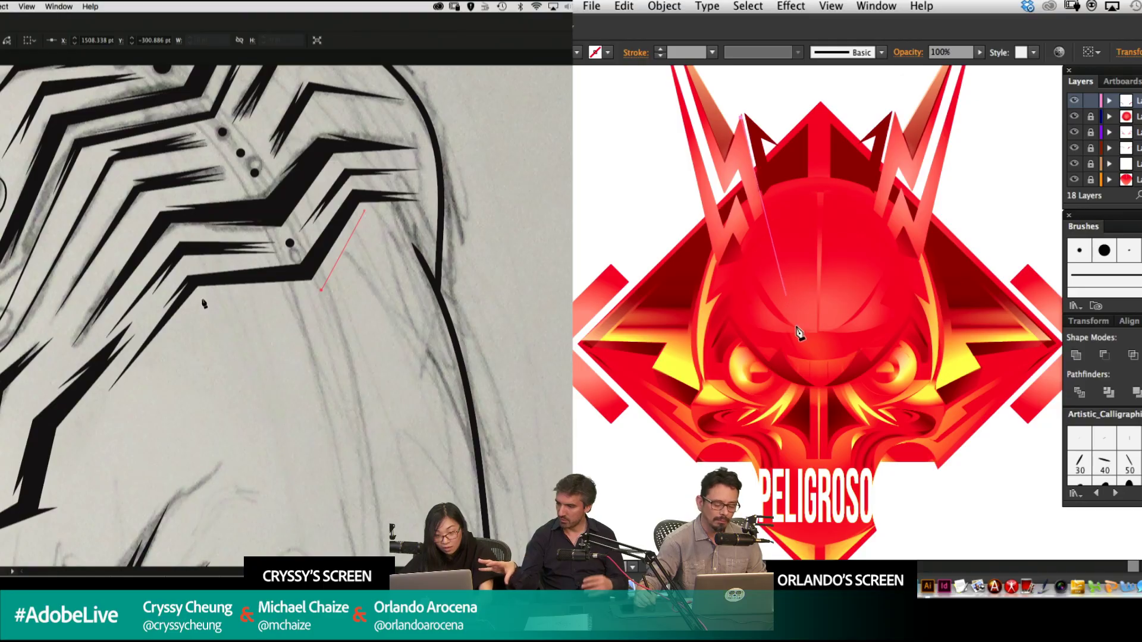
pyautogui.click(201, 298)
# Draw a slim dark gradient spike from beside the left horn down the skull's forehead, and trace the black stripe's pointed left end and lower edge.
pyautogui.click(800, 345)
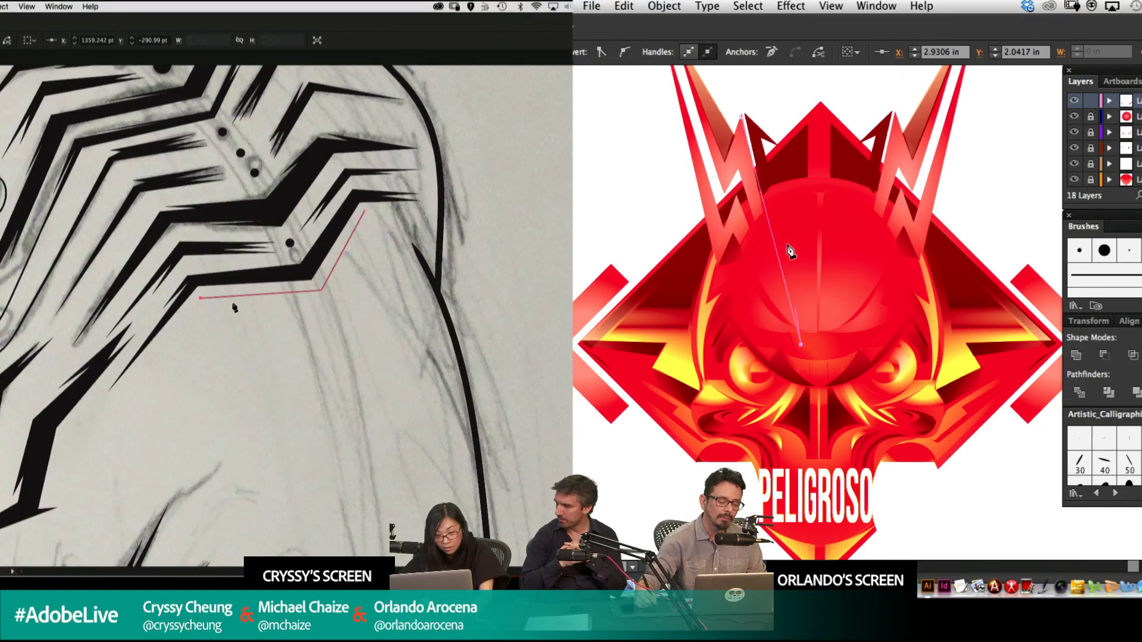
pyautogui.click(754, 192)
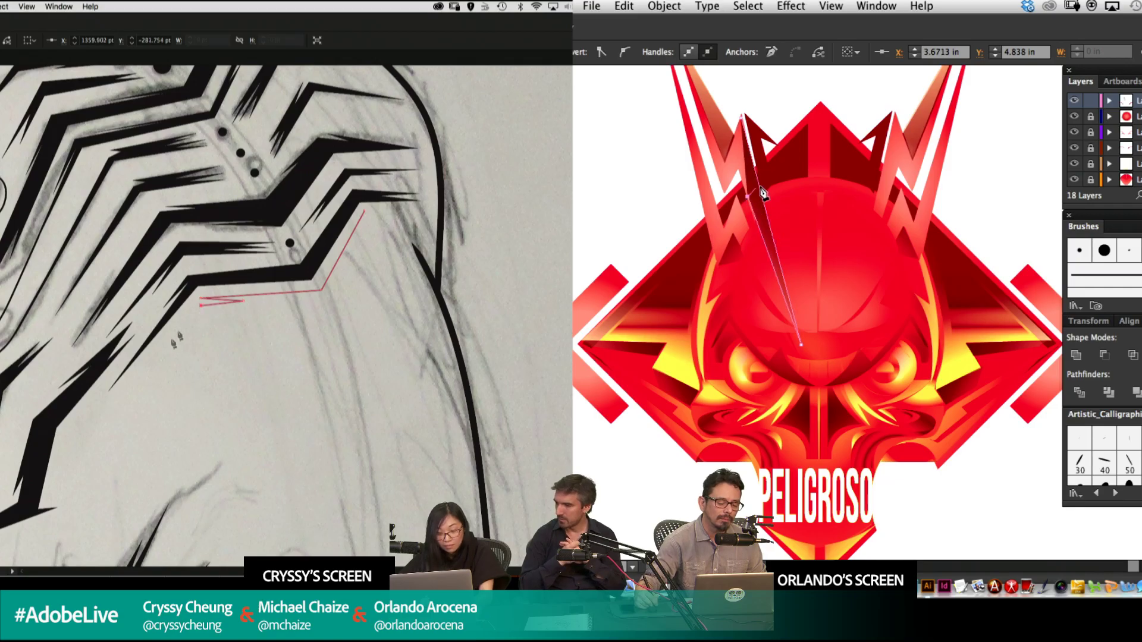
pyautogui.click(151, 367)
pyautogui.click(210, 314)
pyautogui.click(742, 118)
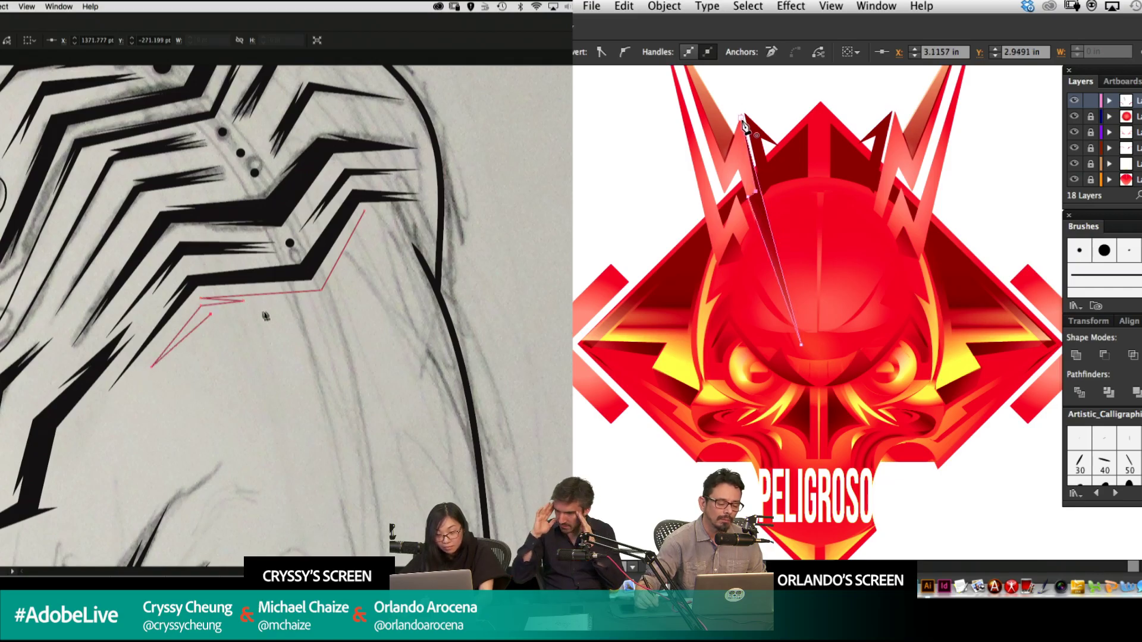
pyautogui.press('v')
pyautogui.click(793, 92)
pyautogui.click(324, 310)
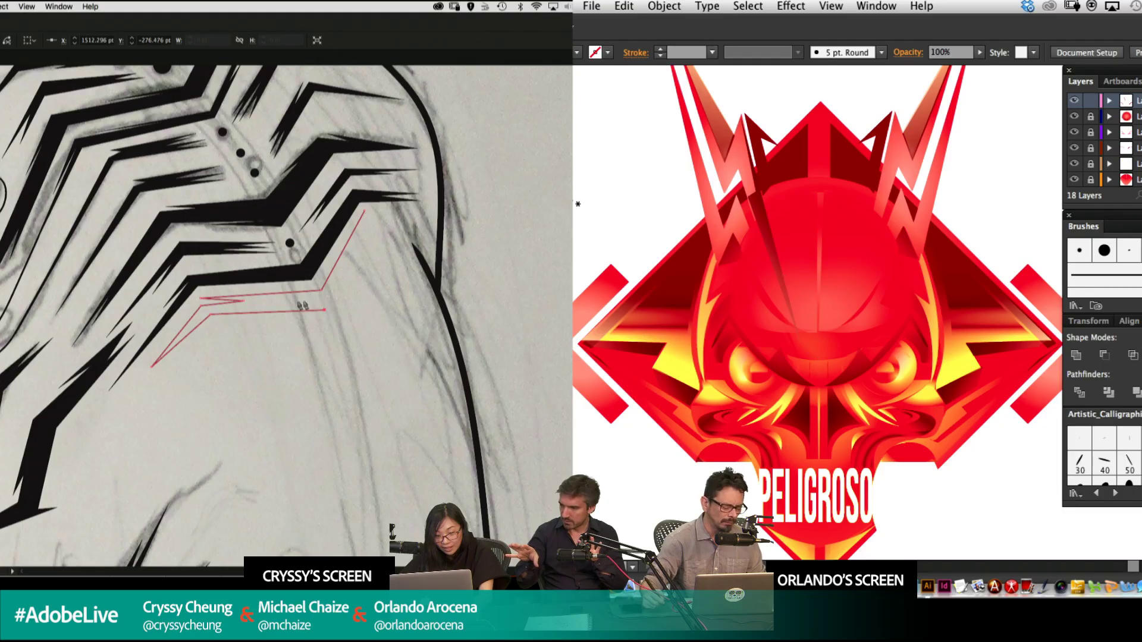
pyautogui.moveTo(849, 317); pyautogui.dragTo(855, 233)
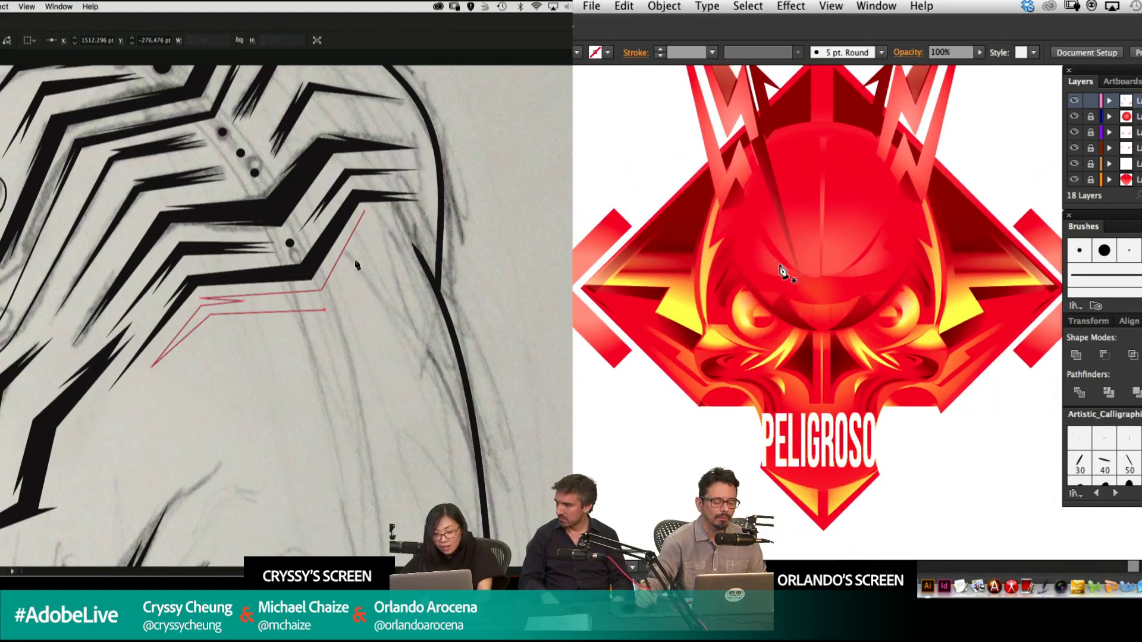
pyautogui.press('super+minus')
pyautogui.press('super+minus')
pyautogui.press('super+minus')
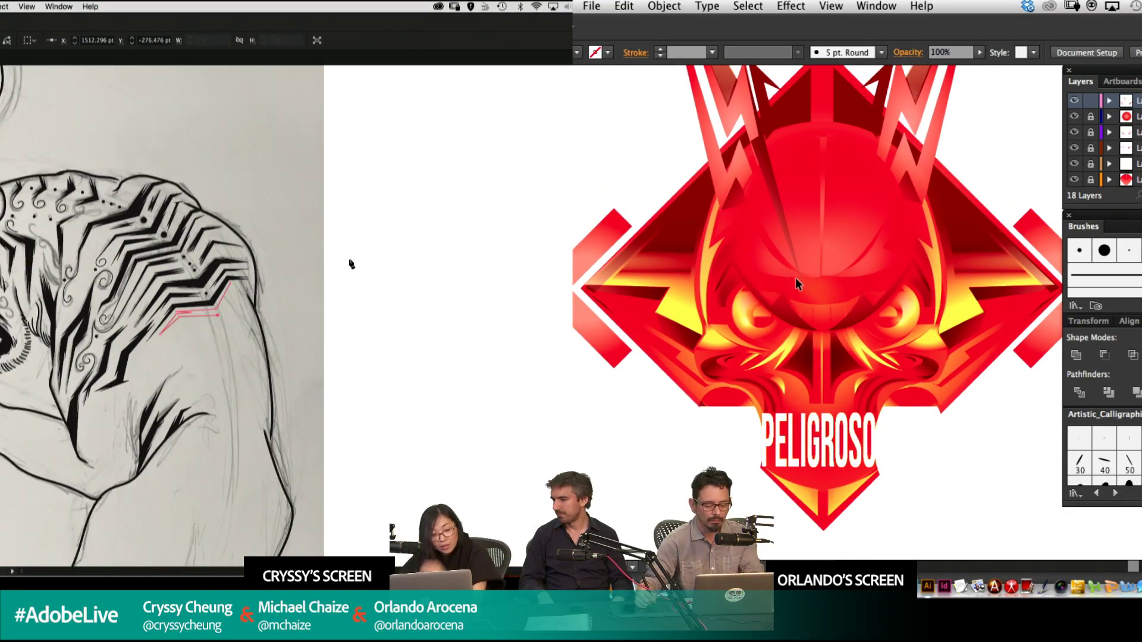
pyautogui.press('super+plus')
pyautogui.press('super+plus')
pyautogui.moveTo(757, 273); pyautogui.dragTo(856, 226)
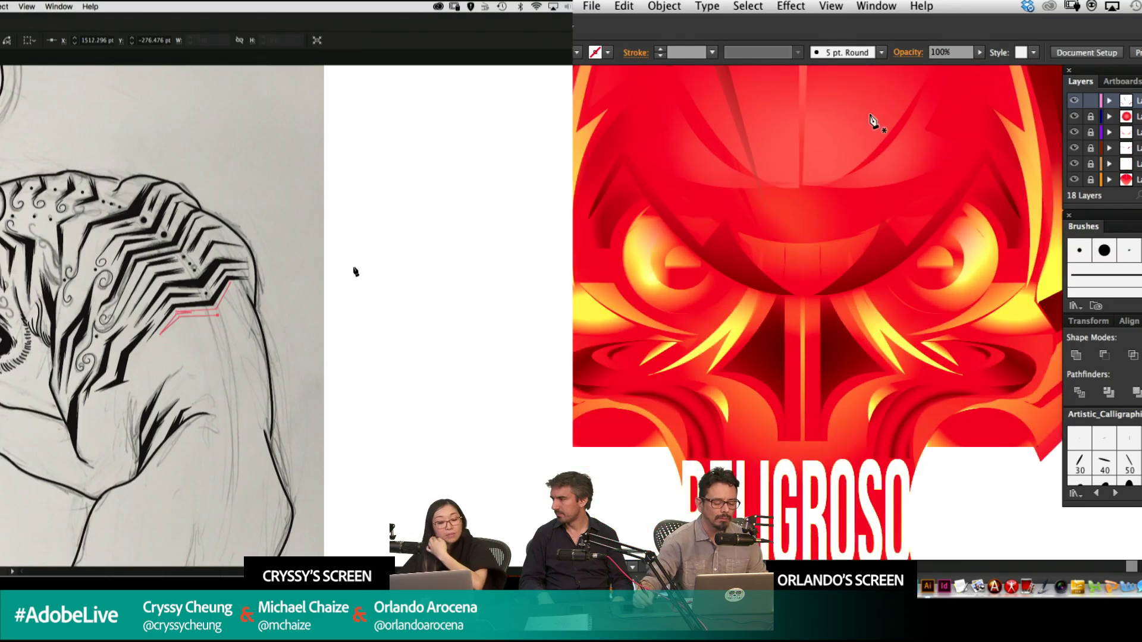
pyautogui.click(703, 245)
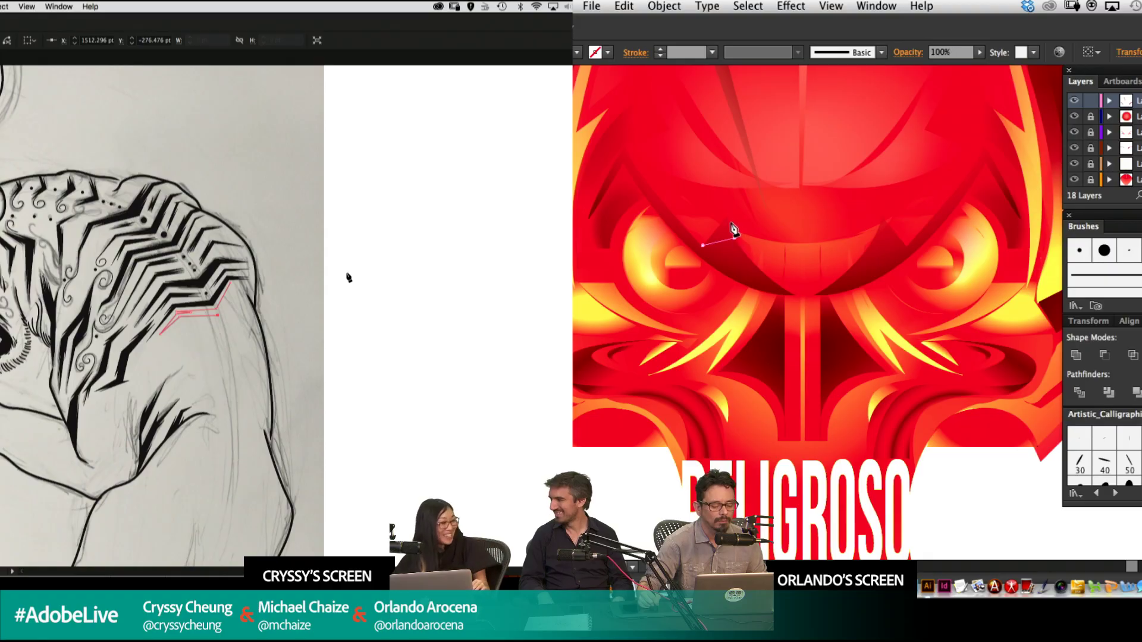
pyautogui.click(725, 218)
pyautogui.click(703, 245)
pyautogui.press('v')
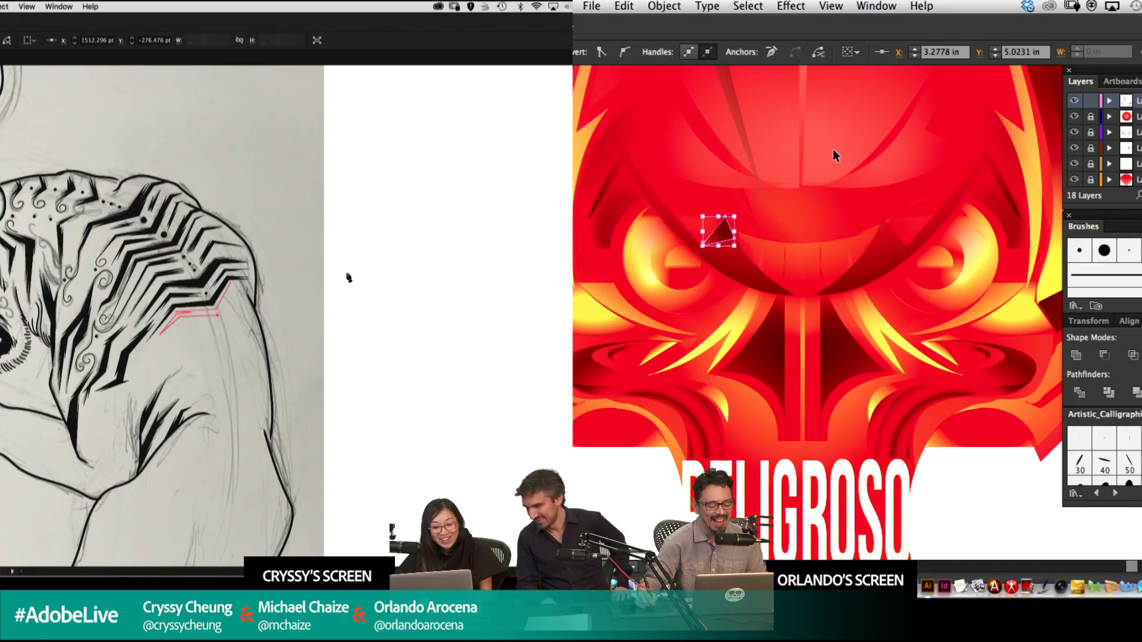
pyautogui.press('Delete')
pyautogui.press('Delete')
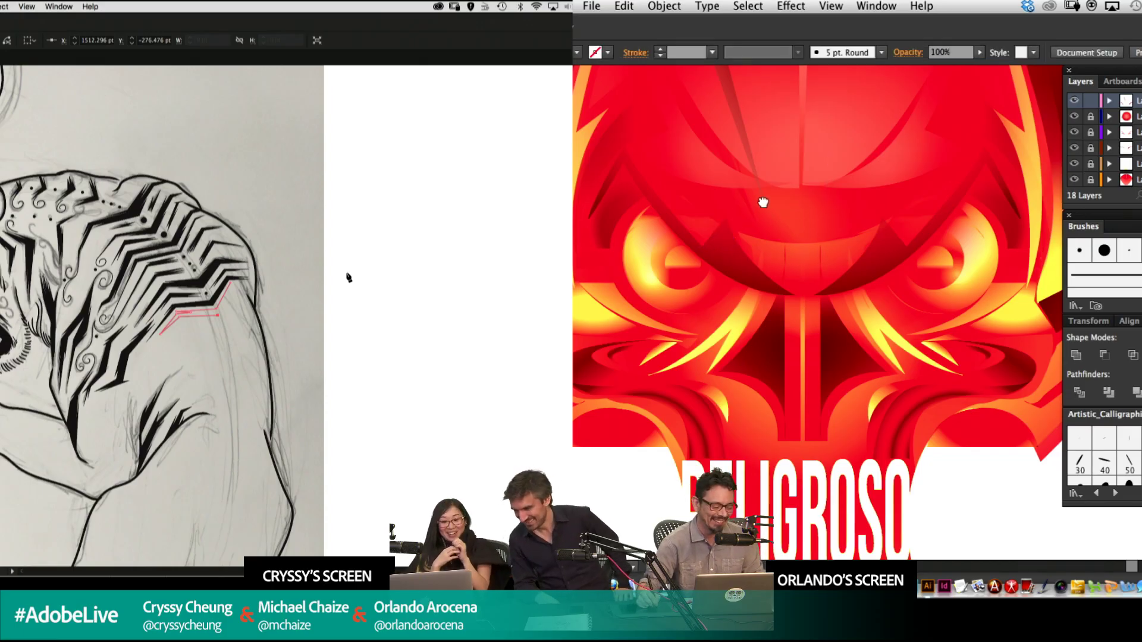
# Draw the long sides of a second dark gradient spike outside the first, converging near the centre of the skull's forehead.
pyautogui.moveTo(763, 202); pyautogui.dragTo(805, 349)
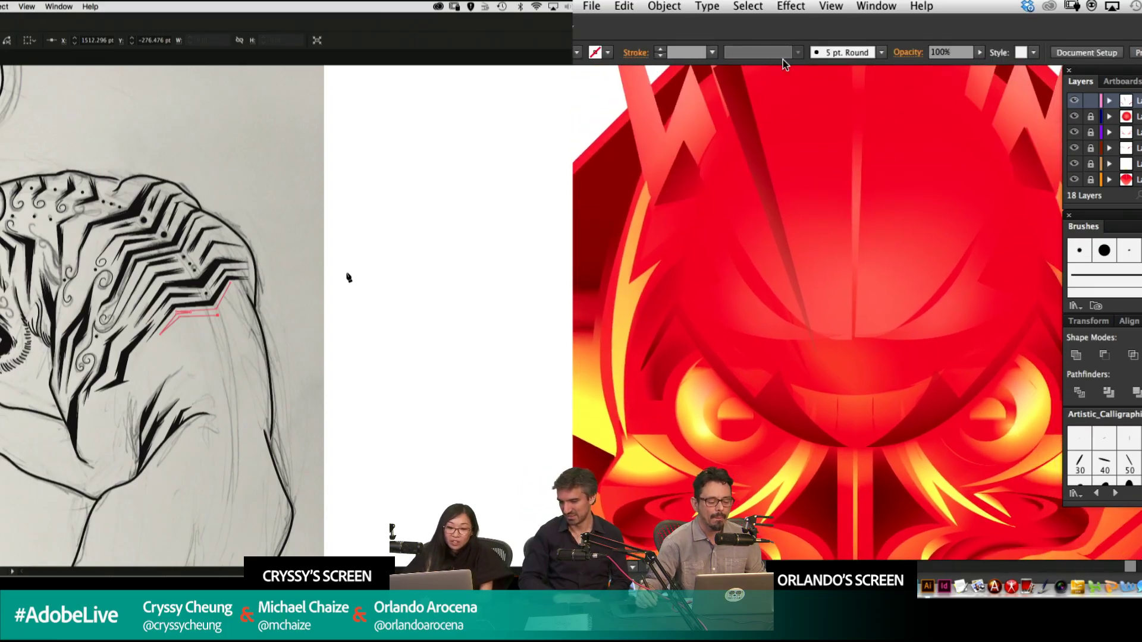
pyautogui.click(712, 125)
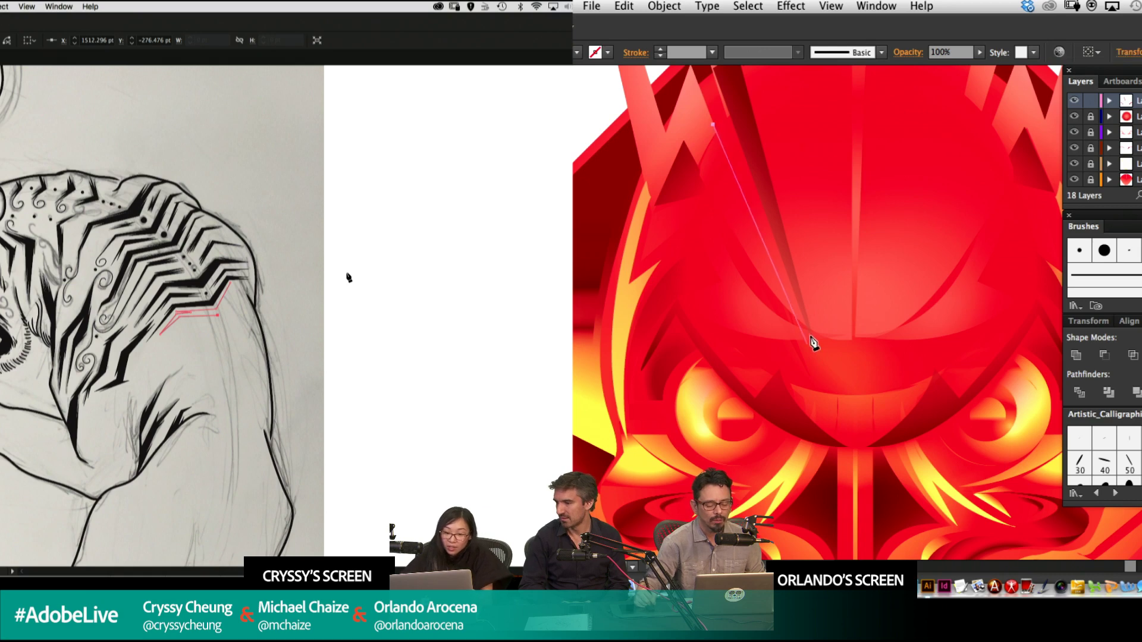
pyautogui.click(809, 339)
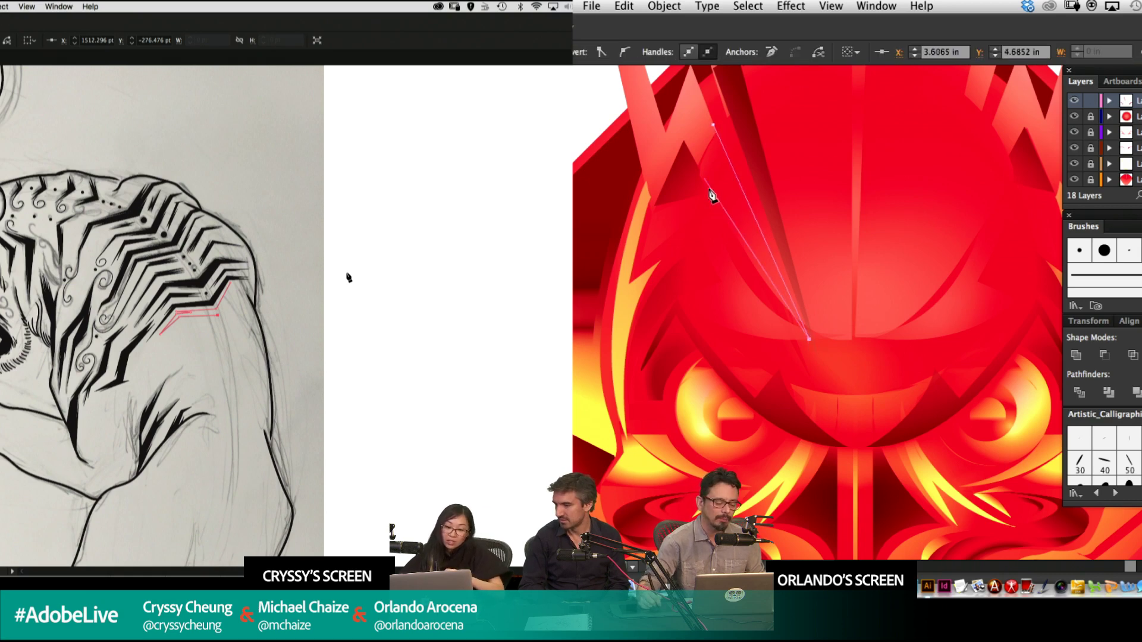
pyautogui.click(684, 139)
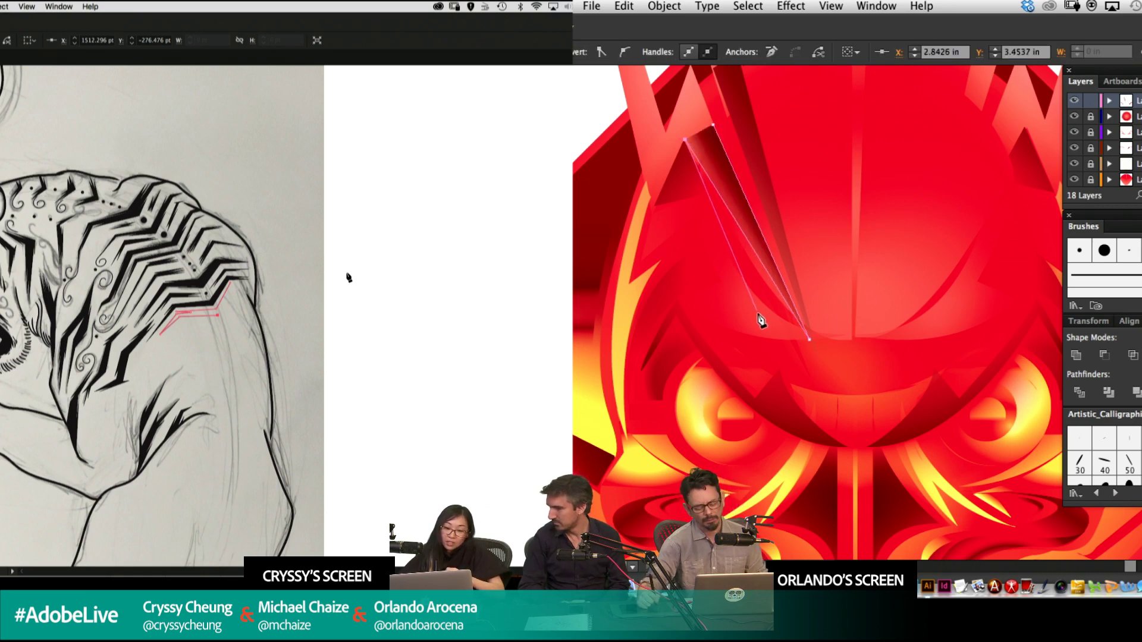
pyautogui.press('super+minus')
pyautogui.press('super+minus')
pyautogui.moveTo(890, 242); pyautogui.dragTo(834, 234)
pyautogui.click(783, 184)
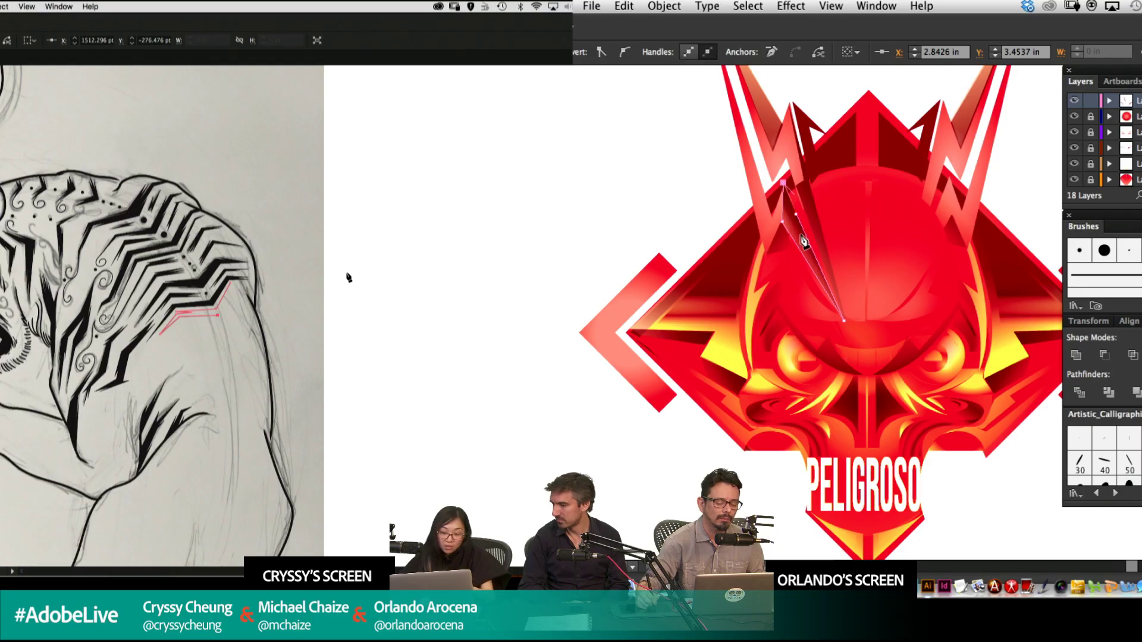
pyautogui.click(796, 215)
pyautogui.press('v')
pyautogui.press('super+plus')
pyautogui.press('super+plus')
pyautogui.press('super+plus')
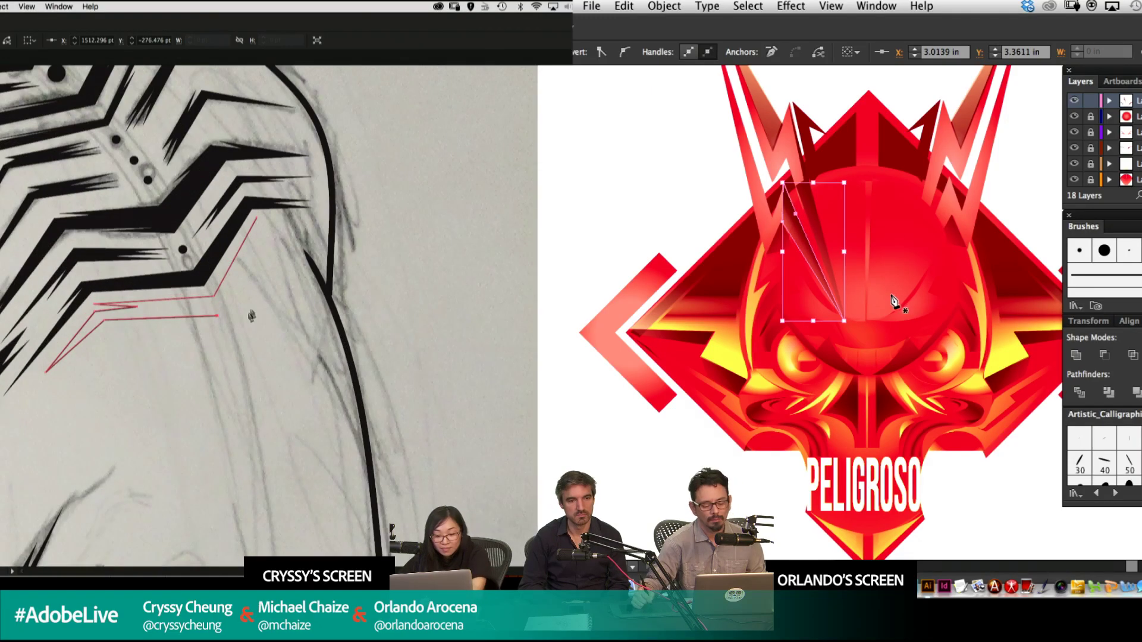
pyautogui.press('super+z')
pyautogui.press('super+z')
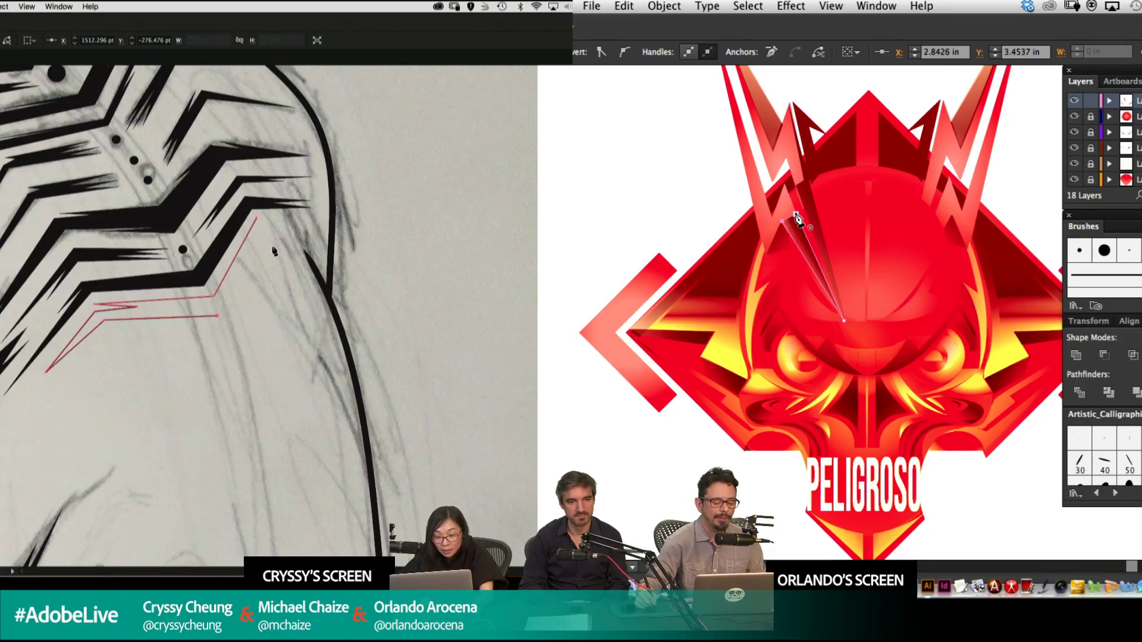
# Close the second spike at its upper corner and extend the black stripe's lower edge up toward the shoulder.
pyautogui.click(273, 243)
pyautogui.click(796, 214)
pyautogui.keyDown('super'); pyautogui.click(615, 205); pyautogui.keyUp('super')
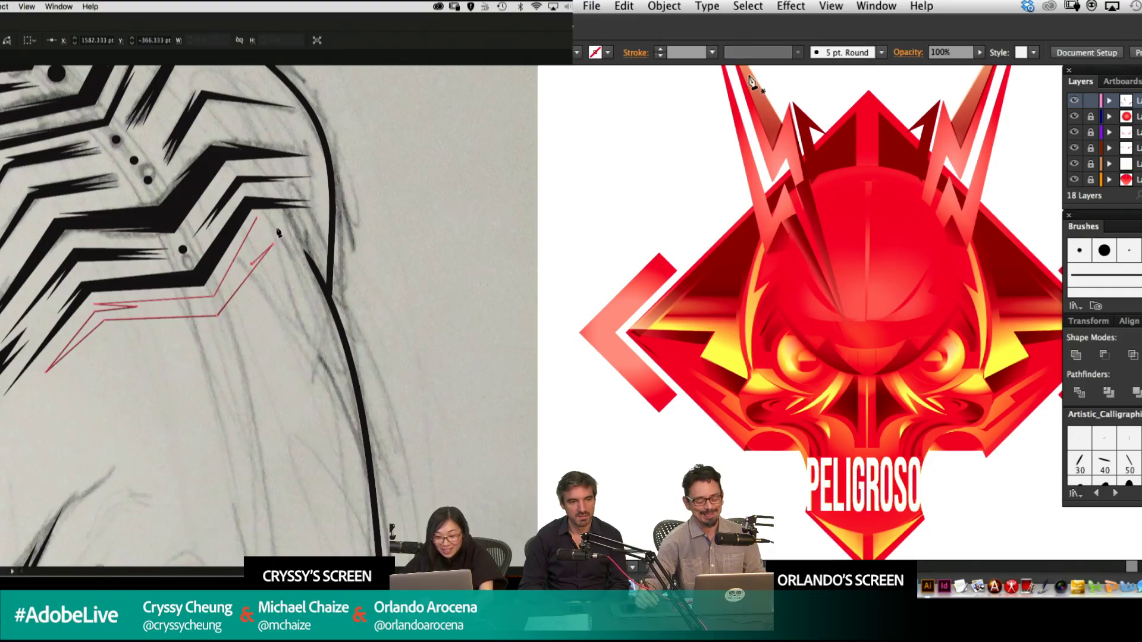
# Extend the black stripe's outline to the shoulder side and form a notched, double-pointed right end.
pyautogui.click(320, 236)
pyautogui.press('super+plus')
pyautogui.press('super+plus')
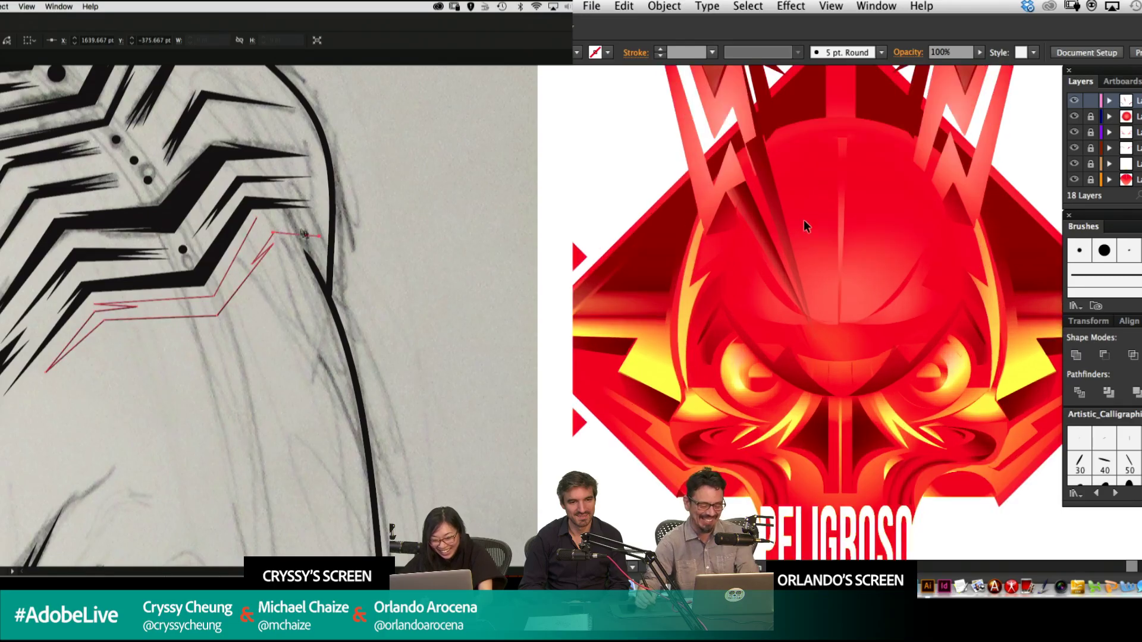
pyautogui.moveTo(813, 256); pyautogui.dragTo(899, 360)
pyautogui.click(288, 228)
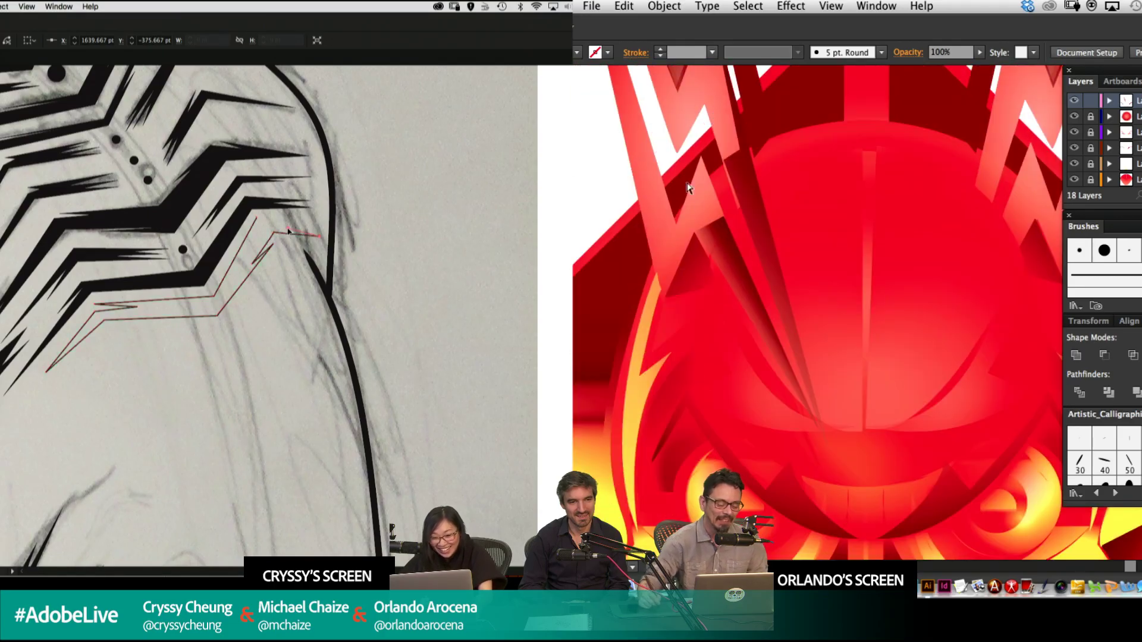
pyautogui.click(321, 227)
# Adjust the upper corner of the short forehead spike, and close and fill the black stripe at its upper peak.
pyautogui.click(724, 217)
pyautogui.moveTo(724, 217); pyautogui.dragTo(721, 207)
pyautogui.click(262, 223)
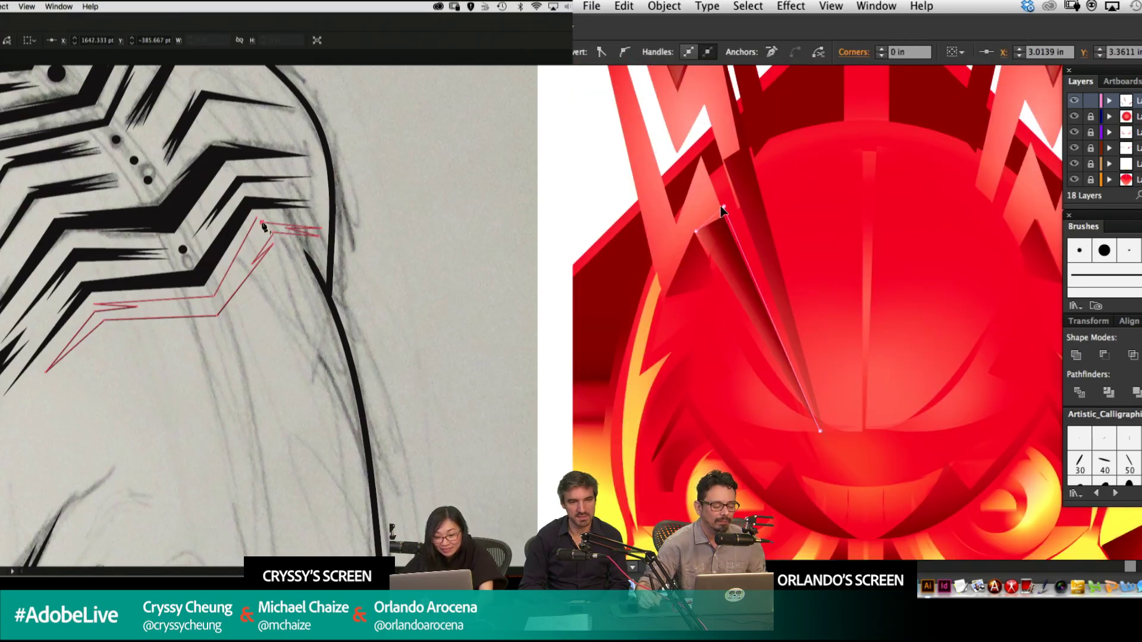
pyautogui.click(263, 223)
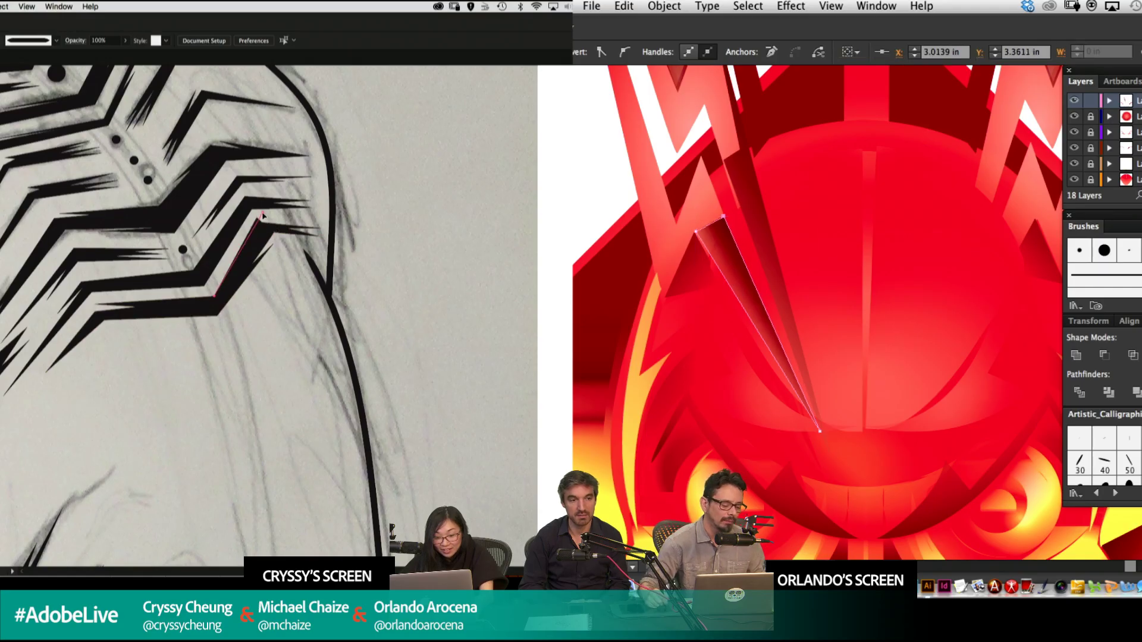
pyautogui.moveTo(262, 214); pyautogui.dragTo(262, 213)
# Redirect the short spike's gradient so it fades down the forehead, and reshape the black stripe's upper-right bend.
pyautogui.press('g')
pyautogui.moveTo(797, 300); pyautogui.dragTo(714, 149)
pyautogui.click(284, 241)
pyautogui.press('a')
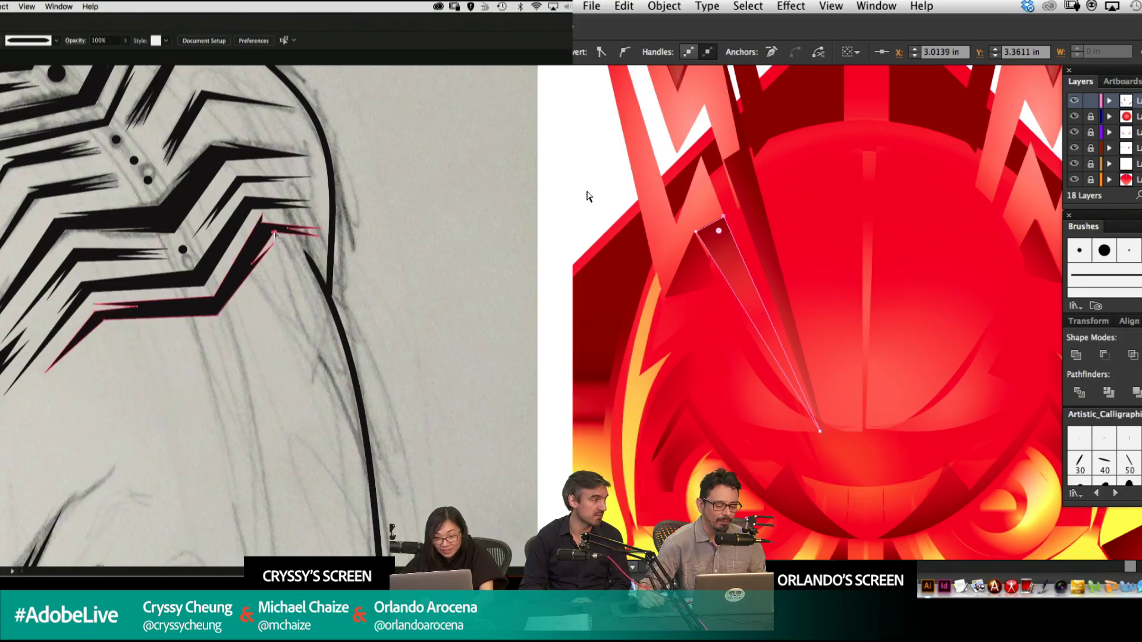
pyautogui.click(589, 197)
pyautogui.press('g')
pyautogui.moveTo(275, 233); pyautogui.dragTo(249, 263)
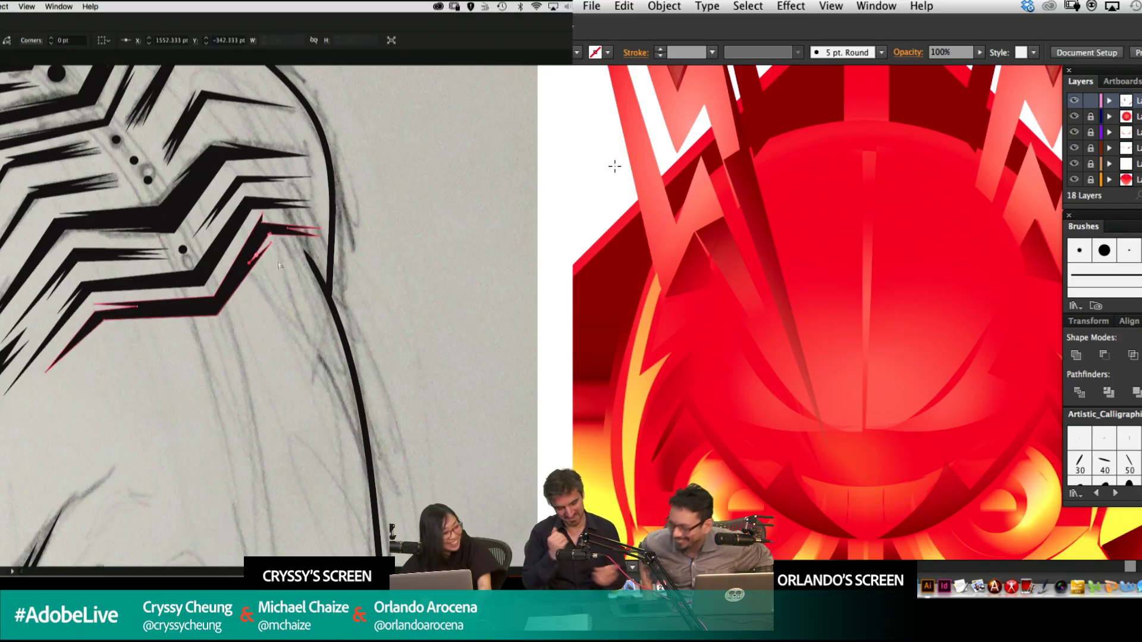
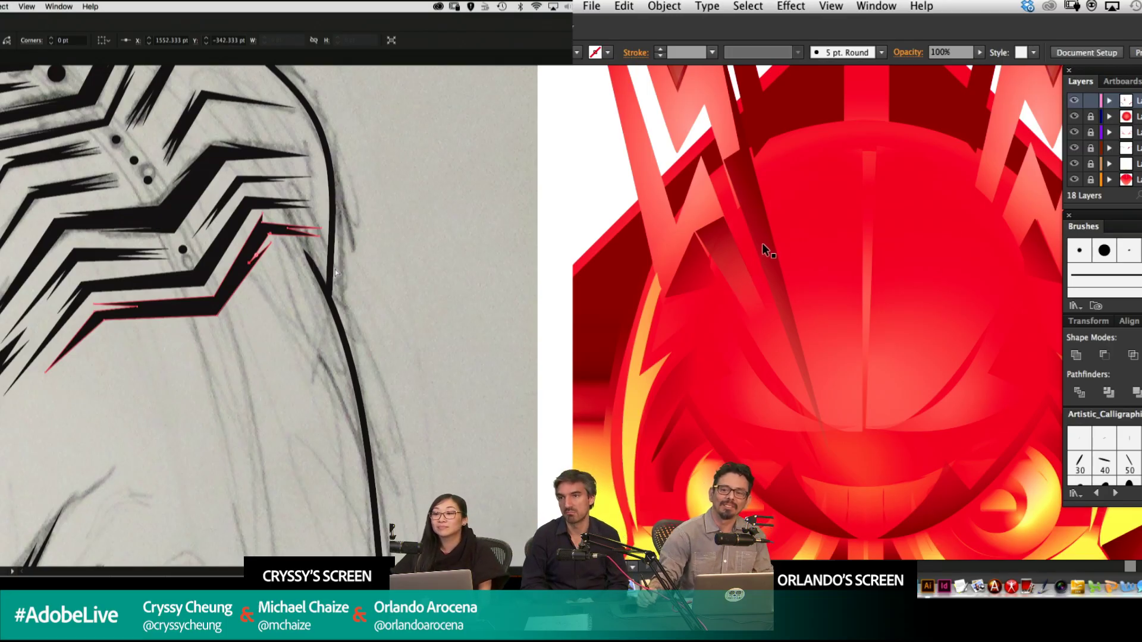
# Redirect the longer spike's gradient to fade out along its length, and sharpen the black stripe's lower bend.
pyautogui.click(744, 174)
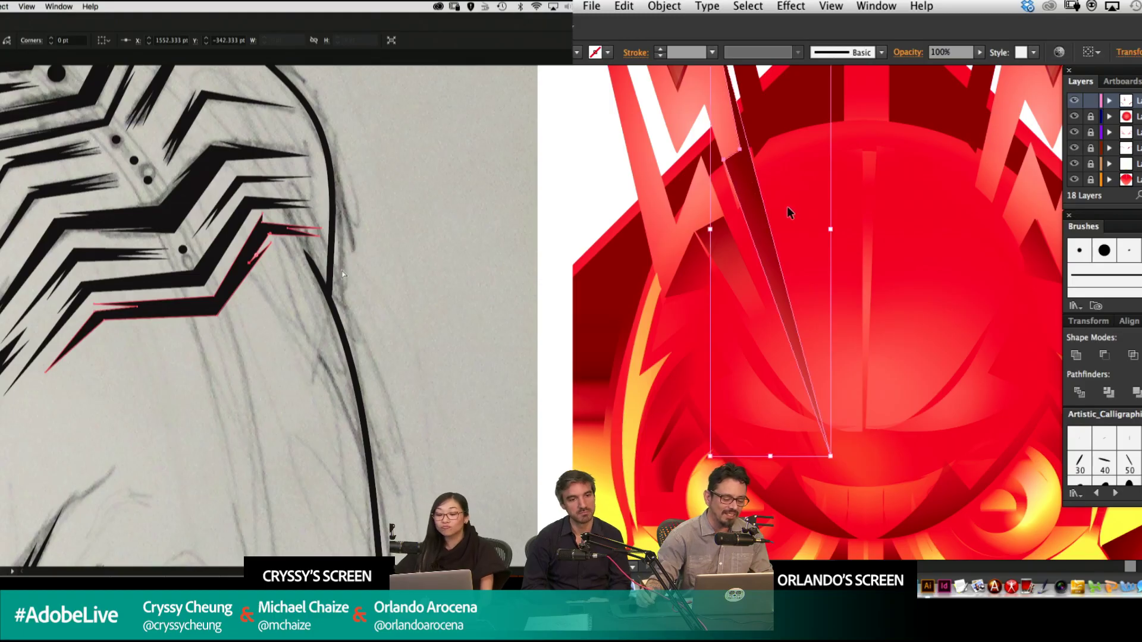
pyautogui.press('g')
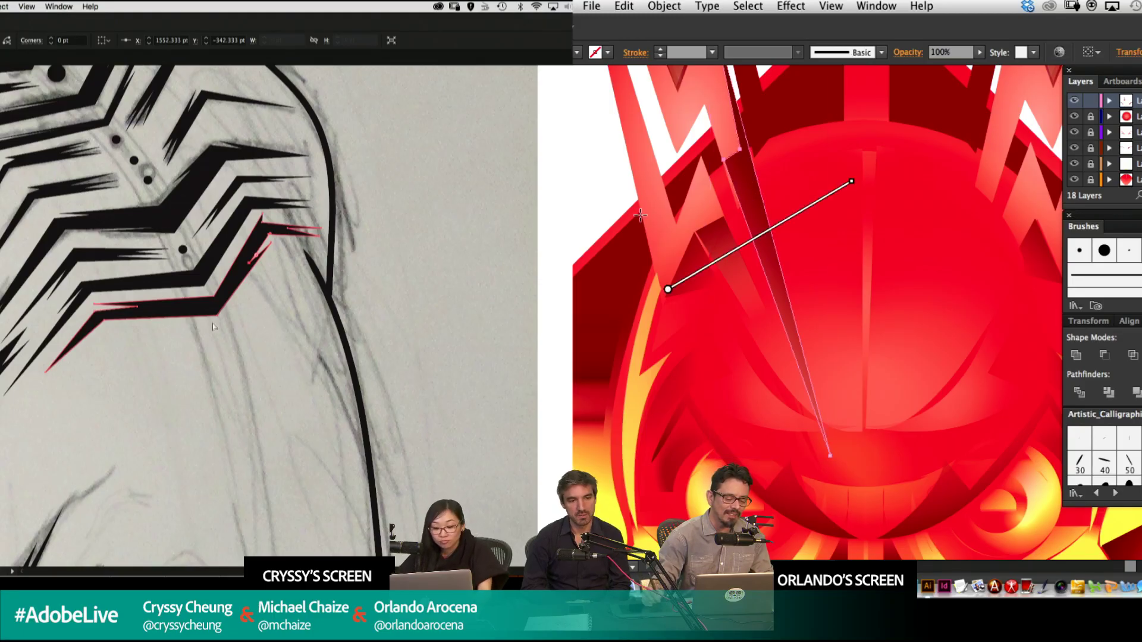
pyautogui.moveTo(696, 122)
pyautogui.mouseDown()
pyautogui.moveTo(769, 124)
pyautogui.moveTo(772, 290)
pyautogui.mouseUp()
pyautogui.moveTo(217, 315); pyautogui.dragTo(222, 320)
pyautogui.moveTo(746, 344); pyautogui.dragTo(658, 108)
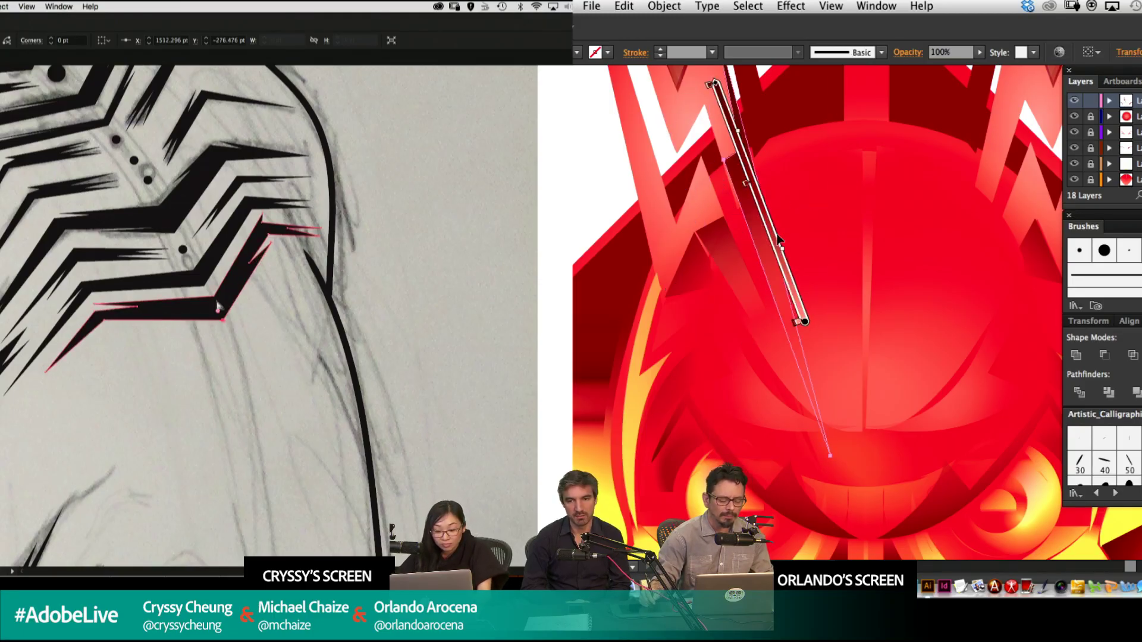
pyautogui.moveTo(793, 208); pyautogui.dragTo(751, 90)
pyautogui.press('super+shift+a')
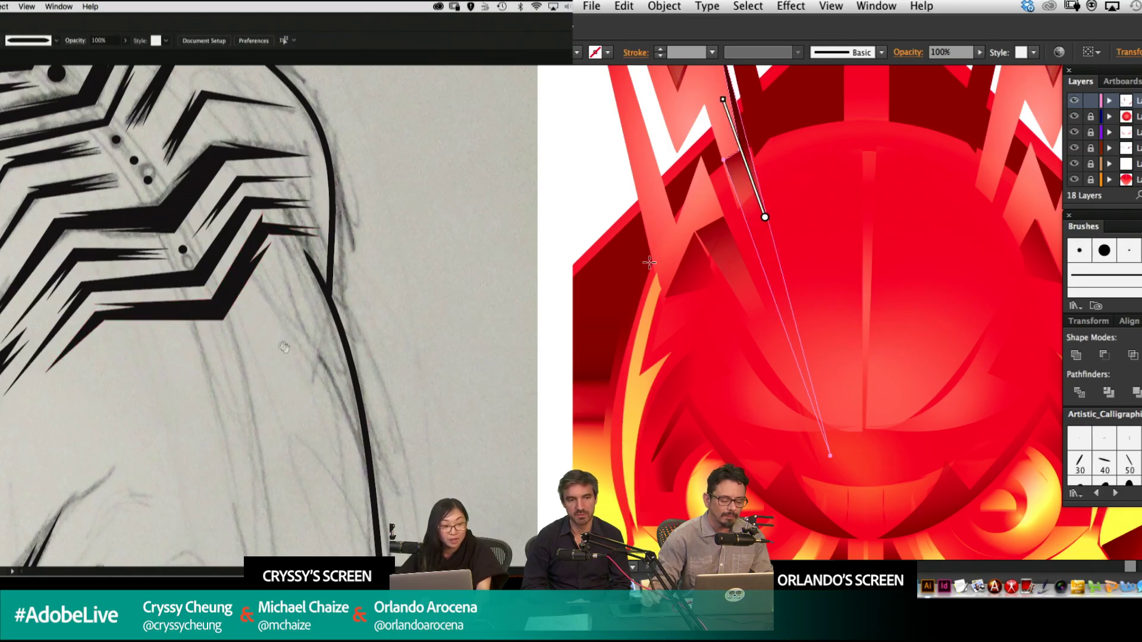
# Examine the whole badge at page size and in outline view, and bring the area under the finished stripe into view.
pyautogui.press('super+shift+a')
pyautogui.moveTo(287, 348); pyautogui.dragTo(383, 270)
pyautogui.press('v')
pyautogui.press('p')
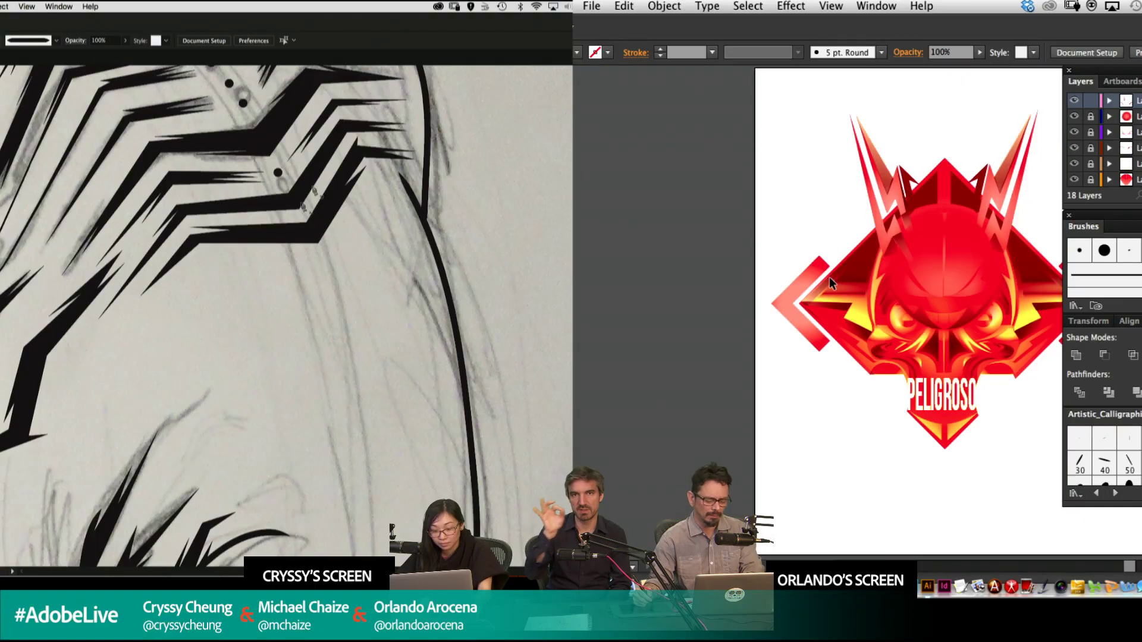
pyautogui.press('super+0')
pyautogui.moveTo(326, 238); pyautogui.dragTo(403, 169)
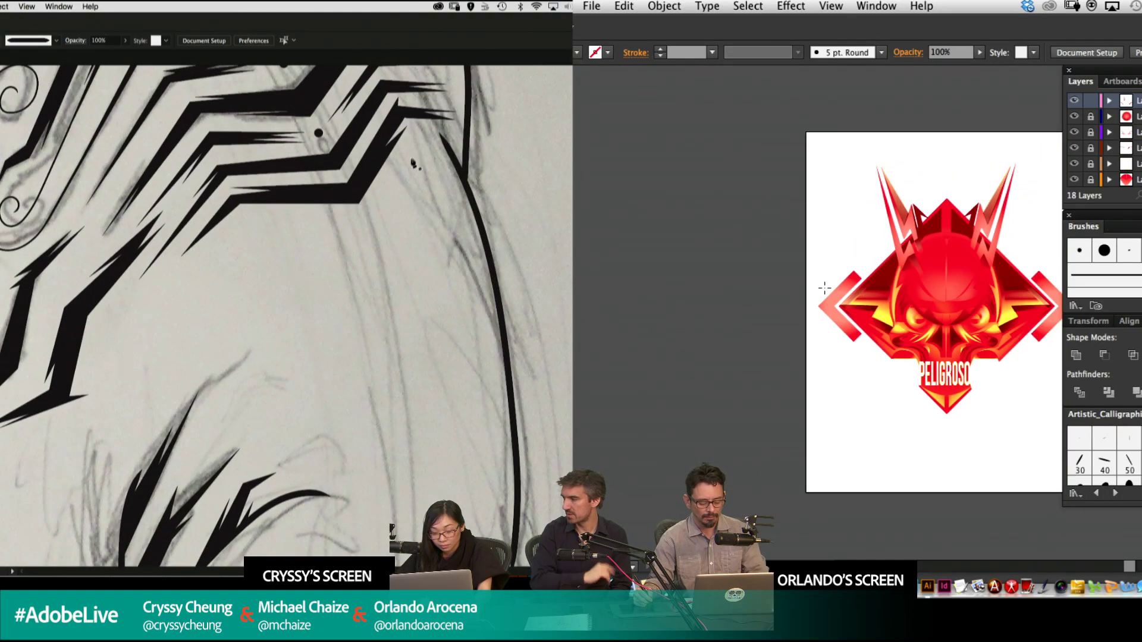
pyautogui.press('super+y')
pyautogui.press('super+y')
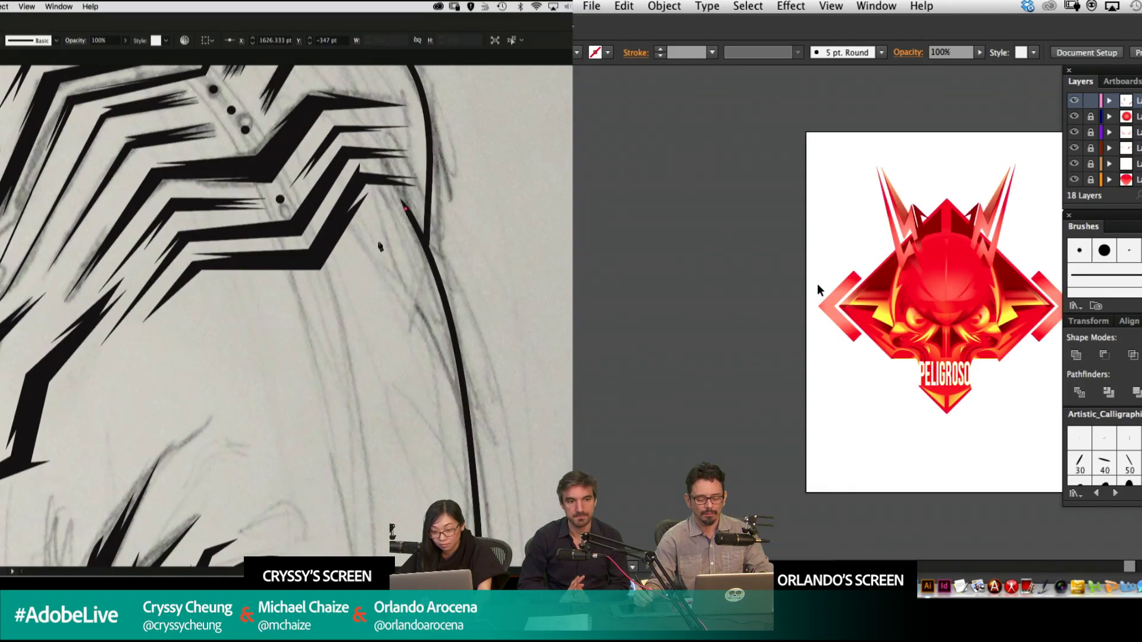
pyautogui.press('super+=')
pyautogui.press('super+=')
pyautogui.press('super+=')
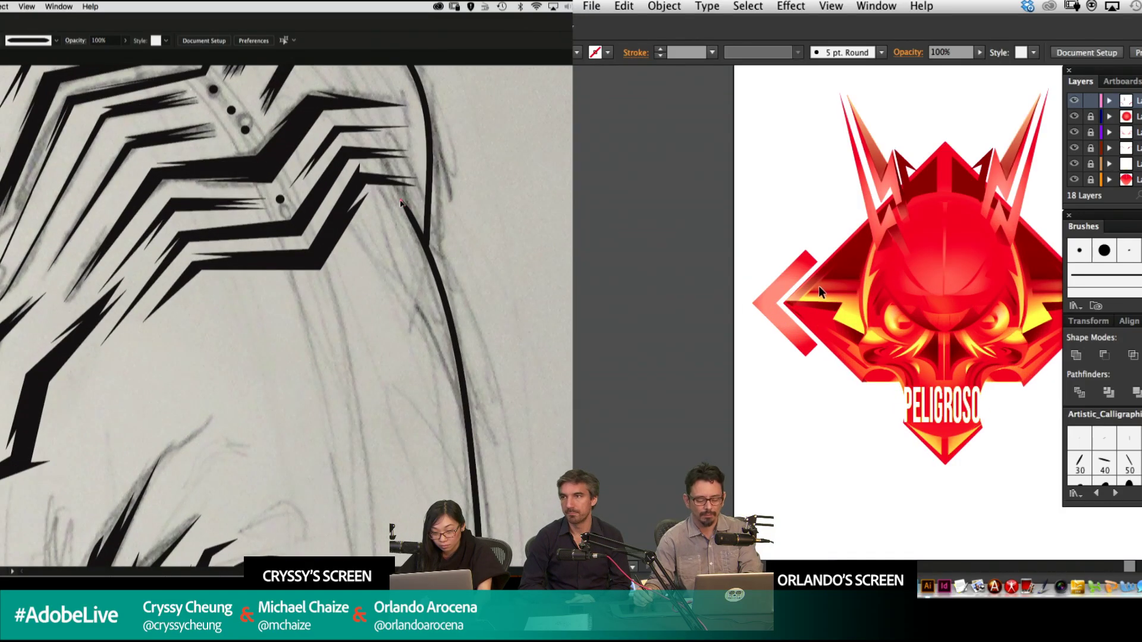
# Start another jagged stripe below the lowest one, from the shoulder line down to a bend and across to the left.
pyautogui.click(399, 202)
pyautogui.click(360, 255)
pyautogui.moveTo(851, 294)
pyautogui.mouseDown()
pyautogui.moveTo(776, 367)
pyautogui.moveTo(722, 343)
pyautogui.mouseUp()
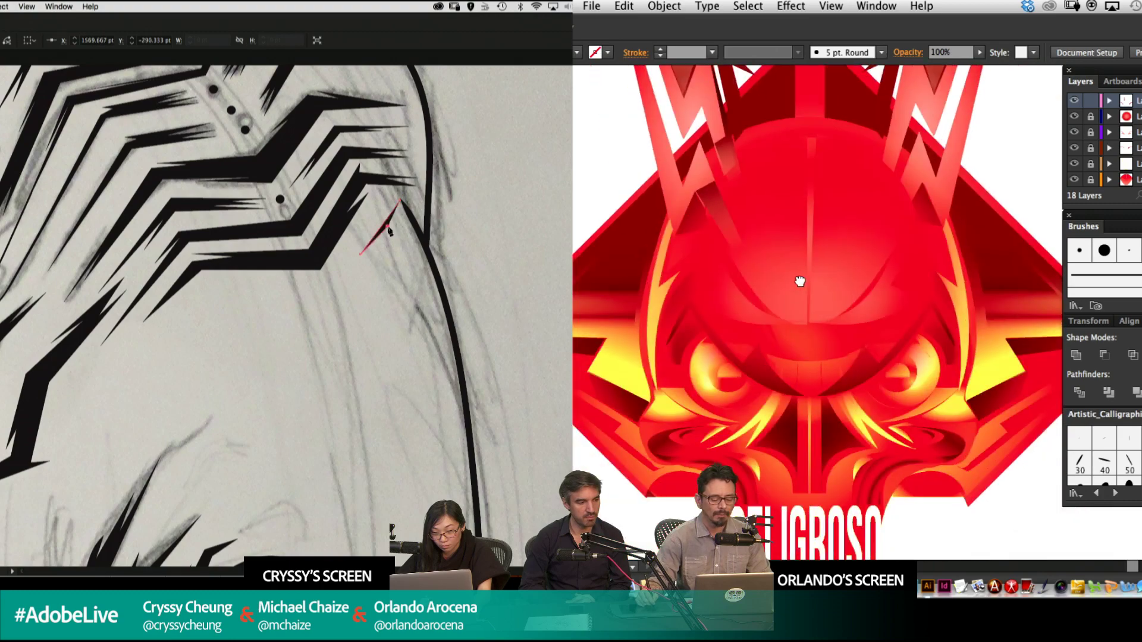
pyautogui.click(331, 286)
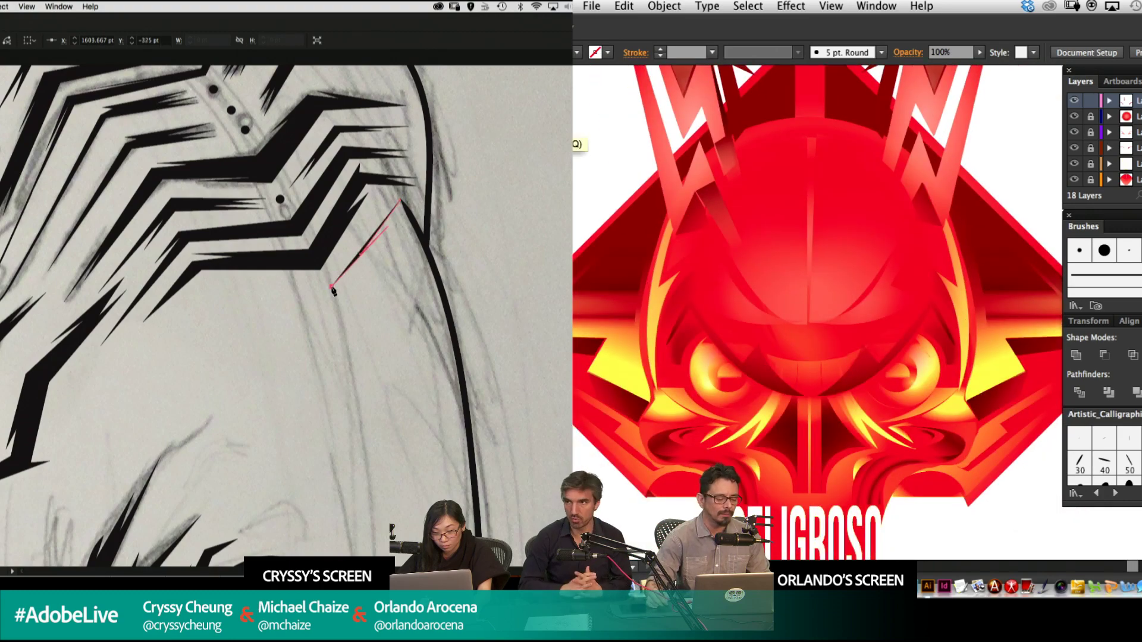
pyautogui.click(226, 288)
# Delete the longer spike beside the left horn, and trace the new stripe's notch and horizontal edge toward the left.
pyautogui.click(722, 153)
pyautogui.click(305, 291)
pyautogui.press('Delete')
pyautogui.click(212, 292)
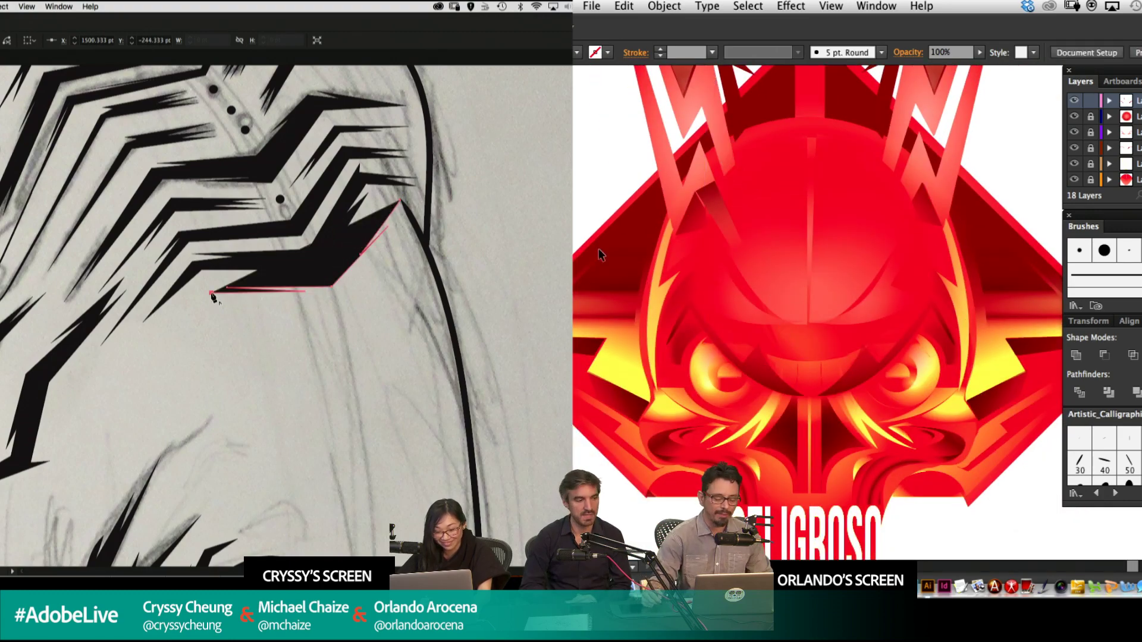
pyautogui.press('super+z')
pyautogui.click(192, 292)
# Mirror a copy of the short spike onto the skull's right side, and extend the stripe's edge diagonally down-left to a notch.
pyautogui.moveTo(717, 204); pyautogui.dragTo(953, 264)
pyautogui.click(222, 296)
pyautogui.press('o')
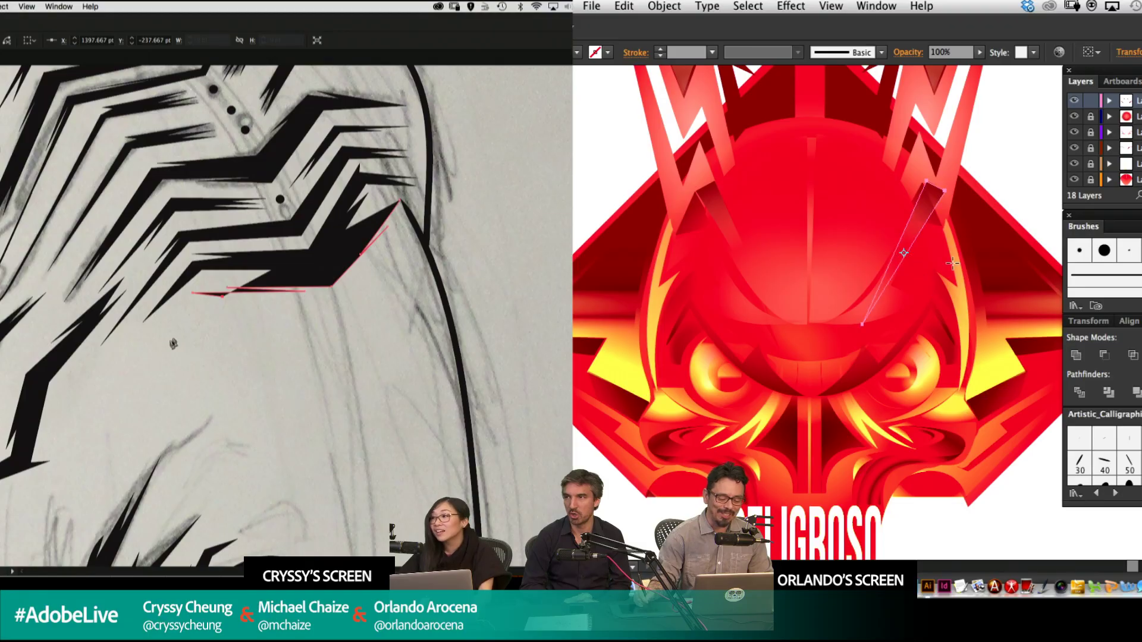
pyautogui.scroll(-3, 172, 339)
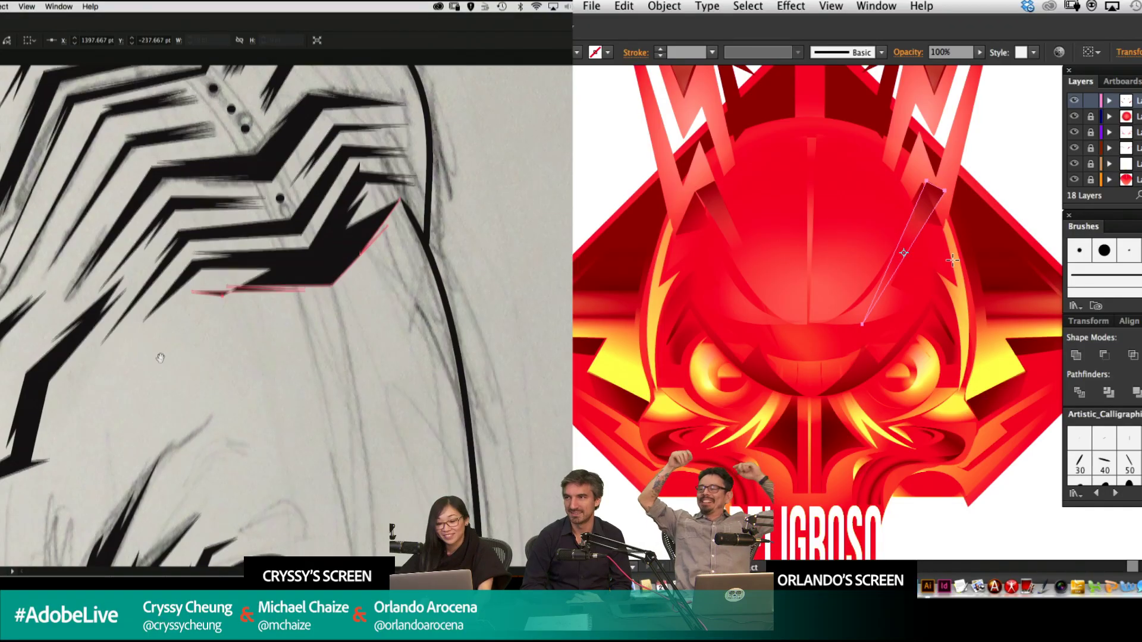
pyautogui.click(134, 320)
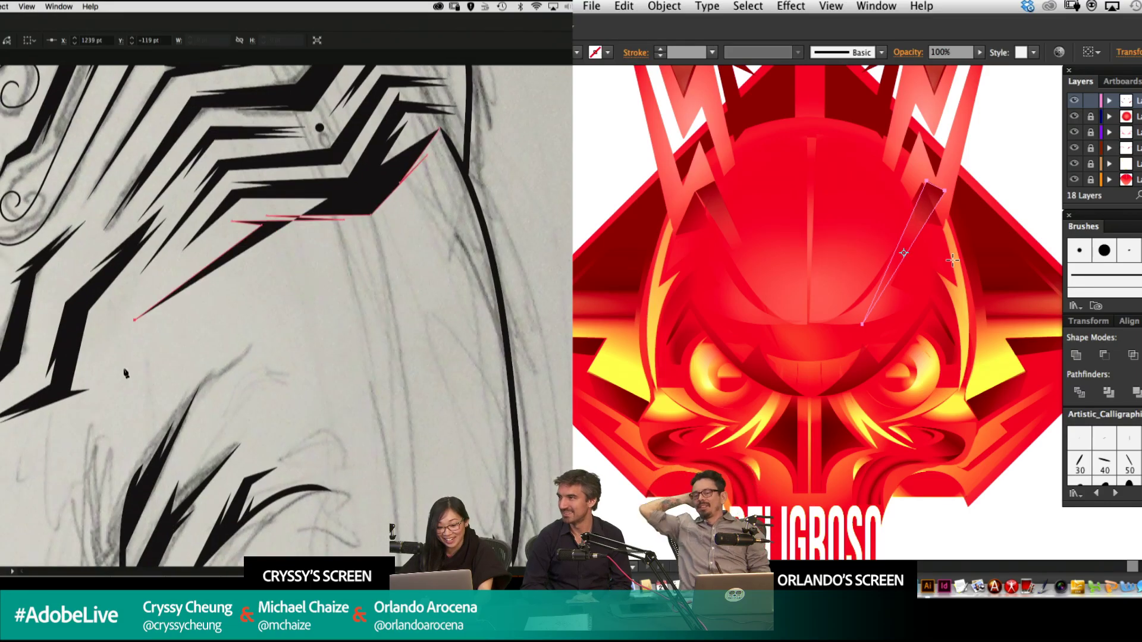
pyautogui.click(150, 311)
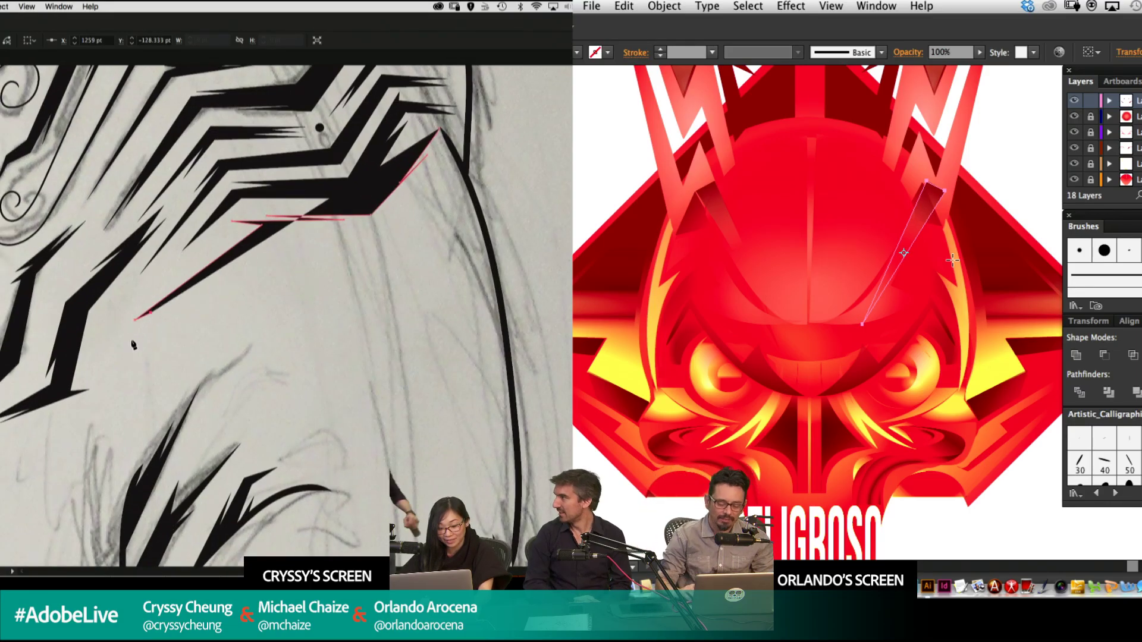
# Nudge the mirrored spike inward and up against the right horn, and swap the stripe's fill and stroke to show only its outline.
pyautogui.hotkey('shift', 'Left')
pyautogui.hotkey('shift', 'Left')
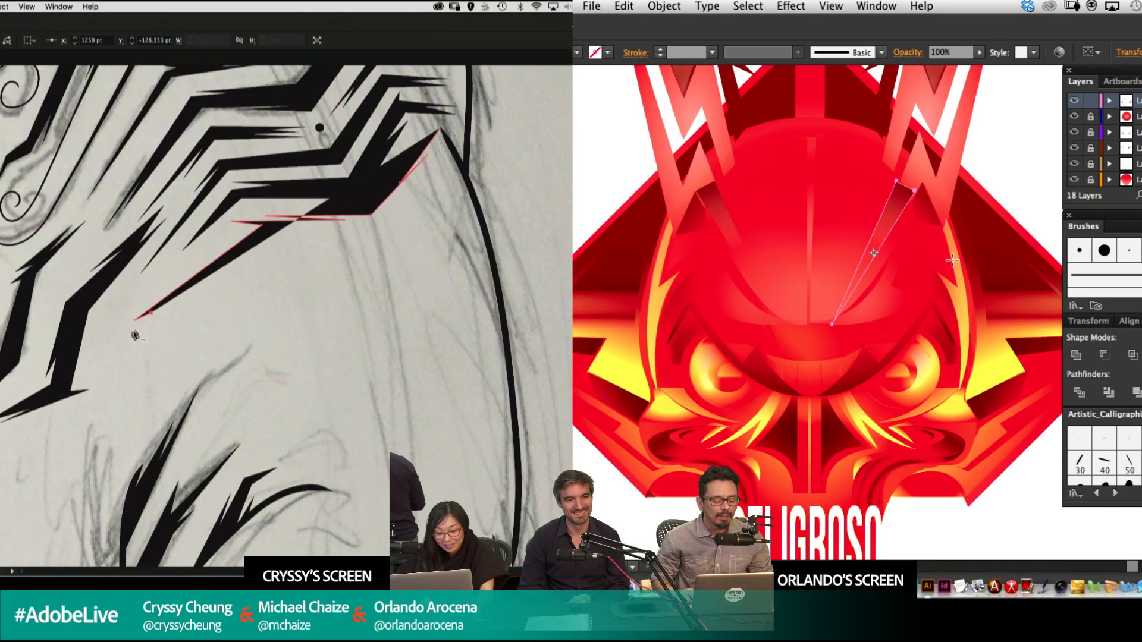
pyautogui.hotkey('shift', 'x')
pyautogui.press('Up')
pyautogui.press('Right')
pyautogui.press('Right')
pyautogui.press('Up')
pyautogui.press('Up')
pyautogui.press('Up')
pyautogui.press('Up')
pyautogui.press('Up')
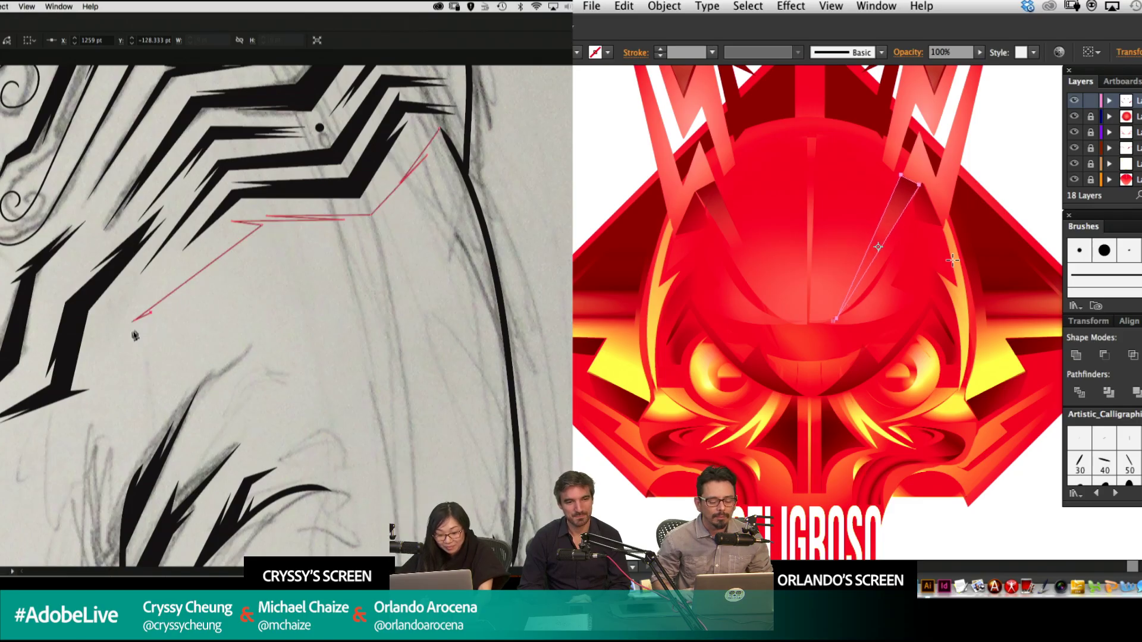
# Trace the stripe's pointed lower-left tip and nudge the mirrored spike slightly to the right.
pyautogui.click(132, 332)
pyautogui.click(121, 380)
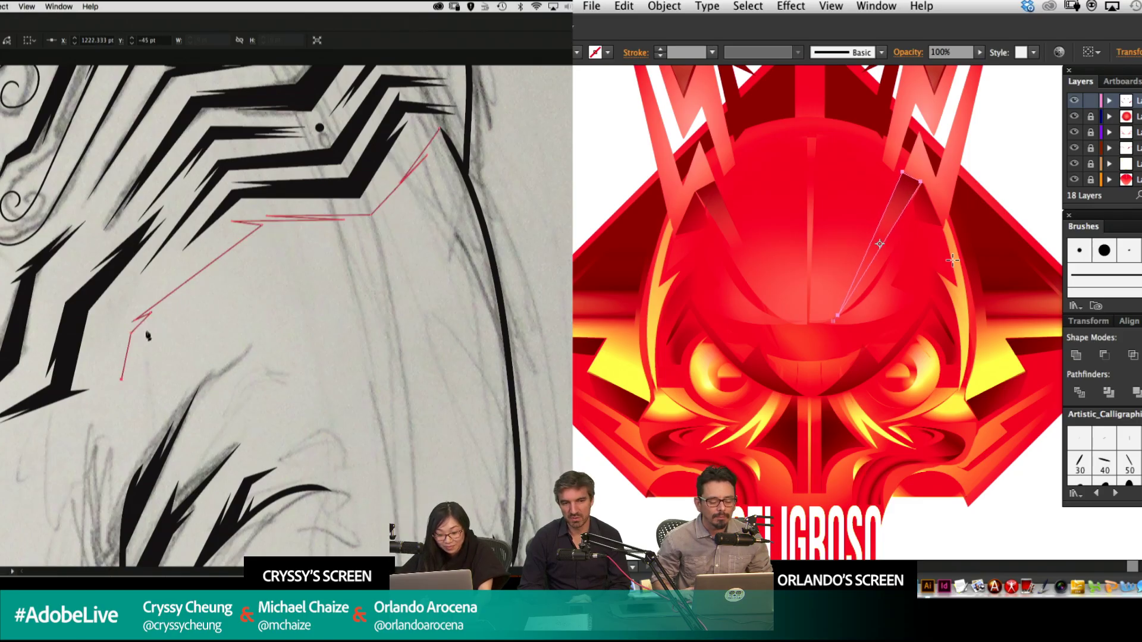
pyautogui.press('Right')
pyautogui.click(140, 335)
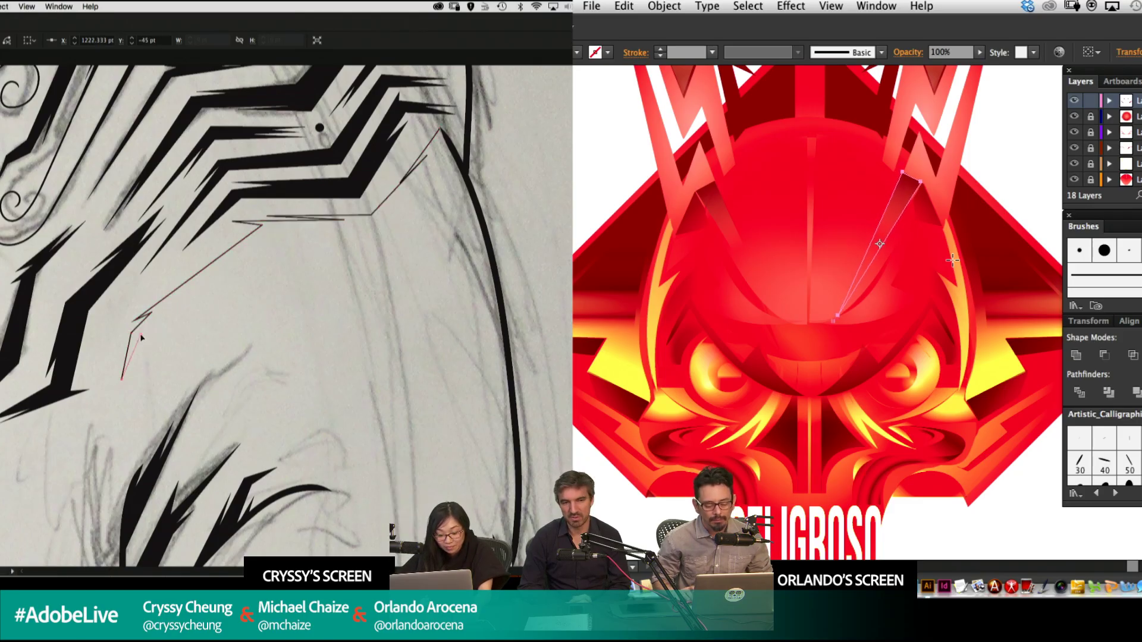
# Deselect the mirrored spike, and trace the stripe's returning lower edge with a notch up to its next bend.
pyautogui.press('v')
pyautogui.click(224, 276)
pyautogui.click(1030, 177)
pyautogui.click(189, 295)
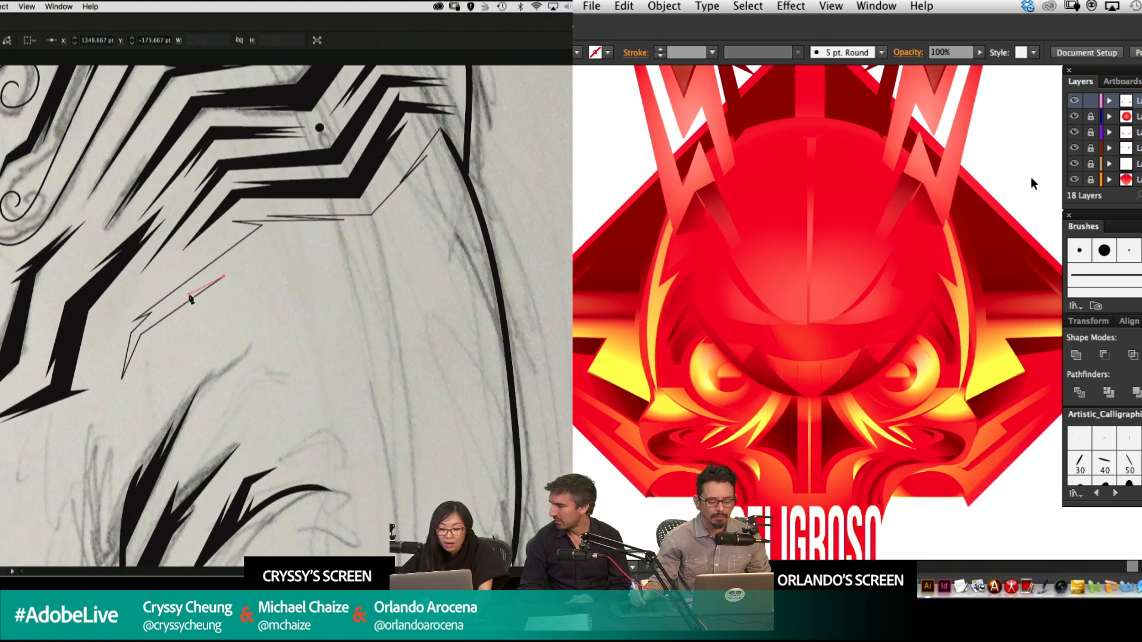
pyautogui.press('space')
pyautogui.moveTo(868, 250); pyautogui.dragTo(894, 228)
pyautogui.click(271, 233)
# Start a curved shape at the brow edge beside the nose, curving down toward the left eye's inner corner.
pyautogui.press('super+=')
pyautogui.press('super+=')
pyautogui.press('space')
pyautogui.moveTo(797, 383); pyautogui.dragTo(874, 187)
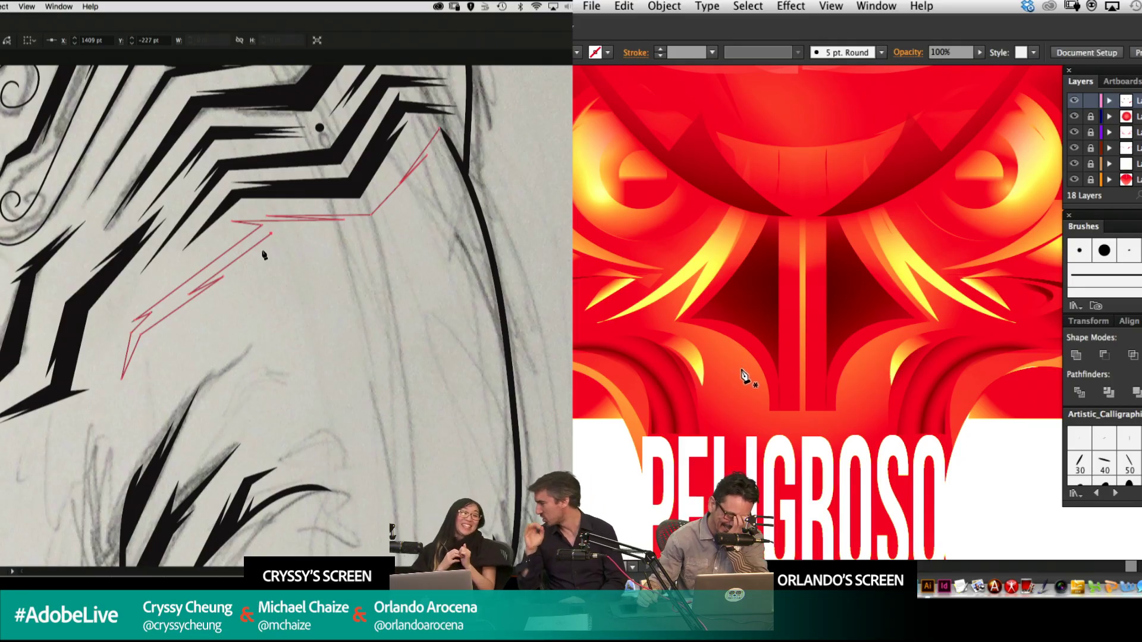
pyautogui.moveTo(782, 290); pyautogui.dragTo(850, 304)
pyautogui.click(784, 211)
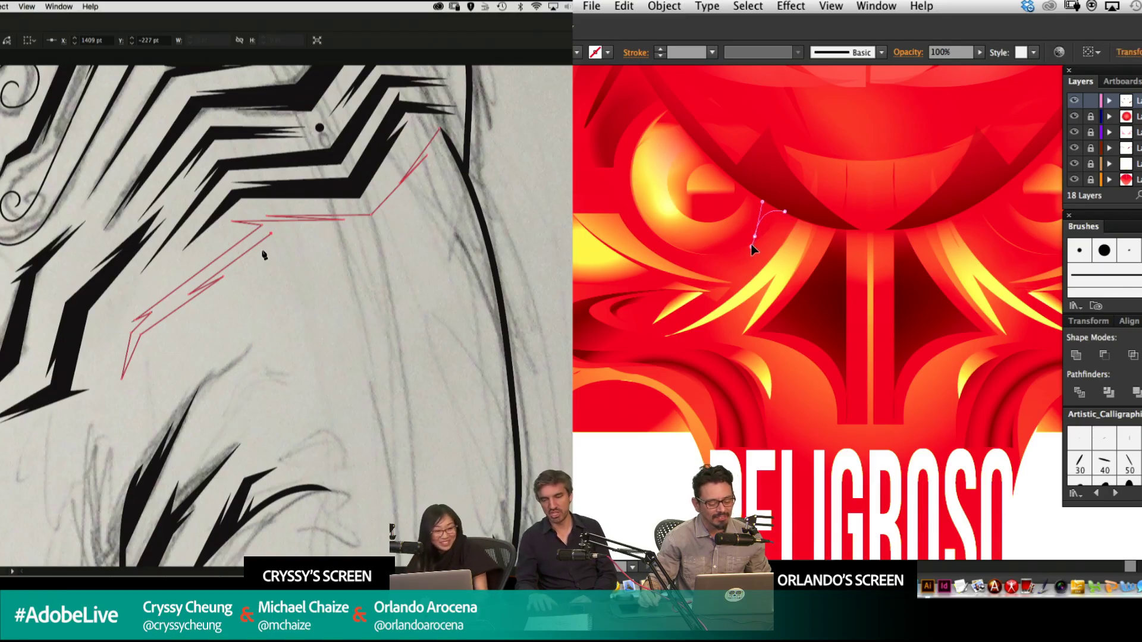
pyautogui.moveTo(752, 245); pyautogui.dragTo(753, 245)
pyautogui.click(755, 244)
# Curve the shape to a point beneath the left eye, sweep back under it and close it at the brow.
pyautogui.moveTo(675, 249); pyautogui.dragTo(643, 233)
pyautogui.click(677, 251)
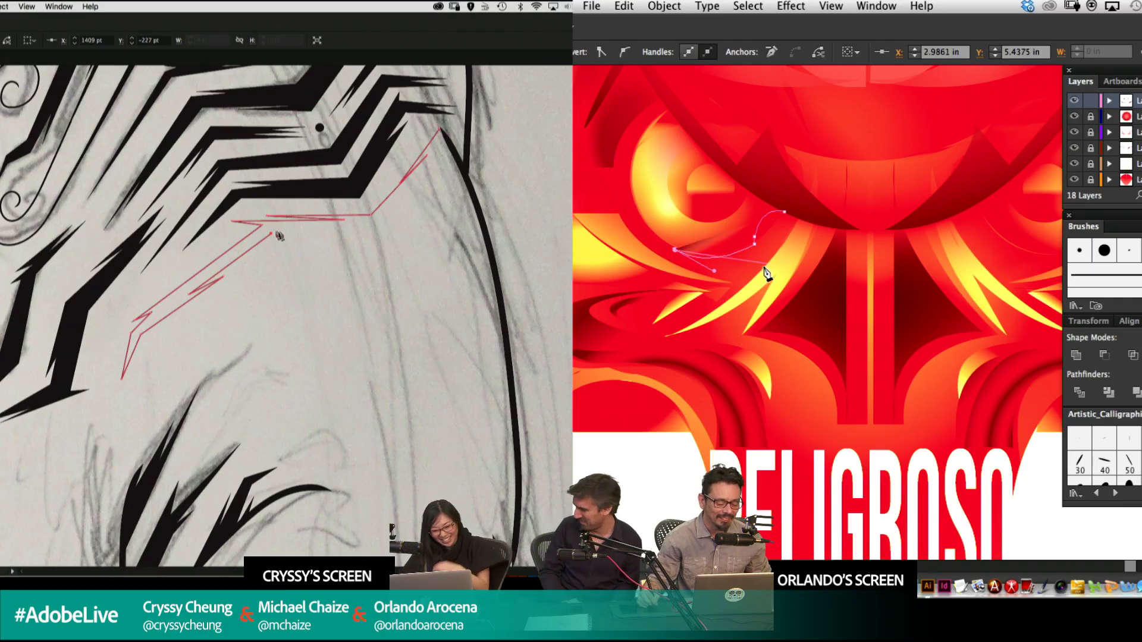
pyautogui.moveTo(755, 276); pyautogui.dragTo(788, 276)
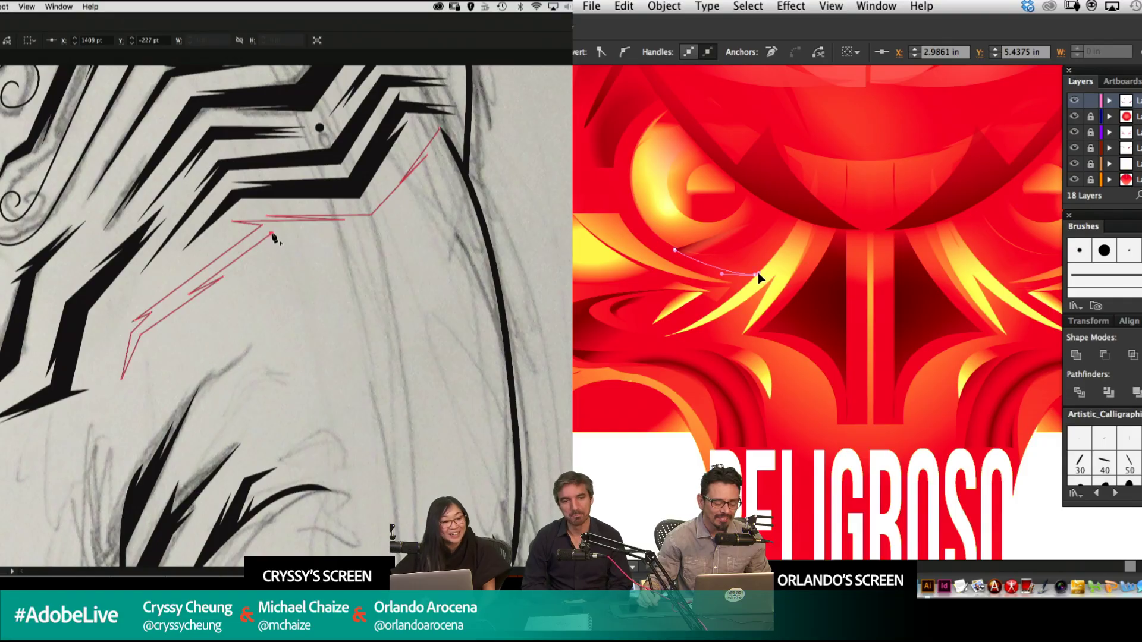
pyautogui.click(797, 219)
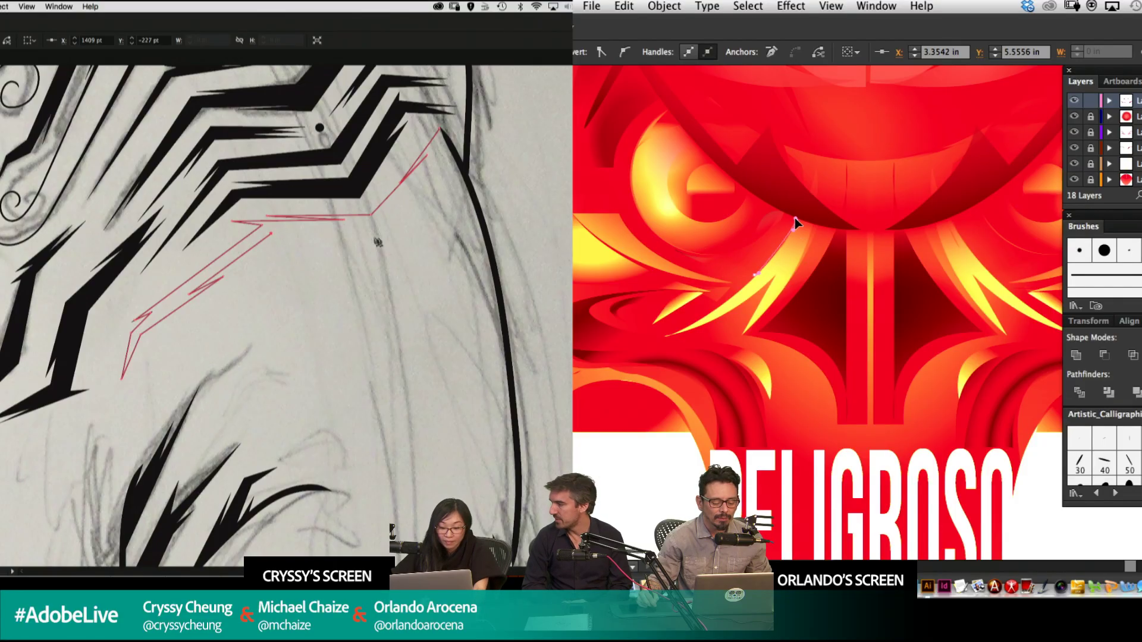
pyautogui.click(784, 212)
# Extend the stripe's lower edge to the right, and apply a dark gradient diagonally across the new shape under the left eye.
pyautogui.click(379, 242)
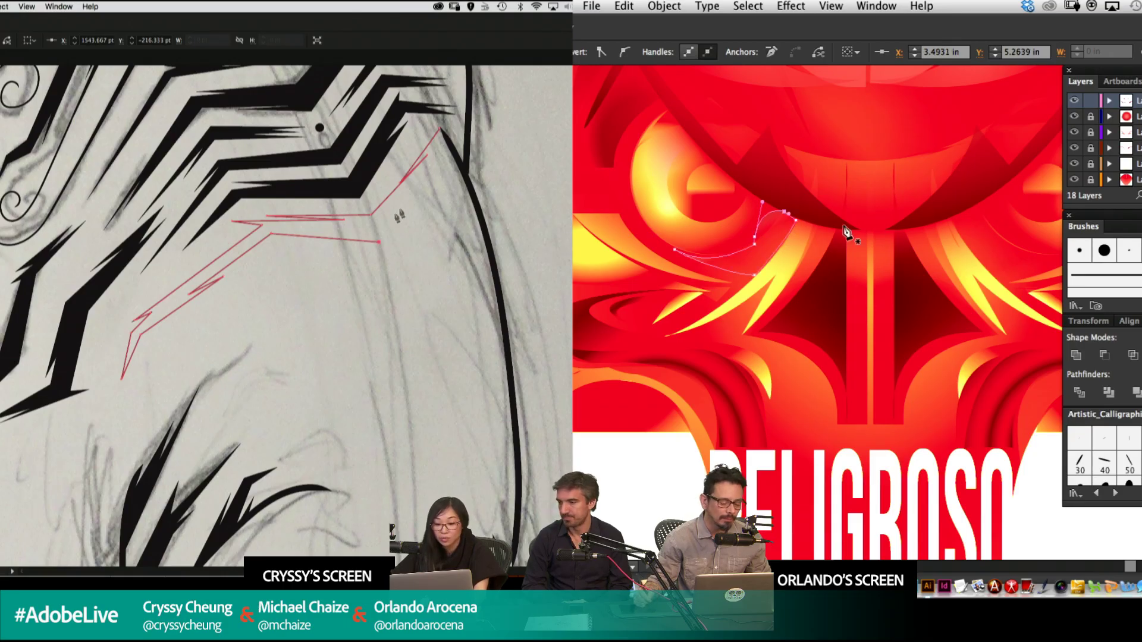
pyautogui.press('g')
pyautogui.moveTo(756, 288); pyautogui.dragTo(716, 188)
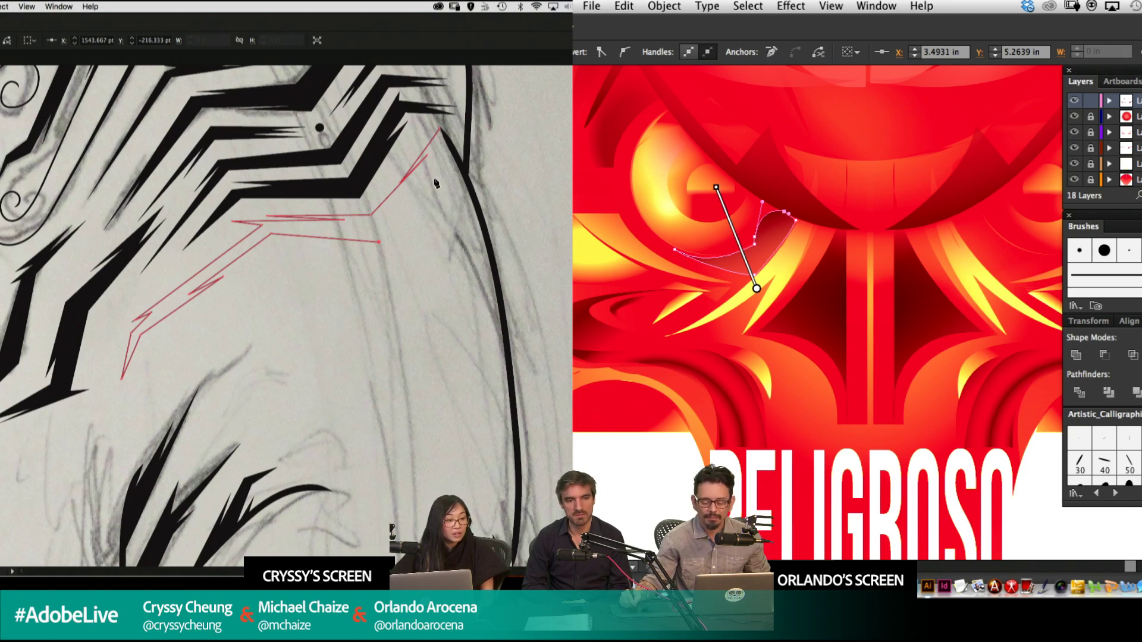
pyautogui.press('super+minus')
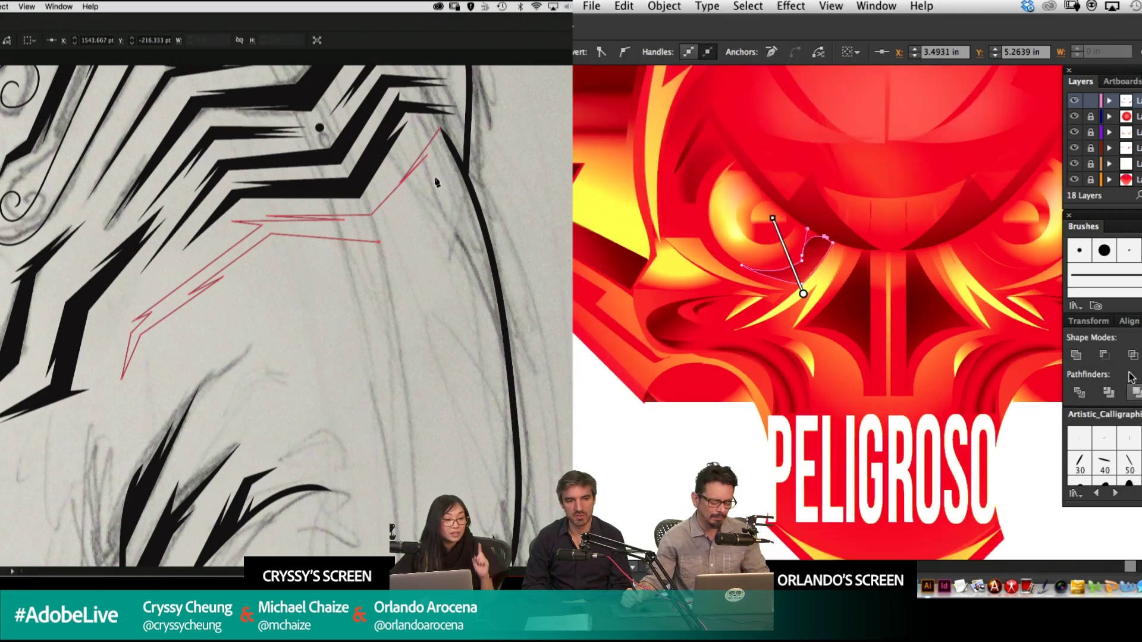
# Mirror a copy of the dark eye shadow under the right eye of the skull and deselect it.
pyautogui.keyDown('super'); pyautogui.click(691, 449); pyautogui.keyUp('super')
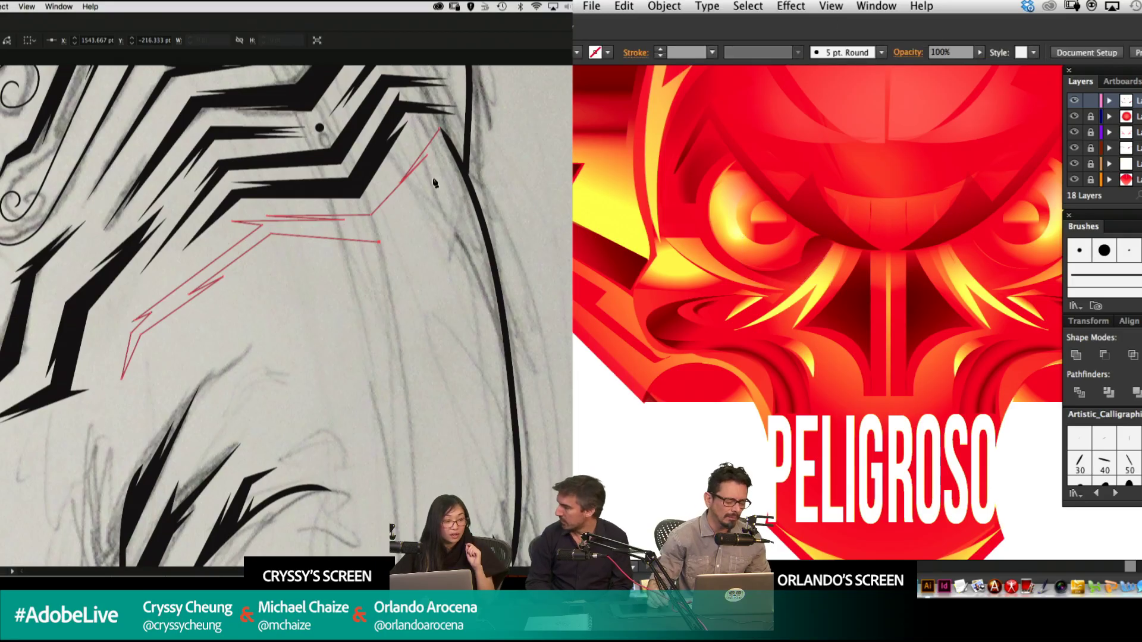
pyautogui.hscroll(5, 836, 308)
pyautogui.scroll(-2, 836, 307)
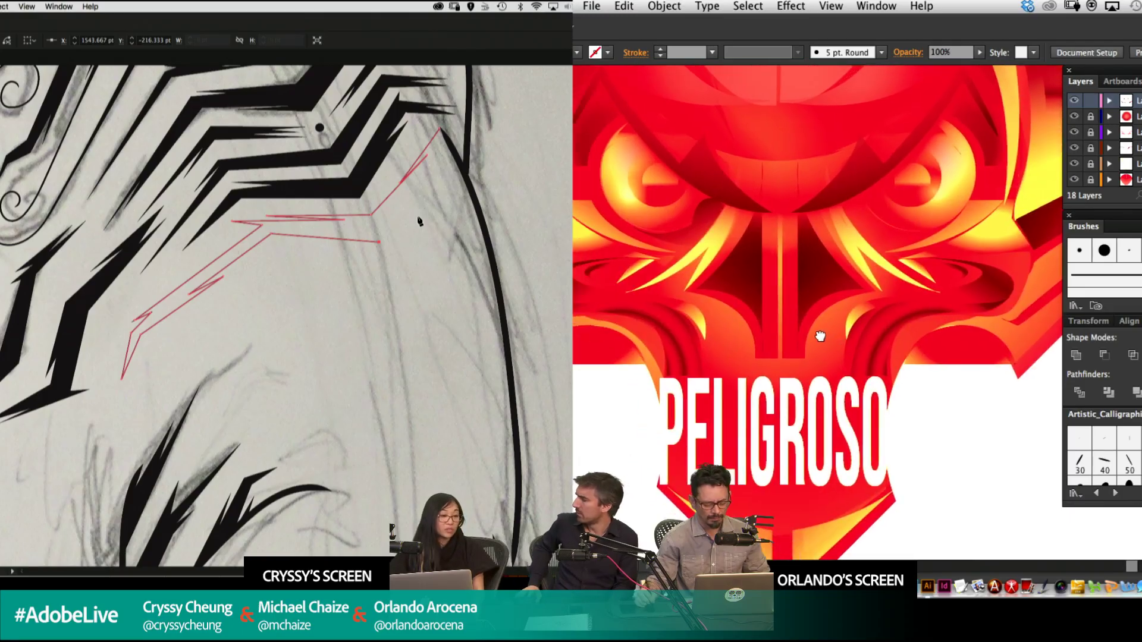
pyautogui.press('super+minus')
pyautogui.press('super+minus')
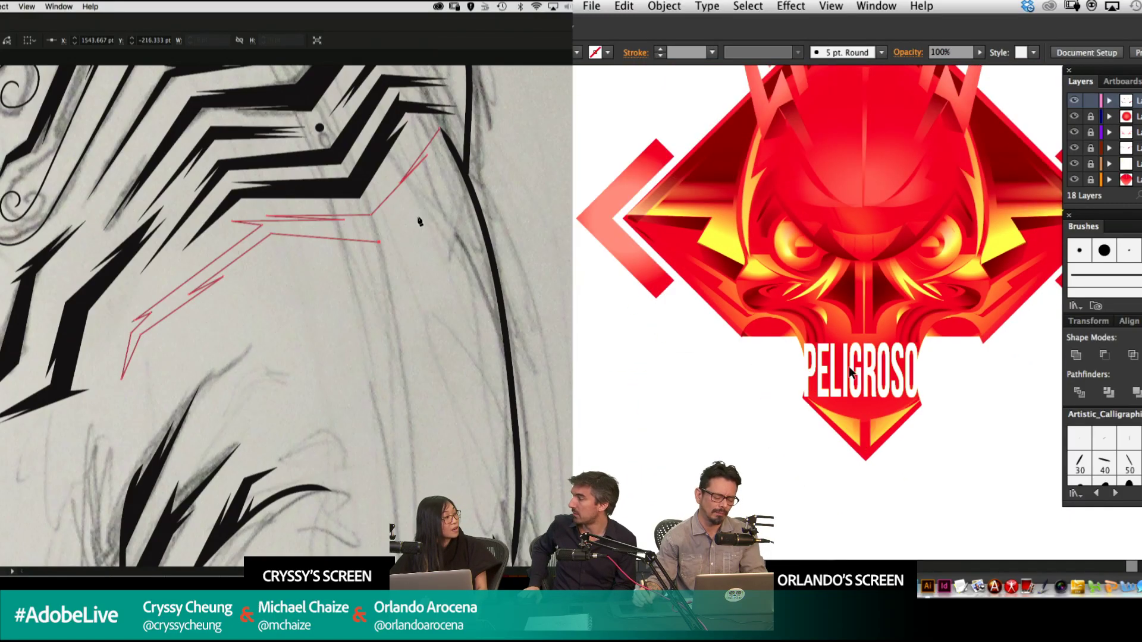
pyautogui.scroll(5, 852, 372)
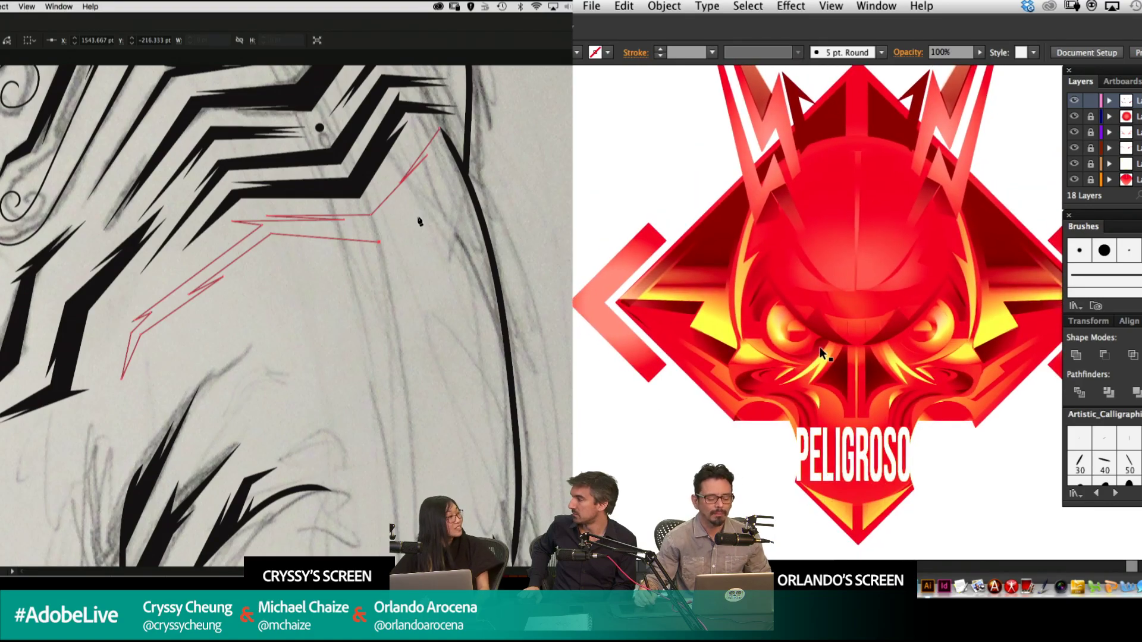
pyautogui.click(913, 346)
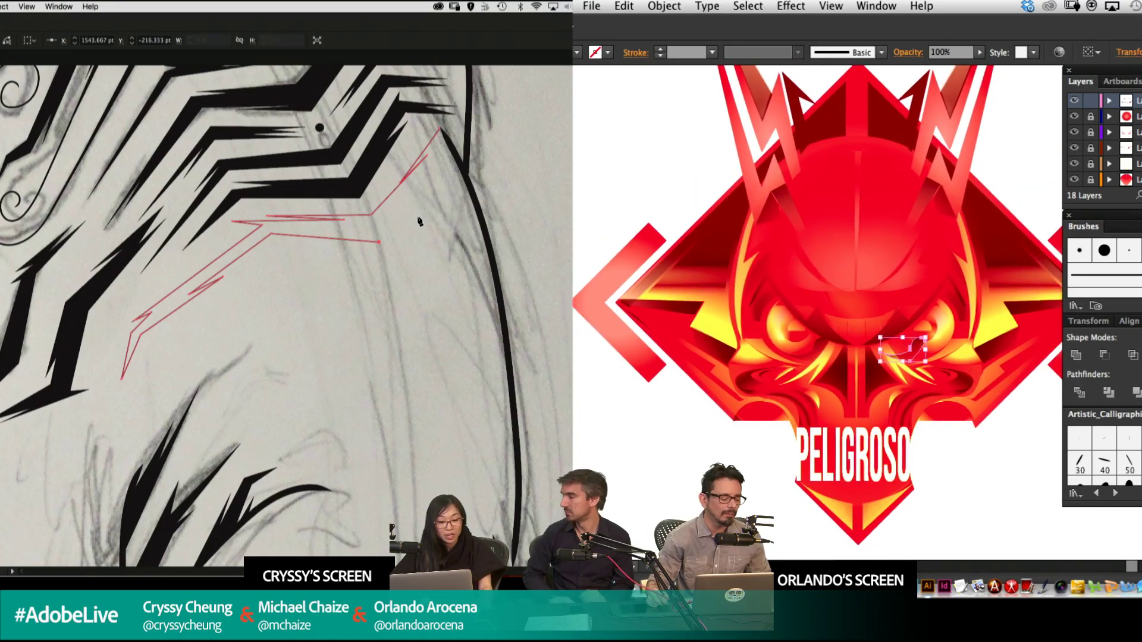
pyautogui.press('o')
pyautogui.click(909, 335)
pyautogui.keyDown('shift'); pyautogui.click(1053, 327); pyautogui.keyUp('shift')
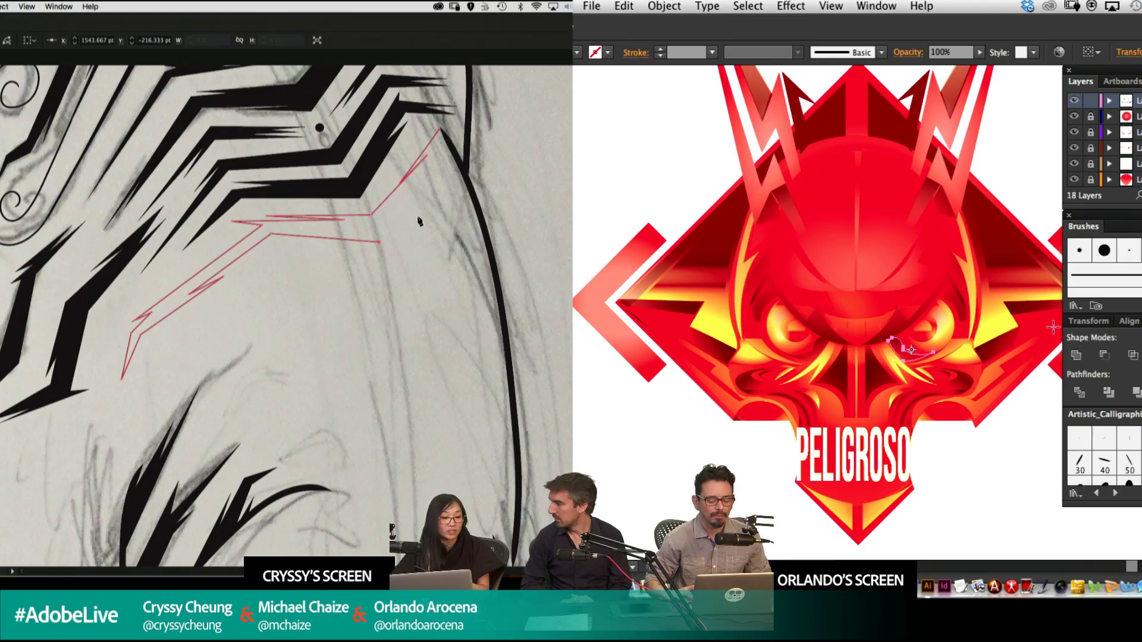
pyautogui.keyDown('super'); pyautogui.click(705, 431); pyautogui.keyUp('super')
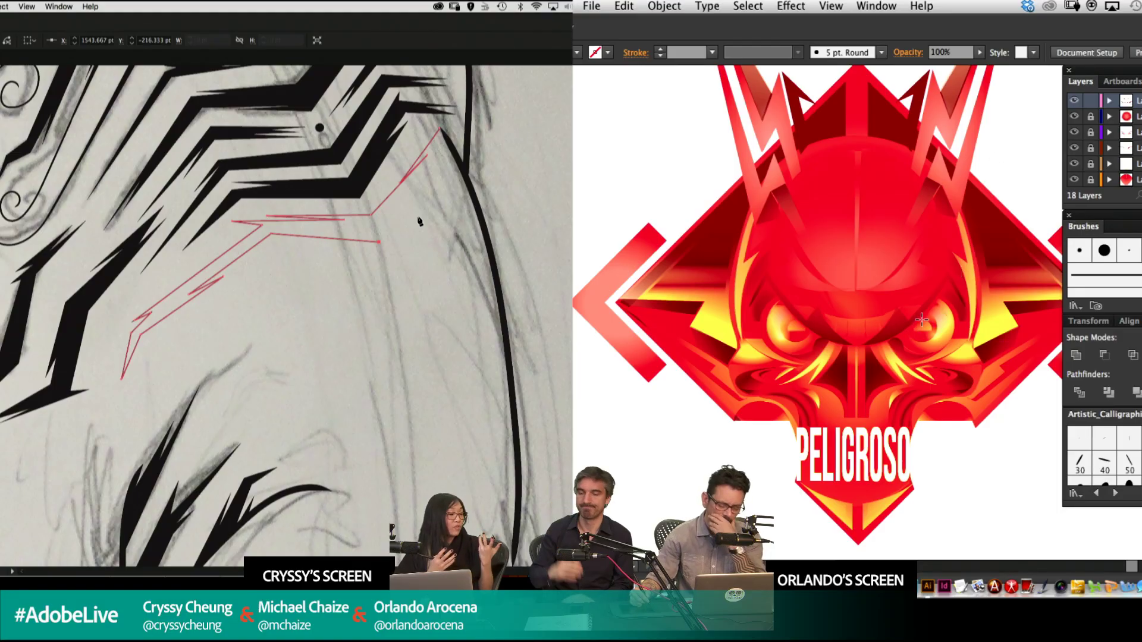
# Move the left and right chevrons off the artboard on their respective sides of the badge and deselect them.
pyautogui.press('super+minus')
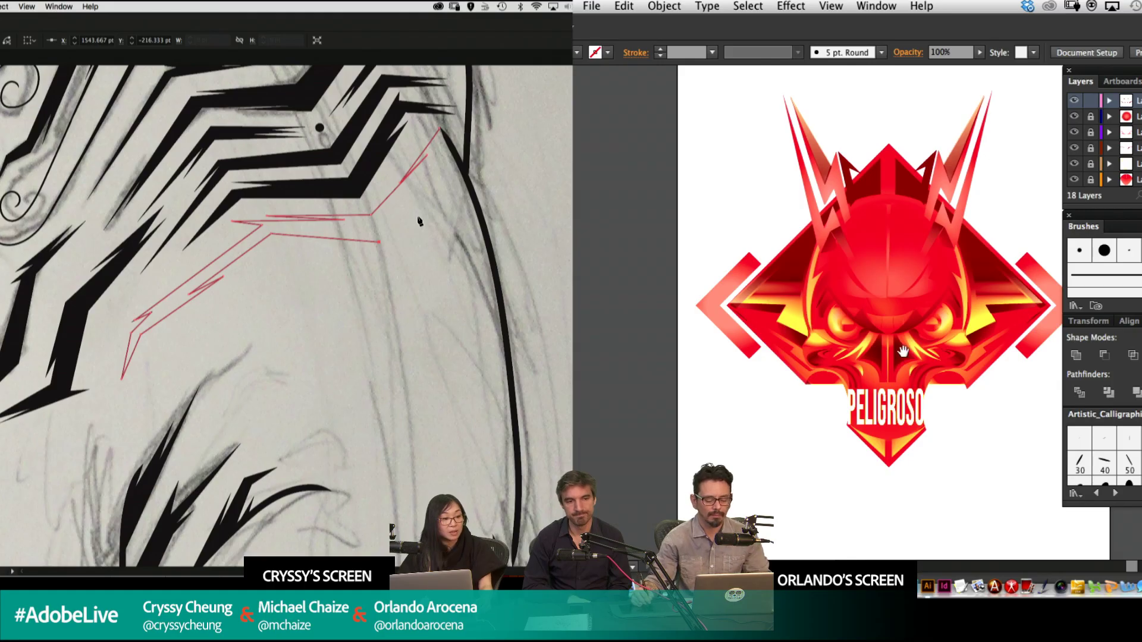
pyautogui.moveTo(903, 352); pyautogui.dragTo(858, 317)
pyautogui.scroll(-8, 1092, 119)
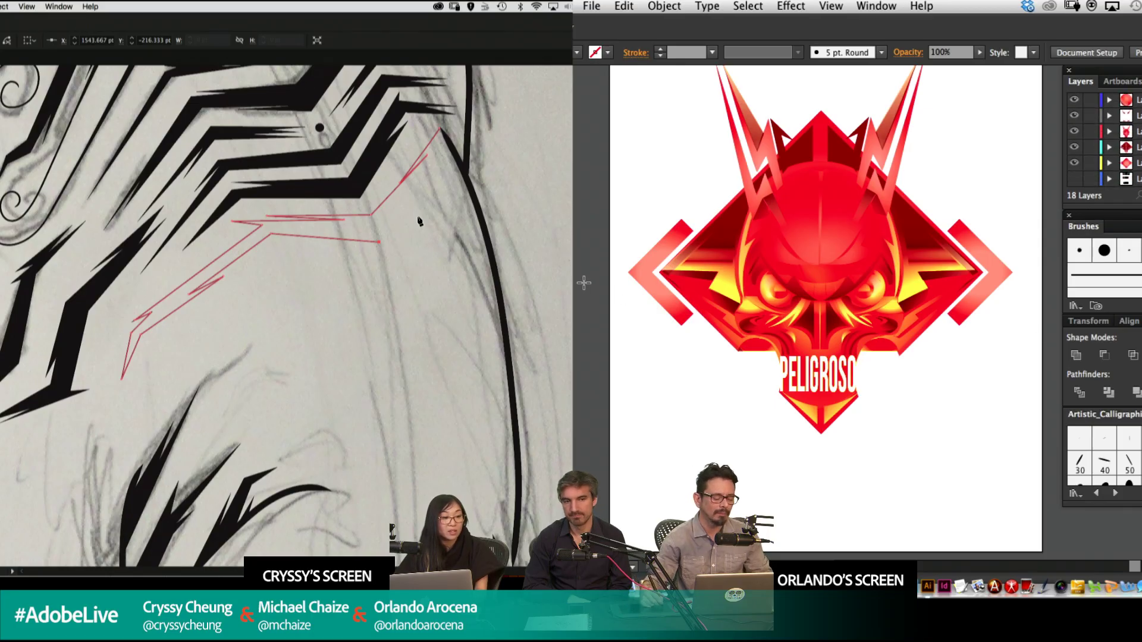
pyautogui.click(654, 292)
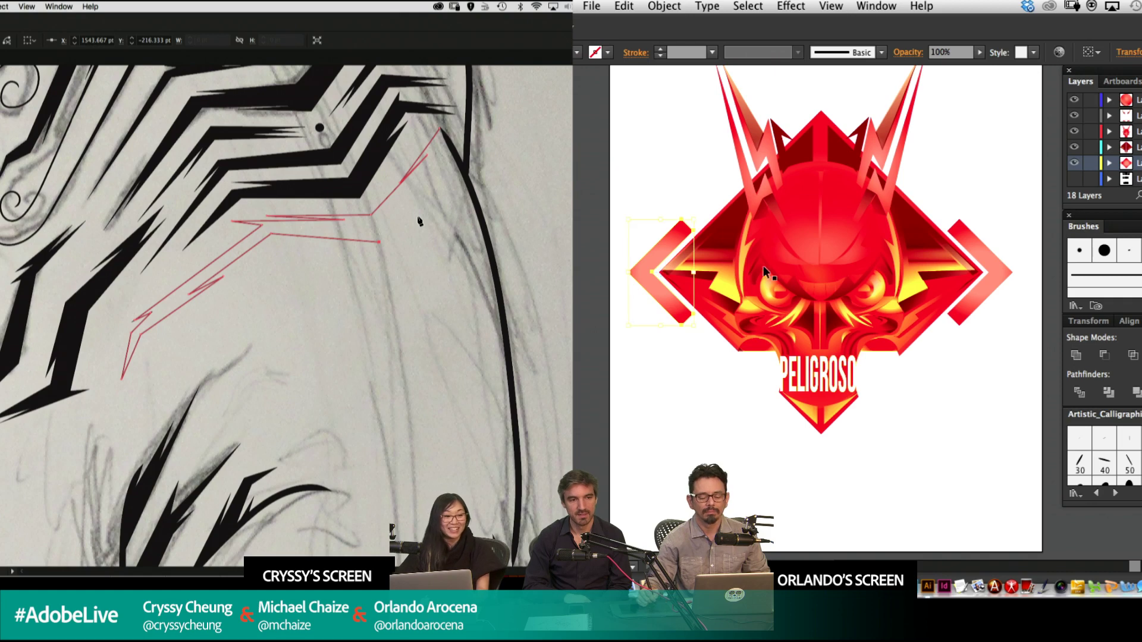
pyautogui.moveTo(672, 297); pyautogui.dragTo(583, 296)
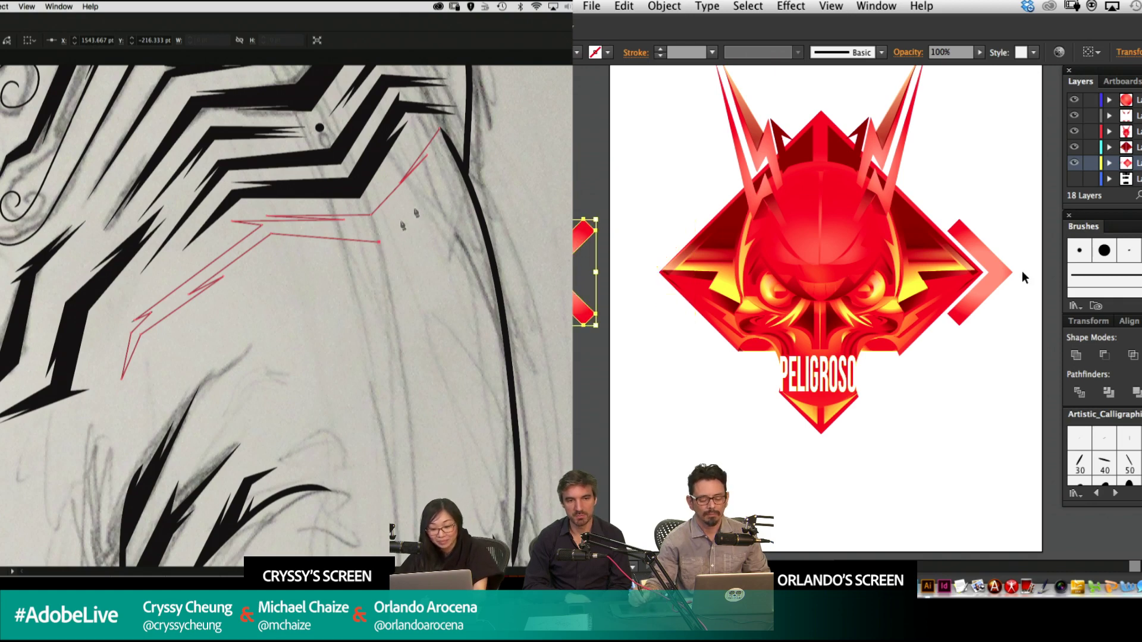
pyautogui.moveTo(985, 341); pyautogui.dragTo(845, 315)
pyautogui.moveTo(841, 273); pyautogui.dragTo(998, 284)
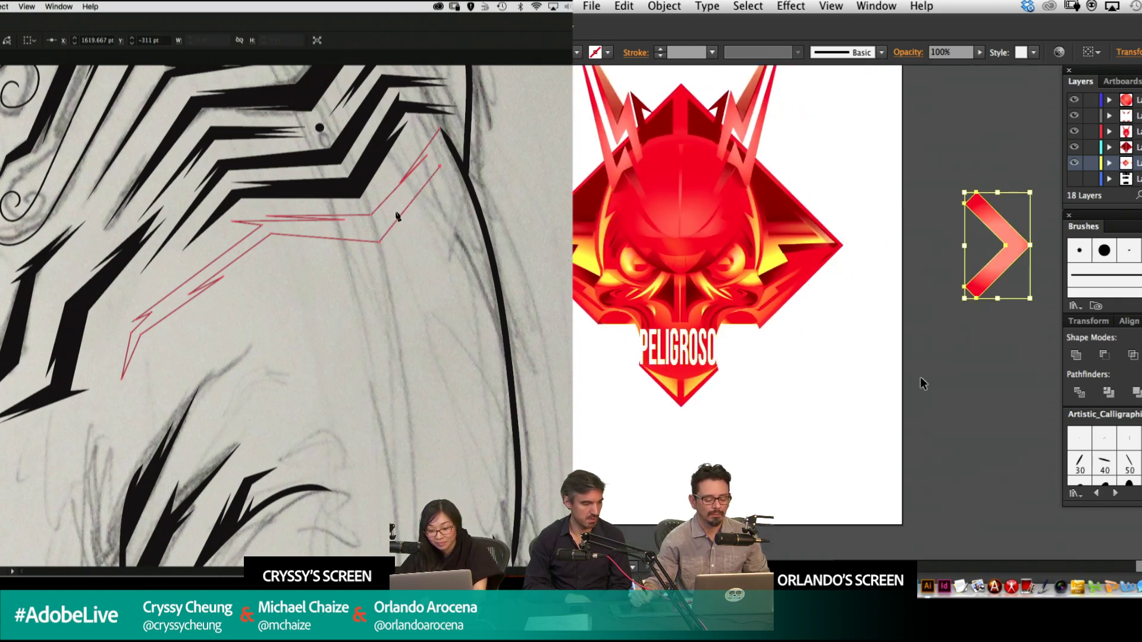
pyautogui.hscroll(-3, 877, 392)
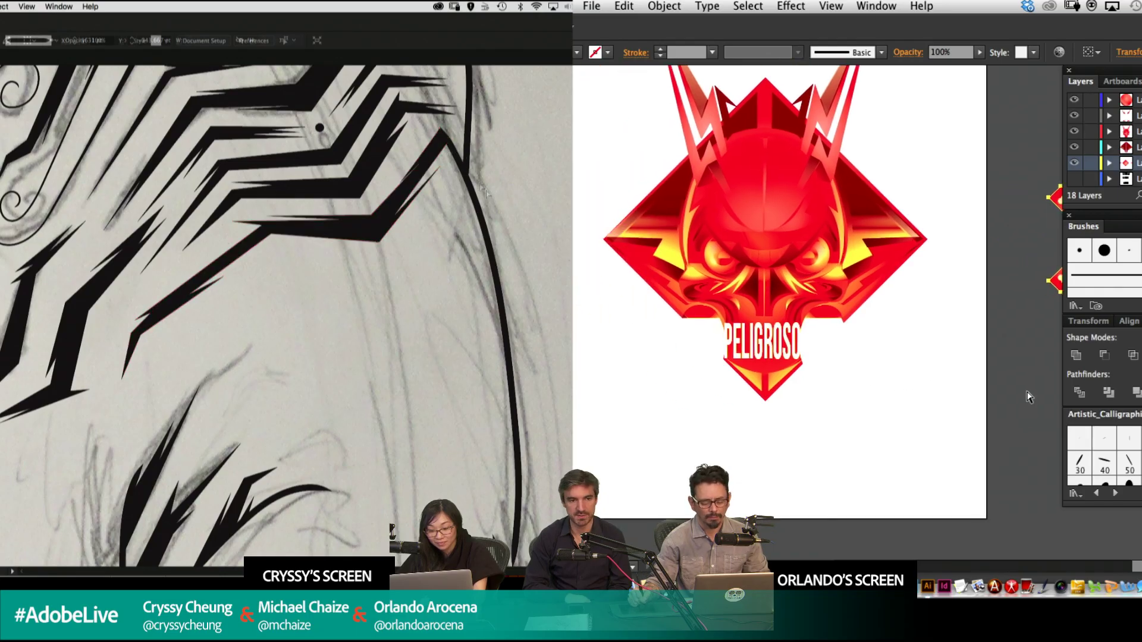
pyautogui.click(876, 326)
pyautogui.scroll(2, 875, 326)
pyautogui.hscroll(-1, 875, 325)
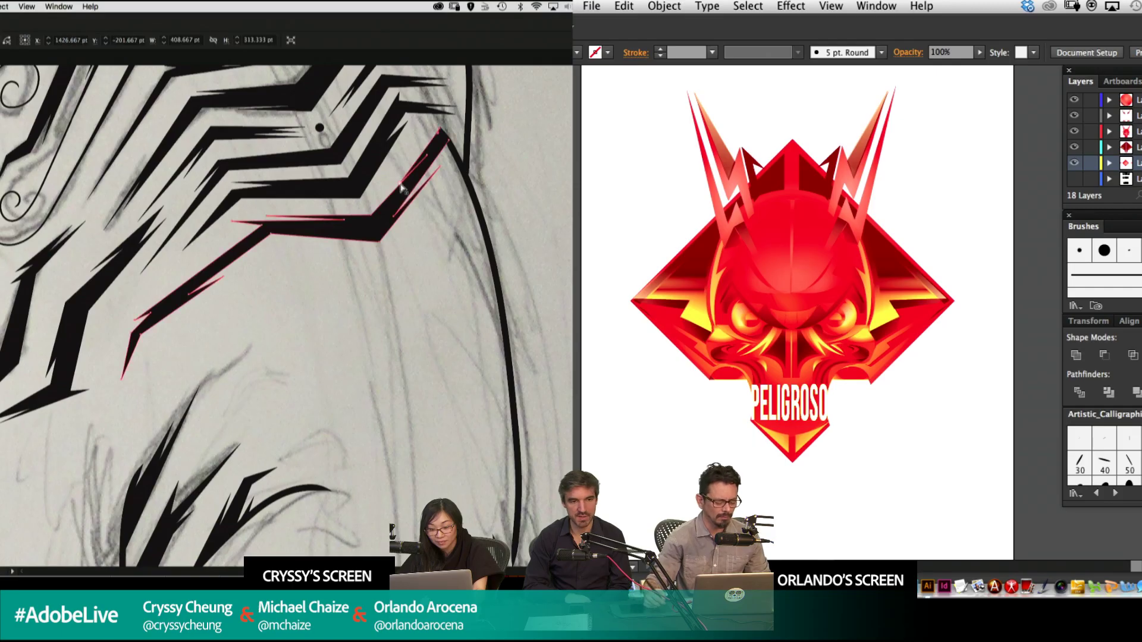
# Deselect the finished stripe in the sketch, and in the badge lock the visible artwork layers and add a new layer.
pyautogui.click(404, 180)
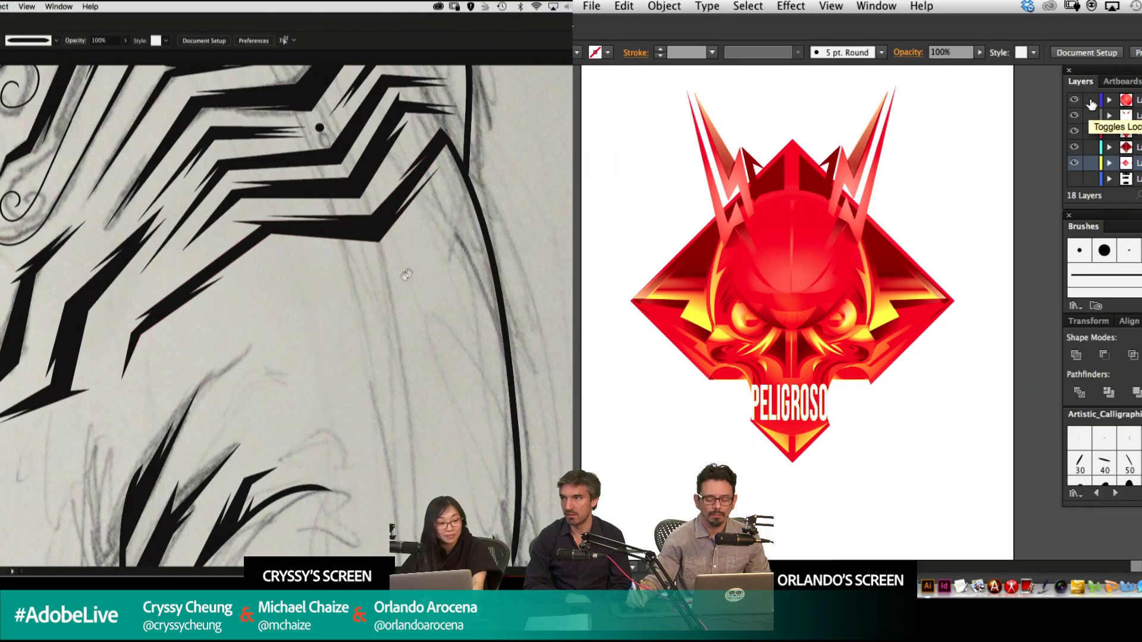
pyautogui.moveTo(1091, 100); pyautogui.dragTo(1083, 156)
pyautogui.moveTo(396, 273); pyautogui.dragTo(467, 259)
pyautogui.click(1090, 163)
pyautogui.click(1141, 196)
# Start a pointed spike outside the left horn, running from the horn's tip down and back up to an inner corner.
pyautogui.press('p')
pyautogui.click(683, 93)
pyautogui.click(678, 232)
pyautogui.click(707, 201)
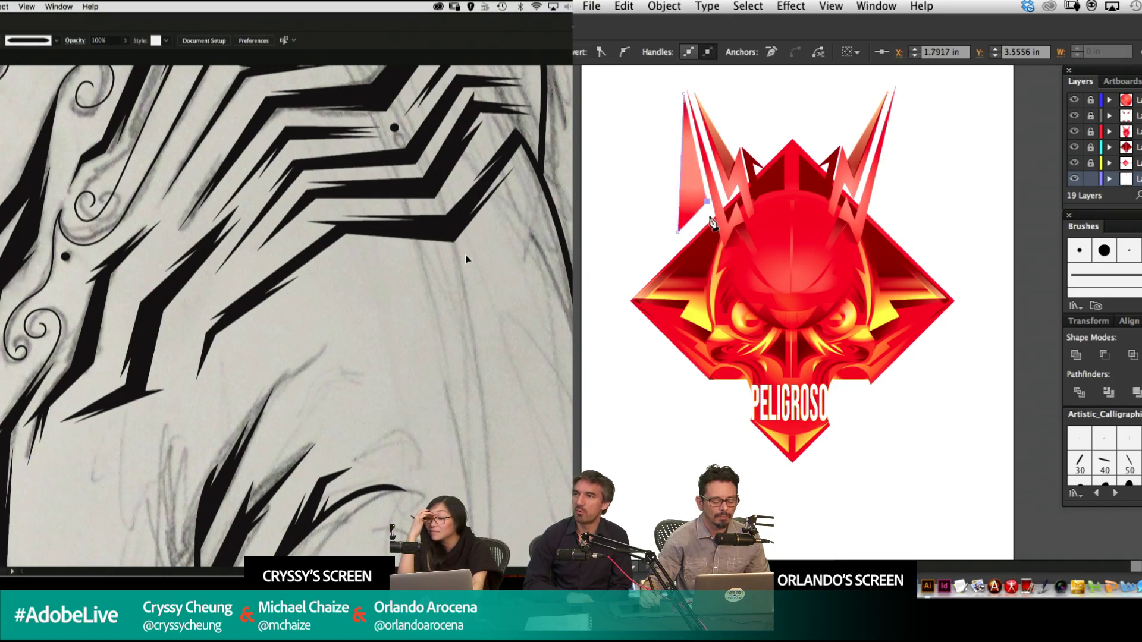
pyautogui.click(710, 222)
pyautogui.press('a')
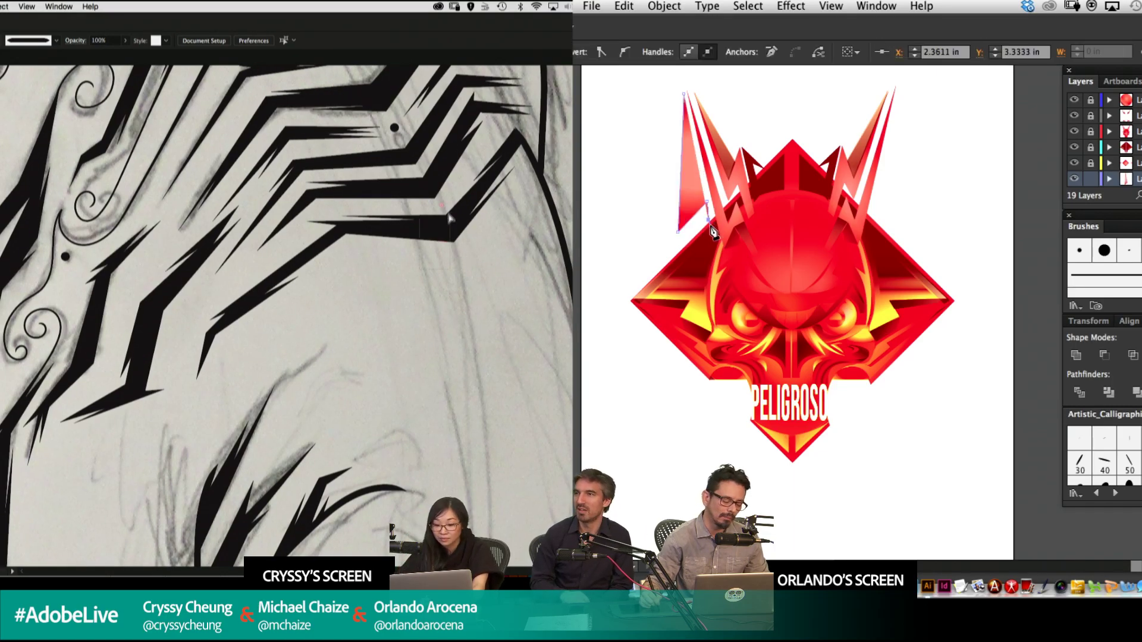
# Undo the spike's last corners, re-place the inner corner slightly outward and extend the spike to a point beside the skull.
pyautogui.press('super+z')
pyautogui.press('super+minus')
pyautogui.press('super+minus')
pyautogui.press('super+minus')
pyautogui.press('super+z')
pyautogui.moveTo(411, 246); pyautogui.dragTo(565, 178)
pyautogui.click(701, 203)
pyautogui.moveTo(488, 181); pyautogui.dragTo(461, 206)
pyautogui.keyDown('super'); pyautogui.click(361, 263); pyautogui.keyUp('super')
pyautogui.click(708, 274)
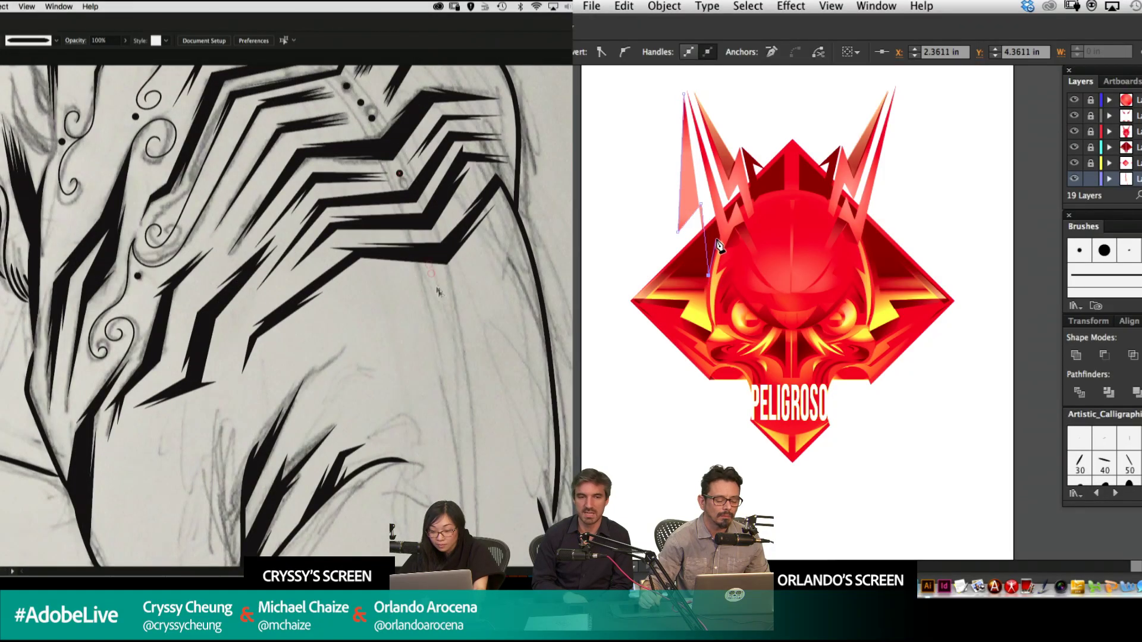
# Draw a small black dot beneath the lowest stripe's bend, and close the spike at the left horn's tip.
pyautogui.moveTo(449, 277); pyautogui.dragTo(451, 277)
pyautogui.click(684, 94)
pyautogui.moveTo(519, 290); pyautogui.dragTo(507, 217)
pyautogui.click(503, 206)
# Apply a red radial gradient across the new left spike and deselect it.
pyautogui.press('g')
pyautogui.moveTo(800, 184)
pyautogui.mouseDown()
pyautogui.moveTo(819, 245)
pyautogui.moveTo(867, 245)
pyautogui.mouseUp()
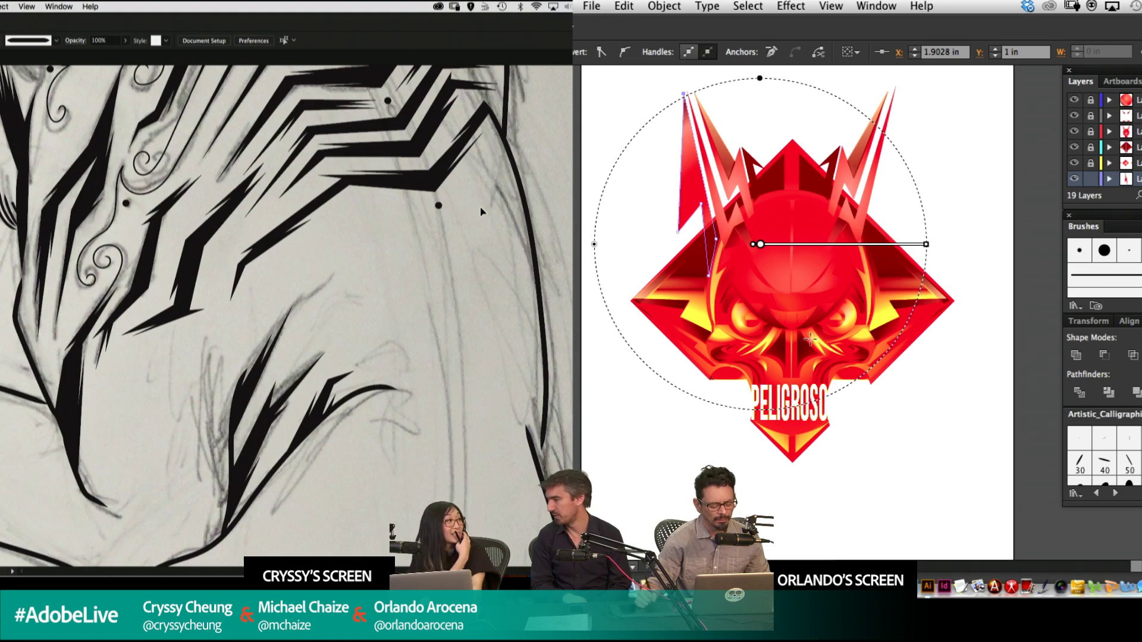
pyautogui.press('v')
pyautogui.click(671, 473)
# Mirror a copy of the left spike to the outside of the right horn and nudge it inward.
pyautogui.press('super+plus')
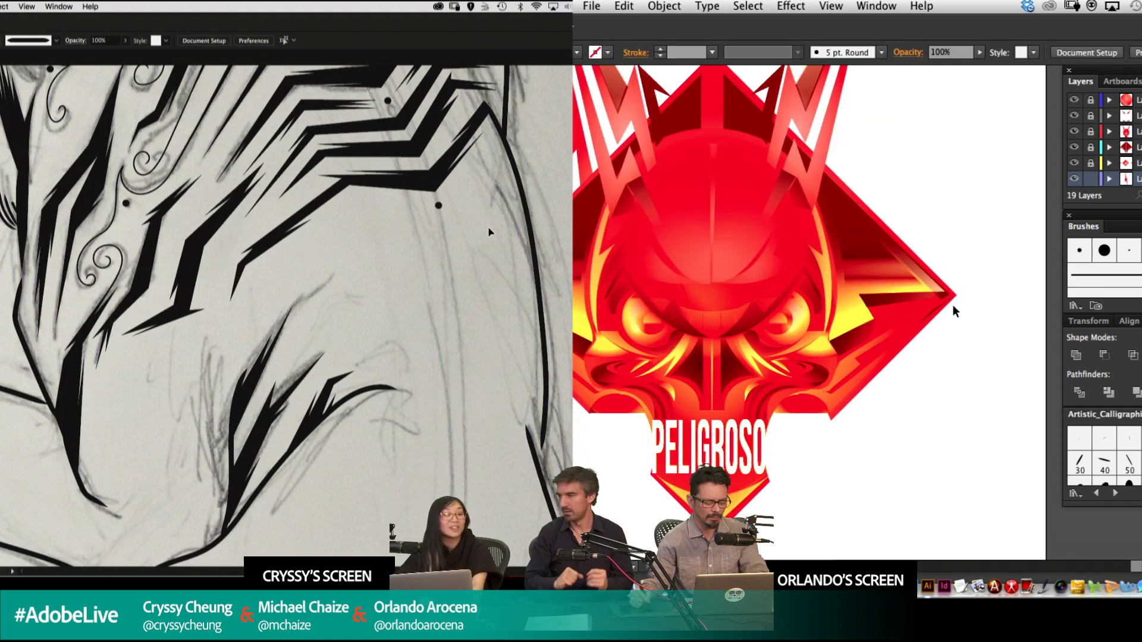
pyautogui.moveTo(828, 288); pyautogui.dragTo(897, 329)
pyautogui.moveTo(757, 248); pyautogui.dragTo(766, 300)
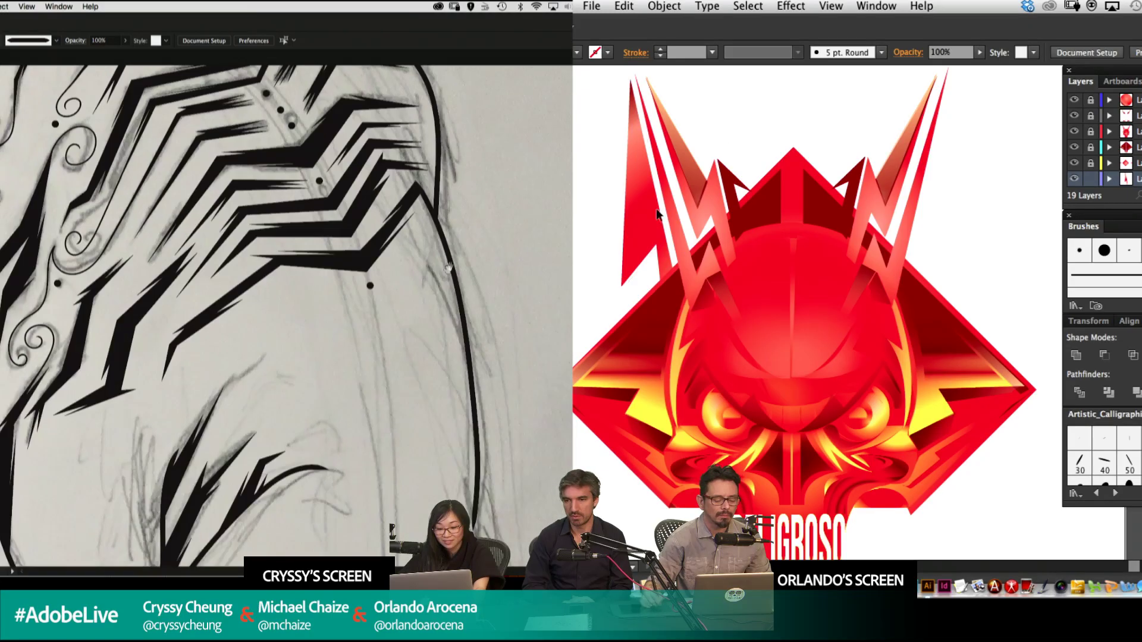
pyautogui.click(948, 252)
pyautogui.press('o')
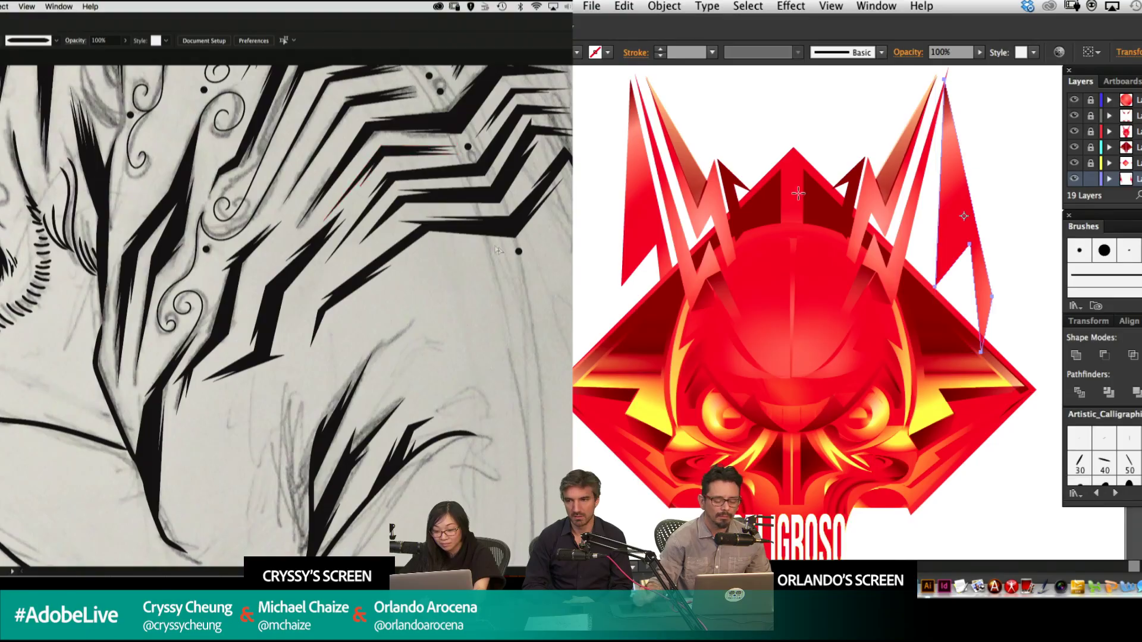
pyautogui.moveTo(871, 226); pyautogui.dragTo(1082, 229)
pyautogui.scroll(3, 498, 246)
pyautogui.hotkey('shift', 'Left')
pyautogui.hotkey('shift', 'Left')
pyautogui.hotkey('shift', 'Left')
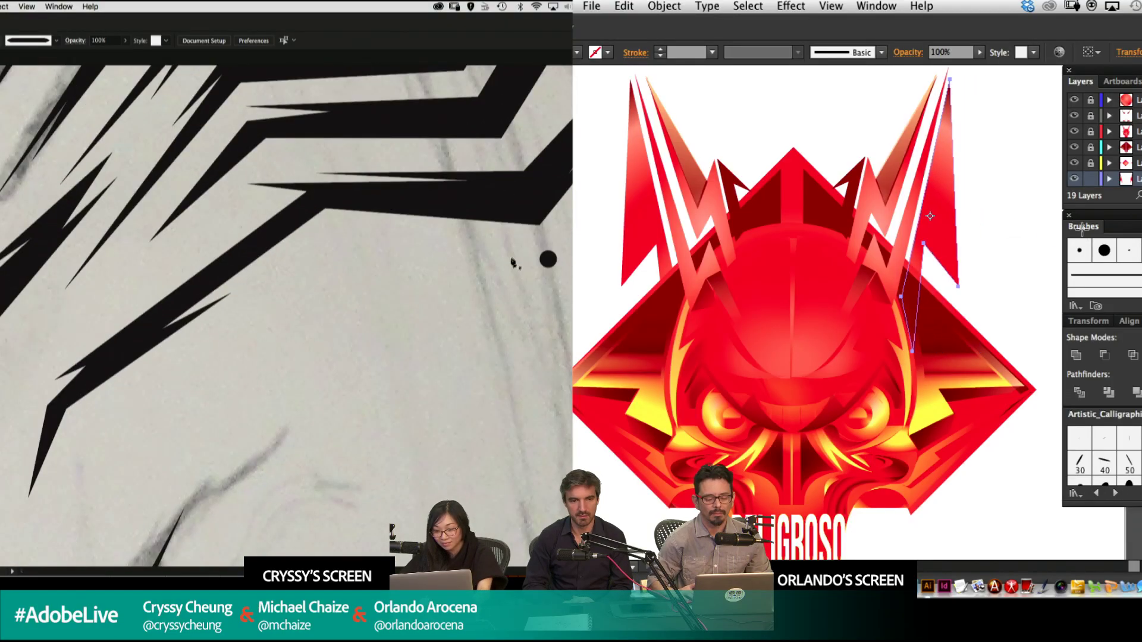
# Start a new stripe beside the dot with a notched upper edge, and nudge the mirrored spike slightly outward before deselecting it.
pyautogui.click(513, 254)
pyautogui.click(336, 233)
pyautogui.press('Right')
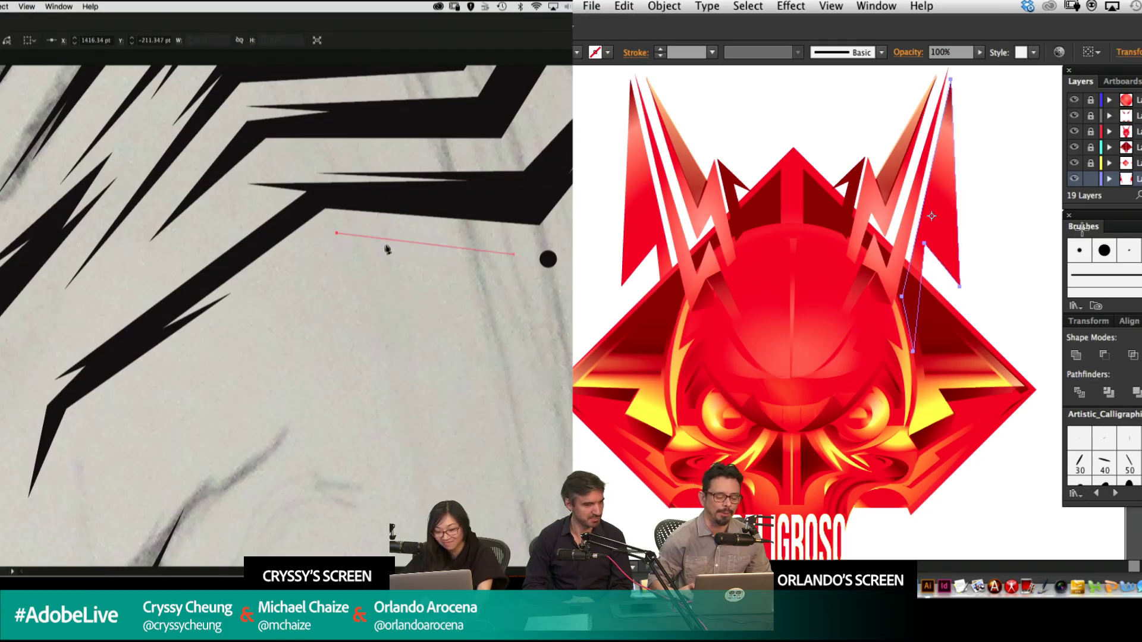
pyautogui.click(376, 246)
pyautogui.press('v')
pyautogui.click(329, 247)
pyautogui.click(612, 283)
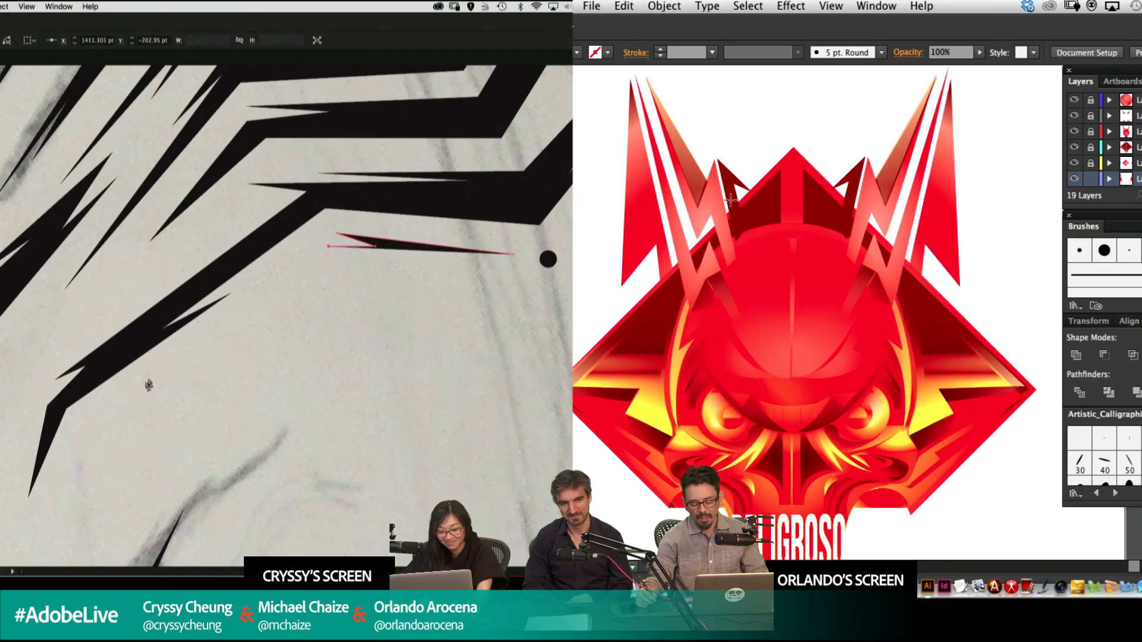
# Trace the stripe down to a split lower-left end with two pointed tips and back up to its bend.
pyautogui.press('super+minus')
pyautogui.click(131, 403)
pyautogui.click(273, 310)
pyautogui.moveTo(754, 282); pyautogui.dragTo(702, 384)
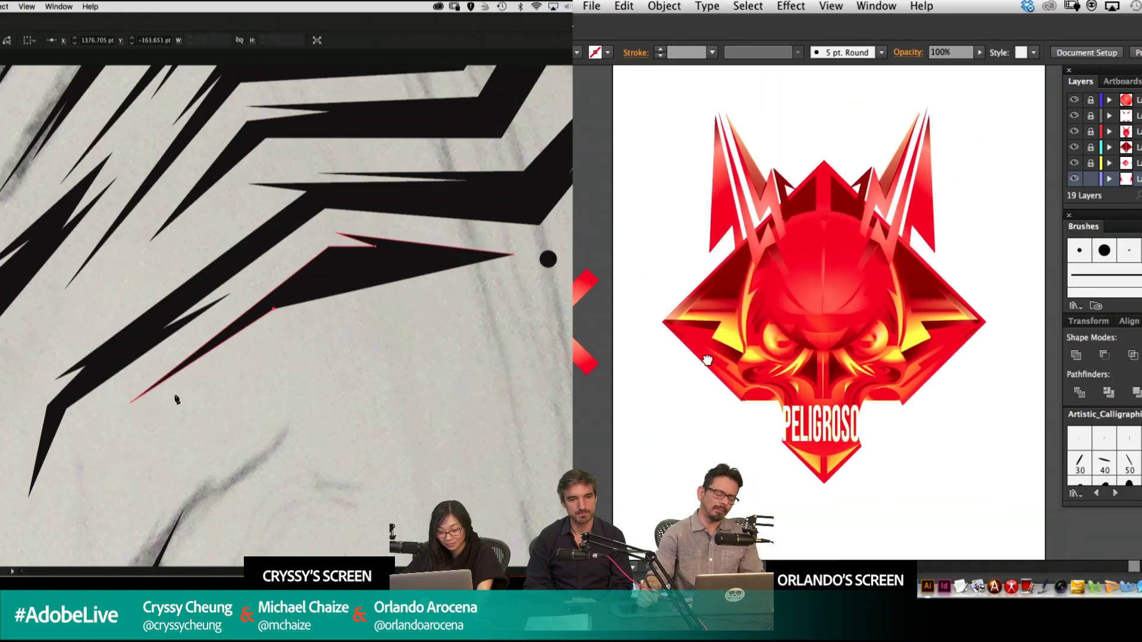
pyautogui.click(175, 393)
pyautogui.click(340, 276)
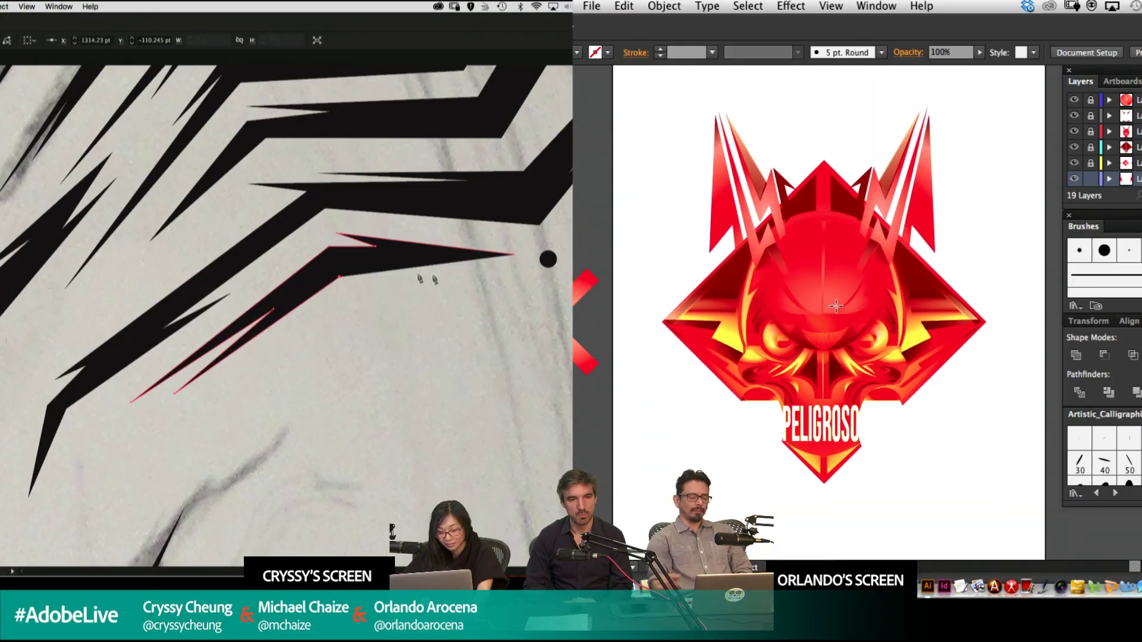
# Extend the stripe's lower edge to a second right-hand tip, cut a notch between the tips and deselect the stripe.
pyautogui.click(531, 277)
pyautogui.click(414, 267)
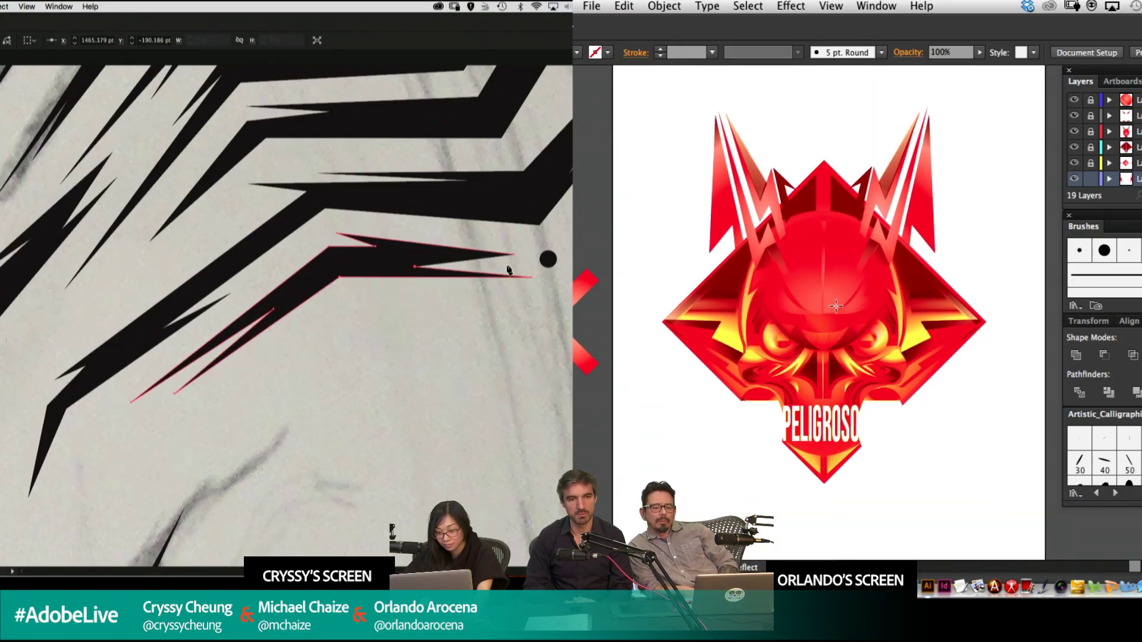
pyautogui.press('super+shift+a')
# Start another stripe on the far side of the dot, tracing its notched upper edge up to the thick body outline.
pyautogui.moveTo(648, 215); pyautogui.dragTo(380, 251)
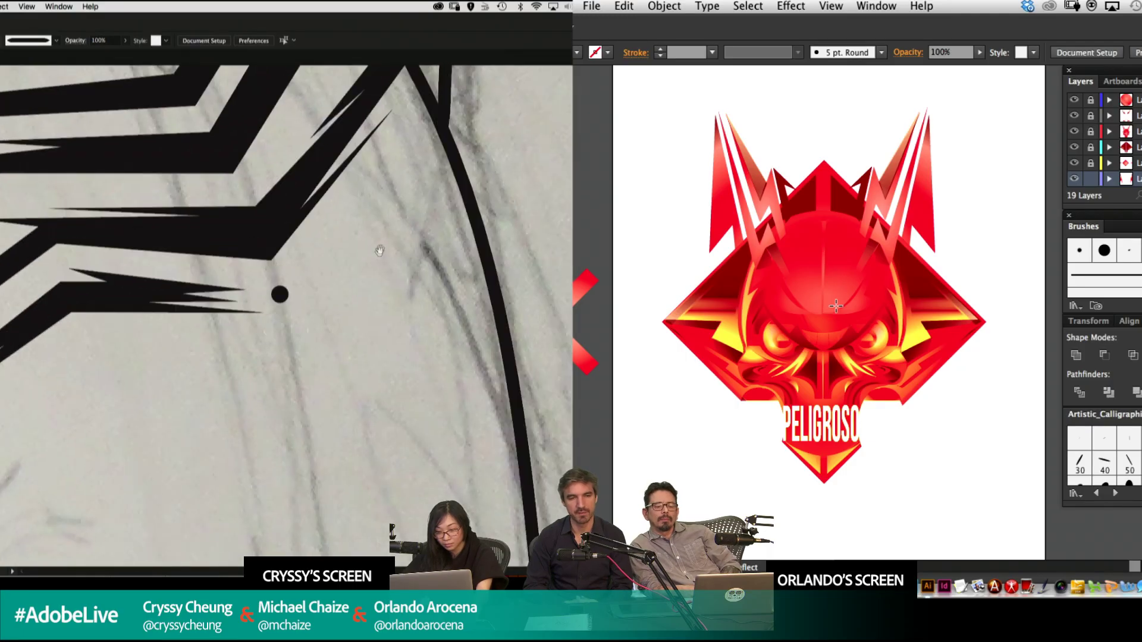
pyautogui.click(302, 271)
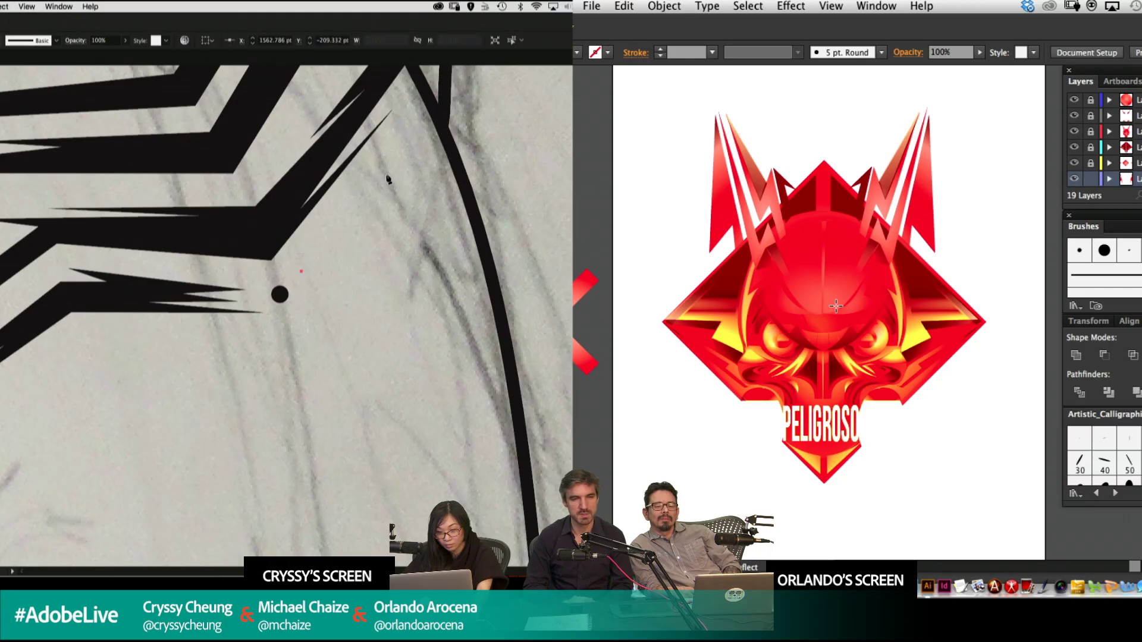
pyautogui.click(374, 199)
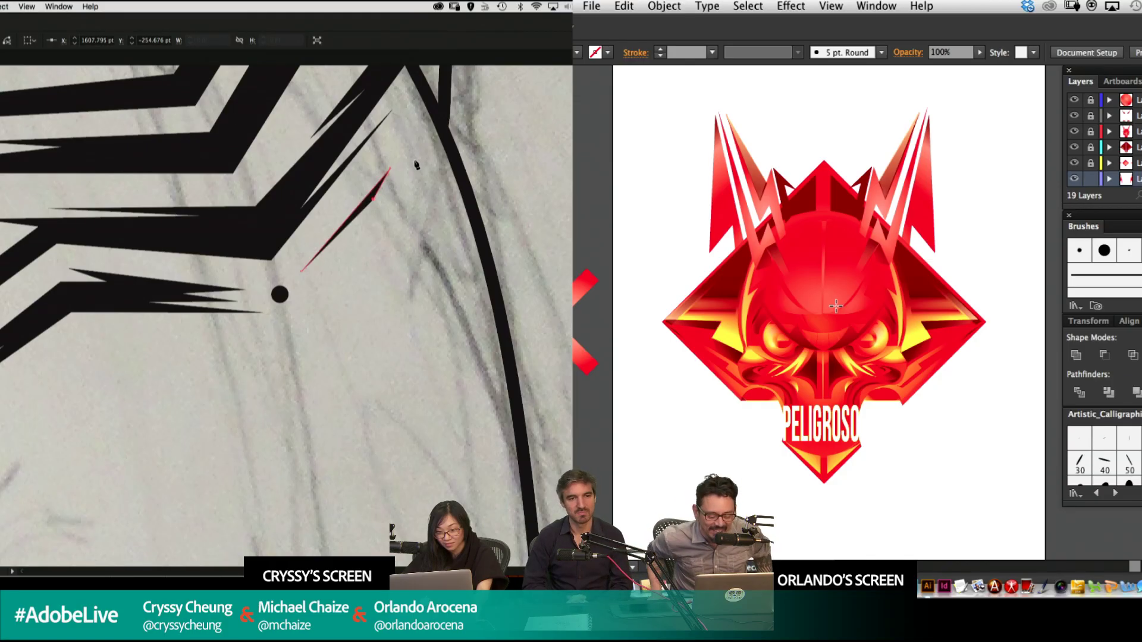
pyautogui.click(411, 160)
pyautogui.press('super+equal')
pyautogui.press('super+equal')
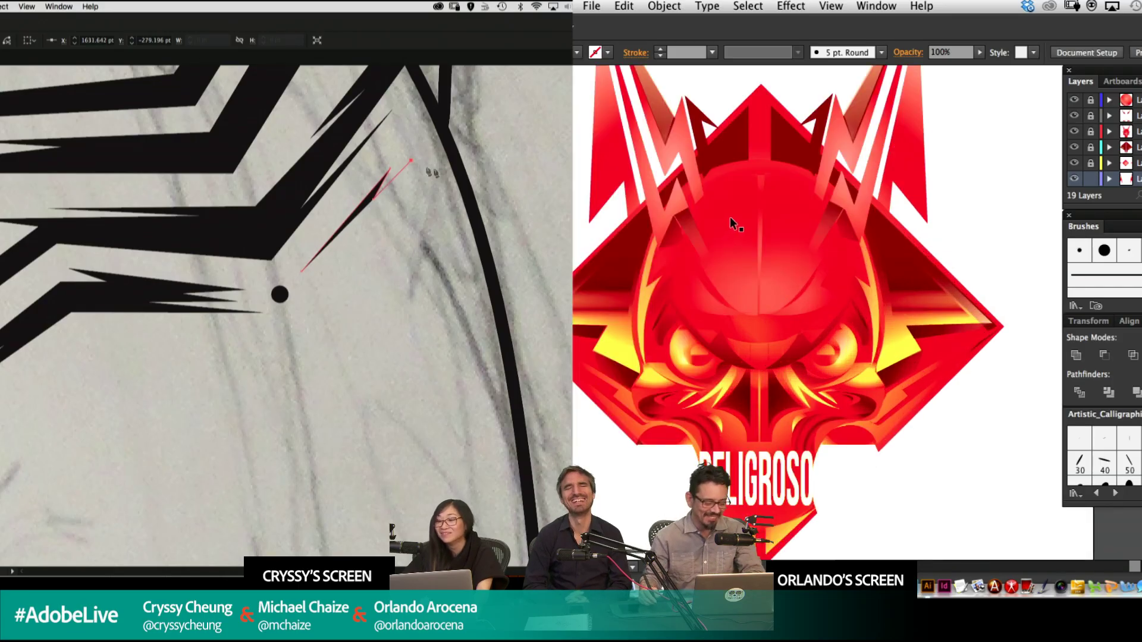
pyautogui.click(464, 174)
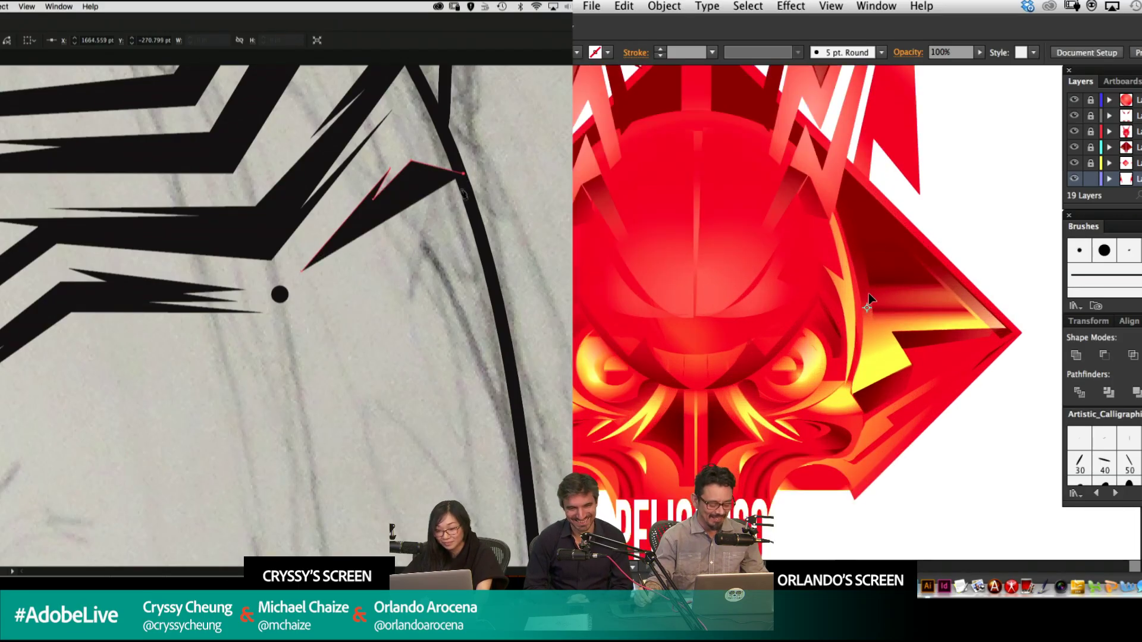
# Trace the stripe's lower edge from the body outline past its bend, and cut a notch near its lower-left tip.
pyautogui.click(465, 197)
pyautogui.keyDown('super'); pyautogui.click(869, 280); pyautogui.keyUp('super')
pyautogui.click(413, 187)
pyautogui.press('super+minus')
pyautogui.press('super+minus')
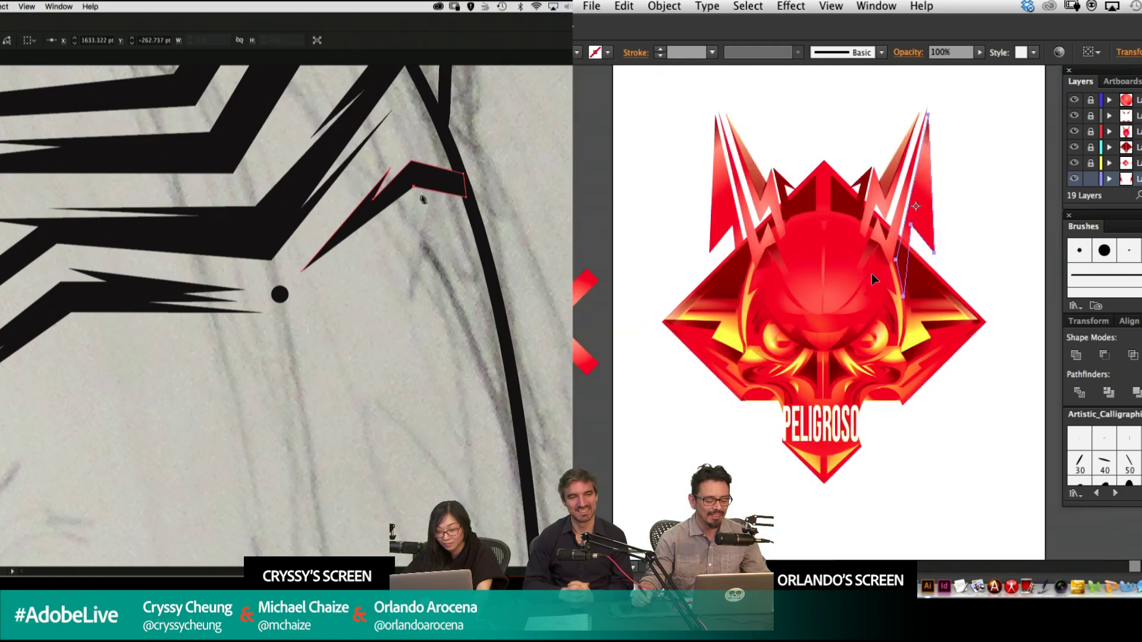
pyautogui.moveTo(838, 267); pyautogui.dragTo(873, 278)
pyautogui.click(345, 262)
pyautogui.click(365, 226)
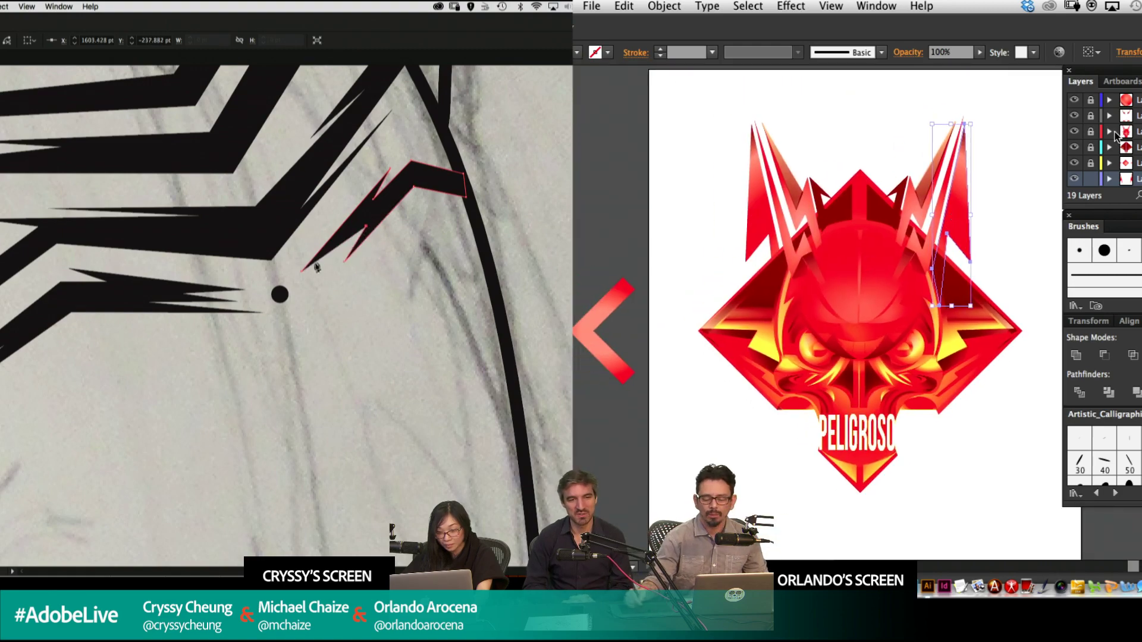
# Finish the stripe's lower-left end with further pointed tips and deselect it, and lock and hide the badge's outer horn spike layer.
pyautogui.click(1092, 178)
pyautogui.click(350, 249)
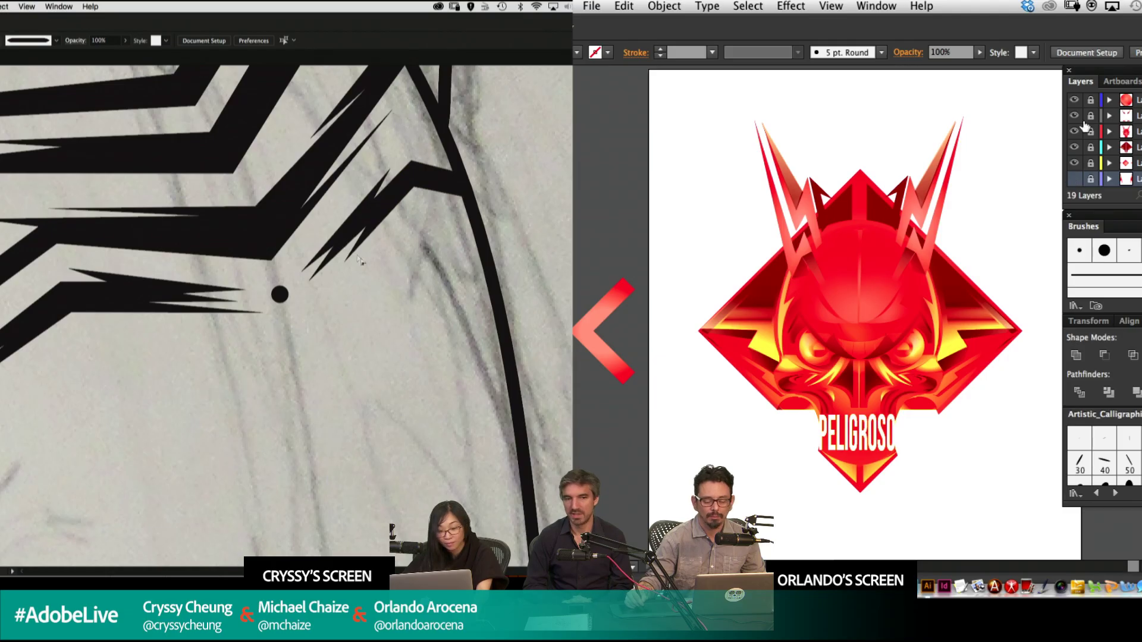
pyautogui.click(336, 244)
pyautogui.moveTo(345, 237); pyautogui.dragTo(344, 238)
pyautogui.click(350, 266)
# Lock the badge's remaining artwork layers and add a new empty layer at the top of the stack.
pyautogui.scroll(-5, 1092, 178)
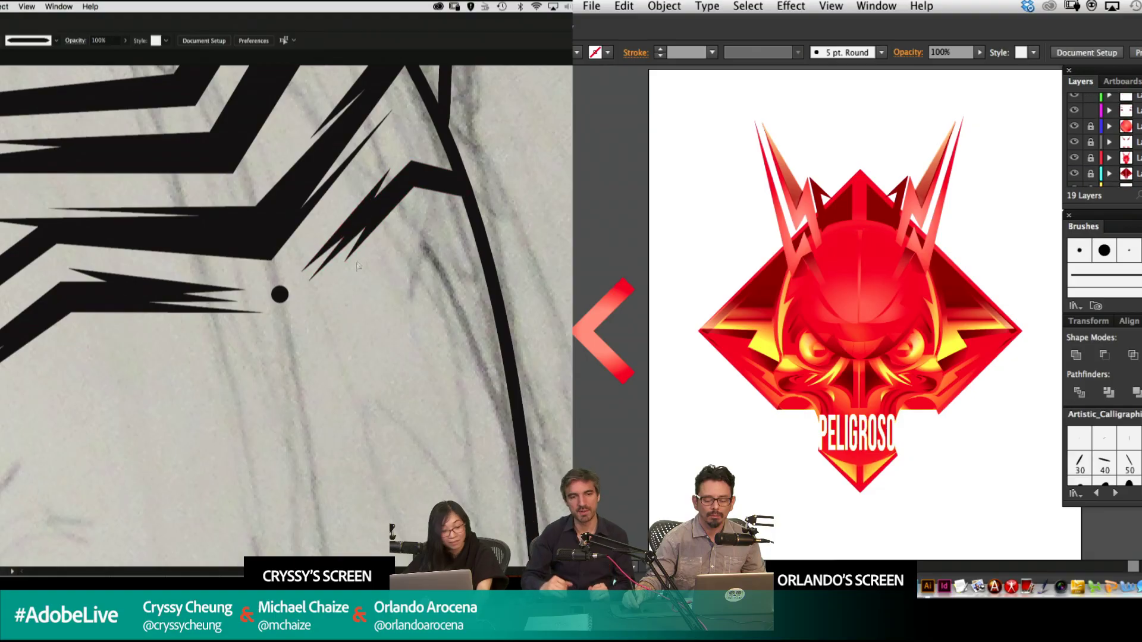
pyautogui.press('super+minus')
pyautogui.press('super+minus')
pyautogui.press('super+minus')
pyautogui.moveTo(1092, 103); pyautogui.dragTo(1101, 200)
pyautogui.moveTo(247, 295); pyautogui.dragTo(398, 255)
pyautogui.scroll(10, 1092, 143)
pyautogui.press('super+l')
# Start a new stripe below the previous ones, tracing its notched upper edge past the bend to a pointed lower tip.
pyautogui.keyDown('super'); pyautogui.click(897, 326); pyautogui.keyUp('super')
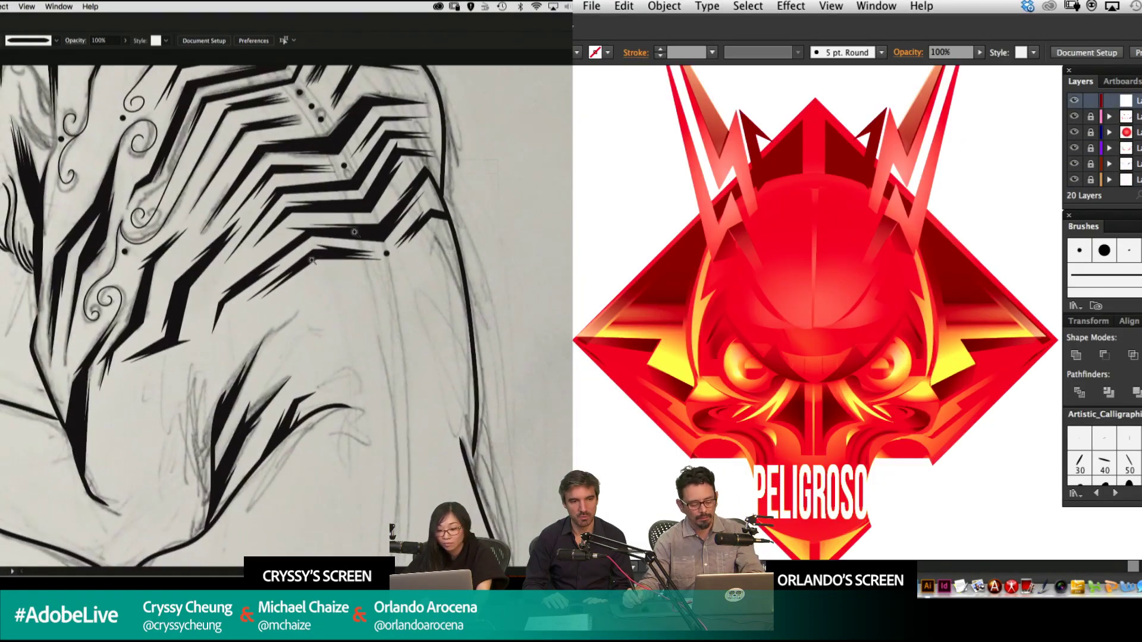
pyautogui.keyDown('super'); pyautogui.click(897, 327); pyautogui.keyUp('super')
pyautogui.keyDown('super'); pyautogui.click(272, 315); pyautogui.keyUp('super')
pyautogui.moveTo(321, 298); pyautogui.dragTo(405, 225)
pyautogui.moveTo(892, 327); pyautogui.dragTo(945, 211)
pyautogui.moveTo(405, 225); pyautogui.dragTo(417, 223)
pyautogui.moveTo(945, 211)
pyautogui.mouseDown()
pyautogui.moveTo(936, 310)
pyautogui.moveTo(849, 204)
pyautogui.moveTo(790, 222)
pyautogui.moveTo(842, 244)
pyautogui.moveTo(857, 239)
pyautogui.moveTo(867, 340)
pyautogui.mouseUp()
pyautogui.click(351, 186)
pyautogui.click(267, 252)
pyautogui.click(213, 301)
pyautogui.click(187, 389)
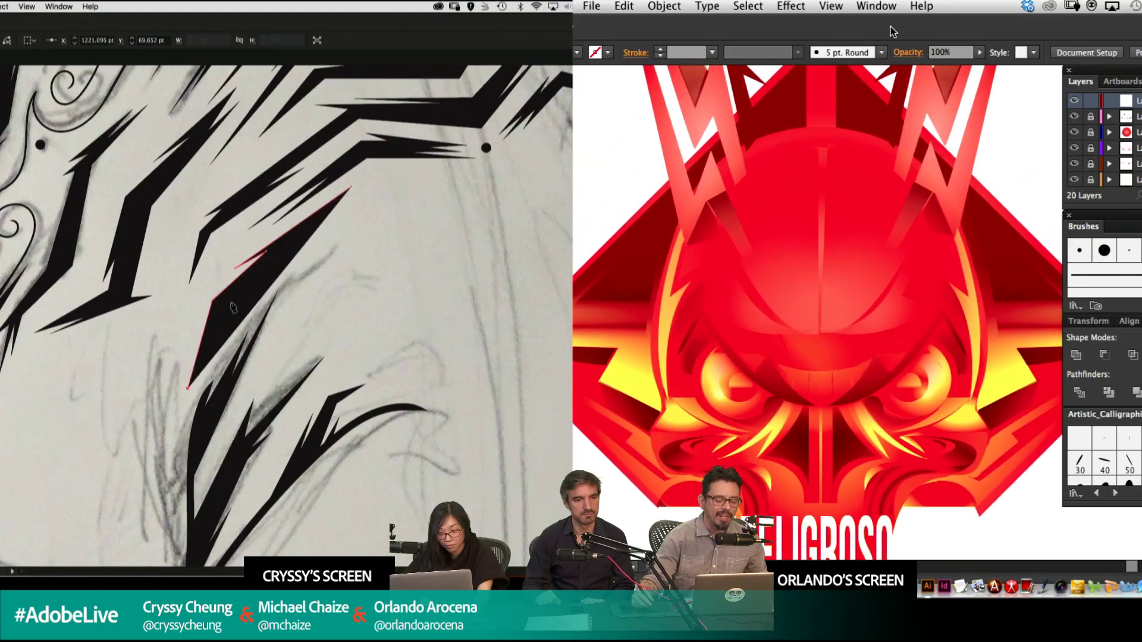
# Swap the new stripe's fill and stroke and trace its lower edge back up past the bend to a second upper-right tip.
pyautogui.hotkey('shift', 'x')
pyautogui.click(227, 304)
pyautogui.click(227, 305)
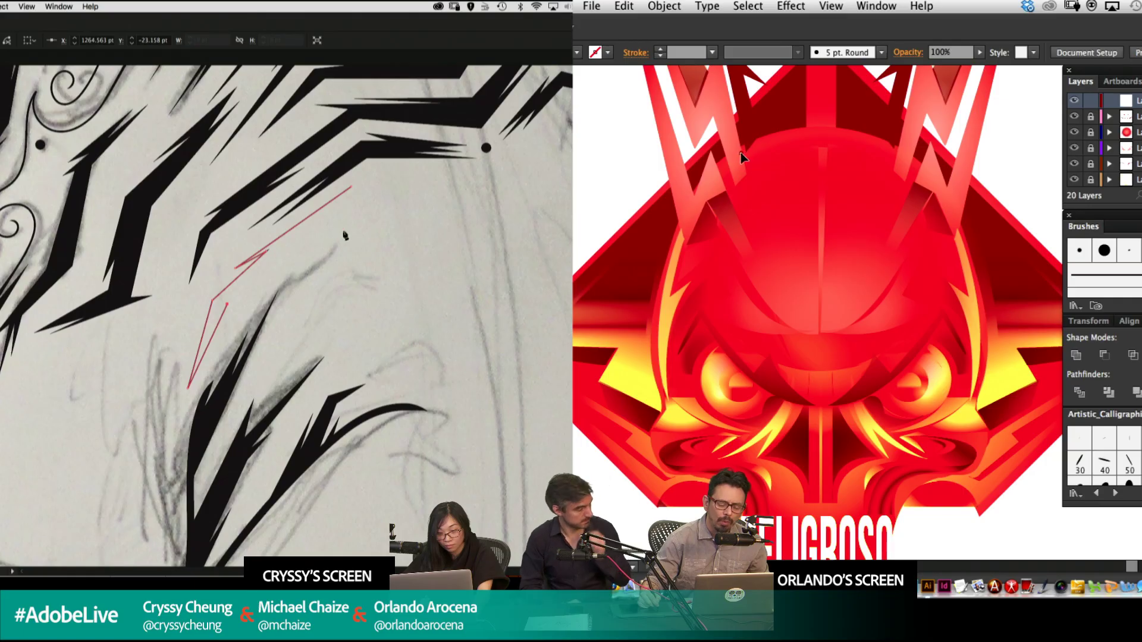
pyautogui.click(740, 152)
pyautogui.click(343, 230)
# Outline a closed wedge on the skull's left forehead, from the crown to a point above the brow, while adding tips to the stripe.
pyautogui.moveTo(828, 138); pyautogui.dragTo(833, 138)
pyautogui.press('super+z')
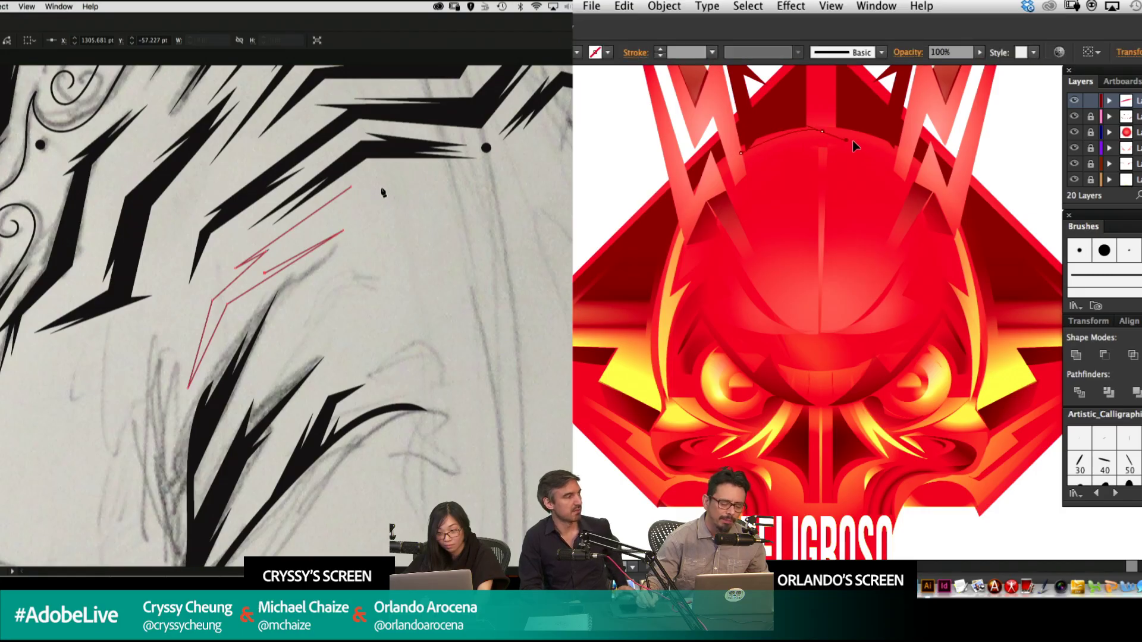
pyautogui.click(822, 129)
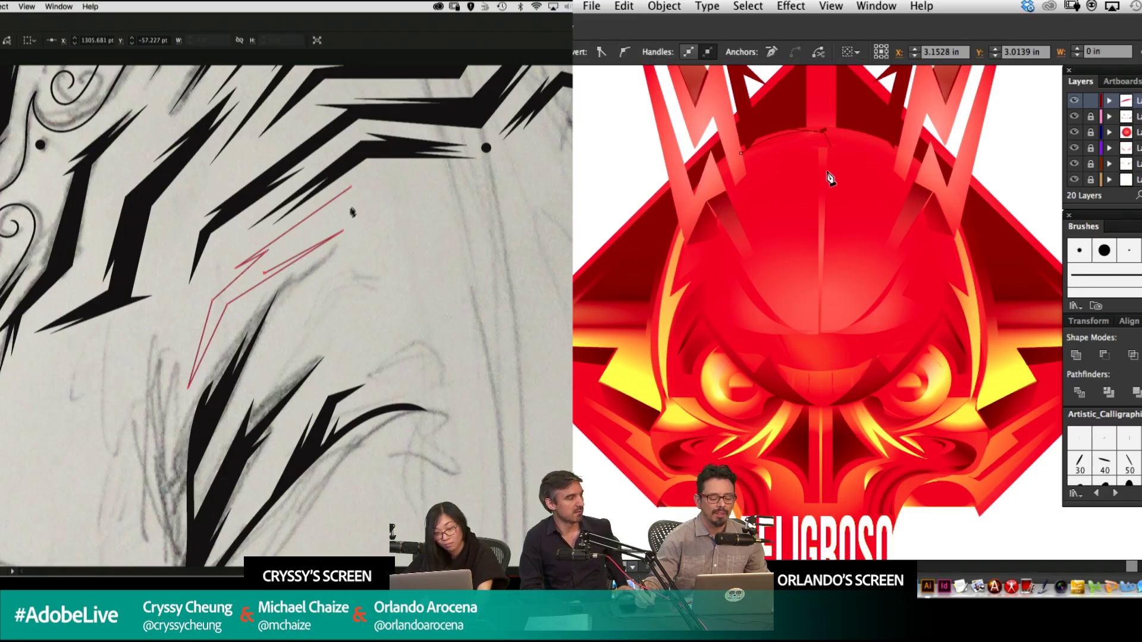
pyautogui.click(822, 356)
pyautogui.click(344, 212)
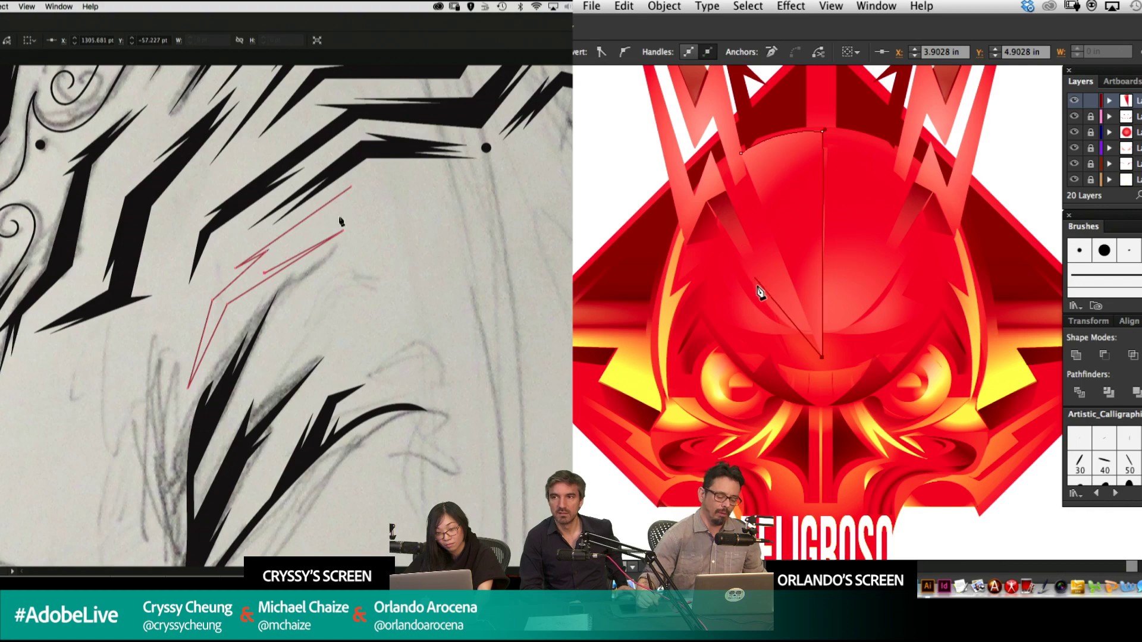
pyautogui.click(341, 215)
pyautogui.click(277, 251)
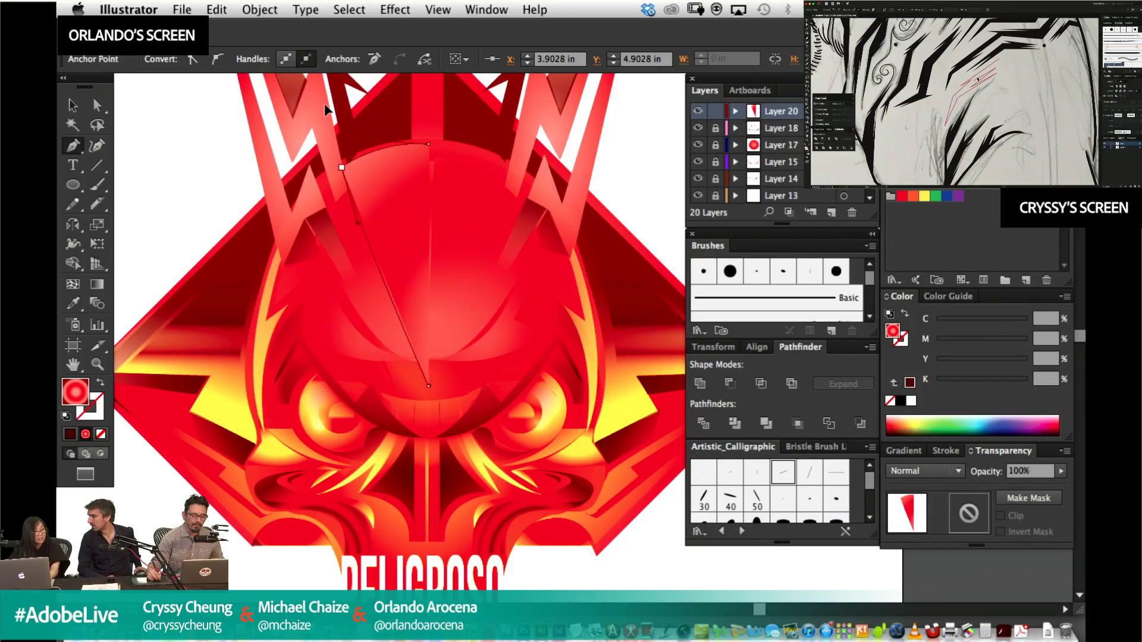
pyautogui.moveTo(326, 105); pyautogui.dragTo(324, 103)
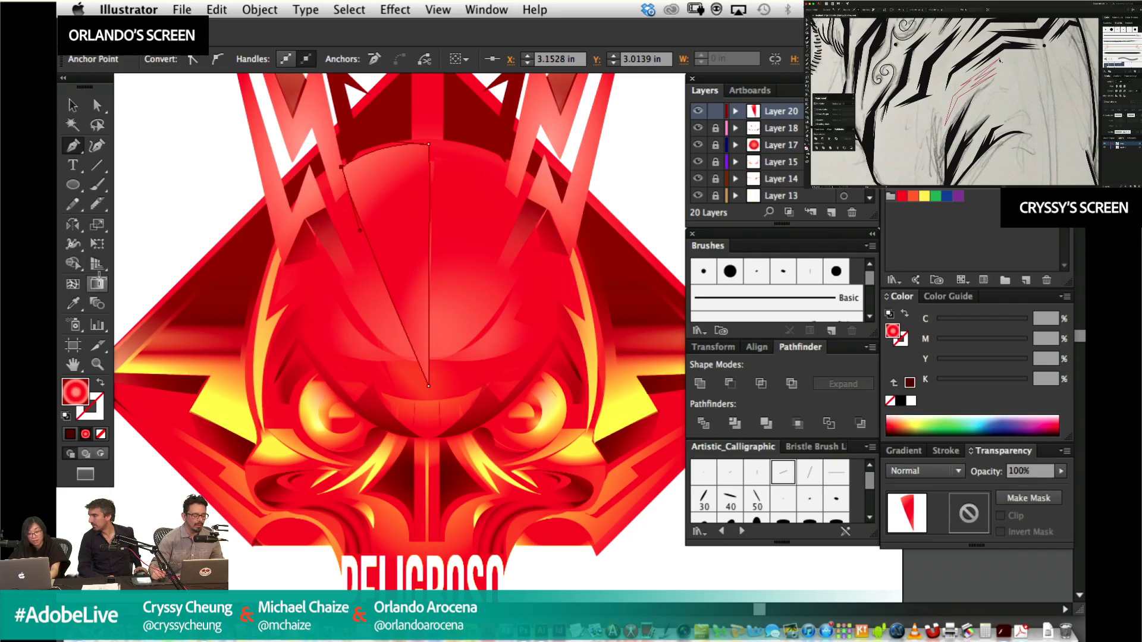
# Adjust the wedge's radial gradient, placing the outer salmon stop at 73.51% and the dark red stop at 88.68%.
pyautogui.press('g')
pyautogui.moveTo(576, 349)
pyautogui.mouseDown()
pyautogui.moveTo(509, 402)
pyautogui.moveTo(486, 465)
pyautogui.mouseUp()
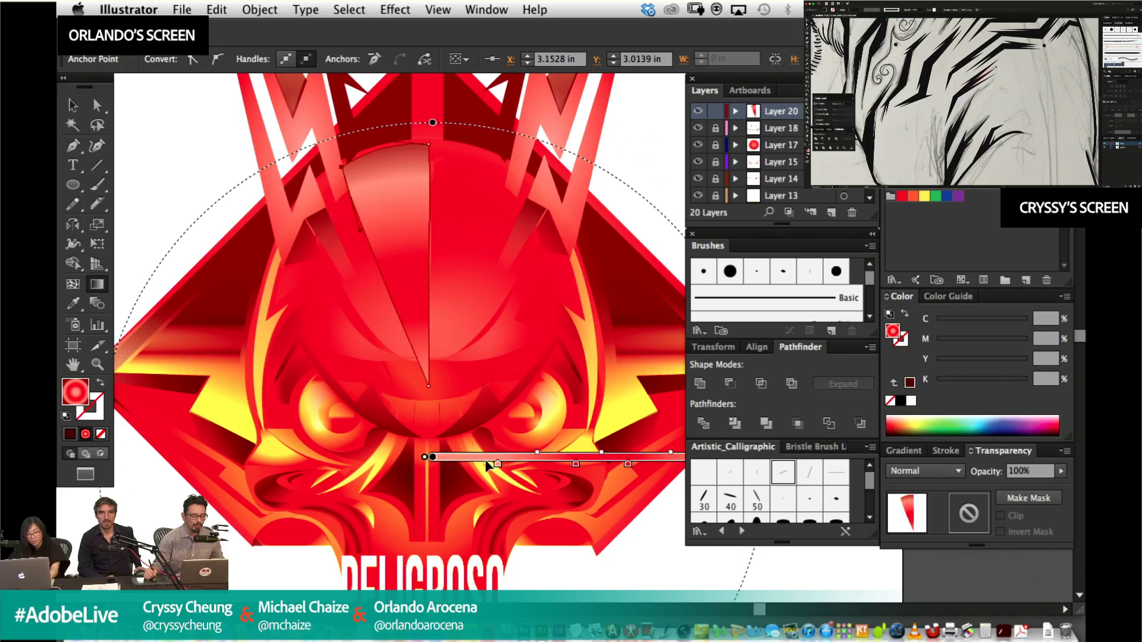
pyautogui.click(904, 451)
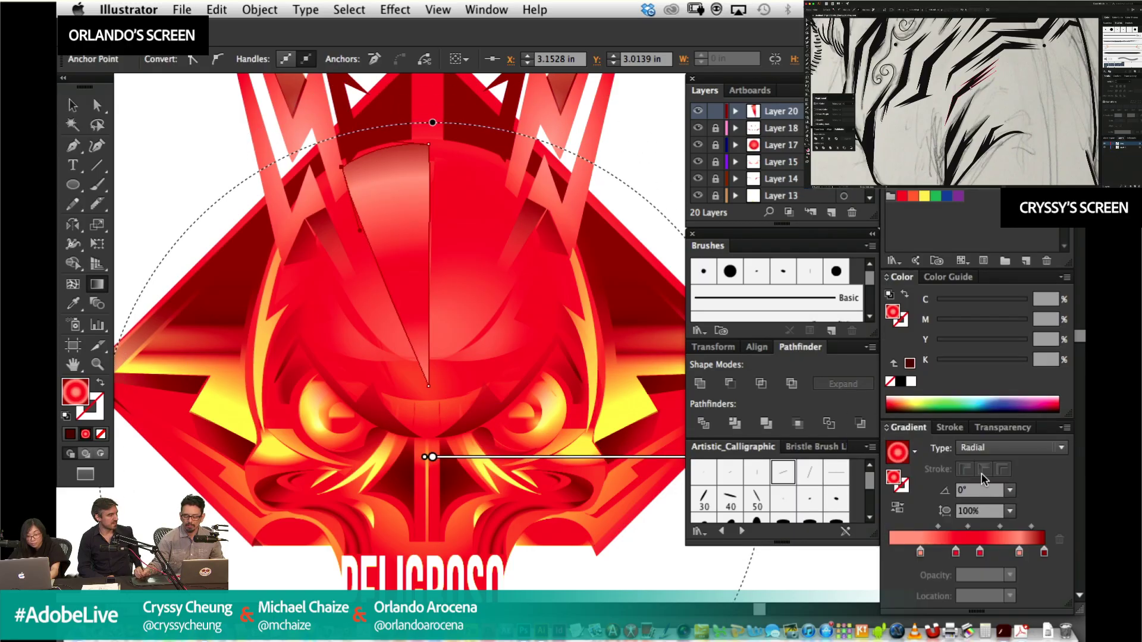
pyautogui.click(1004, 552)
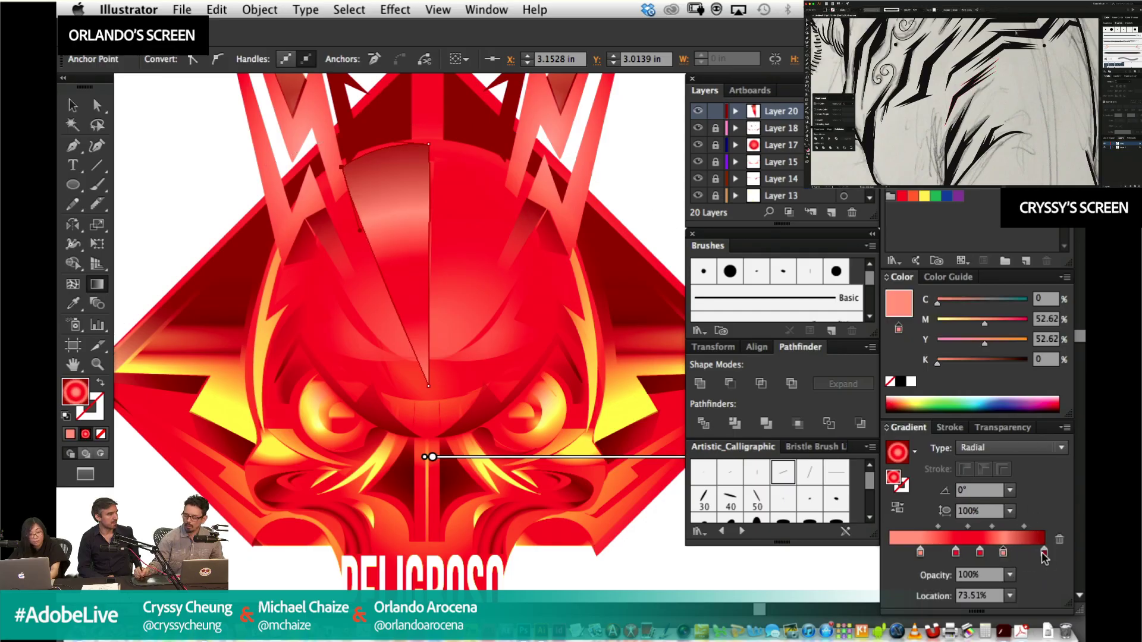
pyautogui.moveTo(1043, 553); pyautogui.dragTo(1027, 554)
# Try setting the gradient's outer dark red stop to 0% opacity.
pyautogui.click(1010, 575)
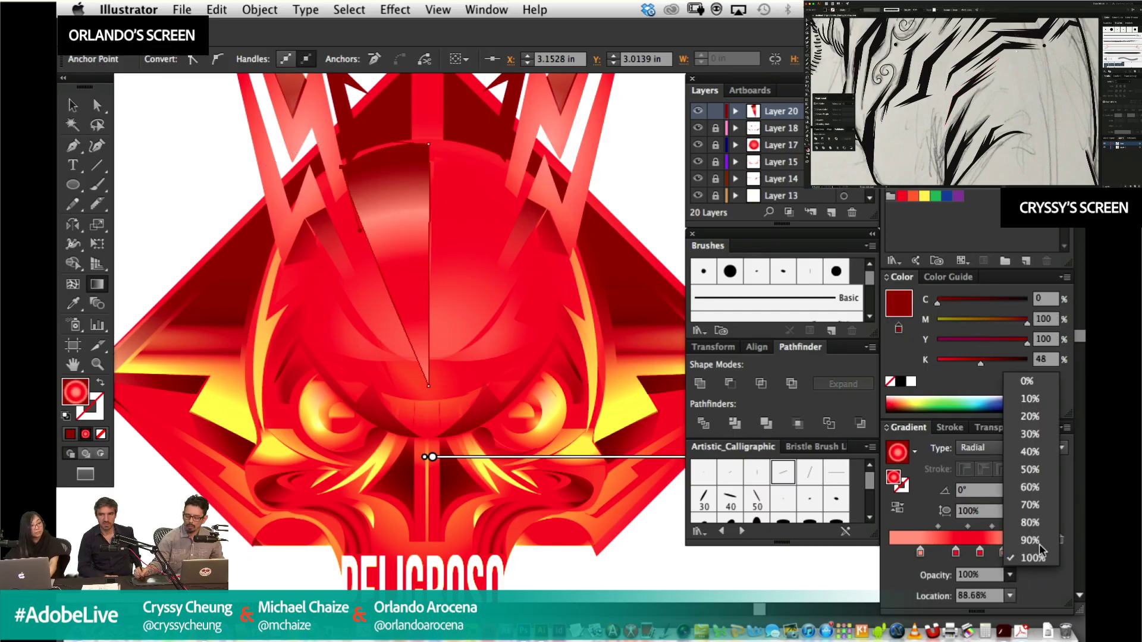
pyautogui.click(1027, 382)
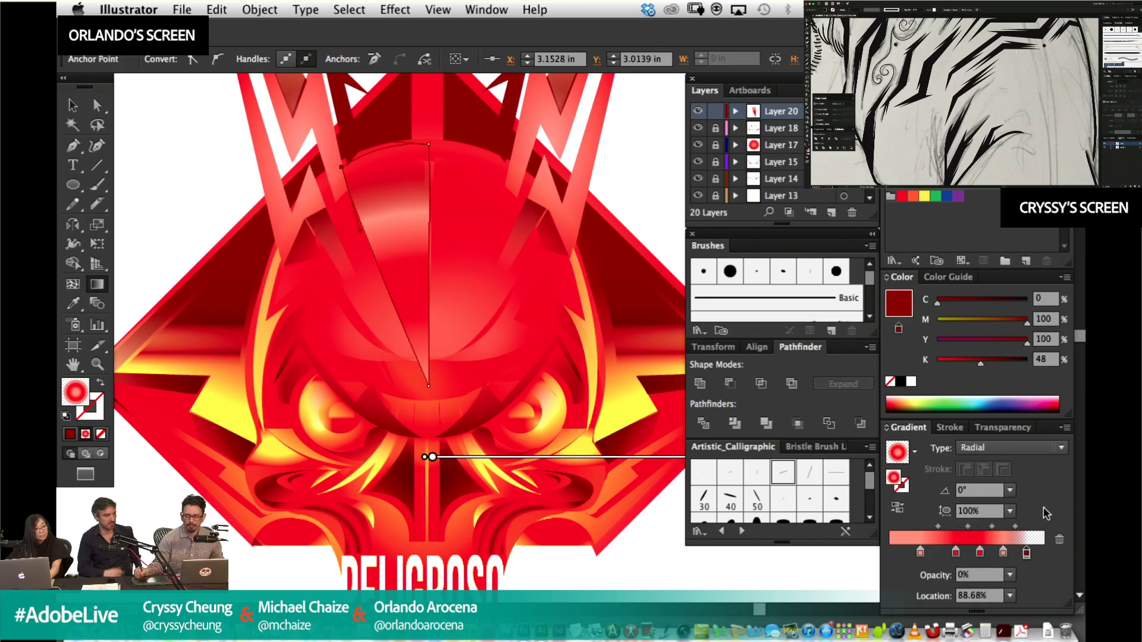
pyautogui.press('super+z')
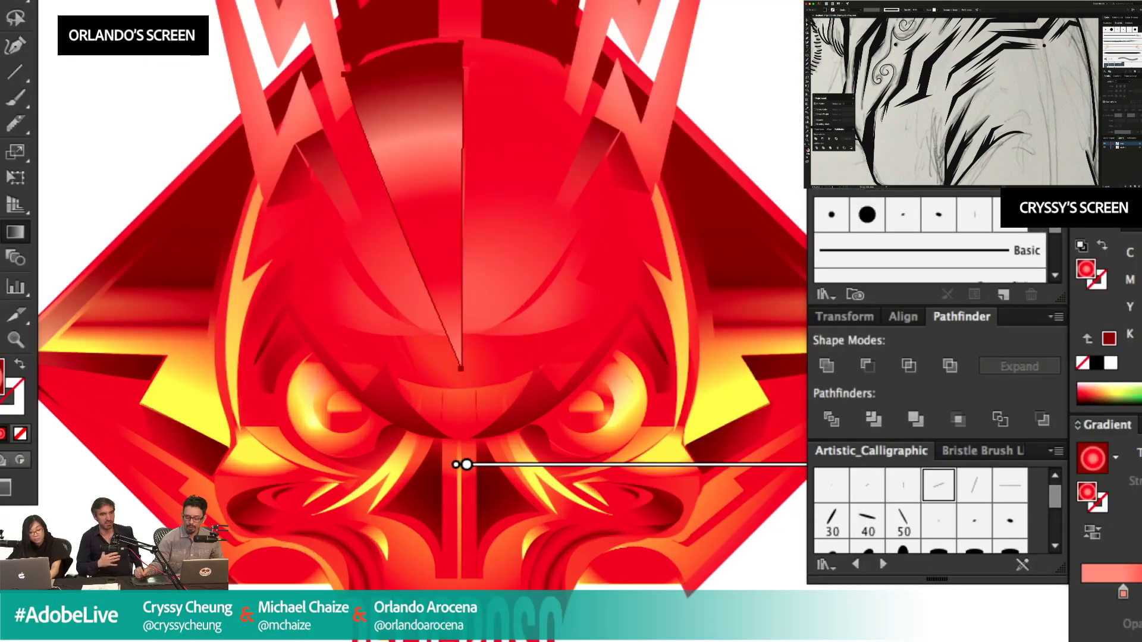
# Reposition the gradient's innermost salmon stop, set the wedge's blending mode to Multiply and deselect it.
pyautogui.click(1141, 593)
pyautogui.click(1123, 593)
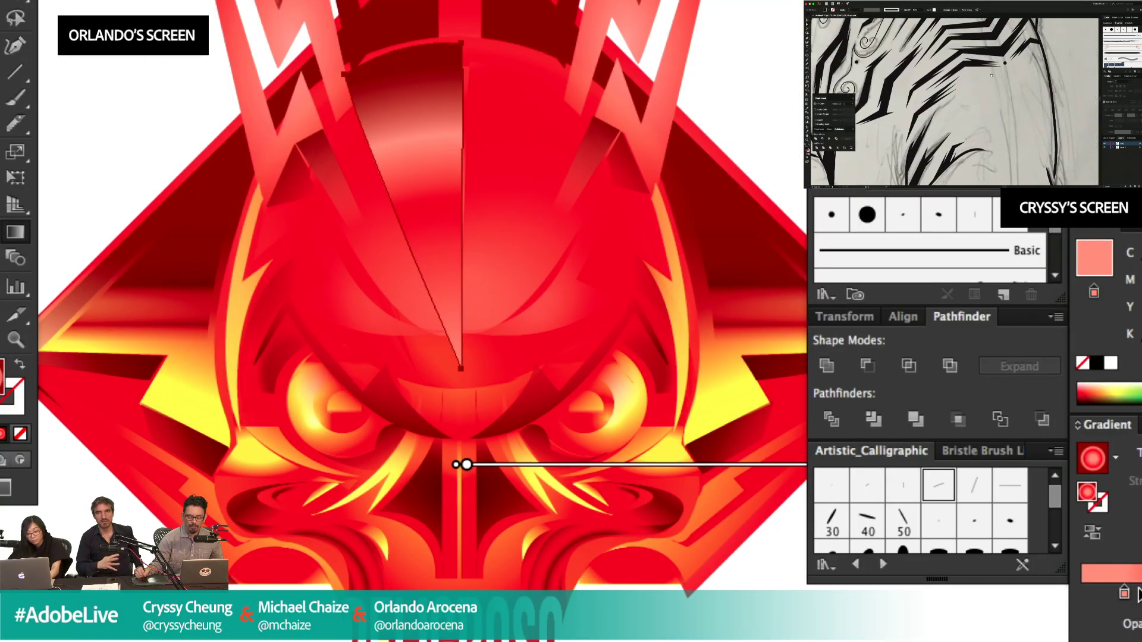
pyautogui.moveTo(1123, 593); pyautogui.dragTo(1141, 593)
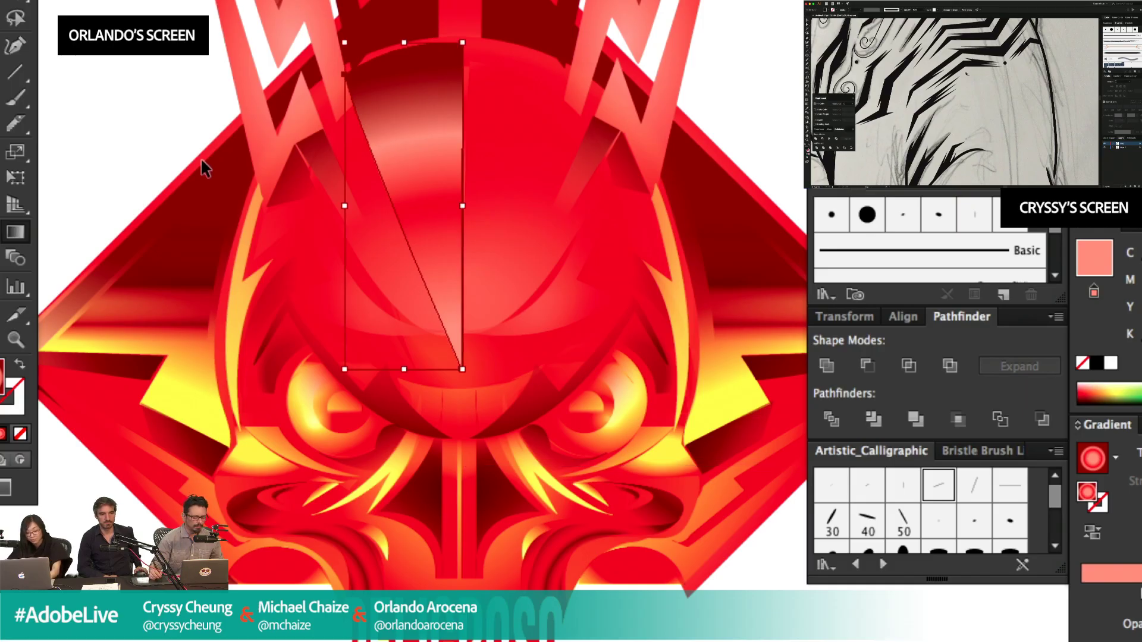
pyautogui.click(1141, 425)
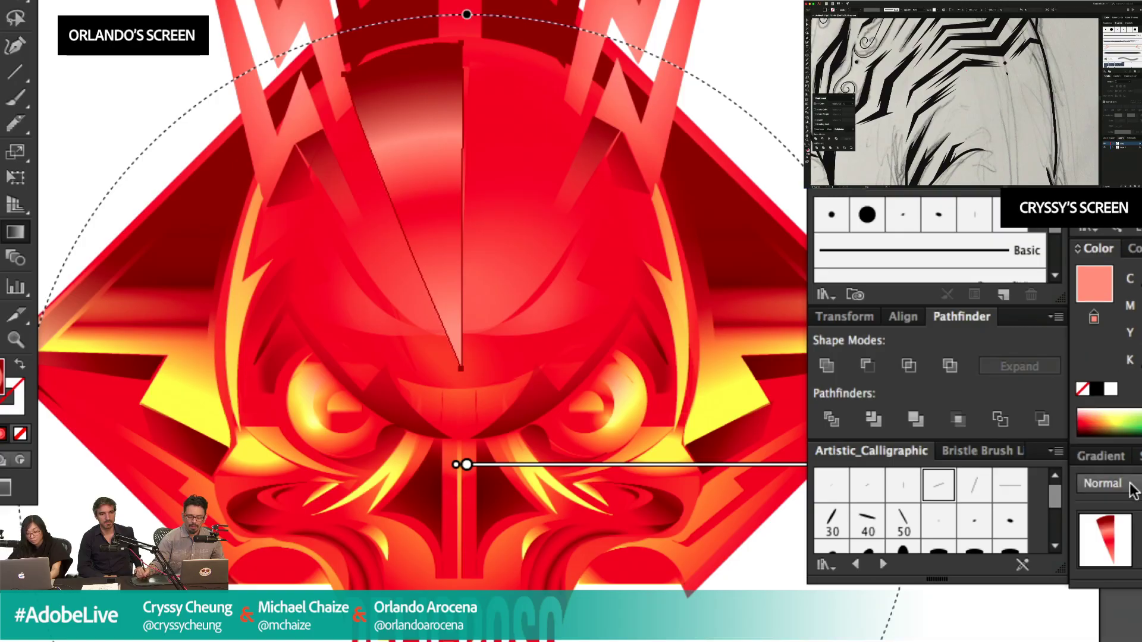
pyautogui.click(1134, 489)
pyautogui.click(1130, 123)
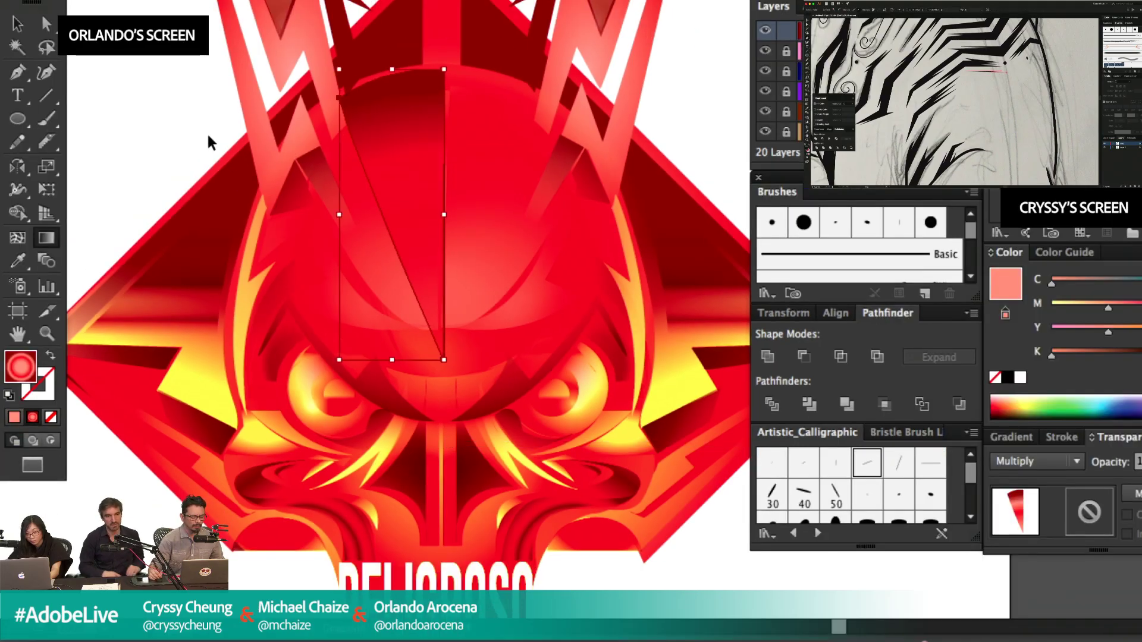
pyautogui.keyDown('super'); pyautogui.click(280, 47); pyautogui.keyUp('super')
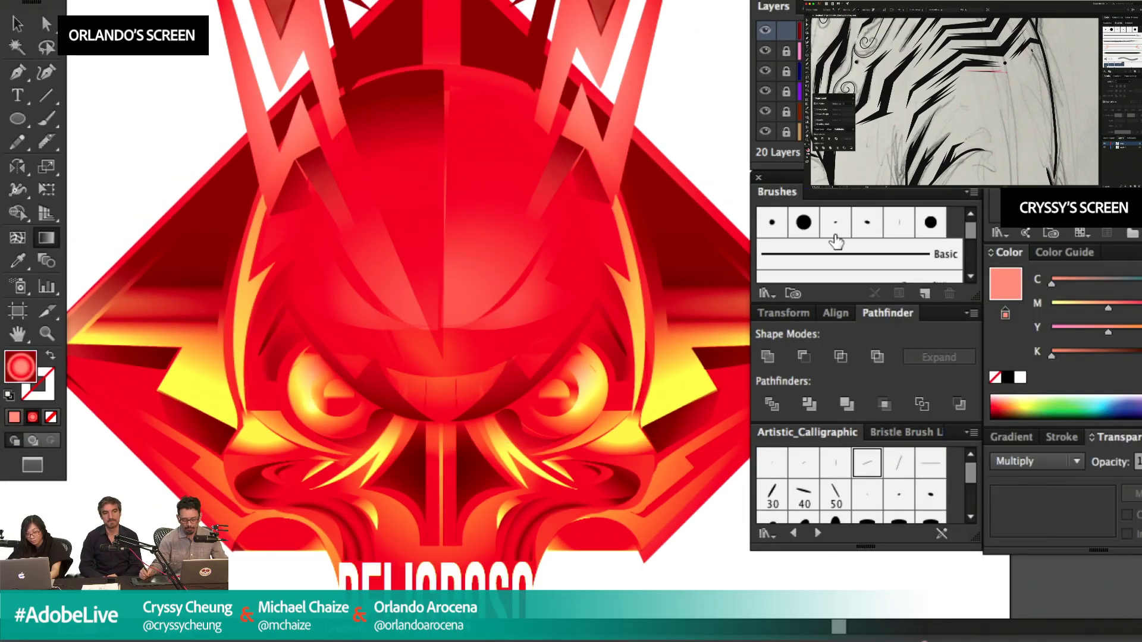
# Reflect a copy of the shaded wedge onto the right half of the forehead and select both wedges.
pyautogui.press('super+minus')
pyautogui.press('super+minus')
pyautogui.moveTo(651, 326); pyautogui.dragTo(627, 306)
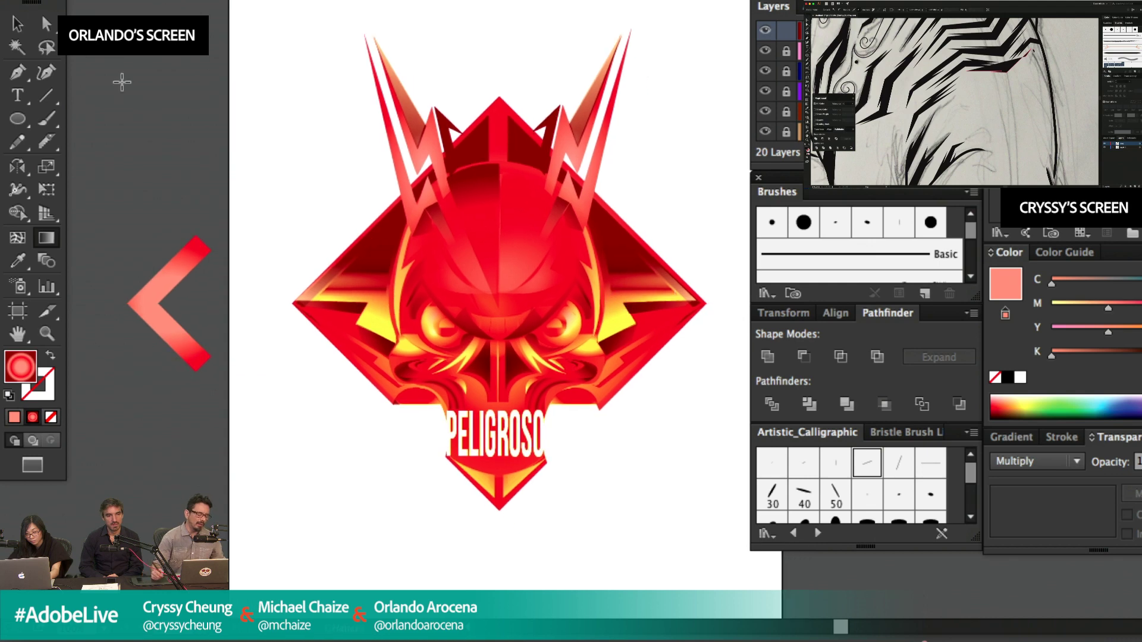
pyautogui.moveTo(493, 213); pyautogui.dragTo(654, 236)
pyautogui.click(19, 167)
pyautogui.moveTo(595, 205); pyautogui.dragTo(541, 277)
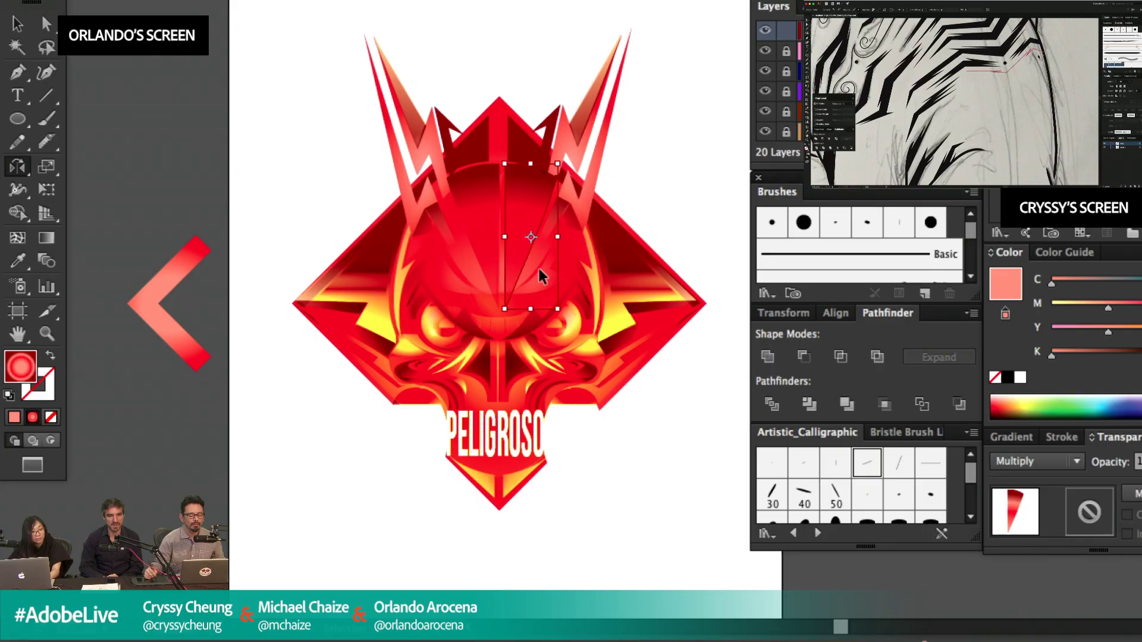
pyautogui.keyDown('shift'); pyautogui.keyDown('super'); pyautogui.click(488, 217); pyautogui.keyUp('super'); pyautogui.keyUp('shift')
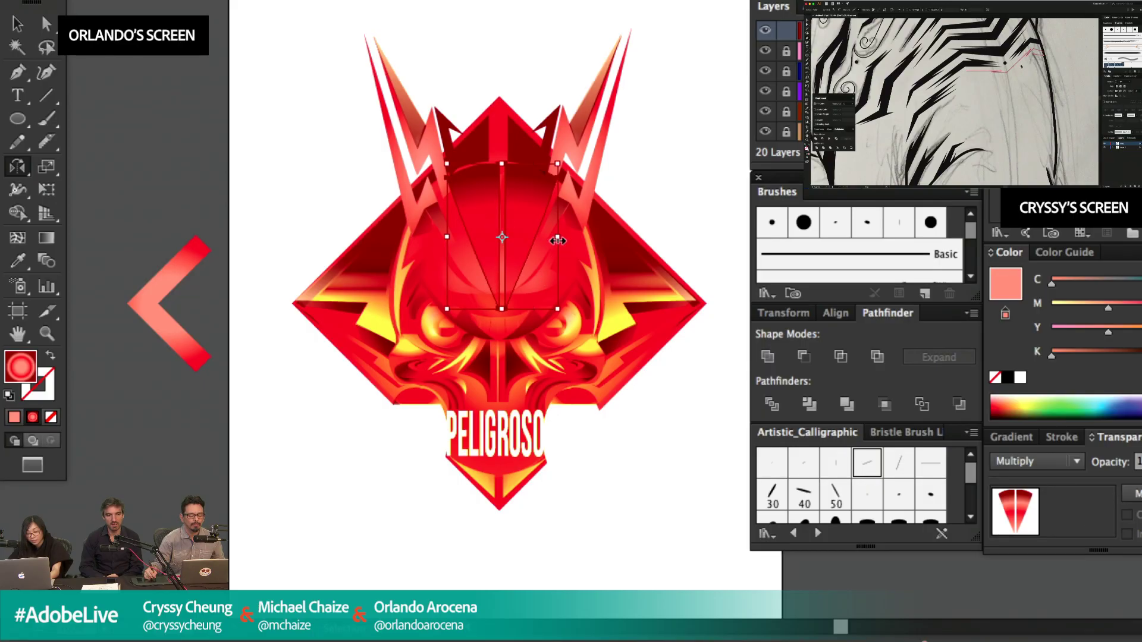
# Narrow the wedge pair slightly from both sides and nudge it left and down to fit the skull's forehead.
pyautogui.moveTo(559, 237); pyautogui.dragTo(564, 300)
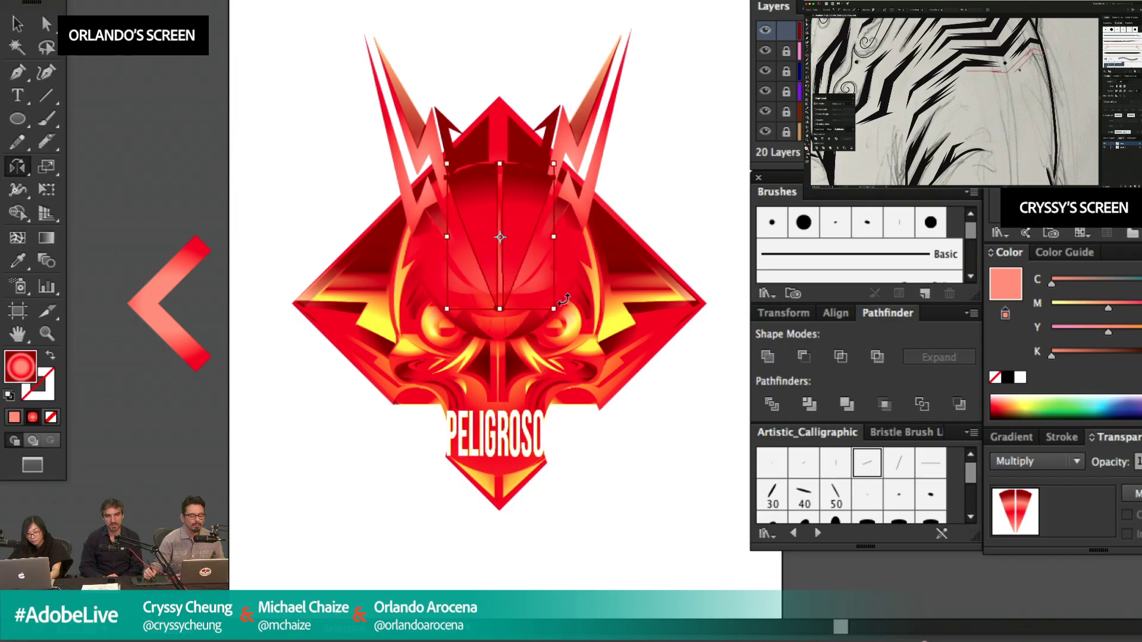
pyautogui.scroll(4, 575, 287)
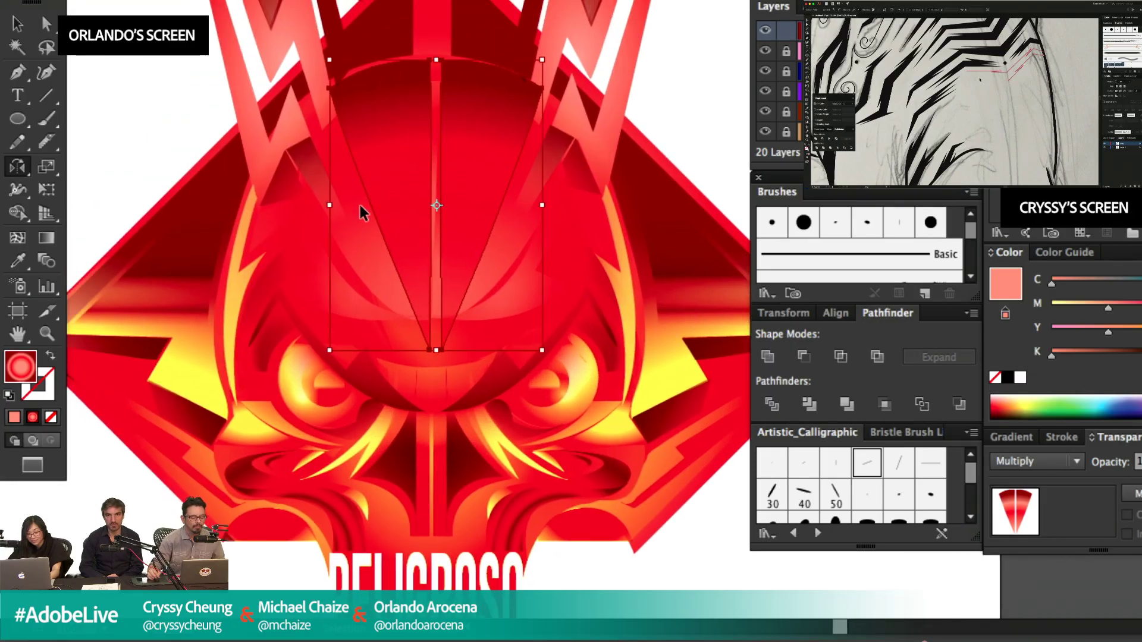
pyautogui.moveTo(330, 207); pyautogui.dragTo(335, 208)
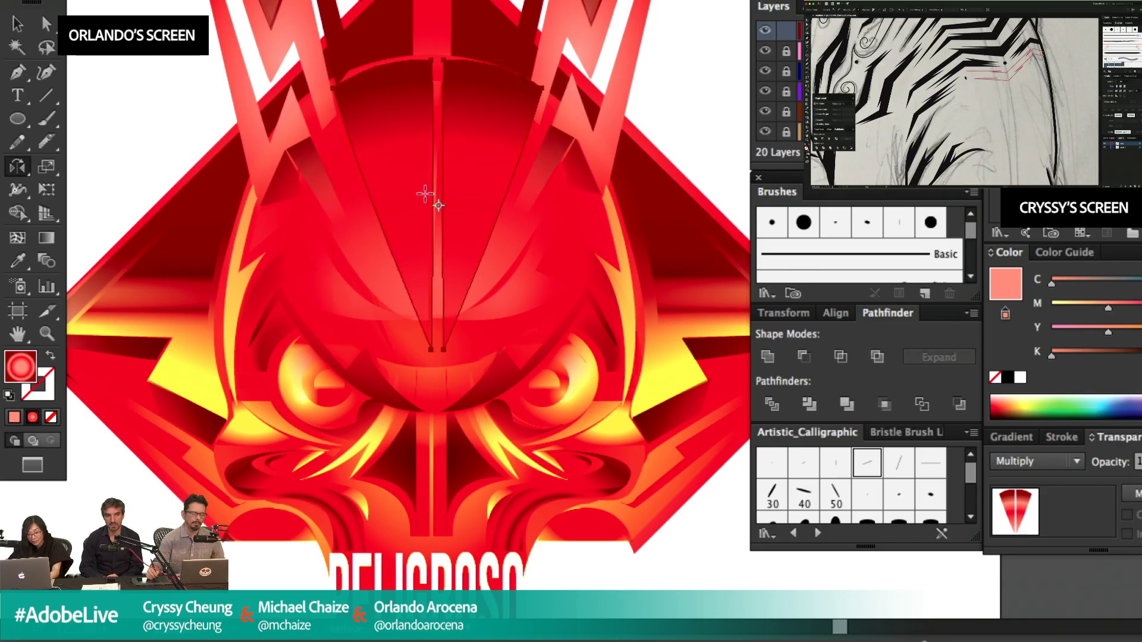
pyautogui.press('Left')
pyautogui.press('Left')
pyautogui.press('Left')
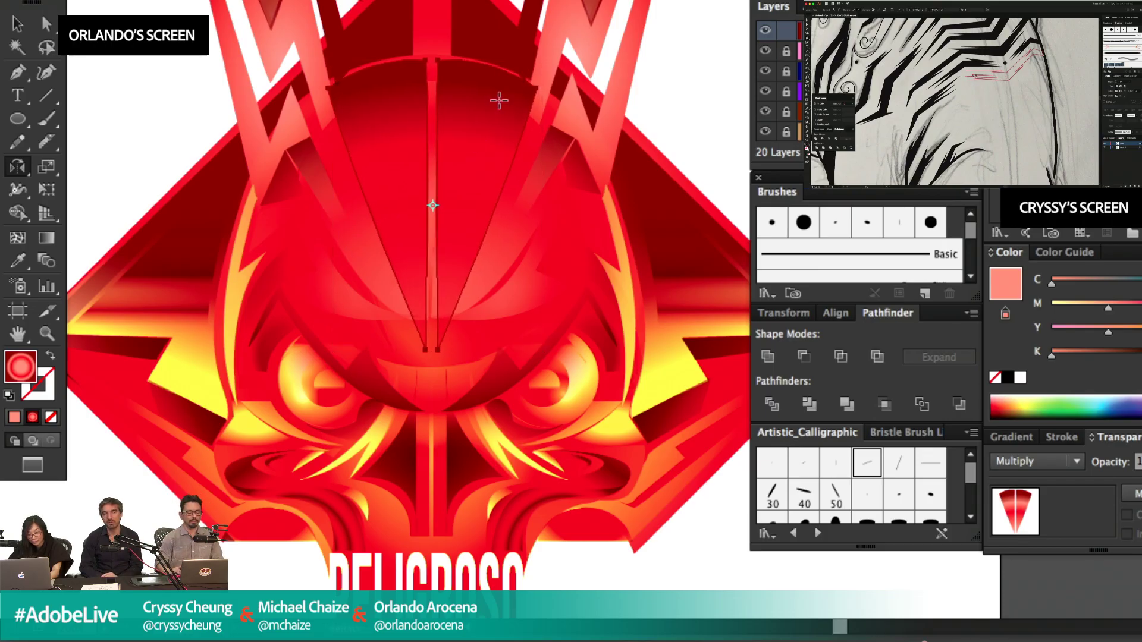
pyautogui.hotkey('shift', 'Down')
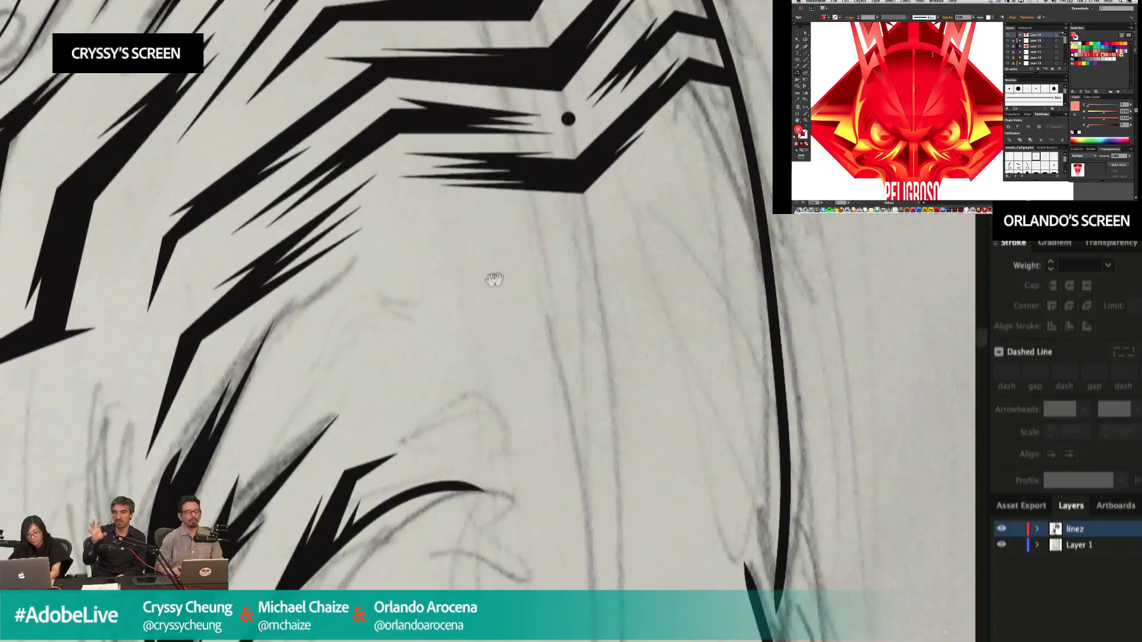
# Hide the pencil sketch on Layer 1 and look over the inked tiger line art on its own.
pyautogui.moveTo(494, 279)
pyautogui.mouseDown()
pyautogui.moveTo(538, 198)
pyautogui.moveTo(480, 280)
pyautogui.mouseUp()
pyautogui.moveTo(555, 239); pyautogui.dragTo(530, 290)
pyautogui.press('super+minus')
pyautogui.press('super+minus')
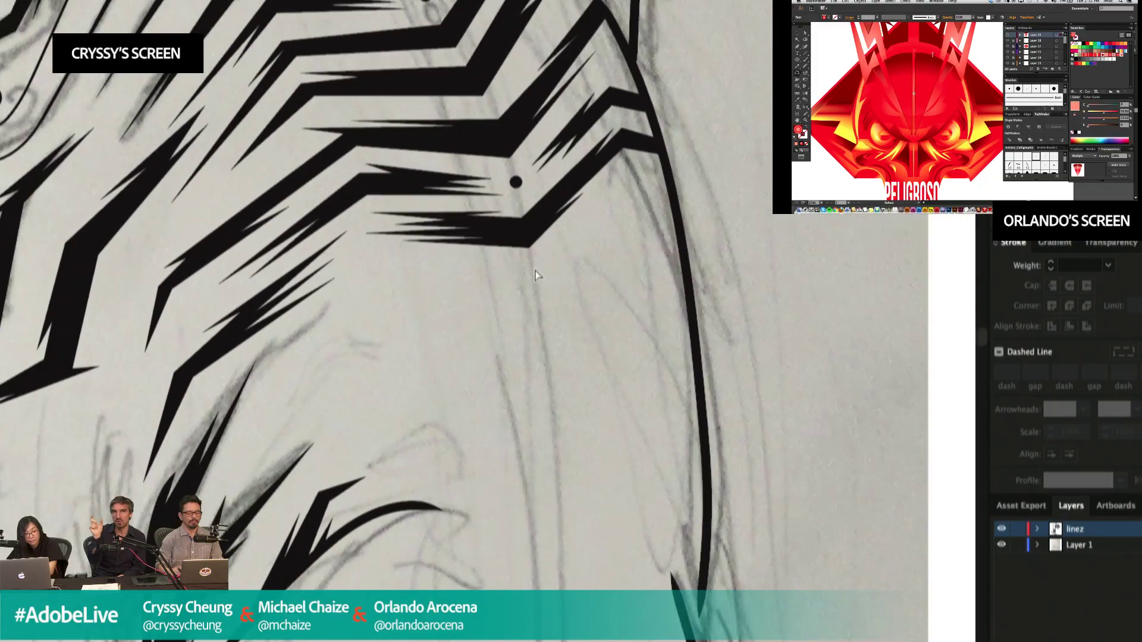
pyautogui.moveTo(557, 194); pyautogui.dragTo(638, 433)
pyautogui.moveTo(425, 523); pyautogui.dragTo(652, 329)
pyautogui.press('super+minus')
pyautogui.press('super+minus')
pyautogui.press('super+minus')
pyautogui.click(1002, 546)
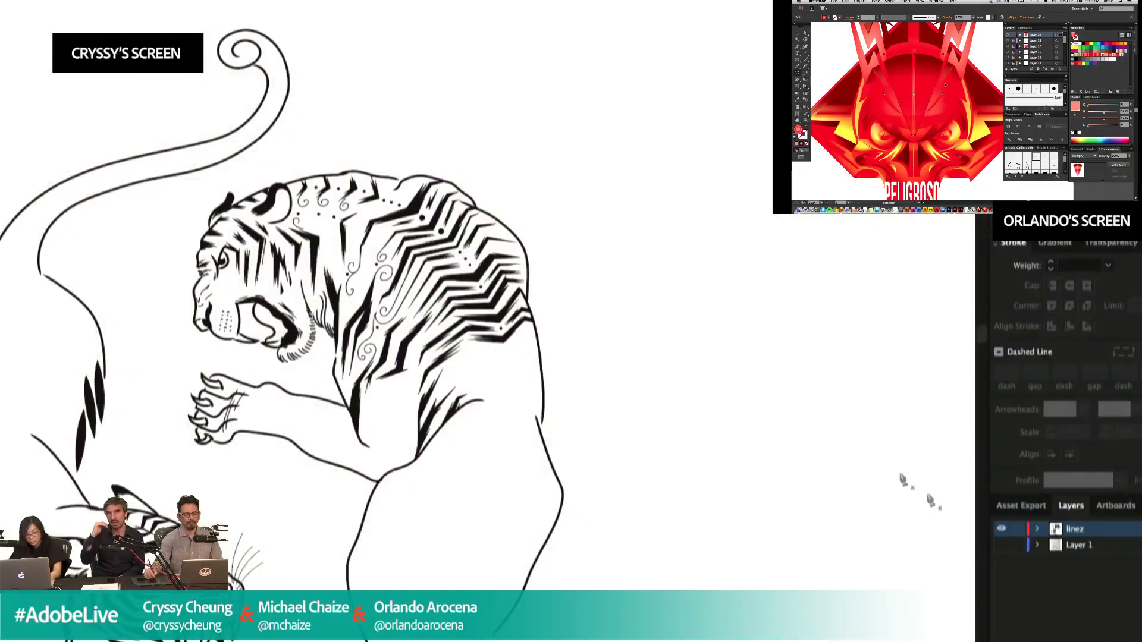
pyautogui.scroll(-5, 905, 472)
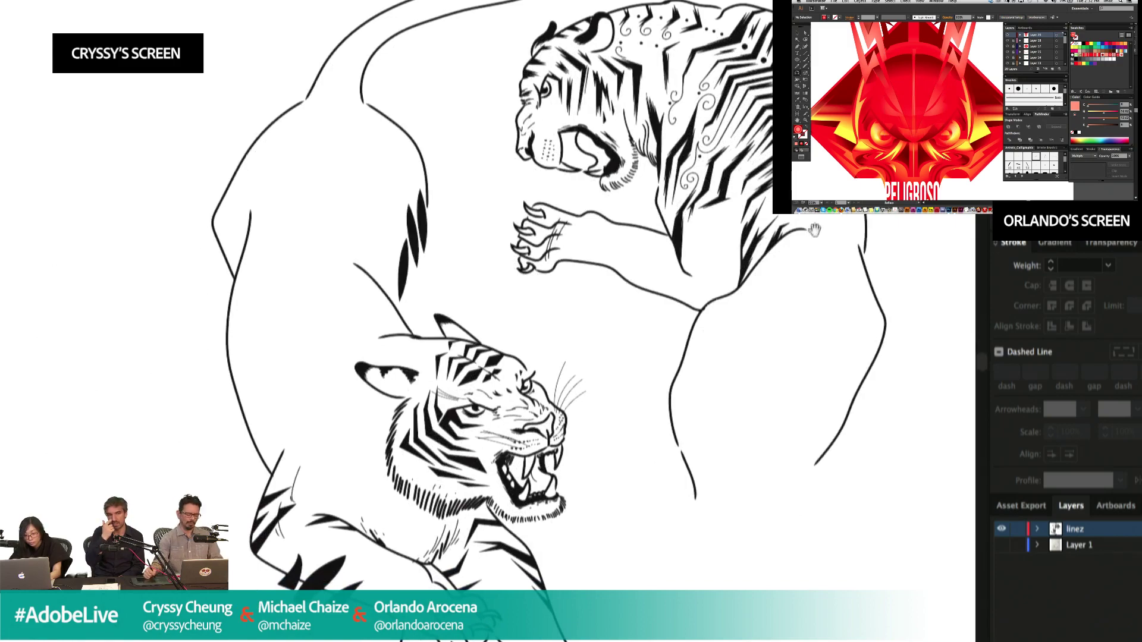
pyautogui.moveTo(801, 340); pyautogui.dragTo(729, 268)
pyautogui.moveTo(796, 238); pyautogui.dragTo(764, 370)
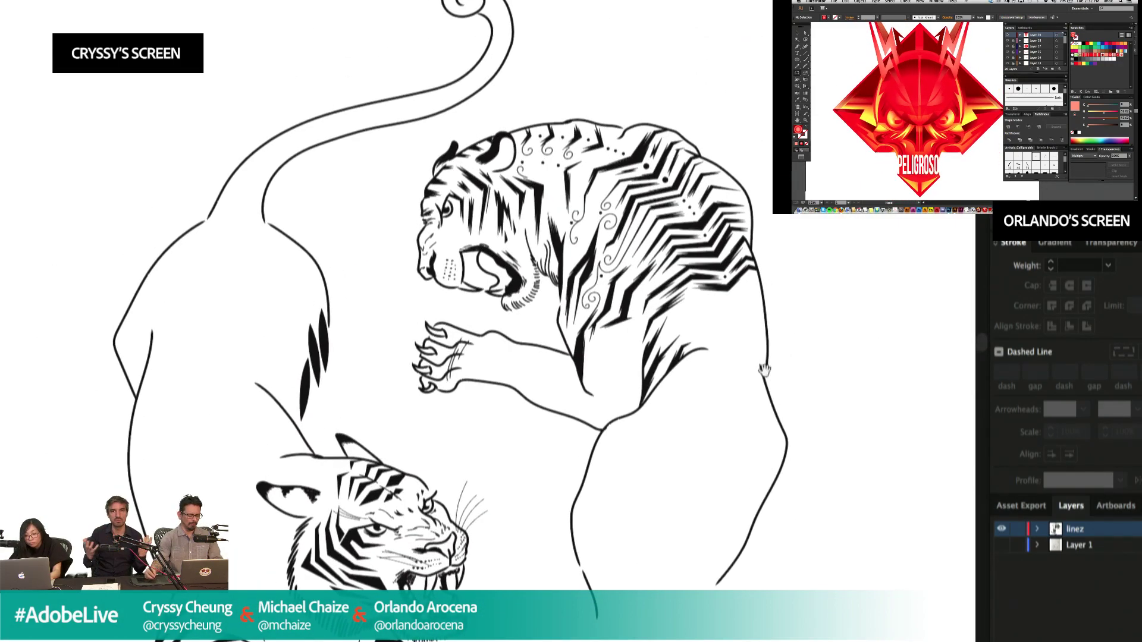
# Show the pencil sketch on Layer 1 and add a fine 0.25 px stroke inside the upper tiger's ear.
pyautogui.click(1002, 546)
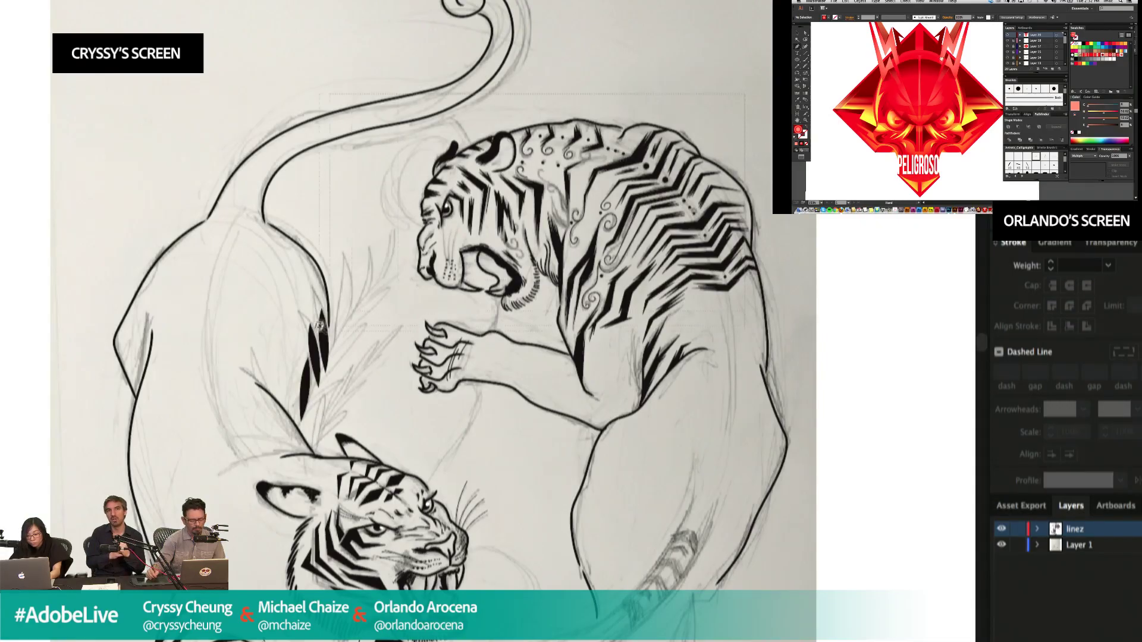
pyautogui.moveTo(744, 93); pyautogui.dragTo(319, 327)
pyautogui.moveTo(257, 203); pyautogui.dragTo(545, 154)
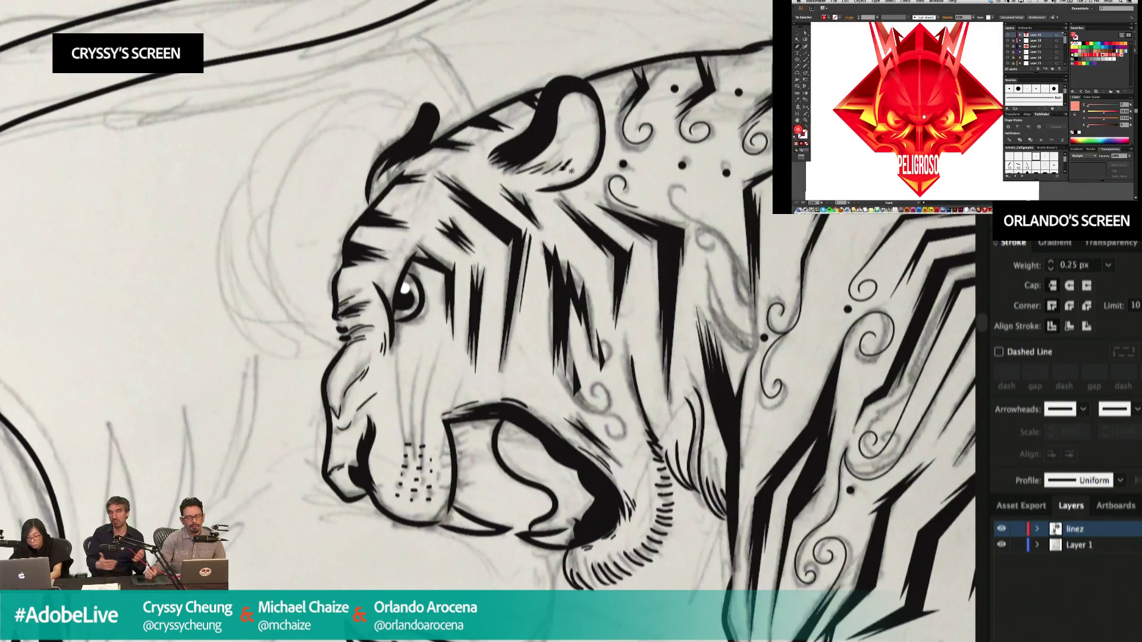
pyautogui.moveTo(562, 123); pyautogui.dragTo(562, 122)
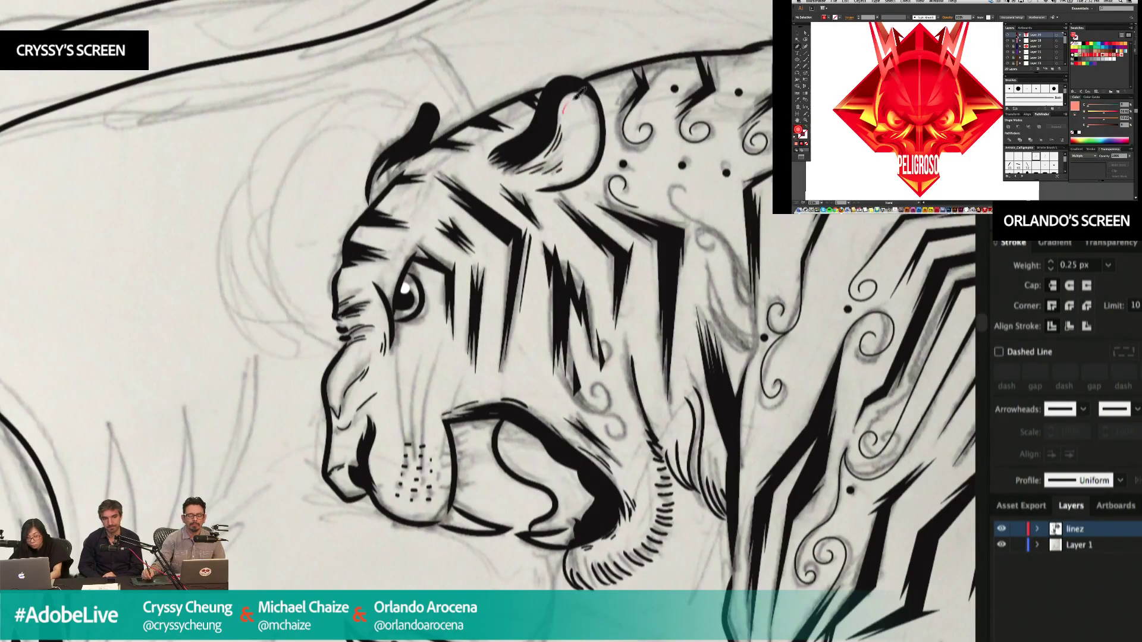
# Add a short 0.25 px shading stroke below the dark marks inside the lower tiger's ear.
pyautogui.moveTo(399, 580); pyautogui.dragTo(703, 81)
pyautogui.moveTo(951, 172); pyautogui.dragTo(456, 209)
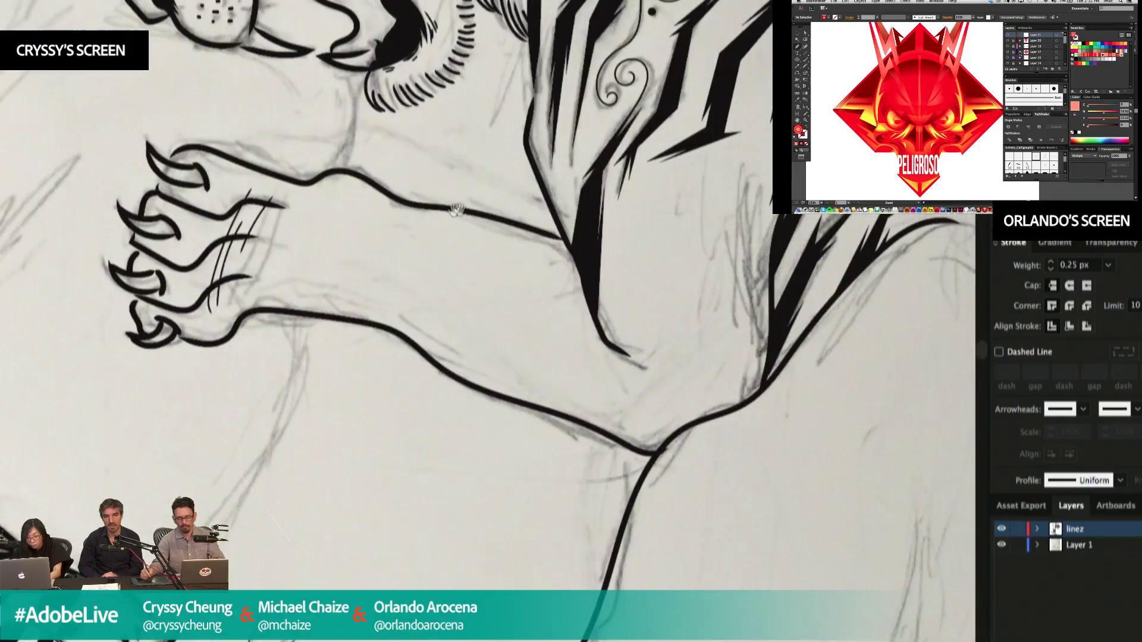
pyautogui.moveTo(580, 265)
pyautogui.mouseDown()
pyautogui.moveTo(560, 273)
pyautogui.moveTo(515, 353)
pyautogui.mouseUp()
pyautogui.keyDown('super'); pyautogui.click(504, 359); pyautogui.keyUp('super')
pyautogui.moveTo(552, 442)
pyautogui.mouseDown()
pyautogui.moveTo(535, 294)
pyautogui.moveTo(552, 291)
pyautogui.mouseUp()
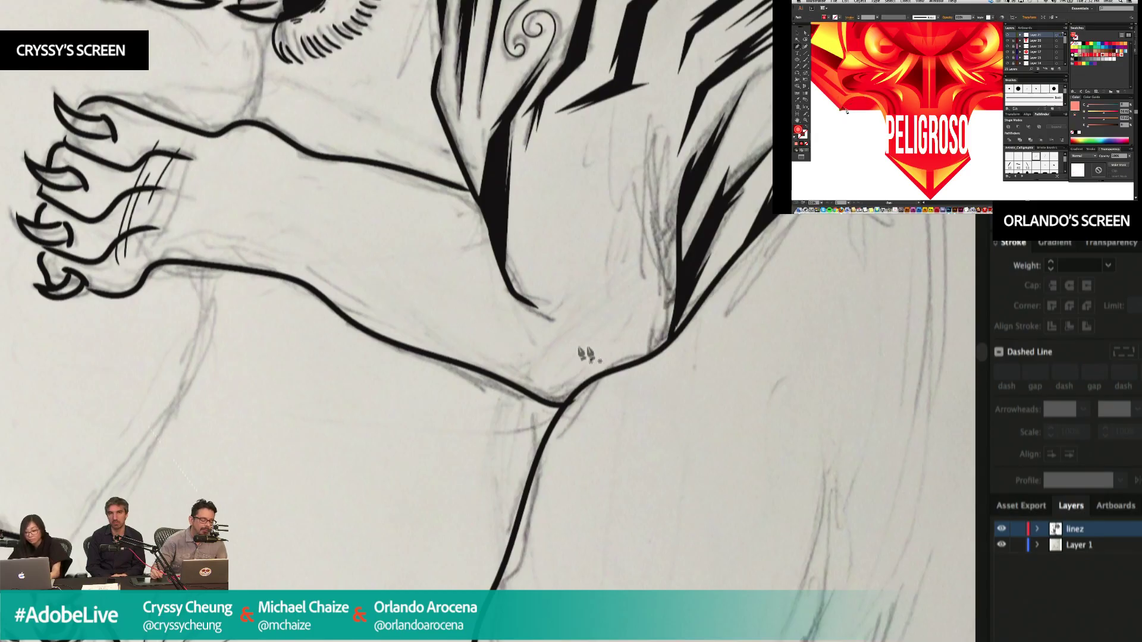
pyautogui.scroll(-5, 586, 355)
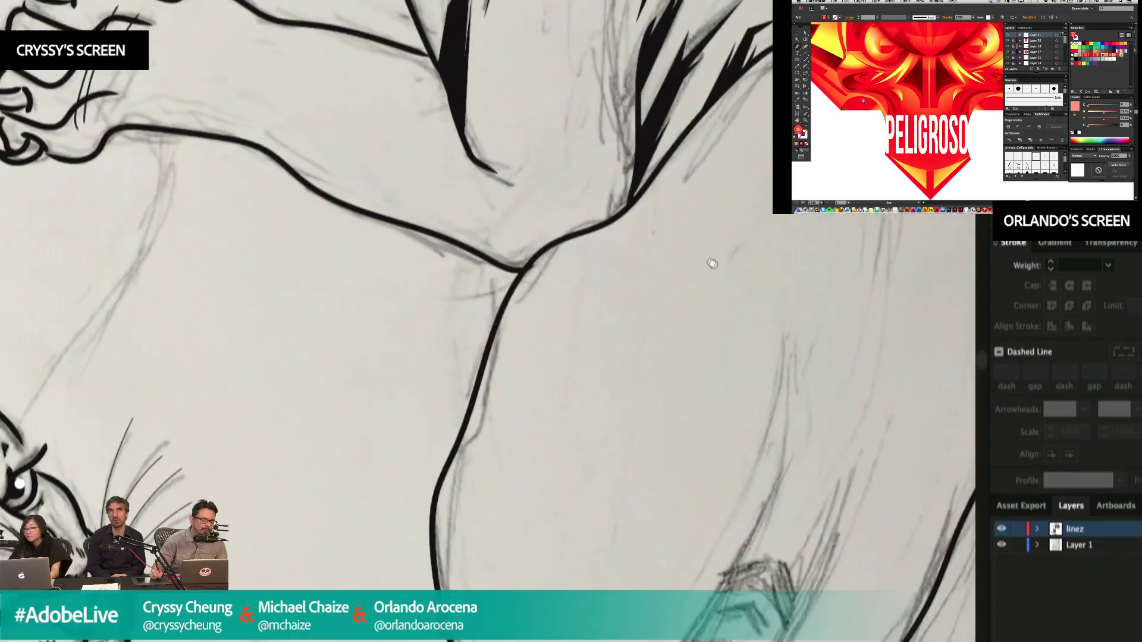
pyautogui.moveTo(648, 262); pyautogui.dragTo(675, 313)
pyautogui.moveTo(735, 410); pyautogui.dragTo(857, 90)
pyautogui.moveTo(417, 334); pyautogui.dragTo(1023, 102)
pyautogui.moveTo(438, 215); pyautogui.dragTo(588, 506)
pyautogui.moveTo(571, 151); pyautogui.dragTo(521, 402)
pyautogui.moveTo(619, 178); pyautogui.dragTo(513, 126)
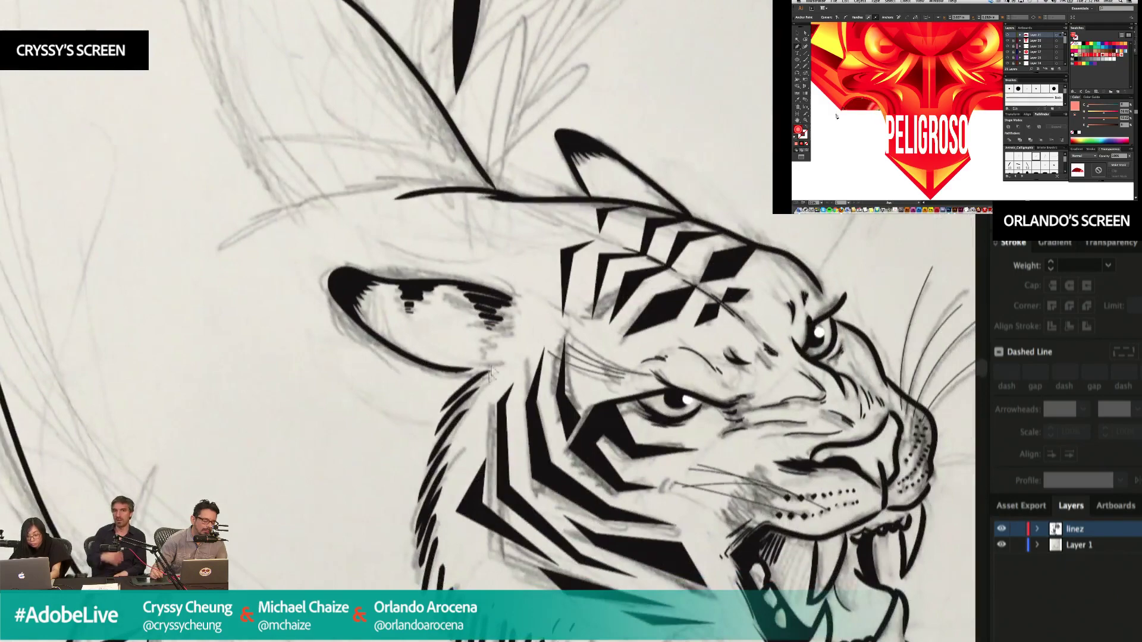
pyautogui.click(486, 318)
pyautogui.click(487, 327)
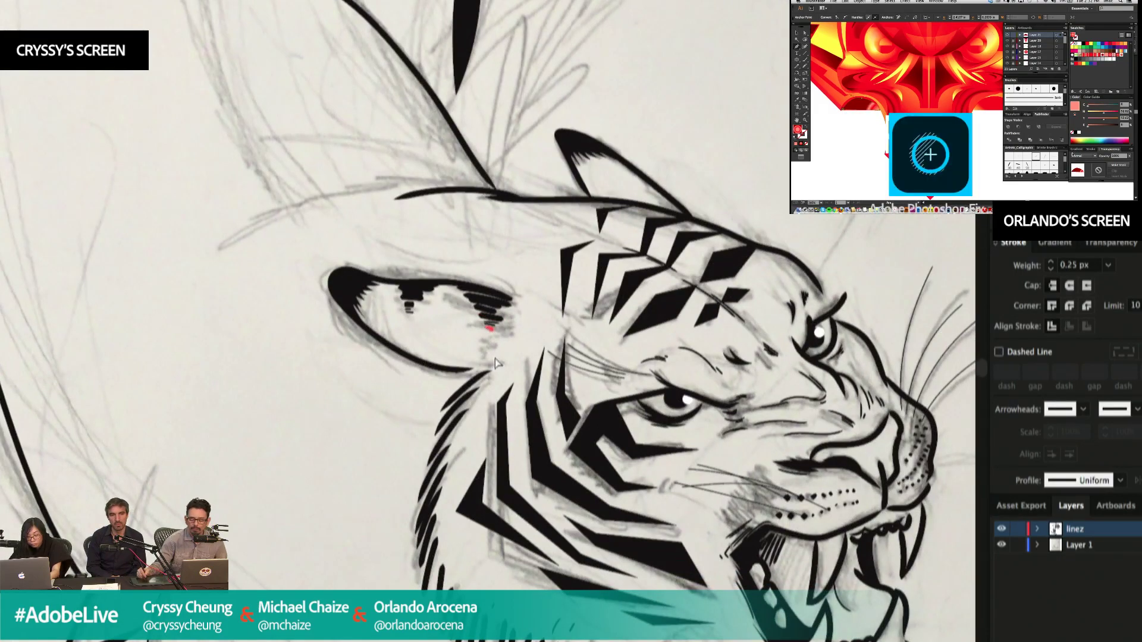
# Brush short curved 0.5 px contour strokes along the sketched back line behind the lower tiger's ear.
pyautogui.moveTo(601, 390); pyautogui.dragTo(505, 172)
pyautogui.moveTo(746, 522); pyautogui.dragTo(747, 523)
pyautogui.moveTo(536, 238); pyautogui.dragTo(660, 433)
pyautogui.press('b')
pyautogui.press('super+z')
pyautogui.moveTo(463, 167)
pyautogui.mouseDown()
pyautogui.moveTo(474, 166)
pyautogui.moveTo(441, 156)
pyautogui.mouseUp()
pyautogui.scroll(5, 484, 137)
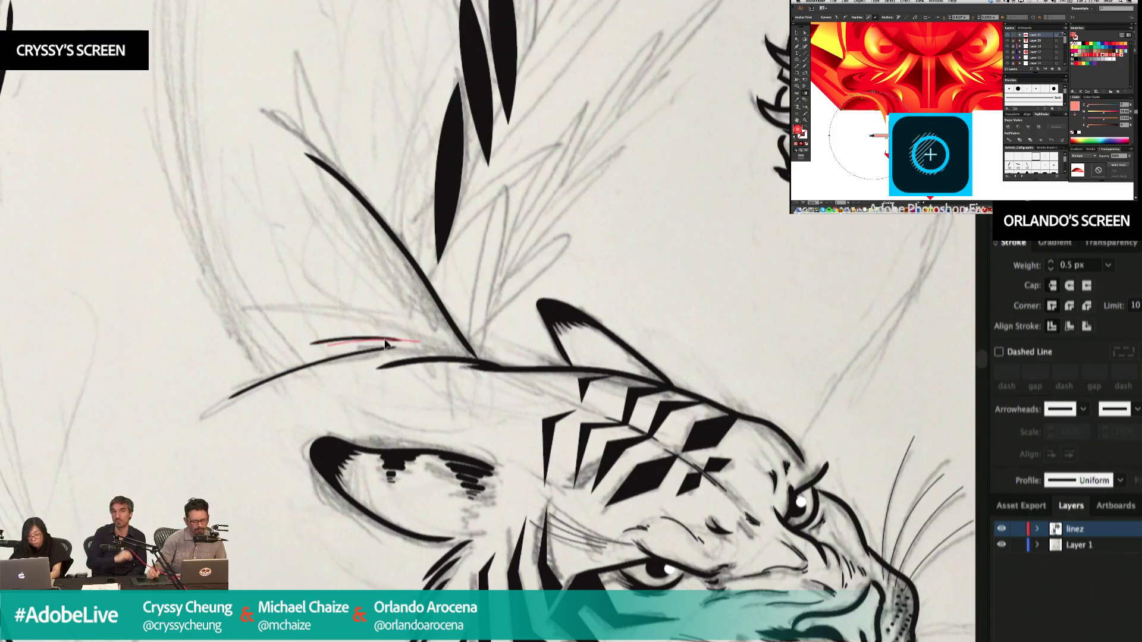
pyautogui.moveTo(385, 344); pyautogui.dragTo(388, 344)
# Draw a fourth curved, pointed black stripe beyond the three existing stripes on the lower tiger's haunch with the Pen tool.
pyautogui.moveTo(611, 224); pyautogui.dragTo(493, 333)
pyautogui.moveTo(490, 152); pyautogui.dragTo(558, 410)
pyautogui.moveTo(604, 300); pyautogui.dragTo(504, 156)
pyautogui.click(335, 292)
pyautogui.moveTo(467, 265); pyautogui.dragTo(527, 358)
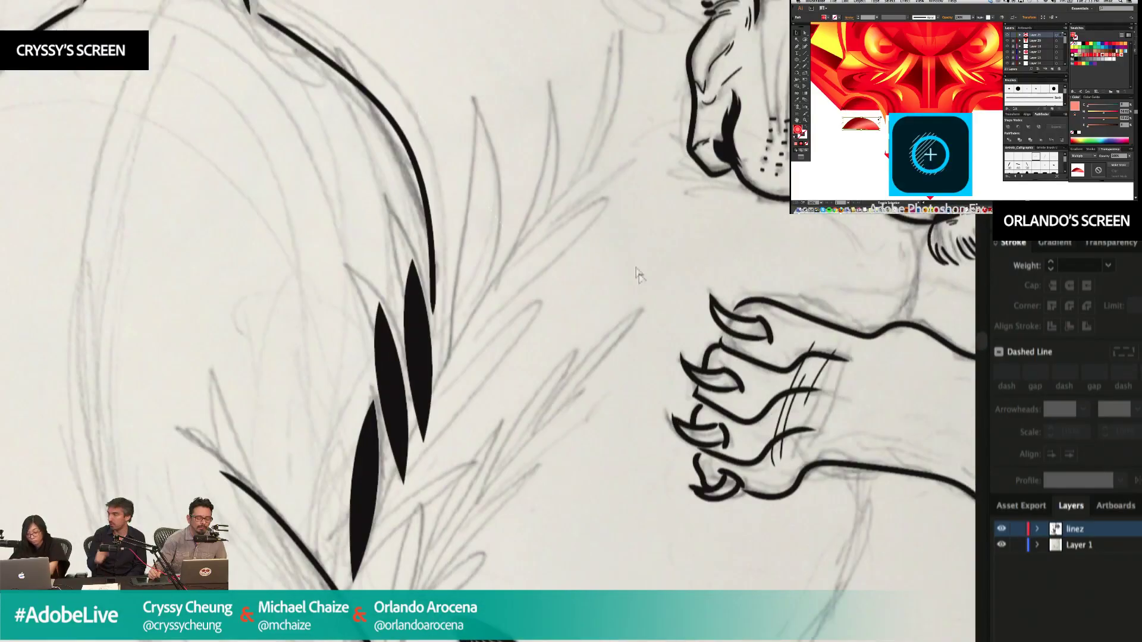
pyautogui.moveTo(537, 407); pyautogui.dragTo(408, 344)
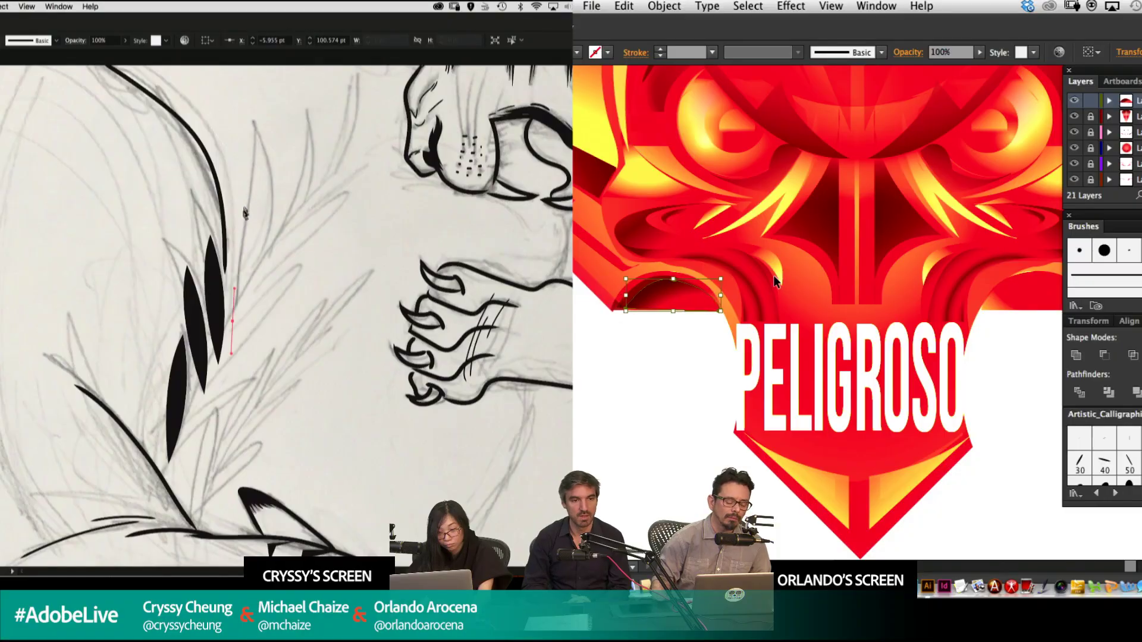
pyautogui.moveTo(254, 167)
pyautogui.mouseDown()
pyautogui.moveTo(262, 144)
pyautogui.moveTo(258, 160)
pyautogui.mouseUp()
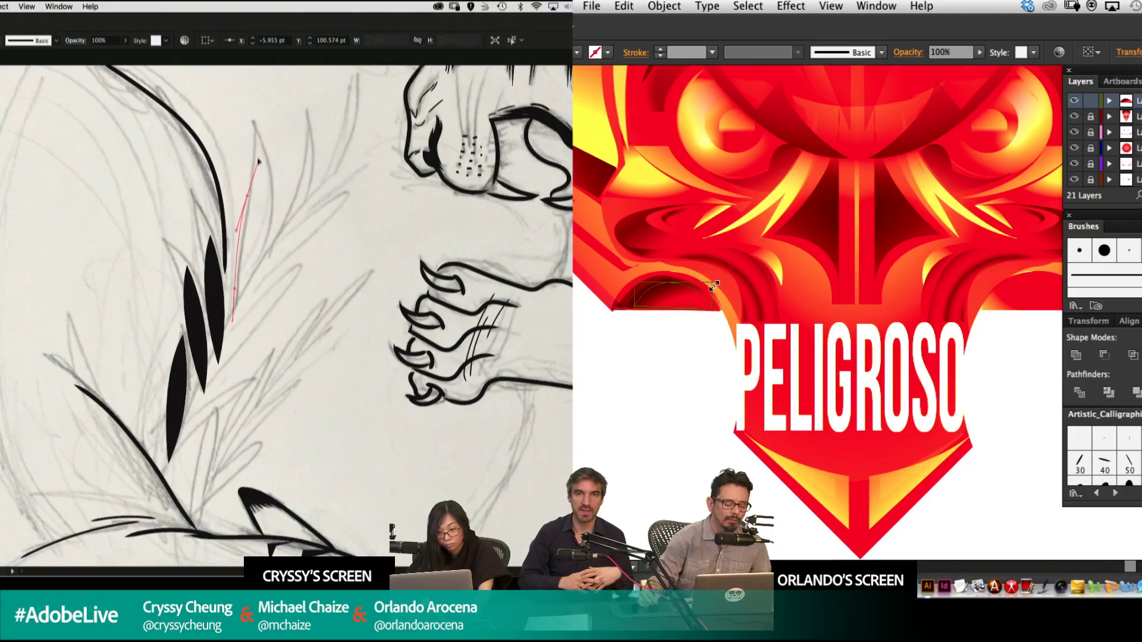
pyautogui.moveTo(253, 122)
pyautogui.mouseDown()
pyautogui.moveTo(267, 144)
pyautogui.moveTo(267, 198)
pyautogui.mouseUp()
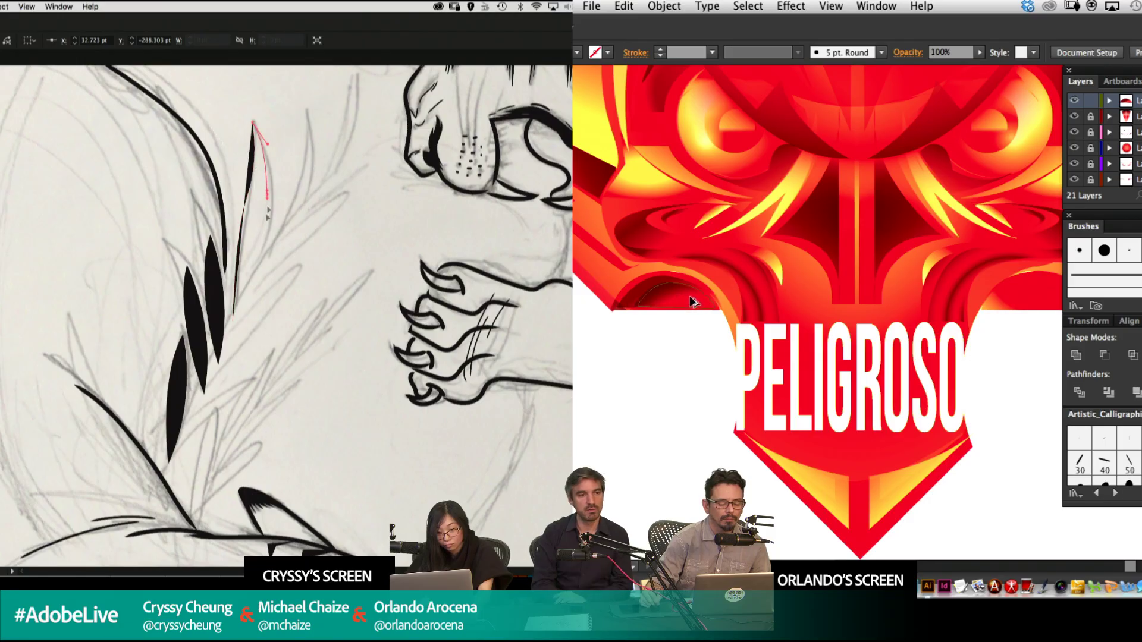
pyautogui.moveTo(262, 239); pyautogui.dragTo(265, 242)
pyautogui.moveTo(233, 321); pyautogui.dragTo(218, 355)
# Select the new haunch stripe and reshape the curve of its right edge.
pyautogui.click(301, 158)
pyautogui.click(689, 369)
pyautogui.click(258, 209)
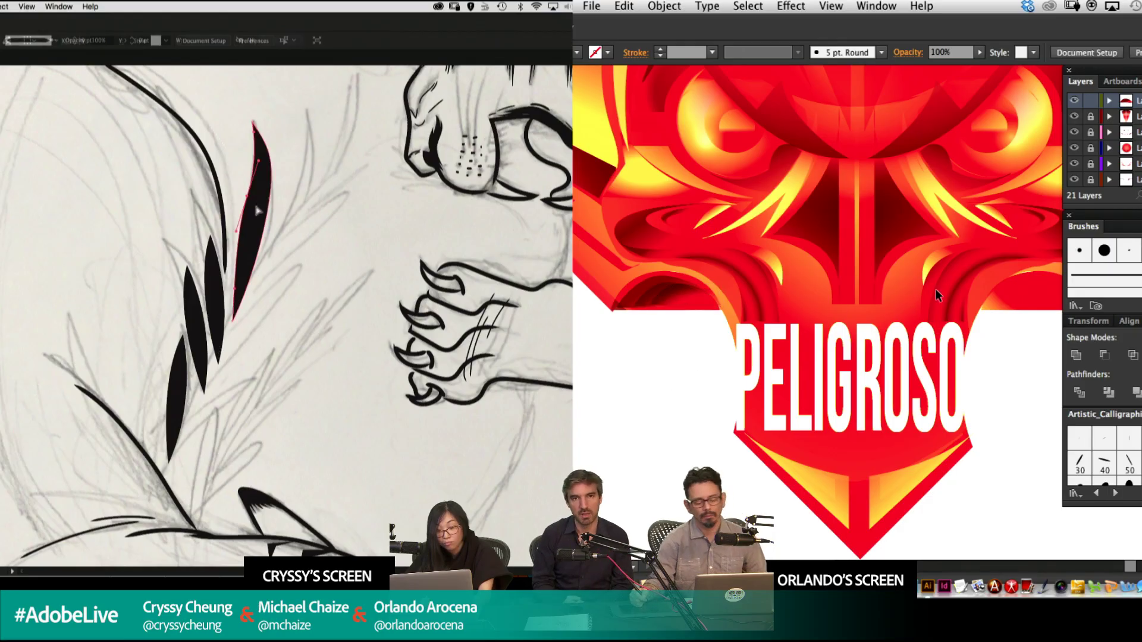
pyautogui.click(246, 197)
pyautogui.press('super+minus')
pyautogui.moveTo(843, 266); pyautogui.dragTo(790, 367)
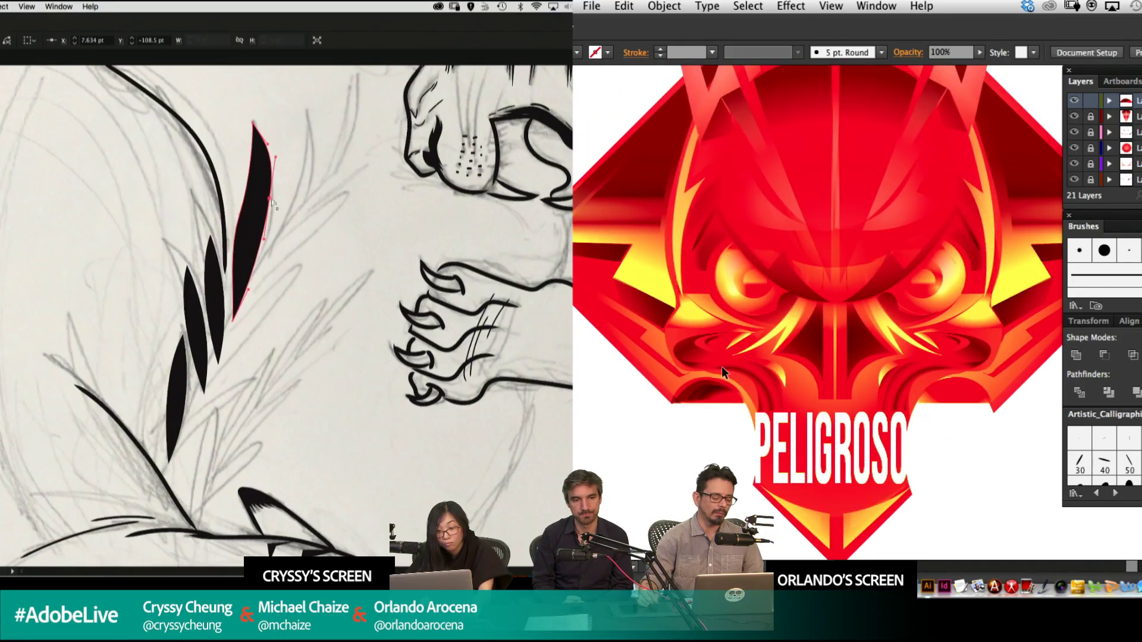
pyautogui.click(270, 198)
pyautogui.moveTo(265, 229); pyautogui.dragTo(267, 232)
# Reflect a copy of the dark shaded arch under the skull's left cheek onto the right cheek.
pyautogui.click(713, 389)
pyautogui.press('Delete')
pyautogui.click(327, 174)
pyautogui.moveTo(331, 174); pyautogui.dragTo(315, 211)
pyautogui.moveTo(701, 390); pyautogui.dragTo(945, 408)
pyautogui.moveTo(280, 352); pyautogui.dragTo(380, 404)
pyautogui.moveTo(390, 196); pyautogui.dragTo(346, 311)
pyautogui.press('o')
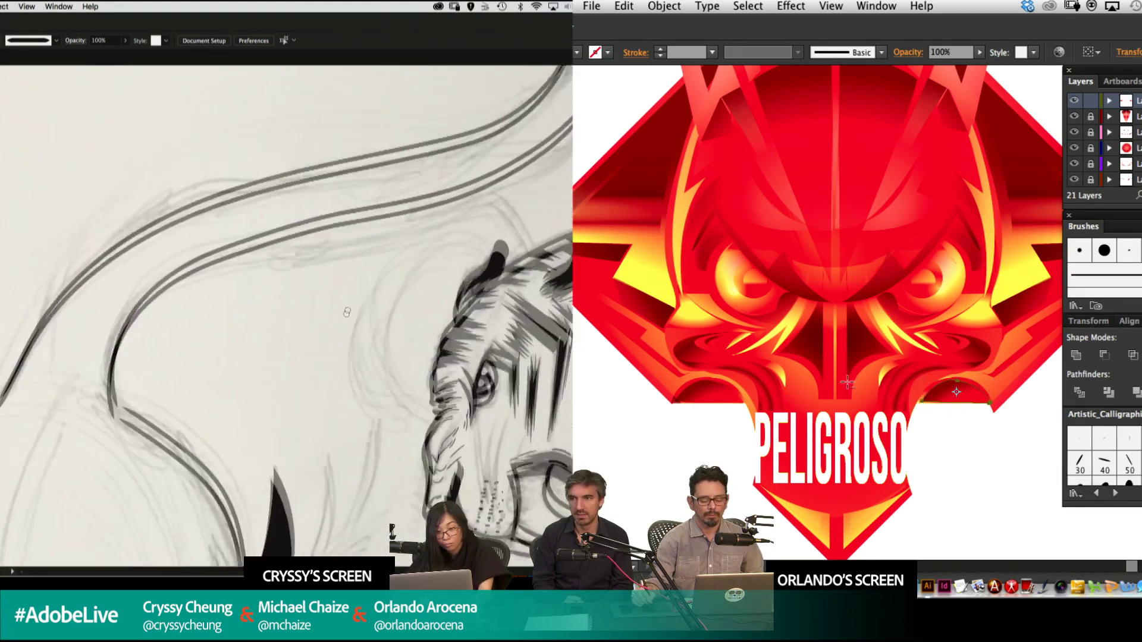
pyautogui.moveTo(391, 259); pyautogui.dragTo(372, 286)
pyautogui.moveTo(1024, 343); pyautogui.dragTo(1023, 340)
# Deselect the mirrored arch and unlock the run of locked artwork layers in the skull badge.
pyautogui.scroll(-10, 373, 287)
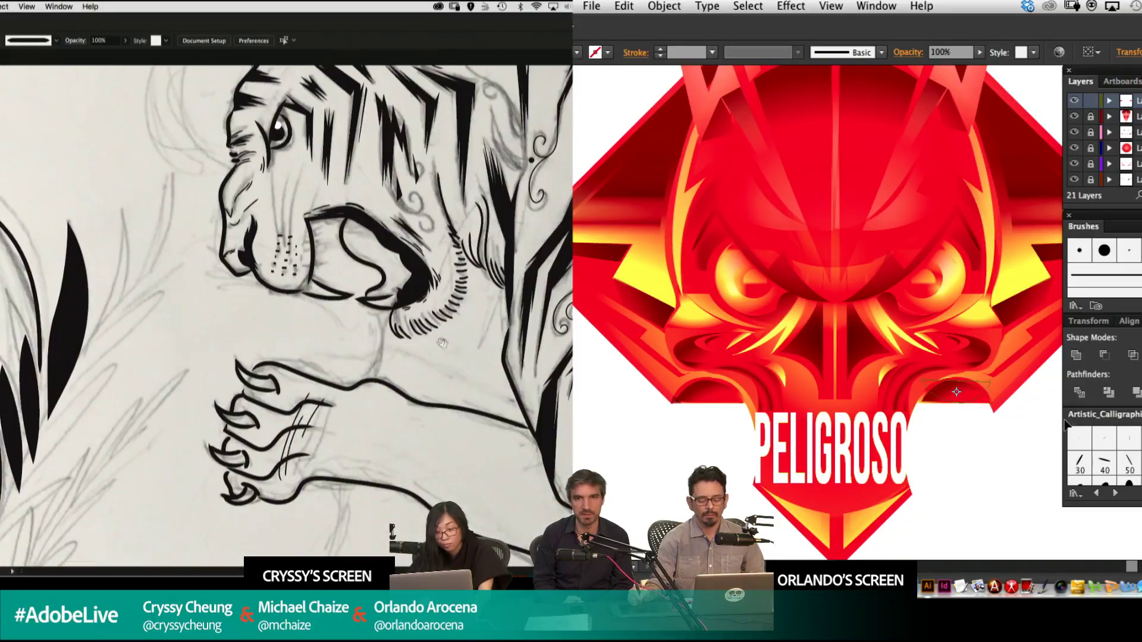
pyautogui.moveTo(388, 225); pyautogui.dragTo(349, 260)
pyautogui.press('super+z')
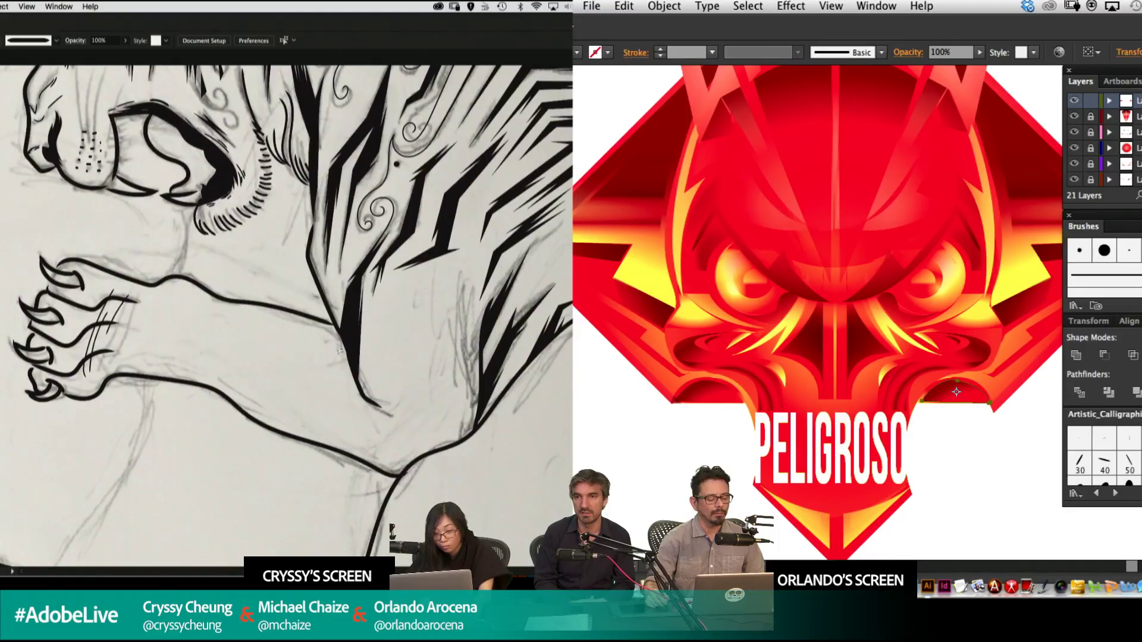
pyautogui.click(358, 331)
pyautogui.press('super+shift+a')
pyautogui.moveTo(358, 331); pyautogui.dragTo(123, 339)
pyautogui.press('v')
pyautogui.click(651, 474)
pyautogui.click(1090, 117)
pyautogui.moveTo(1093, 140); pyautogui.dragTo(1091, 222)
pyautogui.moveTo(124, 339); pyautogui.dragTo(78, 363)
pyautogui.moveTo(1091, 222); pyautogui.dragTo(1091, 228)
pyautogui.moveTo(77, 362); pyautogui.dragTo(270, 287)
pyautogui.moveTo(1091, 228); pyautogui.dragTo(1091, 228)
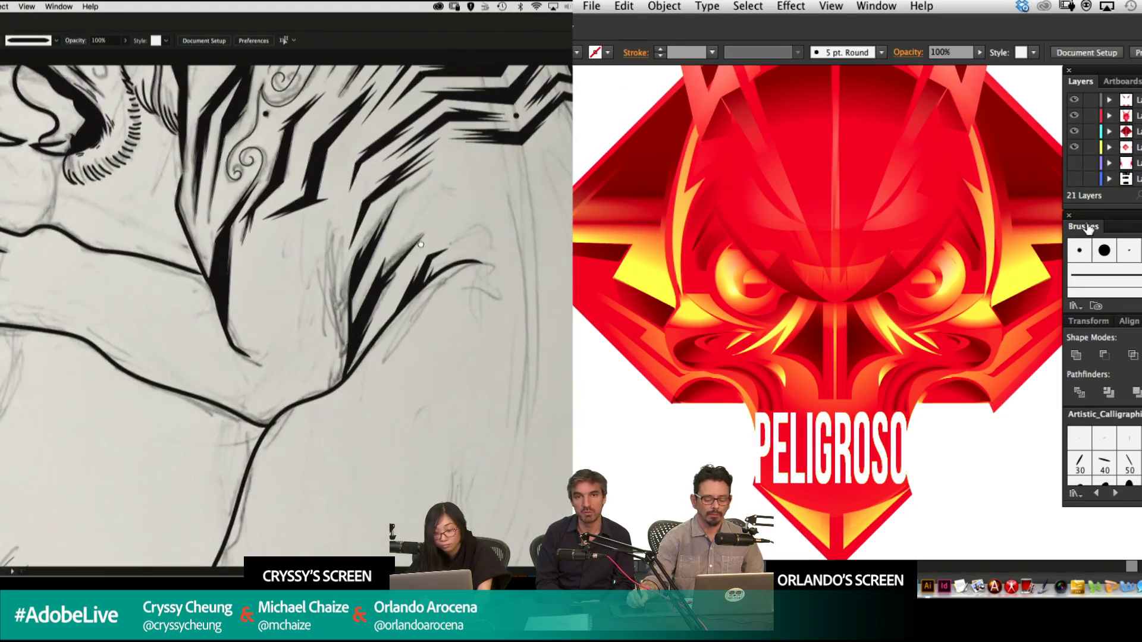
# Select the white ellipse beneath the skull's right cheek and nudge it slightly right and up against the arch.
pyautogui.moveTo(270, 288); pyautogui.dragTo(324, 377)
pyautogui.click(959, 425)
pyautogui.moveTo(369, 506); pyautogui.dragTo(434, 90)
pyautogui.click(979, 428)
pyautogui.press('v')
pyautogui.moveTo(88, 499); pyautogui.dragTo(372, 308)
pyautogui.press('Right')
pyautogui.press('Right')
pyautogui.press('Up')
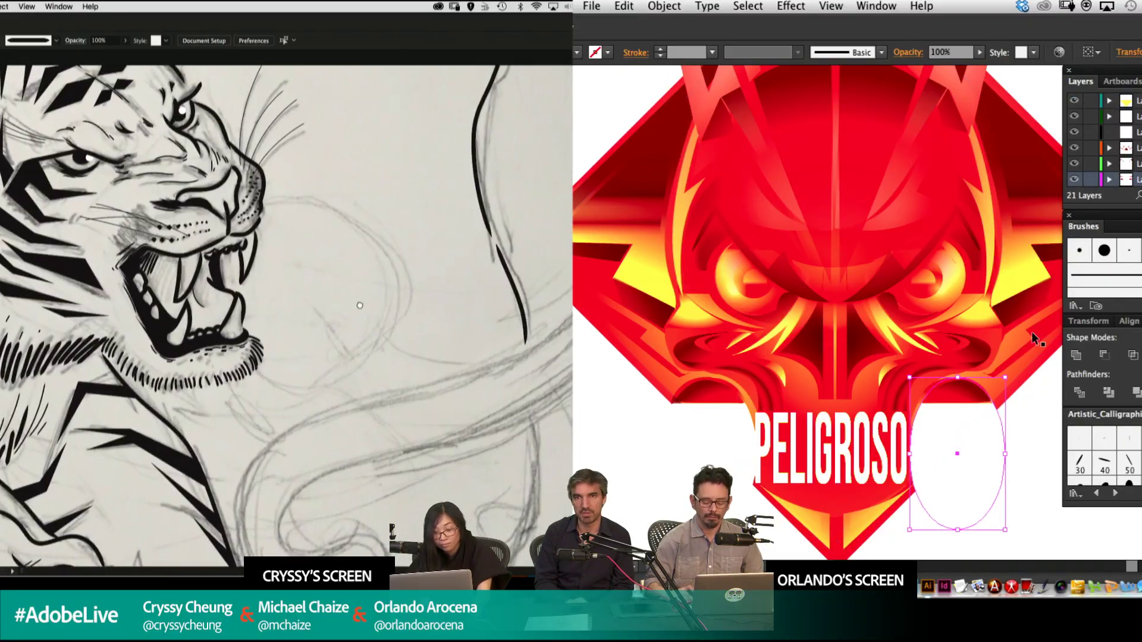
pyautogui.moveTo(302, 387); pyautogui.dragTo(449, 64)
pyautogui.press('Up')
pyautogui.press('Up')
pyautogui.press('Up')
pyautogui.press('Up')
pyautogui.press('Up')
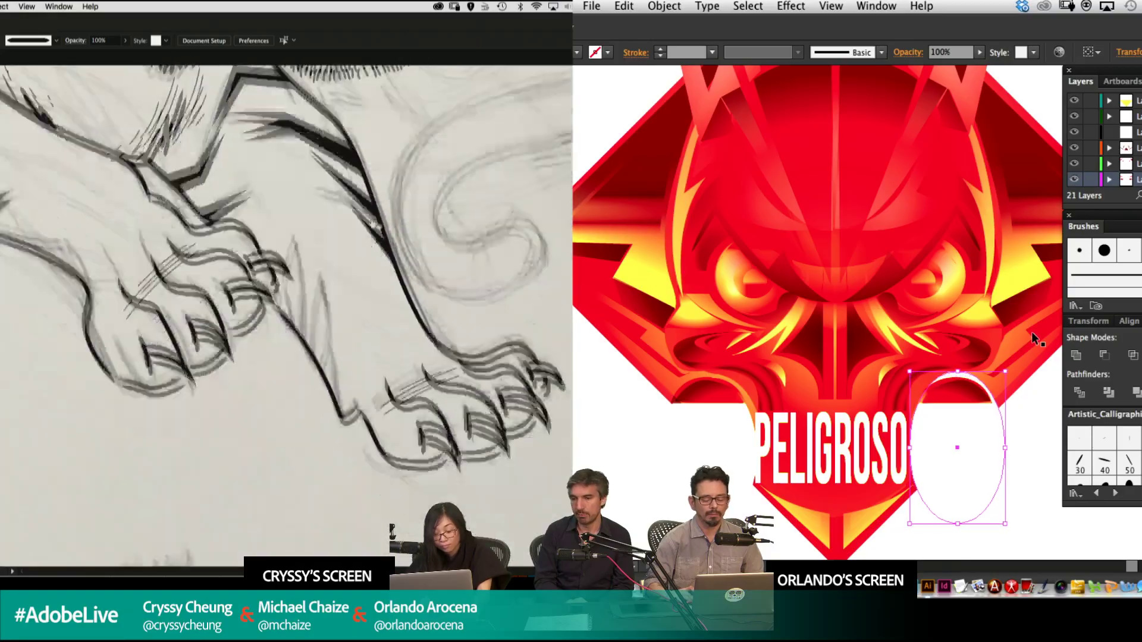
# Draw a narrow pointed black stripe on the tiger's lower leg between the paws and fine-tune the white ellipse's height.
pyautogui.moveTo(302, 362); pyautogui.dragTo(299, 337)
pyautogui.press('Up')
pyautogui.press('Up')
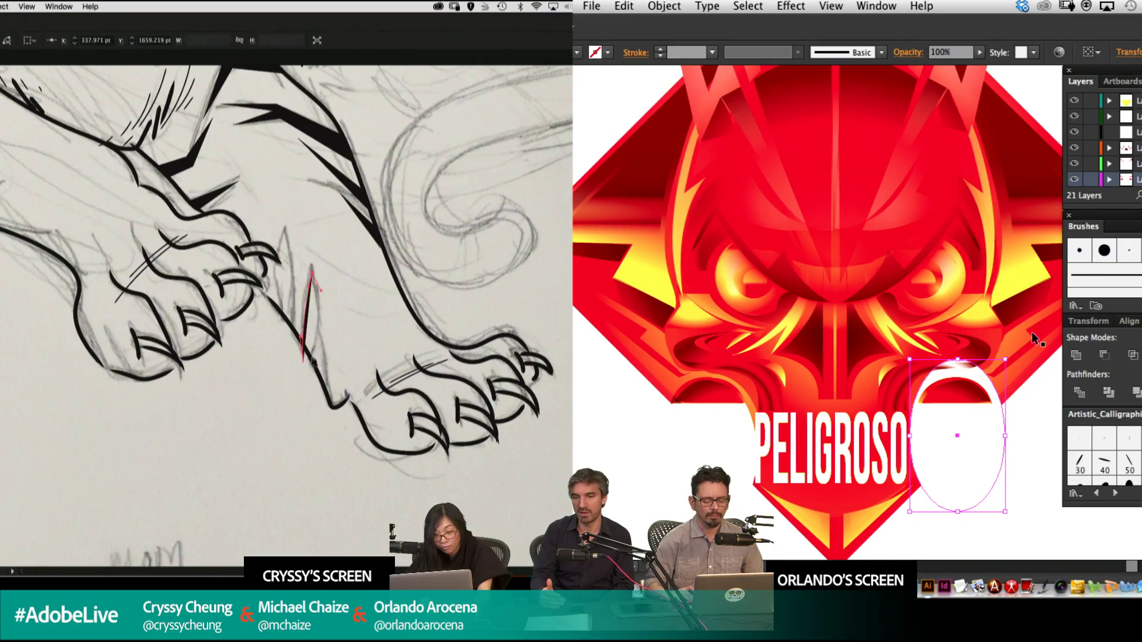
pyautogui.moveTo(308, 374); pyautogui.dragTo(301, 408)
pyautogui.press('Down')
pyautogui.press('Down')
pyautogui.press('Down')
pyautogui.press('Down')
pyautogui.press('Down')
pyautogui.press('Down')
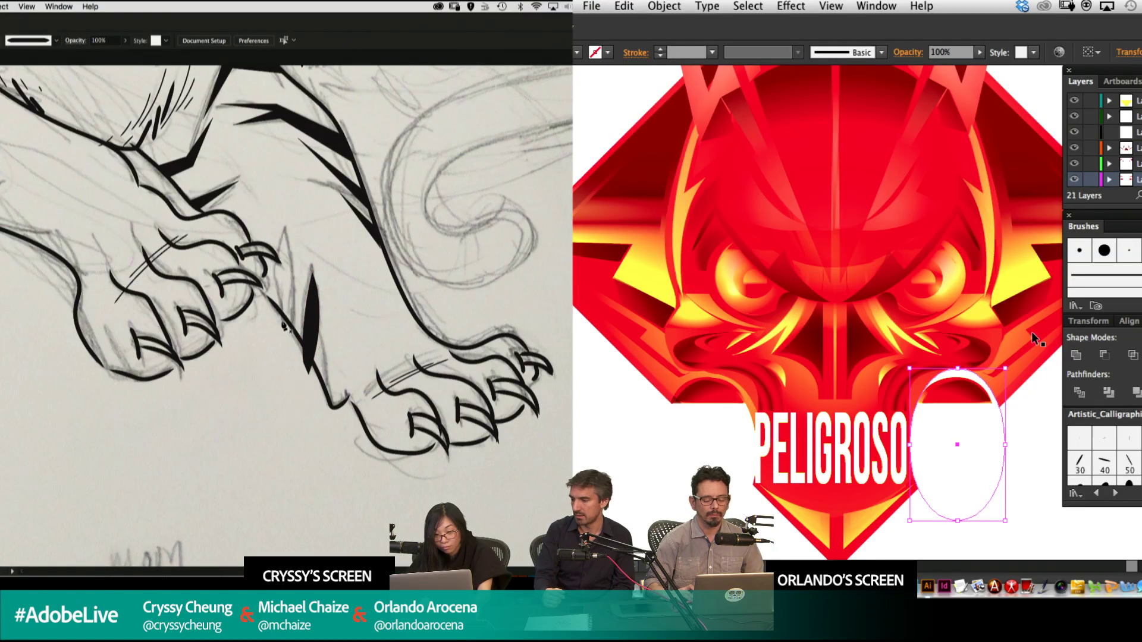
# Draw a second, taller pointed stripe beside the first on the lower leg and deselect the white ellipse.
pyautogui.moveTo(286, 331); pyautogui.dragTo(274, 309)
pyautogui.moveTo(284, 227); pyautogui.dragTo(296, 258)
pyautogui.moveTo(286, 331); pyautogui.dragTo(279, 380)
pyautogui.press('super+shift+a')
# Try deleting the shape at the right cheek's dark arch, undo the deletion and clear the selections.
pyautogui.press('a')
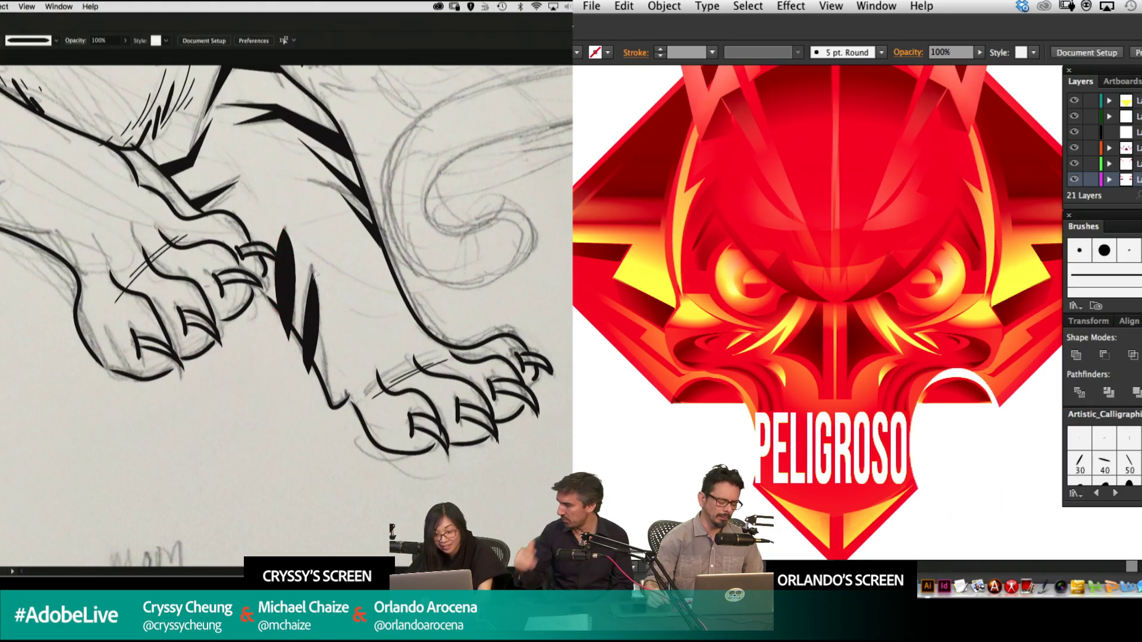
pyautogui.click(312, 273)
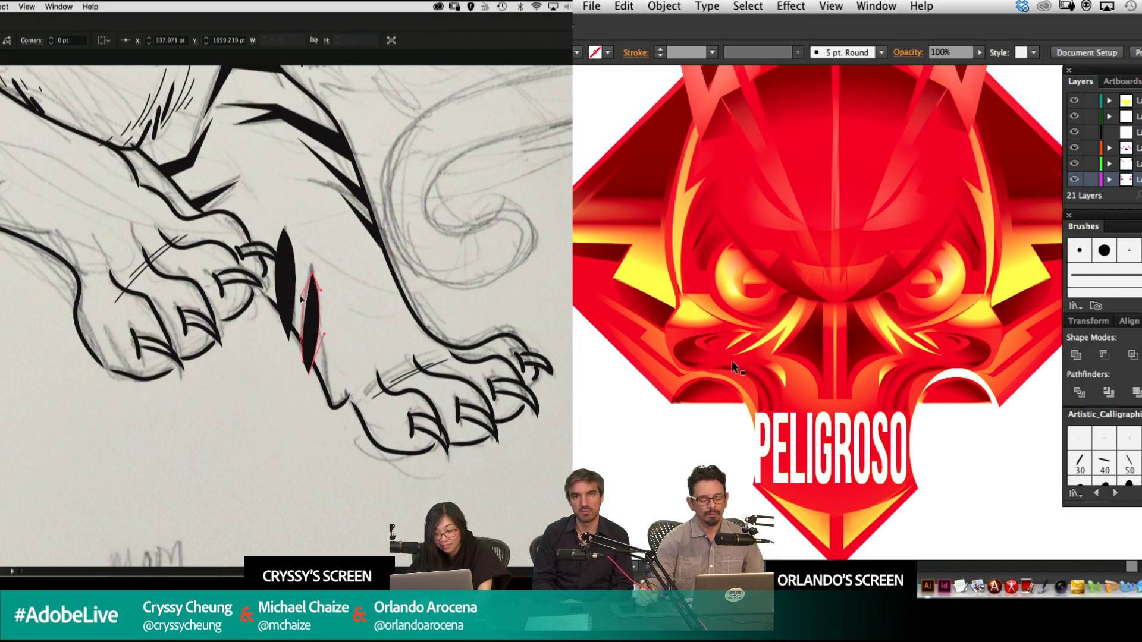
pyautogui.click(961, 394)
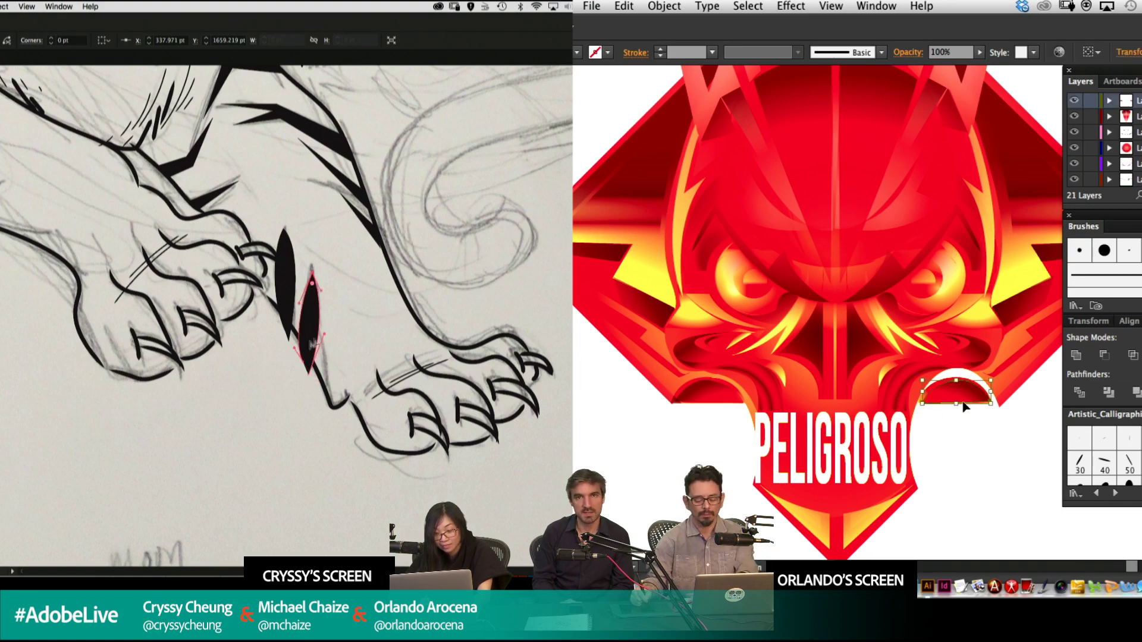
pyautogui.press('super+shift+a')
pyautogui.click(964, 402)
pyautogui.press('Delete')
pyautogui.moveTo(463, 177); pyautogui.dragTo(564, 197)
pyautogui.press('super+z')
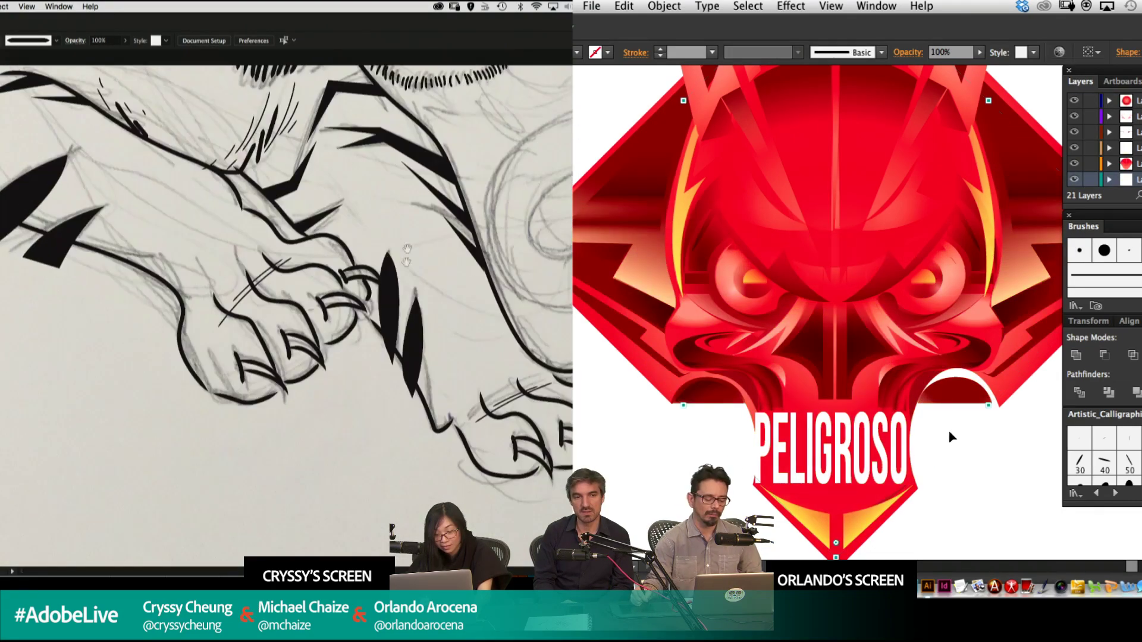
pyautogui.click(390, 304)
pyautogui.doubleClick(415, 345)
pyautogui.moveTo(464, 181); pyautogui.dragTo(472, 223)
pyautogui.press('Escape')
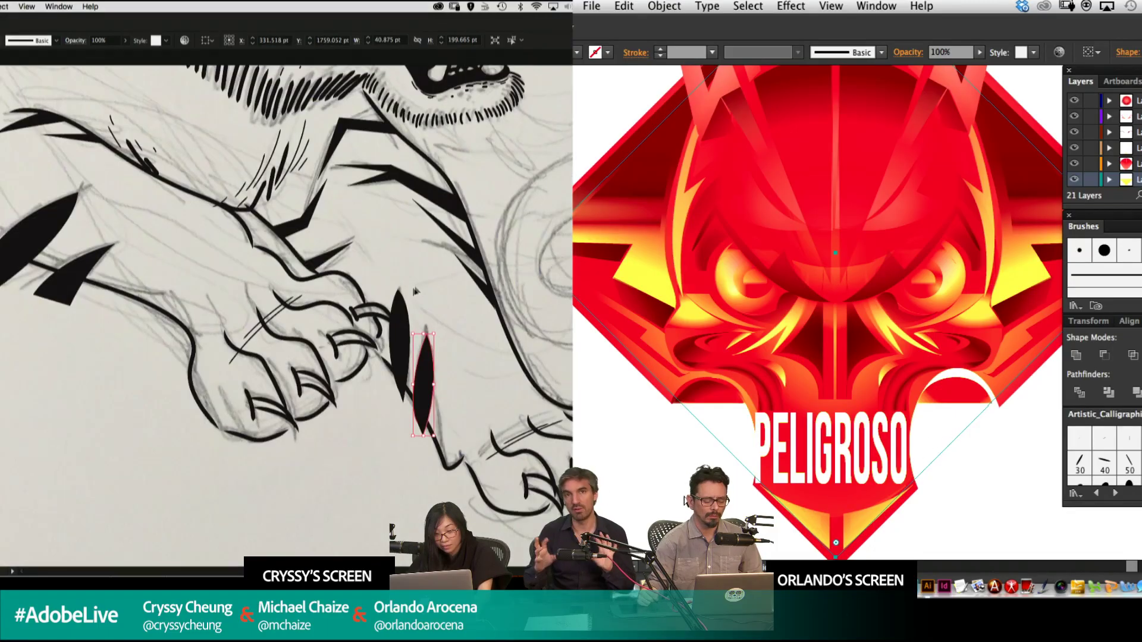
pyautogui.keyDown('shift'); pyautogui.click(958, 392); pyautogui.keyUp('shift')
pyautogui.press('super+shift+a')
# Select the white ellipse beneath the skull's left cheek and nudge it up to form a white rim around the arch.
pyautogui.moveTo(297, 71); pyautogui.dragTo(508, 166)
pyautogui.click(738, 469)
pyautogui.moveTo(438, 71); pyautogui.dragTo(299, 308)
pyautogui.moveTo(661, 377); pyautogui.dragTo(757, 523)
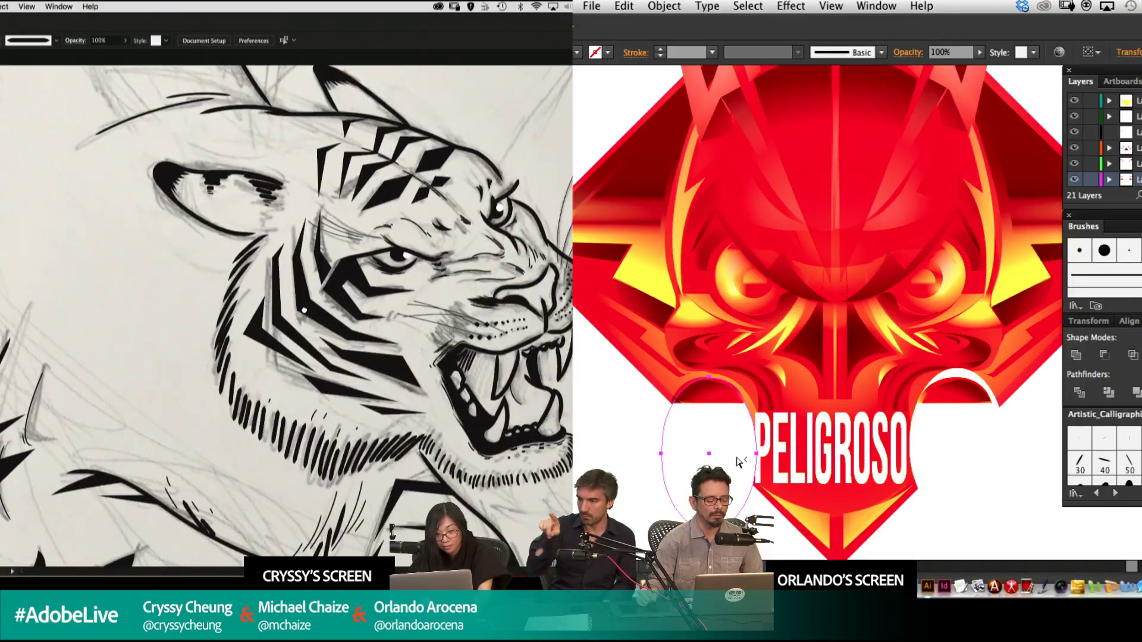
pyautogui.hotkey('shift', 'Up')
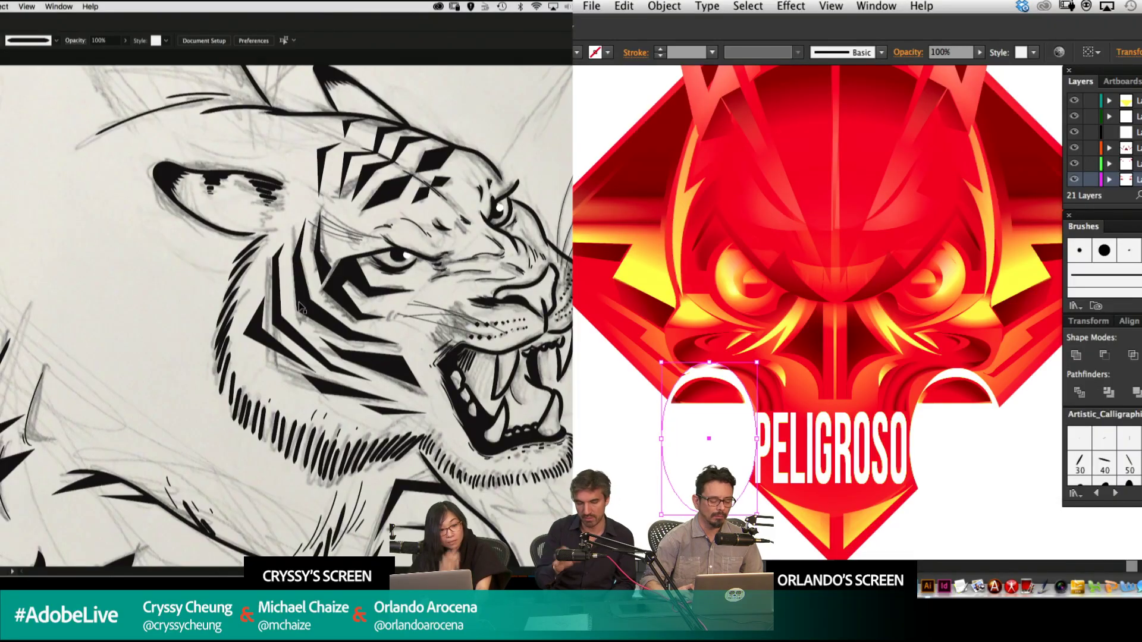
pyautogui.moveTo(112, 392); pyautogui.dragTo(180, 214)
pyautogui.press('Down')
pyautogui.press('Down')
pyautogui.press('Down')
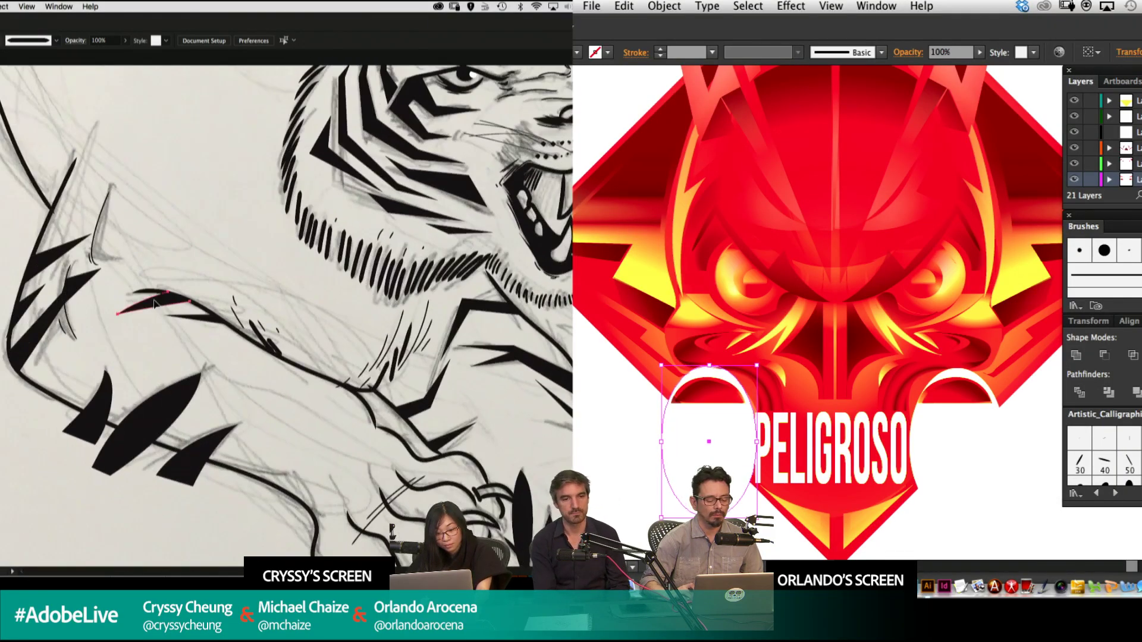
# Draw a bent, pointed black stripe rising from the lower tiger's foreleg and nudge the left white ellipse slightly left.
pyautogui.click(184, 297)
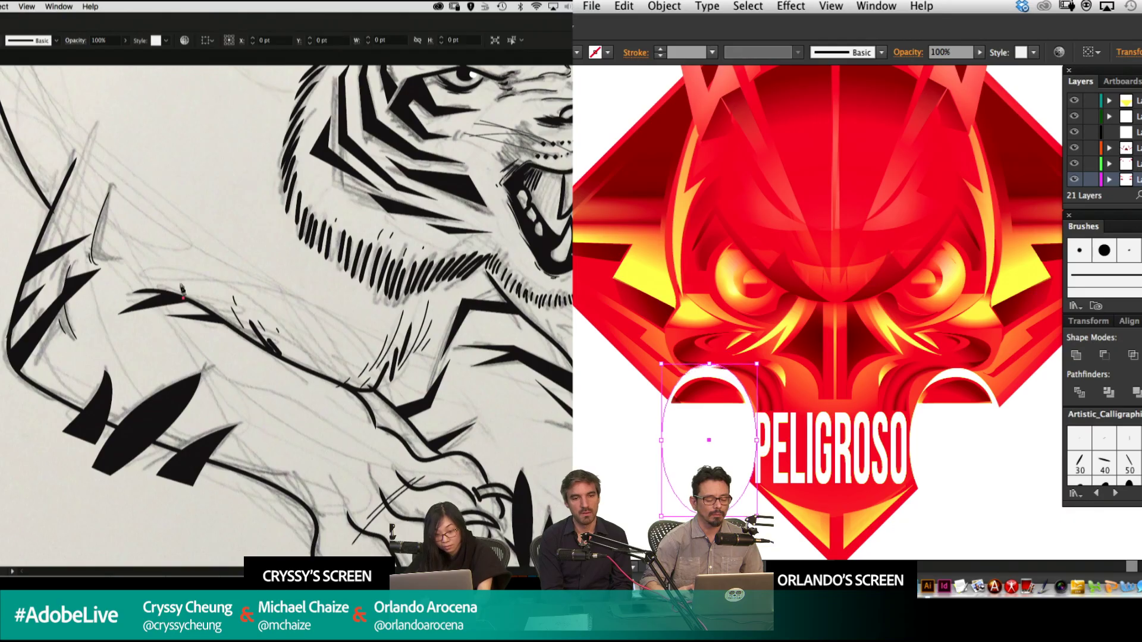
pyautogui.press('Up')
pyautogui.press('Up')
pyautogui.click(190, 245)
pyautogui.press('Left')
pyautogui.press('Left')
pyautogui.click(172, 209)
pyautogui.press('Left')
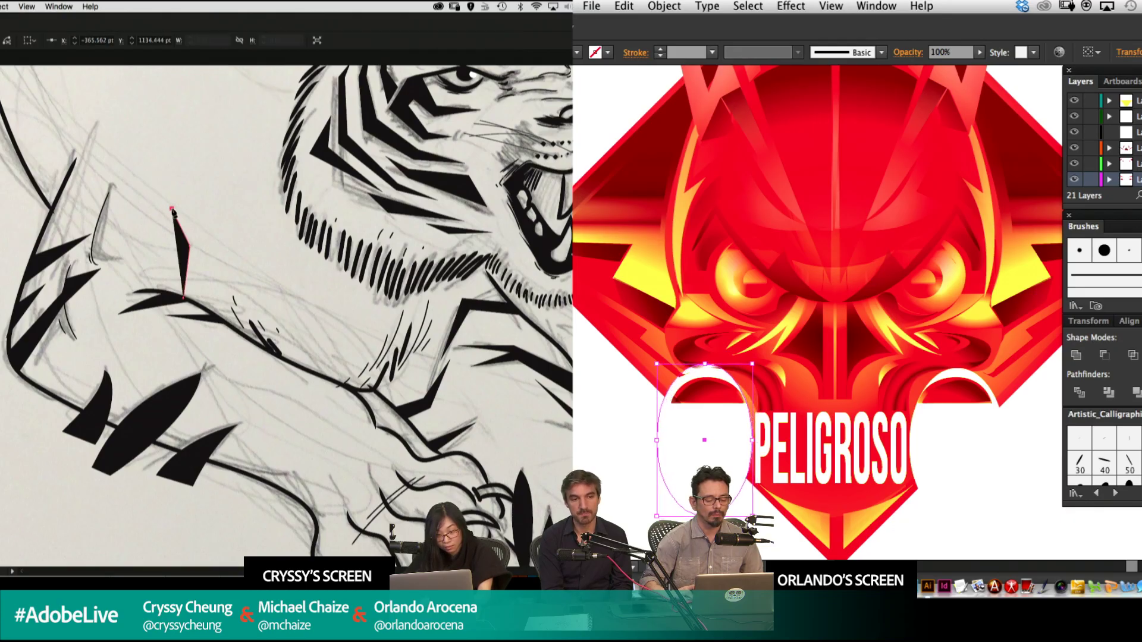
pyautogui.click(203, 243)
pyautogui.press('Right')
pyautogui.click(204, 308)
pyautogui.keyDown('super'); pyautogui.click(212, 318); pyautogui.keyUp('super')
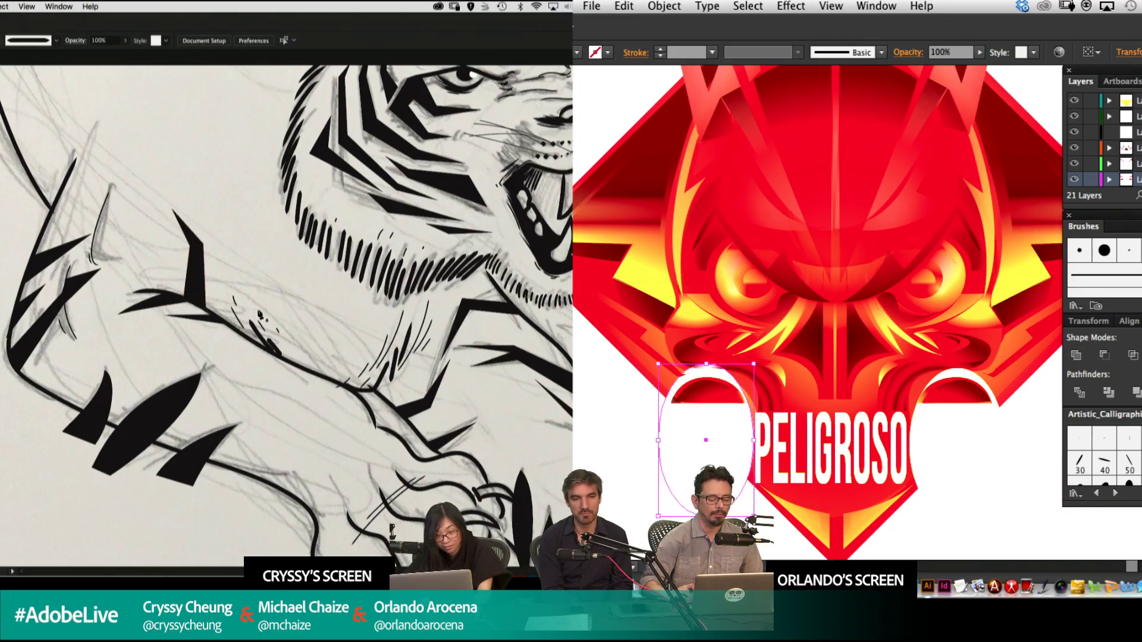
# Nudge the white ellipse beneath the skull's left cheek slightly down and to the left.
pyautogui.press('Down')
pyautogui.moveTo(315, 259); pyautogui.dragTo(212, 339)
pyautogui.press('Down')
pyautogui.press('Left')
# Reshape the bent black stripe on the lower tiger's foreleg by shifting its upper tip outward, and deselect the white ellipse.
pyautogui.keyDown('super'); pyautogui.click(95, 371); pyautogui.keyUp('super')
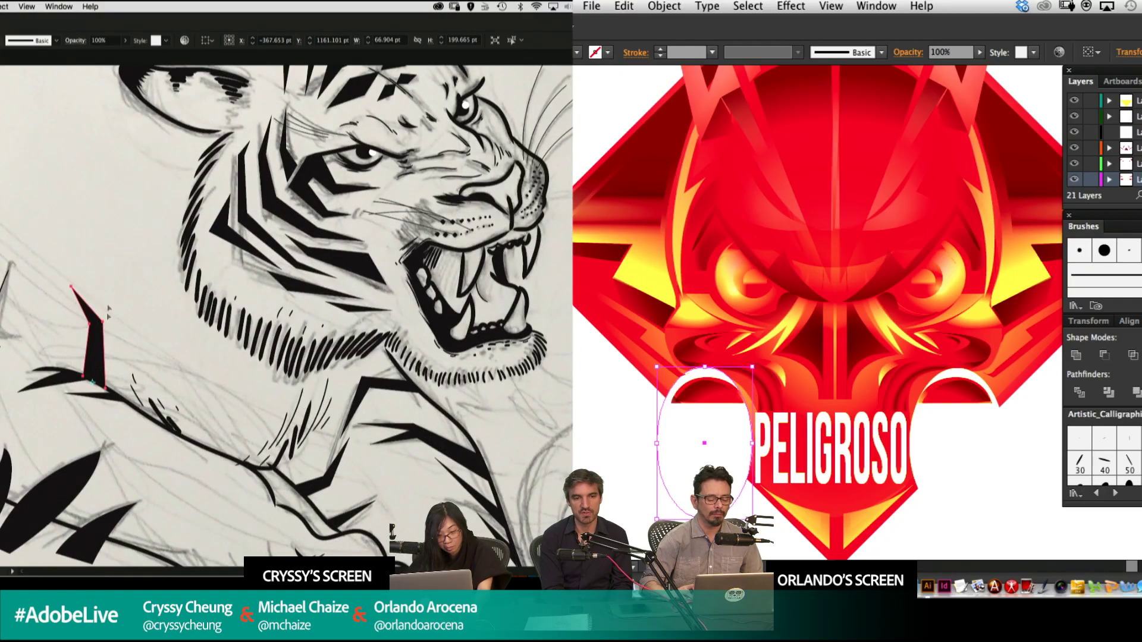
pyautogui.moveTo(108, 298); pyautogui.dragTo(97, 297)
pyautogui.press('a')
pyautogui.click(111, 324)
pyautogui.click(83, 354)
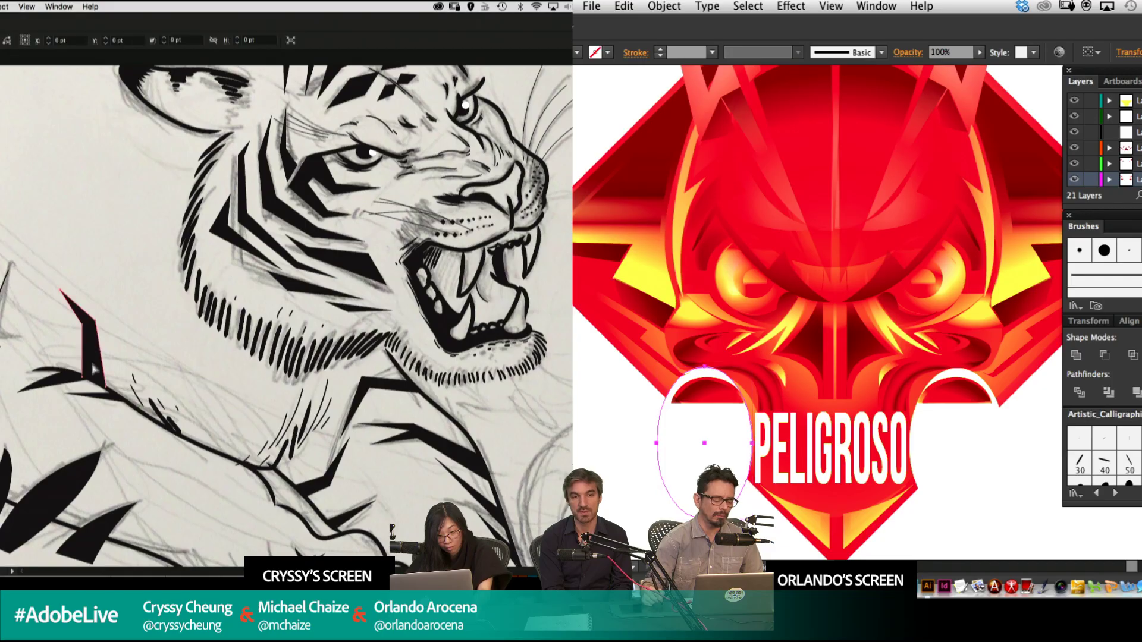
pyautogui.click(93, 365)
pyautogui.click(575, 455)
pyautogui.press('super+shift+a')
pyautogui.press('super+minus')
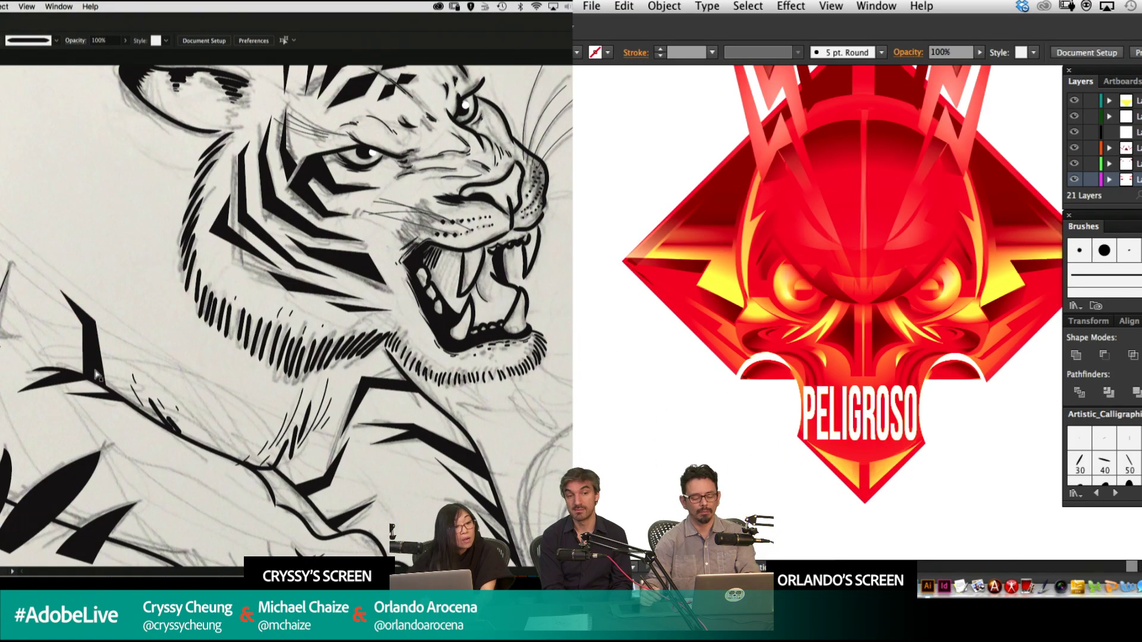
pyautogui.press('super+minus')
pyautogui.moveTo(845, 280); pyautogui.dragTo(795, 292)
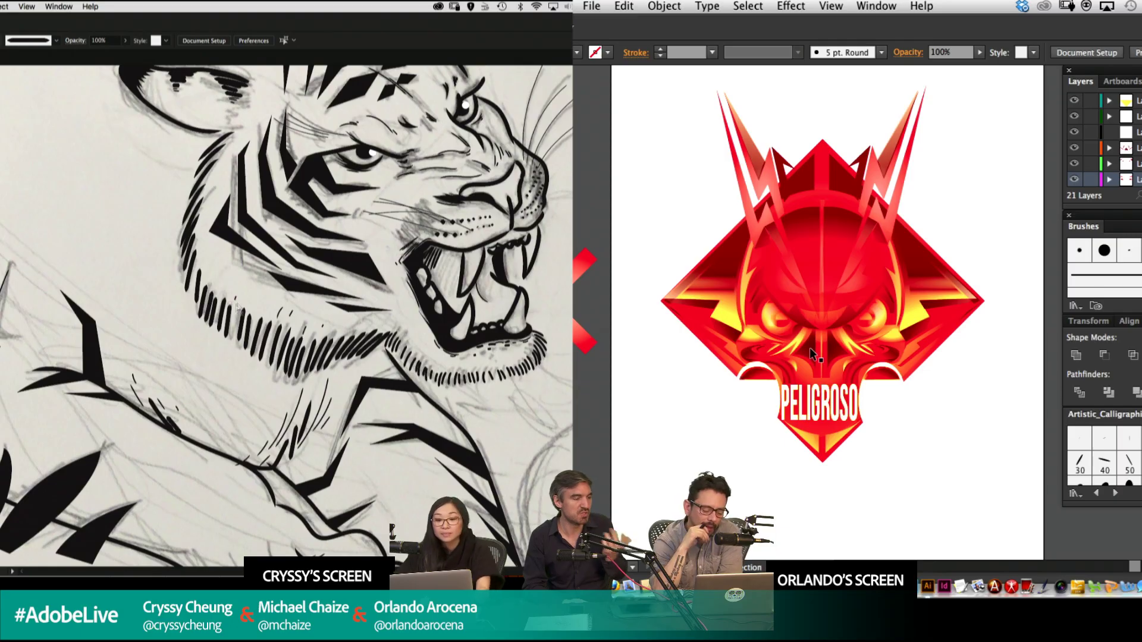
# Draw a narrow, straight pointed black stripe beside the bent one on the lower tiger's foreleg and deselect it.
pyautogui.moveTo(155, 313); pyautogui.dragTo(247, 265)
pyautogui.moveTo(198, 227); pyautogui.dragTo(230, 300)
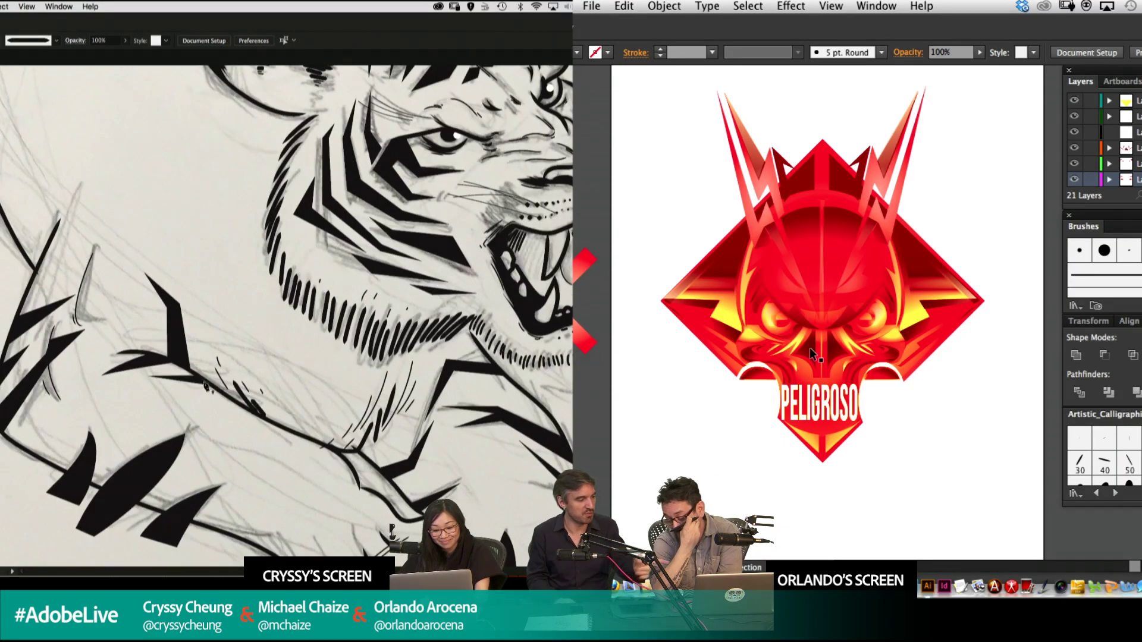
pyautogui.click(205, 381)
pyautogui.click(194, 301)
pyautogui.click(227, 395)
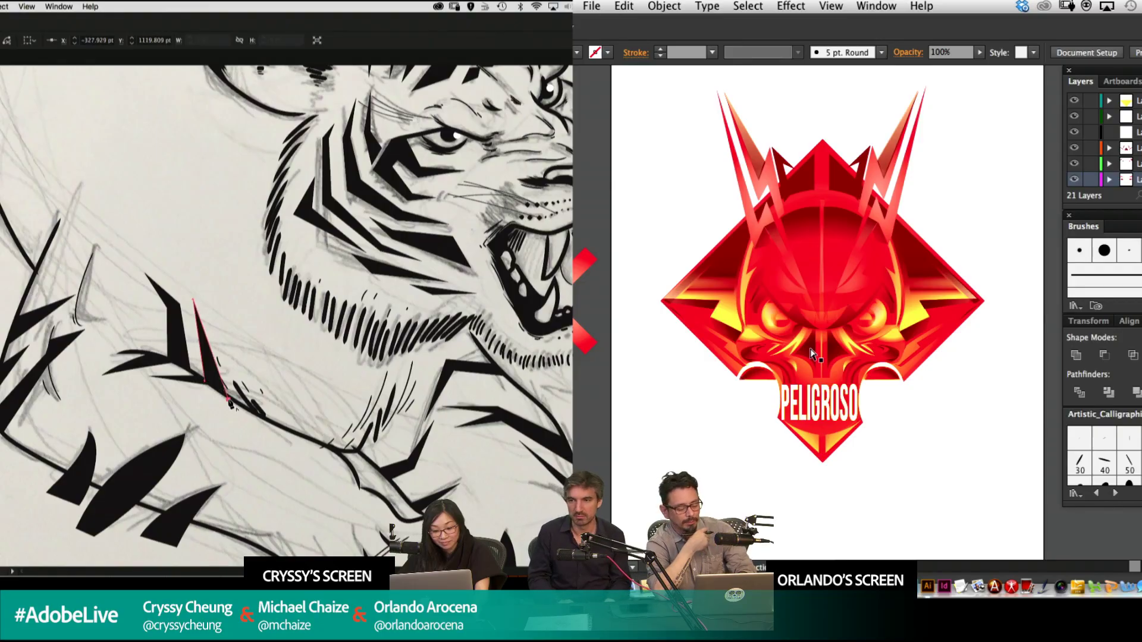
pyautogui.press('super+equal')
pyautogui.keyDown('super'); pyautogui.click(329, 254); pyautogui.keyUp('super')
# Examine the gradient shading of the skull's right eye up close and compare it with the whole badge.
pyautogui.press('super+equal')
pyautogui.press('super+equal')
pyautogui.press('super+equal')
pyautogui.press('super+equal')
pyautogui.moveTo(432, 152); pyautogui.dragTo(337, 266)
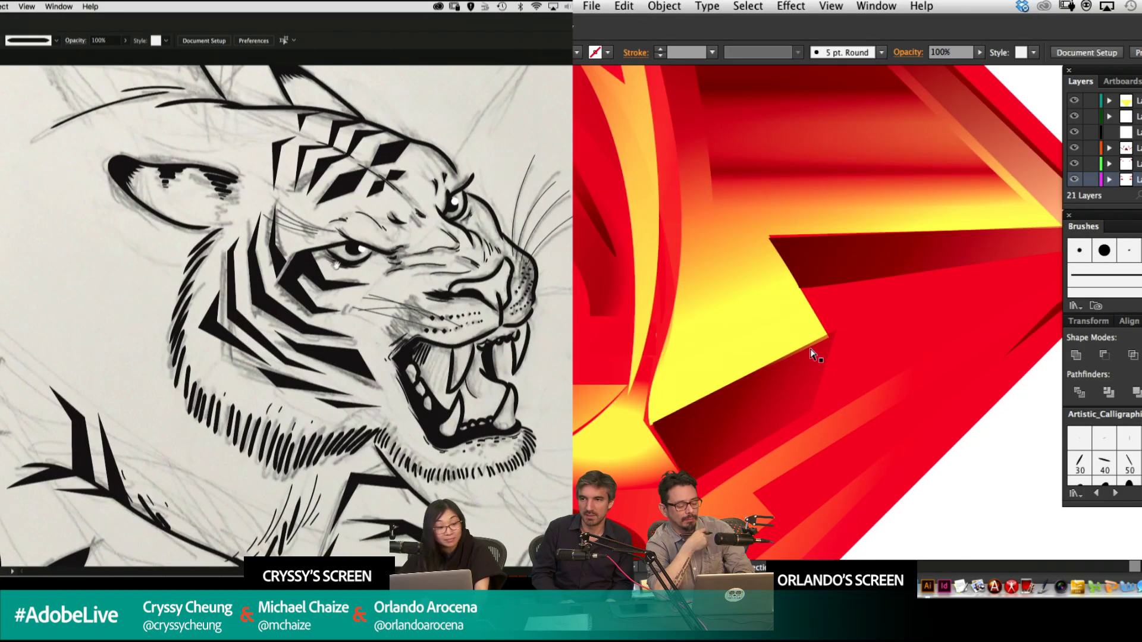
pyautogui.moveTo(758, 318); pyautogui.dragTo(1020, 324)
pyautogui.moveTo(885, 318); pyautogui.dragTo(913, 283)
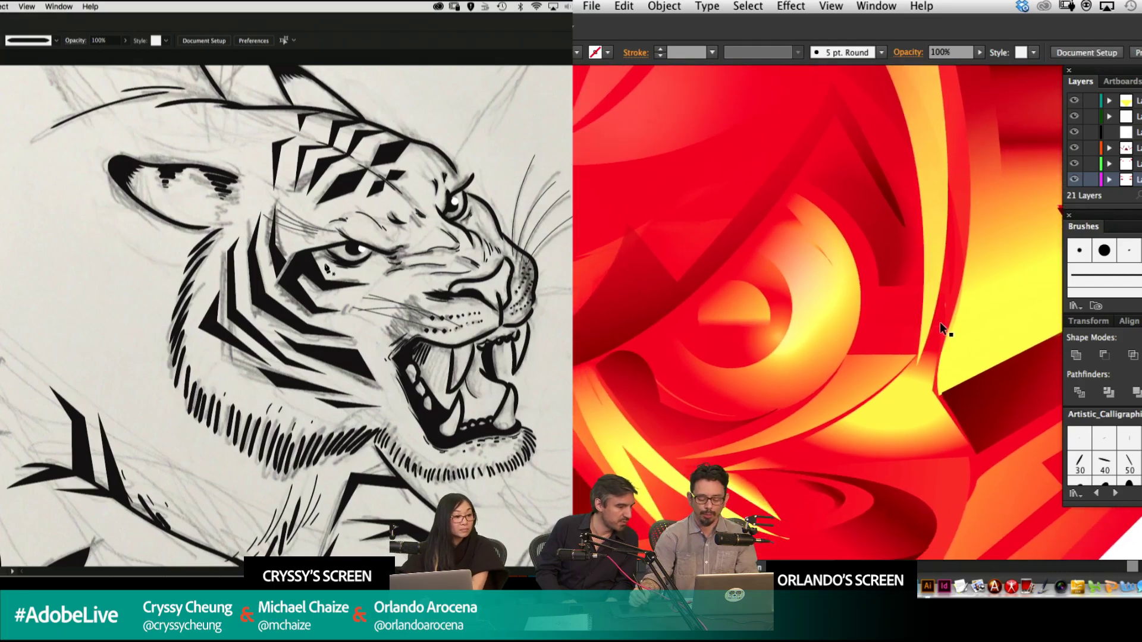
pyautogui.press('super+equal')
pyautogui.press('super+equal')
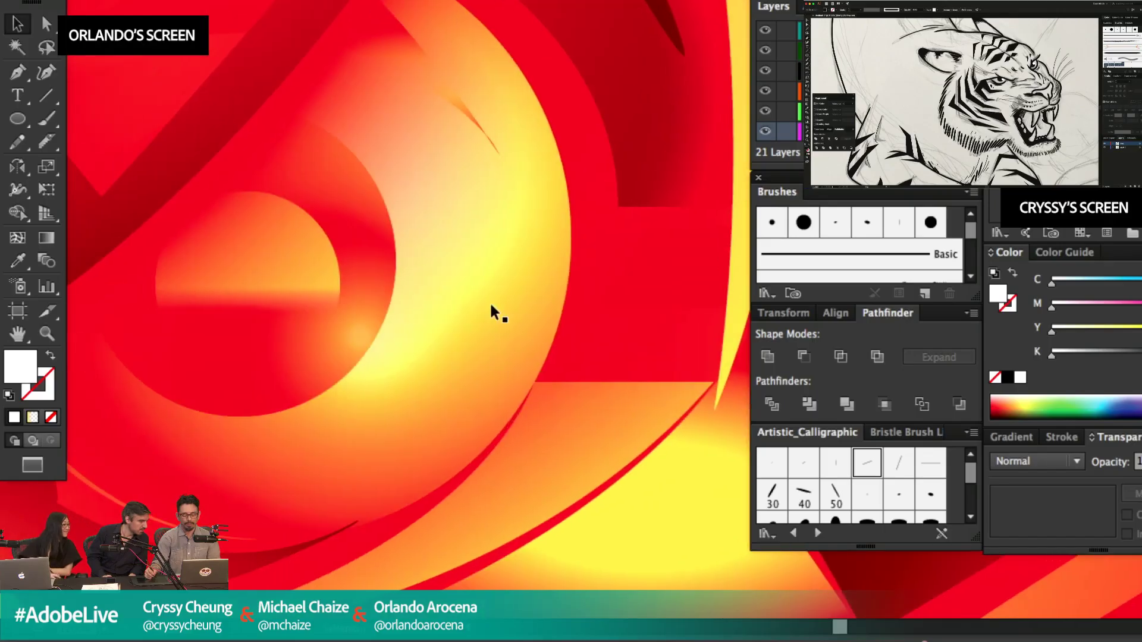
pyautogui.press('super+equal')
pyautogui.press('super+equal')
pyautogui.moveTo(291, 337); pyautogui.dragTo(613, 291)
pyautogui.moveTo(358, 306); pyautogui.dragTo(500, 315)
pyautogui.press('super+equal')
pyautogui.press('super+equal')
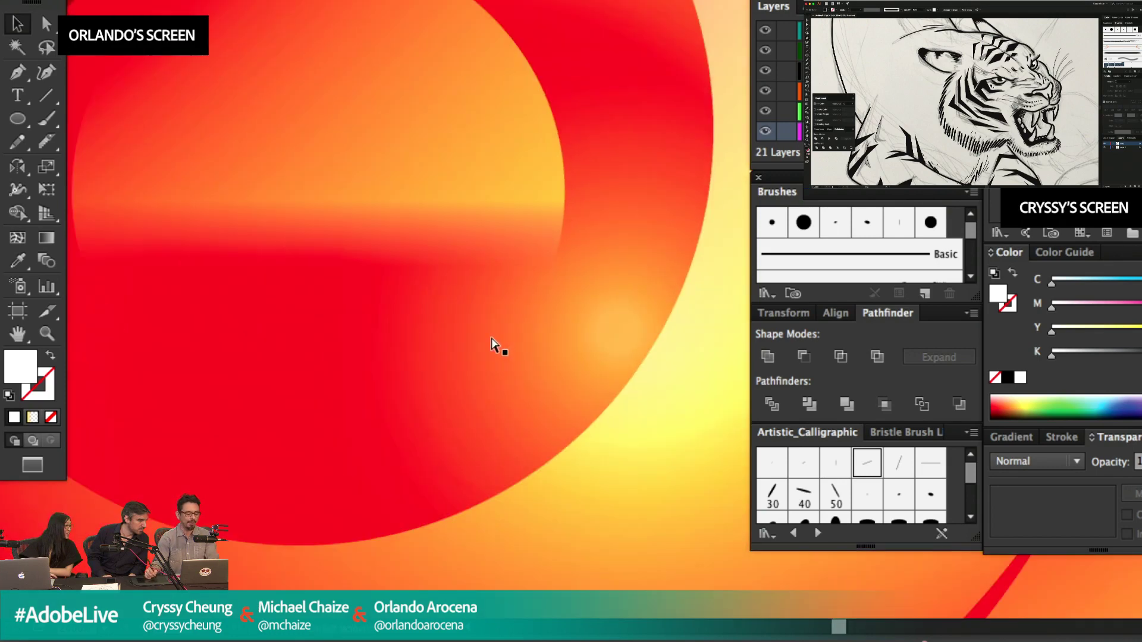
pyautogui.moveTo(381, 321); pyautogui.dragTo(571, 420)
pyautogui.moveTo(500, 283); pyautogui.dragTo(517, 462)
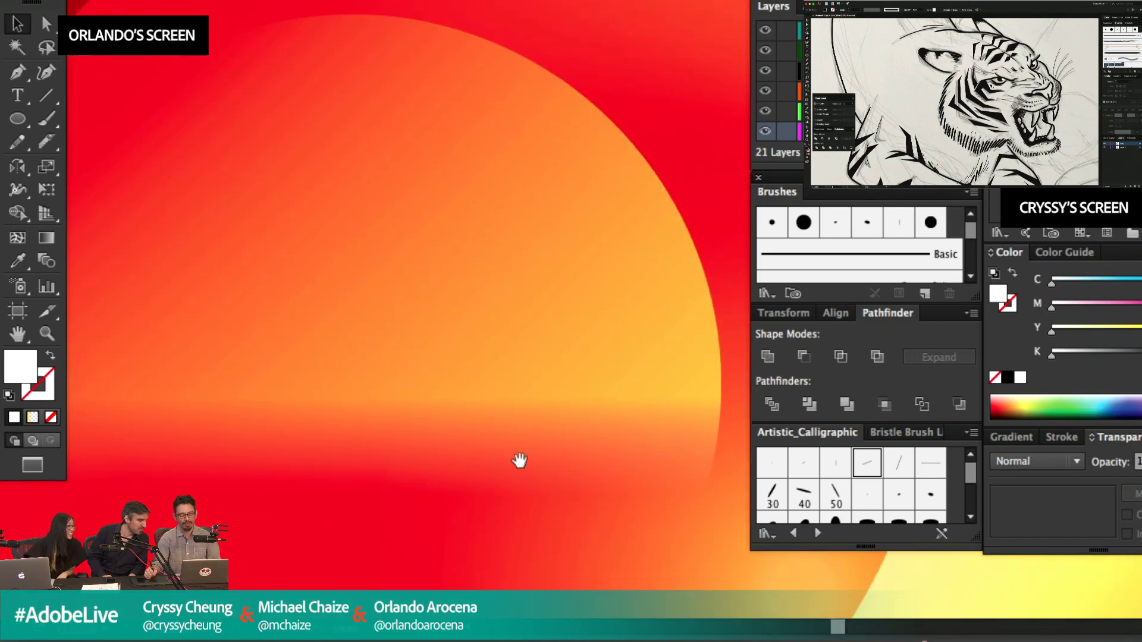
pyautogui.press('super+equal')
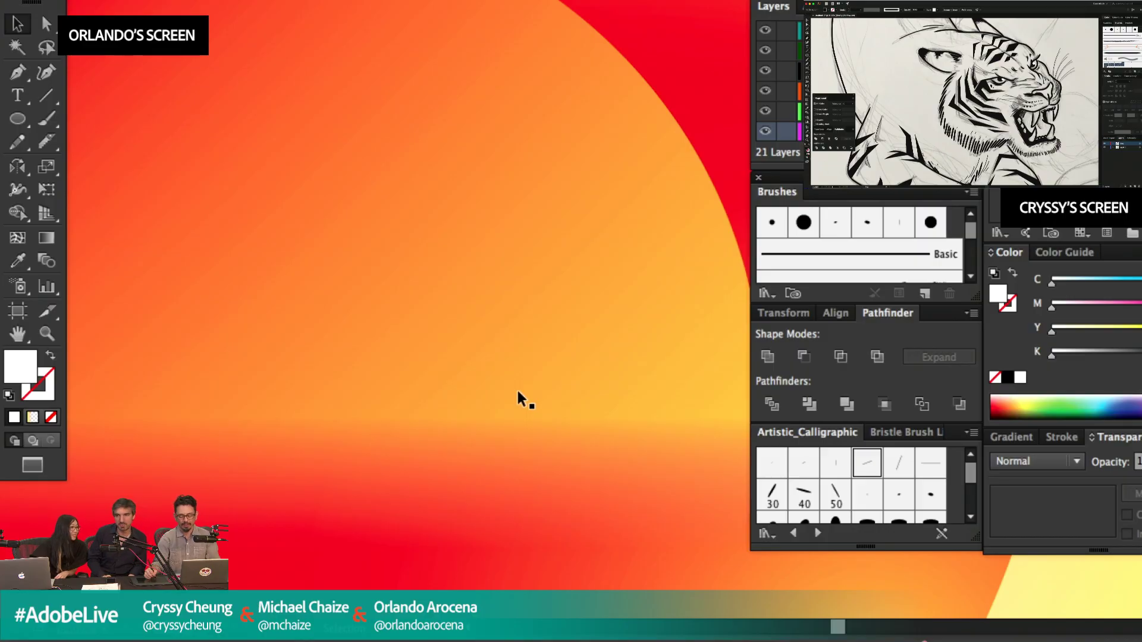
pyautogui.press('super+minus')
pyautogui.press('super+minus')
pyautogui.press('super+minus')
pyautogui.press('super+minus')
pyautogui.press('super+minus')
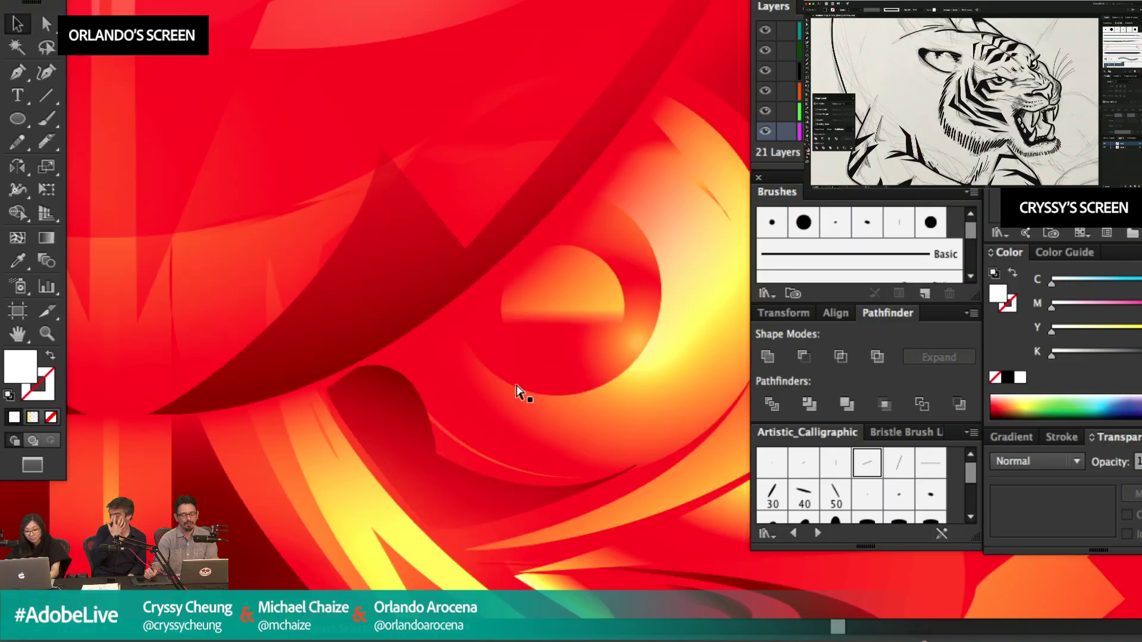
pyautogui.press('super+minus')
pyautogui.press('super+minus')
pyautogui.press('super+minus')
pyautogui.press('super+minus')
pyautogui.press('super+minus')
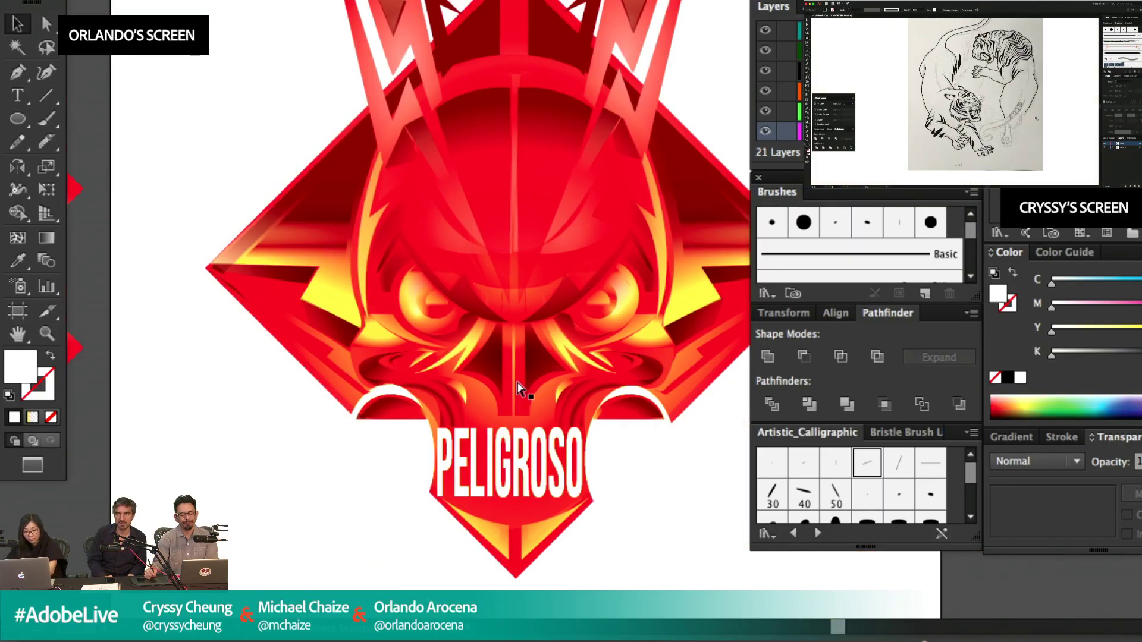
pyautogui.press('super+minus')
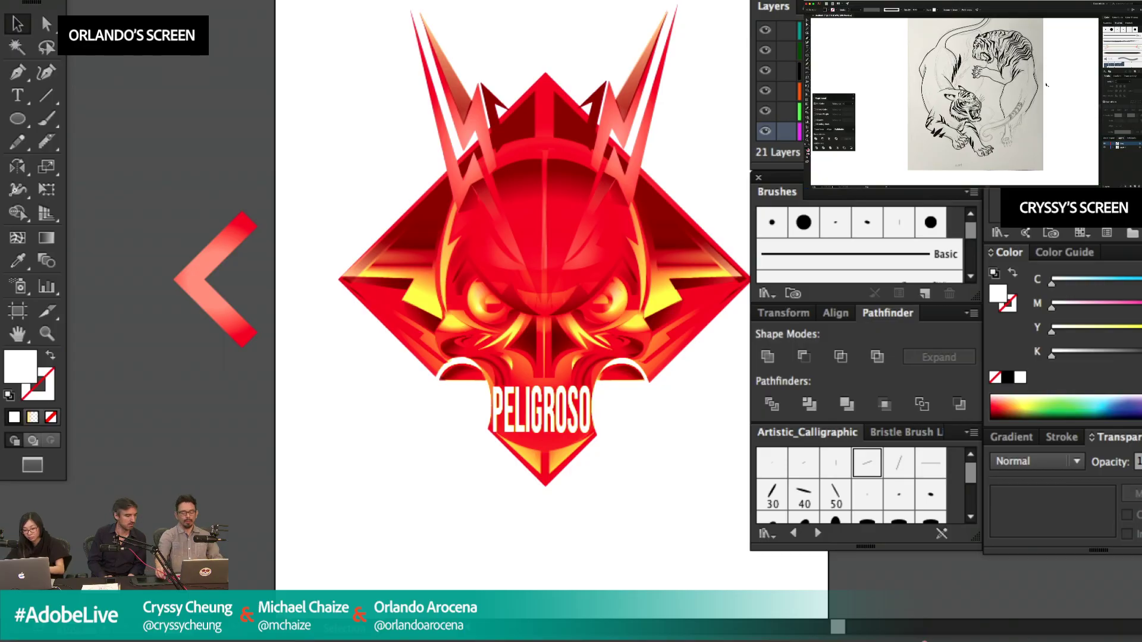
# Inspect the badge's construction paths in outline and preview views, selecting all artwork to show its anchor points and clearing the selection.
pyautogui.press('super+y')
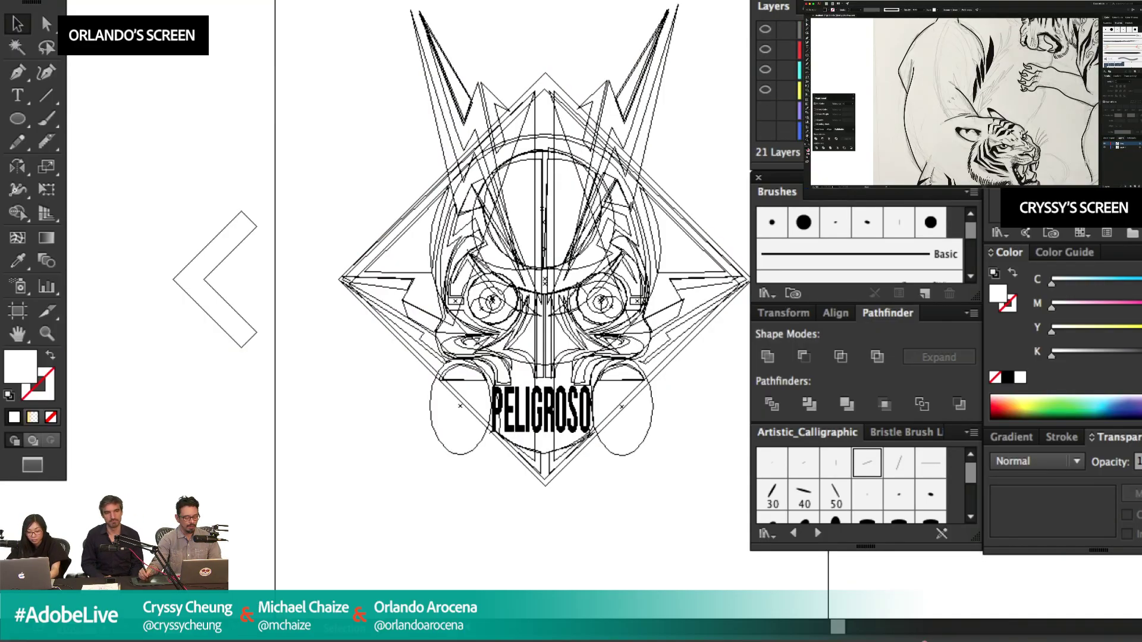
pyautogui.press('super+y')
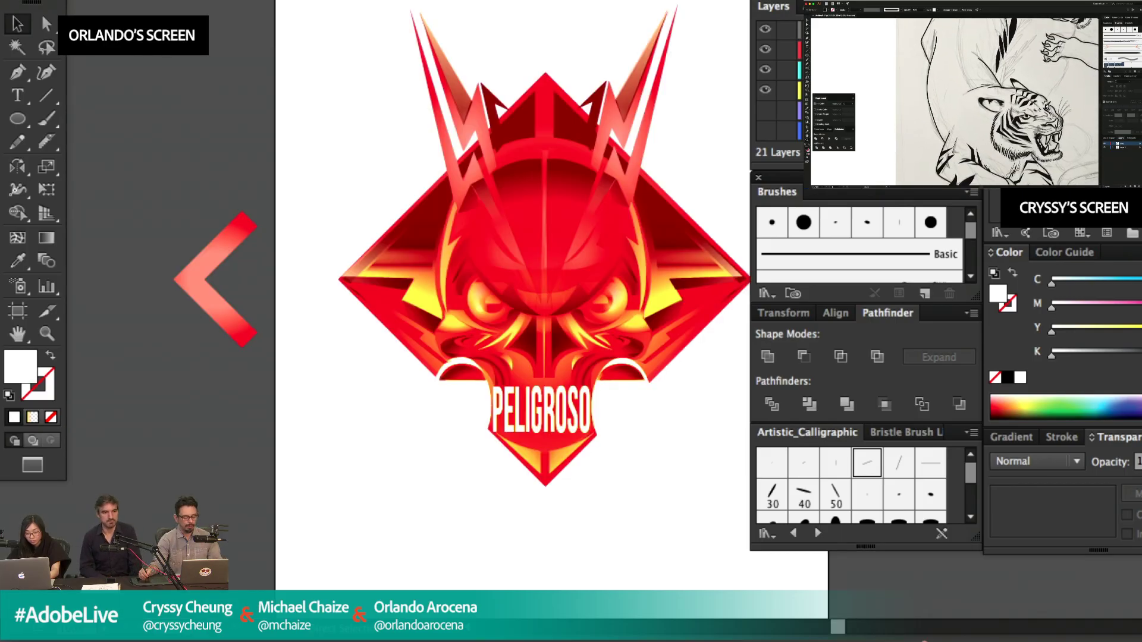
pyautogui.press('super+a')
pyautogui.press('super+equal')
pyautogui.press('super+equal')
pyautogui.press('super+equal')
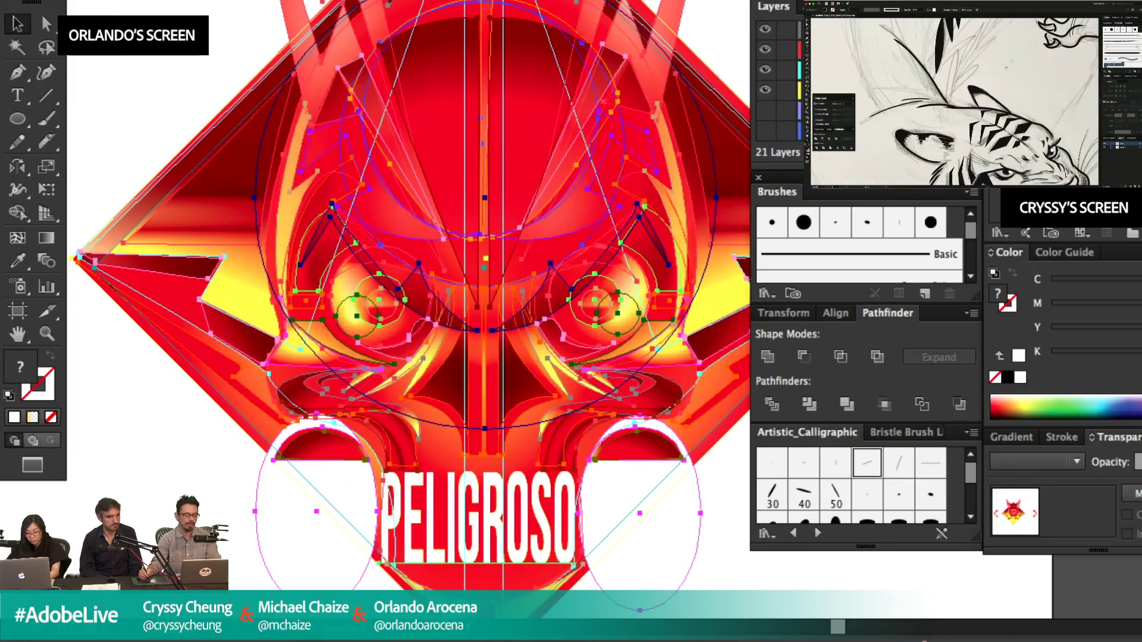
pyautogui.press('f')
pyautogui.moveTo(677, 216); pyautogui.dragTo(759, 282)
pyautogui.scroll(-1, 777, 336)
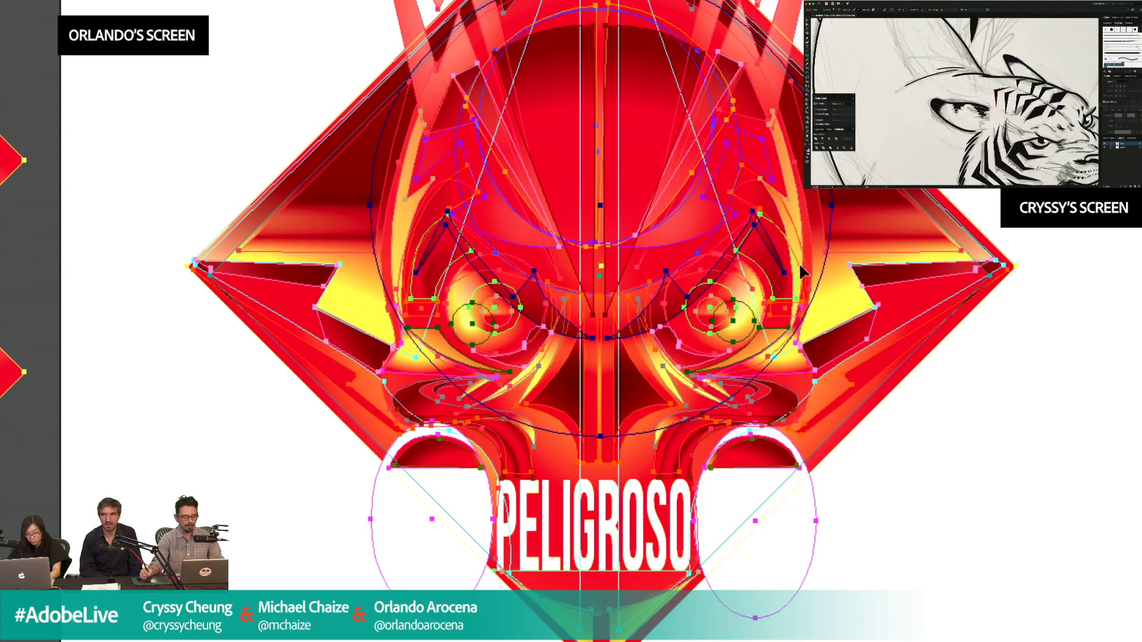
pyautogui.moveTo(771, 112); pyautogui.dragTo(795, 83)
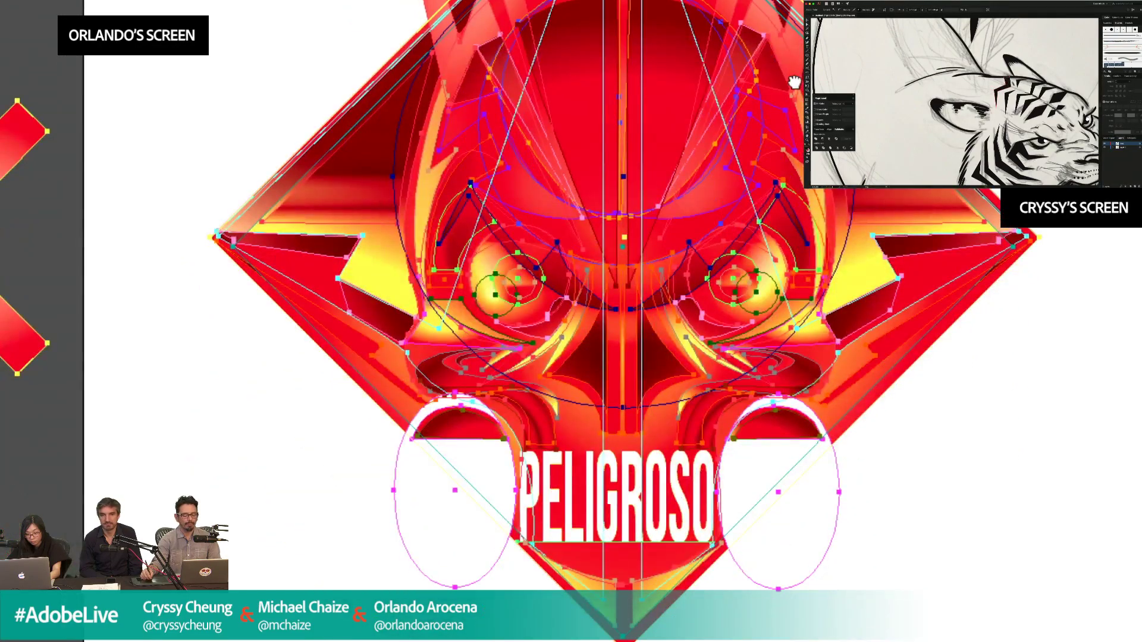
pyautogui.hotkey('ctrl', 'y')
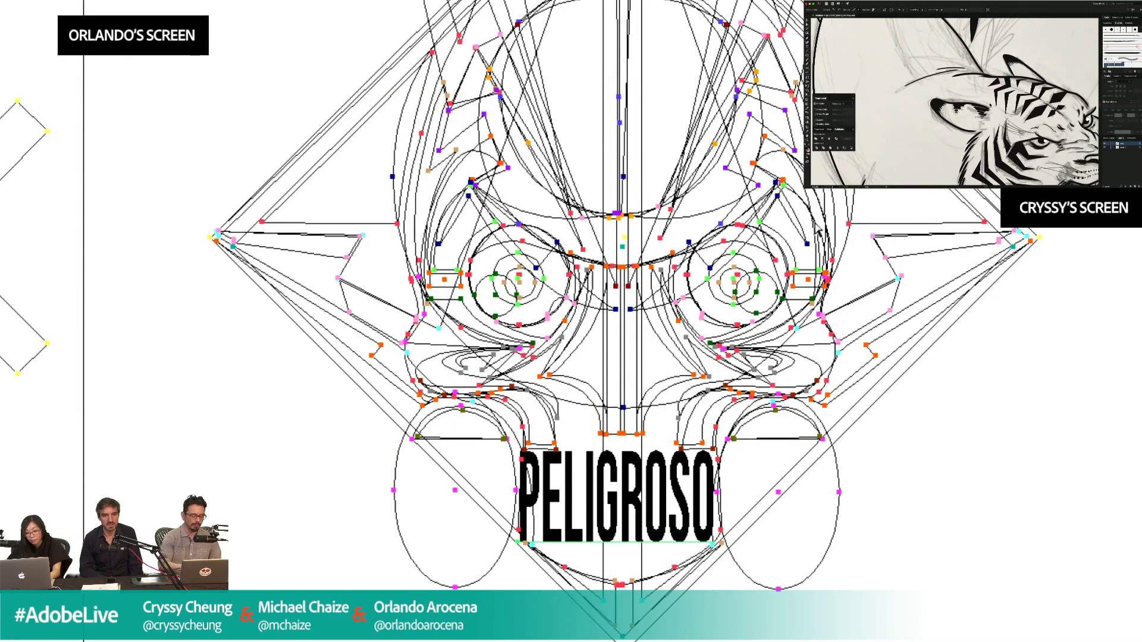
pyautogui.press('super+shift+a')
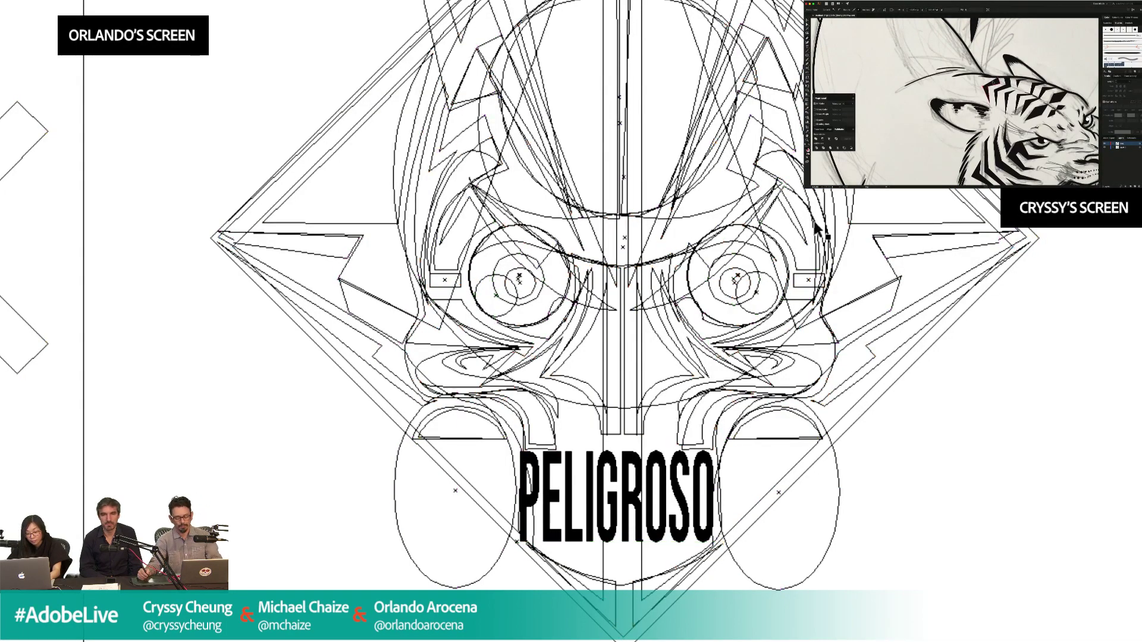
pyautogui.hotkey('ctrl', 'y')
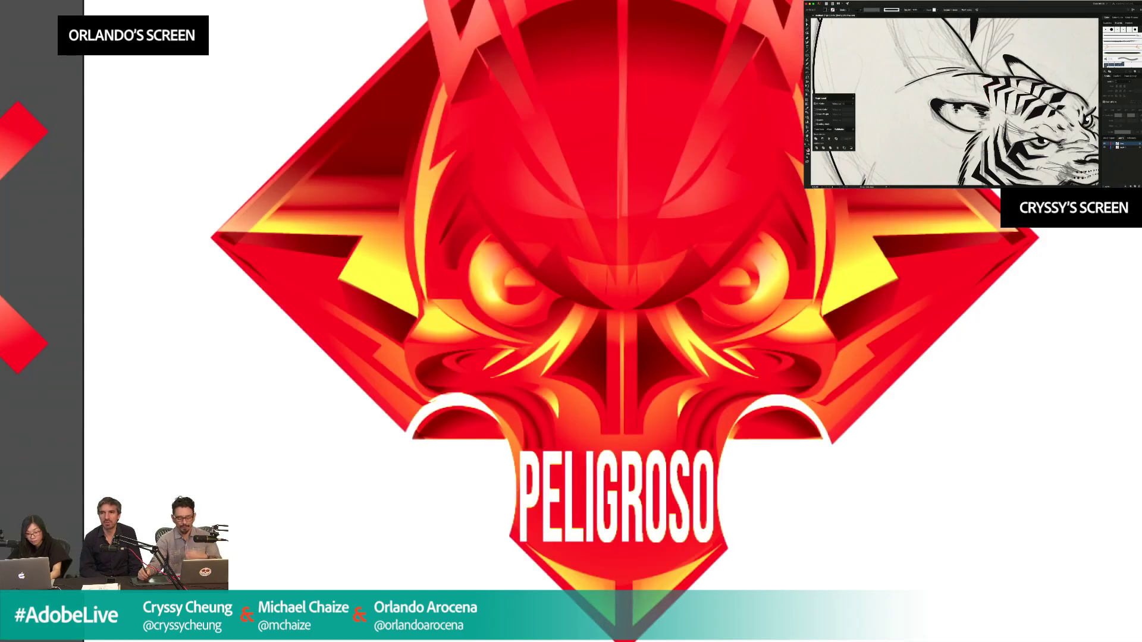
# Return the badge to the normal screen mode and lock its layers.
pyautogui.hotkey('ctrl', '=')
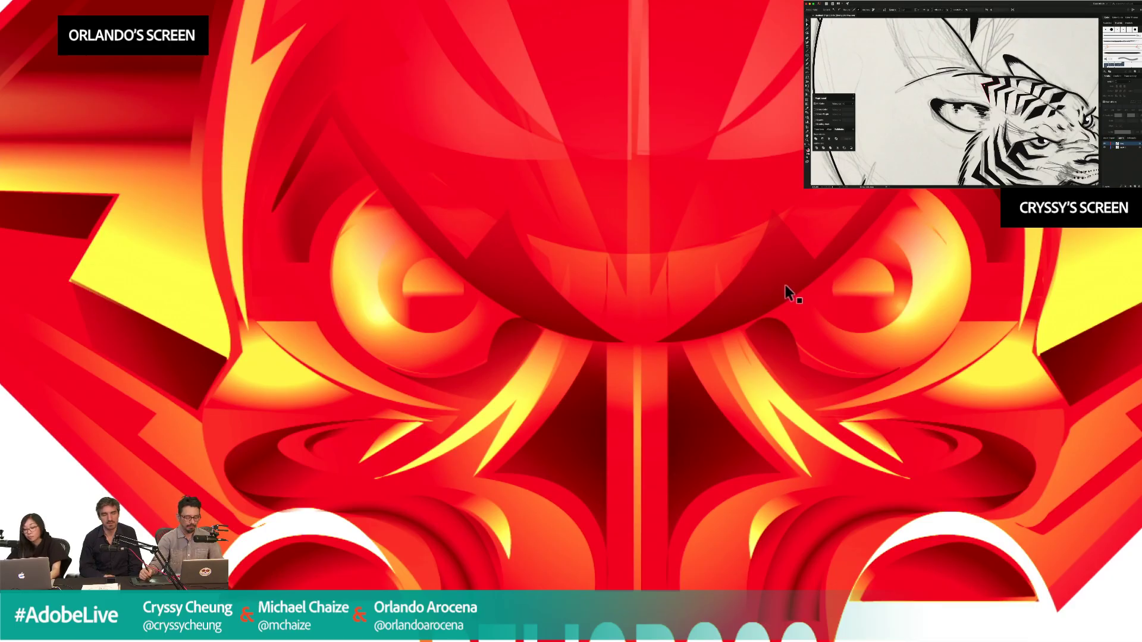
pyautogui.press('f')
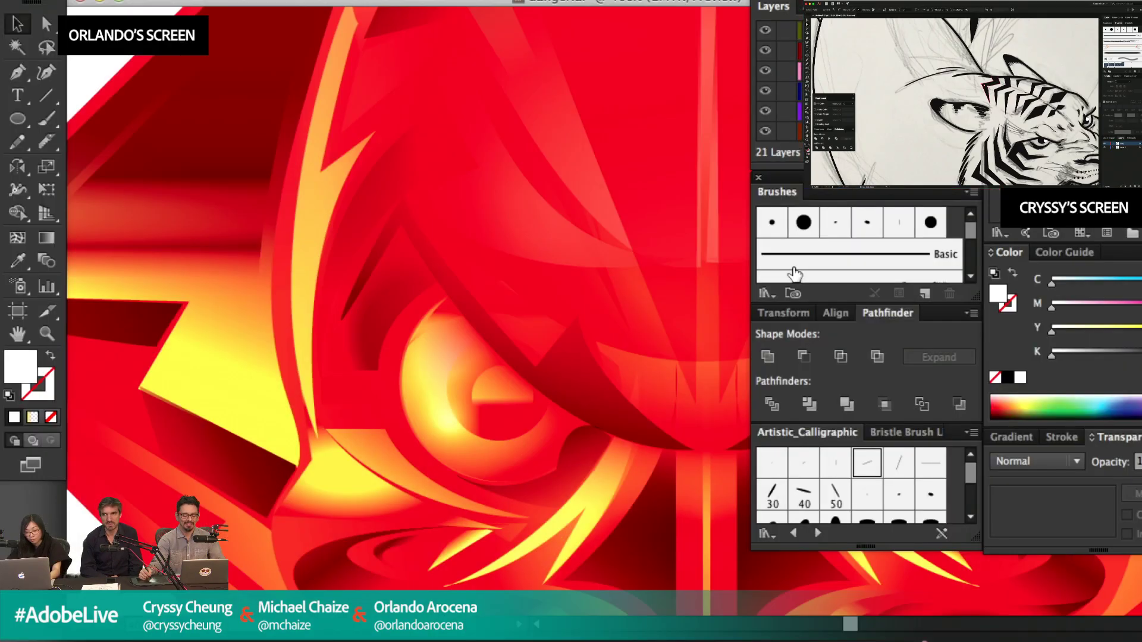
pyautogui.hotkey('ctrl', '-')
pyautogui.hotkey('ctrl', '-')
pyautogui.hotkey('ctrl', '-')
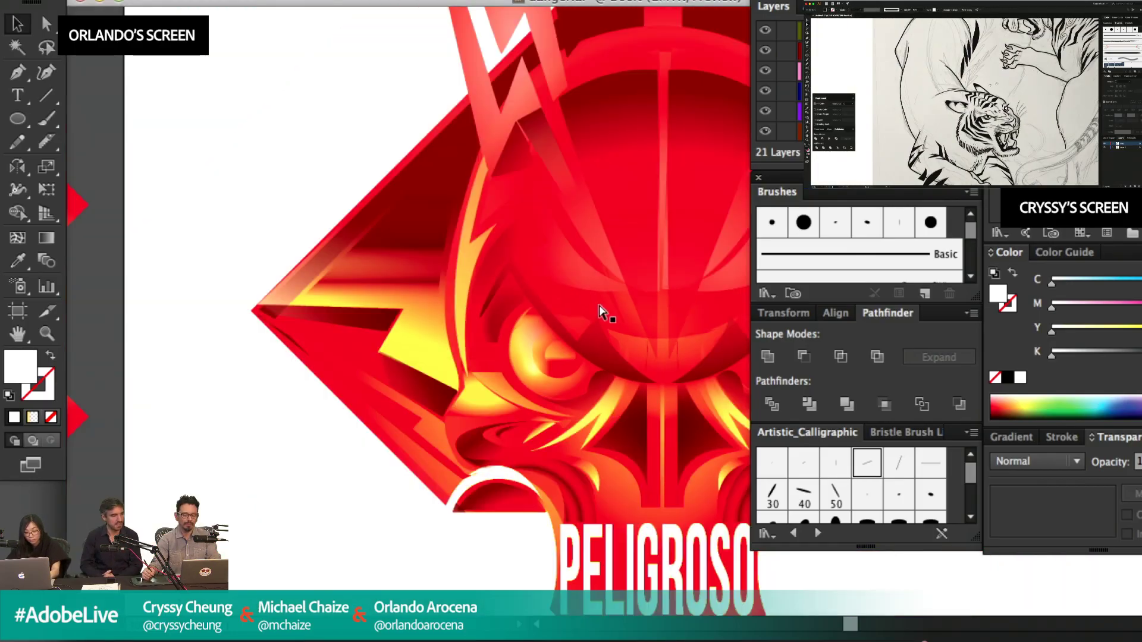
pyautogui.moveTo(594, 227); pyautogui.dragTo(374, 206)
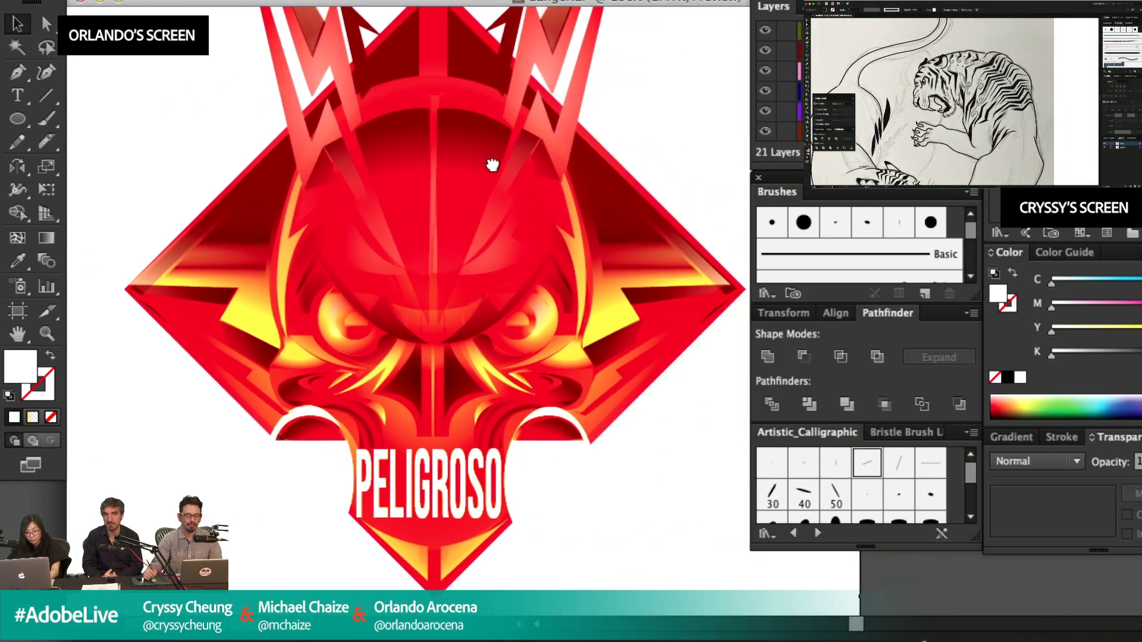
pyautogui.moveTo(786, 31); pyautogui.dragTo(786, 177)
pyautogui.scroll(-10, 786, 83)
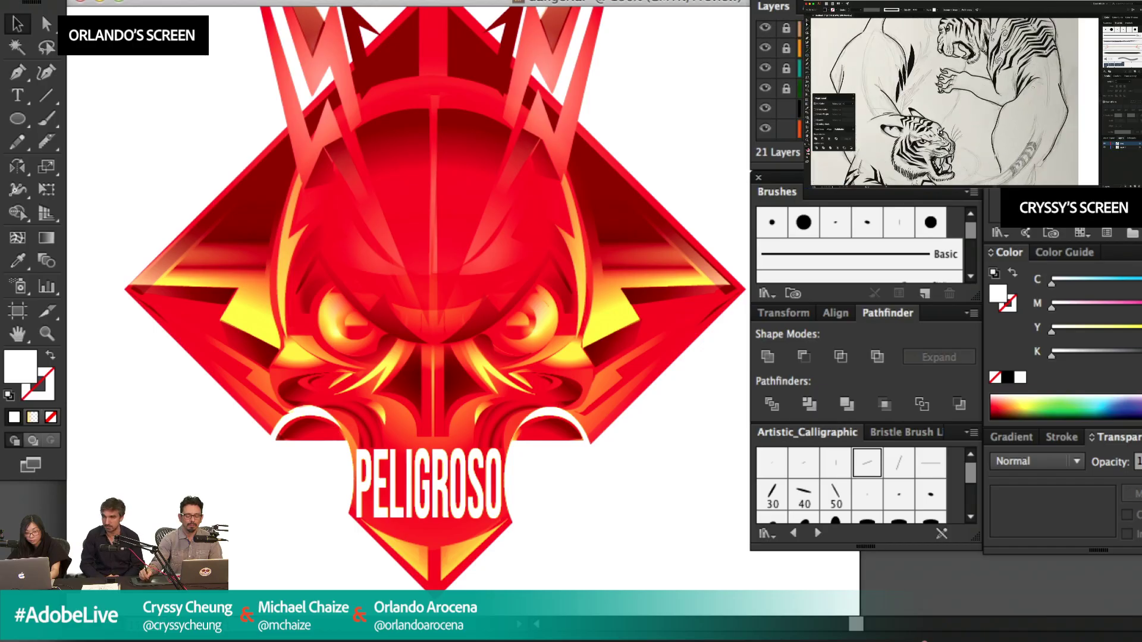
pyautogui.moveTo(787, 31); pyautogui.dragTo(790, 153)
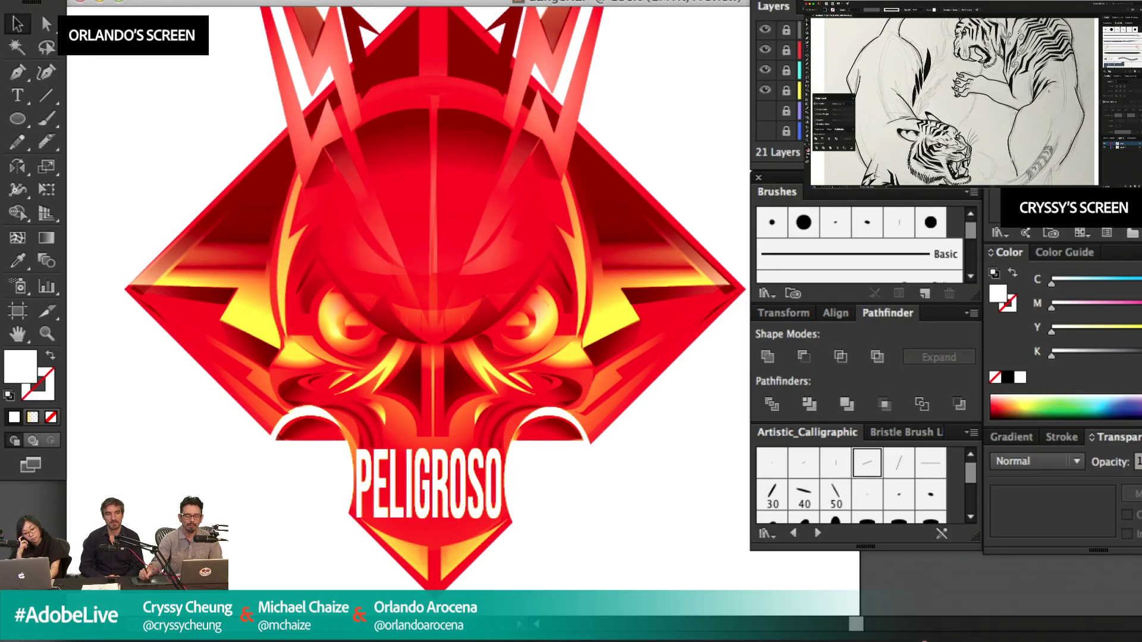
pyautogui.scroll(6, 787, 84)
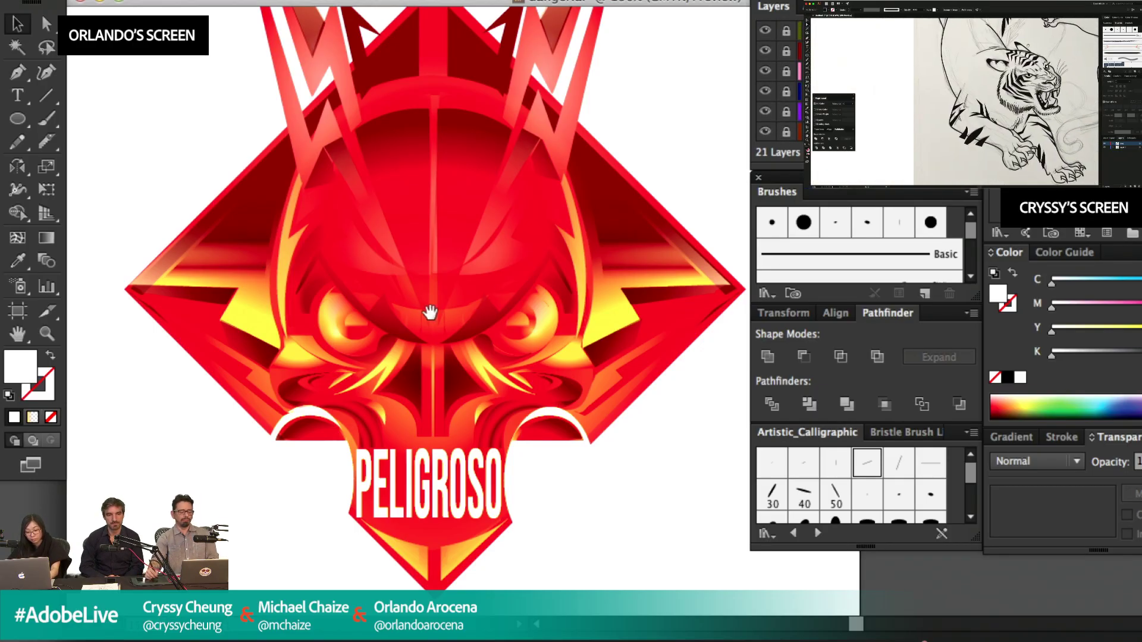
pyautogui.moveTo(417, 307); pyautogui.dragTo(446, 331)
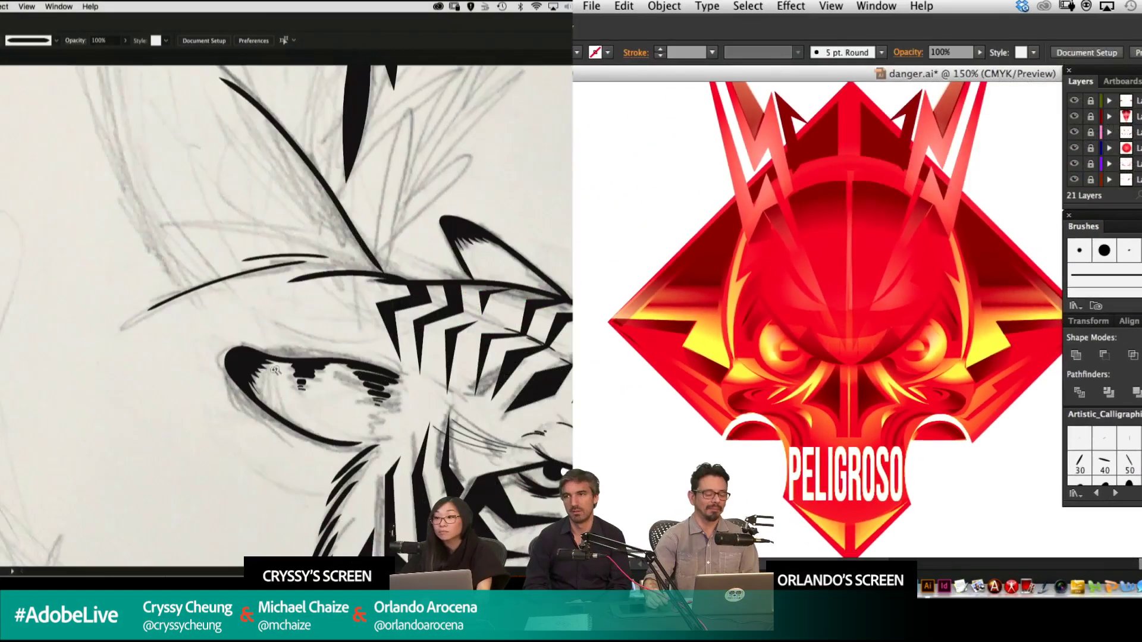
# Draw a bent, pointed black stripe at the rear of the row of stripes on the lower tiger's head.
pyautogui.moveTo(274, 370); pyautogui.dragTo(197, 248)
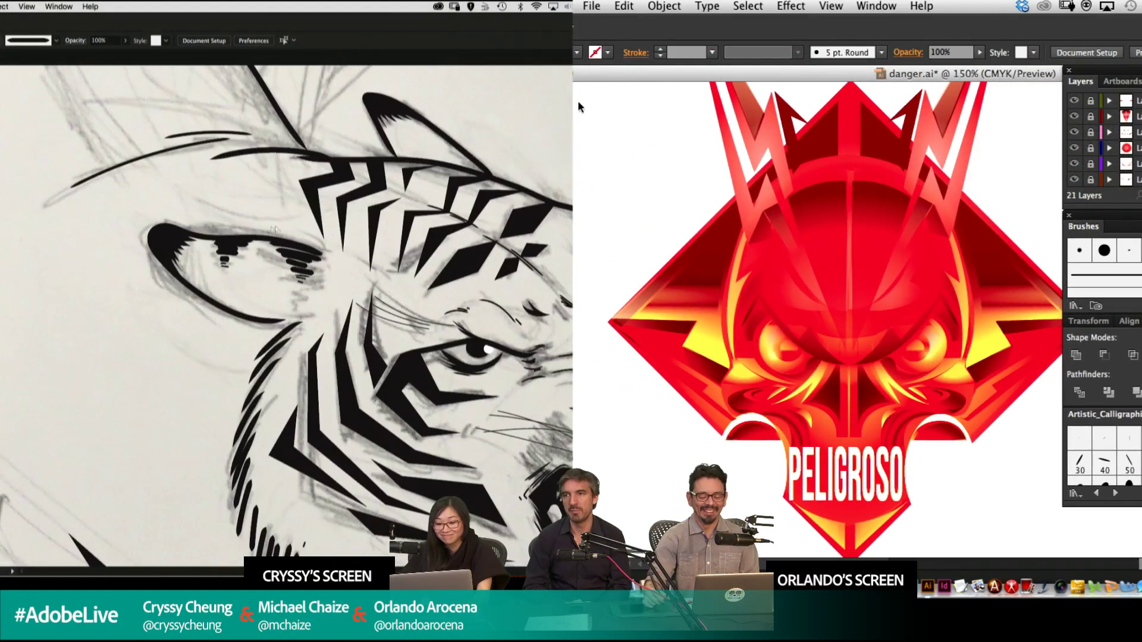
pyautogui.click(321, 178)
pyautogui.click(324, 154)
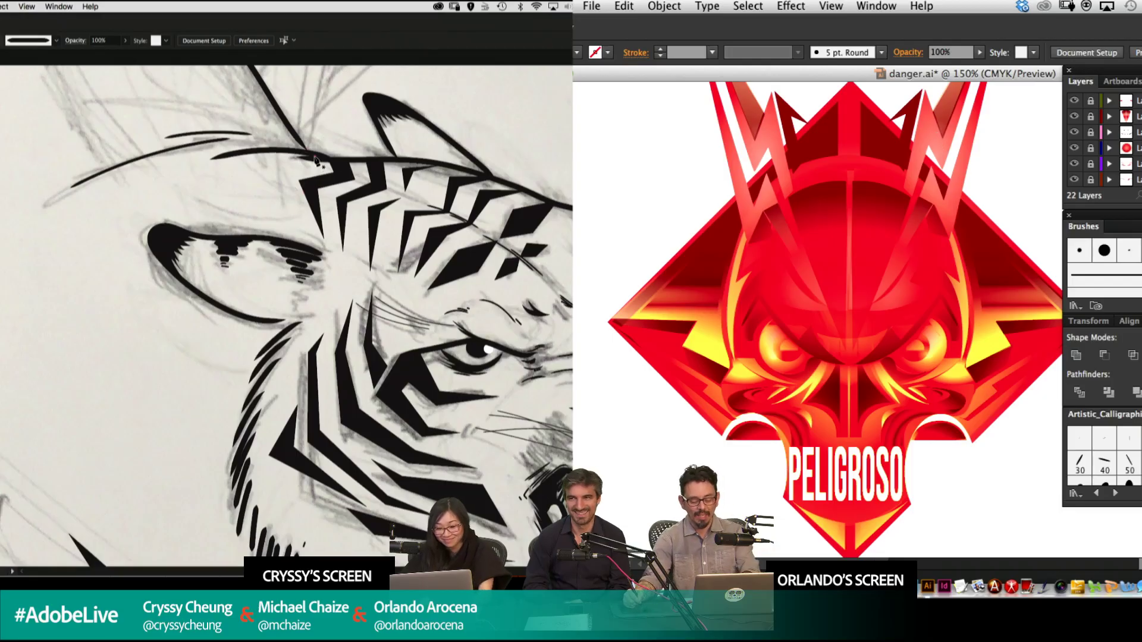
pyautogui.press('super+equal')
pyautogui.moveTo(314, 161); pyautogui.dragTo(312, 167)
pyautogui.click(312, 166)
pyautogui.moveTo(870, 226); pyautogui.dragTo(883, 353)
pyautogui.click(274, 169)
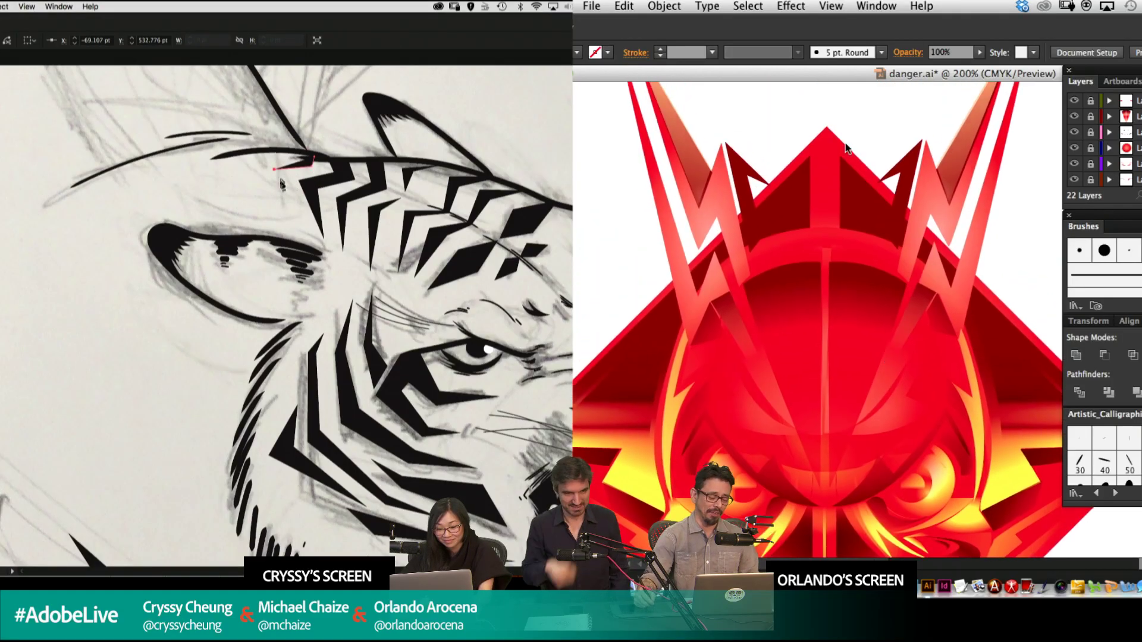
pyautogui.click(269, 239)
pyautogui.click(262, 163)
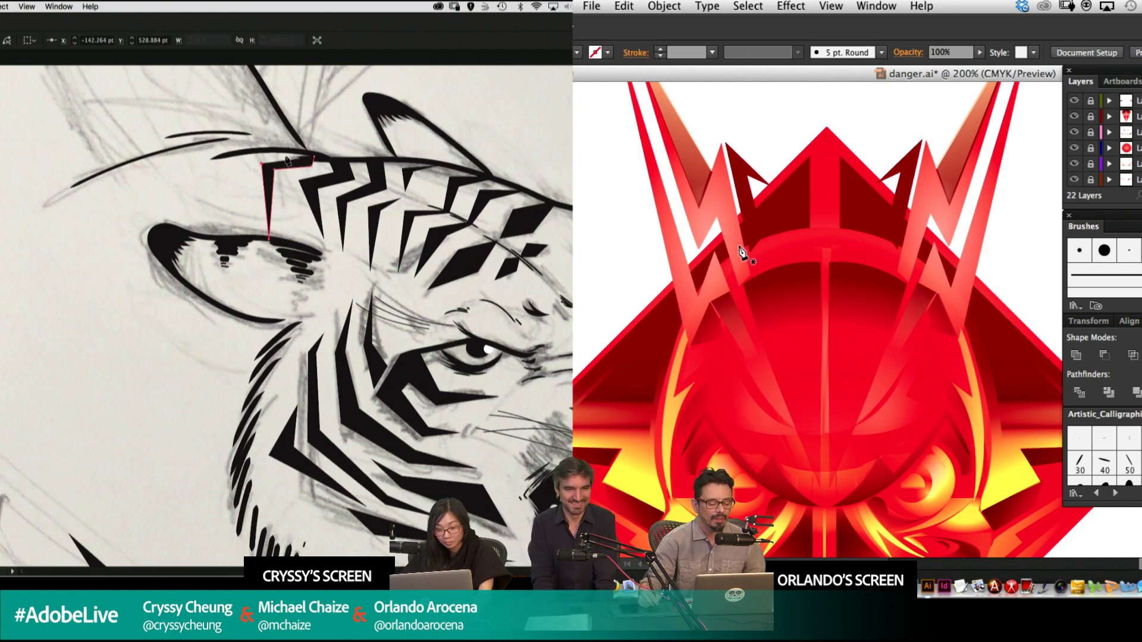
pyautogui.click(293, 156)
# Try a single-curve white arch across the skull's crown, and refine the lower tips of the lower tiger's two rearmost head stripes.
pyautogui.click(742, 248)
pyautogui.click(899, 256)
pyautogui.click(292, 150)
pyautogui.moveTo(899, 245); pyautogui.dragTo(966, 284)
pyautogui.click(268, 239)
pyautogui.moveTo(268, 240); pyautogui.dragTo(269, 227)
pyautogui.moveTo(967, 289); pyautogui.dragTo(899, 245)
pyautogui.click(286, 225)
pyautogui.click(325, 240)
pyautogui.moveTo(324, 240); pyautogui.dragTo(320, 238)
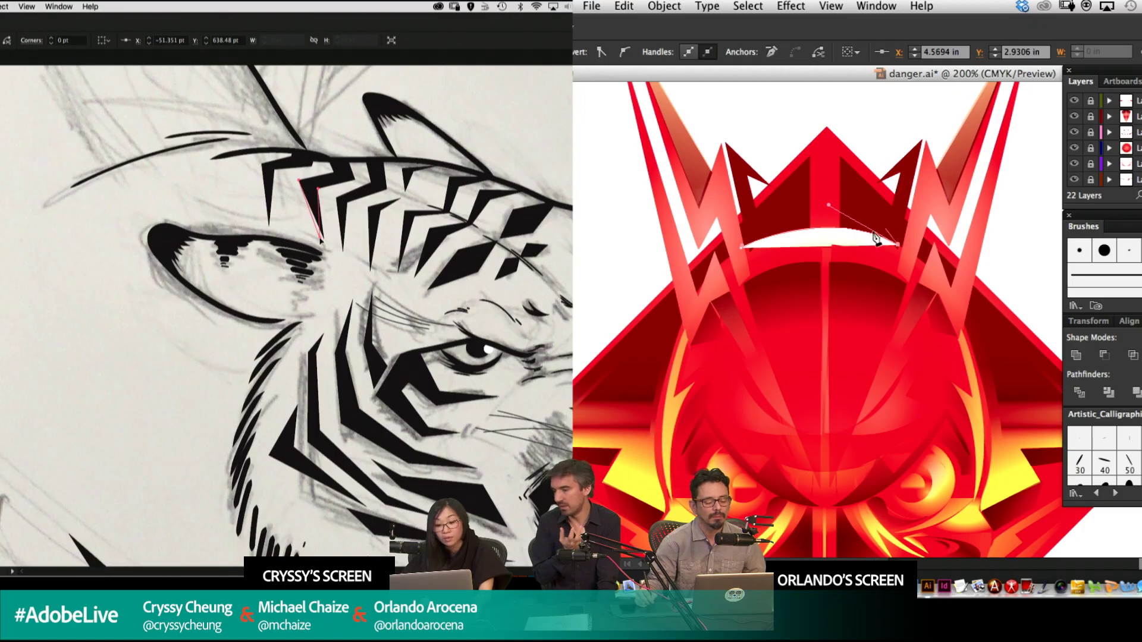
pyautogui.press('super+z')
# Redraw the crown's white arch with a smooth point at its center, and fine-tune the tip of the tiger's rearmost head stripe.
pyautogui.click(344, 253)
pyautogui.moveTo(824, 226); pyautogui.dragTo(868, 232)
pyautogui.moveTo(269, 226); pyautogui.dragTo(275, 229)
pyautogui.moveTo(869, 232); pyautogui.dragTo(836, 227)
pyautogui.moveTo(275, 229); pyautogui.dragTo(278, 229)
pyautogui.click(286, 232)
pyautogui.moveTo(837, 228); pyautogui.dragTo(820, 226)
# Curve the white arch down to its right end on the crown, and reshape the bend of the tiger's rearmost head stripe.
pyautogui.press('super+minus')
pyautogui.press('super+minus')
pyautogui.press('super+minus')
pyautogui.press('super+minus')
pyautogui.moveTo(315, 265); pyautogui.dragTo(356, 260)
pyautogui.press('super+plus')
pyautogui.press('super+plus')
pyautogui.press('super+plus')
pyautogui.press('super+plus')
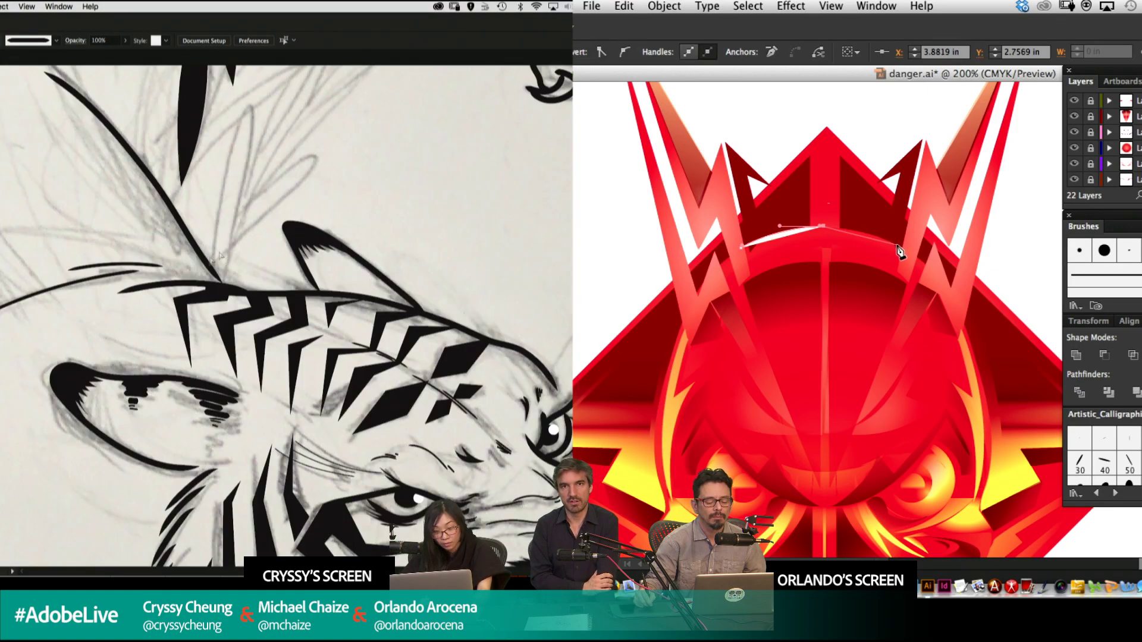
pyautogui.moveTo(193, 310); pyautogui.dragTo(170, 311)
pyautogui.moveTo(903, 248); pyautogui.dragTo(921, 266)
pyautogui.moveTo(170, 311); pyautogui.dragTo(171, 311)
pyautogui.moveTo(921, 266); pyautogui.dragTo(936, 226)
# Close the white arch along its lower edge at its left end, and reshape the bend of the tiger's second head stripe.
pyautogui.click(222, 321)
pyautogui.press('super+z')
pyautogui.click(214, 317)
pyautogui.moveTo(214, 317); pyautogui.dragTo(210, 324)
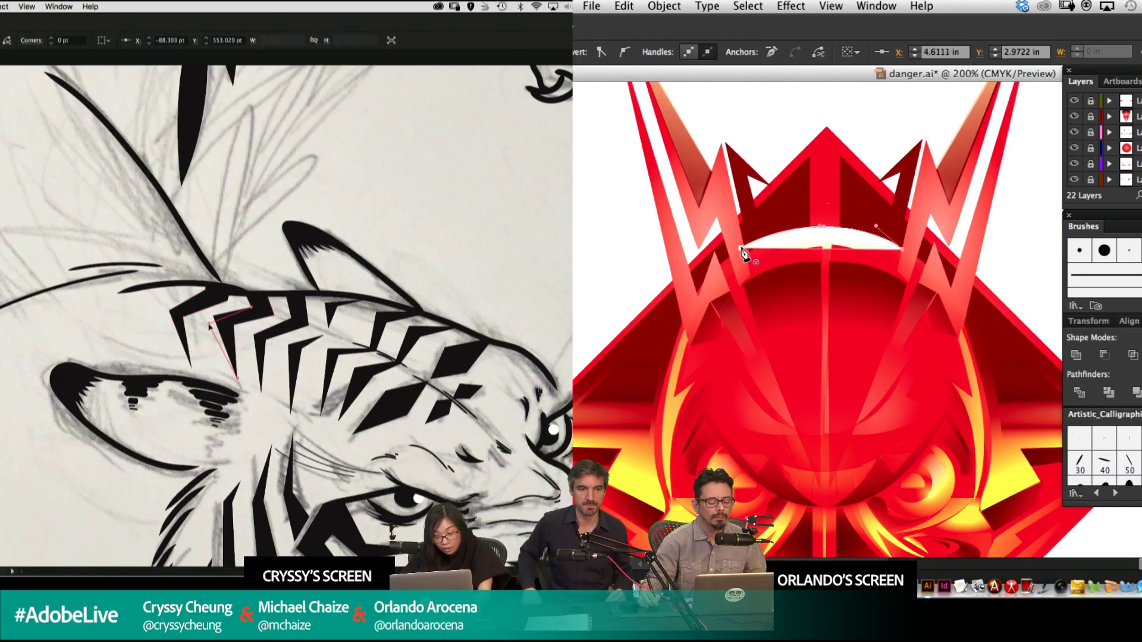
pyautogui.moveTo(741, 248); pyautogui.dragTo(651, 278)
pyautogui.moveTo(234, 325); pyautogui.dragTo(230, 331)
pyautogui.moveTo(651, 278); pyautogui.dragTo(638, 281)
pyautogui.moveTo(231, 332); pyautogui.dragTo(229, 331)
pyautogui.moveTo(638, 281); pyautogui.dragTo(635, 284)
pyautogui.moveTo(229, 331); pyautogui.dragTo(228, 330)
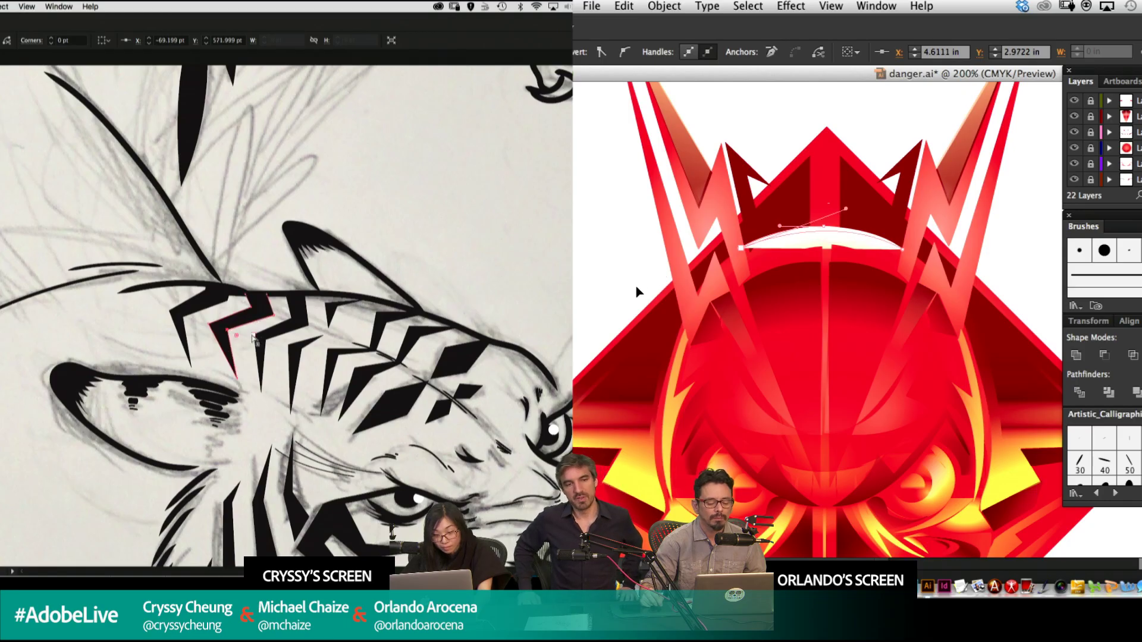
# Reshape the bends of the tiger's third and fourth head stripes, and deselect the white arch on the badge.
pyautogui.click(255, 337)
pyautogui.moveTo(636, 284); pyautogui.dragTo(645, 292)
pyautogui.moveTo(255, 336); pyautogui.dragTo(251, 337)
pyautogui.moveTo(645, 292); pyautogui.dragTo(645, 292)
pyautogui.moveTo(262, 341); pyautogui.dragTo(263, 343)
pyautogui.moveTo(644, 293); pyautogui.dragTo(646, 293)
pyautogui.moveTo(264, 342); pyautogui.dragTo(285, 347)
pyautogui.click(276, 356)
pyautogui.press('v')
pyautogui.keyDown('super'); pyautogui.click(603, 275); pyautogui.keyUp('super')
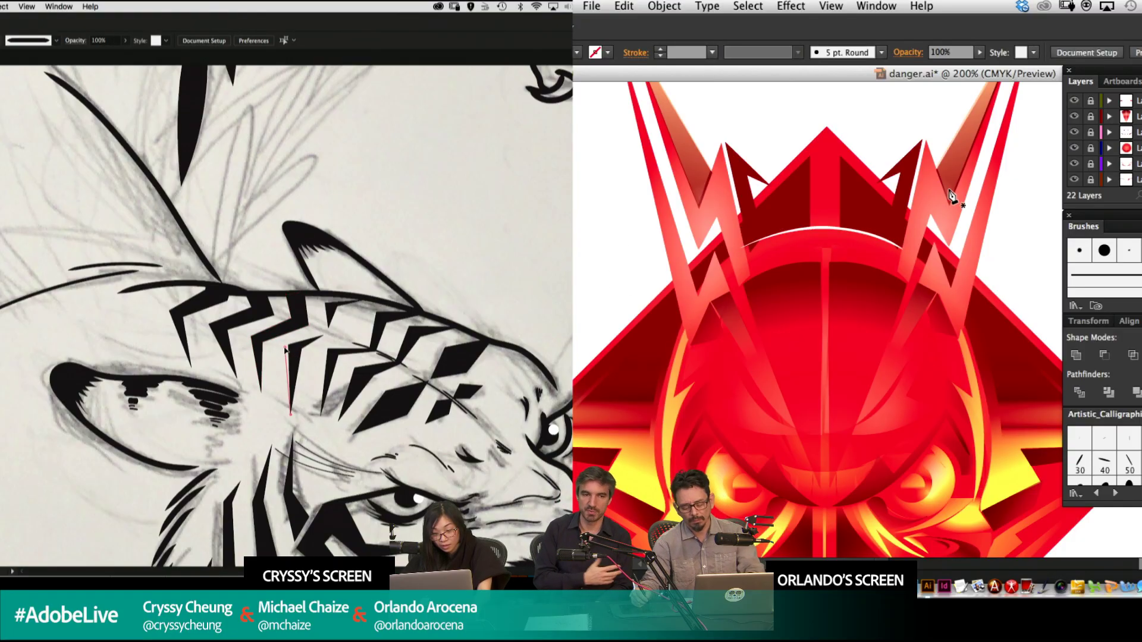
# Review the whole tiger composition, and check the rearmost stripe on the lower tiger's head by selecting it.
pyautogui.press('super+minus')
pyautogui.press('super+minus')
pyautogui.press('super+minus')
pyautogui.press('super+minus')
pyautogui.press('super+minus')
pyautogui.moveTo(831, 370); pyautogui.dragTo(823, 250)
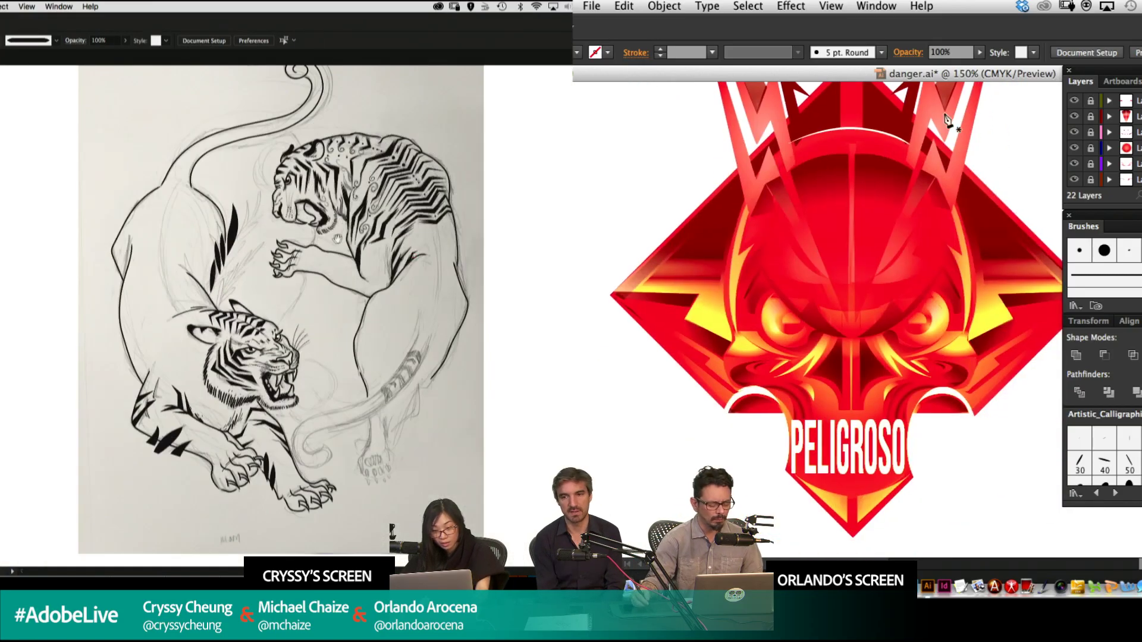
pyautogui.press('super+plus')
pyautogui.keyDown('super'); pyautogui.click(173, 357); pyautogui.keyUp('super')
pyautogui.click(173, 332)
# Widen the lower arch across the skull's crown, fine-tune its width and height, and deselect it.
pyautogui.moveTo(904, 222); pyautogui.dragTo(902, 274)
pyautogui.click(860, 188)
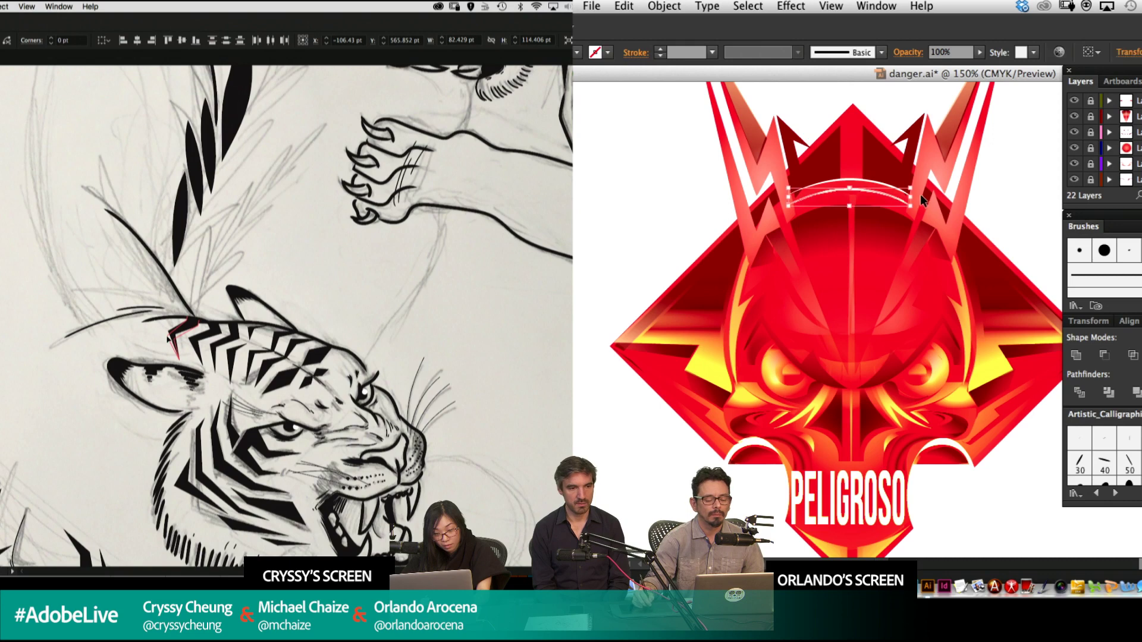
pyautogui.moveTo(912, 190); pyautogui.dragTo(880, 212)
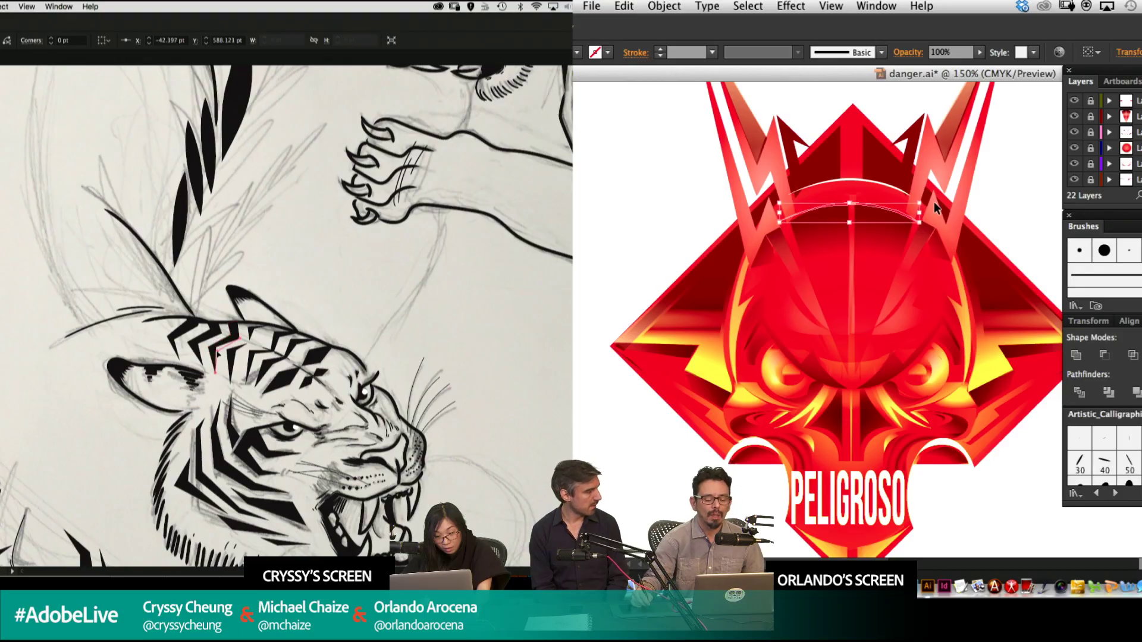
pyautogui.moveTo(920, 213); pyautogui.dragTo(915, 213)
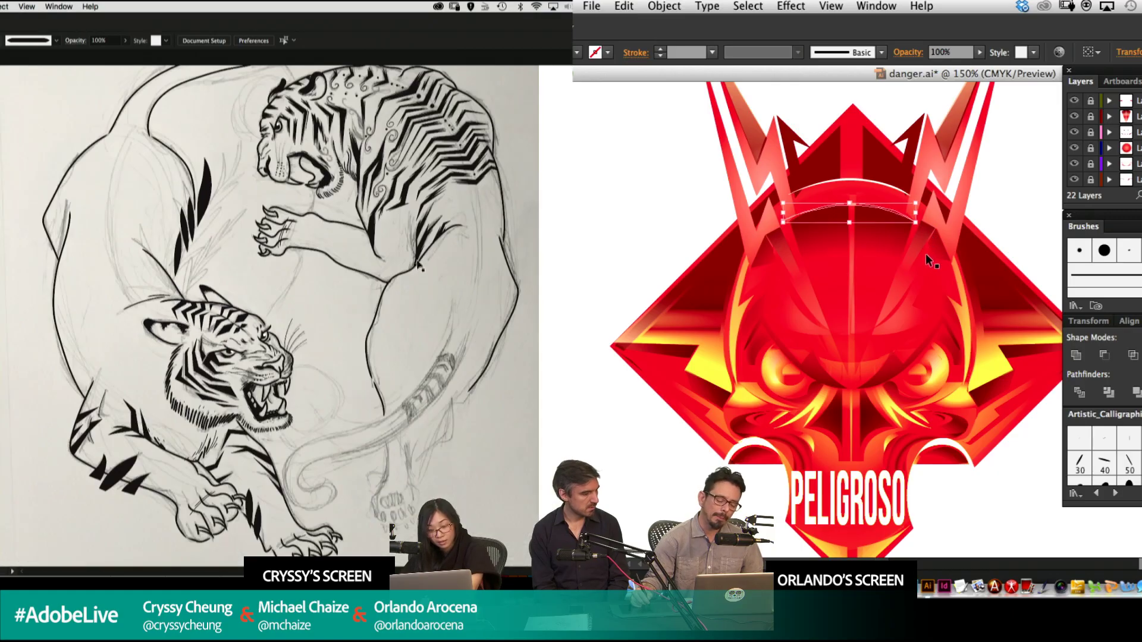
pyautogui.press('super+minus')
pyautogui.moveTo(305, 251); pyautogui.dragTo(396, 236)
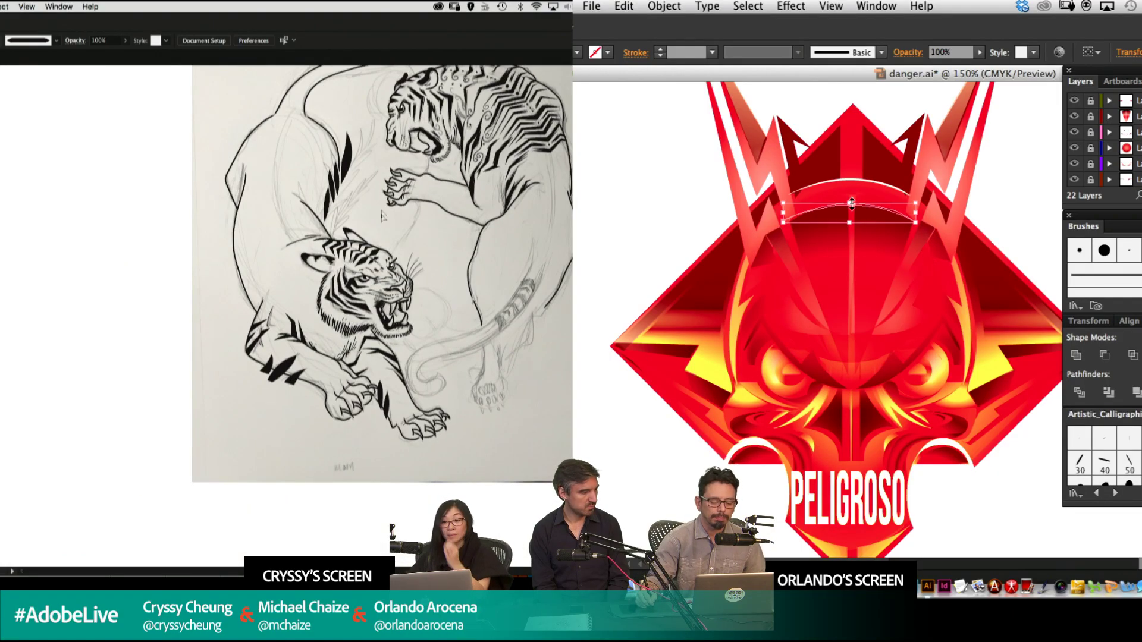
pyautogui.moveTo(854, 203); pyautogui.dragTo(854, 195)
pyautogui.scroll(2, 391, 247)
pyautogui.press('super+shift+a')
# Create a new layer in the badge file and paste a copy of the crown arch onto it.
pyautogui.moveTo(386, 229); pyautogui.dragTo(420, 294)
pyautogui.moveTo(393, 330); pyautogui.dragTo(426, 285)
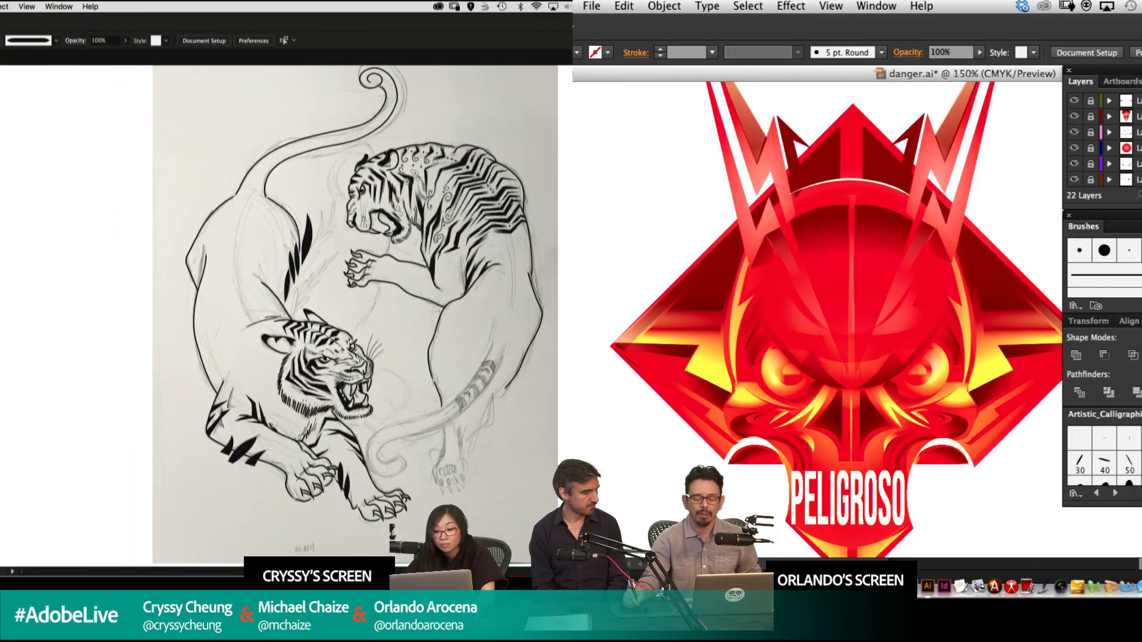
pyautogui.moveTo(178, 409); pyautogui.dragTo(174, 410)
pyautogui.moveTo(466, 301); pyautogui.dragTo(397, 262)
pyautogui.press('super+l')
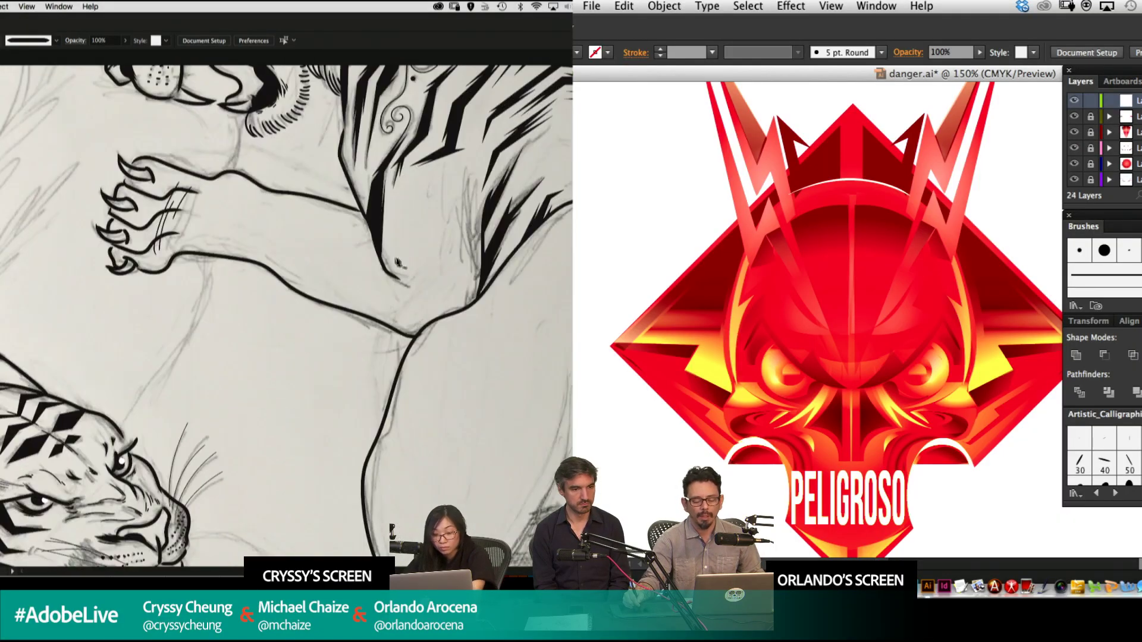
pyautogui.press('super+v')
pyautogui.moveTo(241, 524); pyautogui.dragTo(274, 360)
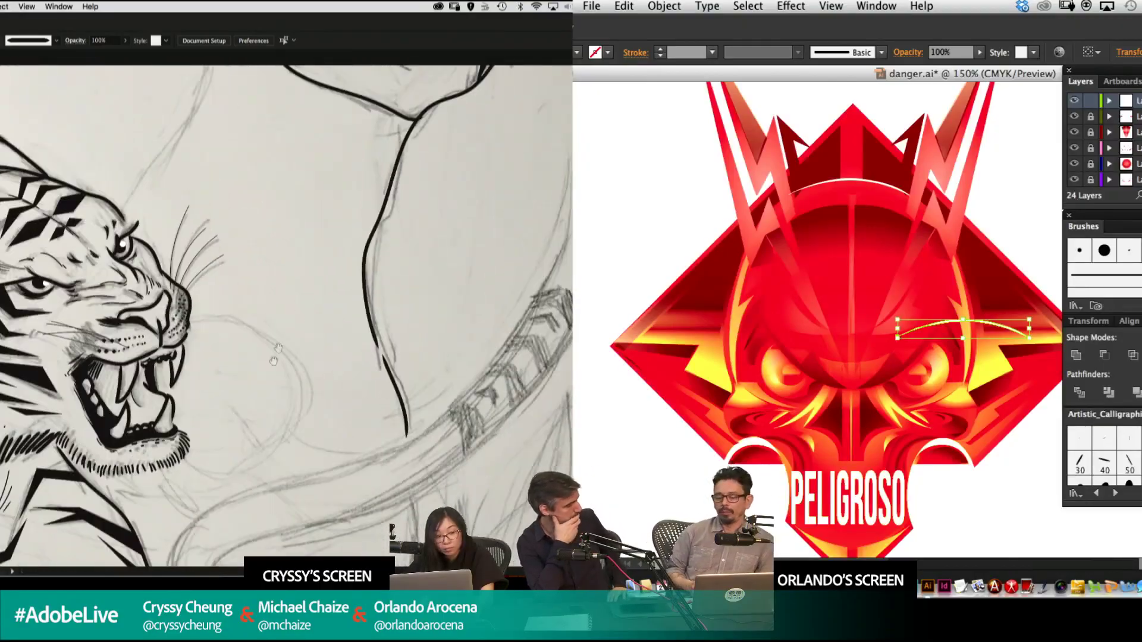
# Draw a small jagged black fur mark on the underside of the upper tiger's foreleg and deselect it.
pyautogui.moveTo(387, 205); pyautogui.dragTo(424, 330)
pyautogui.click(384, 218)
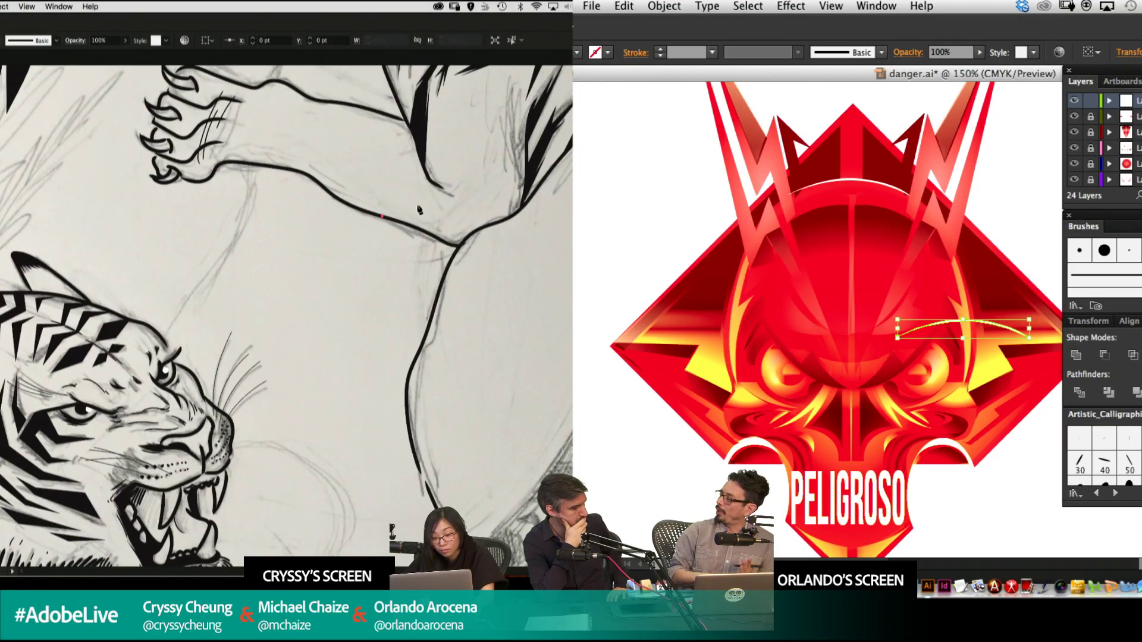
pyautogui.click(413, 202)
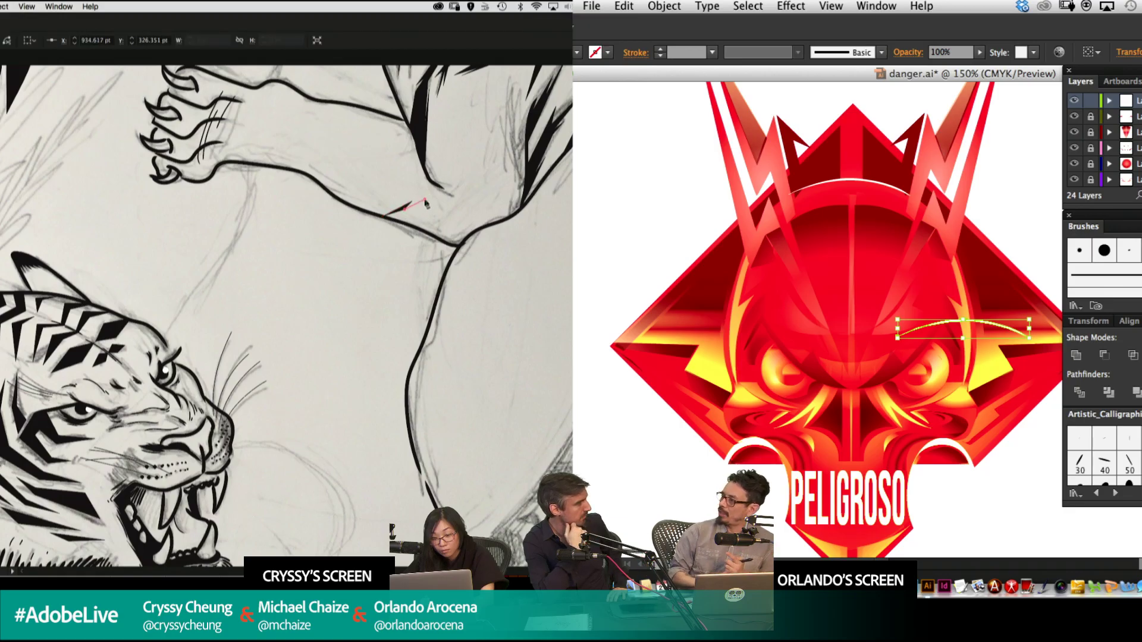
pyautogui.click(400, 223)
pyautogui.keyDown('super'); pyautogui.click(457, 226); pyautogui.keyUp('super')
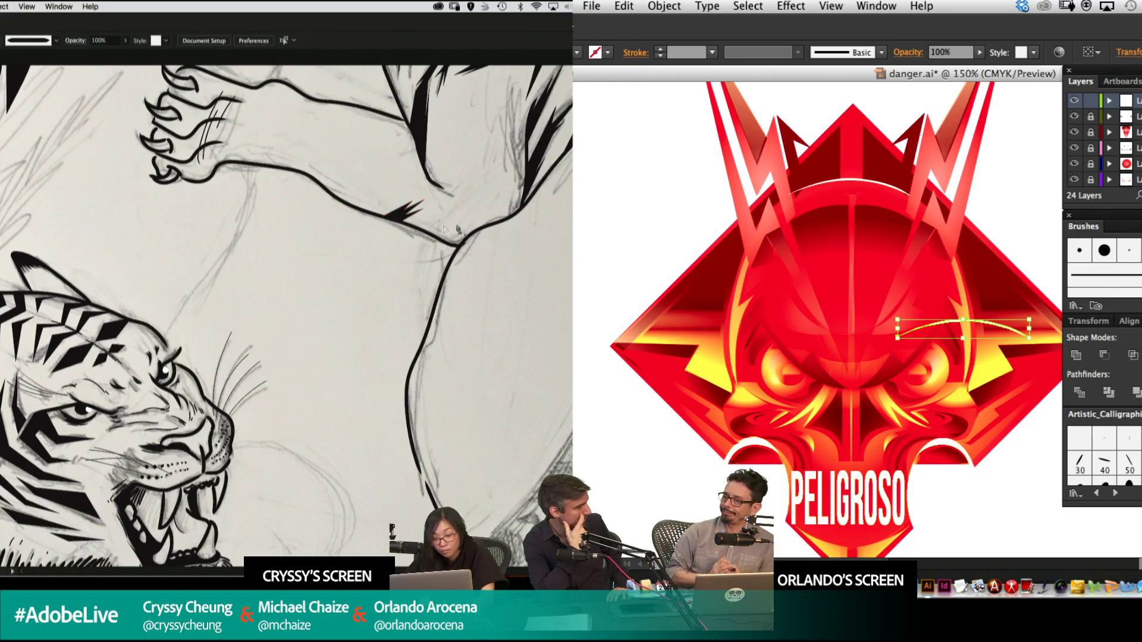
# Draw a larger jagged black fur mark with several points beside the first one, near the upper tiger's elbow.
pyautogui.moveTo(533, 202); pyautogui.dragTo(499, 284)
pyautogui.click(381, 311)
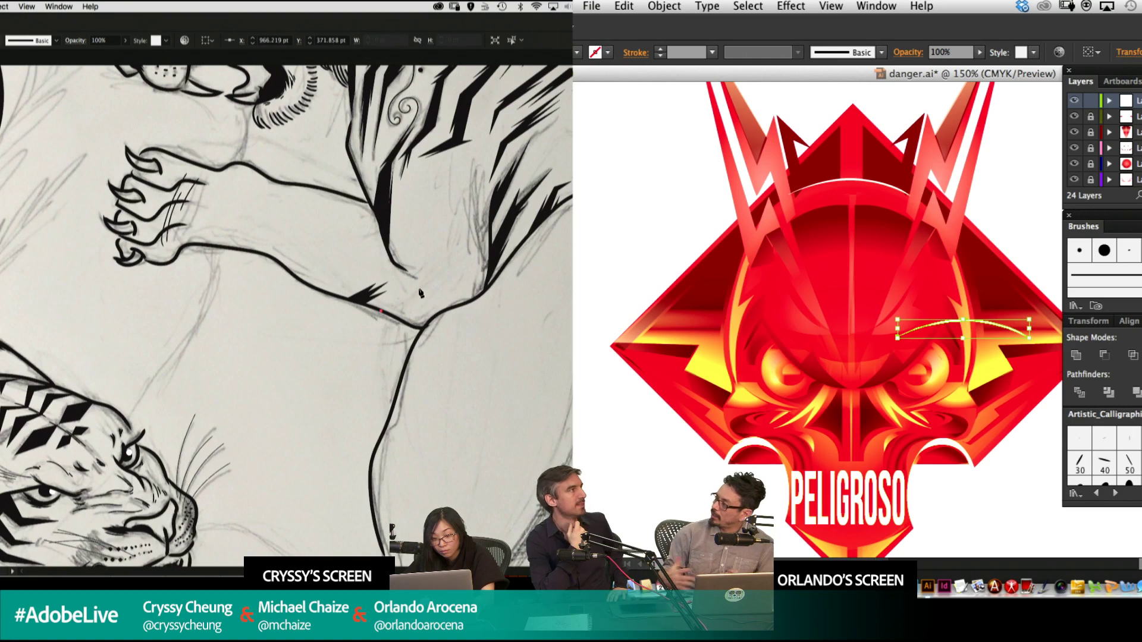
pyautogui.click(421, 287)
pyautogui.click(411, 303)
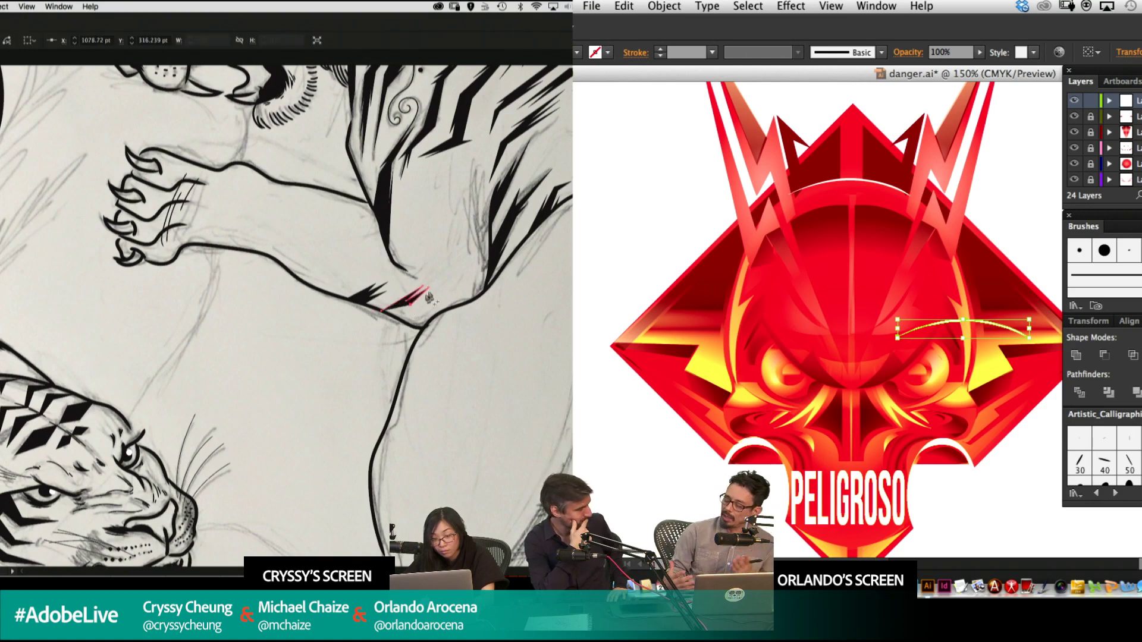
pyautogui.click(442, 282)
pyautogui.click(410, 314)
pyautogui.click(430, 301)
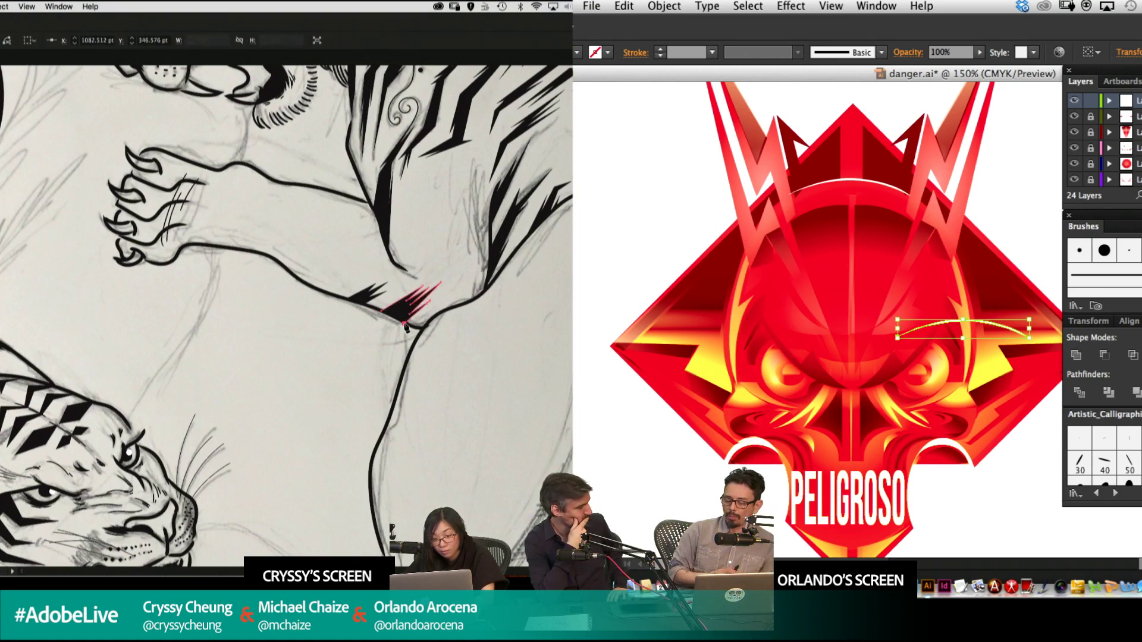
pyautogui.press('Escape')
# Outline the forked lower points of a new stripe on the upper tiger's upper foreleg, swapping its fill and stroke.
pyautogui.scroll(5, 476, 297)
pyautogui.scroll(5, 477, 301)
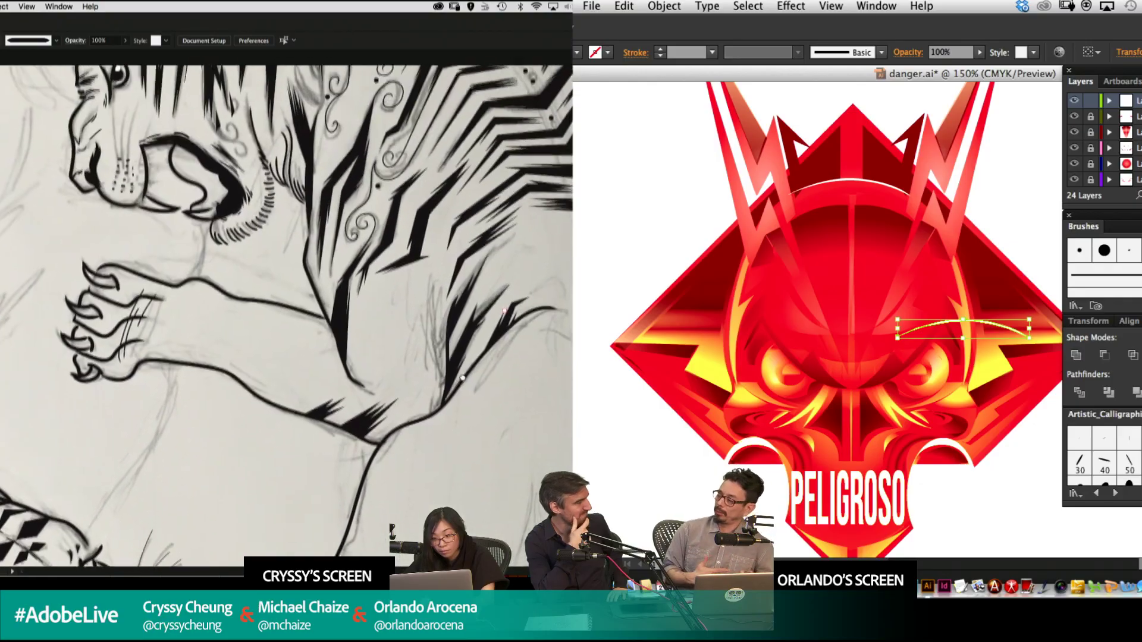
pyautogui.hscroll(-3, 474, 305)
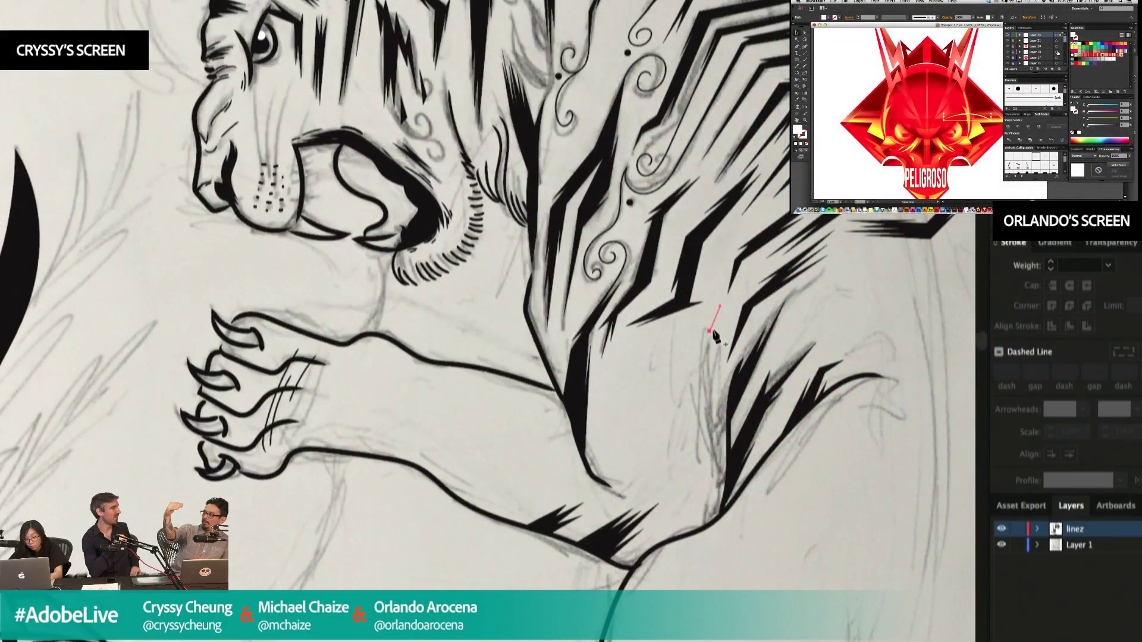
pyautogui.click(637, 405)
pyautogui.click(704, 366)
pyautogui.hotkey('shift', 'x')
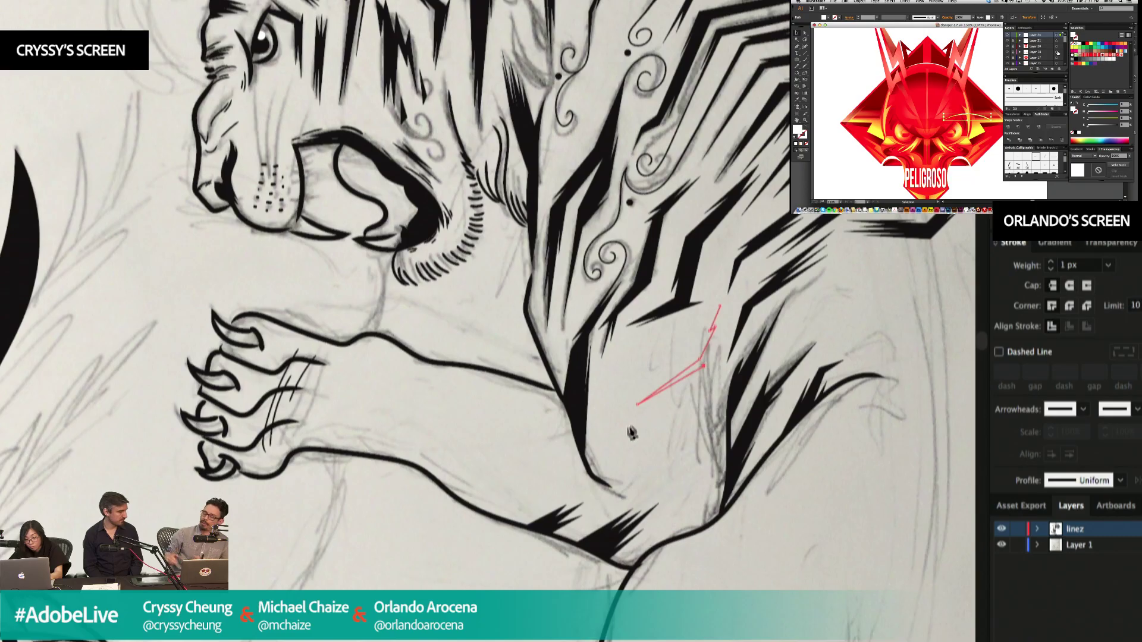
pyautogui.click(615, 434)
pyautogui.click(719, 372)
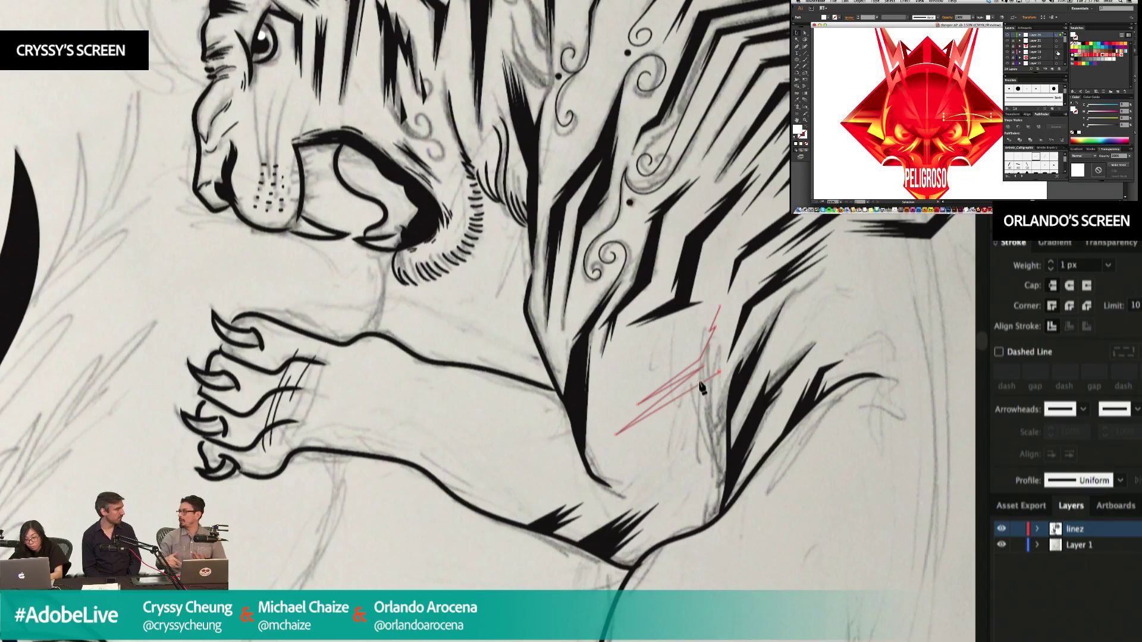
# Finish the forked stripe with split upper tips, swap it back to a black fill, and deselect it.
pyautogui.click(738, 289)
pyautogui.click(717, 348)
pyautogui.click(726, 305)
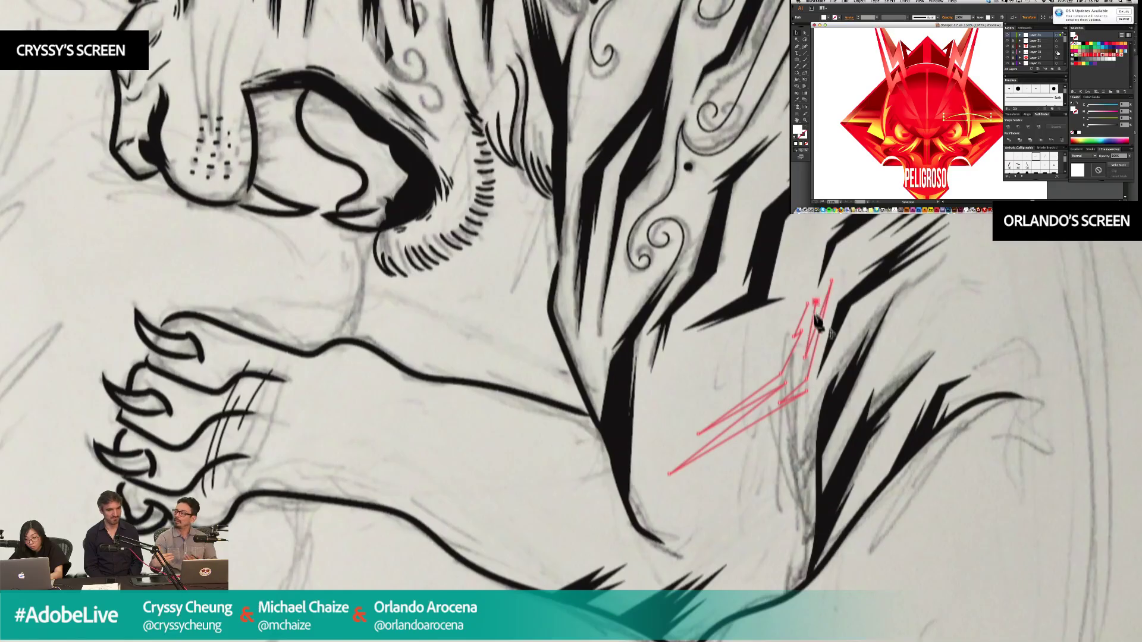
pyautogui.click(805, 326)
pyautogui.click(807, 305)
pyautogui.hotkey('shift', 'x')
pyautogui.keyDown('super'); pyautogui.click(910, 305); pyautogui.keyUp('super')
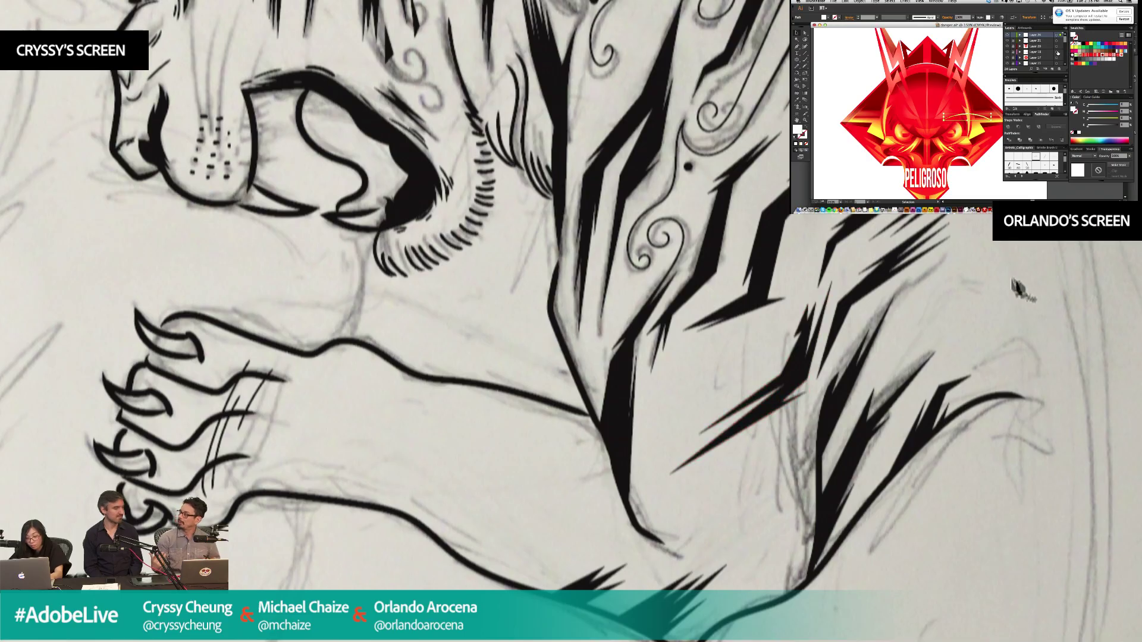
# Draw a second black stripe with forked points below the first one on the upper tiger's upper foreleg and deselect it.
pyautogui.moveTo(916, 306); pyautogui.dragTo(945, 397)
pyautogui.moveTo(861, 411); pyautogui.dragTo(856, 351)
pyautogui.moveTo(860, 488)
pyautogui.mouseDown()
pyautogui.moveTo(860, 351)
pyautogui.moveTo(840, 332)
pyautogui.mouseUp()
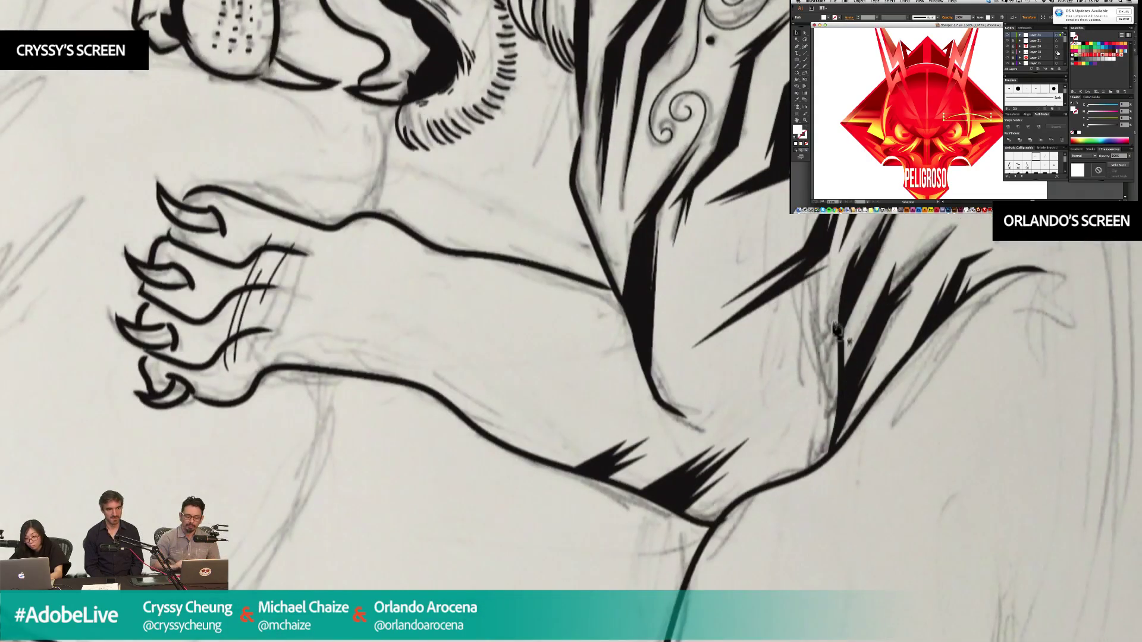
pyautogui.click(843, 292)
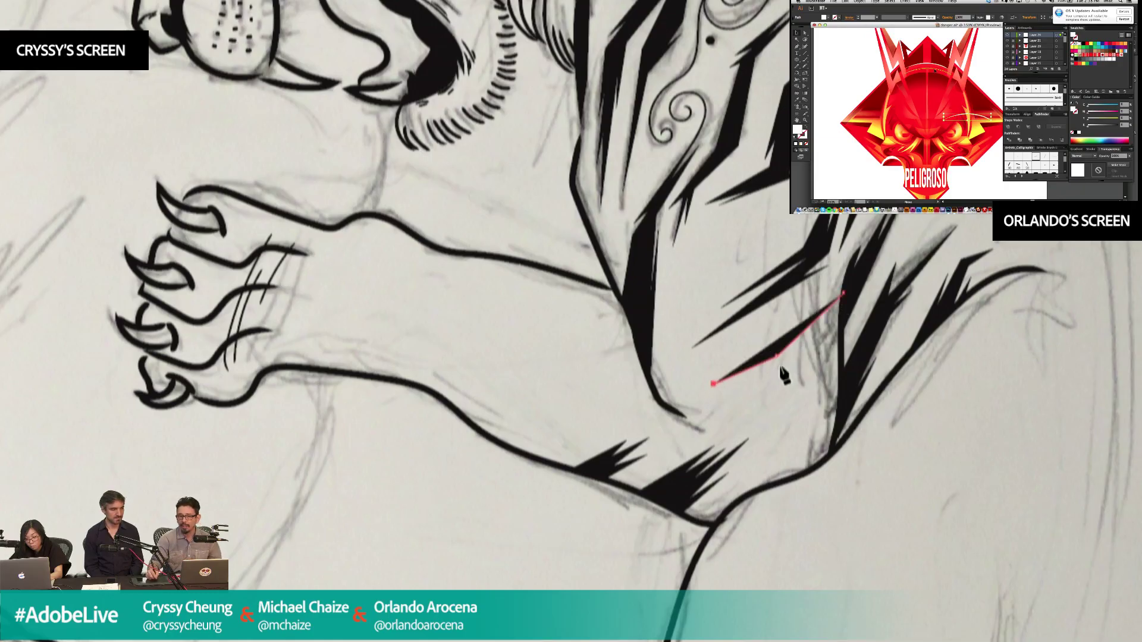
pyautogui.click(780, 366)
pyautogui.click(697, 402)
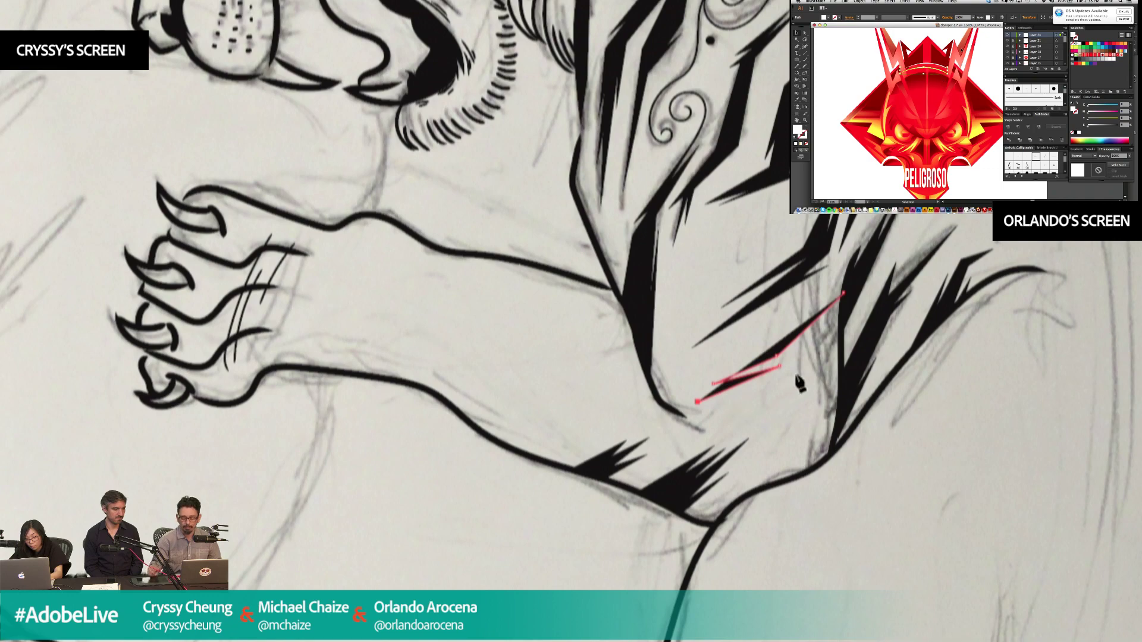
pyautogui.click(820, 362)
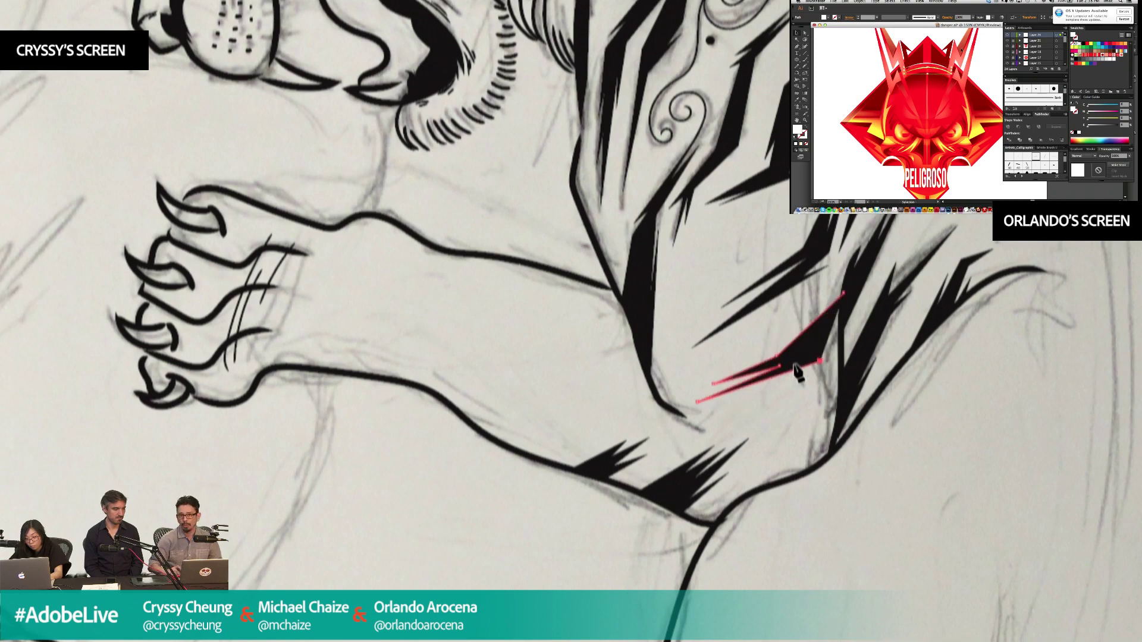
pyautogui.click(841, 317)
pyautogui.keyDown('super'); pyautogui.click(879, 352); pyautogui.keyUp('super')
# Draw a black stripe with forked points along the upper tiger's elbow, below the existing upper foreleg stripes.
pyautogui.moveTo(937, 431); pyautogui.dragTo(888, 375)
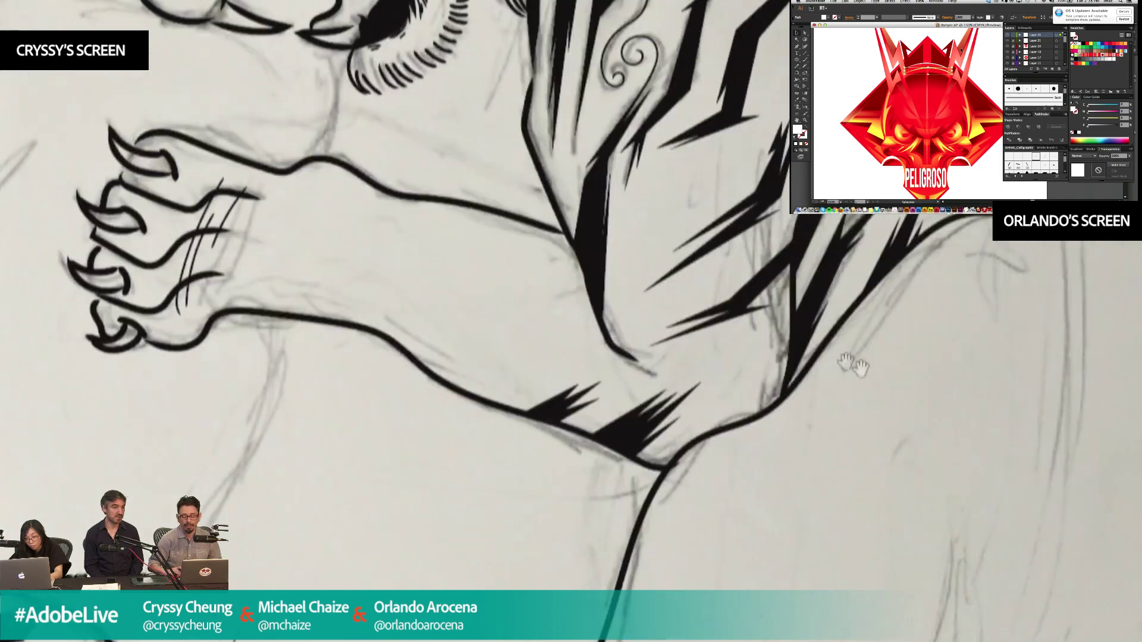
pyautogui.click(795, 310)
pyautogui.moveTo(766, 358); pyautogui.dragTo(747, 377)
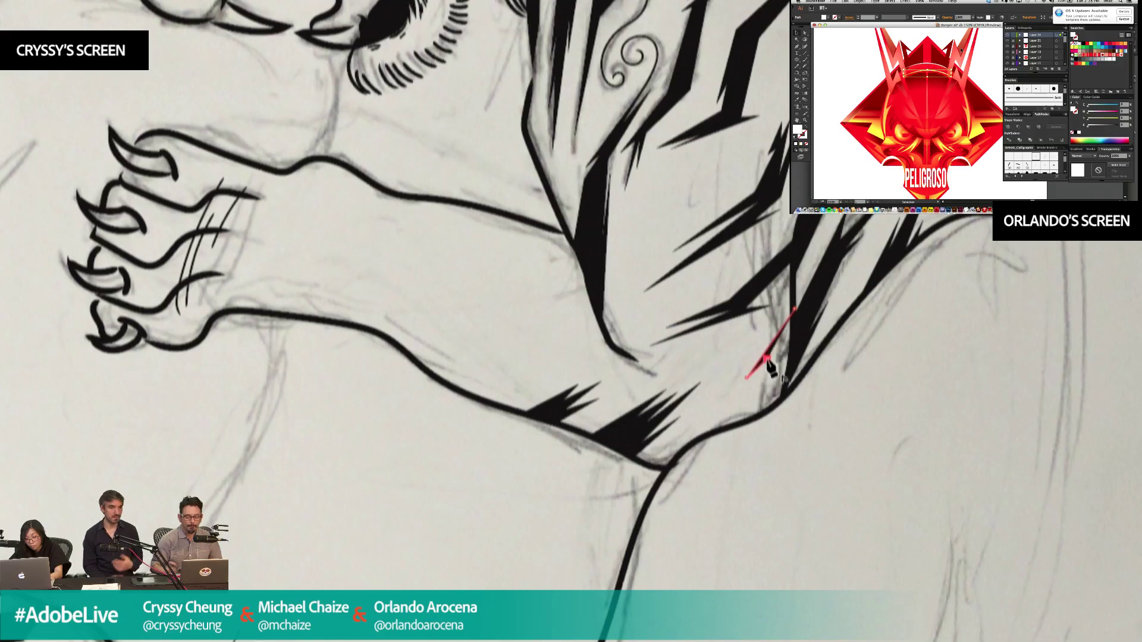
pyautogui.click(739, 408)
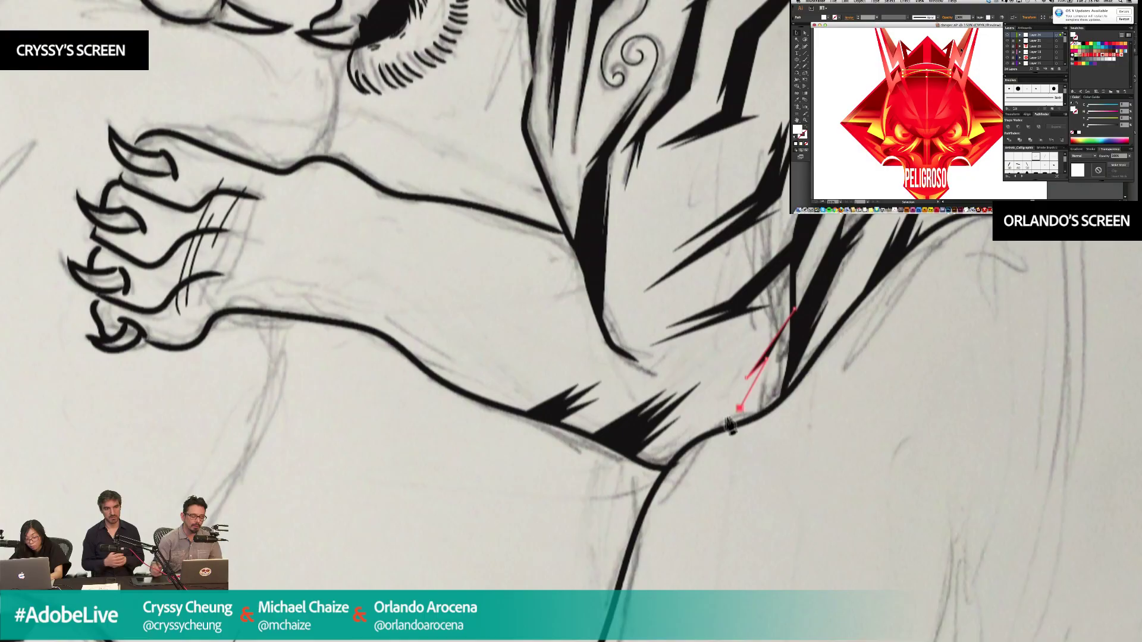
pyautogui.click(672, 444)
pyautogui.click(742, 424)
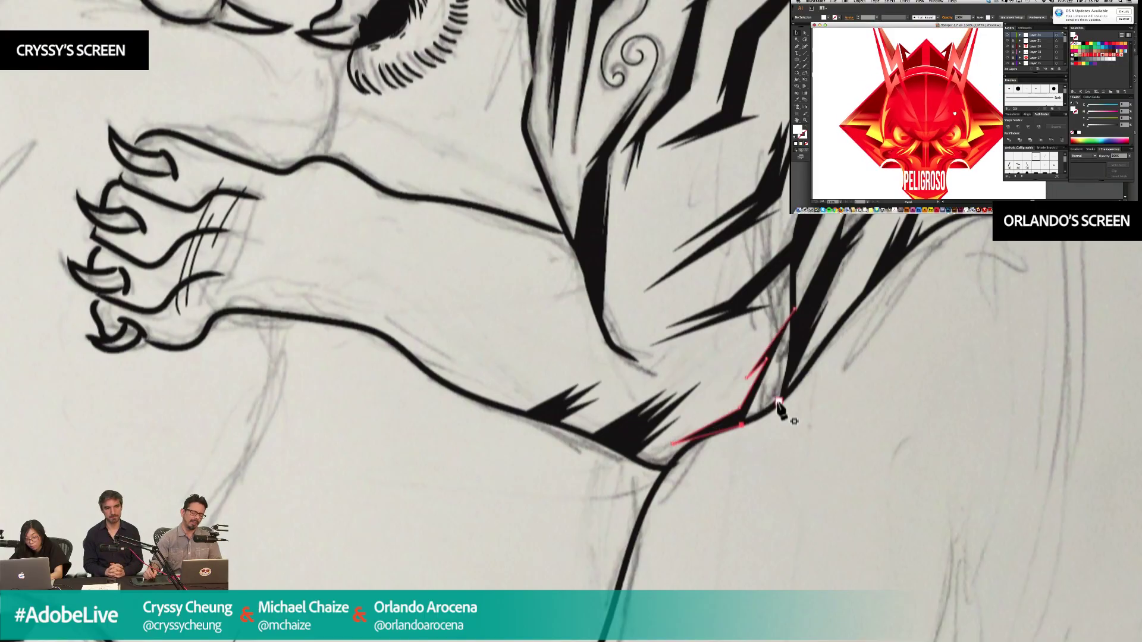
pyautogui.click(762, 415)
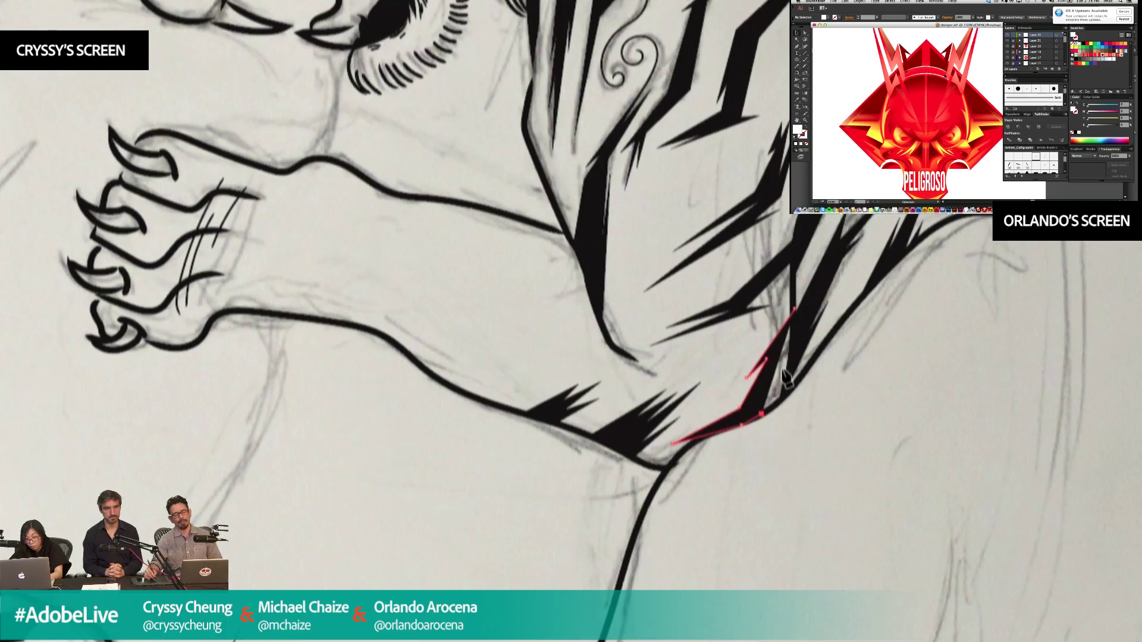
pyautogui.click(794, 364)
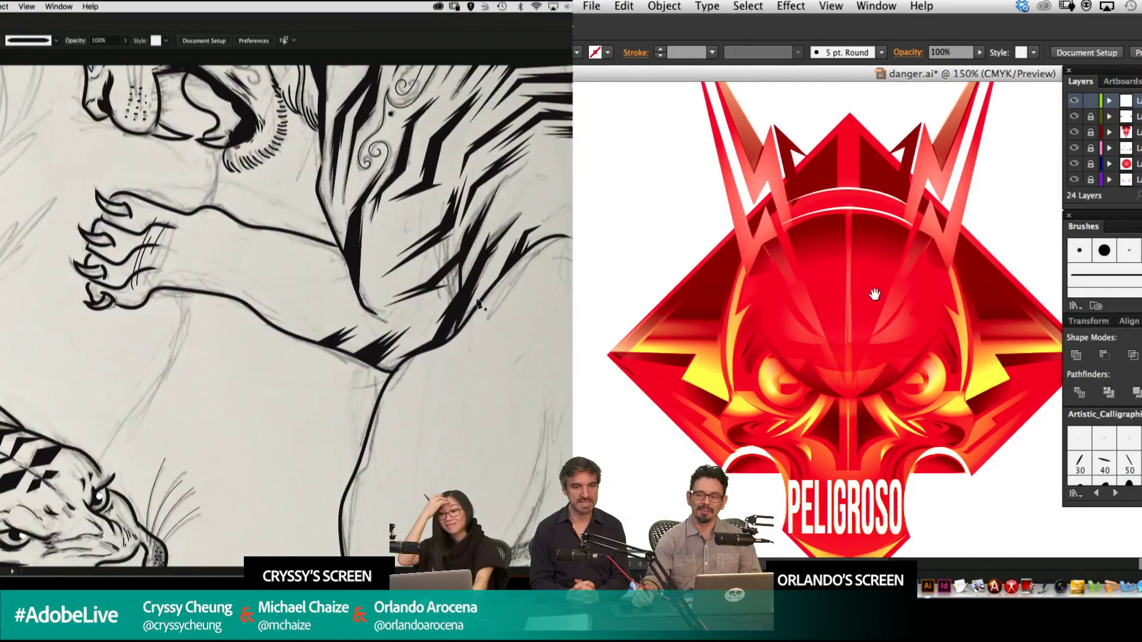
# Delete the thin lower arch across the badge skull's forehead and nudge the white arch above it slightly downward.
pyautogui.scroll(3, 876, 267)
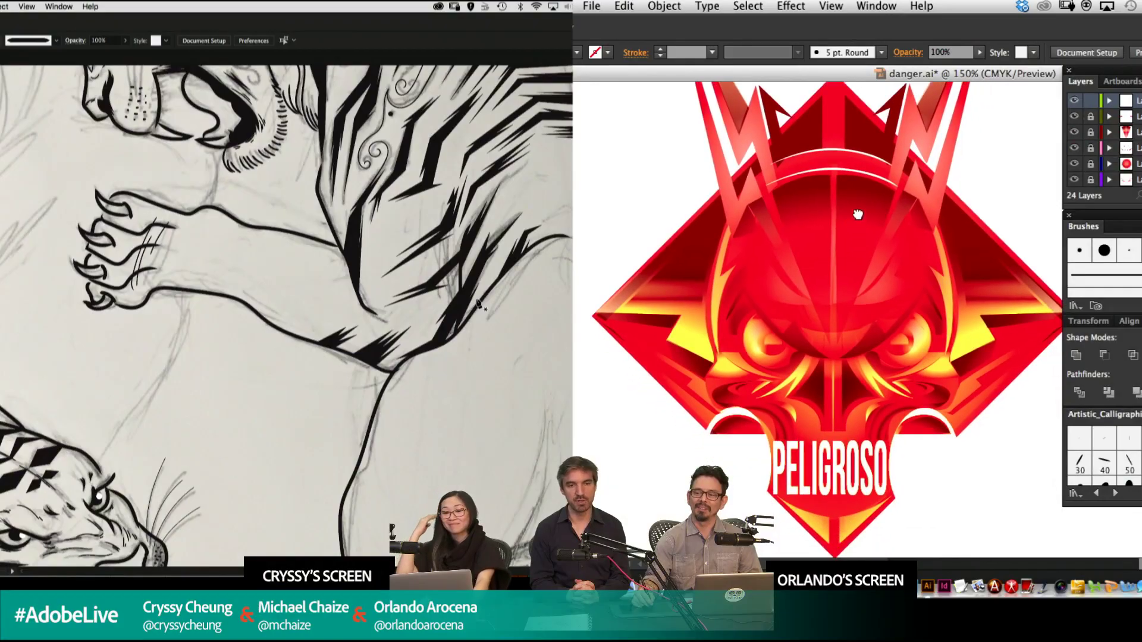
pyautogui.scroll(2, 858, 274)
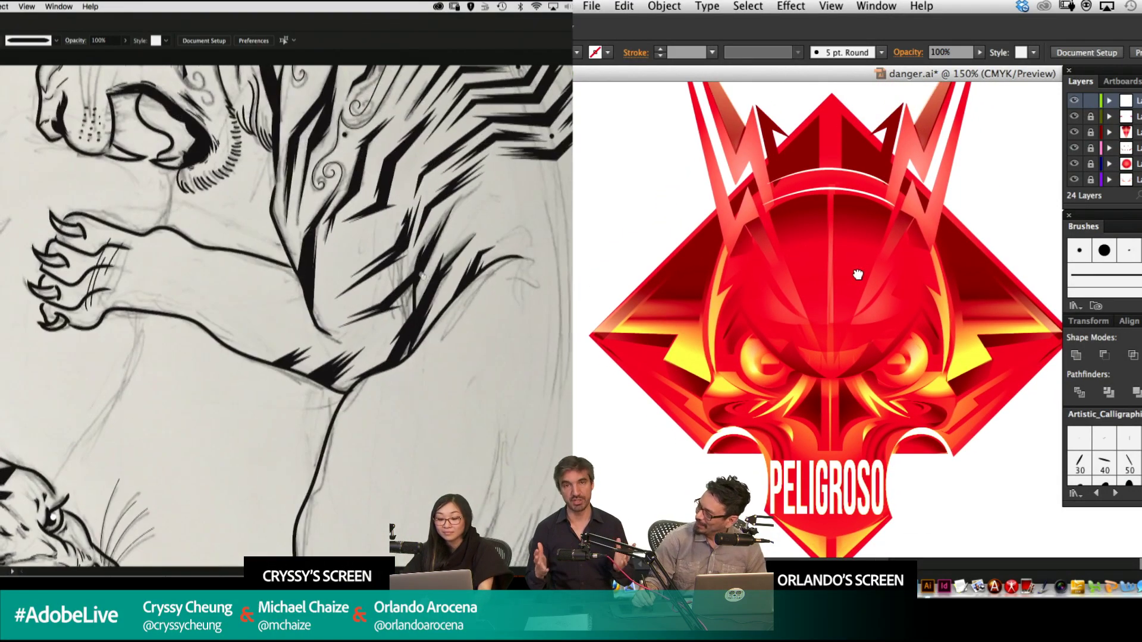
pyautogui.click(851, 200)
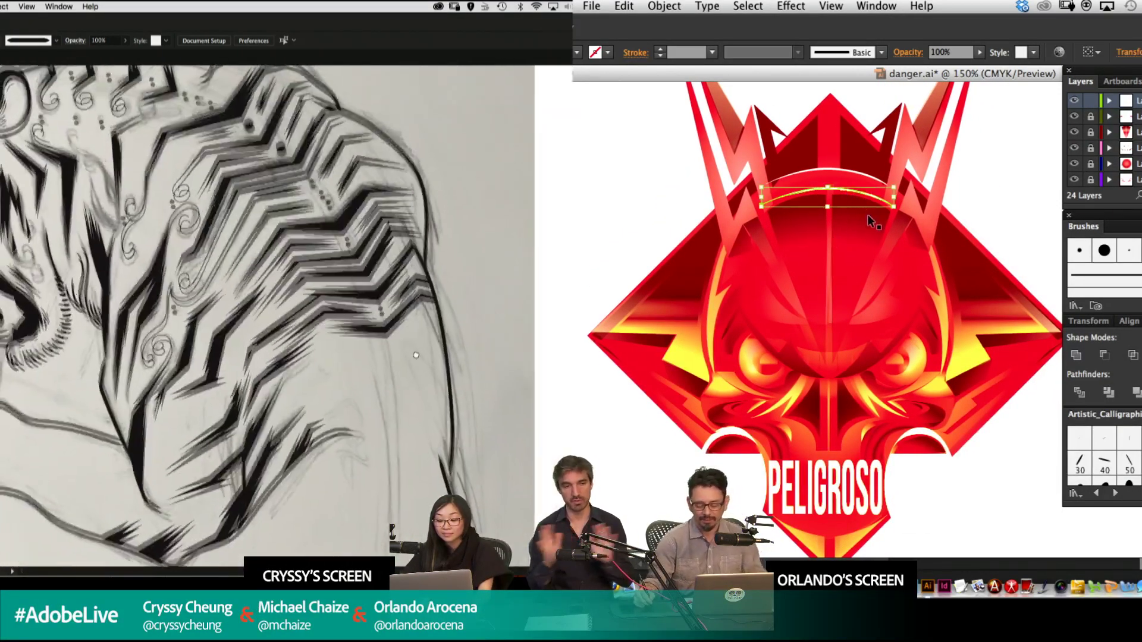
pyautogui.press('Delete')
pyautogui.click(848, 169)
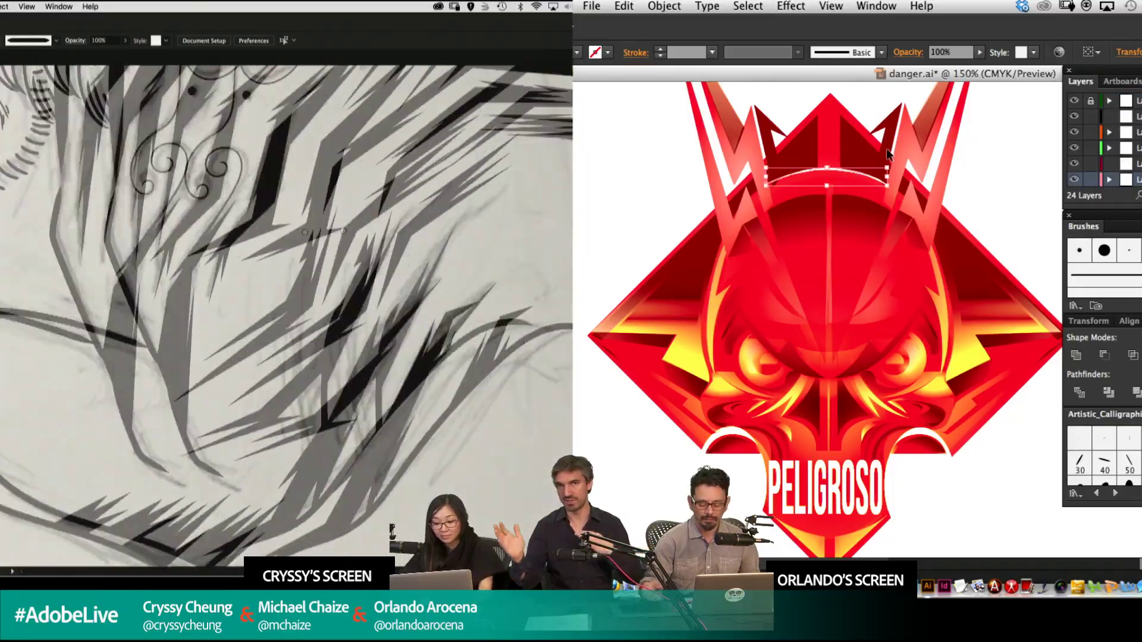
pyautogui.press('Down')
pyautogui.press('Down')
# Outline the upper edge and forked lower tip of a new stripe below the upper tiger's back stripes, moving the badge's white arch aside.
pyautogui.moveTo(501, 359); pyautogui.dragTo(542, 280)
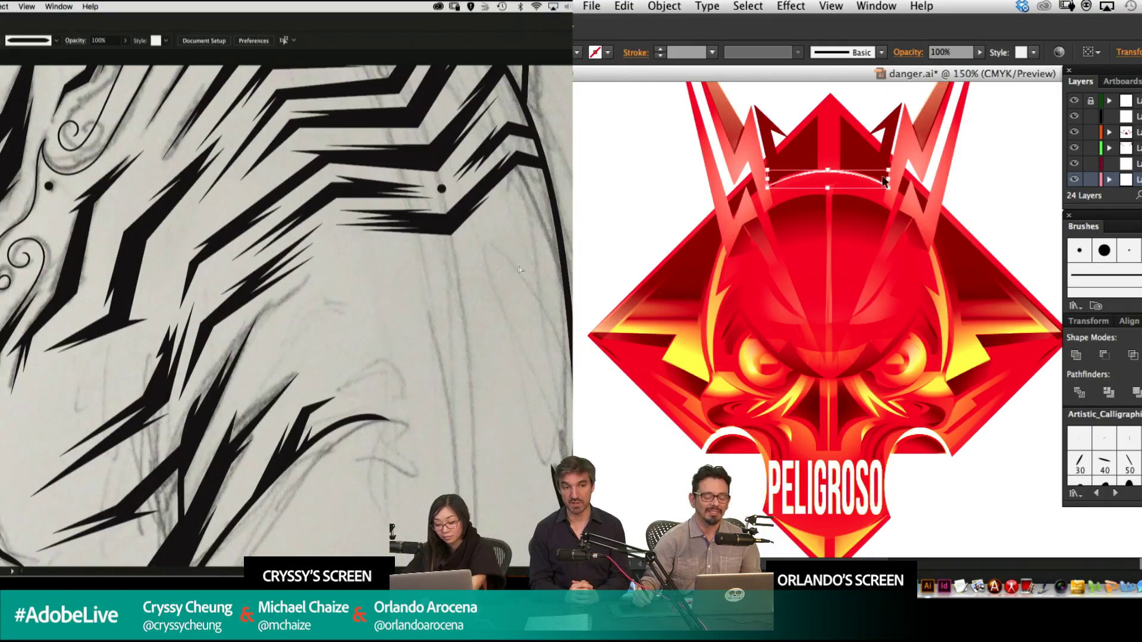
pyautogui.click(453, 253)
pyautogui.moveTo(837, 170); pyautogui.dragTo(617, 158)
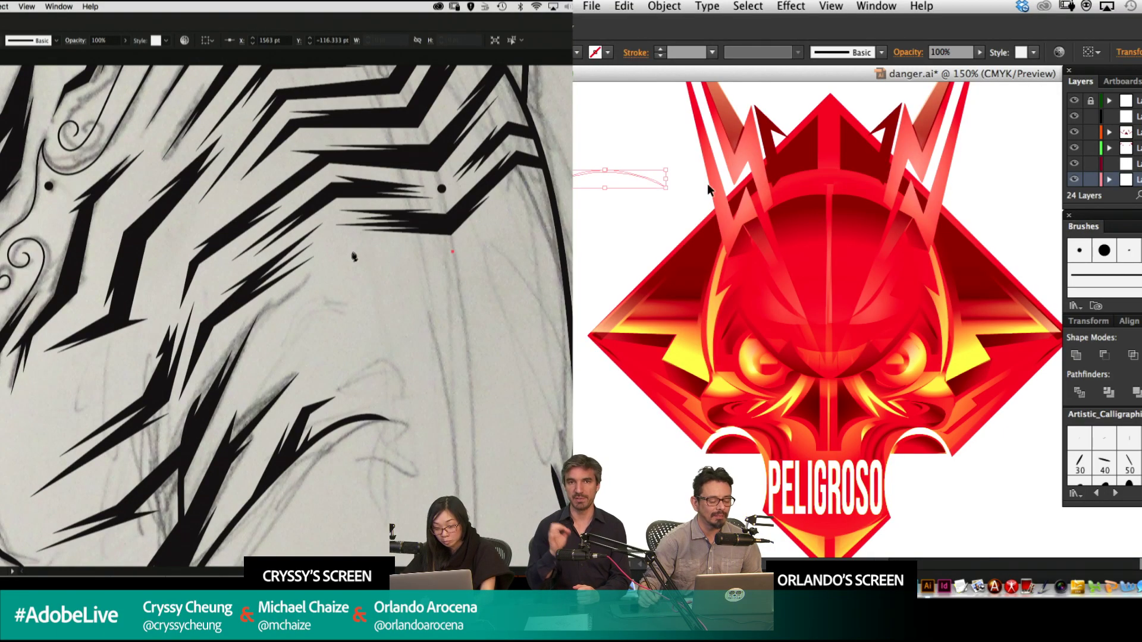
pyautogui.click(344, 251)
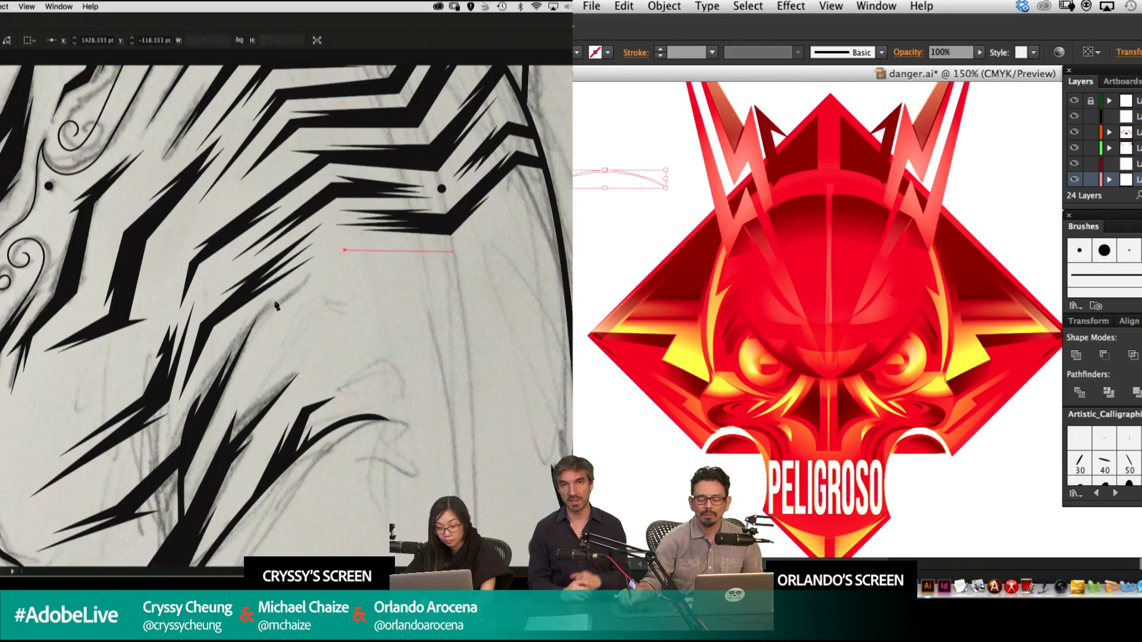
pyautogui.click(315, 281)
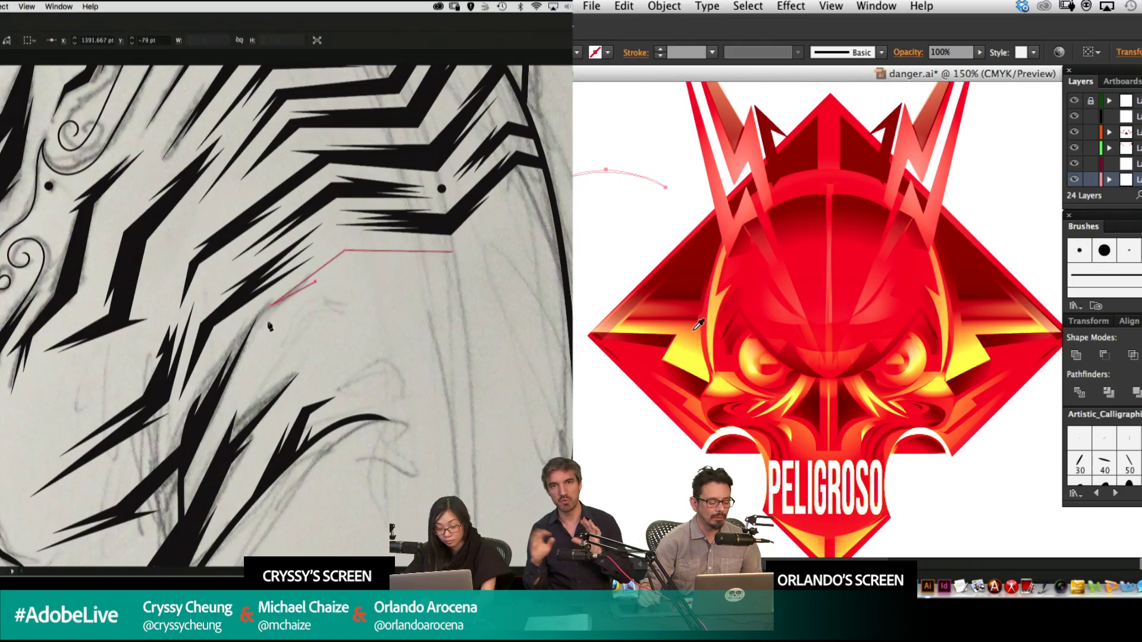
pyautogui.click(315, 284)
pyautogui.click(263, 322)
pyautogui.click(273, 328)
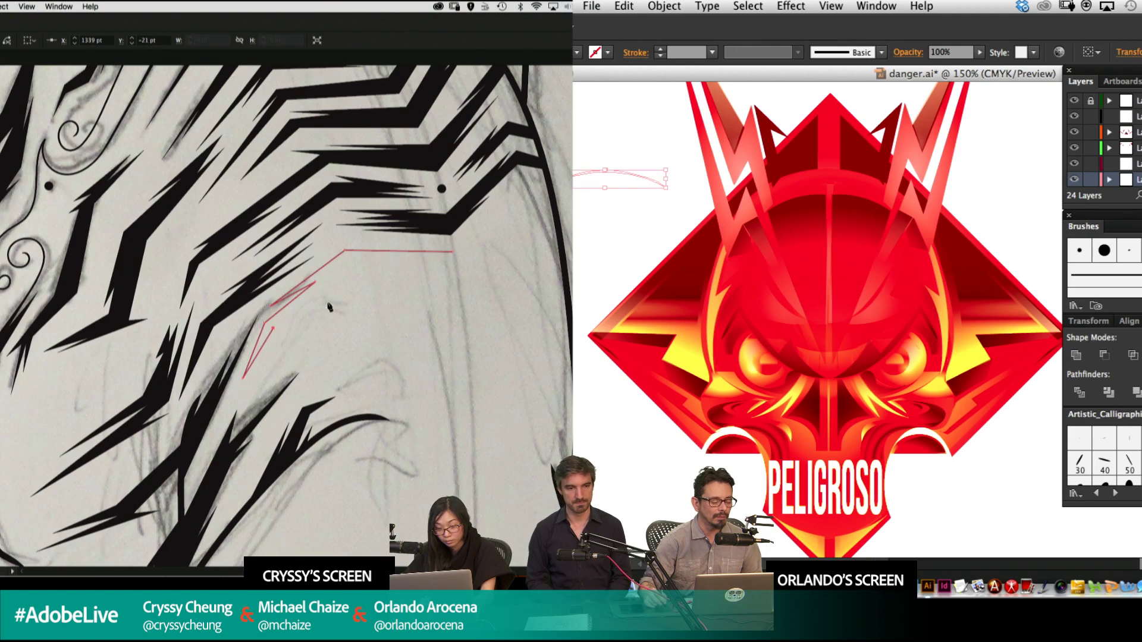
# Return the arch to the skull's top with a vertical gradient, and continue the tiger stripe's notched lower edge.
pyautogui.moveTo(622, 173); pyautogui.dragTo(847, 207)
pyautogui.click(305, 305)
pyautogui.click(348, 267)
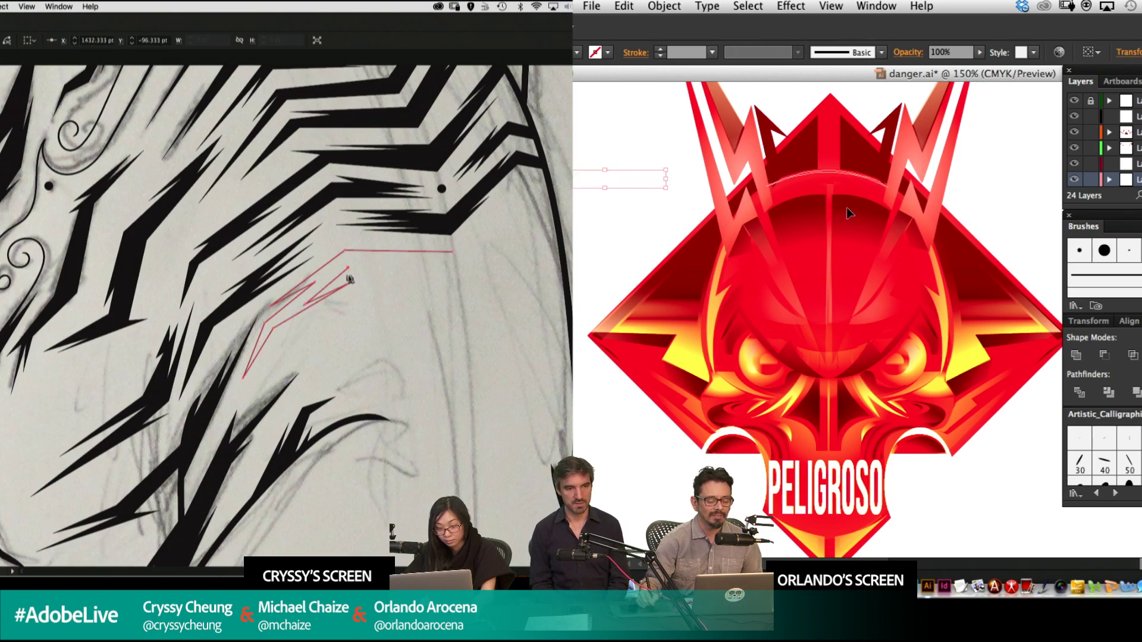
pyautogui.click(455, 275)
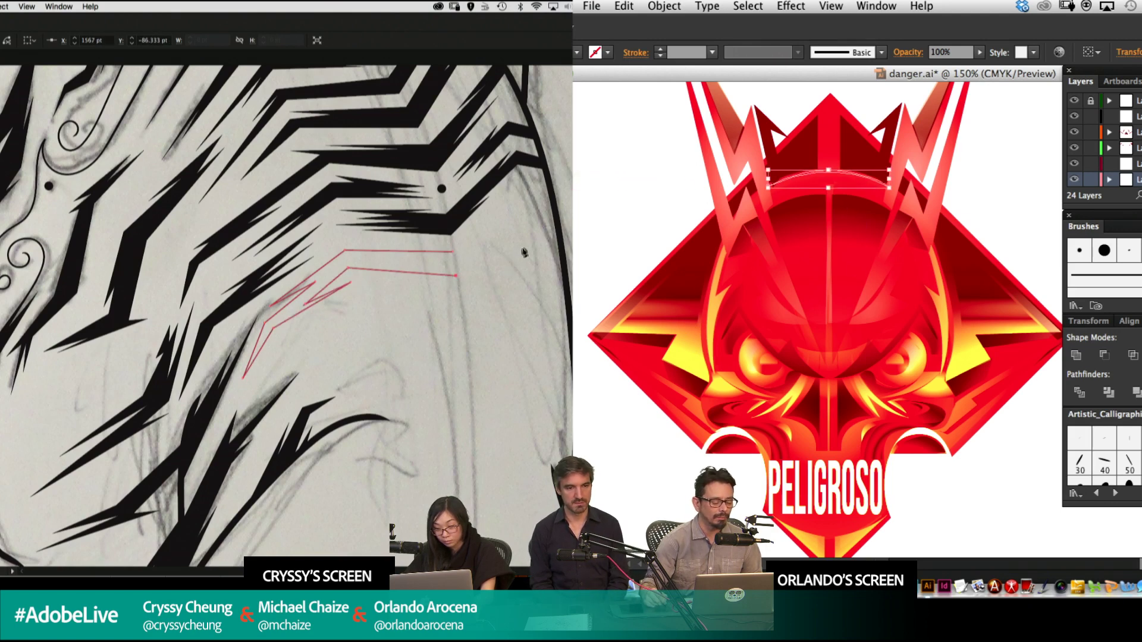
pyautogui.moveTo(828, 162); pyautogui.dragTo(828, 337)
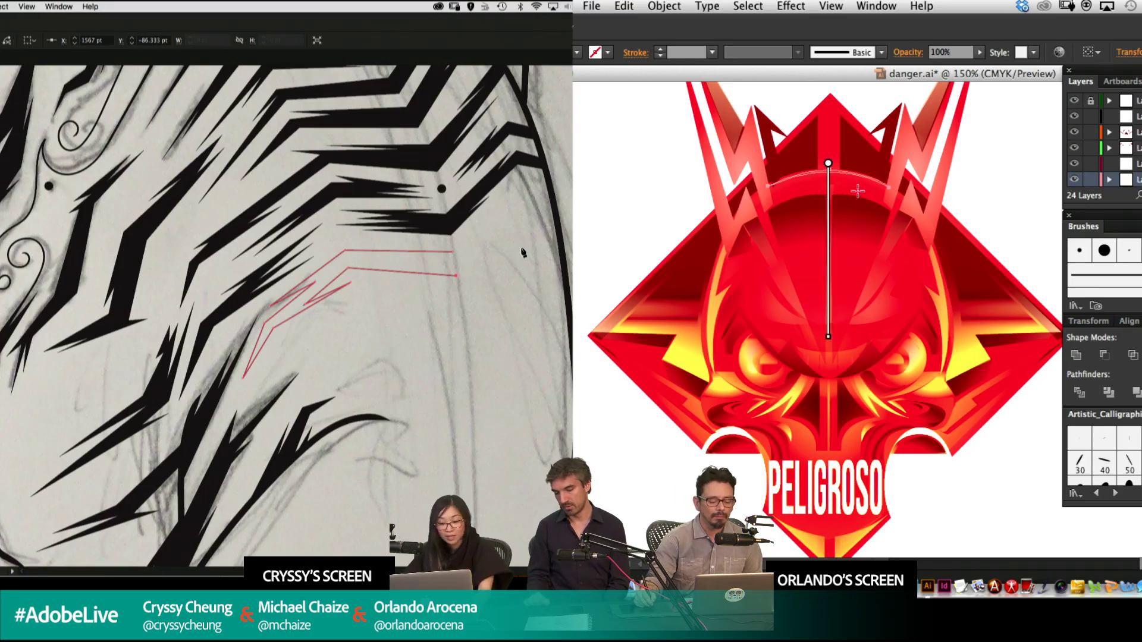
pyautogui.press('super+Tab')
pyautogui.press('g')
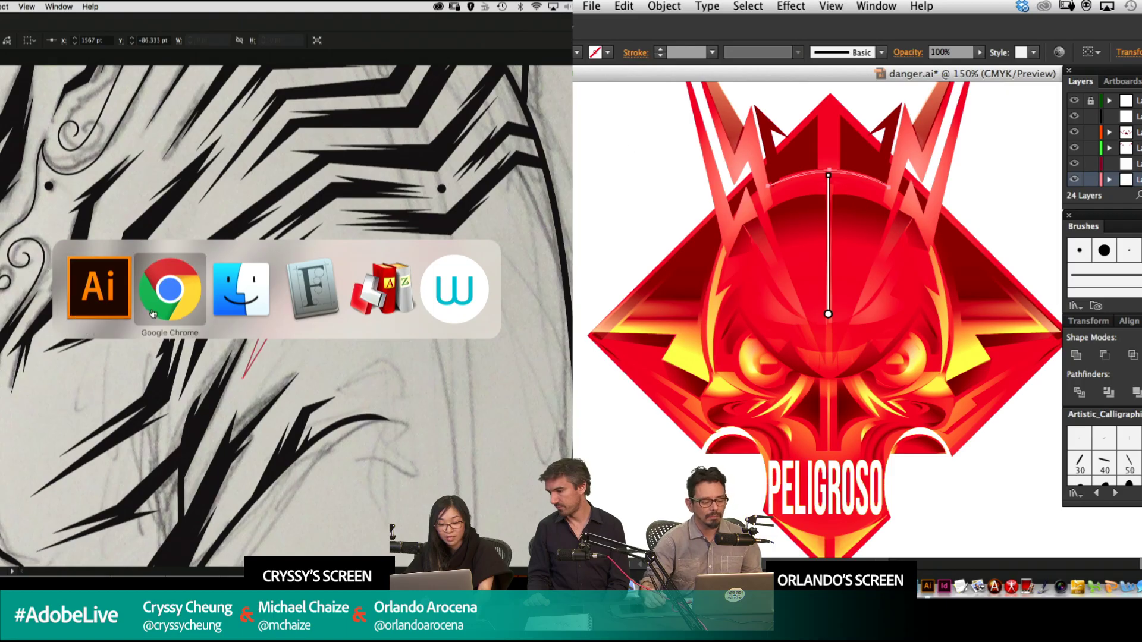
pyautogui.press('v')
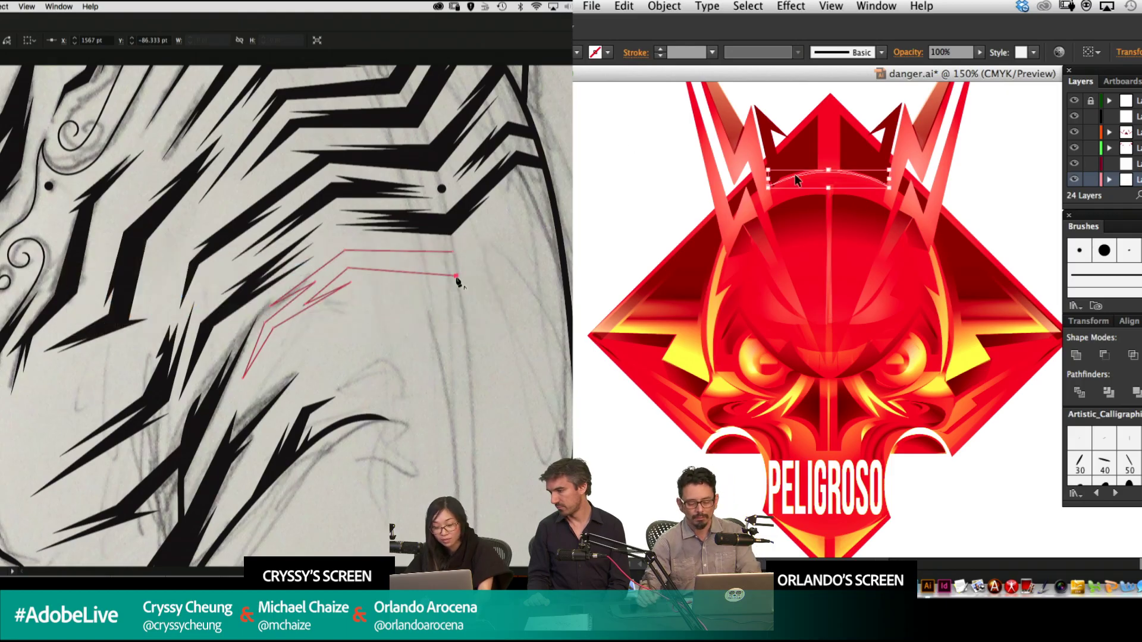
# Cut the arch, paste it into the top layer and place it back over the skull, extending the tiger stripe toward the back outline.
pyautogui.press('super+x')
pyautogui.moveTo(1091, 117); pyautogui.dragTo(1088, 216)
pyautogui.click(538, 233)
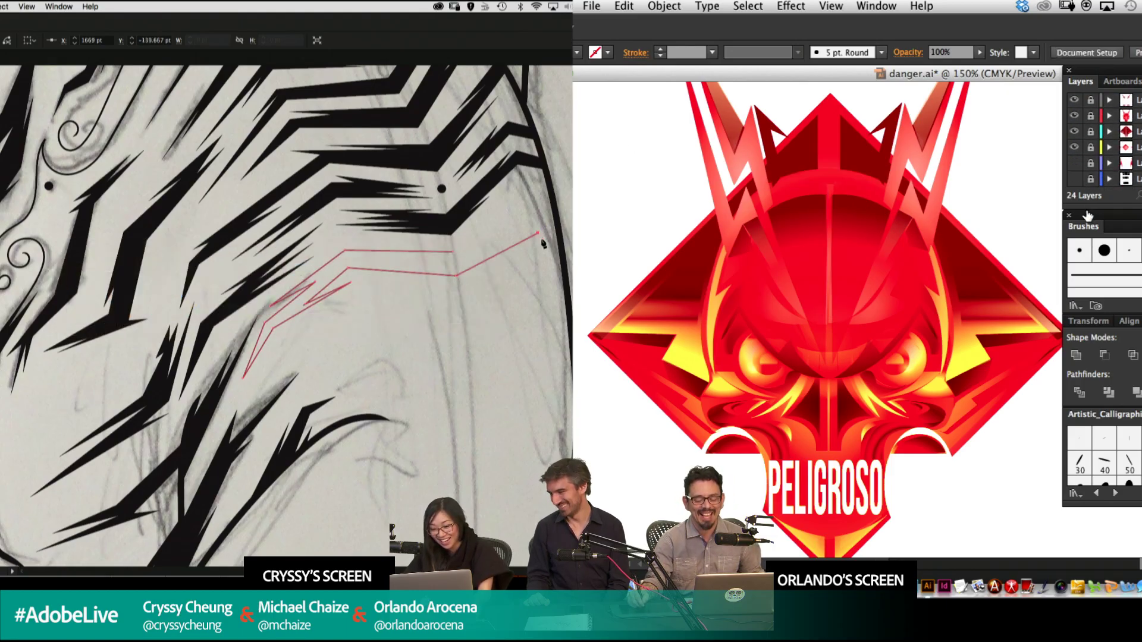
pyautogui.scroll(10, 1100, 143)
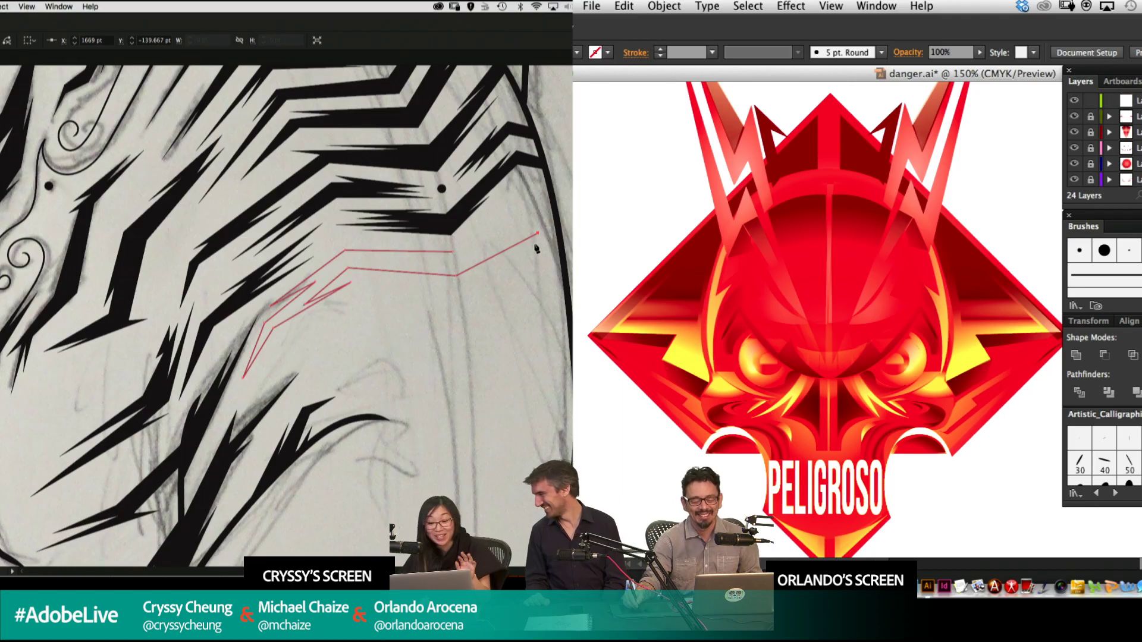
pyautogui.click(1138, 101)
pyautogui.press('super+v')
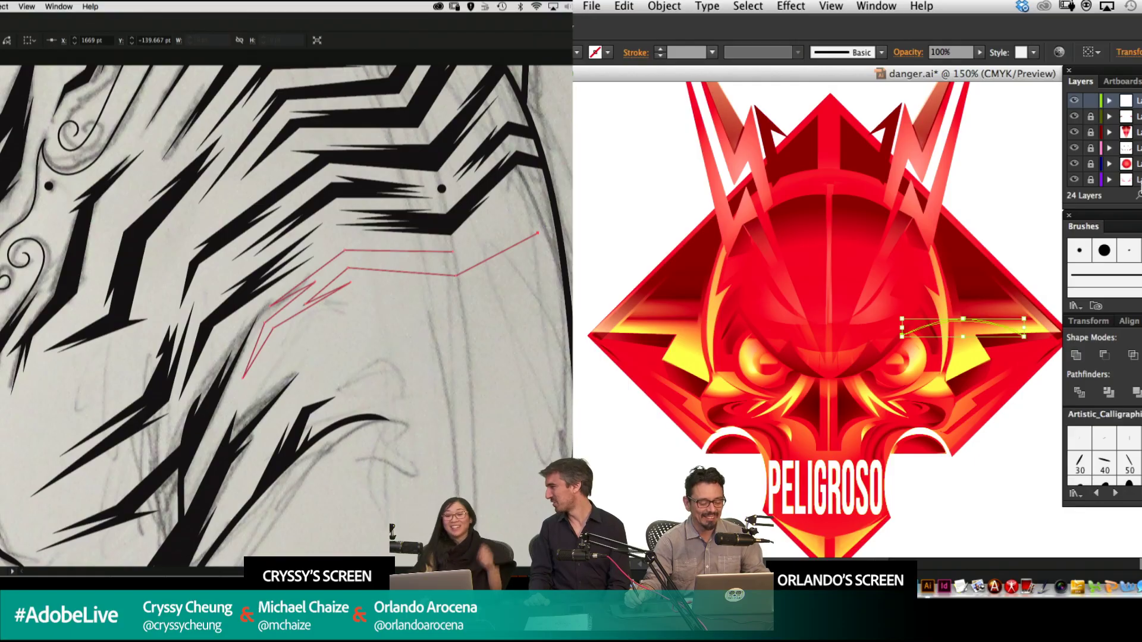
pyautogui.moveTo(979, 322); pyautogui.dragTo(847, 171)
# Close the tiger stripe with a jagged end at the back outline, swap it to a black fill, and deselect it.
pyautogui.click(560, 238)
pyautogui.click(556, 221)
pyautogui.click(509, 214)
pyautogui.click(846, 172)
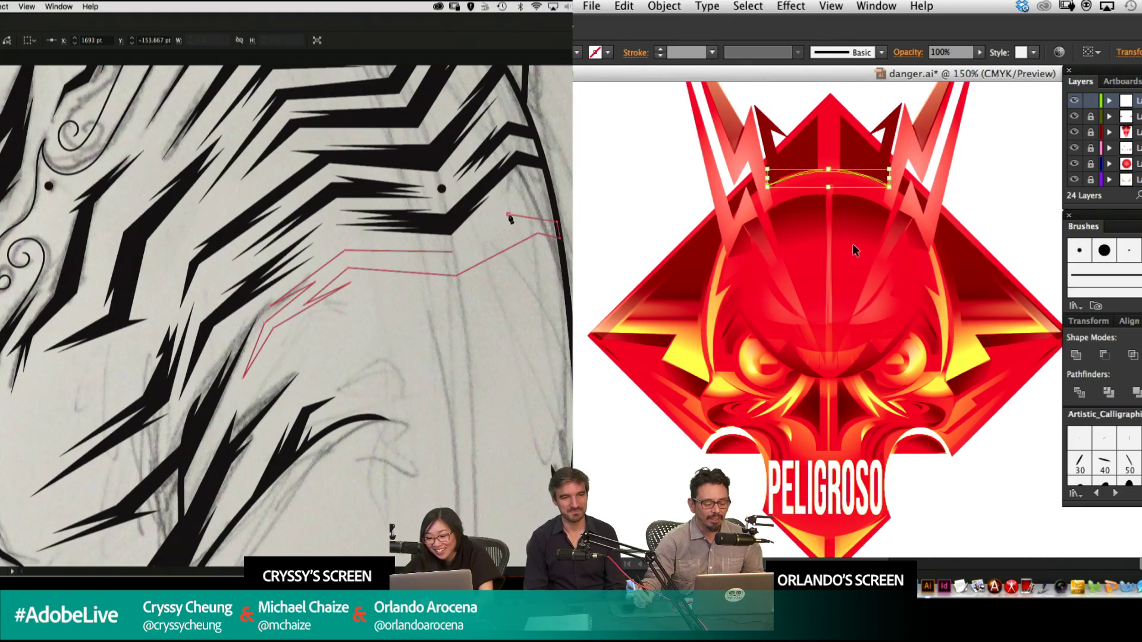
pyautogui.click(520, 208)
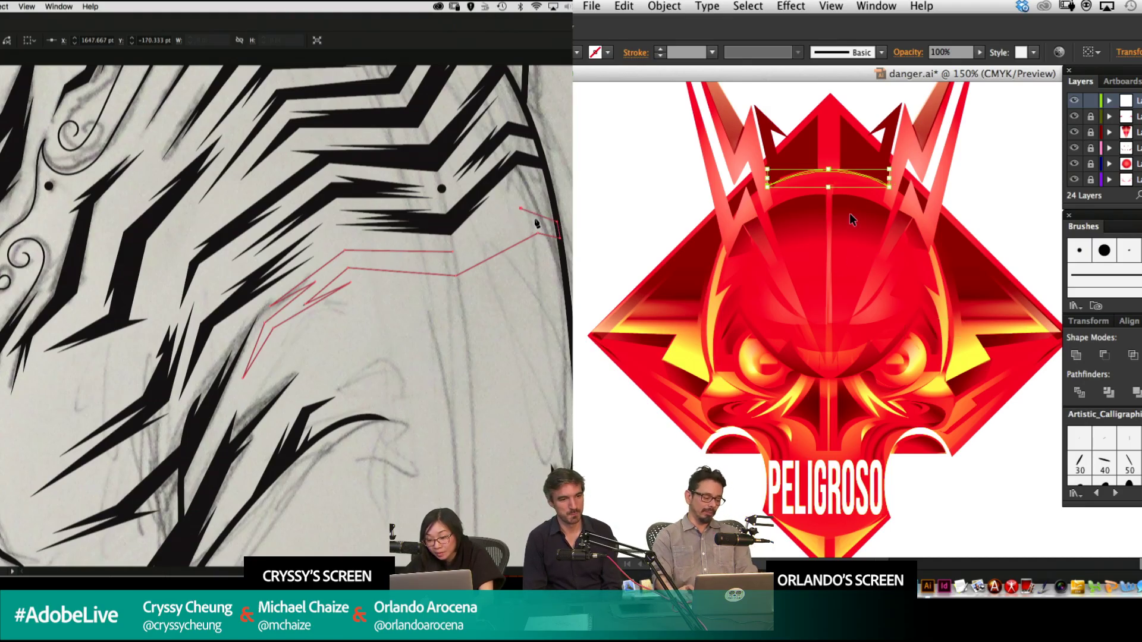
pyautogui.click(536, 218)
pyautogui.click(525, 218)
pyautogui.click(454, 252)
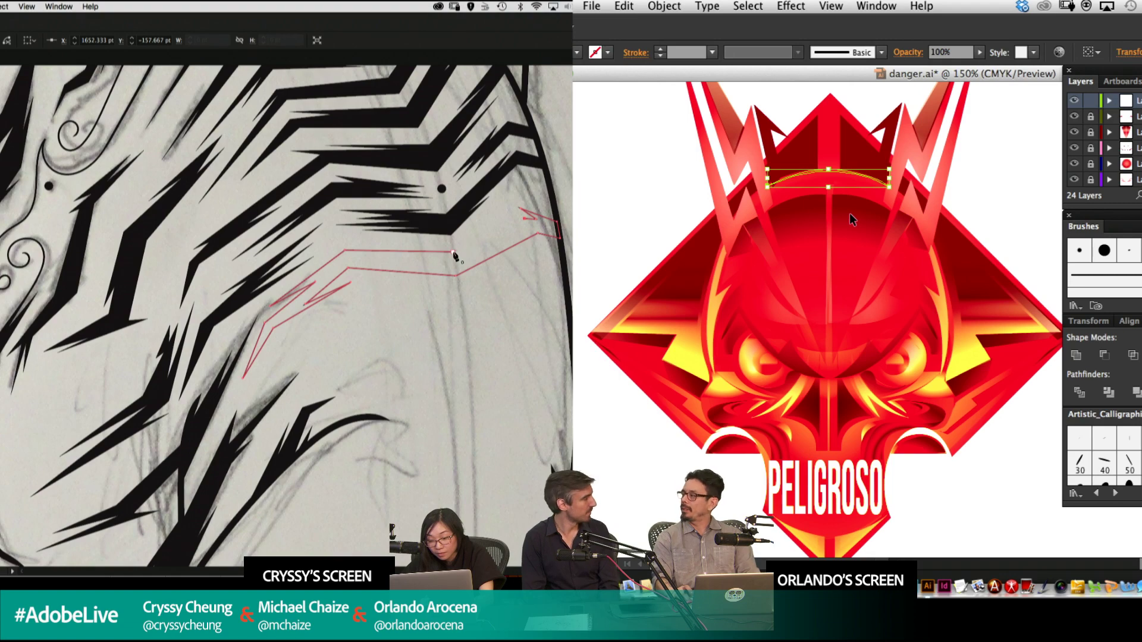
pyautogui.click(453, 252)
pyautogui.hotkey('shift', 'x')
pyautogui.press('super+shift+a')
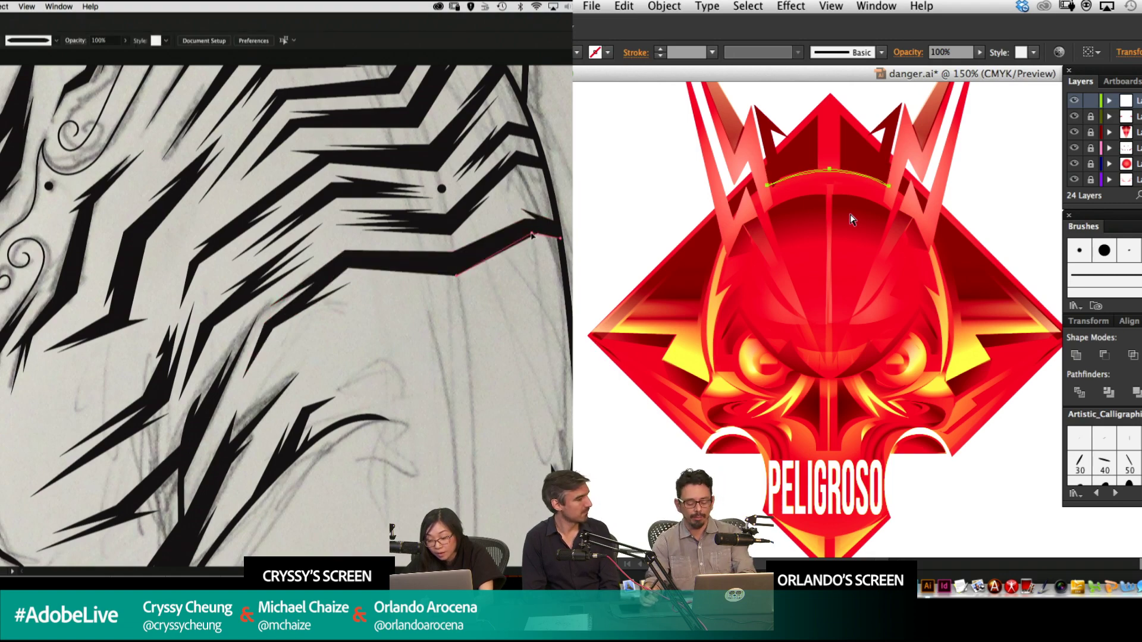
# Fit the badge artboard in view, deselect the arch, and open the recent file ADOBELIVE_02_2017_teeshirt.ai.
pyautogui.press('super+0')
pyautogui.moveTo(866, 291); pyautogui.dragTo(752, 281)
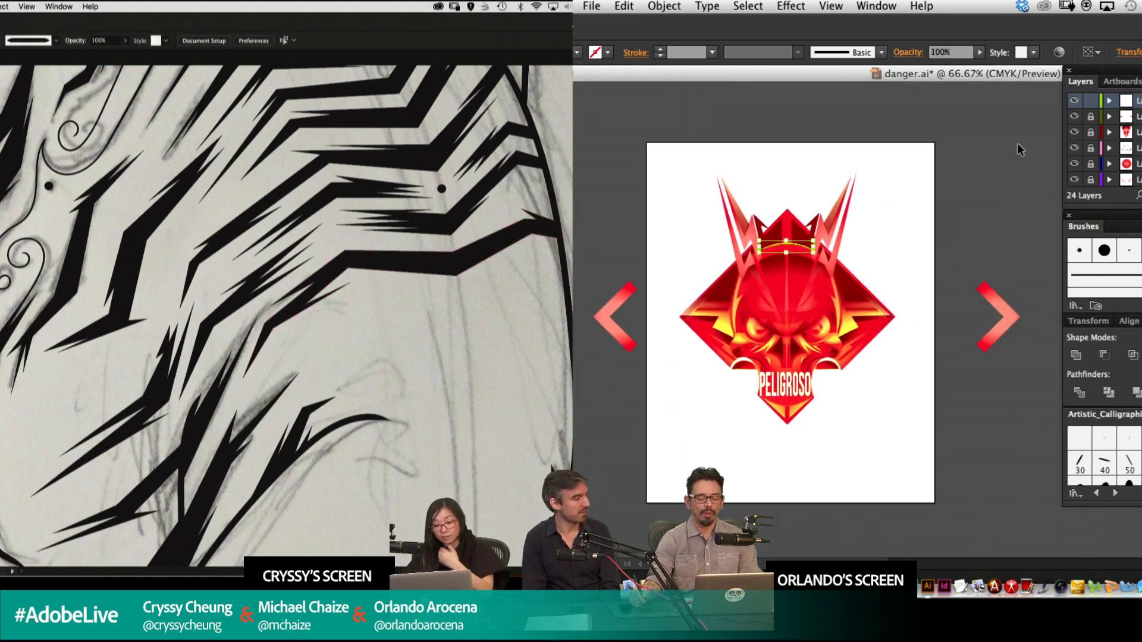
pyautogui.click(612, 224)
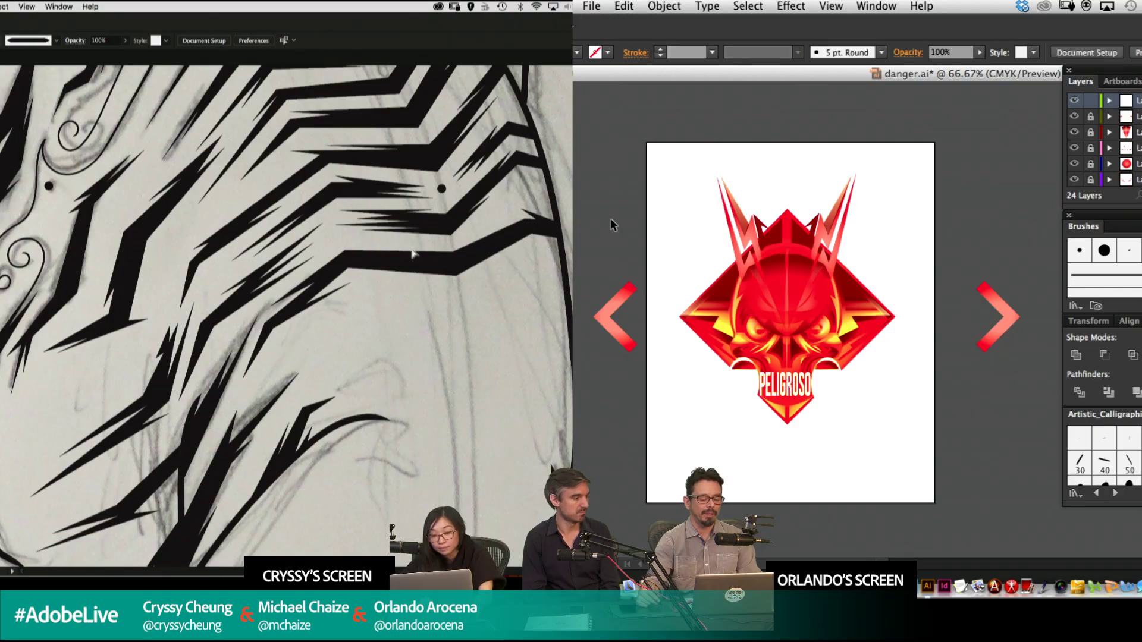
pyautogui.click(593, 6)
pyautogui.moveTo(641, 70)
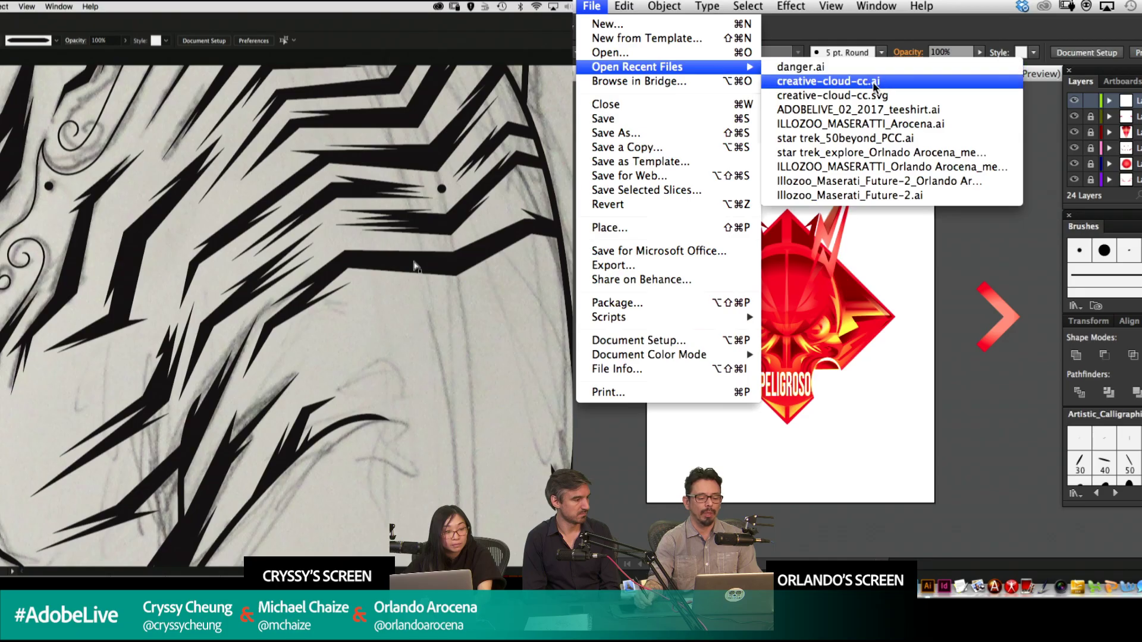
pyautogui.click(892, 113)
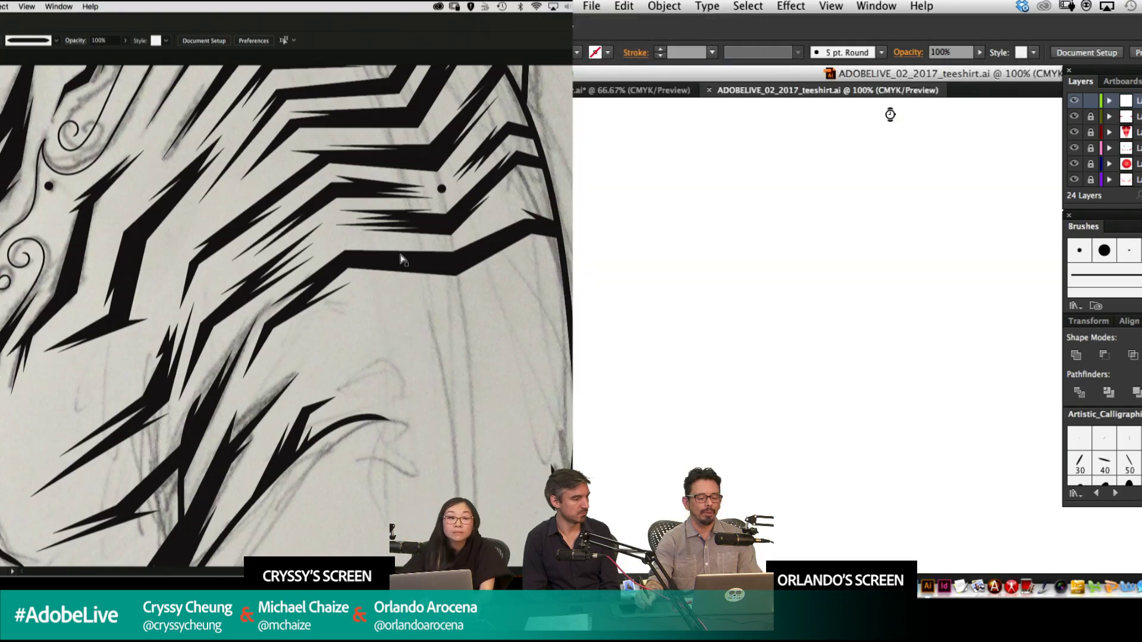
# Examine the T-shirt artwork's face illustration and its Venus portrait and gold necklace reference images.
pyautogui.press('super+minus')
pyautogui.press('super+minus')
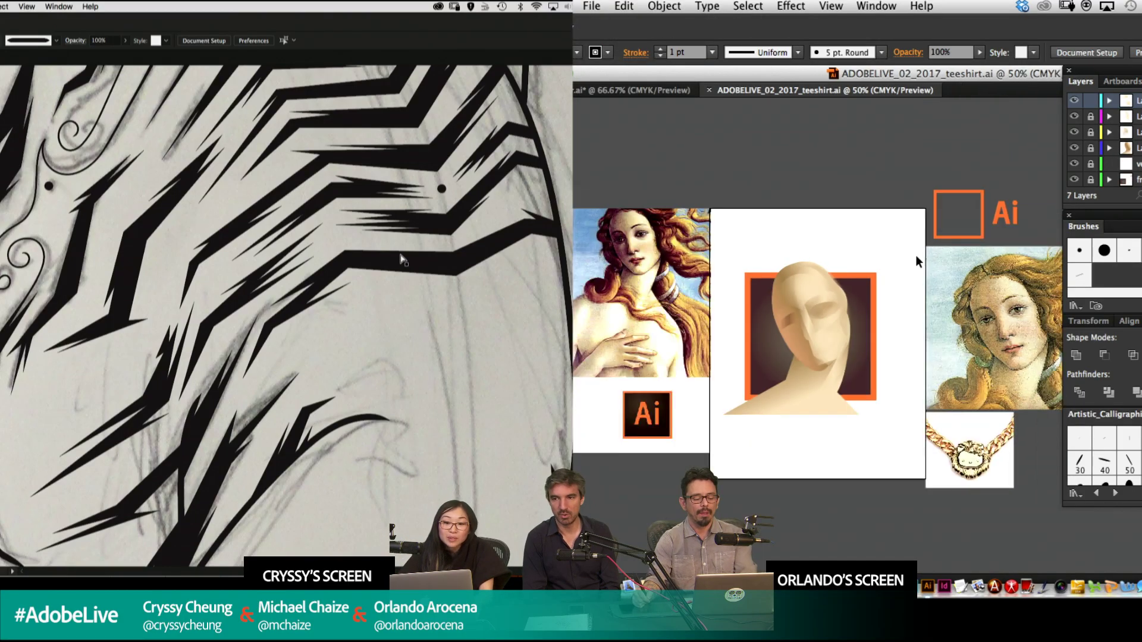
pyautogui.moveTo(821, 316); pyautogui.dragTo(788, 317)
pyautogui.scroll(2, 788, 318)
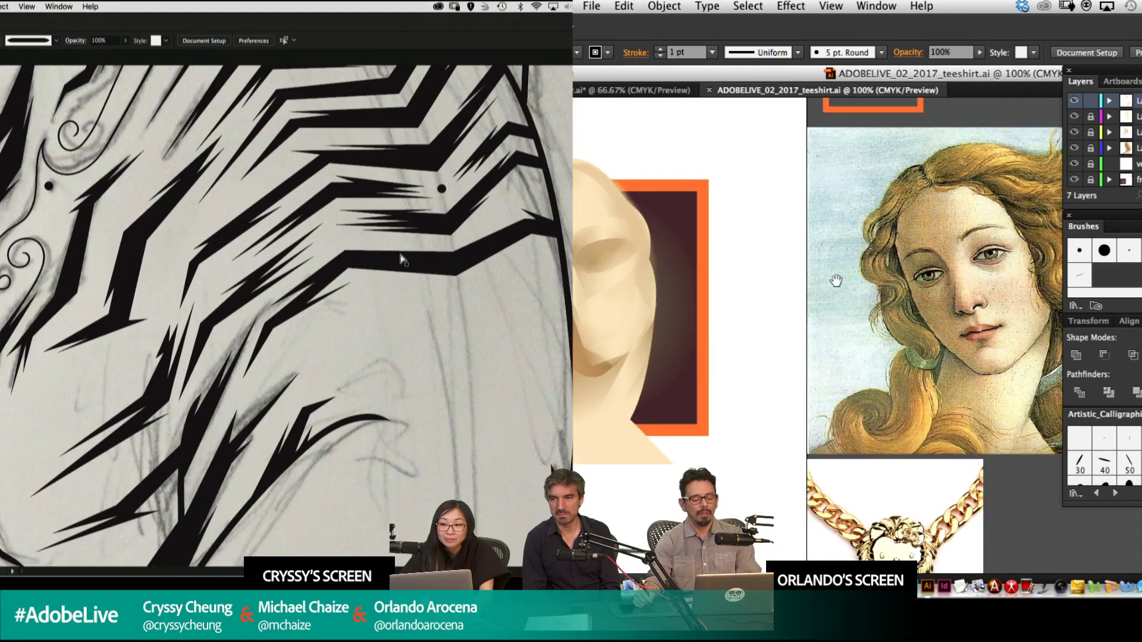
pyautogui.scroll(-5, 836, 281)
pyautogui.hscroll(4, 836, 280)
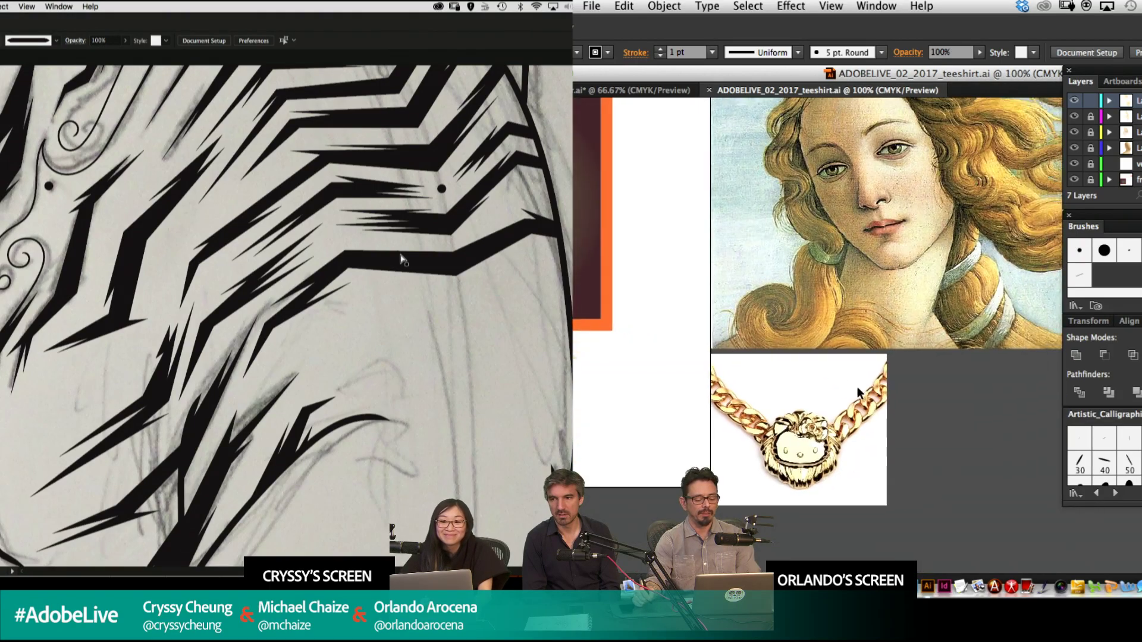
pyautogui.scroll(8, 879, 273)
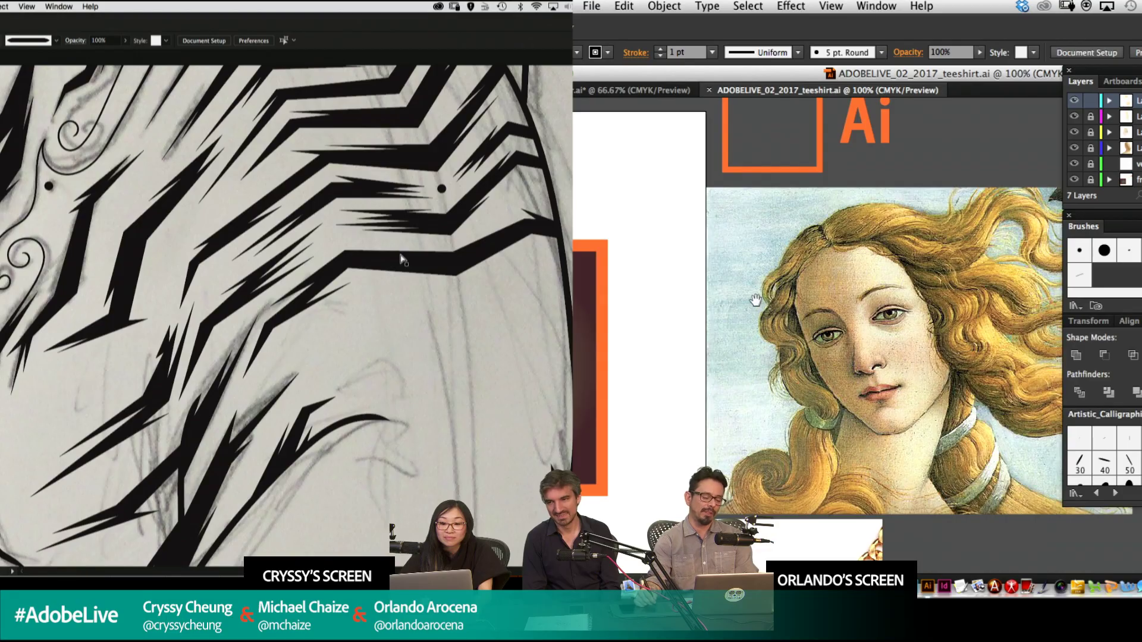
# Review the Venus portrait reference beside the face illustration and close the T-shirt document.
pyautogui.moveTo(755, 300); pyautogui.dragTo(941, 292)
pyautogui.moveTo(736, 327); pyautogui.dragTo(958, 318)
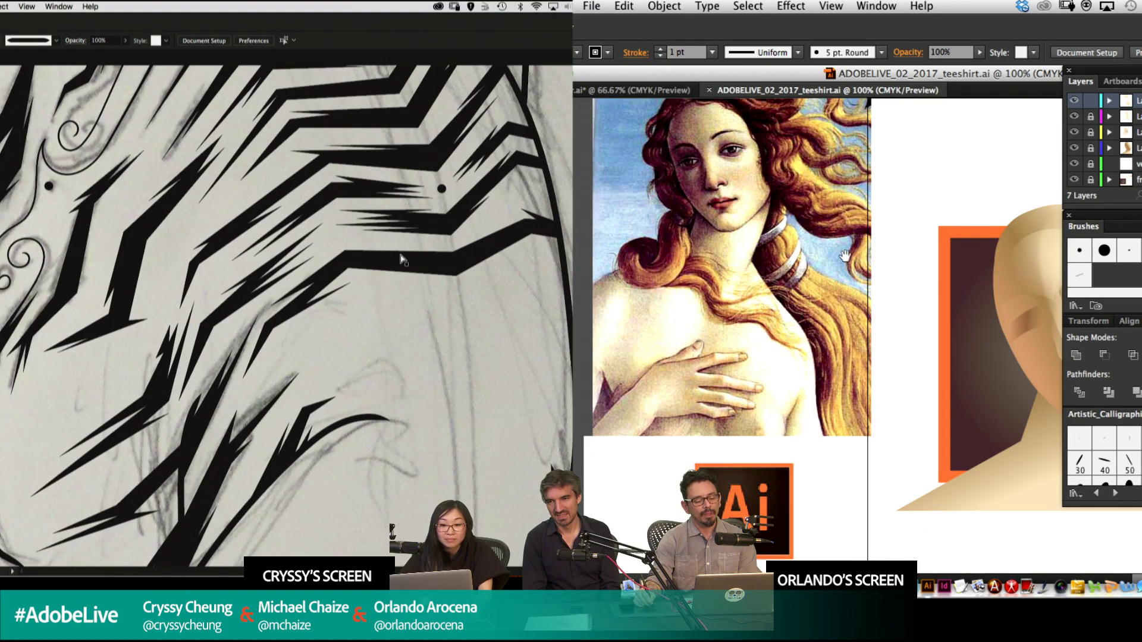
pyautogui.scroll(3, 844, 256)
pyautogui.scroll(-5, 832, 261)
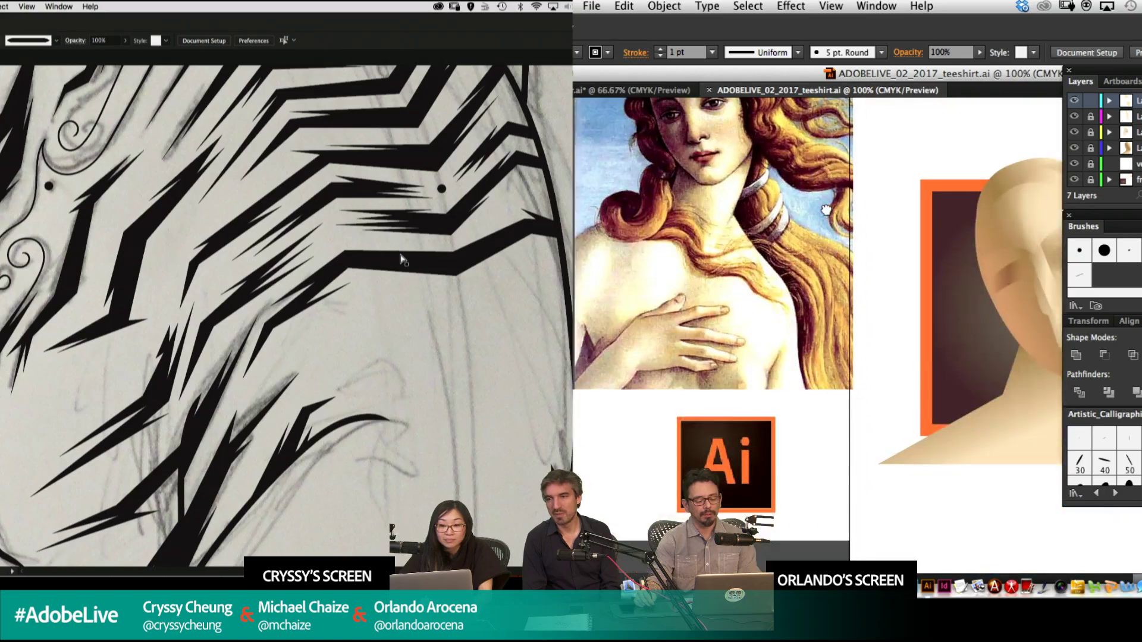
pyautogui.click(708, 90)
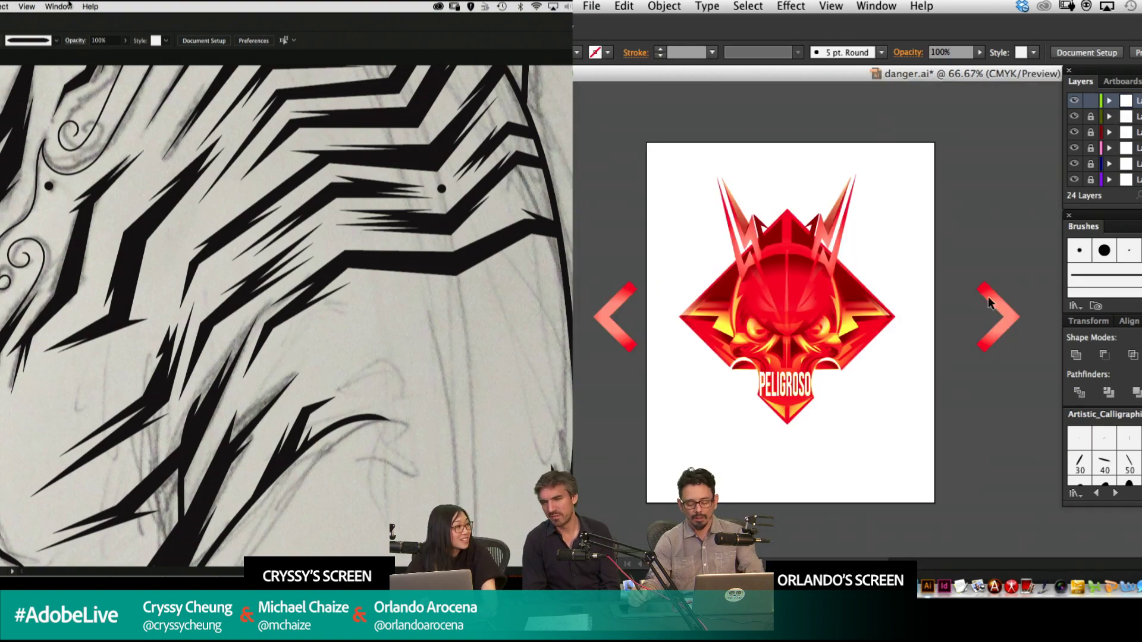
# Draw the first three corners of a pointed shape in the skull's left nostril, and add a sample text line beside the tiger.
pyautogui.press('super+equal')
pyautogui.press('super+equal')
pyautogui.press('super+equal')
pyautogui.moveTo(718, 348); pyautogui.dragTo(933, 360)
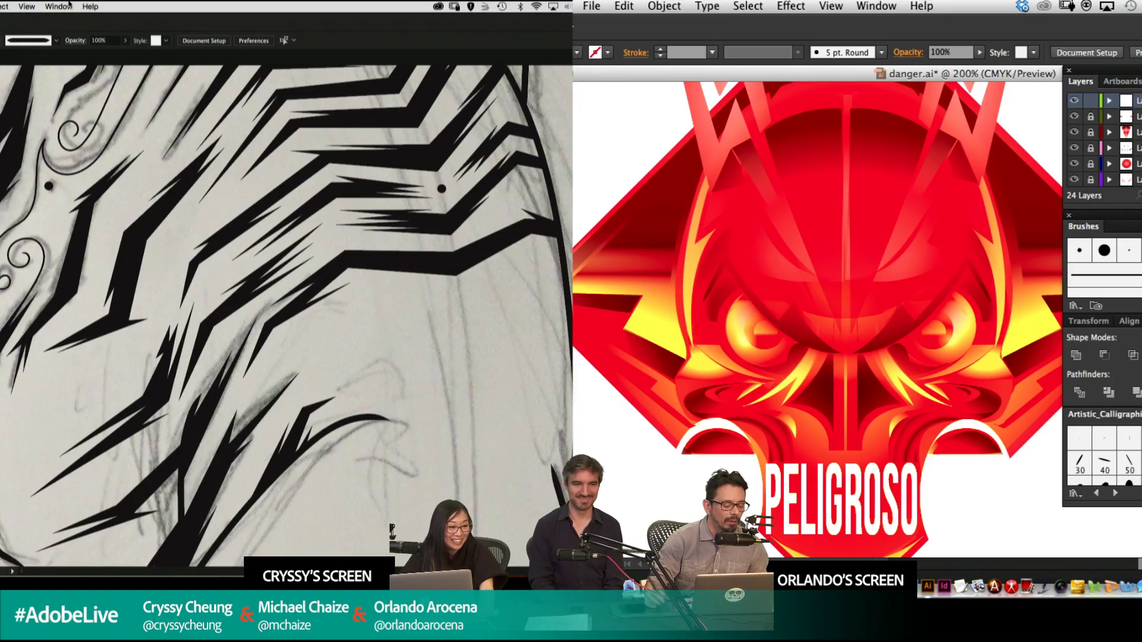
pyautogui.moveTo(841, 333); pyautogui.dragTo(800, 256)
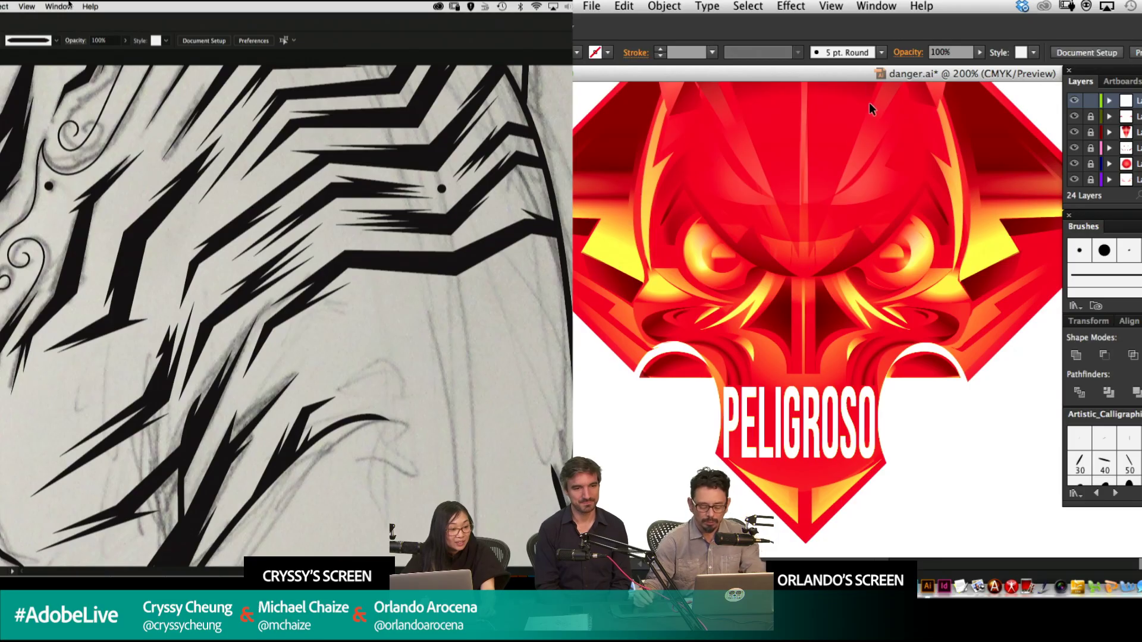
pyautogui.press('super+equal')
pyautogui.press('super+equal')
pyautogui.moveTo(780, 316); pyautogui.dragTo(881, 286)
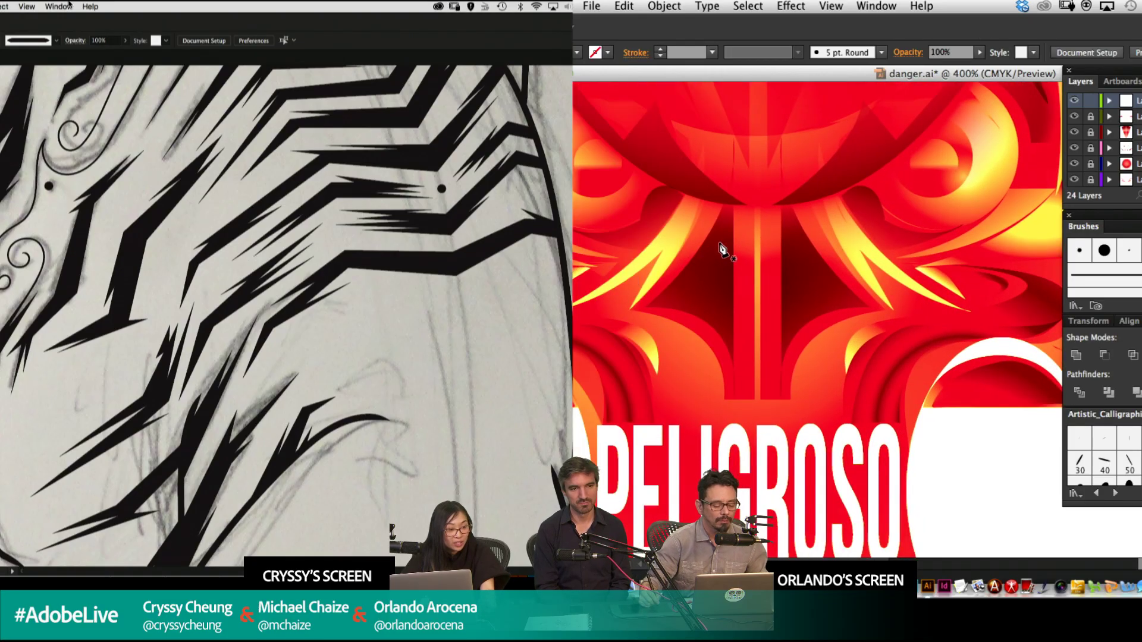
pyautogui.press('super+minus')
pyautogui.press('super+minus')
pyautogui.press('super+minus')
pyautogui.press('super+minus')
pyautogui.click(650, 303)
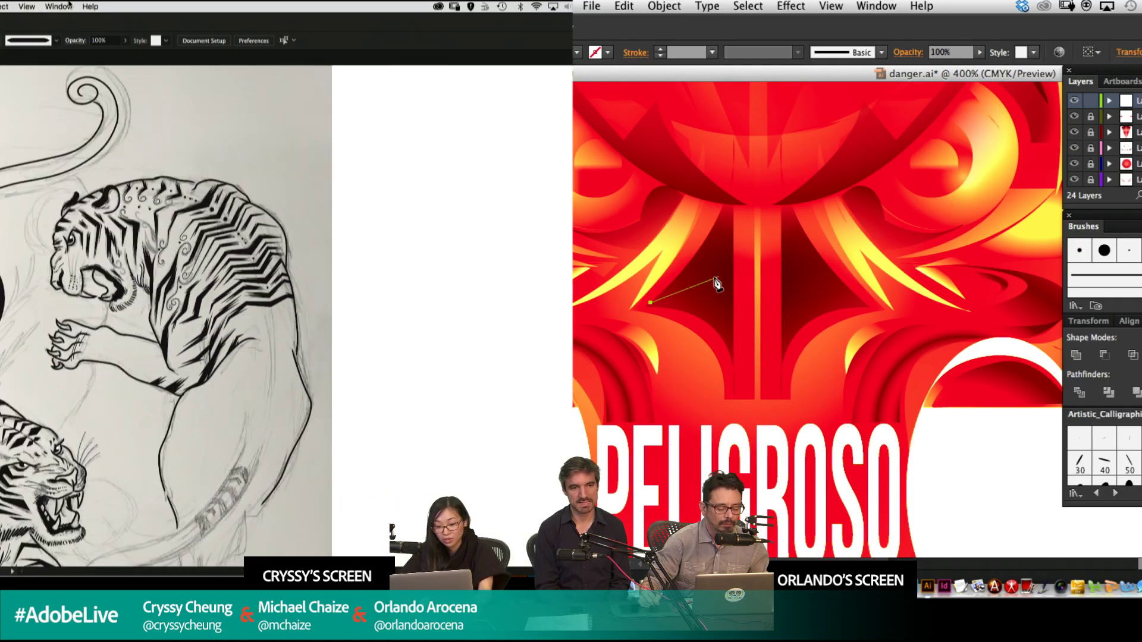
pyautogui.press('t')
pyautogui.click(716, 280)
pyautogui.click(373, 153)
pyautogui.click(732, 355)
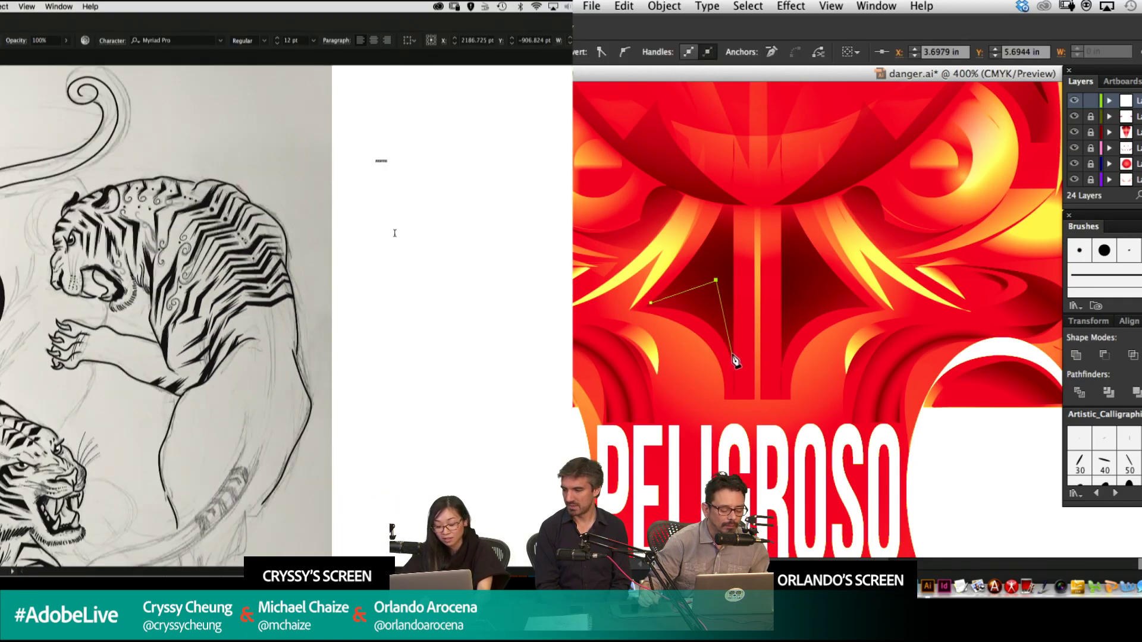
# Enlarge the sample text beside the tiger and close the nostril shape into a four-point chevron.
pyautogui.press('v')
pyautogui.click(383, 161)
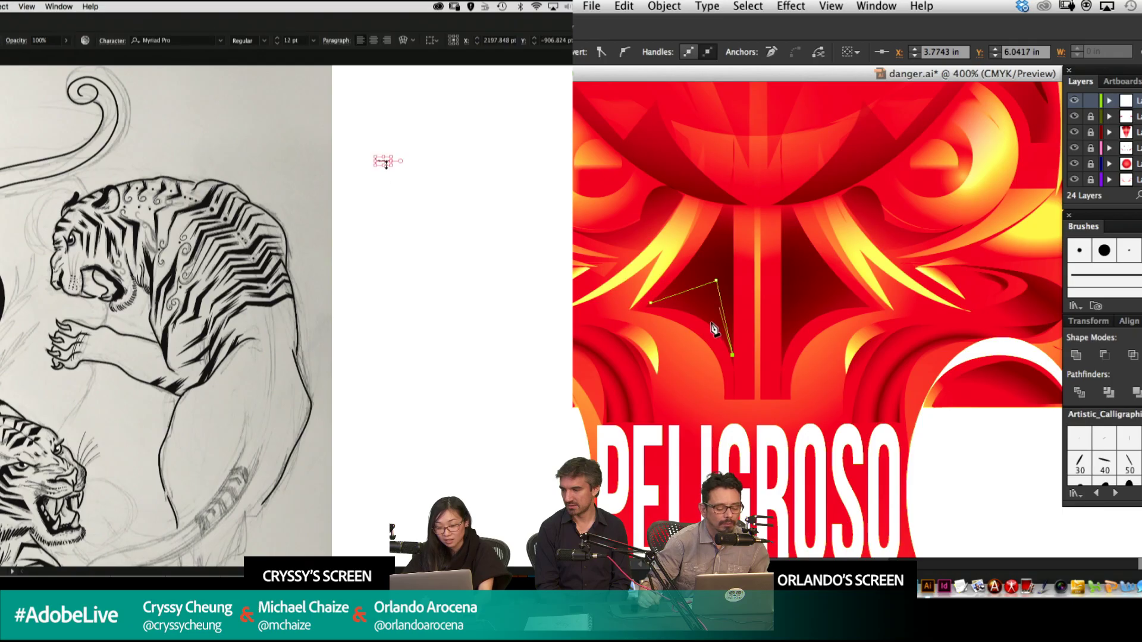
pyautogui.moveTo(384, 165); pyautogui.dragTo(410, 314)
pyautogui.moveTo(382, 245); pyautogui.dragTo(460, 181)
pyautogui.moveTo(460, 181); pyautogui.dragTo(490, 189)
pyautogui.click(706, 295)
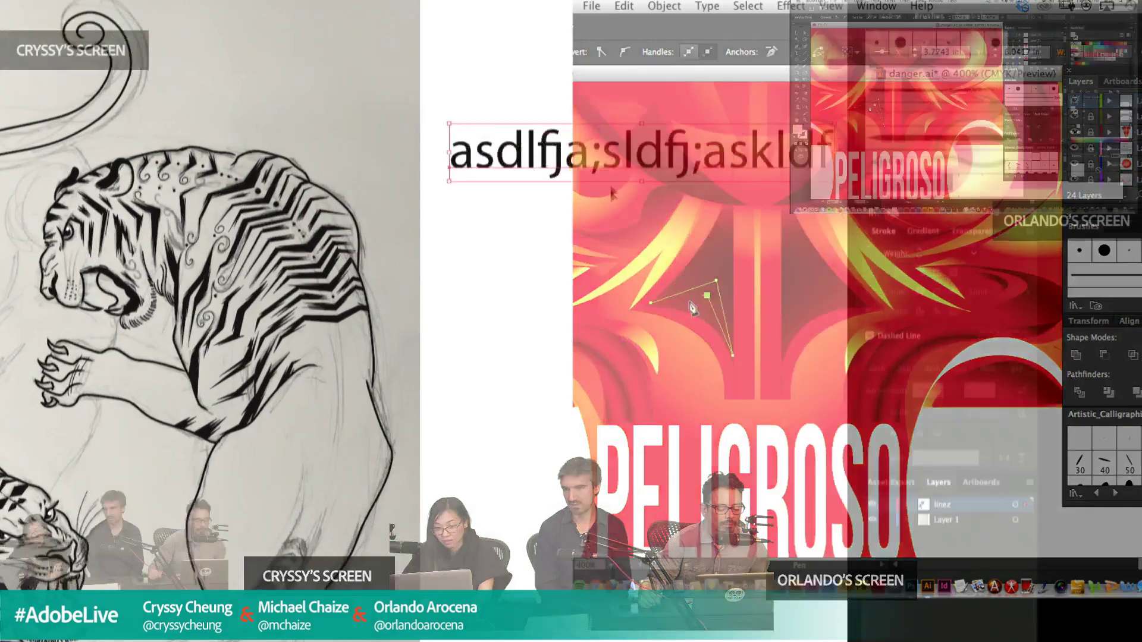
pyautogui.moveTo(702, 110); pyautogui.dragTo(469, 193)
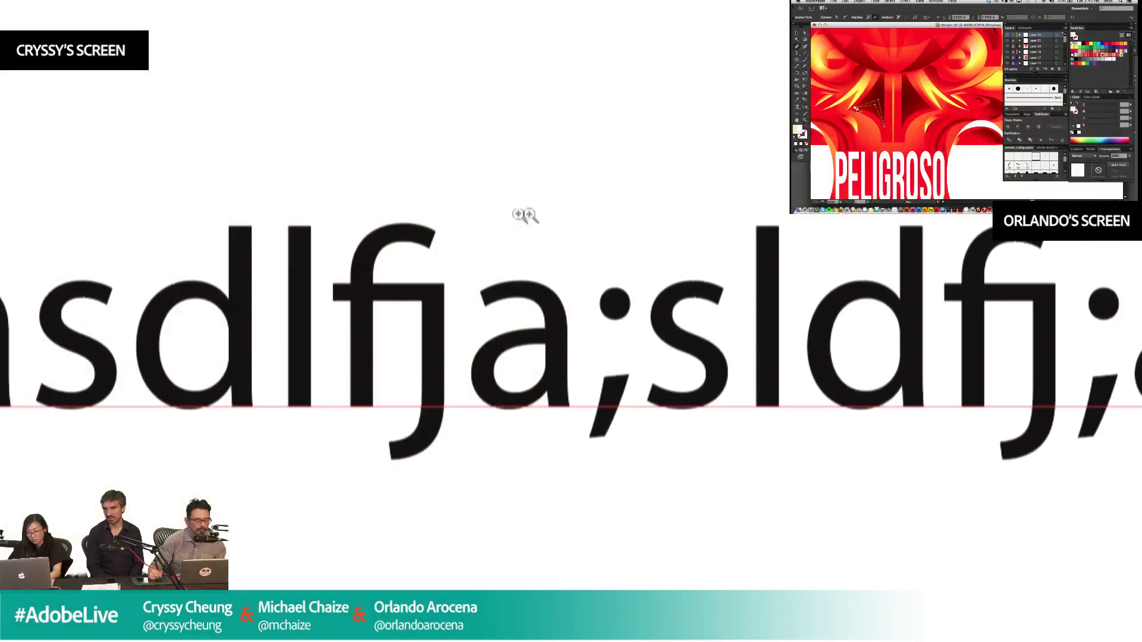
pyautogui.moveTo(673, 327); pyautogui.dragTo(613, 243)
pyautogui.click(856, 109)
# Try tighter and looser kerning between the "a" and the semicolon in the sample text.
pyautogui.press('t')
pyautogui.click(528, 258)
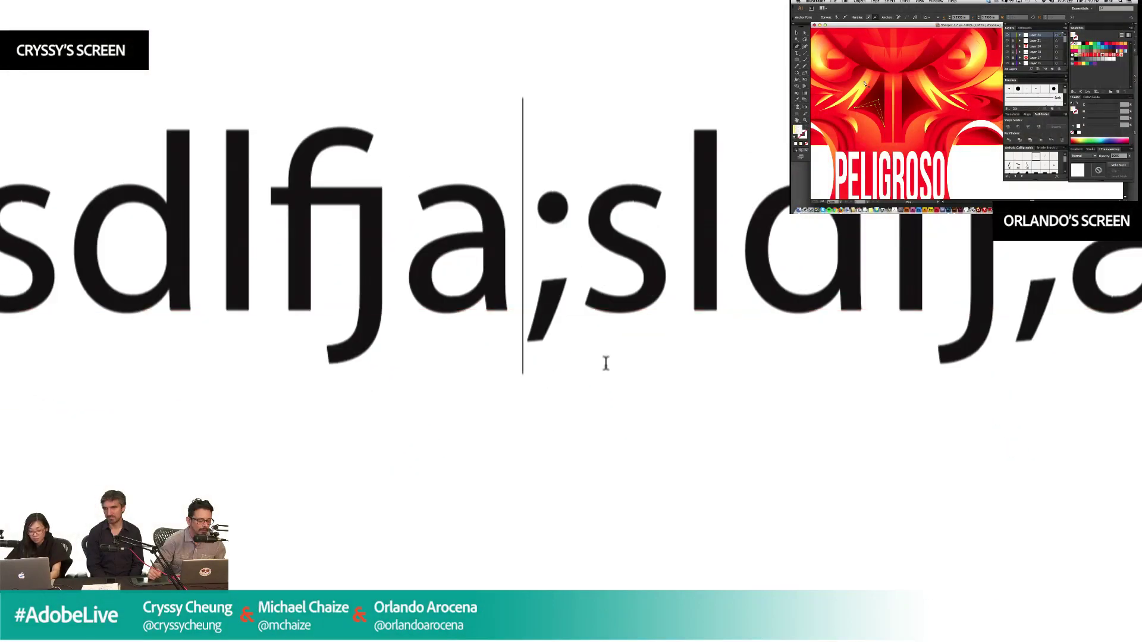
pyautogui.press('i')
pyautogui.hotkey('alt', 'Left')
pyautogui.hotkey('alt', 'Left')
pyautogui.hotkey('alt', 'Left')
pyautogui.hotkey('alt', 'Left')
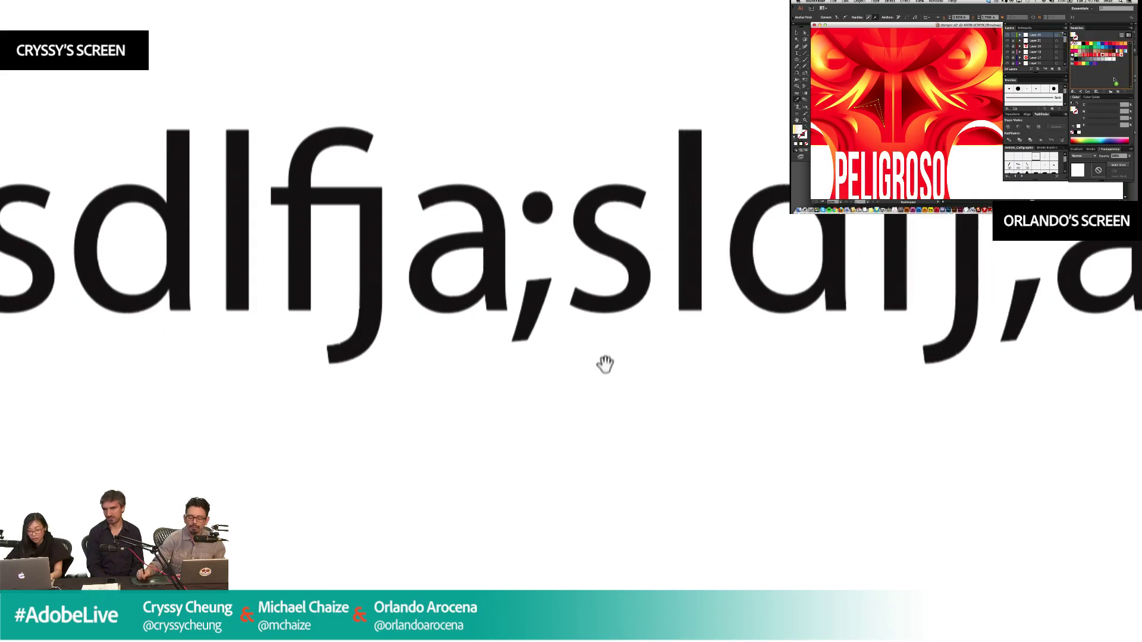
pyautogui.hotkey('alt', 'Right')
pyautogui.hotkey('alt', 'Right')
pyautogui.hotkey('alt', 'Right')
pyautogui.hotkey('alt', 'Right')
pyautogui.hotkey('alt', 'Right')
pyautogui.hotkey('alt', 'Right')
pyautogui.hotkey('alt', 'Left')
pyautogui.hotkey('alt', 'Left')
pyautogui.hotkey('alt', 'Left')
pyautogui.hotkey('alt', 'Left')
pyautogui.hotkey('alt', 'Left')
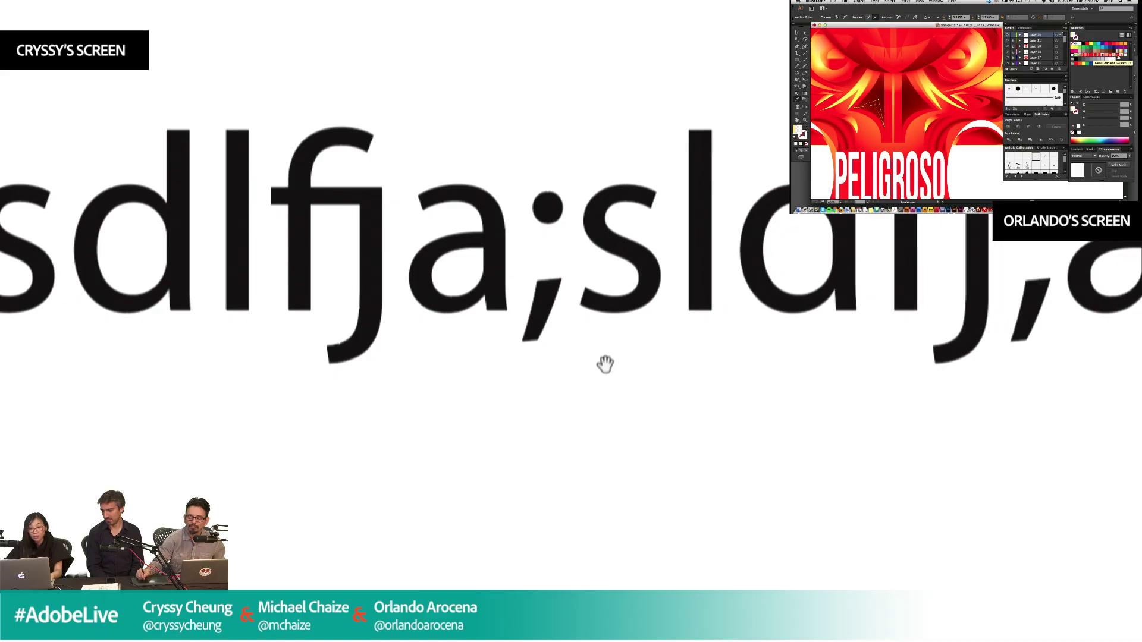
# Fill the nostril chevron with a red gradient swatch, and vary the kerning between the sample text's "j" and "a".
pyautogui.click(1117, 56)
pyautogui.press('Left')
pyautogui.hotkey('alt', 'Left')
pyautogui.hotkey('alt', 'Left')
pyautogui.hotkey('alt', 'Left')
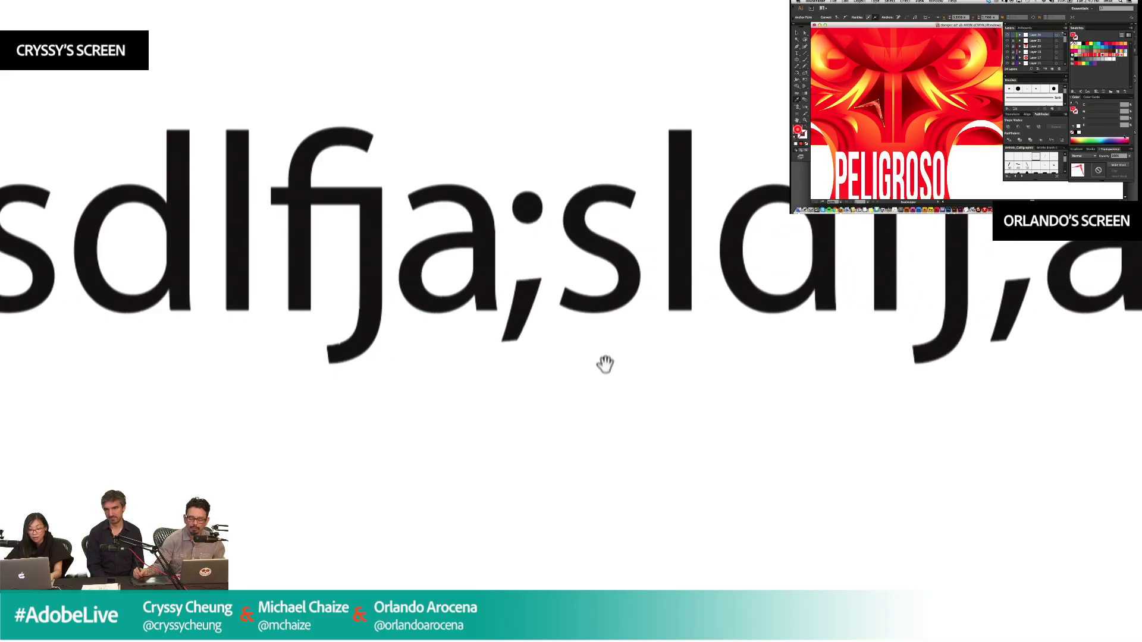
pyautogui.hotkey('alt', 'Right')
pyautogui.hotkey('alt', 'Right')
pyautogui.hotkey('alt', 'Right')
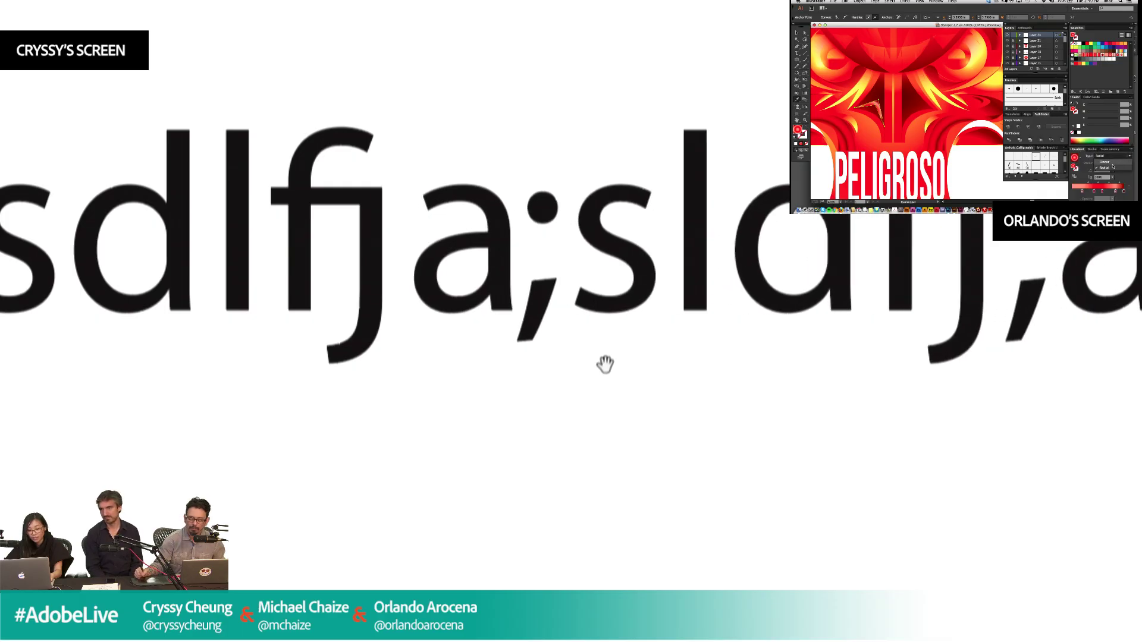
pyautogui.hotkey('alt', 'Left')
pyautogui.hotkey('alt', 'Left')
pyautogui.hotkey('alt', 'Left')
pyautogui.hotkey('alt', 'Left')
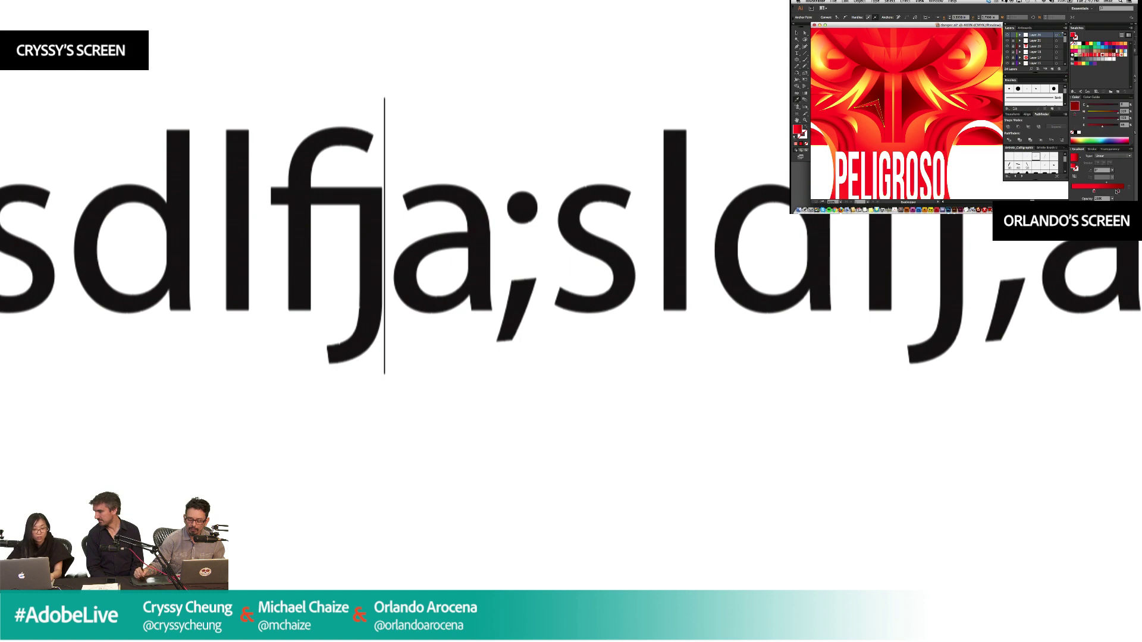
# Check the keyboard increment in the General preferences and delete the sample text.
pyautogui.press('super+k')
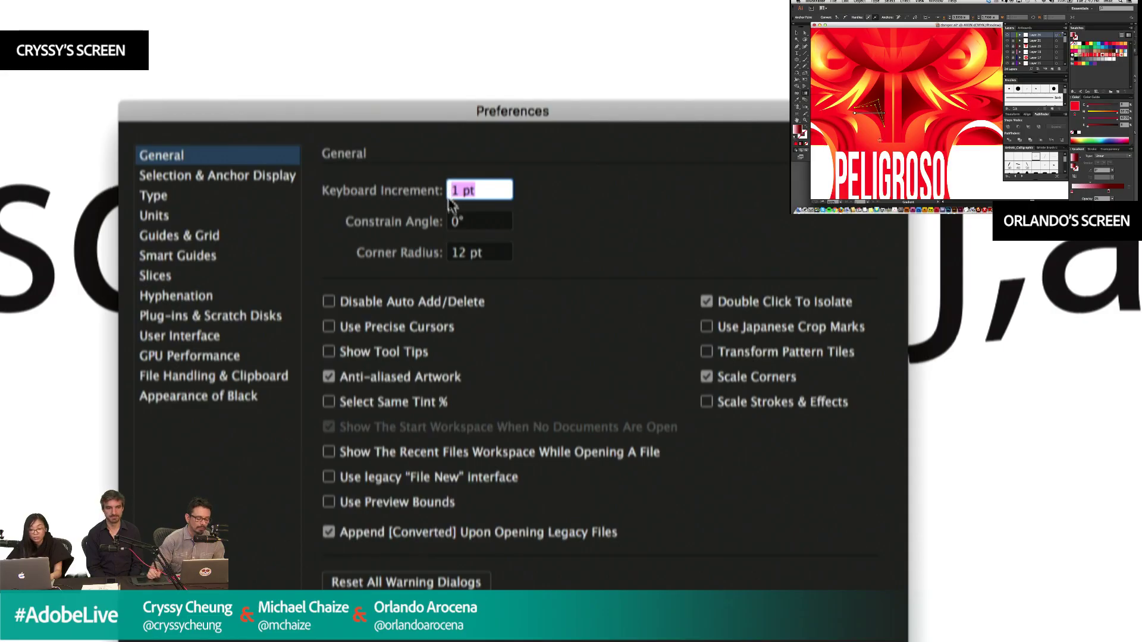
pyautogui.press('Return')
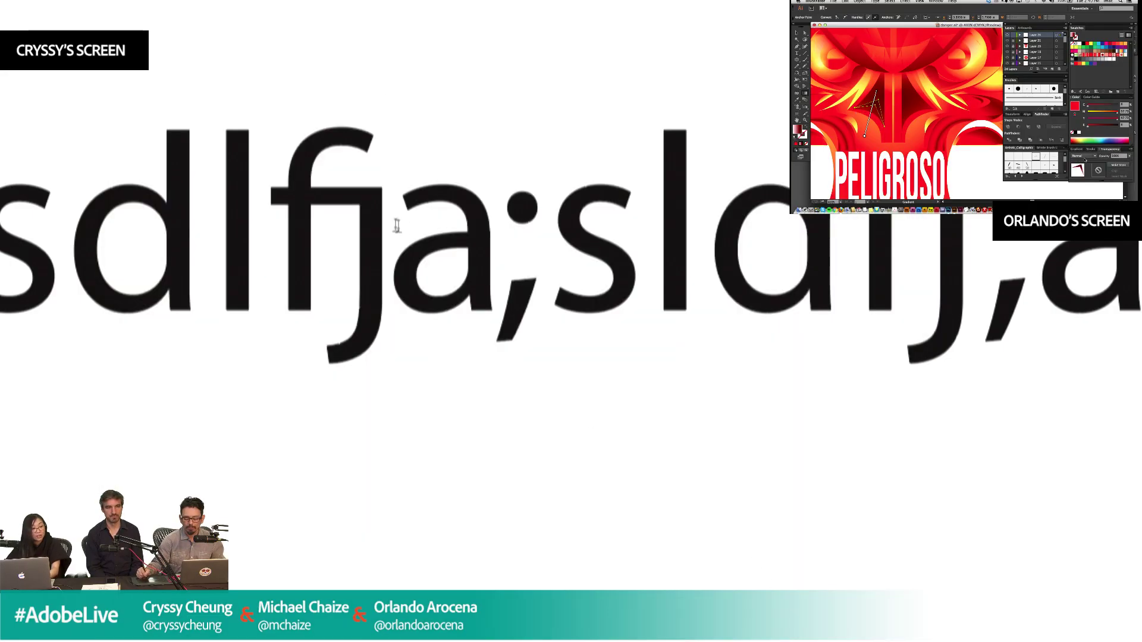
pyautogui.press('Escape')
pyautogui.press('Delete')
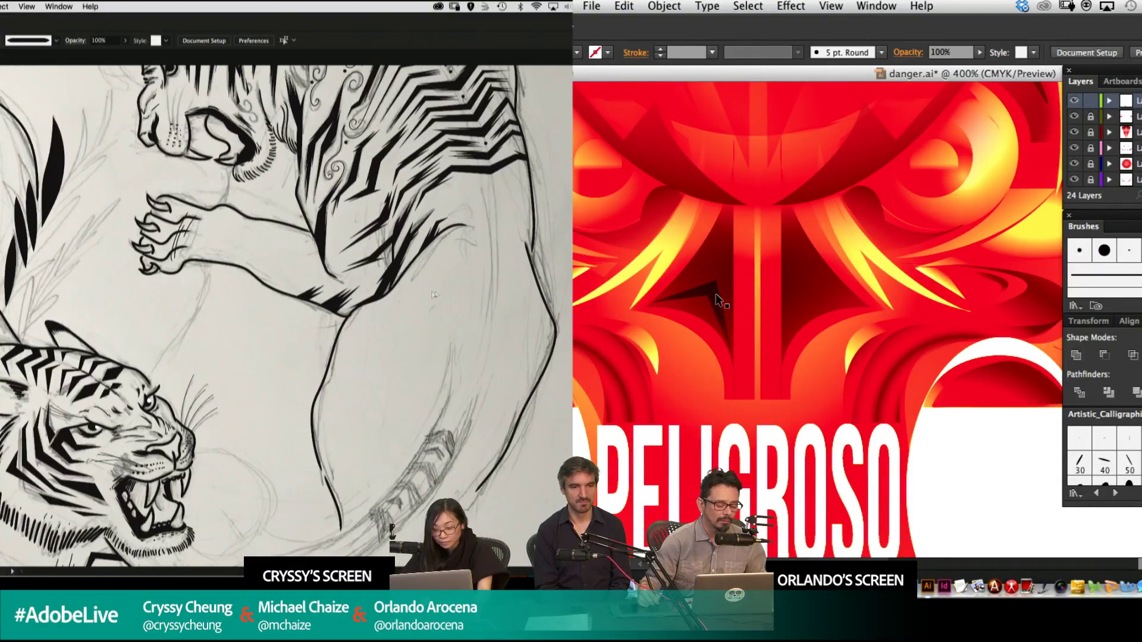
# Try a duplicate of the dark chevron above the original in the skull's left nostril, and delete it.
pyautogui.click(714, 295)
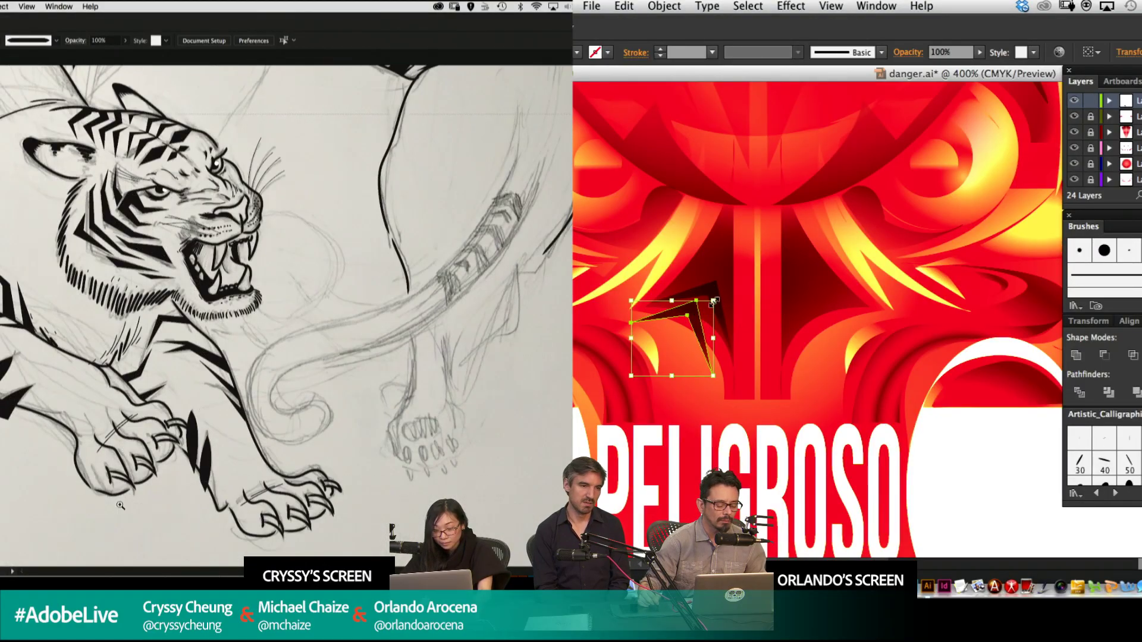
pyautogui.moveTo(714, 302)
pyautogui.mouseDown()
pyautogui.moveTo(700, 312)
pyautogui.moveTo(713, 280)
pyautogui.mouseUp()
pyautogui.click(831, 319)
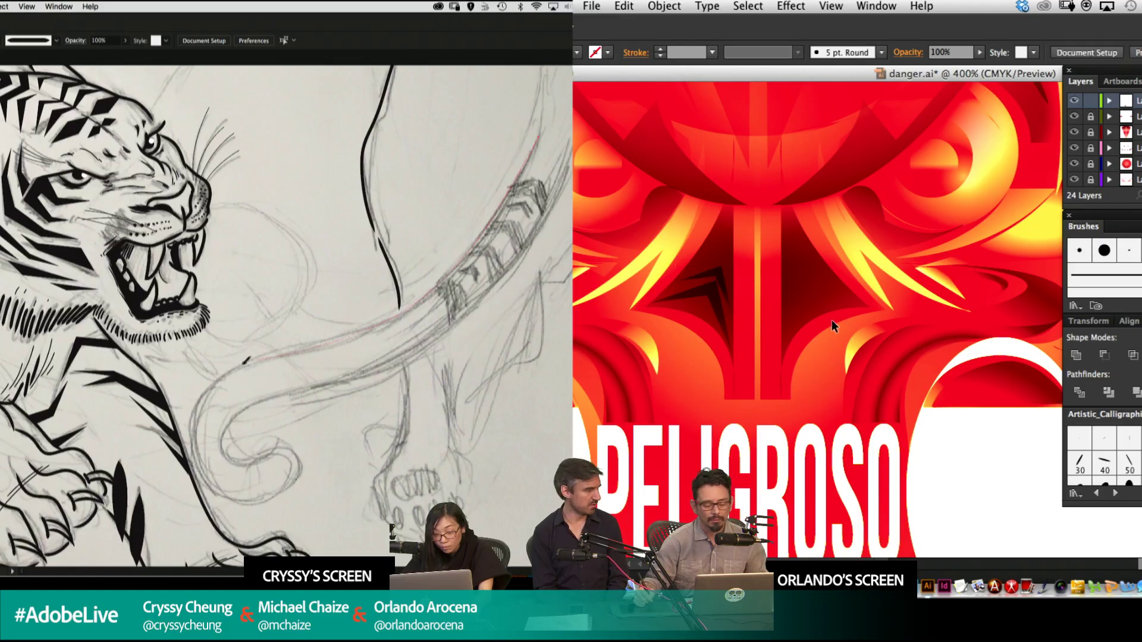
pyautogui.press('super+minus')
pyautogui.press('super+minus')
pyautogui.moveTo(835, 343); pyautogui.dragTo(818, 358)
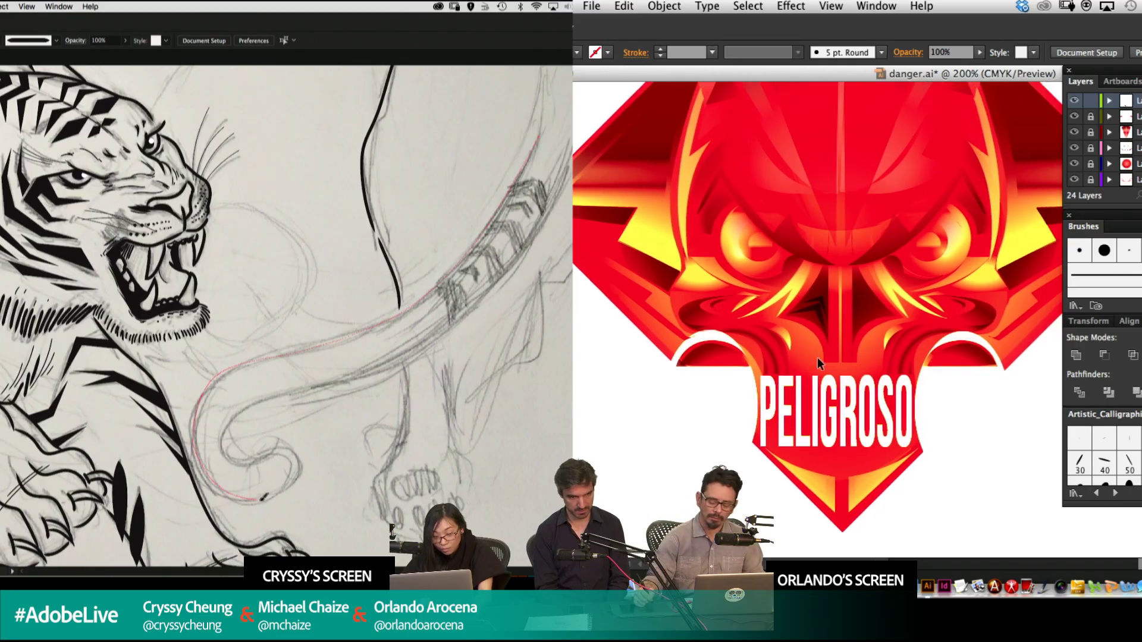
pyautogui.press('super+plus')
pyautogui.press('super+plus')
pyautogui.press('super+plus')
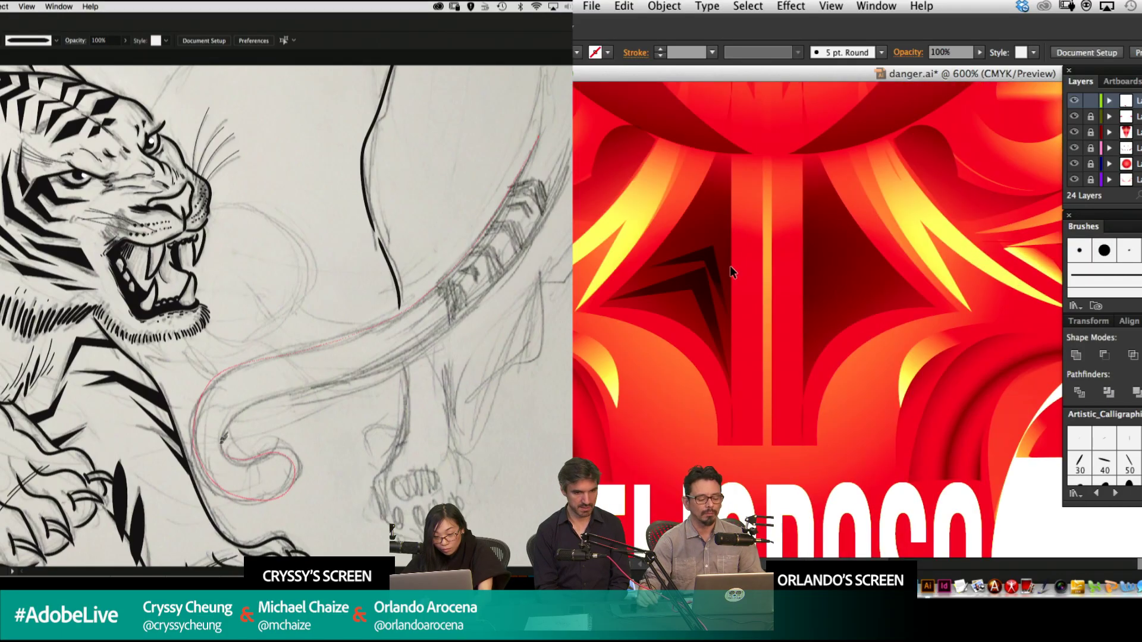
pyautogui.click(710, 260)
pyautogui.press('Delete')
# Copy the chevron into the skull's right nostril, mirror it, nudge it into alignment and deselect it.
pyautogui.moveTo(699, 304)
pyautogui.mouseDown()
pyautogui.moveTo(896, 309)
pyautogui.moveTo(920, 277)
pyautogui.moveTo(935, 302)
pyautogui.mouseUp()
pyautogui.press('o')
pyautogui.press('Right')
pyautogui.press('Right')
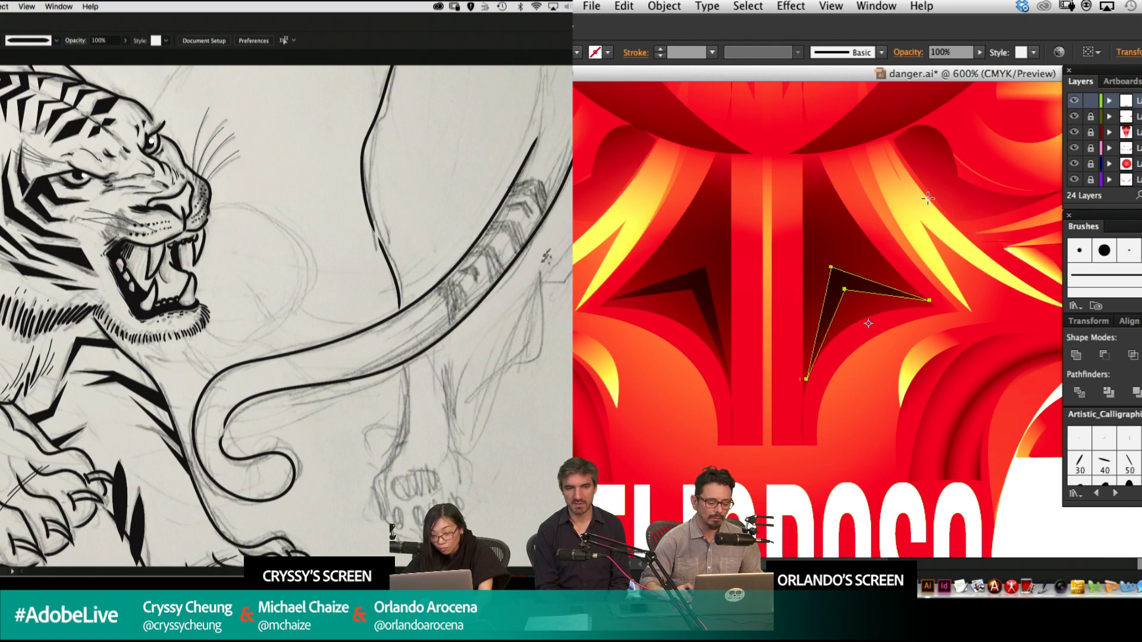
pyautogui.moveTo(432, 348); pyautogui.dragTo(434, 290)
pyautogui.press('Left')
pyautogui.press('v')
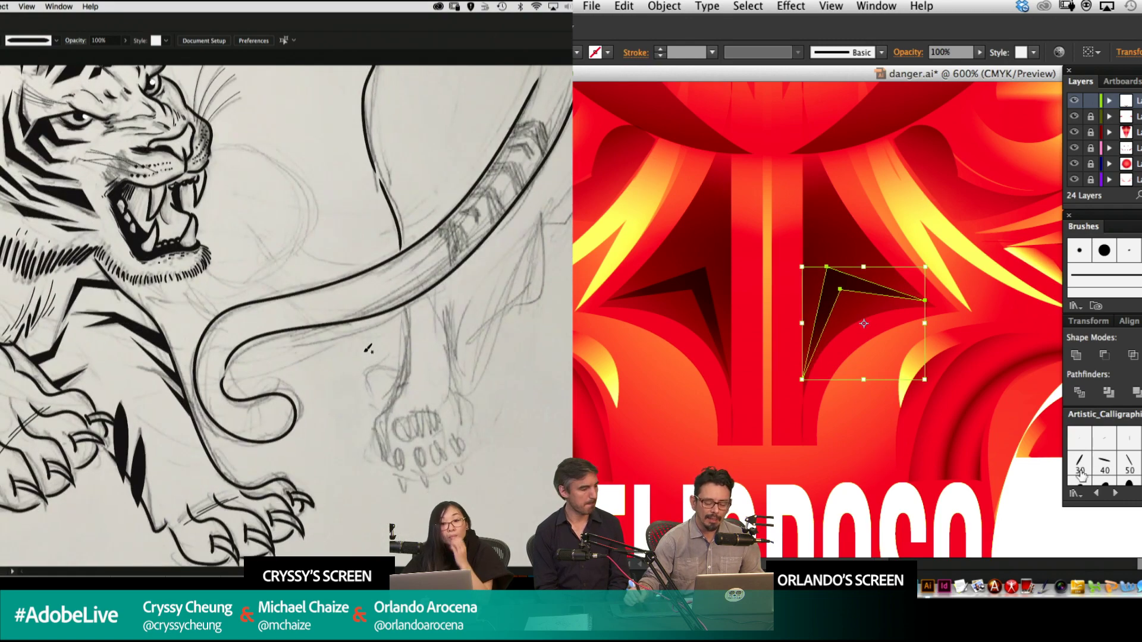
pyautogui.click(1037, 497)
# Undo the strokes of the tiger tail's curled end and redraw the tip as a tighter spiral.
pyautogui.press('a')
pyautogui.click(279, 393)
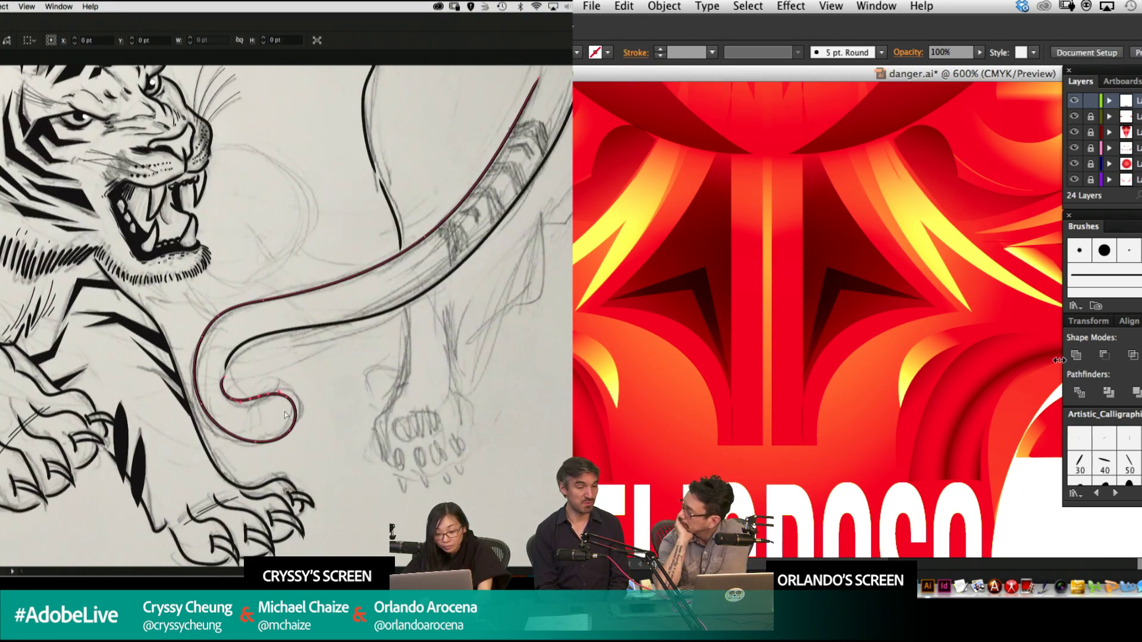
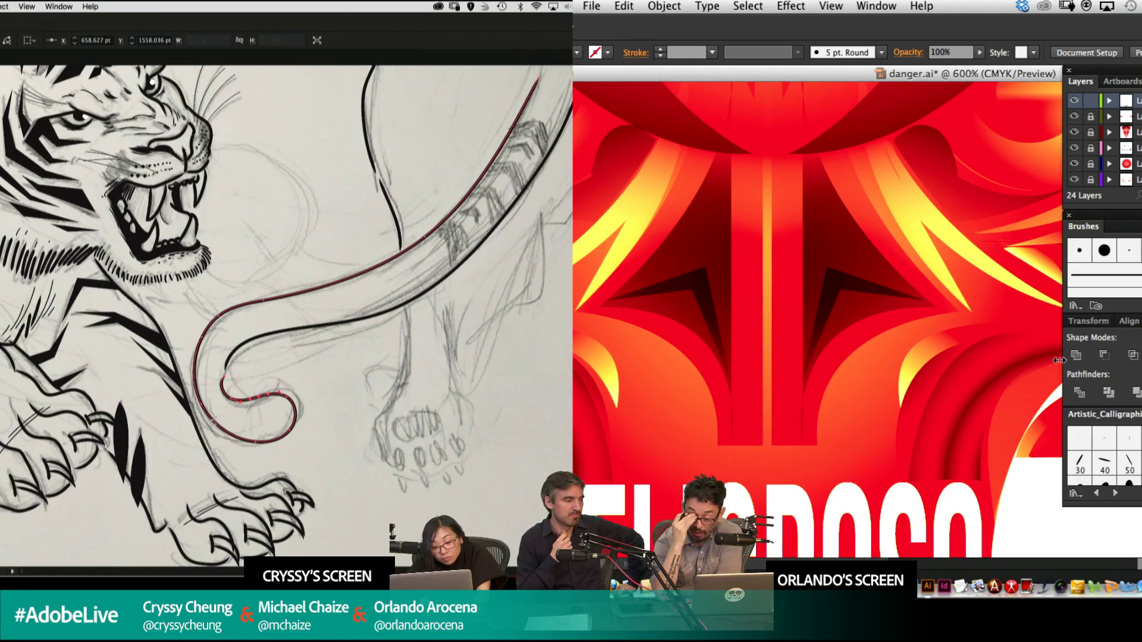
pyautogui.press('super+z')
pyautogui.press('super+z')
pyautogui.press('super+z')
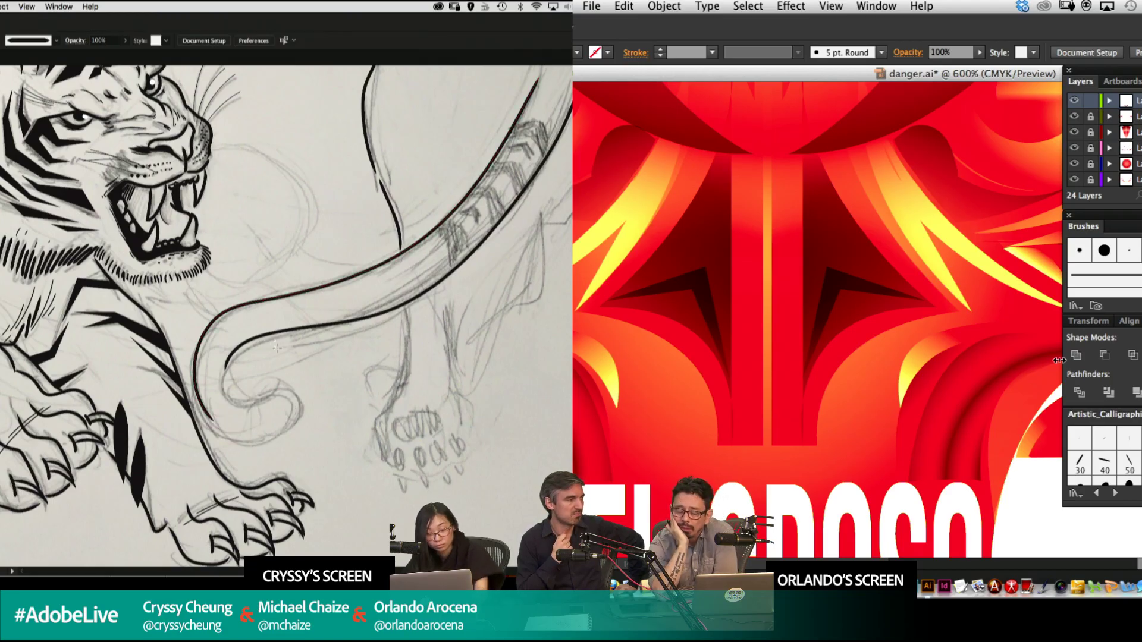
pyautogui.moveTo(203, 407); pyautogui.dragTo(255, 439)
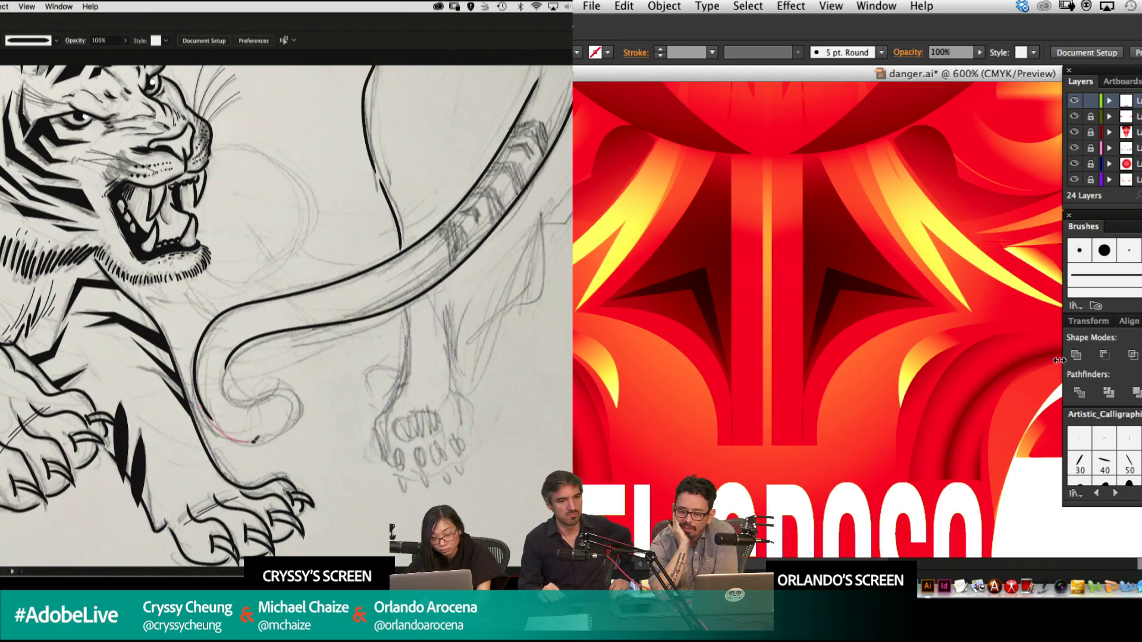
pyautogui.moveTo(243, 371); pyautogui.dragTo(255, 412)
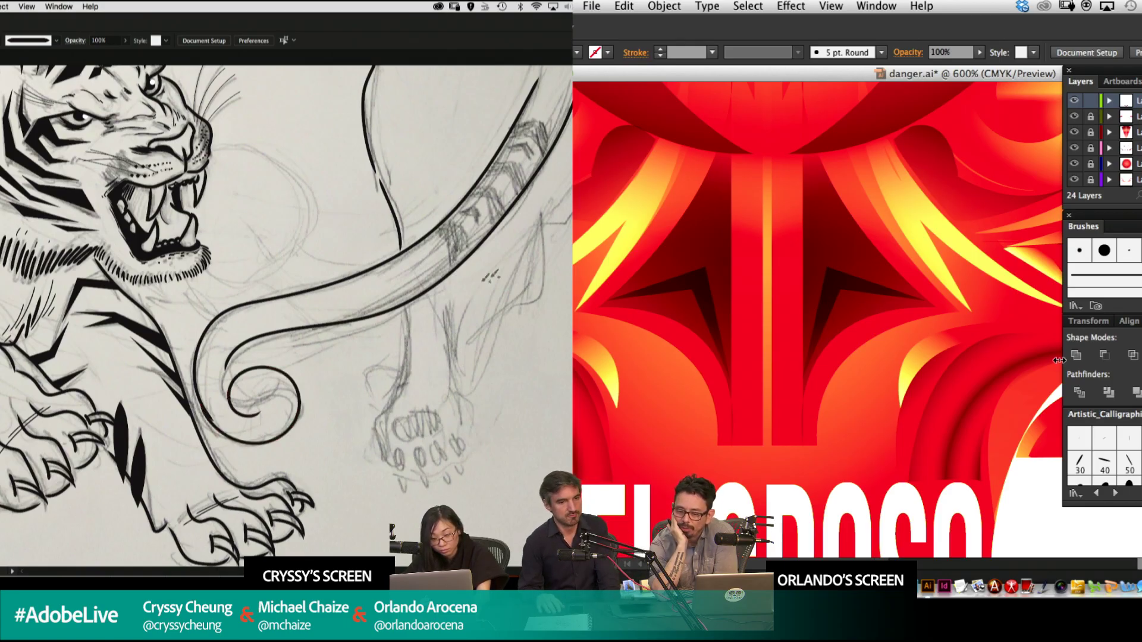
# Ink the outline of the tiger's hind leg and paw below the tail, redoing the leg's right side.
pyautogui.moveTo(509, 283); pyautogui.dragTo(481, 275)
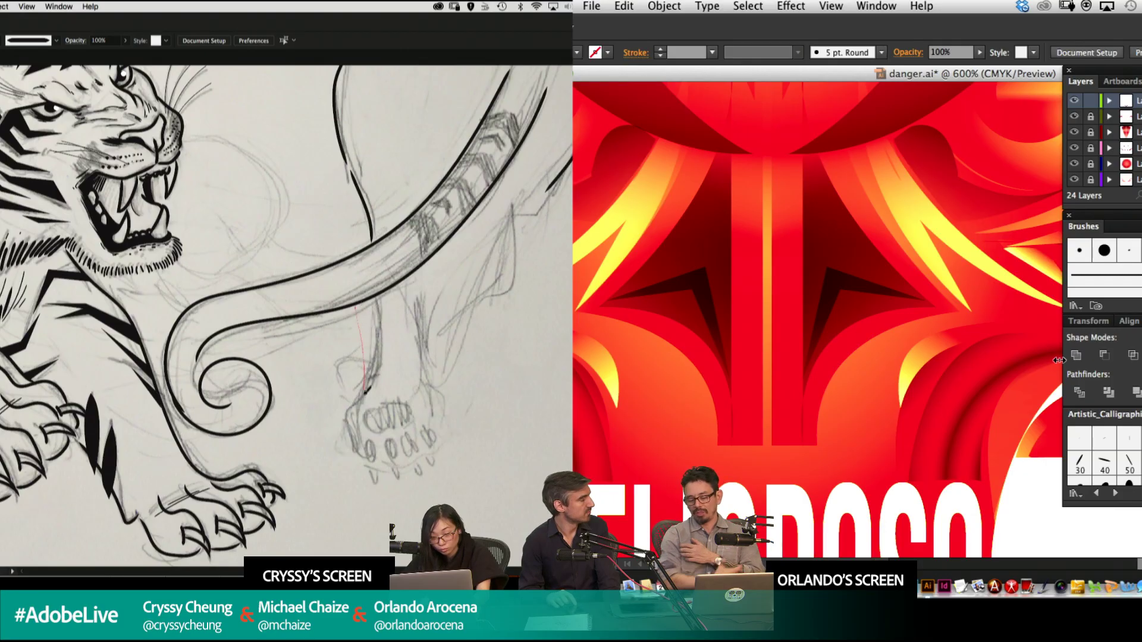
pyautogui.moveTo(355, 425); pyautogui.dragTo(356, 463)
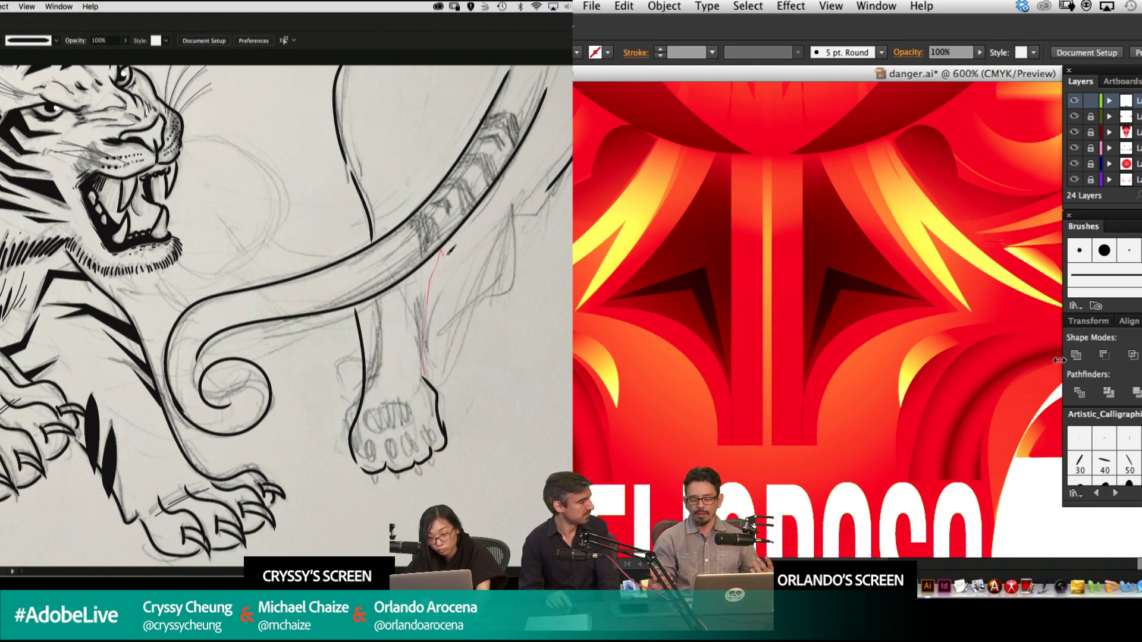
pyautogui.moveTo(448, 254); pyautogui.dragTo(436, 337)
pyautogui.press('super+z')
pyautogui.moveTo(406, 463); pyautogui.dragTo(406, 385)
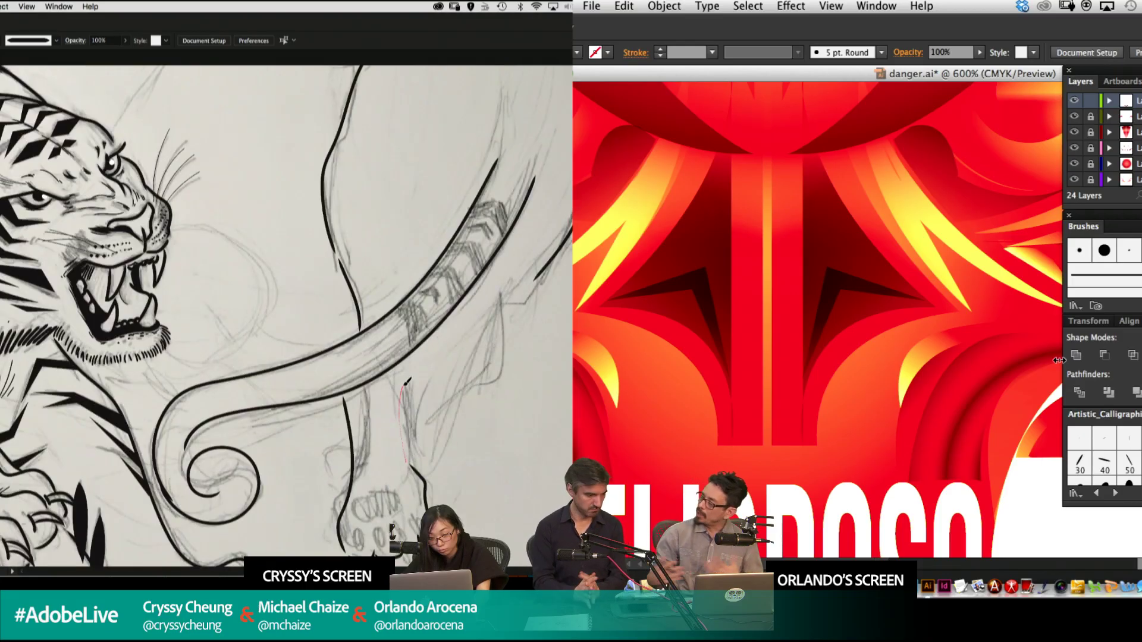
pyautogui.moveTo(393, 475); pyautogui.dragTo(376, 344)
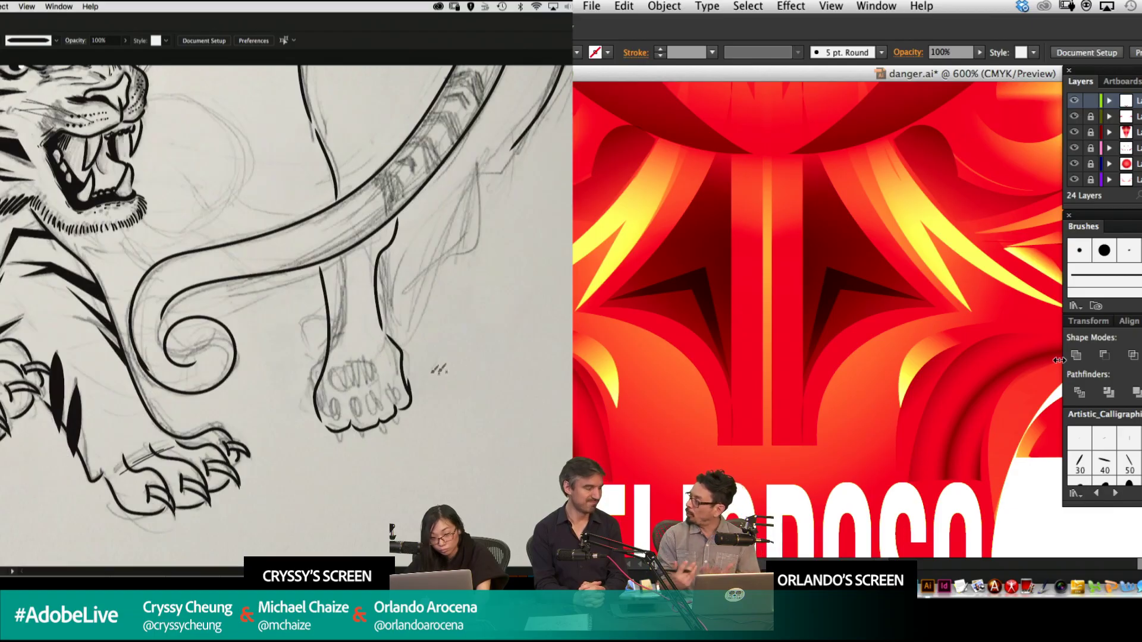
# Examine the upper tiger's body and hindquarters, the full two-tiger composition and the whole skull badge.
pyautogui.moveTo(533, 201); pyautogui.dragTo(446, 423)
pyautogui.moveTo(500, 218)
pyautogui.mouseDown()
pyautogui.moveTo(389, 355)
pyautogui.moveTo(412, 404)
pyautogui.mouseUp()
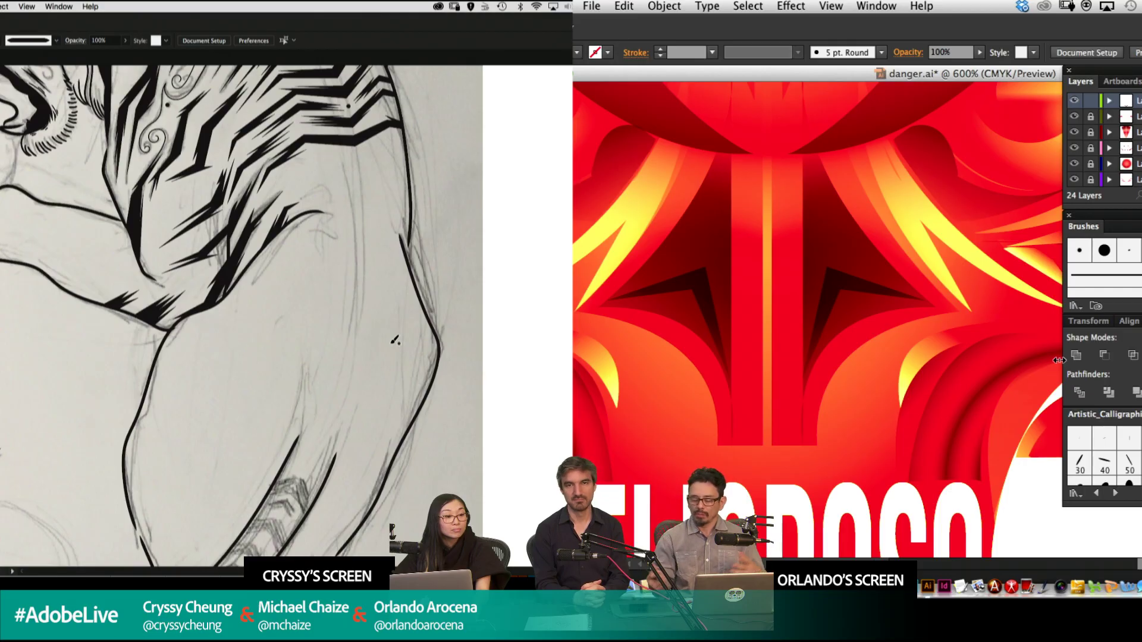
pyautogui.press('super+minus')
pyautogui.press('super+minus')
pyautogui.press('super+minus')
pyautogui.press('super+minus')
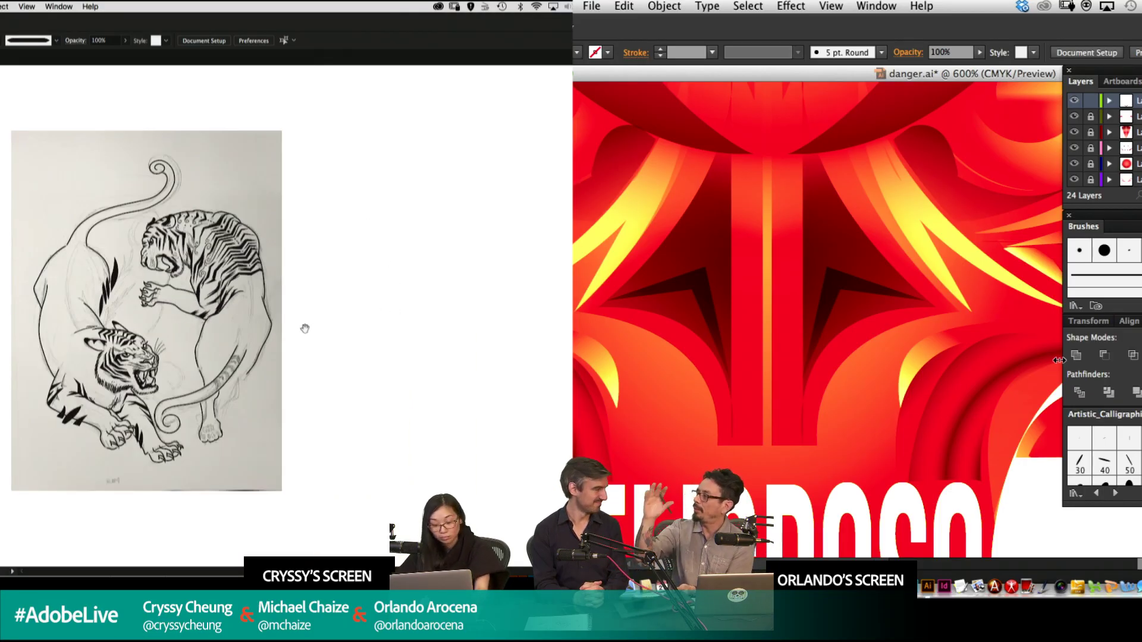
pyautogui.moveTo(304, 328)
pyautogui.mouseDown()
pyautogui.moveTo(334, 314)
pyautogui.moveTo(446, 319)
pyautogui.mouseUp()
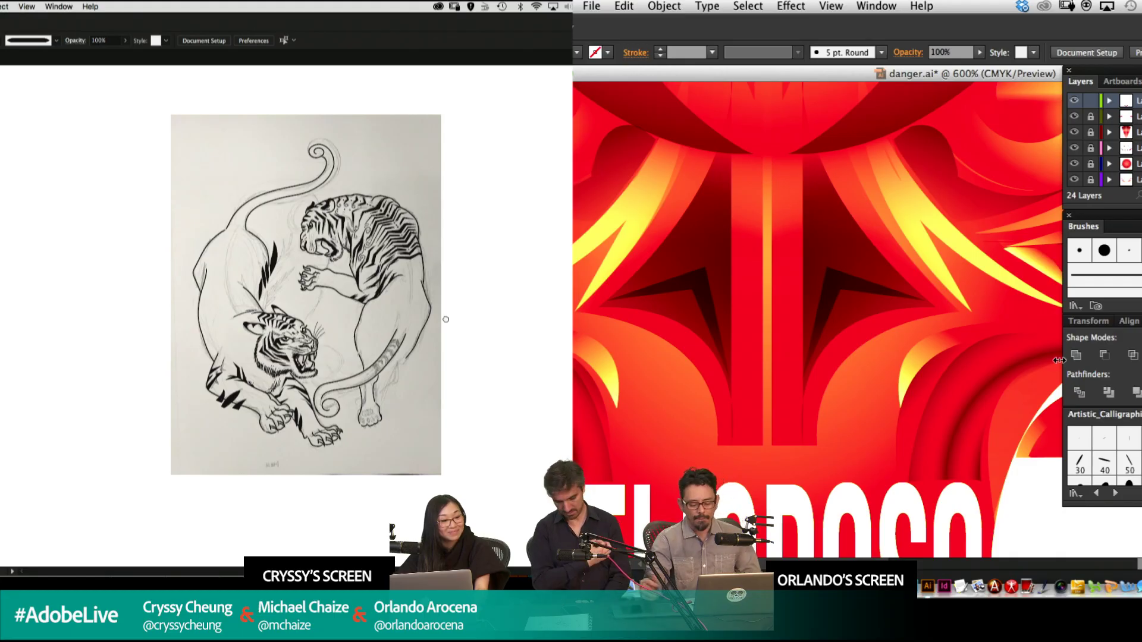
pyautogui.press('super+minus')
pyautogui.press('super+minus')
pyautogui.press('super+minus')
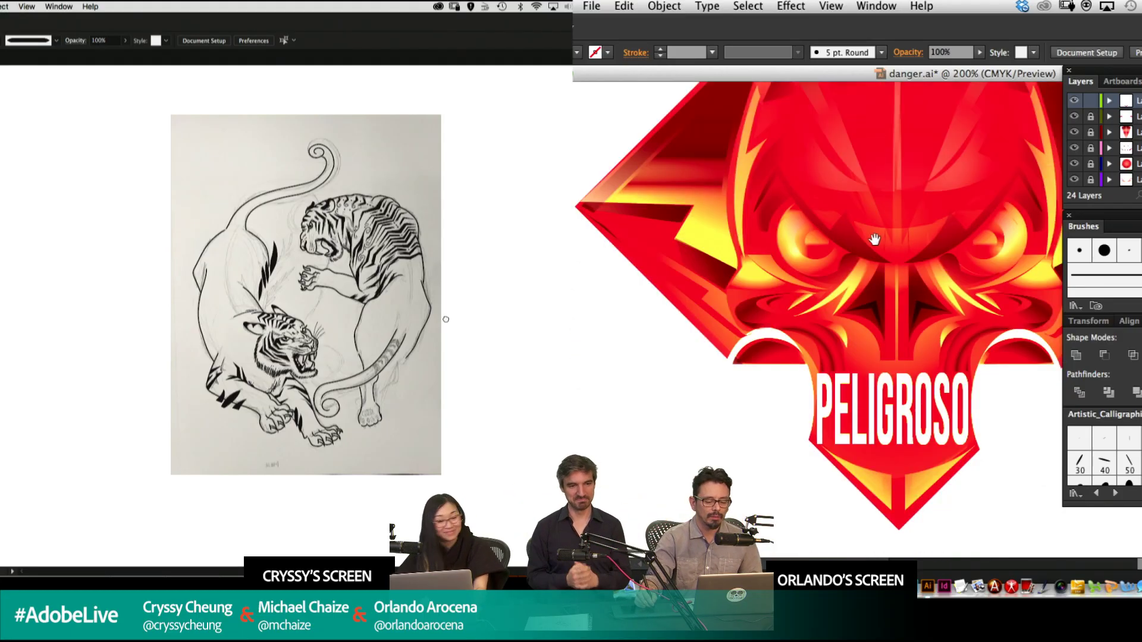
pyautogui.moveTo(445, 319); pyautogui.dragTo(468, 314)
pyautogui.moveTo(858, 219); pyautogui.dragTo(809, 339)
pyautogui.moveTo(468, 314); pyautogui.dragTo(516, 308)
pyautogui.moveTo(809, 339); pyautogui.dragTo(799, 282)
# Display the skull badge in full-screen mode with its panels shown, and clear the selection in the tiger drawing.
pyautogui.press('f')
pyautogui.press('f')
pyautogui.press('super+plus')
pyautogui.press('super+plus')
pyautogui.press('super+plus')
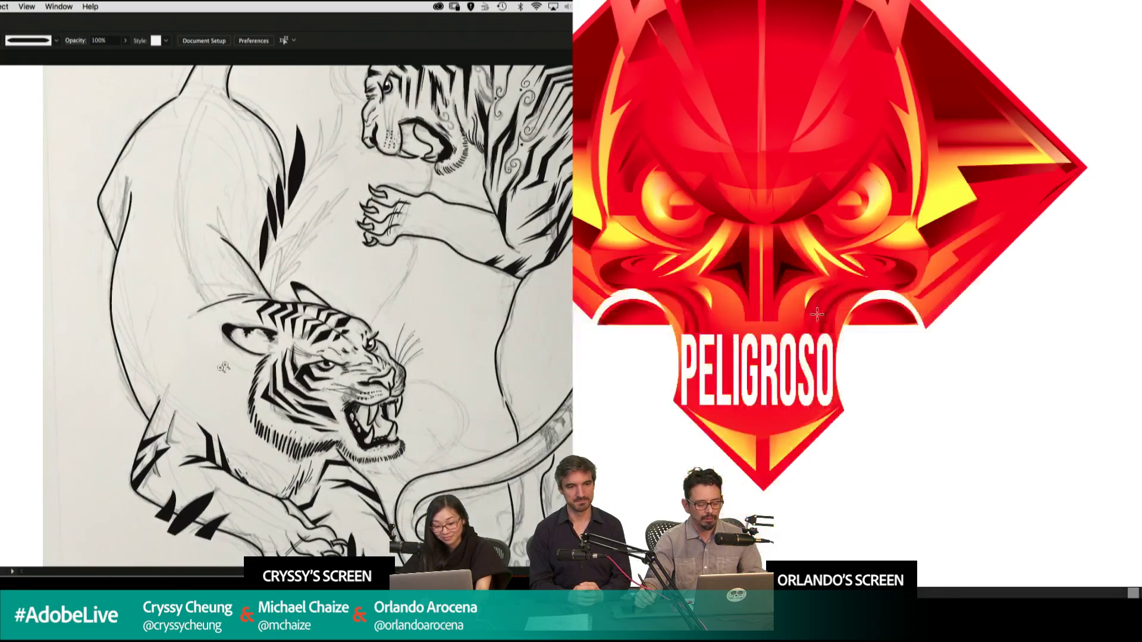
pyautogui.moveTo(378, 339); pyautogui.dragTo(499, 308)
pyautogui.moveTo(842, 285)
pyautogui.mouseDown()
pyautogui.moveTo(964, 375)
pyautogui.moveTo(1002, 194)
pyautogui.moveTo(961, 483)
pyautogui.moveTo(966, 453)
pyautogui.mouseUp()
pyautogui.press('super+plus')
pyautogui.keyDown('super'); pyautogui.click(263, 302); pyautogui.keyUp('super')
pyautogui.press('super+shift+a')
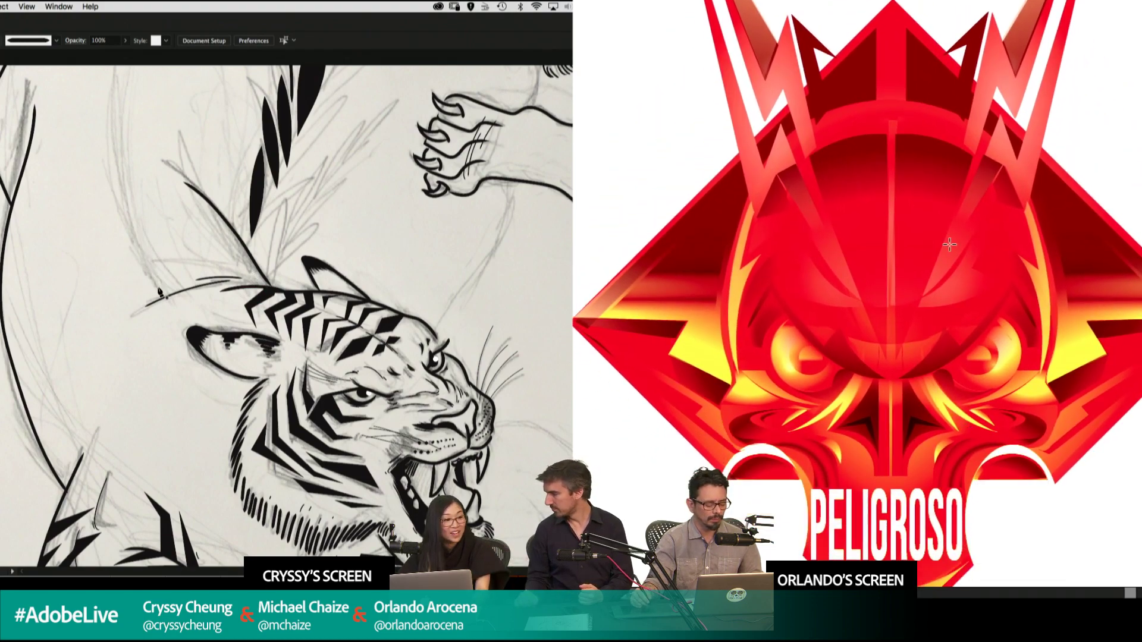
pyautogui.press('Tab')
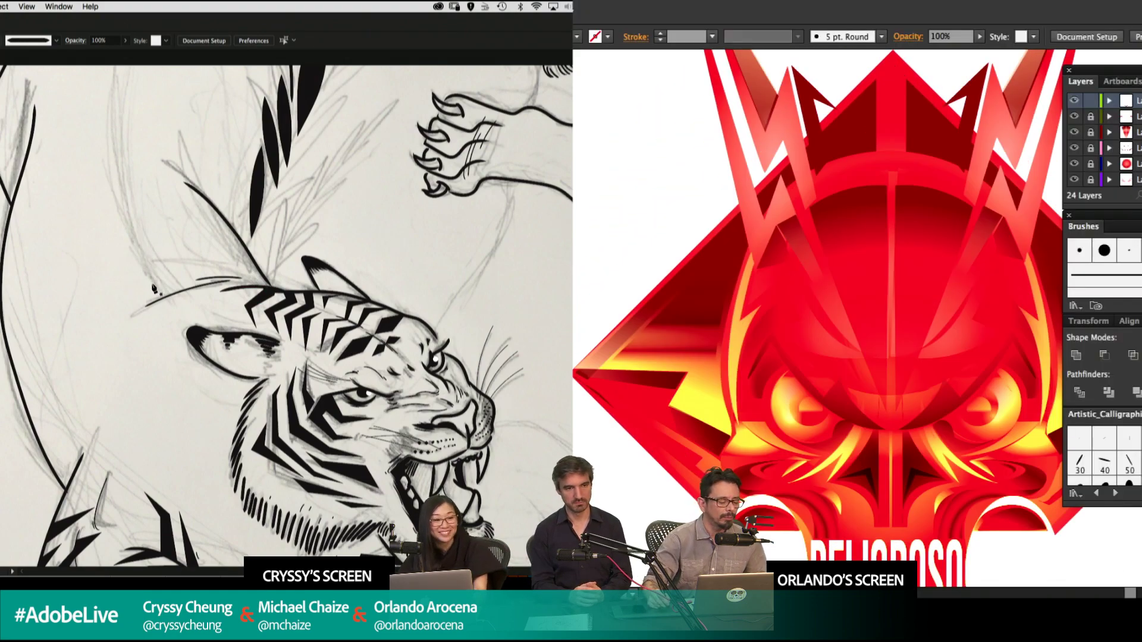
pyautogui.press('super+minus')
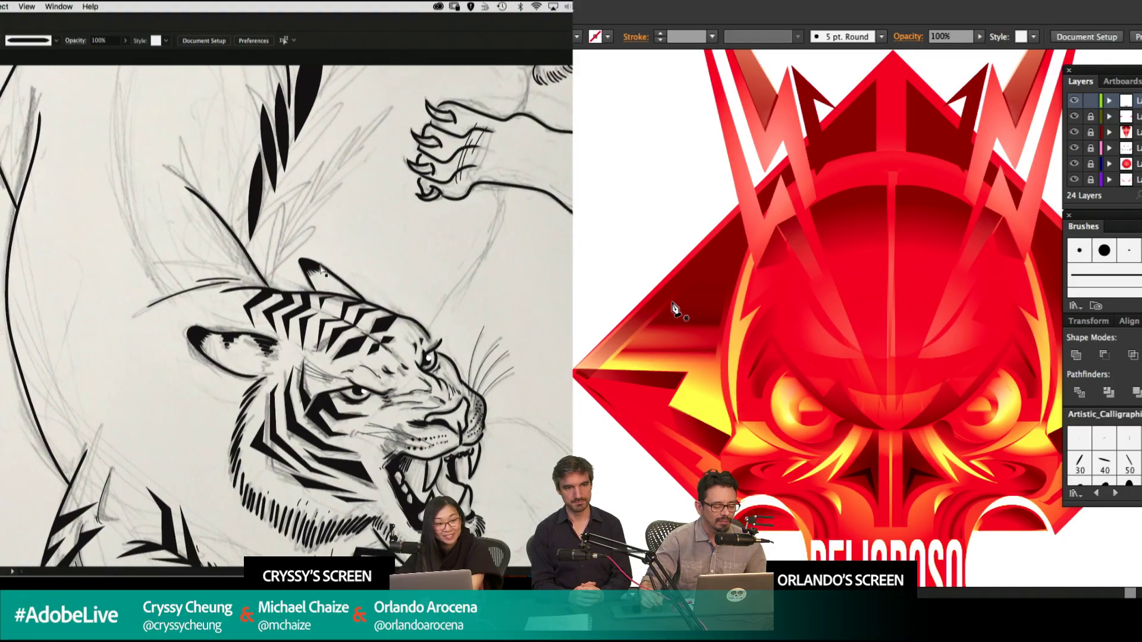
# Start a Pen path with a horizontal edge over the dark red background beside the skull's left temple.
pyautogui.click(673, 299)
pyautogui.moveTo(401, 255); pyautogui.dragTo(446, 230)
pyautogui.click(724, 299)
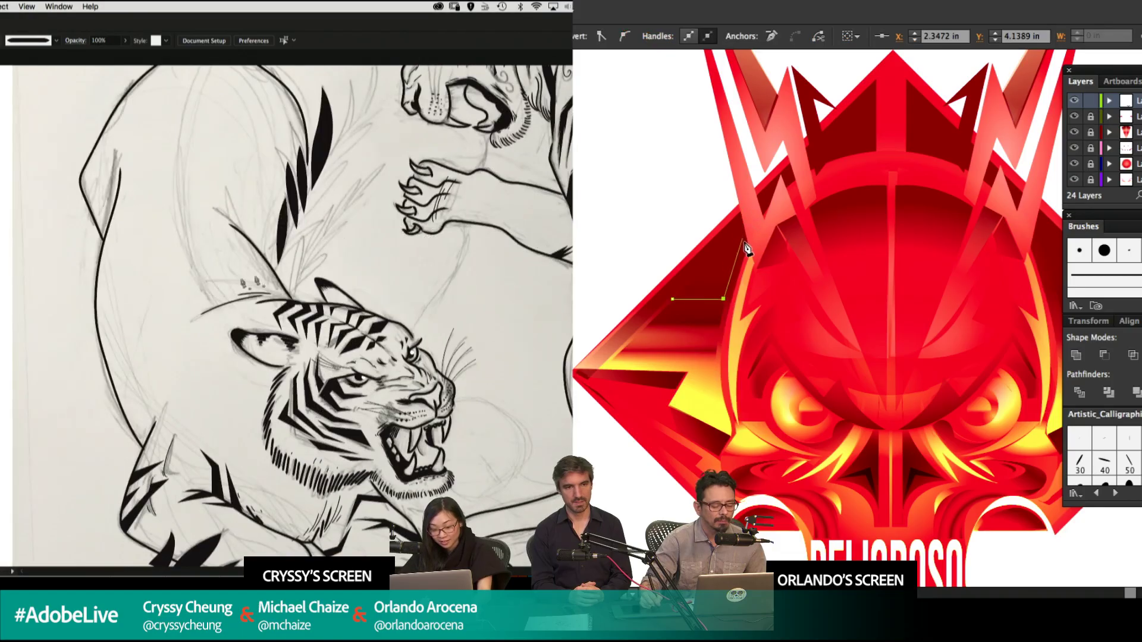
# Complete and close the angular shadow shape over the dark panel beside the mask's left horn base.
pyautogui.click(745, 240)
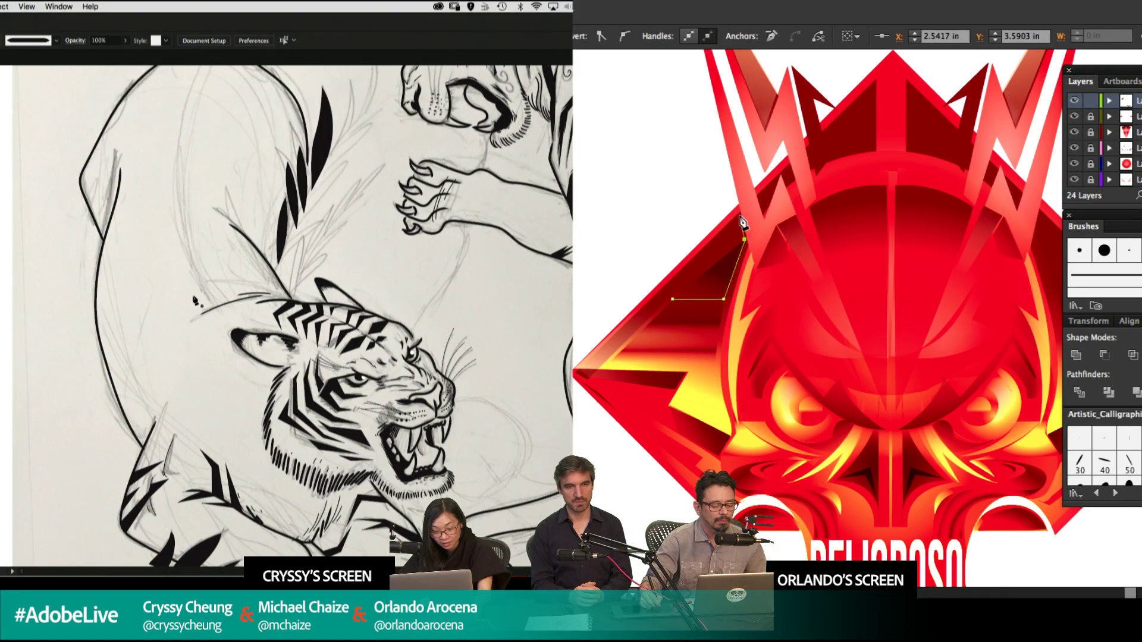
pyautogui.click(740, 218)
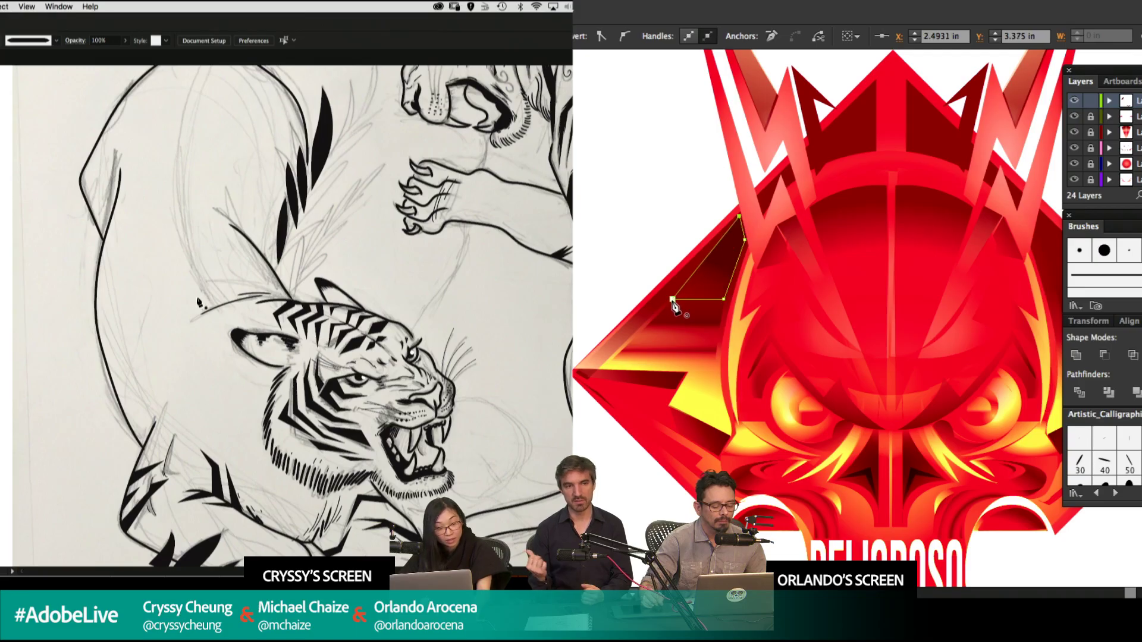
pyautogui.click(672, 299)
pyautogui.moveTo(188, 183); pyautogui.dragTo(422, 273)
# Apply a diagonal gradient to the new shadow shape and draw a 668 pt circle on the blank area beside the tiger sketch.
pyautogui.press('g')
pyautogui.press('l')
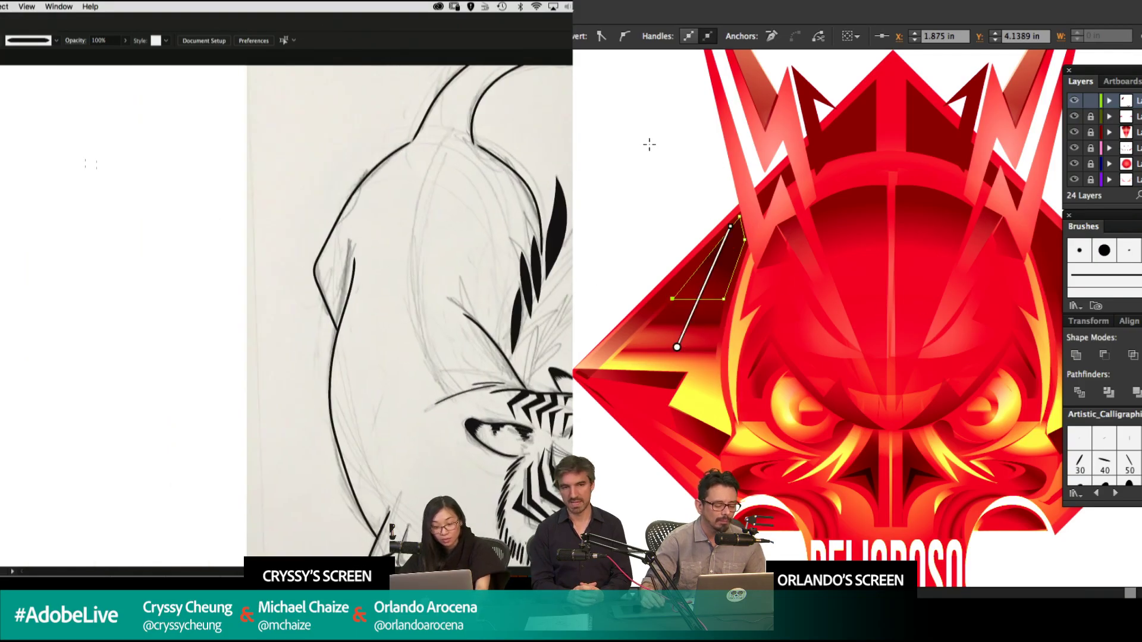
pyautogui.moveTo(59, 149); pyautogui.dragTo(240, 277)
pyautogui.moveTo(644, 145); pyautogui.dragTo(738, 314)
pyautogui.hotkey('shift', 'x')
pyautogui.press('v')
pyautogui.hotkey('shift', 'x')
pyautogui.click(600, 252)
pyautogui.hotkey('shift', 'x')
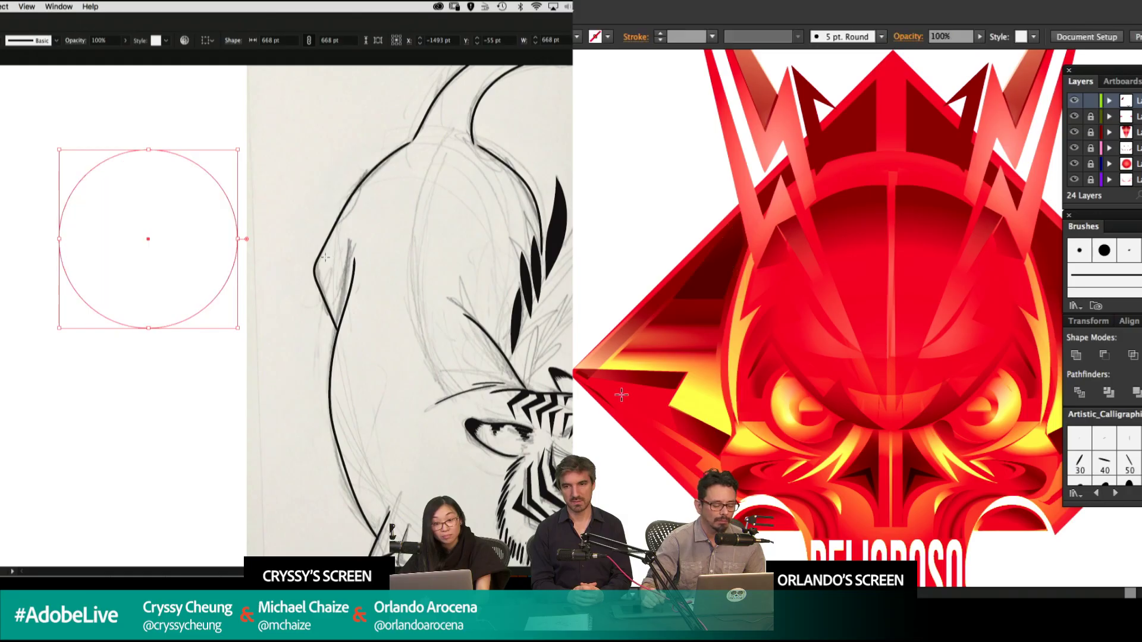
# Copy the shadow shape to the mask's right side panel and mirror it into place, and give the circle a red stroke.
pyautogui.moveTo(839, 339); pyautogui.dragTo(732, 329)
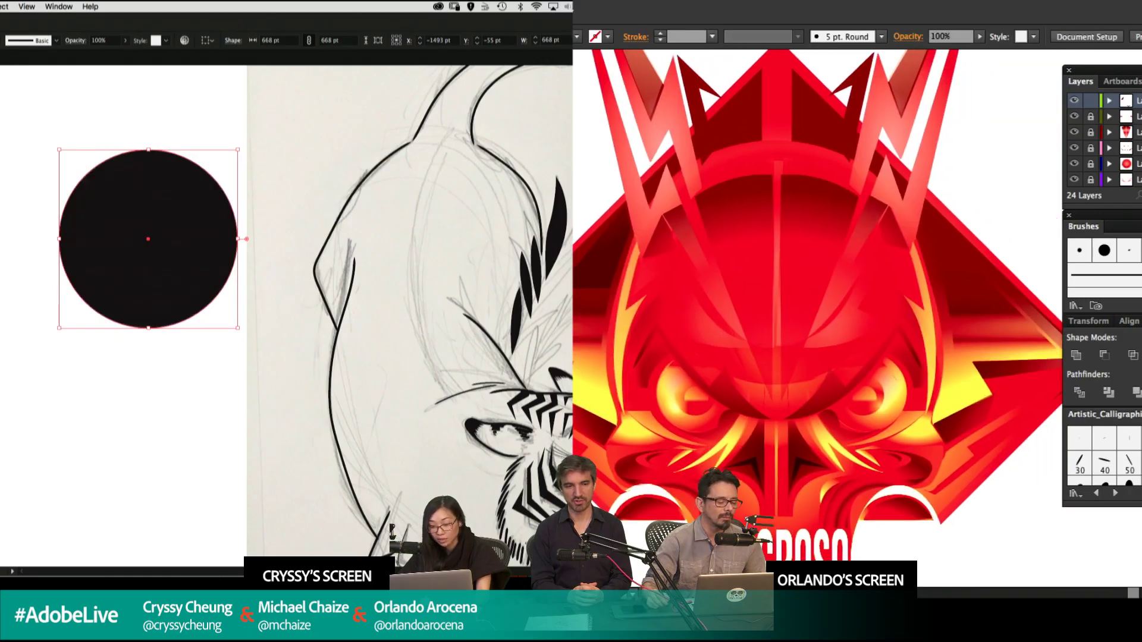
pyautogui.moveTo(586, 278); pyautogui.dragTo(973, 306)
pyautogui.write('e21313')
pyautogui.click(66, 229)
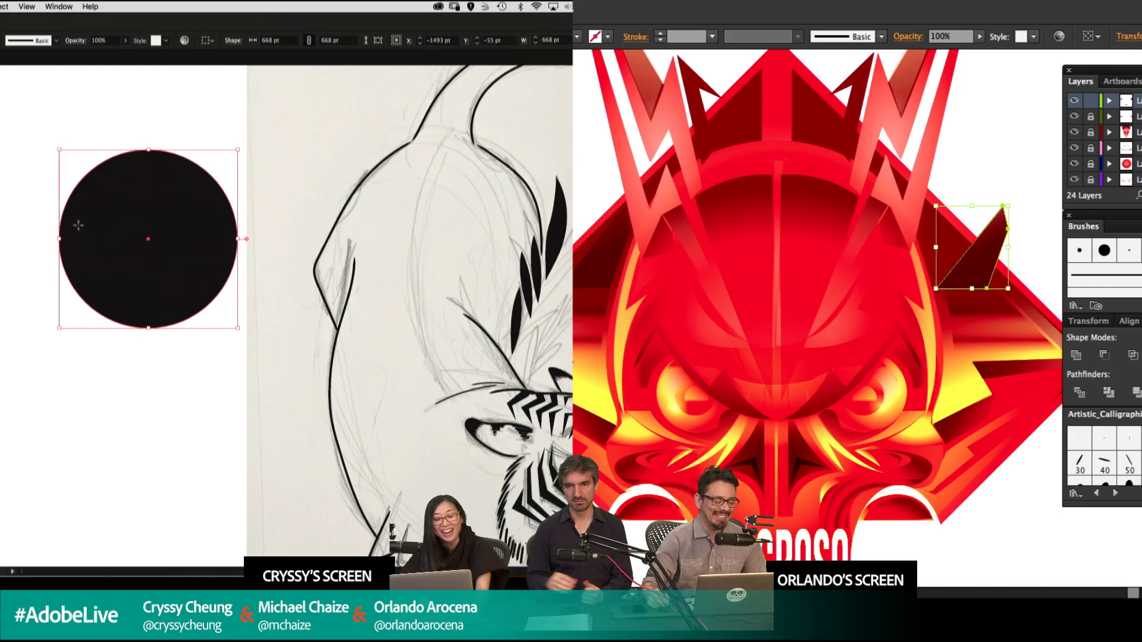
pyautogui.click(971, 248)
pyautogui.moveTo(972, 248); pyautogui.dragTo(957, 248)
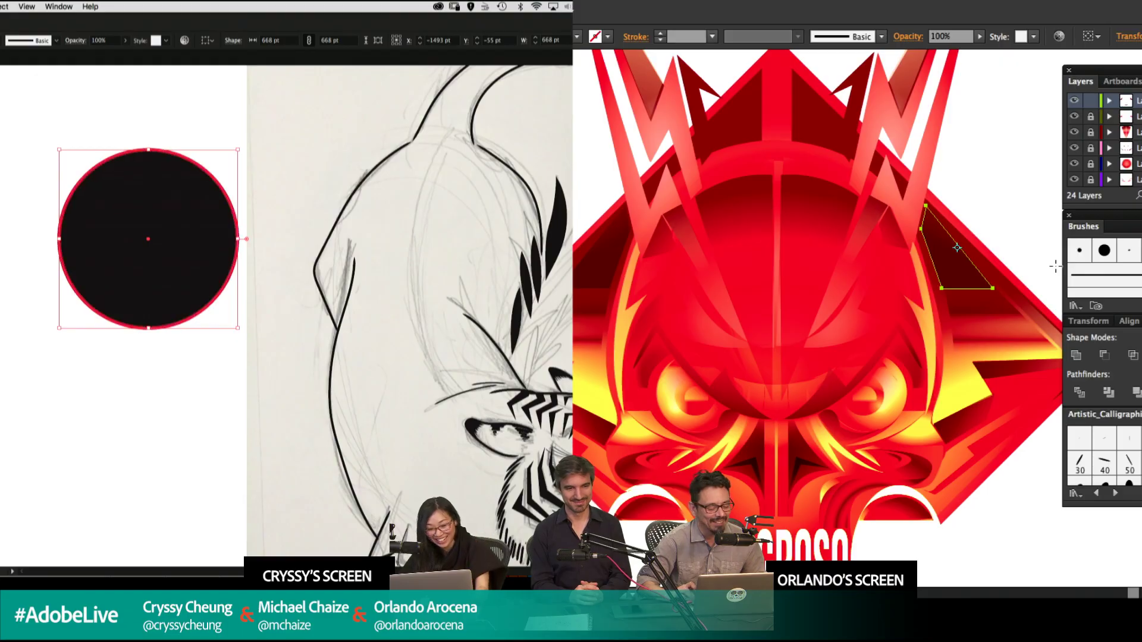
# Try swapping the circle's fill and stroke colours, and delete the circle beside the tiger sketch.
pyautogui.hotkey('shift', 'x')
pyautogui.hotkey('shift', 'x')
pyautogui.hotkey('shift', 'x')
pyautogui.press('v')
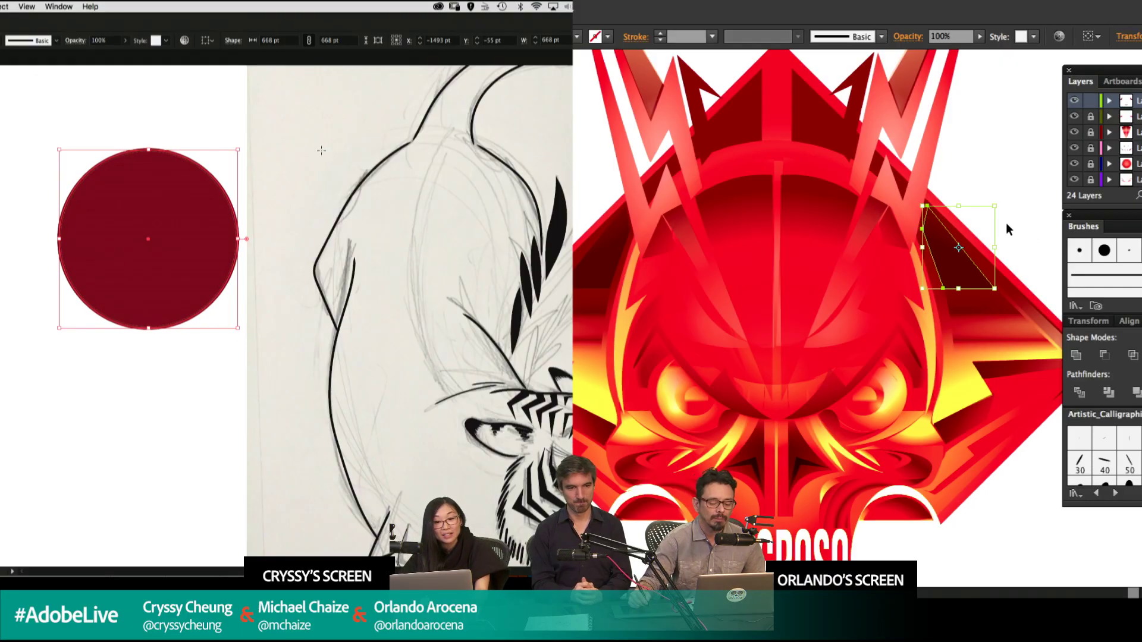
pyautogui.click(1009, 227)
pyautogui.hotkey('shift', 'x')
pyautogui.moveTo(919, 266); pyautogui.dragTo(981, 236)
pyautogui.press('v')
pyautogui.click(297, 164)
pyautogui.click(183, 209)
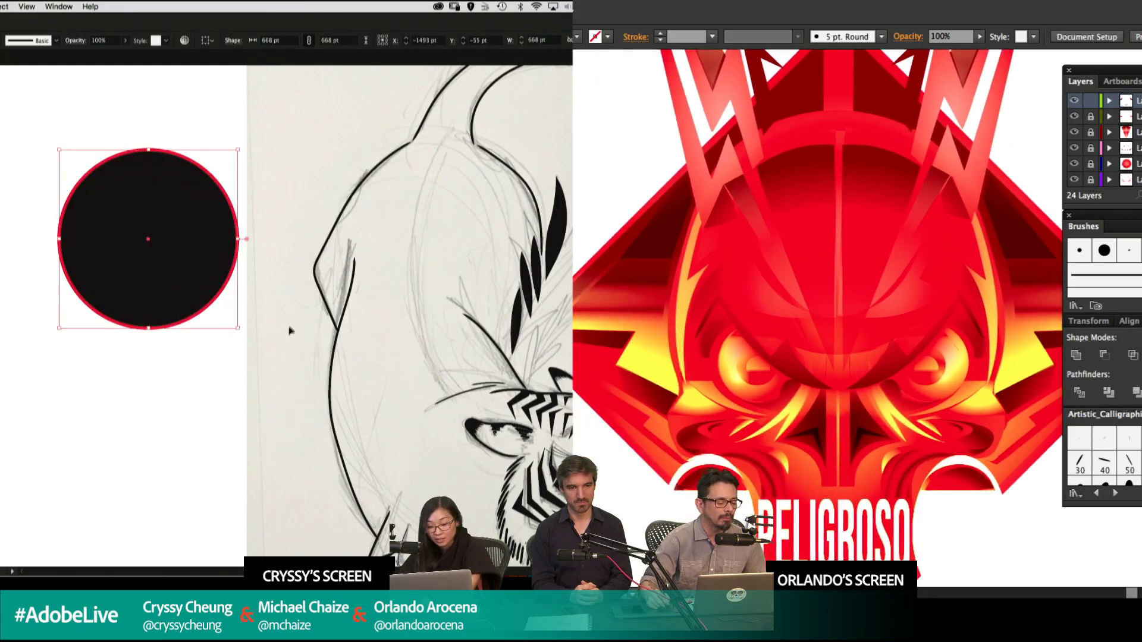
pyautogui.press('Delete')
# Draw a small black diamond with the Pen tool on the tiger's back, just above the curved line near the ear.
pyautogui.moveTo(473, 290); pyautogui.dragTo(251, 202)
pyautogui.moveTo(337, 367)
pyautogui.mouseDown()
pyautogui.moveTo(272, 249)
pyautogui.moveTo(332, 305)
pyautogui.mouseUp()
pyautogui.hotkey('shift', 'x')
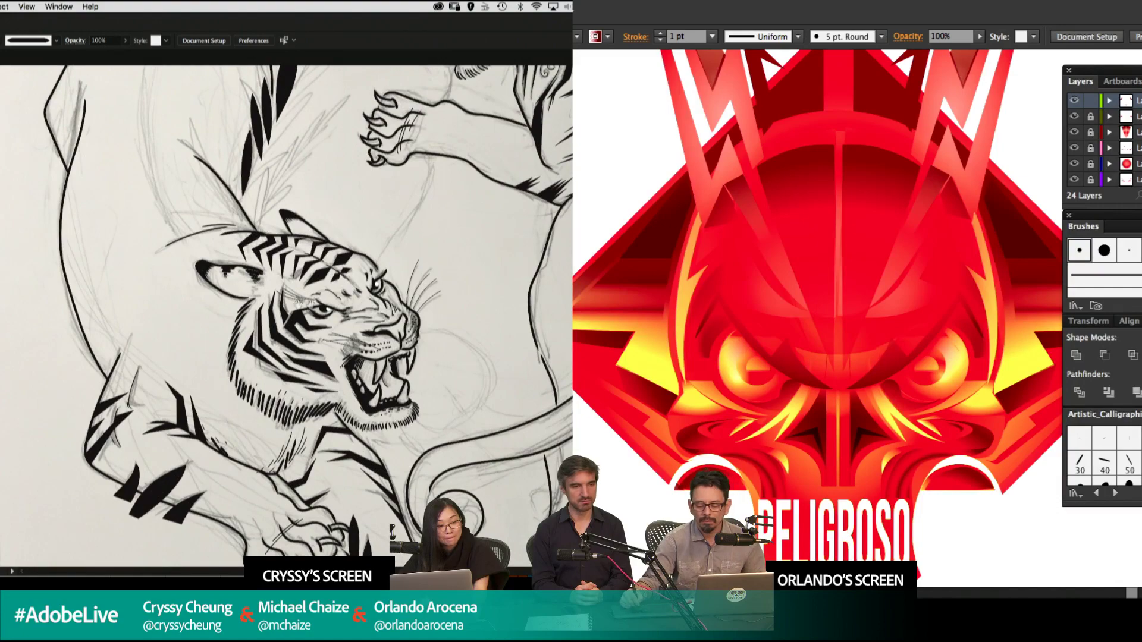
pyautogui.moveTo(235, 320)
pyautogui.mouseDown()
pyautogui.moveTo(272, 263)
pyautogui.moveTo(338, 231)
pyautogui.moveTo(307, 315)
pyautogui.mouseUp()
pyautogui.moveTo(278, 159); pyautogui.dragTo(339, 172)
pyautogui.moveTo(339, 346); pyautogui.dragTo(466, 342)
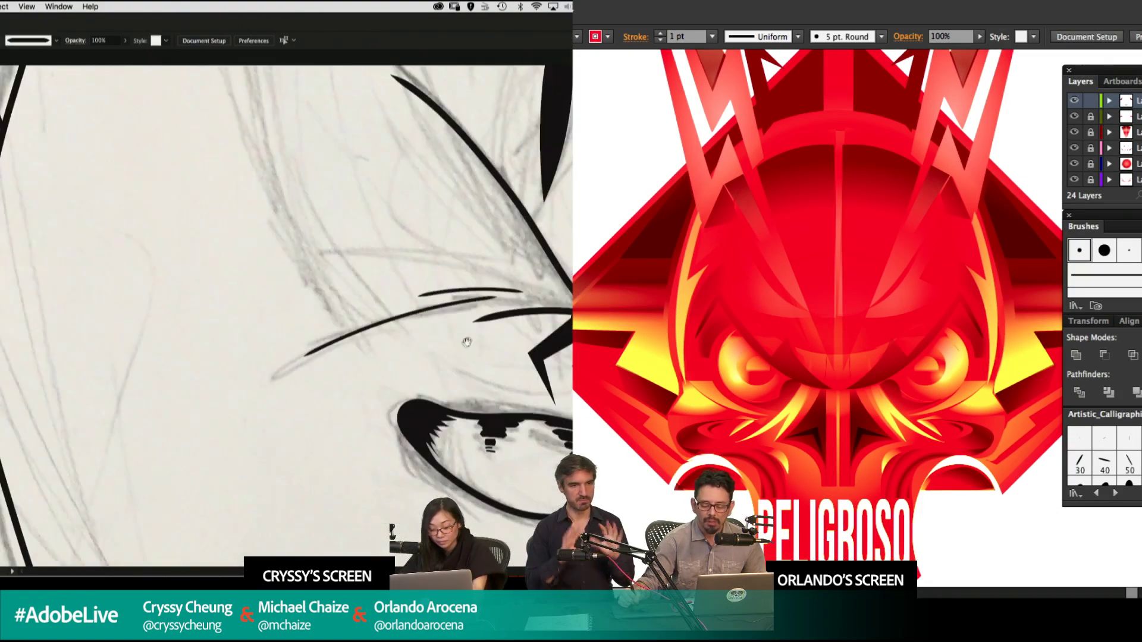
pyautogui.click(309, 297)
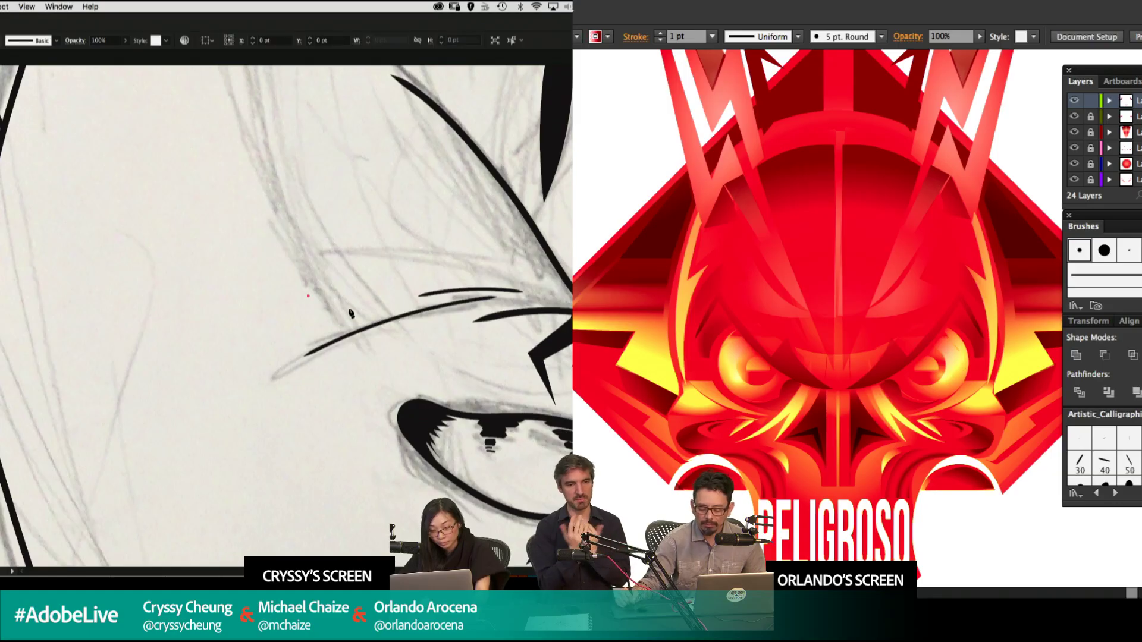
pyautogui.click(346, 315)
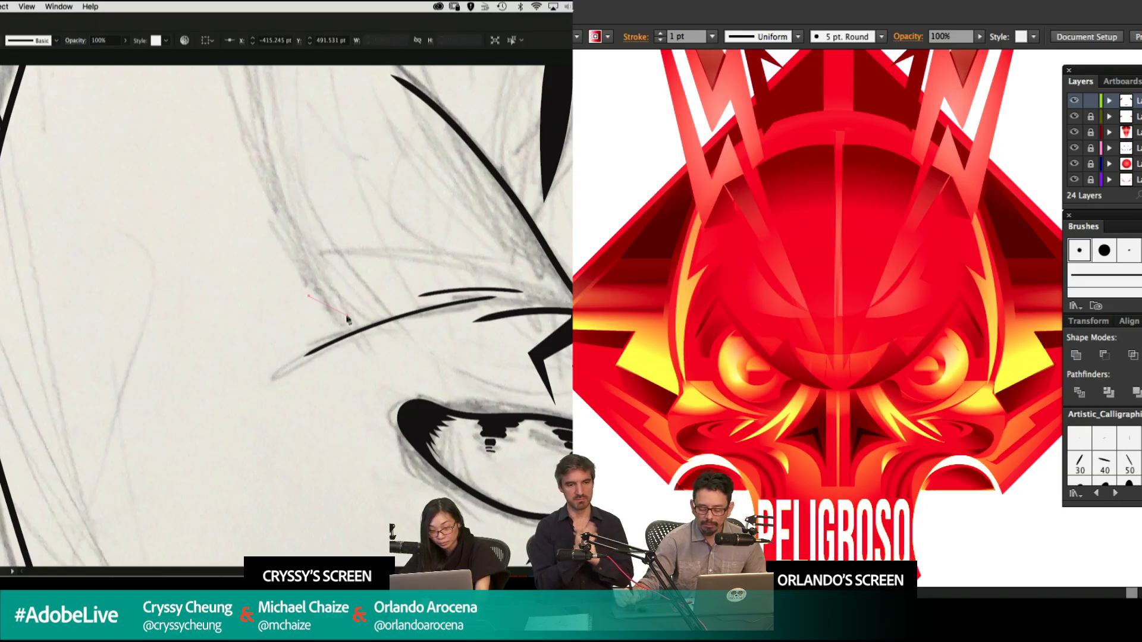
pyautogui.click(311, 262)
pyautogui.click(347, 315)
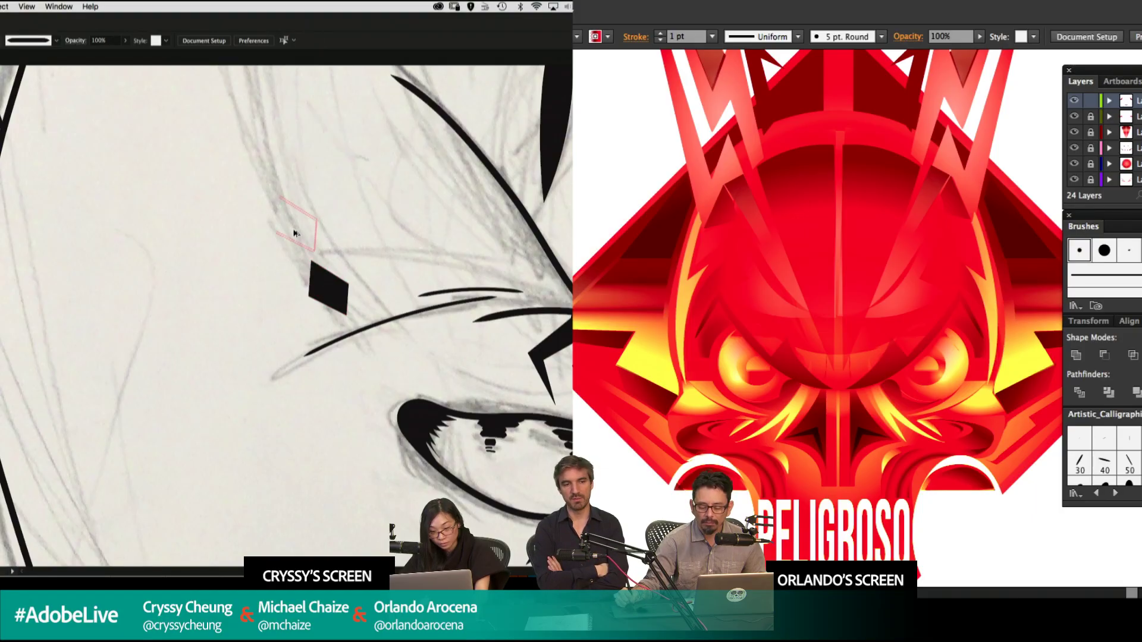
# Duplicate the diamond up the tiger's sketched back line, and paint thin vertical strokes on the mask's forehead with the 3 pt. Oval brush.
pyautogui.moveTo(294, 236)
pyautogui.mouseDown()
pyautogui.moveTo(337, 364)
pyautogui.moveTo(314, 310)
pyautogui.moveTo(308, 324)
pyautogui.mouseUp()
pyautogui.click(1129, 250)
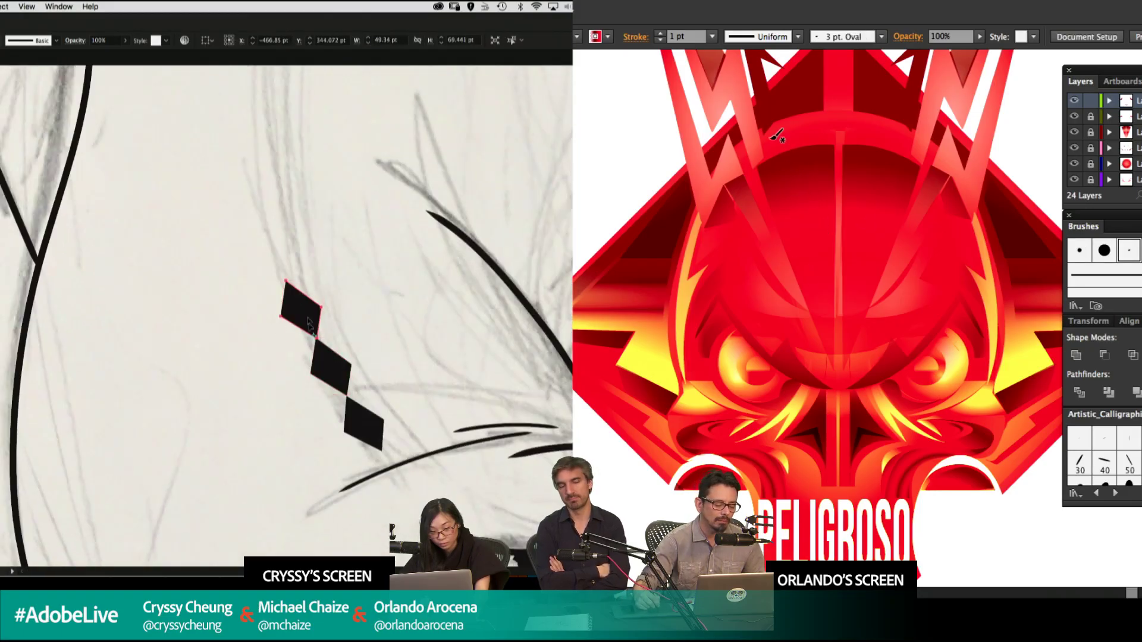
pyautogui.moveTo(304, 285); pyautogui.dragTo(307, 284)
pyautogui.click(351, 256)
pyautogui.moveTo(789, 141); pyautogui.dragTo(802, 218)
pyautogui.moveTo(366, 237); pyautogui.dragTo(392, 318)
pyautogui.moveTo(338, 372); pyautogui.dragTo(326, 329)
pyautogui.moveTo(783, 138); pyautogui.dragTo(794, 199)
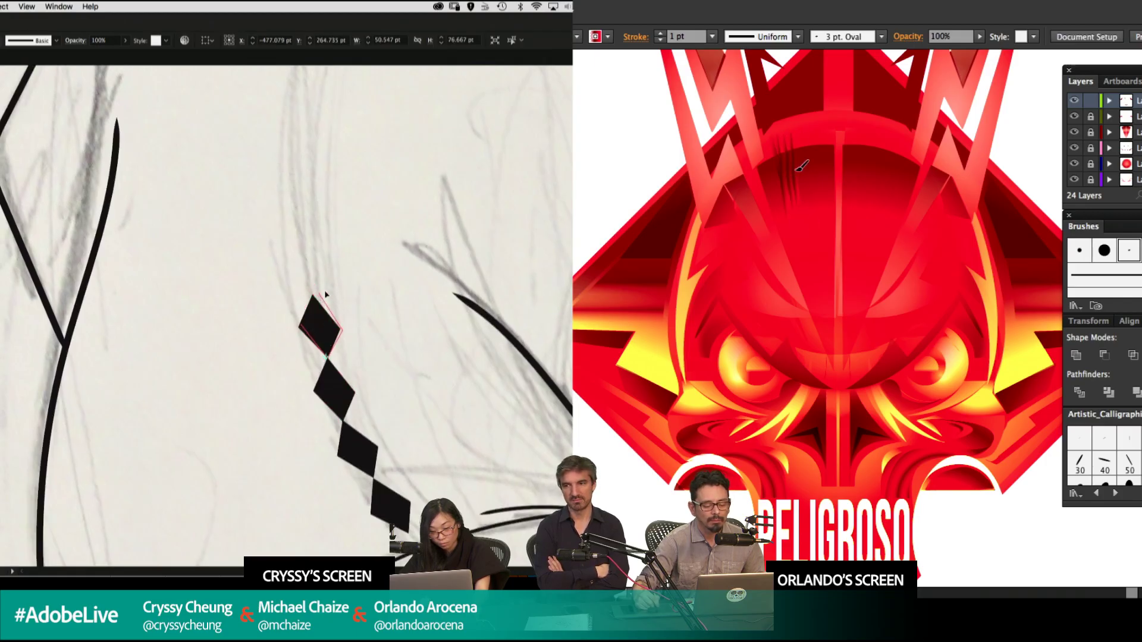
# Extend the diamond chain up the tiger's back, rotating the copies to follow the sketch line, and add further brush strokes to the mask's forehead.
pyautogui.click(326, 294)
pyautogui.scroll(3, 327, 309)
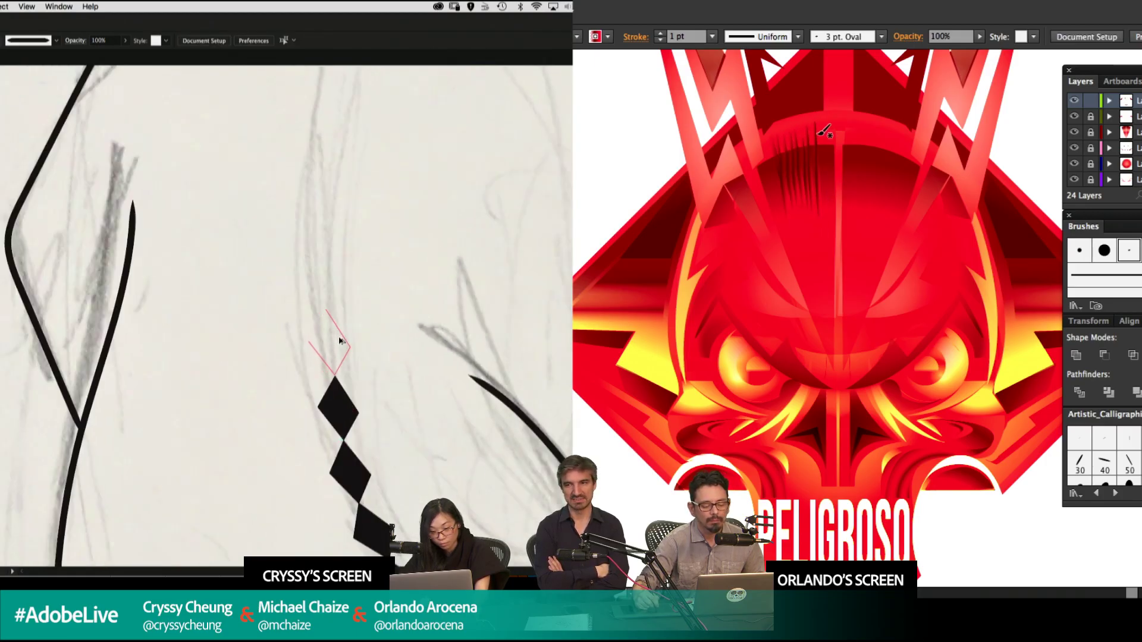
pyautogui.moveTo(340, 341); pyautogui.dragTo(340, 341)
pyautogui.moveTo(819, 119); pyautogui.dragTo(828, 205)
pyautogui.press('r')
pyautogui.click(334, 375)
pyautogui.moveTo(326, 308); pyautogui.dragTo(332, 307)
pyautogui.scroll(2, 367, 340)
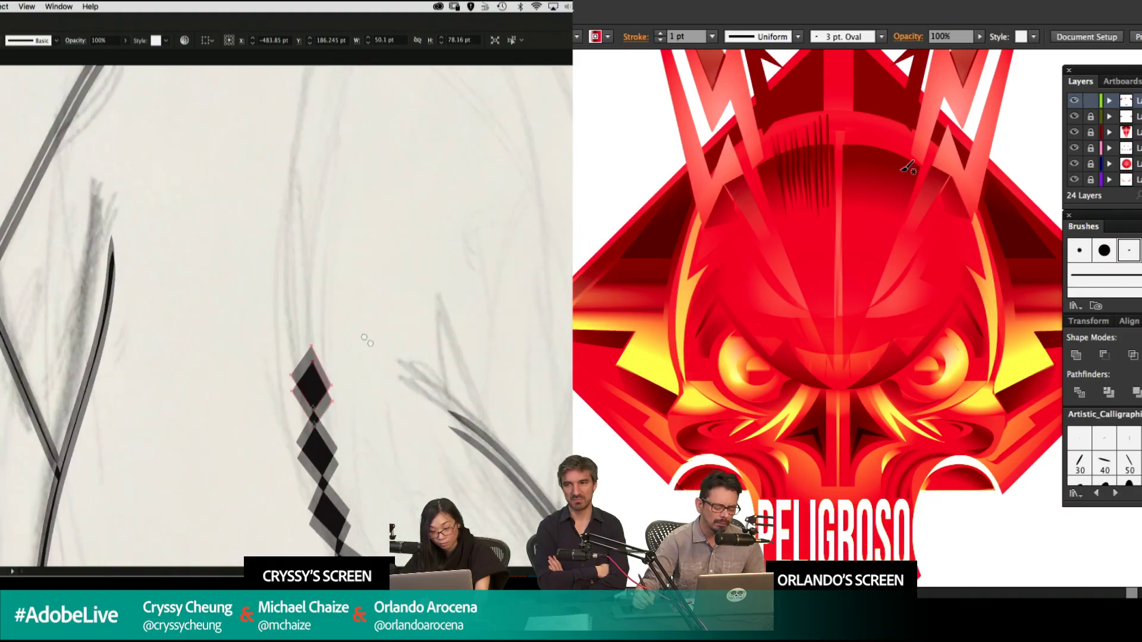
pyautogui.moveTo(343, 429); pyautogui.dragTo(341, 381)
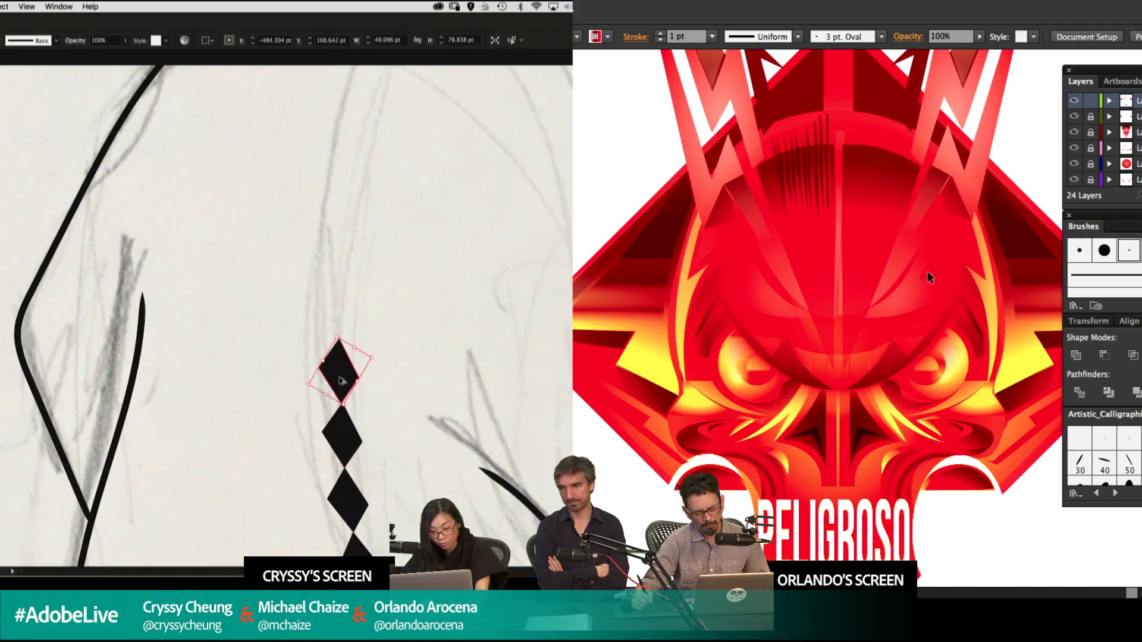
# Undo the thin brush strokes painted on the mask's forehead.
pyautogui.press('super+z')
pyautogui.press('super+z')
pyautogui.press('super+z')
pyautogui.press('super+z')
pyautogui.press('super+z')
pyautogui.press('super+z')
pyautogui.press('super+z')
pyautogui.press('super+z')
pyautogui.press('super+z')
pyautogui.press('super+z')
# Add another diamond at the upper end of the chain and rotate it to follow the curve of the back.
pyautogui.moveTo(340, 313); pyautogui.dragTo(340, 254)
pyautogui.press('r')
pyautogui.click(339, 274)
pyautogui.moveTo(339, 210); pyautogui.dragTo(352, 213)
pyautogui.press('super+shift+a')
# Examine the diamond chain against the whole tiger drawing, and the upper part of the mask.
pyautogui.moveTo(429, 154); pyautogui.dragTo(390, 395)
pyautogui.moveTo(910, 339); pyautogui.dragTo(922, 278)
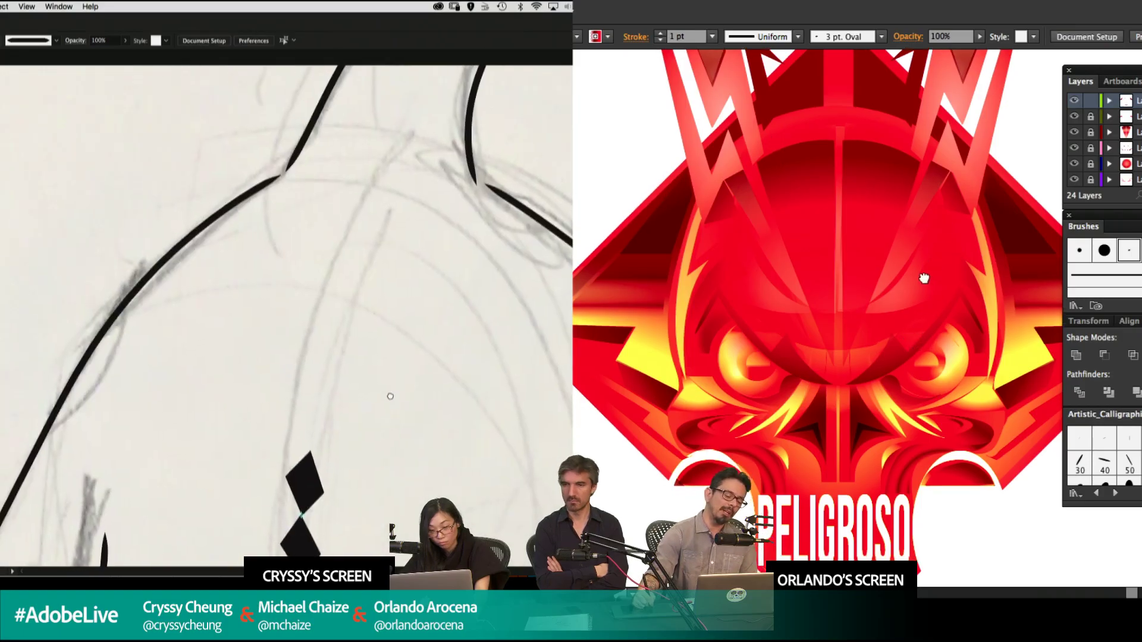
pyautogui.moveTo(390, 395); pyautogui.dragTo(390, 403)
pyautogui.moveTo(923, 278); pyautogui.dragTo(935, 351)
pyautogui.moveTo(390, 403); pyautogui.dragTo(365, 179)
pyautogui.moveTo(936, 351); pyautogui.dragTo(938, 383)
pyautogui.press('super+minus')
pyautogui.press('super+minus')
pyautogui.press('super+minus')
pyautogui.press('super+minus')
pyautogui.press('super+minus')
pyautogui.press('super+minus')
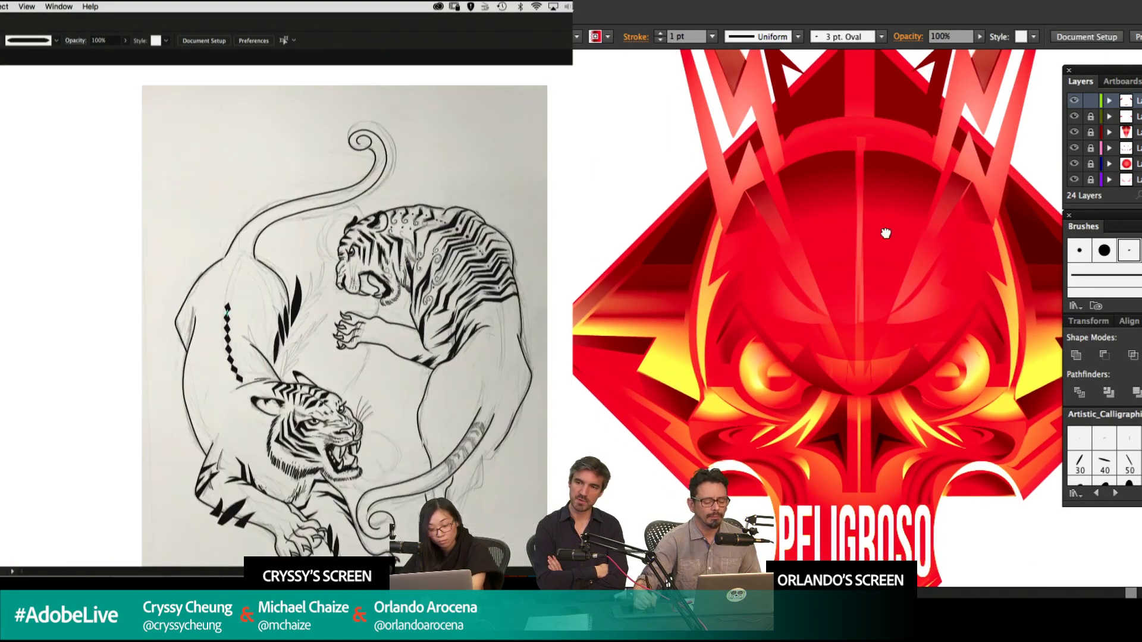
pyautogui.press('super+equal')
pyautogui.moveTo(884, 232); pyautogui.dragTo(887, 316)
pyautogui.moveTo(383, 319); pyautogui.dragTo(476, 228)
pyautogui.scroll(6, 388, 369)
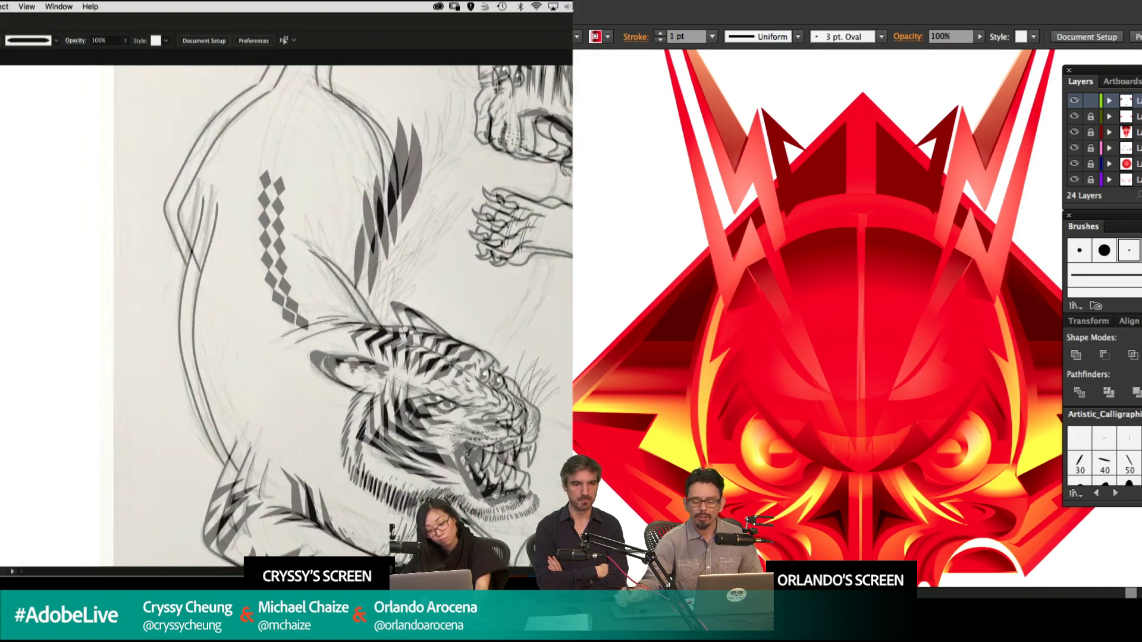
pyautogui.scroll(5, 388, 369)
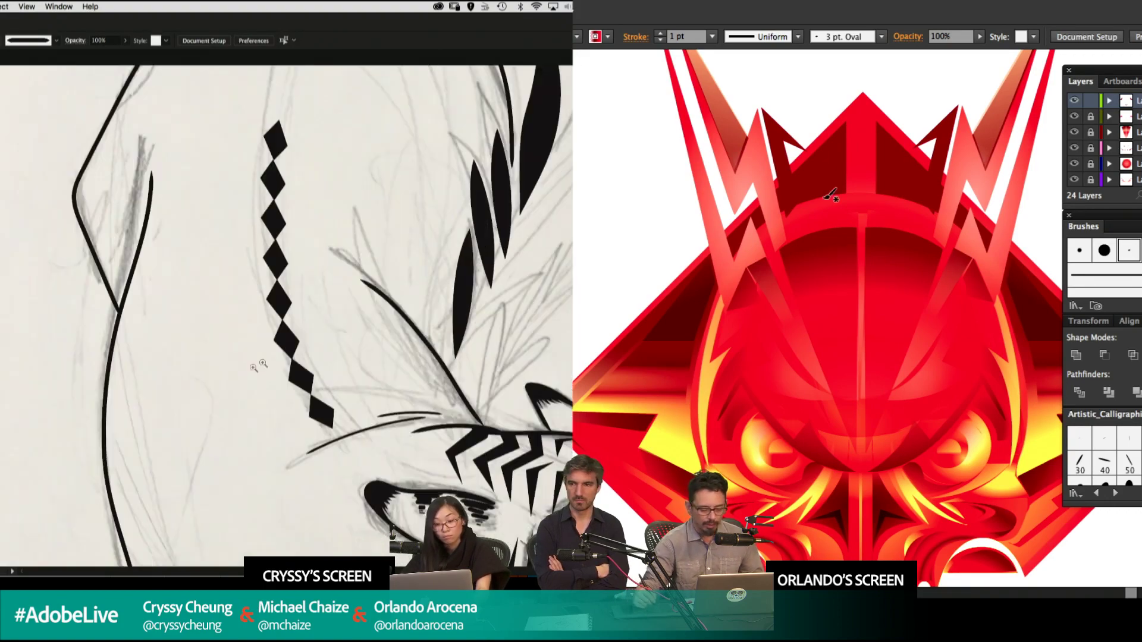
# Draw the outer edge of a pointed stripe from the lowest diamond down to a tip on the tiger's flank.
pyautogui.moveTo(451, 298)
pyautogui.mouseDown()
pyautogui.moveTo(471, 339)
pyautogui.moveTo(380, 326)
pyautogui.mouseUp()
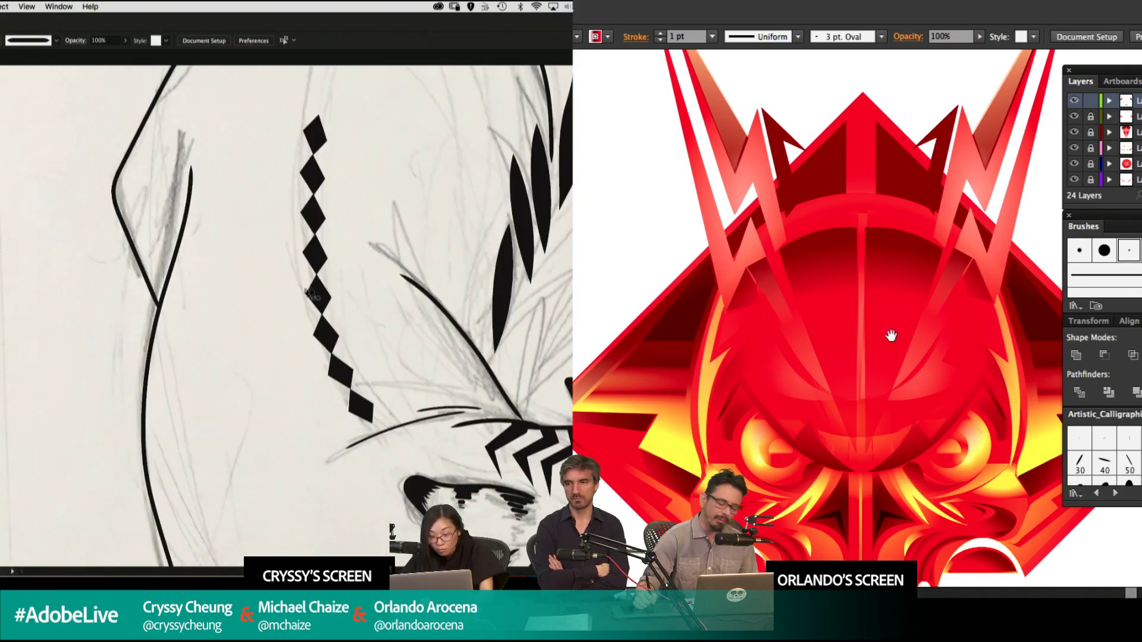
pyautogui.moveTo(893, 328); pyautogui.dragTo(887, 209)
pyautogui.moveTo(400, 363); pyautogui.dragTo(388, 262)
pyautogui.moveTo(887, 209); pyautogui.dragTo(886, 318)
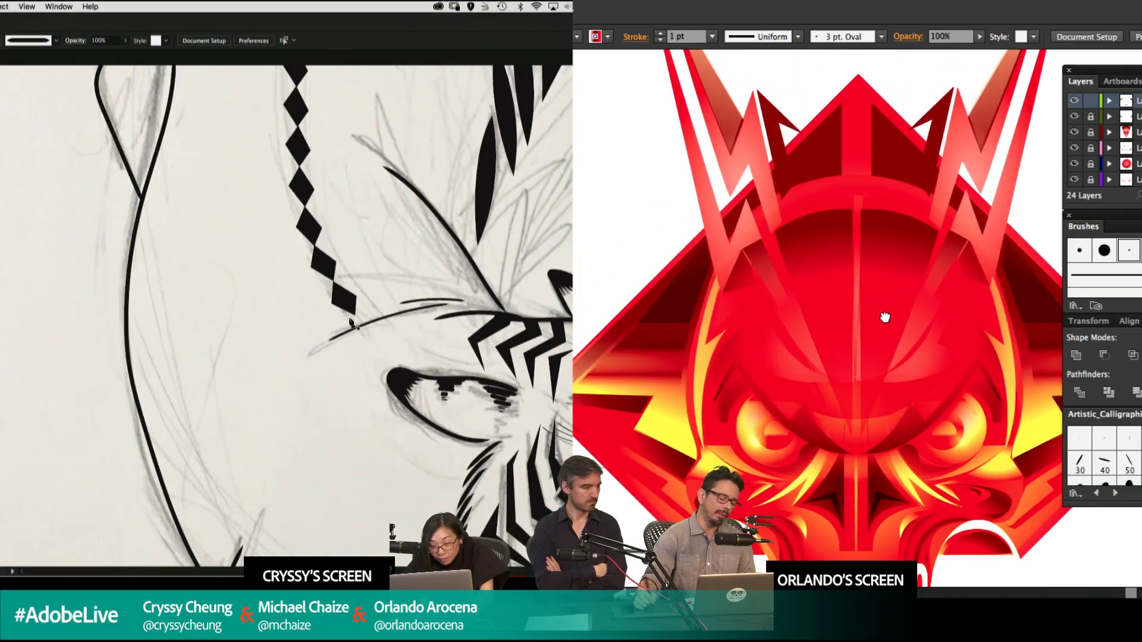
pyautogui.click(349, 319)
pyautogui.click(318, 304)
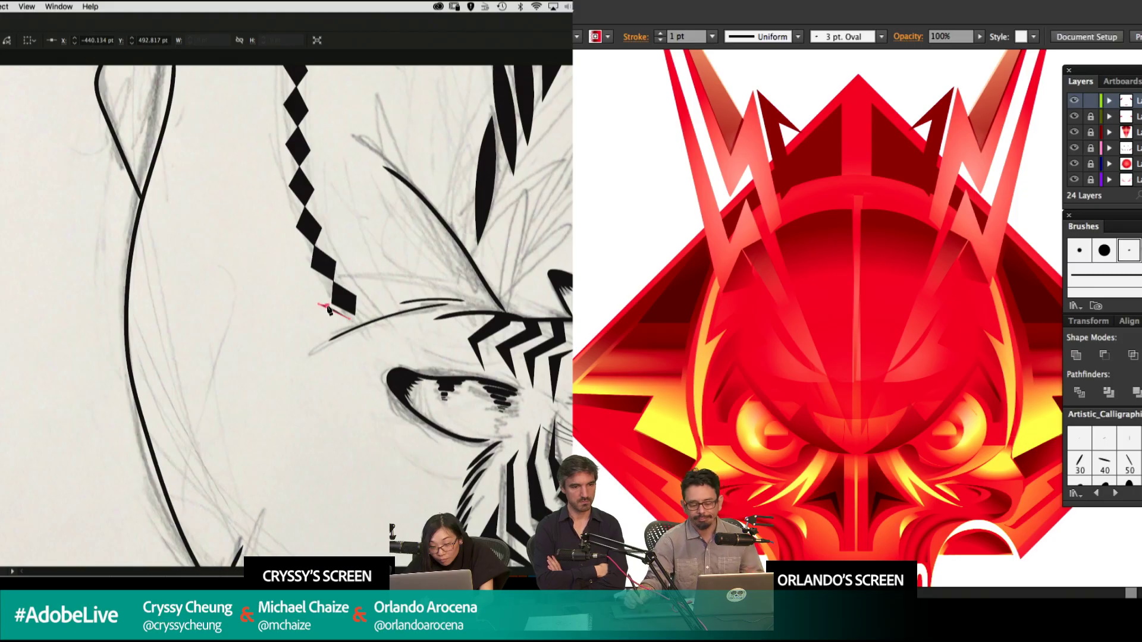
pyautogui.scroll(-8, 1095, 178)
pyautogui.click(326, 285)
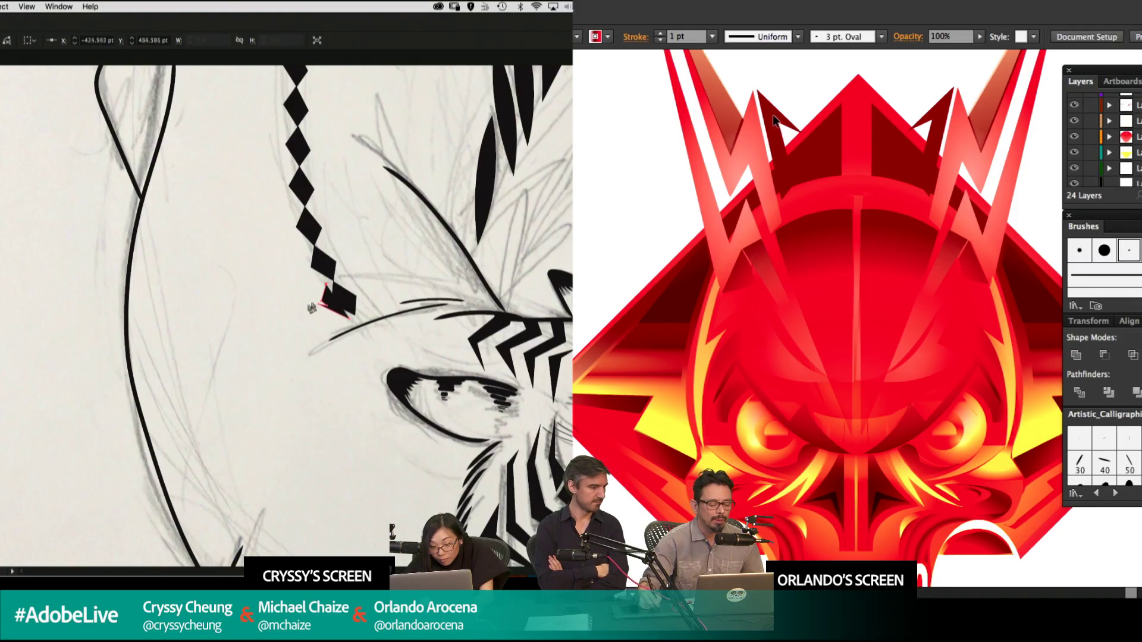
pyautogui.scroll(5, 1095, 149)
pyautogui.click(269, 305)
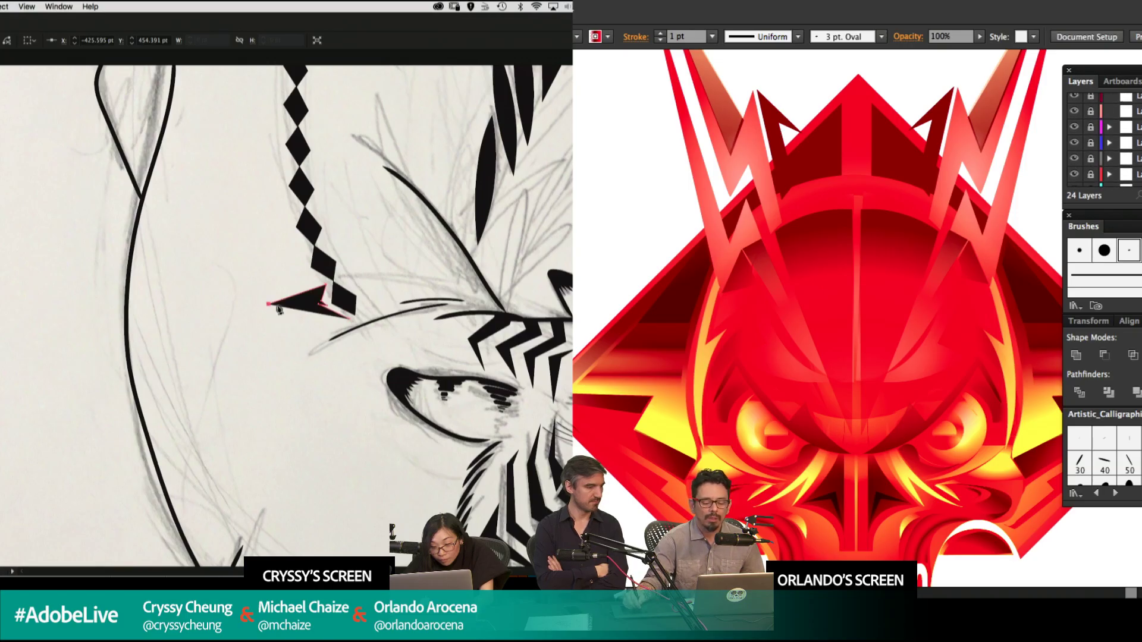
pyautogui.moveTo(283, 325); pyautogui.dragTo(387, 269)
pyautogui.press('super+minus')
pyautogui.click(341, 270)
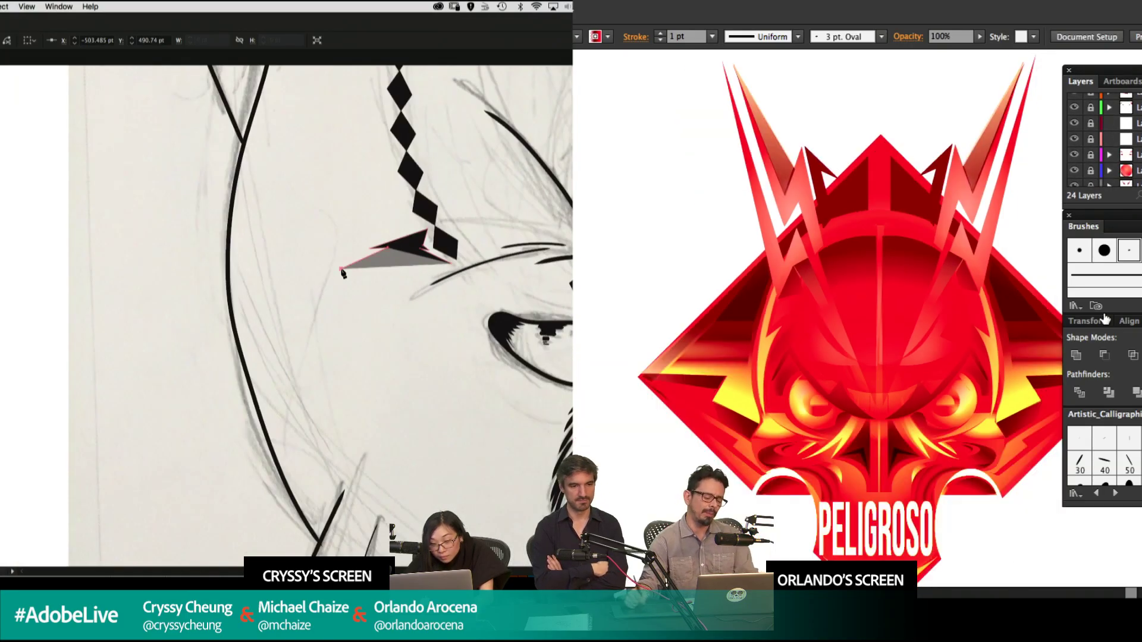
pyautogui.moveTo(921, 320); pyautogui.dragTo(860, 276)
pyautogui.click(301, 360)
# Remove the fill from the stripe path and draw its jagged inner edge back to the lowest diamond.
pyautogui.press('/')
pyautogui.click(352, 275)
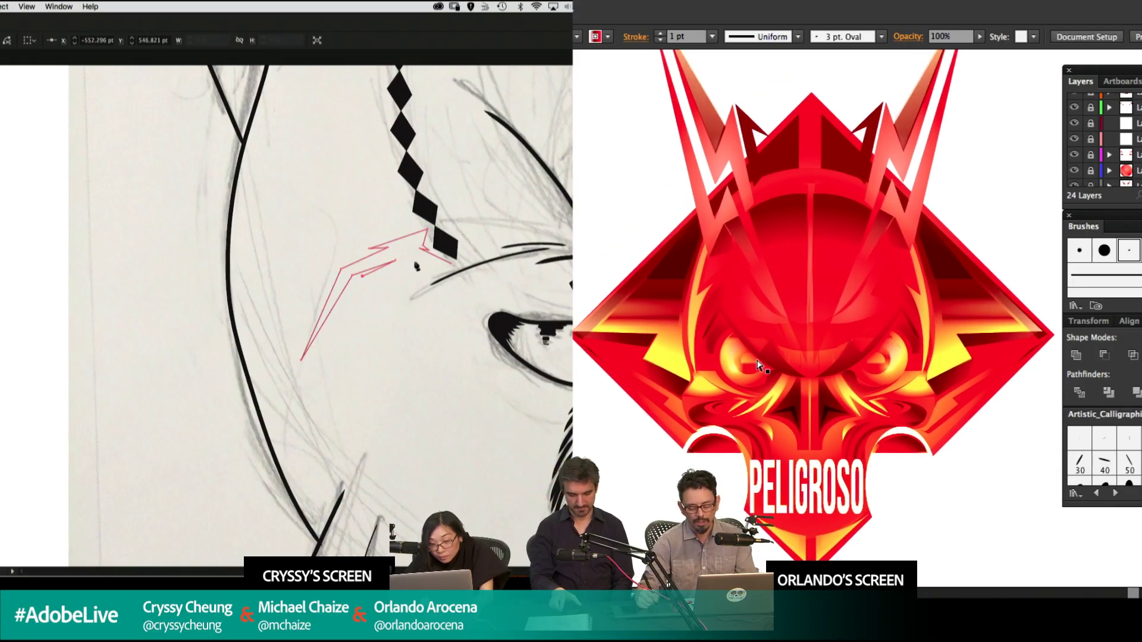
pyautogui.click(417, 260)
pyautogui.press('super+plus')
pyautogui.click(391, 272)
pyautogui.moveTo(854, 216); pyautogui.dragTo(875, 282)
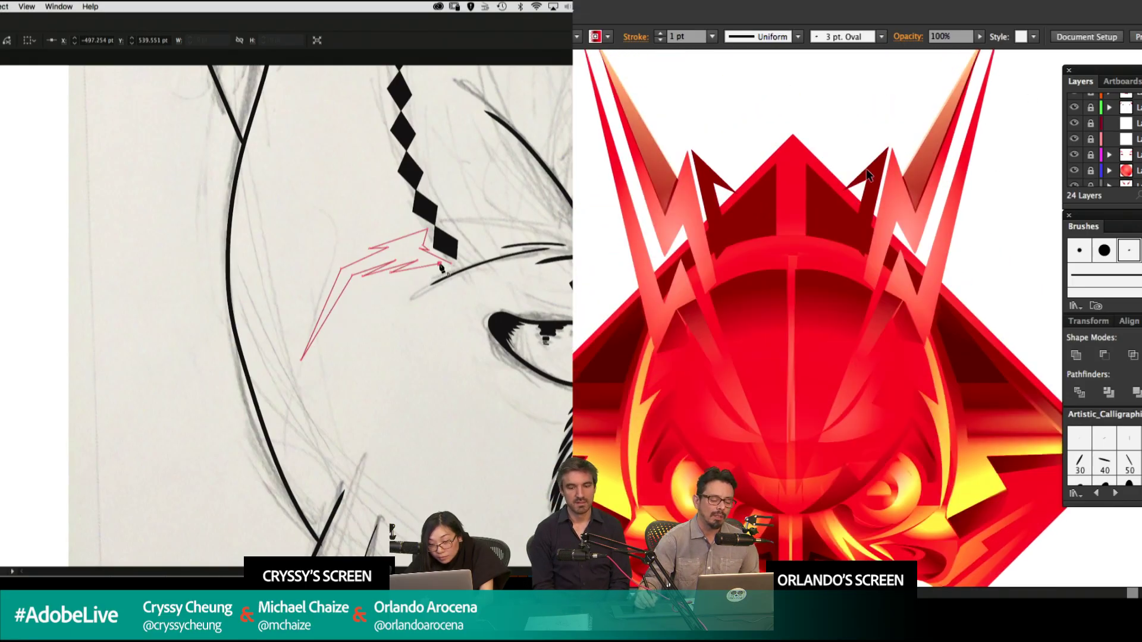
pyautogui.click(427, 273)
pyautogui.click(453, 263)
# Finish the tiger stripe with a black fill and unlock the mask artwork's layers.
pyautogui.moveTo(1090, 108); pyautogui.dragTo(1083, 220)
pyautogui.press(',')
pyautogui.keyDown('super'); pyautogui.click(438, 276); pyautogui.keyUp('super')
pyautogui.scroll(10, 1120, 123)
pyautogui.moveTo(592, 180); pyautogui.dragTo(431, 239)
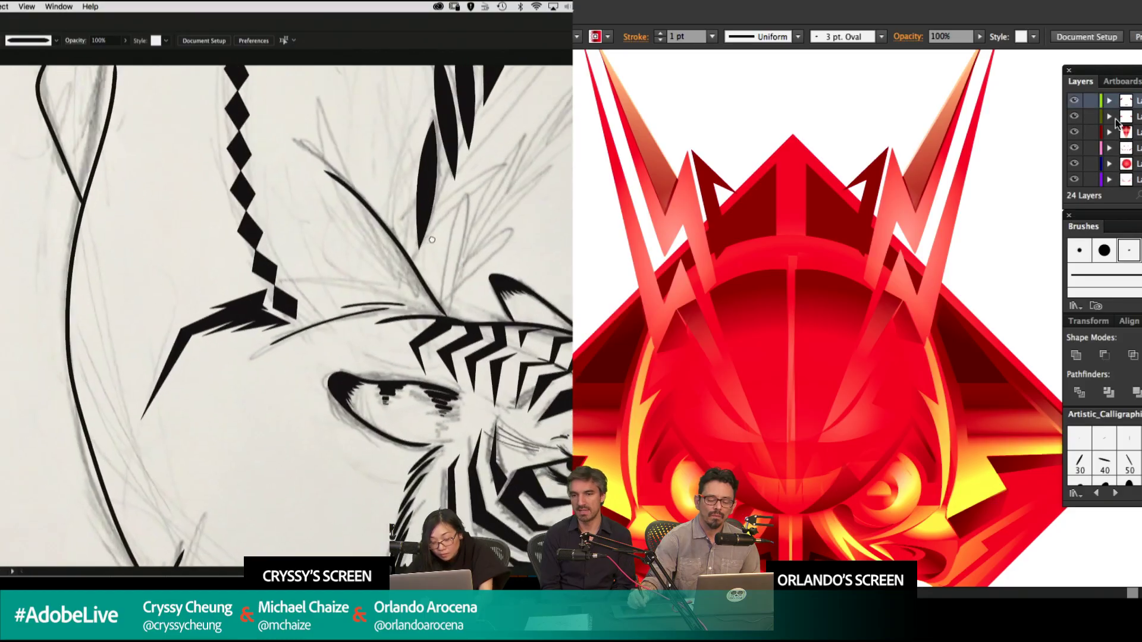
pyautogui.scroll(-1, 1117, 124)
# Raise the bottom anchor of the dark red spike beside the mask's right horn and start a stripe outline at the tiger's lowest diamond.
pyautogui.click(876, 182)
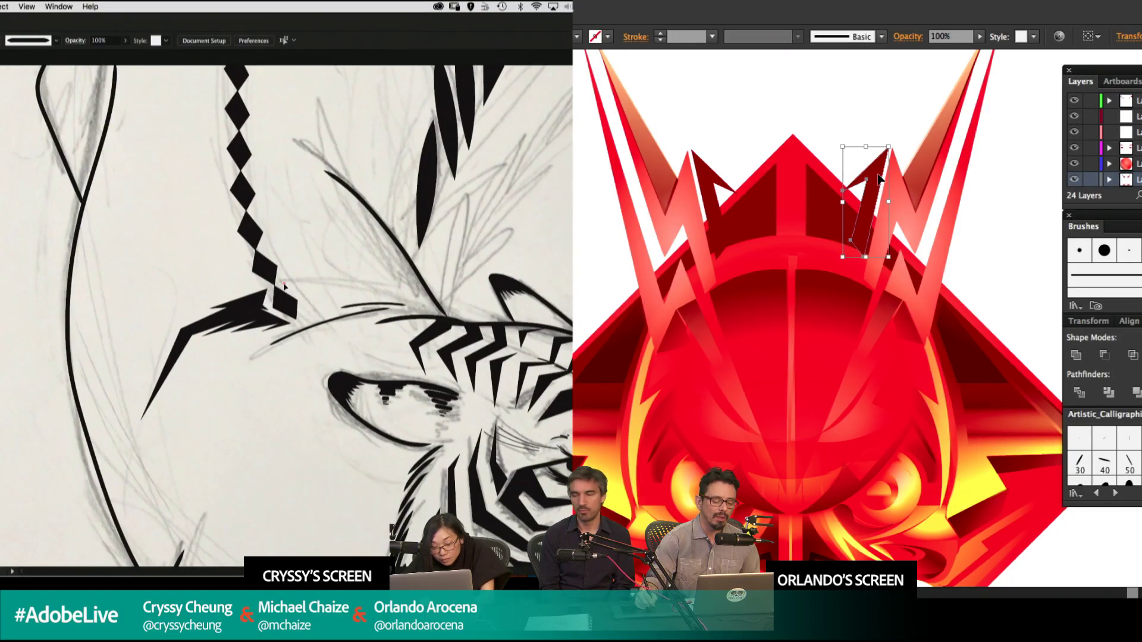
pyautogui.click(285, 285)
pyautogui.press('a')
pyautogui.click(310, 299)
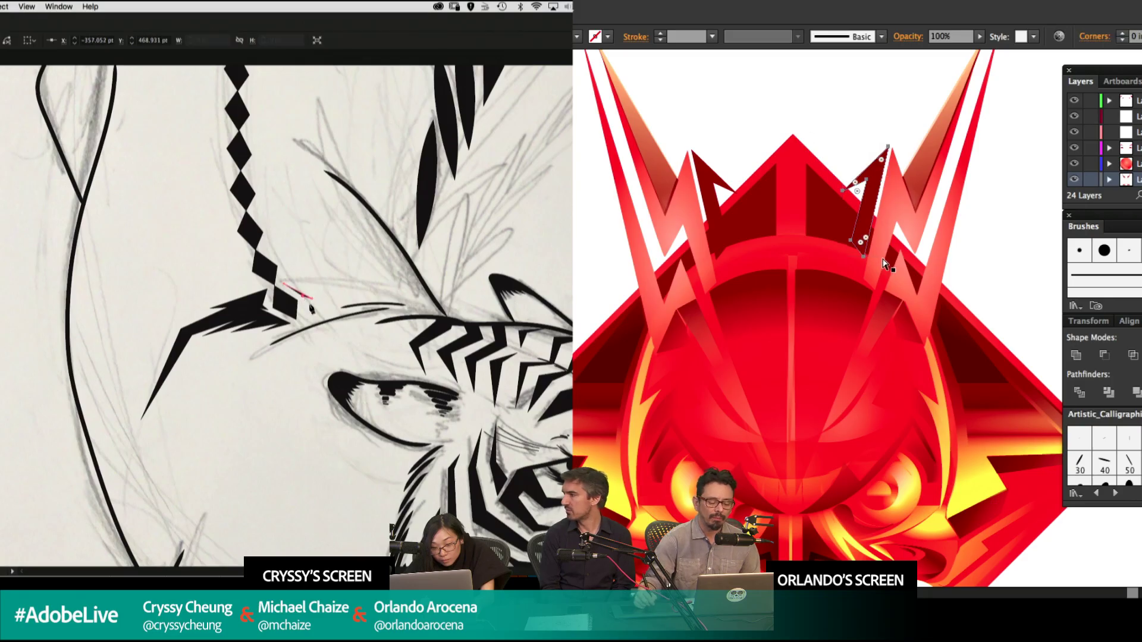
pyautogui.click(863, 258)
pyautogui.click(302, 318)
pyautogui.moveTo(864, 257); pyautogui.dragTo(864, 249)
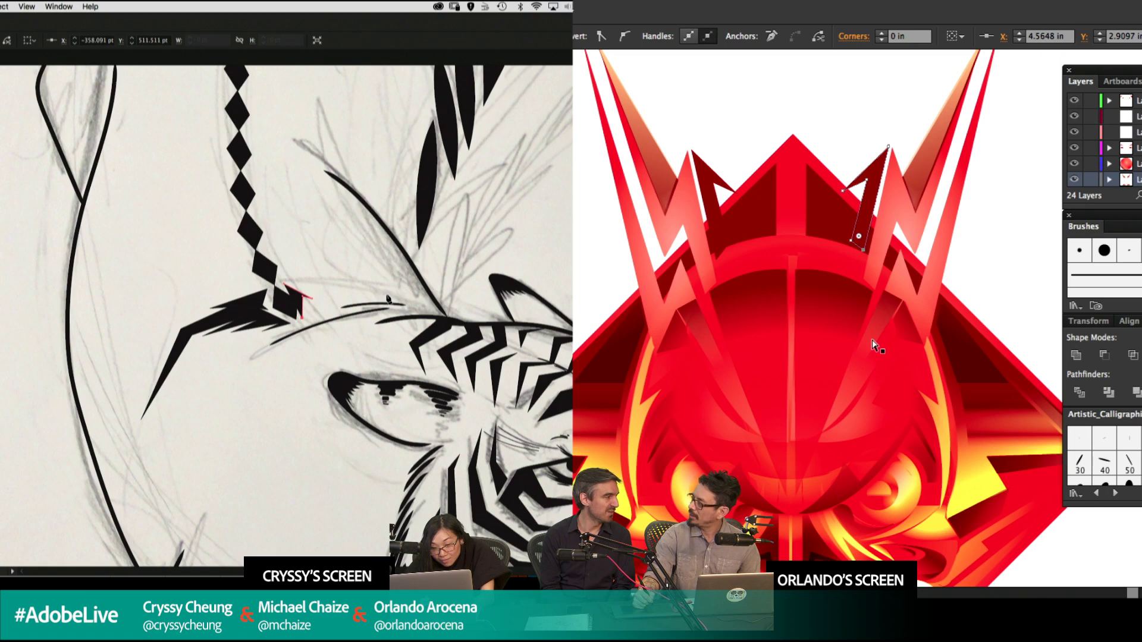
# Extend the jagged tiger stripe to the ear line and raise the bottom anchor of the dark red spike beside the mask's left horn.
pyautogui.click(387, 296)
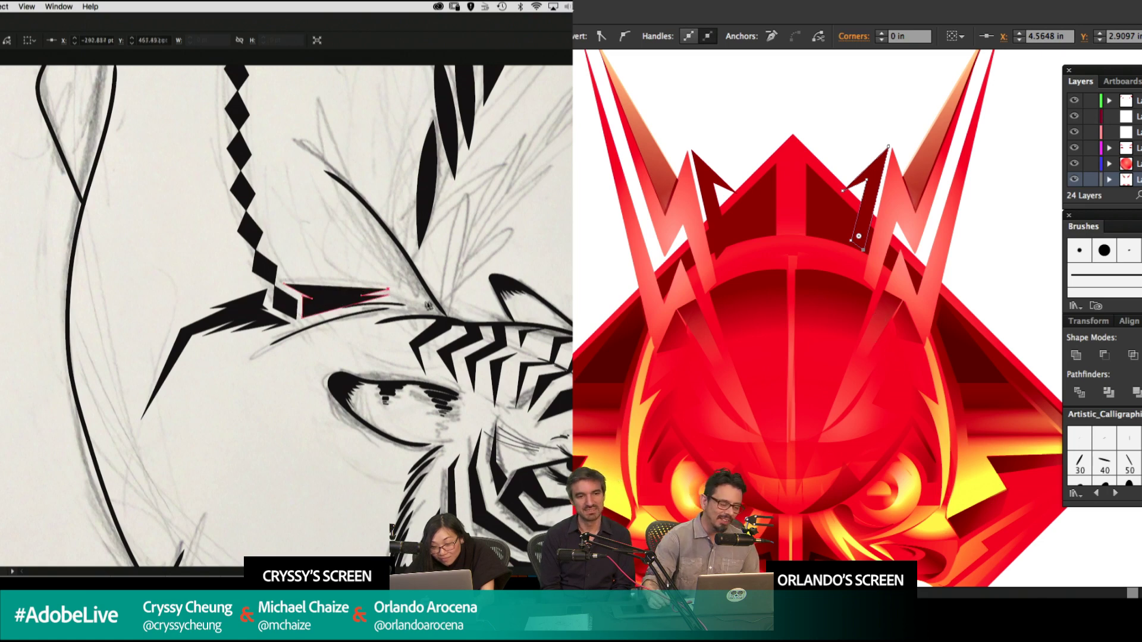
pyautogui.click(717, 270)
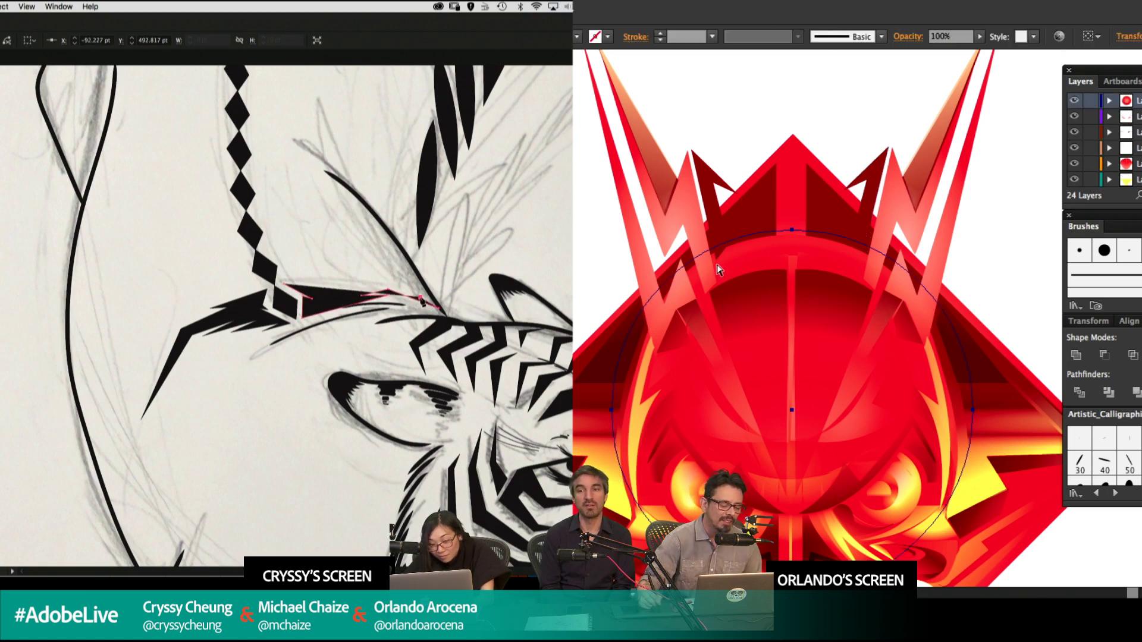
pyautogui.click(716, 213)
pyautogui.moveTo(715, 261); pyautogui.dragTo(715, 251)
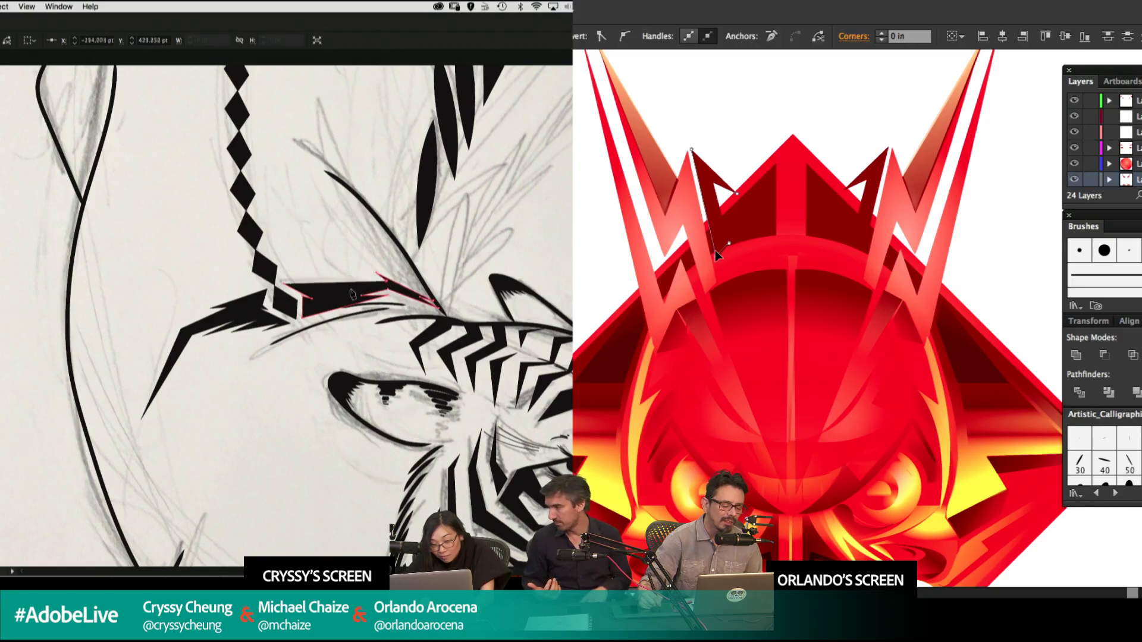
pyautogui.click(821, 68)
pyautogui.keyDown('ctrl'); pyautogui.click(353, 288); pyautogui.keyUp('ctrl')
# Check the whole mask illustration and lock its artwork layers.
pyautogui.press('super+minus')
pyautogui.press('super+minus')
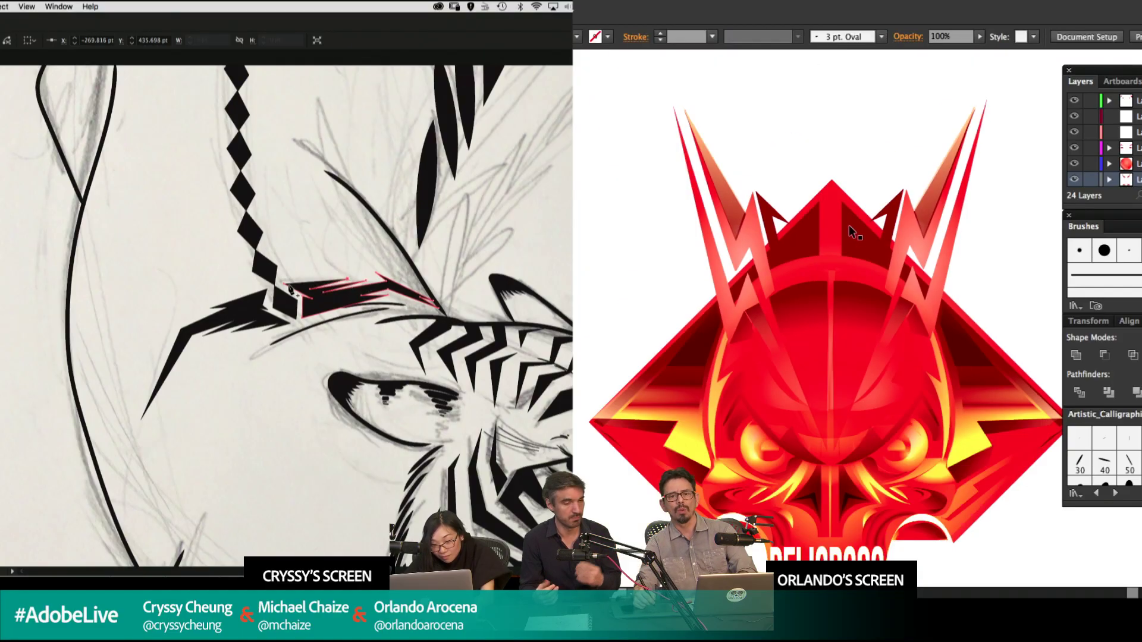
pyautogui.moveTo(779, 250); pyautogui.dragTo(728, 222)
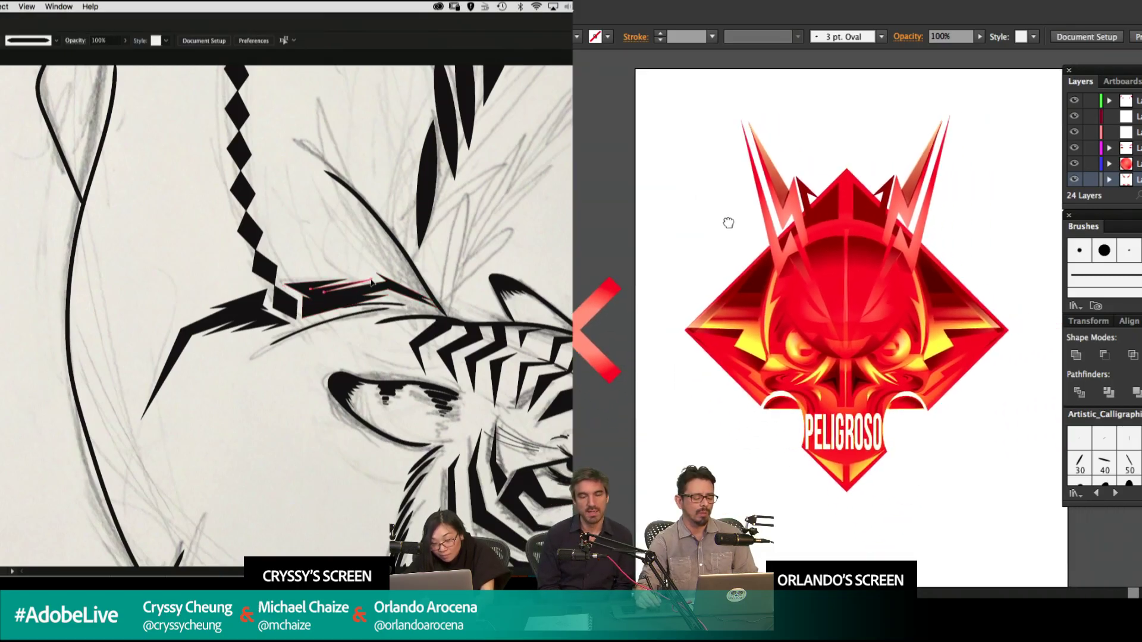
pyautogui.press('super+plus')
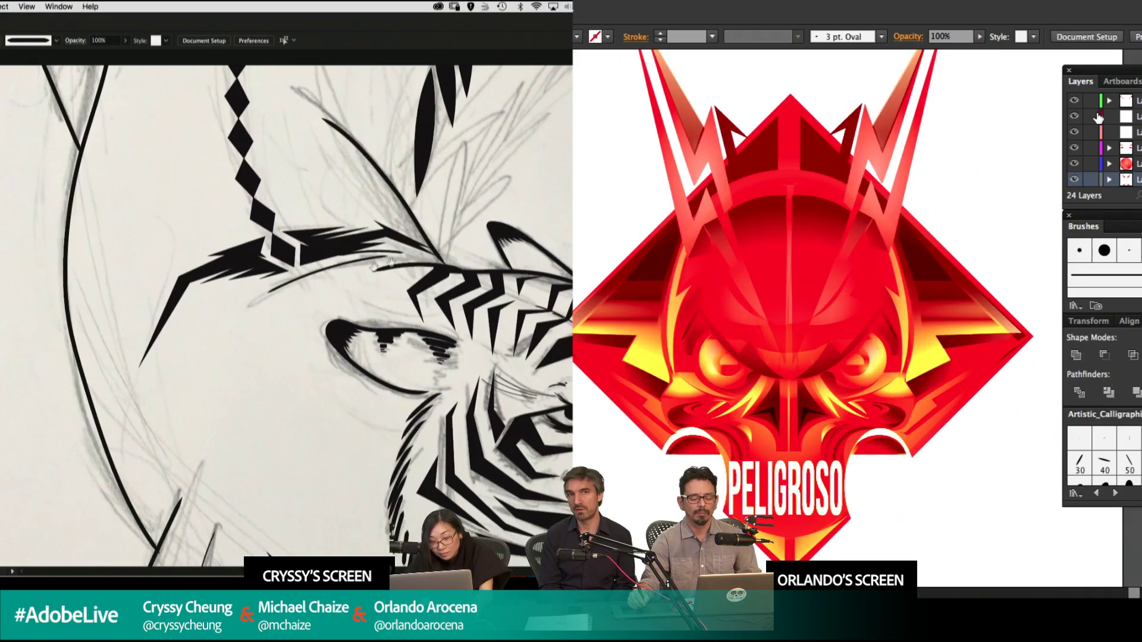
pyautogui.moveTo(1091, 101); pyautogui.dragTo(1093, 219)
pyautogui.scroll(3, 388, 239)
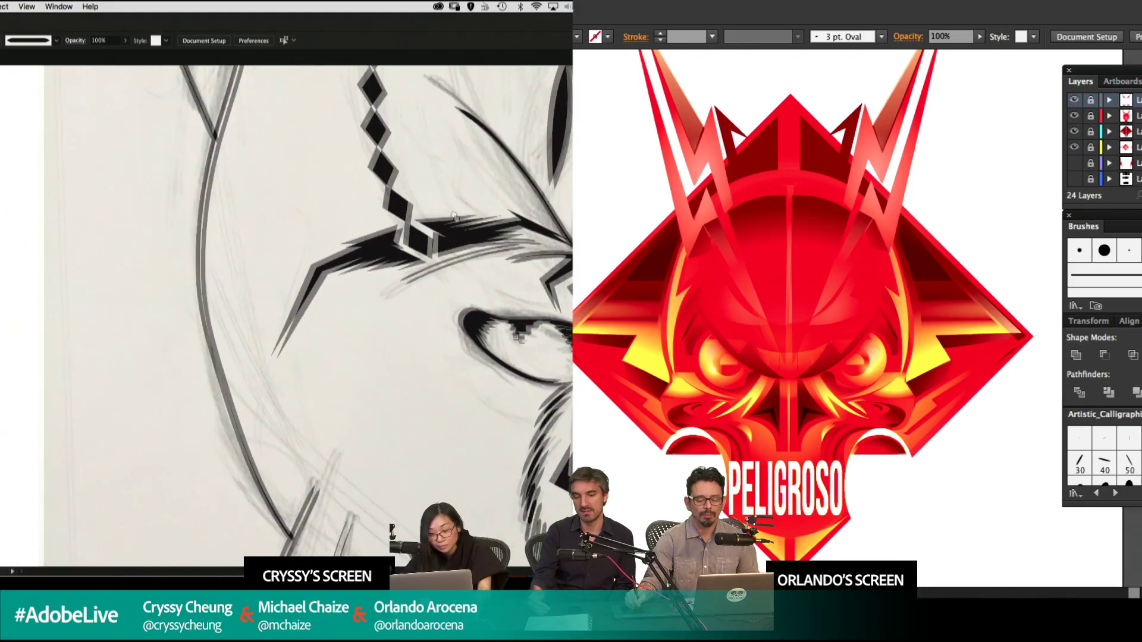
pyautogui.moveTo(1084, 166); pyautogui.dragTo(1083, 215)
# Draw a thin jagged black stripe above the tiger's left flank stripe, and add a new layer to the mask document.
pyautogui.click(397, 232)
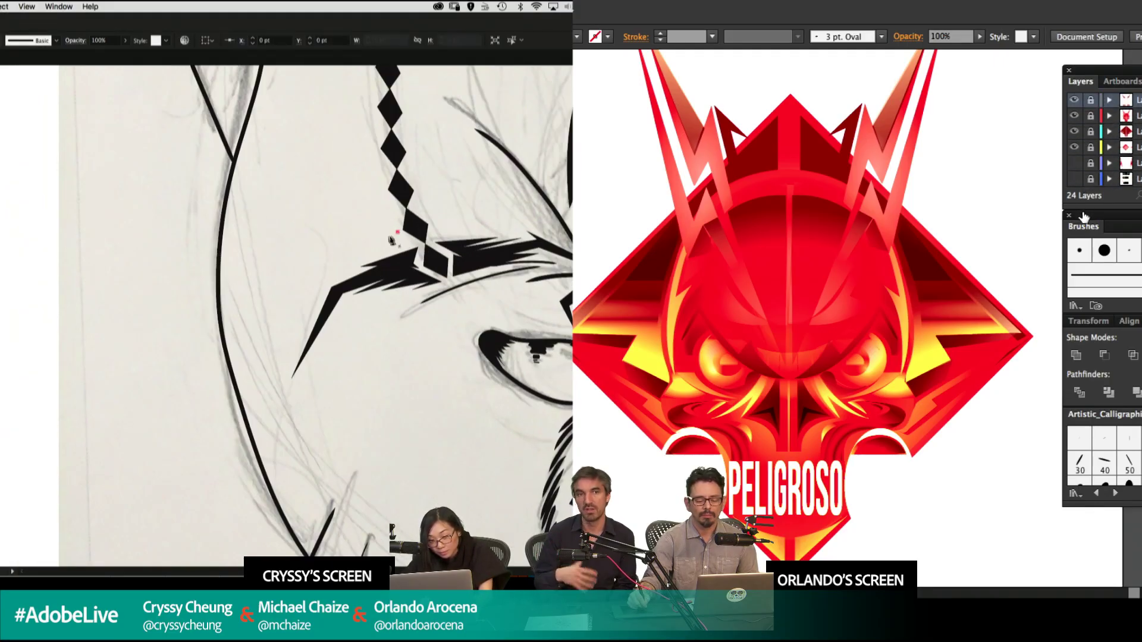
pyautogui.click(336, 257)
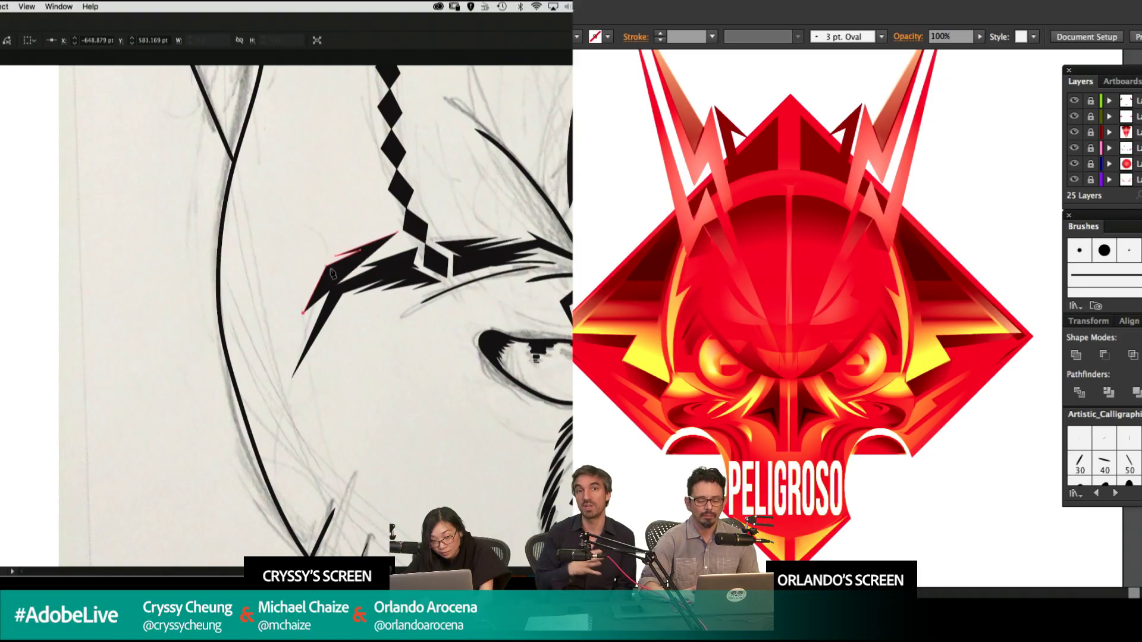
pyautogui.click(331, 270)
pyautogui.click(397, 245)
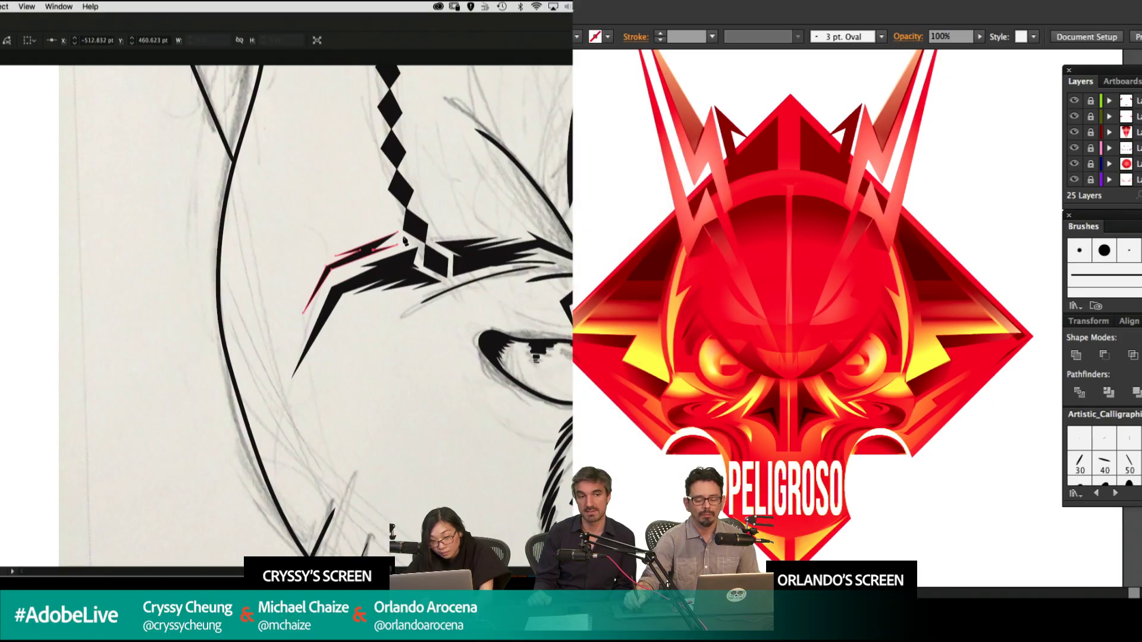
pyautogui.click(404, 237)
pyautogui.scroll(-5, 1105, 141)
pyautogui.click(397, 232)
pyautogui.press('shift+super+a')
# Move the mask's new layer to the top of the layer stack and begin a thin stripe right of the tiger's diamond chain.
pyautogui.moveTo(479, 203); pyautogui.dragTo(368, 239)
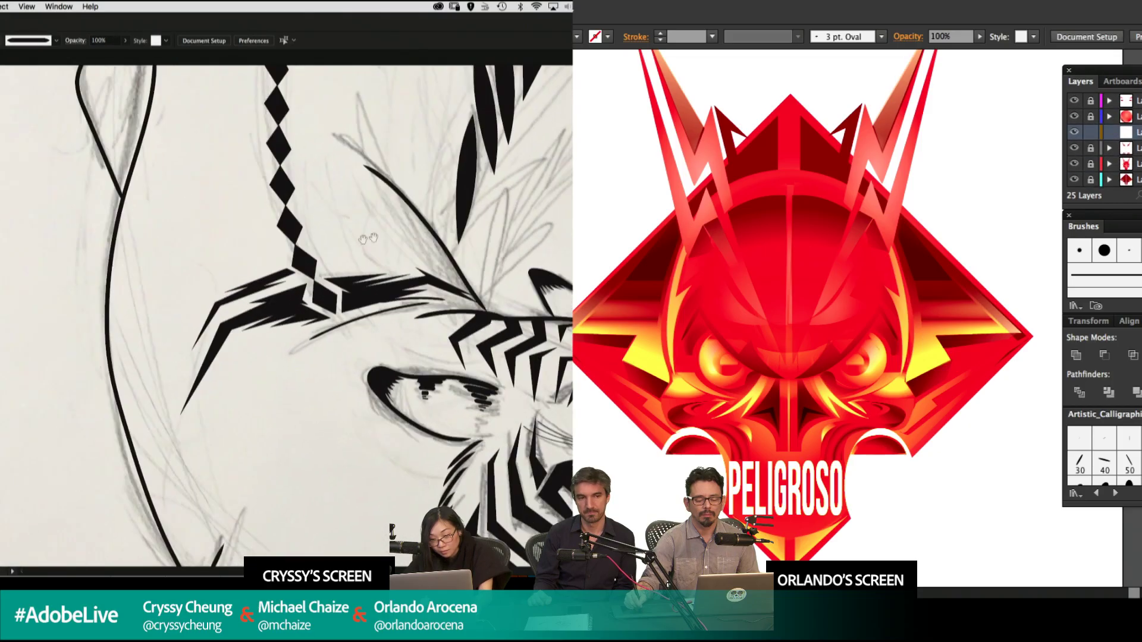
pyautogui.scroll(-3, 1104, 140)
pyautogui.click(323, 259)
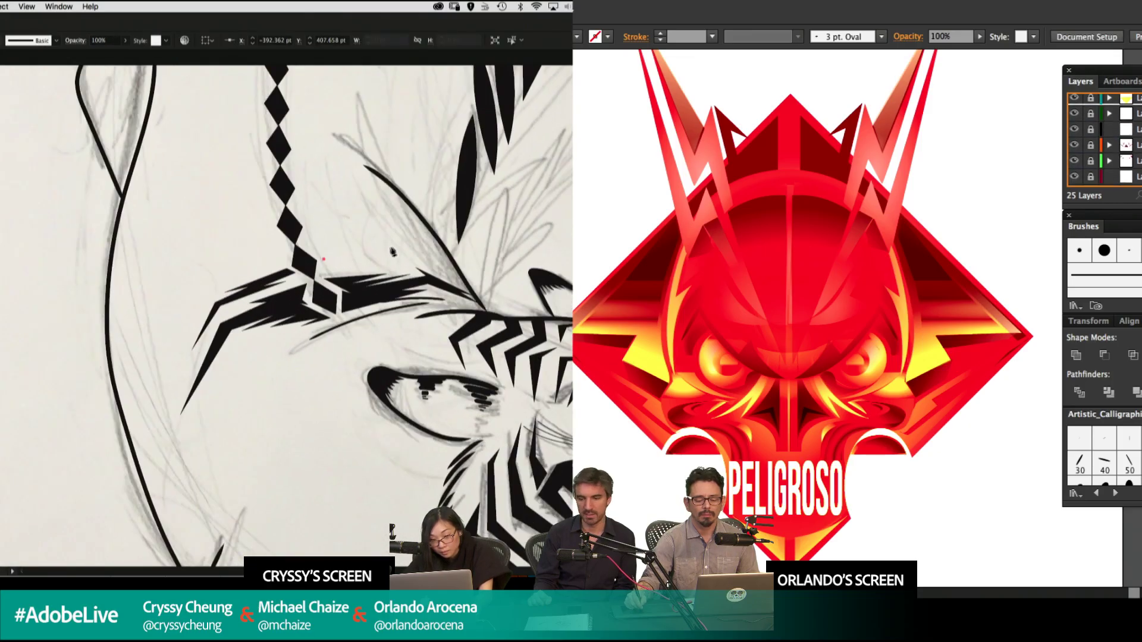
pyautogui.scroll(-3, 1103, 139)
pyautogui.click(397, 250)
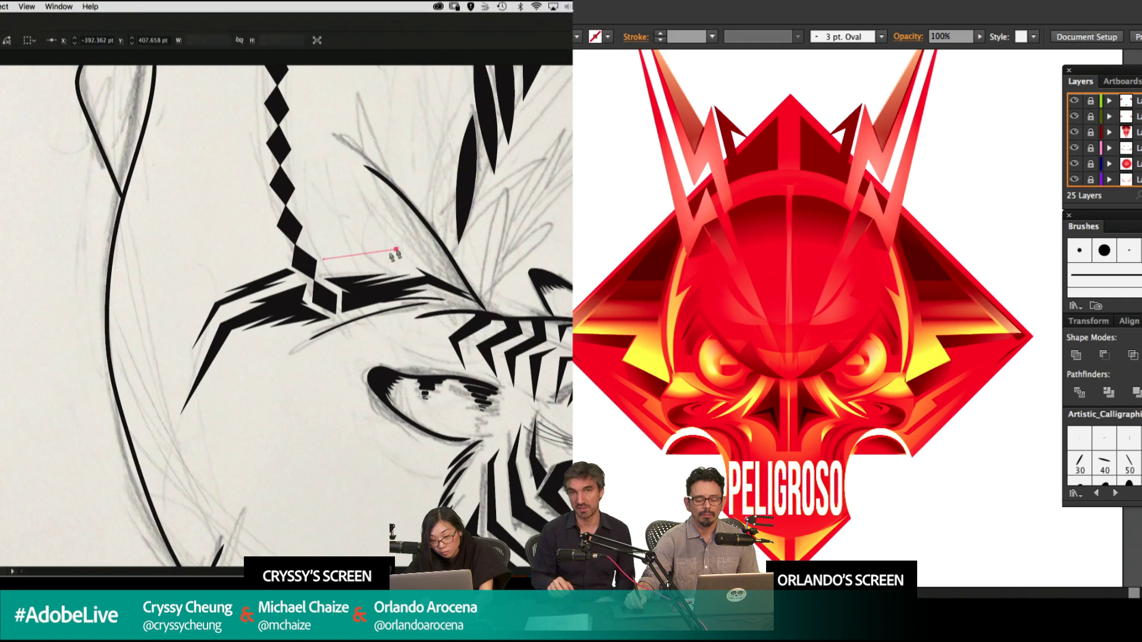
pyautogui.click(380, 256)
pyautogui.click(408, 253)
pyautogui.scroll(1, 1103, 140)
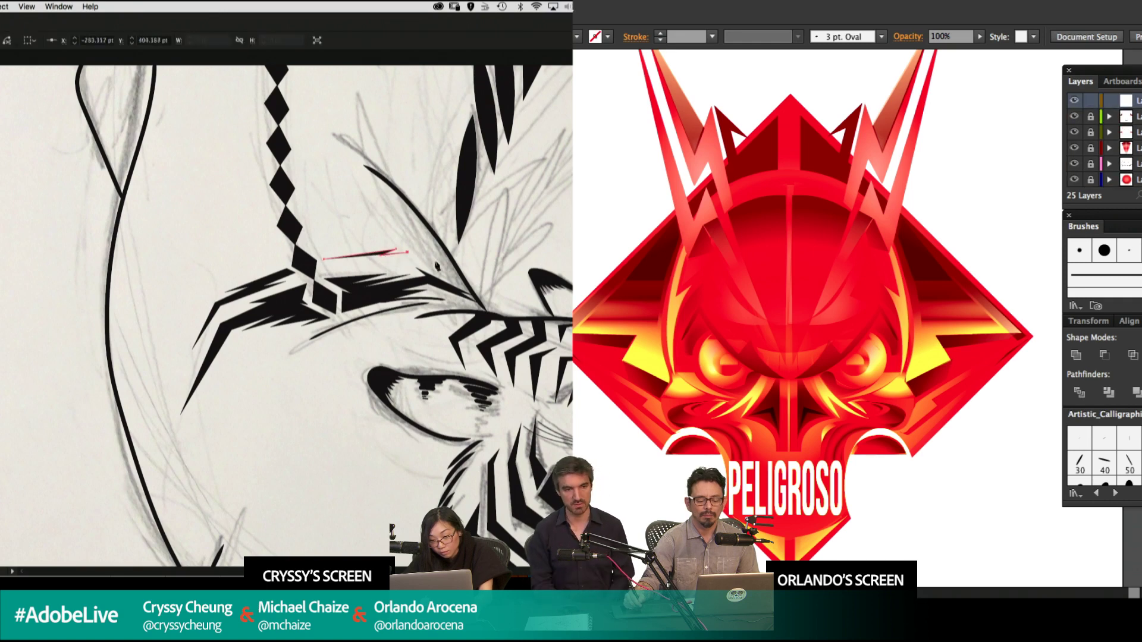
# Complete the thin black stripe between the diamond chain and the tiger's ear line, and activate the Paintbrush tool in the mask document.
pyautogui.click(440, 268)
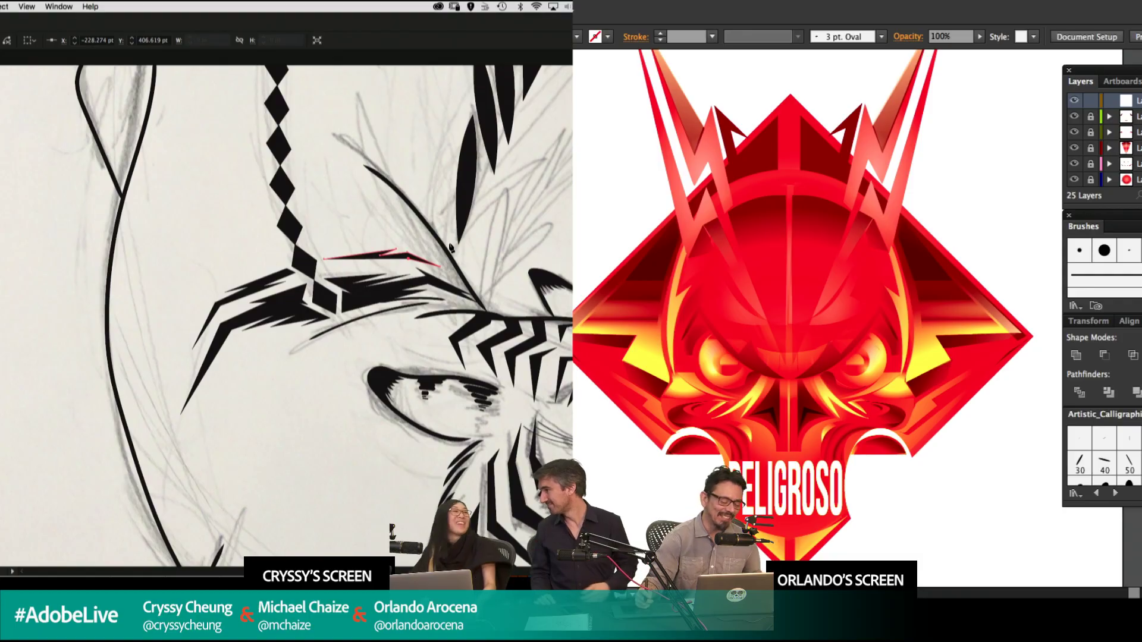
pyautogui.press('b')
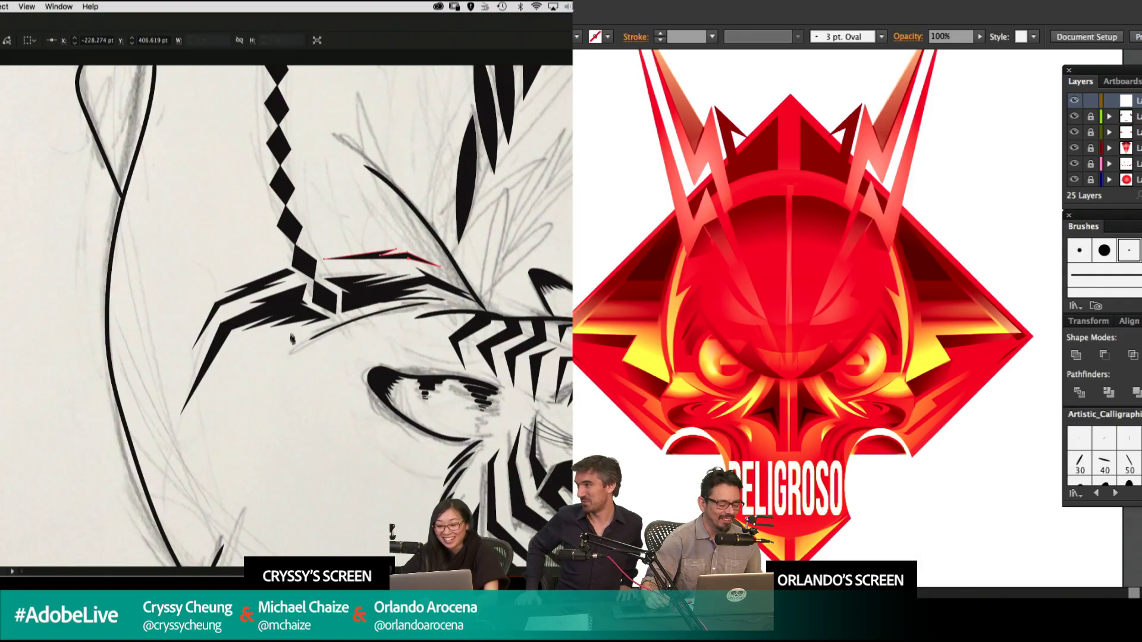
pyautogui.click(336, 271)
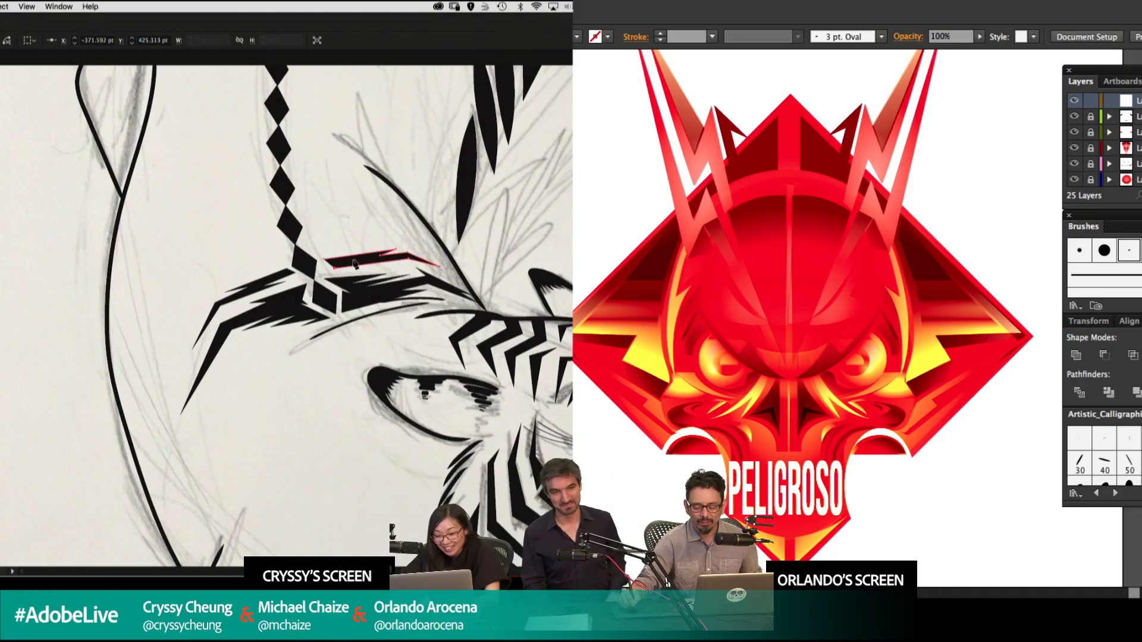
pyautogui.click(366, 264)
pyautogui.click(322, 266)
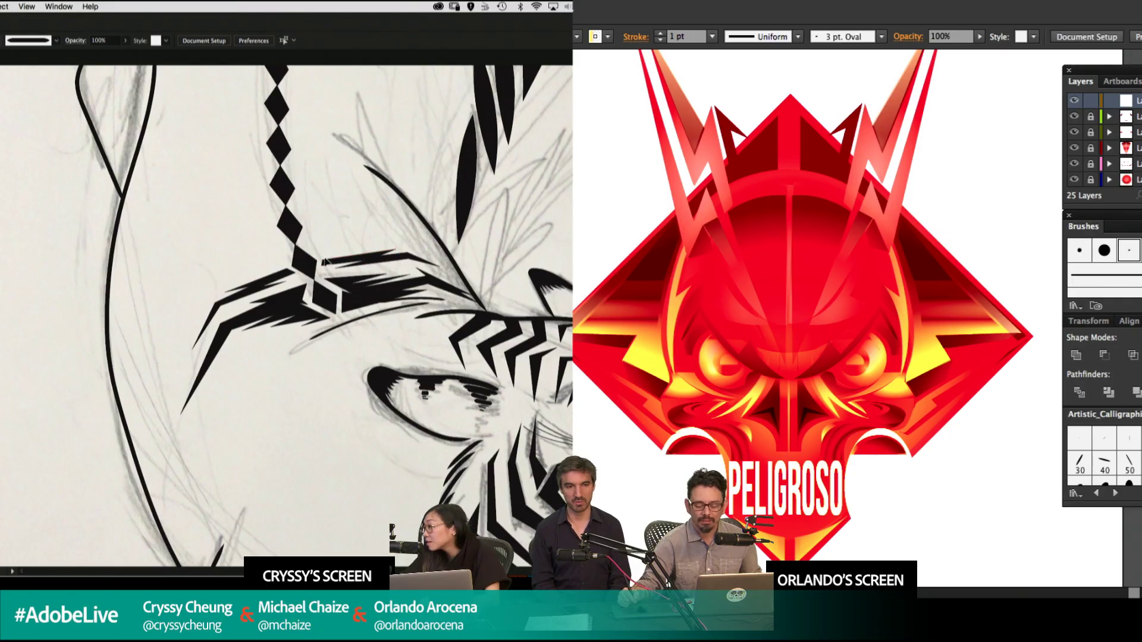
pyautogui.scroll(3, 359, 287)
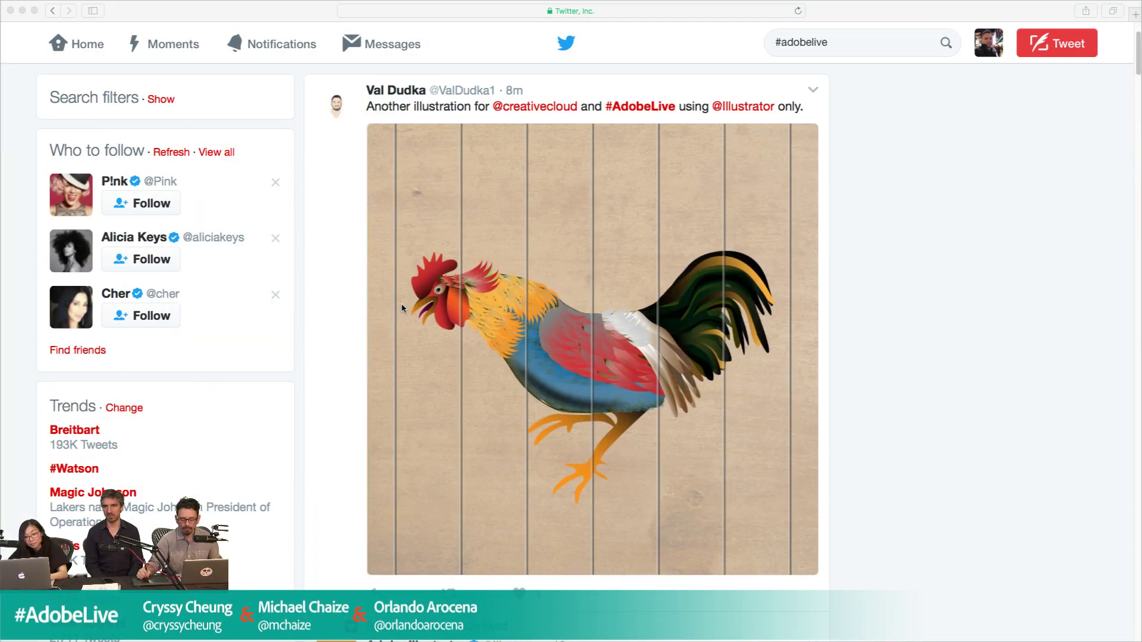
# Switch to Twitter and look through the illustrations posted under #AdobeLive as far as the frame-by-frame skateboarder animation.
pyautogui.click(1022, 335)
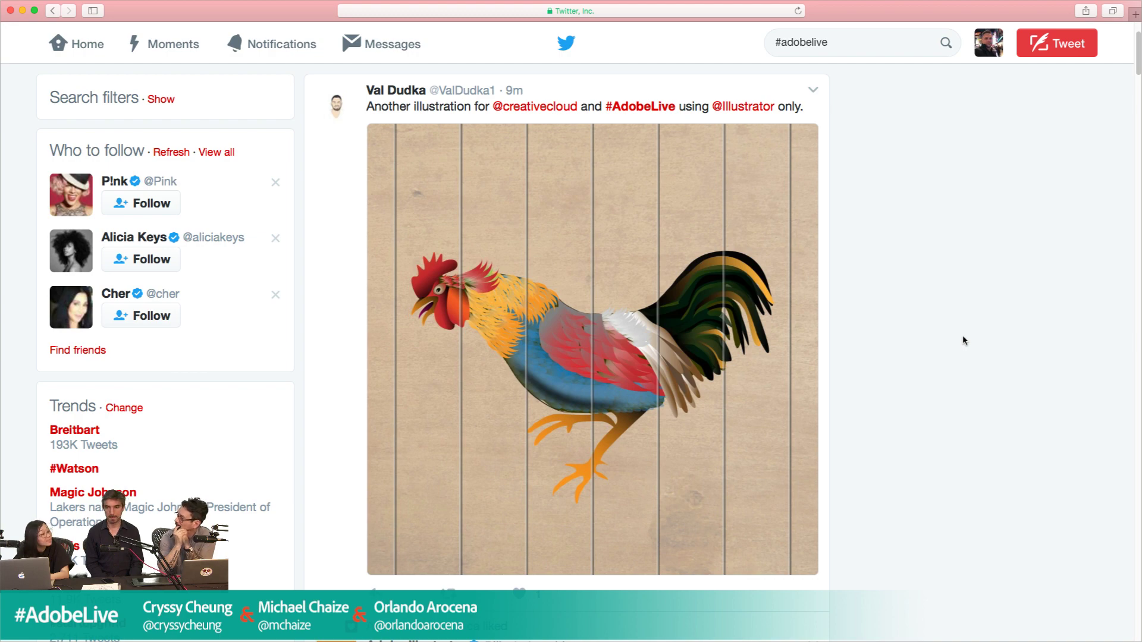
pyautogui.scroll(-1, 963, 336)
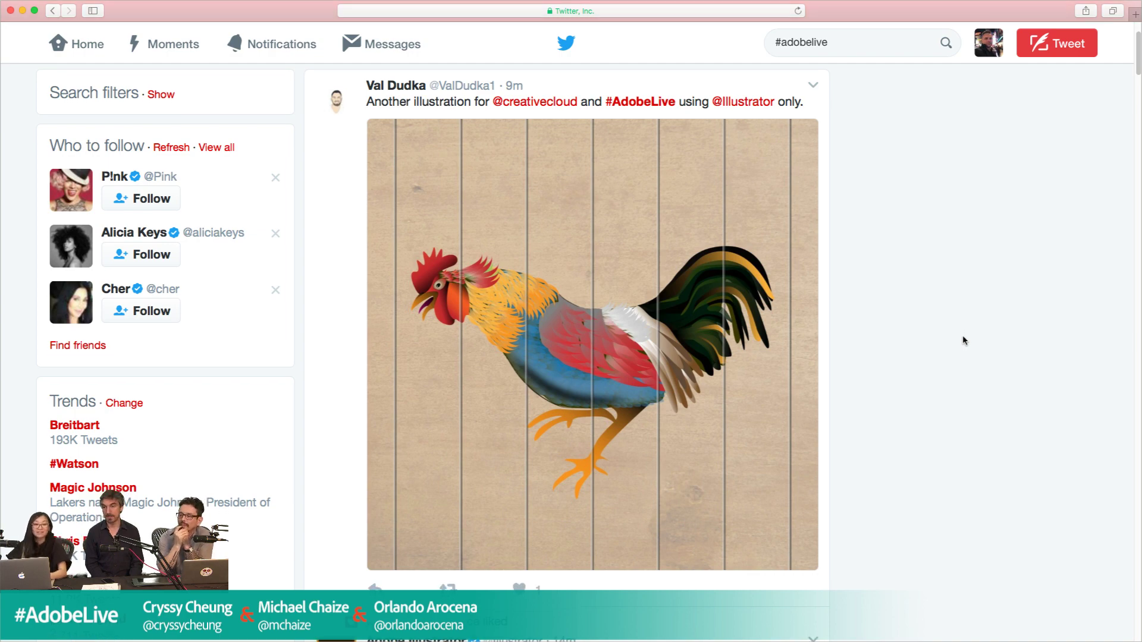
pyautogui.scroll(-20, 964, 340)
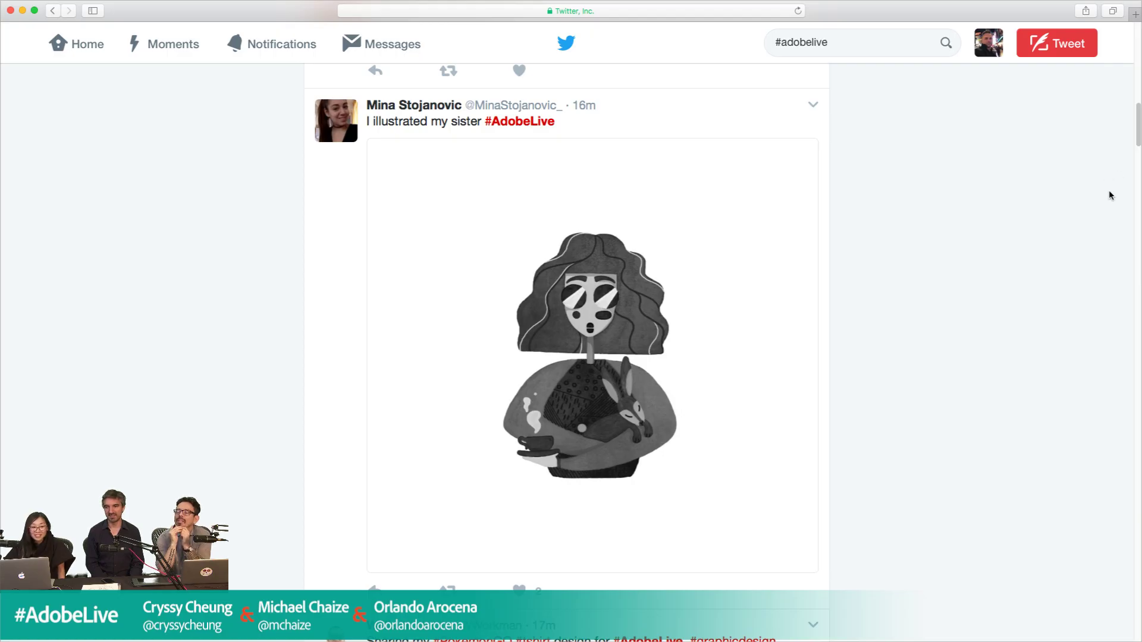
pyautogui.moveTo(1138, 122); pyautogui.dragTo(1138, 160)
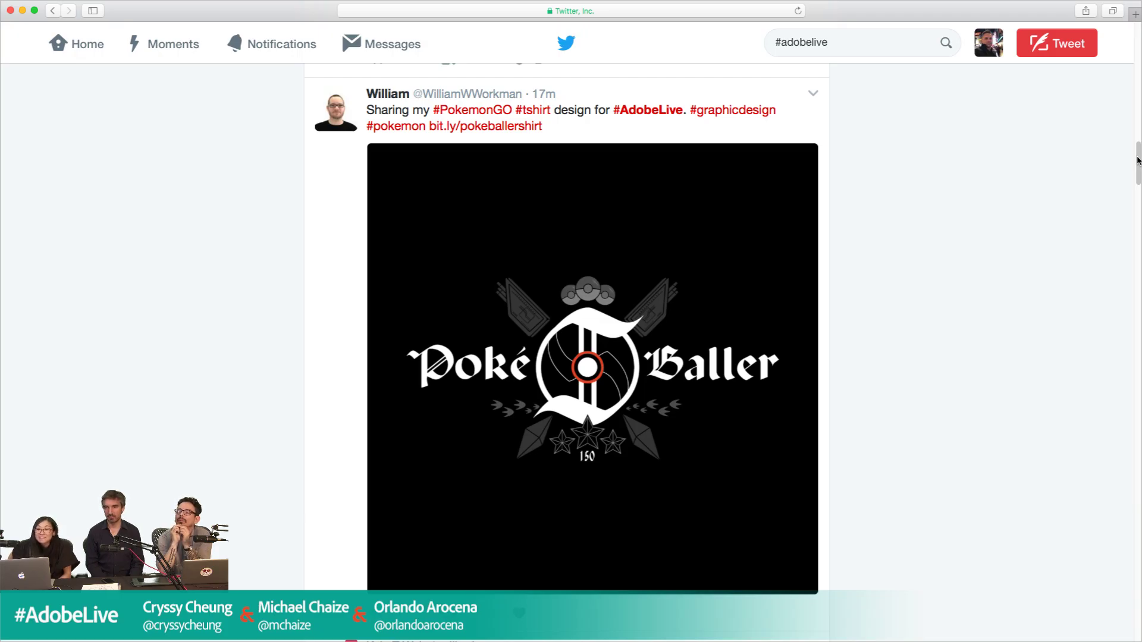
pyautogui.moveTo(1138, 161); pyautogui.dragTo(1134, 202)
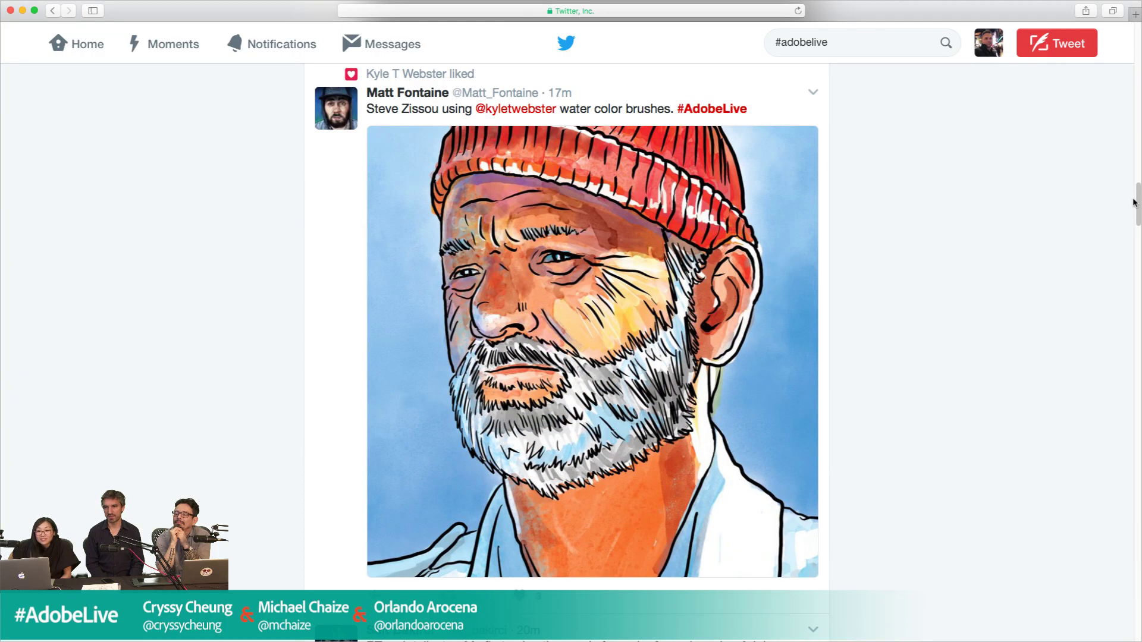
pyautogui.moveTo(1135, 202); pyautogui.dragTo(1135, 242)
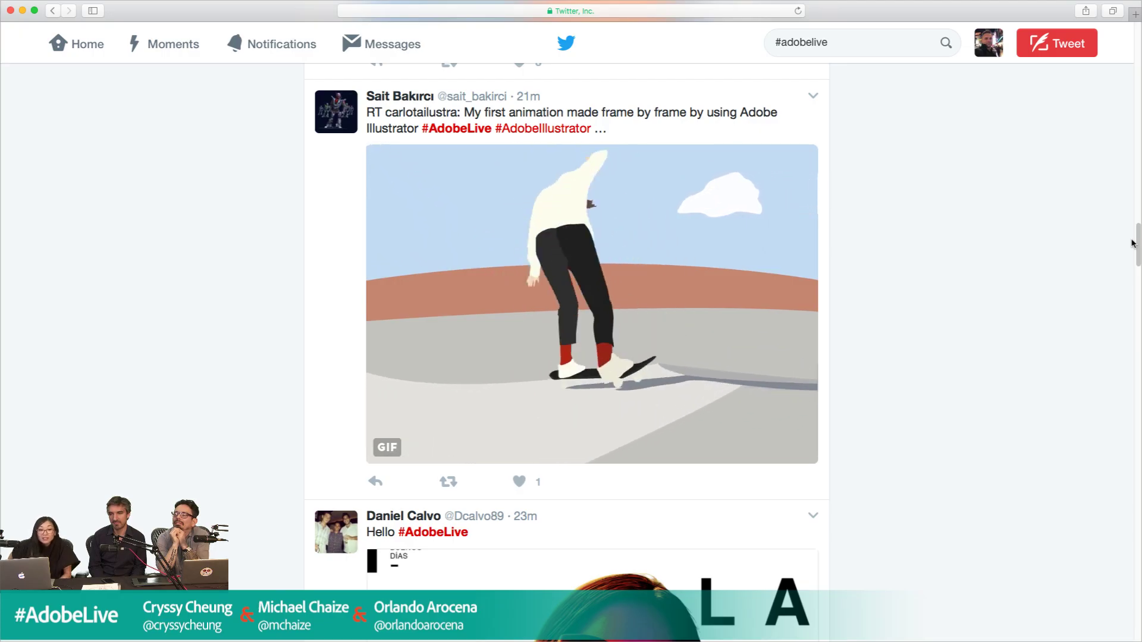
pyautogui.moveTo(1133, 243); pyautogui.dragTo(1133, 246)
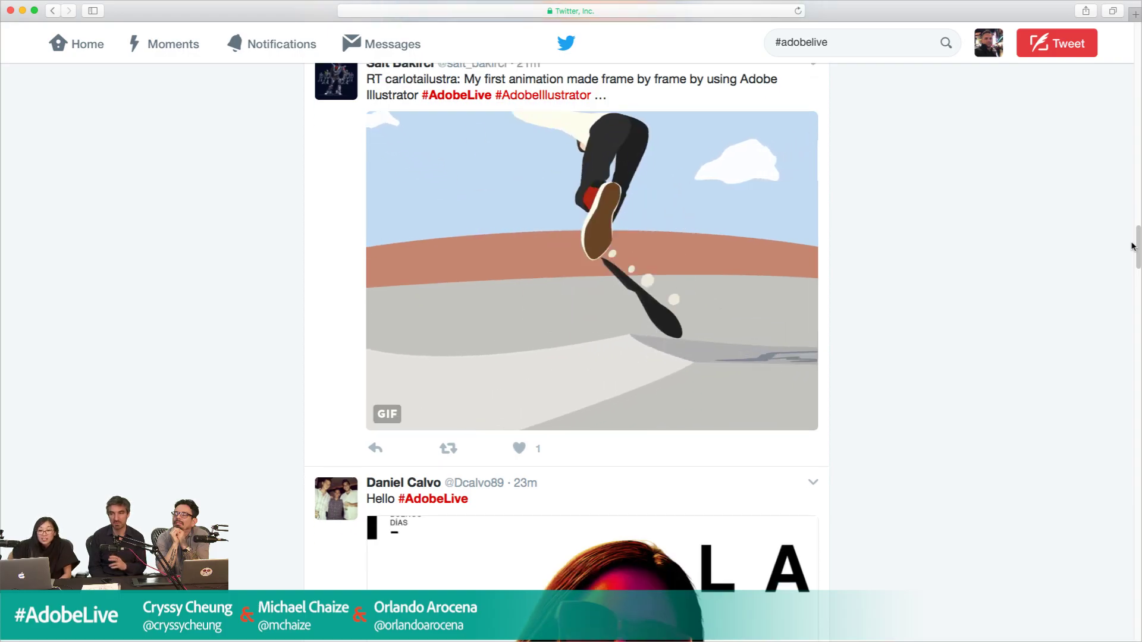
# Like the skateboarder animation, the sunglasses portrait and the white rabbits posts while browsing further through the #AdobeLive feed.
pyautogui.click(518, 448)
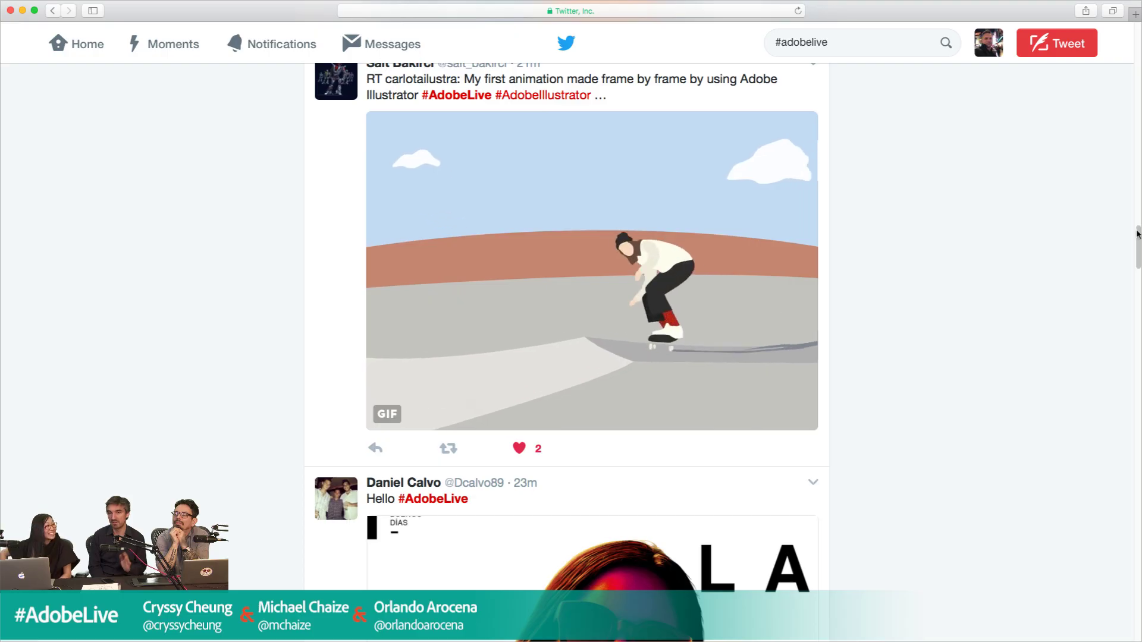
pyautogui.moveTo(1138, 235); pyautogui.dragTo(1139, 263)
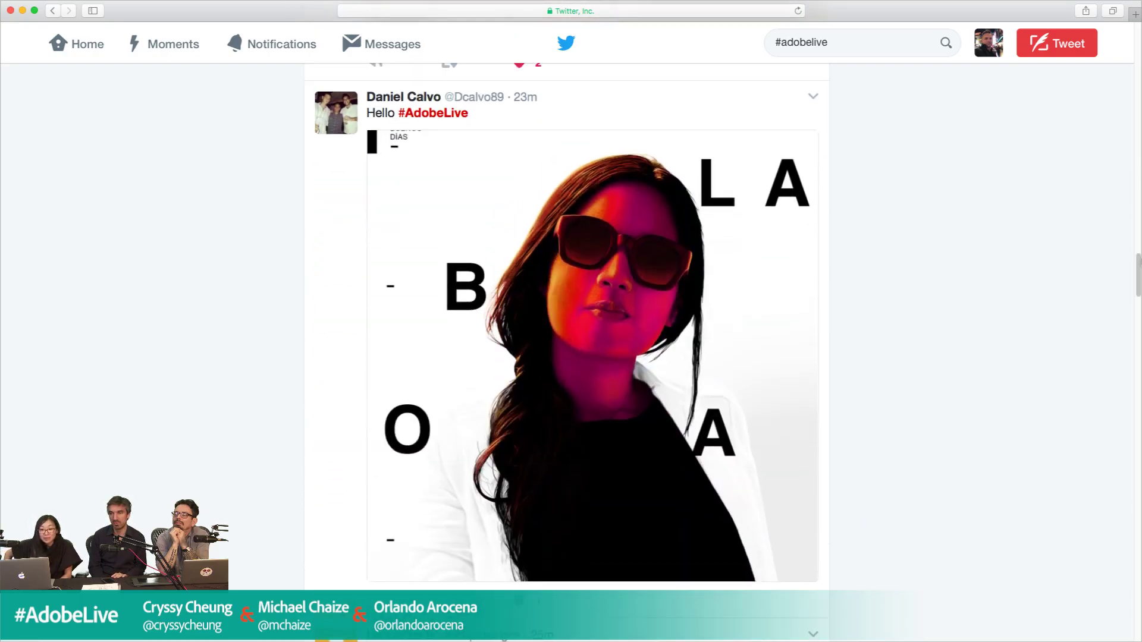
pyautogui.click(519, 601)
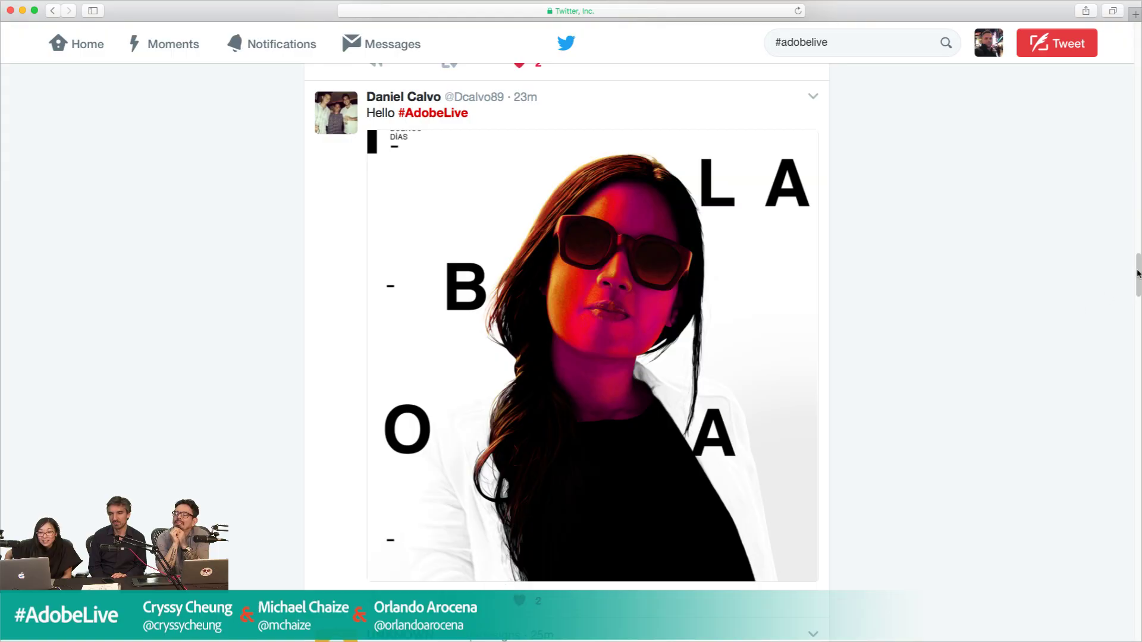
pyautogui.moveTo(1138, 273); pyautogui.dragTo(1140, 317)
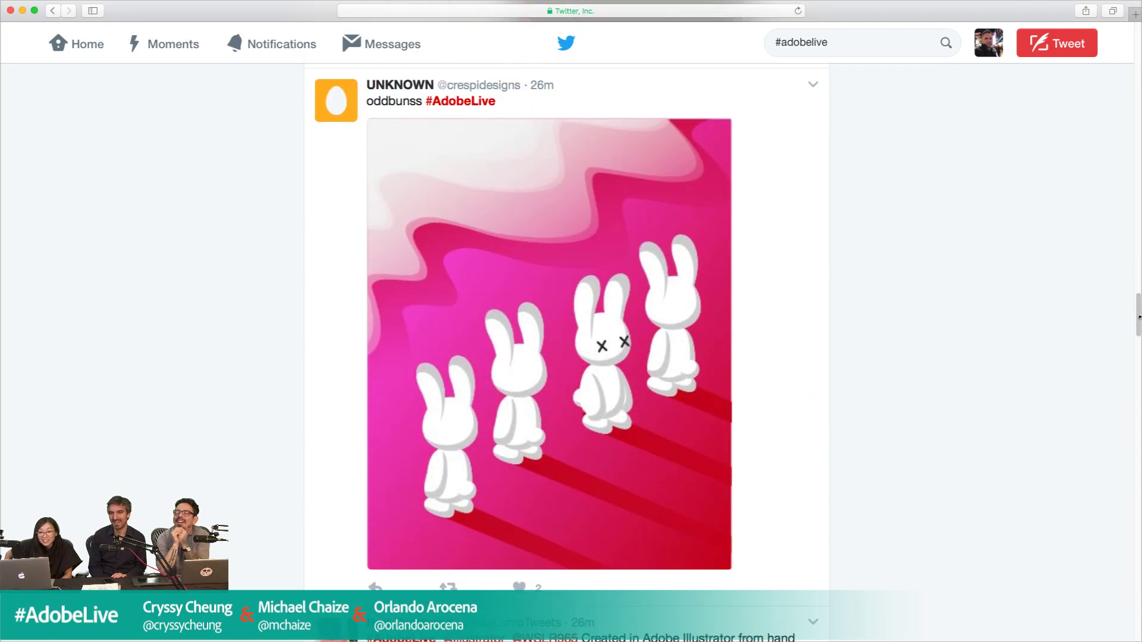
pyautogui.click(519, 588)
pyautogui.moveTo(1139, 310); pyautogui.dragTo(1139, 353)
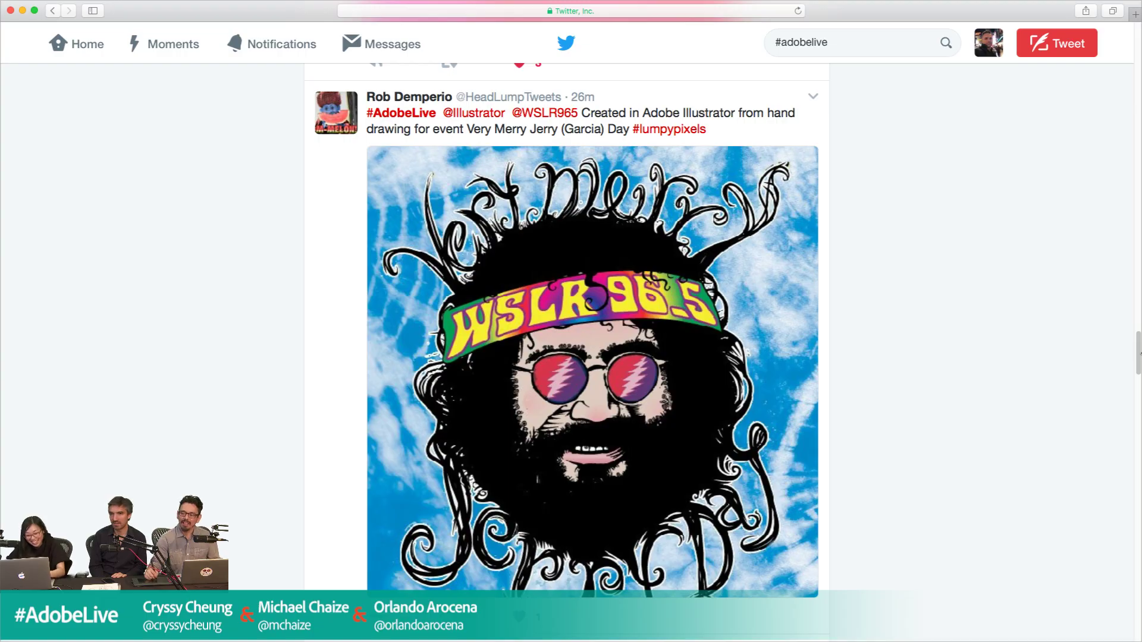
pyautogui.scroll(-10, 566, 351)
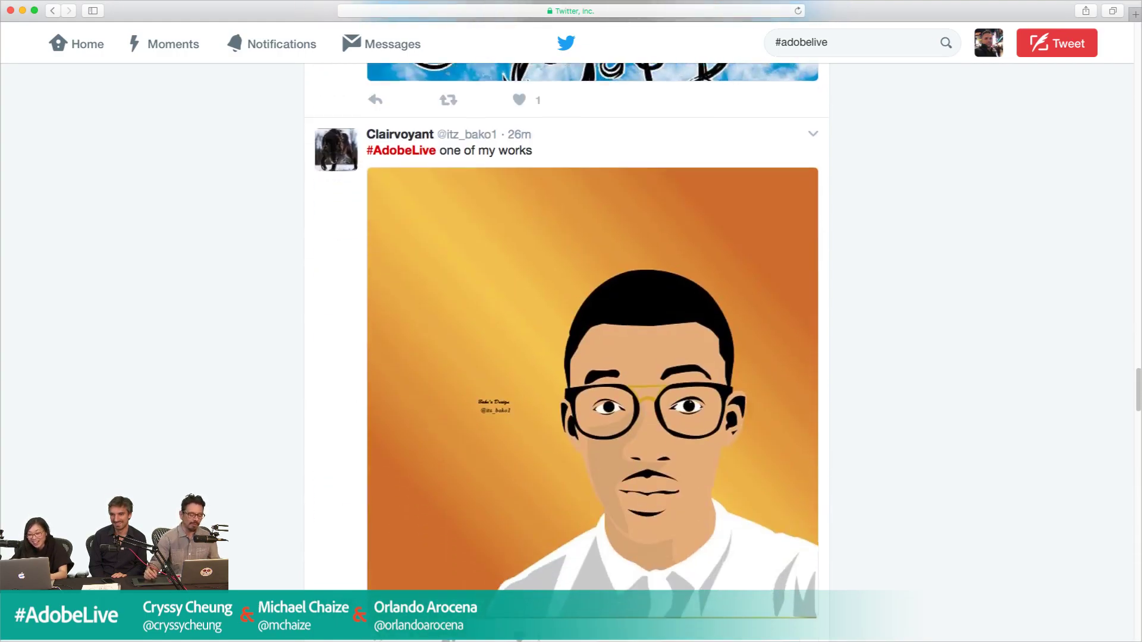
# Like the portrait of the man with glasses and the oddbunn rabbit post in the #AdobeLive feed.
pyautogui.scroll(-2, 592, 351)
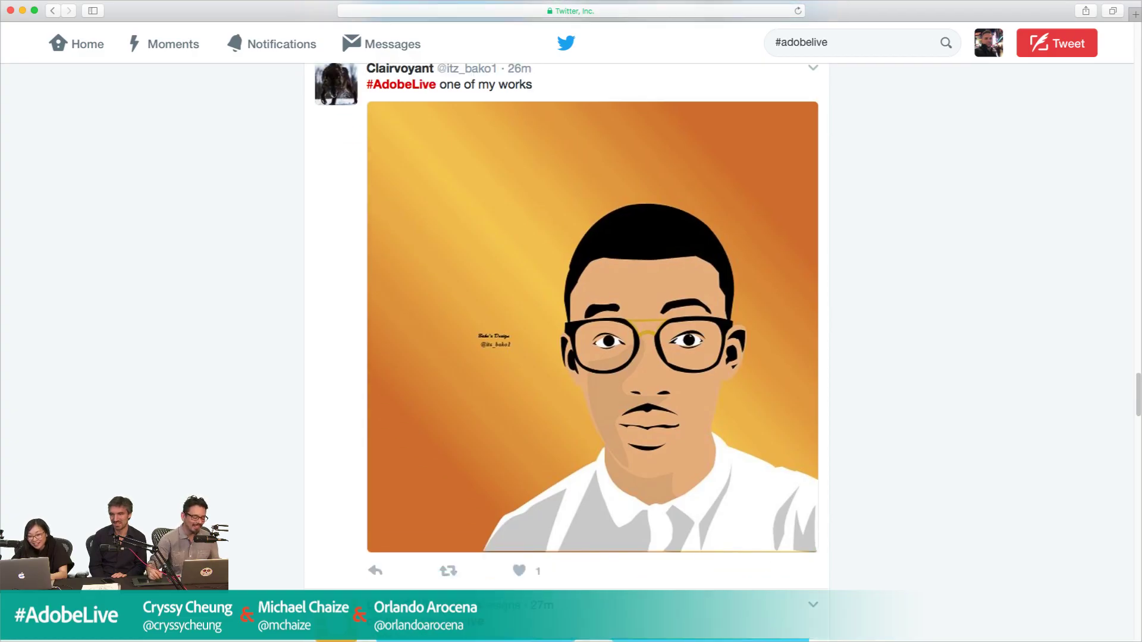
pyautogui.click(520, 570)
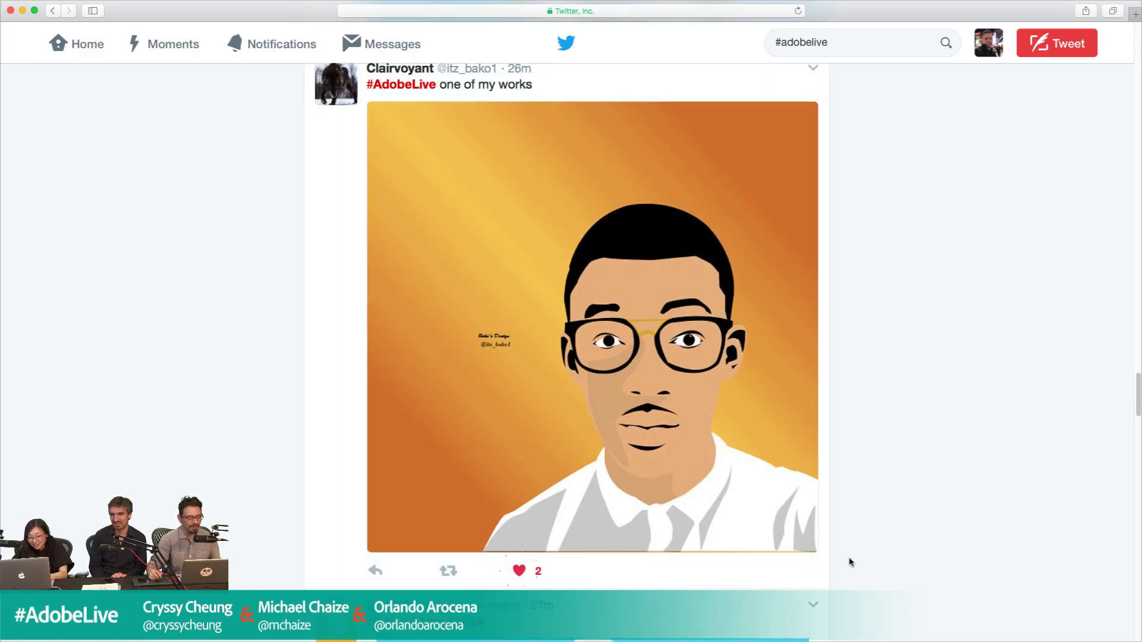
pyautogui.scroll(-1, 1139, 406)
pyautogui.moveTo(1139, 403); pyautogui.dragTo(1139, 441)
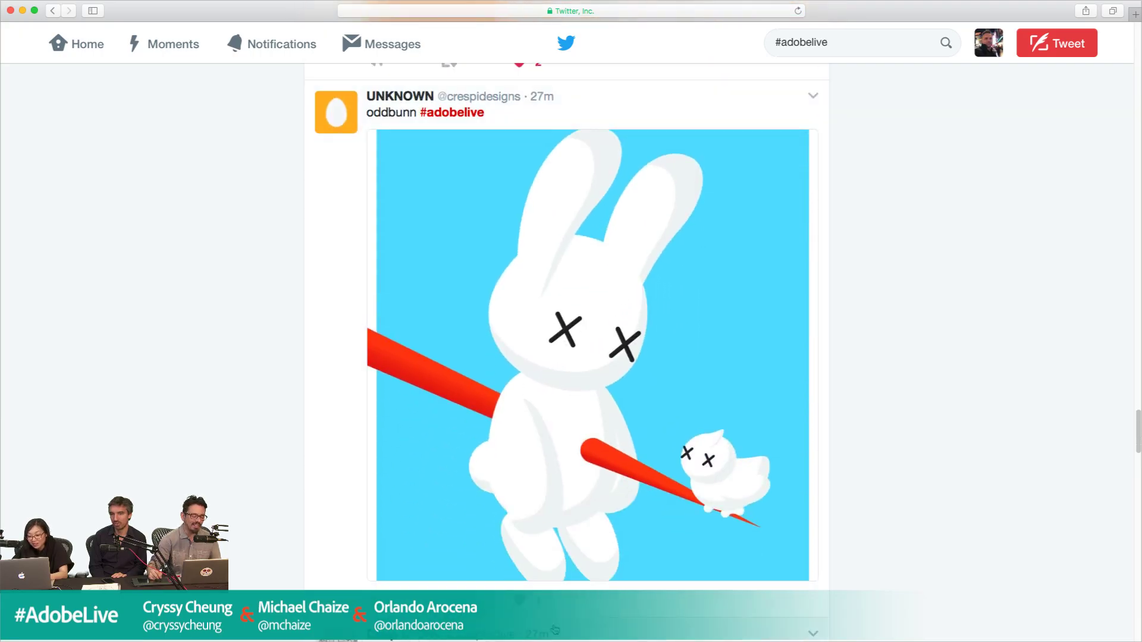
pyautogui.click(520, 601)
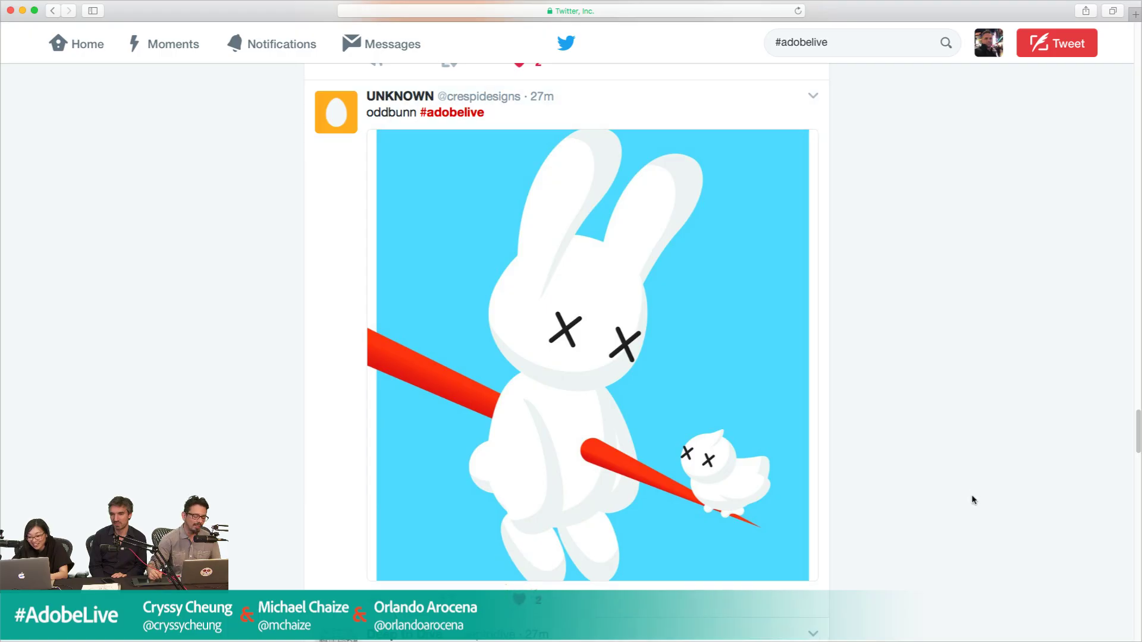
# Look through the #AdobeLive feed from the J-Hook illustration as far as the Hymn Tattoo & Piercing lettering.
pyautogui.moveTo(1138, 424); pyautogui.dragTo(1139, 477)
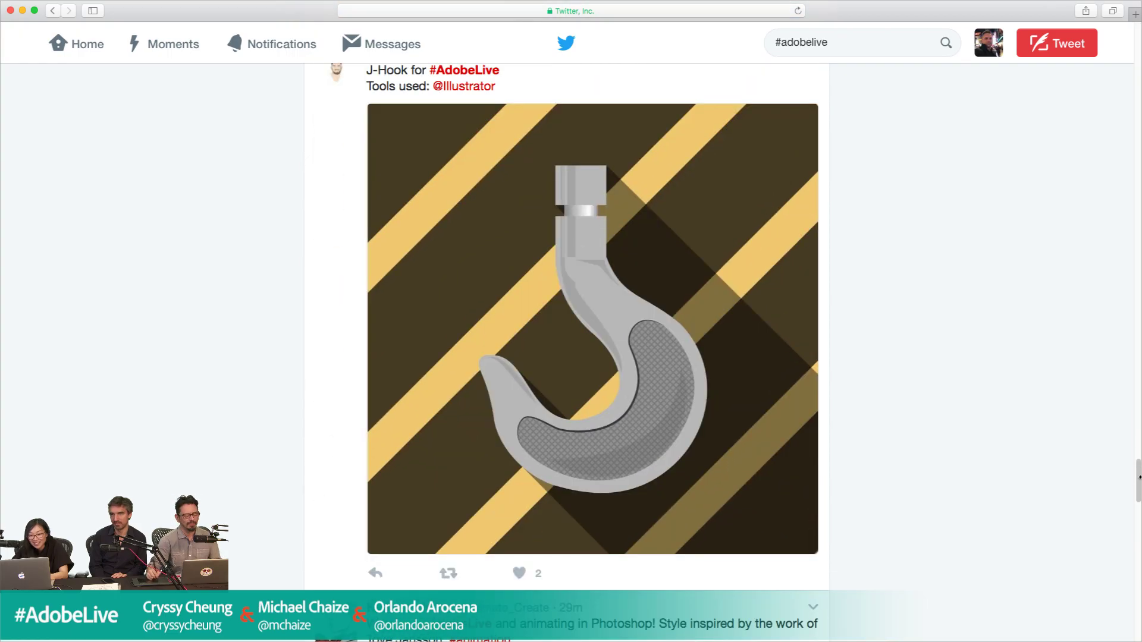
pyautogui.moveTo(1139, 477); pyautogui.dragTo(1139, 512)
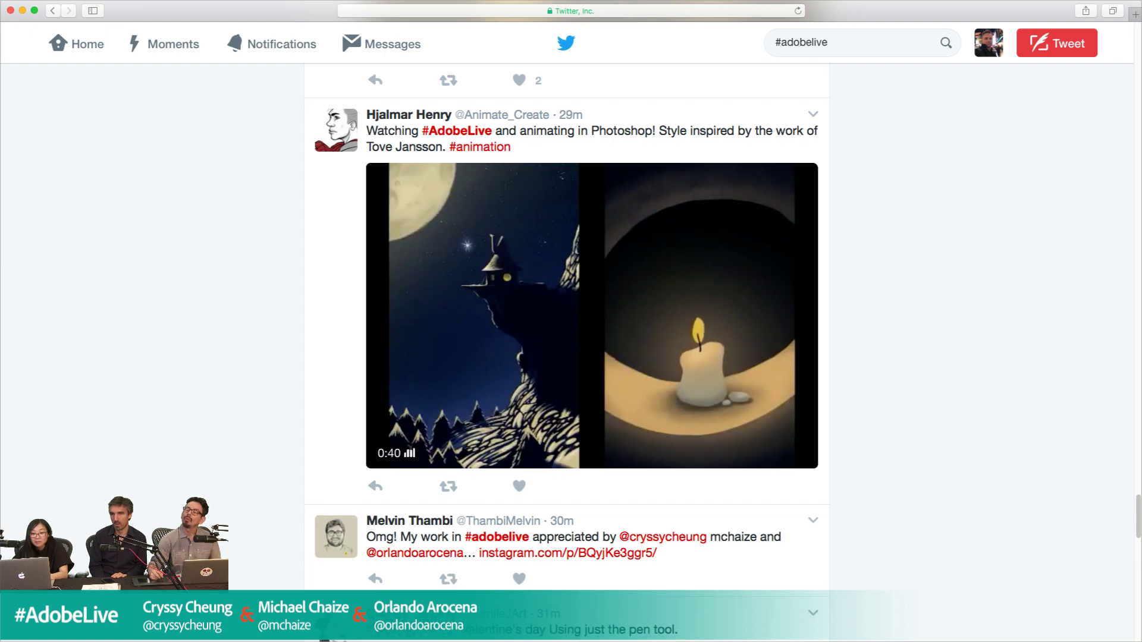
pyautogui.scroll(-6, 566, 350)
pyautogui.scroll(-3, 567, 351)
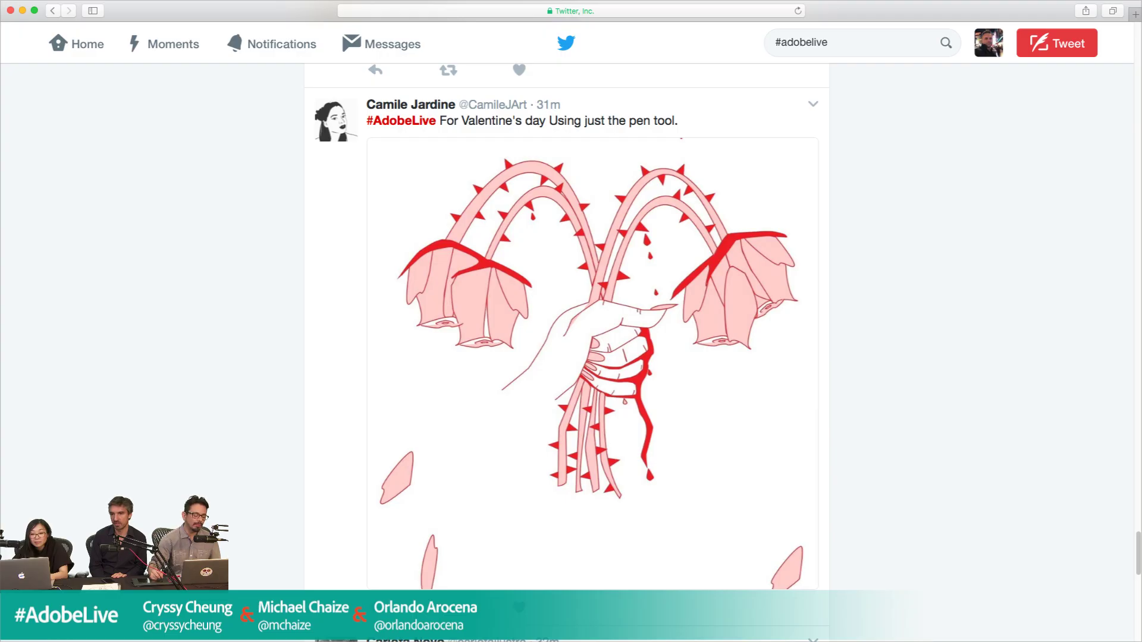
pyautogui.scroll(-10, 566, 351)
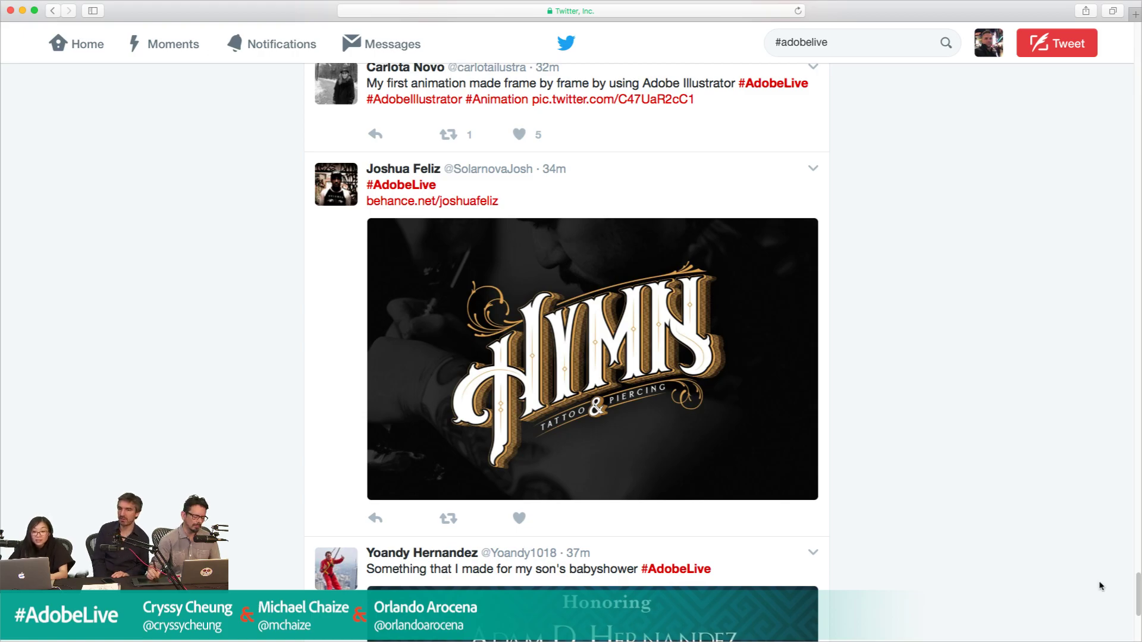
# Switch back to Illustrator and trace a 1 pt line along the mask's left brow, curving to a point and rising to a sharp peak.
pyautogui.press('super+Tab')
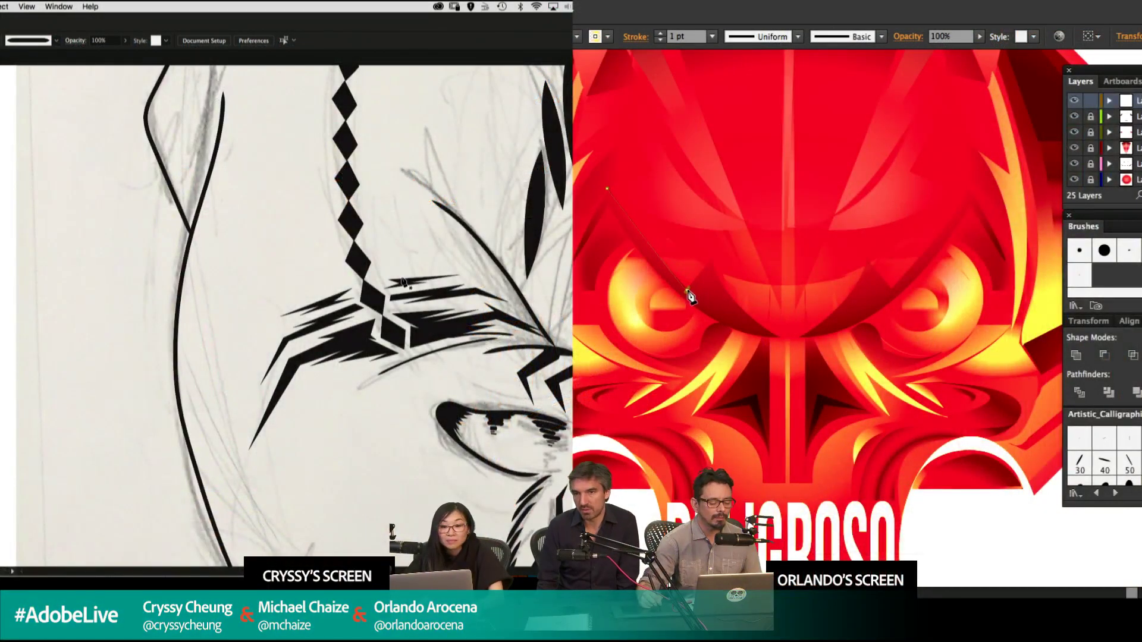
pyautogui.click(687, 290)
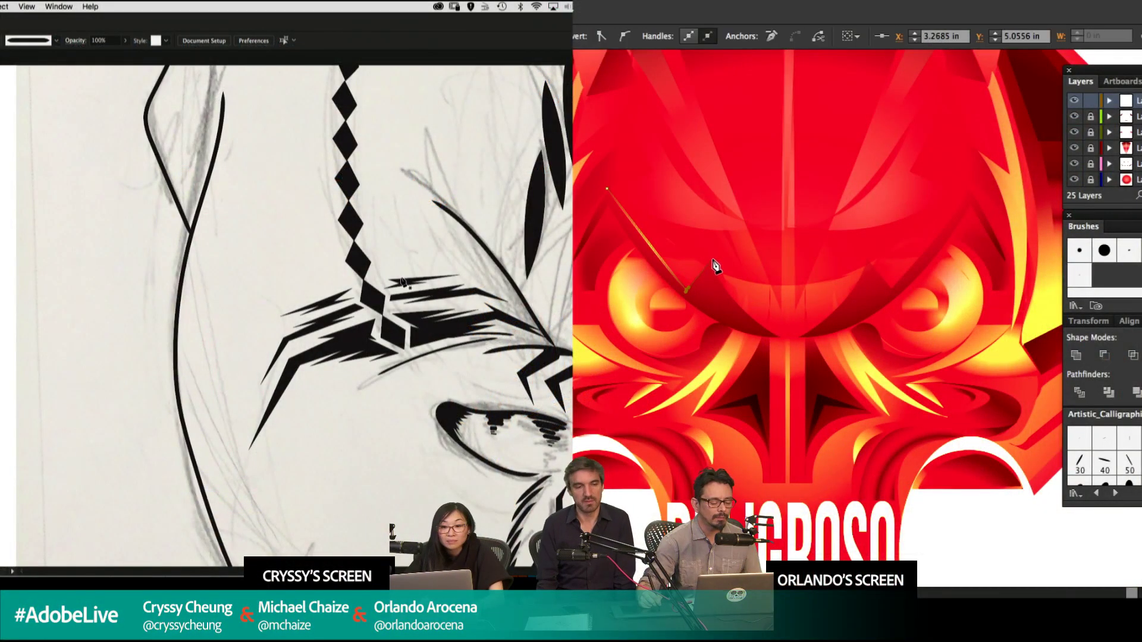
pyautogui.press('super+z')
pyautogui.hscroll(-2, 389, 266)
pyautogui.moveTo(685, 286); pyautogui.dragTo(718, 311)
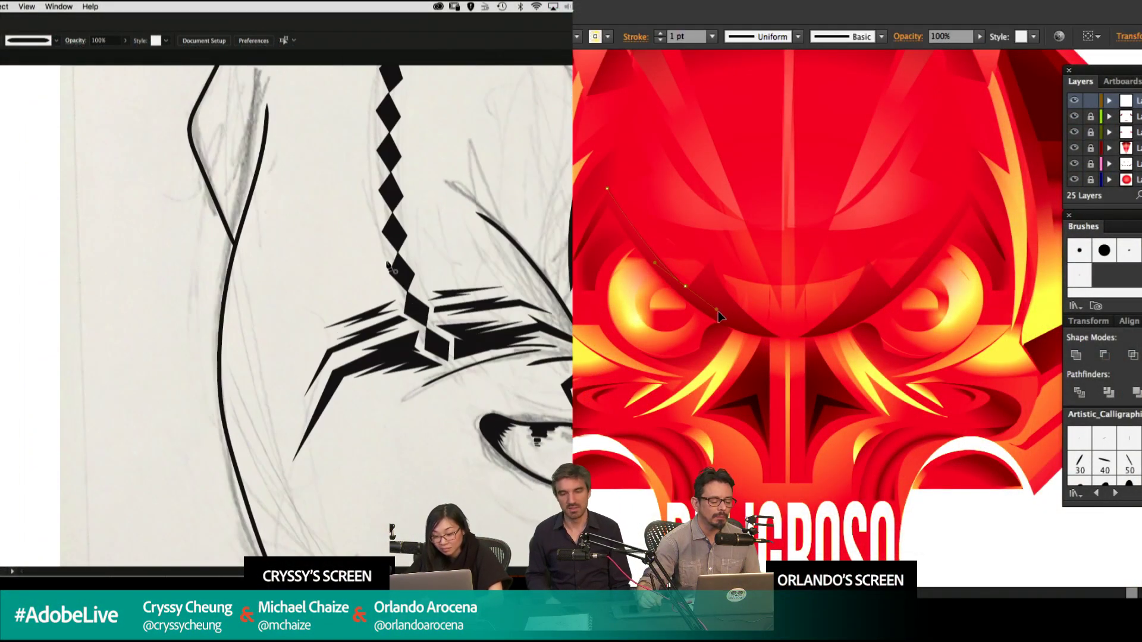
pyautogui.hotkey('ctrl', 'z')
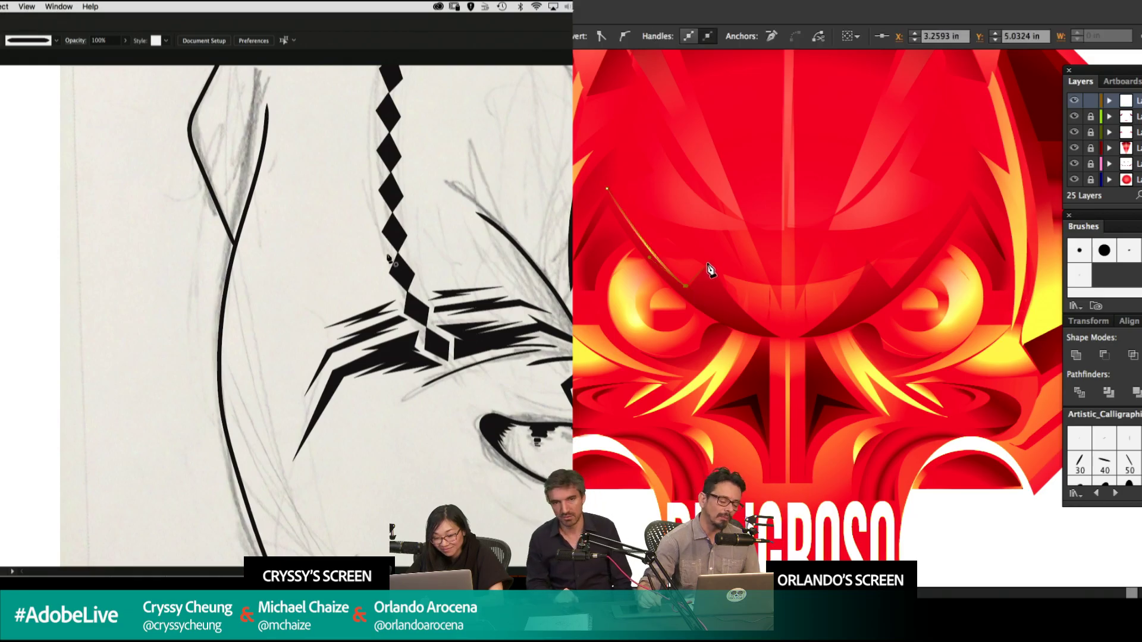
pyautogui.click(709, 263)
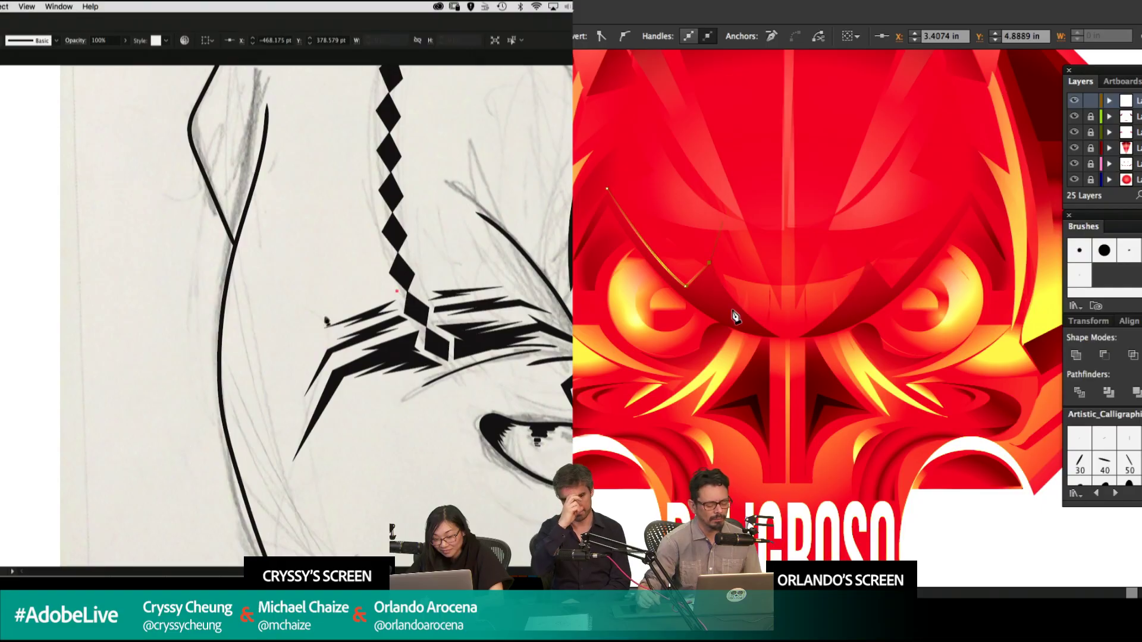
# Finish the mask's zigzag brow line at the nose bridge and outline a bent black stripe left of the tiger's diamond chain.
pyautogui.click(319, 318)
pyautogui.click(306, 315)
pyautogui.moveTo(804, 352)
pyautogui.mouseDown()
pyautogui.moveTo(817, 356)
pyautogui.moveTo(788, 340)
pyautogui.mouseUp()
pyautogui.click(262, 372)
pyautogui.click(289, 326)
pyautogui.click(249, 378)
pyautogui.keyDown('super'); pyautogui.click(599, 371); pyautogui.keyUp('super')
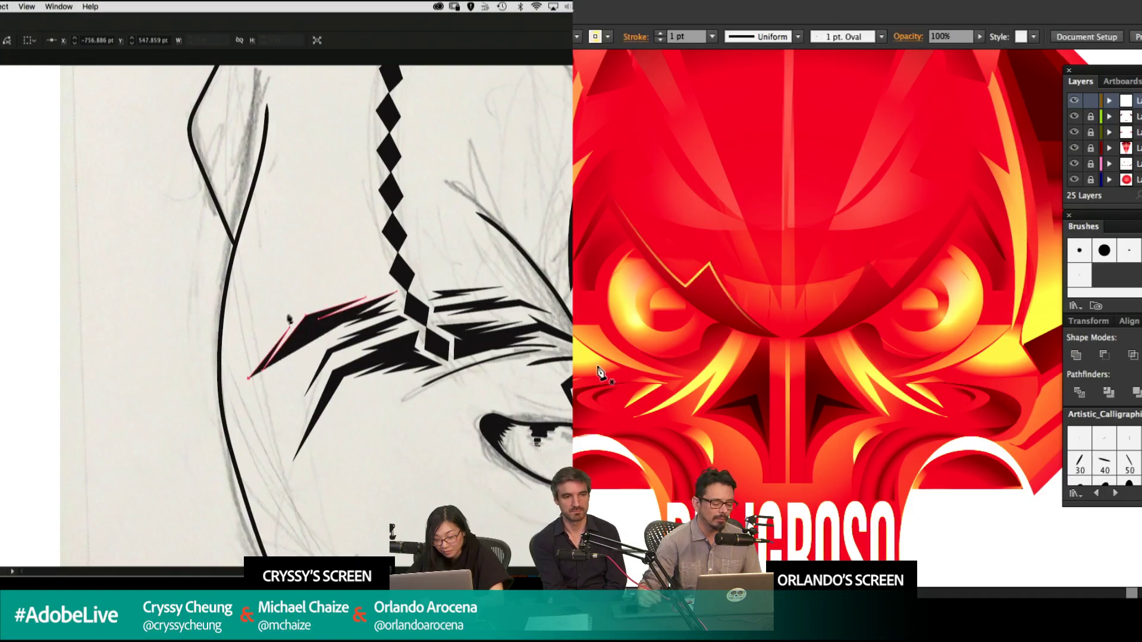
pyautogui.click(296, 306)
# Draw a second zigzag line just below the mask's left brow line and end the jagged tiger stripe left of the diamonds.
pyautogui.moveTo(770, 250); pyautogui.dragTo(821, 230)
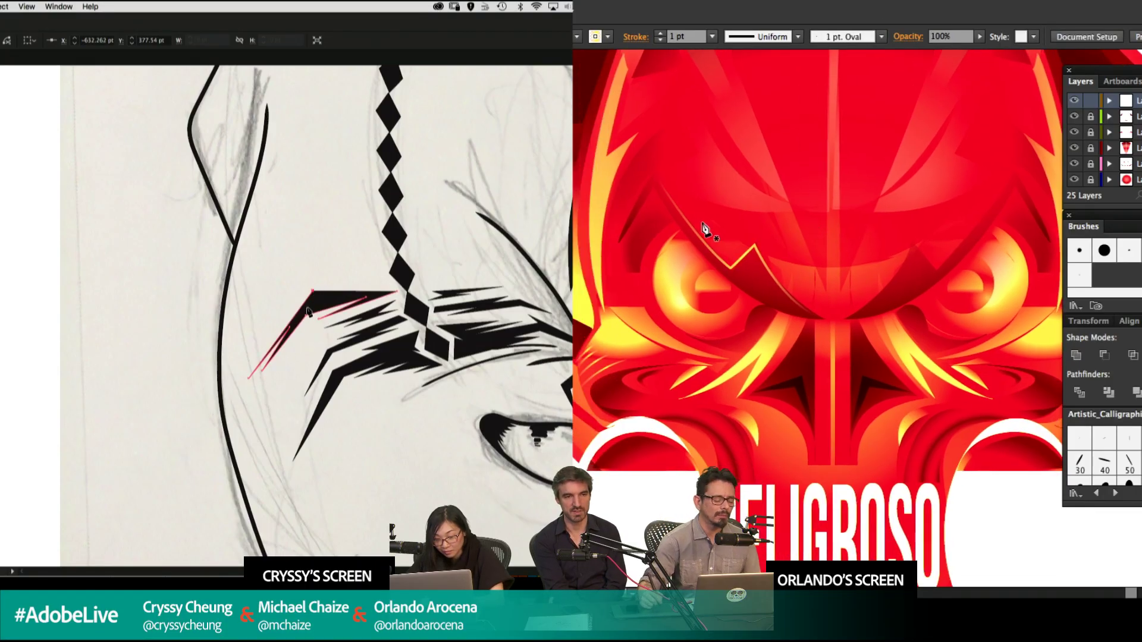
pyautogui.click(652, 181)
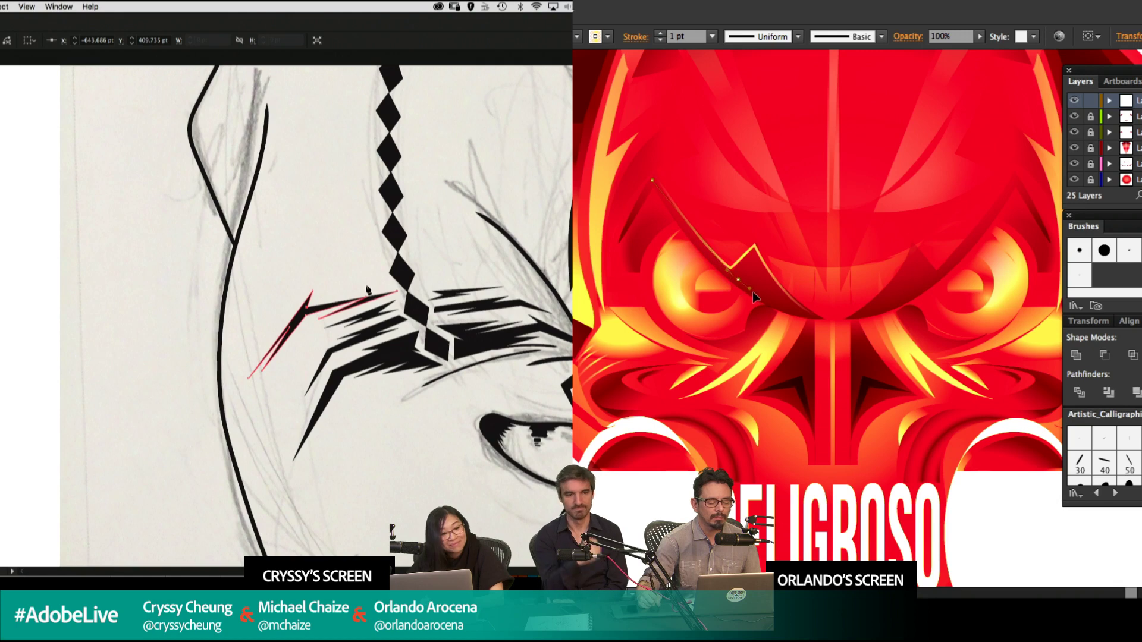
pyautogui.click(755, 263)
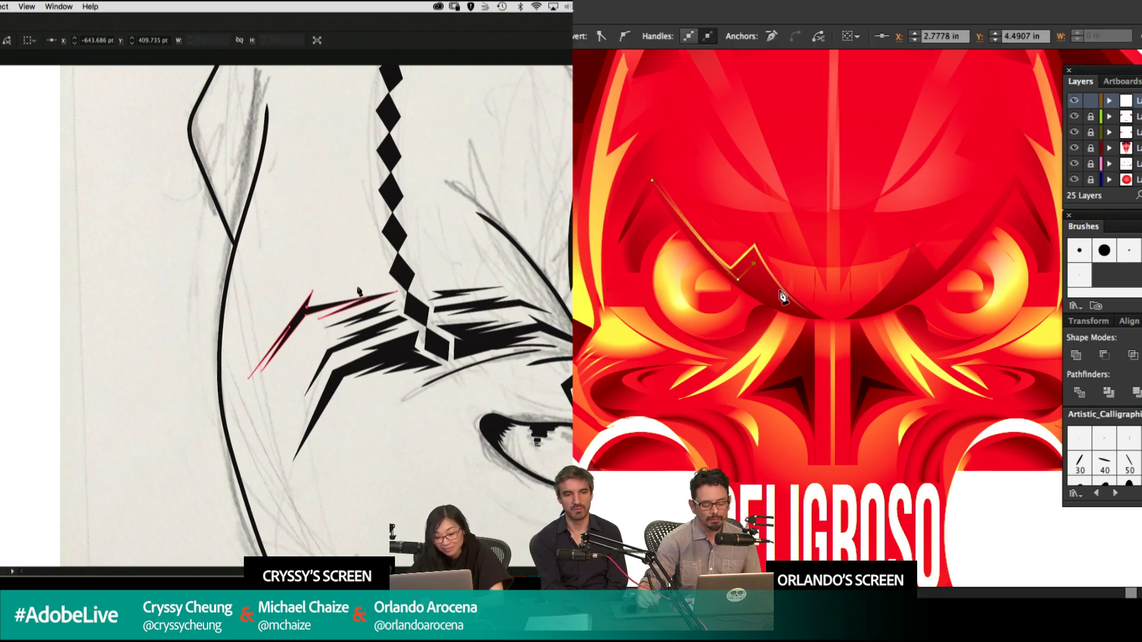
pyautogui.click(807, 317)
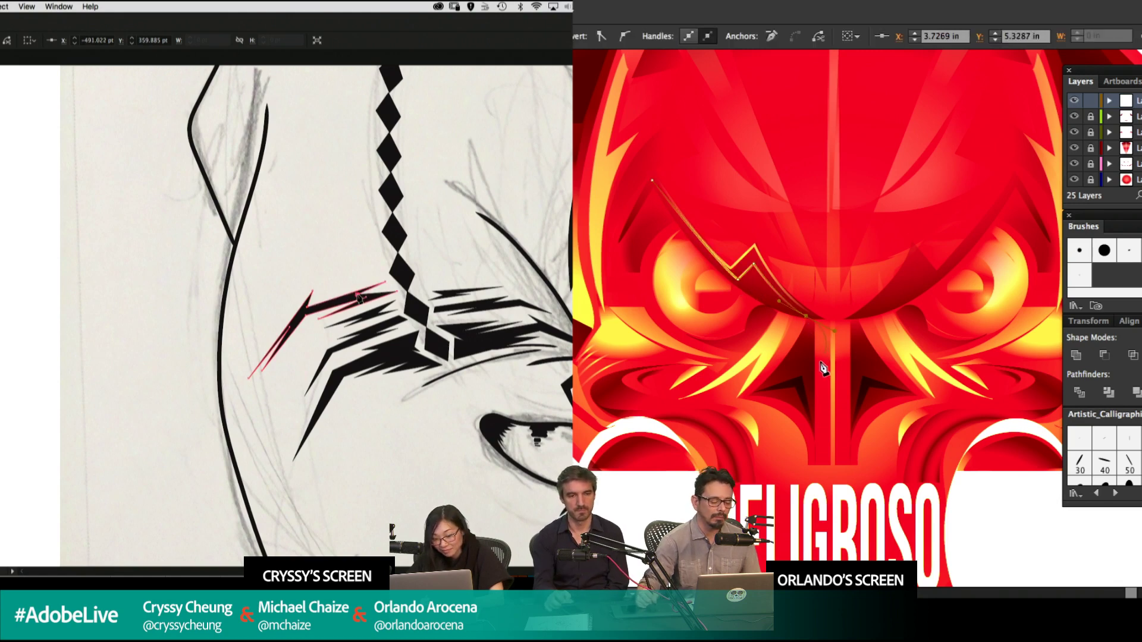
pyautogui.keyDown('super'); pyautogui.click(888, 329); pyautogui.keyUp('super')
pyautogui.keyDown('super'); pyautogui.click(507, 281); pyautogui.keyUp('super')
# Outline the upper edge of a new pointed black stripe between the tiger's diamond chain and the ear line.
pyautogui.moveTo(437, 279); pyautogui.dragTo(350, 292)
pyautogui.press('super+minus')
pyautogui.press('super+minus')
pyautogui.click(342, 285)
pyautogui.moveTo(839, 254); pyautogui.dragTo(786, 263)
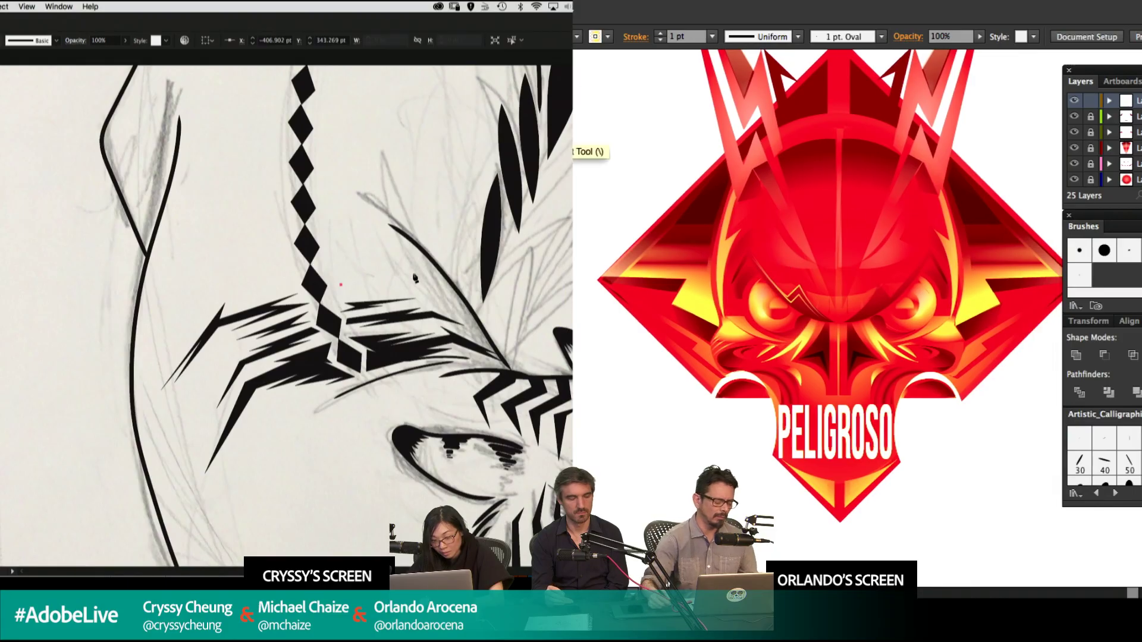
pyautogui.click(412, 278)
pyautogui.click(392, 270)
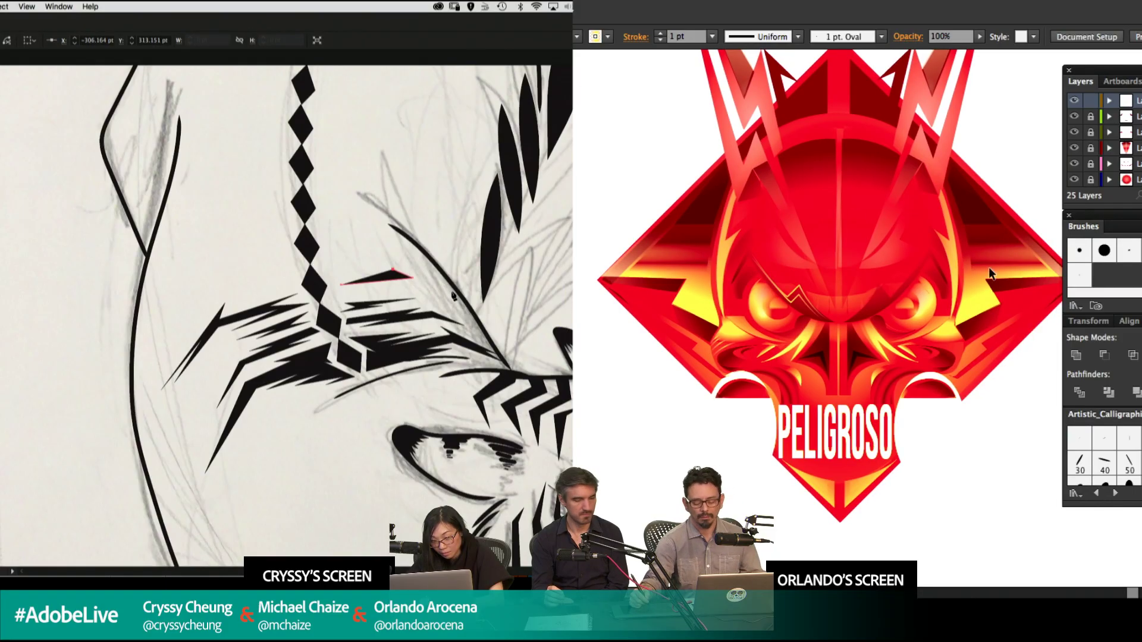
pyautogui.click(452, 292)
pyautogui.press('super+plus')
pyautogui.moveTo(881, 284); pyautogui.dragTo(974, 257)
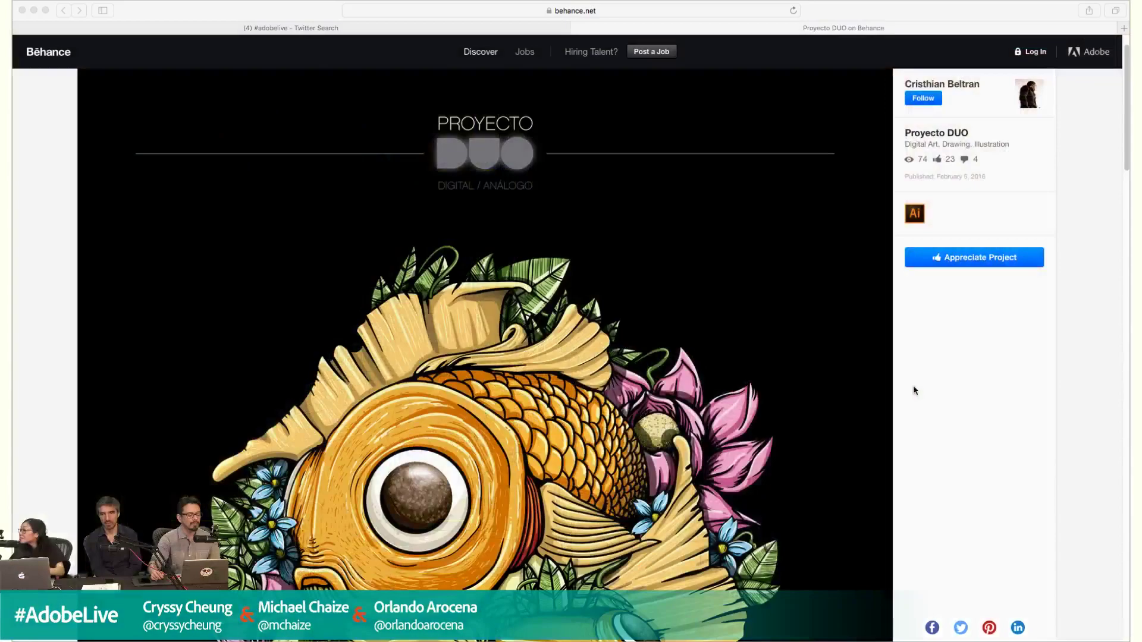
# Examine the two-fish illustration post on Twitter and its Proyecto DUO project on Behance, including the photographed ink drawing.
pyautogui.click(336, 28)
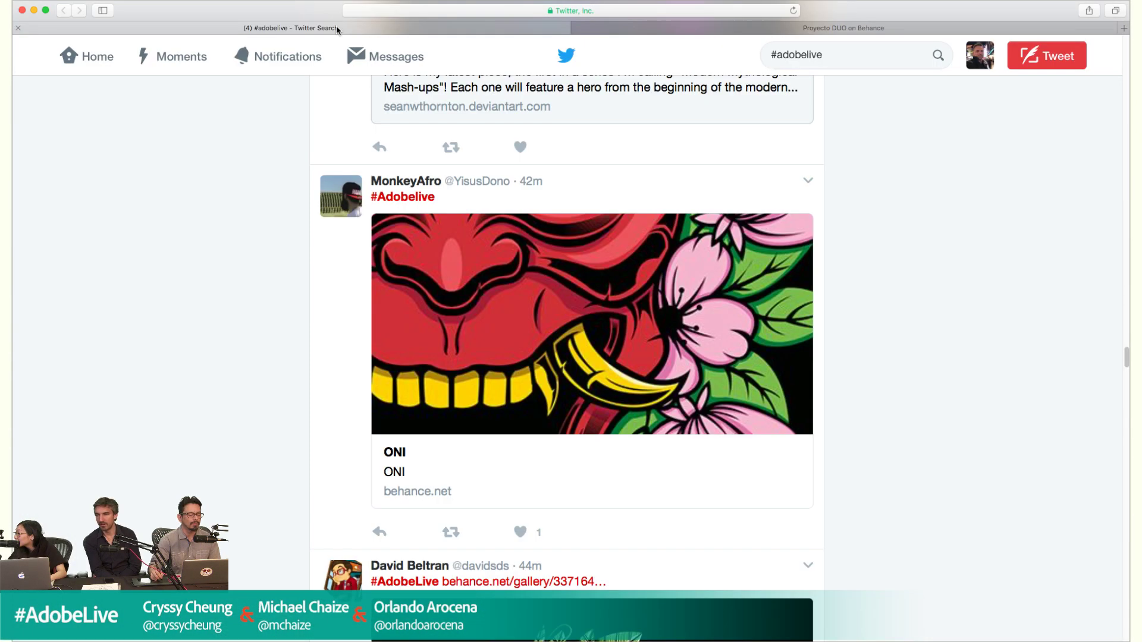
pyautogui.scroll(-8, 292, 218)
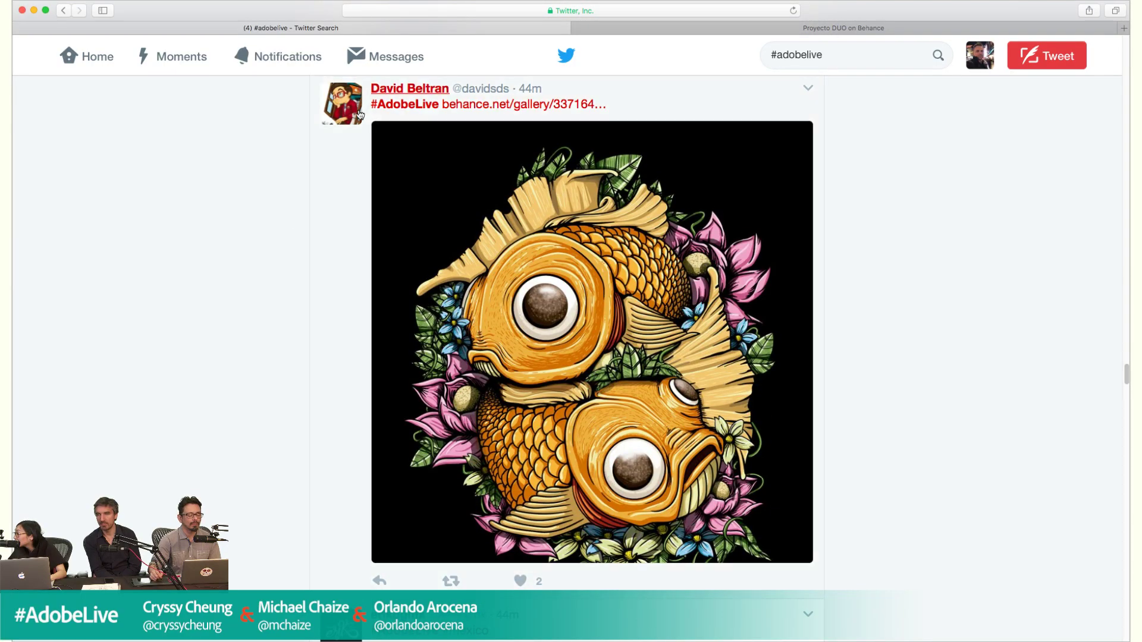
pyautogui.moveTo(394, 92)
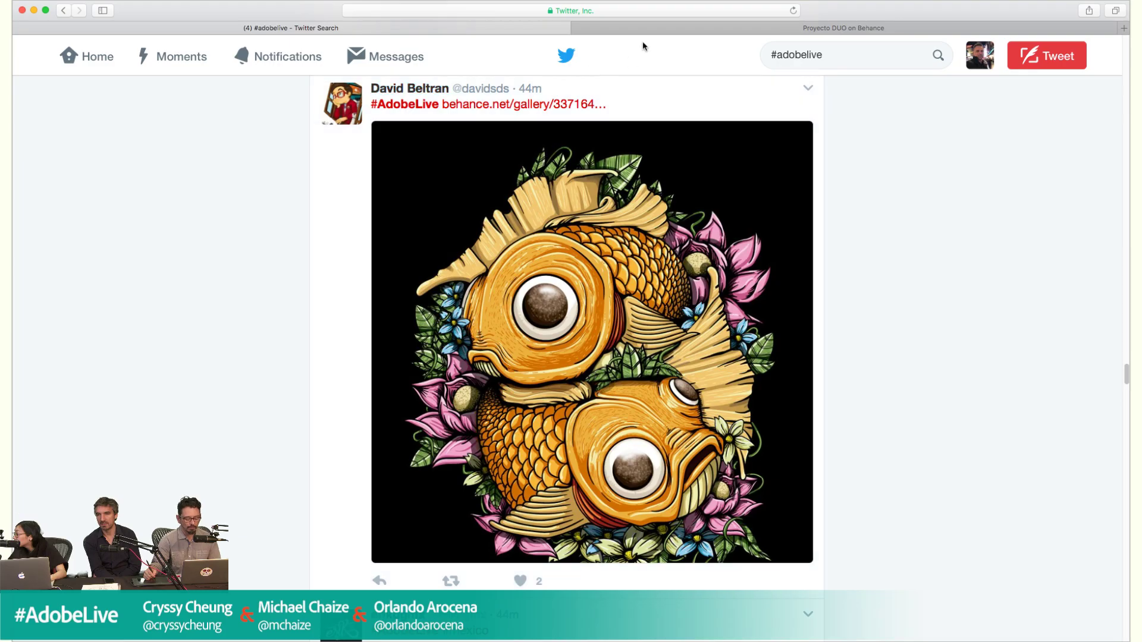
pyautogui.click(659, 30)
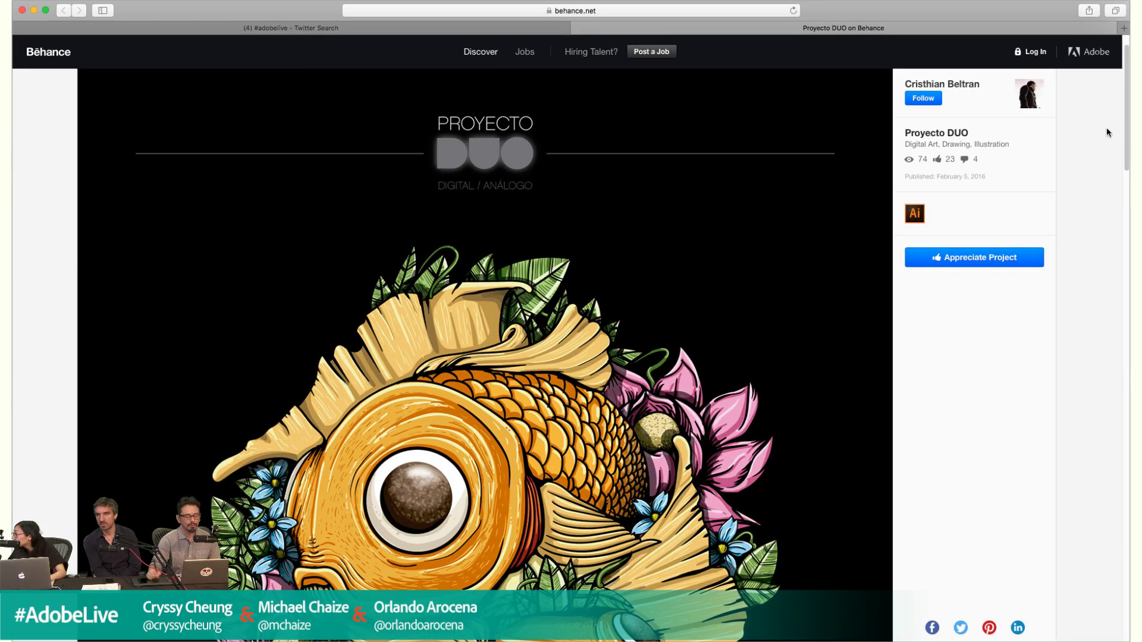
pyautogui.scroll(-4, 1126, 135)
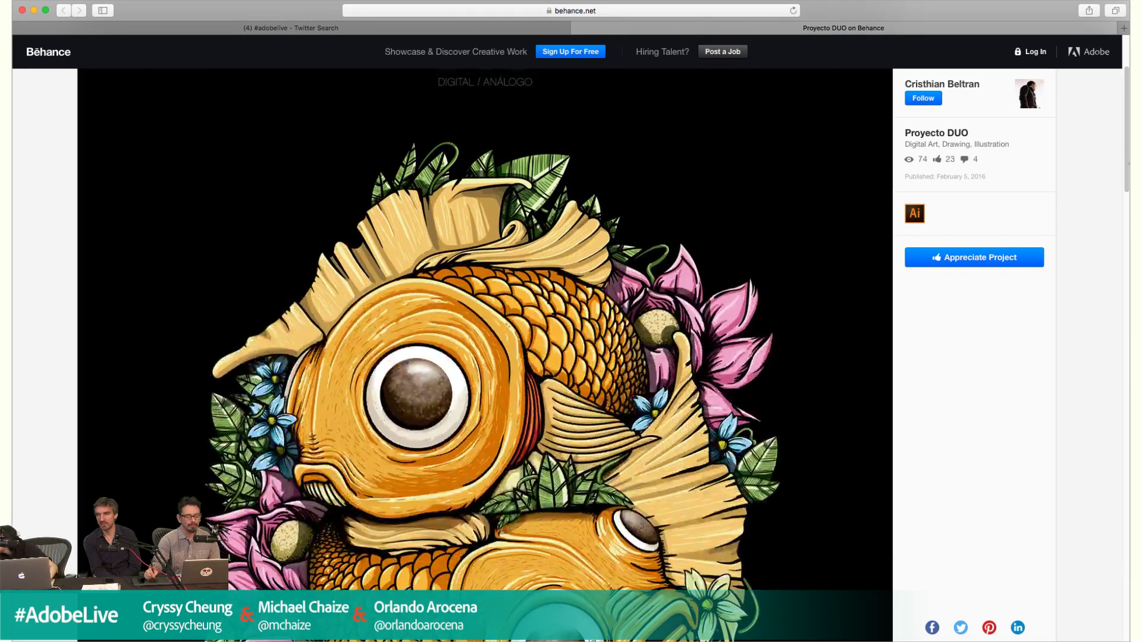
pyautogui.scroll(-2, 485, 357)
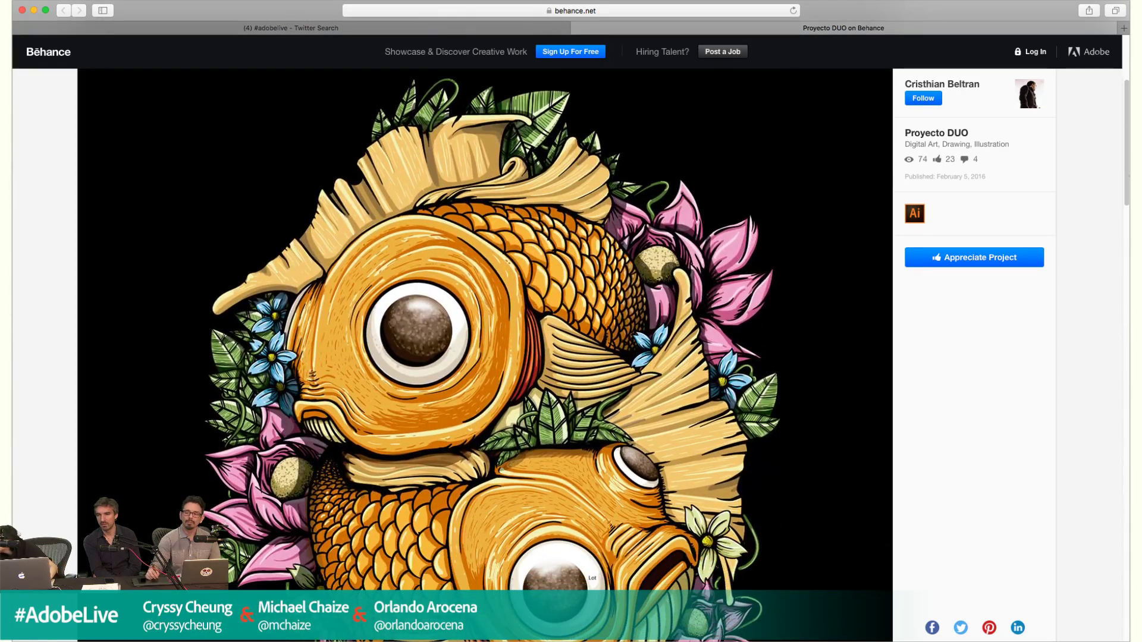
pyautogui.scroll(-3, 485, 357)
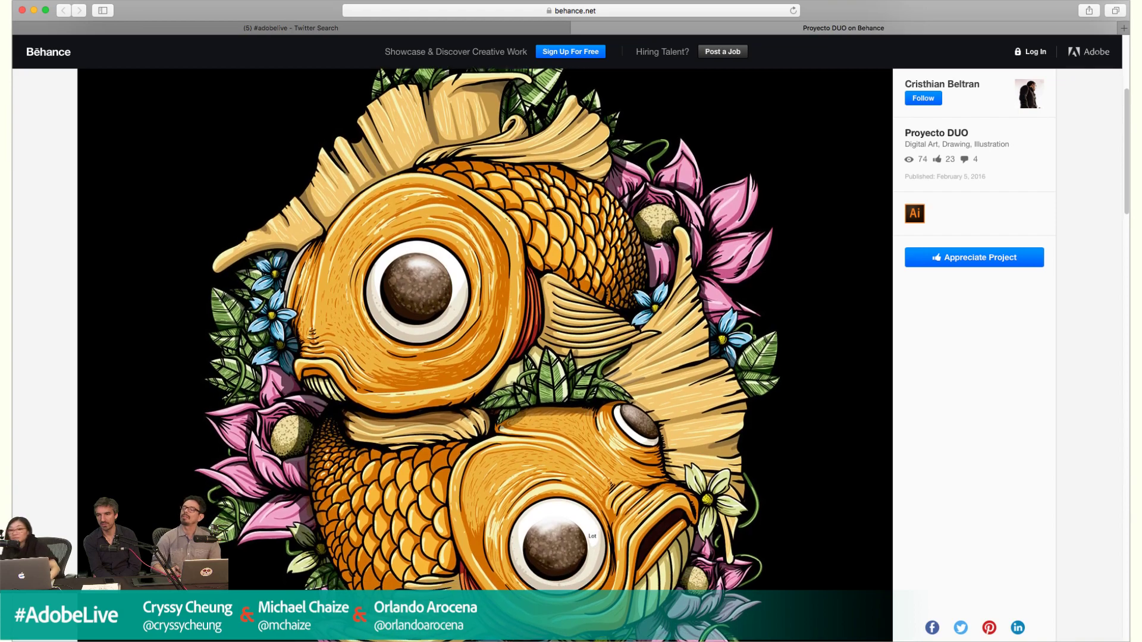
pyautogui.scroll(-10, 485, 357)
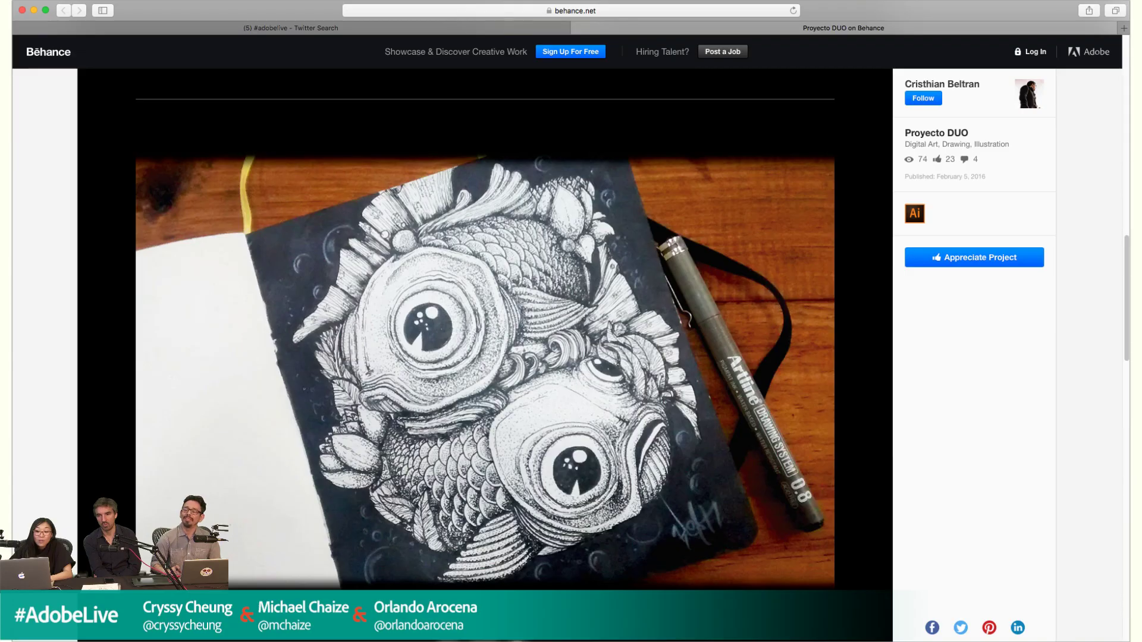
pyautogui.scroll(-10, 485, 357)
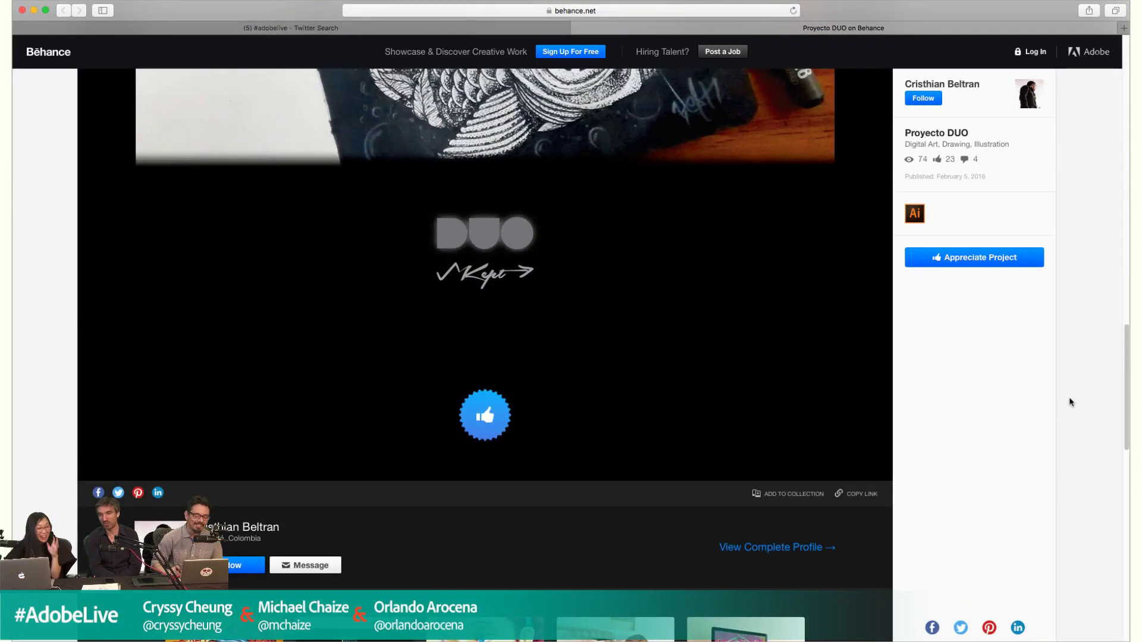
pyautogui.moveTo(1128, 399); pyautogui.dragTo(1128, 185)
# Switch back to Illustrator, deselect the mirrored brow lines and examine the mask's brows, forehead and horns.
pyautogui.press('super+Tab')
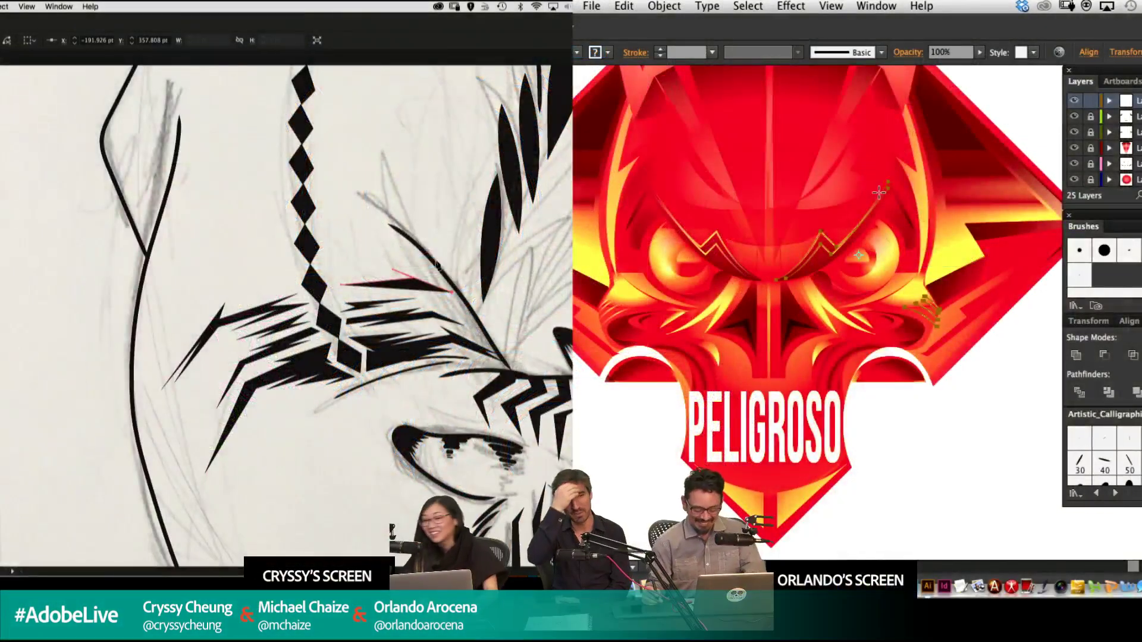
pyautogui.press('super+plus')
pyautogui.moveTo(604, 329); pyautogui.dragTo(766, 325)
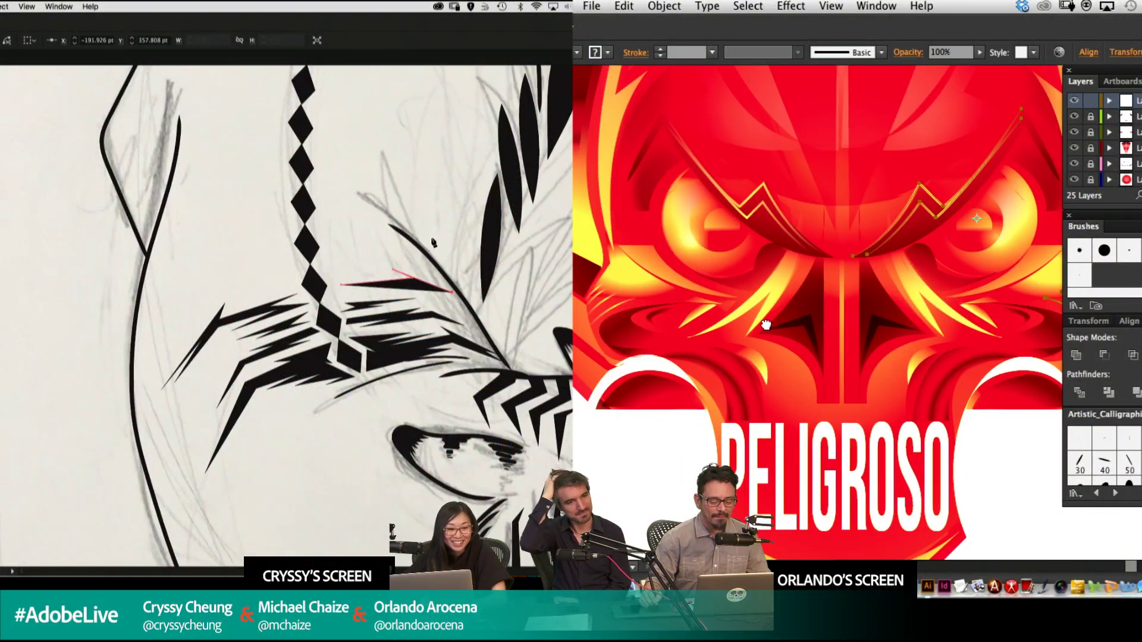
pyautogui.press('super+minus')
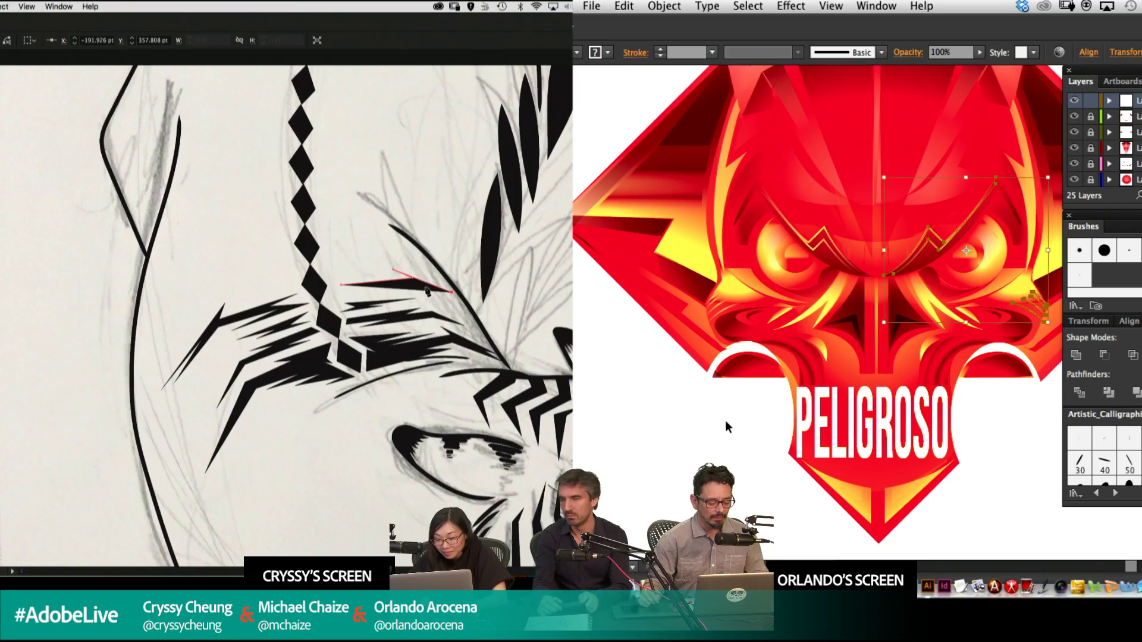
pyautogui.click(726, 441)
pyautogui.moveTo(876, 310); pyautogui.dragTo(850, 372)
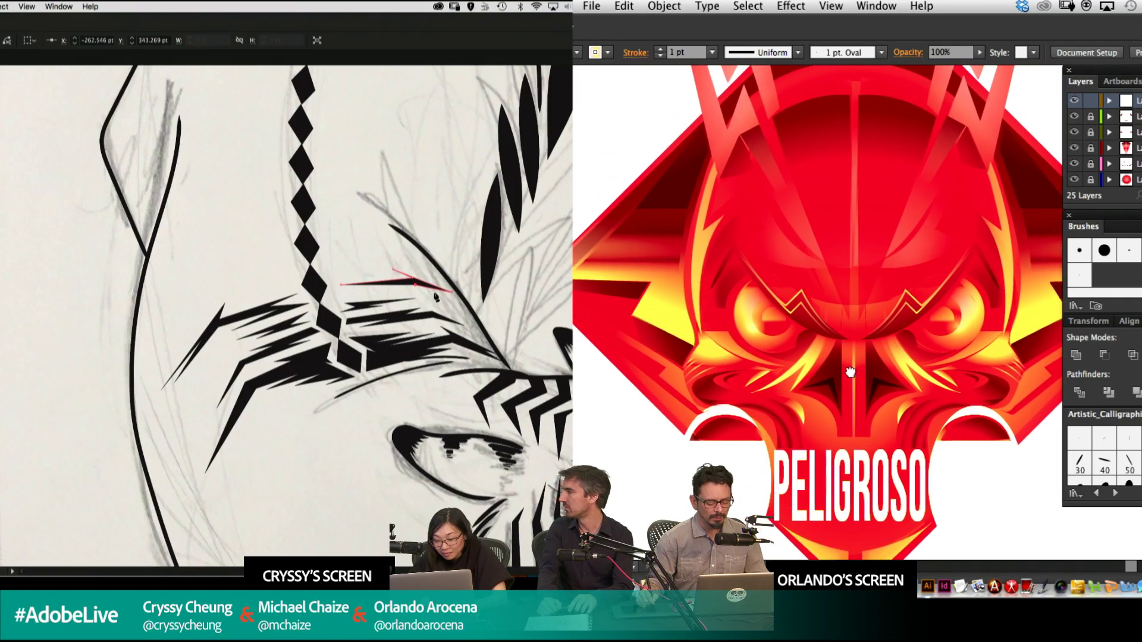
pyautogui.moveTo(809, 272); pyautogui.dragTo(813, 341)
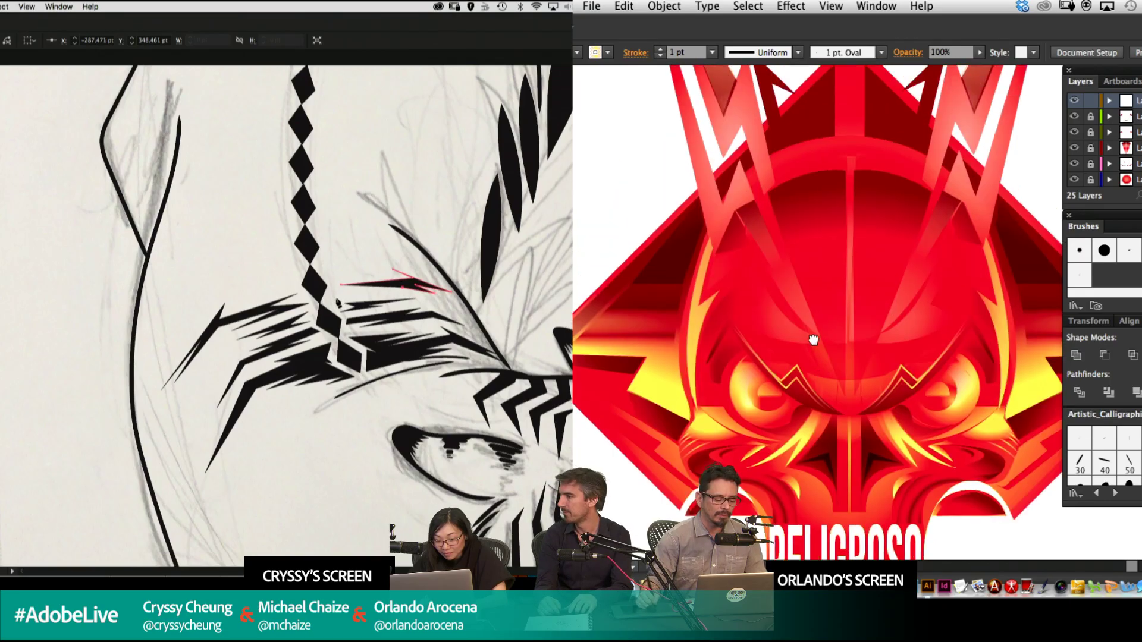
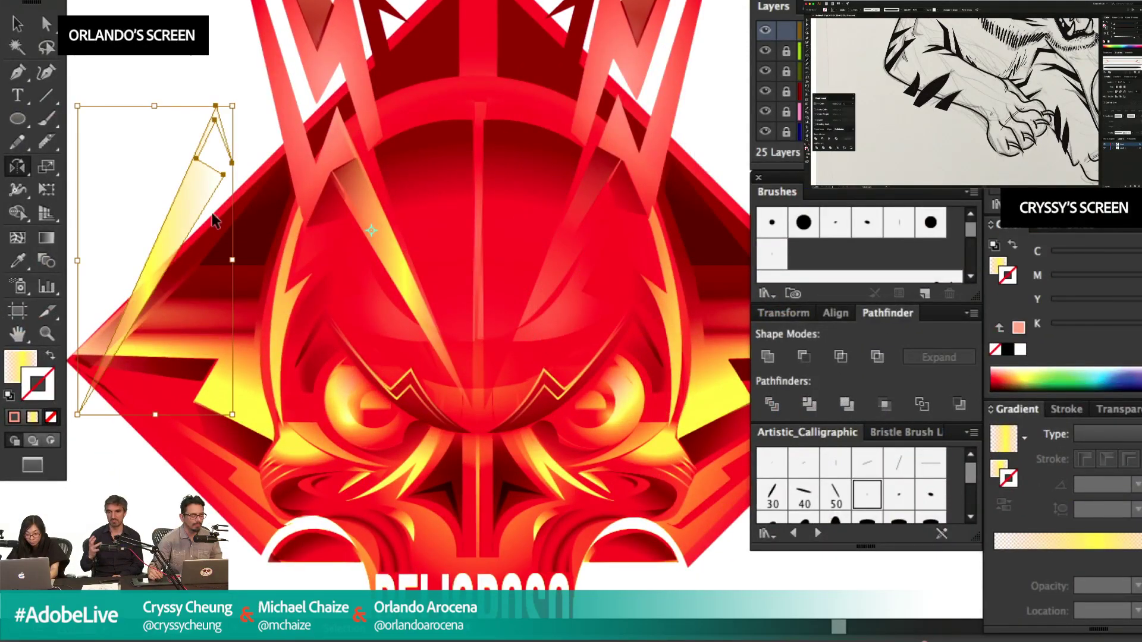
# Place the mirrored yellow gradient spike over the right side of the mask's forehead, nudge it into symmetry with the left one, and deselect it.
pyautogui.moveTo(172, 223); pyautogui.dragTo(586, 226)
pyautogui.press('Right')
pyautogui.press('Right')
pyautogui.press('Right')
pyautogui.press('Right')
pyautogui.press('Right')
pyautogui.press('Right')
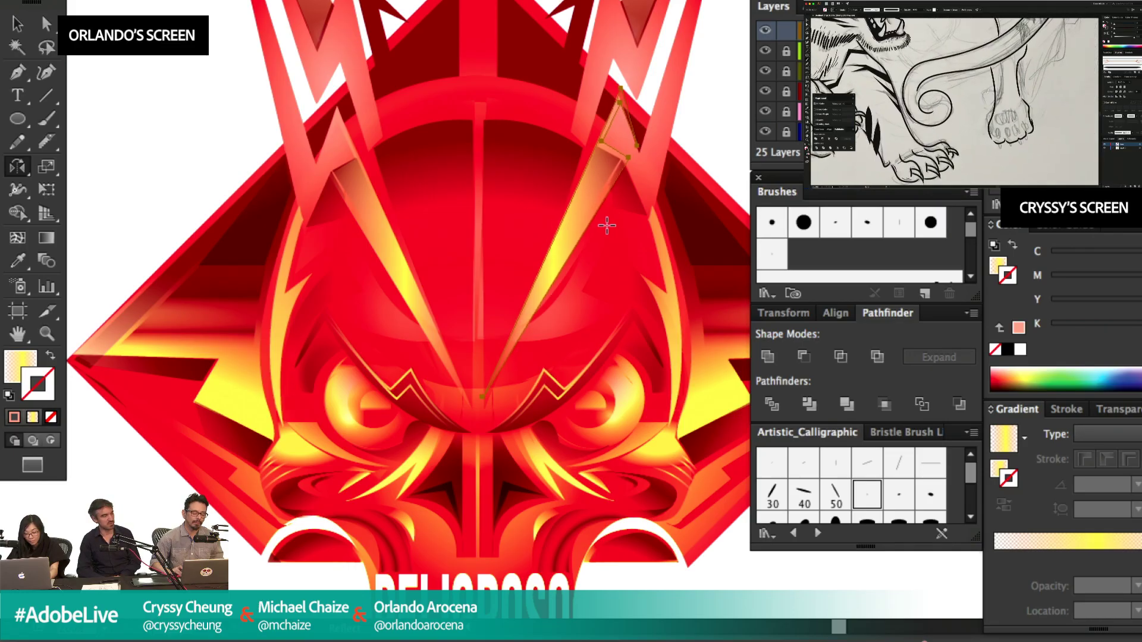
pyautogui.press('Left')
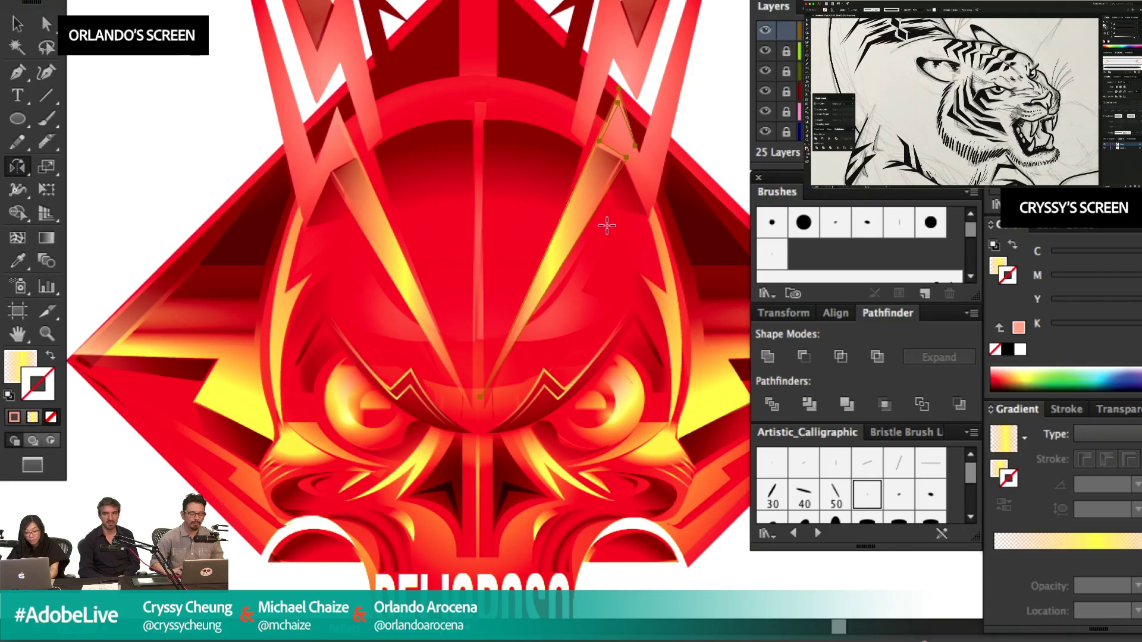
pyautogui.click(161, 159)
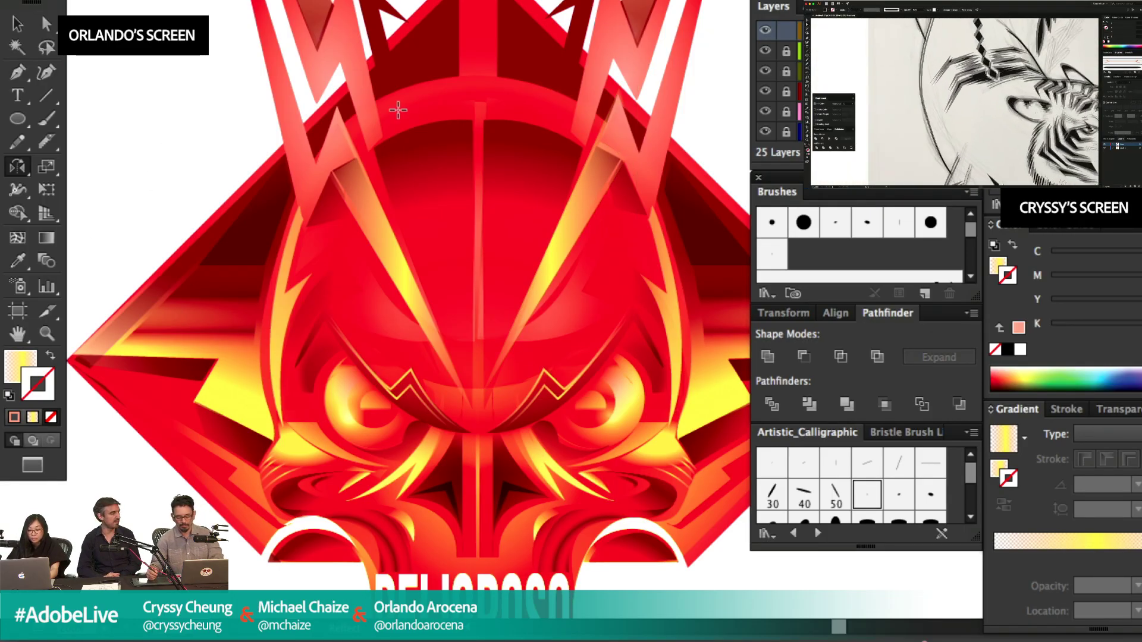
# Add a point to the thin black stroke just below the lower end of the tiger's diamond chain.
pyautogui.hotkey('ctrl', '-')
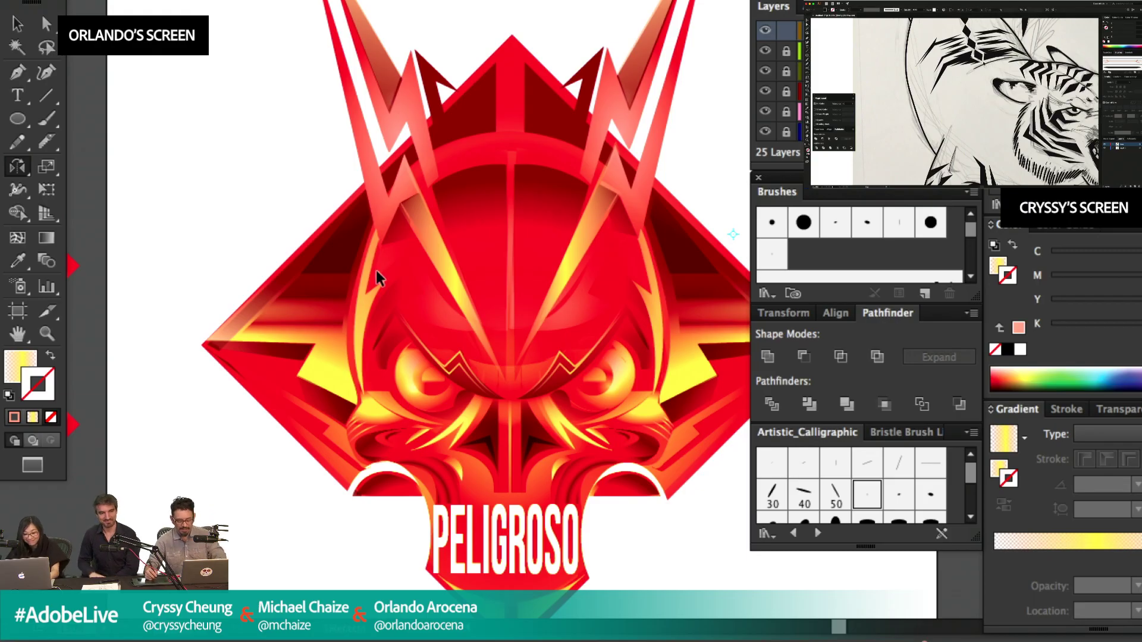
pyautogui.hotkey('ctrl', '+')
pyautogui.hotkey('ctrl', '+')
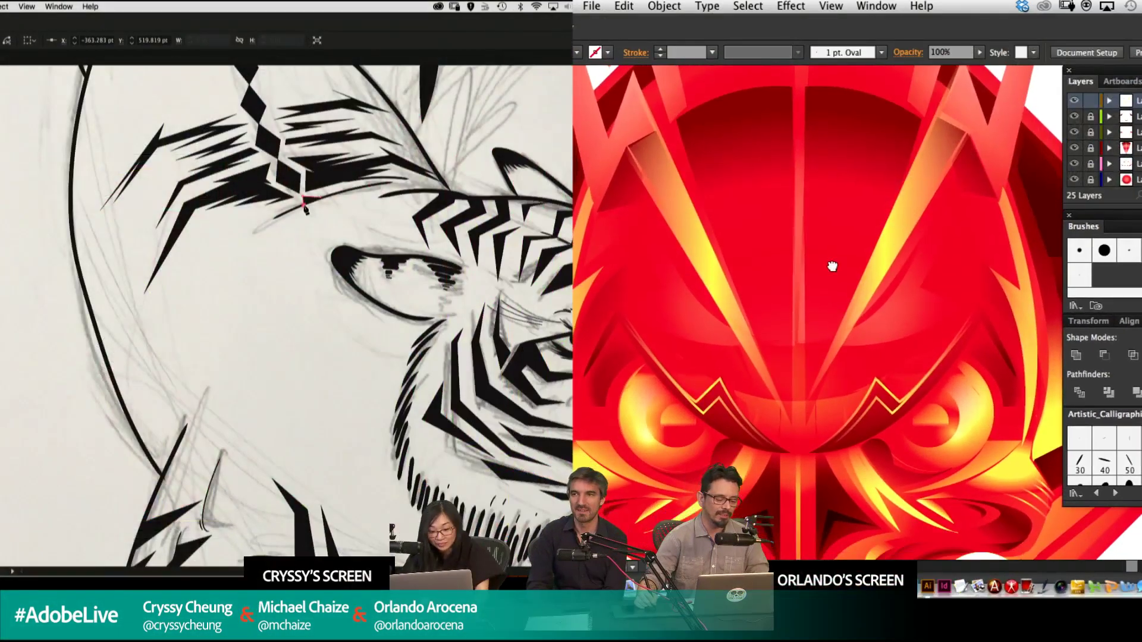
pyautogui.moveTo(453, 242); pyautogui.dragTo(497, 394)
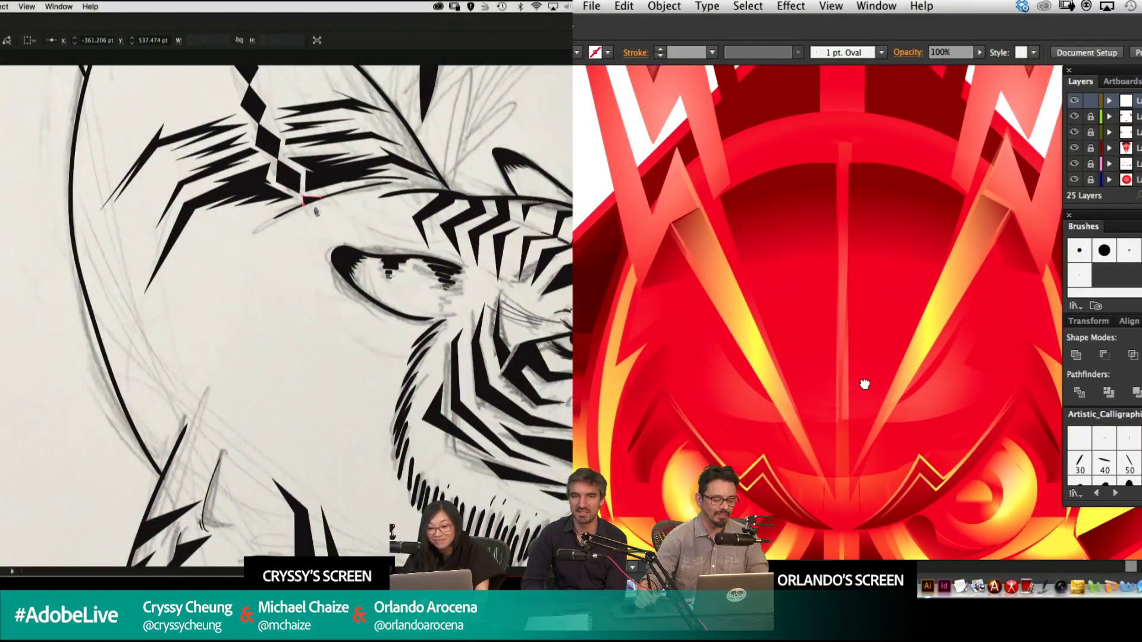
pyautogui.moveTo(864, 385); pyautogui.dragTo(860, 381)
pyautogui.click(330, 206)
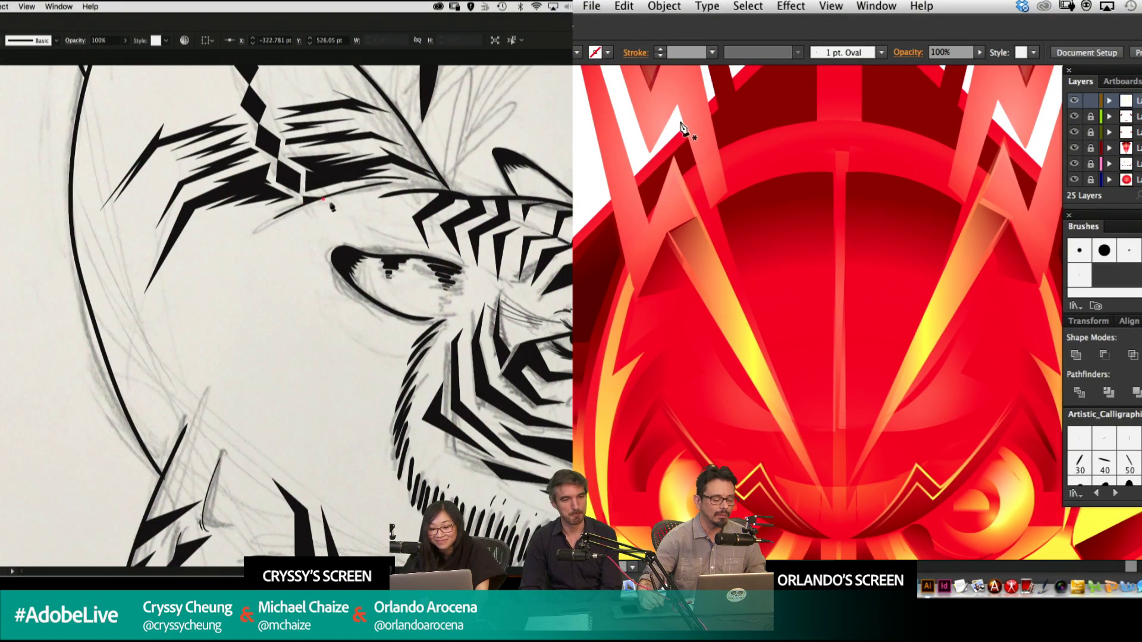
# Outline a jagged gradient spike on the mask's forehead, from the left horn down to the brow centre and back up to the inner horn tip.
pyautogui.click(675, 103)
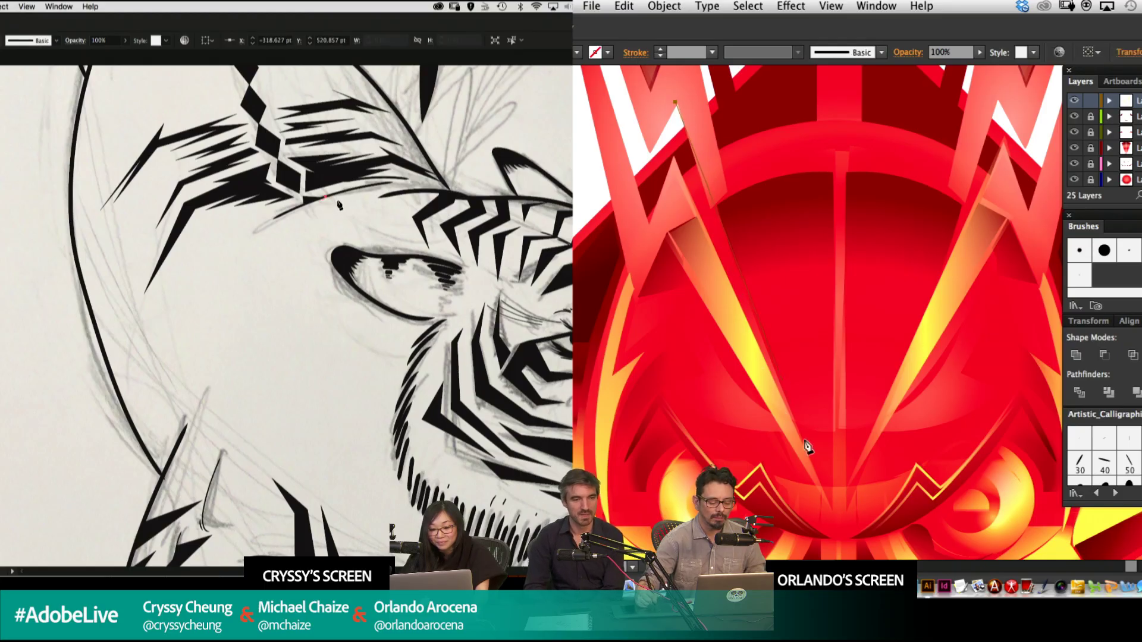
pyautogui.click(828, 493)
pyautogui.click(810, 327)
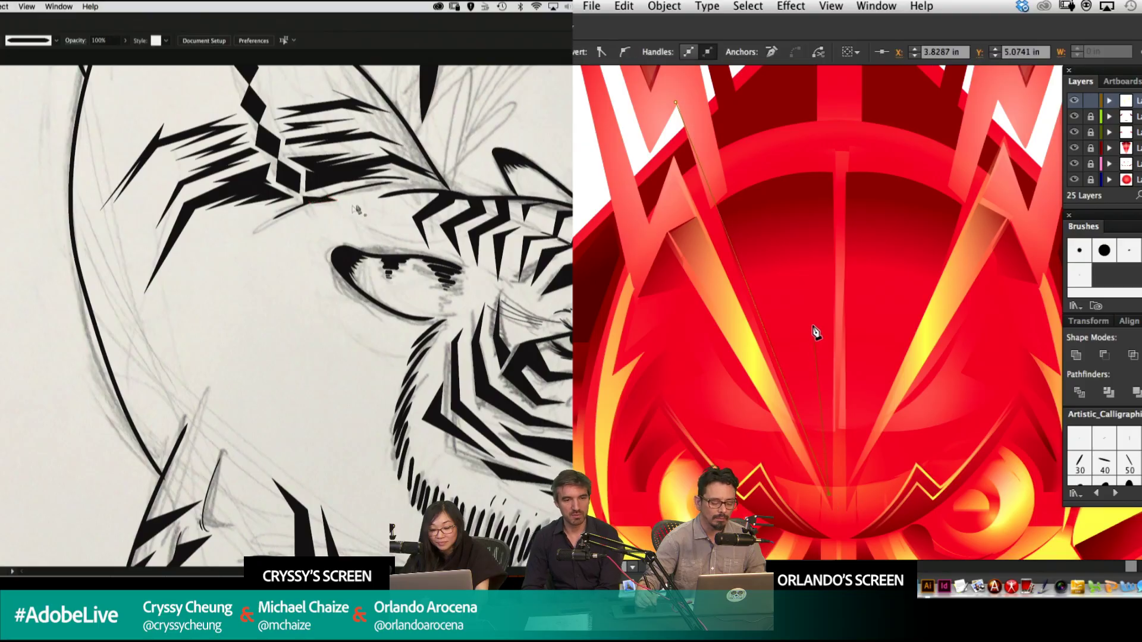
pyautogui.click(785, 357)
pyautogui.moveTo(409, 238); pyautogui.dragTo(276, 285)
pyautogui.moveTo(738, 86); pyautogui.dragTo(797, 284)
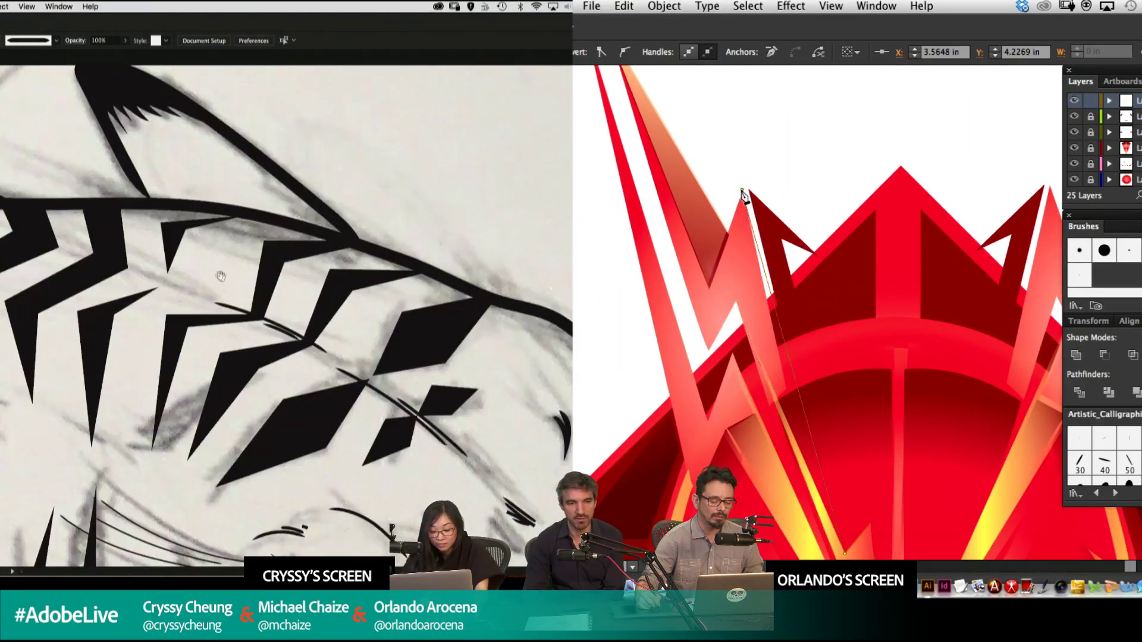
pyautogui.click(742, 191)
# Close the mask's jagged forehead spike and draw a small black diamond between the stripes on the tiger's forehead.
pyautogui.click(175, 283)
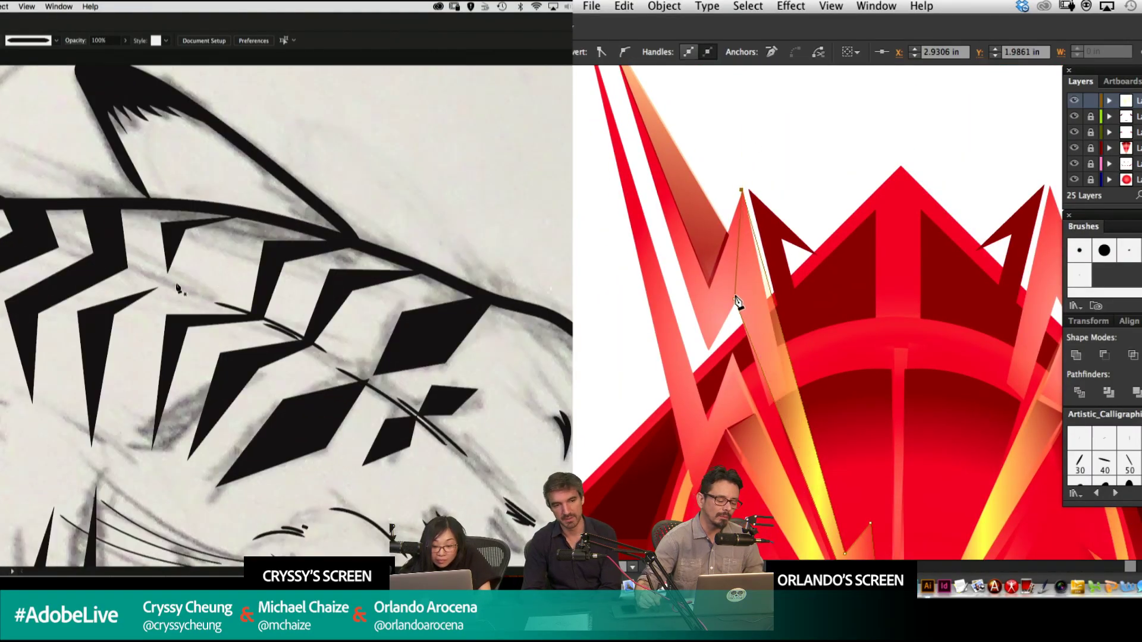
pyautogui.click(735, 296)
pyautogui.click(185, 299)
pyautogui.keyDown('super'); pyautogui.click(904, 130); pyautogui.keyUp('super')
pyautogui.click(210, 296)
pyautogui.press('super+minus')
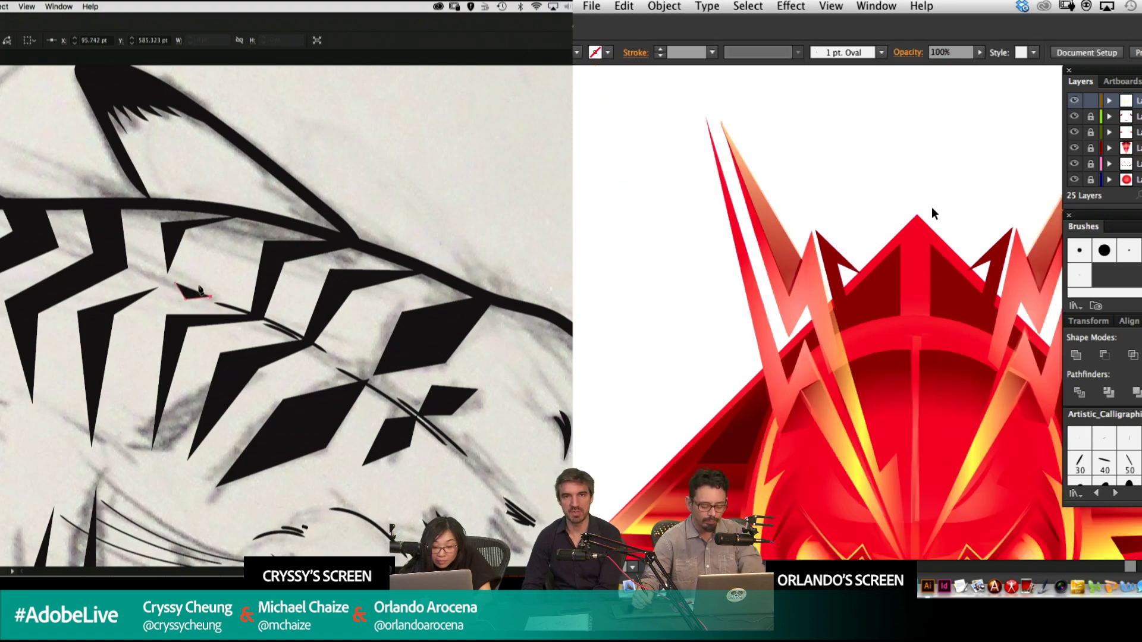
pyautogui.press('super+minus')
pyautogui.click(197, 283)
pyautogui.moveTo(903, 295); pyautogui.dragTo(810, 197)
pyautogui.keyDown('super'); pyautogui.click(209, 302); pyautogui.keyUp('super')
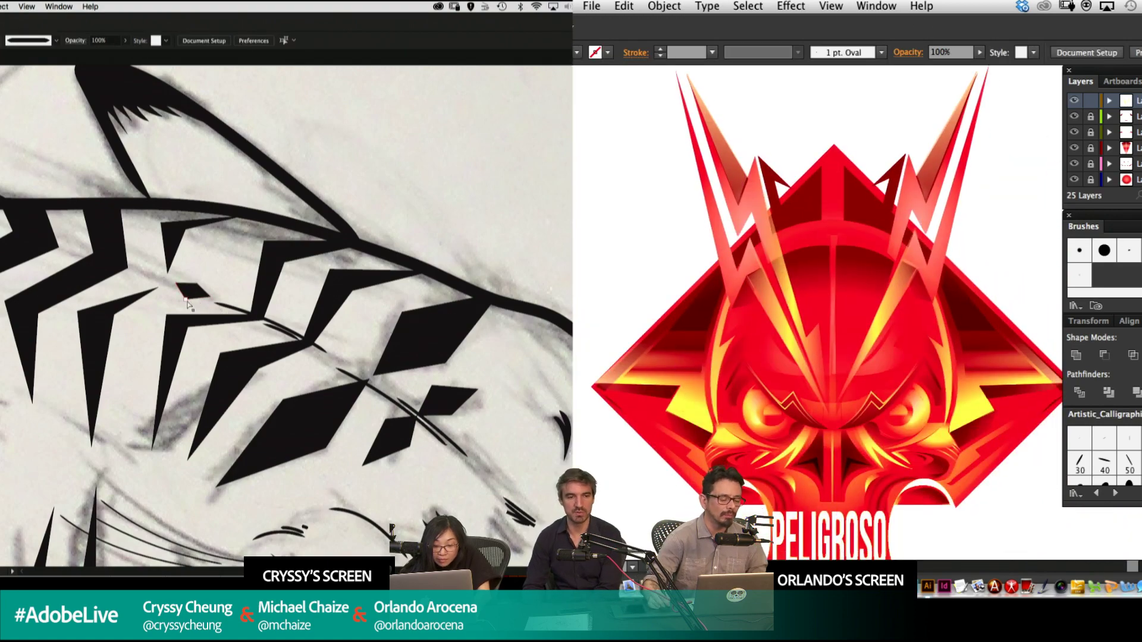
pyautogui.click(185, 301)
pyautogui.moveTo(198, 281); pyautogui.dragTo(198, 280)
pyautogui.click(385, 197)
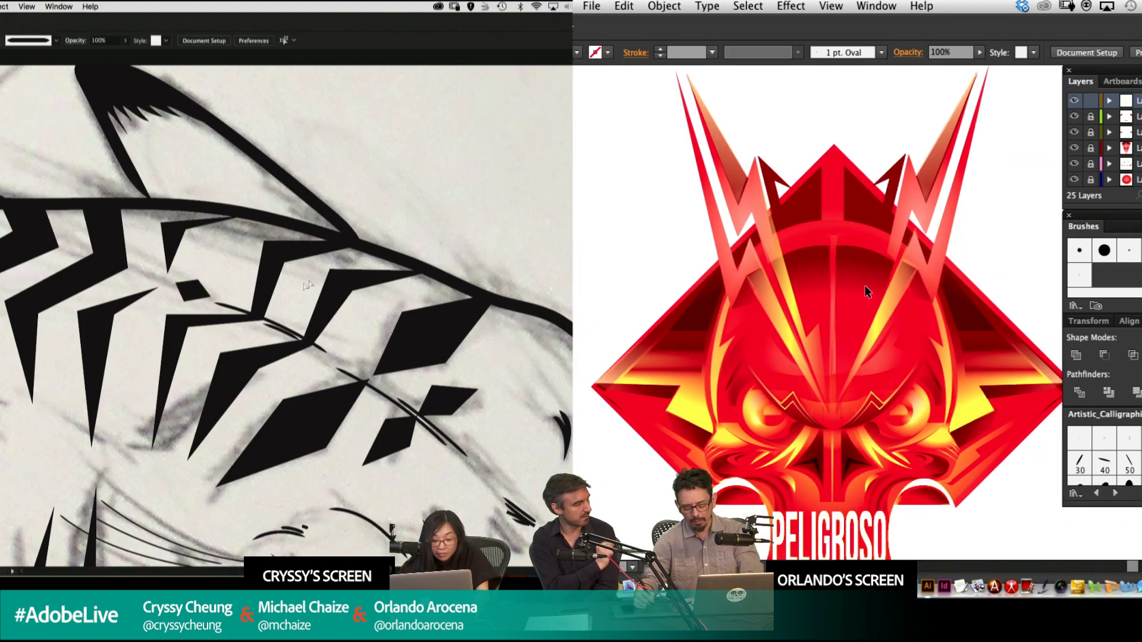
# Examine the whole tiger composition and the mask's forehead and horns from several distances.
pyautogui.press('super+plus')
pyautogui.press('super+plus')
pyautogui.press('super+minus')
pyautogui.press('super+minus')
pyautogui.press('super+minus')
pyautogui.press('super+minus')
pyautogui.press('super+minus')
pyautogui.moveTo(829, 339); pyautogui.dragTo(952, 303)
pyautogui.press('super+minus')
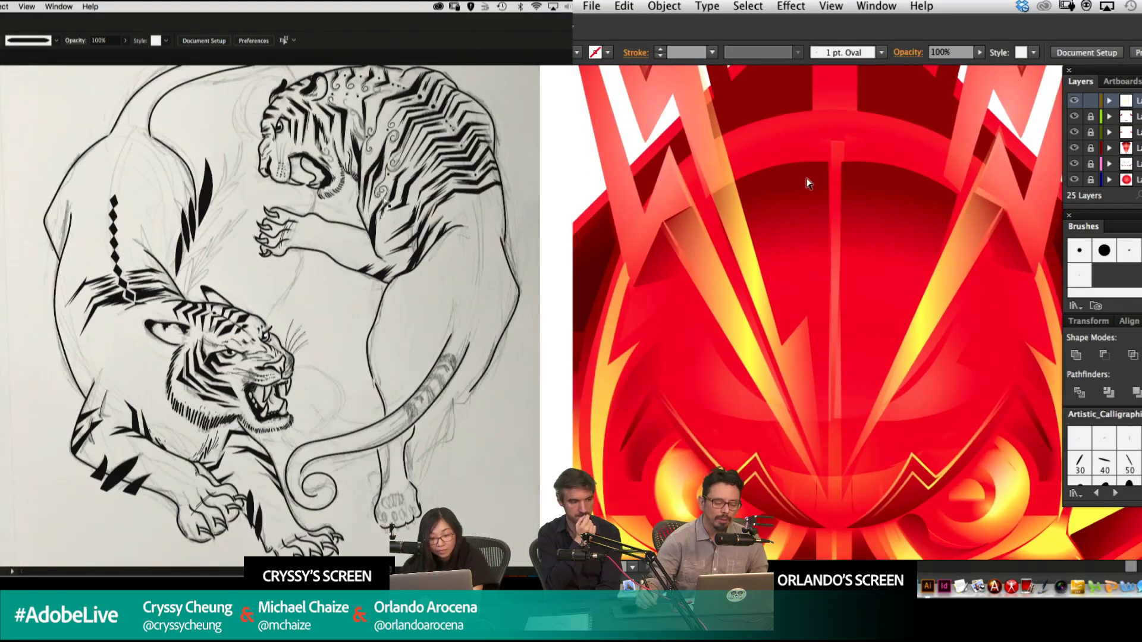
pyautogui.moveTo(746, 272); pyautogui.dragTo(766, 355)
pyautogui.moveTo(216, 162); pyautogui.dragTo(356, 265)
# Delete the jagged gradient spike from the mask's forehead and extend the tiger's diamond chain upward with more small black diamonds.
pyautogui.click(749, 222)
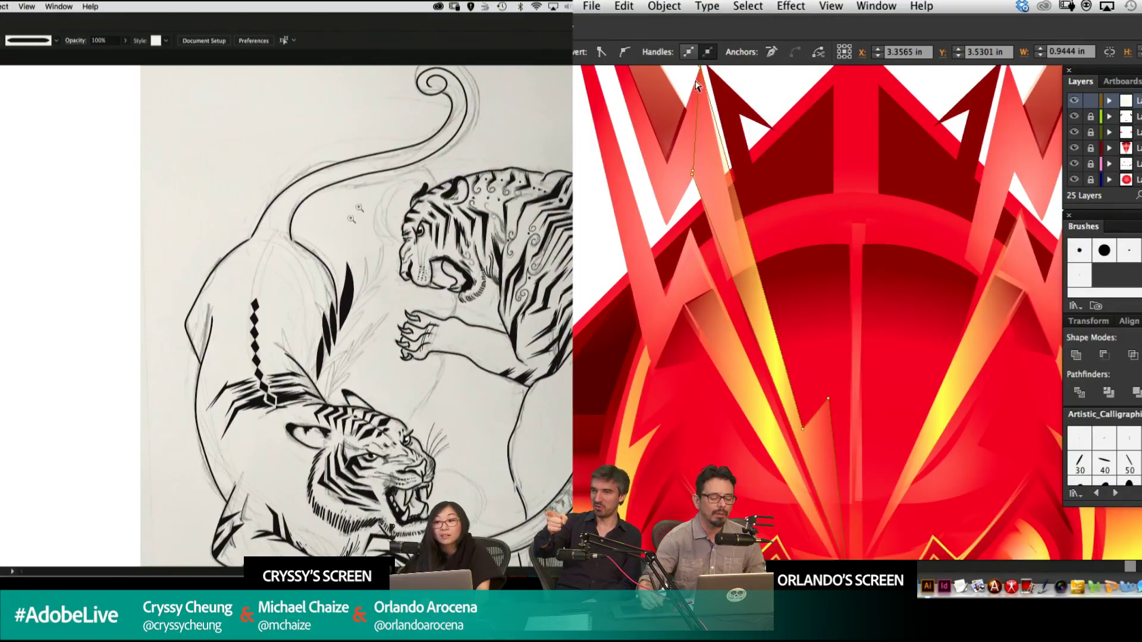
pyautogui.press('super+plus')
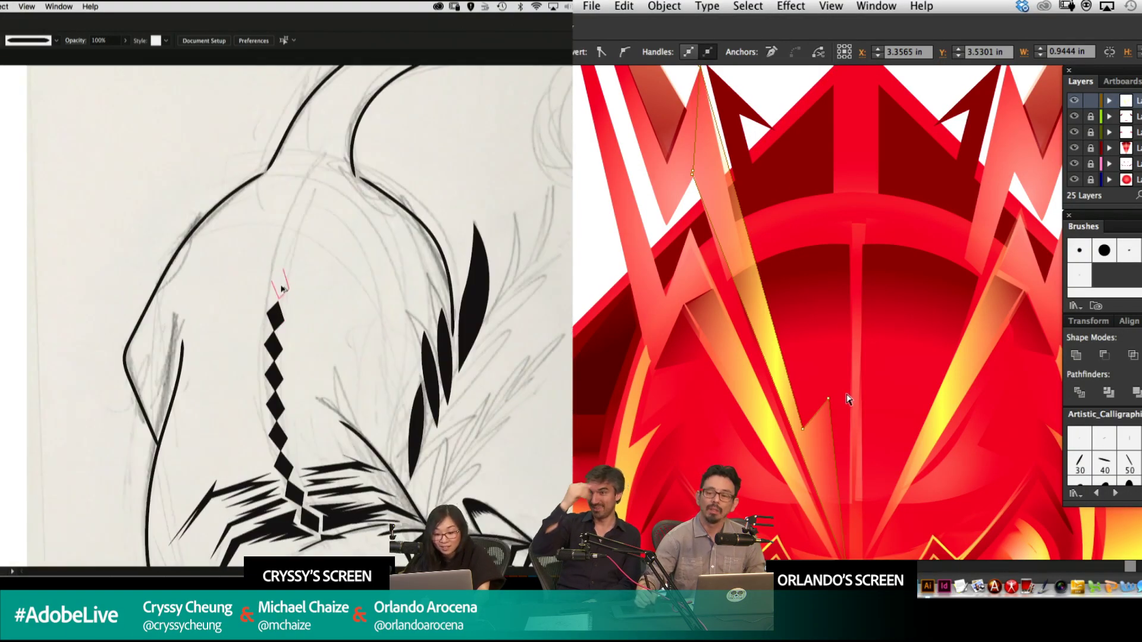
pyautogui.moveTo(282, 290); pyautogui.dragTo(295, 218)
pyautogui.press('Delete')
pyautogui.press('Delete')
pyautogui.click(310, 206)
pyautogui.click(290, 236)
# Start a new spike outline at the mask's left inner horn tip and add another small diamond atop the tiger's chain.
pyautogui.scroll(2, 701, 66)
pyautogui.click(698, 103)
pyautogui.press('super+shift+a')
pyautogui.press('super+z')
pyautogui.click(702, 106)
pyautogui.moveTo(779, 339); pyautogui.dragTo(711, 182)
pyautogui.click(324, 181)
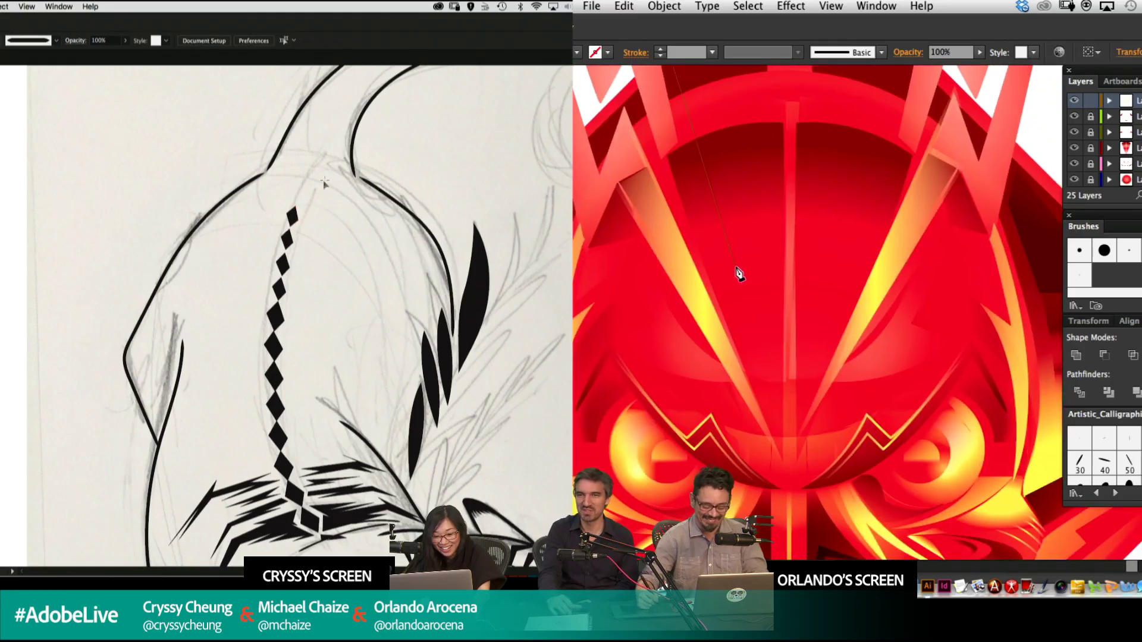
pyautogui.press('super+minus')
pyautogui.press('super+minus')
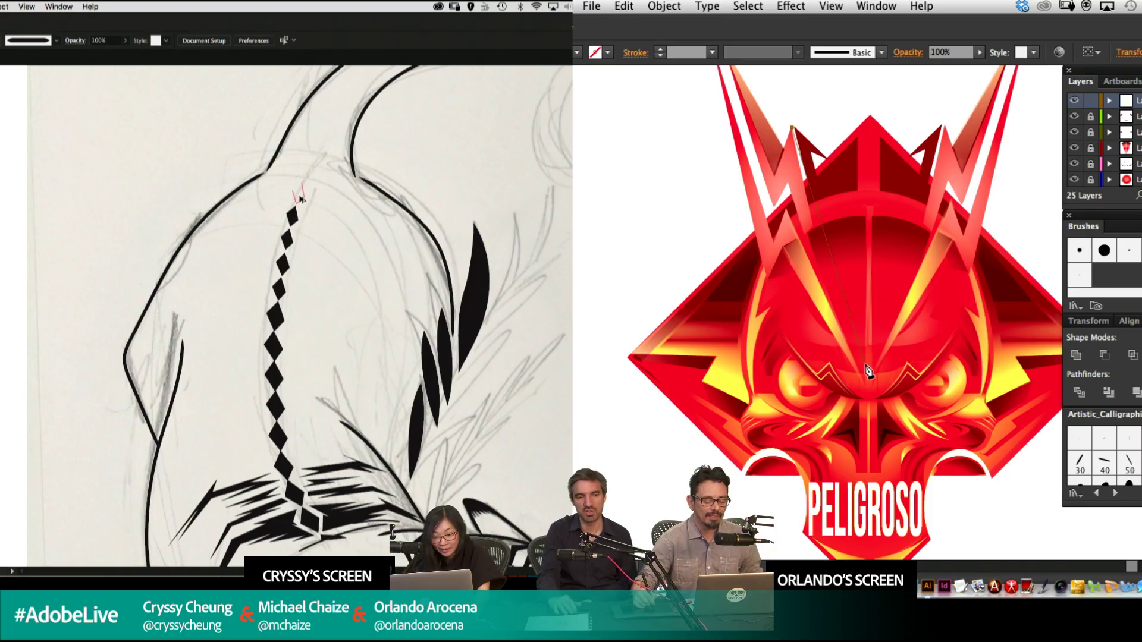
pyautogui.moveTo(300, 196); pyautogui.dragTo(300, 196)
pyautogui.moveTo(864, 364); pyautogui.dragTo(877, 409)
pyautogui.moveTo(301, 190); pyautogui.dragTo(301, 191)
pyautogui.click(310, 191)
# Finish the narrow yellow gradient spike from the point between the mask's brows back up to the left inner horn tip, and deselect it.
pyautogui.moveTo(902, 424); pyautogui.dragTo(861, 362)
pyautogui.moveTo(458, 363); pyautogui.dragTo(451, 355)
pyautogui.moveTo(862, 362); pyautogui.dragTo(862, 362)
pyautogui.moveTo(451, 355); pyautogui.dragTo(433, 192)
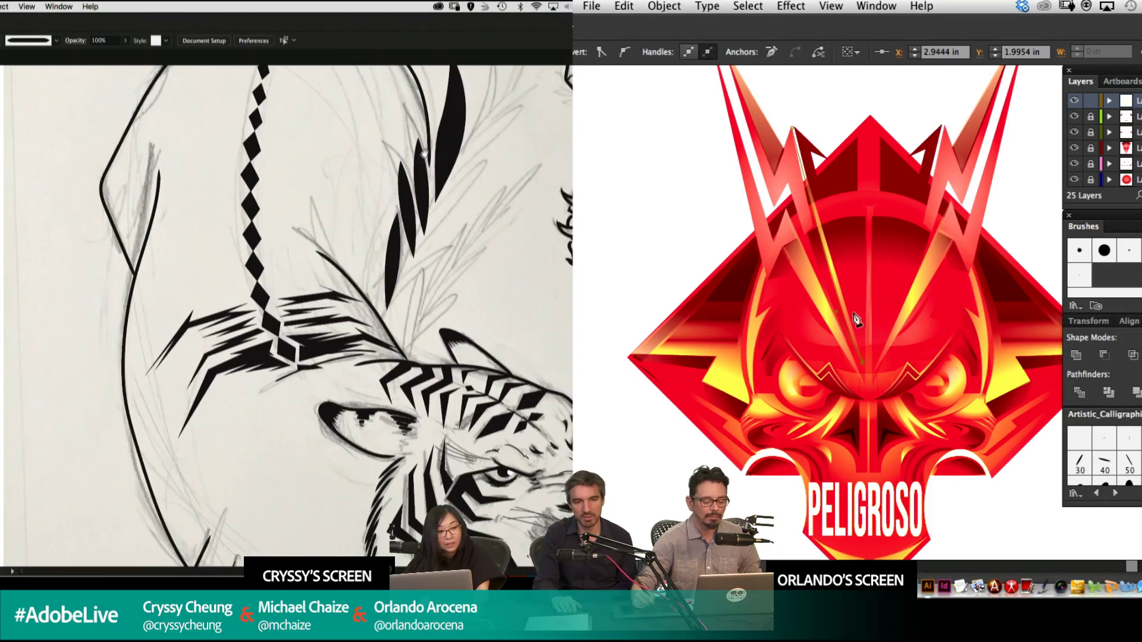
pyautogui.moveTo(788, 181)
pyautogui.mouseDown()
pyautogui.moveTo(784, 150)
pyautogui.moveTo(789, 181)
pyautogui.mouseUp()
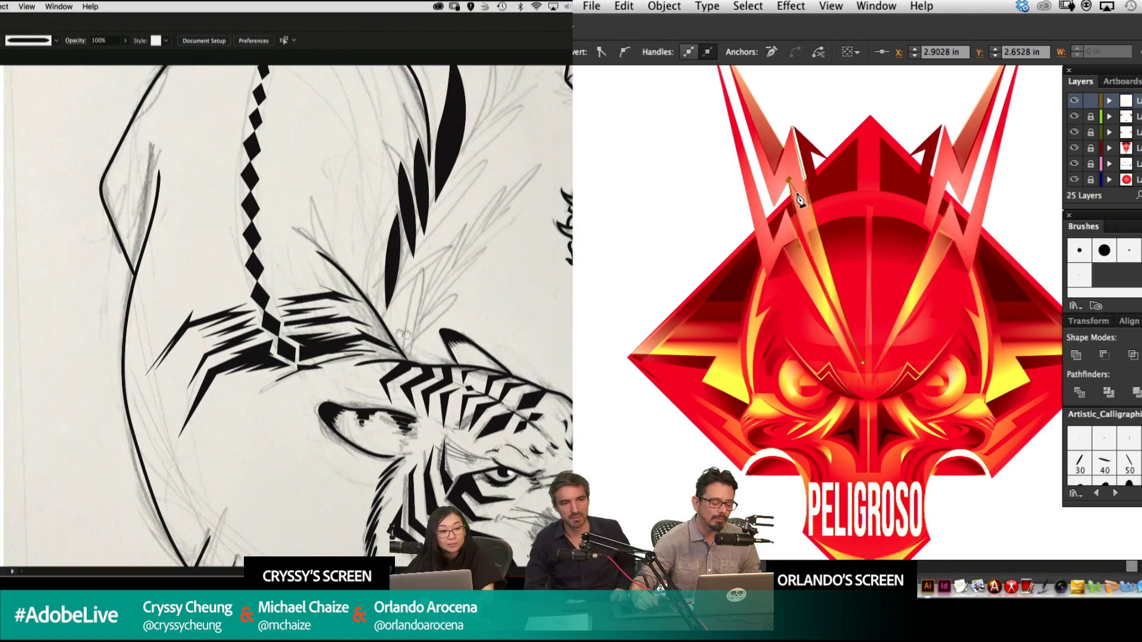
pyautogui.moveTo(424, 399); pyautogui.dragTo(565, 375)
pyautogui.click(792, 127)
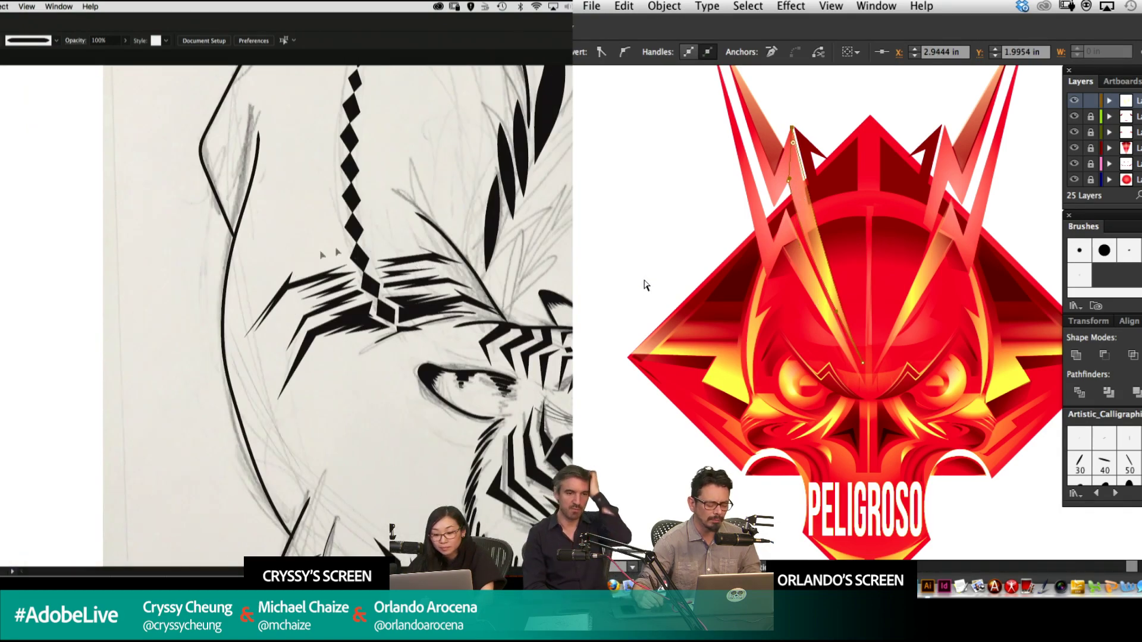
pyautogui.keyDown('super'); pyautogui.click(644, 281); pyautogui.keyUp('super')
# Copy the narrow yellow spike to the right side of the mask's forehead.
pyautogui.scroll(5, 393, 294)
pyautogui.moveTo(412, 291); pyautogui.dragTo(532, 271)
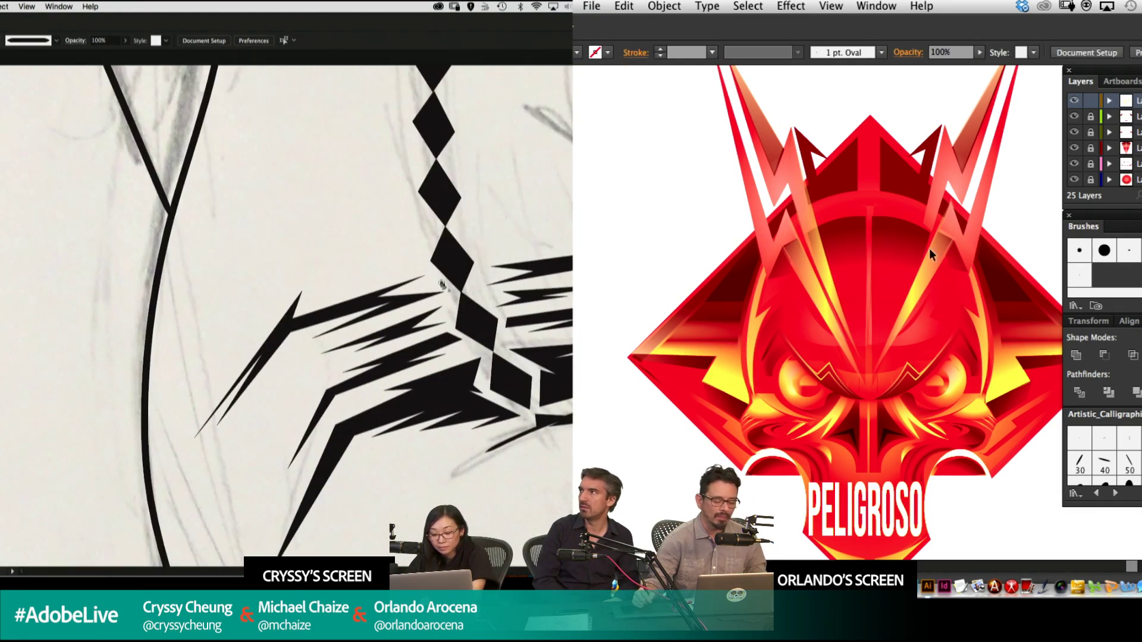
pyautogui.moveTo(393, 253); pyautogui.dragTo(426, 236)
pyautogui.moveTo(825, 266); pyautogui.dragTo(938, 273)
# Outline the forked left end of a new black tiger stripe above the jagged ones, and mirror the copied mask spike into its symmetrical position.
pyautogui.click(466, 222)
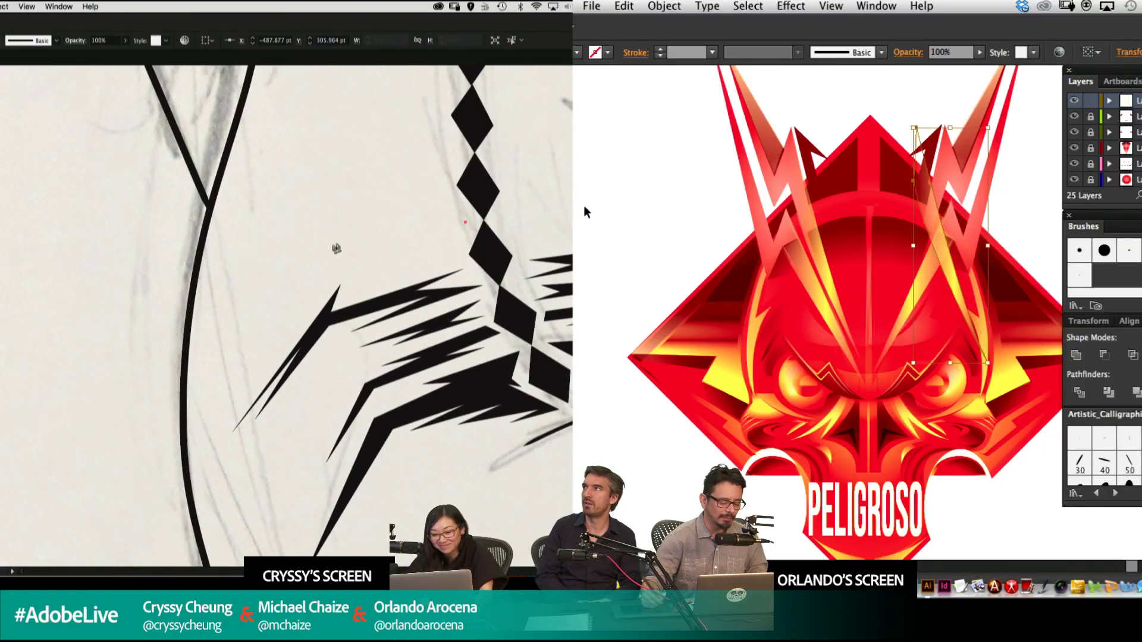
pyautogui.click(344, 244)
pyautogui.press('p')
pyautogui.click(275, 297)
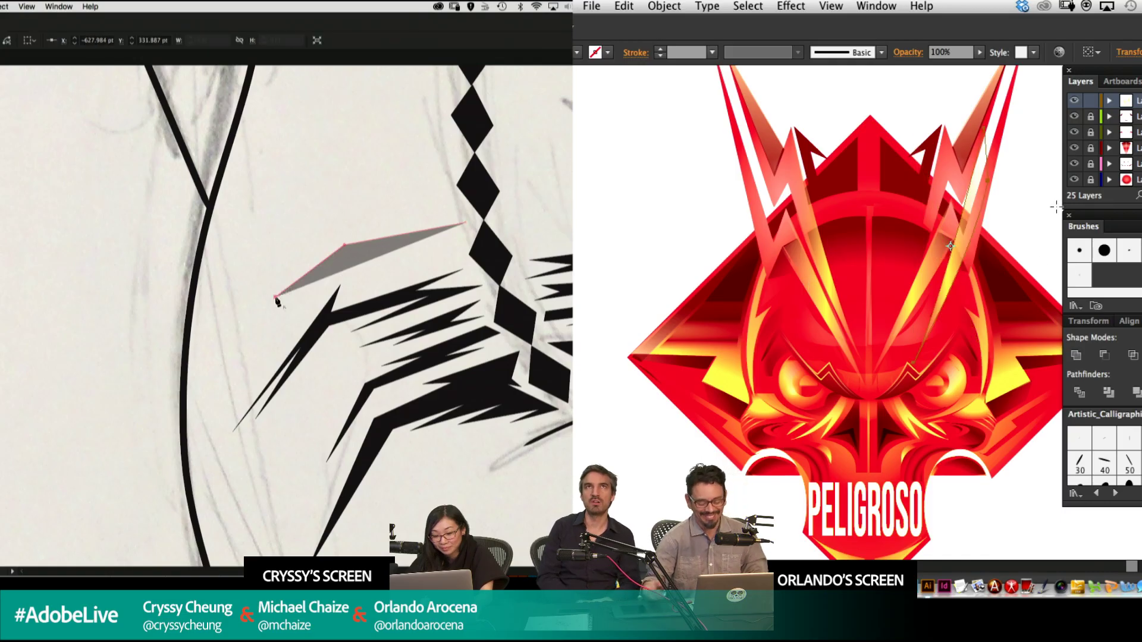
pyautogui.click(351, 253)
pyautogui.click(270, 322)
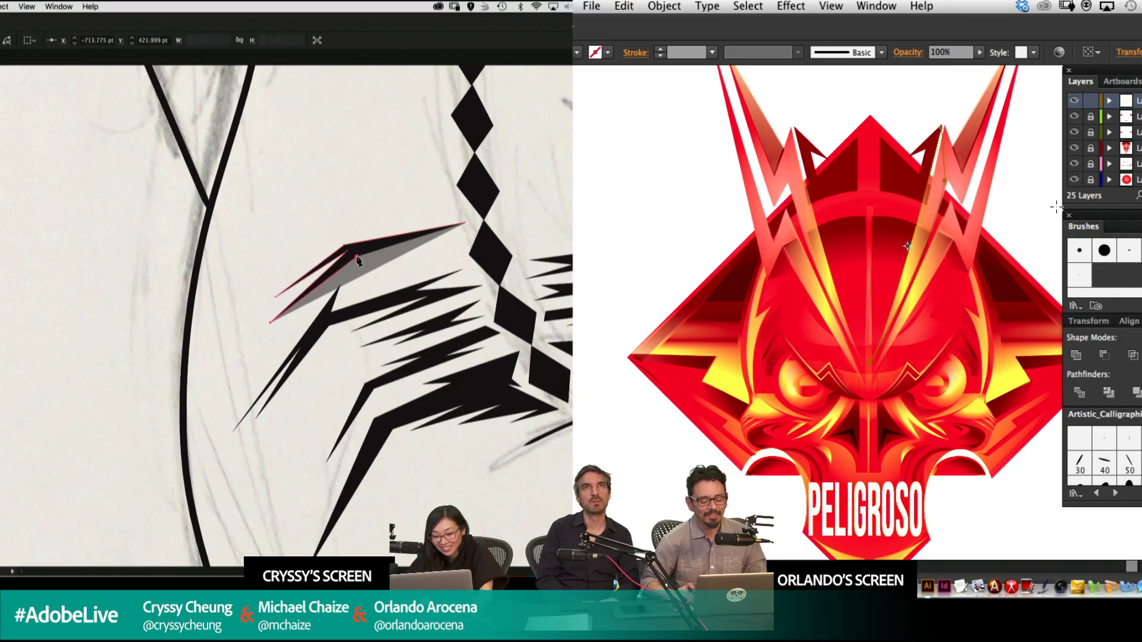
pyautogui.click(630, 207)
# Give the new tiger stripe left of the diamonds a jagged underside, close it, and begin a highlight shape at the mask's left temple.
pyautogui.press('l')
pyautogui.press('super+plus')
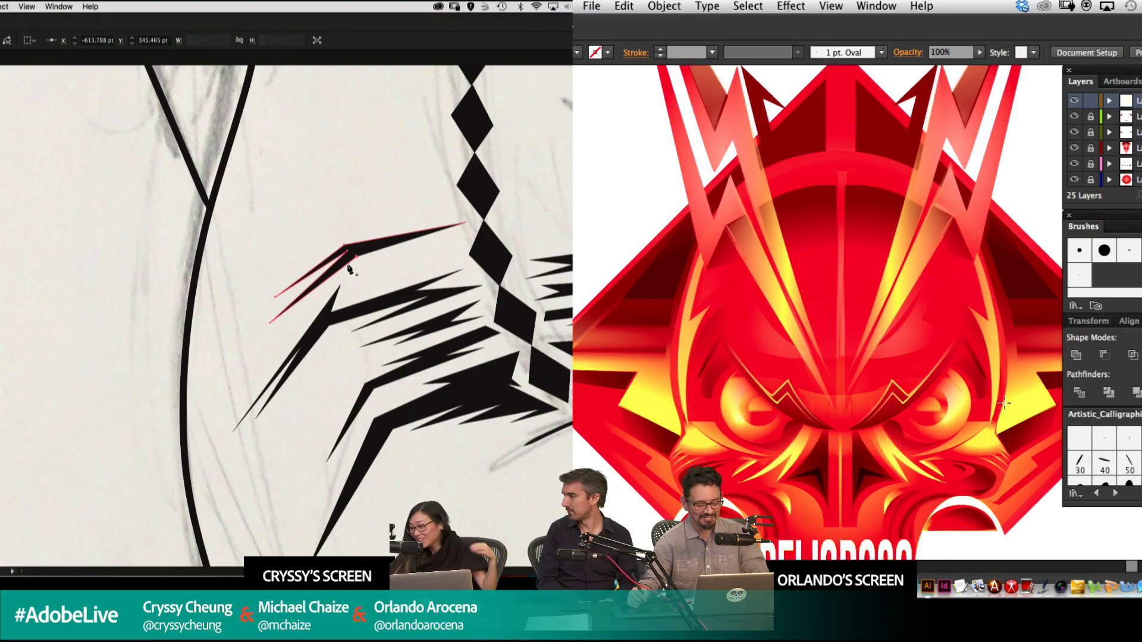
pyautogui.moveTo(936, 362); pyautogui.dragTo(918, 296)
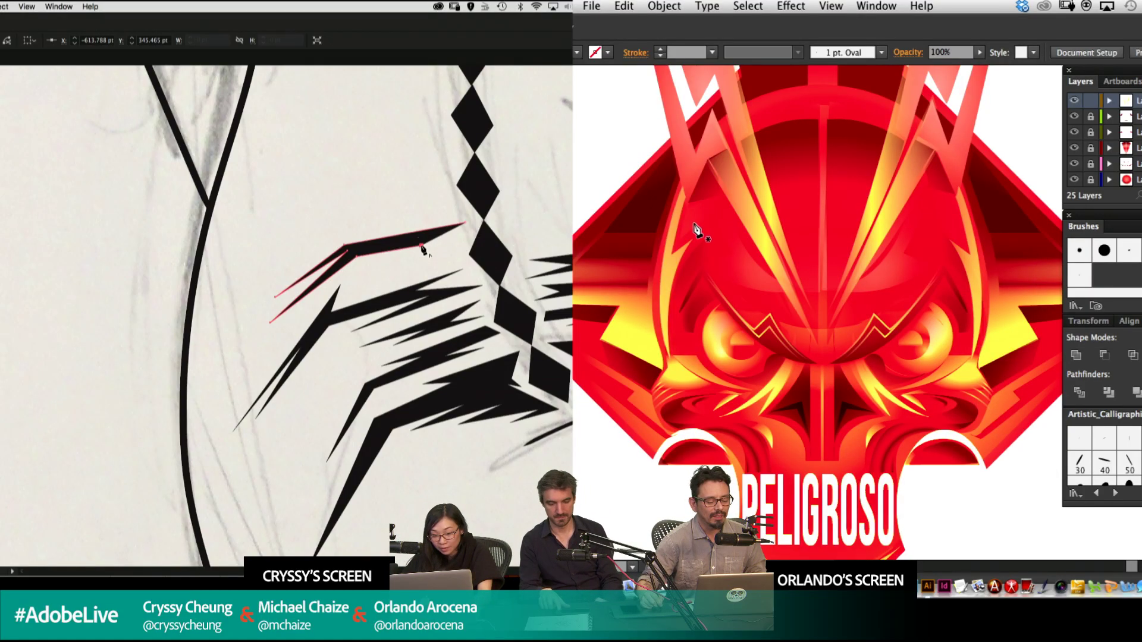
pyautogui.click(694, 221)
pyautogui.click(456, 255)
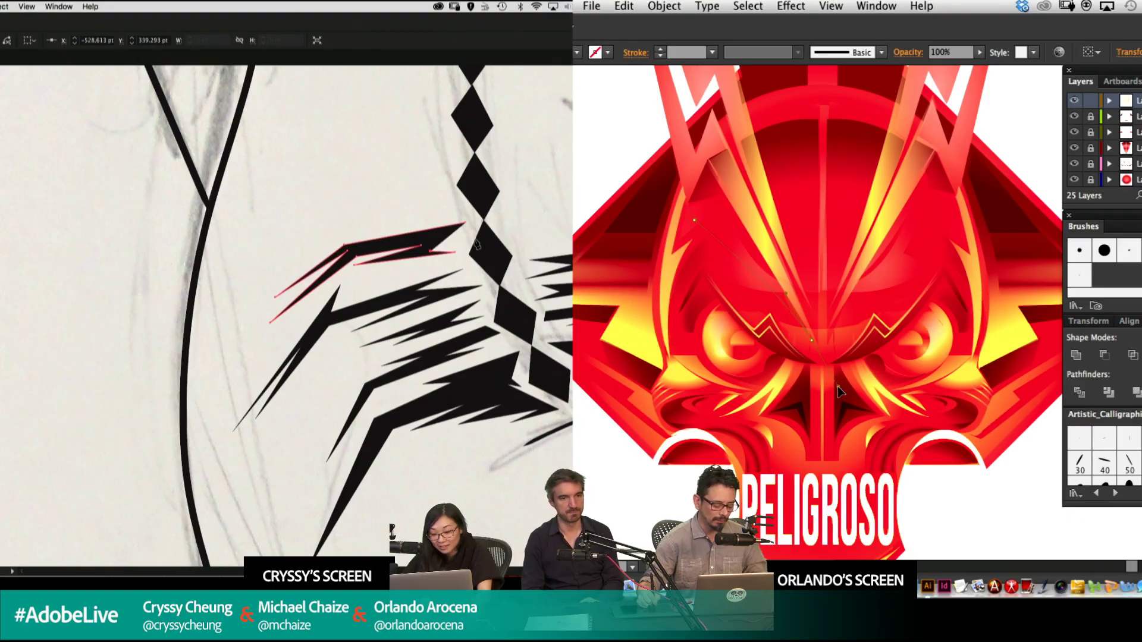
pyautogui.click(467, 238)
pyautogui.press('super+z')
pyautogui.click(402, 242)
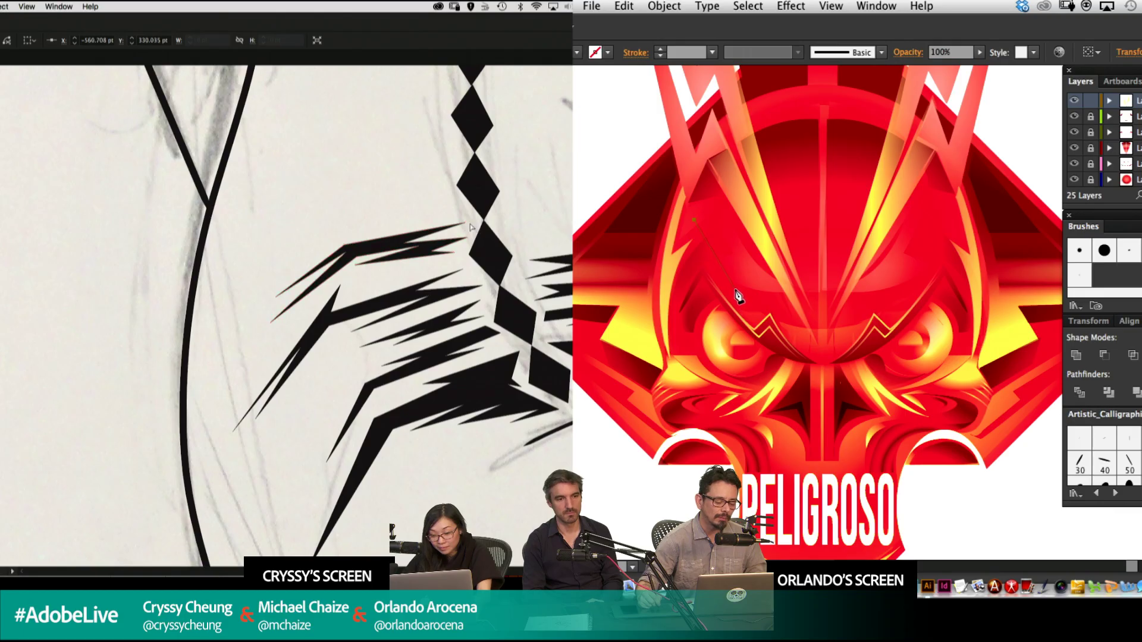
pyautogui.click(470, 224)
# Complete a lightning-shaped yellow gradient highlight from the mask's left temple to the brow centre, and refine the new tiger stripe's tip.
pyautogui.click(733, 287)
pyautogui.moveTo(465, 223); pyautogui.dragTo(462, 225)
pyautogui.click(749, 267)
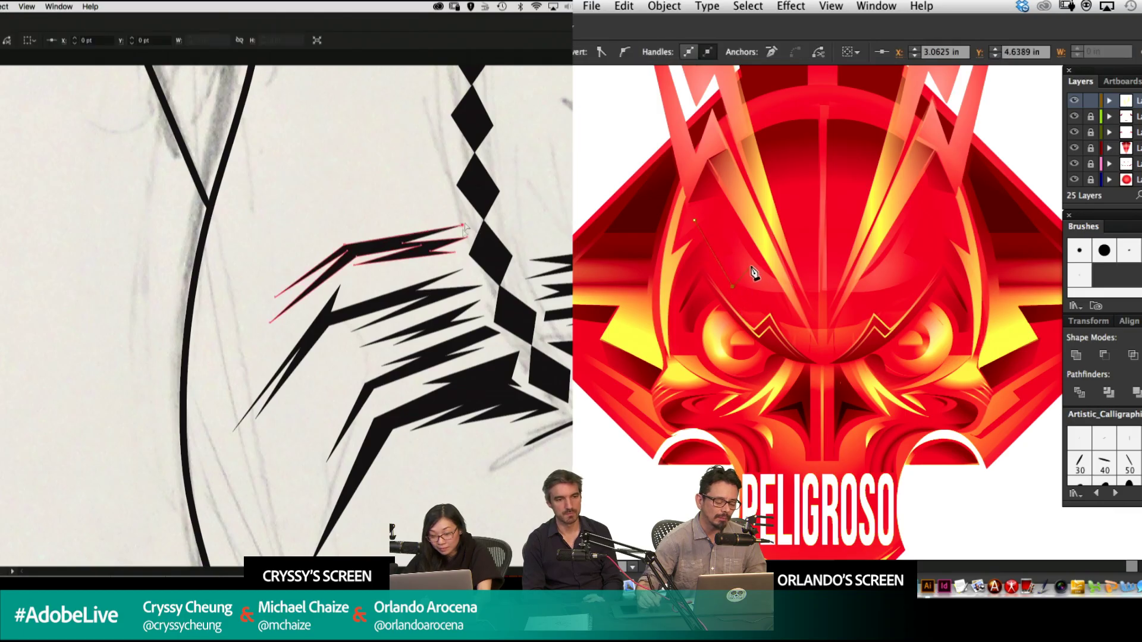
pyautogui.click(811, 355)
pyautogui.click(440, 262)
pyautogui.moveTo(513, 261); pyautogui.dragTo(358, 248)
pyautogui.click(694, 220)
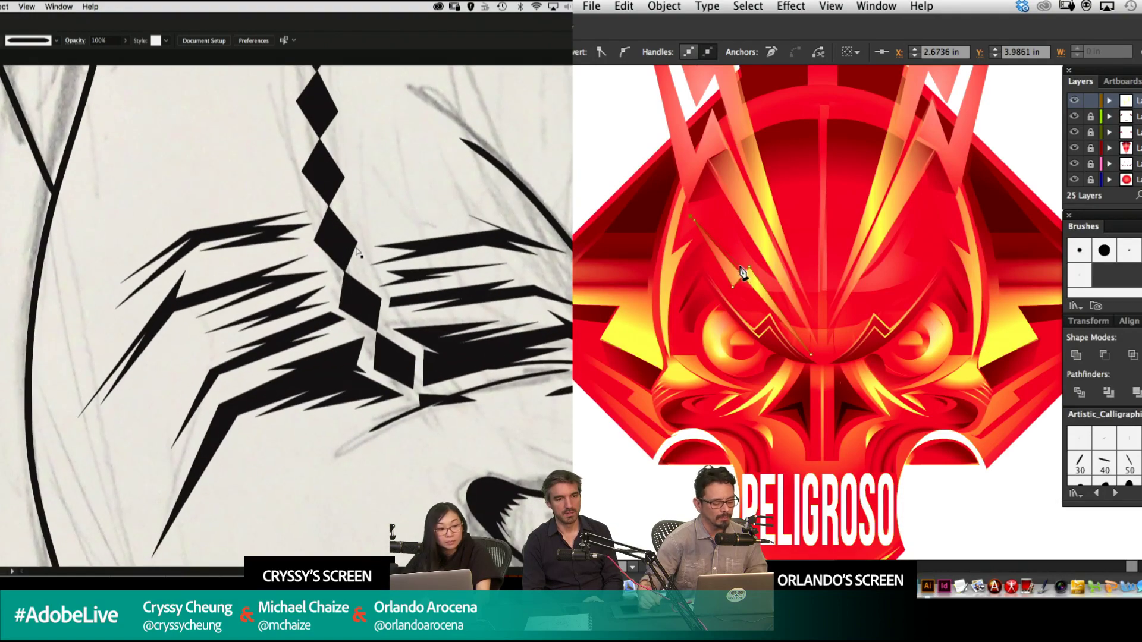
pyautogui.click(694, 221)
pyautogui.keyDown('super'); pyautogui.click(611, 153); pyautogui.keyUp('super')
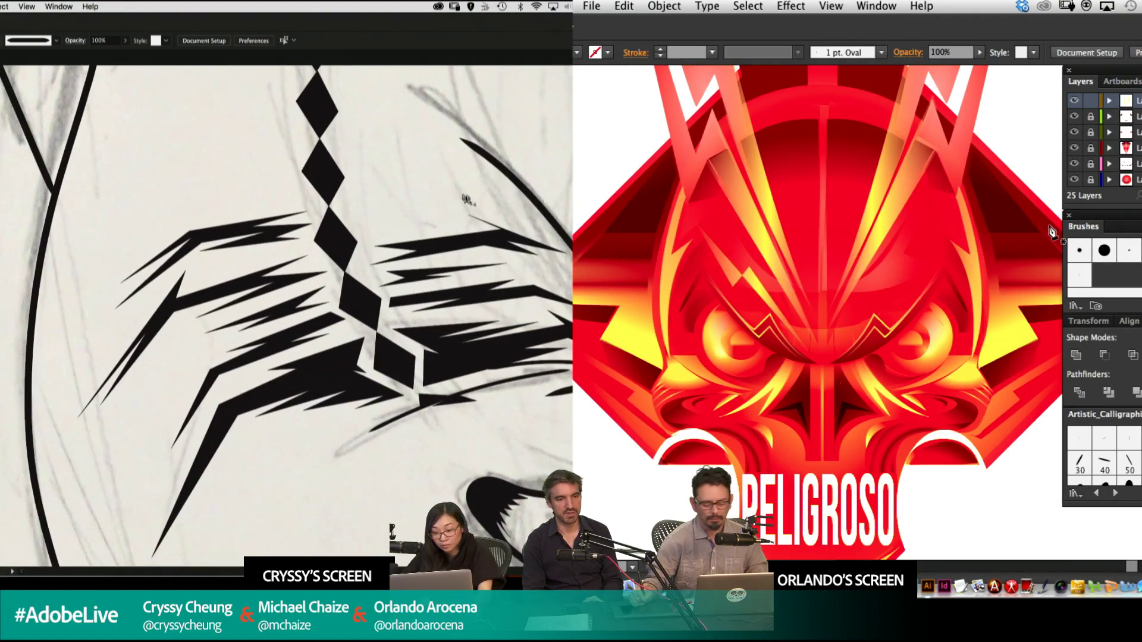
# Outline the jagged left end of a new top tiger stripe right of the diamonds, and copy the lightning highlight to the mask's right side.
pyautogui.click(470, 190)
pyautogui.press('super+minus')
pyautogui.click(347, 206)
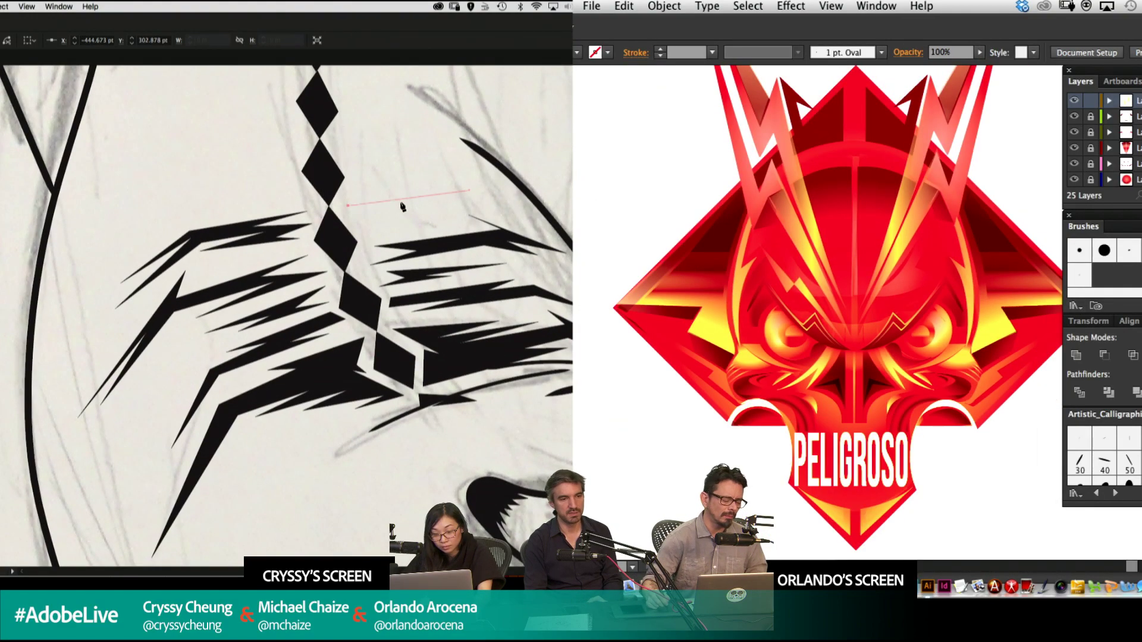
pyautogui.click(427, 205)
pyautogui.click(357, 223)
pyautogui.moveTo(804, 297); pyautogui.dragTo(931, 301)
pyautogui.click(461, 215)
pyautogui.click(425, 214)
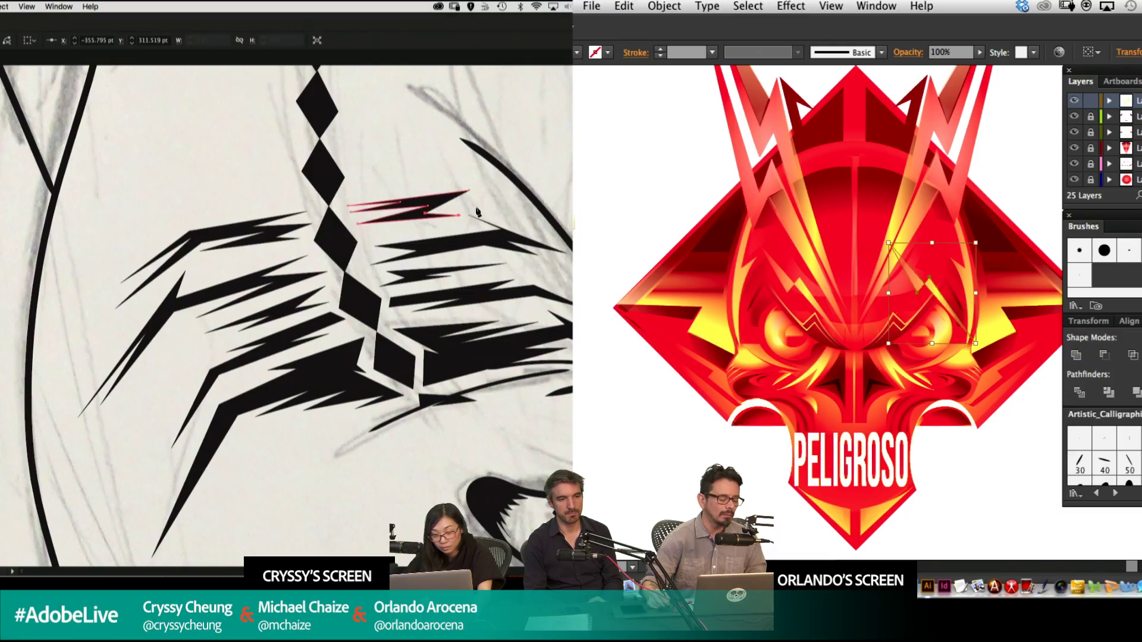
# Mirror the copied lightning highlight for the mask's right brow, and extend the new tiger stripe to a point on the long curved line.
pyautogui.press('o')
pyautogui.click(473, 208)
pyautogui.moveTo(850, 304); pyautogui.dragTo(1032, 297)
pyautogui.moveTo(555, 220); pyautogui.dragTo(373, 231)
pyautogui.hotkey('shift', 'Left')
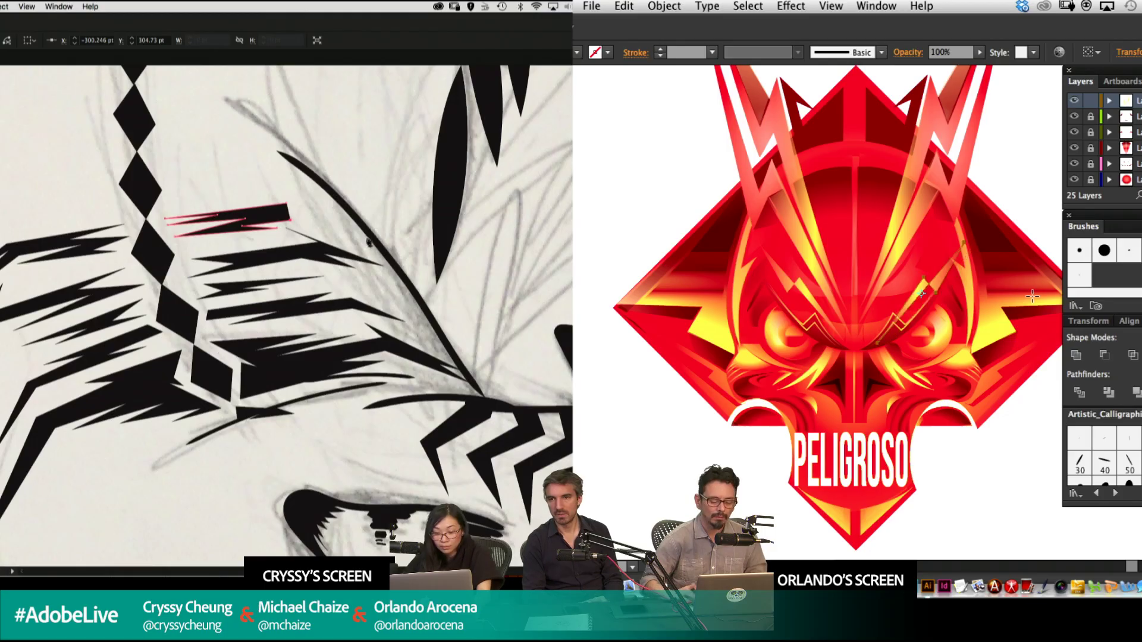
pyautogui.click(374, 241)
pyautogui.hotkey('shift', 'Right')
pyautogui.press('super+z')
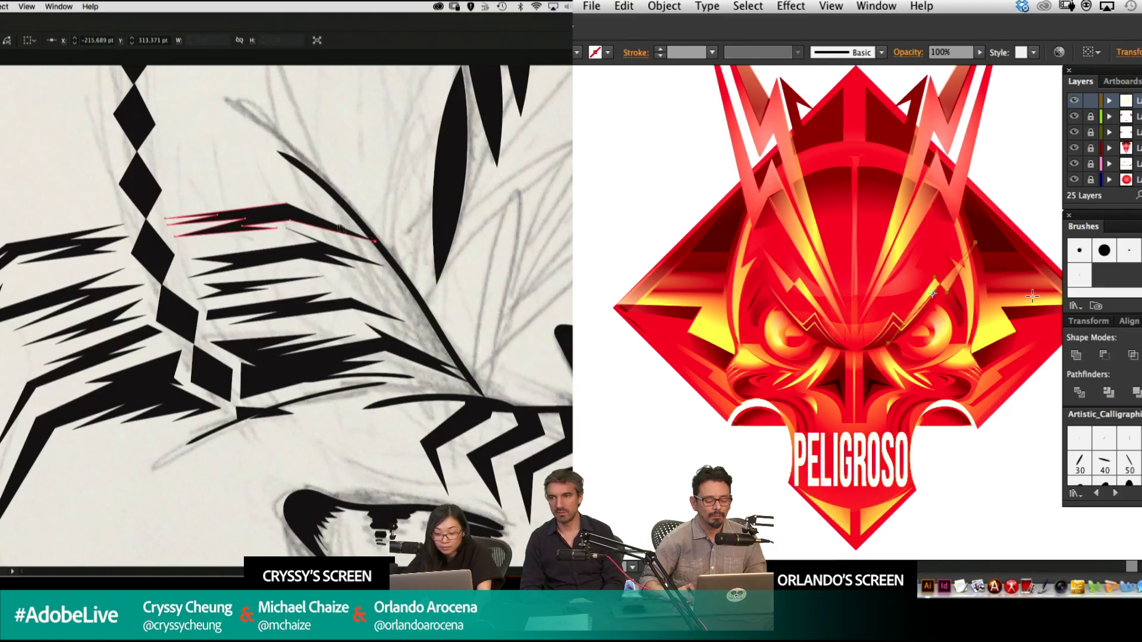
# Close the underside of the new tiger stripe, and nudge the mirrored brow highlight into symmetry with the left one.
pyautogui.click(369, 232)
pyautogui.click(303, 212)
pyautogui.hotkey('shift', 'Left')
pyautogui.hotkey('shift', 'Left')
pyautogui.hotkey('shift', 'Left')
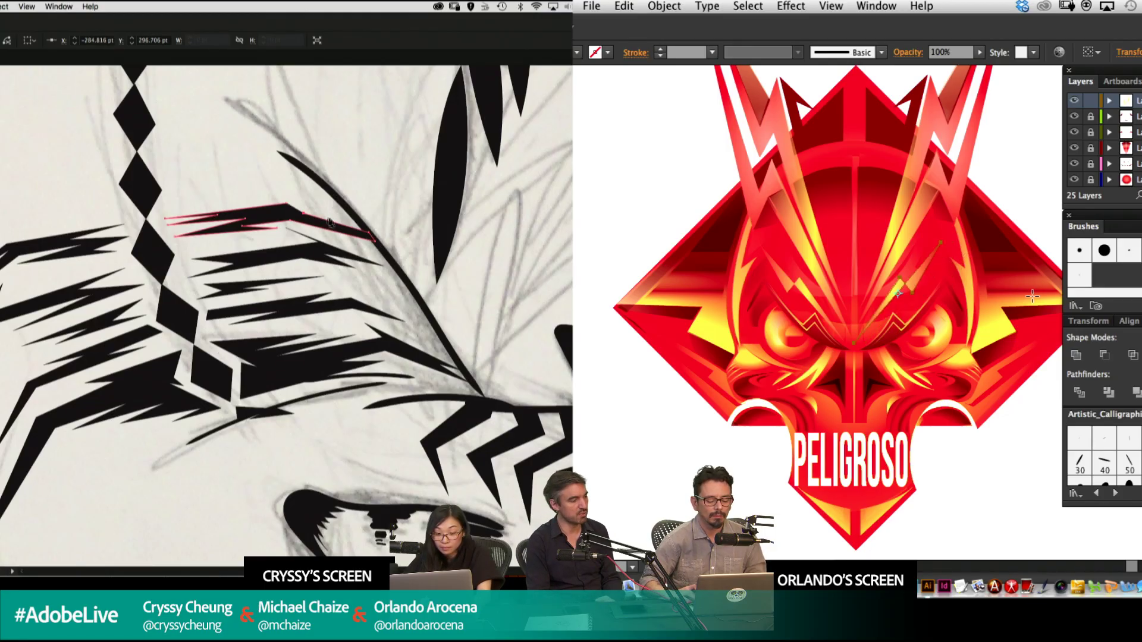
pyautogui.press('shift+super+a')
pyautogui.moveTo(403, 297); pyautogui.dragTo(466, 241)
pyautogui.hotkey('shift', 'Right')
pyautogui.press('Left')
pyautogui.press('Left')
pyautogui.press('Left')
pyautogui.press('Left')
pyautogui.press('Left')
pyautogui.press('super+minus')
pyautogui.press('super+minus')
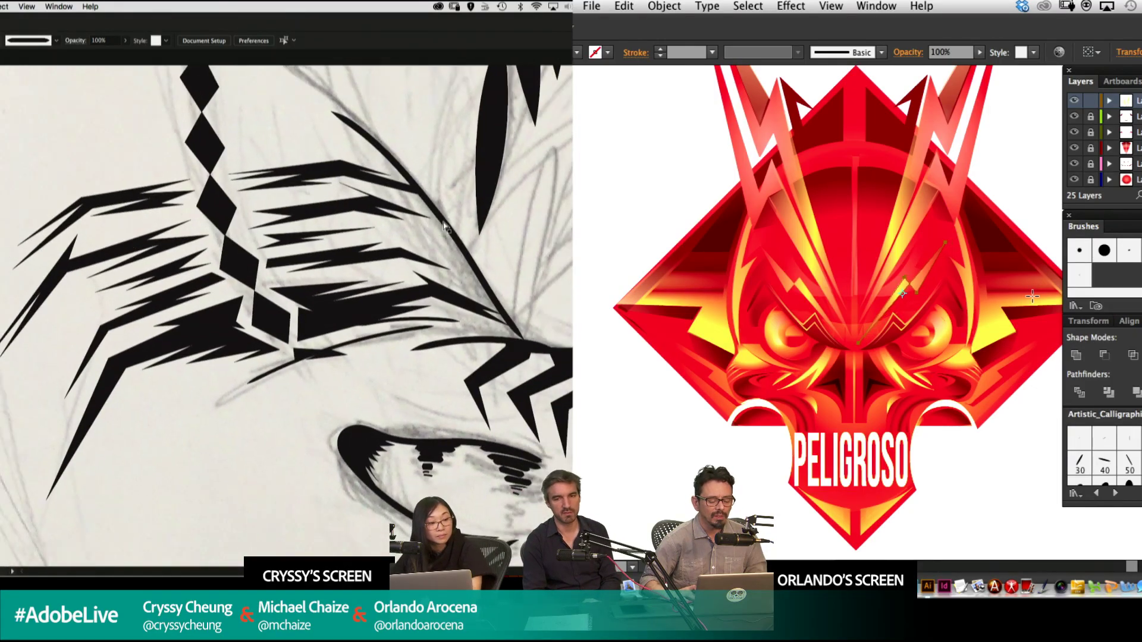
# Begin a black stripe with a long pointed end below the left tiger stripes, and draw a yellow gradient circle over the mask's forehead.
pyautogui.moveTo(428, 298); pyautogui.dragTo(564, 167)
pyautogui.keyDown('super'); pyautogui.click(662, 232); pyautogui.keyUp('super')
pyautogui.click(390, 220)
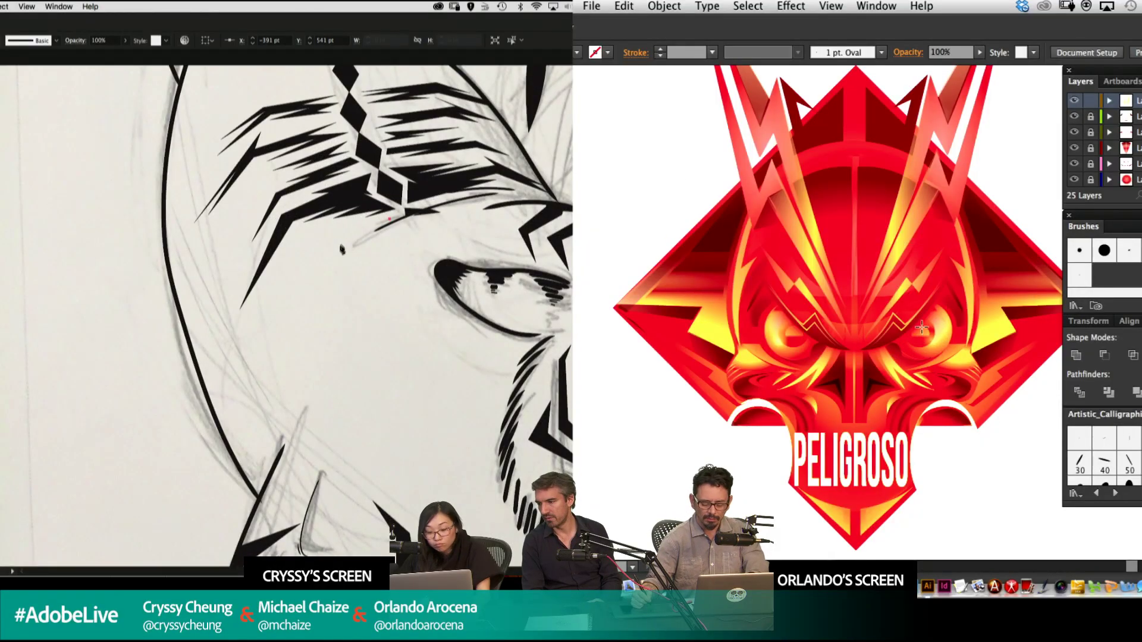
pyautogui.press('super+plus')
pyautogui.moveTo(872, 280); pyautogui.dragTo(900, 371)
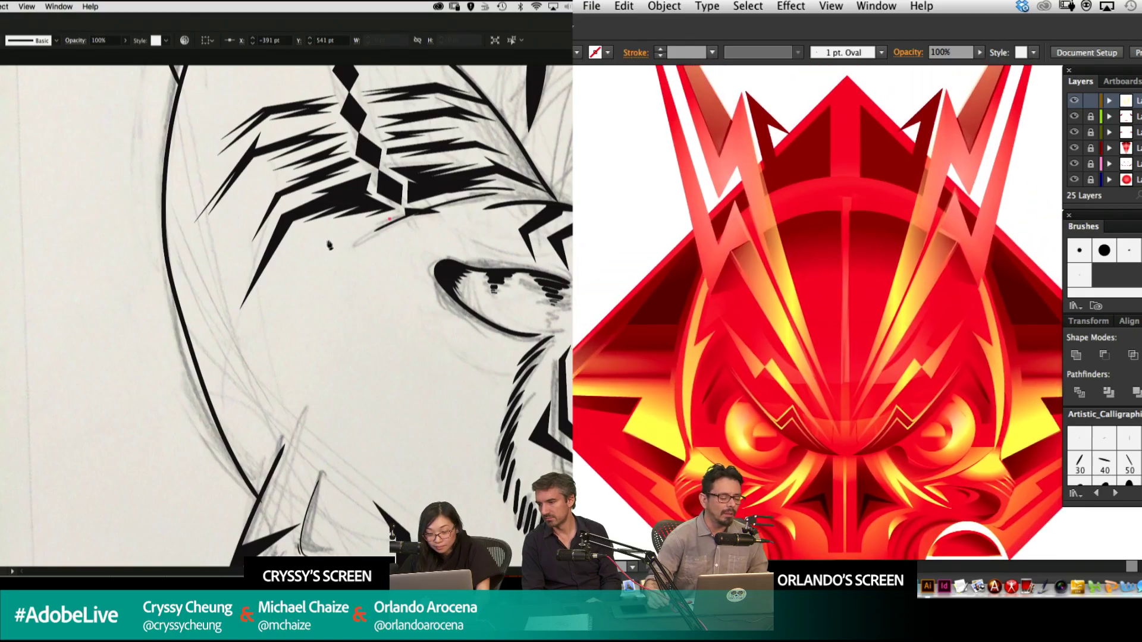
pyautogui.scroll(-2, 1050, 327)
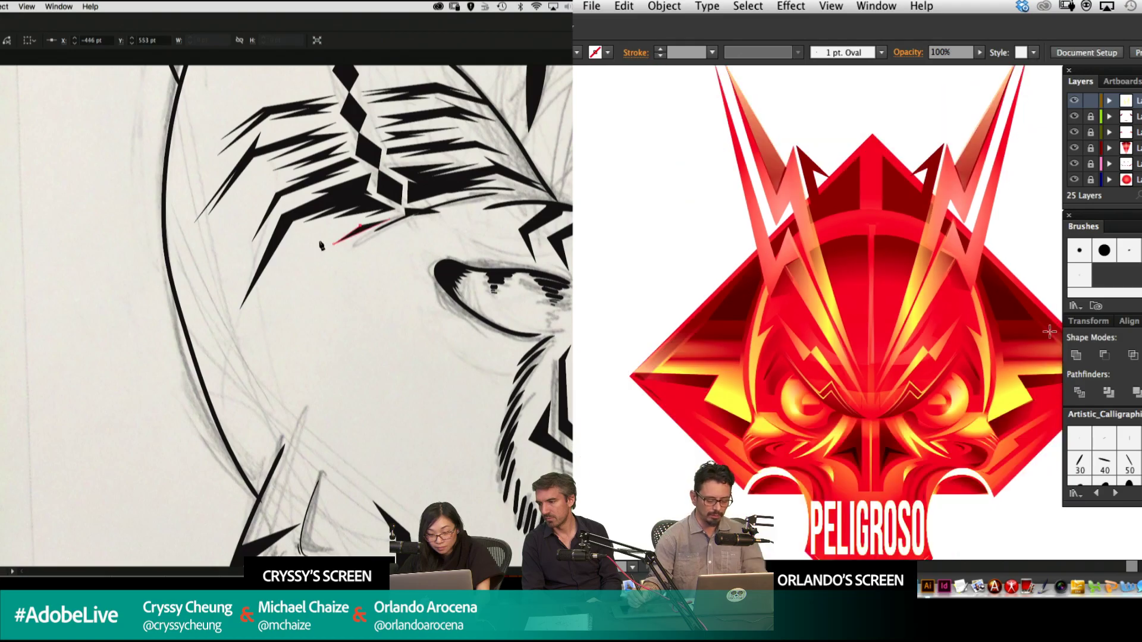
pyautogui.click(272, 322)
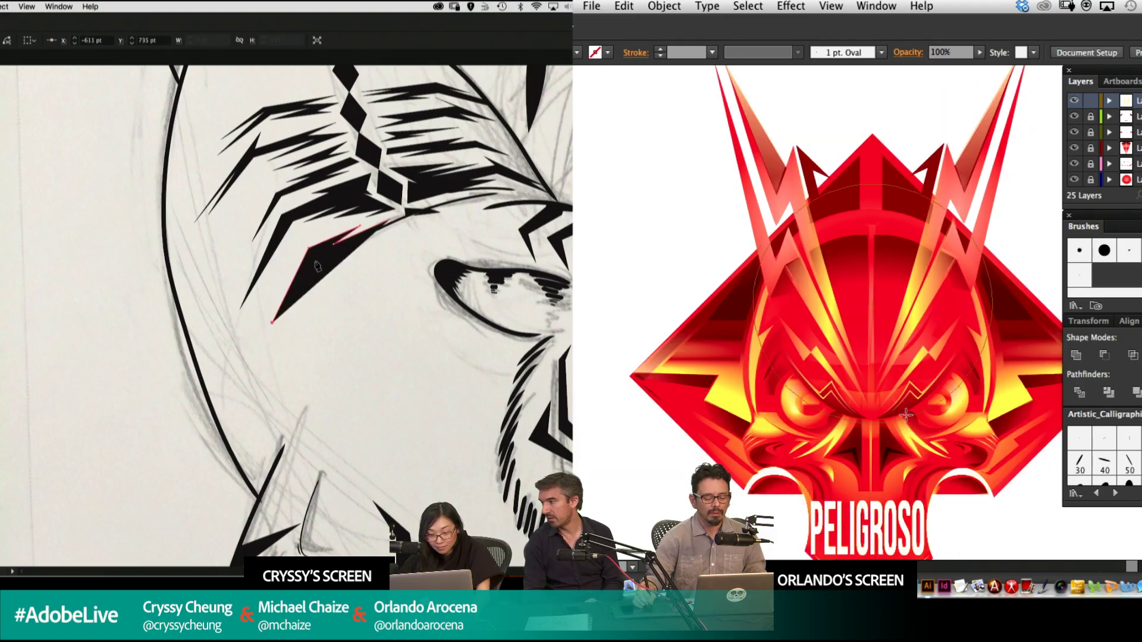
pyautogui.click(307, 272)
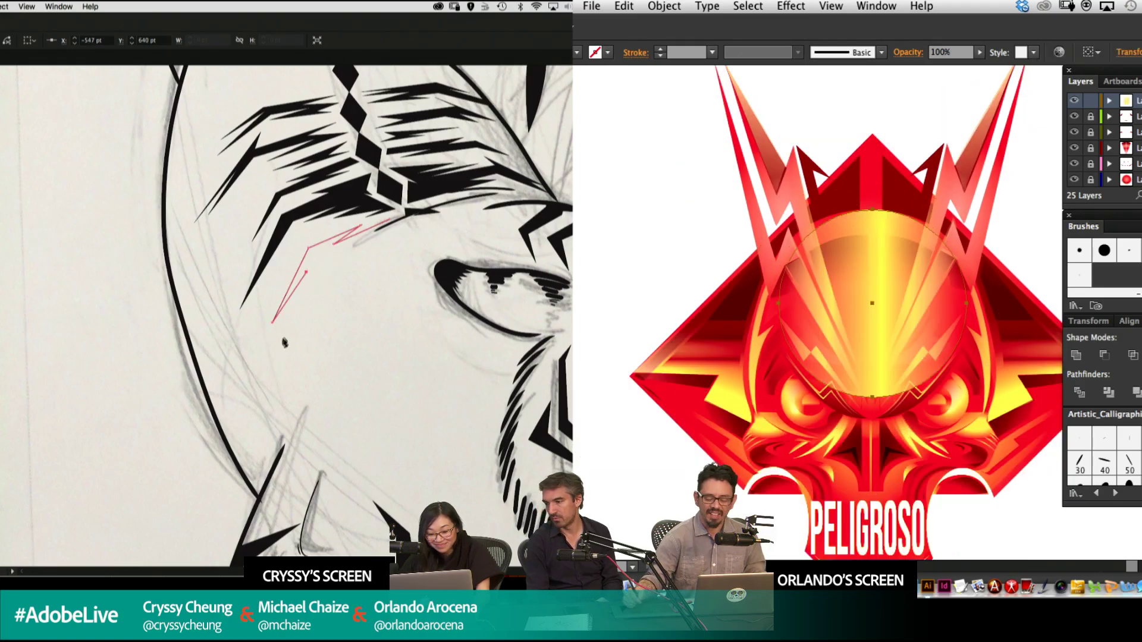
# Give the lowest left tiger stripe a second long spike and a jagged underside, close its outline and refine its right tip.
pyautogui.click(273, 354)
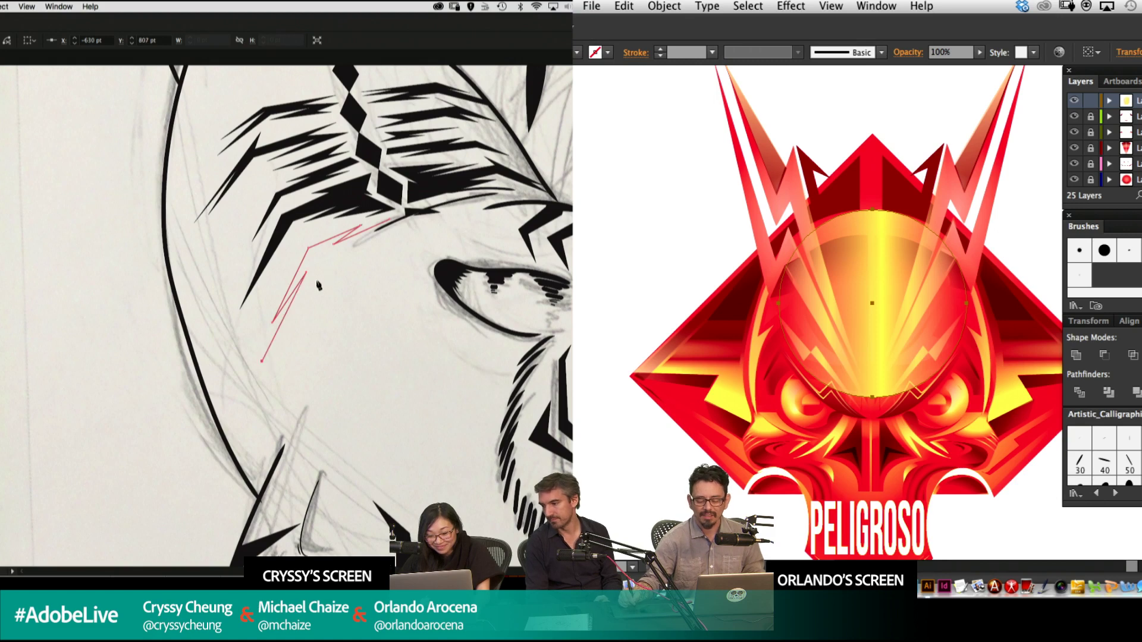
pyautogui.click(330, 260)
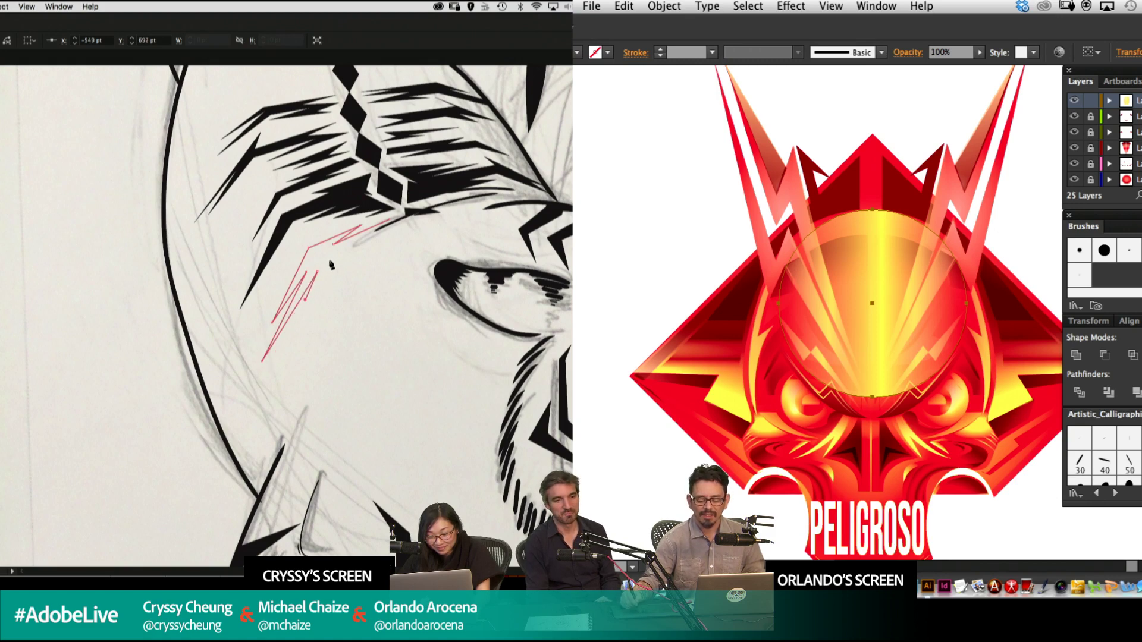
pyautogui.click(361, 241)
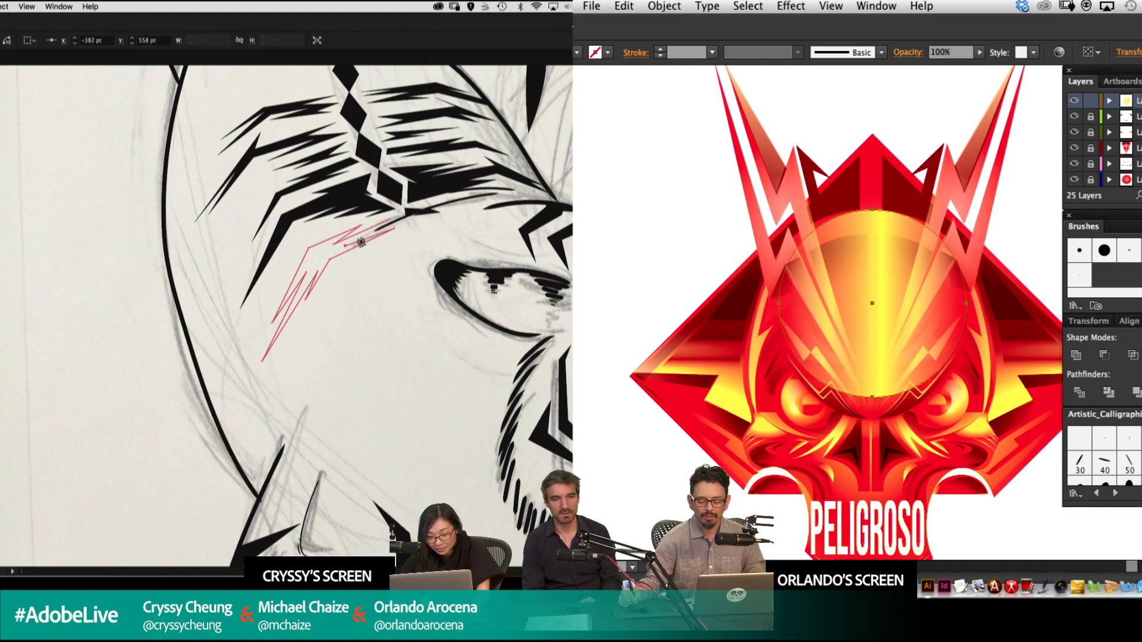
pyautogui.click(389, 223)
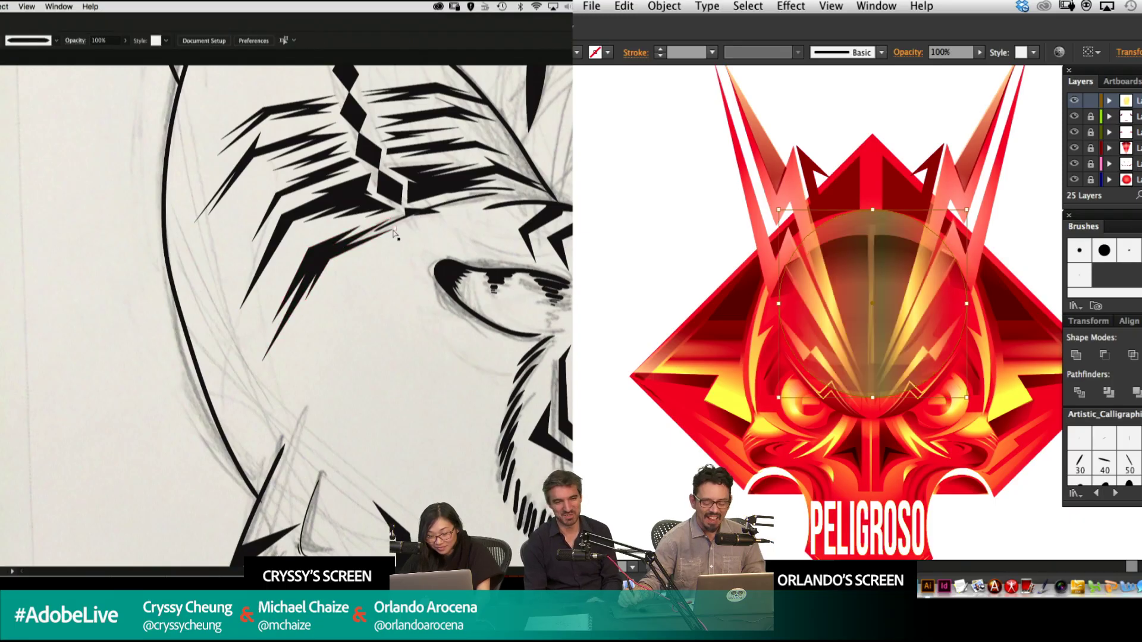
pyautogui.click(370, 238)
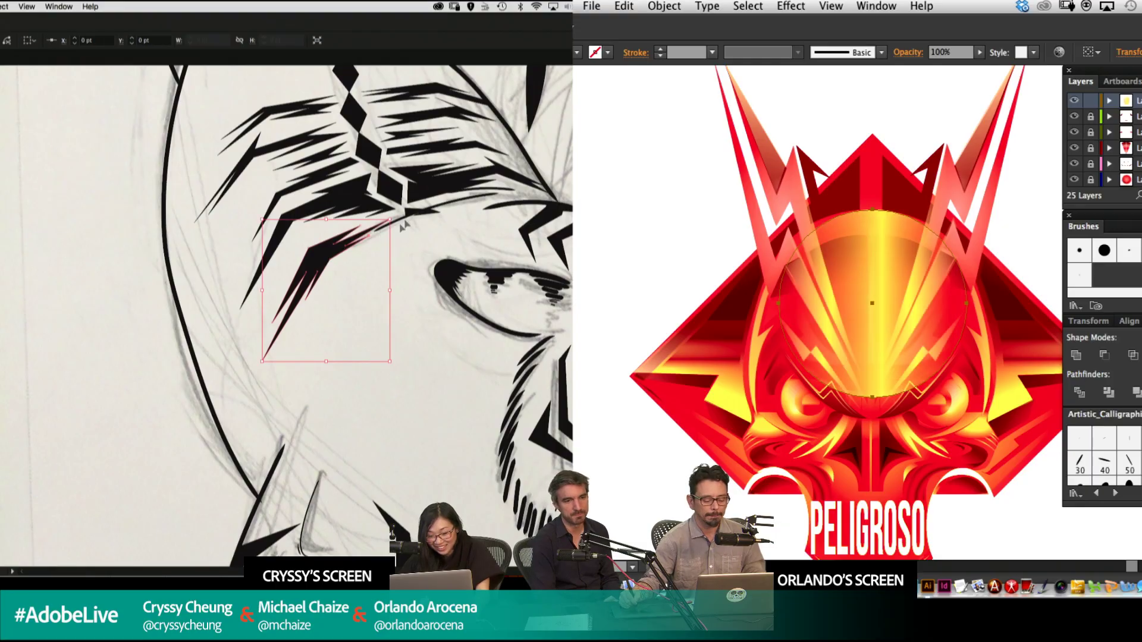
pyautogui.click(404, 225)
# Stretch the forehead circle's radial gradient from its centre past its right edge, and draw a thin jagged tiger stripe above the ear.
pyautogui.moveTo(560, 192); pyautogui.dragTo(329, 257)
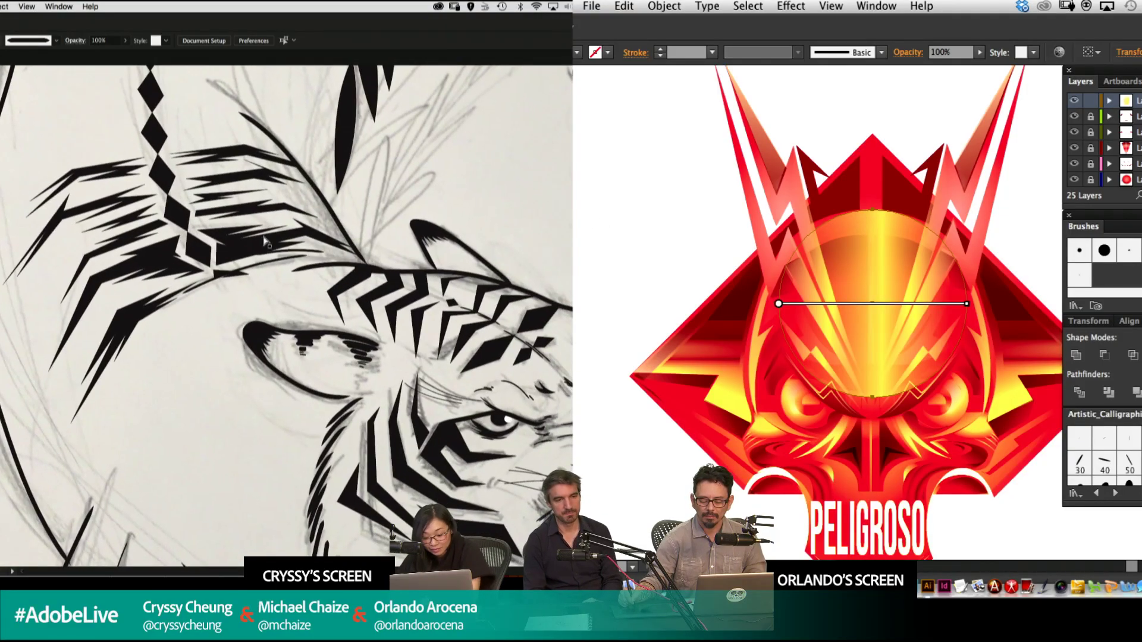
pyautogui.moveTo(971, 305); pyautogui.dragTo(1048, 303)
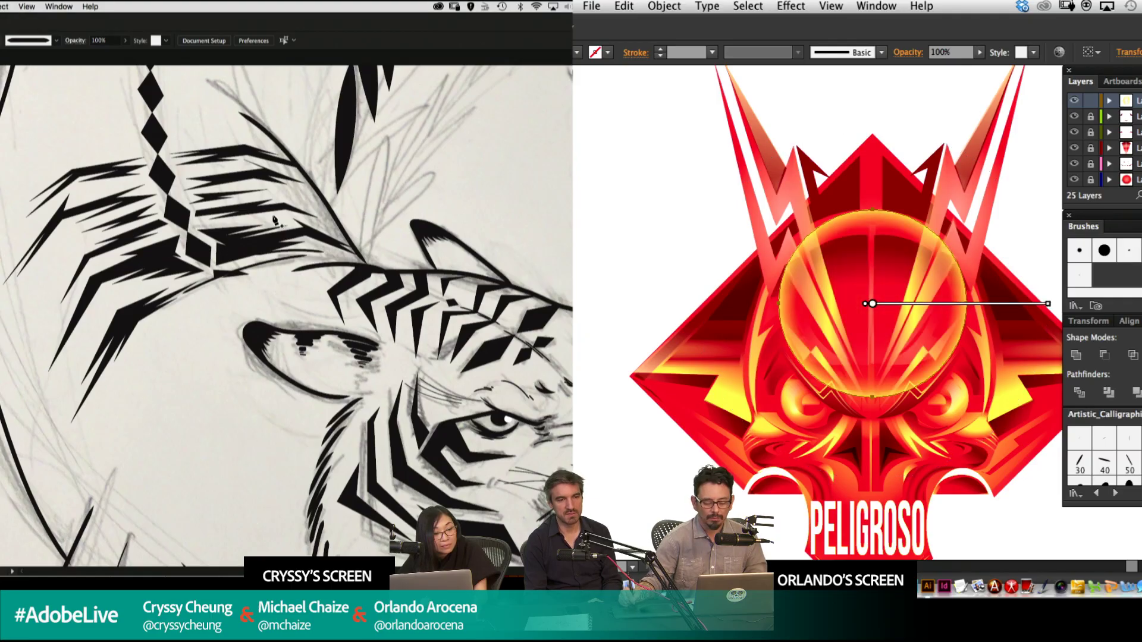
pyautogui.click(326, 269)
pyautogui.click(282, 269)
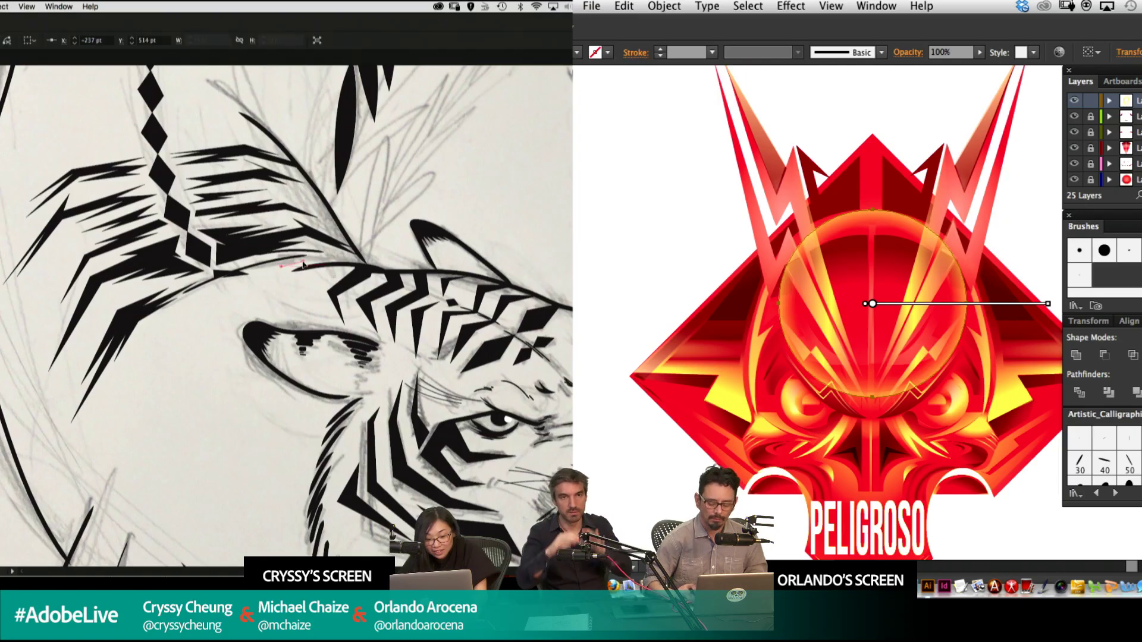
pyautogui.click(263, 265)
pyautogui.click(290, 258)
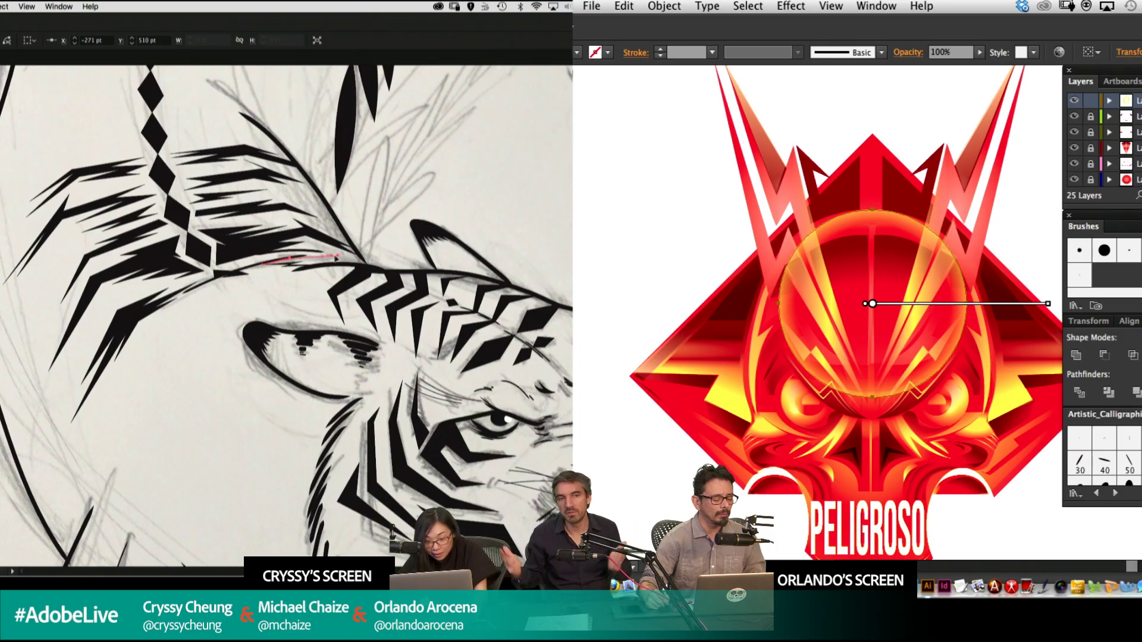
pyautogui.click(331, 260)
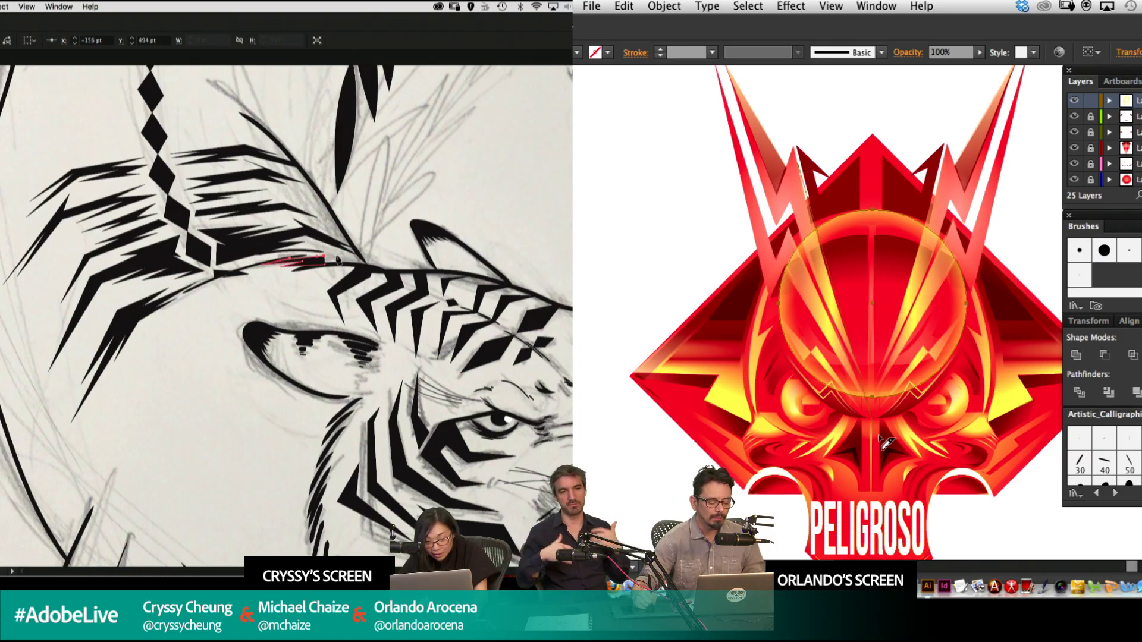
pyautogui.moveTo(882, 443)
pyautogui.mouseDown()
pyautogui.moveTo(860, 420)
pyautogui.moveTo(855, 489)
pyautogui.mouseUp()
pyautogui.click(359, 265)
# Reduce the forehead's gradient circle to a yellow glow along the top of the mask's head, deleting the unwanted pieces.
pyautogui.press('super+minus')
pyautogui.press('super+minus')
pyautogui.press('super+minus')
pyautogui.press('v')
pyautogui.click(654, 287)
pyautogui.moveTo(266, 276)
pyautogui.mouseDown()
pyautogui.moveTo(446, 226)
pyautogui.moveTo(430, 239)
pyautogui.mouseUp()
pyautogui.click(896, 395)
pyautogui.moveTo(525, 182)
pyautogui.mouseDown()
pyautogui.moveTo(218, 355)
pyautogui.moveTo(191, 402)
pyautogui.mouseUp()
pyautogui.keyDown('shift'); pyautogui.click(866, 399); pyautogui.keyUp('shift')
pyautogui.moveTo(409, 282); pyautogui.dragTo(445, 283)
pyautogui.press('Delete')
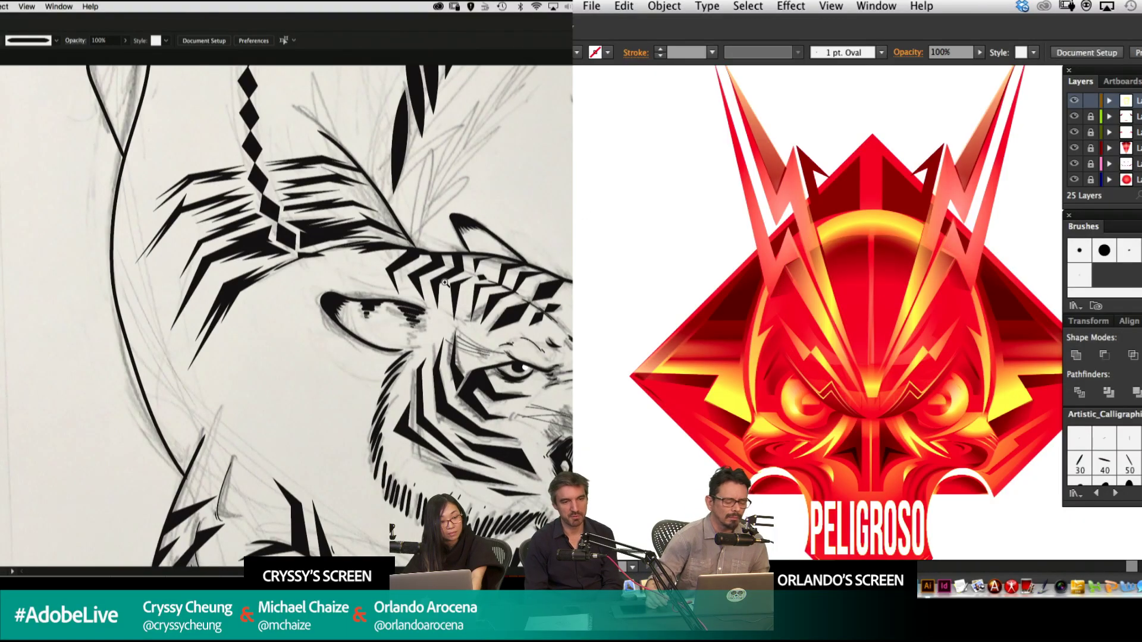
# Outline the notched upper edge and long pointed lower spikes of another tiger stripe between the lowest left stripe and the ear.
pyautogui.scroll(-3, 902, 380)
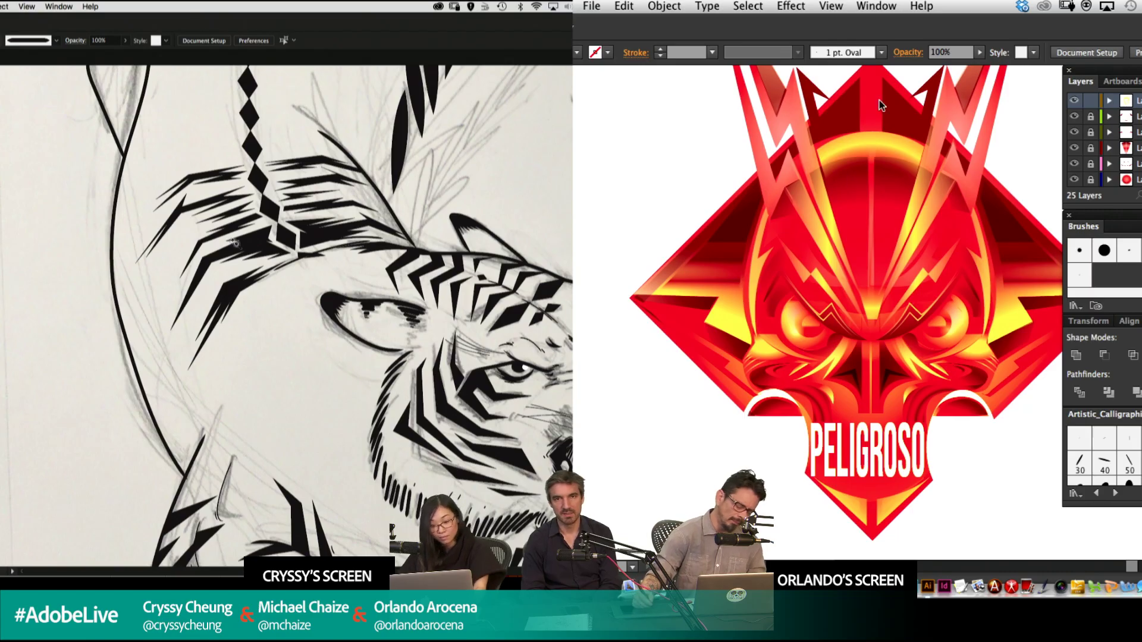
pyautogui.moveTo(445, 283); pyautogui.dragTo(449, 252)
pyautogui.scroll(3, 832, 322)
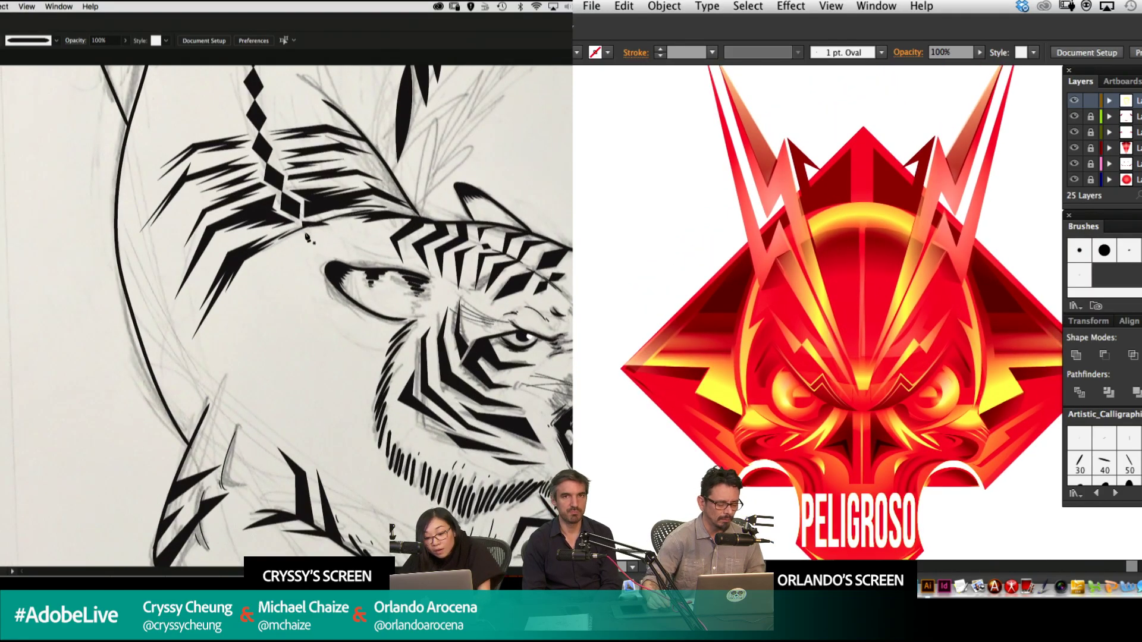
pyautogui.click(308, 230)
pyautogui.press('super+minus')
pyautogui.click(254, 261)
pyautogui.click(275, 253)
pyautogui.moveTo(917, 404); pyautogui.dragTo(937, 341)
pyautogui.click(253, 270)
pyautogui.press('super+plus')
pyautogui.press('super+plus')
pyautogui.click(225, 328)
pyautogui.click(255, 279)
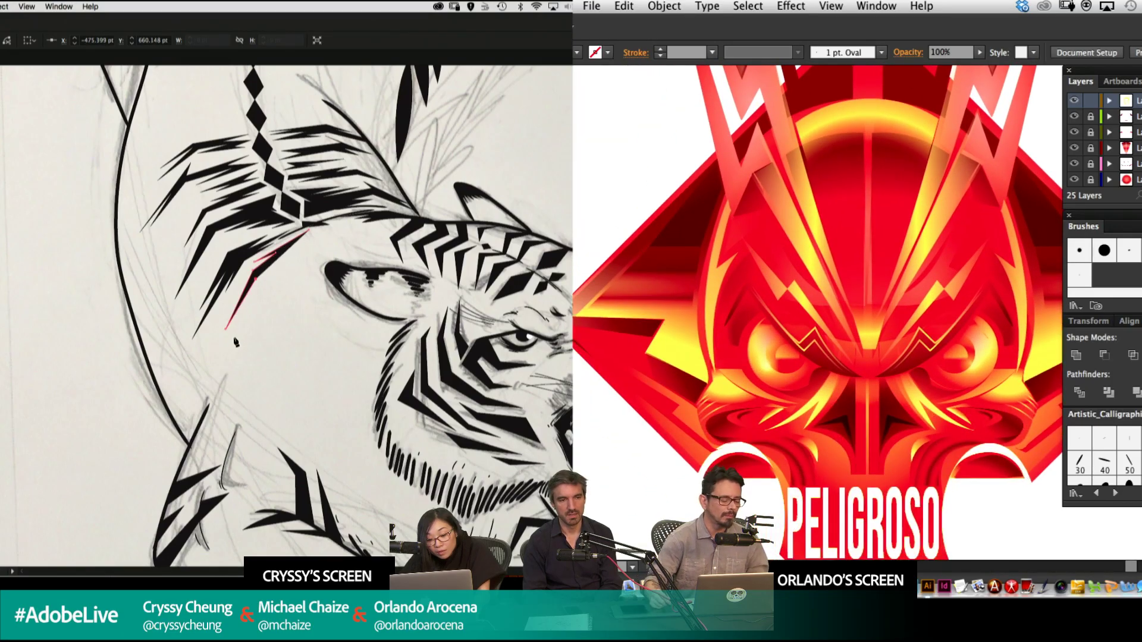
pyautogui.press('/')
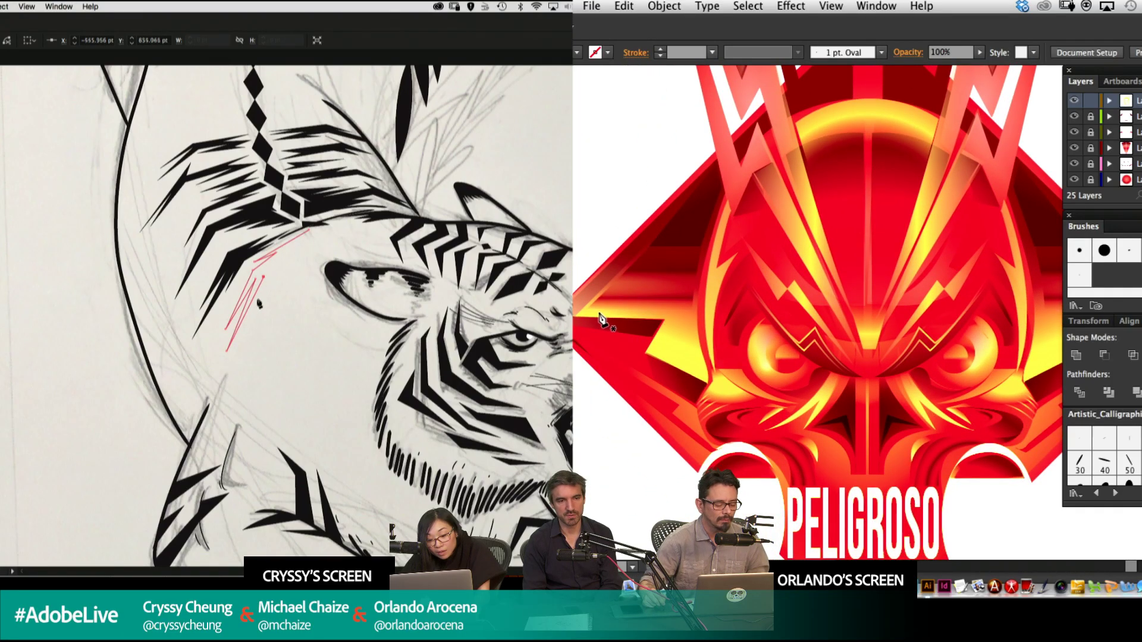
# Finish the new tiger stripe left of the ear as a solid black shape, and begin an angular highlight beside the mask's left temple.
pyautogui.click(592, 311)
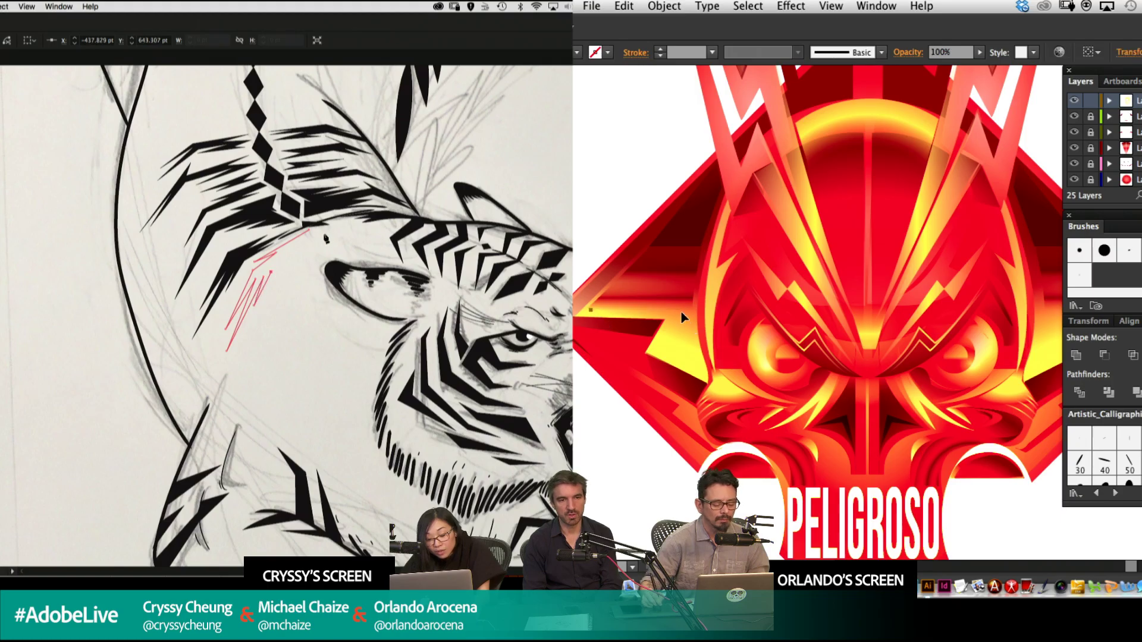
pyautogui.click(682, 310)
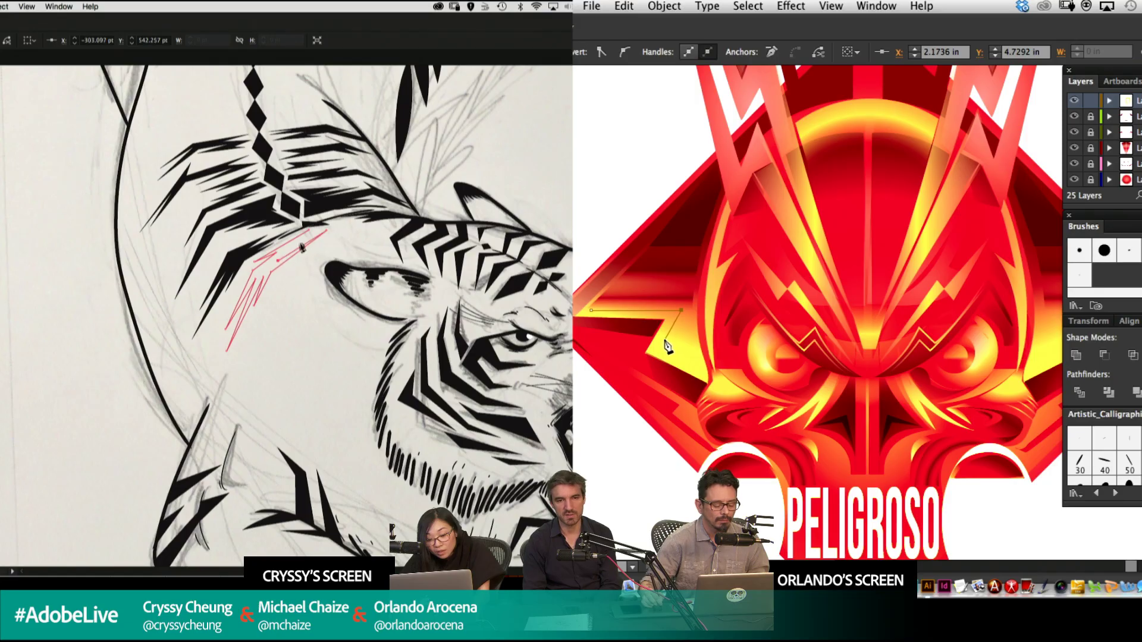
pyautogui.hotkey('shift', 'x')
pyautogui.press('super+shift+a')
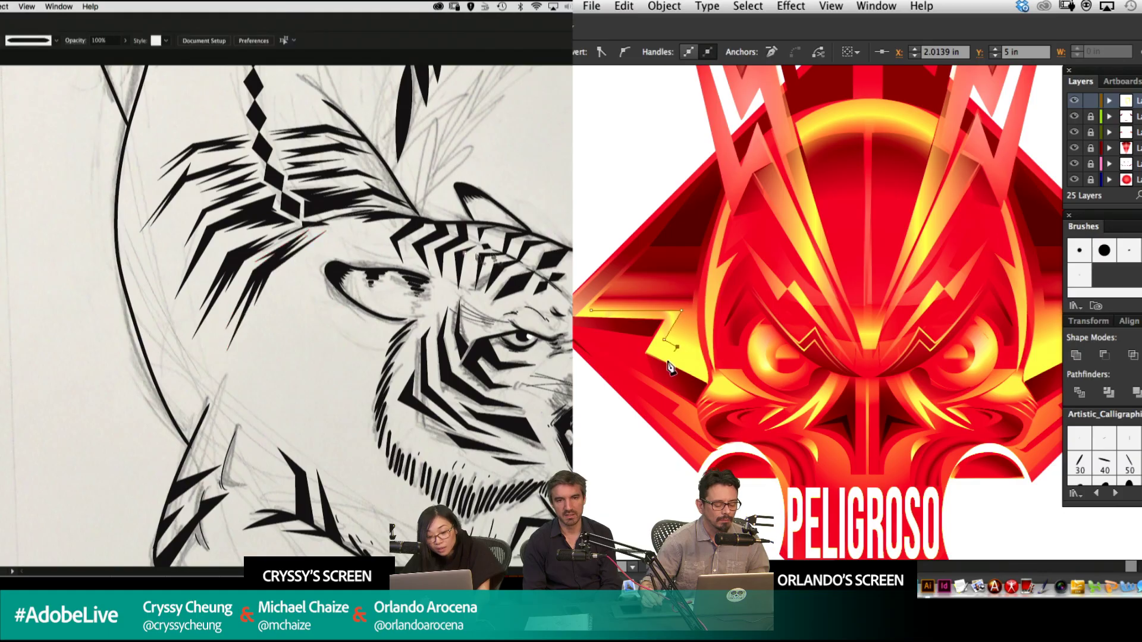
# Complete the jagged highlight outline over the yellow area beside the mask's left eye, and close it at its far left point.
pyautogui.click(678, 347)
pyautogui.click(669, 358)
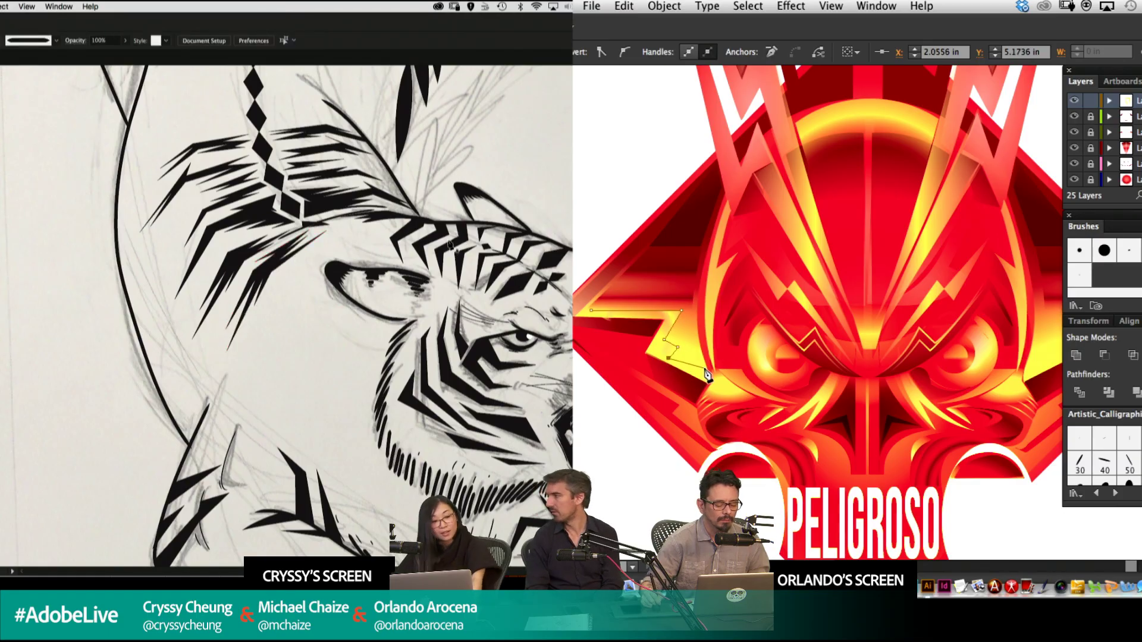
pyautogui.click(704, 372)
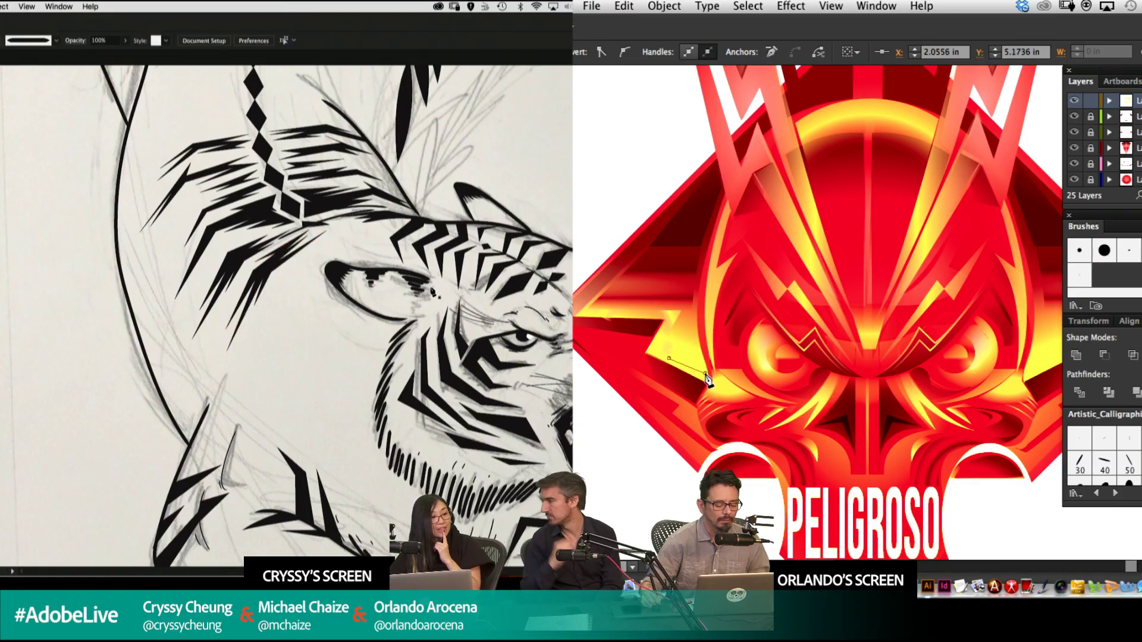
pyautogui.click(690, 324)
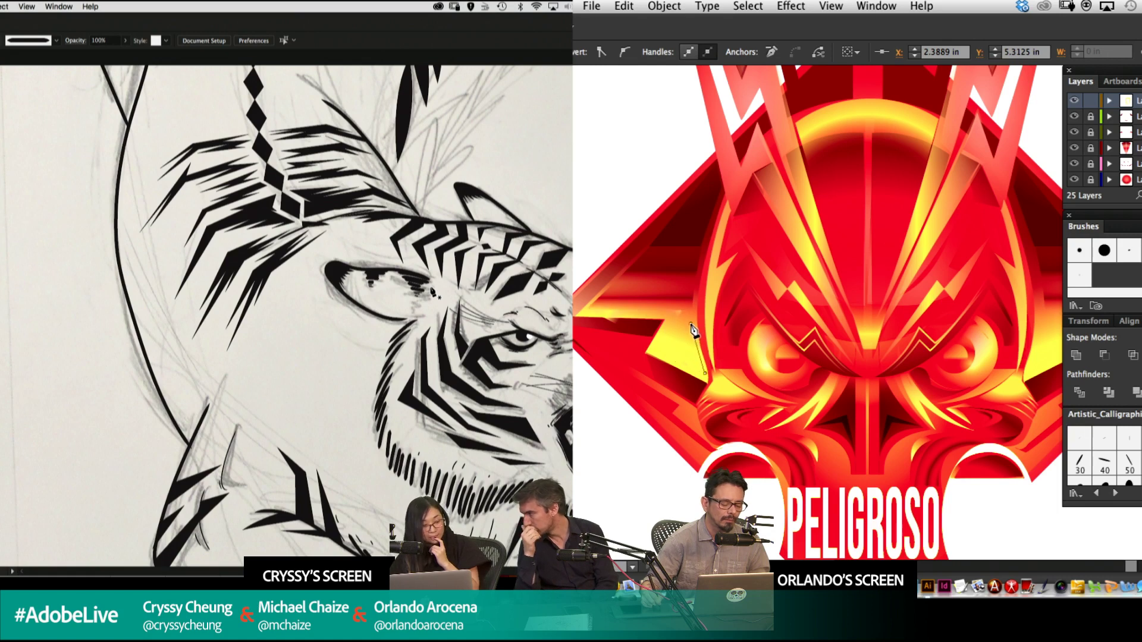
pyautogui.click(675, 334)
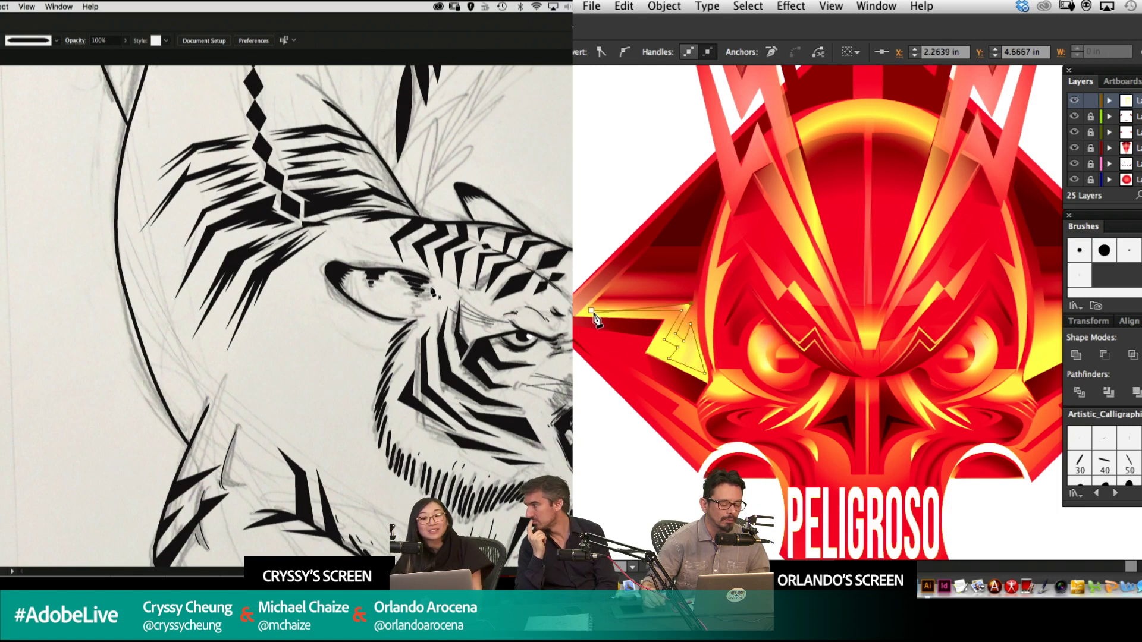
pyautogui.click(592, 309)
pyautogui.moveTo(432, 287); pyautogui.dragTo(382, 147)
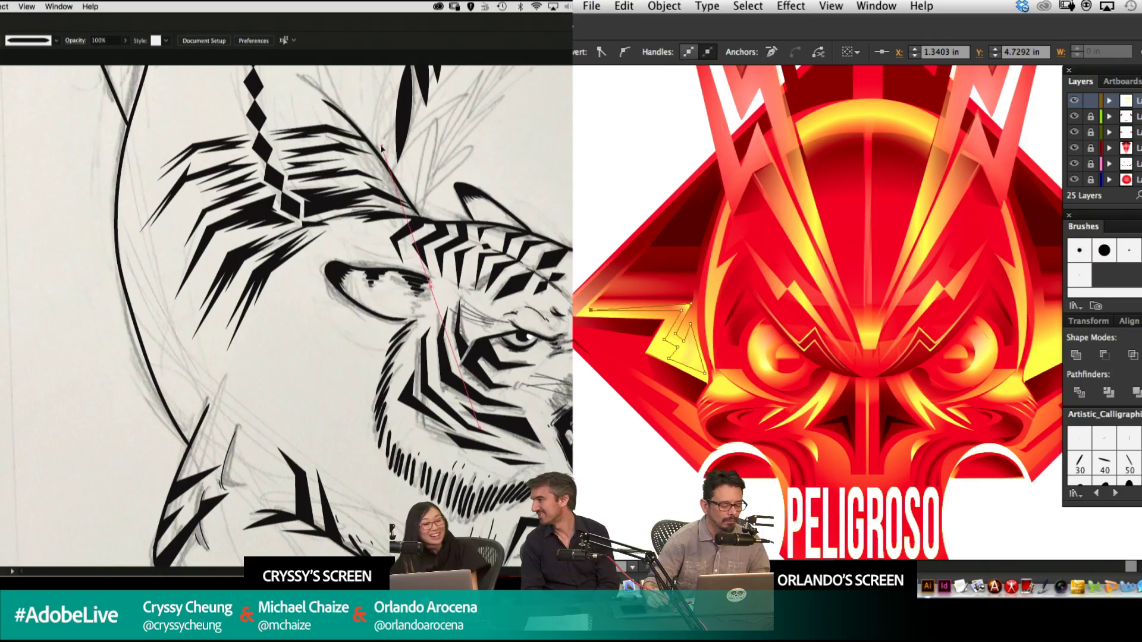
pyautogui.moveTo(58, 165); pyautogui.dragTo(353, 214)
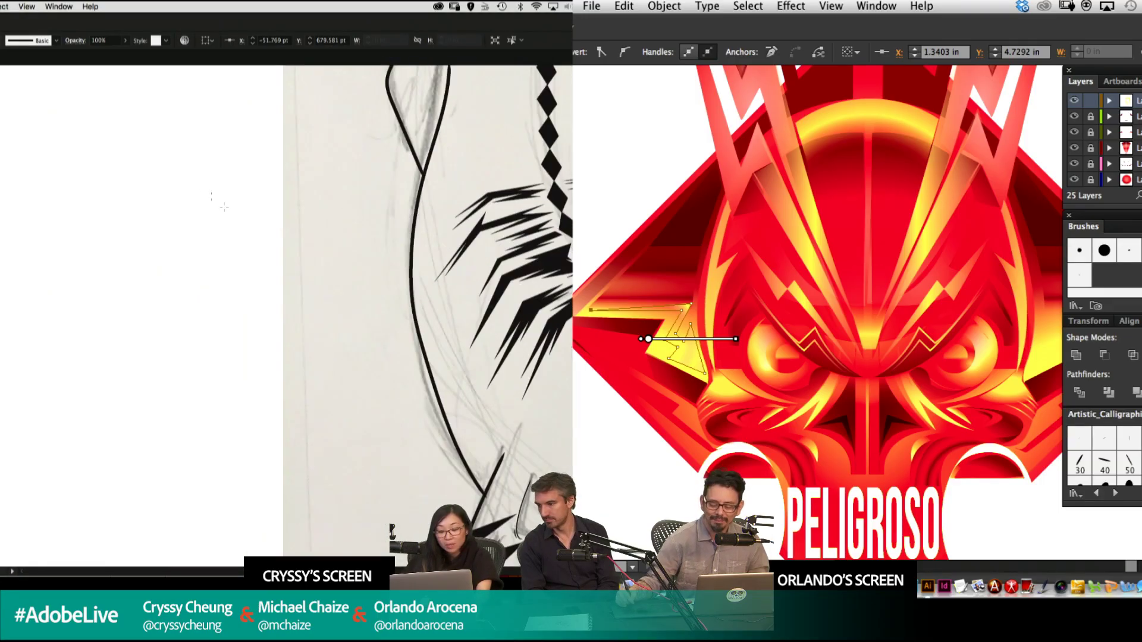
# Duplicate the black square straight down and repeat the copy to form an evenly spaced column of five squares.
pyautogui.moveTo(109, 120)
pyautogui.mouseDown()
pyautogui.moveTo(142, 151)
pyautogui.moveTo(129, 178)
pyautogui.mouseUp()
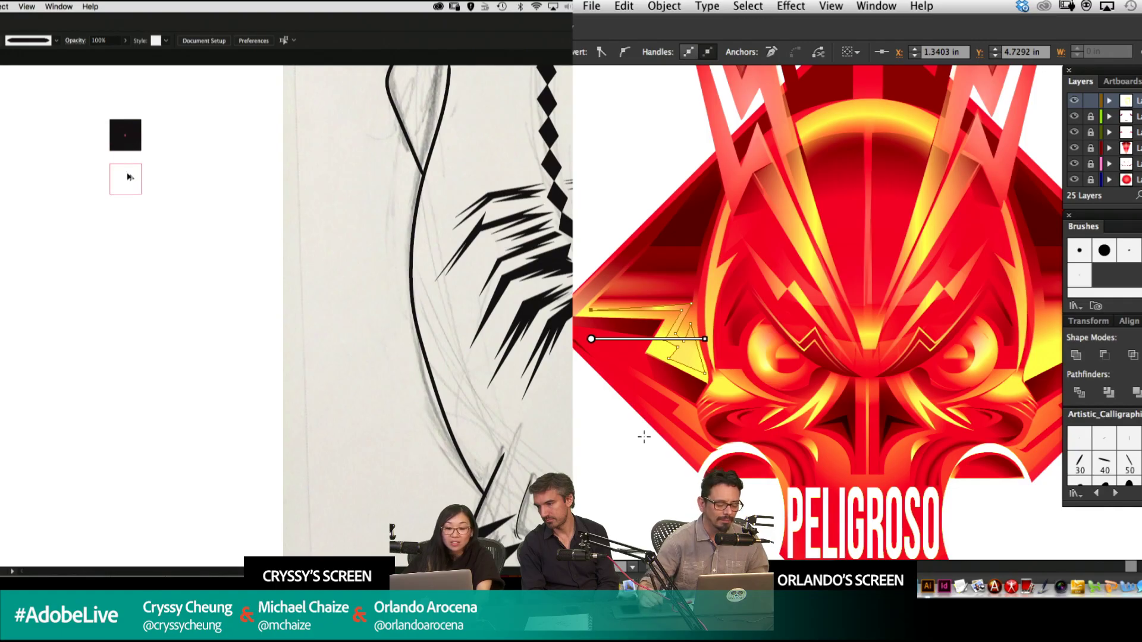
pyautogui.moveTo(612, 419); pyautogui.dragTo(682, 270)
pyautogui.press('super+d')
pyautogui.press('super+d')
pyautogui.hotkey('ctrl', 'd')
pyautogui.moveTo(196, 123); pyautogui.dragTo(141, 352)
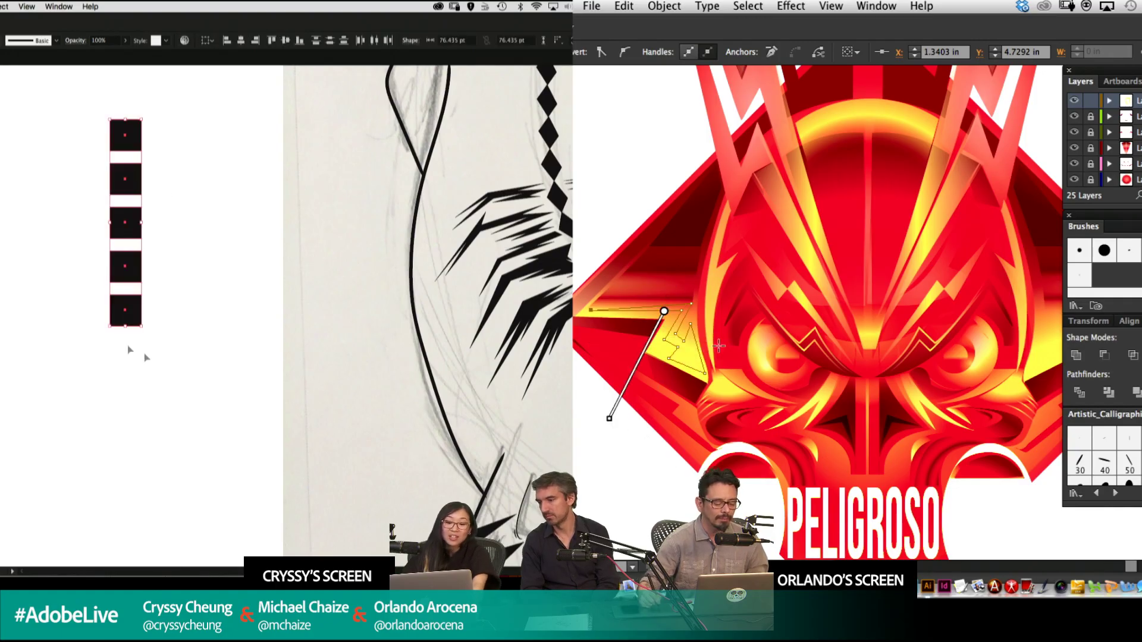
pyautogui.click(249, 385)
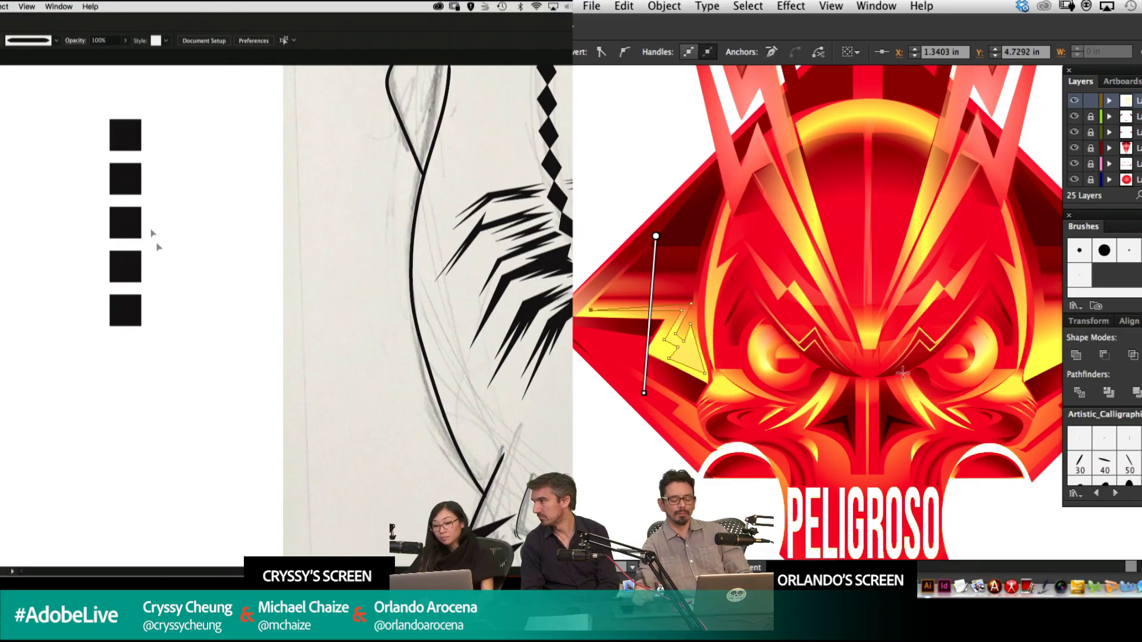
# Delete the five black squares from the tiger artwork and switch to Finder.
pyautogui.hotkey('ctrl', 'a')
pyautogui.press('Delete')
pyautogui.press('super+Tab')
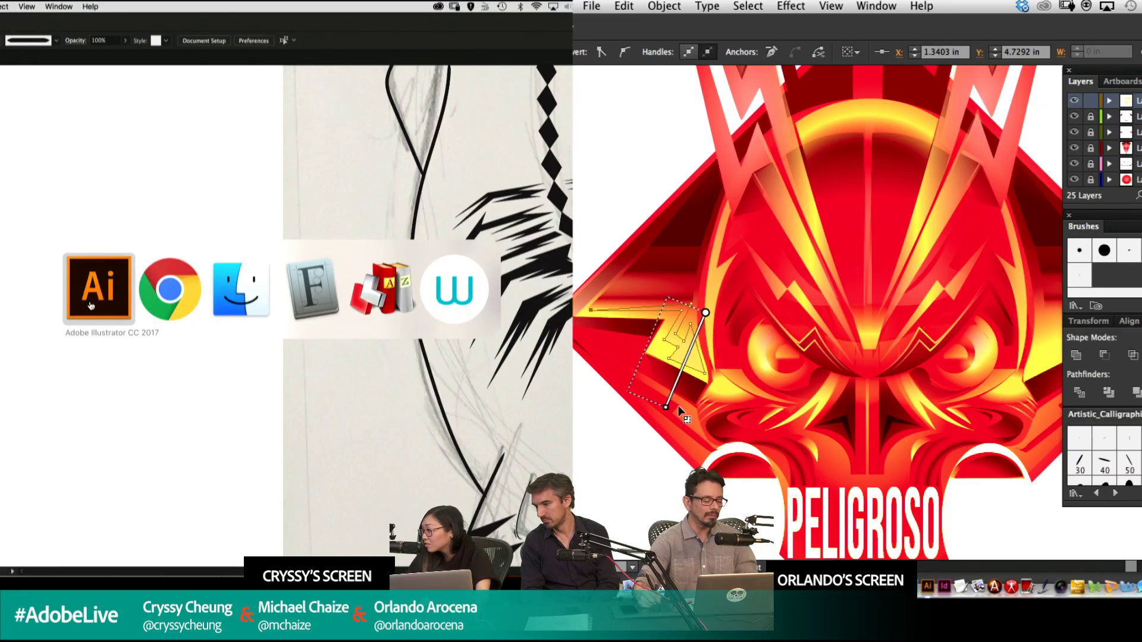
pyautogui.click(232, 307)
# Angle the linear gradient of the jagged highlight beside the mask's left eye to about 103.2° and deselect it.
pyautogui.moveTo(678, 383); pyautogui.dragTo(668, 302)
pyautogui.moveTo(690, 408); pyautogui.dragTo(669, 315)
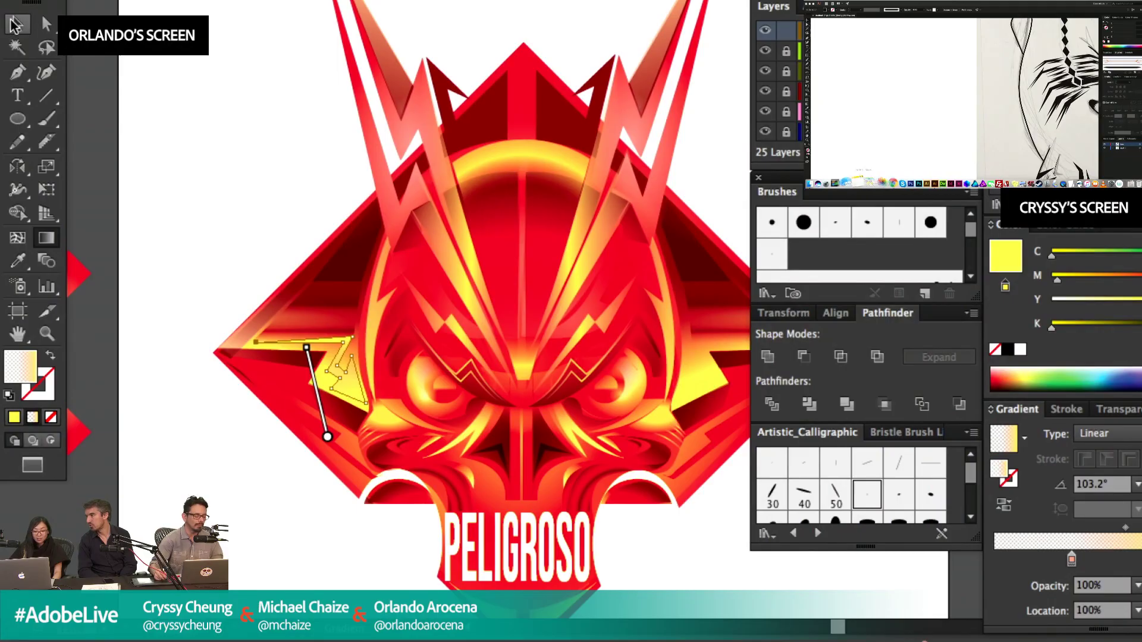
pyautogui.click(17, 24)
pyautogui.click(172, 195)
# Duplicate the jagged highlight upward twice, staggering the upper two copies slightly to the right.
pyautogui.click(338, 364)
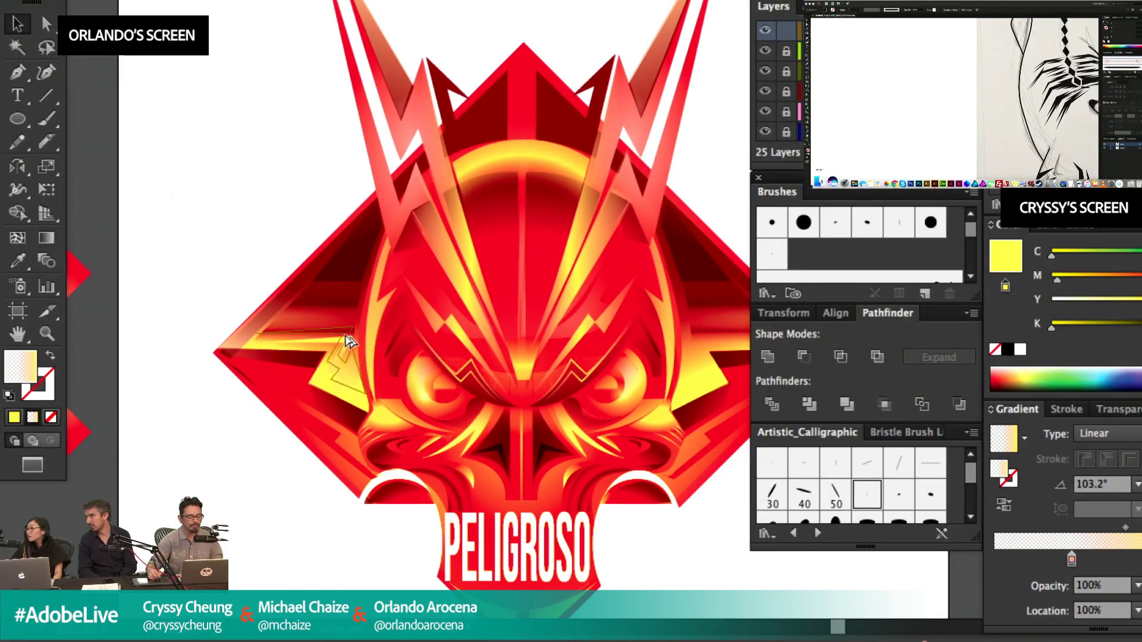
pyautogui.click(380, 270)
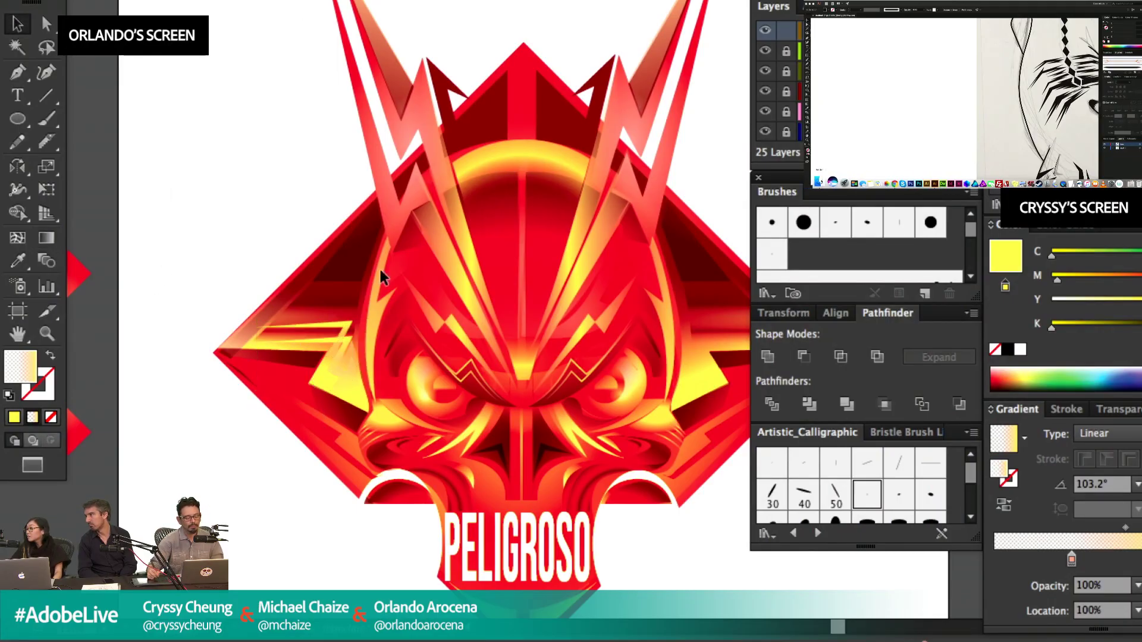
pyautogui.moveTo(342, 331); pyautogui.dragTo(344, 312)
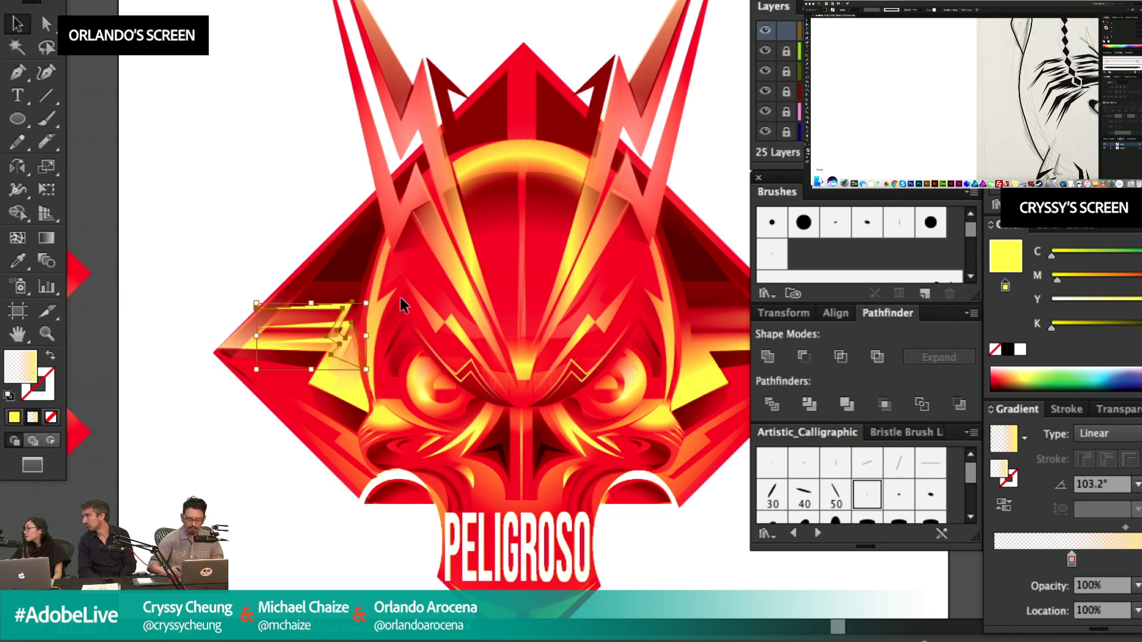
pyautogui.hotkey('shift', 'Right')
pyautogui.click(401, 259)
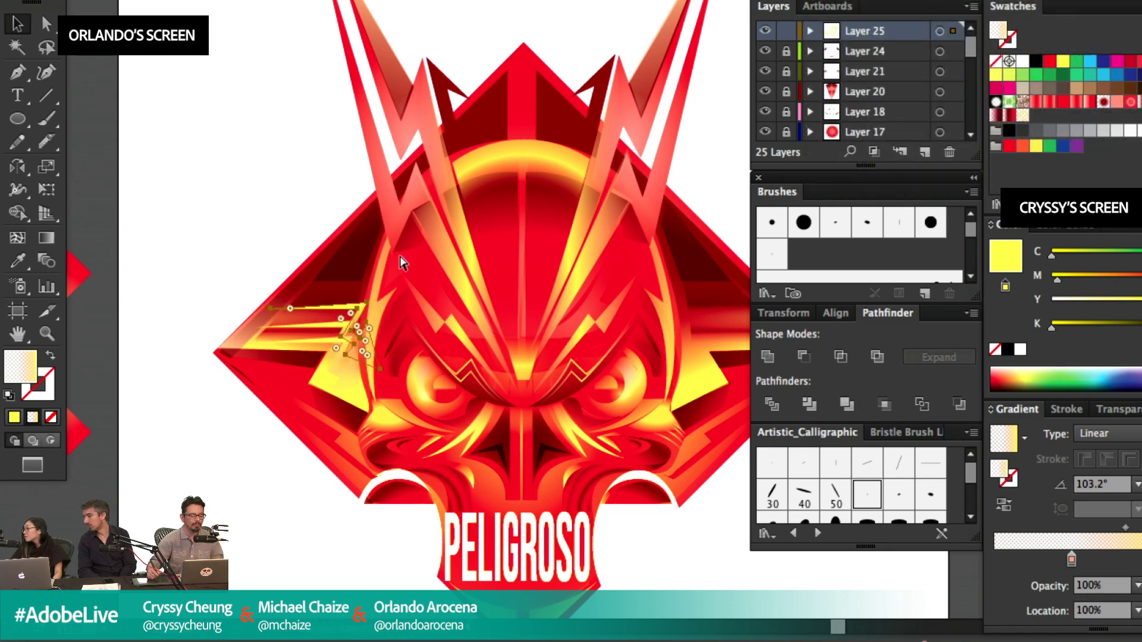
pyautogui.click(337, 335)
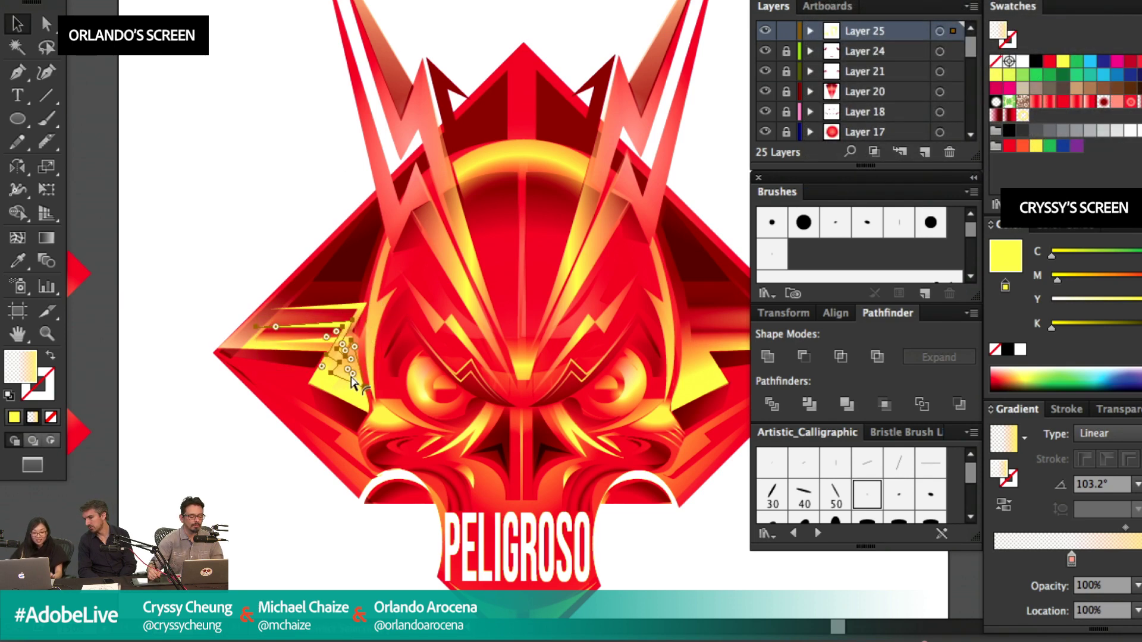
pyautogui.press('Right')
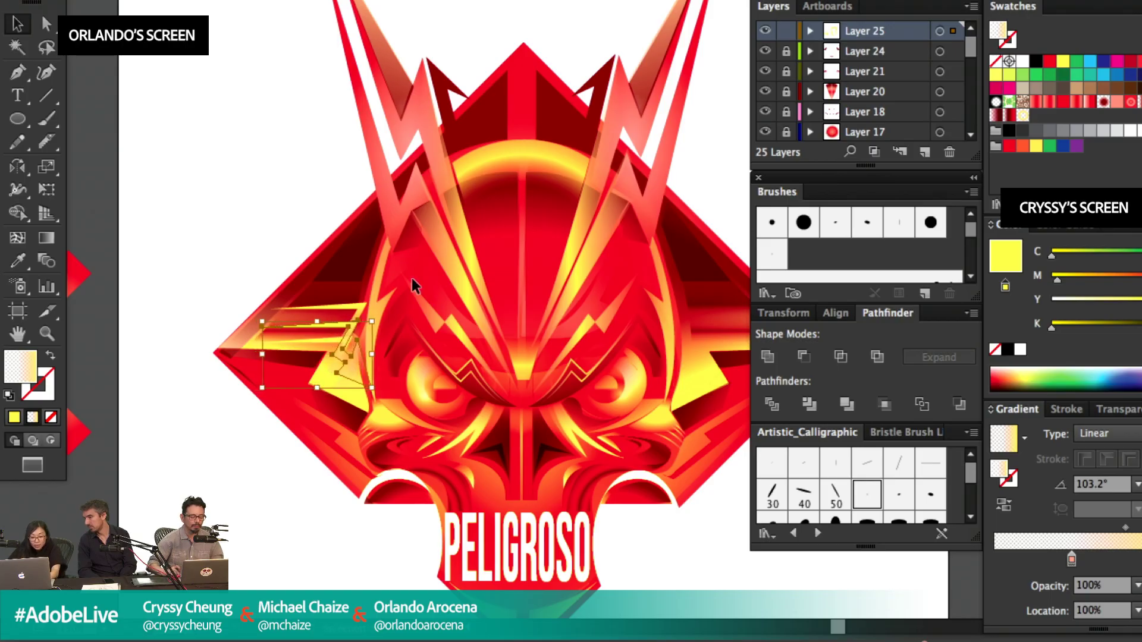
pyautogui.click(258, 127)
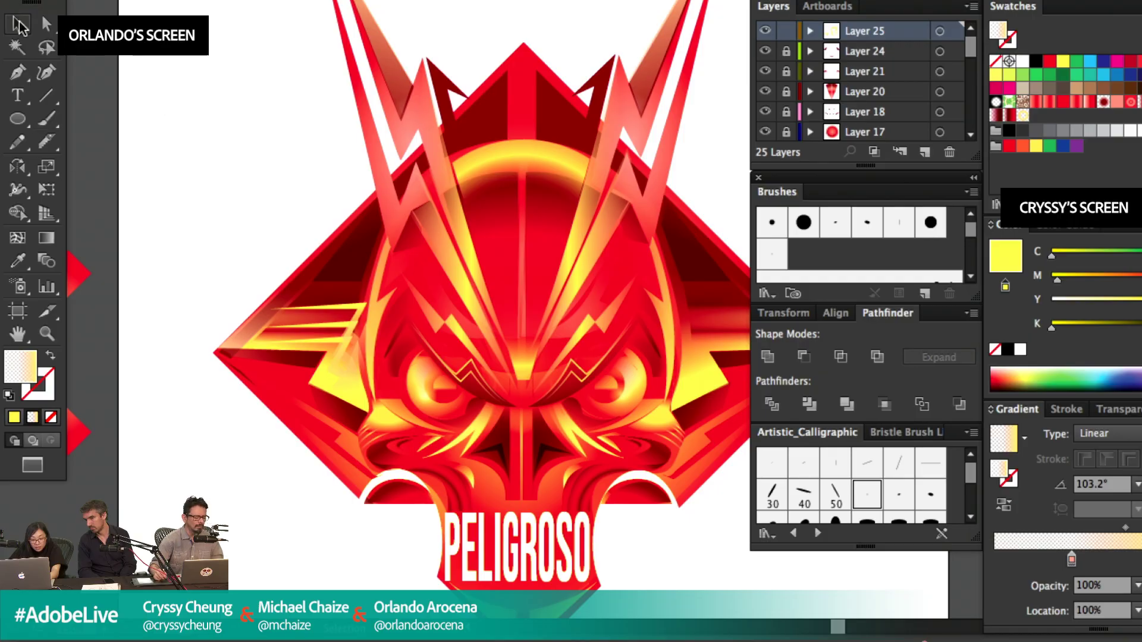
# Nudge the middle jagged highlight up to even out the spacing, and select all three highlights beside the left eye.
pyautogui.press('super+plus')
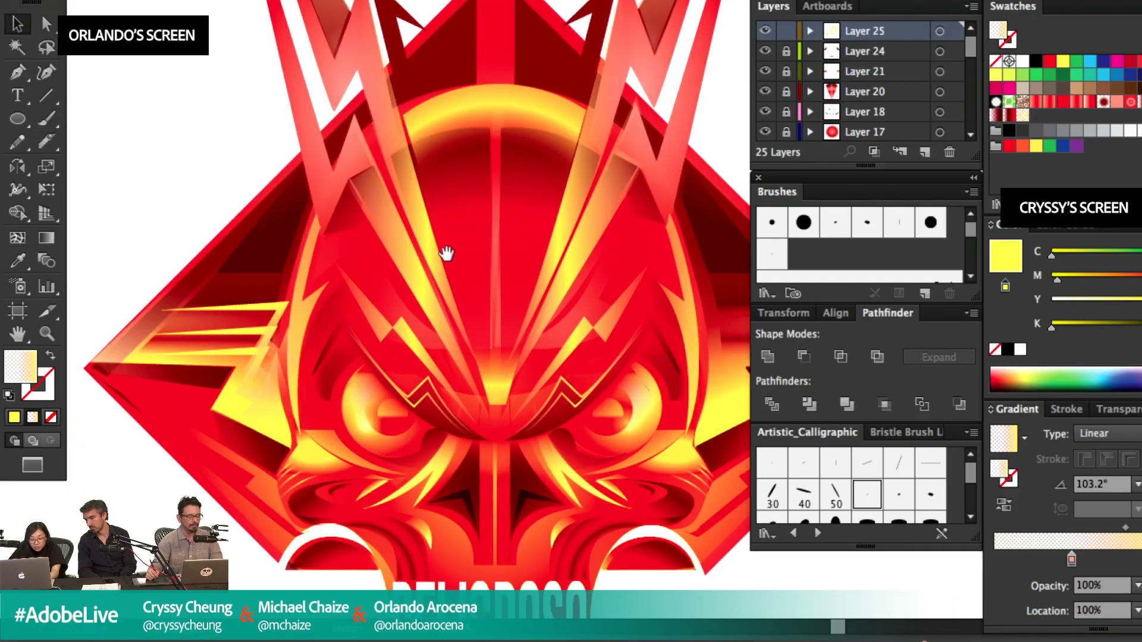
pyautogui.moveTo(446, 253); pyautogui.dragTo(456, 329)
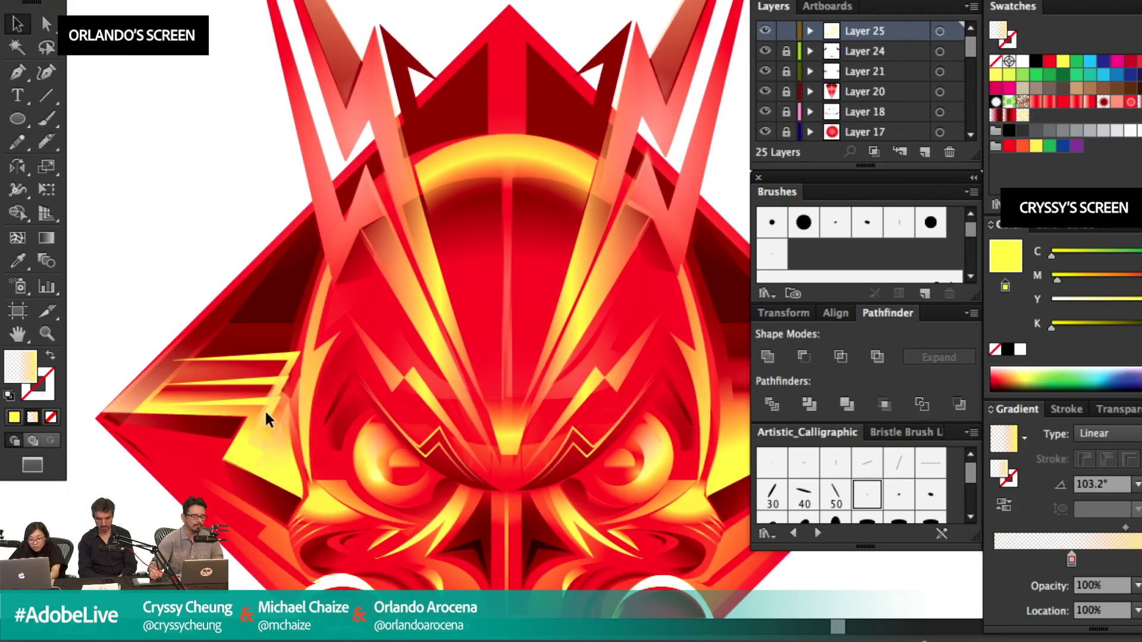
pyautogui.click(269, 466)
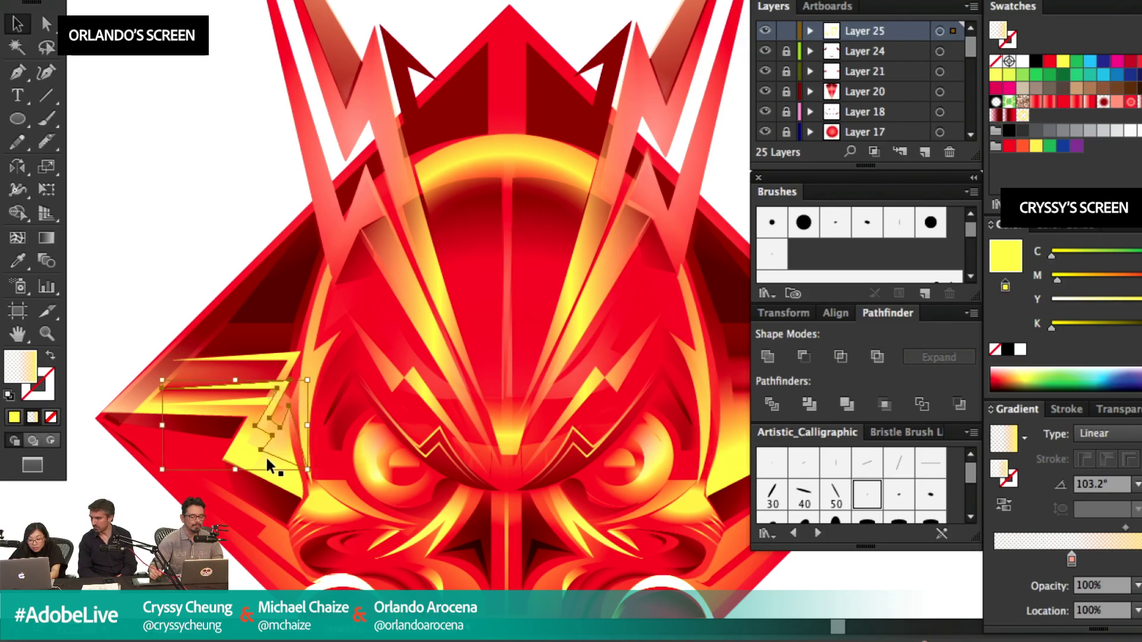
pyautogui.press('Up')
pyautogui.press('Up')
pyautogui.press('Up')
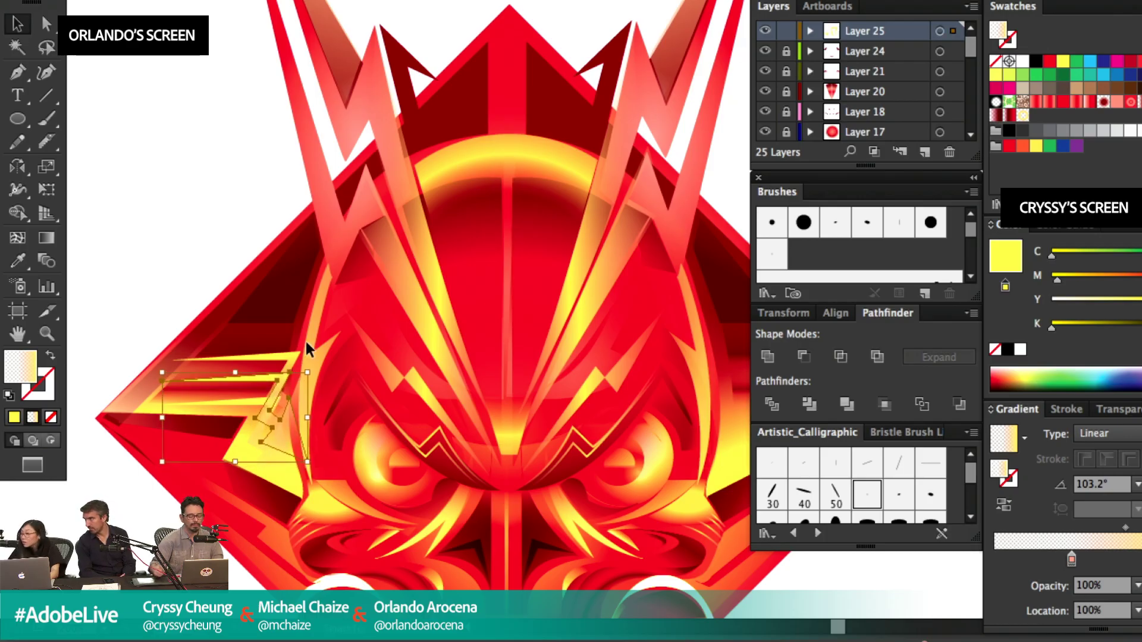
pyautogui.moveTo(287, 355); pyautogui.dragTo(285, 359)
pyautogui.moveTo(241, 412); pyautogui.dragTo(252, 407)
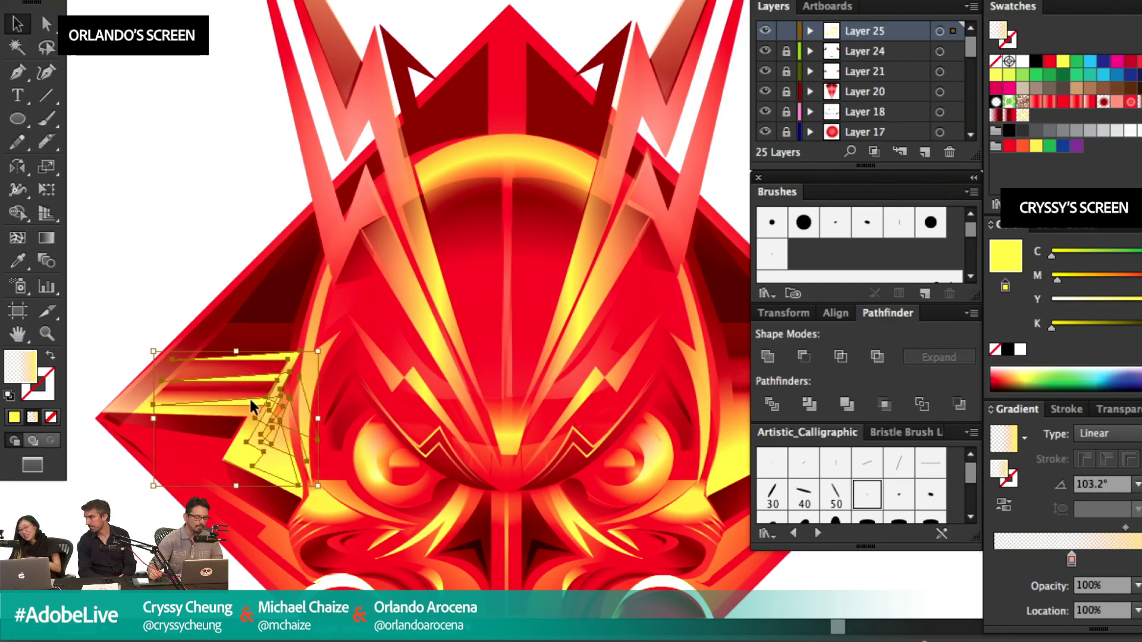
pyautogui.press('super+minus')
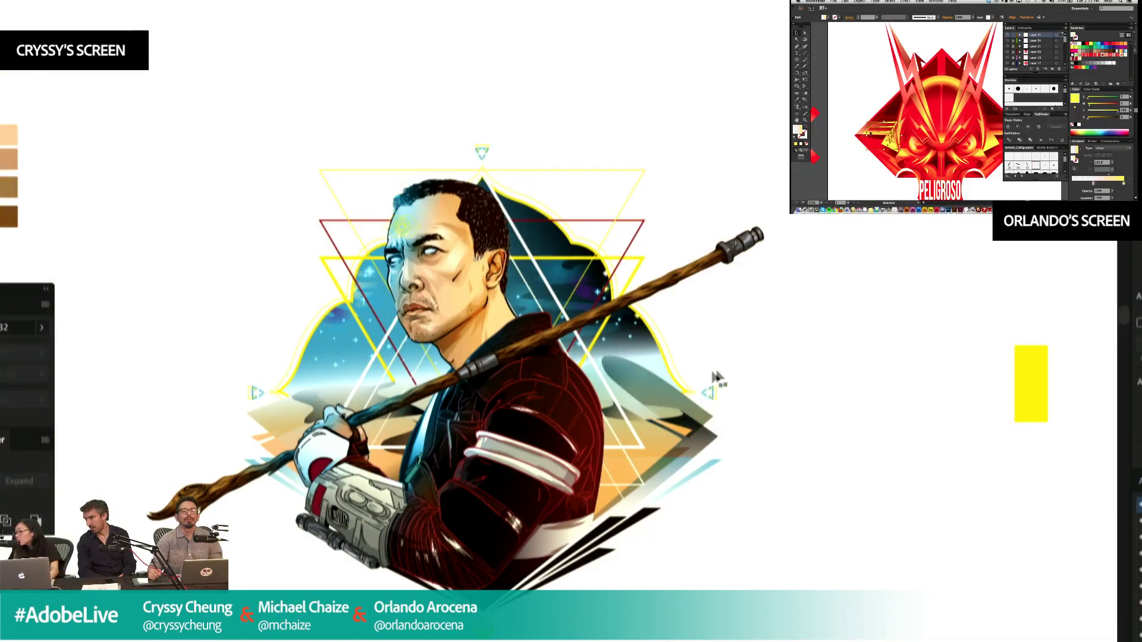
# Examine the staff-carrying warrior illustration, the two columns of skin-tone swatches beside it and its layer list.
pyautogui.moveTo(554, 375); pyautogui.dragTo(388, 339)
pyautogui.moveTo(193, 273); pyautogui.dragTo(699, 289)
pyautogui.moveTo(544, 100); pyautogui.dragTo(245, 302)
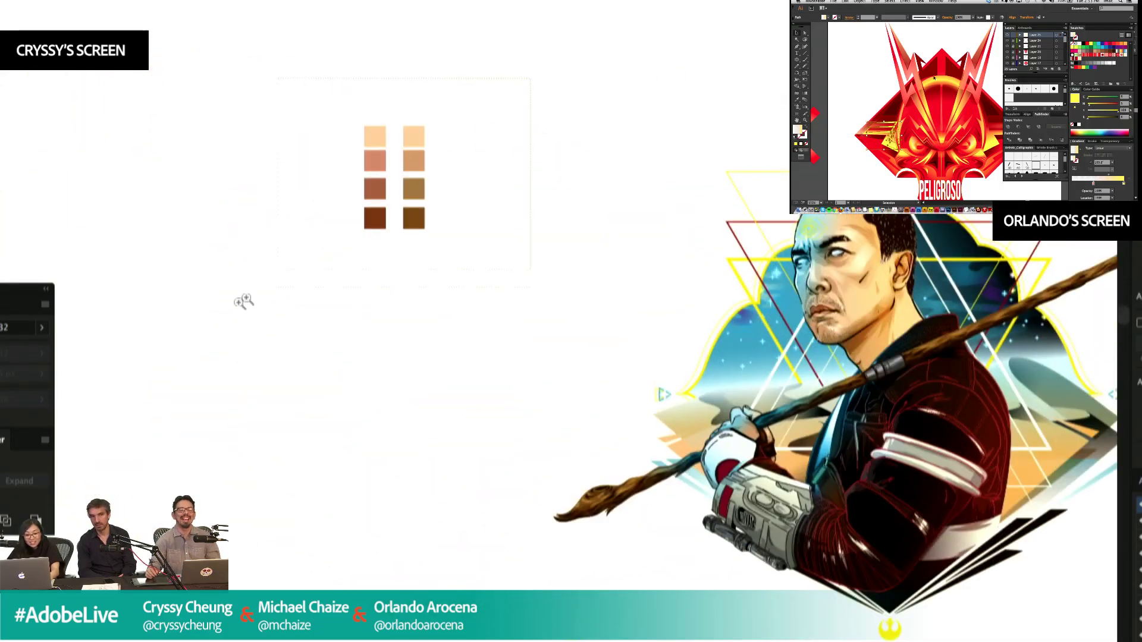
pyautogui.press('super+minus')
pyautogui.press('super+minus')
pyautogui.press('super+minus')
pyautogui.press('super+minus')
pyautogui.press('super+minus')
pyautogui.press('super+minus')
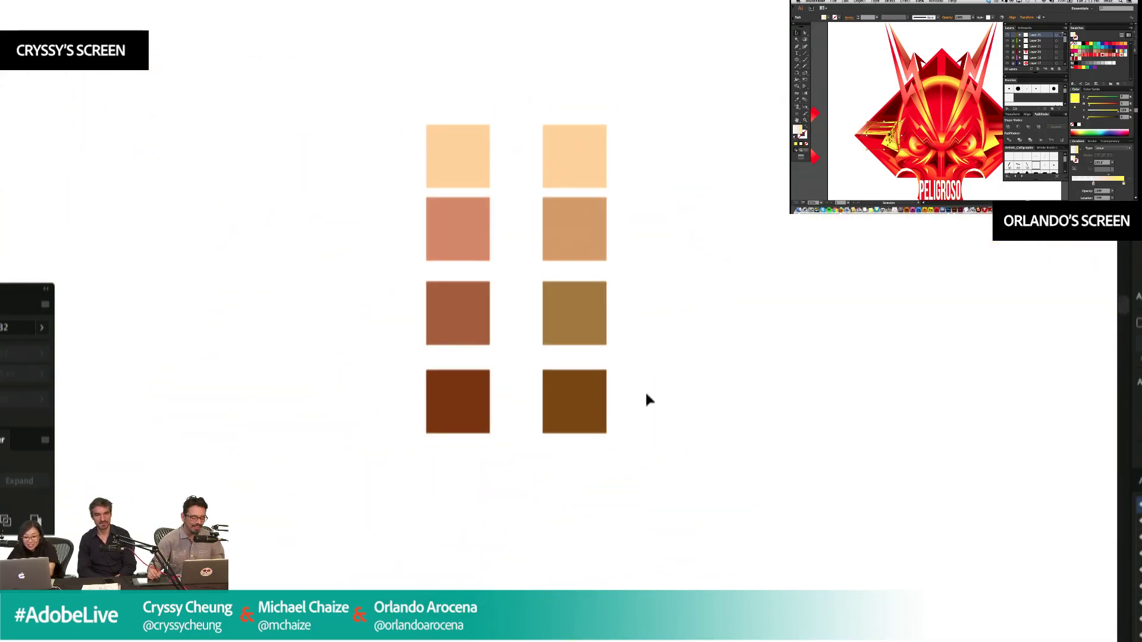
pyautogui.moveTo(949, 291); pyautogui.dragTo(687, 168)
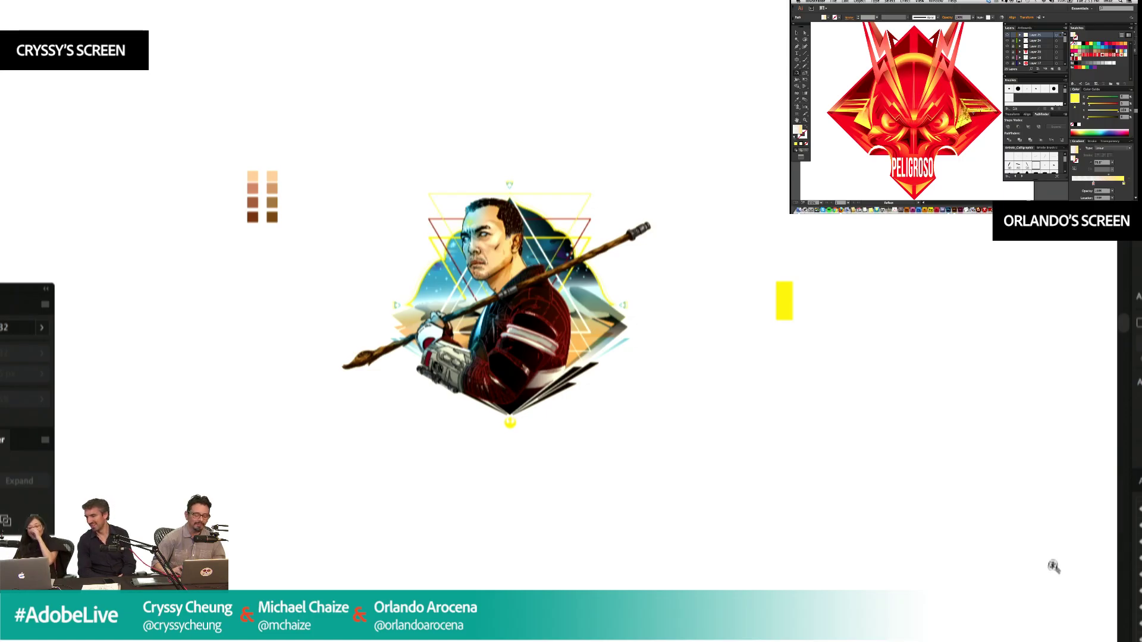
pyautogui.moveTo(731, 128); pyautogui.dragTo(260, 456)
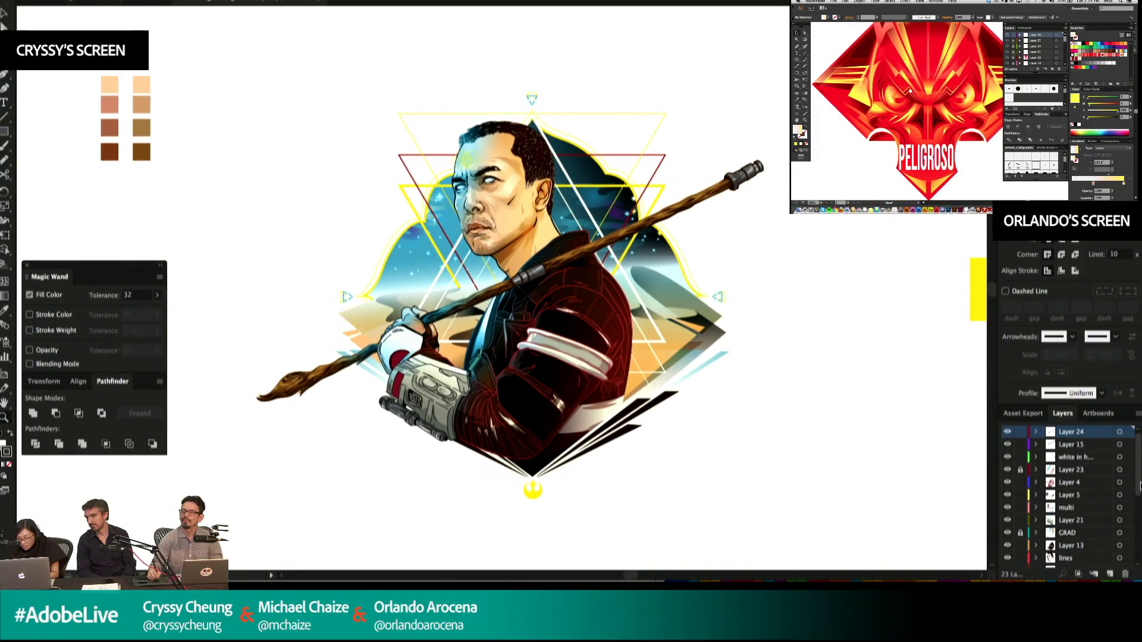
pyautogui.moveTo(1136, 468)
pyautogui.mouseDown()
pyautogui.moveTo(1136, 520)
pyautogui.moveTo(1137, 454)
pyautogui.mouseUp()
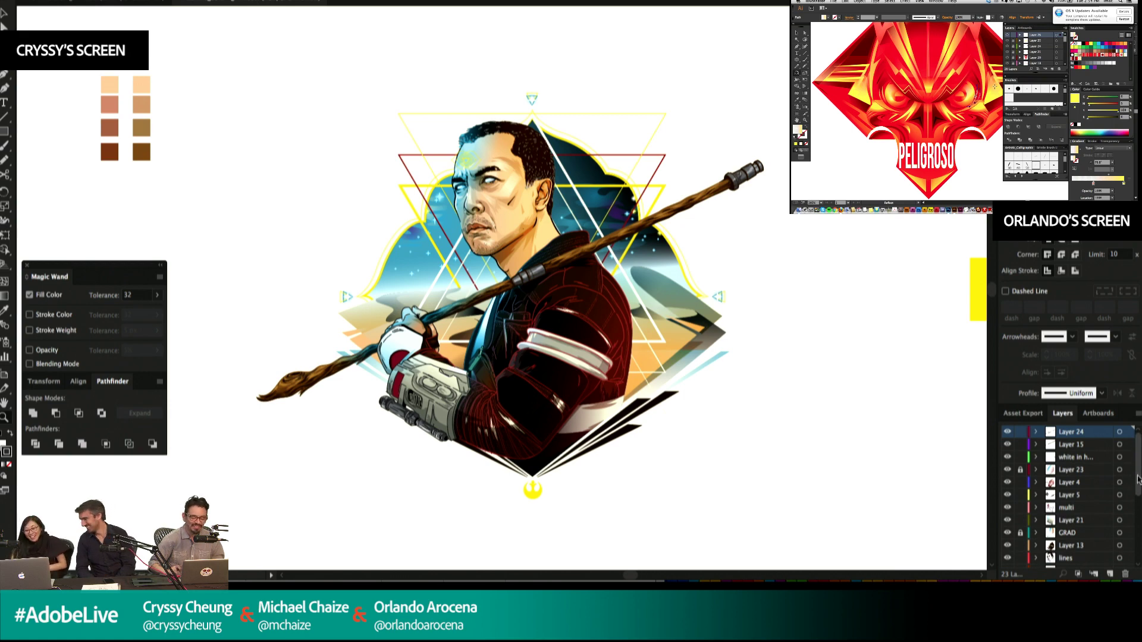
pyautogui.moveTo(1138, 480); pyautogui.dragTo(1140, 439)
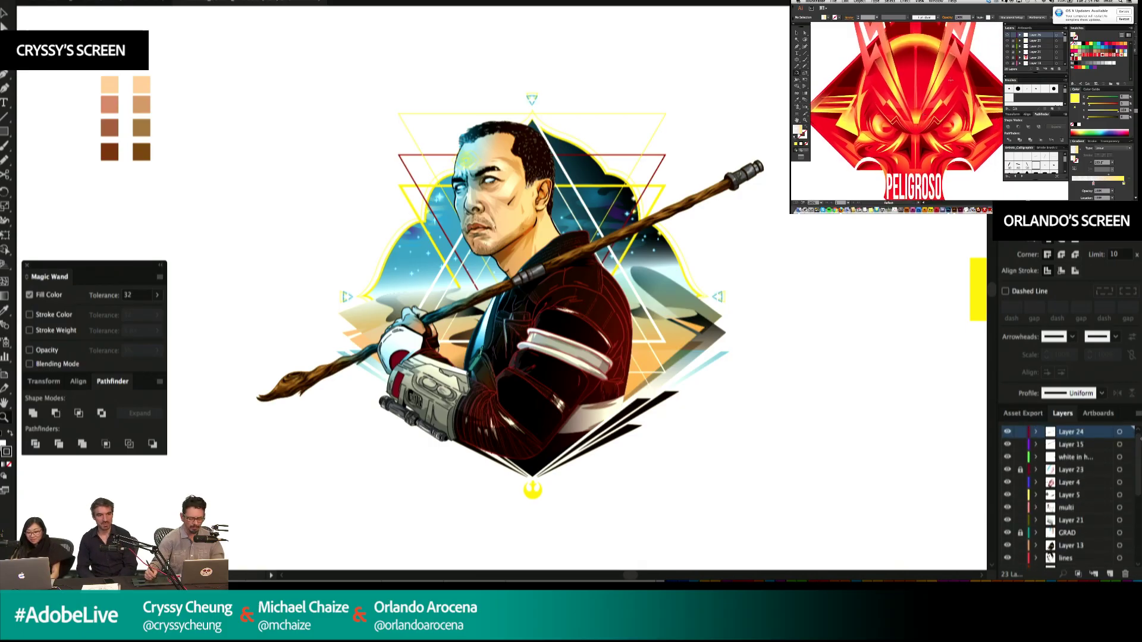
# Lock Layer 26 of the mask artwork and add a new layer above it.
pyautogui.click(862, 357)
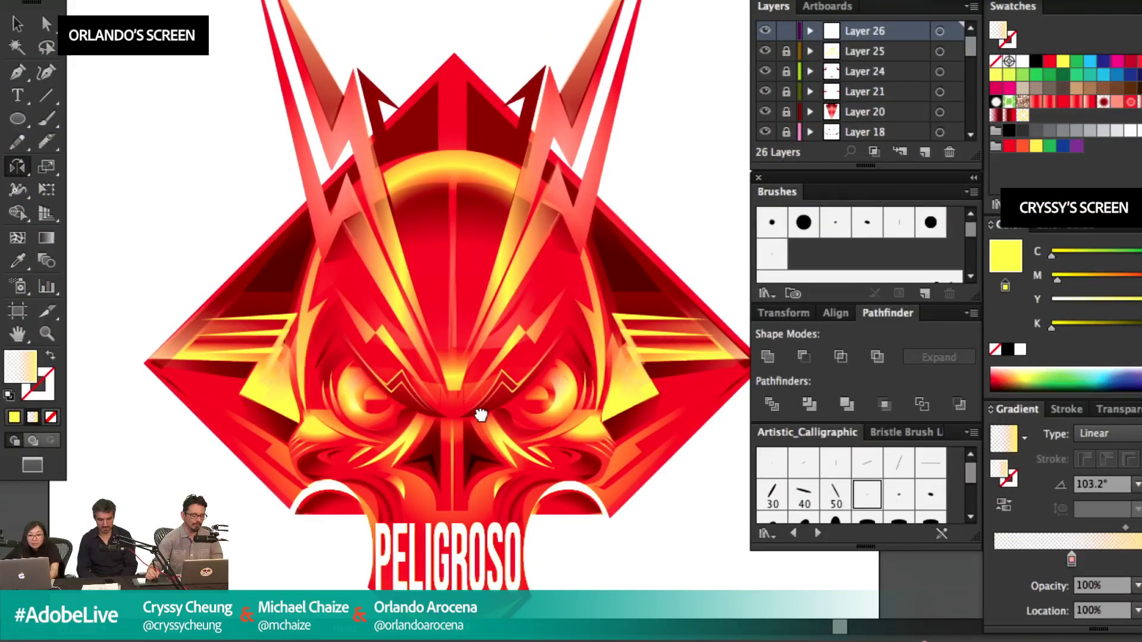
pyautogui.scroll(2, 485, 410)
pyautogui.click(19, 79)
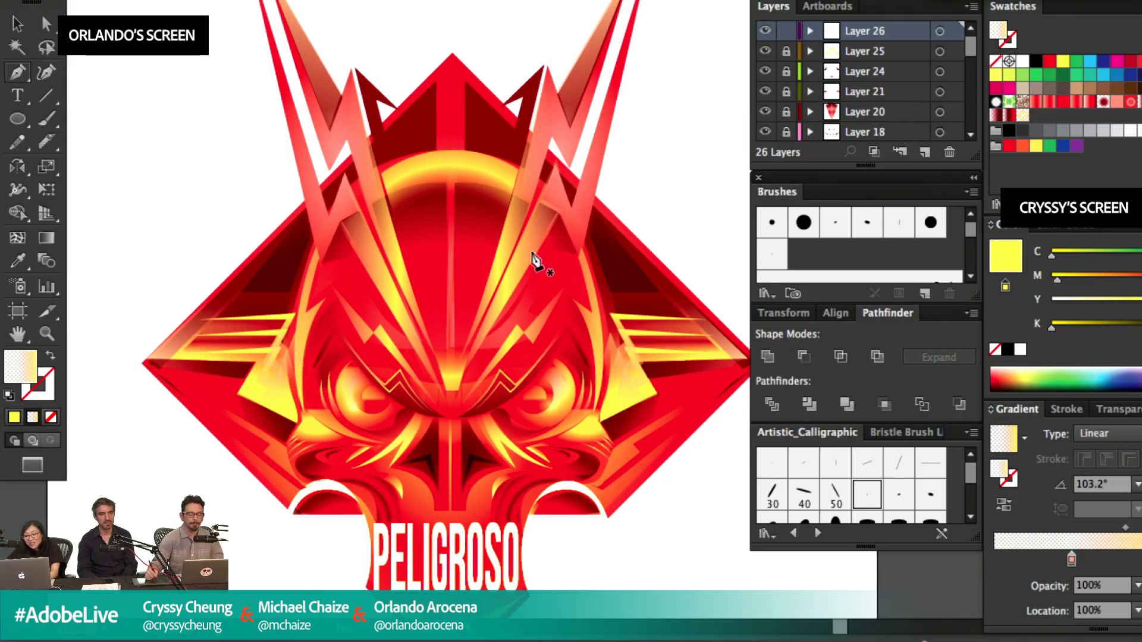
pyautogui.moveTo(528, 203); pyautogui.dragTo(516, 290)
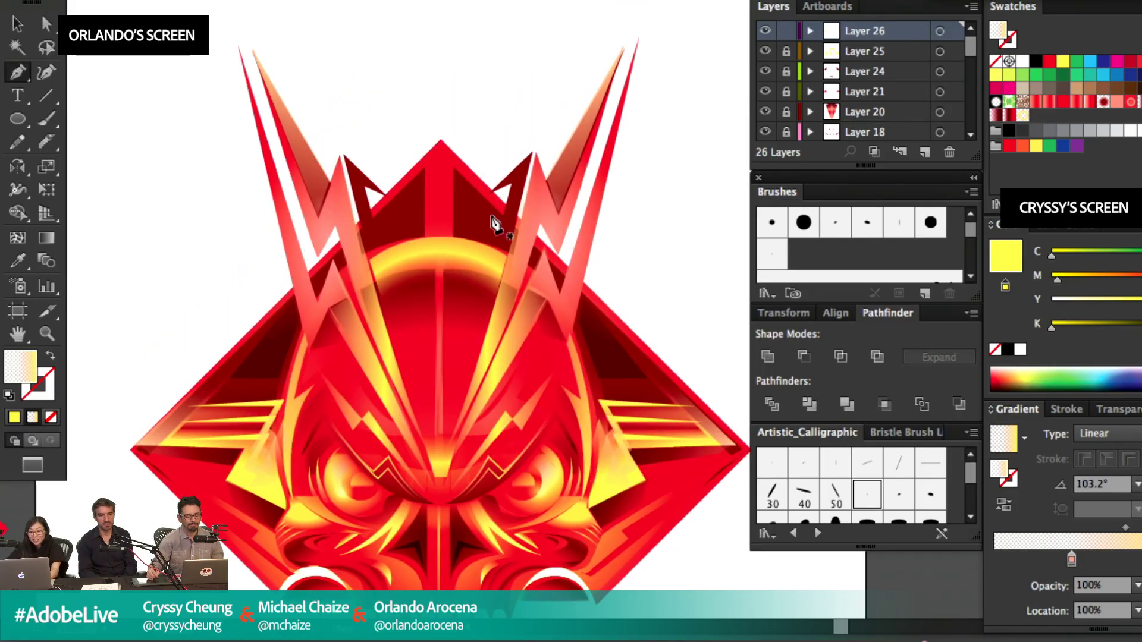
pyautogui.moveTo(435, 365); pyautogui.dragTo(455, 277)
pyautogui.click(786, 30)
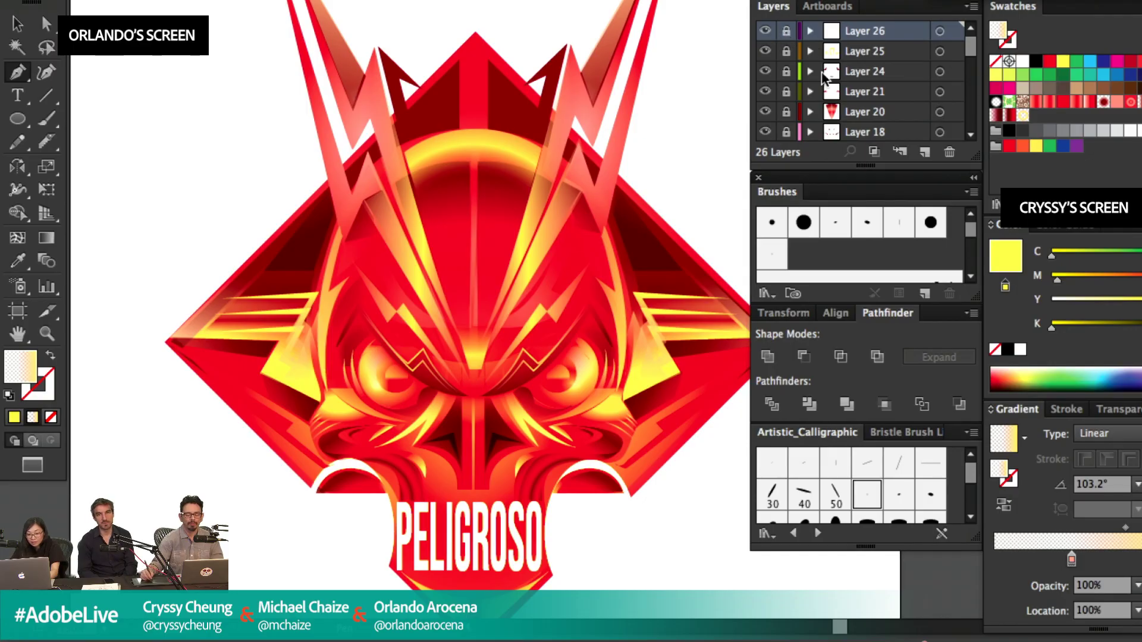
pyautogui.click(923, 152)
# Draw a small circle over the mask's left pupil and fill it with the dark red radial gradient that fades to transparent.
pyautogui.hotkey('ctrl', '=')
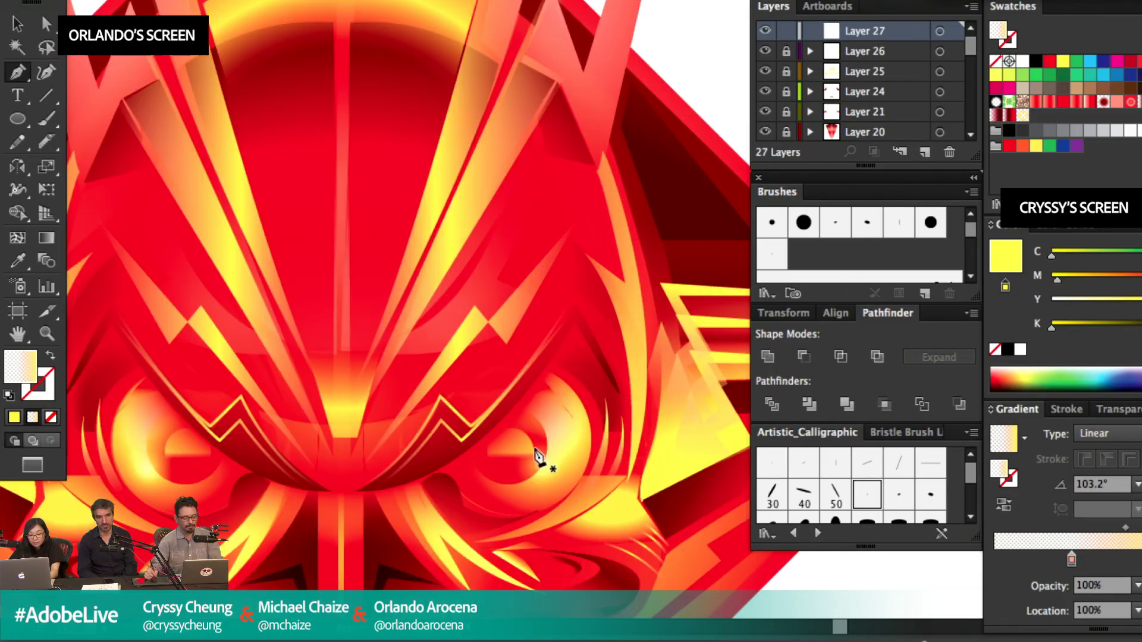
pyautogui.moveTo(543, 458); pyautogui.dragTo(520, 242)
pyautogui.press('l')
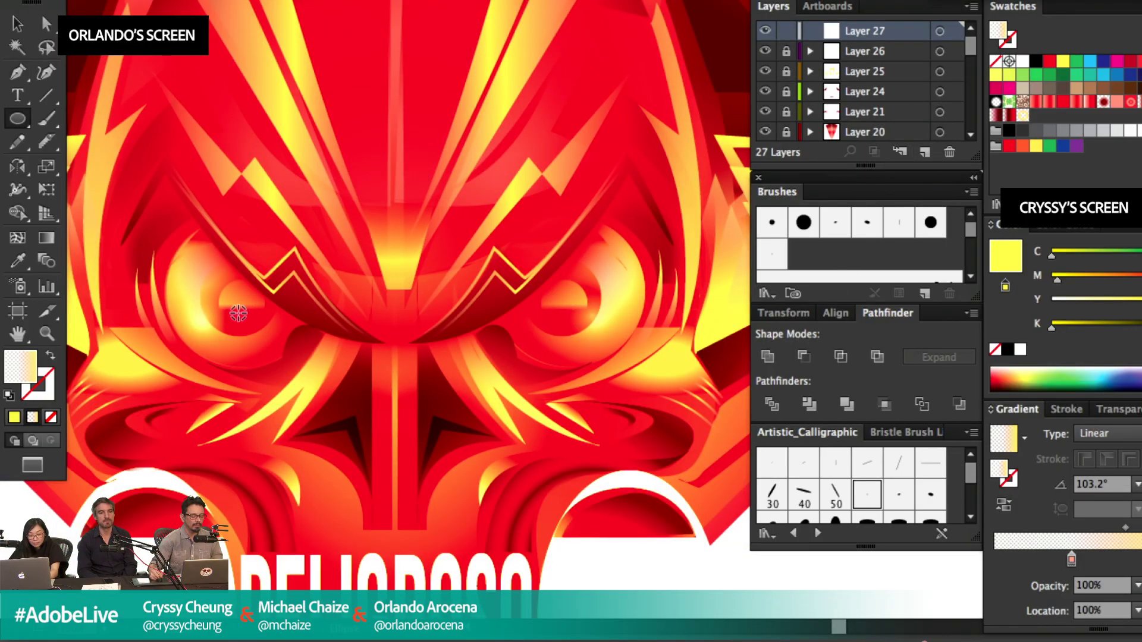
pyautogui.moveTo(246, 322); pyautogui.dragTo(249, 329)
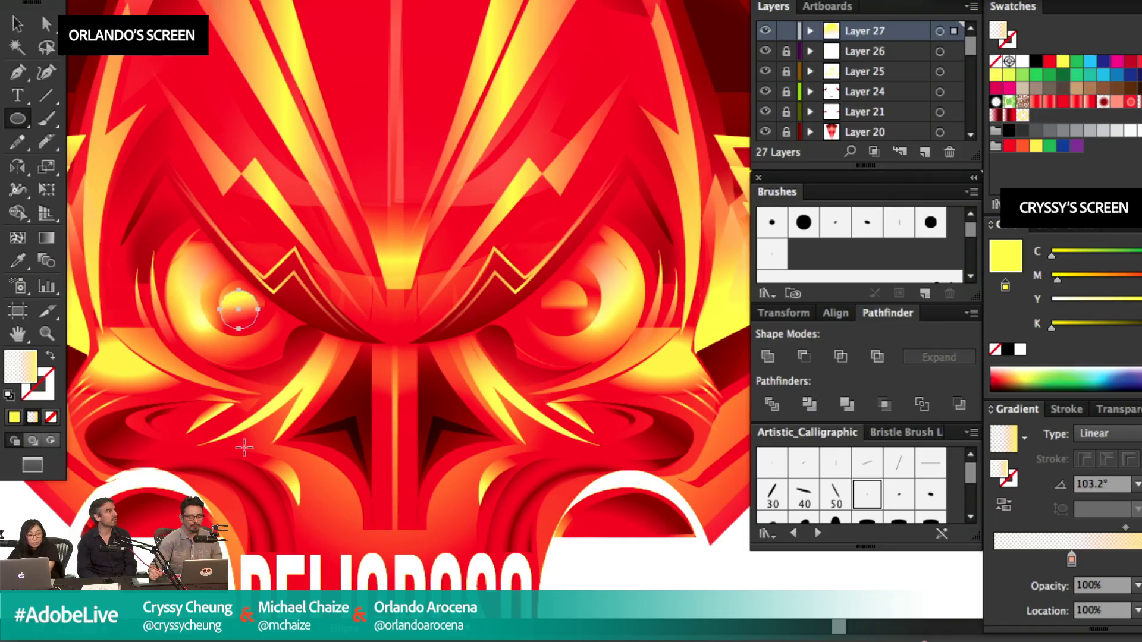
pyautogui.moveTo(1010, 251); pyautogui.dragTo(1059, 161)
pyautogui.click(1105, 104)
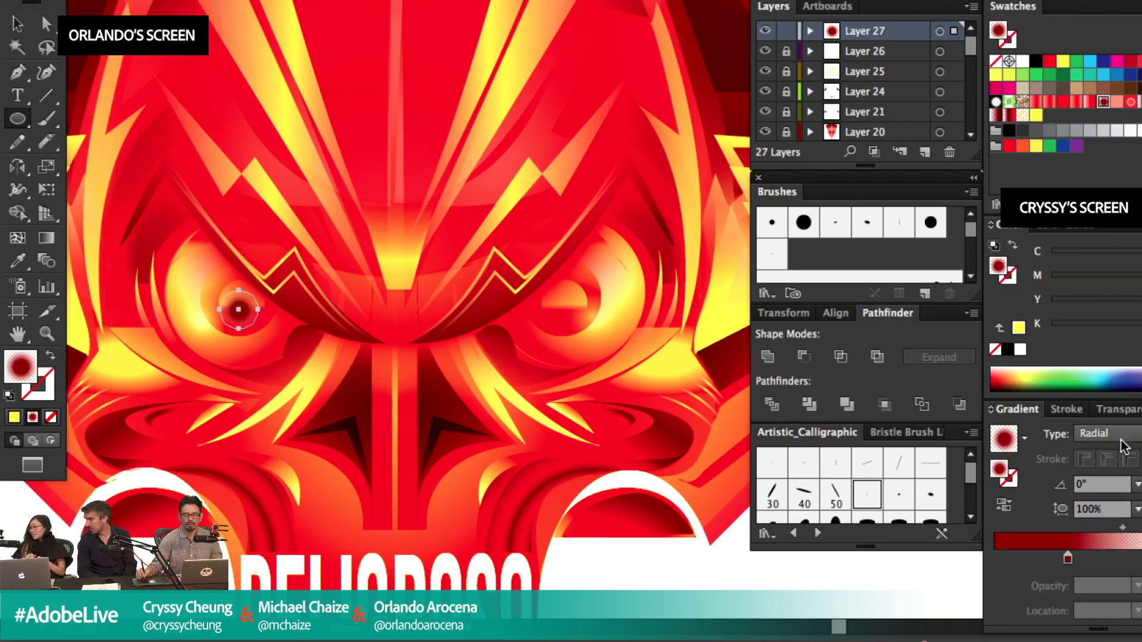
# Set the pupil circle's blending mode to Multiply and deselect it.
pyautogui.click(1118, 409)
pyautogui.click(1038, 461)
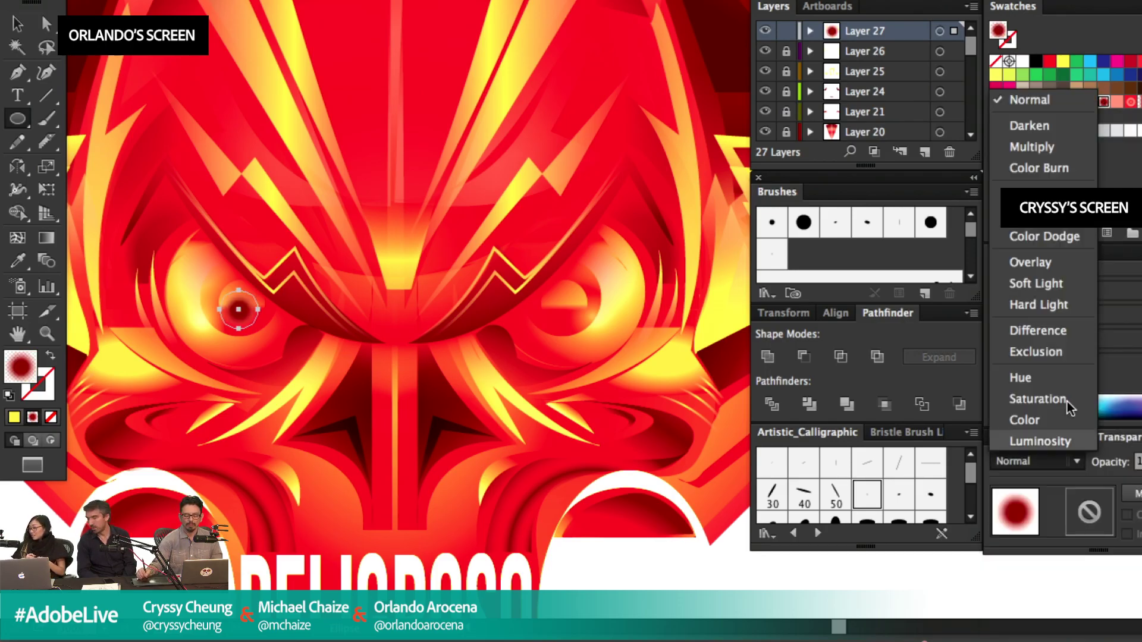
pyautogui.click(1065, 153)
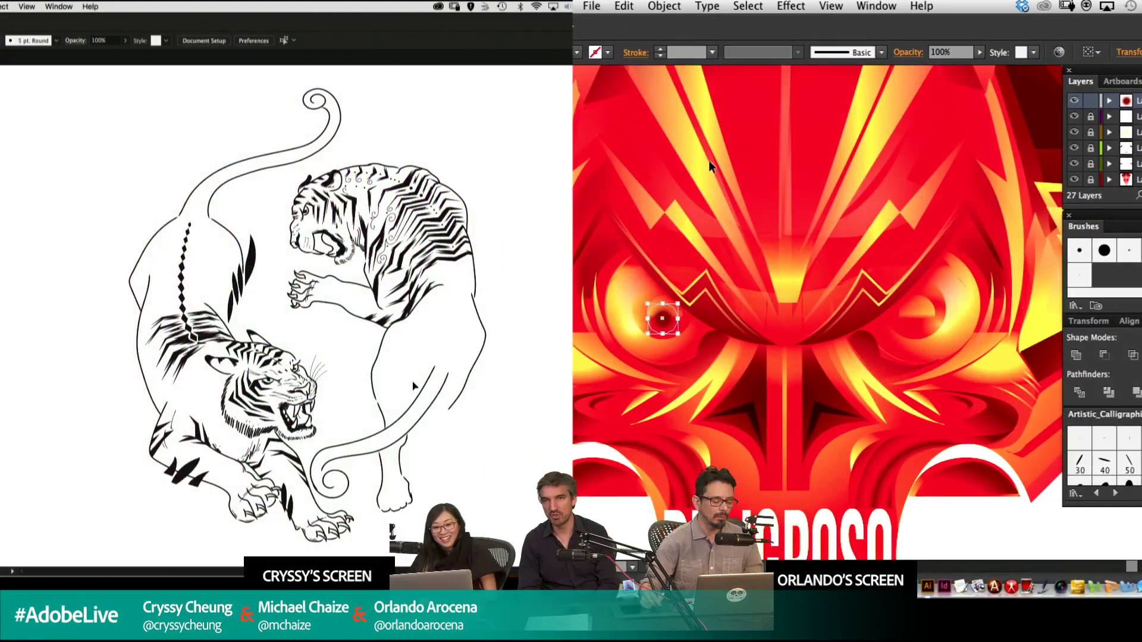
pyautogui.click(752, 125)
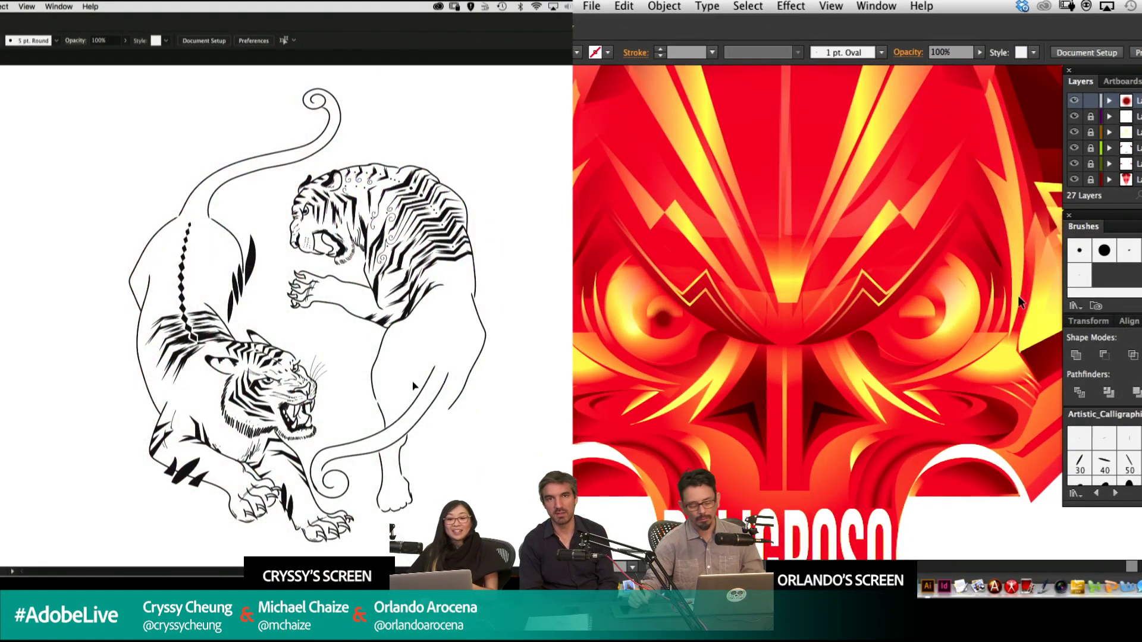
# Place a copy of the dark multiplied pupil circle over the mask's right pupil and deselect it.
pyautogui.press('super+minus')
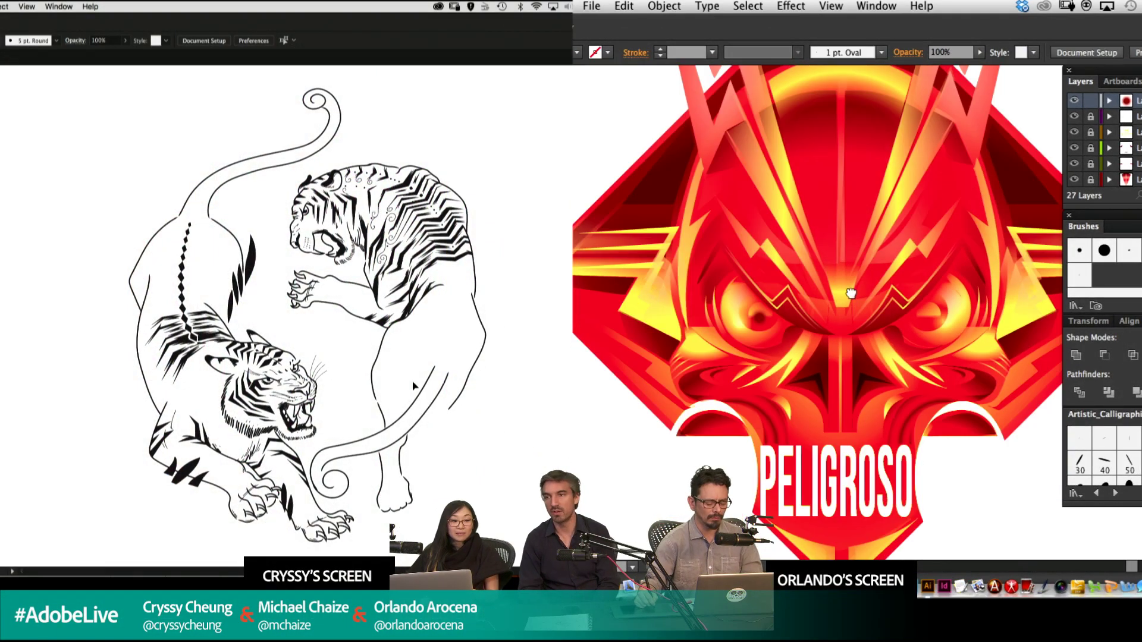
pyautogui.moveTo(851, 293); pyautogui.dragTo(836, 242)
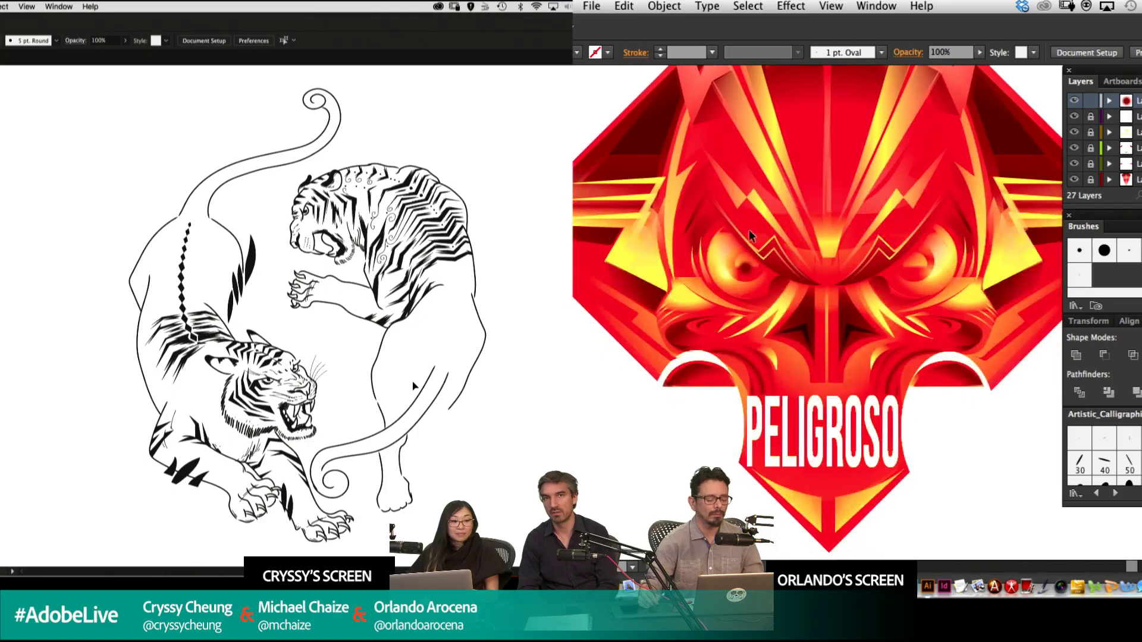
pyautogui.click(916, 284)
pyautogui.click(652, 503)
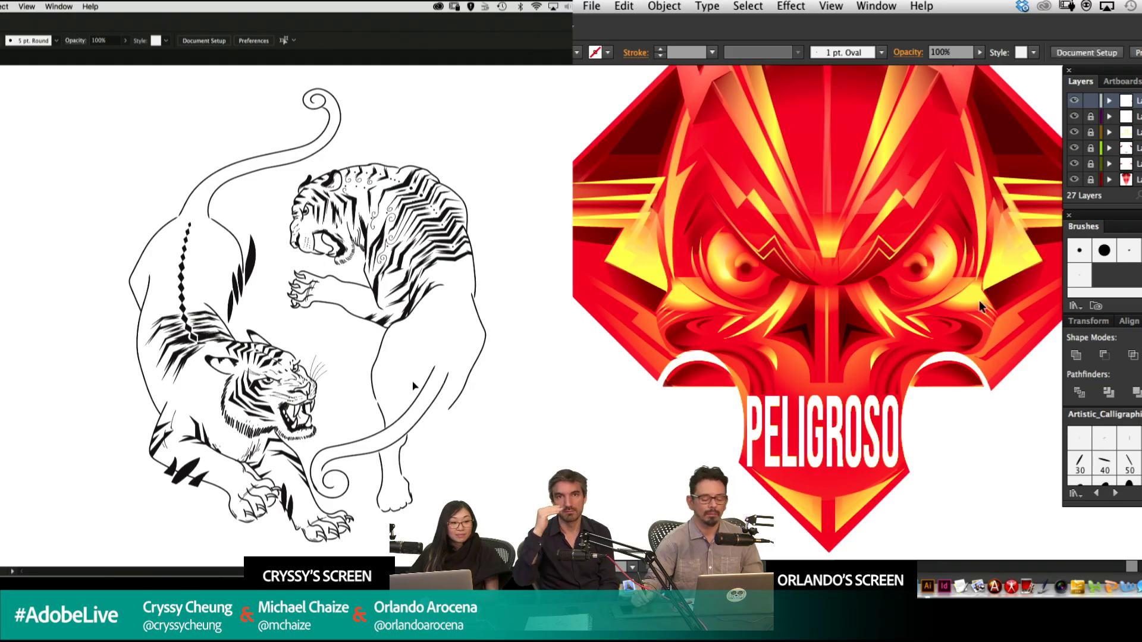
pyautogui.moveTo(903, 342); pyautogui.dragTo(895, 358)
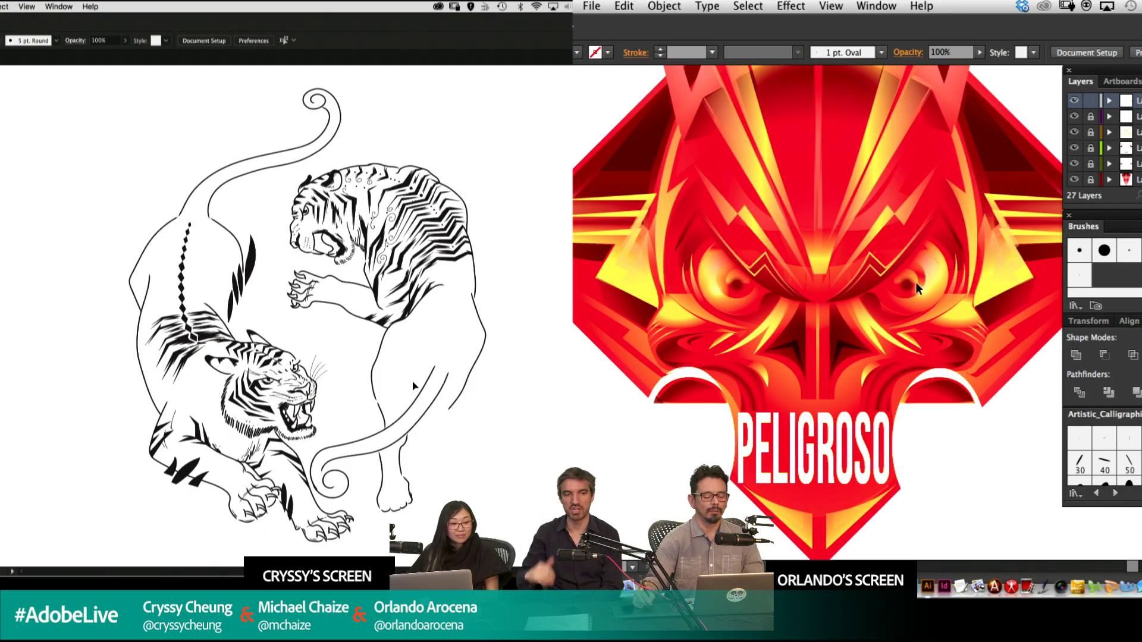
pyautogui.click(917, 287)
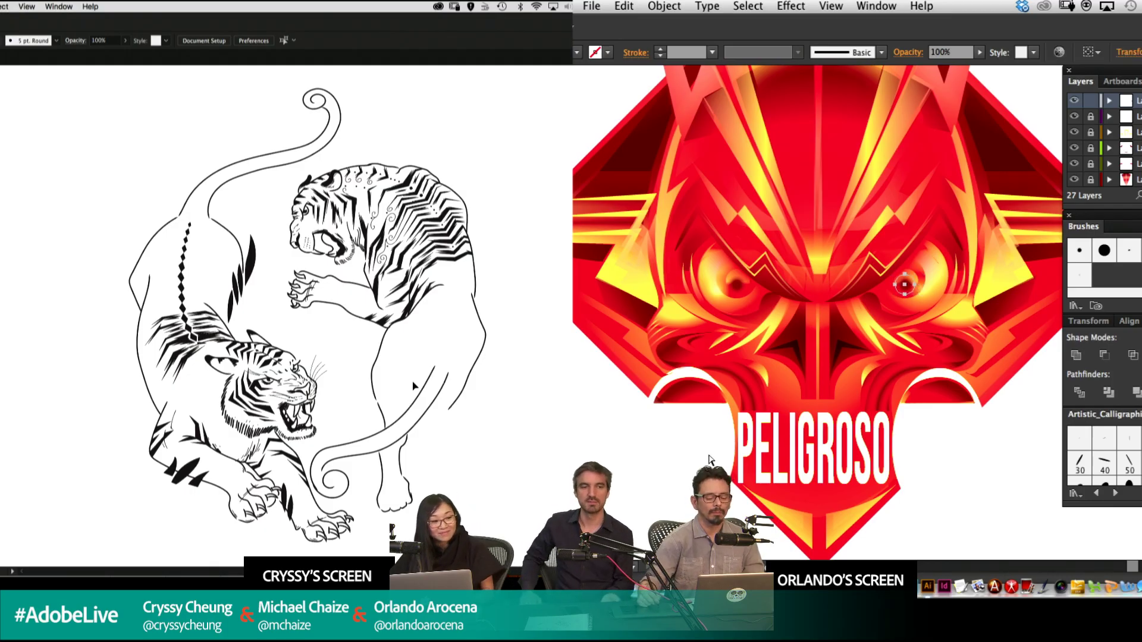
pyautogui.click(709, 459)
pyautogui.press('super+minus')
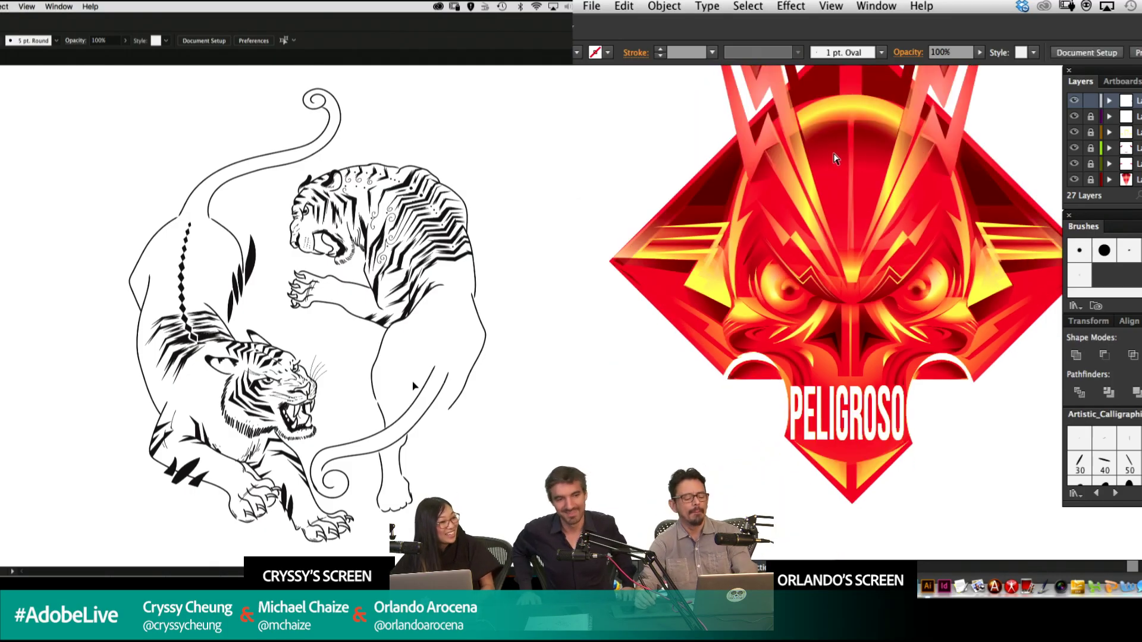
pyautogui.press('super+equal')
pyautogui.press('super+equal')
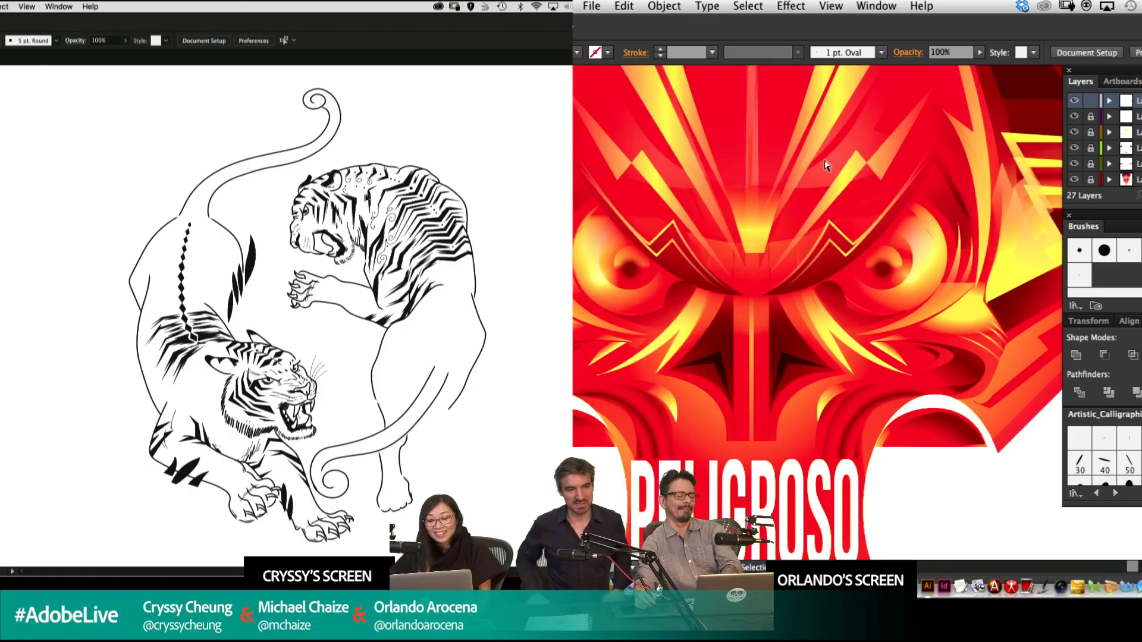
pyautogui.press('super+minus')
pyautogui.moveTo(808, 214)
pyautogui.mouseDown()
pyautogui.moveTo(829, 291)
pyautogui.moveTo(810, 230)
pyautogui.mouseUp()
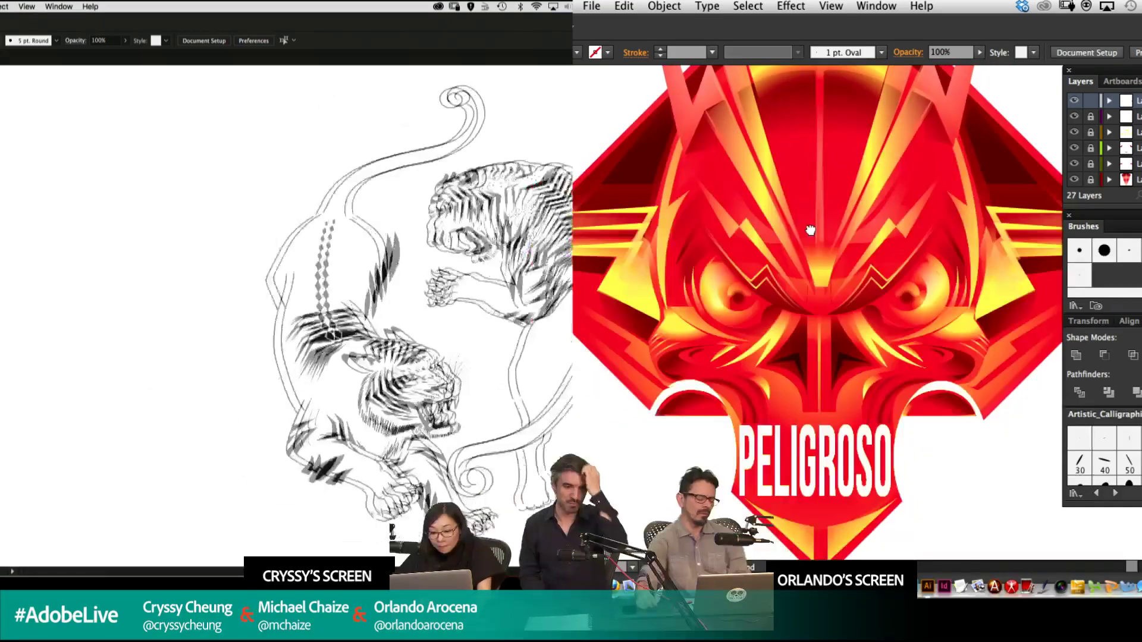
# Outline the zigzag lower edge of a new unfilled stripe above the topmost one on the left side of the tiger's back.
pyautogui.press('super+equal')
pyautogui.press('super+equal')
pyautogui.moveTo(478, 307); pyautogui.dragTo(381, 351)
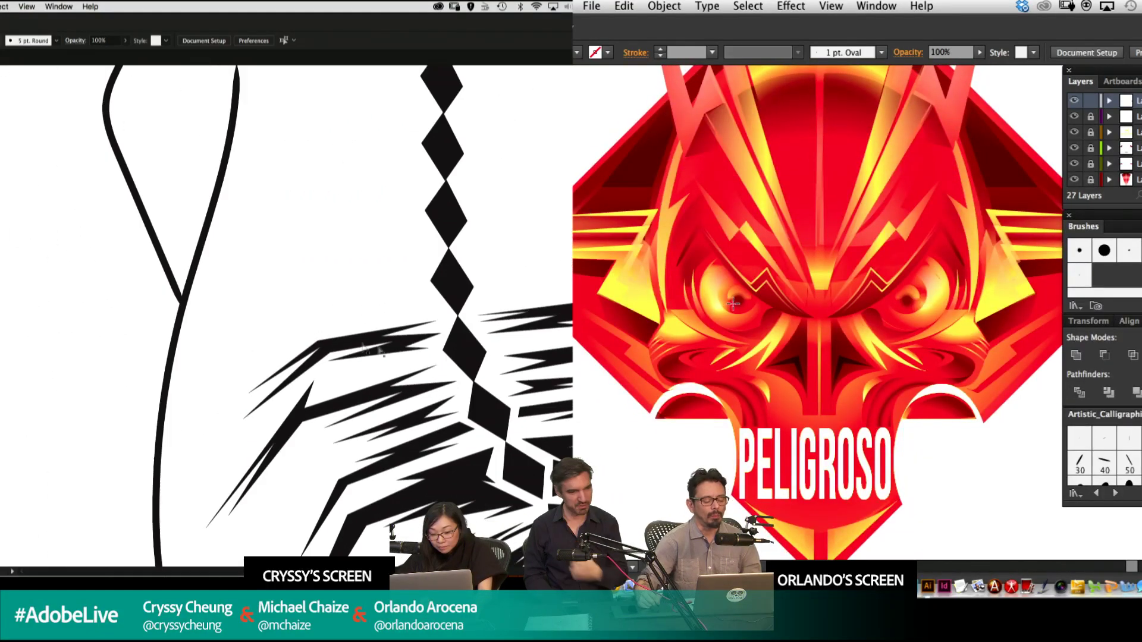
pyautogui.hscroll(-5, 390, 412)
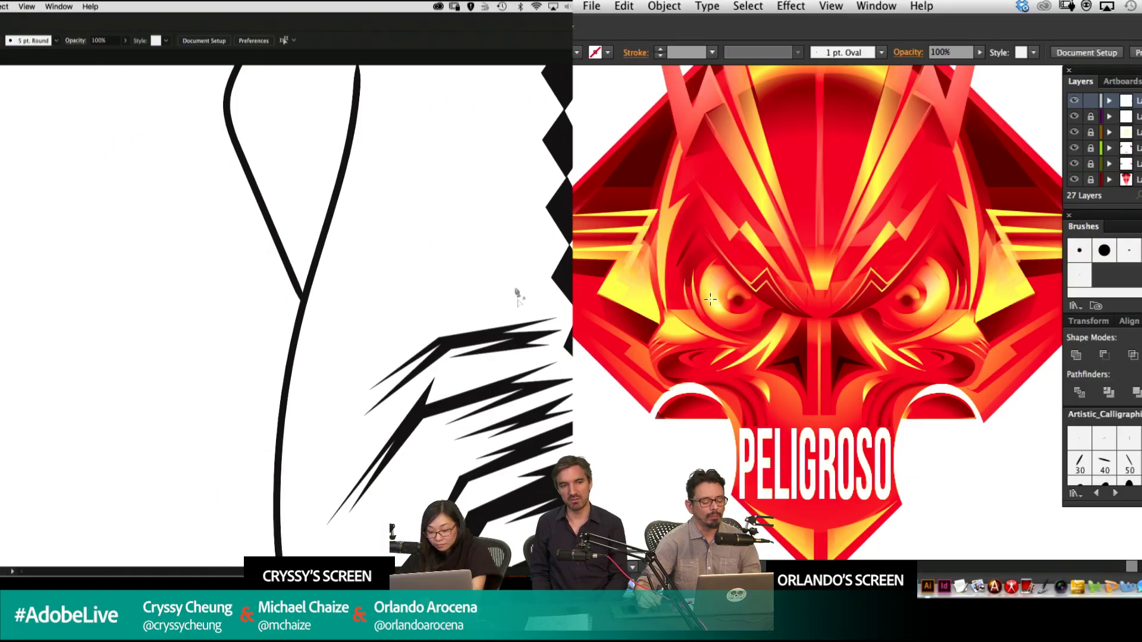
pyautogui.click(555, 306)
pyautogui.moveTo(849, 162); pyautogui.dragTo(858, 290)
pyautogui.click(430, 326)
pyautogui.click(473, 311)
pyautogui.click(412, 323)
pyautogui.click(363, 363)
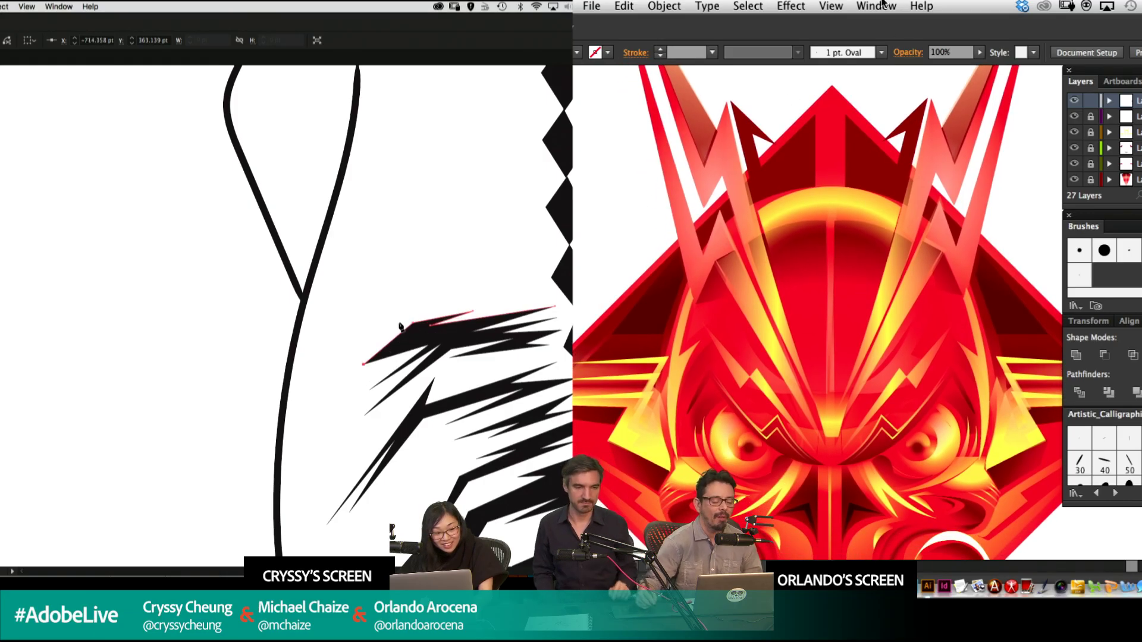
pyautogui.press('/')
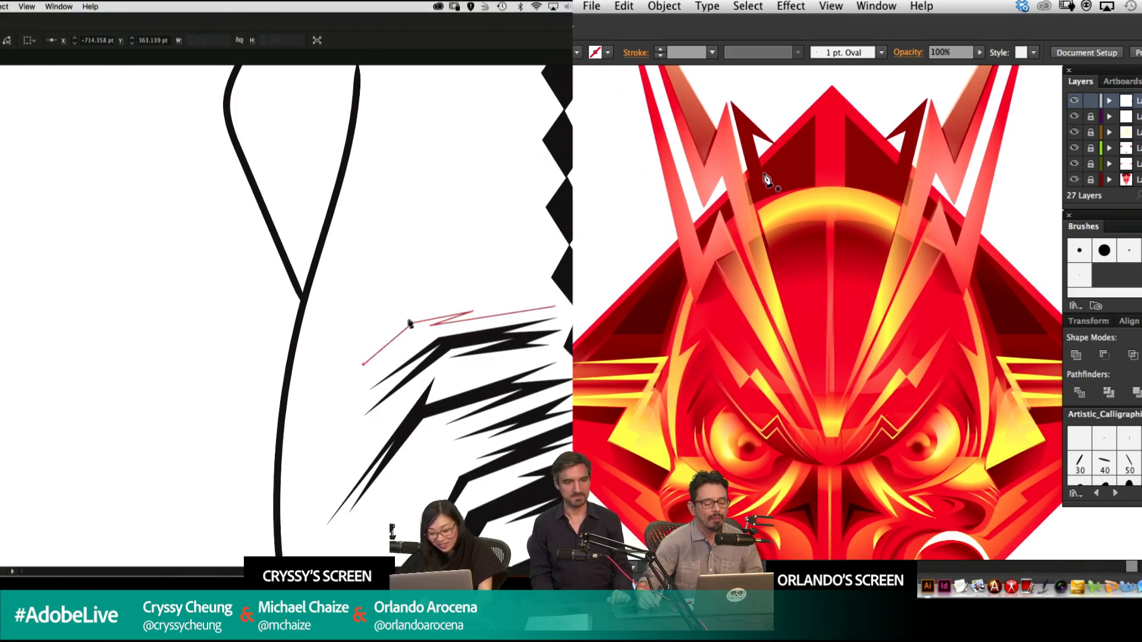
# Finish the left back stripe with a forked outer end and a jagged upper edge, close it and fill it black.
pyautogui.click(732, 103)
pyautogui.click(409, 315)
pyautogui.click(379, 334)
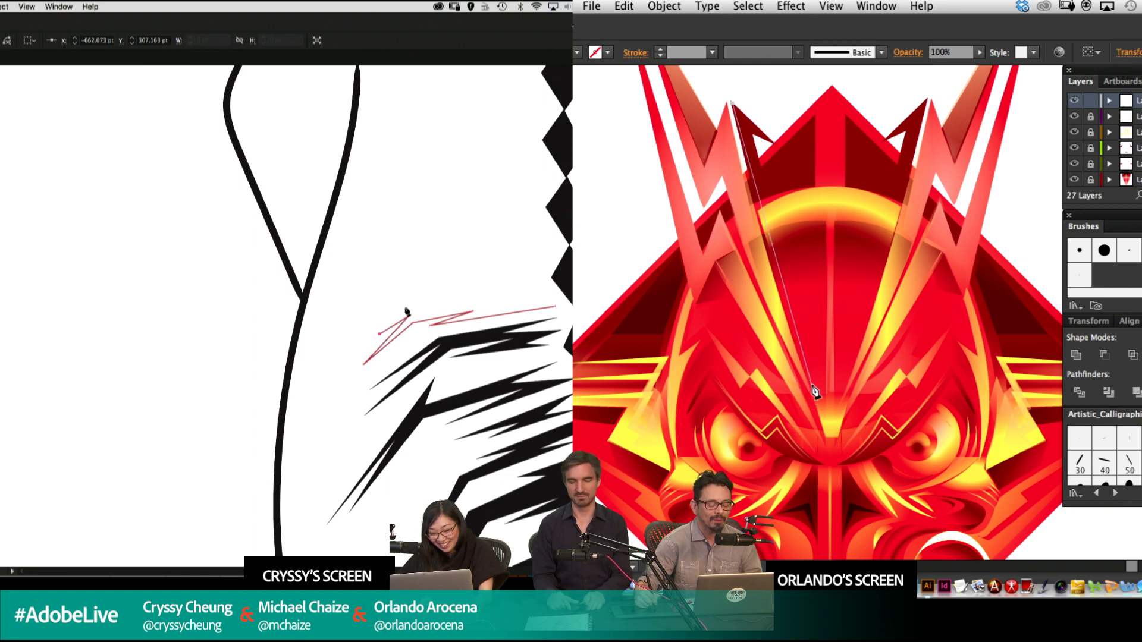
pyautogui.click(409, 305)
pyautogui.moveTo(812, 384); pyautogui.dragTo(813, 233)
pyautogui.click(522, 289)
pyautogui.click(467, 302)
pyautogui.click(554, 291)
pyautogui.press('super+z')
pyautogui.press('super+z')
pyautogui.click(510, 305)
pyautogui.click(554, 306)
pyautogui.hotkey('shift', 'x')
pyautogui.moveTo(485, 334); pyautogui.dragTo(429, 321)
# Complete a notched, tapering dark red gradient shape on the forehead, left of the mask's central ridge, and deselect it.
pyautogui.click(816, 322)
pyautogui.click(798, 321)
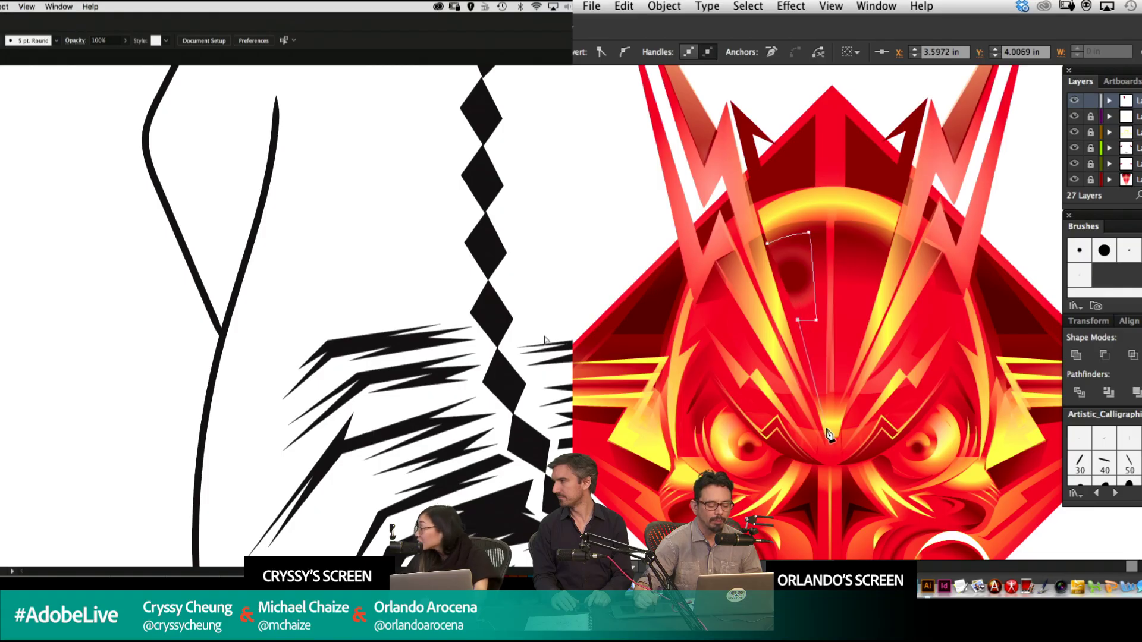
pyautogui.click(826, 434)
pyautogui.click(768, 241)
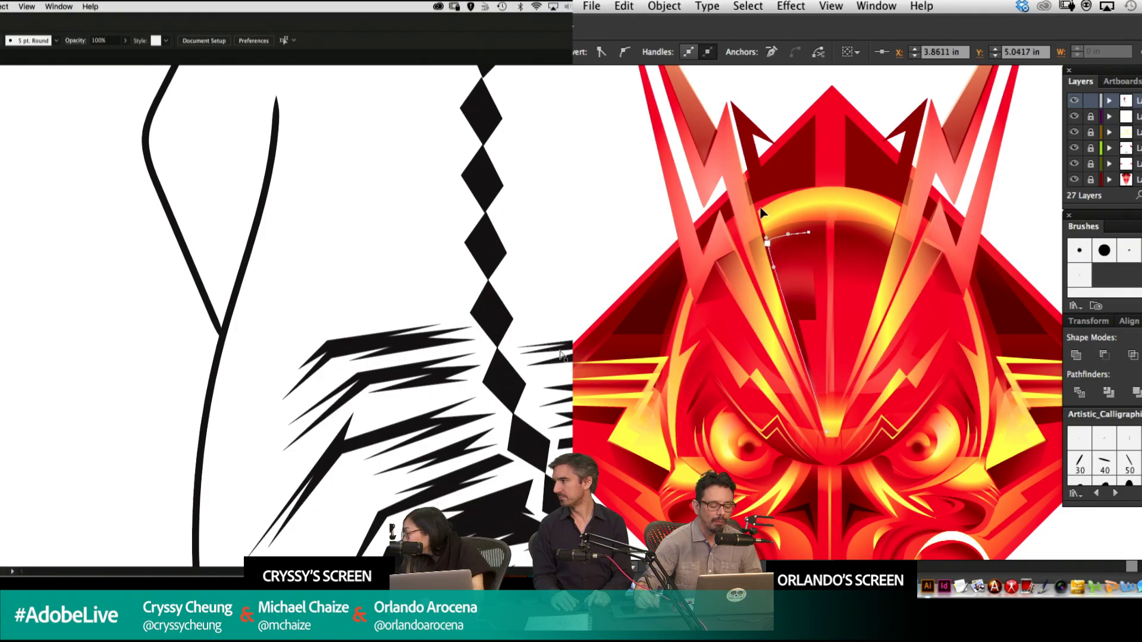
pyautogui.keyDown('super'); pyautogui.click(1020, 196); pyautogui.keyUp('super')
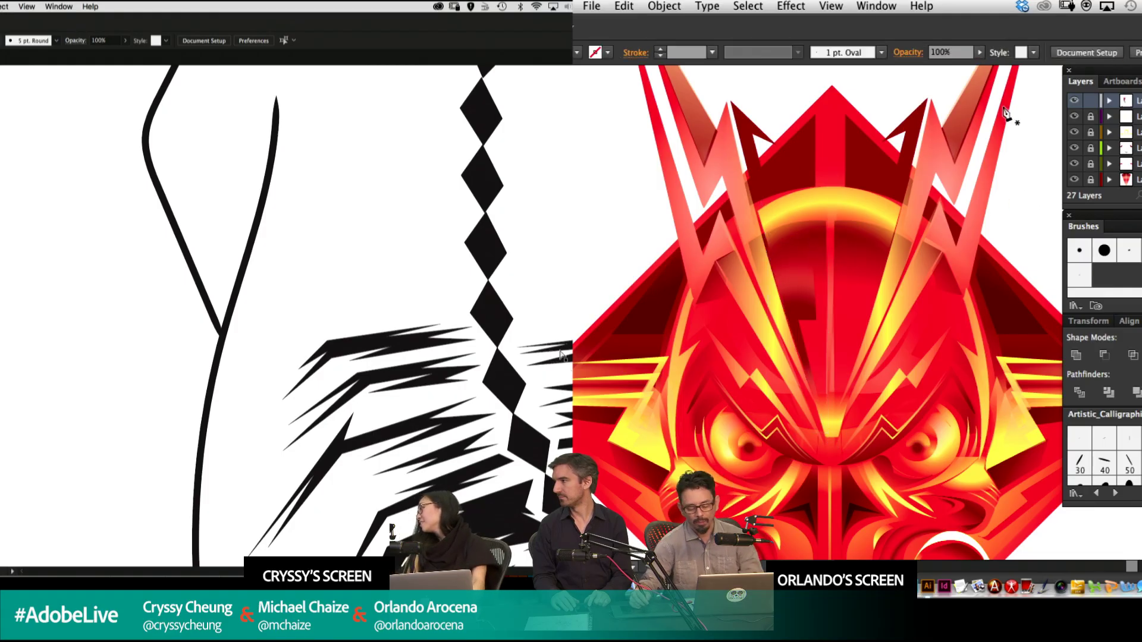
# Duplicate the dark forehead shape and reflect the copy onto the right side of the central ridge.
pyautogui.press('super+minus')
pyautogui.moveTo(845, 236); pyautogui.dragTo(795, 178)
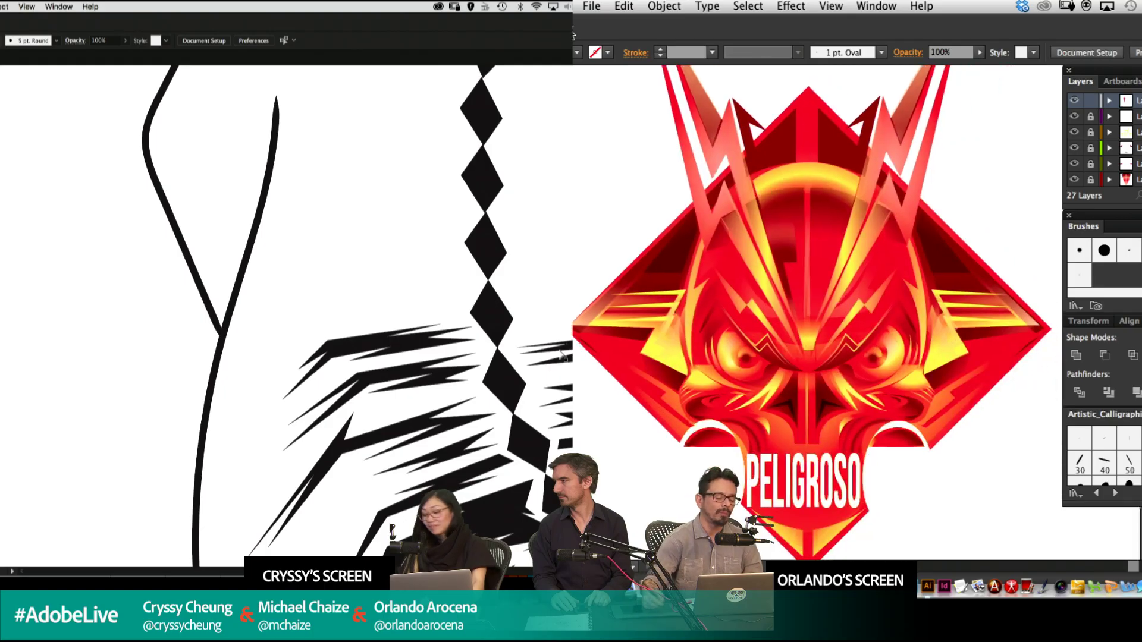
pyautogui.moveTo(439, 217); pyautogui.dragTo(203, 164)
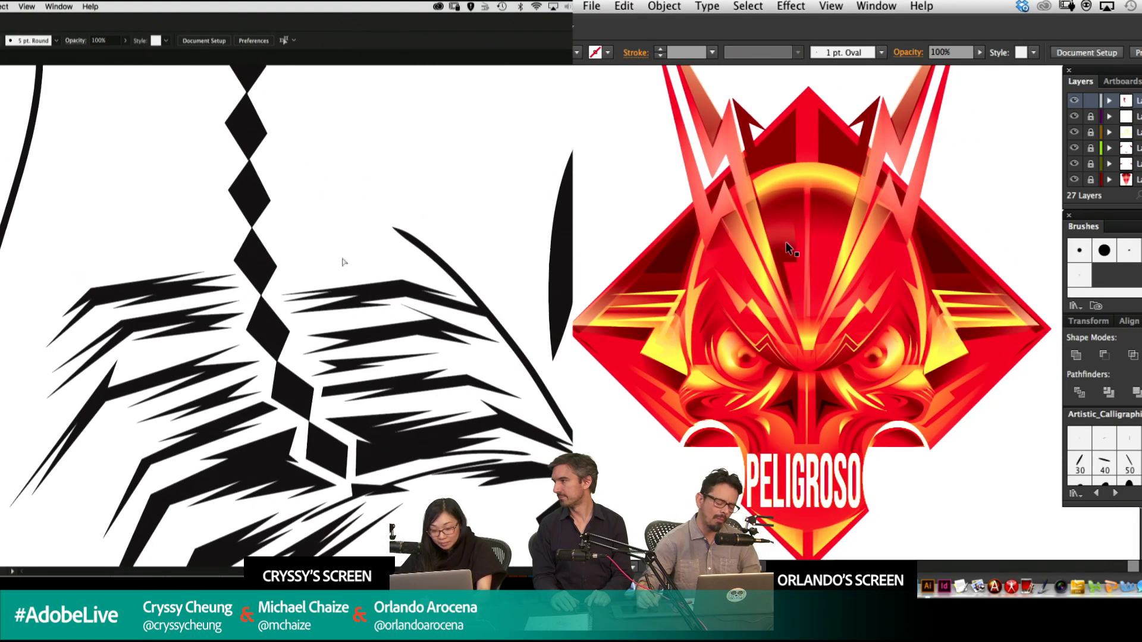
pyautogui.moveTo(786, 242); pyautogui.dragTo(1005, 236)
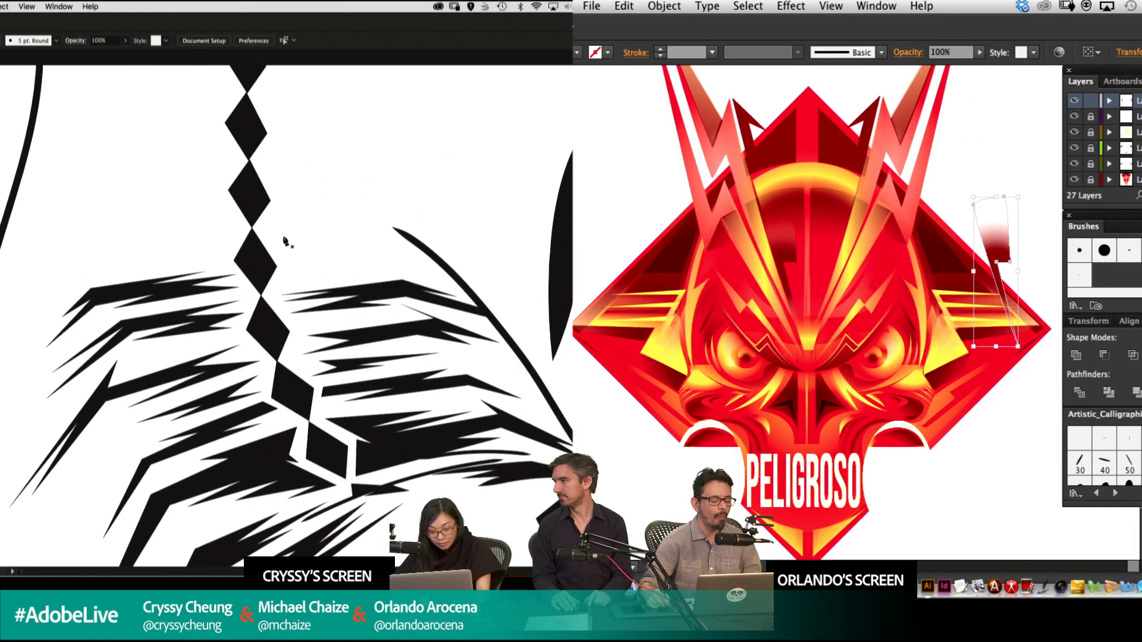
pyautogui.press('o')
pyautogui.moveTo(910, 250); pyautogui.dragTo(827, 238)
# Draw the forked inner end of a new black stripe above the topmost one to the right of the tiger's spine diamonds.
pyautogui.click(392, 245)
pyautogui.click(278, 253)
pyautogui.click(328, 254)
pyautogui.click(284, 257)
pyautogui.click(358, 260)
pyautogui.keyDown('super'); pyautogui.click(1048, 129); pyautogui.keyUp('super')
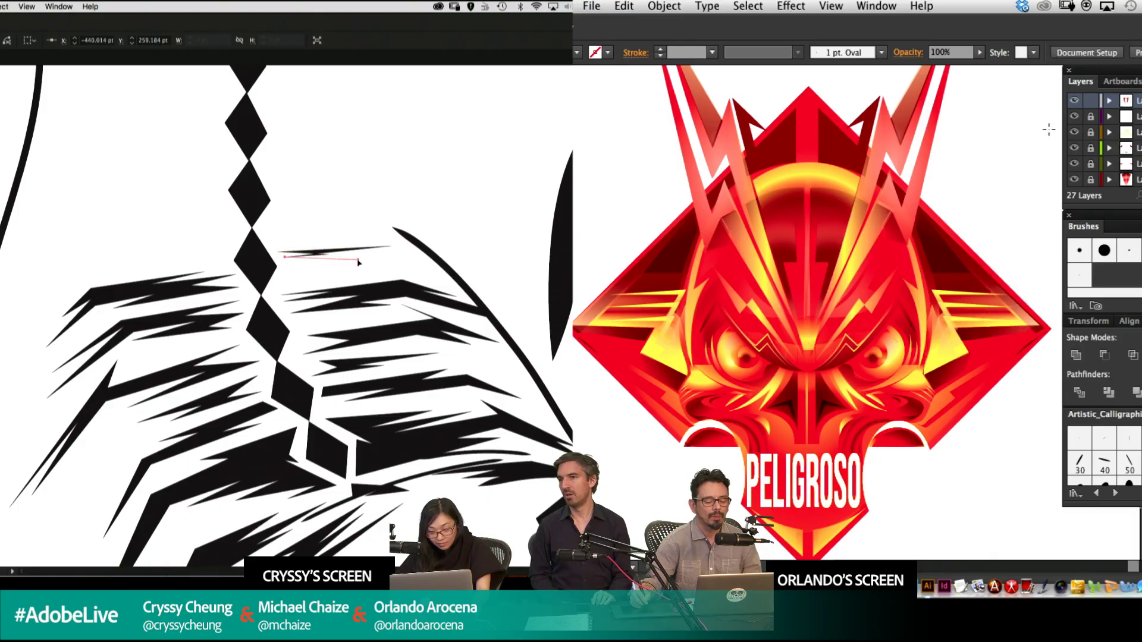
pyautogui.click(281, 271)
# Redo the misplaced corner of the right back stripe and extend its lower edge to a point on the curved shoulder line.
pyautogui.moveTo(874, 361); pyautogui.dragTo(923, 353)
pyautogui.click(391, 268)
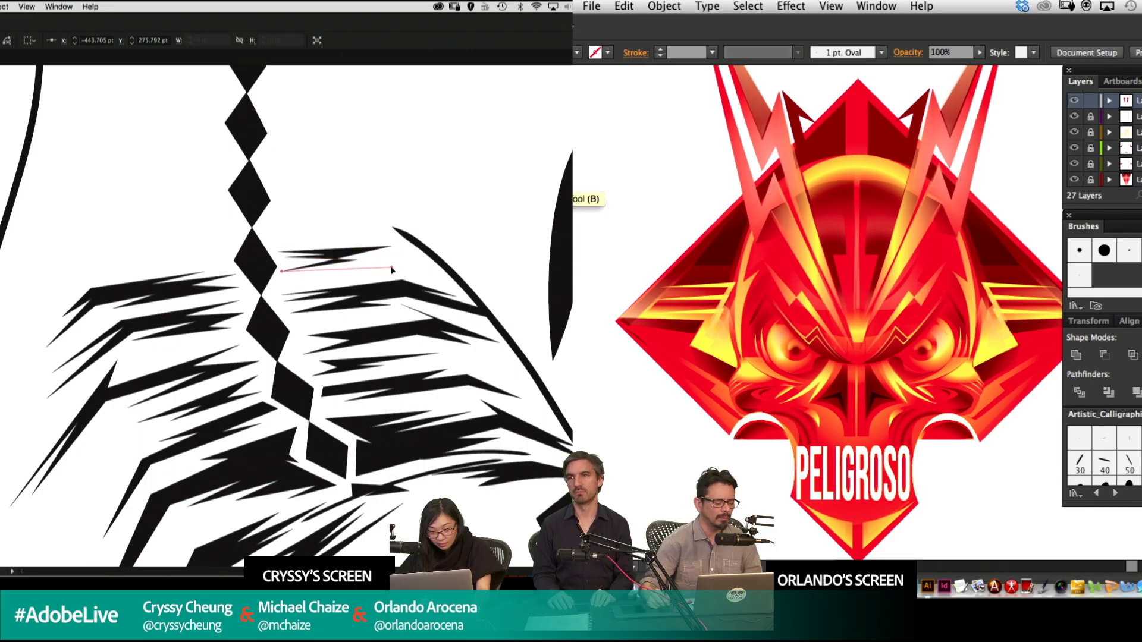
pyautogui.moveTo(392, 269); pyautogui.dragTo(393, 270)
pyautogui.press('super+z')
pyautogui.press('super+equal')
pyautogui.press('super+equal')
pyautogui.click(401, 267)
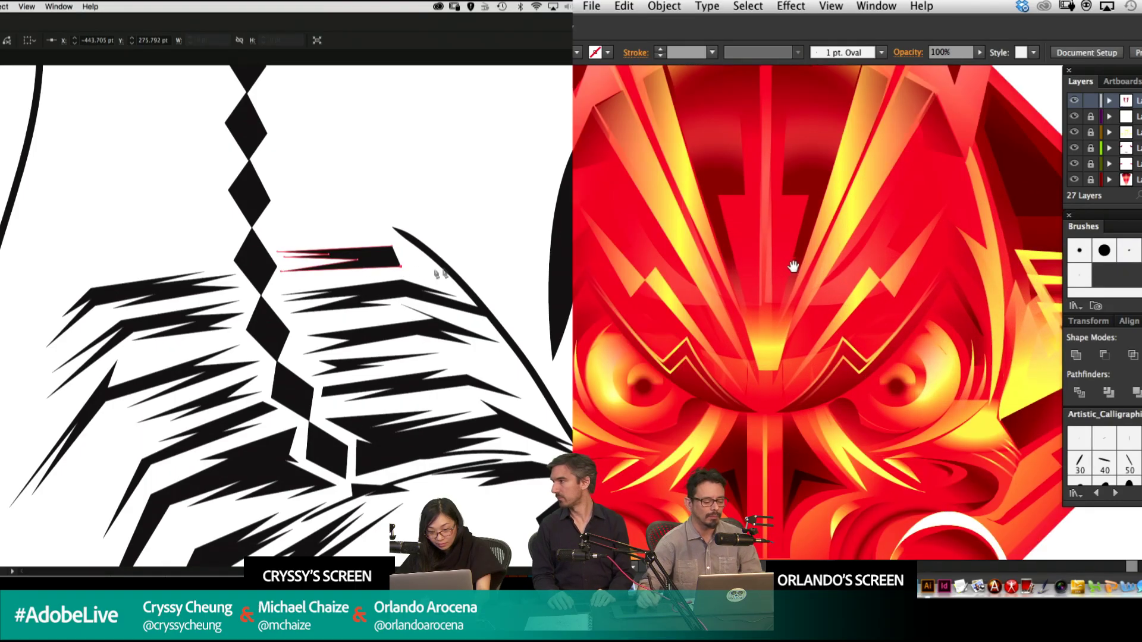
pyautogui.moveTo(791, 265); pyautogui.dragTo(937, 314)
pyautogui.click(459, 278)
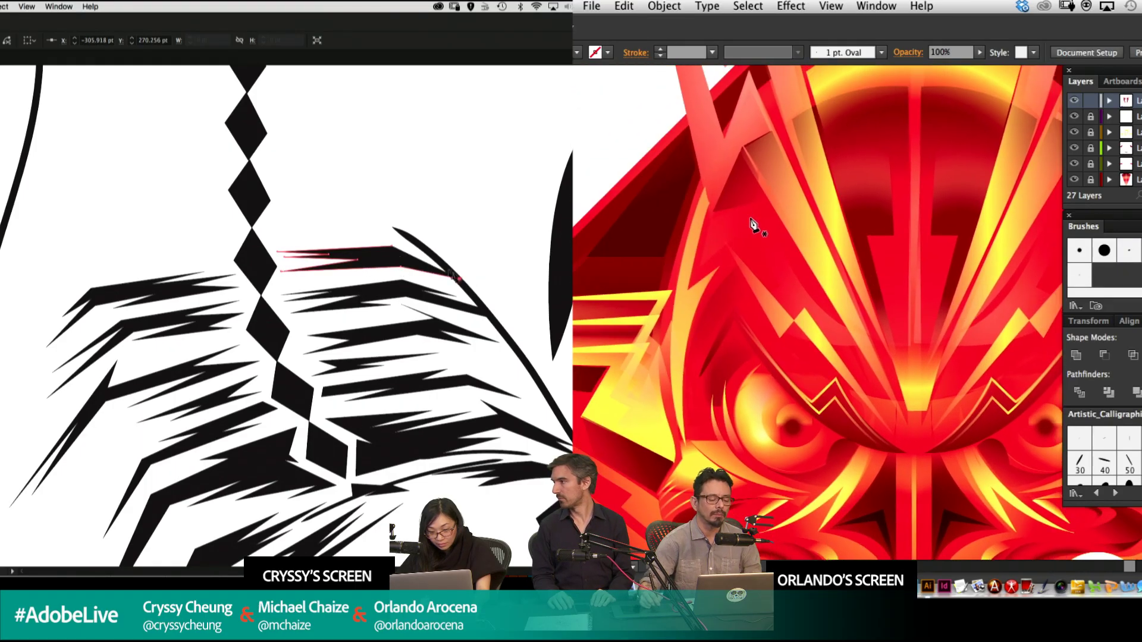
# Close off the tiger's right back stripe and outline the zigzag lower edge of a band across the mask's left forehead.
pyautogui.click(713, 216)
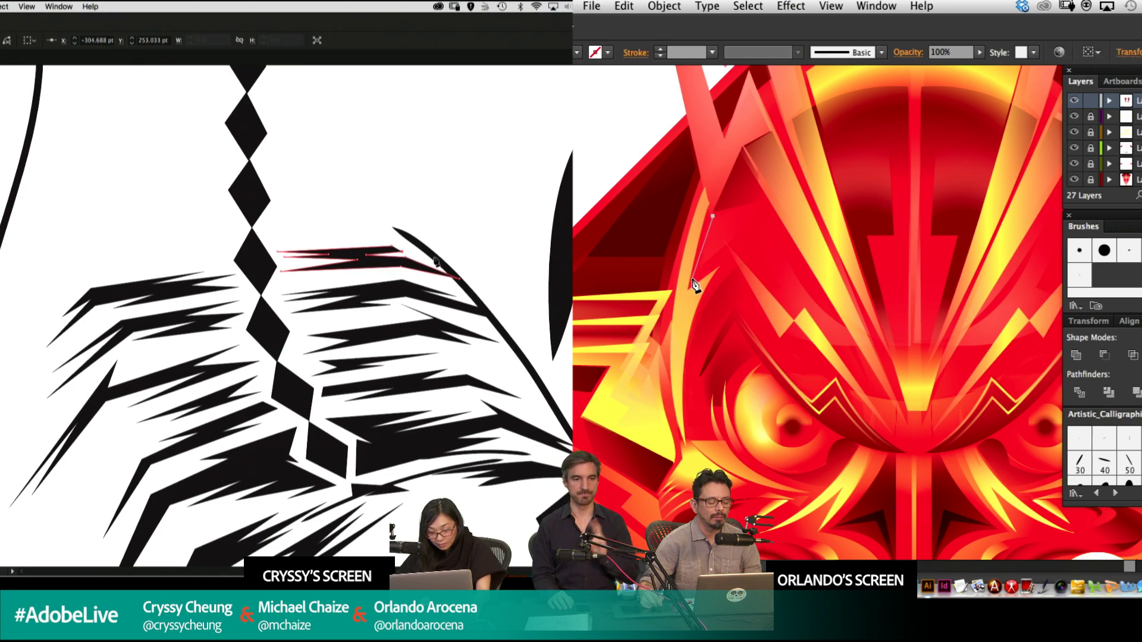
pyautogui.moveTo(726, 247); pyautogui.dragTo(728, 246)
pyautogui.keyDown('super'); pyautogui.click(533, 304); pyautogui.keyUp('super')
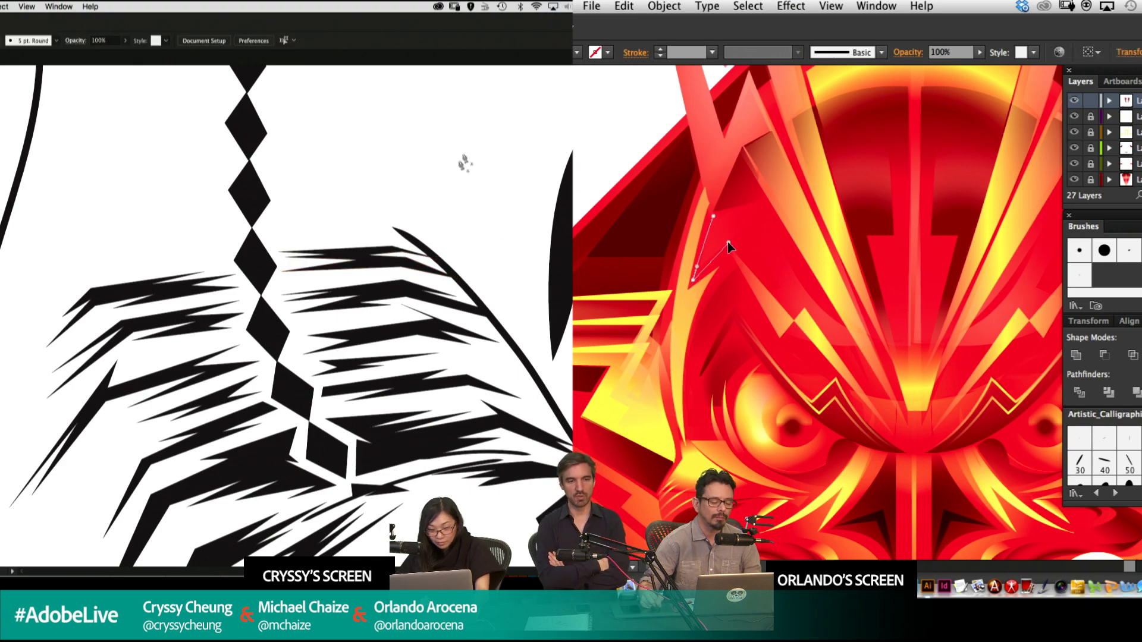
pyautogui.moveTo(423, 202); pyautogui.dragTo(516, 197)
pyautogui.press('super+minus')
pyautogui.press('super+minus')
pyautogui.press('super+minus')
pyautogui.click(728, 246)
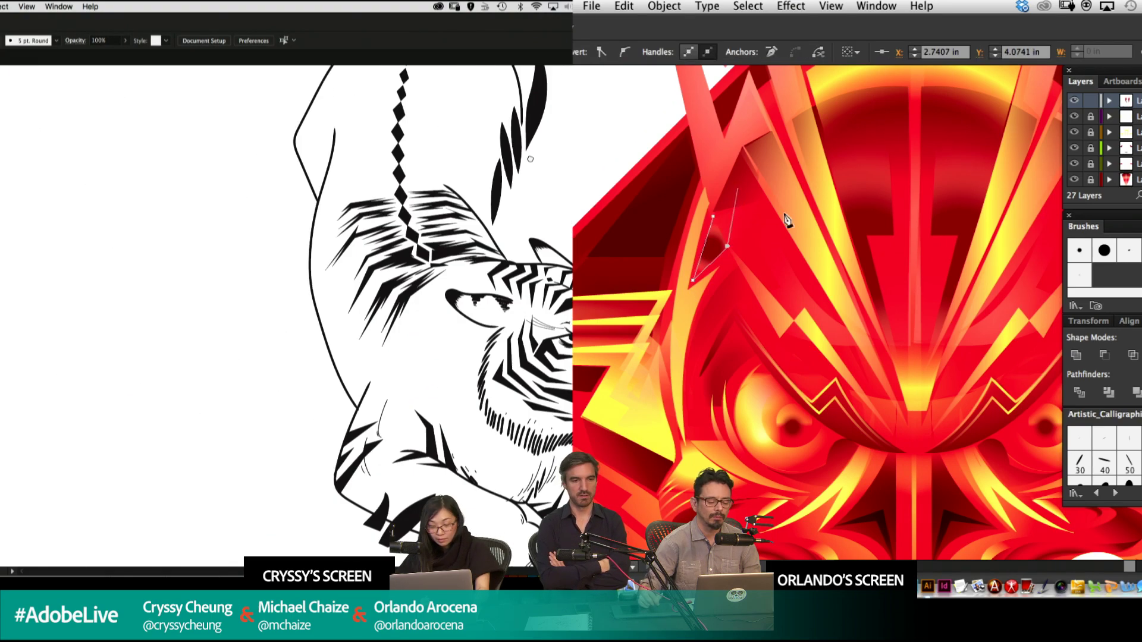
pyautogui.click(373, 241)
pyautogui.click(786, 311)
pyautogui.click(362, 197)
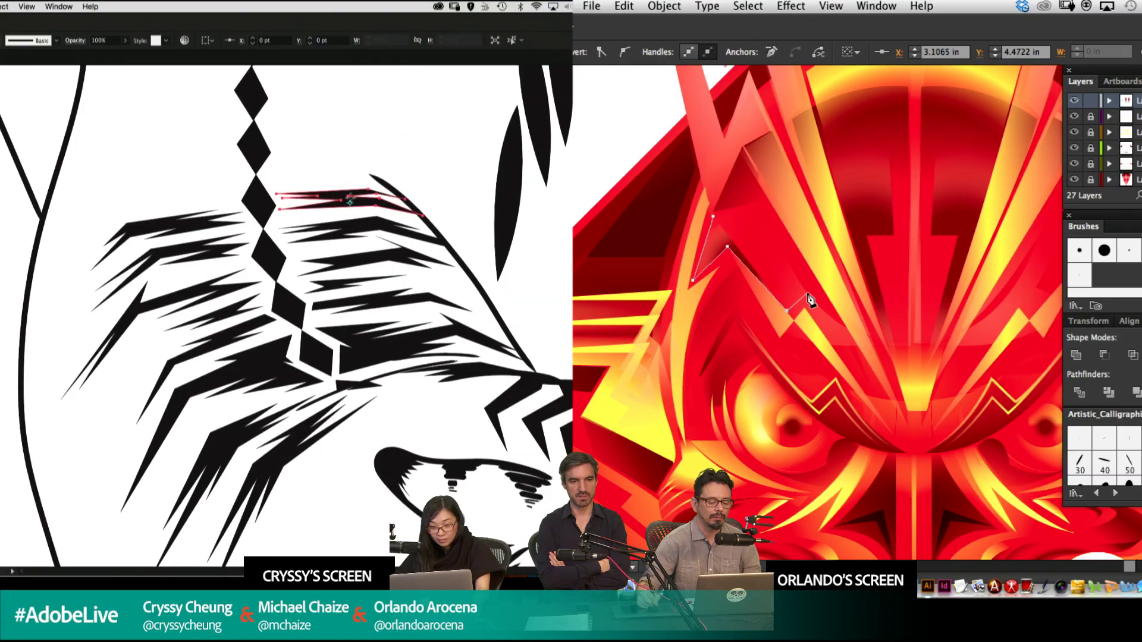
pyautogui.click(806, 289)
# Close the mask's zigzag band with a parallel upper edge, stretch its dark red gradient across the shape and deselect it.
pyautogui.click(311, 219)
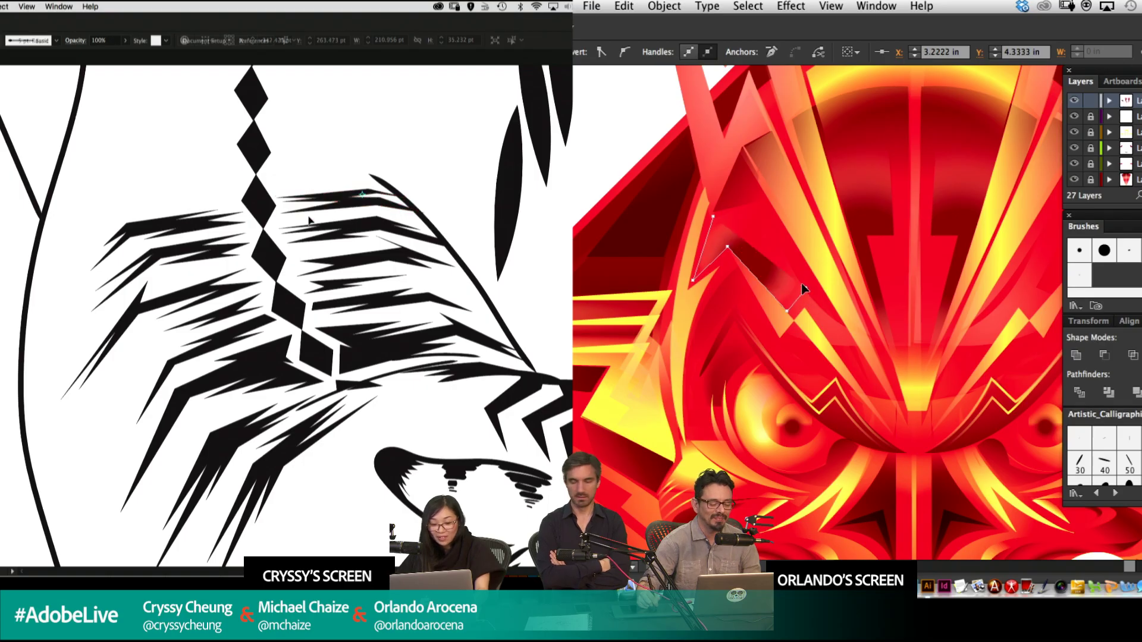
pyautogui.click(801, 284)
pyautogui.click(789, 301)
pyautogui.click(729, 244)
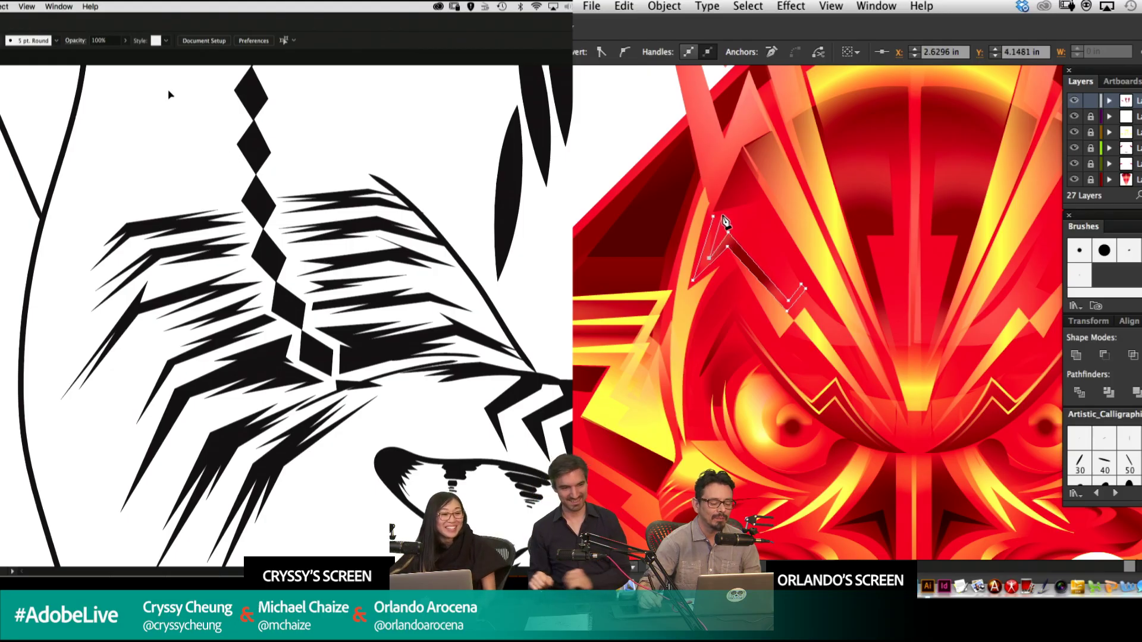
pyautogui.click(727, 219)
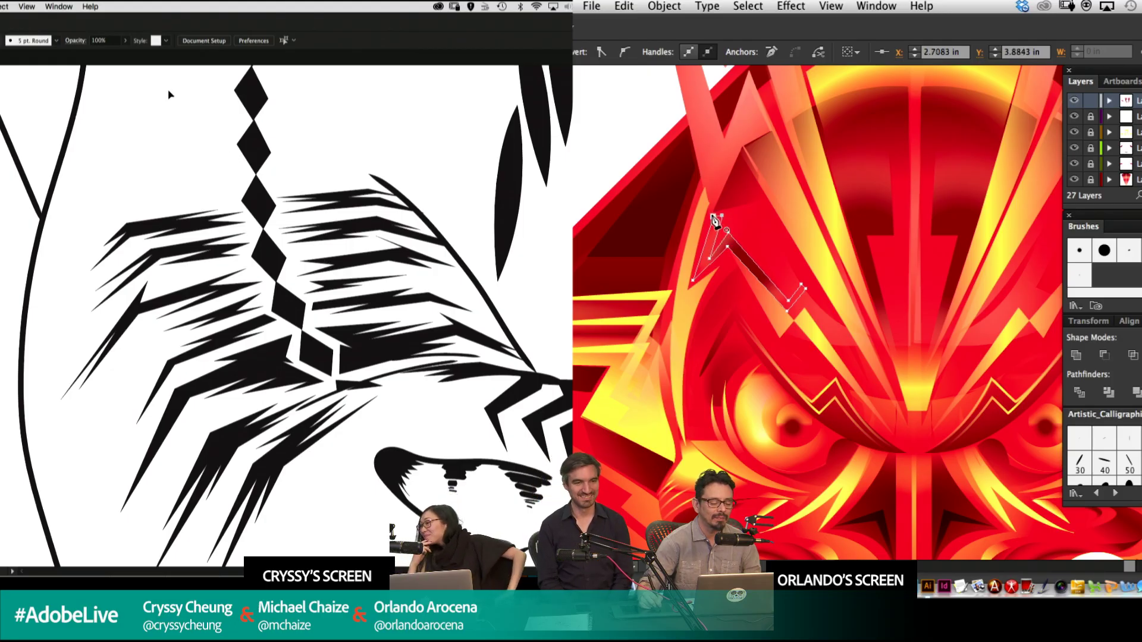
pyautogui.click(714, 216)
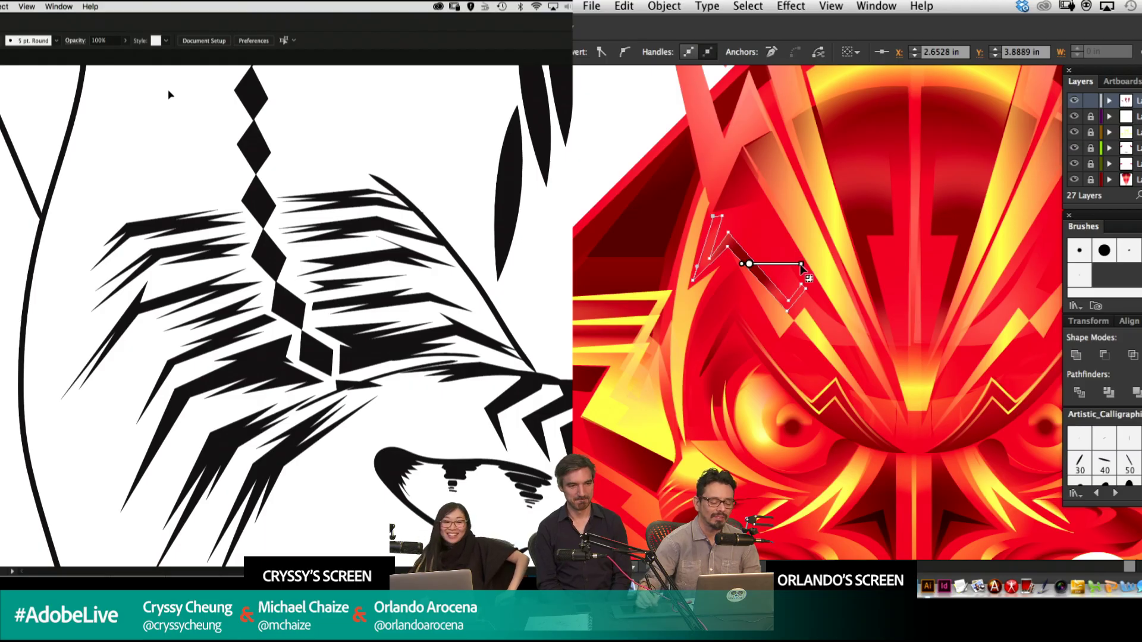
pyautogui.moveTo(951, 268); pyautogui.dragTo(944, 264)
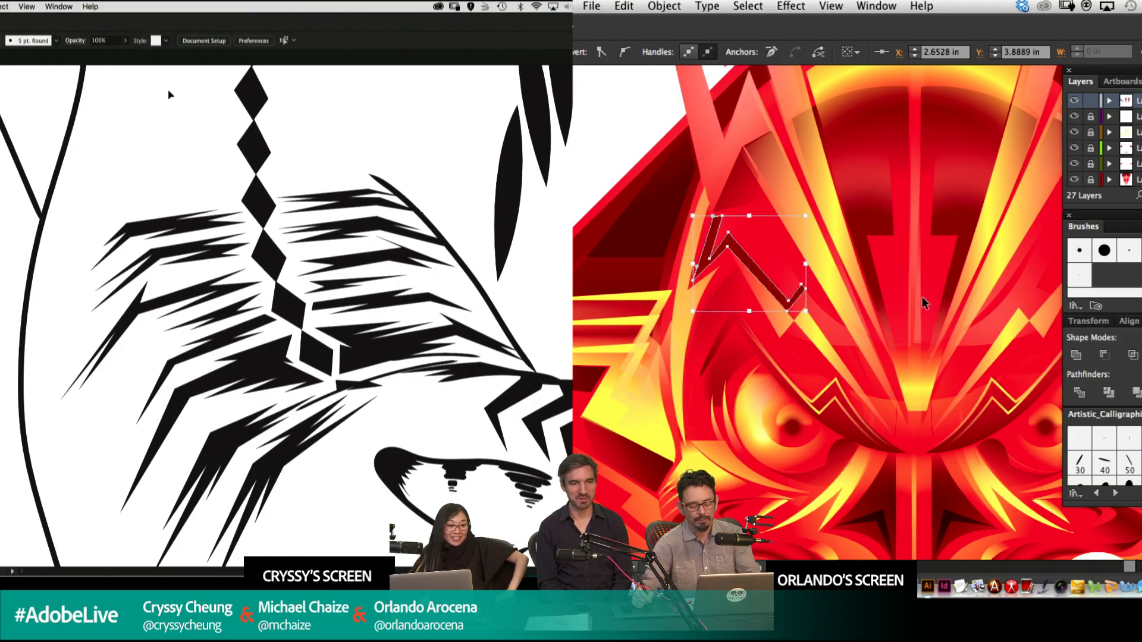
pyautogui.press('super+minus')
pyautogui.keyDown('super'); pyautogui.click(645, 176); pyautogui.keyUp('super')
pyautogui.moveTo(927, 303); pyautogui.dragTo(826, 308)
# Draw a small black diamond continuing the thin line from the base of the tiger's spine diamonds toward the head.
pyautogui.scroll(-10, 405, 145)
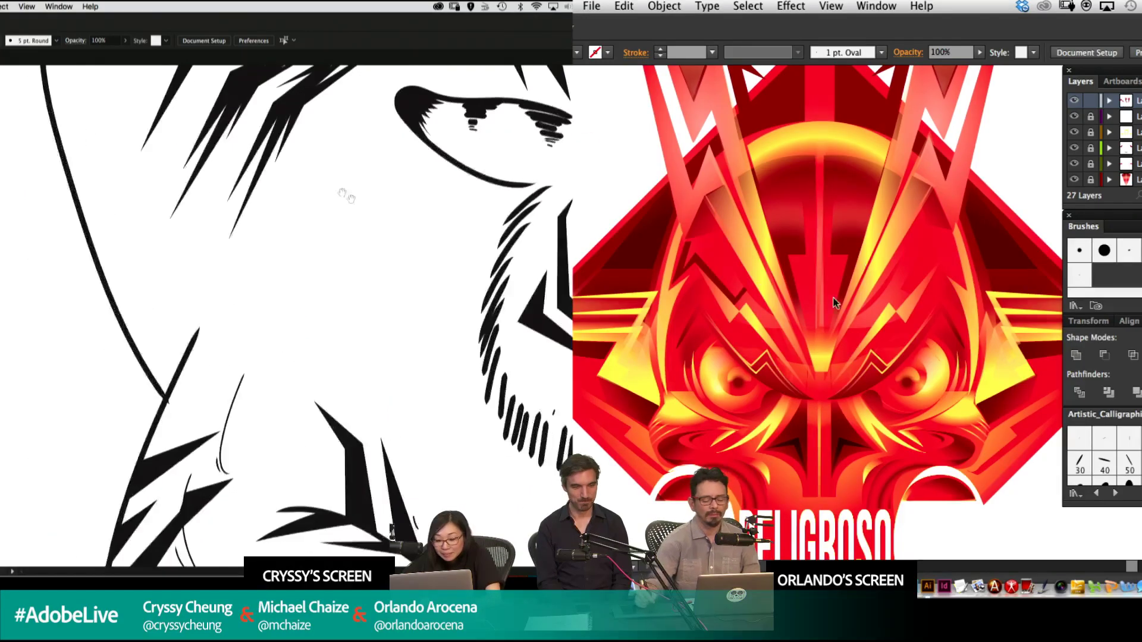
pyautogui.press('super+minus')
pyautogui.press('super+minus')
pyautogui.press('super+minus')
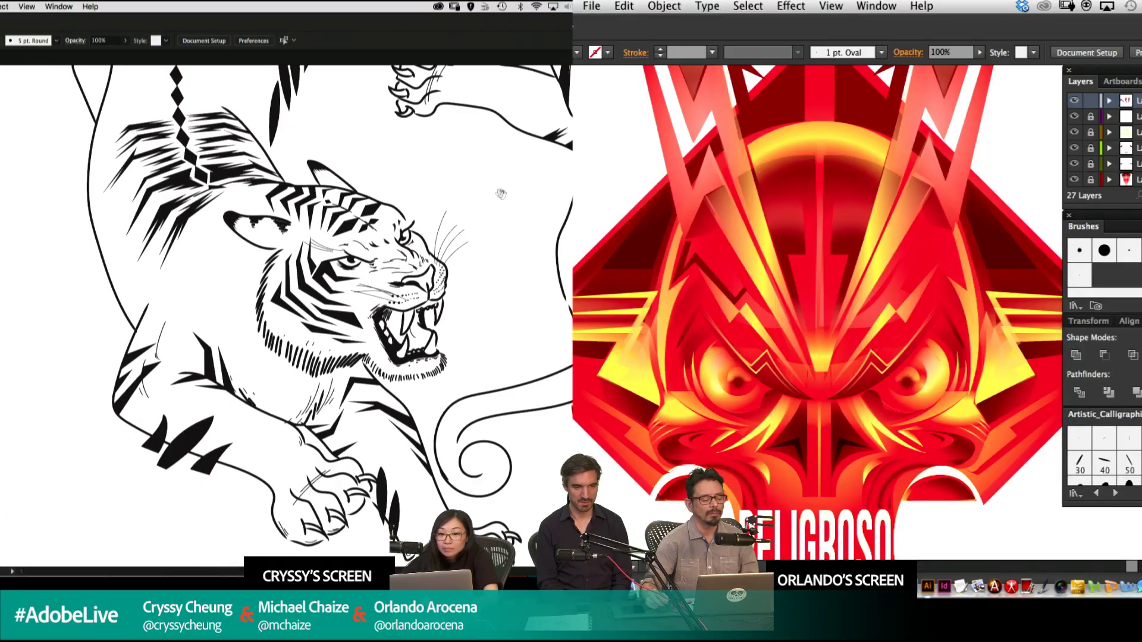
pyautogui.moveTo(502, 194); pyautogui.dragTo(396, 317)
pyautogui.press('super+plus')
pyautogui.press('super+plus')
pyautogui.press('super+plus')
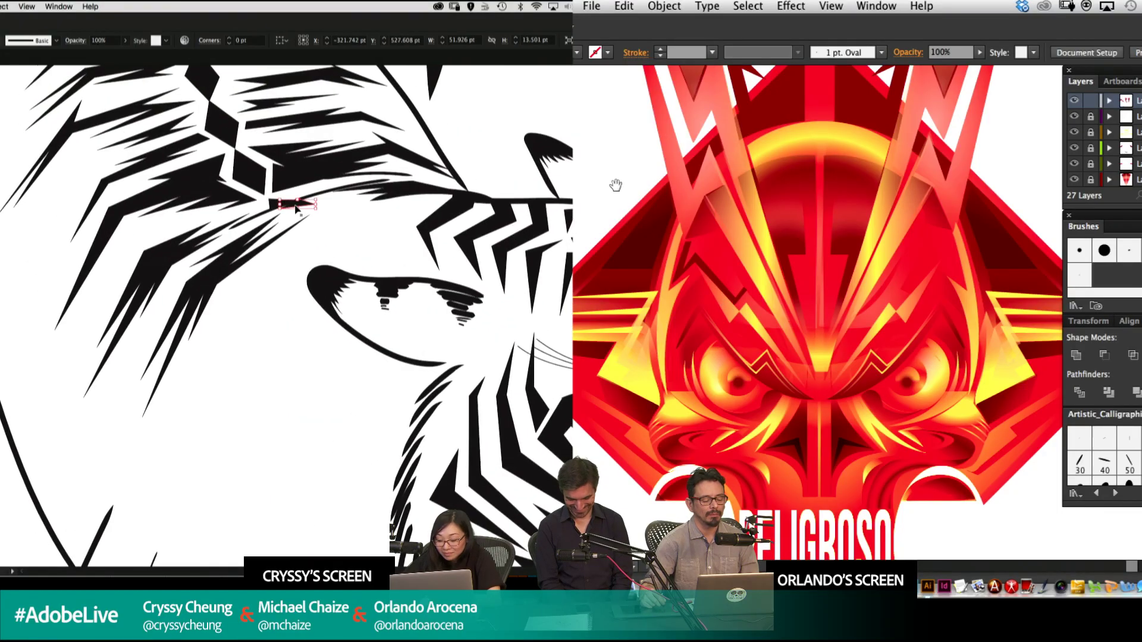
pyautogui.press('p')
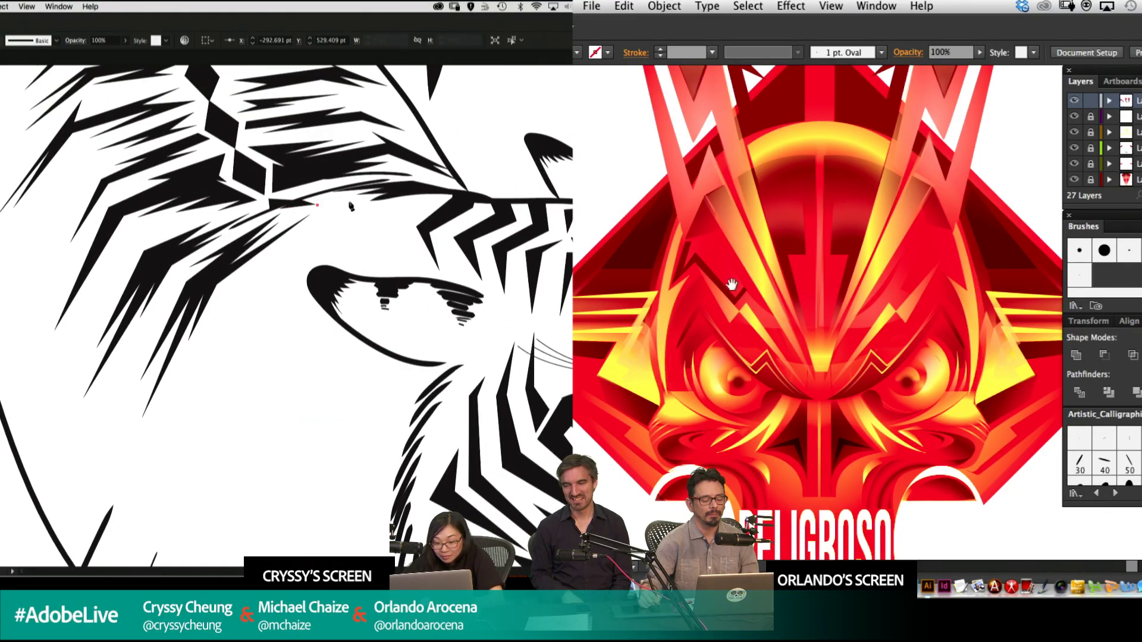
pyautogui.click(317, 204)
pyautogui.click(350, 202)
pyautogui.click(345, 213)
pyautogui.moveTo(727, 277); pyautogui.dragTo(780, 318)
pyautogui.click(370, 210)
pyautogui.press('super+minus')
pyautogui.press('super+minus')
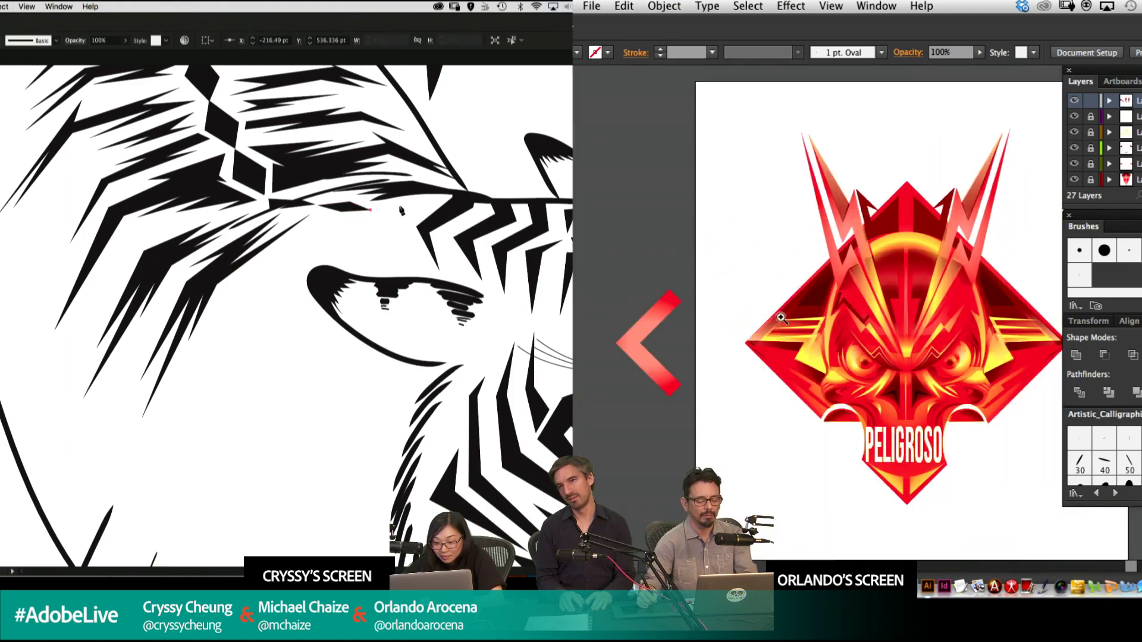
# Draw a second small black diamond beside the first, reaching toward the tiger's first neck stripe, and deselect it.
pyautogui.click(626, 232)
pyautogui.click(405, 205)
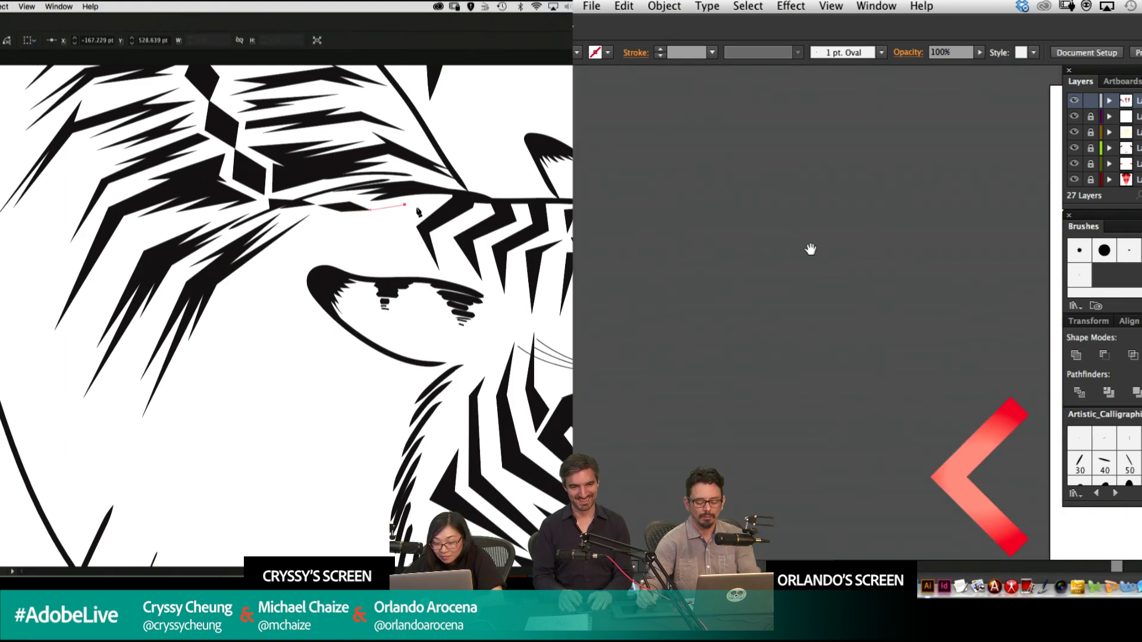
pyautogui.press('super+minus')
pyautogui.click(397, 215)
pyautogui.press('super+shift+a')
# Isolate the tiger's first neck stripe and reshape its upper end to fit against the shoulder line.
pyautogui.moveTo(992, 285); pyautogui.dragTo(666, 209)
pyautogui.moveTo(456, 217); pyautogui.dragTo(286, 258)
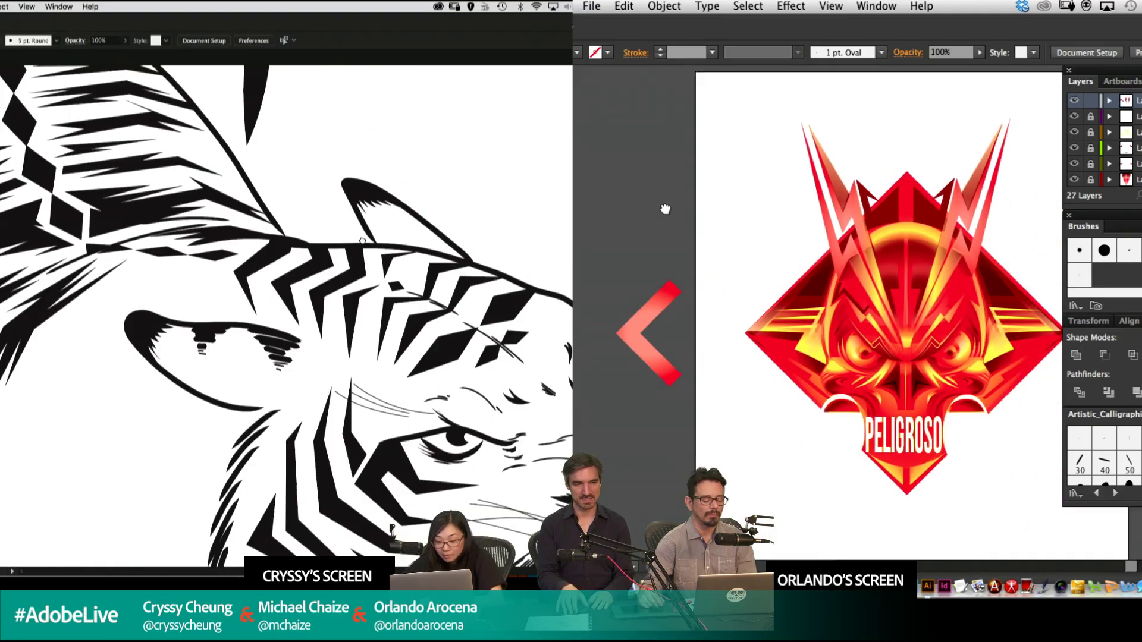
pyautogui.moveTo(666, 208); pyautogui.dragTo(635, 216)
pyautogui.moveTo(285, 258); pyautogui.dragTo(272, 261)
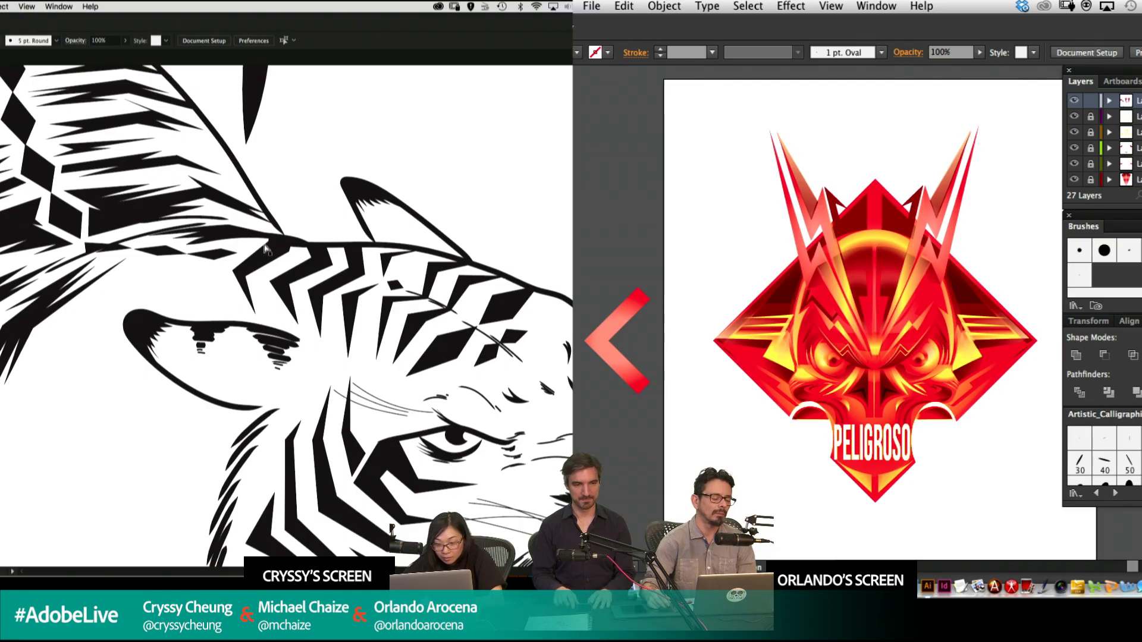
pyautogui.click(265, 247)
pyautogui.doubleClick(258, 237)
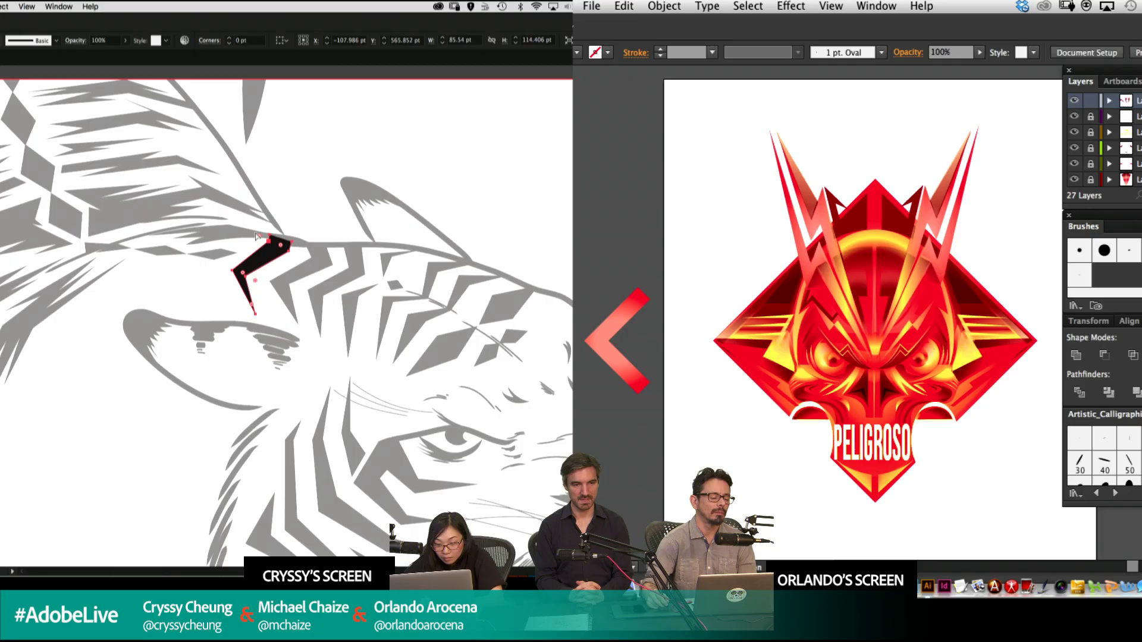
pyautogui.click(290, 251)
pyautogui.click(298, 256)
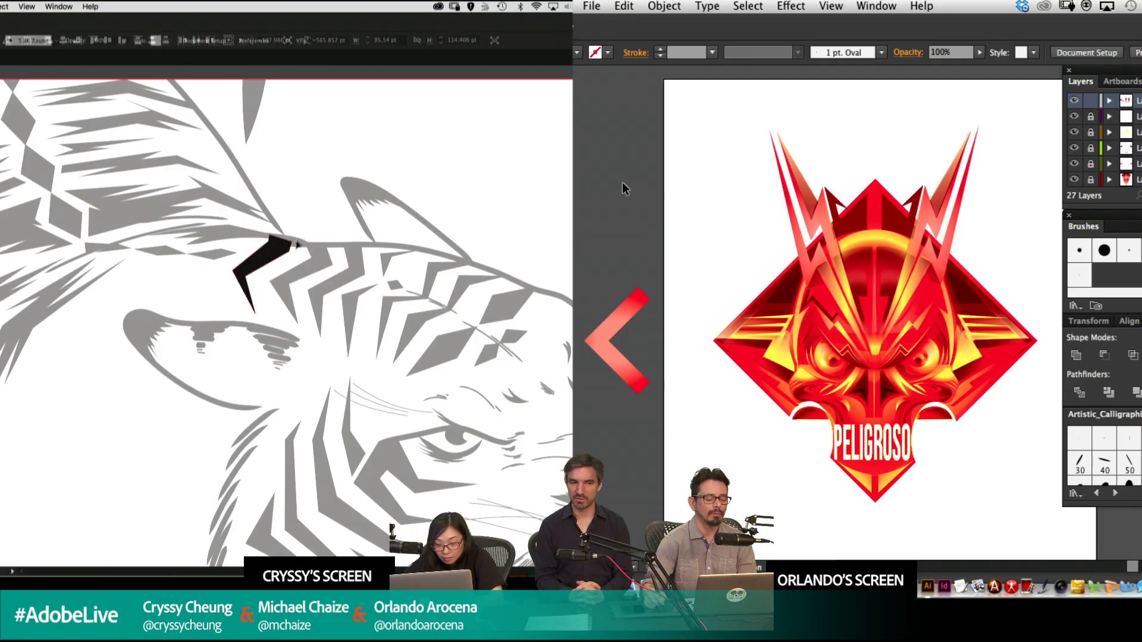
pyautogui.moveTo(291, 256); pyautogui.dragTo(267, 251)
pyautogui.click(829, 317)
pyautogui.press('super+equal')
pyautogui.press('super+equal')
pyautogui.moveTo(868, 360); pyautogui.dragTo(903, 210)
pyautogui.moveTo(292, 242); pyautogui.dragTo(286, 239)
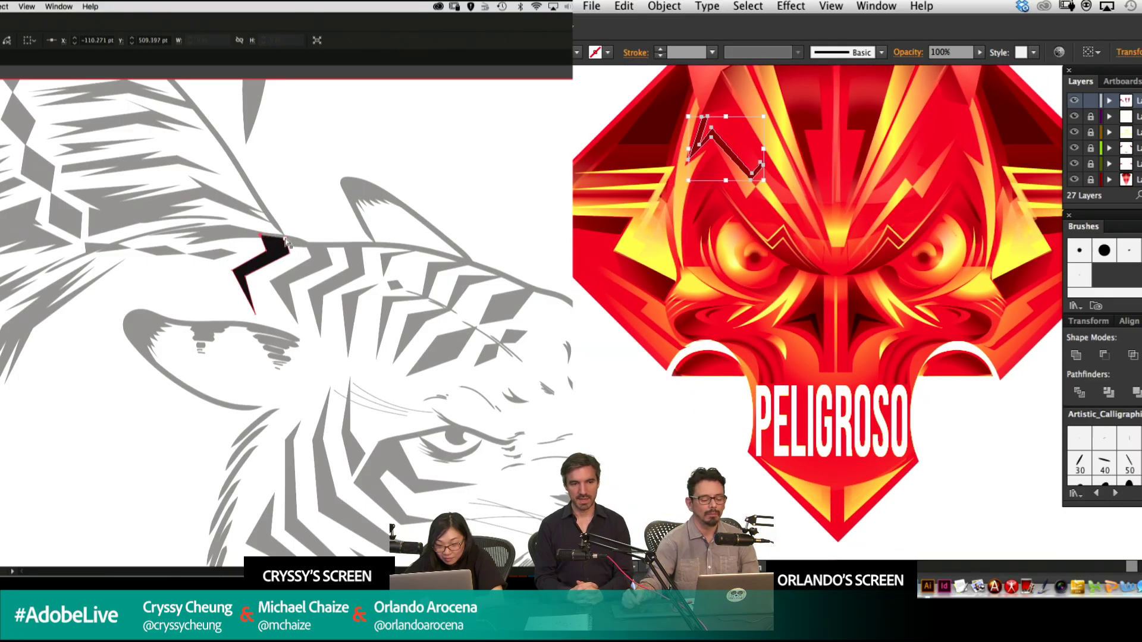
# Duplicate the mask's dark zigzag band onto the right side of the forehead and leave isolation on the tiger's neck stripe.
pyautogui.click(759, 156)
pyautogui.click(279, 260)
pyautogui.moveTo(747, 169); pyautogui.dragTo(970, 205)
pyautogui.doubleClick(308, 194)
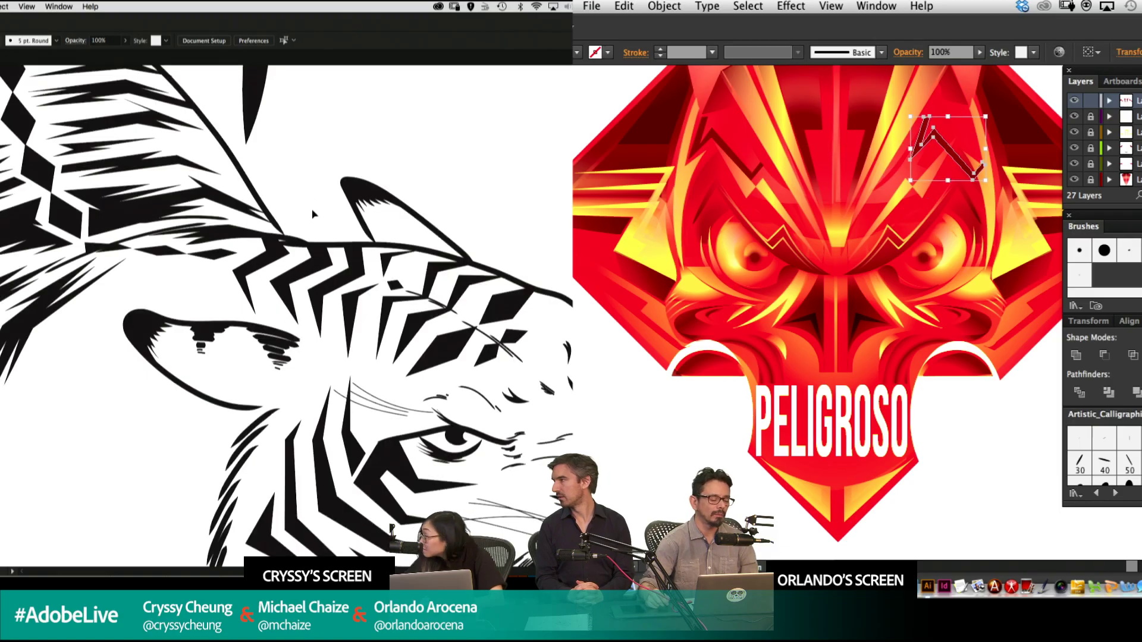
# Mirror the copied zigzag band horizontally, nudge it into place on the right forehead and deselect it.
pyautogui.moveTo(842, 197); pyautogui.dragTo(1060, 171)
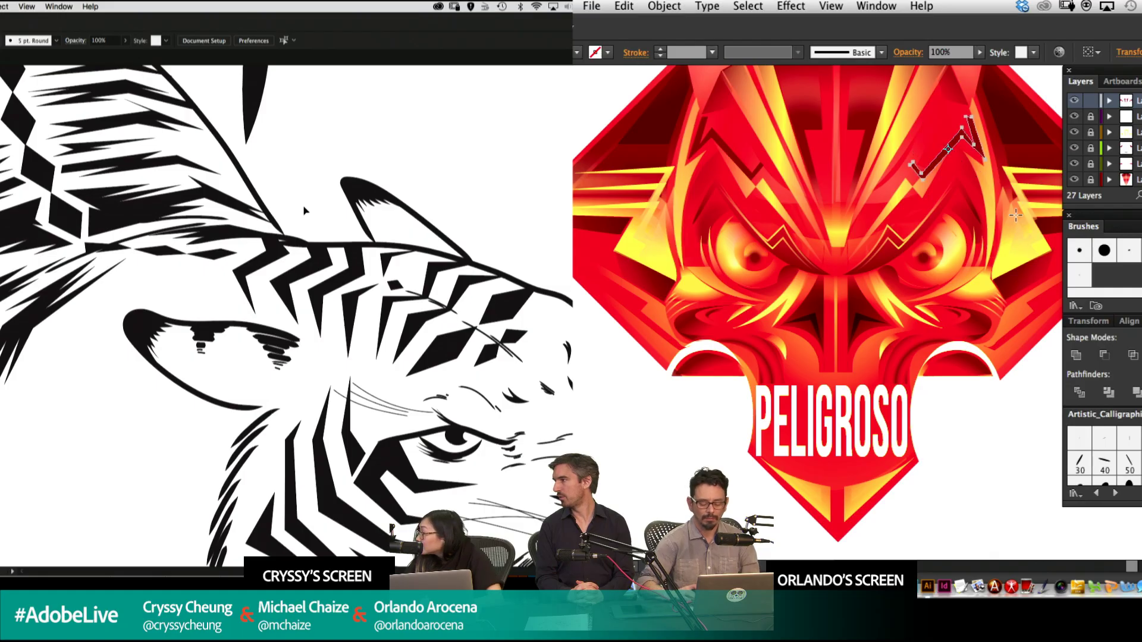
pyautogui.press('Left')
pyautogui.press('Left')
pyautogui.press('Left')
pyautogui.press('Left')
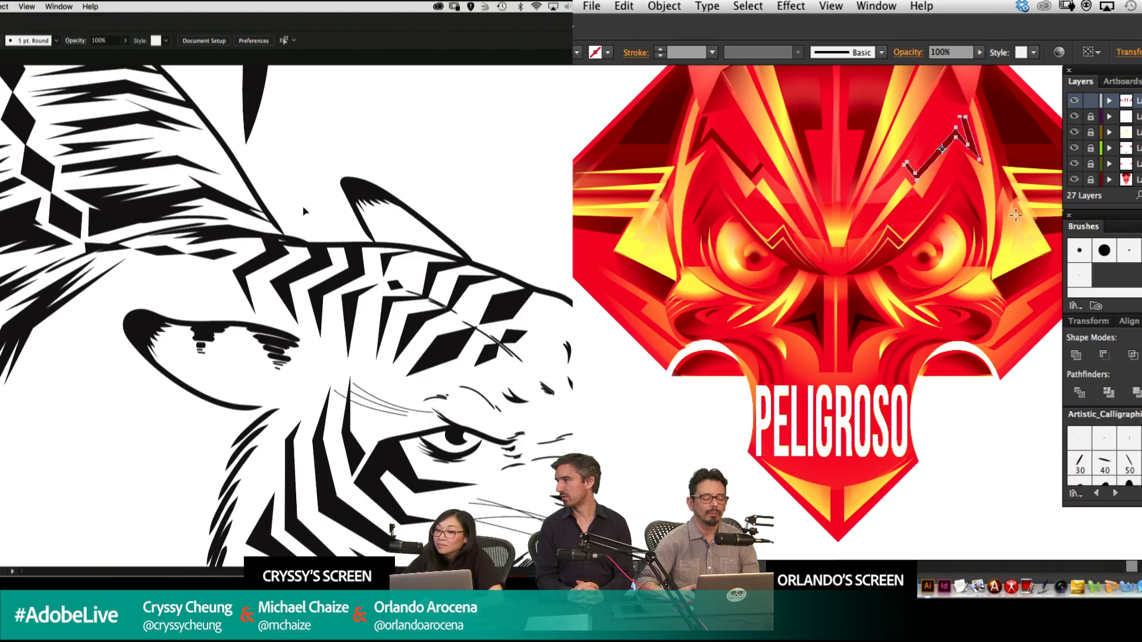
pyautogui.press('Right')
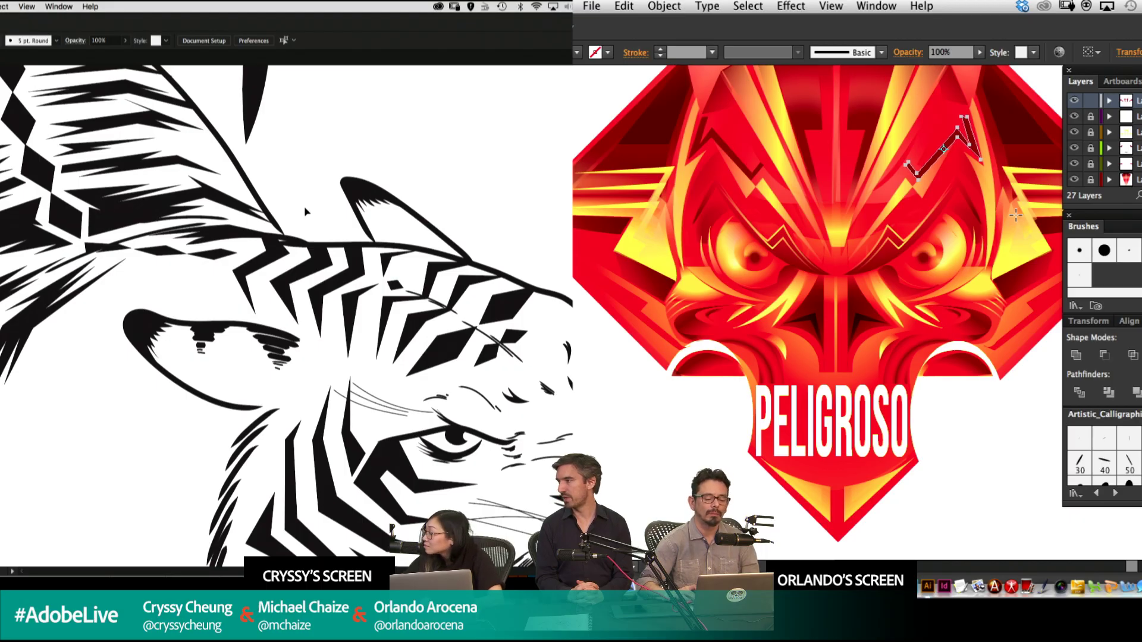
pyautogui.press('v')
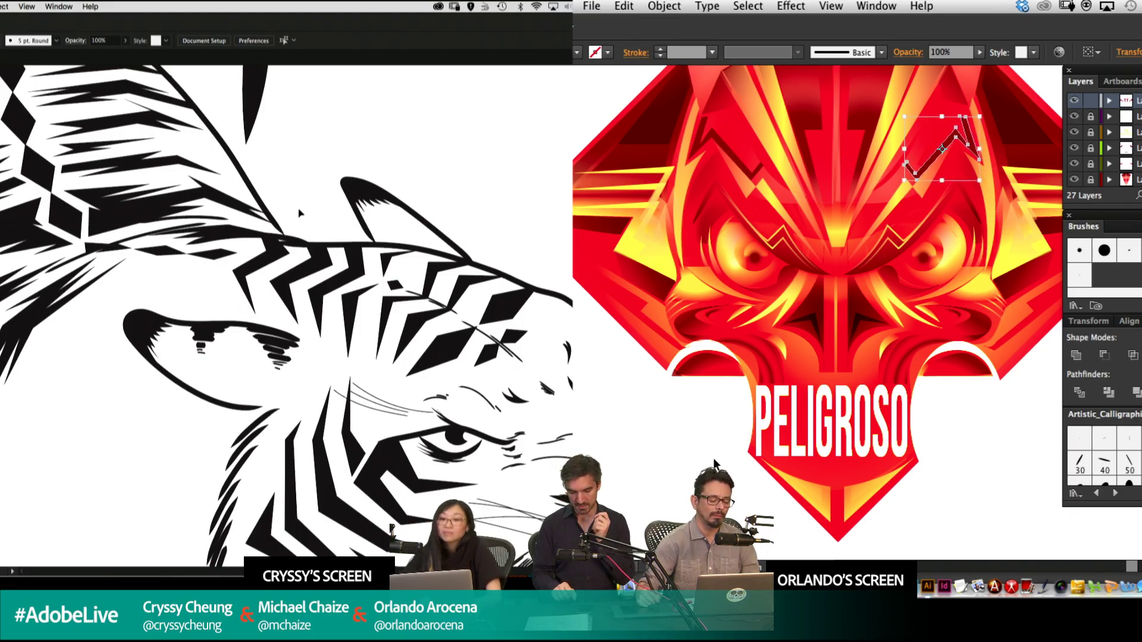
pyautogui.click(716, 462)
# Examine the mask's nose, forehead and right horn up close for places that need more shading.
pyautogui.press('p')
pyautogui.moveTo(835, 294); pyautogui.dragTo(863, 254)
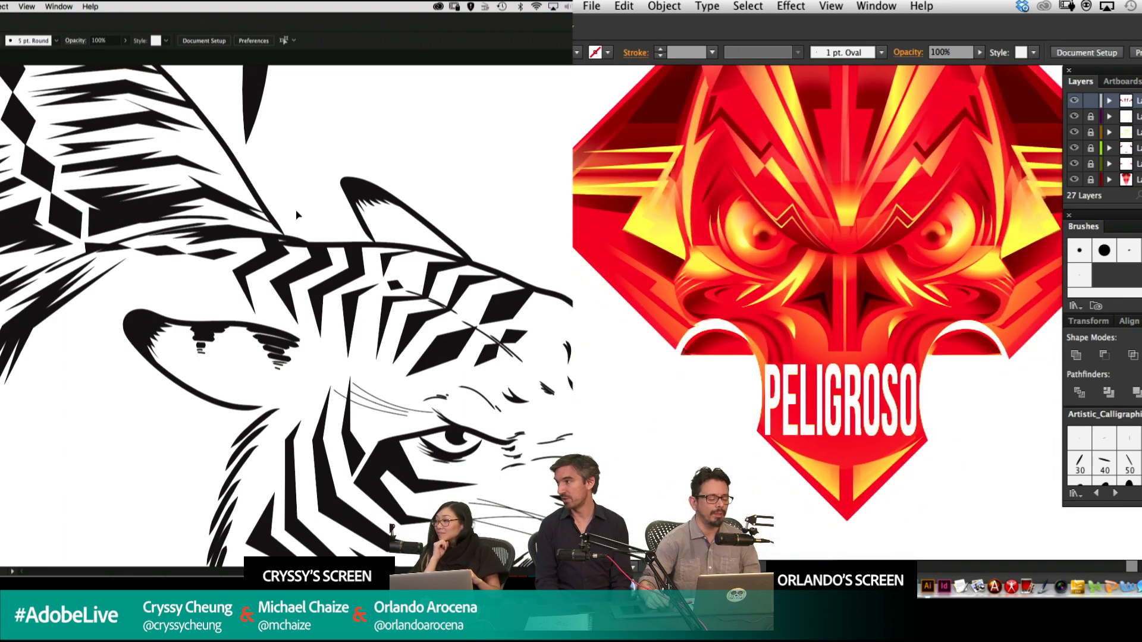
pyautogui.press('super+plus')
pyautogui.press('super+plus')
pyautogui.moveTo(815, 326); pyautogui.dragTo(975, 297)
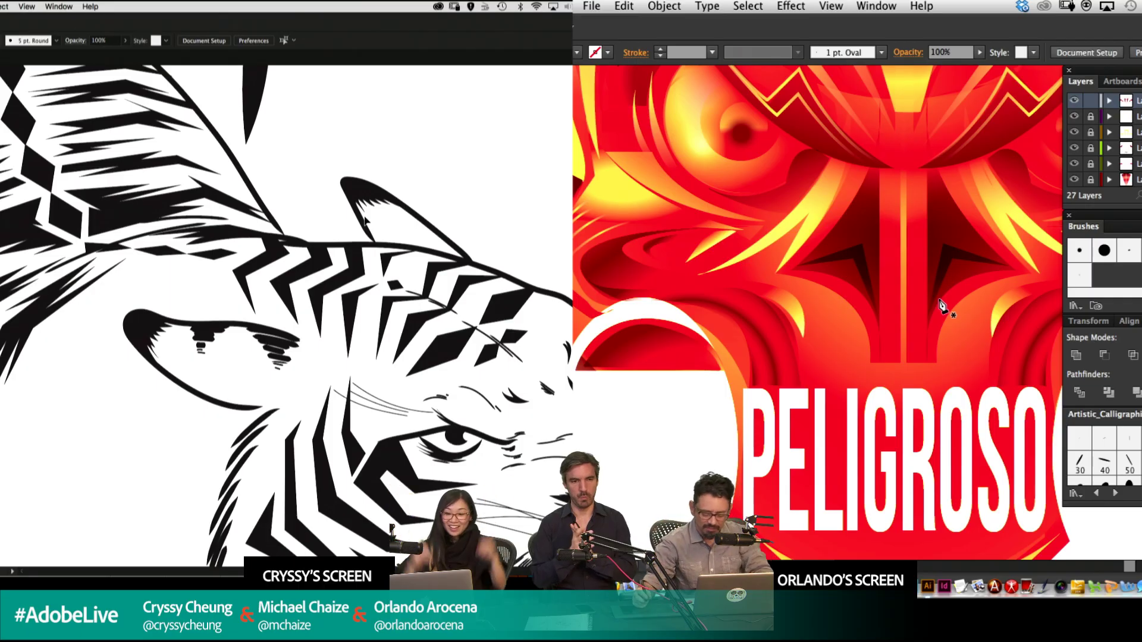
pyautogui.press('super+minus')
pyautogui.press('super+minus')
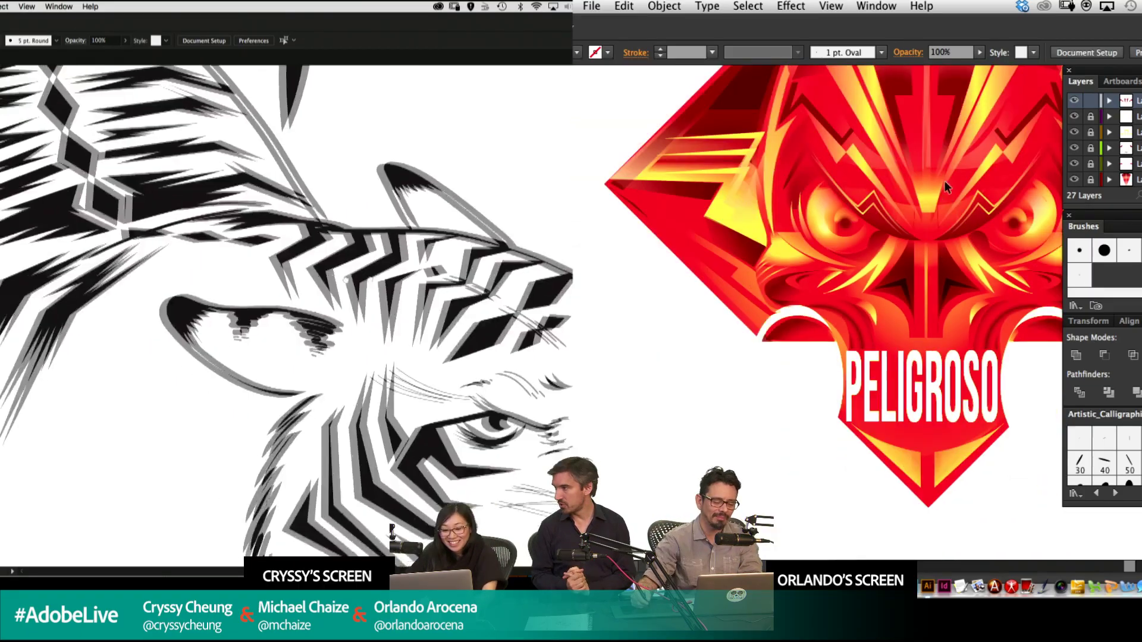
pyautogui.moveTo(928, 226)
pyautogui.mouseDown()
pyautogui.moveTo(835, 349)
pyautogui.moveTo(818, 458)
pyautogui.mouseUp()
pyautogui.press('super+plus')
pyautogui.press('super+plus')
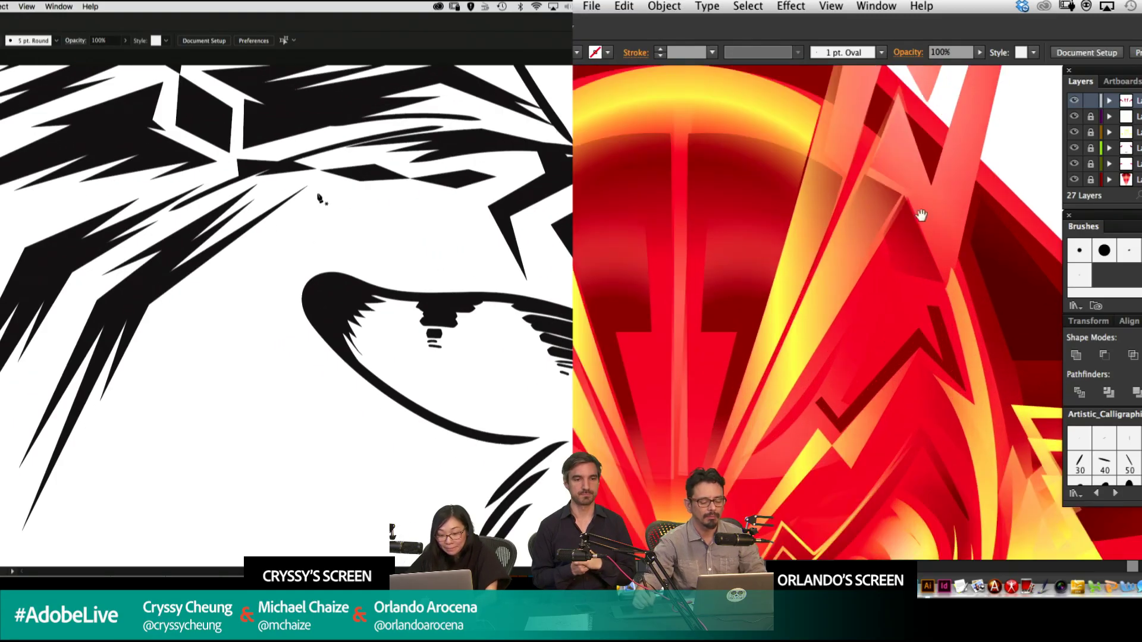
pyautogui.moveTo(921, 215); pyautogui.dragTo(899, 393)
# Outline a dark red arrow-shaped facet on the mask's right horn and extend the tiger's new shoulder stripe to a lower point.
pyautogui.click(875, 225)
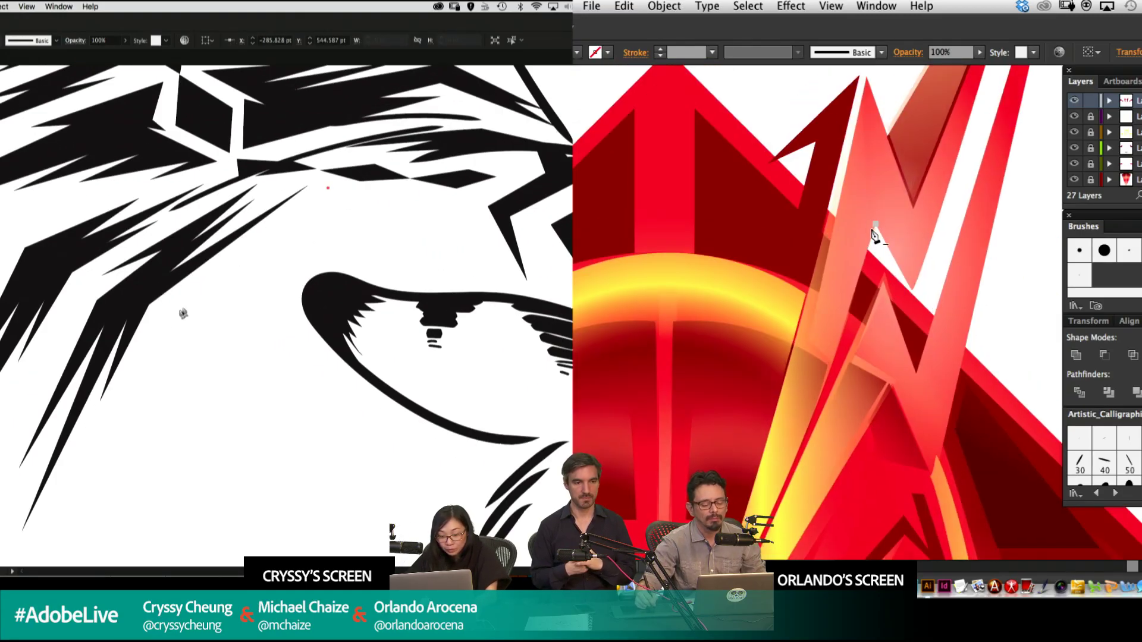
pyautogui.click(838, 222)
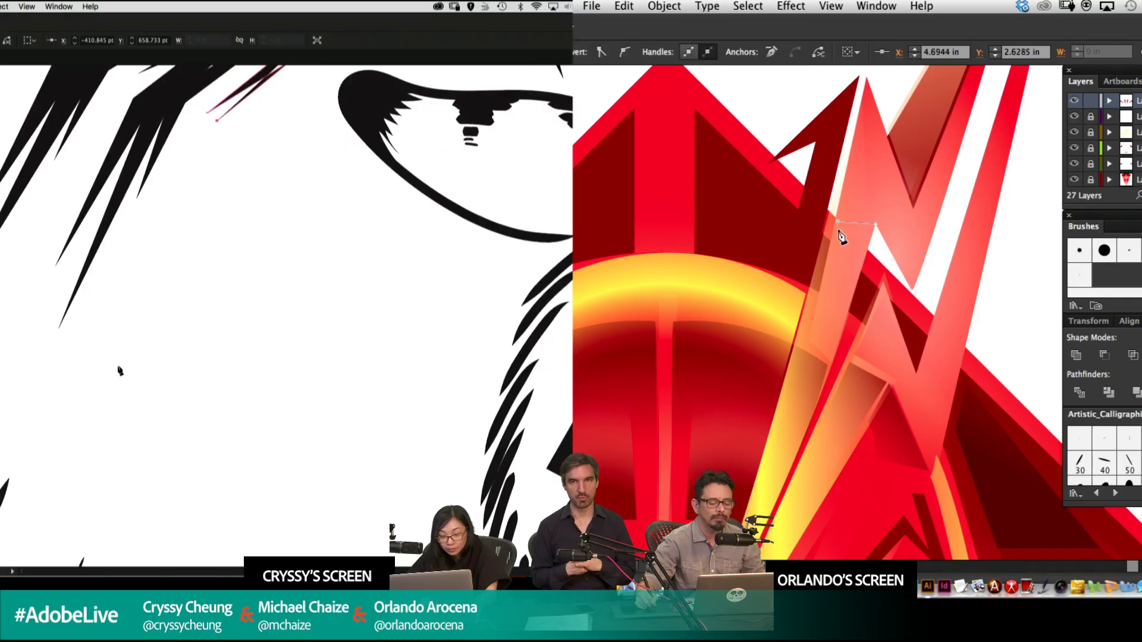
pyautogui.click(867, 91)
pyautogui.click(912, 210)
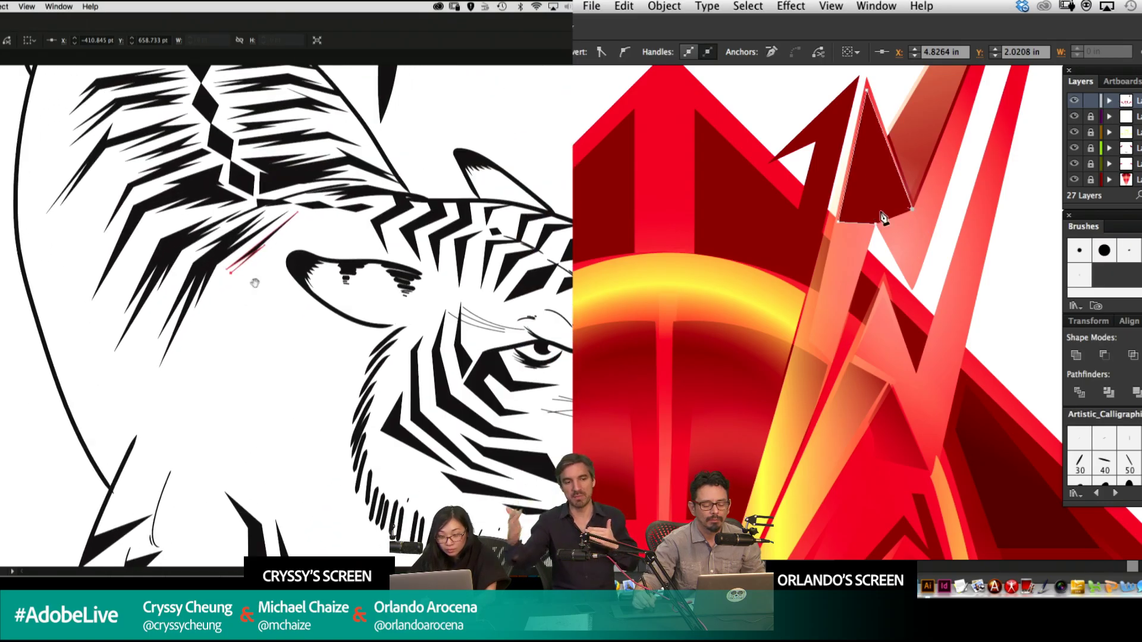
pyautogui.click(196, 343)
pyautogui.click(885, 207)
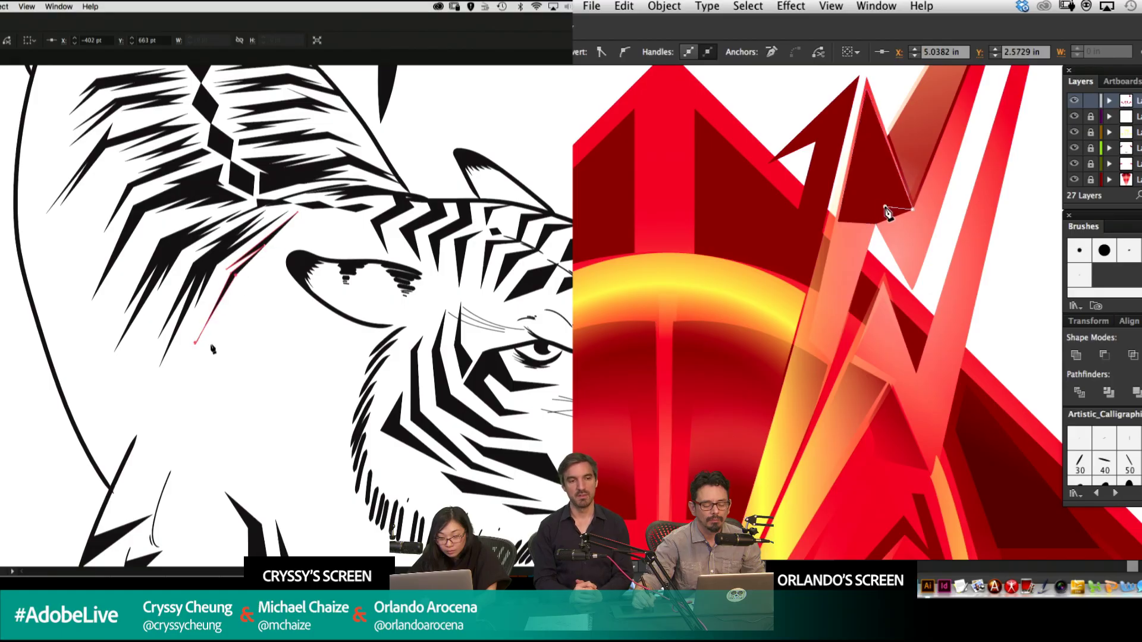
pyautogui.click(920, 275)
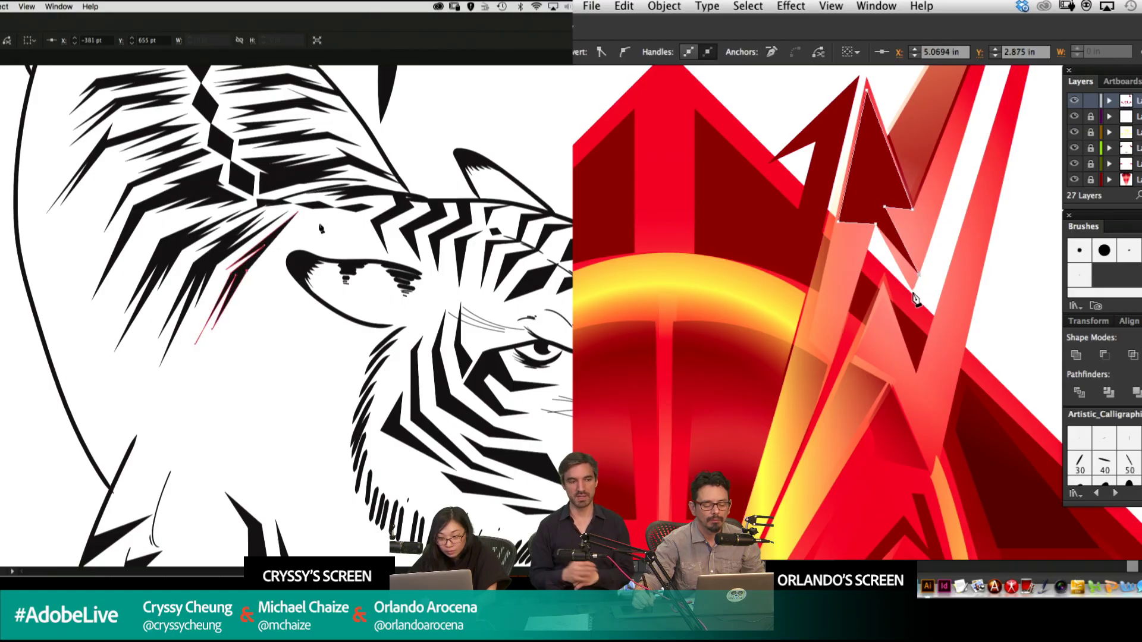
pyautogui.click(913, 290)
pyautogui.click(876, 225)
# Shape the upper tips of the tiger's new shoulder stripe beside the ear and deselect the horn facet.
pyautogui.click(311, 214)
pyautogui.press('v')
pyautogui.click(277, 240)
pyautogui.keyDown('super'); pyautogui.click(1013, 273); pyautogui.keyUp('super')
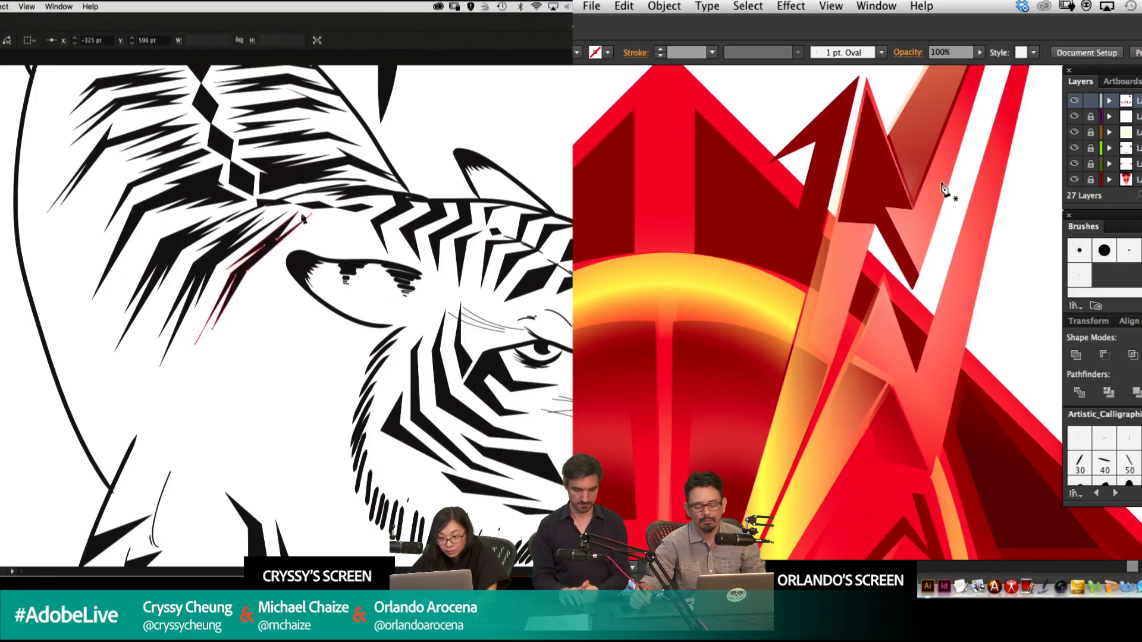
# Remove the dark red arrow-shaped facet from the mask's right horn.
pyautogui.press('super+minus')
pyautogui.press('super+minus')
pyautogui.press('super+minus')
pyautogui.moveTo(940, 196); pyautogui.dragTo(948, 106)
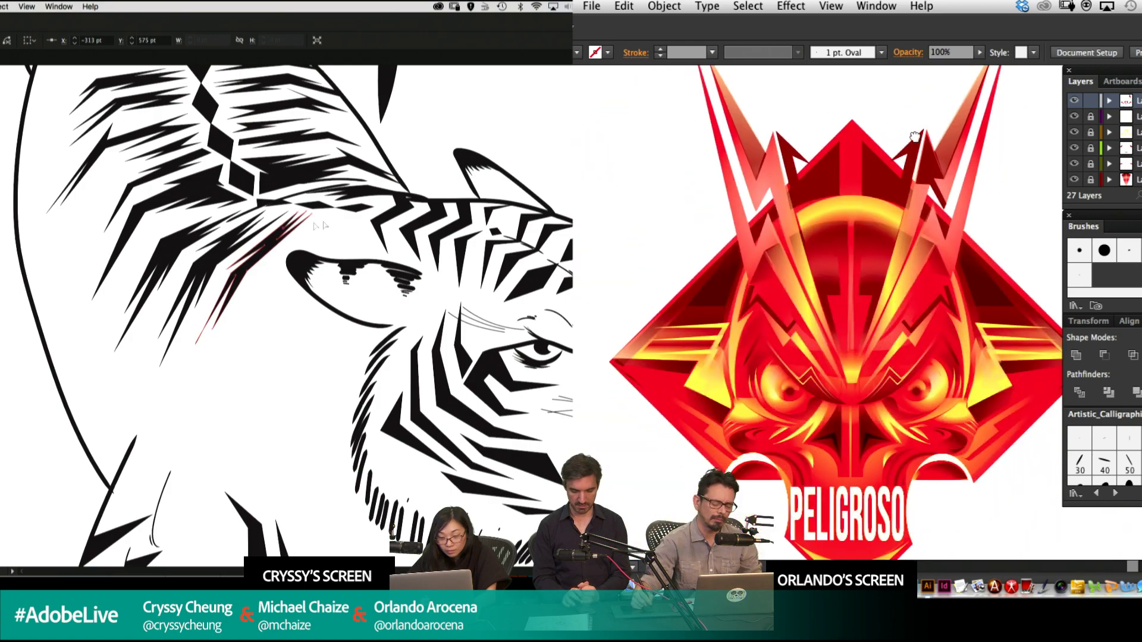
pyautogui.moveTo(429, 230); pyautogui.dragTo(420, 352)
pyautogui.click(928, 177)
pyautogui.click(965, 173)
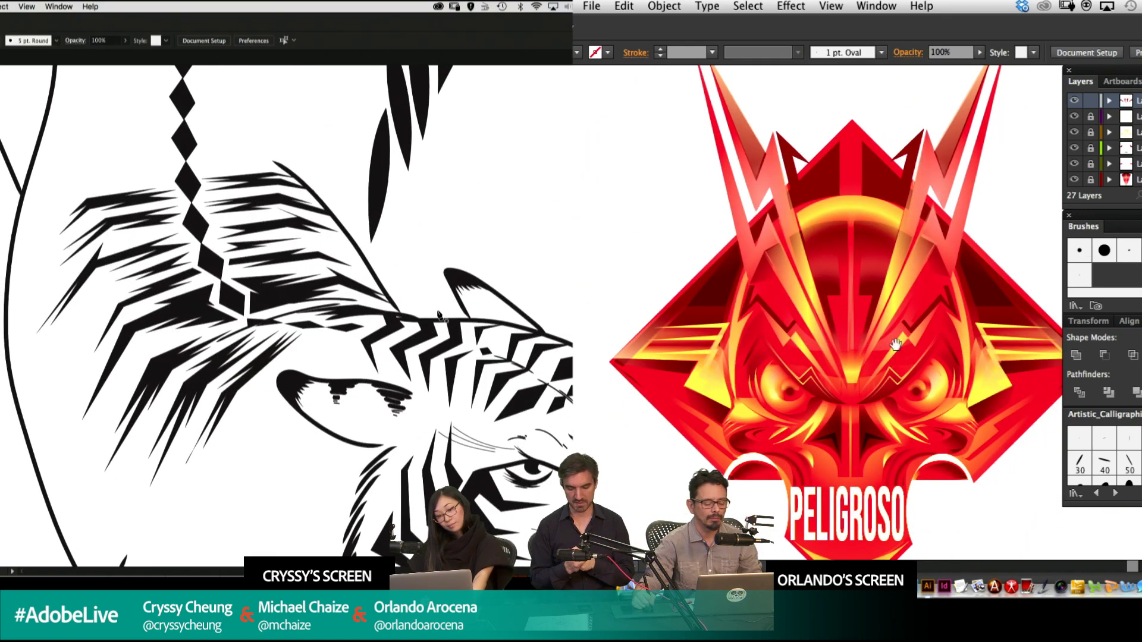
# Refine the long lower tip of the tiger's new shoulder stripe and show the mask in full-screen mode.
pyautogui.moveTo(897, 351); pyautogui.dragTo(898, 262)
pyautogui.moveTo(414, 249); pyautogui.dragTo(349, 186)
pyautogui.moveTo(220, 303)
pyautogui.mouseDown()
pyautogui.moveTo(311, 294)
pyautogui.moveTo(393, 255)
pyautogui.moveTo(283, 227)
pyautogui.mouseUp()
pyautogui.press('p')
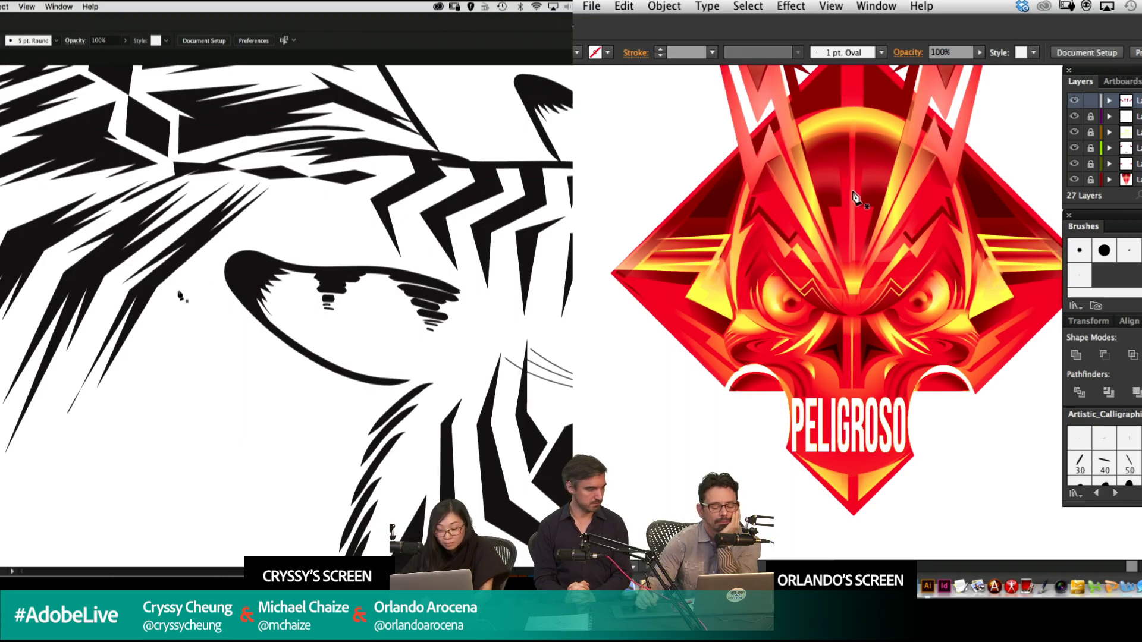
pyautogui.click(68, 410)
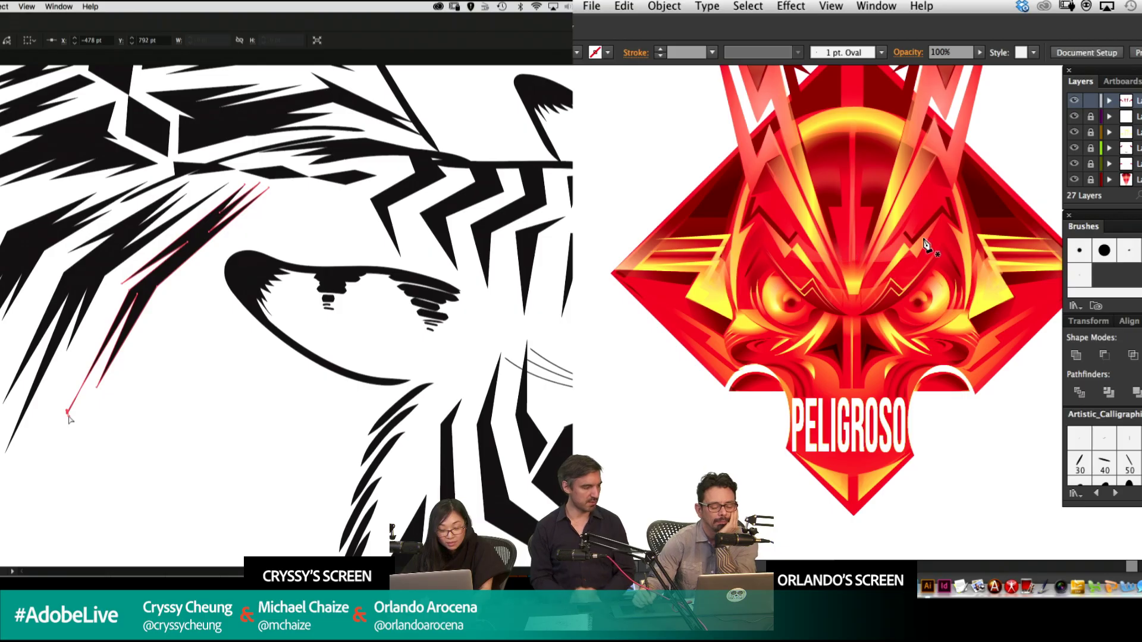
pyautogui.press('f')
pyautogui.moveTo(68, 407); pyautogui.dragTo(68, 408)
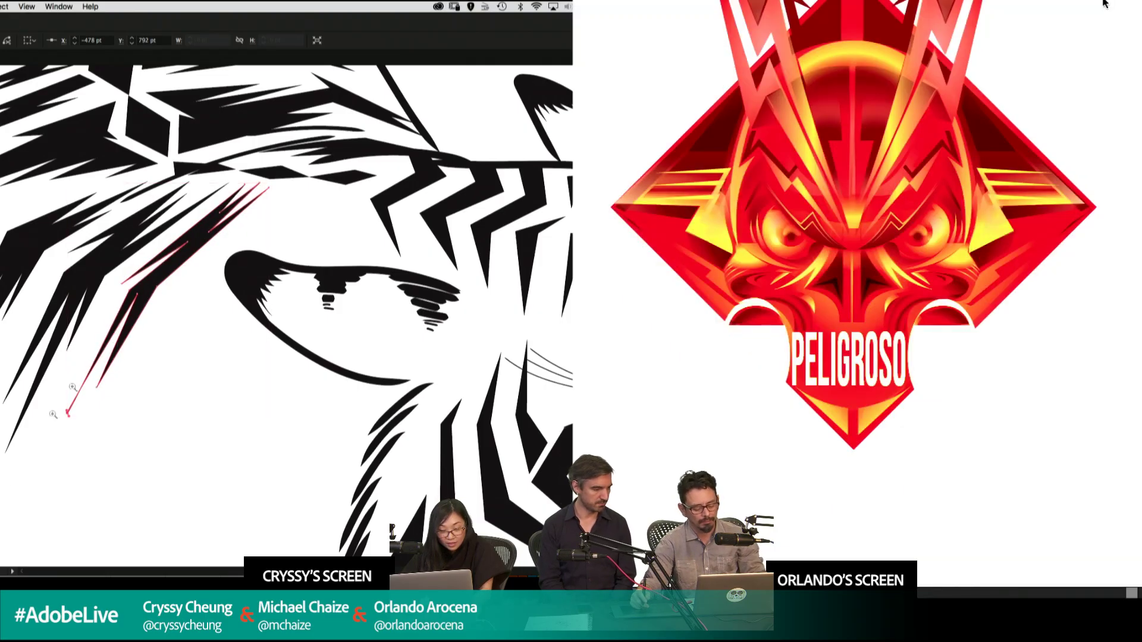
pyautogui.keyDown('super'); pyautogui.click(66, 409); pyautogui.keyUp('super')
pyautogui.moveTo(951, 229); pyautogui.dragTo(986, 345)
pyautogui.moveTo(242, 342); pyautogui.dragTo(240, 317)
pyautogui.press('super+y')
pyautogui.press('super+y')
pyautogui.keyDown('super'); pyautogui.click(352, 331); pyautogui.keyUp('super')
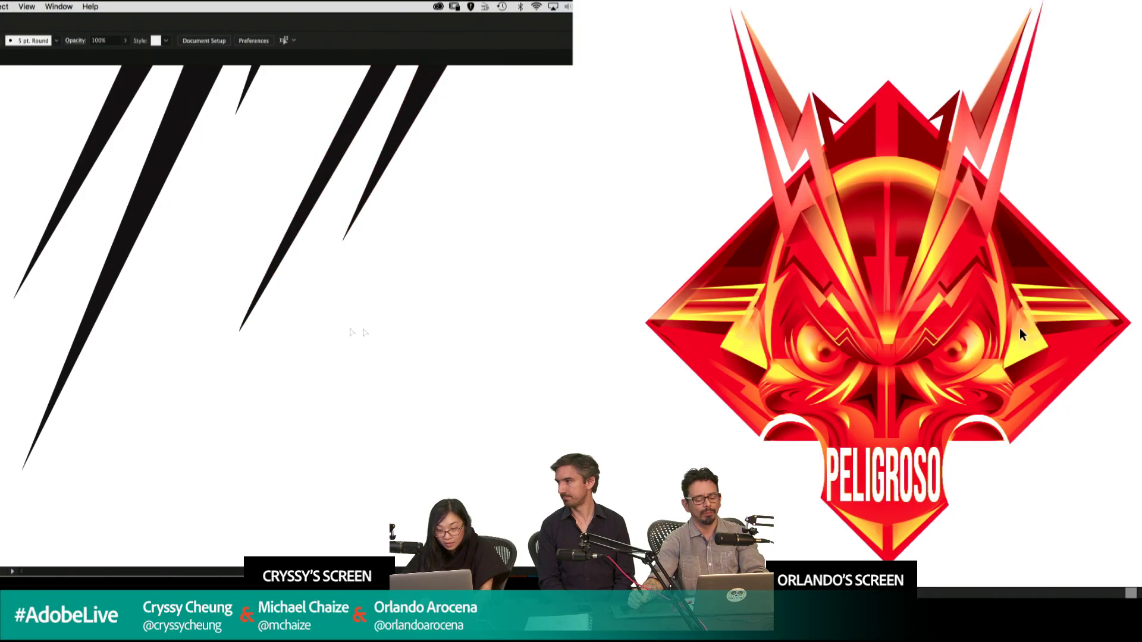
# Check the tiger stripes in outline and preview views, then examine the drawing as a whole.
pyautogui.press('super+y')
pyautogui.press('super+minus')
pyautogui.press('super+minus')
pyautogui.press('super+minus')
pyautogui.press('super+y')
pyautogui.press('super+minus')
pyautogui.press('super+minus')
pyautogui.press('super+minus')
pyautogui.press('super+minus')
pyautogui.press('super+minus')
pyautogui.press('super+minus')
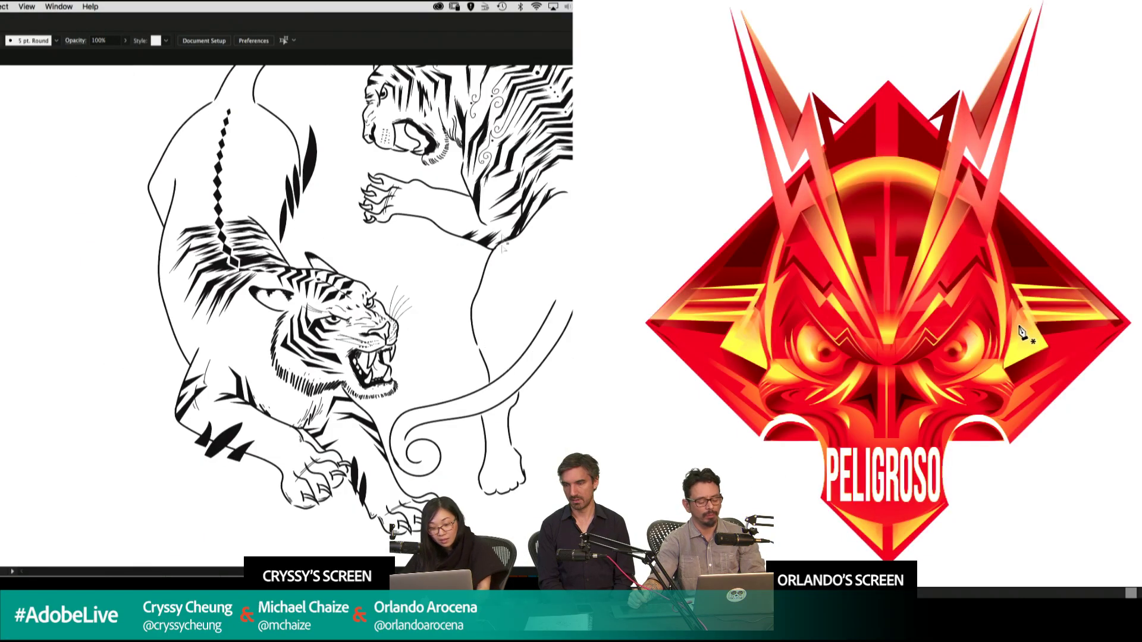
# Look through the mask's layer list and compare the overall balance of both tigers and the mask.
pyautogui.press('Tab')
pyautogui.moveTo(500, 177); pyautogui.dragTo(550, 195)
pyautogui.moveTo(1091, 117); pyautogui.dragTo(1096, 230)
pyautogui.moveTo(483, 294); pyautogui.dragTo(479, 298)
pyautogui.moveTo(1095, 231); pyautogui.dragTo(1096, 232)
pyautogui.moveTo(479, 298); pyautogui.dragTo(479, 323)
pyautogui.moveTo(1096, 231); pyautogui.dragTo(1096, 234)
pyautogui.moveTo(483, 365); pyautogui.dragTo(308, 365)
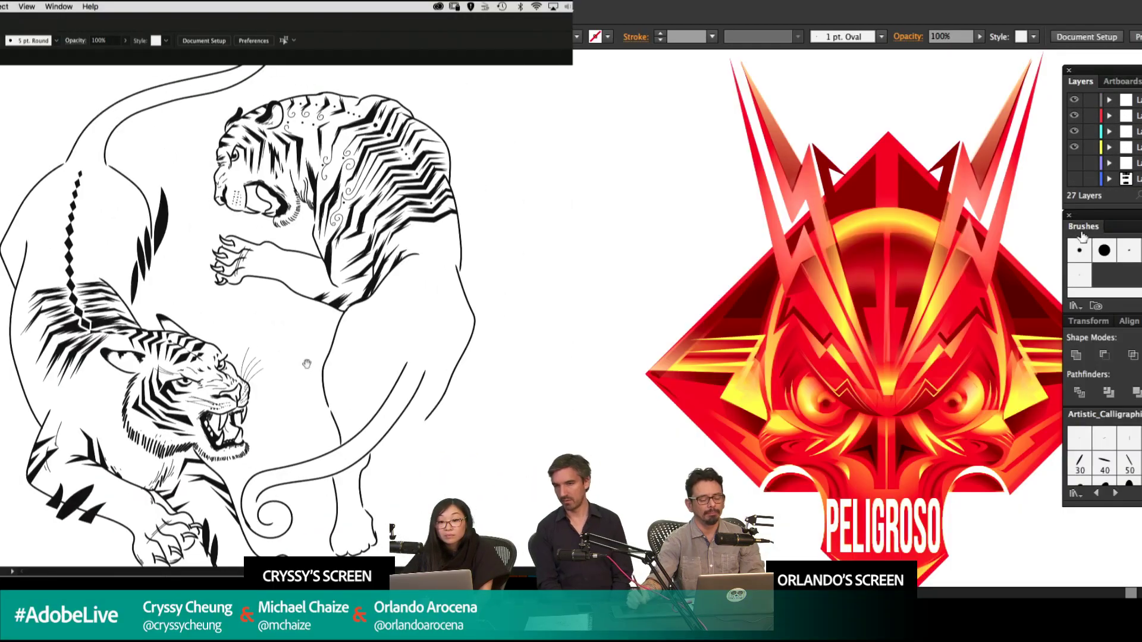
pyautogui.moveTo(395, 374); pyautogui.dragTo(410, 267)
pyautogui.moveTo(975, 331); pyautogui.dragTo(956, 234)
pyautogui.scroll(1, 409, 267)
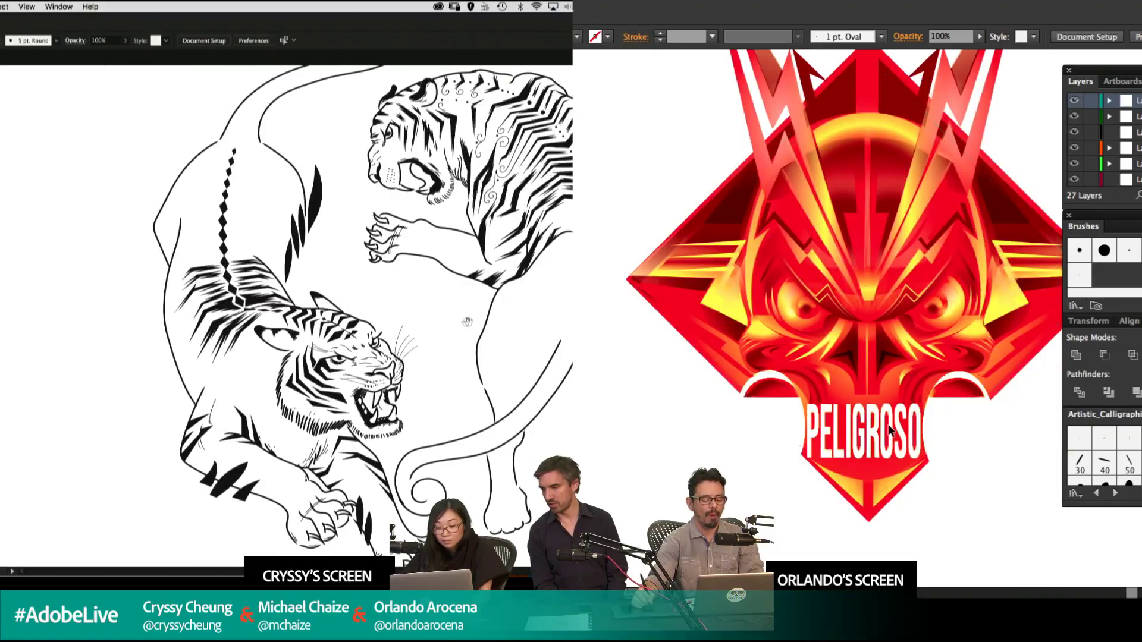
# Convert the PELIGROSO lettering to outlines and deselect it.
pyautogui.click(895, 439)
pyautogui.press('super+shift+o')
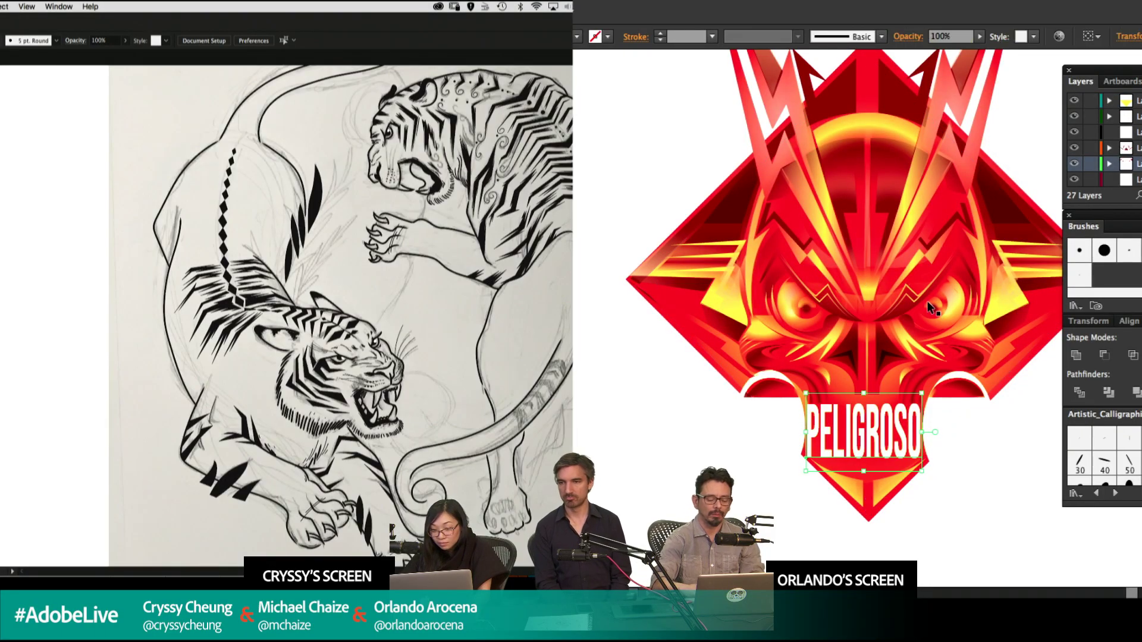
pyautogui.moveTo(613, 364); pyautogui.dragTo(493, 318)
pyautogui.press('super+0')
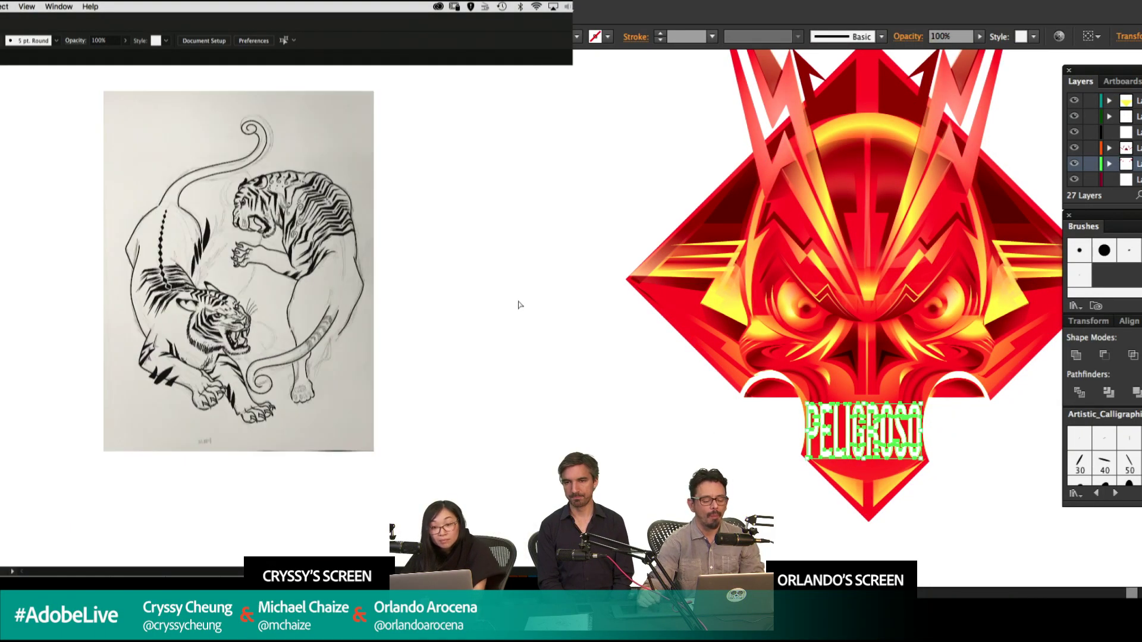
pyautogui.press('super+shift+a')
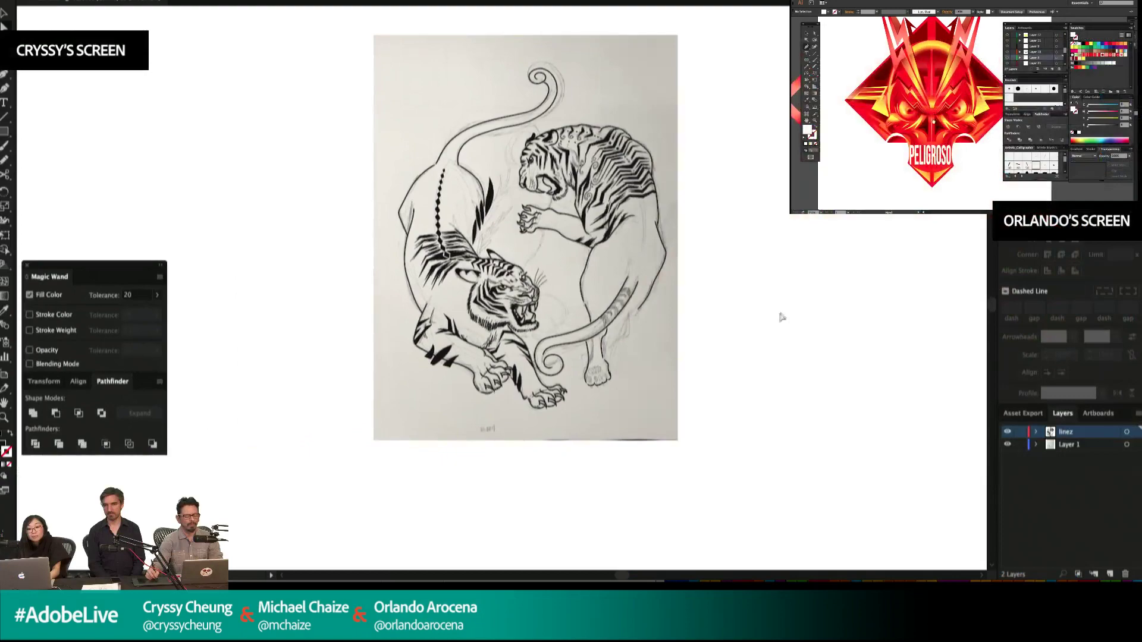
pyautogui.moveTo(776, 267); pyautogui.dragTo(837, 333)
pyautogui.press('z')
pyautogui.press('super+equal')
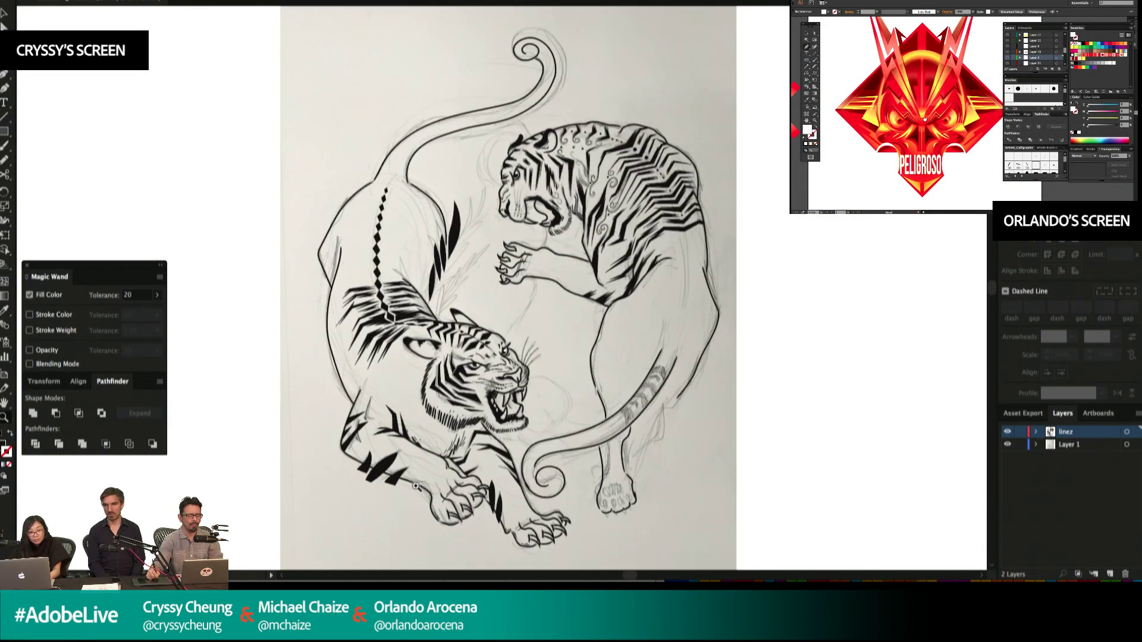
pyautogui.moveTo(784, 355); pyautogui.dragTo(843, 352)
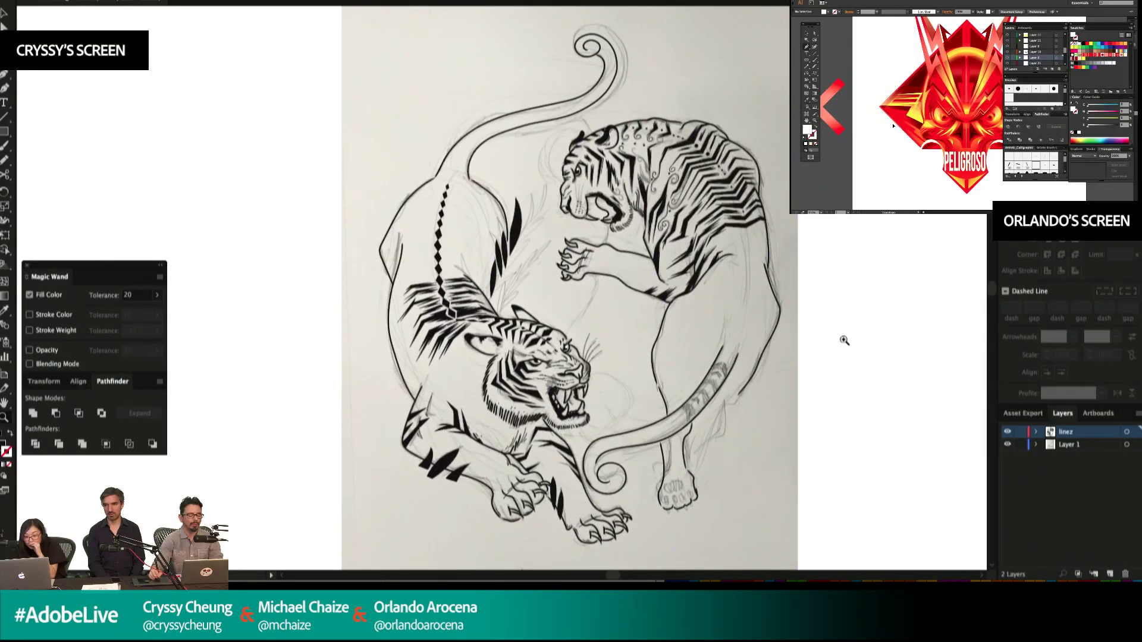
# Put the red gradient chevron on a new top layer beside the mask, with the layers beneath it locked.
pyautogui.click(905, 138)
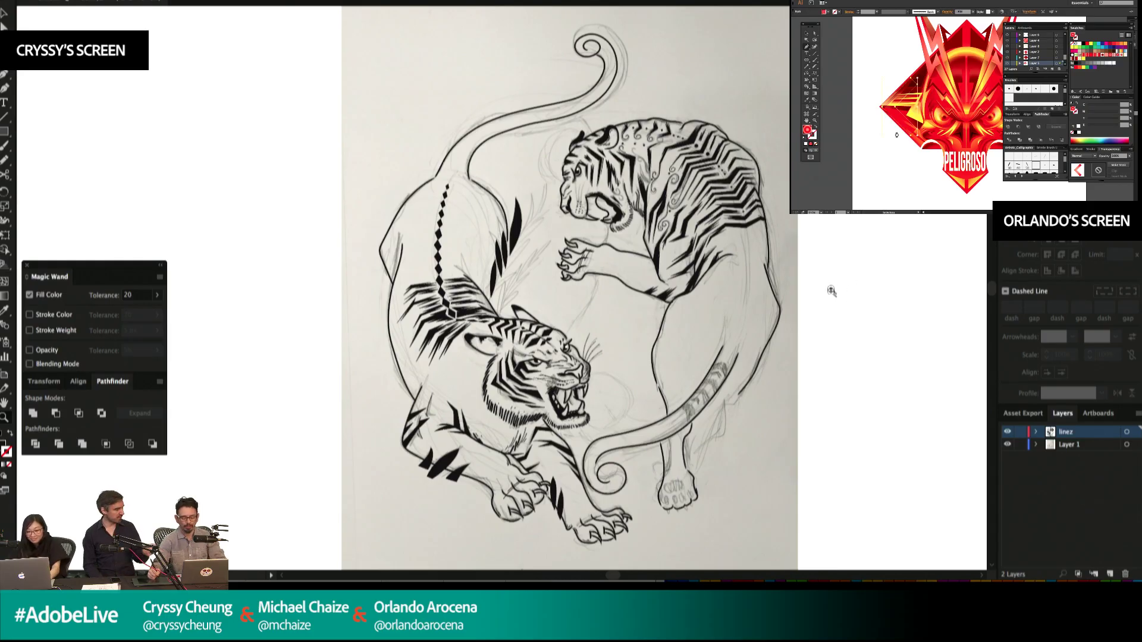
pyautogui.moveTo(807, 264); pyautogui.dragTo(796, 323)
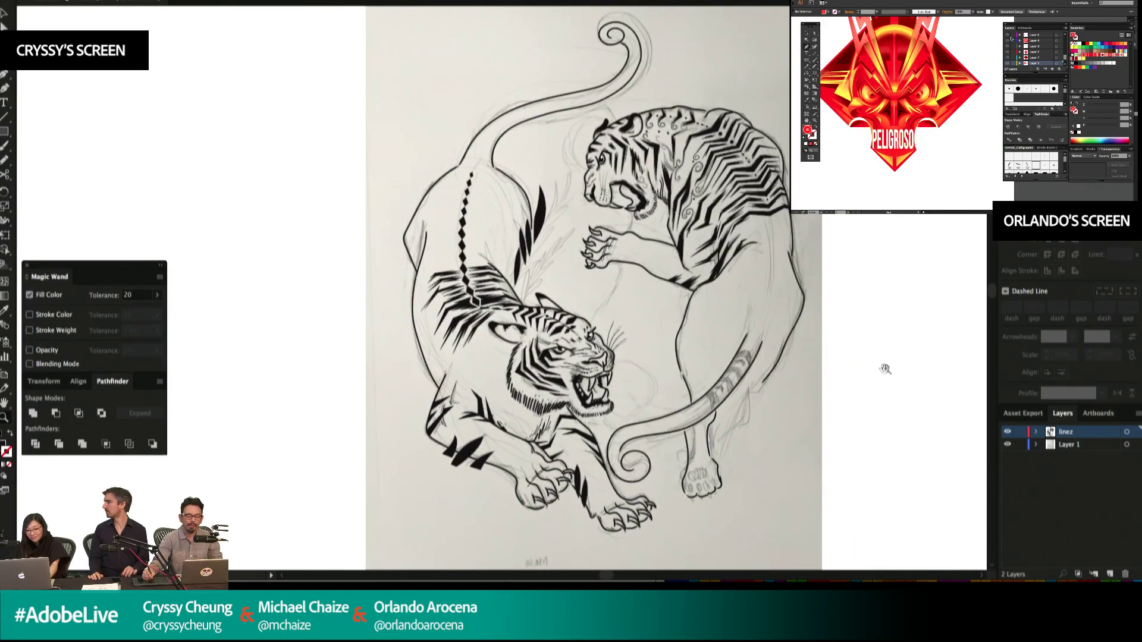
pyautogui.moveTo(846, 357); pyautogui.dragTo(872, 364)
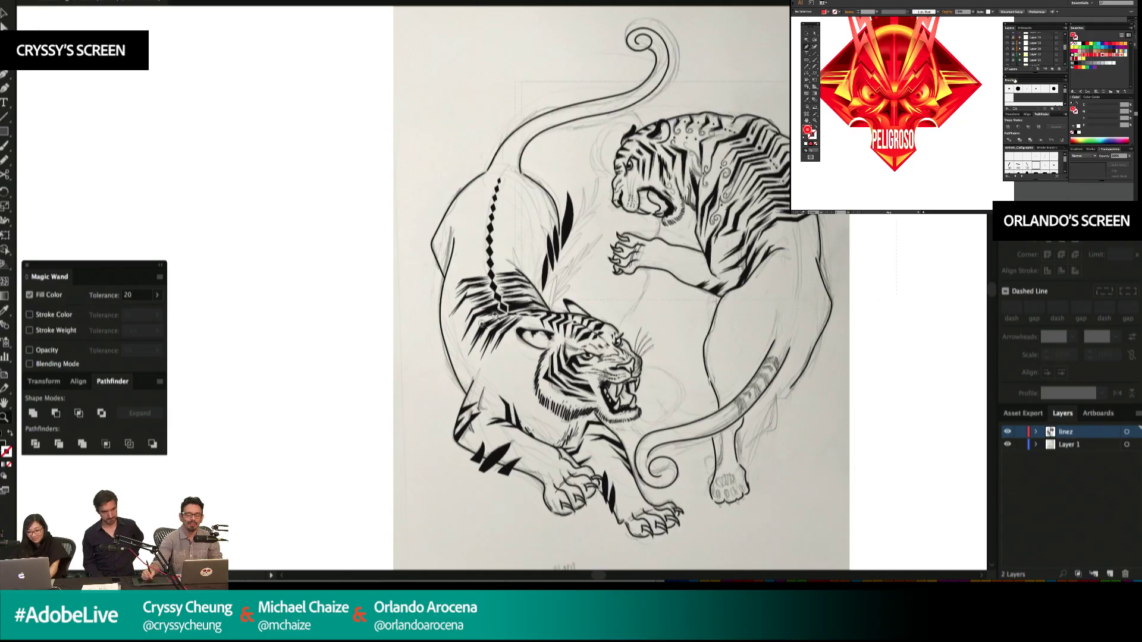
pyautogui.click(328, 485)
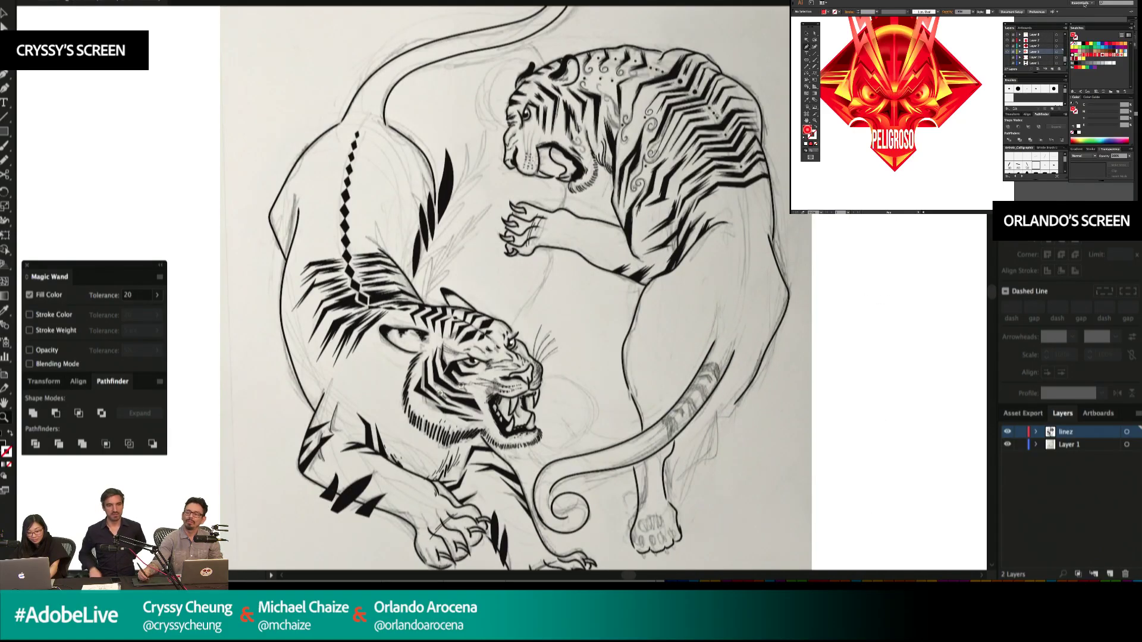
pyautogui.moveTo(575, 307); pyautogui.dragTo(661, 247)
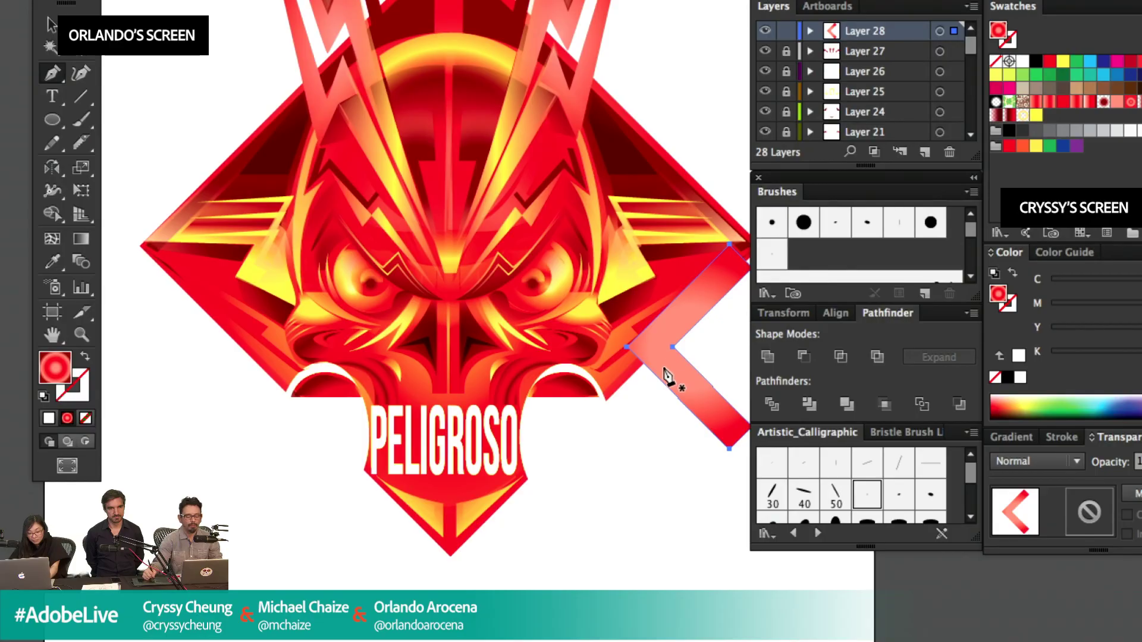
# Move the chevron over the yellow spikes on the mask's right side and nudge it right and upward into alignment.
pyautogui.moveTo(669, 362); pyautogui.dragTo(612, 289)
pyautogui.moveTo(702, 162); pyautogui.dragTo(685, 179)
pyautogui.hotkey('ctrl', 'z')
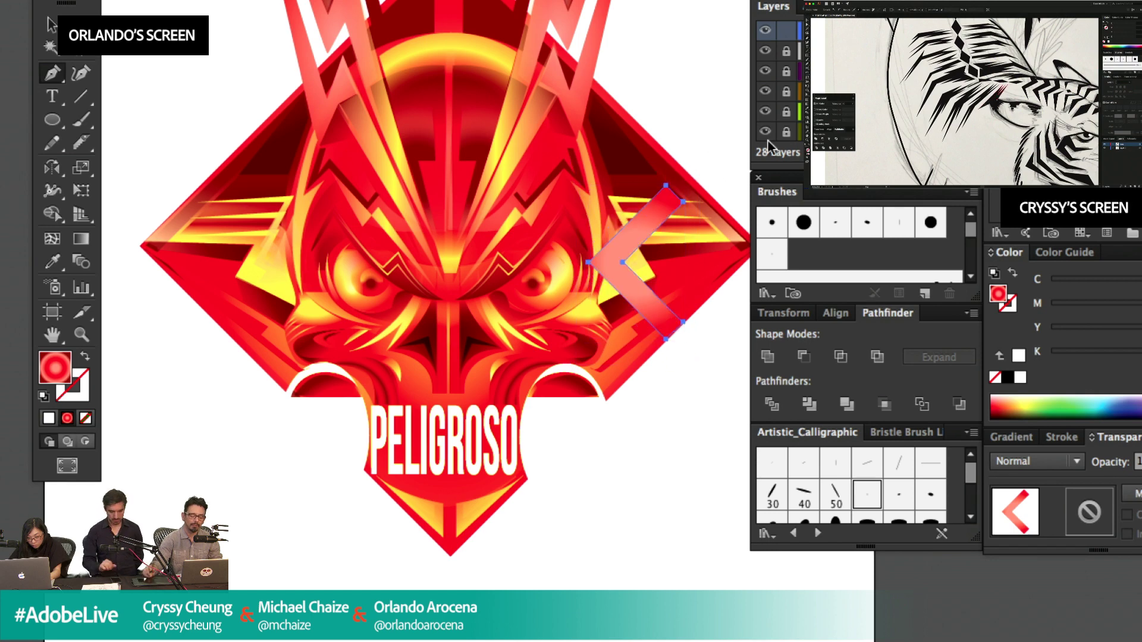
pyautogui.hotkey('shift', 'Right')
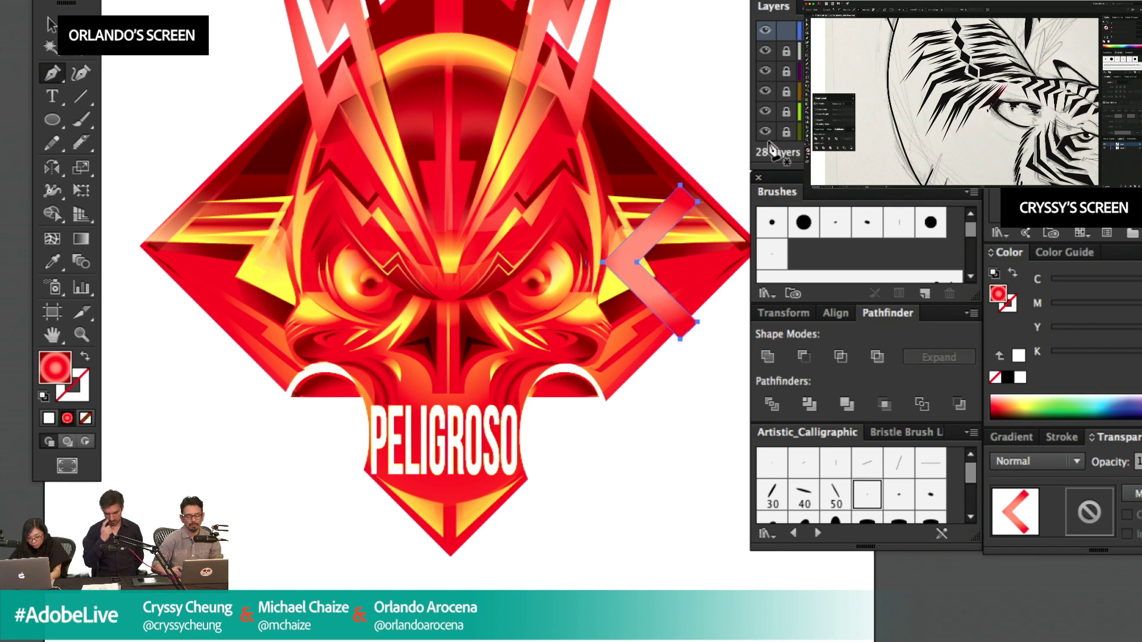
pyautogui.hotkey('shift', 'Up')
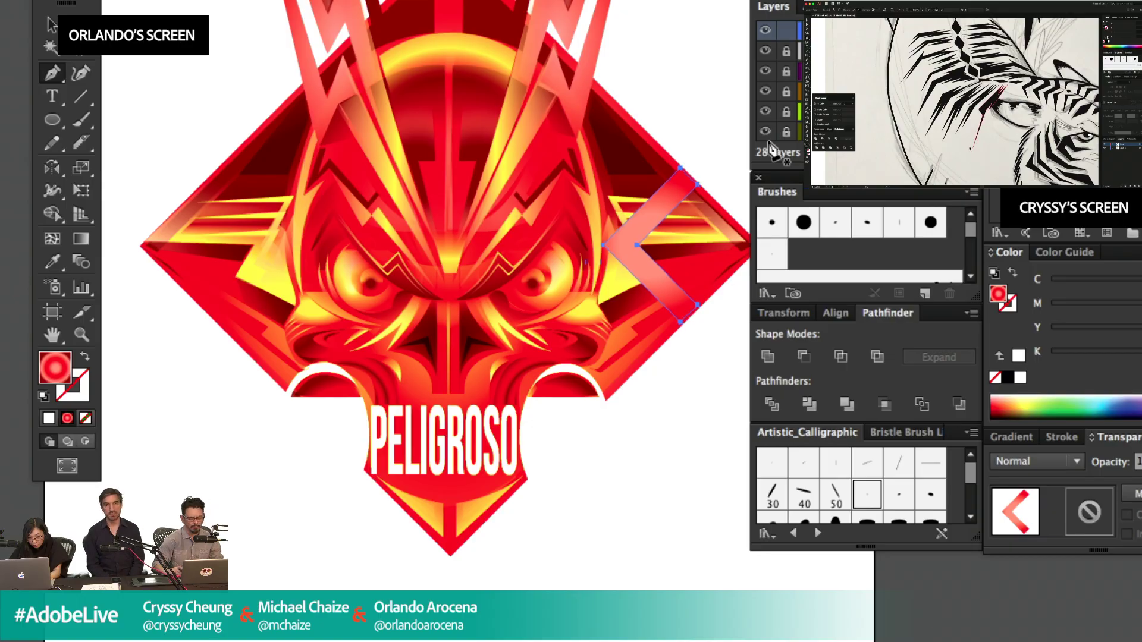
pyautogui.press('Up')
pyautogui.press('Up')
pyautogui.press('Up')
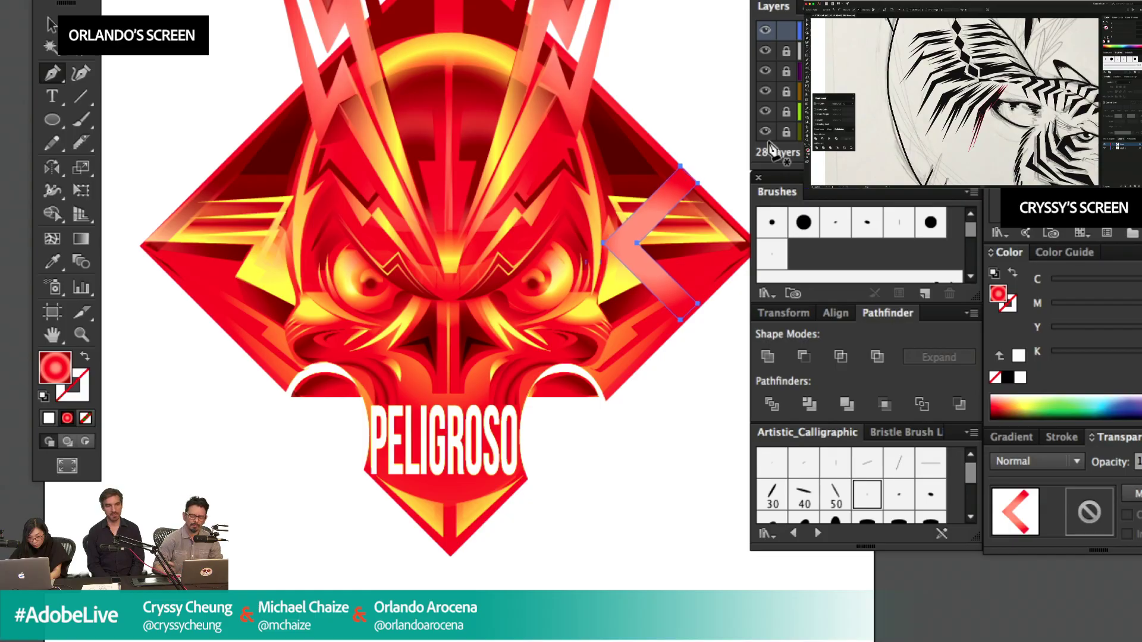
# Set the chevron's blending mode to Multiply and deselect it to judge the shading.
pyautogui.click(1045, 467)
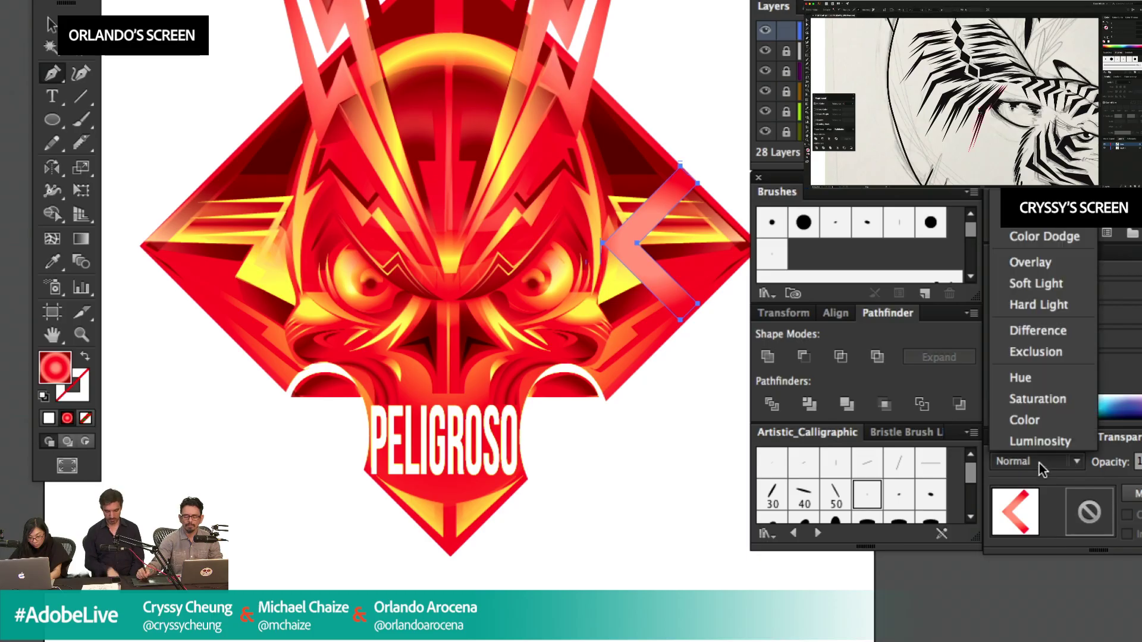
pyautogui.click(1029, 146)
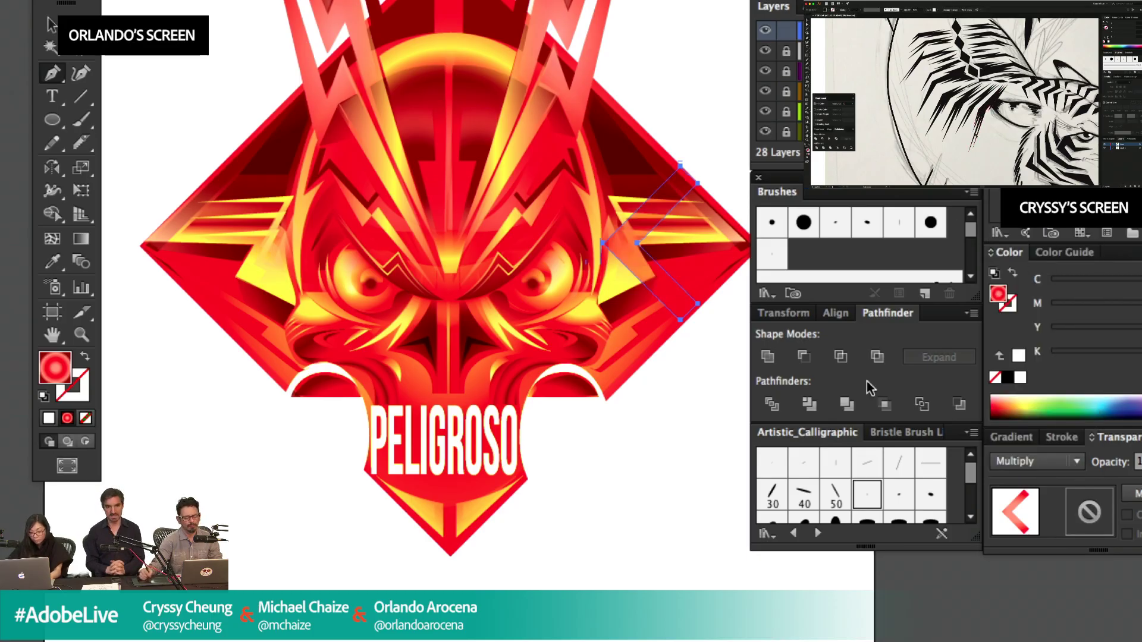
pyautogui.click(658, 477)
pyautogui.scroll(-2, 642, 423)
pyautogui.hscroll(4, 642, 423)
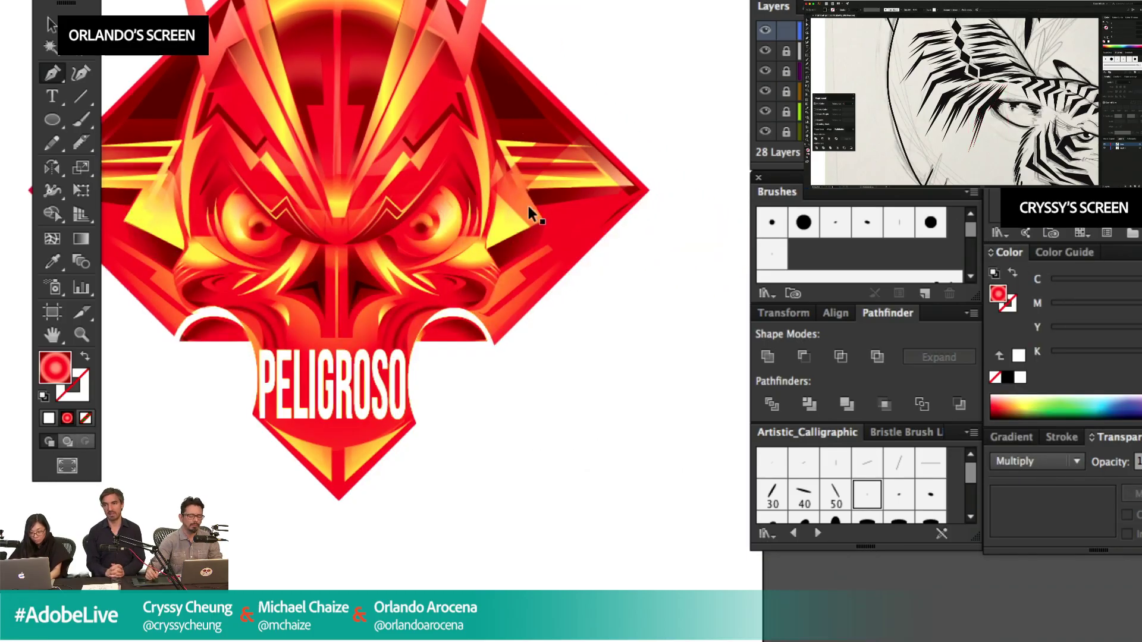
# Try to fit the chevron into the mask's right corner at a smaller size, and delete it.
pyautogui.moveTo(531, 214); pyautogui.dragTo(595, 223)
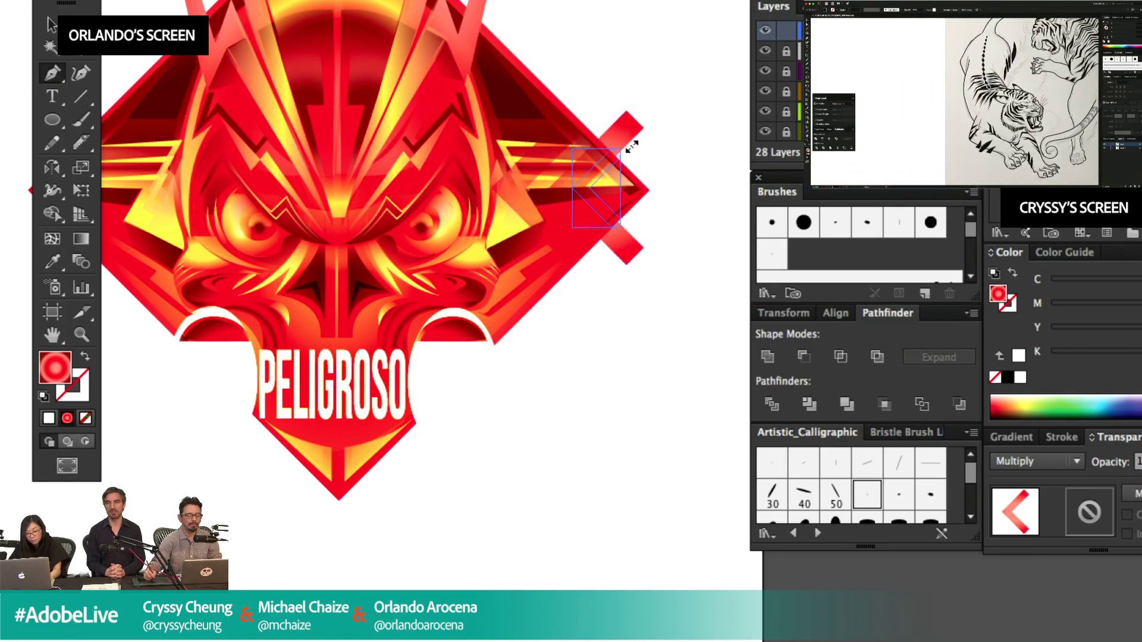
pyautogui.press('Delete')
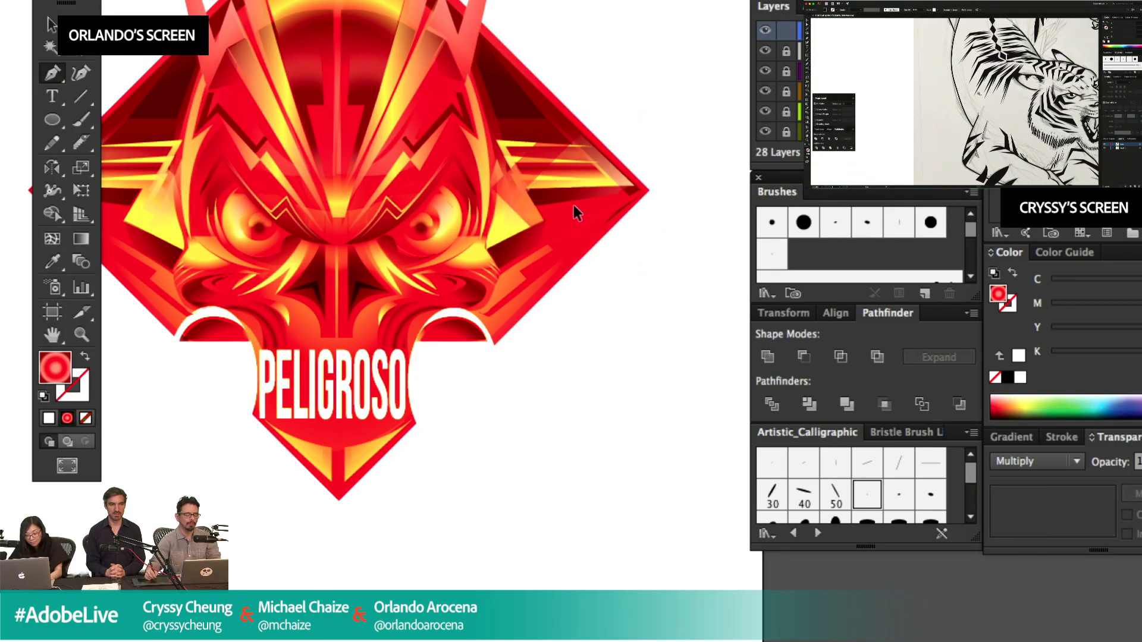
# Draw a small, flat ellipse with the red radial gradient just below the mask's left pupil.
pyautogui.moveTo(523, 401); pyautogui.dragTo(565, 487)
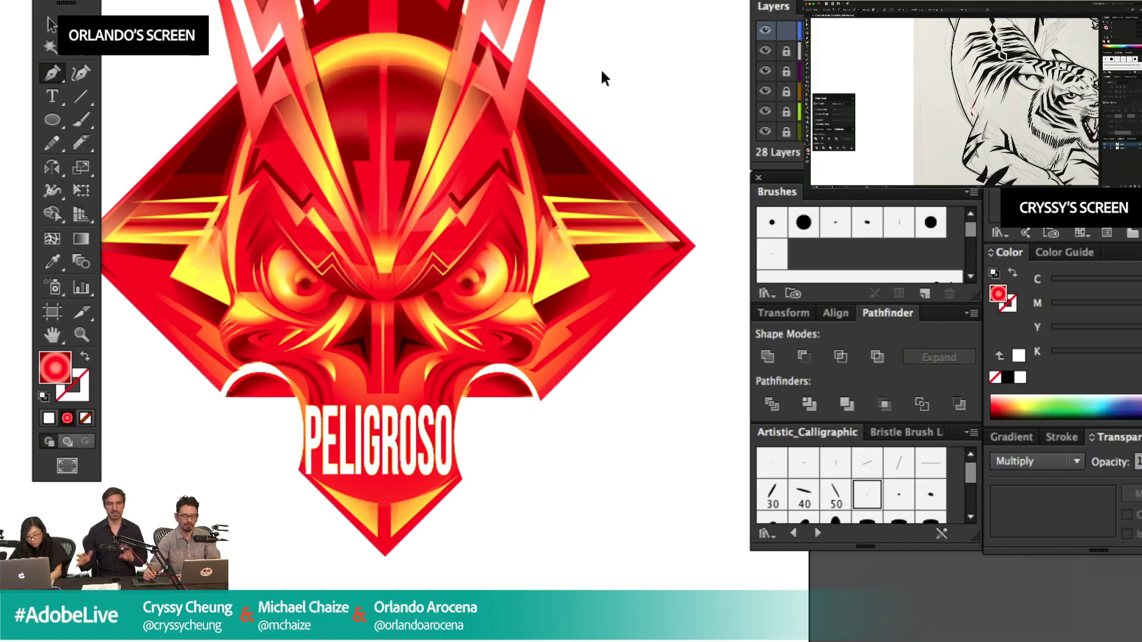
pyautogui.press('super+minus')
pyautogui.press('super+equal')
pyautogui.press('super+equal')
pyautogui.press('super+equal')
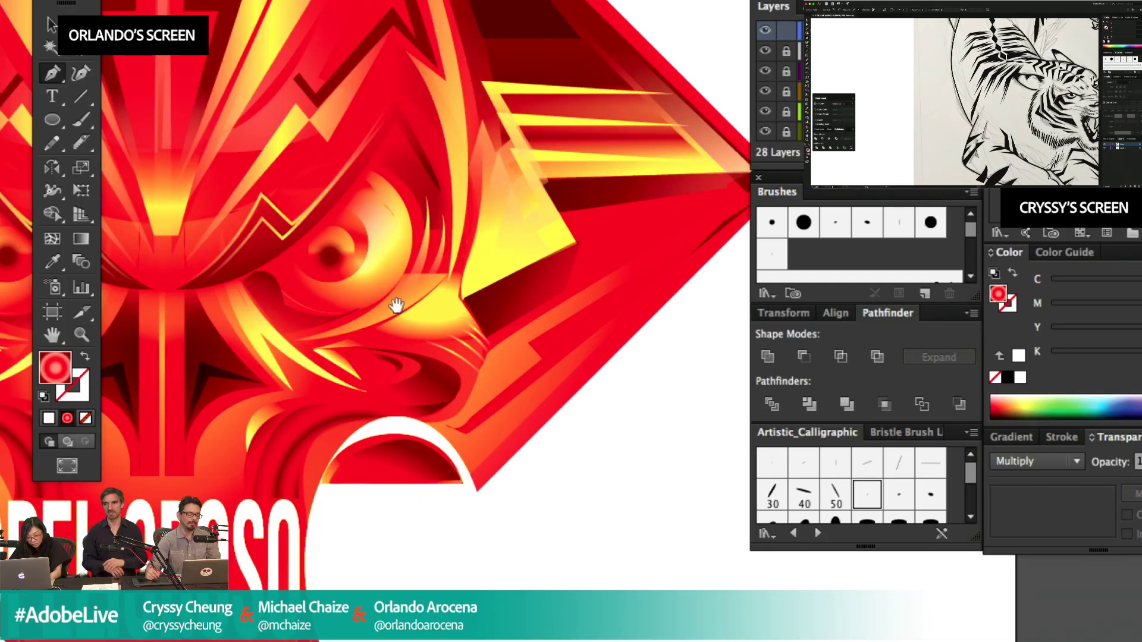
pyautogui.moveTo(394, 306); pyautogui.dragTo(562, 300)
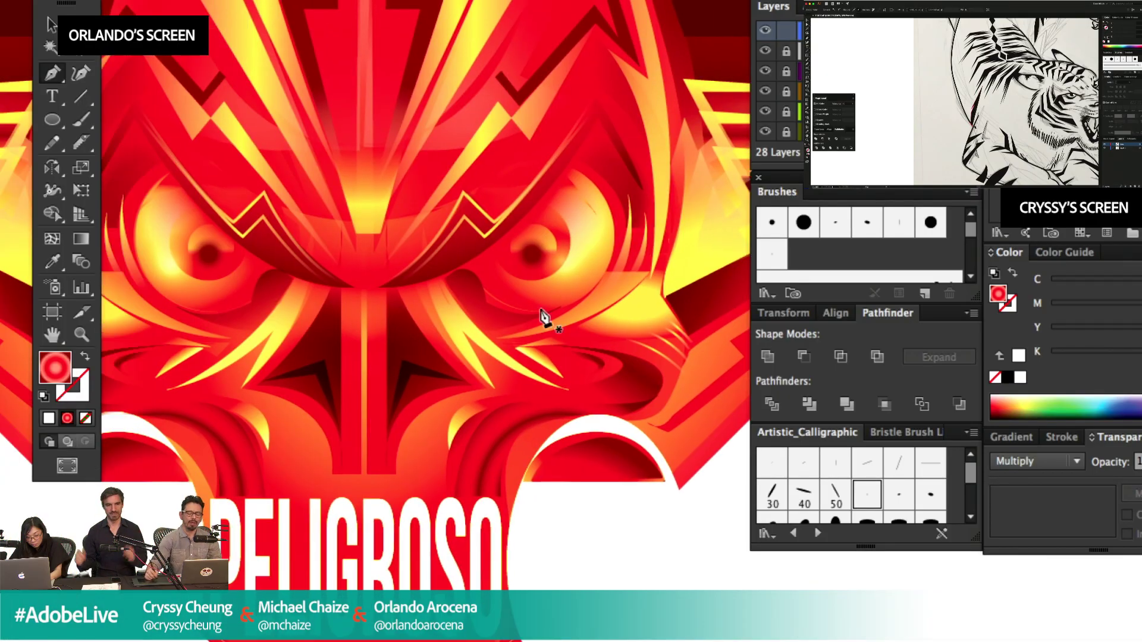
pyautogui.moveTo(386, 274); pyautogui.dragTo(523, 216)
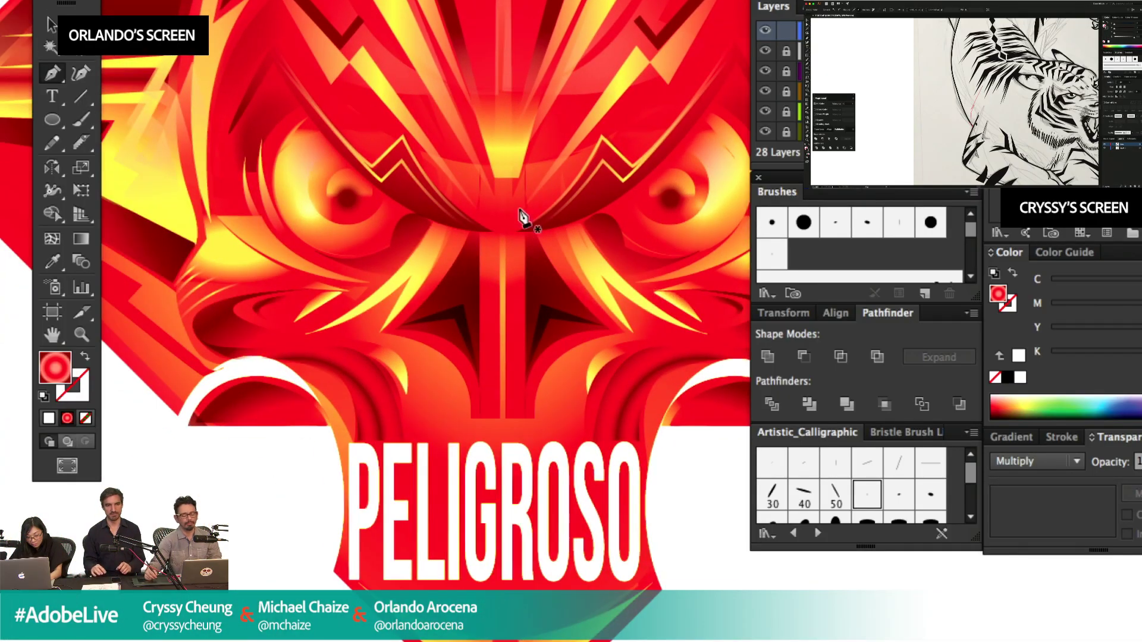
pyautogui.click(52, 119)
pyautogui.moveTo(366, 255); pyautogui.dragTo(367, 254)
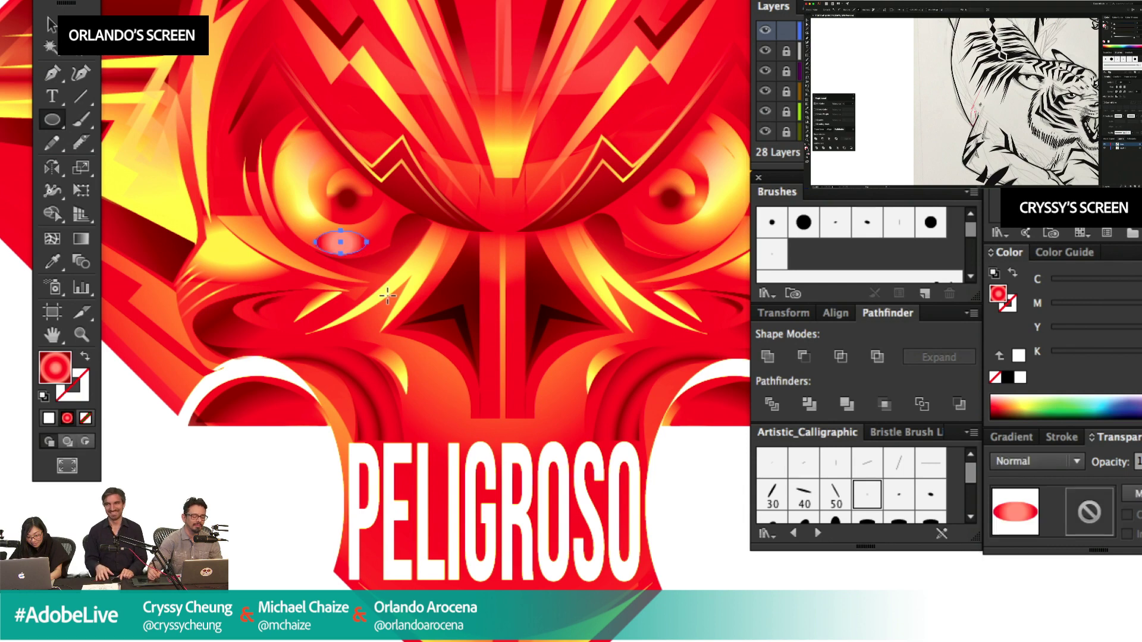
# Try Multiply on the ellipse below the left eye, set its blending mode to Hard Light, and check it deselected.
pyautogui.click(1035, 461)
pyautogui.click(1023, 202)
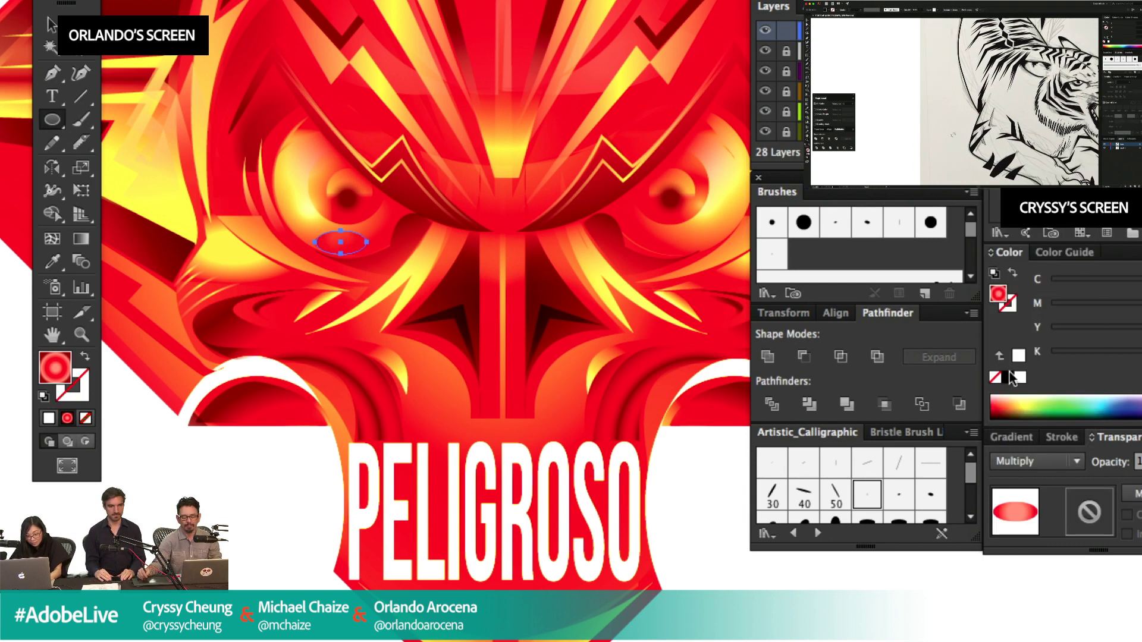
pyautogui.click(1036, 462)
pyautogui.click(1040, 305)
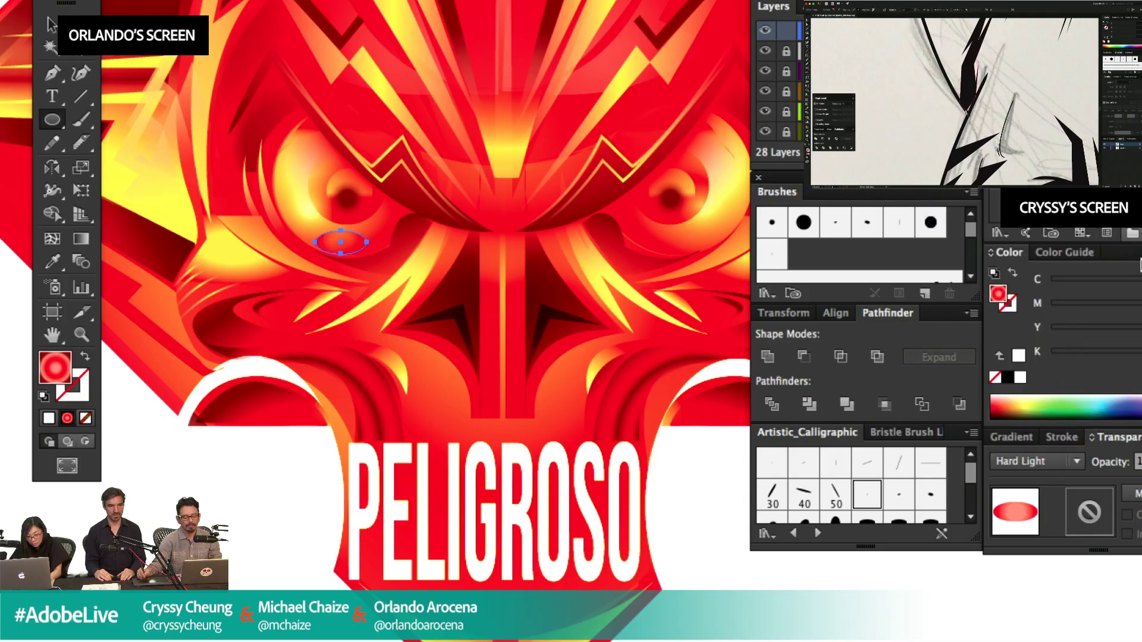
pyautogui.keyDown('super'); pyautogui.click(229, 527); pyautogui.keyUp('super')
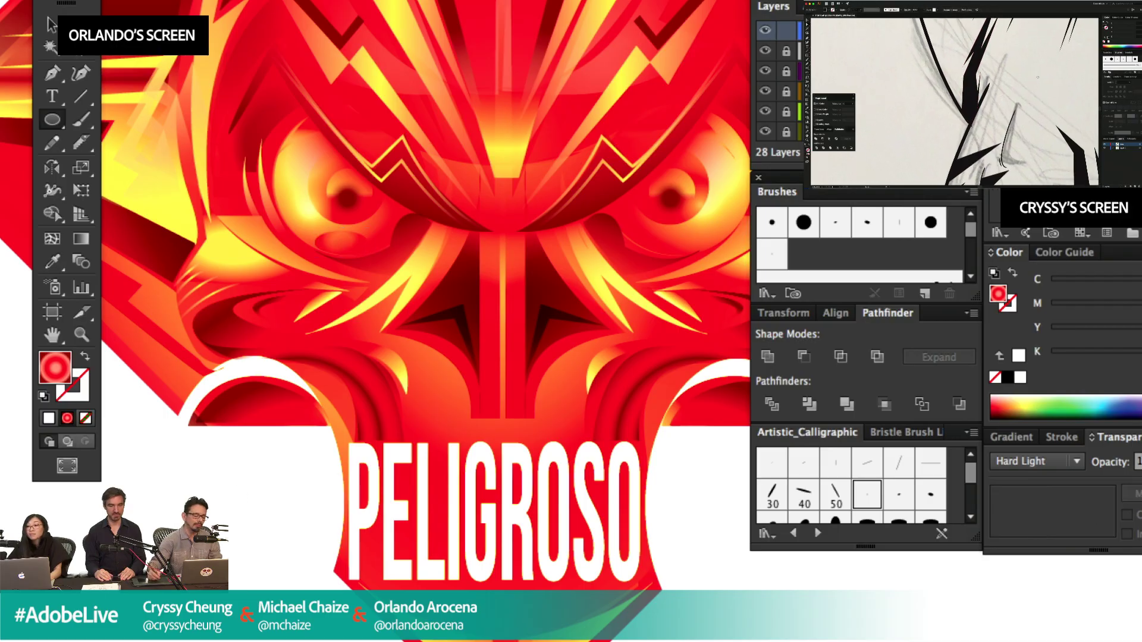
pyautogui.keyDown('super'); pyautogui.click(351, 241); pyautogui.keyUp('super')
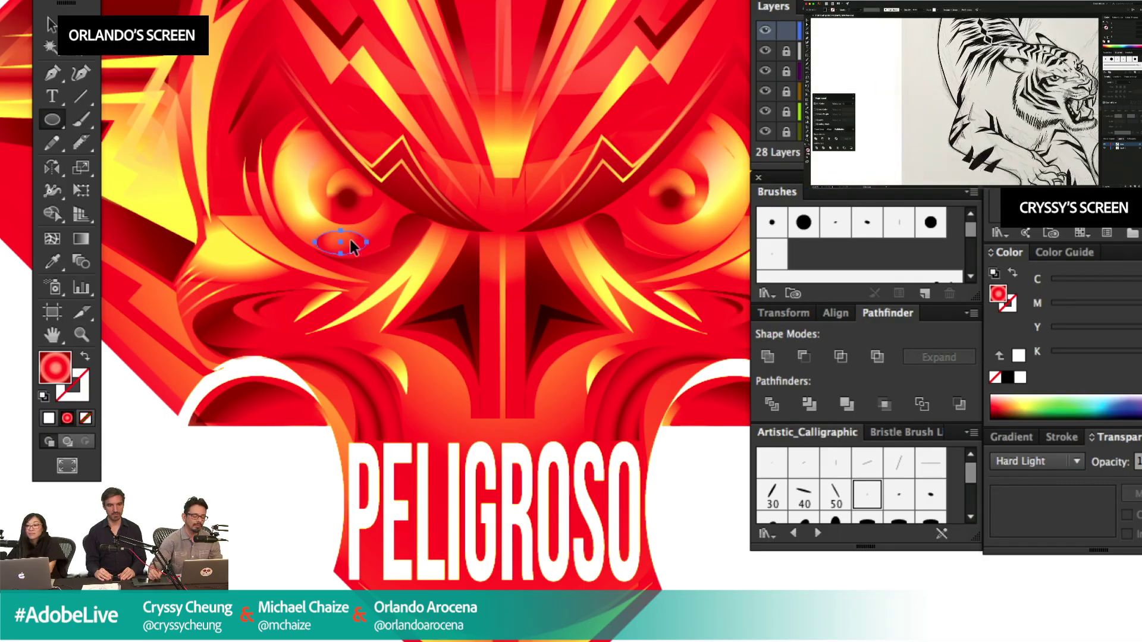
# Reduce the ellipse's radial gradient to two stops, with the red end stop at 100% location and 0% opacity.
pyautogui.click(1021, 439)
pyautogui.click(1103, 587)
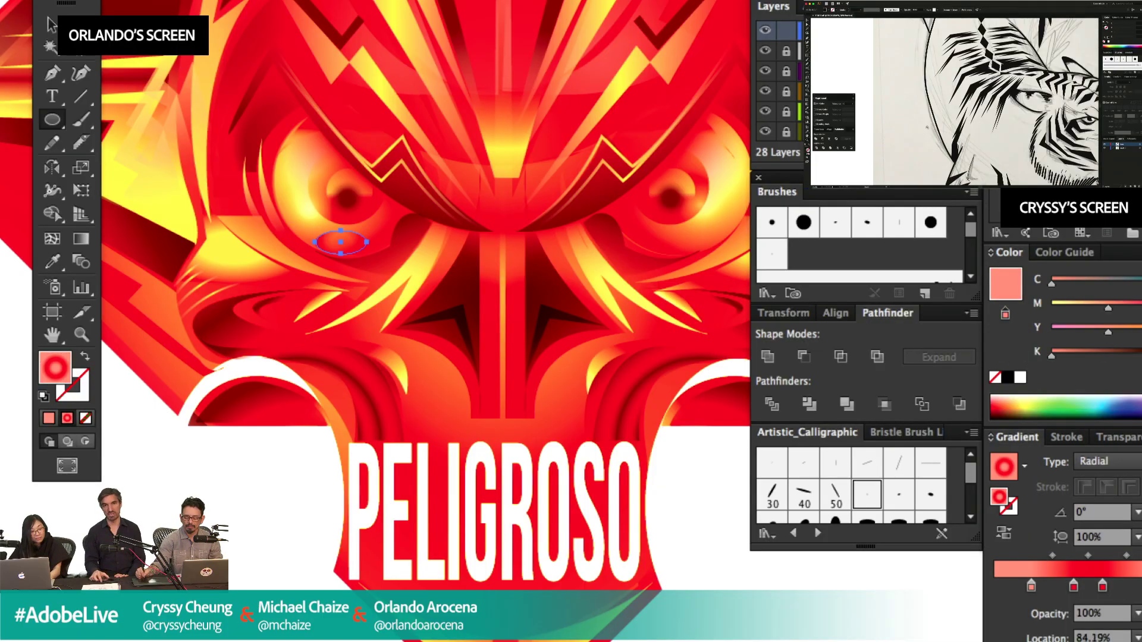
pyautogui.moveTo(1104, 588); pyautogui.dragTo(1101, 616)
pyautogui.moveTo(1074, 587); pyautogui.dragTo(1141, 588)
pyautogui.click(1138, 614)
pyautogui.click(1138, 383)
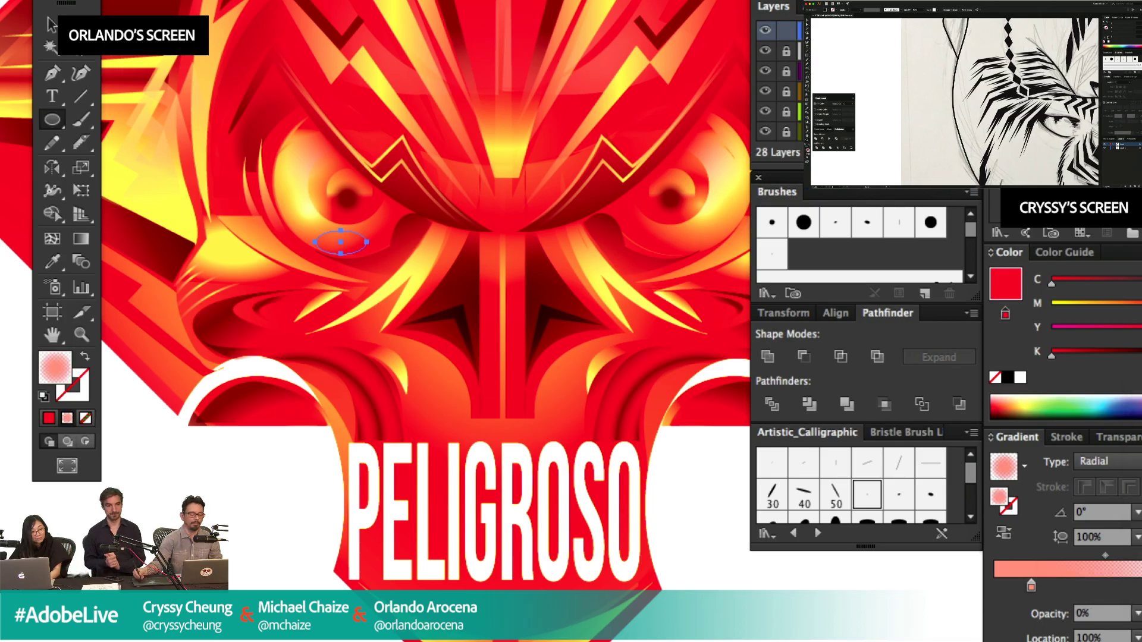
# Shift the ellipse's radial gradient downward and flatten it to a 66.4% aspect ratio.
pyautogui.click(83, 241)
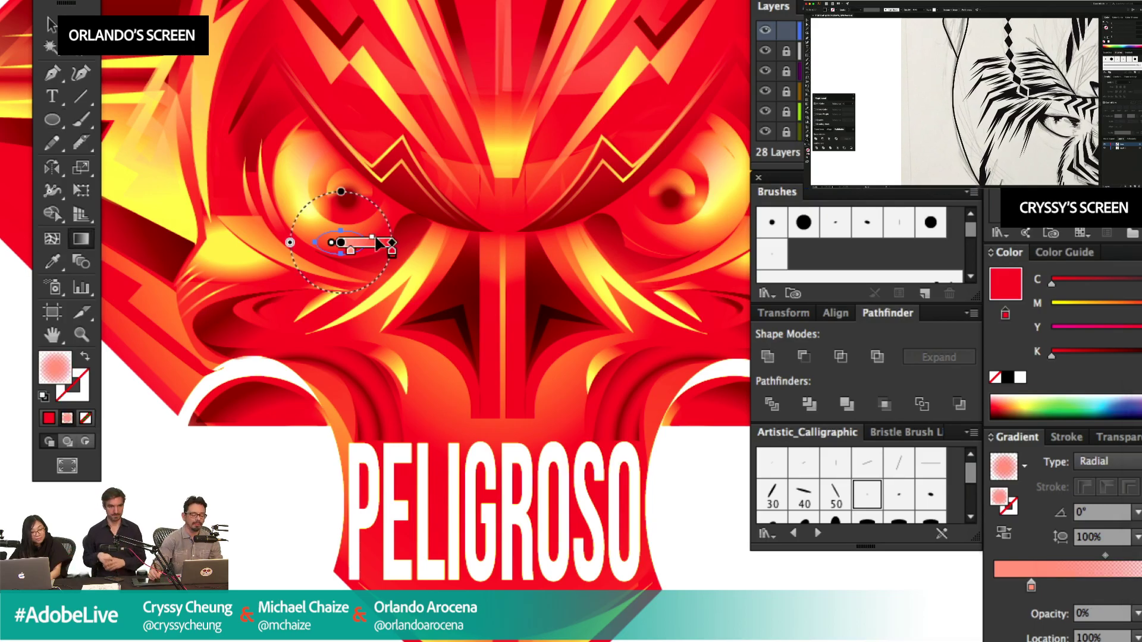
pyautogui.moveTo(376, 243); pyautogui.dragTo(382, 275)
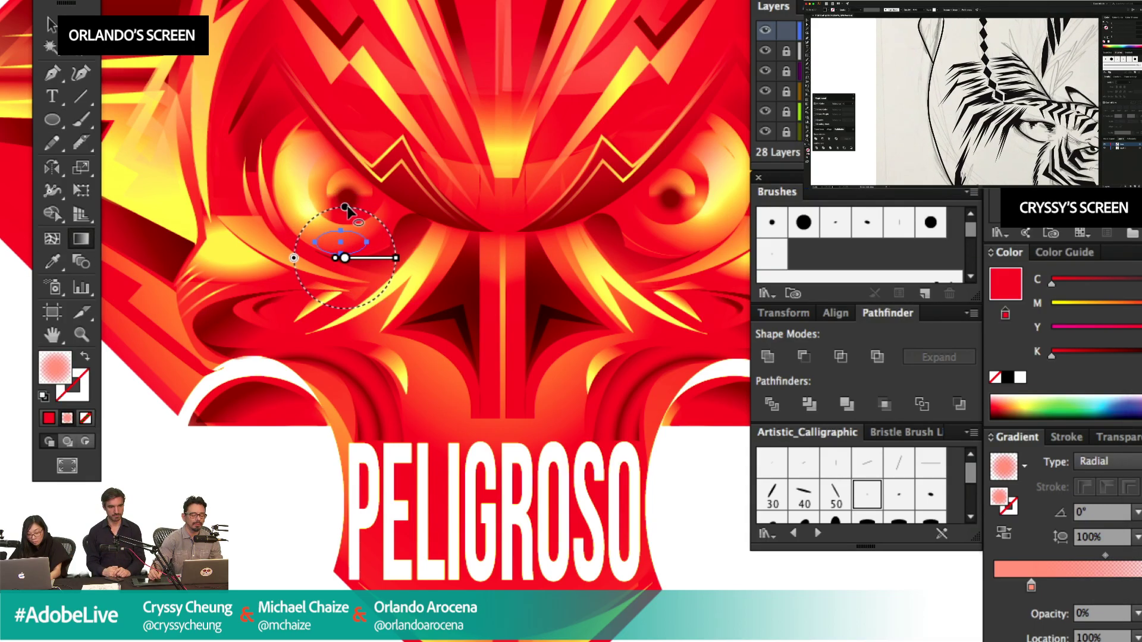
pyautogui.moveTo(345, 207); pyautogui.dragTo(345, 224)
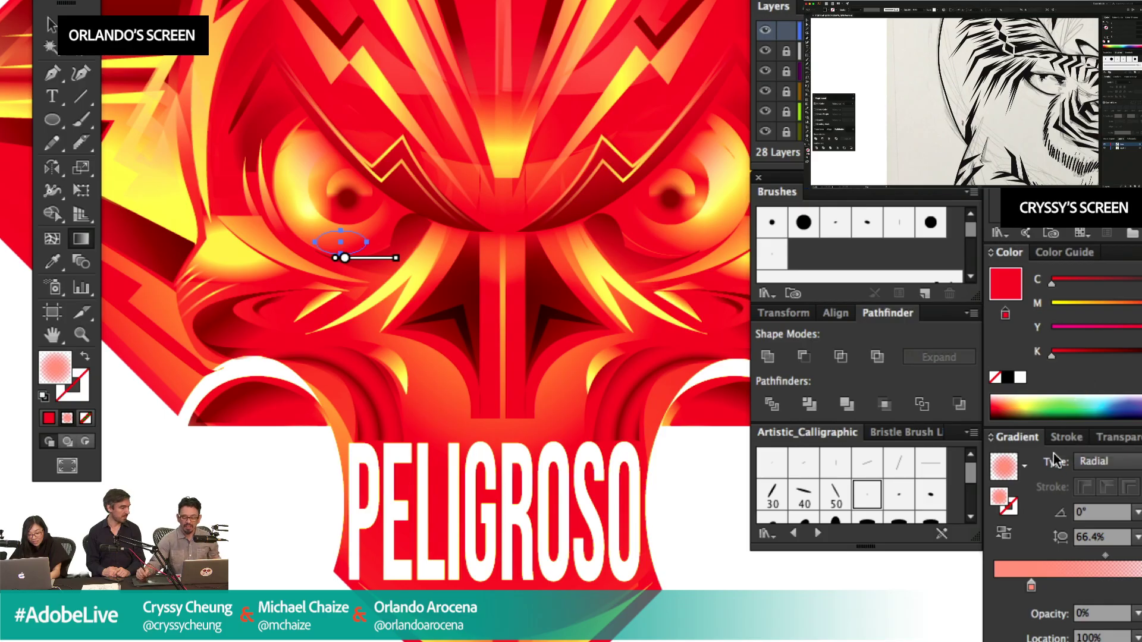
# Change the blending mode of the flat ellipse below the left eye to Overlay.
pyautogui.click(1118, 438)
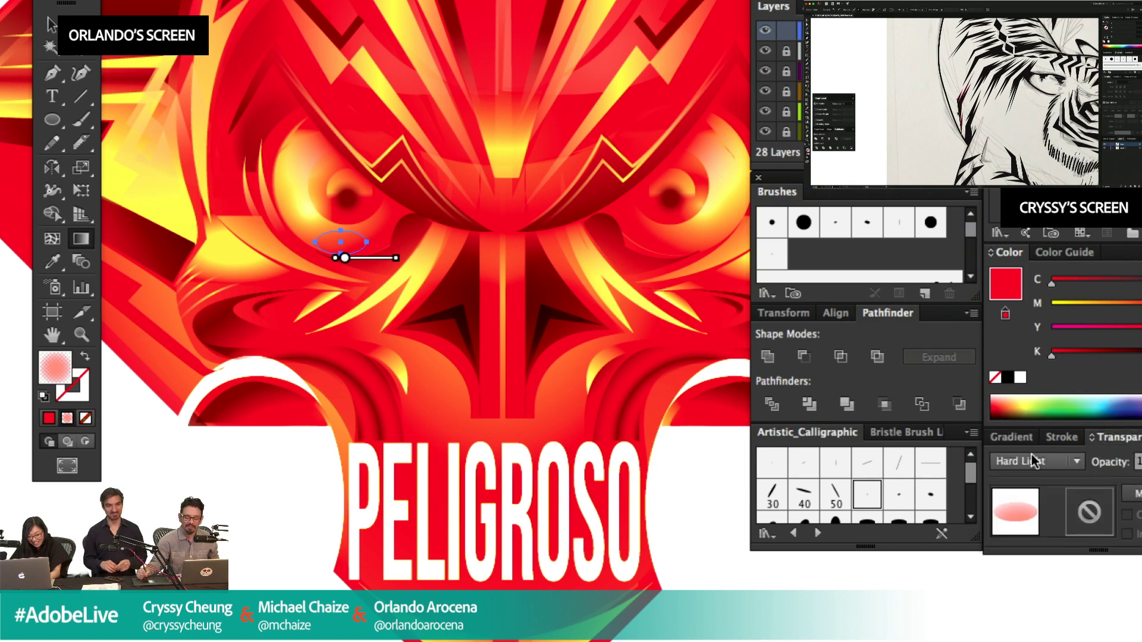
pyautogui.click(1038, 463)
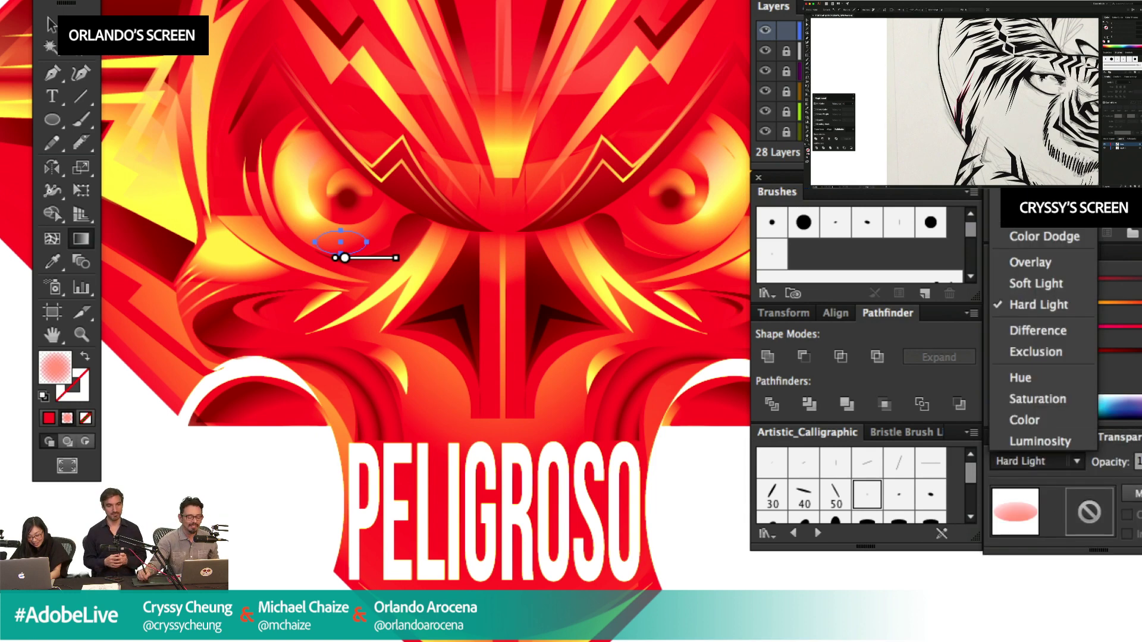
pyautogui.click(1035, 263)
pyautogui.press('super+minus')
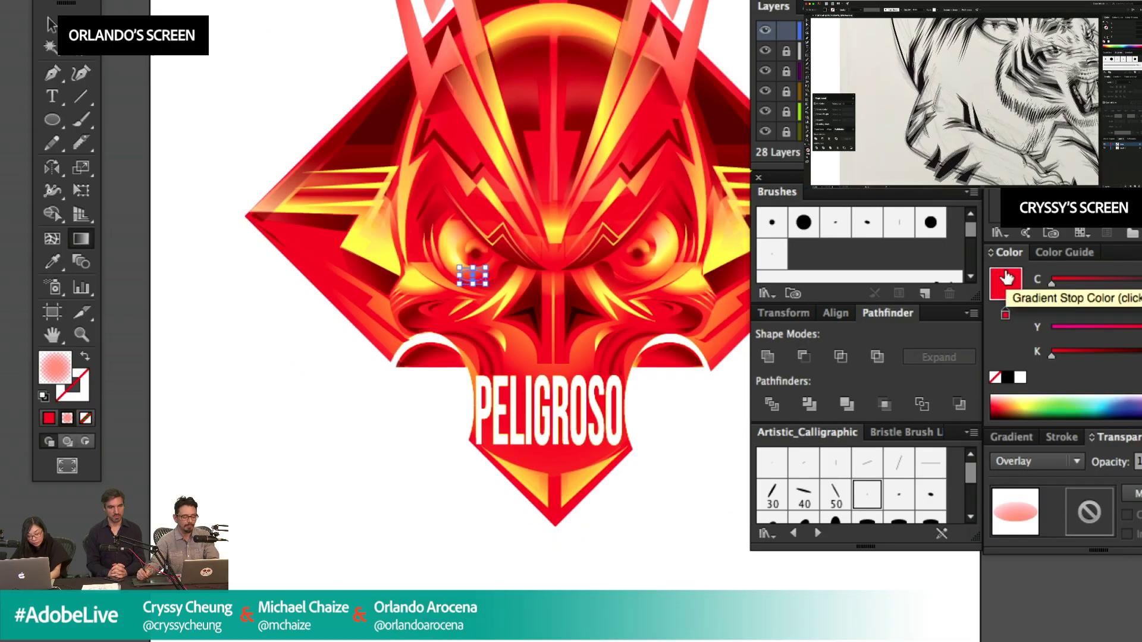
# Widen the small ellipse's radial gradient toward the nose and shift its center slightly upward.
pyautogui.moveTo(651, 254)
pyautogui.mouseDown()
pyautogui.moveTo(607, 375)
pyautogui.moveTo(571, 337)
pyautogui.mouseUp()
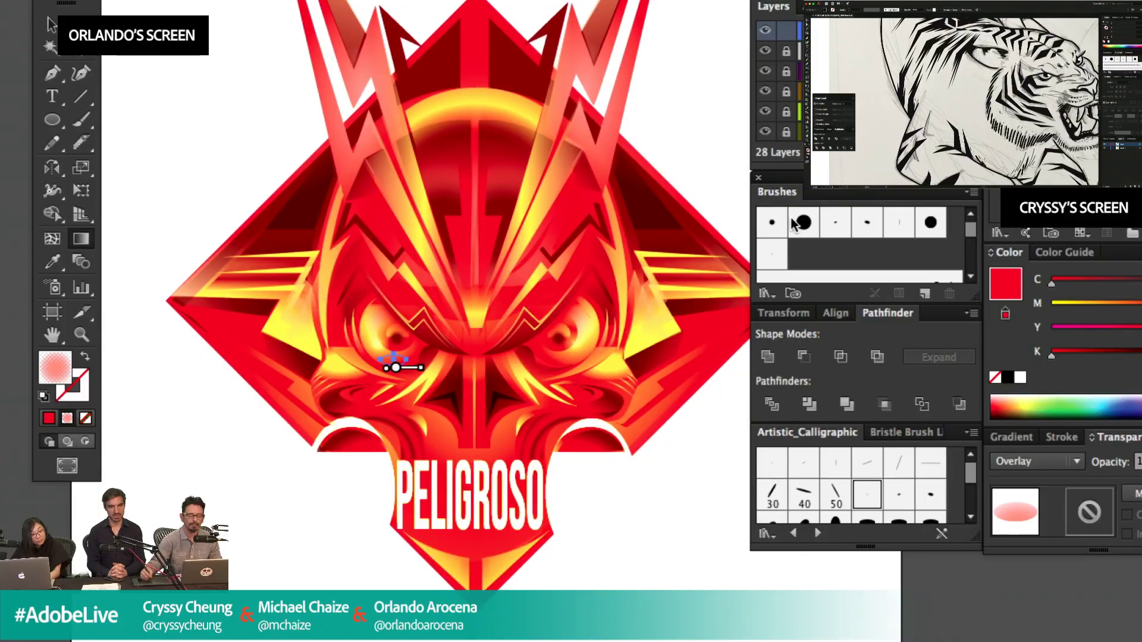
pyautogui.moveTo(422, 368); pyautogui.dragTo(487, 367)
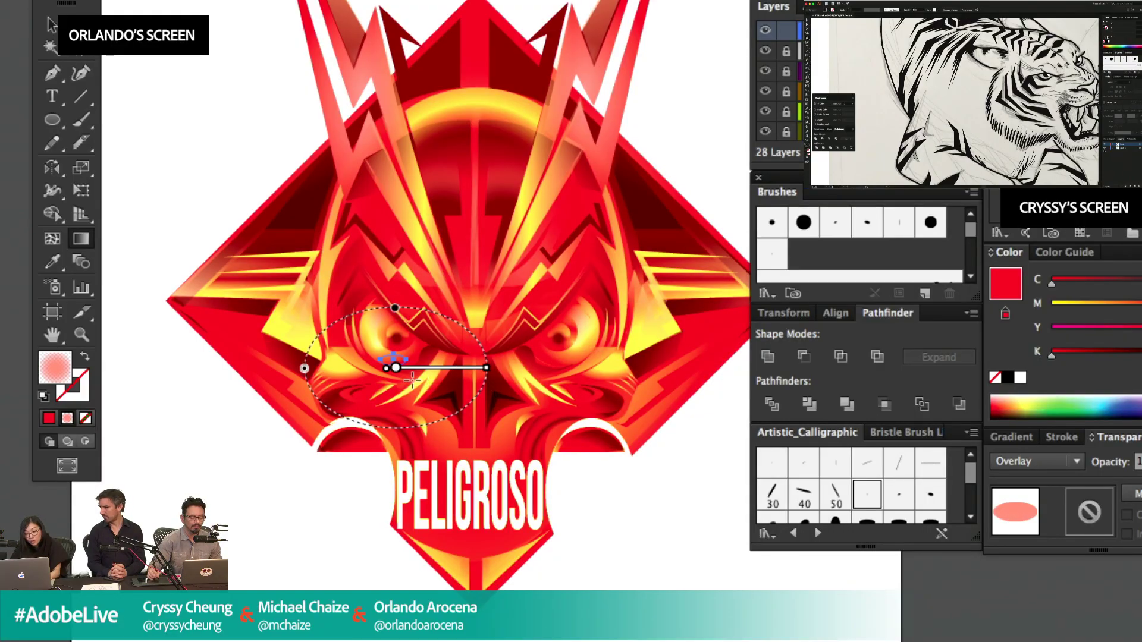
pyautogui.moveTo(415, 369); pyautogui.dragTo(411, 355)
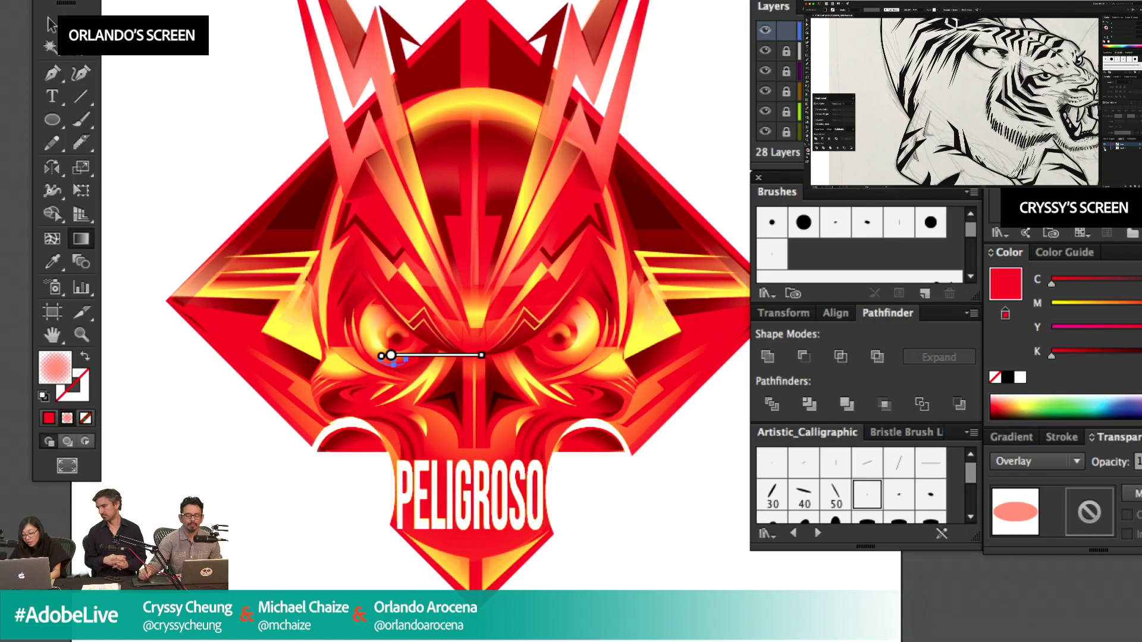
# Place the gradient's salmon start stop at 0% location and give the ellipse a white fill.
pyautogui.click(1014, 437)
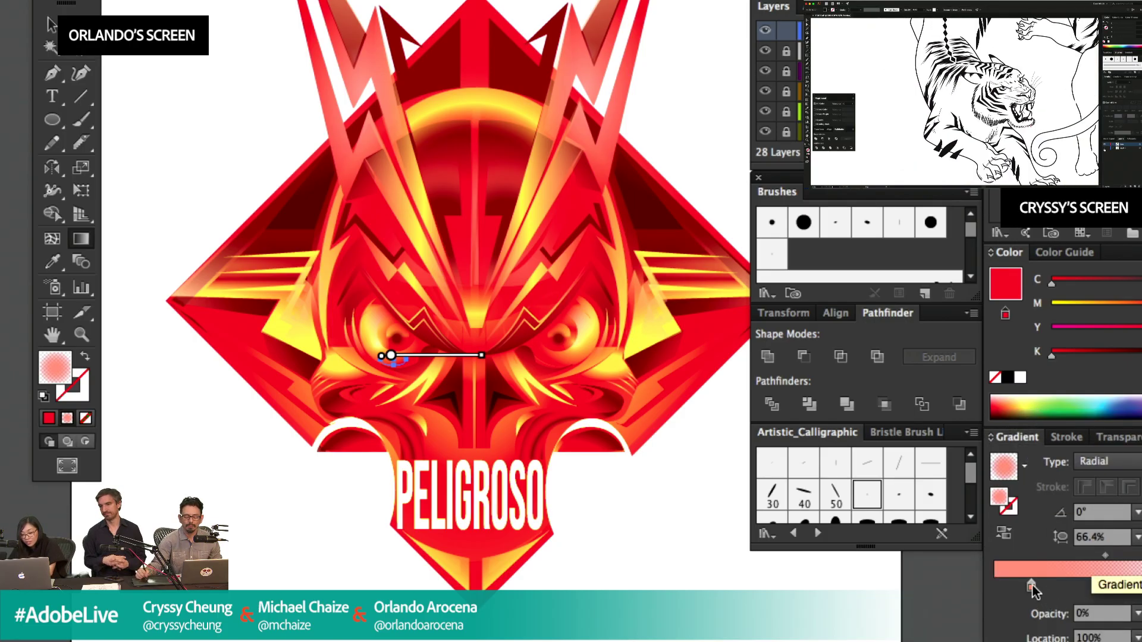
pyautogui.moveTo(1032, 587); pyautogui.dragTo(995, 587)
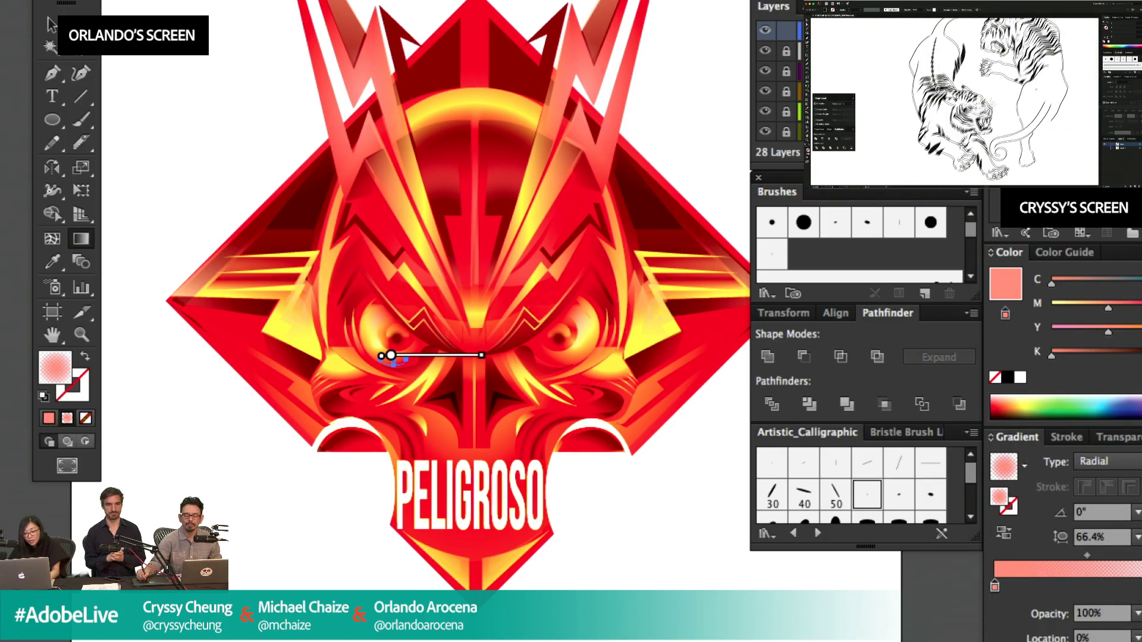
pyautogui.click(1046, 208)
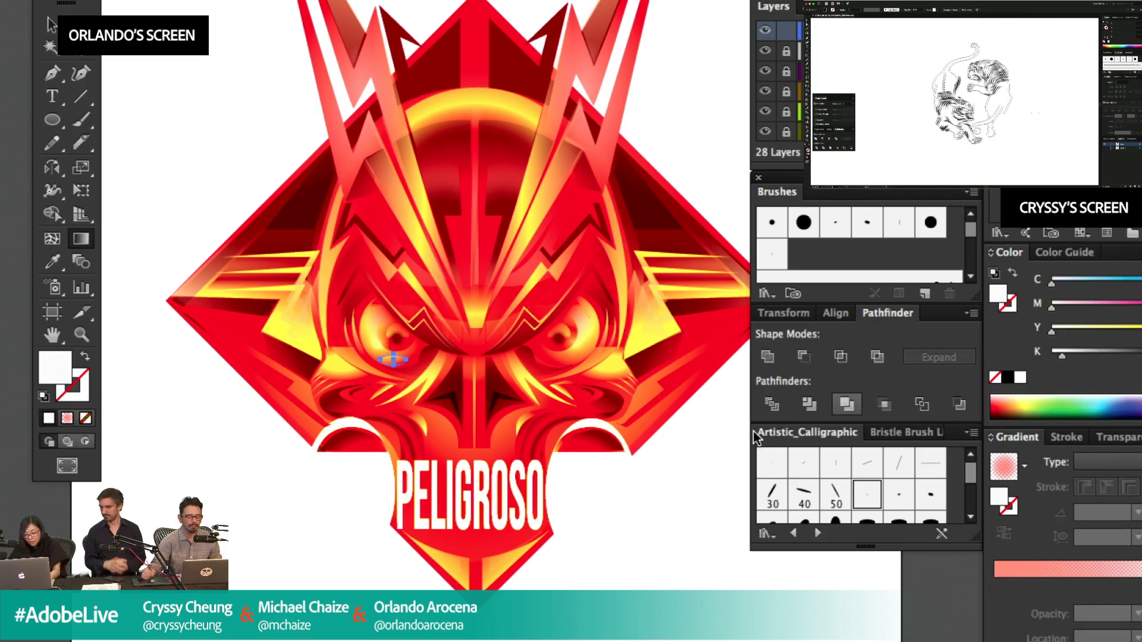
# Reapply the radial gradient to the ellipse below the left eye and extend its end point slightly.
pyautogui.press('super+plus')
pyautogui.press('super+plus')
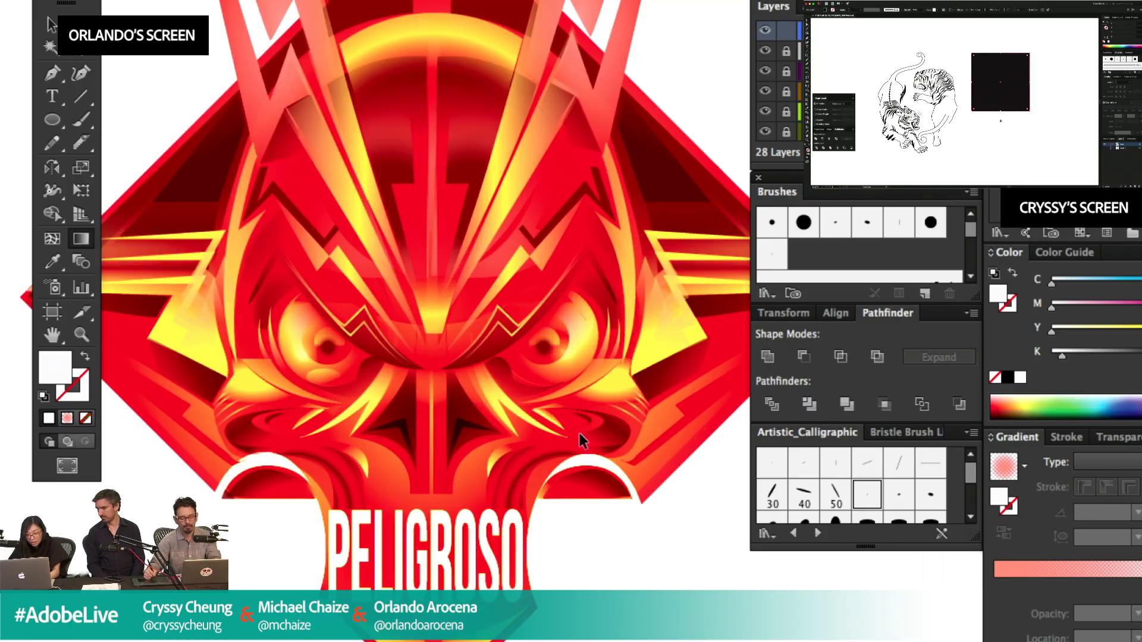
pyautogui.moveTo(490, 397); pyautogui.dragTo(615, 237)
pyautogui.click(325, 242)
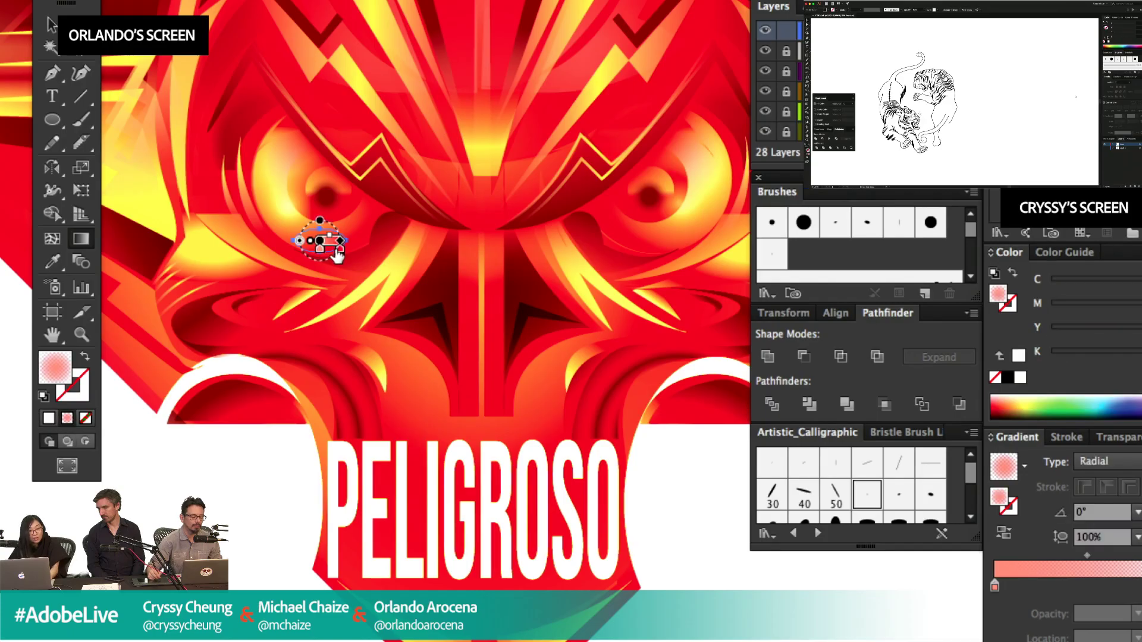
pyautogui.click(79, 16)
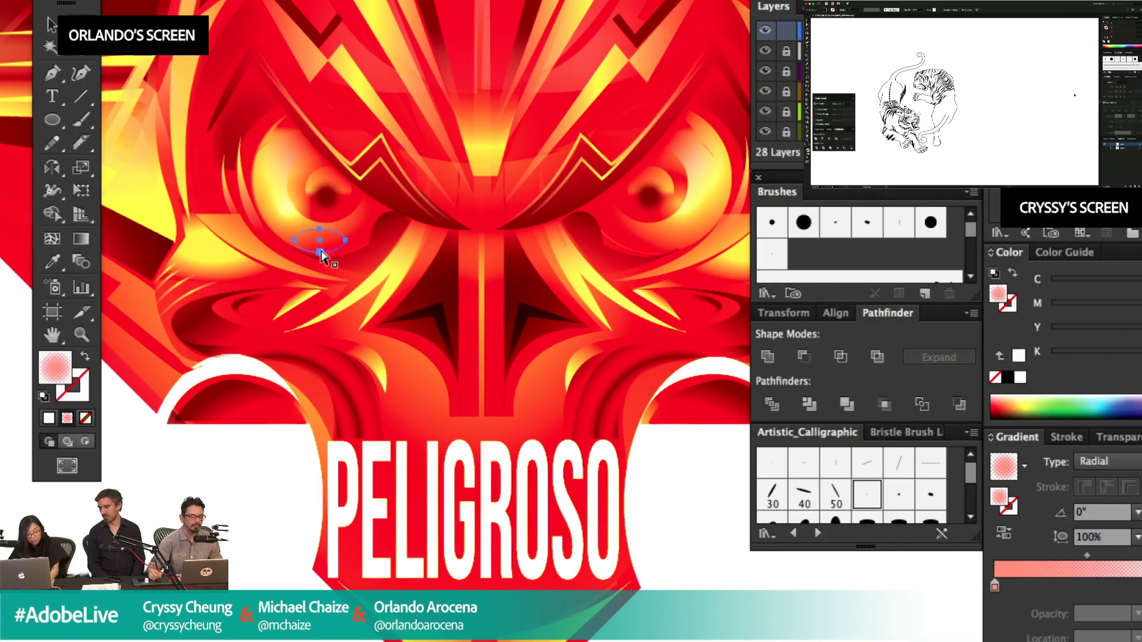
pyautogui.click(81, 239)
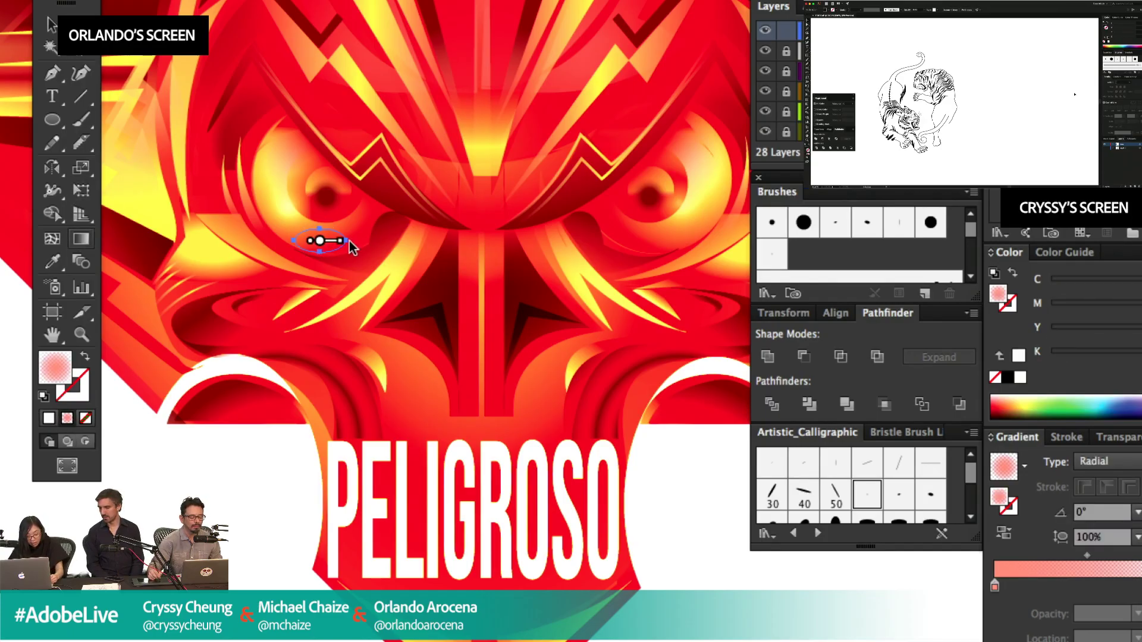
pyautogui.moveTo(341, 241)
pyautogui.mouseDown()
pyautogui.moveTo(327, 241)
pyautogui.moveTo(344, 241)
pyautogui.mouseUp()
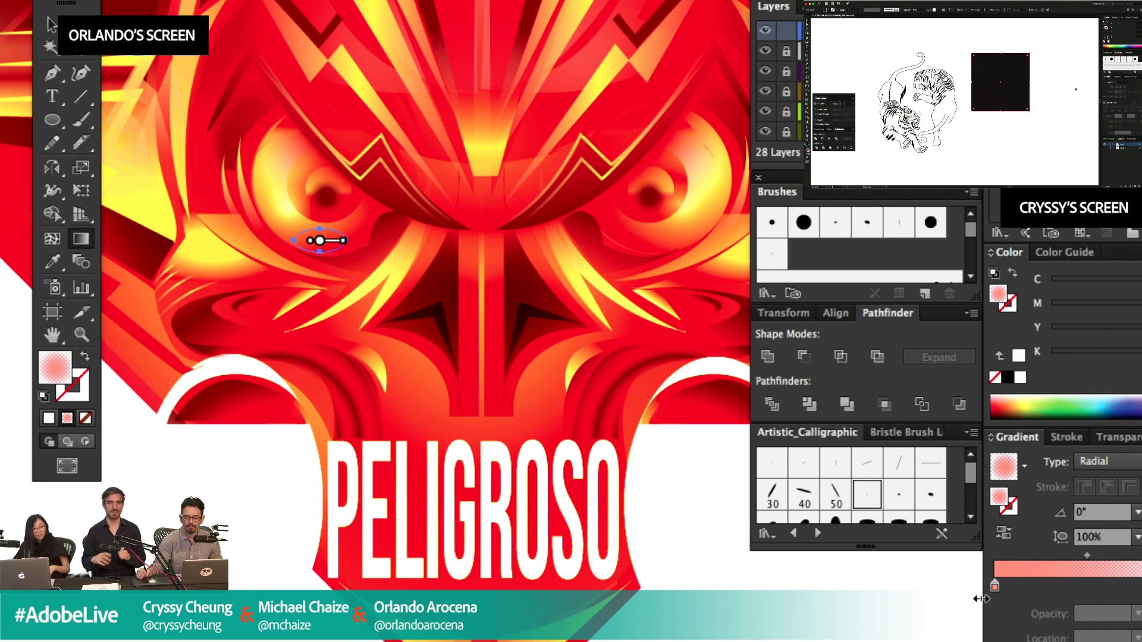
# Recolor the gradient's start stop, undo the yellow variation, and keep the stop white at 100% opacity.
pyautogui.click(994, 586)
pyautogui.click(1107, 328)
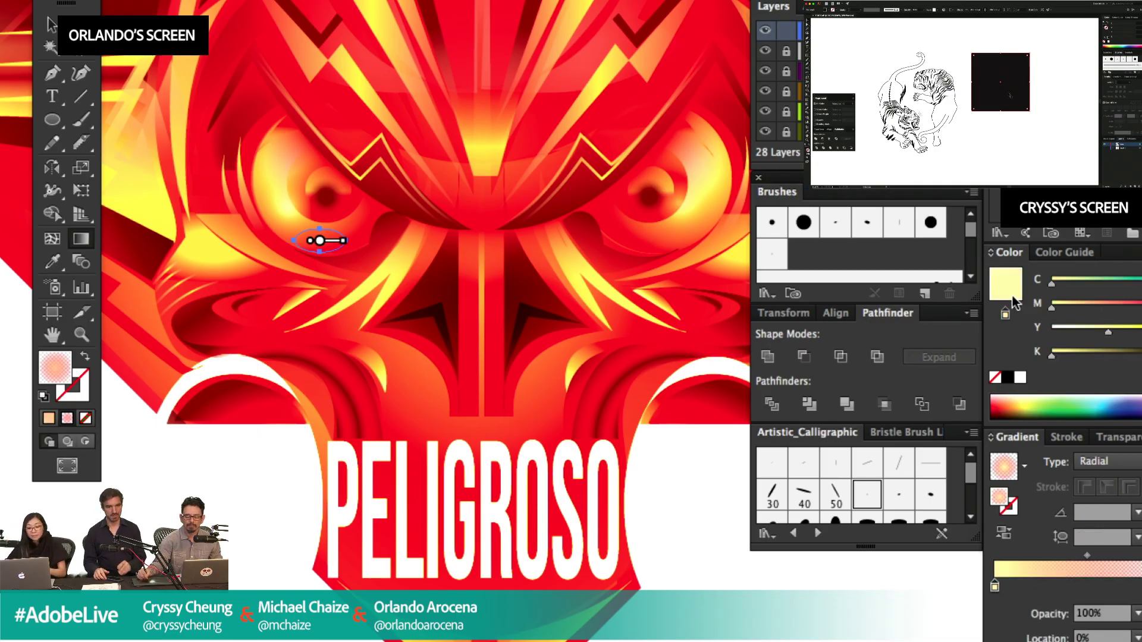
pyautogui.press('super+z')
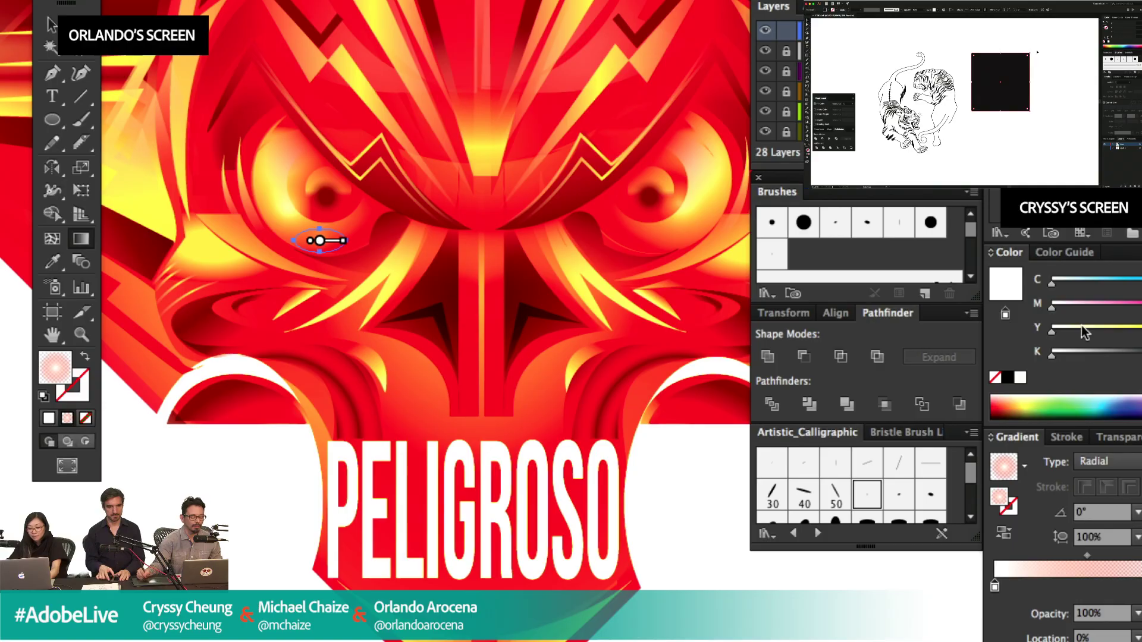
# Enlarge the ellipse into a wide, flat highlight, rotate it to -40°, and center it over the left eye.
pyautogui.click(51, 25)
pyautogui.moveTo(333, 238); pyautogui.dragTo(506, 201)
pyautogui.press('super+minus')
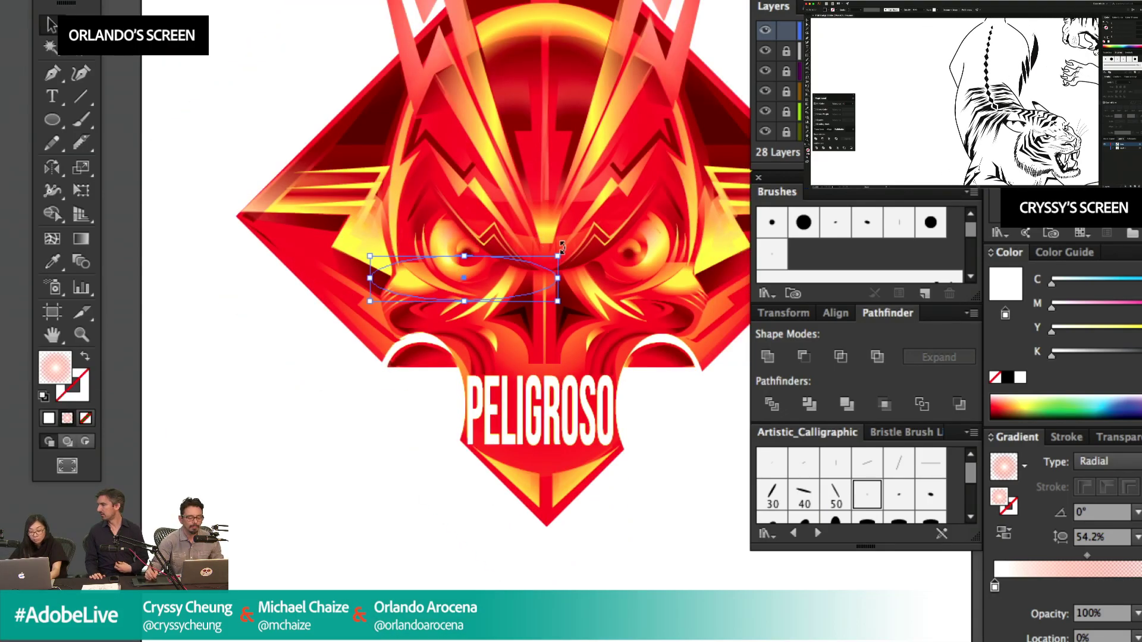
pyautogui.moveTo(562, 246); pyautogui.dragTo(544, 330)
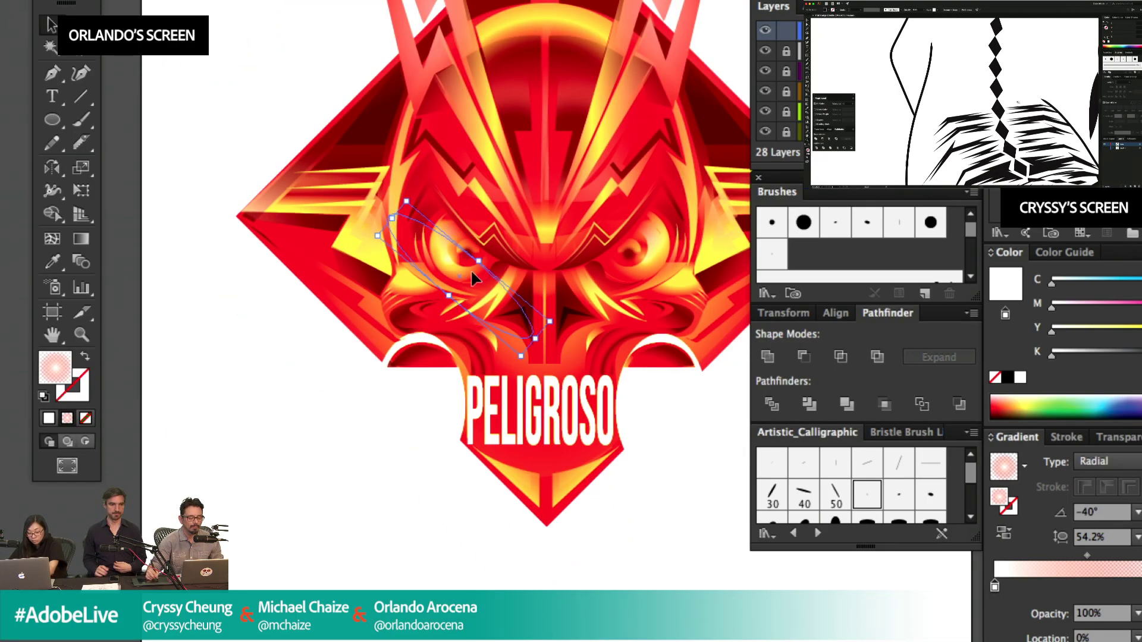
pyautogui.moveTo(471, 271); pyautogui.dragTo(448, 241)
# Copy the tilted ellipse onto the right eye, mirror it to match that side, and deselect it.
pyautogui.moveTo(455, 253); pyautogui.dragTo(658, 298)
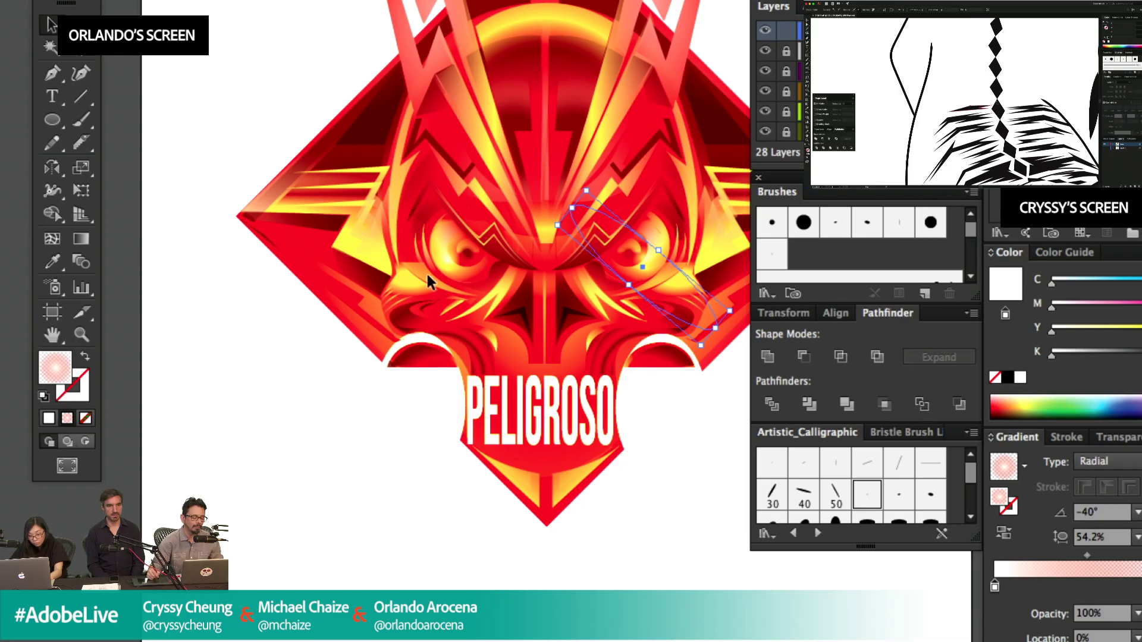
pyautogui.press('o')
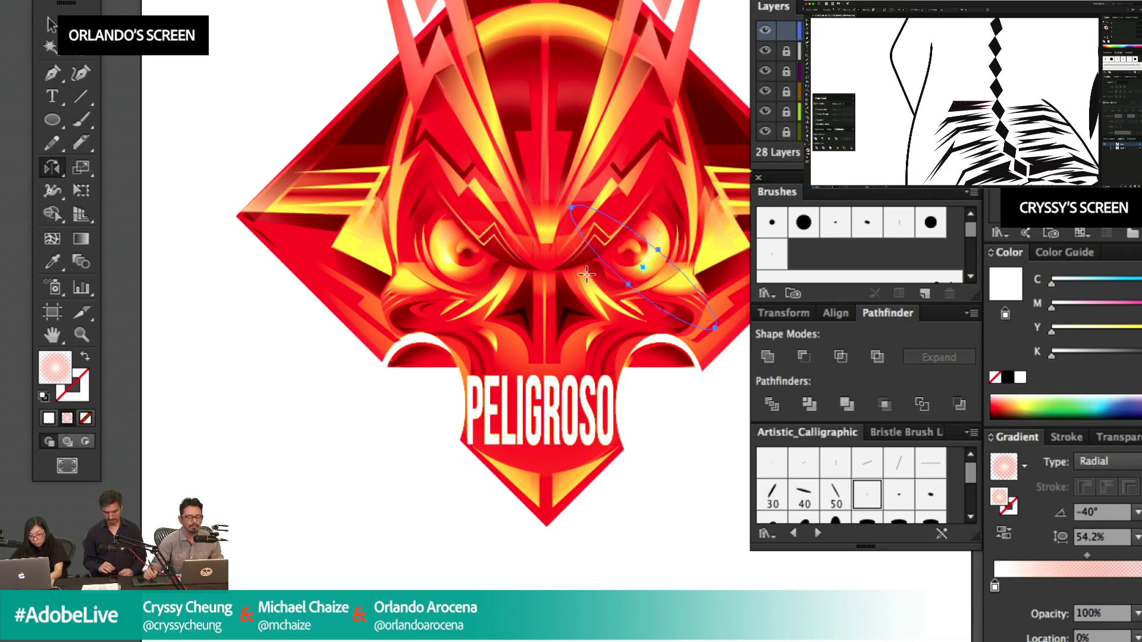
pyautogui.moveTo(586, 274); pyautogui.dragTo(678, 324)
pyautogui.keyDown('super'); pyautogui.click(389, 468); pyautogui.keyUp('super')
pyautogui.moveTo(446, 253); pyautogui.dragTo(431, 253)
# Draw a tall radial-gradient ellipse over the mask's left eye and lettering, and try Difference and Overlay blending on it.
pyautogui.click(52, 120)
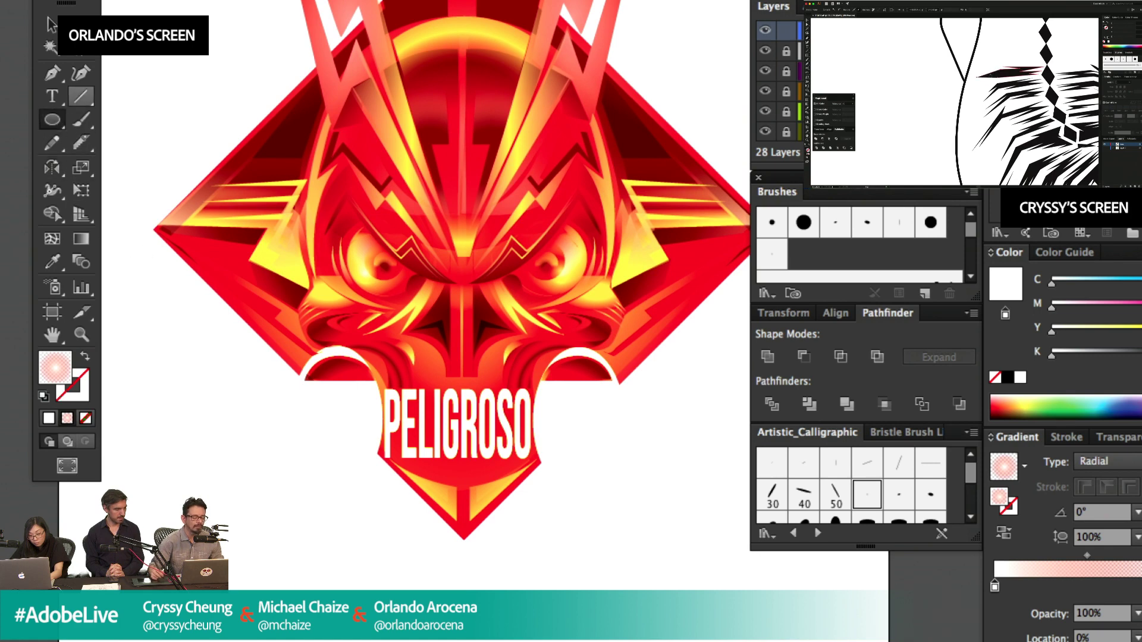
pyautogui.moveTo(336, 122); pyautogui.dragTo(466, 641)
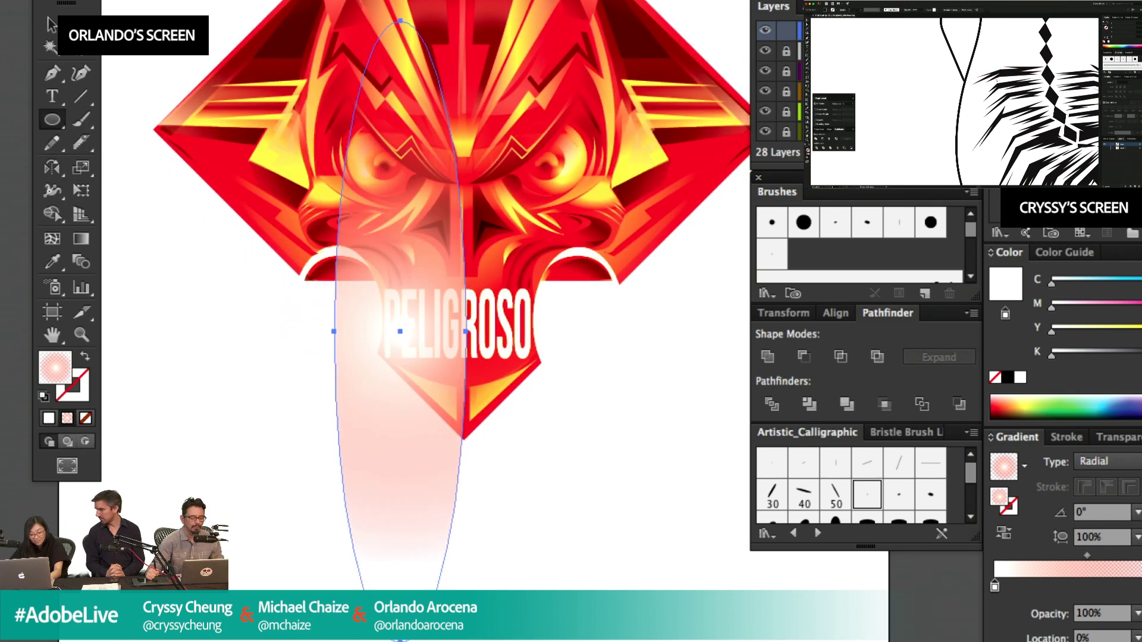
pyautogui.click(1121, 439)
pyautogui.click(1048, 471)
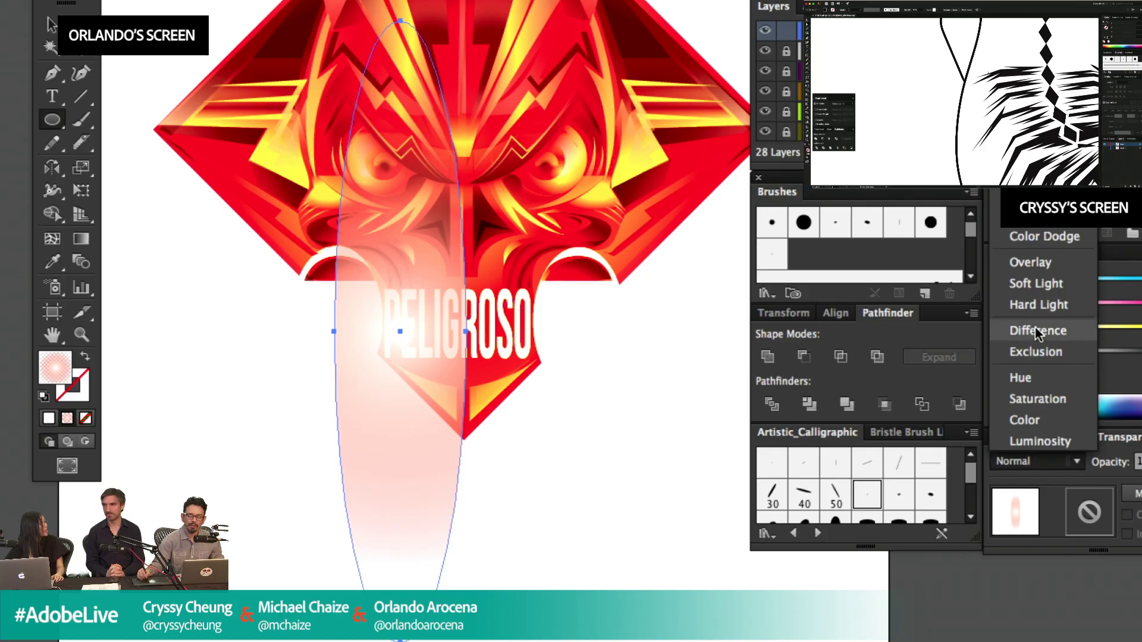
pyautogui.click(1038, 331)
pyautogui.click(1071, 462)
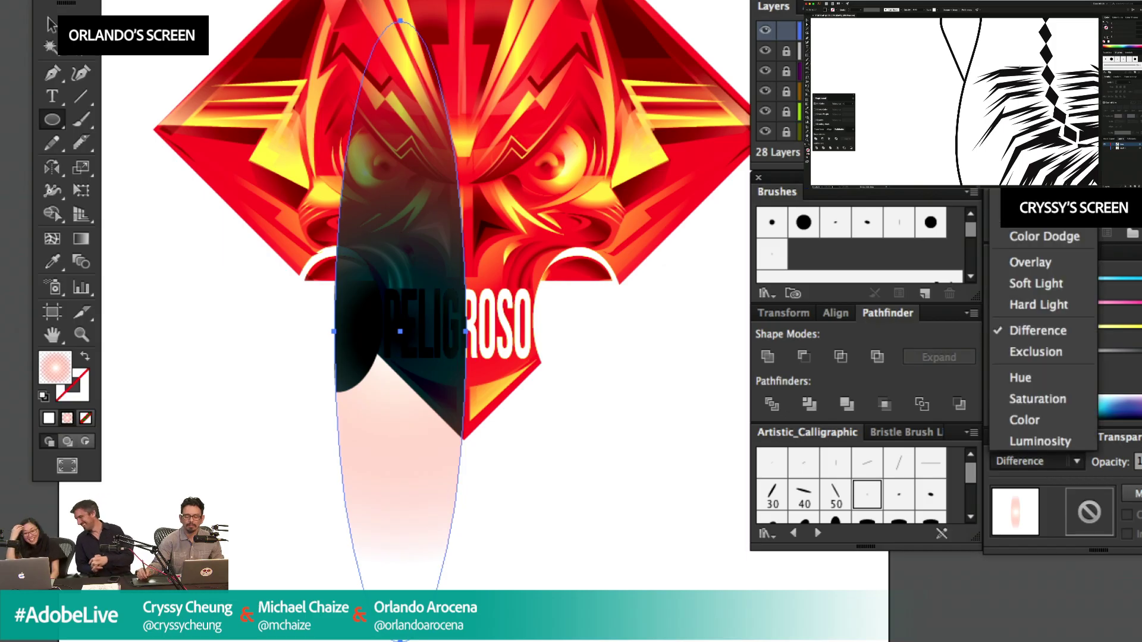
pyautogui.click(1036, 257)
# Delete the tall gradient ellipse beside the lettering.
pyautogui.keyDown('super'); pyautogui.click(640, 451); pyautogui.keyUp('super')
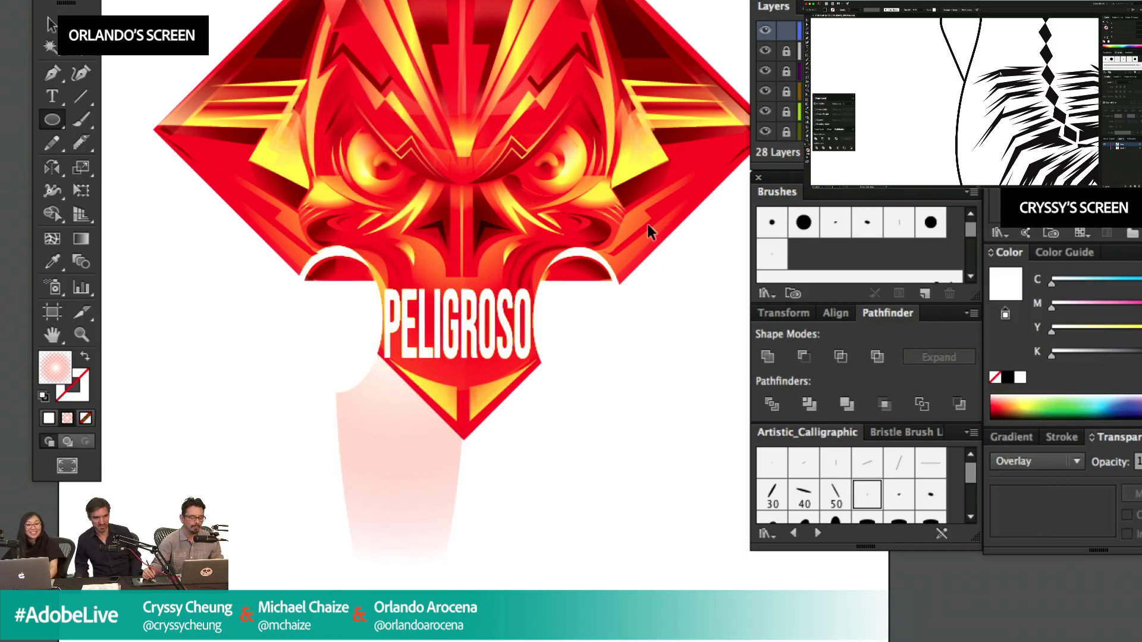
pyautogui.keyDown('super'); pyautogui.click(417, 470); pyautogui.keyUp('super')
pyautogui.press('Delete')
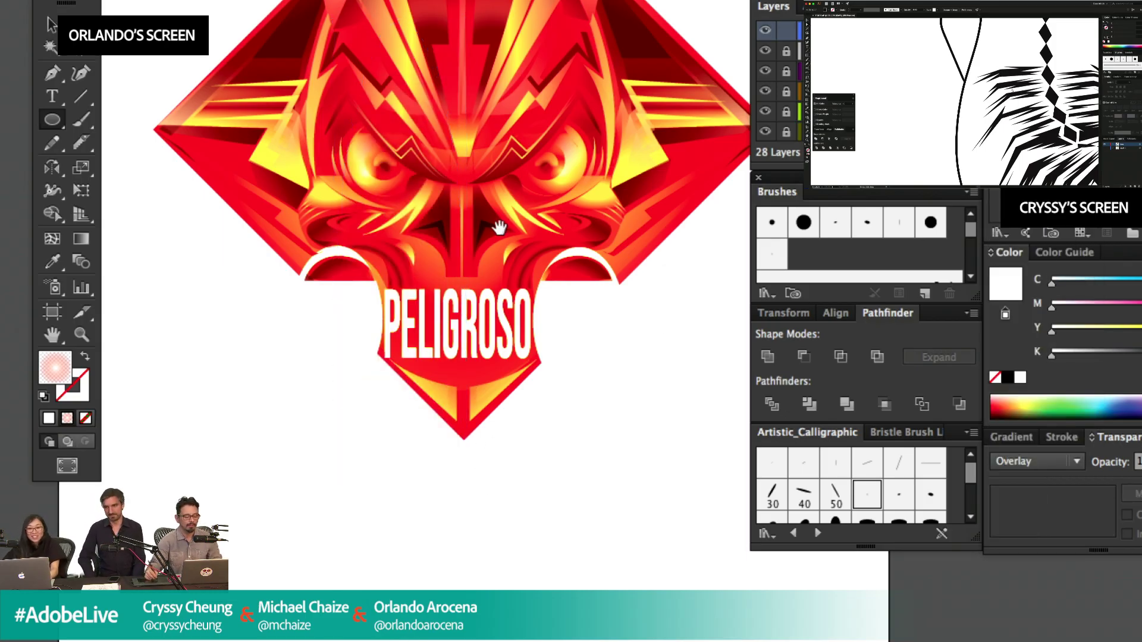
pyautogui.moveTo(489, 228); pyautogui.dragTo(477, 395)
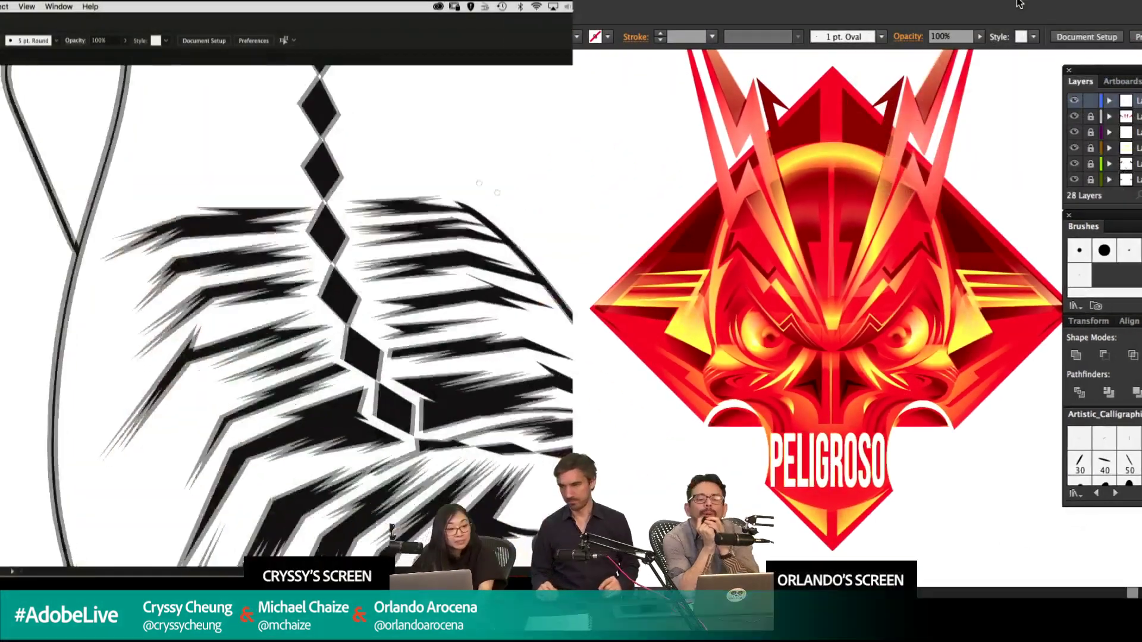
# Switch to the tiger drawing and start a jagged stripe outline above the stripes right of the spine, bending down the back line.
pyautogui.moveTo(524, 188); pyautogui.dragTo(348, 317)
pyautogui.click(179, 305)
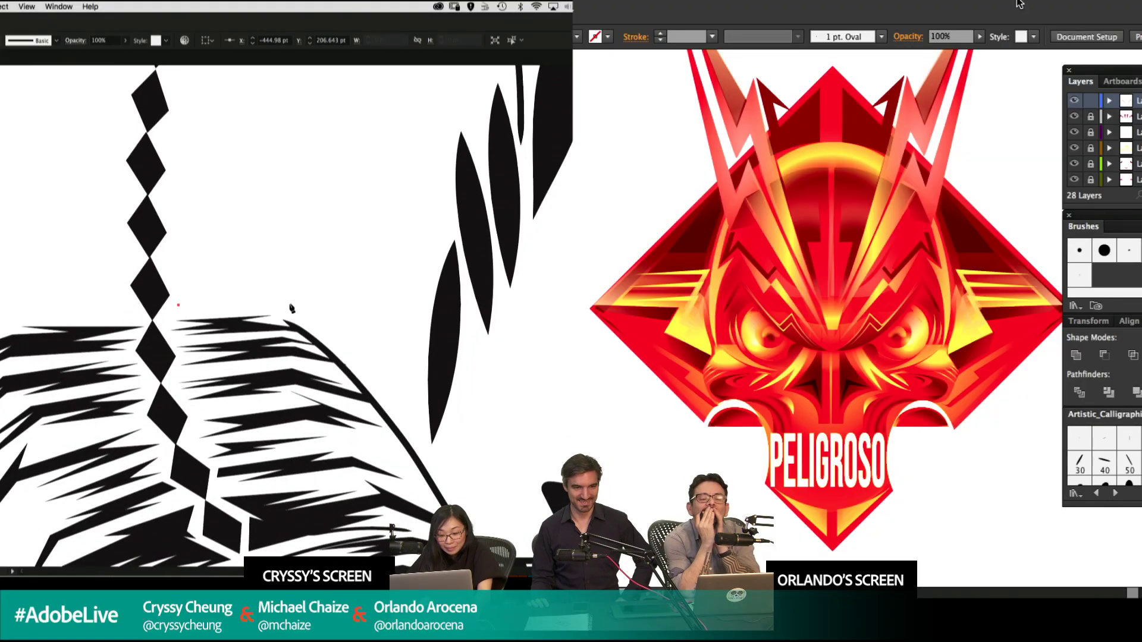
pyautogui.click(293, 300)
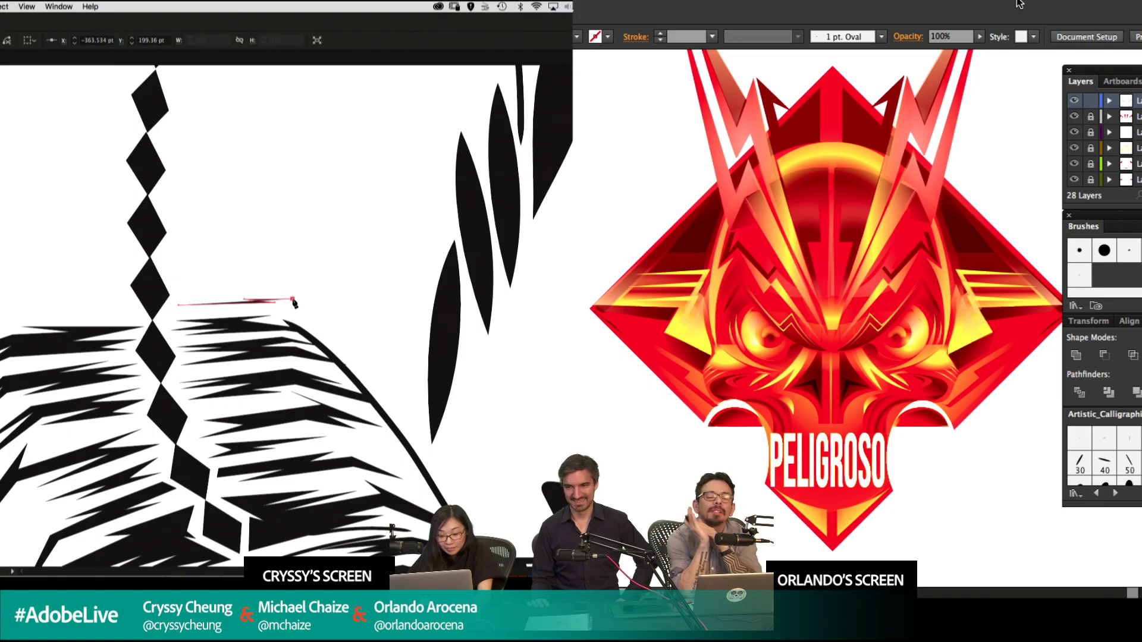
pyautogui.click(346, 363)
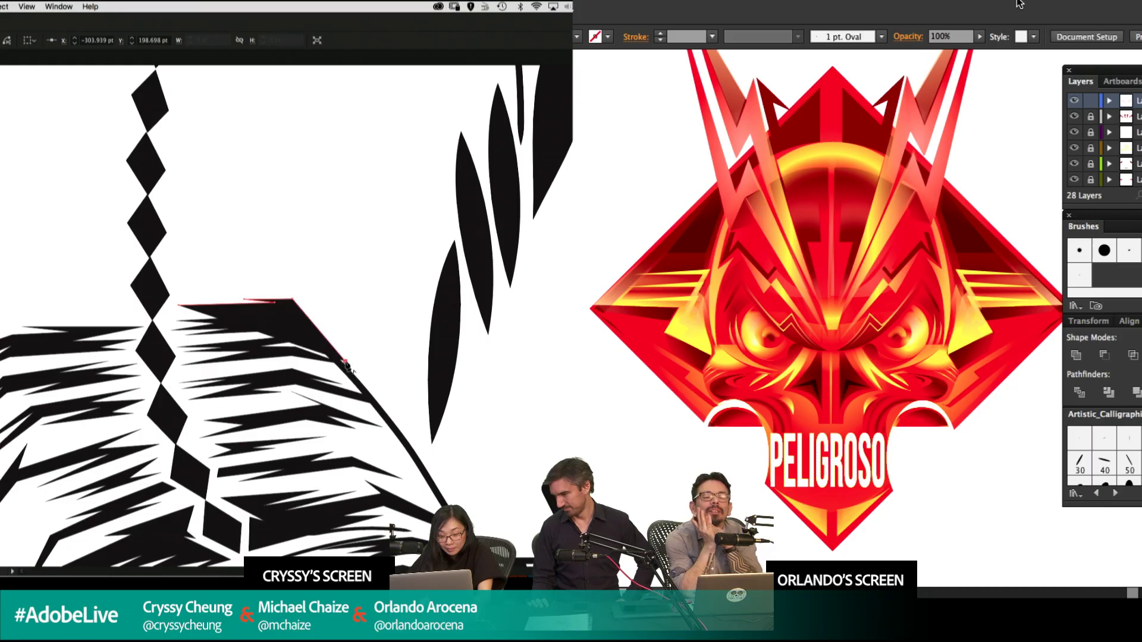
# Remove the new stripe's fill and continue its outline with sharp spikes along the back line, rising to a notched peak.
pyautogui.press('/')
pyautogui.click(312, 310)
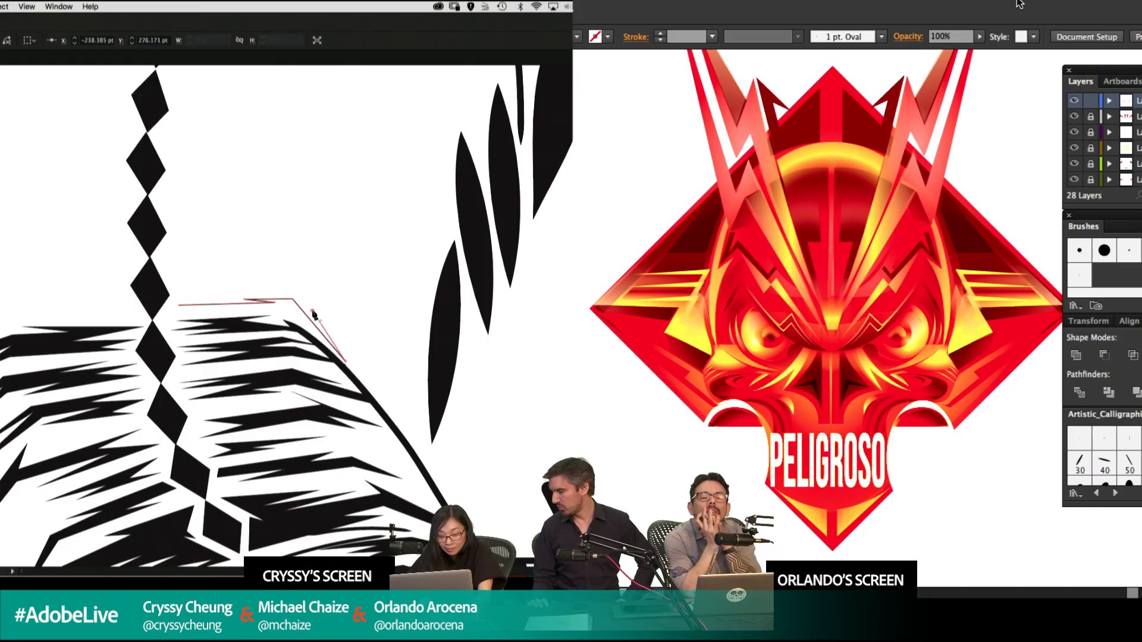
pyautogui.click(366, 380)
pyautogui.click(298, 260)
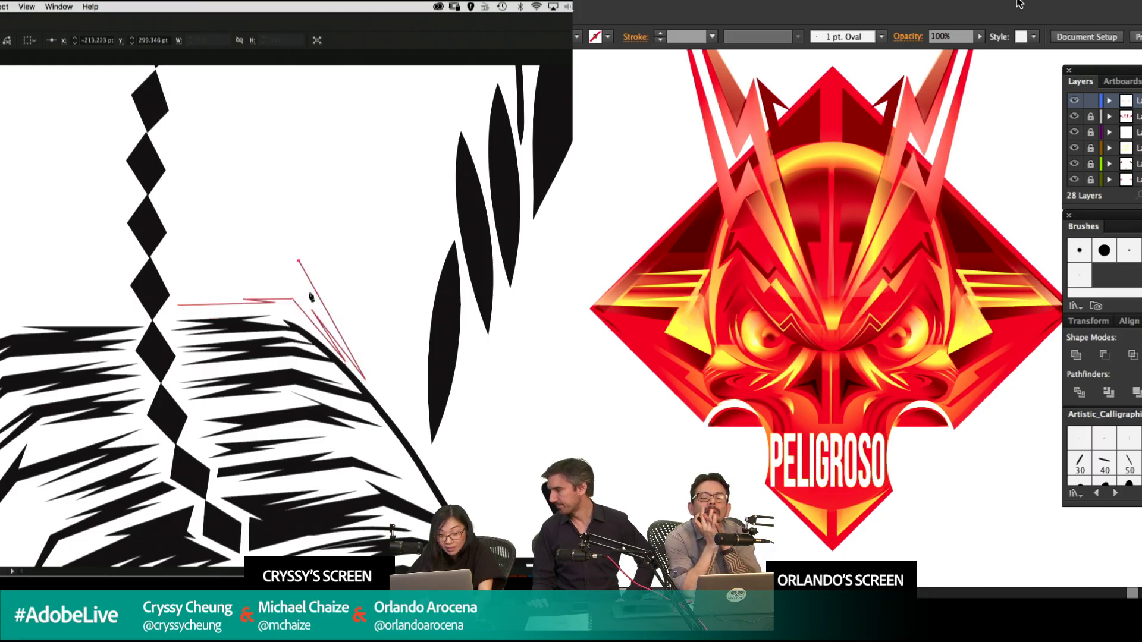
pyautogui.click(291, 265)
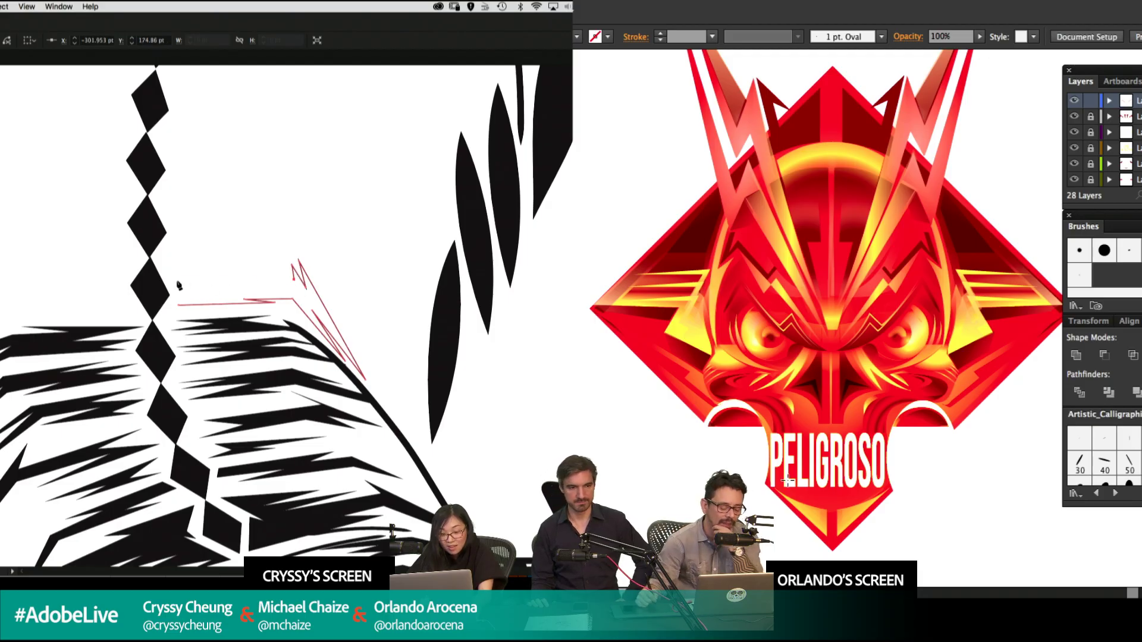
# Close the new stripe outline with jagged, staggered spikes beside the spine diamonds, fill it black, and deselect it.
pyautogui.click(176, 280)
pyautogui.click(238, 284)
pyautogui.click(178, 288)
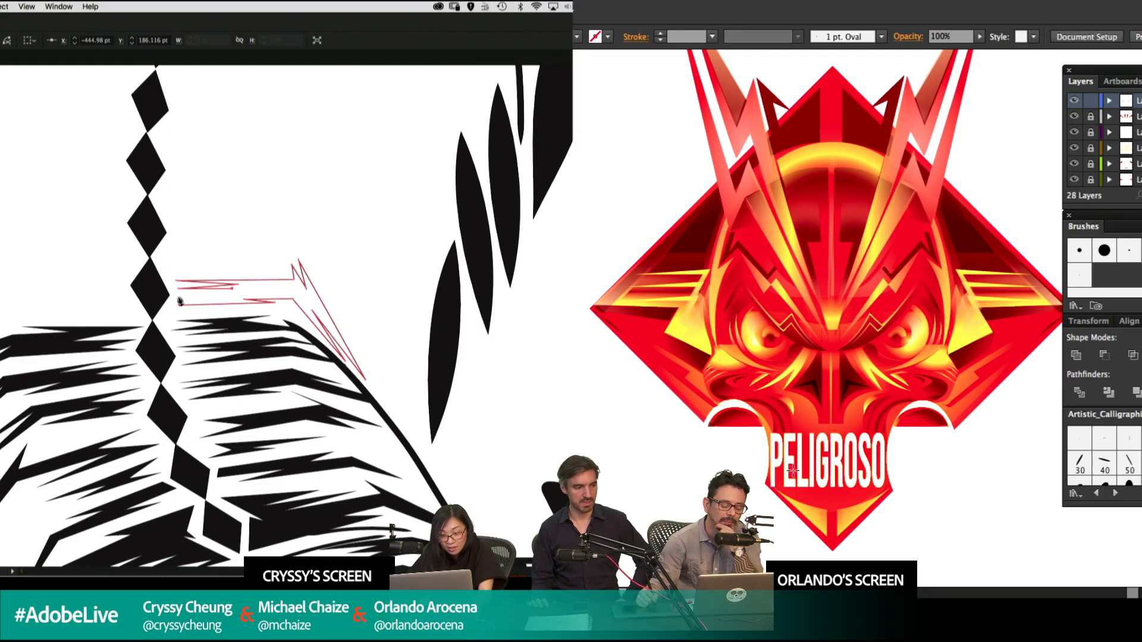
pyautogui.press('super+z')
pyautogui.click(212, 293)
pyautogui.click(178, 297)
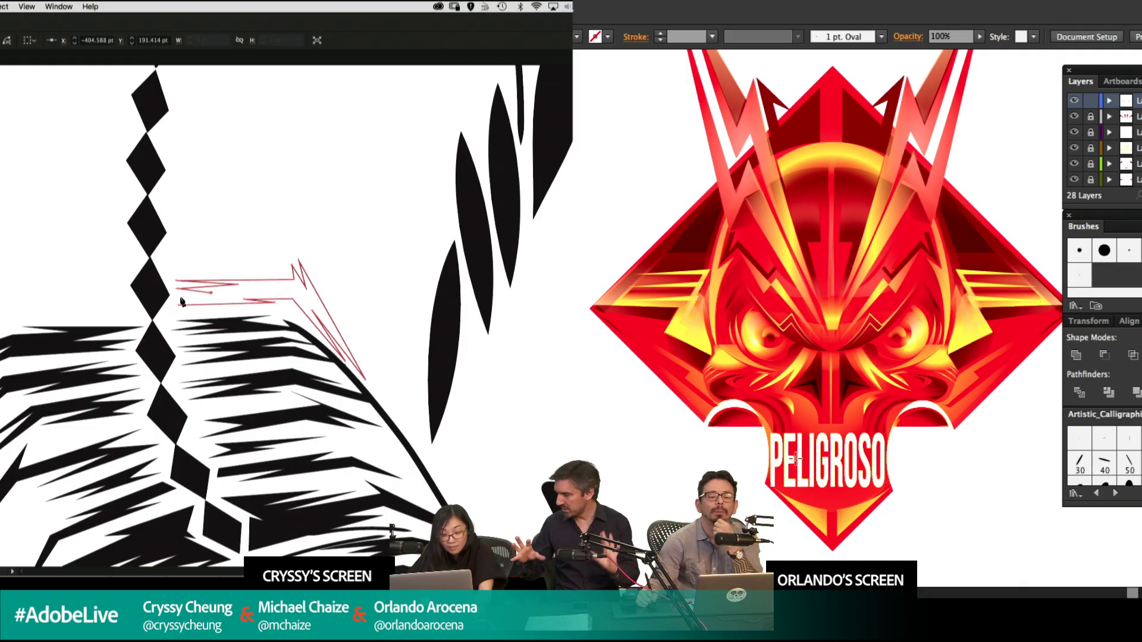
pyautogui.click(242, 295)
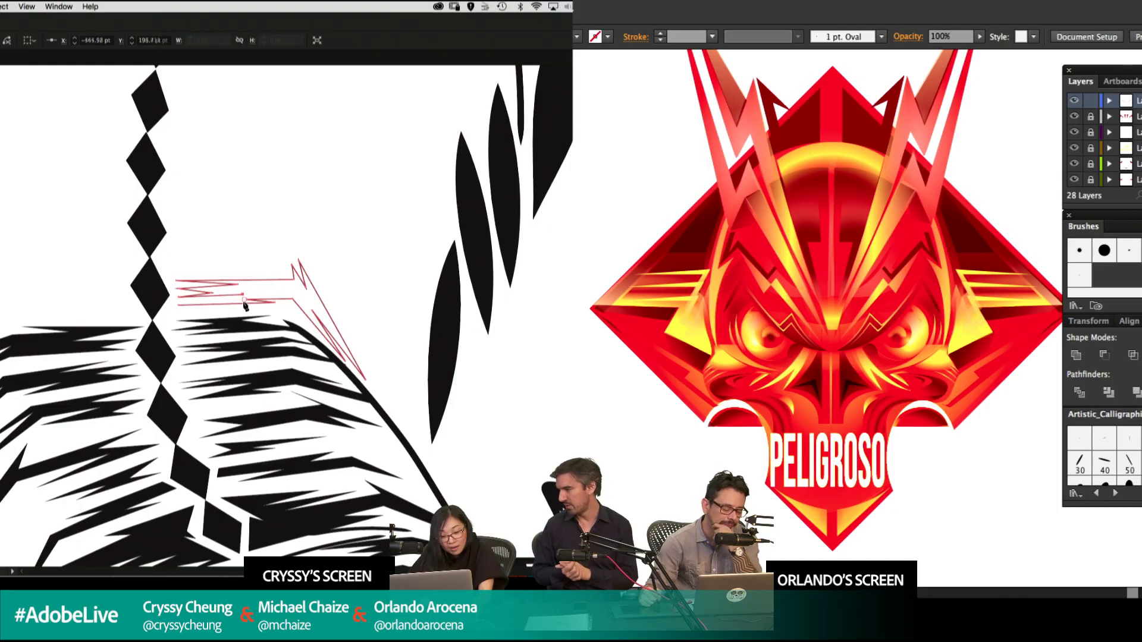
pyautogui.click(178, 305)
pyautogui.press('super+shift+a')
# Start a point-text object in the empty area outside the striped tiger's back.
pyautogui.press('super+minus')
pyautogui.press('super+minus')
pyautogui.press('super+minus')
pyautogui.press('super+minus')
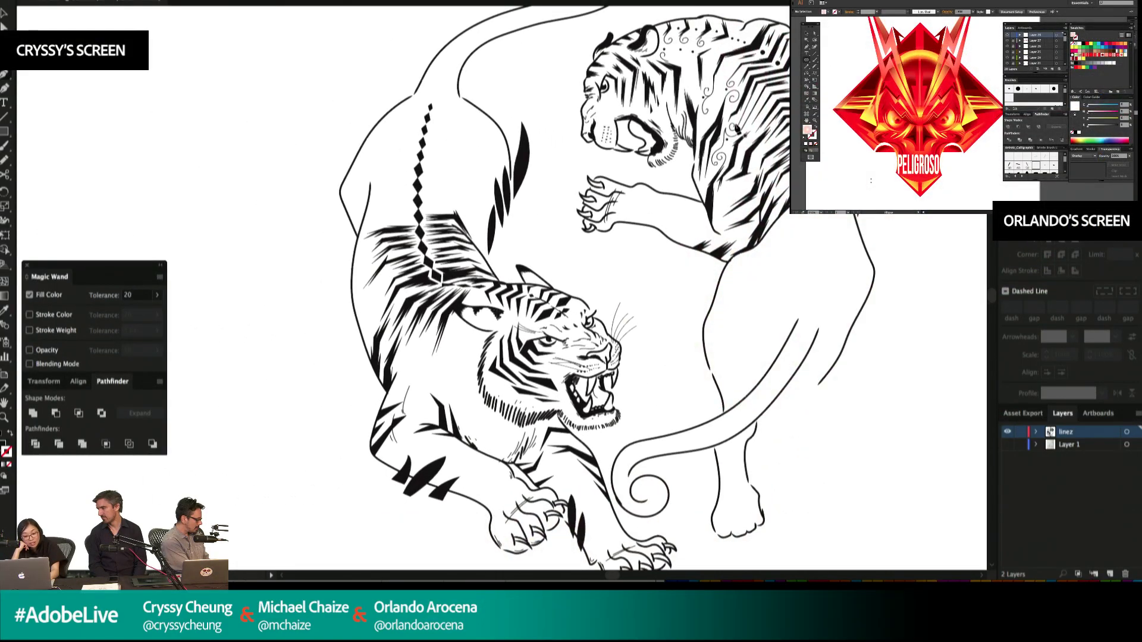
pyautogui.press('super+minus')
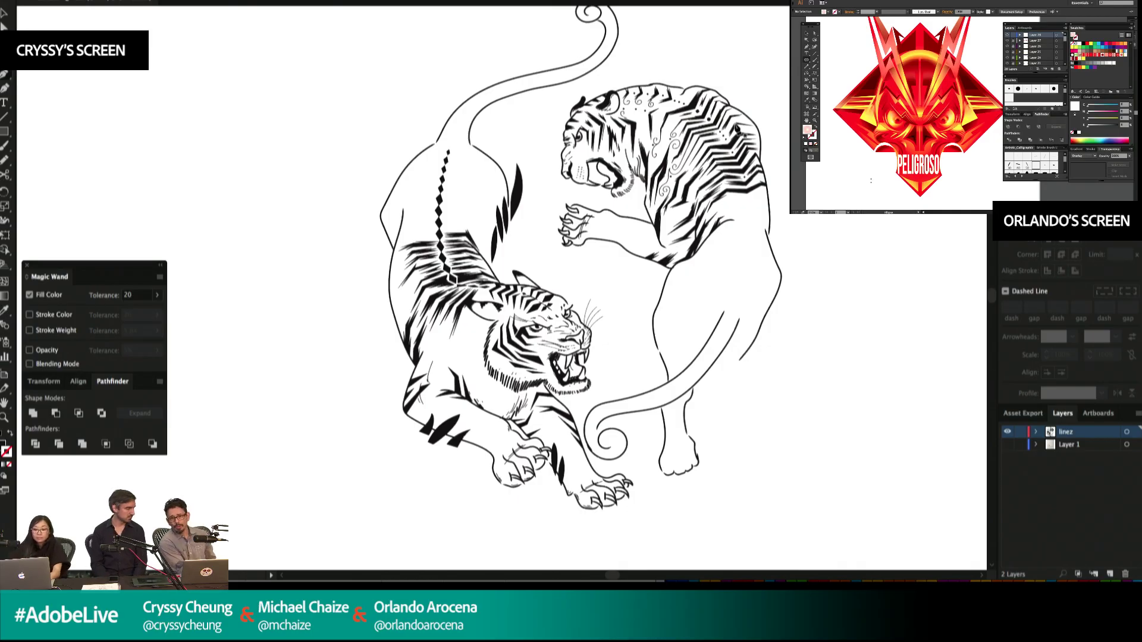
pyautogui.press('z')
pyautogui.moveTo(493, 172); pyautogui.dragTo(308, 341)
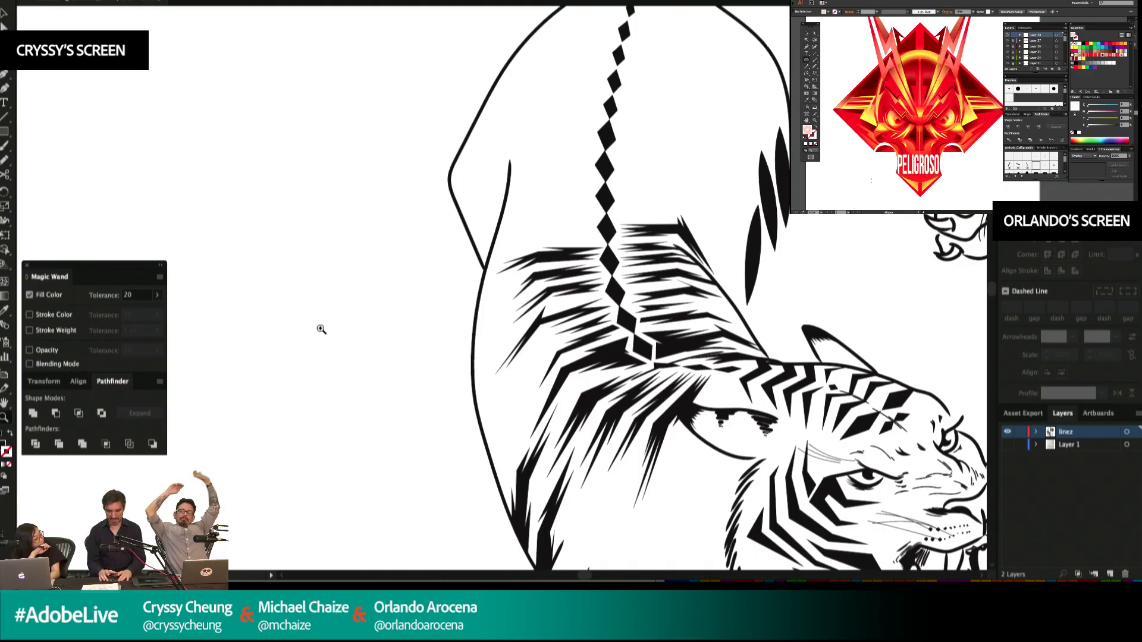
pyautogui.press('t')
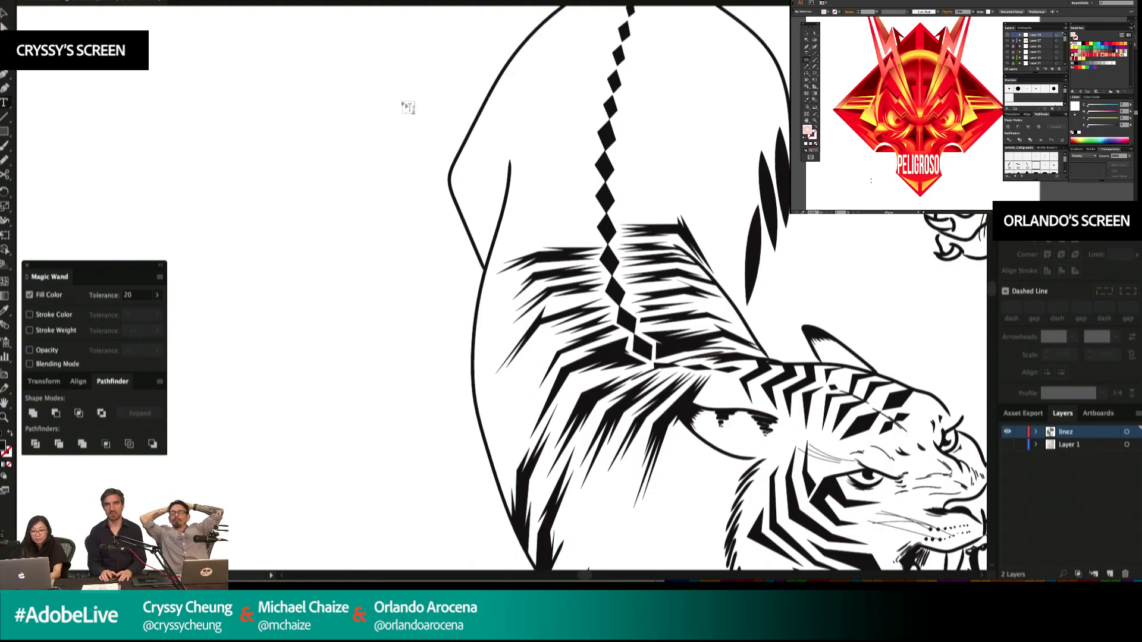
pyautogui.click(301, 173)
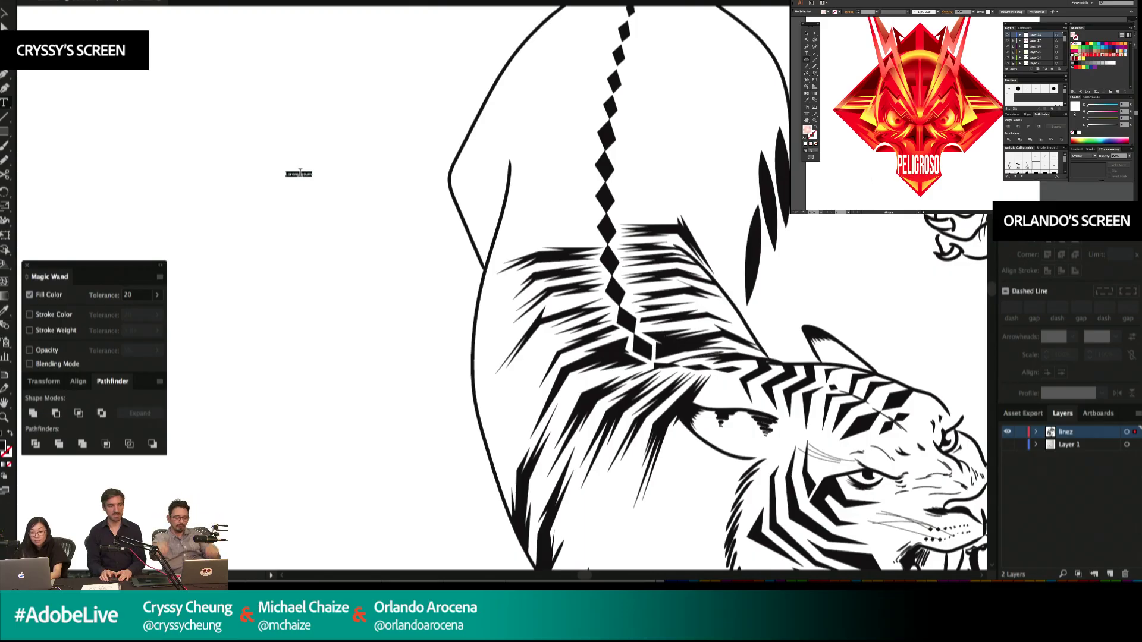